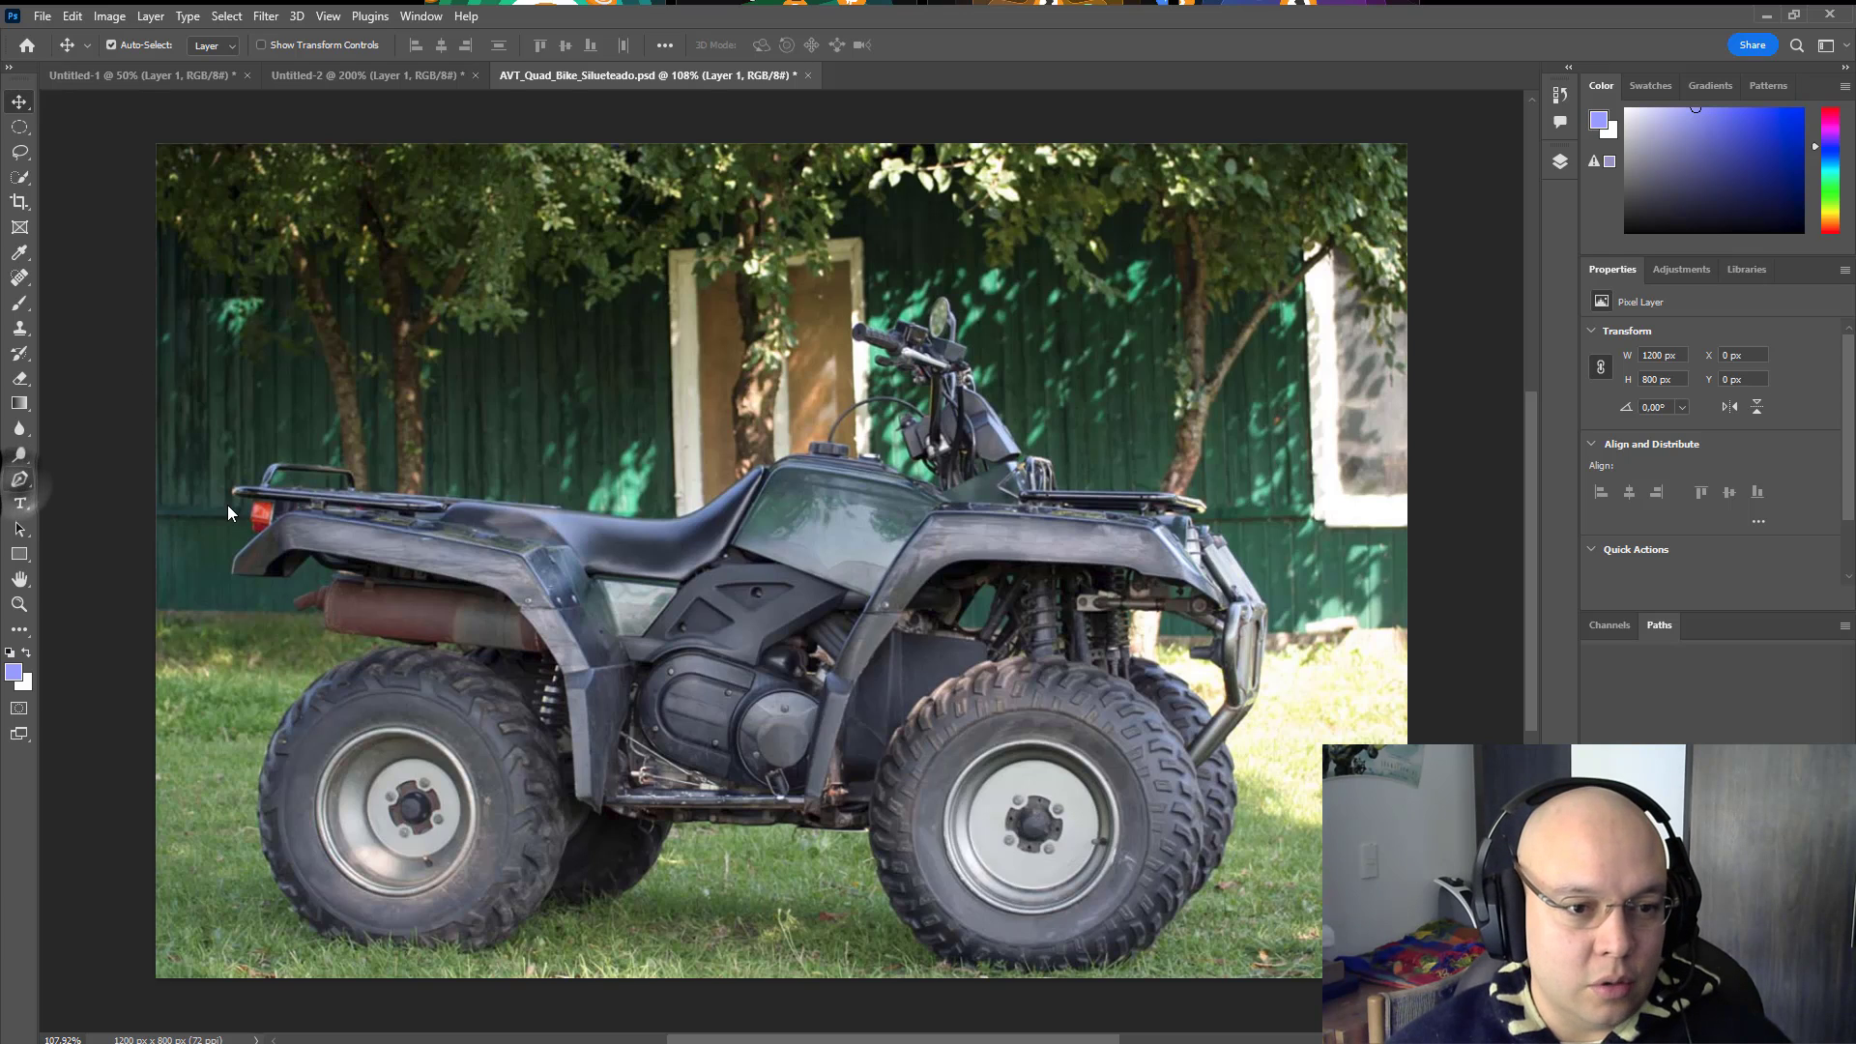
right_click(19, 478)
click(85, 479)
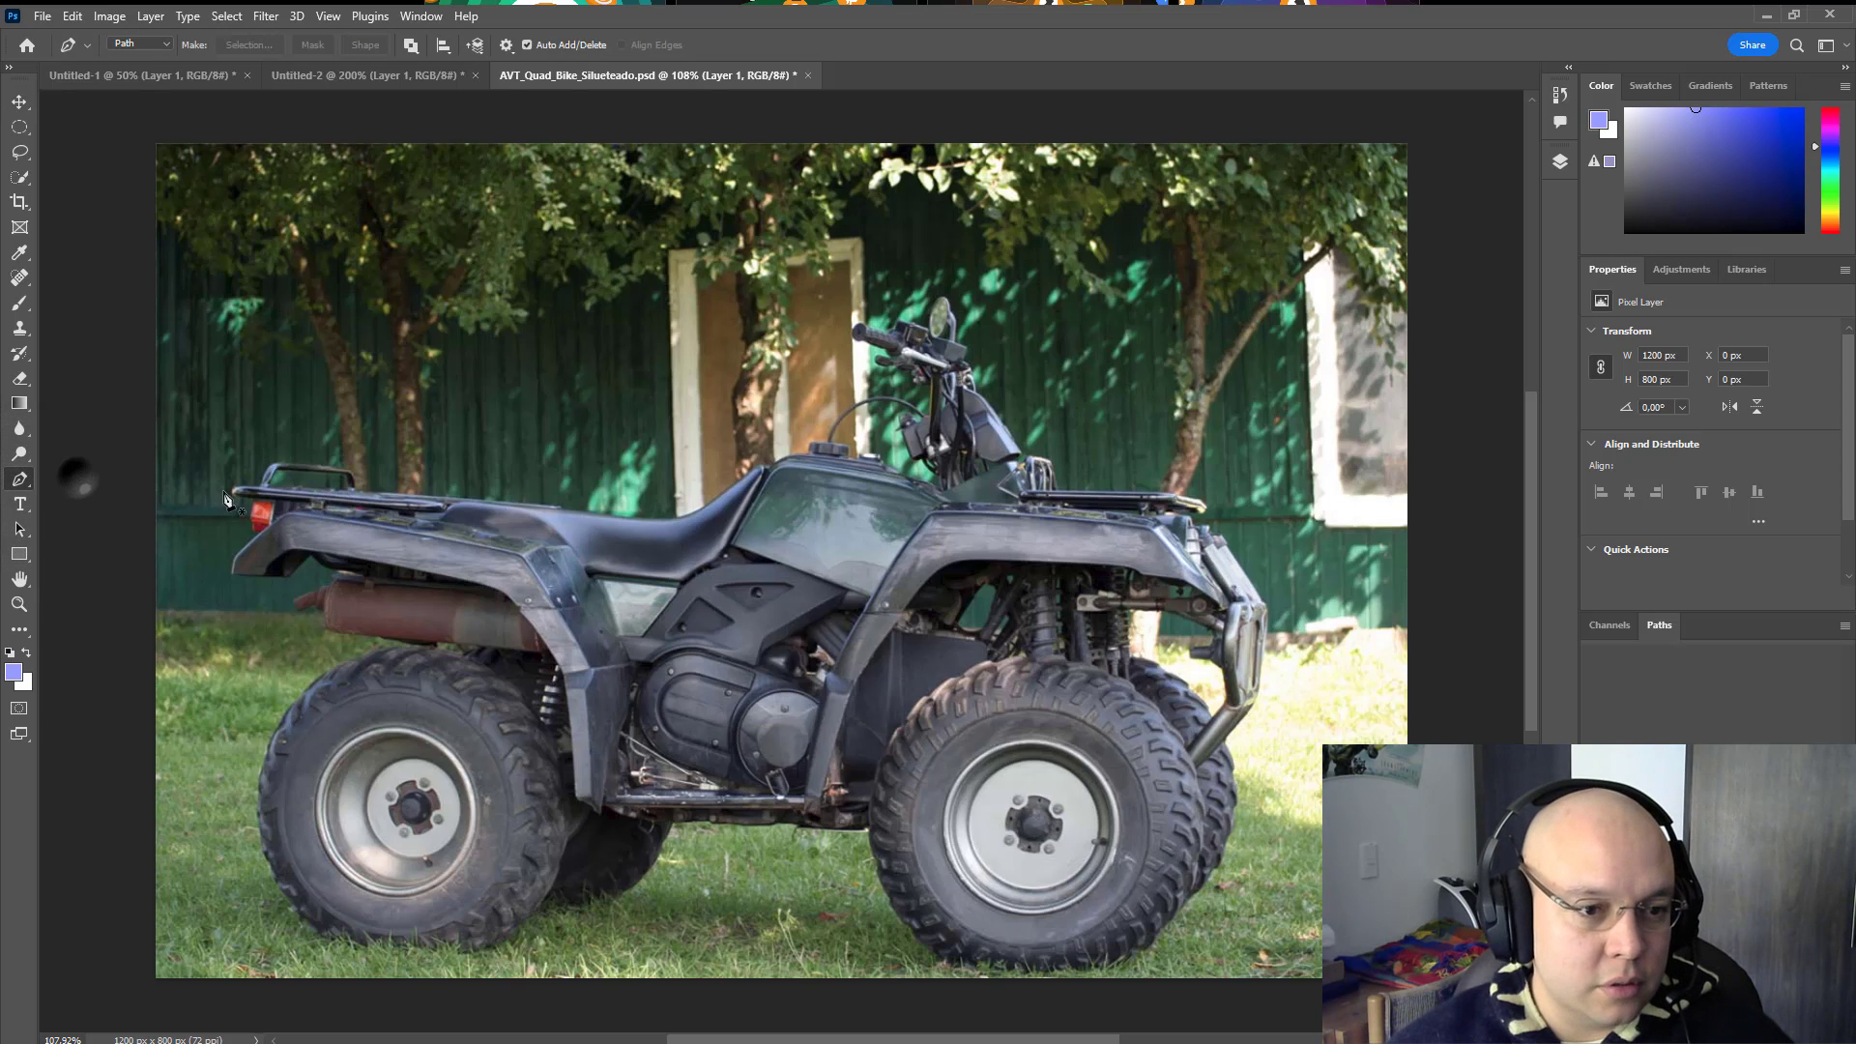
key(z)
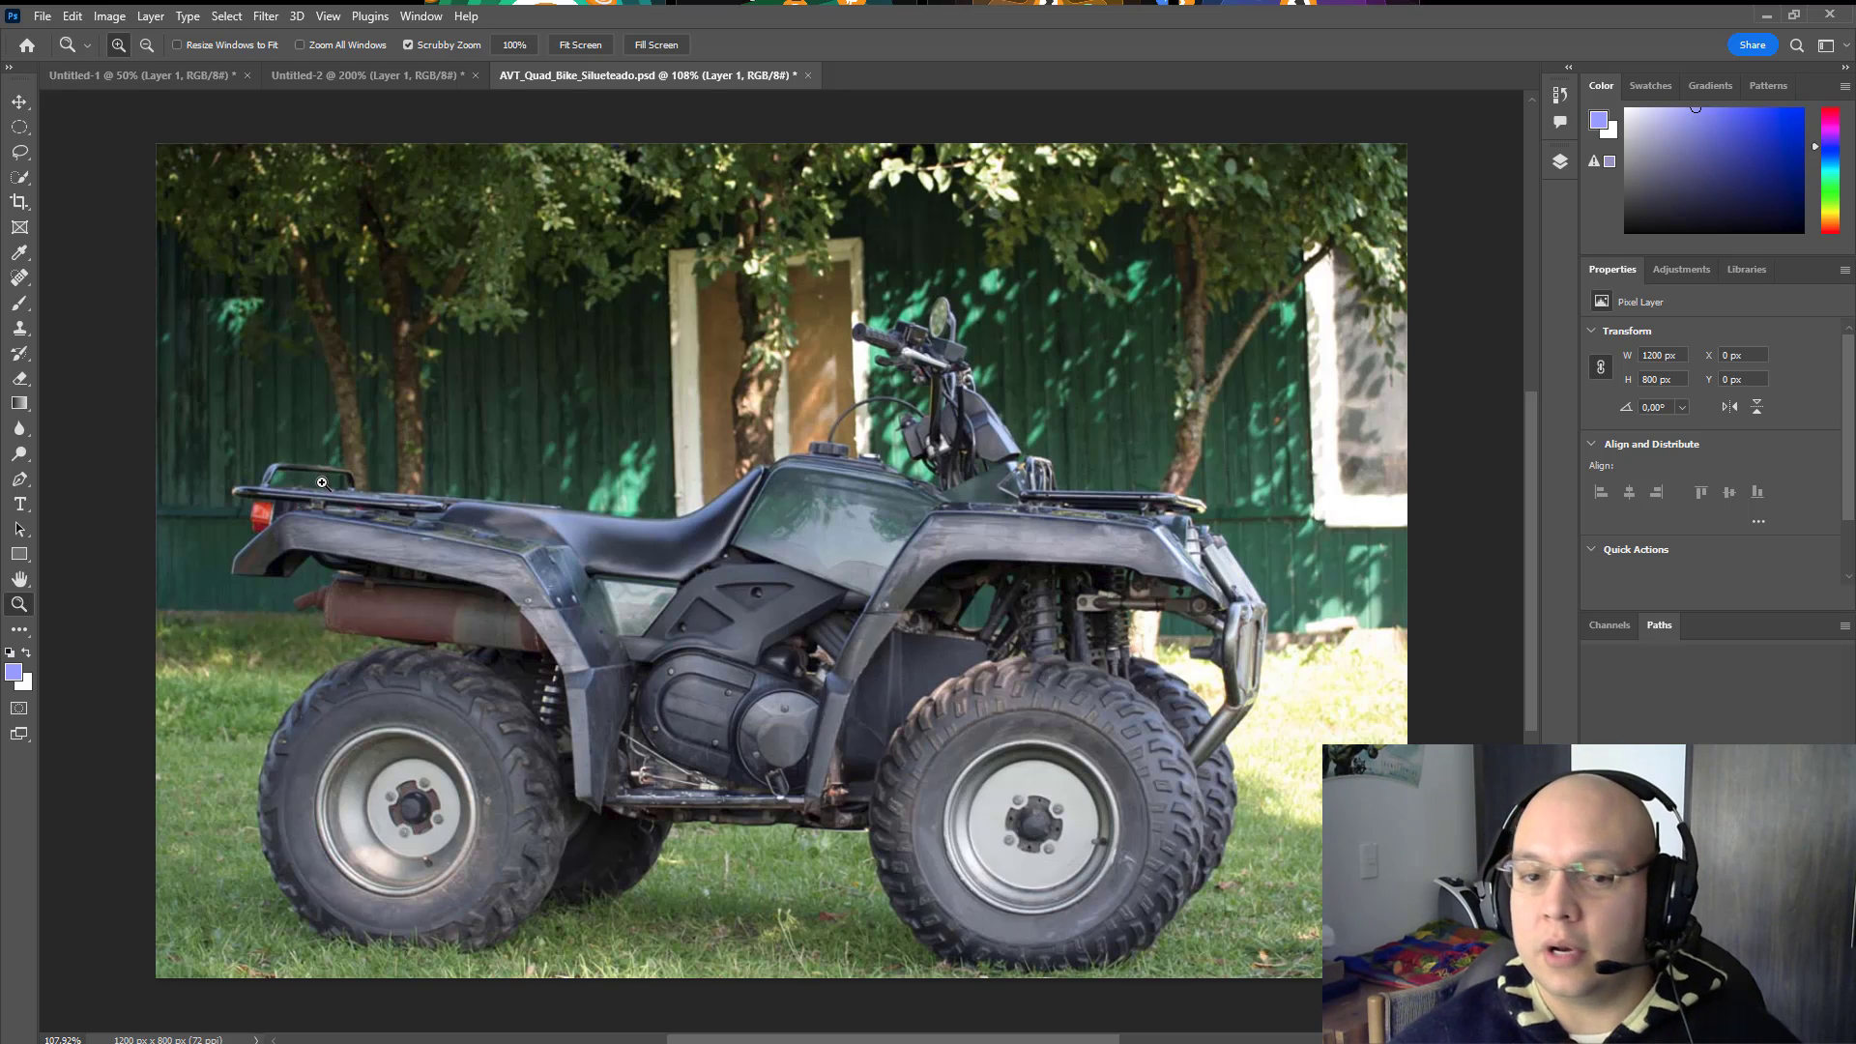
click(18, 483)
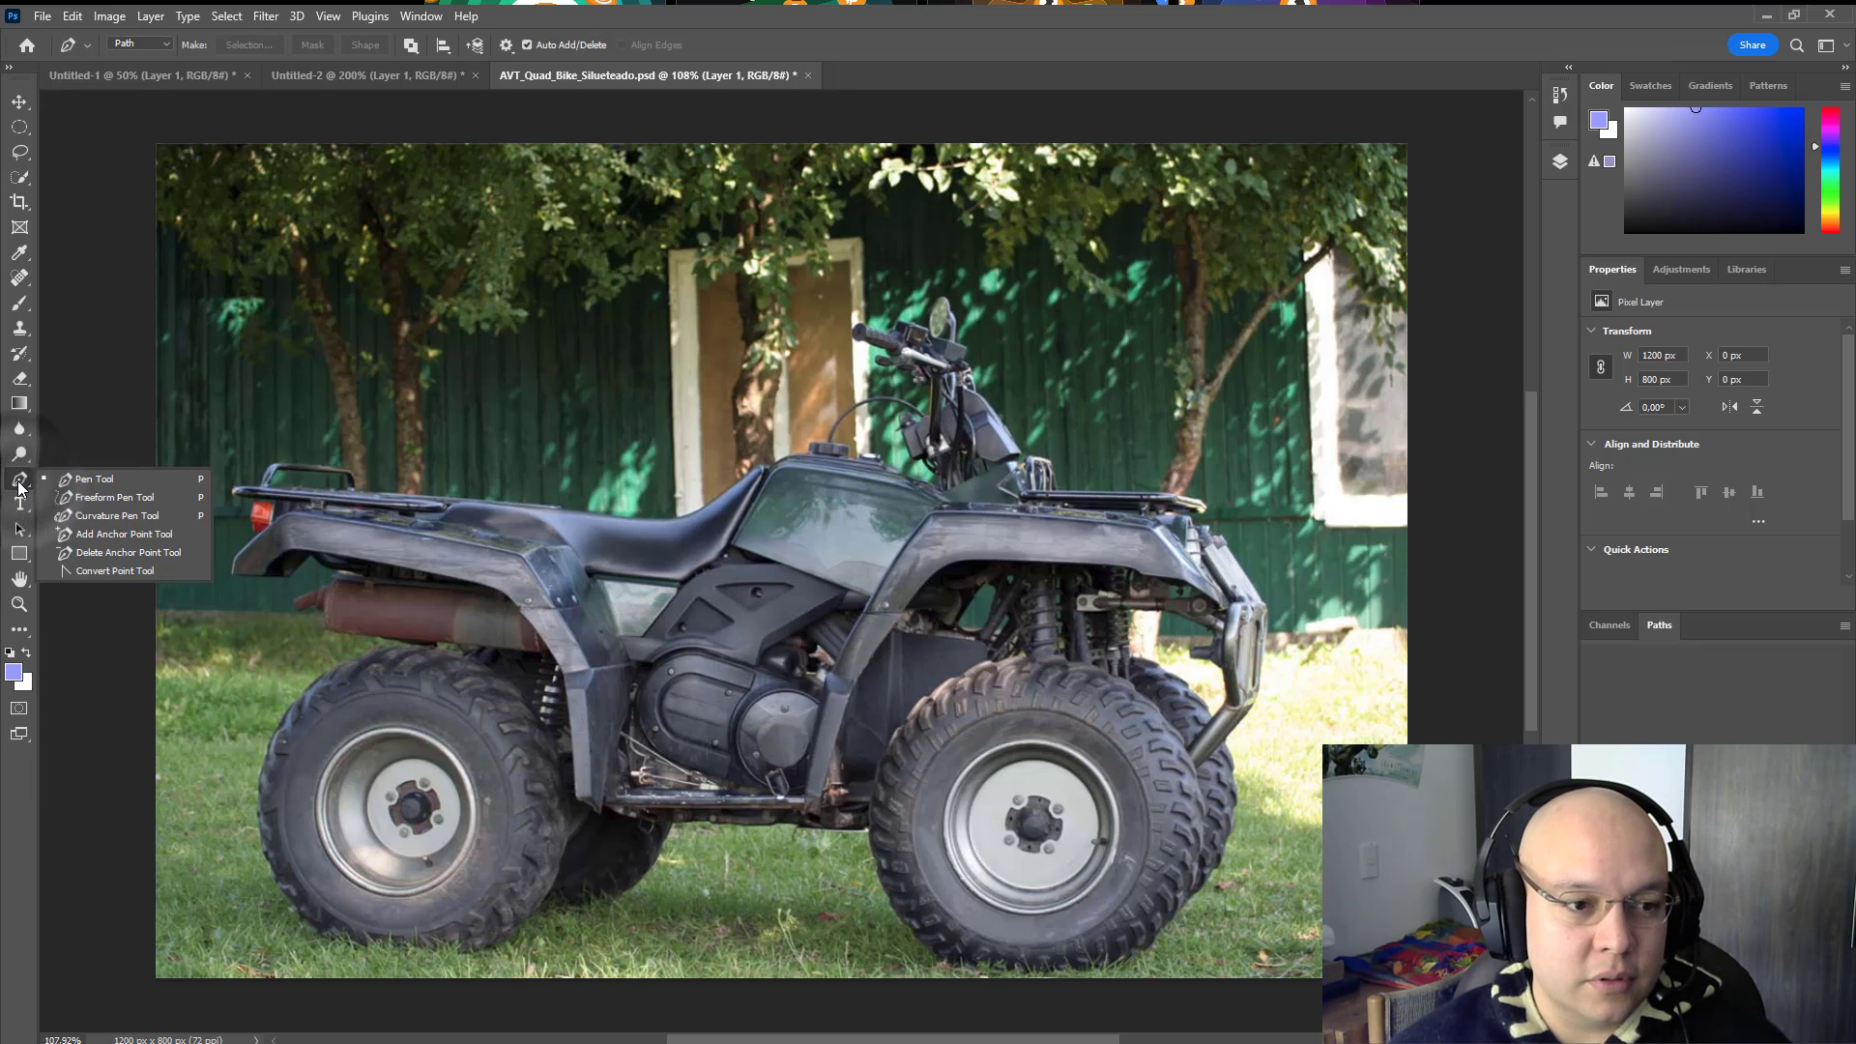
Step: Activate the Quick Selection tool and check which Photoshop release is installed, closing the information window again
click(19, 179)
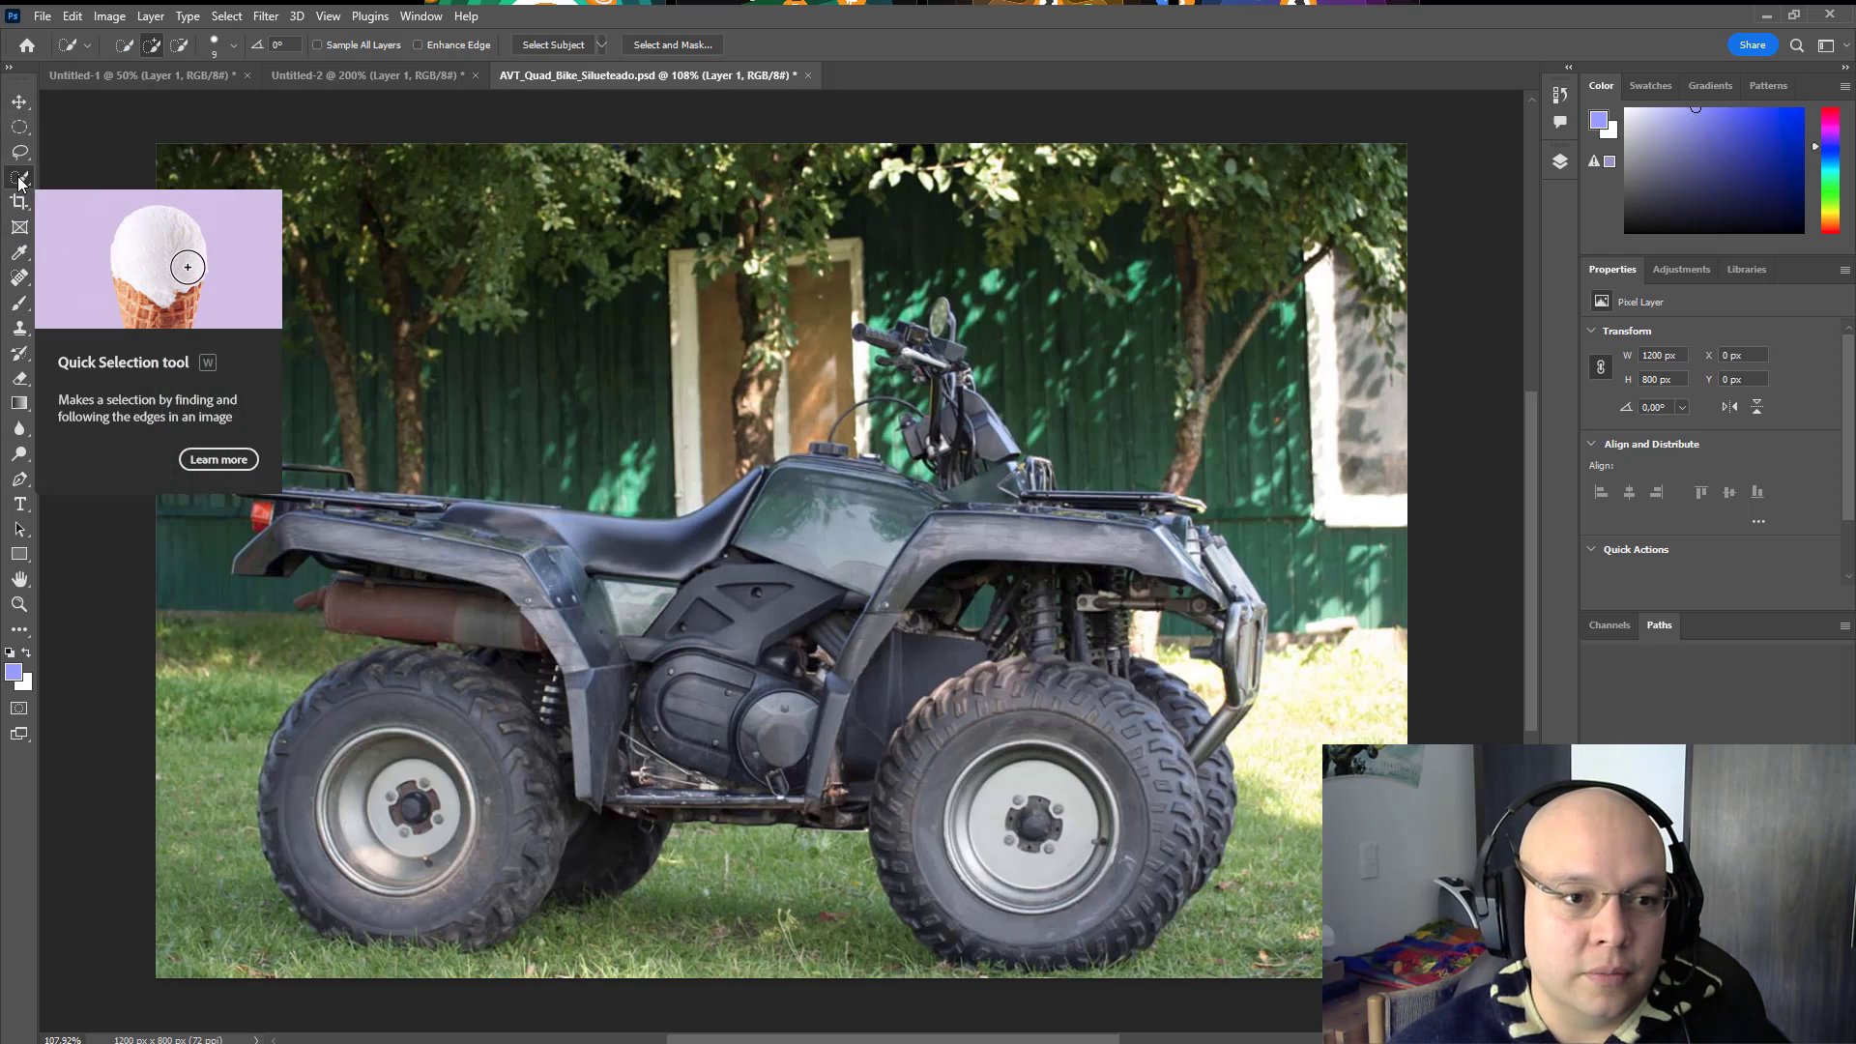
click(462, 16)
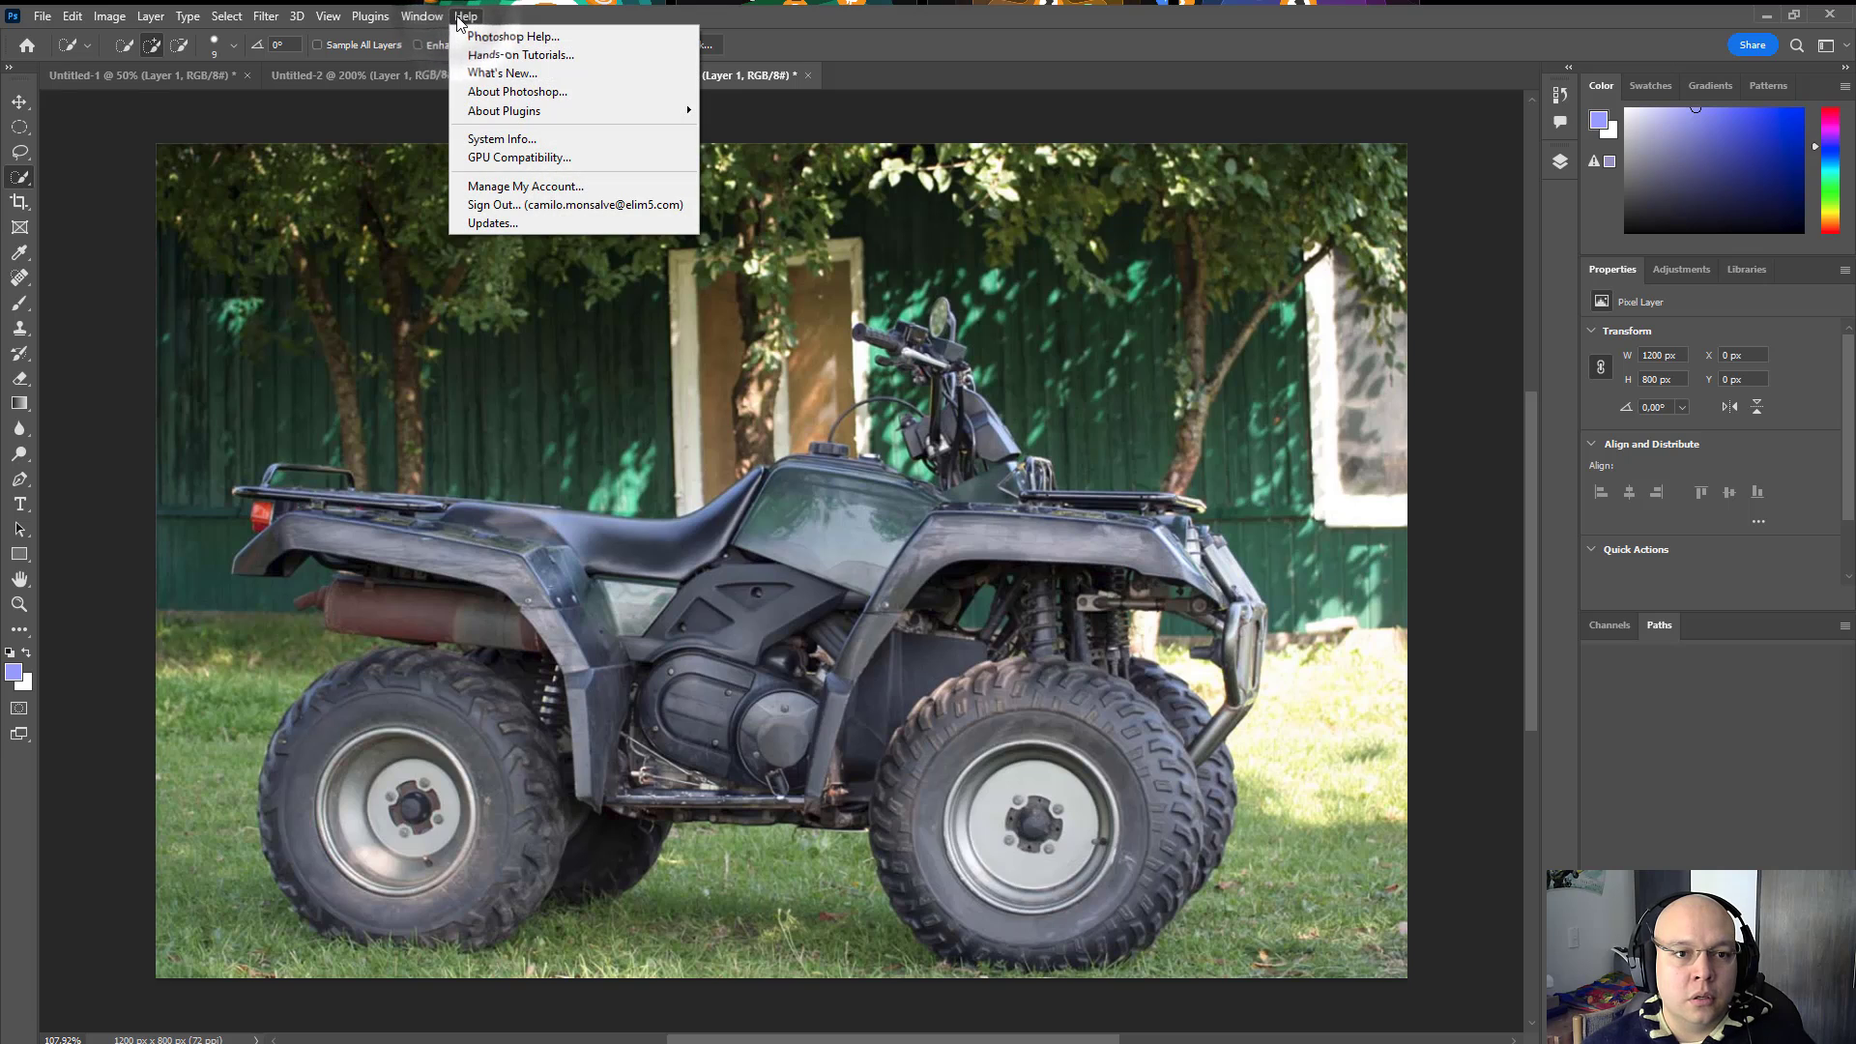
click(543, 94)
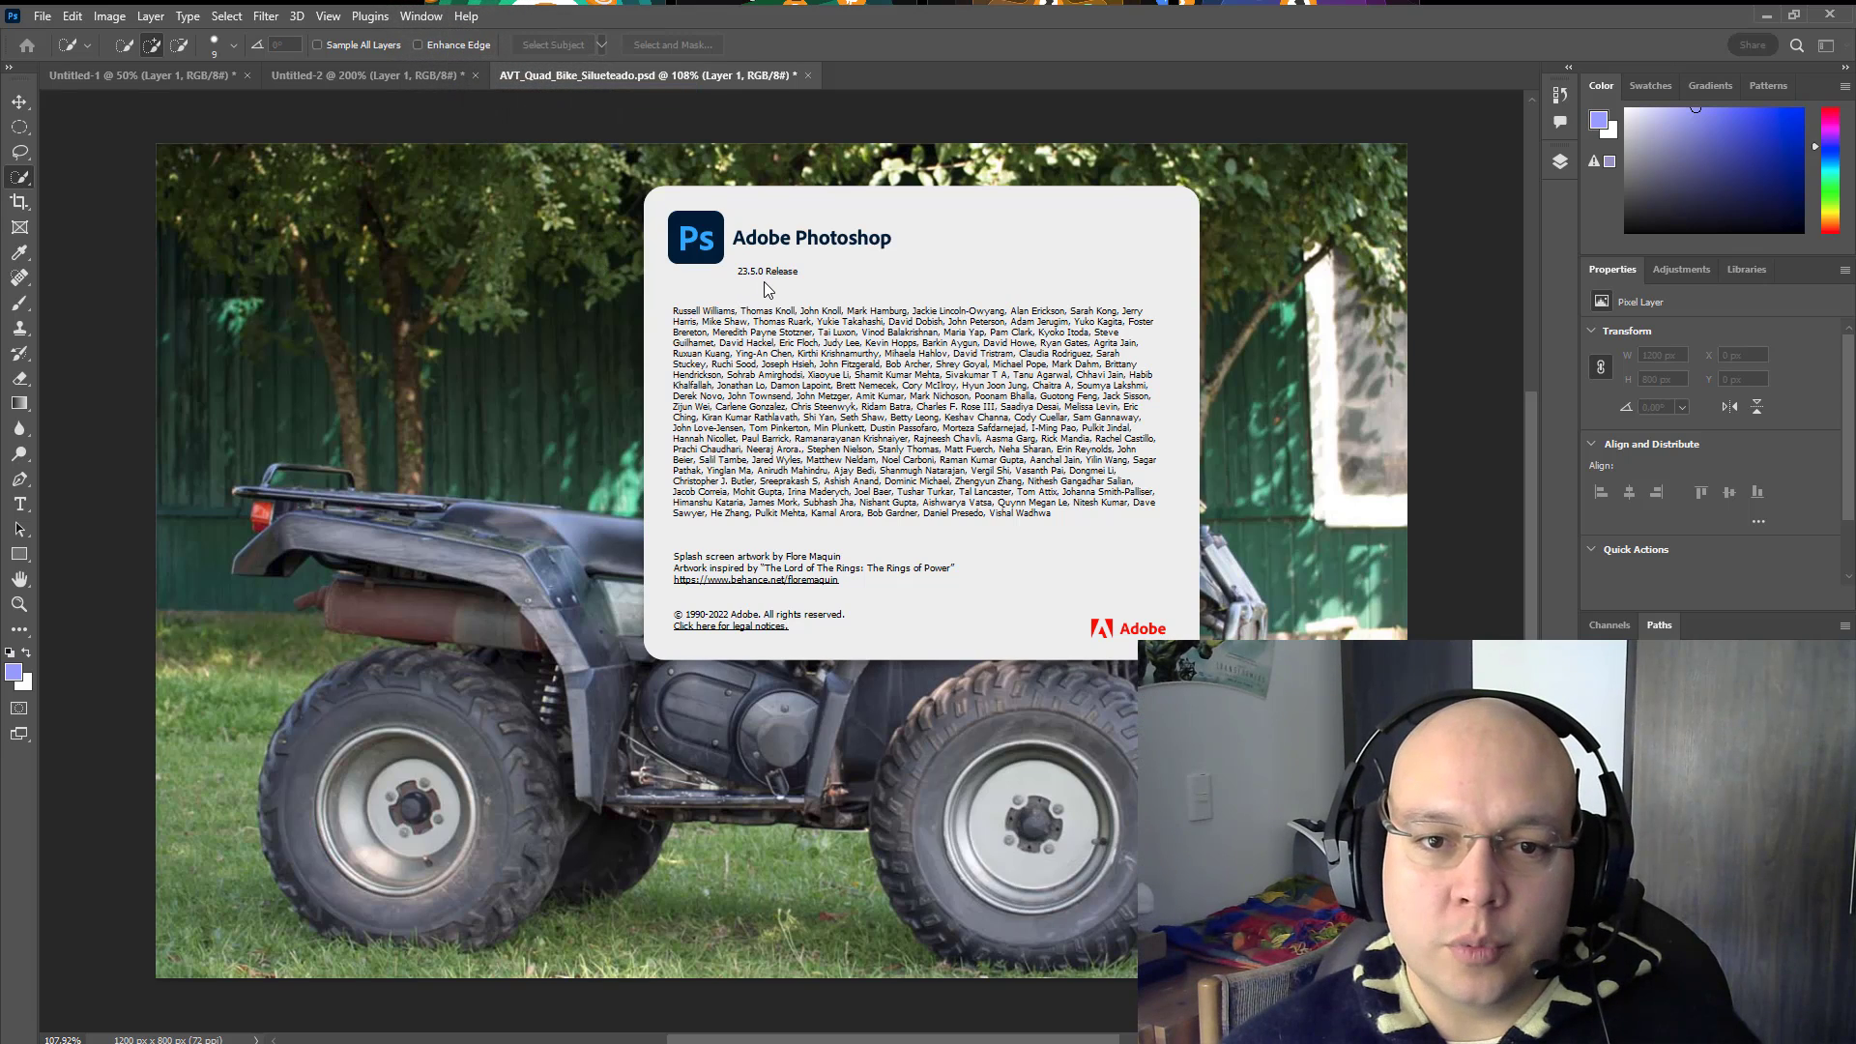
click(1140, 394)
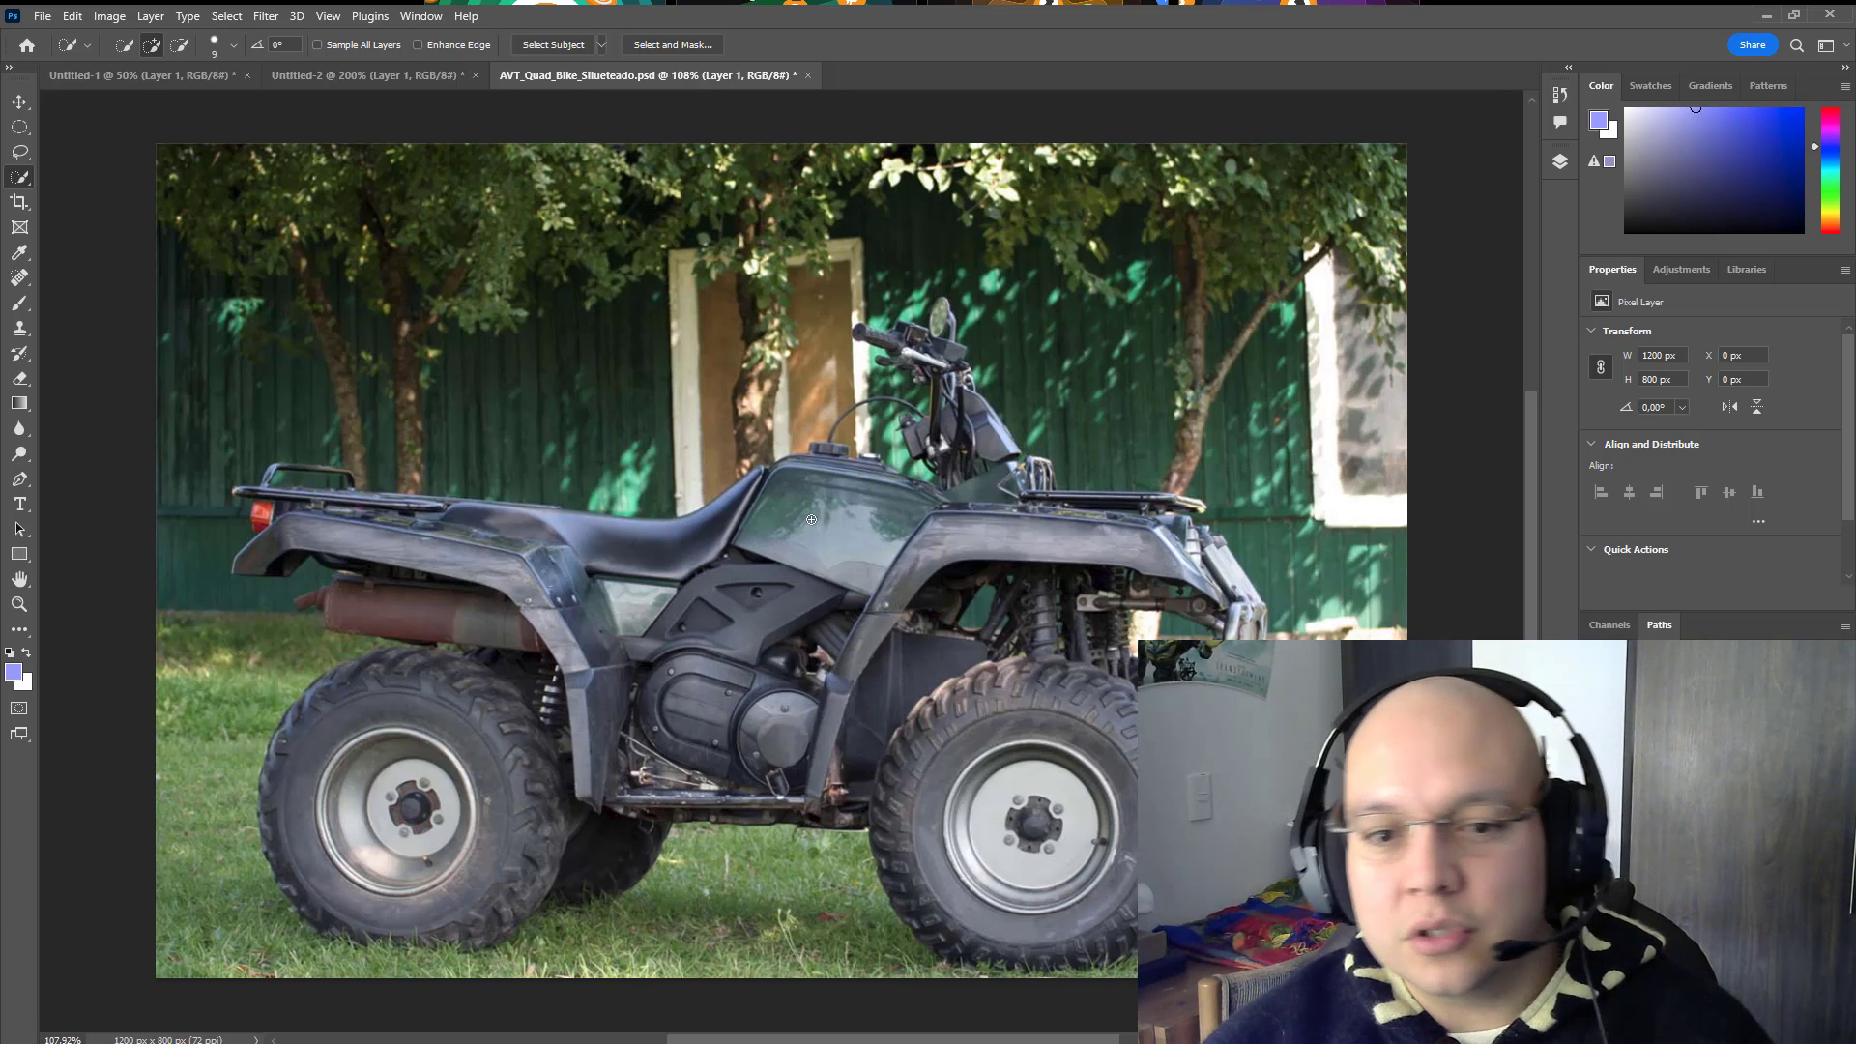
Step: Quick-select the quad bike's green fuel tank cover and the dark side panel beneath it
scroll(811, 519, up, 2)
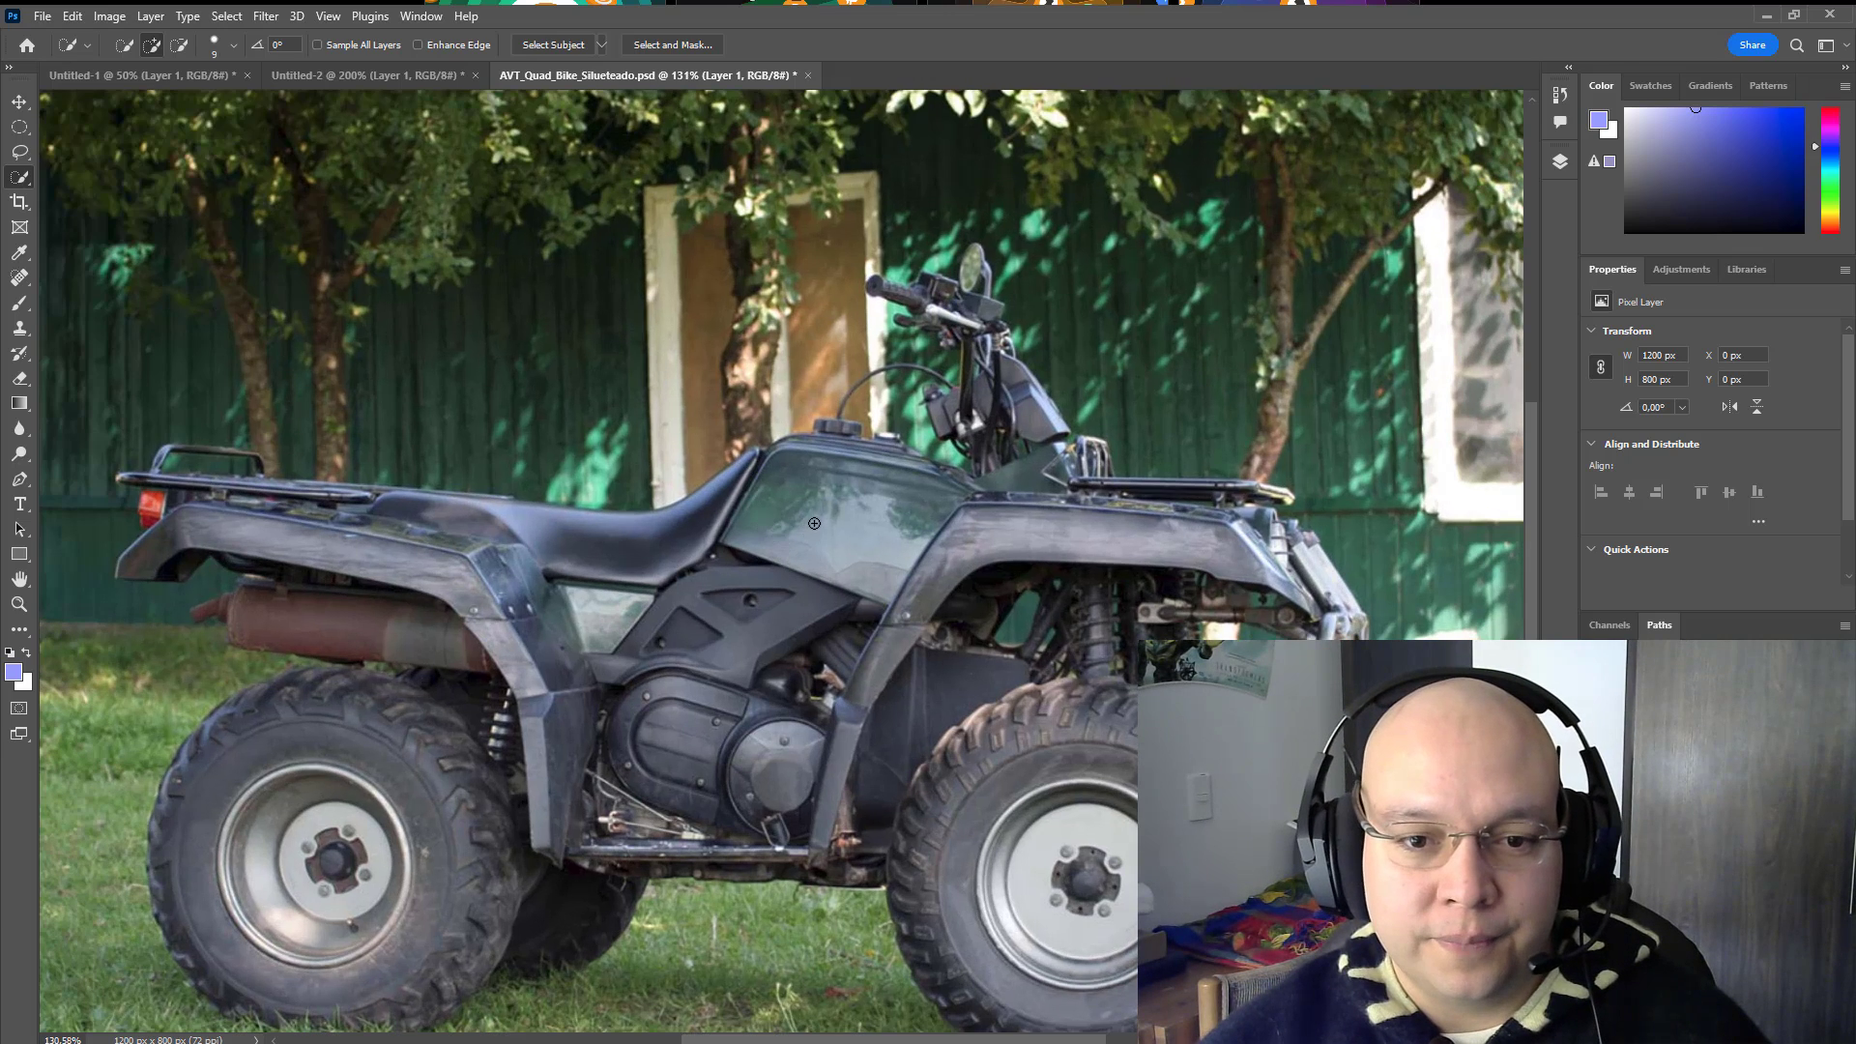
mouse_move(814, 523)
mouse_down()
mouse_move(808, 507)
mouse_move(720, 595)
mouse_move(780, 596)
mouse_up()
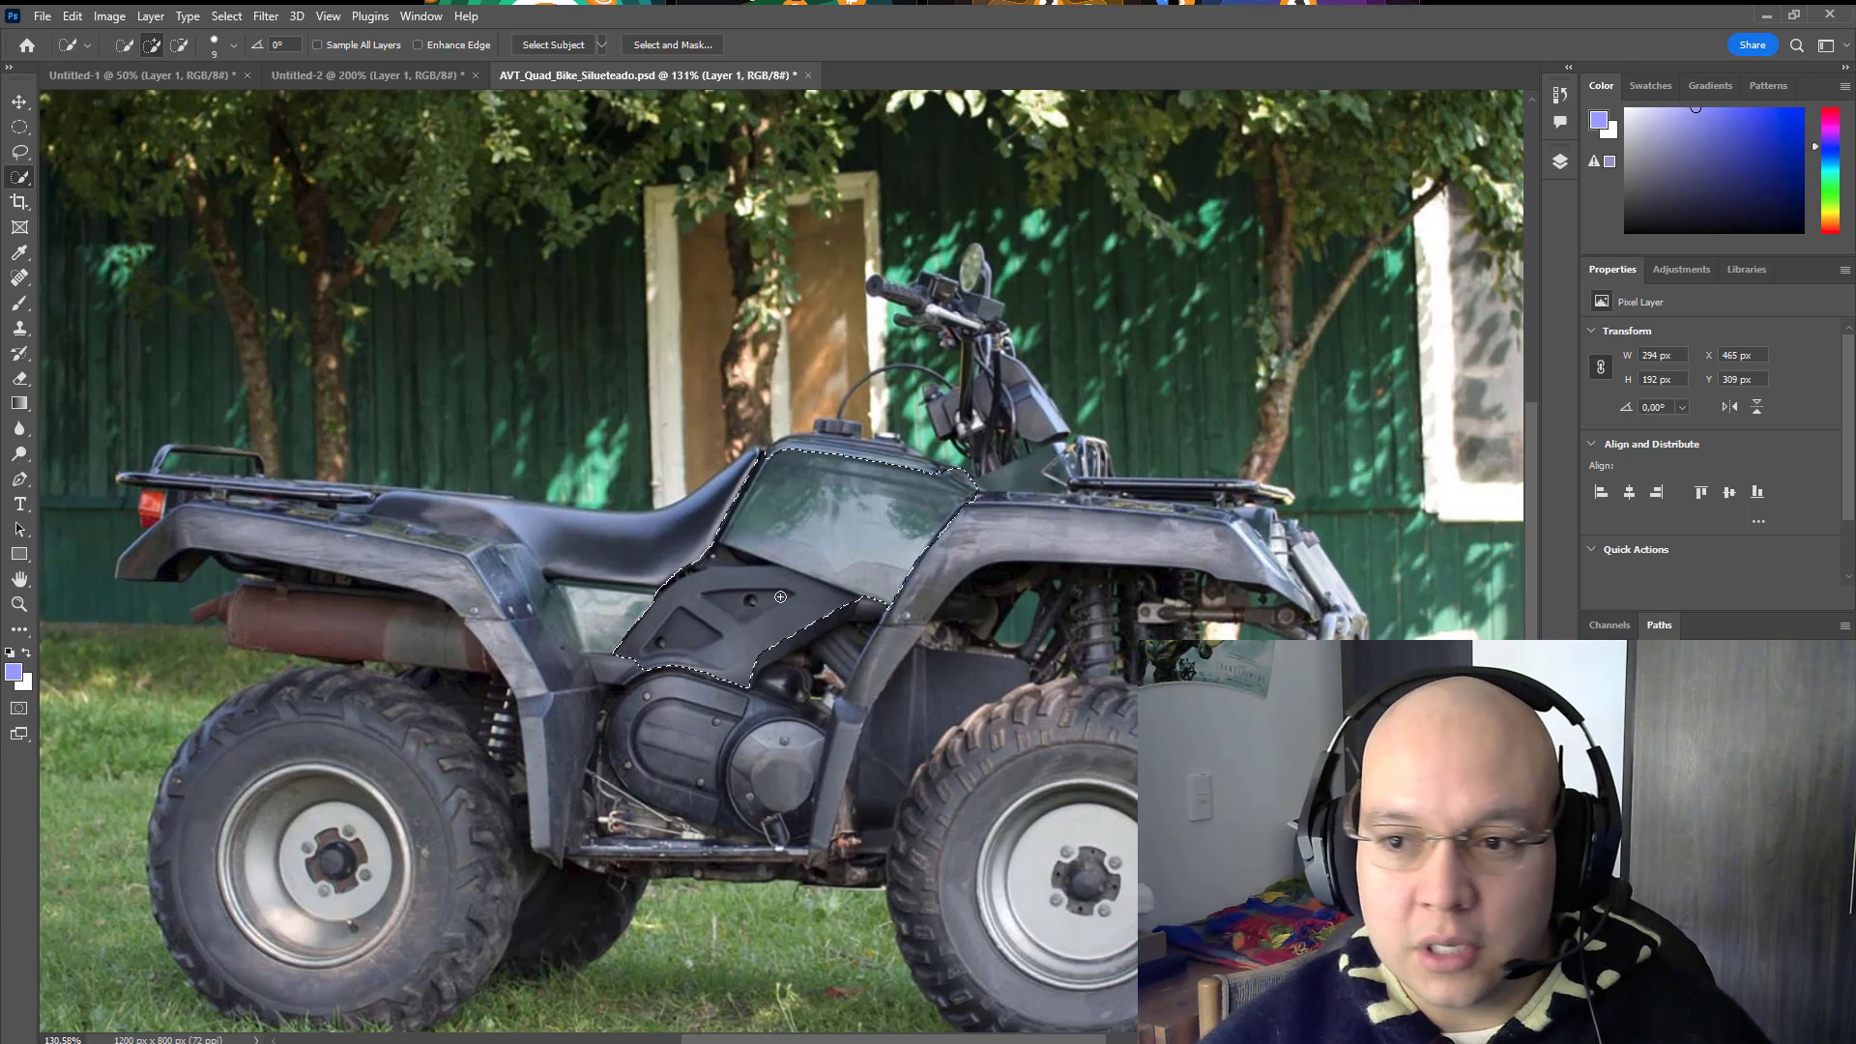
Step: Rearrange the workspace so History and Layers are expanded and the Color, Properties and Paths groups are collapsed to icons
click(1562, 165)
click(1567, 67)
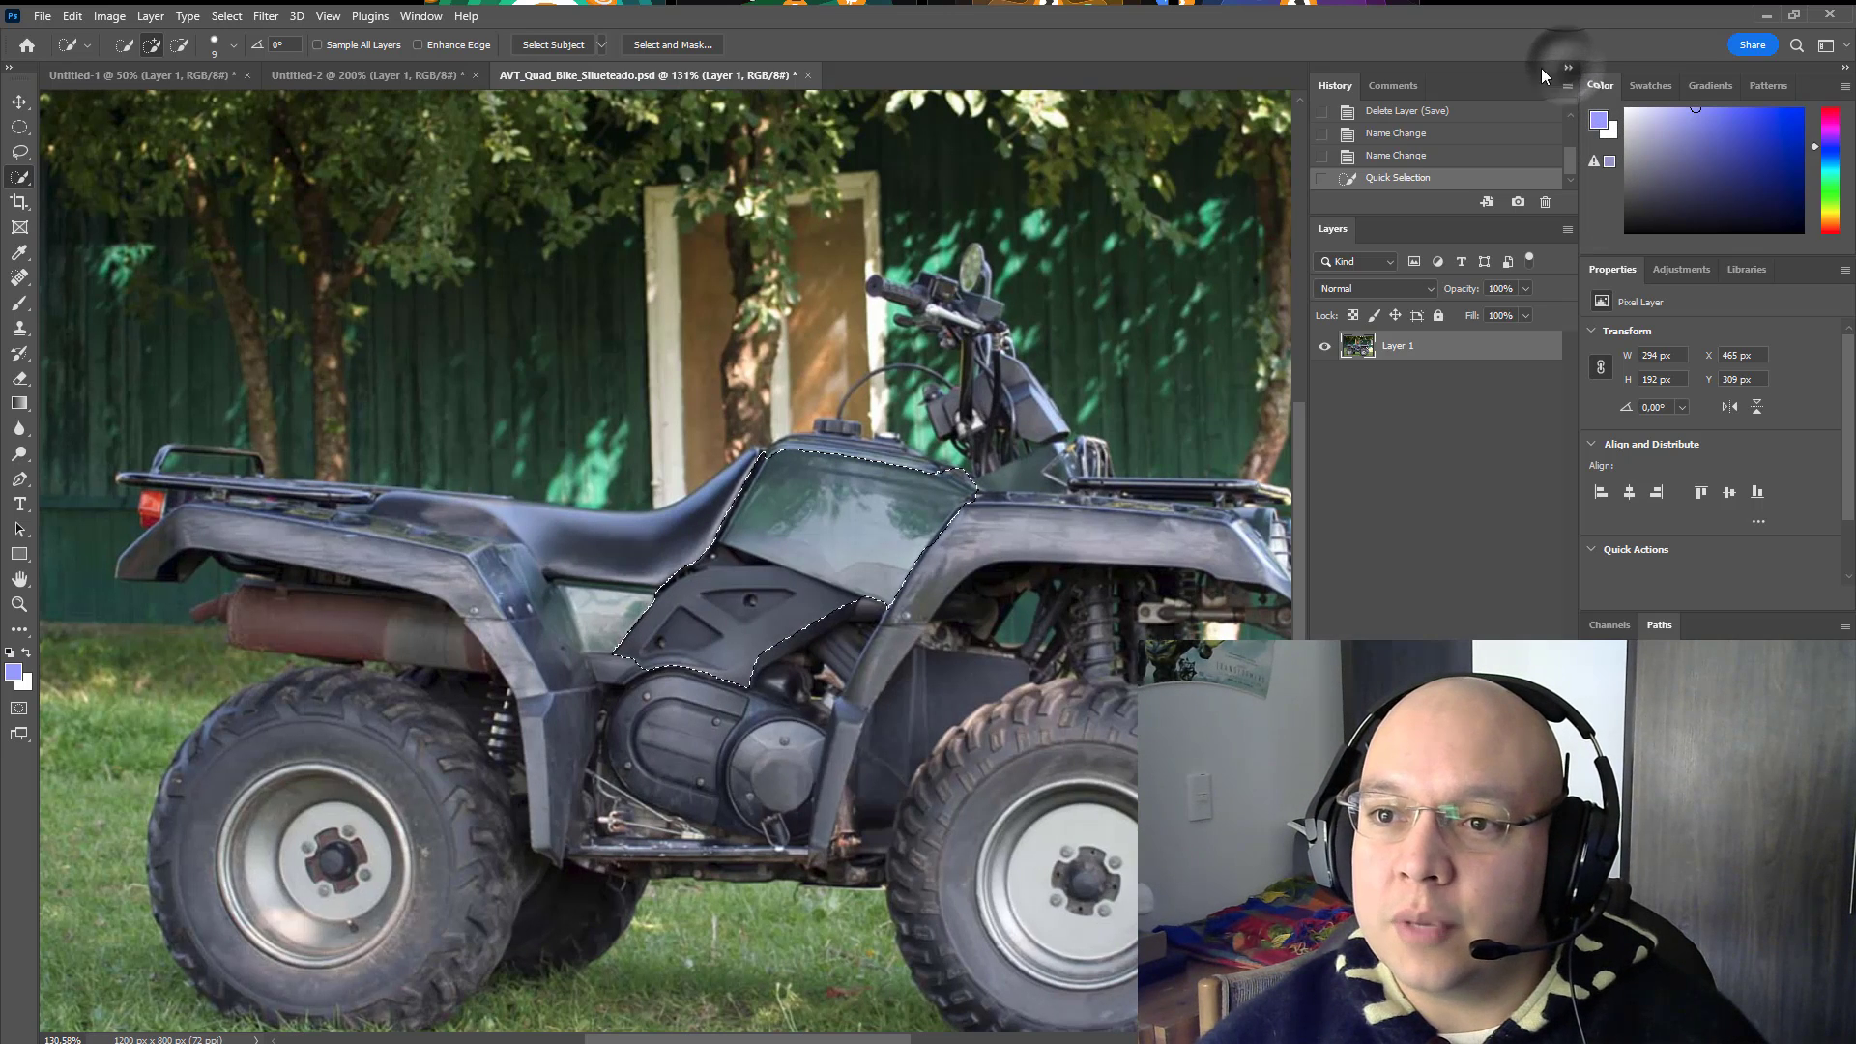
click(1567, 66)
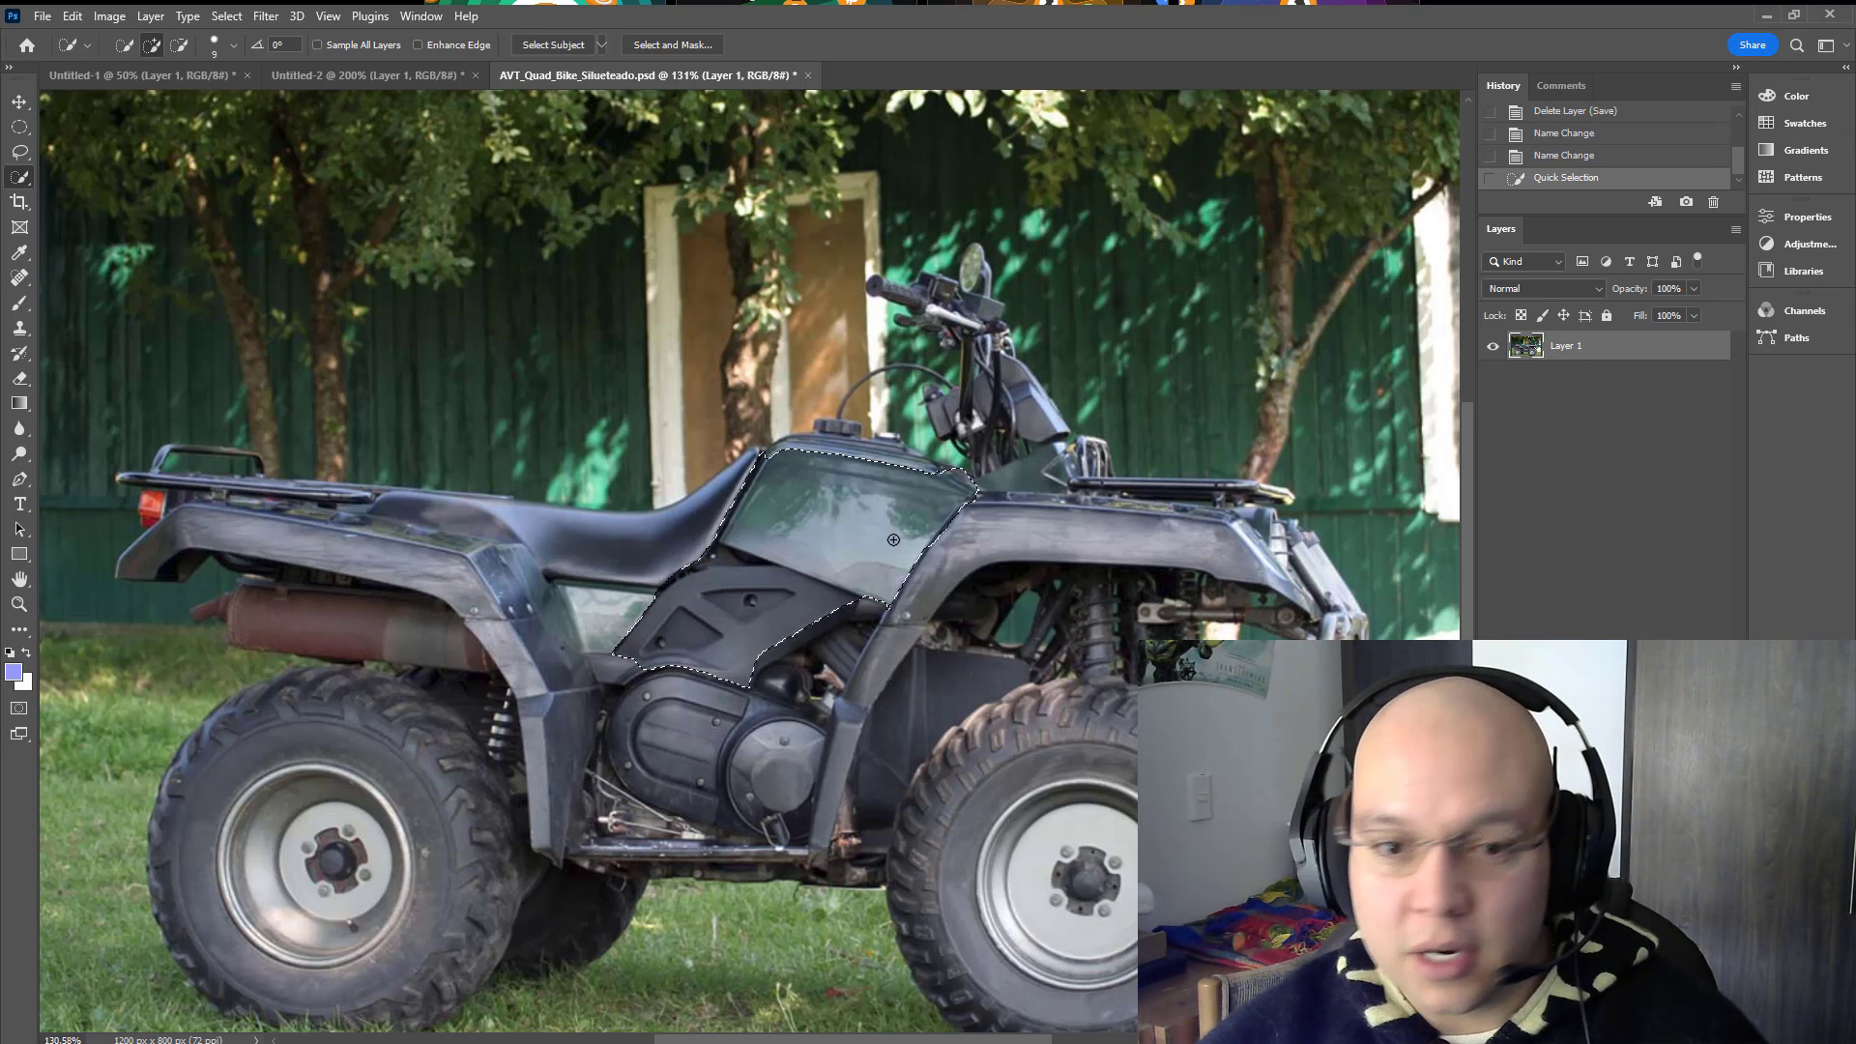
Step: Extend the quick selection over the front fender, the suspension area and the upper part of the near front tyre
mouse_move(861, 526)
mouse_down()
mouse_move(993, 529)
mouse_move(892, 567)
mouse_move(931, 579)
mouse_move(969, 557)
mouse_move(969, 599)
mouse_up()
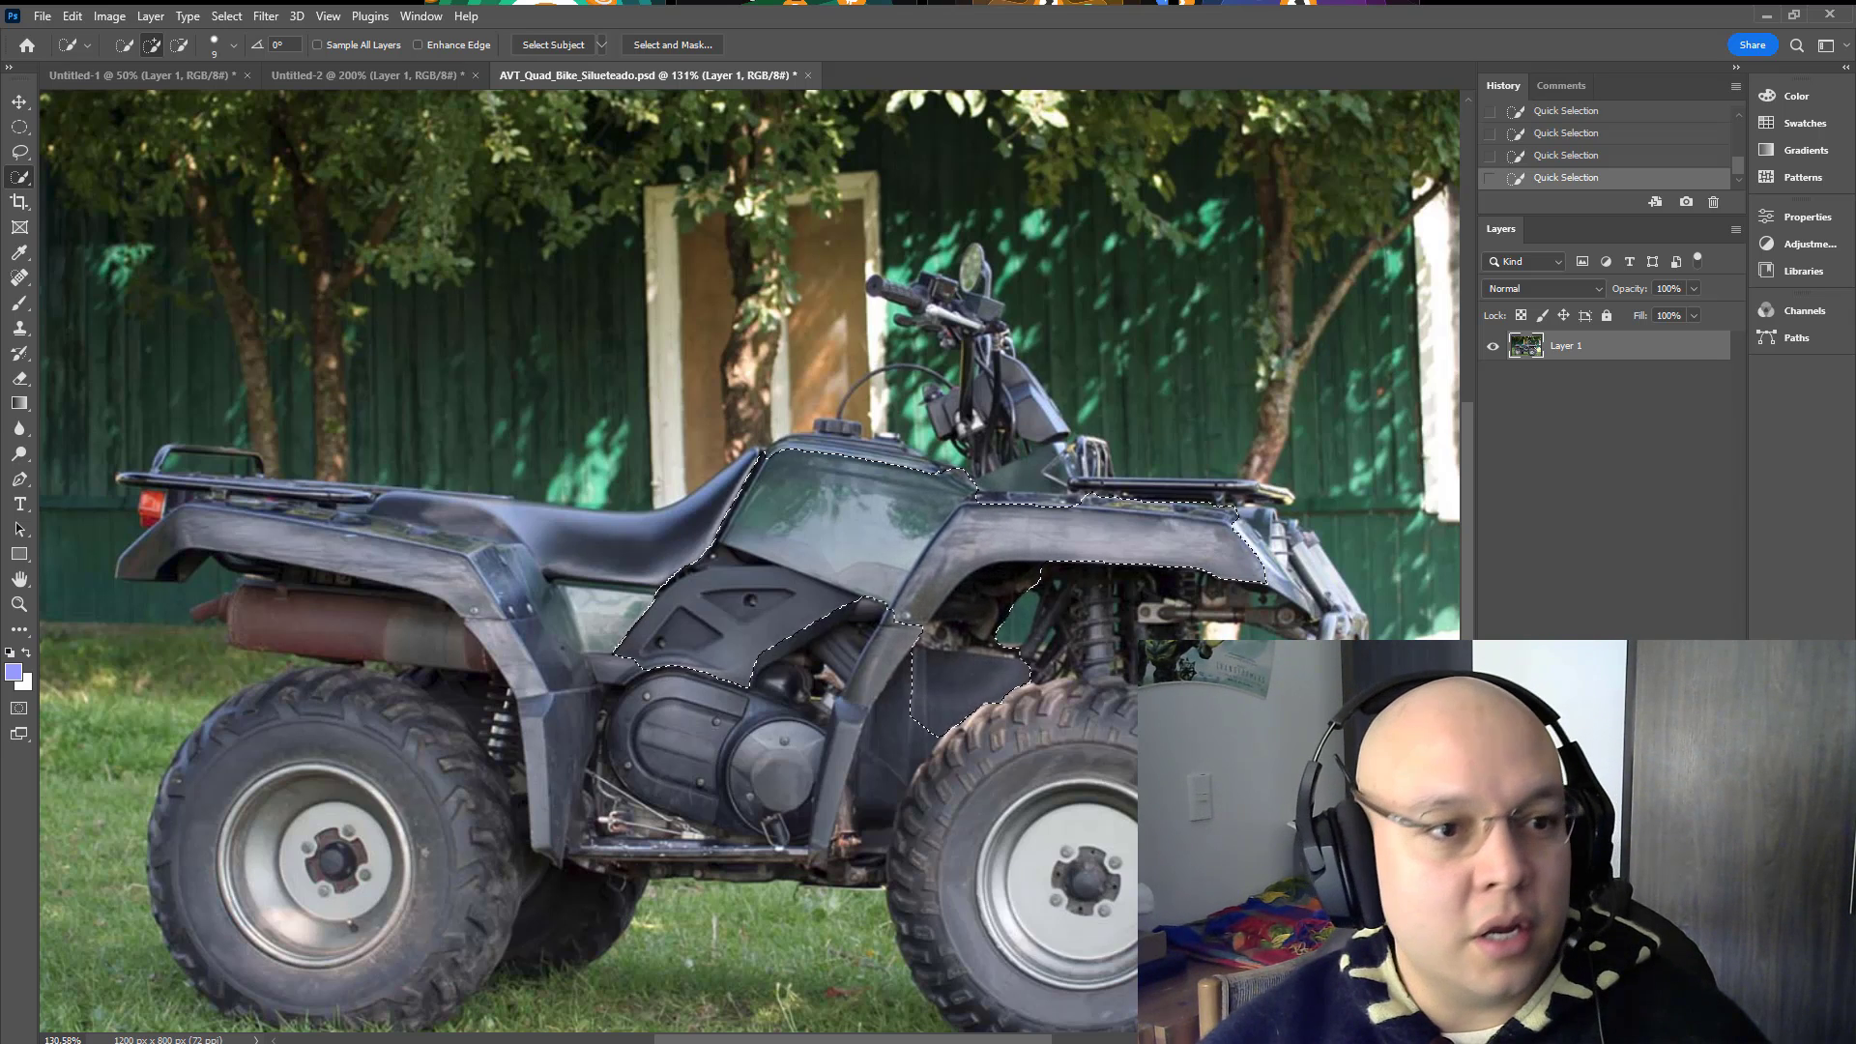
right_click(25, 178)
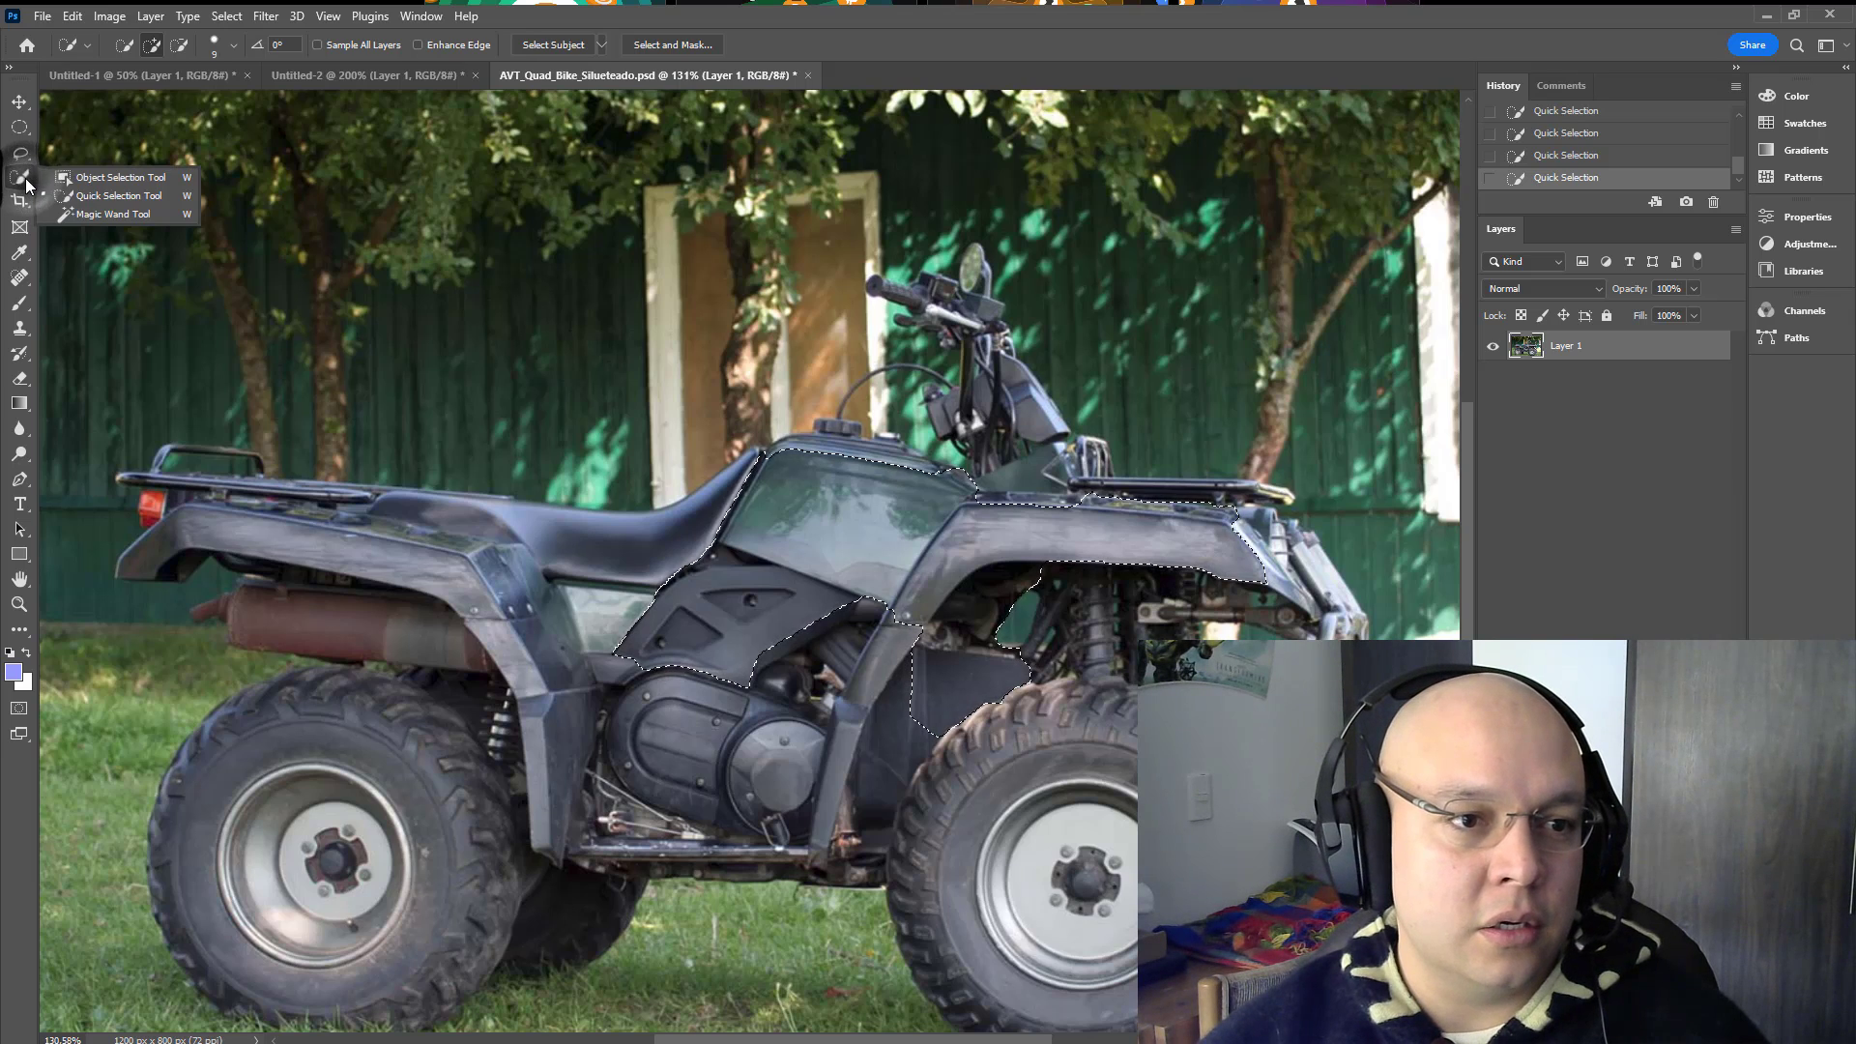
click(126, 199)
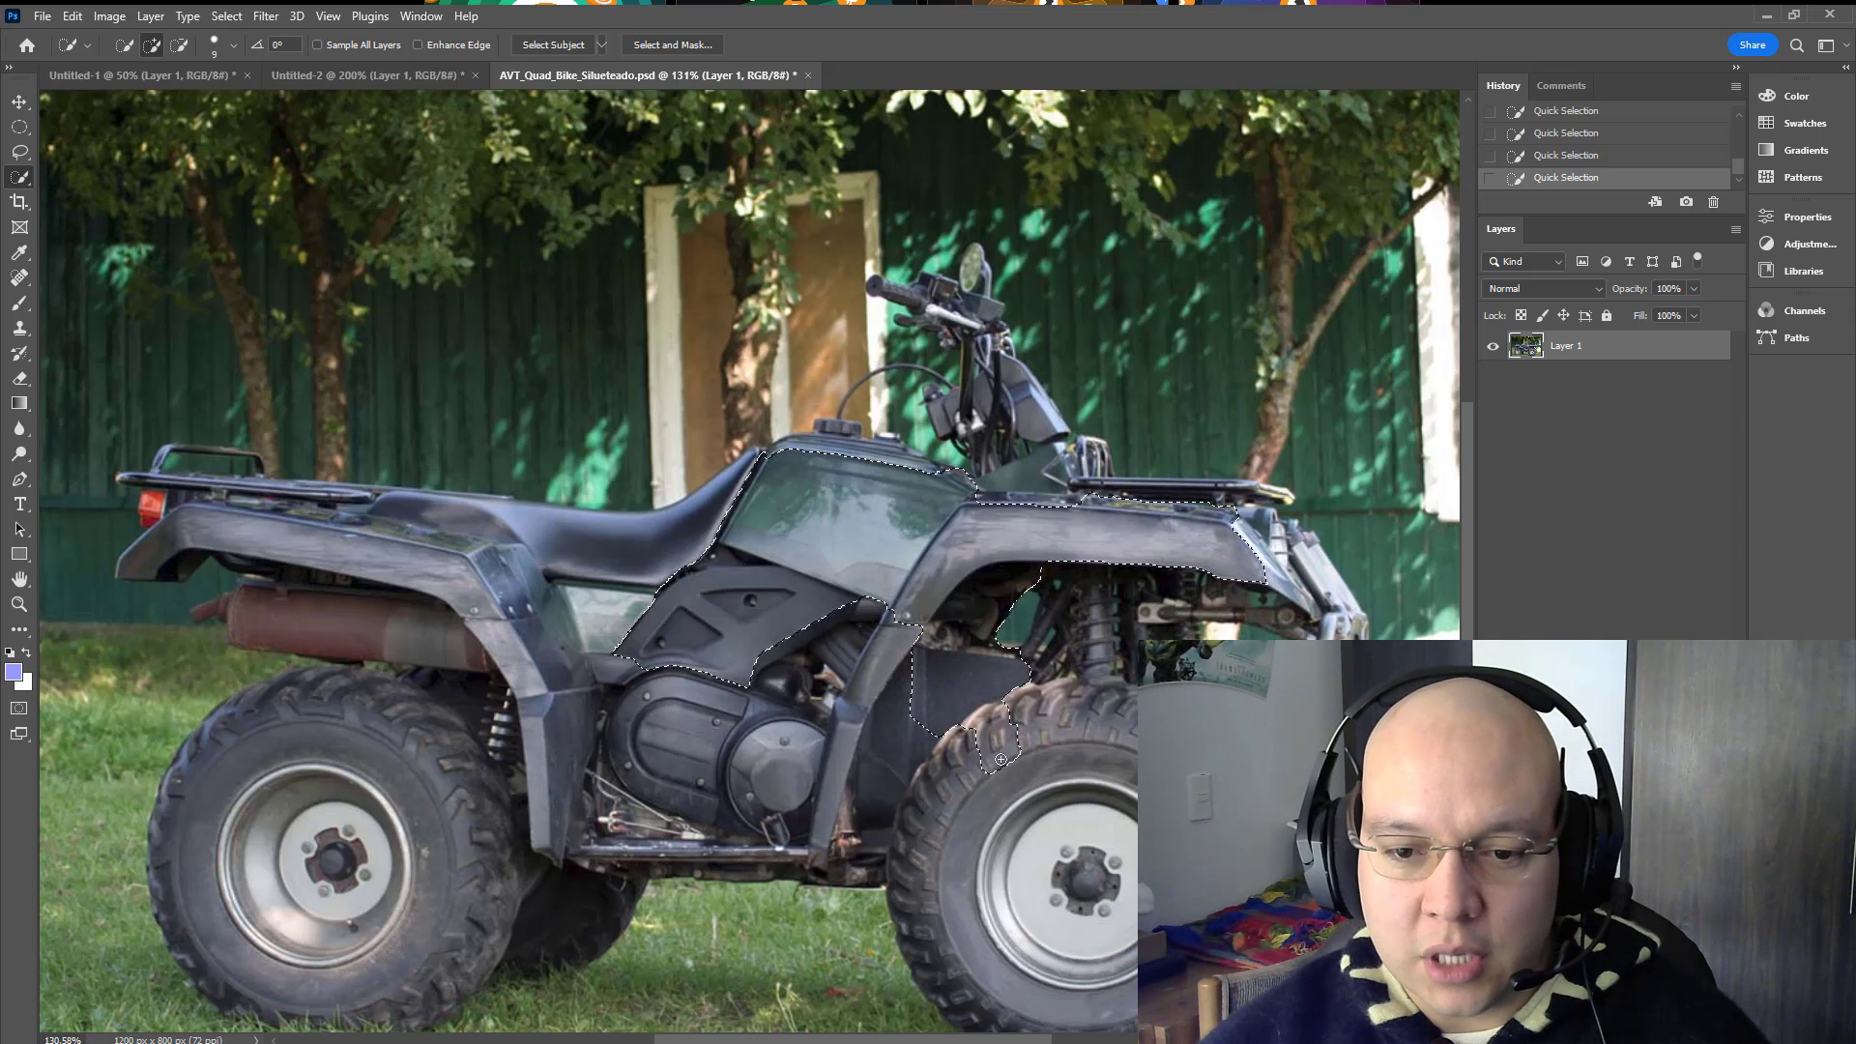
mouse_move(1000, 760)
mouse_down()
mouse_move(1025, 816)
mouse_move(1044, 827)
mouse_move(1064, 798)
mouse_move(1084, 875)
mouse_up()
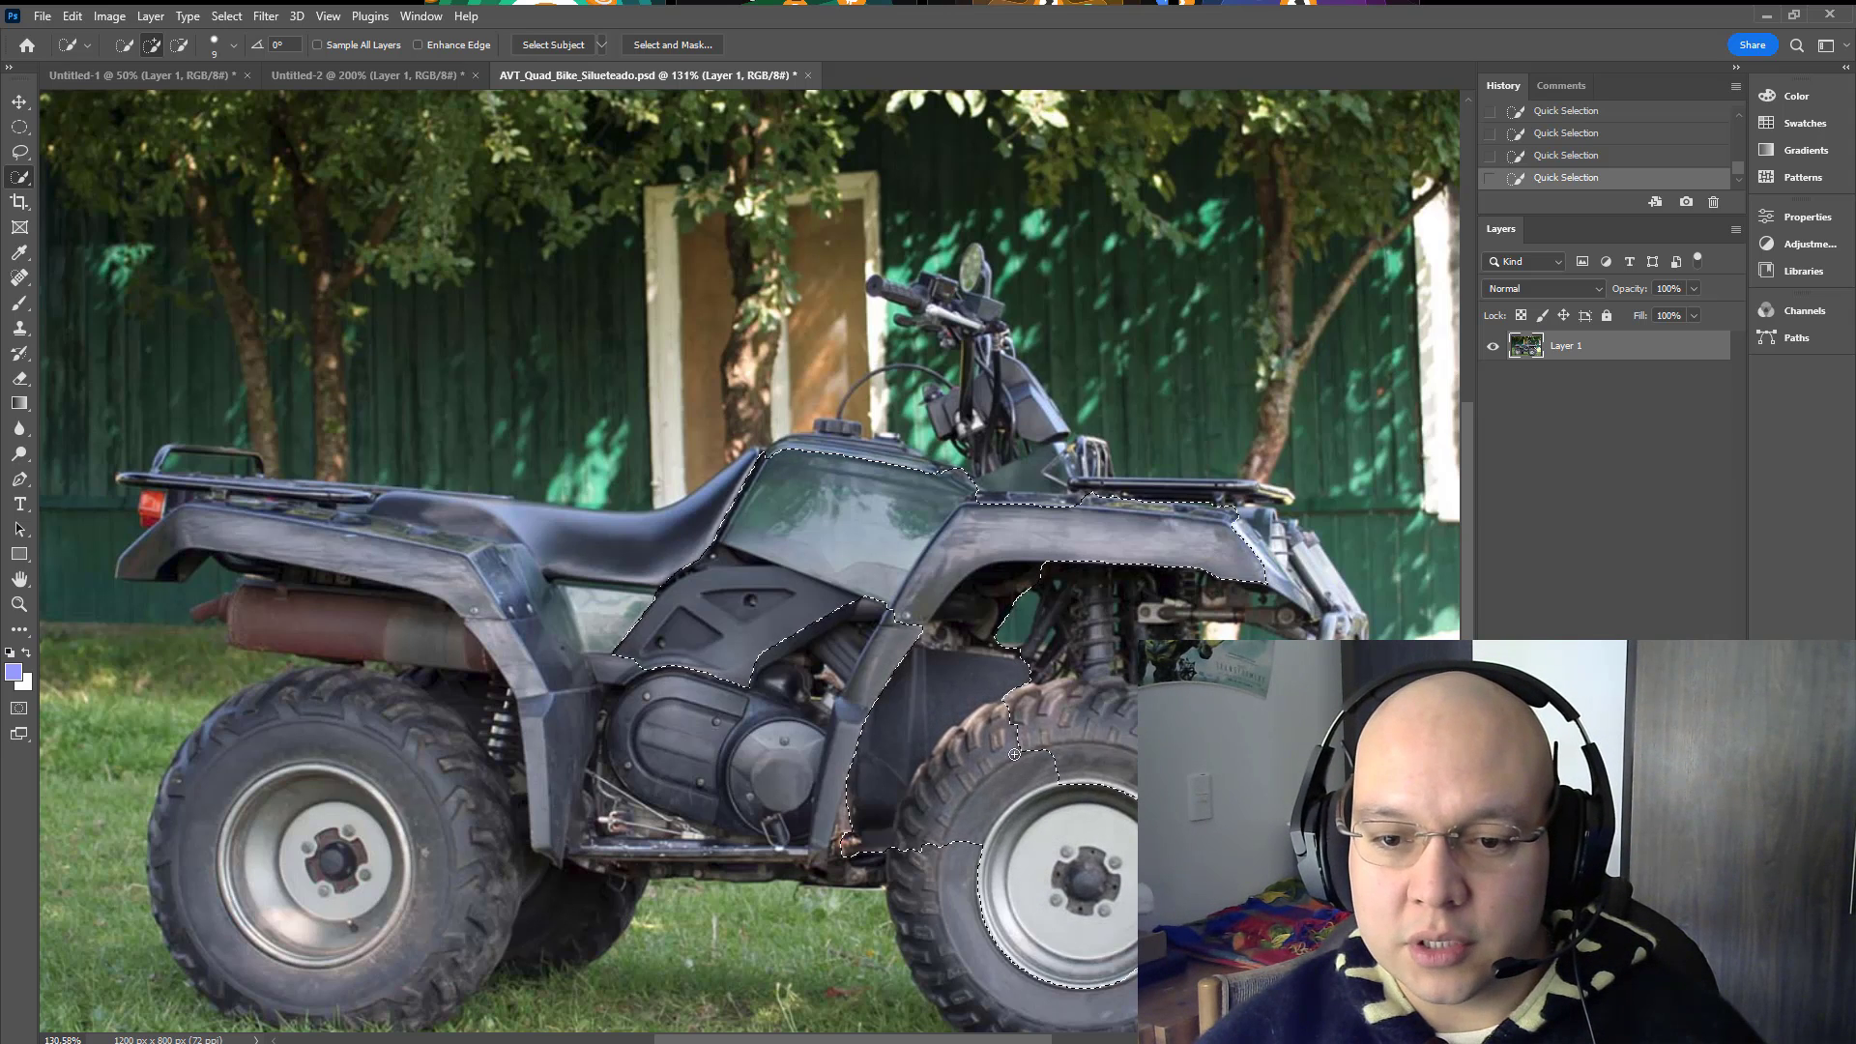
mouse_move(1014, 753)
mouse_down()
mouse_move(1092, 734)
mouse_move(1131, 784)
mouse_up()
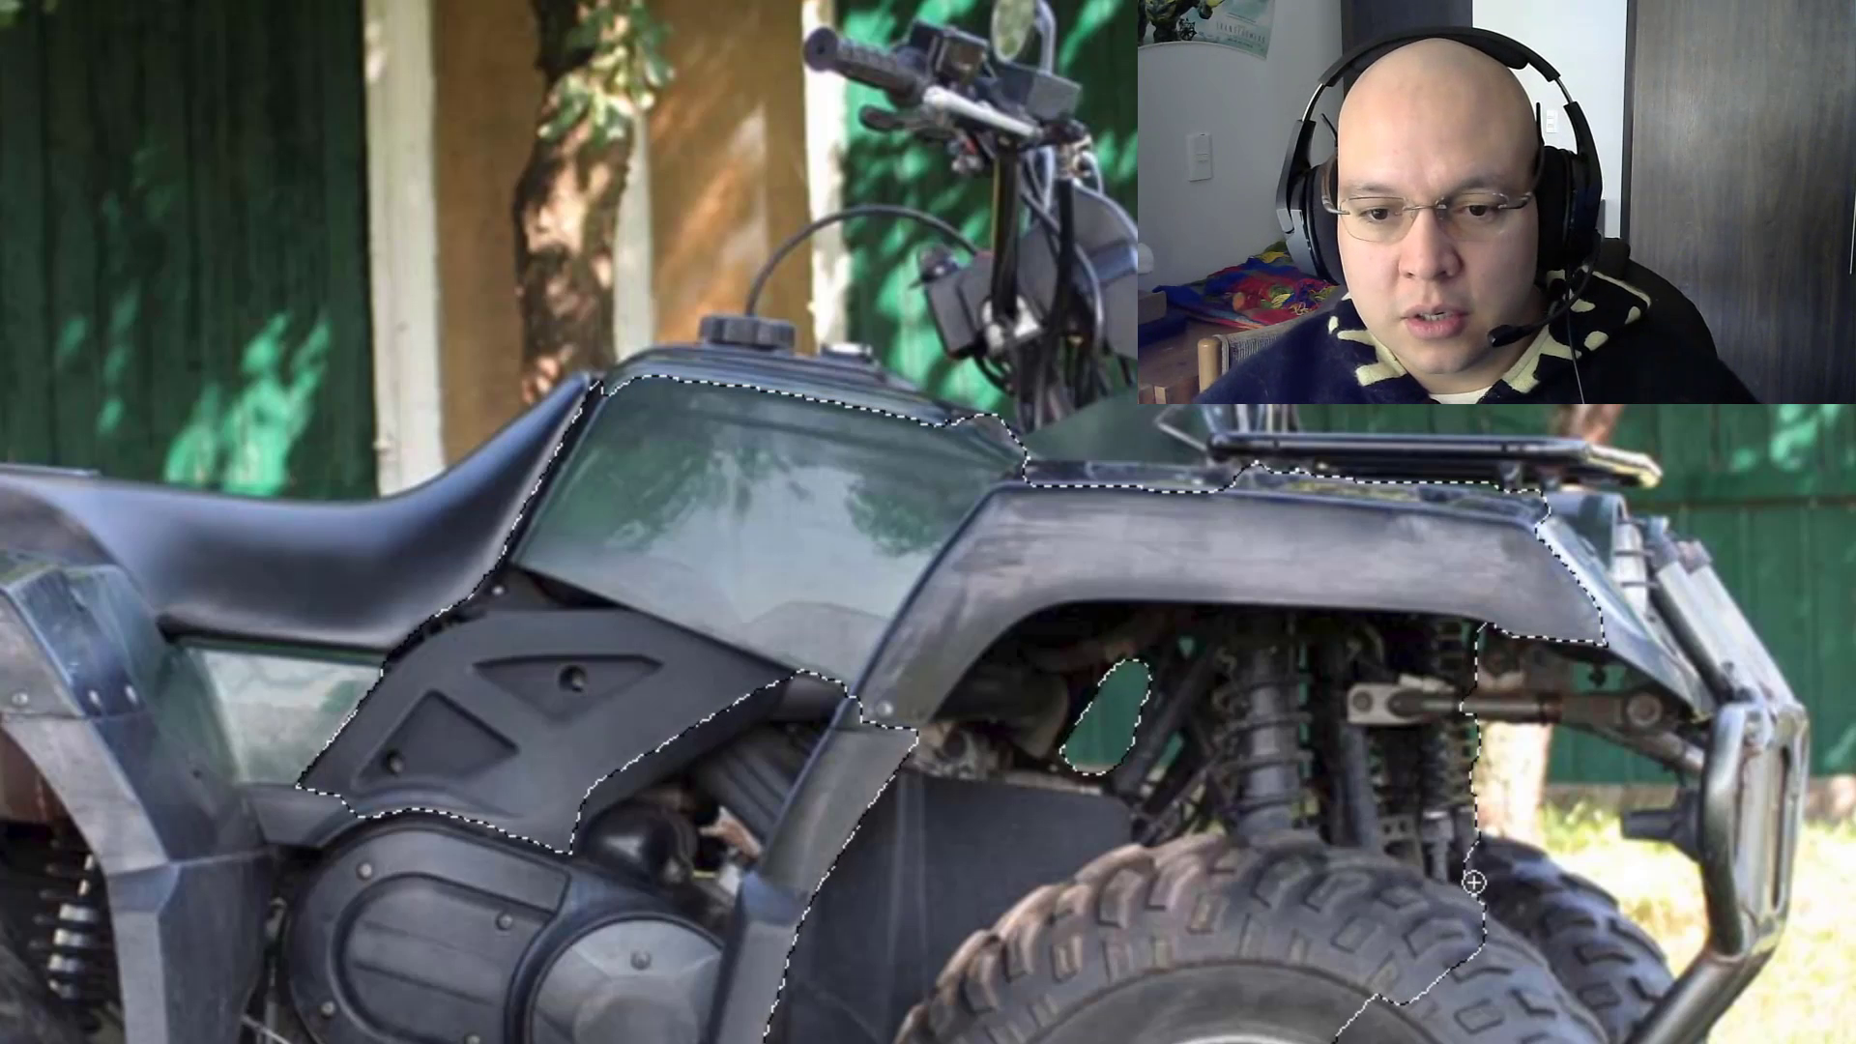
Step: Add the far front wheel and the lower tube of the front bumper to the quick selection
drag(1508, 915, 1586, 1006)
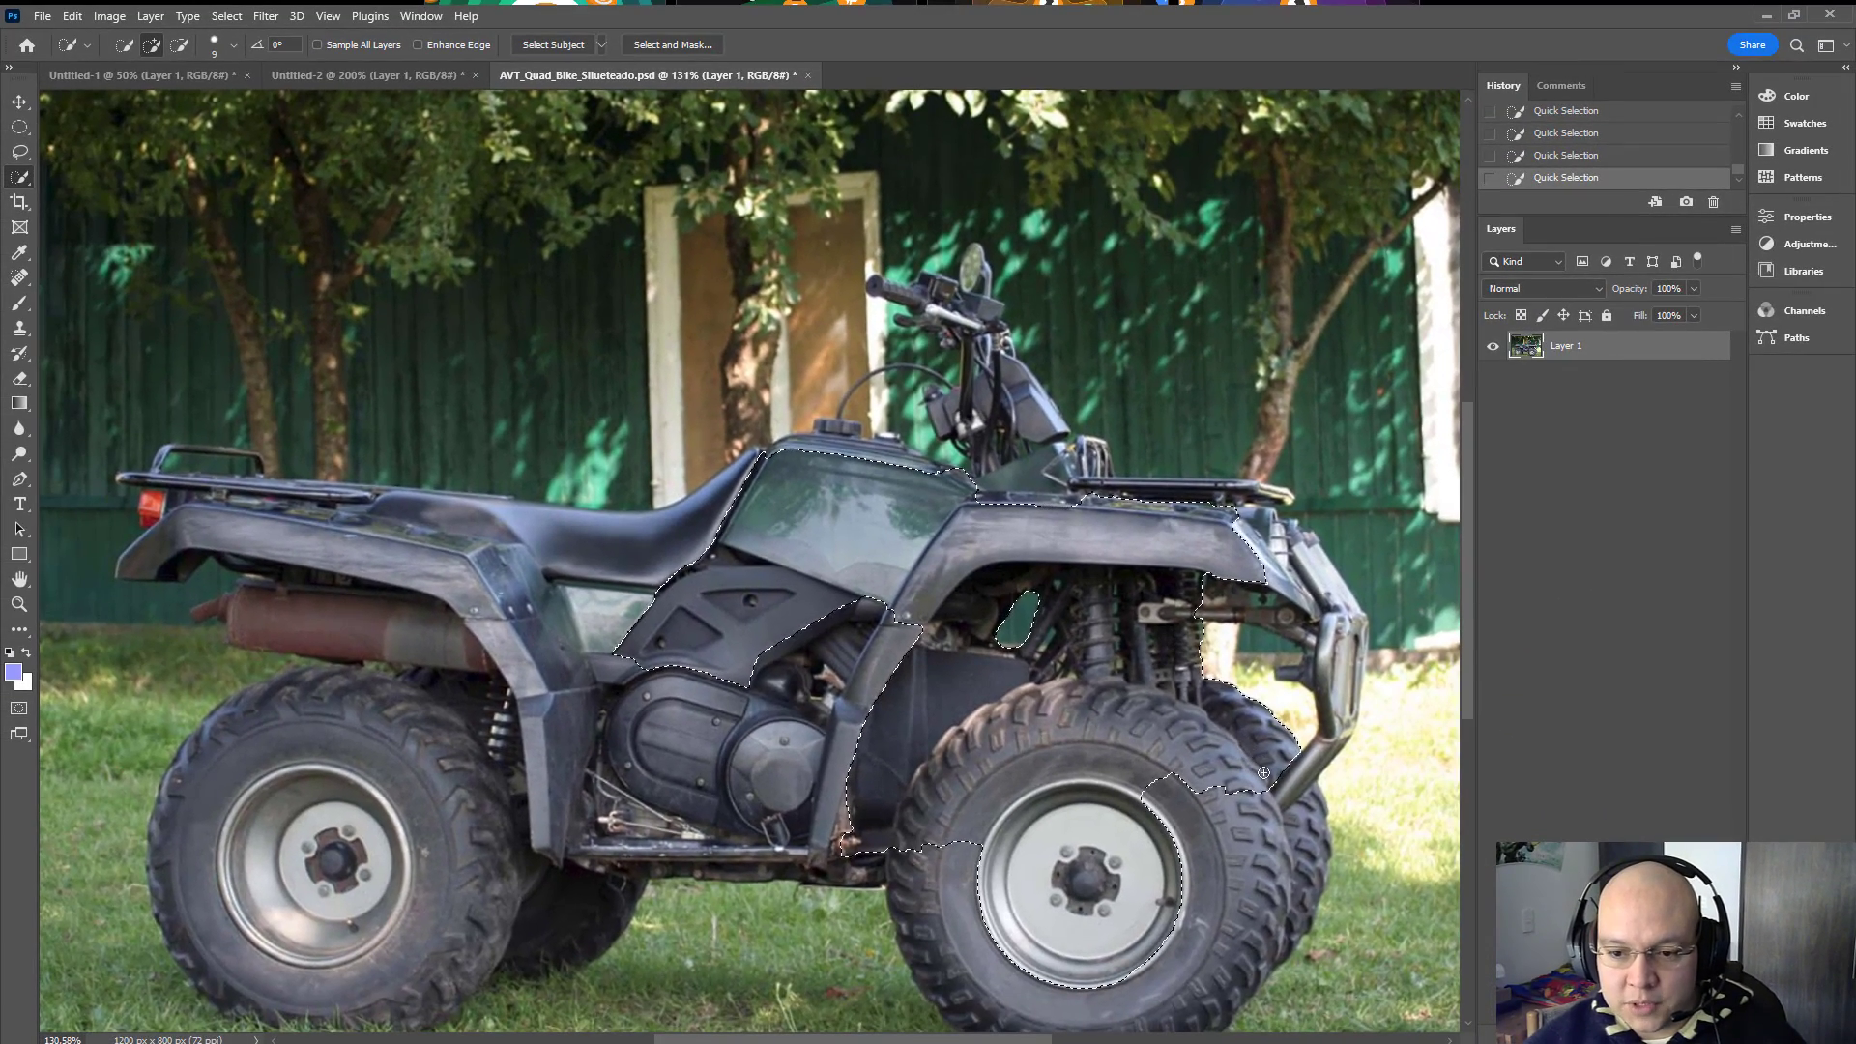
drag(1275, 770, 1305, 882)
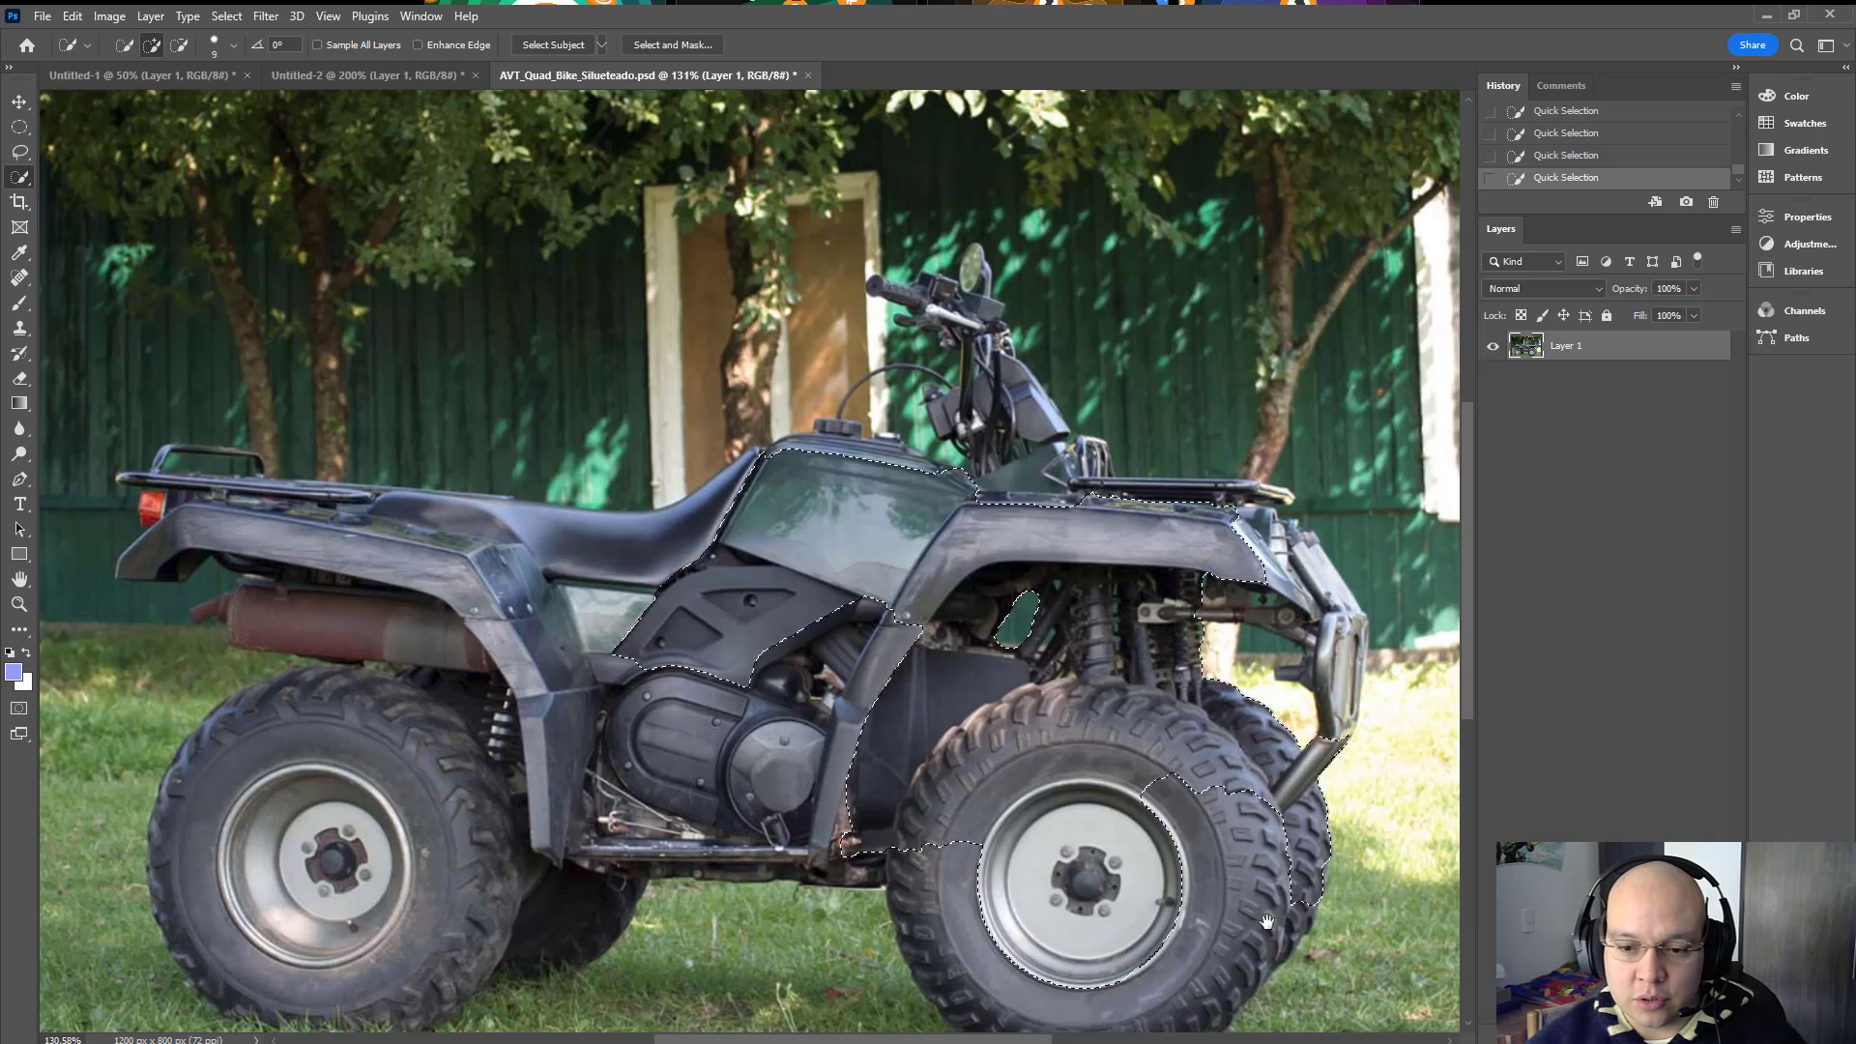
drag(1198, 839, 1264, 750)
click(1264, 750)
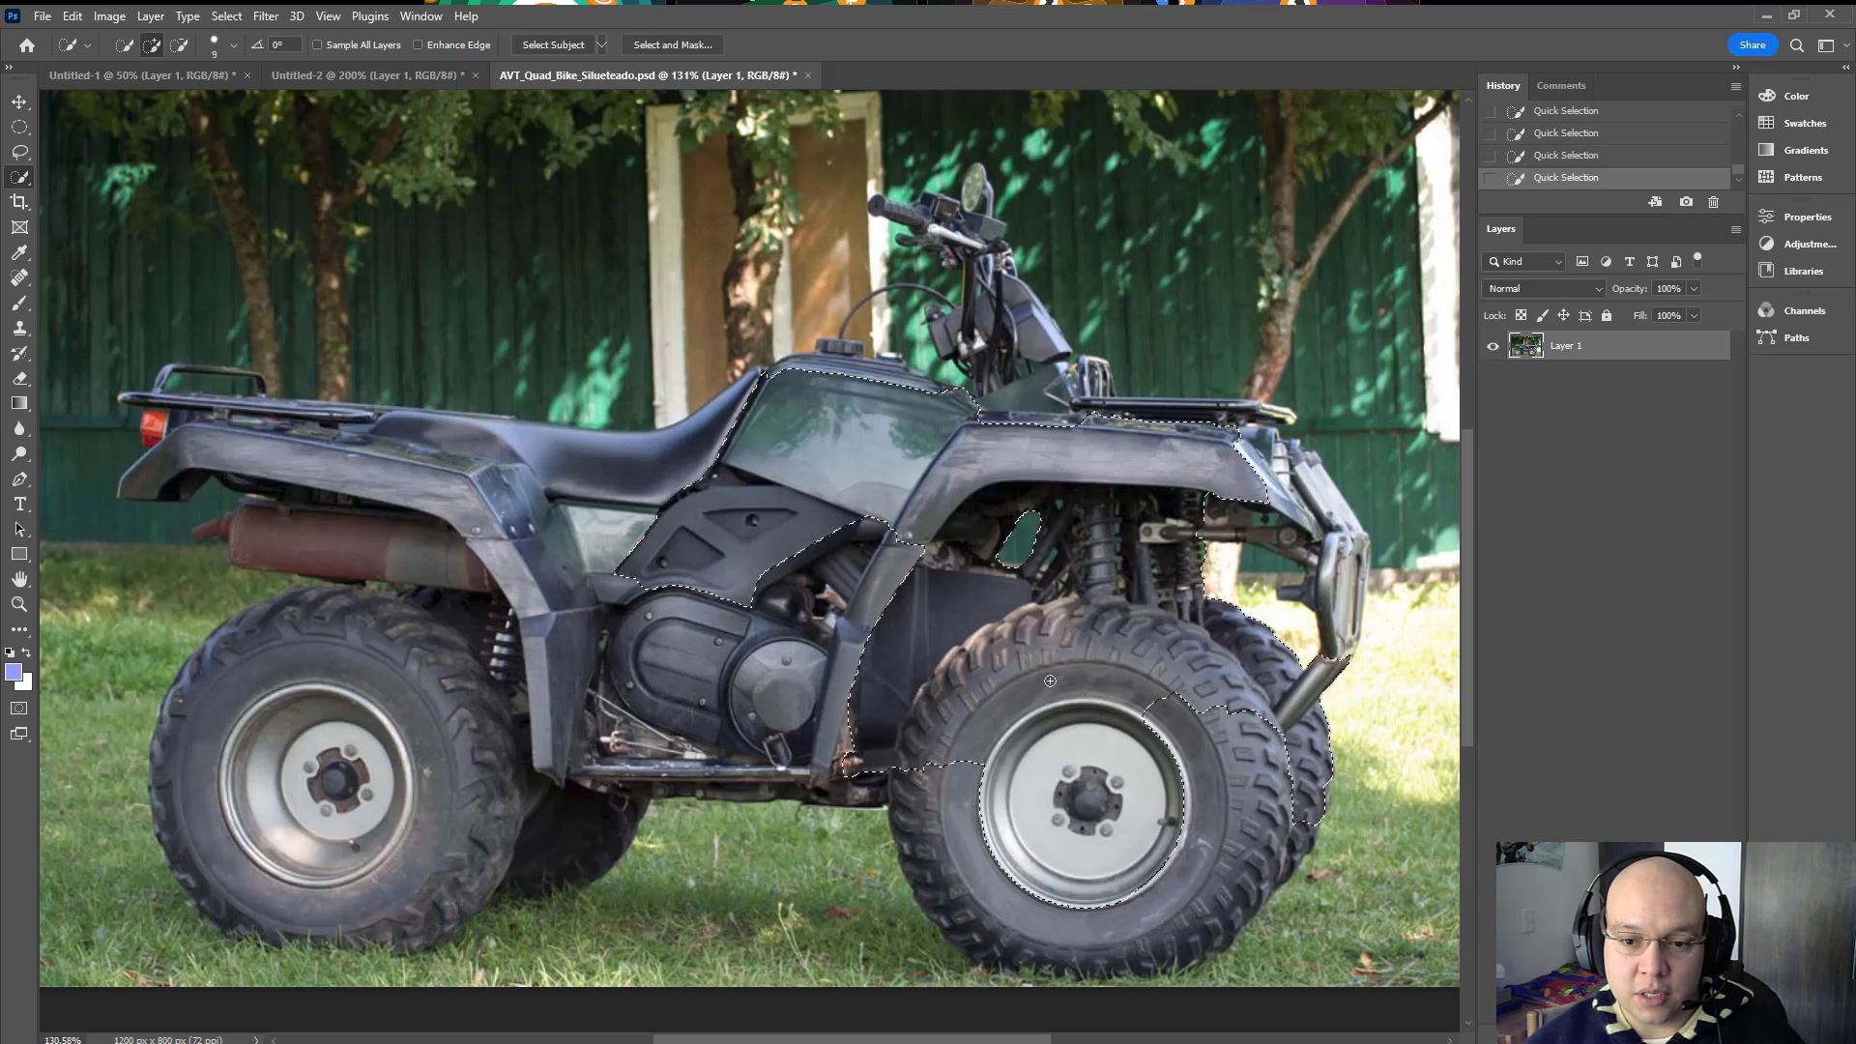
click(1295, 768)
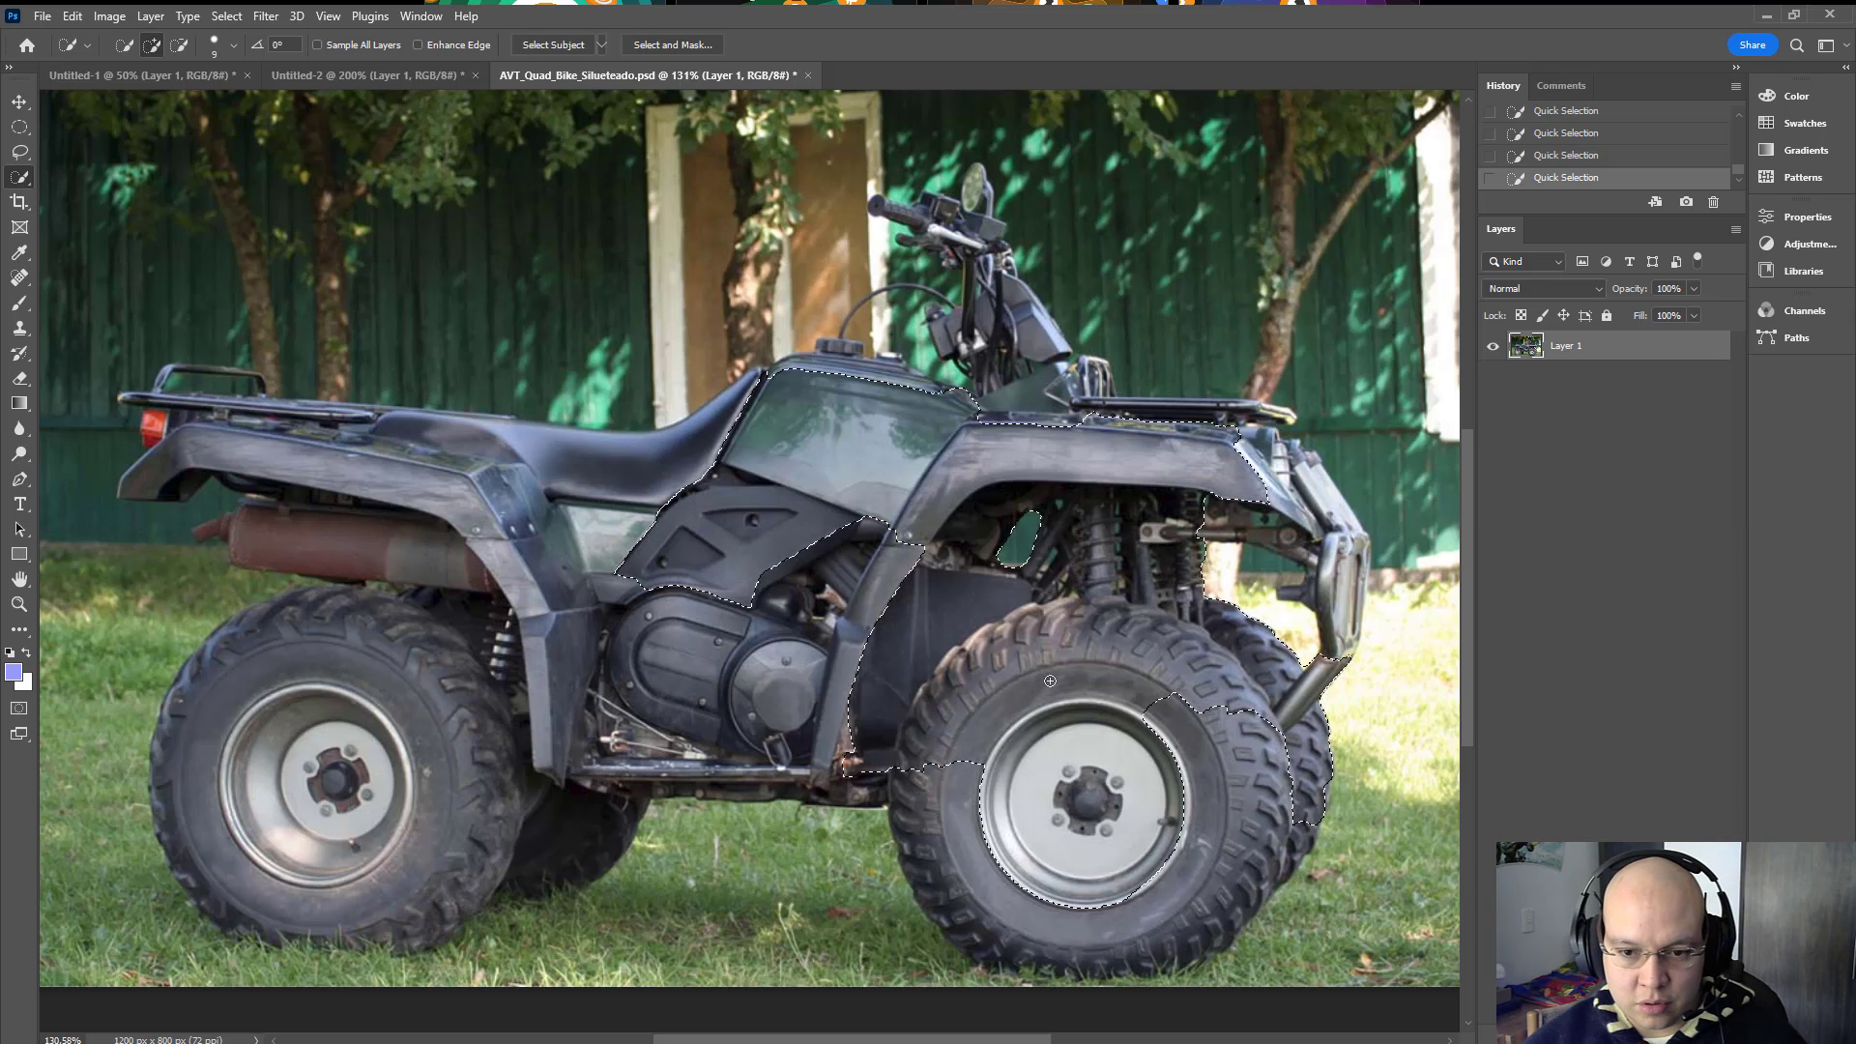
drag(1295, 768, 1247, 657)
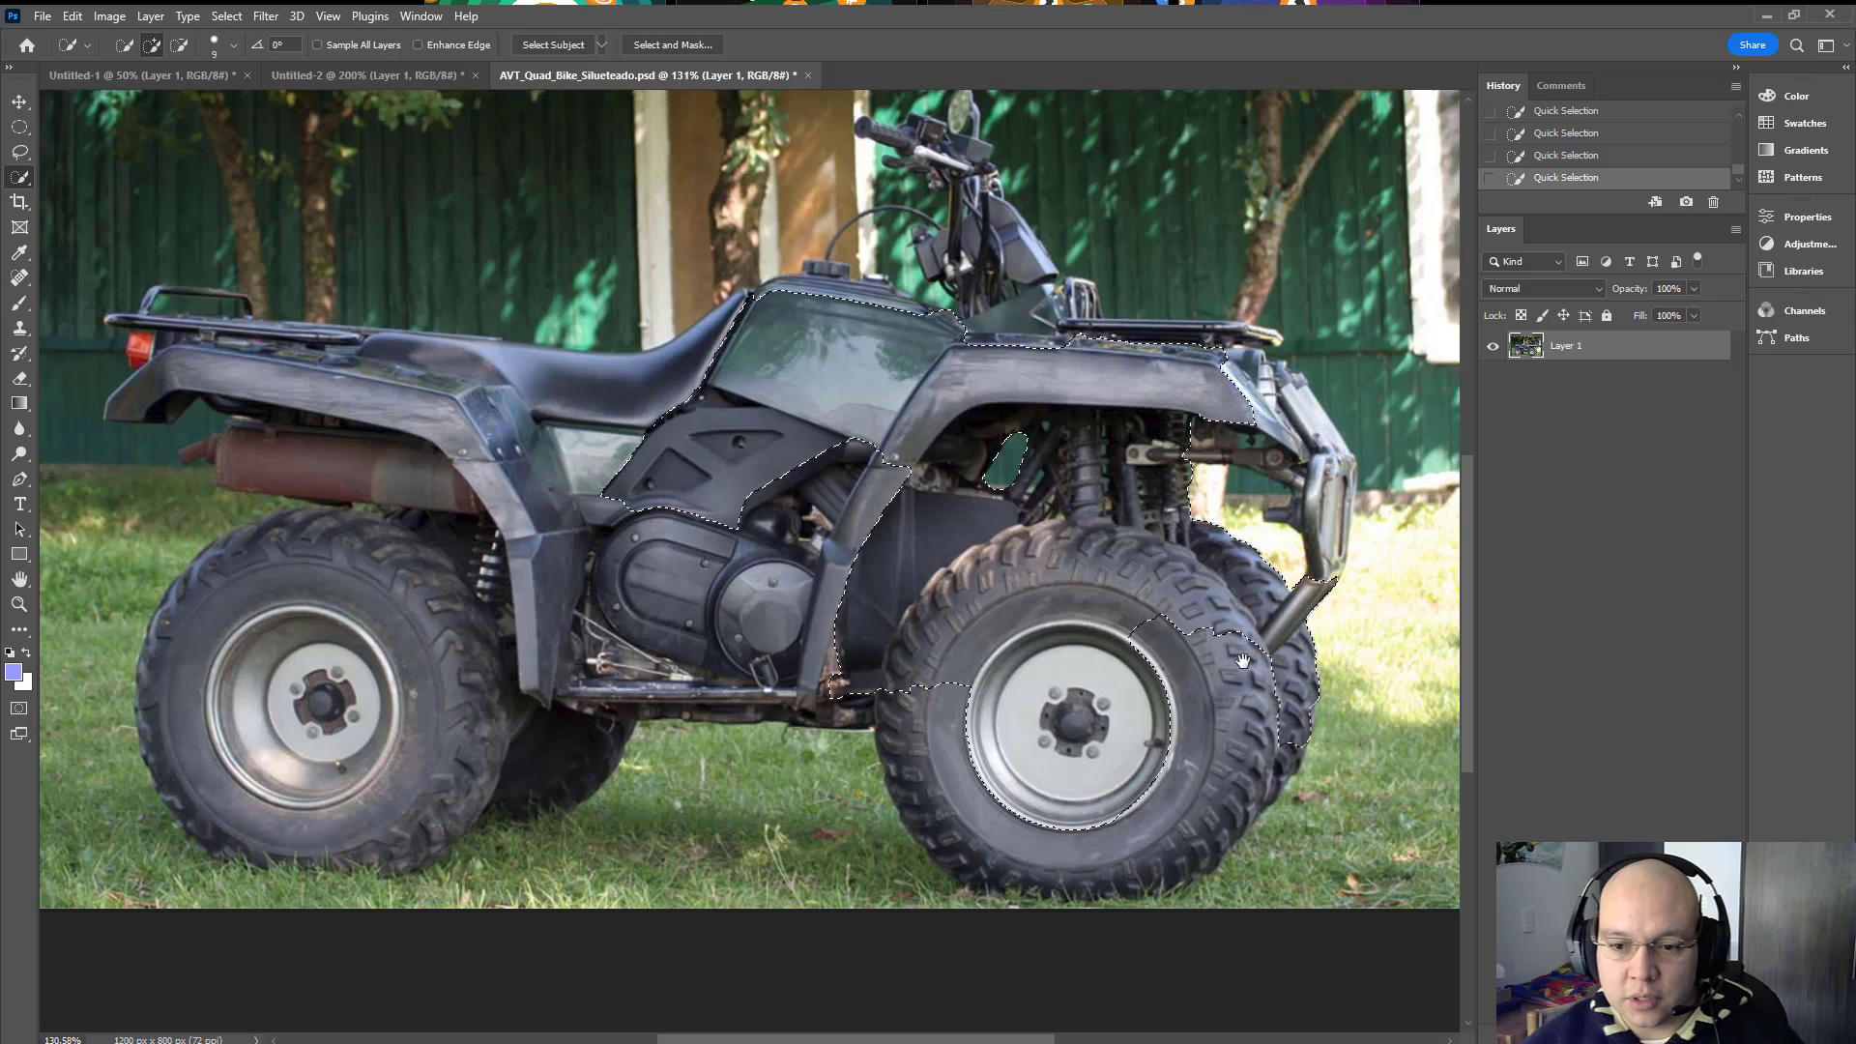
drag(962, 710, 893, 744)
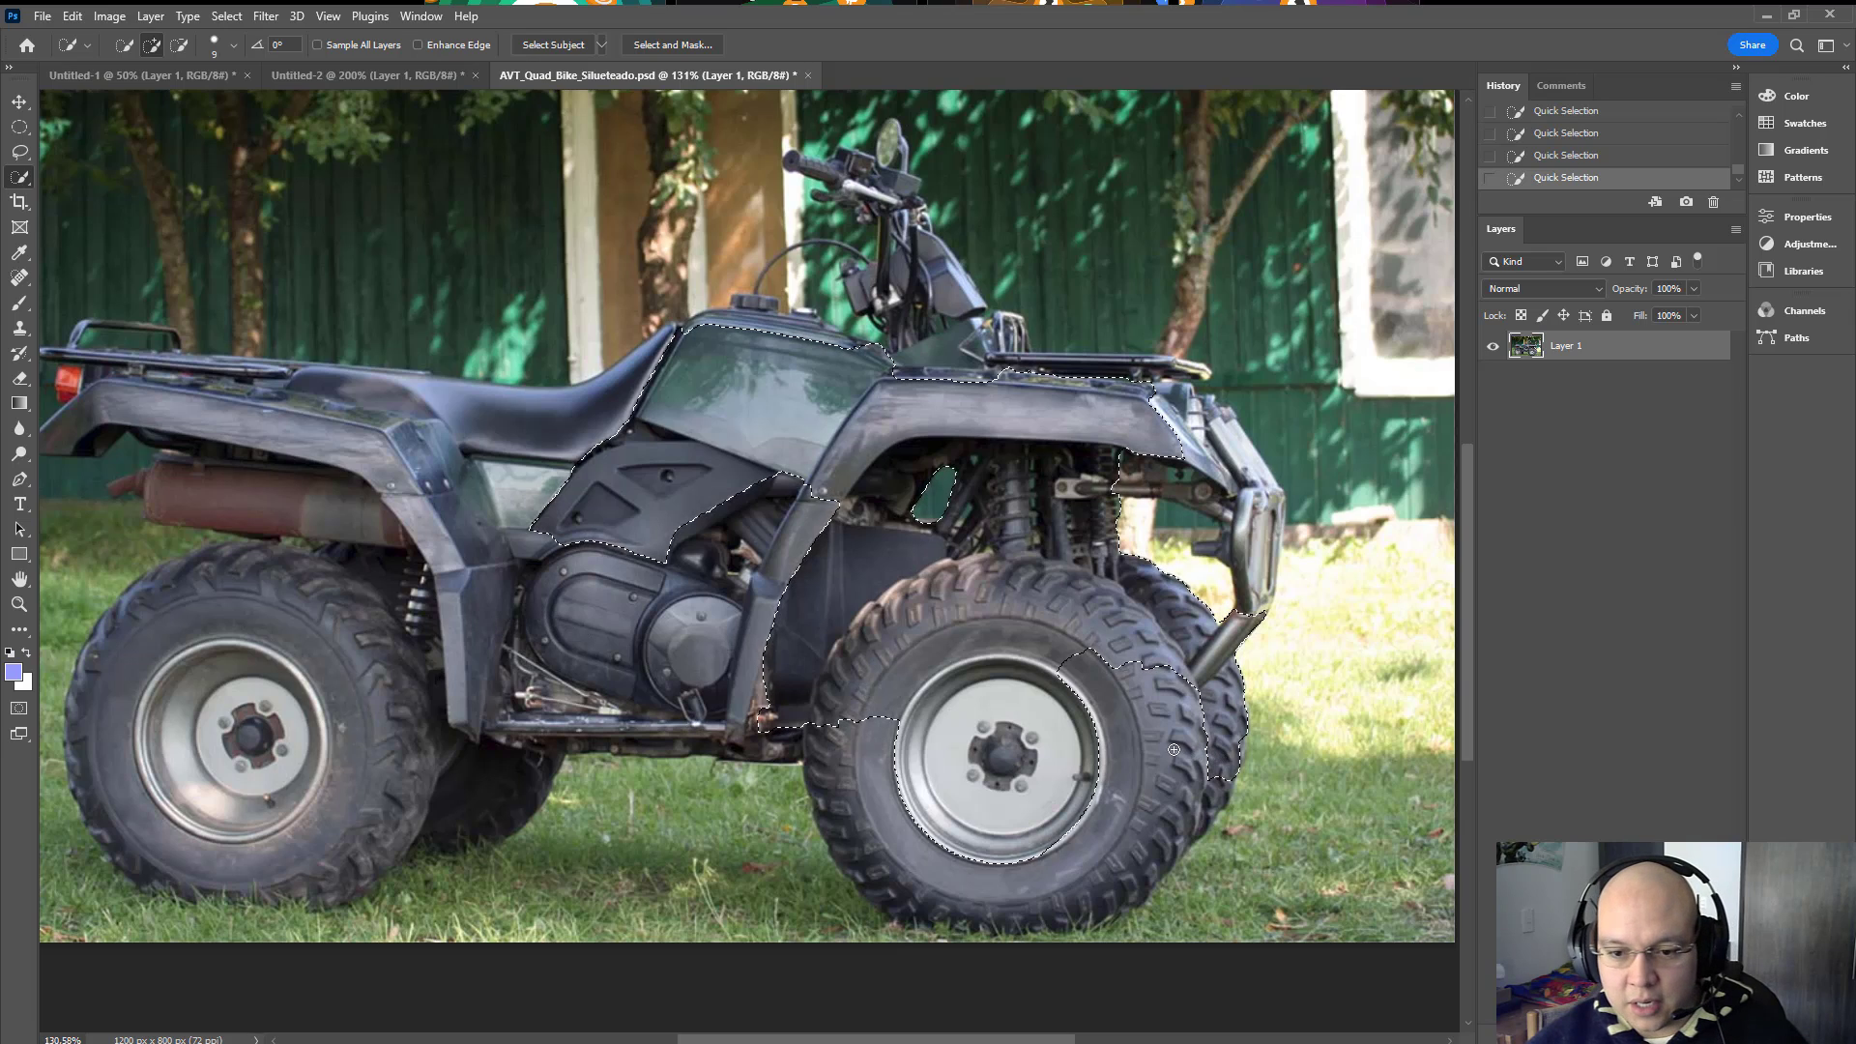
Step: Add the rest of the near front wheel, including its rim and lower tyre, to the quick selection
key(z)
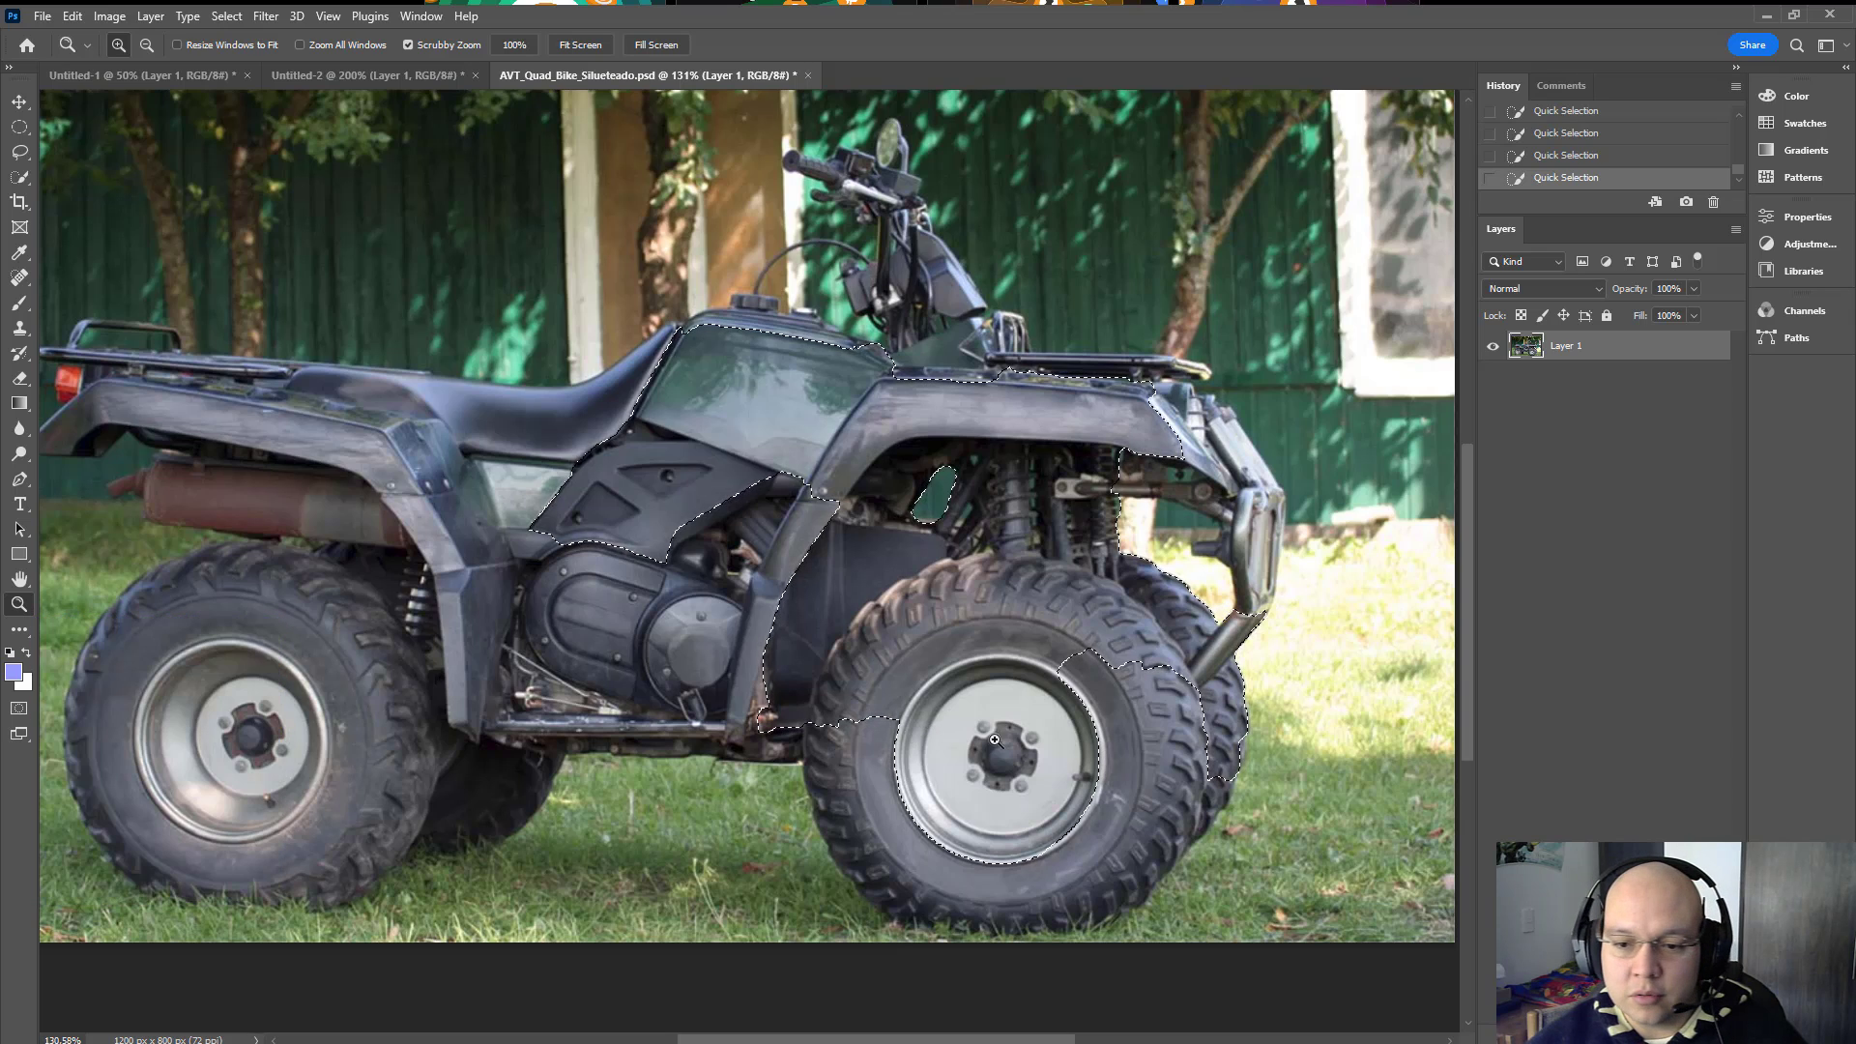
click(1156, 730)
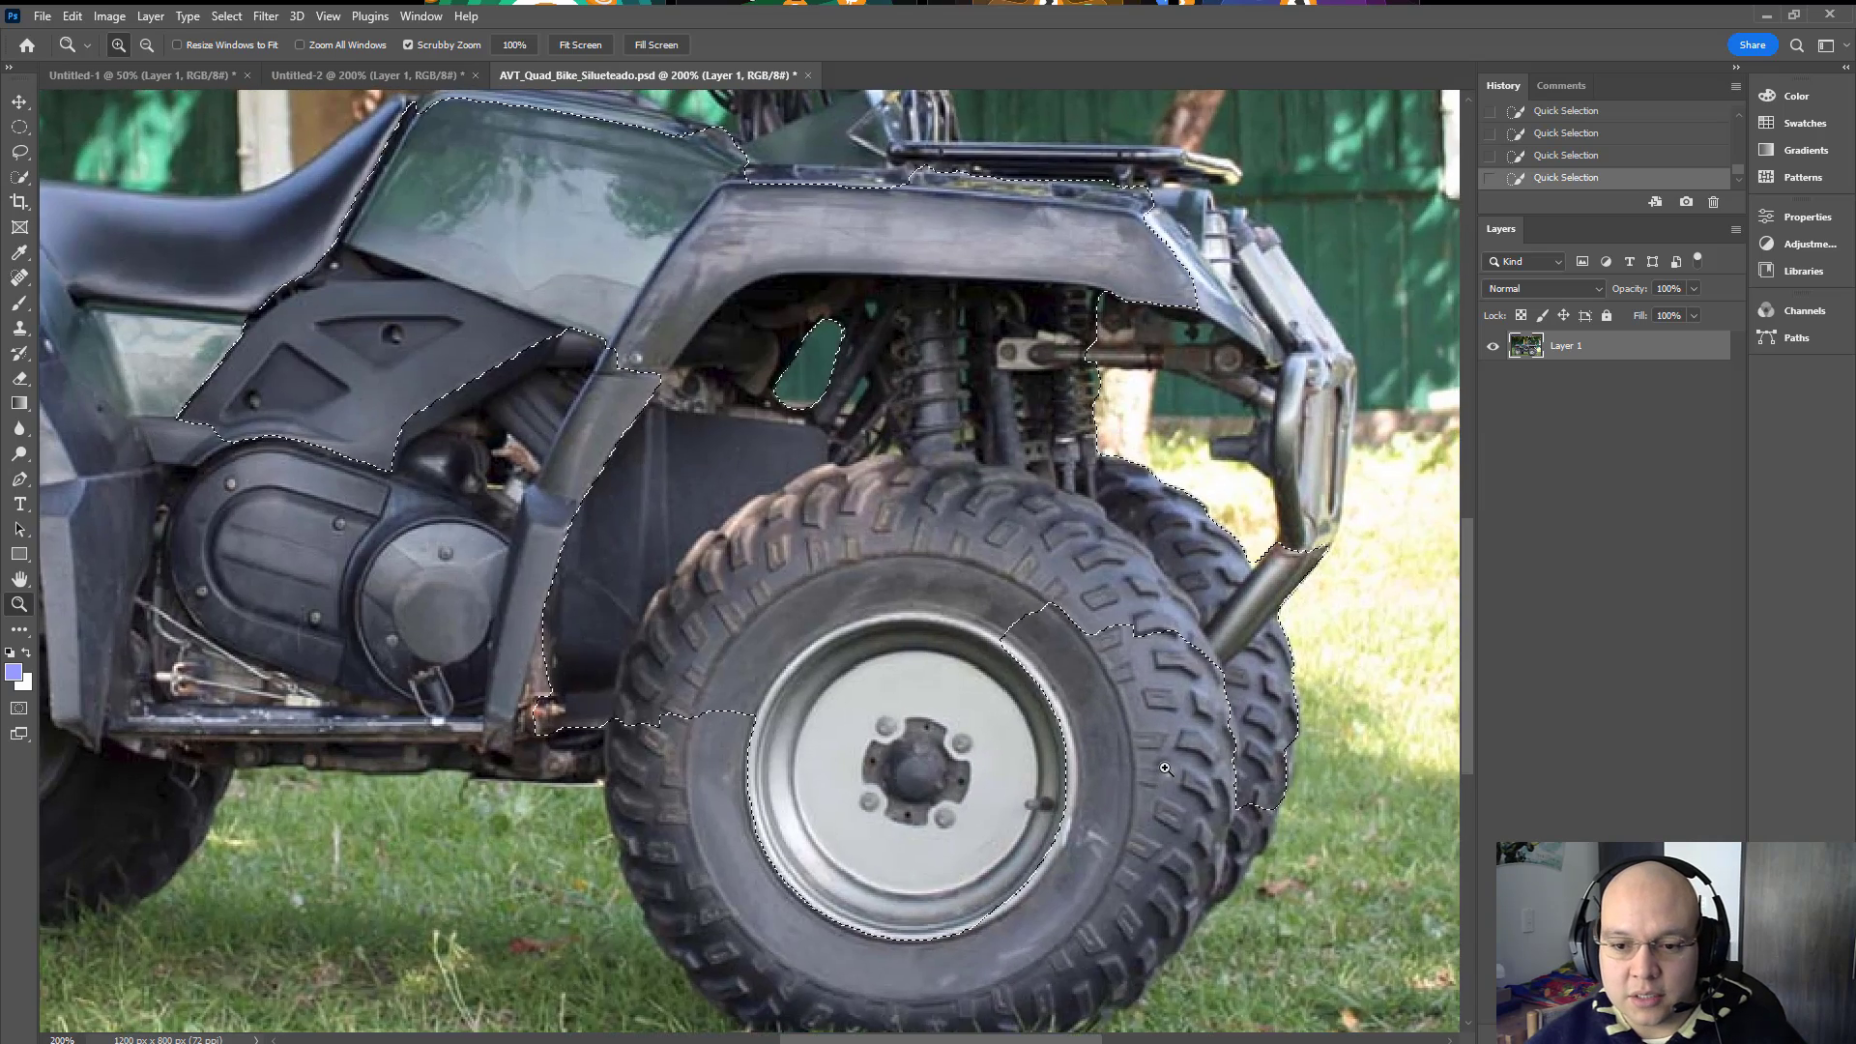
click(1121, 749)
drag(1145, 692, 1040, 507)
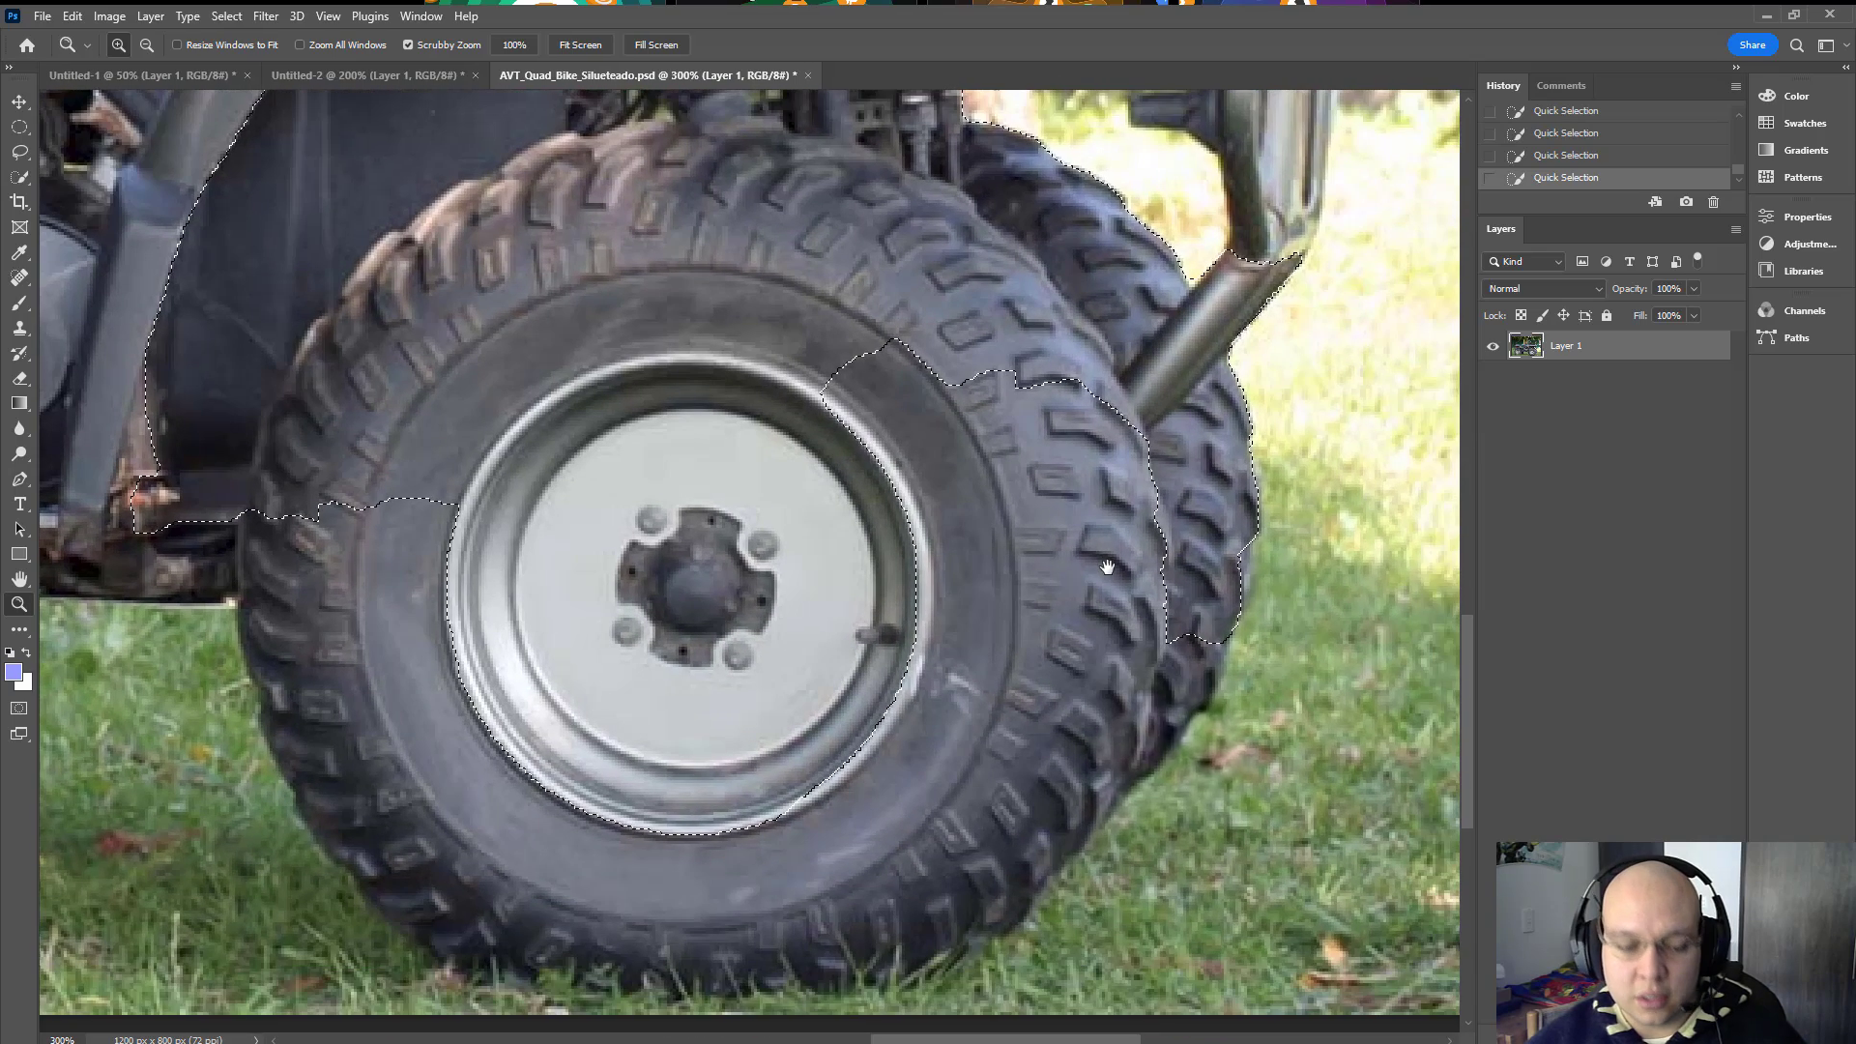
alt+click(986, 600)
scroll(986, 600, down, 3)
scroll(985, 600, up, 5)
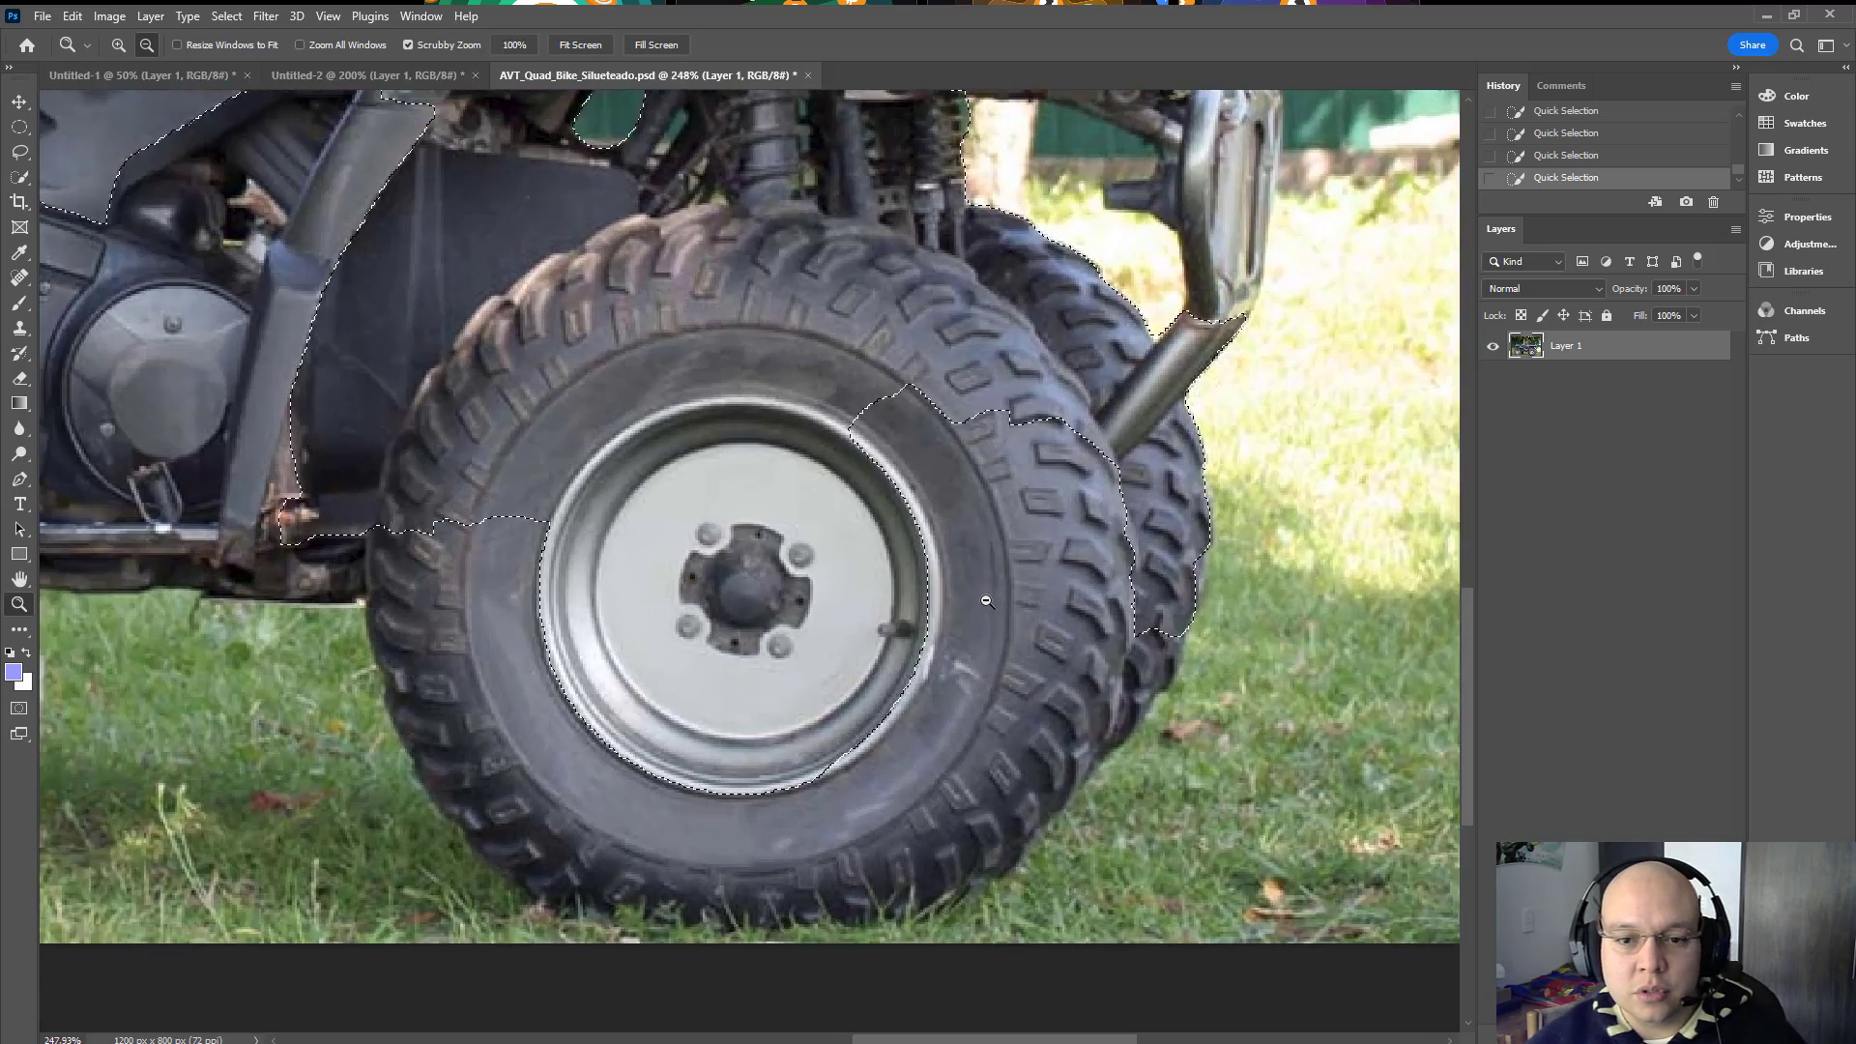
scroll(986, 600, up, 1)
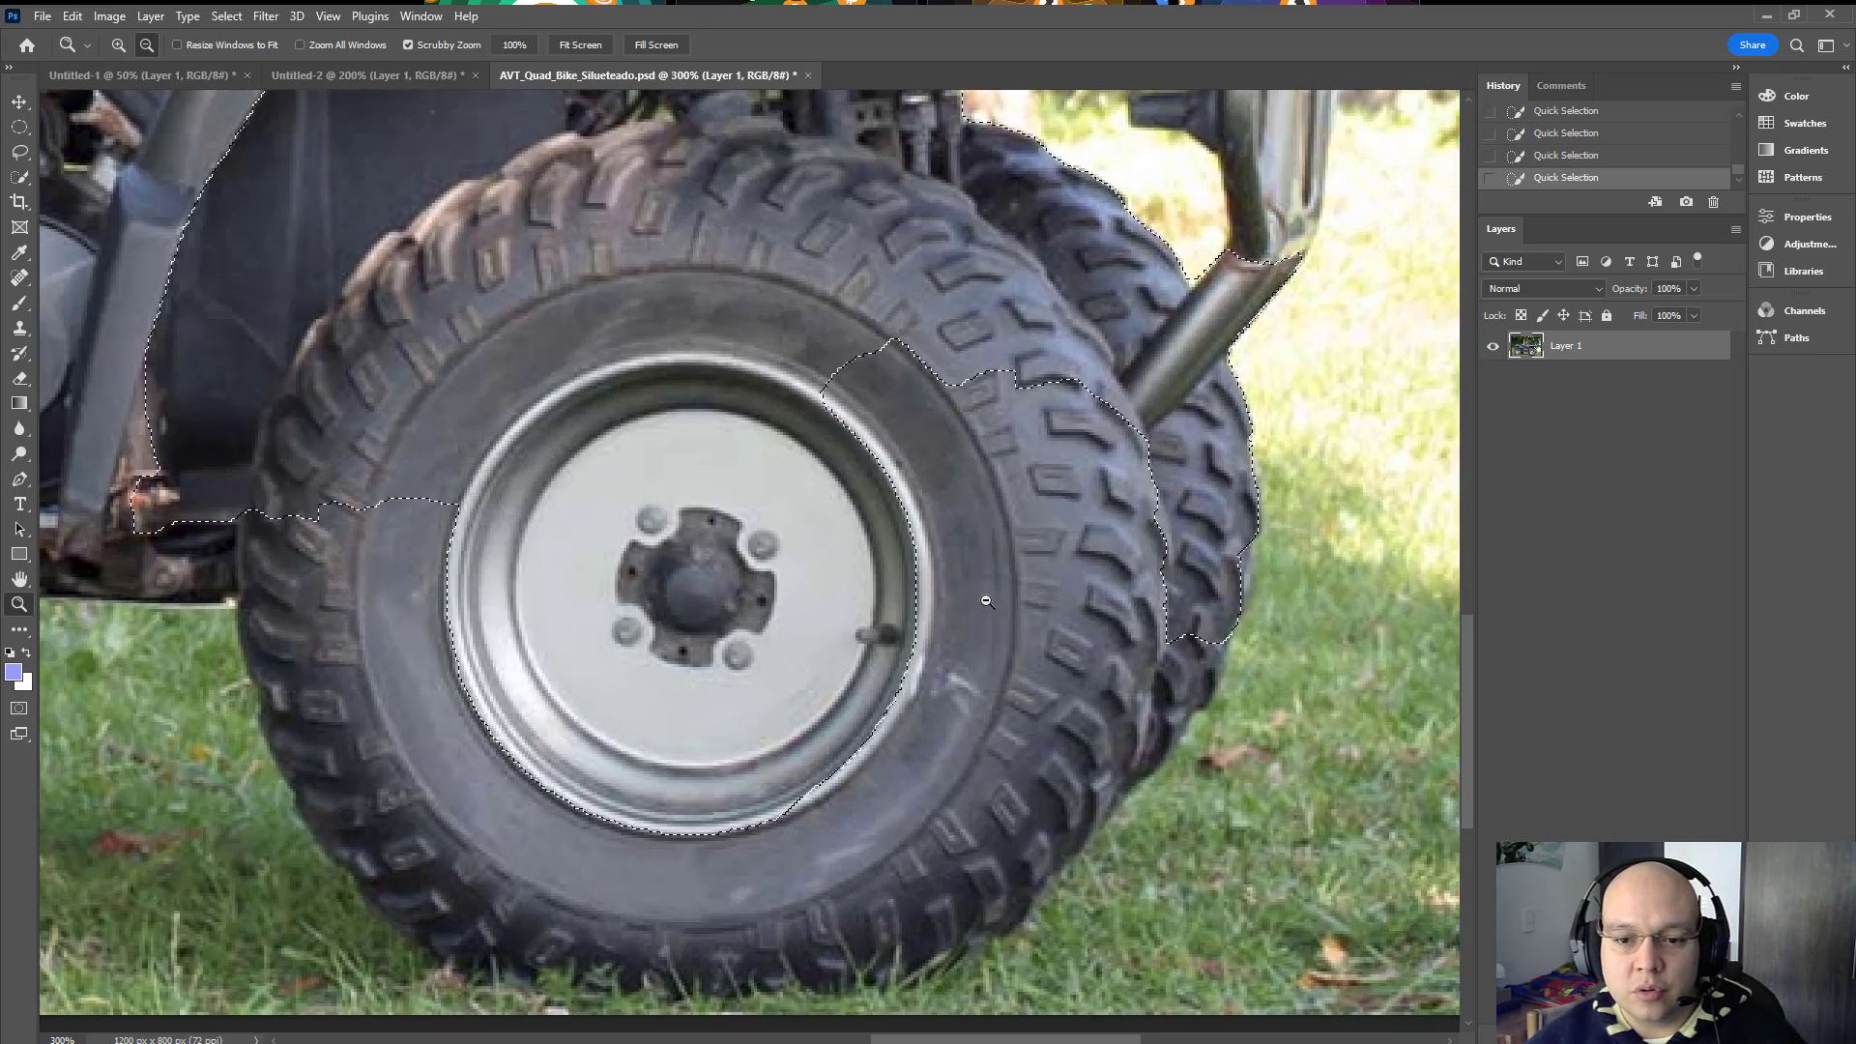
scroll(986, 600, down, 3)
scroll(986, 600, up, 1)
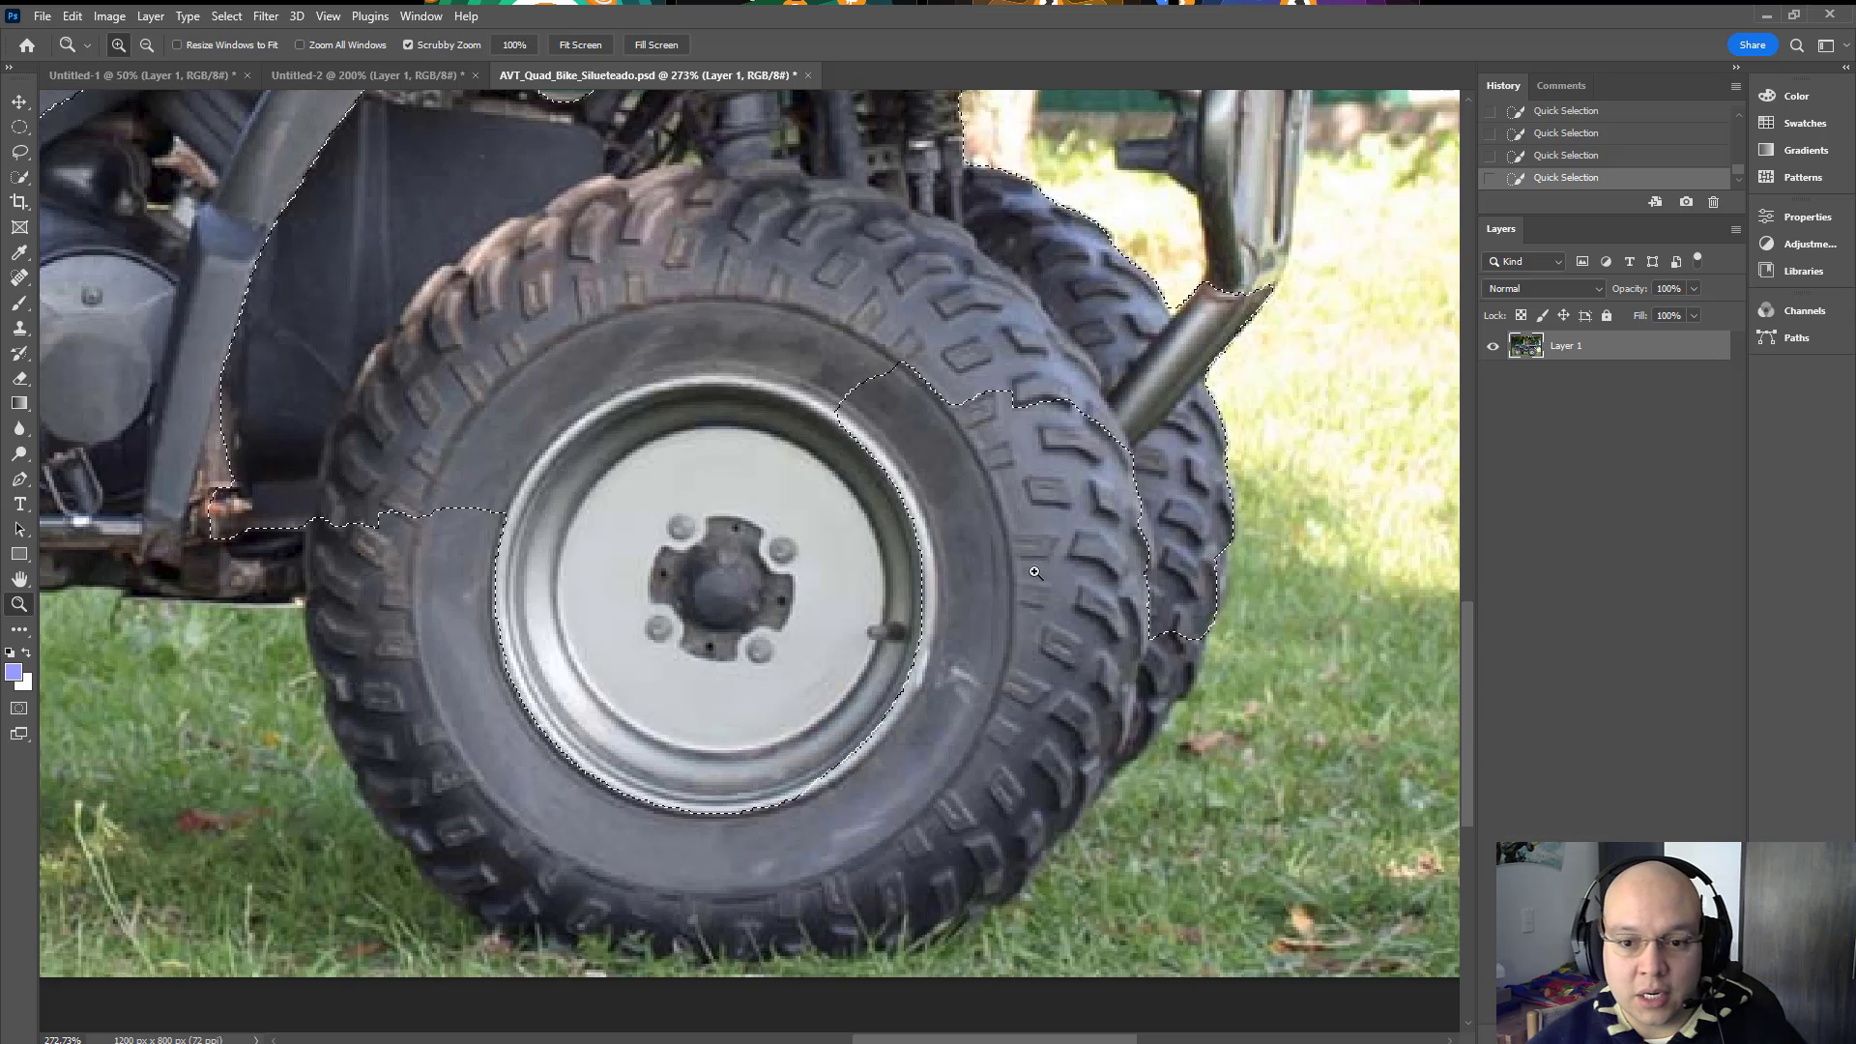
key(w)
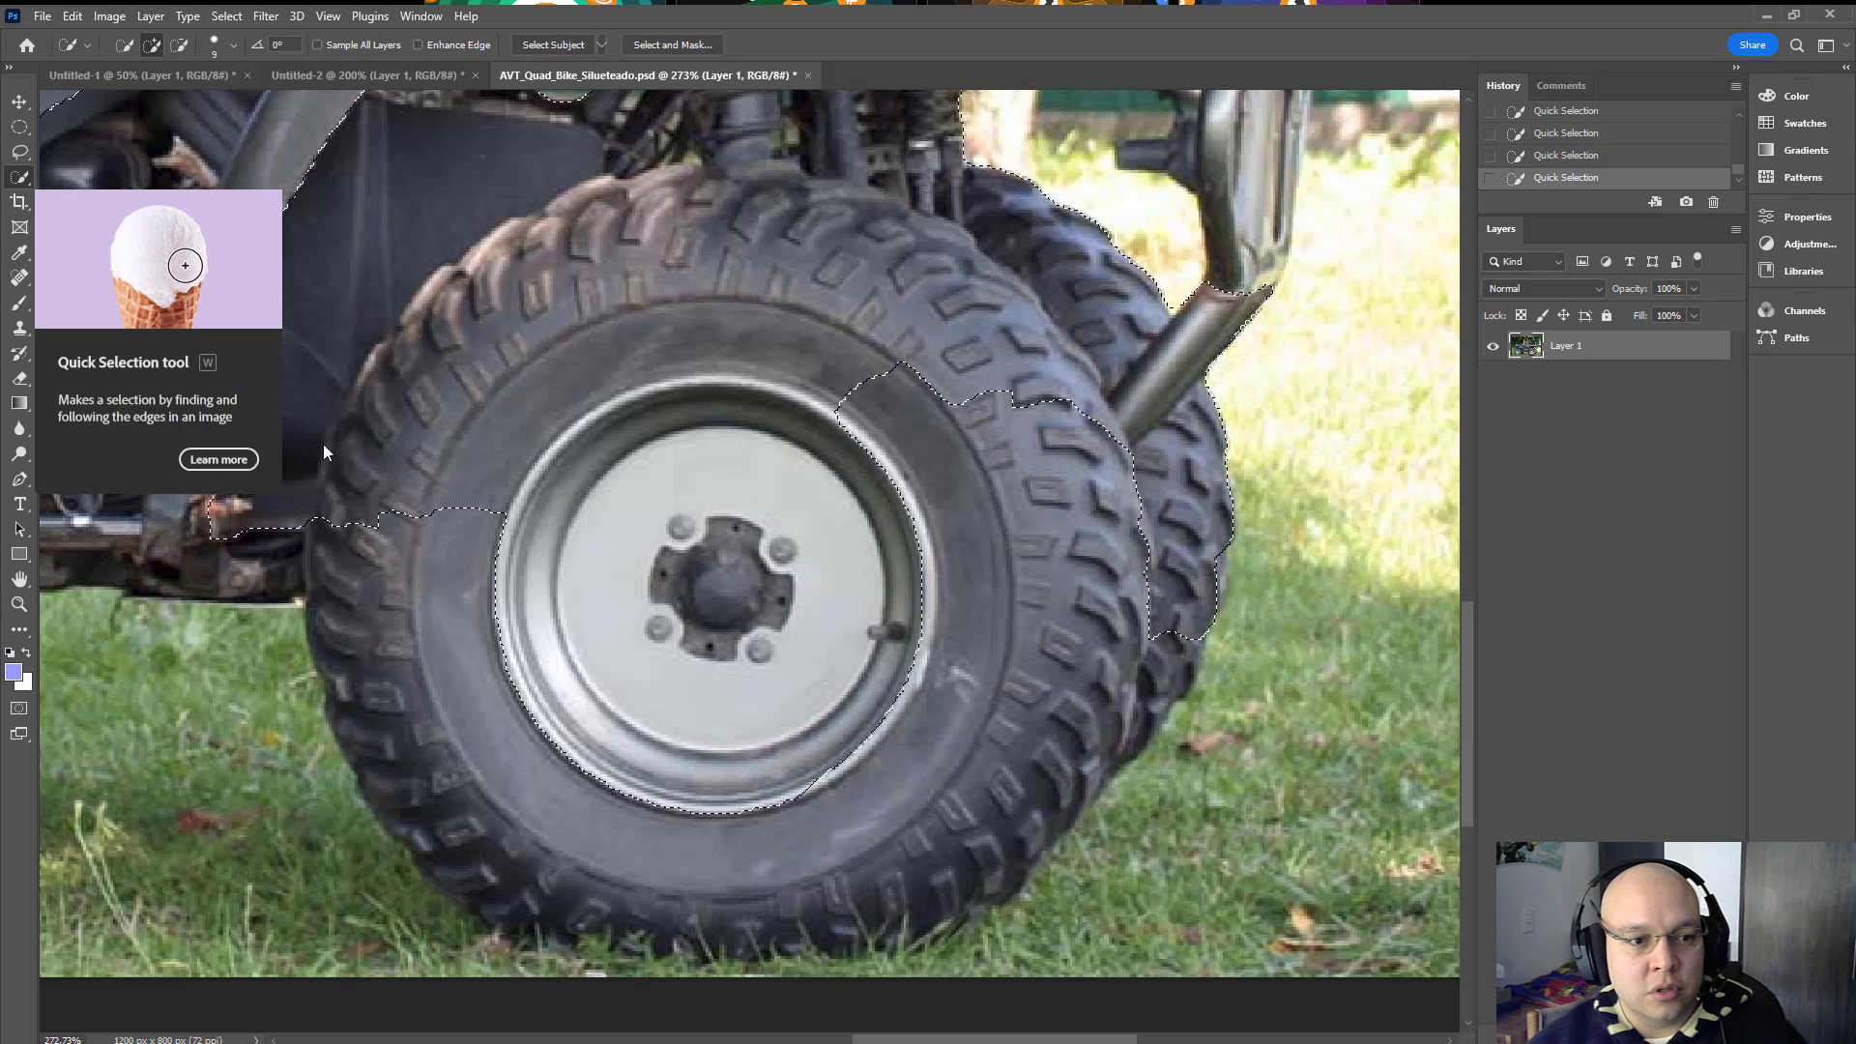
mouse_move(1008, 476)
mouse_down()
mouse_move(1048, 725)
mouse_move(1014, 666)
mouse_move(936, 810)
mouse_move(956, 672)
mouse_move(1035, 631)
mouse_up()
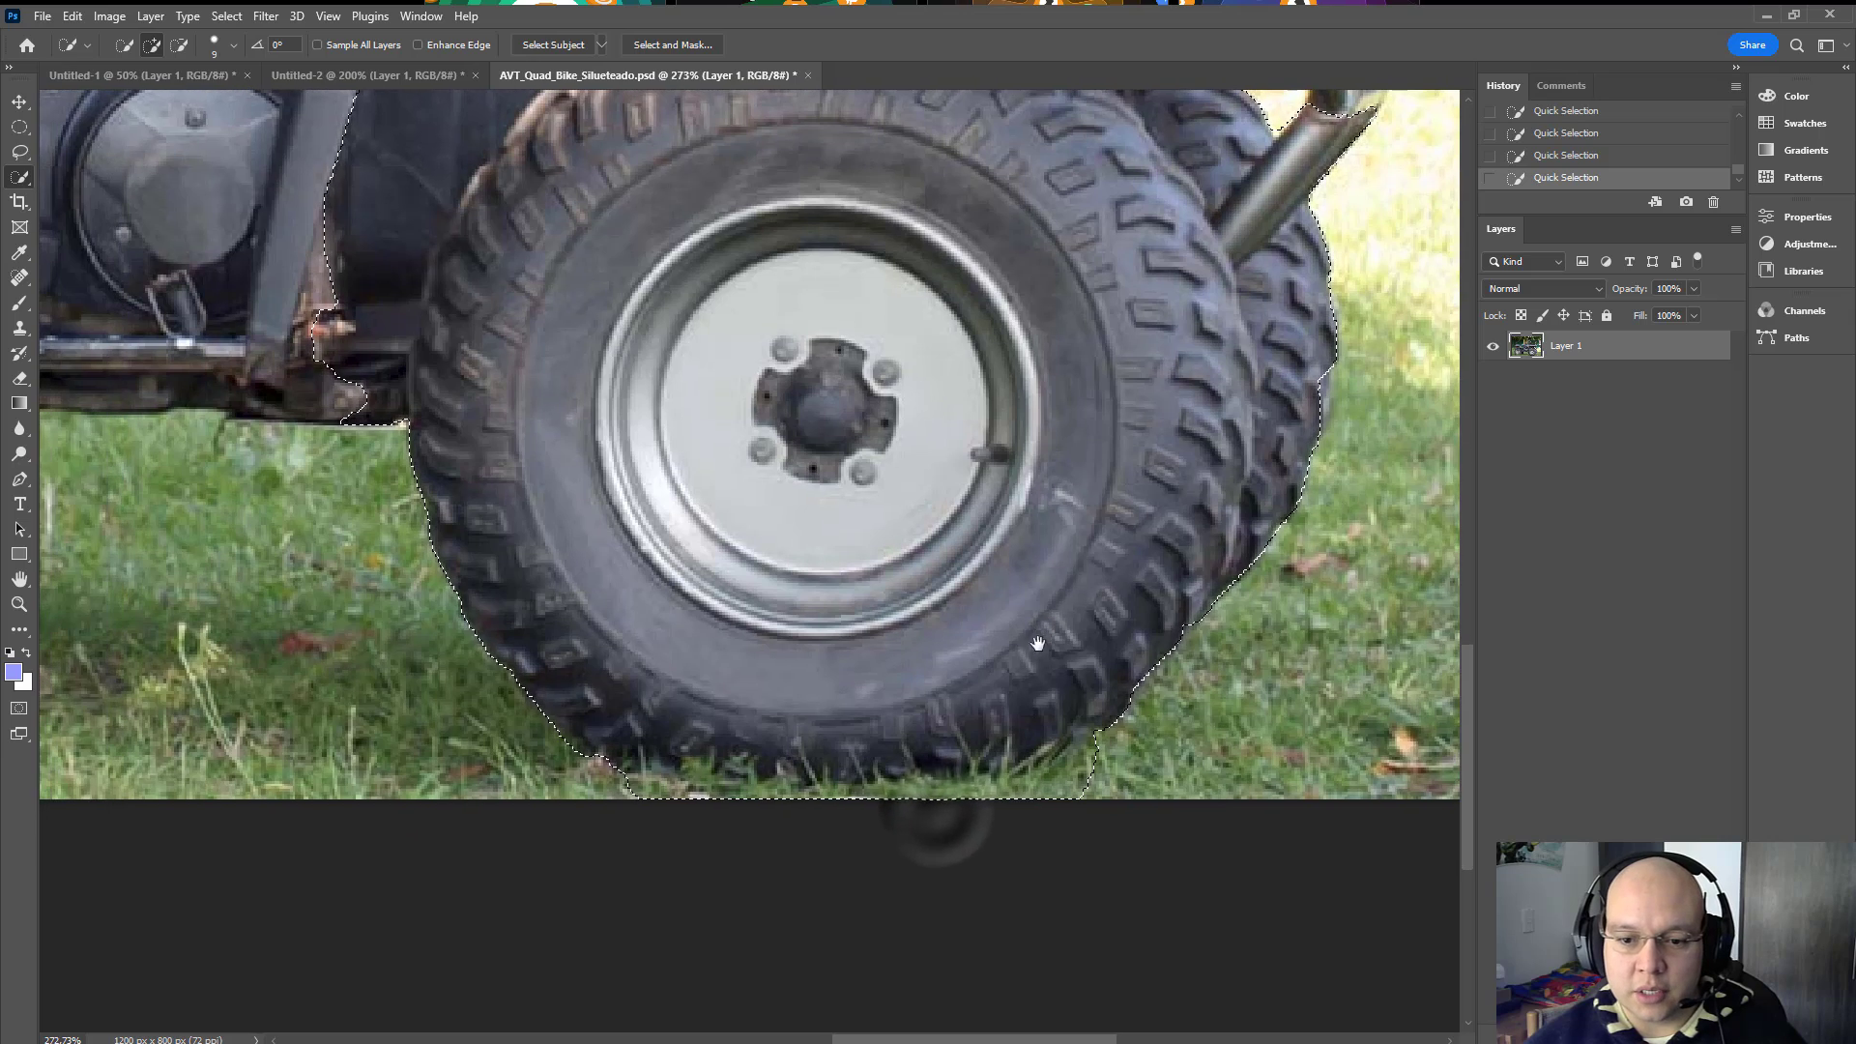
Step: Subtract the strip of grass beneath the near front tyre from the selection
key(alt)
mouse_move(1063, 796)
mouse_down()
mouse_move(1054, 773)
mouse_move(1035, 812)
mouse_move(579, 779)
mouse_up()
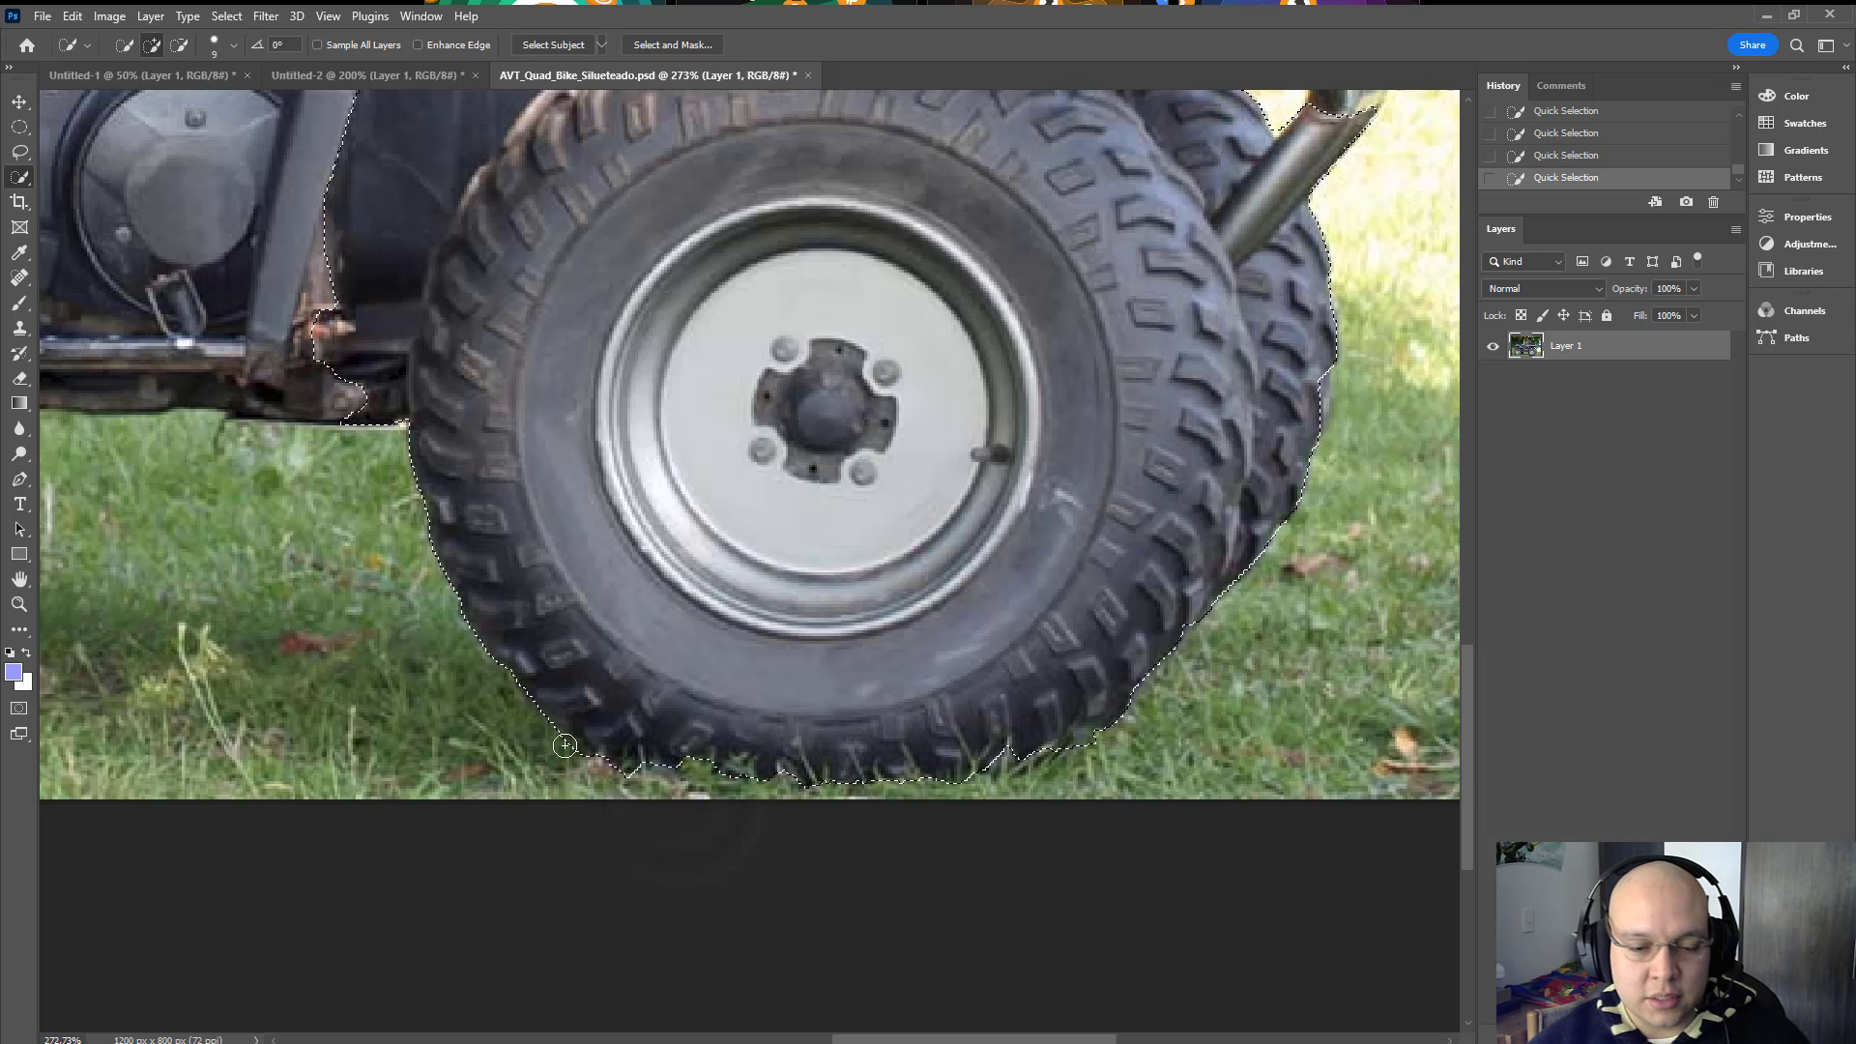
Step: Add the engine, the lower frame, the far rear wheel and the lower rear fender to the quick selection
drag(688, 330, 1084, 448)
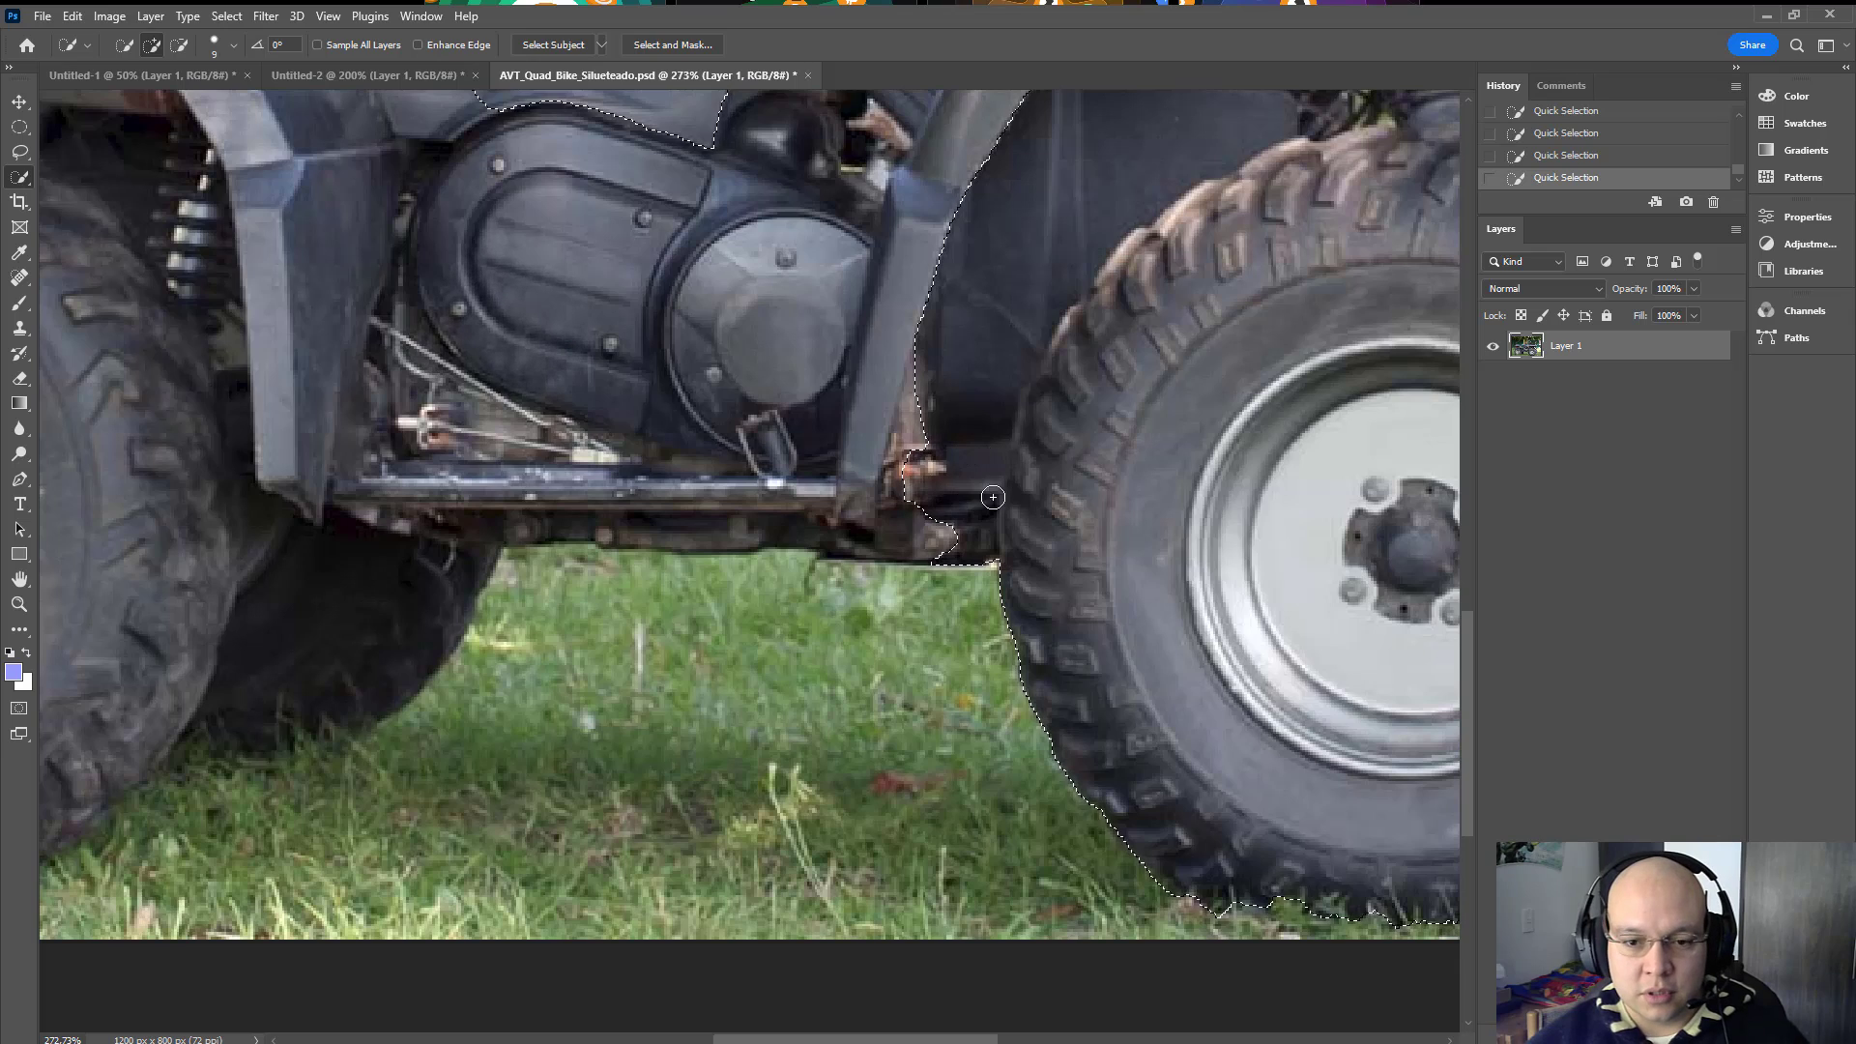
mouse_move(988, 518)
mouse_down()
mouse_move(512, 520)
mouse_move(451, 535)
mouse_move(381, 659)
mouse_up()
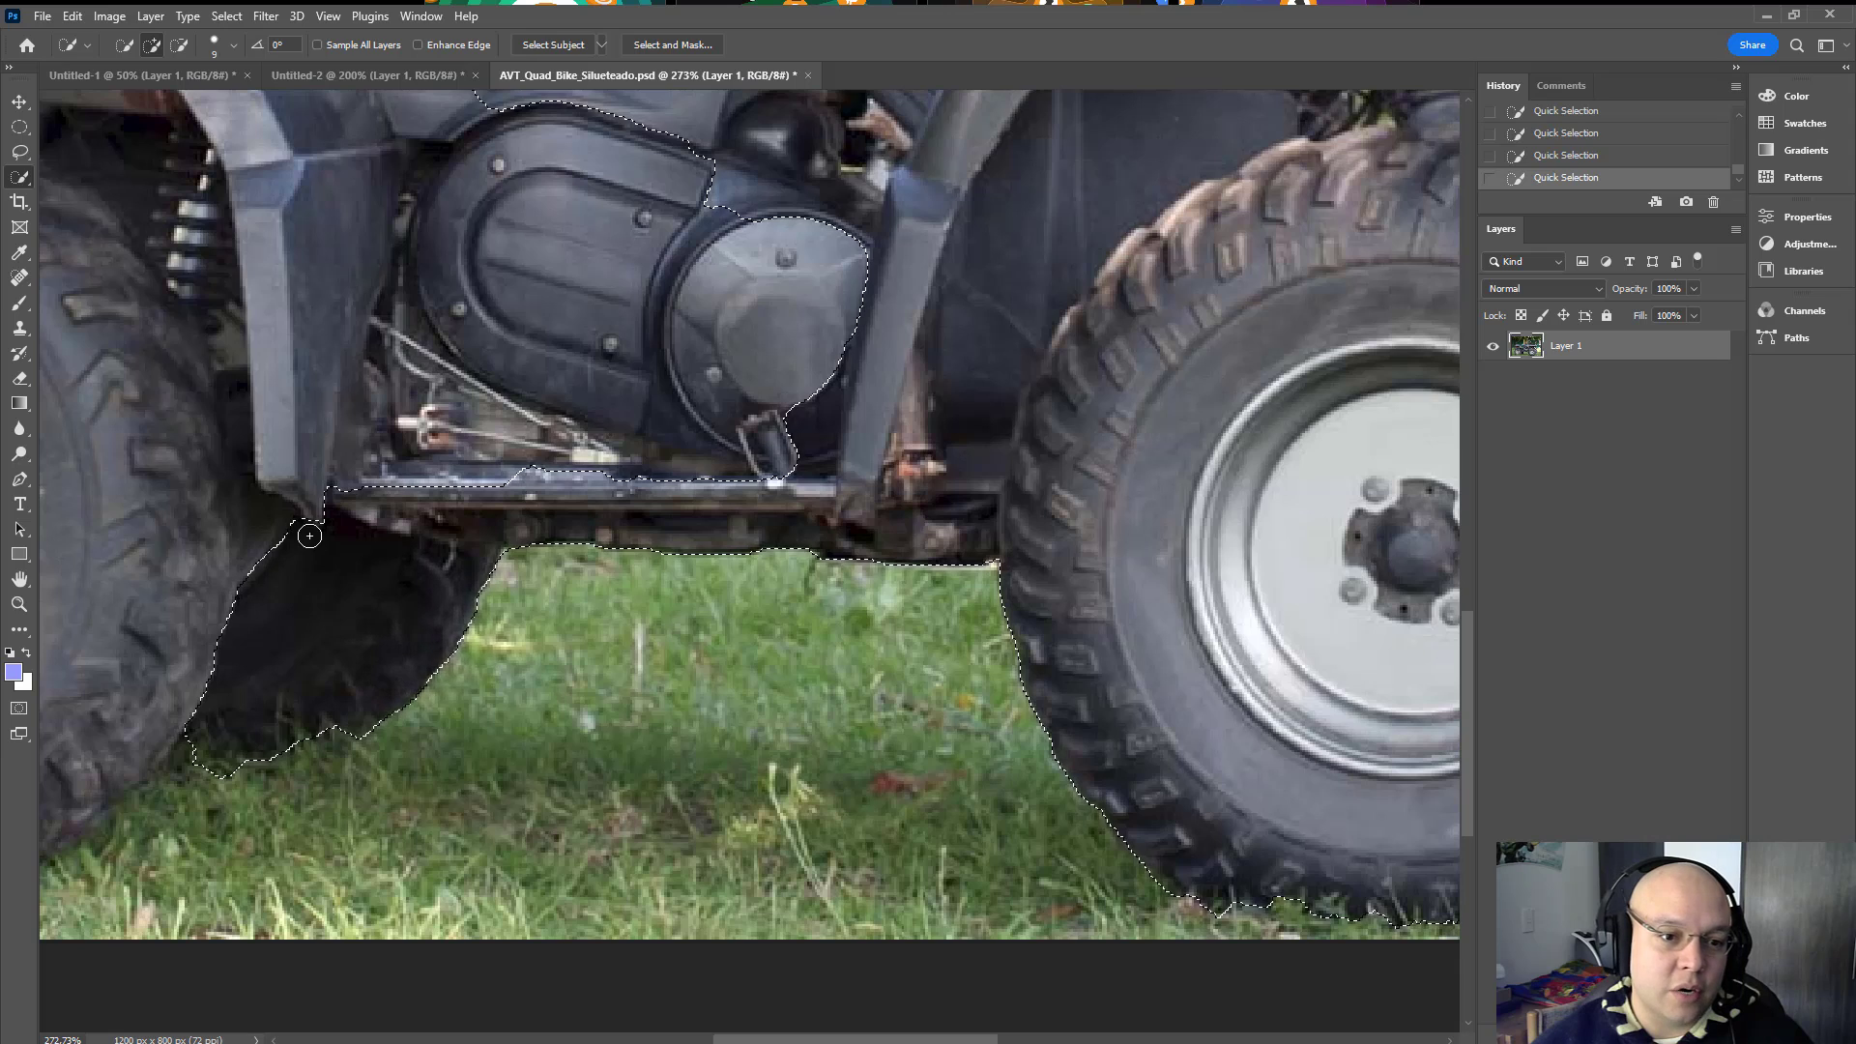
mouse_move(285, 488)
mouse_down()
mouse_move(317, 536)
mouse_move(326, 442)
mouse_up()
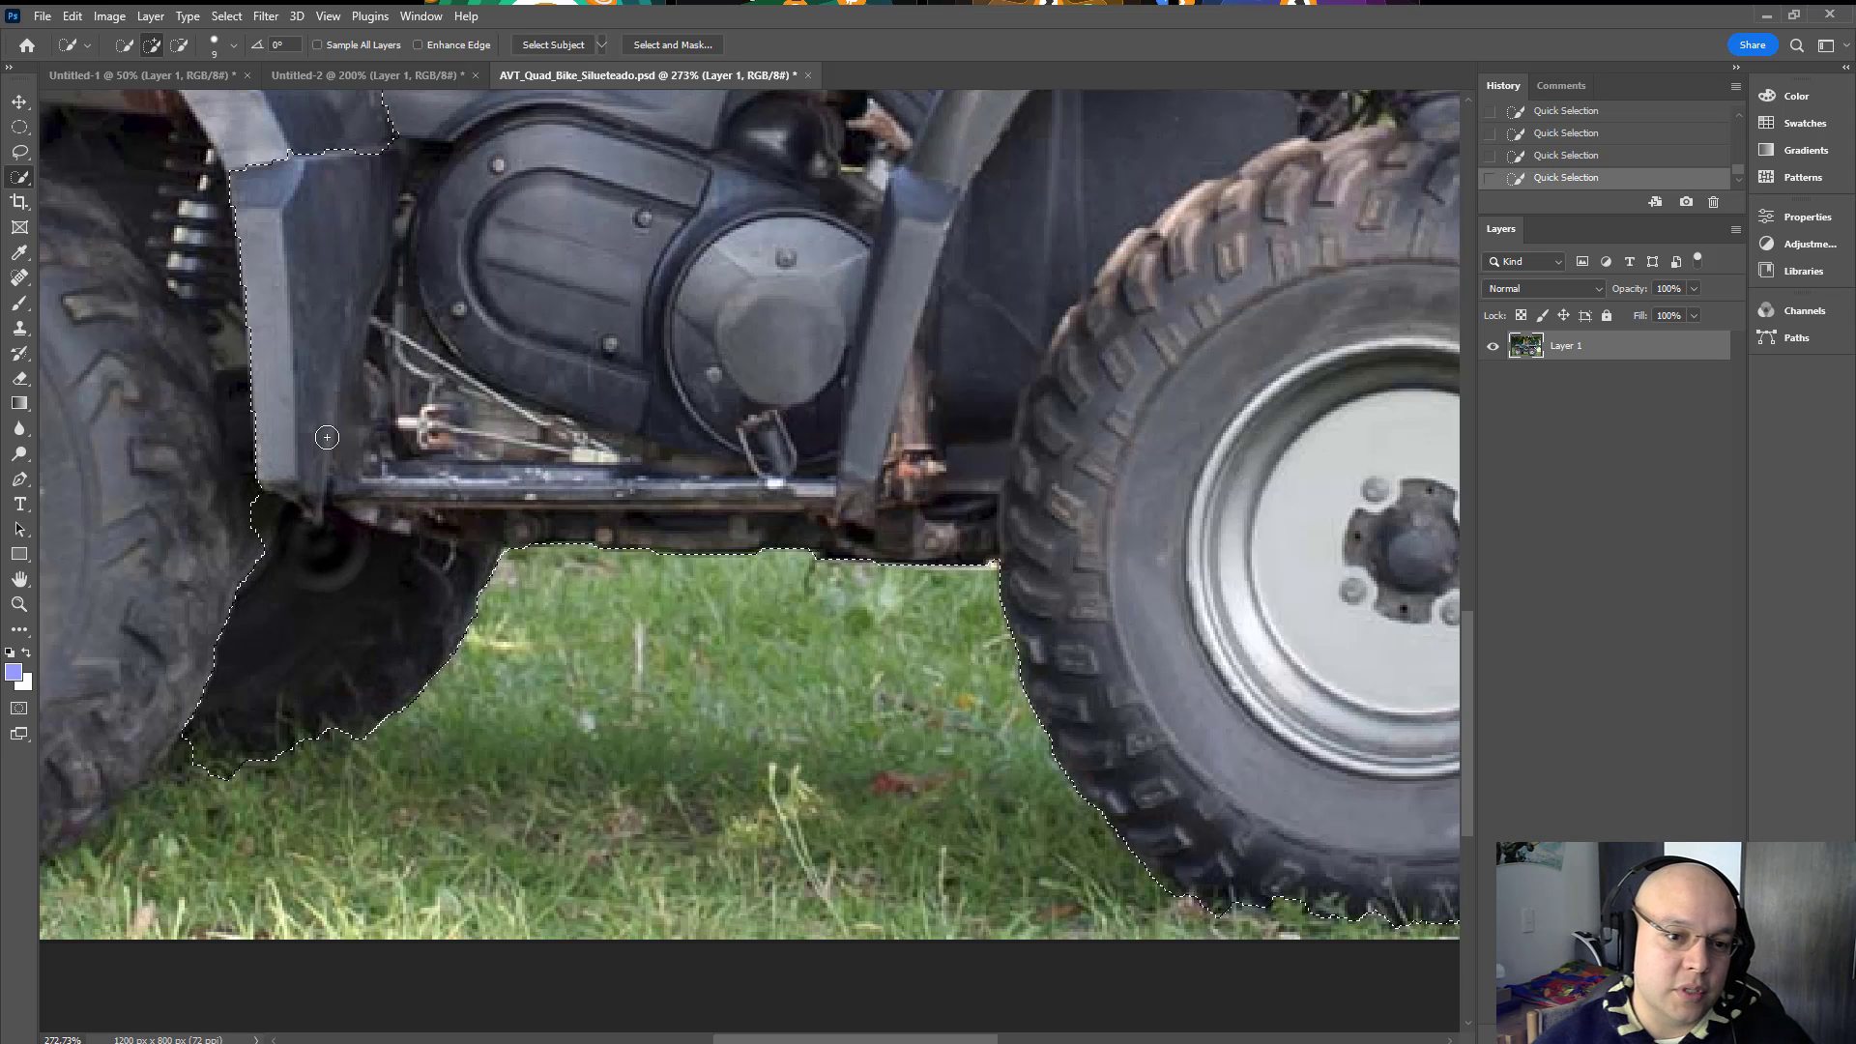
mouse_move(392, 306)
mouse_down()
mouse_move(1242, 277)
mouse_move(1426, 229)
mouse_up()
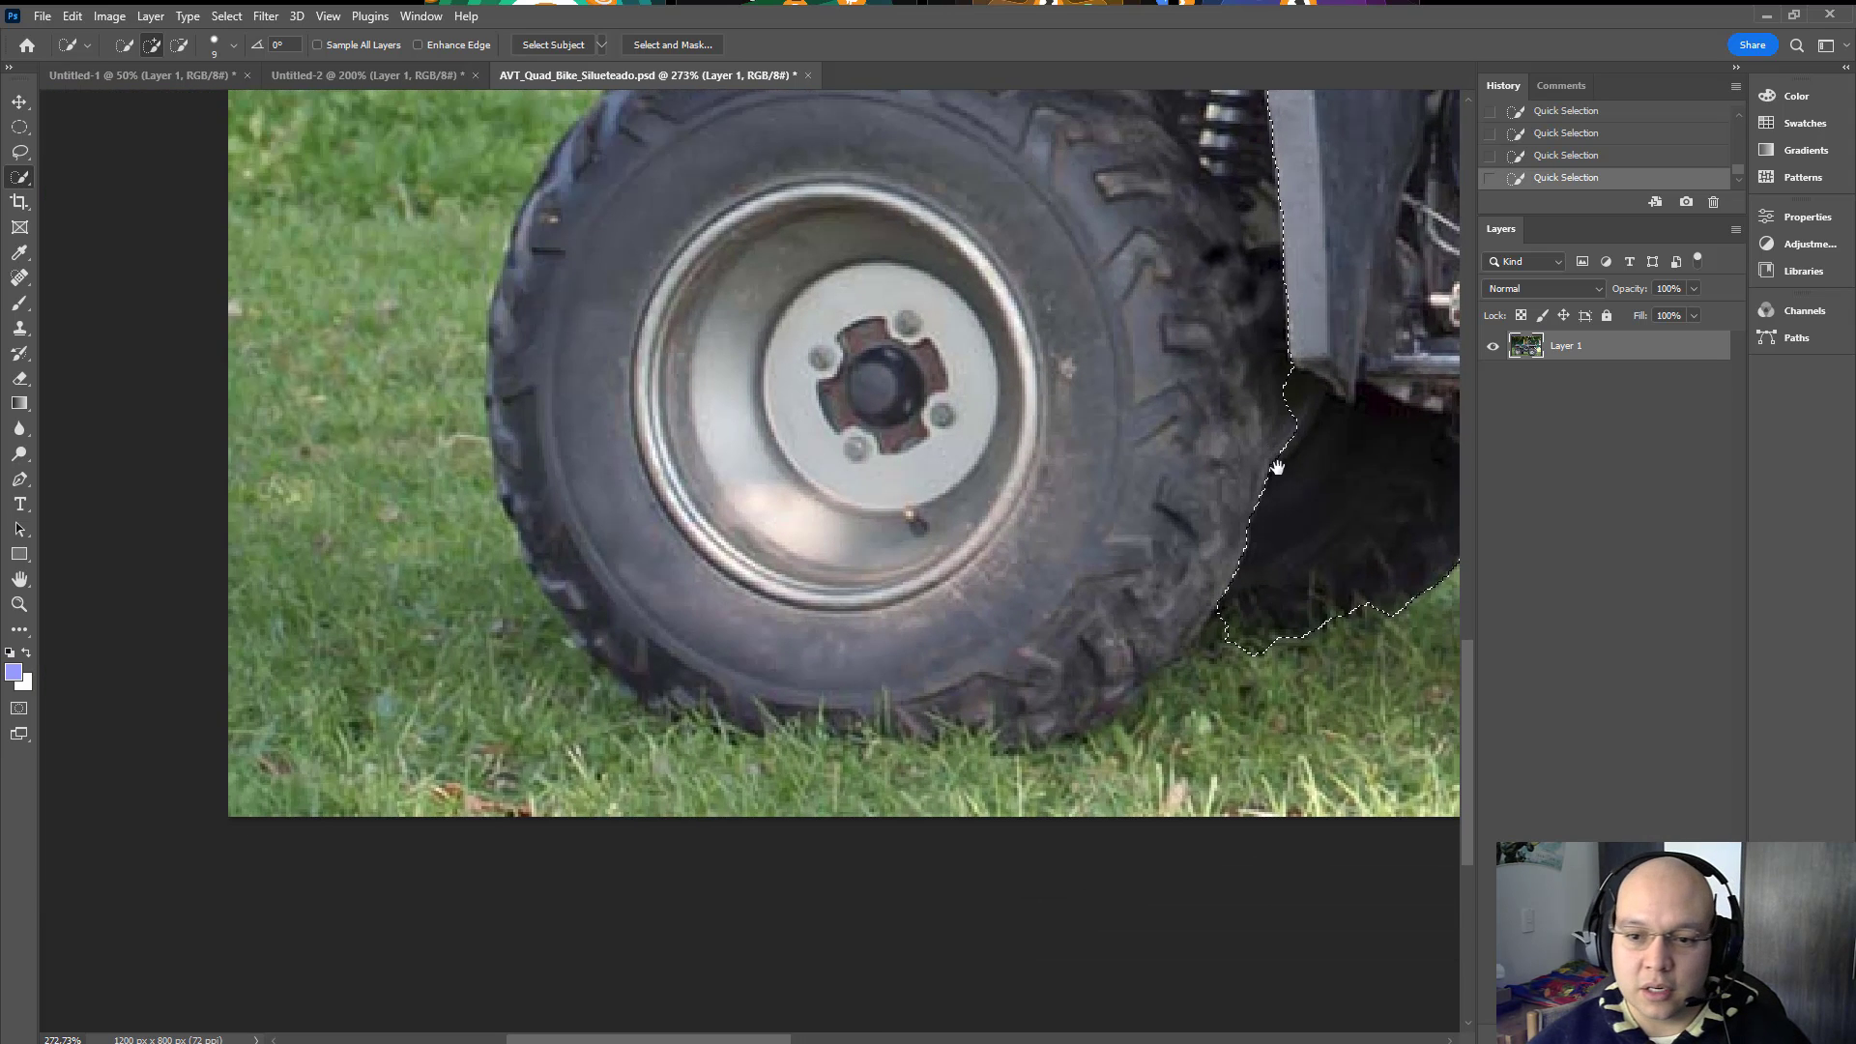
Step: Add the lower tread of the near rear tyre to the quick selection and subtract the grass beside it
mouse_move(1166, 567)
mouse_down()
mouse_move(1286, 704)
mouse_move(1113, 796)
mouse_move(1043, 800)
mouse_up()
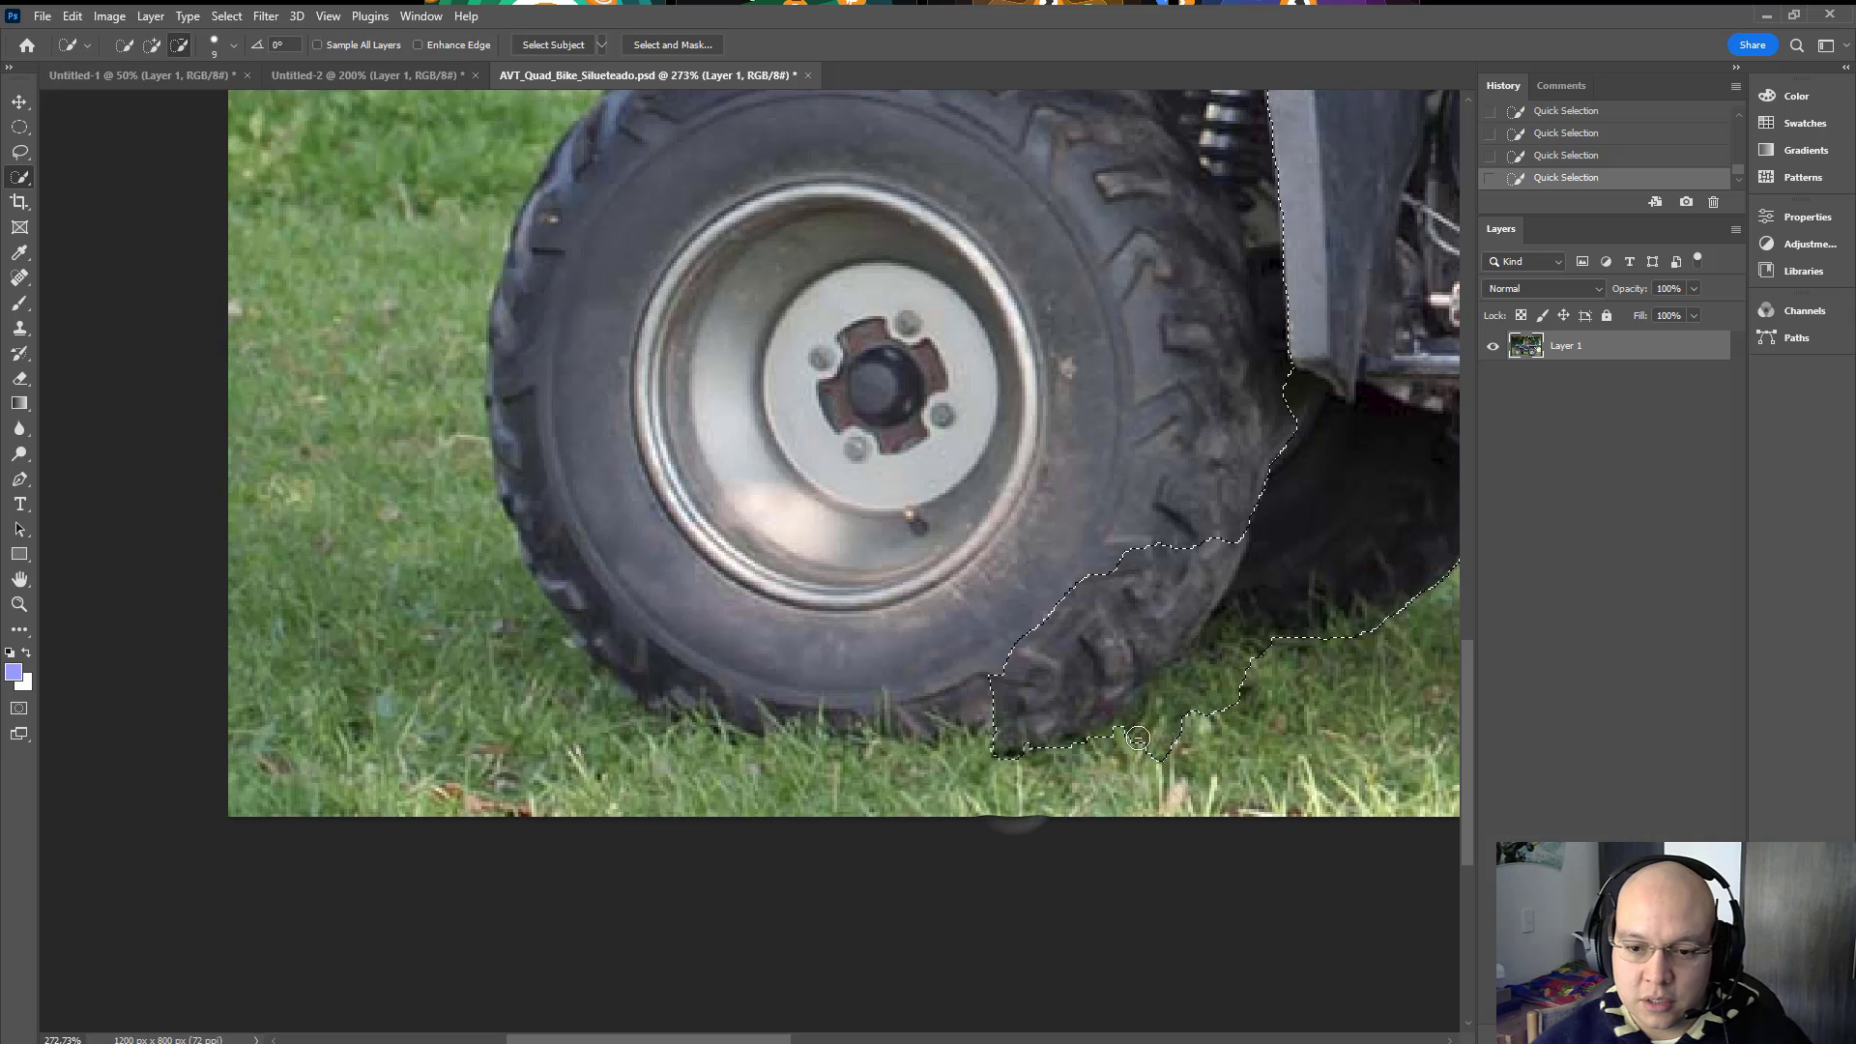
drag(1136, 739, 1190, 705)
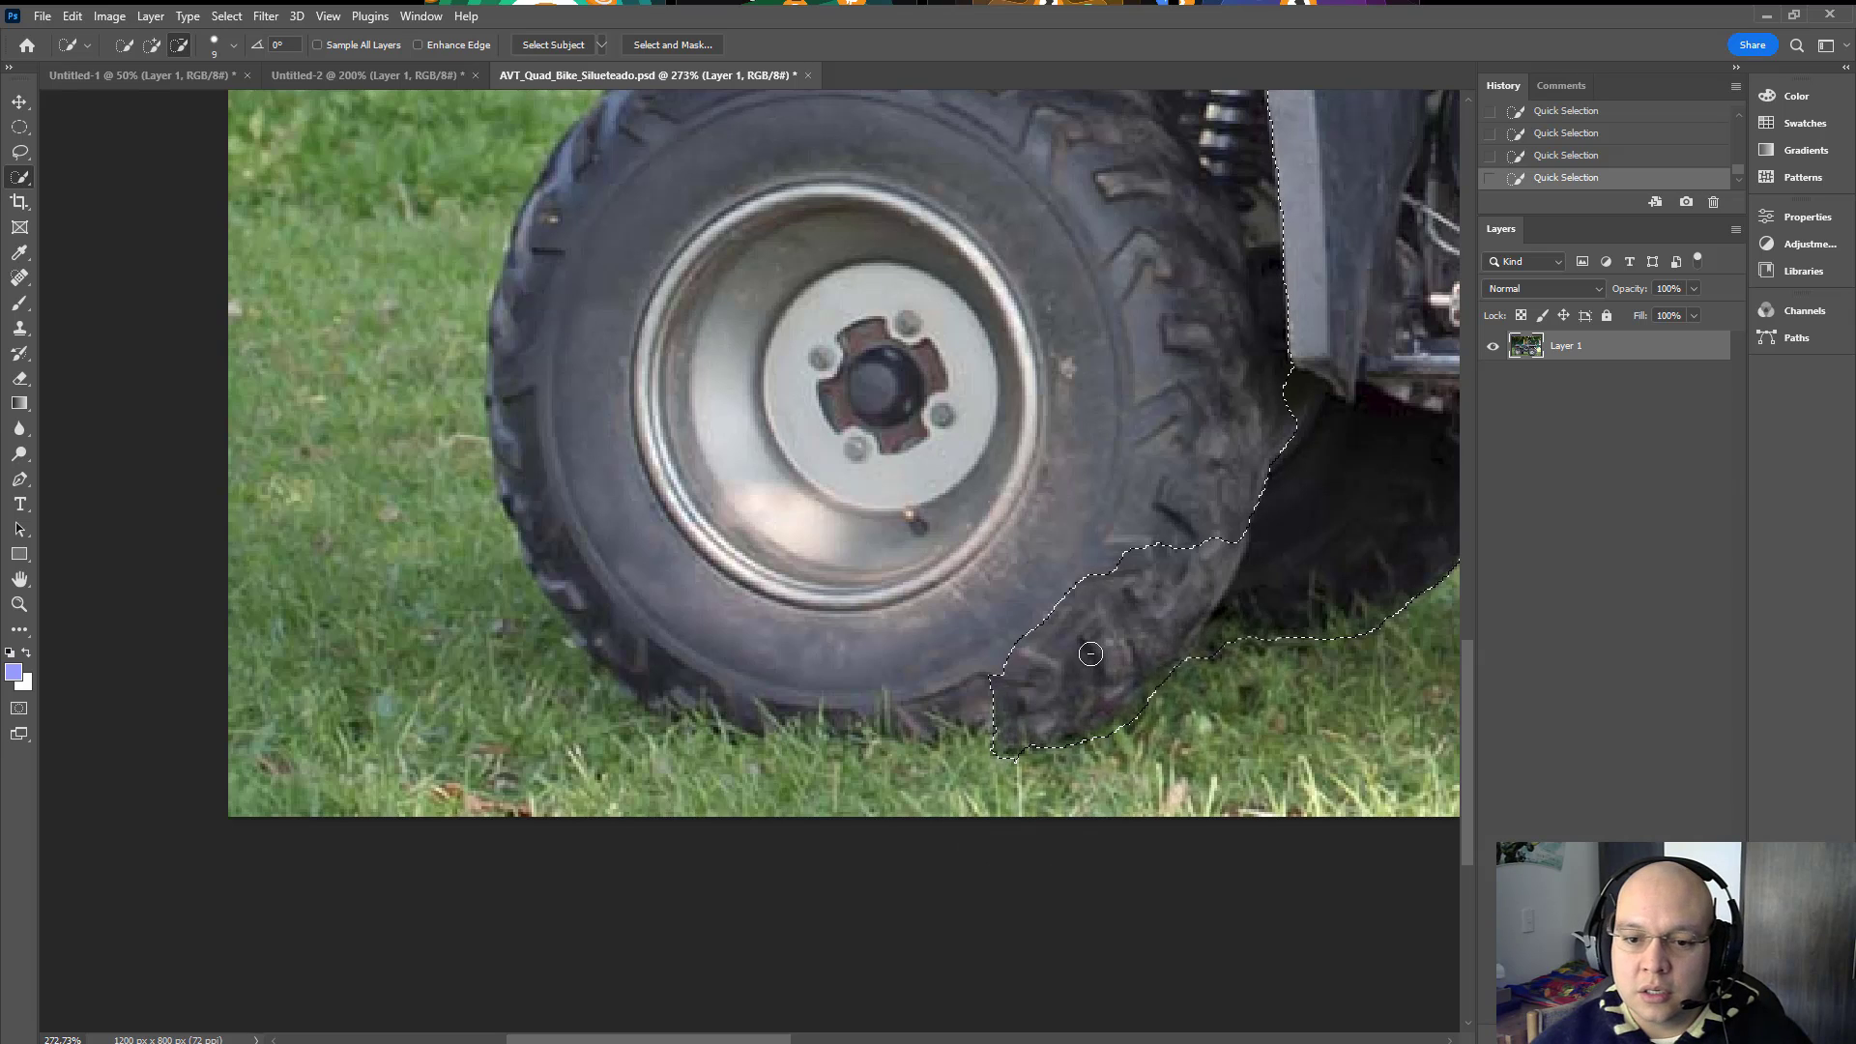
key(ctrl+z)
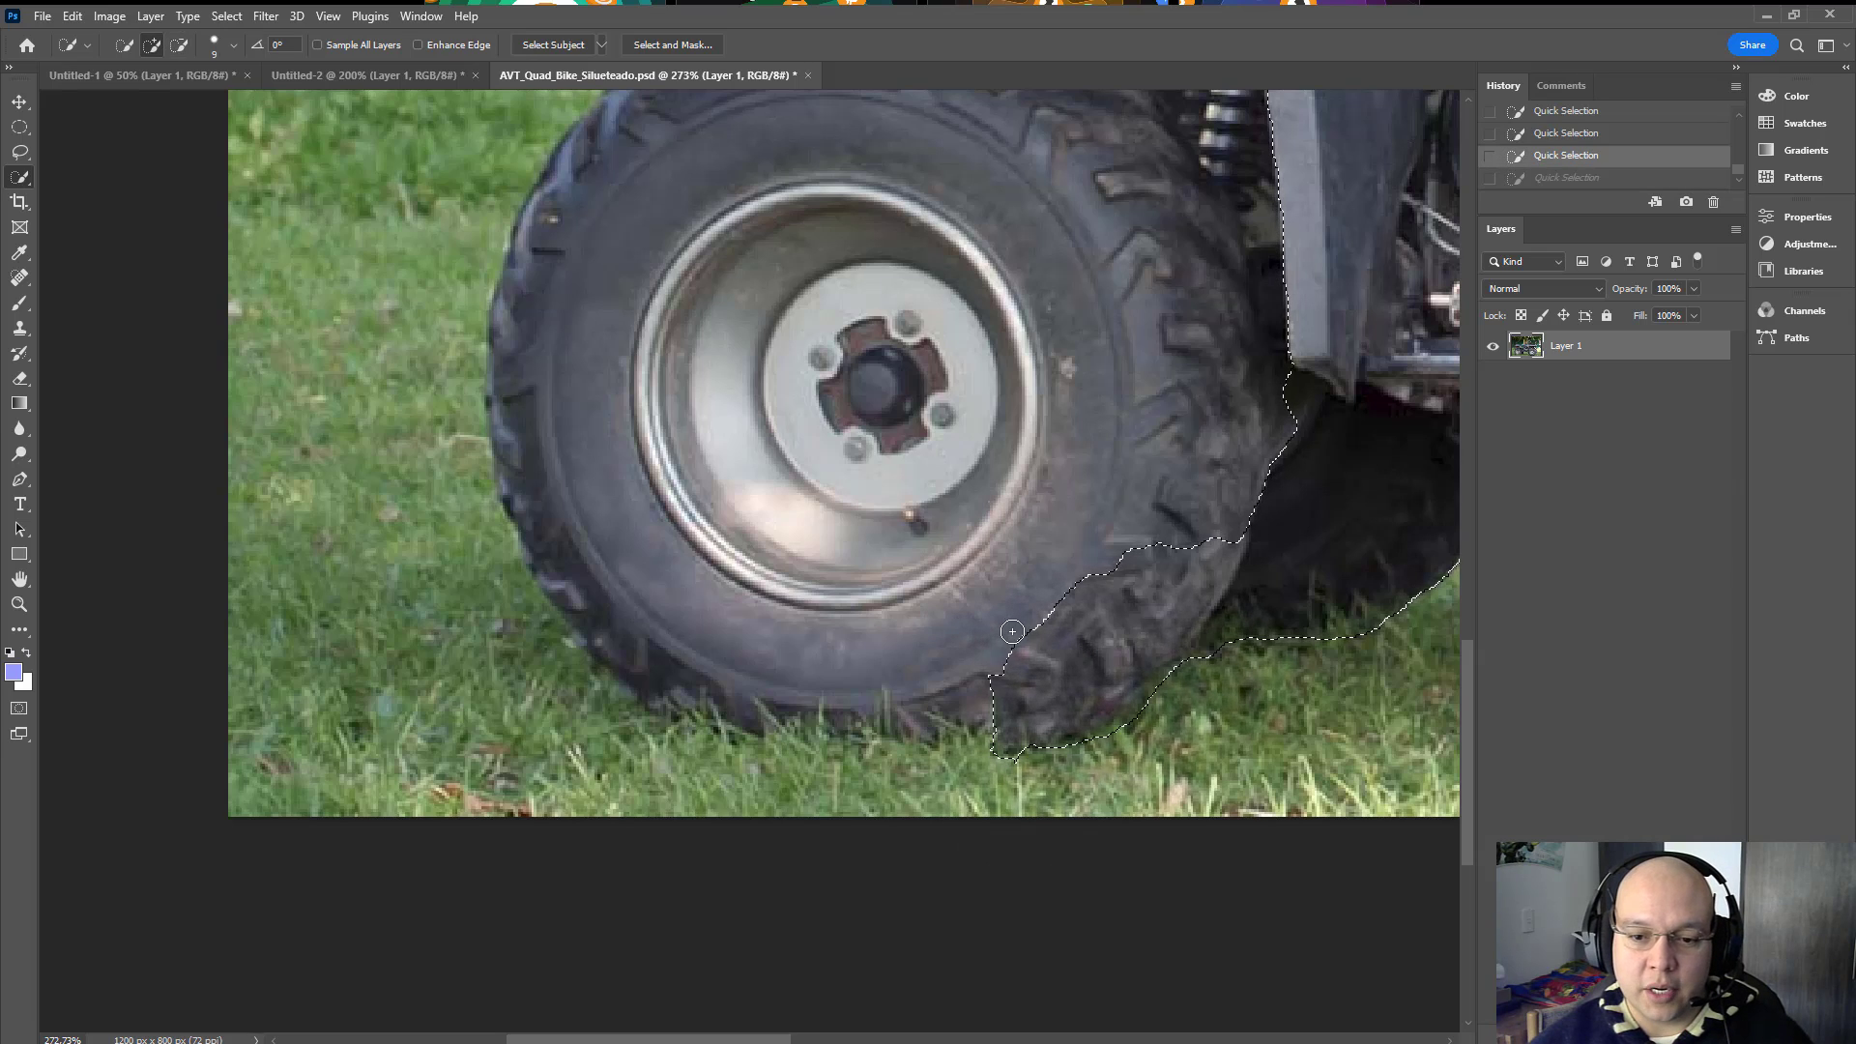
Step: Add the rest of the near rear wheel, including its rim and outer tyre, to the quick selection
mouse_move(944, 623)
mouse_down()
mouse_move(1025, 623)
mouse_move(701, 565)
mouse_up()
mouse_move(992, 544)
mouse_down()
mouse_move(1020, 503)
mouse_move(694, 282)
mouse_up()
key(ctrl+minus)
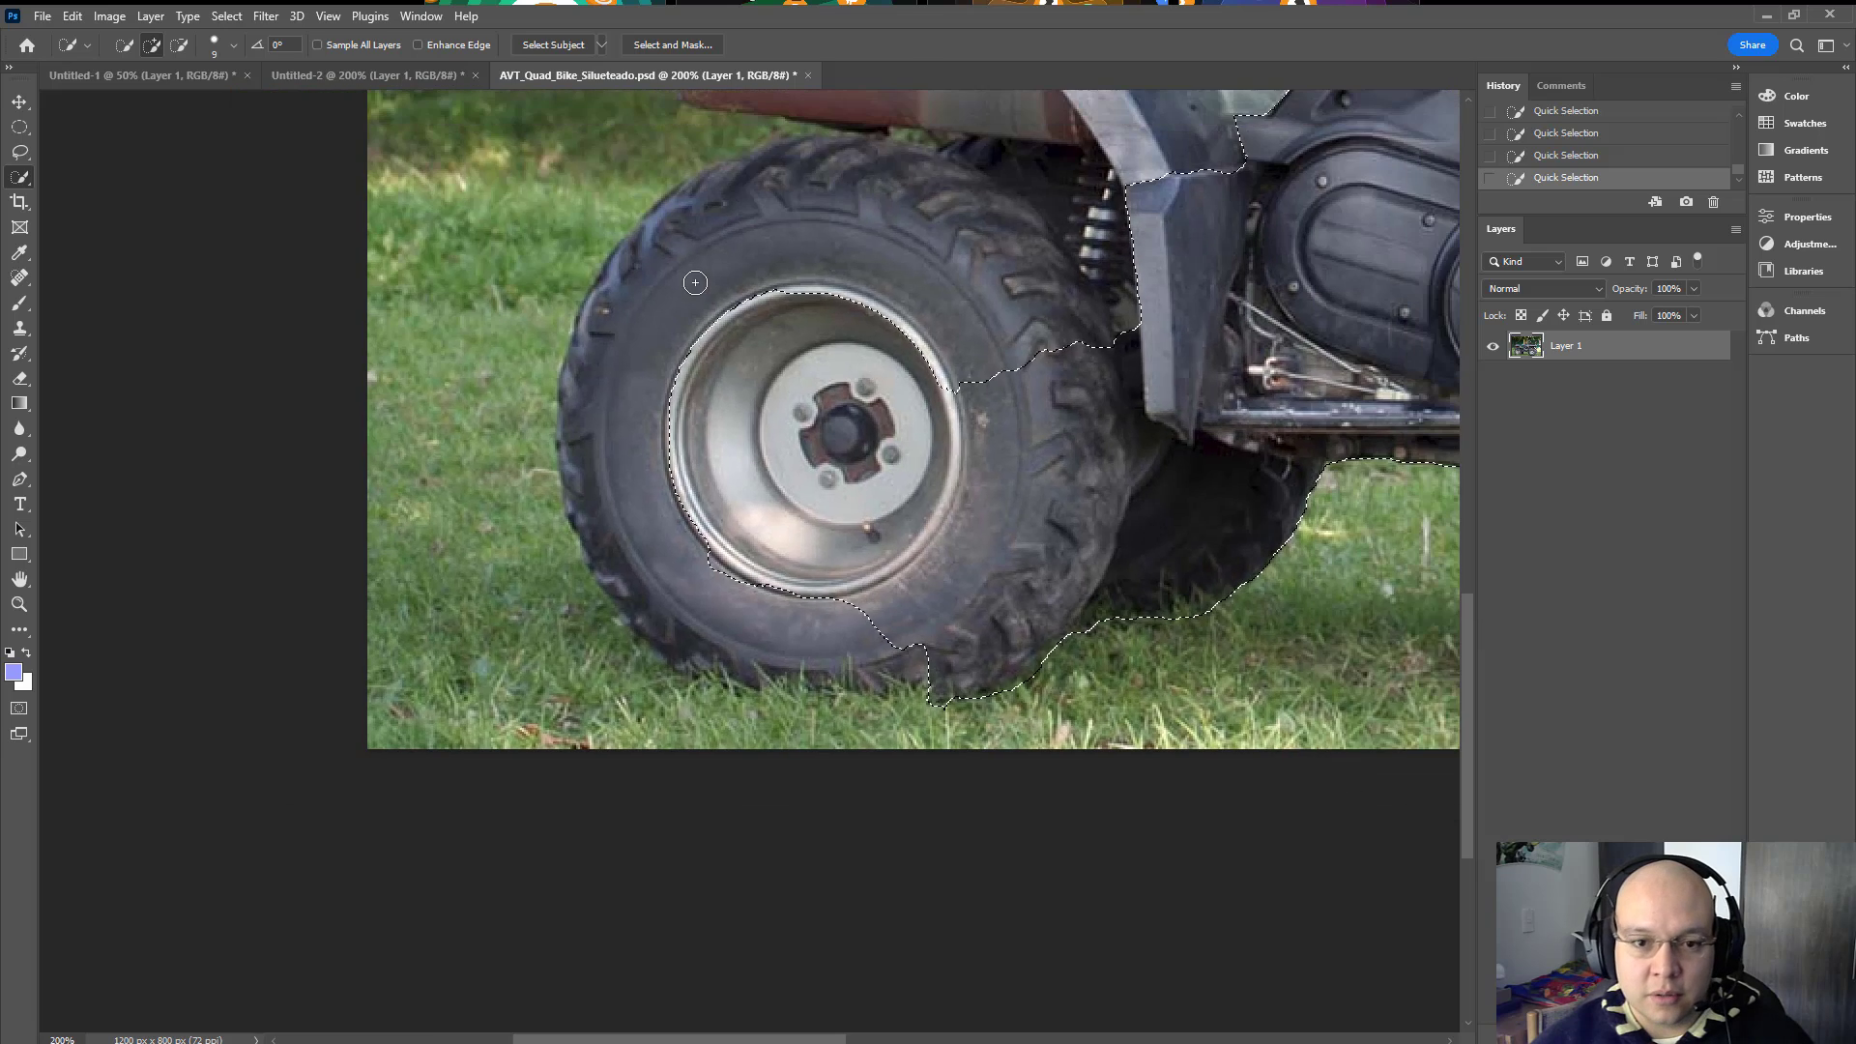
mouse_move(828, 275)
mouse_down()
mouse_move(701, 475)
mouse_move(654, 498)
mouse_up()
mouse_move(735, 860)
mouse_down()
mouse_move(492, 797)
mouse_move(437, 718)
mouse_move(438, 631)
mouse_move(416, 705)
mouse_move(478, 454)
mouse_move(524, 465)
mouse_up()
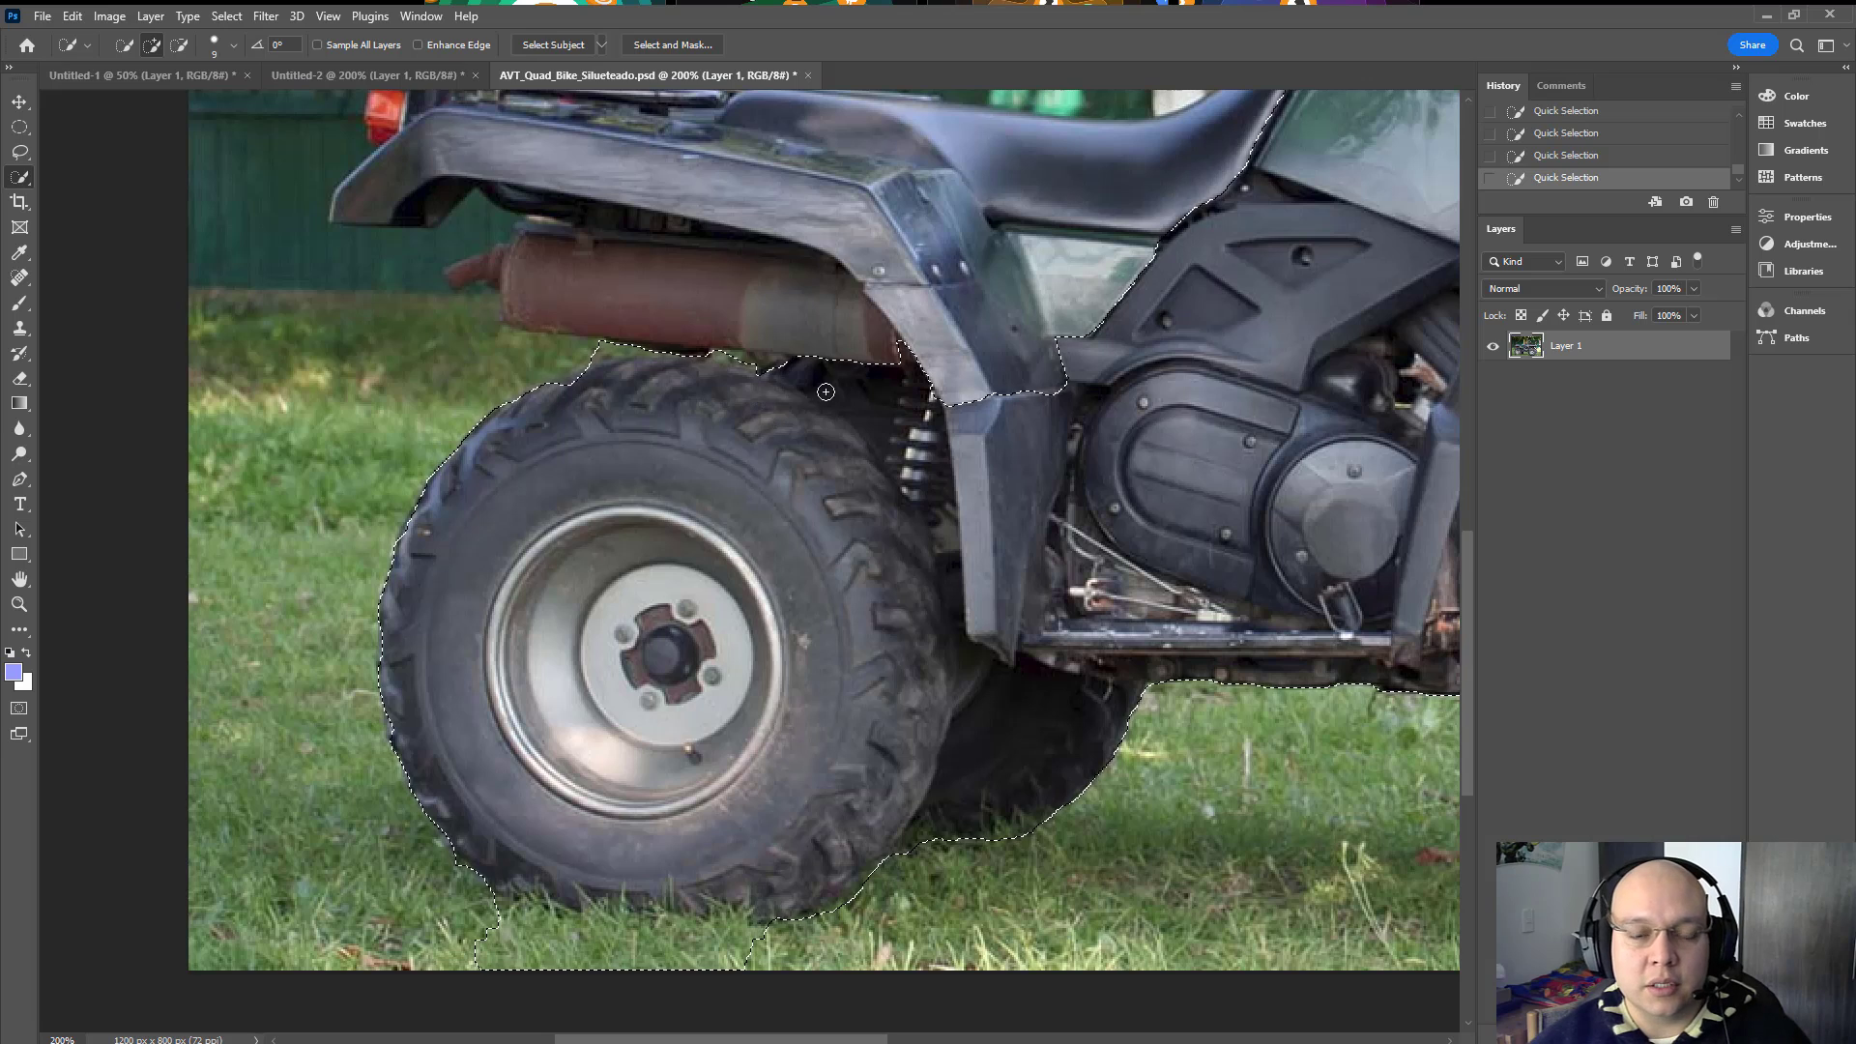
Step: Add the exhaust muffler and its tip to the quick selection, subtracting the grass between the muffler and the rear tyre
click(828, 319)
mouse_move(829, 319)
mouse_down()
mouse_move(754, 284)
mouse_move(593, 277)
mouse_move(564, 297)
mouse_move(564, 265)
mouse_move(666, 312)
mouse_move(651, 507)
mouse_up()
alt+click(640, 584)
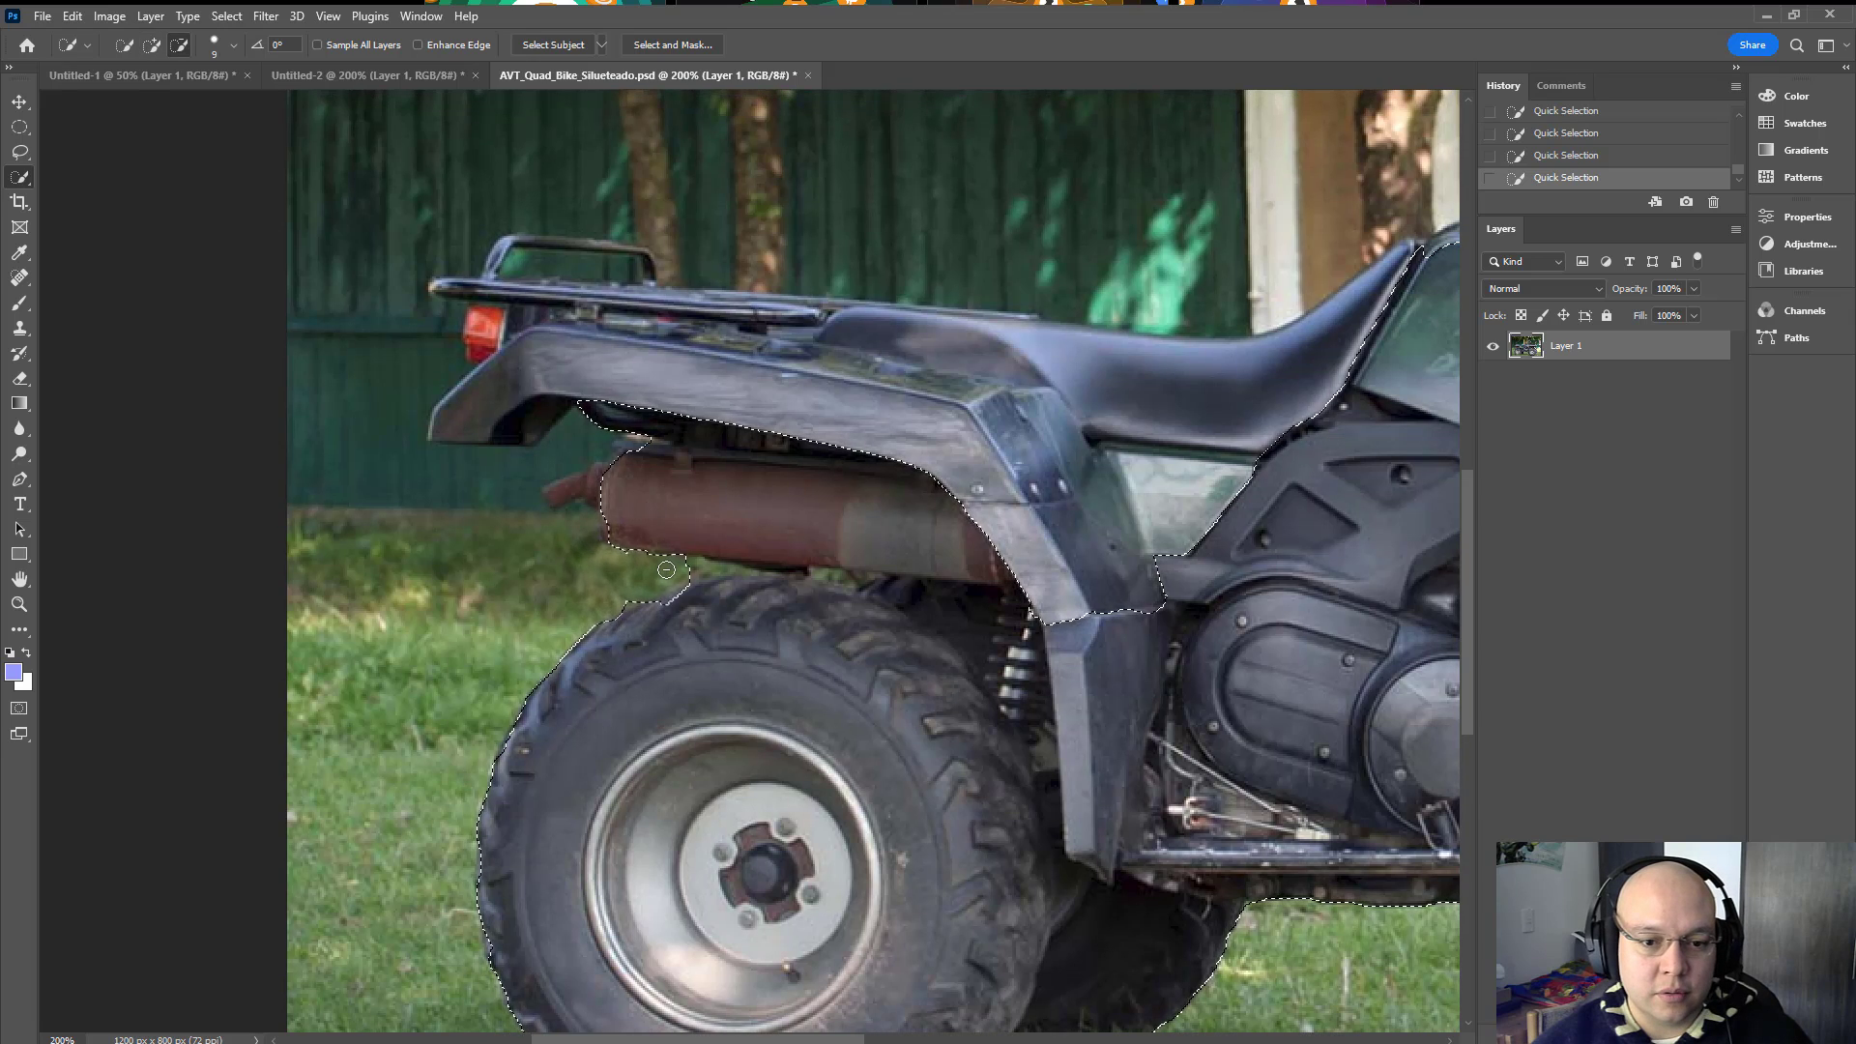
click(596, 479)
click(569, 487)
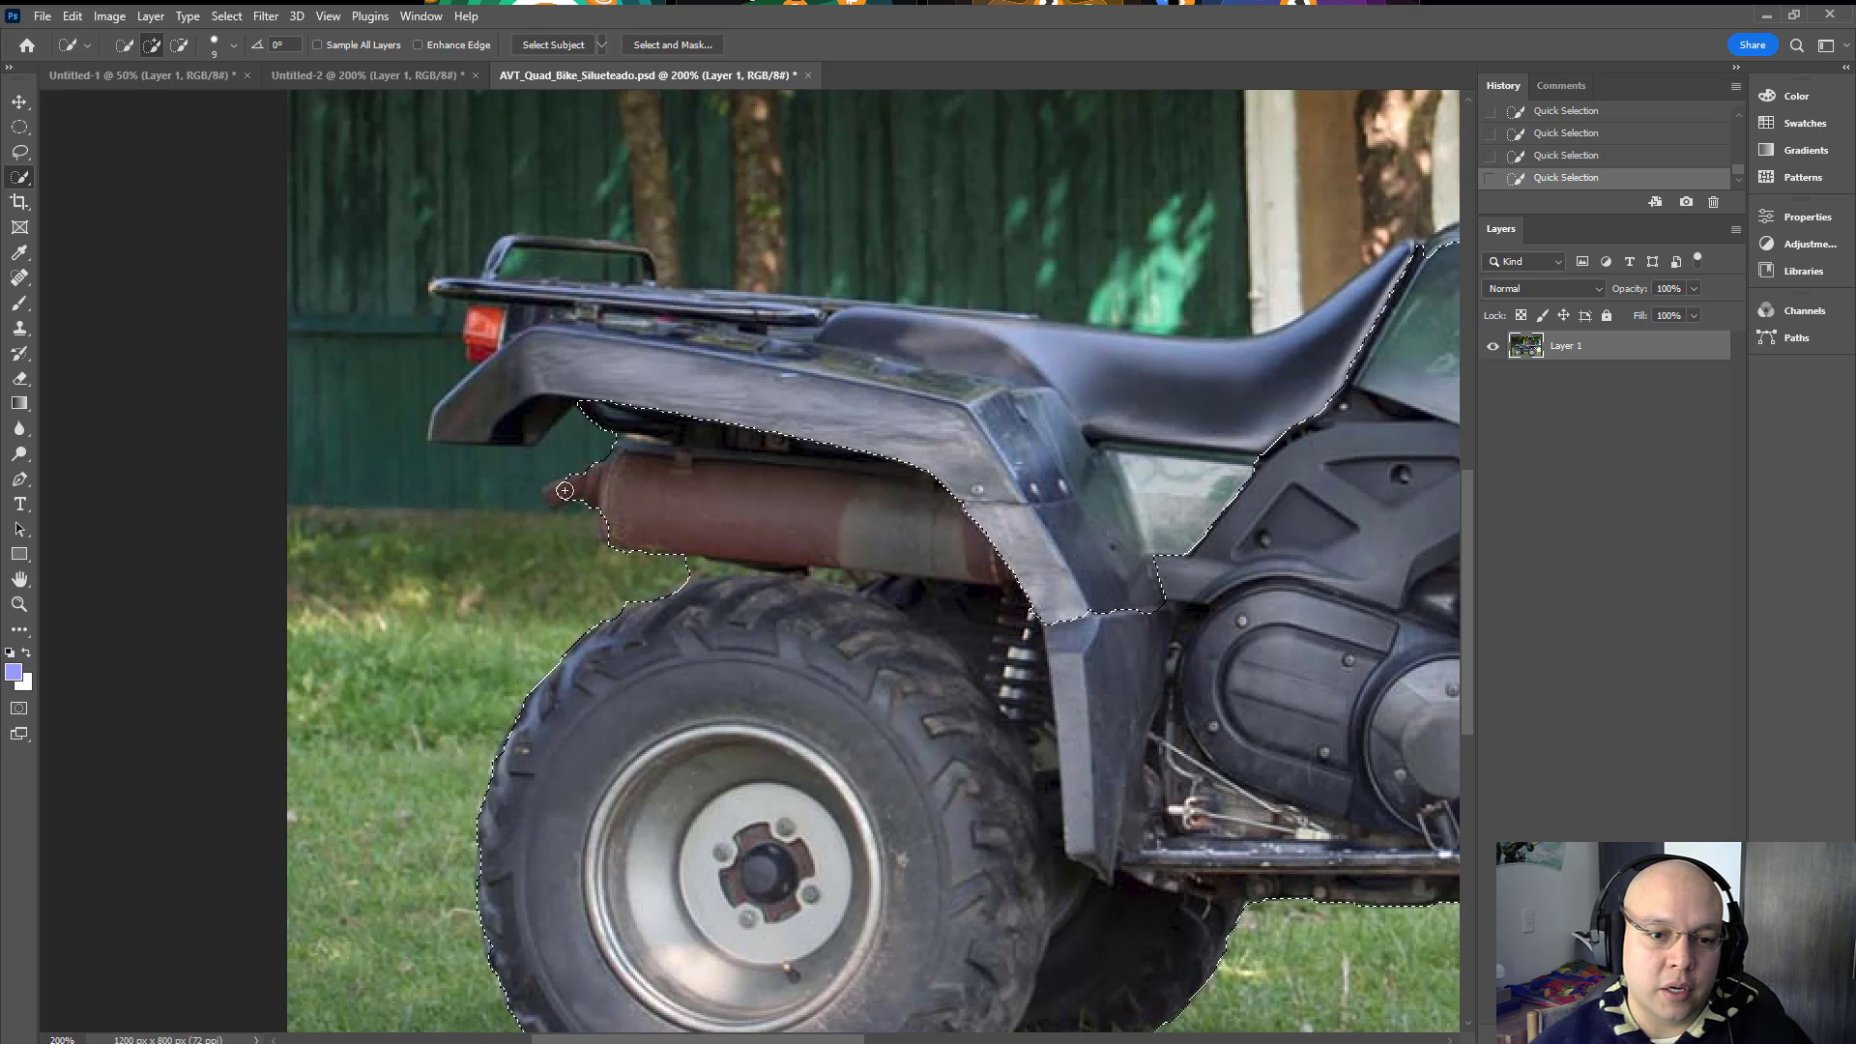
Step: Add the rear fender, tail light, rear rack, seat and fuel tank top to the quick selection
click(475, 416)
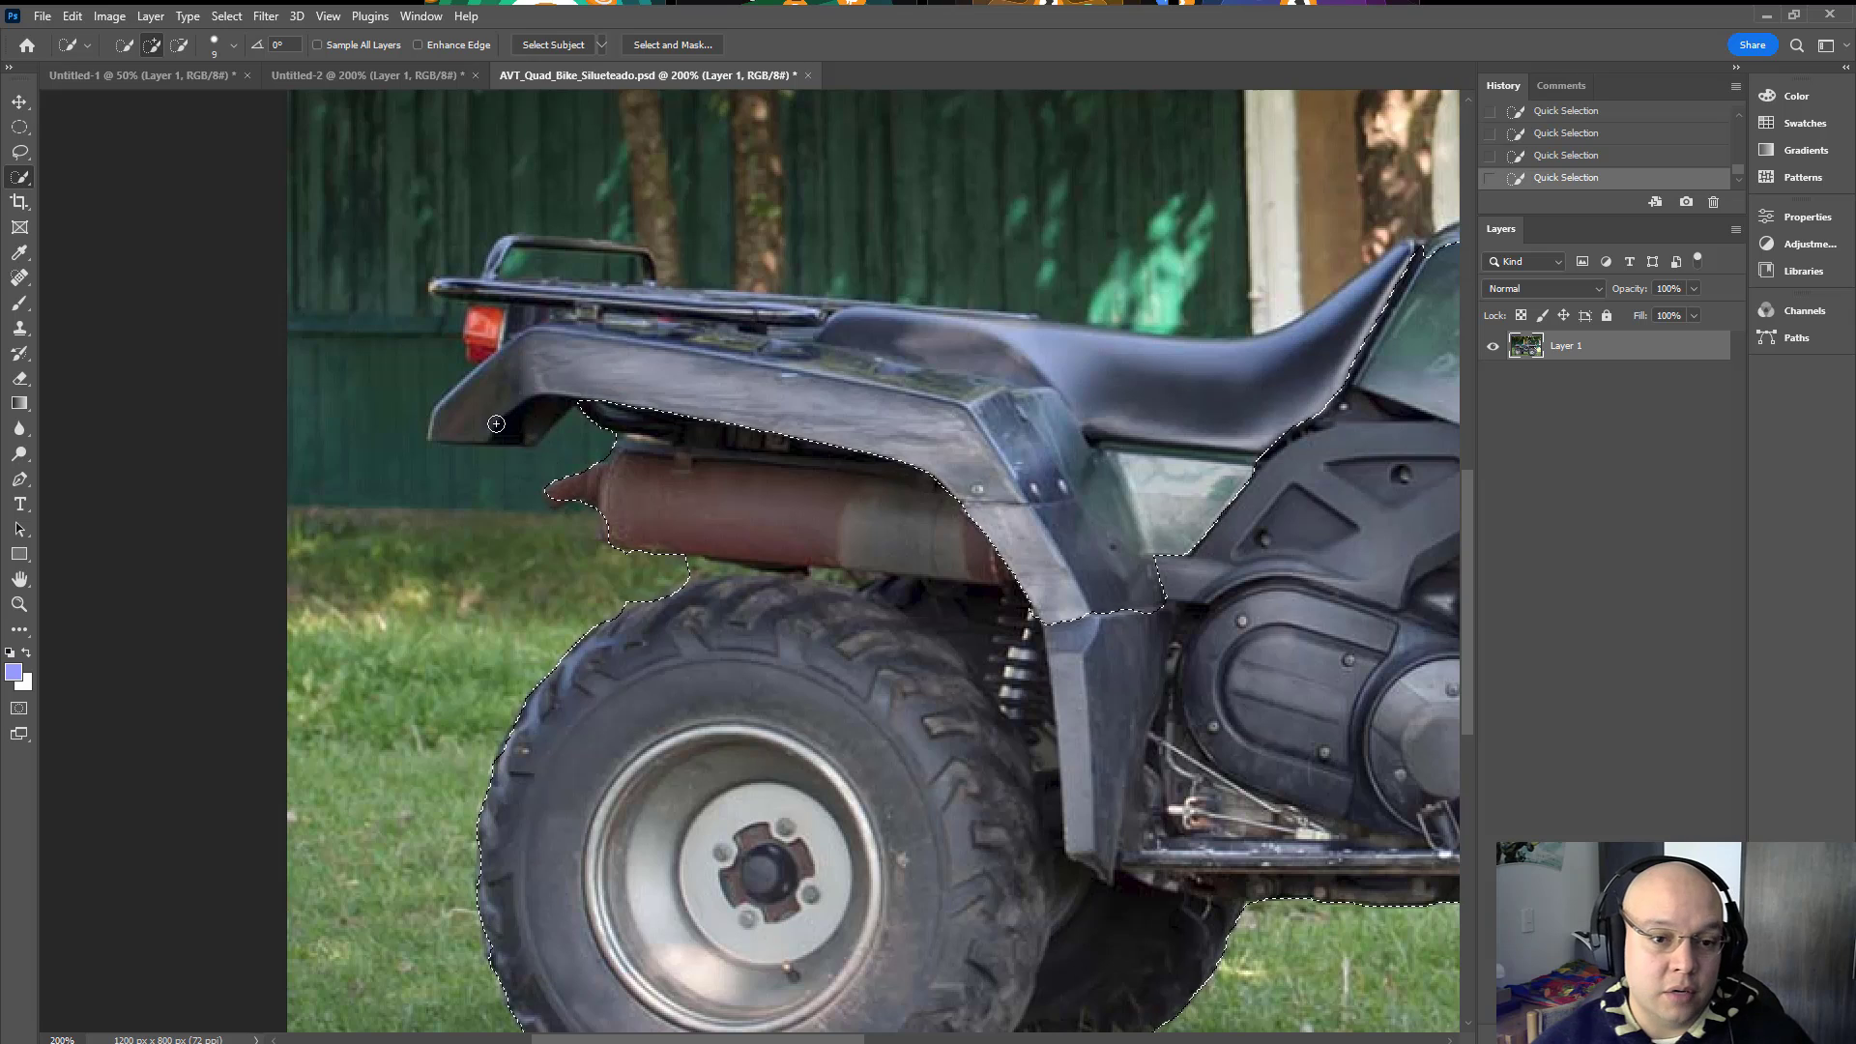
mouse_move(516, 369)
mouse_down()
mouse_move(840, 324)
mouse_move(926, 354)
mouse_up()
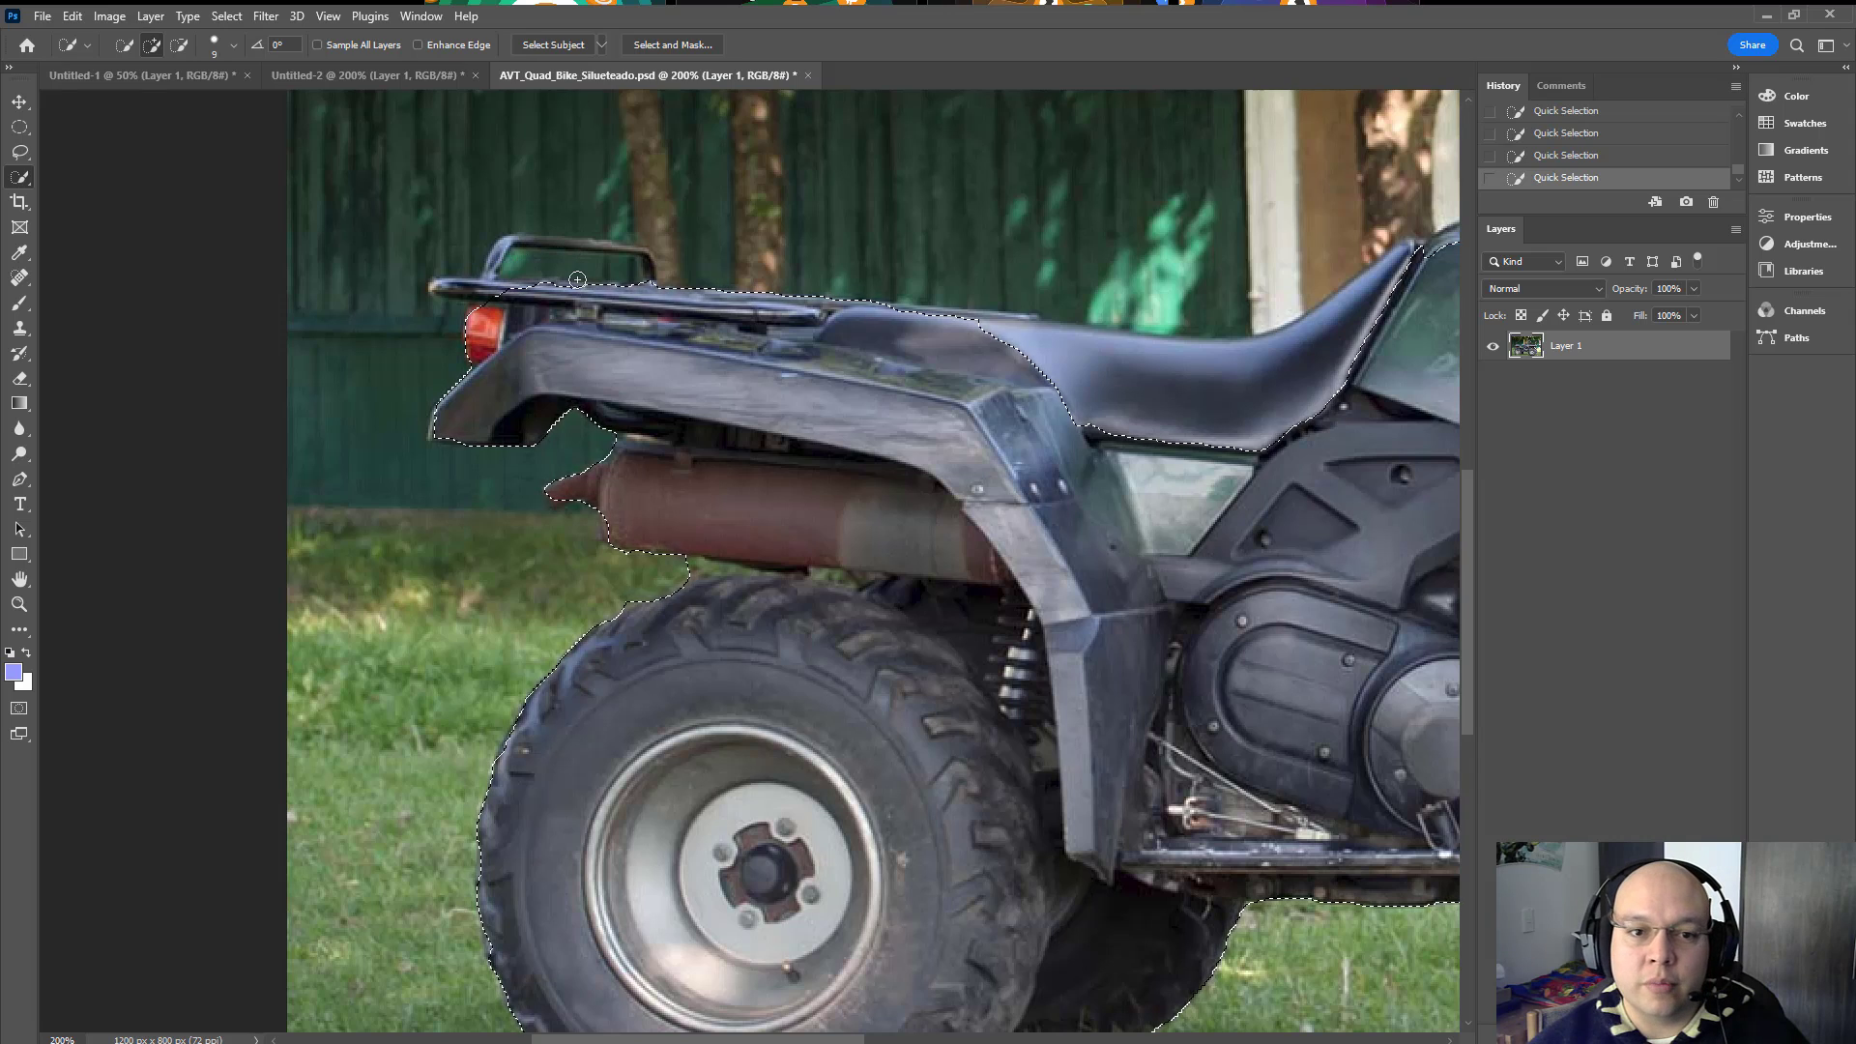
drag(874, 468, 551, 513)
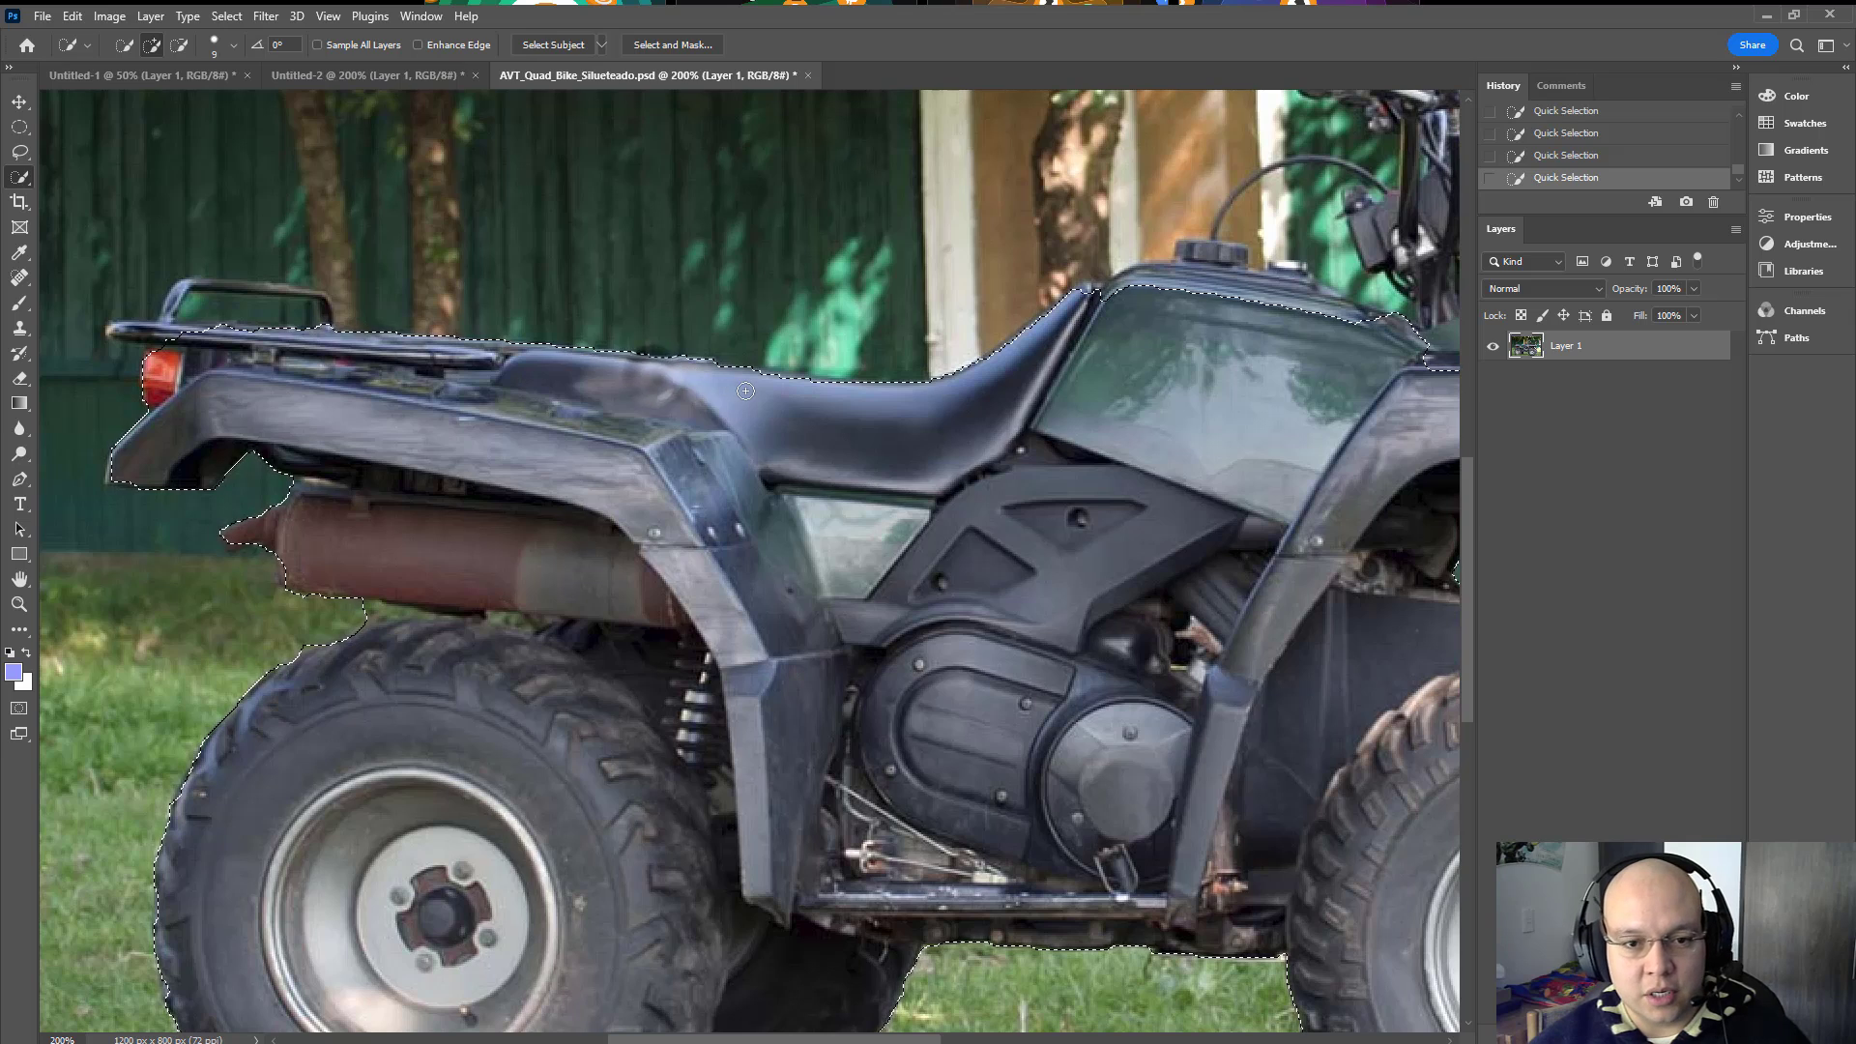
mouse_move(644, 379)
mouse_down()
mouse_move(926, 390)
mouse_move(669, 485)
mouse_move(787, 441)
mouse_up()
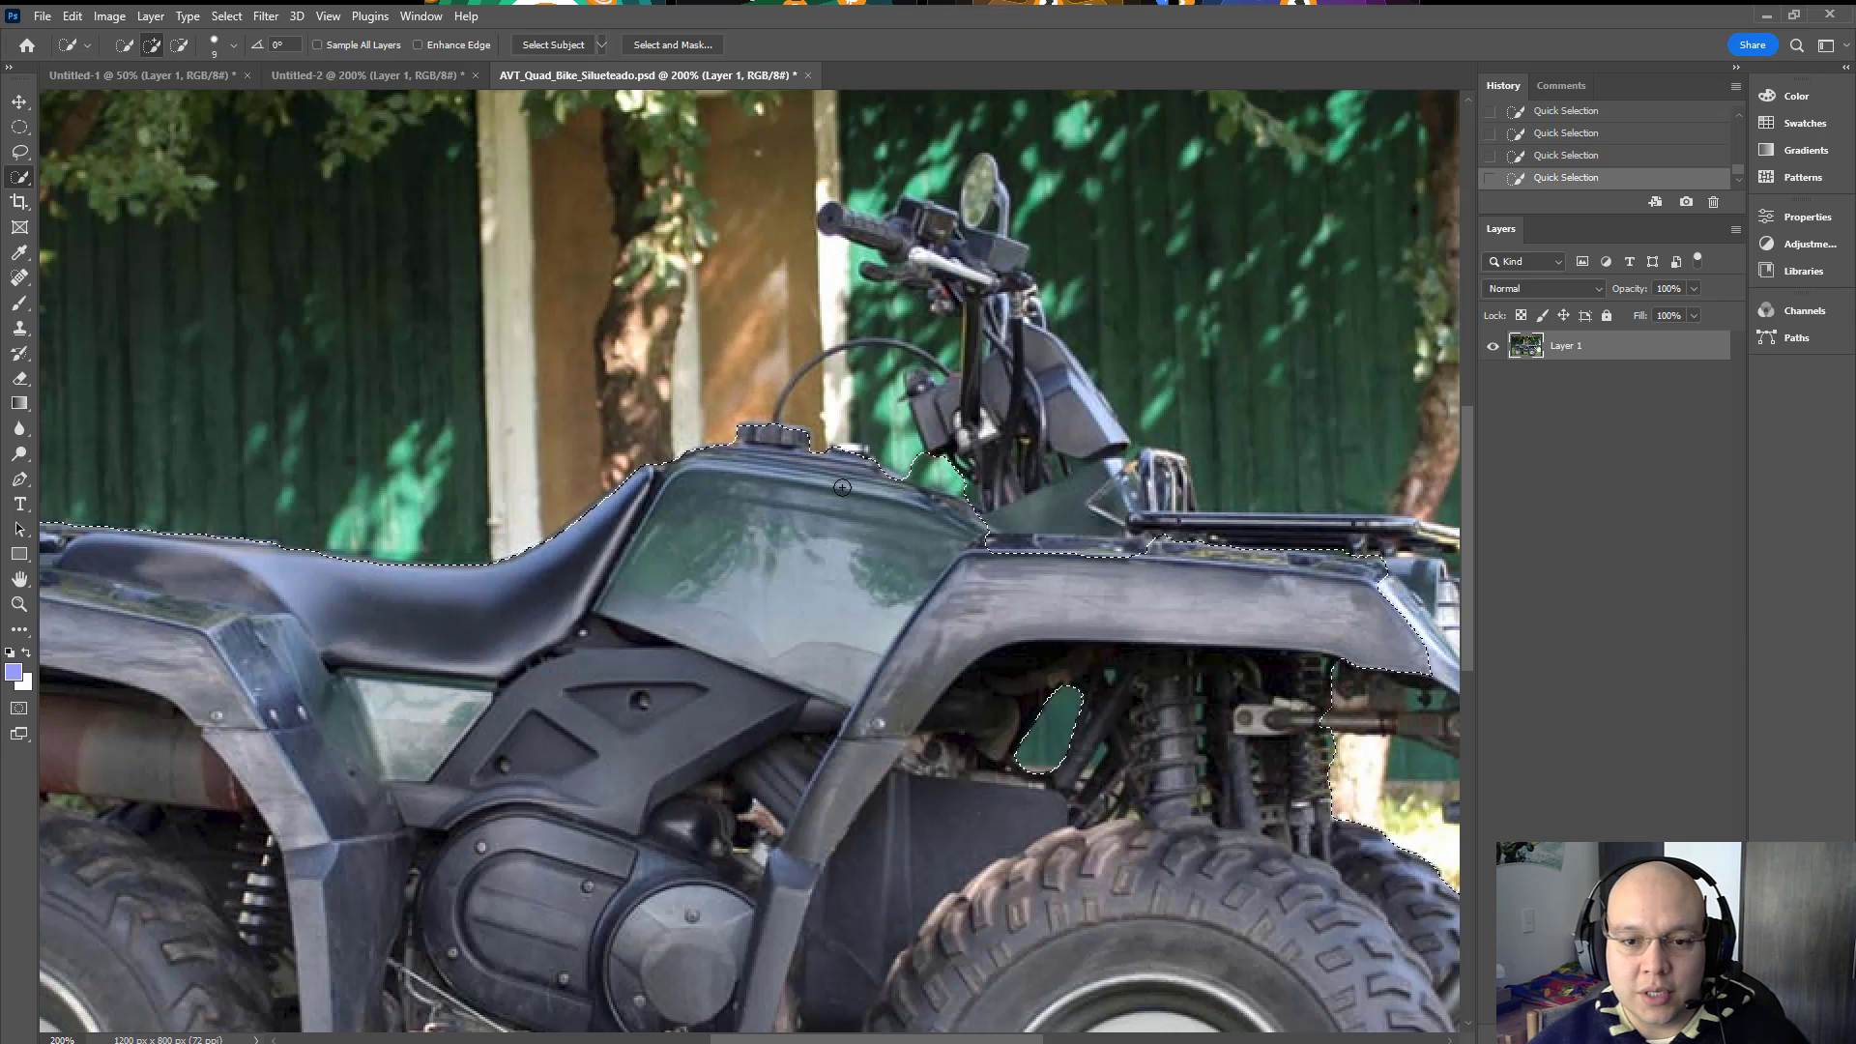
Step: Subtract the background patch behind the fuel tank, and add the steering column base and front fender top to the selection
key(alt)
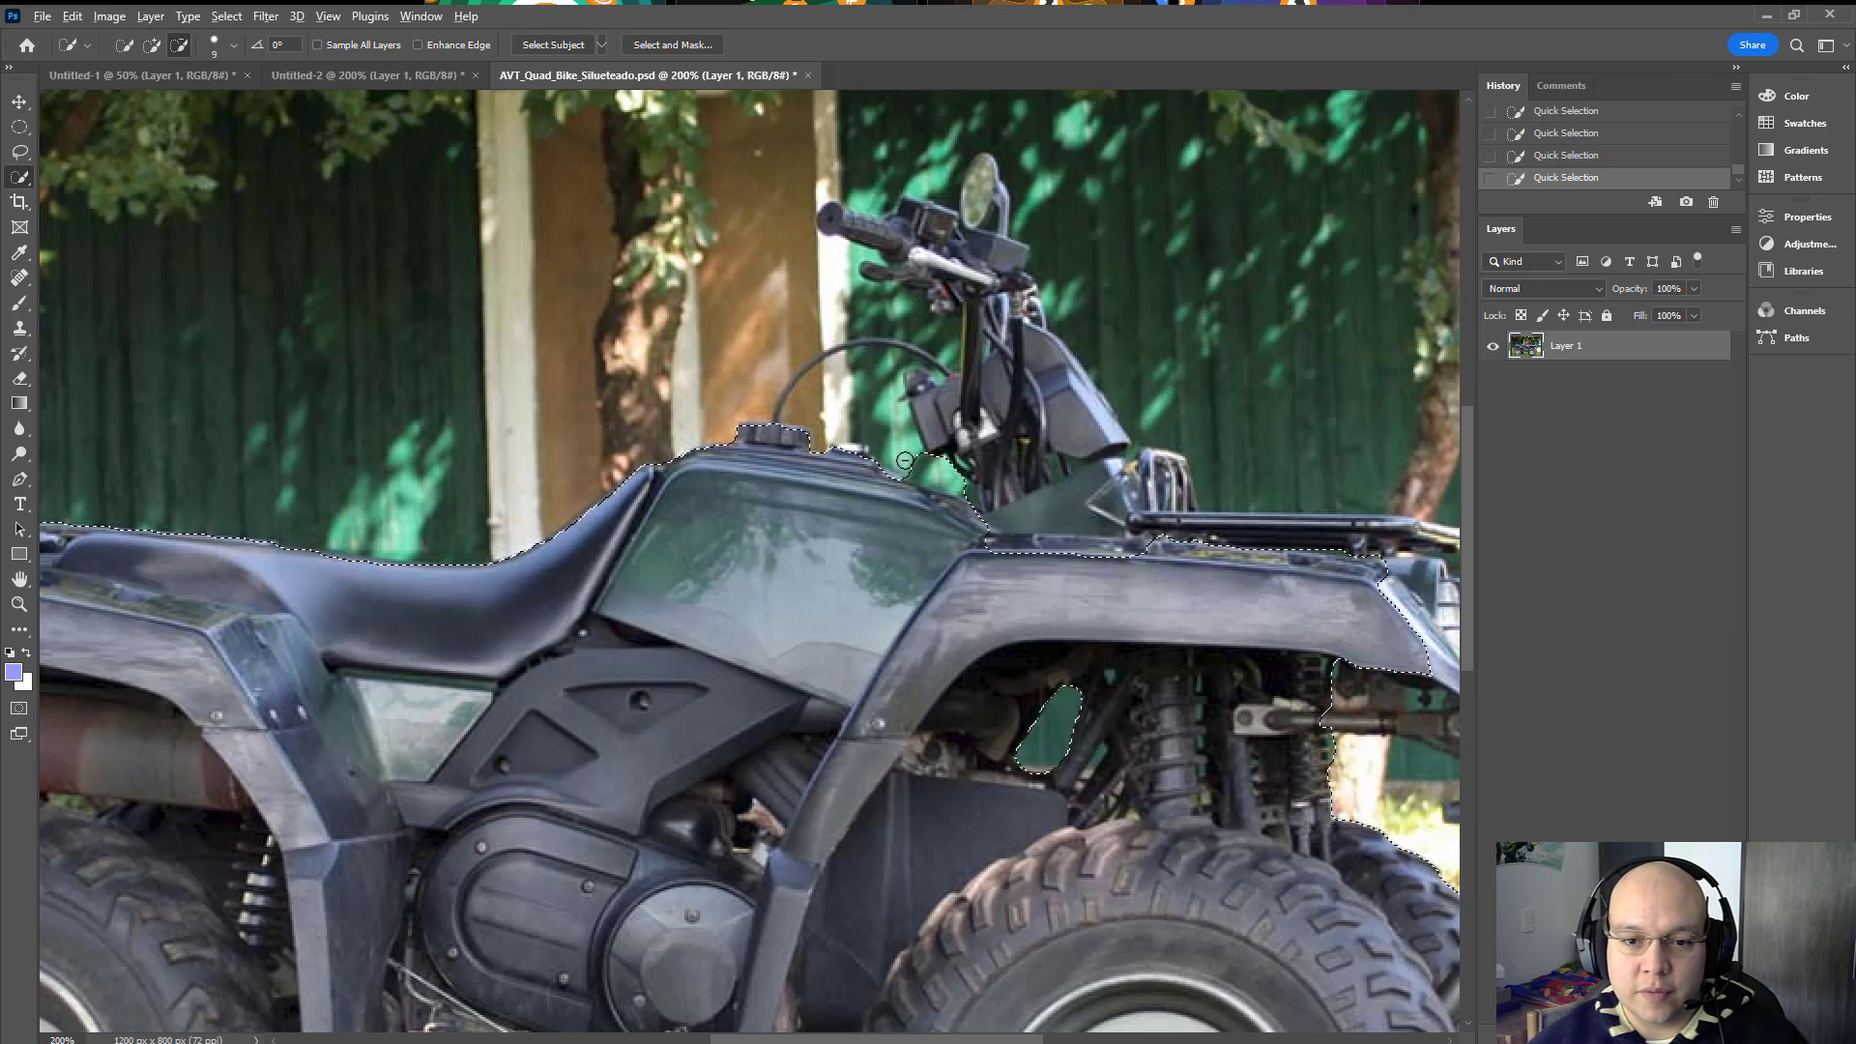
drag(913, 462, 950, 480)
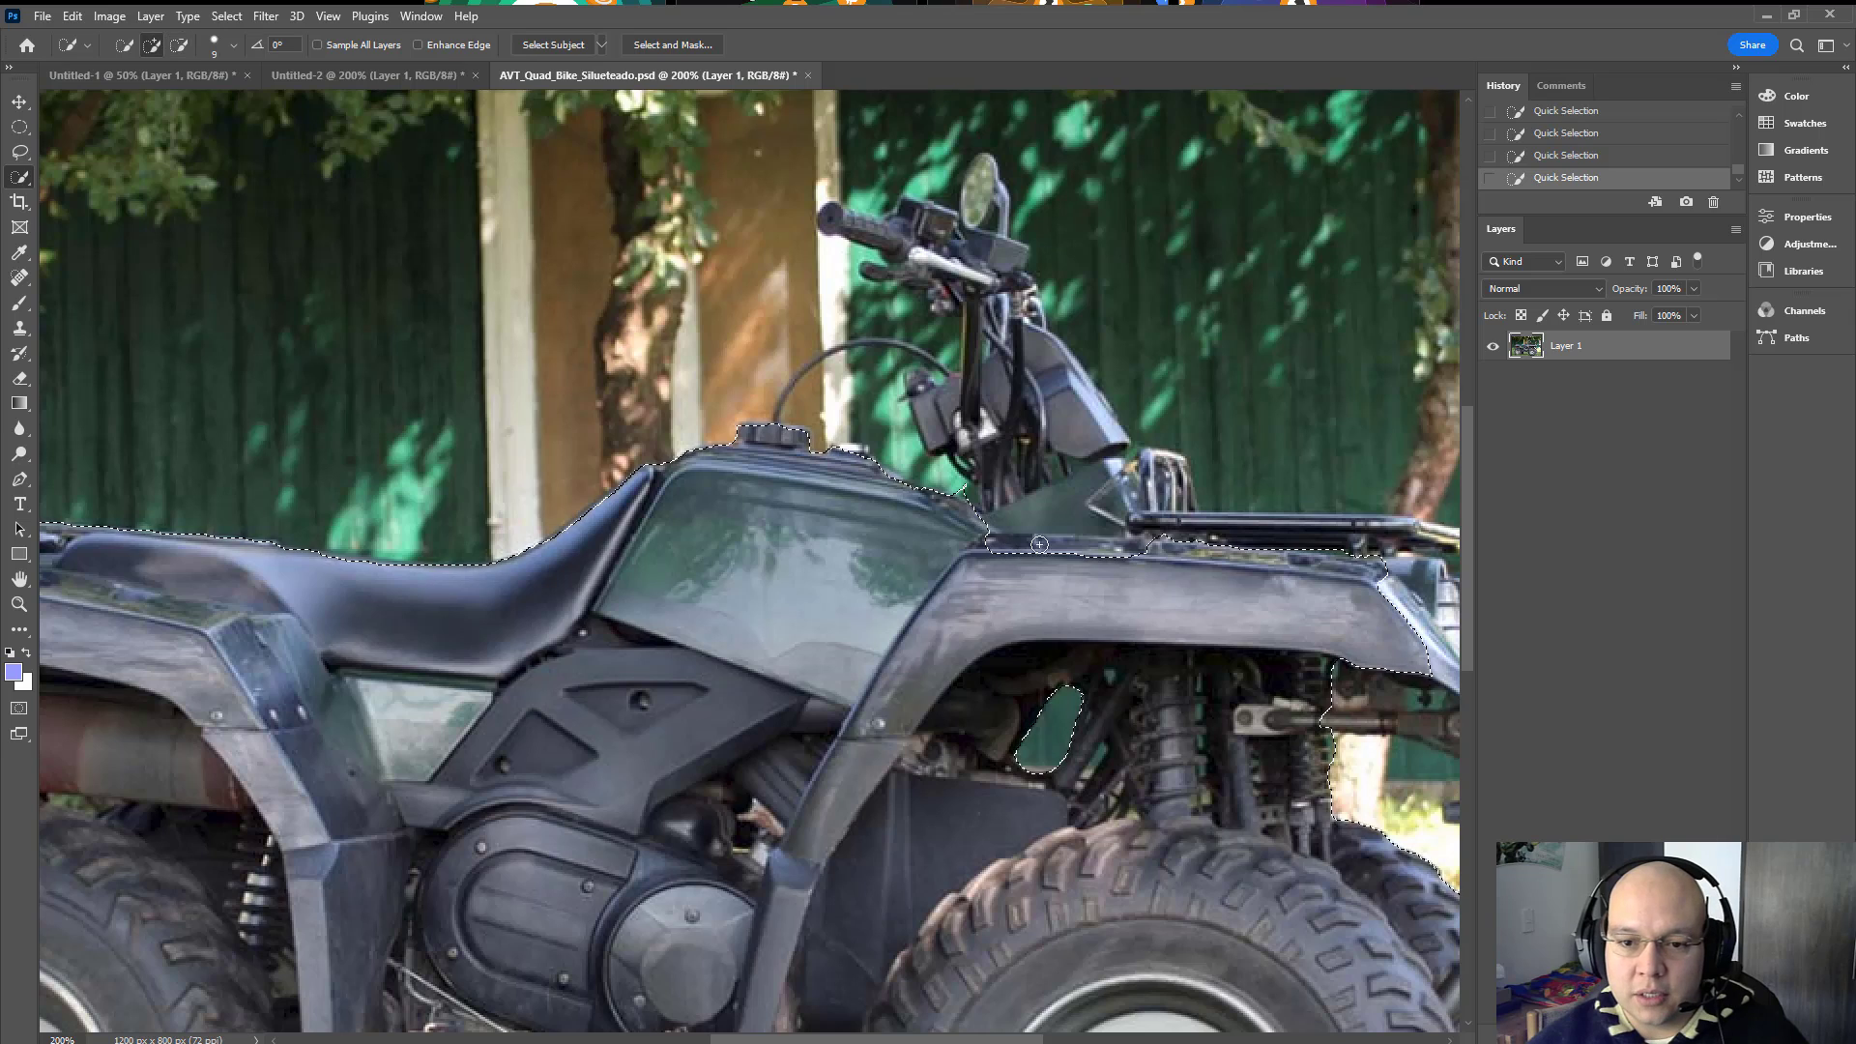
mouse_move(1009, 537)
mouse_down()
mouse_move(966, 613)
mouse_move(1031, 595)
mouse_move(1146, 614)
mouse_up()
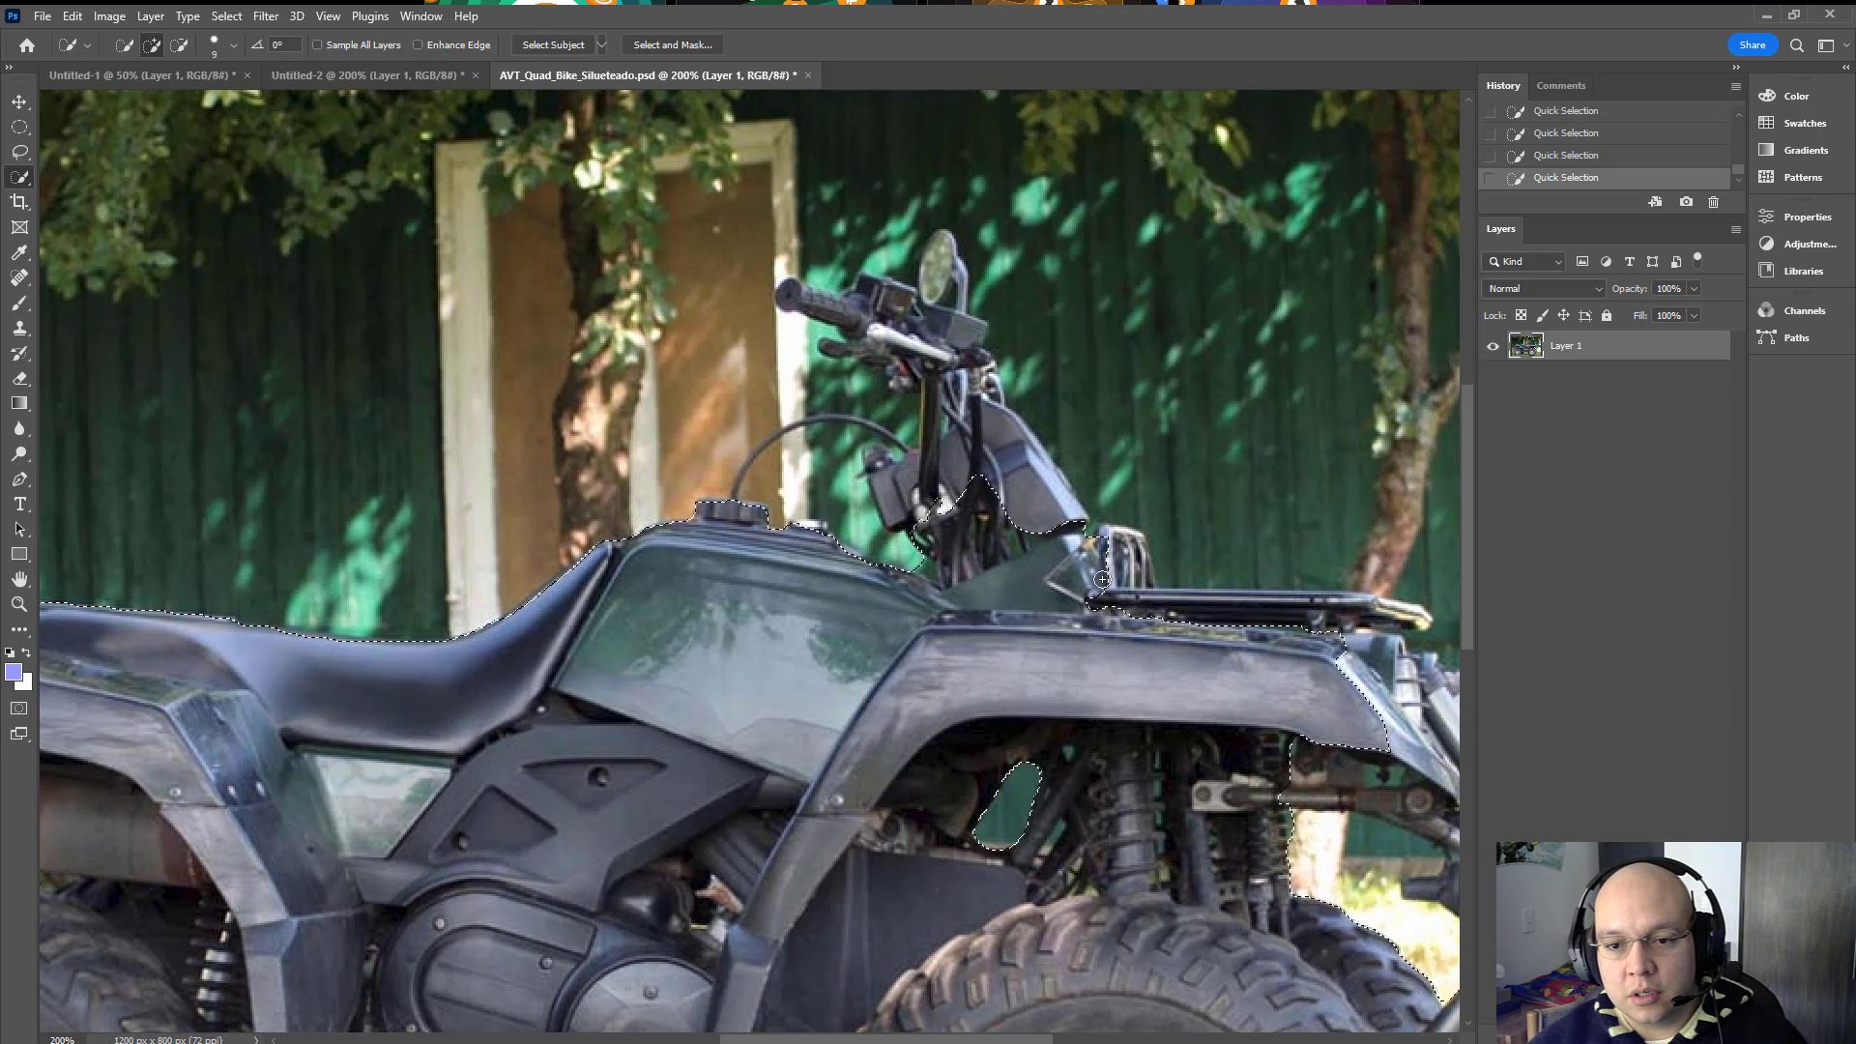
Step: Undo the last selection stroke around the front rack and correct the selection along the rack's underside
key(alt)
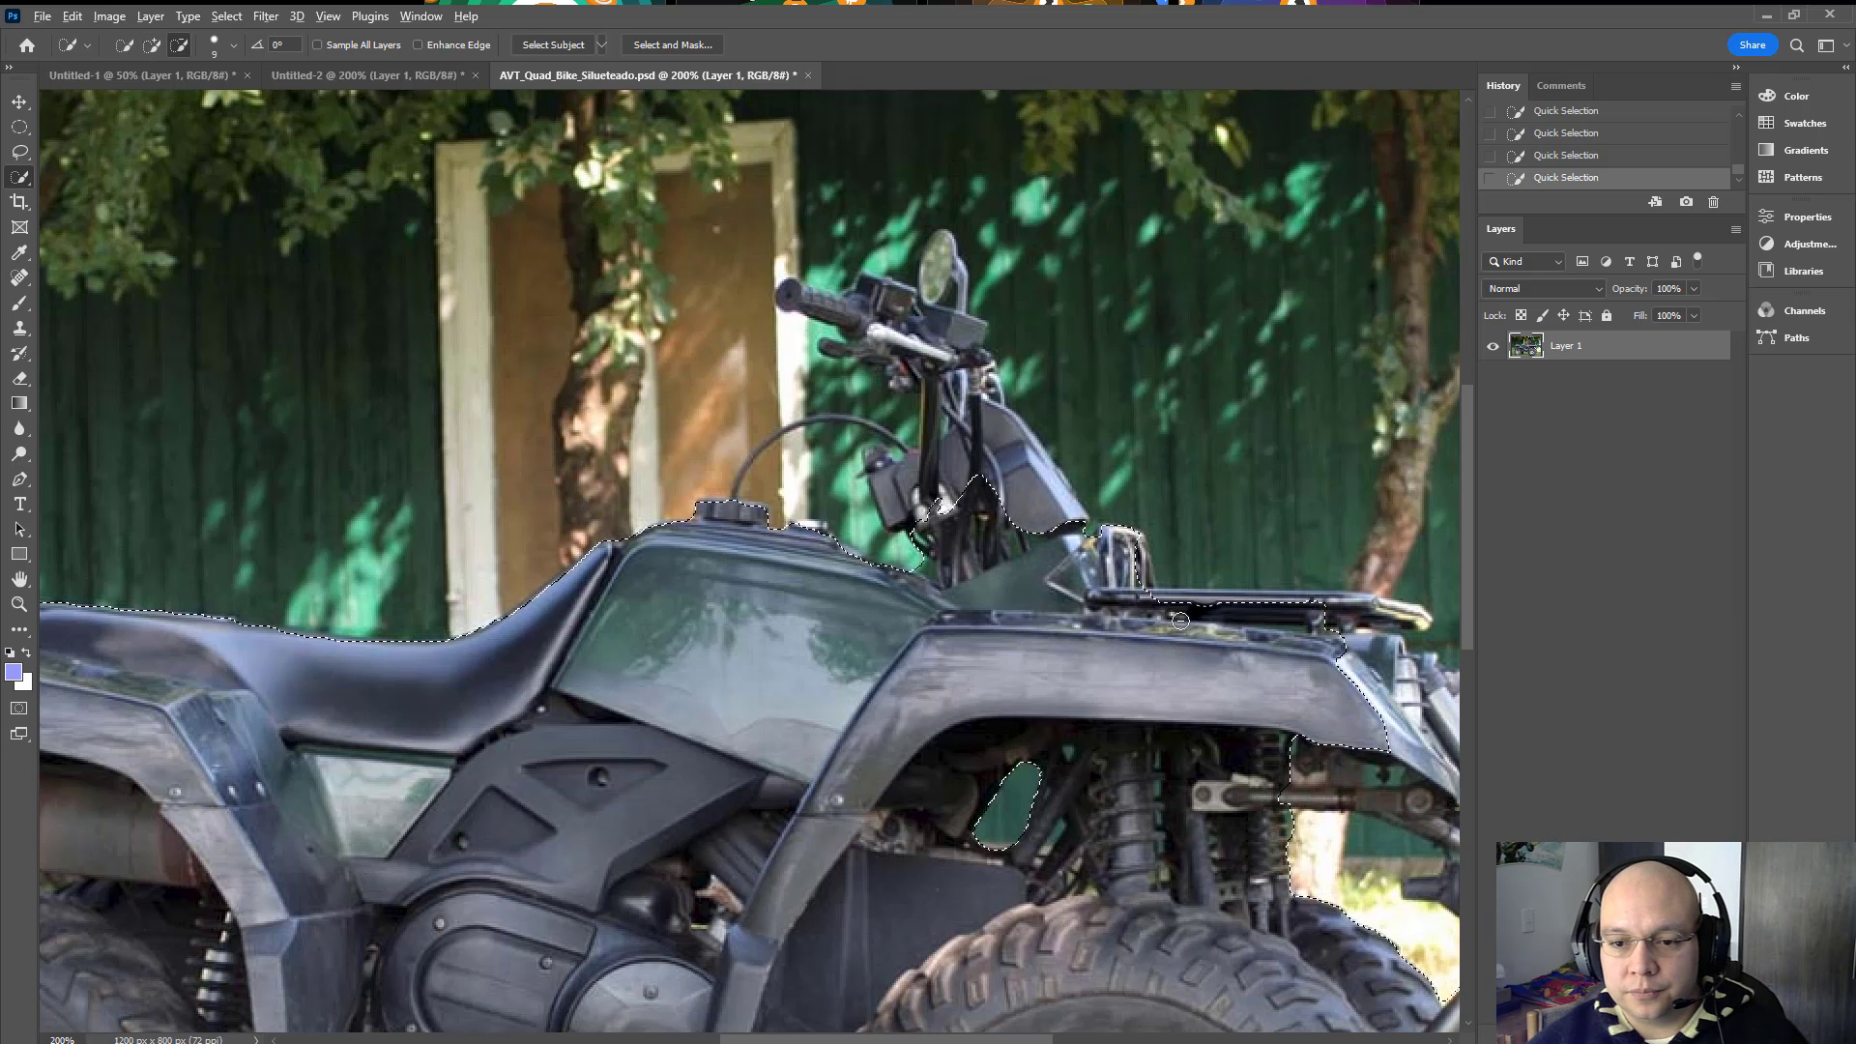
key(ctrl+z)
drag(1181, 630, 1039, 632)
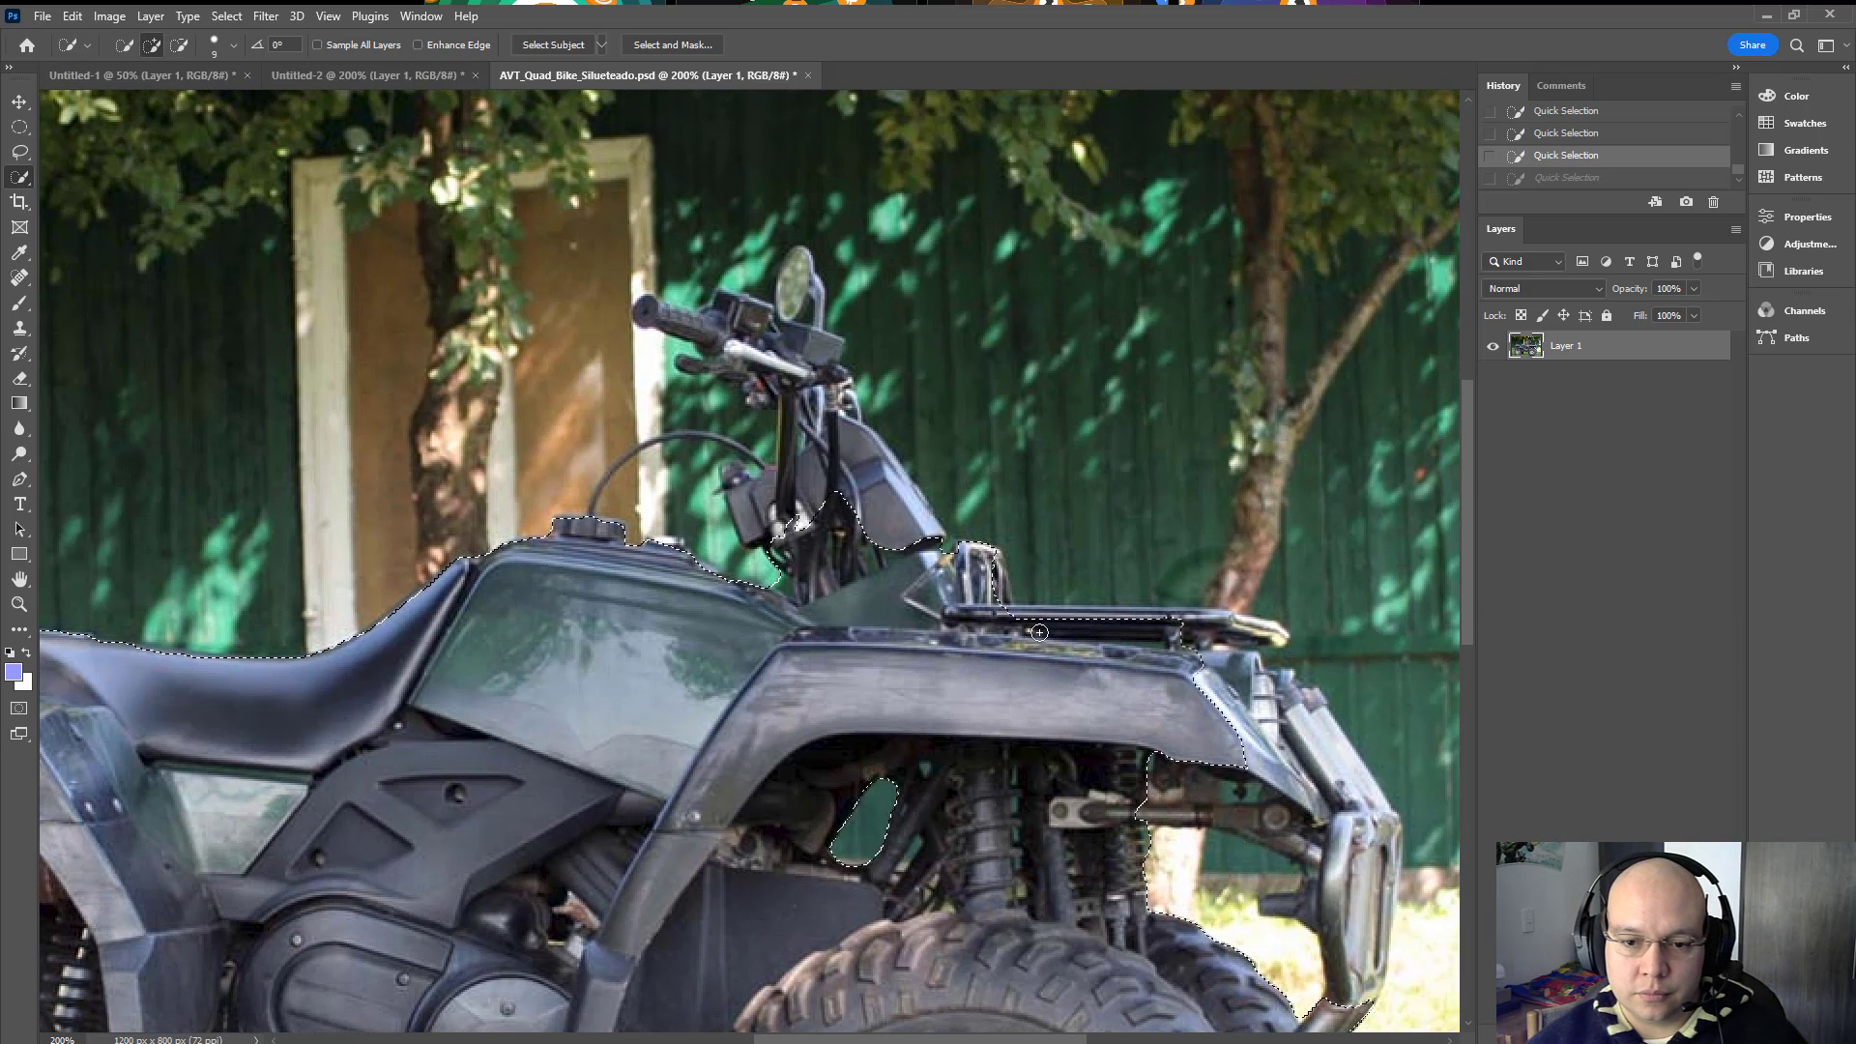
click(1198, 626)
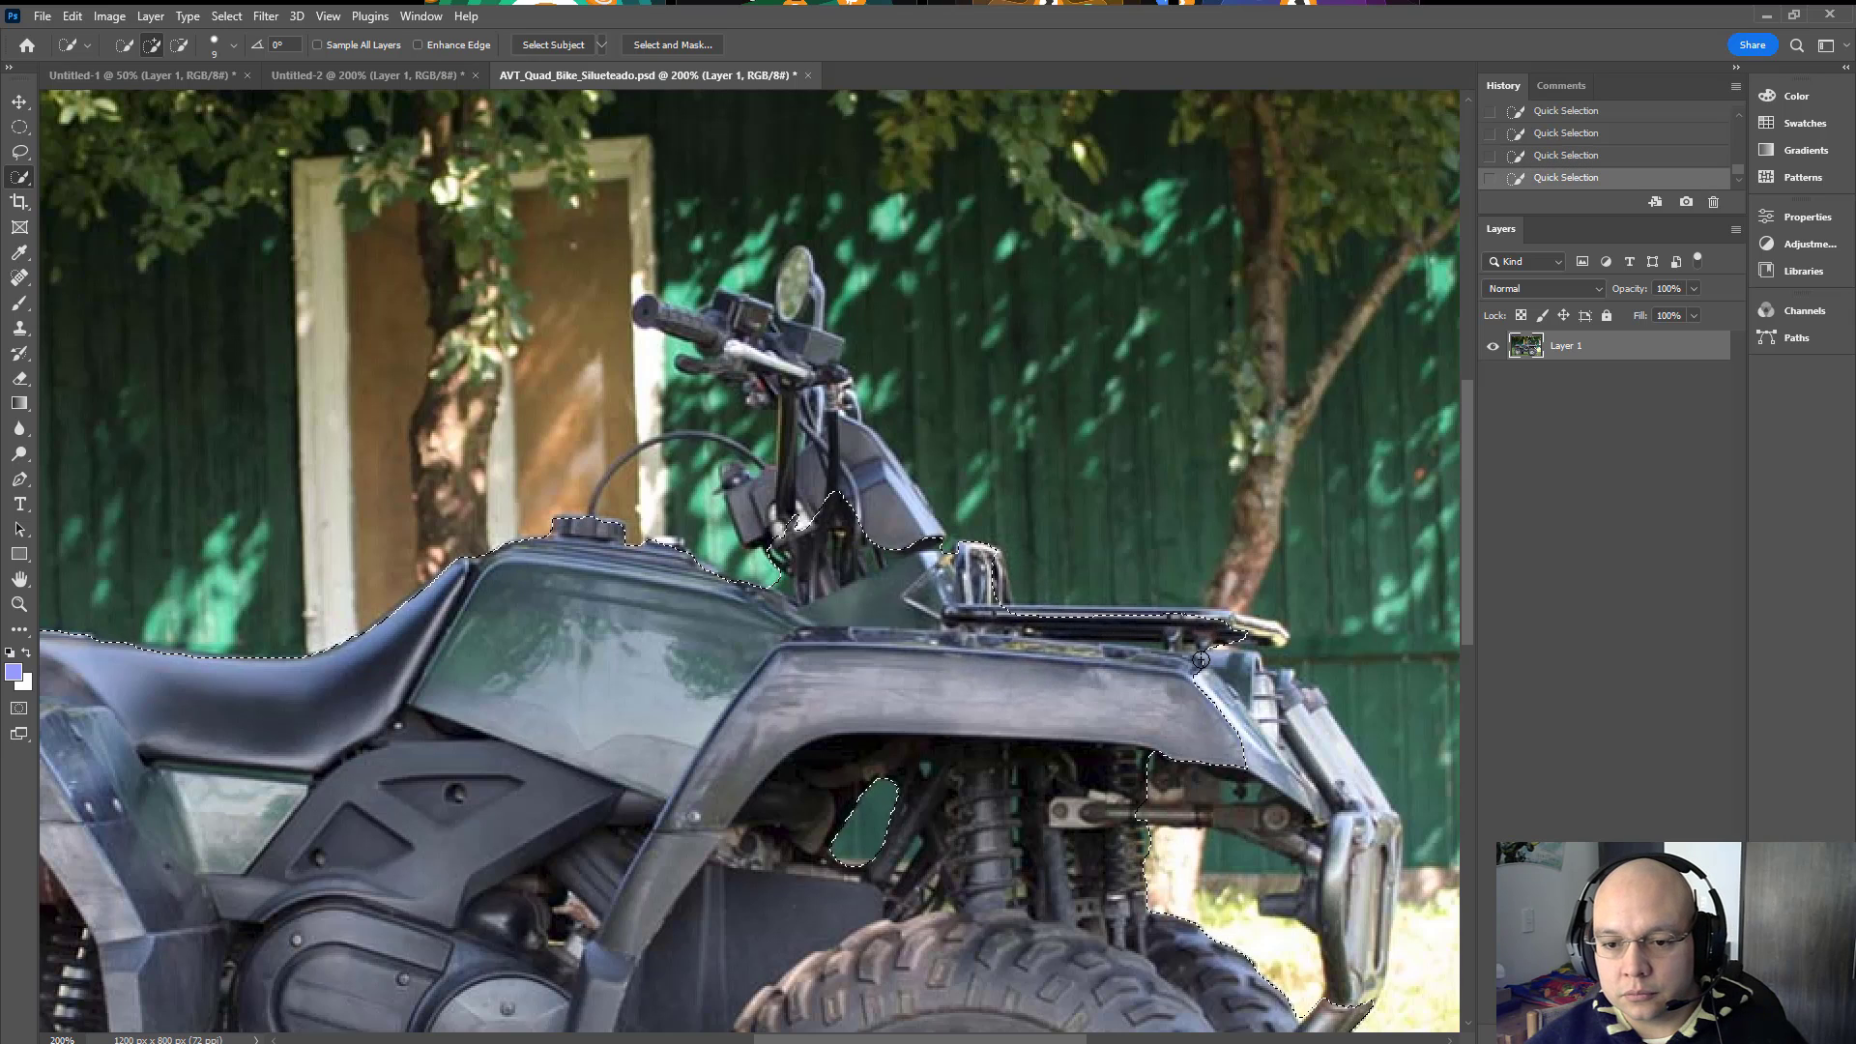
Step: Add the front bumper and the axle parts behind it to the quick selection, leaving out the background gap between them
mouse_move(1241, 692)
mouse_down()
mouse_move(1350, 848)
mouse_move(1293, 594)
mouse_up()
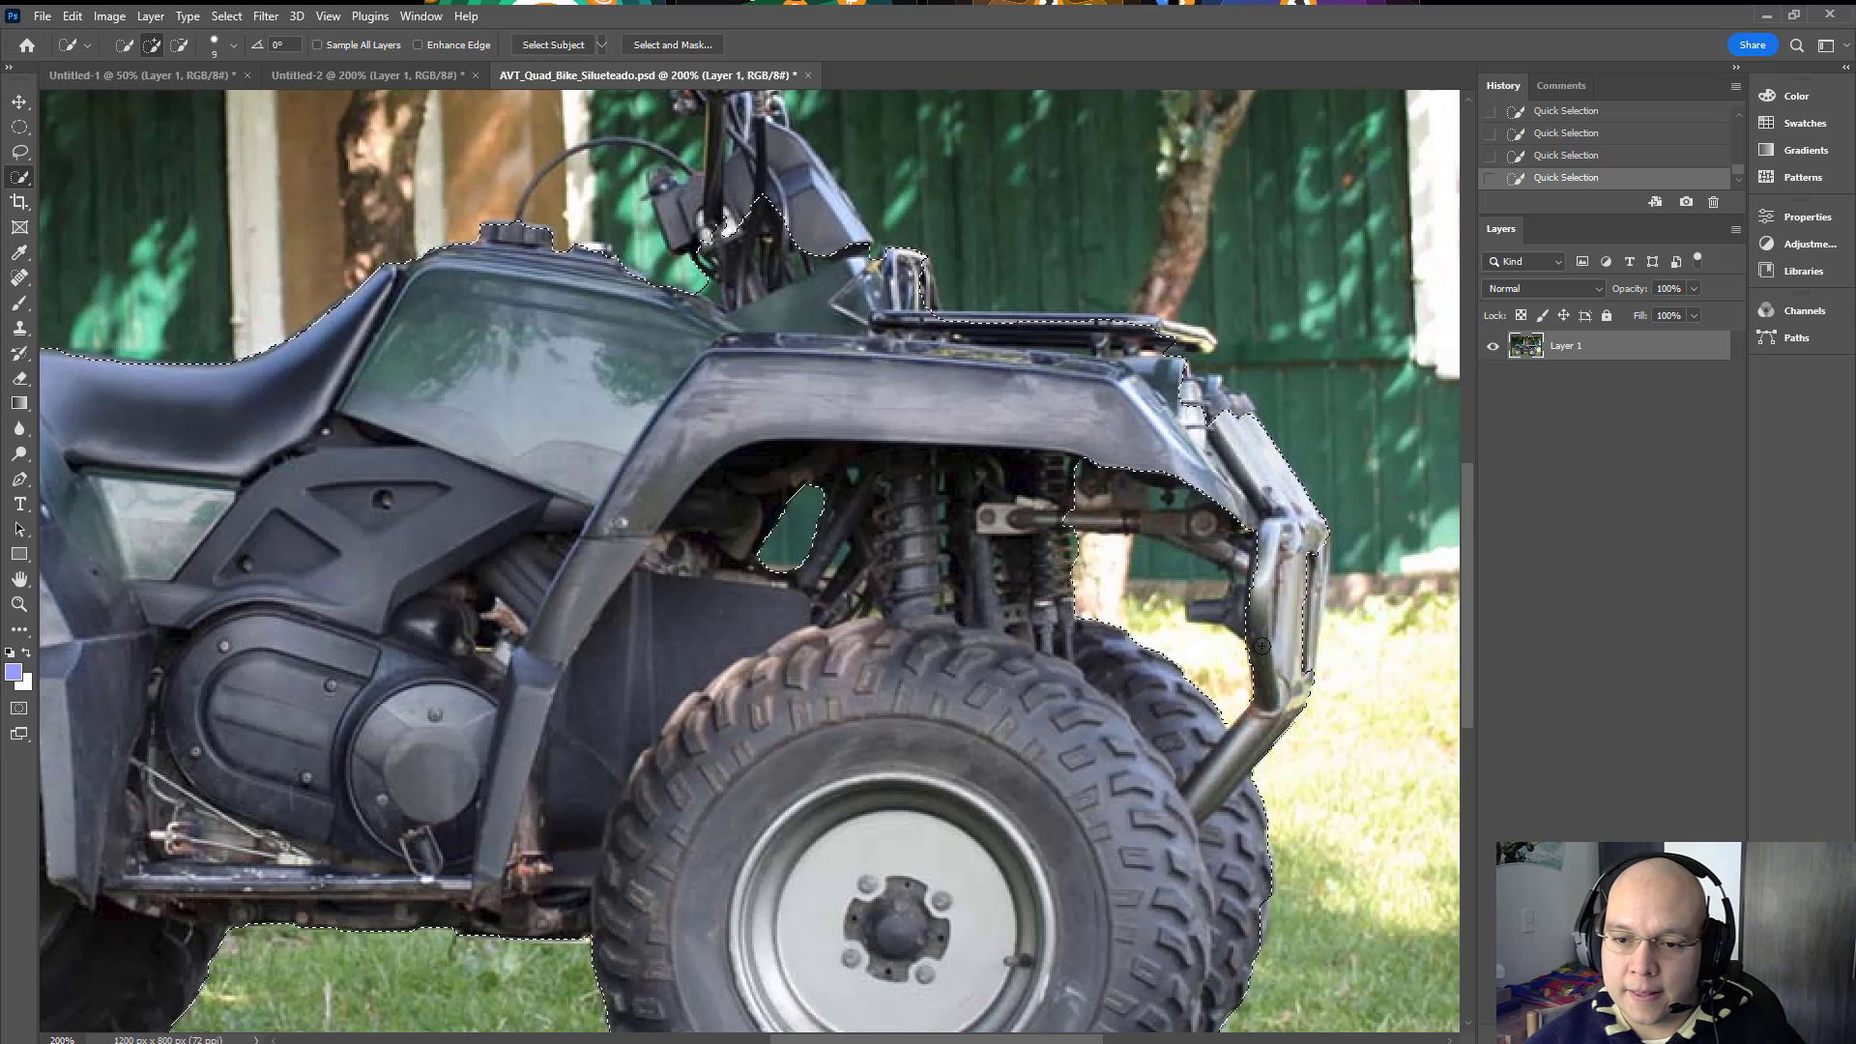
drag(1297, 669, 1297, 626)
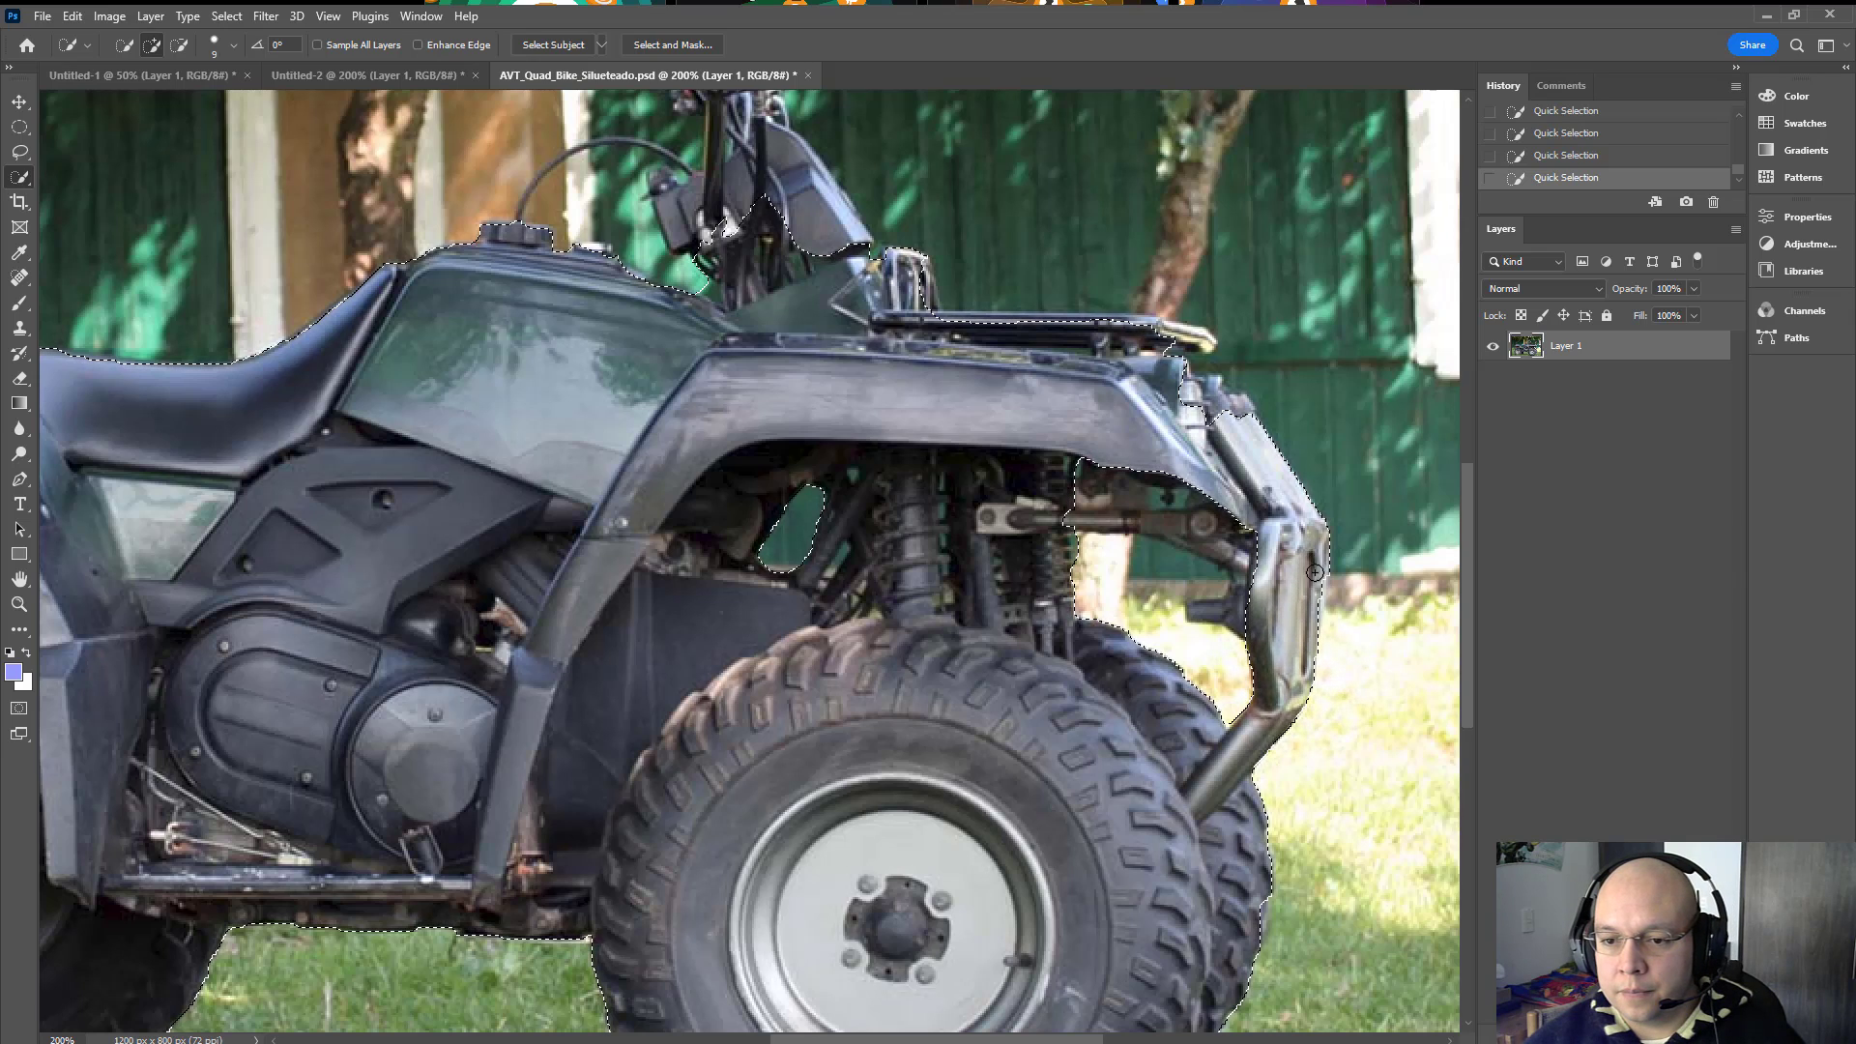
key(alt)
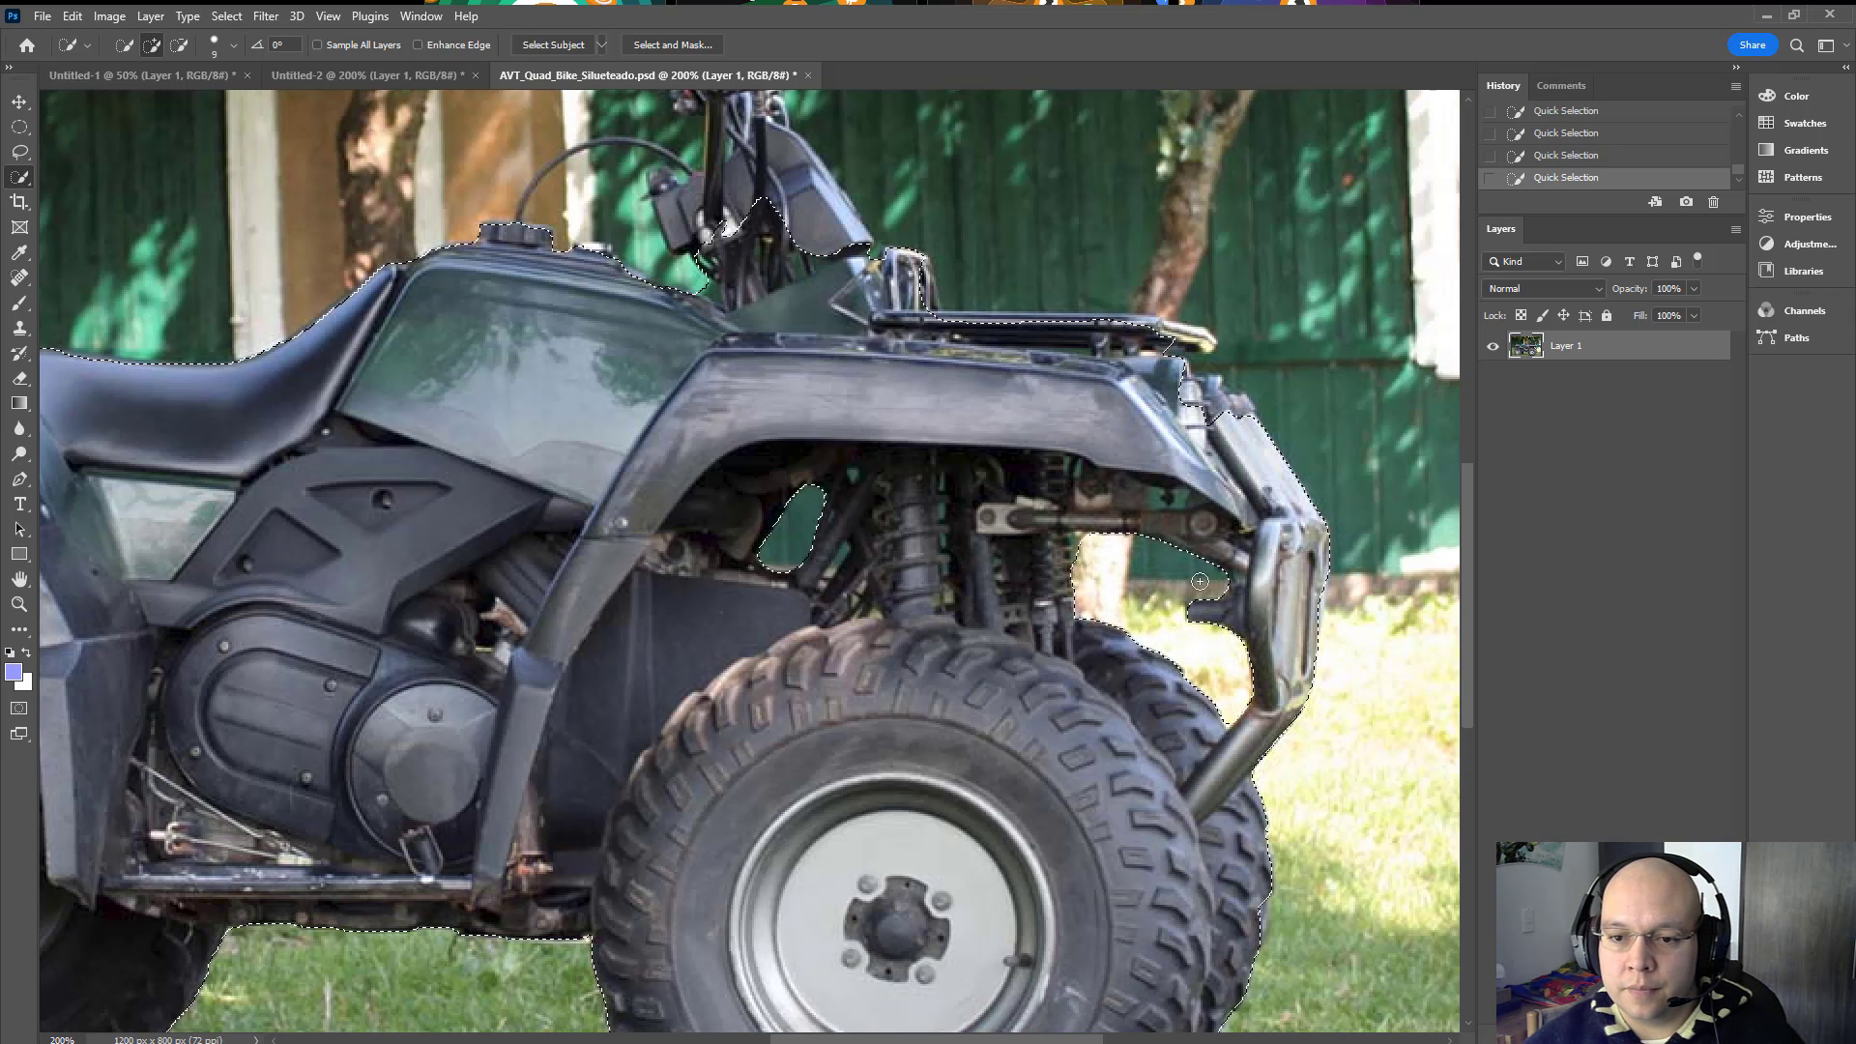
Step: Add the steering column, front cowl, handlebar, grip and levers to the quick selection
mouse_move(871, 232)
mouse_down()
mouse_move(1086, 395)
mouse_move(1088, 546)
mouse_up()
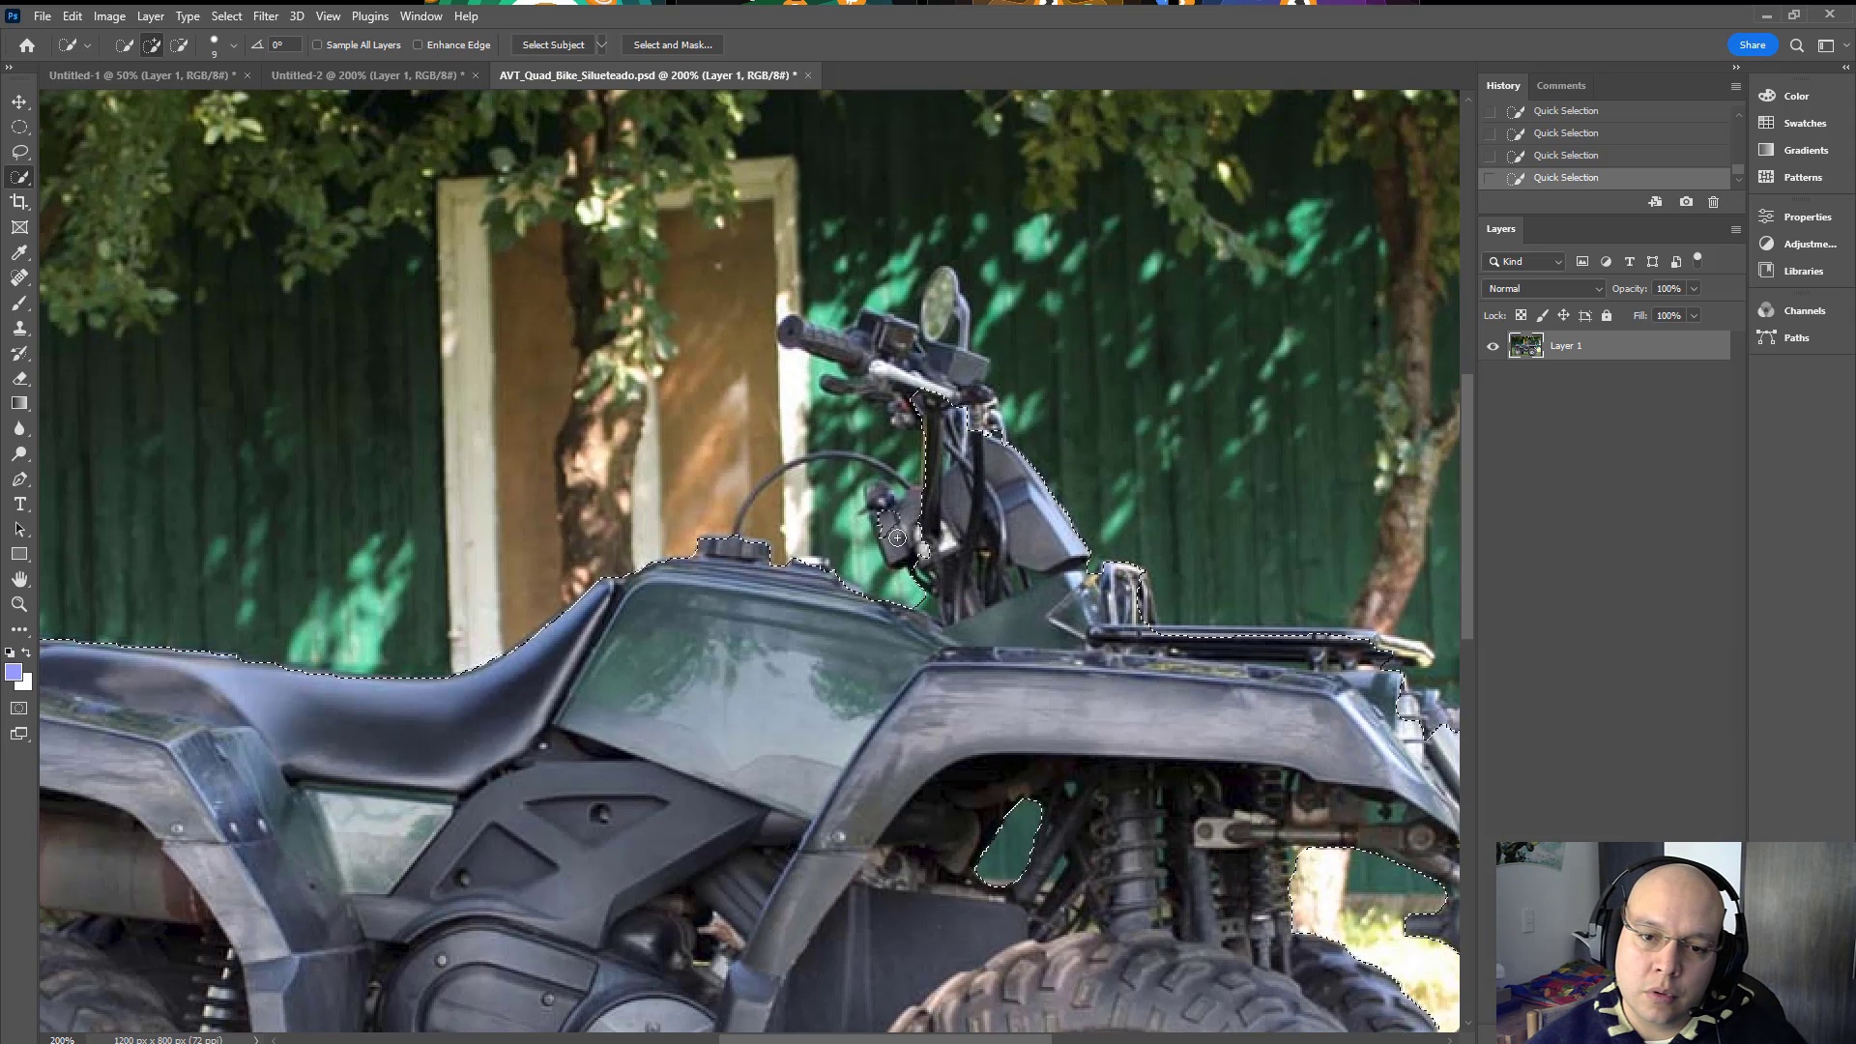
drag(945, 367, 918, 366)
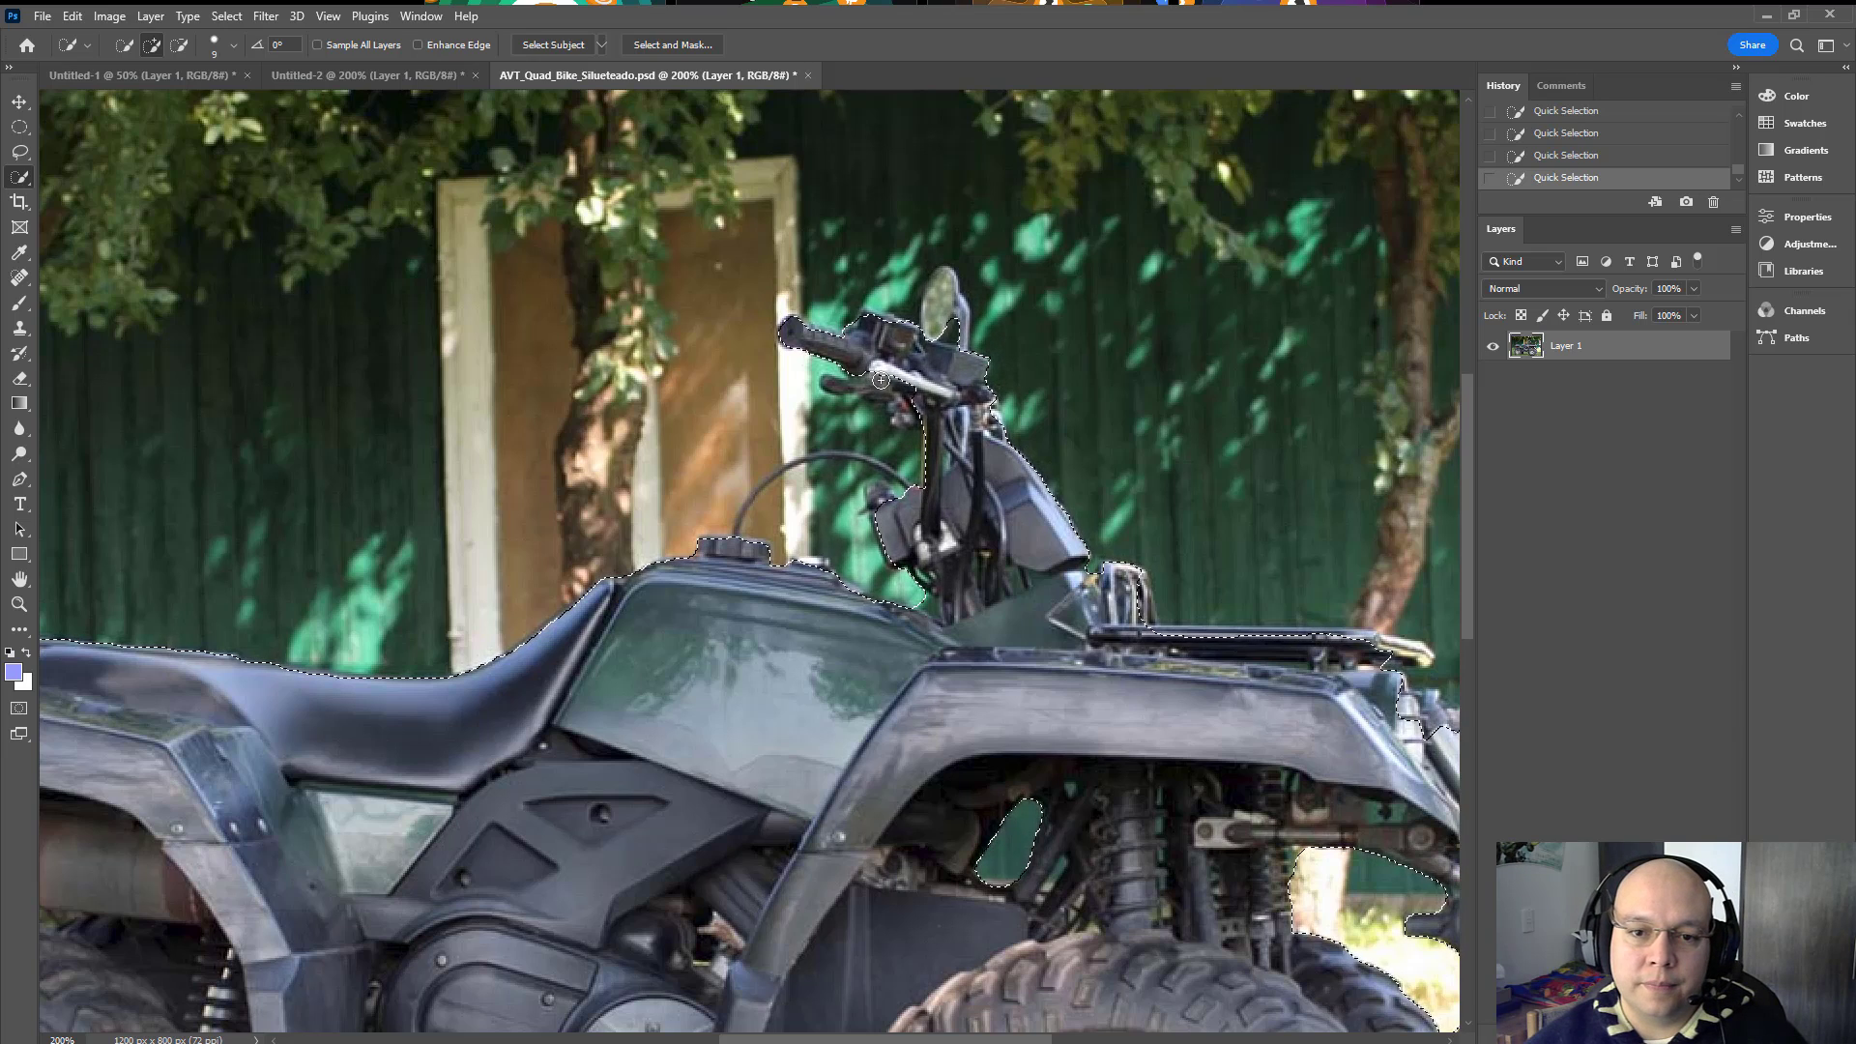
key(alt)
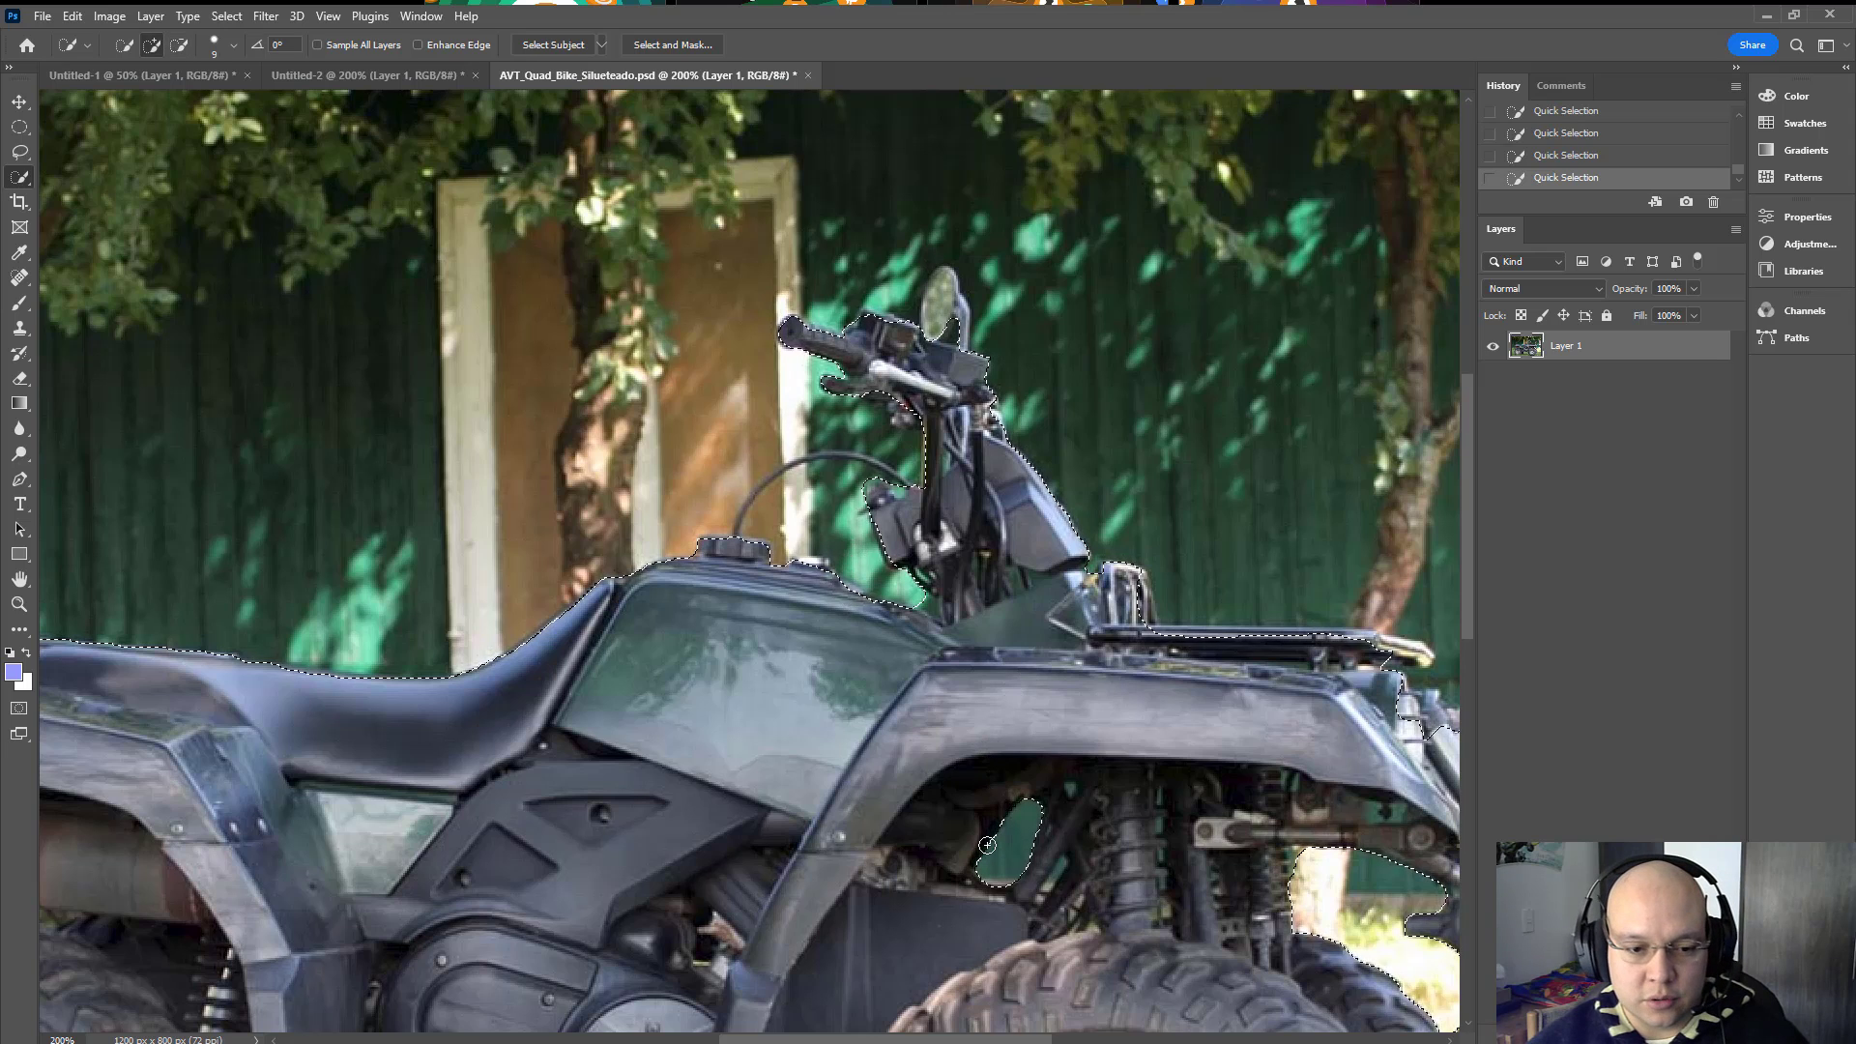
Step: Save the quad bike selection as a new channel named Contorno General Fase 1, and undo the save
key(ctrl+minus)
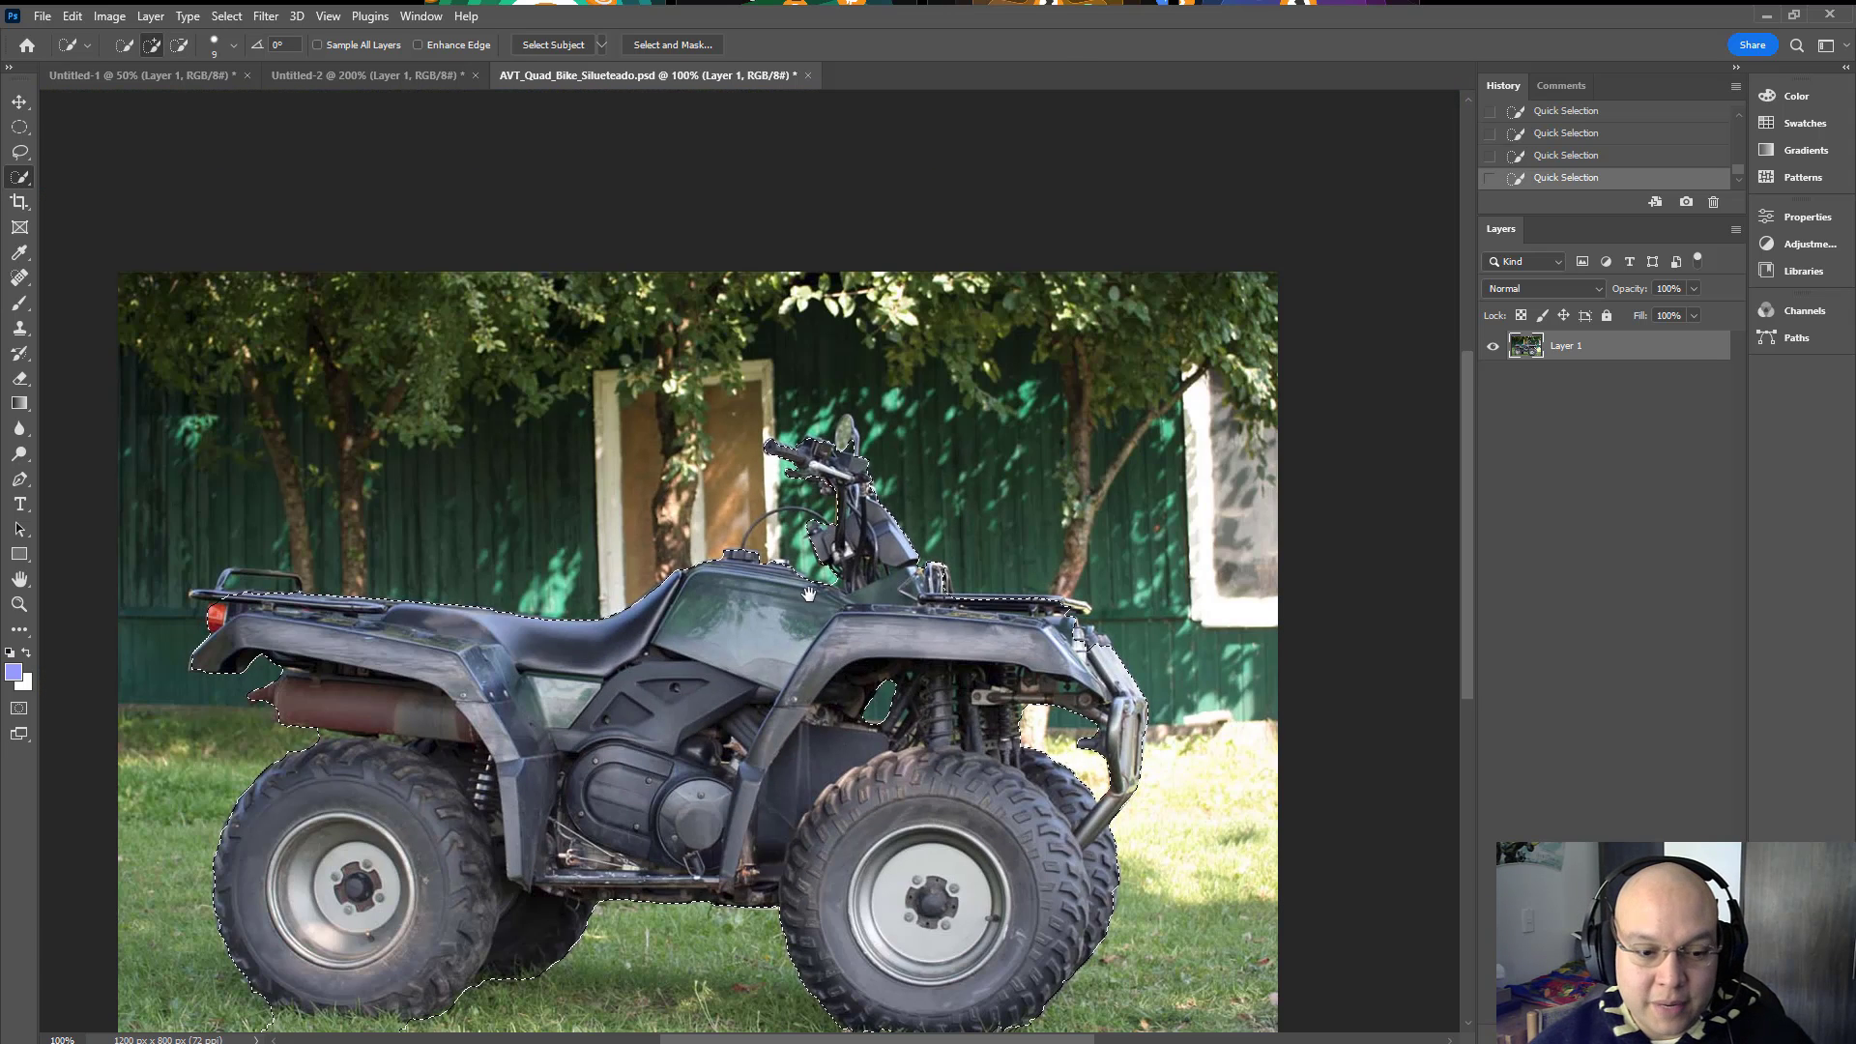
drag(810, 613, 842, 485)
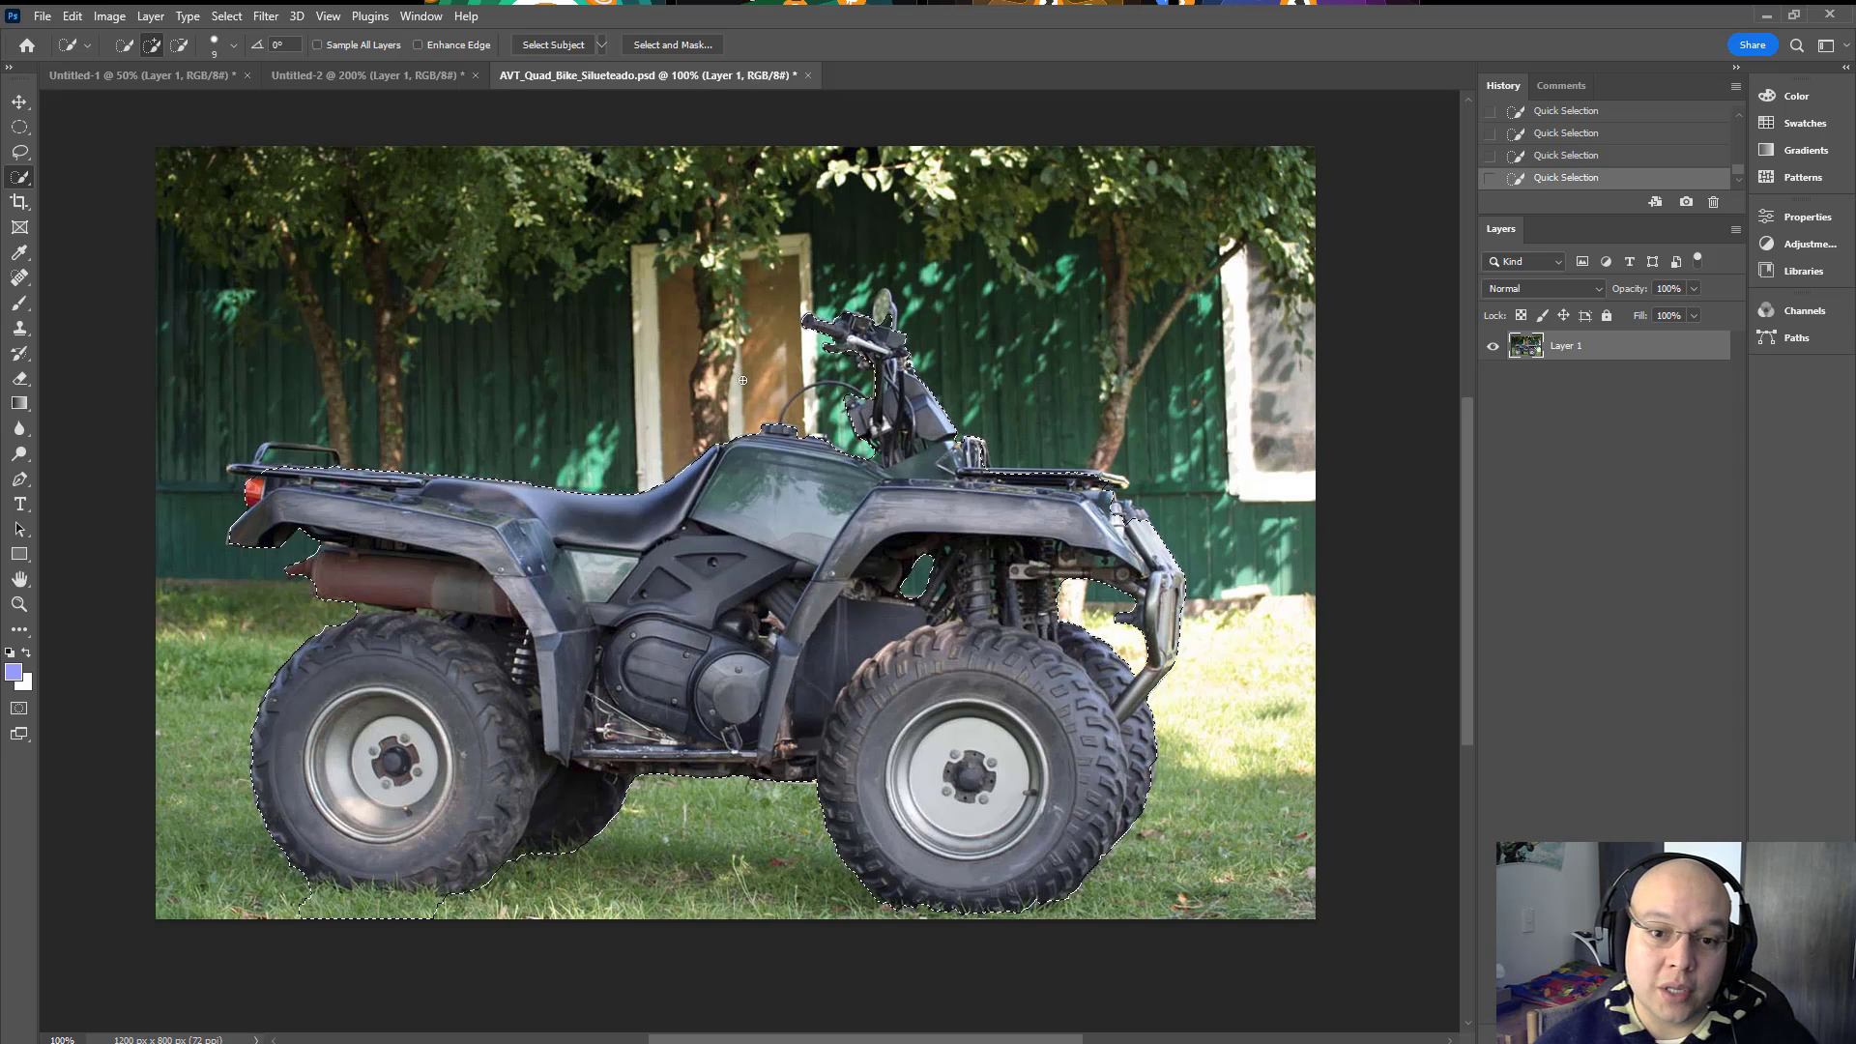
click(238, 18)
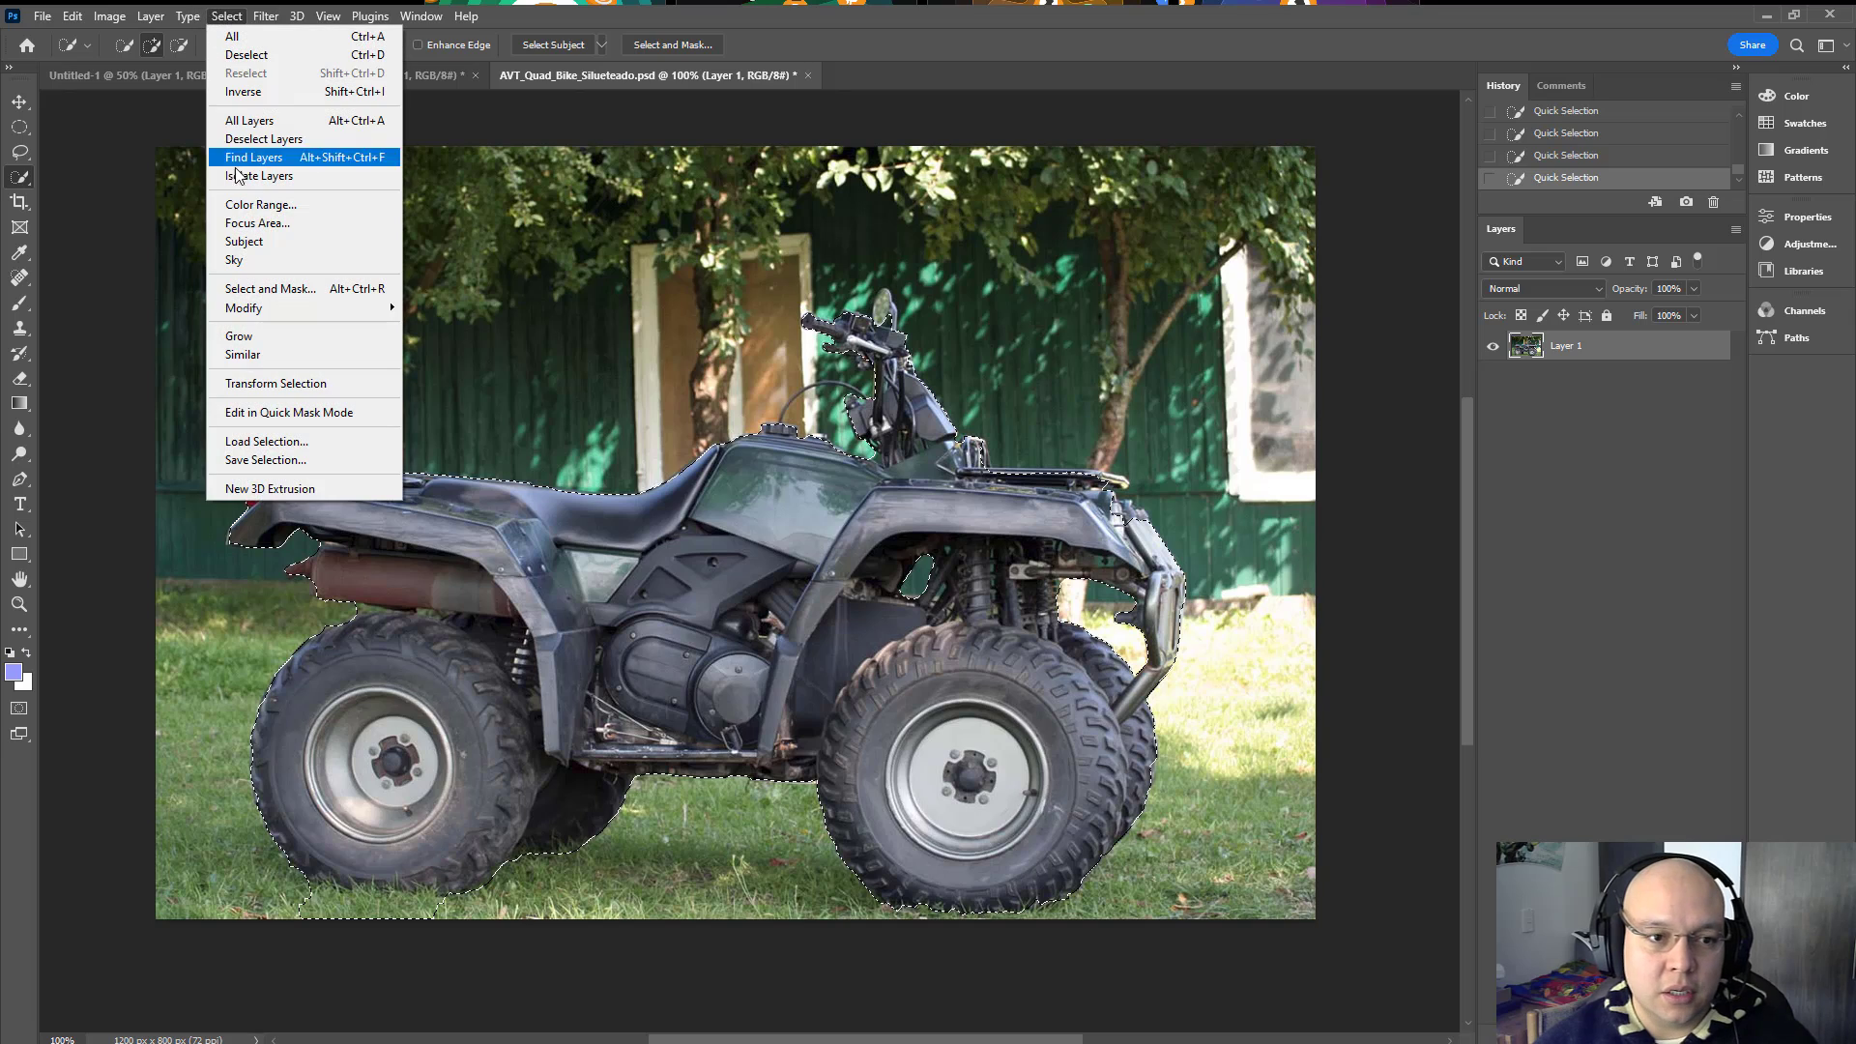
click(327, 460)
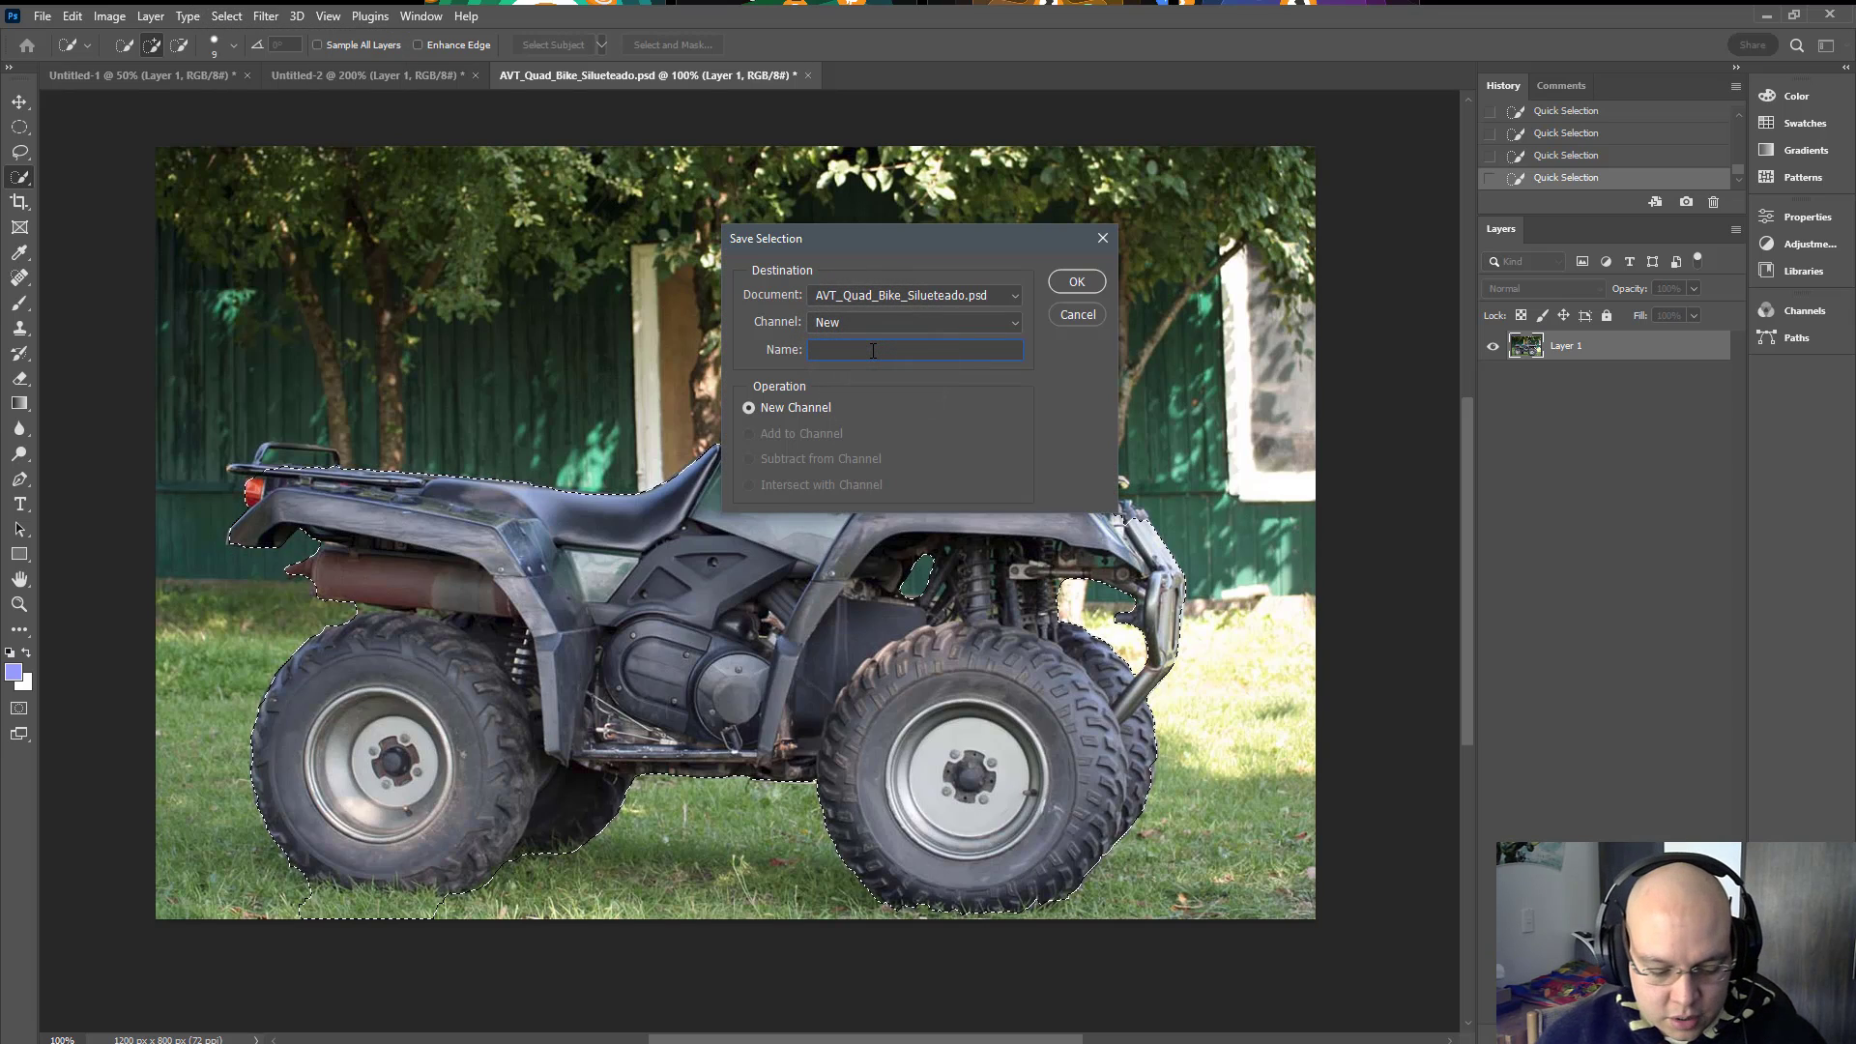
text(Contorno Gene)
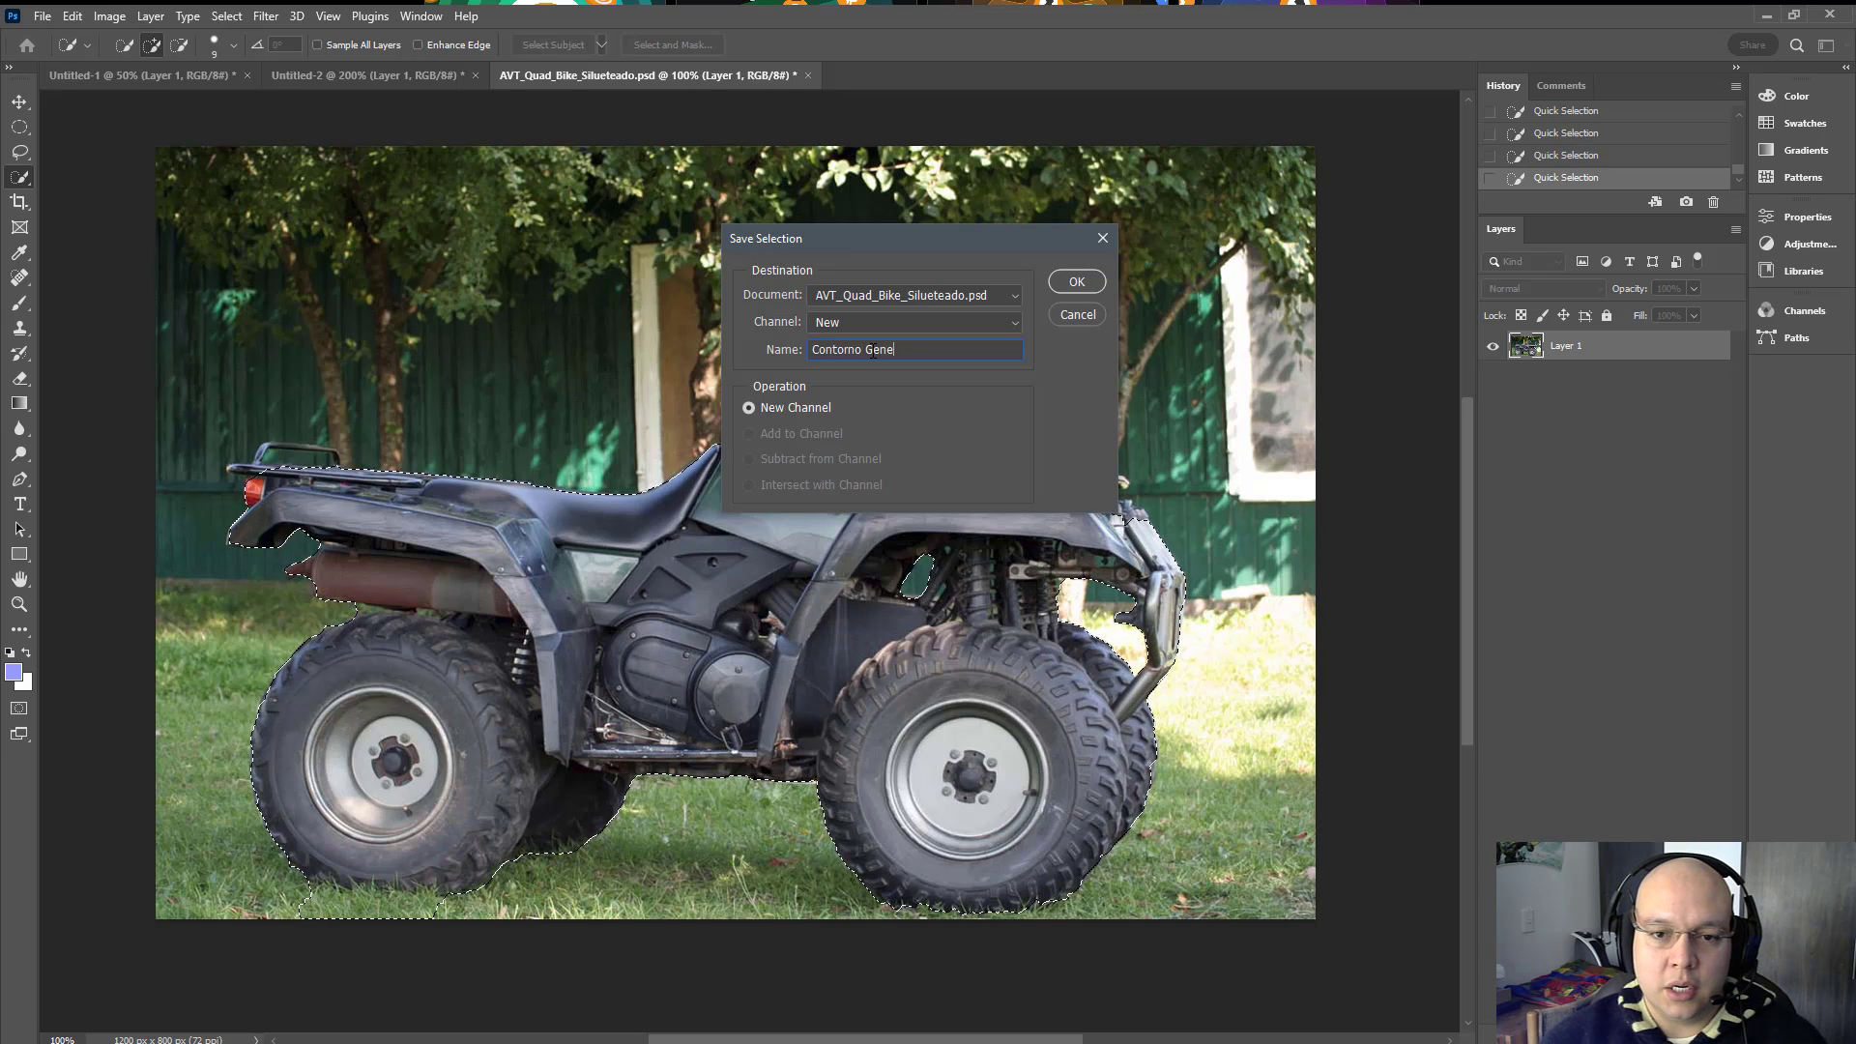
text(ral 1)
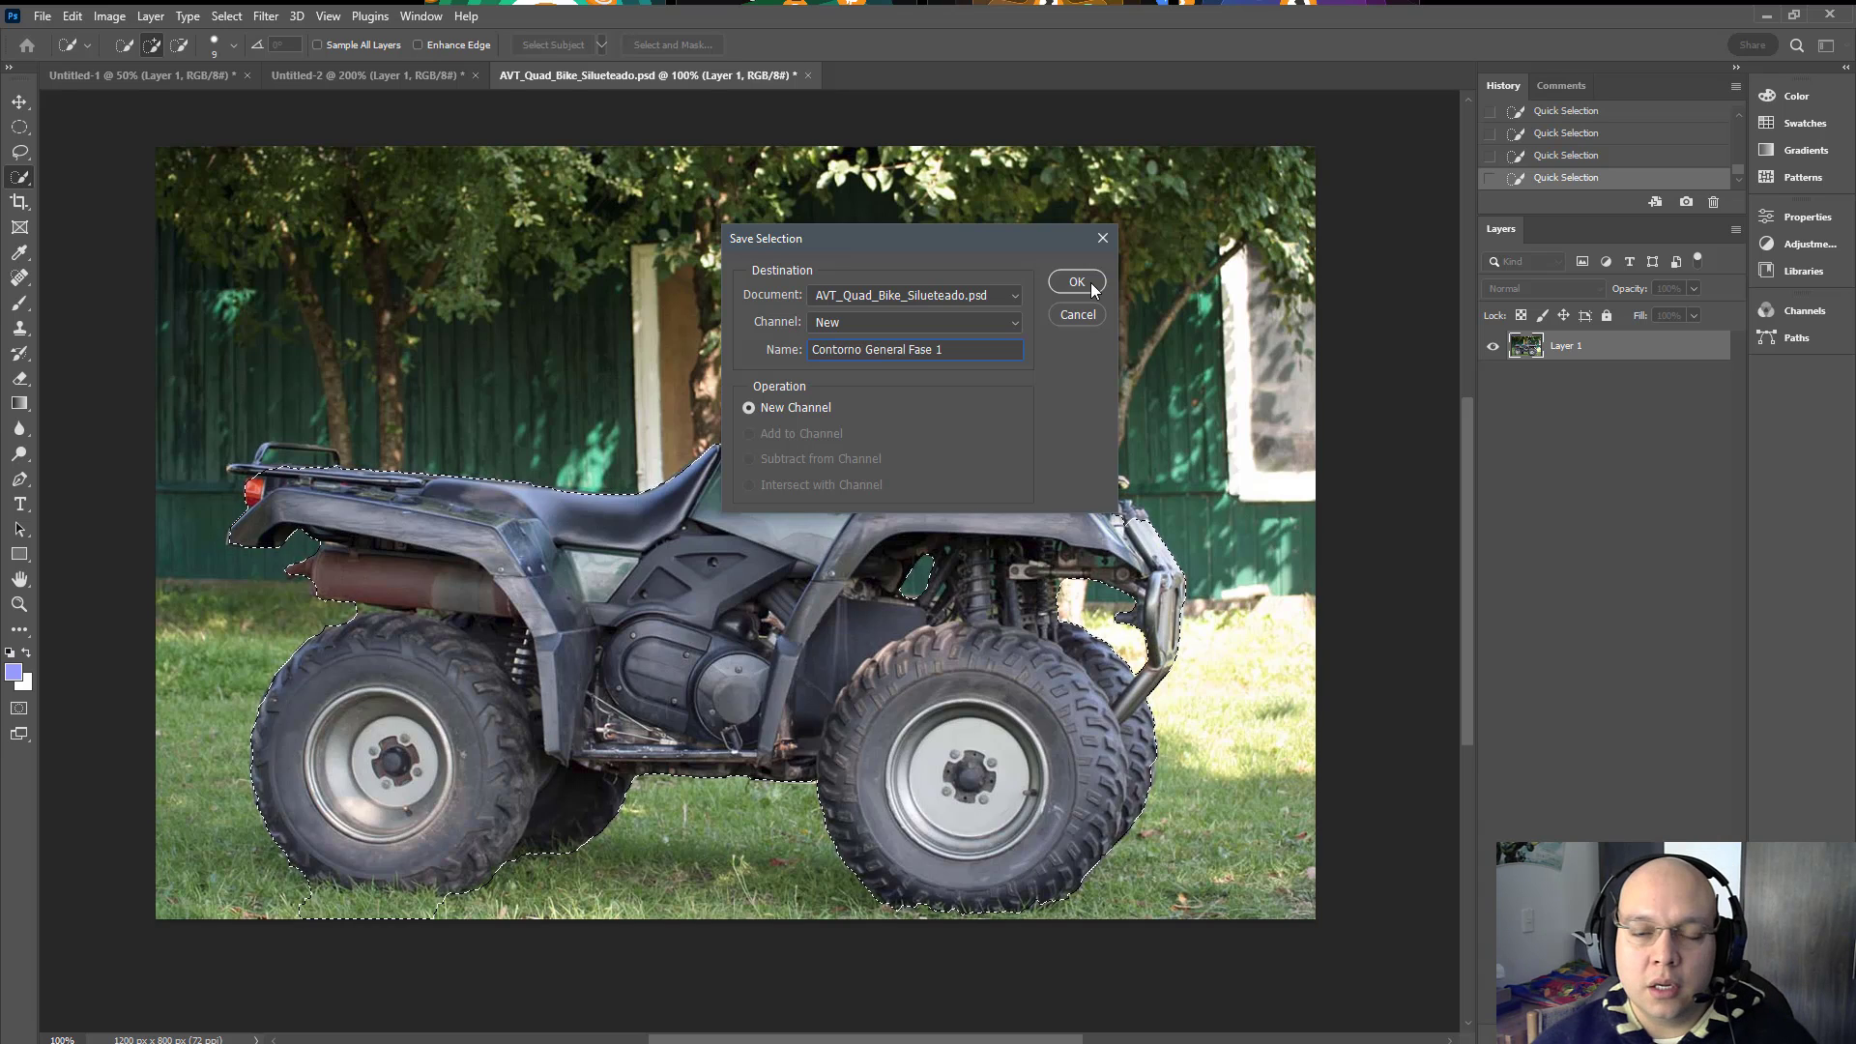
click(1091, 282)
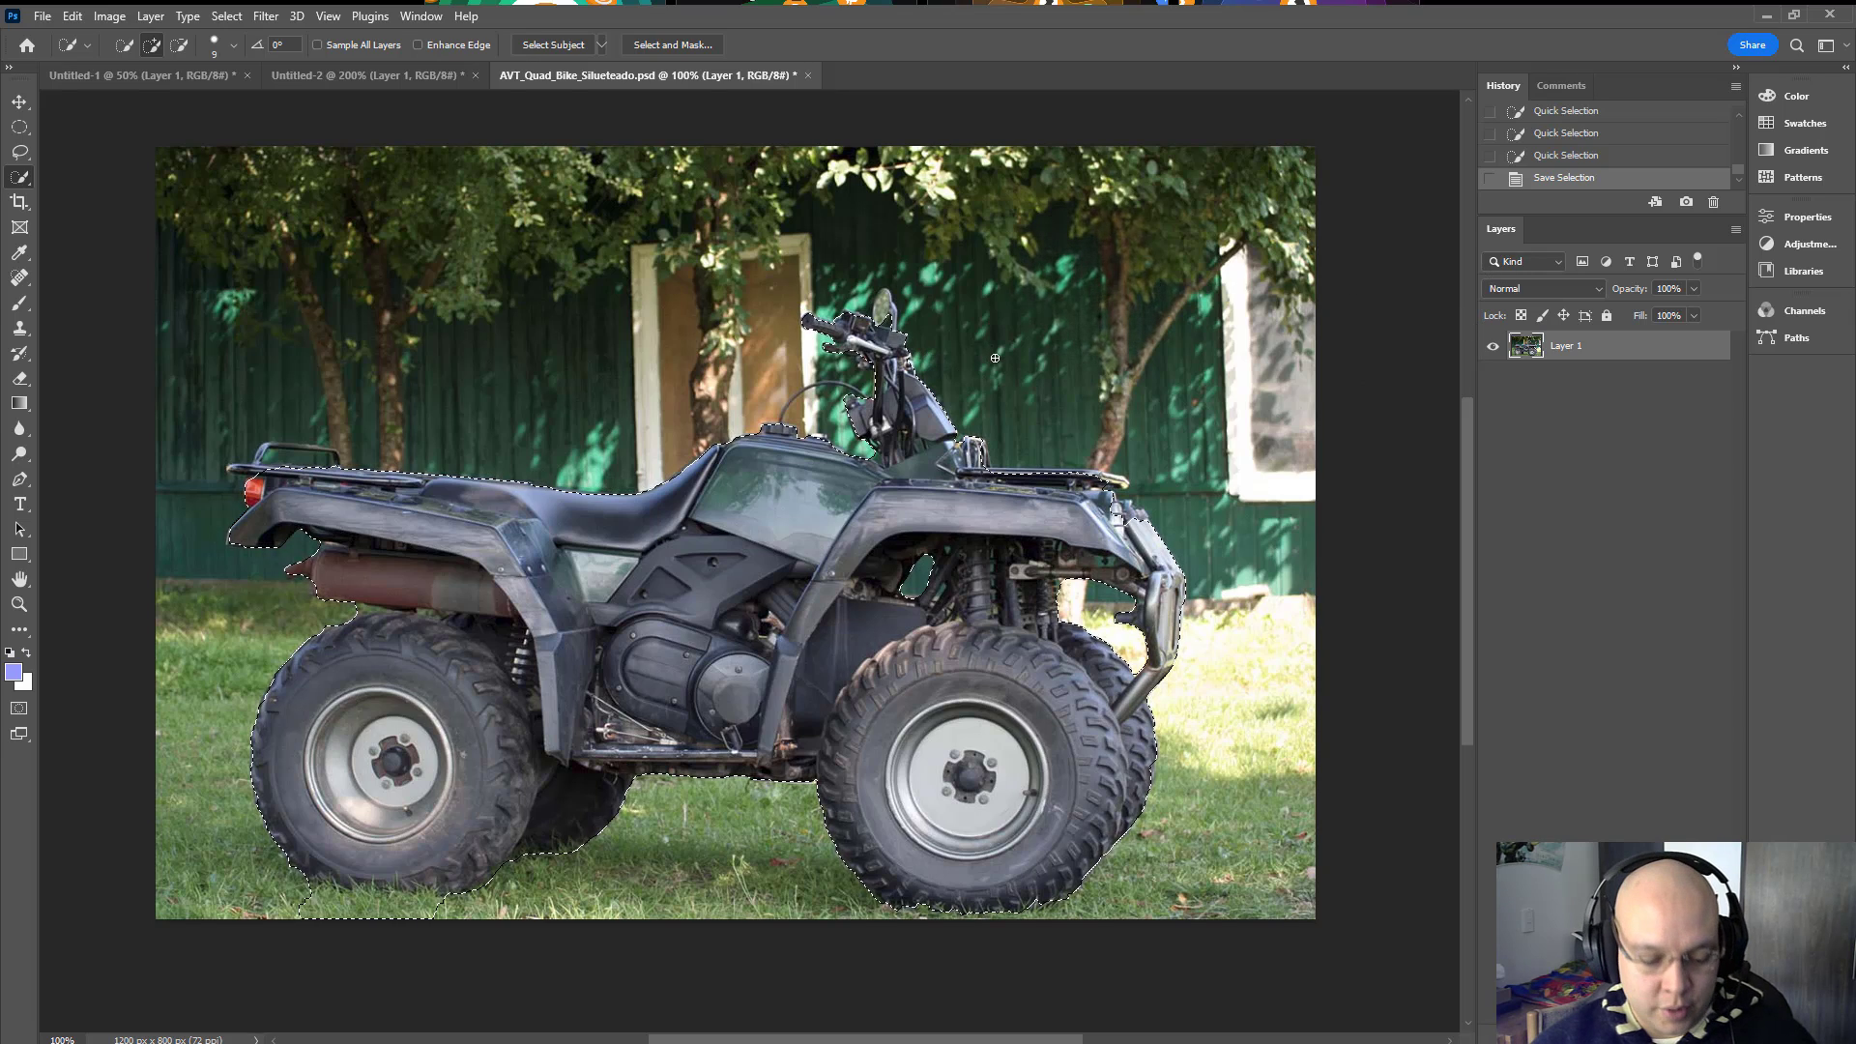
key(ctrl+z)
Step: Deselect the quad bike outline and make Layer 1 active with the Move tool
click(227, 17)
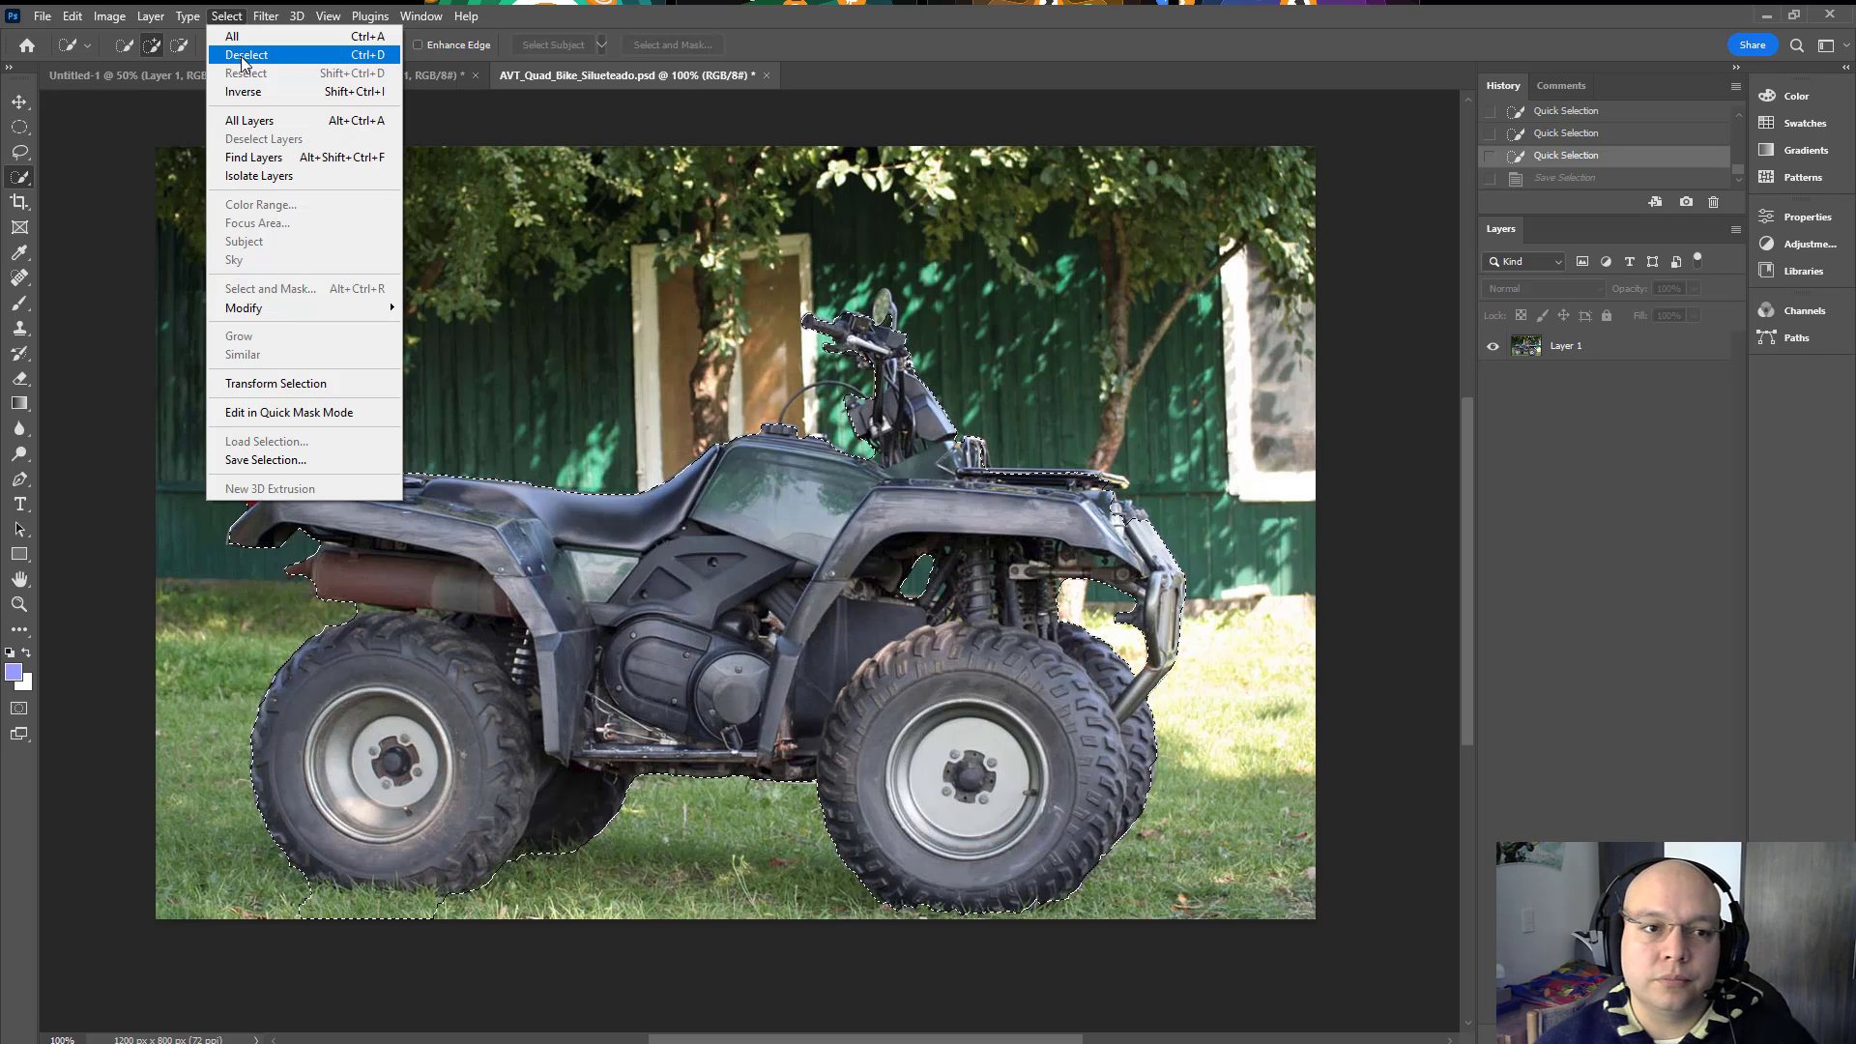
click(245, 55)
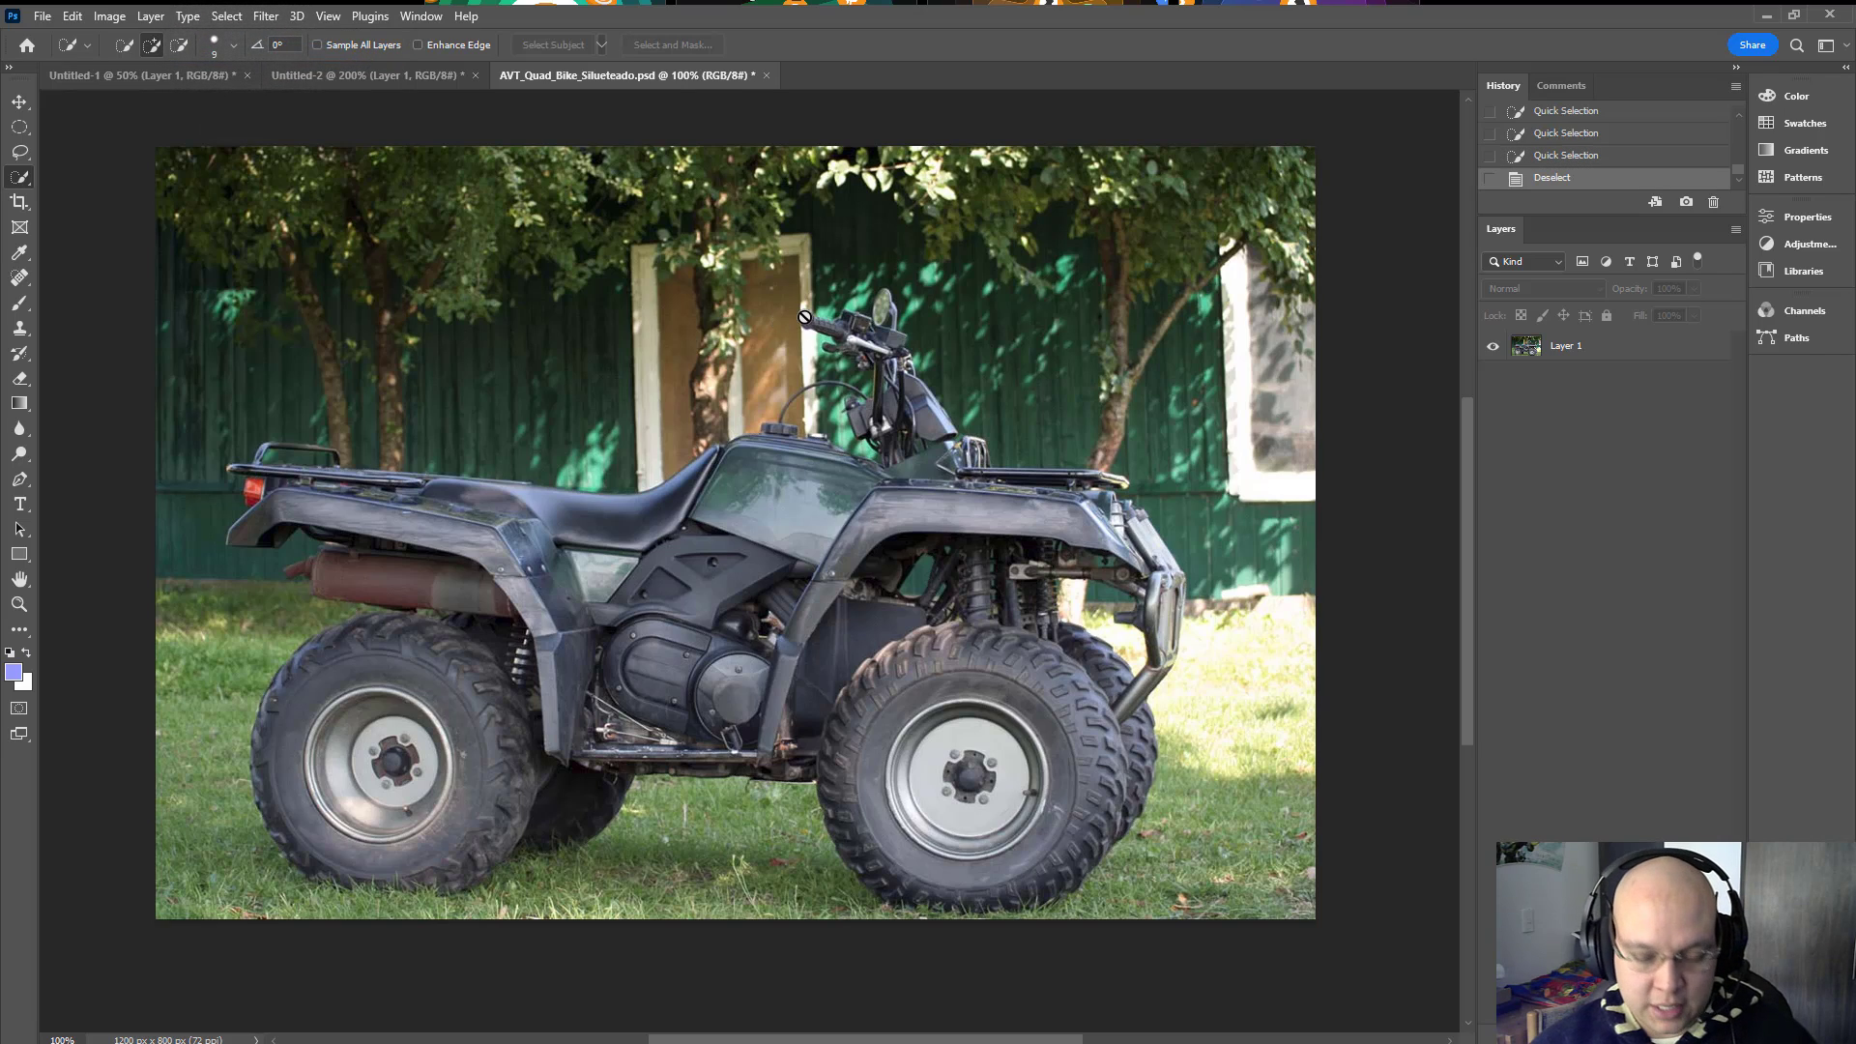
key(v)
click(1577, 350)
Step: Load the Contorno 01 Fase 1 channel as a new selection around the quad bike
key(alt+s)
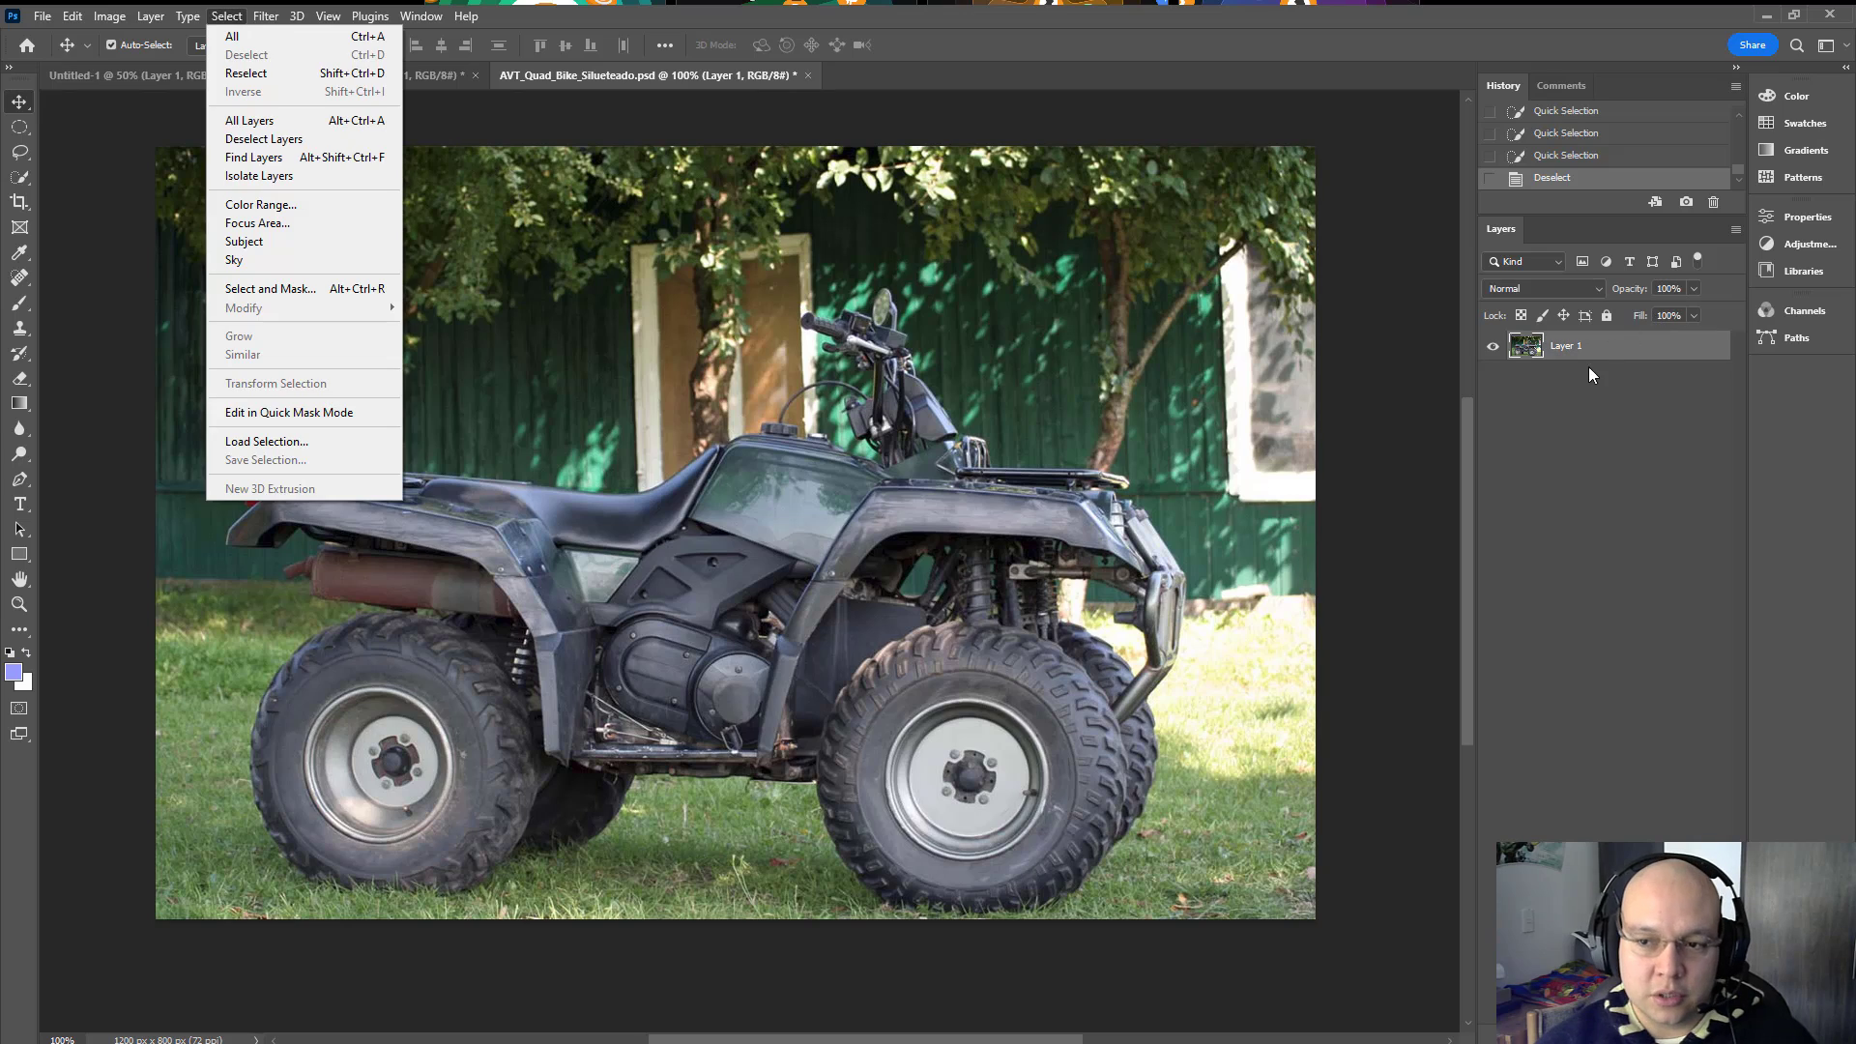
click(268, 441)
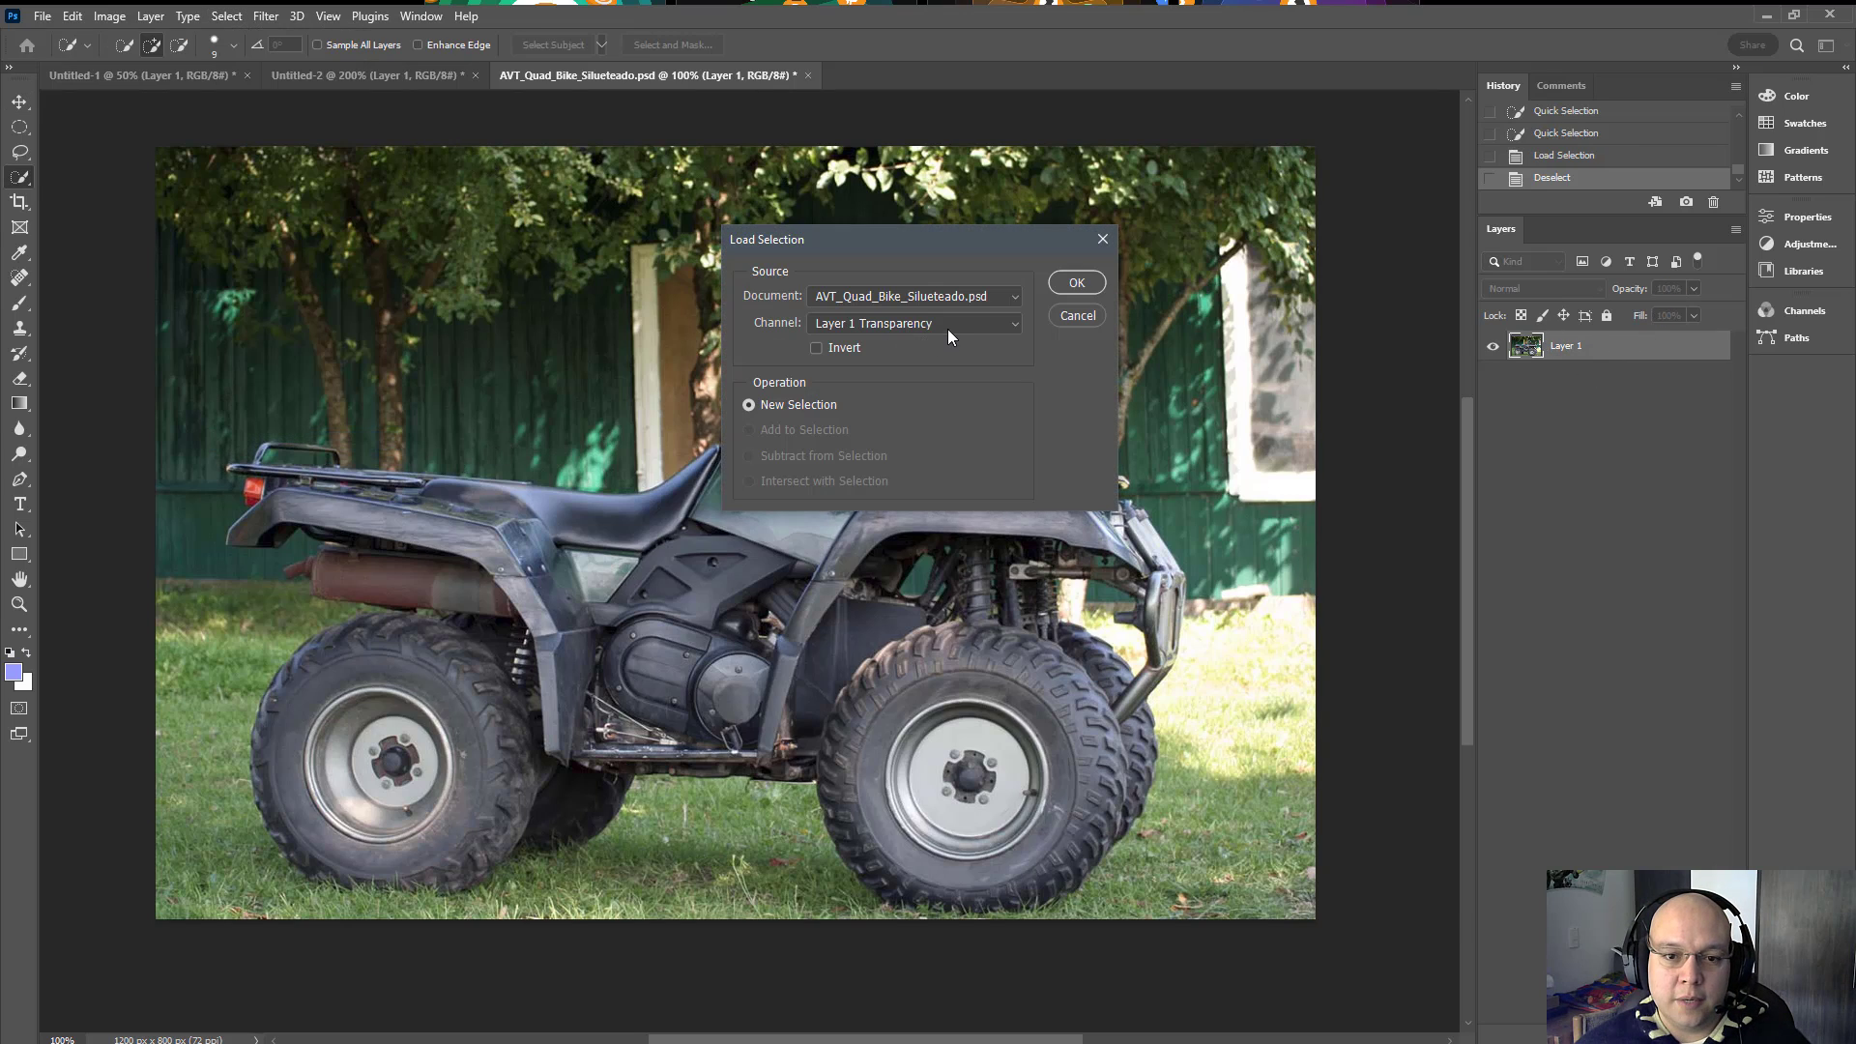
click(883, 327)
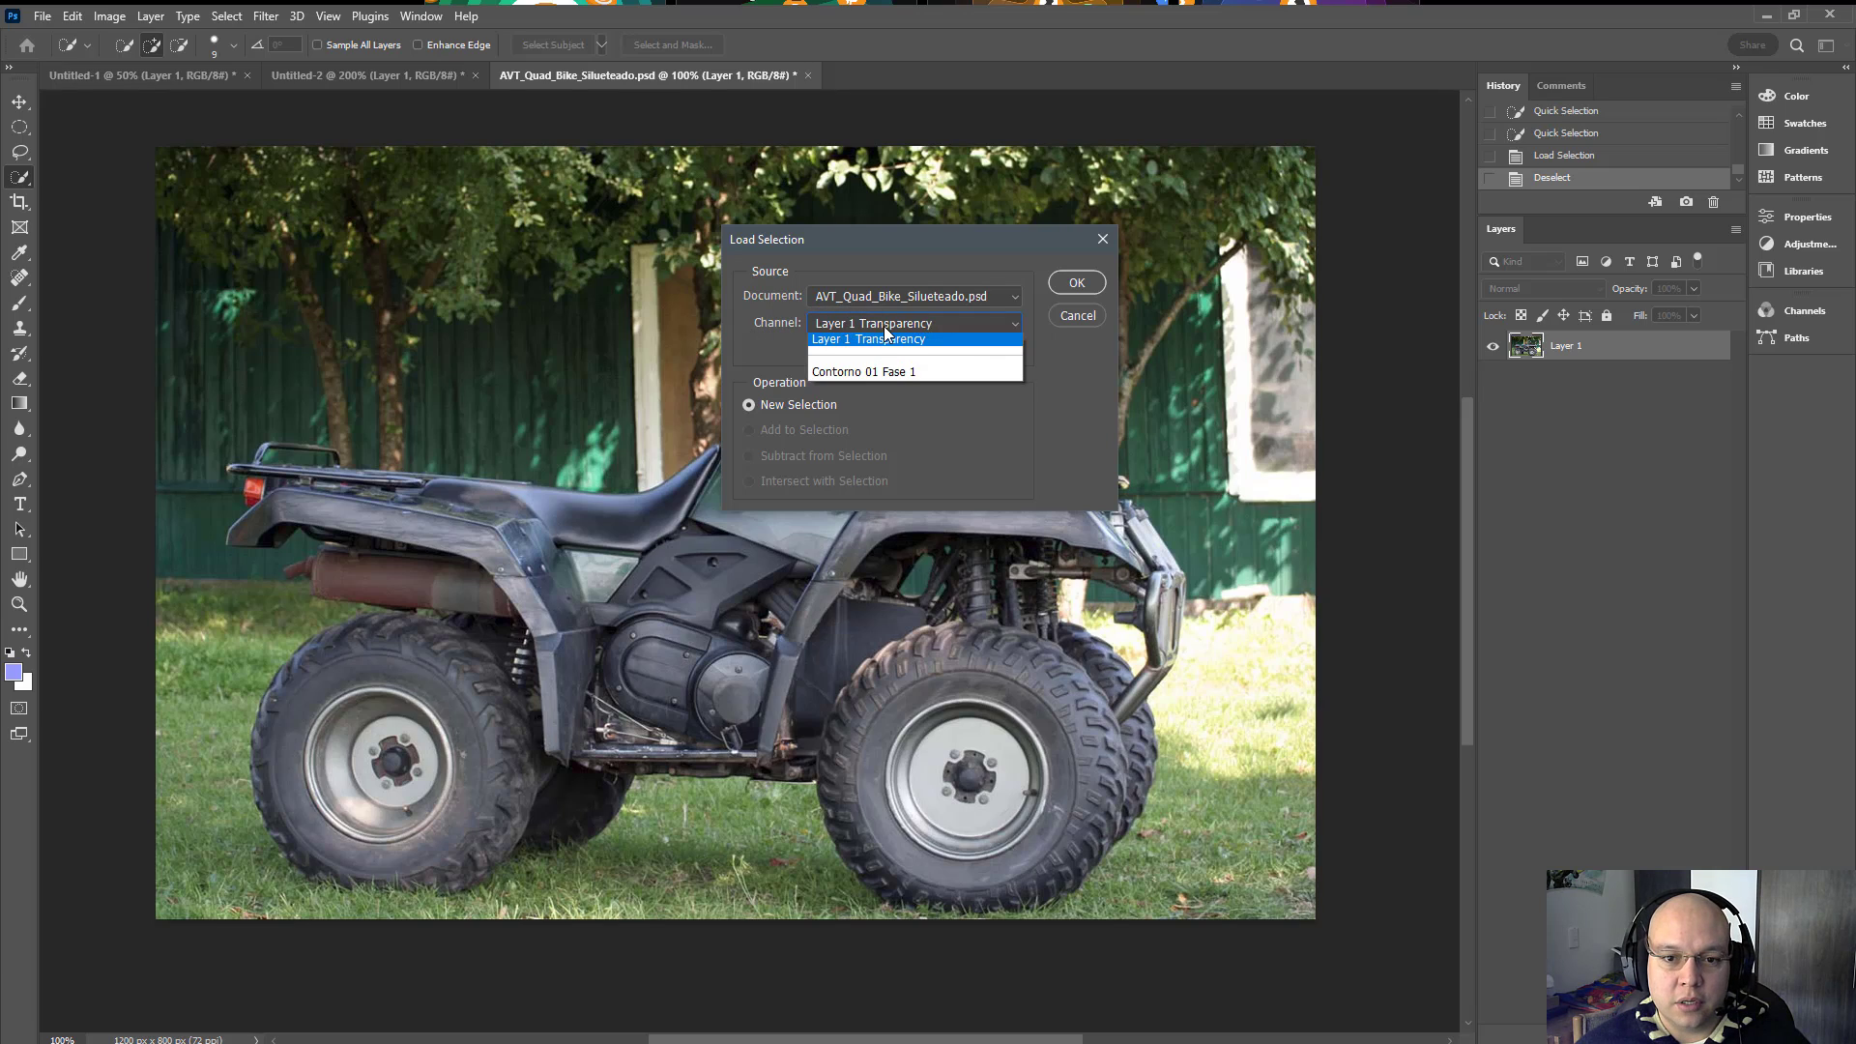
click(870, 375)
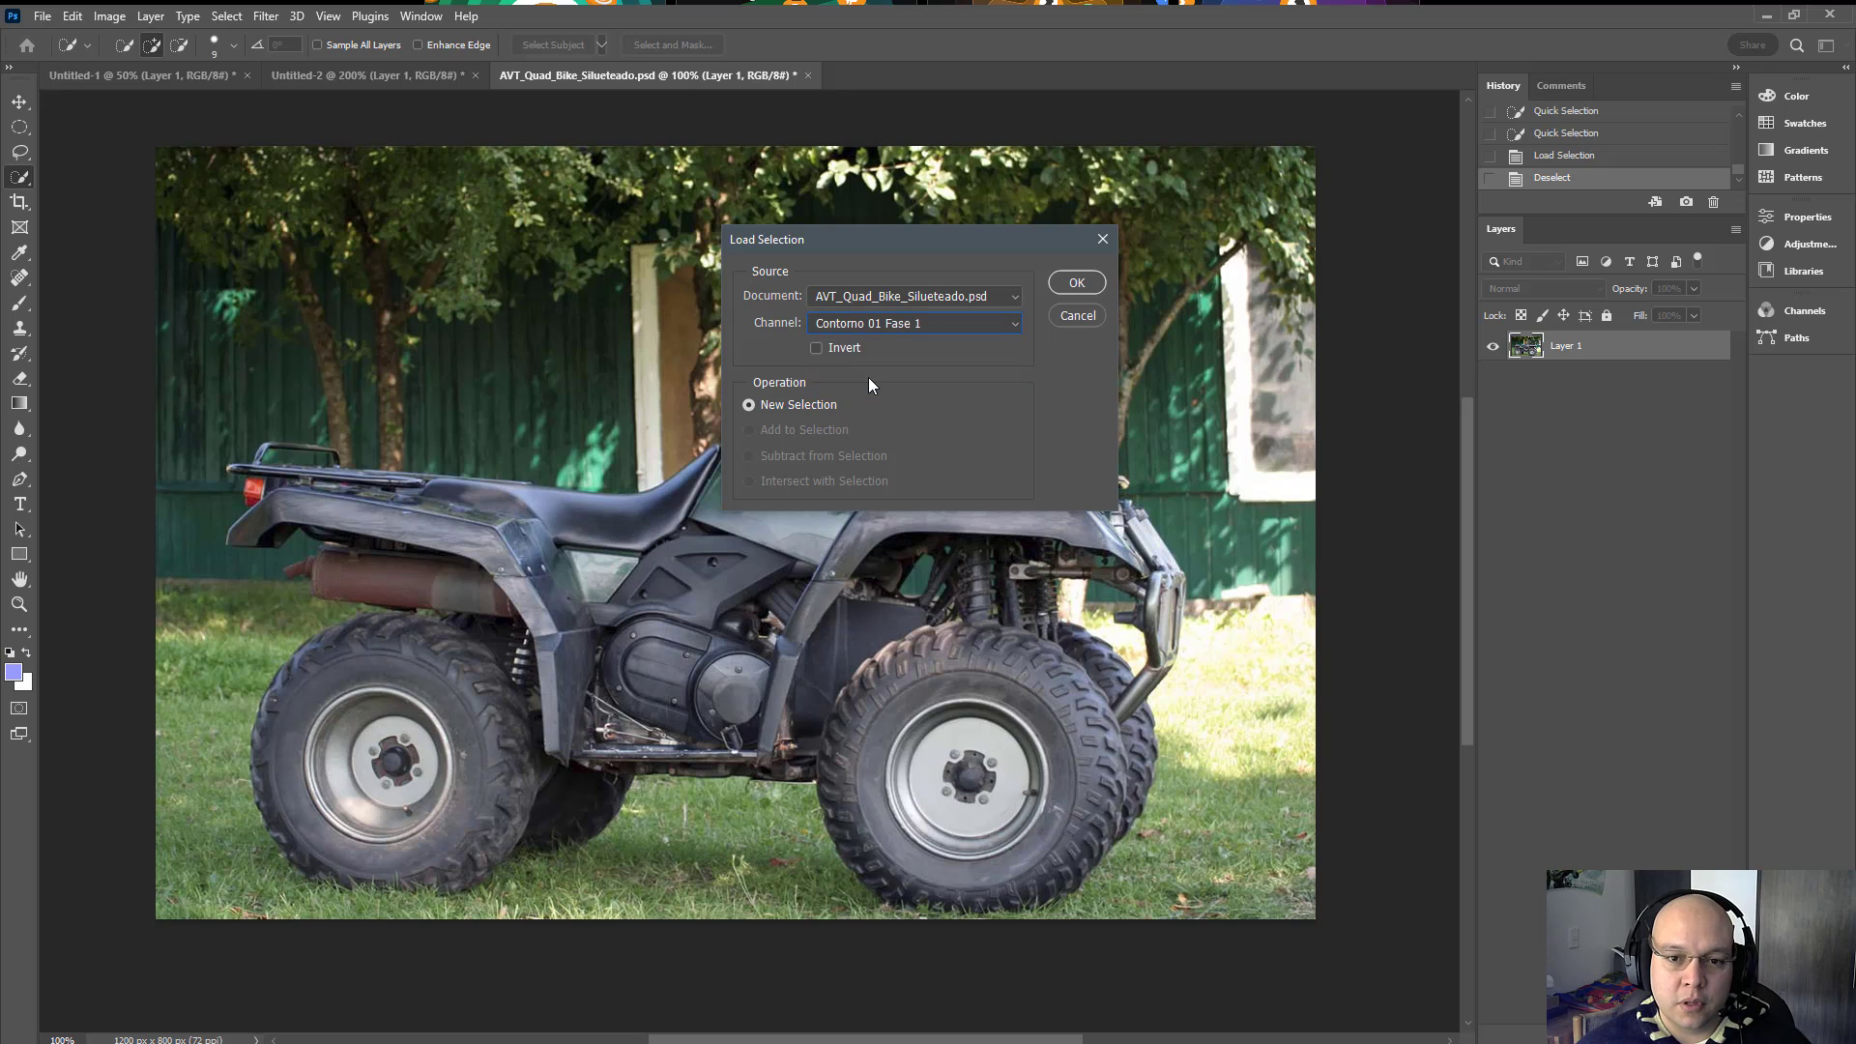
click(1077, 287)
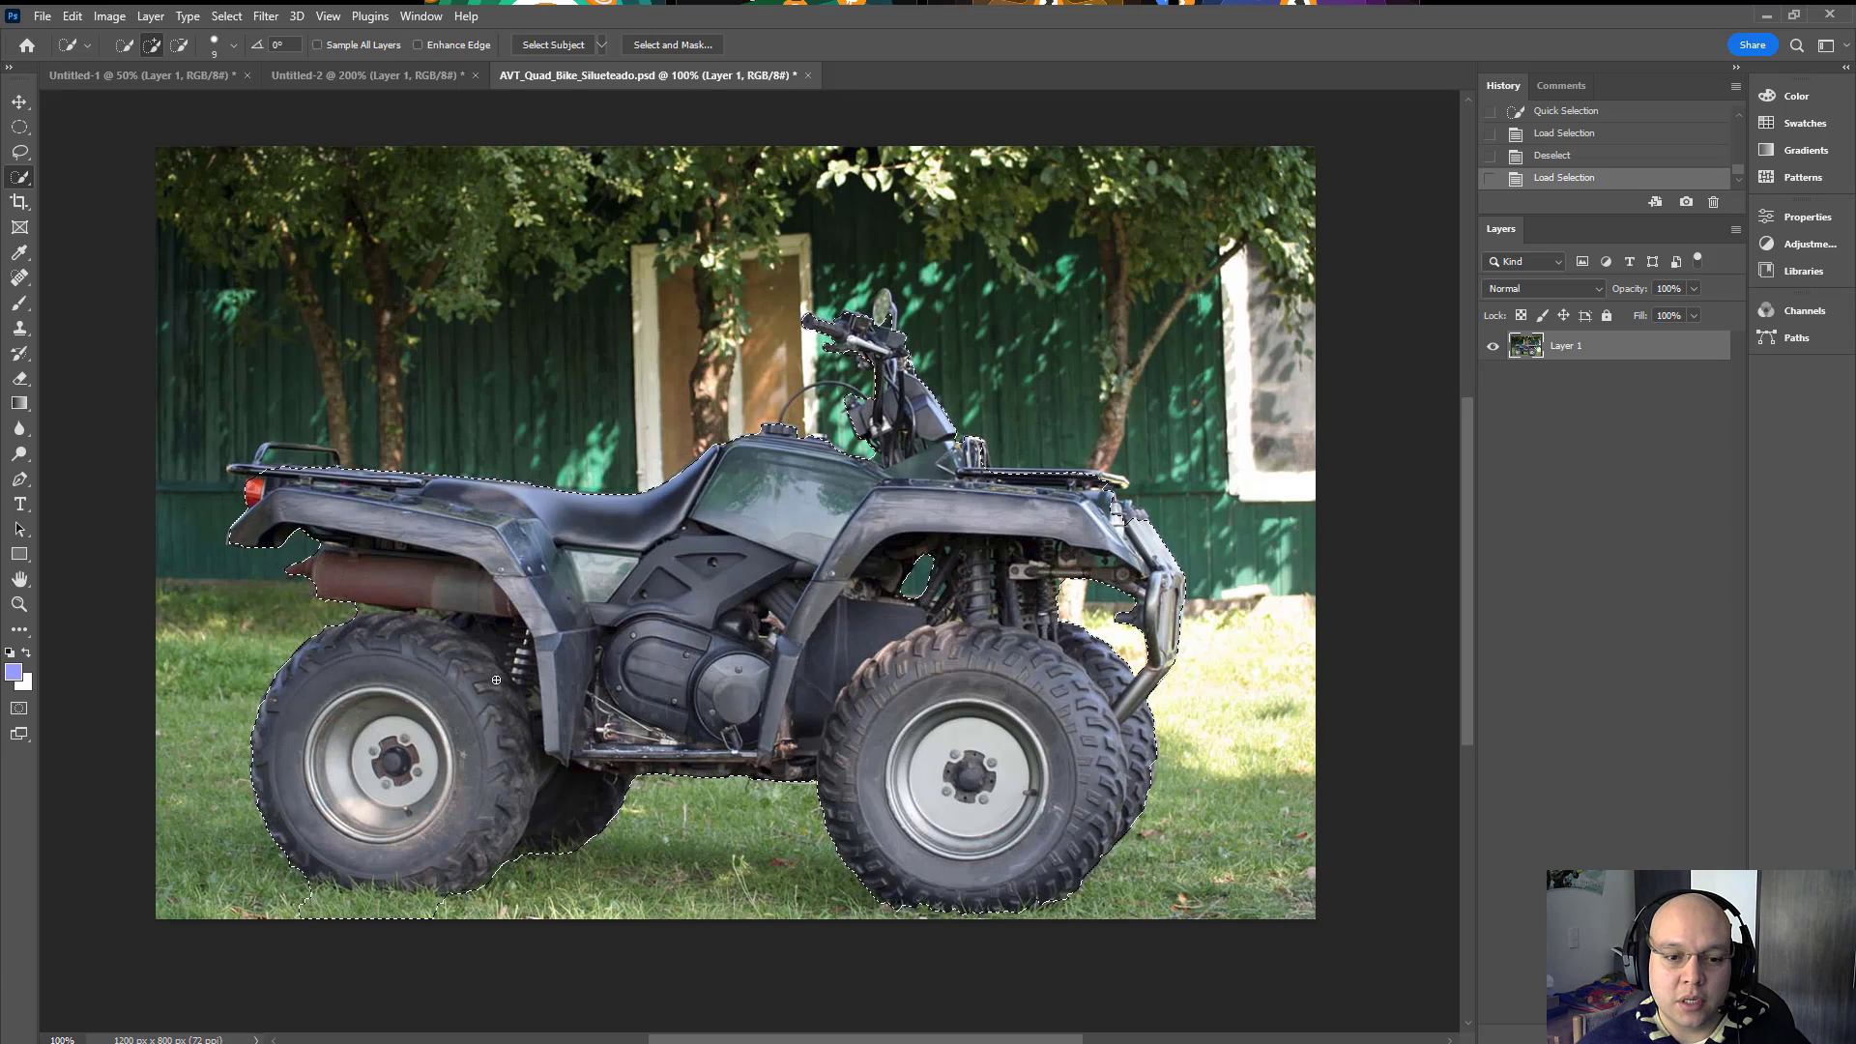
key(alt+s)
key(o)
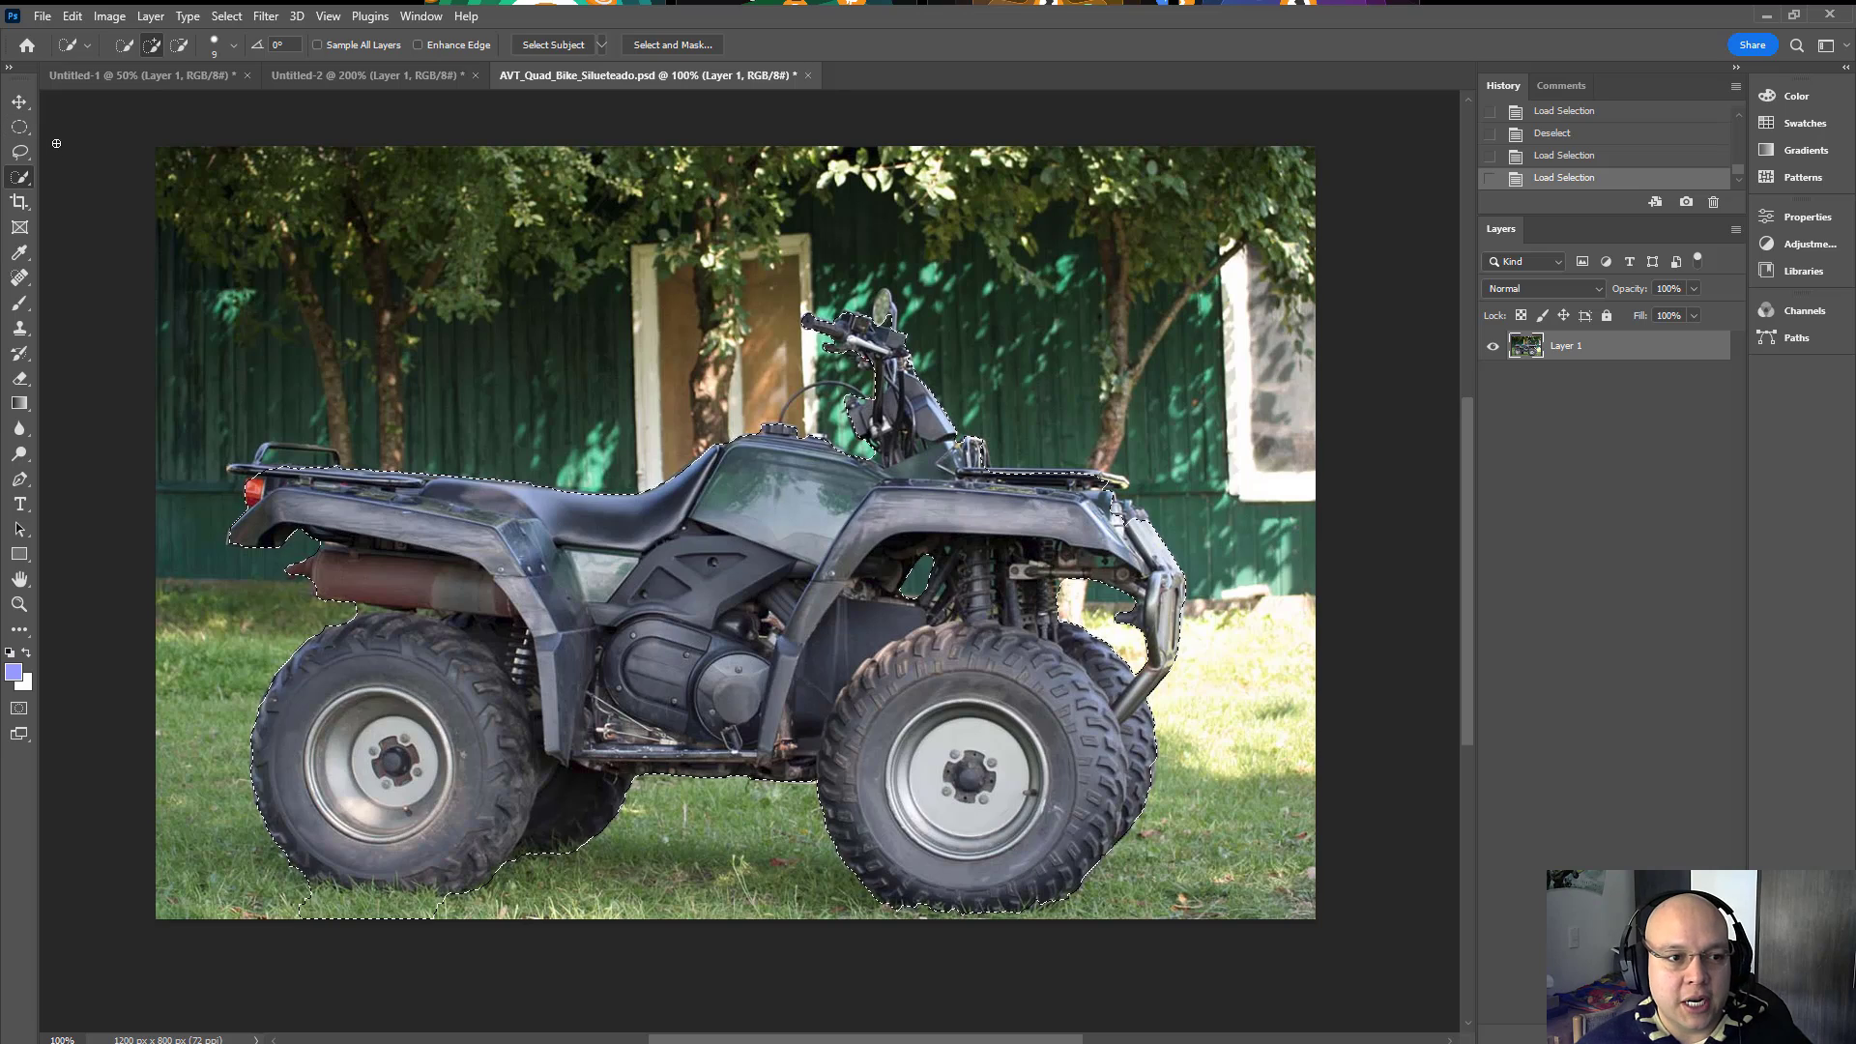
Step: Draw a closed trial path with straight and curved segments on the background above the rear rack using the Pen tool
click(19, 605)
drag(248, 441, 337, 488)
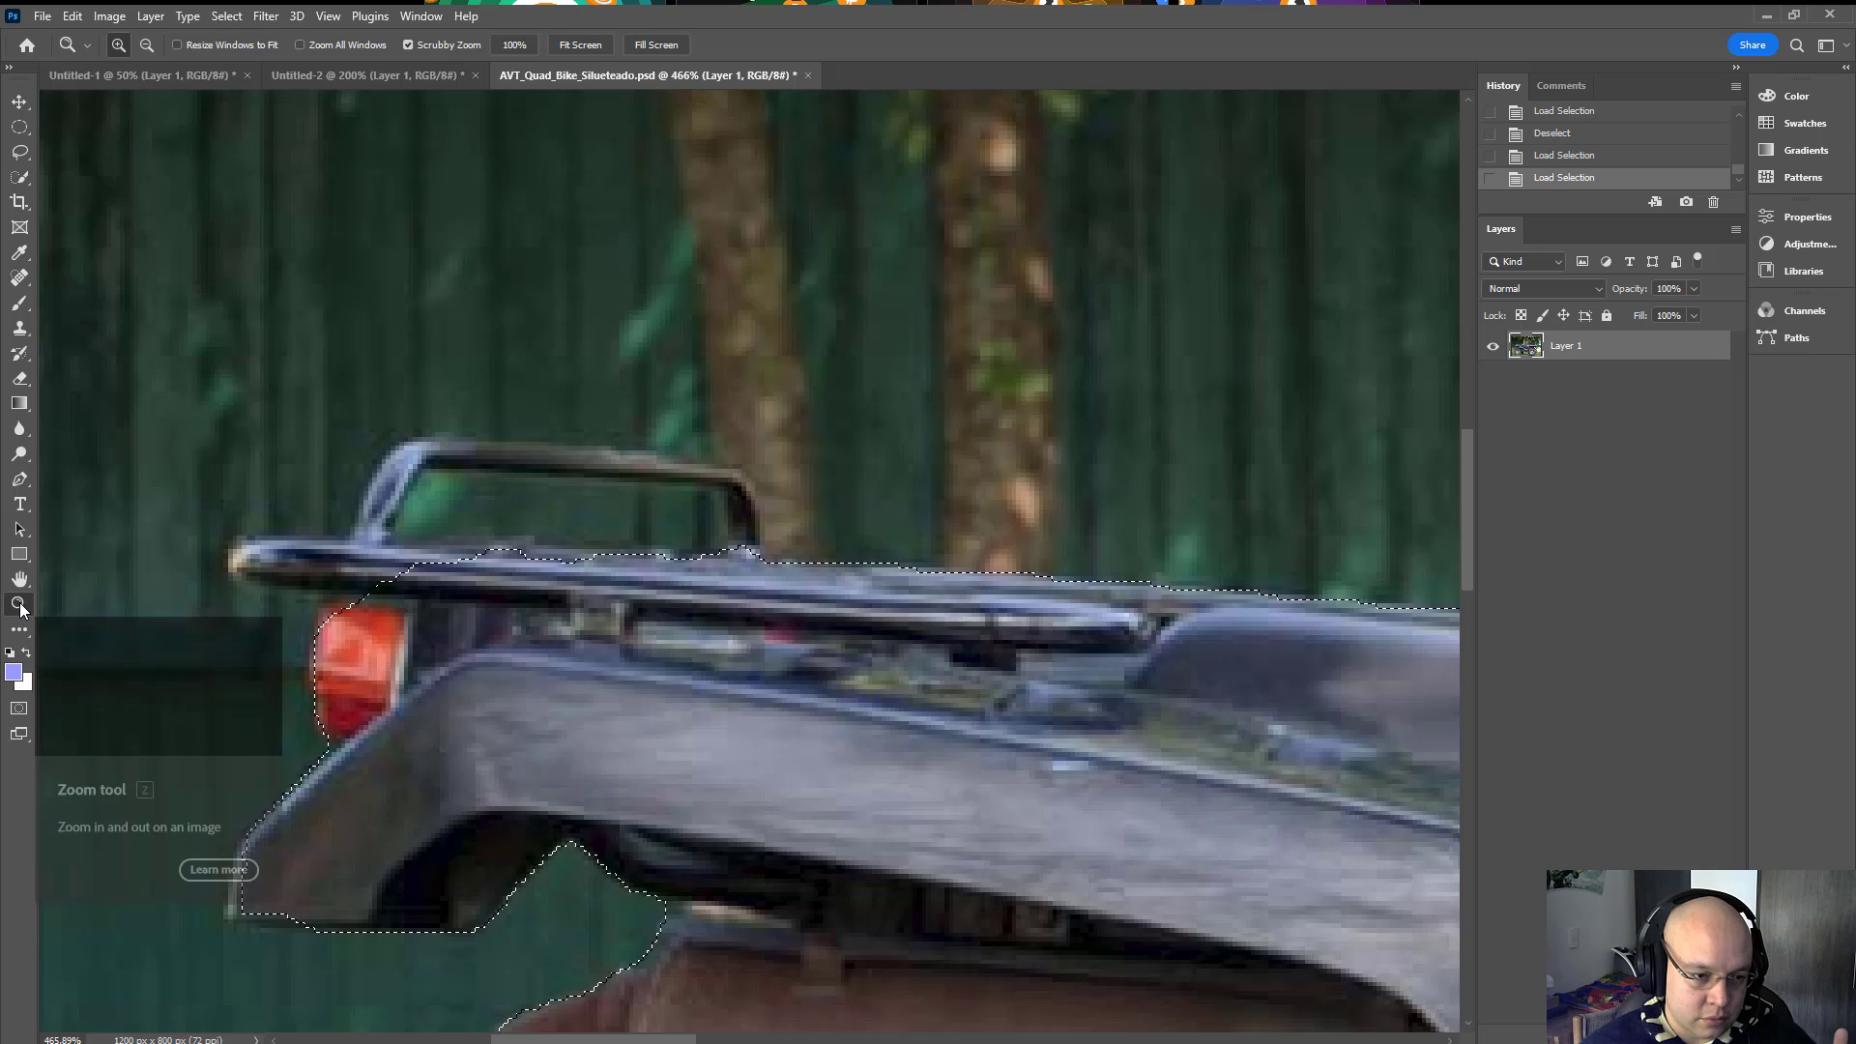
mouse_move(454, 548)
mouse_down()
mouse_move(427, 548)
mouse_move(458, 543)
mouse_up()
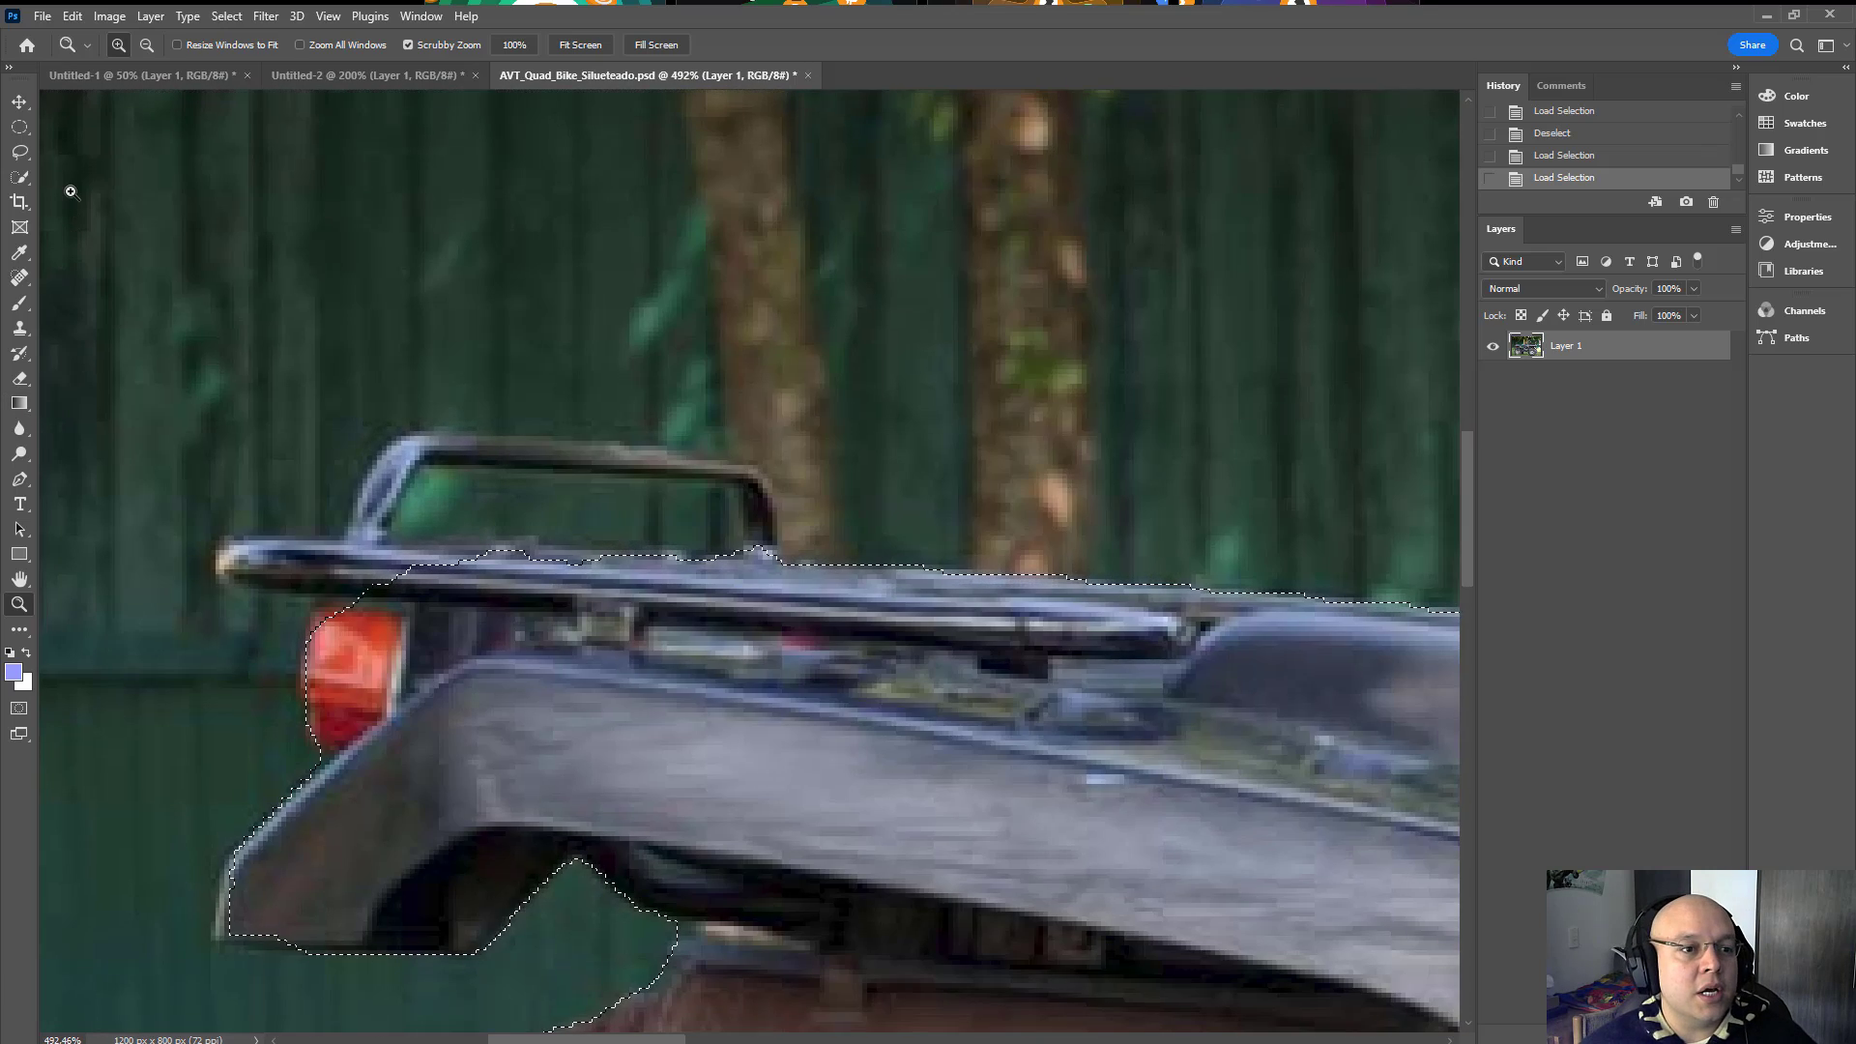
key(p)
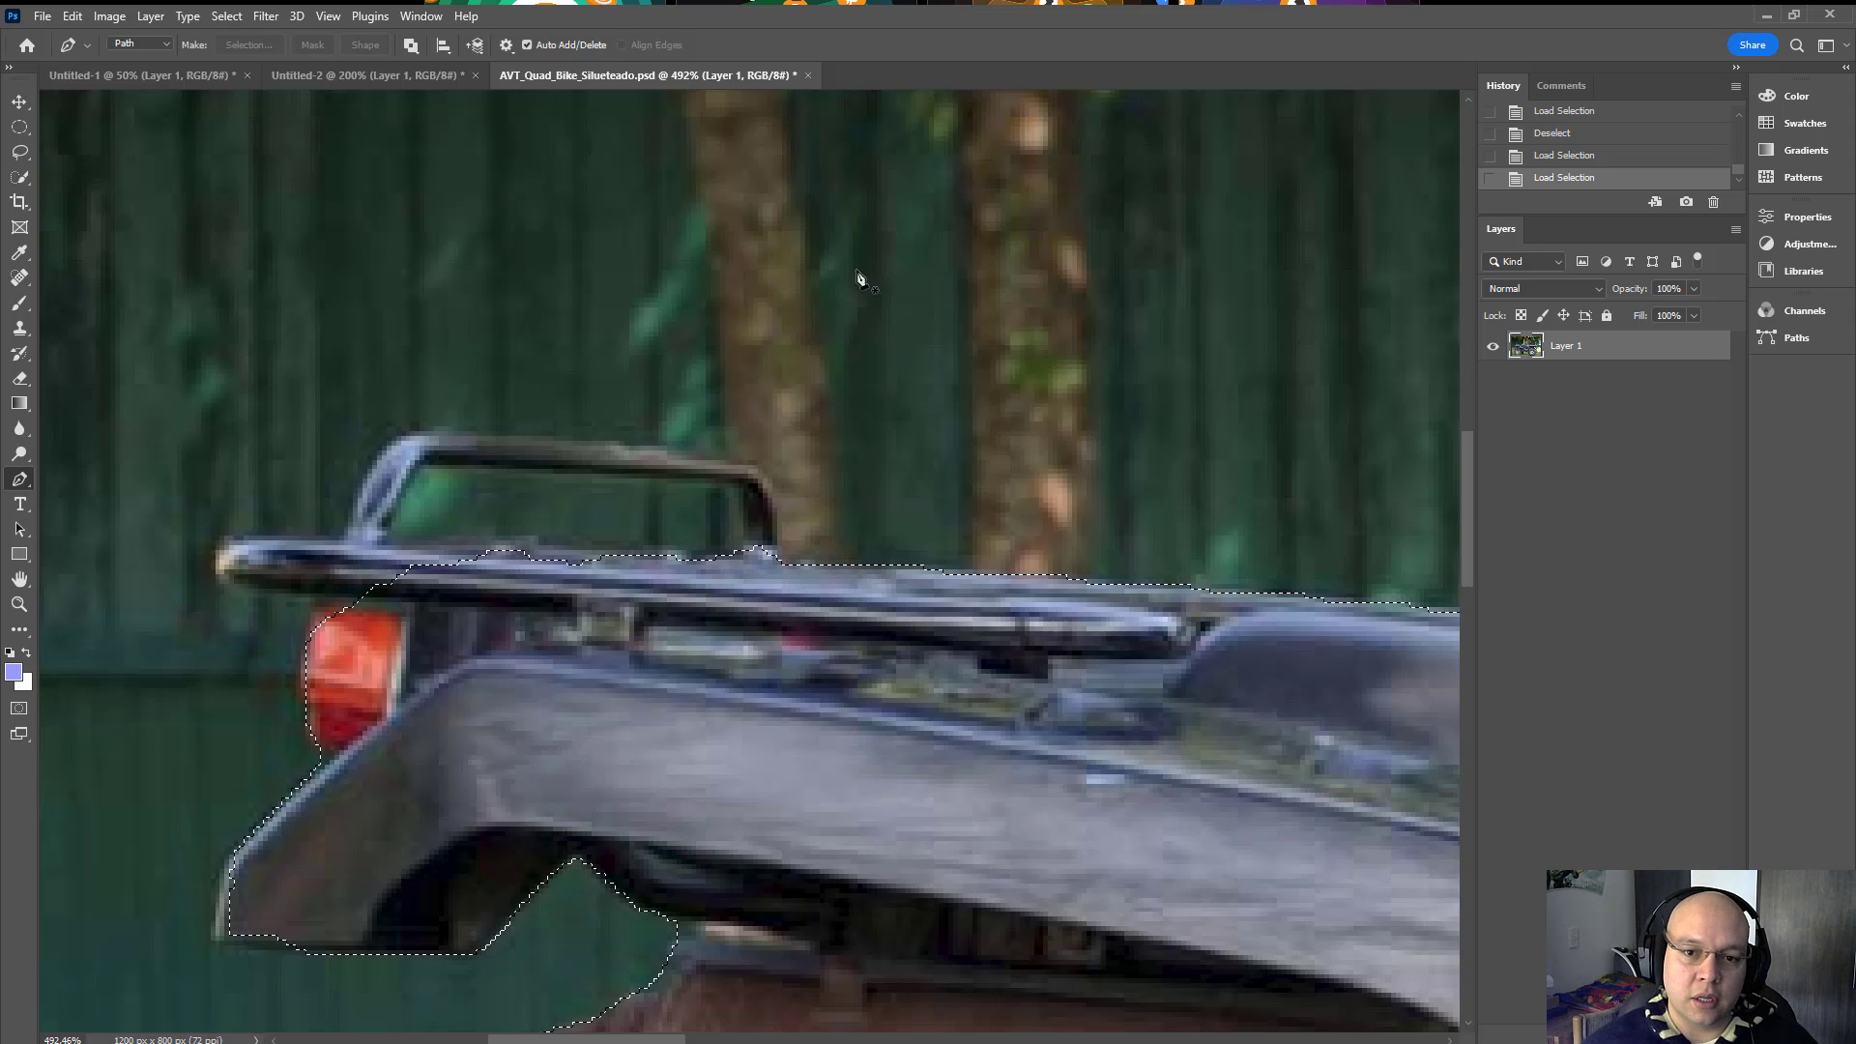
click(824, 263)
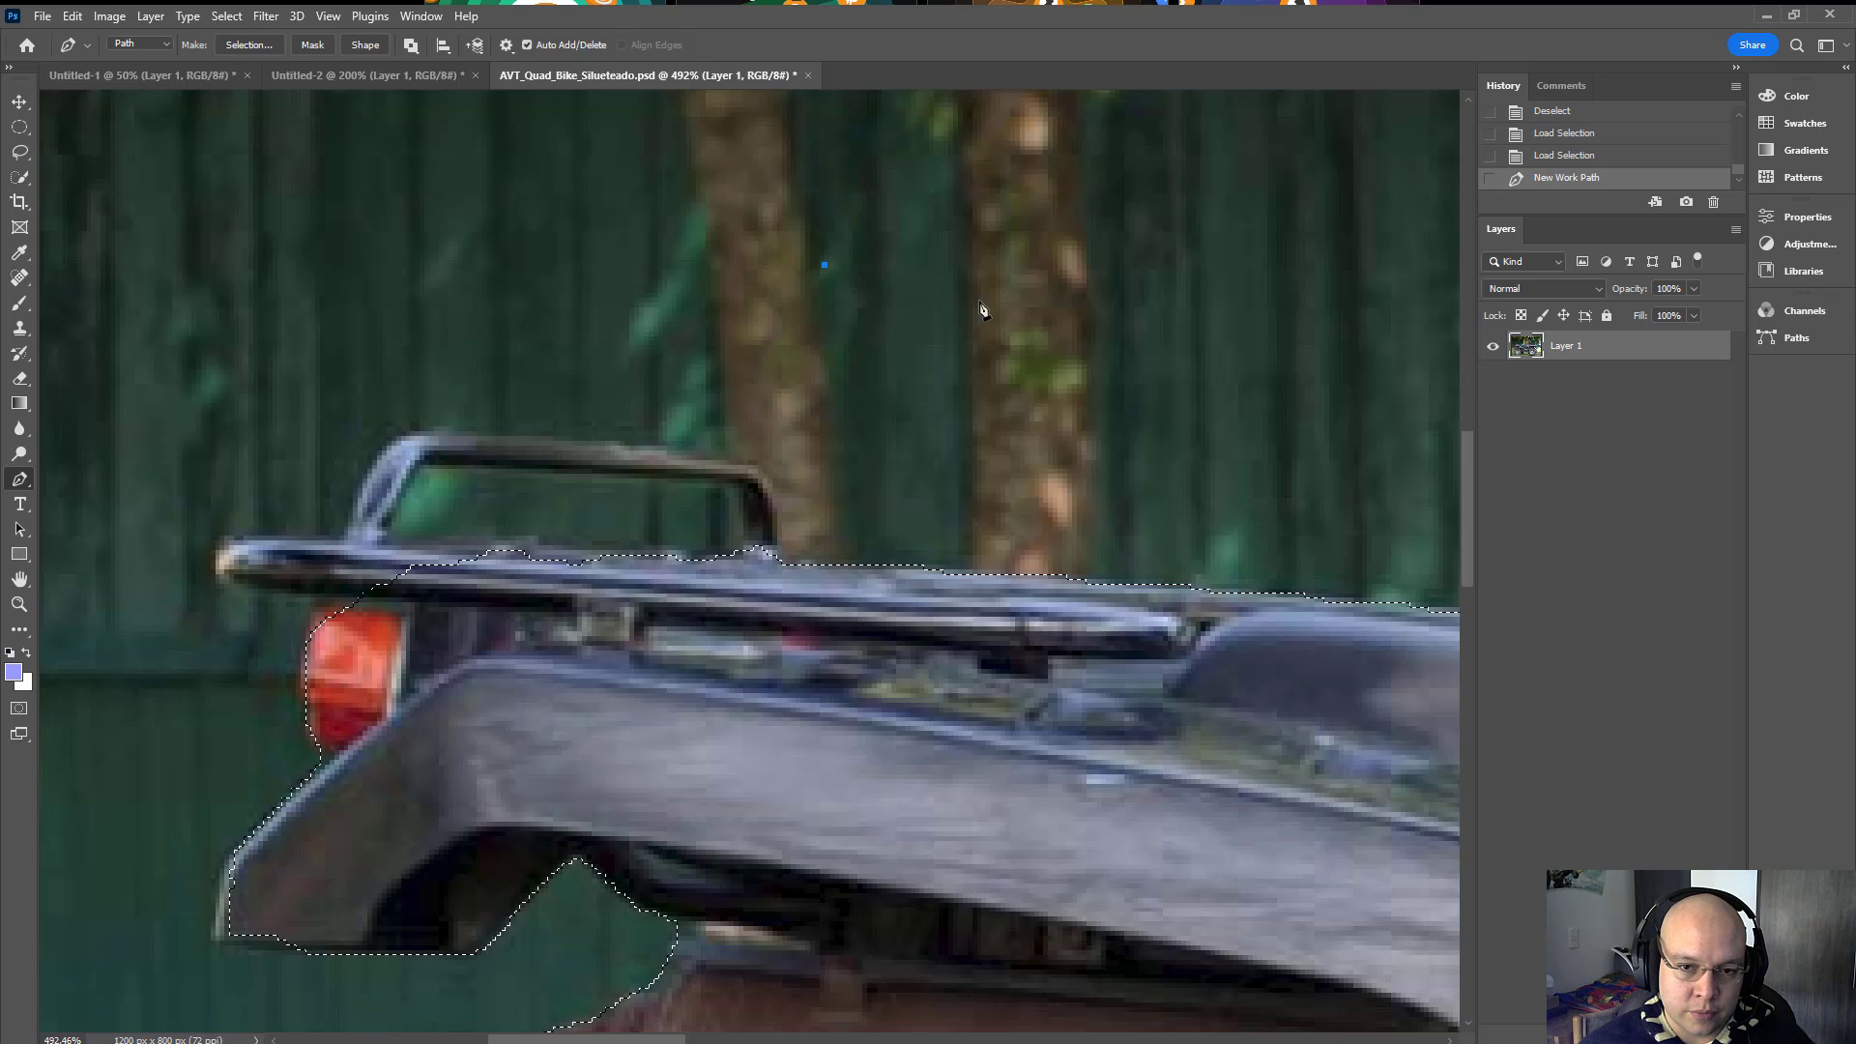
click(1116, 270)
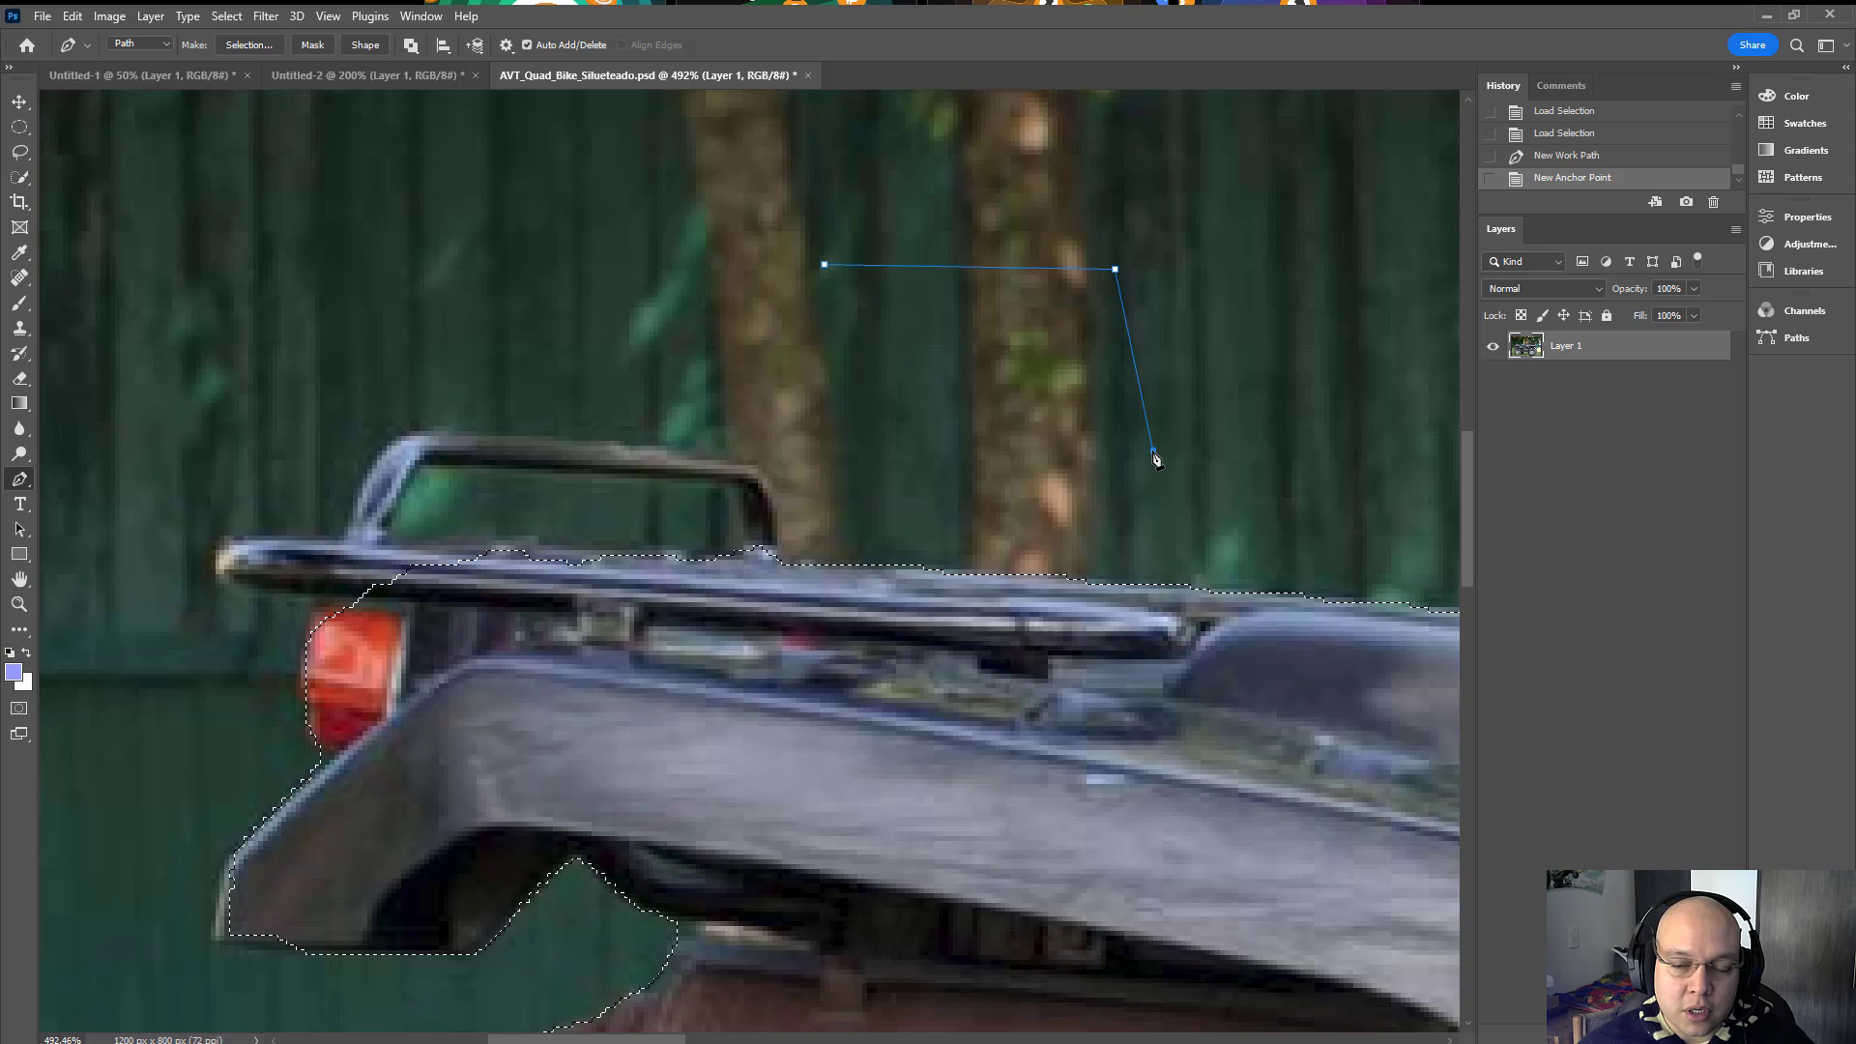
drag(1153, 450, 1080, 482)
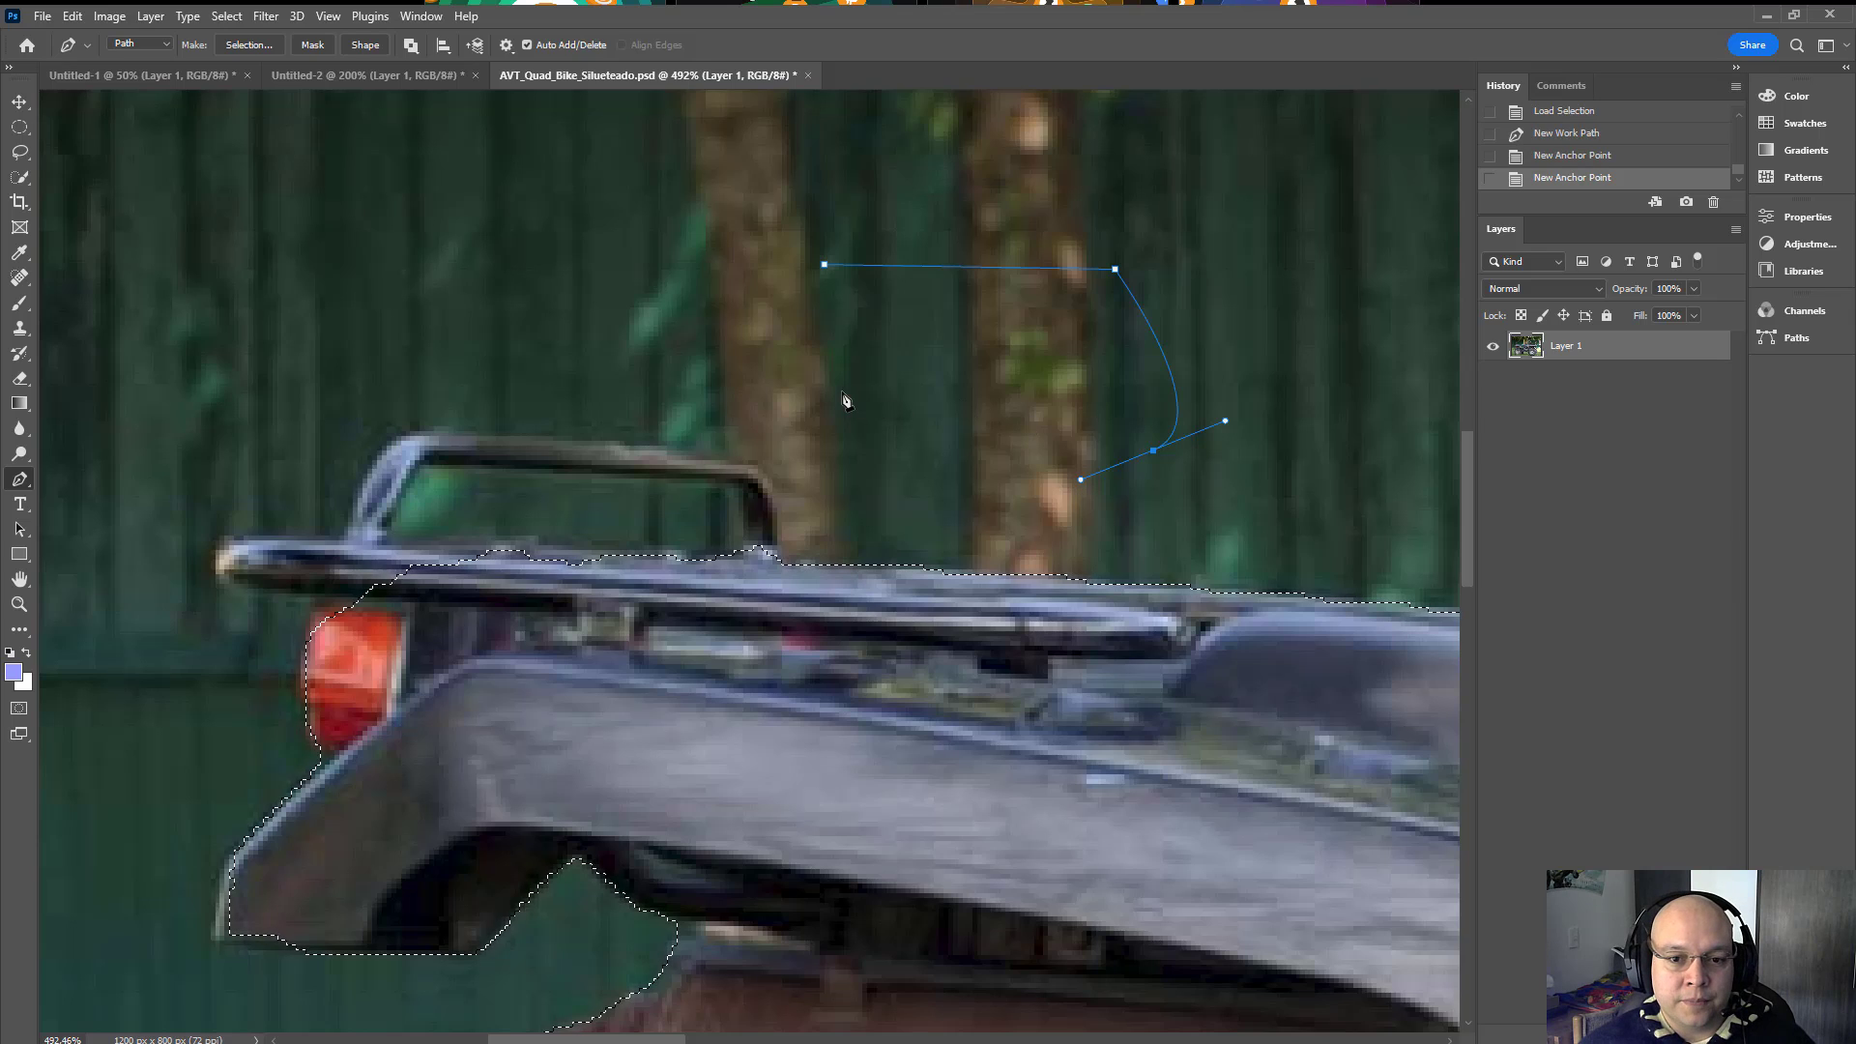
drag(800, 483, 741, 453)
drag(587, 357, 863, 244)
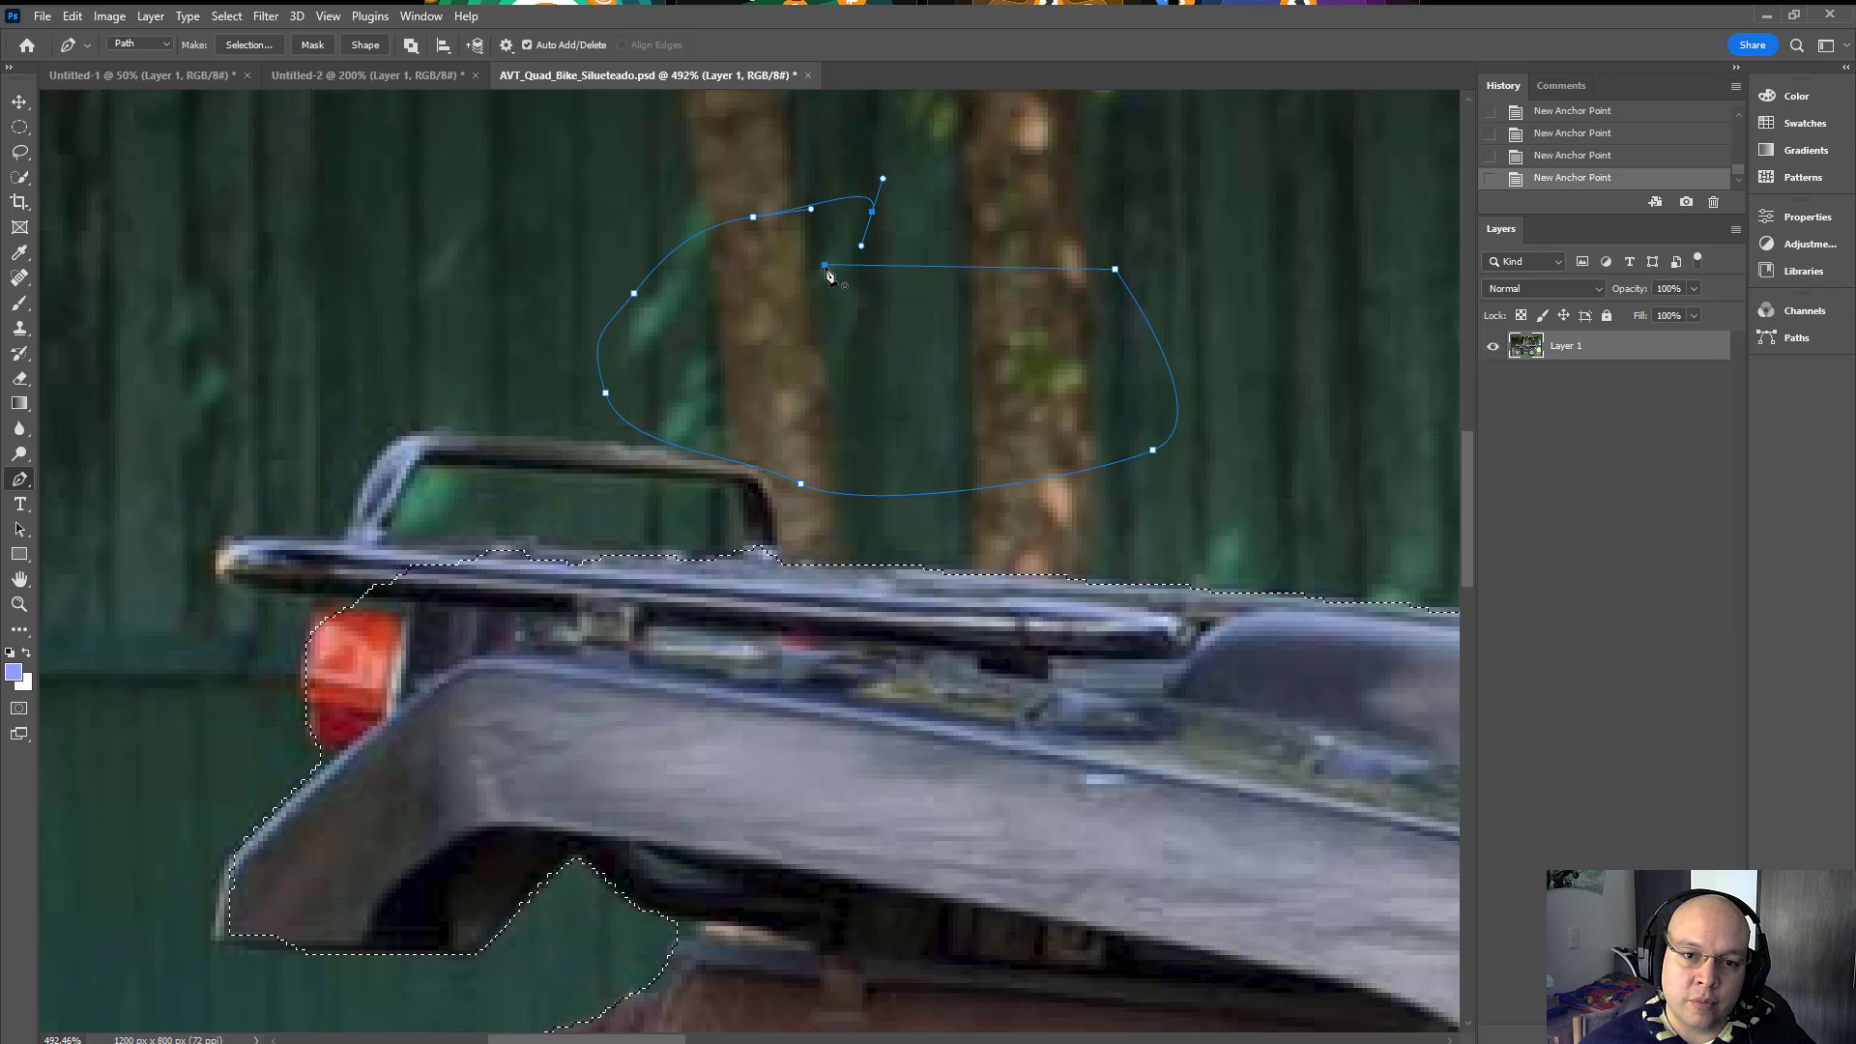
drag(825, 265, 899, 307)
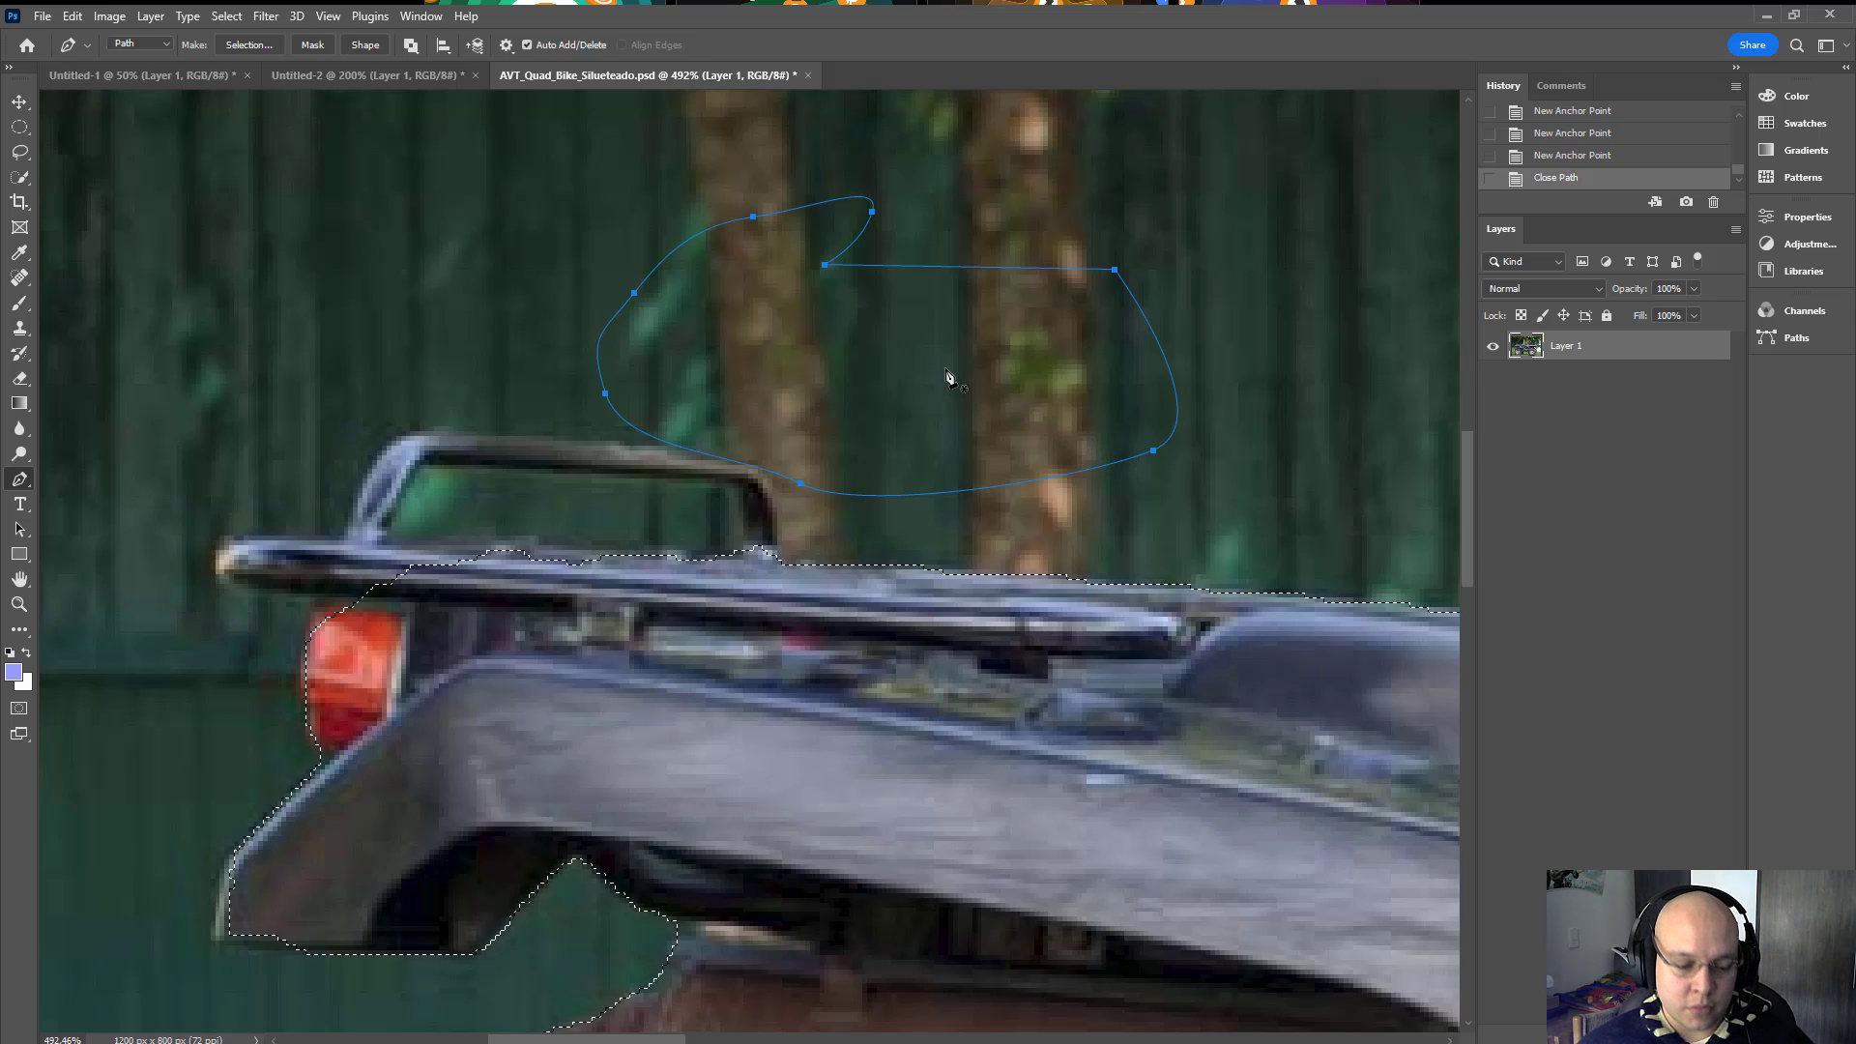
Step: Undo the whole trial path above the rear rack
key(ctrl+z)
key(ctrl+z)
key(ctrl+z)
key(ctrl+z)
key(ctrl+z)
key(ctrl+z)
key(ctrl+z)
key(ctrl+z)
key(ctrl+z)
key(ctrl+z)
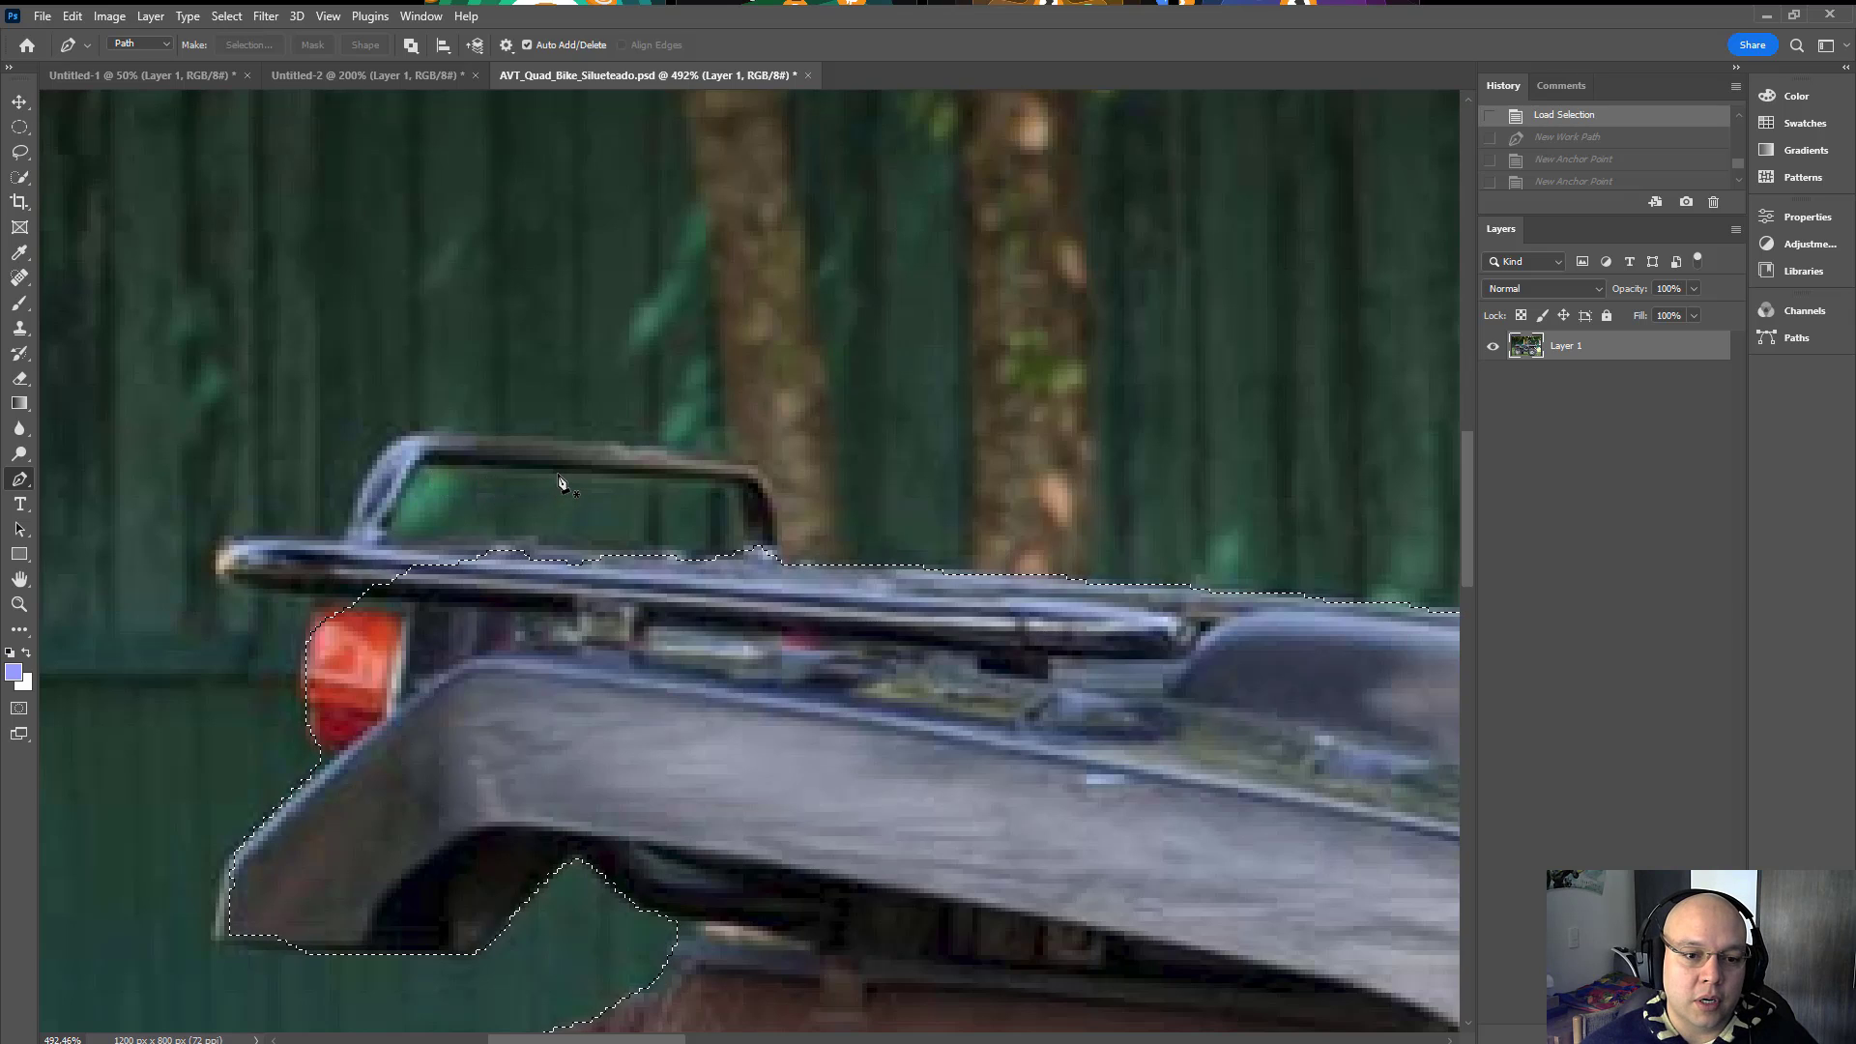
Step: Trace the inner opening of the rear rack handle with a closed Pen tool path
click(488, 471)
click(628, 477)
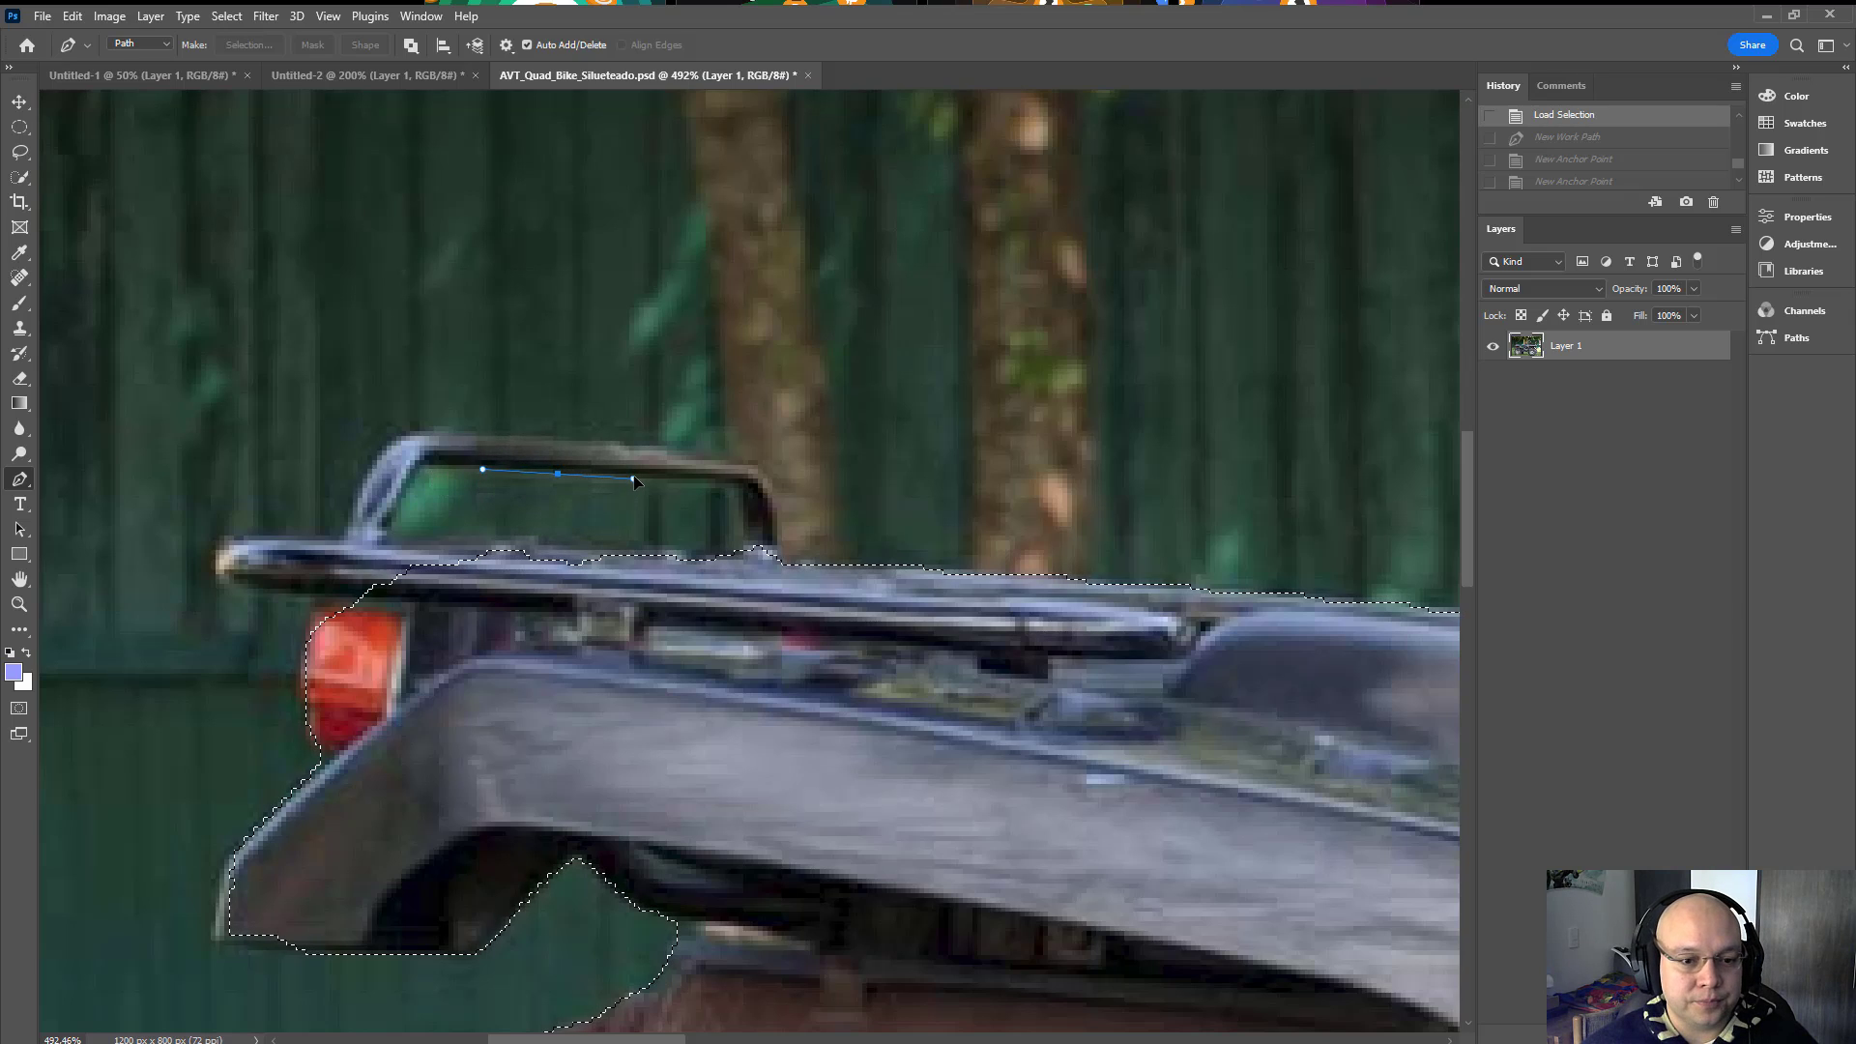
drag(635, 478, 635, 477)
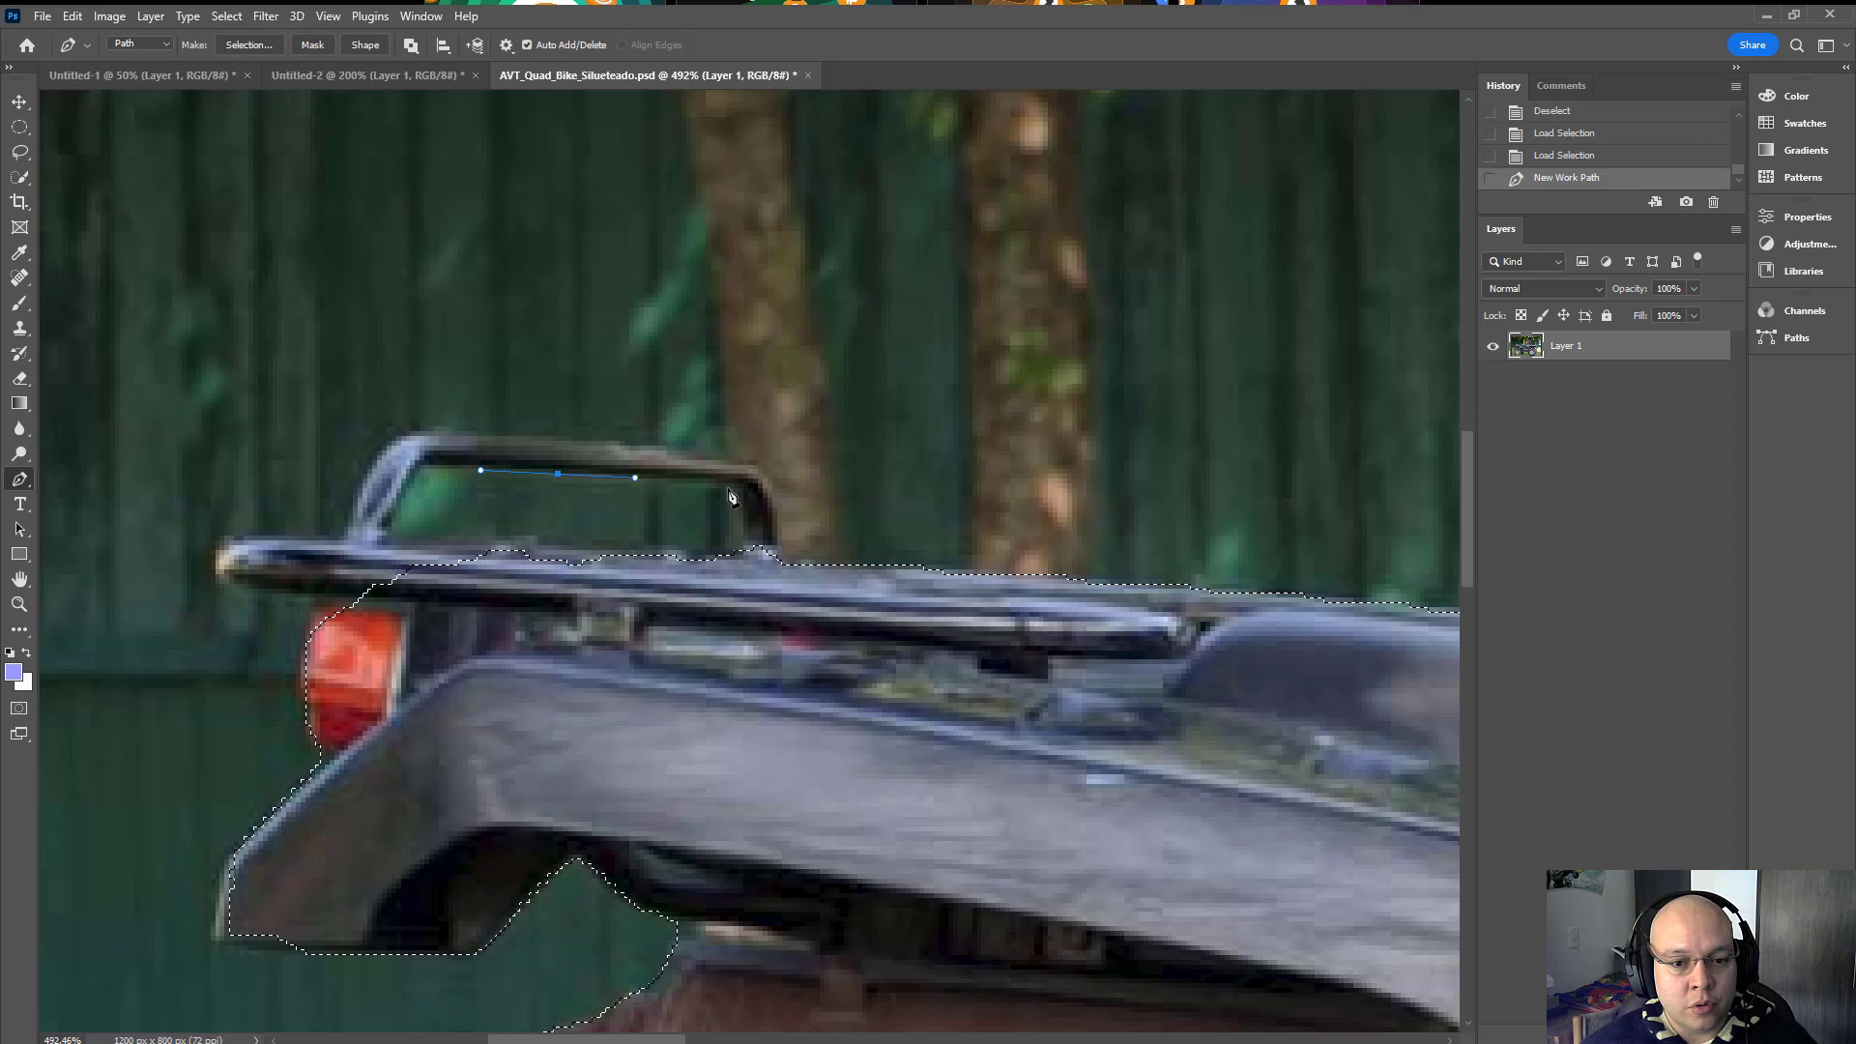
drag(724, 484, 669, 550)
drag(533, 539, 432, 469)
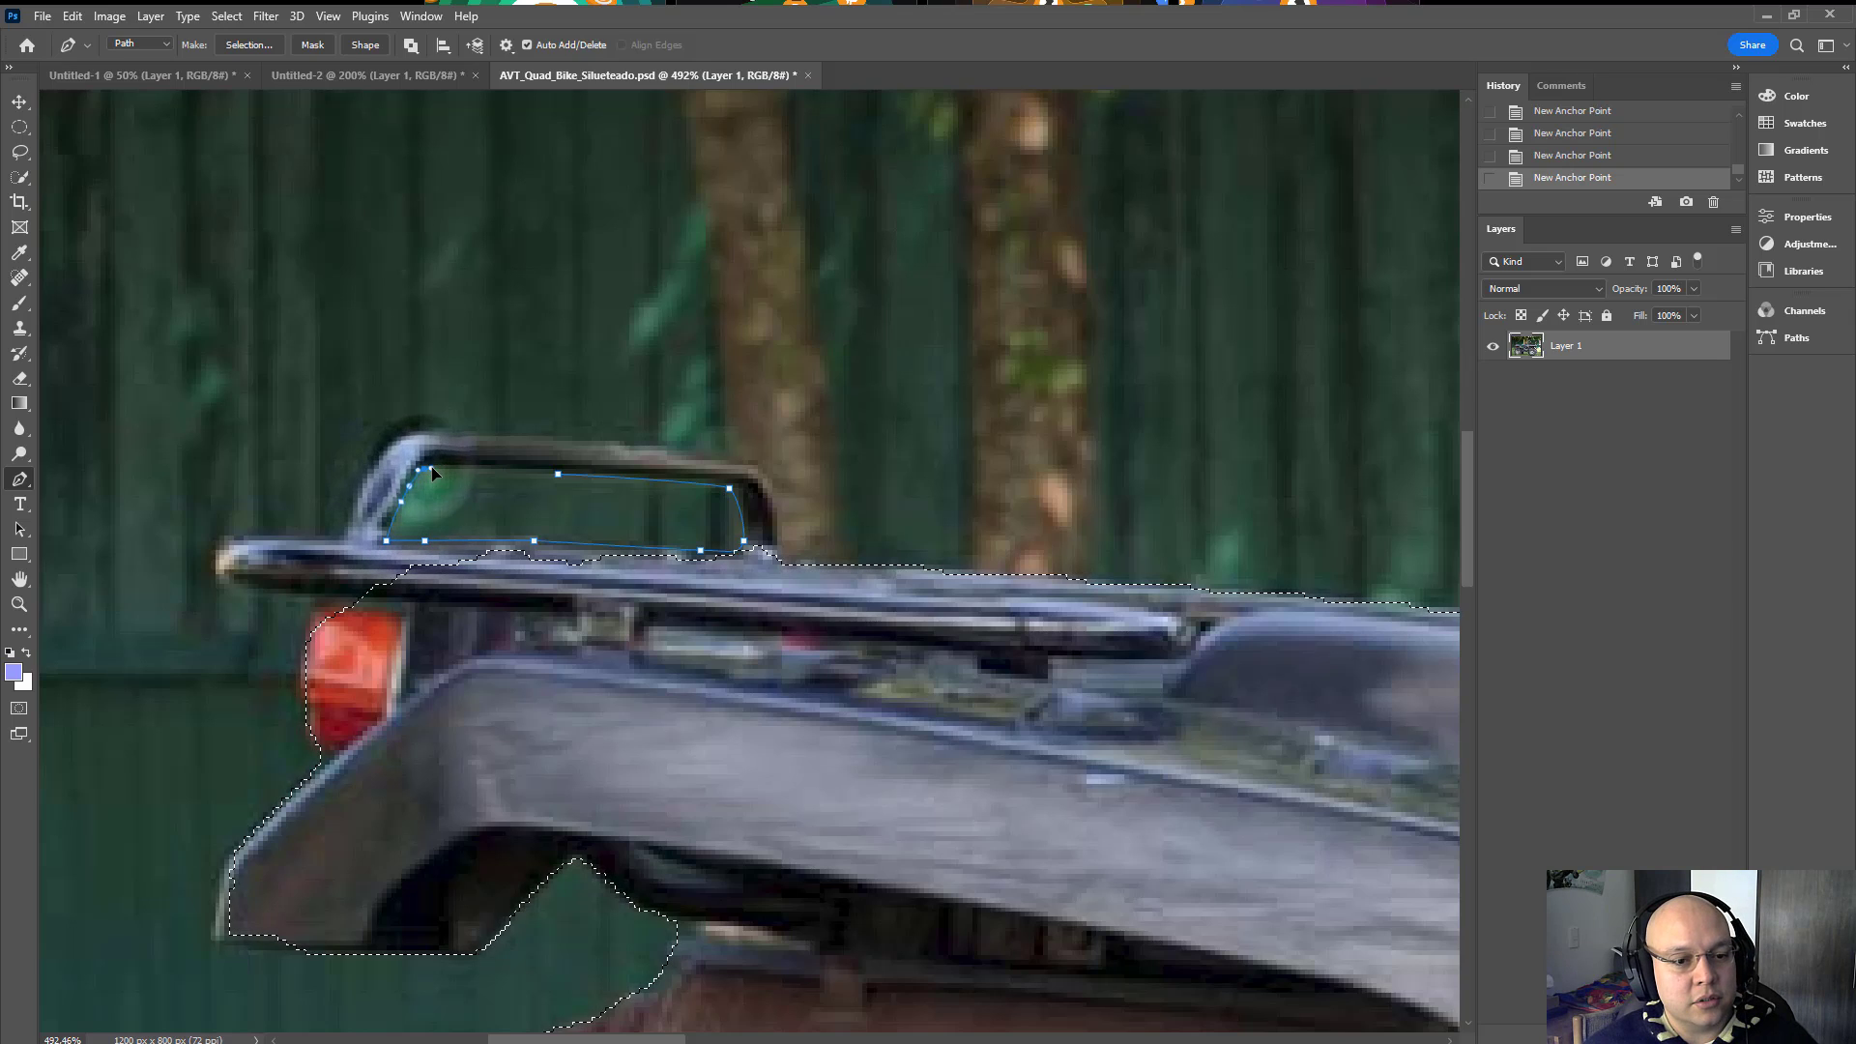
click(558, 474)
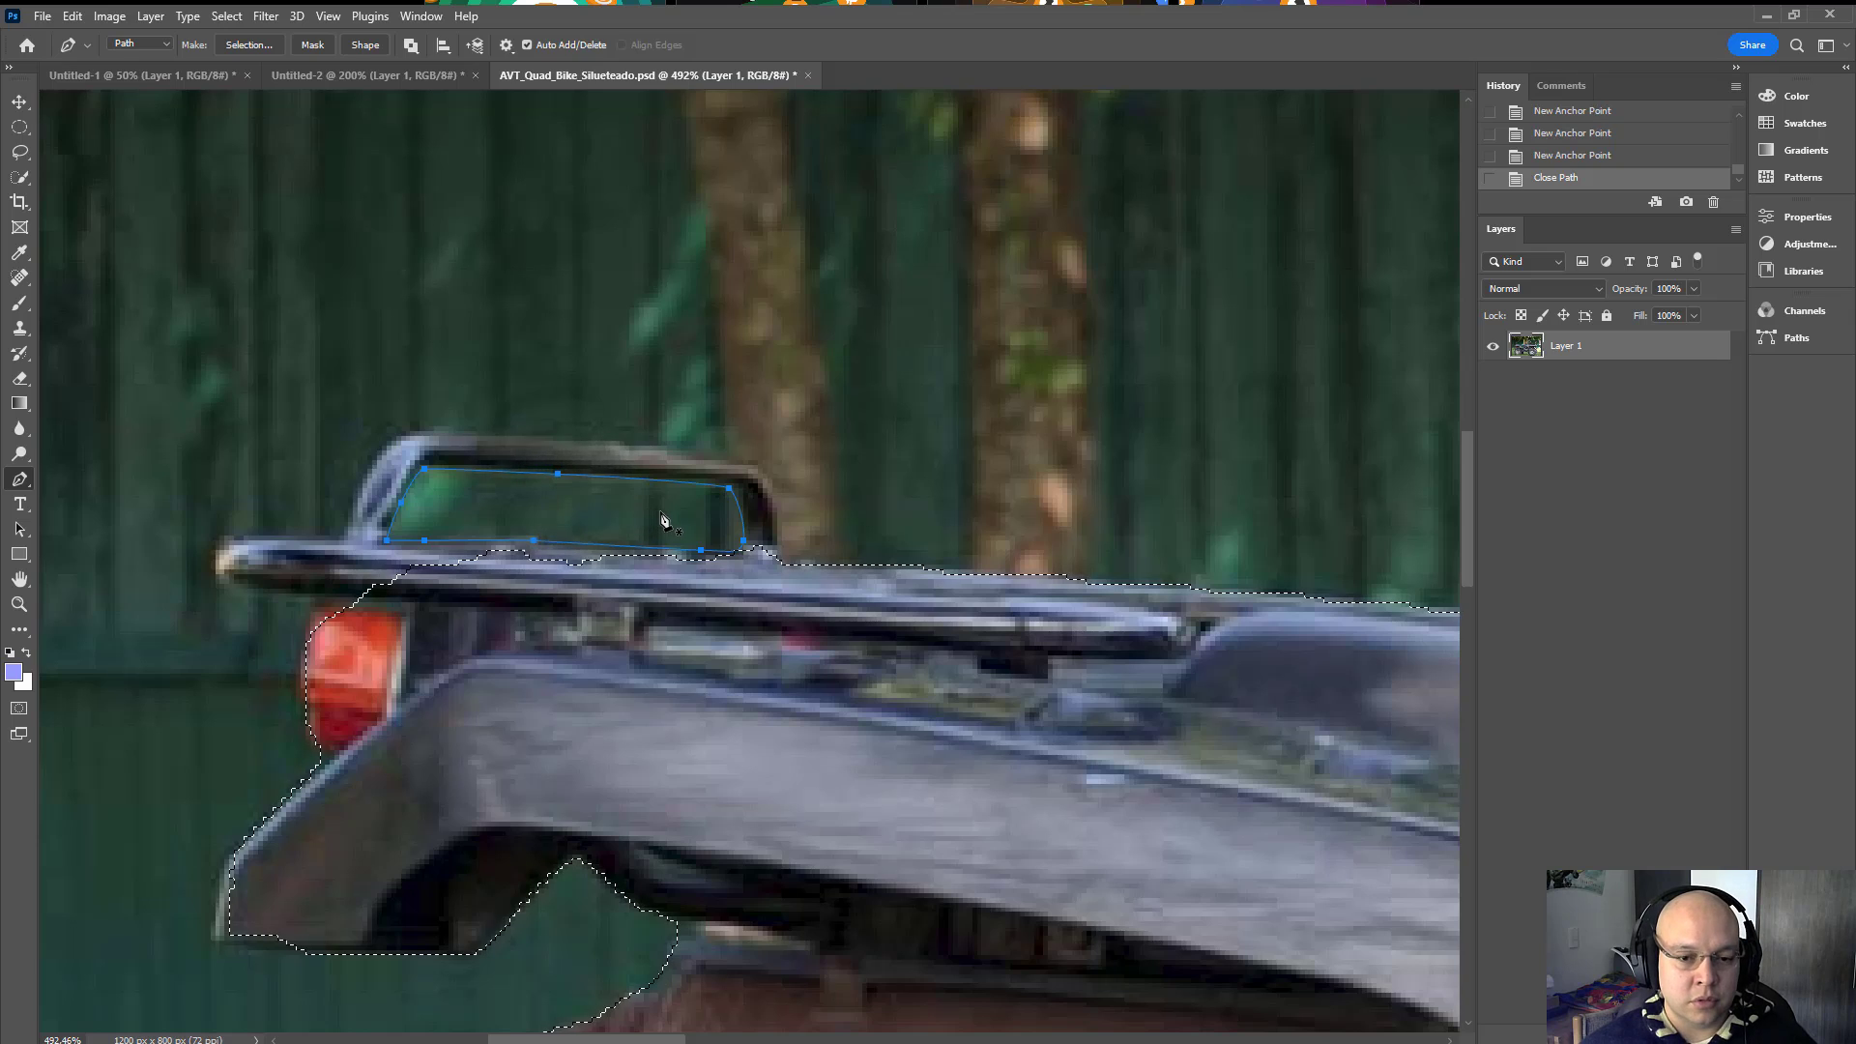
Step: Start a second path along the outer edge of the rear rack handle, from its front base over the top to the rack bar
click(781, 578)
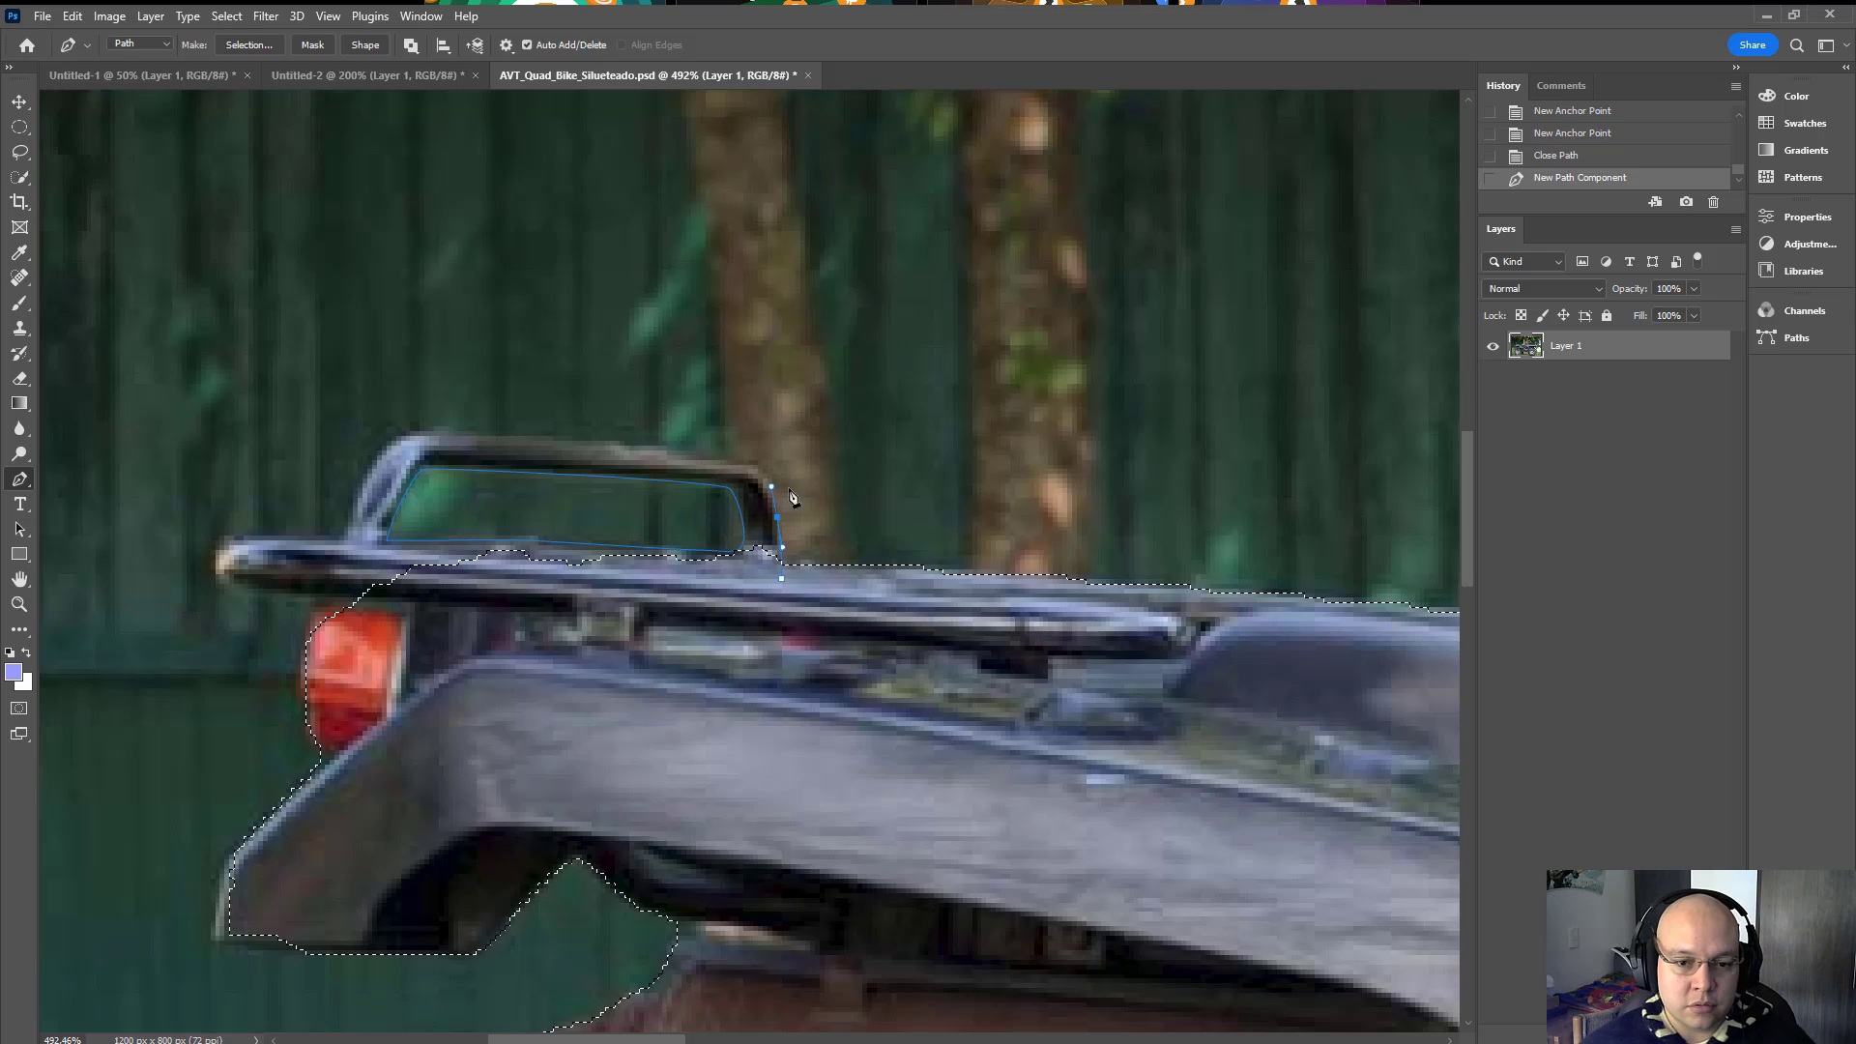
click(771, 486)
key(Right)
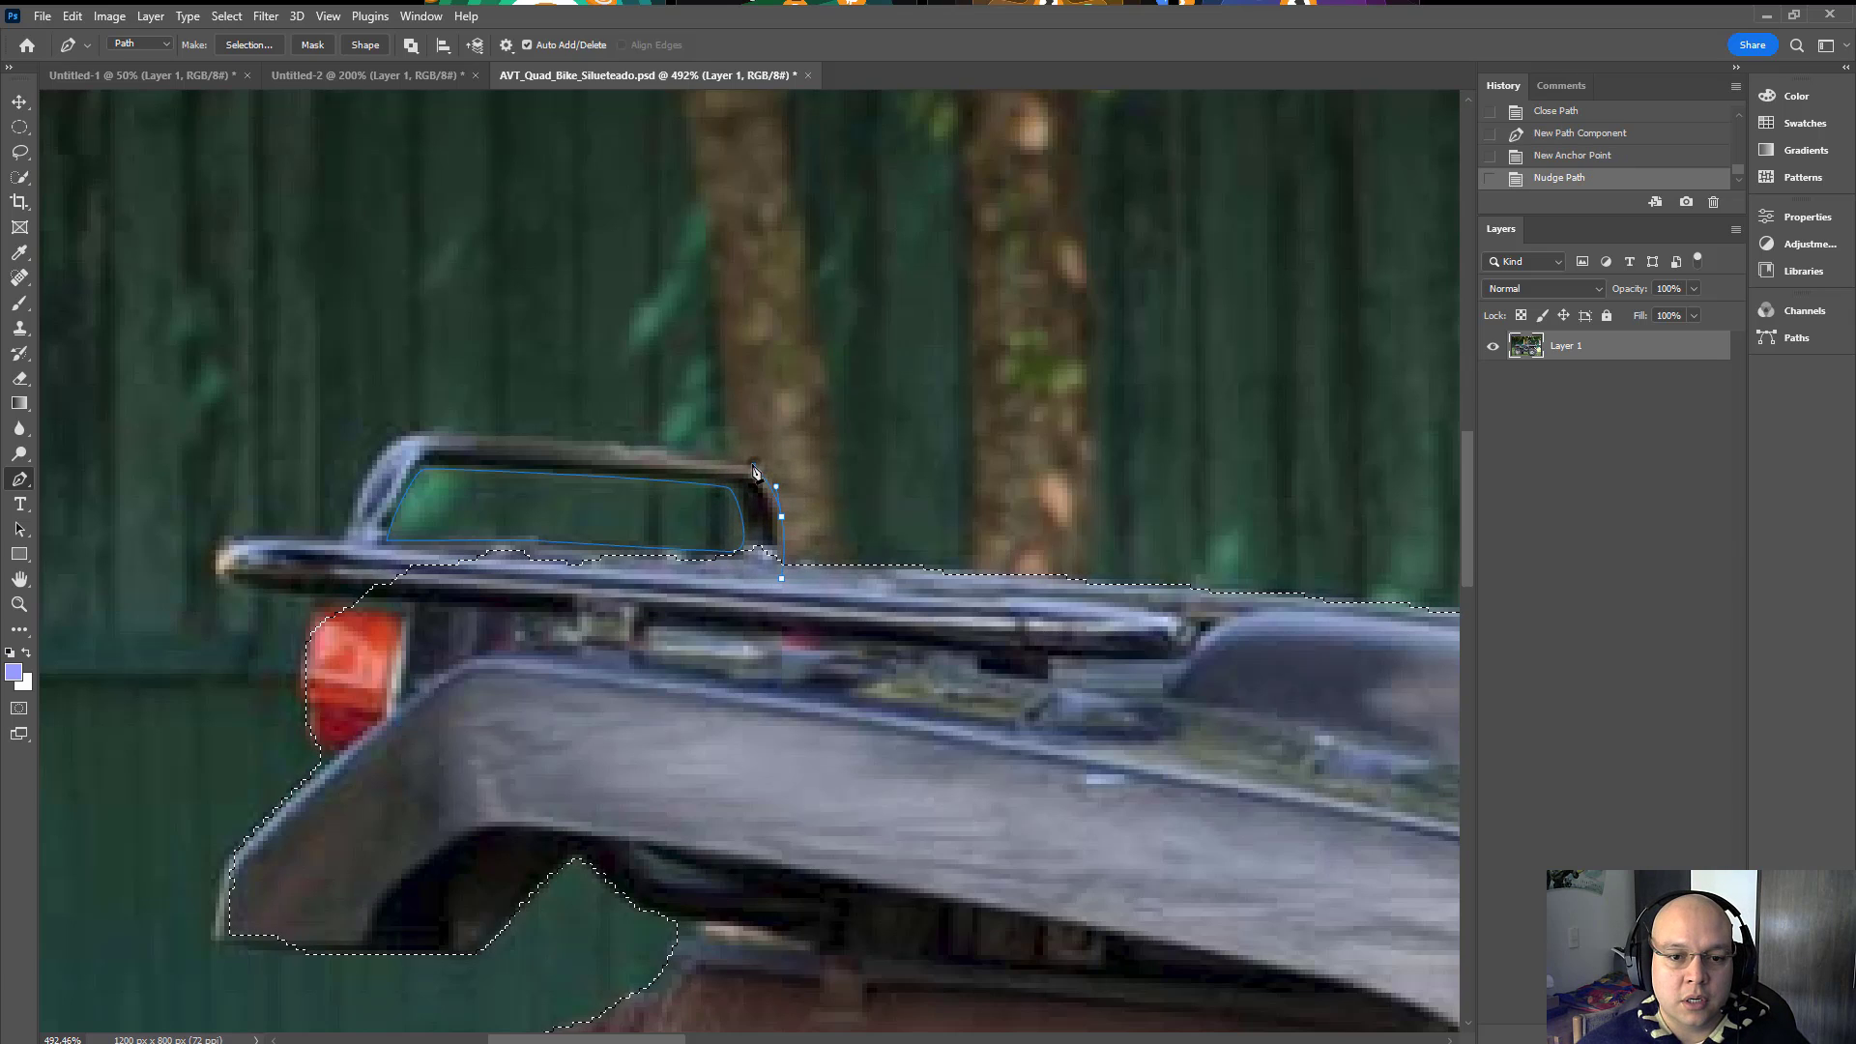
drag(753, 465, 764, 469)
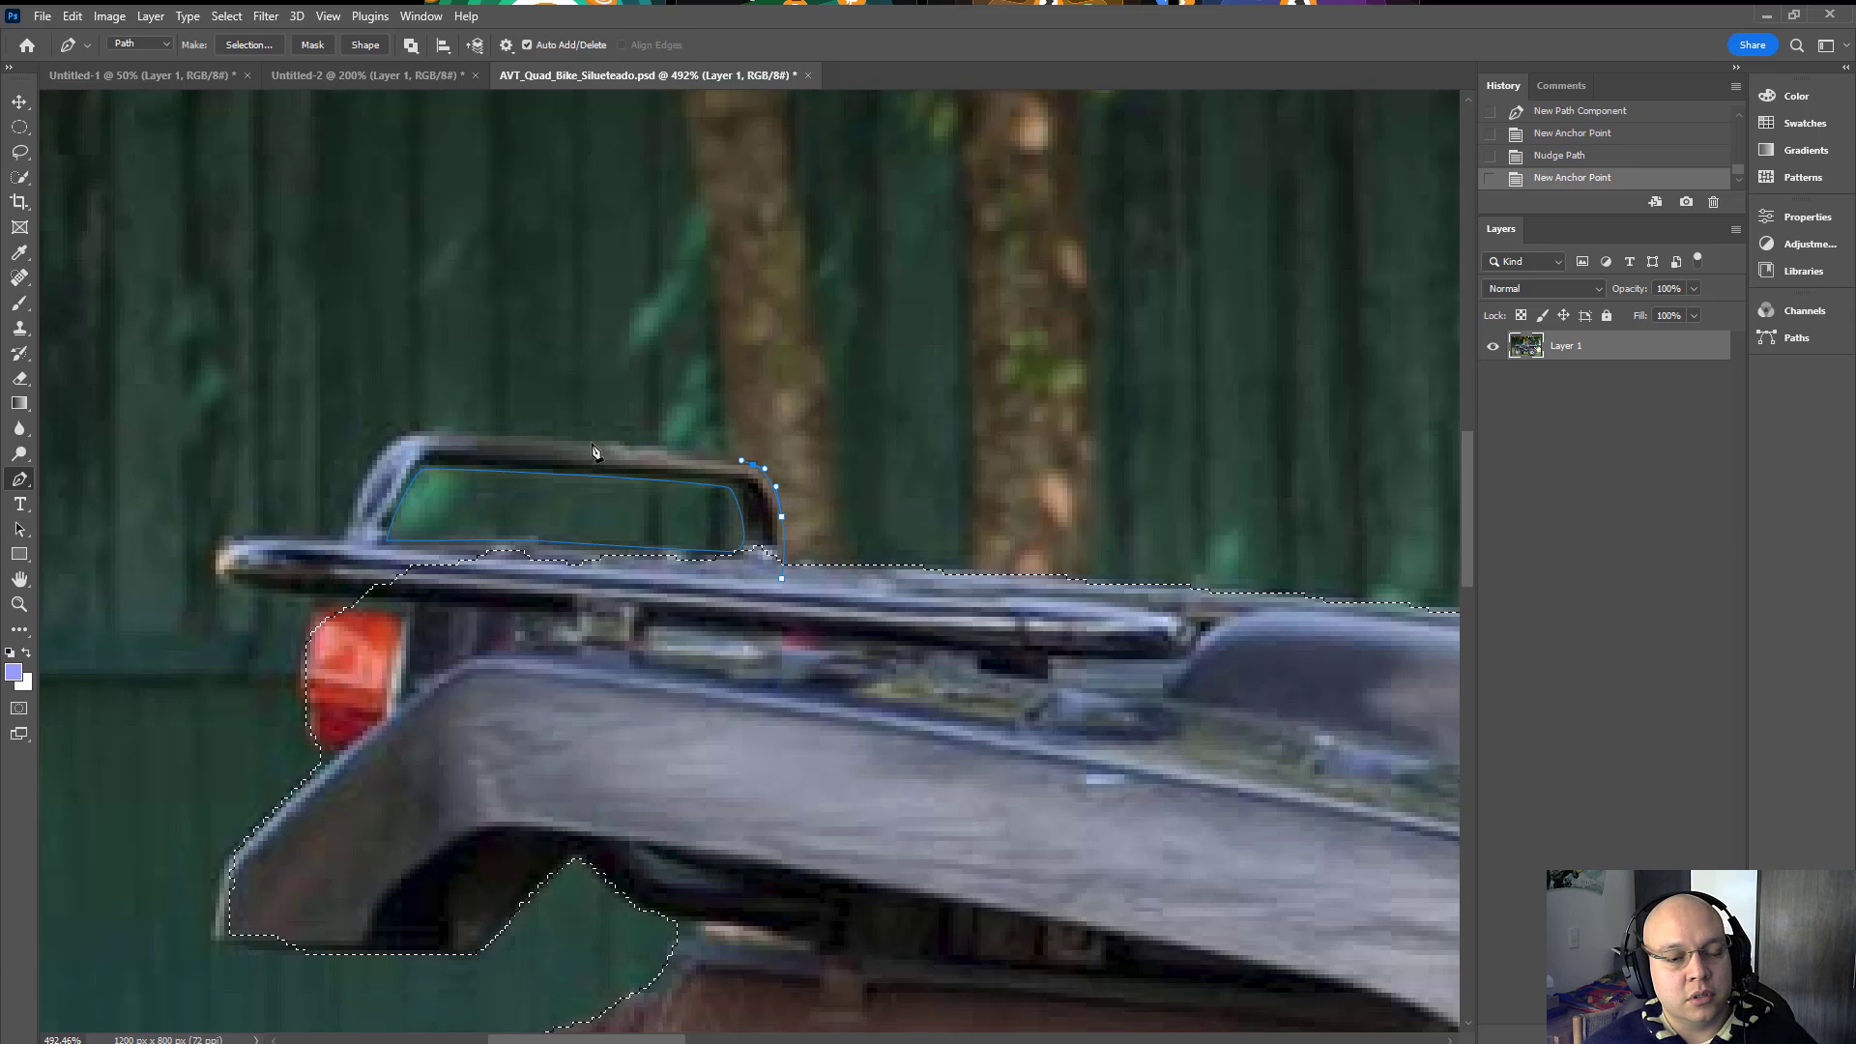
drag(553, 443, 349, 510)
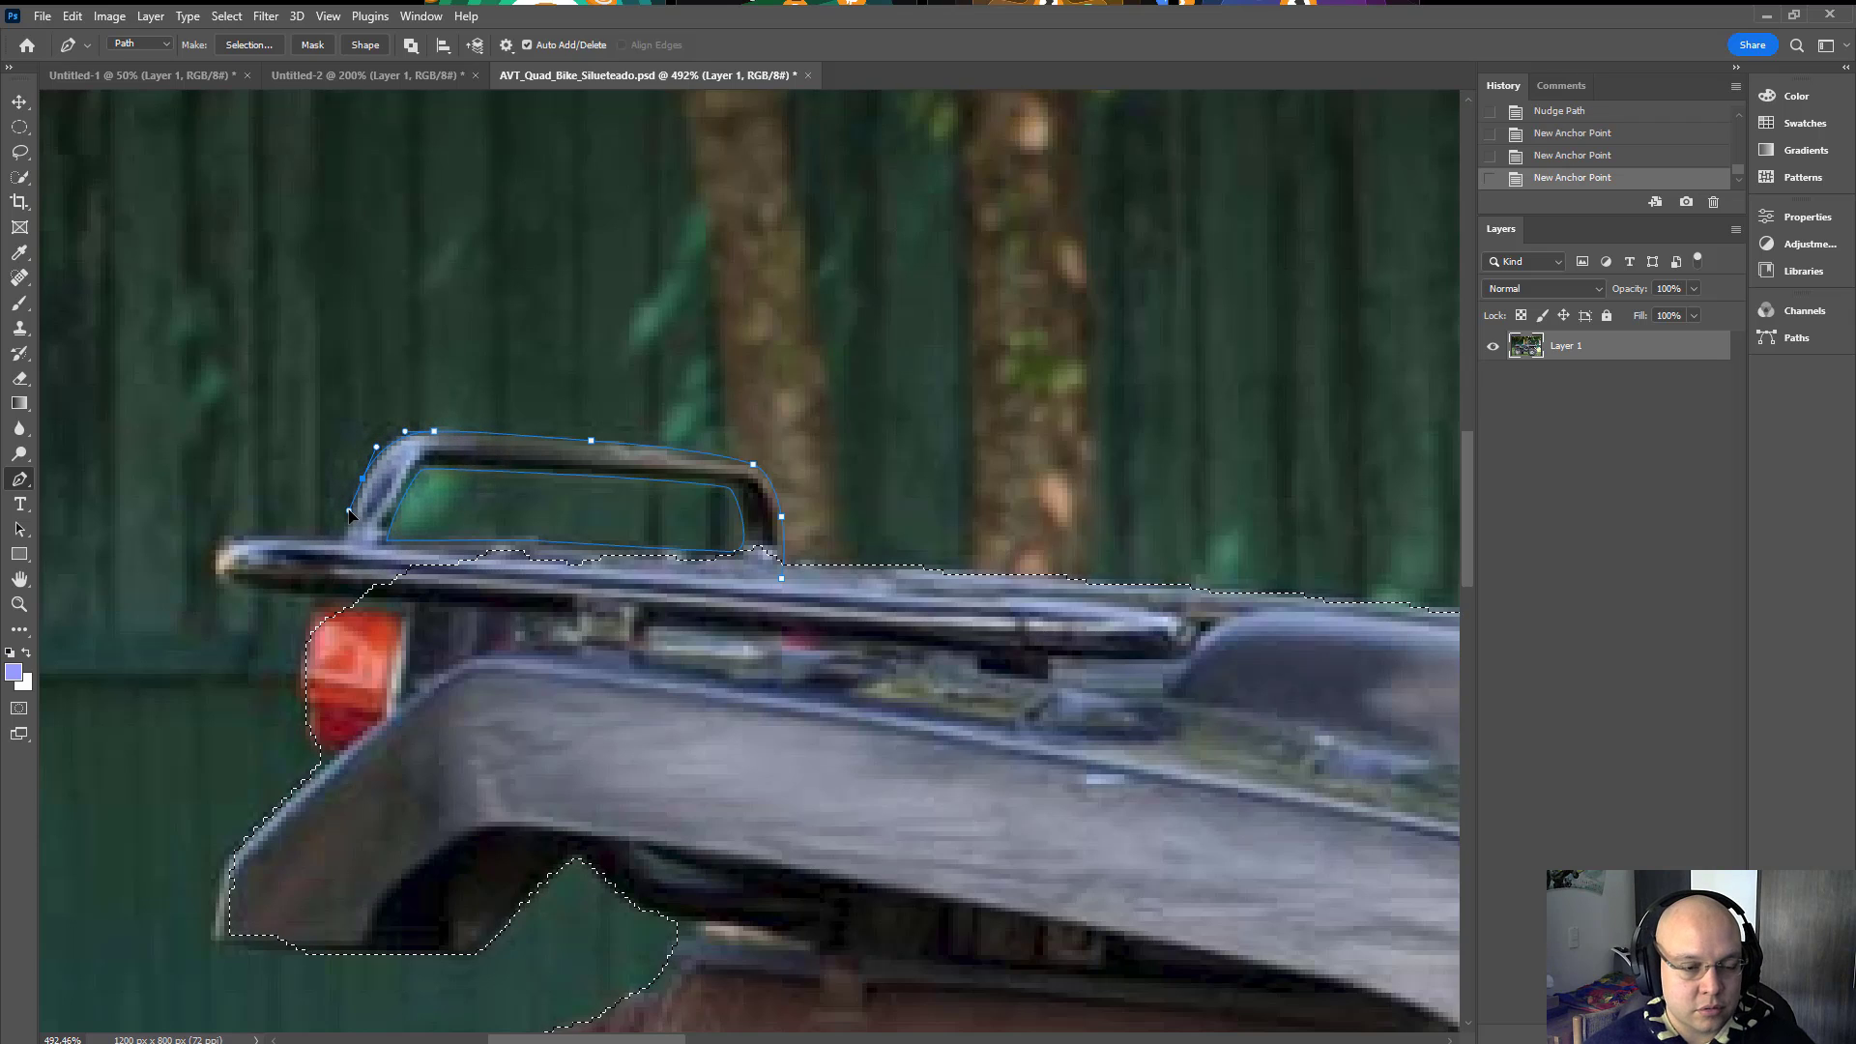
key(Right)
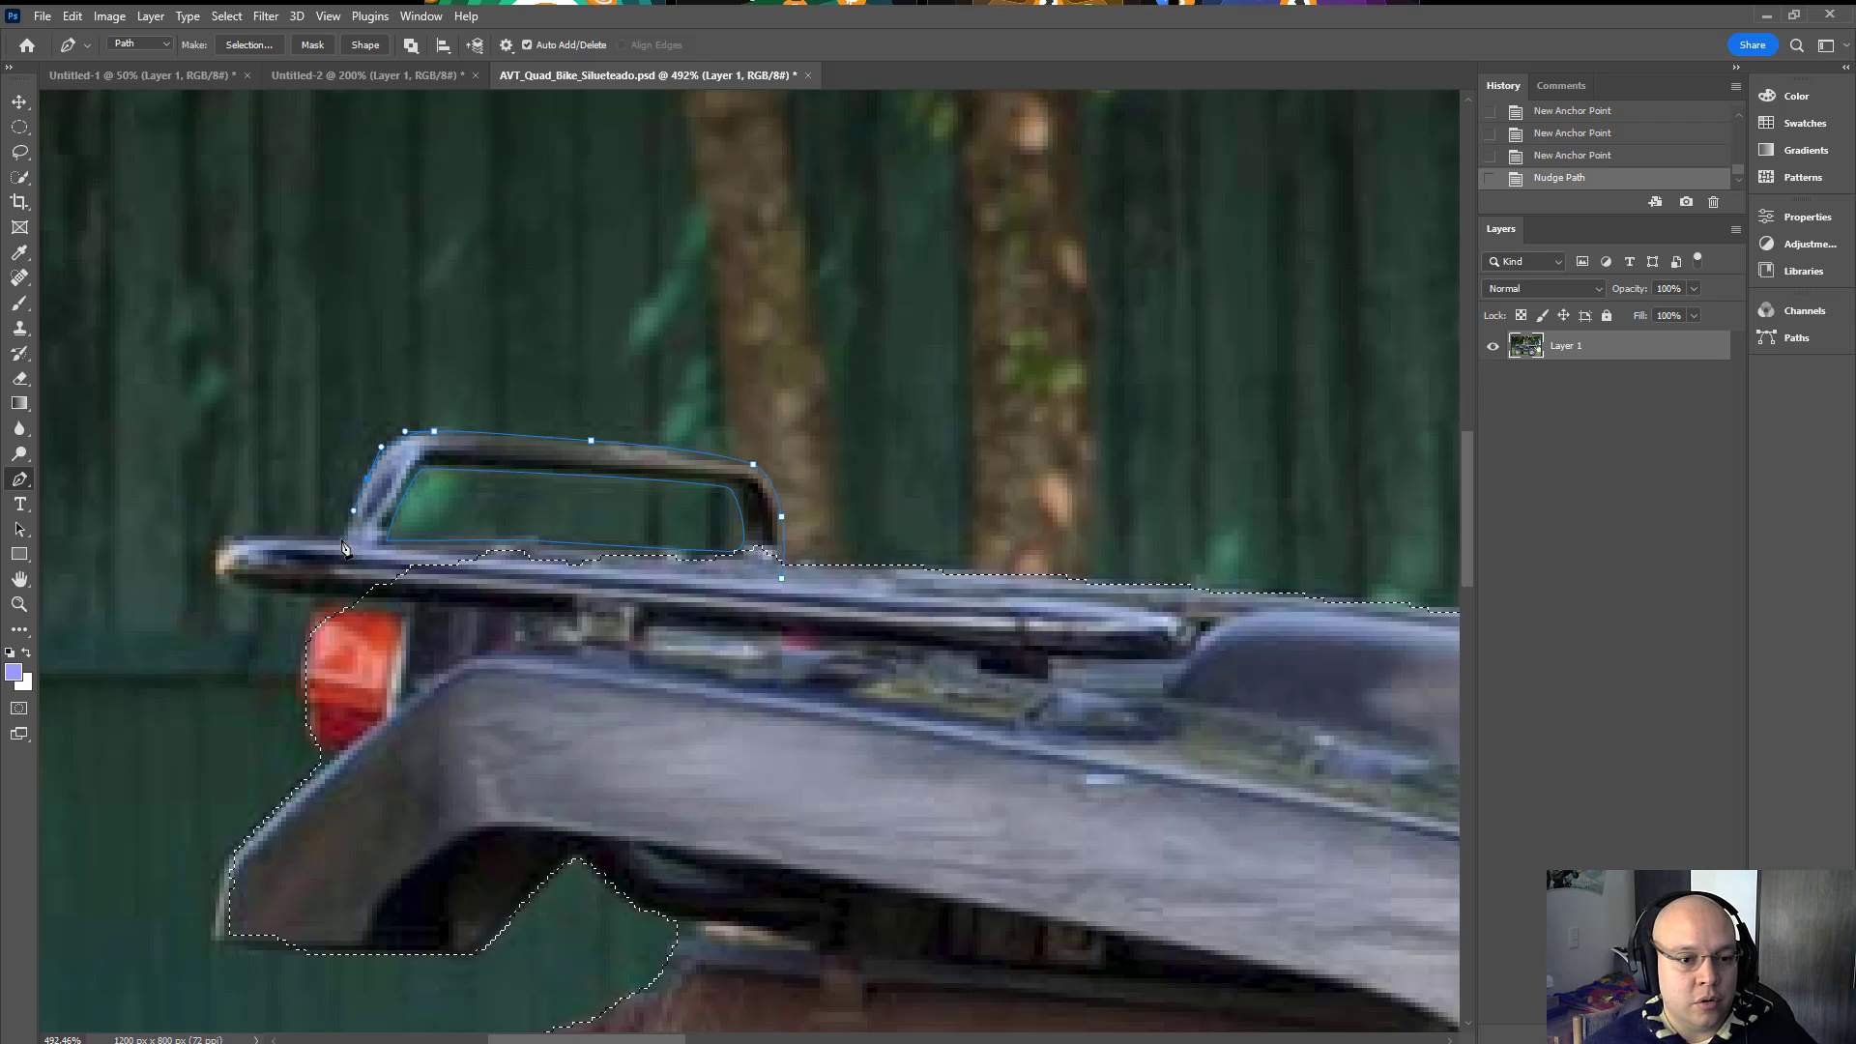
drag(343, 548, 345, 549)
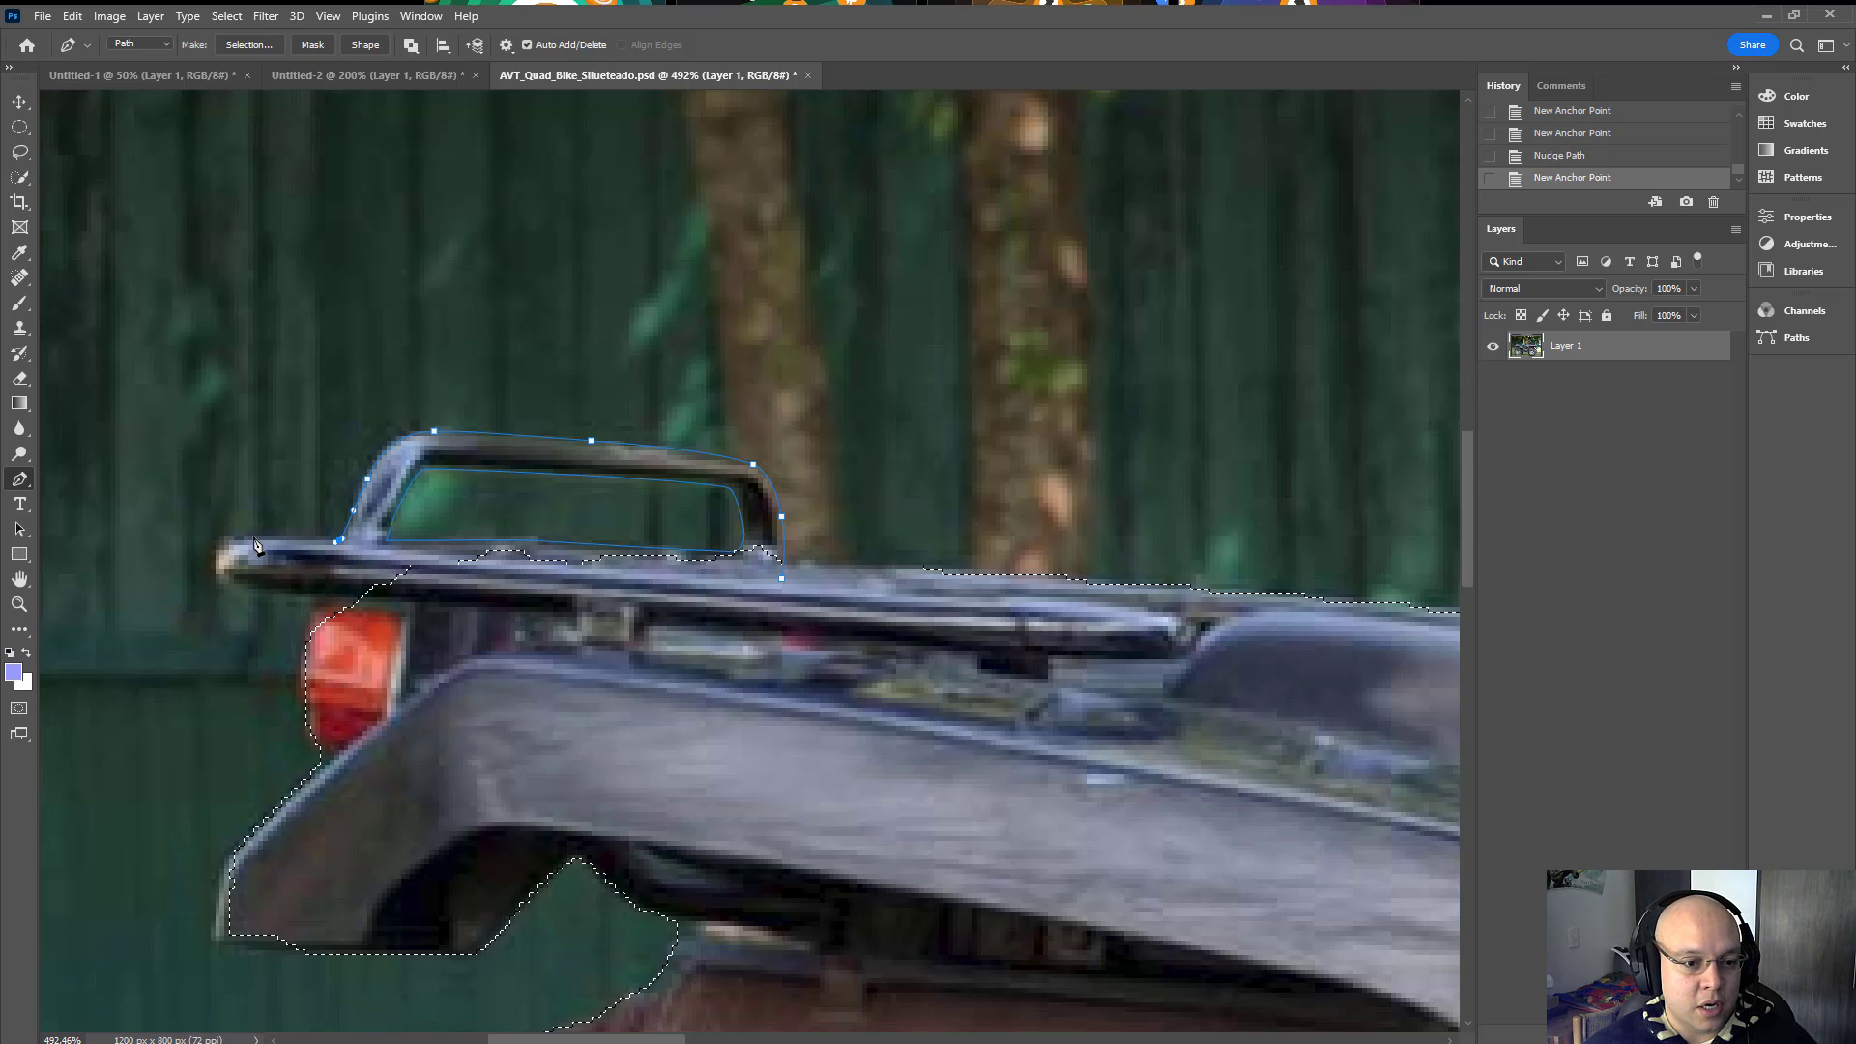
Step: Continue the outer path around the rack's rear tip and the tail light until closed, and add the paths to the quad bike selection
drag(253, 535, 220, 583)
click(220, 565)
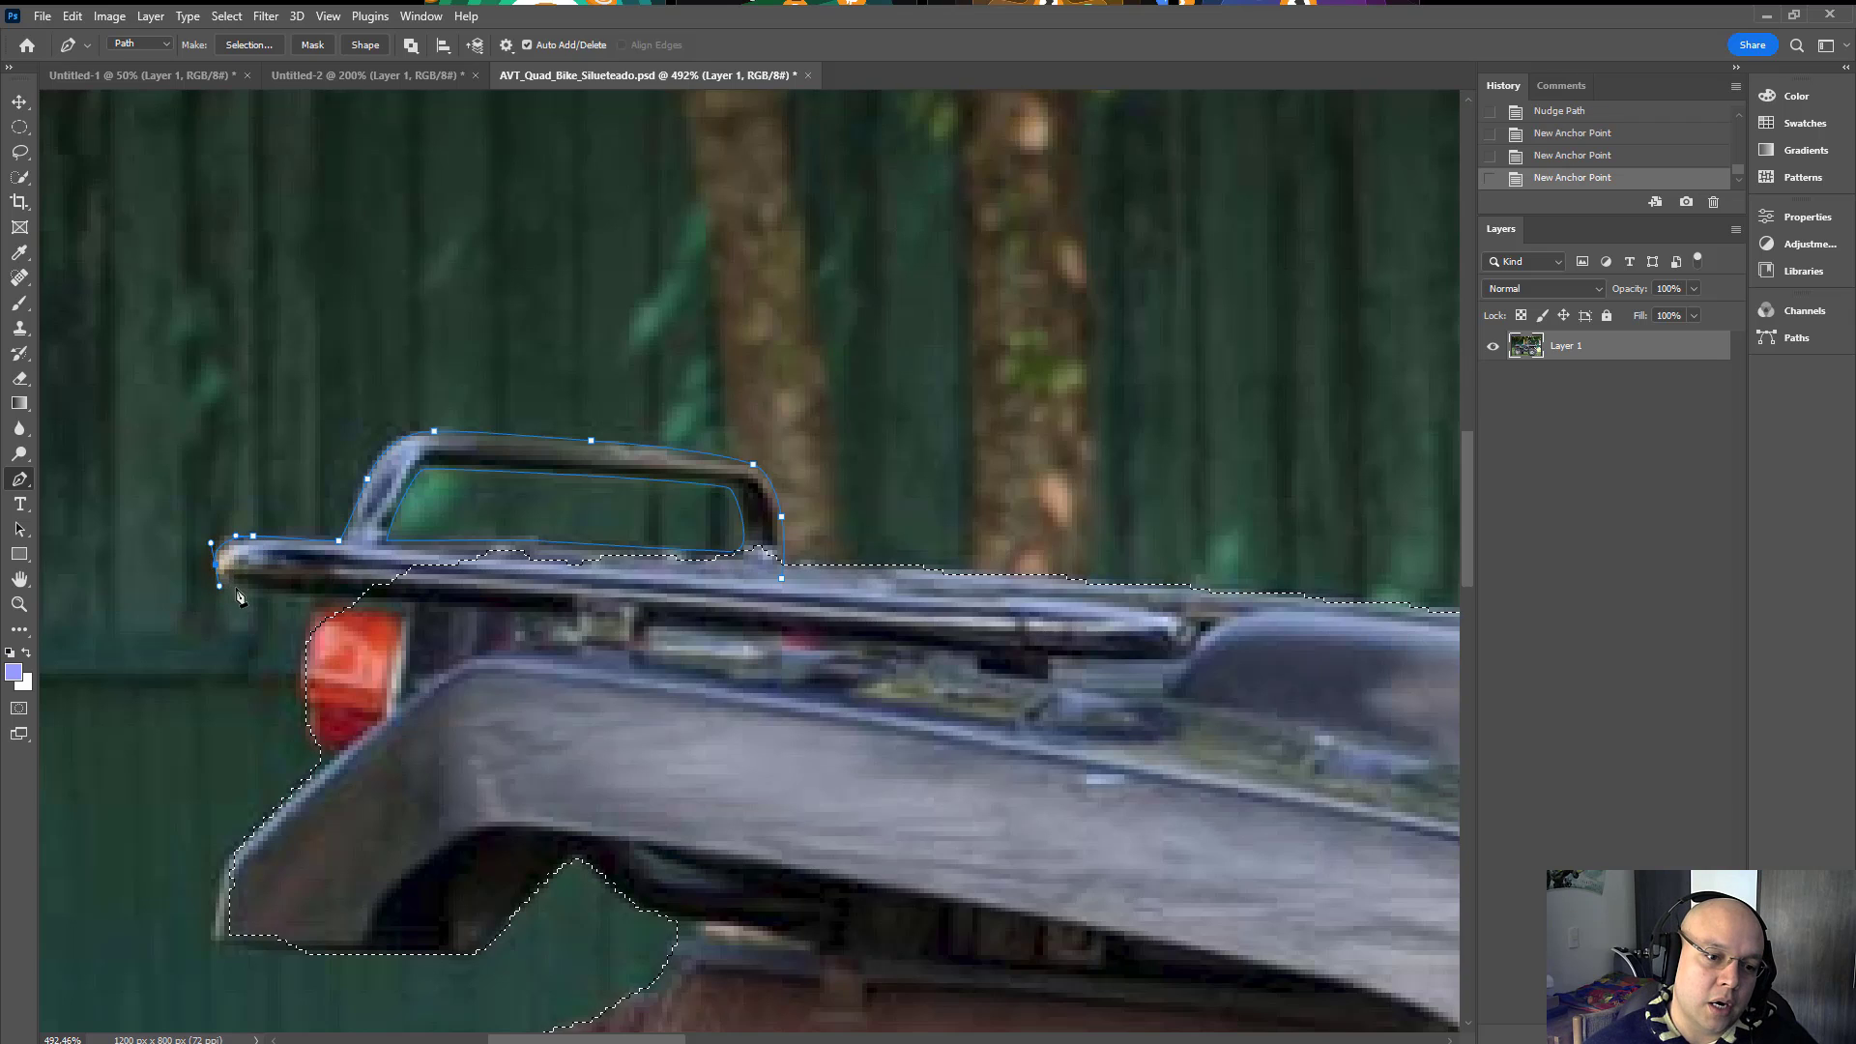
drag(254, 592, 276, 594)
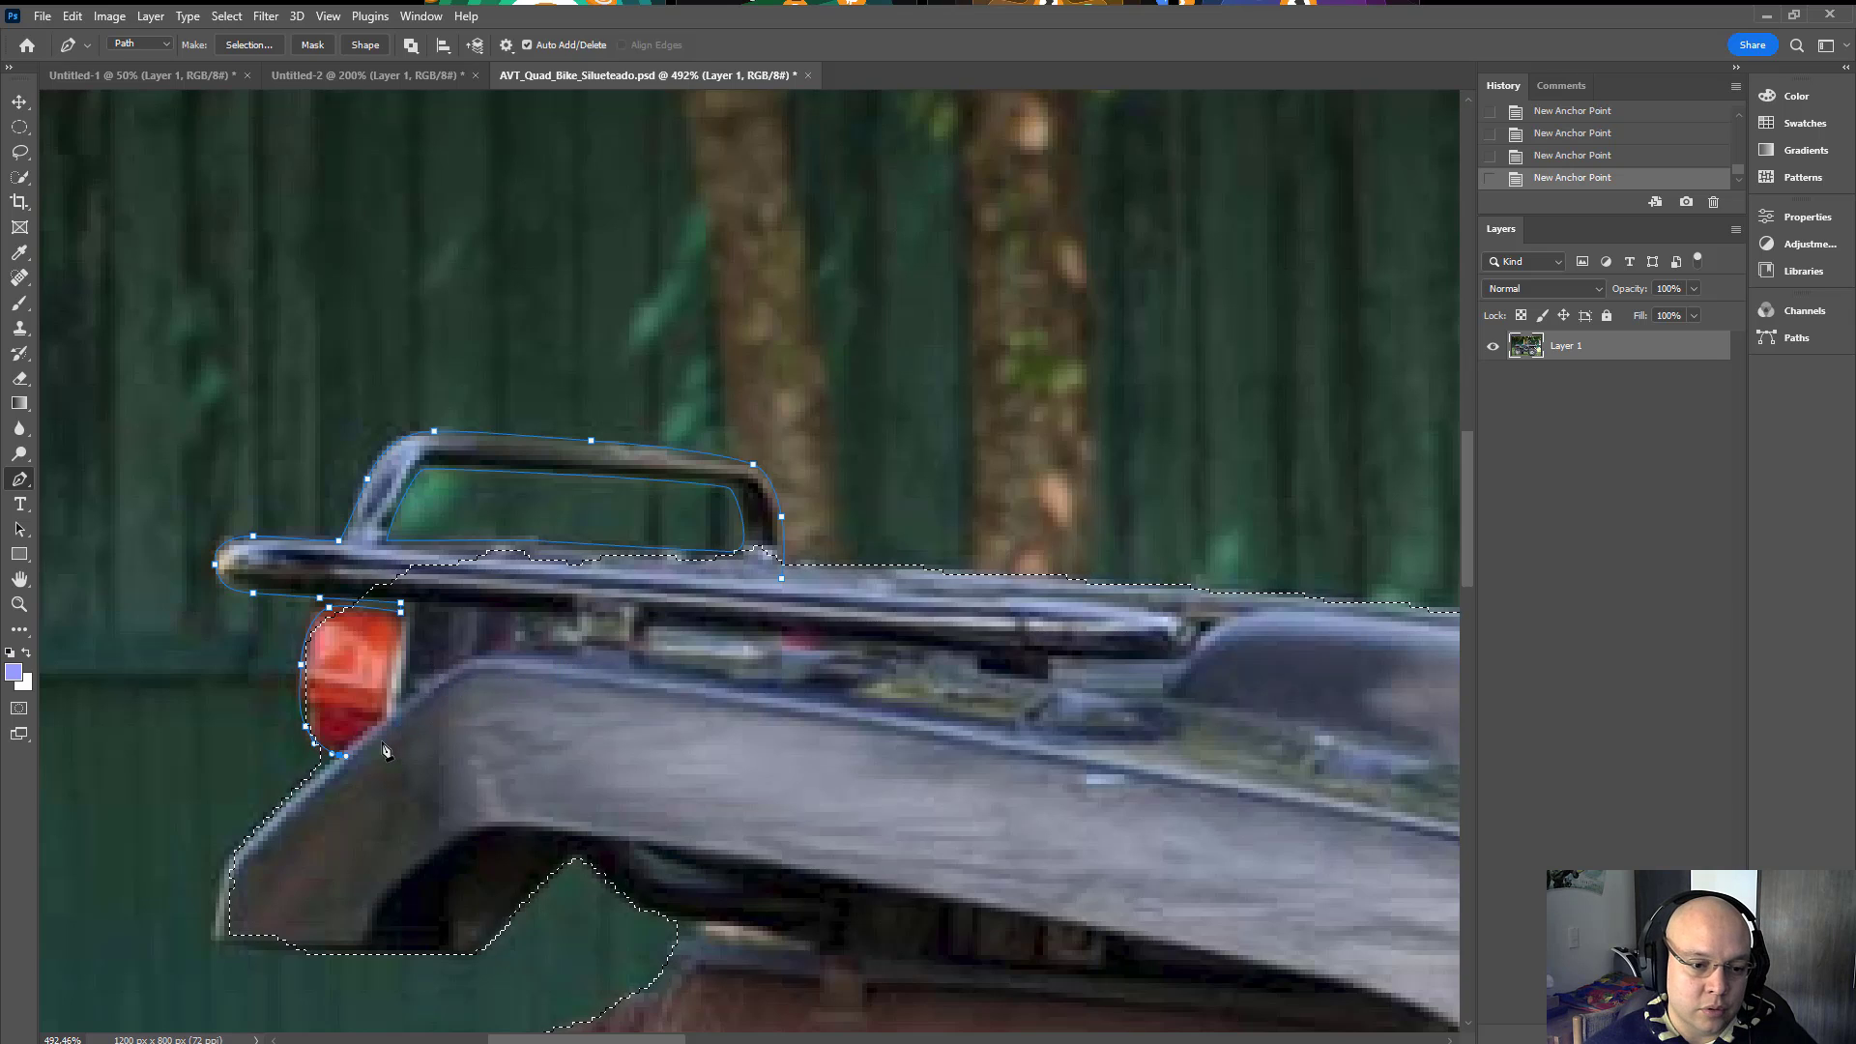
click(783, 581)
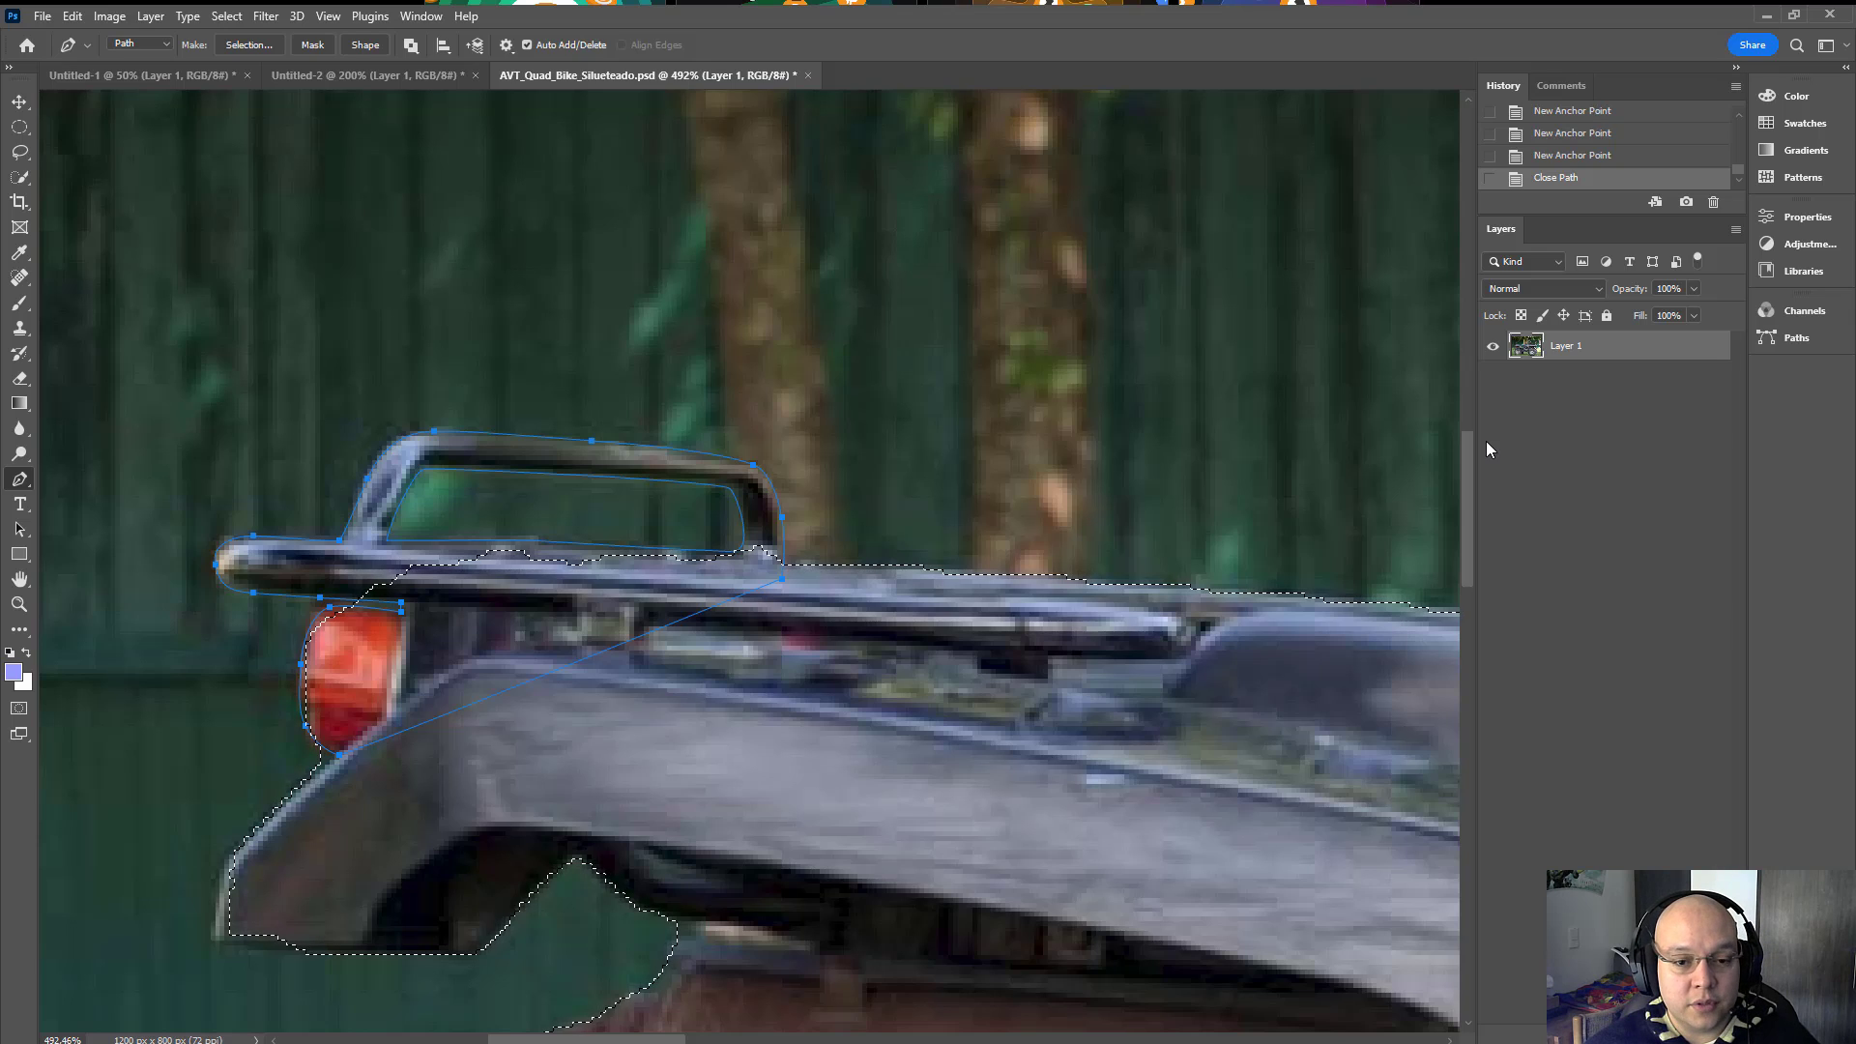
key(ctrl+shift+Return)
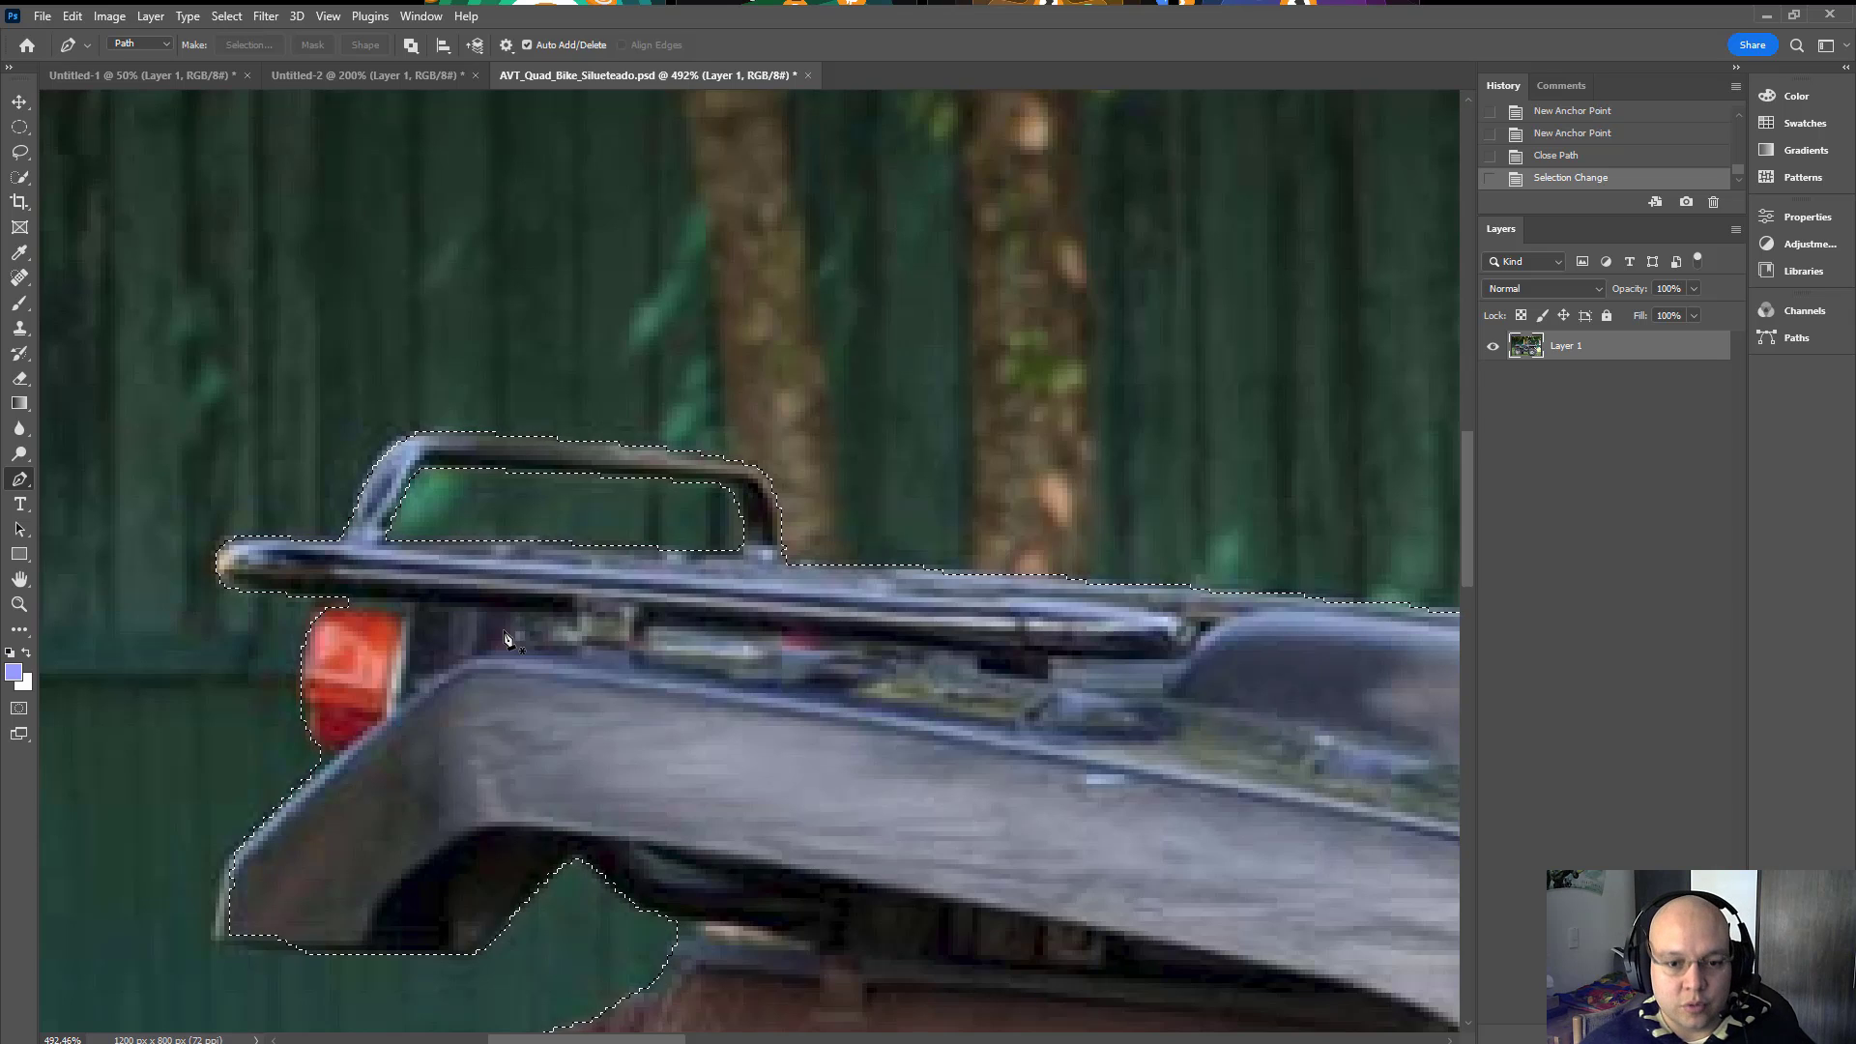
Step: Subtract the small background sliver between the tail light and the rear fender from the selection with the Polygonal Lasso tool
key(ctrl+j)
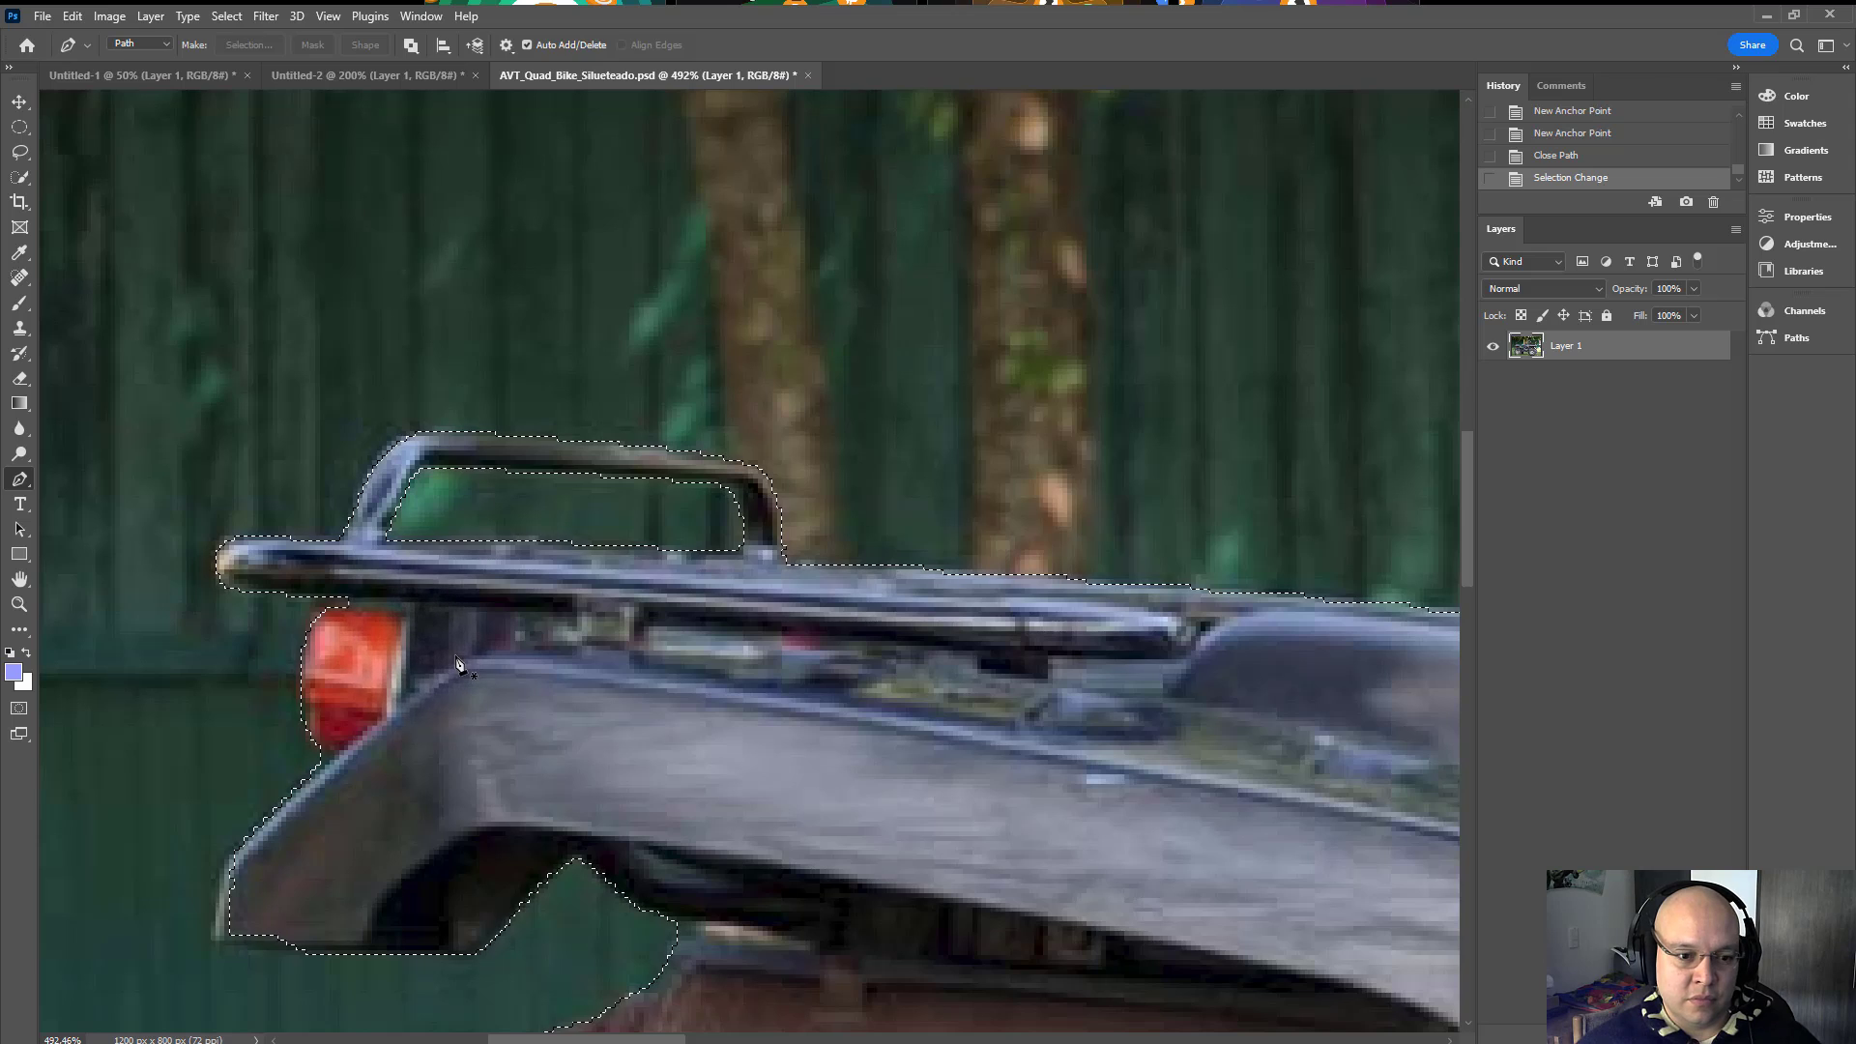
drag(409, 714, 583, 579)
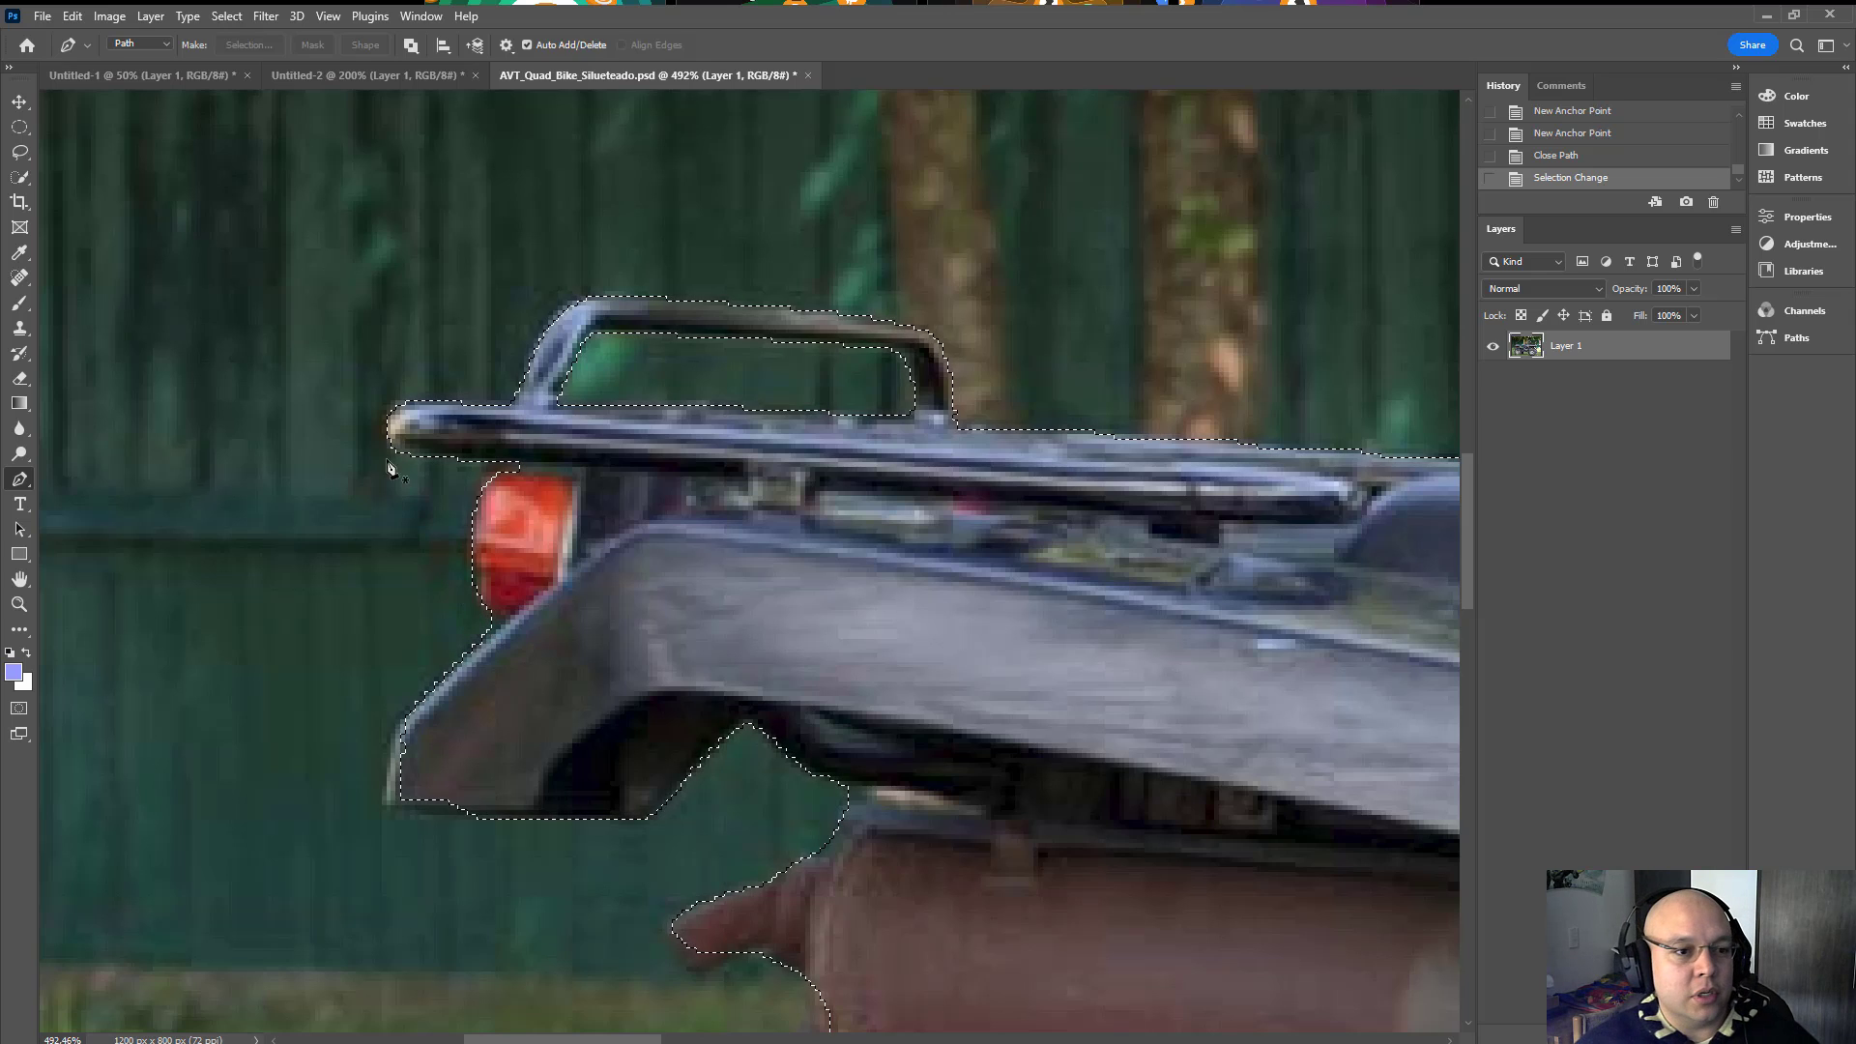
click(20, 151)
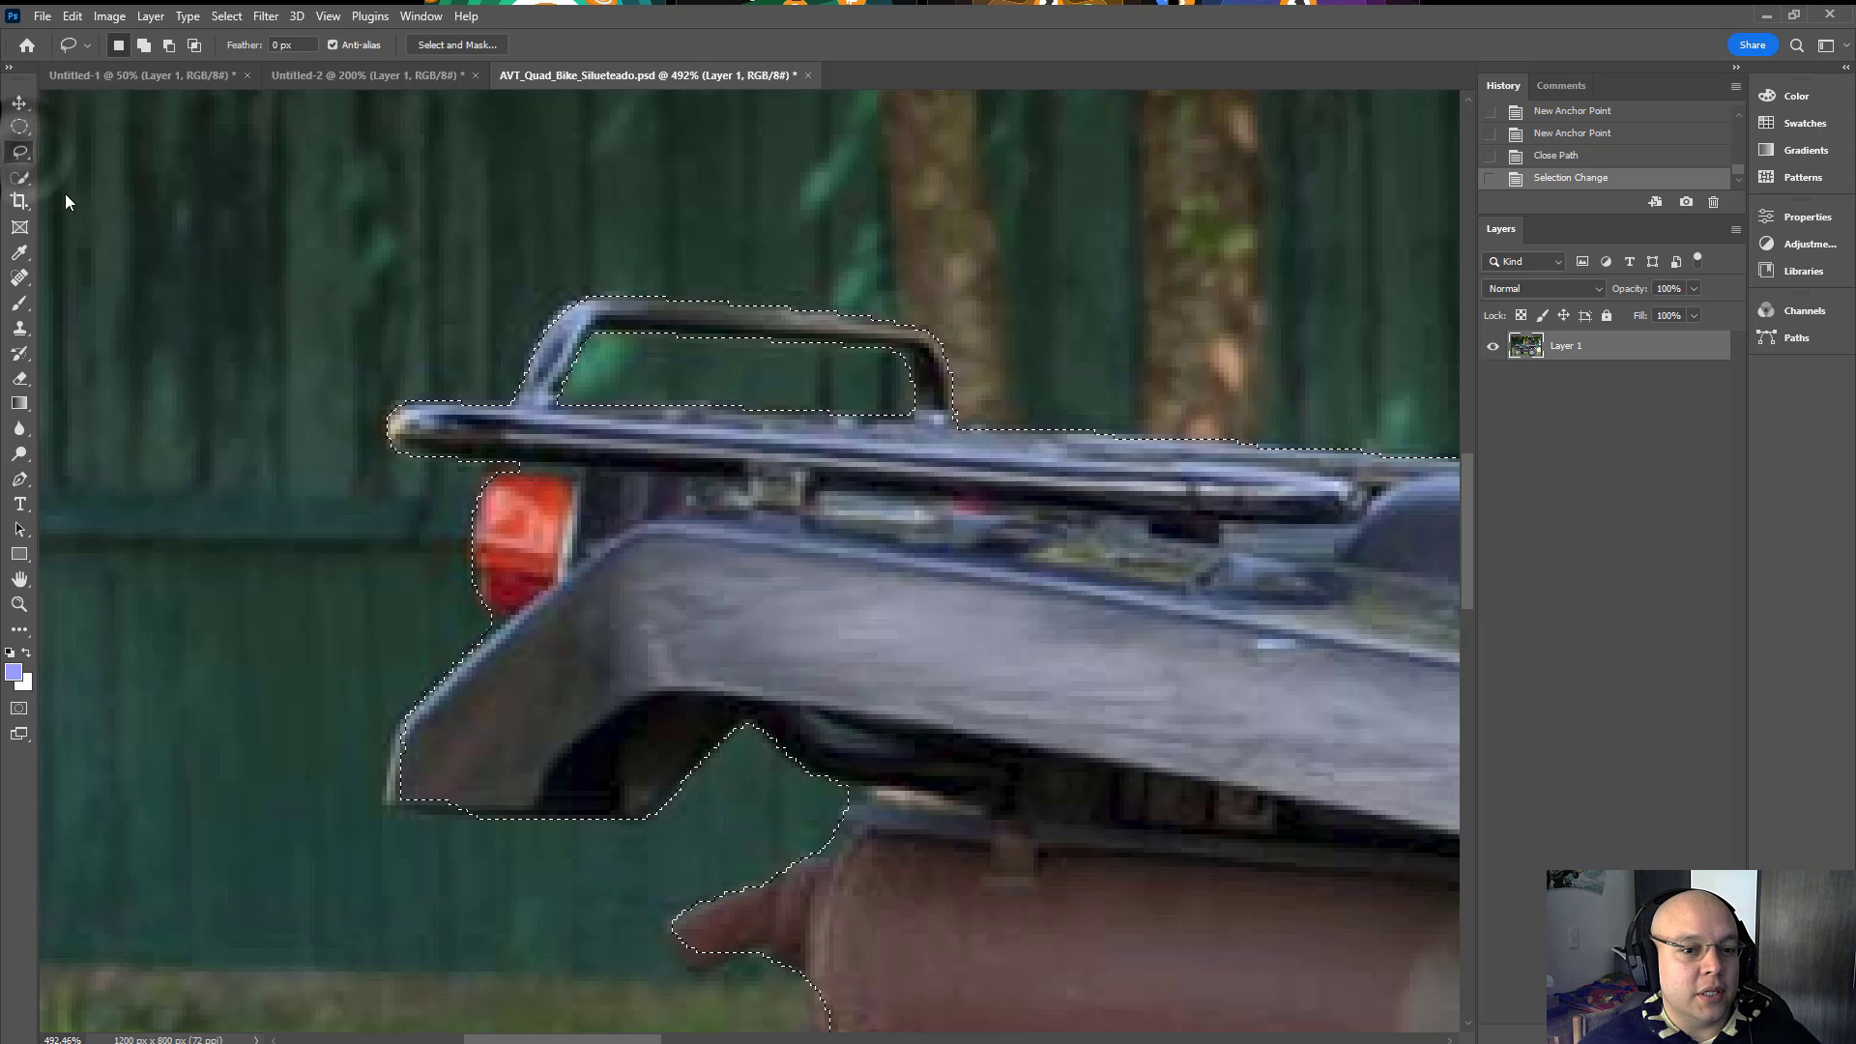
right_click(27, 152)
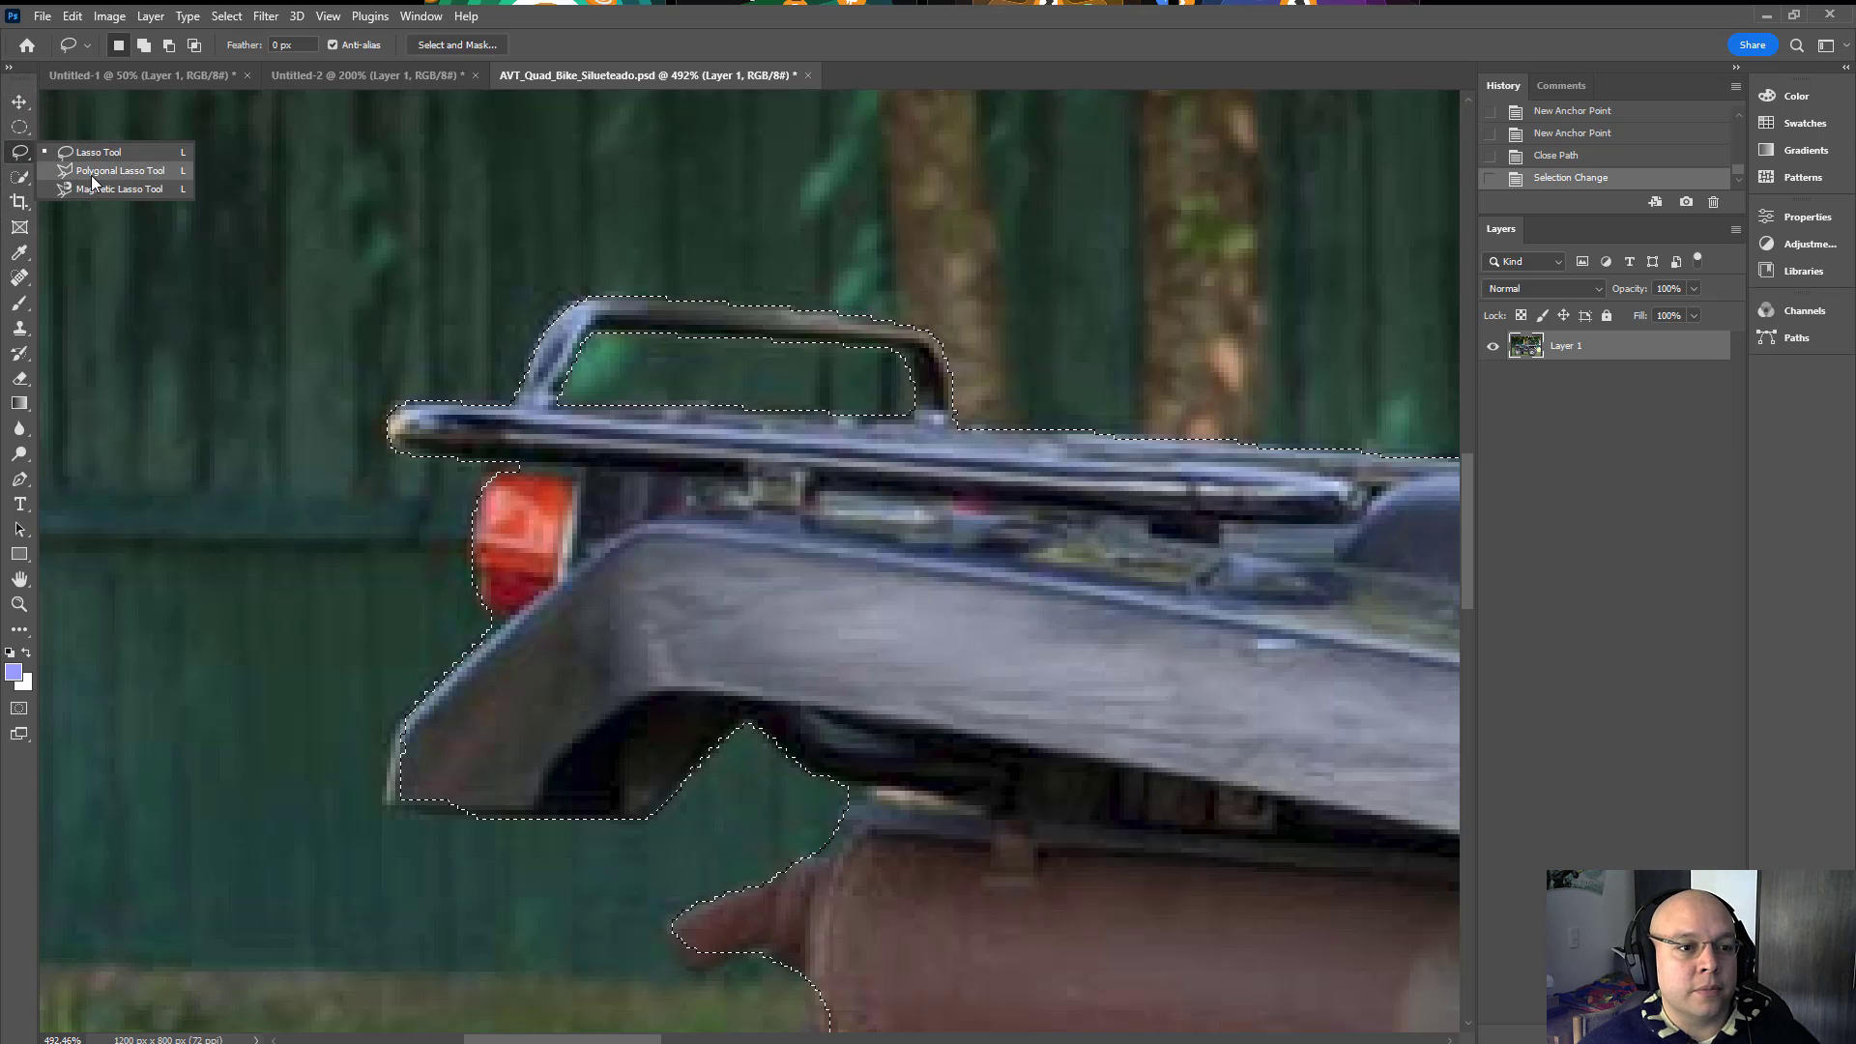
click(135, 171)
right_click(27, 152)
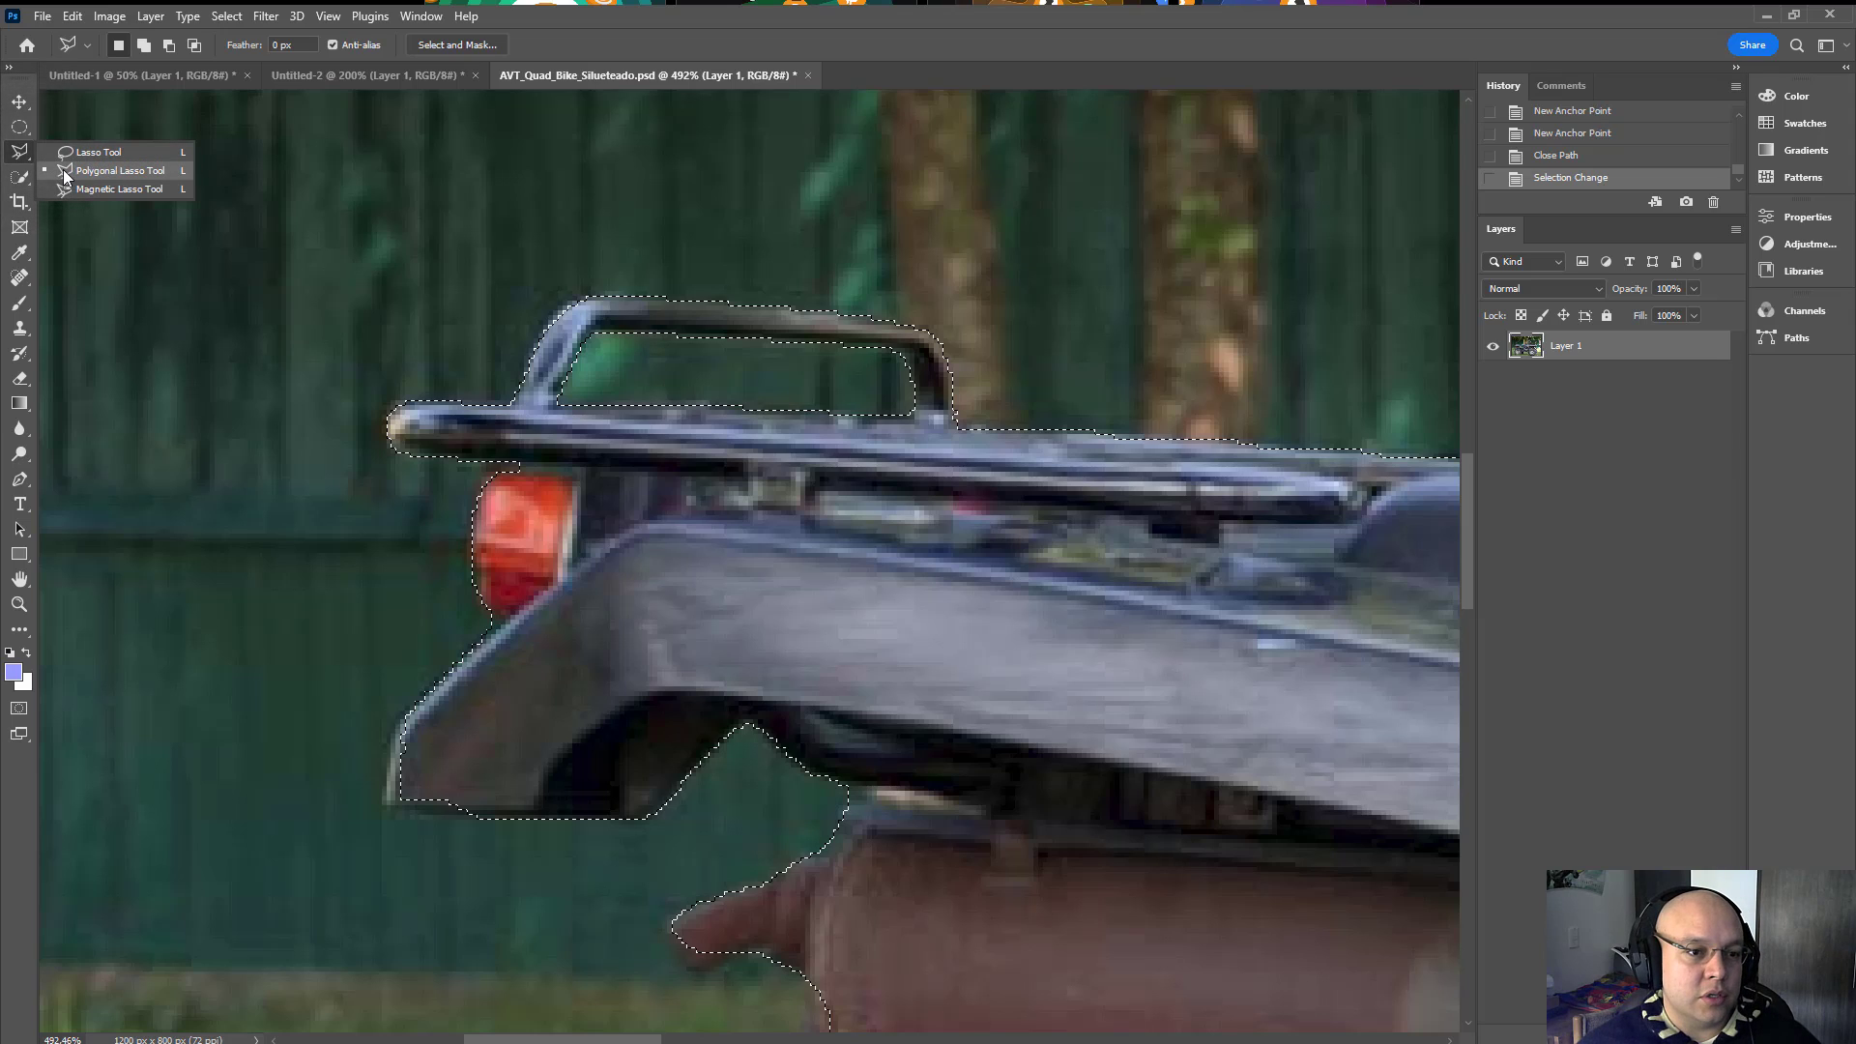
click(129, 171)
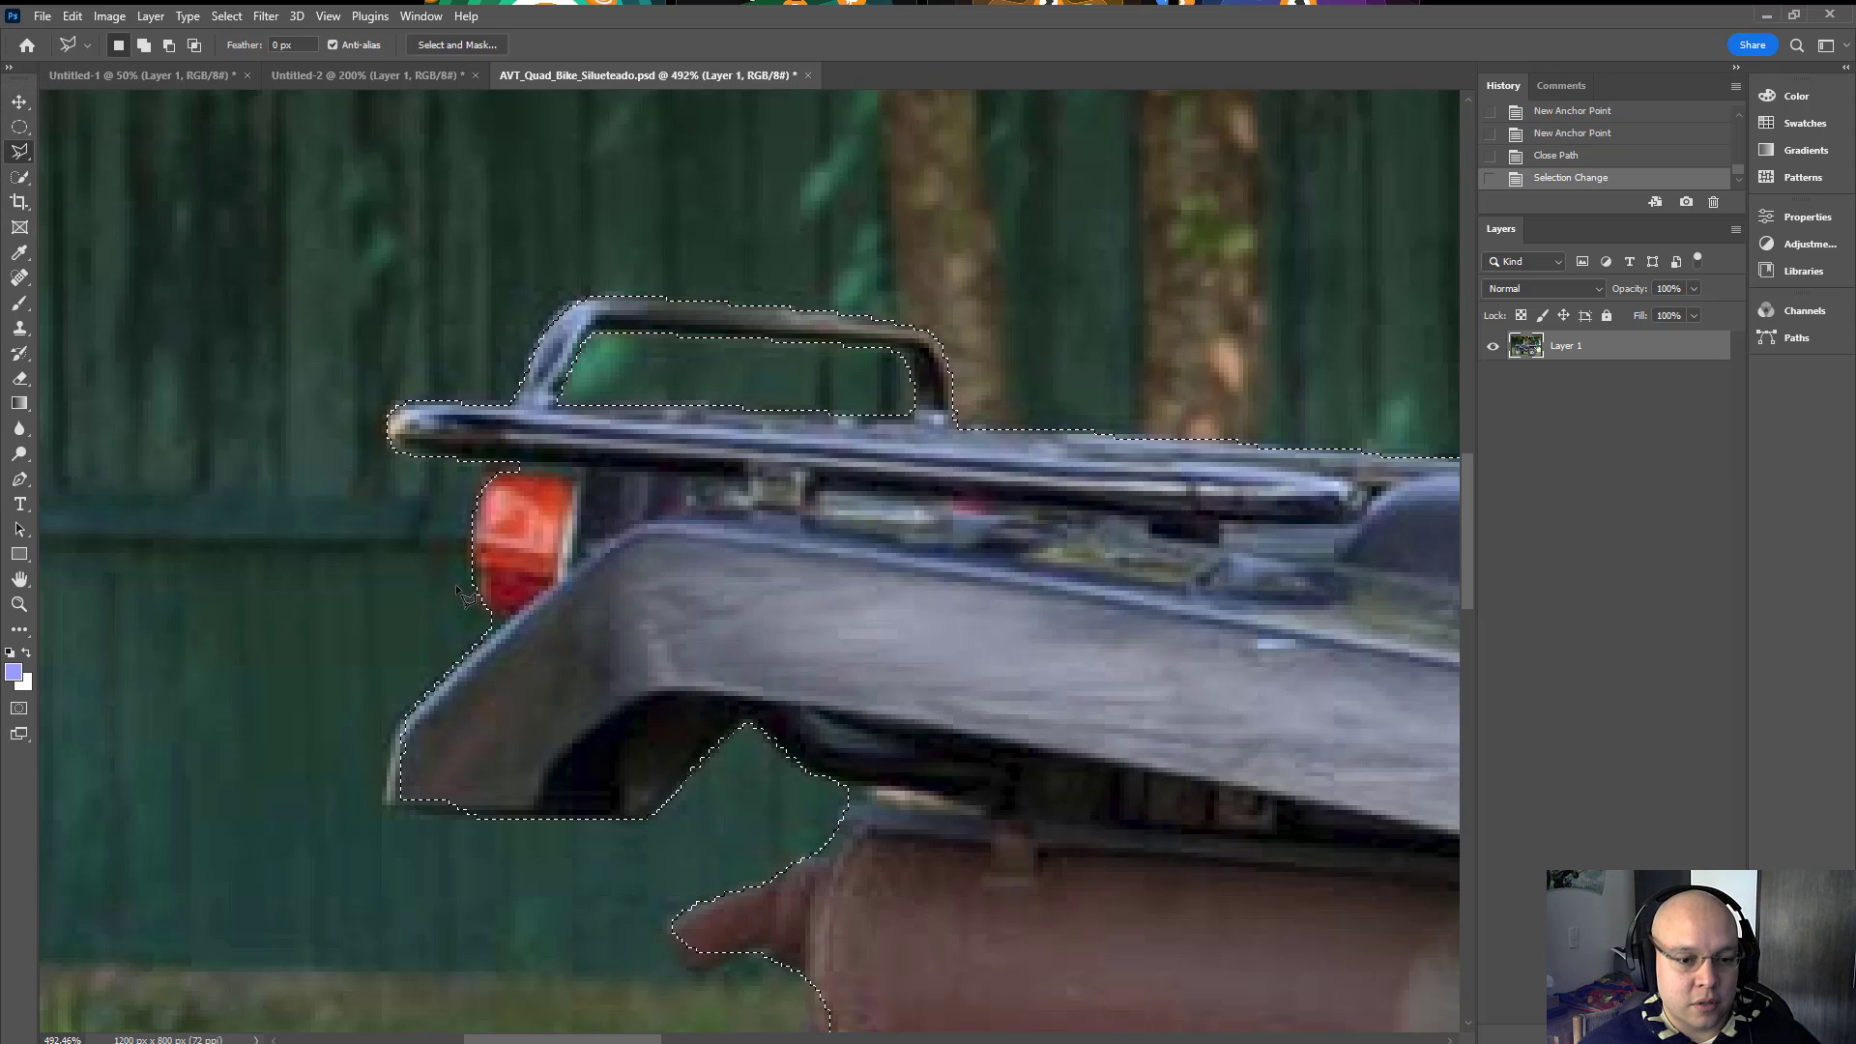
key(alt)
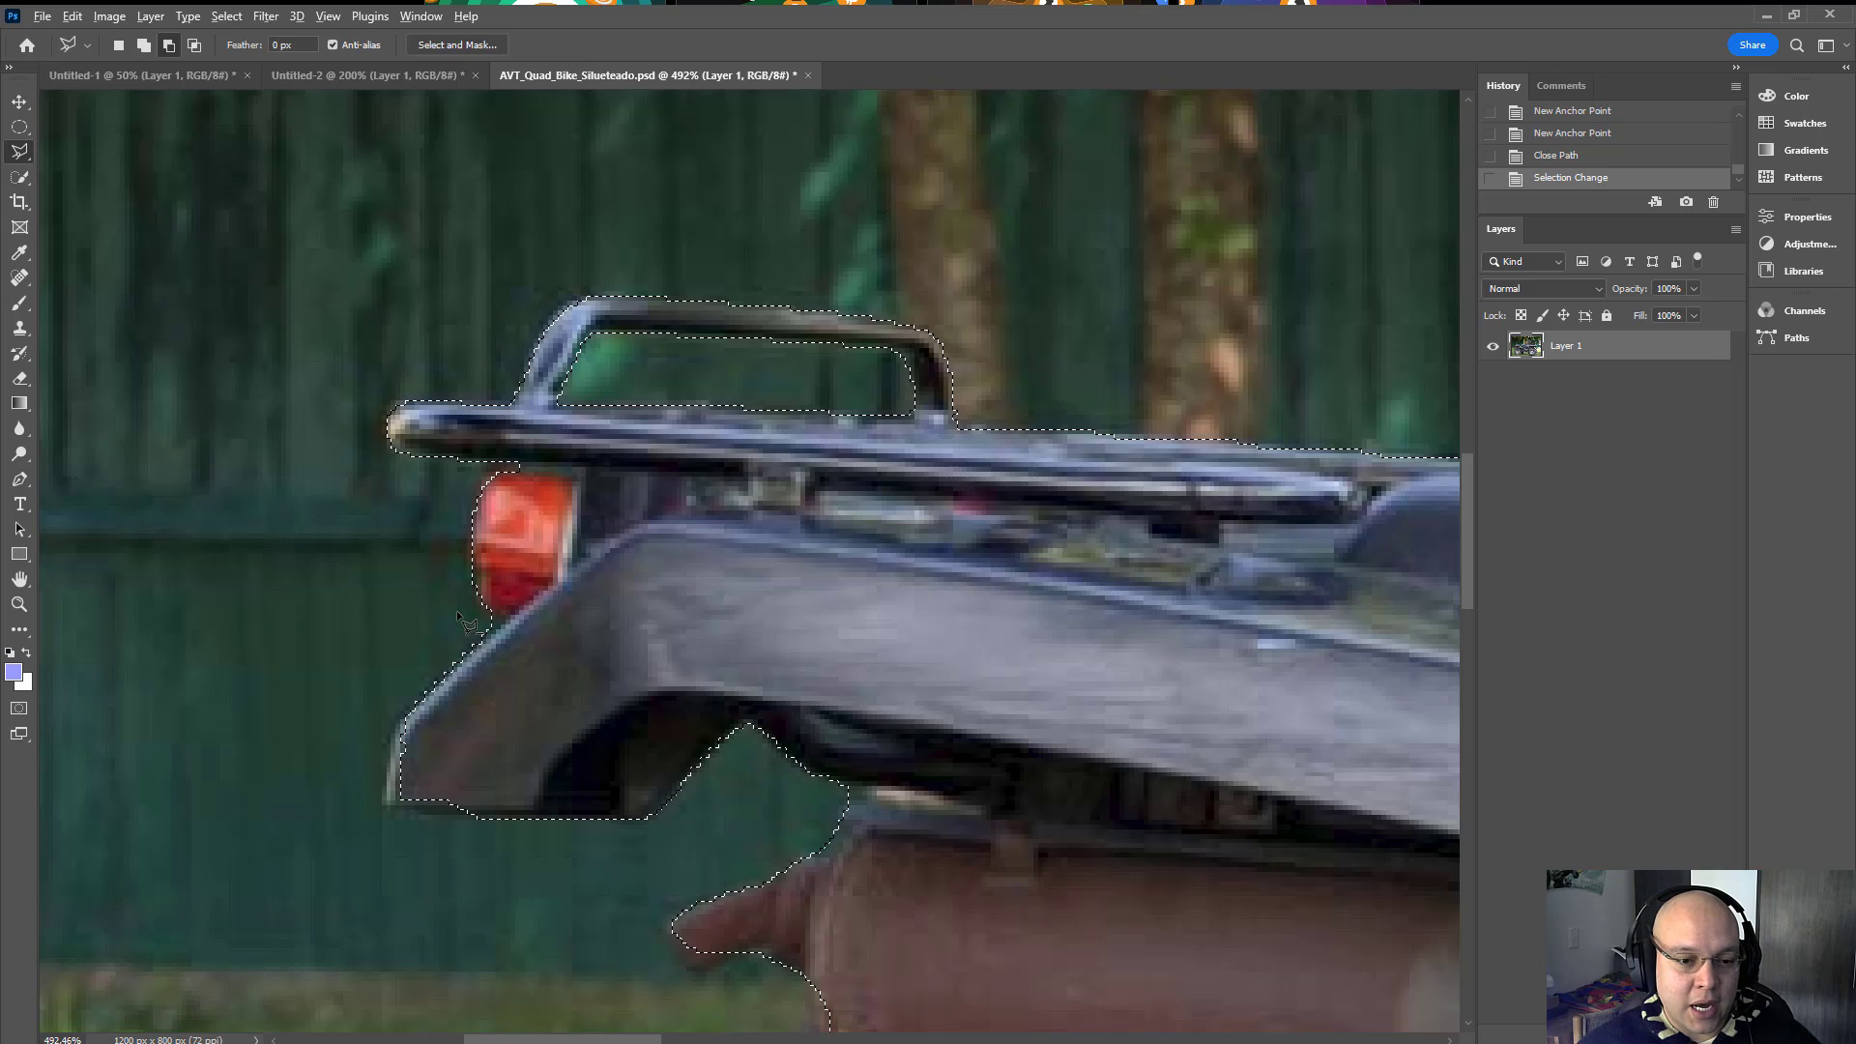
click(506, 618)
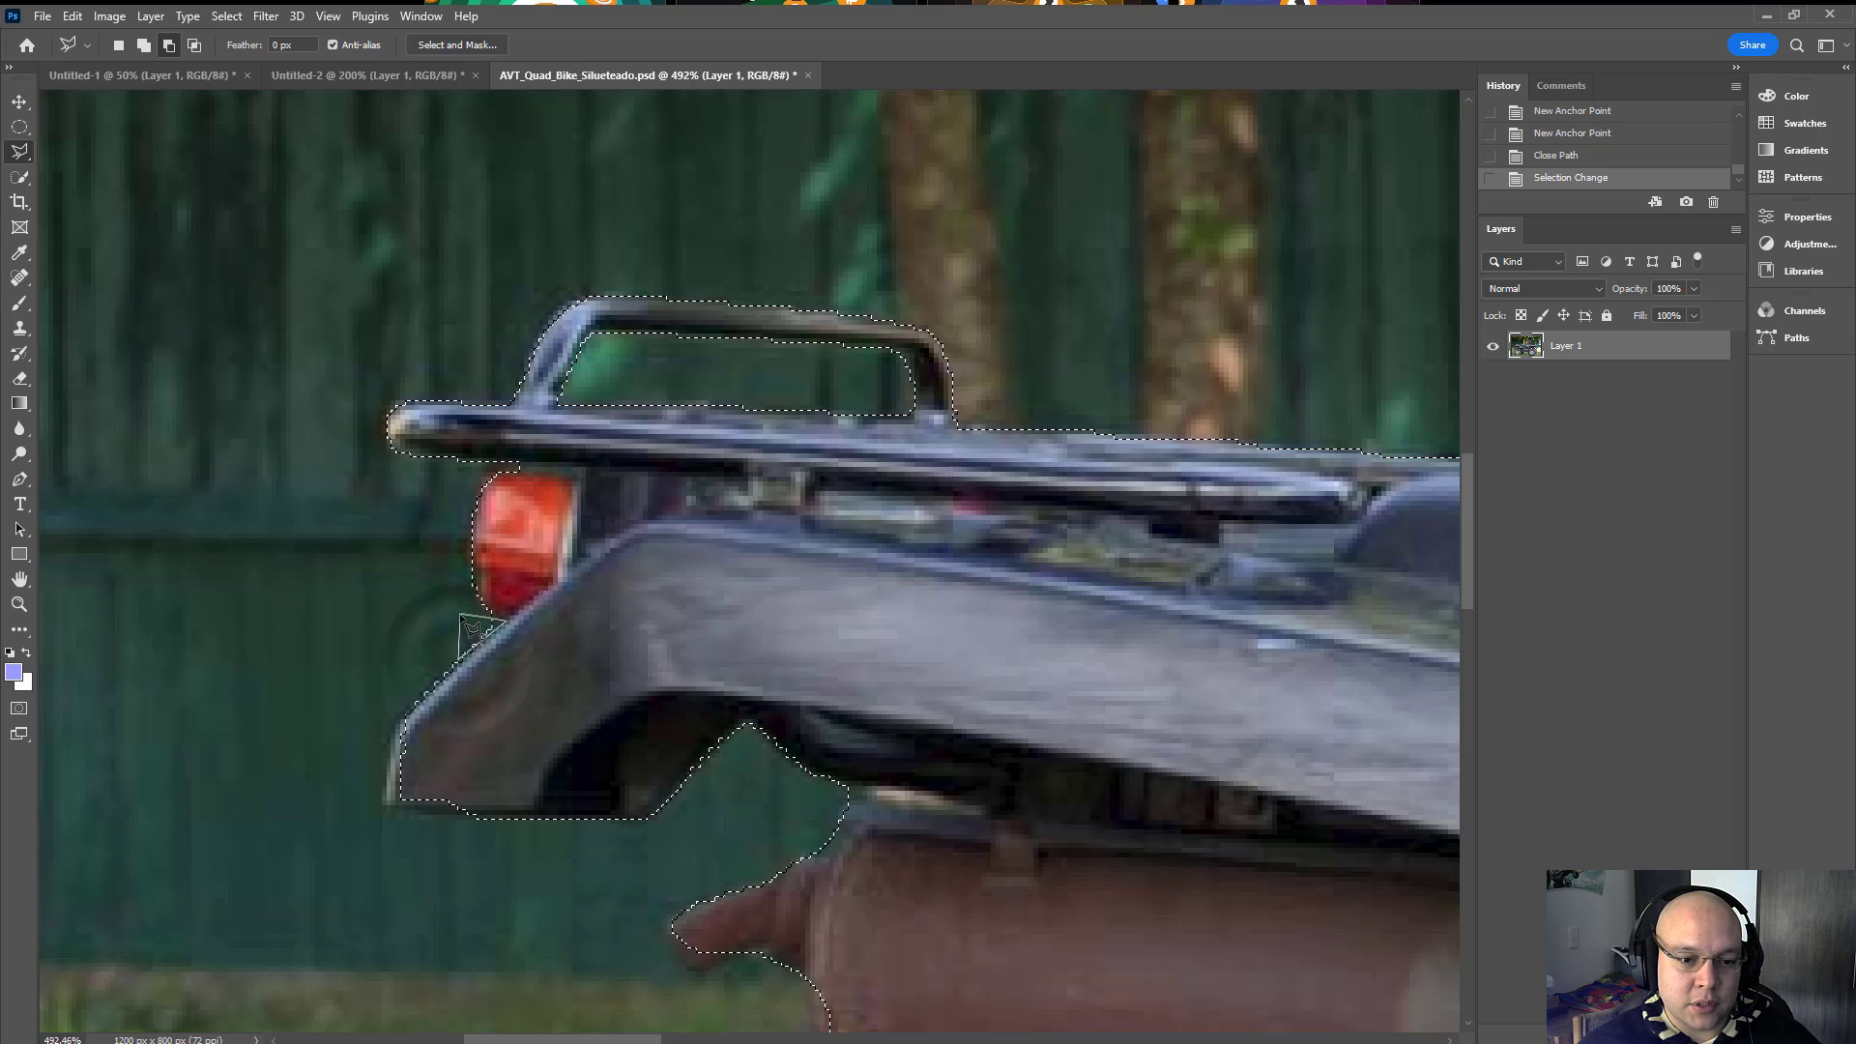
click(460, 614)
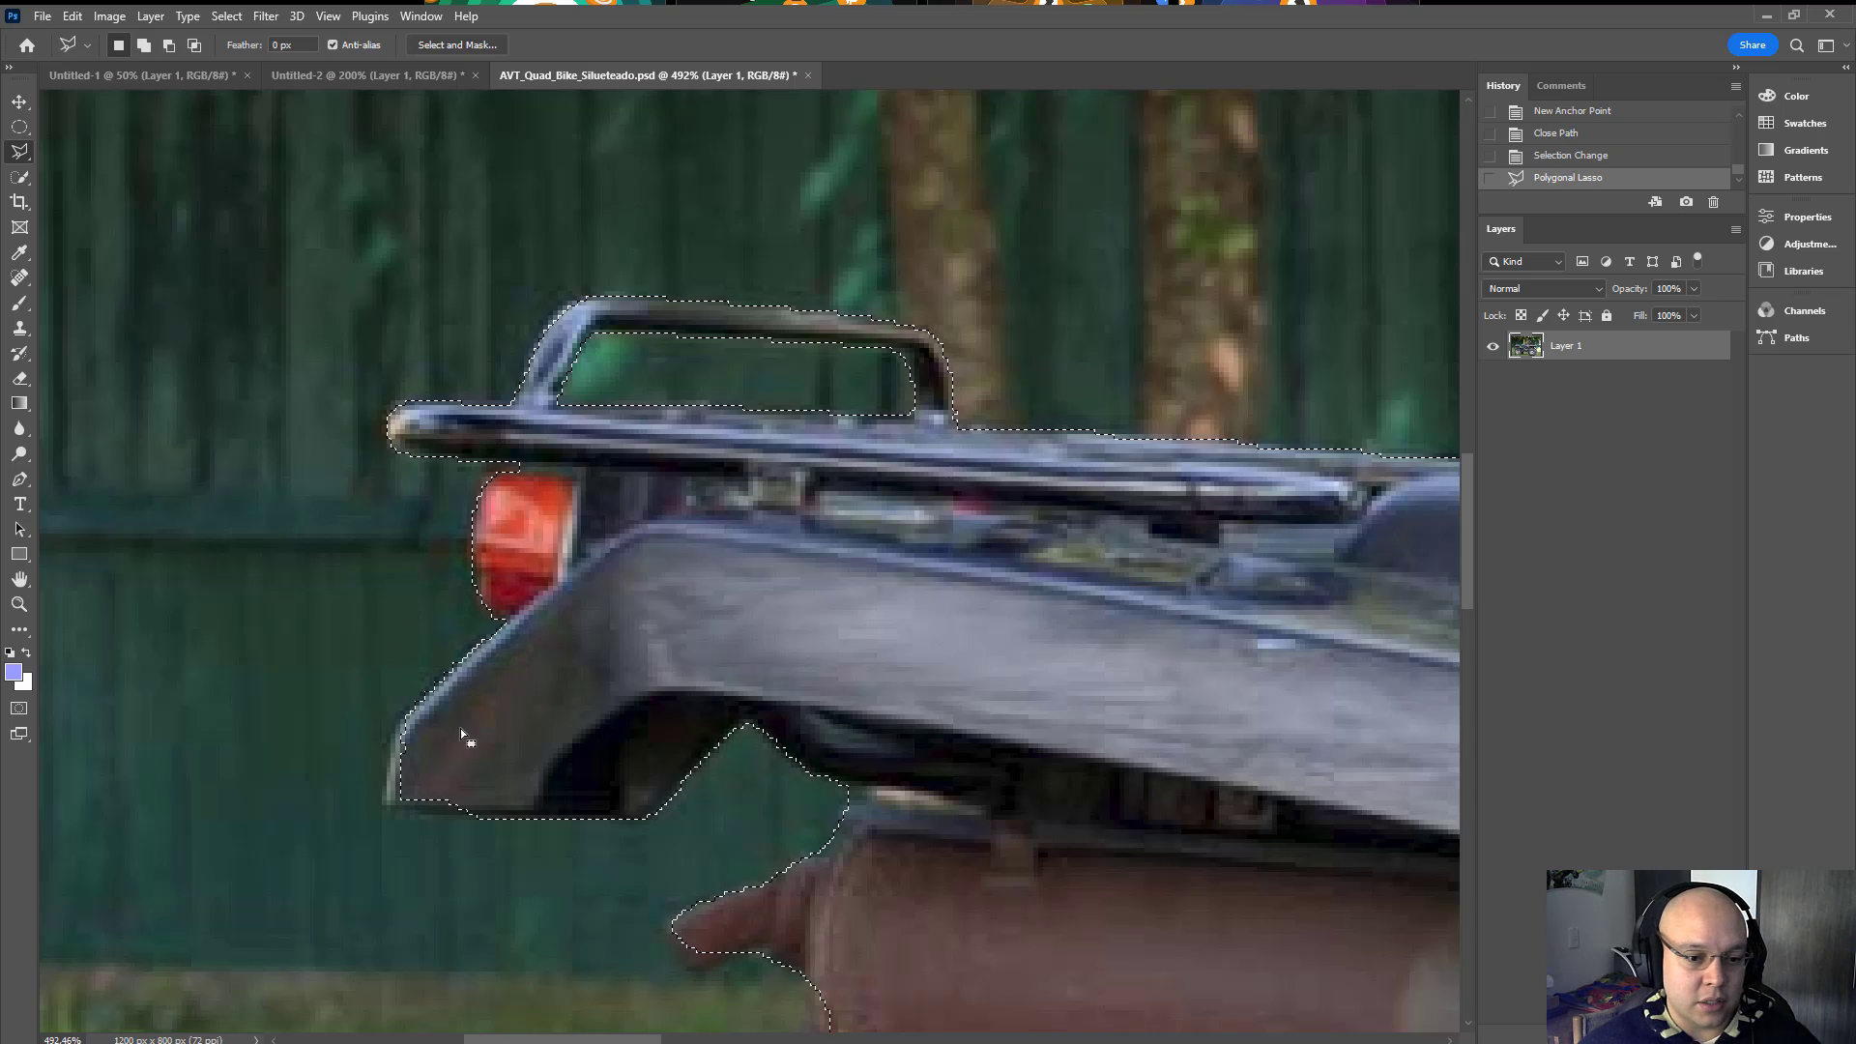
Step: Trace a closed Pen tool path around the rear fender's lower tip and add it to the selection
drag(464, 737, 576, 535)
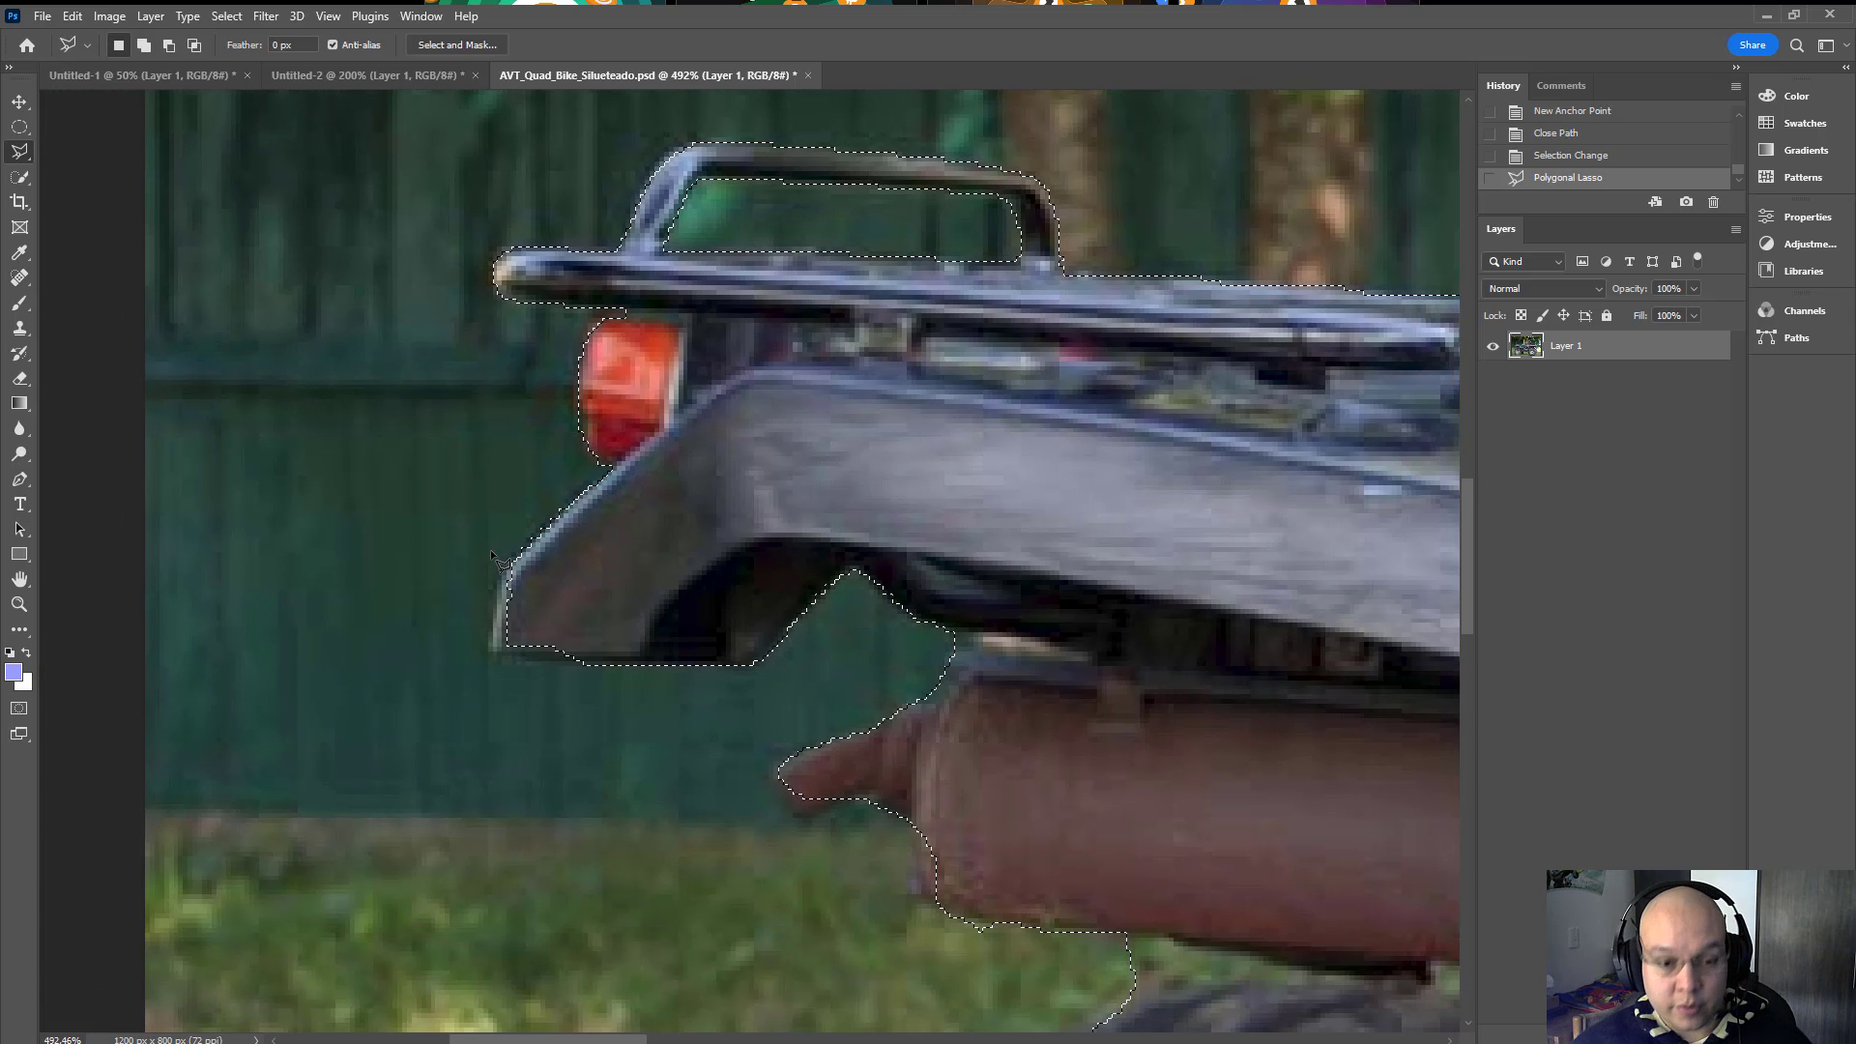
key(p)
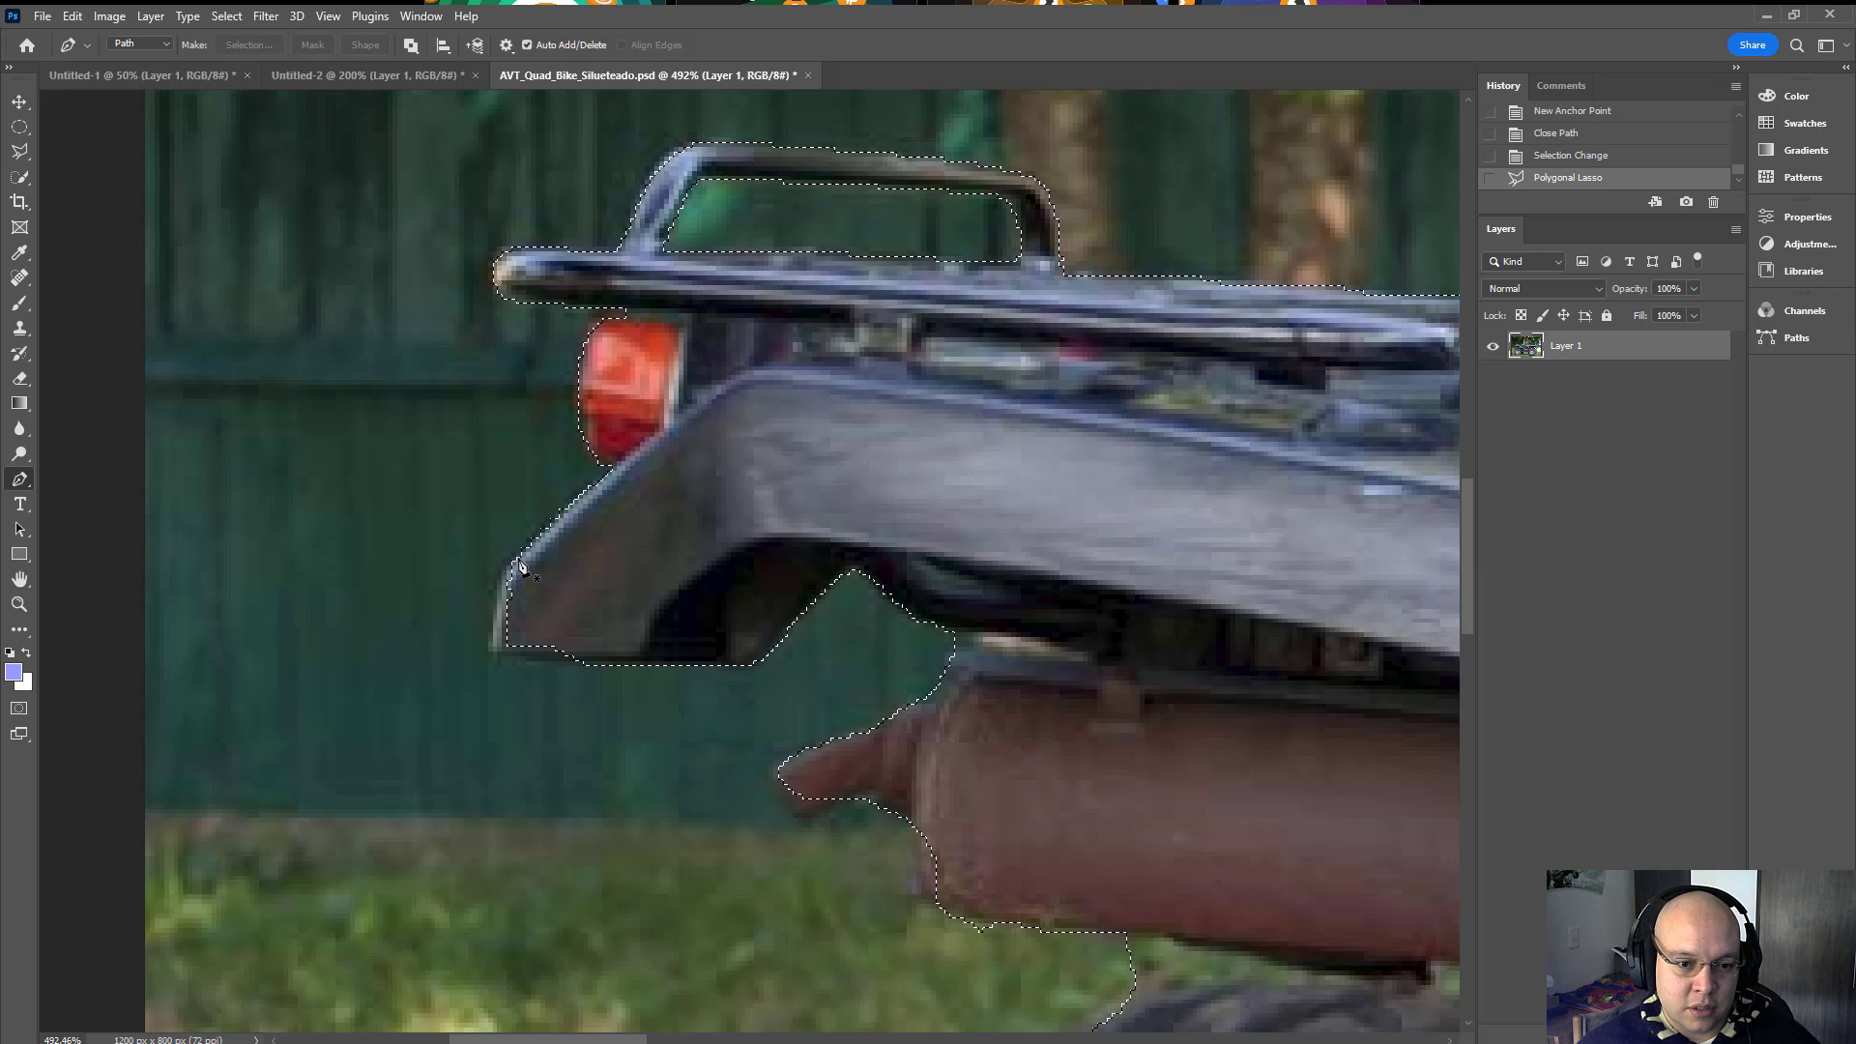
drag(517, 557, 503, 571)
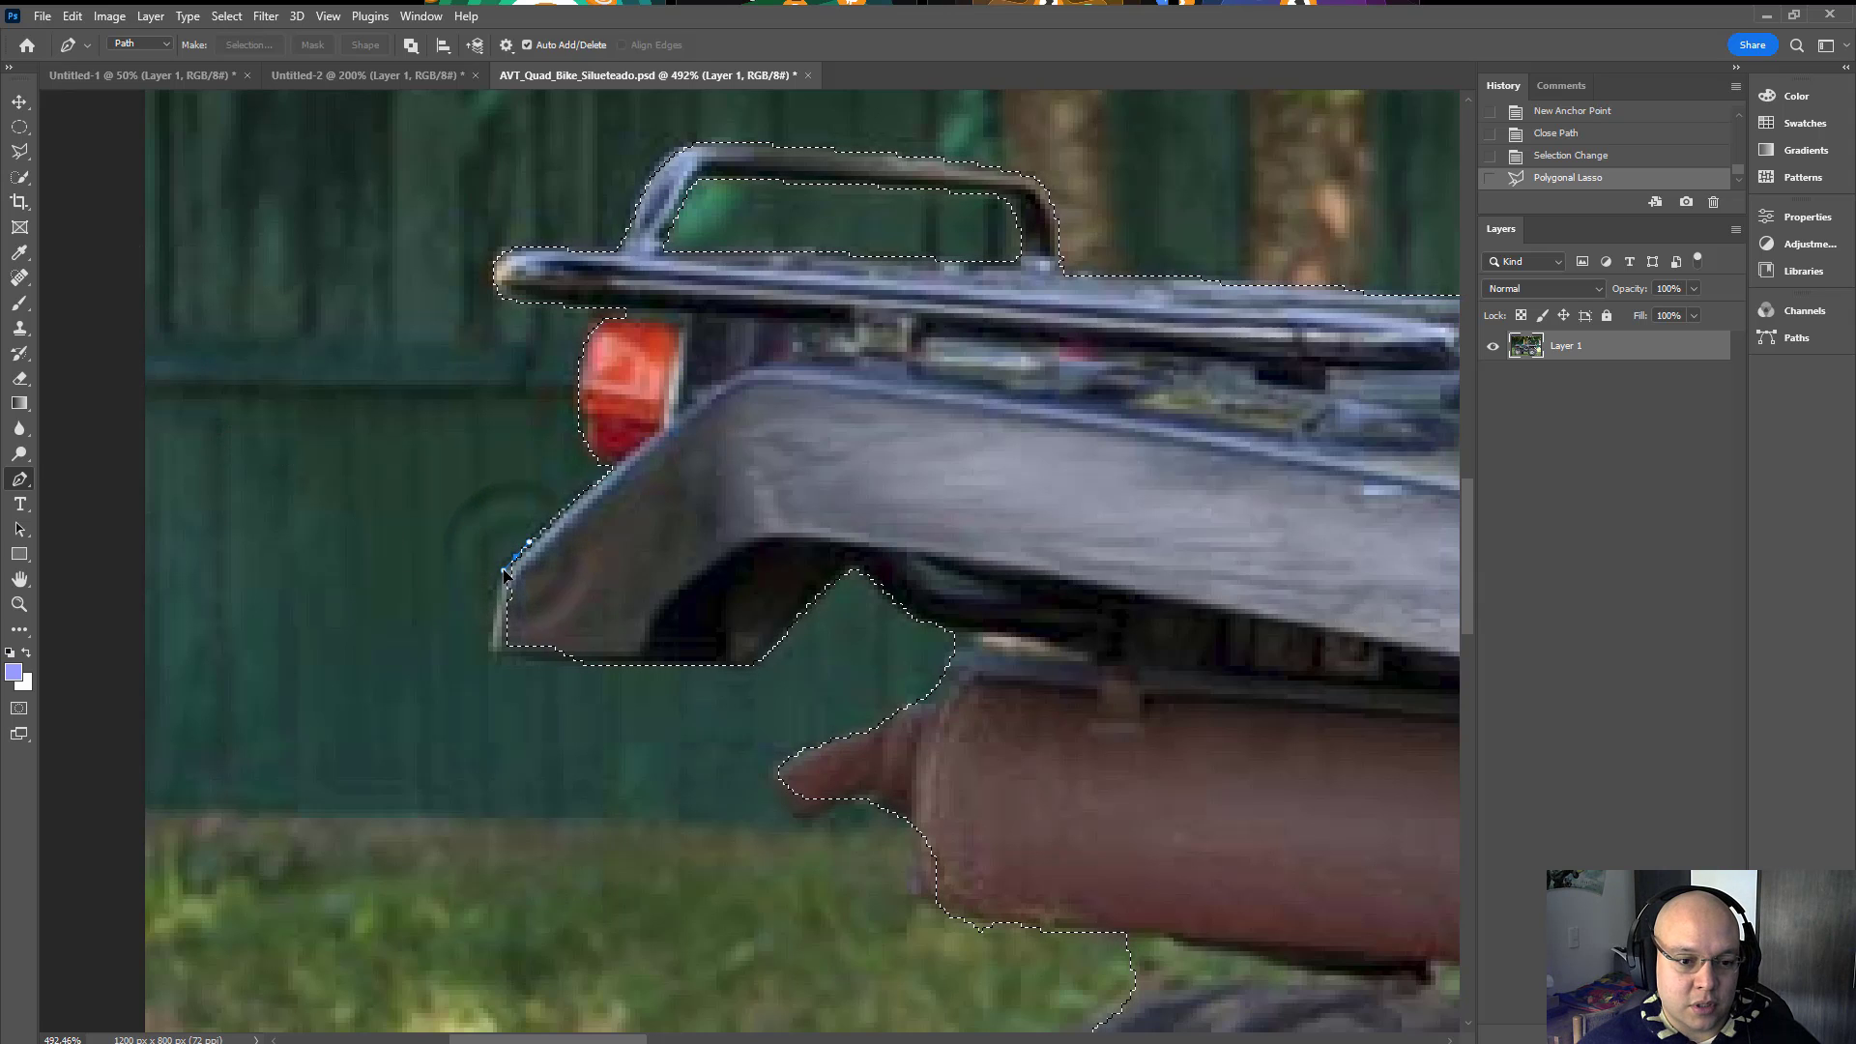
click(491, 639)
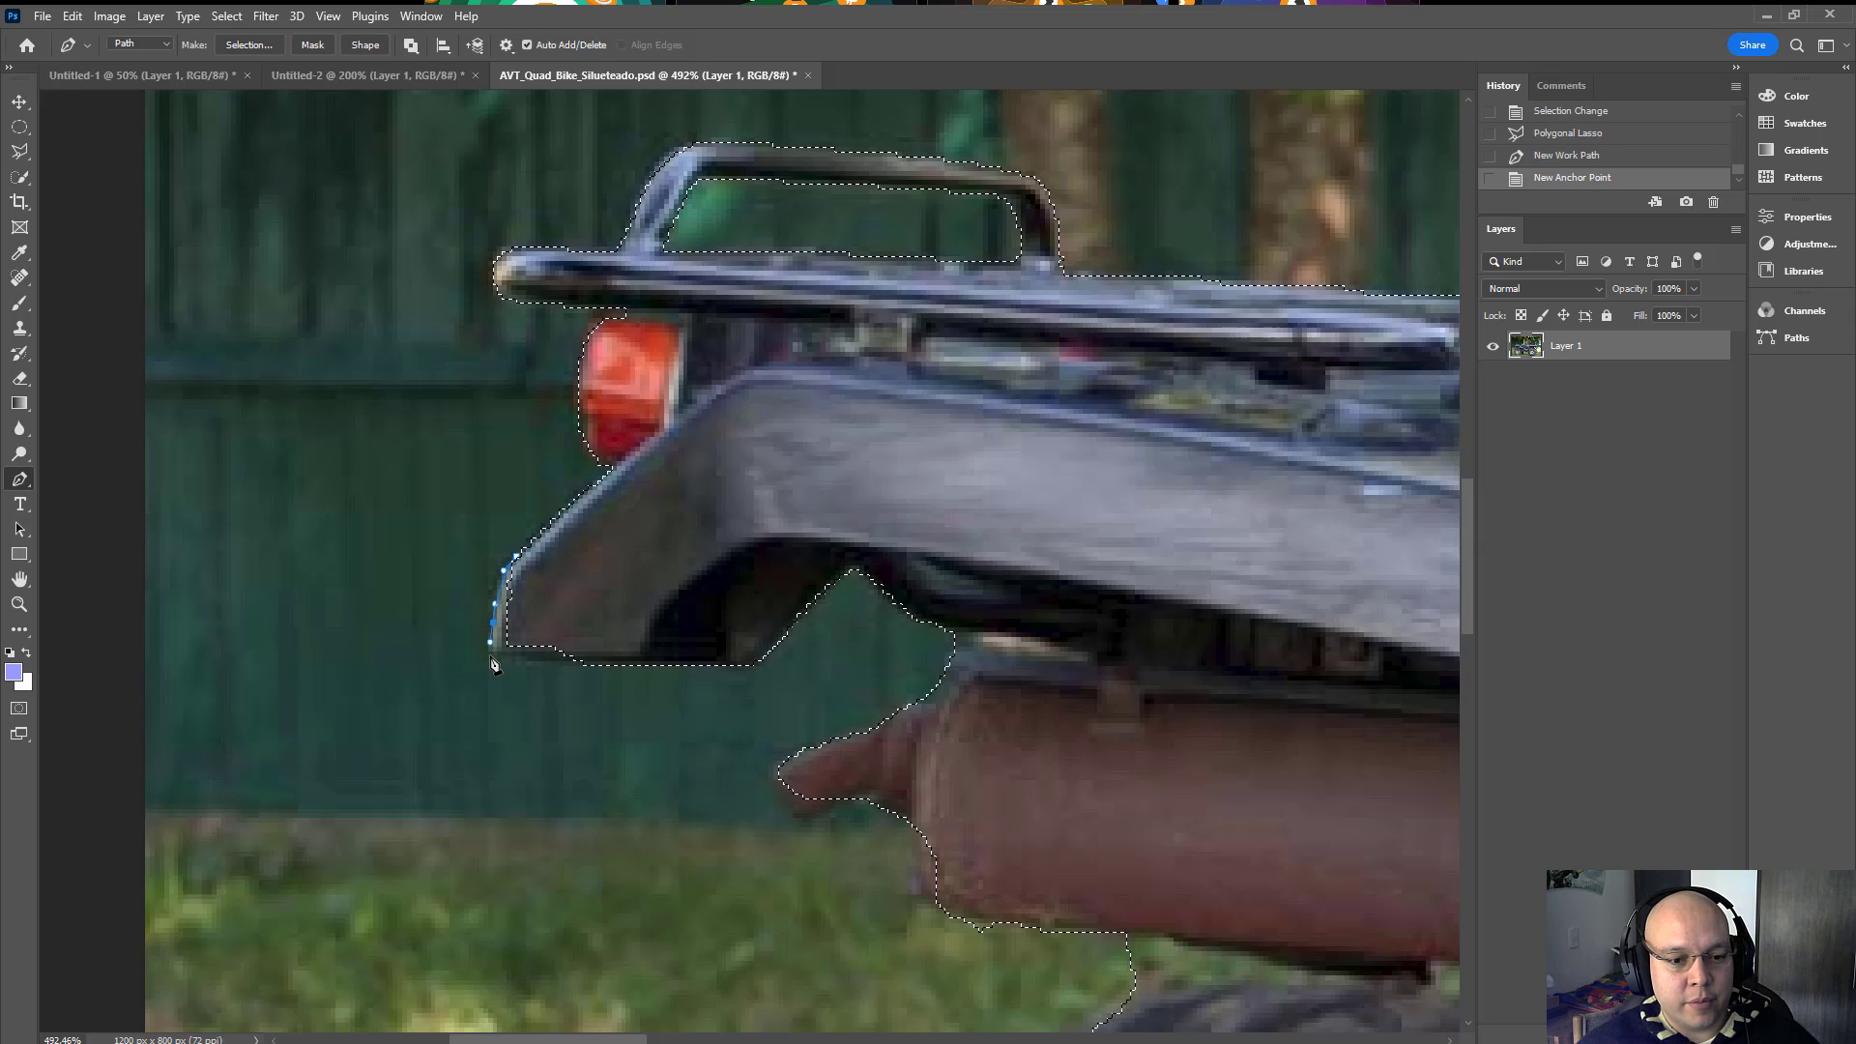
click(492, 645)
click(558, 665)
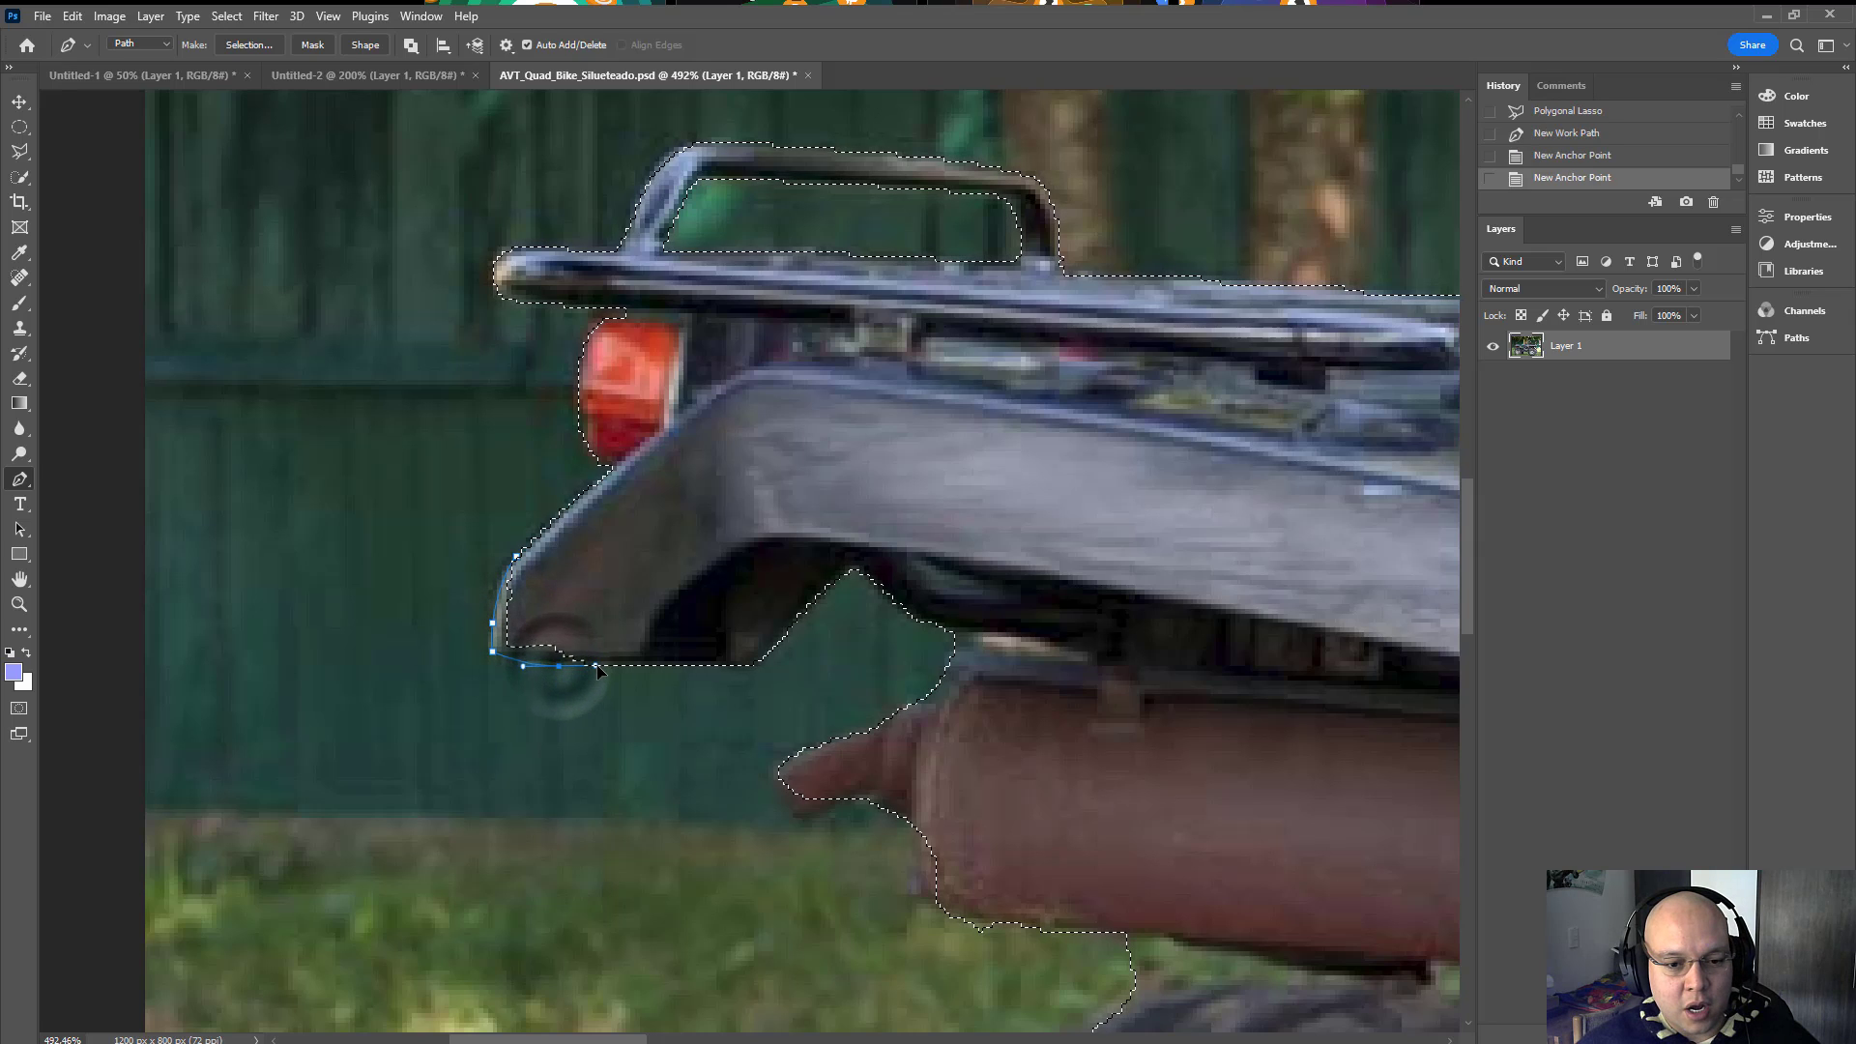
drag(588, 600, 547, 571)
click(517, 565)
key(ctrl+shift+Return)
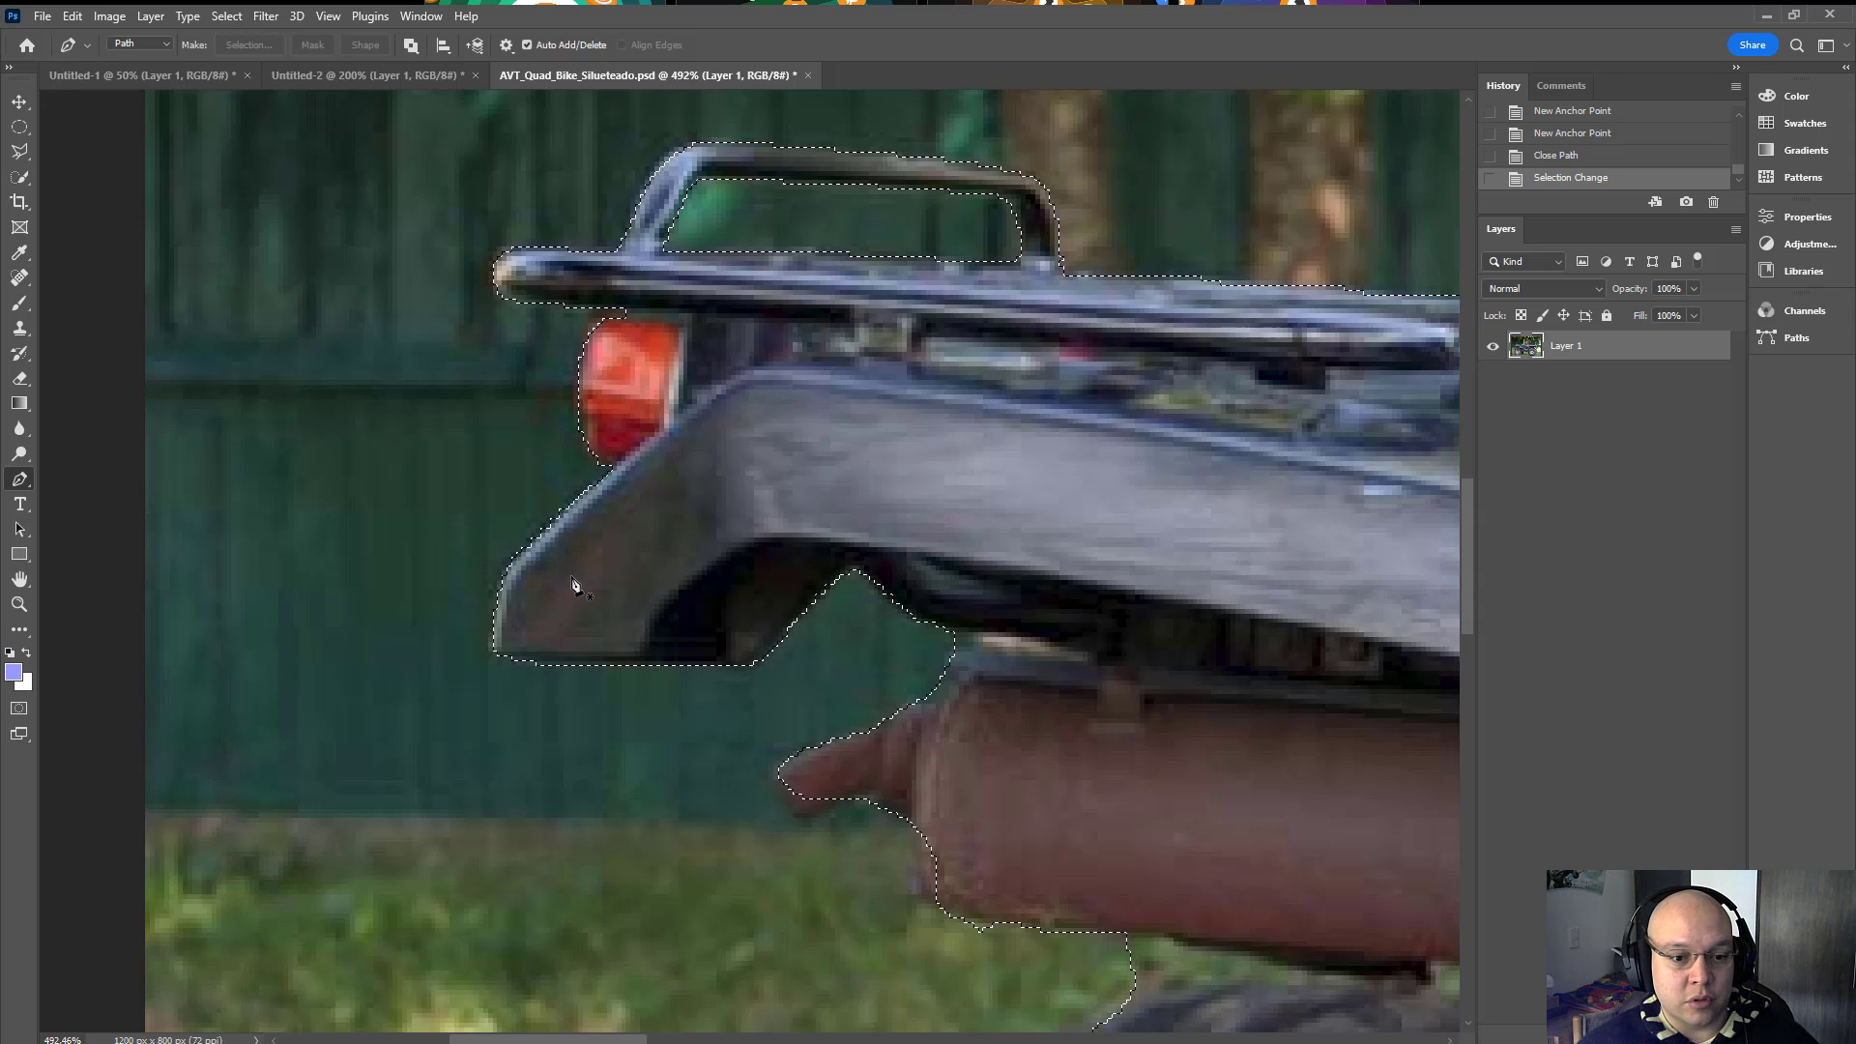
Step: Subtract the background corner between the fender underside and the top of the exhaust muffler with the Polygonal Lasso tool
drag(804, 589, 571, 525)
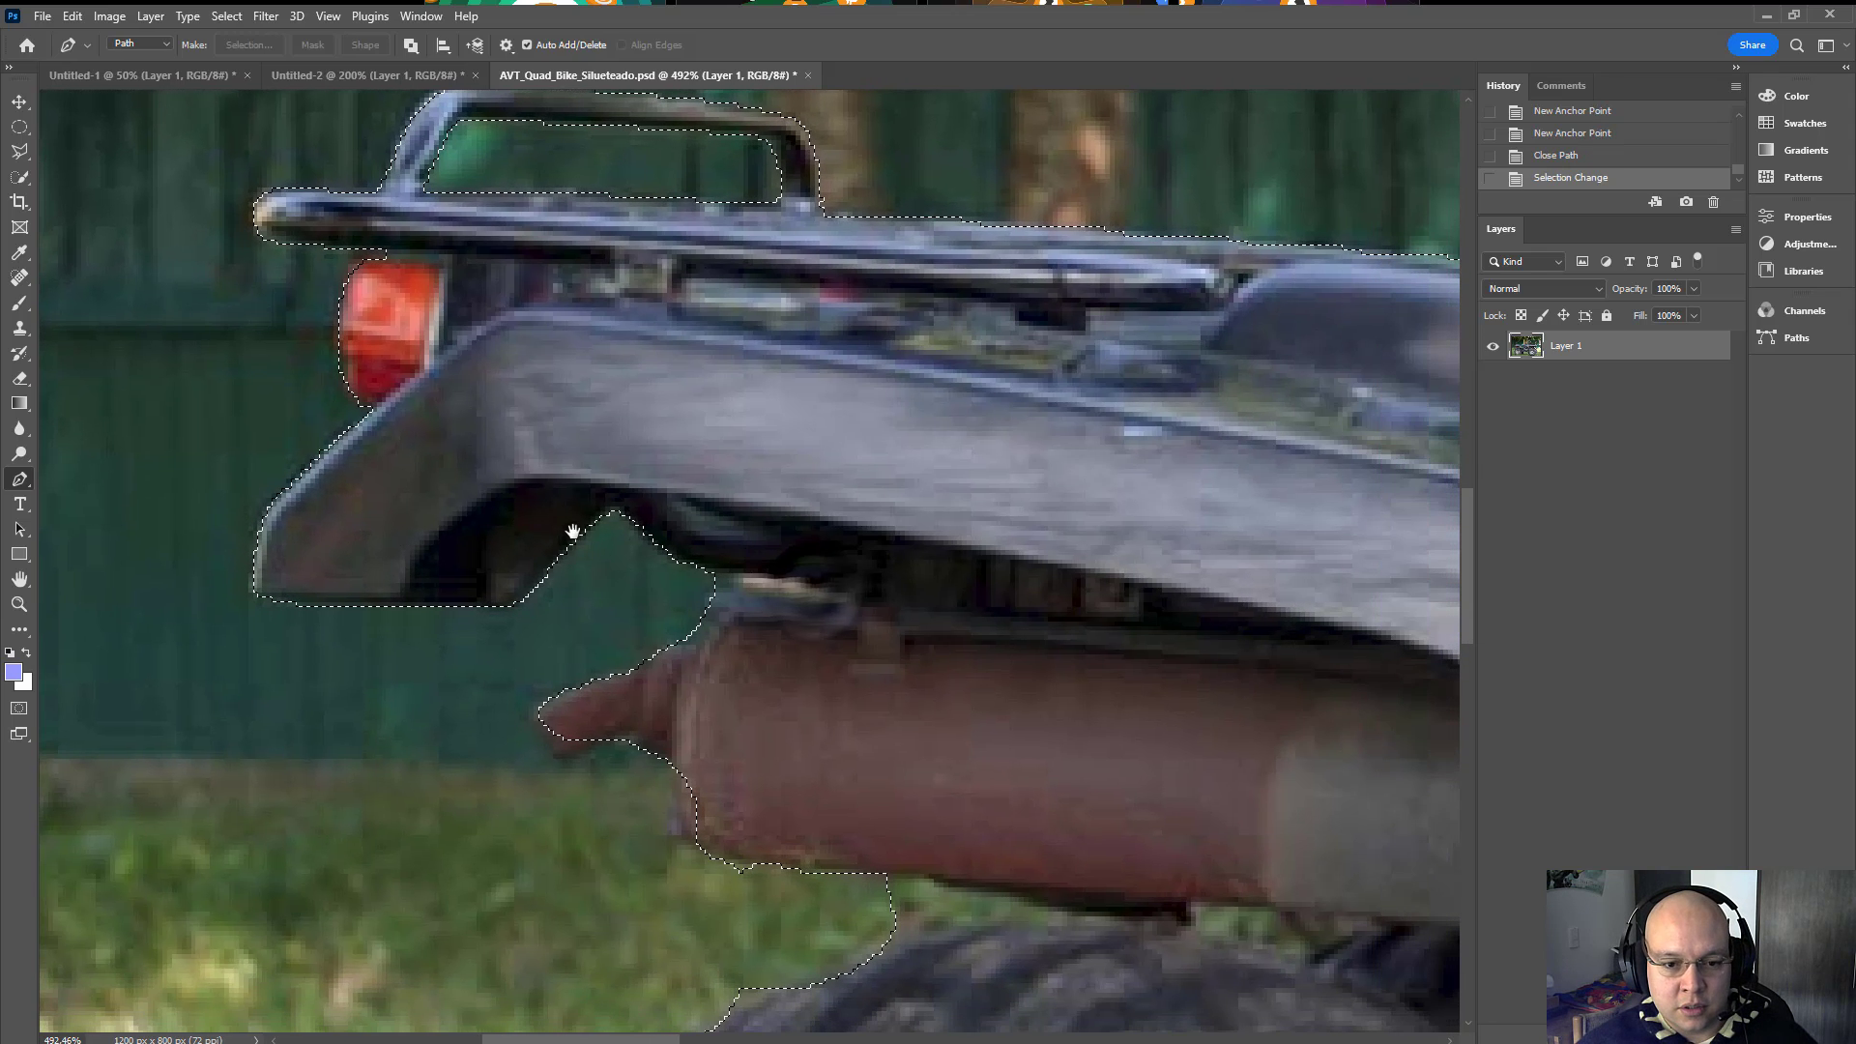
key(l)
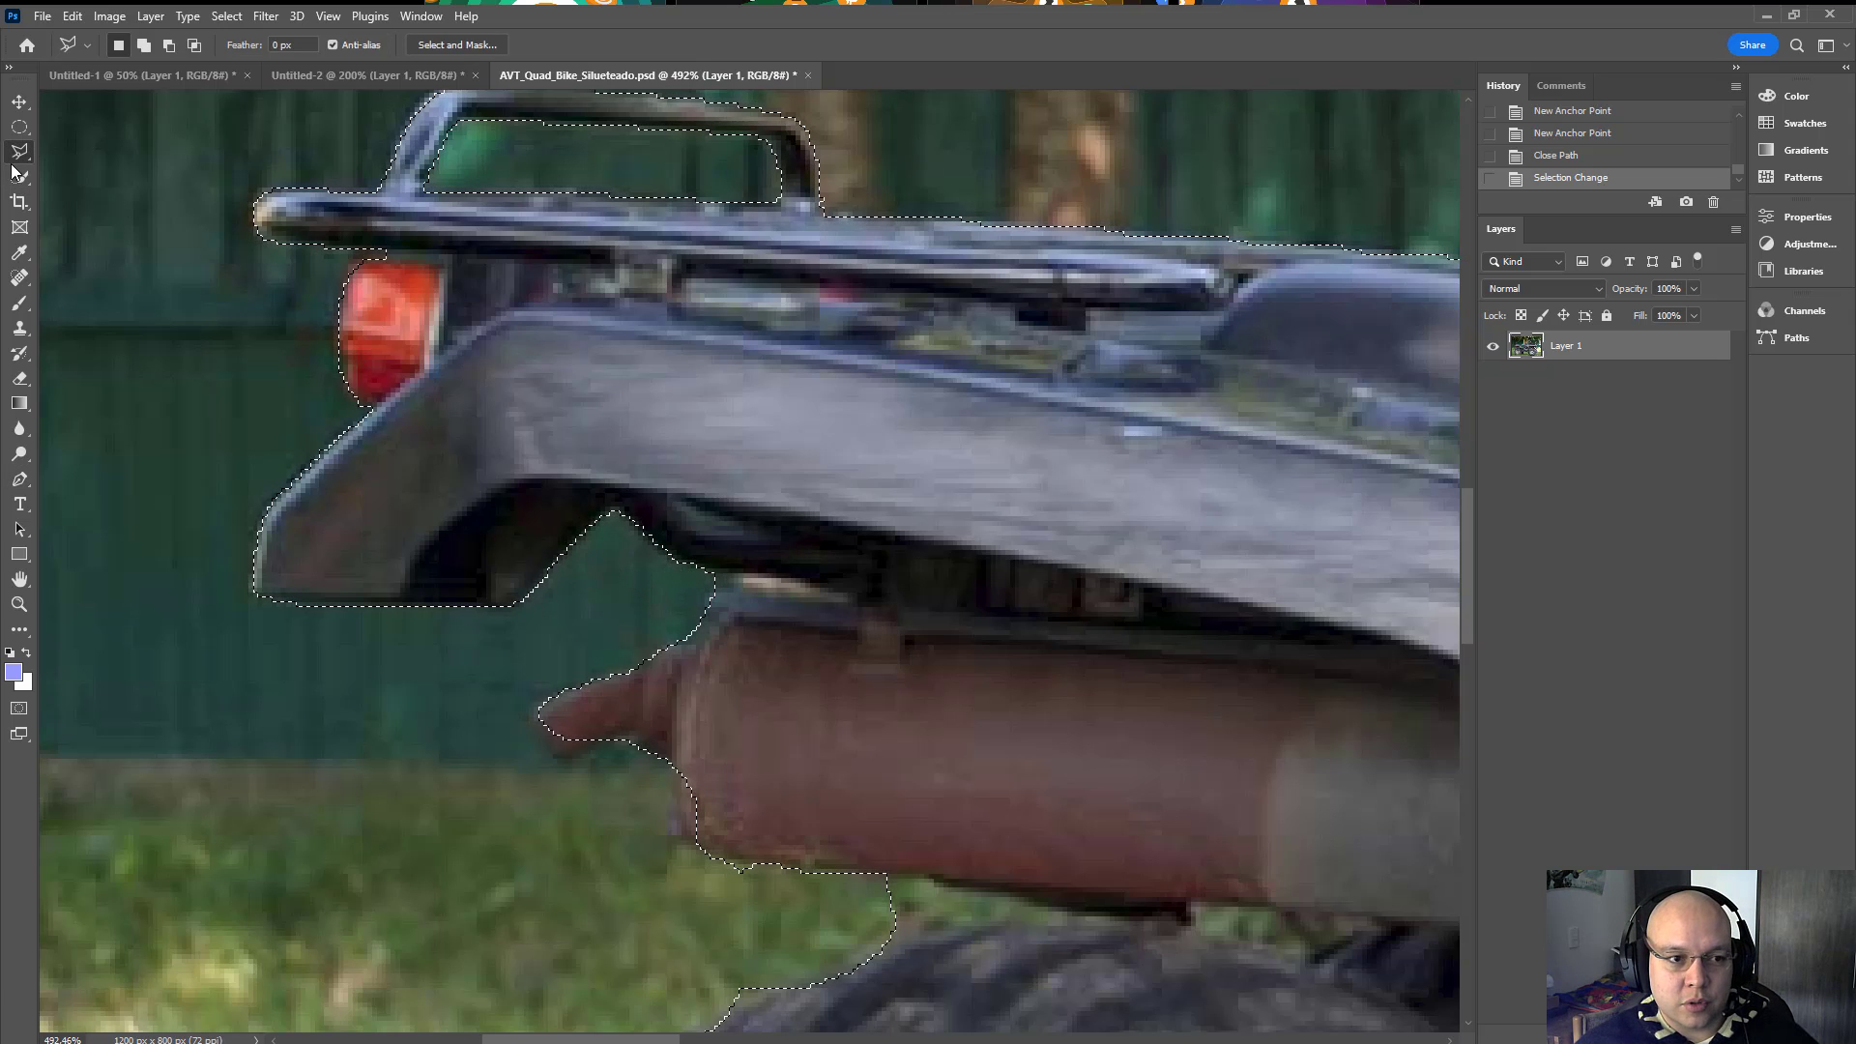
alt+click(679, 564)
click(727, 572)
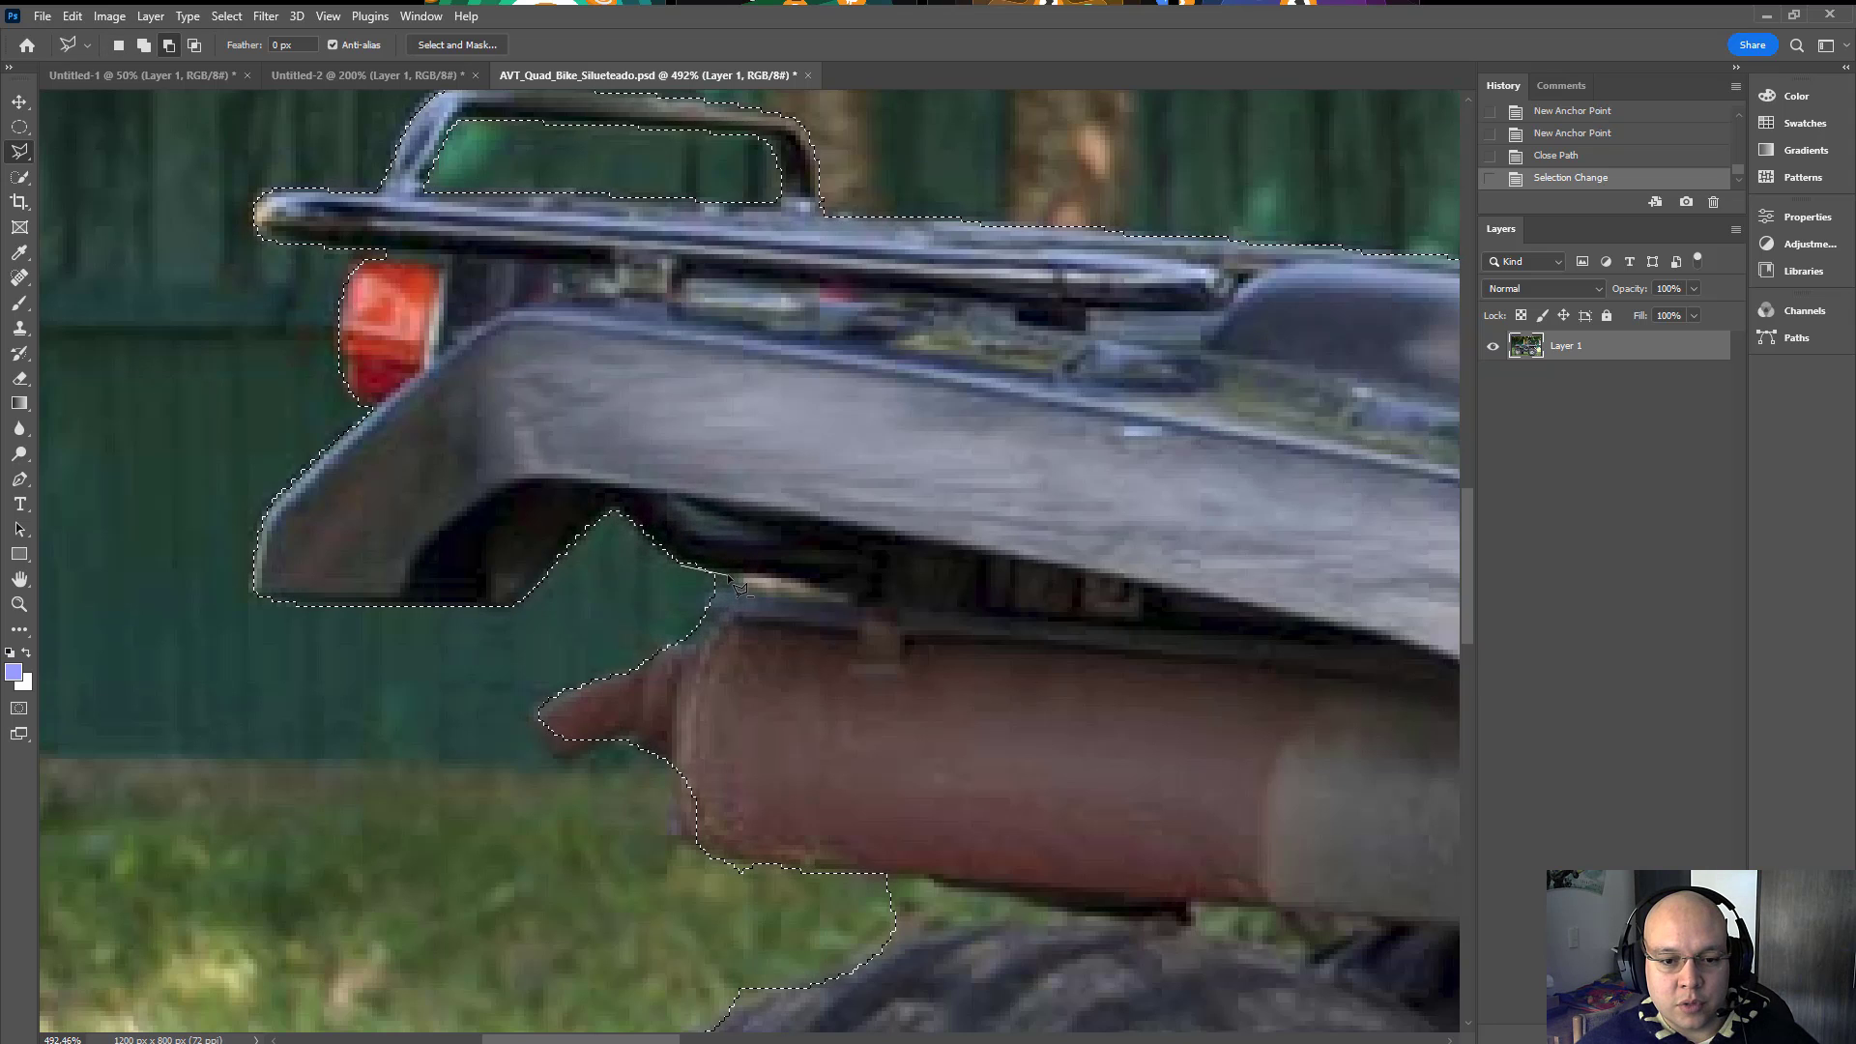
click(728, 584)
click(700, 620)
double_click(677, 594)
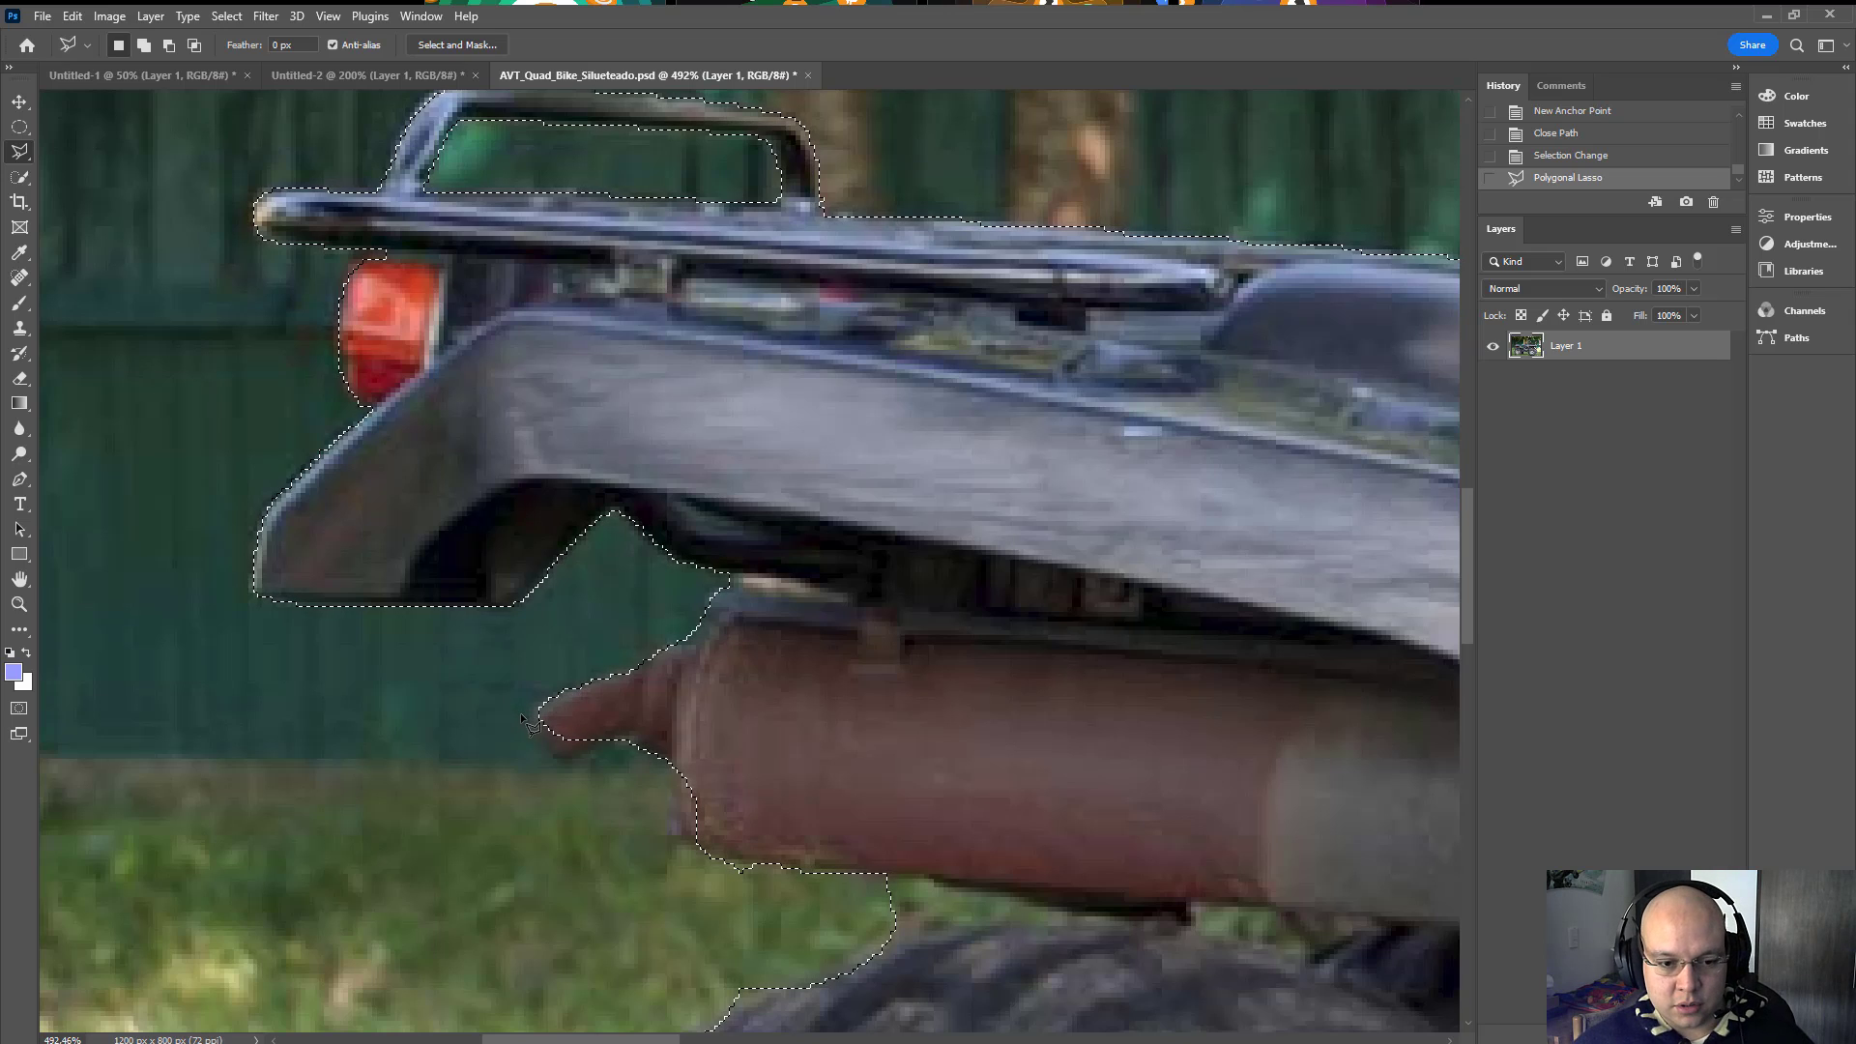
Step: Trace a closed Pen tool path around the tip of the exhaust pipe and add it to the selection
key(p)
drag(552, 697, 566, 692)
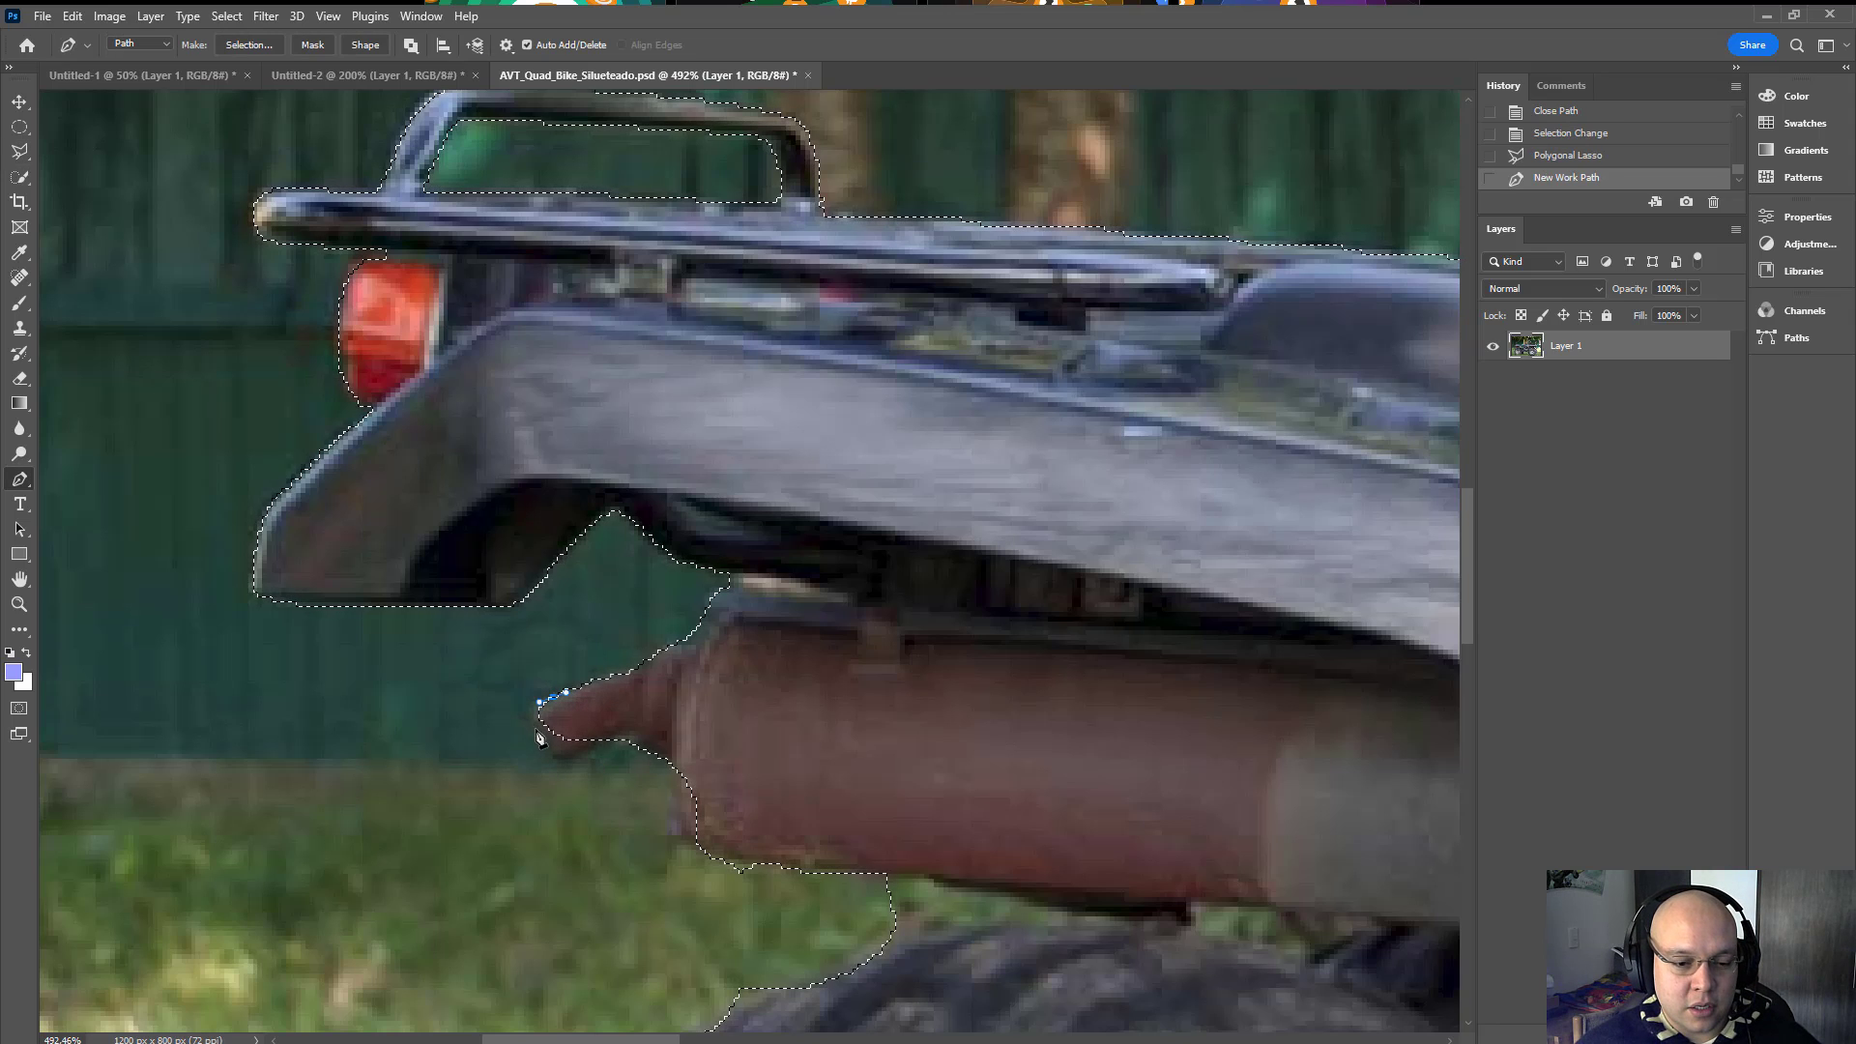
click(544, 740)
drag(562, 763, 617, 717)
click(554, 698)
key(ctrl+shift+Return)
Step: Trace a closed Pen tool path along the muffler's rear lower corner and add it to the selection
click(600, 549)
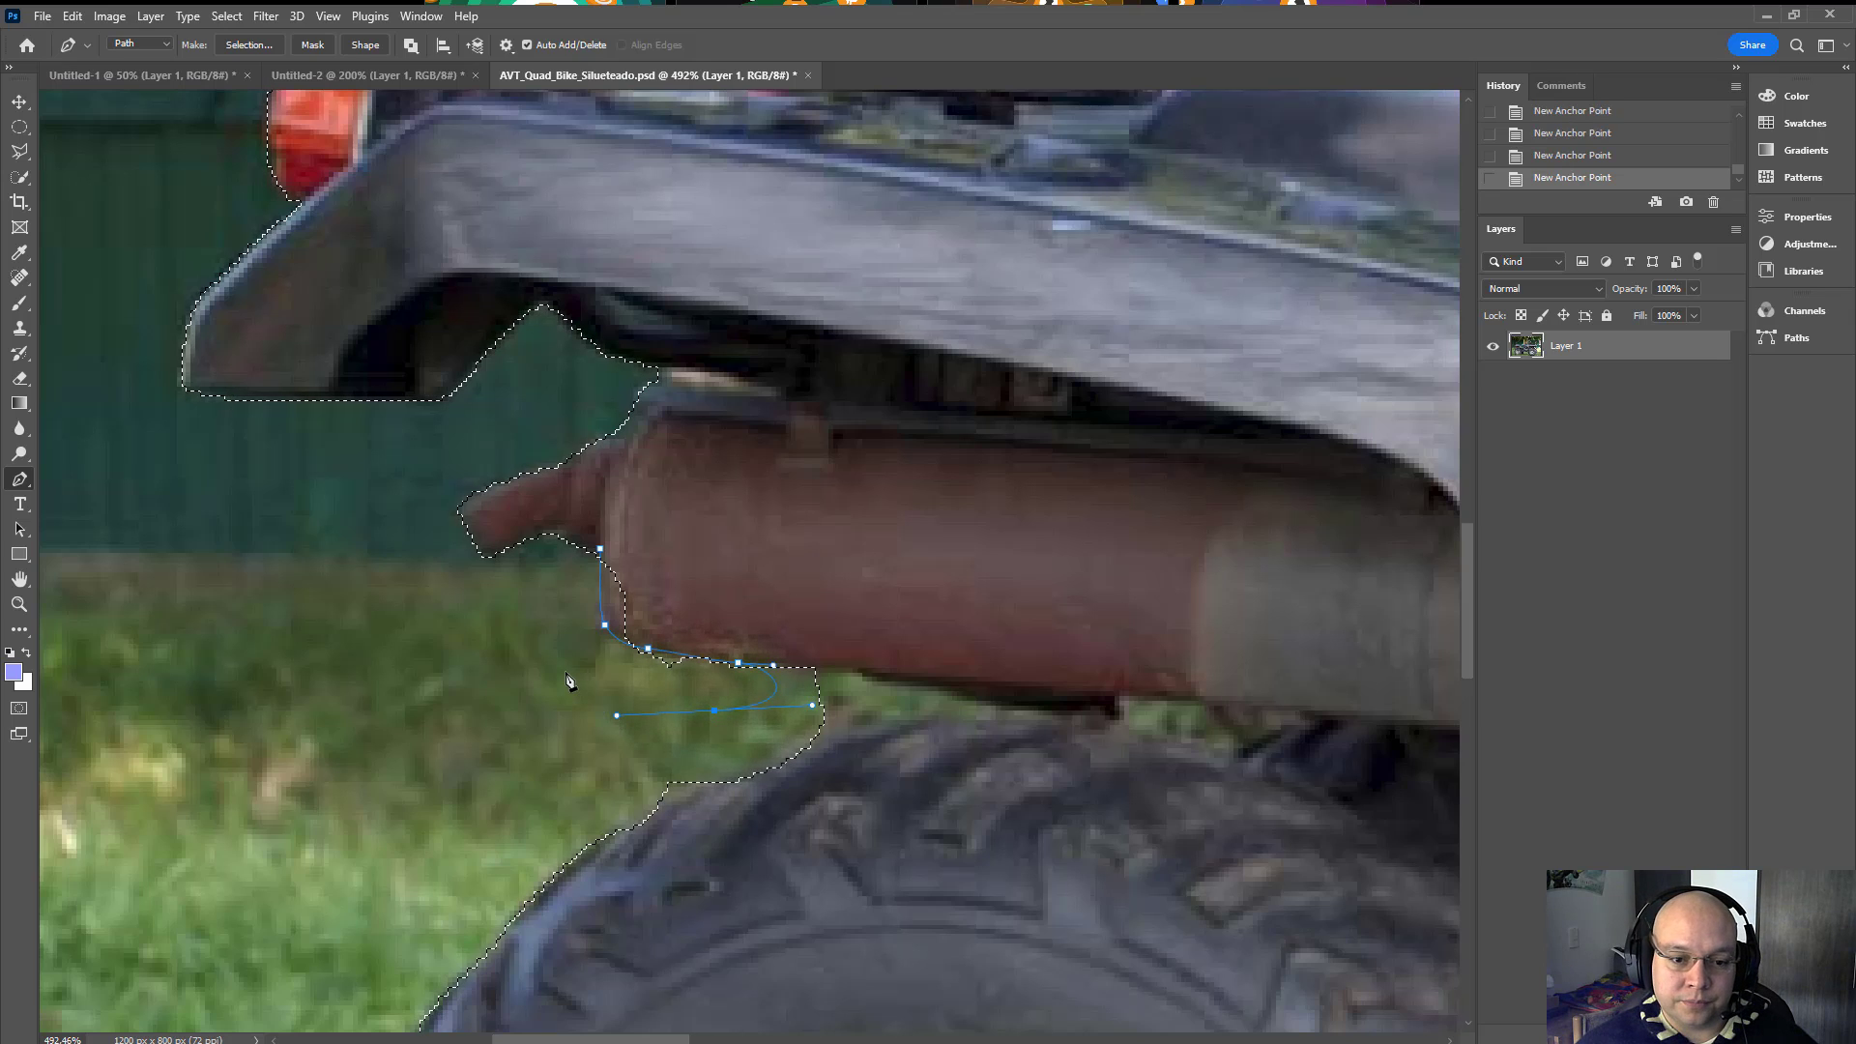
key(ctrl+z)
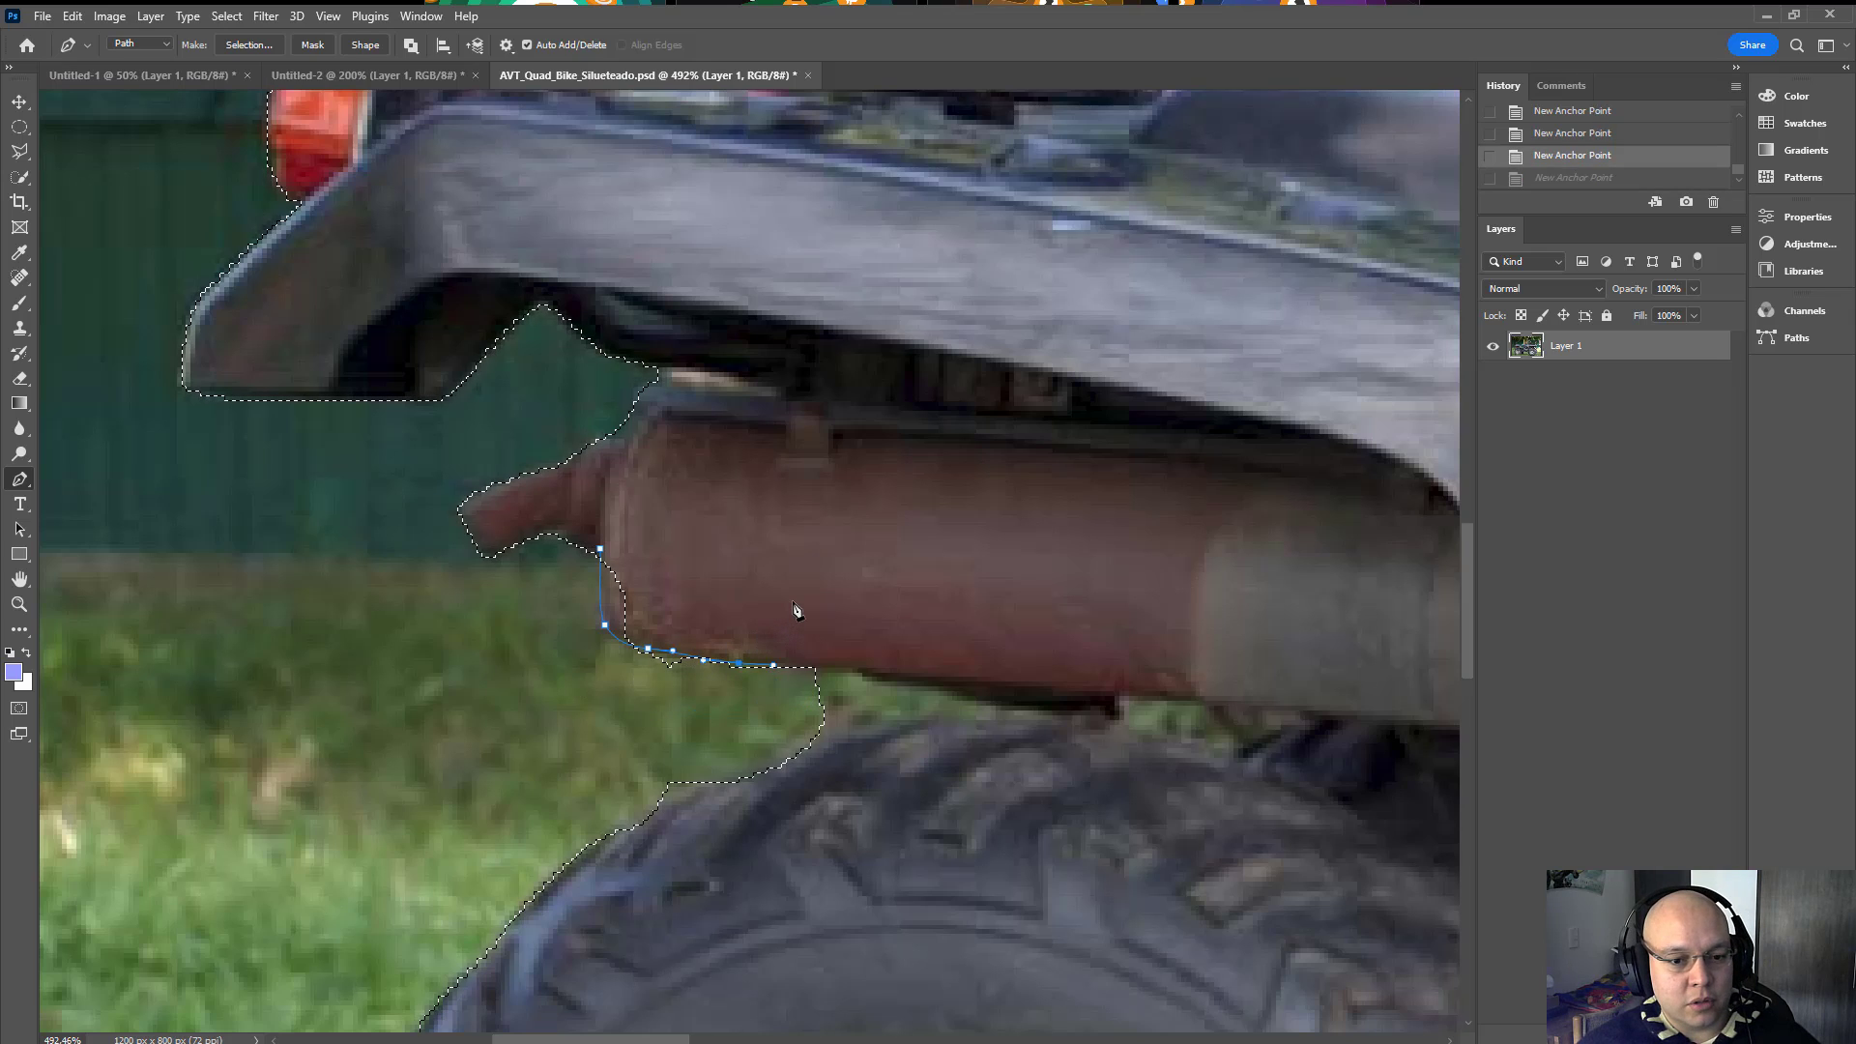
drag(795, 581, 752, 537)
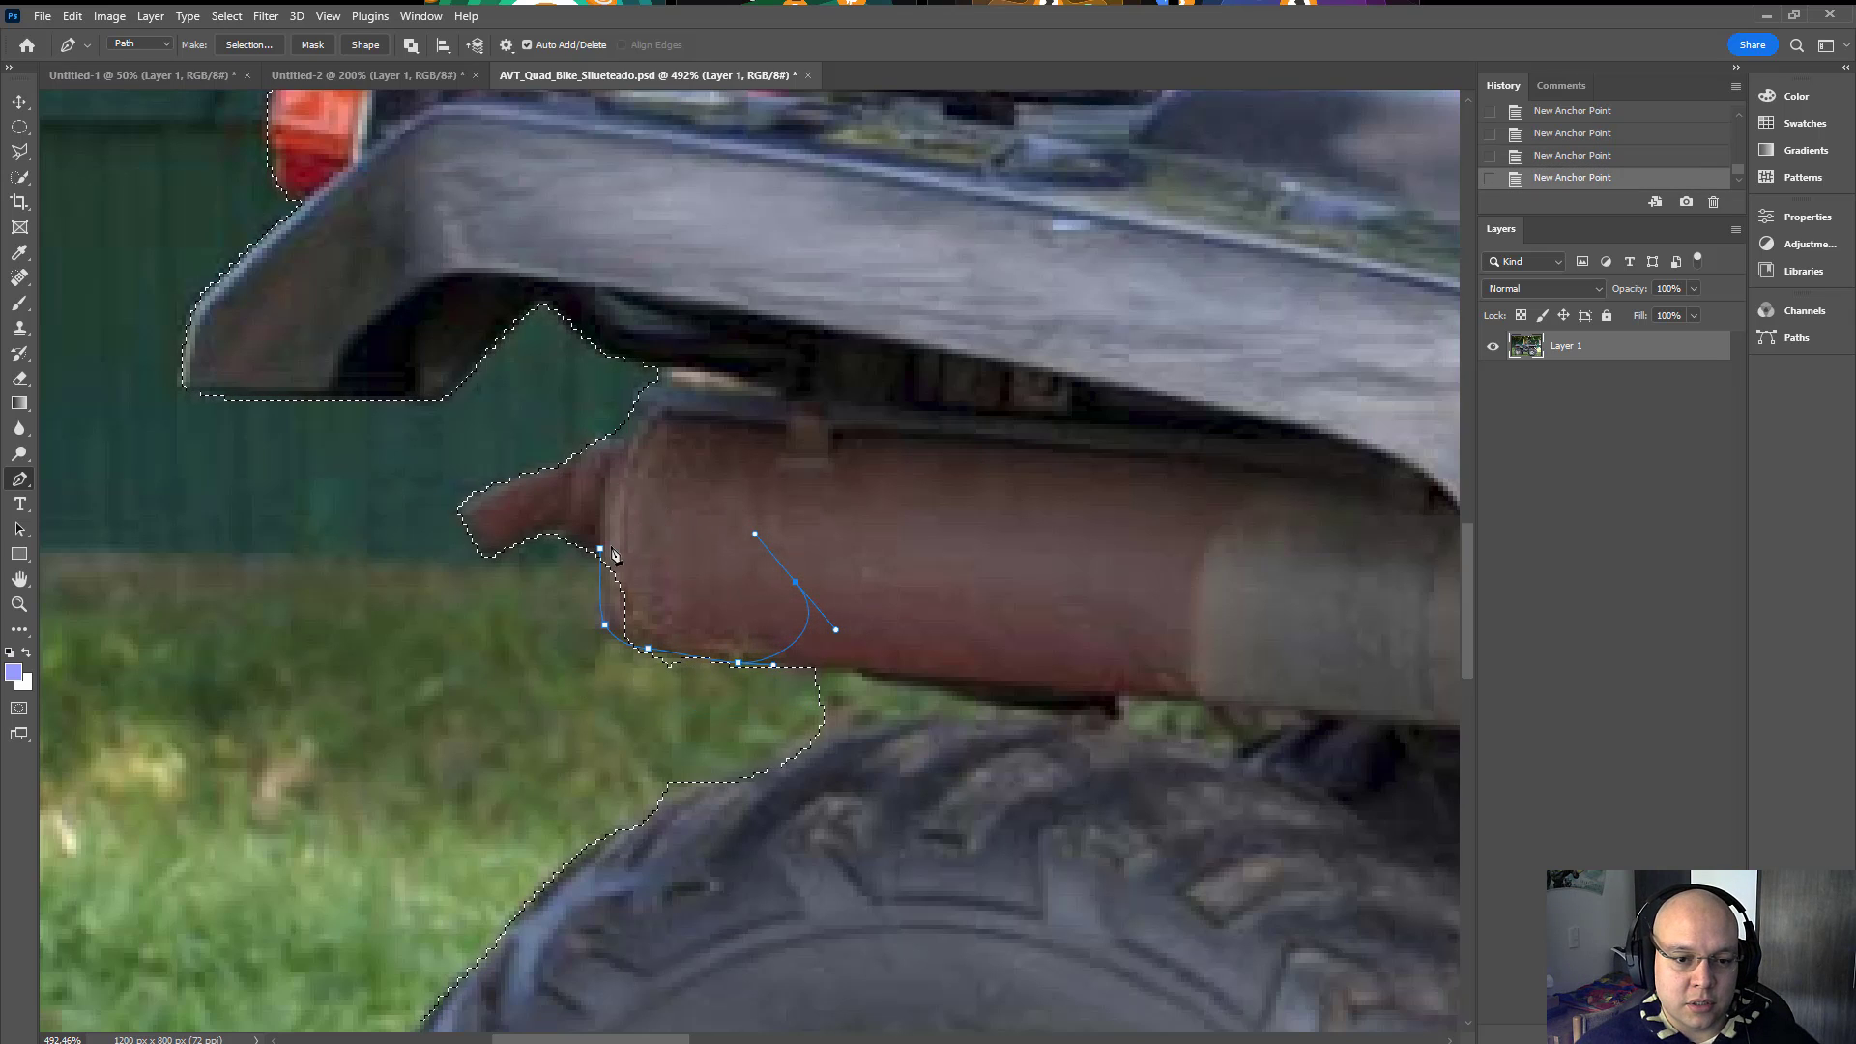
drag(600, 548, 599, 585)
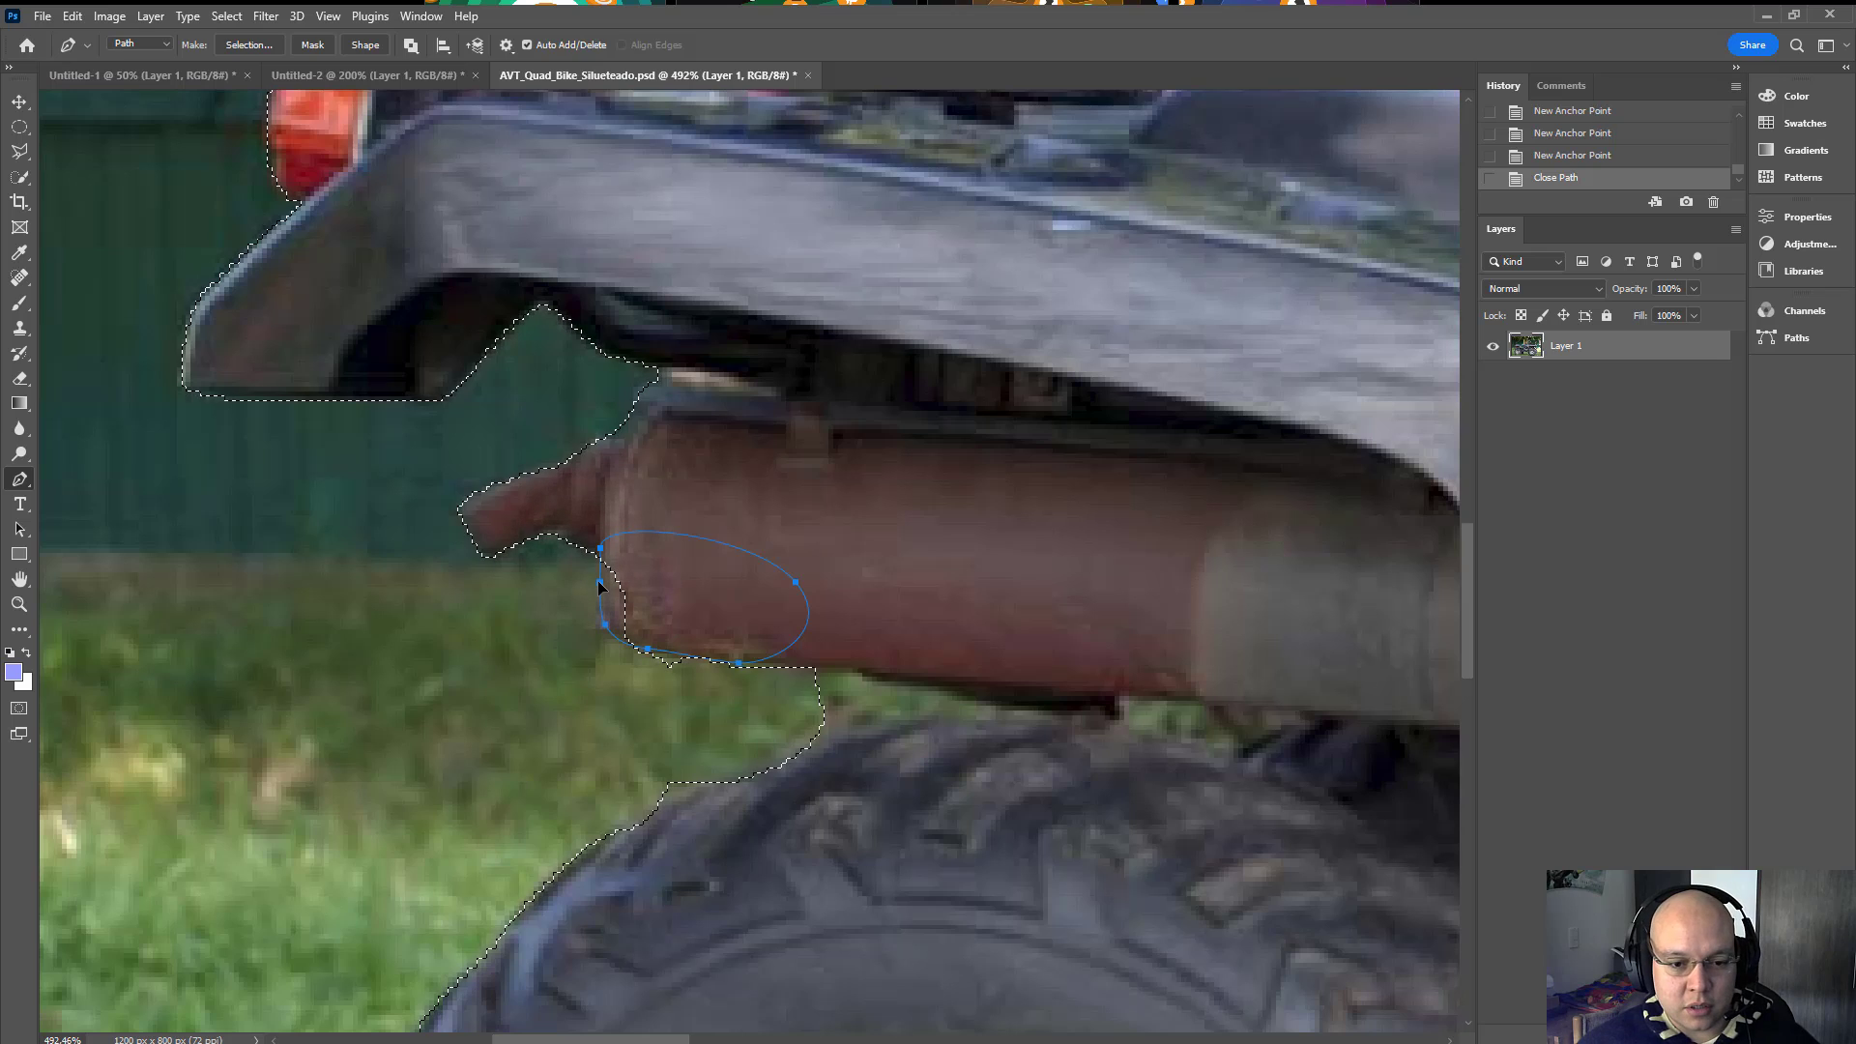
key(ctrl+shift+Return)
Step: Enclose the grass wedge between the muffler's underside and the rear tyre with a Pen tool path and subtract it from the selection
drag(657, 657, 381, 583)
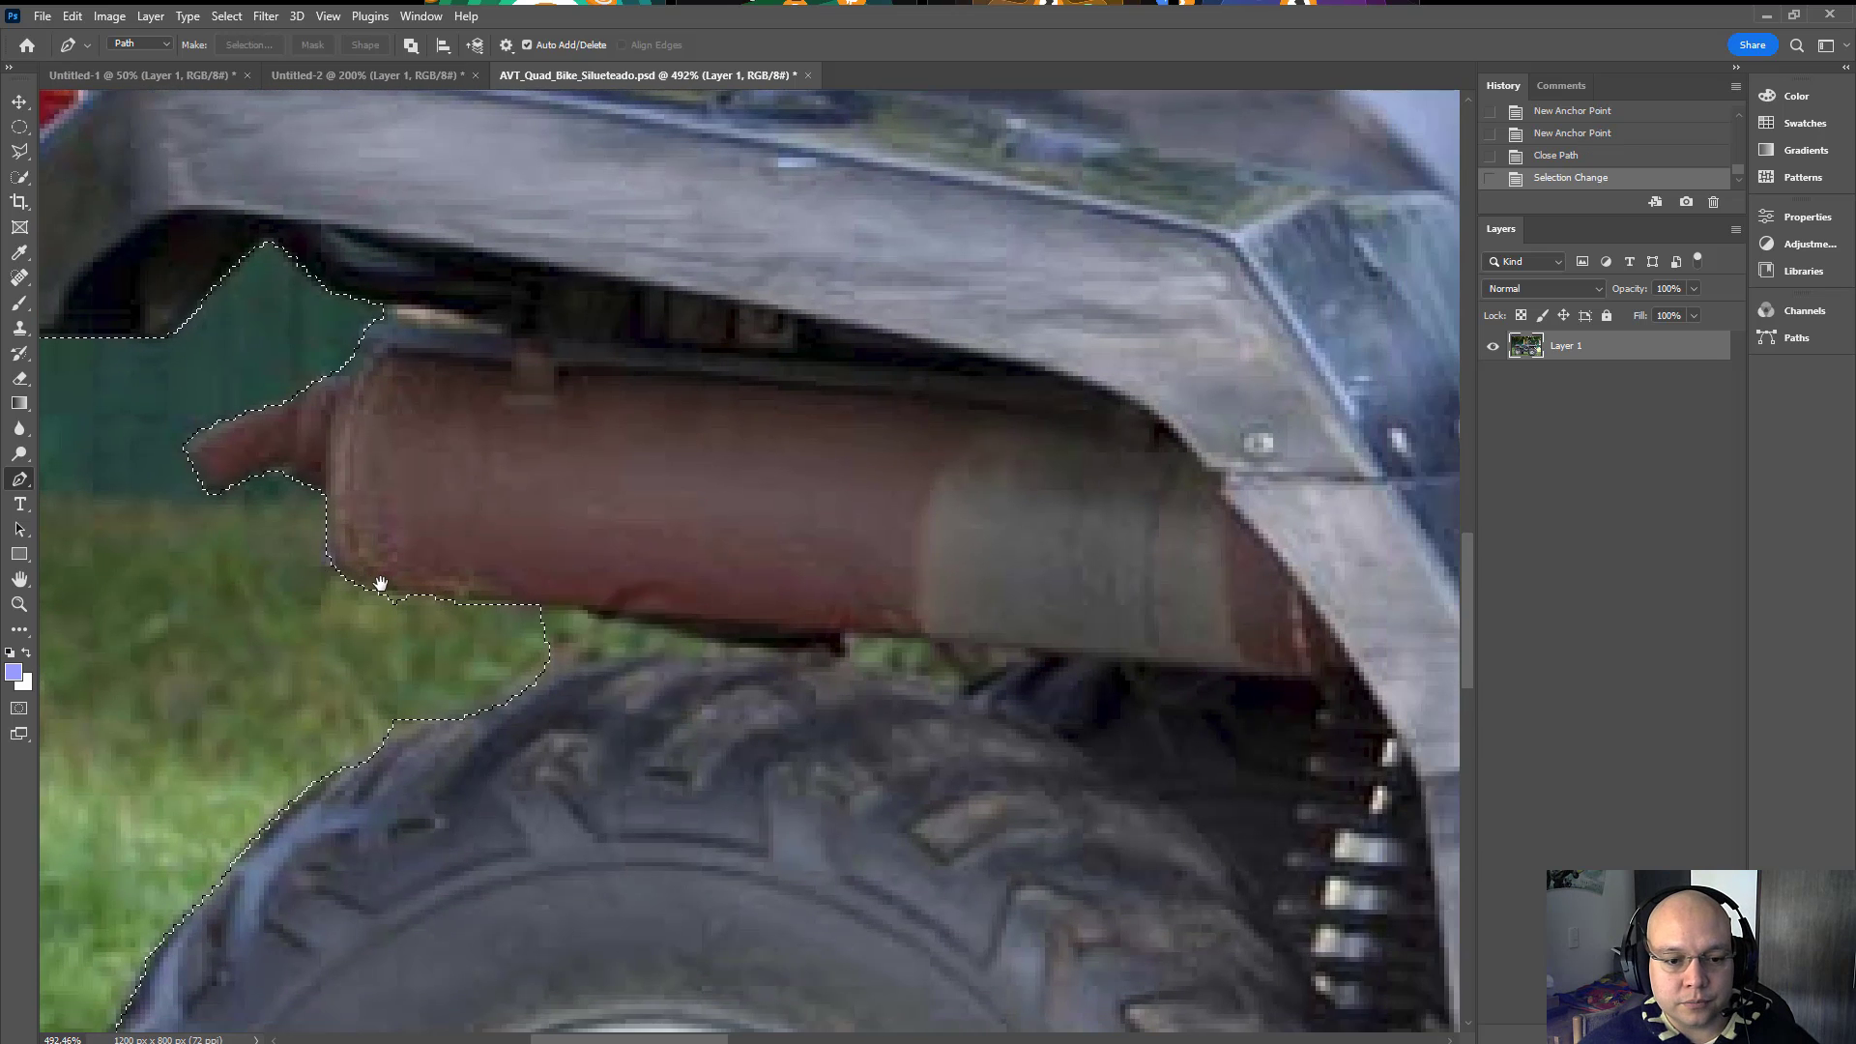
click(539, 601)
click(580, 606)
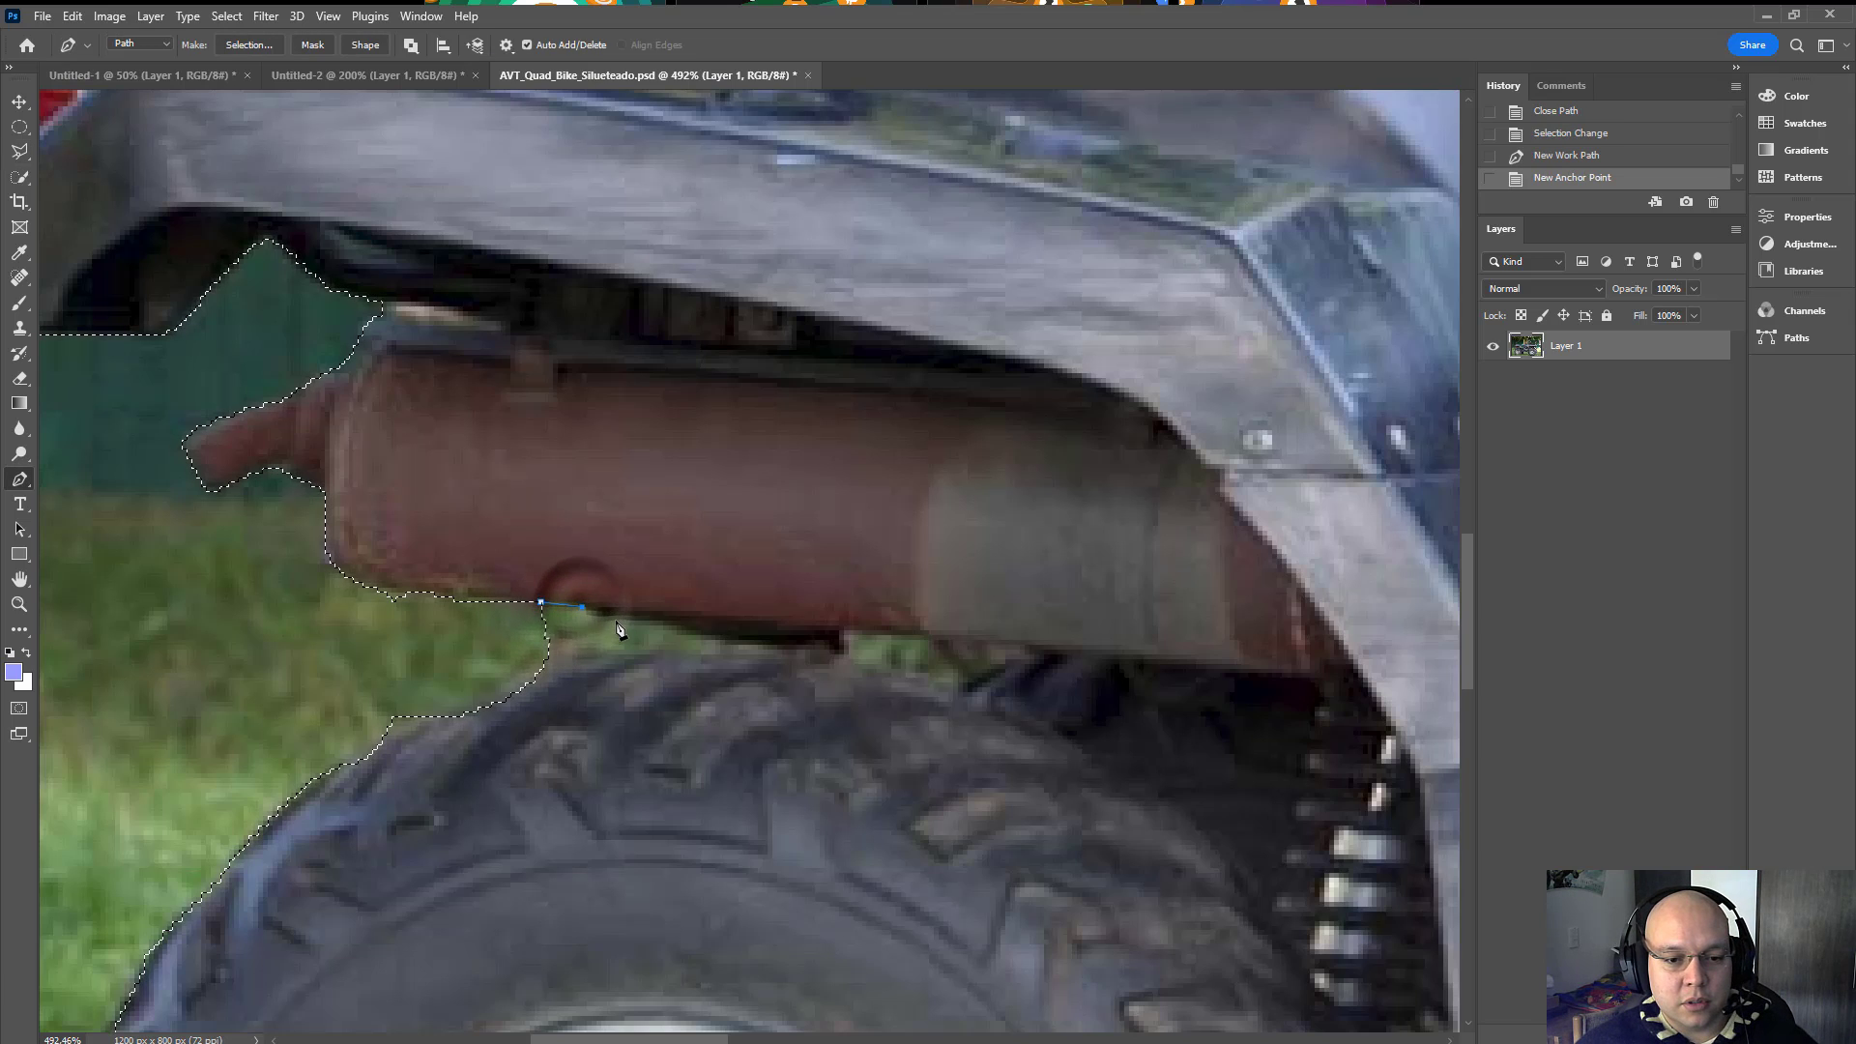
drag(616, 618, 707, 656)
click(725, 645)
drag(682, 650, 571, 667)
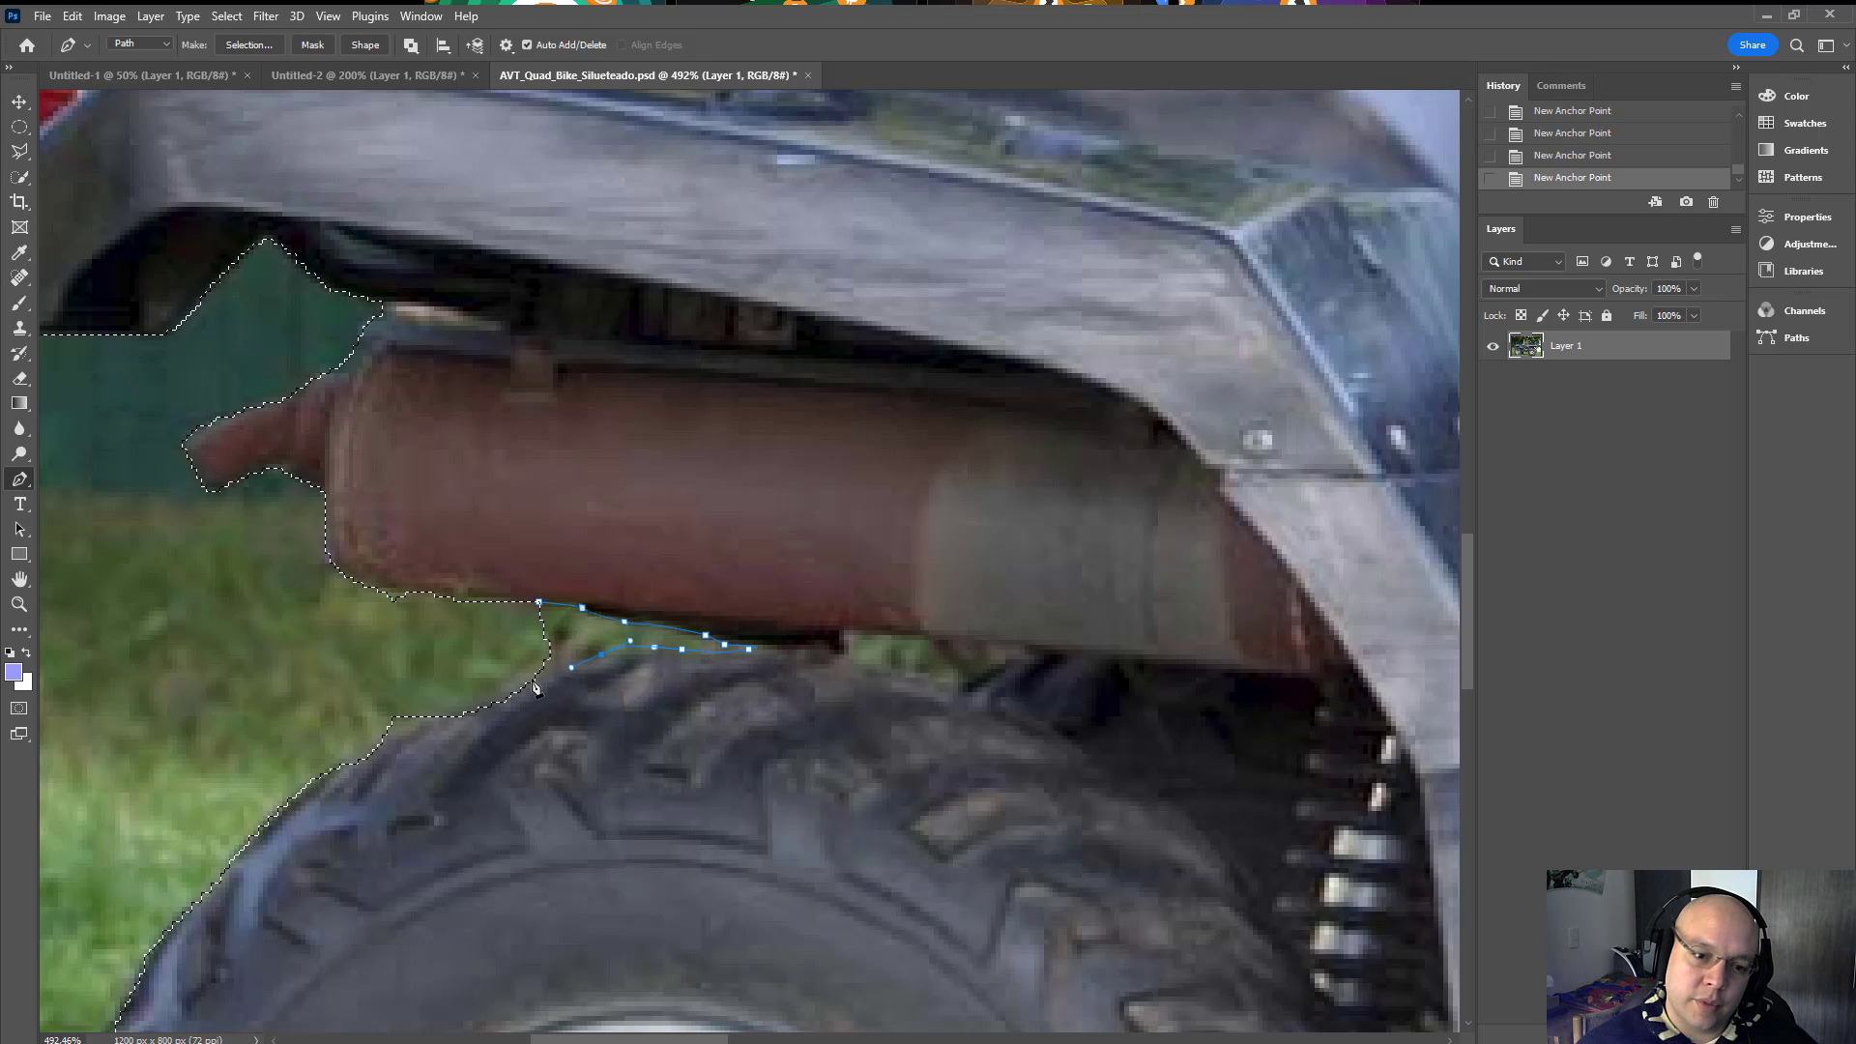
click(526, 681)
click(478, 626)
click(538, 602)
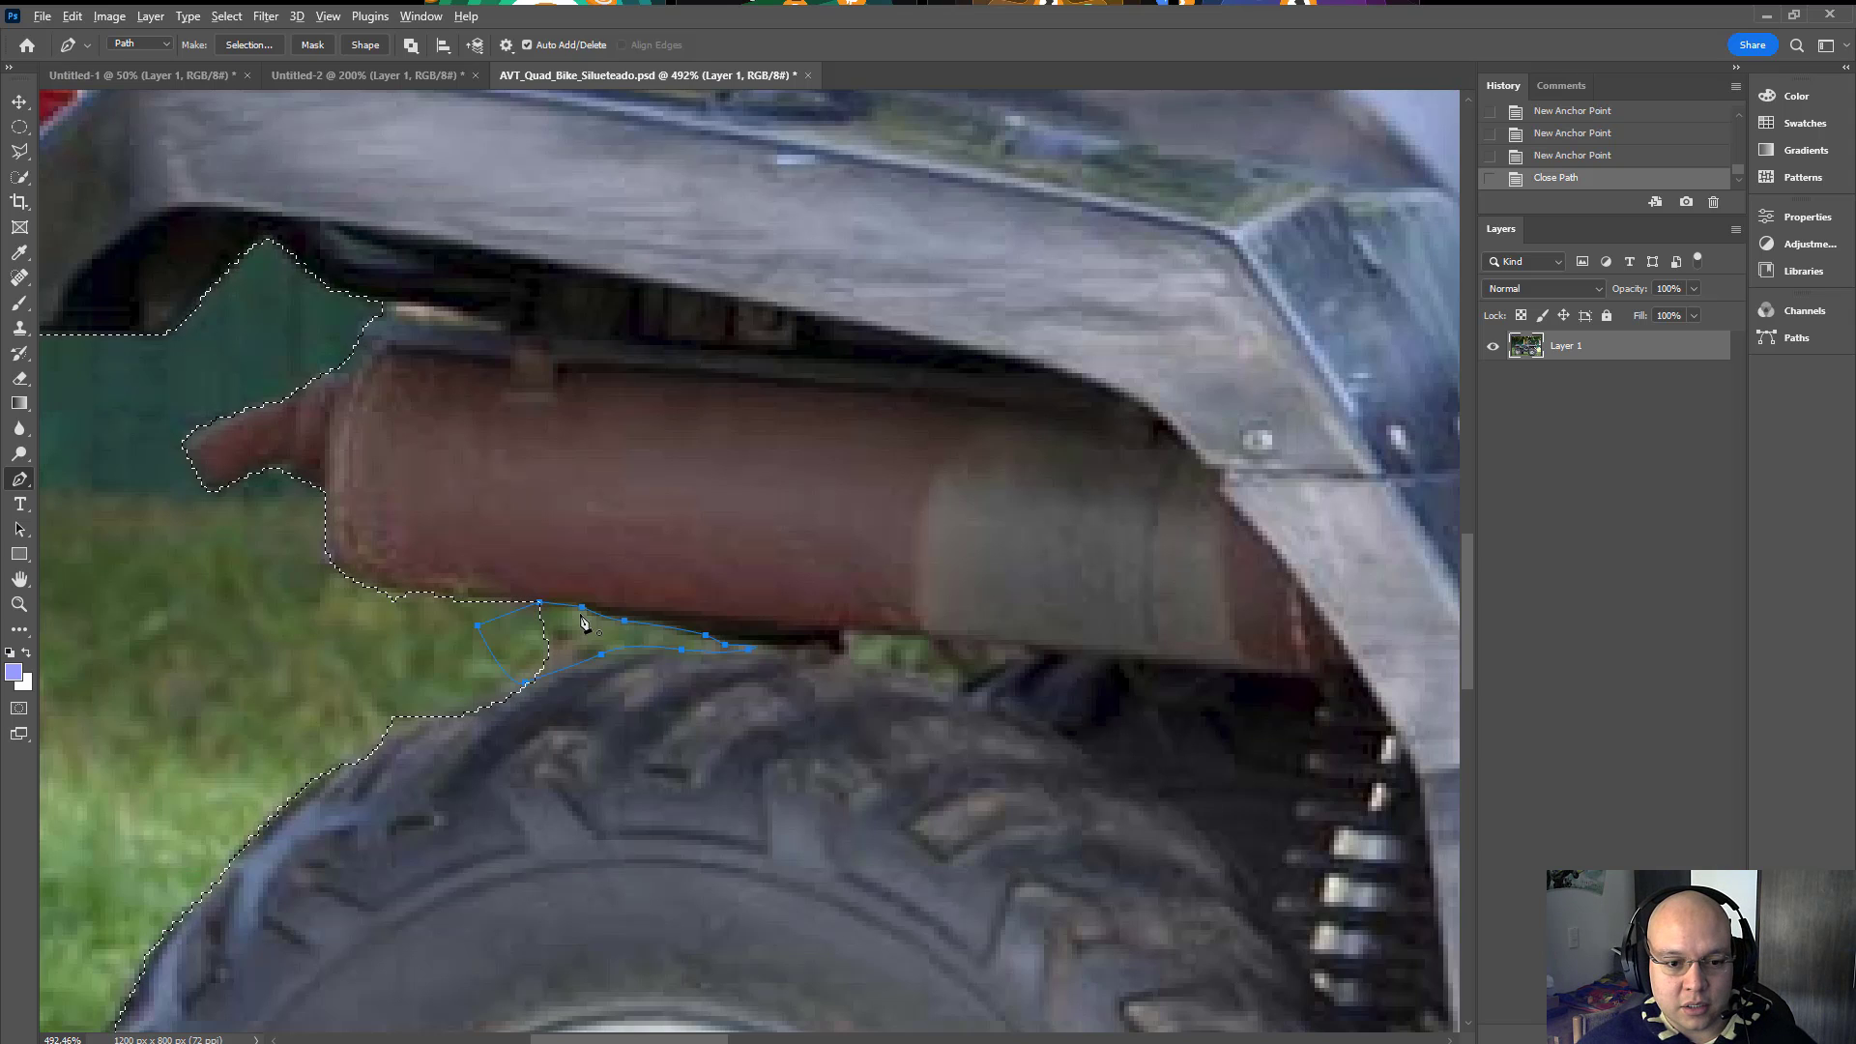
key(ctrl+alt+Return)
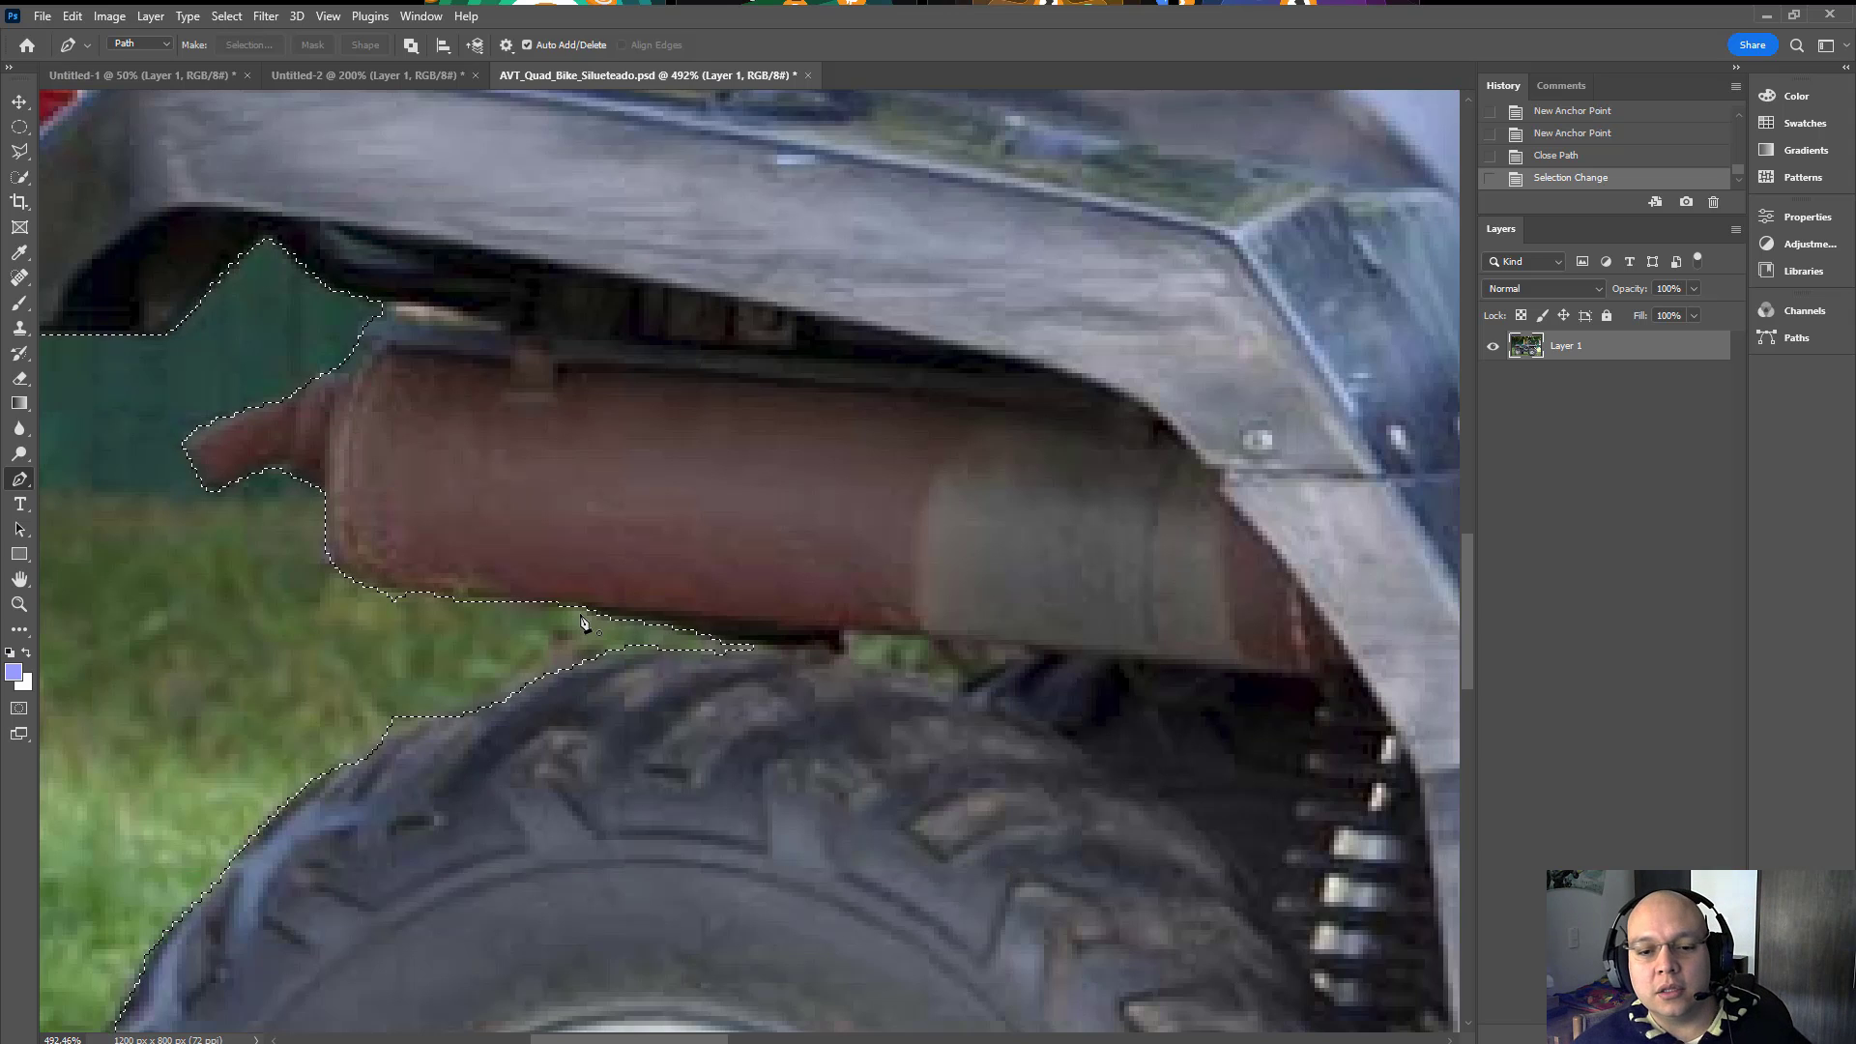
Step: Outline the small grass gap between the middle of the muffler and the tyre with a closed path and subtract it from the selection
click(843, 635)
click(858, 658)
drag(939, 681, 955, 696)
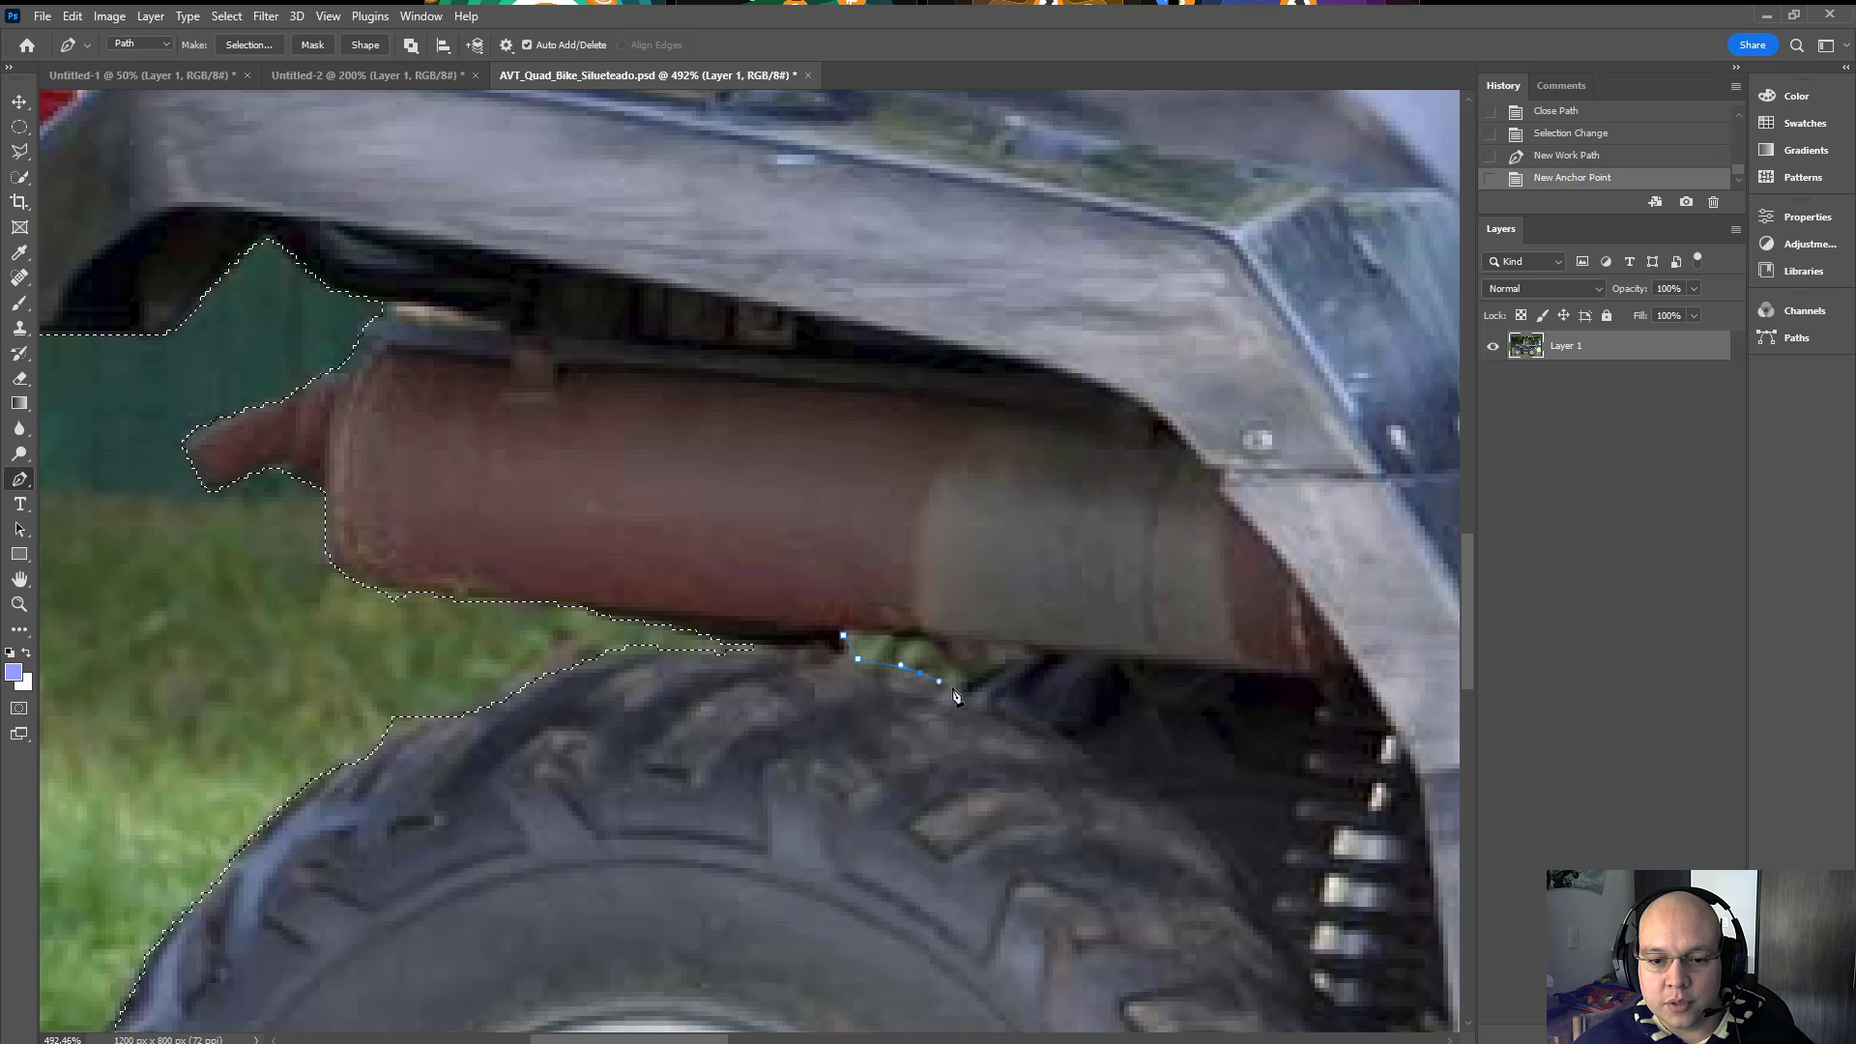
click(958, 687)
click(968, 683)
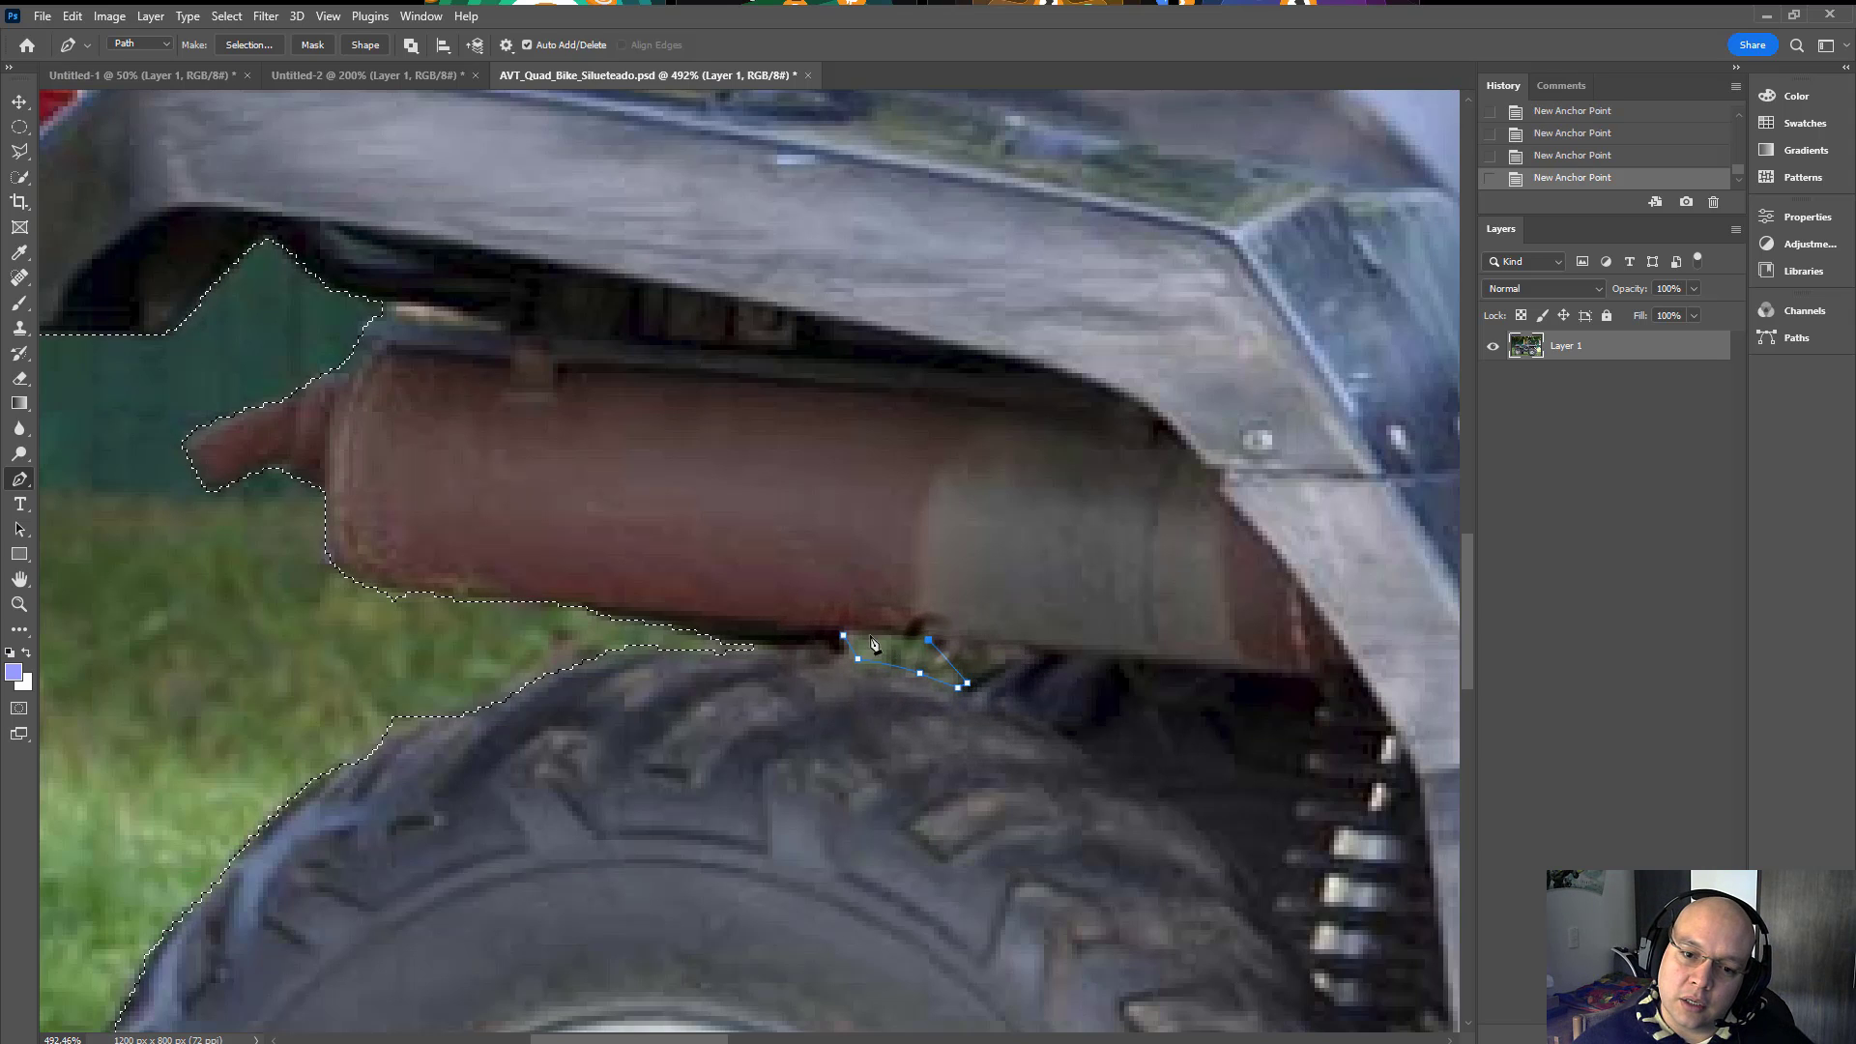
click(929, 640)
click(891, 637)
click(842, 635)
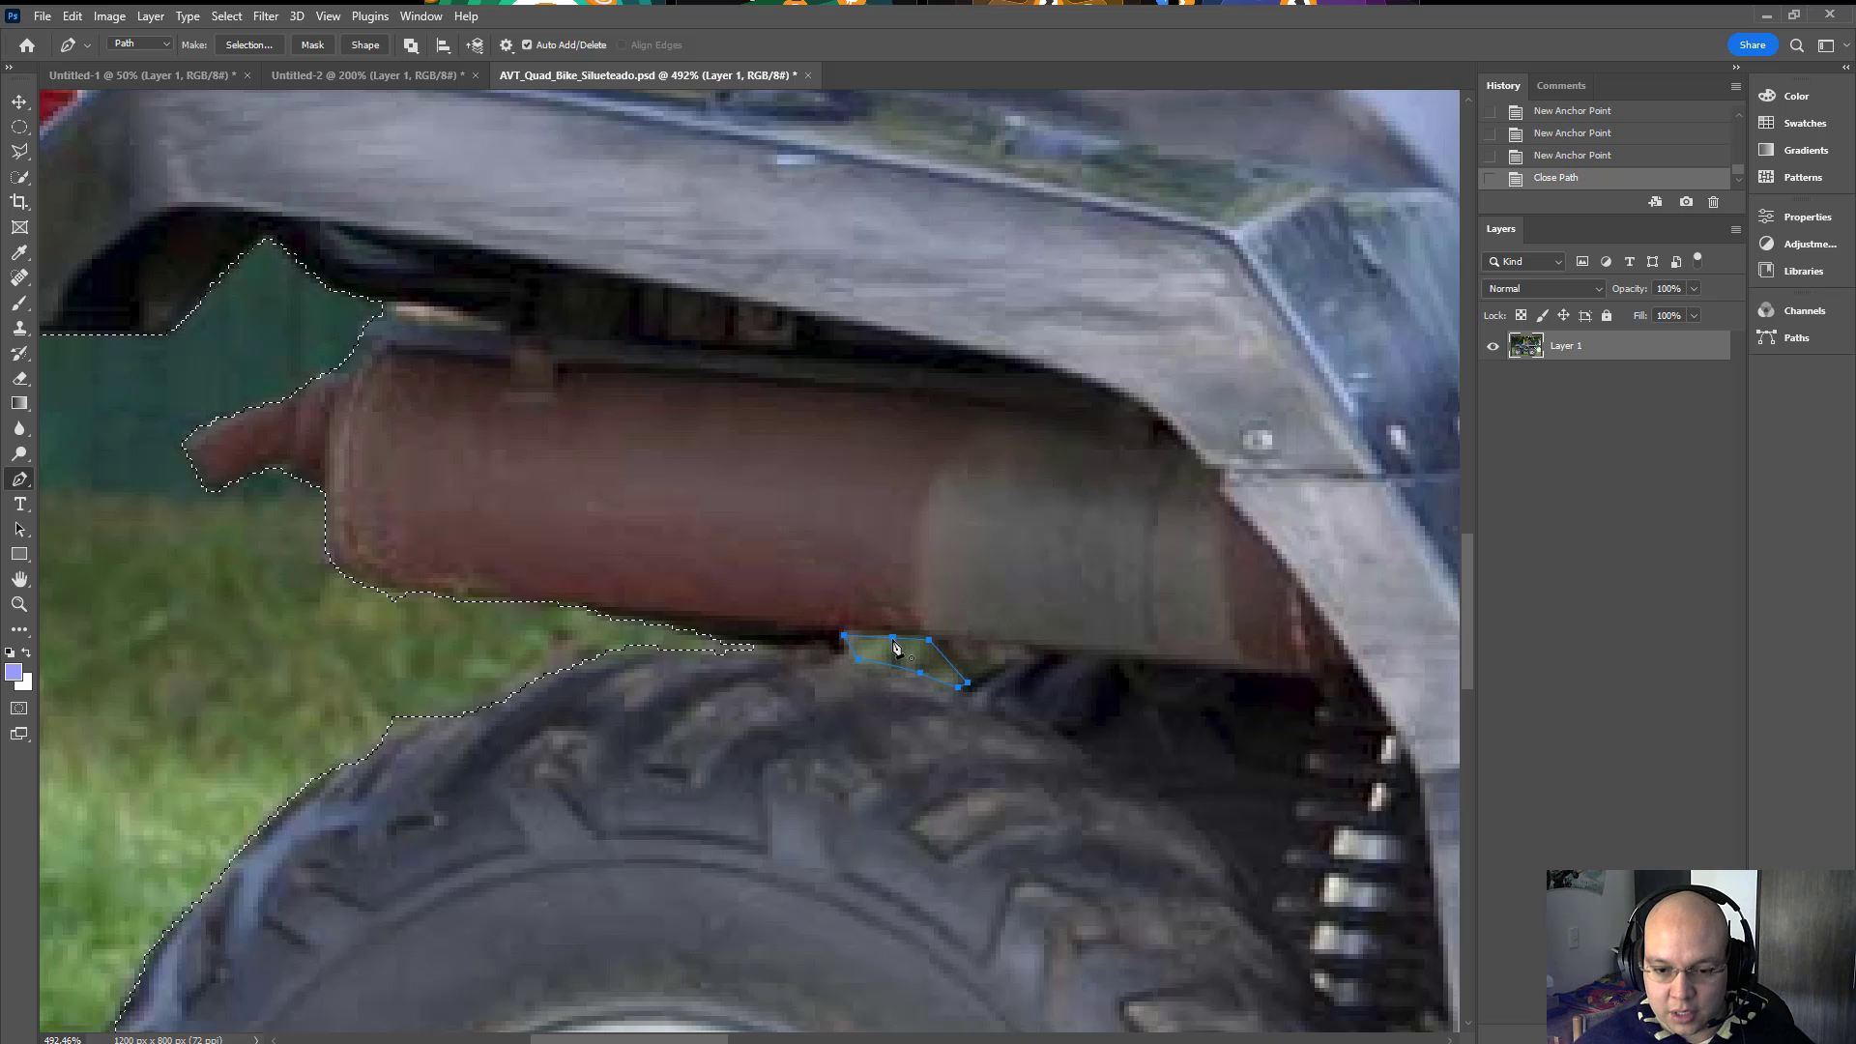
drag(484, 749, 773, 517)
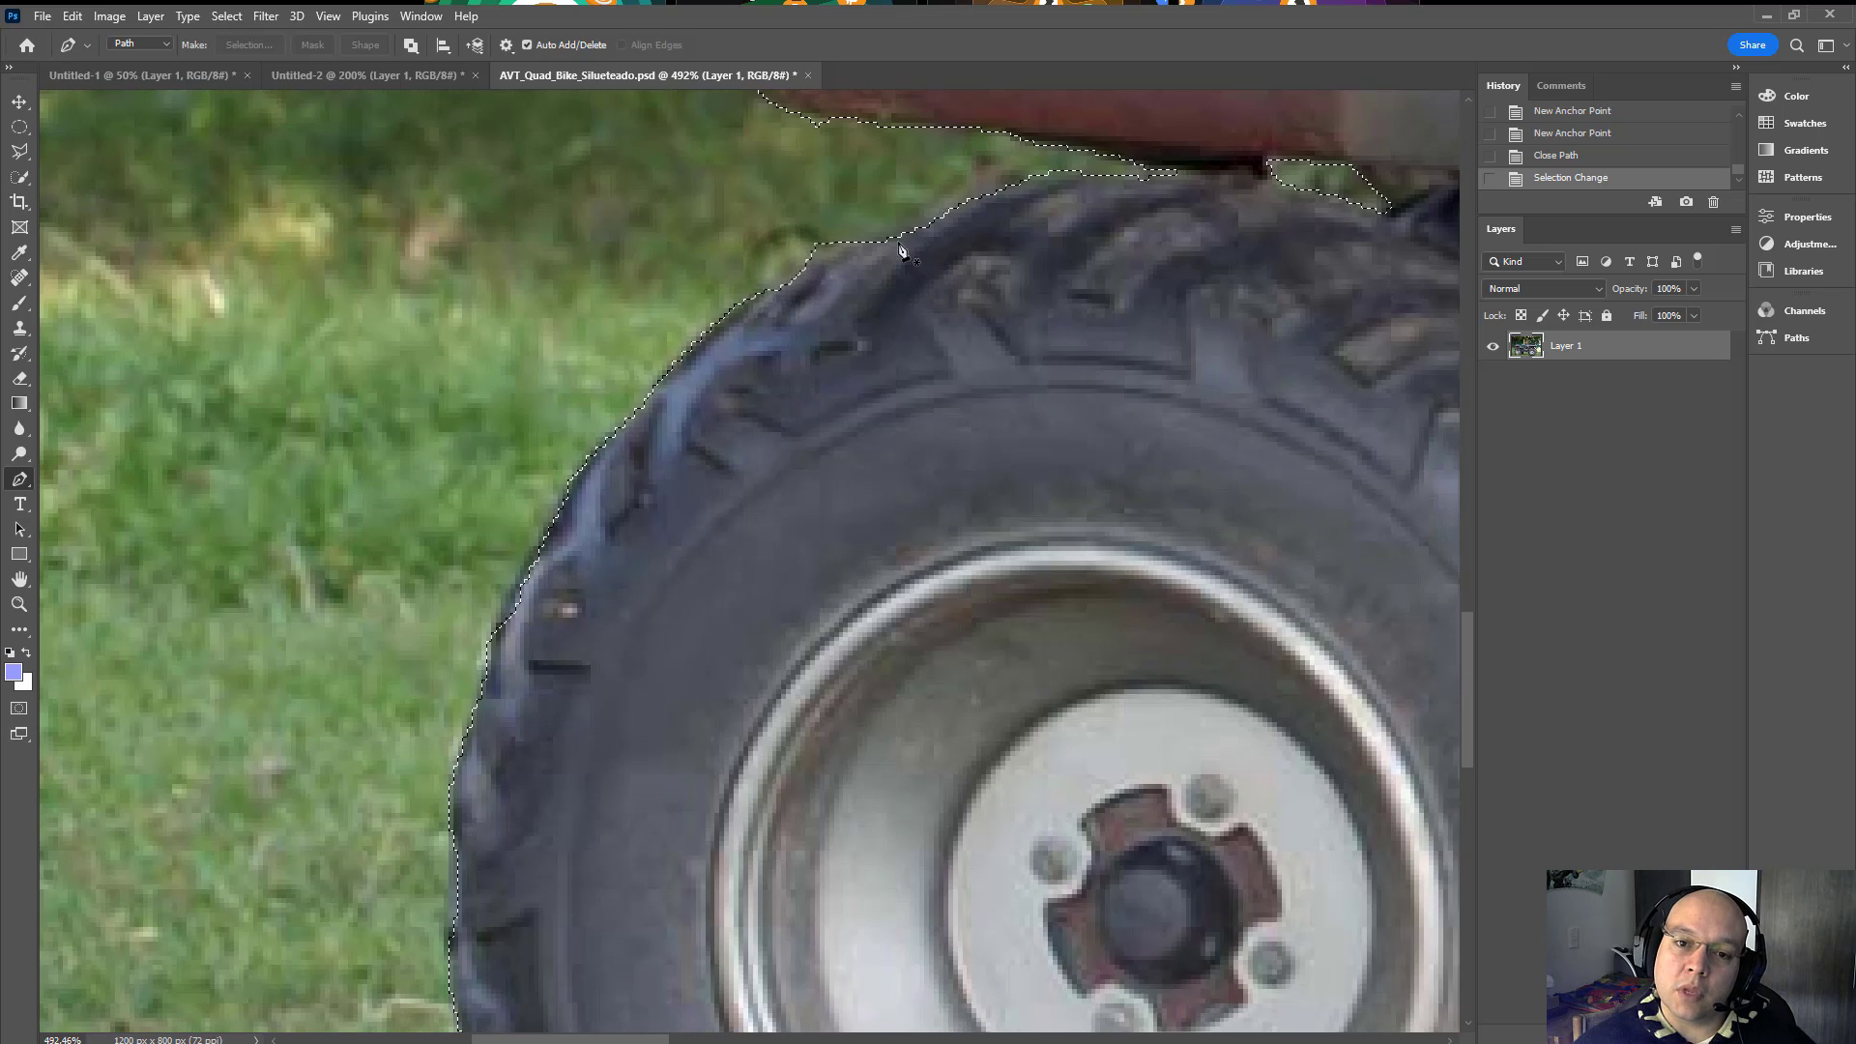
key(ctrl+minus)
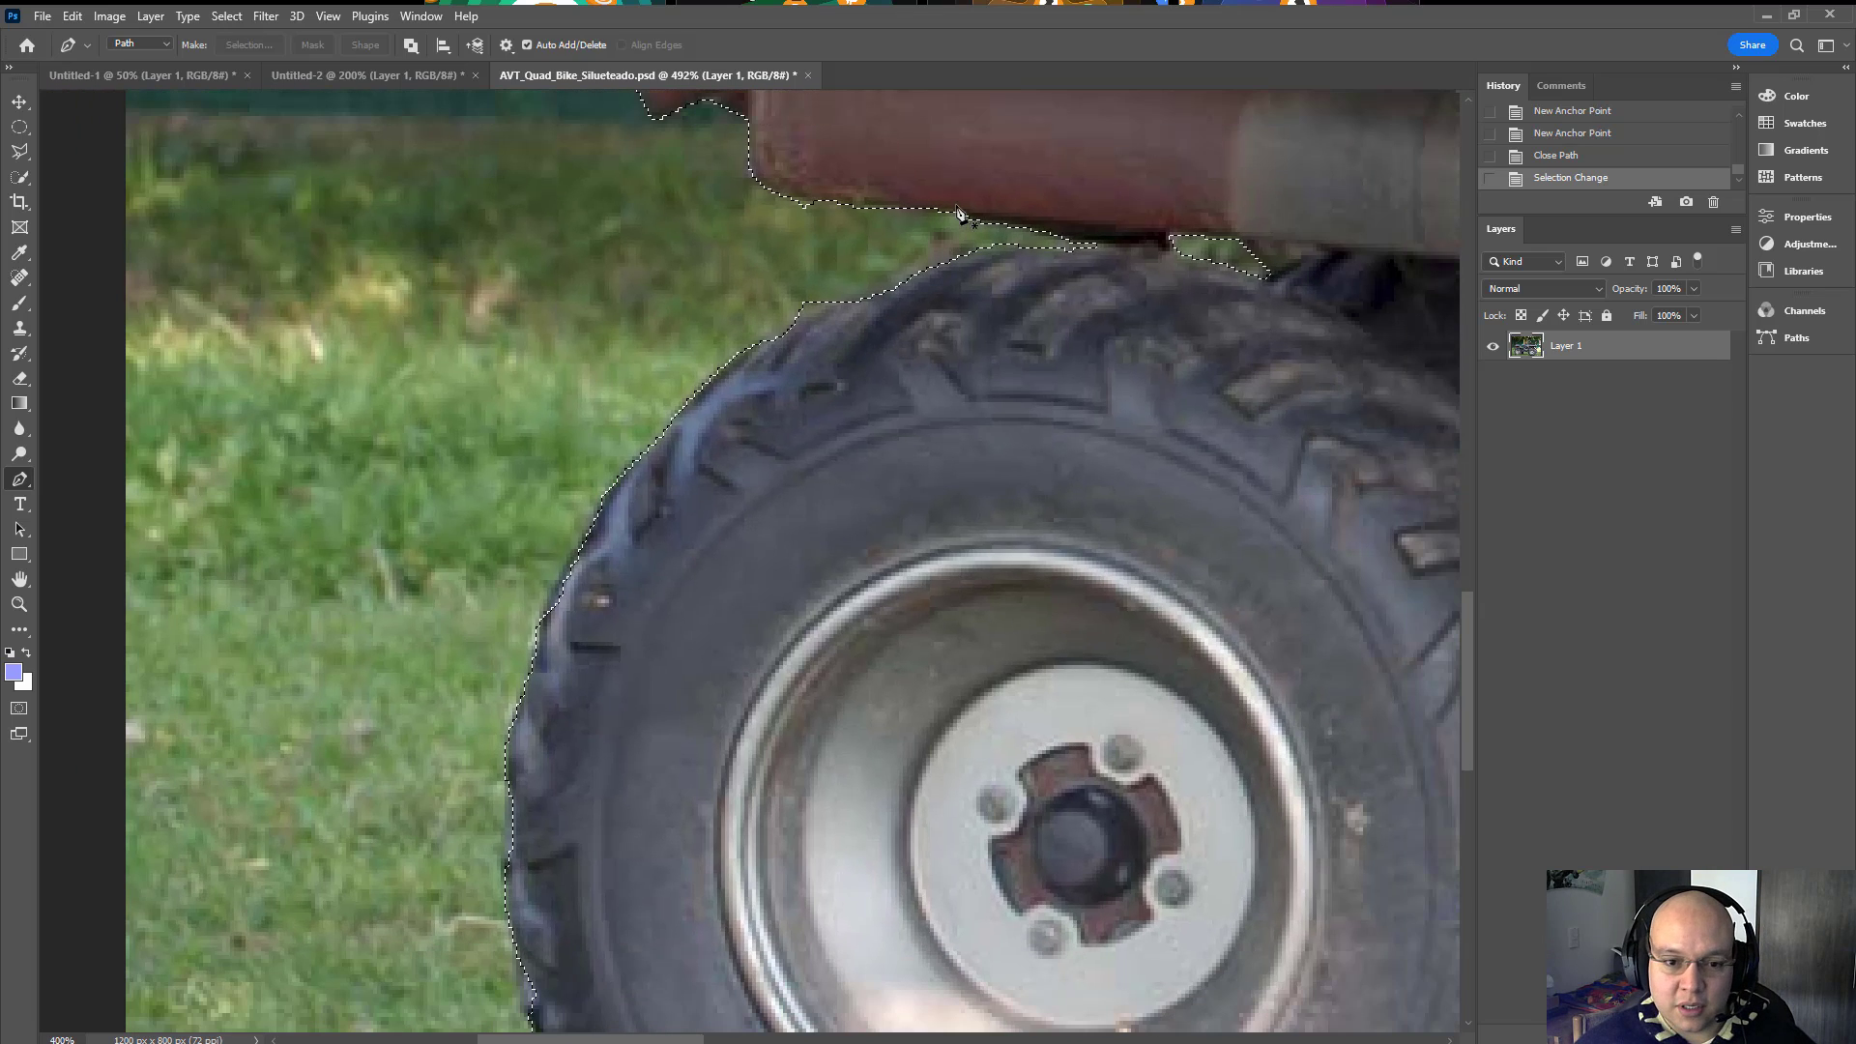
scroll(909, 242, down, 2)
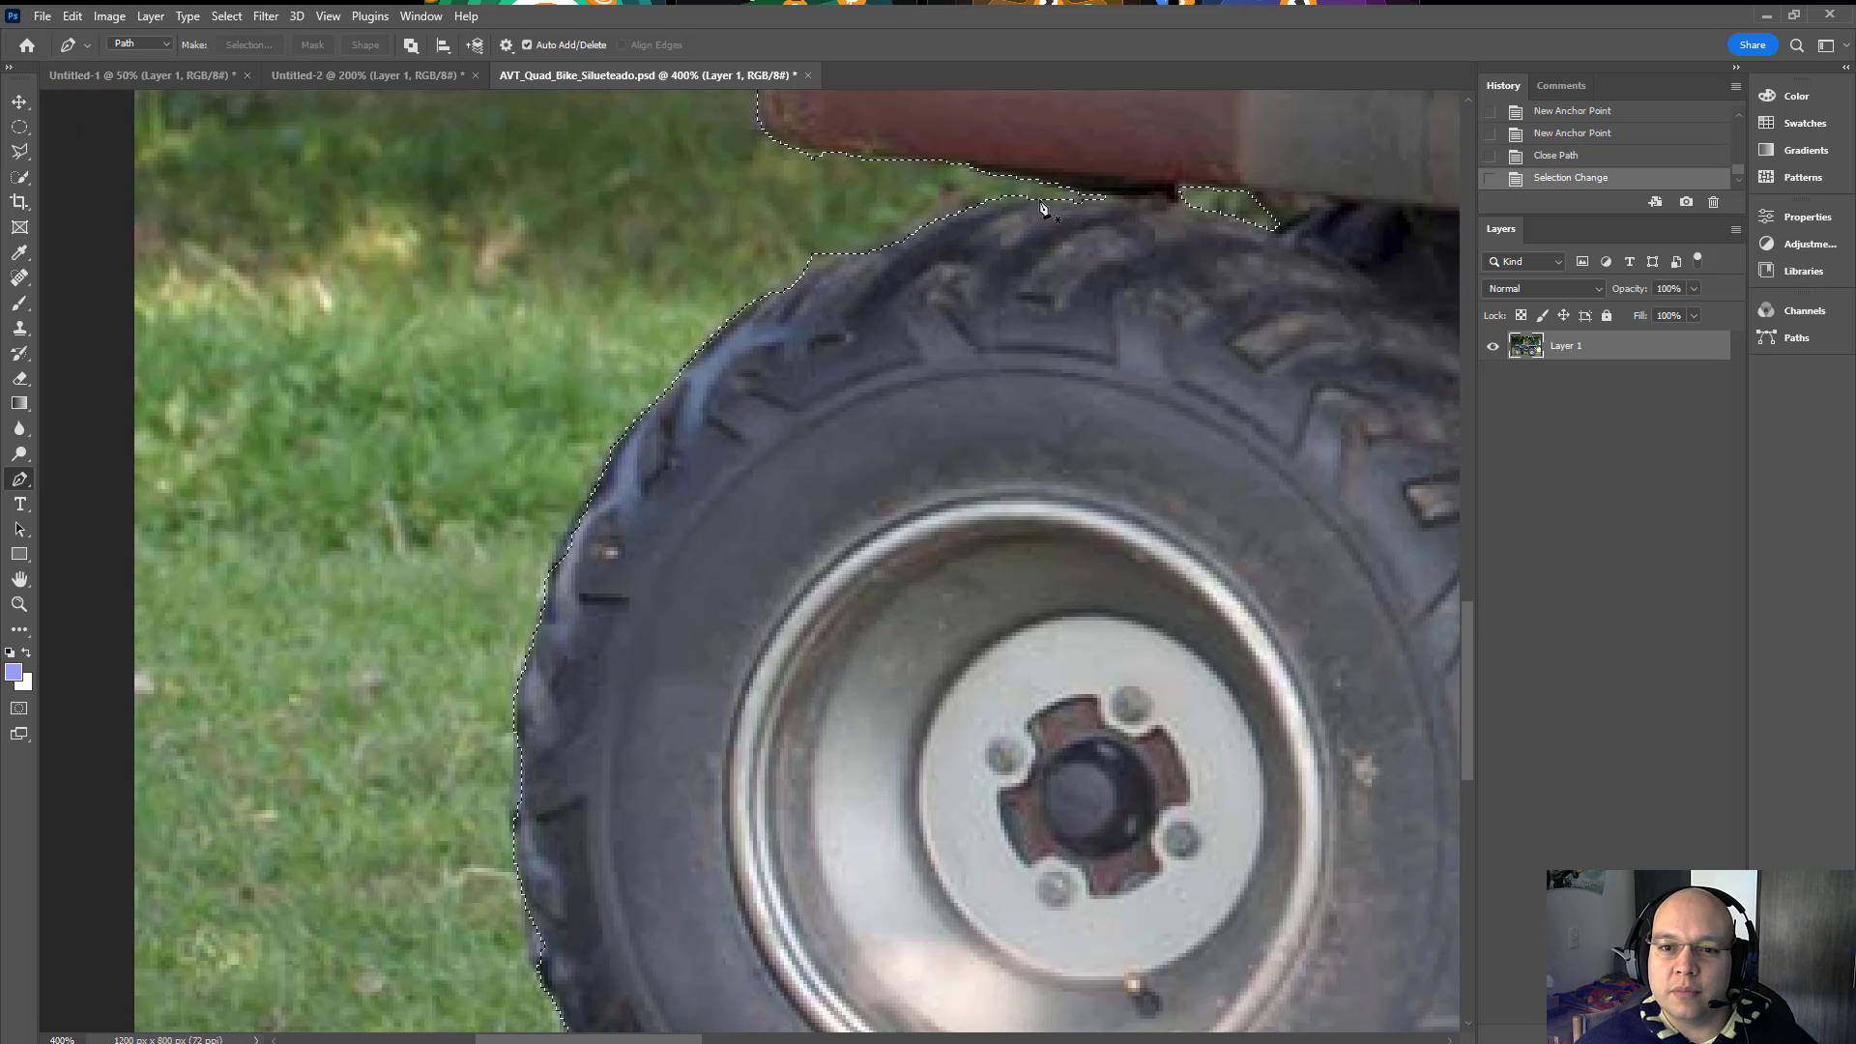
Step: Trace a Pen tool path along the rear tyre's upper outer edge, from beneath the exhaust down to the tyre's rearmost tread
click(1076, 203)
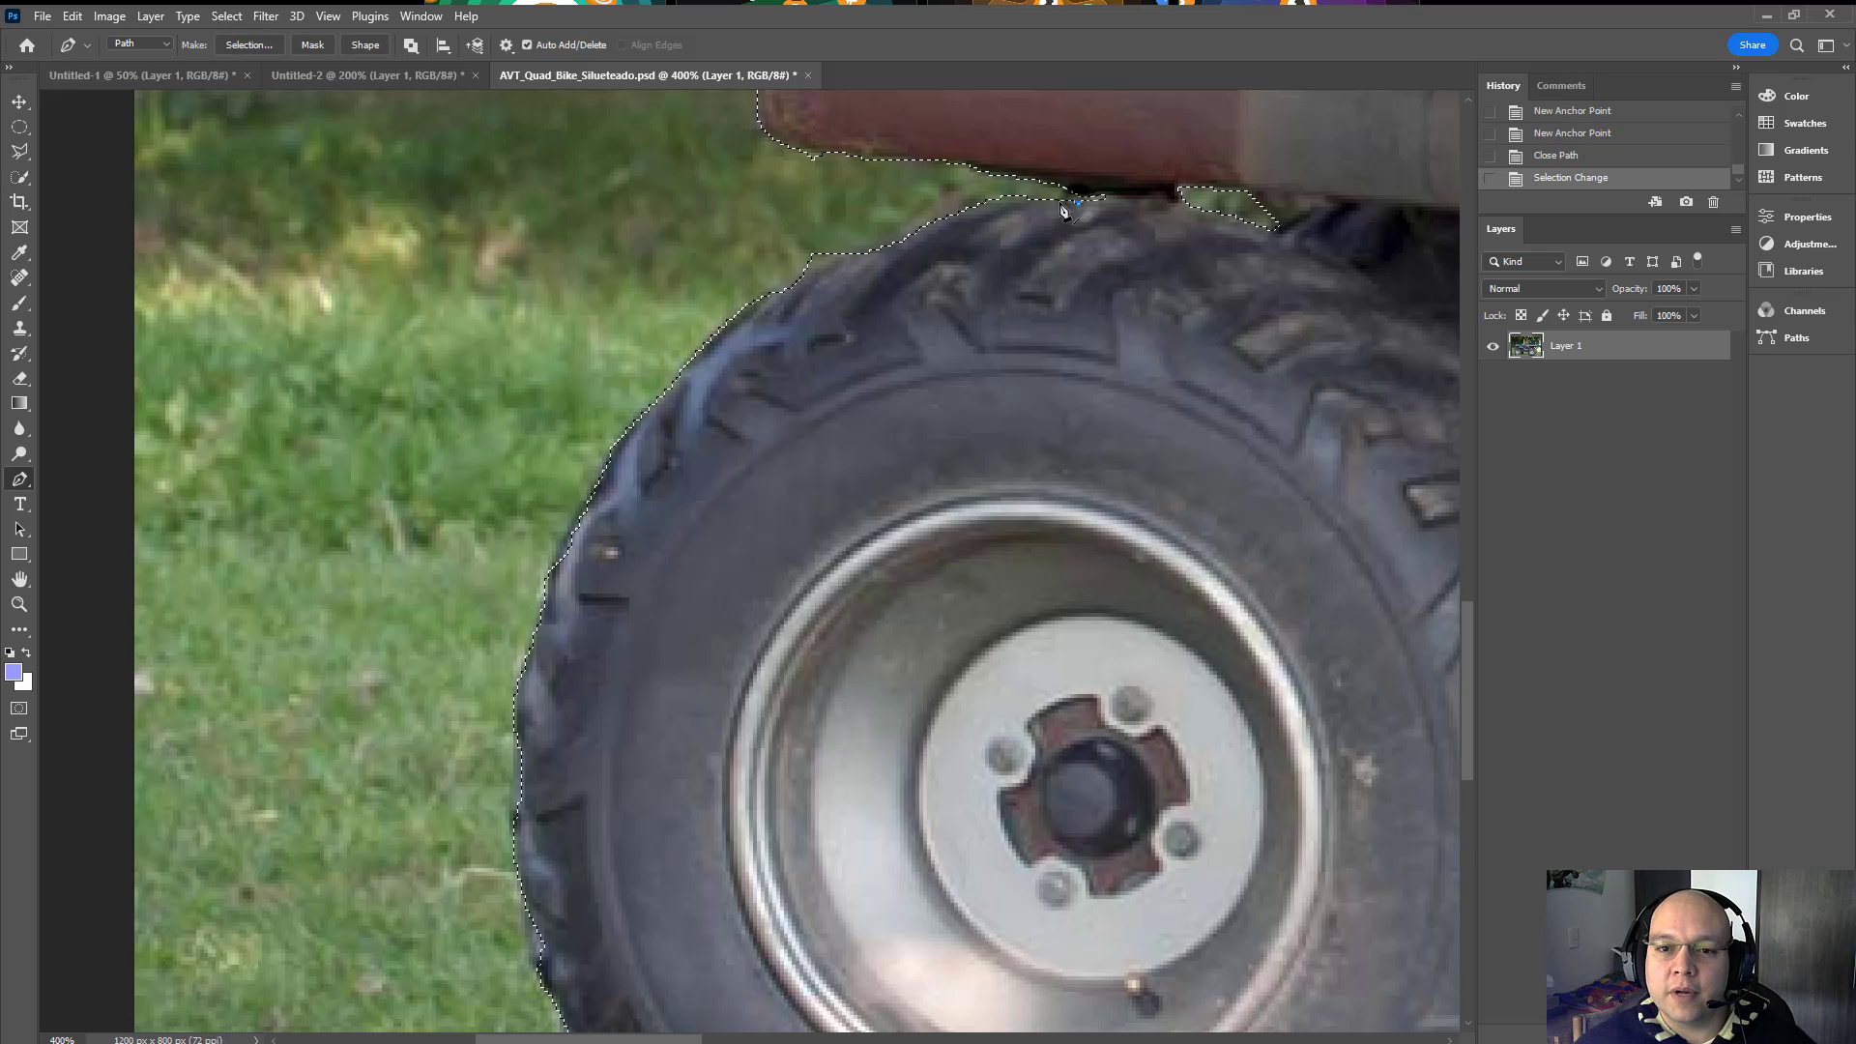
drag(954, 213, 913, 228)
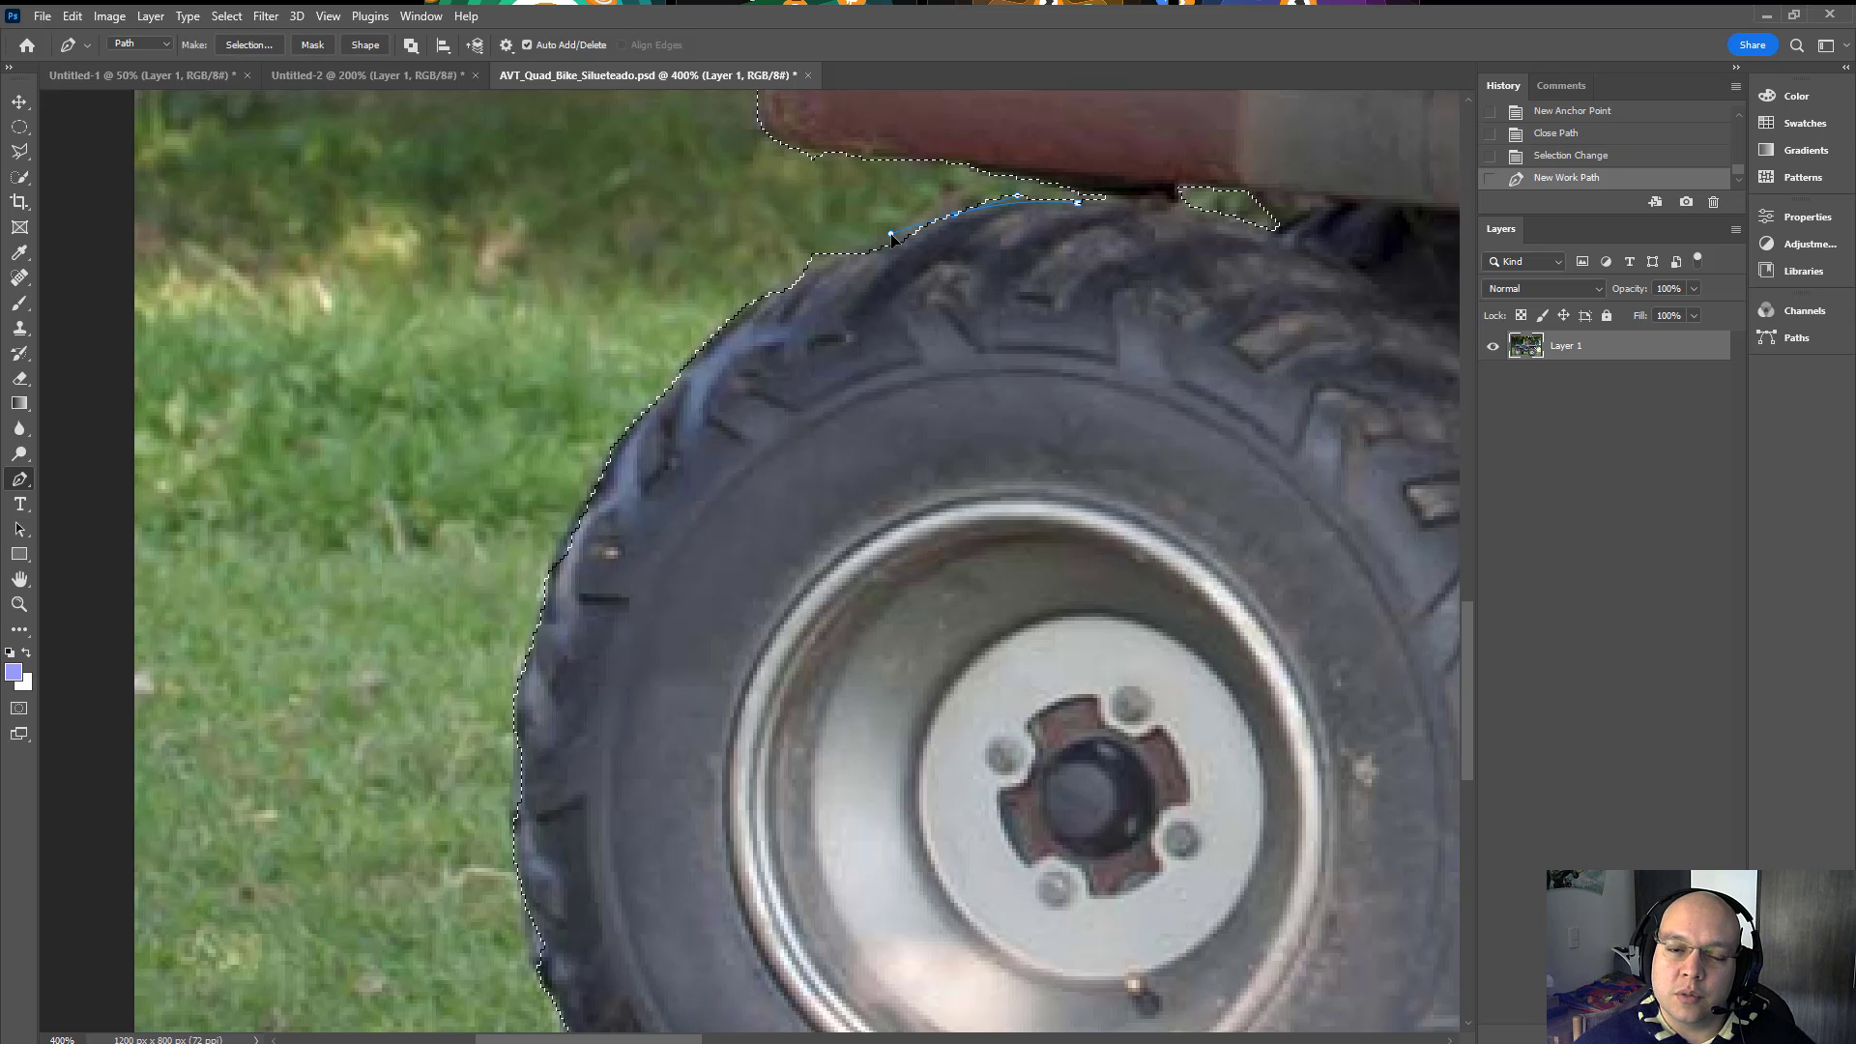
click(890, 235)
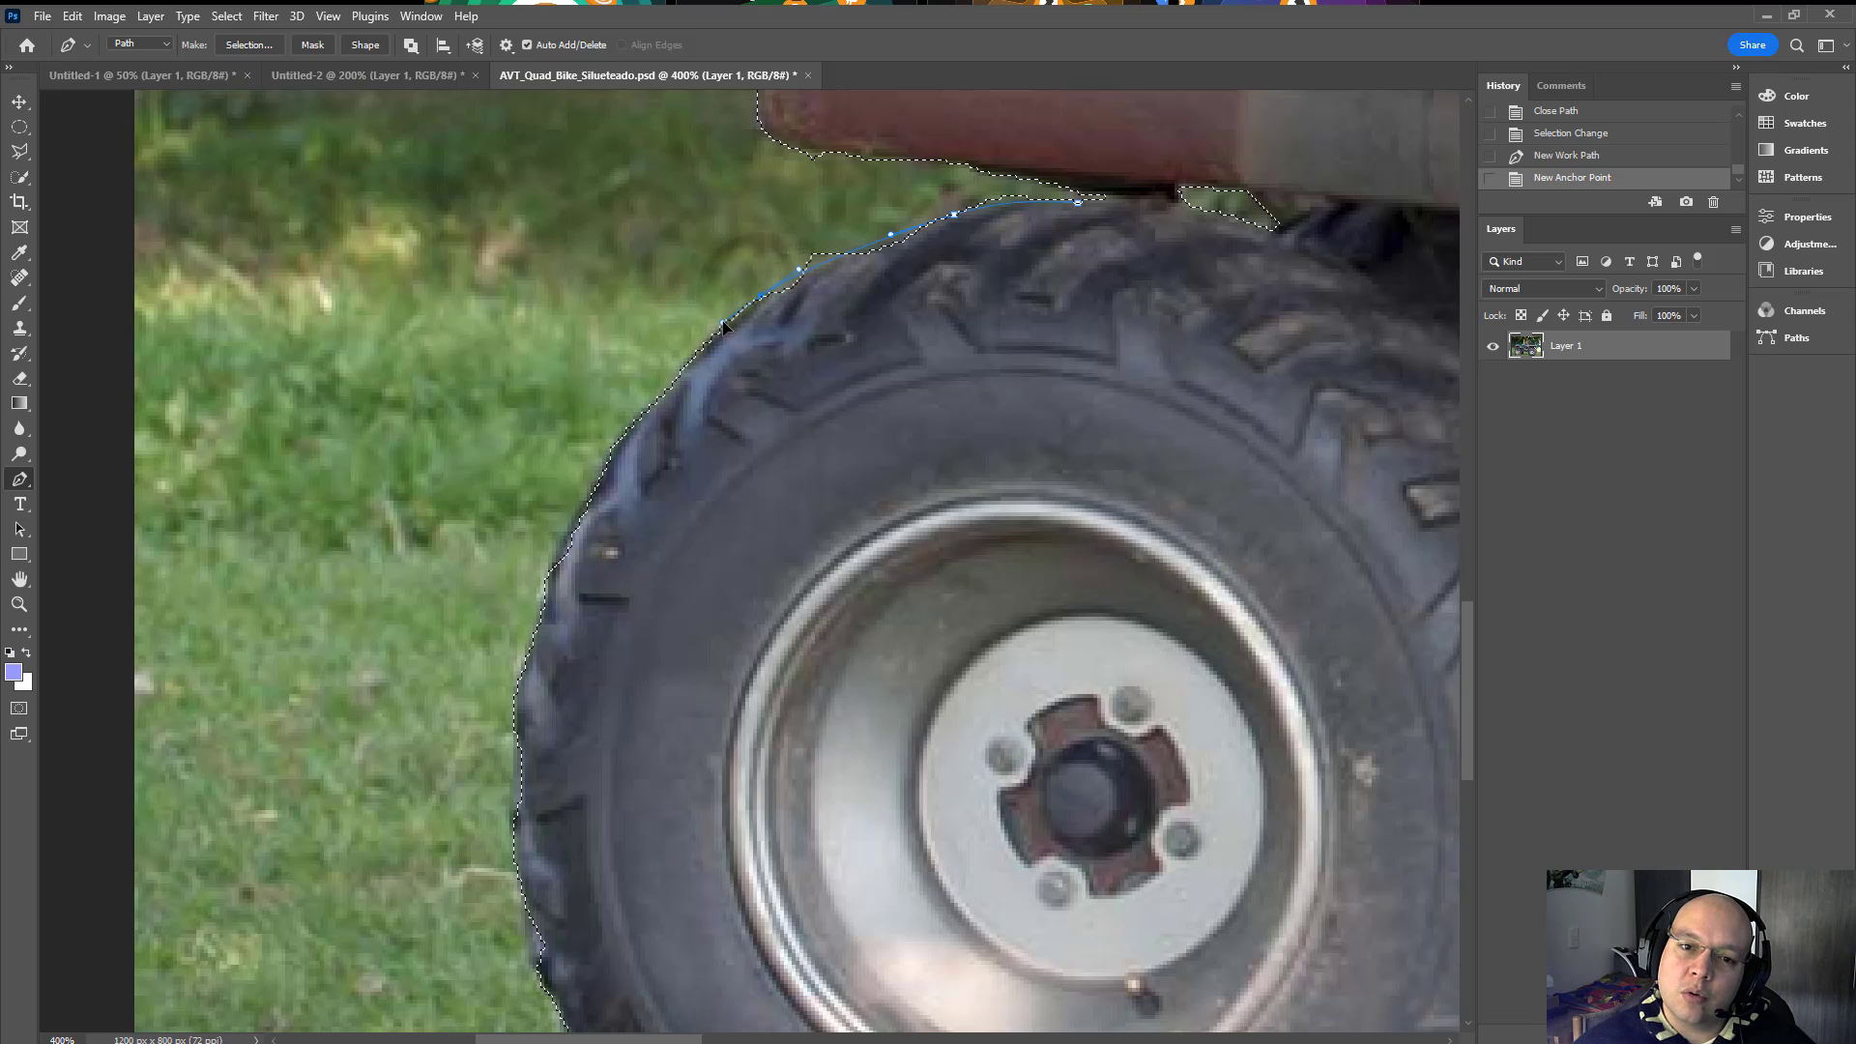
click(662, 406)
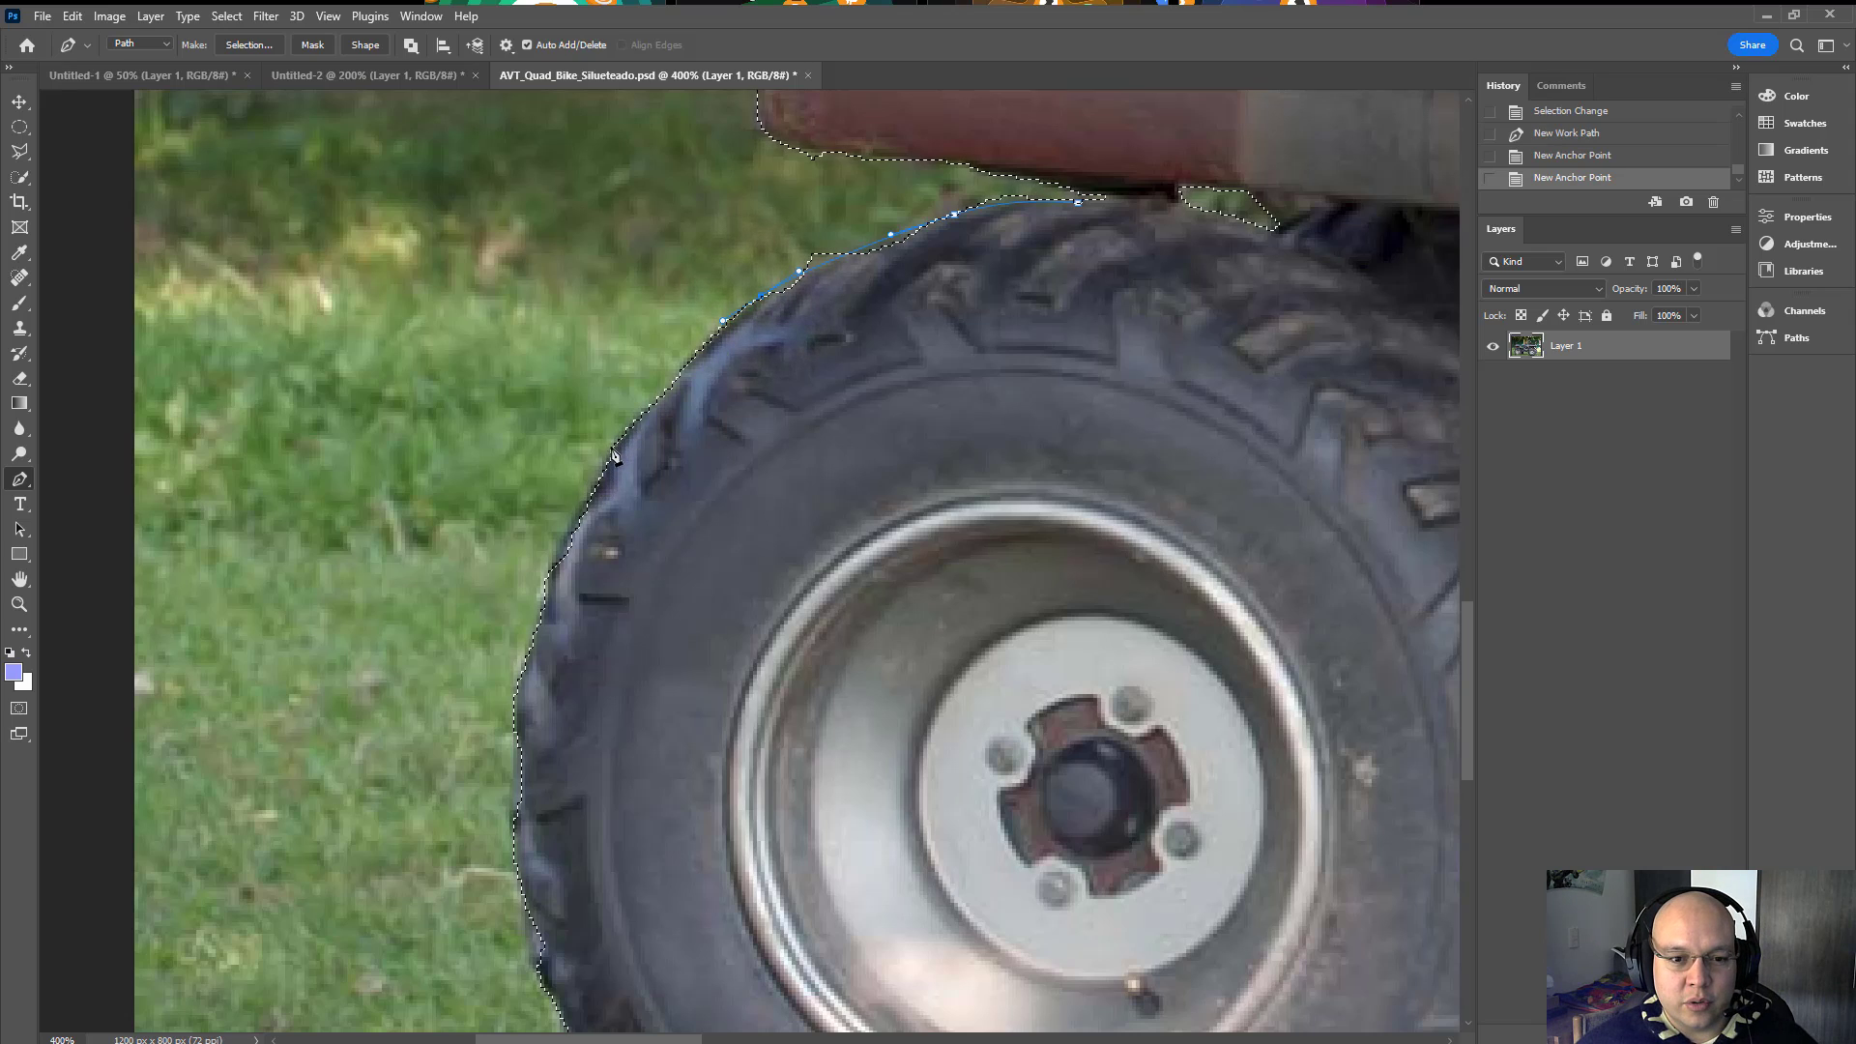
drag(586, 496, 555, 567)
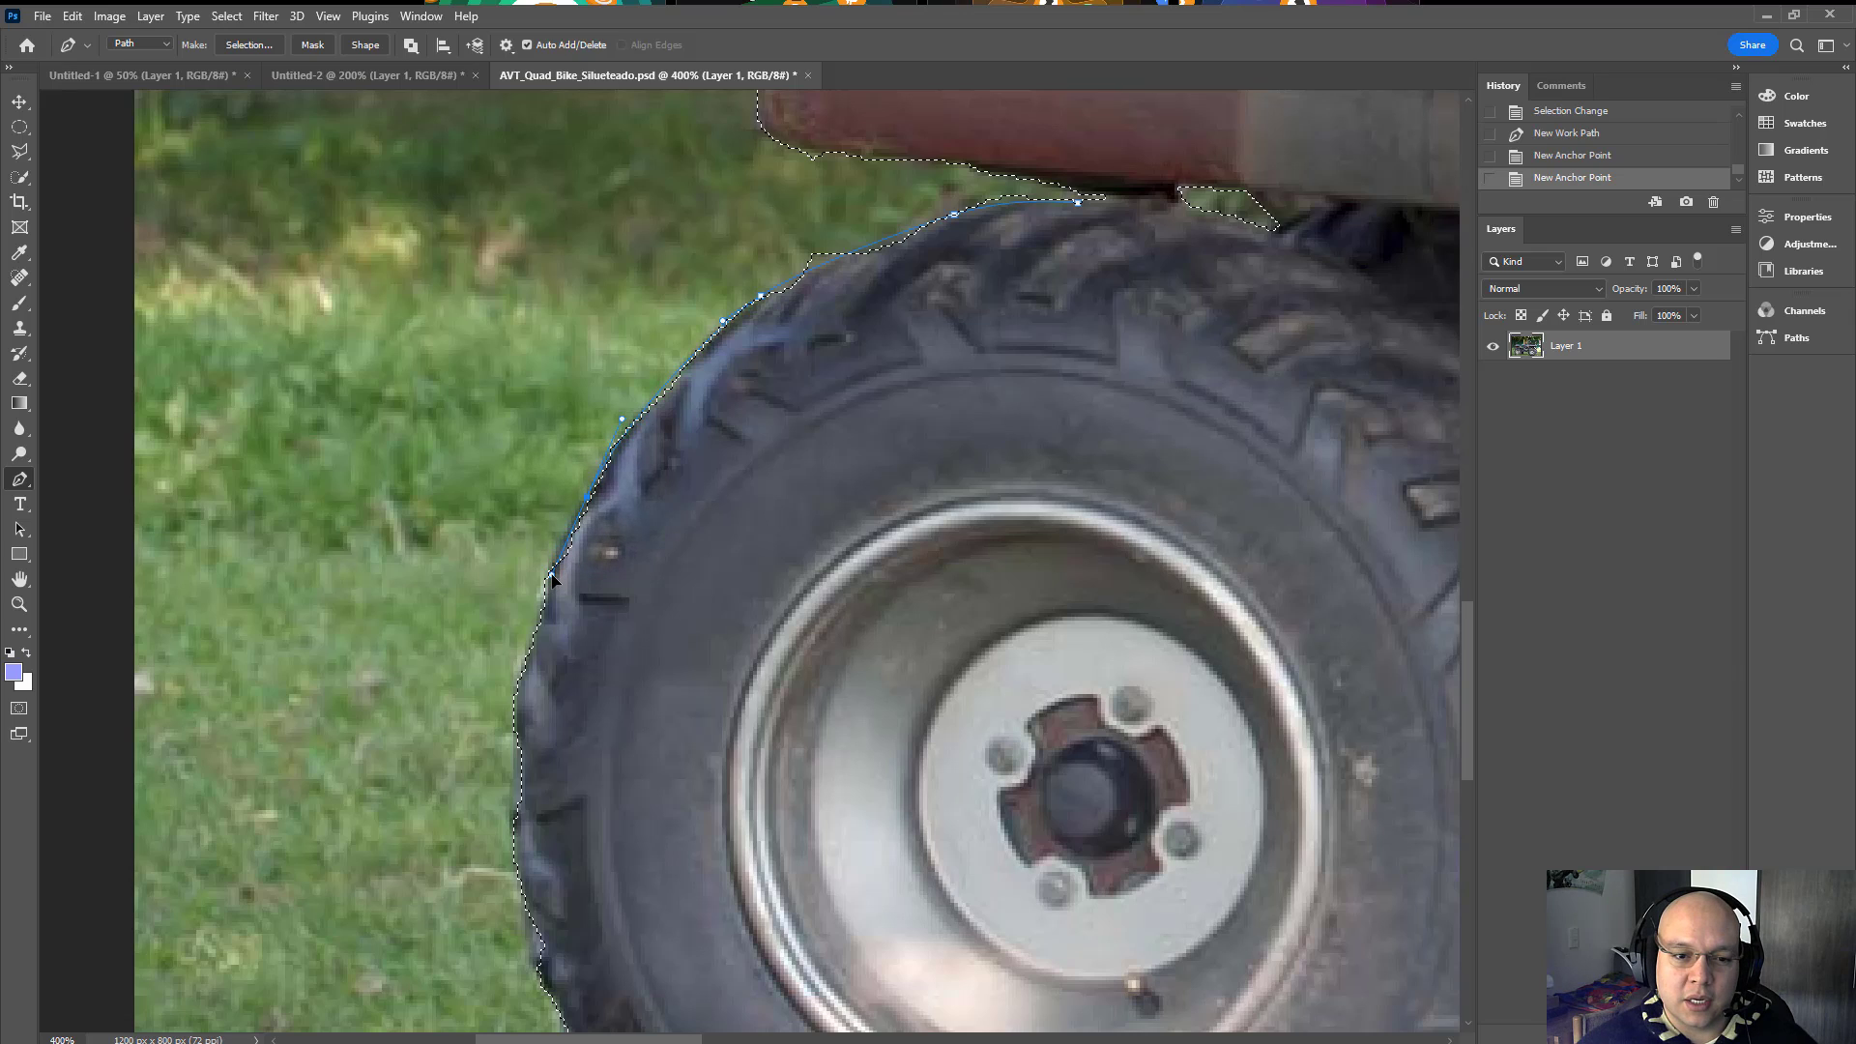
drag(548, 565, 548, 565)
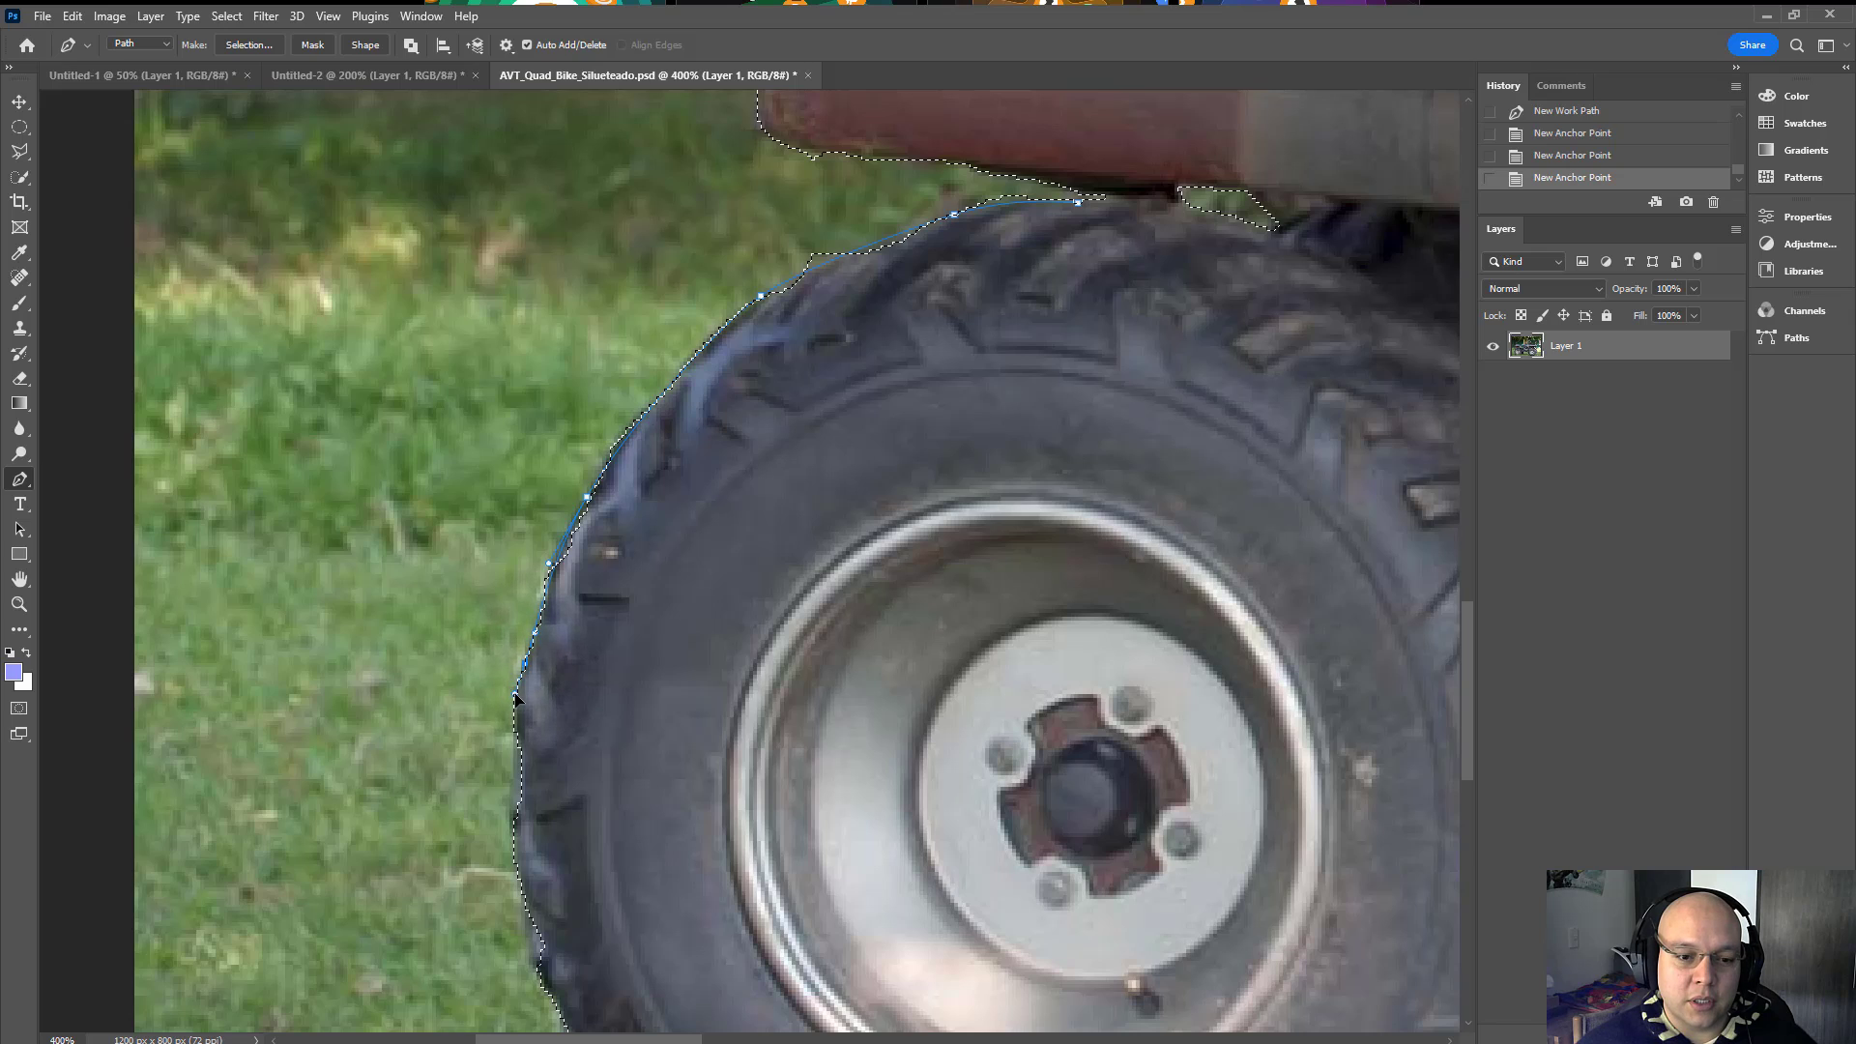
click(515, 694)
Step: Close the path through the grass outside the rear tyre and subtract the enclosed area from the selection
drag(518, 427, 518, 407)
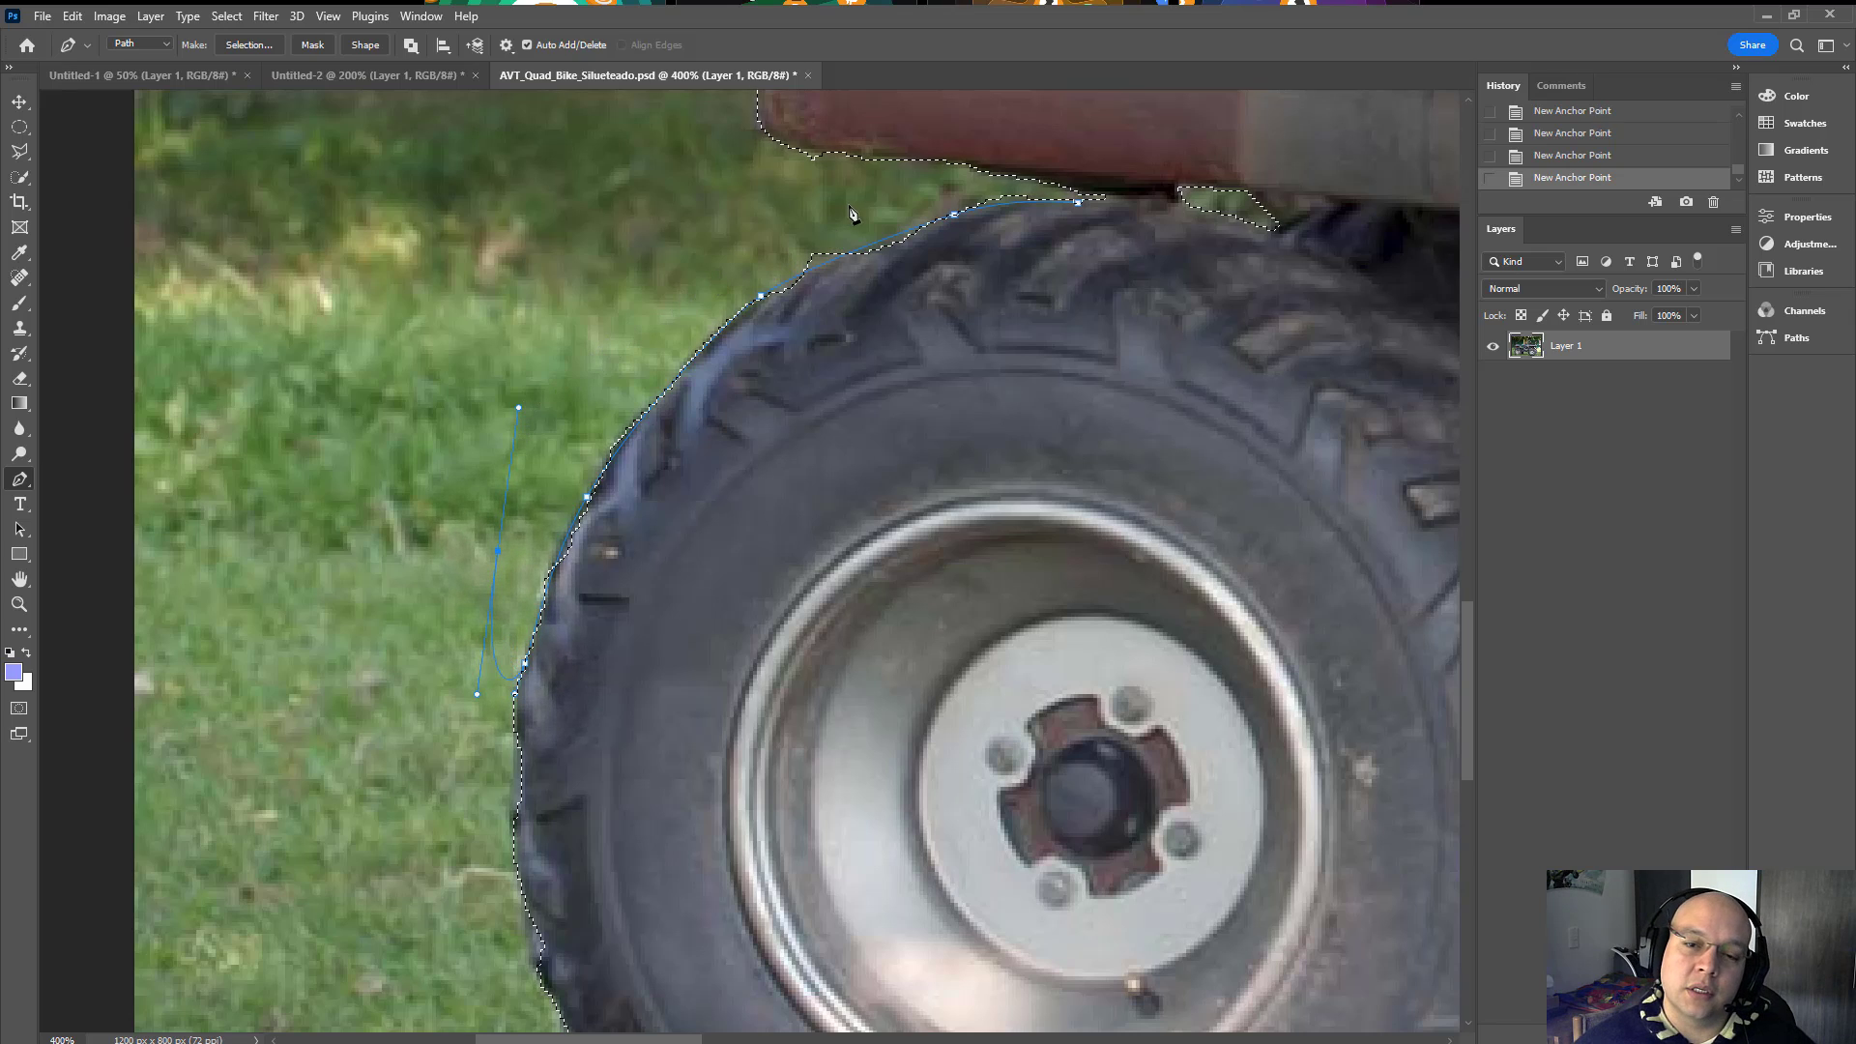
drag(849, 203, 901, 195)
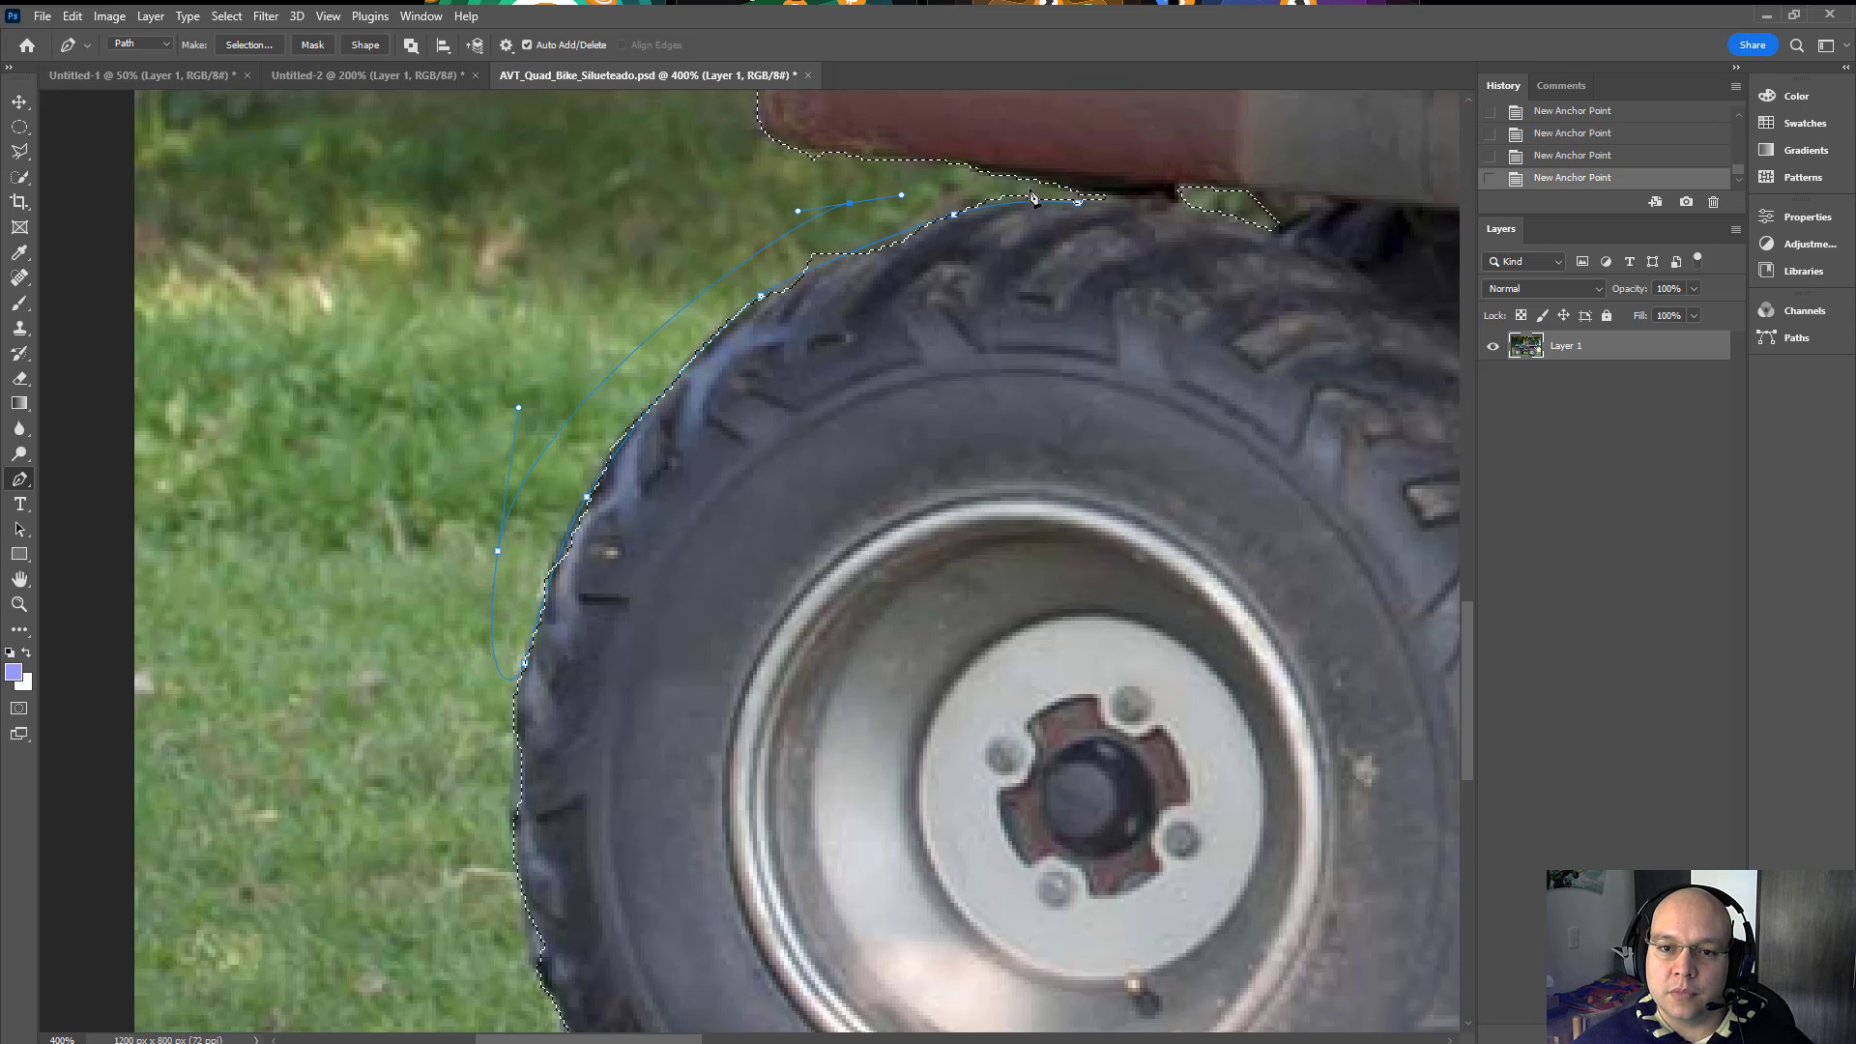
drag(1042, 187, 1062, 192)
click(1079, 197)
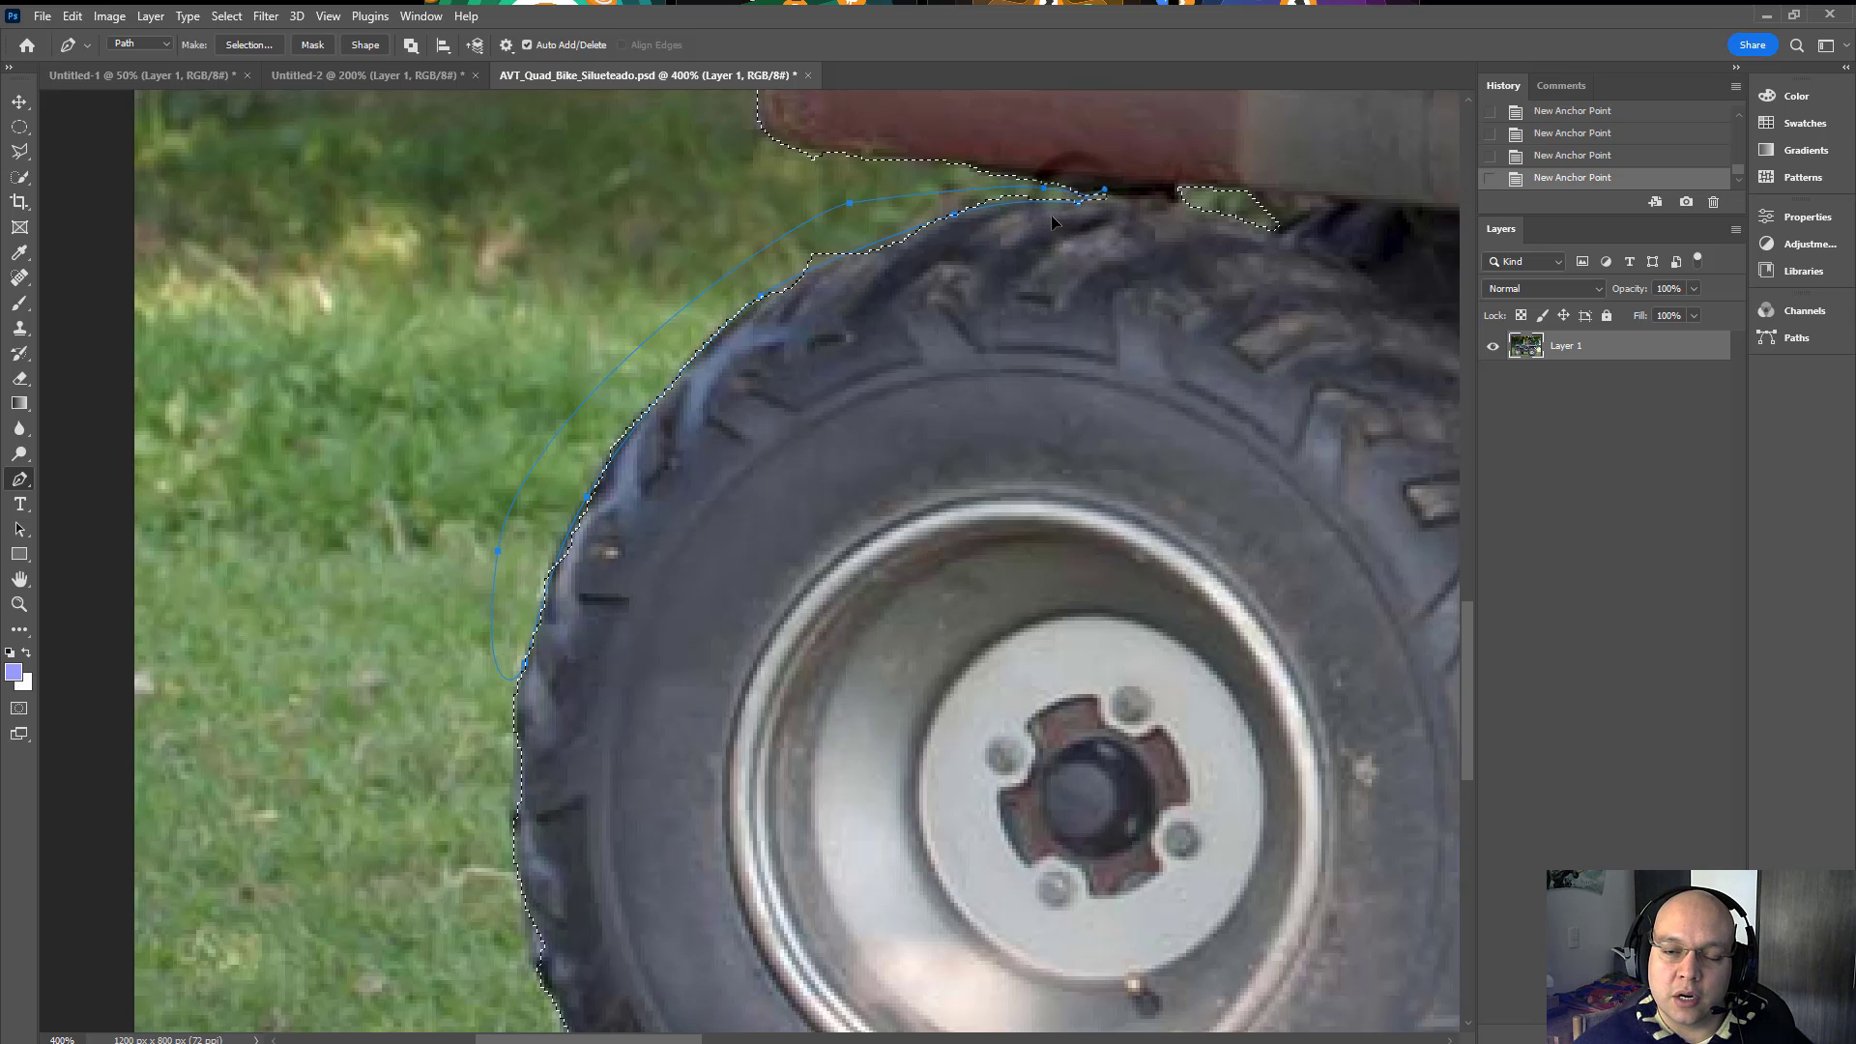
click(1072, 212)
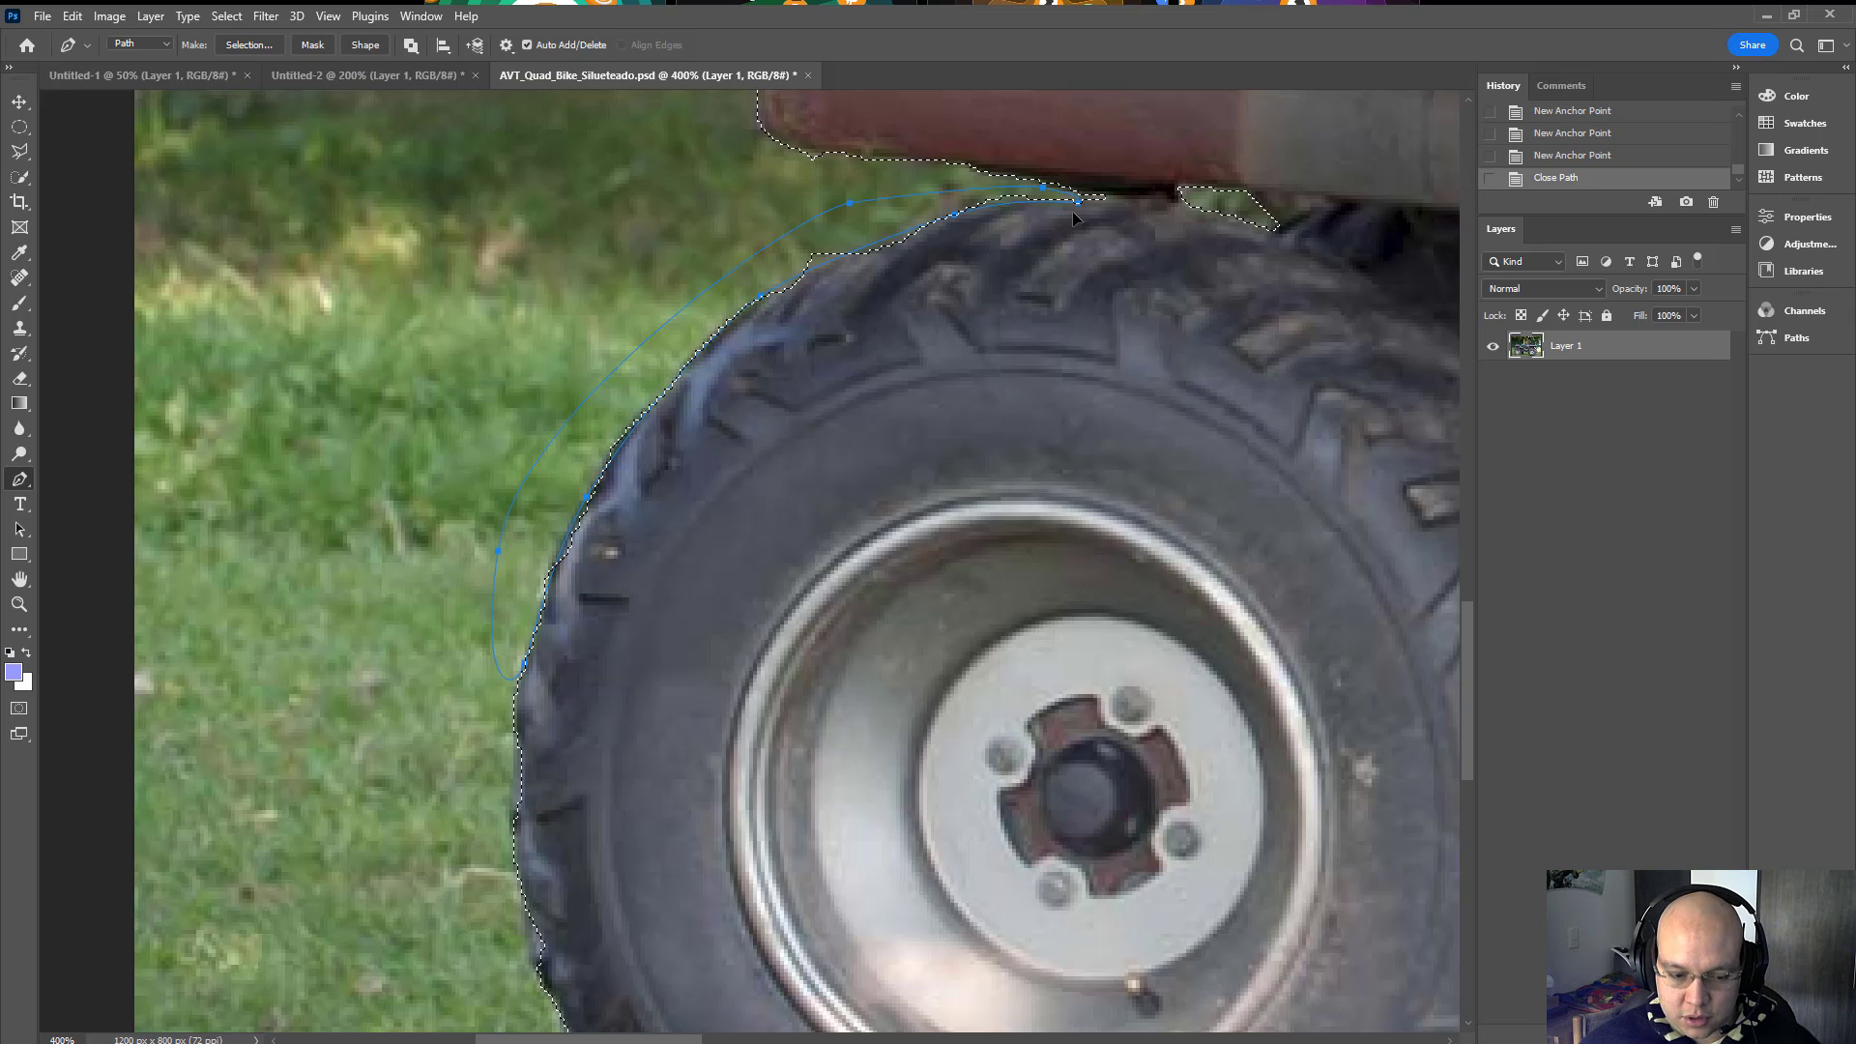
key(Escape)
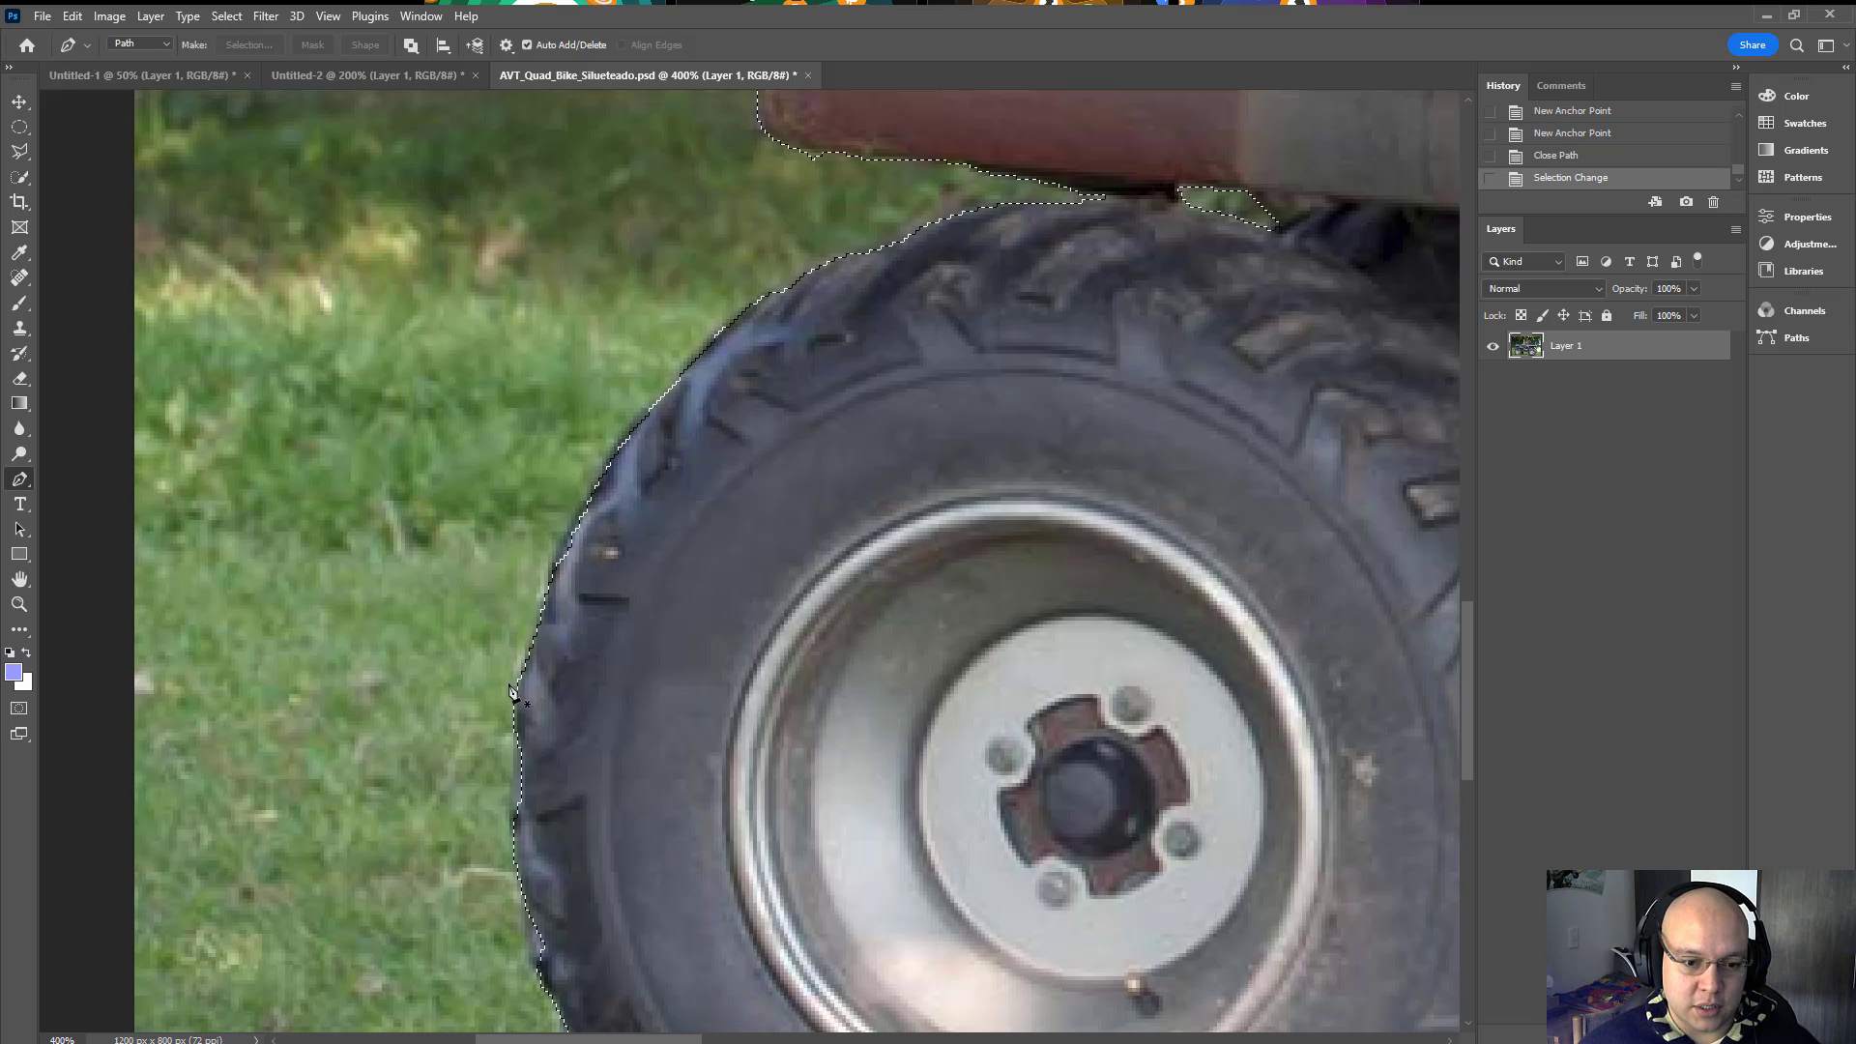
Step: Outline two missed tread strips on the rear tyre's outer edge with closed Pen paths and add them to the selection
scroll(580, 449, down, 3)
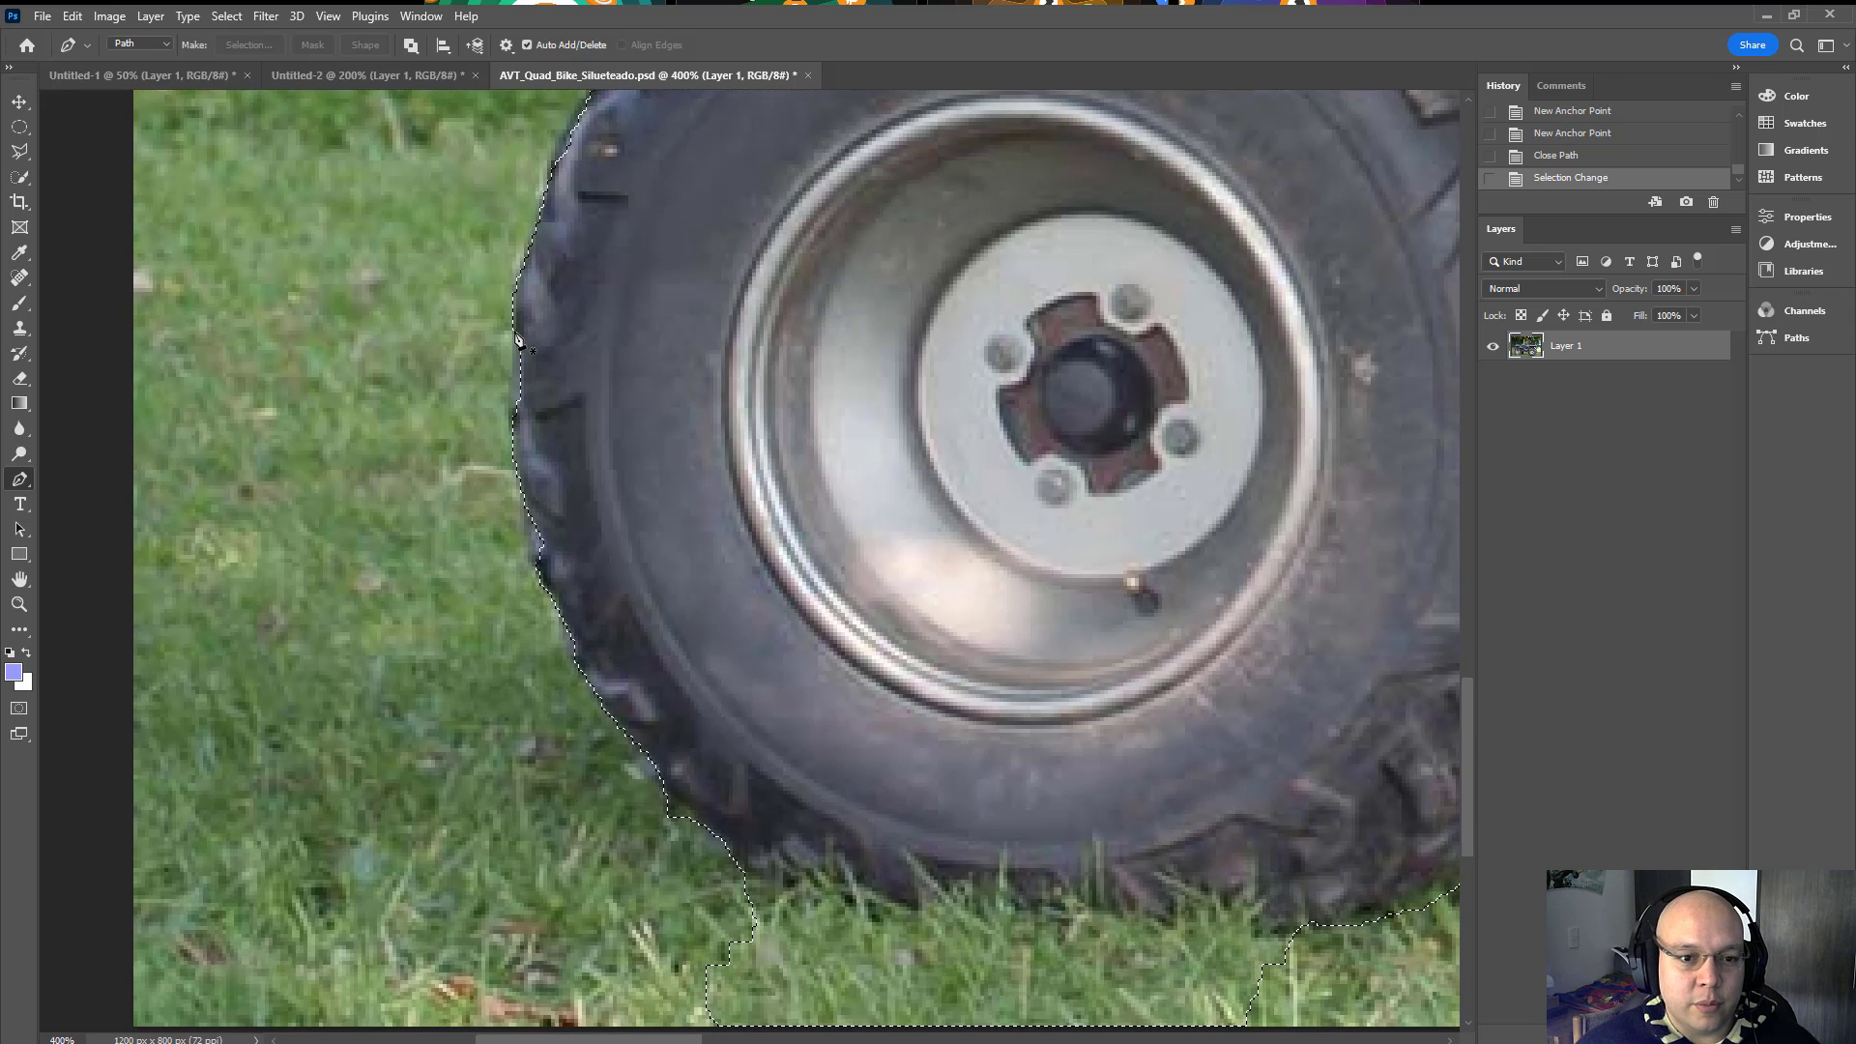
drag(512, 334, 563, 454)
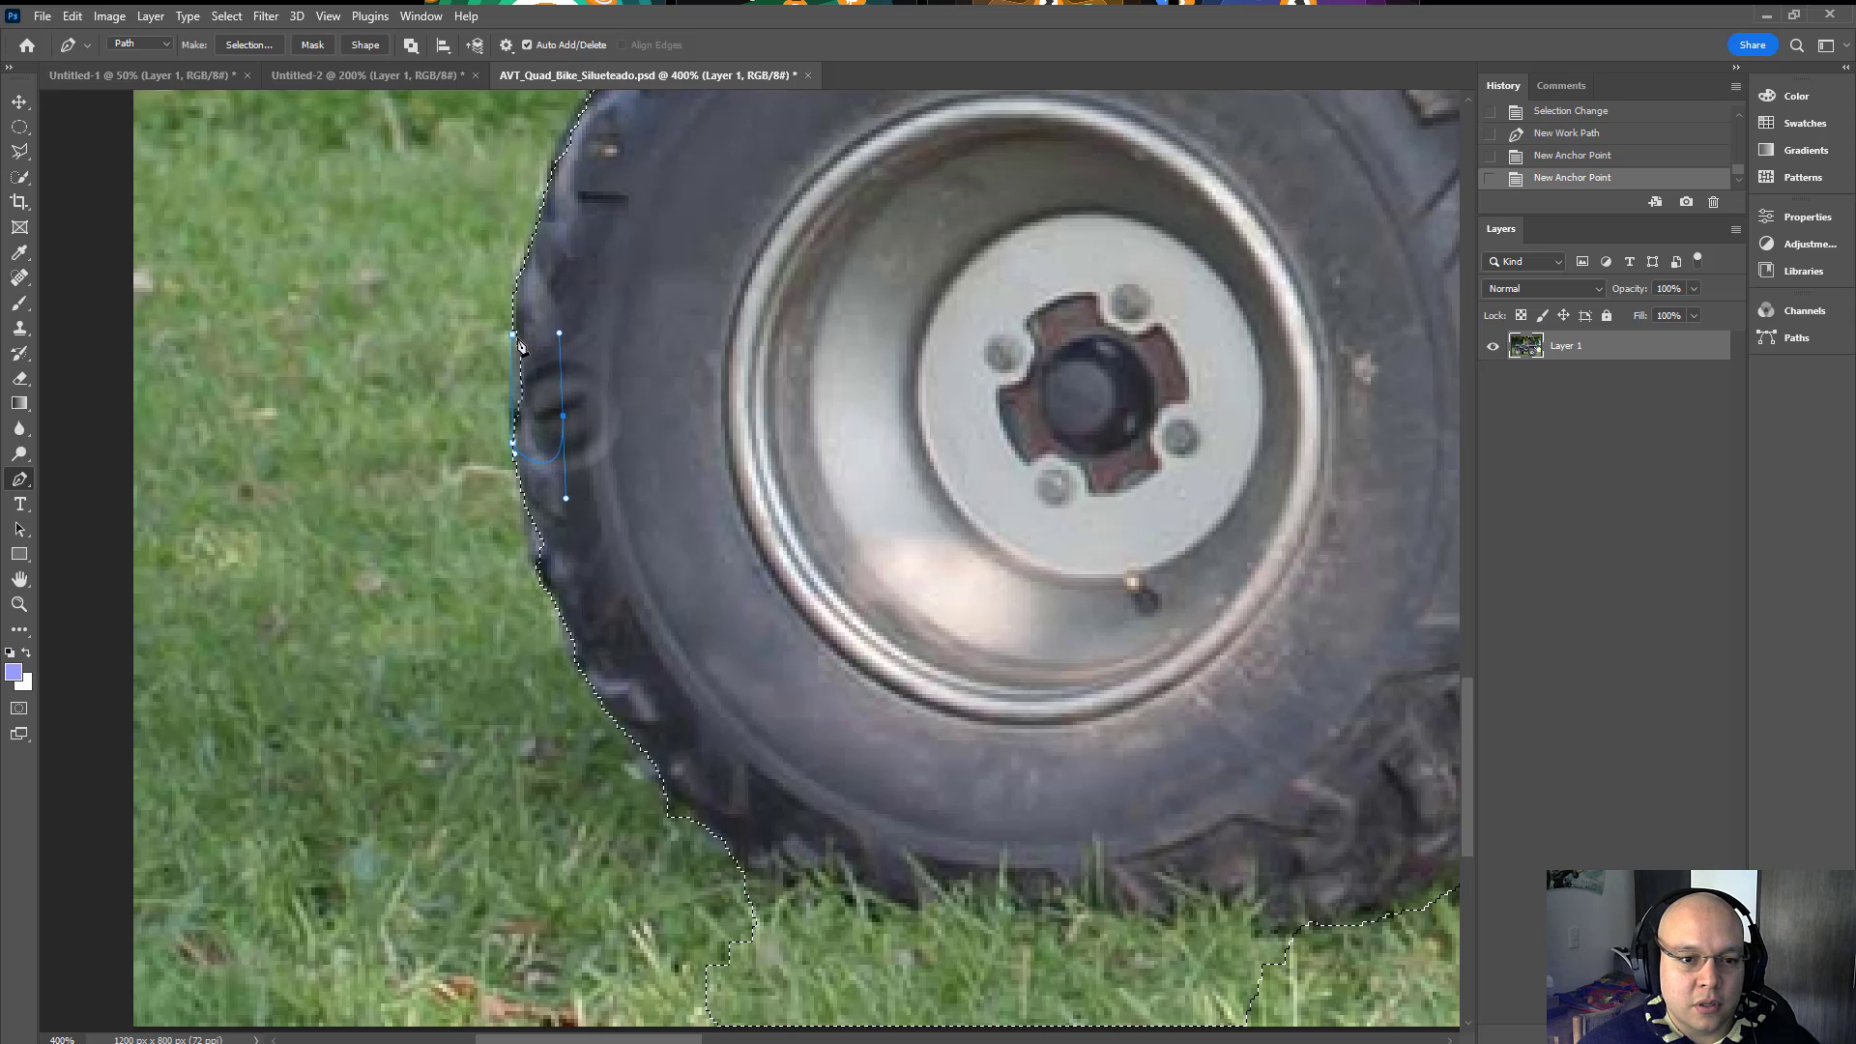
drag(513, 335, 575, 346)
key(ctrl+shift+Return)
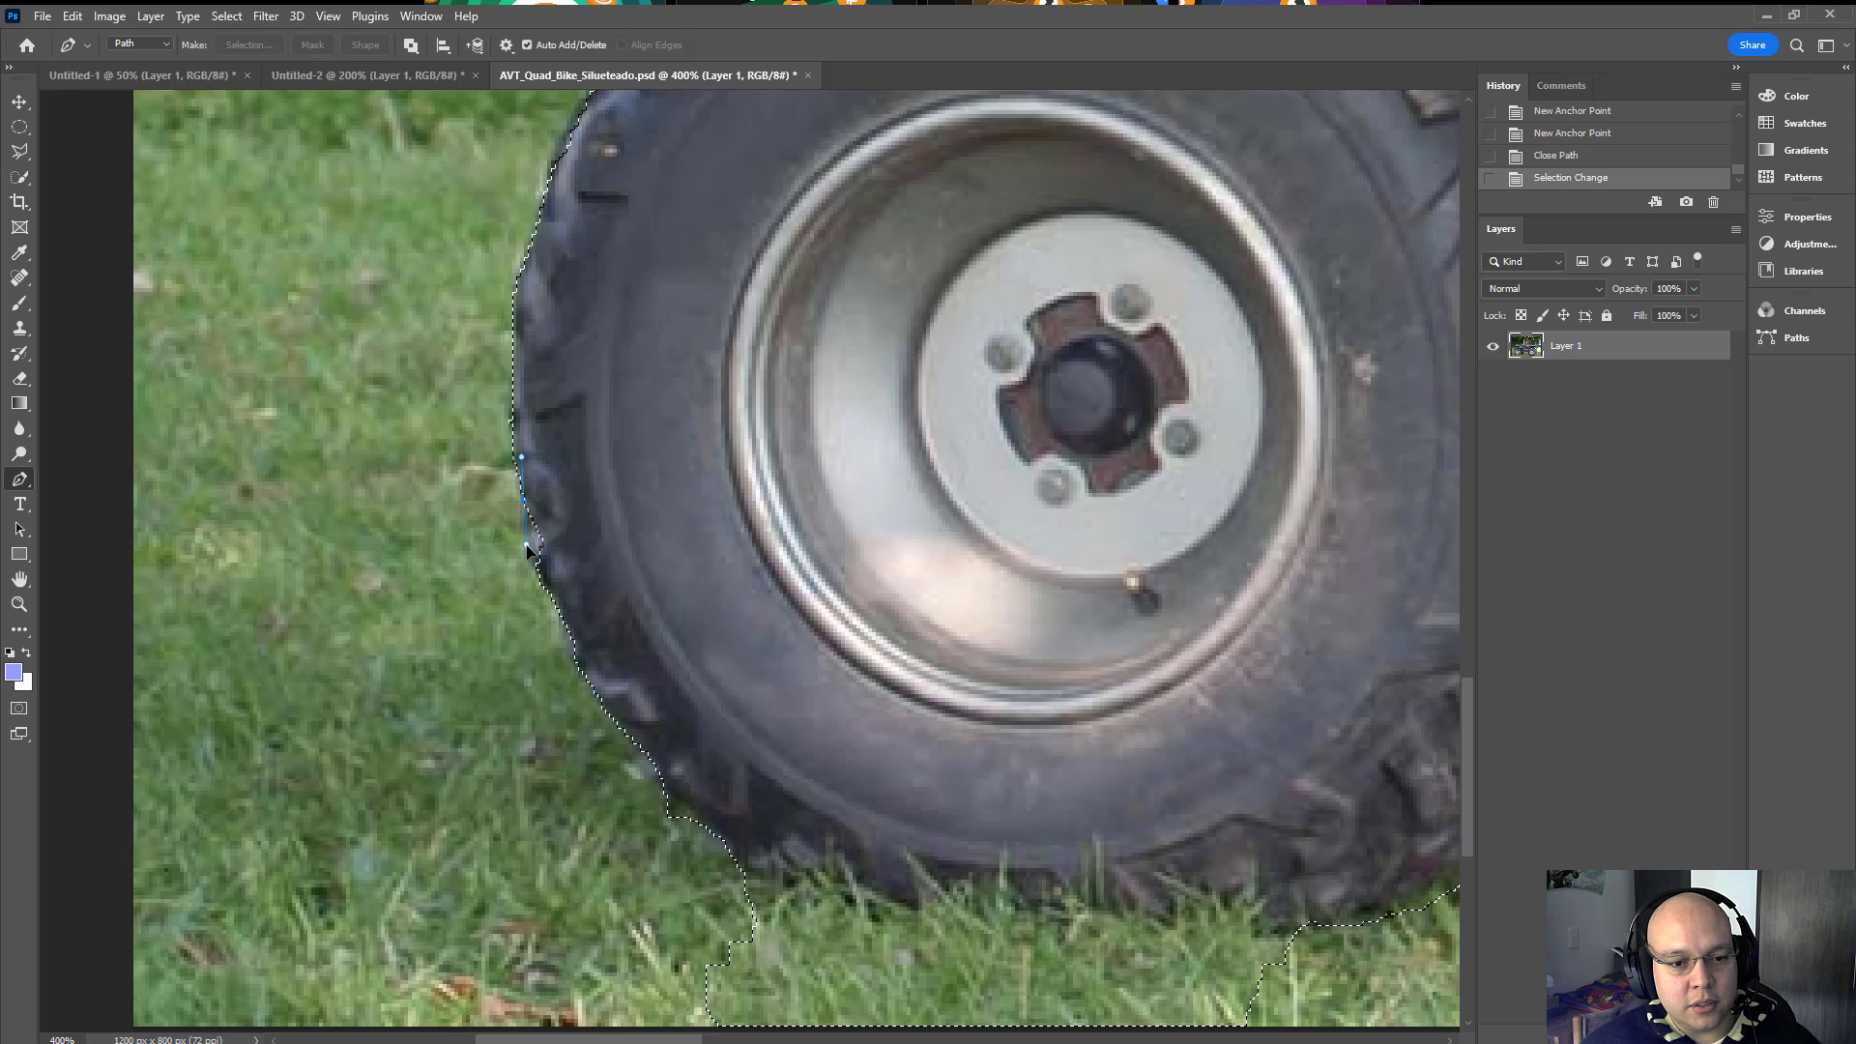
drag(539, 546, 560, 598)
mouse_move(566, 541)
mouse_down()
mouse_move(563, 478)
mouse_move(537, 529)
mouse_up()
key(ctrl+shift+Return)
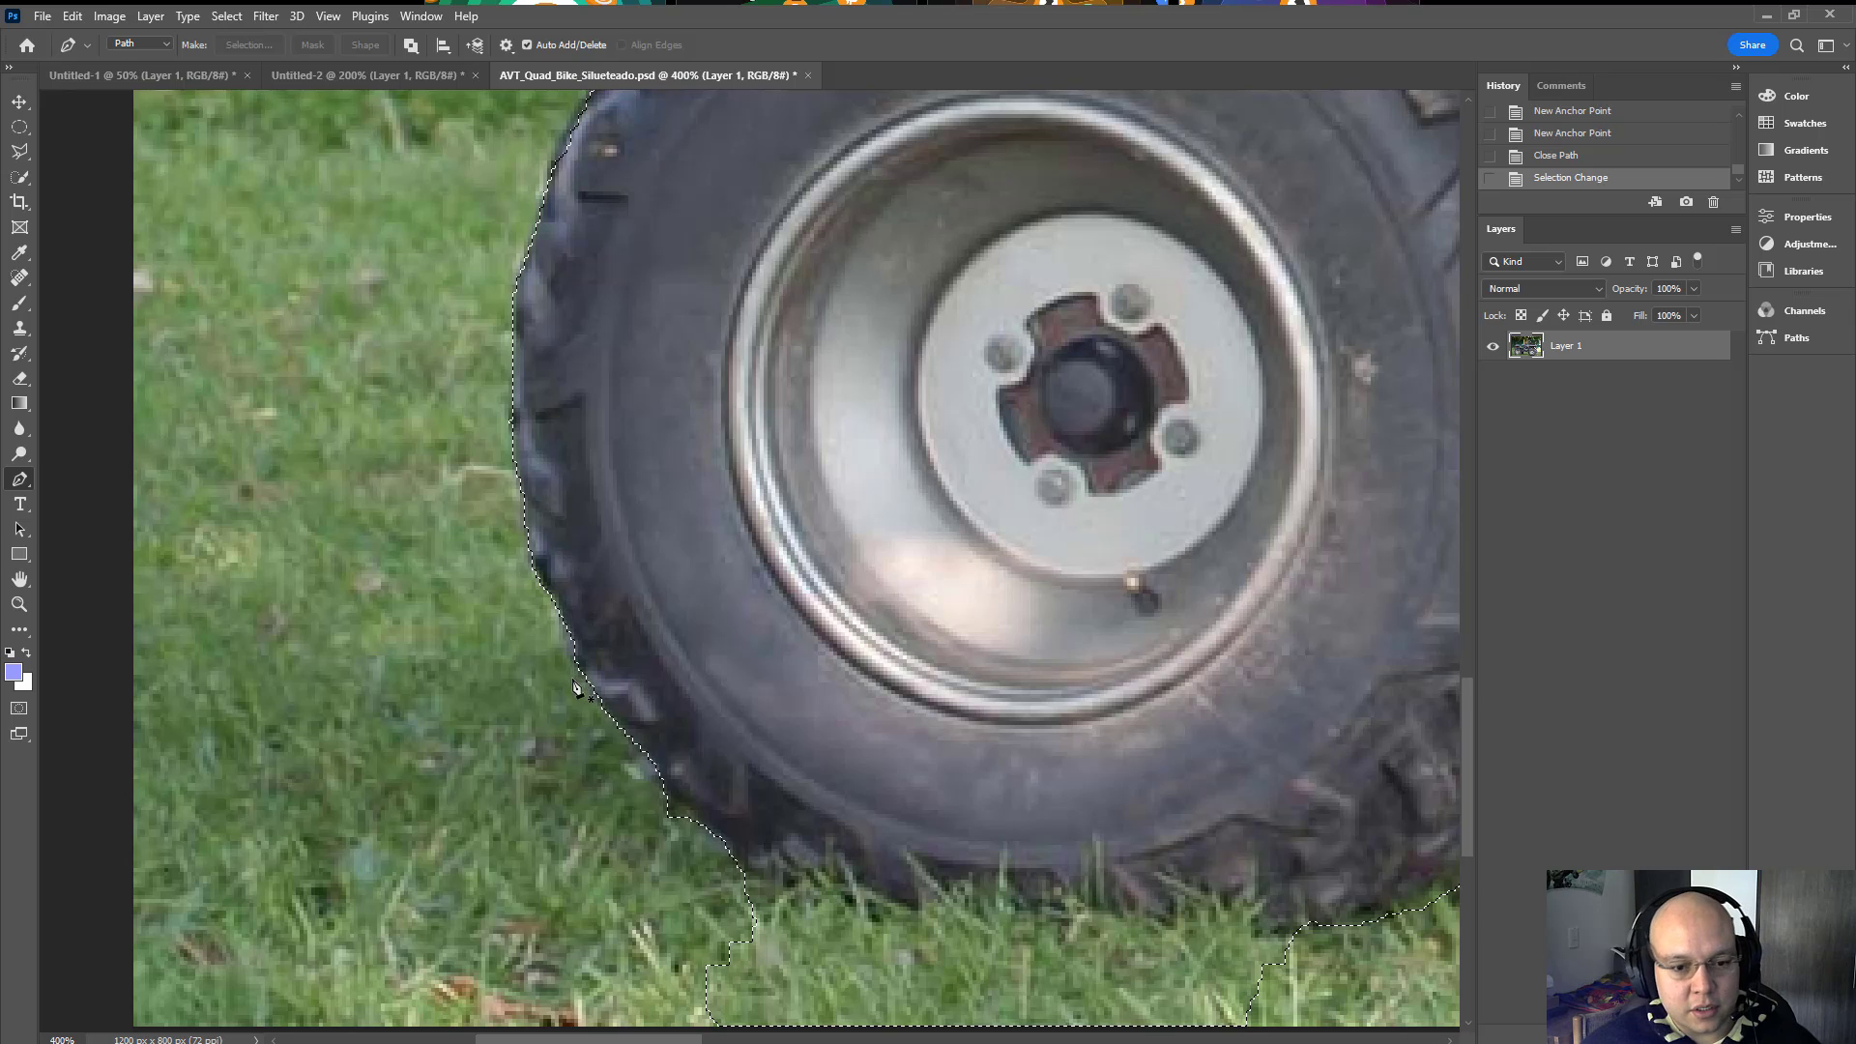
Step: Trace a curved Pen tool path along the rear tyre's underside through the grass, up to where it meets the far tyre
drag(658, 779, 562, 645)
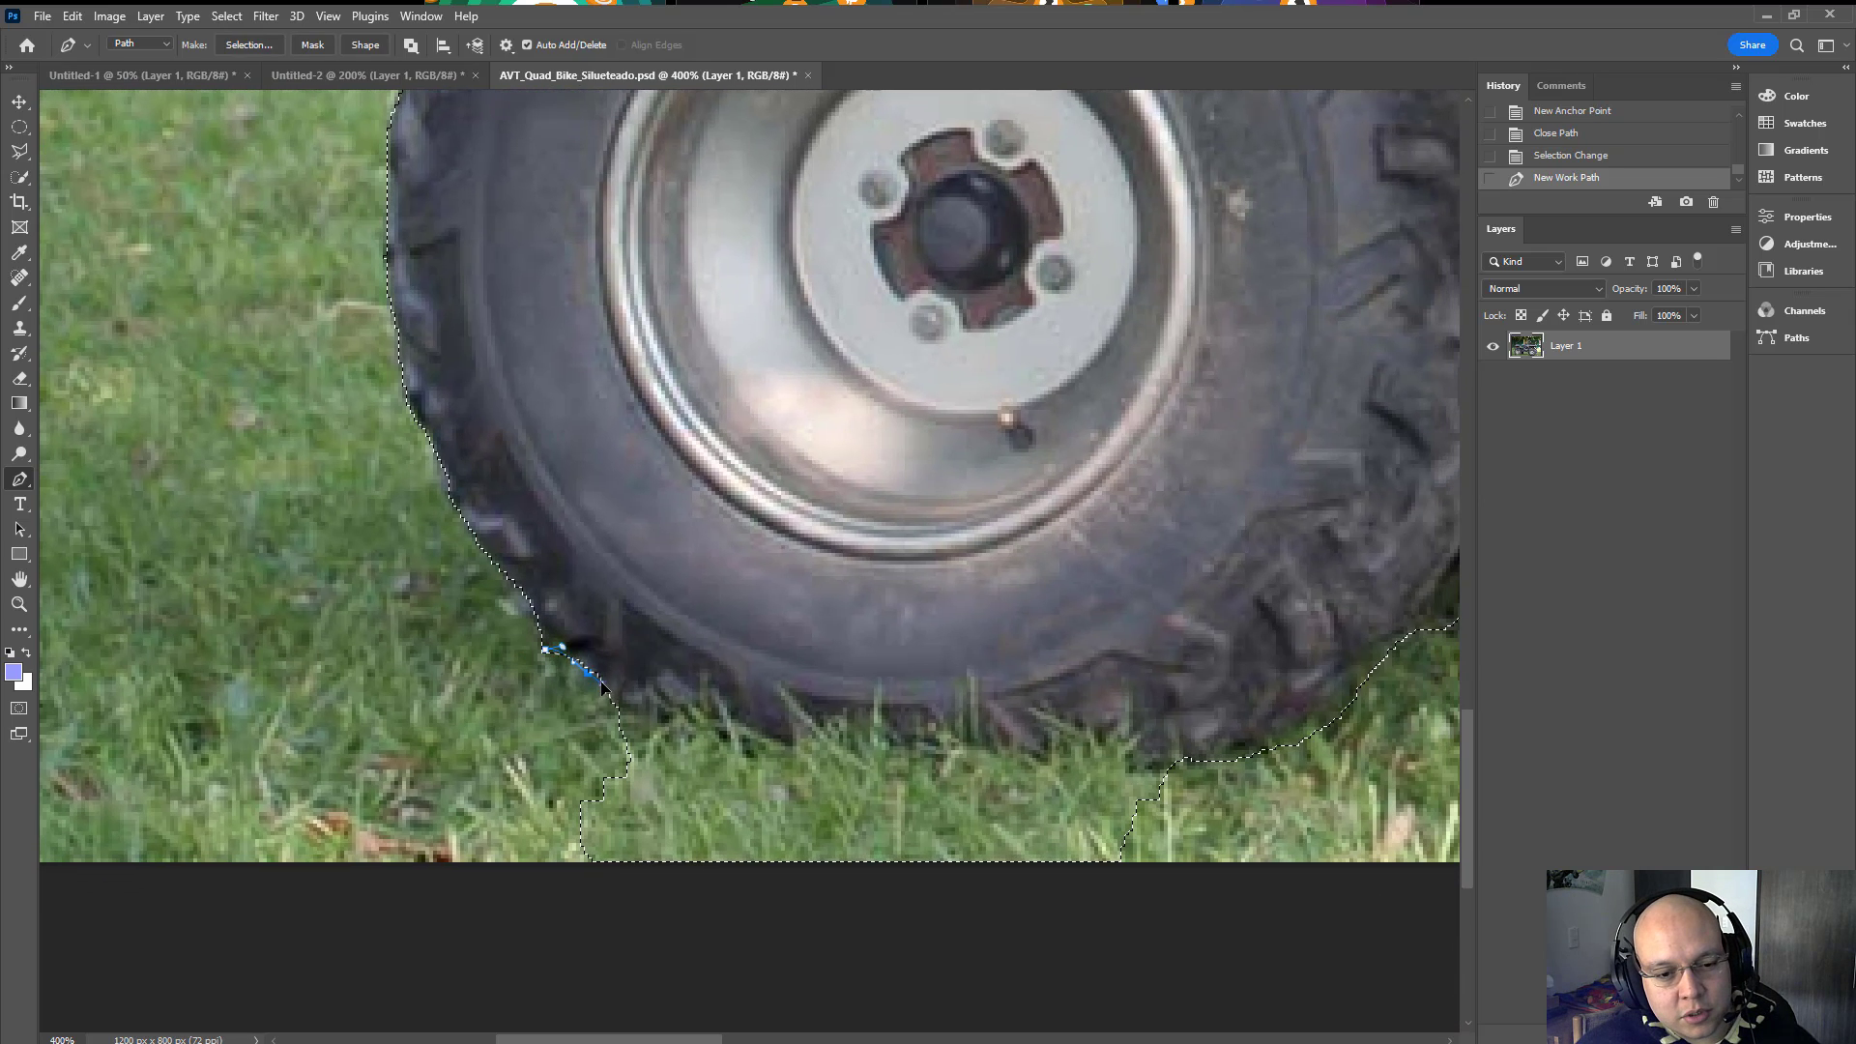
click(602, 683)
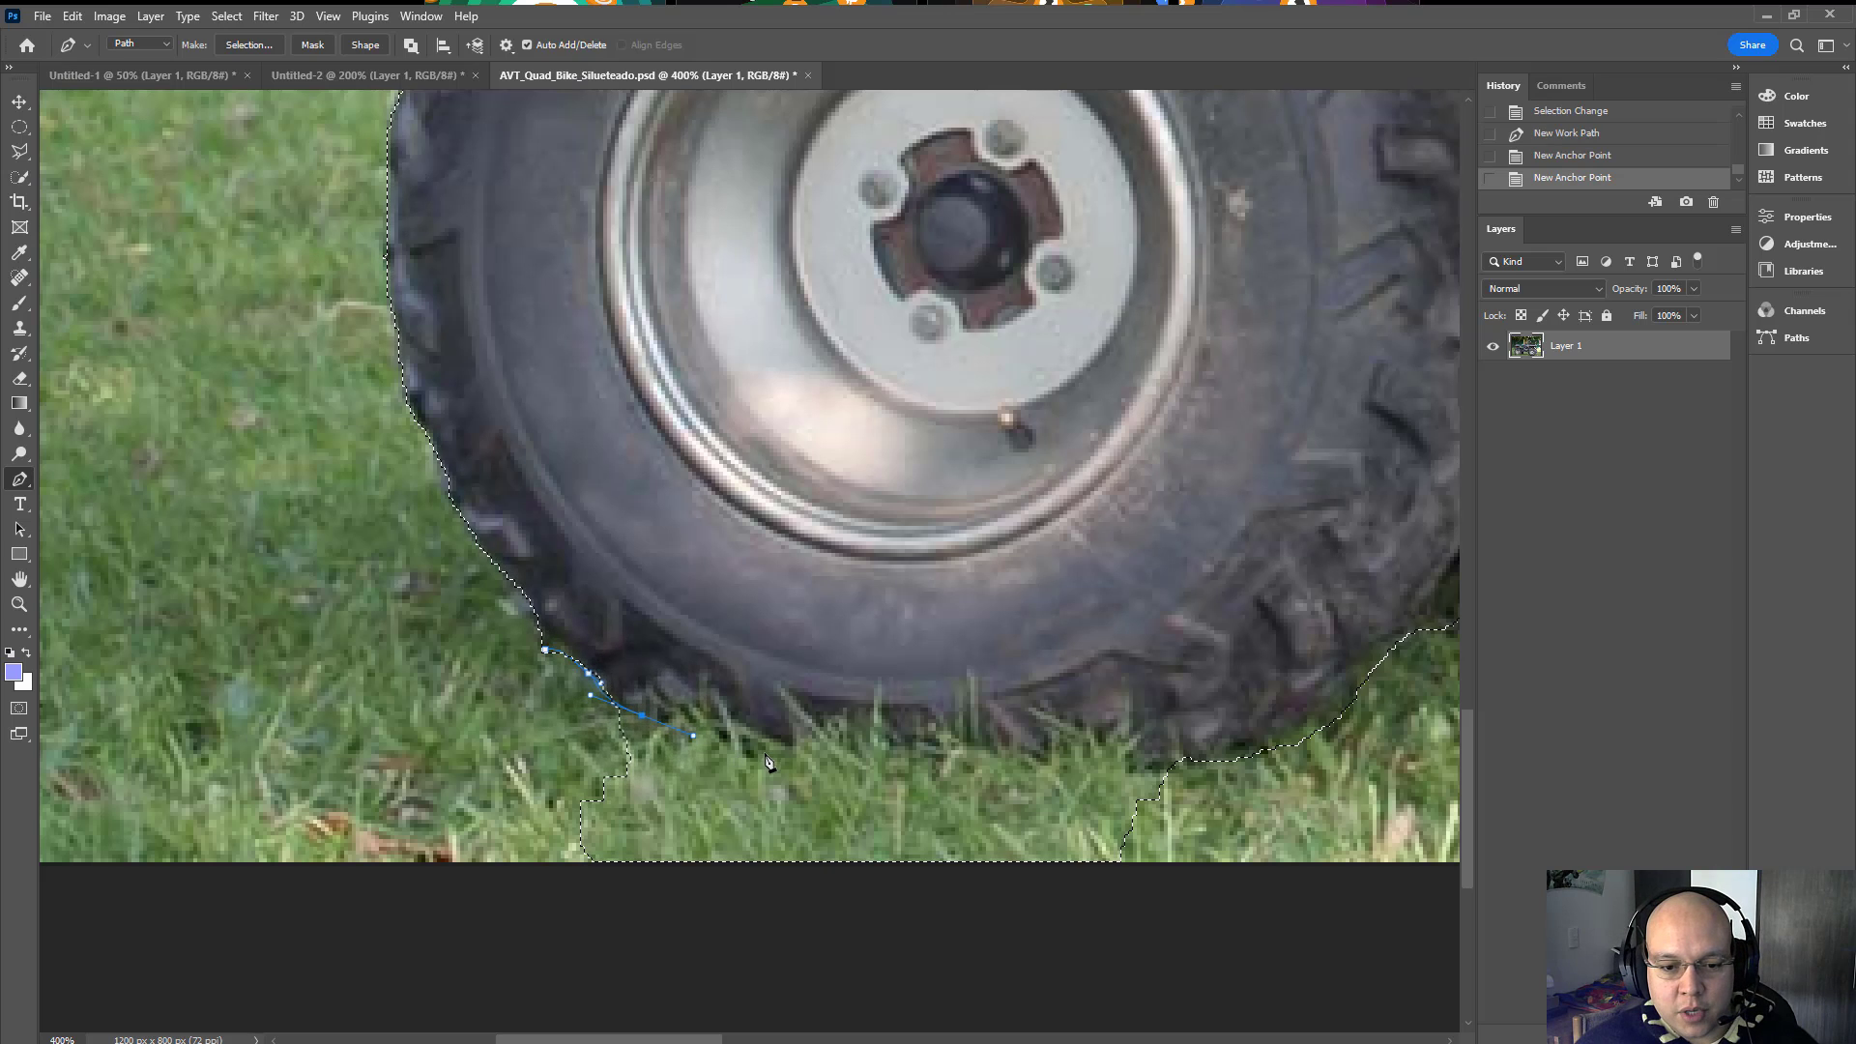
click(836, 758)
click(785, 762)
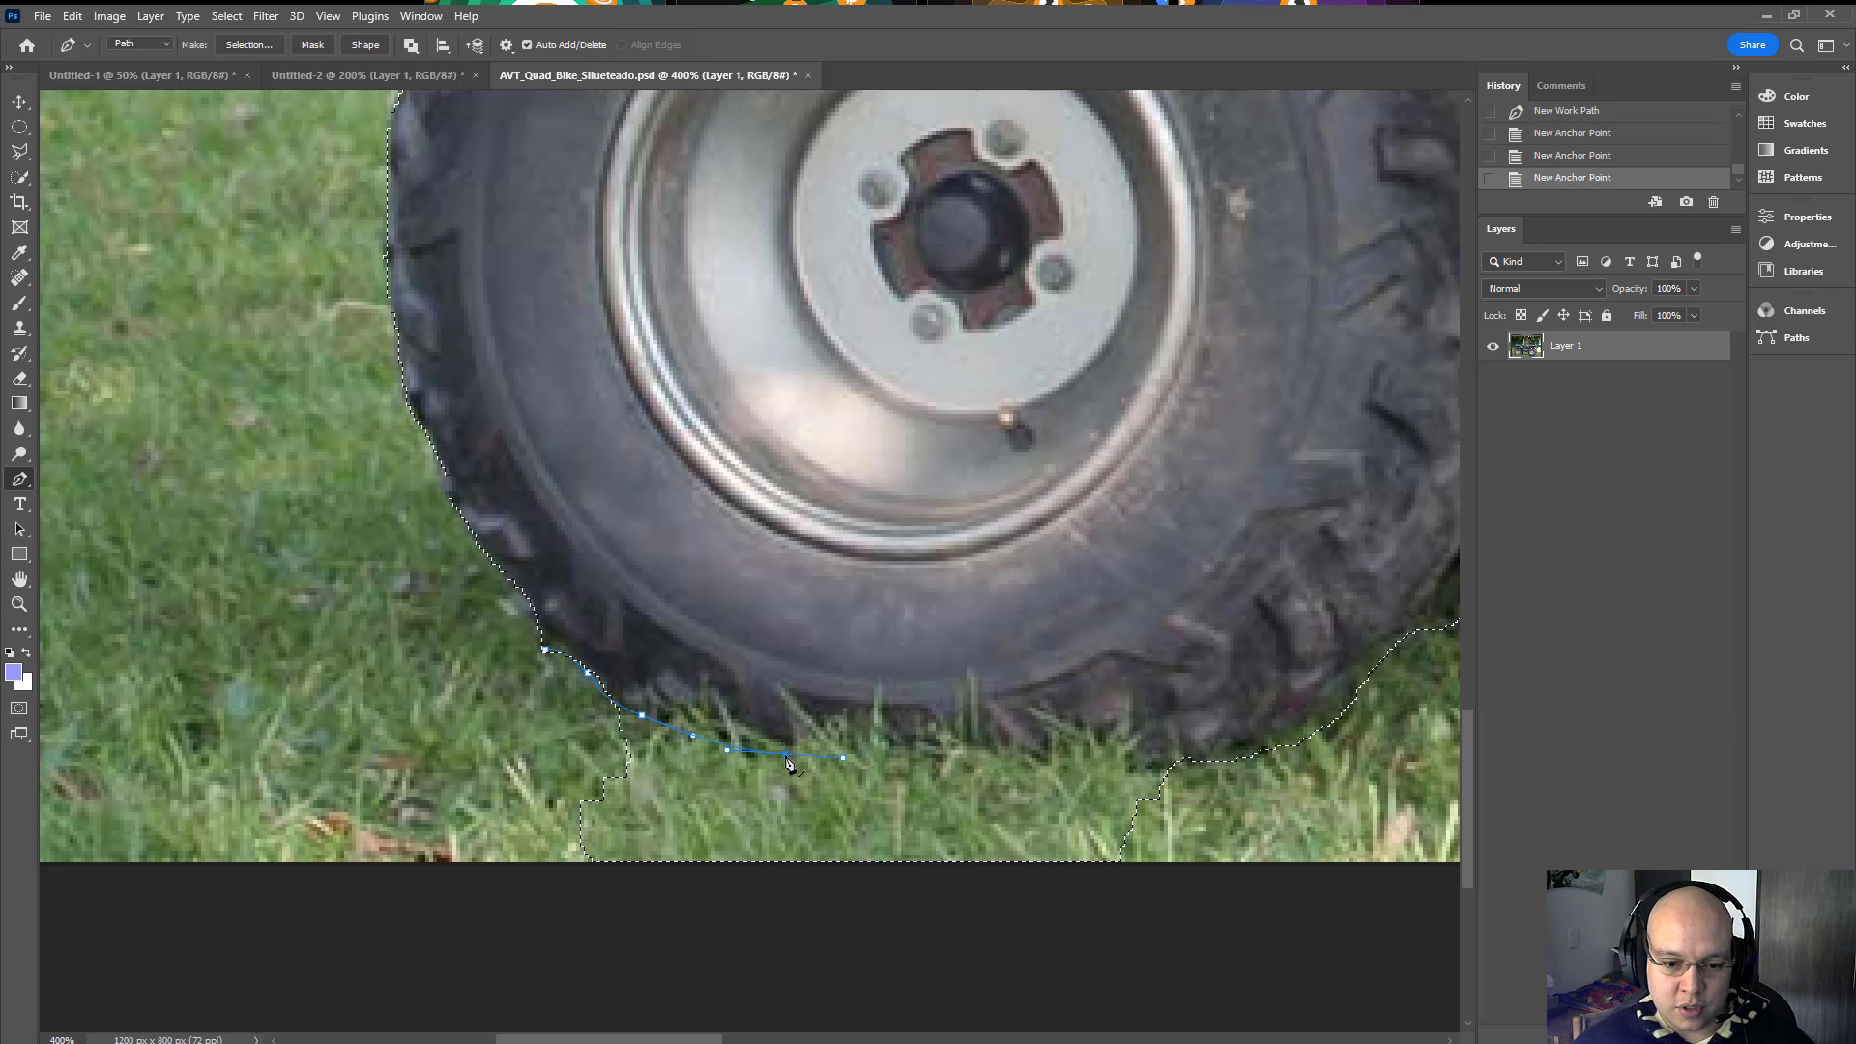
drag(790, 768, 893, 792)
drag(1113, 717, 698, 675)
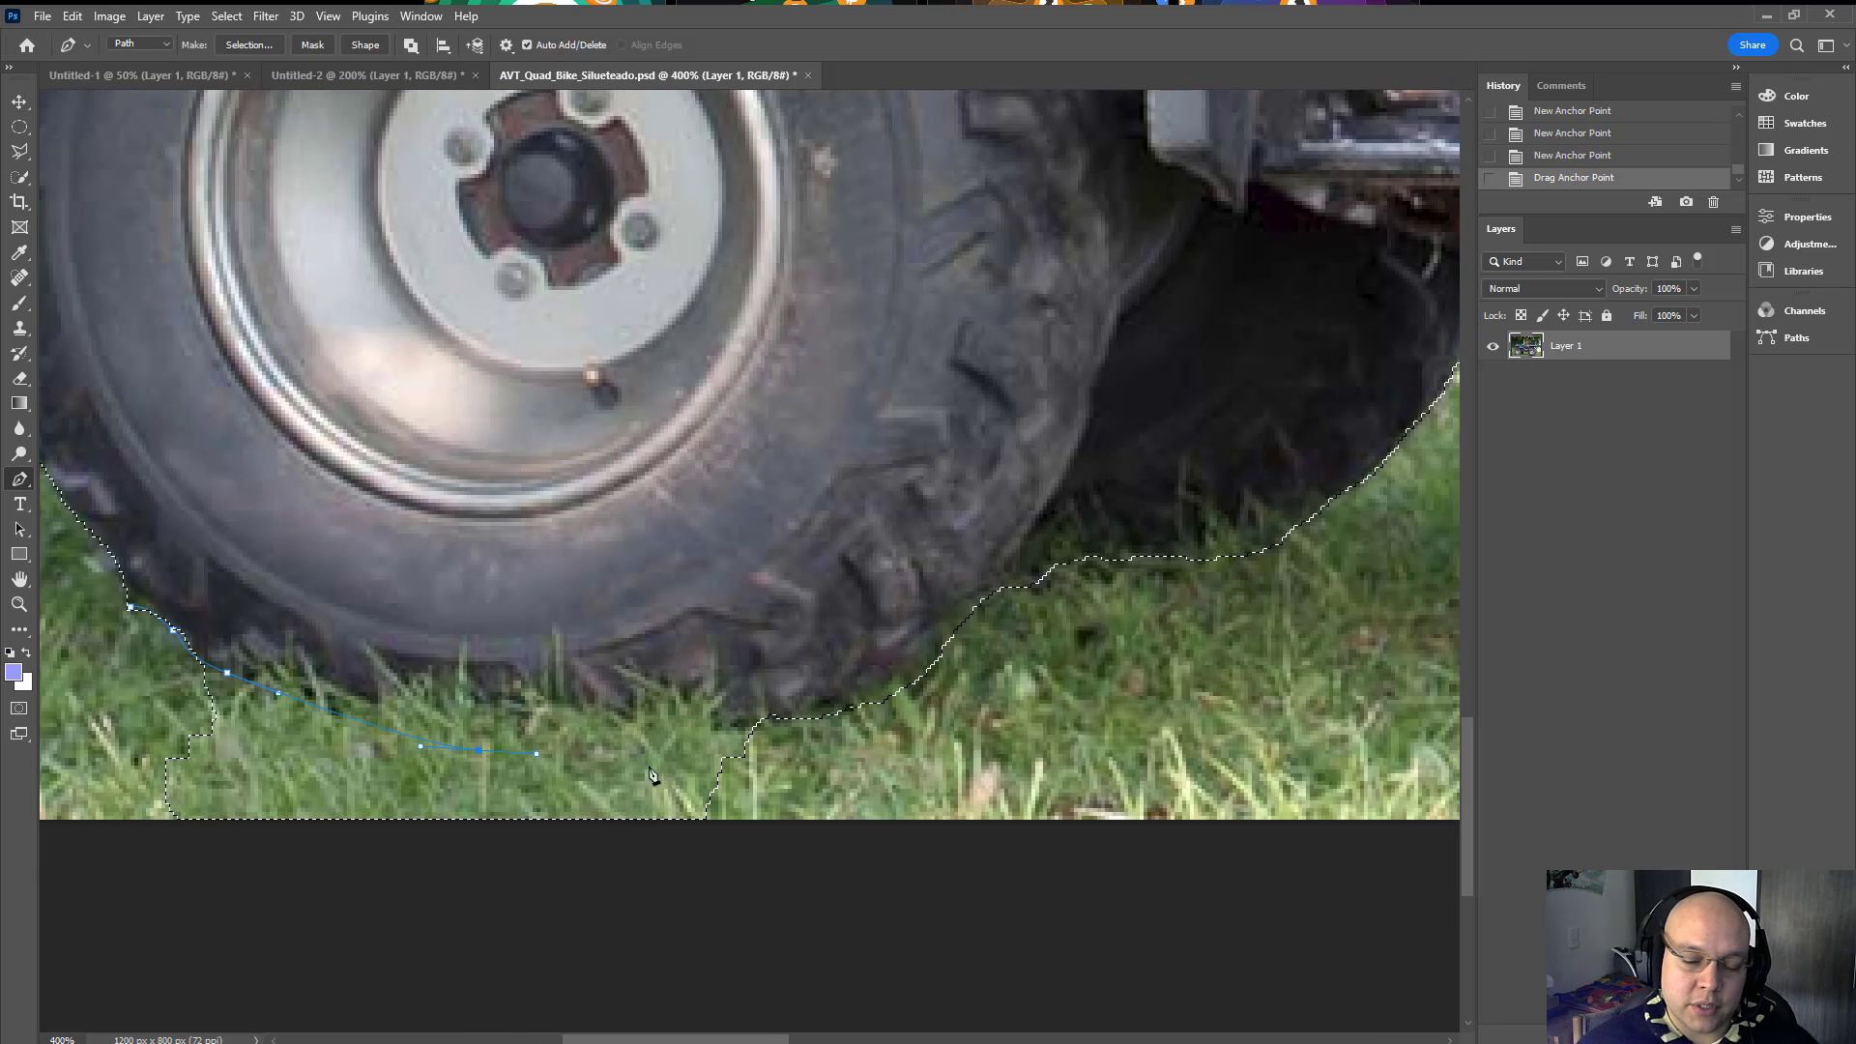
drag(788, 715, 882, 688)
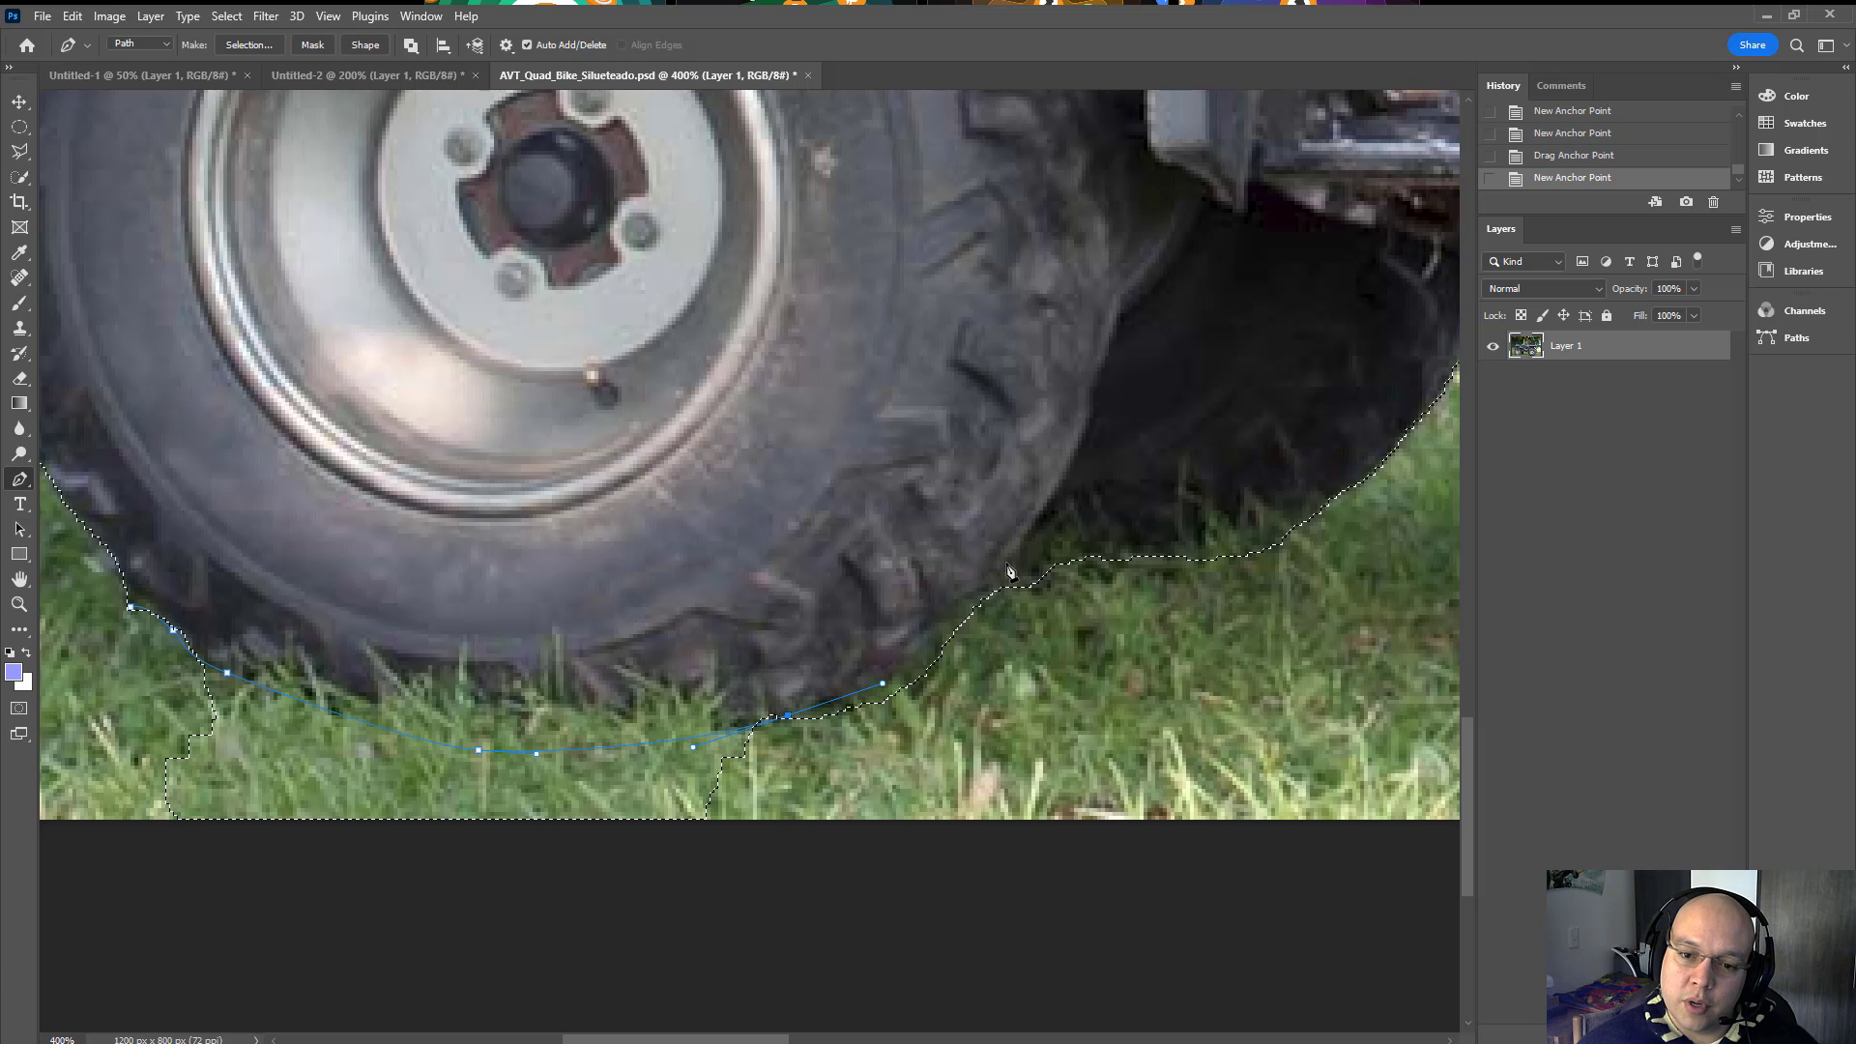
drag(1015, 552, 1057, 495)
key(ctrl+minus)
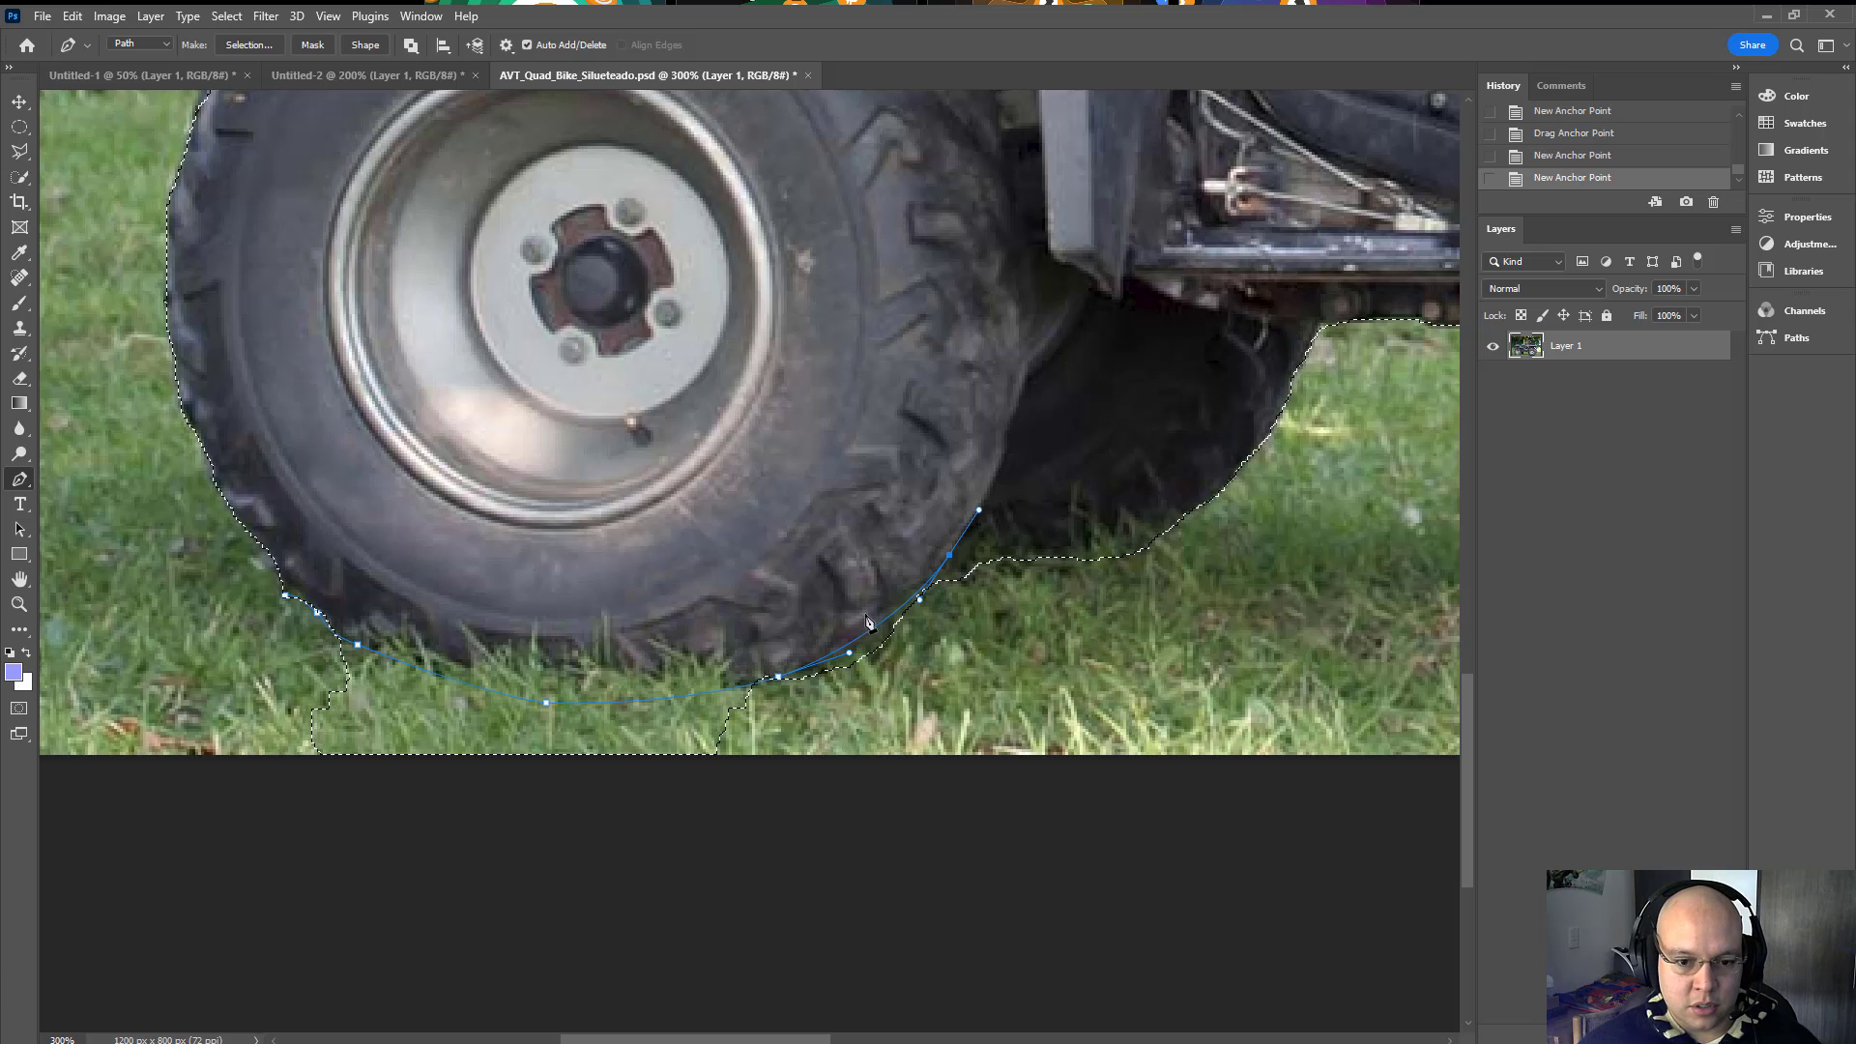
Step: Close the path around the grass below the rear tyre, running it beyond the image's lower edge
click(908, 773)
drag(875, 811, 784, 833)
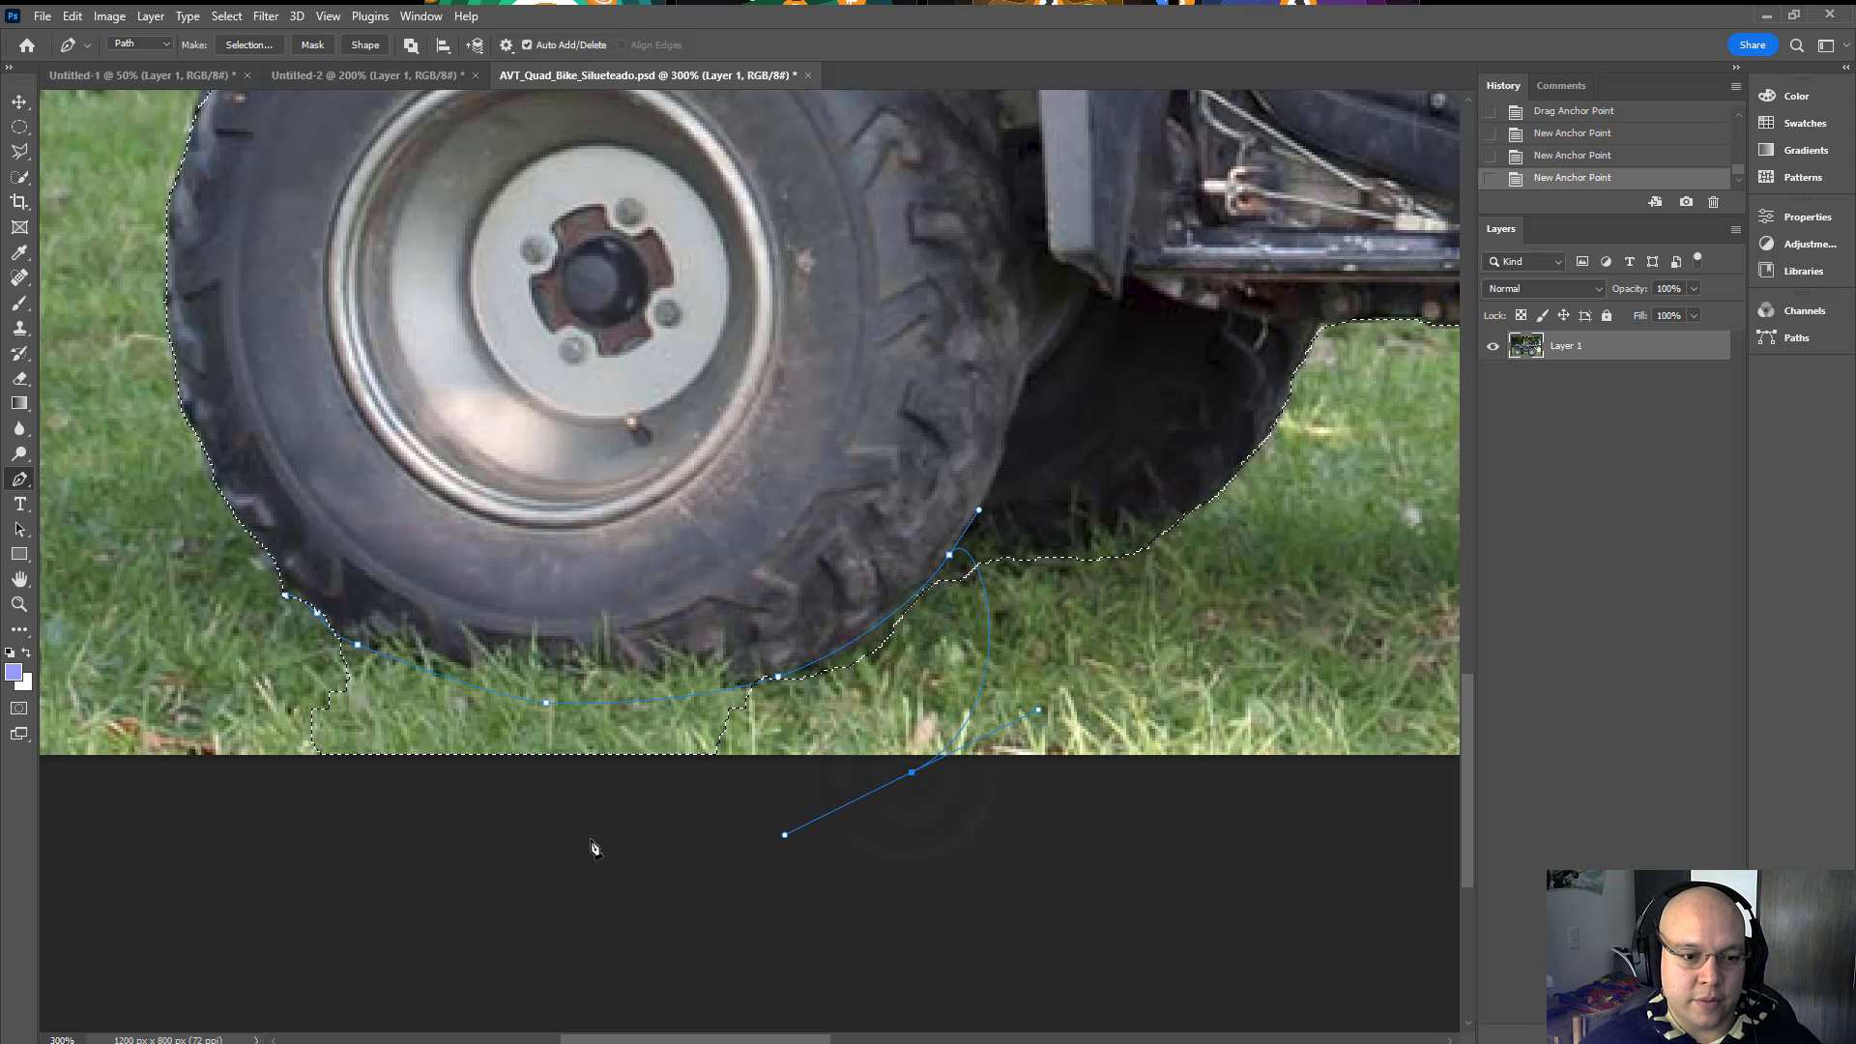
drag(266, 798, 219, 725)
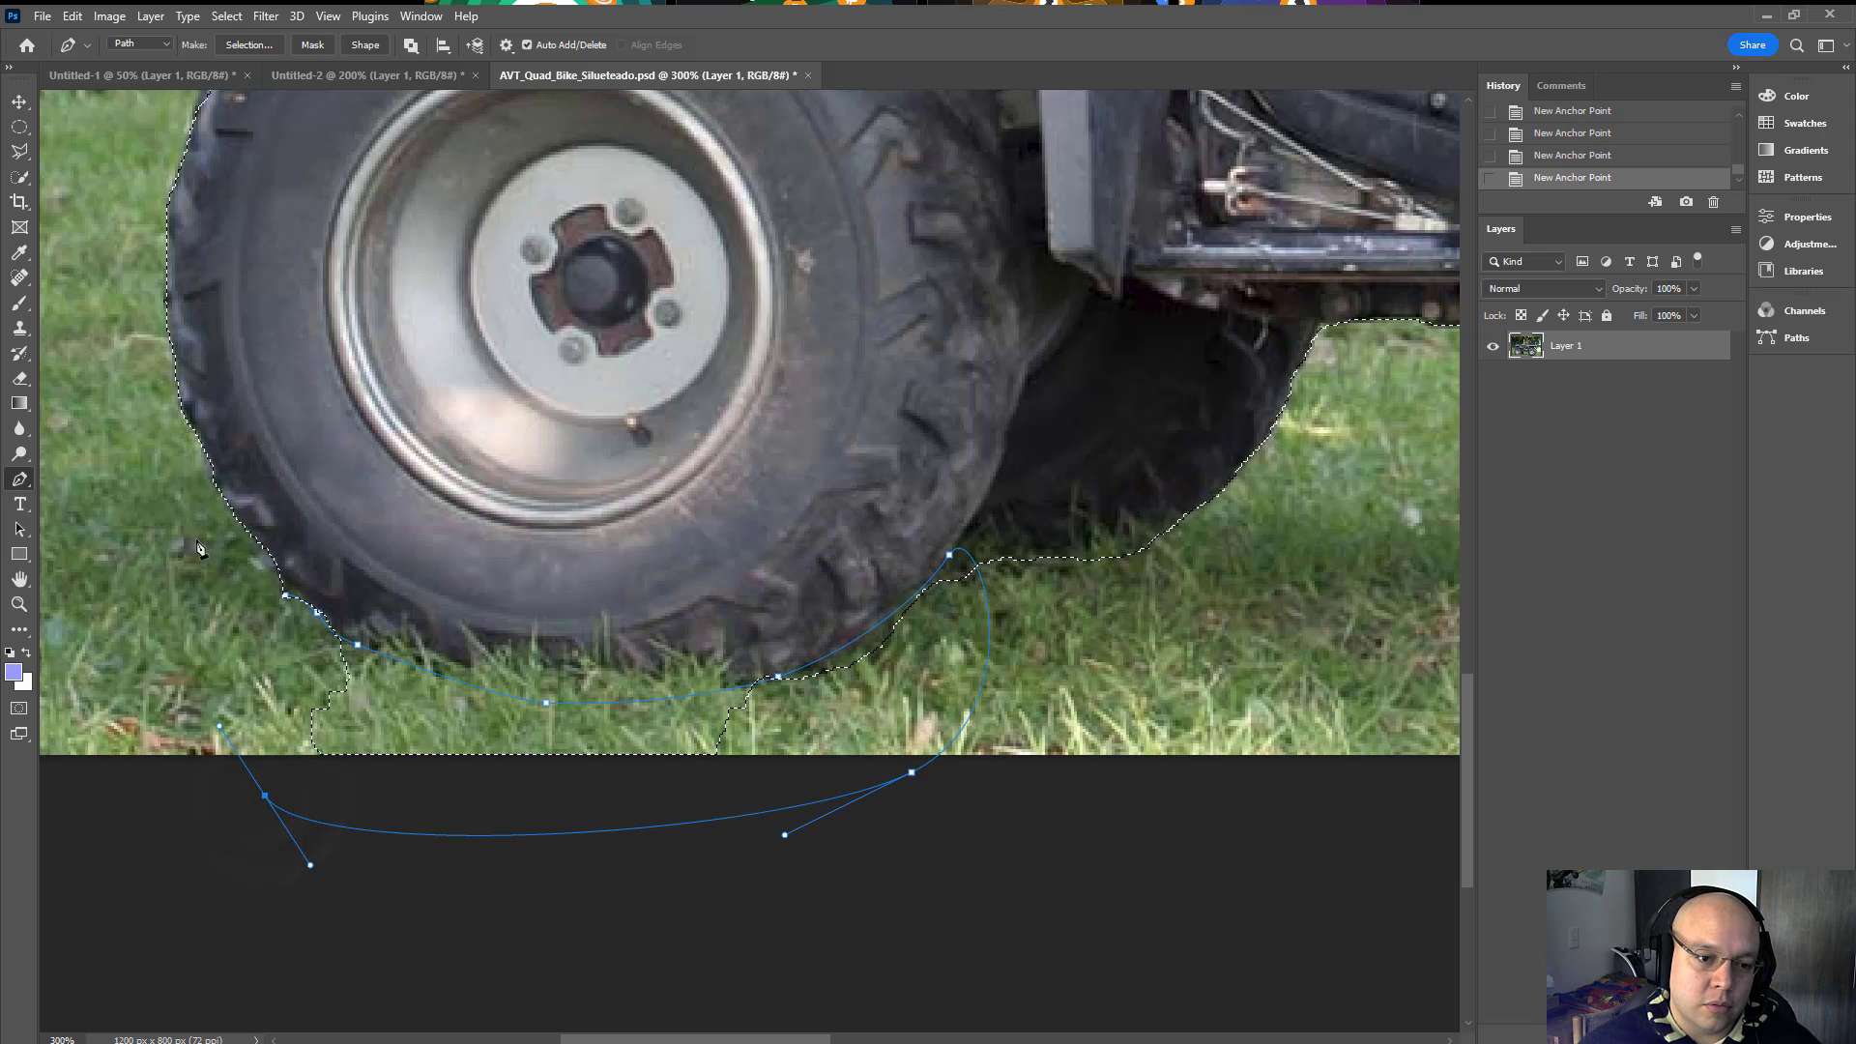
drag(277, 604, 278, 604)
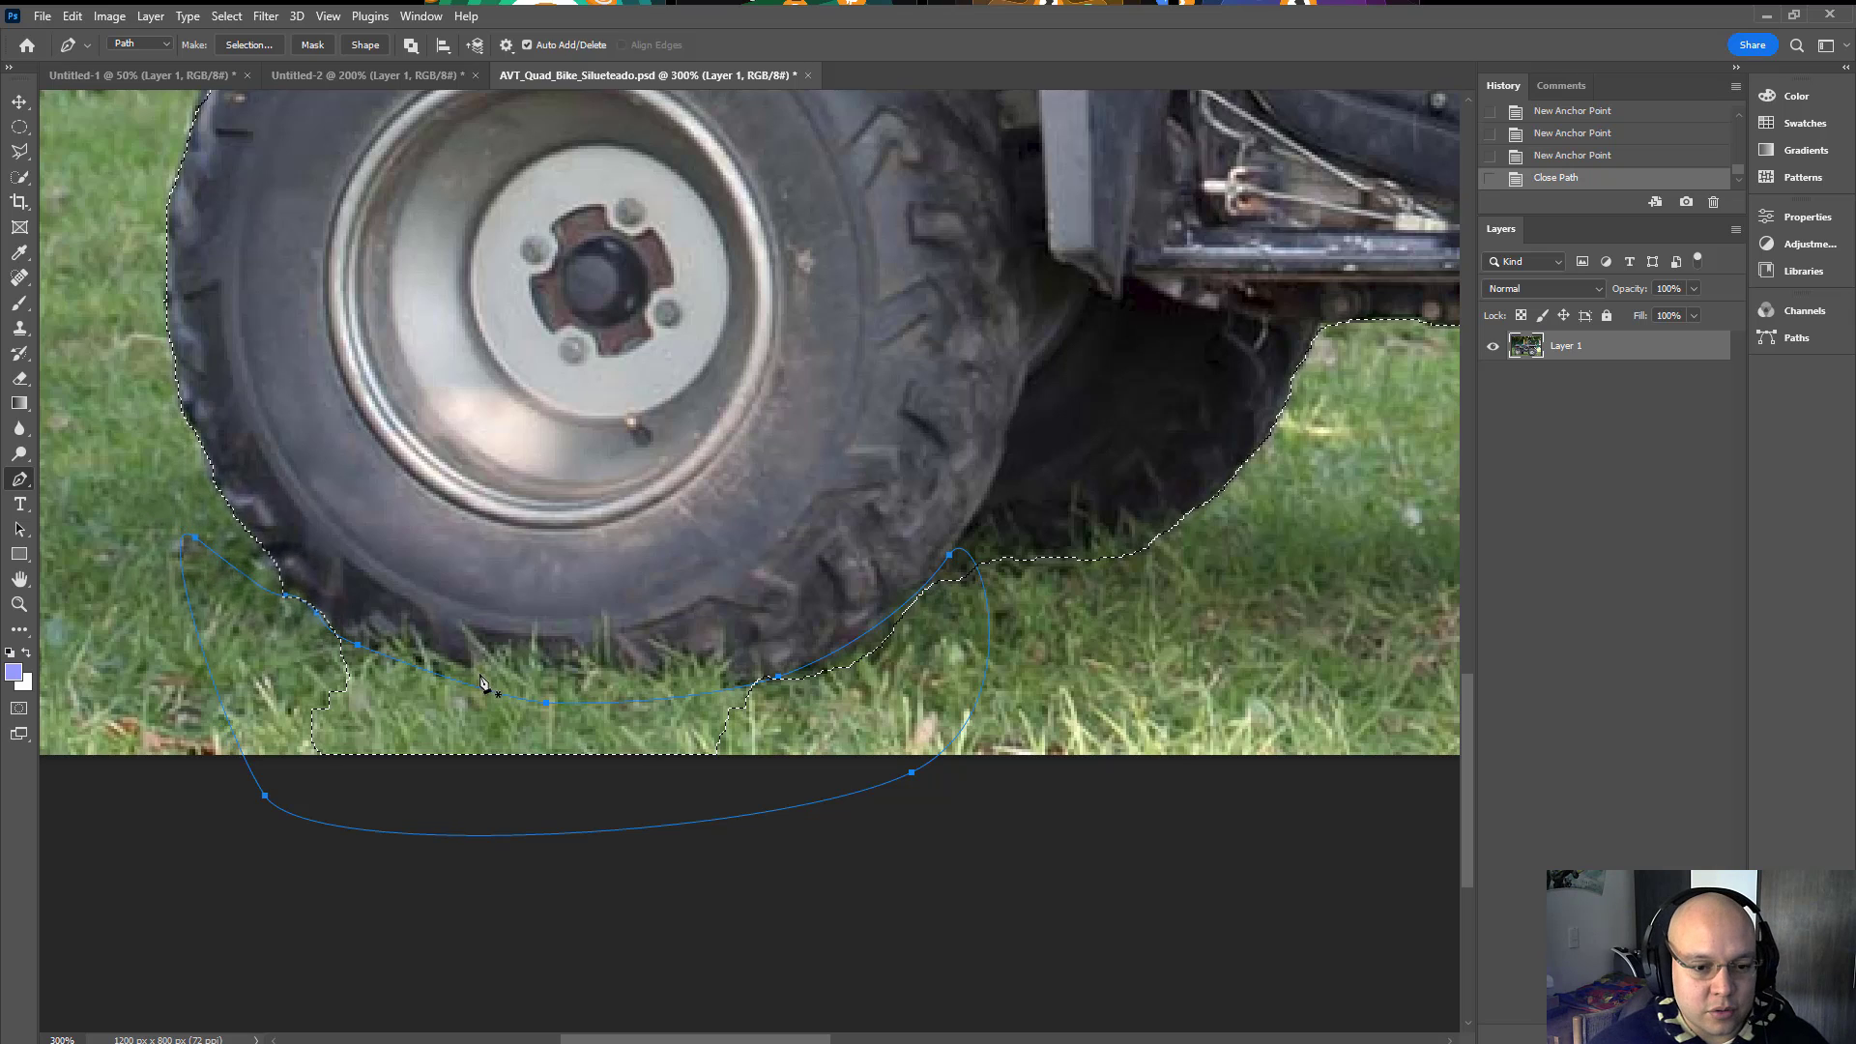
Step: Adjust the path's curve handles beneath the rear tyre and subtract the enclosed grass from the selection
drag(559, 703, 672, 714)
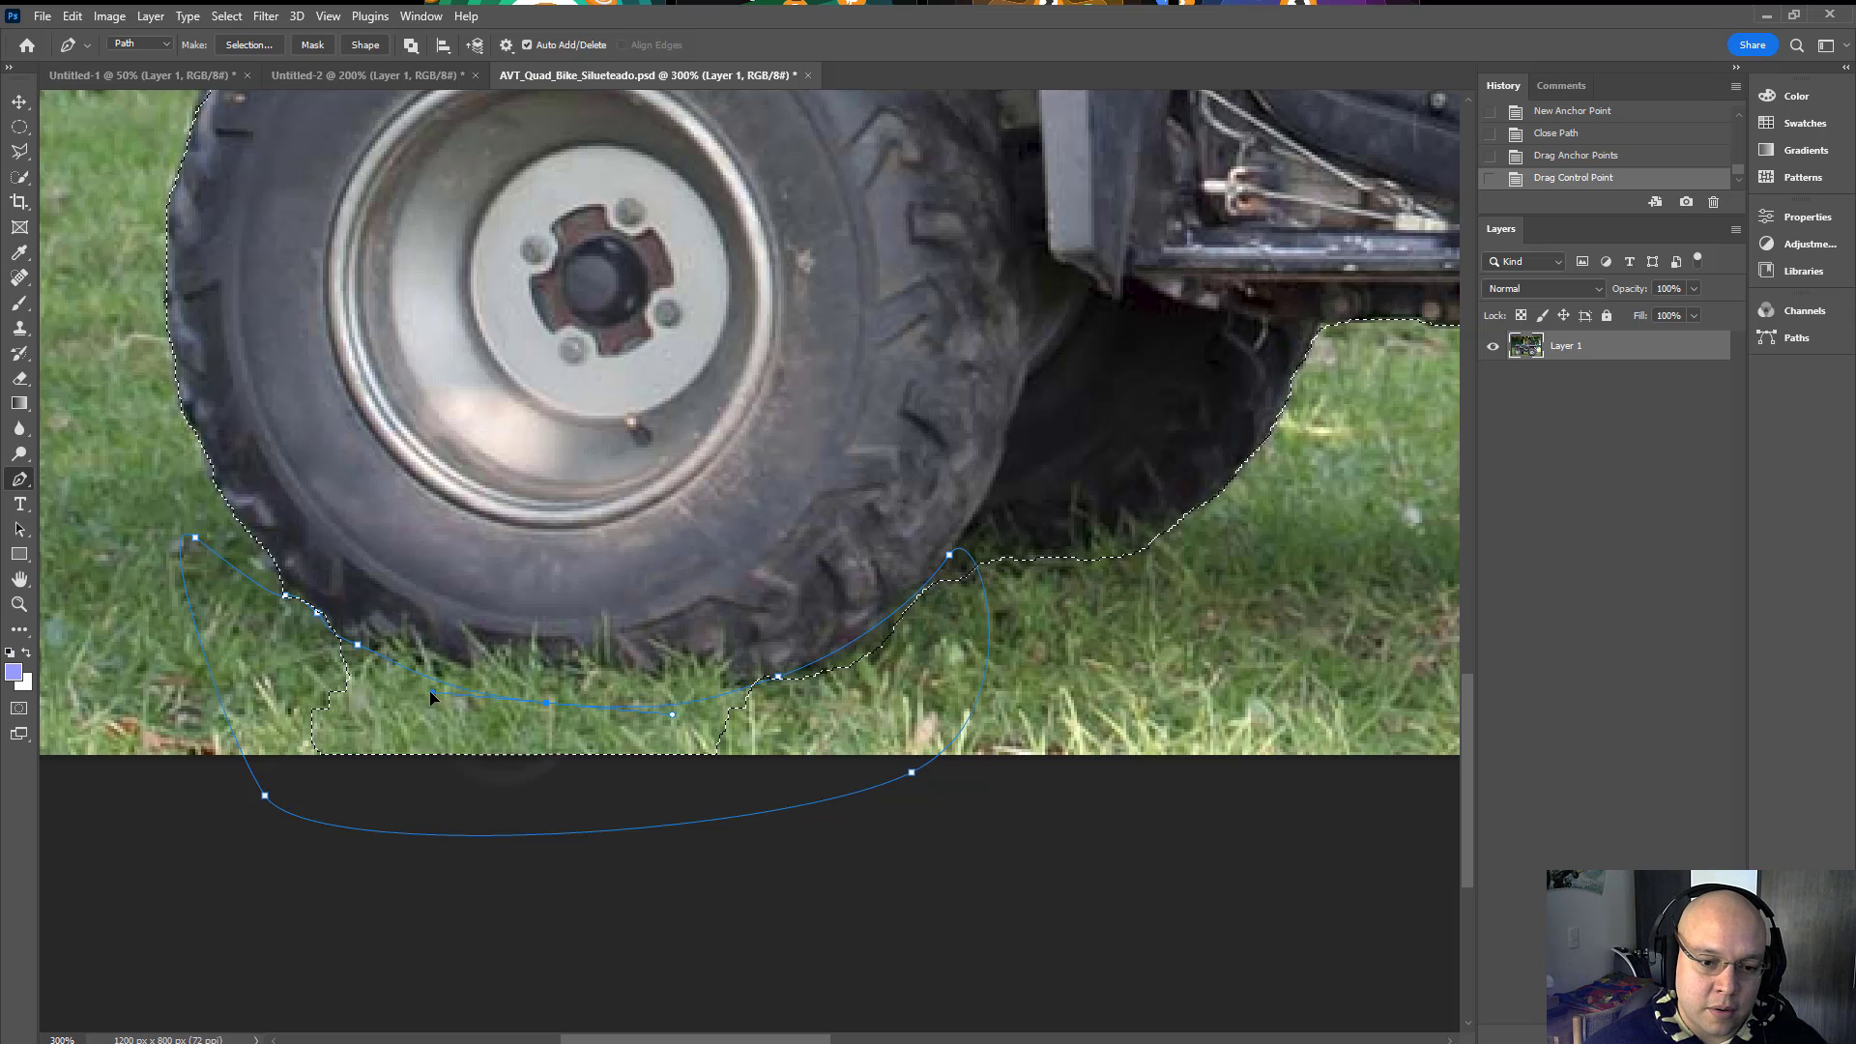
ctrl+click(358, 645)
drag(396, 669, 400, 663)
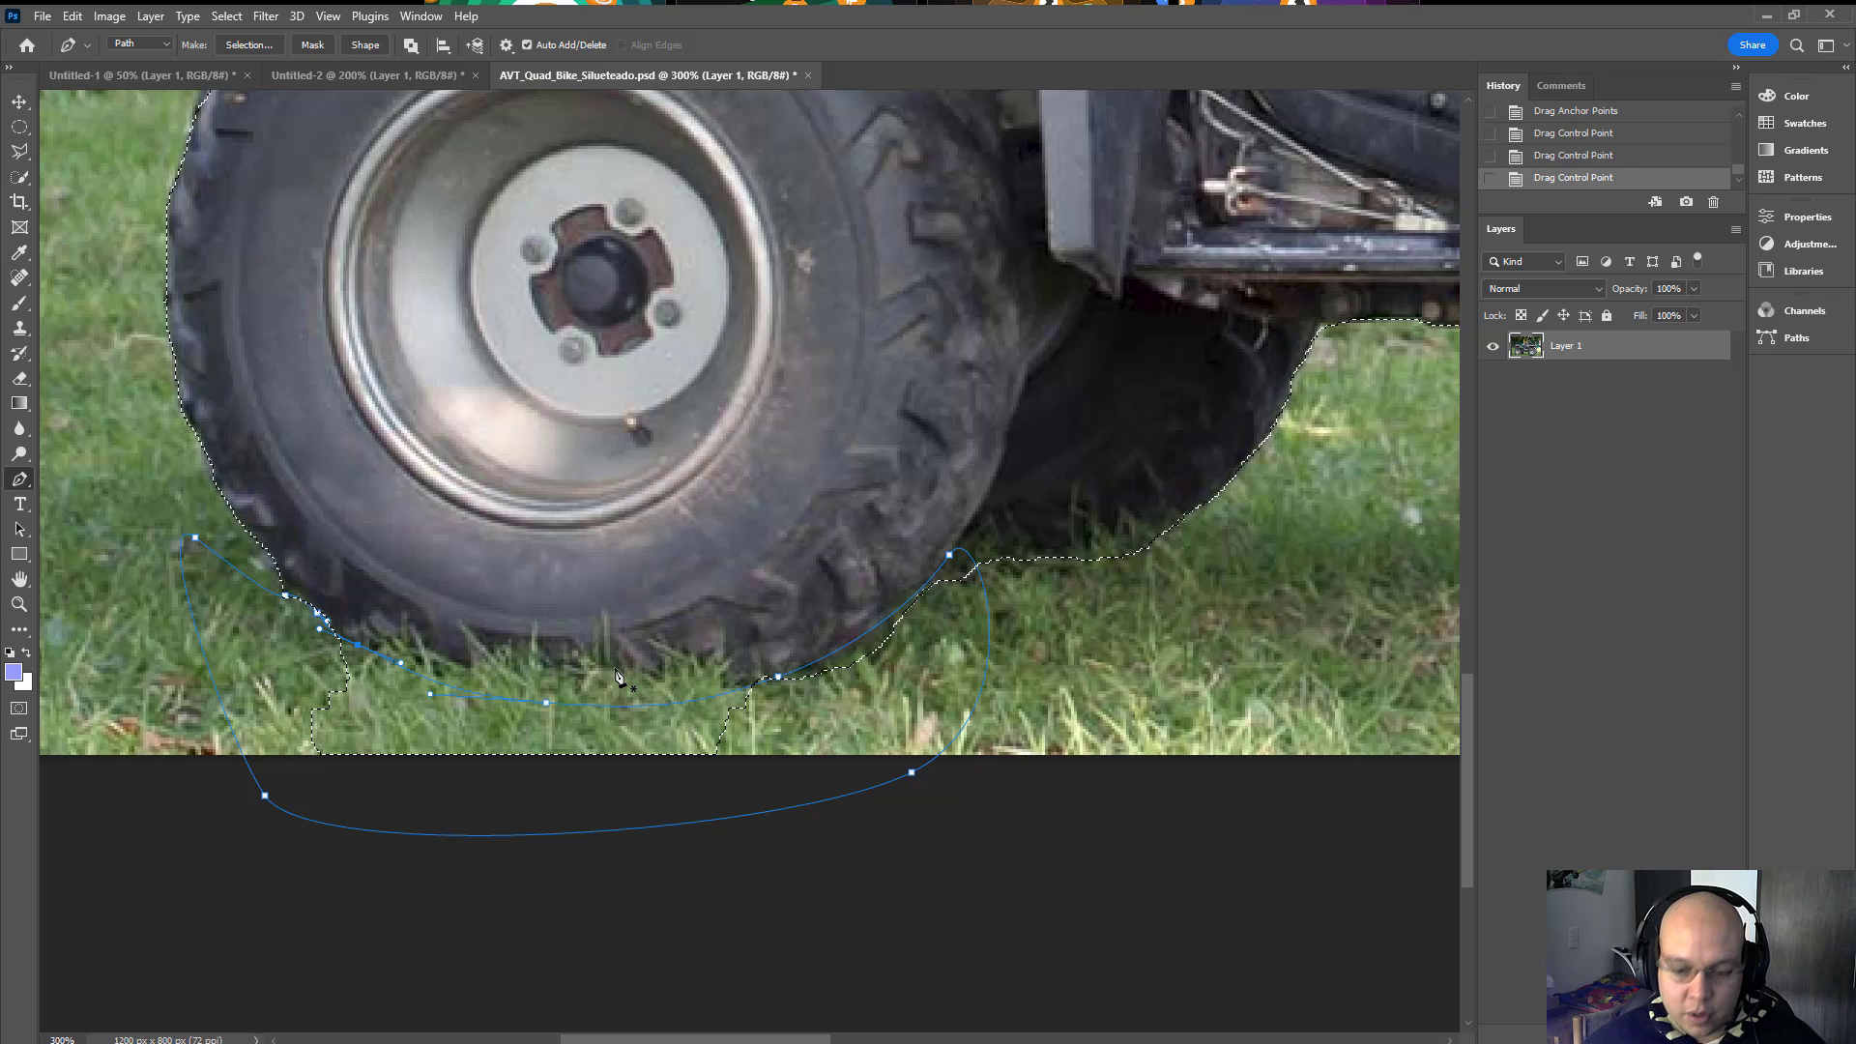
key(ctrl+Return)
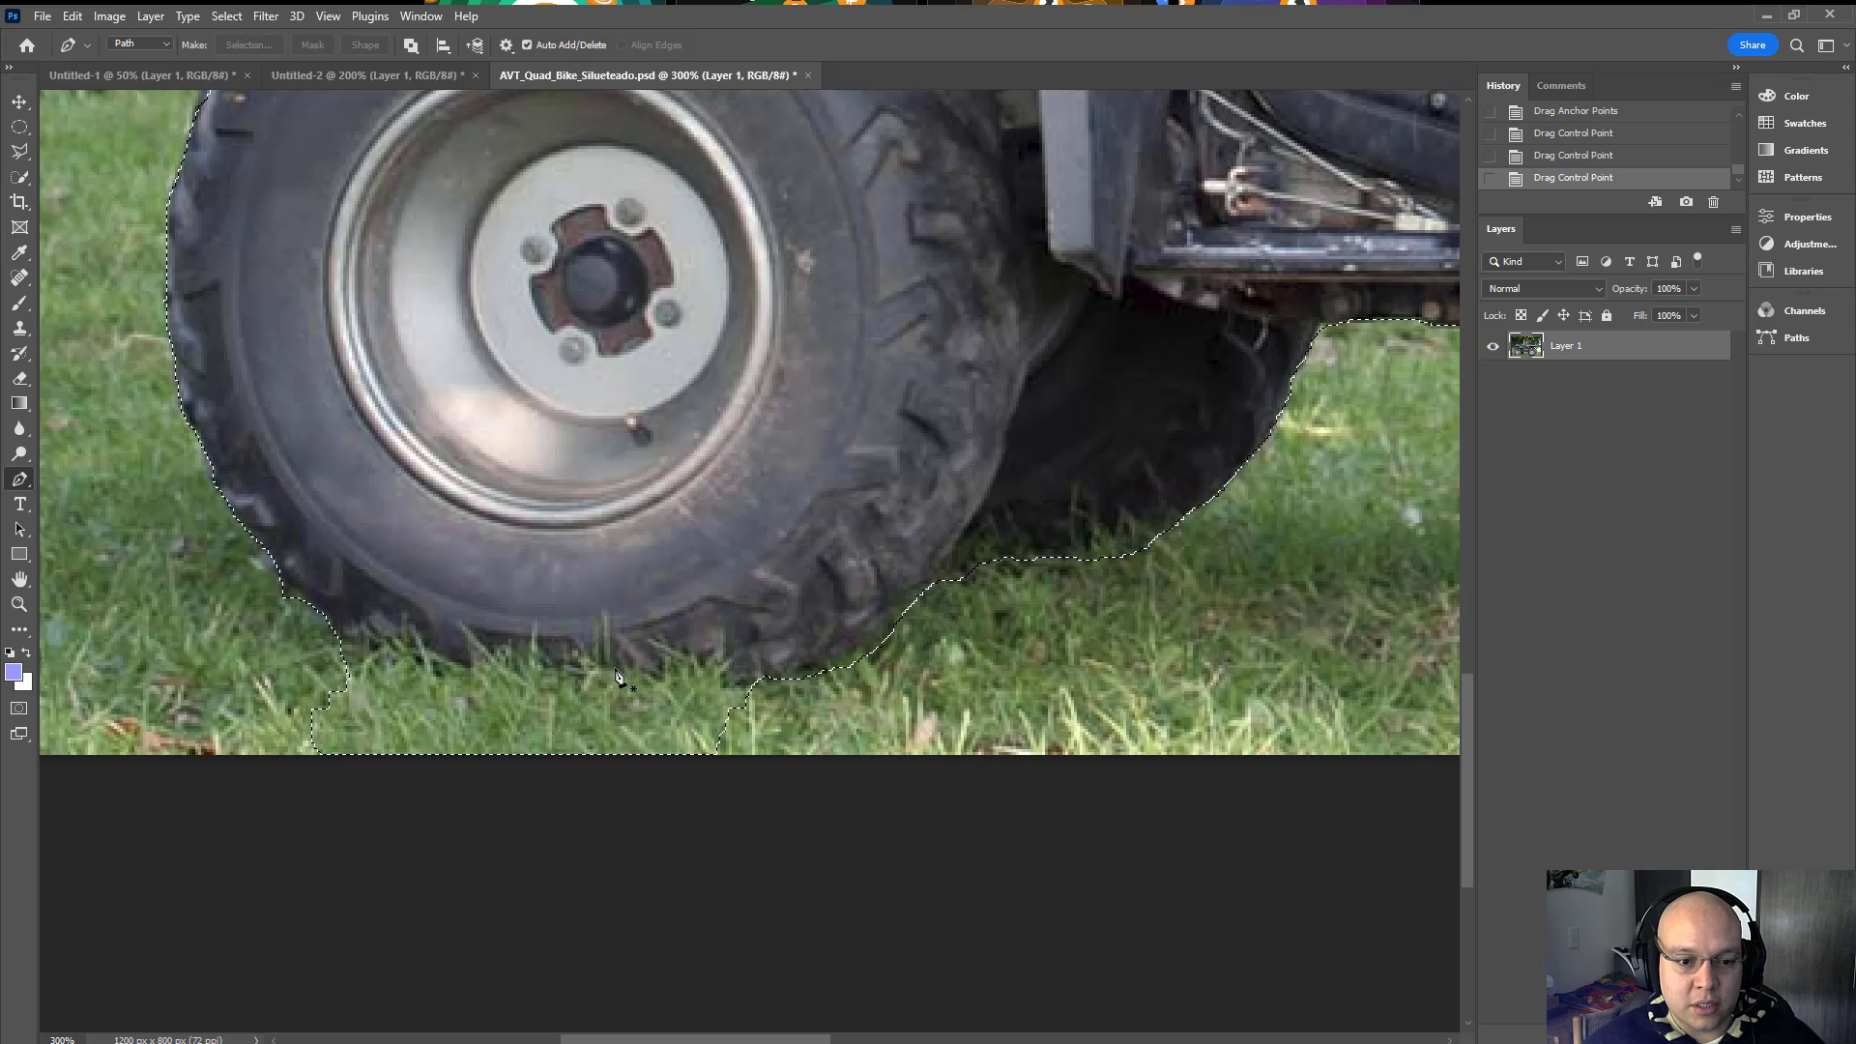
Step: Subtract the small grass wedge between the bottoms of the two rear tyres from the selection with the Polygonal Lasso
scroll(635, 648, right, 5)
scroll(635, 648, up, 1)
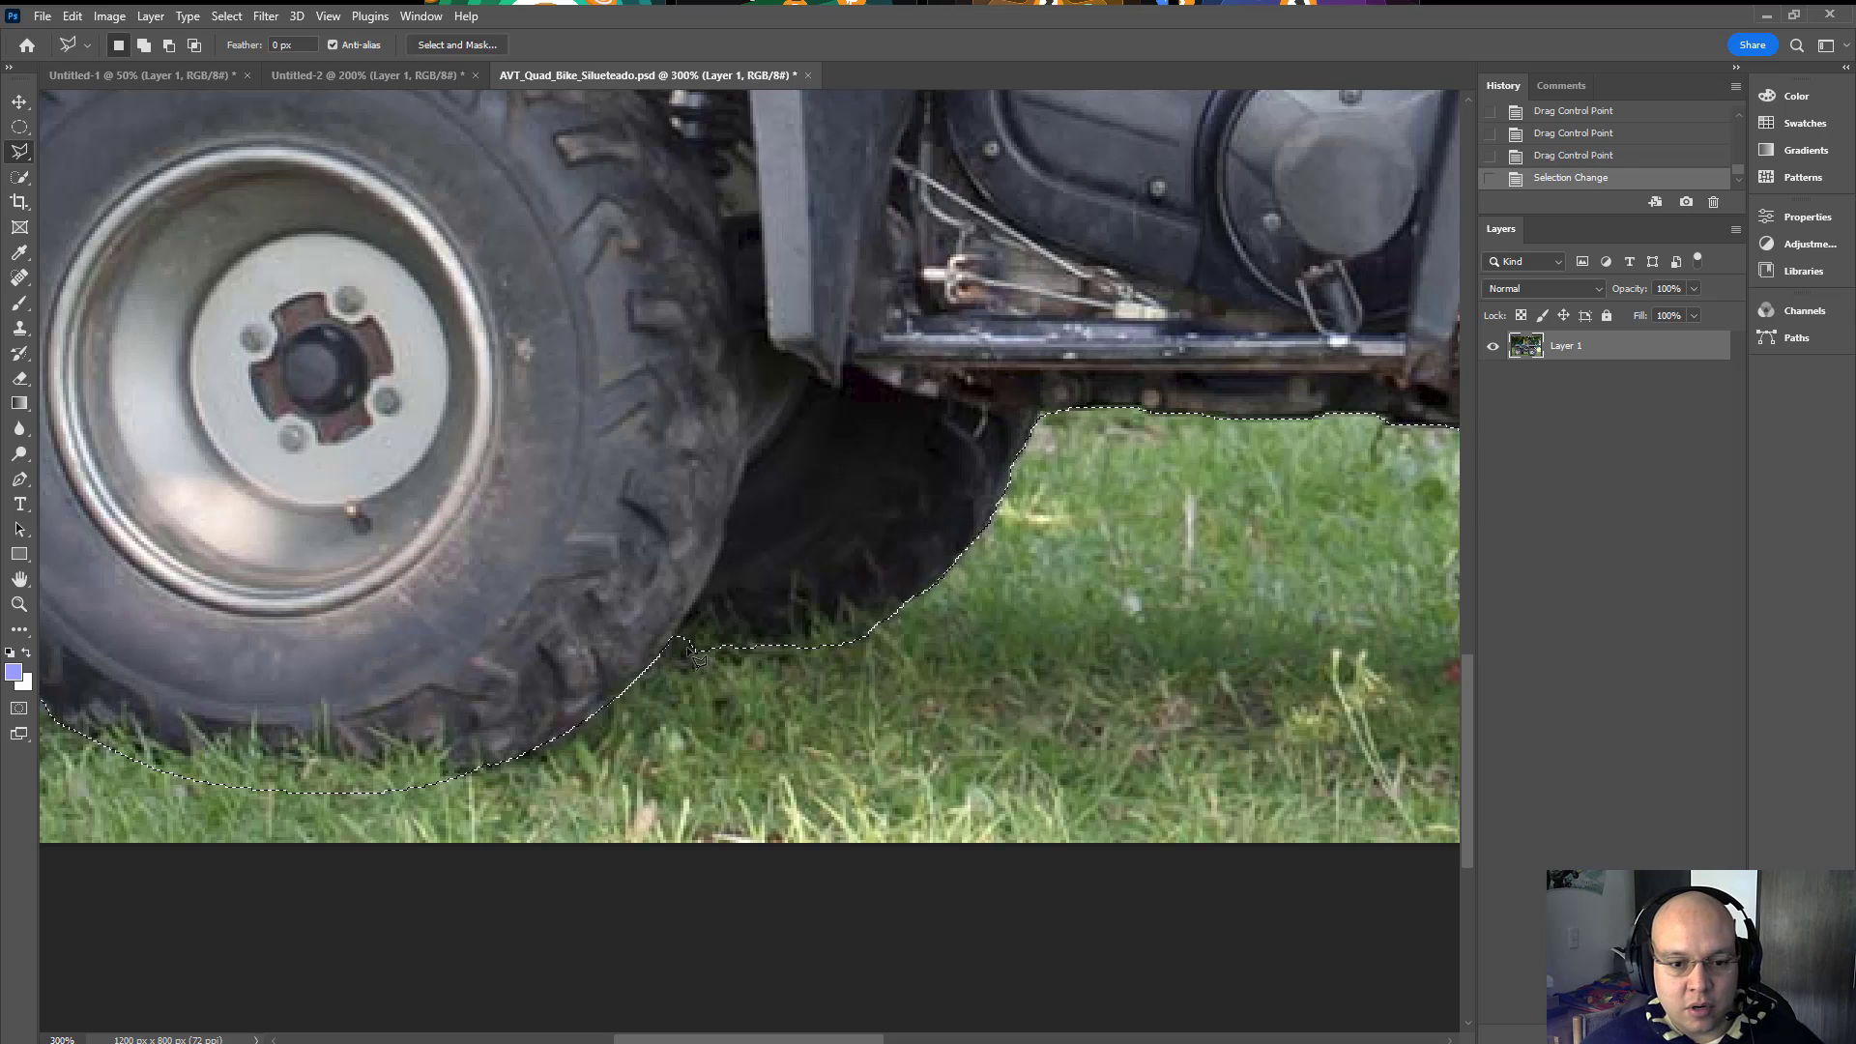
alt+click(681, 637)
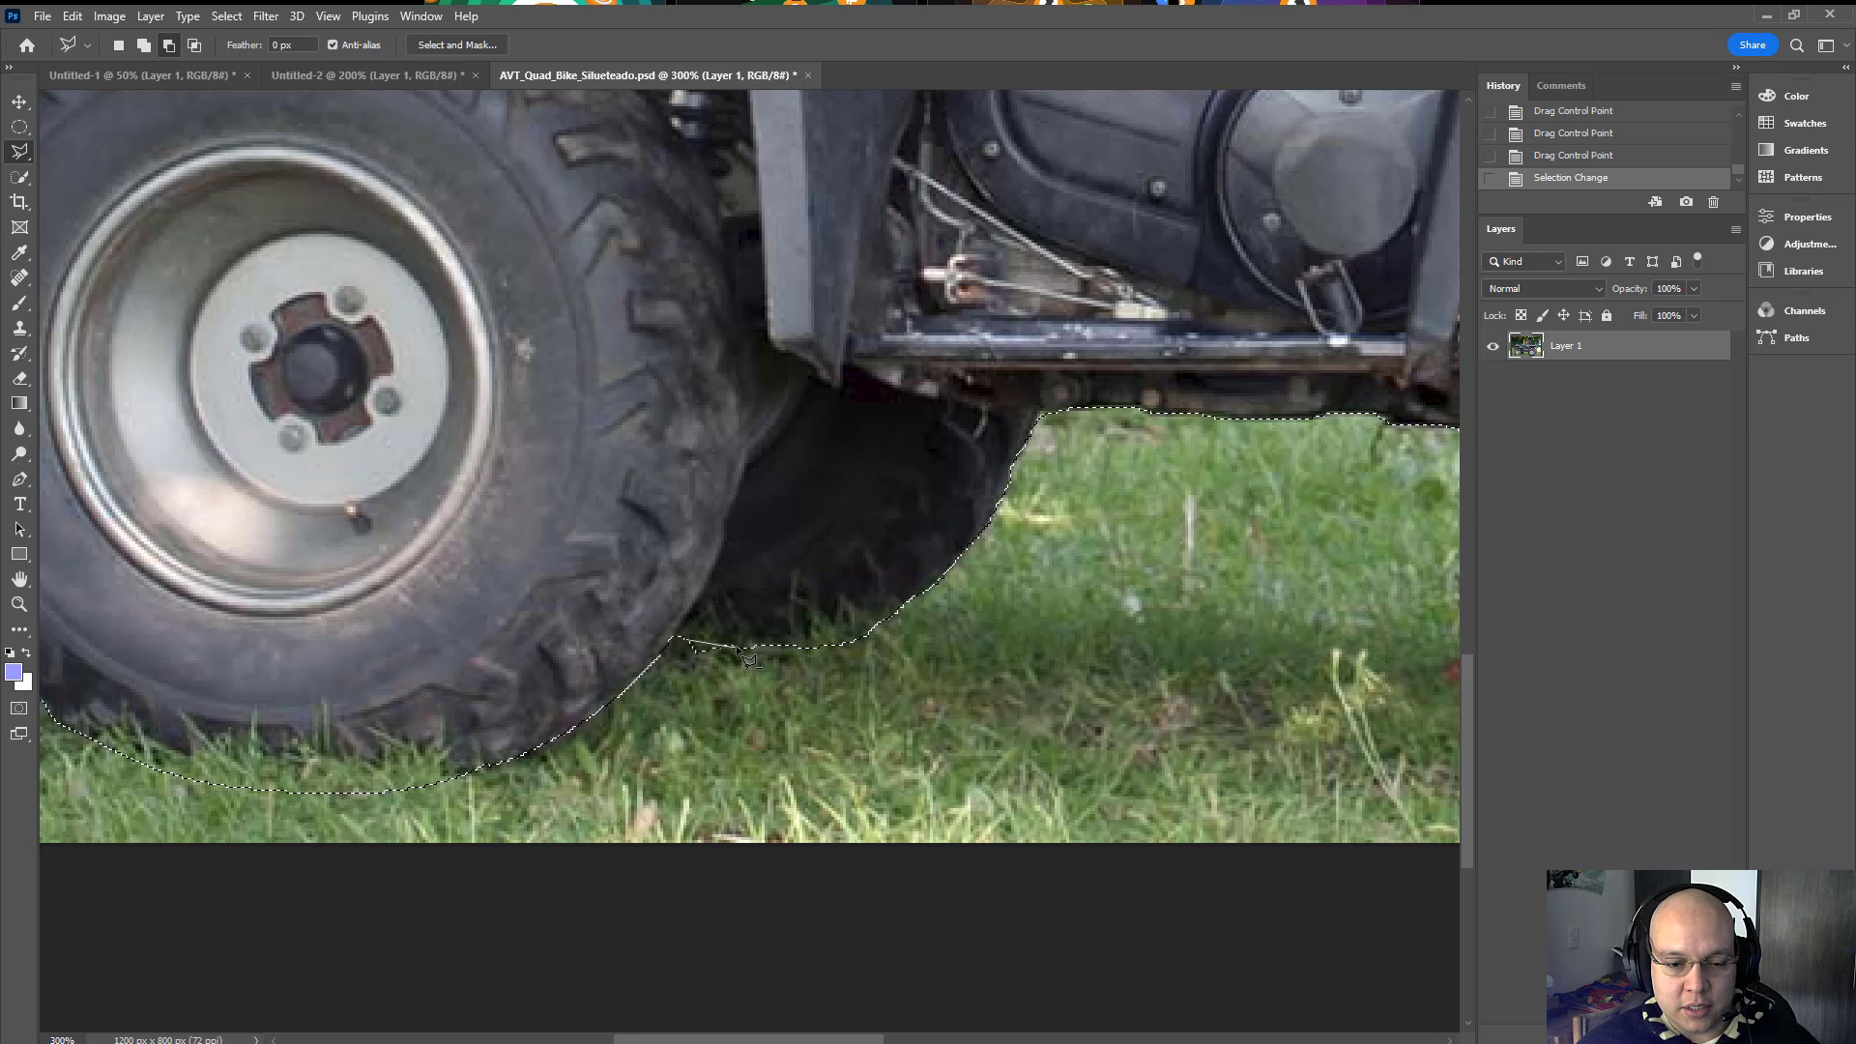
click(761, 665)
click(682, 723)
click(681, 637)
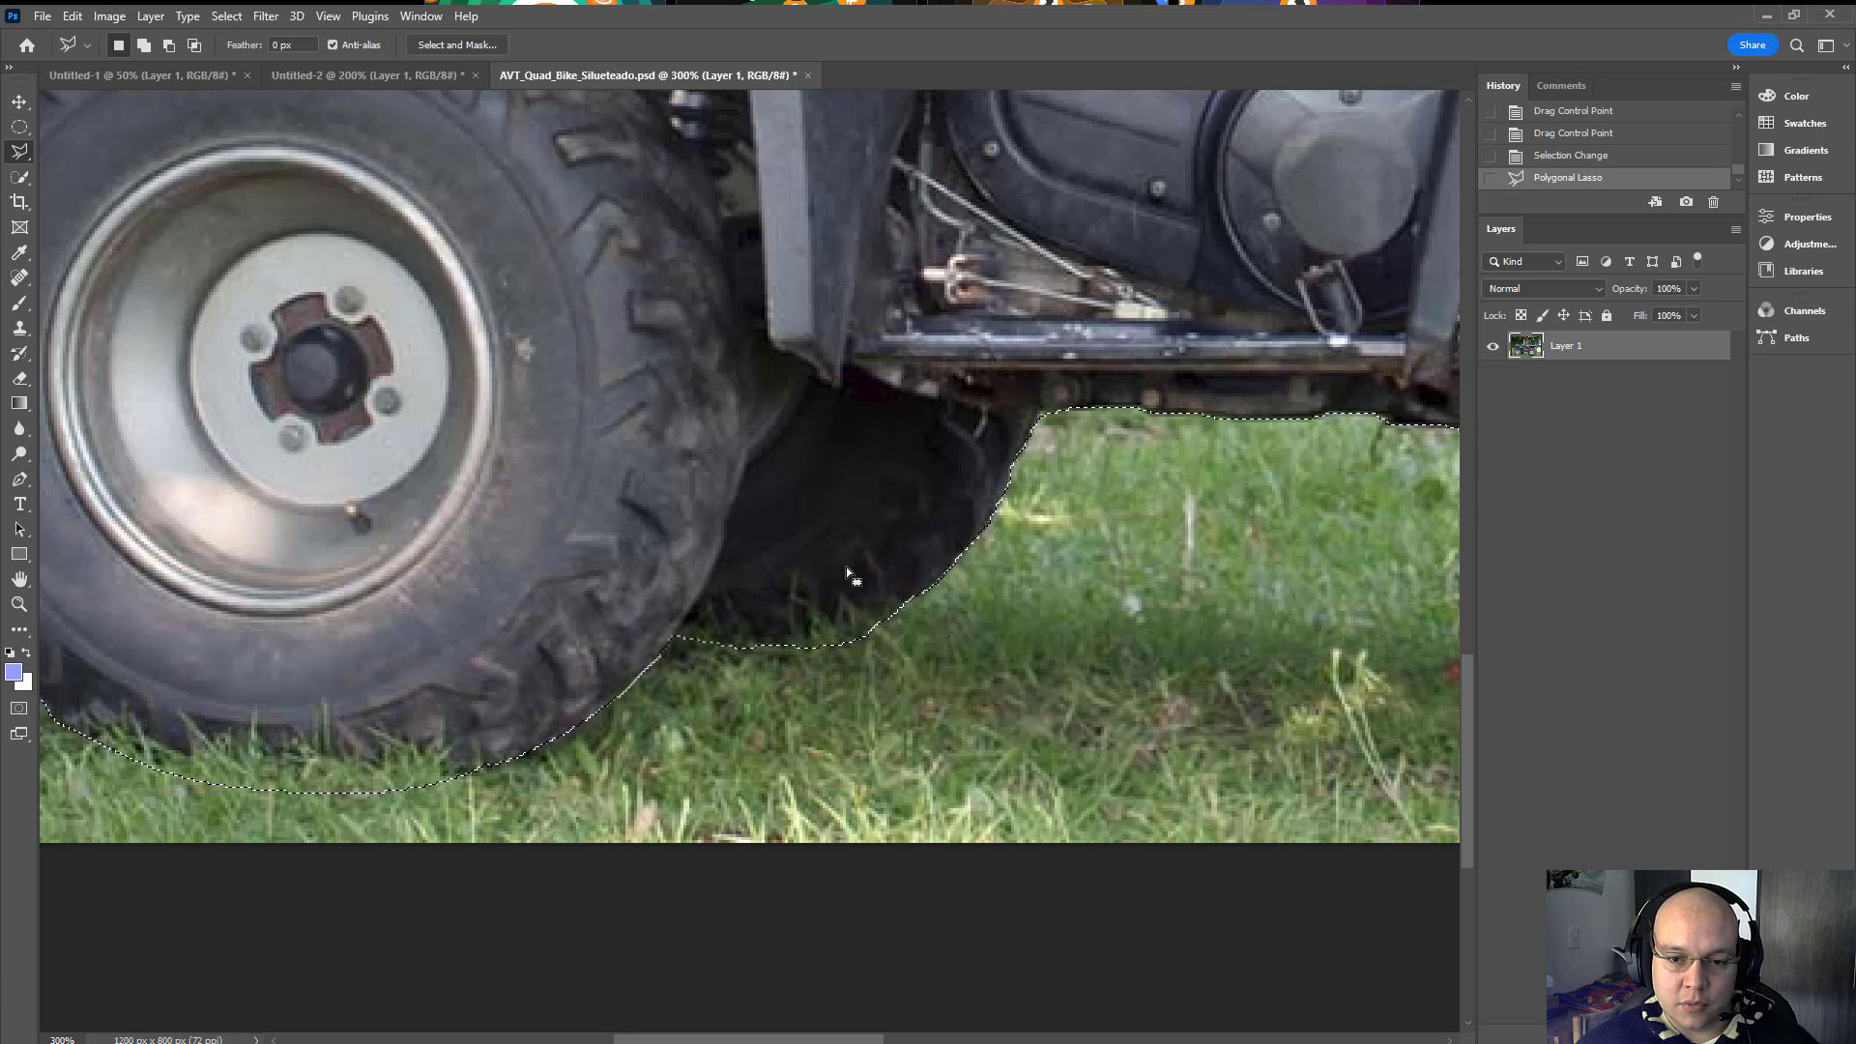
Step: Subtract the tiny grass corner where the far rear tyre meets the underside of the frame with the Polygonal Lasso
mouse_move(978, 508)
mouse_down()
mouse_move(886, 583)
mouse_move(808, 612)
mouse_up()
key(ctrl+plus)
key(ctrl+plus)
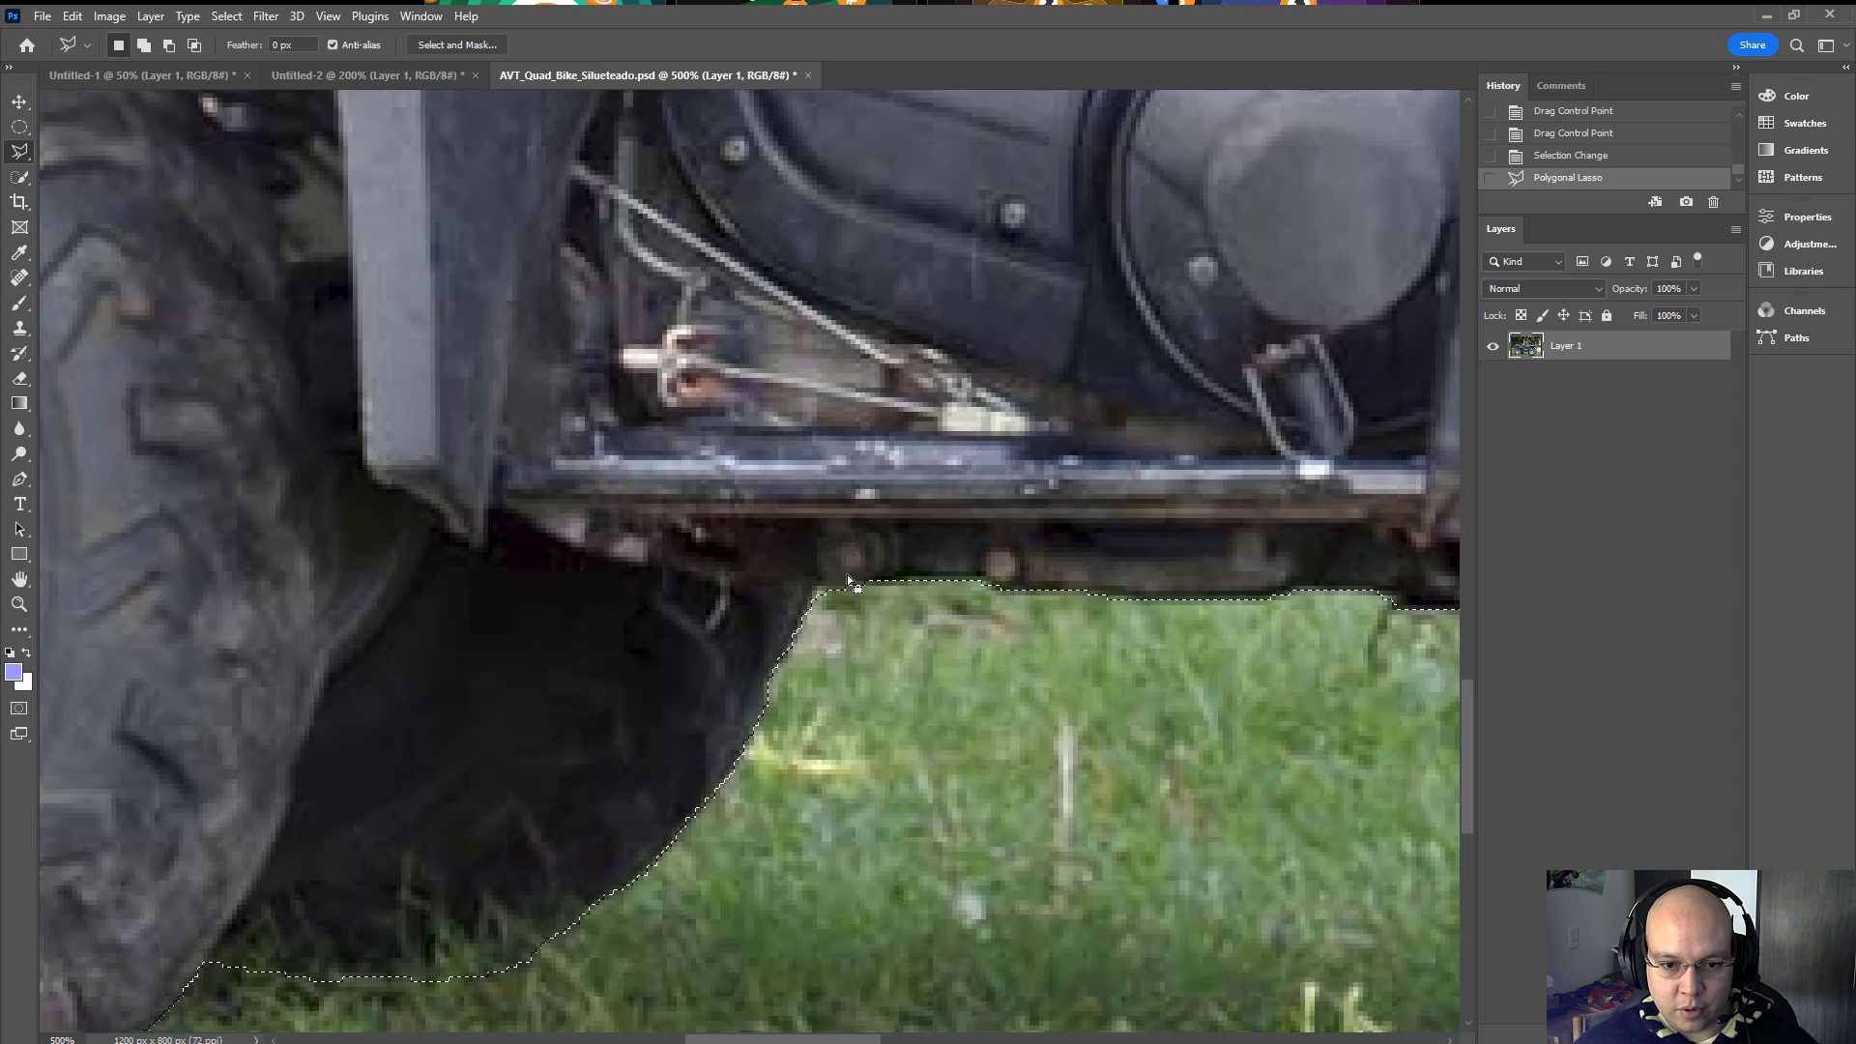
click(813, 587)
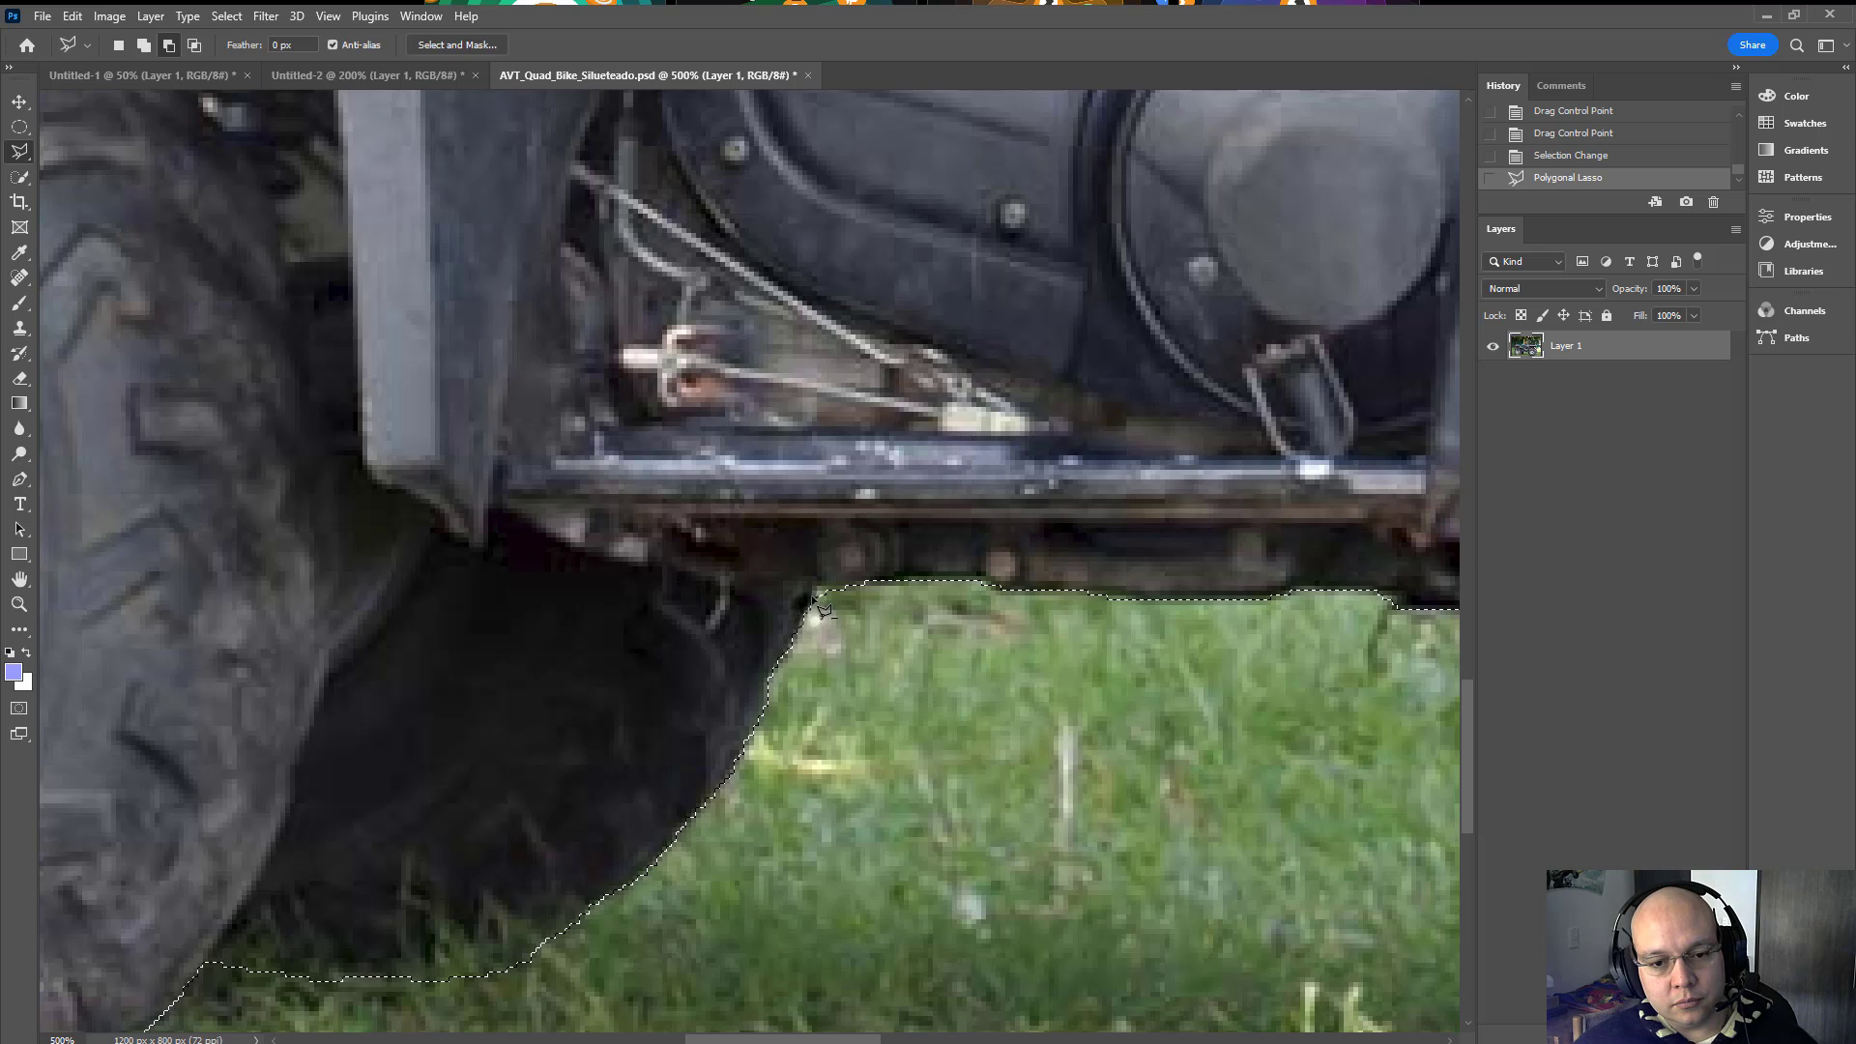
click(855, 585)
double_click(843, 634)
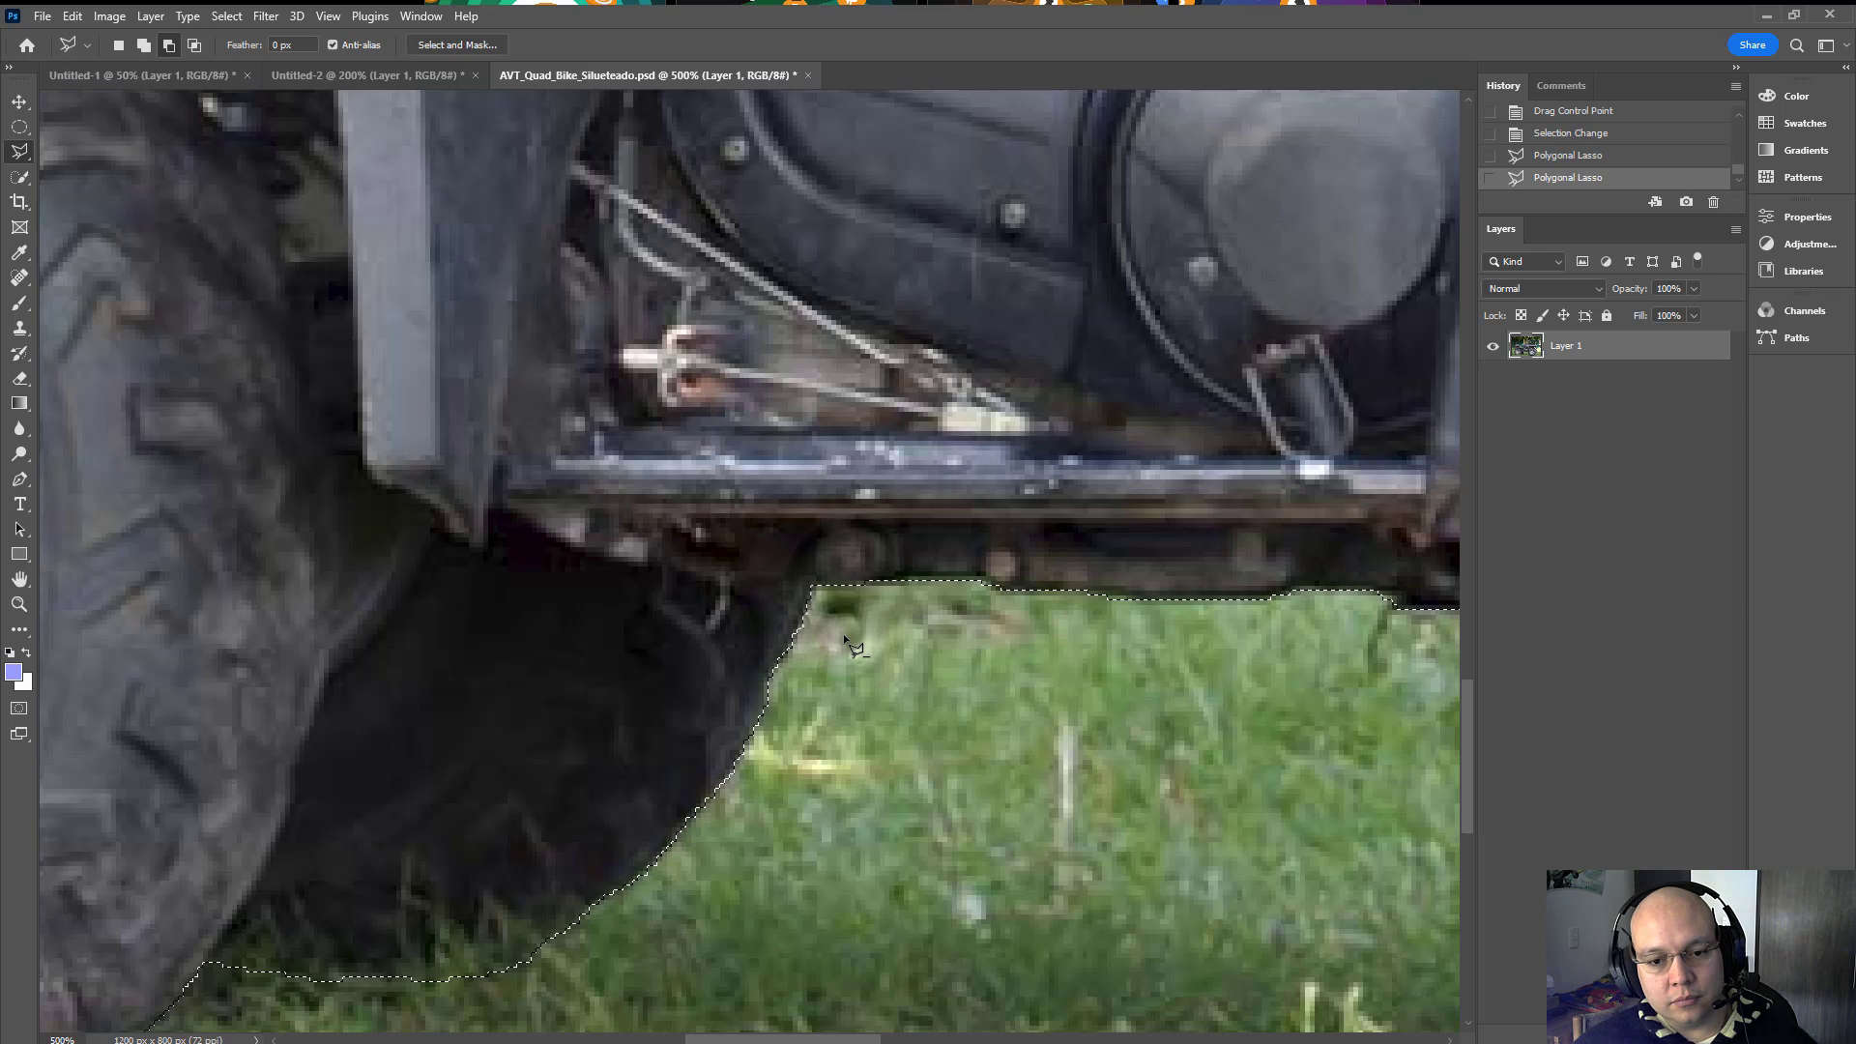
Step: Subtract the small grass notch along the far front tyre's lower outer edge from the selection with the Polygonal Lasso
mouse_move(1265, 653)
mouse_down()
mouse_move(514, 616)
mouse_move(738, 484)
mouse_up()
drag(737, 609, 452, 539)
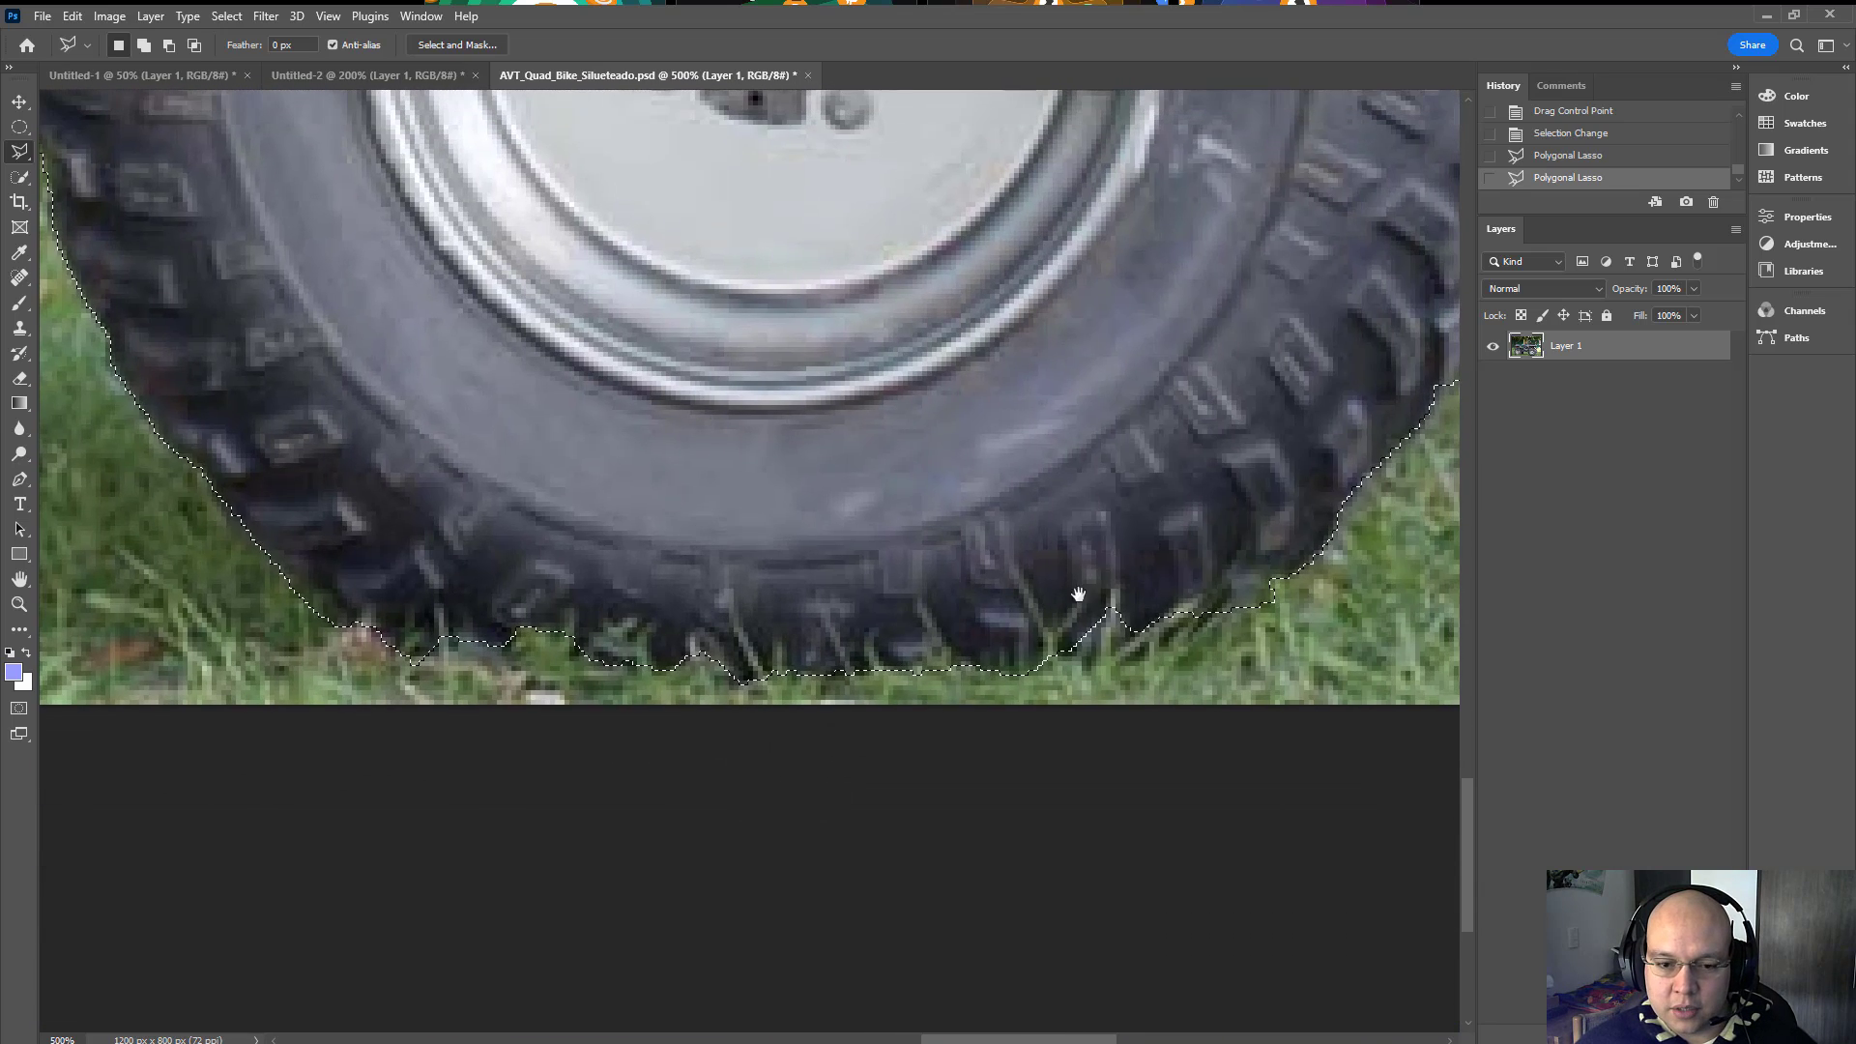
drag(1353, 386, 981, 634)
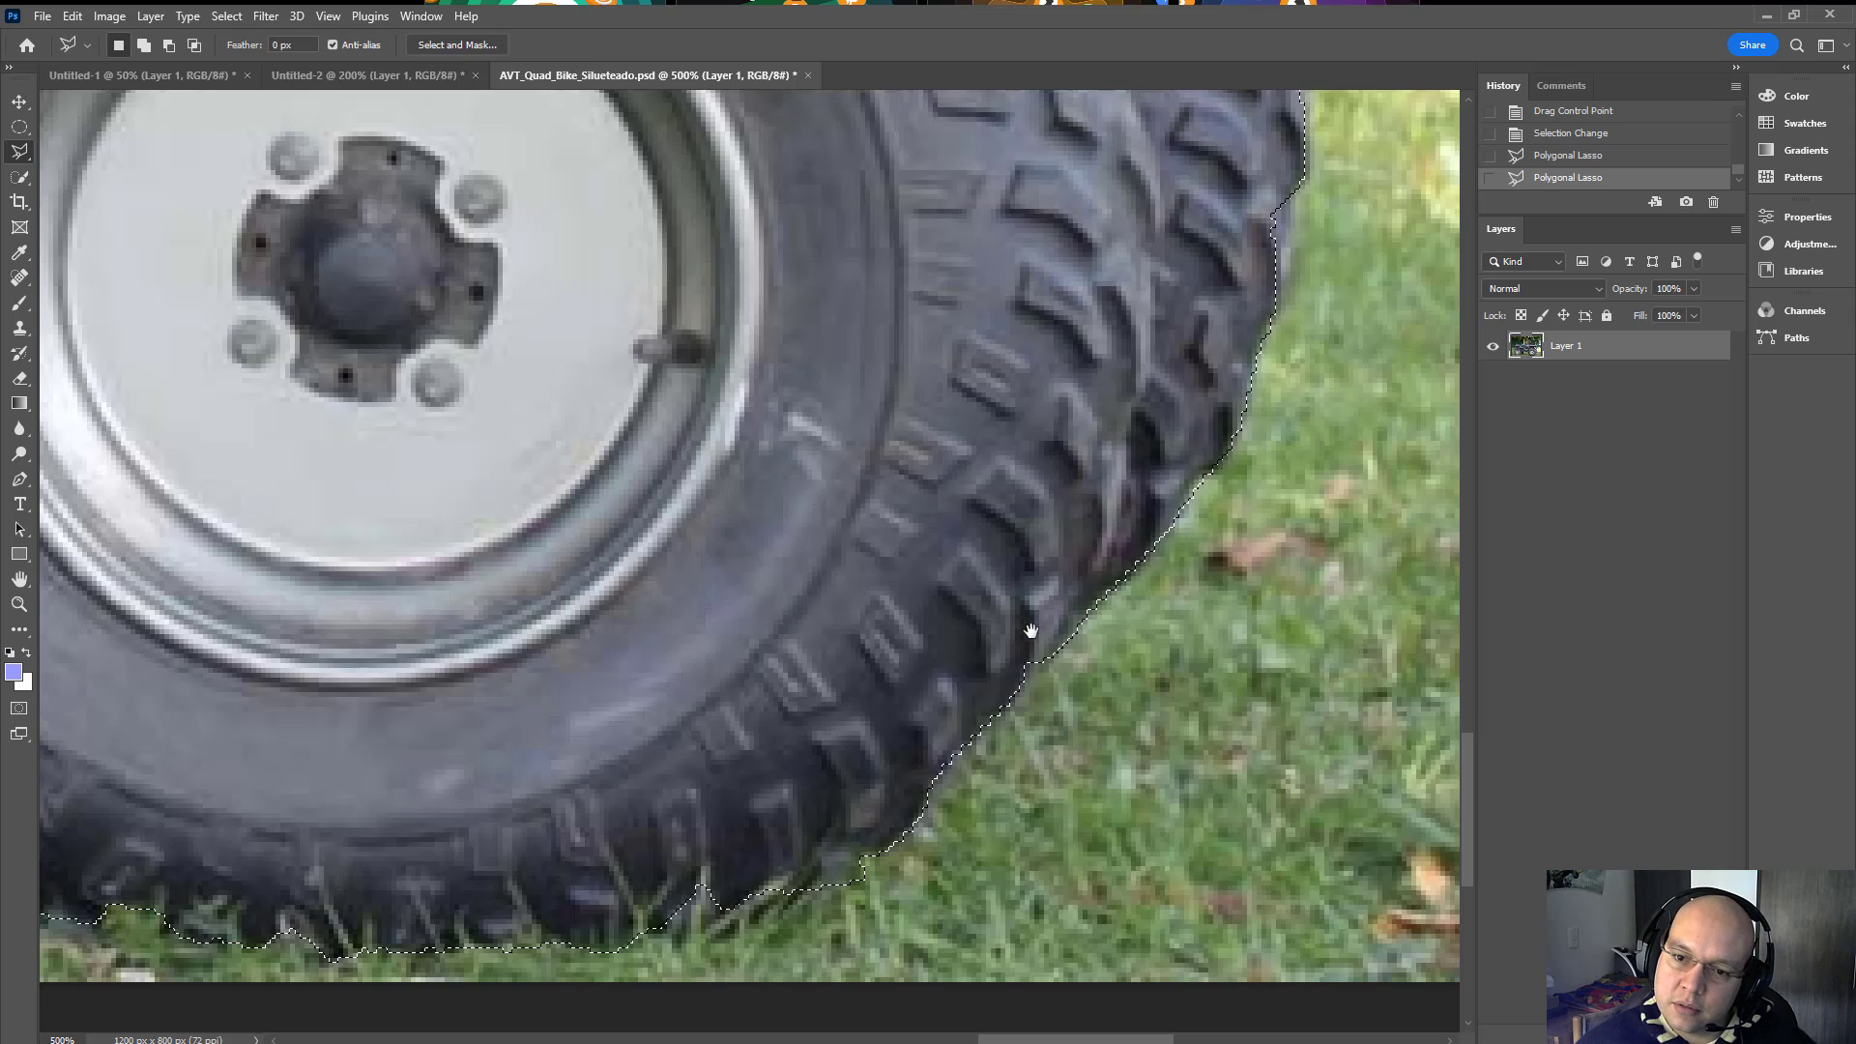
drag(1160, 538, 1118, 665)
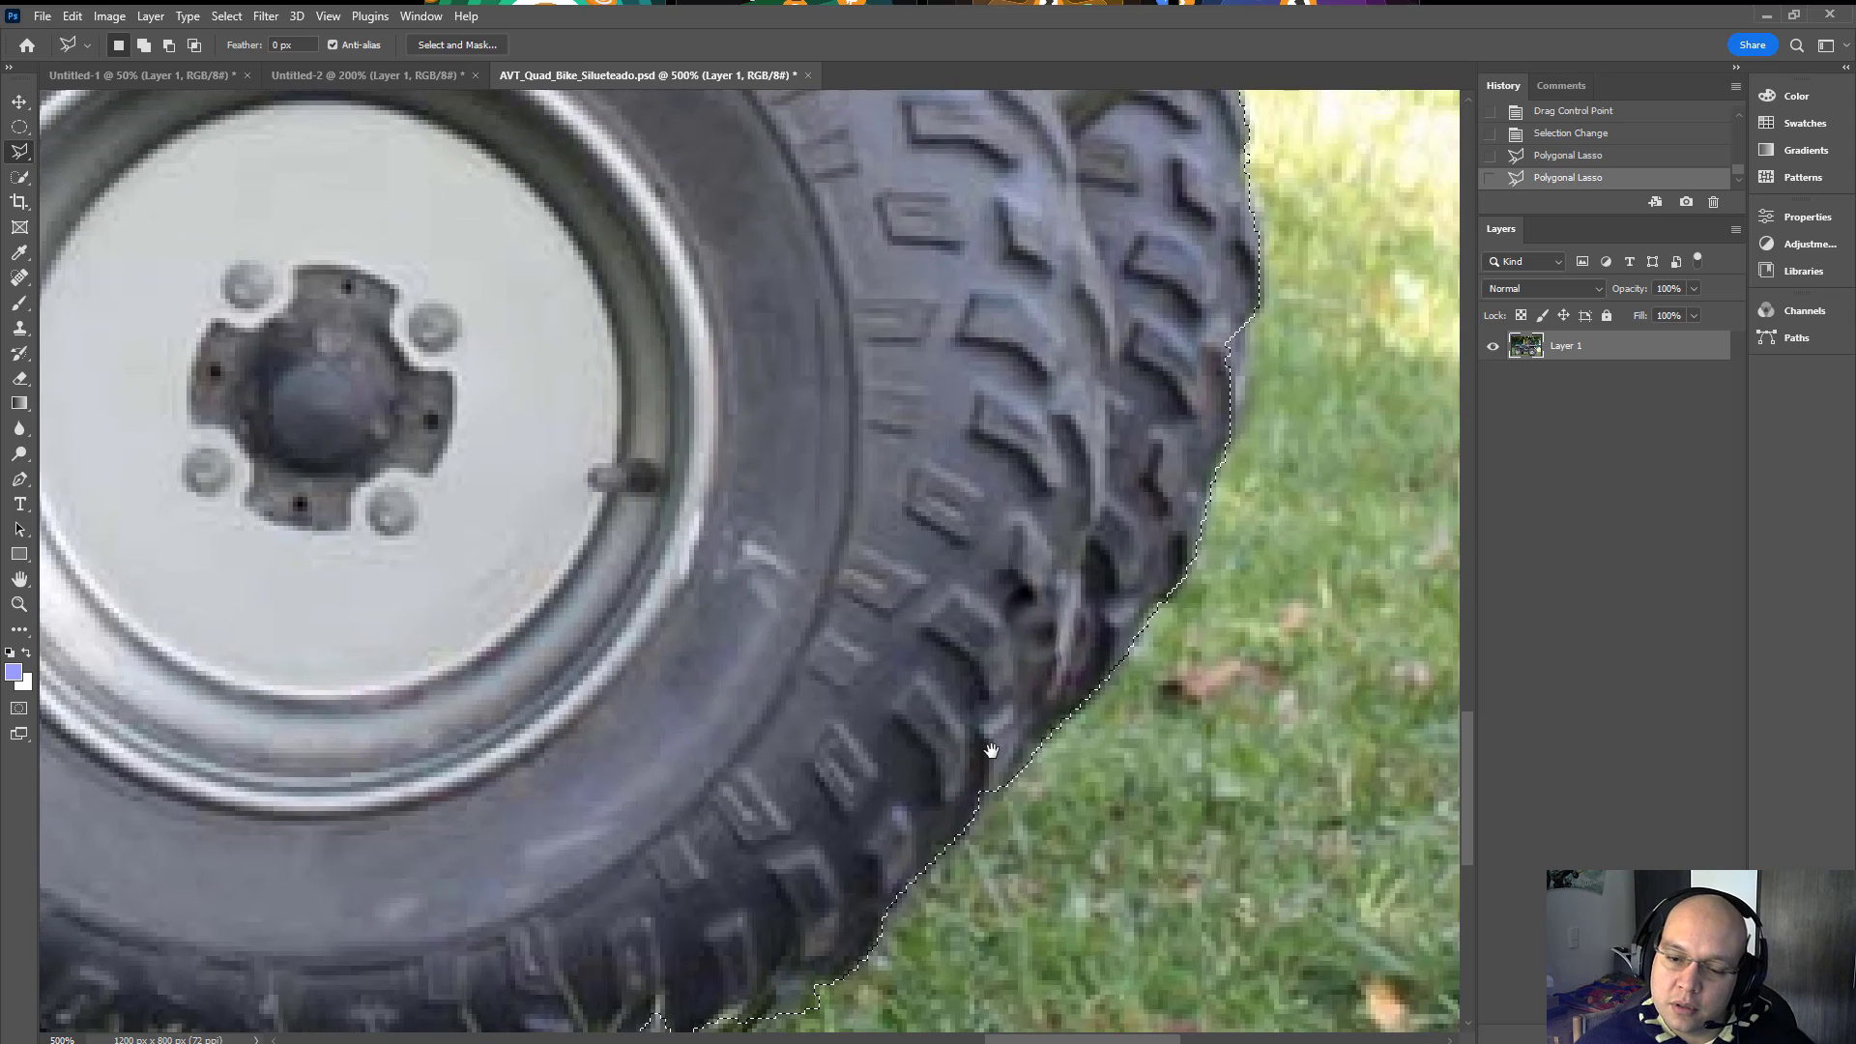
alt+click(1176, 605)
click(1154, 607)
click(1136, 639)
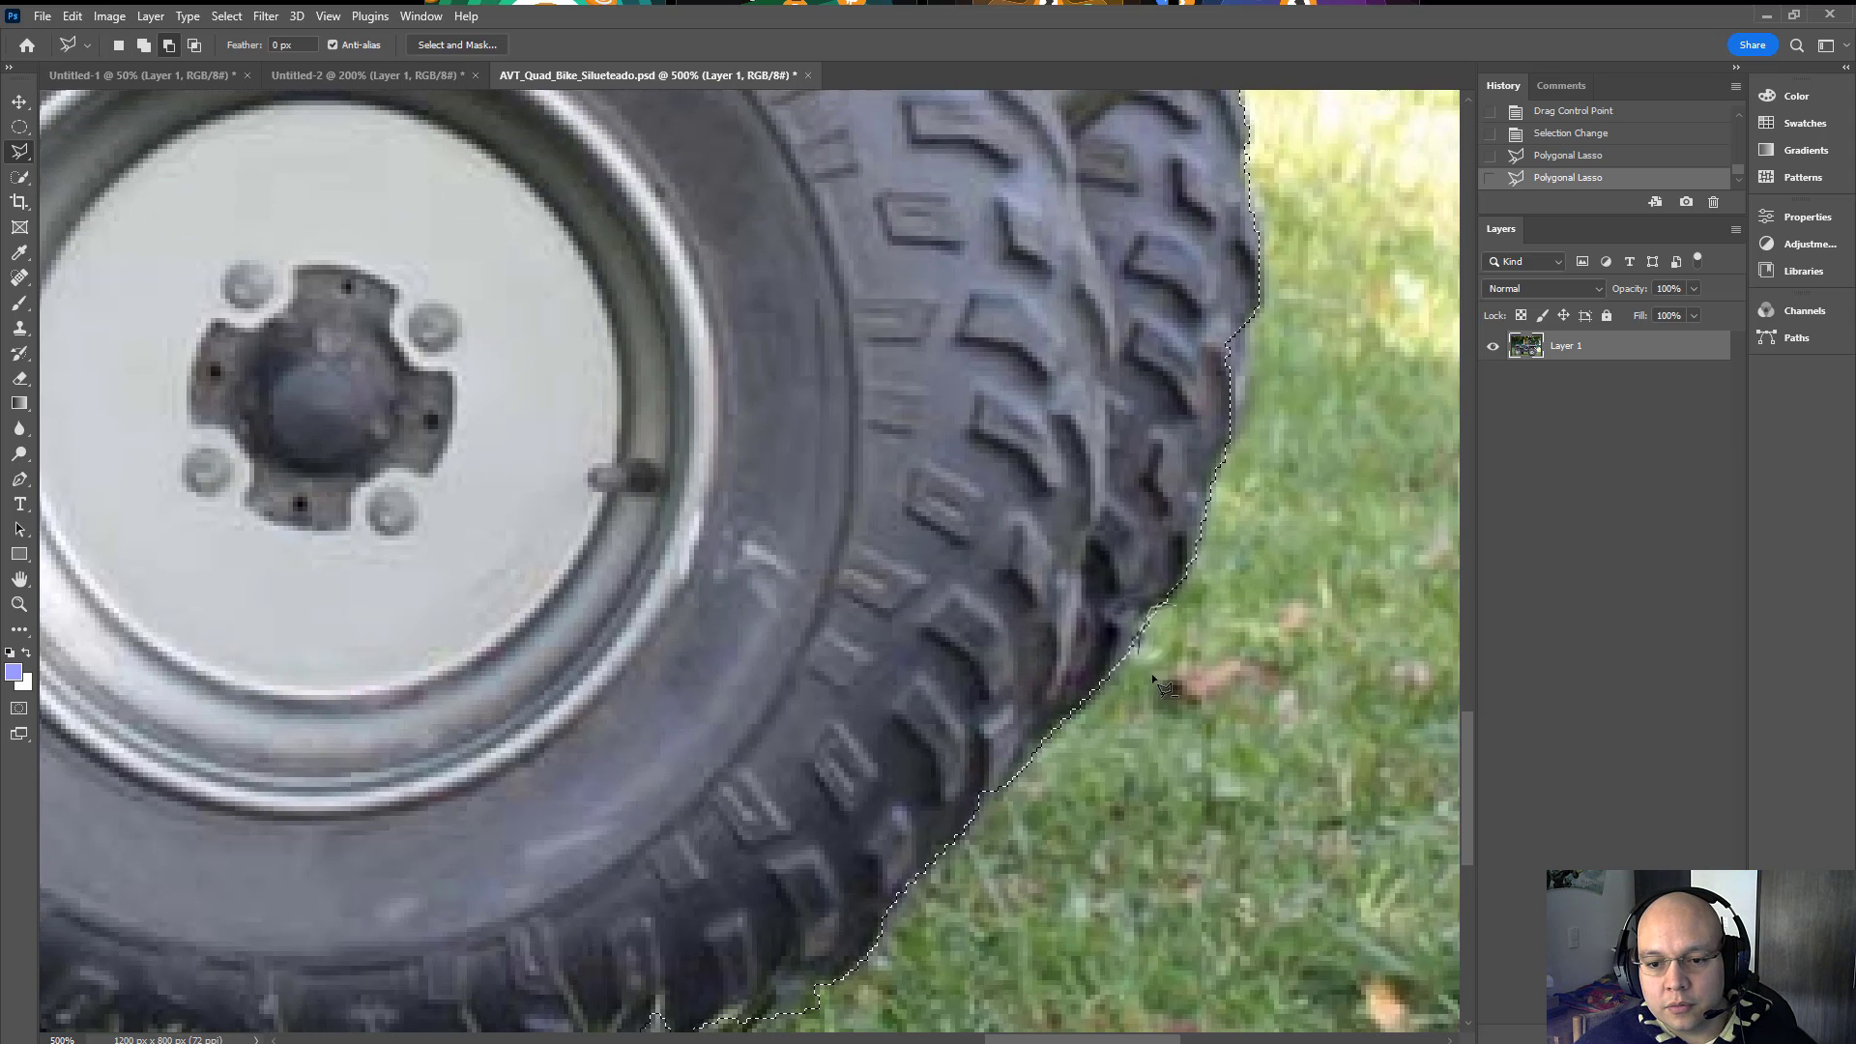
double_click(1201, 654)
Step: Add the missing sliver of tread on the far front tyre's outer edge to the selection with the Polygonal Lasso
drag(1202, 538, 1147, 629)
drag(1172, 489, 1150, 672)
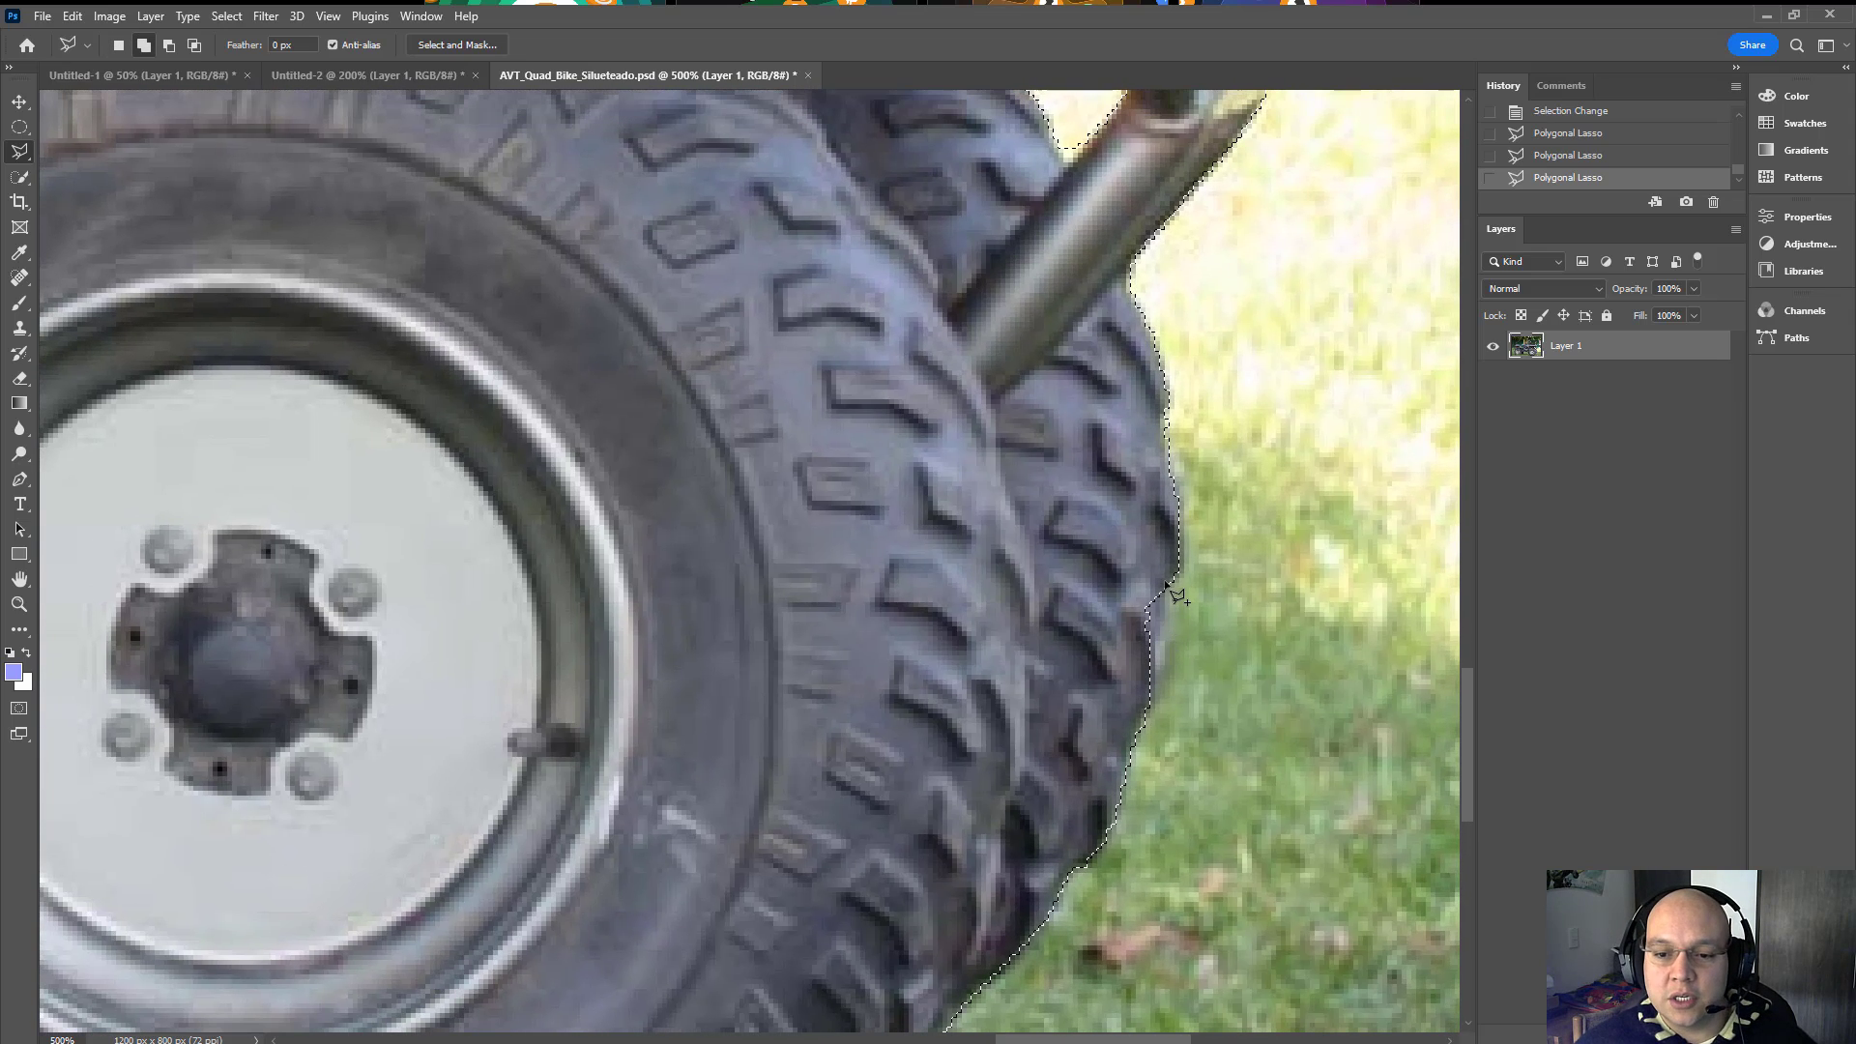
shift+click(1166, 585)
click(1167, 647)
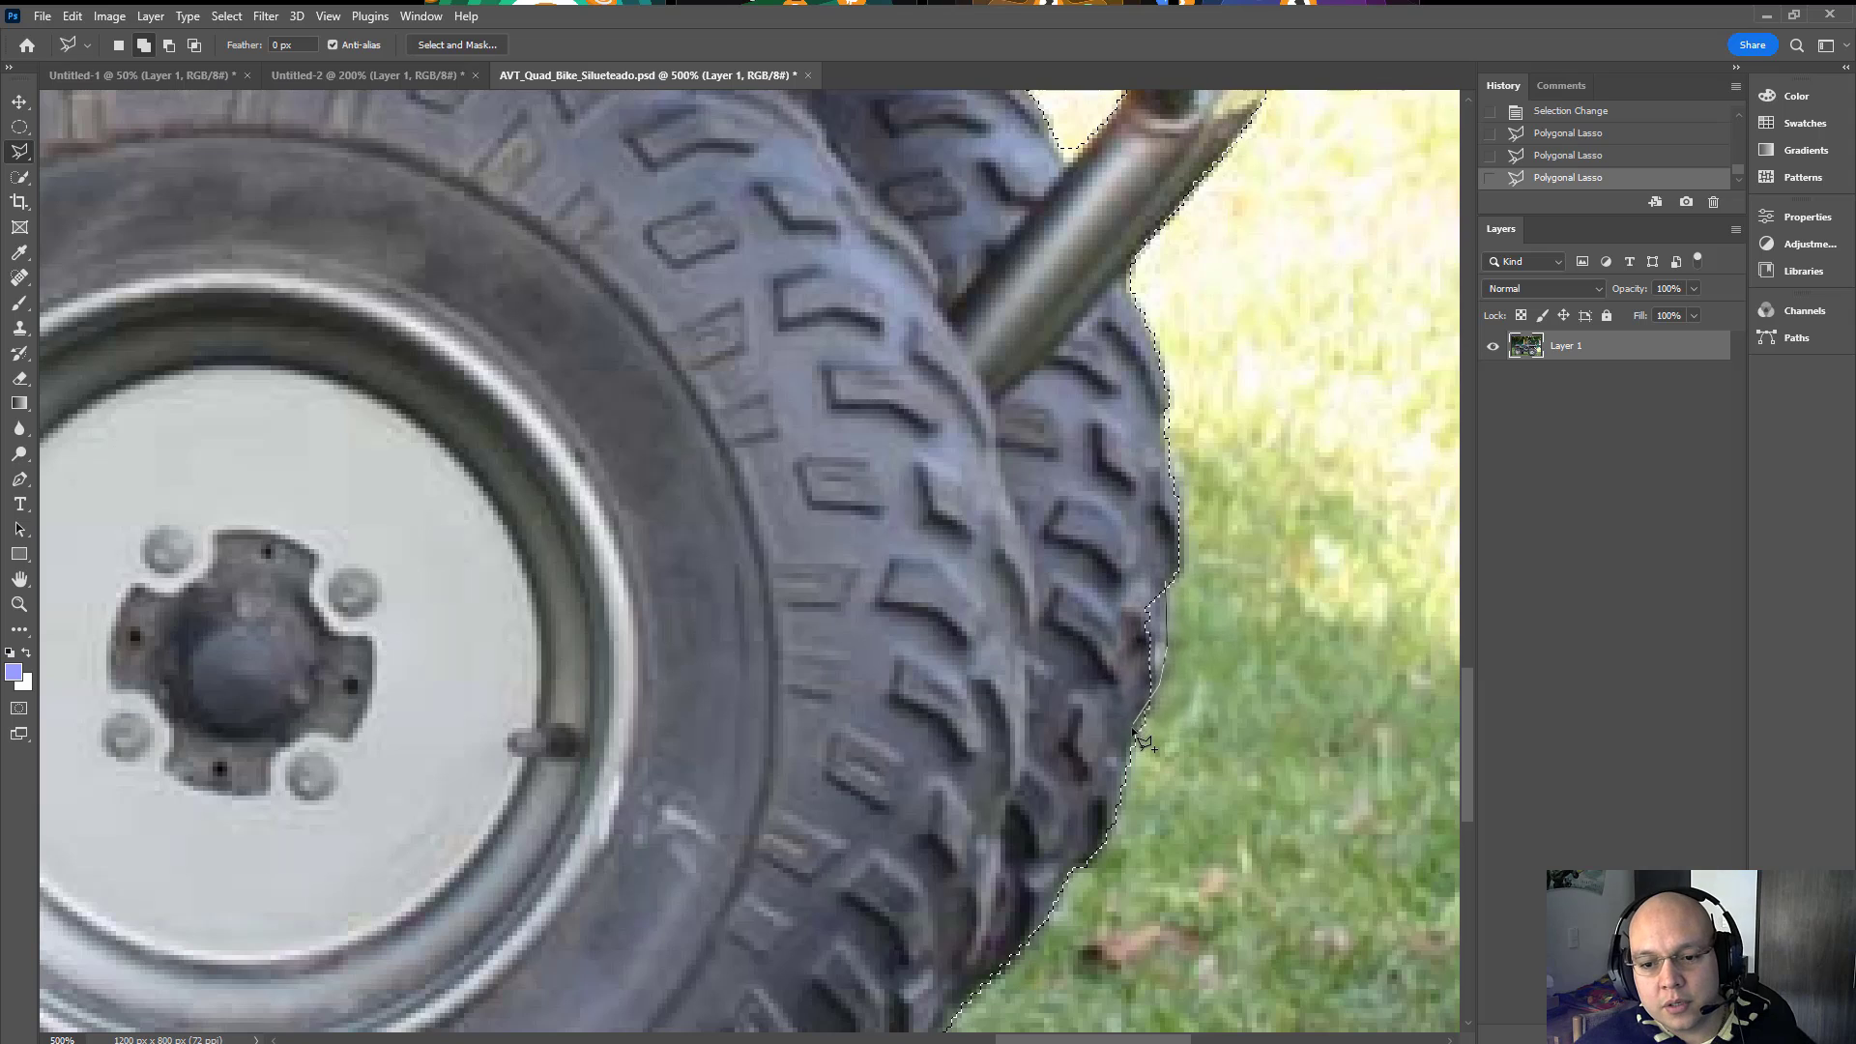
click(1139, 717)
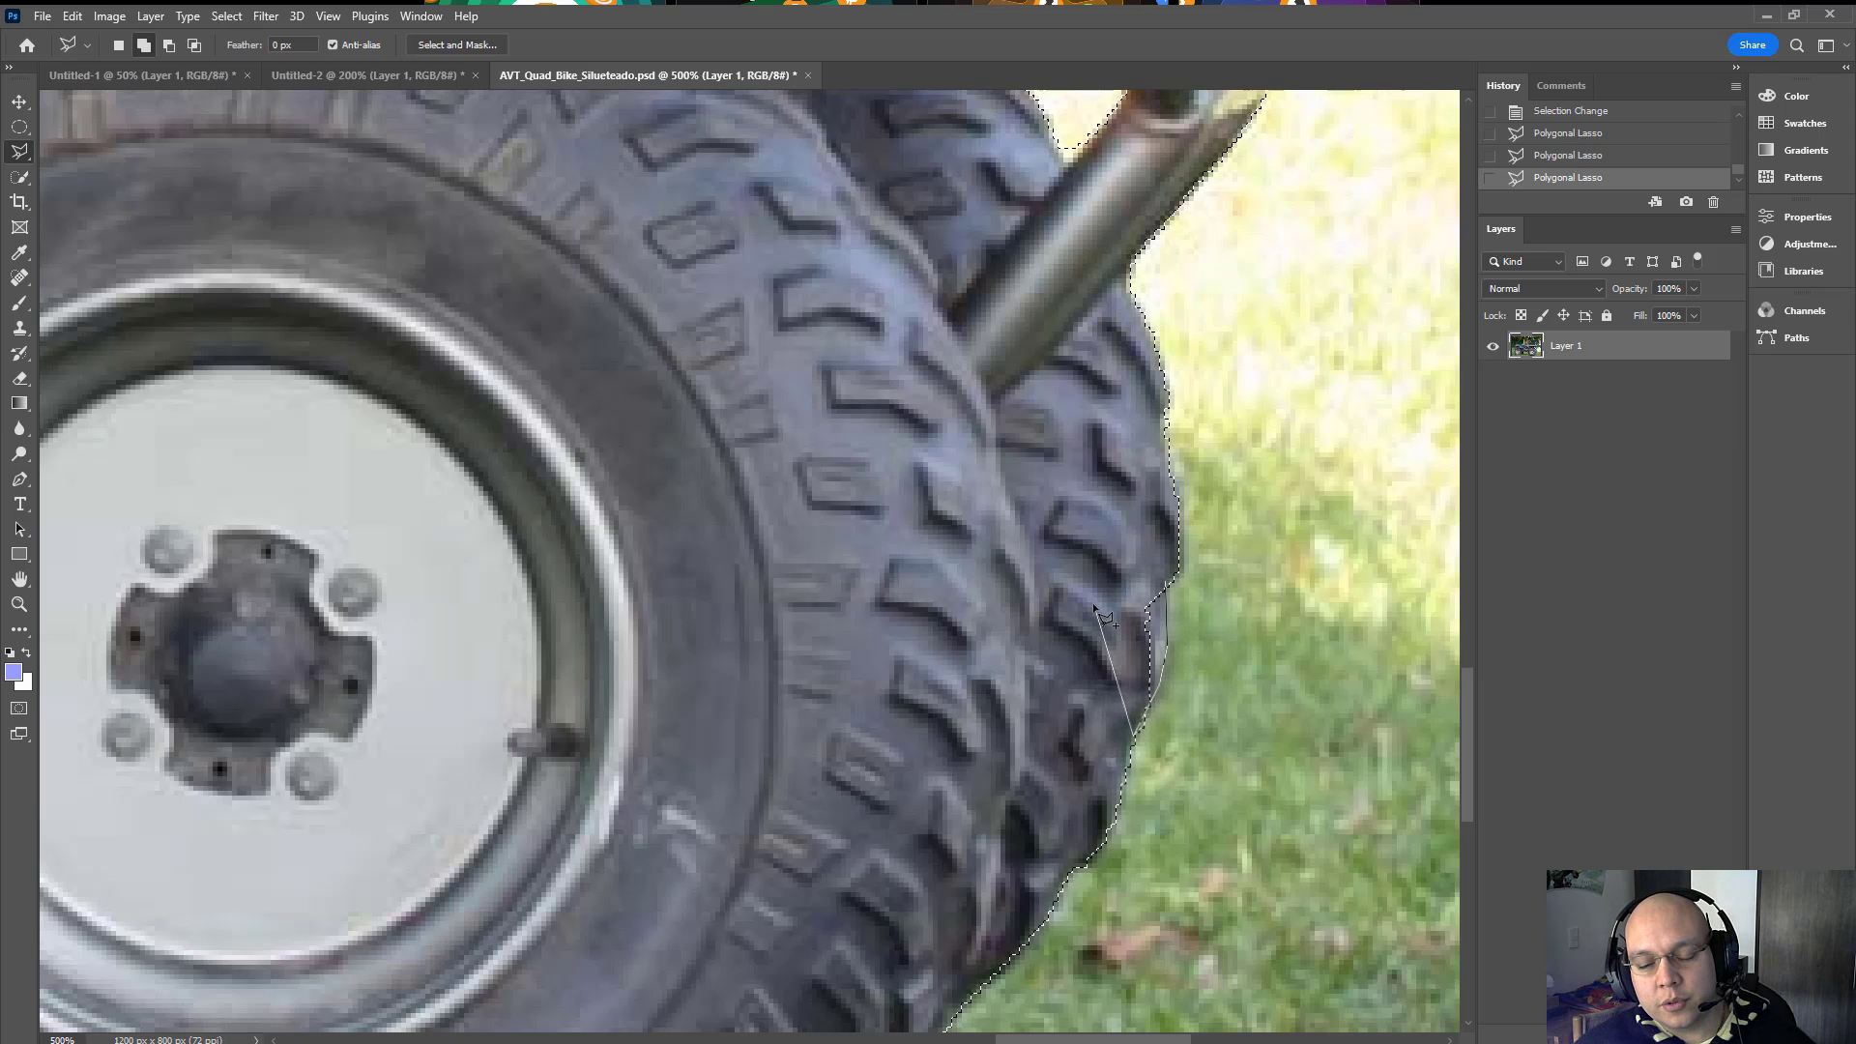
click(1166, 585)
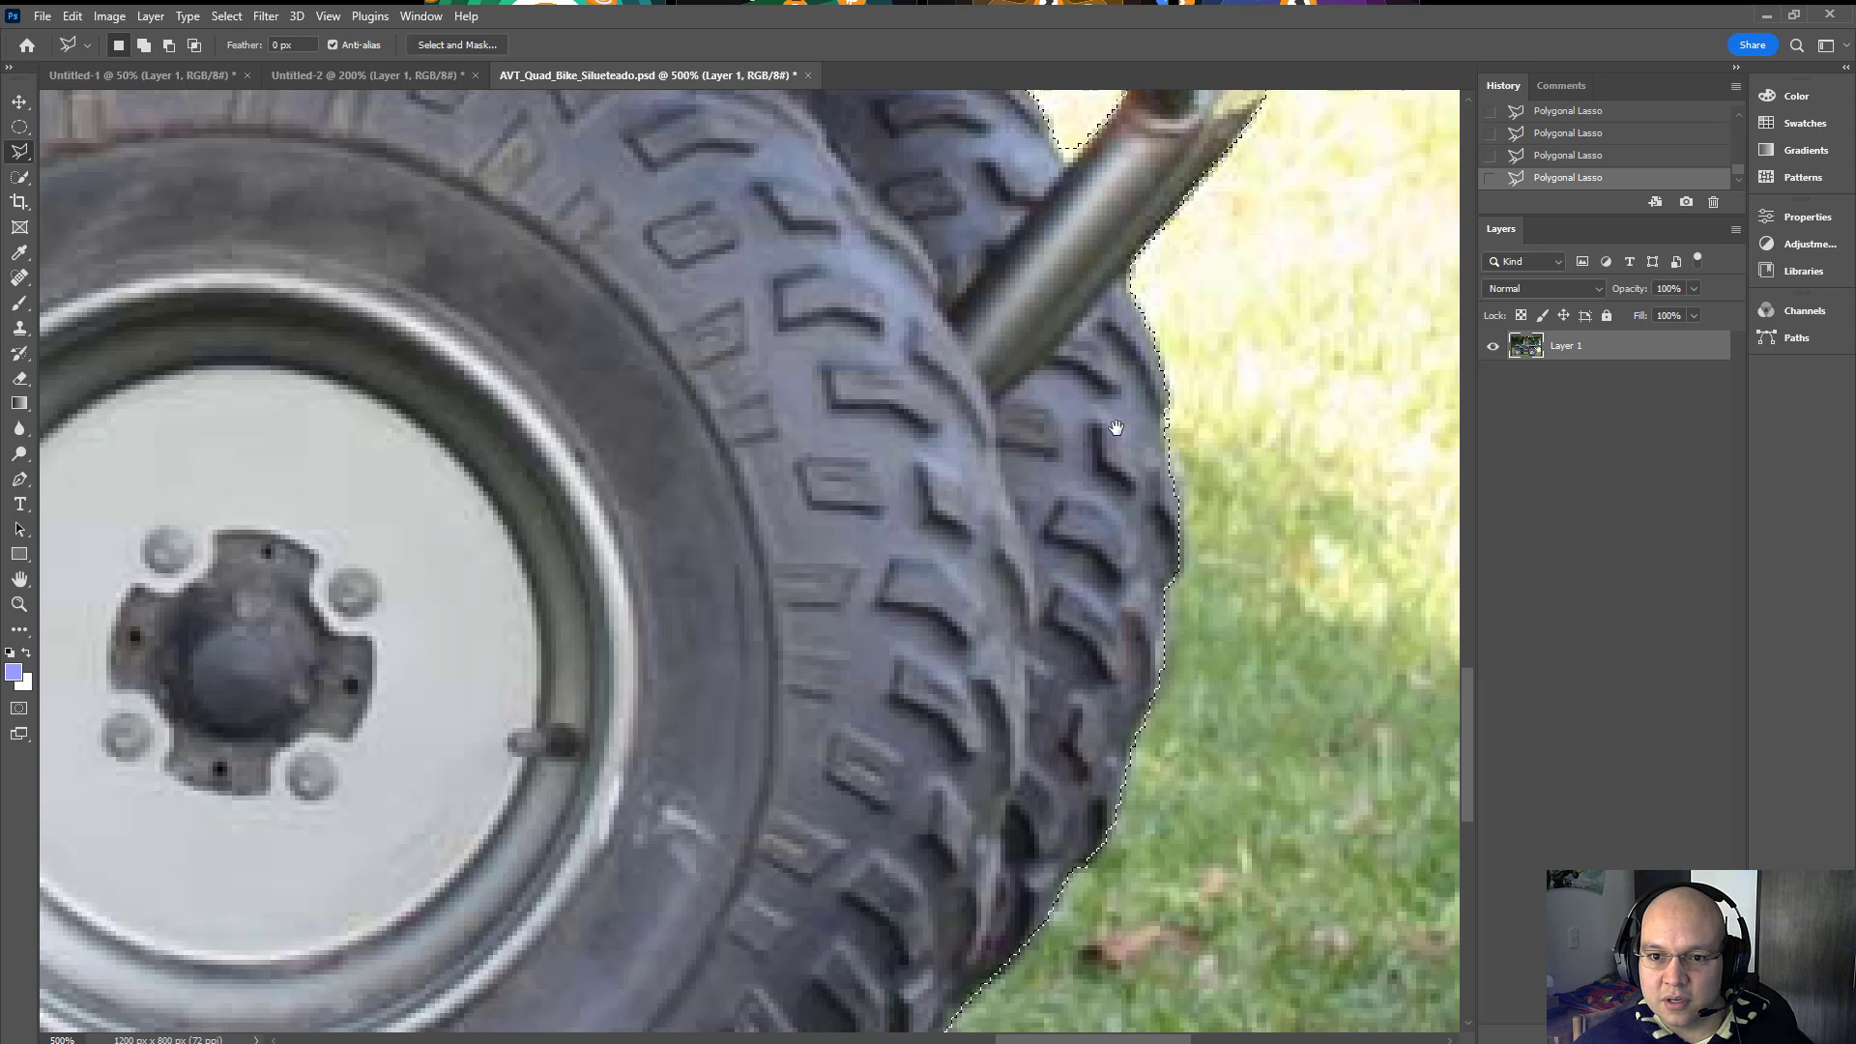
Step: Outline the background corner beside the front shock spring, under the steering rod, with the Pen tool and subtract it from the selection
drag(1117, 380, 1093, 721)
drag(1073, 442, 1098, 696)
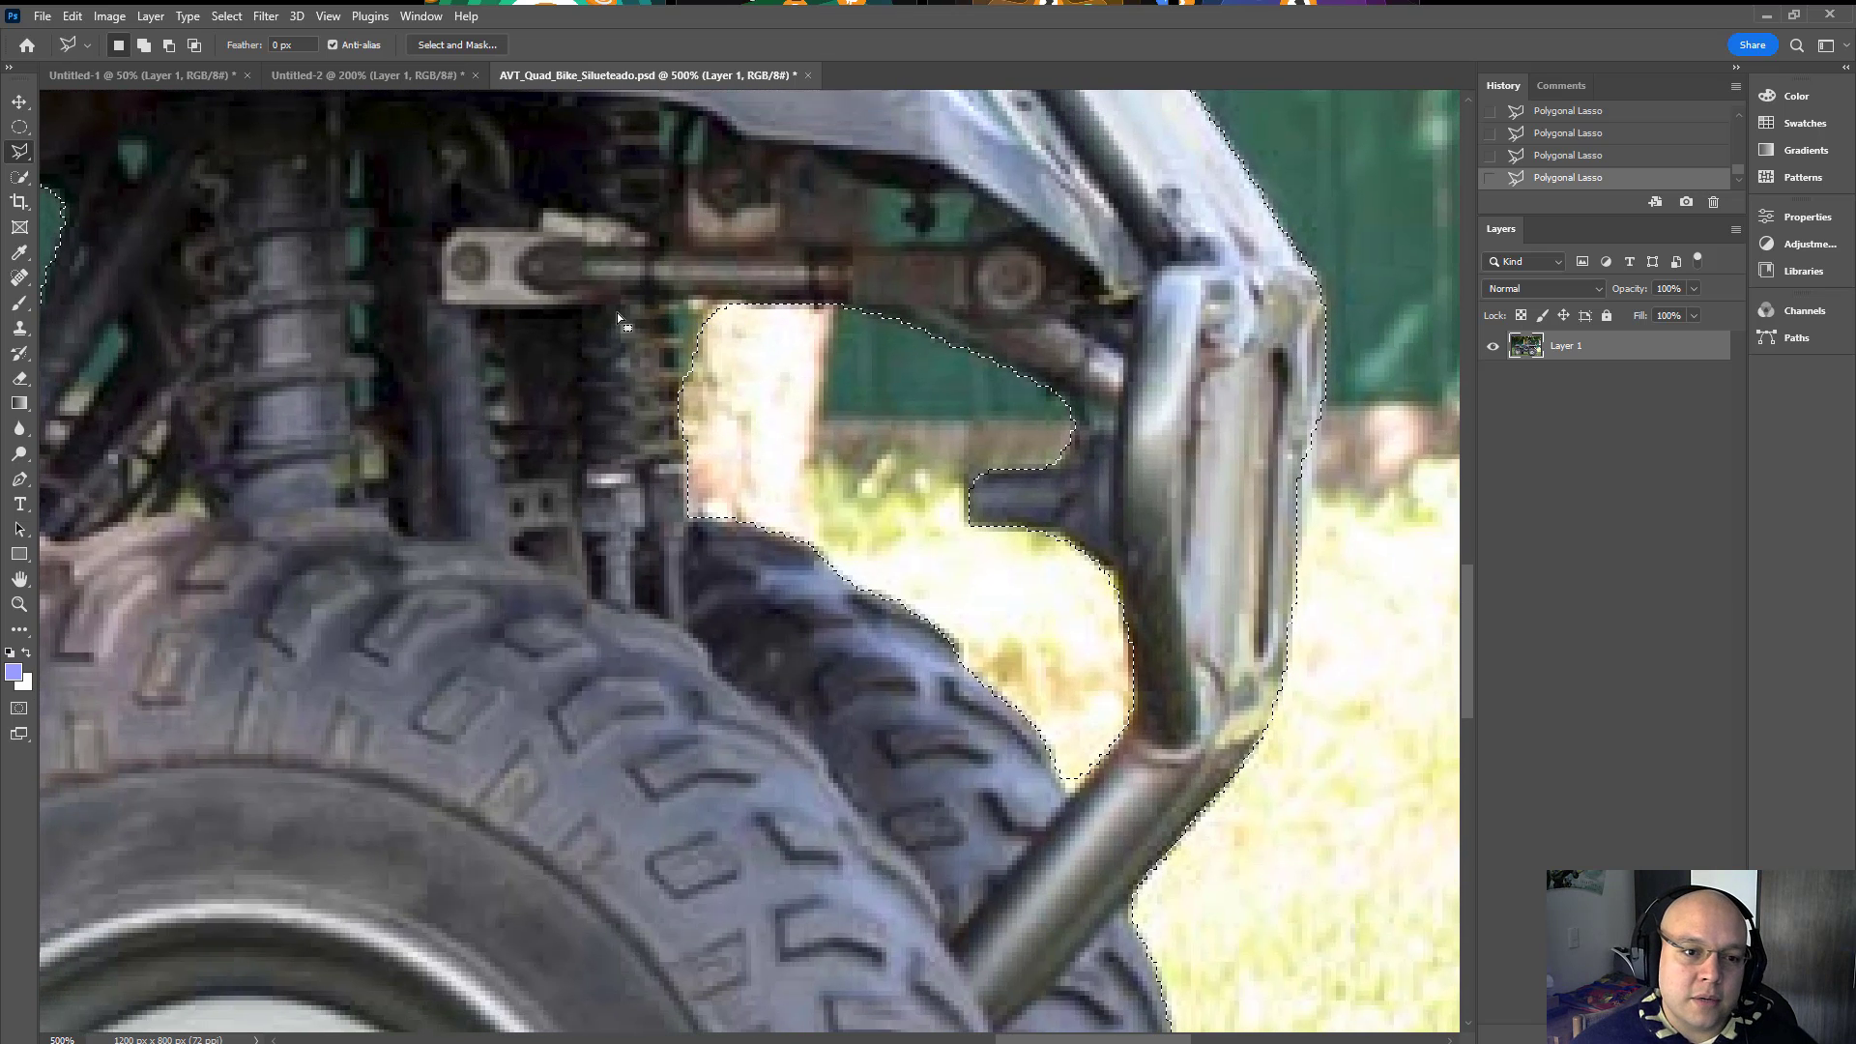
mouse_move(616, 311)
mouse_down()
mouse_move(758, 374)
mouse_move(791, 423)
mouse_move(893, 487)
mouse_move(893, 507)
mouse_up()
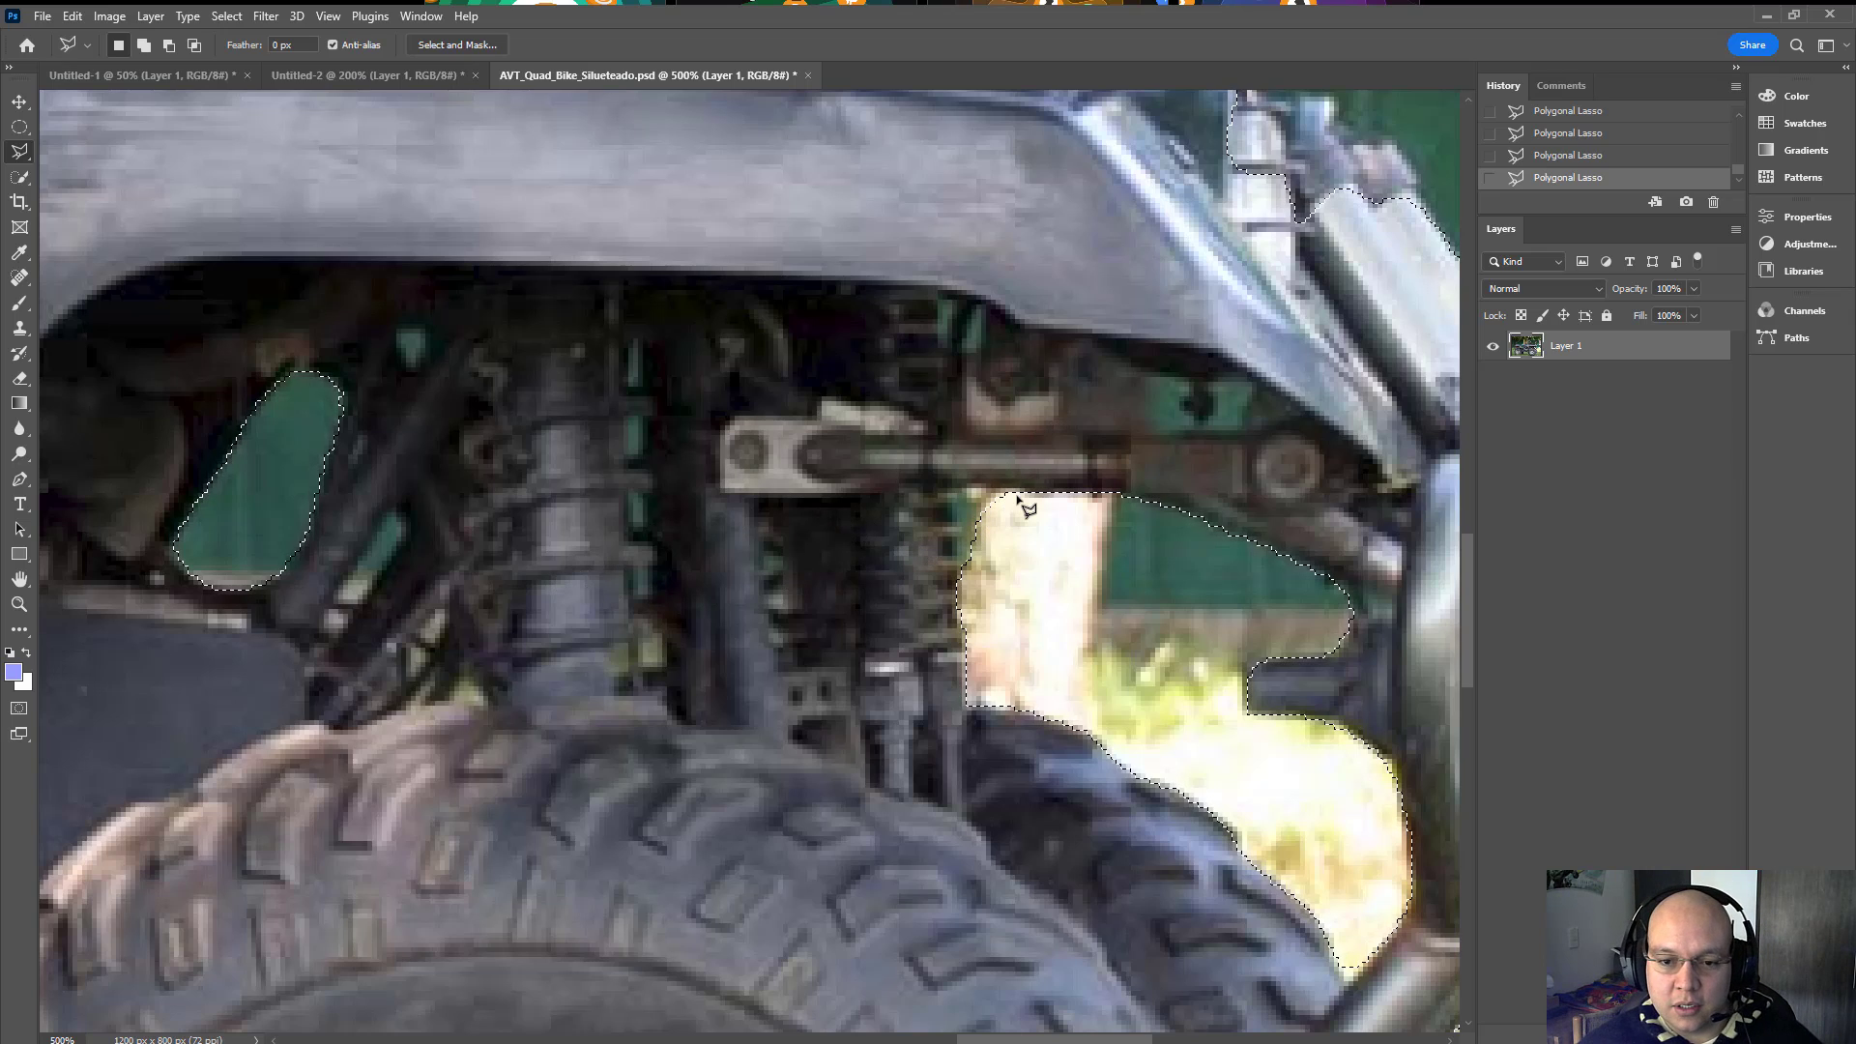
key(p)
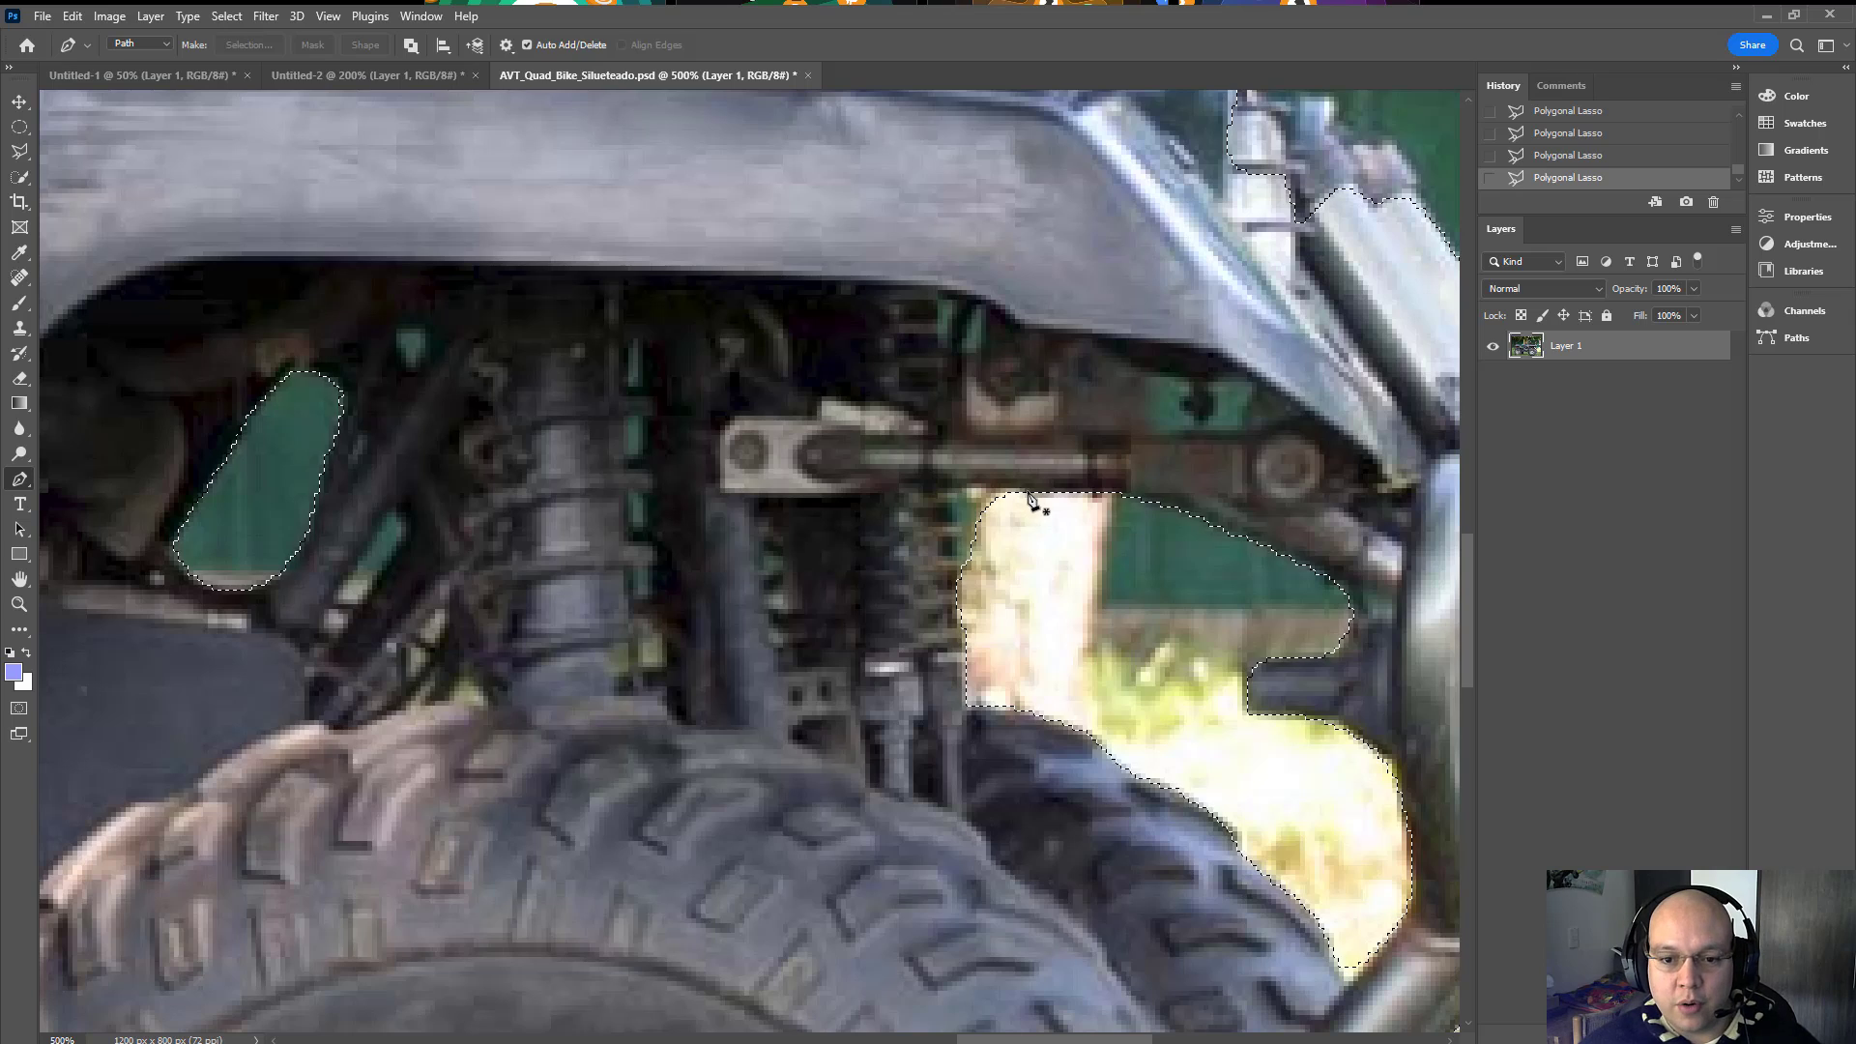
click(1028, 492)
click(952, 488)
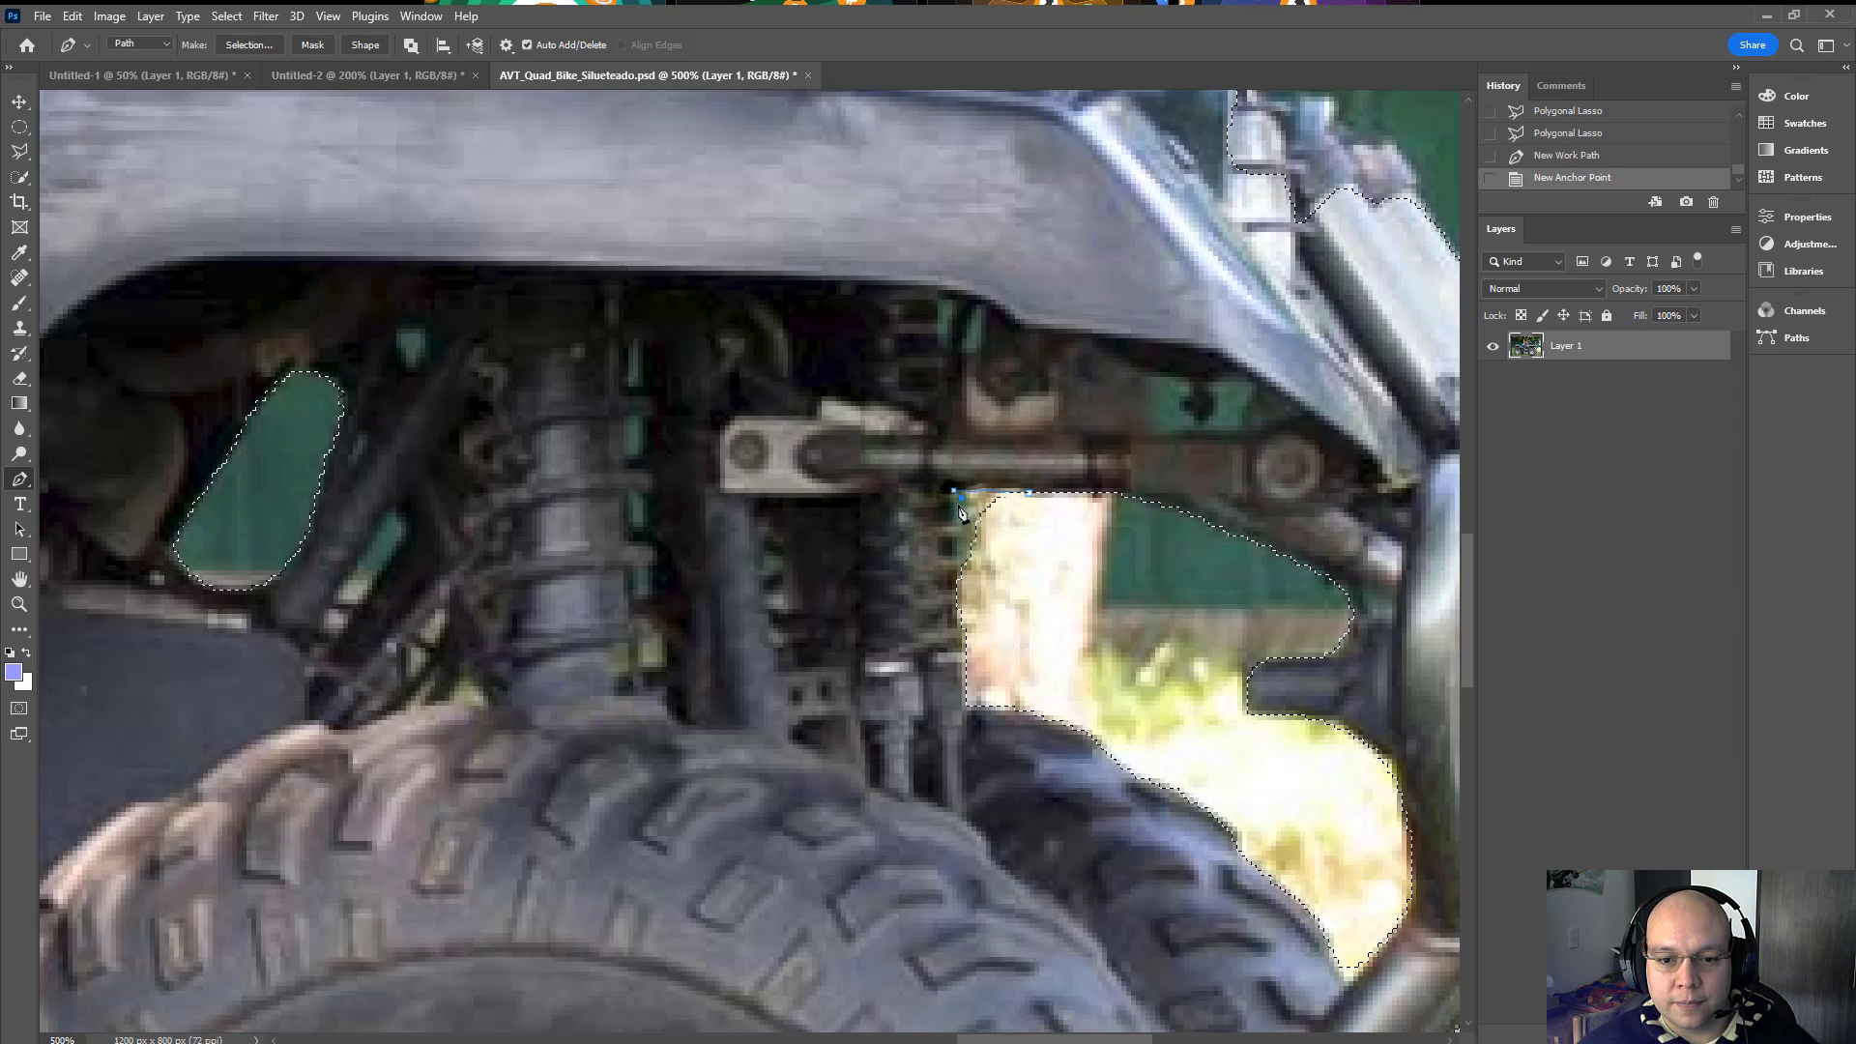
click(955, 510)
click(958, 521)
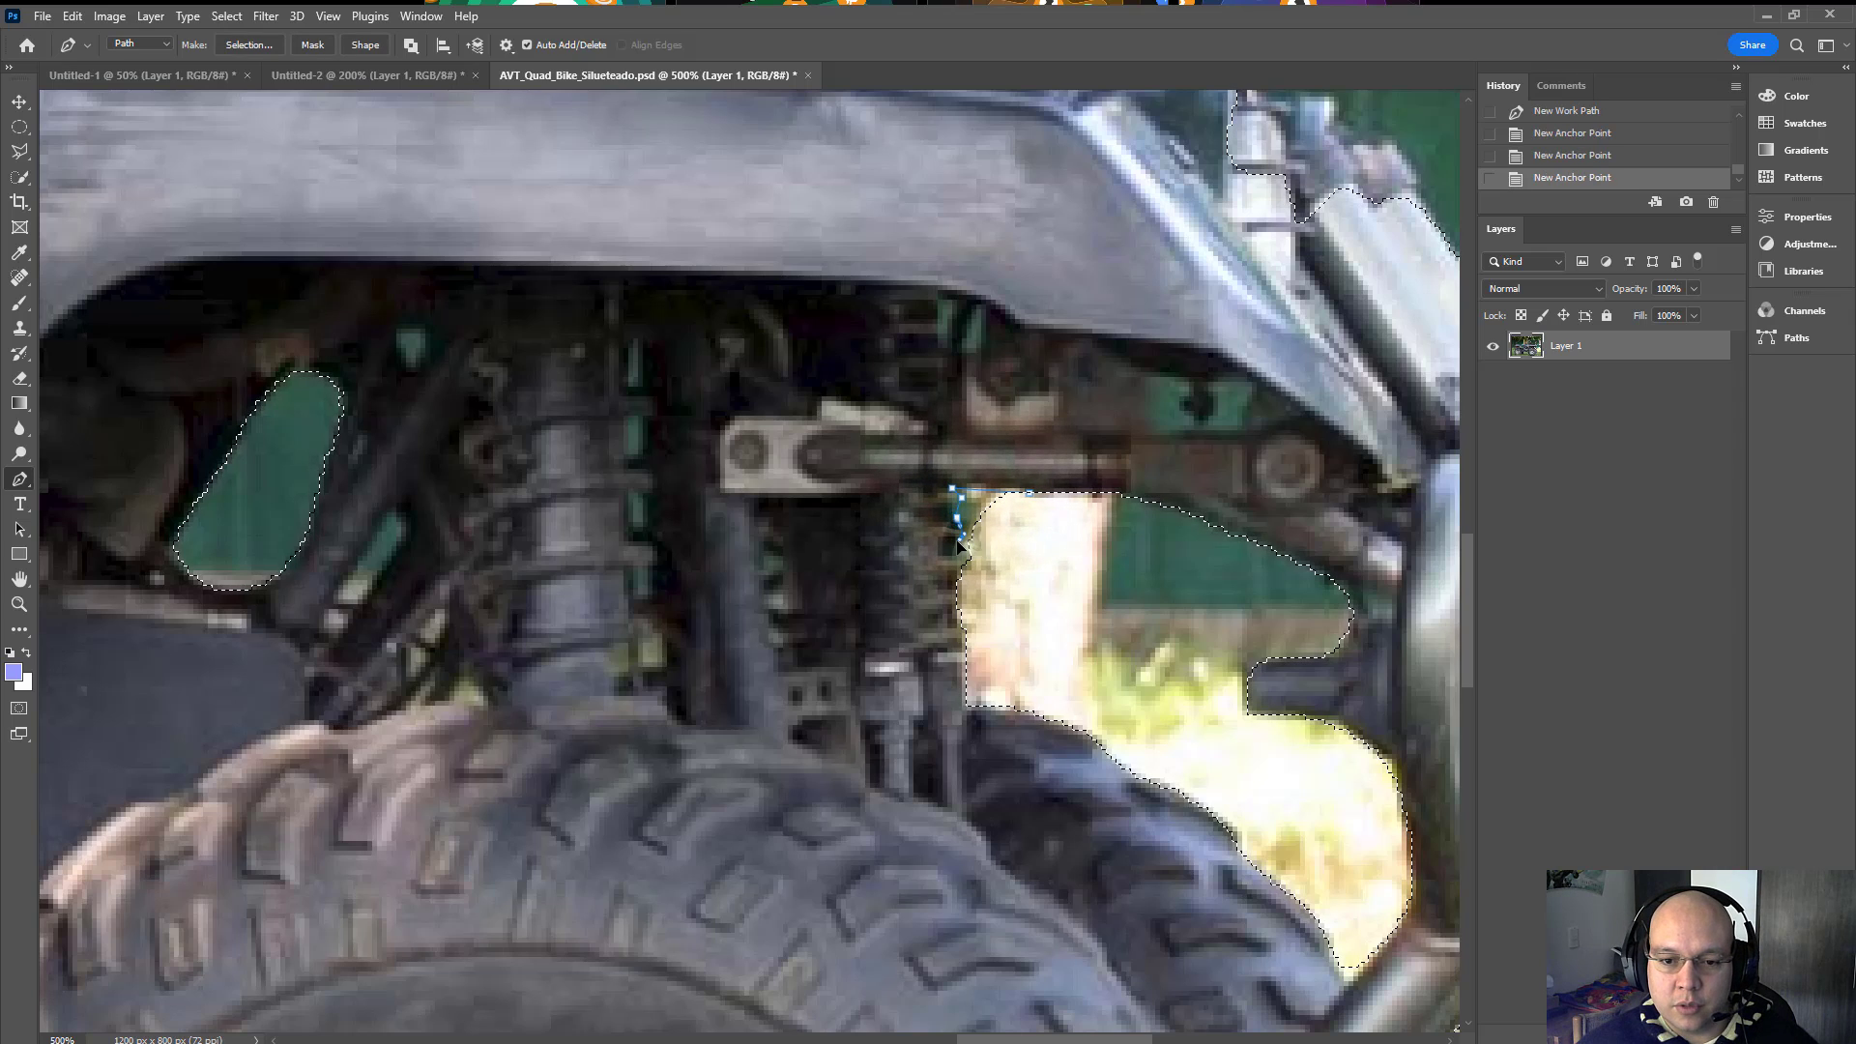
click(961, 537)
drag(960, 552, 1048, 500)
click(956, 575)
click(1029, 493)
key(ctrl+shift+Return)
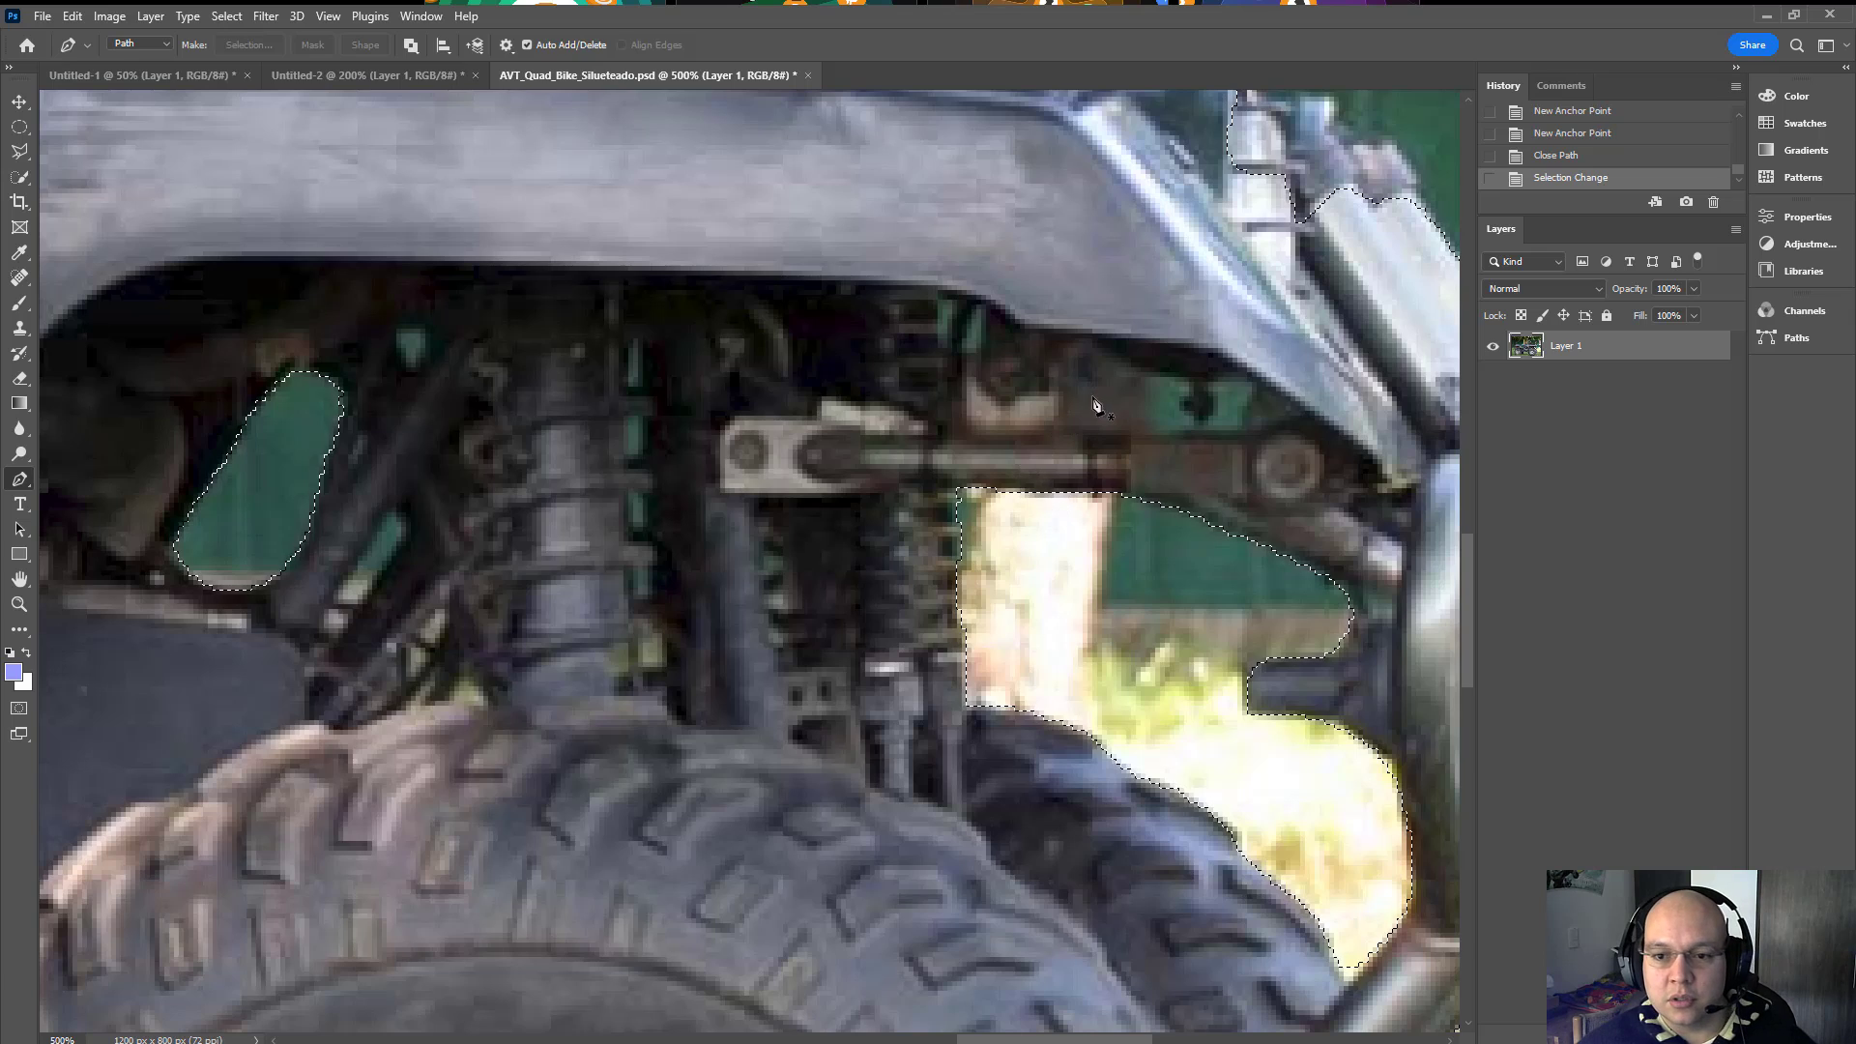
Step: Outline the small green gap under the front fender, on the bumper side of the dark bolt, with the Pen tool and subtract it
click(1250, 387)
click(1241, 430)
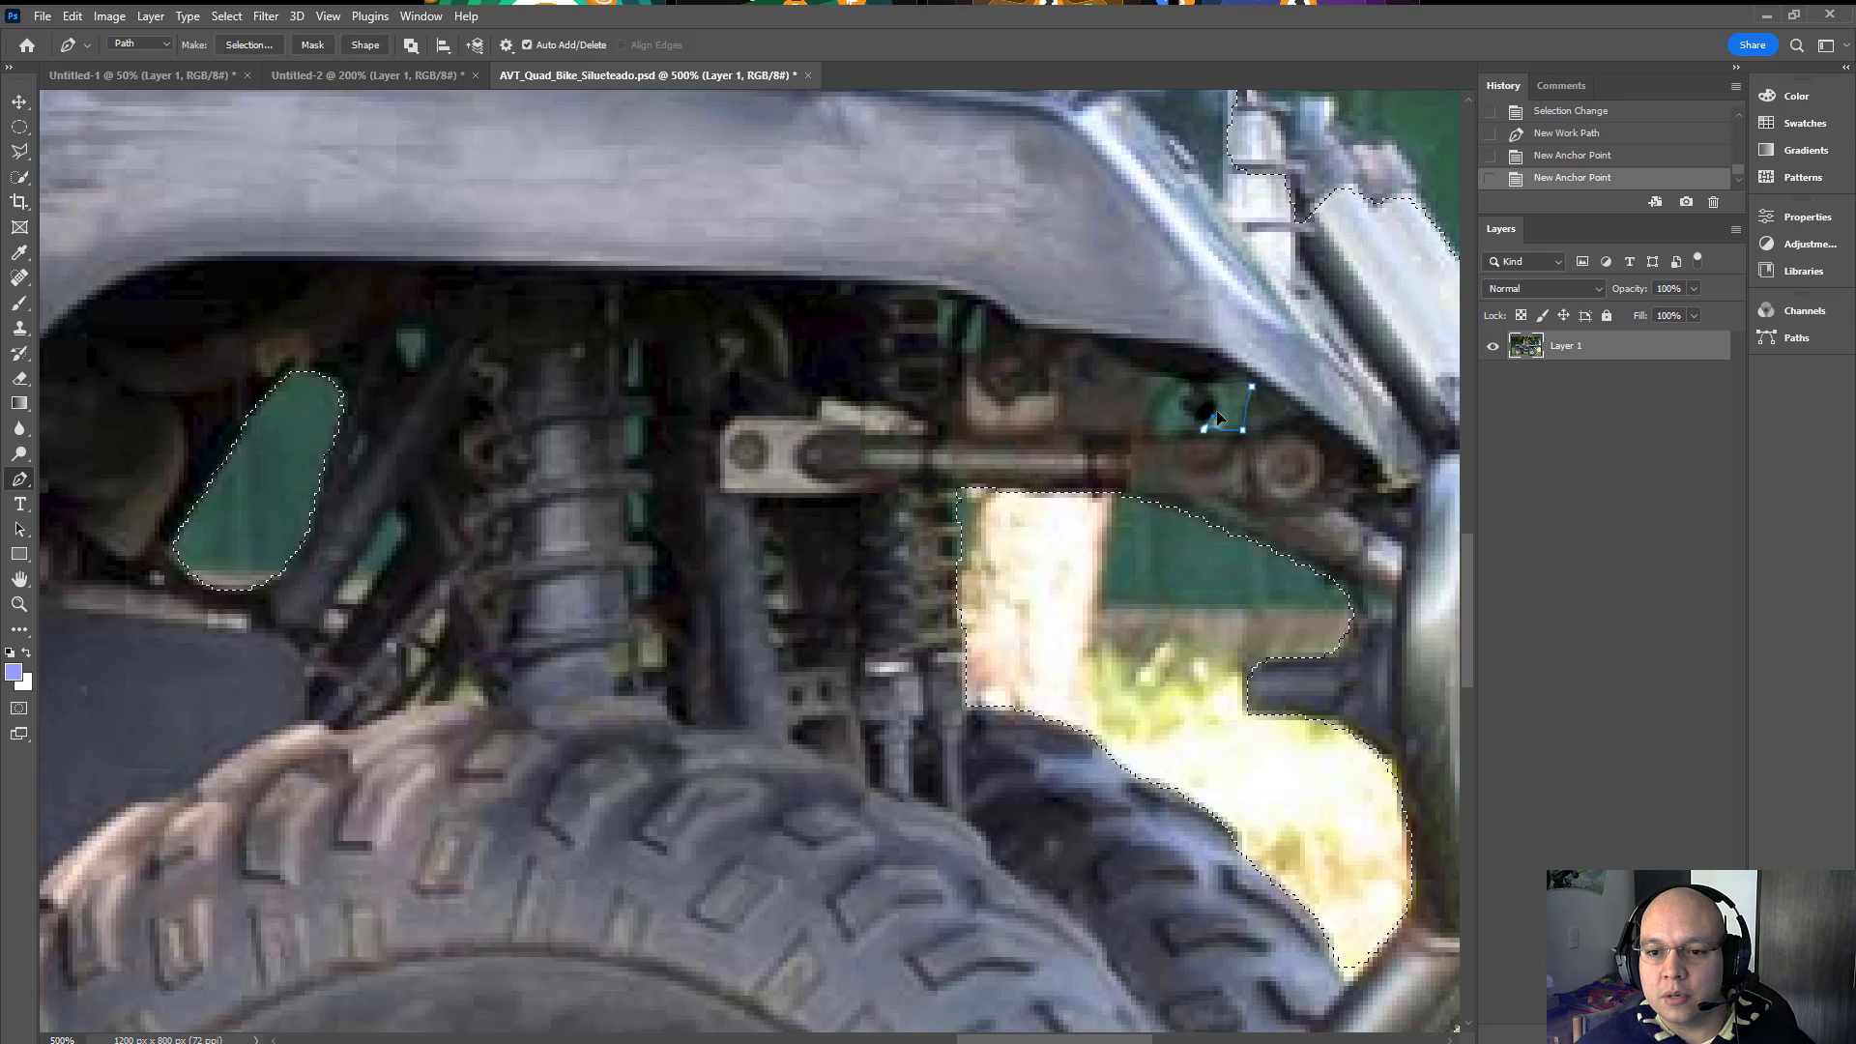
click(1214, 410)
click(1214, 388)
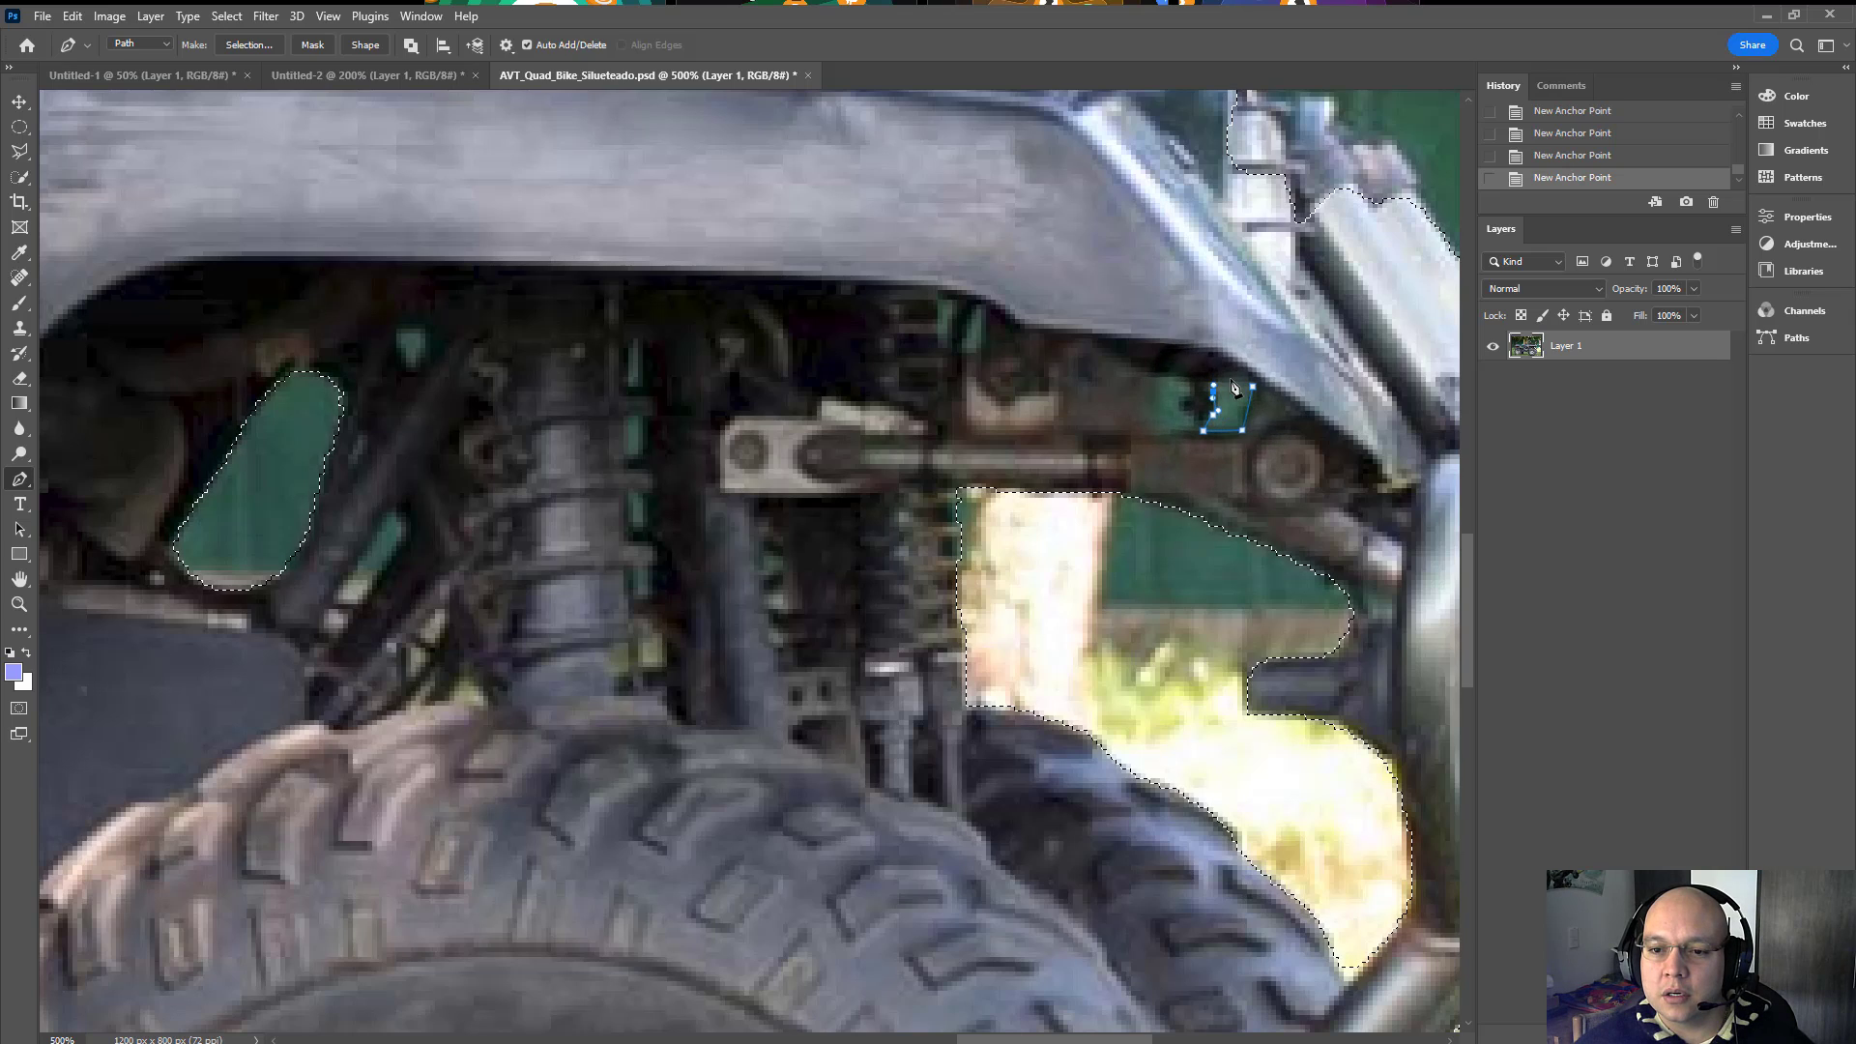
click(1231, 376)
click(1250, 386)
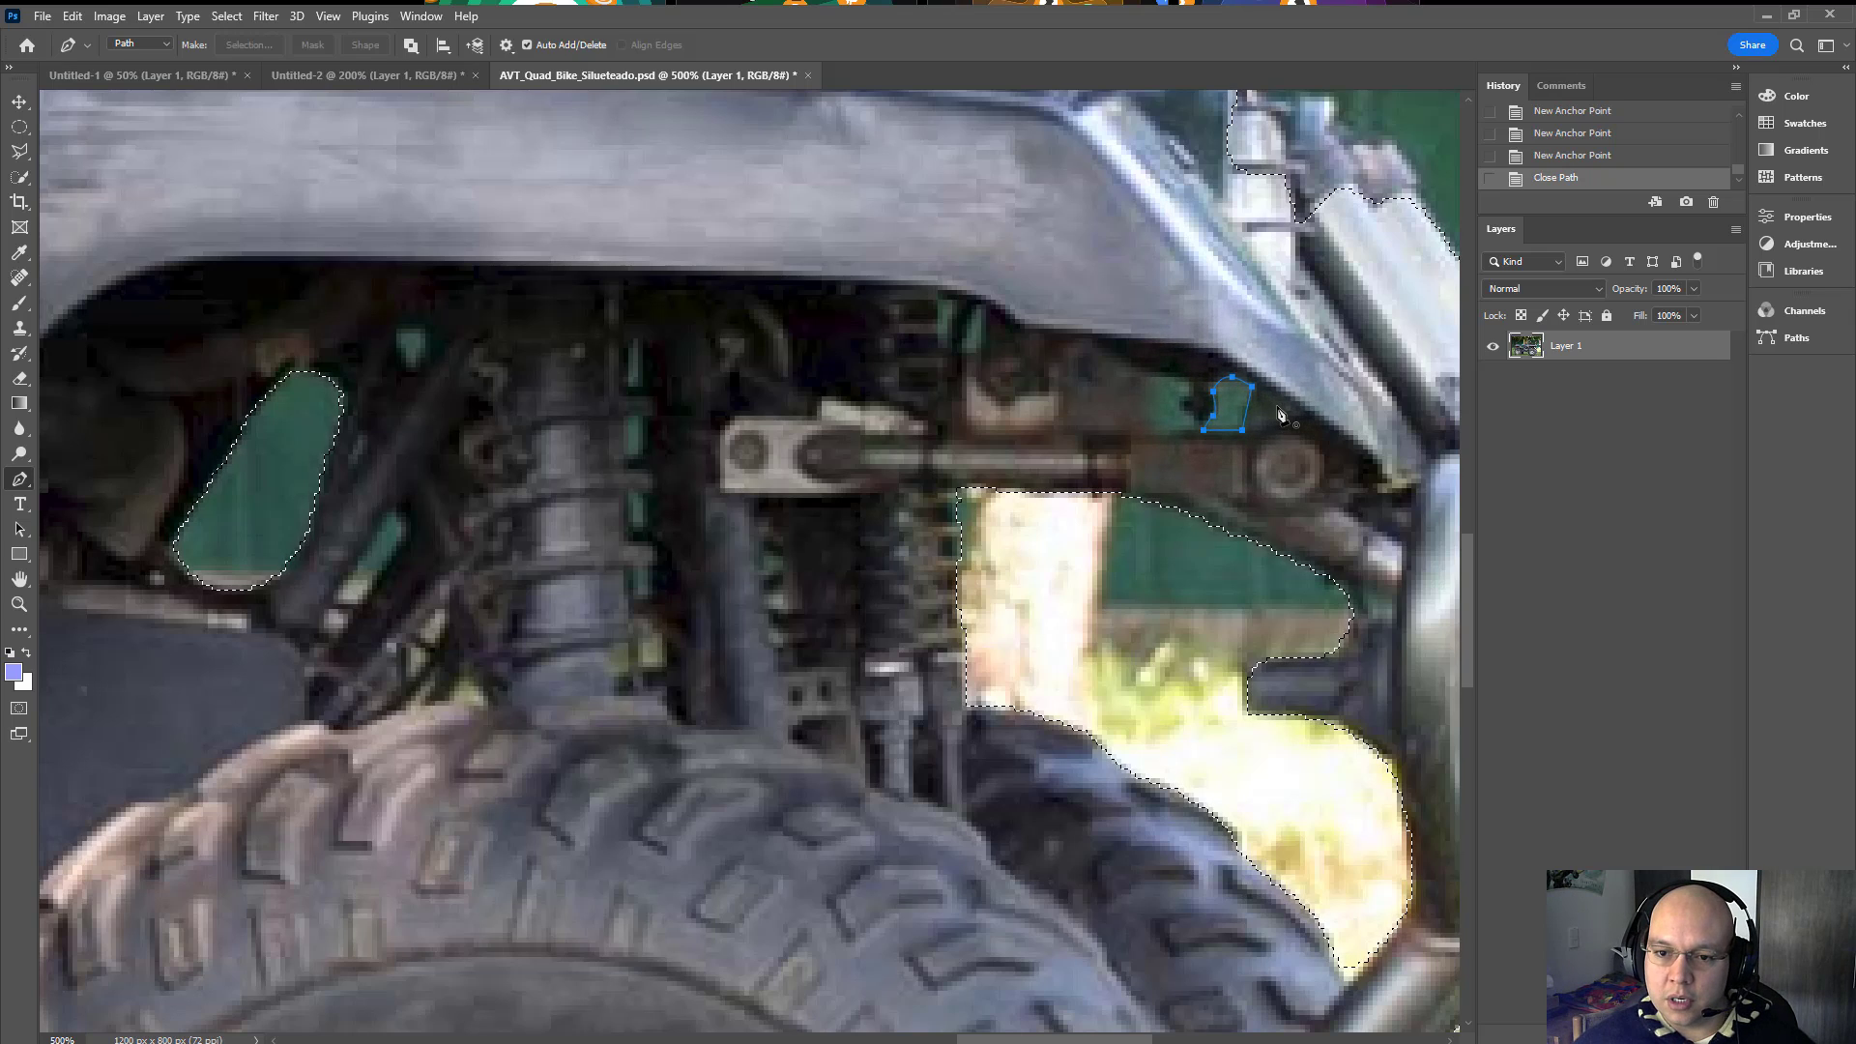
Step: Start a Pen path around the green gap on the other side of the dark bolt, tracing its bolt side and lower edge
click(1189, 385)
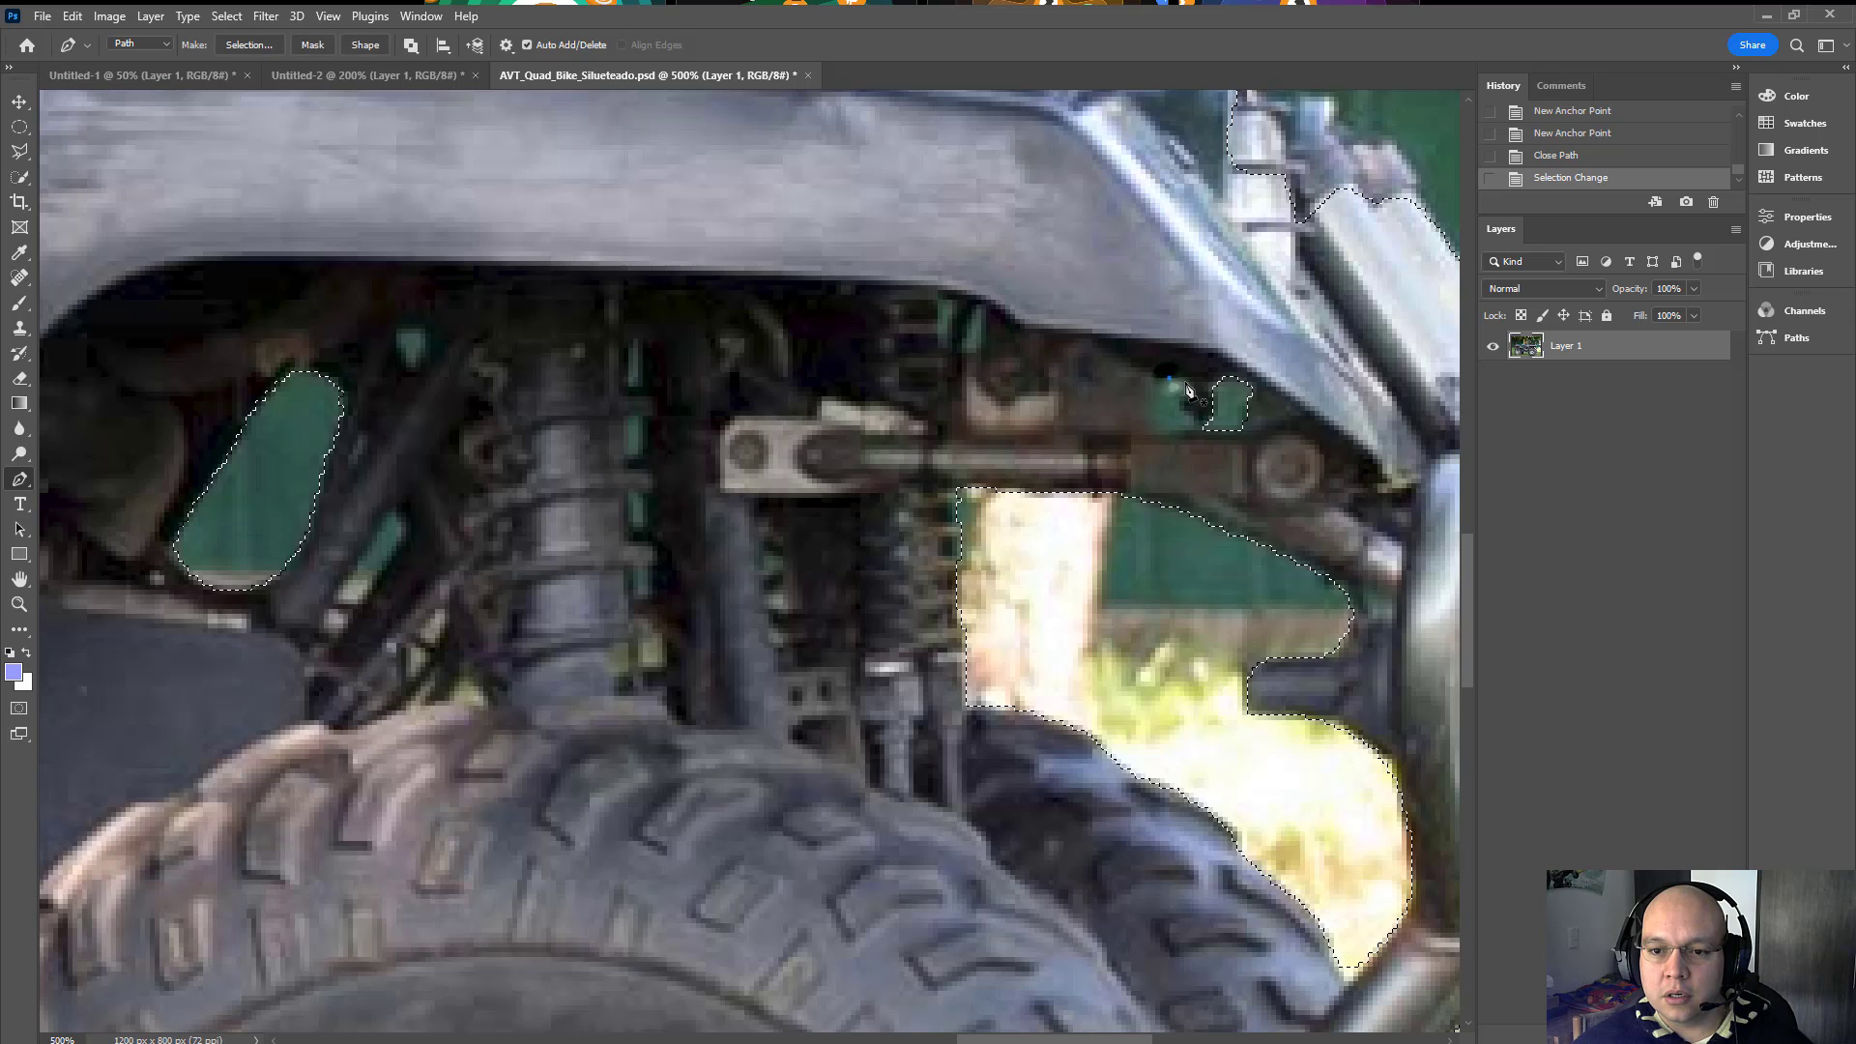
click(1190, 399)
click(1181, 406)
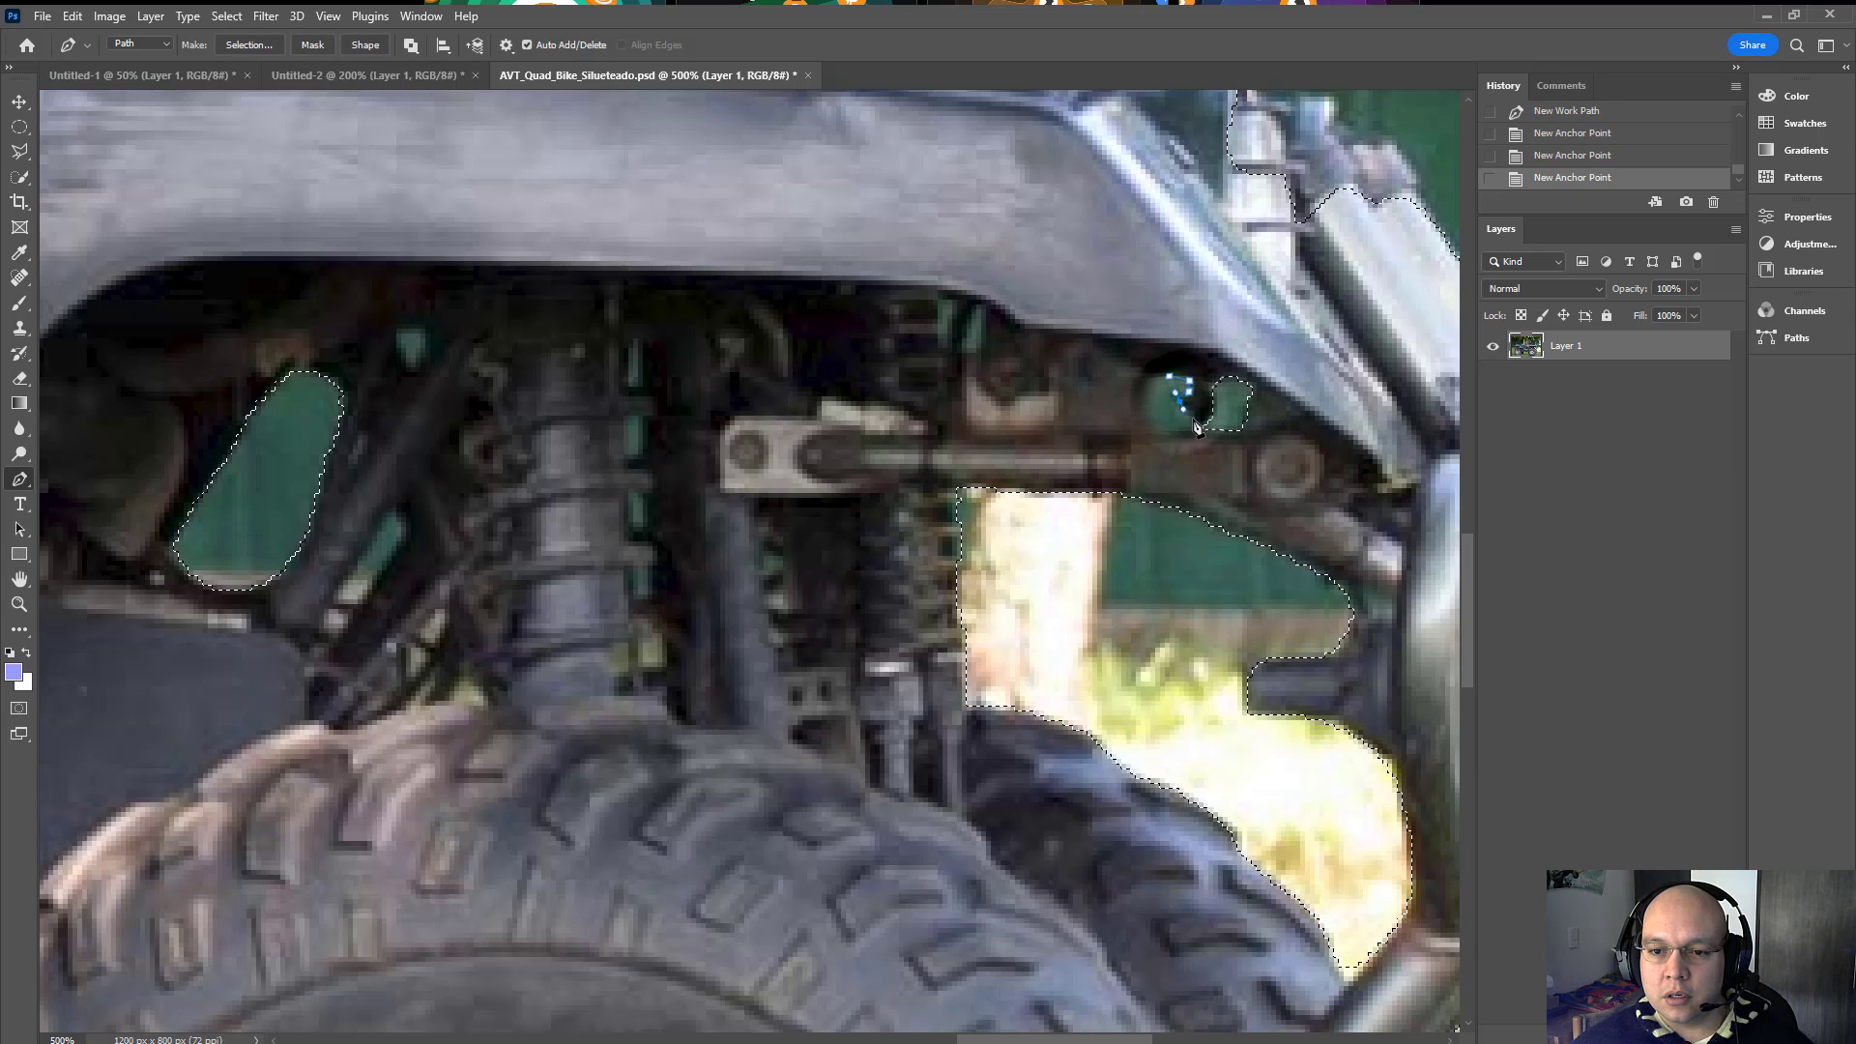
click(1194, 417)
click(1181, 431)
click(1157, 429)
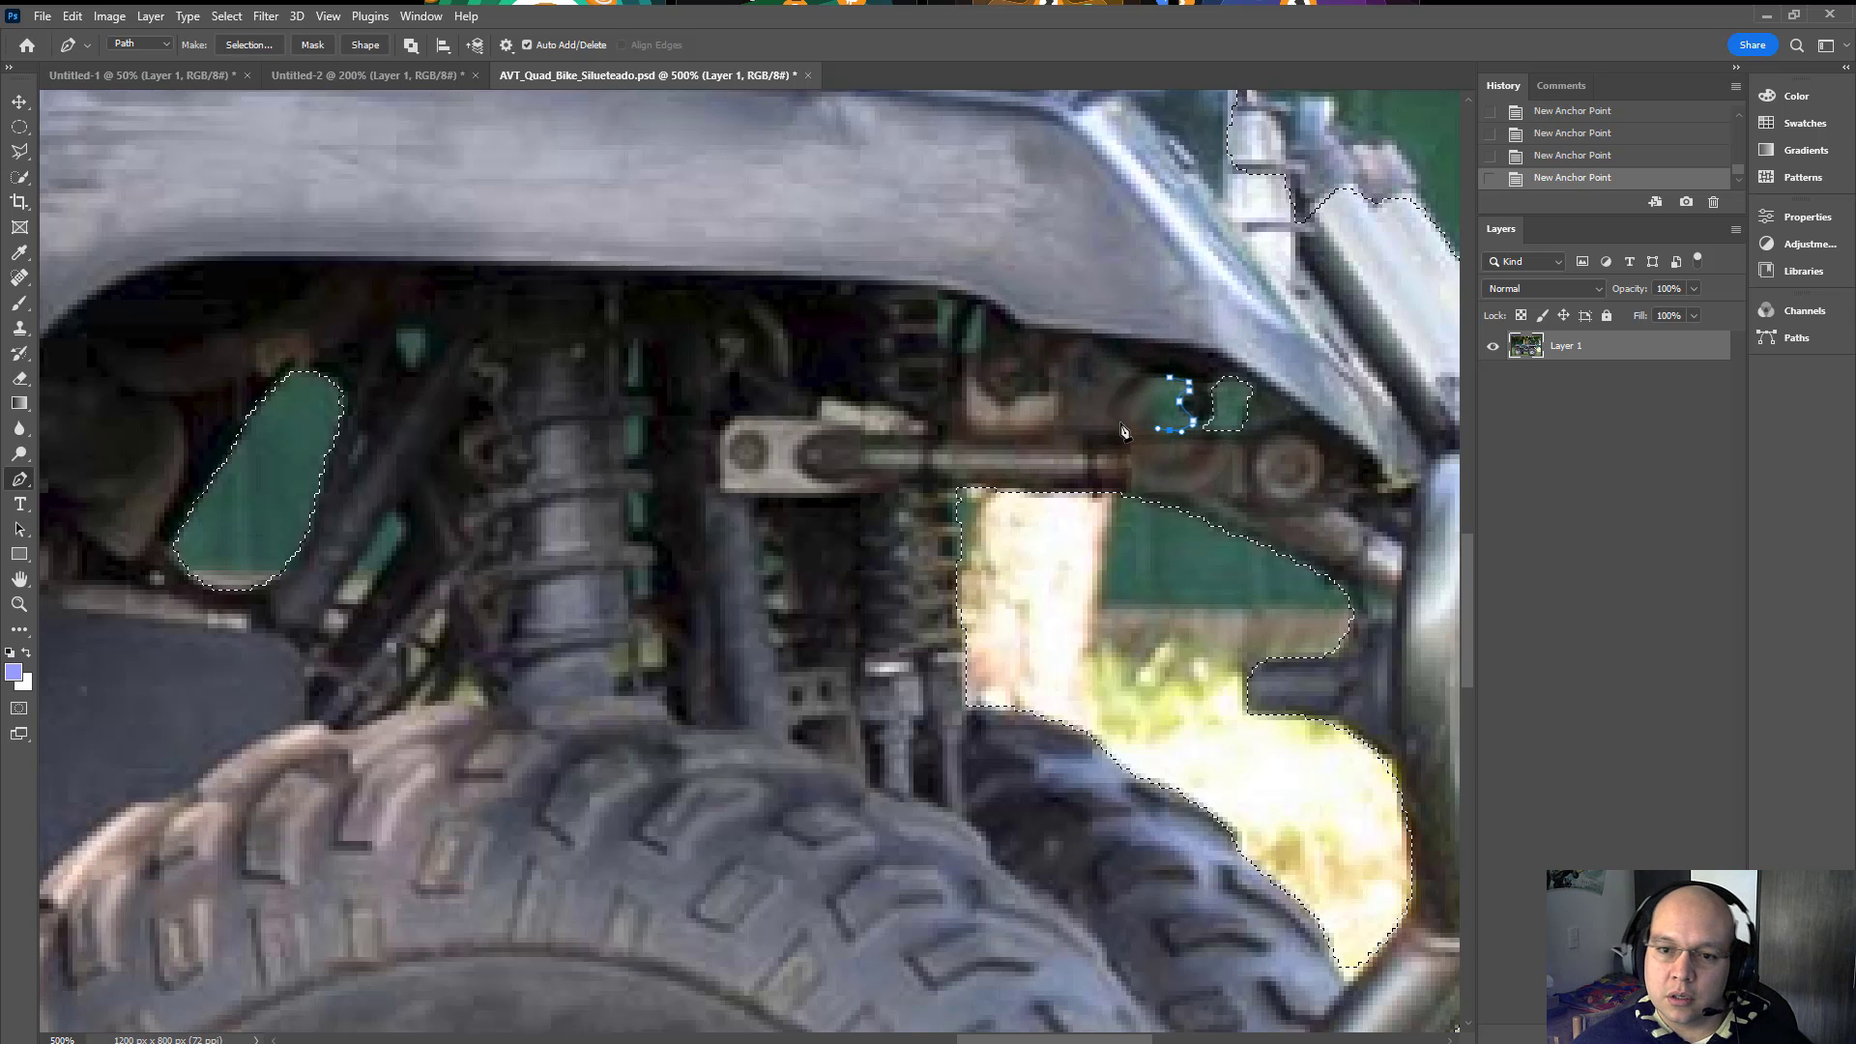
click(1141, 421)
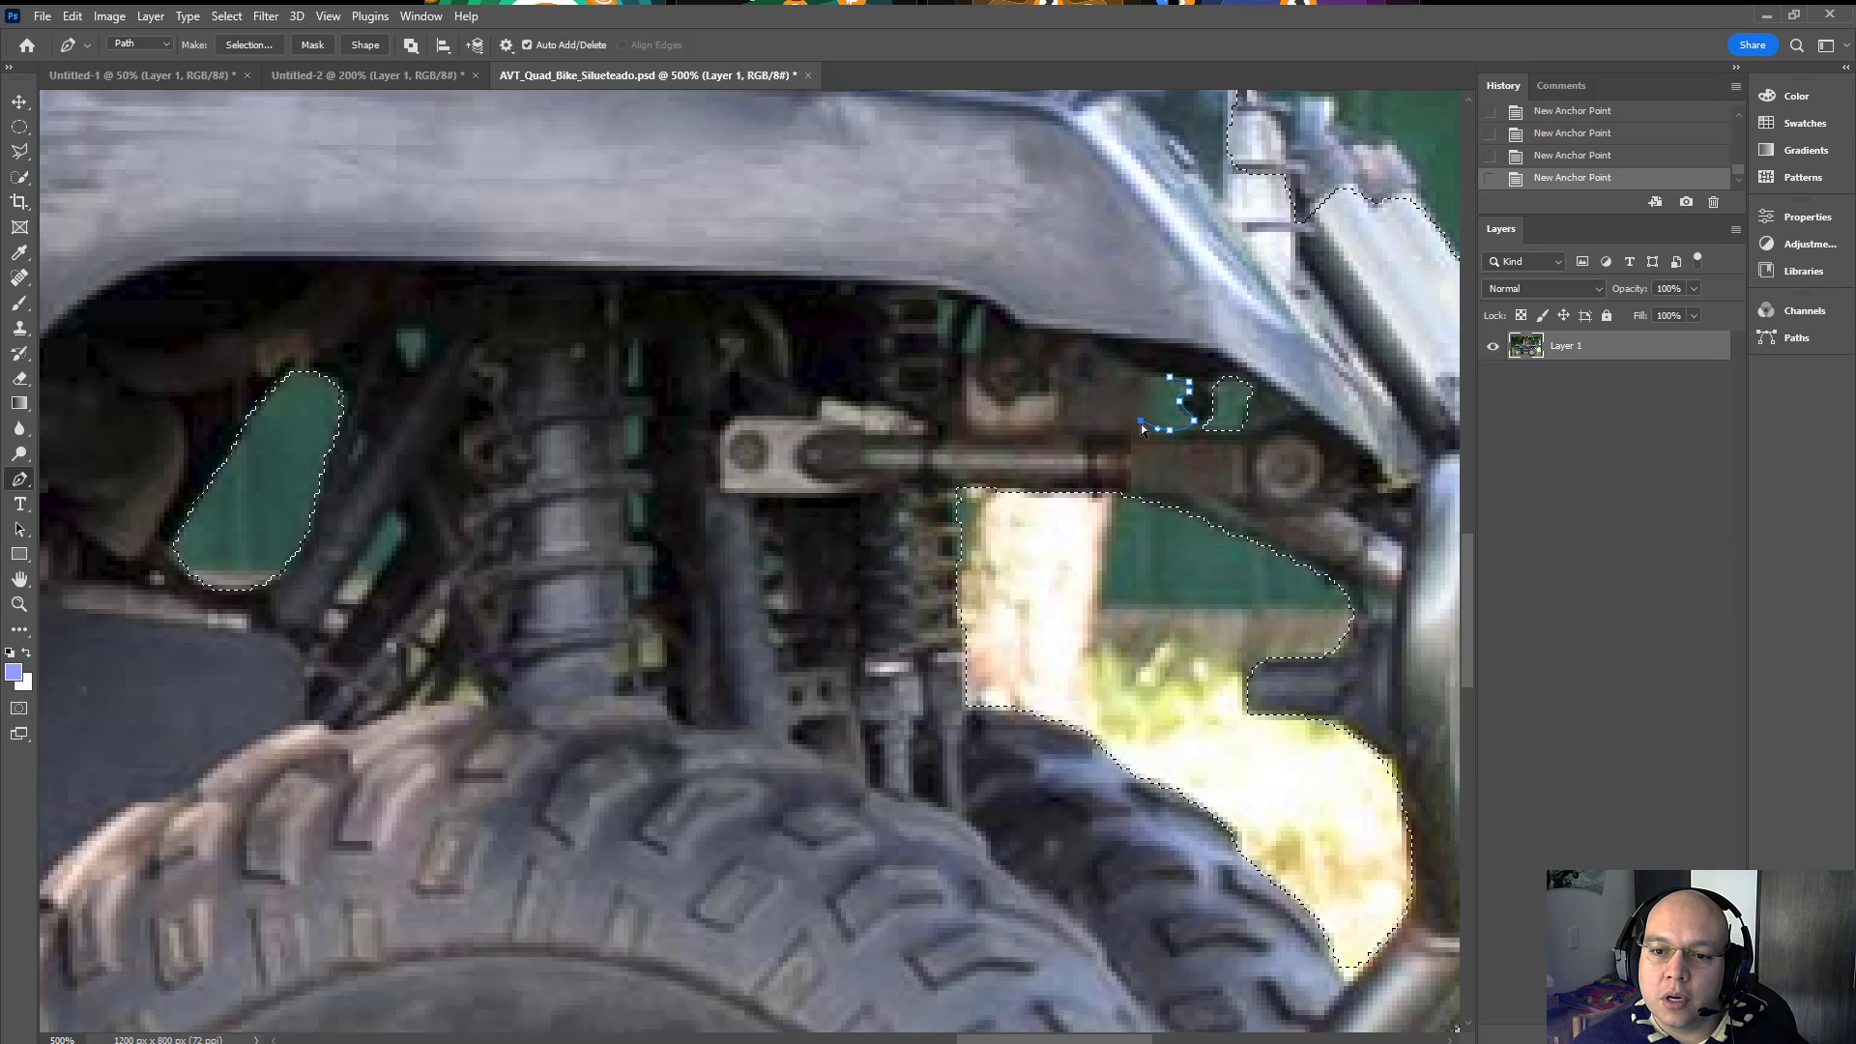
drag(1142, 425, 1135, 427)
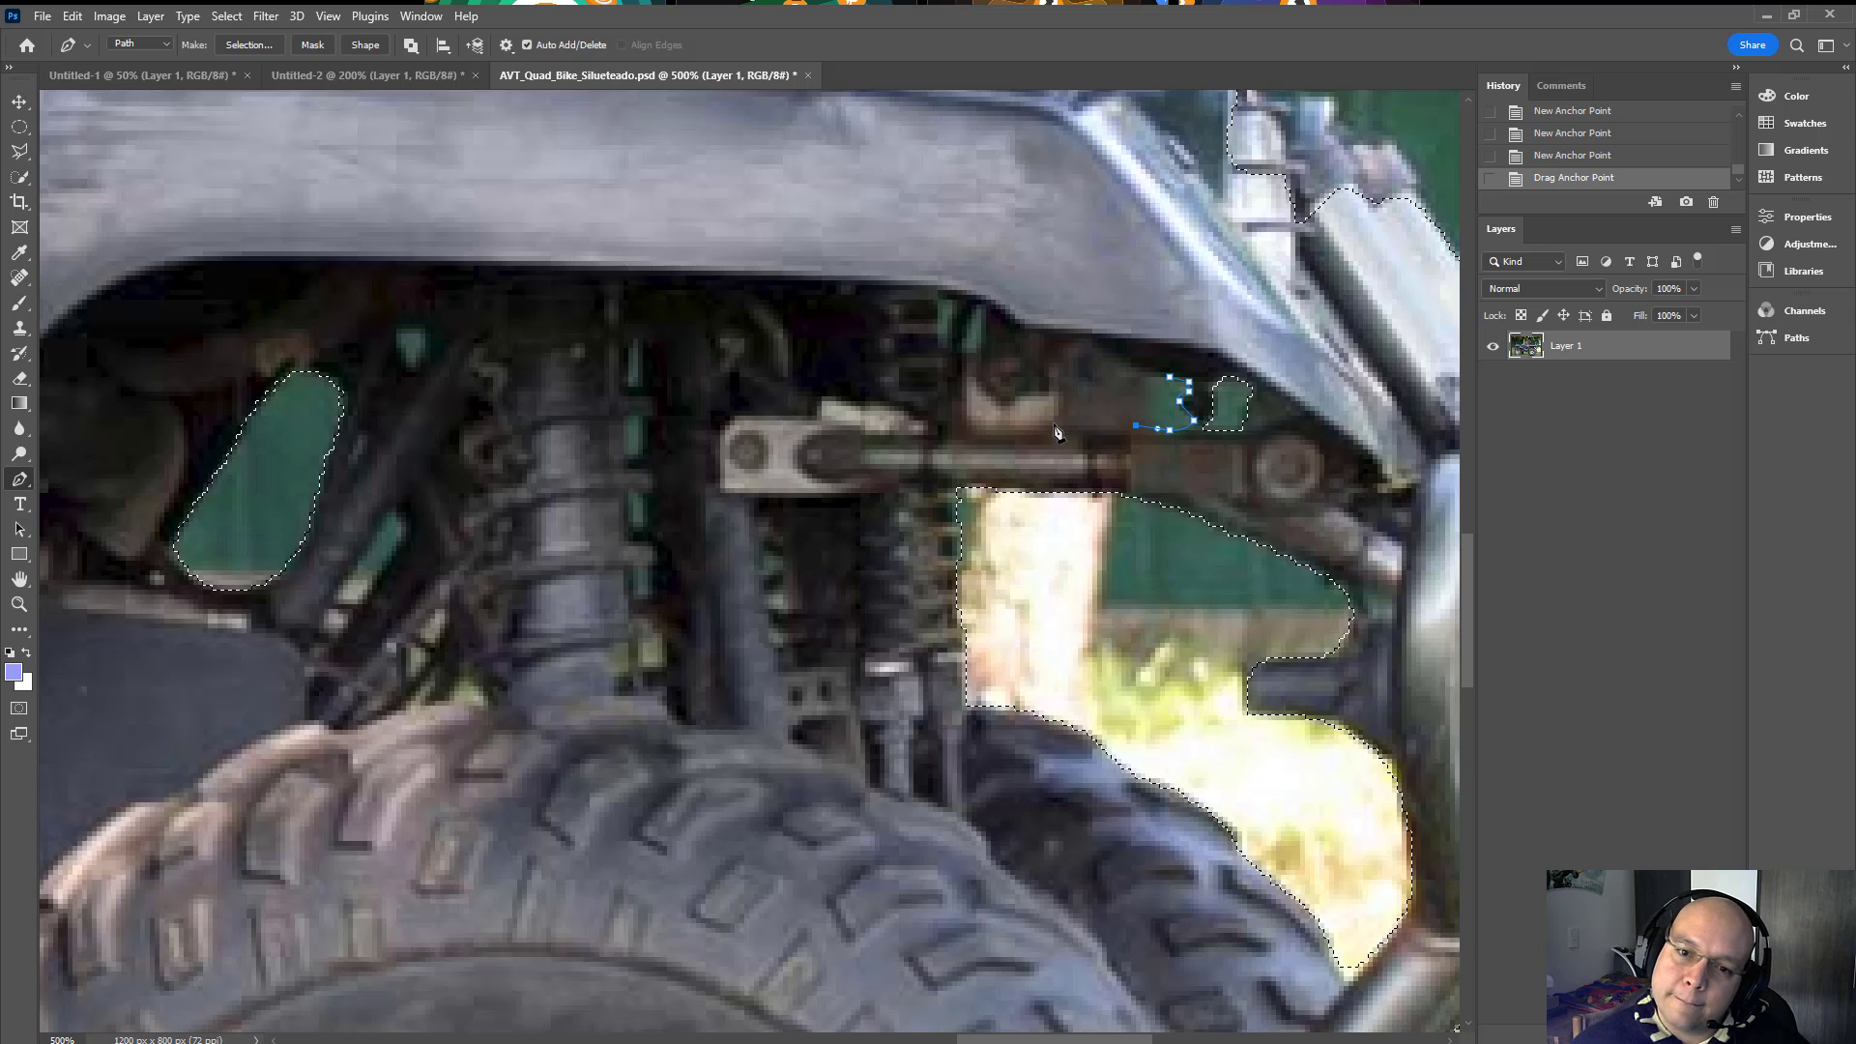
Step: Extend the path around the suspension bracket and along the fender's underside, close it, and subtract the enclosed area from the selection
click(979, 424)
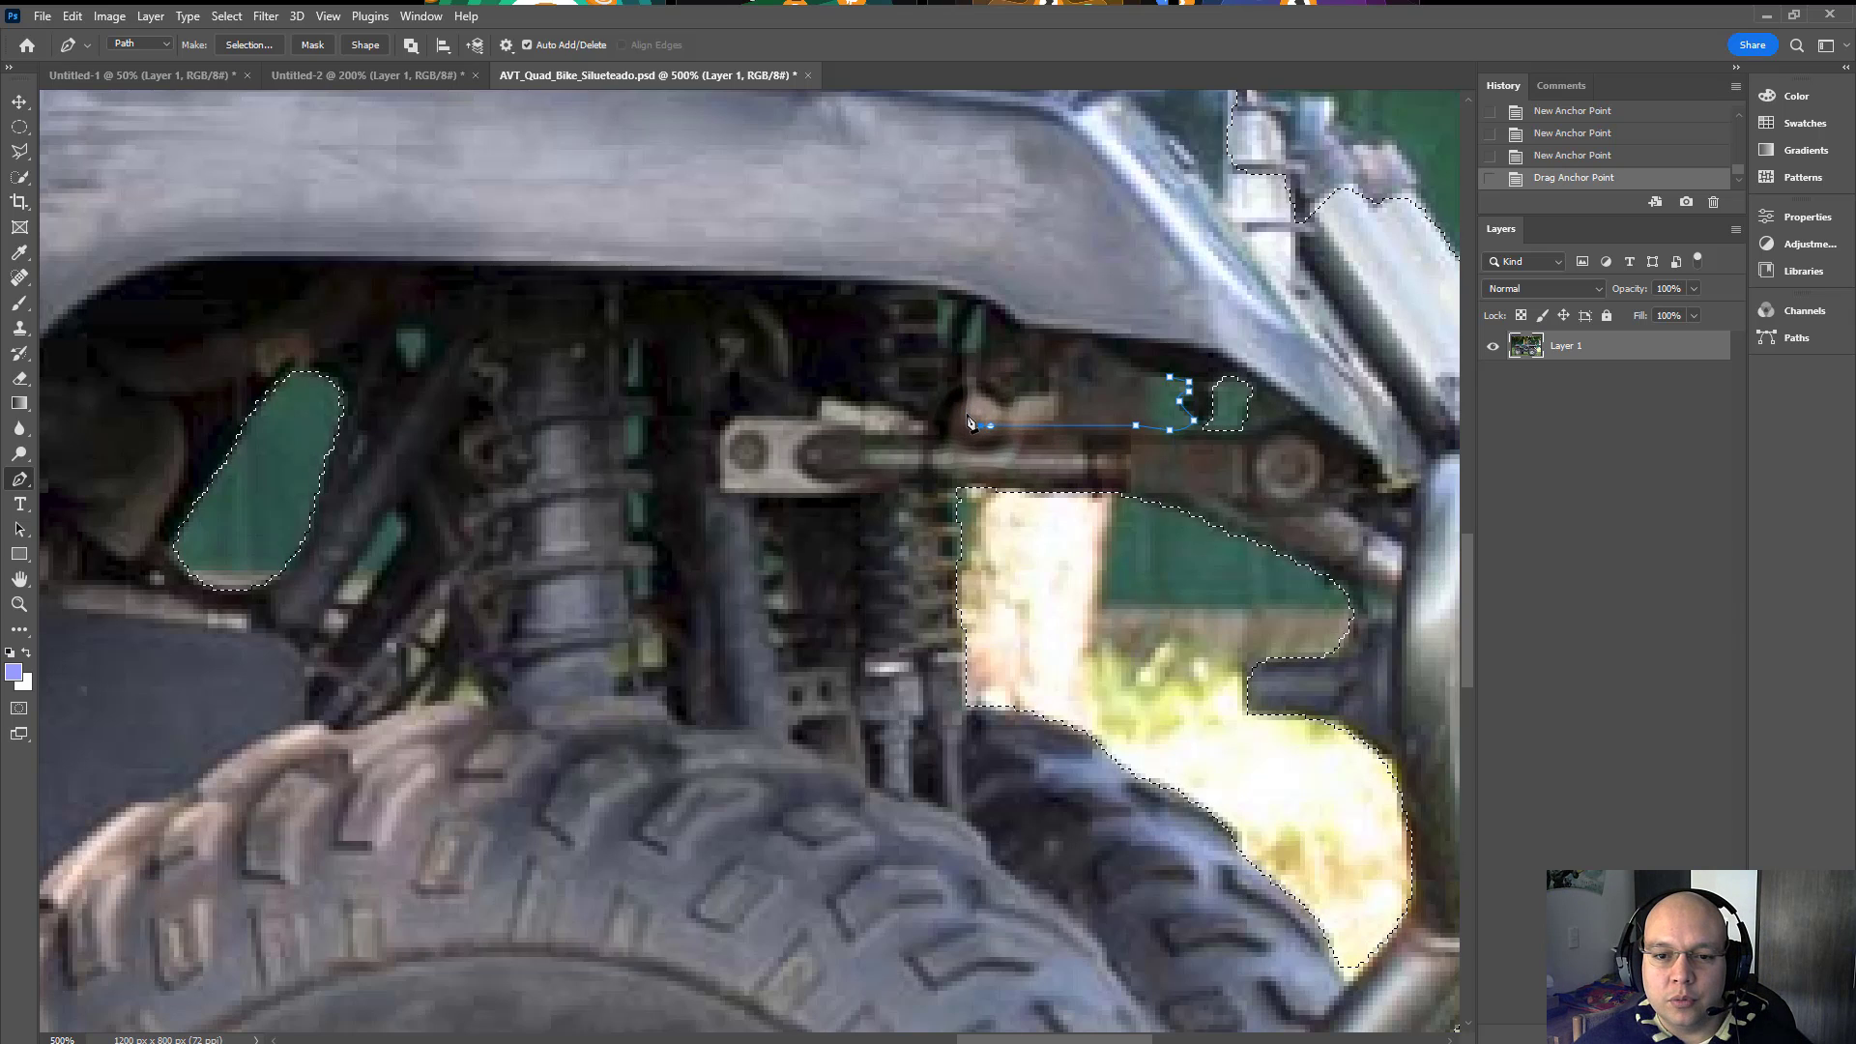
click(966, 402)
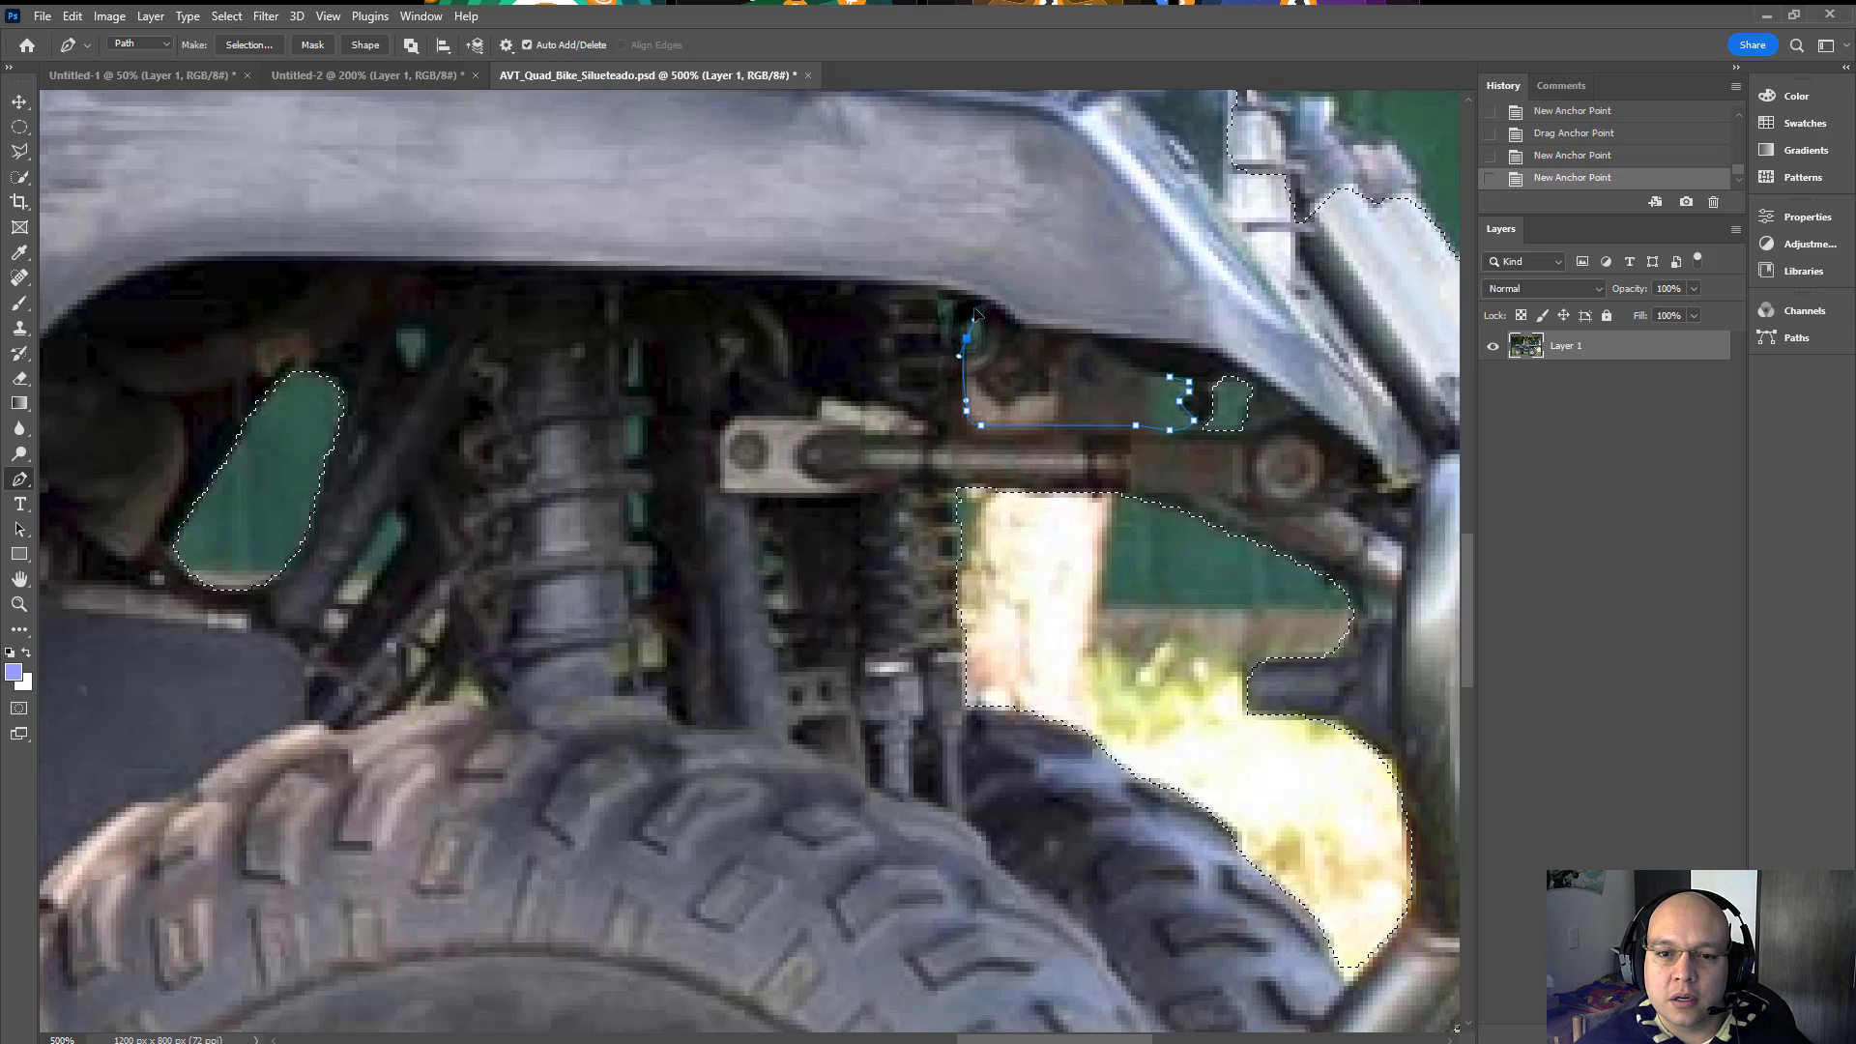
click(966, 336)
click(981, 305)
drag(1025, 333, 1041, 335)
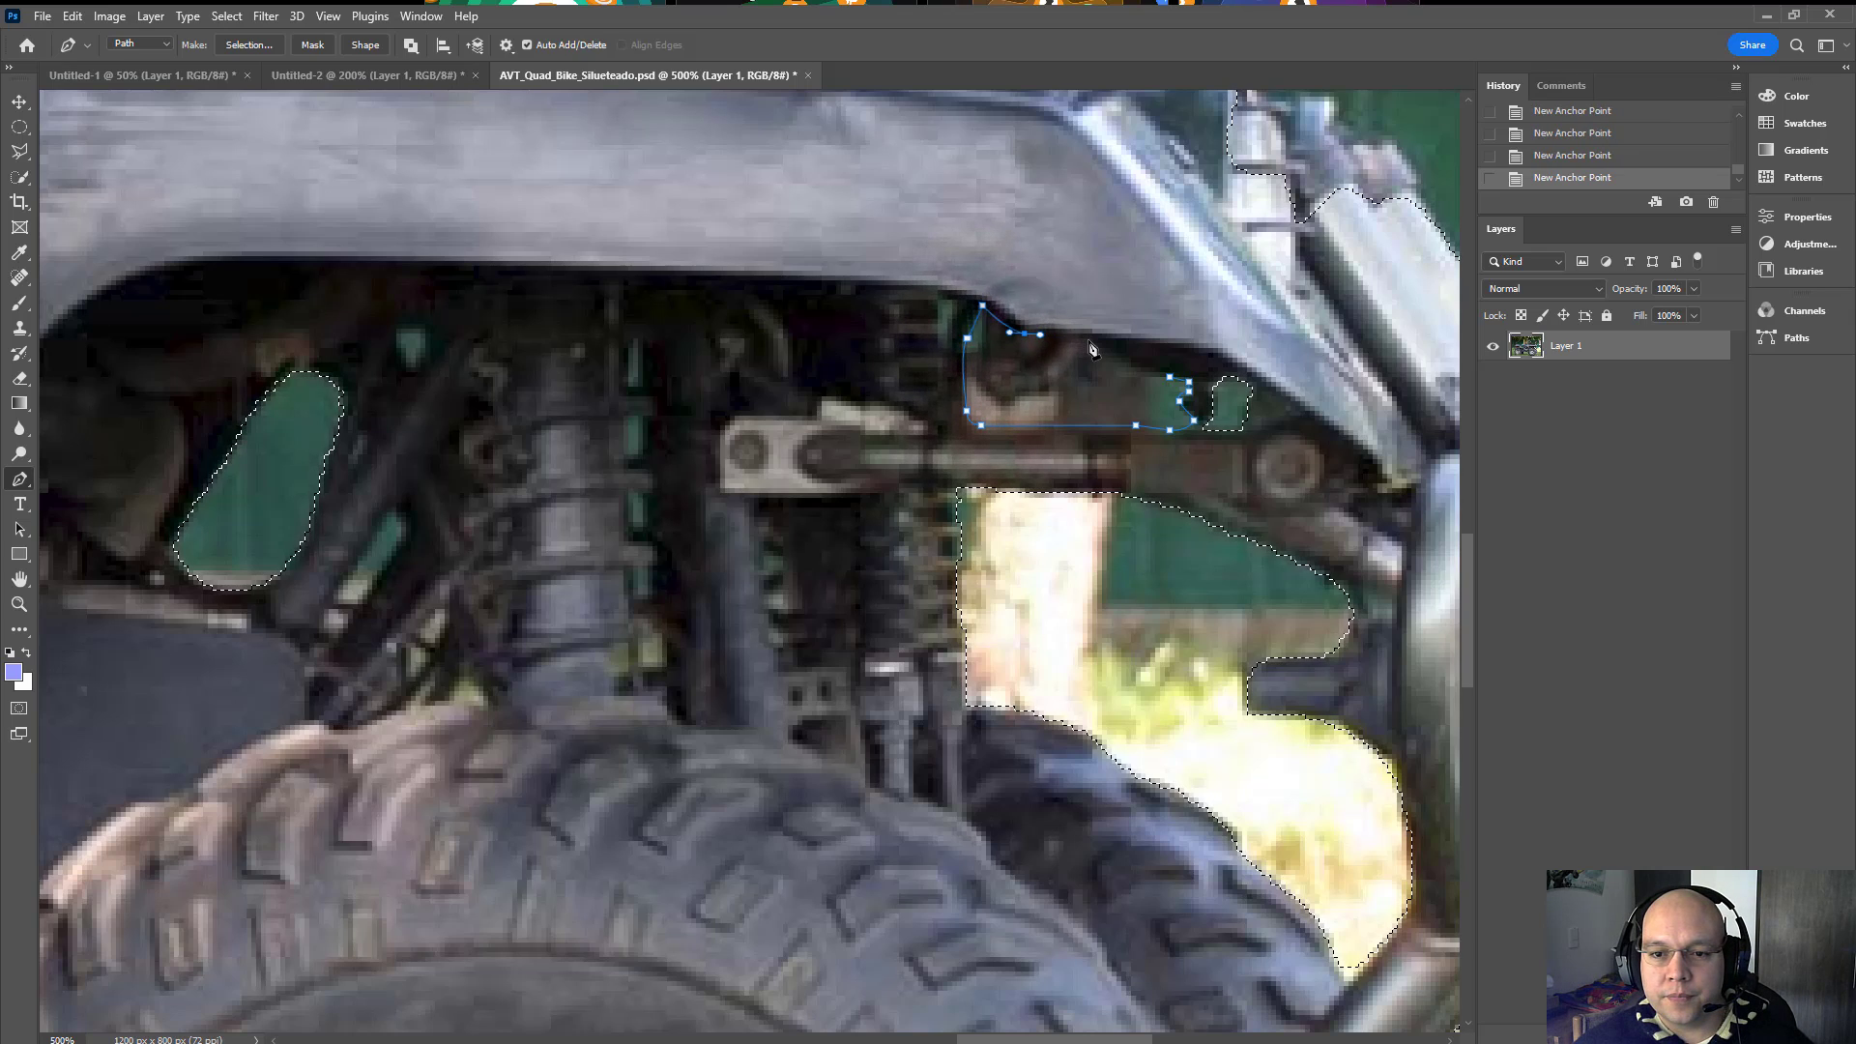
click(1093, 338)
click(1126, 367)
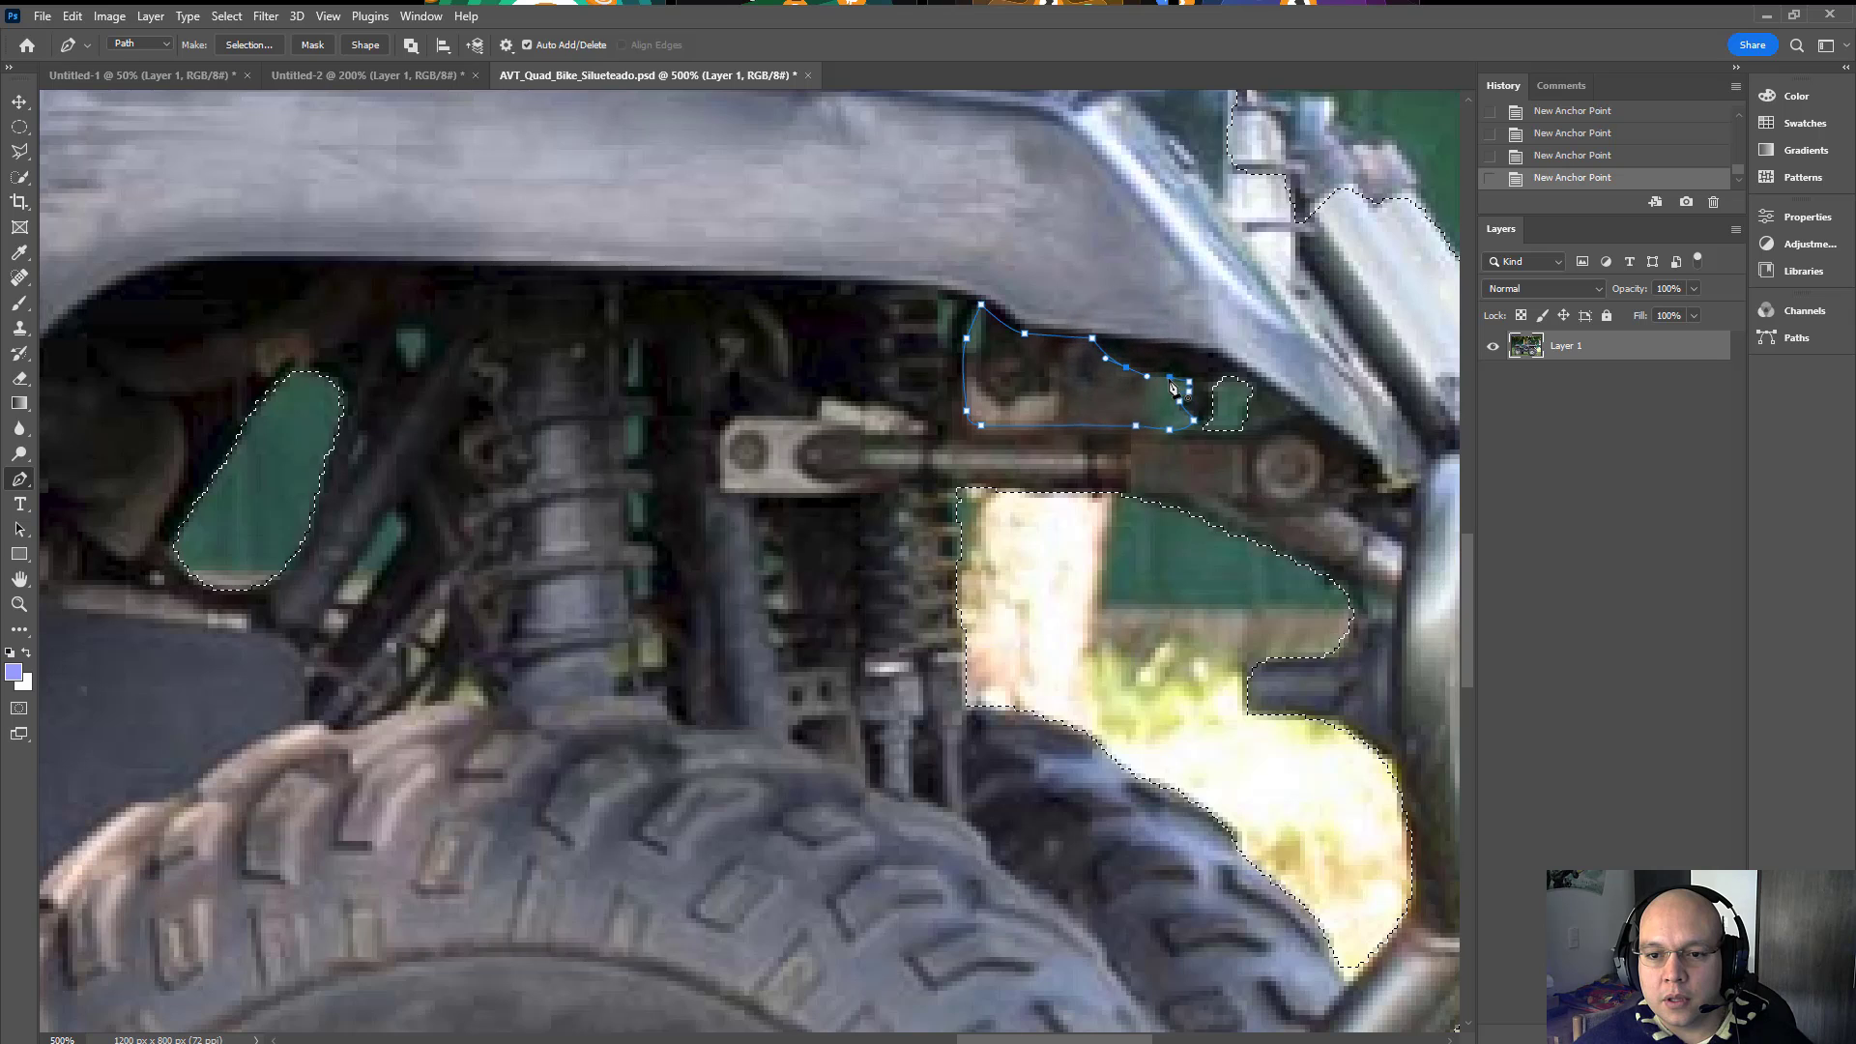
click(1169, 377)
key(ctrl+Return)
Step: Save the current selection as a new channel named Silueteado Detallado Fase
drag(1196, 413, 881, 477)
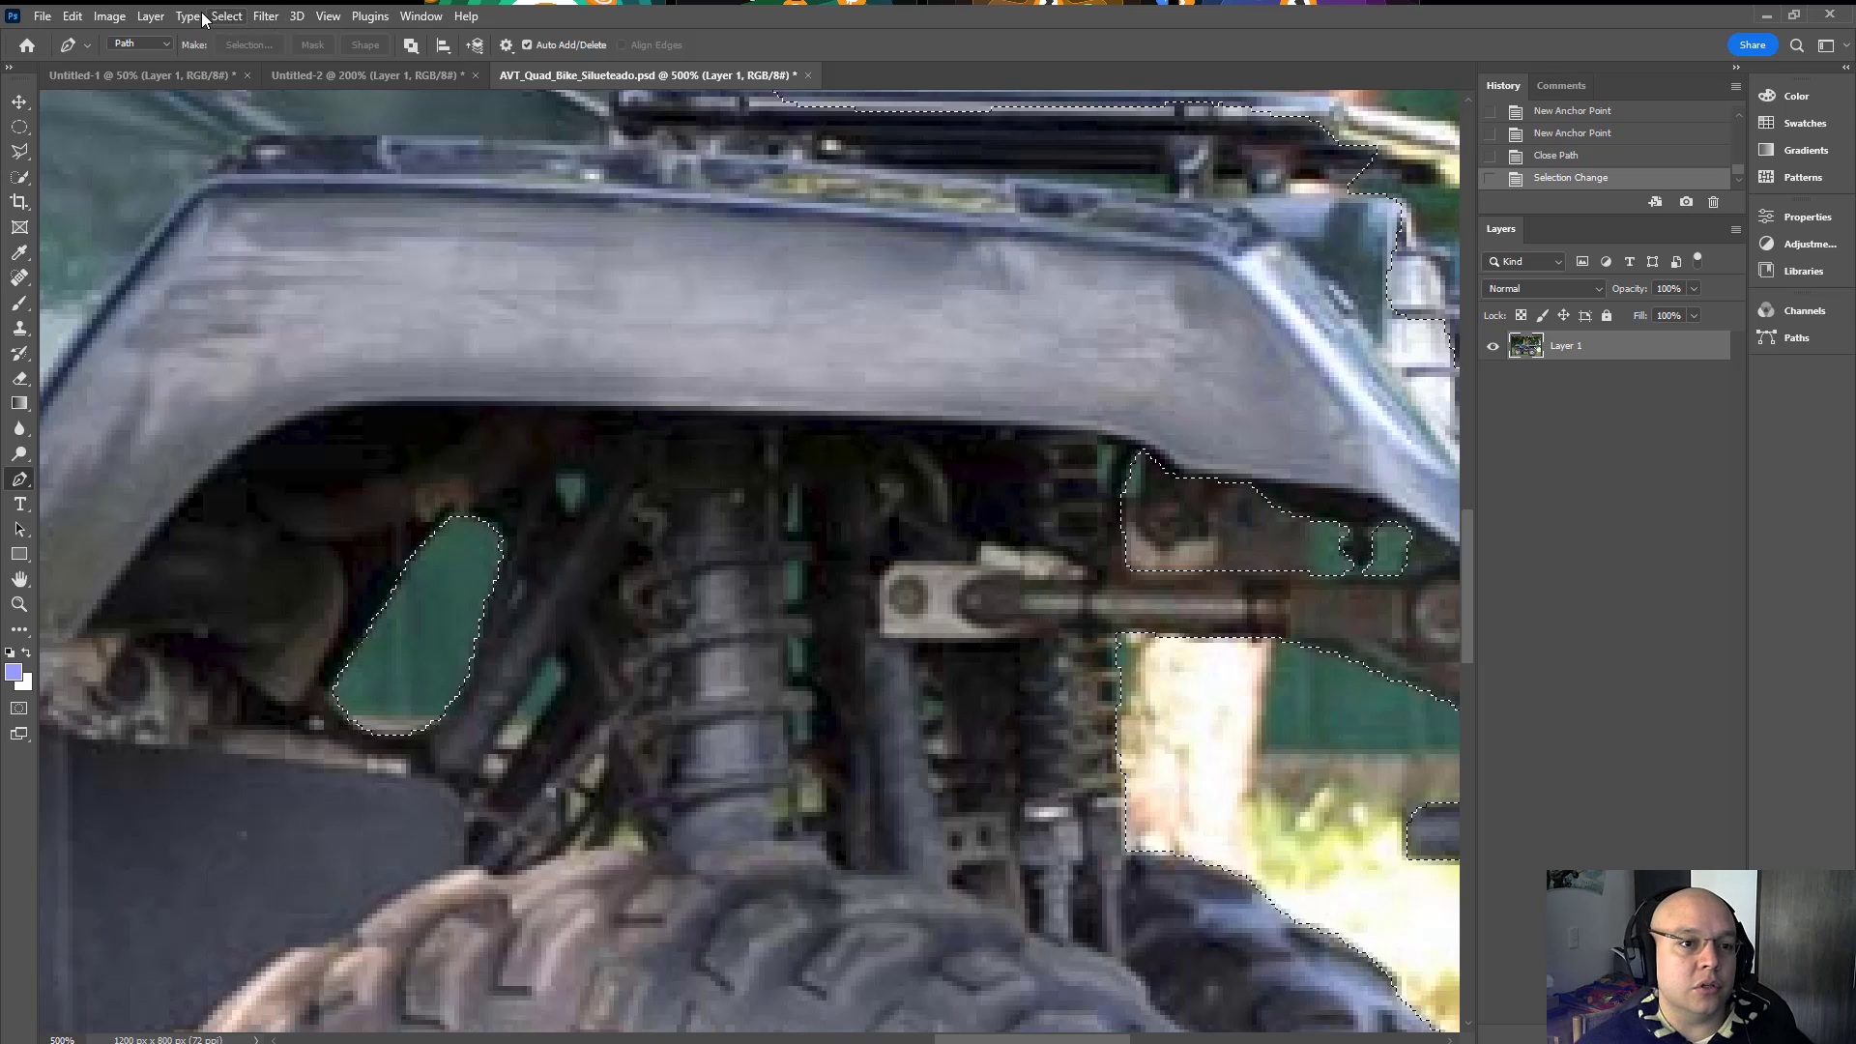
click(228, 16)
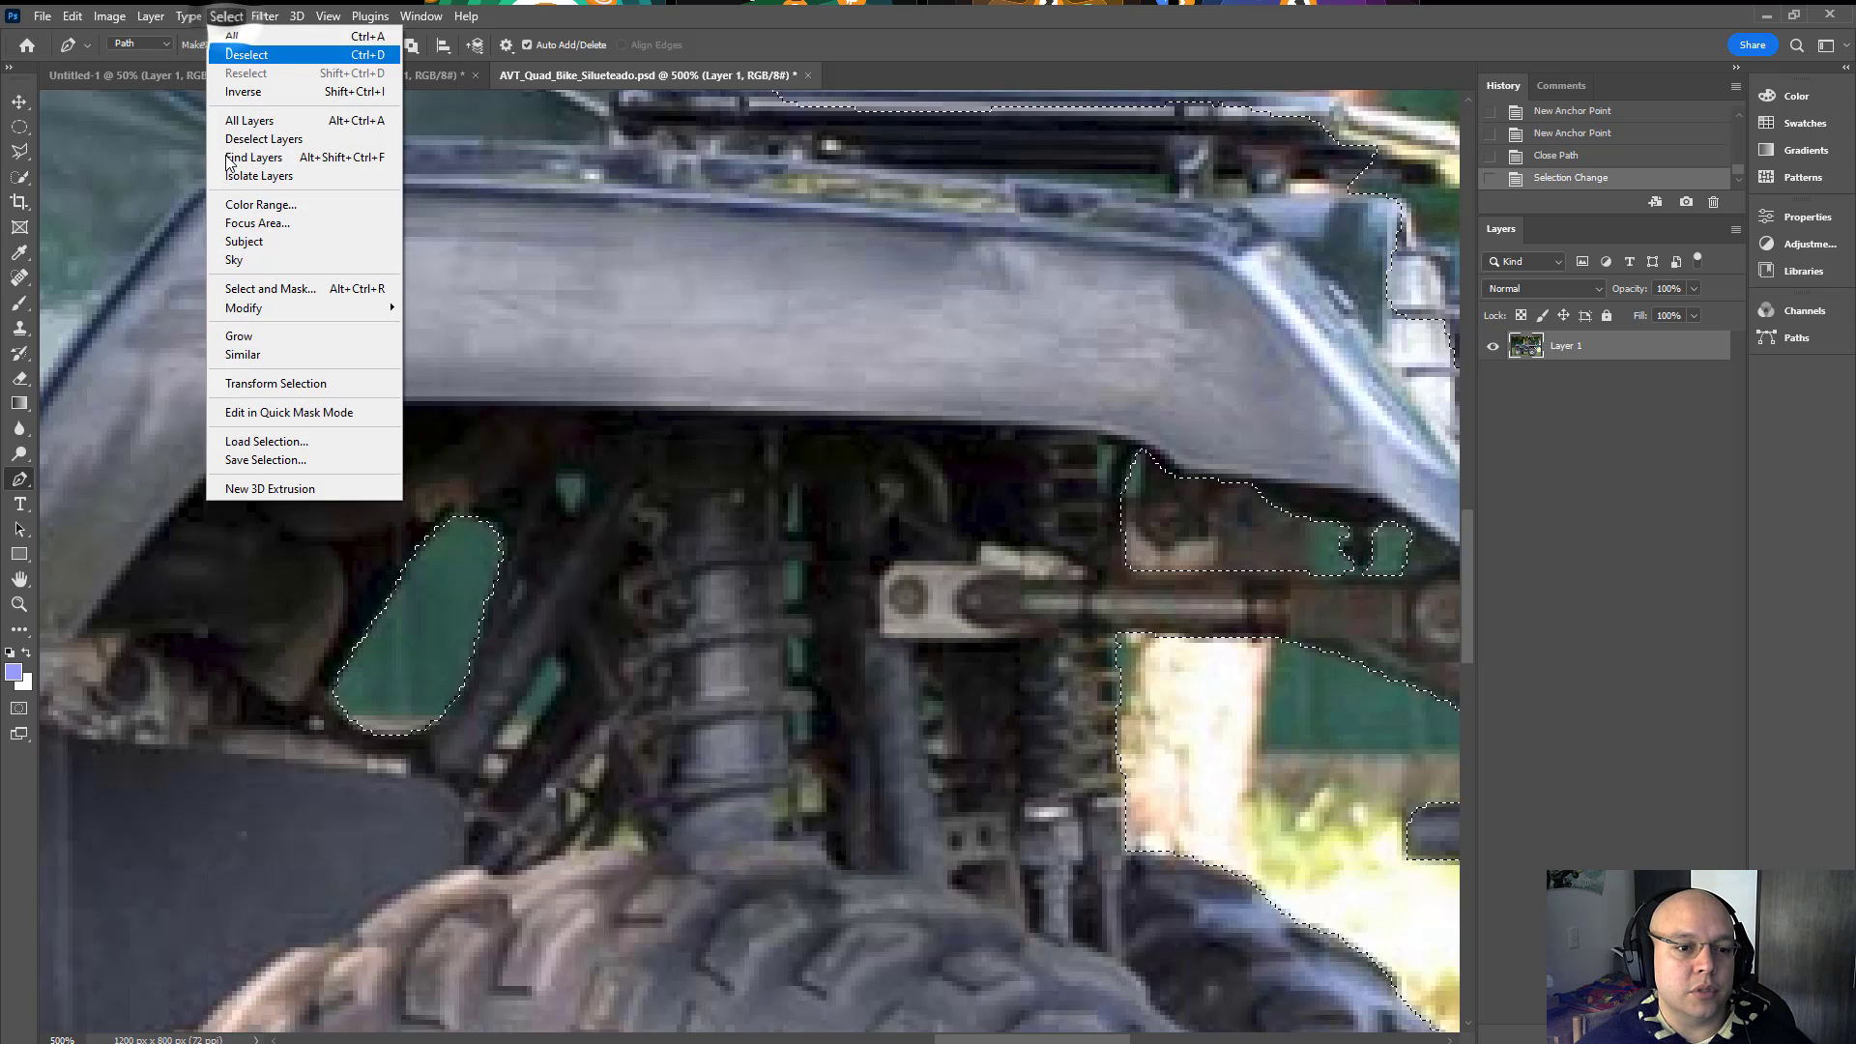
click(265, 461)
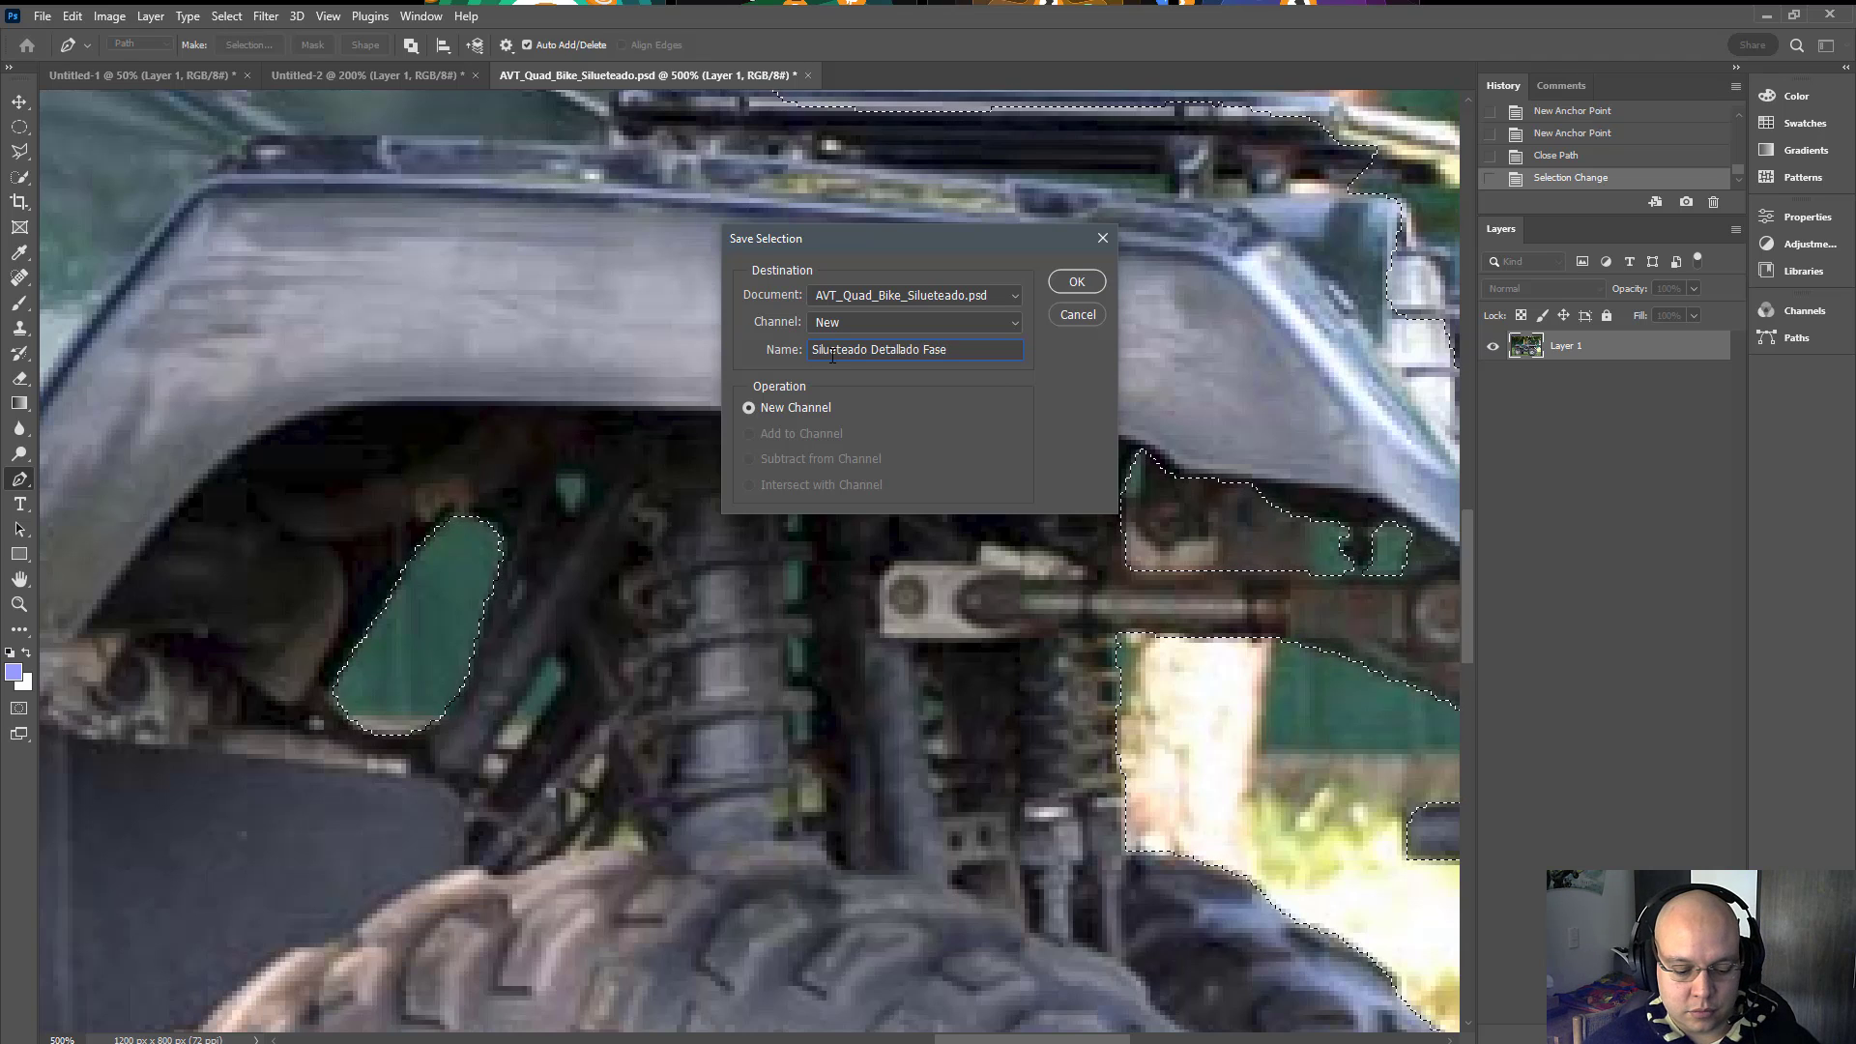
click(1100, 281)
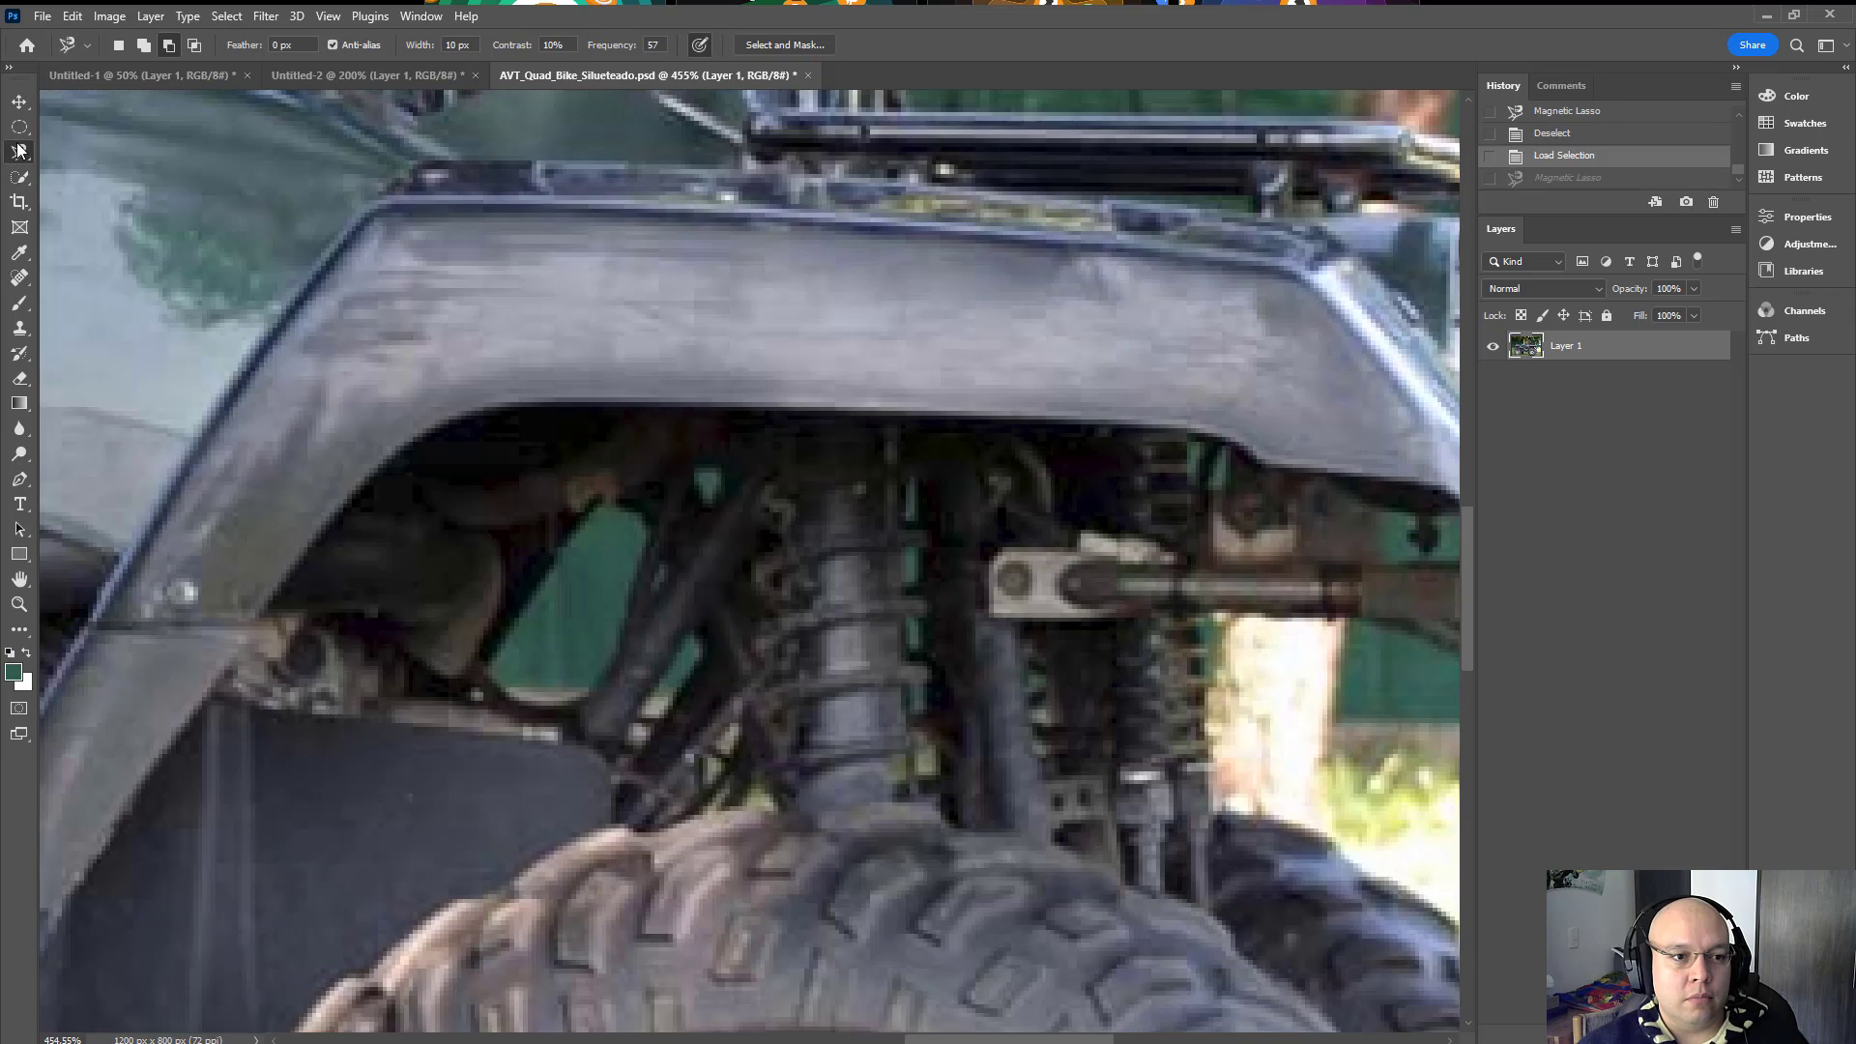
Step: Subtract the tiny green triangular gap above the suspension arm, under the front fender, from the selection with the Magnetic Lasso
right_click(31, 150)
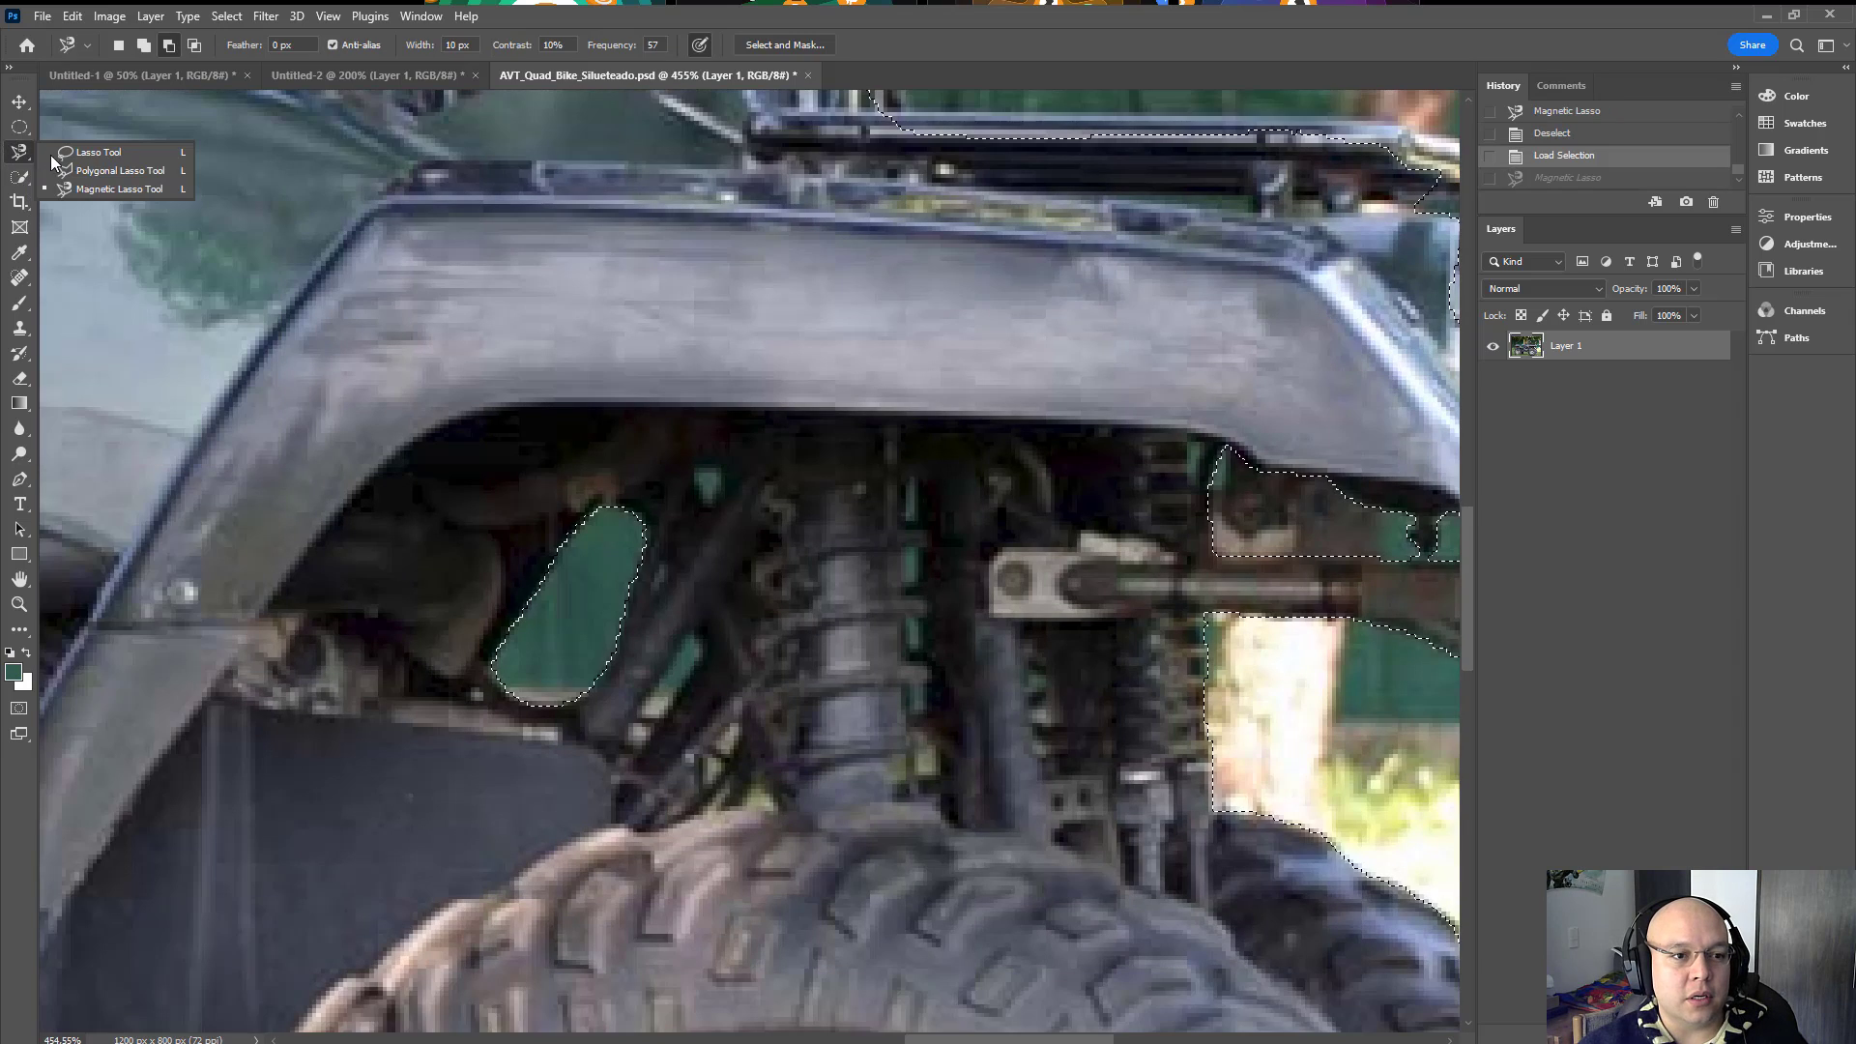
click(126, 193)
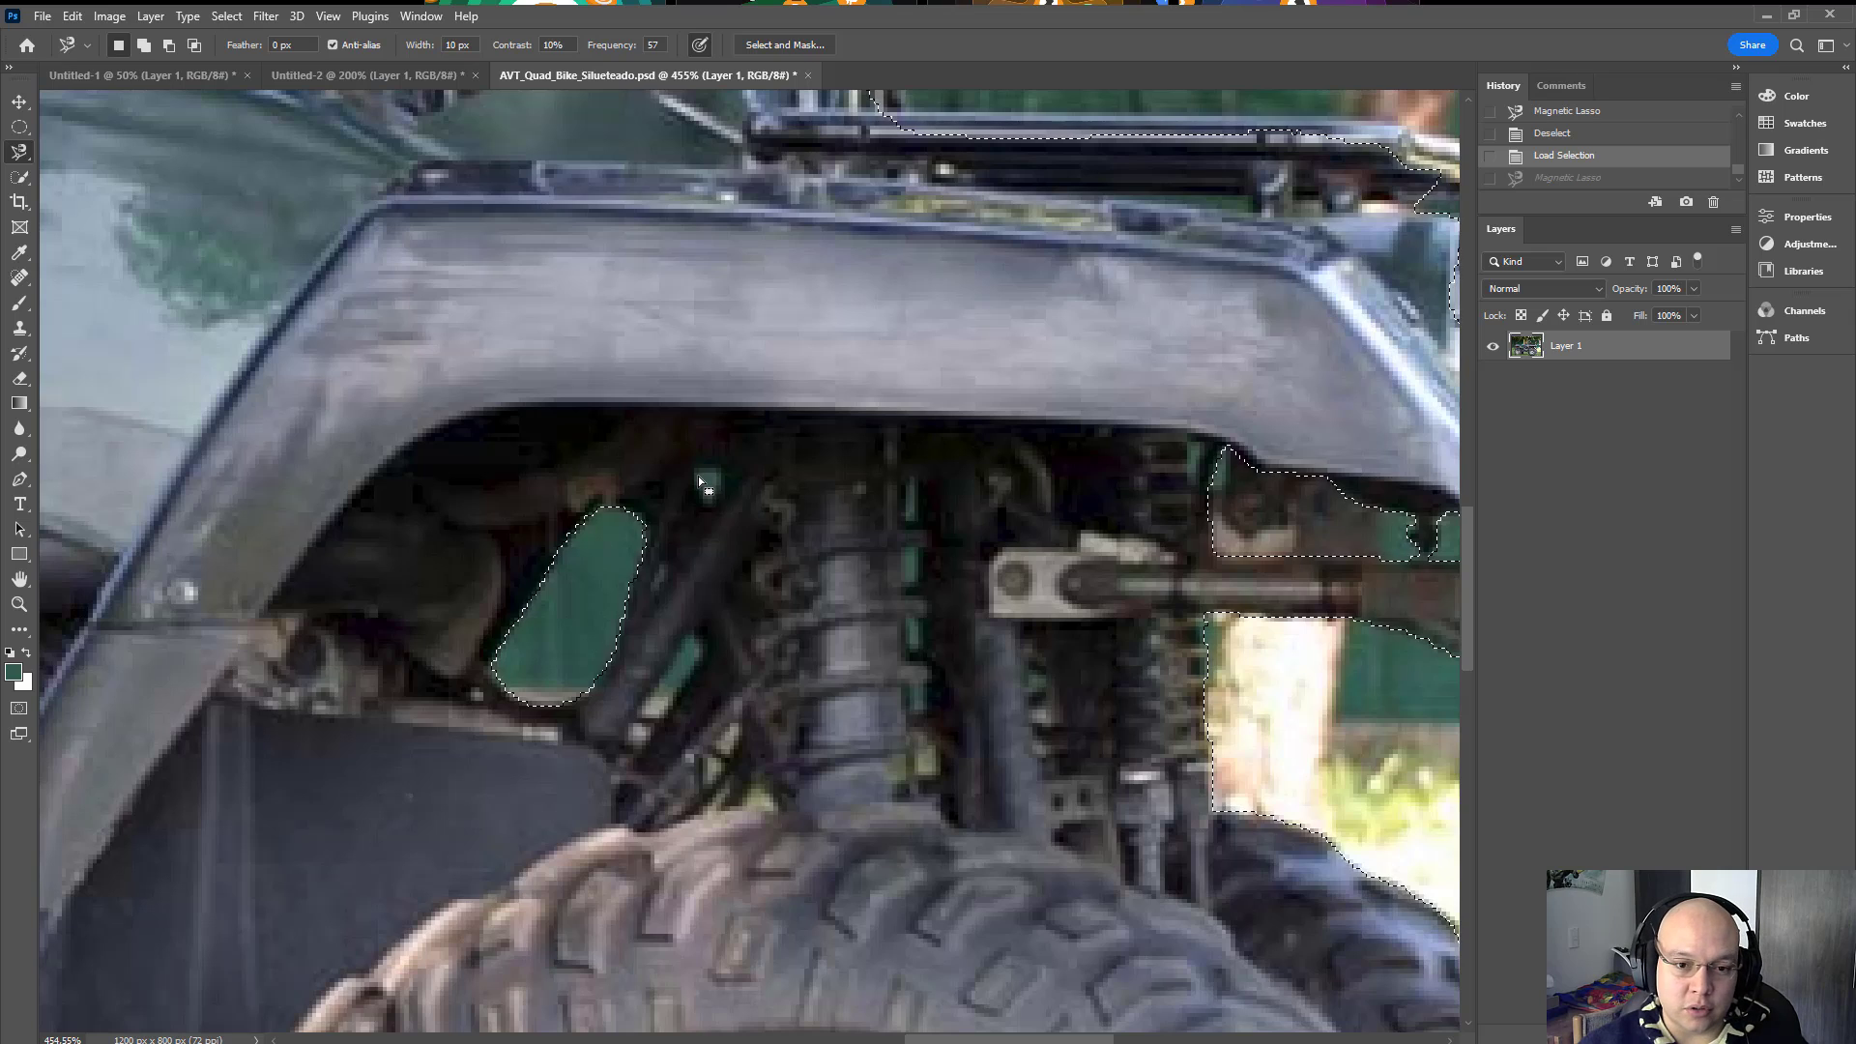
key(alt)
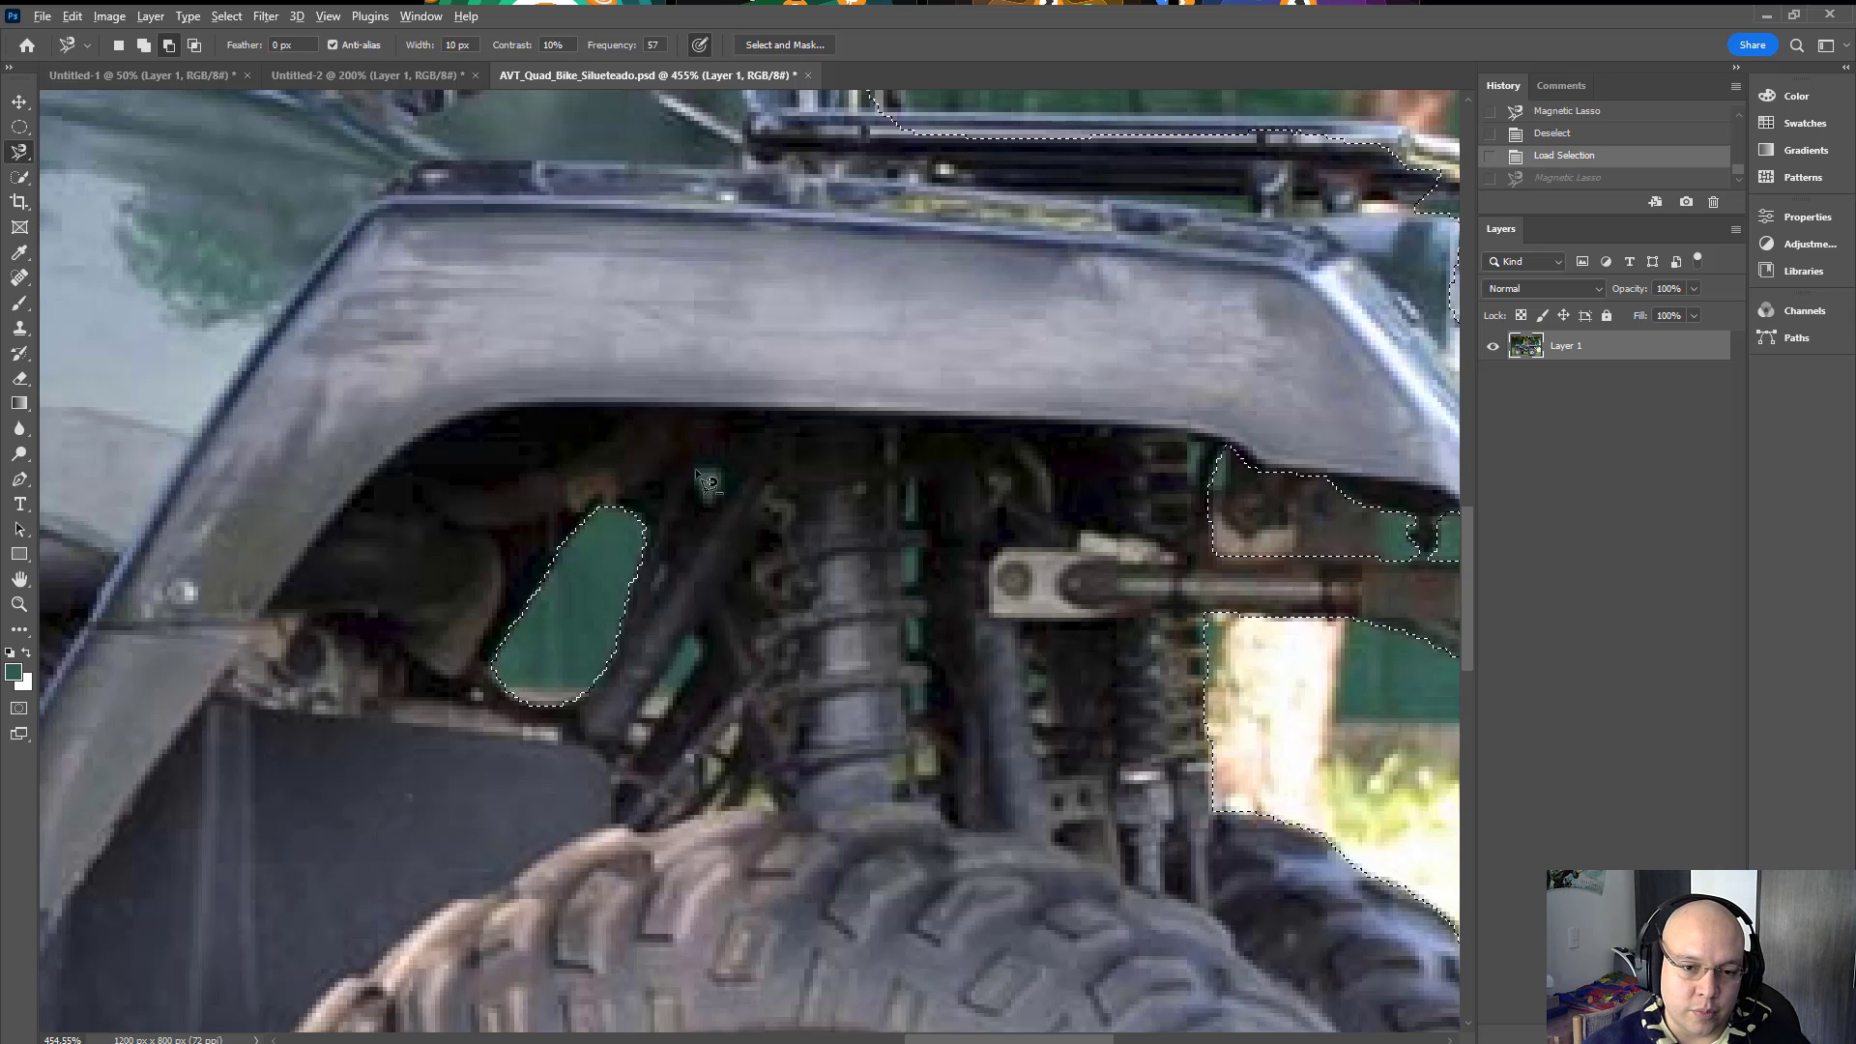
click(694, 469)
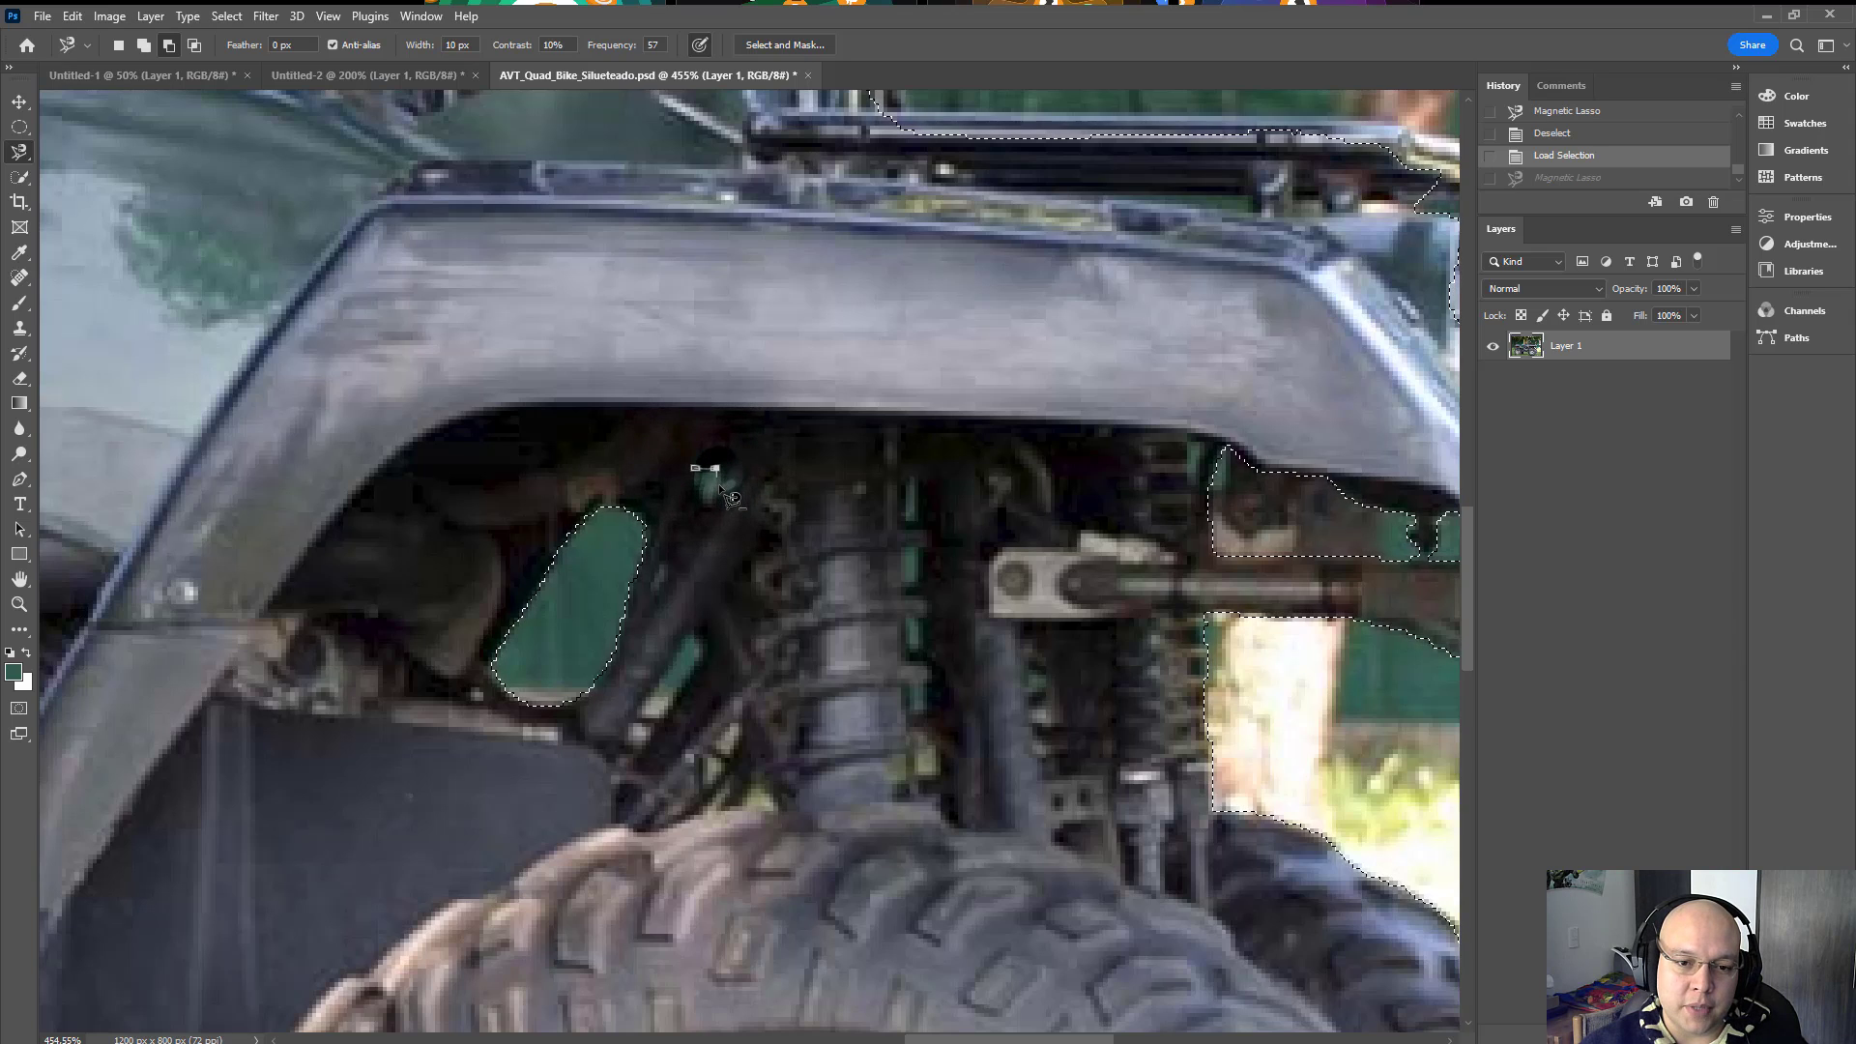
double_click(726, 497)
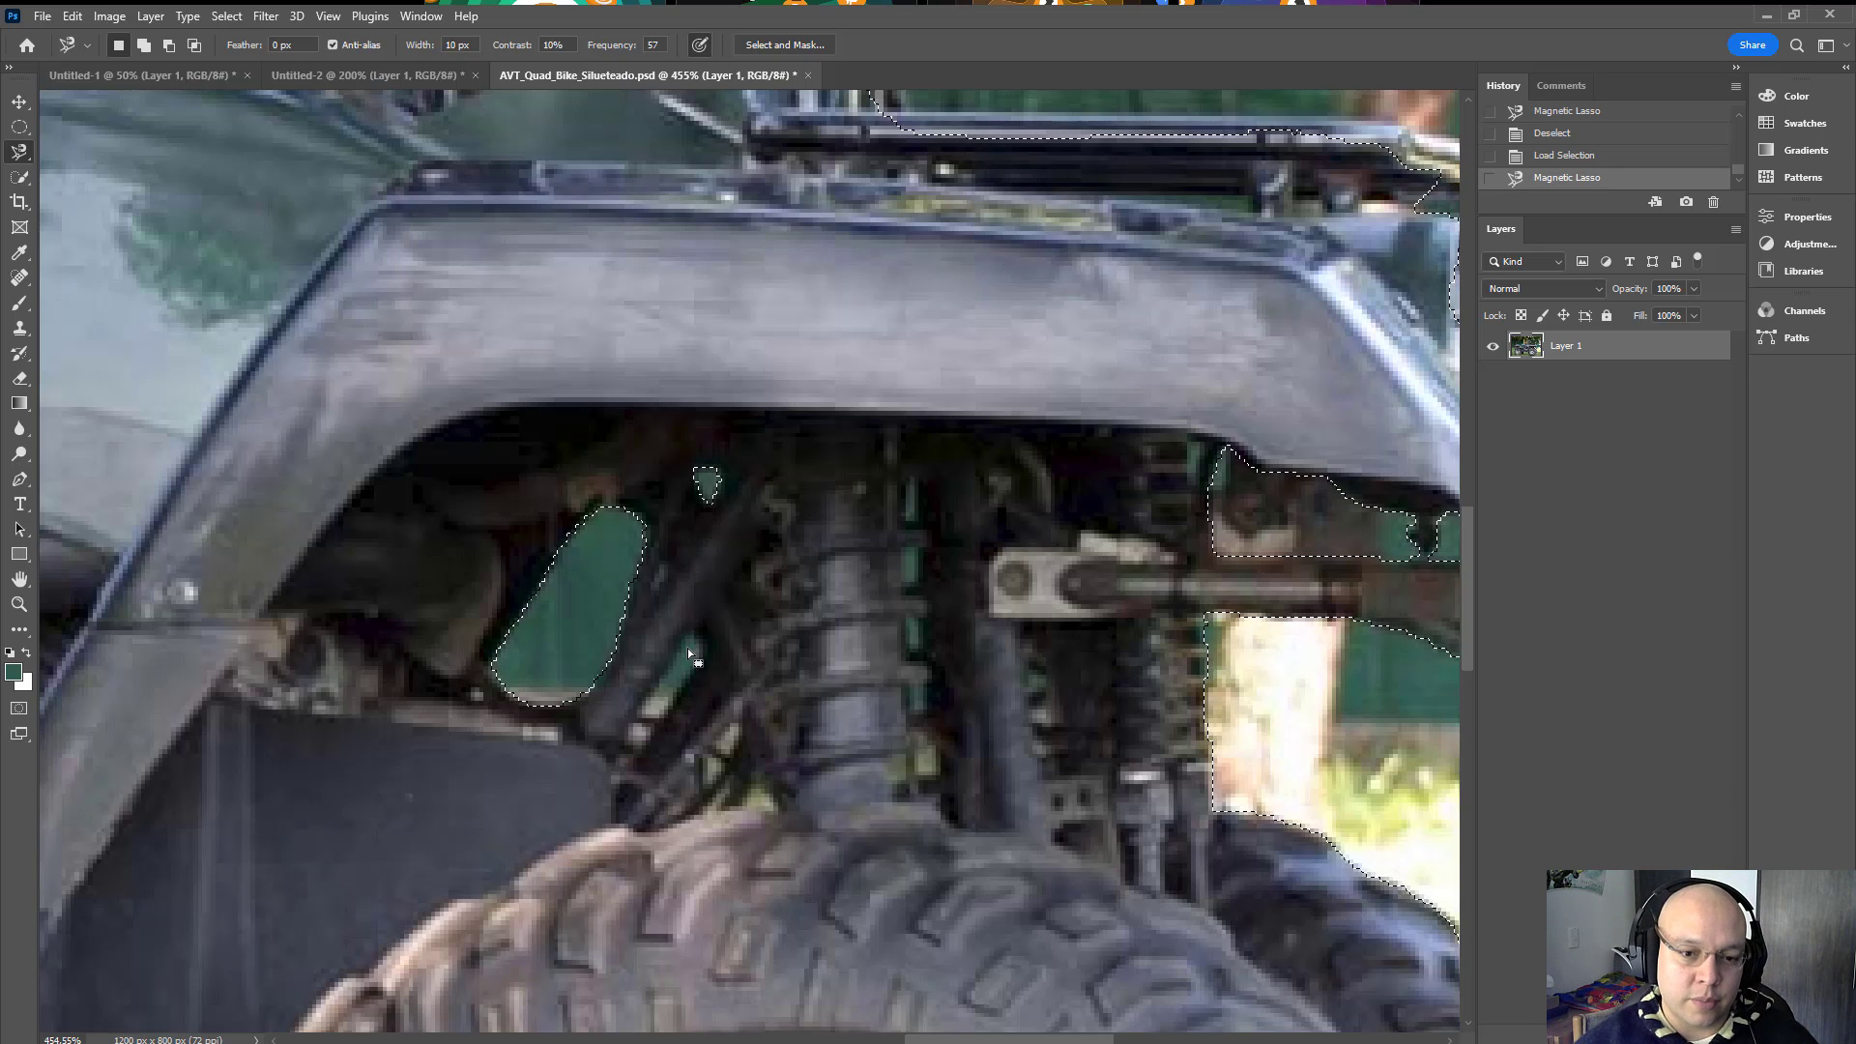
Step: Subtract the slim slanted green gap beside the suspension arm, below the tiny triangular gap, from the selection with the Magnetic Lasso
key(alt)
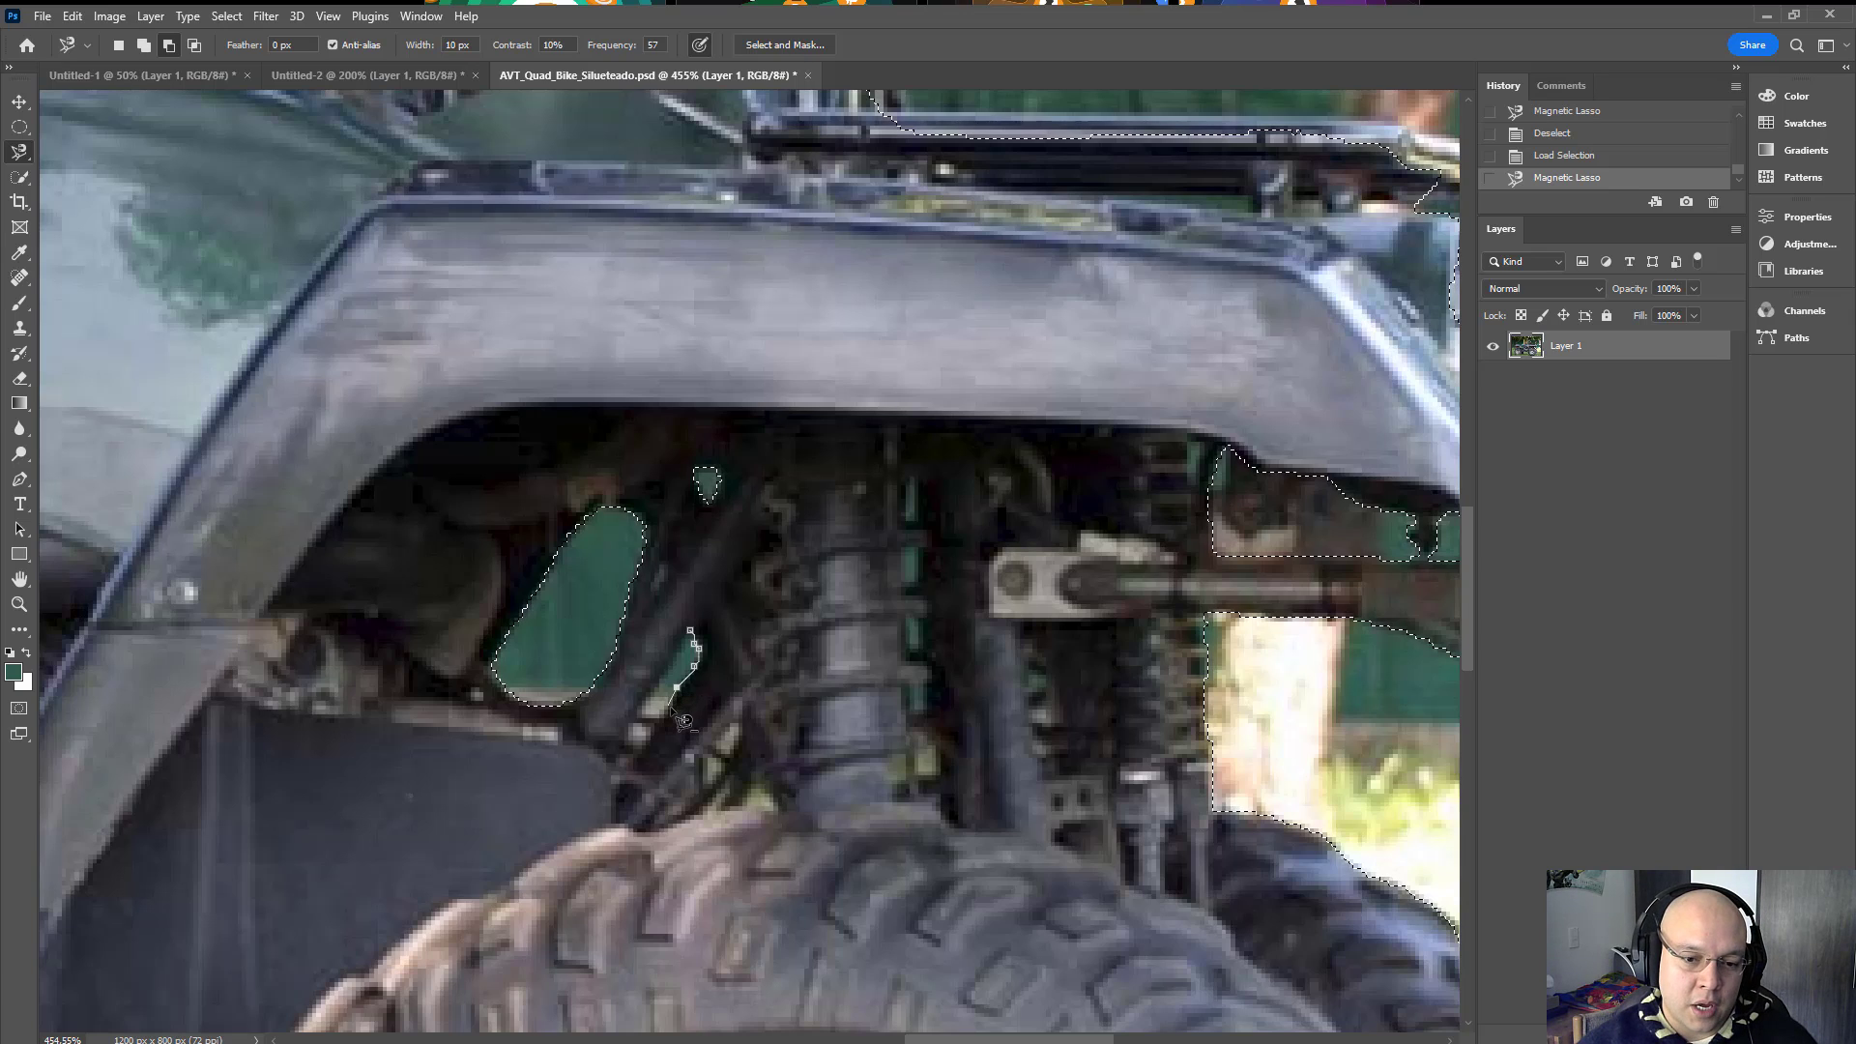
click(637, 714)
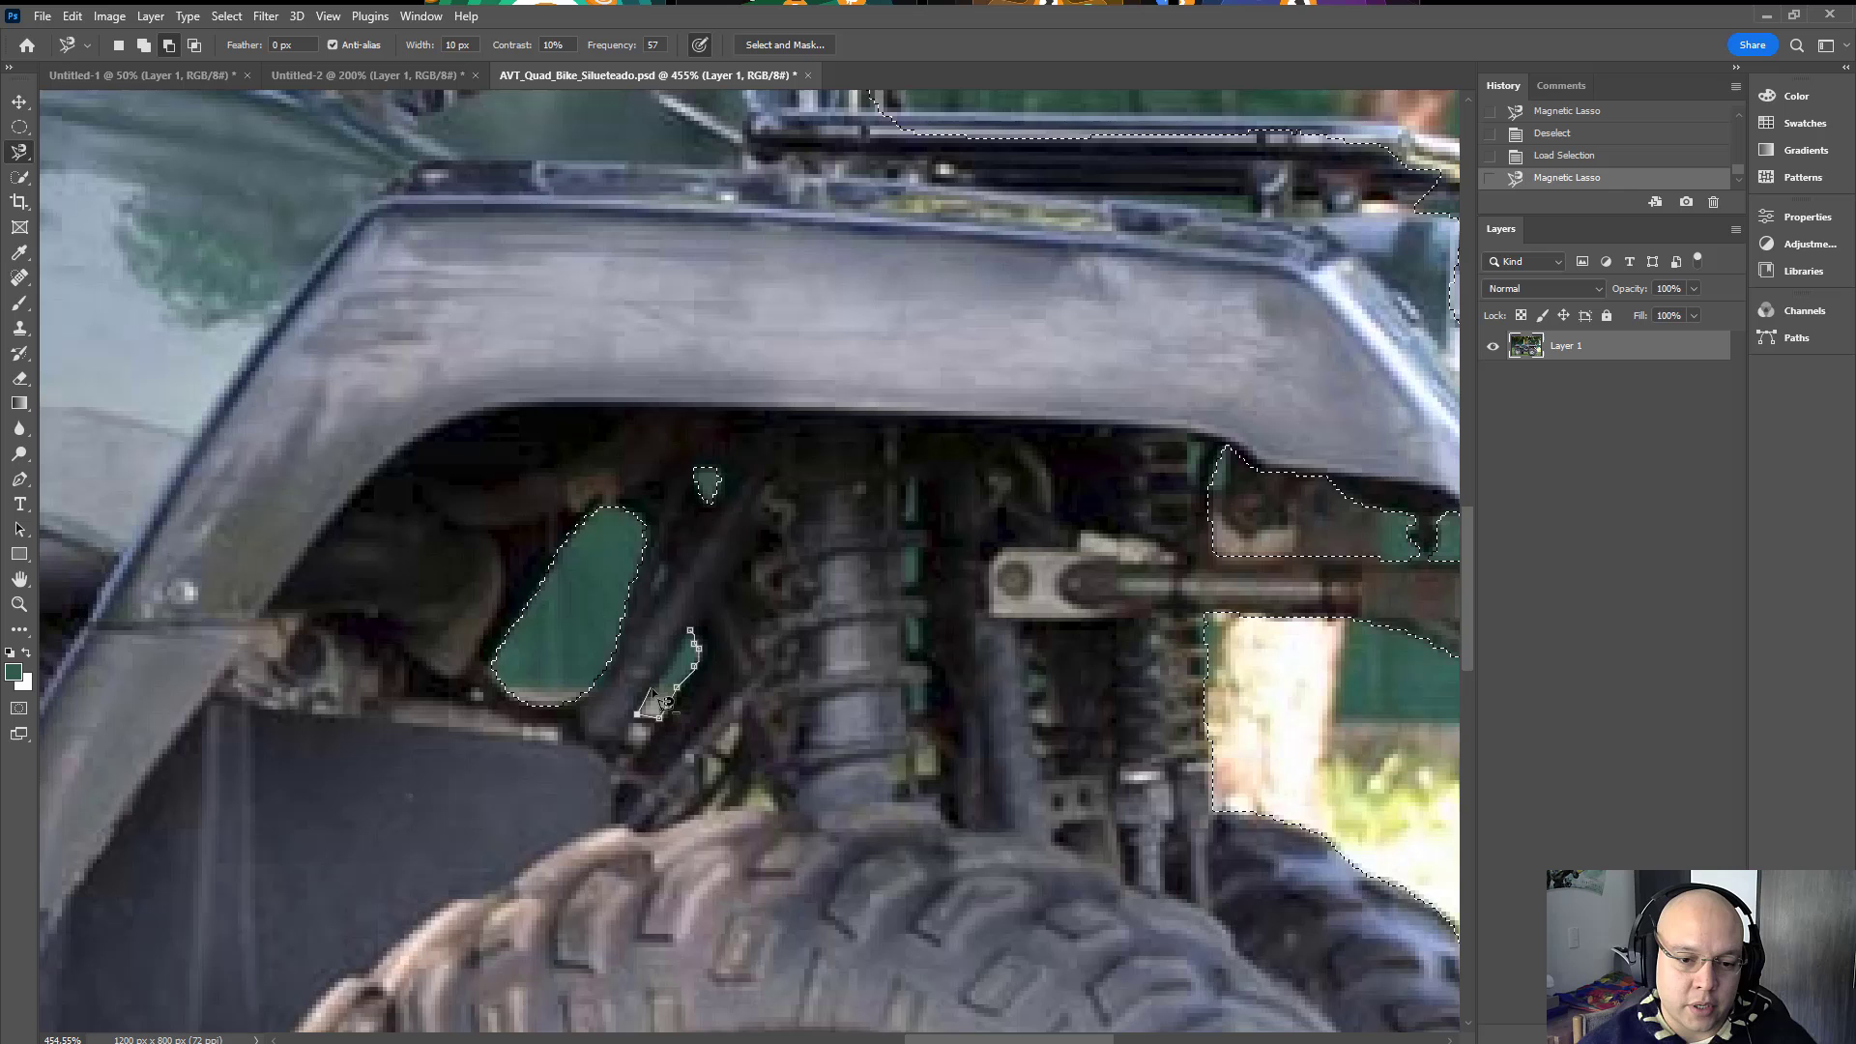
key(Escape)
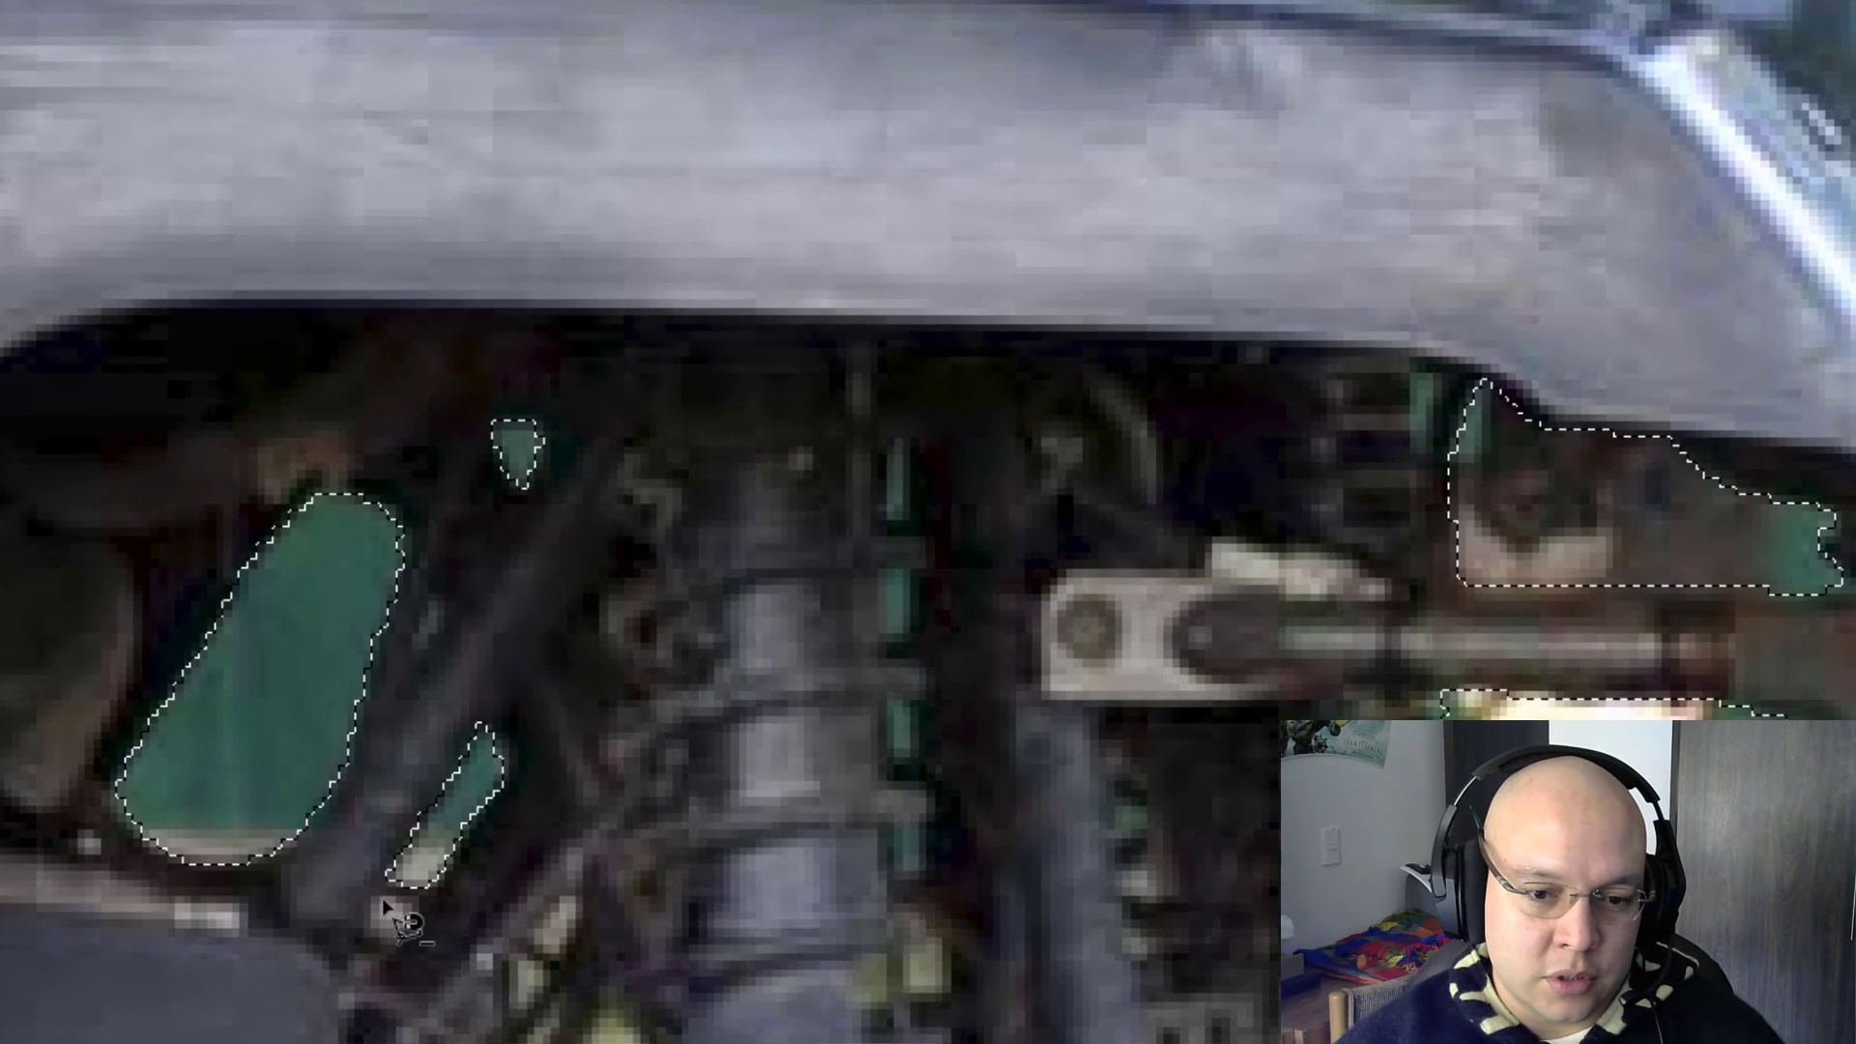
click(613, 737)
Step: Subtract the tiny light gaps just below the slanted gap and between the lower suspension arms from the selection with the Magnetic Lasso
click(403, 904)
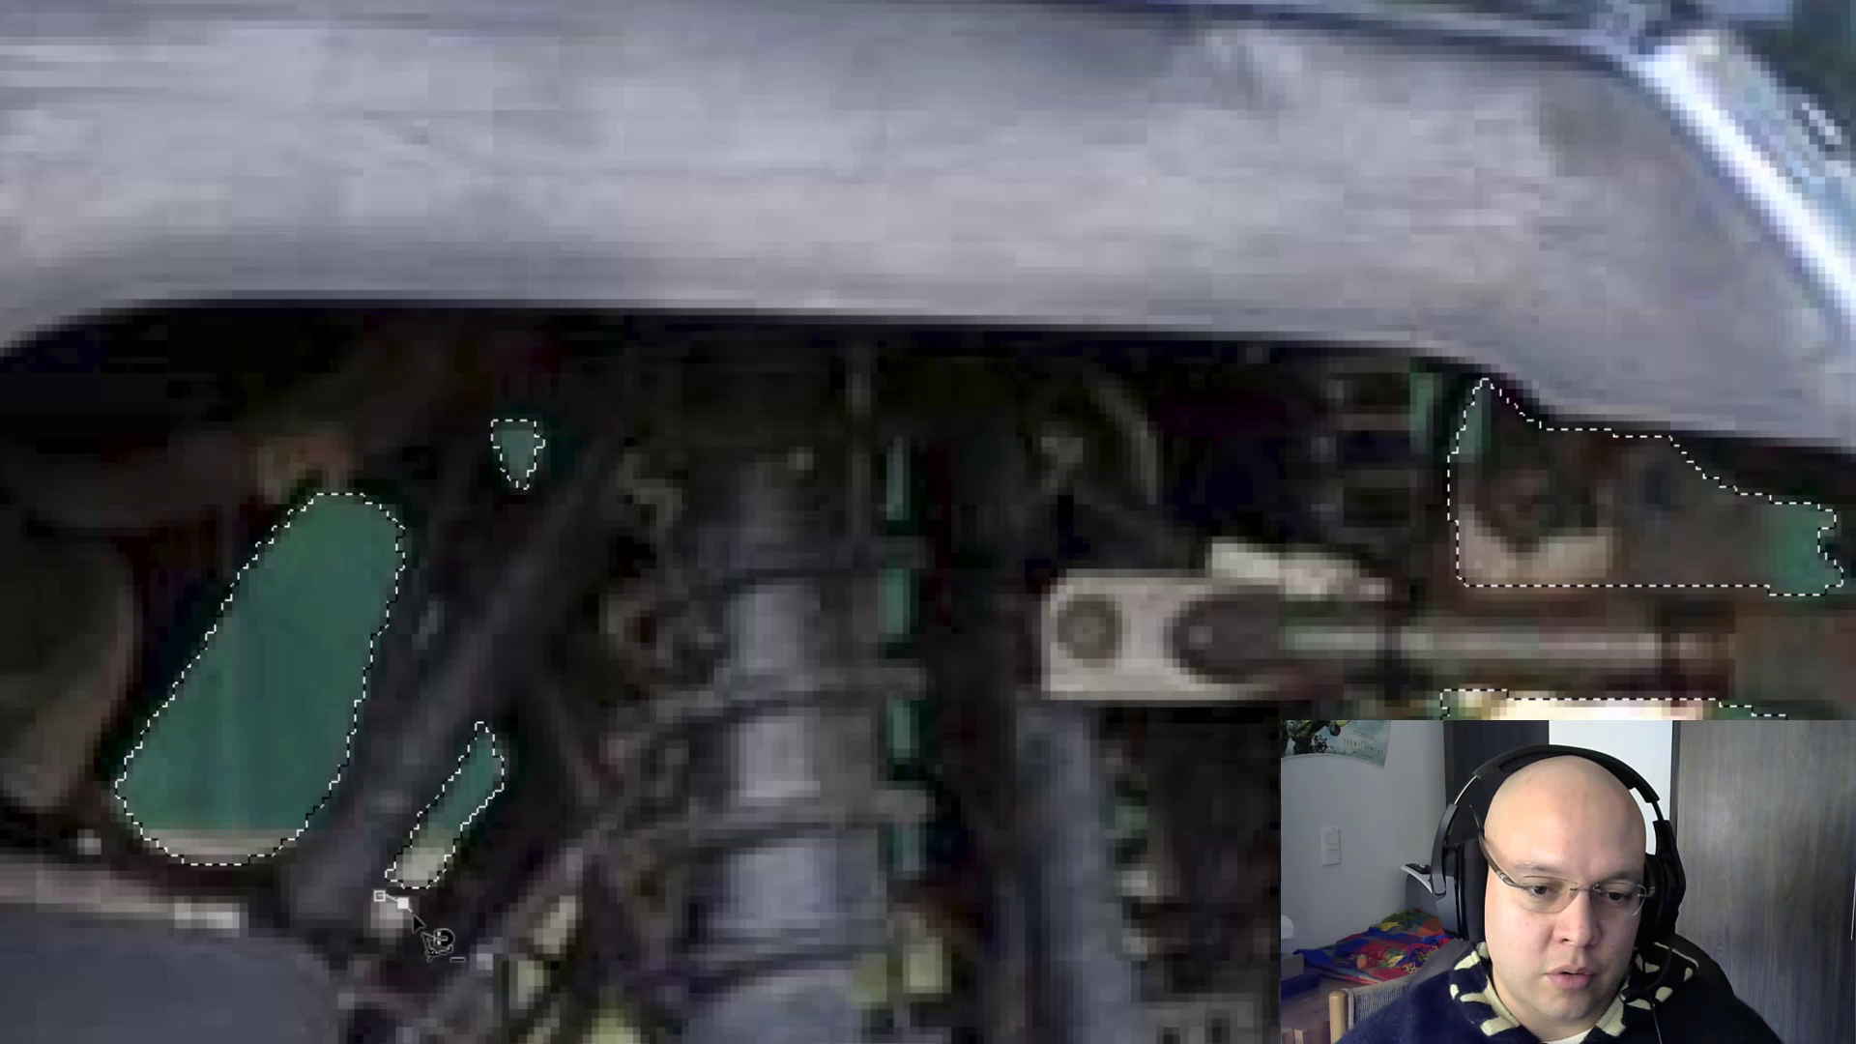
click(413, 911)
click(396, 937)
click(366, 917)
click(379, 897)
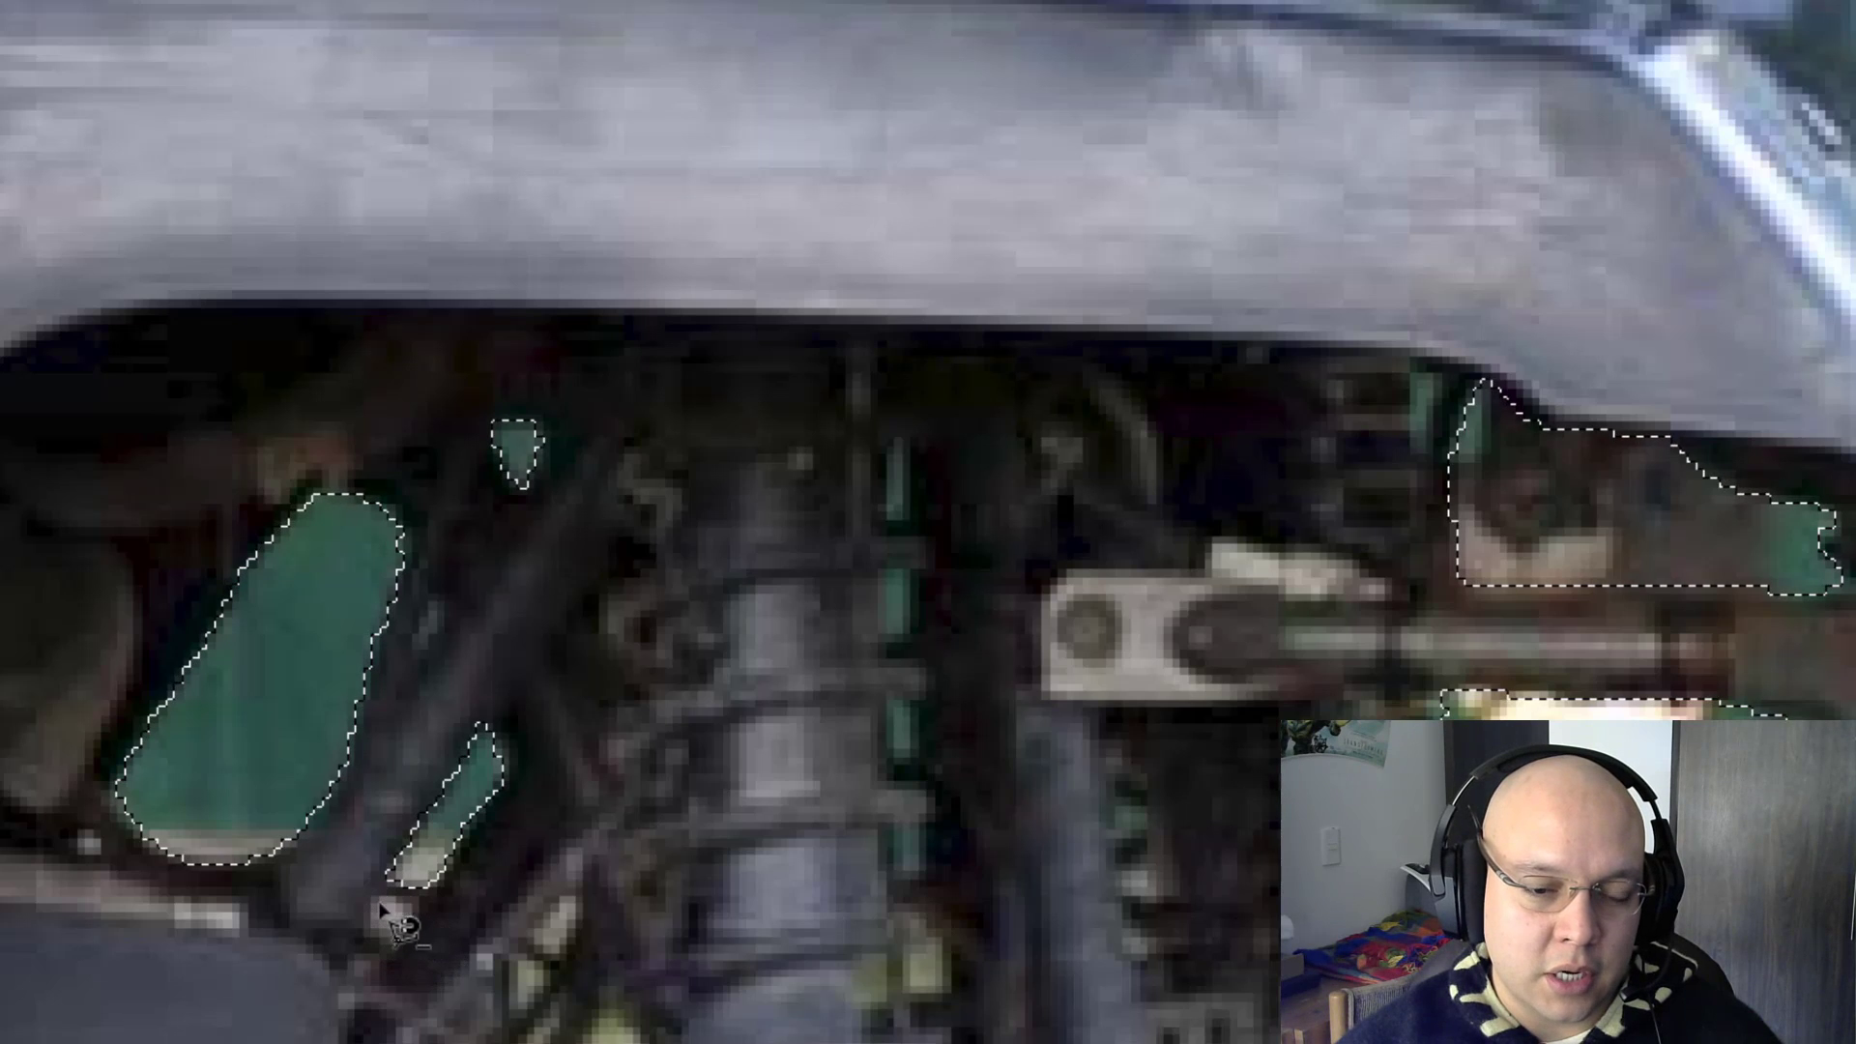
click(527, 936)
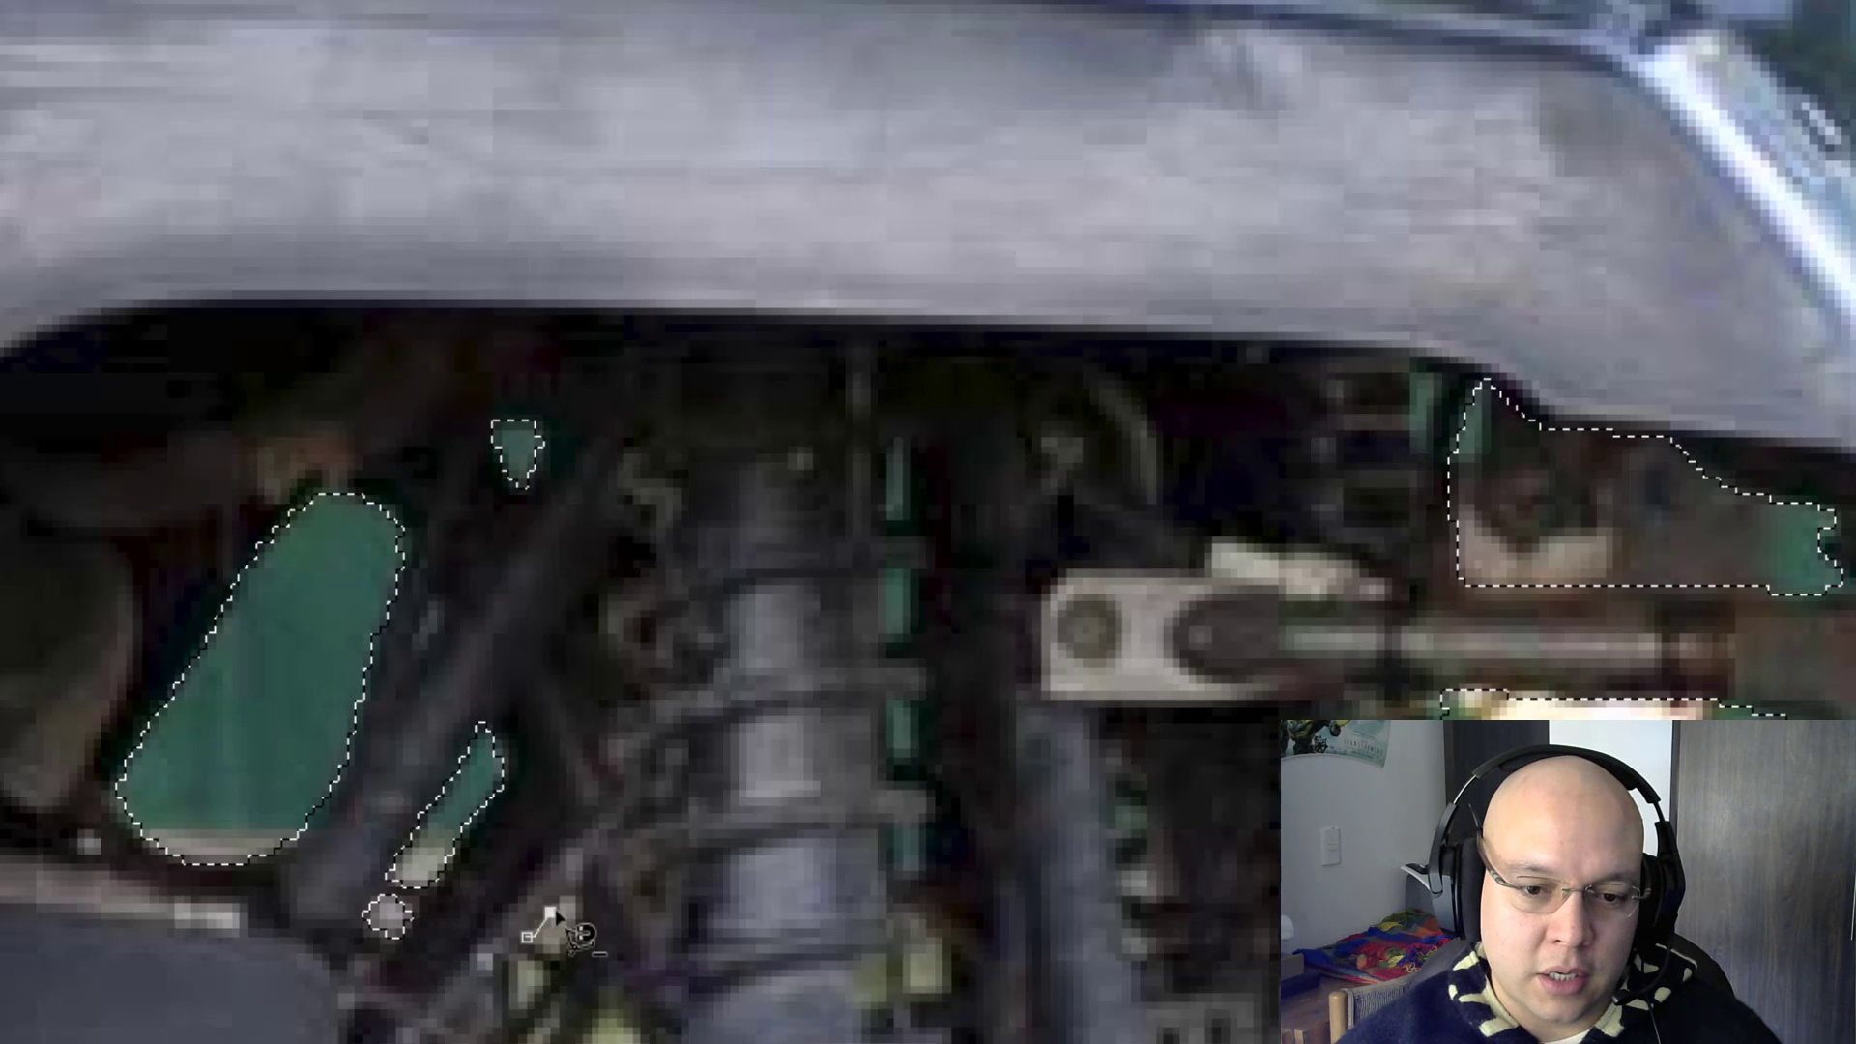
click(575, 903)
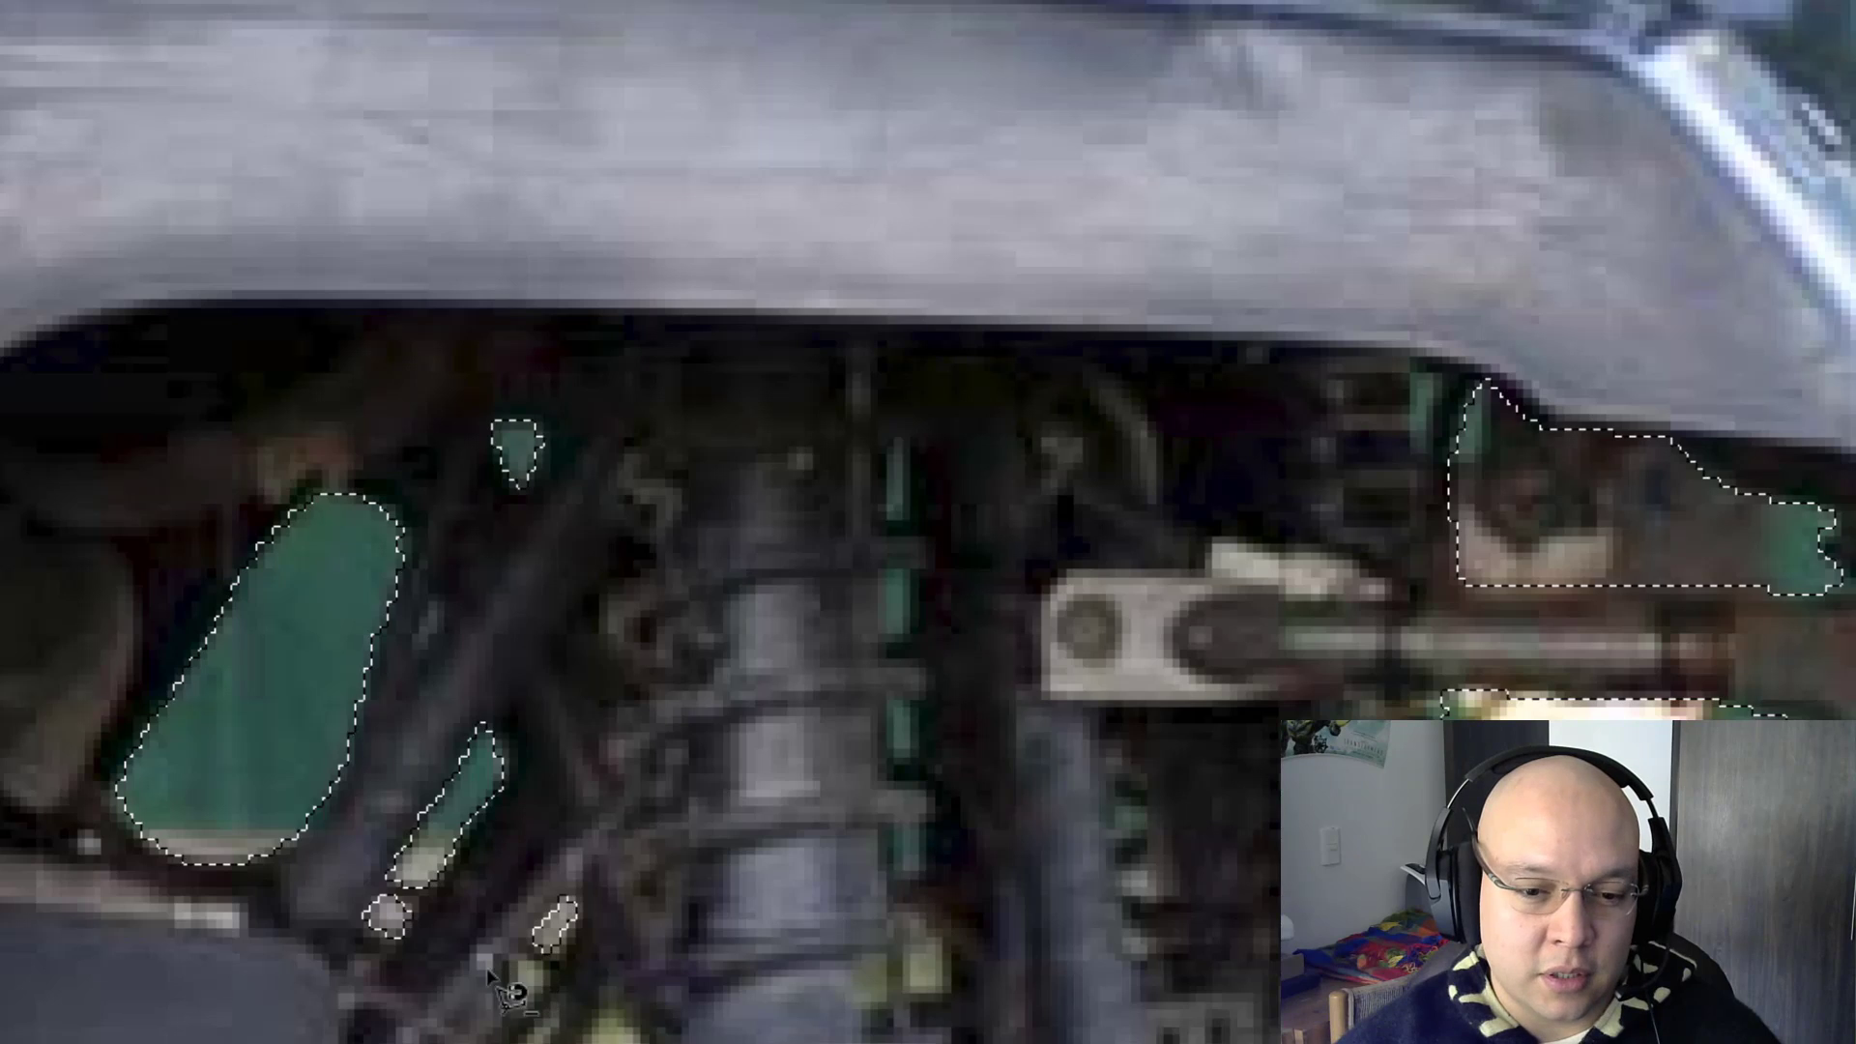
drag(519, 963, 522, 961)
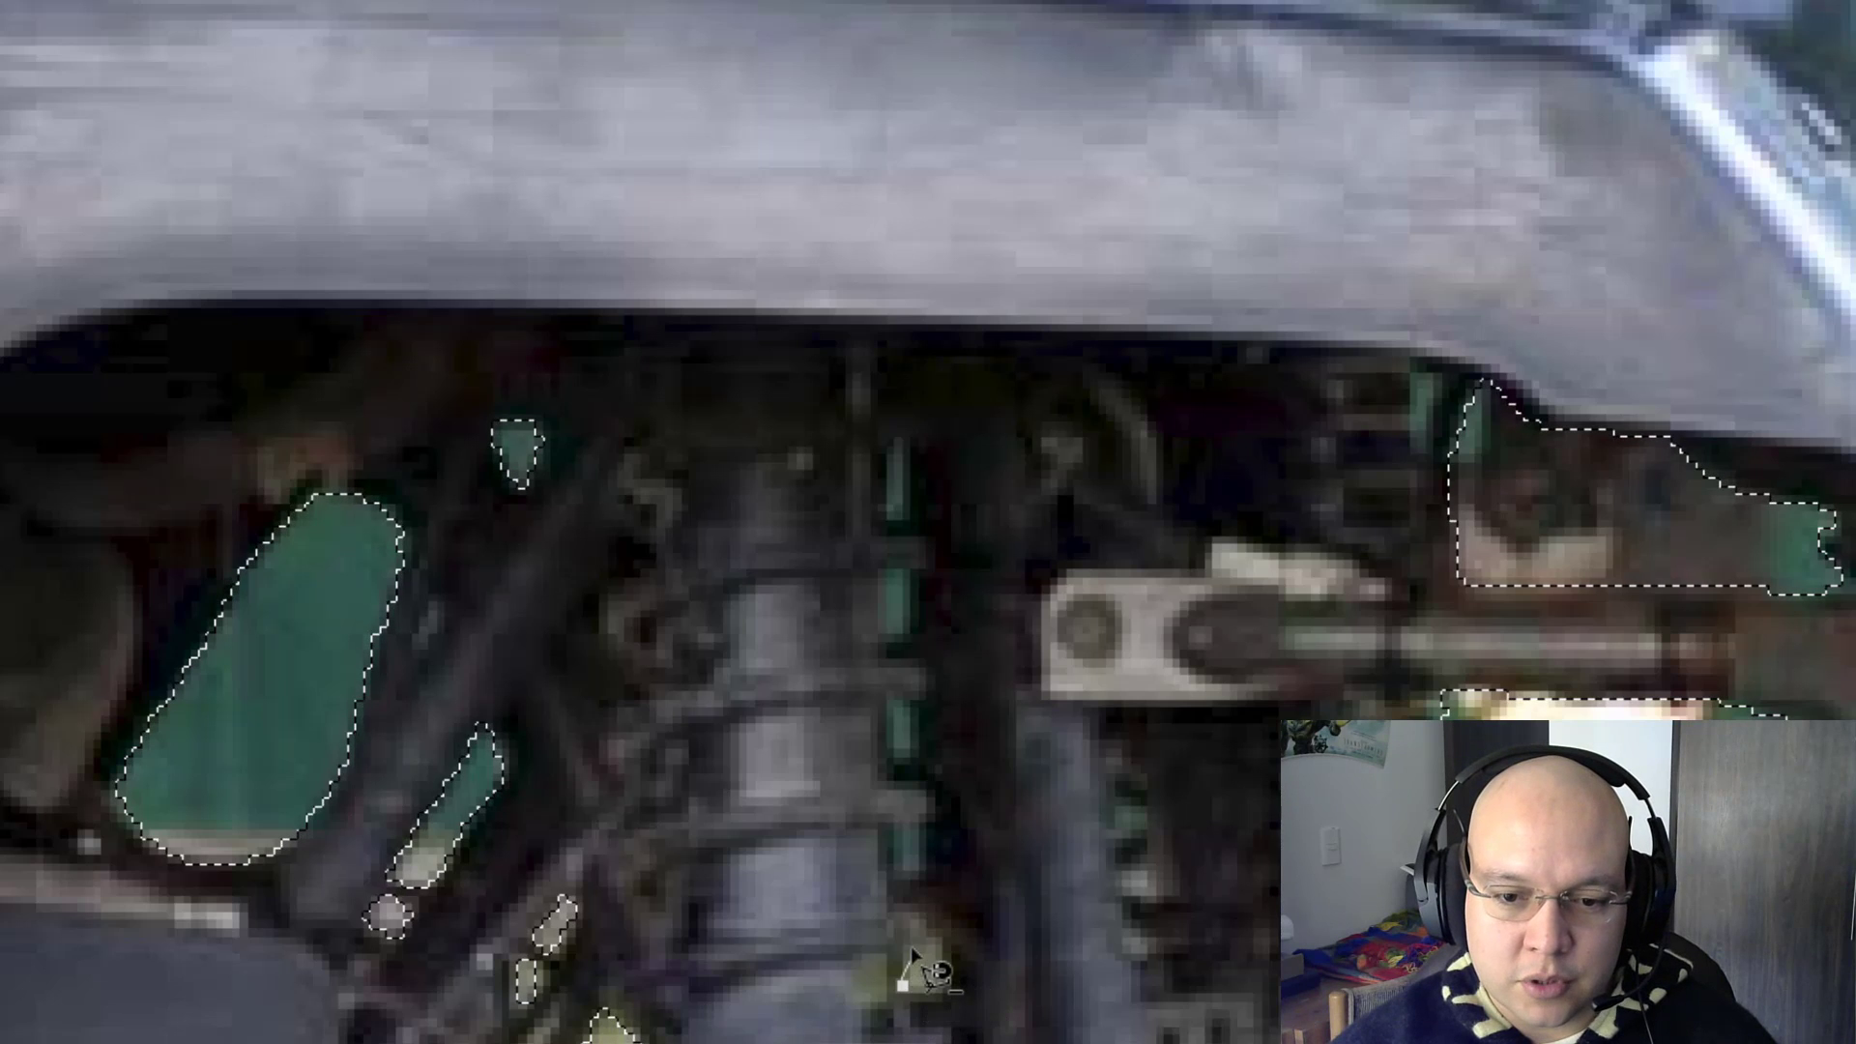
Step: Subtract the yellowish gap beside the coil spring's lower end and the small green gap directly above it from the selection
mouse_move(902, 986)
mouse_down()
mouse_move(903, 928)
mouse_move(952, 961)
mouse_move(952, 1015)
mouse_move(909, 991)
mouse_up()
click(904, 986)
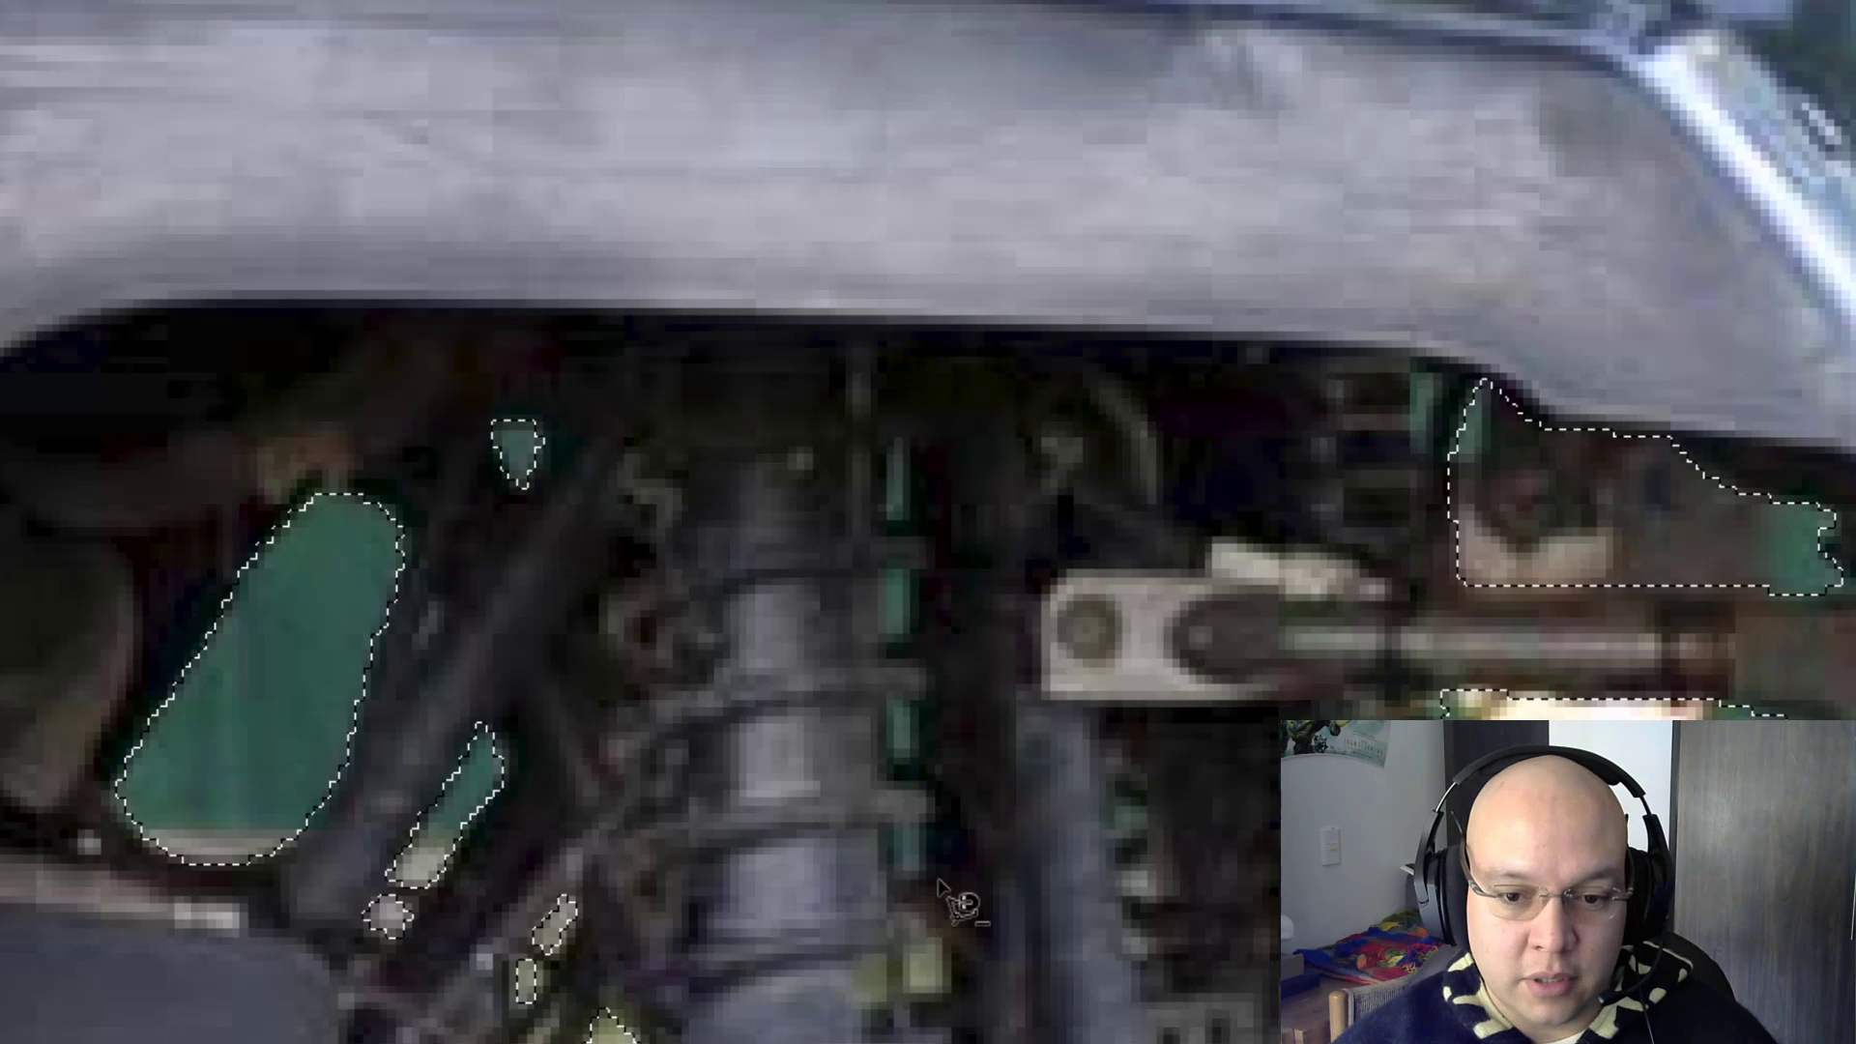
click(894, 830)
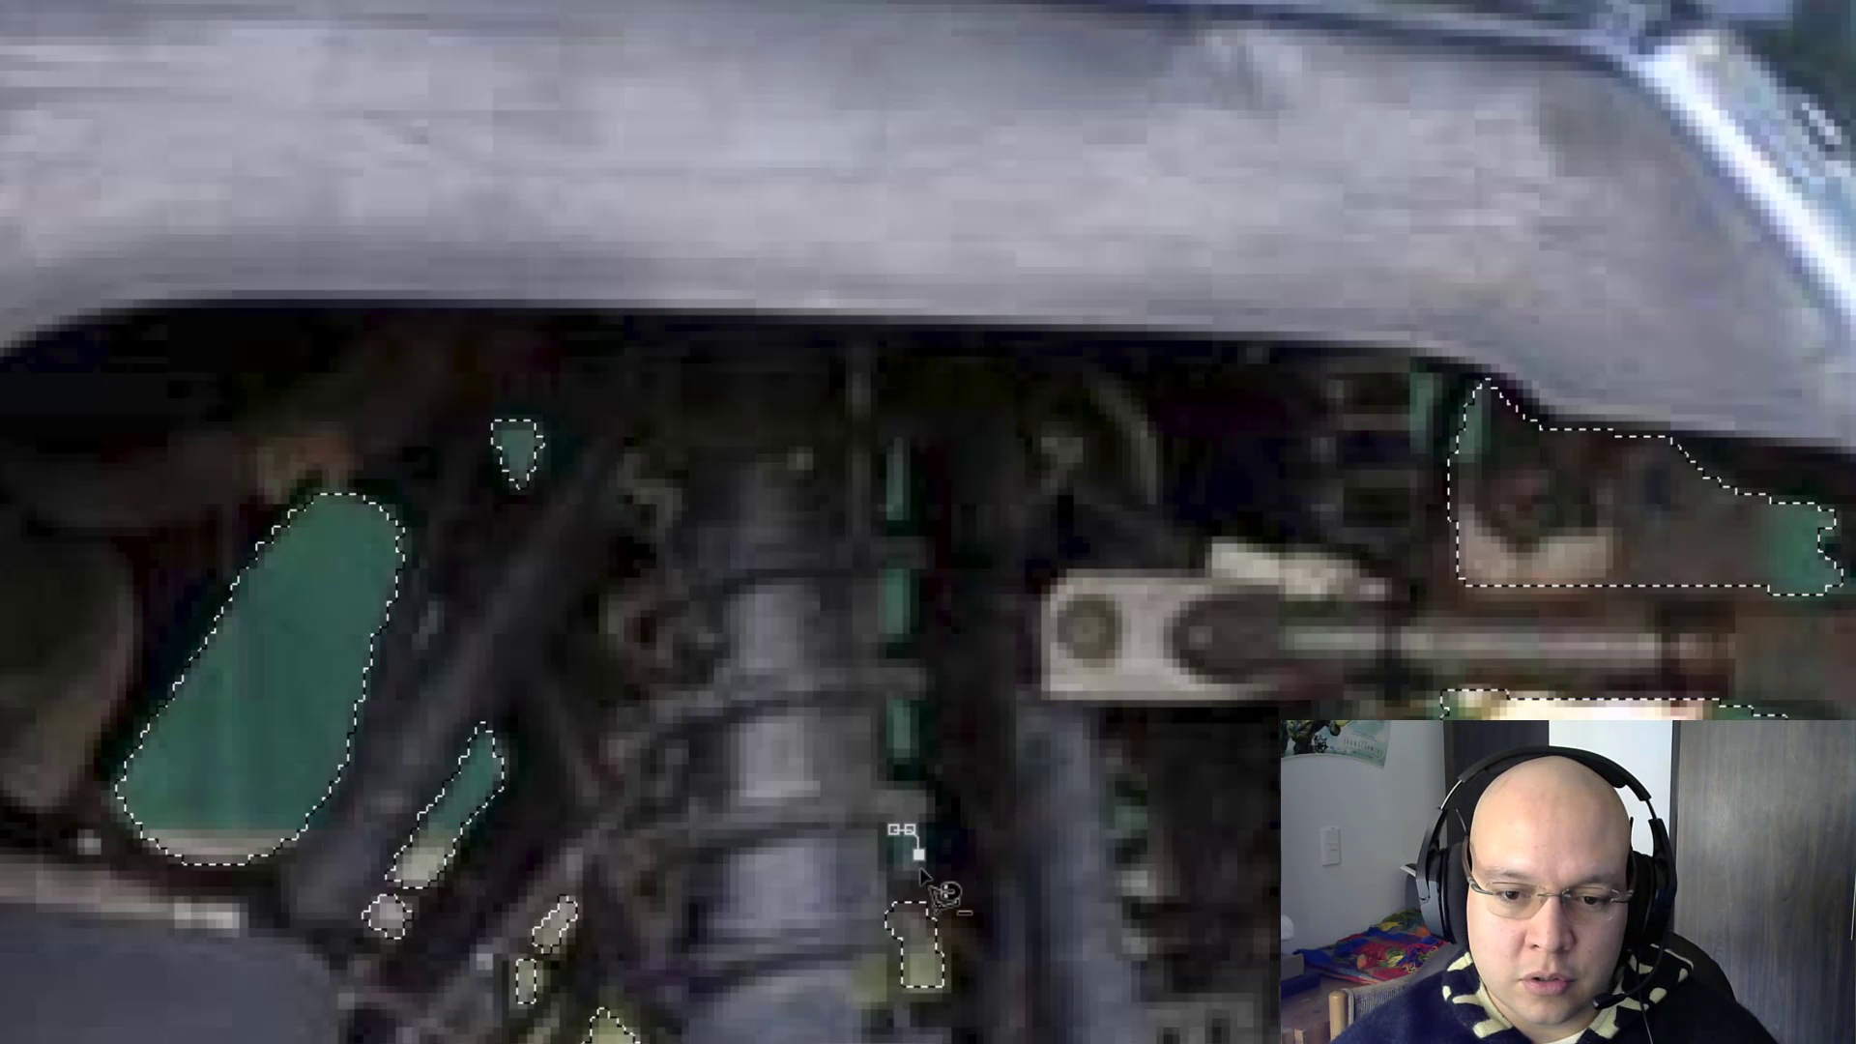
click(920, 872)
click(895, 872)
click(894, 830)
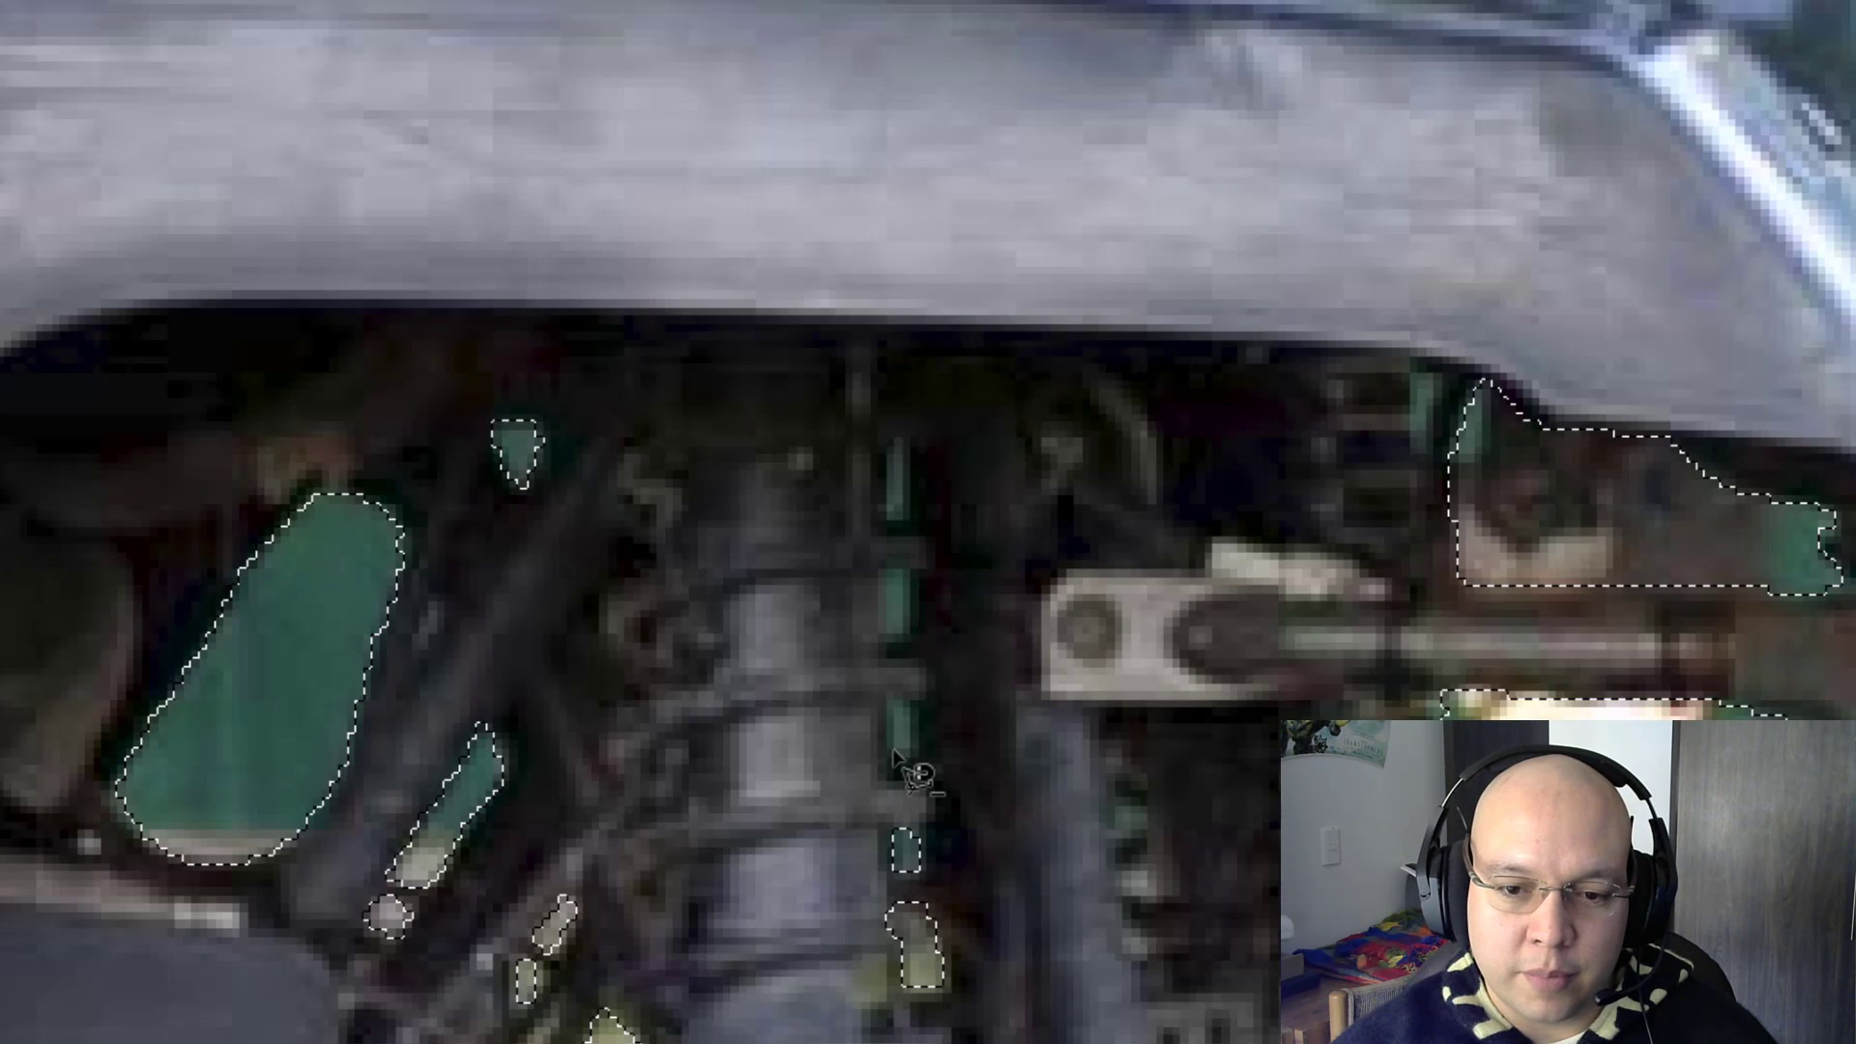
Step: Subtract the third gap from the bottom, a narrow green sliver beside the front coil spring, from the selection
click(903, 746)
click(885, 747)
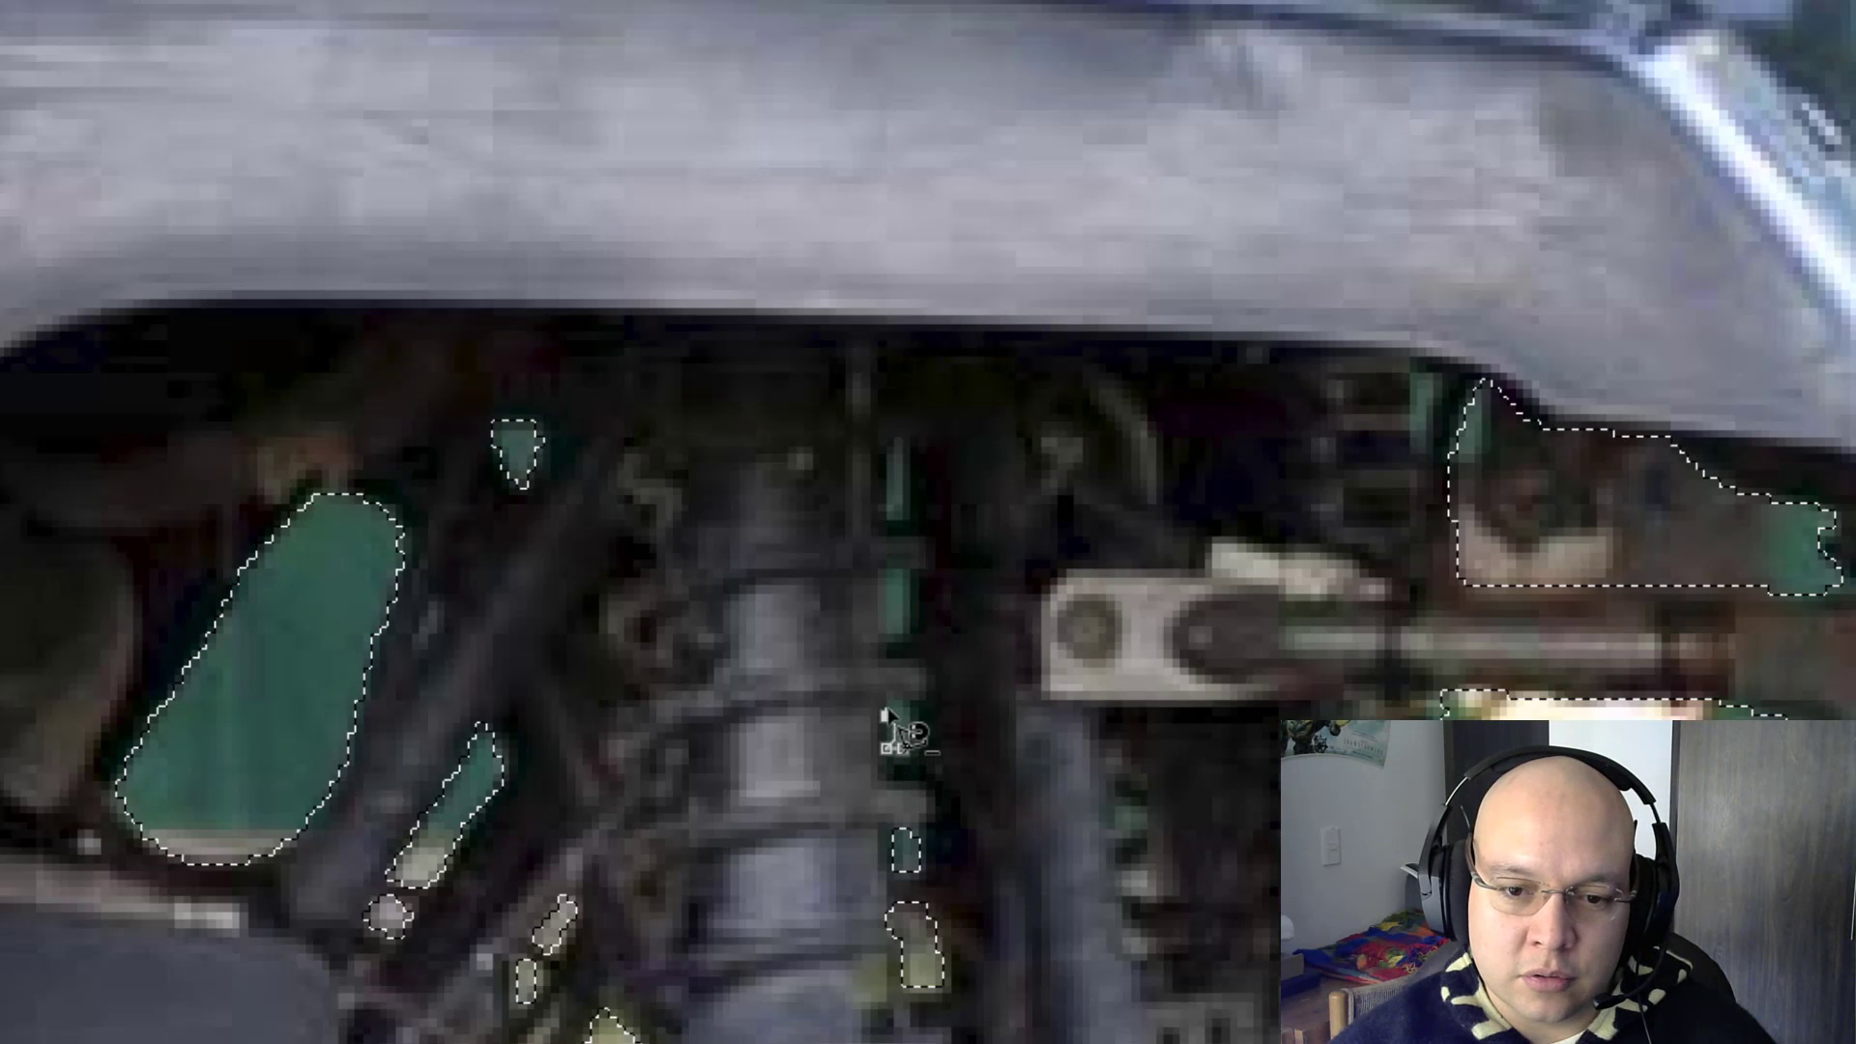
click(885, 716)
click(885, 690)
click(910, 707)
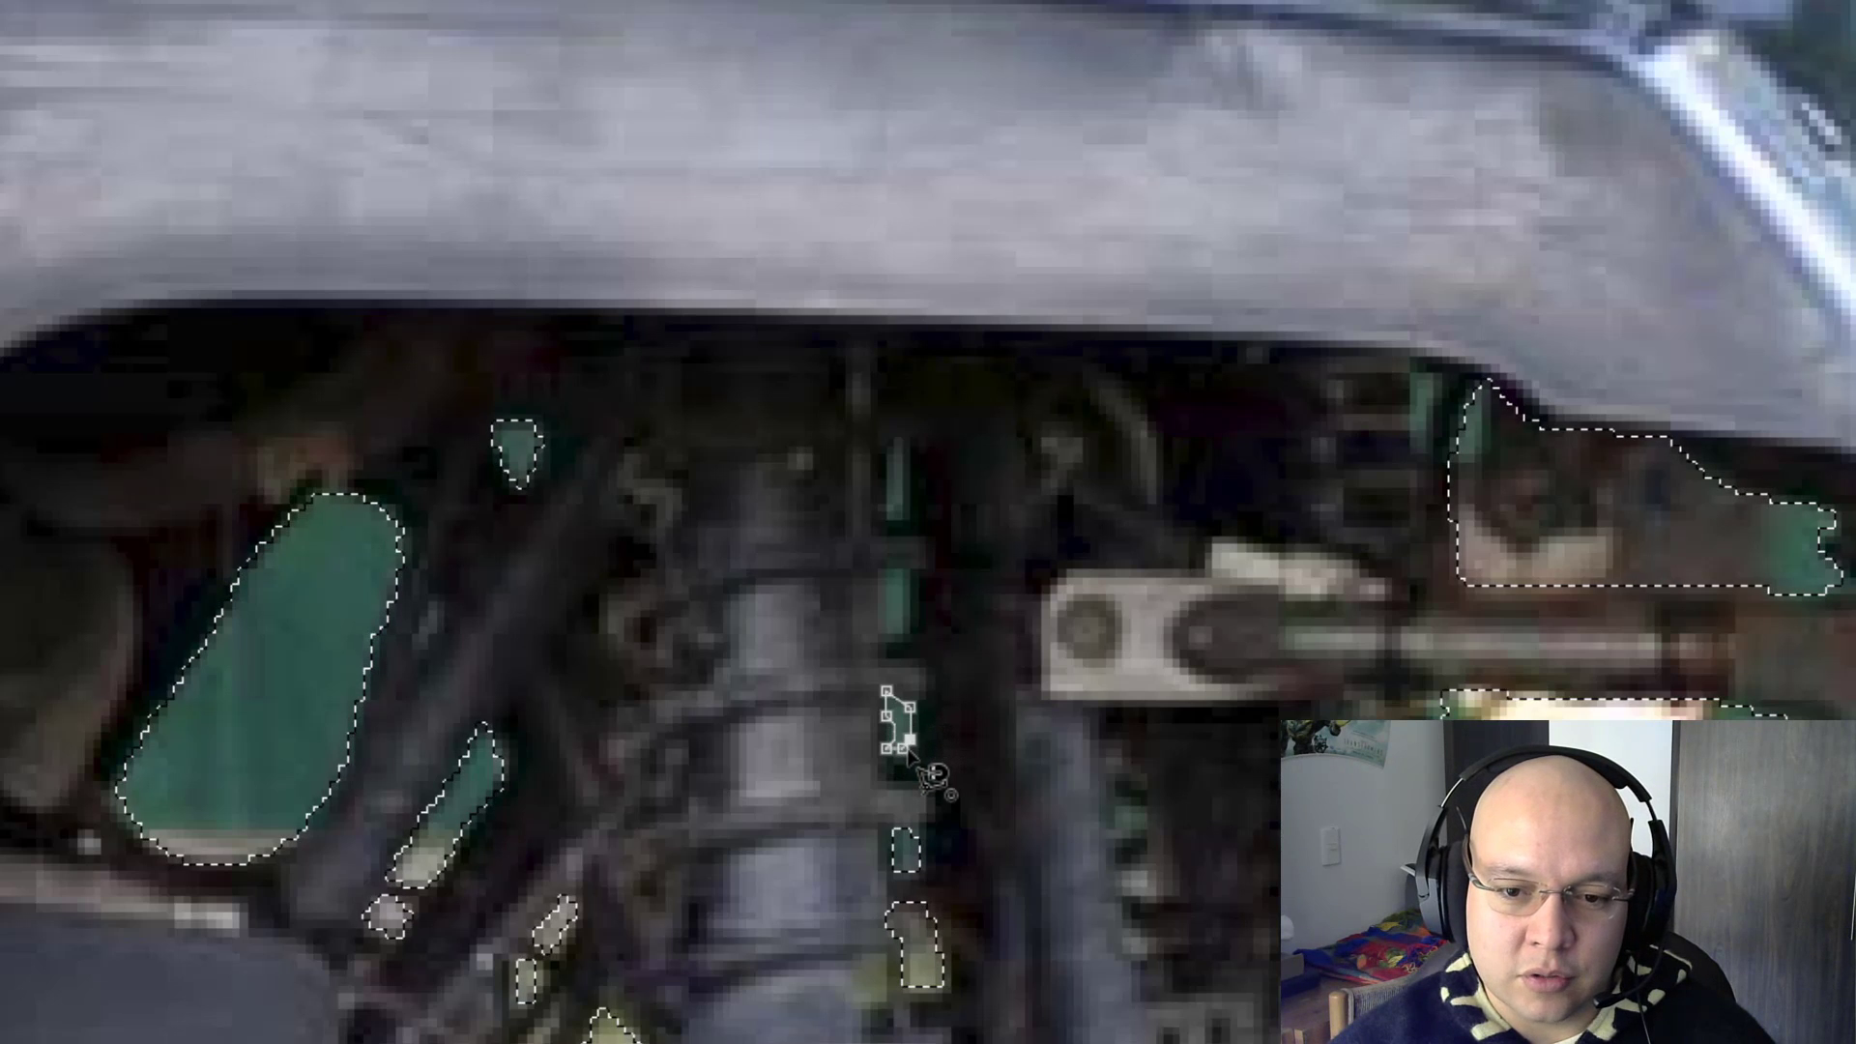
click(904, 746)
Step: Subtract the two uppermost green slivers beside the front coil spring from the selection with the Magnetic Lasso
click(904, 628)
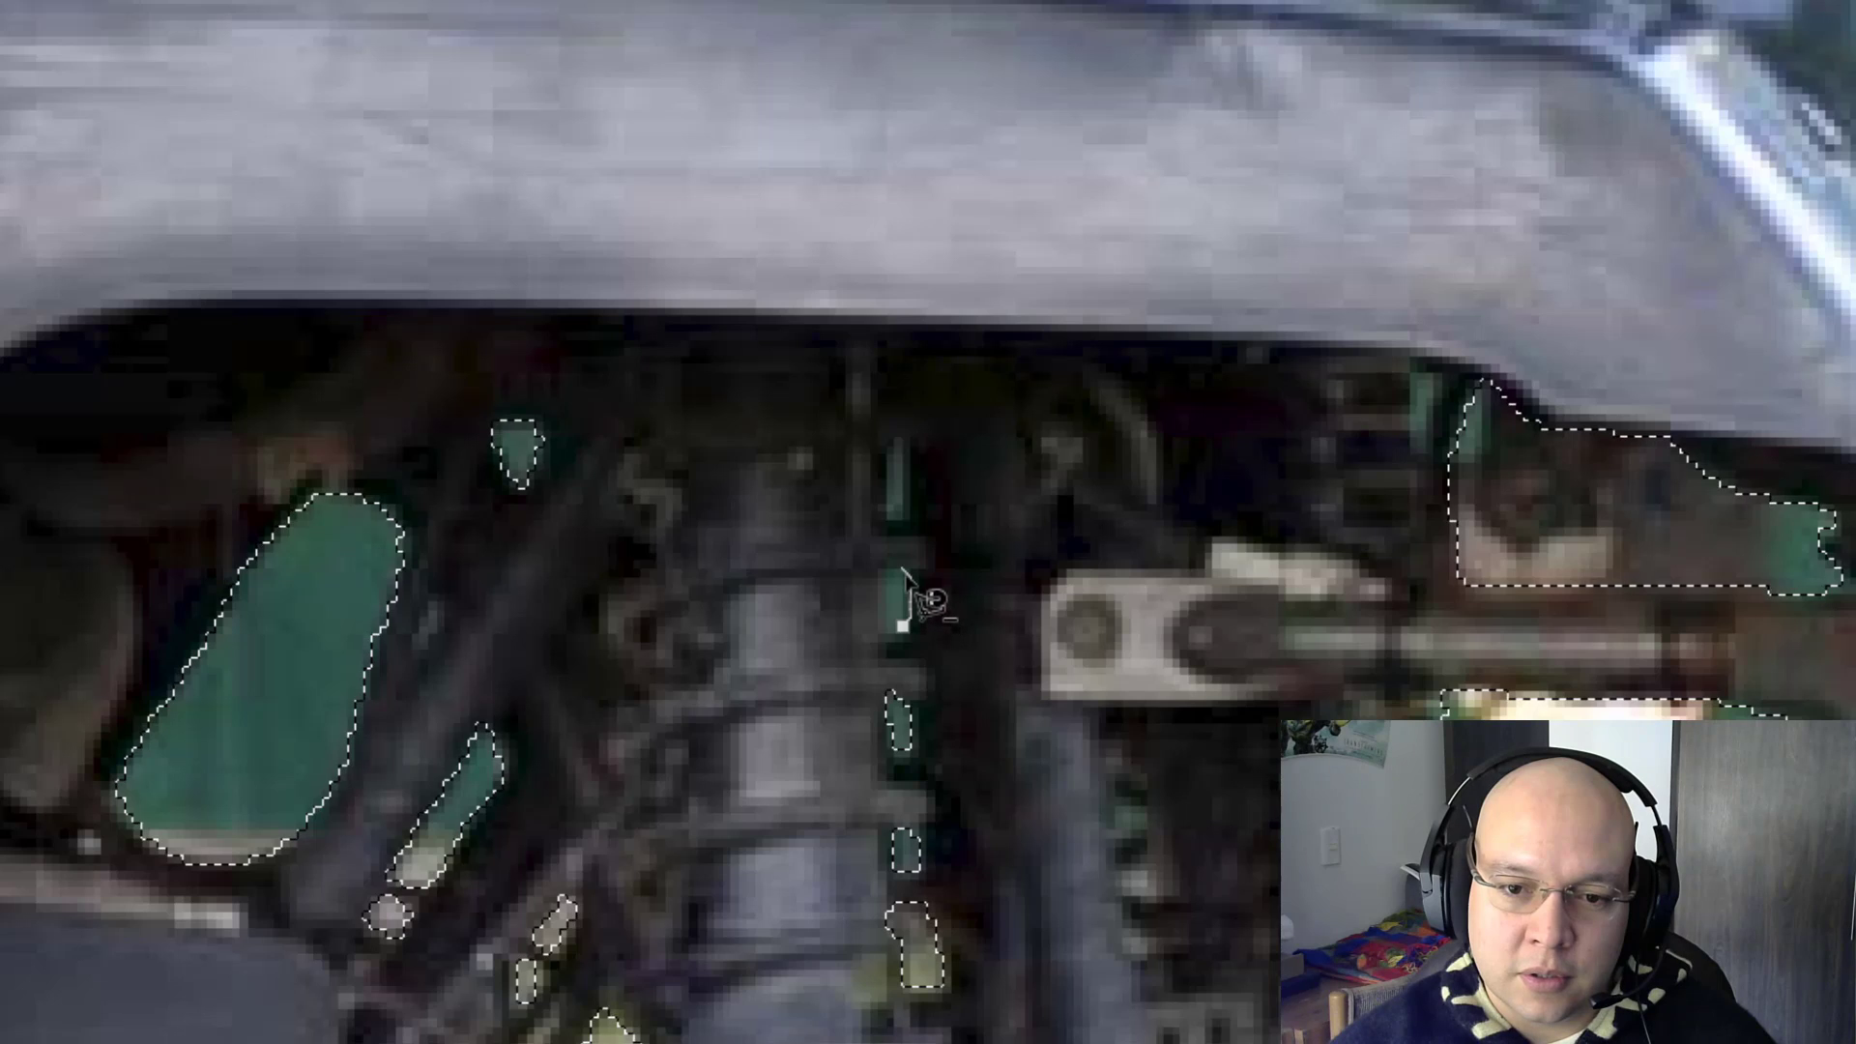
click(903, 569)
click(877, 568)
click(879, 634)
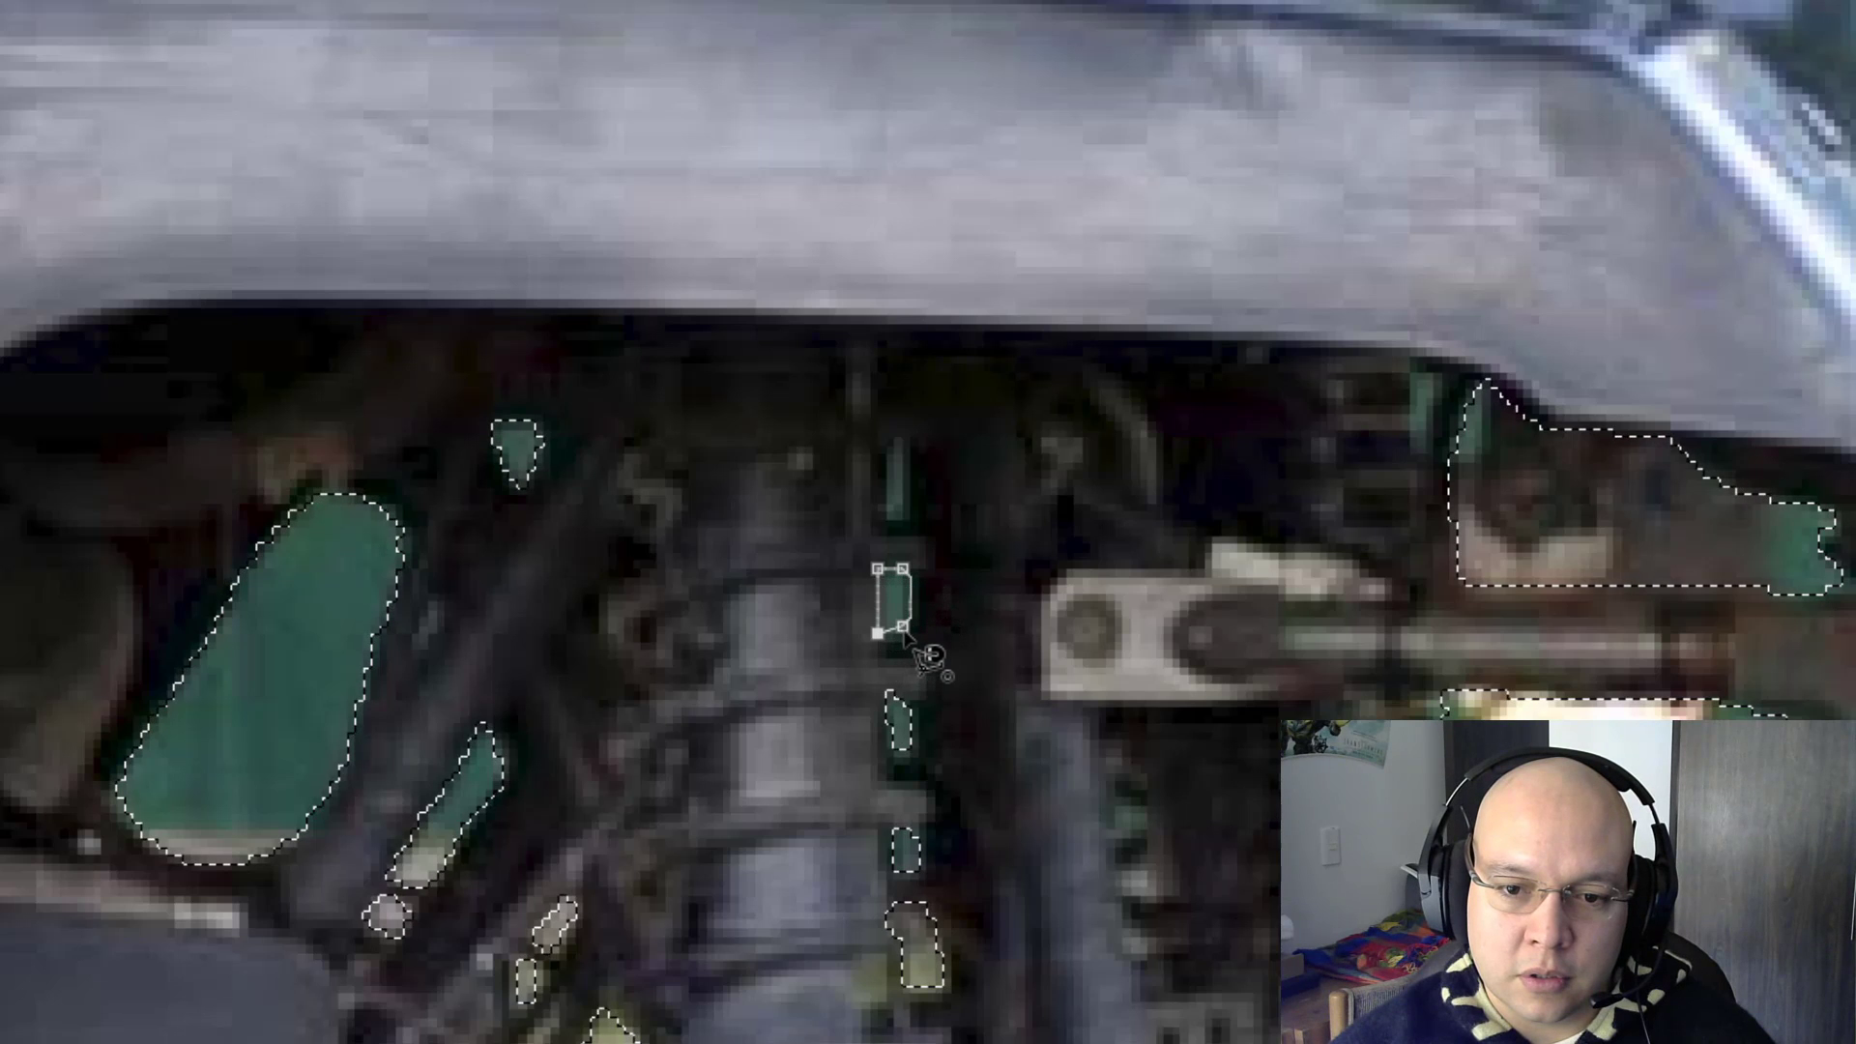
click(904, 627)
click(902, 511)
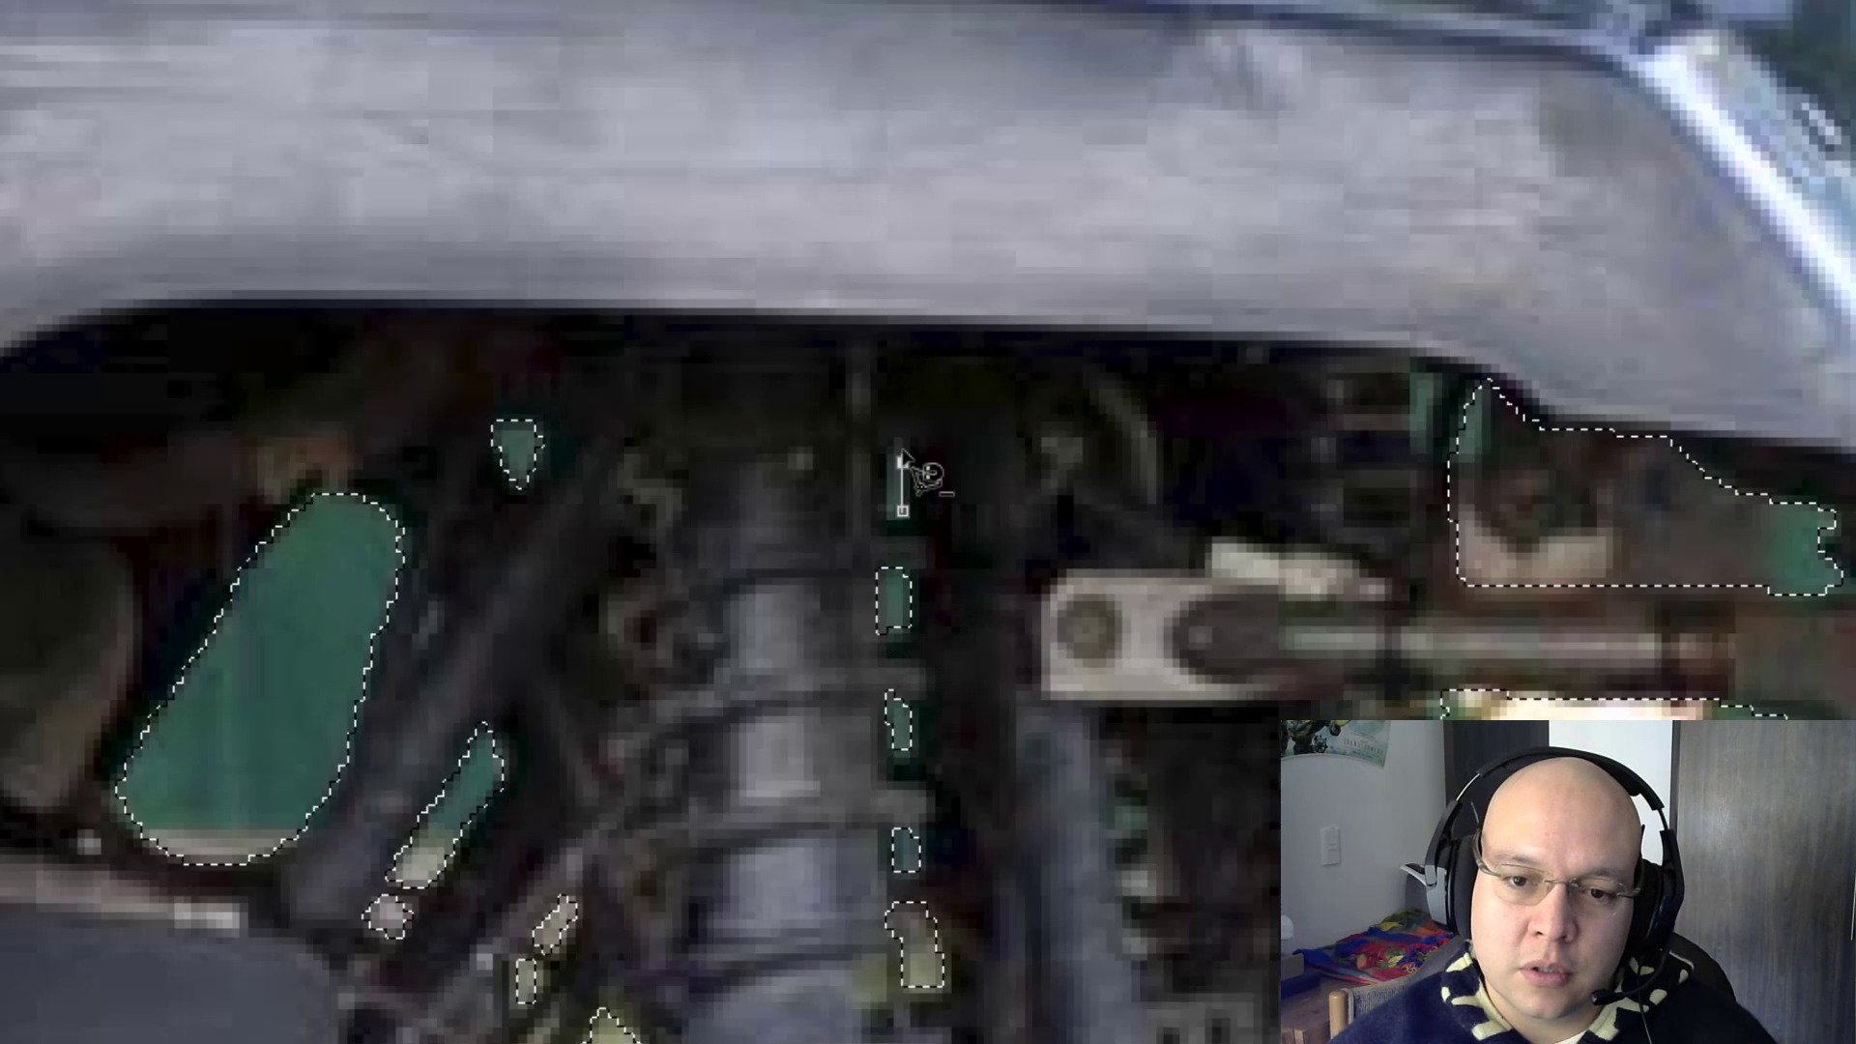
click(902, 448)
click(887, 477)
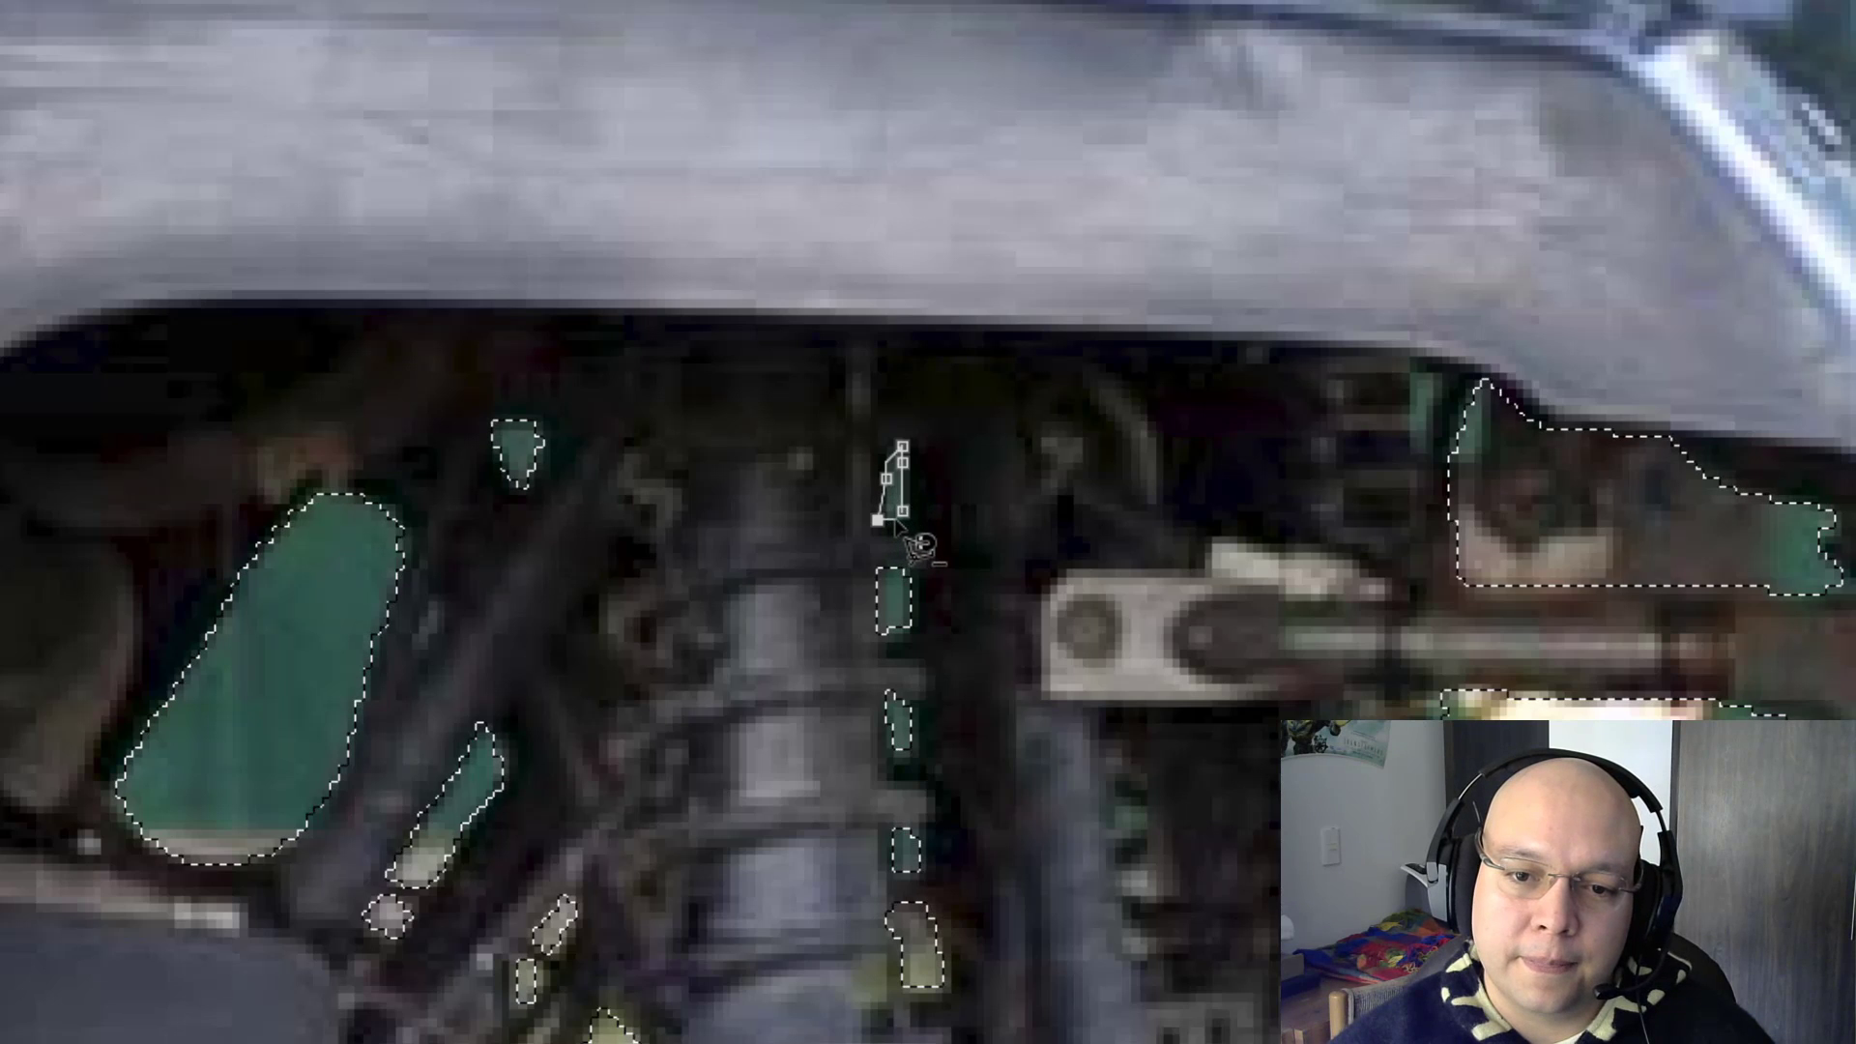
click(902, 511)
Step: Subtract the small green gap beside the far shock absorber's spring, below the light bracket, from the selection
click(1113, 796)
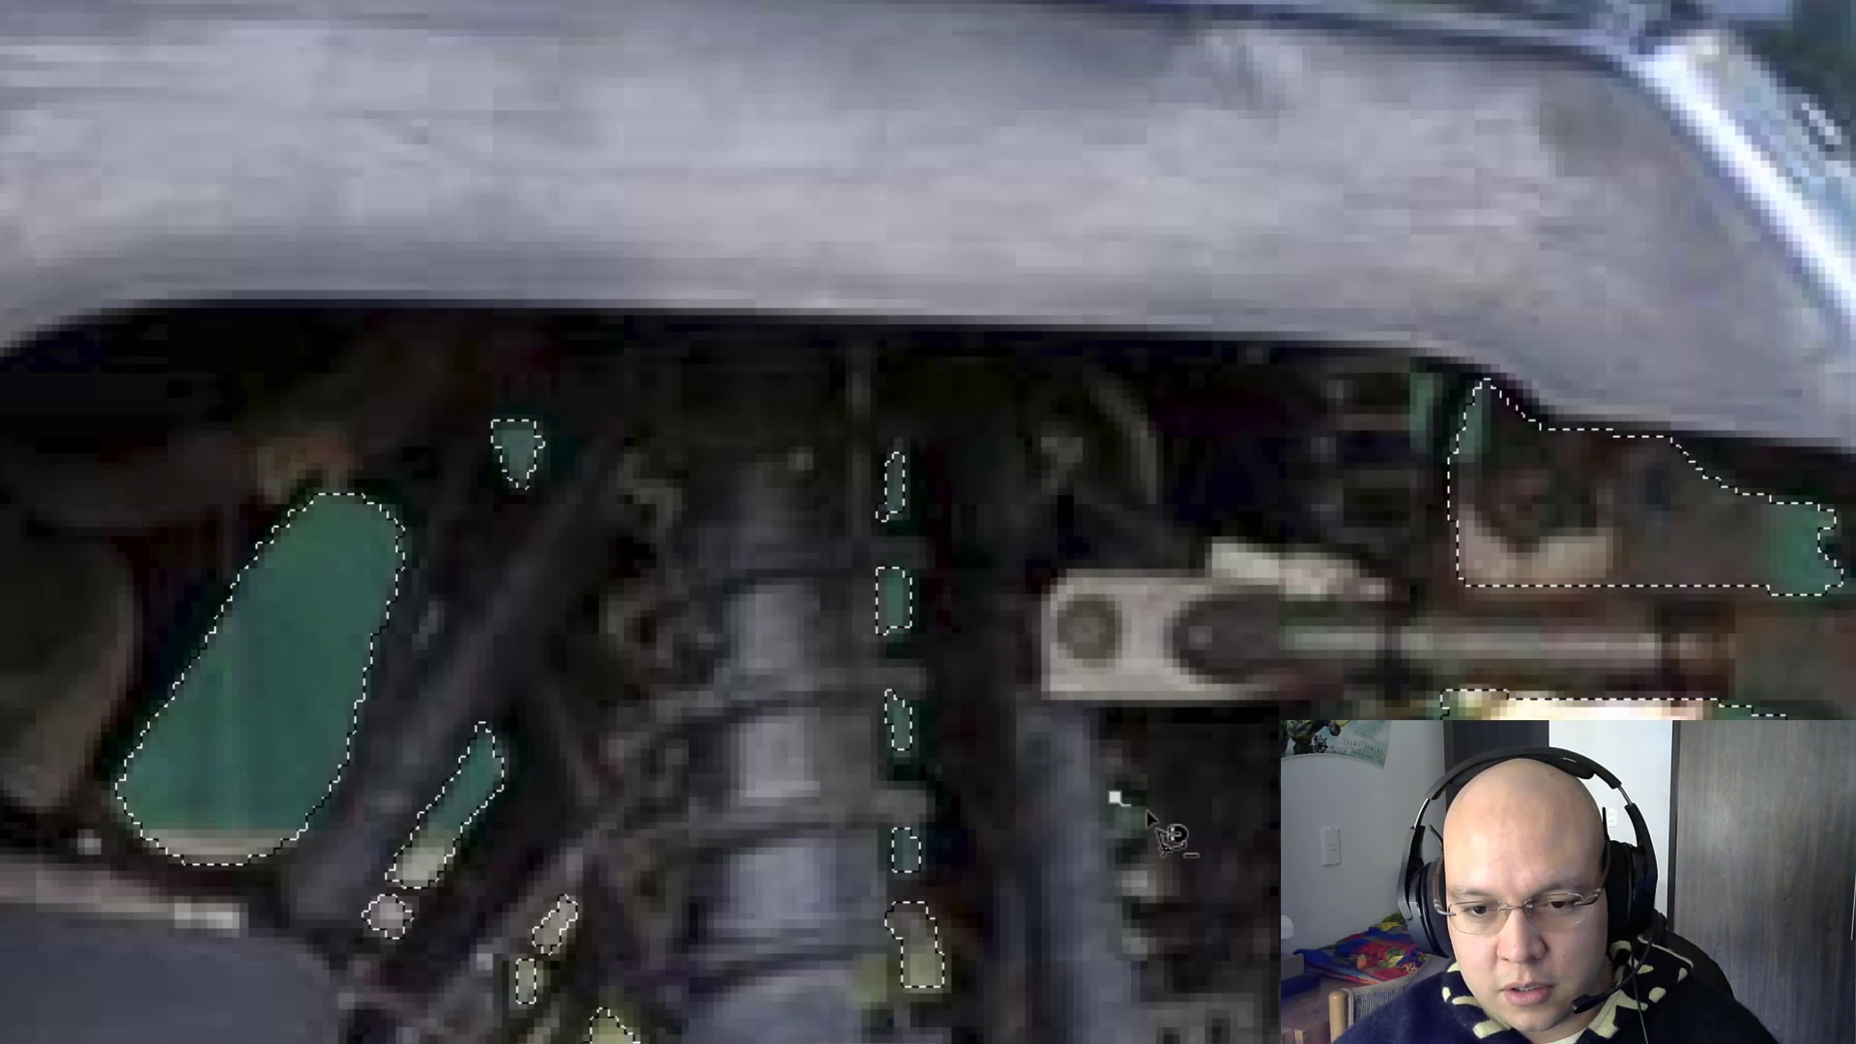
click(1147, 813)
click(1114, 796)
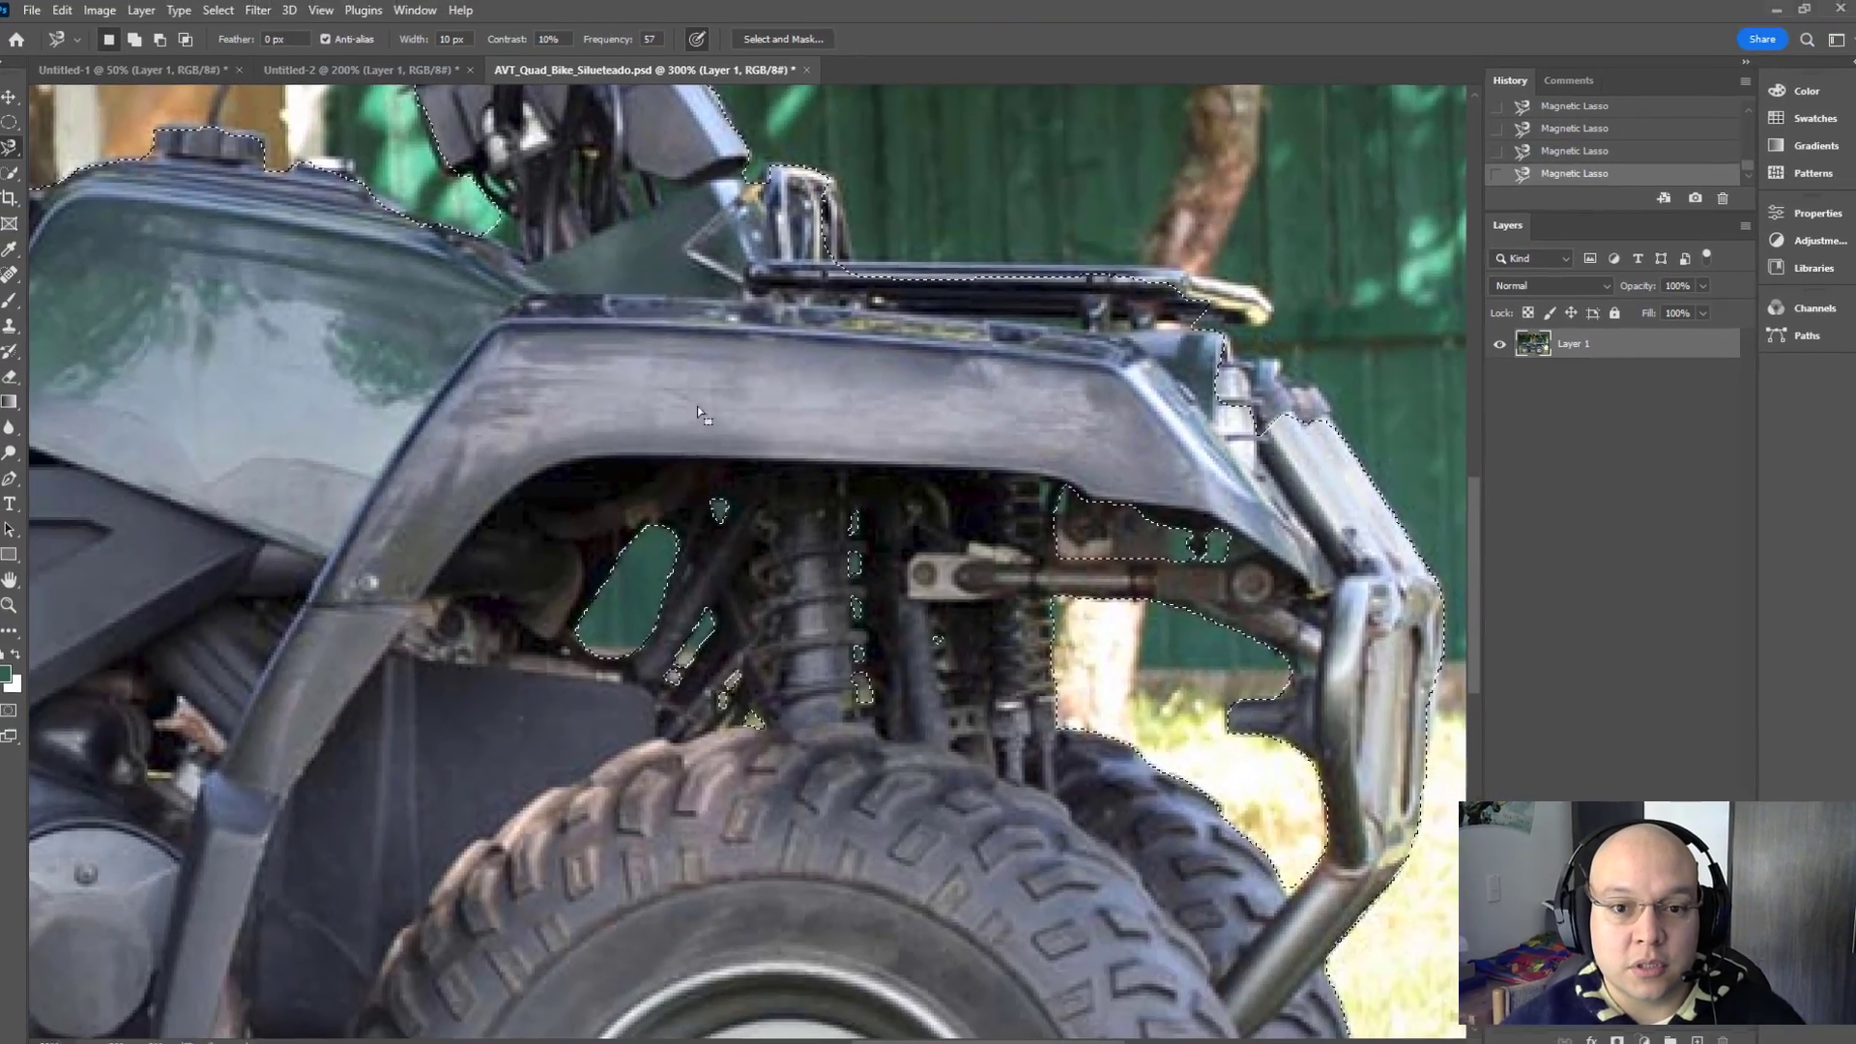
Step: Subtract the narrow green gap between the front rack and the top of the fender from the selection with the Magnetic Lasso
drag(802, 432, 918, 585)
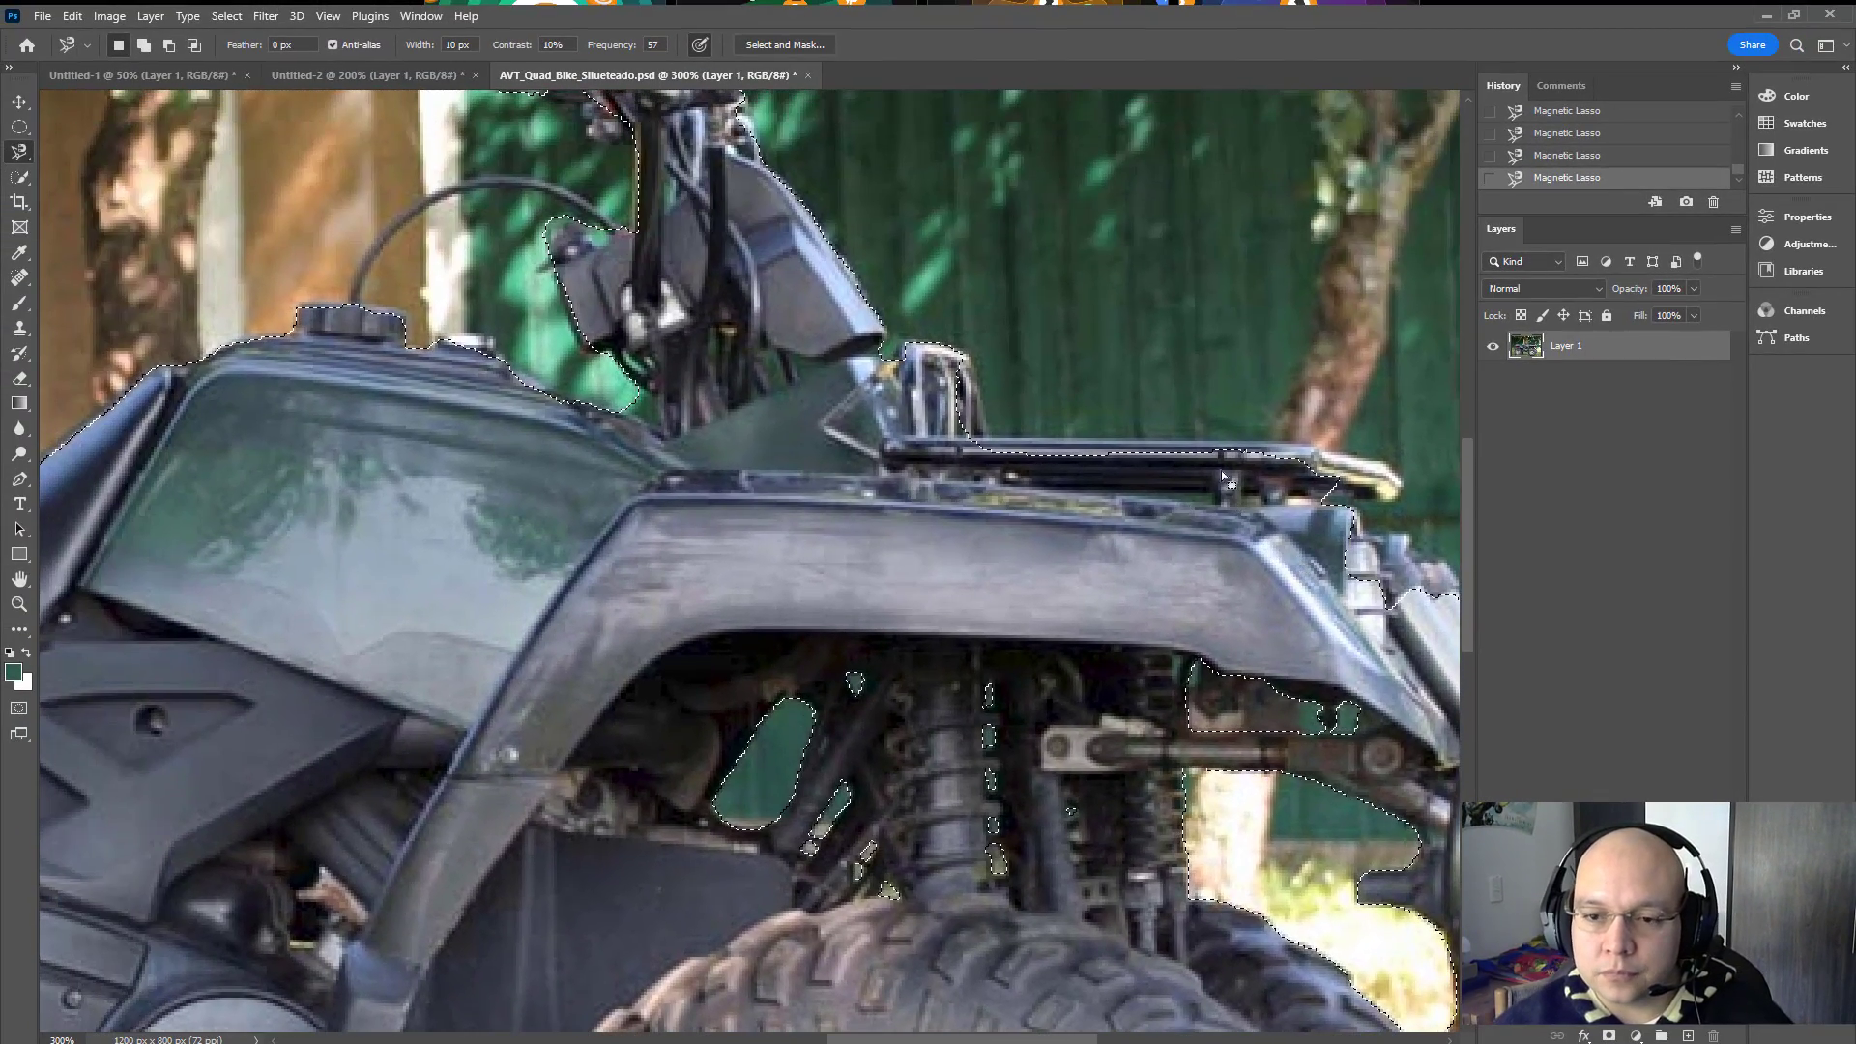
scroll(1220, 469, up, 2)
mouse_move(1075, 618)
mouse_down()
mouse_move(953, 568)
mouse_move(884, 570)
mouse_up()
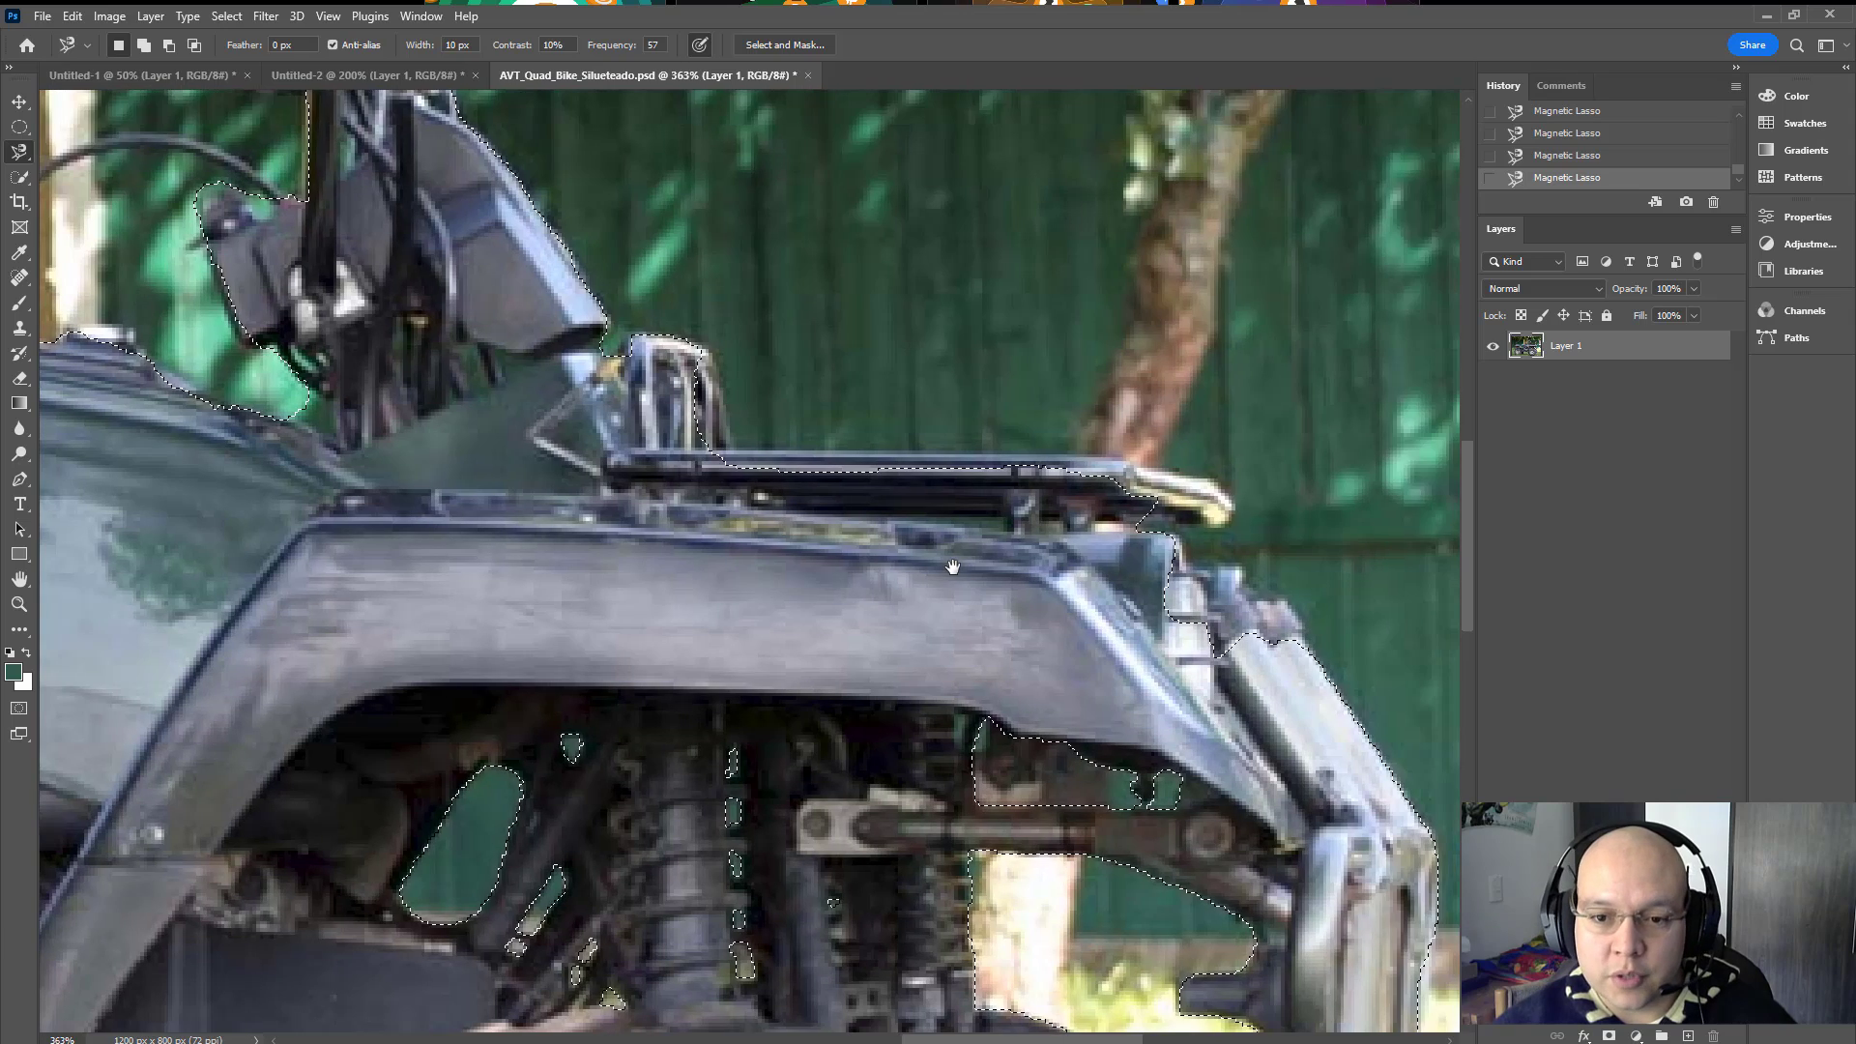
click(1002, 523)
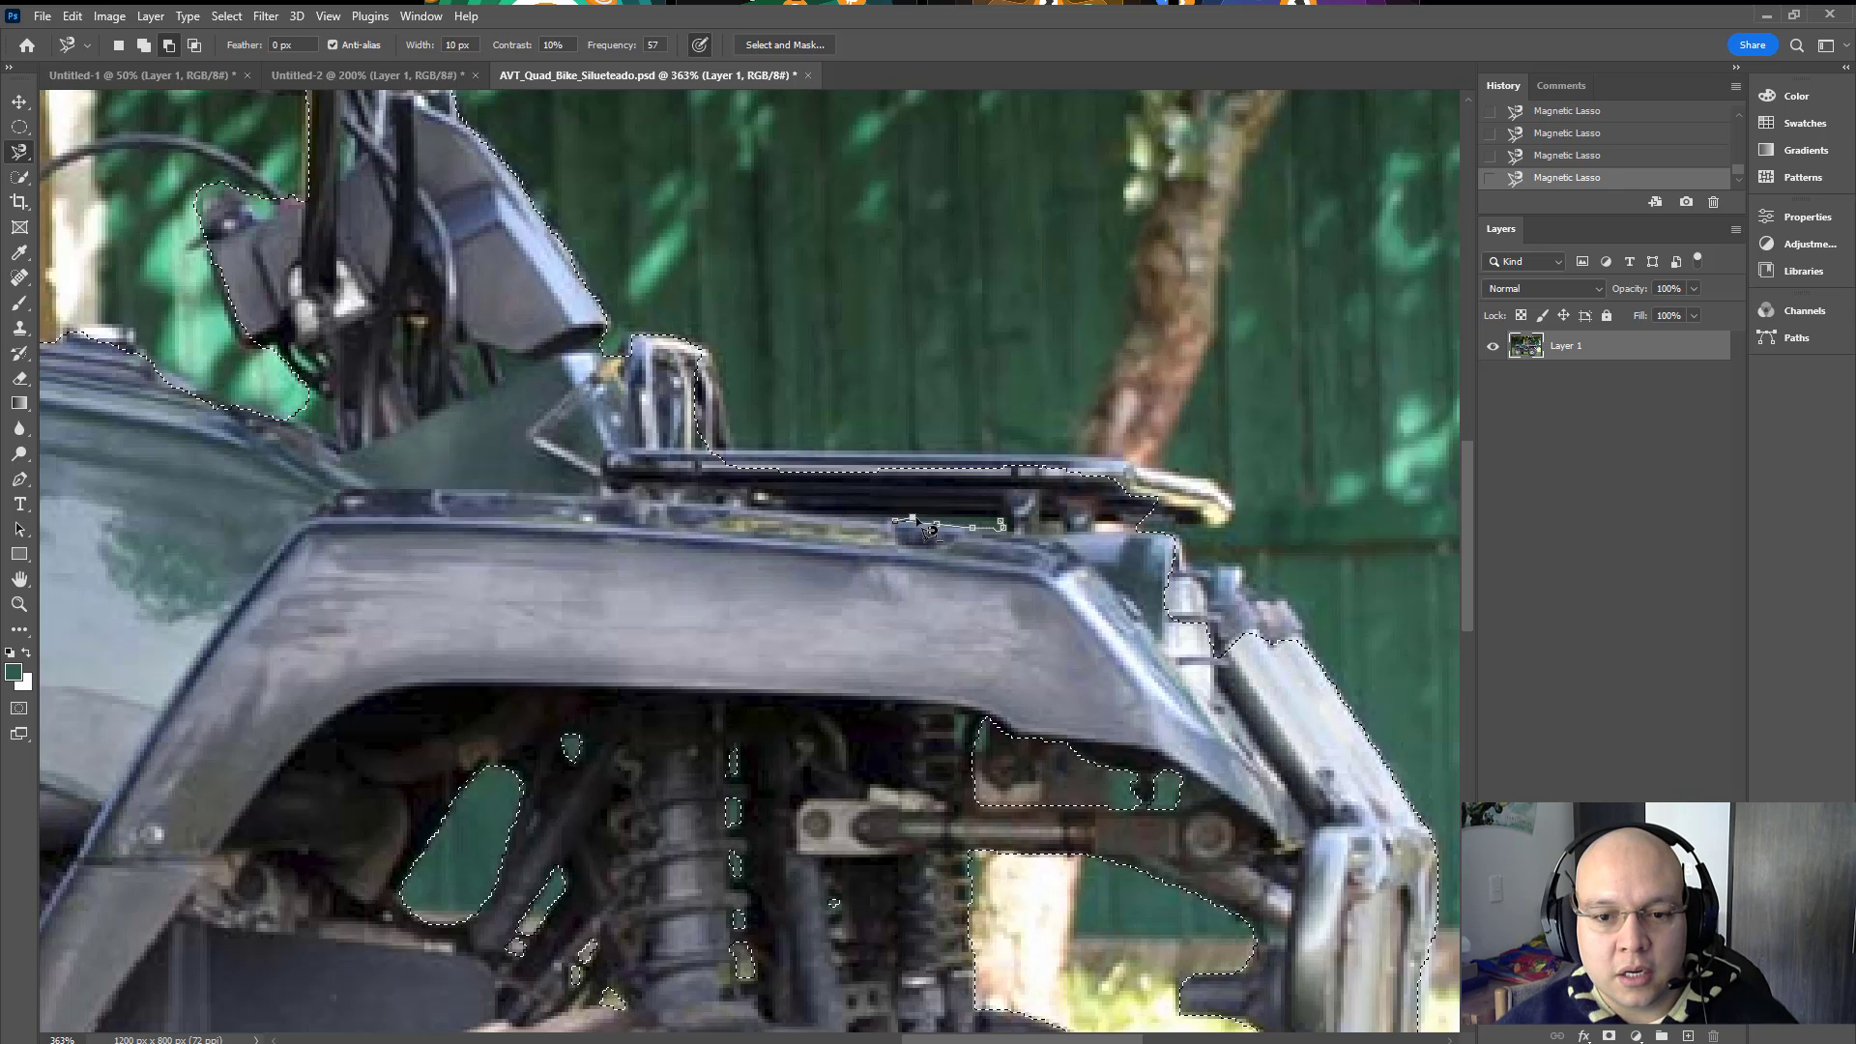
click(1015, 531)
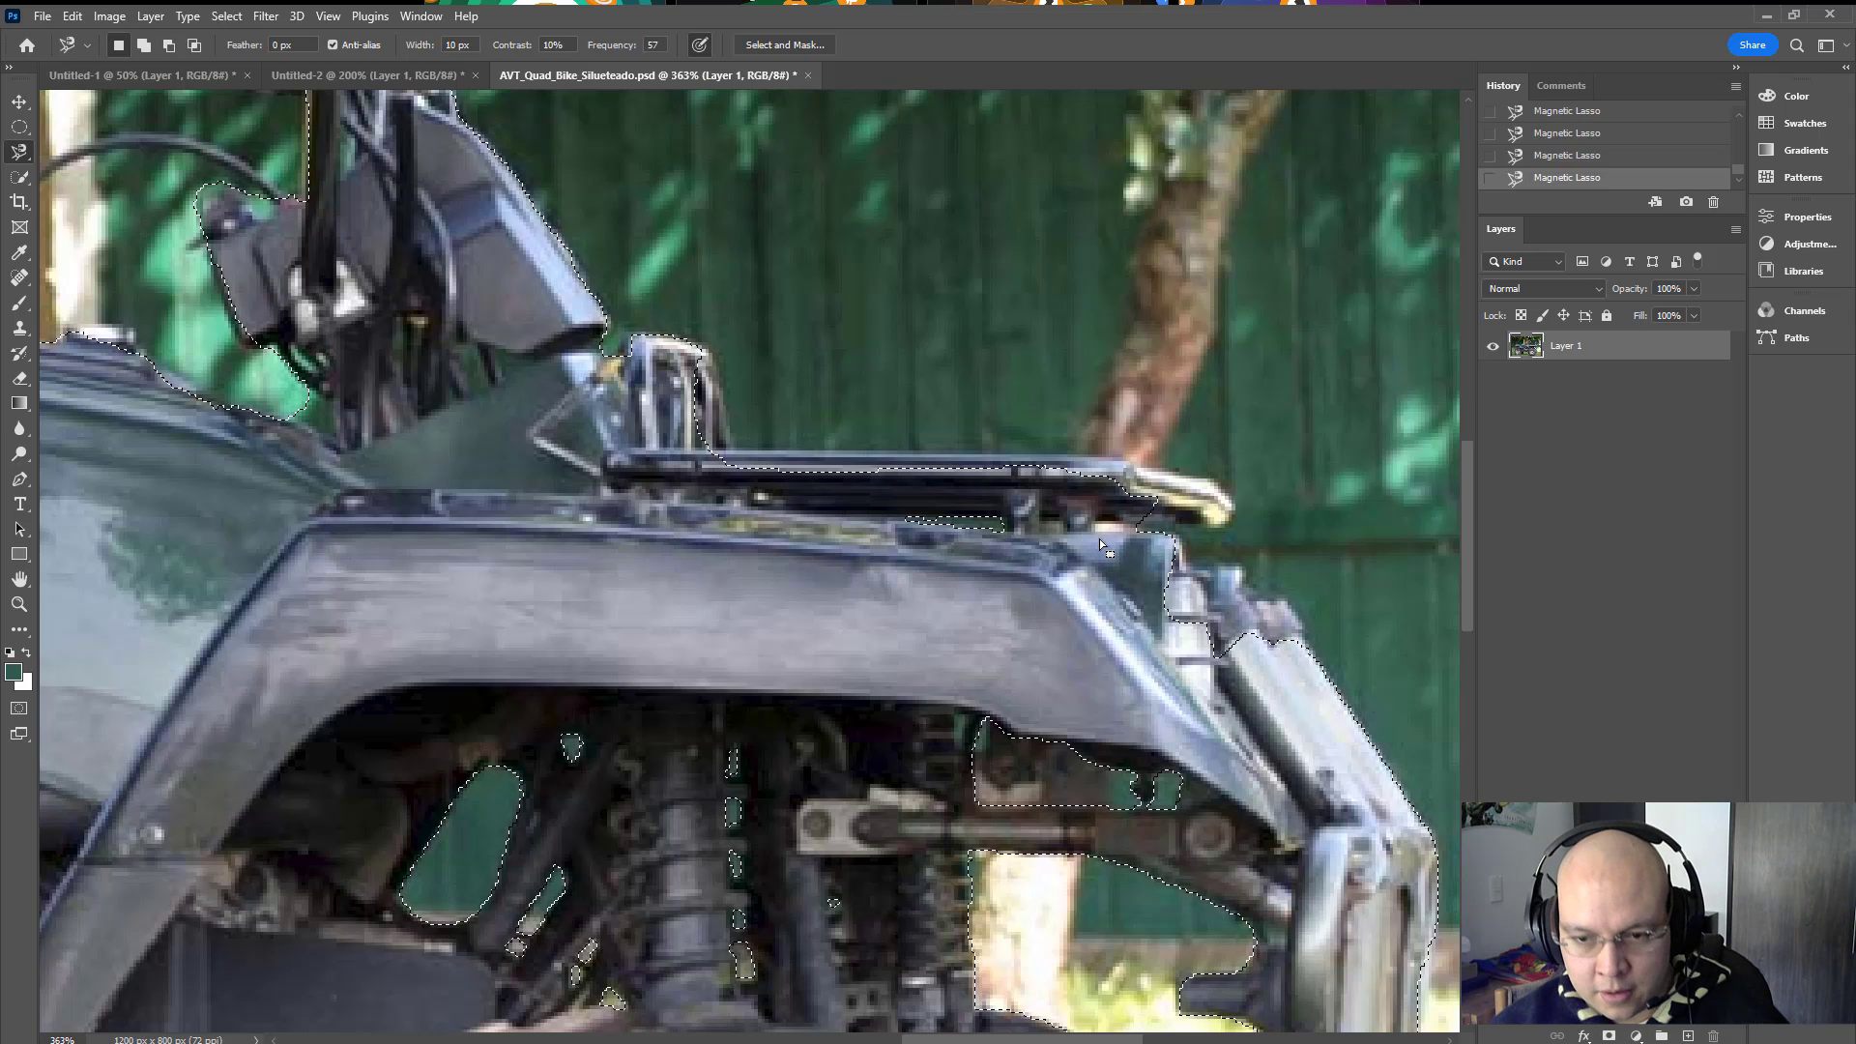
Step: Start a Pen path under the front rack's tip and trace it around the tip and along the rack's upper edge
key(p)
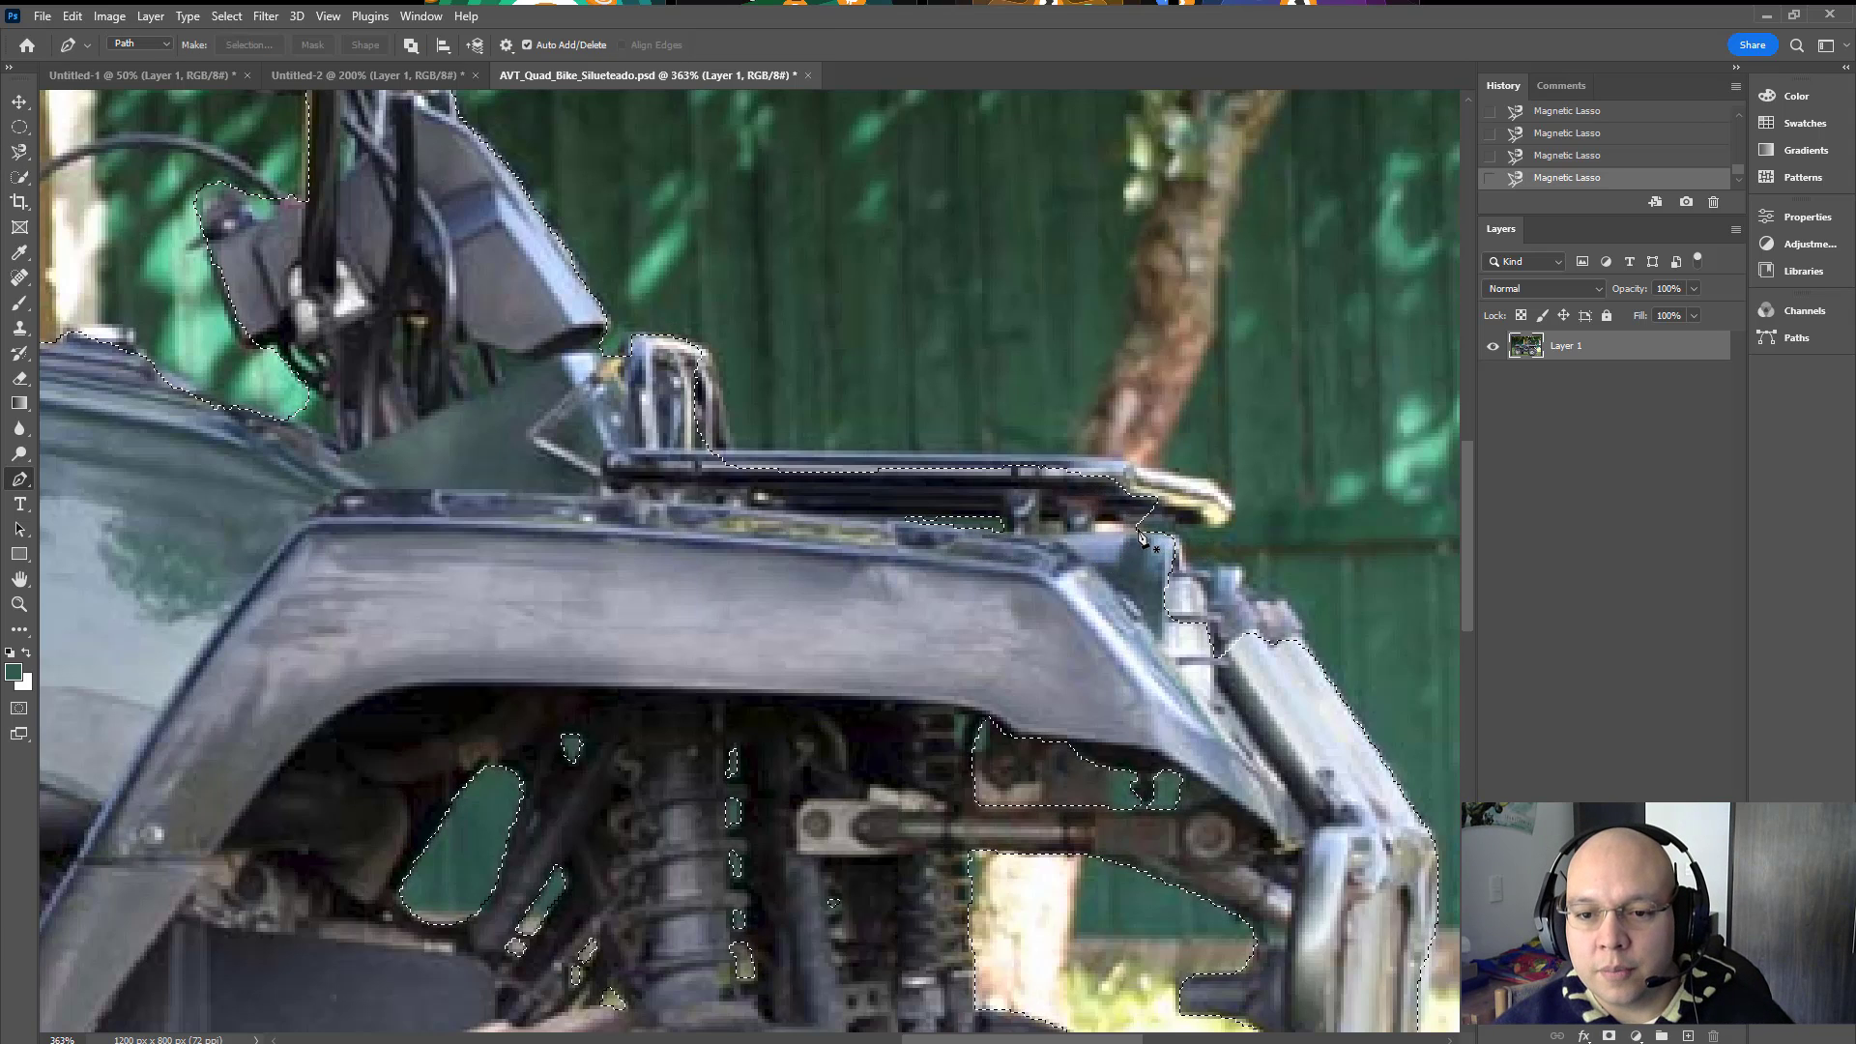
click(1144, 526)
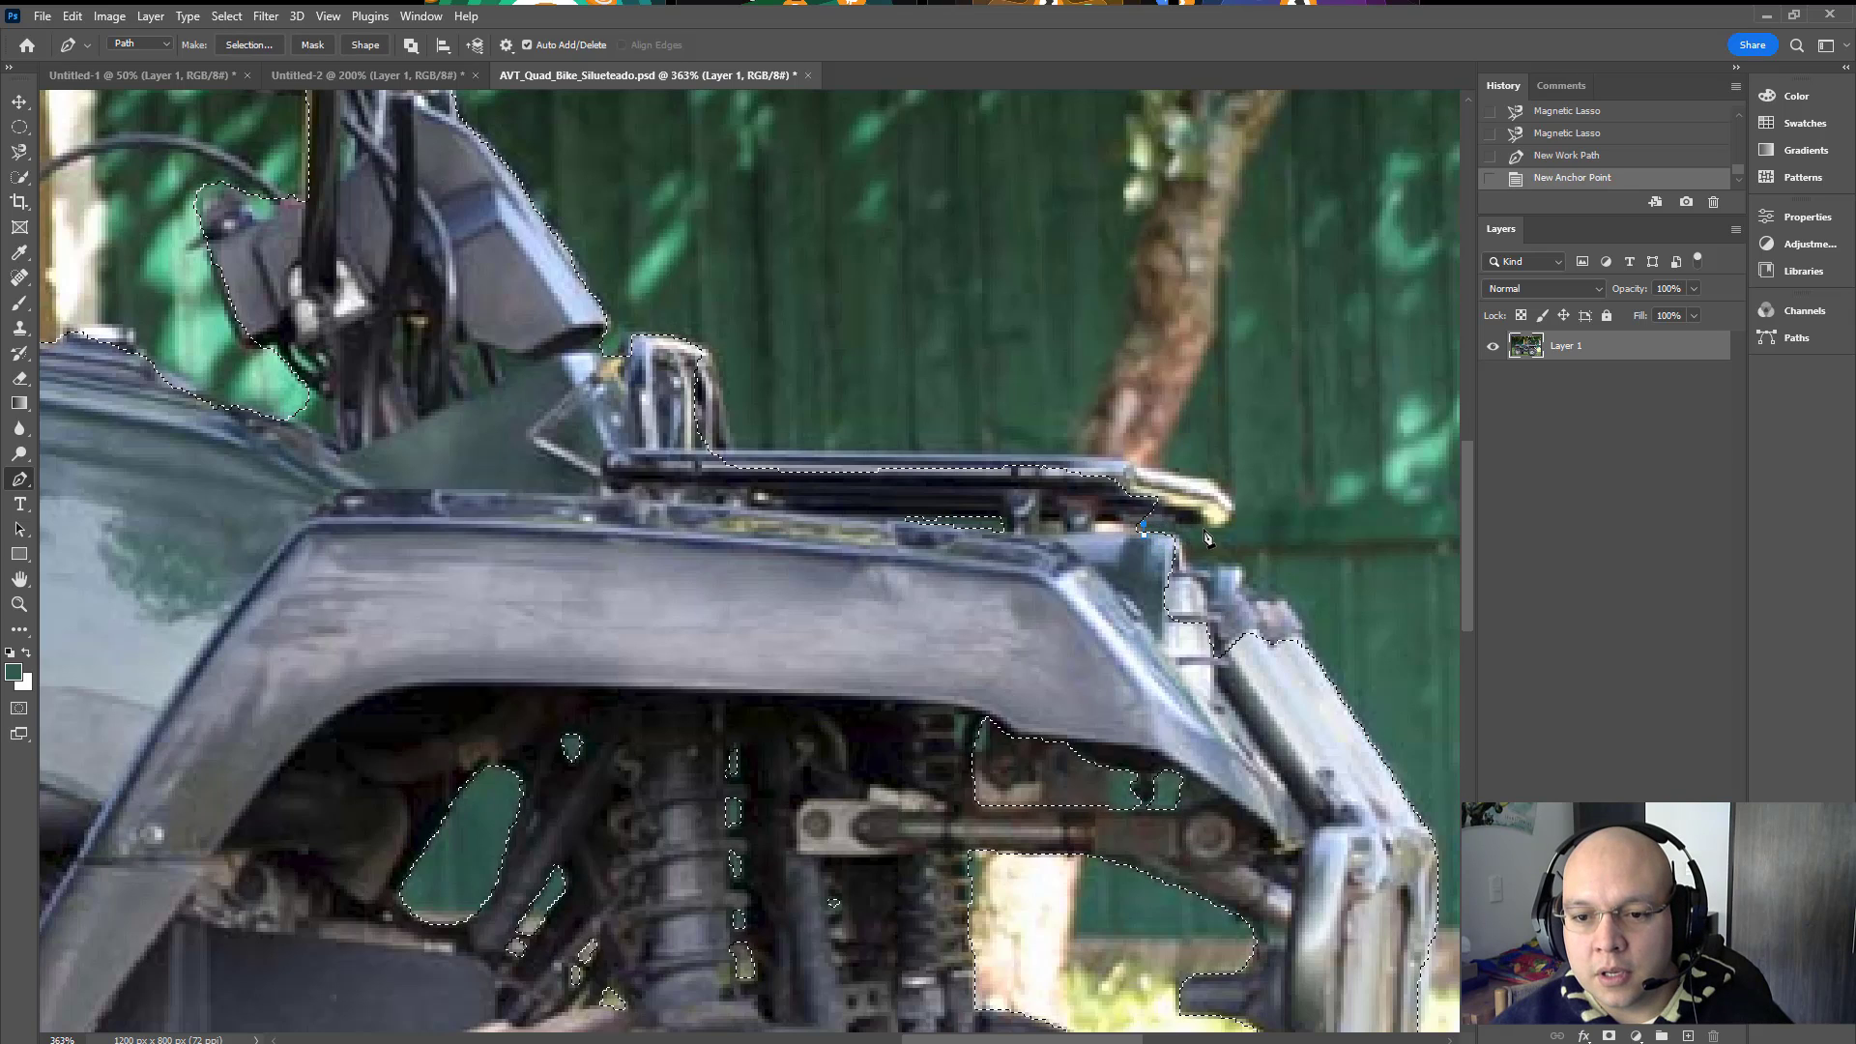
drag(1232, 517, 1223, 496)
click(1211, 479)
click(1153, 468)
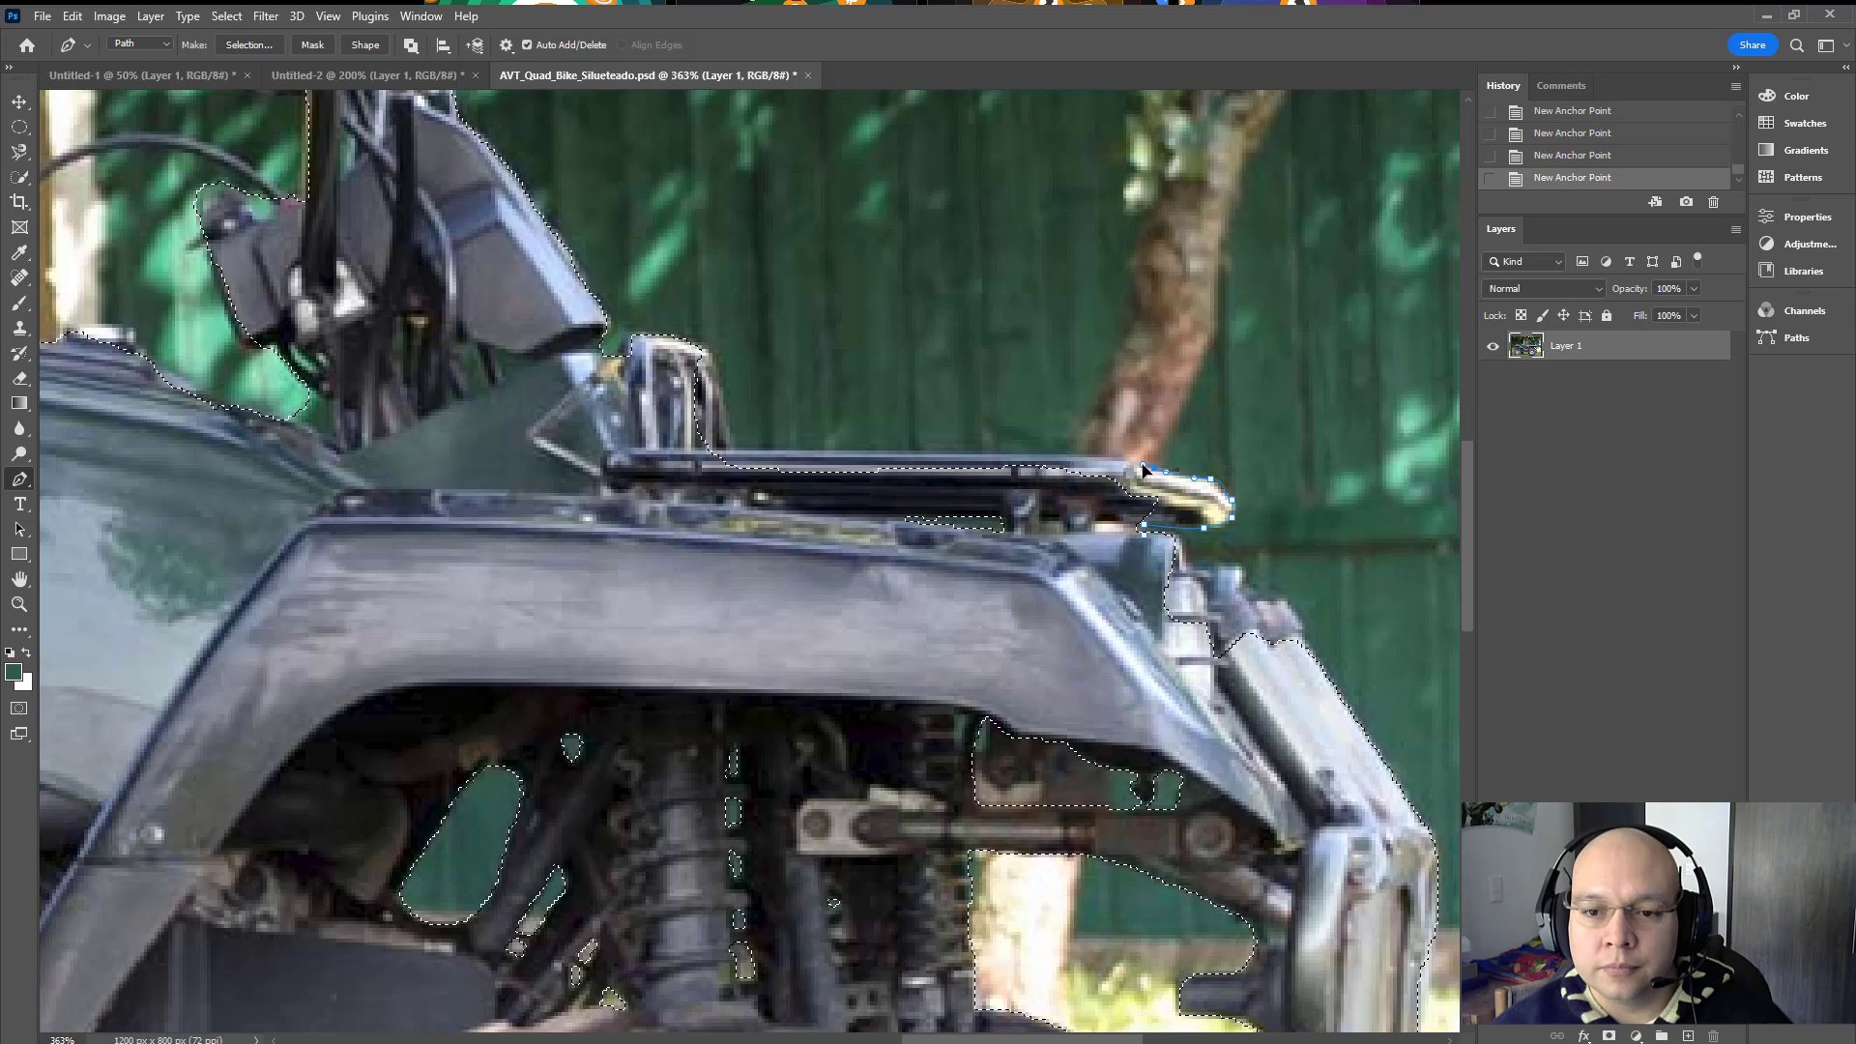
click(1112, 459)
drag(864, 451, 737, 451)
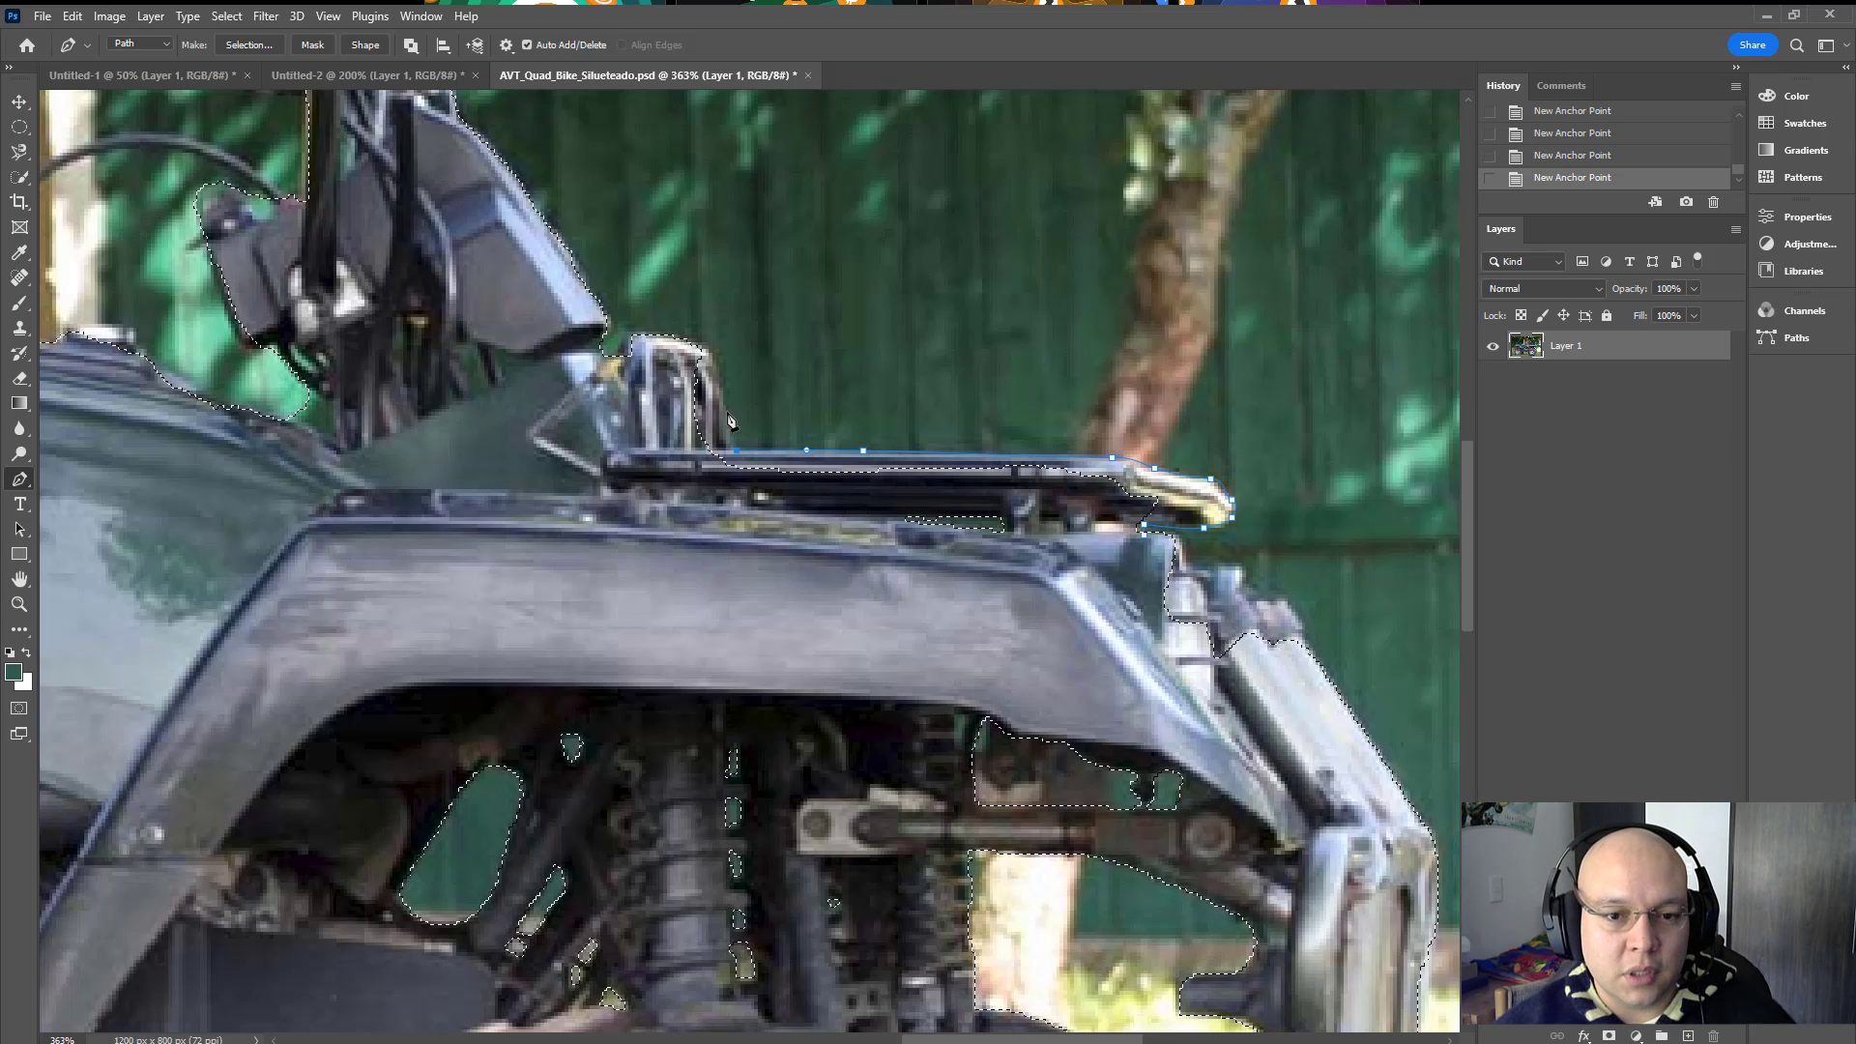
Step: Continue the path up the rack's upright bars and back beneath the rack, close it, and add the enclosed area to the selection
click(710, 346)
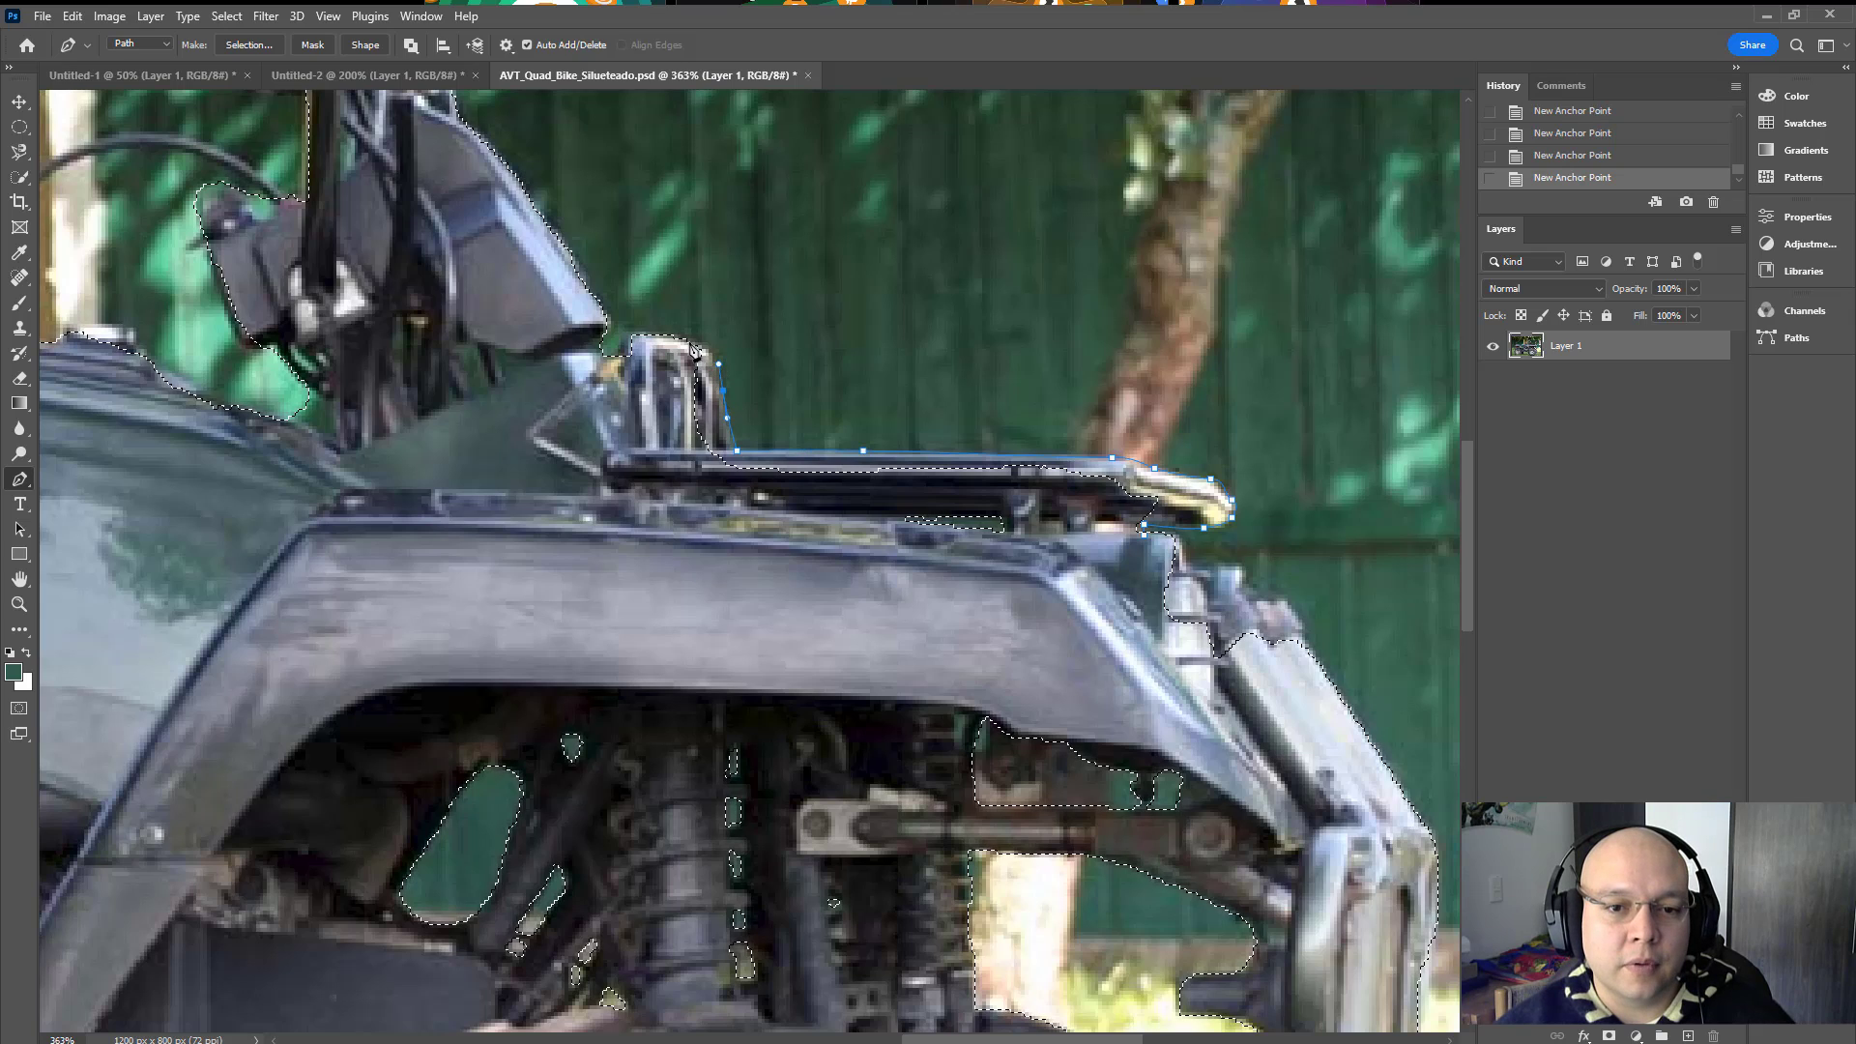
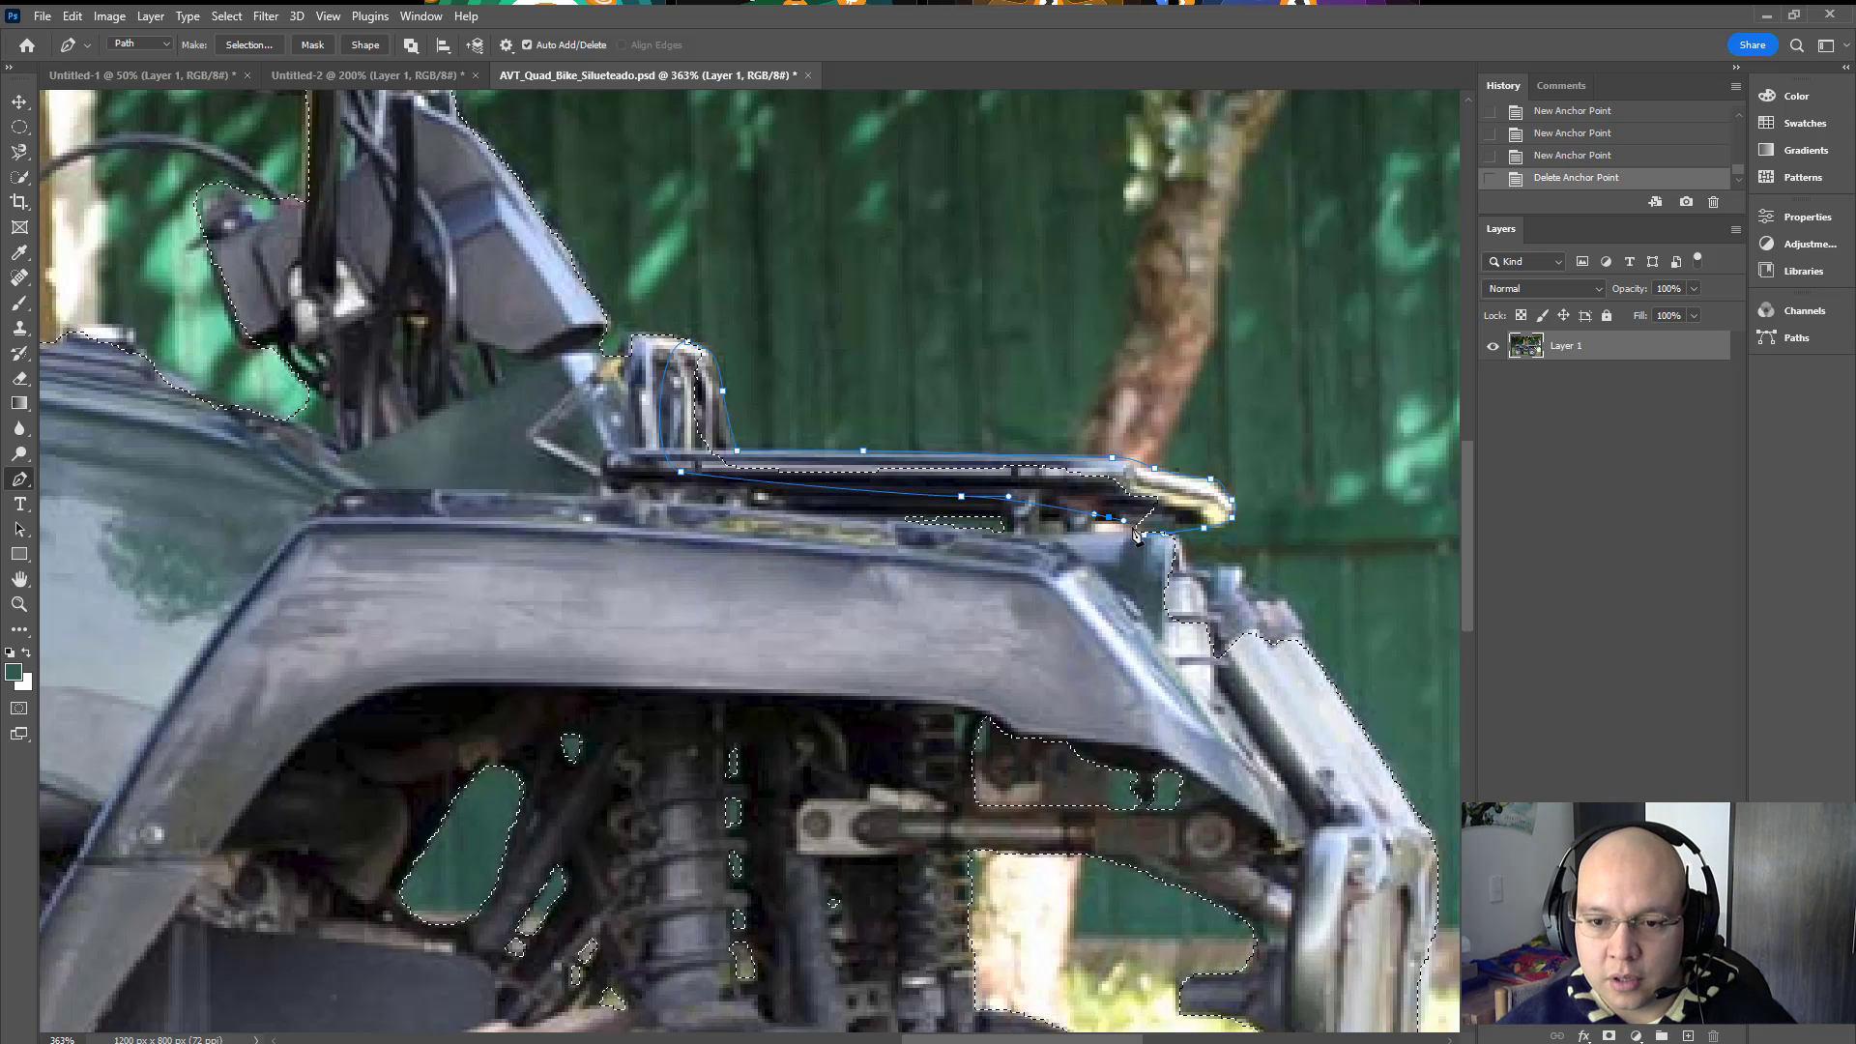
drag(1142, 533, 1176, 551)
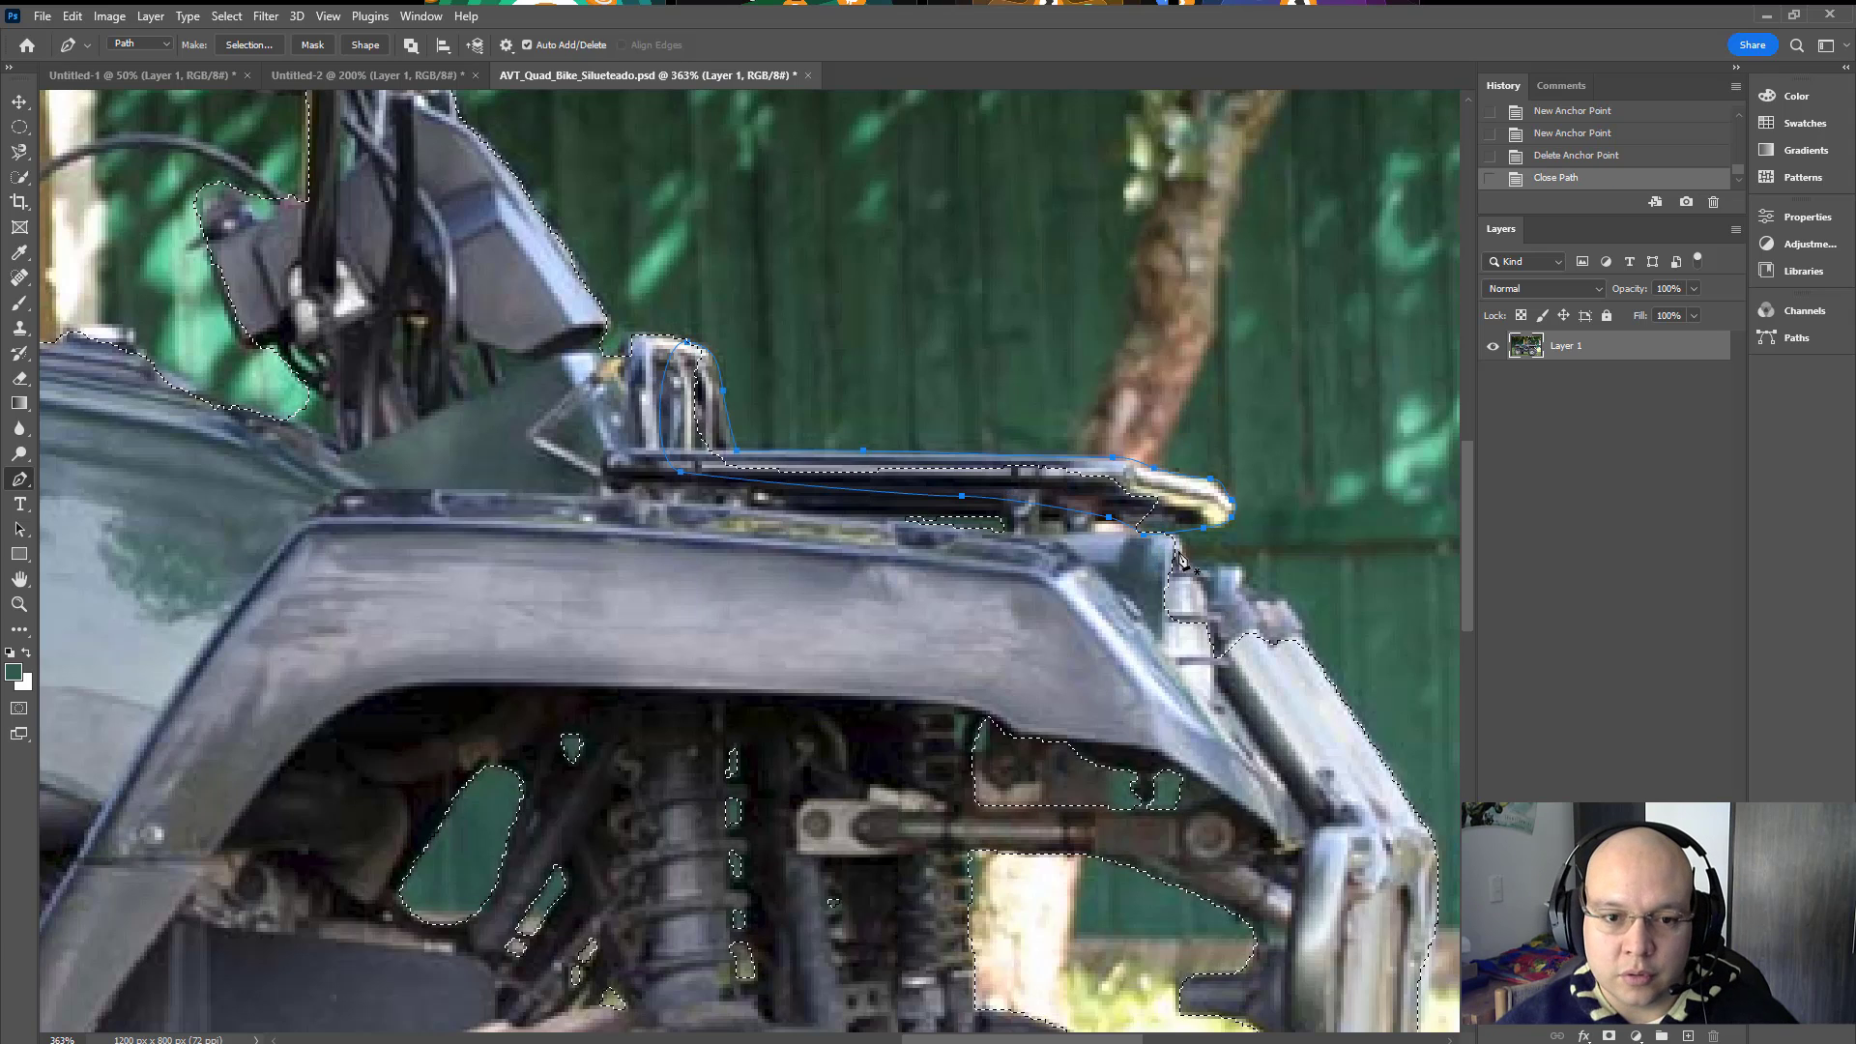
key(ctrl+shift+Return)
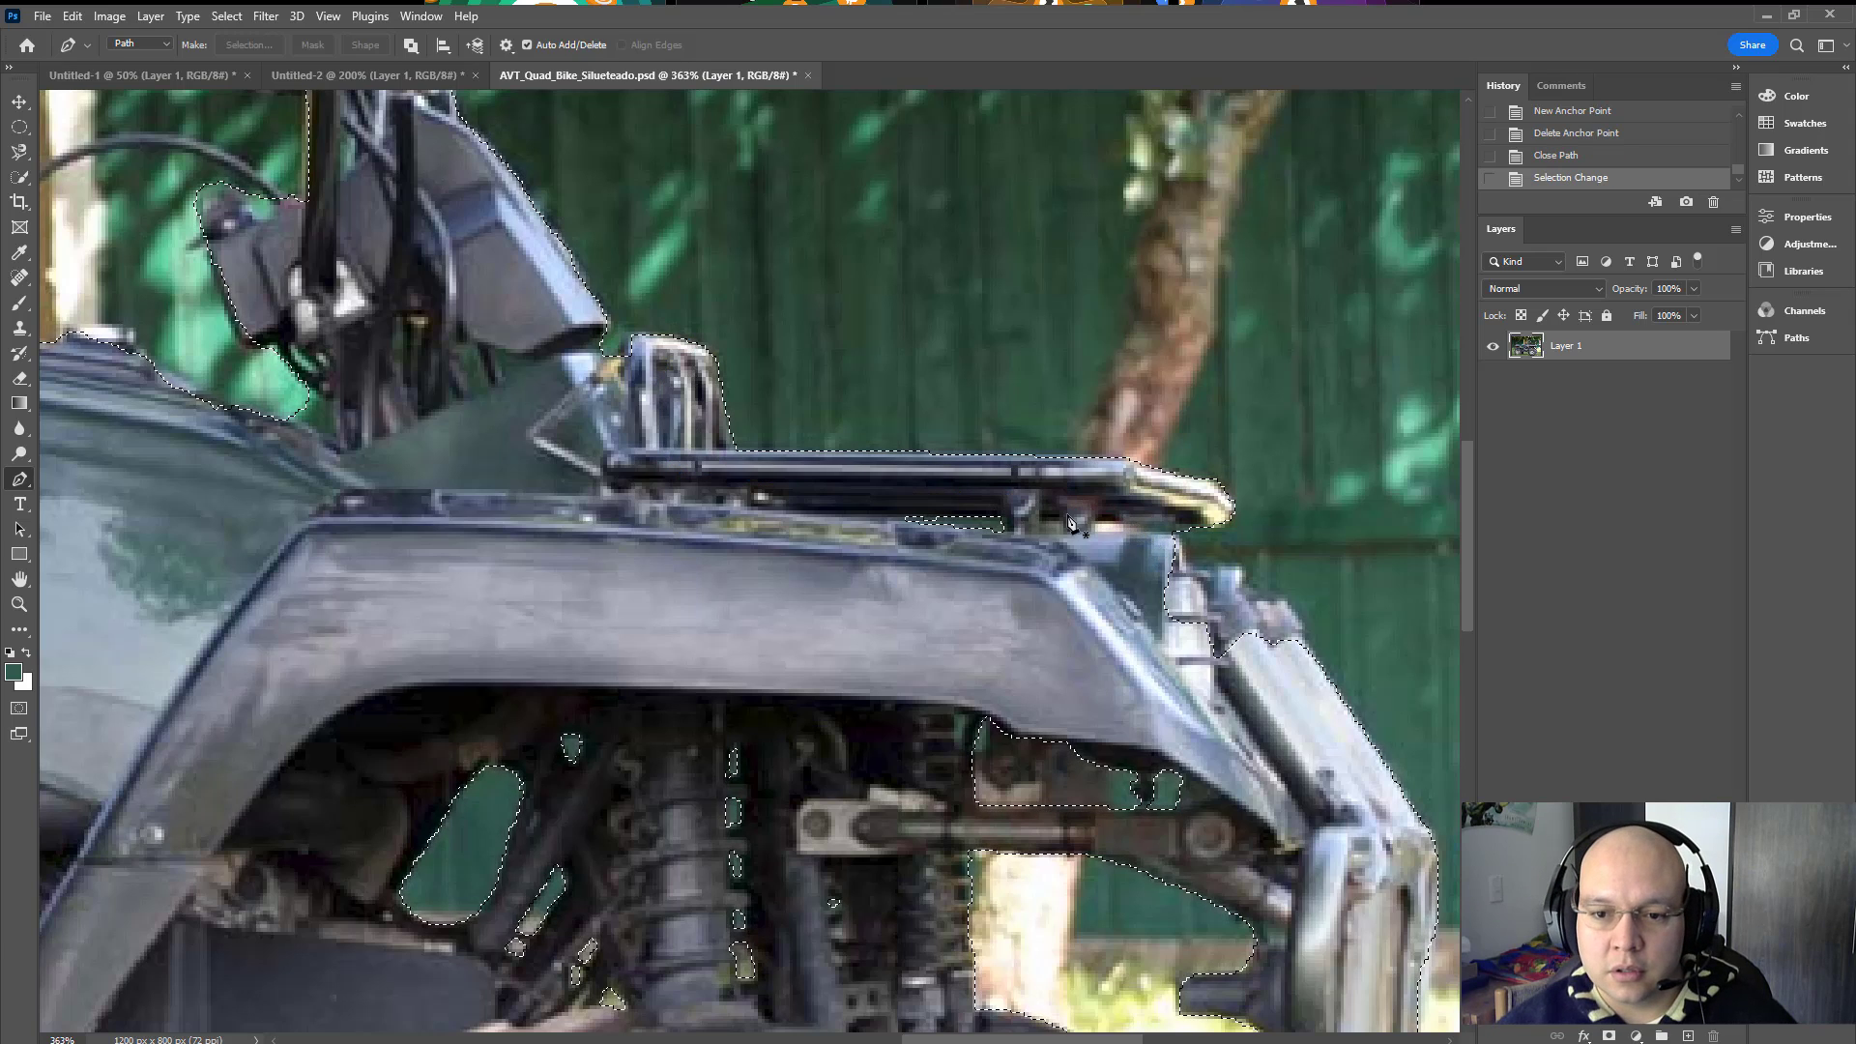
Step: Outline the thin background sliver beneath the front rack's tip with a closed Pen path and subtract it from the selection
click(1161, 528)
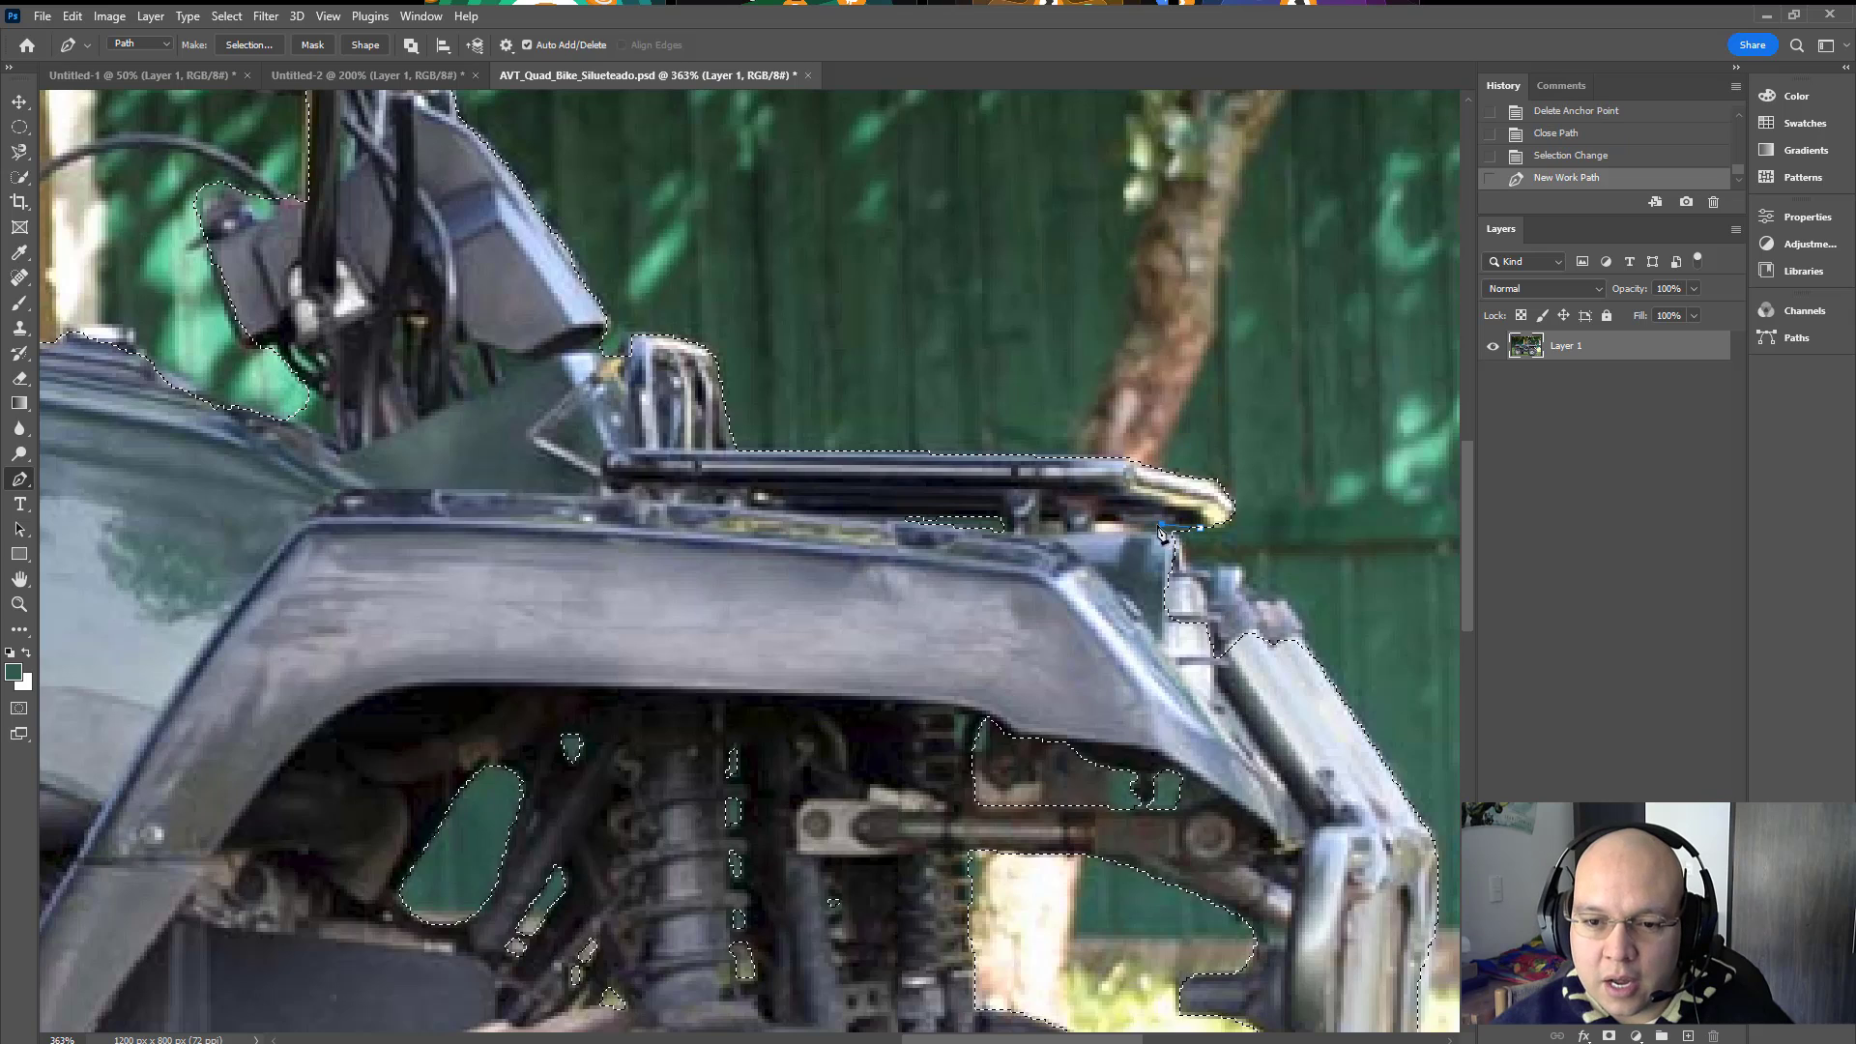
click(1138, 525)
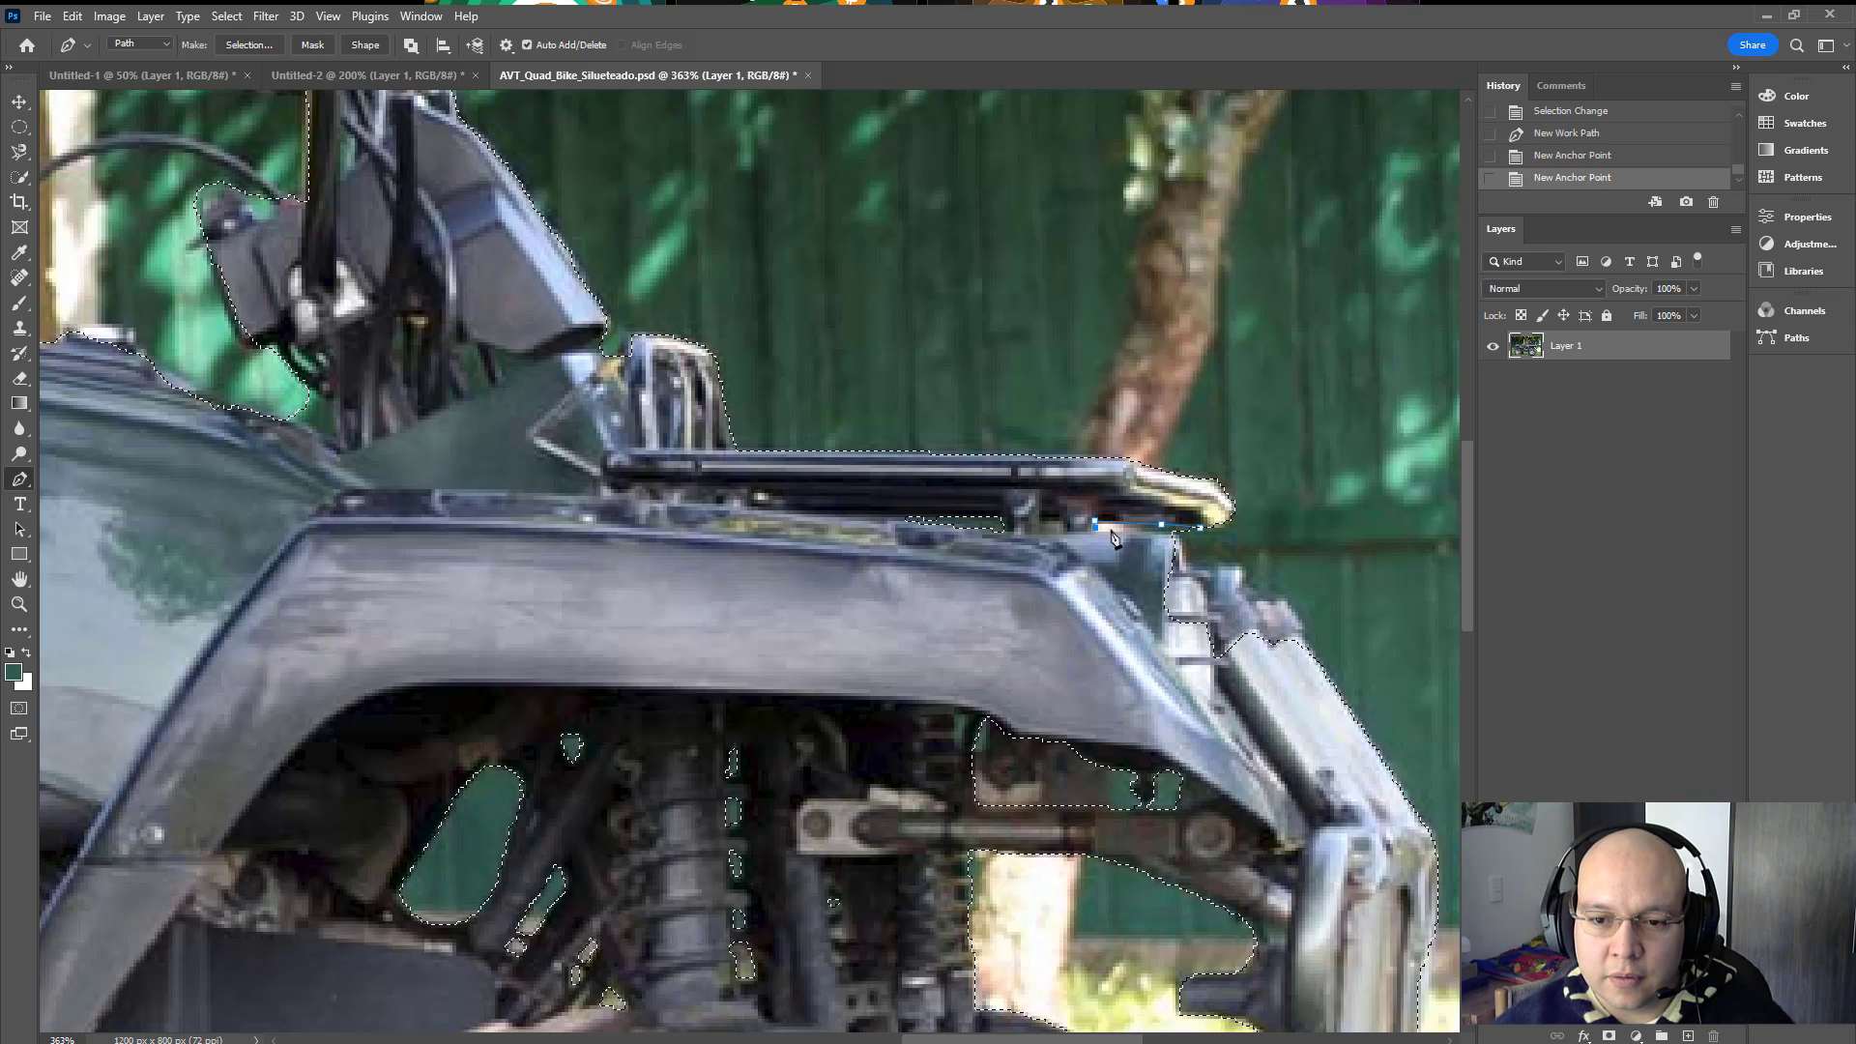
click(1177, 535)
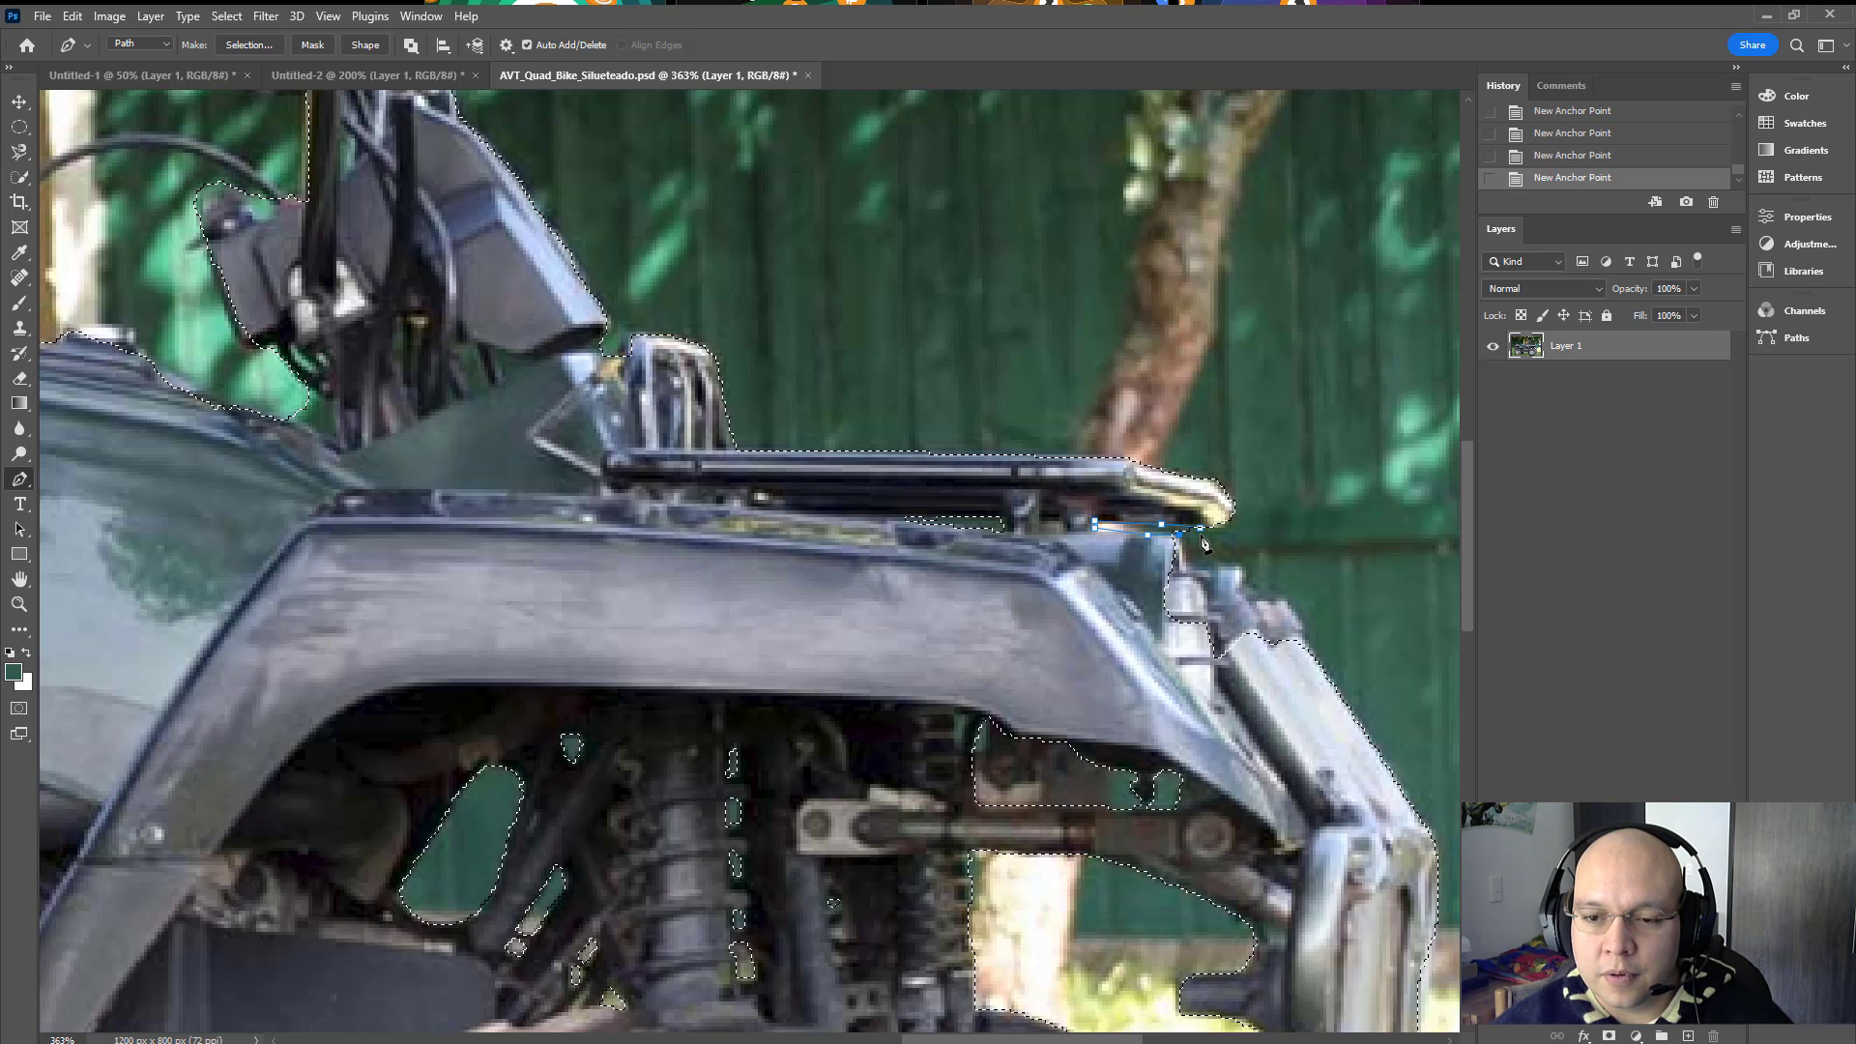
click(1225, 549)
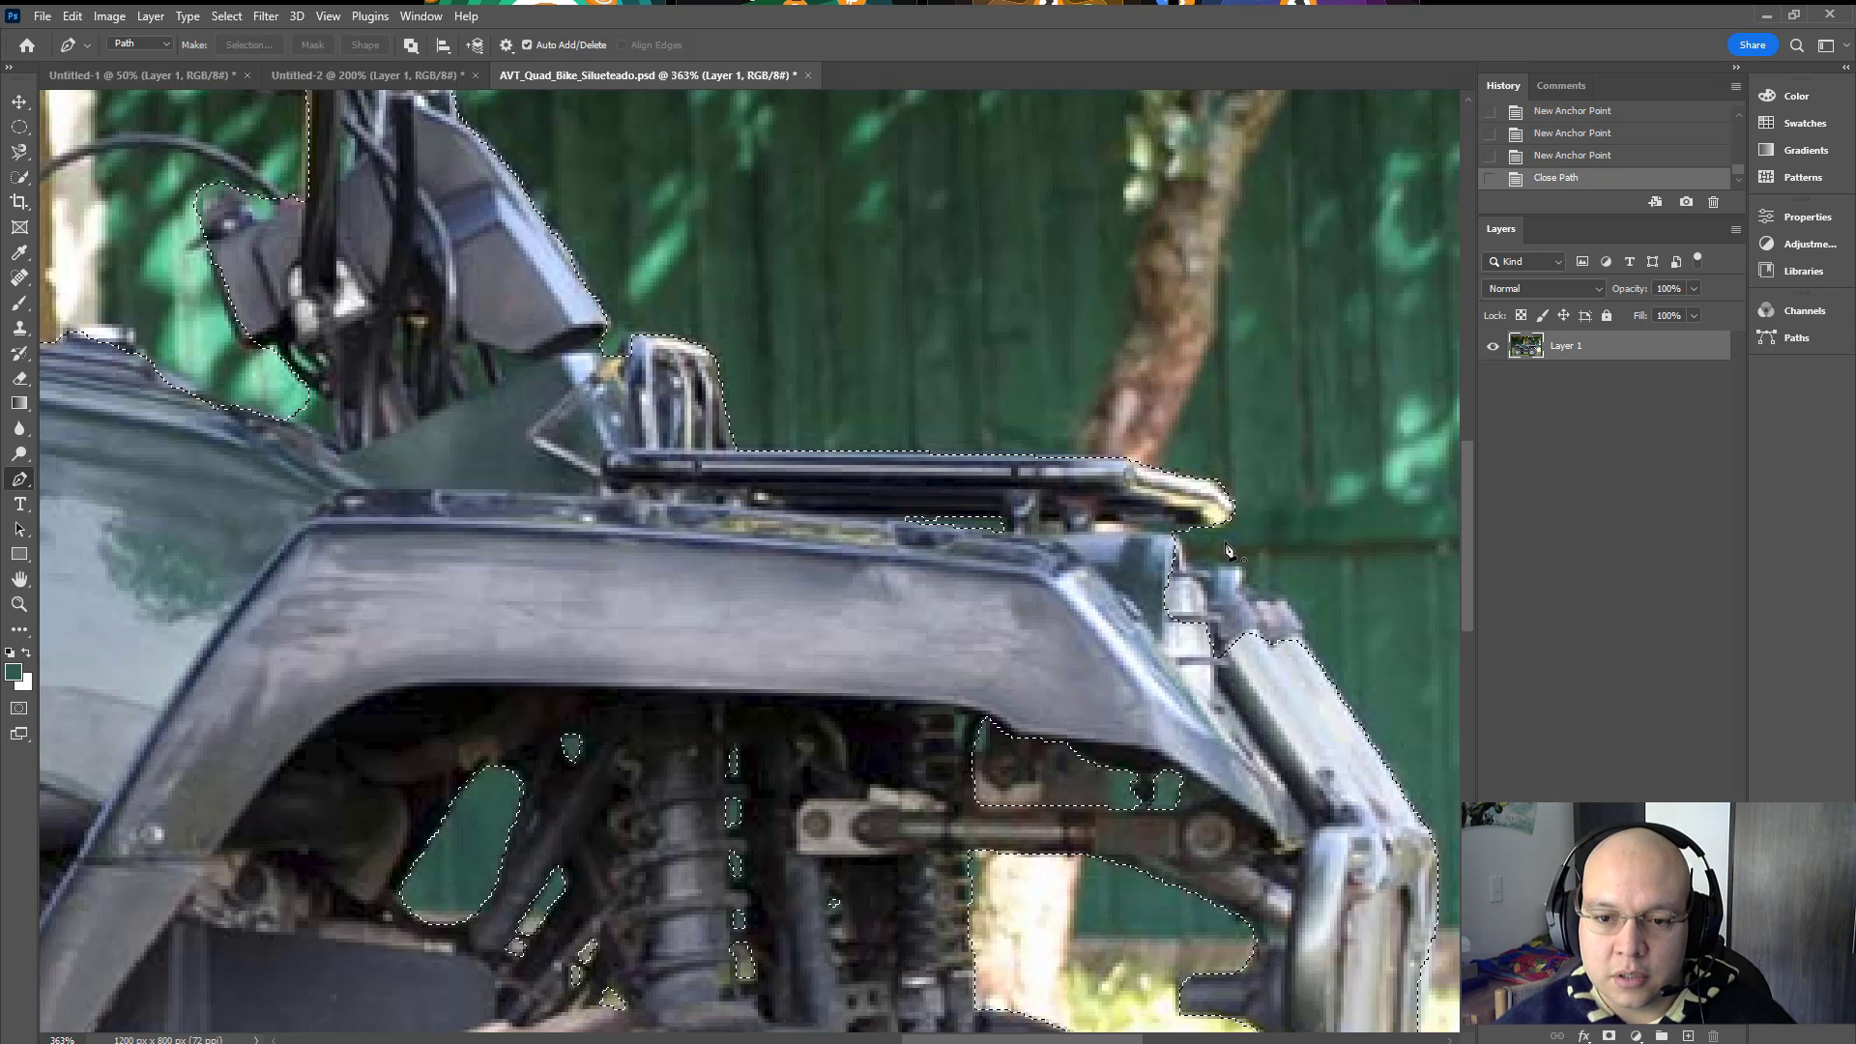
key(ctrl+alt+Return)
Step: Trace the tiny rectangular gap between the two front rack mounts with the Pen tool and subtract it from the selection
click(1062, 527)
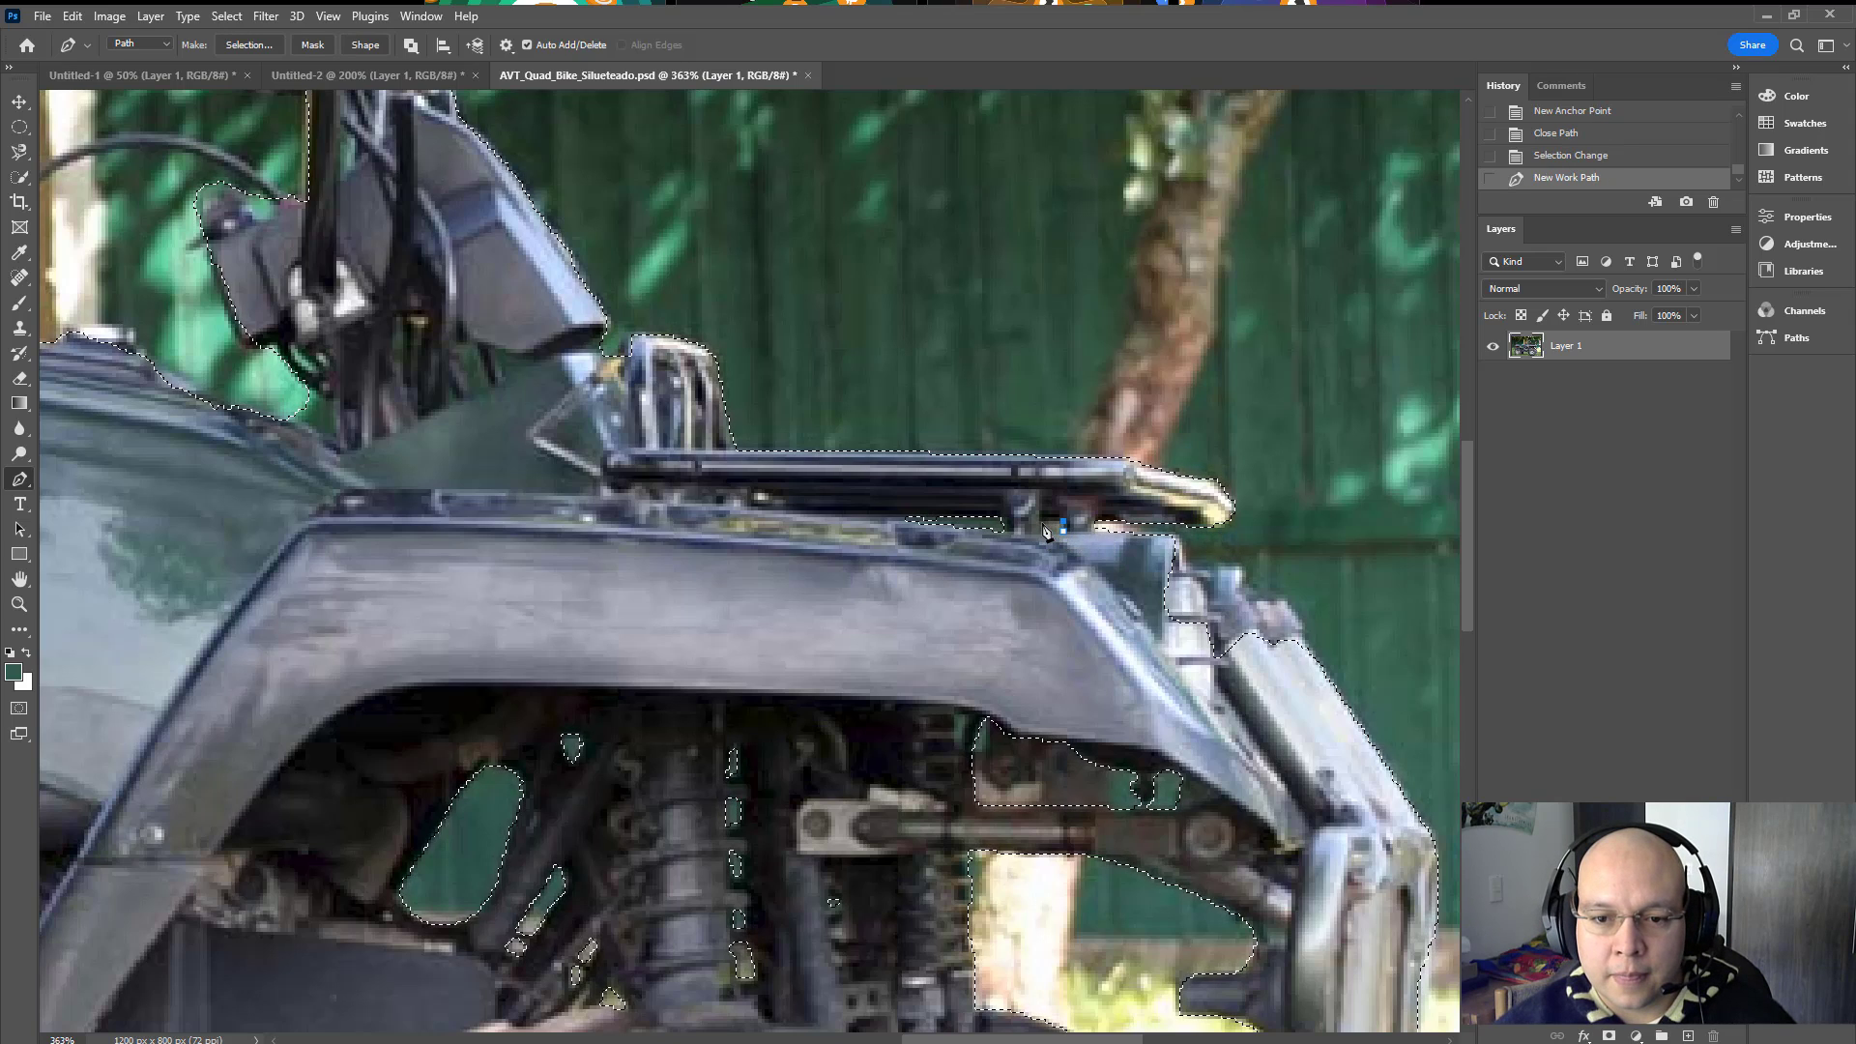
click(1044, 530)
click(1042, 520)
click(1063, 520)
click(1062, 527)
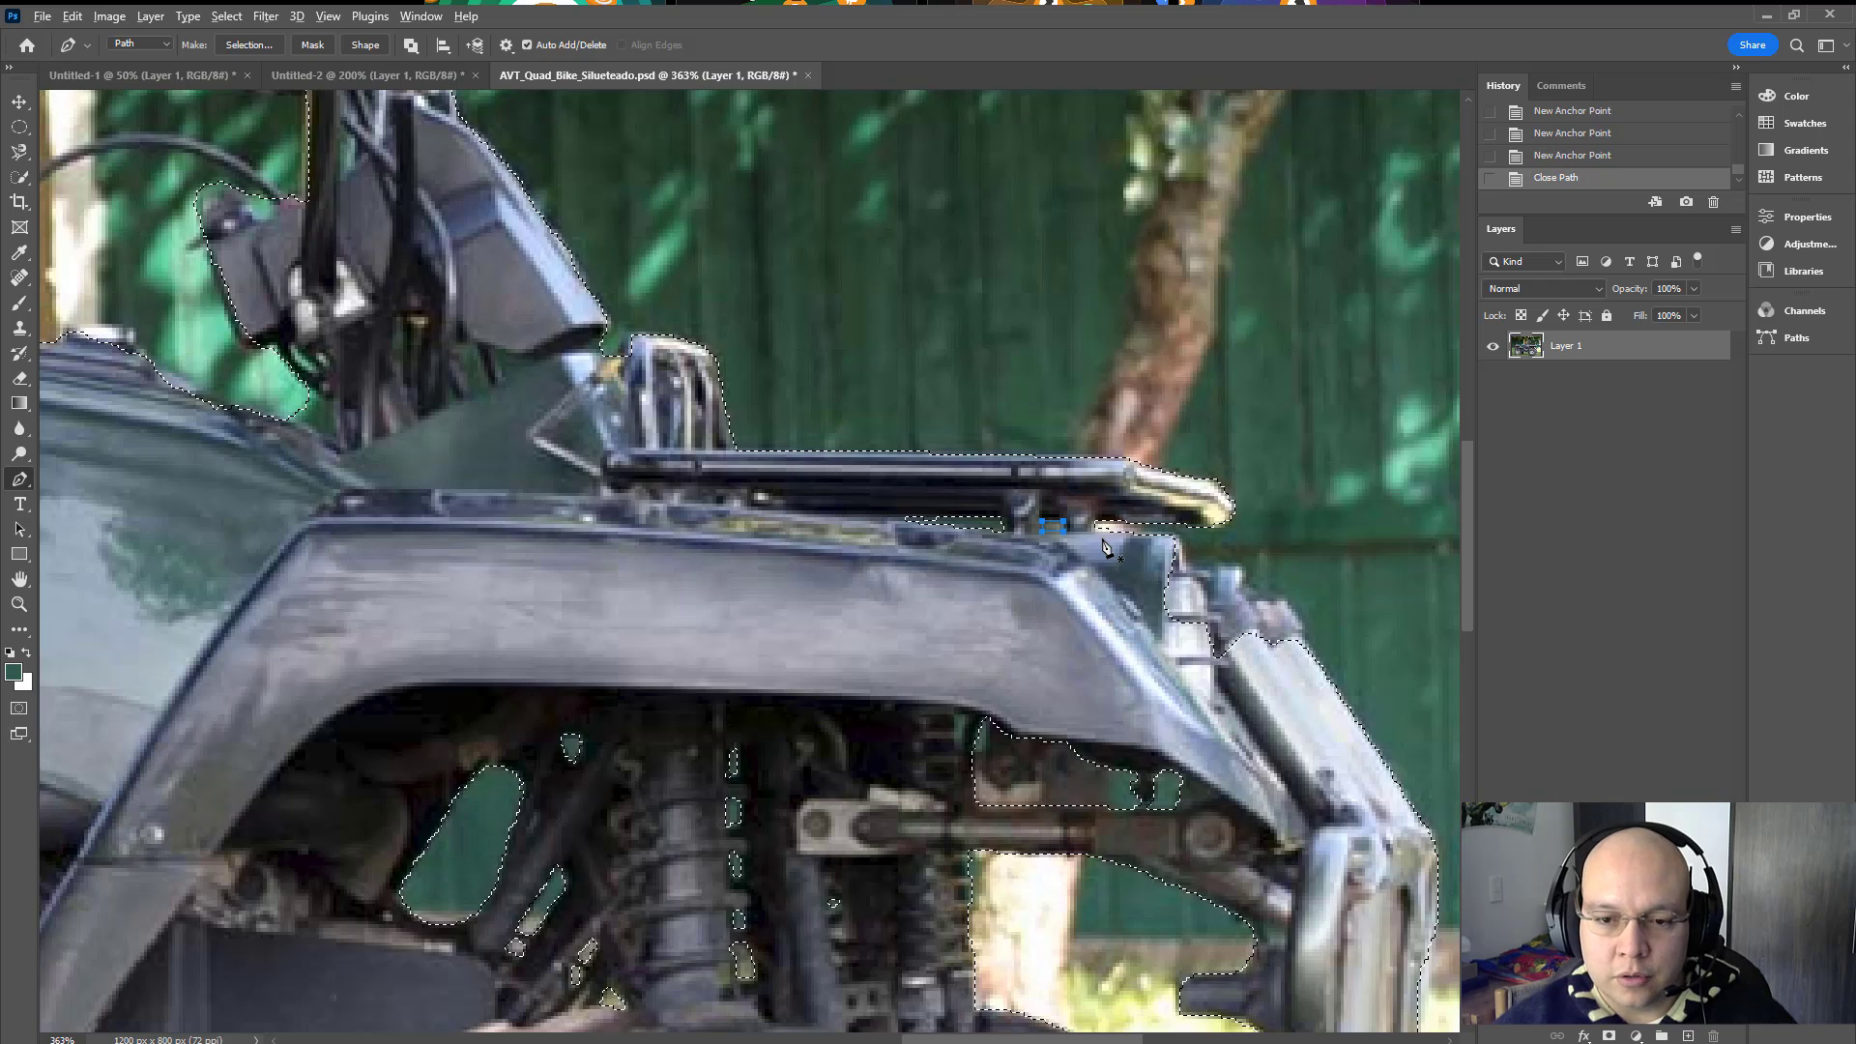
key(ctrl+alt+Return)
Step: Trace the small green triangle directly beneath the headlight housing with the Pen tool and subtract it from the selection
drag(585, 340, 918, 723)
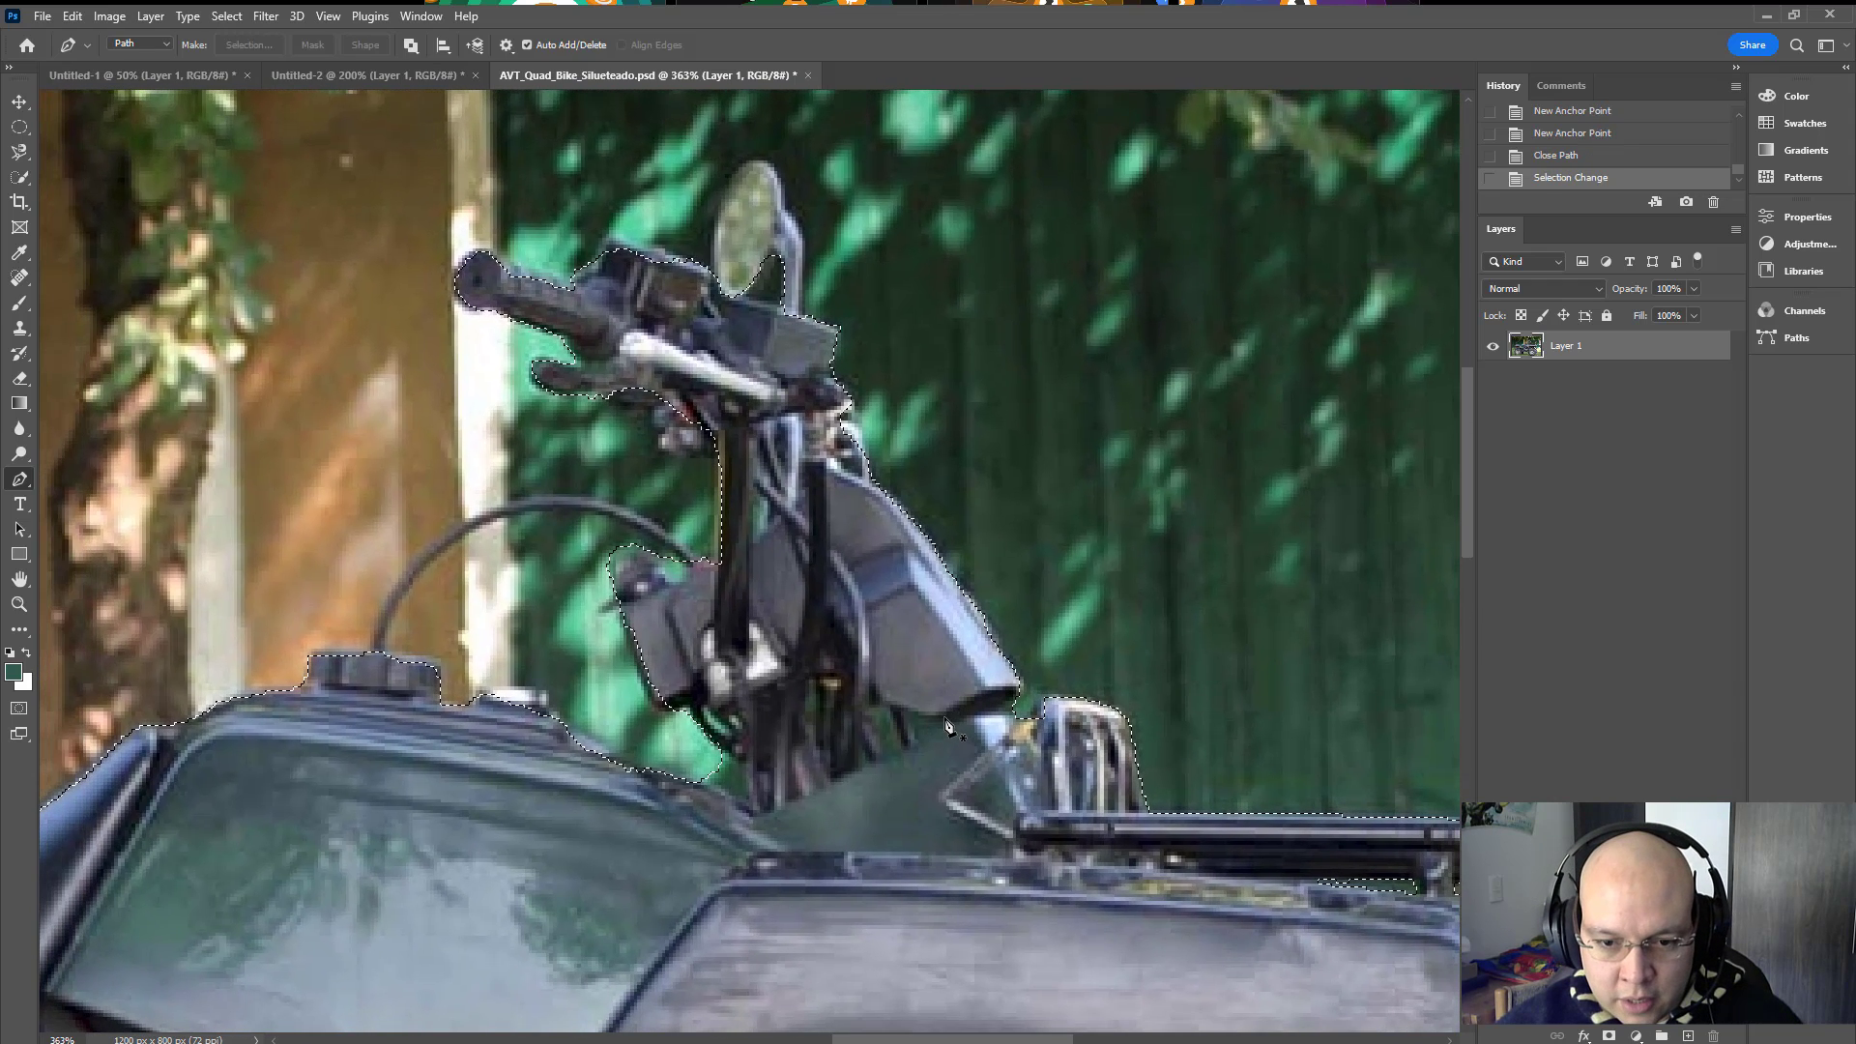
drag(931, 725, 923, 723)
click(907, 711)
click(921, 742)
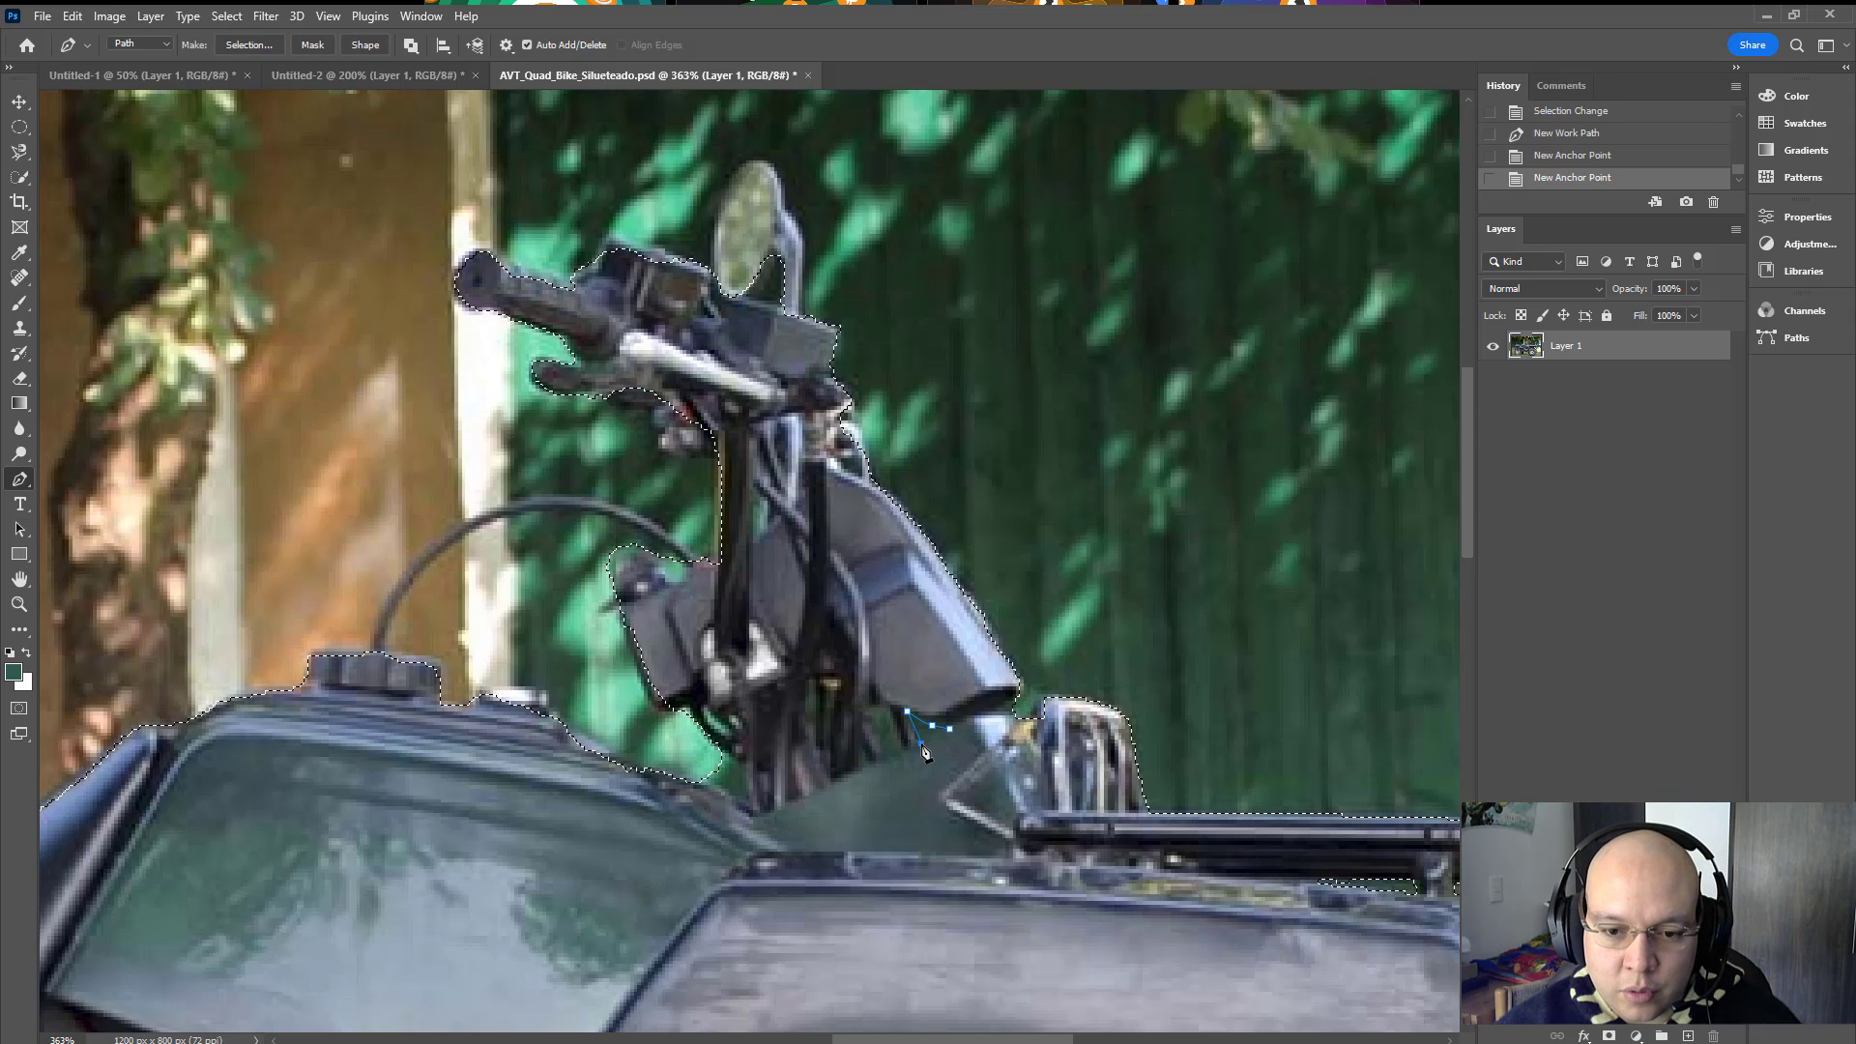
click(950, 732)
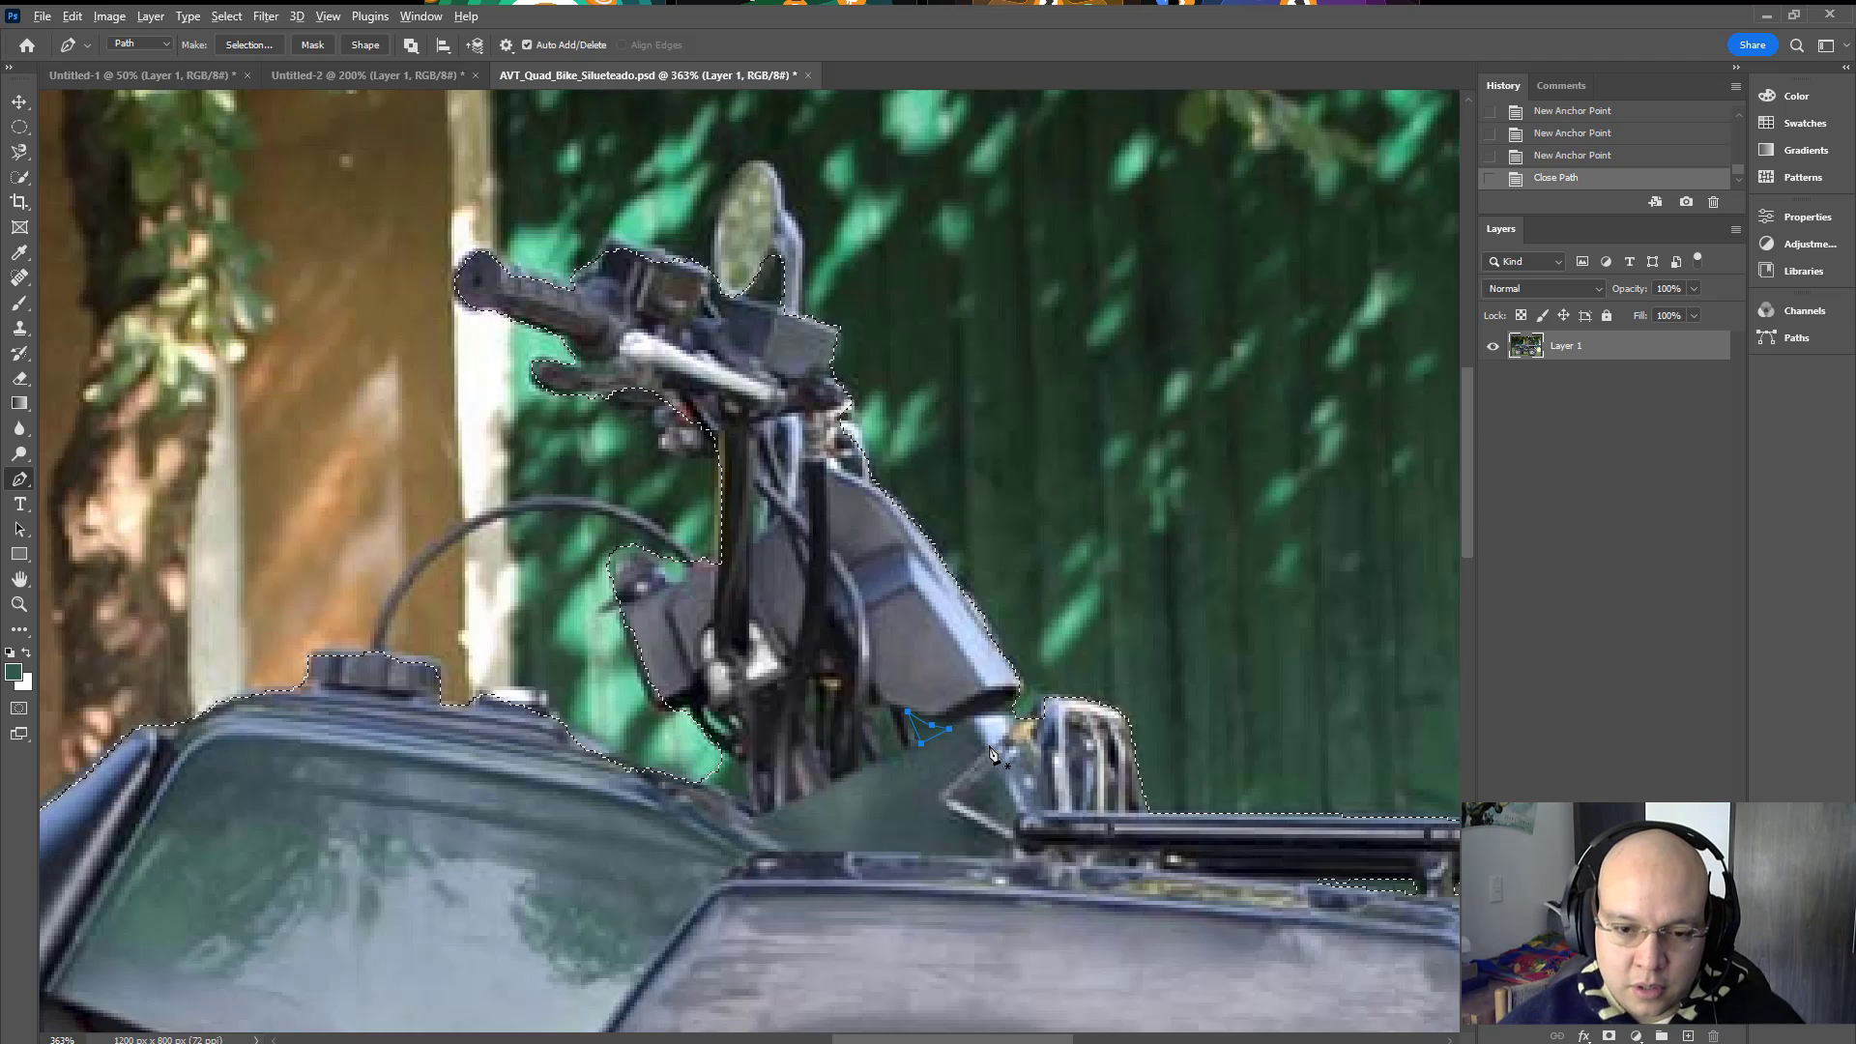
key(ctrl+alt+Return)
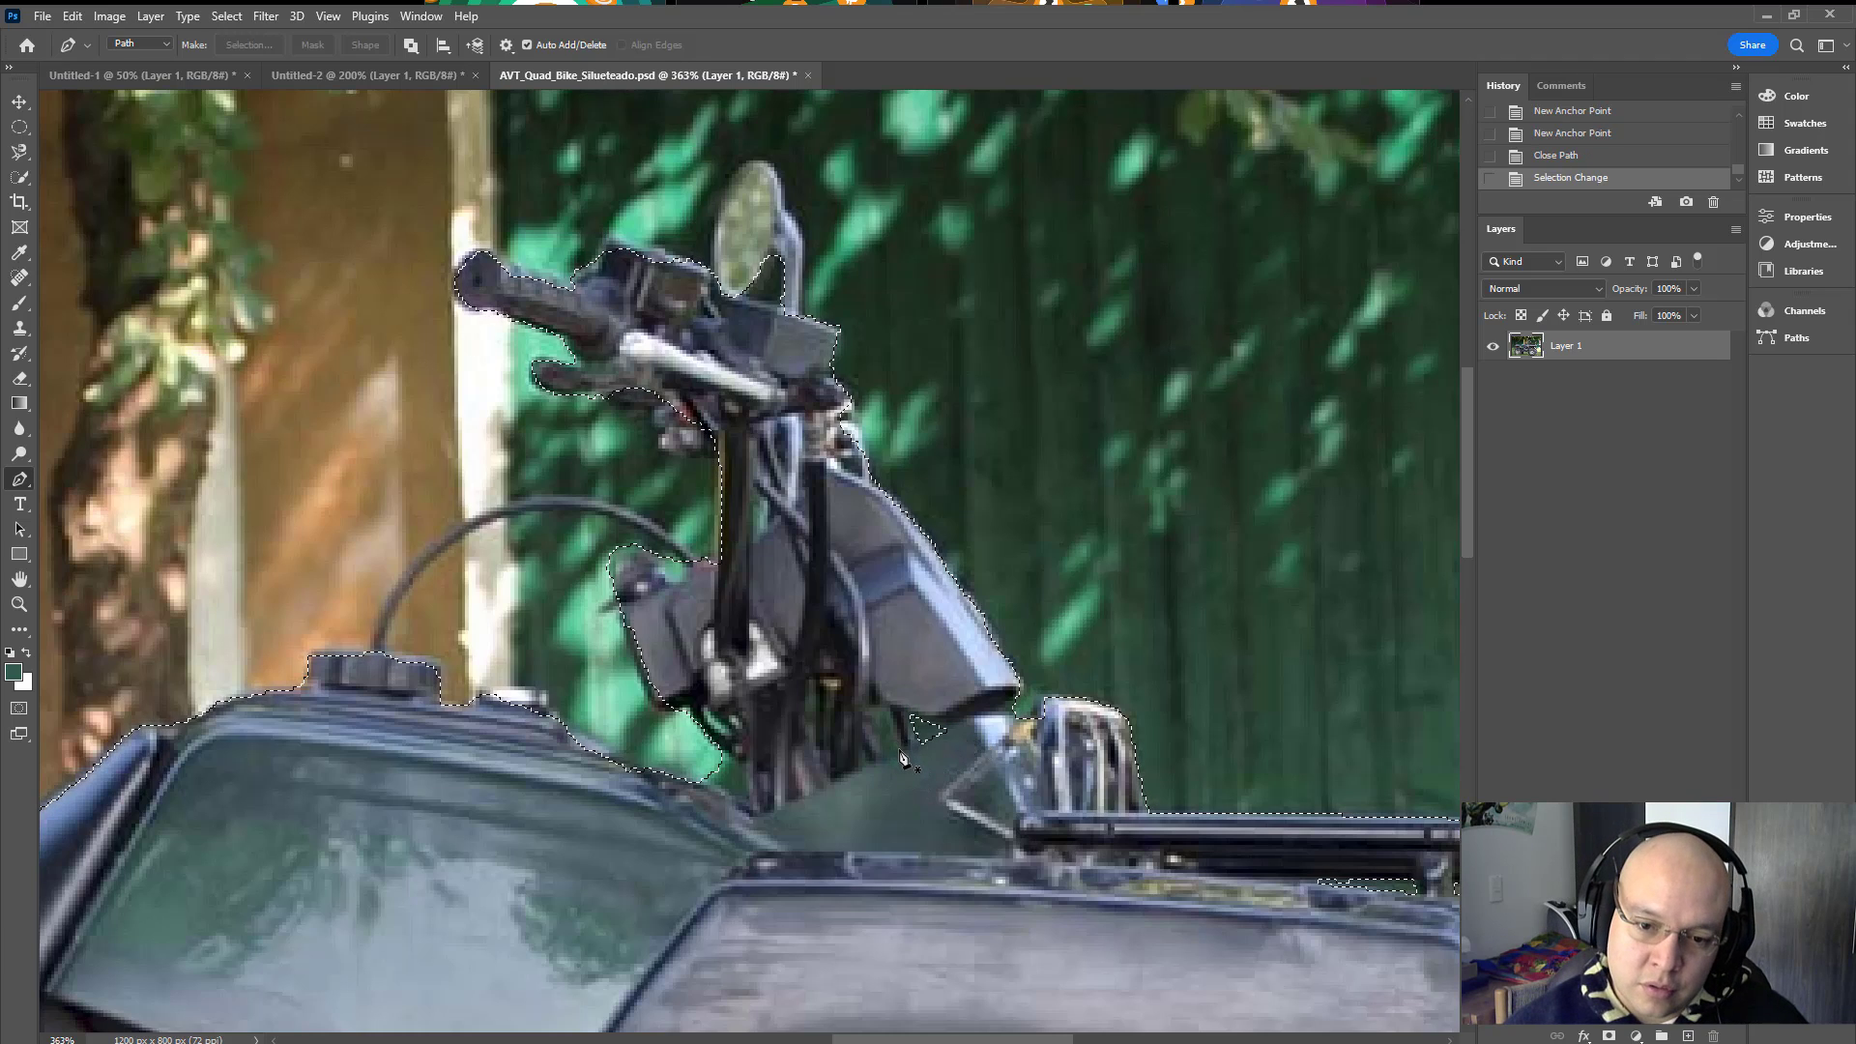
Step: Subtract the narrow green gap between the two thin cables below the headlight housing's rear corner using a closed Pen path
click(904, 749)
click(890, 713)
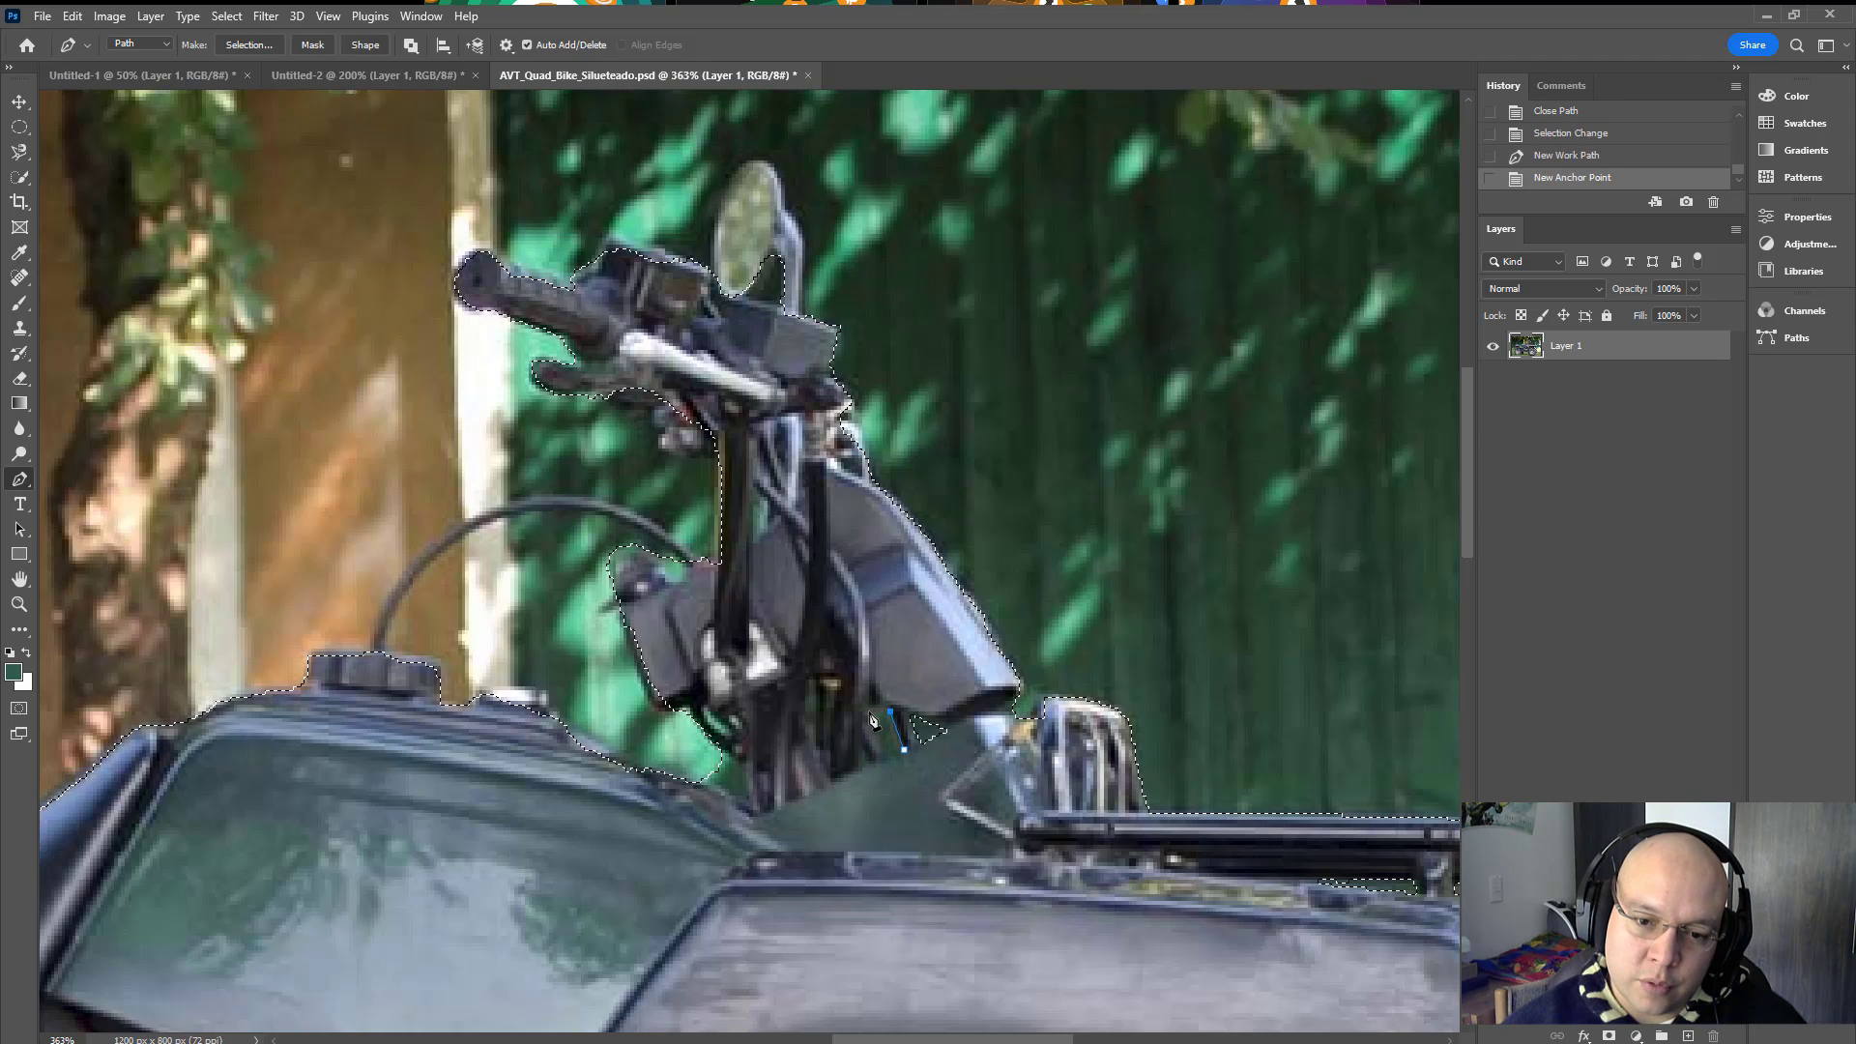
click(870, 712)
click(890, 760)
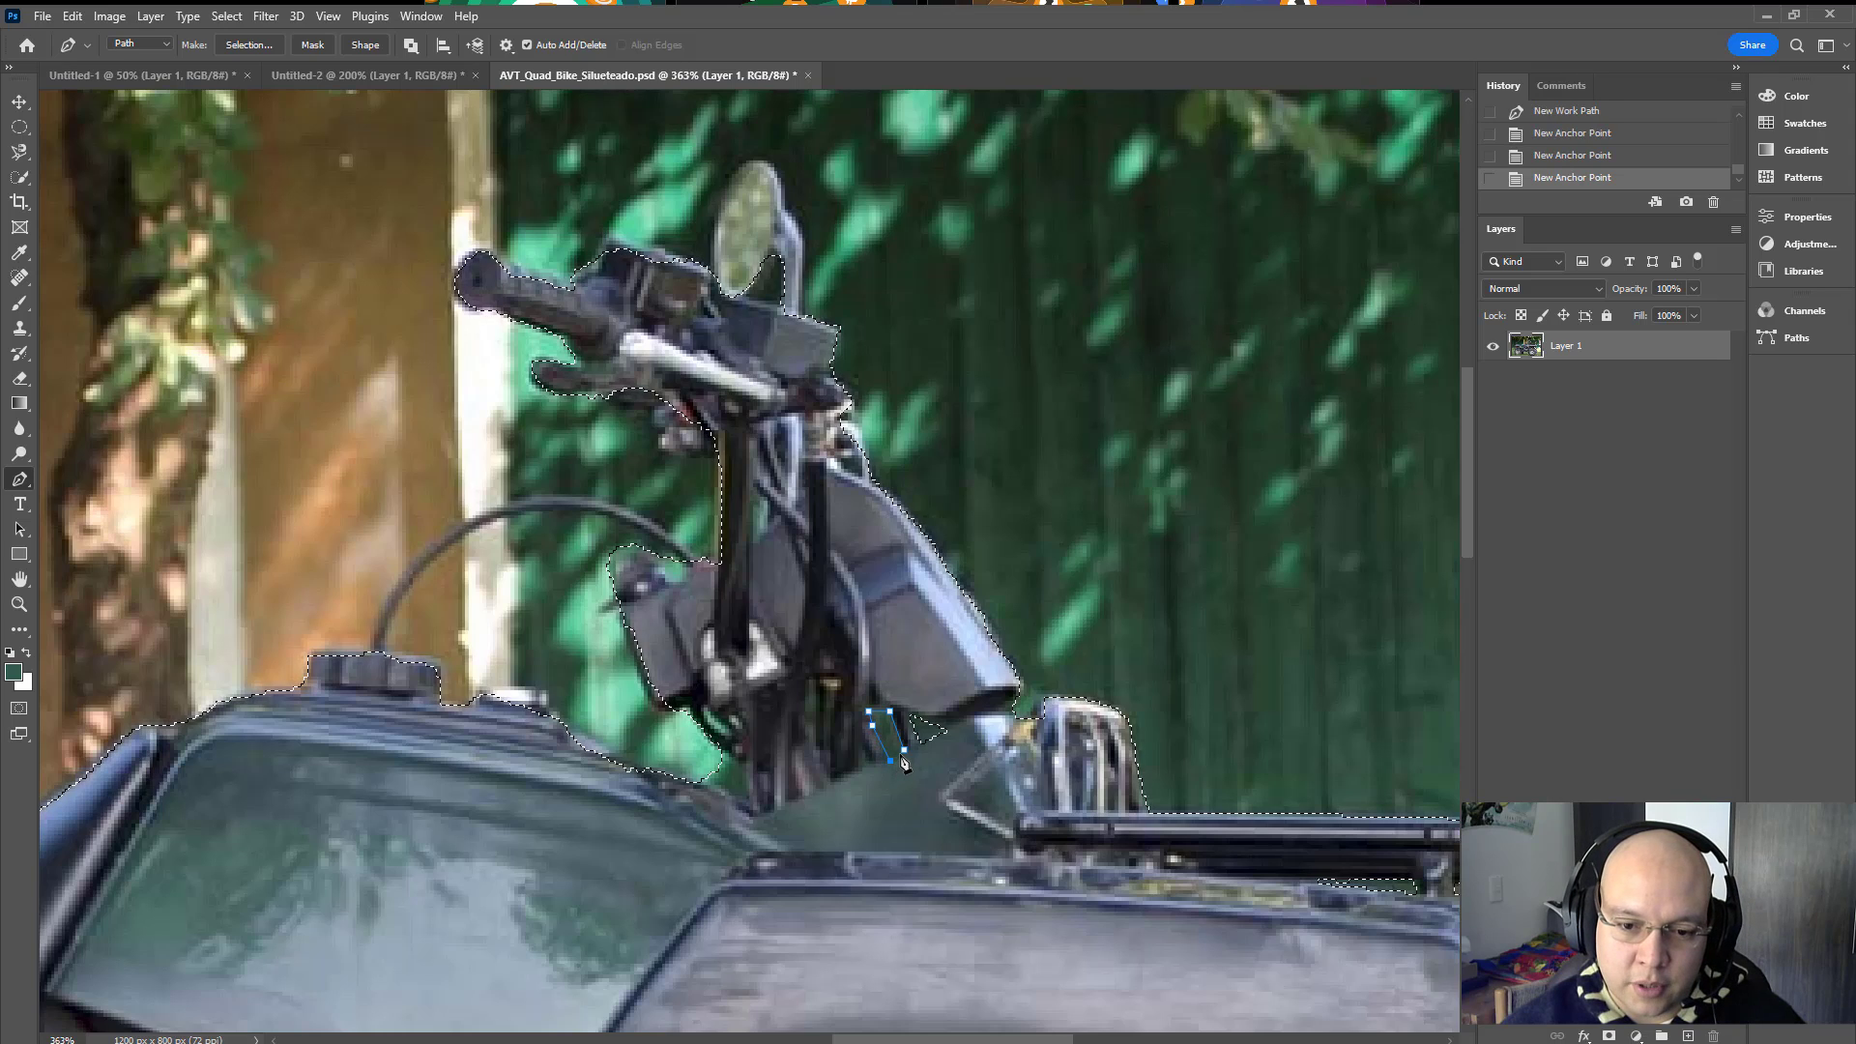
click(903, 751)
key(ctrl+alt+Return)
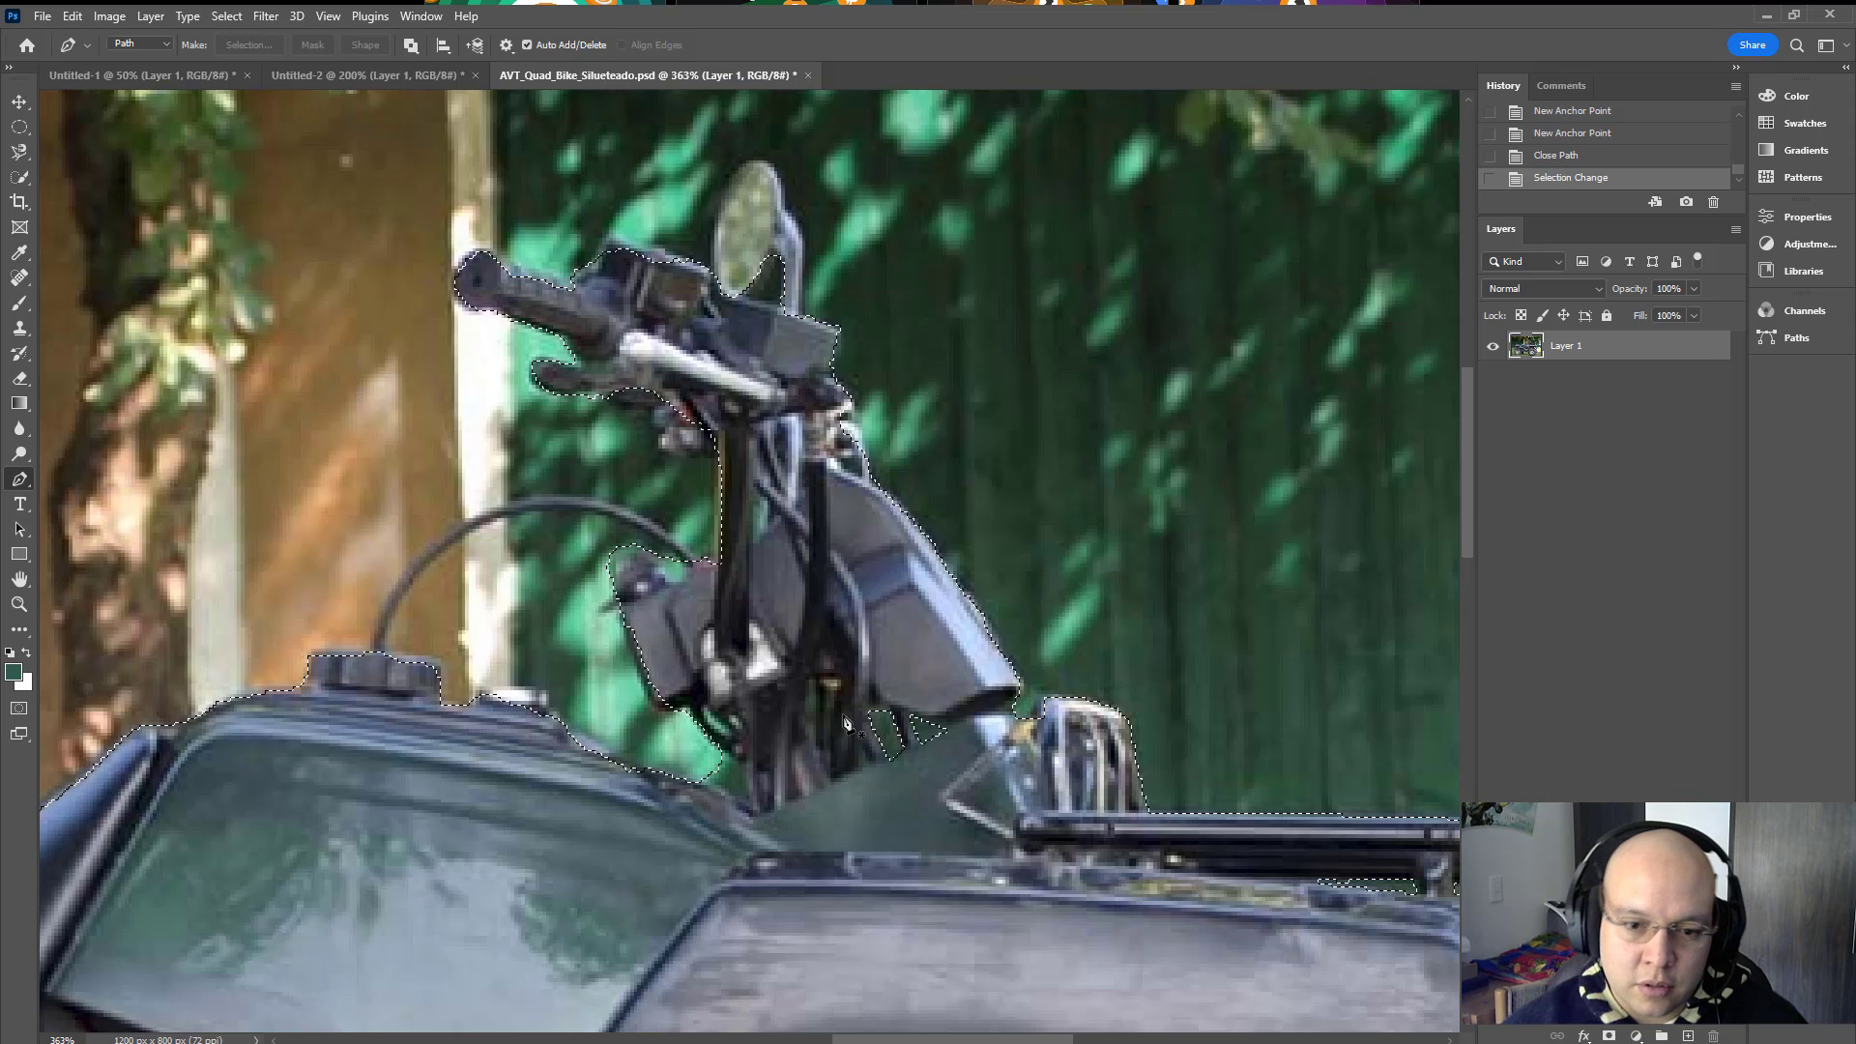
Step: Outline the thin background sliver between the vertical steering cables behind the headlight housing and subtract it from the selection
click(812, 679)
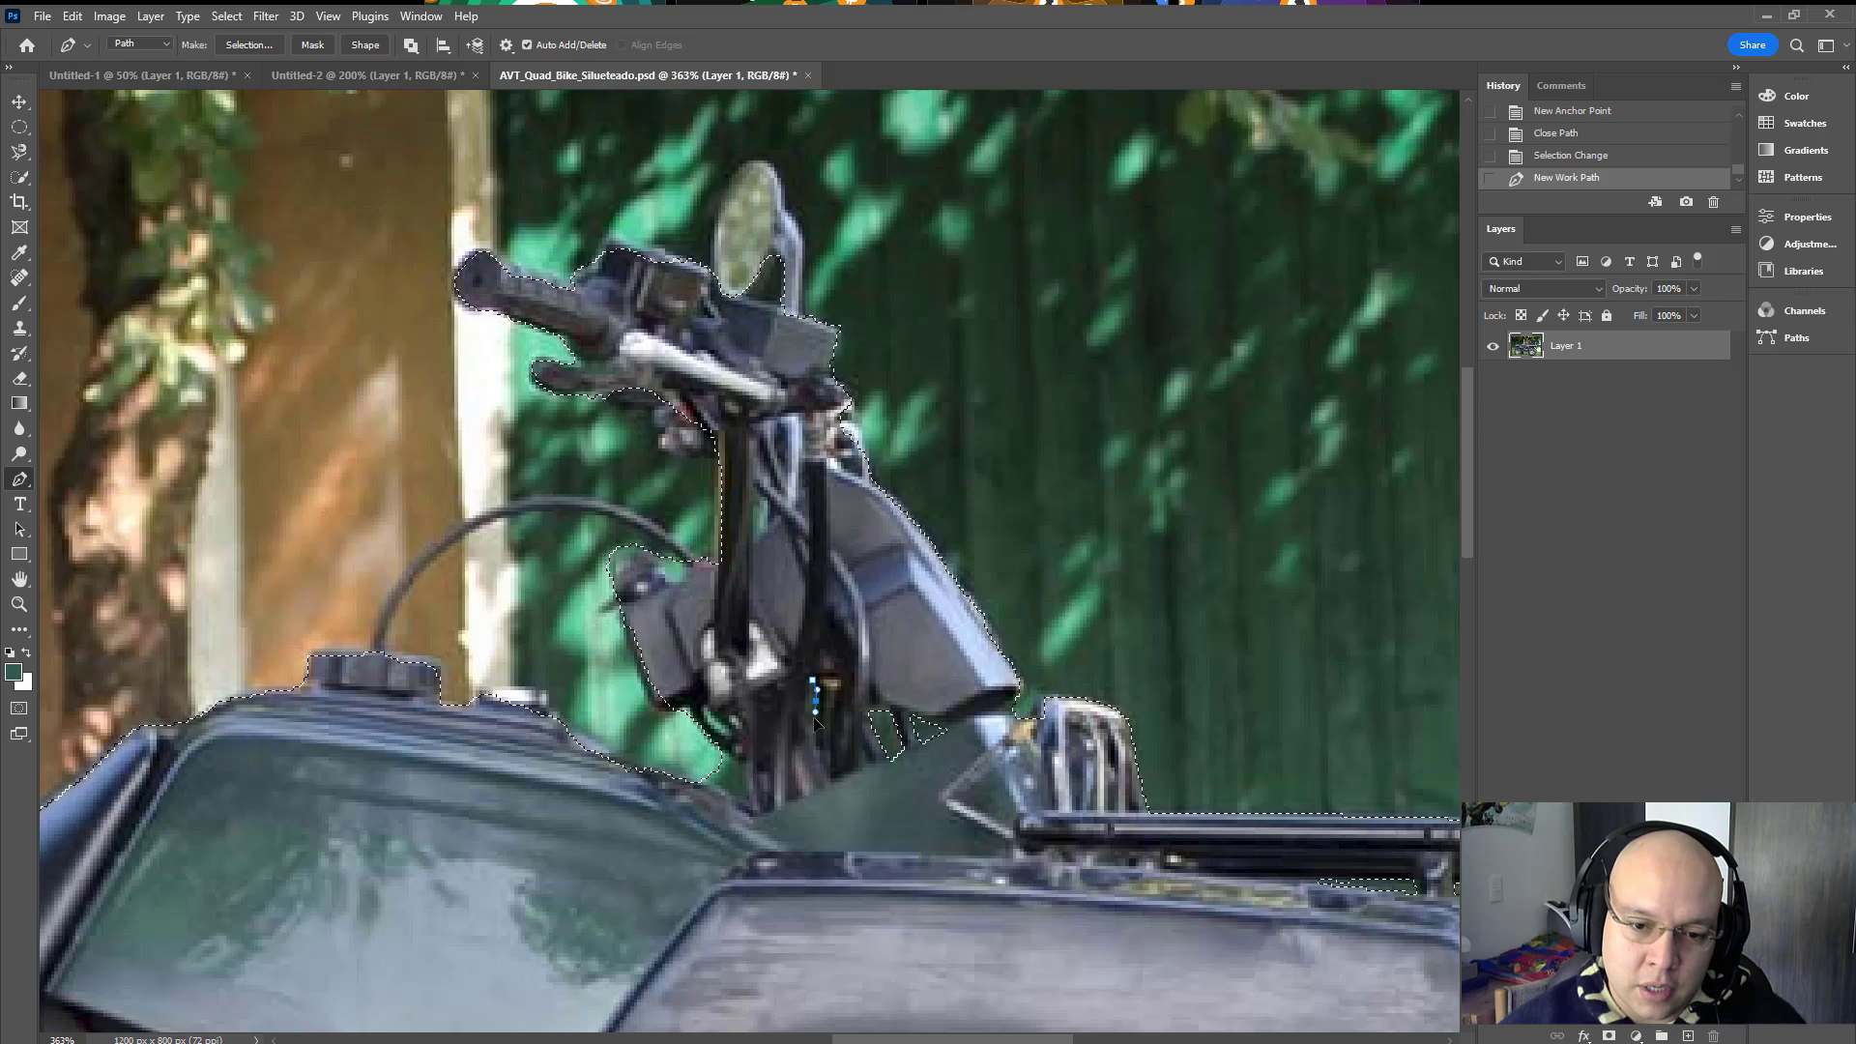
drag(815, 717, 815, 721)
click(812, 743)
click(802, 718)
click(812, 680)
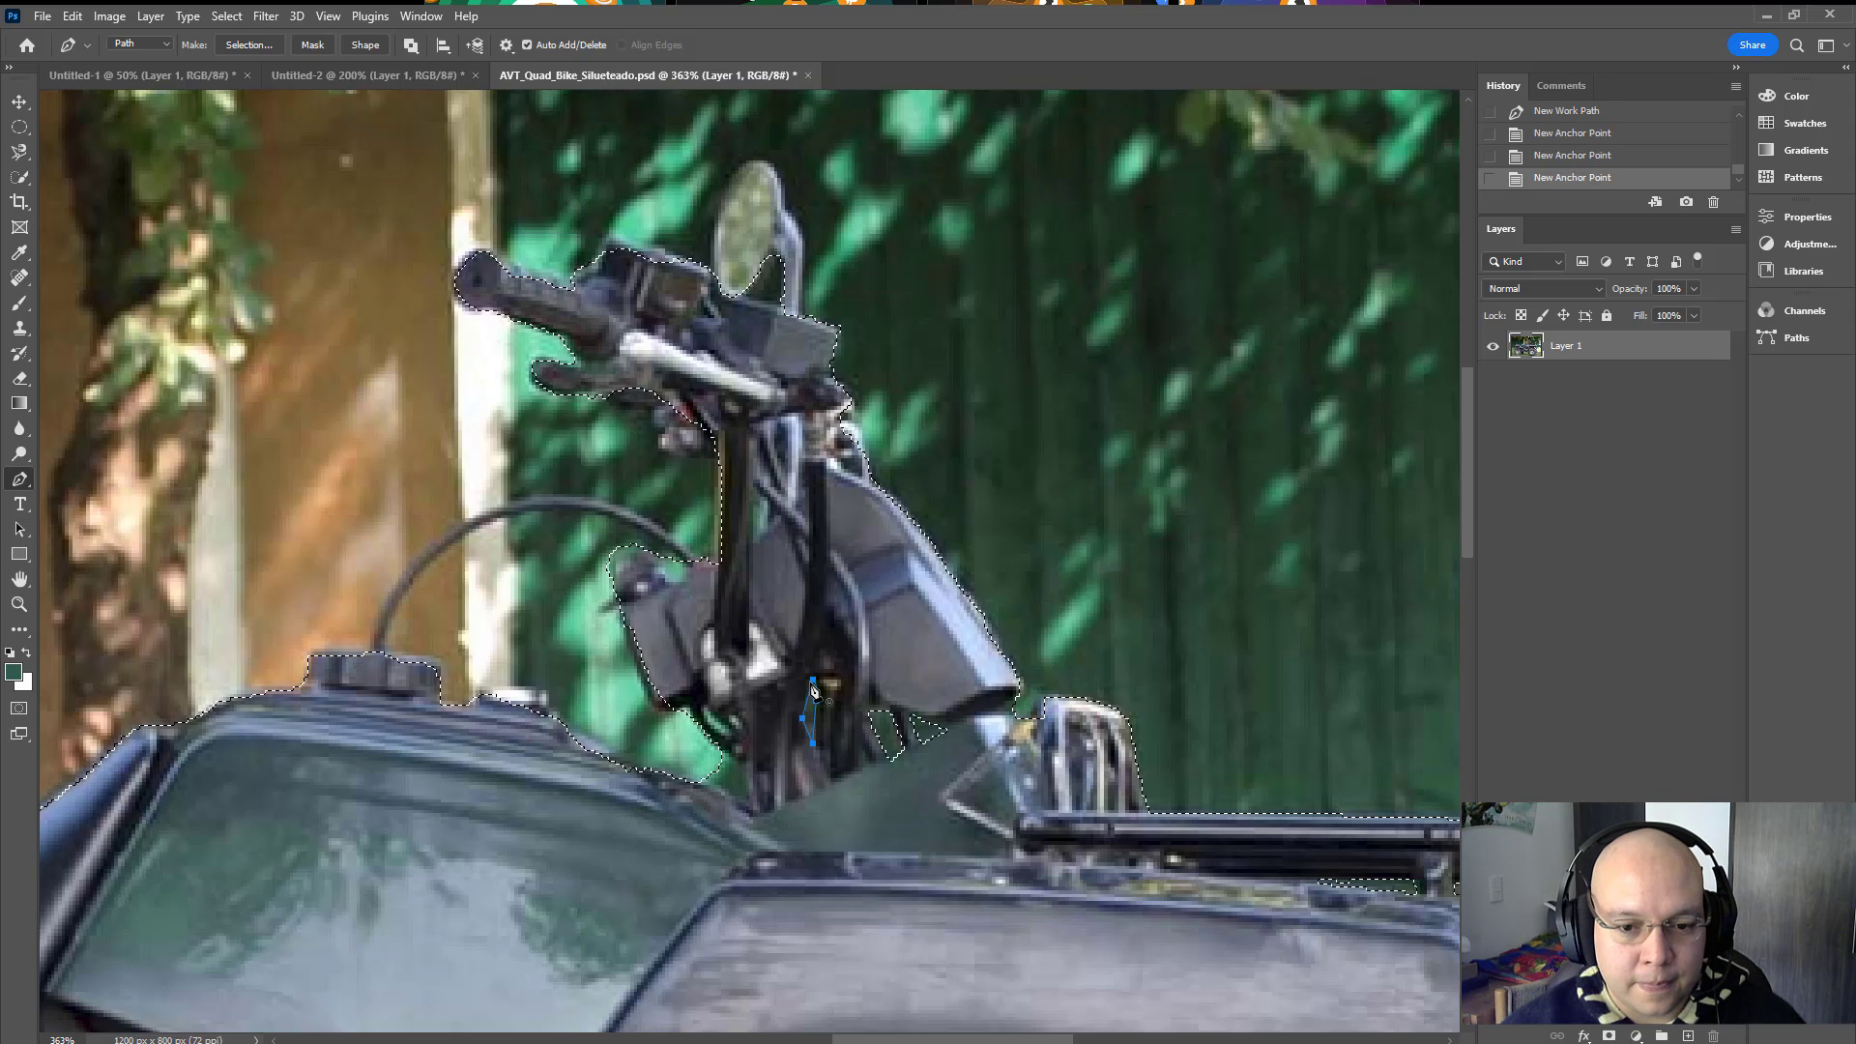
key(ctrl+alt+Return)
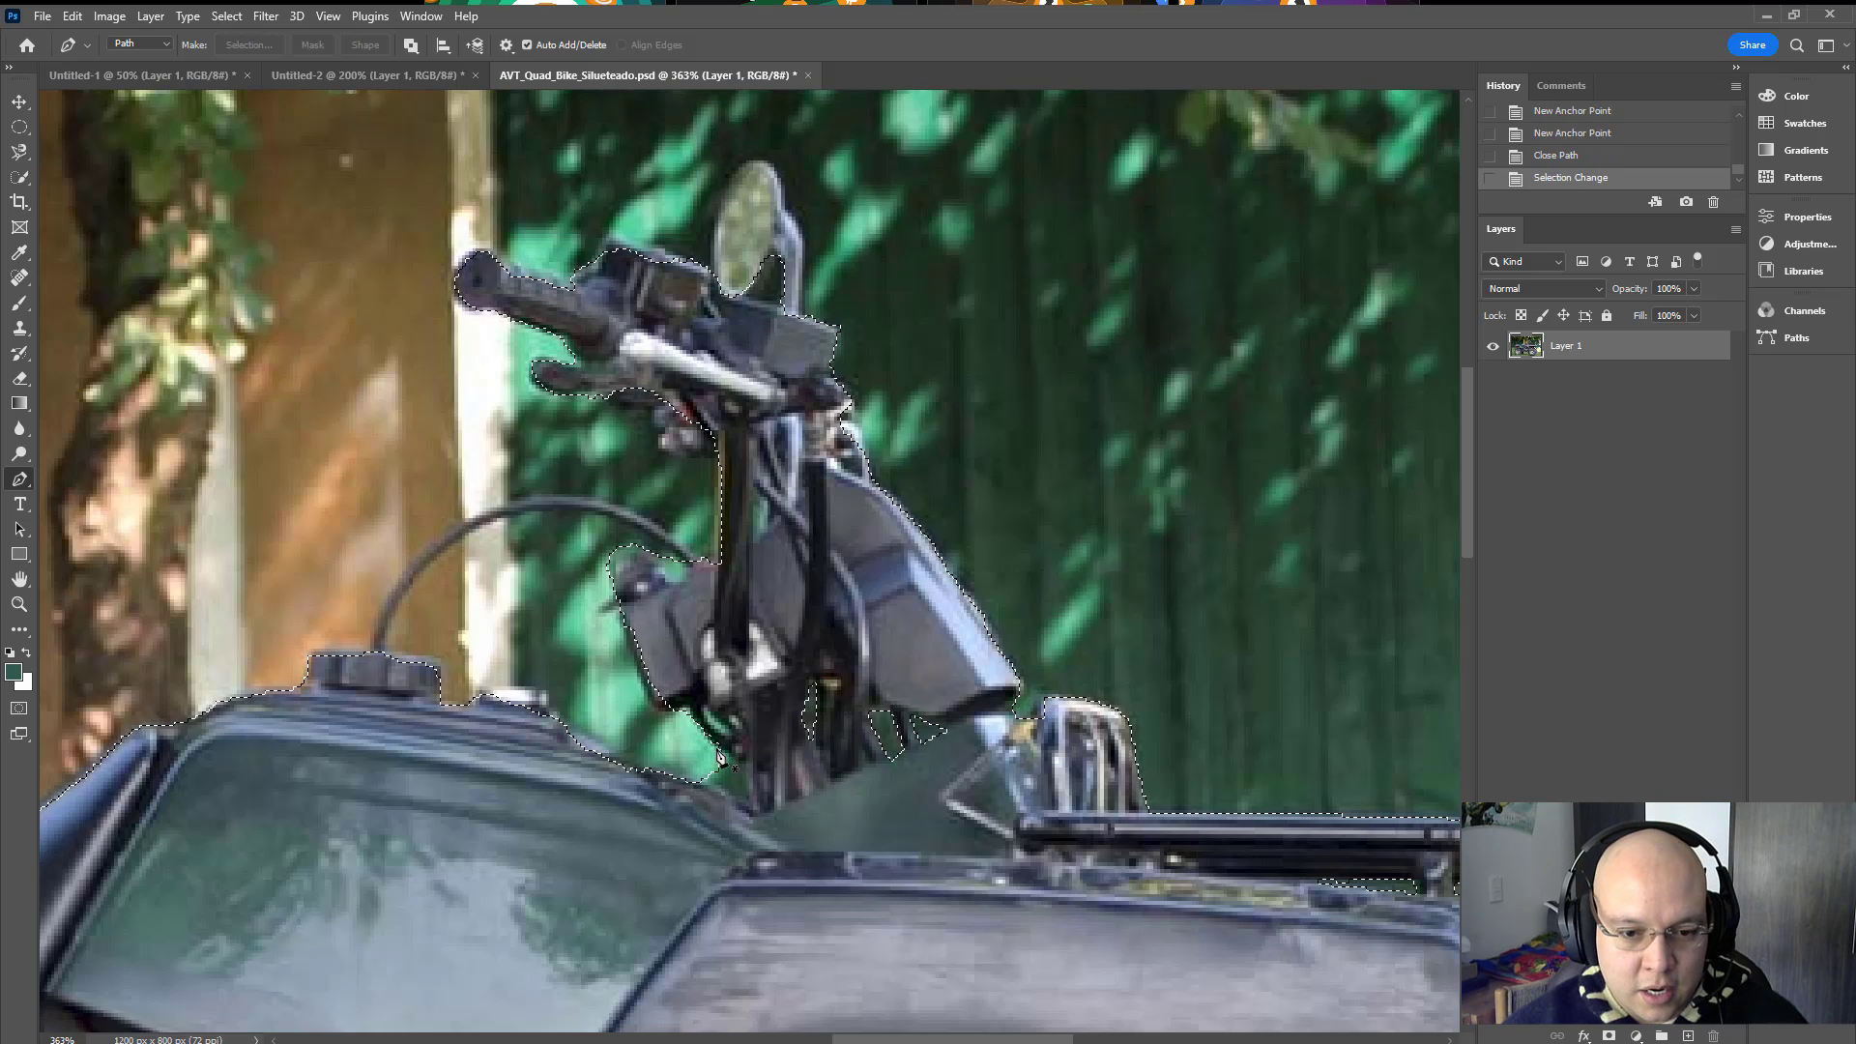
Step: Trace the green area between the lower looping cable and the tank's front edge and subtract it from the selection
click(716, 746)
click(741, 763)
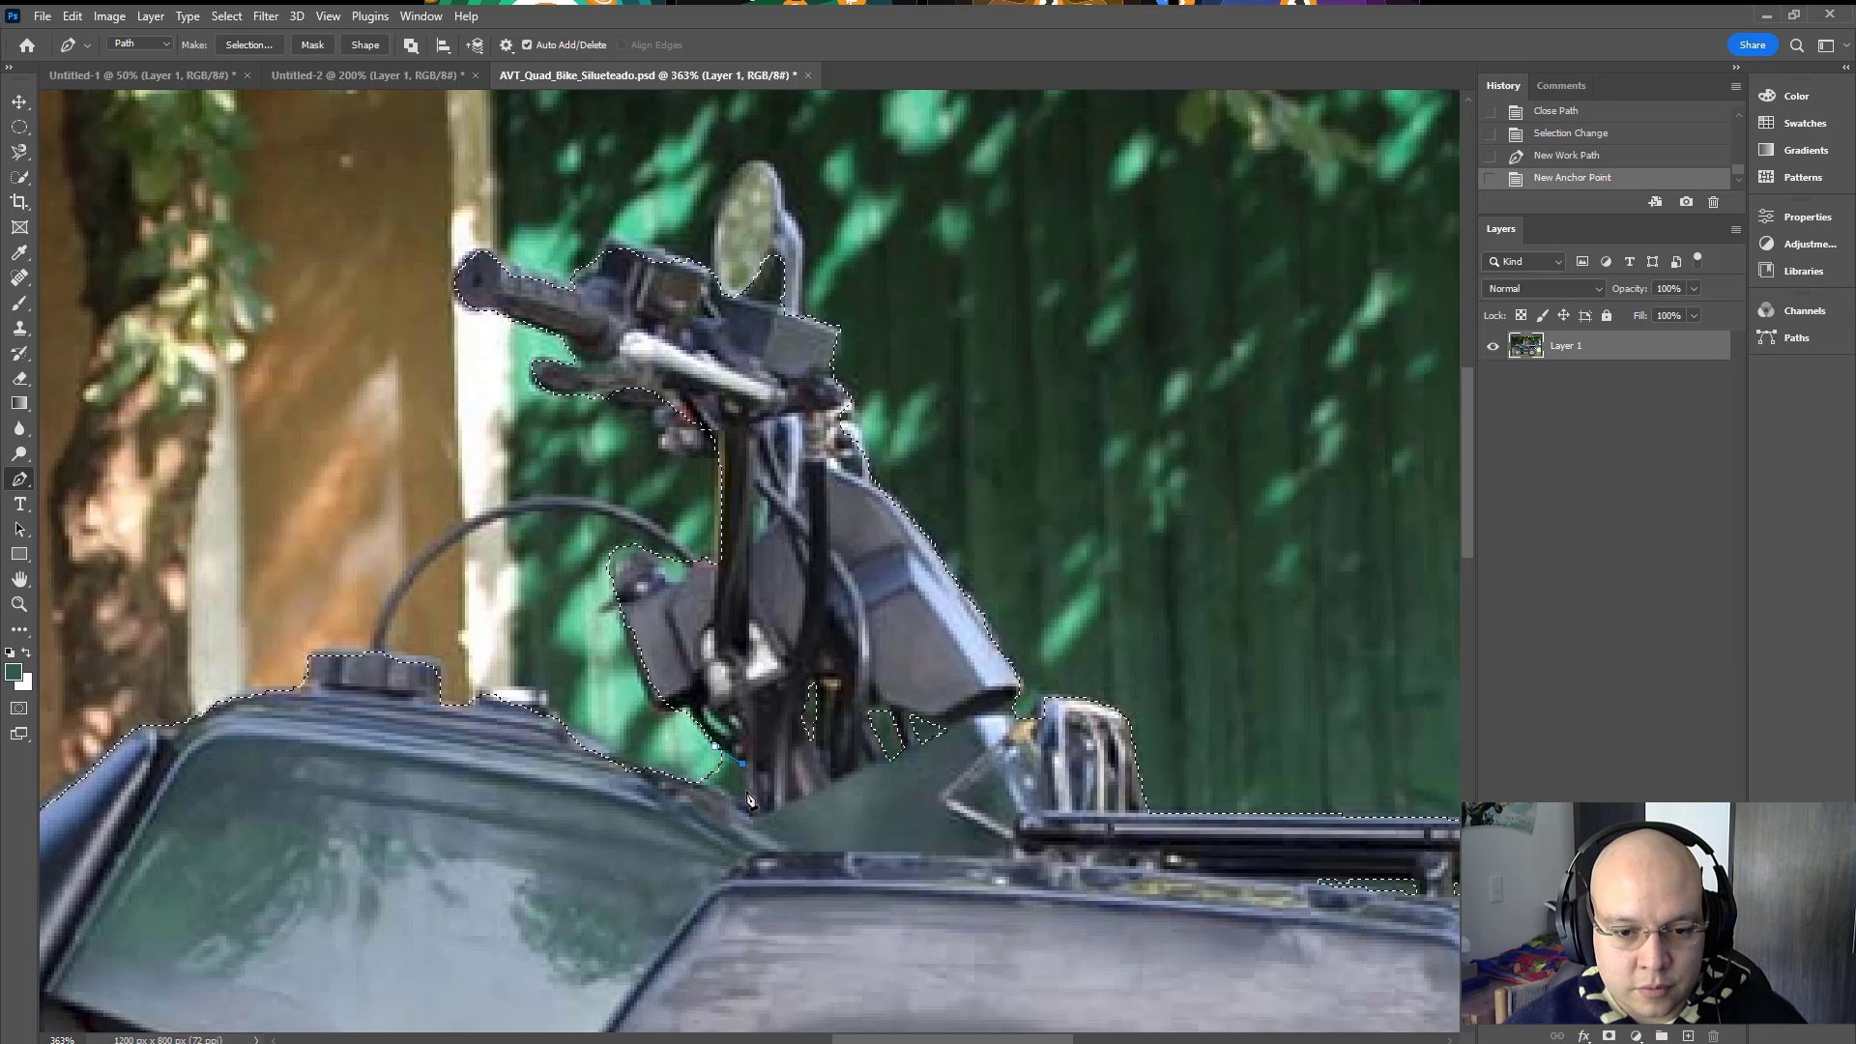
click(750, 806)
click(748, 801)
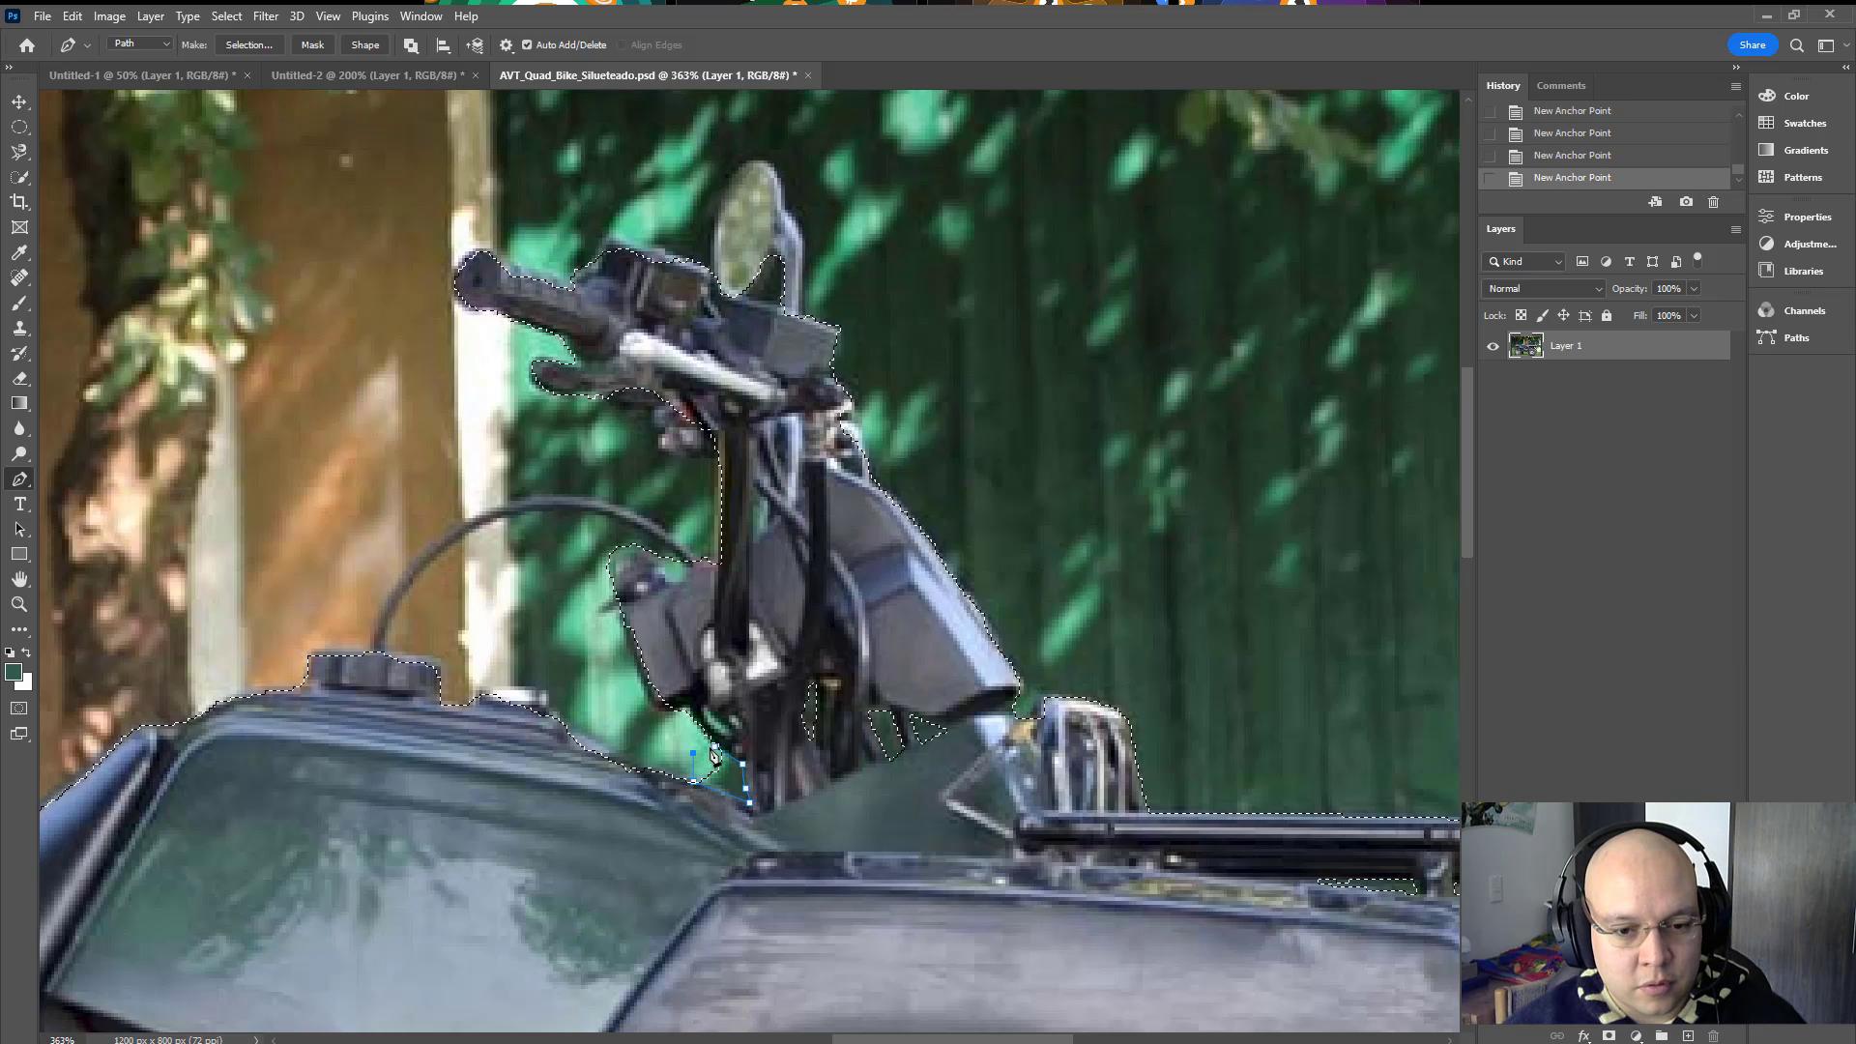
key(ctrl+alt+Return)
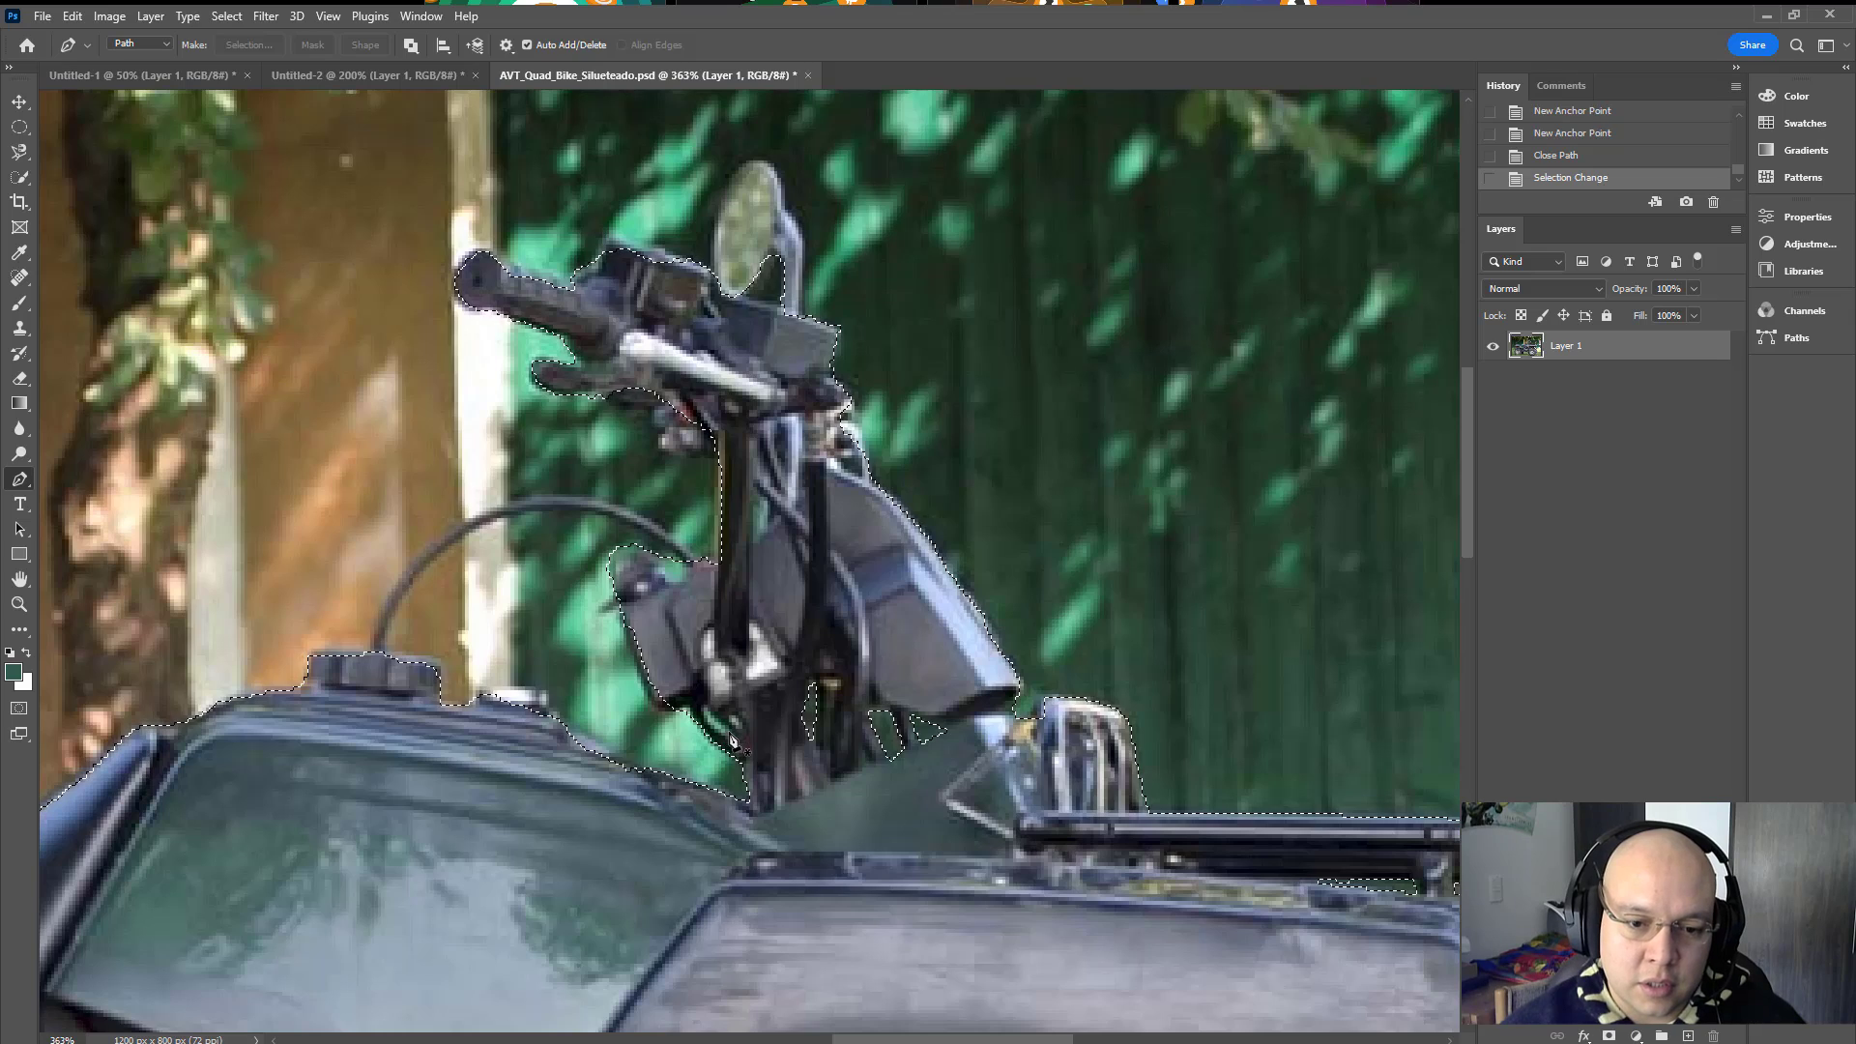
Step: Subtract the tiny gap enclosed by the small cable loop beneath the ignition box from the selection with a Pen path
click(724, 731)
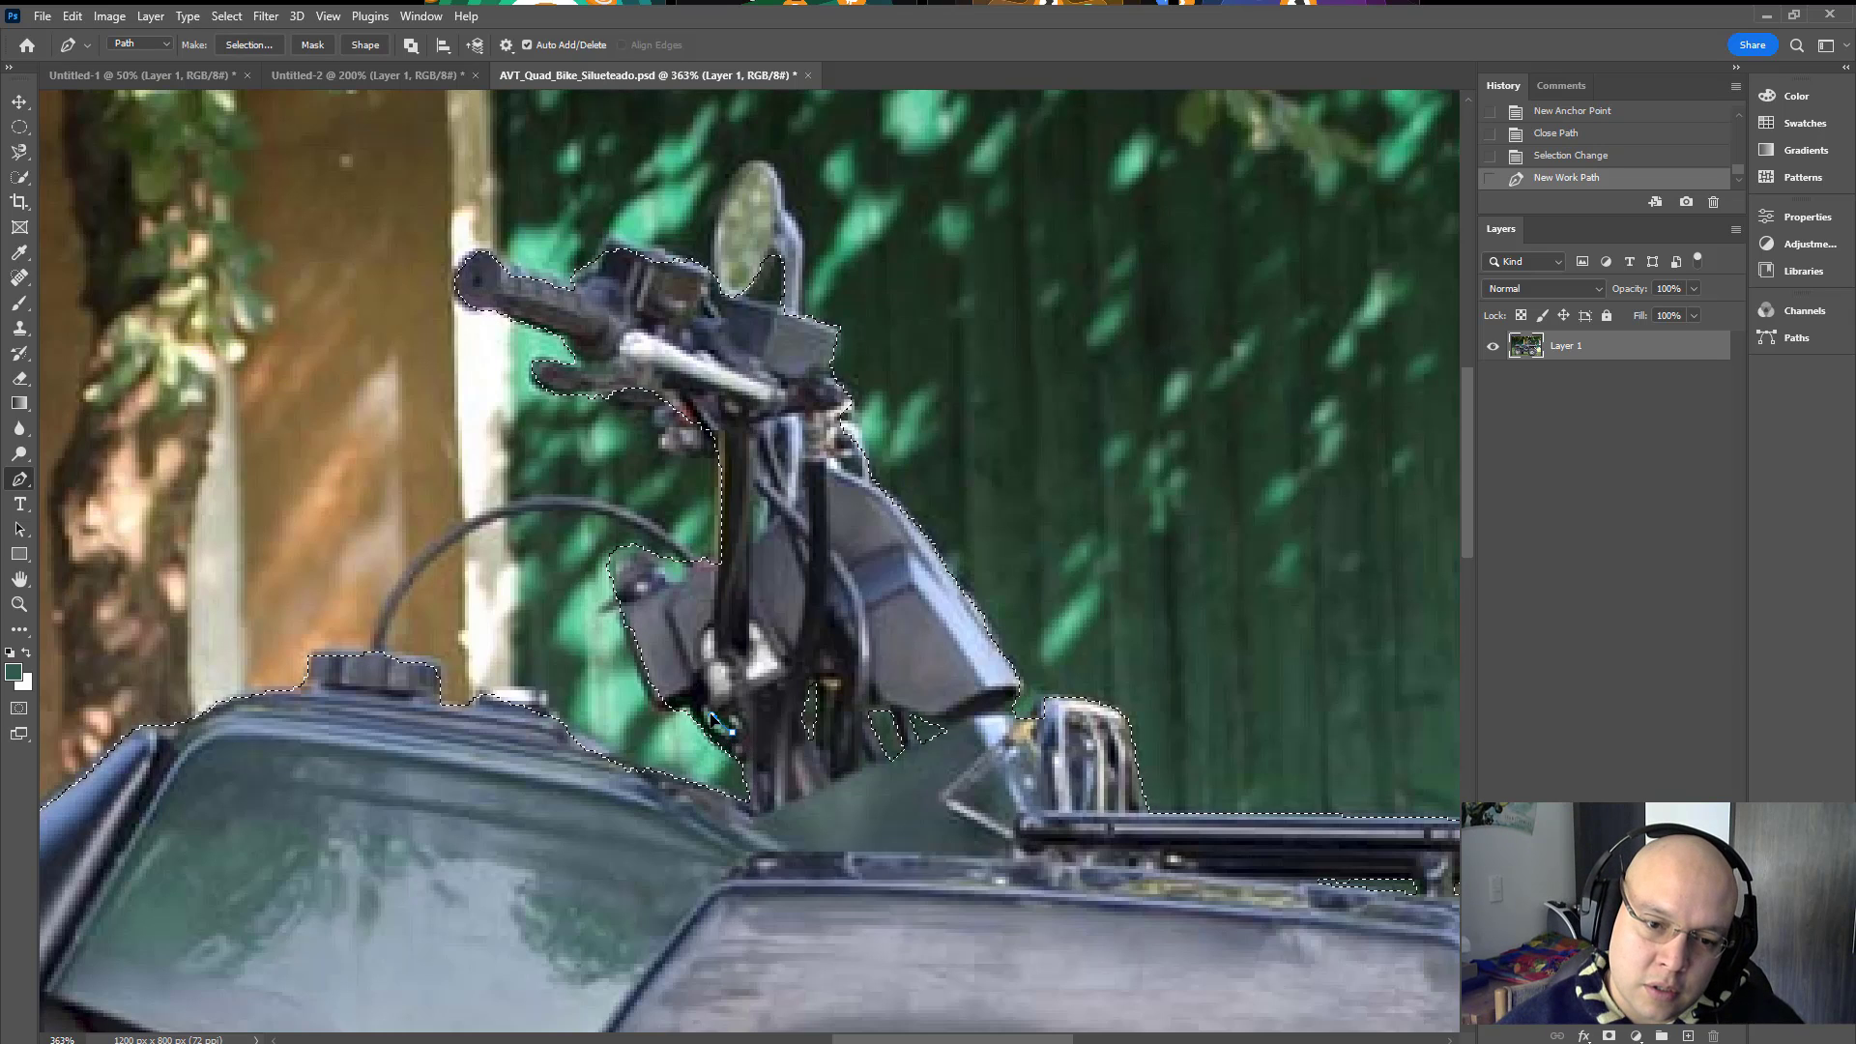
click(711, 717)
click(717, 737)
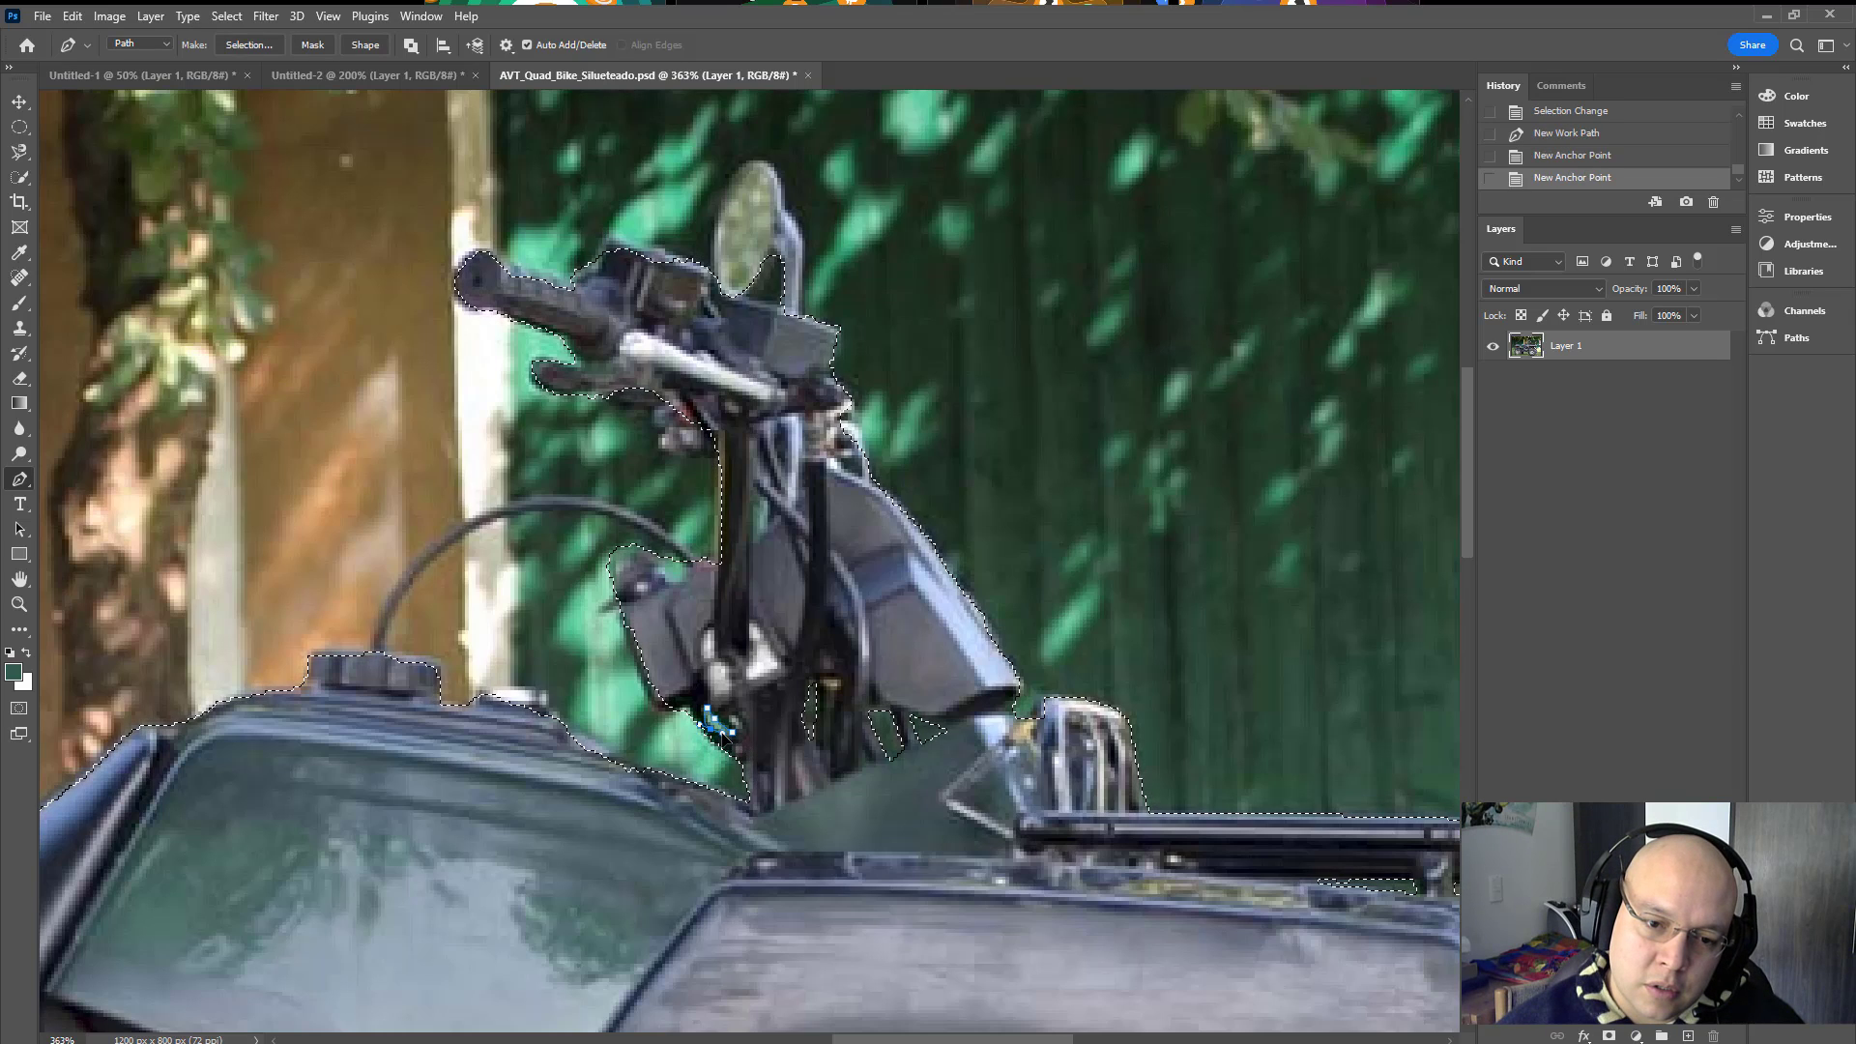
click(734, 742)
click(724, 731)
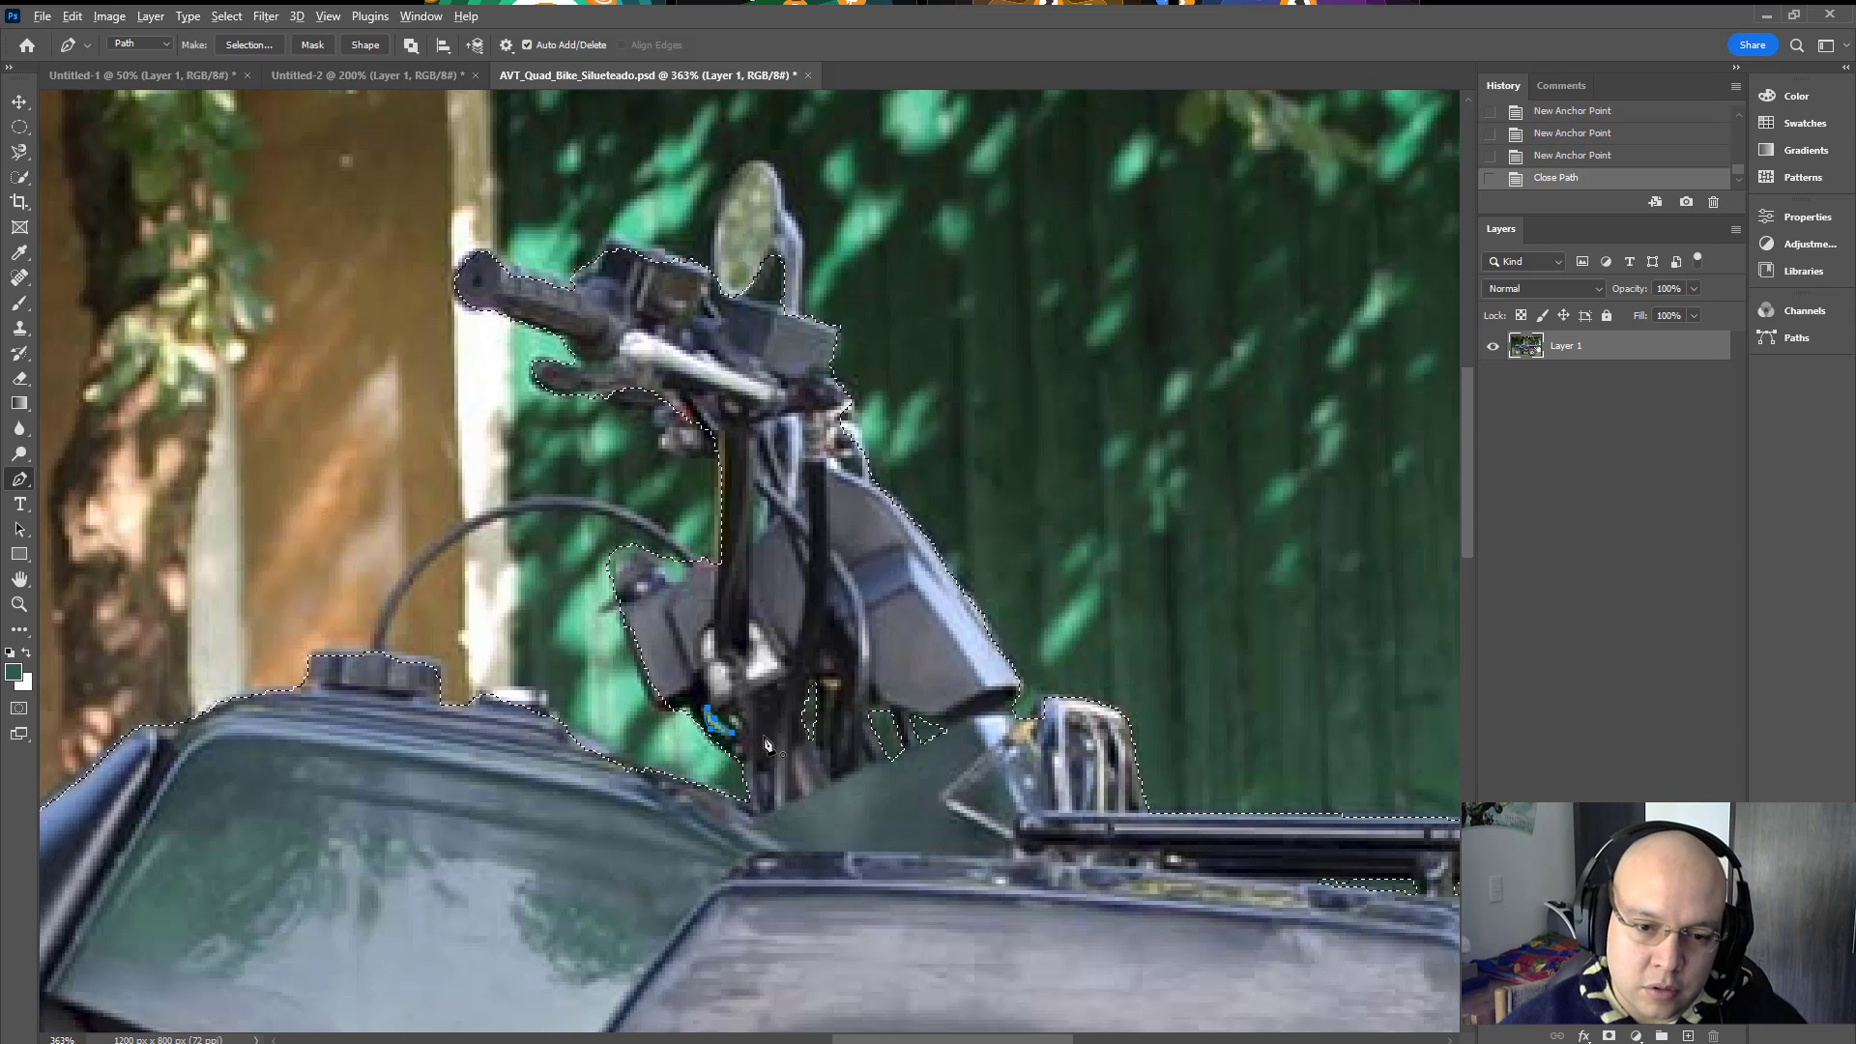
key(ctrl+Return)
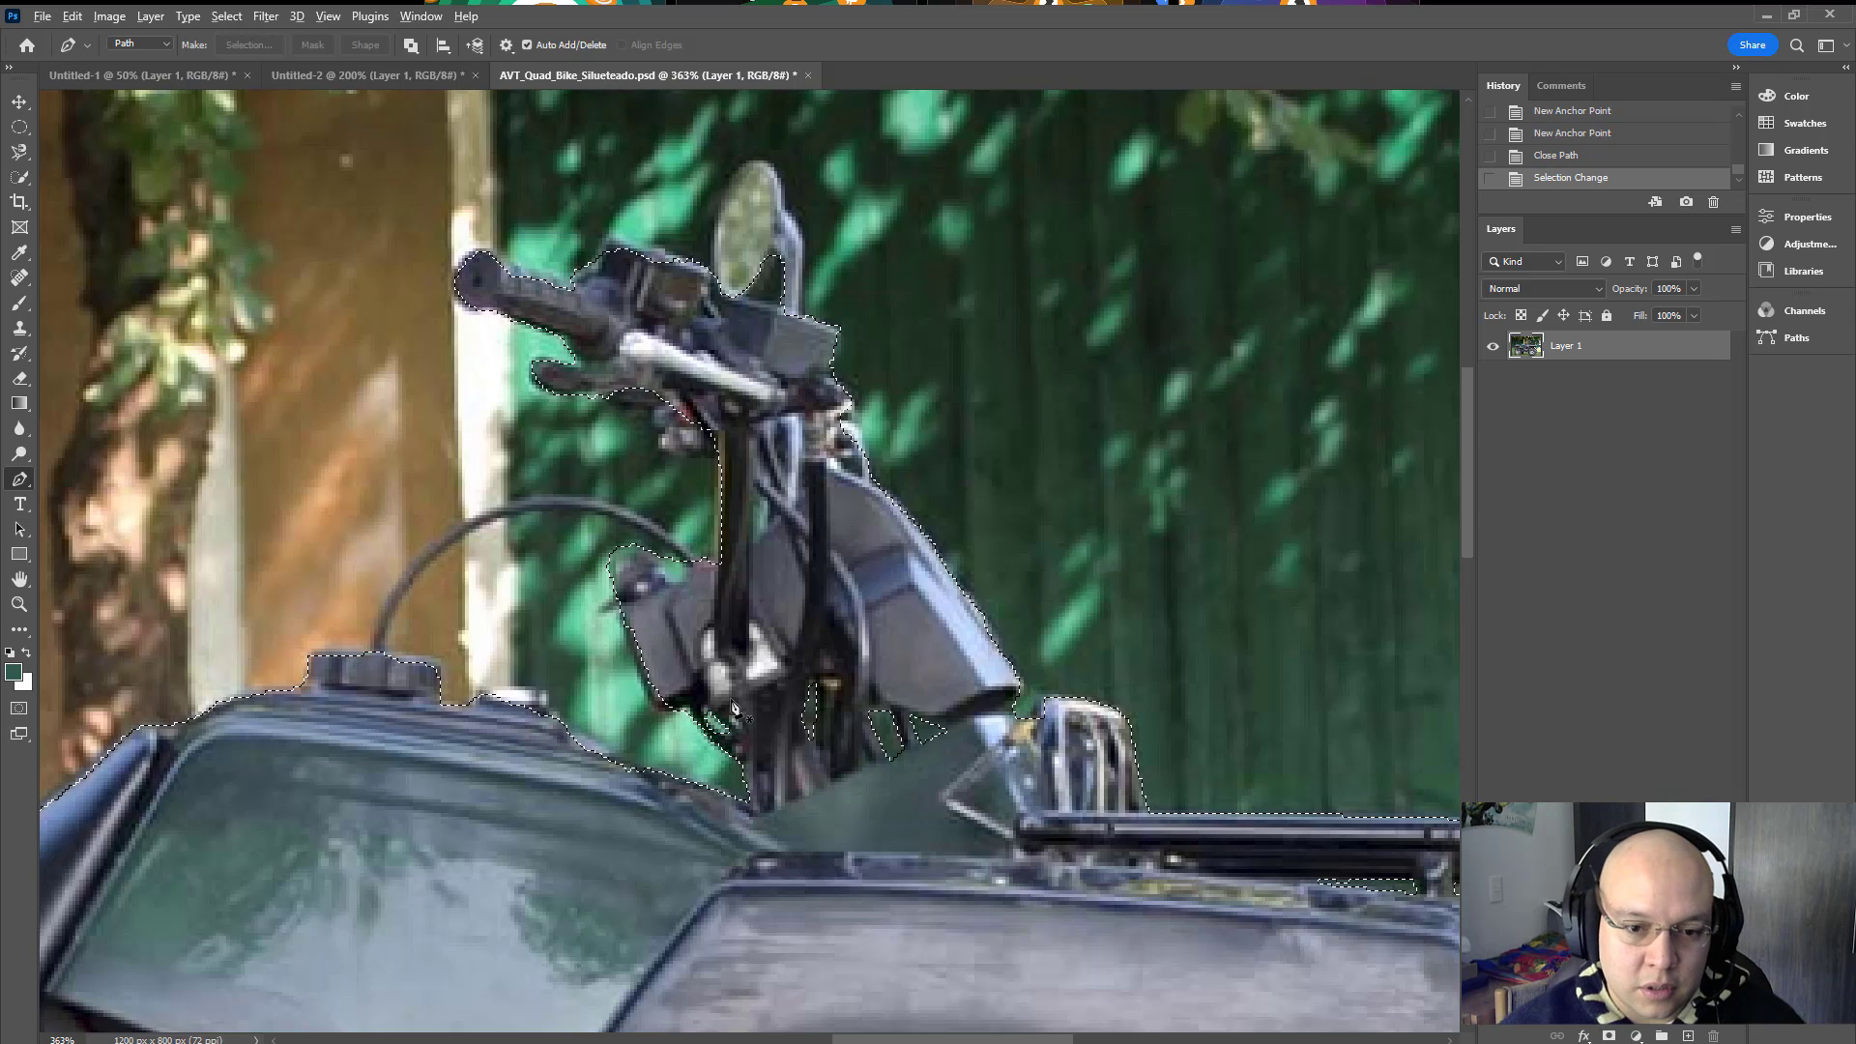
Step: Outline the small green gap between the curved cable's end and the top of the ignition box and subtract it
click(663, 565)
click(690, 582)
click(688, 567)
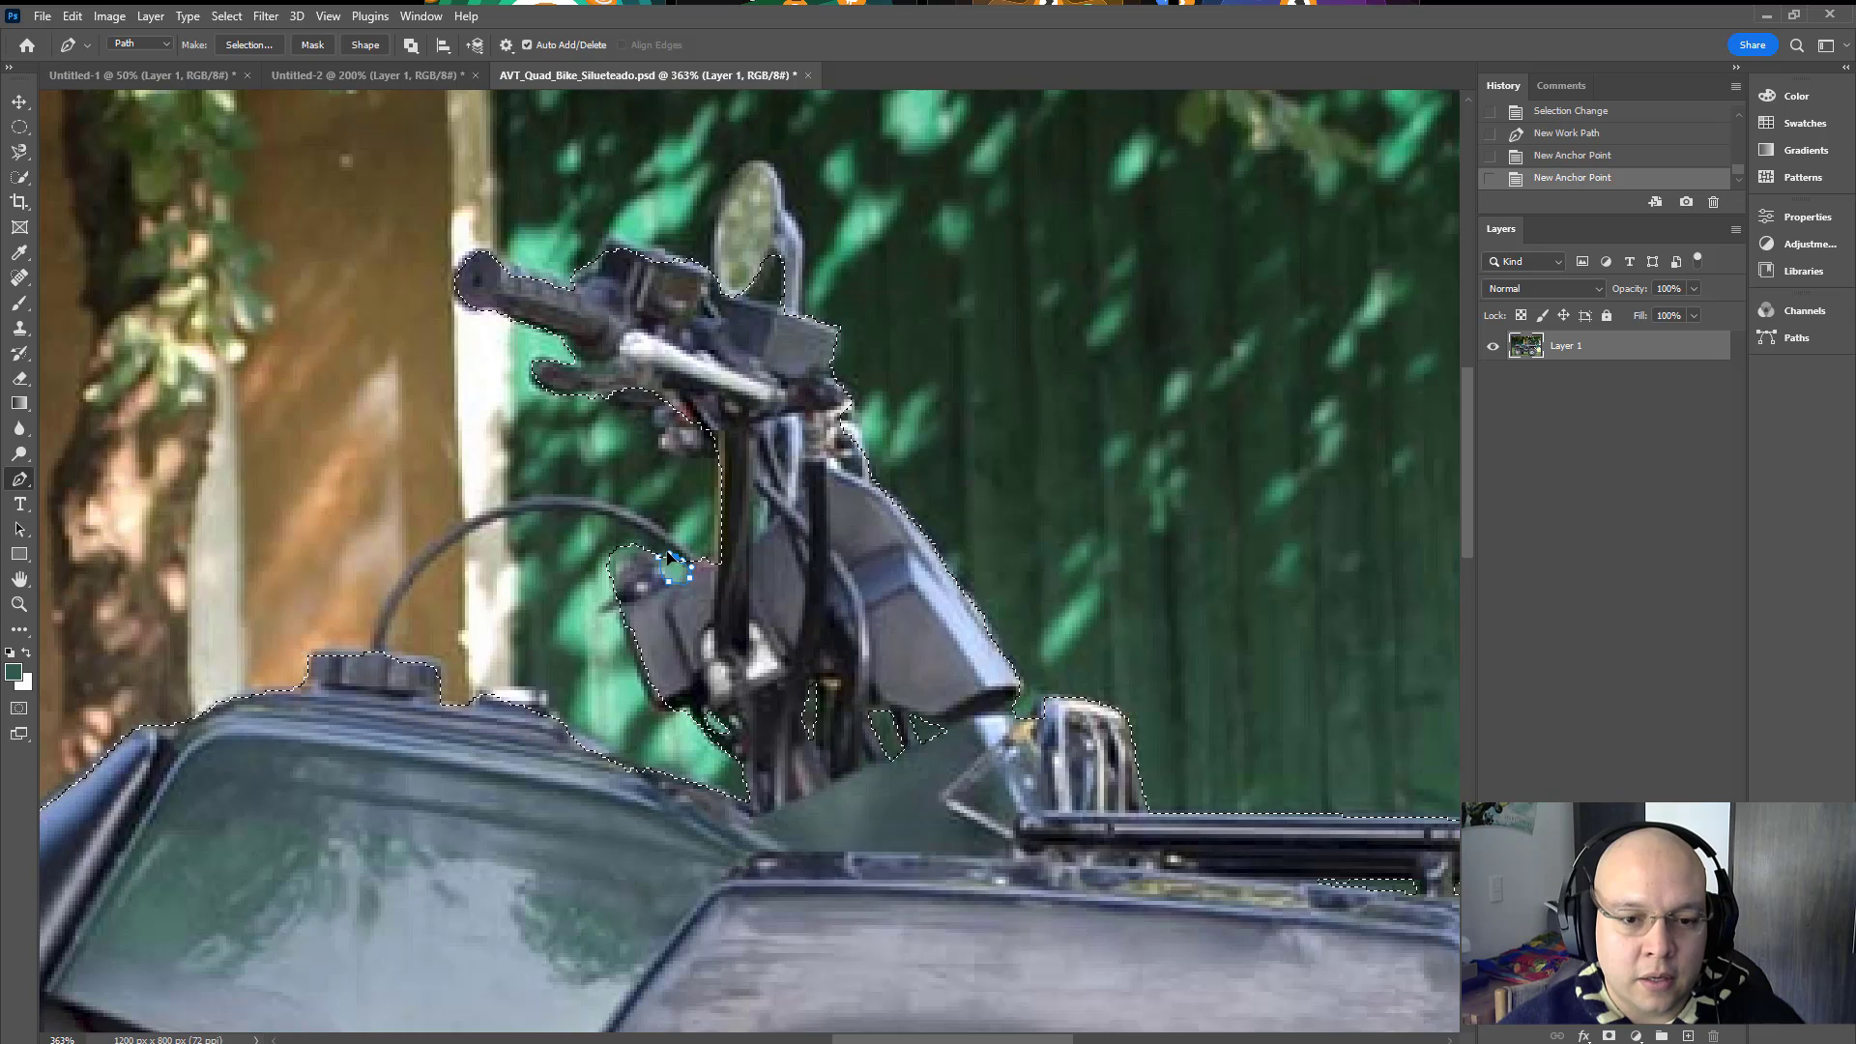
click(663, 562)
click(663, 565)
key(ctrl+Return)
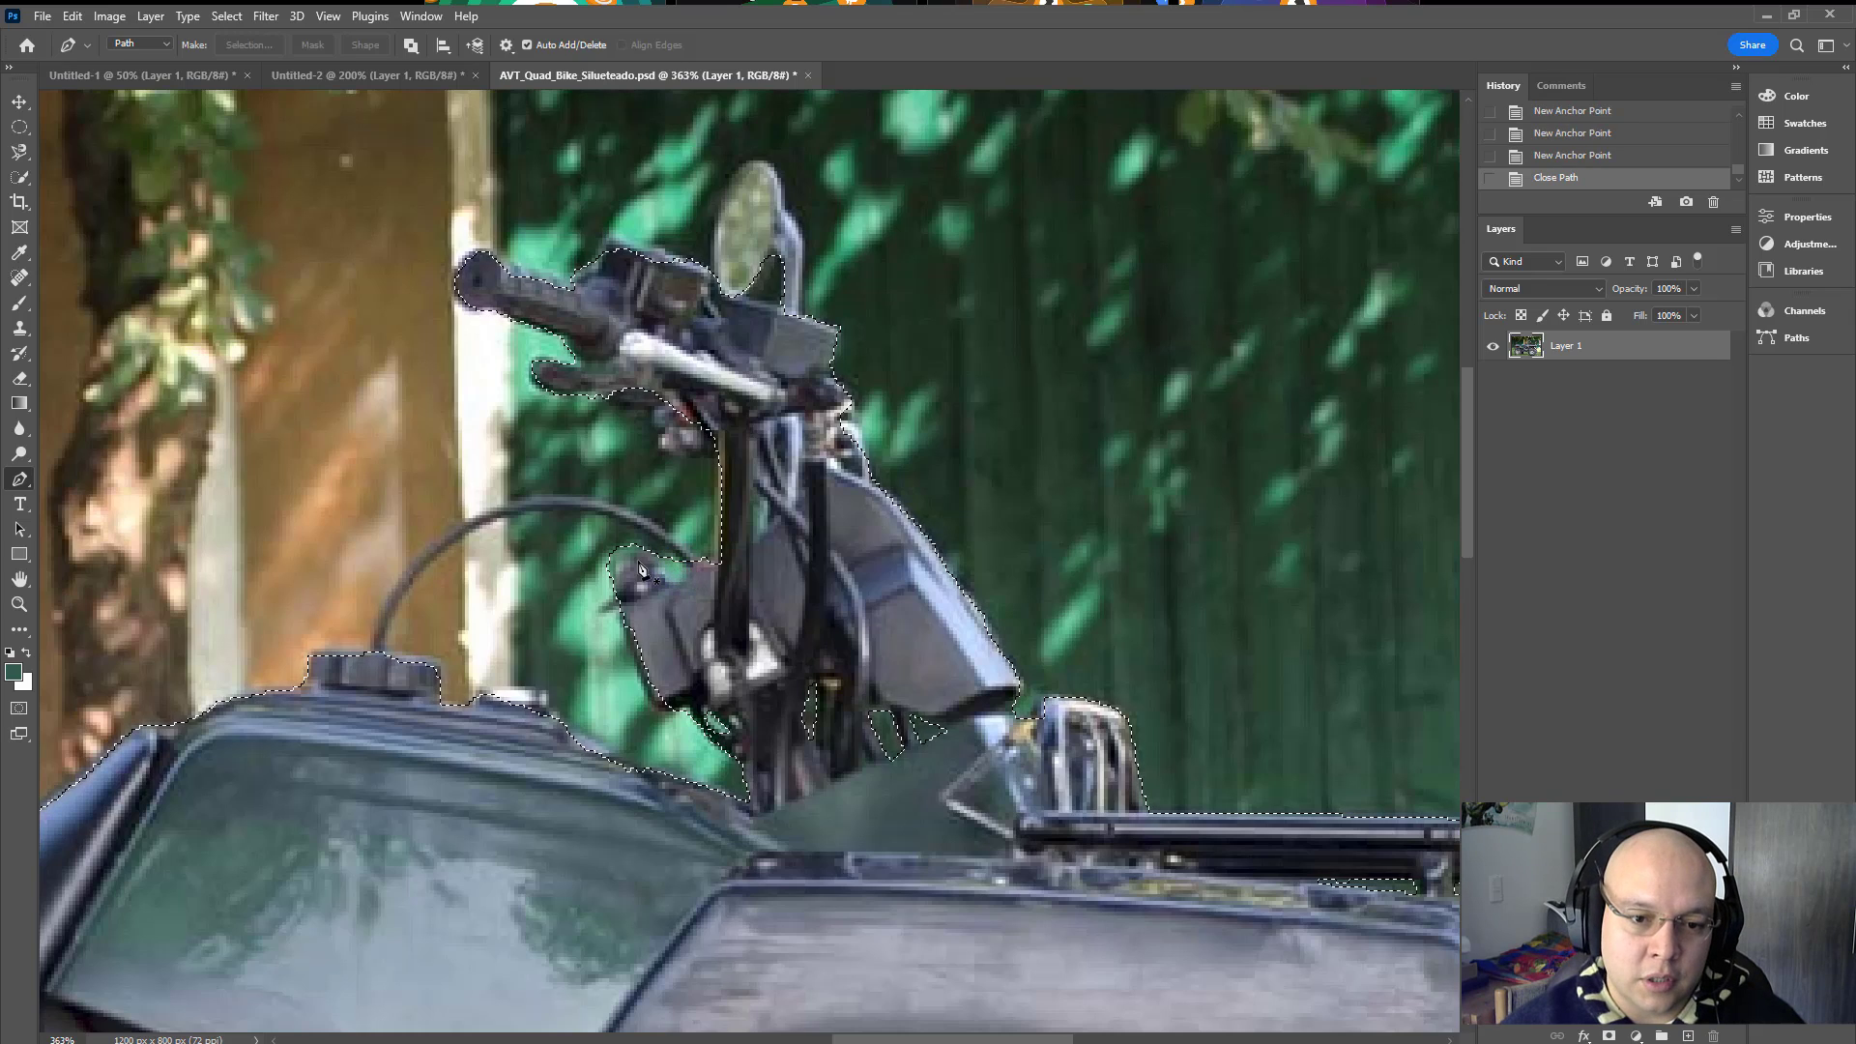
Step: Trace a curved Pen path around the outside of the ignition box's round knob and trim that background from the selection
click(614, 562)
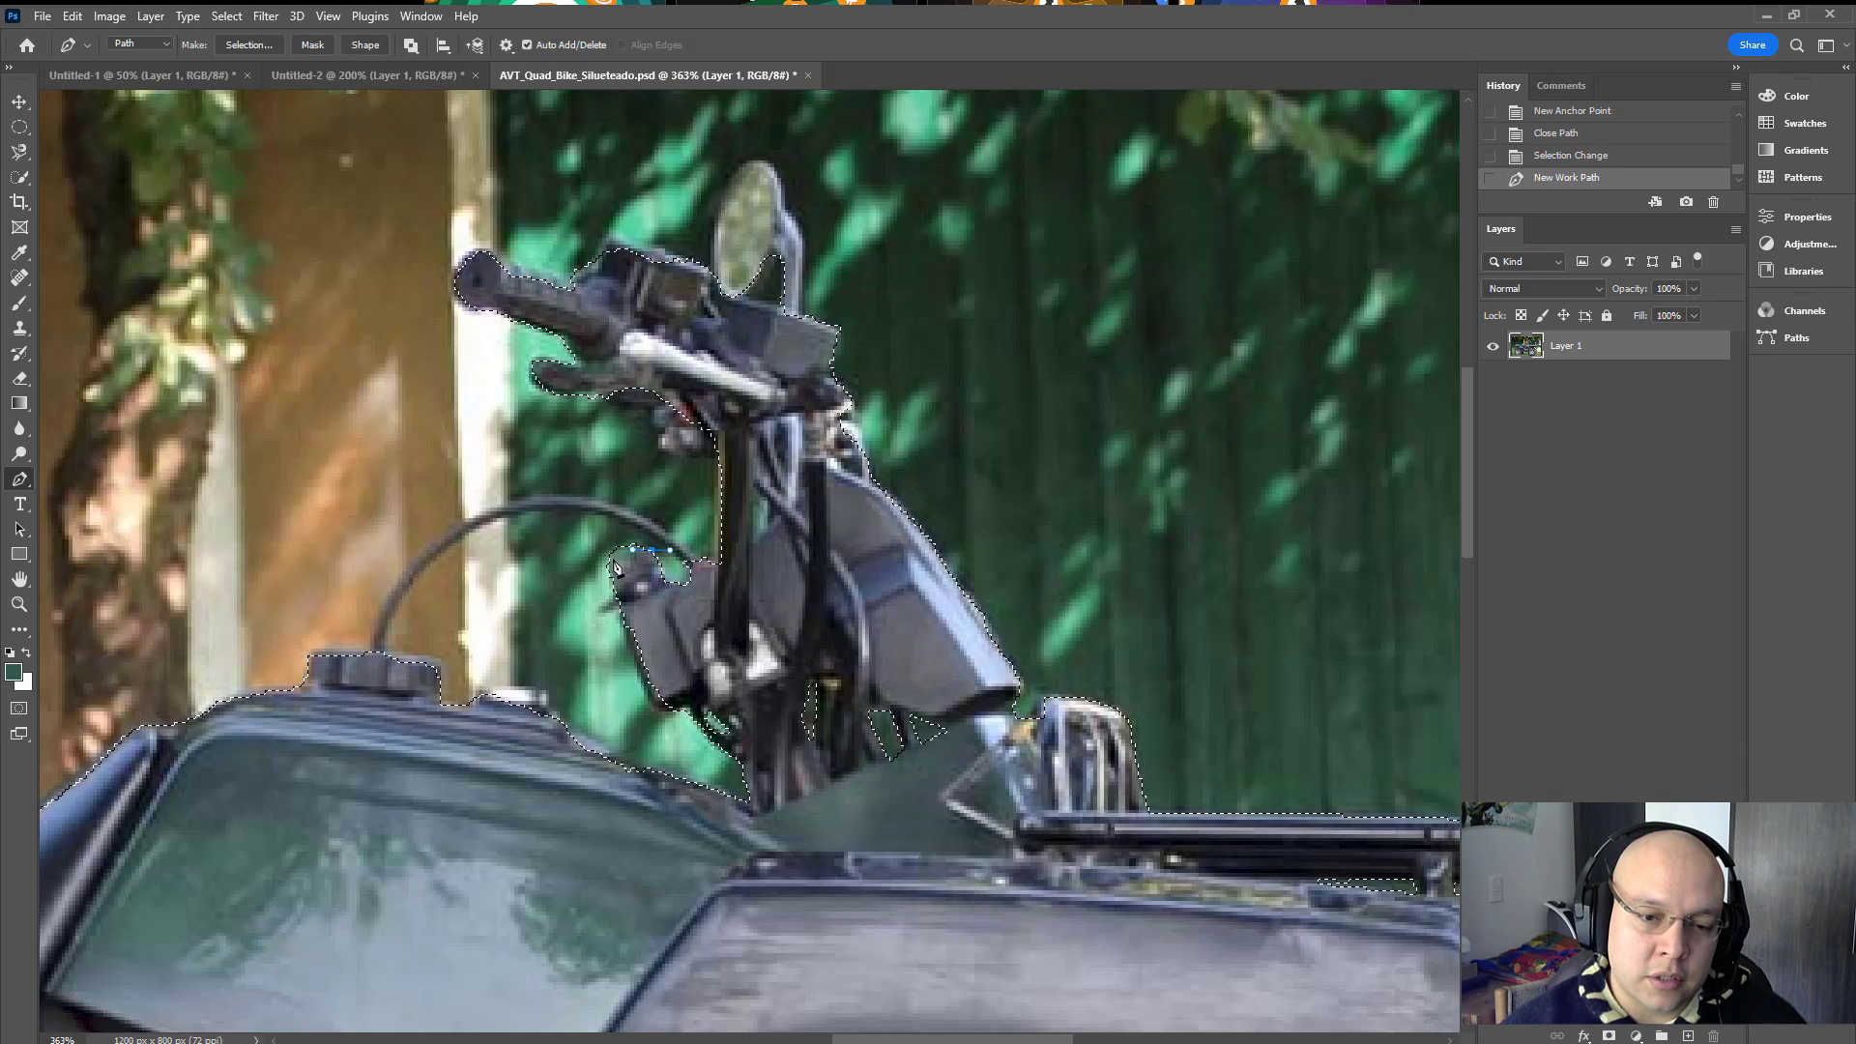
click(615, 593)
drag(610, 591, 682, 557)
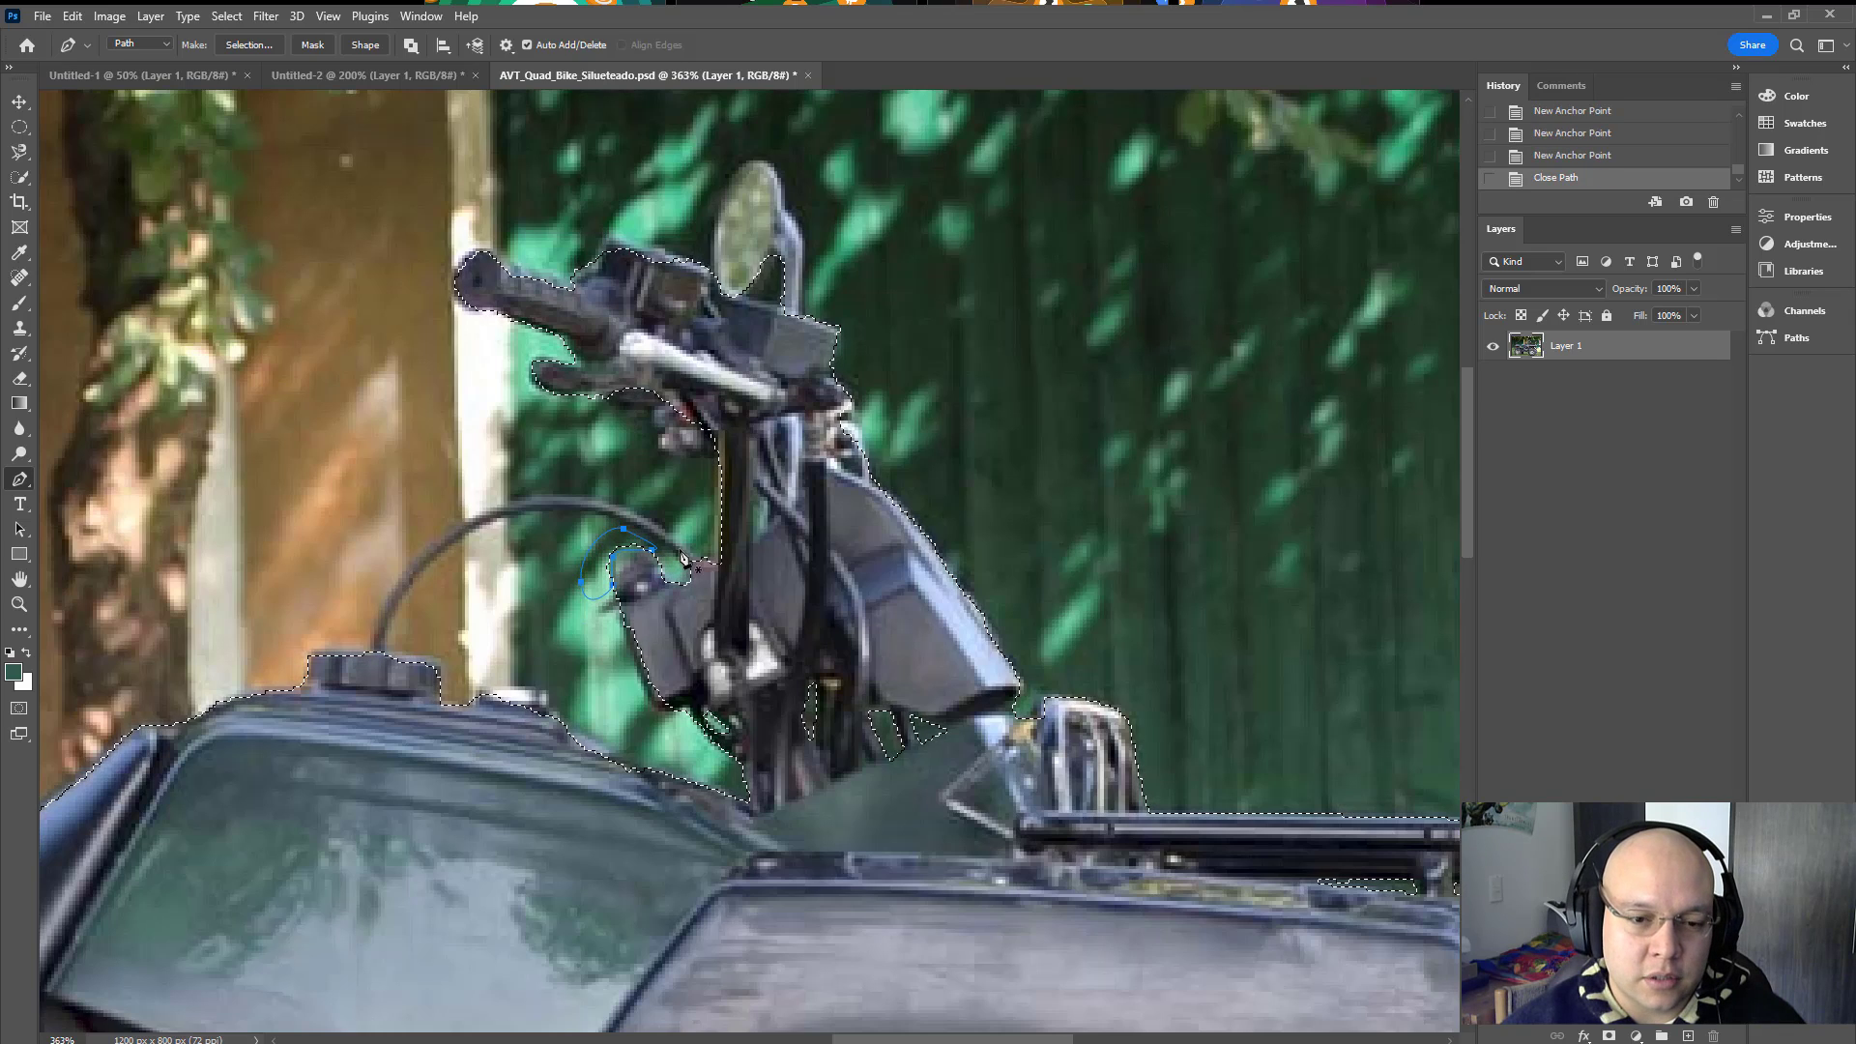
key(ctrl+shift+Return)
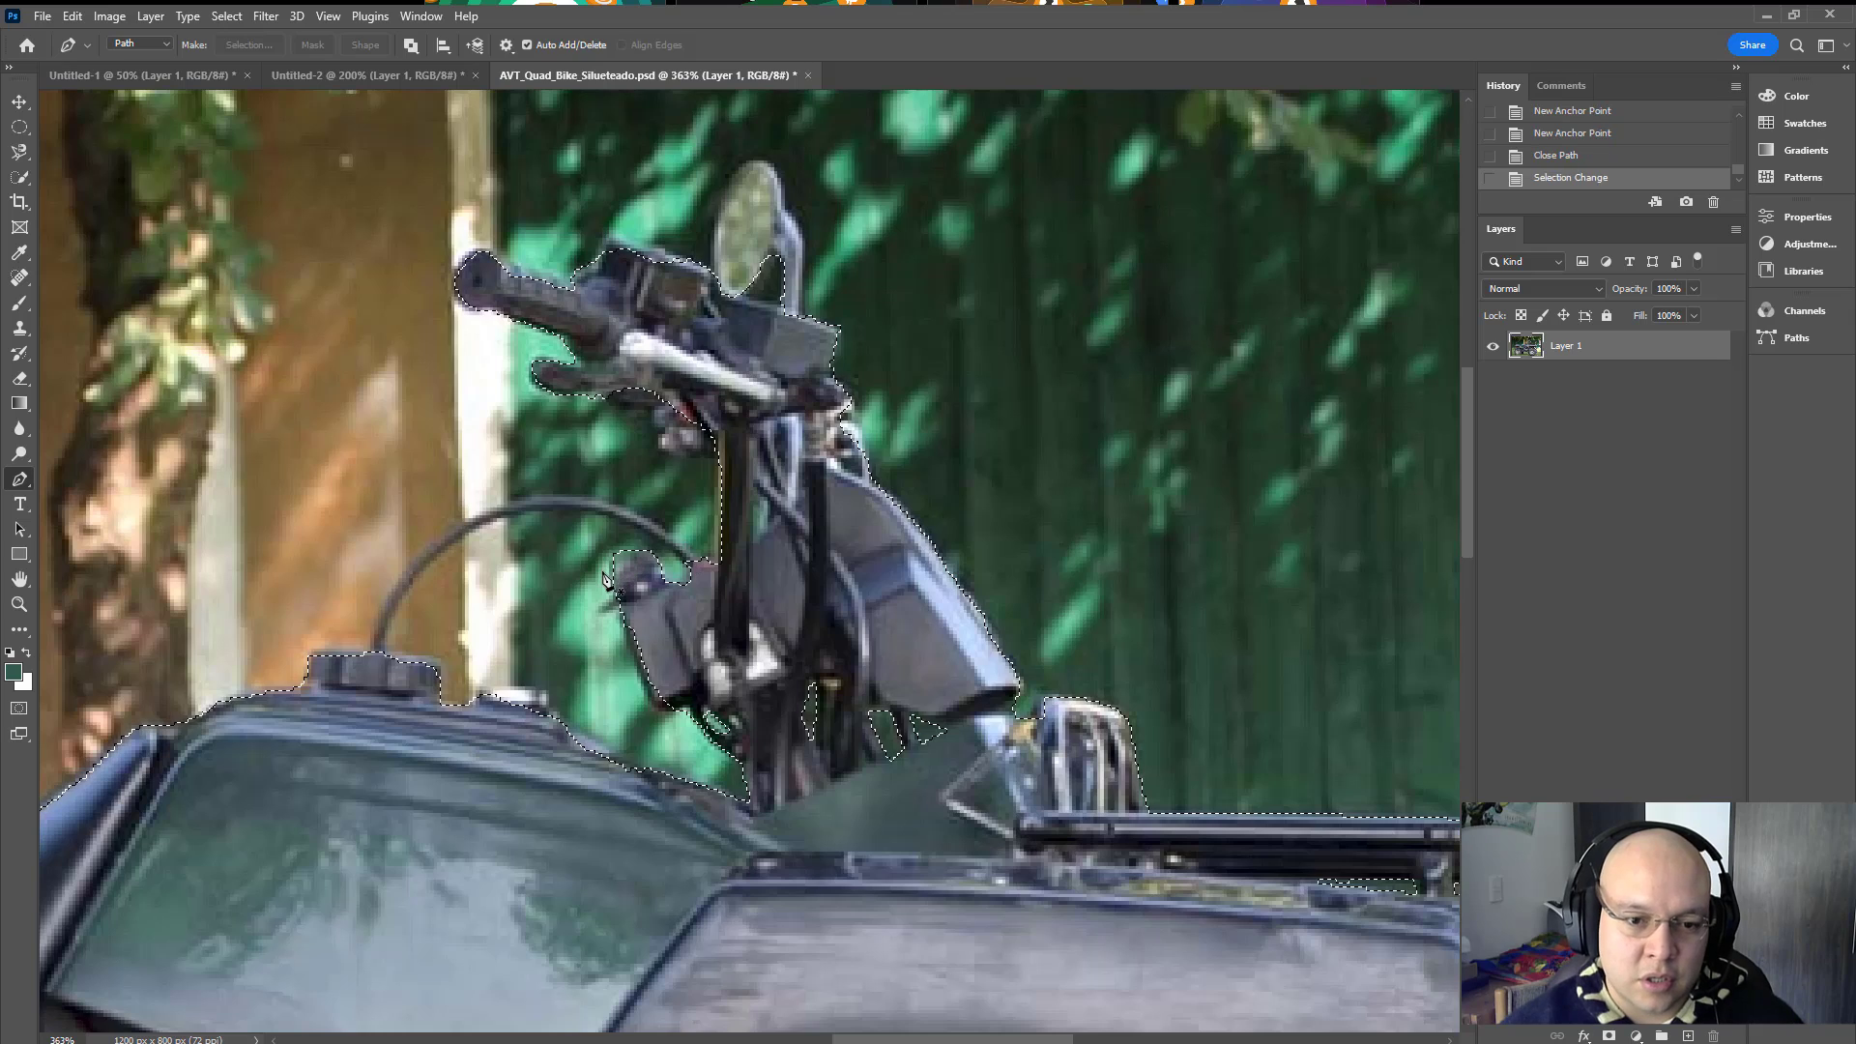
Step: Outline the small lever protruding below the round knob with a closed Pen path and add it to the selection
click(616, 595)
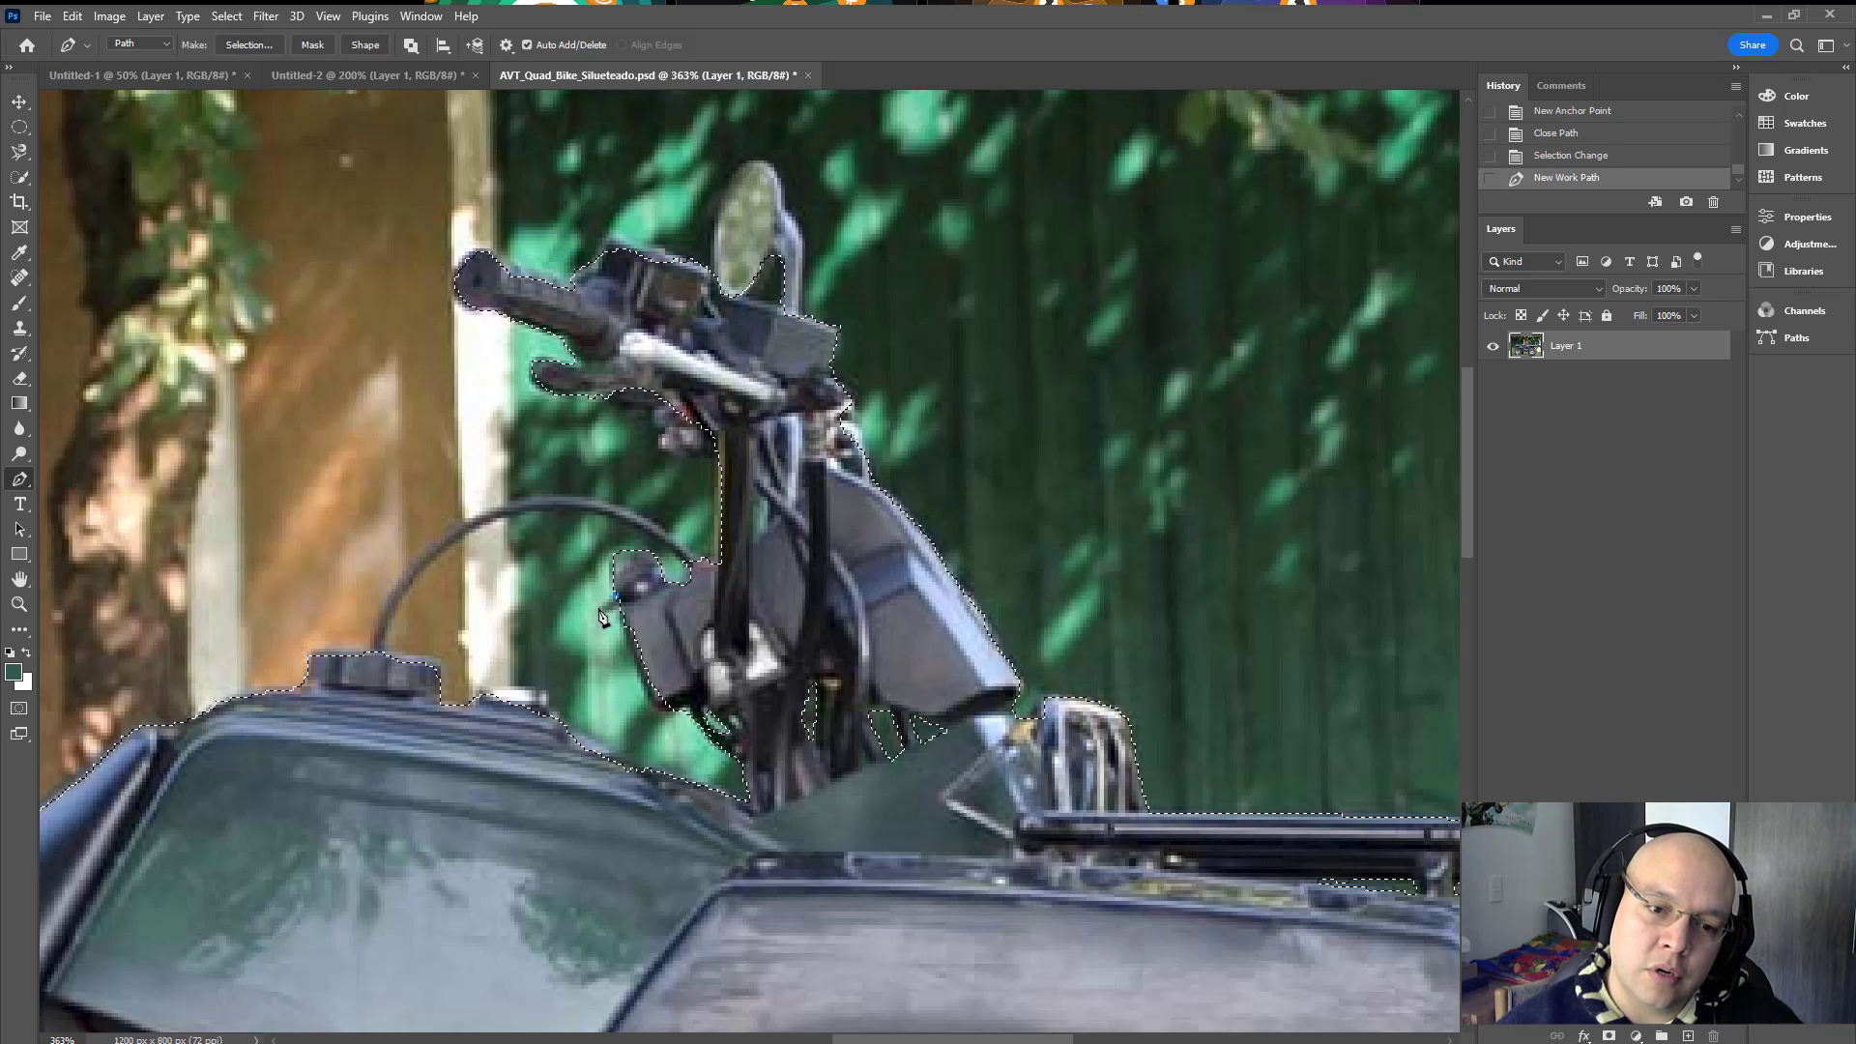
click(598, 606)
click(598, 611)
click(615, 611)
click(623, 606)
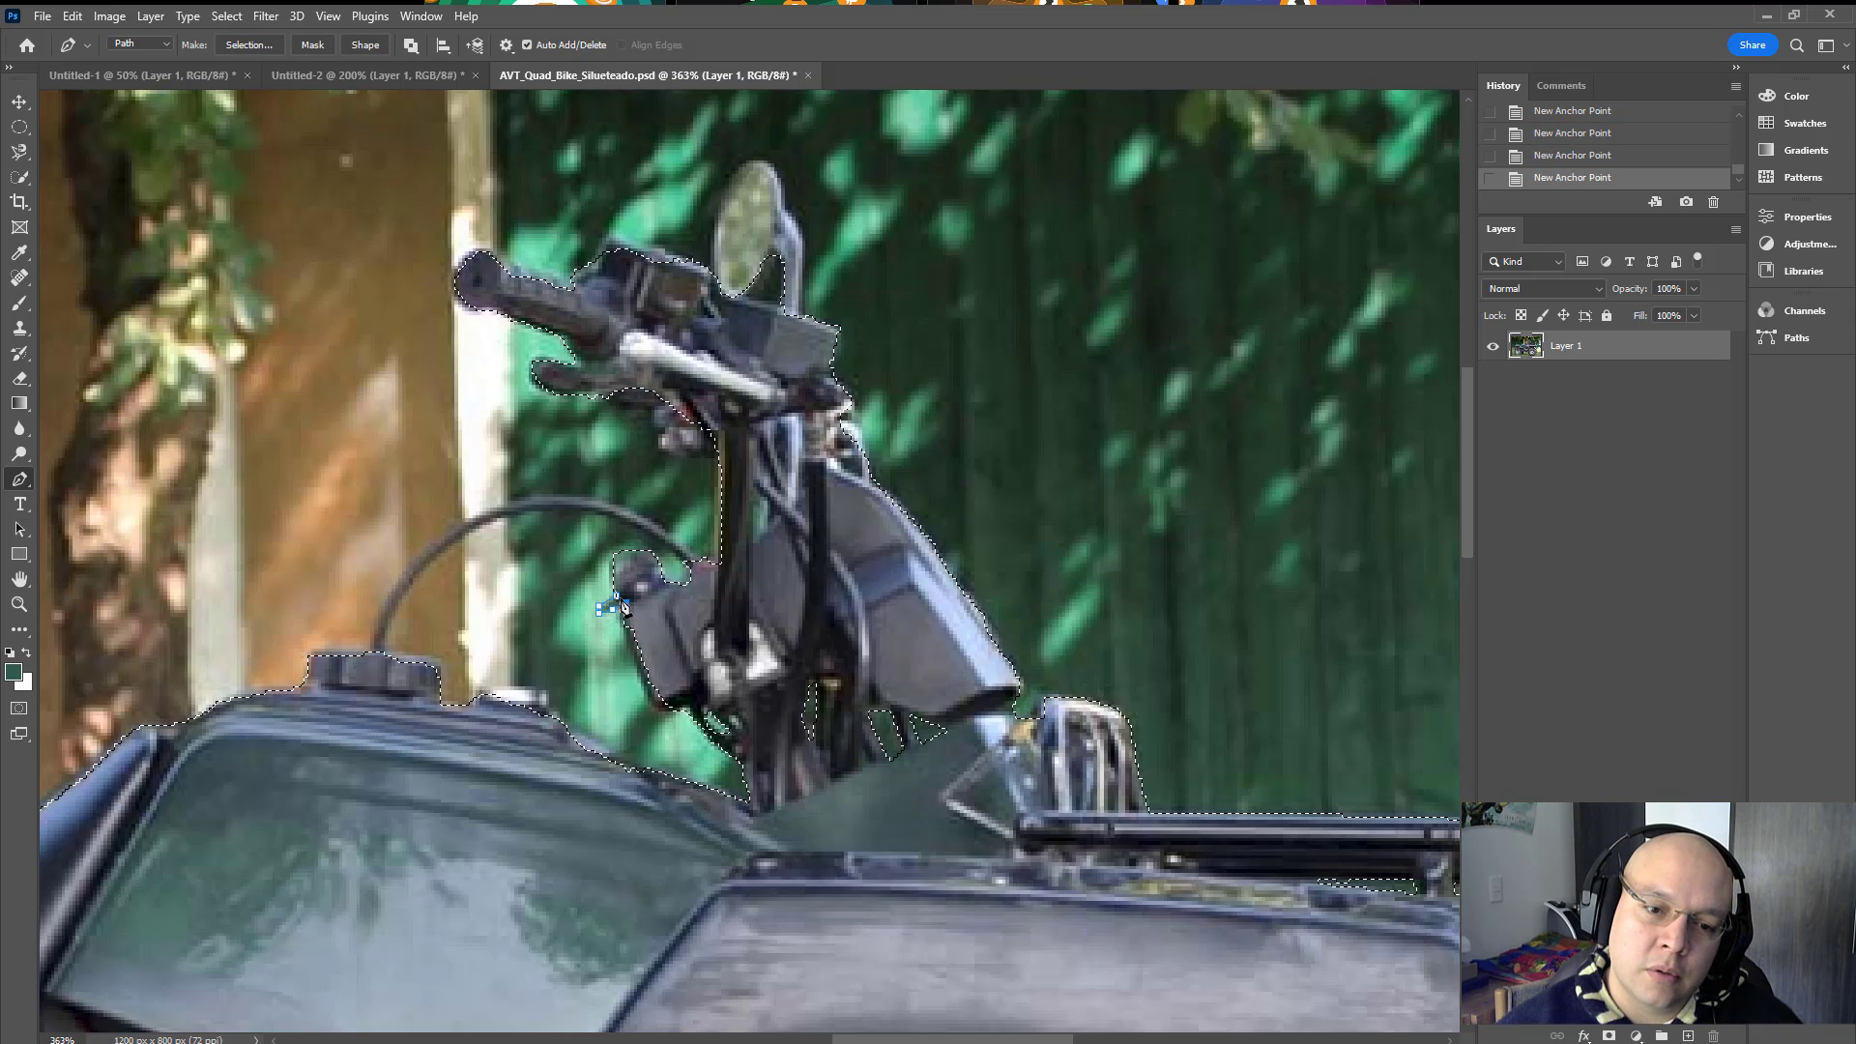
click(617, 595)
key(ctrl+shift+Return)
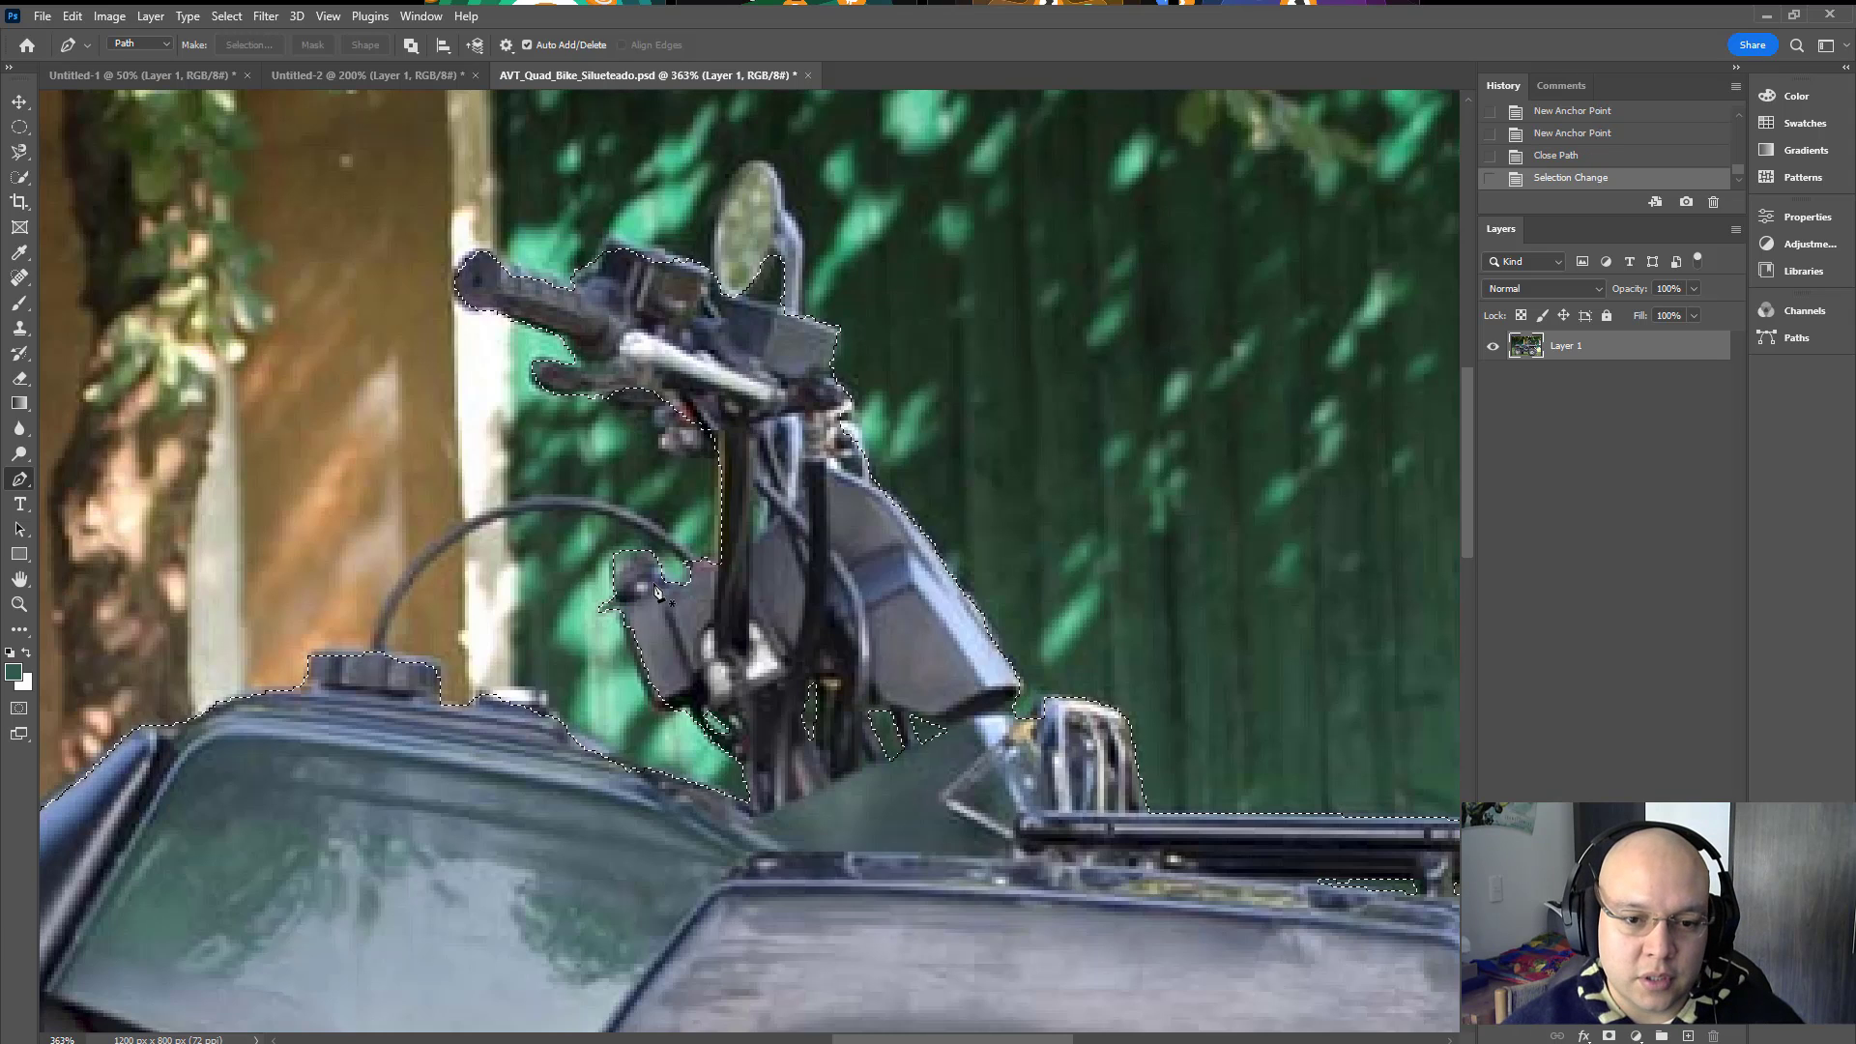
Step: Trace the small green gap between the handlebar column and the crossing cable with the Pen tool and subtract it
scroll(725, 580, up, 1)
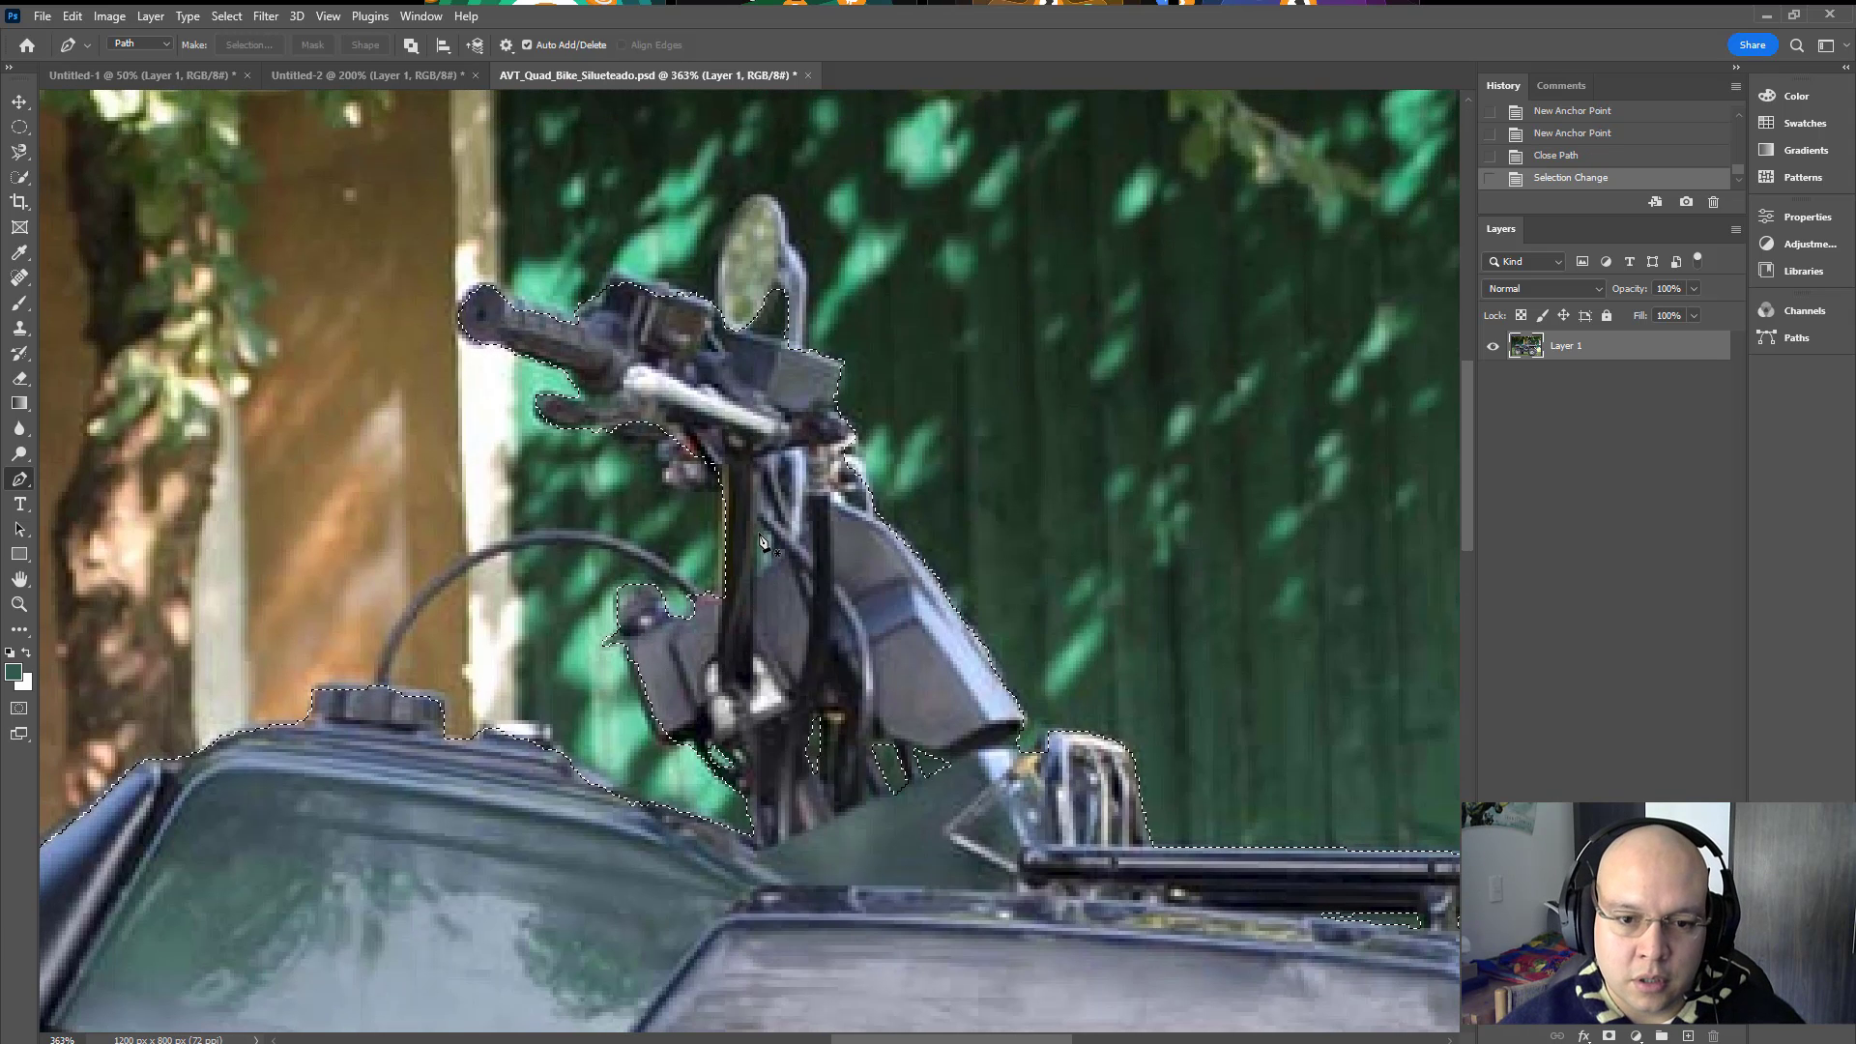
click(759, 523)
click(757, 573)
click(771, 562)
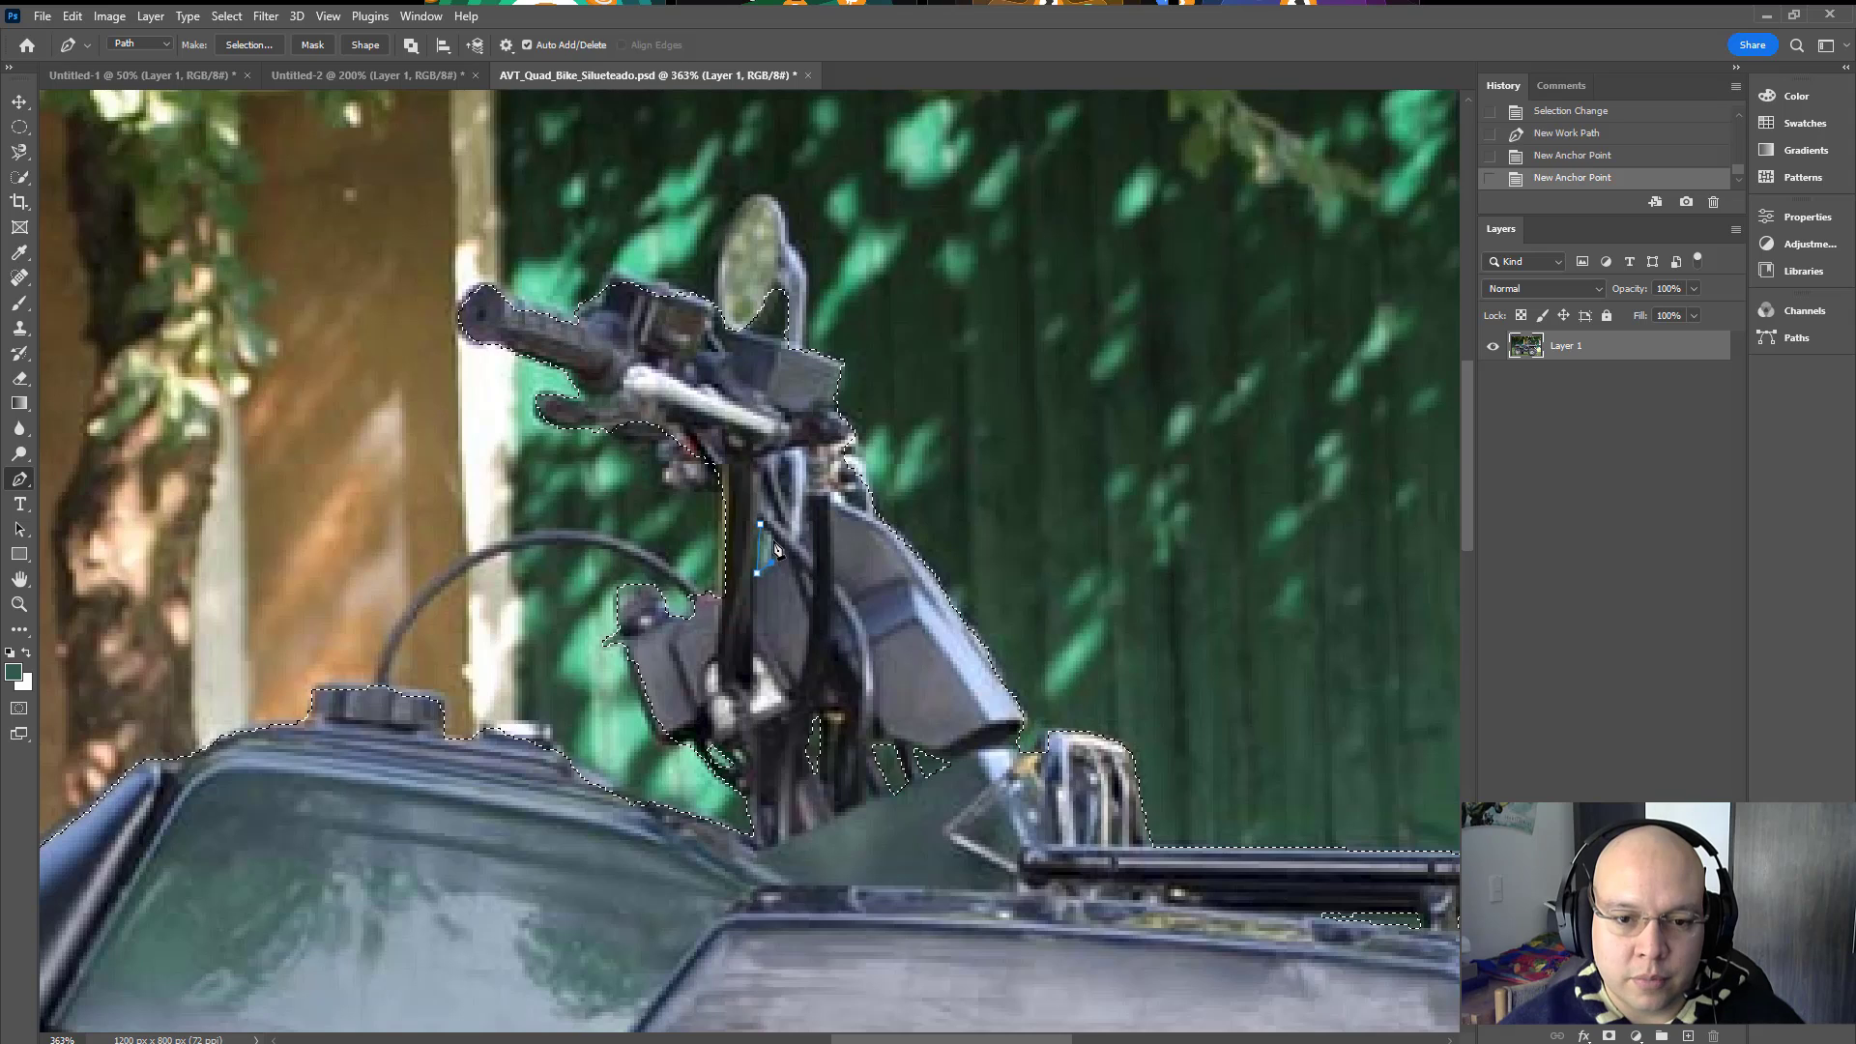
click(772, 540)
click(760, 523)
key(ctrl+shift+Return)
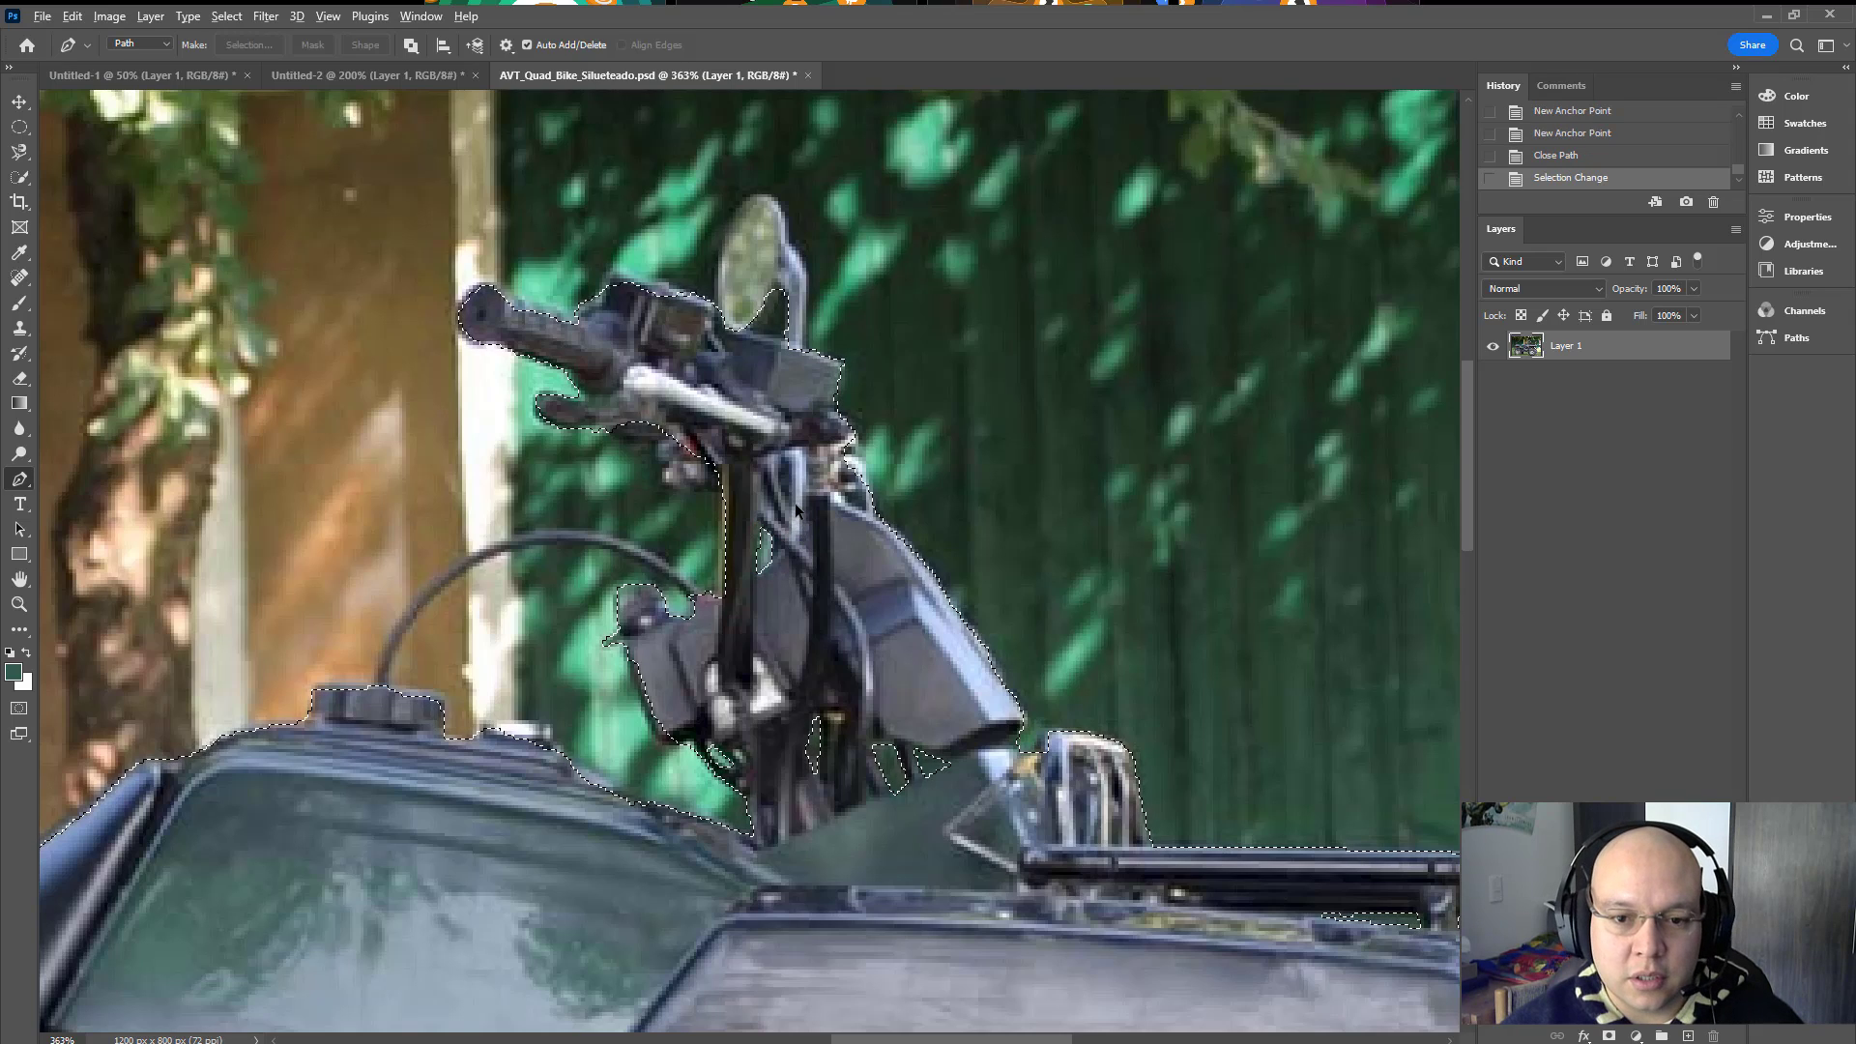
Step: Correct the selection edge around the small fitting beside the handlebar clamp with a closed Pen path
click(859, 463)
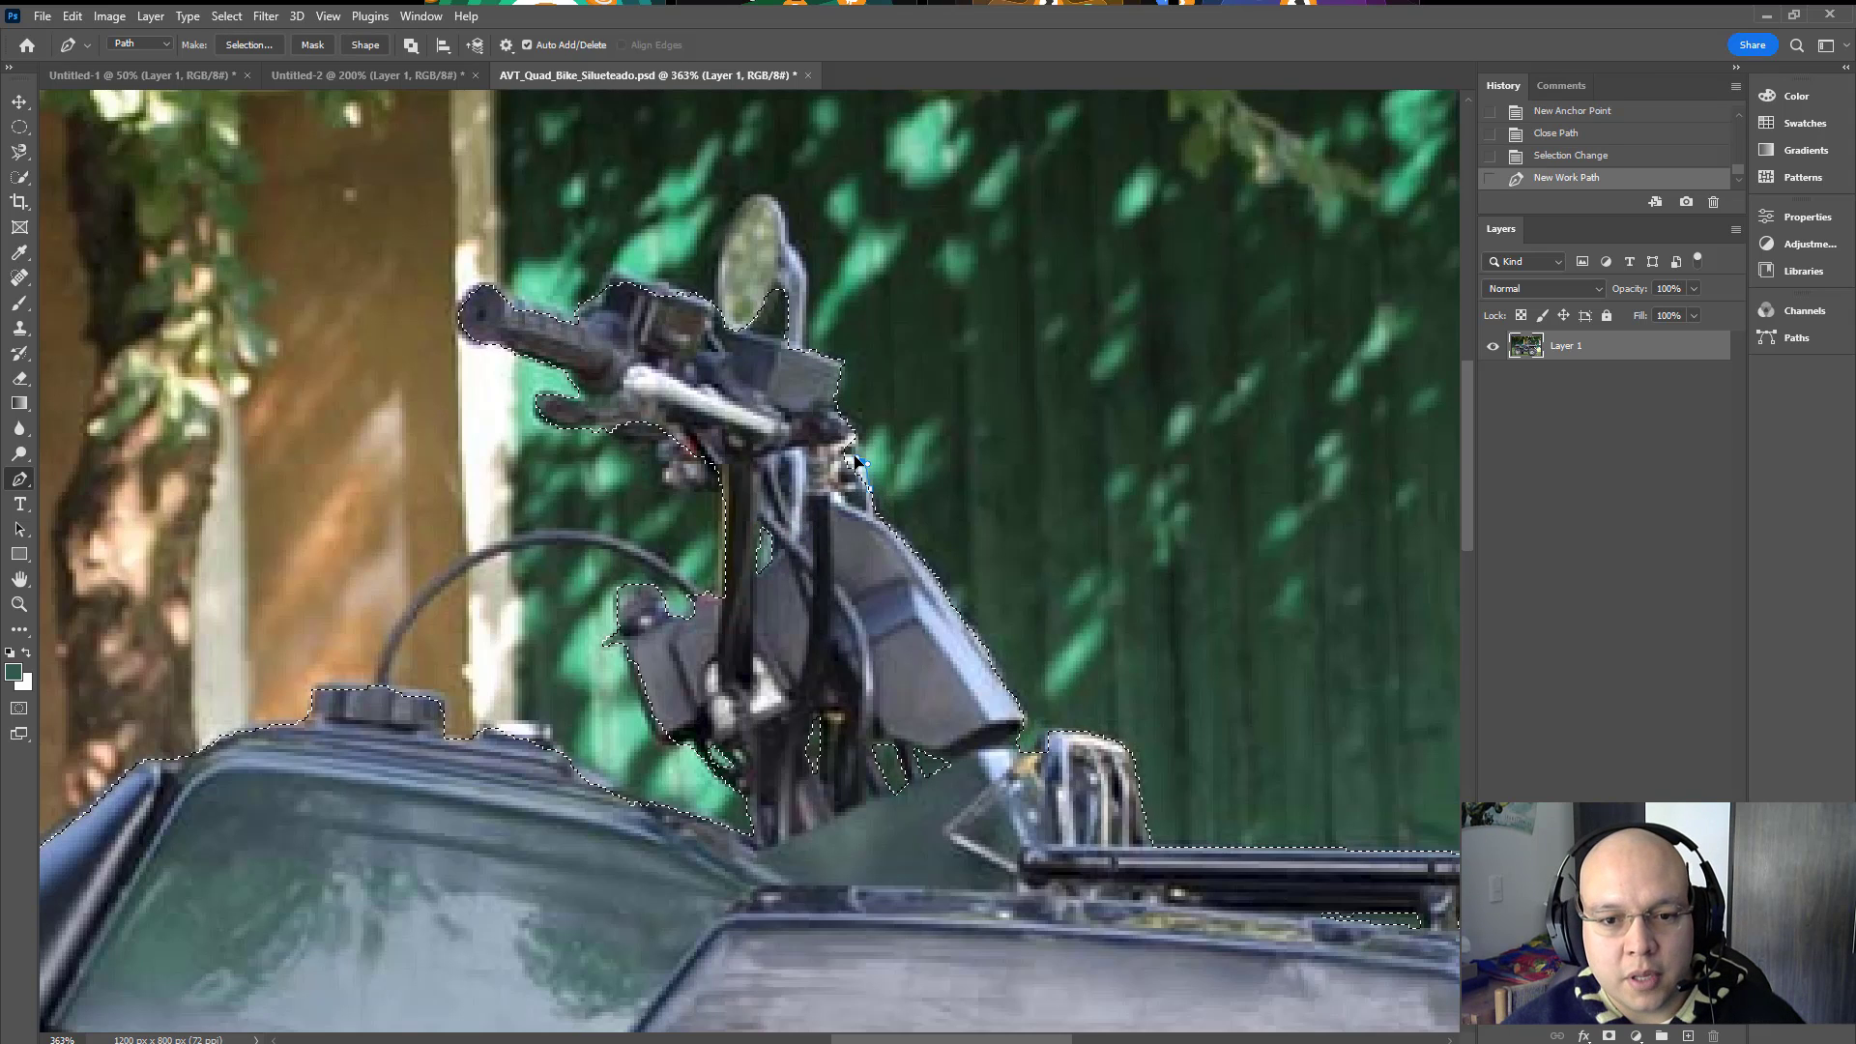
click(842, 457)
click(848, 451)
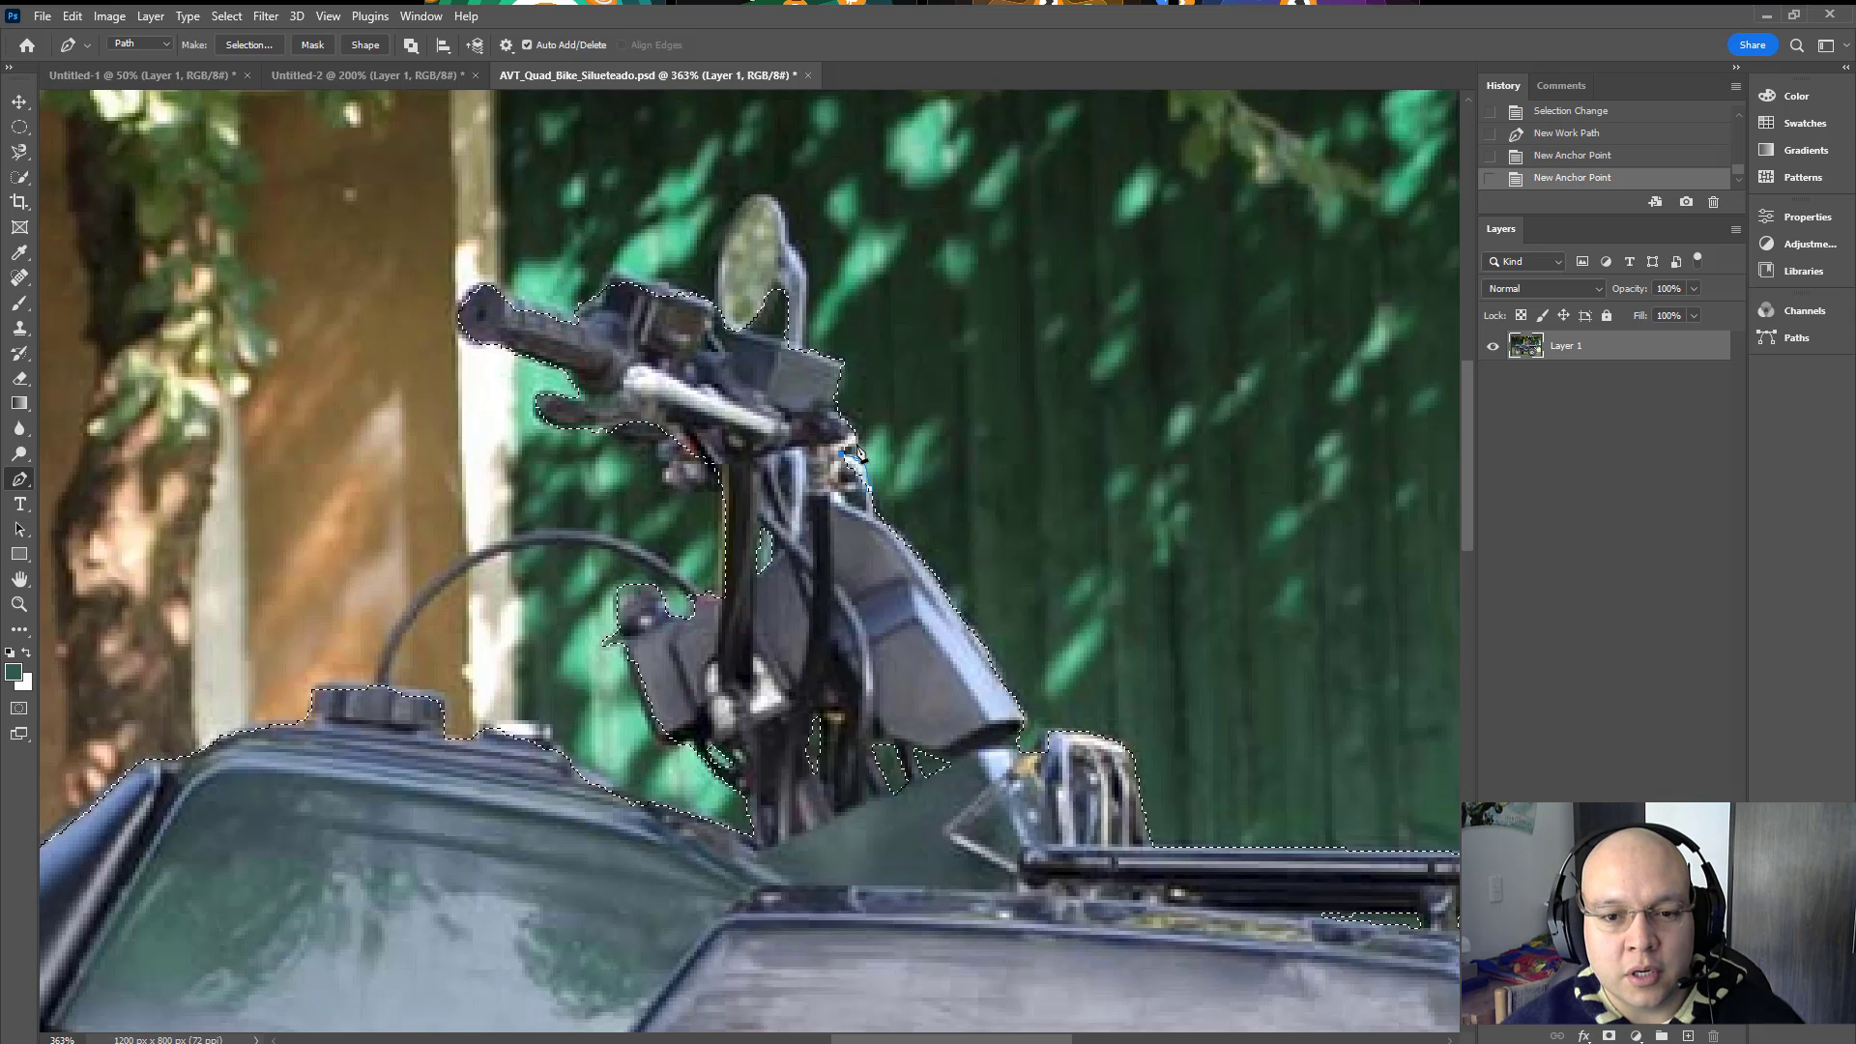
drag(858, 438, 870, 504)
click(869, 490)
key(ctrl+shift+Return)
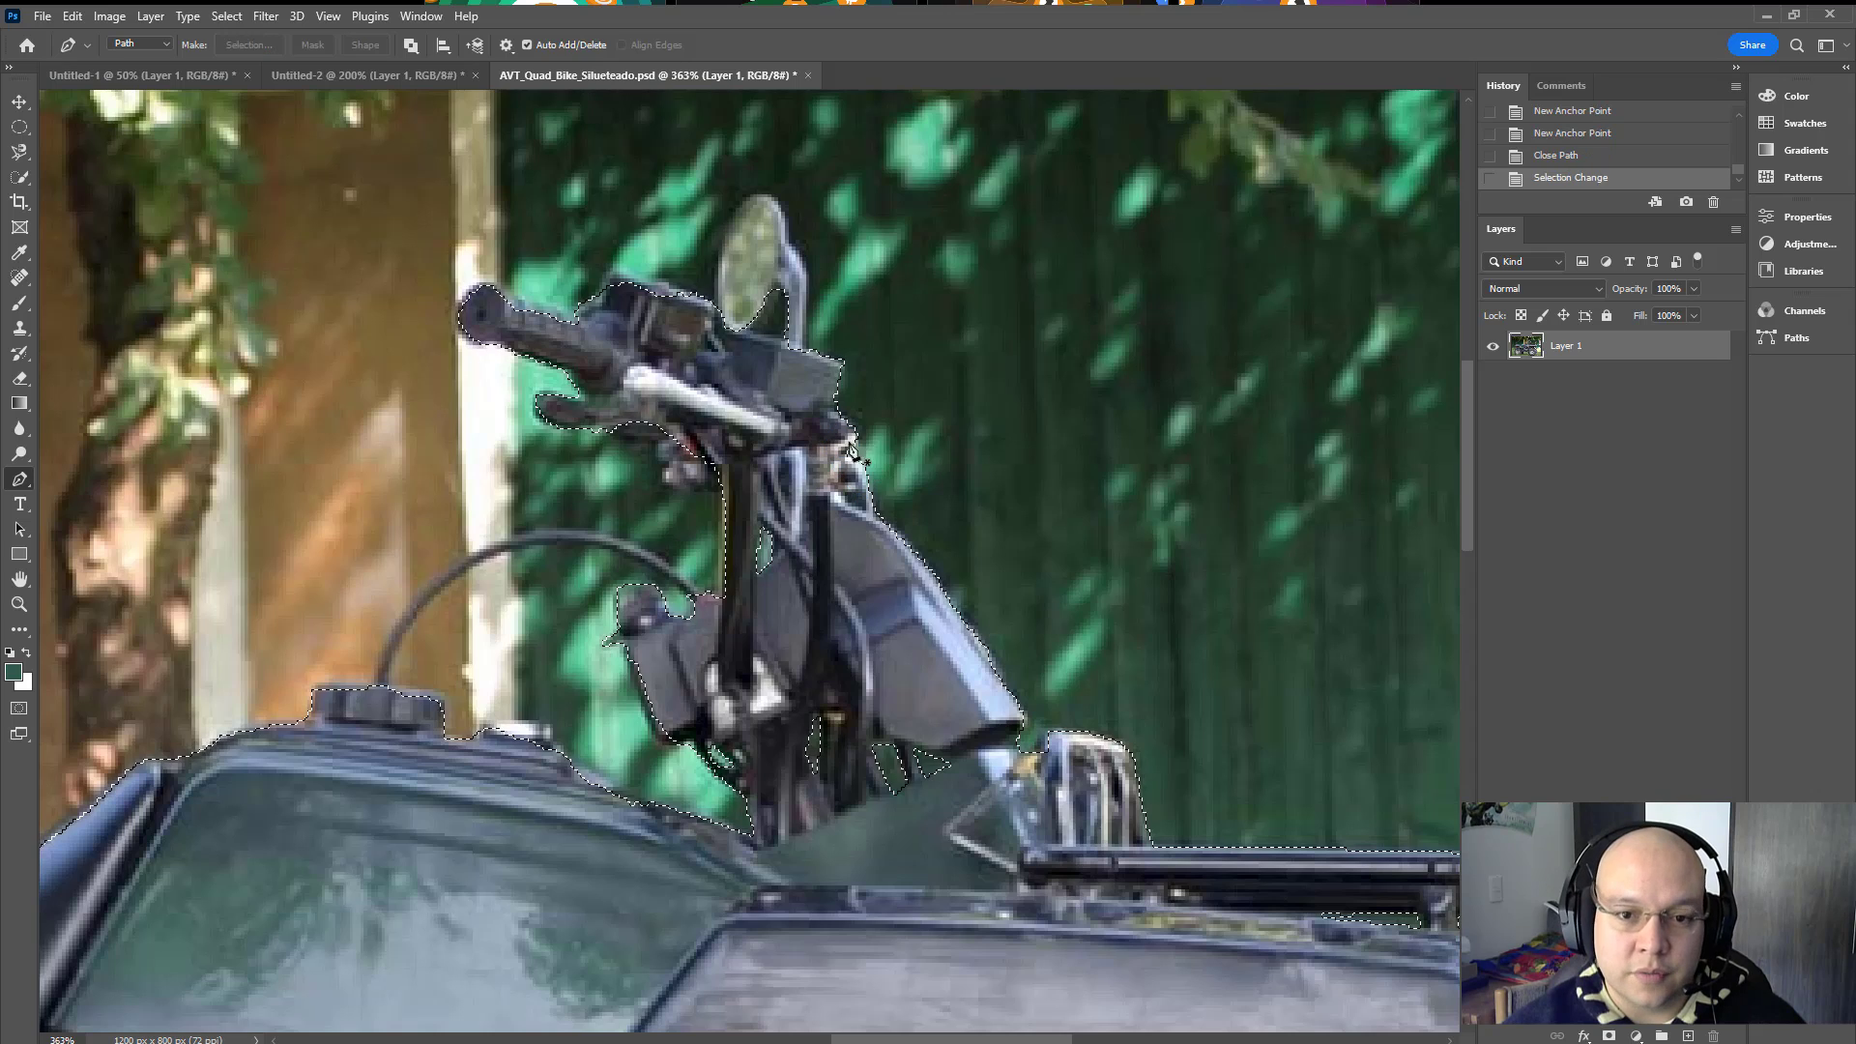
Step: Outline the background gap between the mirror, its arm and the box below with the Pen tool and subtract it from the selection
drag(798, 406, 828, 507)
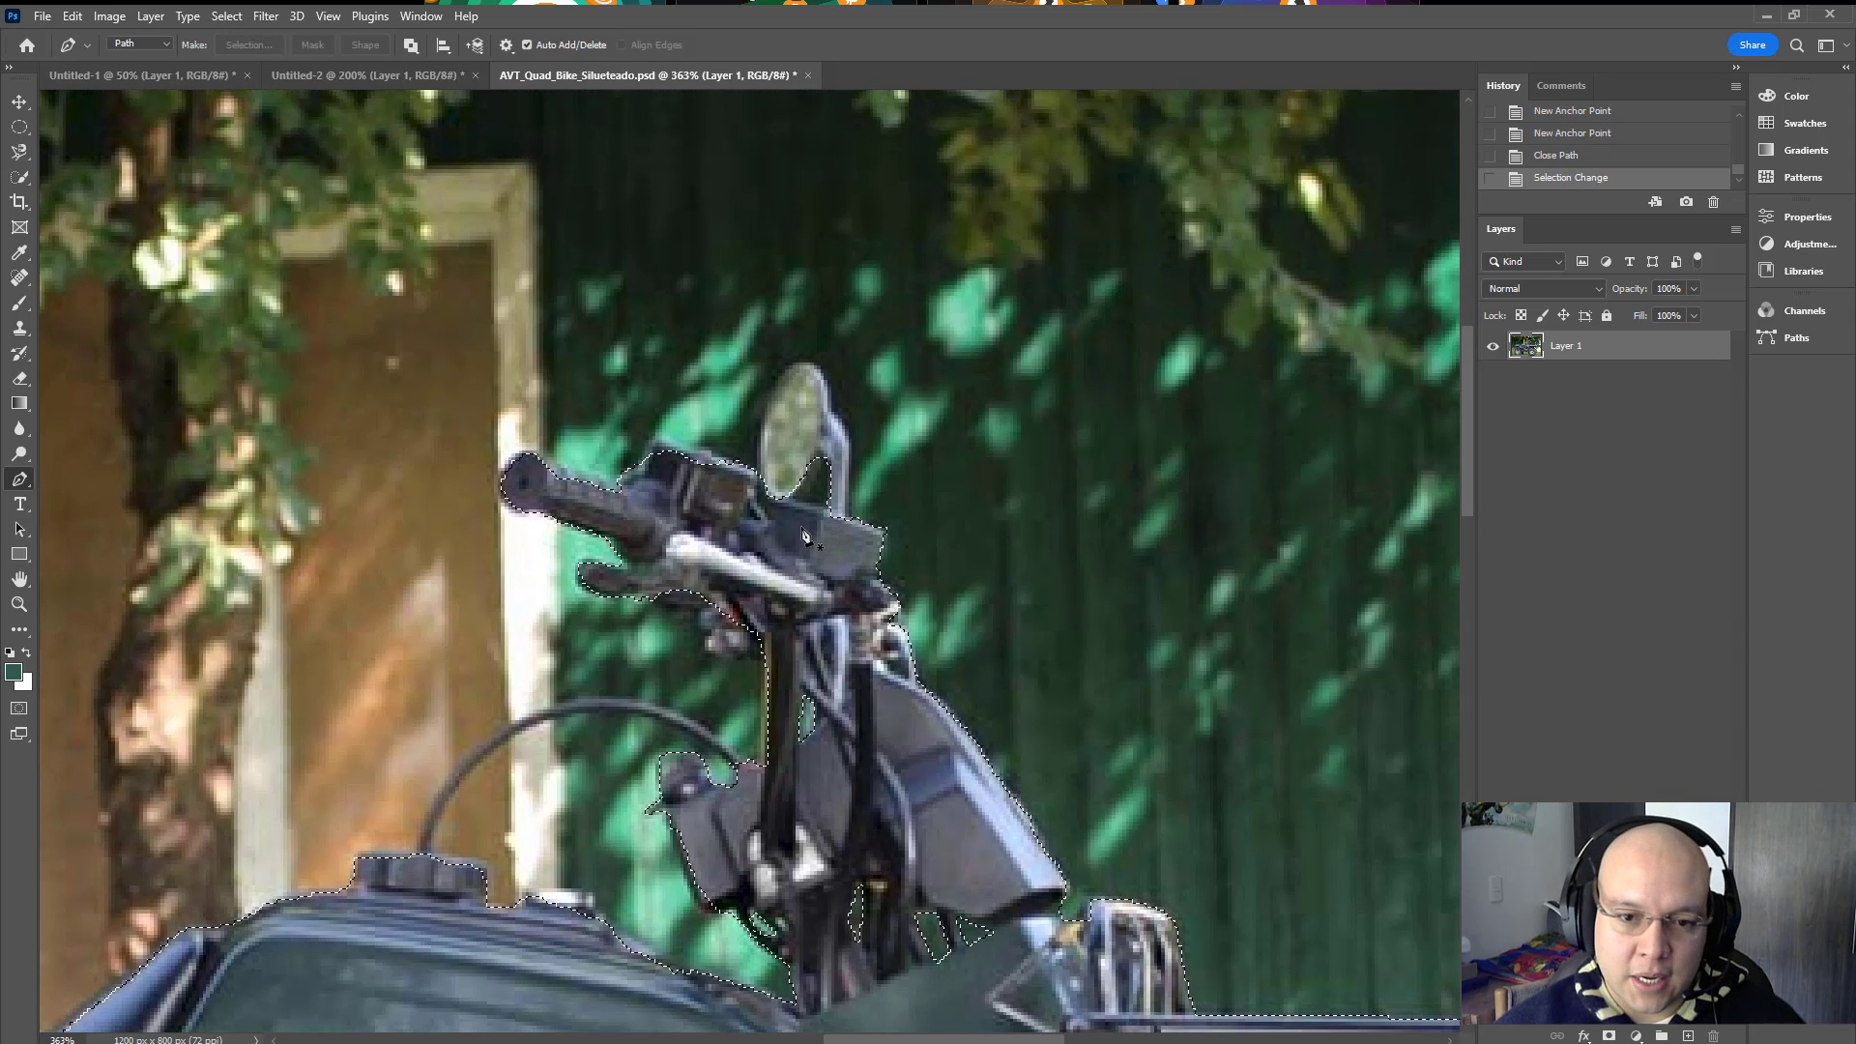
click(781, 495)
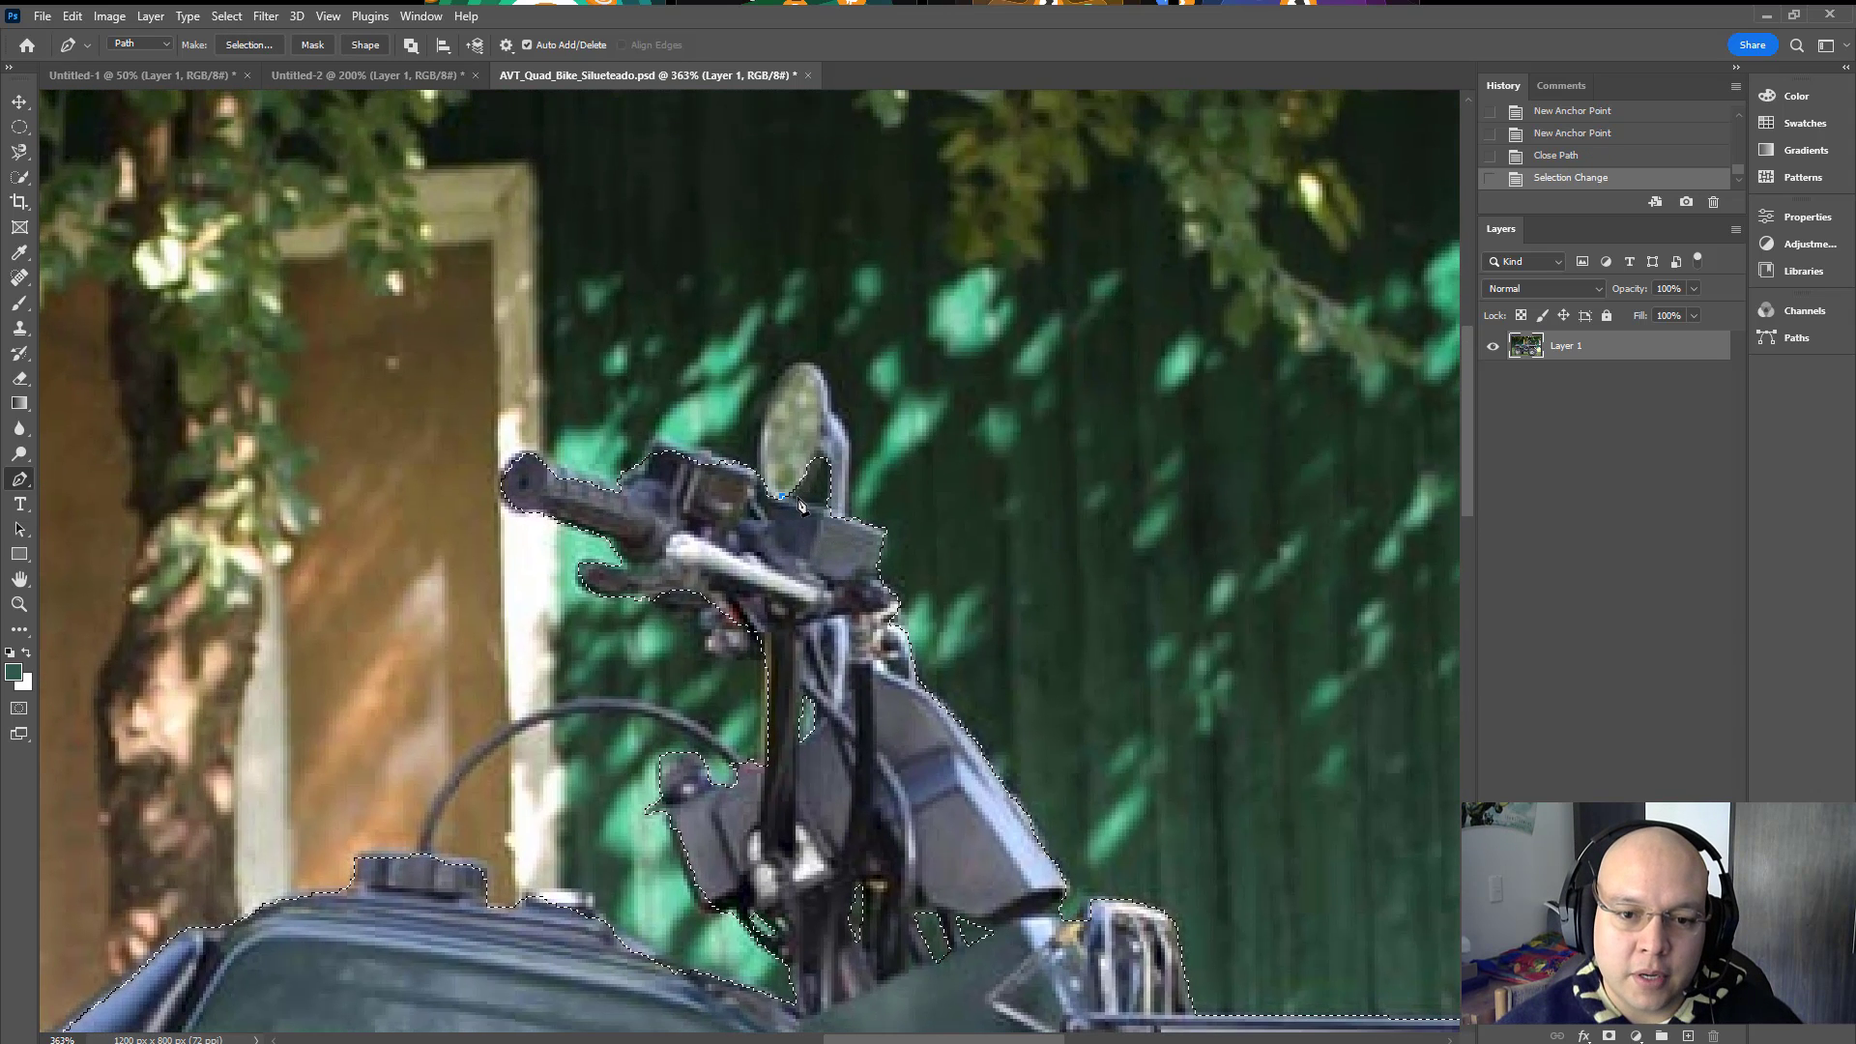
click(803, 502)
click(833, 504)
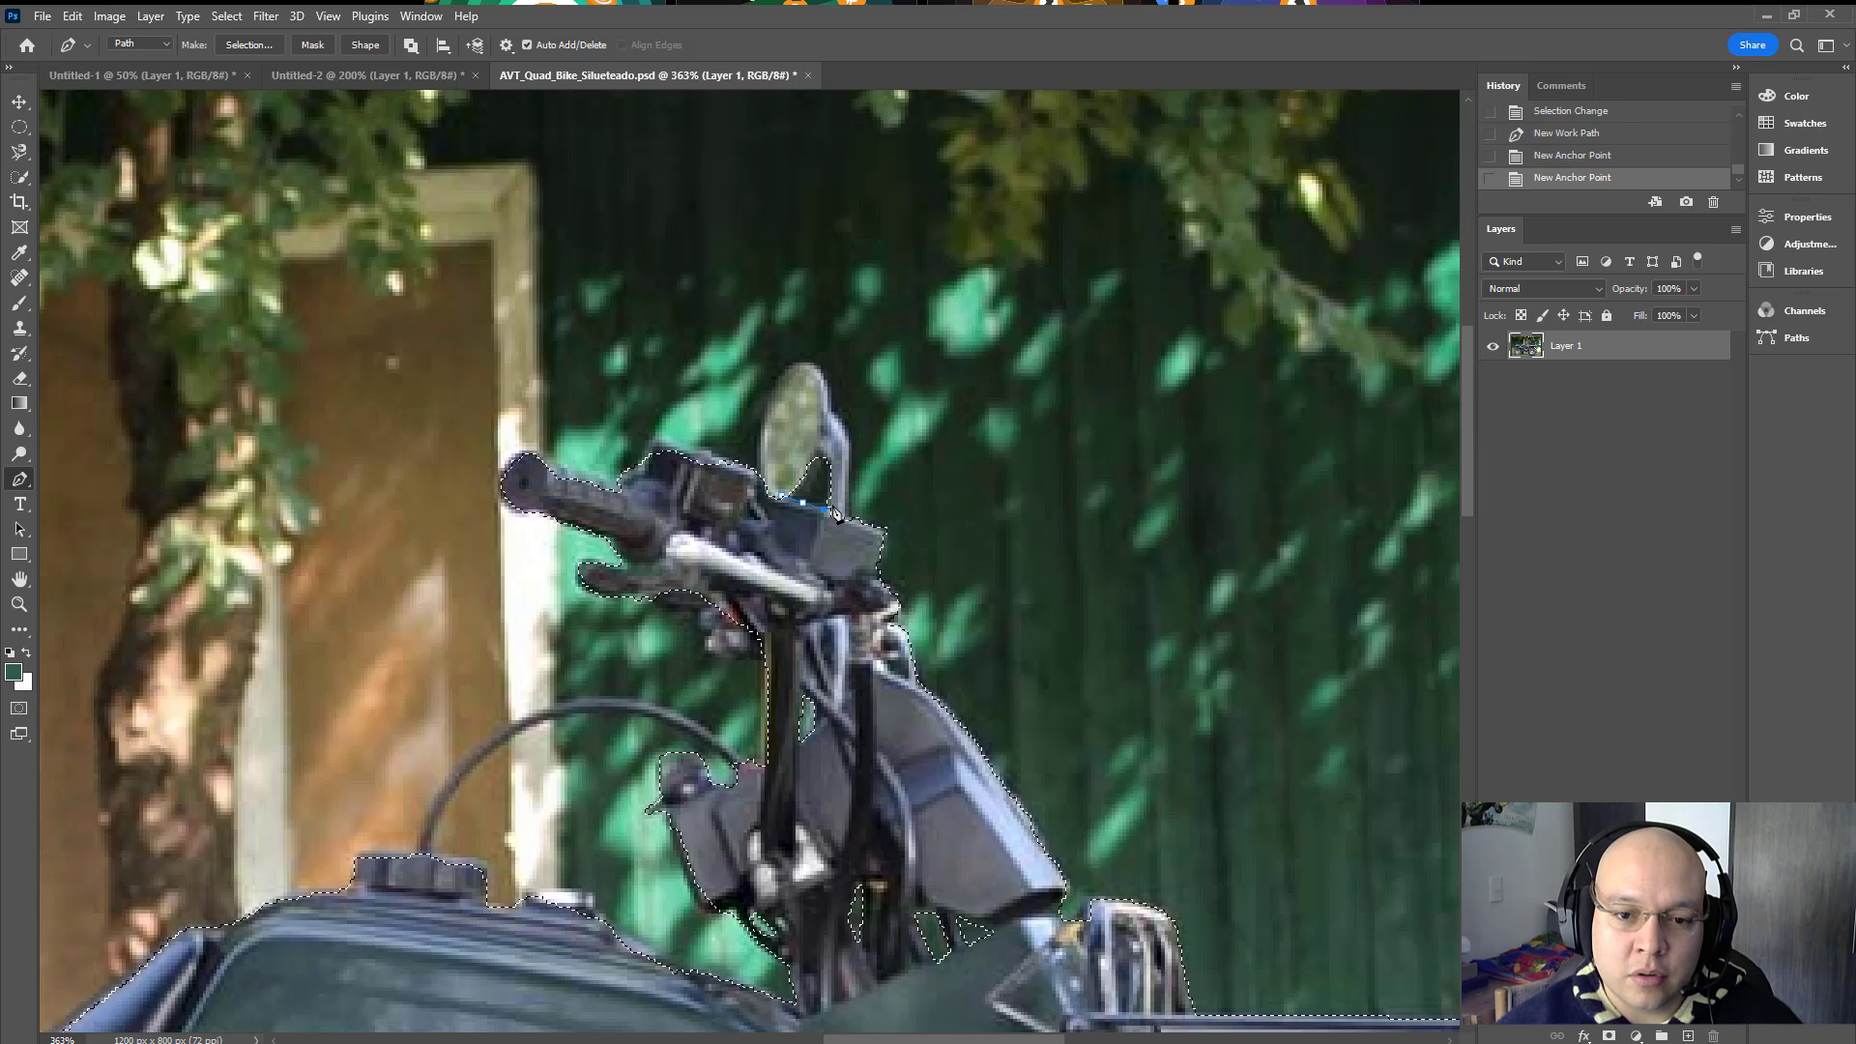
click(847, 461)
click(817, 447)
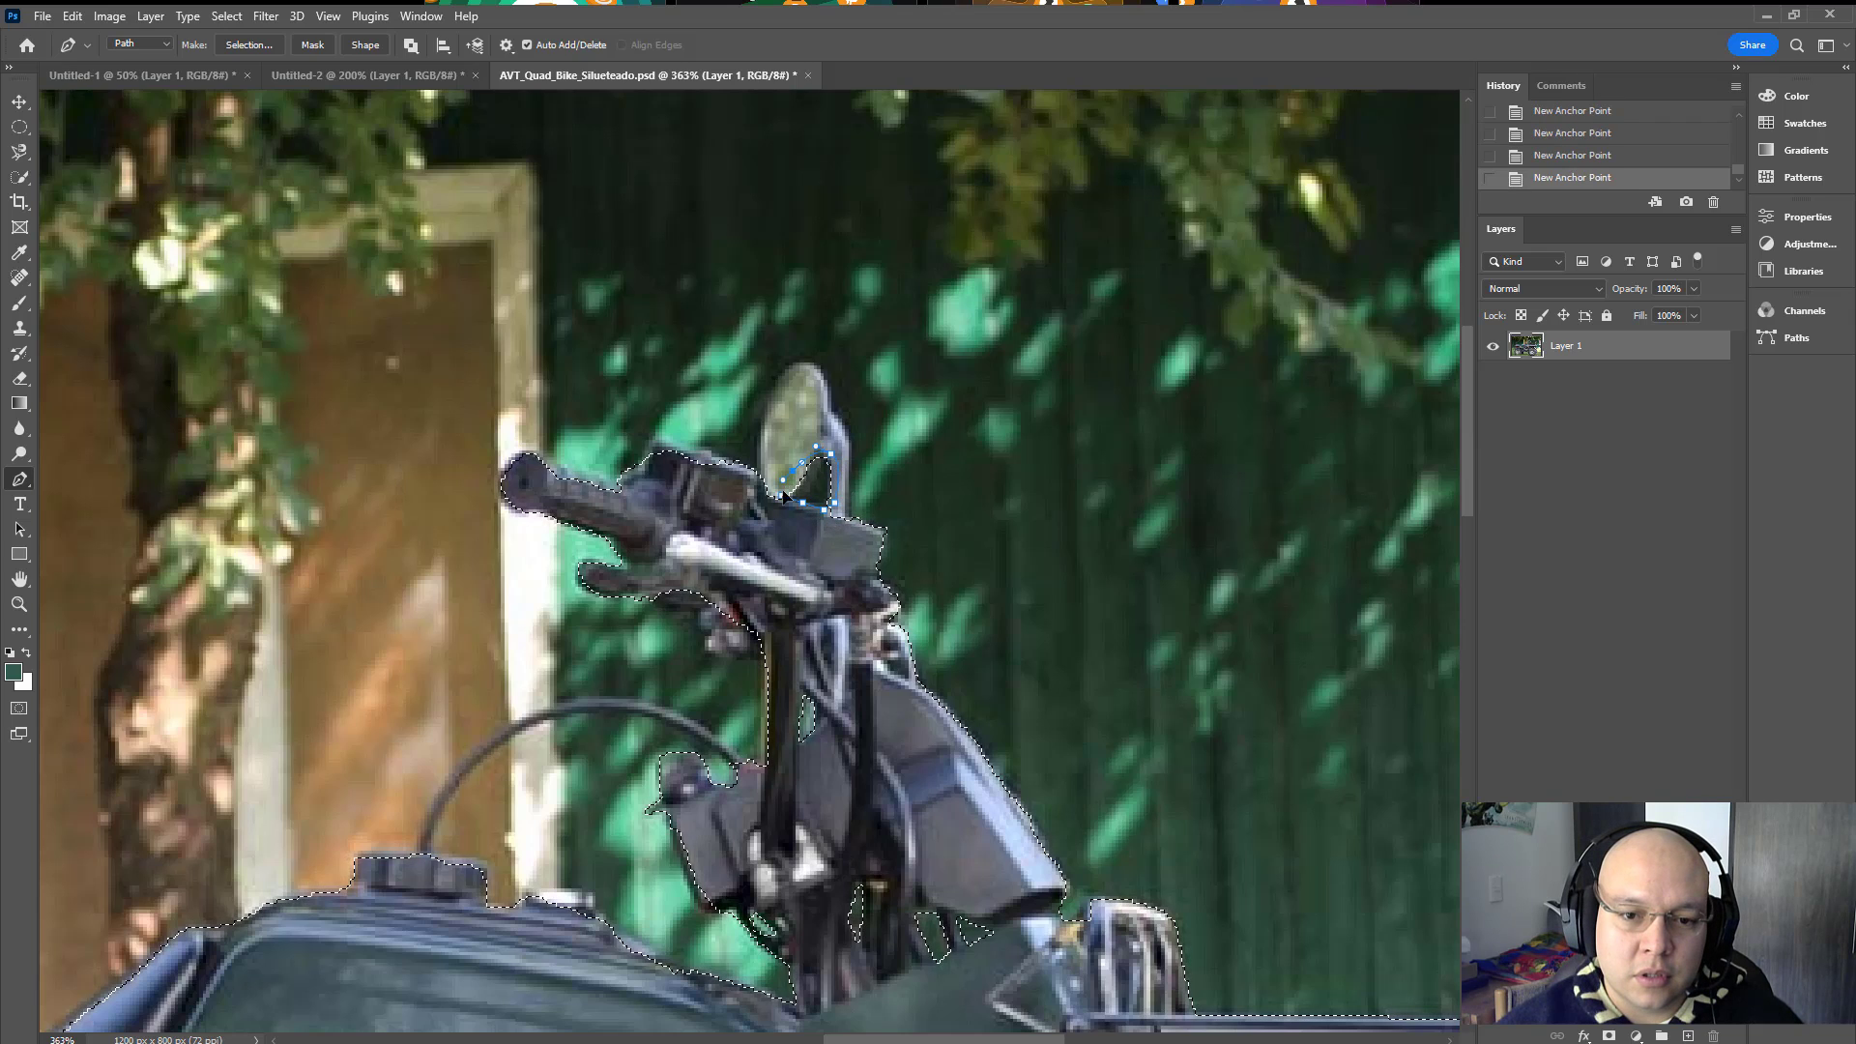
key(ctrl+shift+Return)
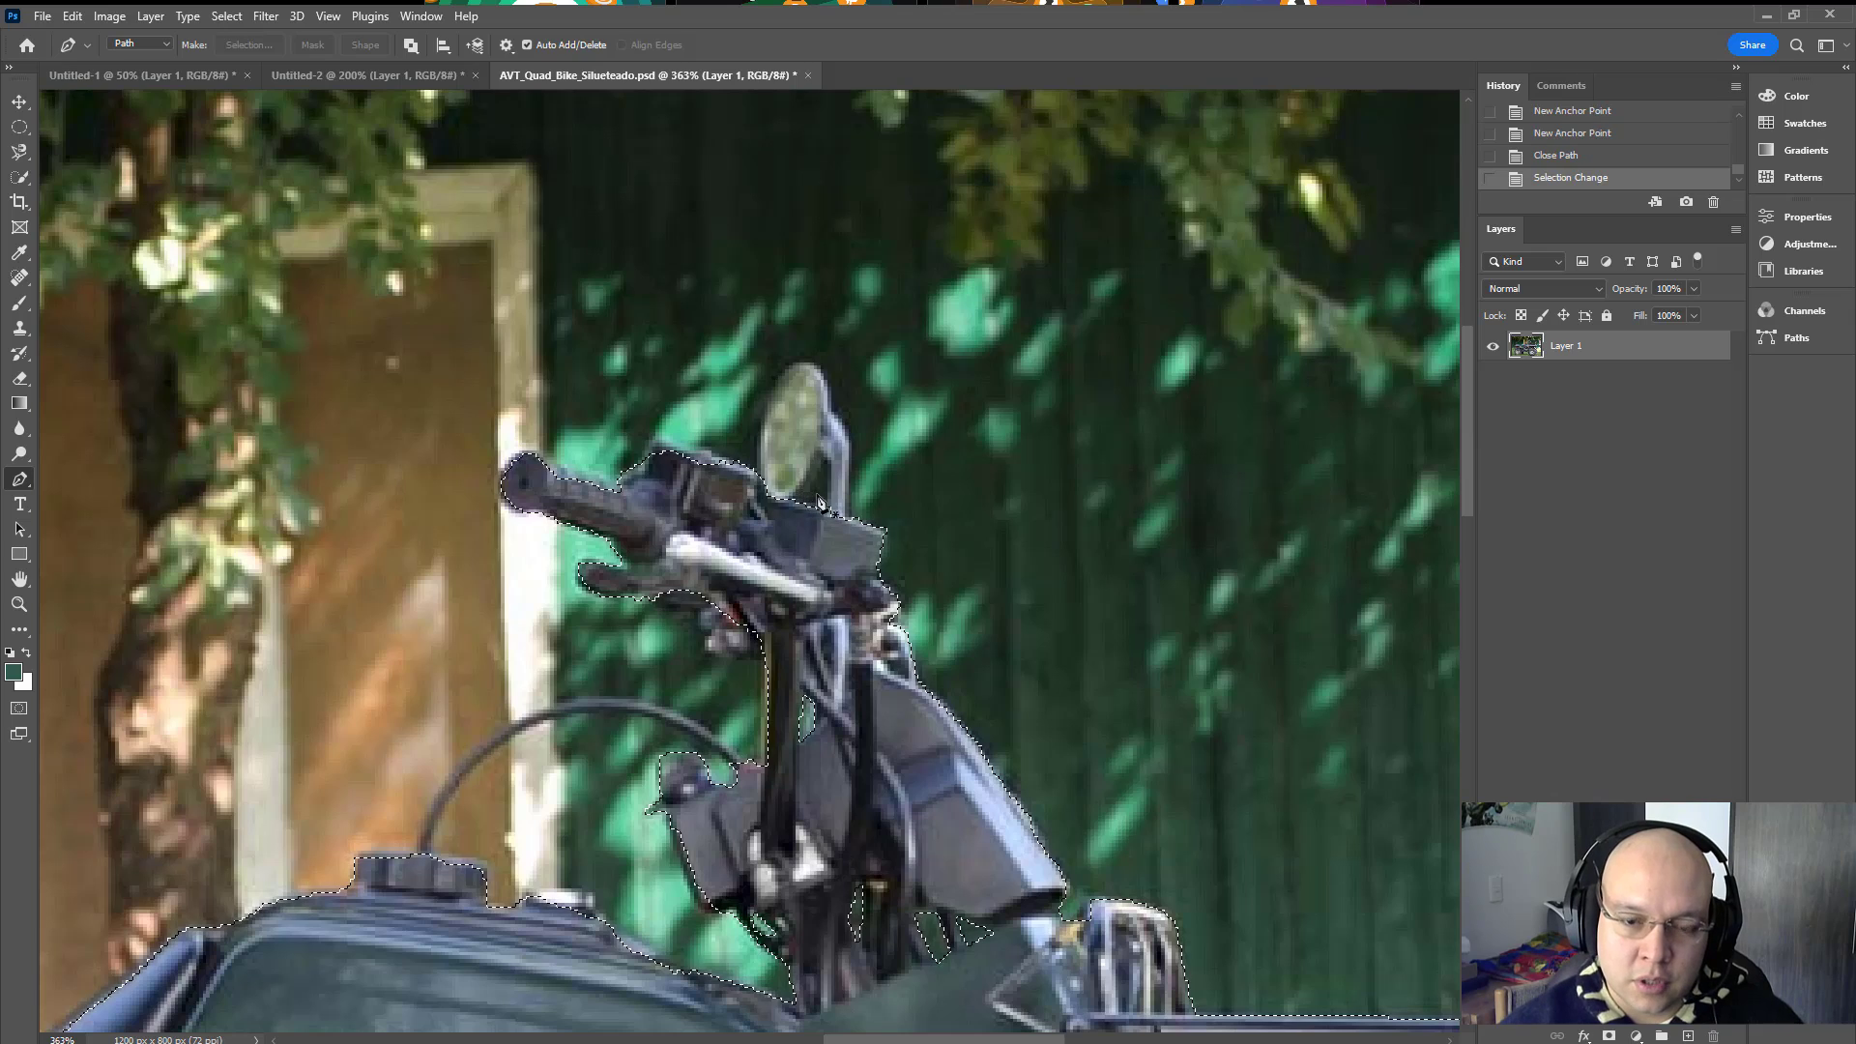
Step: Trace the rear-view mirror and its curved arm with a closed Pen path, leaving out the inner gap, and add them to the selection
click(851, 521)
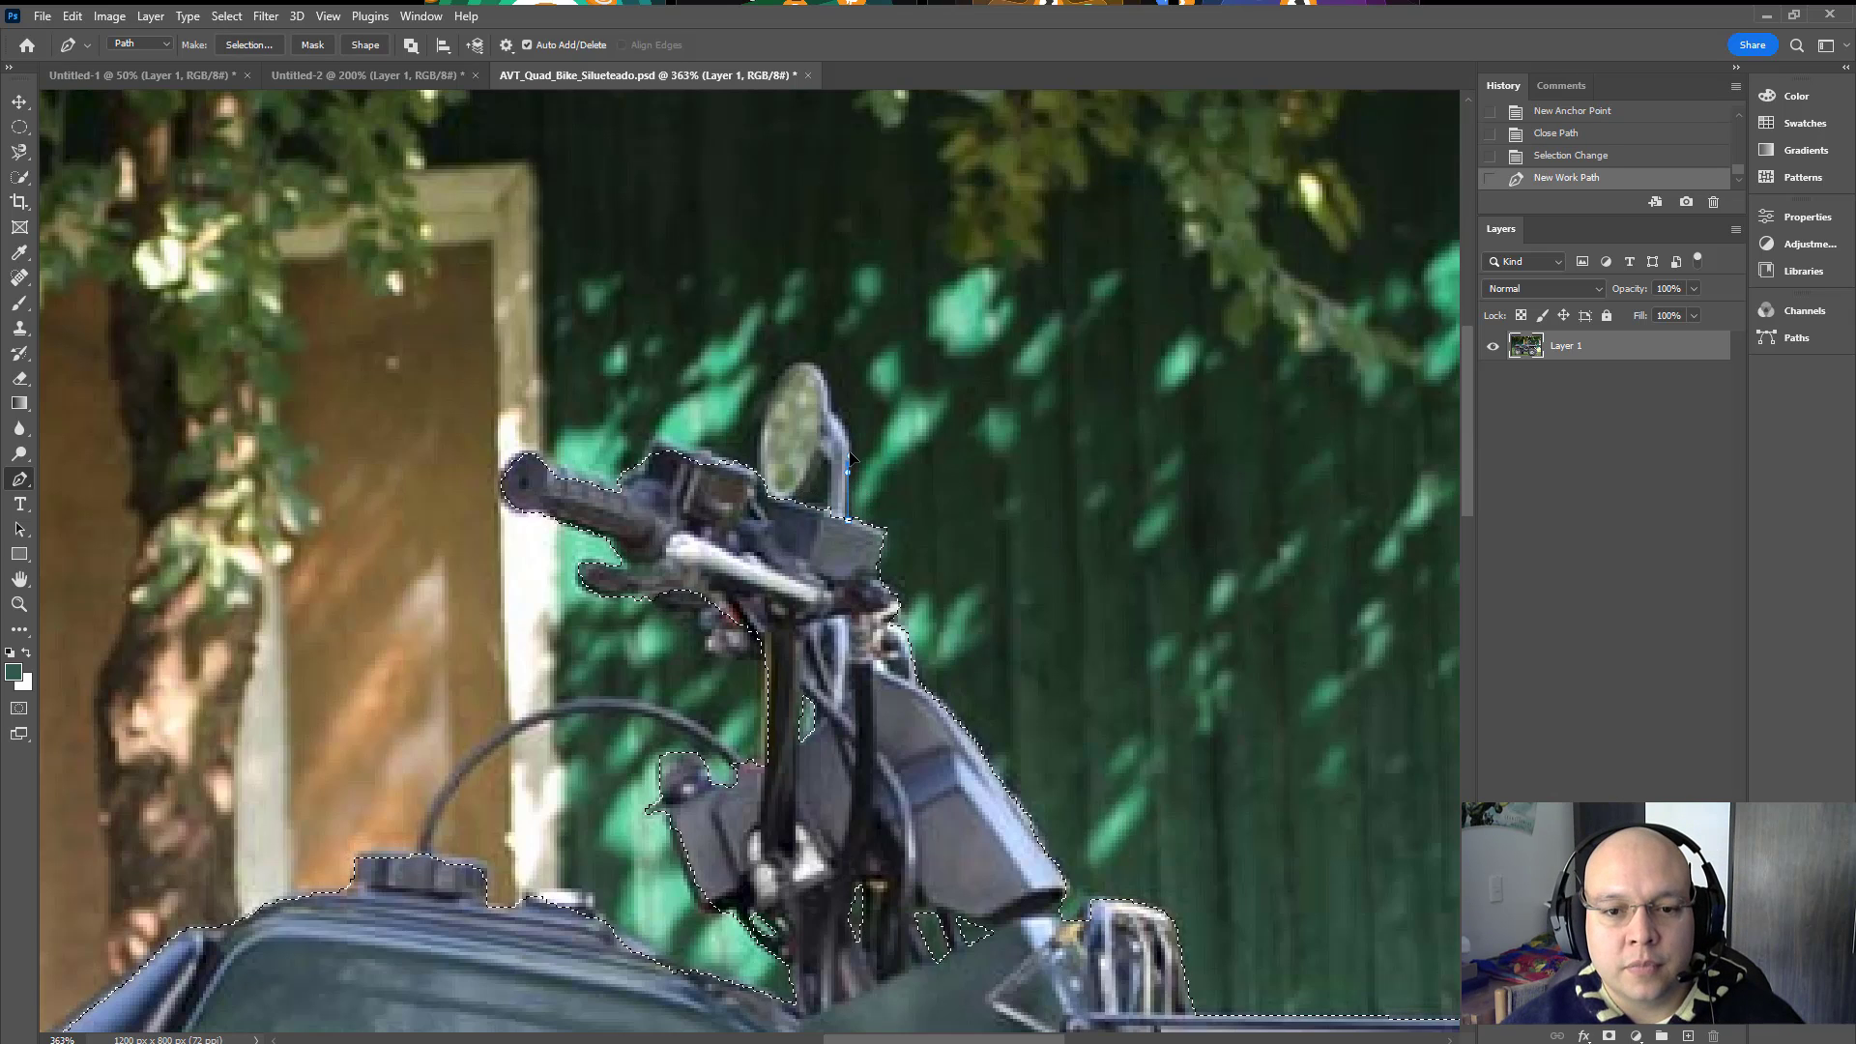
click(849, 458)
click(839, 422)
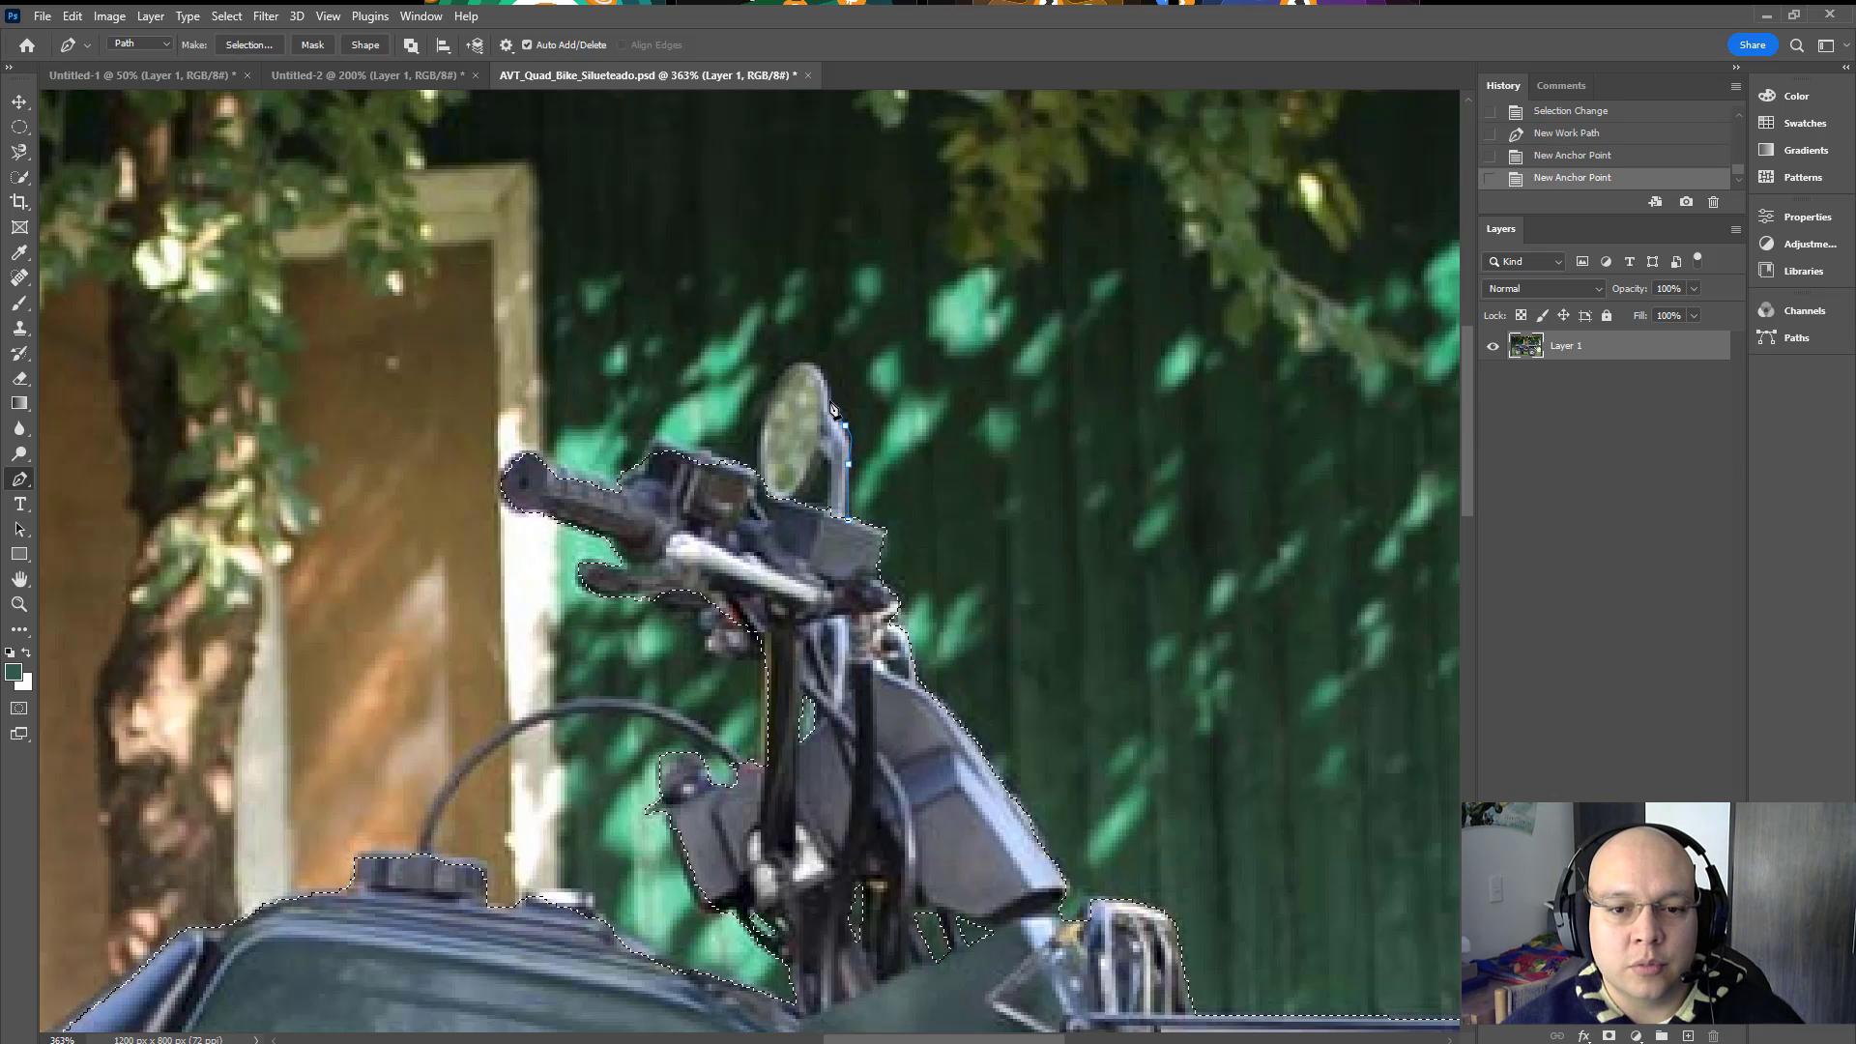
click(832, 408)
click(814, 356)
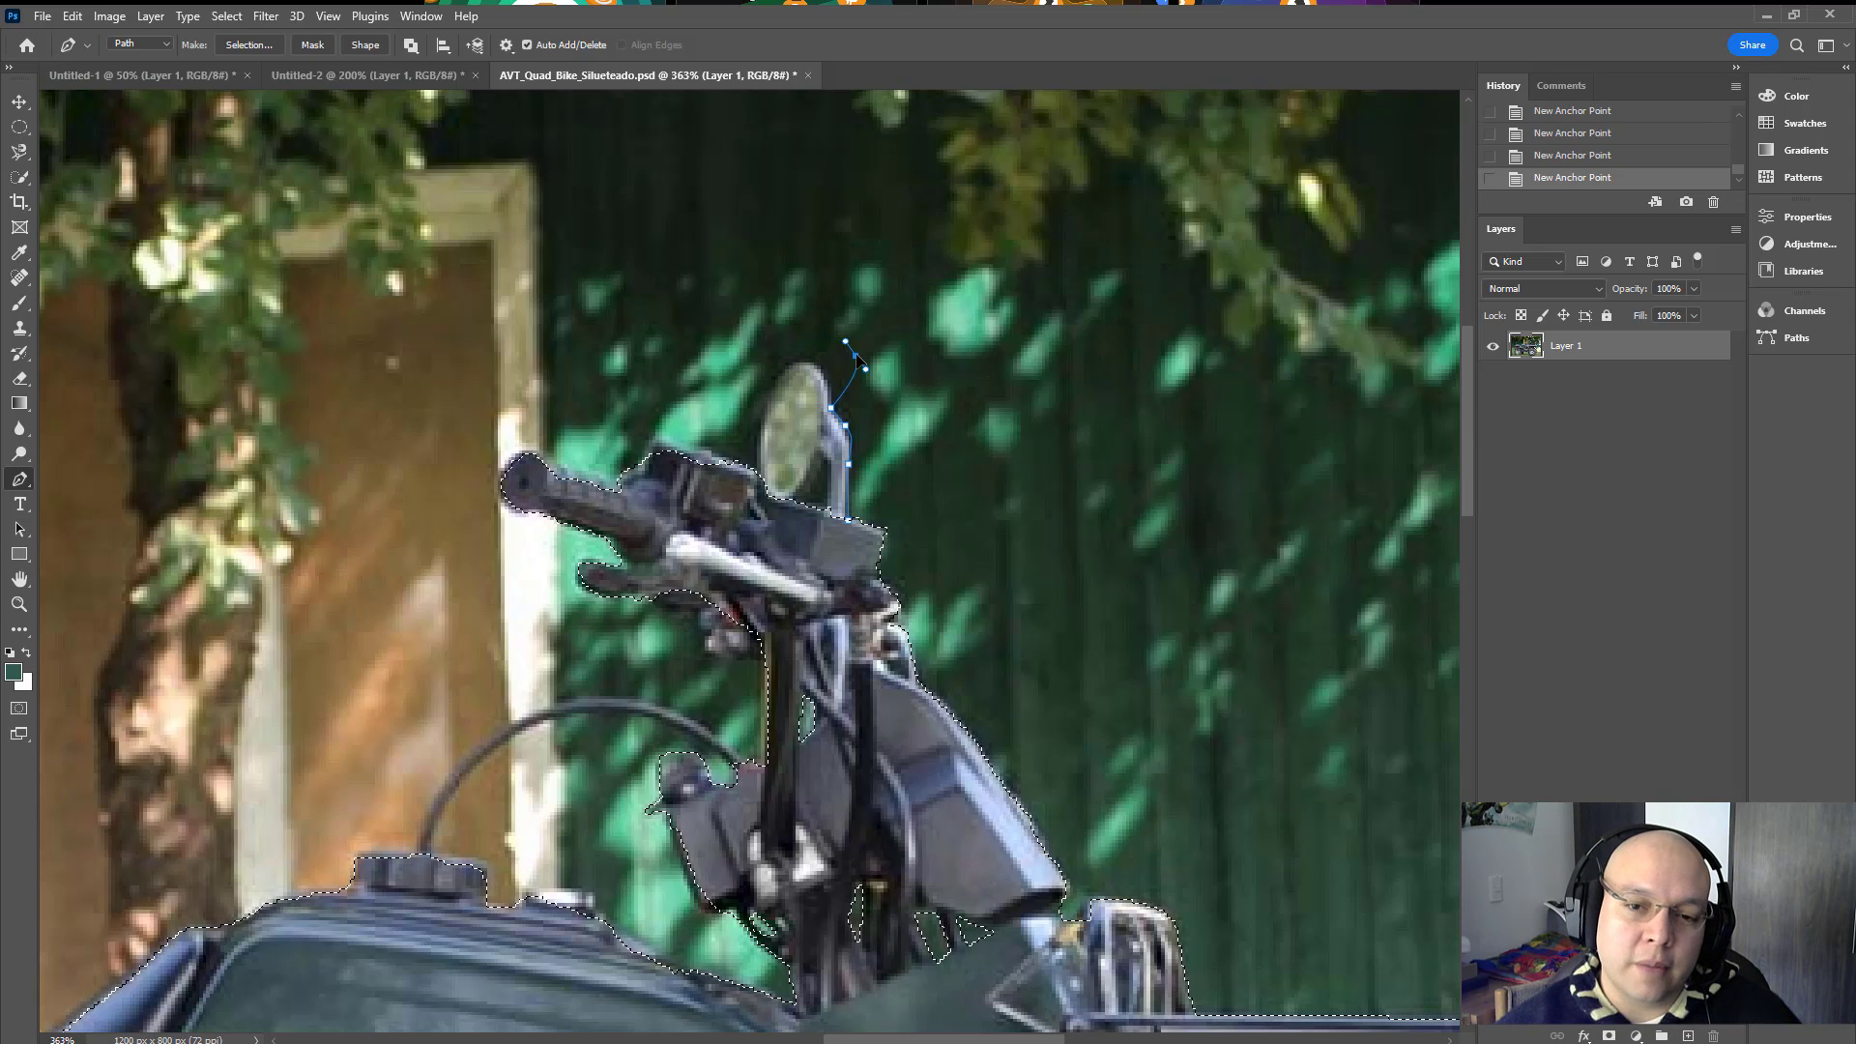
drag(827, 370, 863, 360)
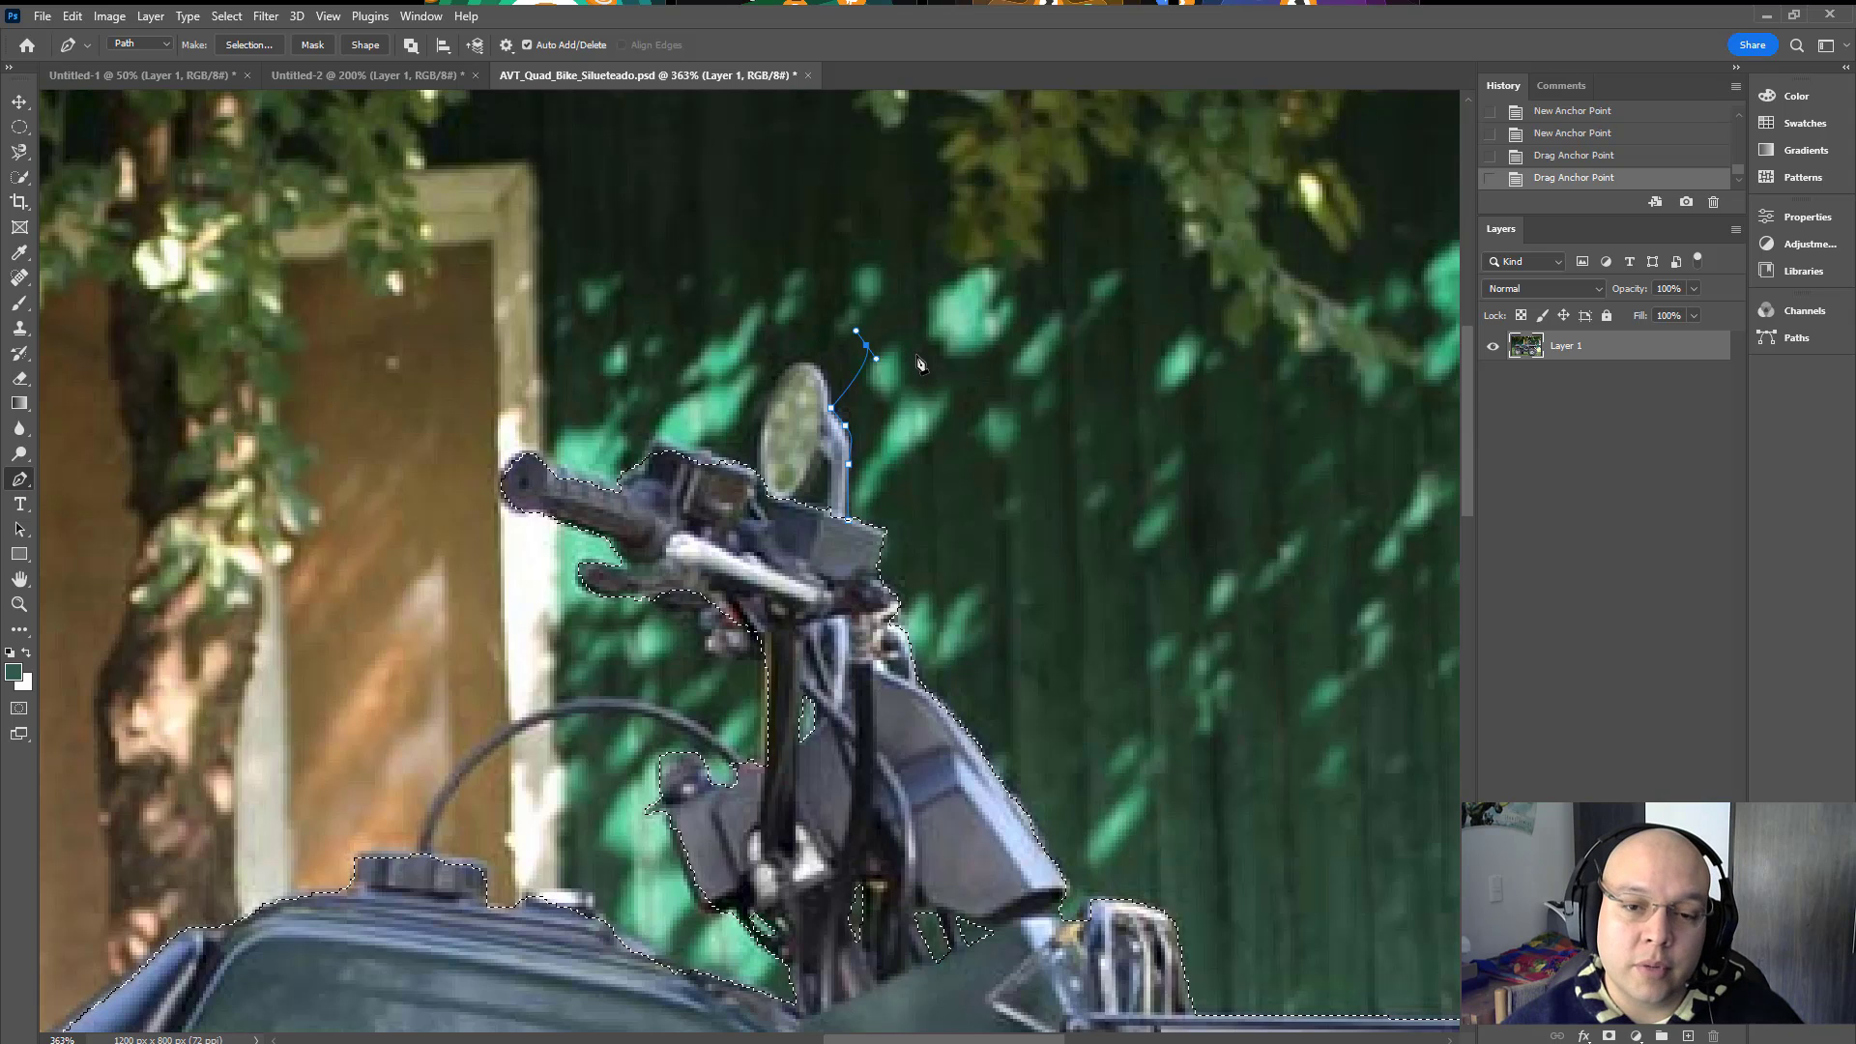
drag(864, 345, 803, 375)
click(818, 369)
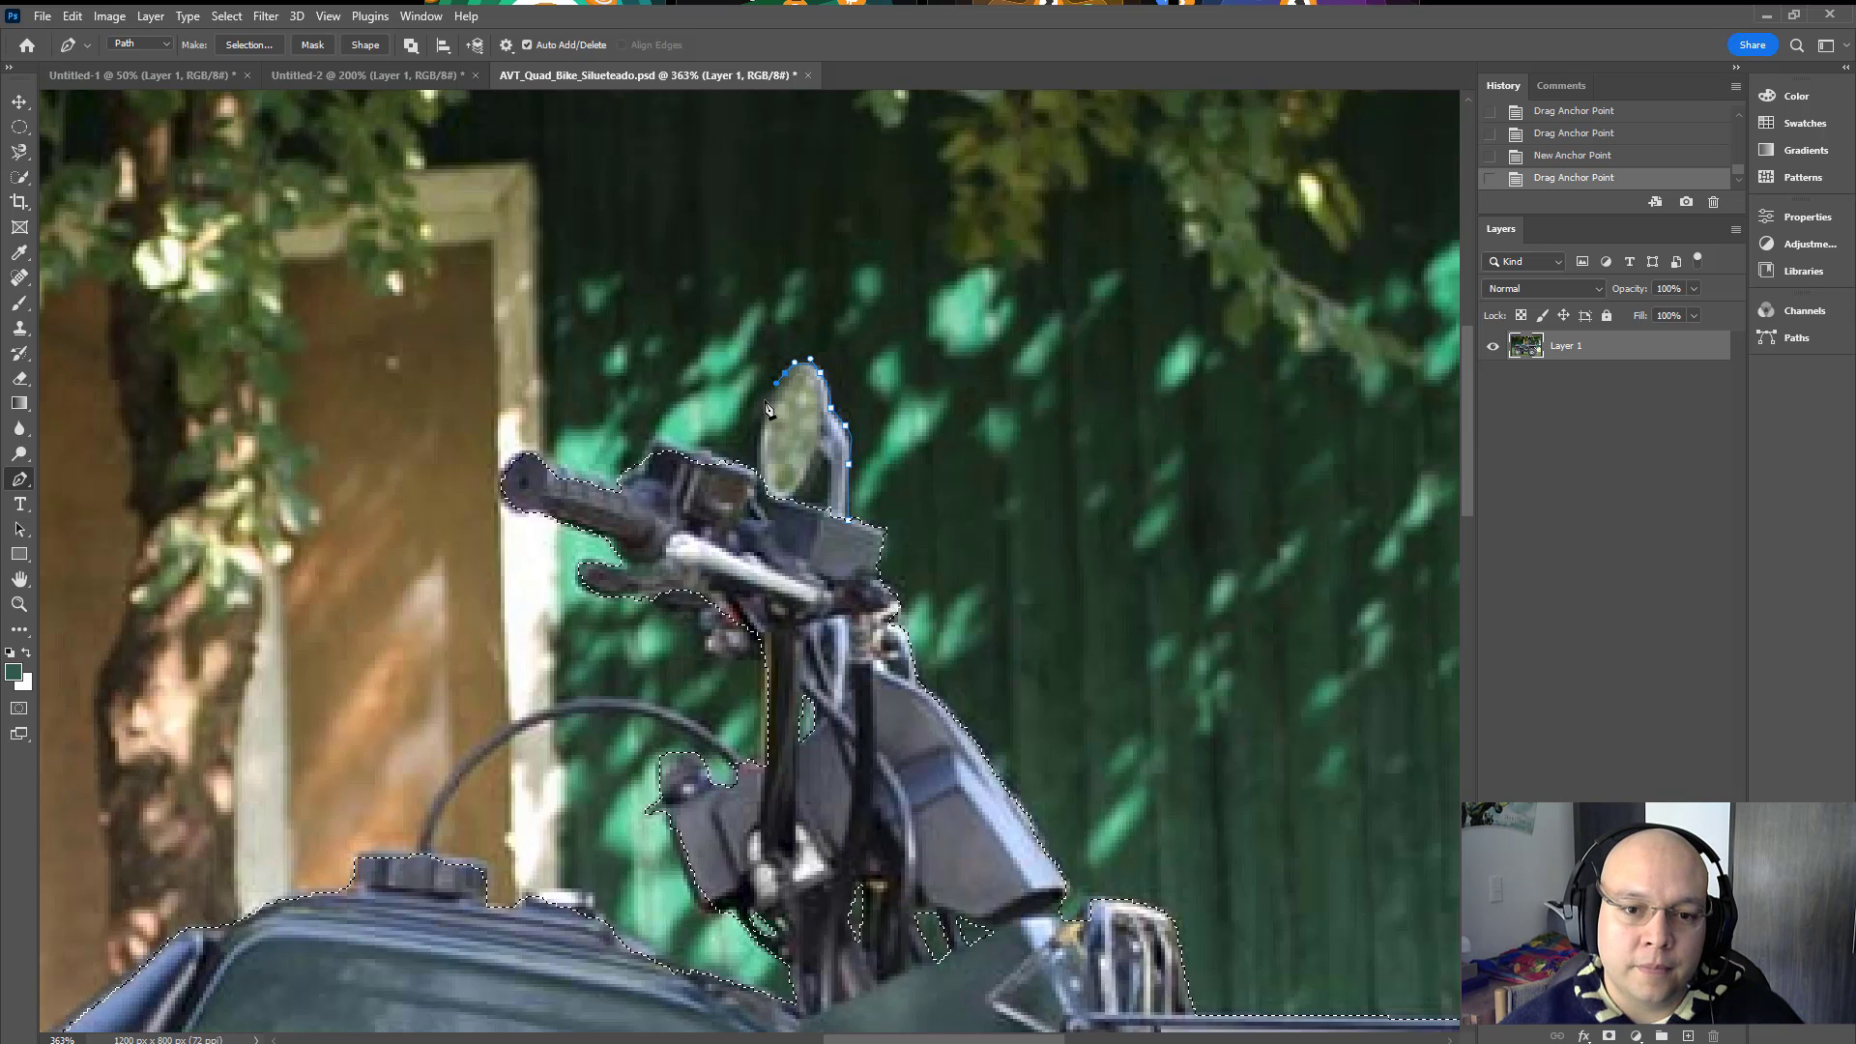
click(764, 492)
click(794, 499)
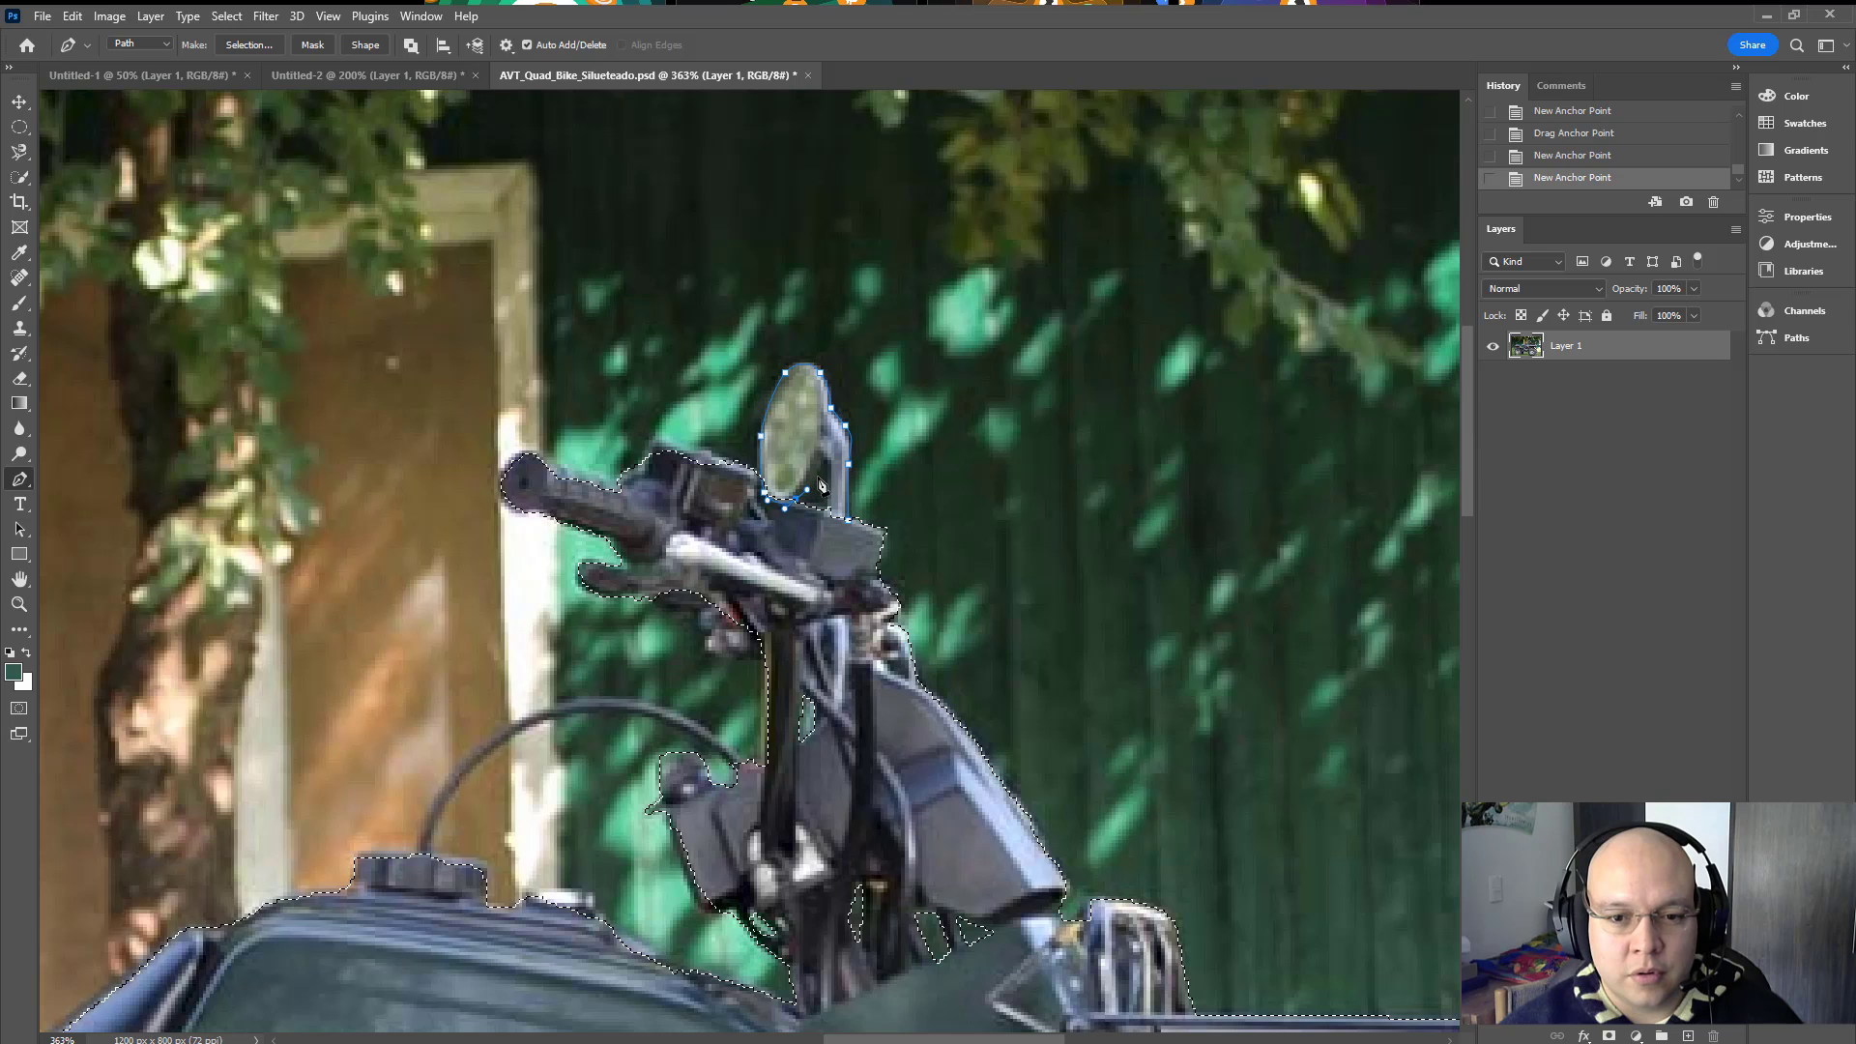
click(824, 456)
click(828, 516)
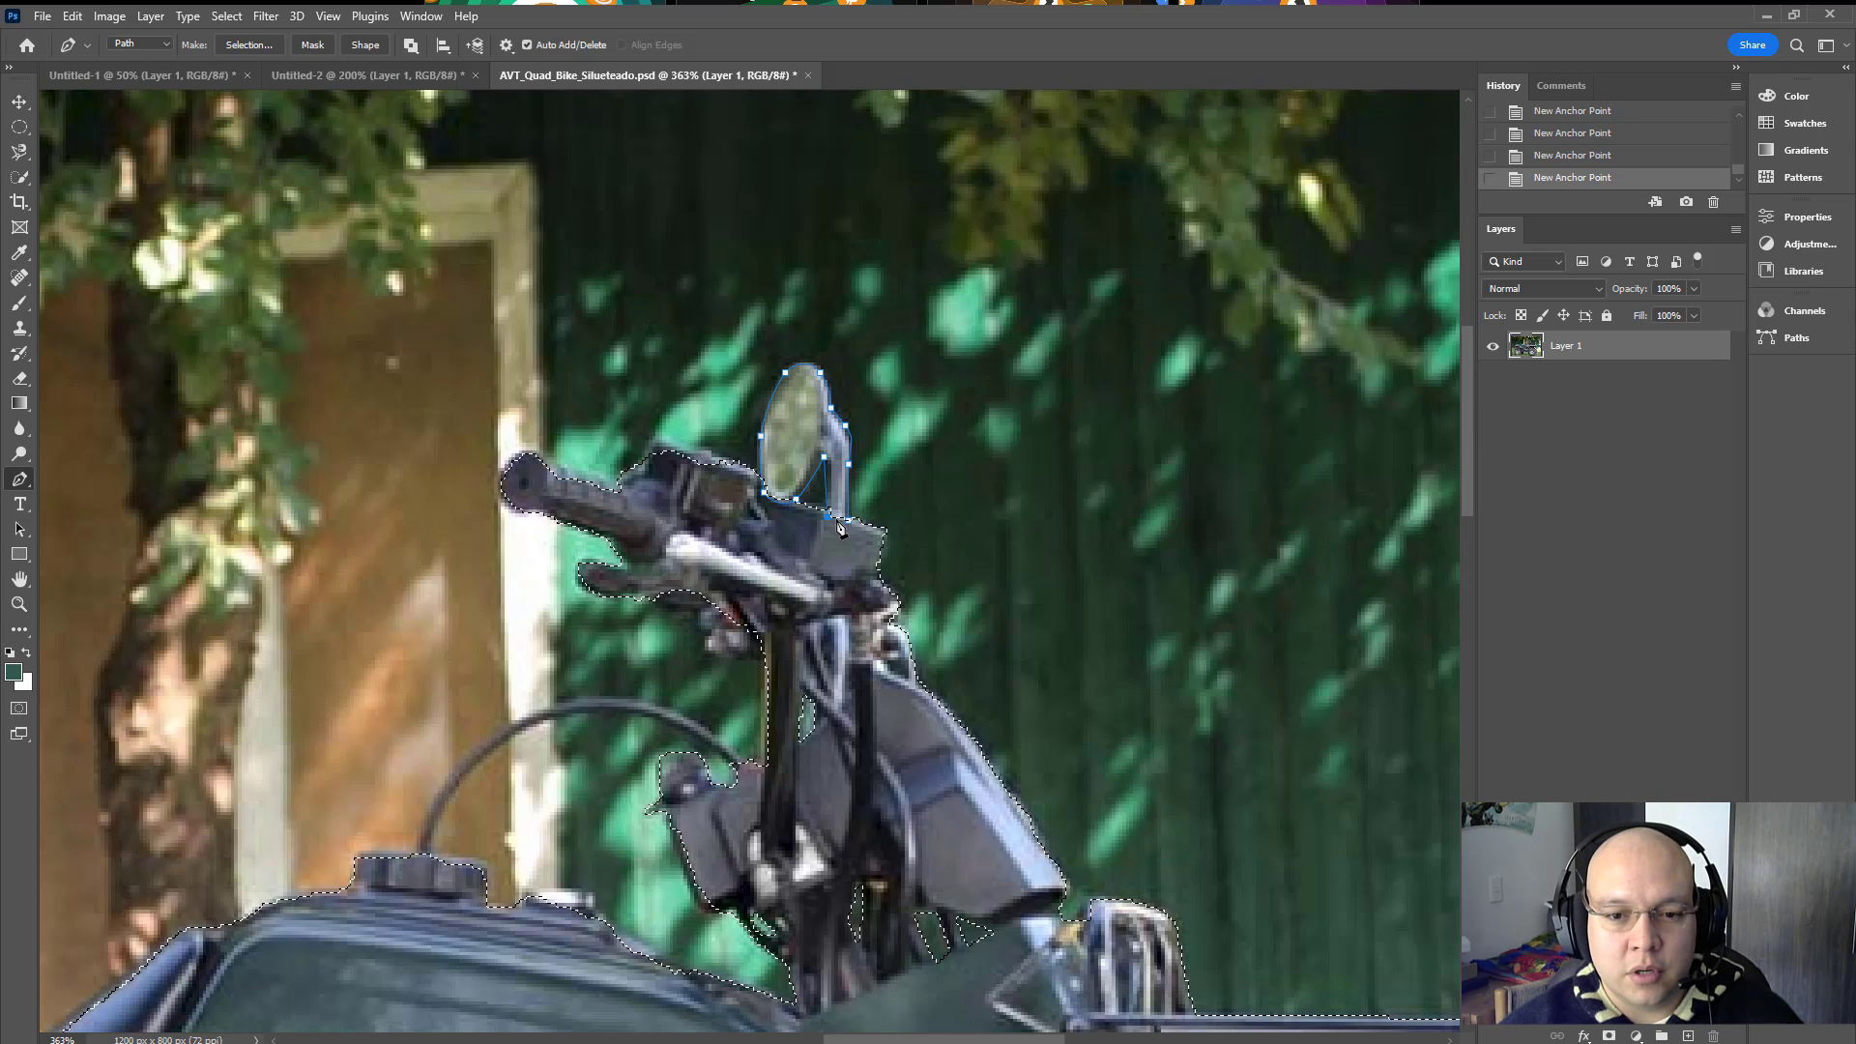
click(848, 518)
key(ctrl+Return)
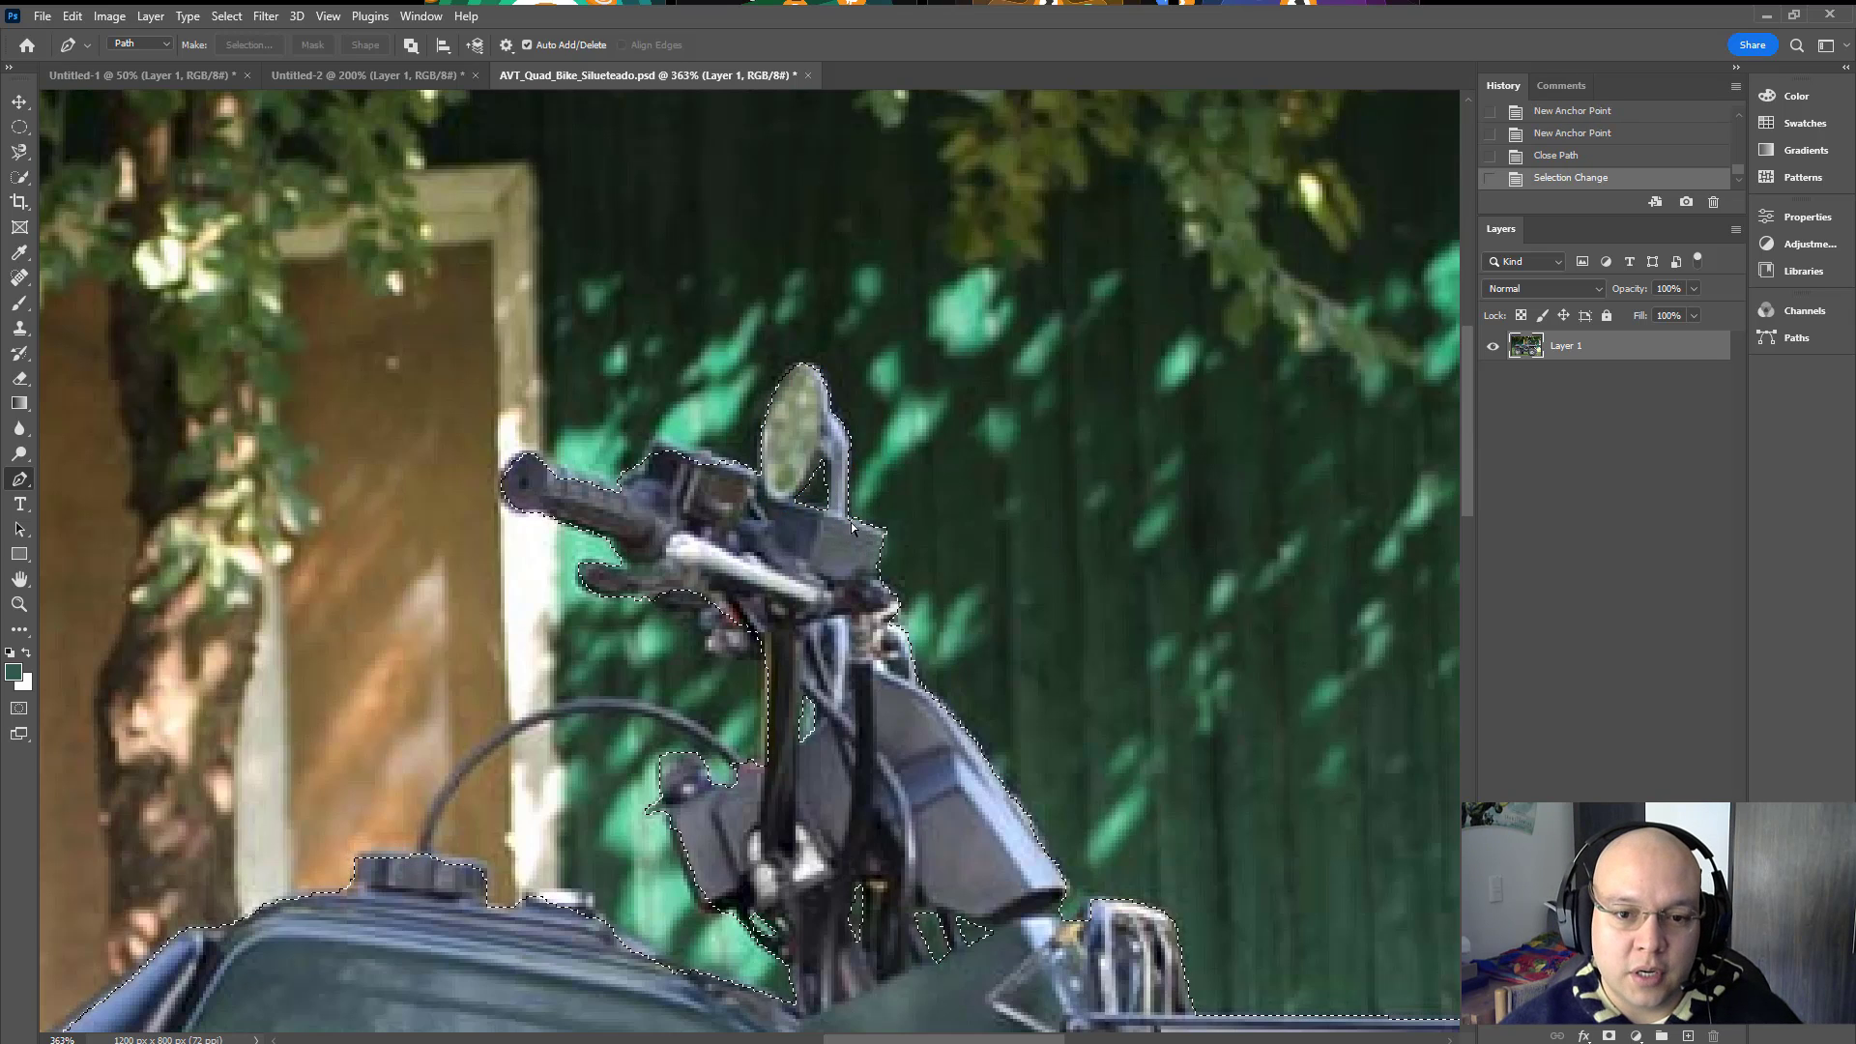
Step: Outline the missed upper edge of the handlebar control box with a closed Pen path and add it to the selection
click(740, 461)
drag(698, 450, 656, 441)
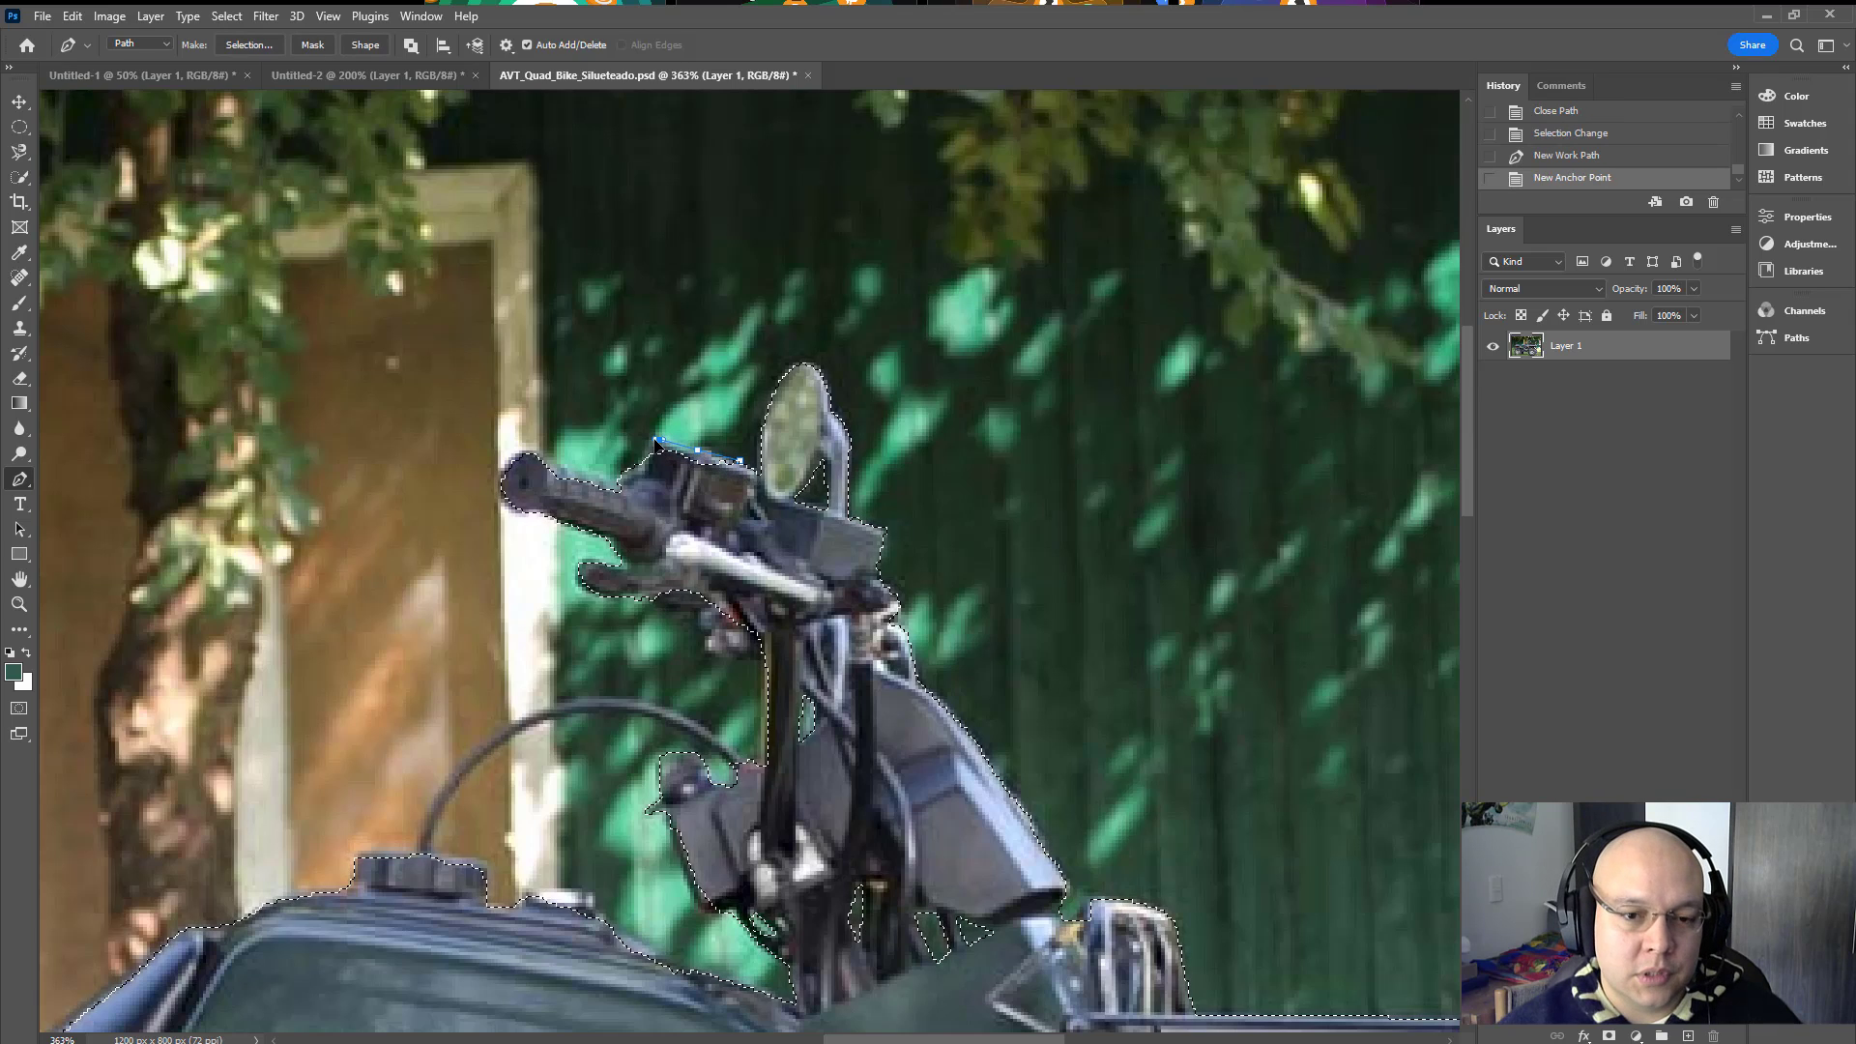
click(647, 467)
click(682, 471)
click(702, 474)
click(720, 478)
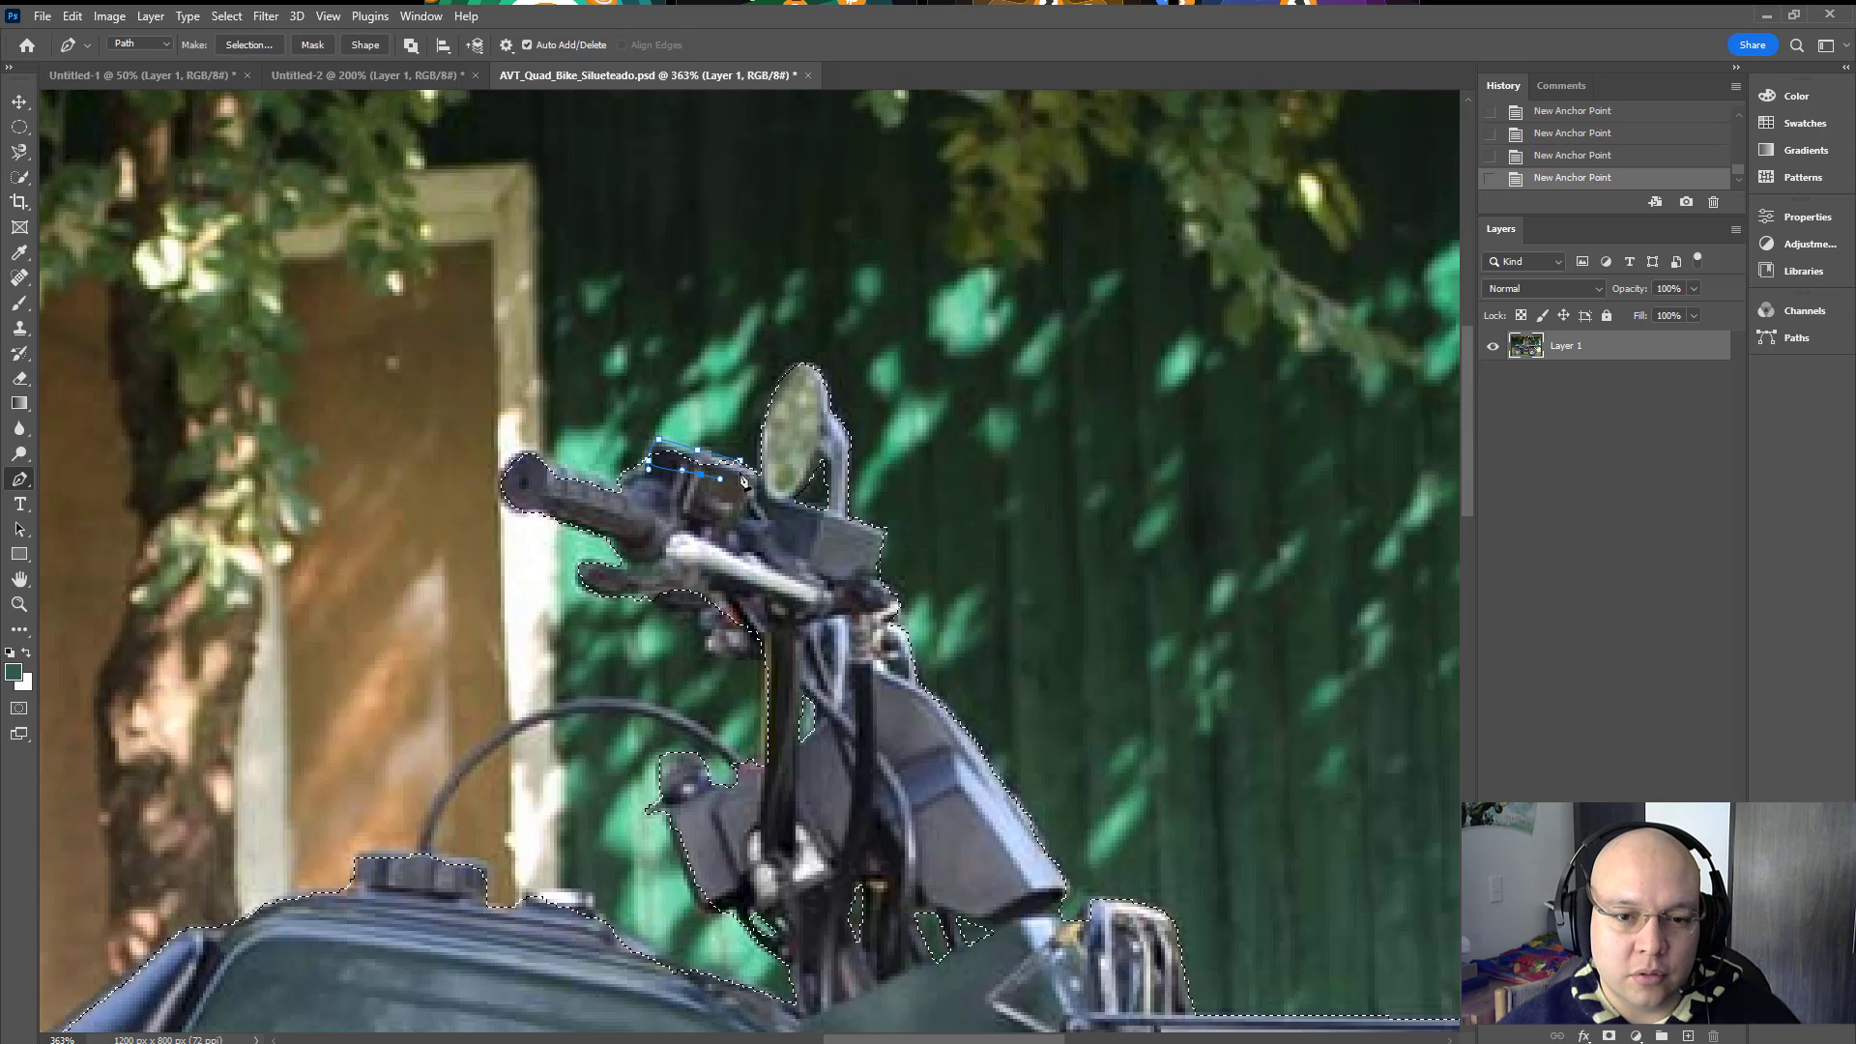
click(740, 461)
key(ctrl+Return)
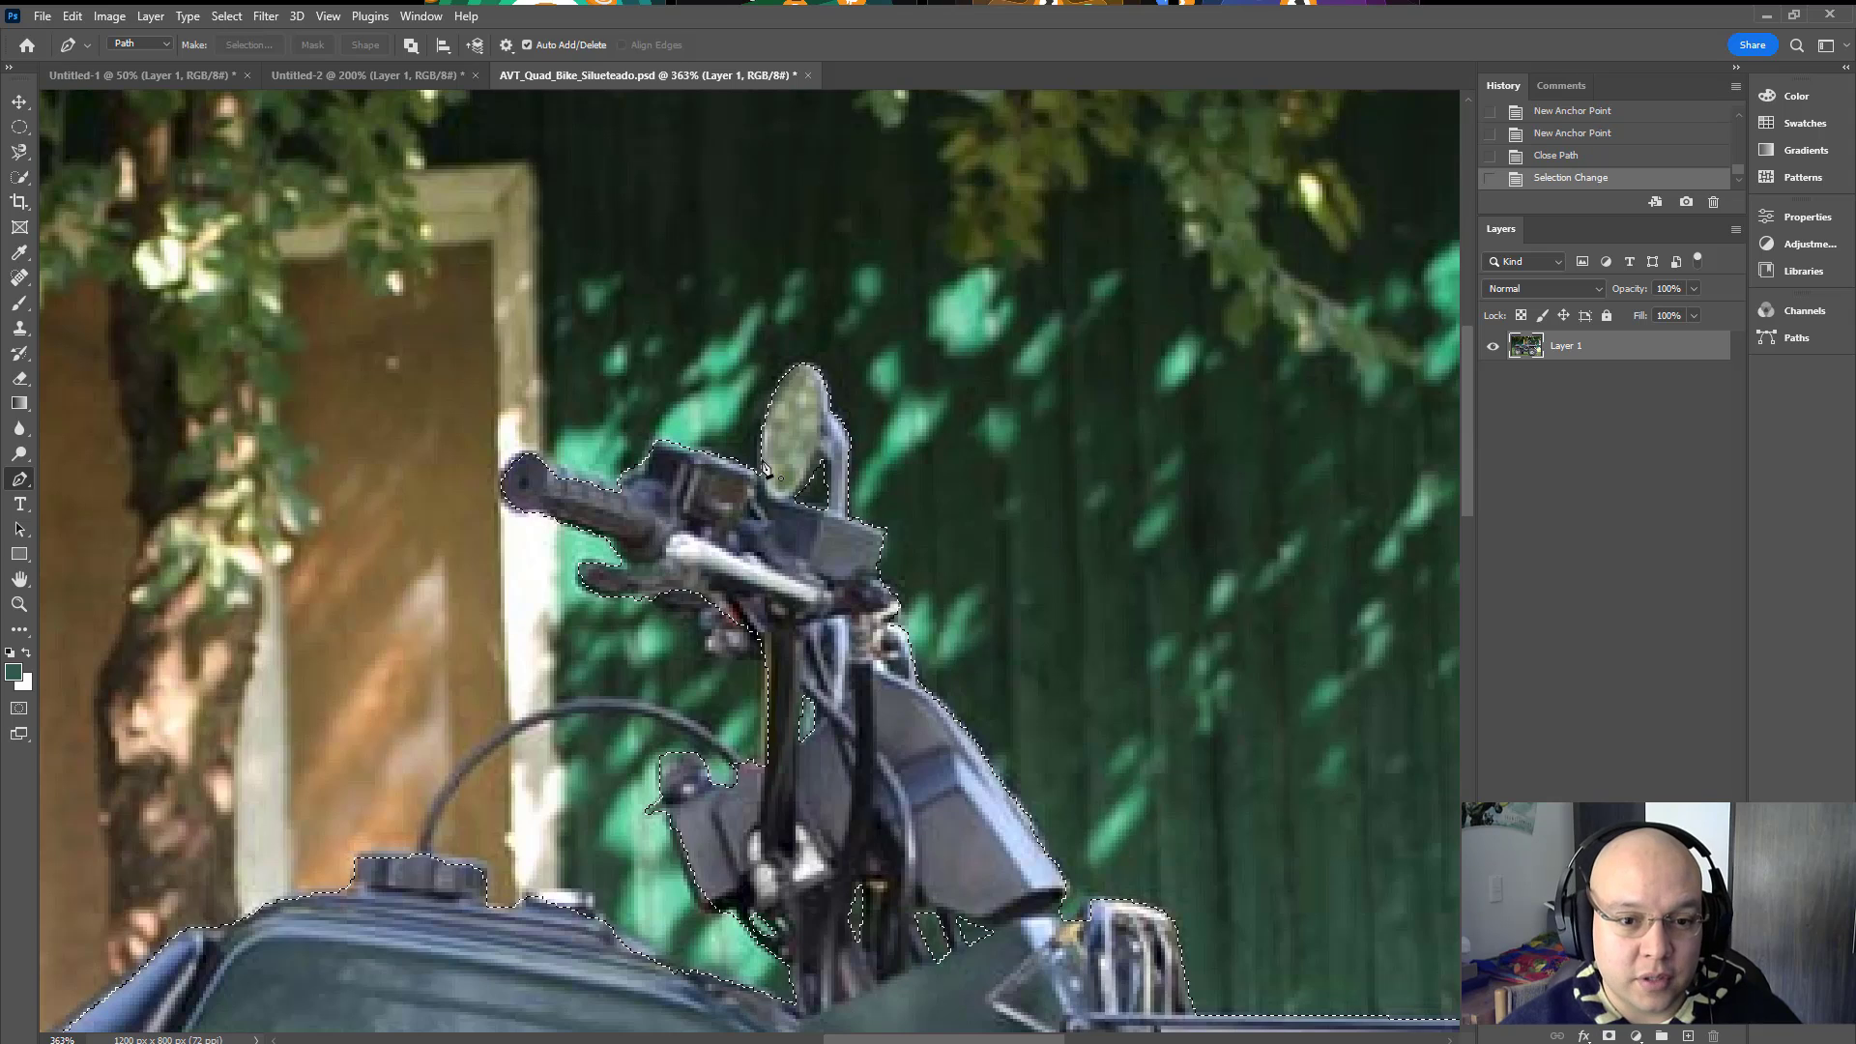
Step: Trace the background wedge between the handlebar grip and the control box with the Pen tool and trim it from the selection
click(653, 464)
click(636, 473)
click(622, 498)
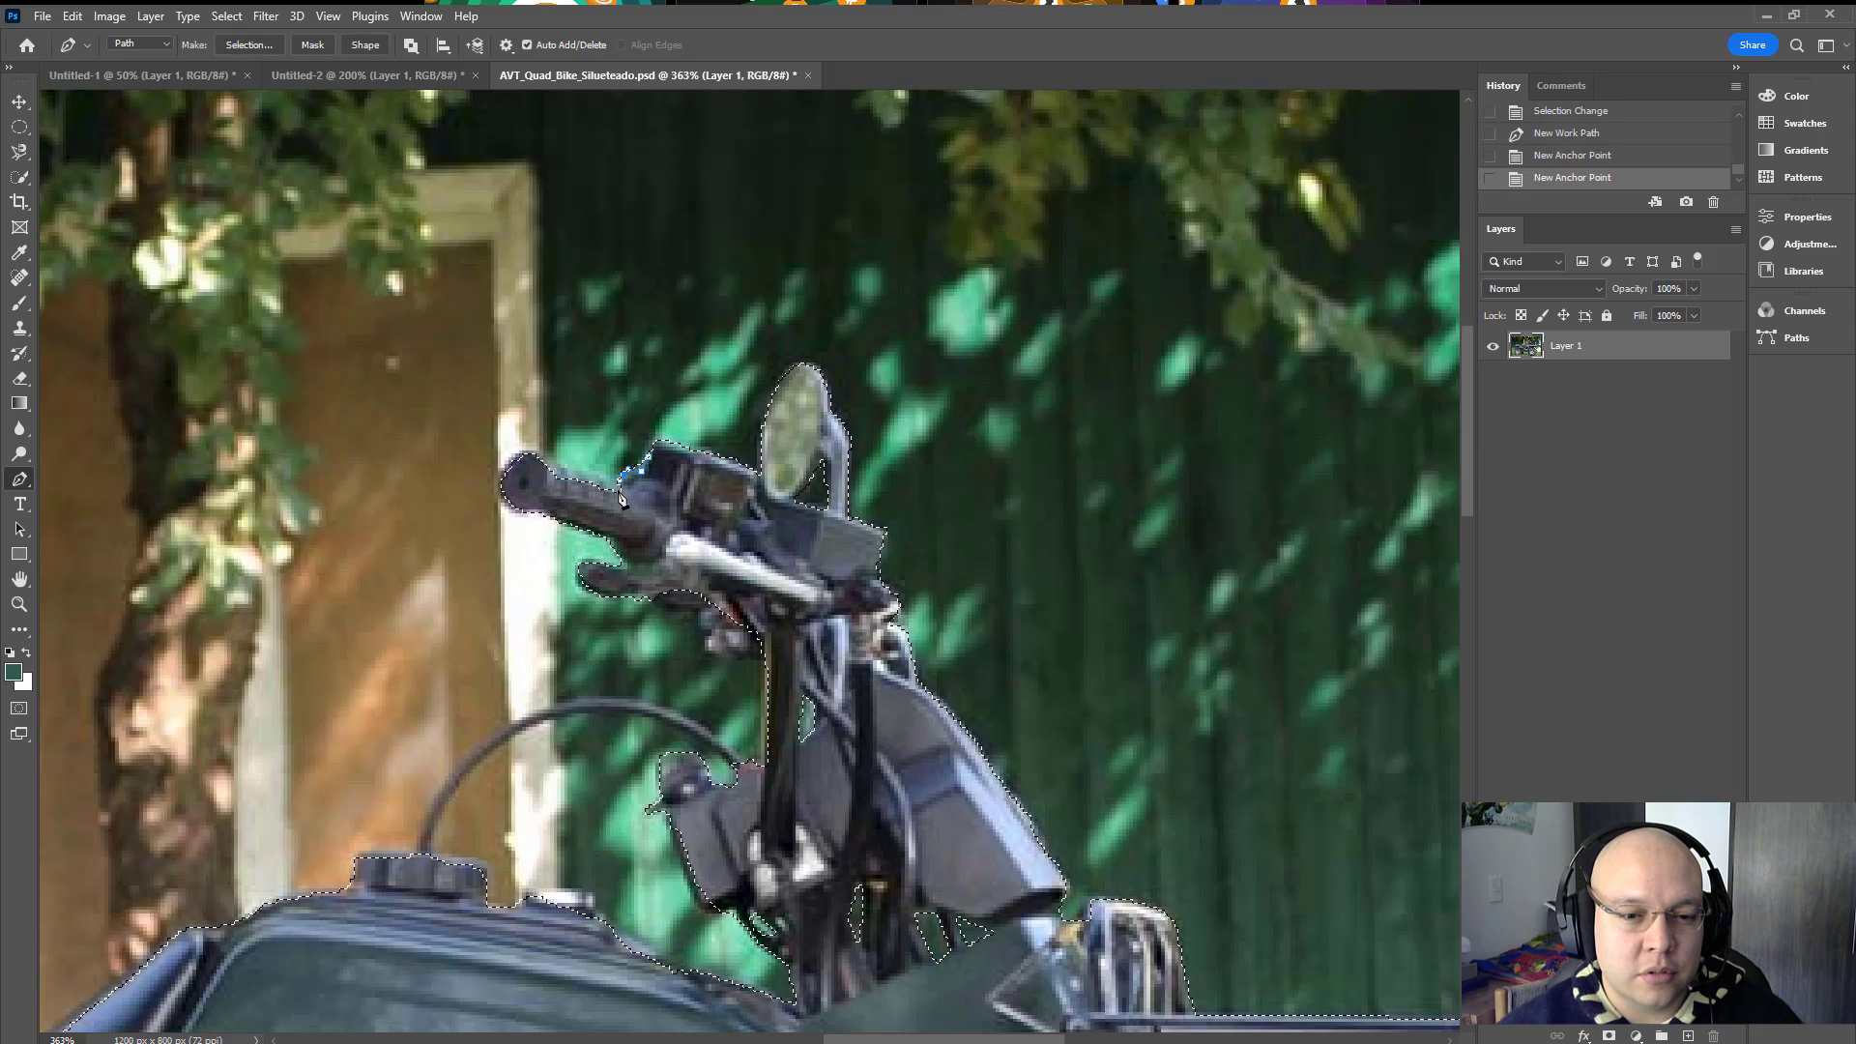
click(614, 486)
click(603, 460)
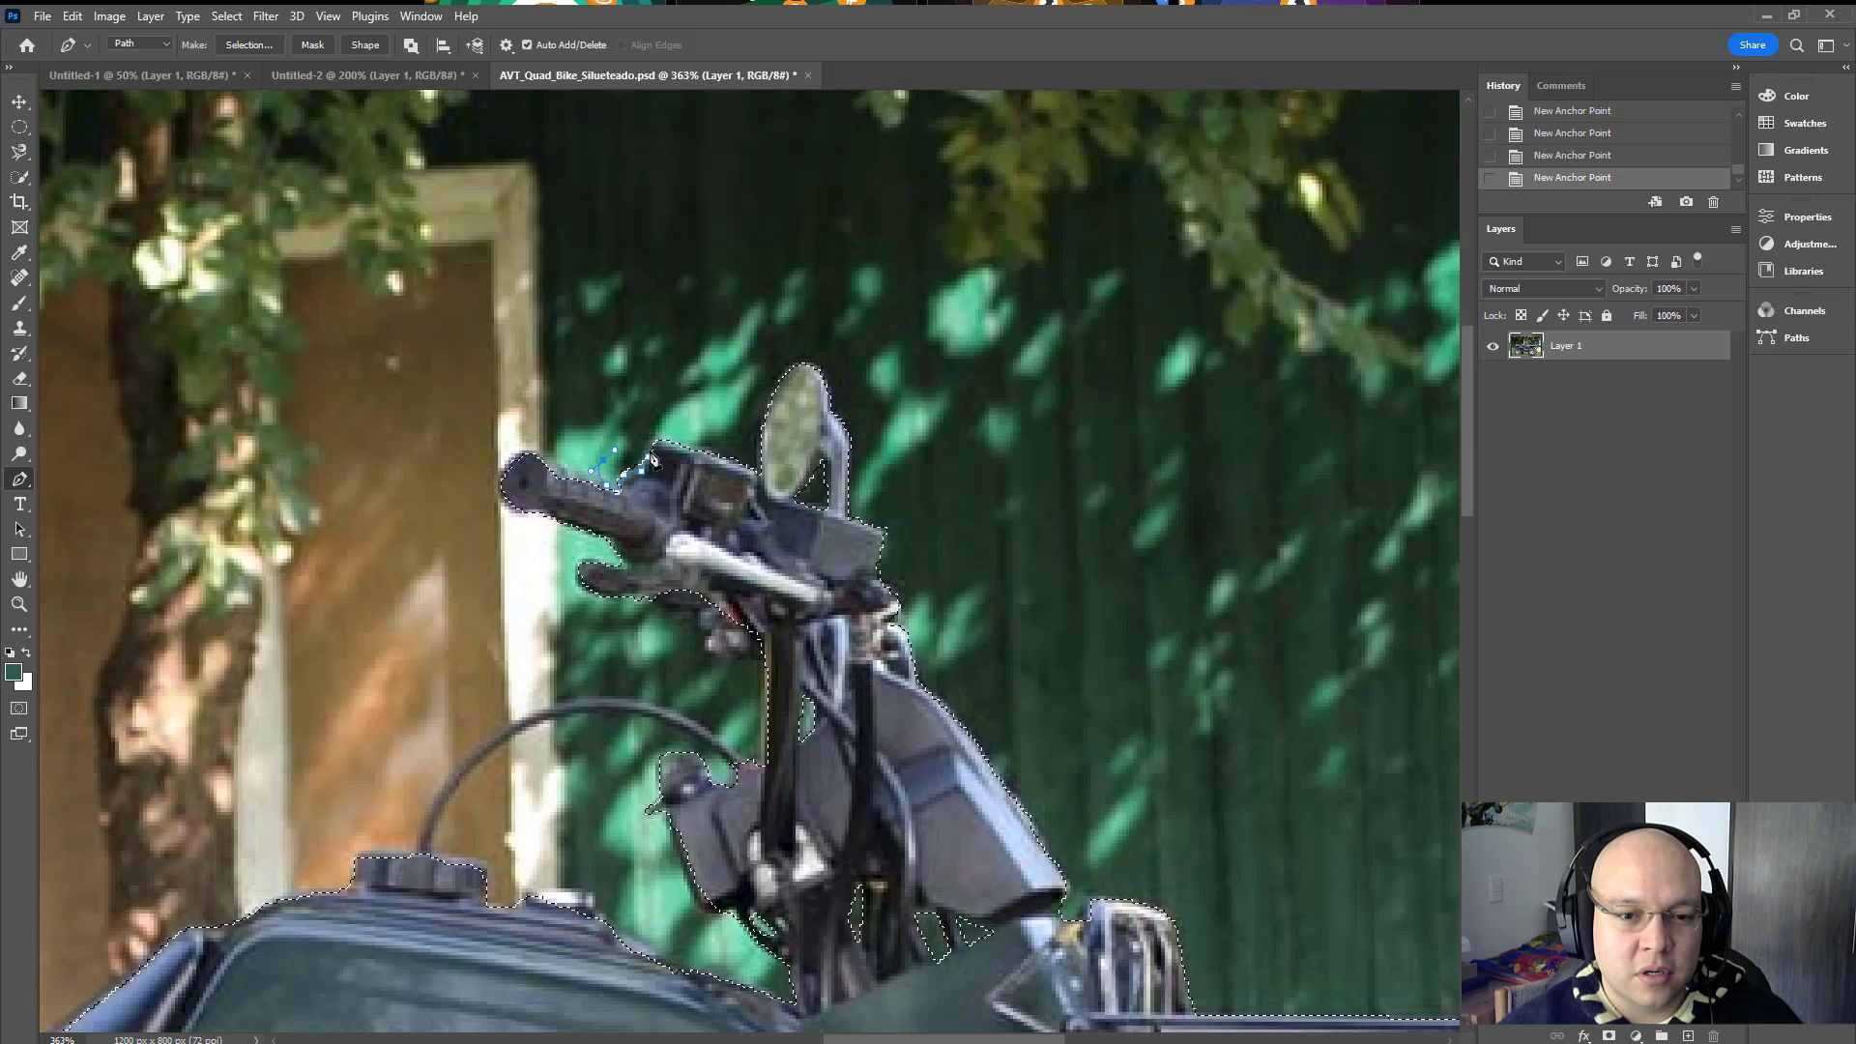
click(652, 462)
key(ctrl+shift+Return)
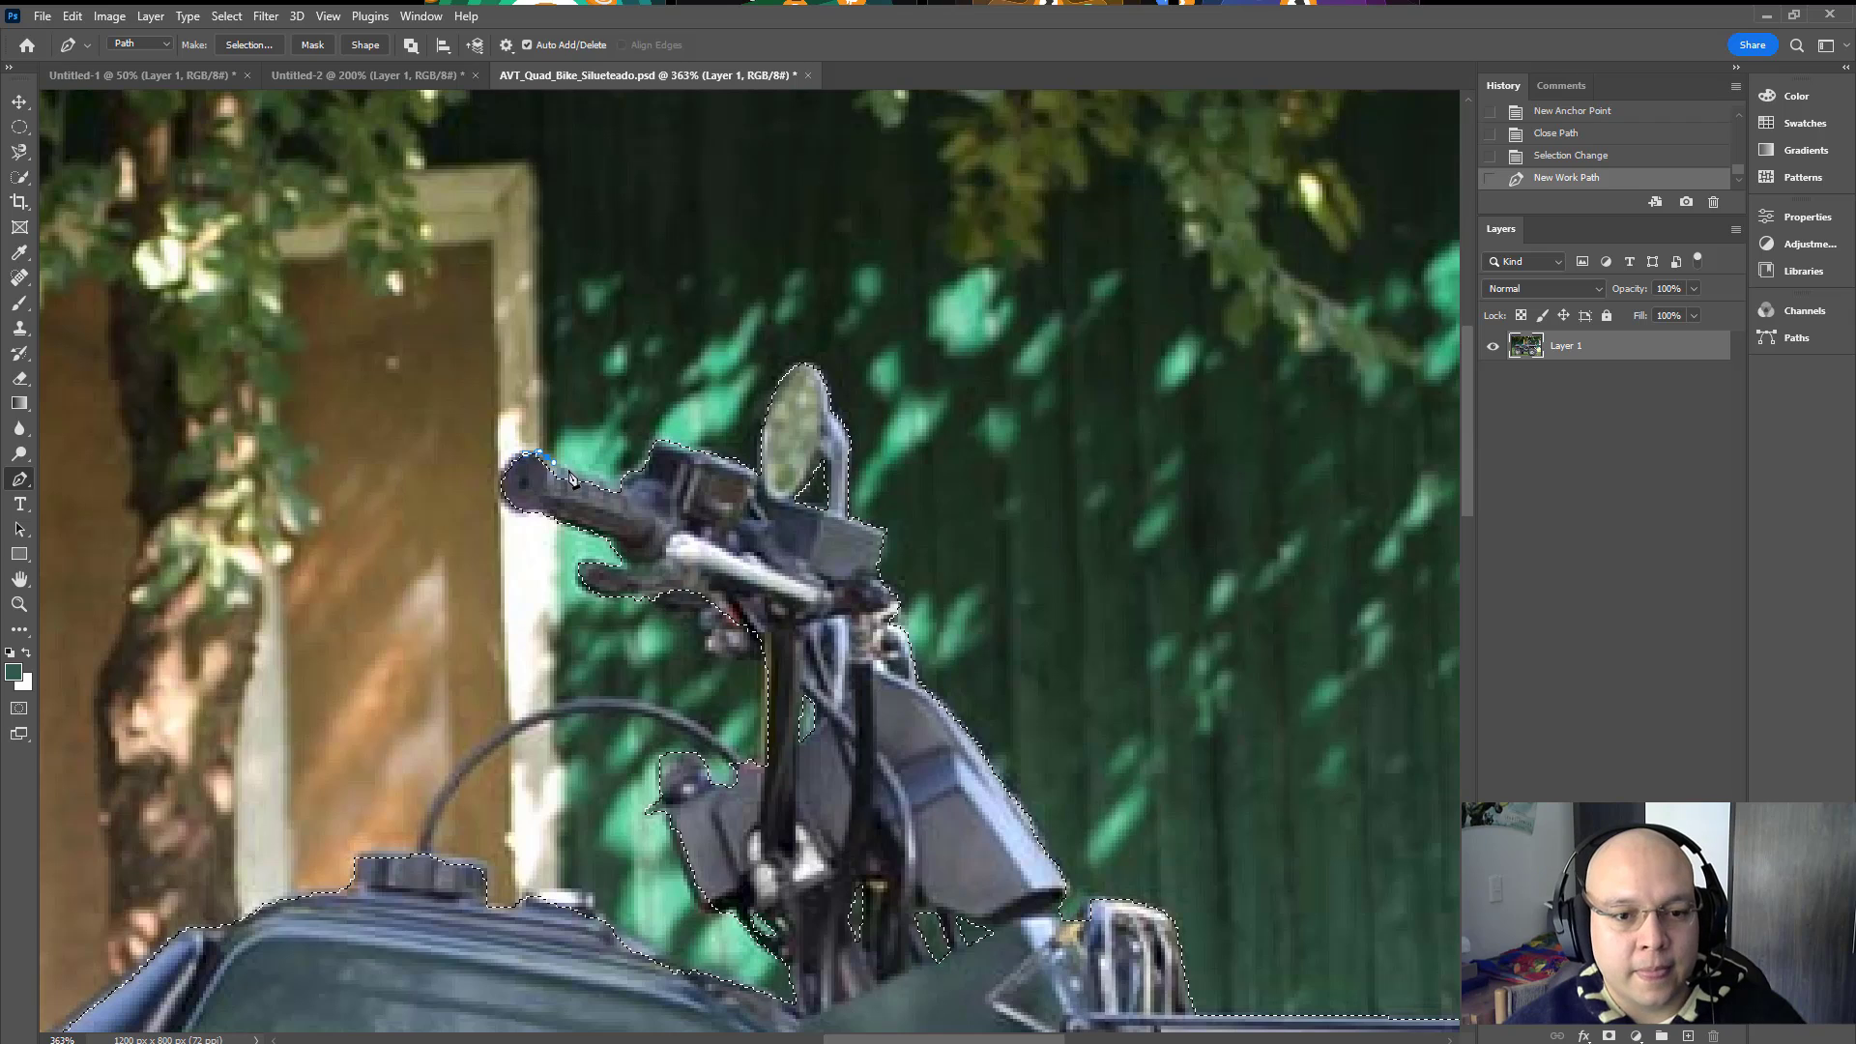
Step: Trace a Pen path along the grip's upper edge, nudging points into place and closing it inside the grip, and add it to the selection
click(581, 470)
drag(593, 474, 594, 476)
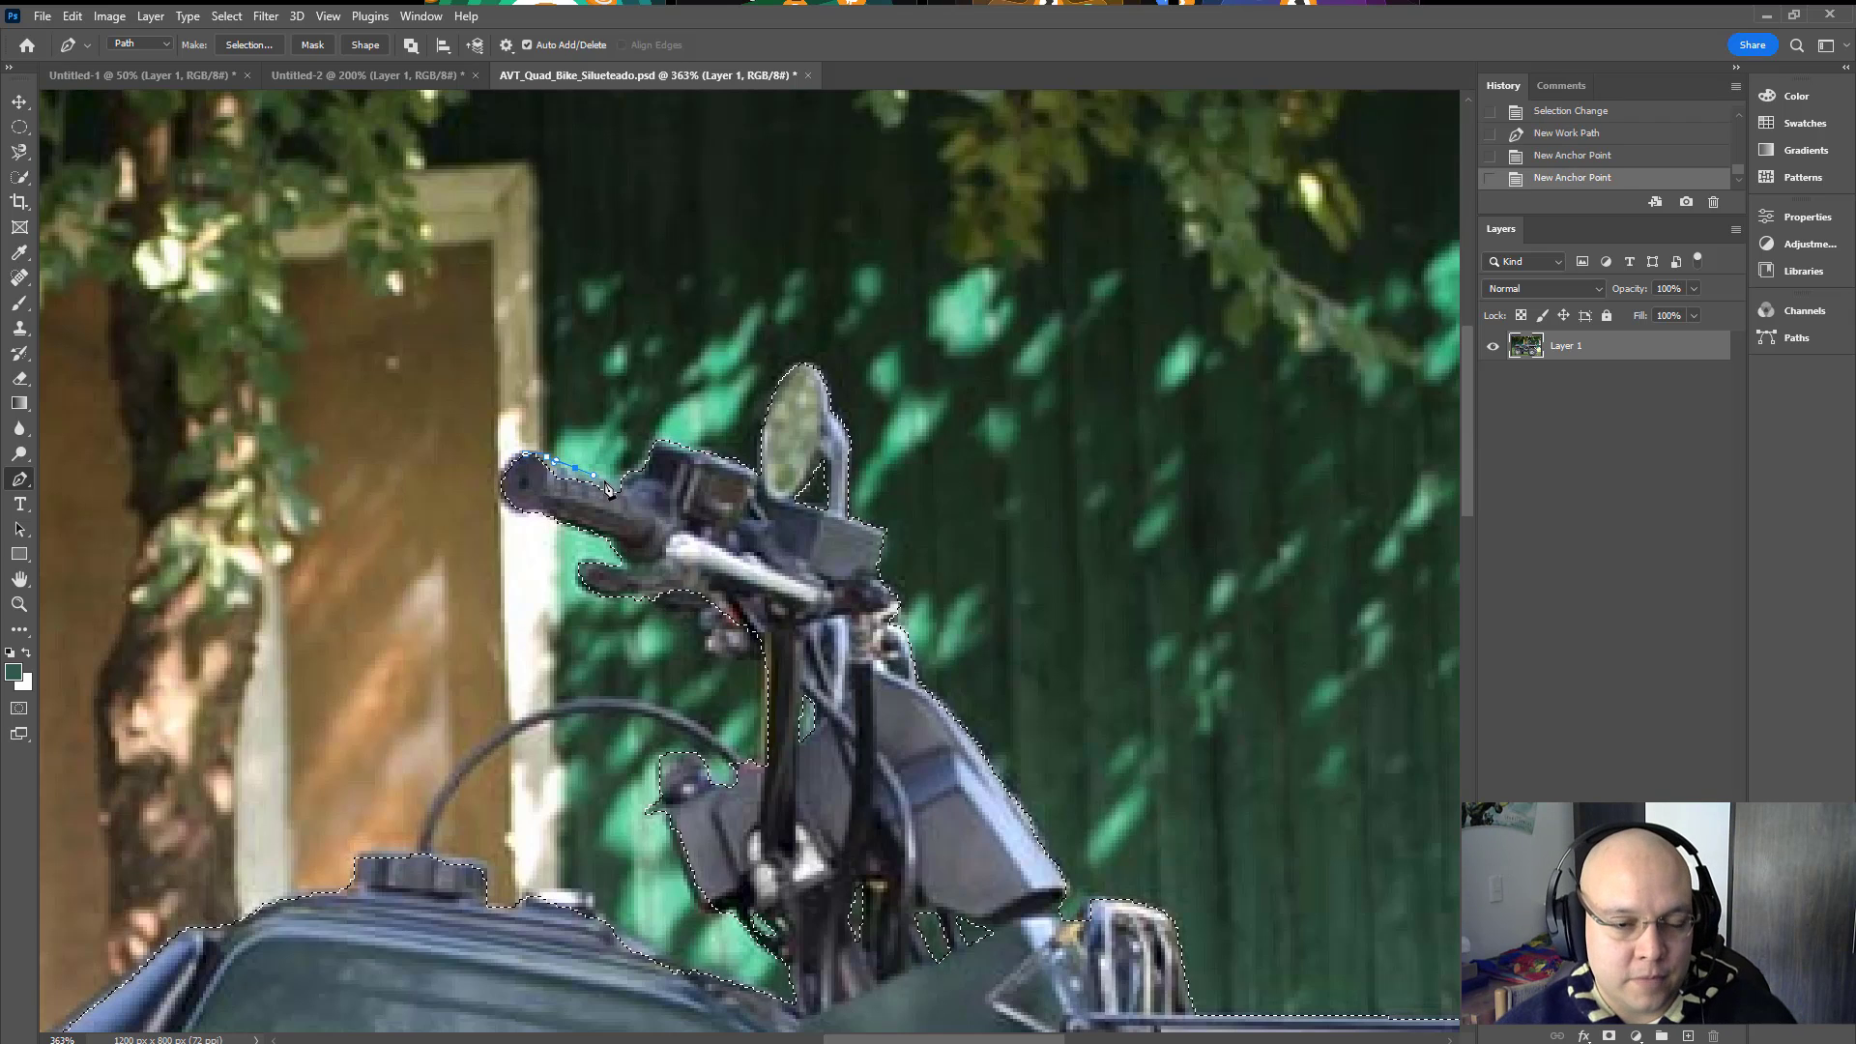
key(Down)
click(607, 482)
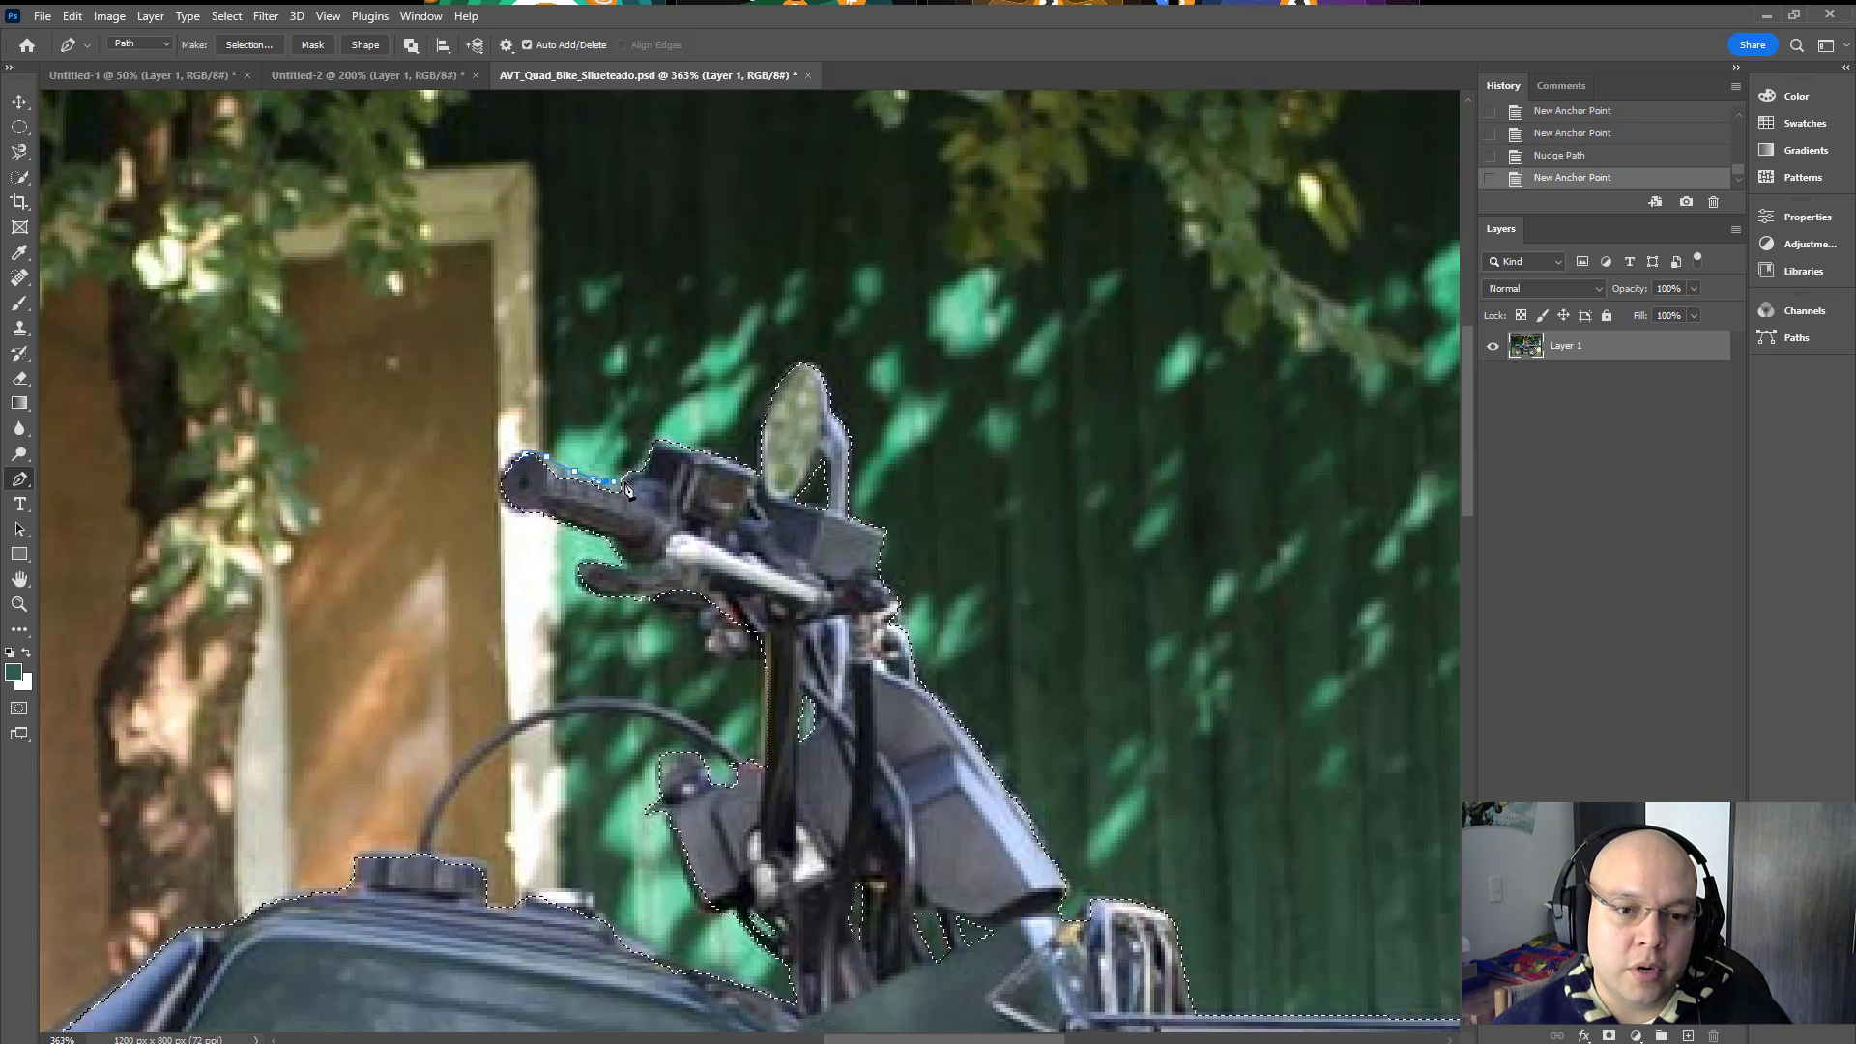
click(629, 481)
click(636, 515)
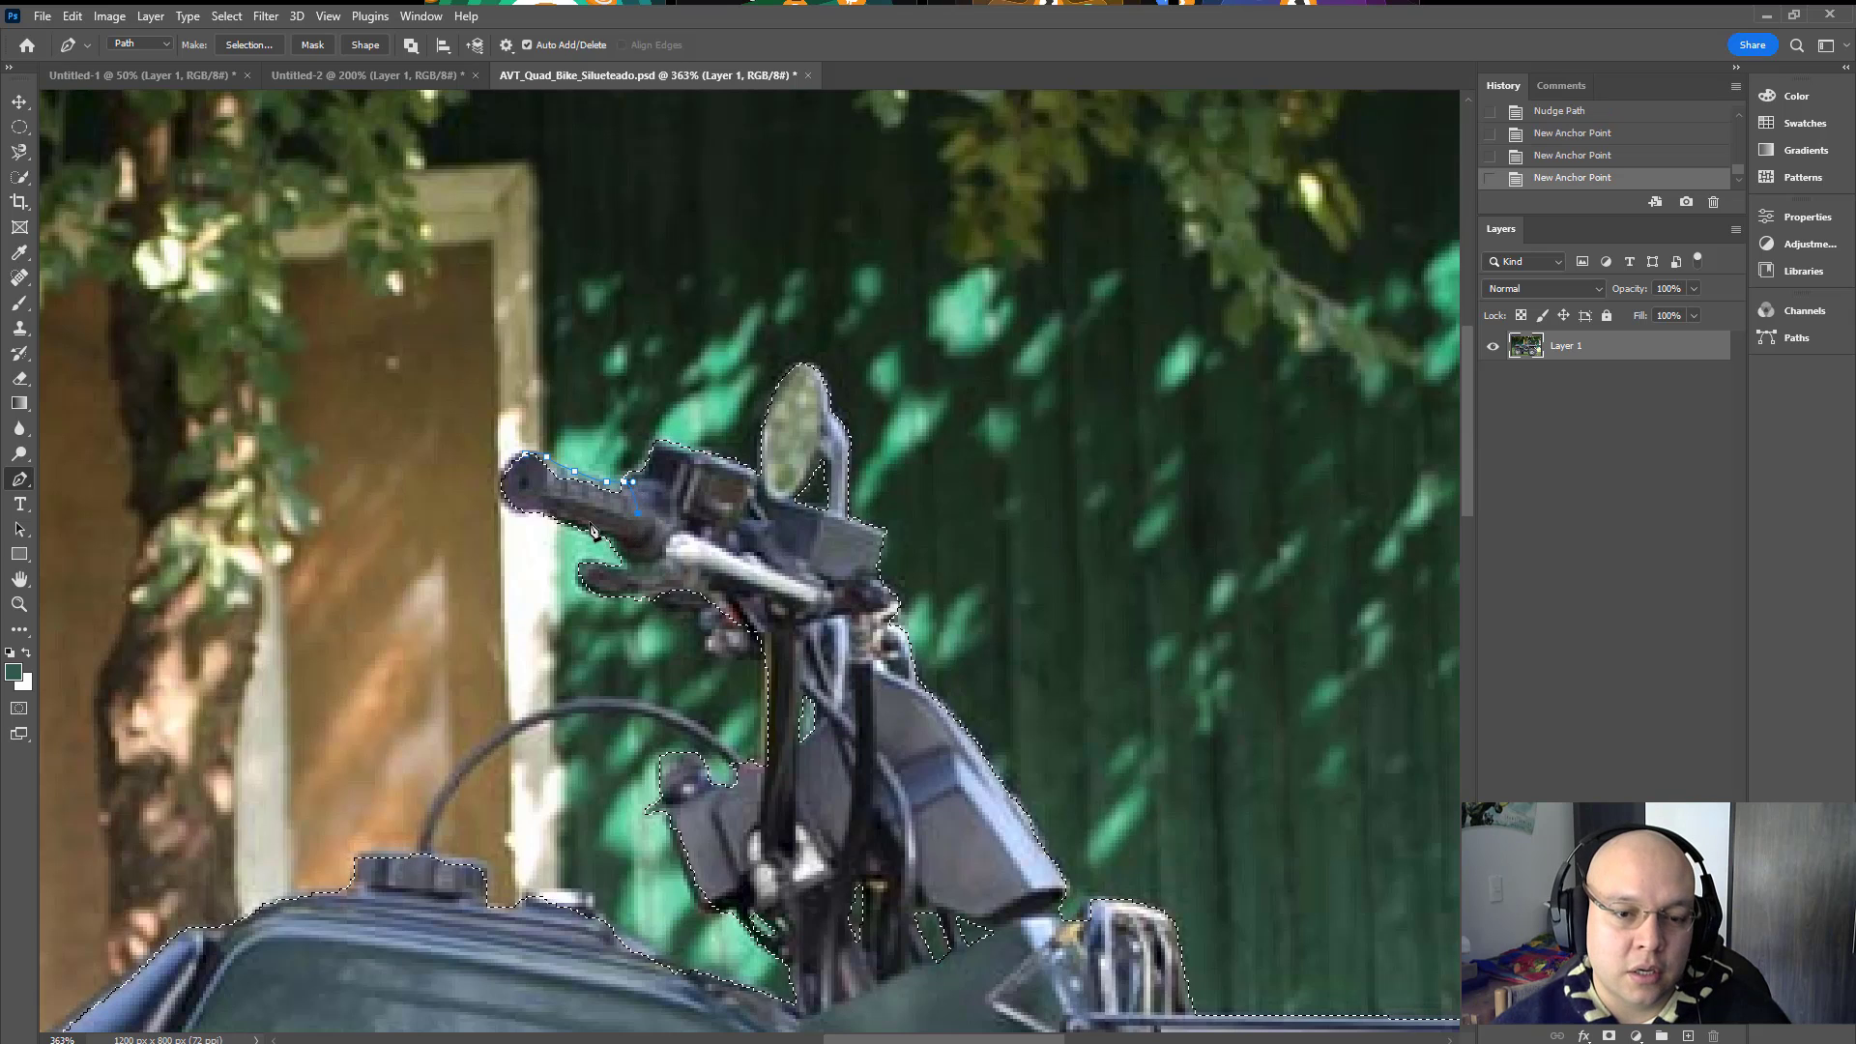
key(Up)
key(Up)
key(Left)
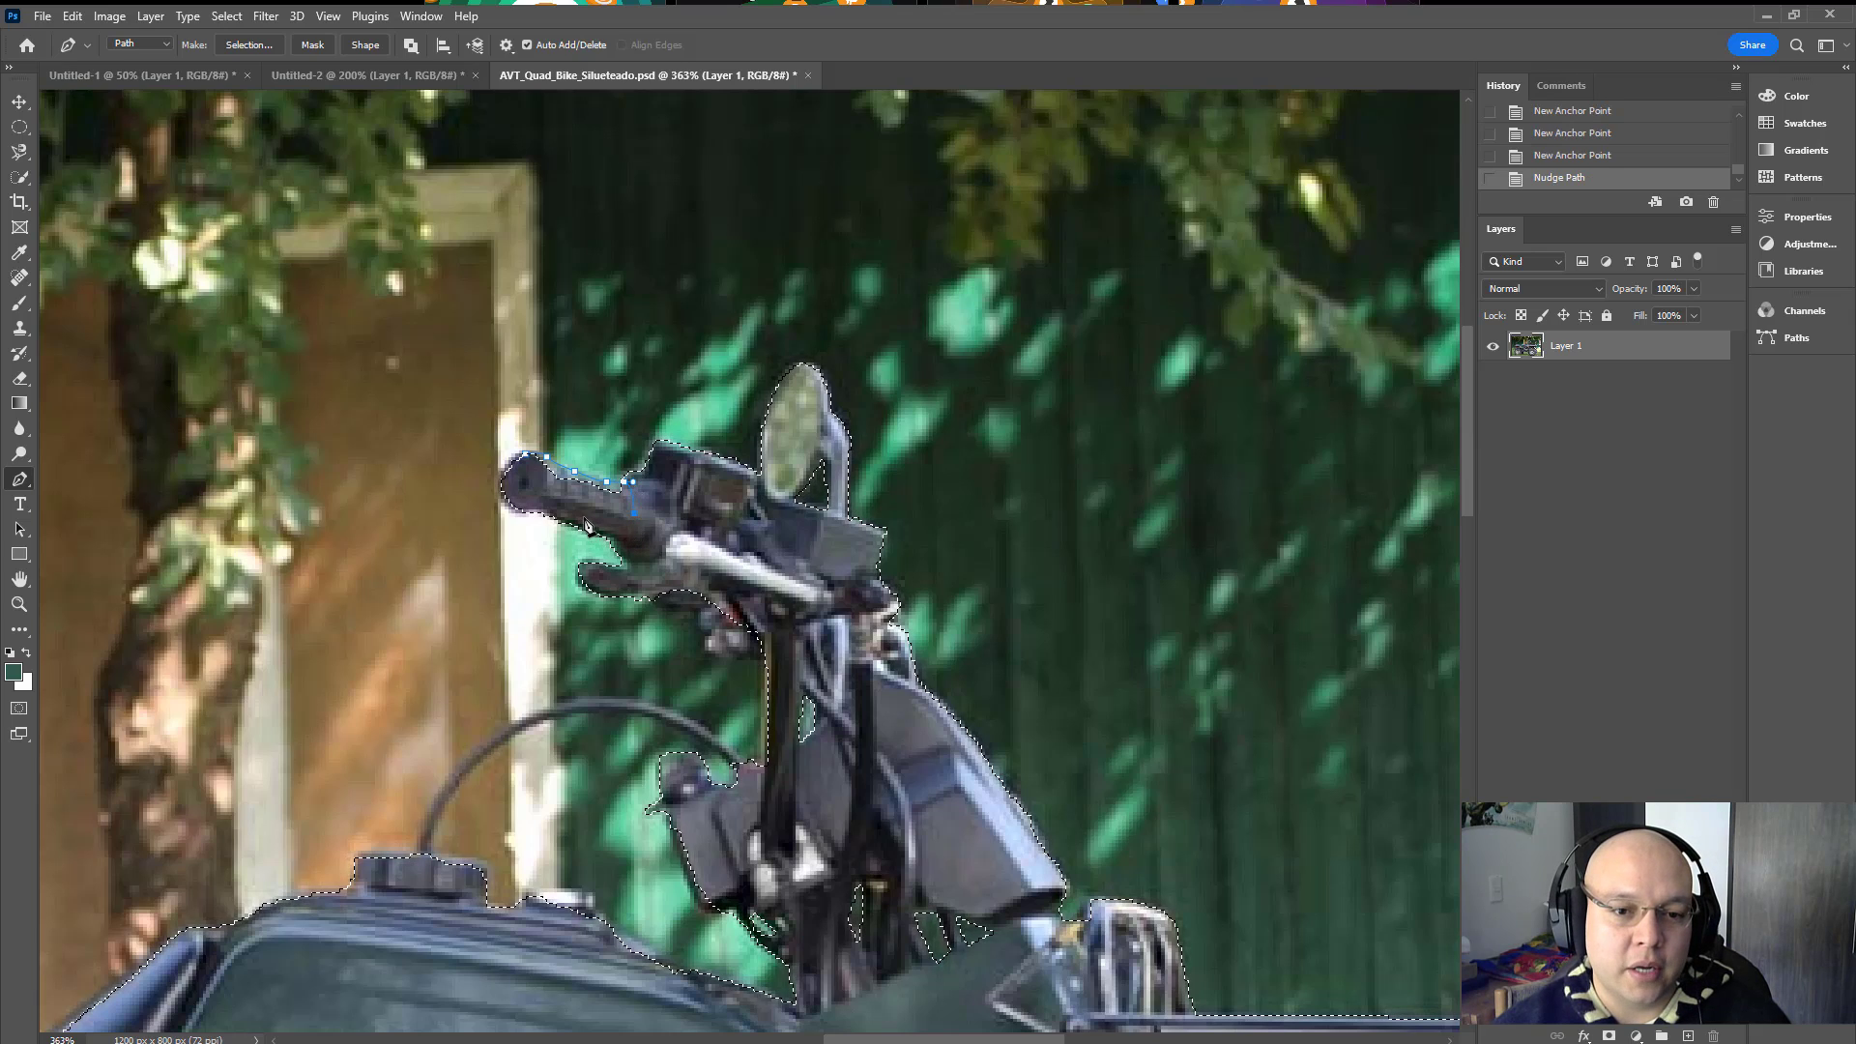
drag(565, 507, 538, 501)
click(522, 480)
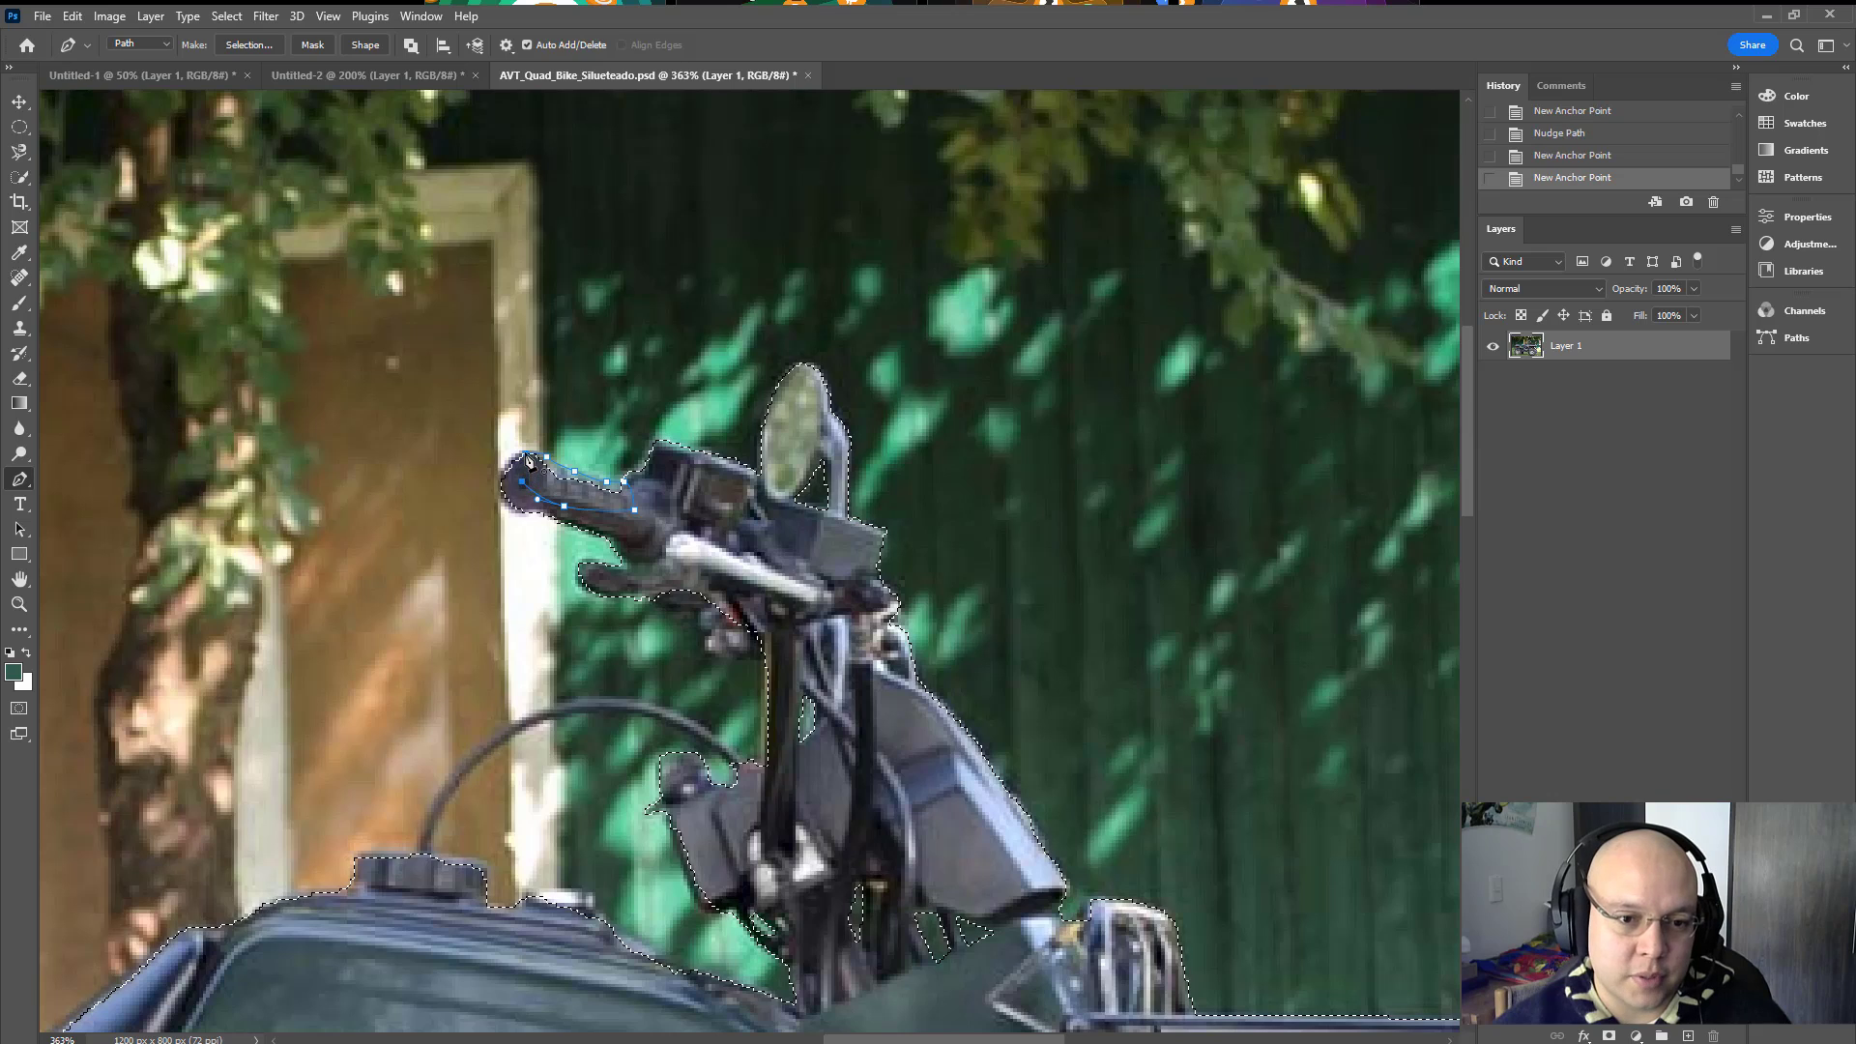
click(527, 453)
key(ctrl+shift+Return)
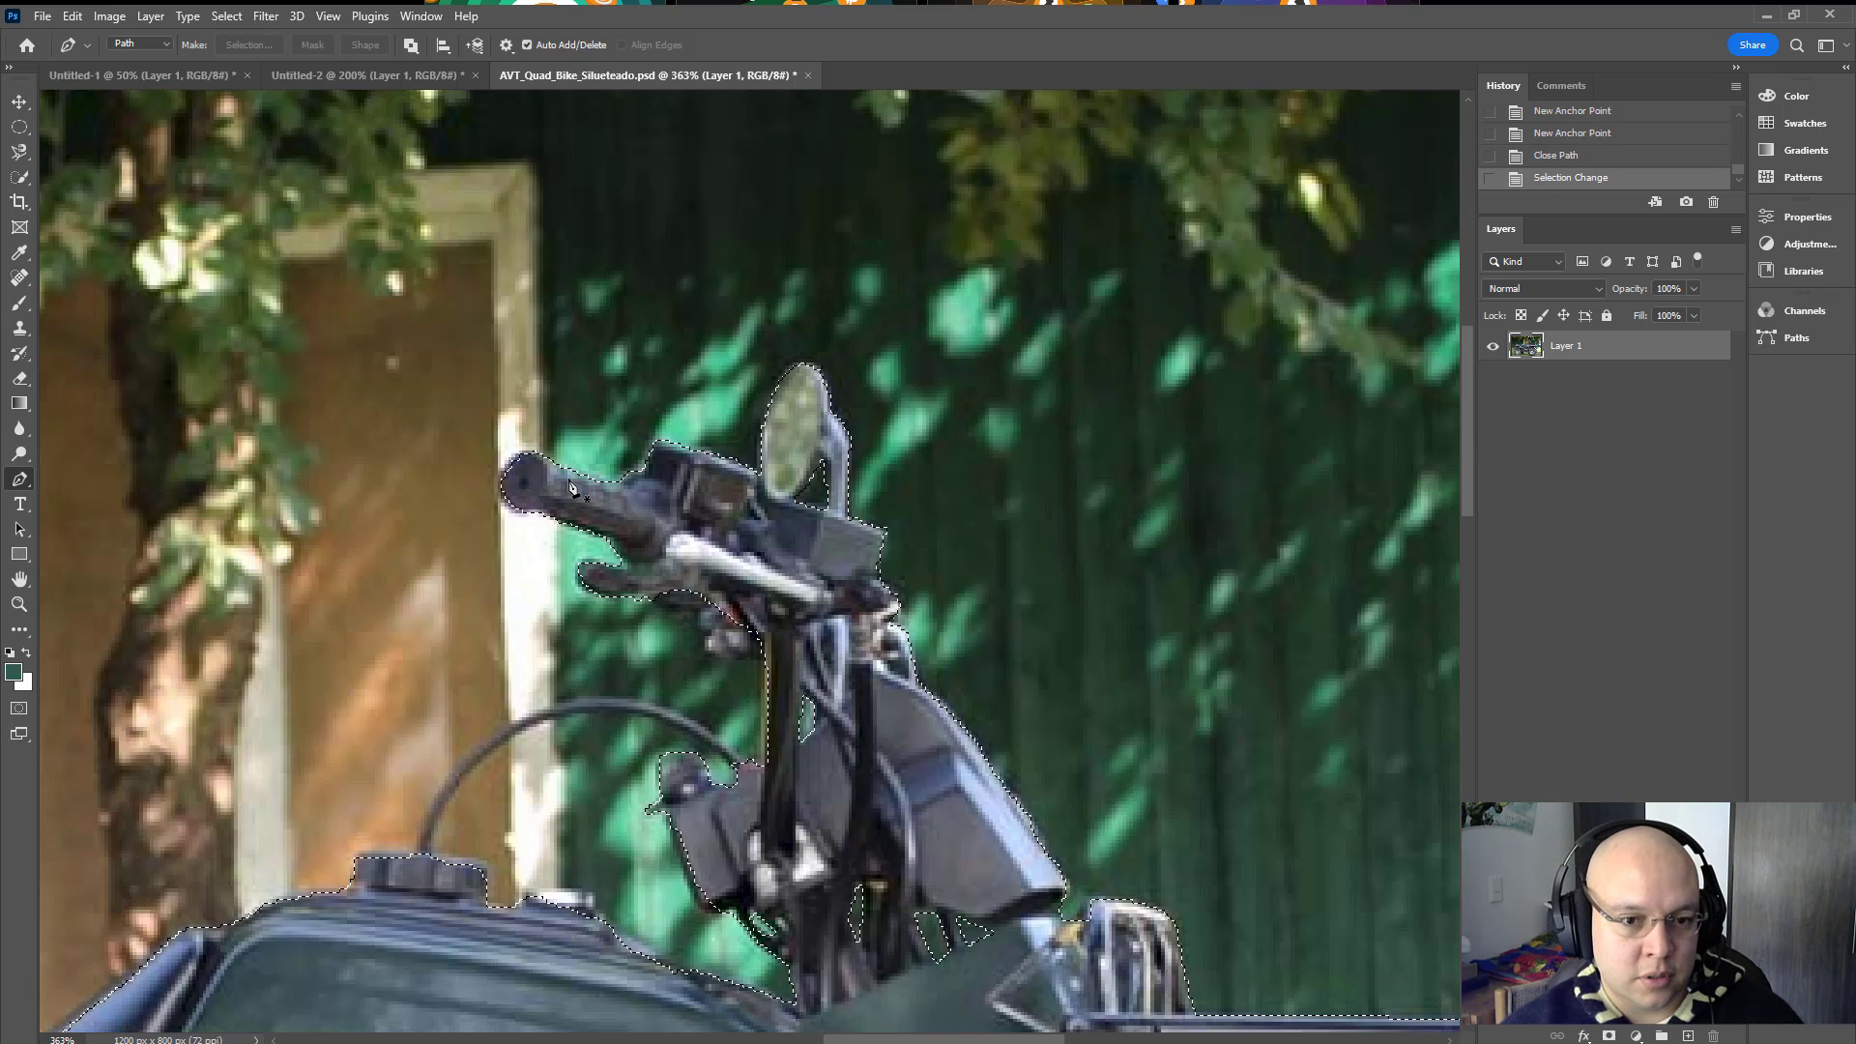
Step: Outline the lever mount and small round part beneath the handlebar with a closed Pen path and add them to the selection
drag(483, 655, 652, 467)
click(806, 396)
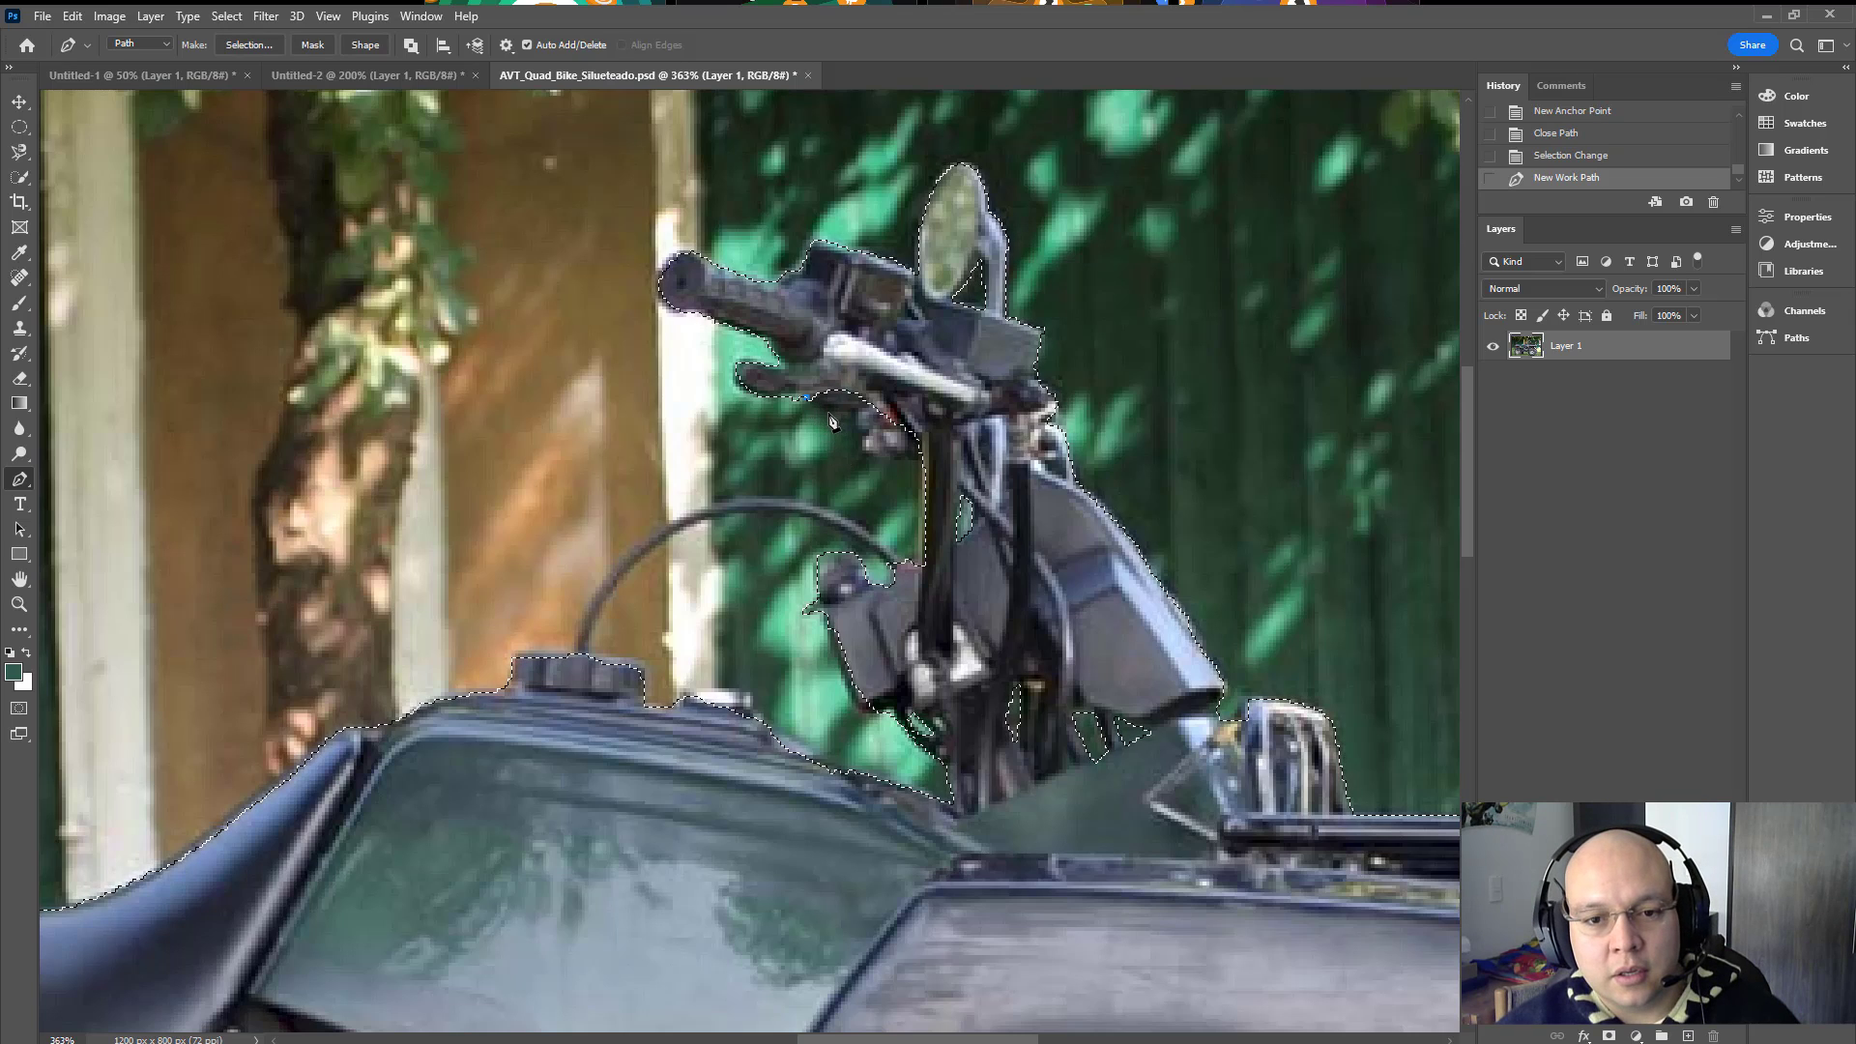
click(851, 419)
click(860, 432)
click(867, 451)
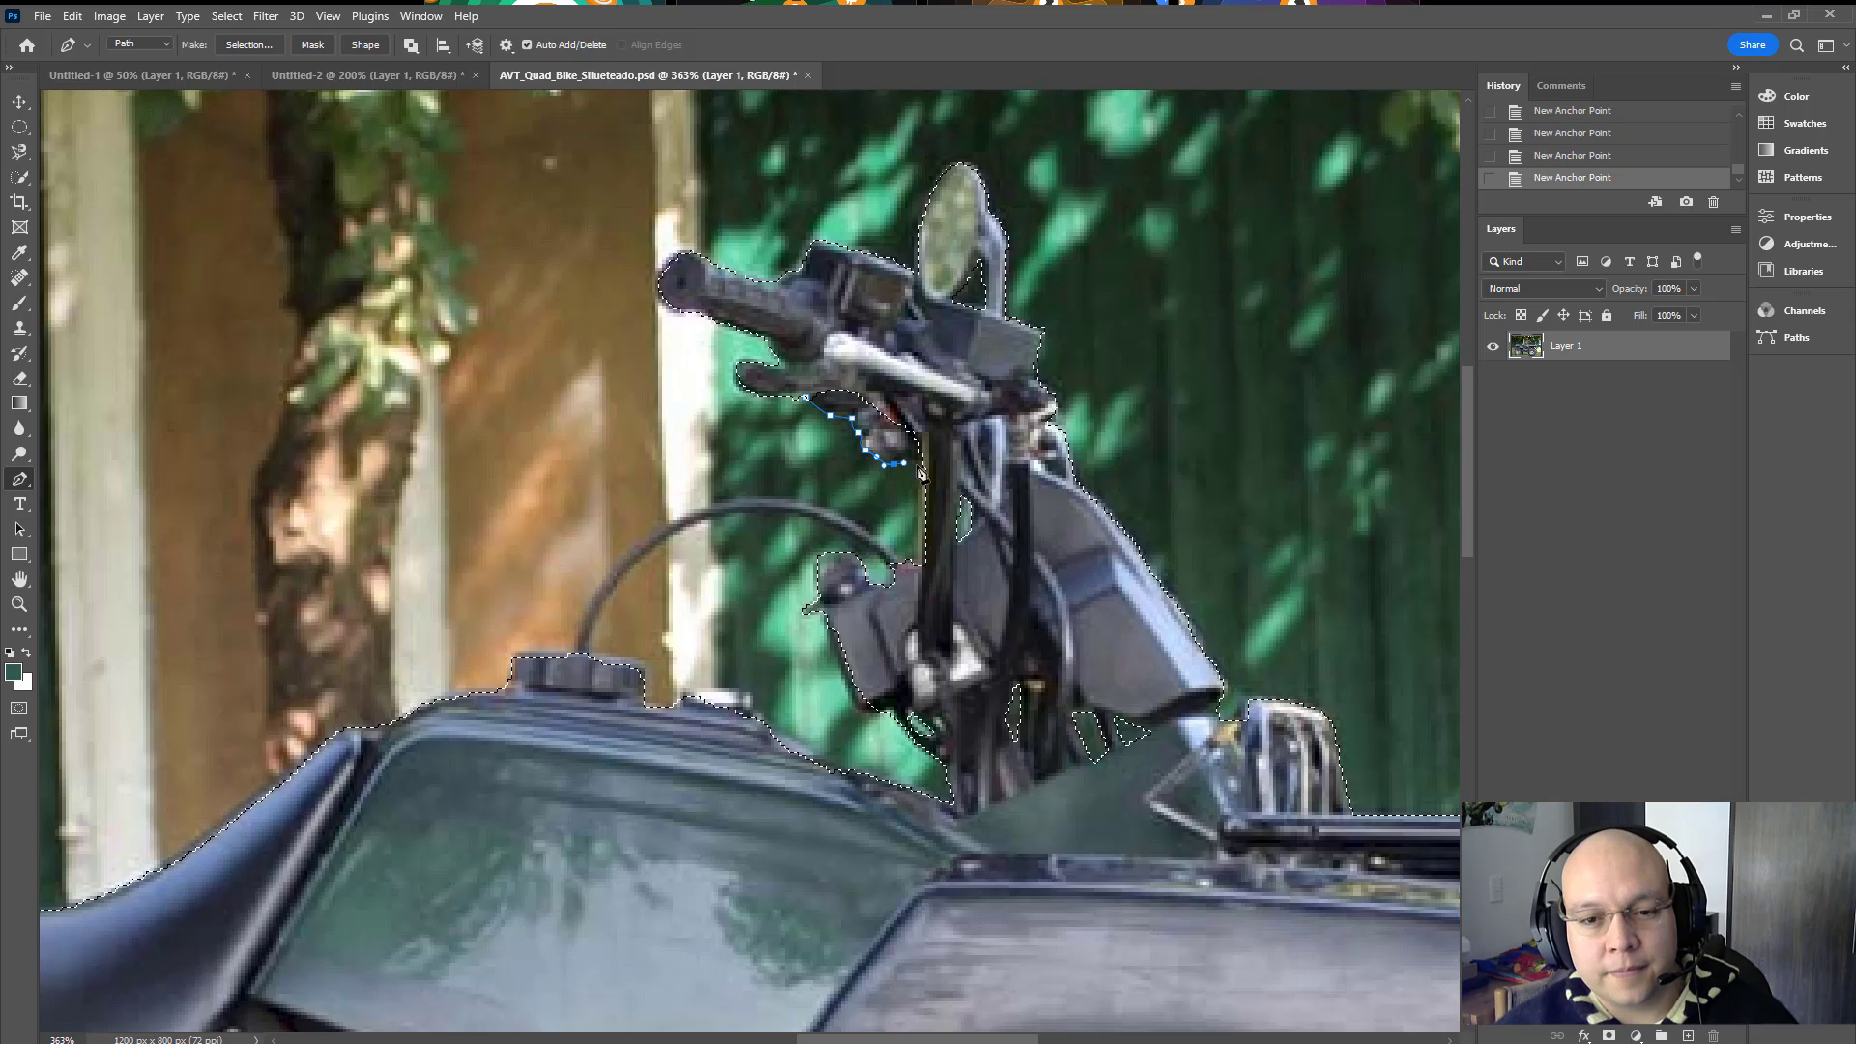
click(924, 464)
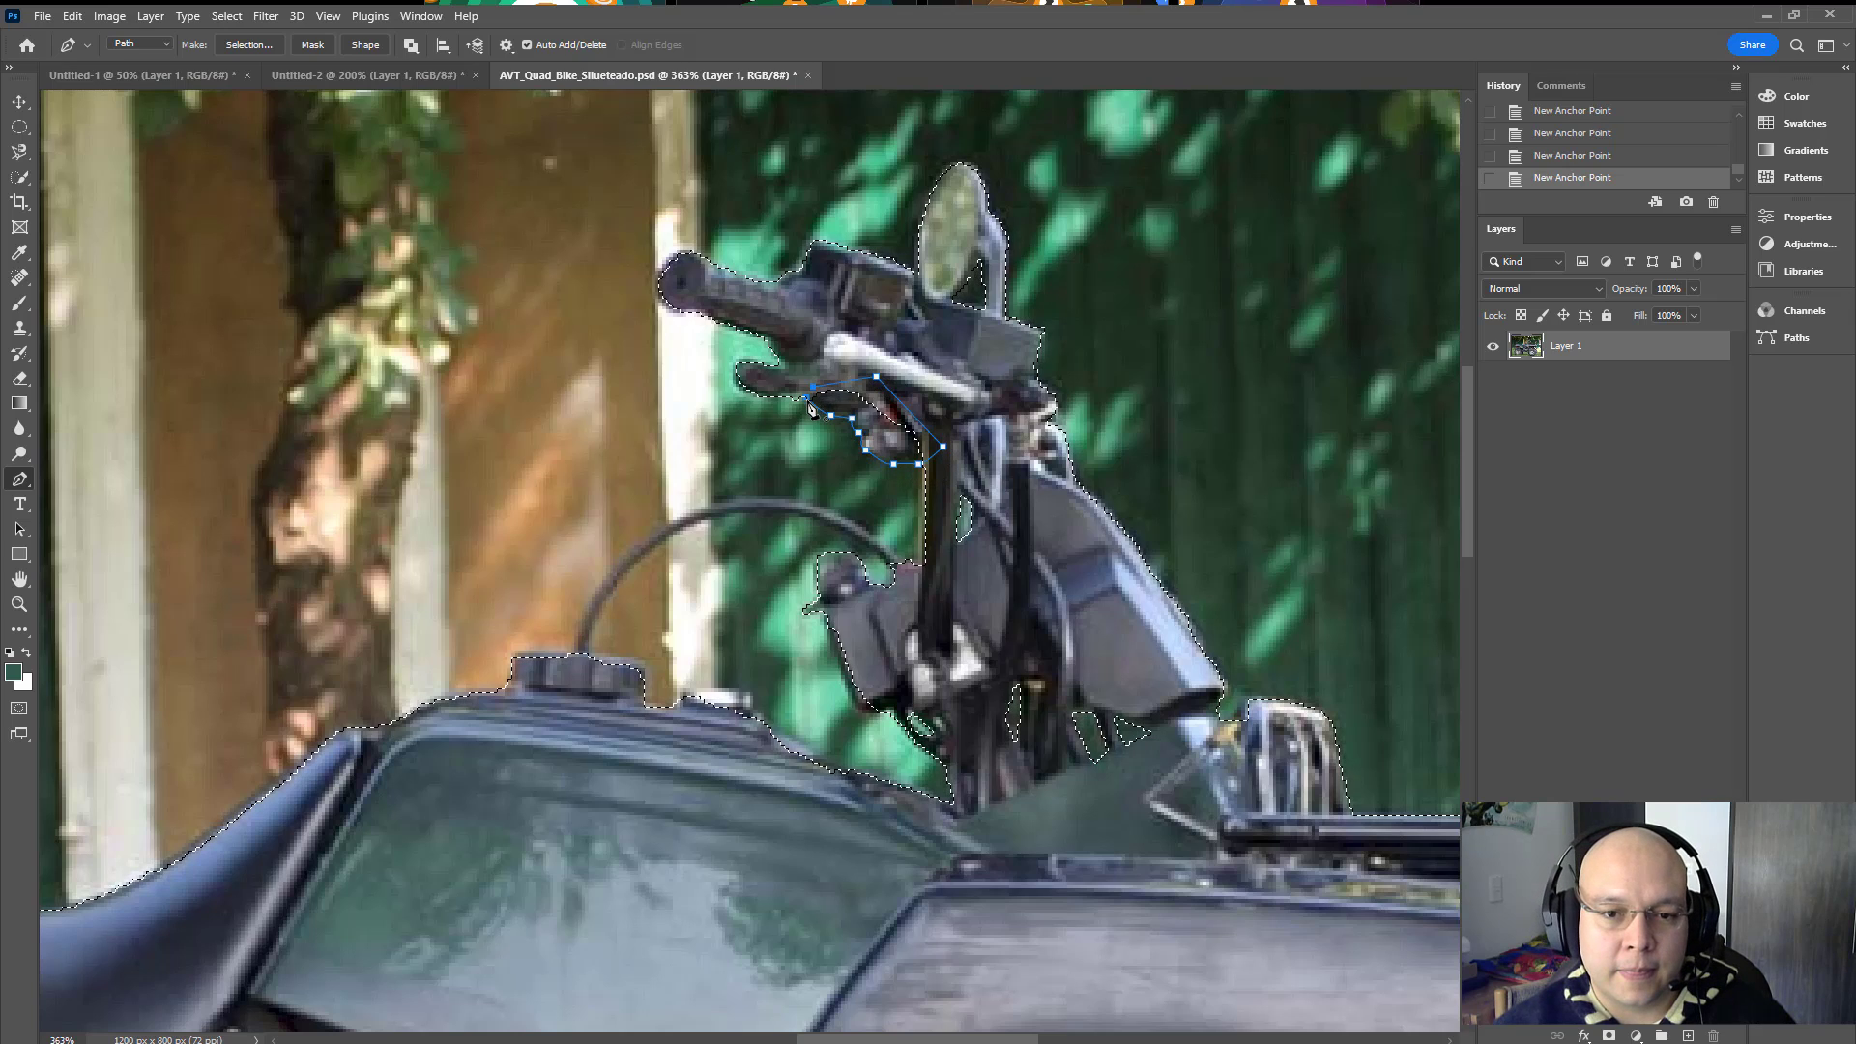
click(806, 396)
key(ctrl+shift+Return)
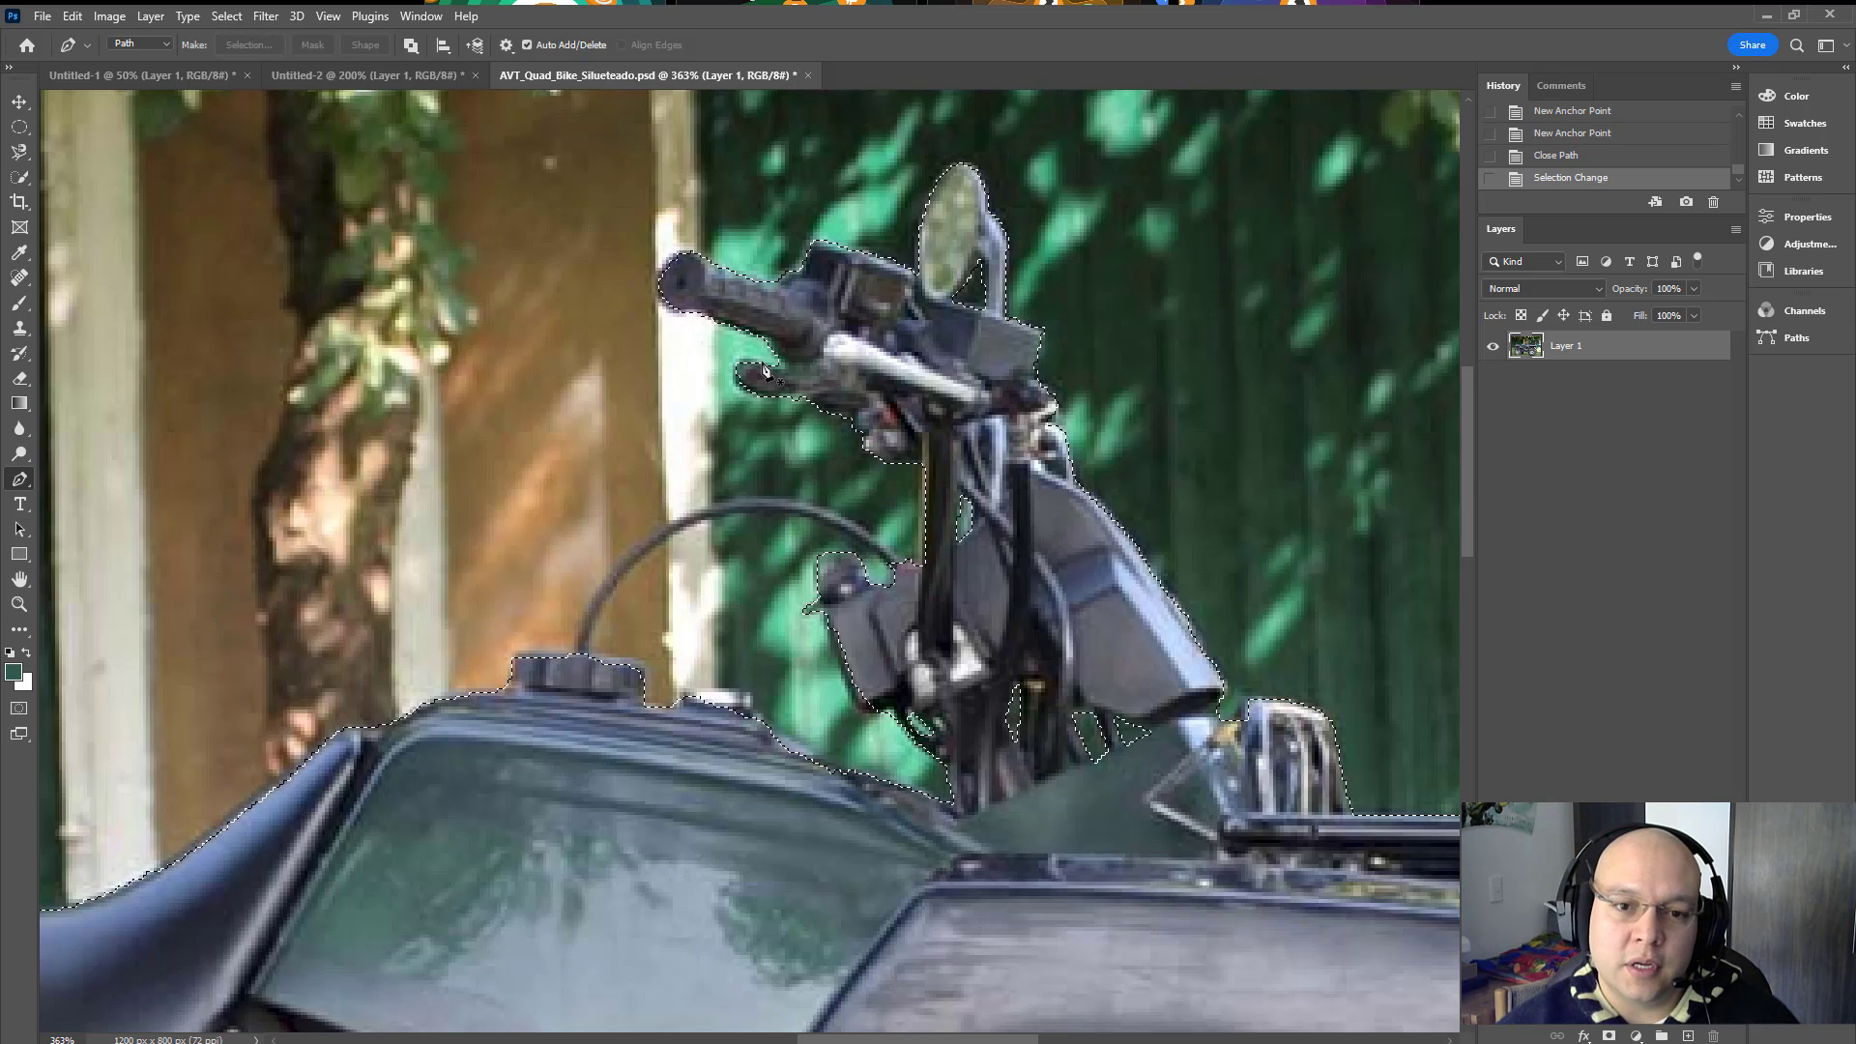
Step: Trace the rounded tip and lower edge of the brake lever with a closed Pen path, nudging its points, and add it to the selection
click(750, 362)
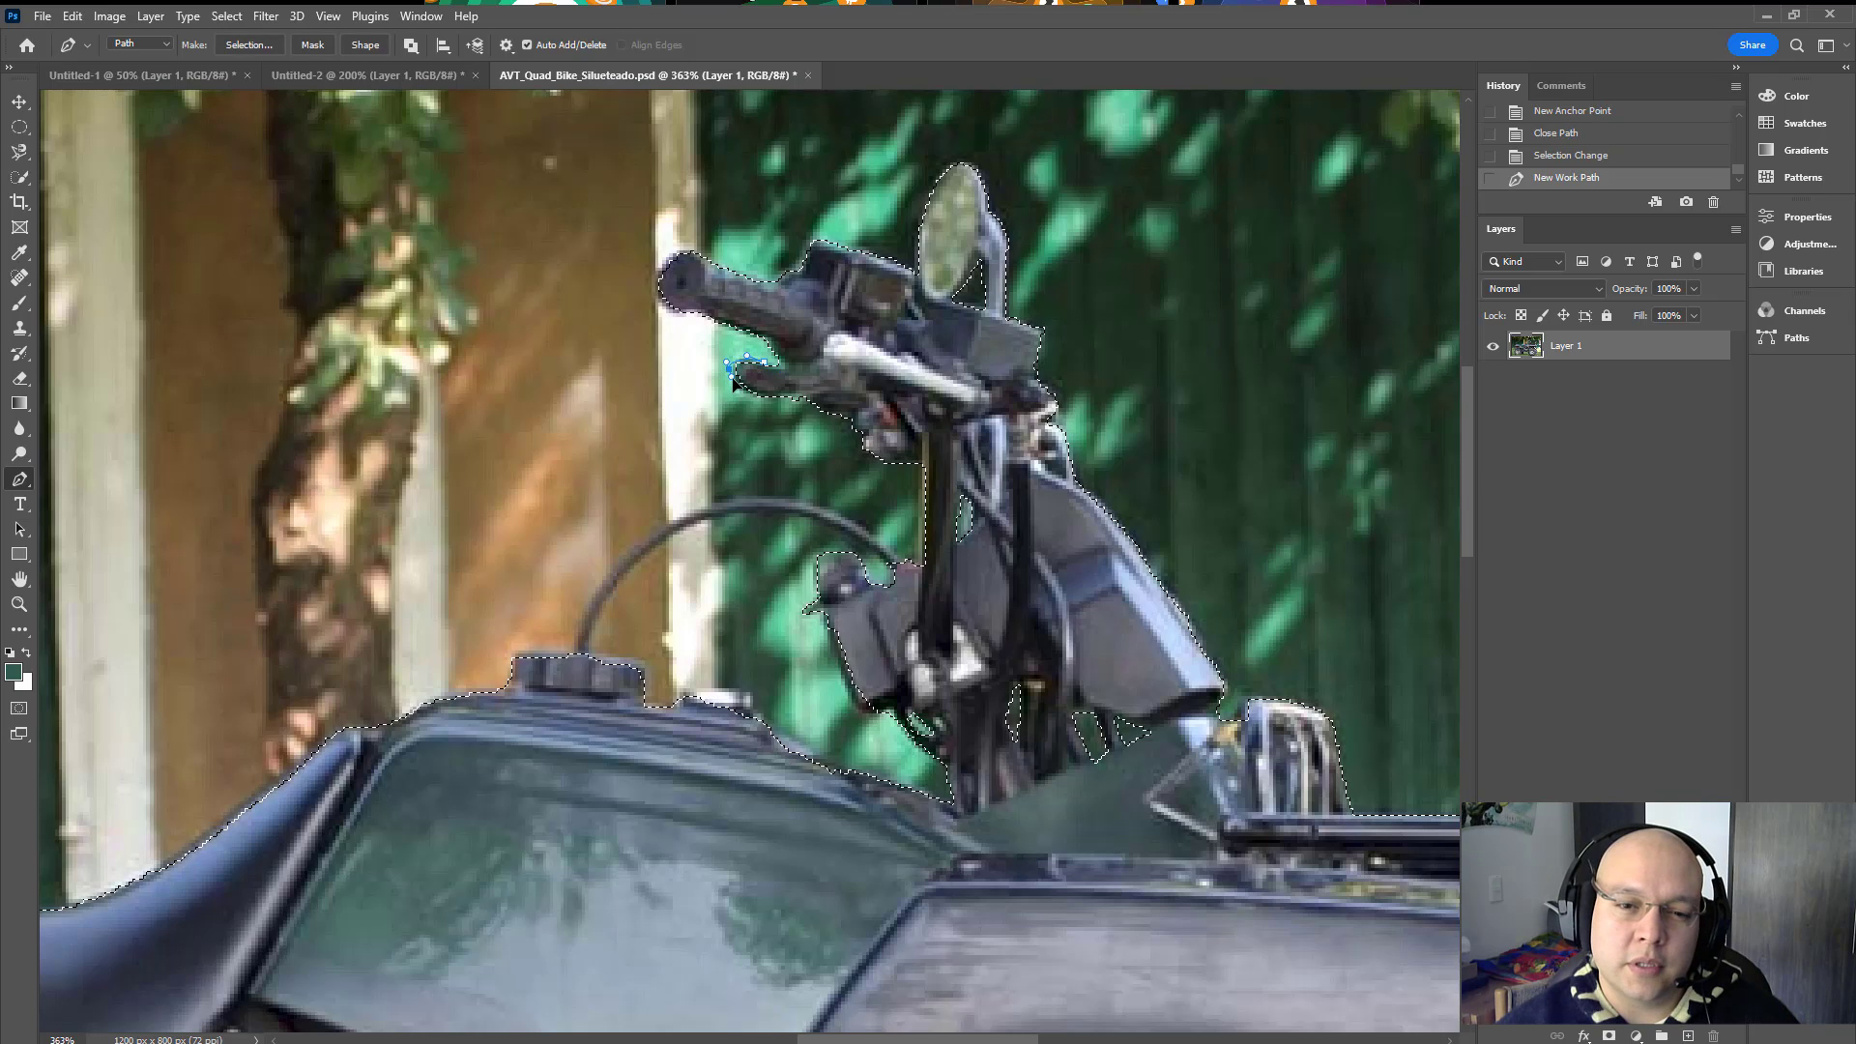
click(736, 384)
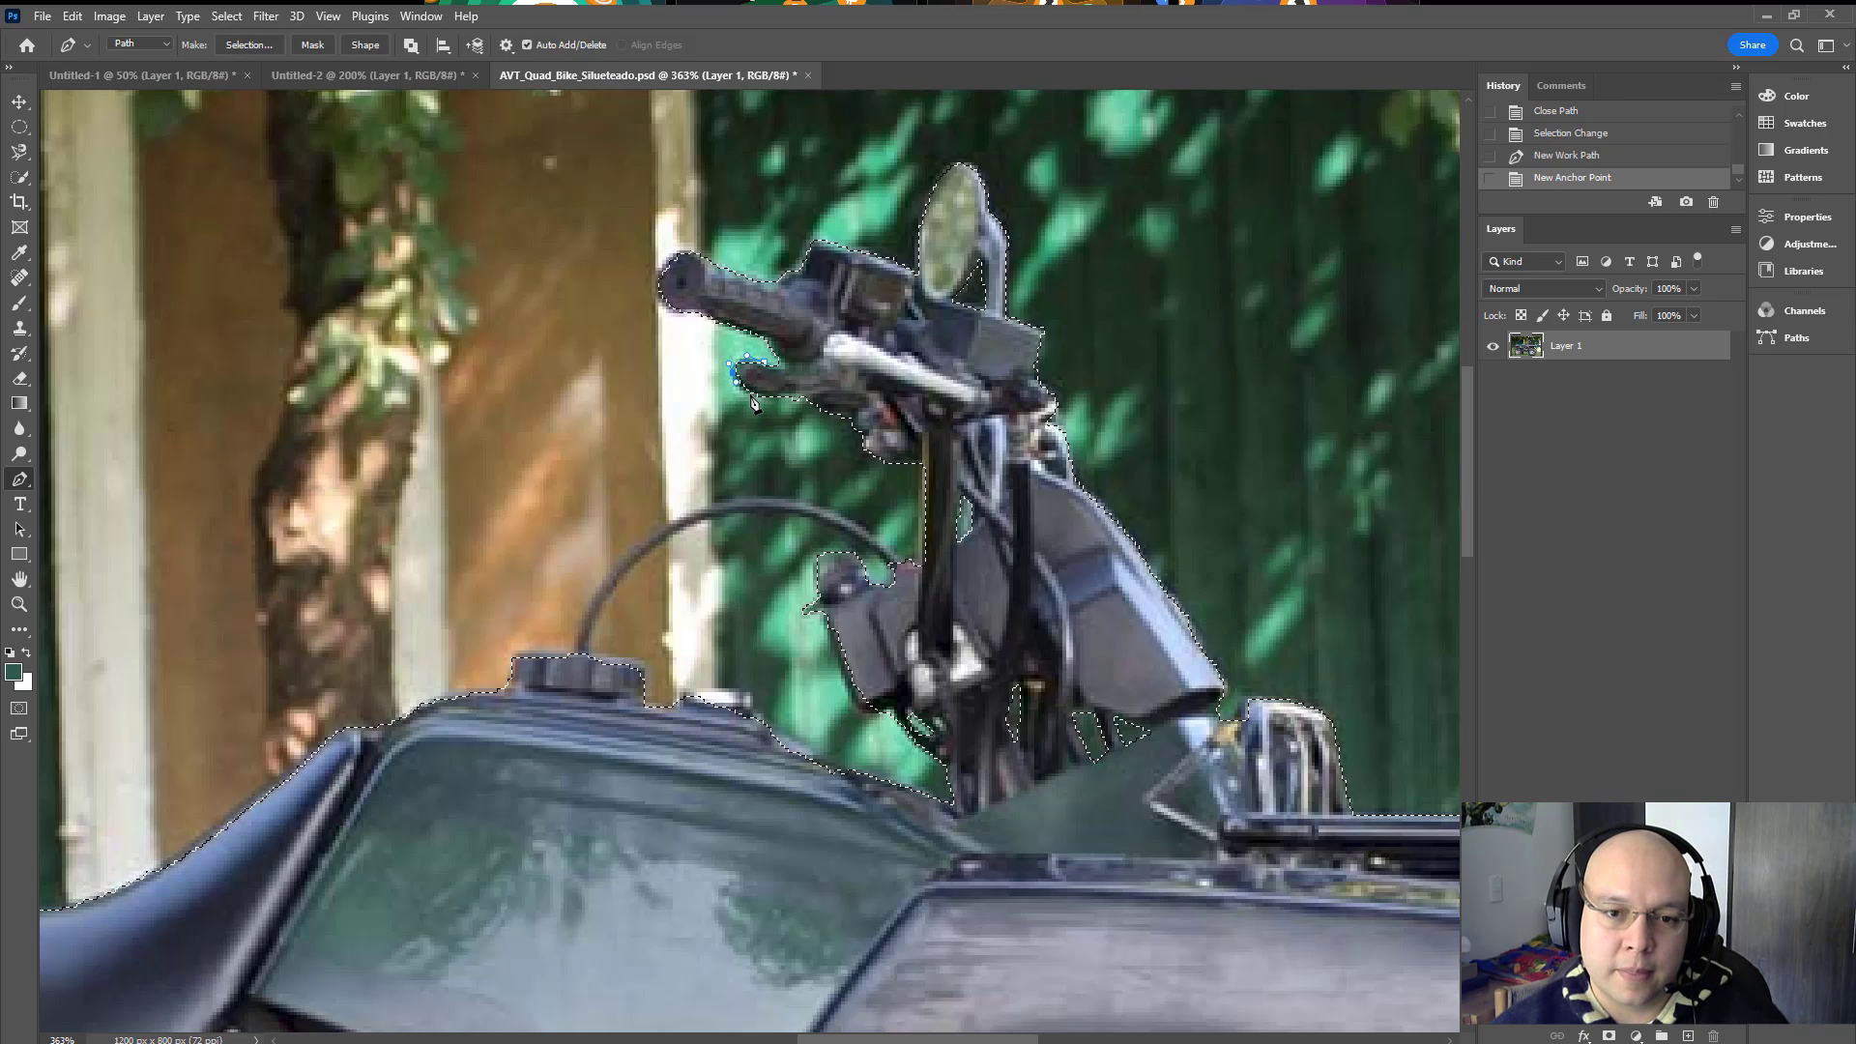
key(Down)
drag(747, 393, 767, 396)
click(794, 392)
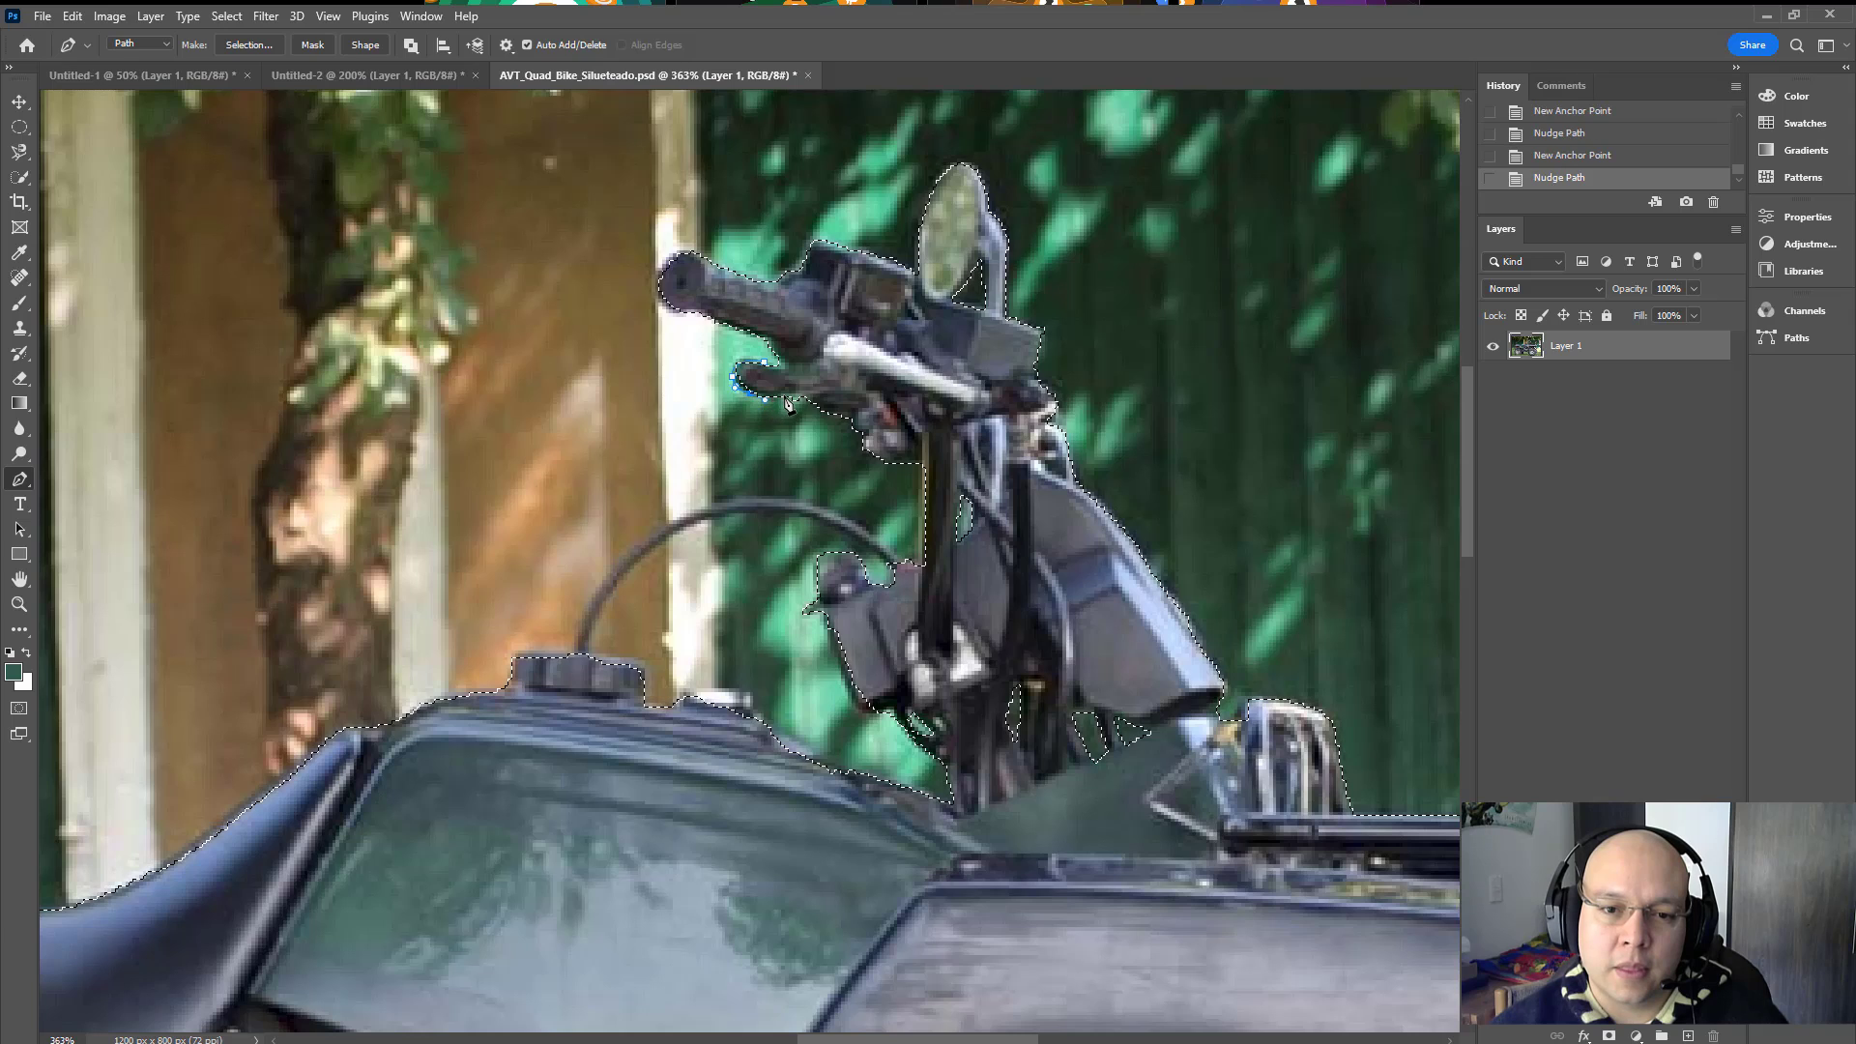
key(Down)
click(803, 383)
click(802, 385)
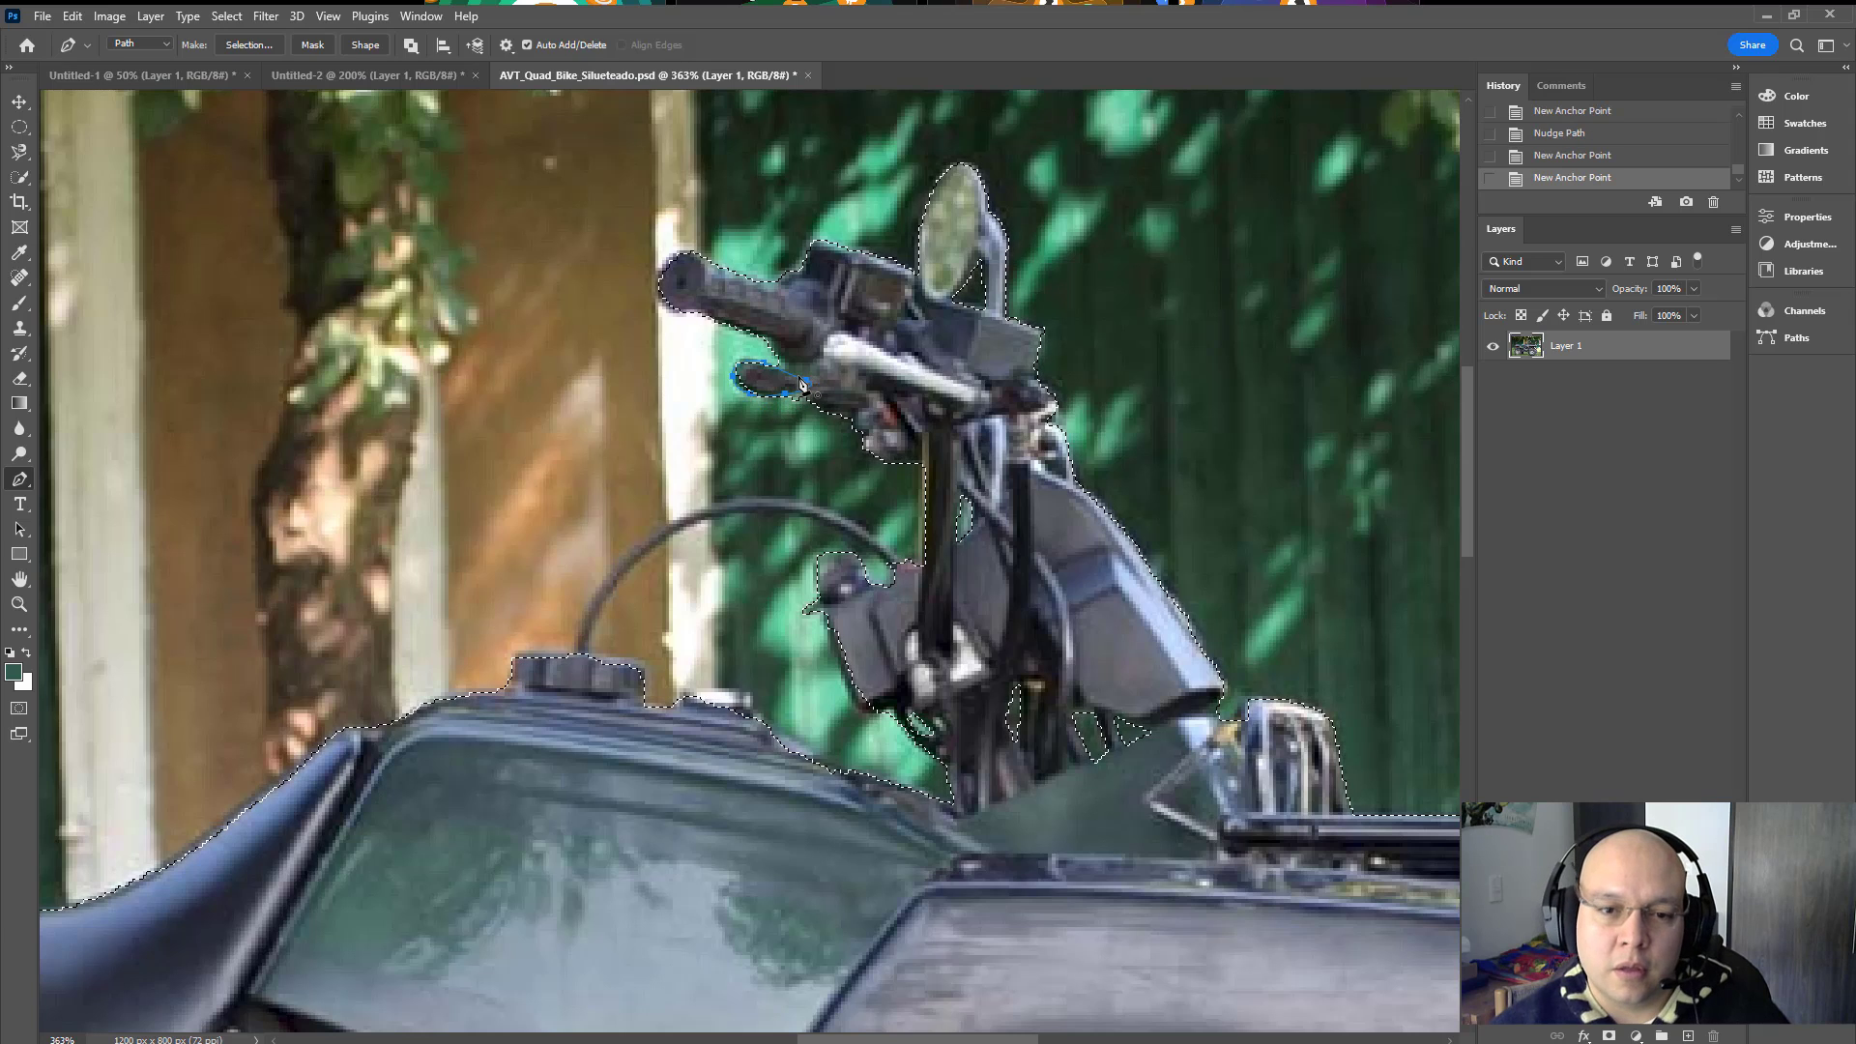
key(Escape)
key(ctrl+Return)
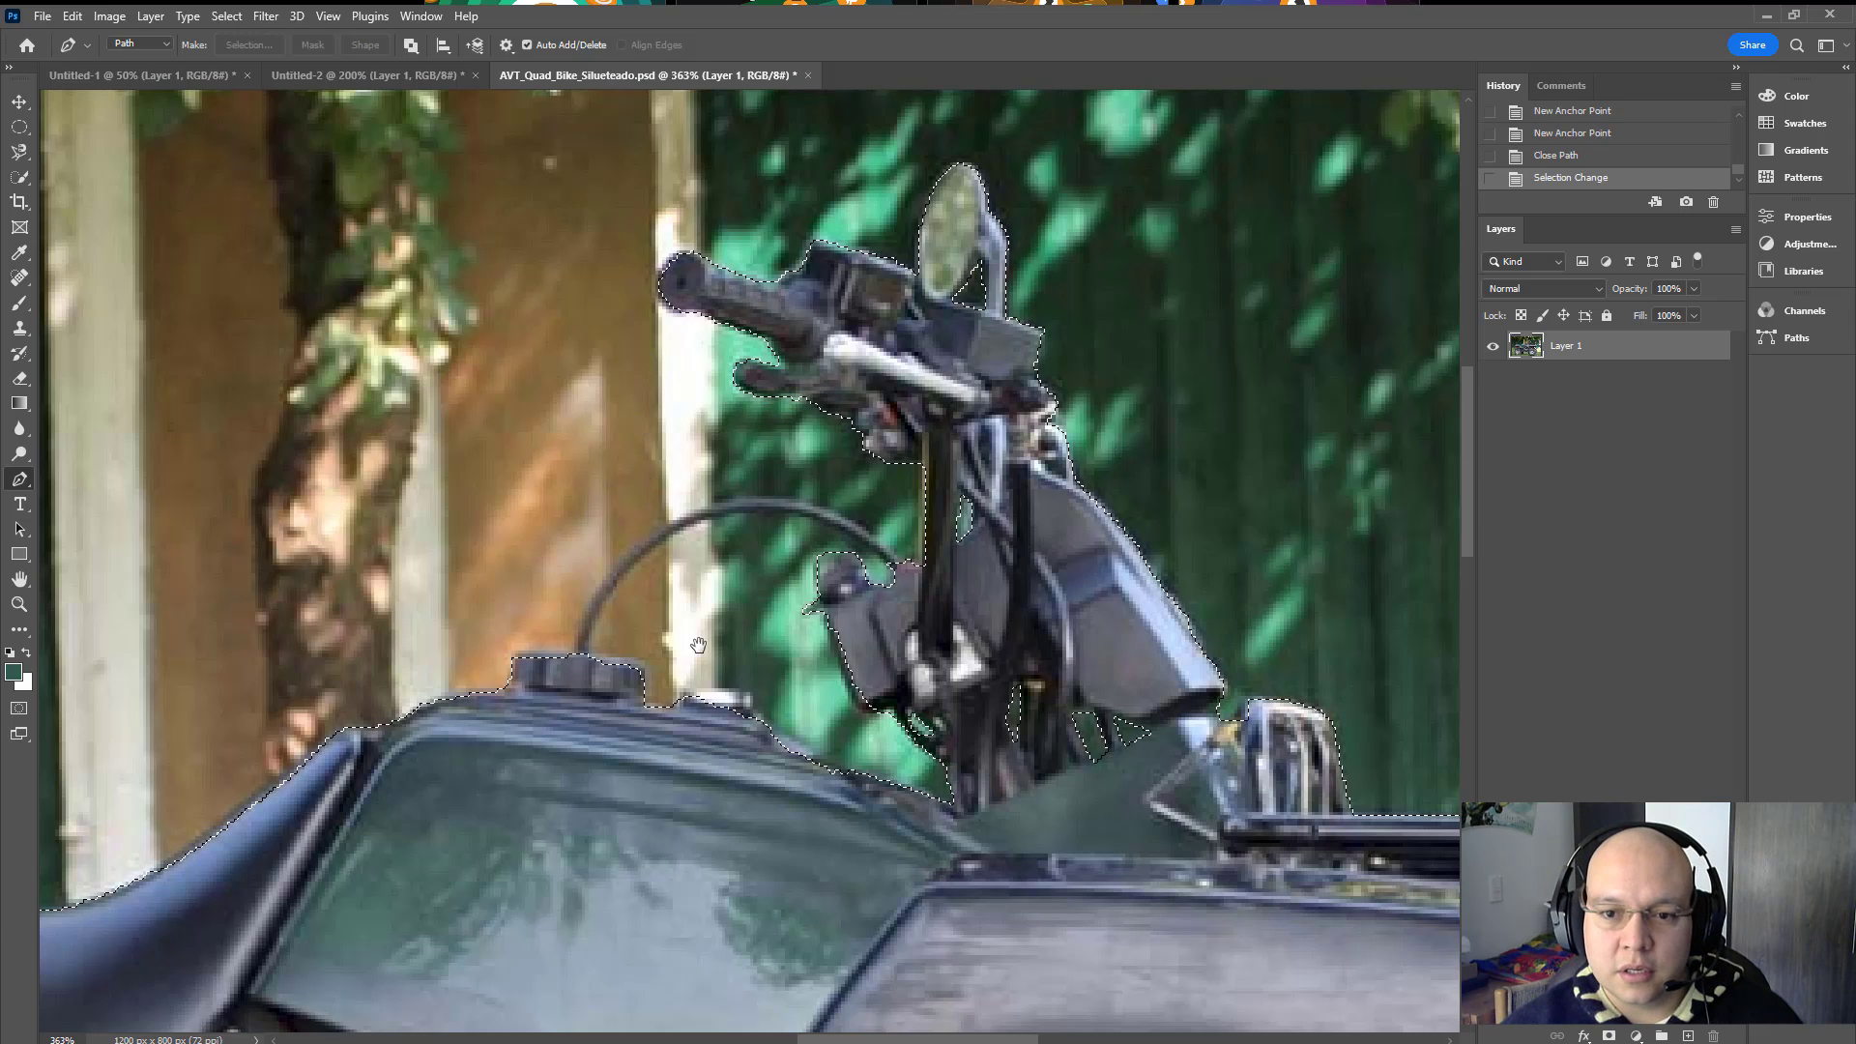
drag(709, 642, 834, 552)
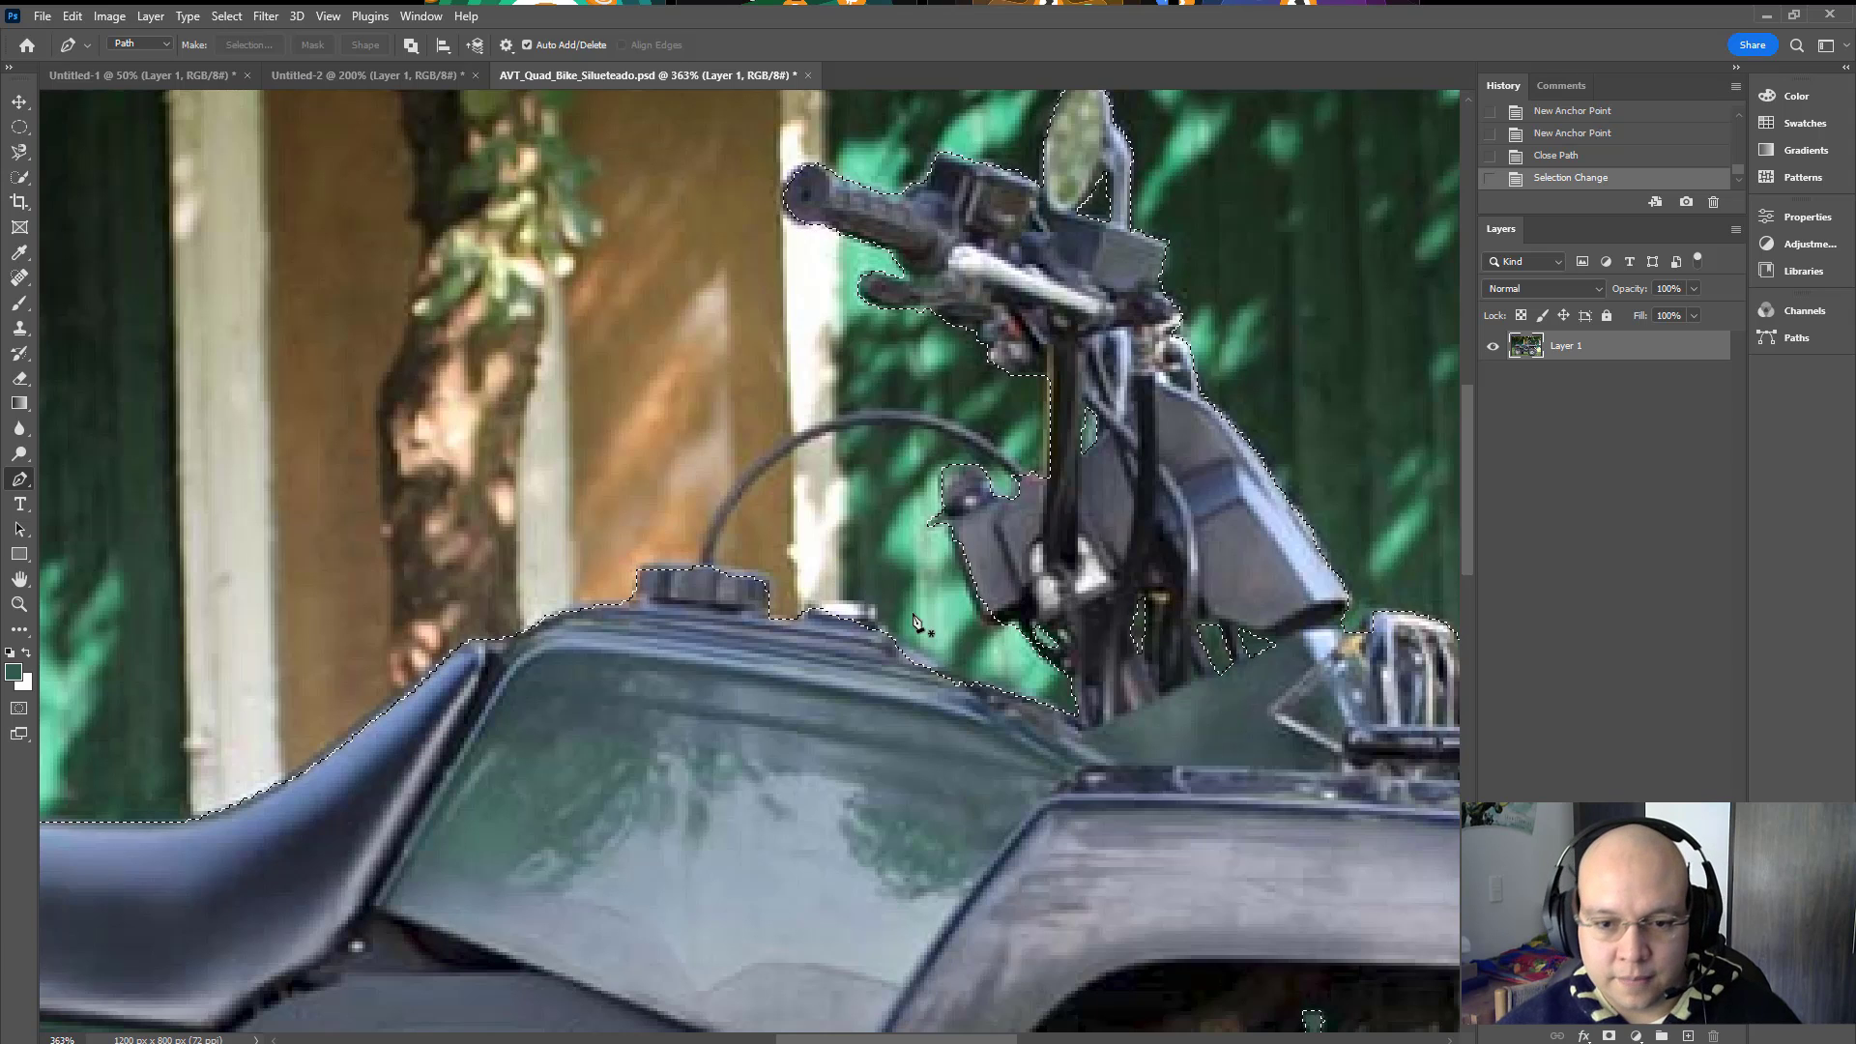
Step: Trace a closed Pen path around the small metal fitting and adjoining tank edge, and add it to the selection
click(992, 686)
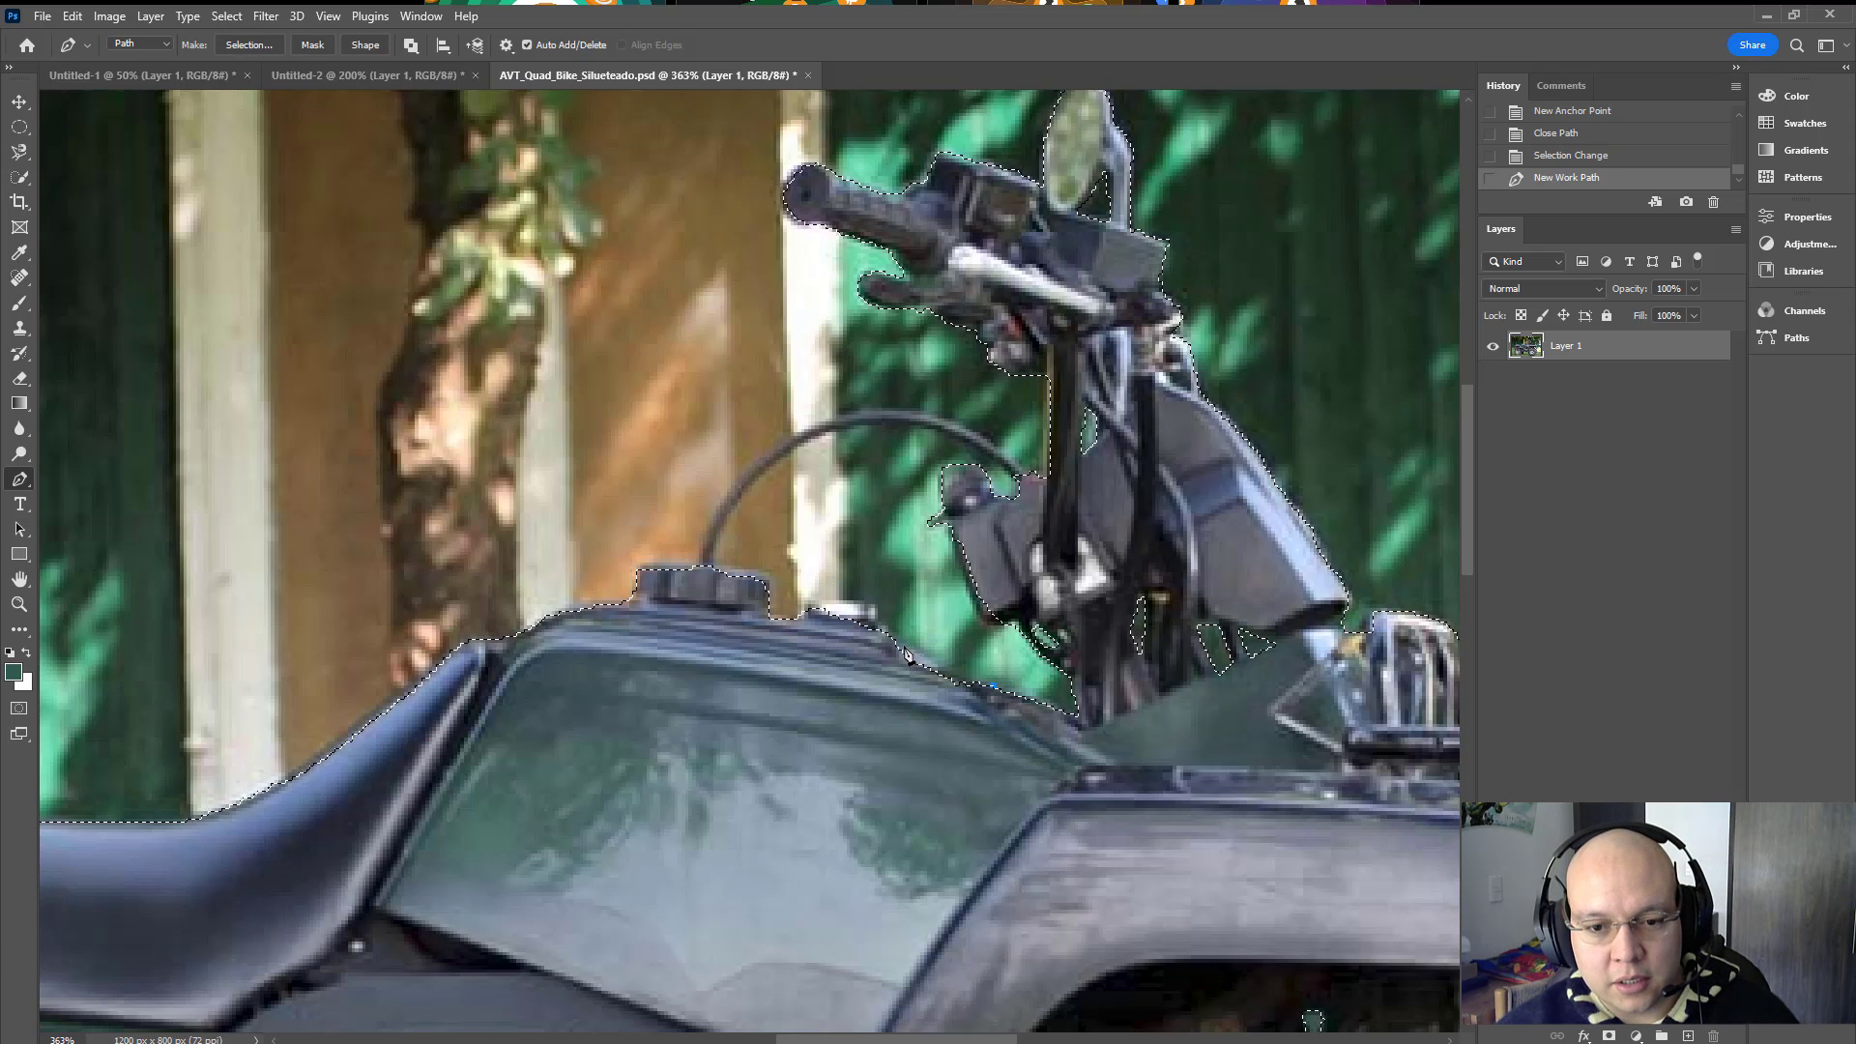
click(882, 631)
click(873, 605)
click(825, 603)
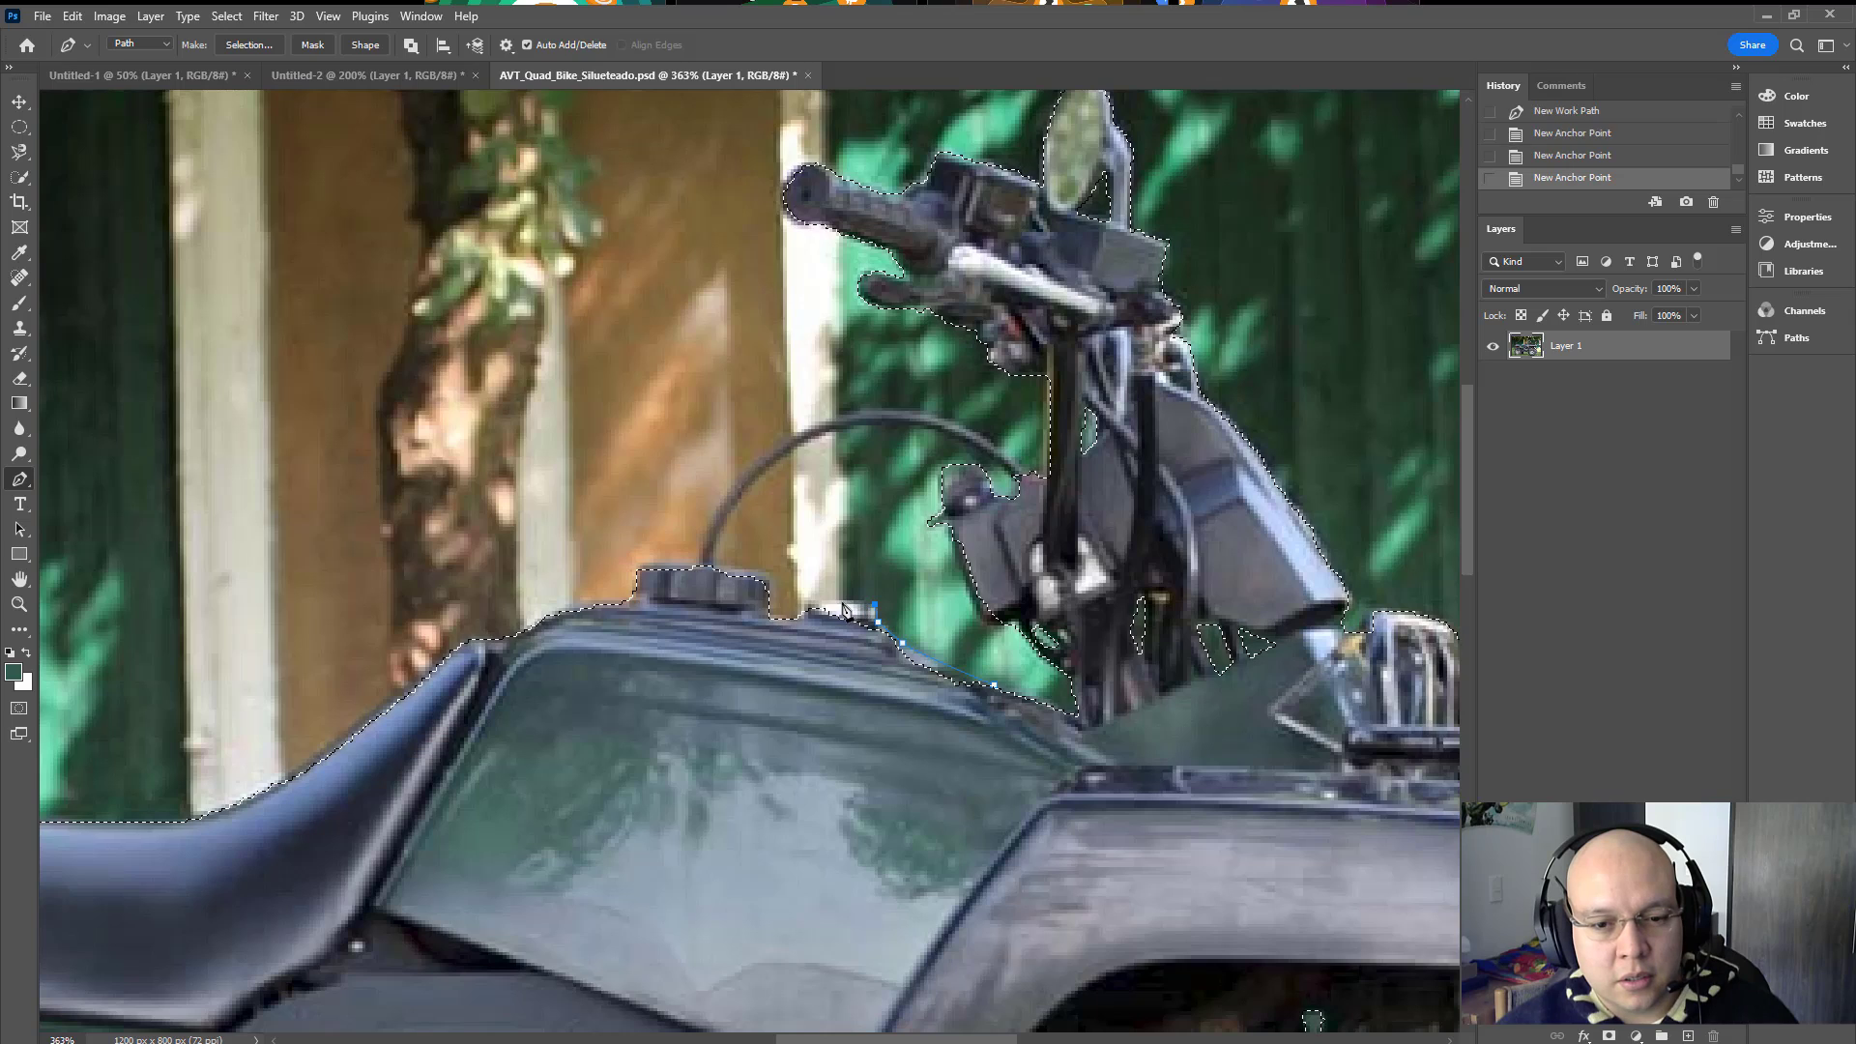
click(806, 616)
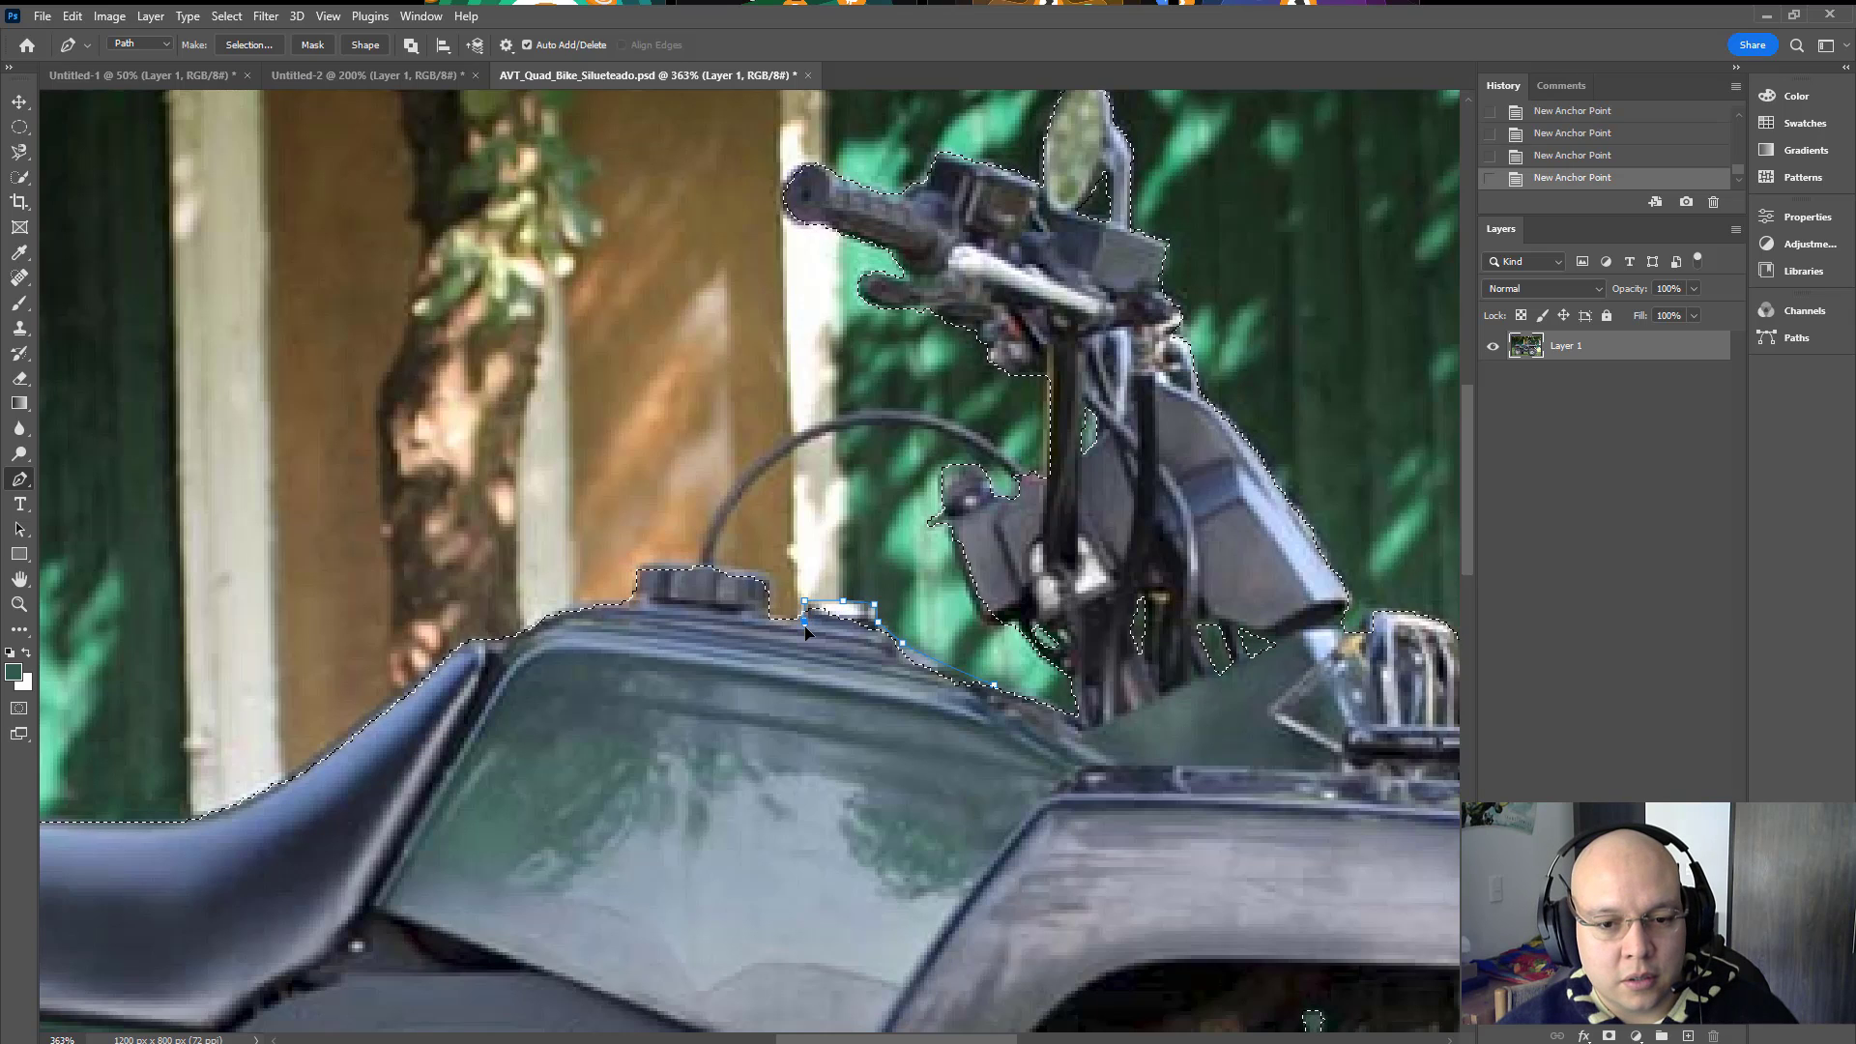
click(992, 685)
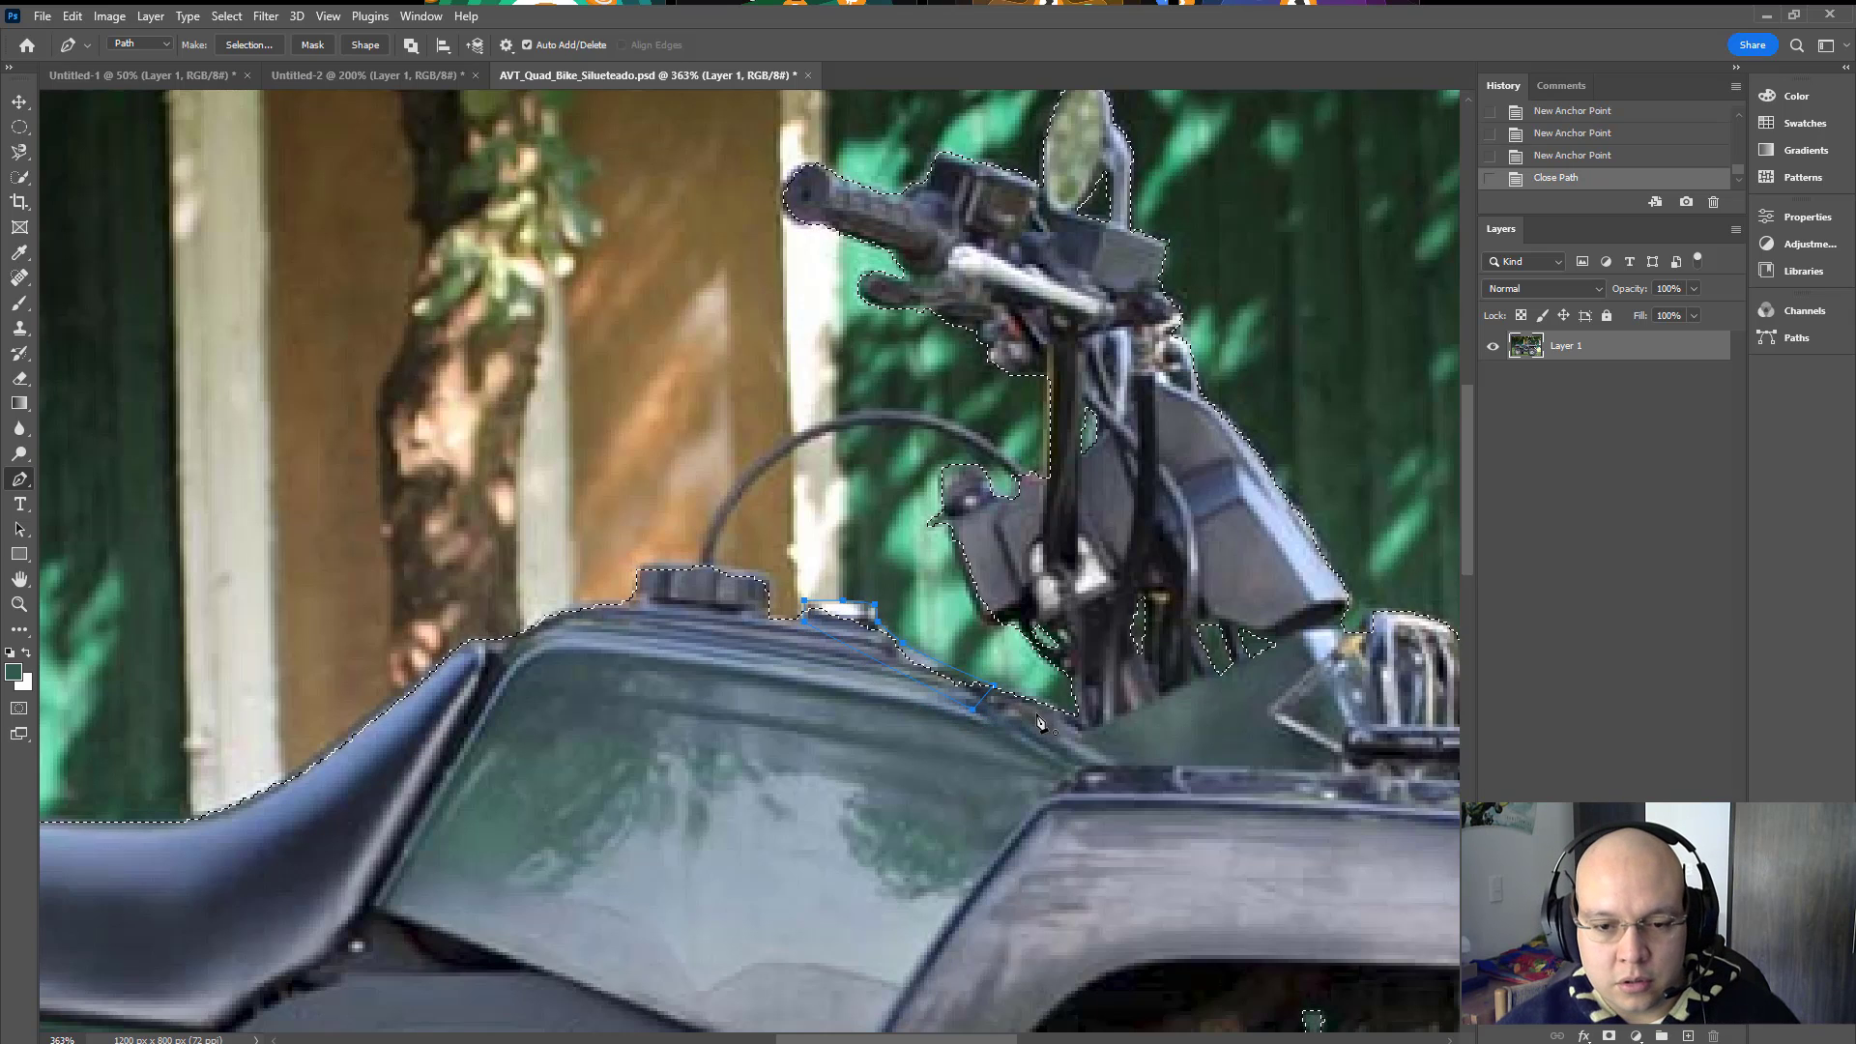
key(ctrl+shift+Return)
Step: Outline the black fuel cap on the tank with a closed Pen path and add it to the selection
click(765, 605)
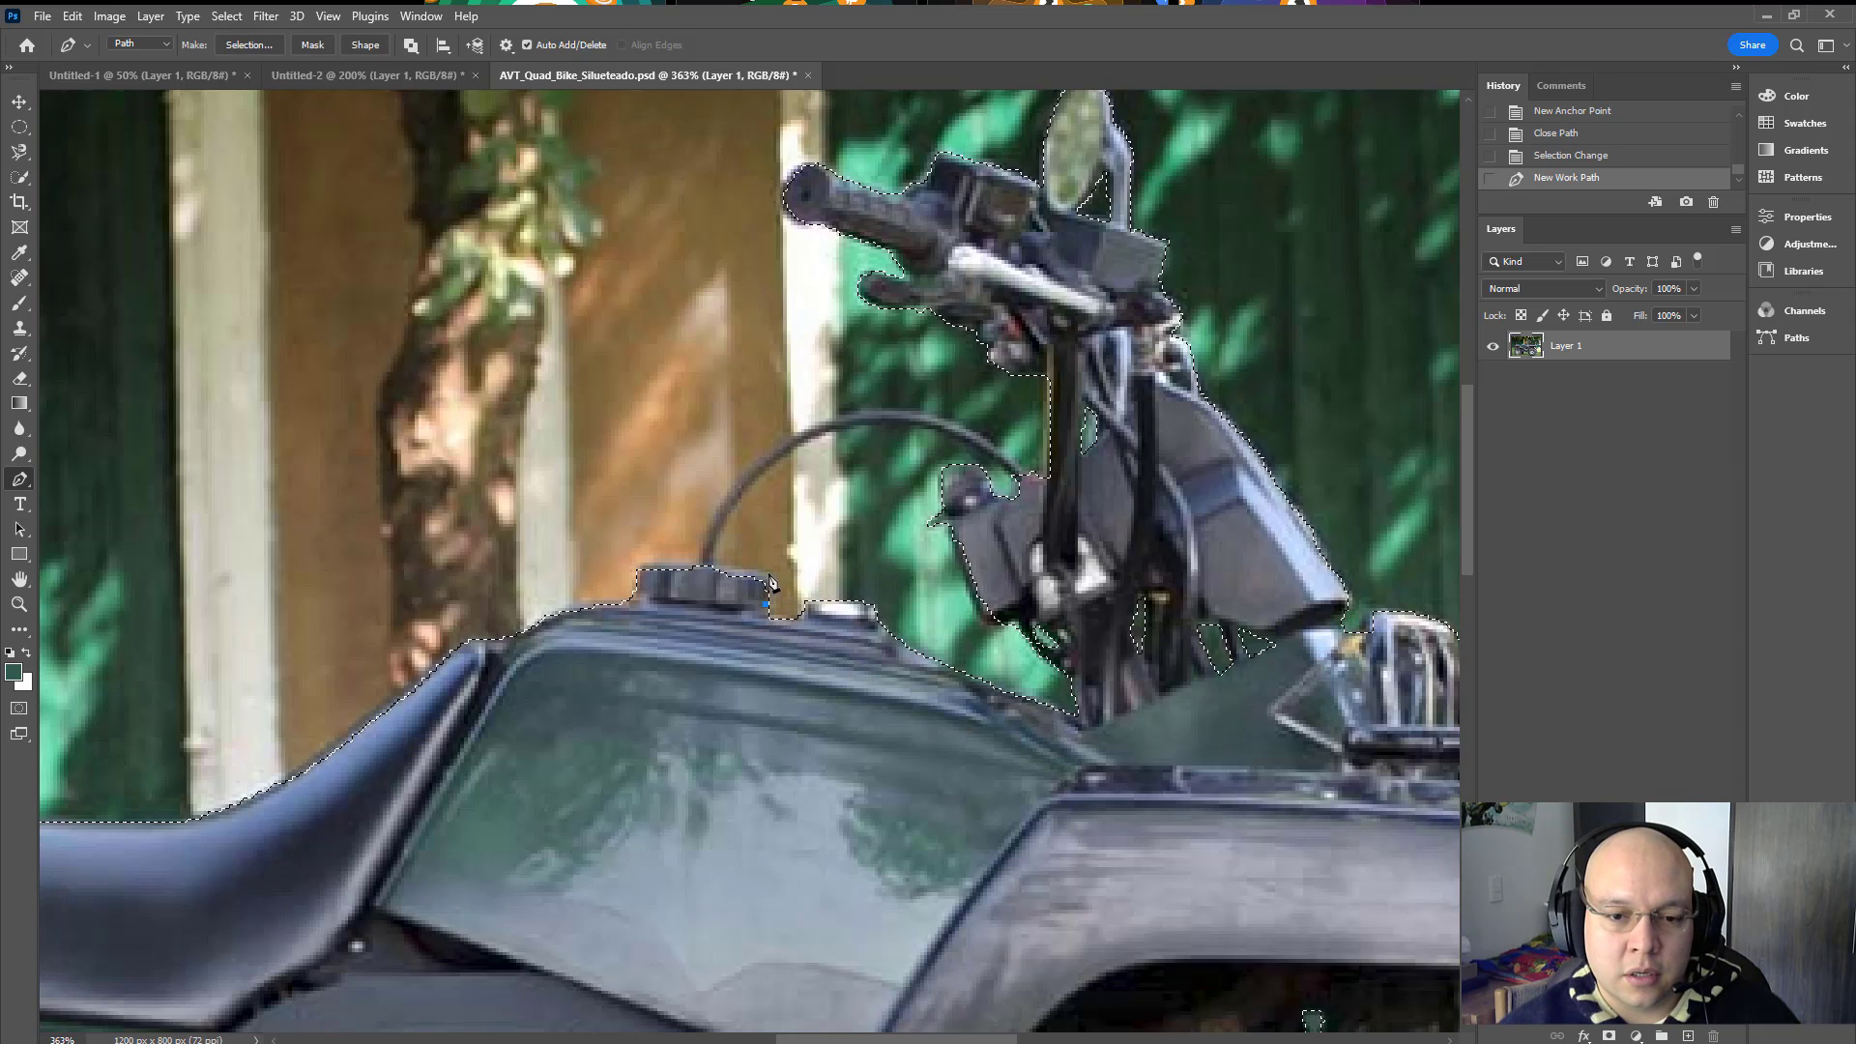
click(770, 573)
click(708, 565)
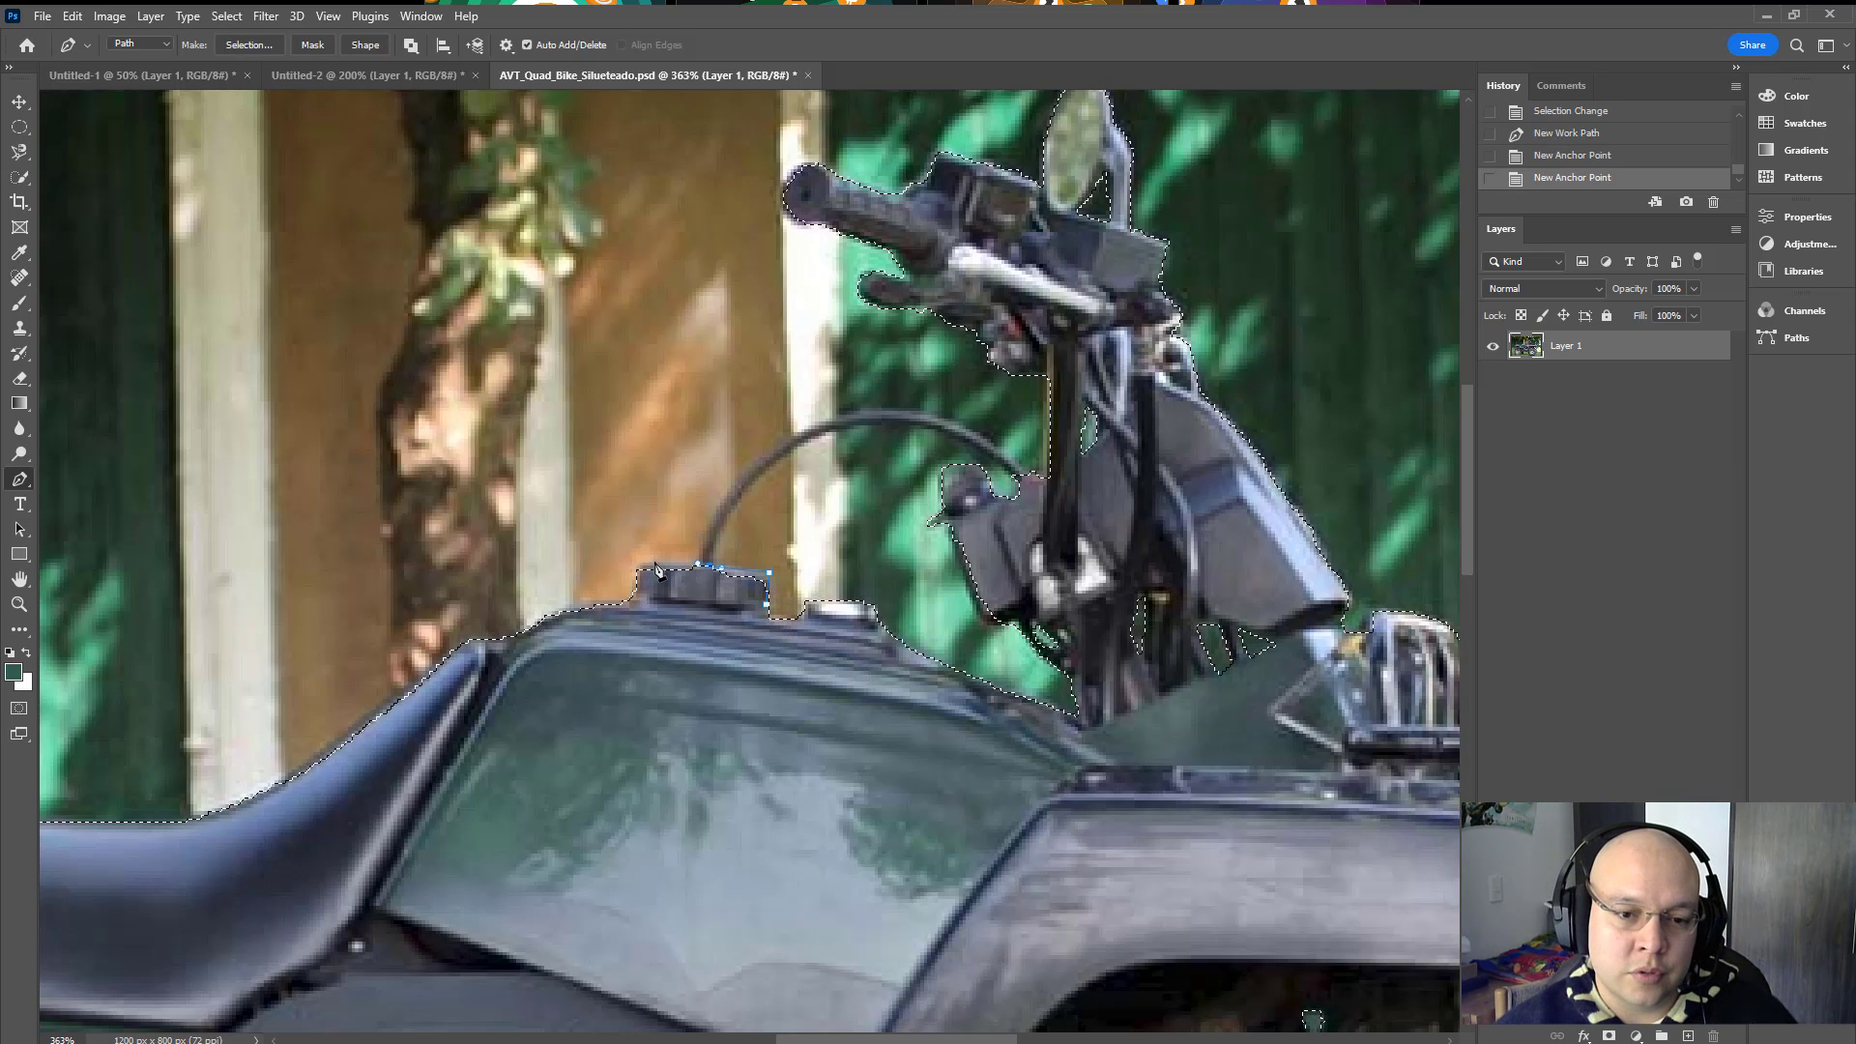
click(638, 562)
click(637, 574)
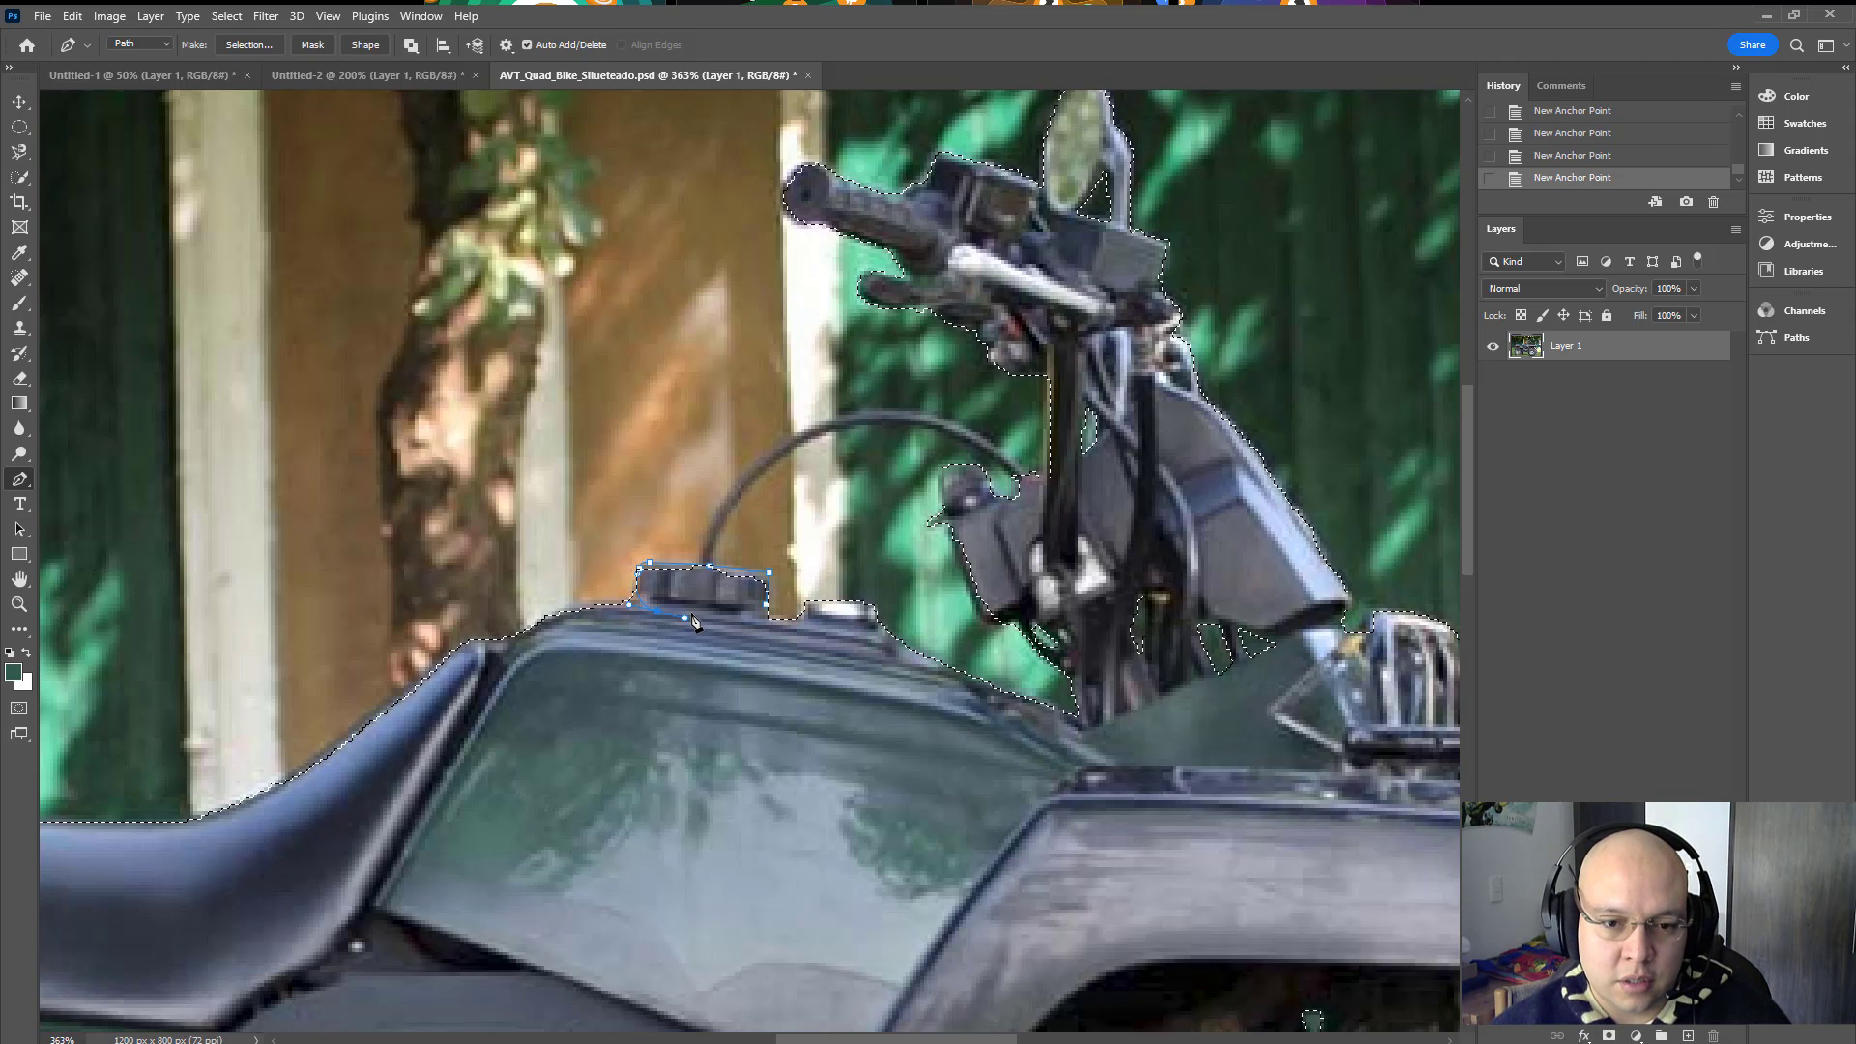
key(Left)
click(768, 605)
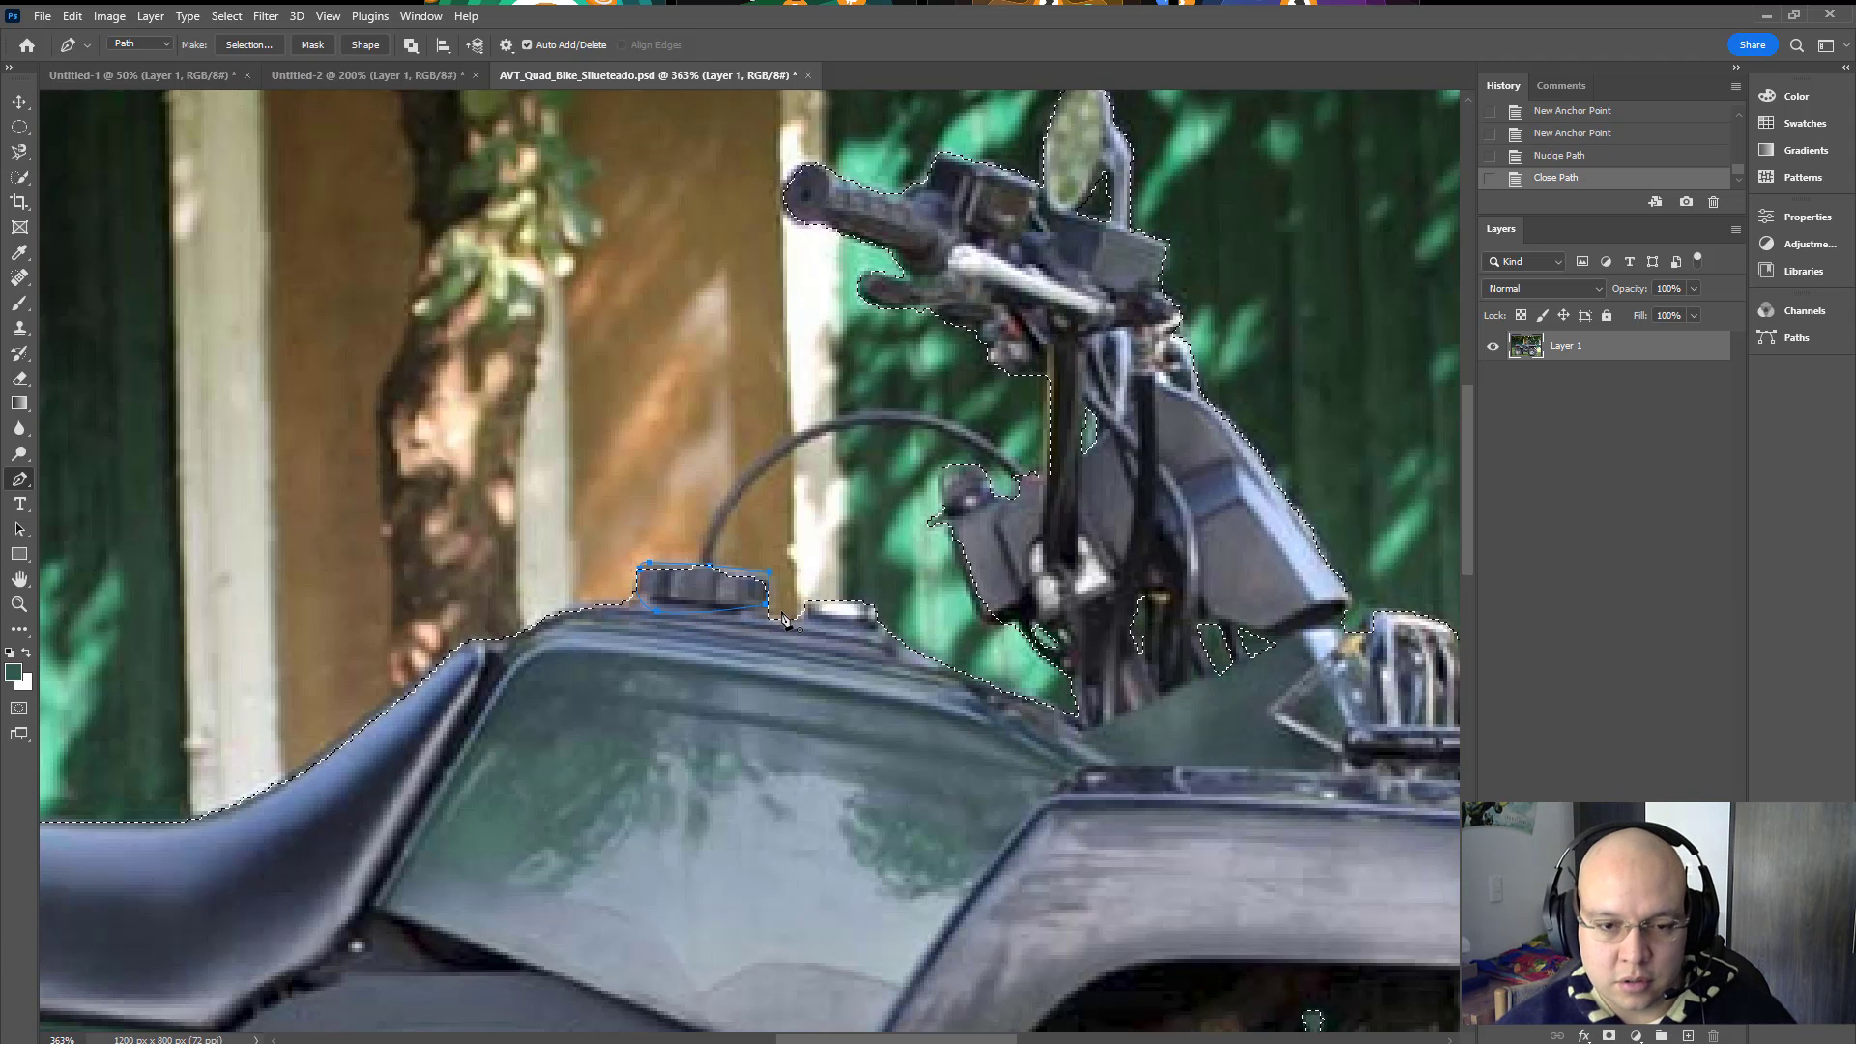
key(ctrl+shift+Return)
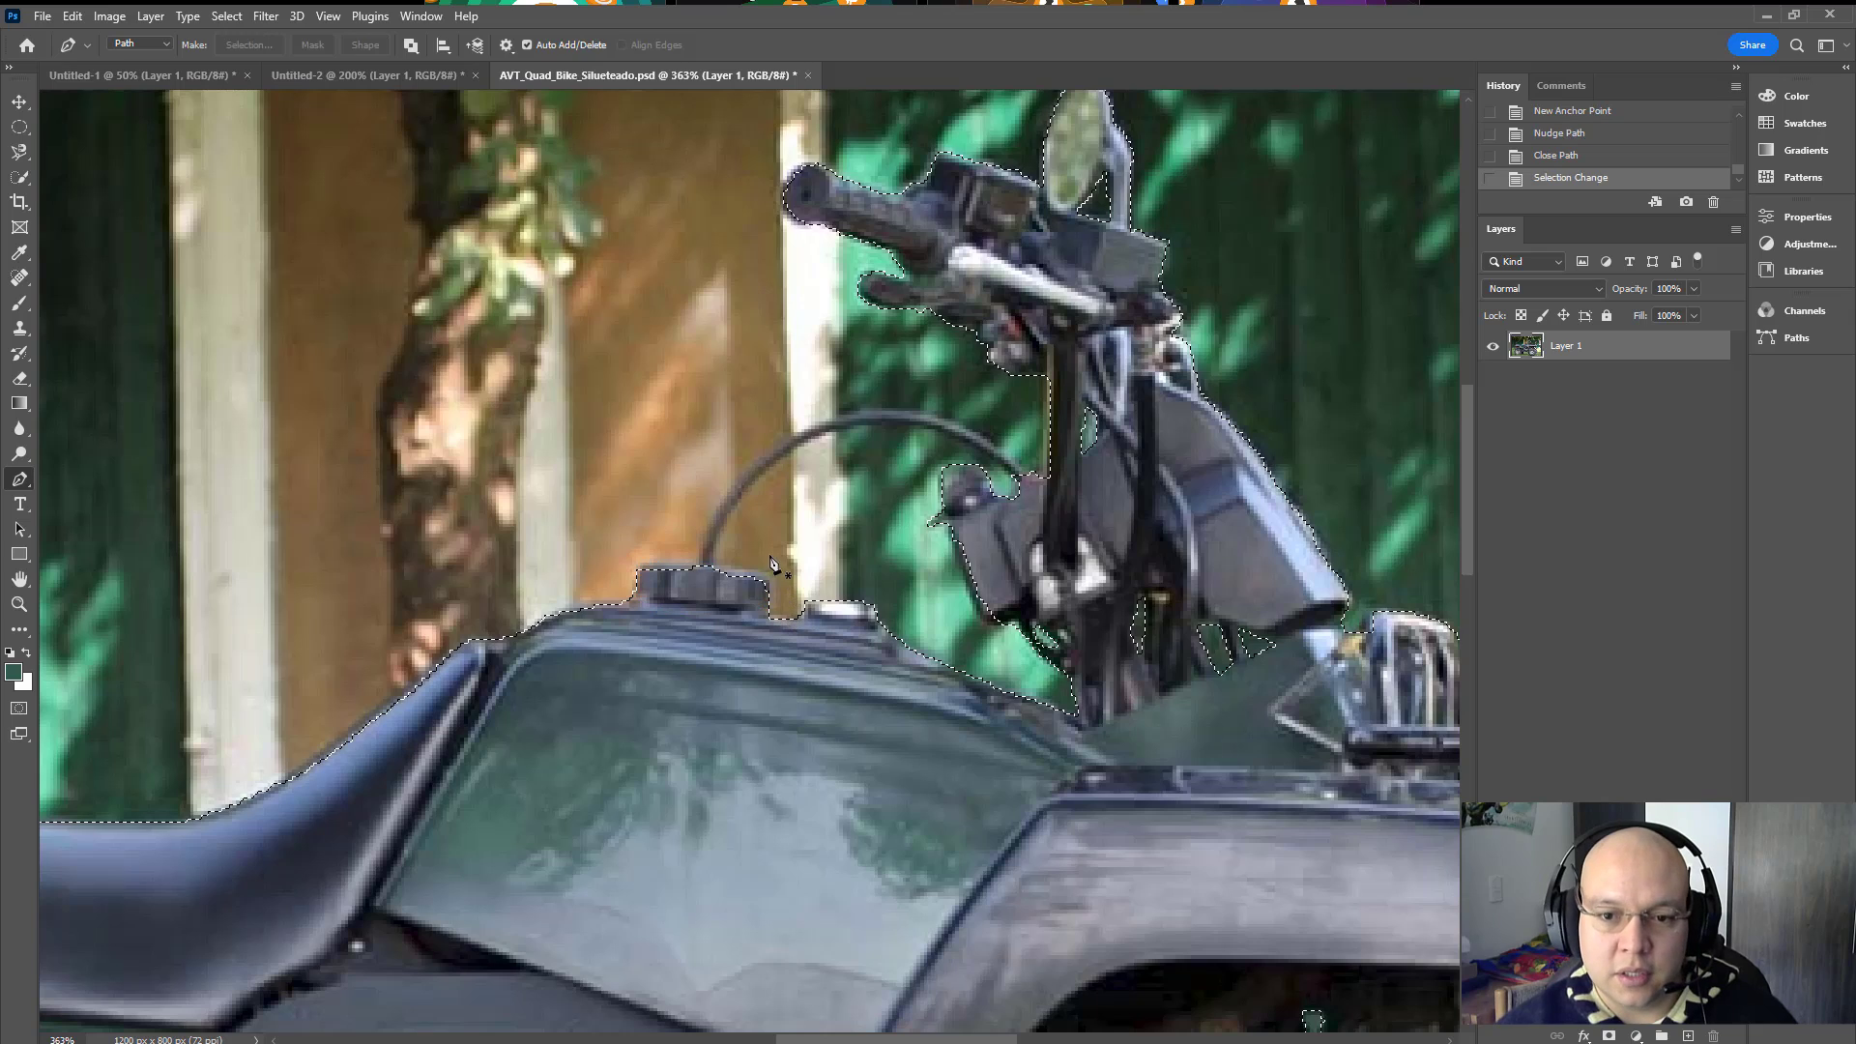
Step: Trace the inner edge of the thin curved cable with the Pen tool, from the fuel cap to the handlebar column
click(713, 562)
drag(738, 501, 756, 492)
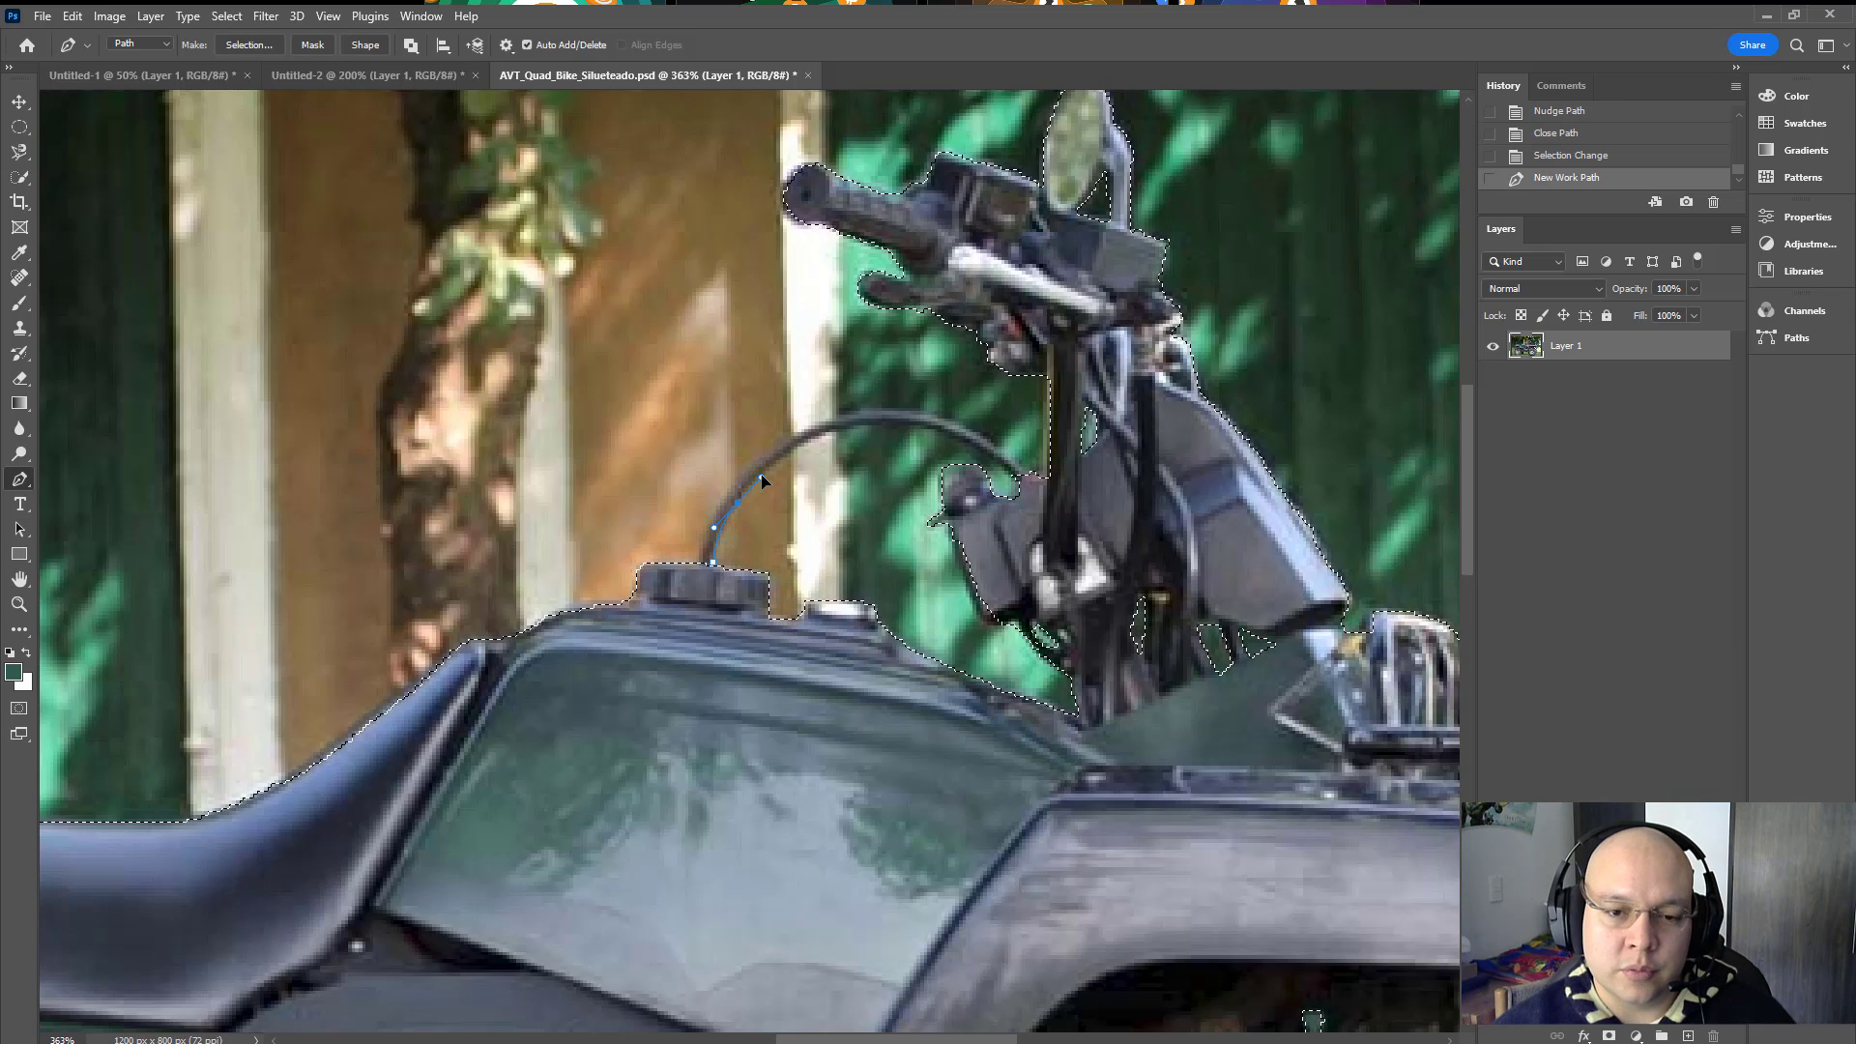
drag(838, 426, 1006, 470)
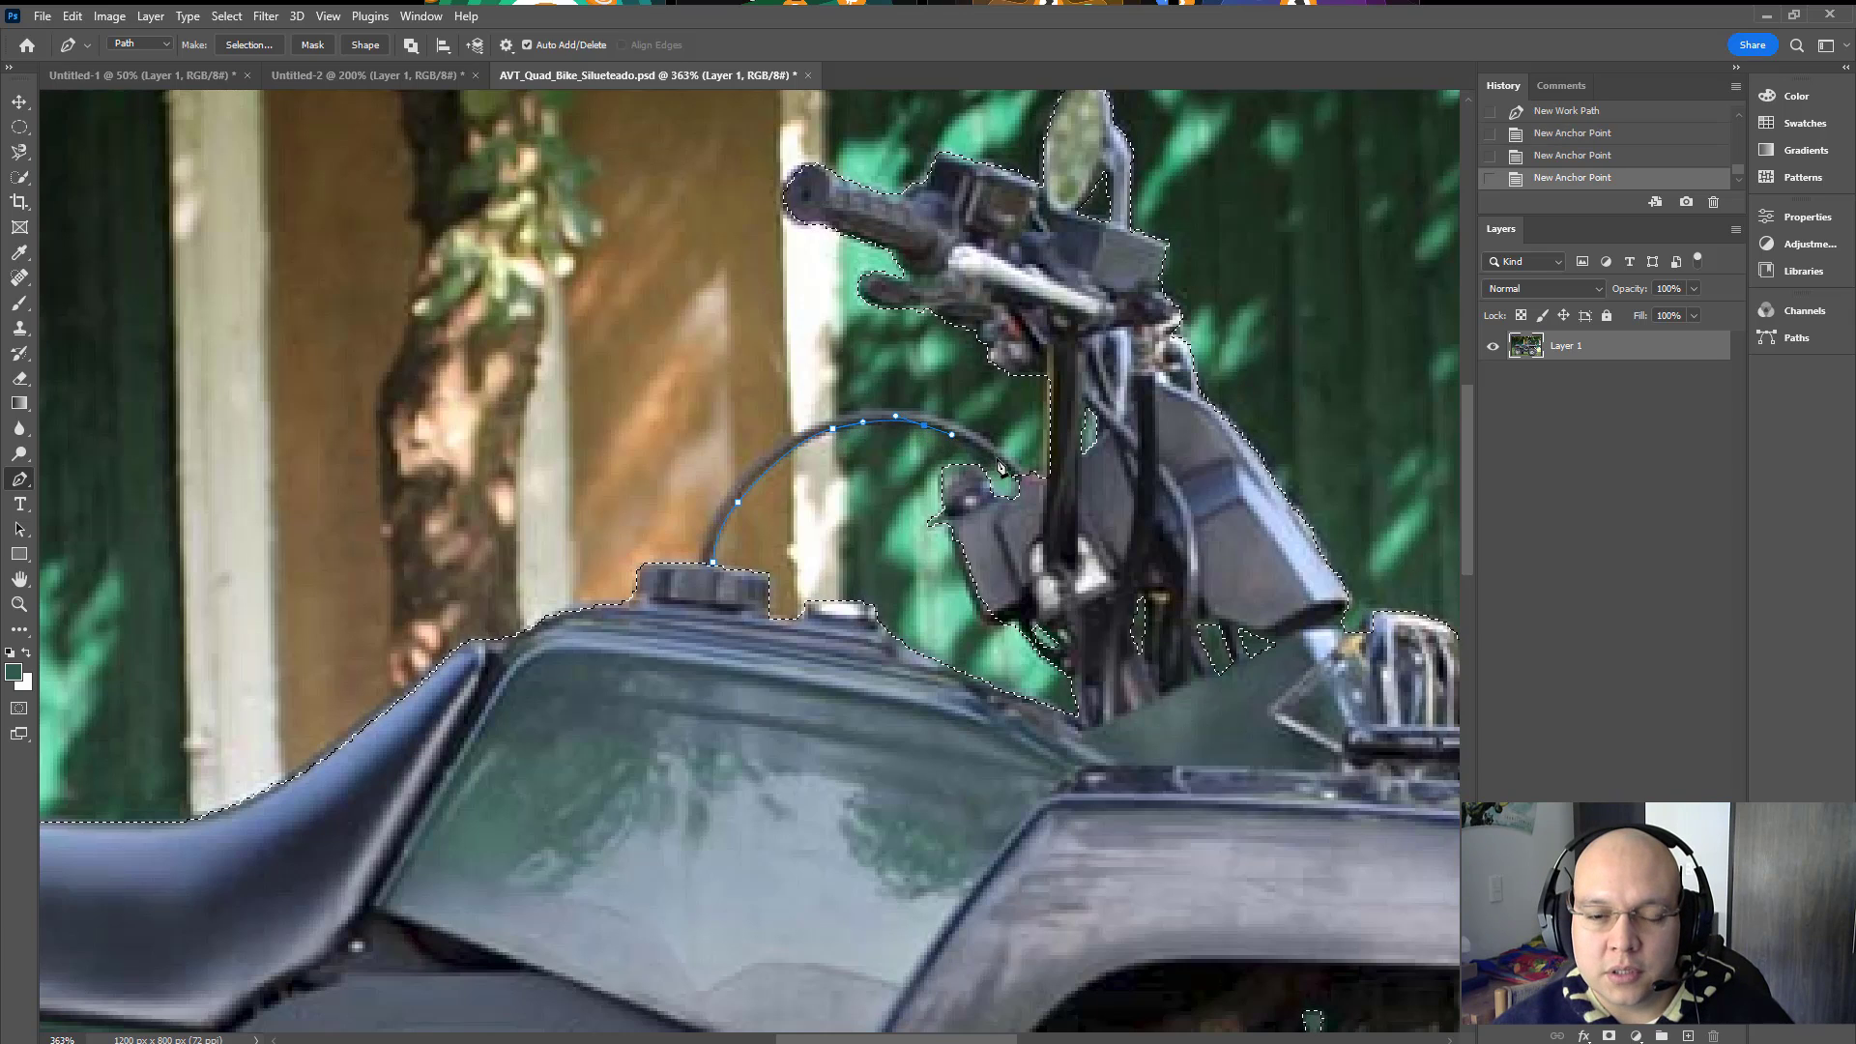
key(Down)
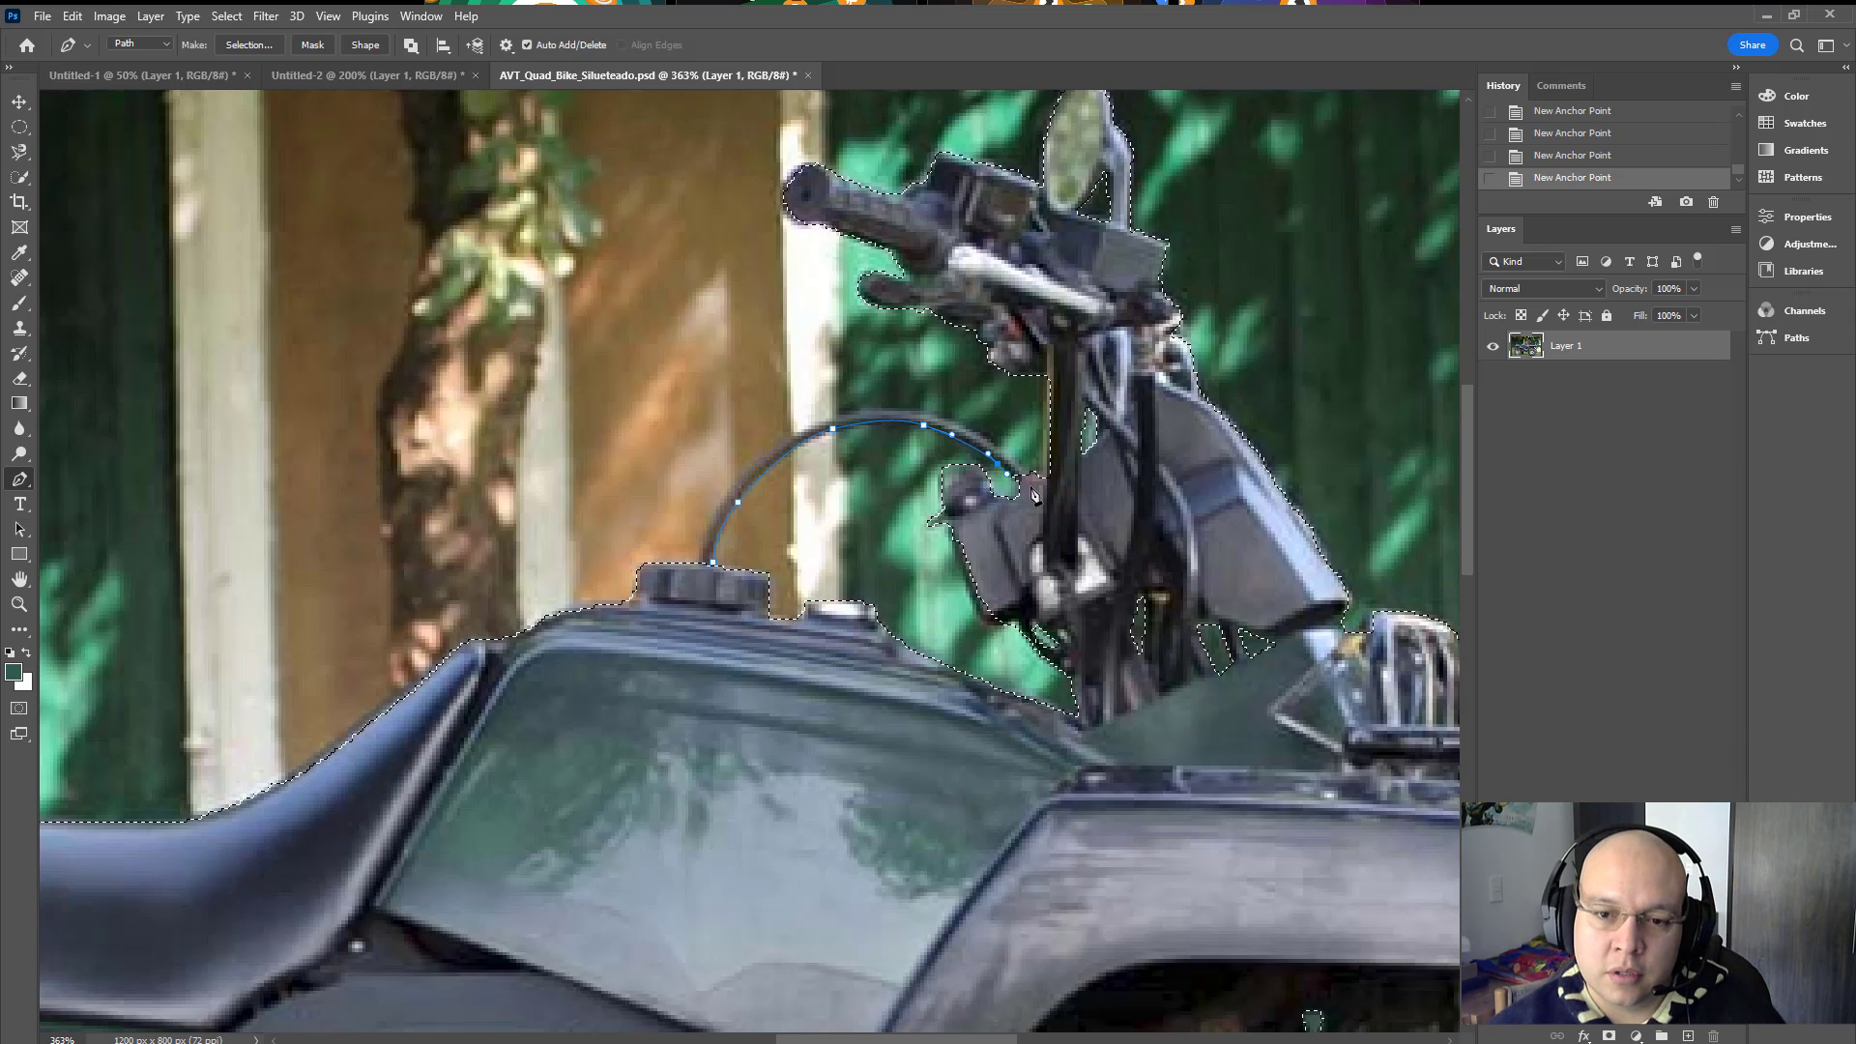
click(1024, 478)
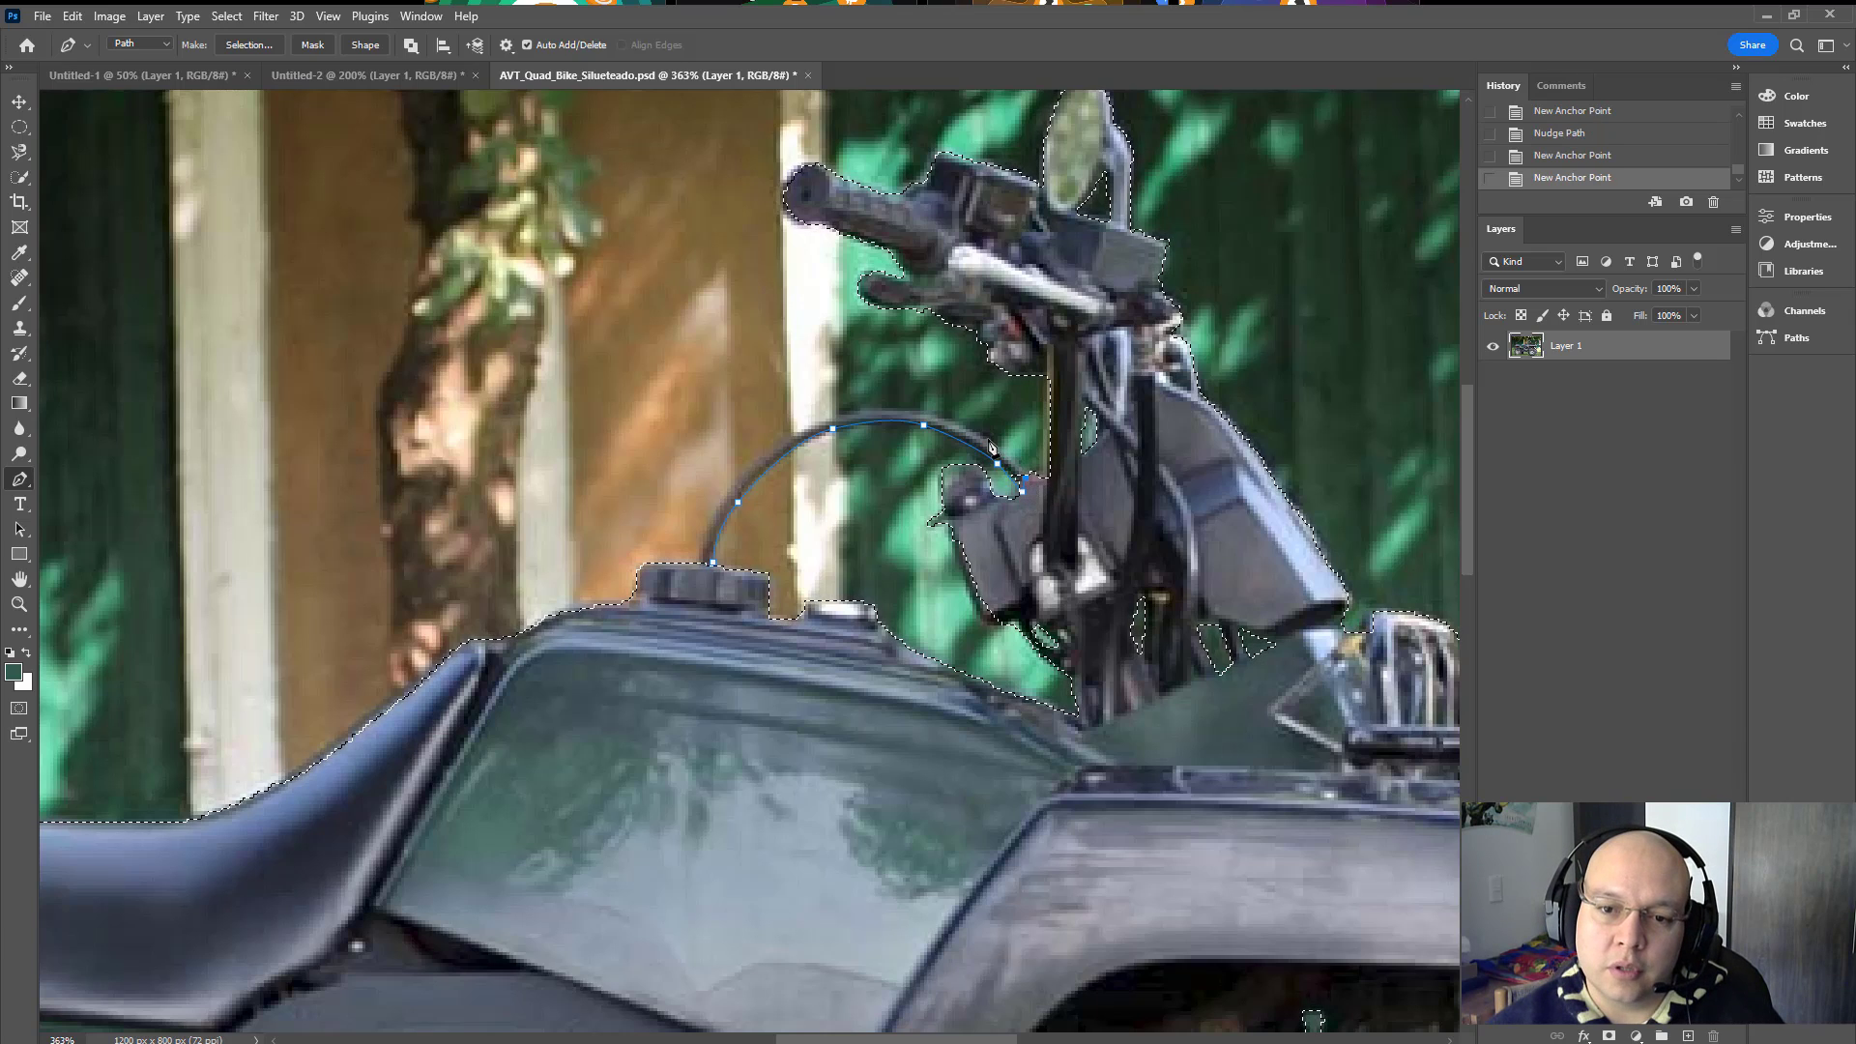
Step: Trace the cable's outer edge back to the fuel cap, close the path, and add the cable to the selection
drag(983, 437, 974, 436)
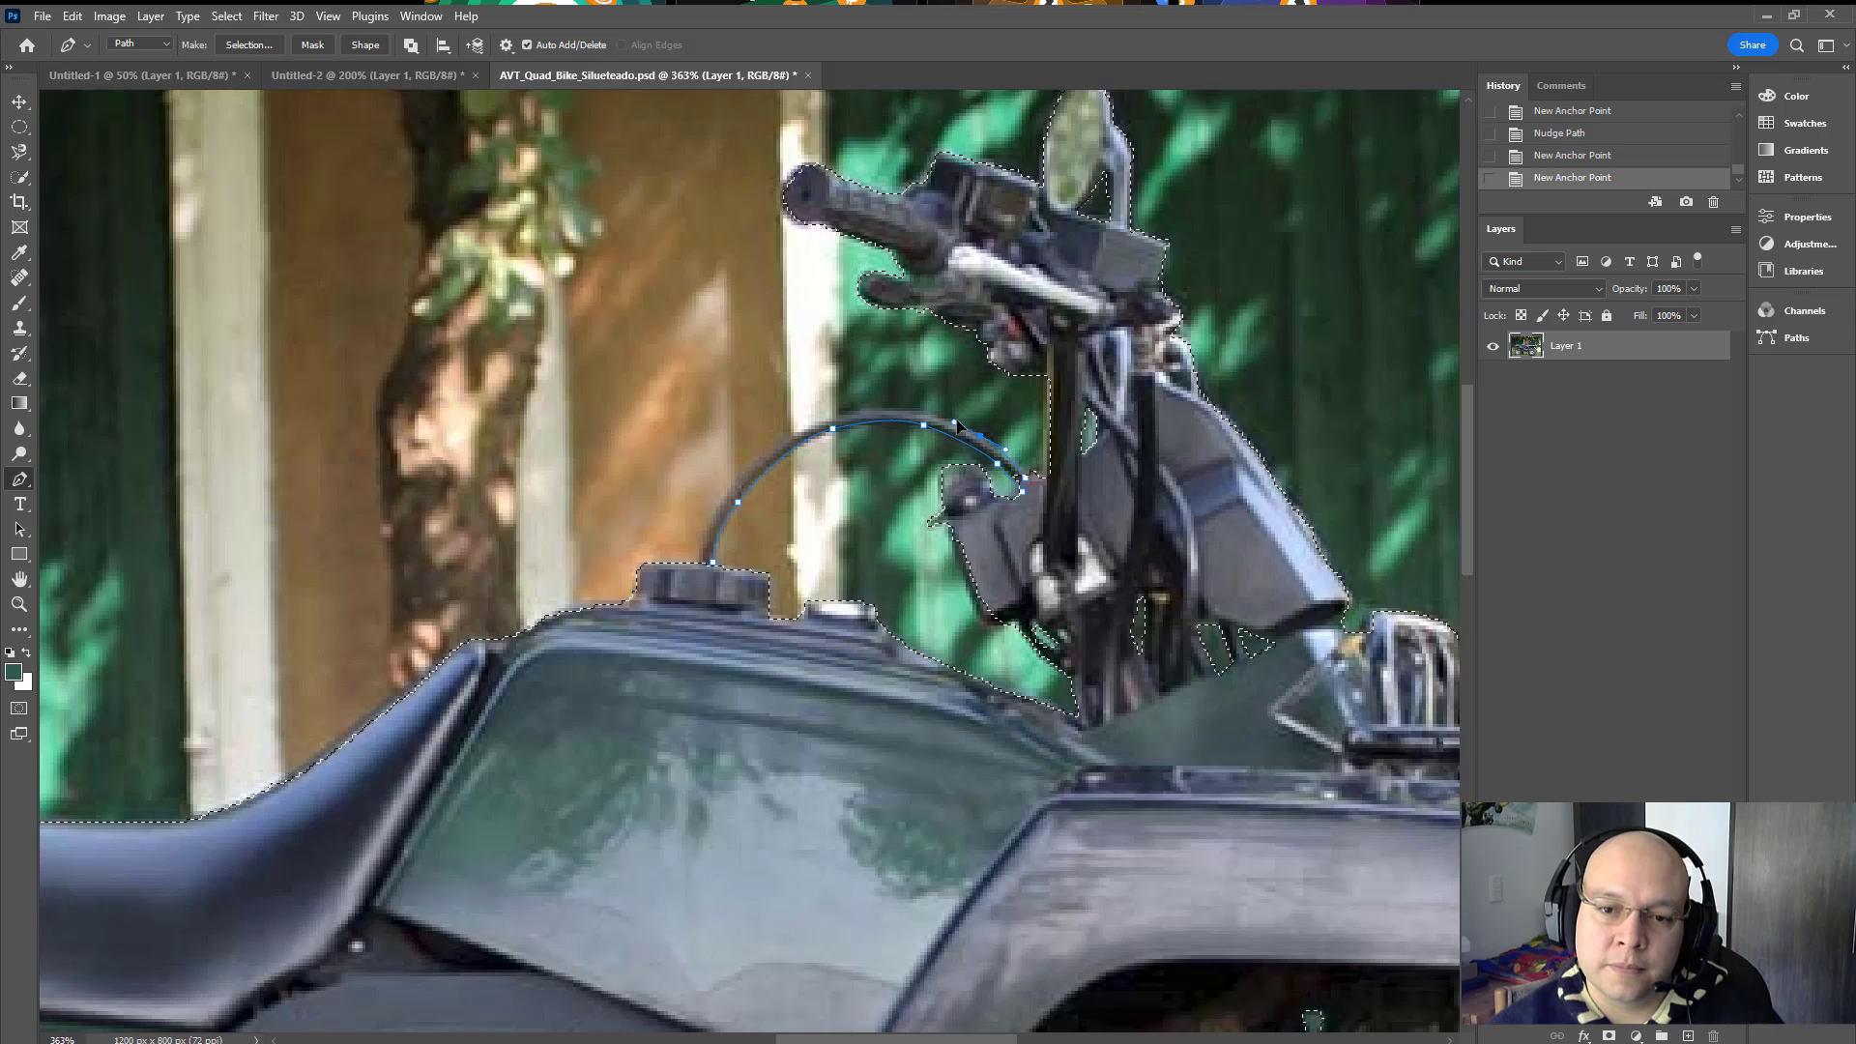
key(Left)
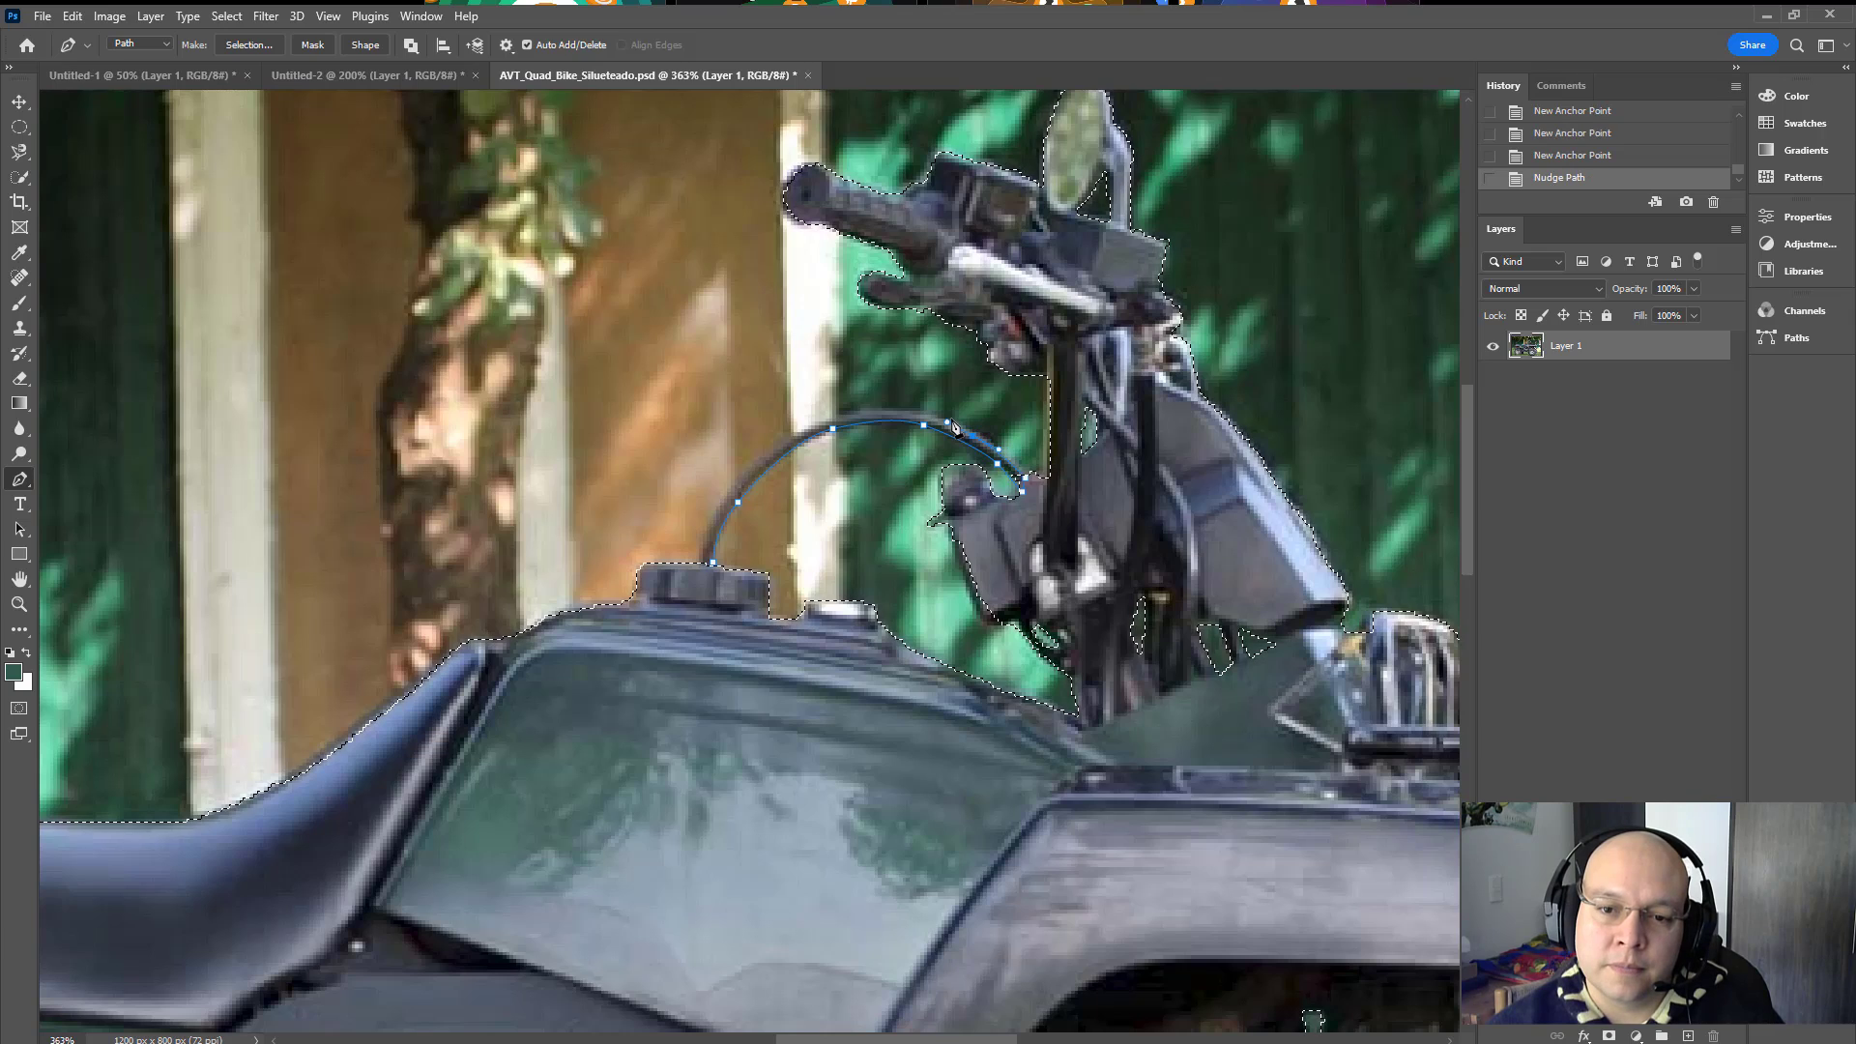
click(853, 414)
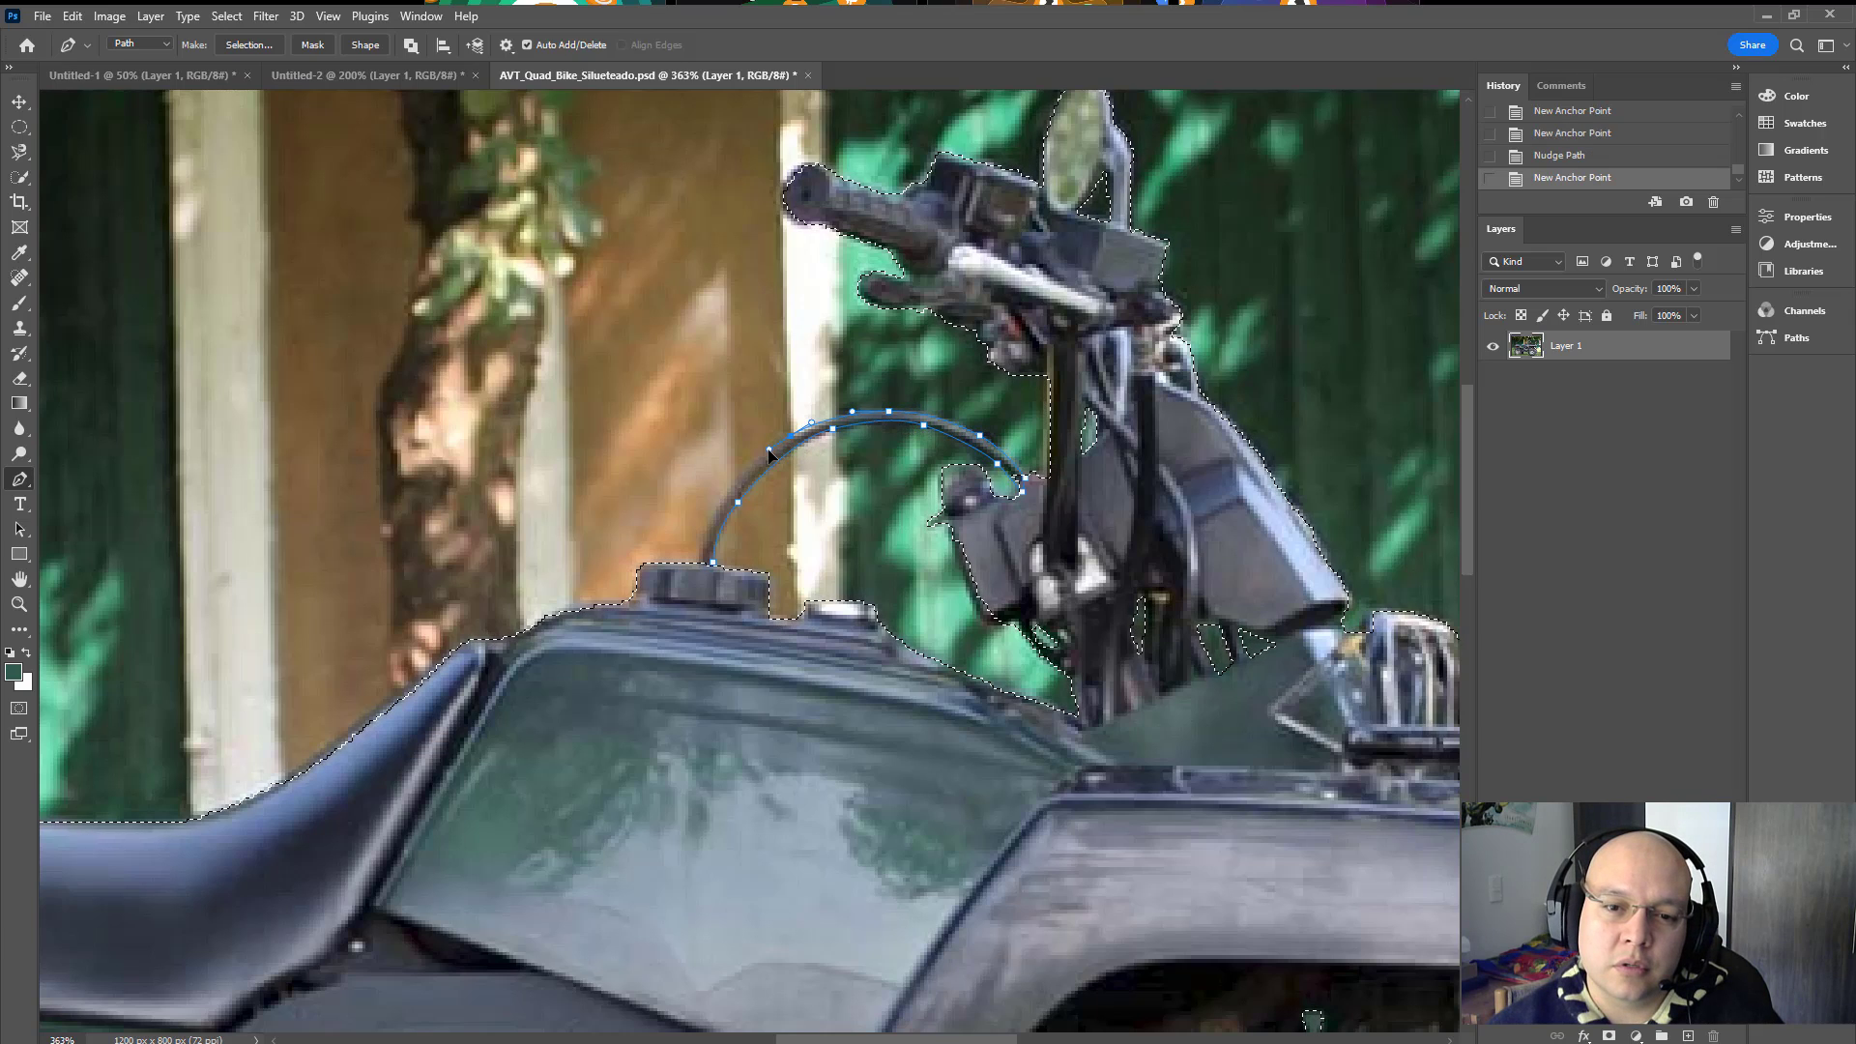
click(766, 454)
key(Left)
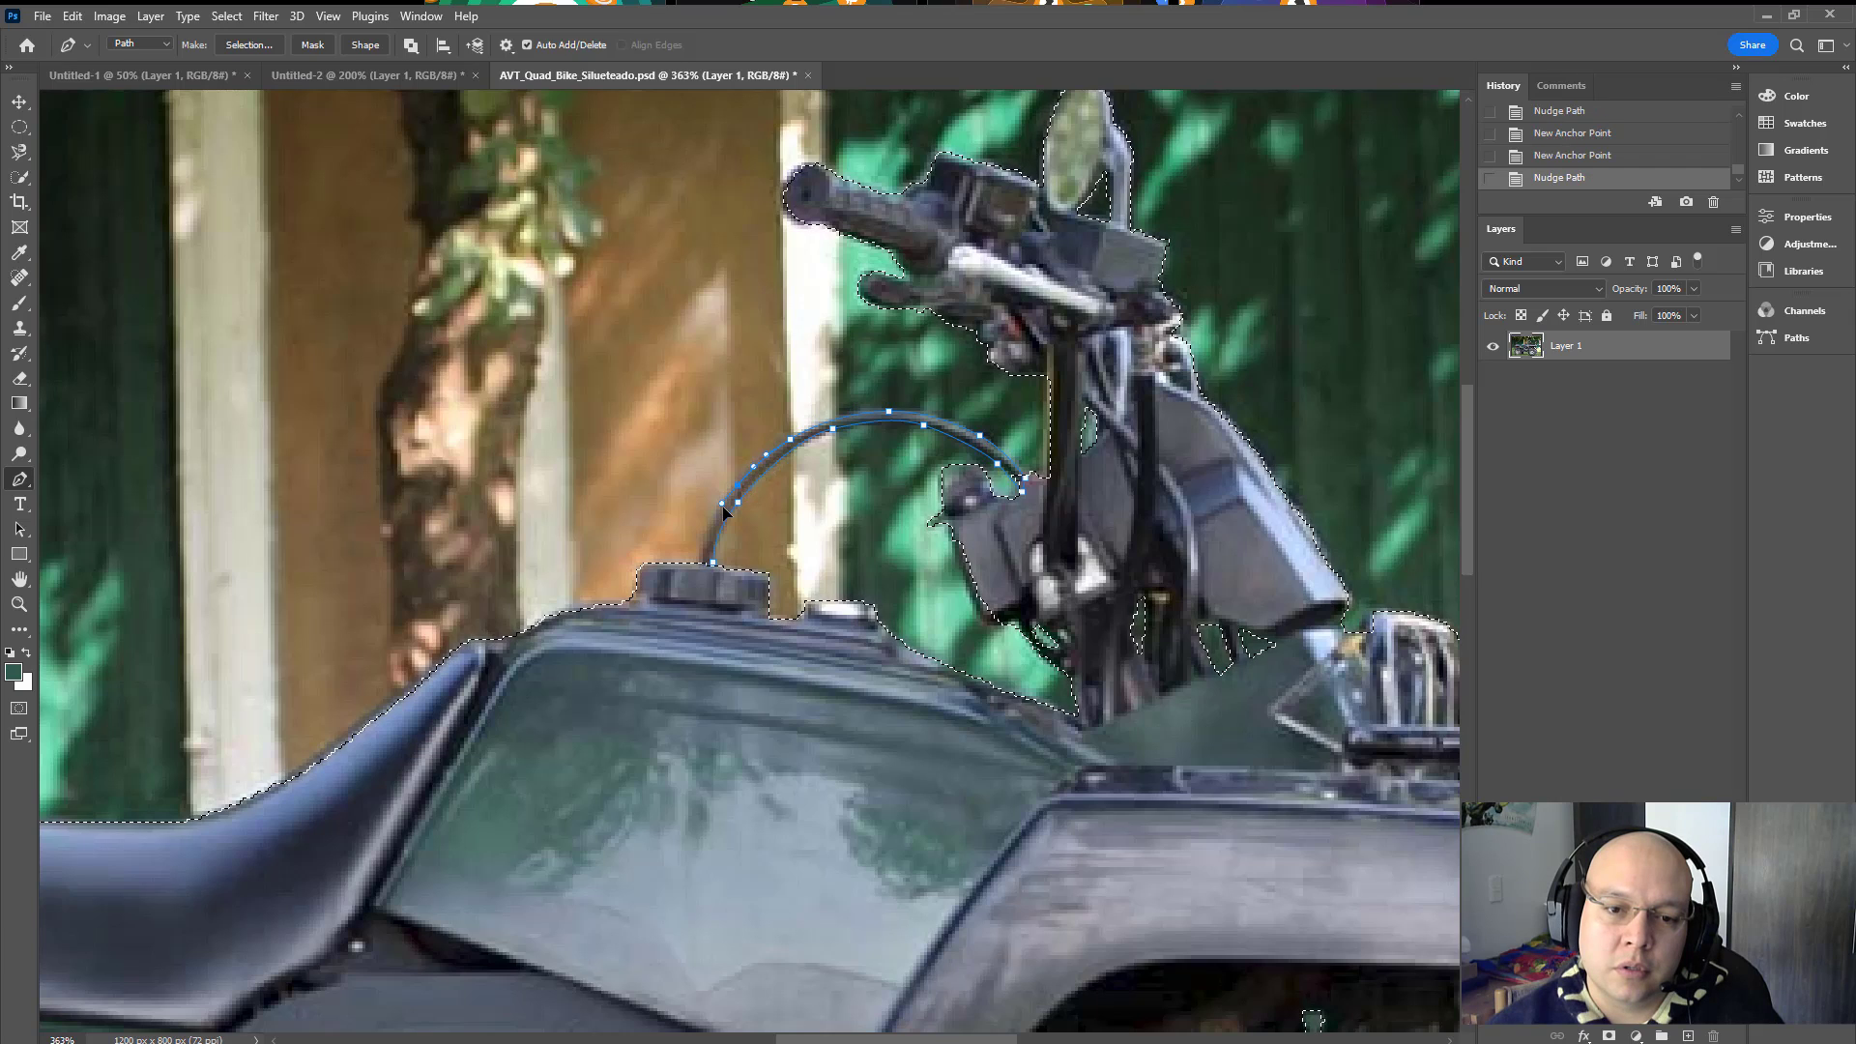
drag(723, 506, 696, 547)
click(700, 568)
click(710, 572)
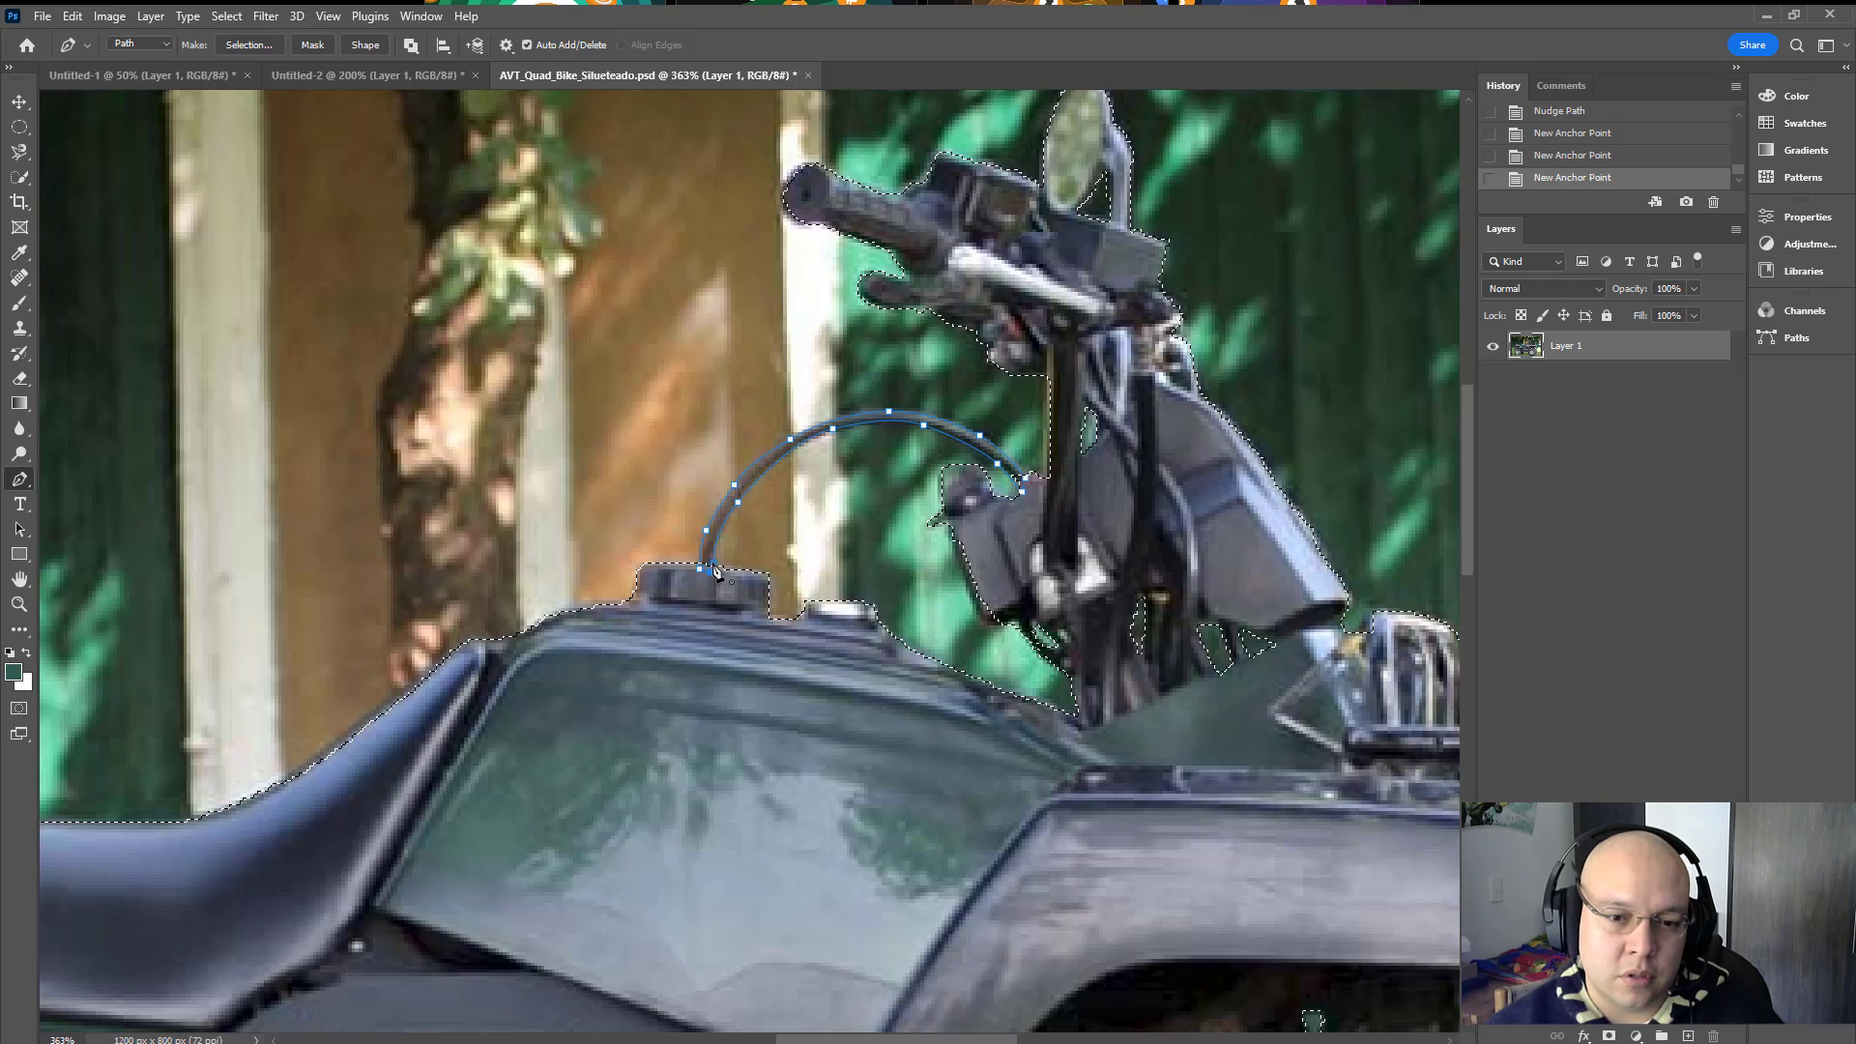
click(716, 571)
key(ctrl+shift+Return)
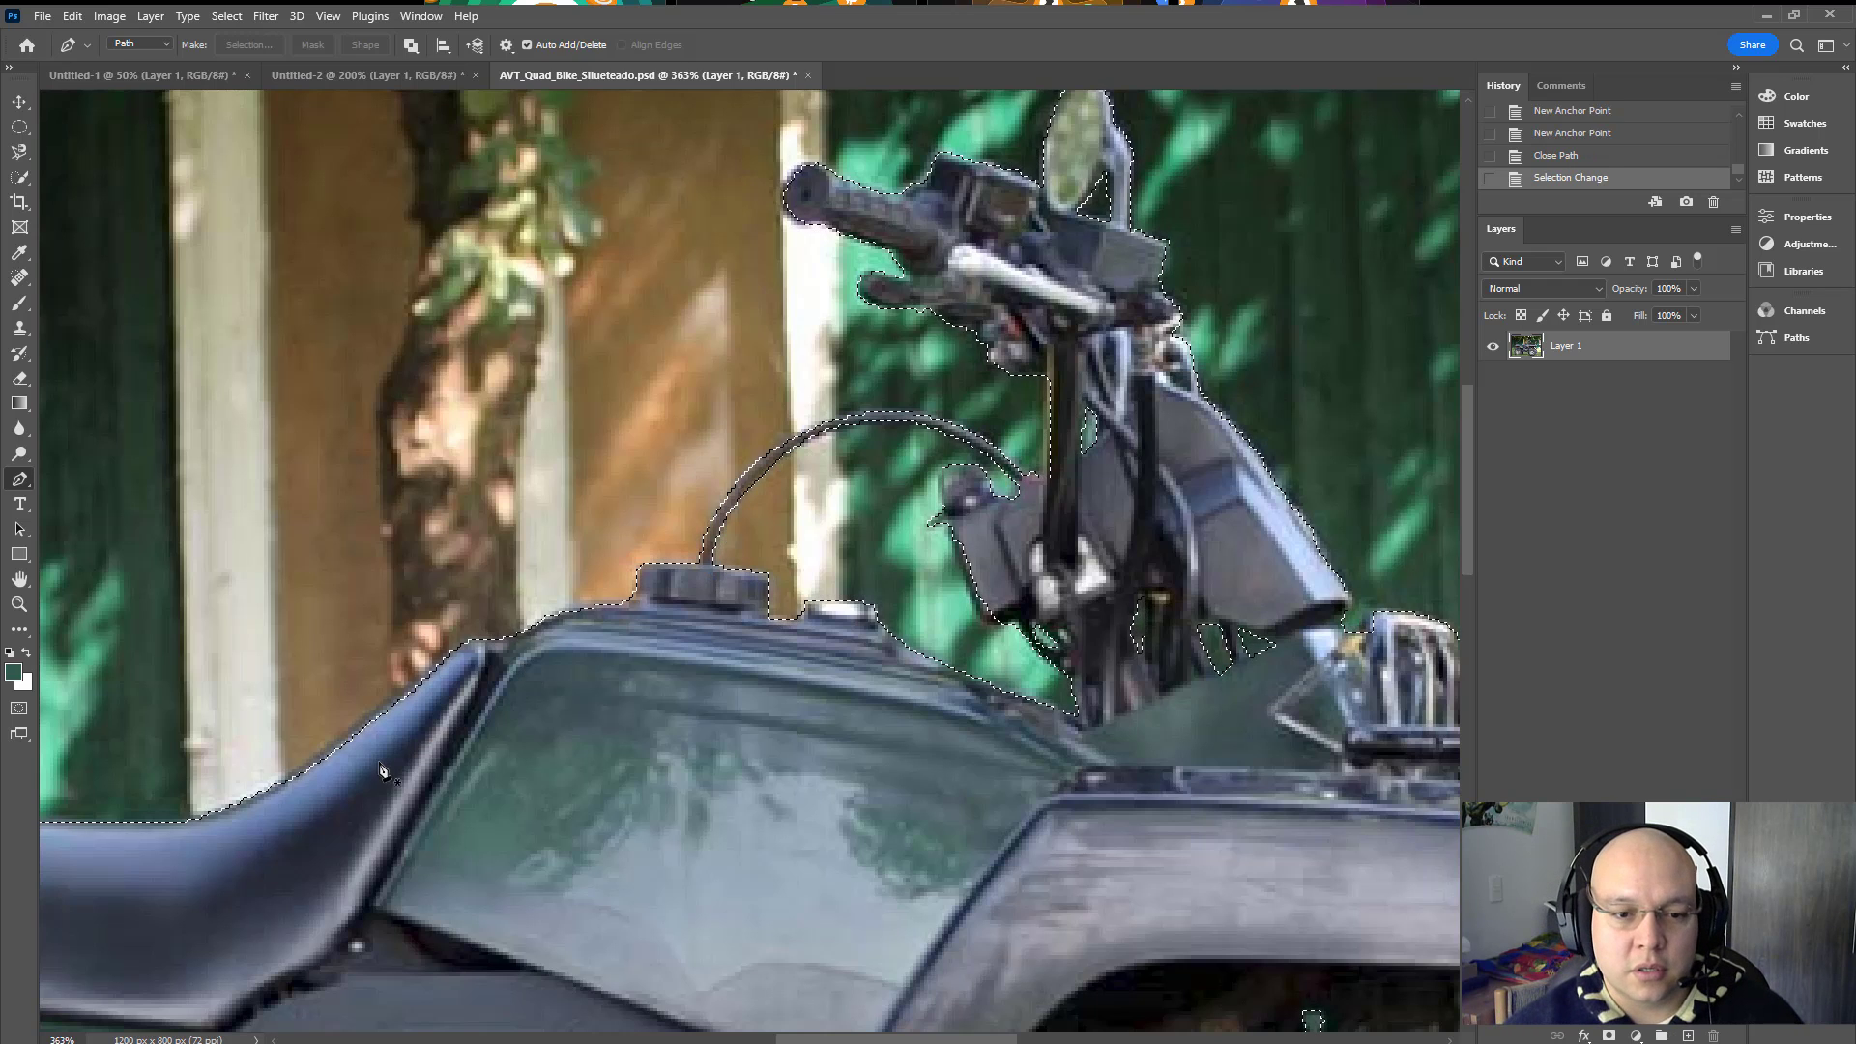
Step: Trace a closed Pen path along the sloped upper edge of the seat beside the tank and add it to the selection
drag(382, 770, 925, 634)
drag(273, 726, 647, 722)
drag(1176, 549, 979, 580)
click(1171, 545)
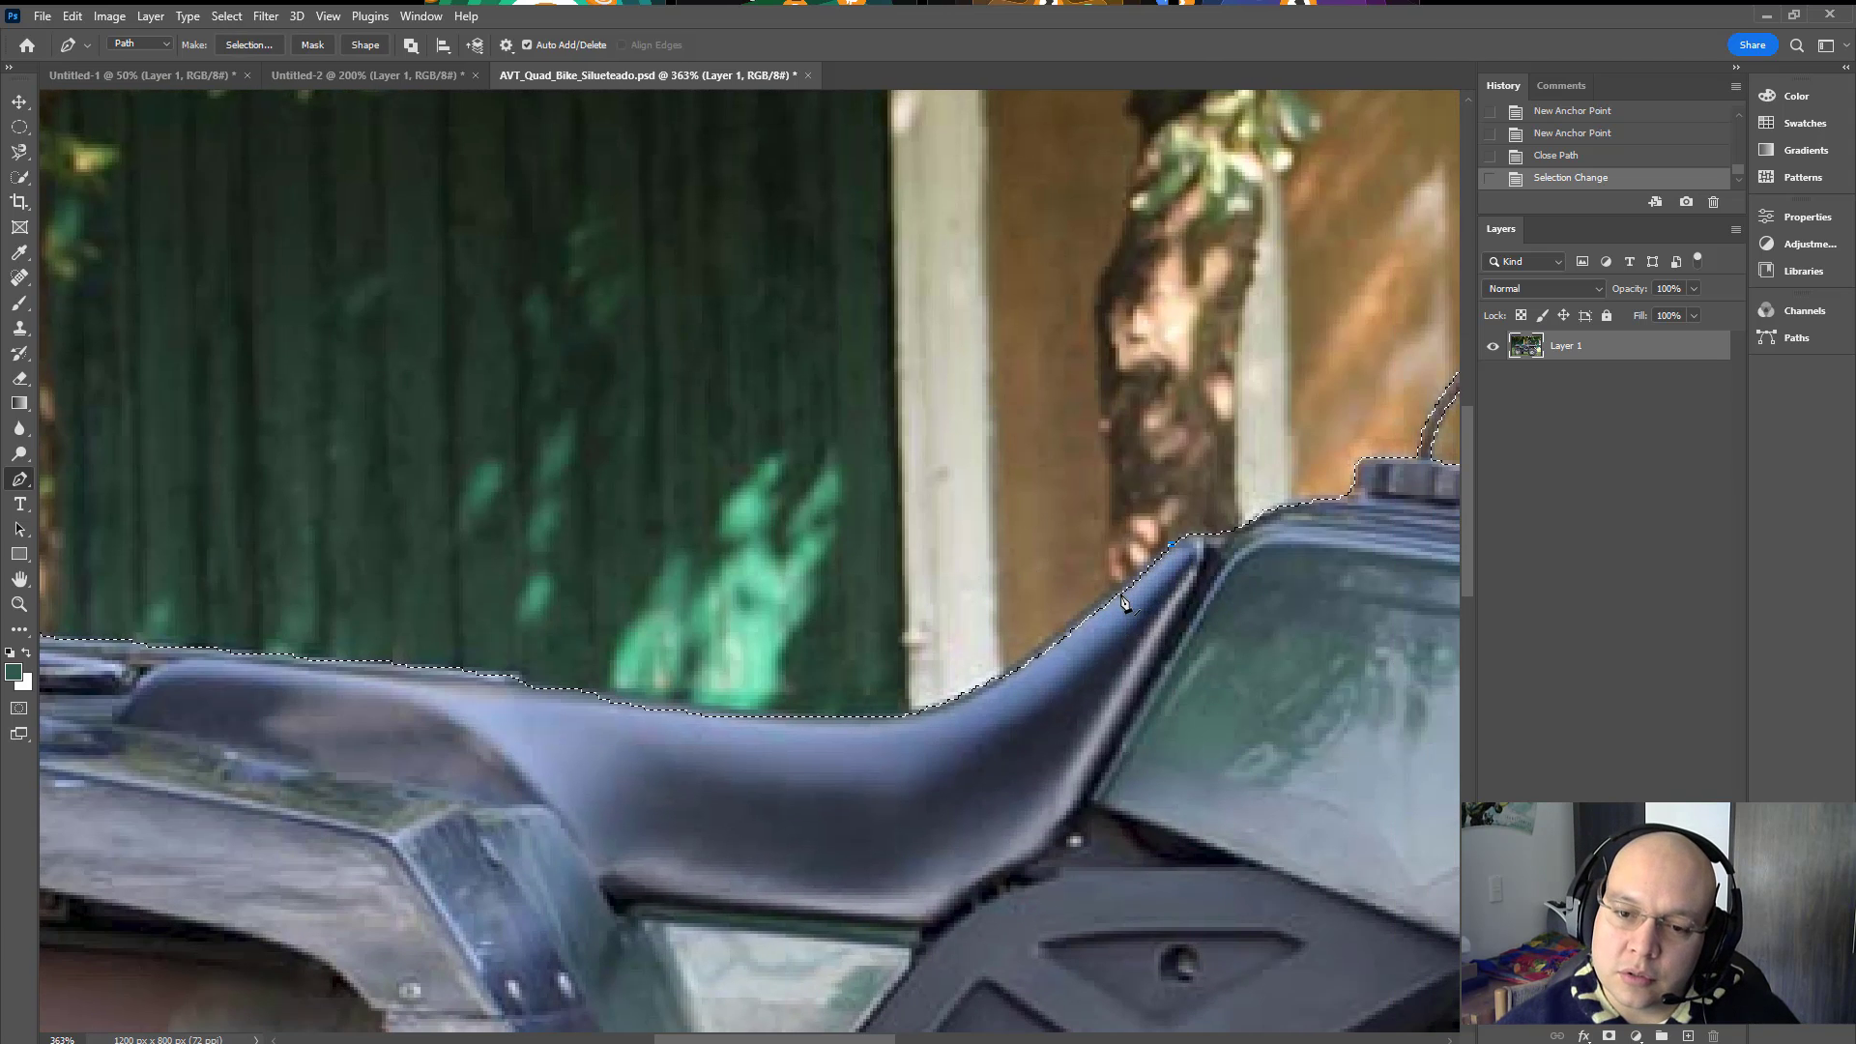
click(1064, 628)
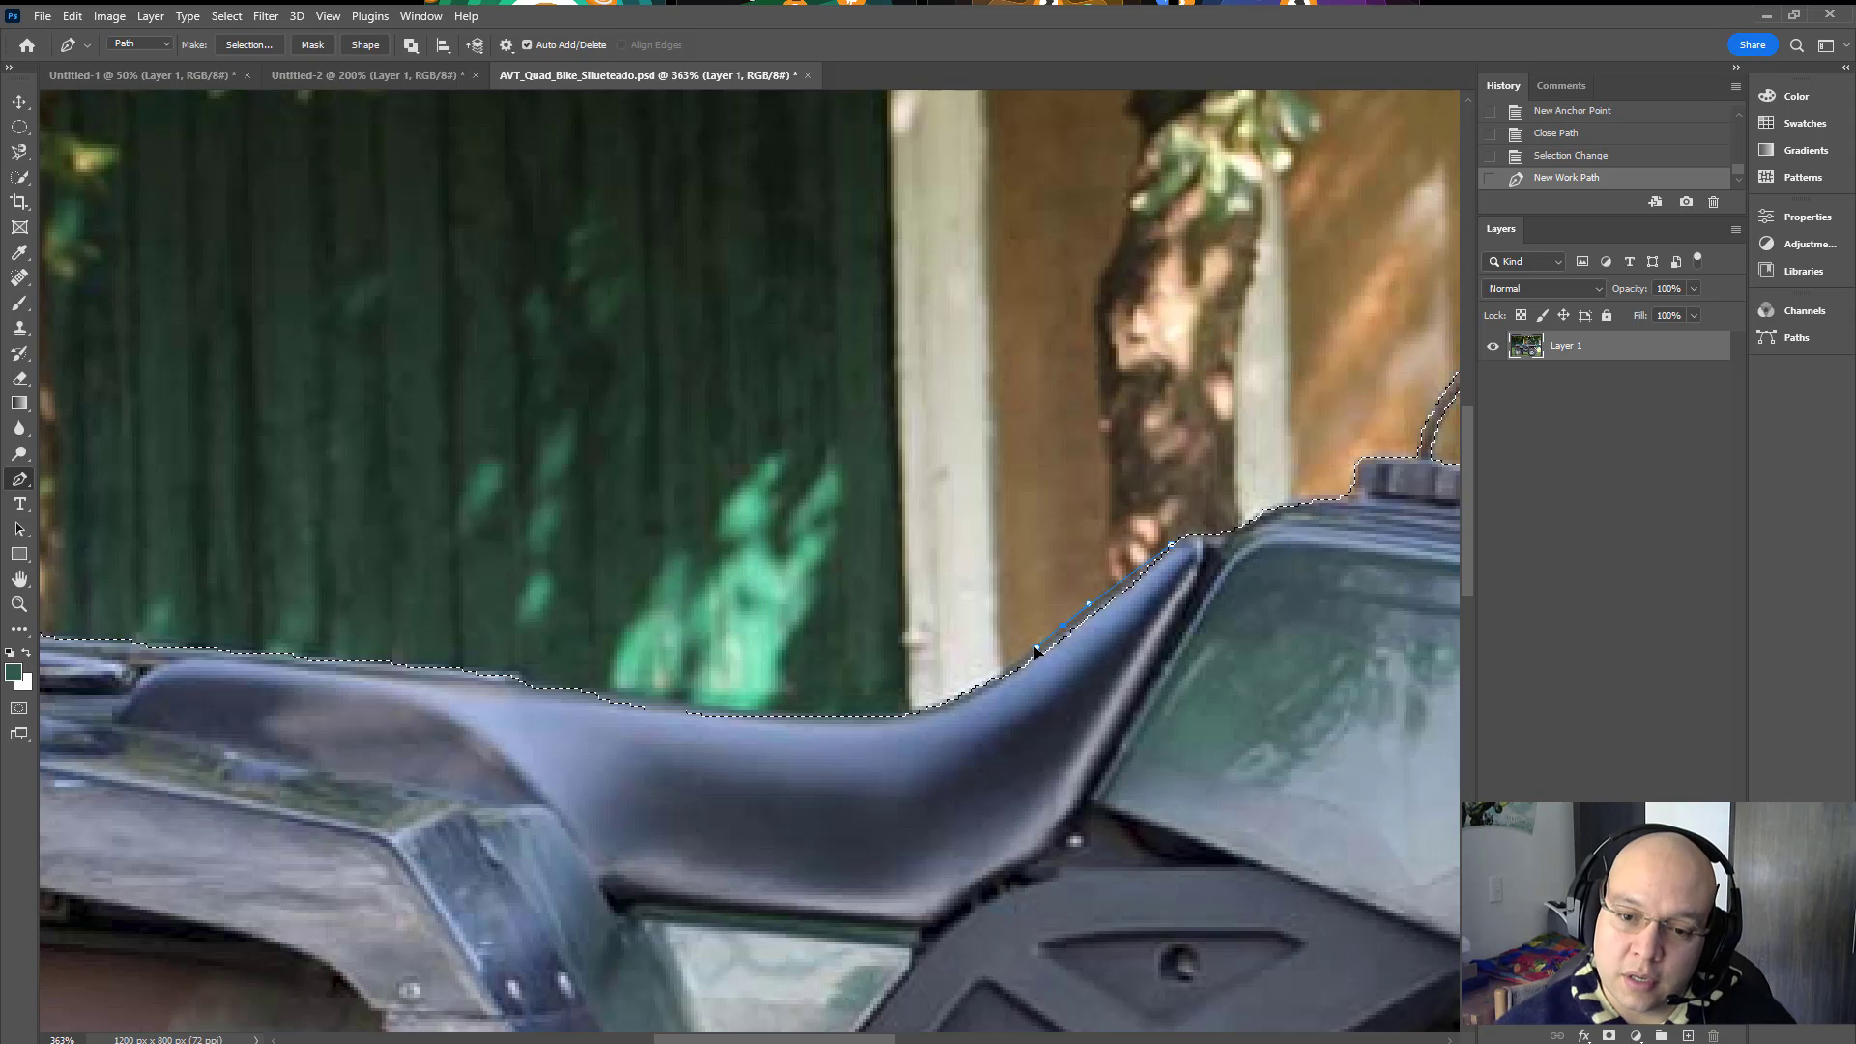
click(1034, 649)
click(955, 717)
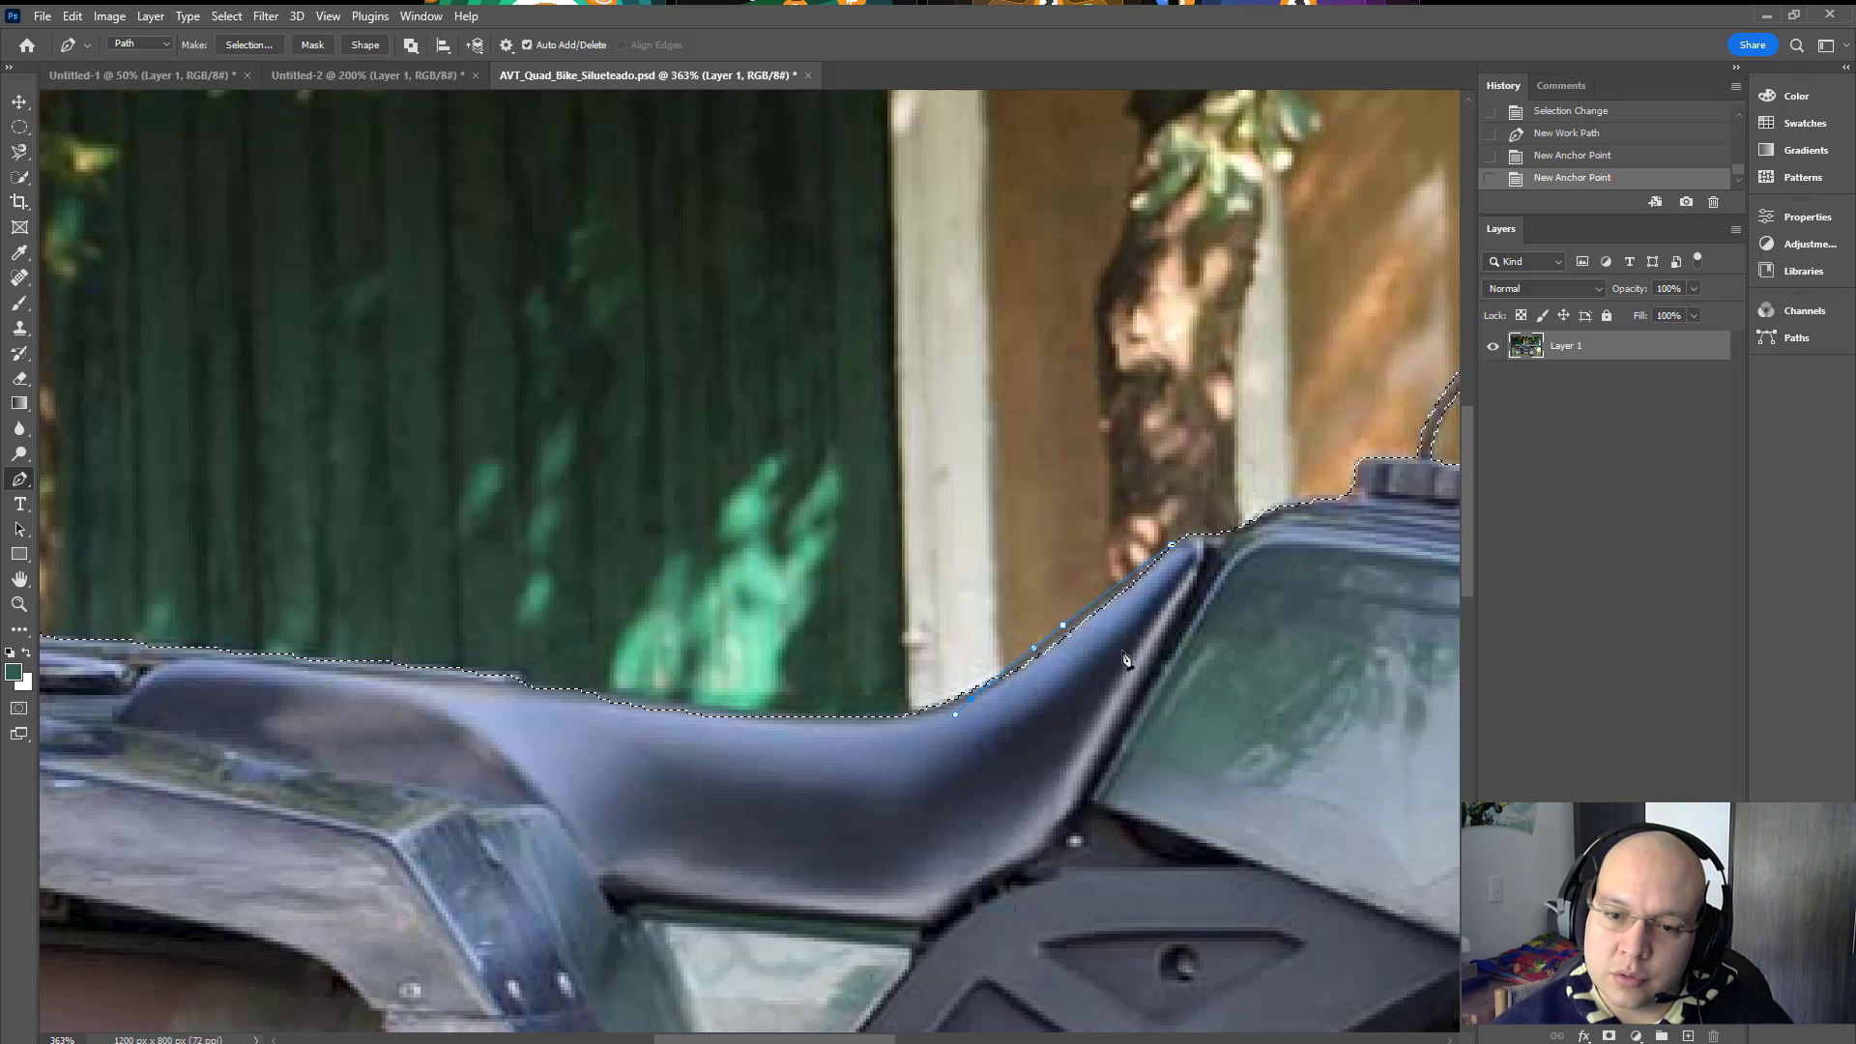
click(1174, 547)
key(ctrl+Return)
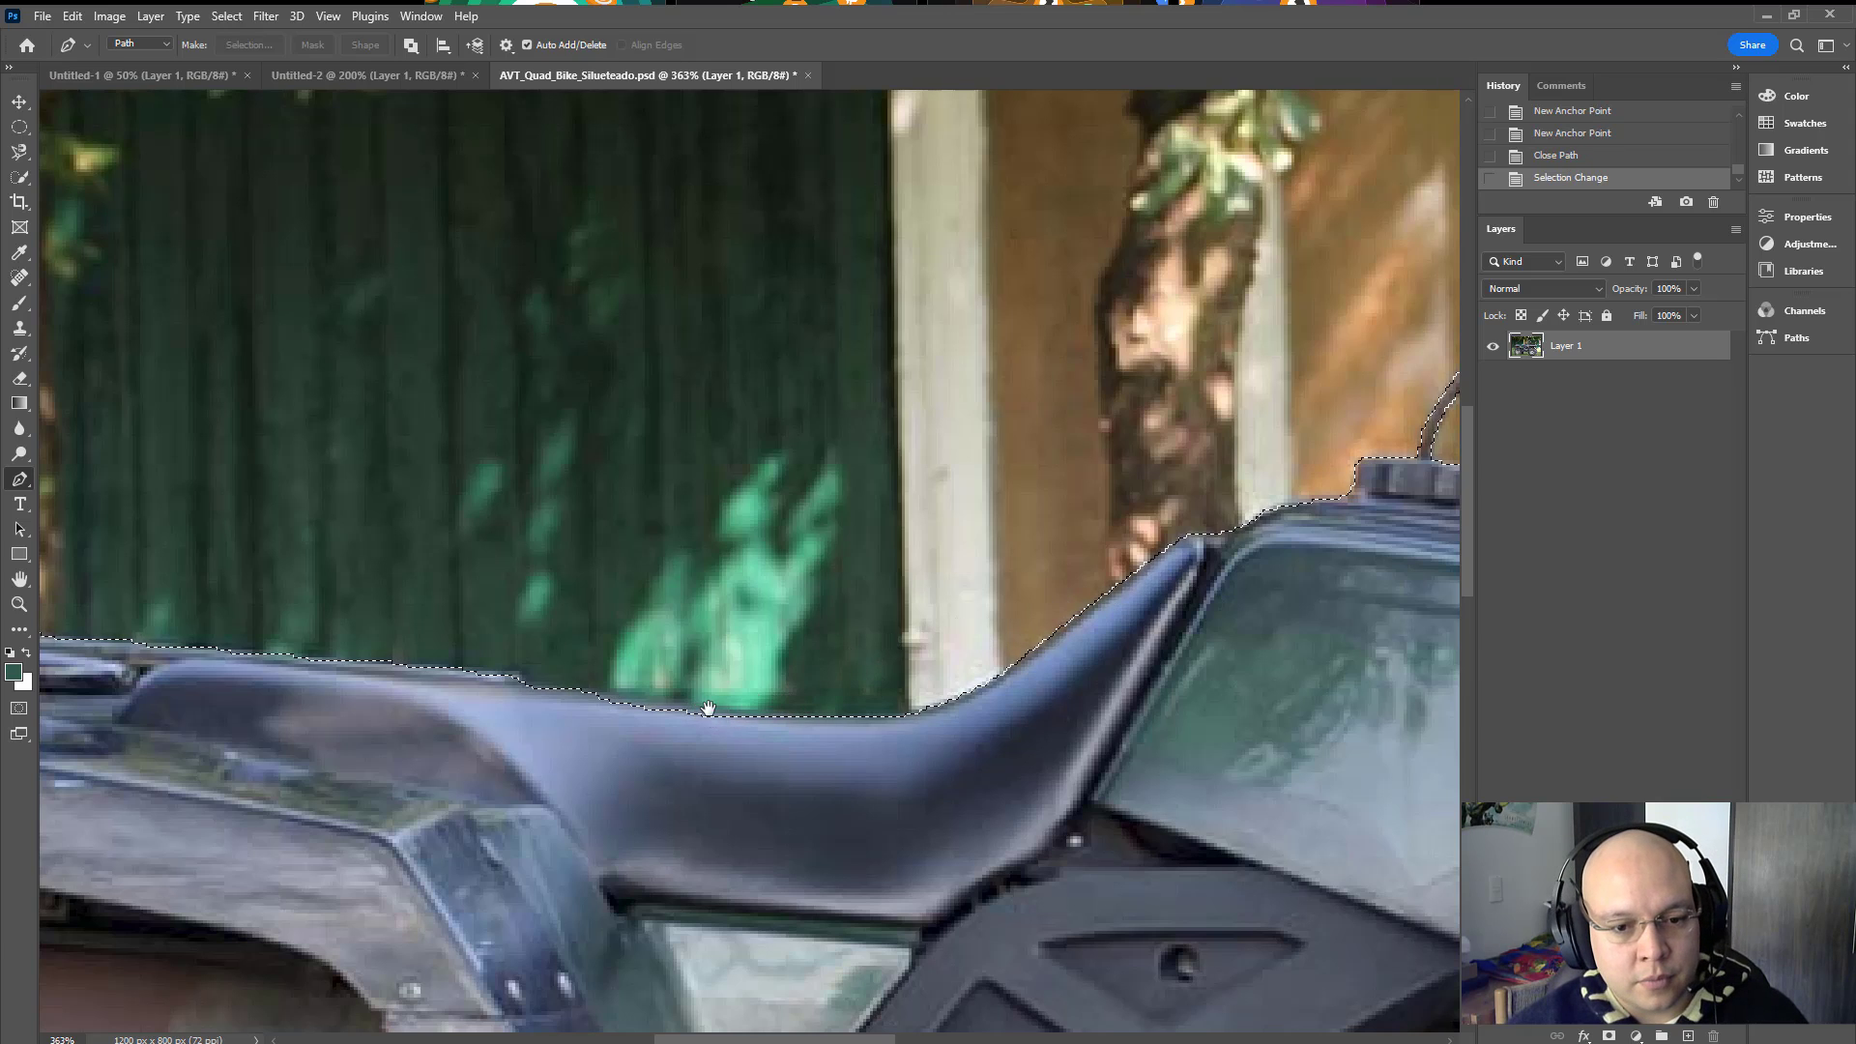
Step: Outline the low middle stretch of the seat's upper edge with a closed Pen path and add it to the selection
scroll(870, 715, left, 3)
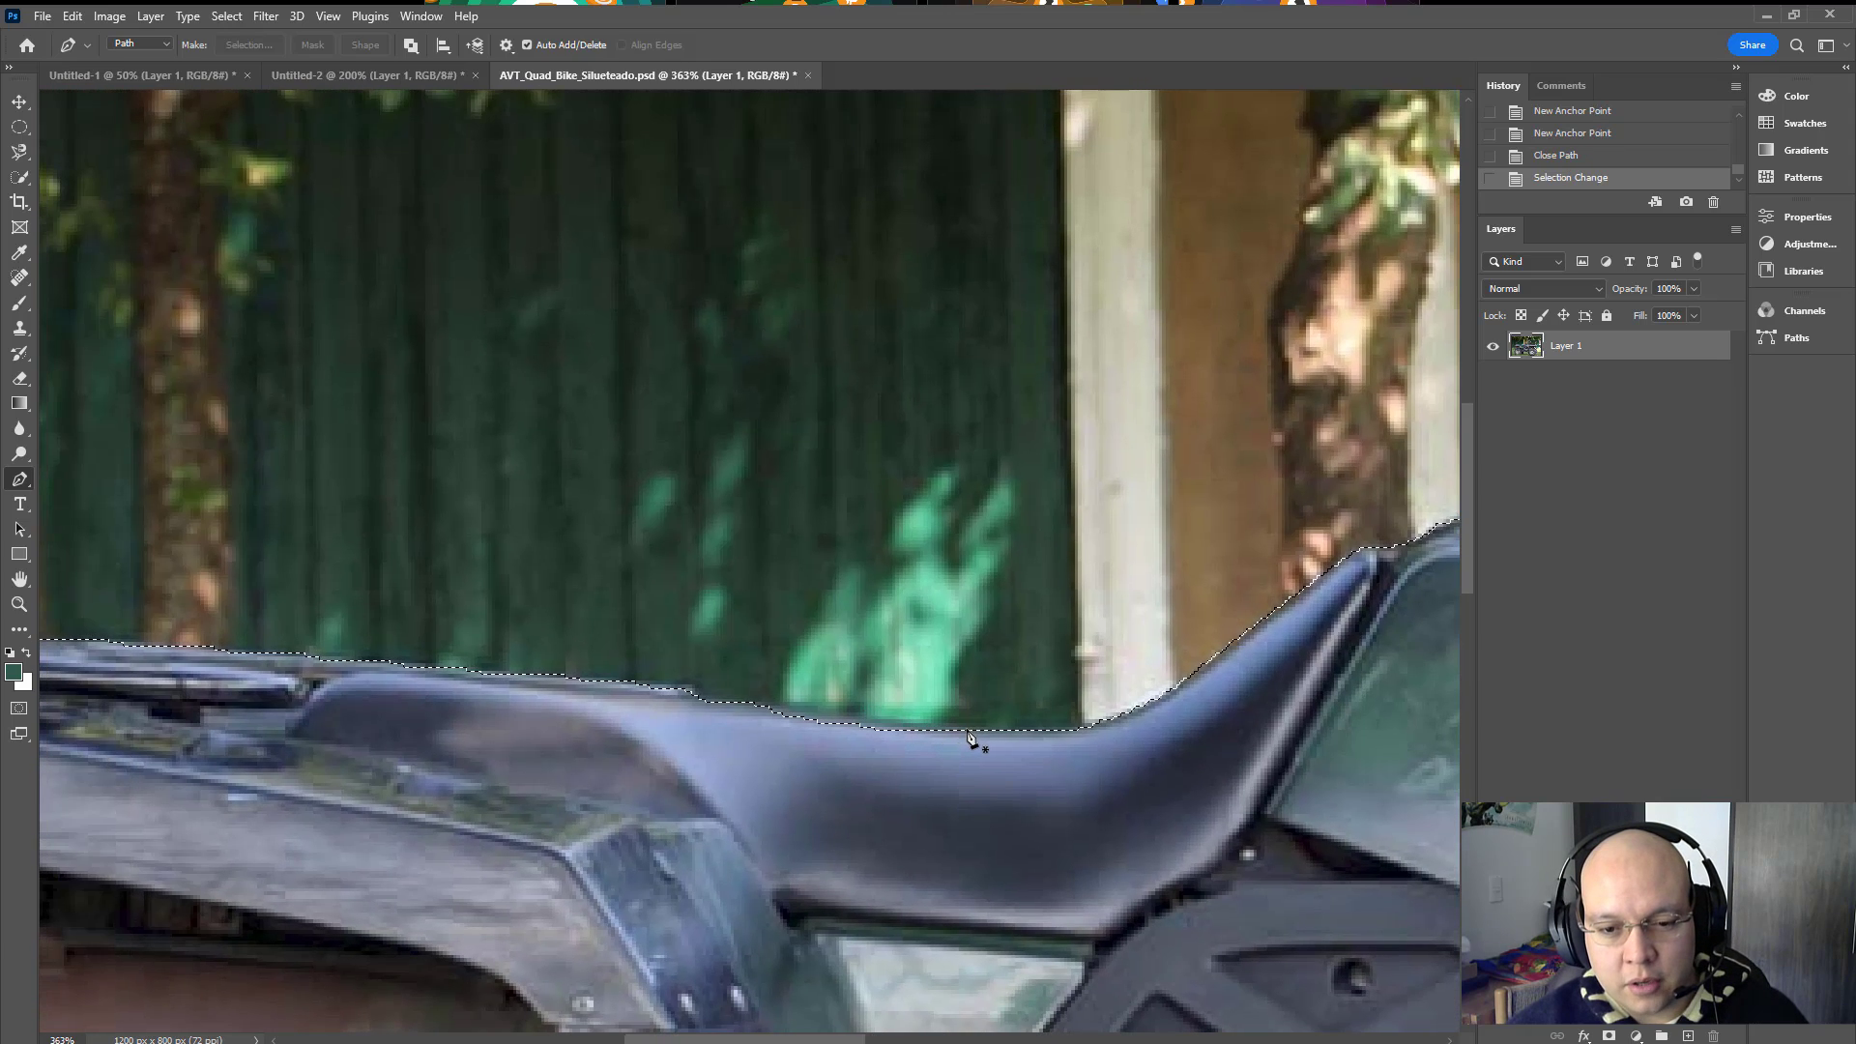
click(965, 730)
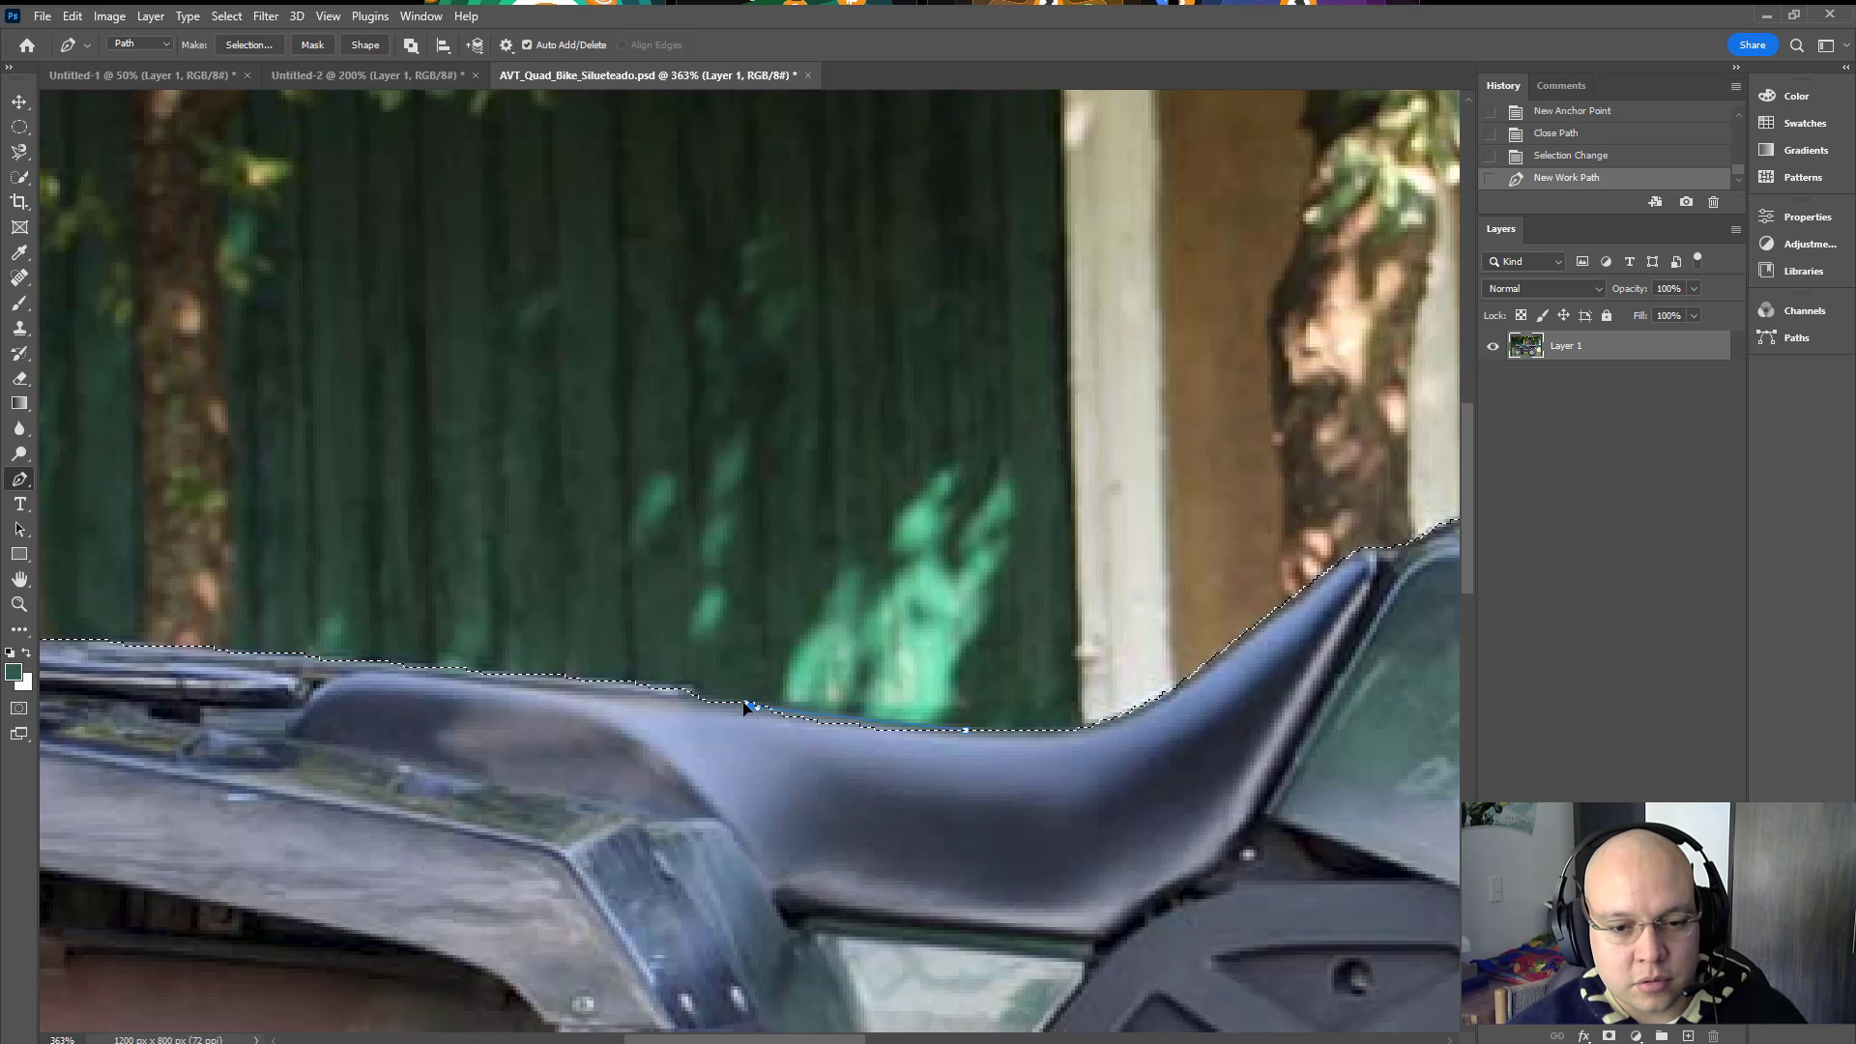
click(752, 705)
click(726, 751)
click(892, 758)
click(964, 730)
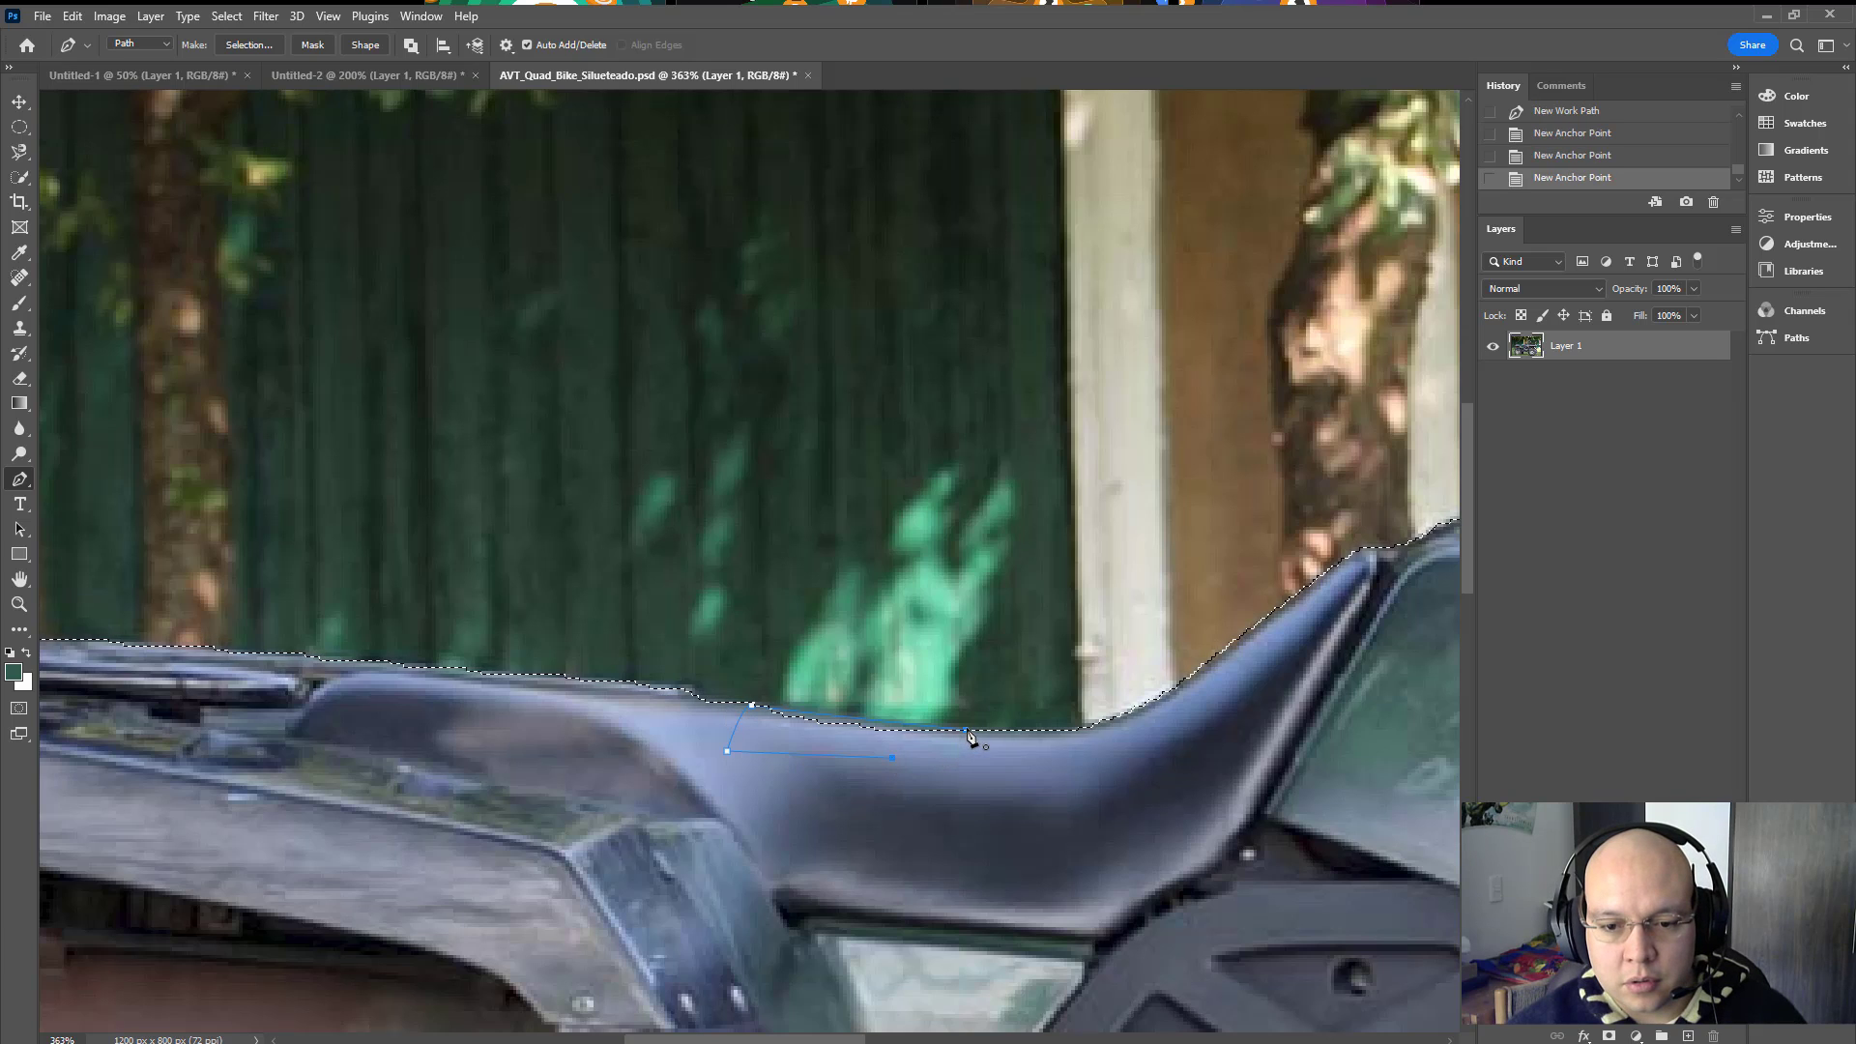
key(ctrl+Return)
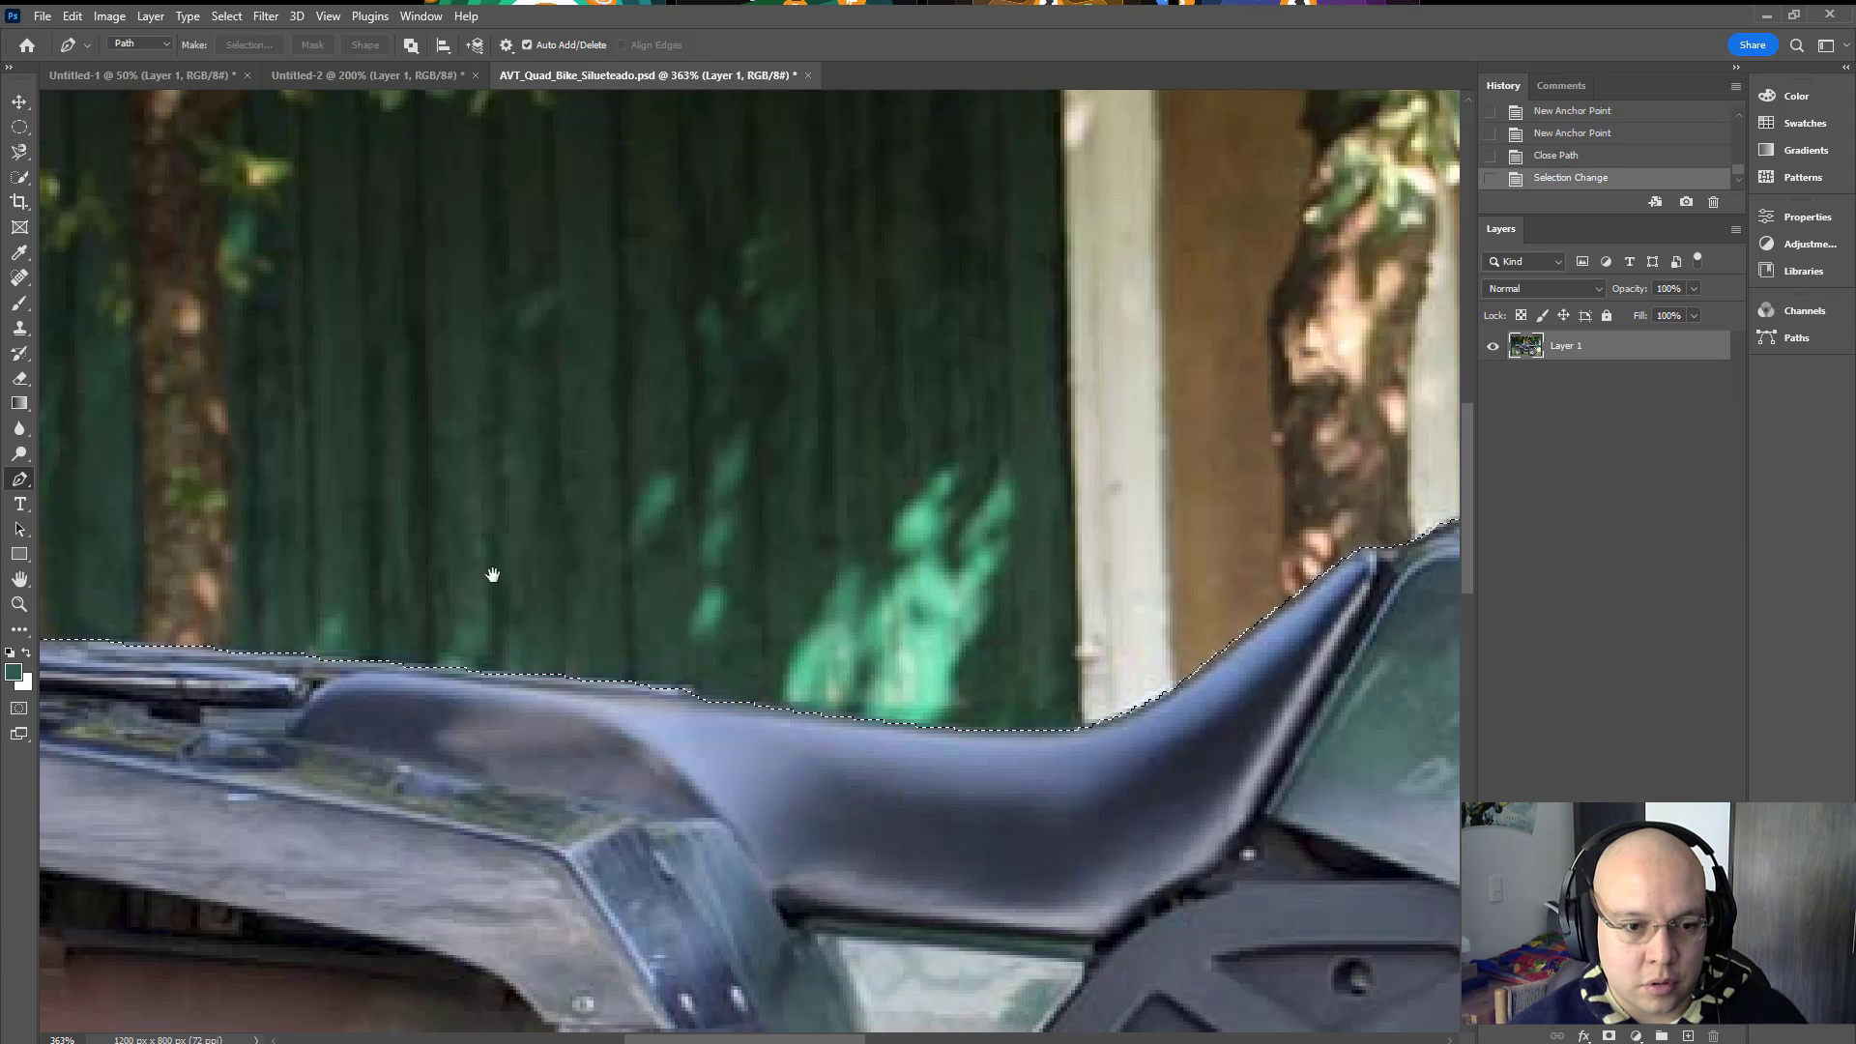
Step: Start a Pen path at the upper front corner of the front fender, just below the tip of the front rack
drag(491, 574, 1016, 588)
key(ctrl+0)
drag(1247, 485, 1363, 500)
drag(1208, 616, 958, 557)
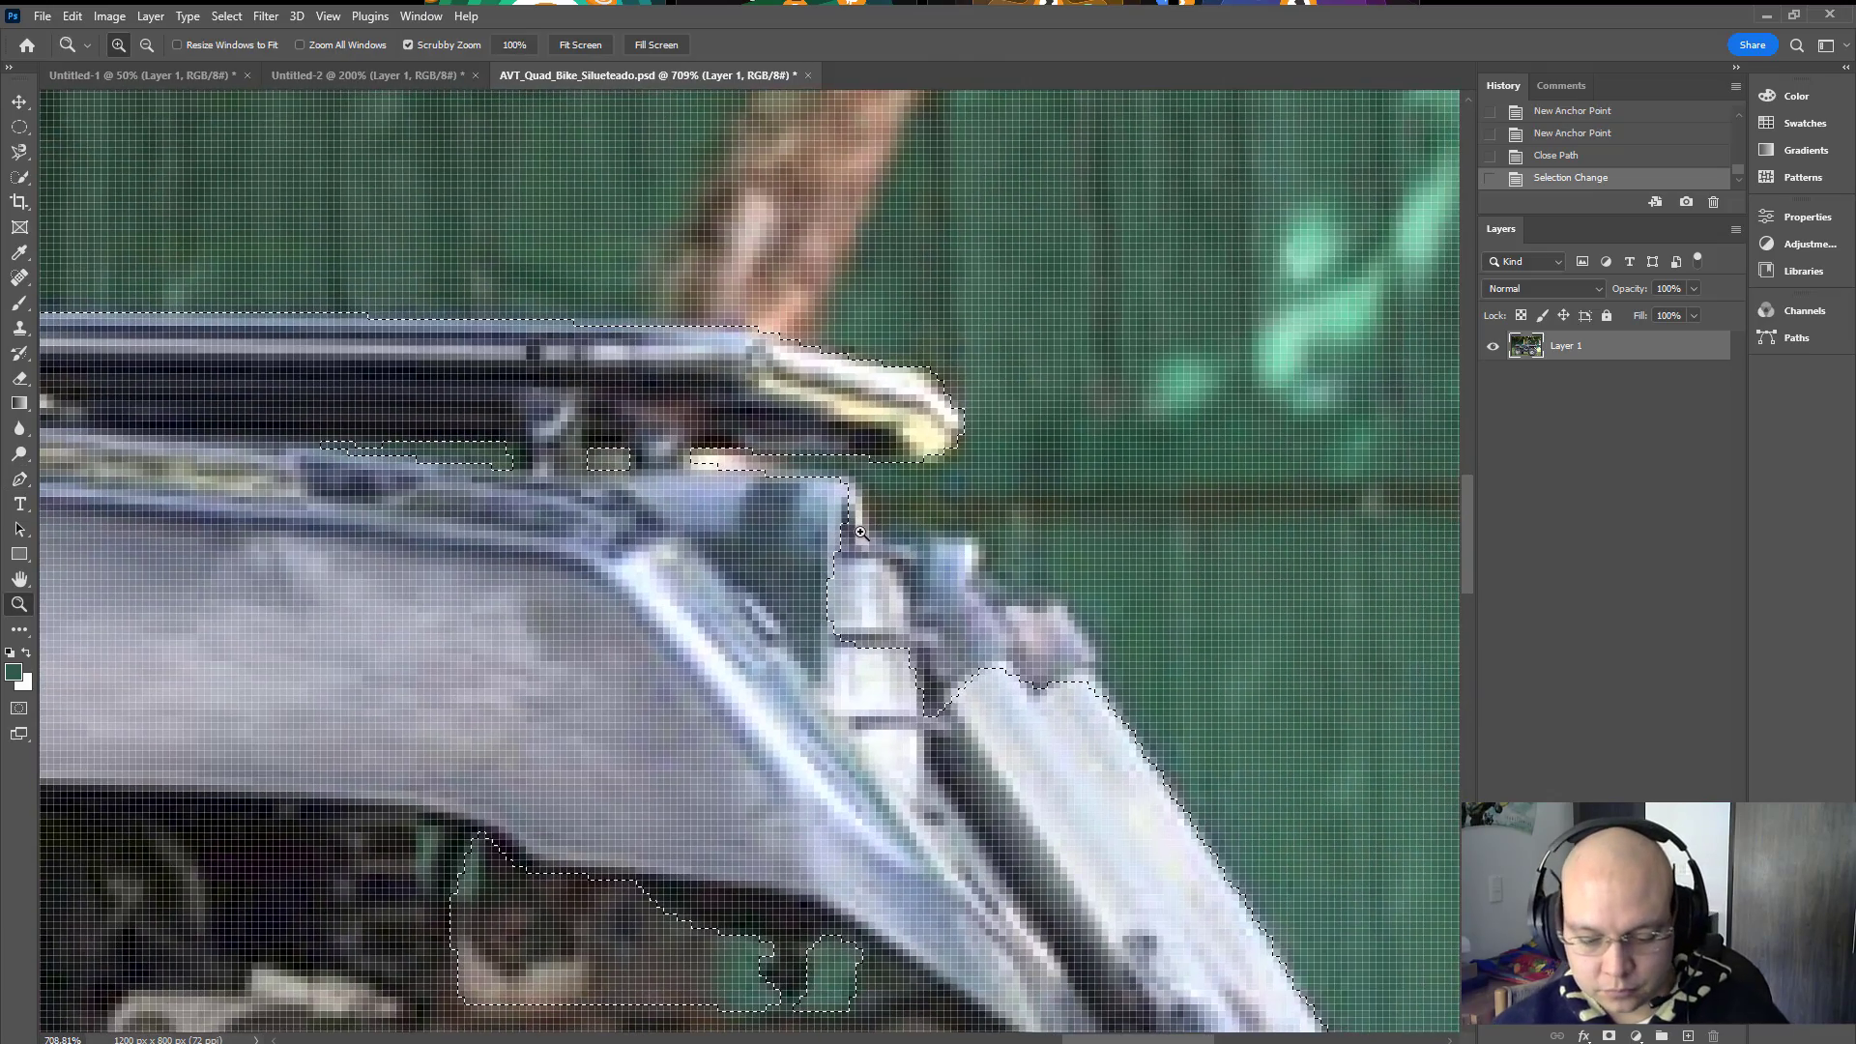
key(p)
click(829, 475)
click(850, 477)
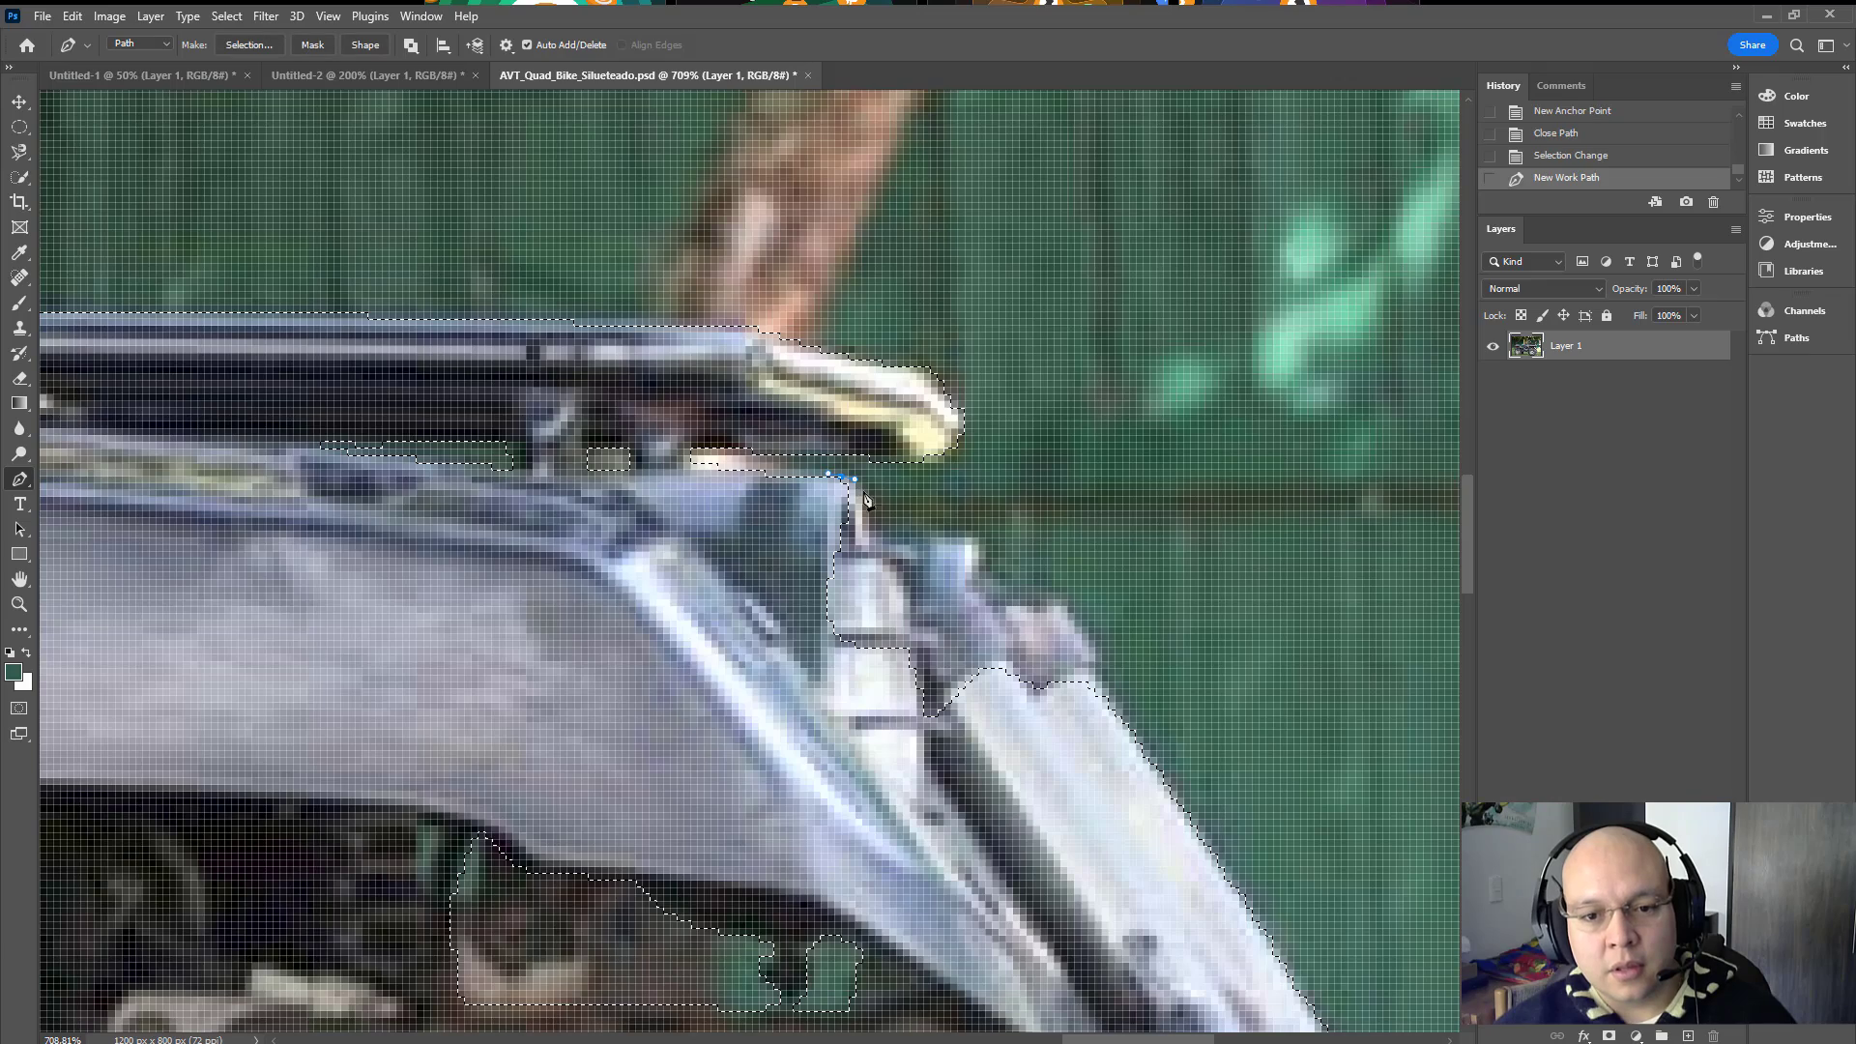
key(ctrl+minus)
key(ctrl+minus)
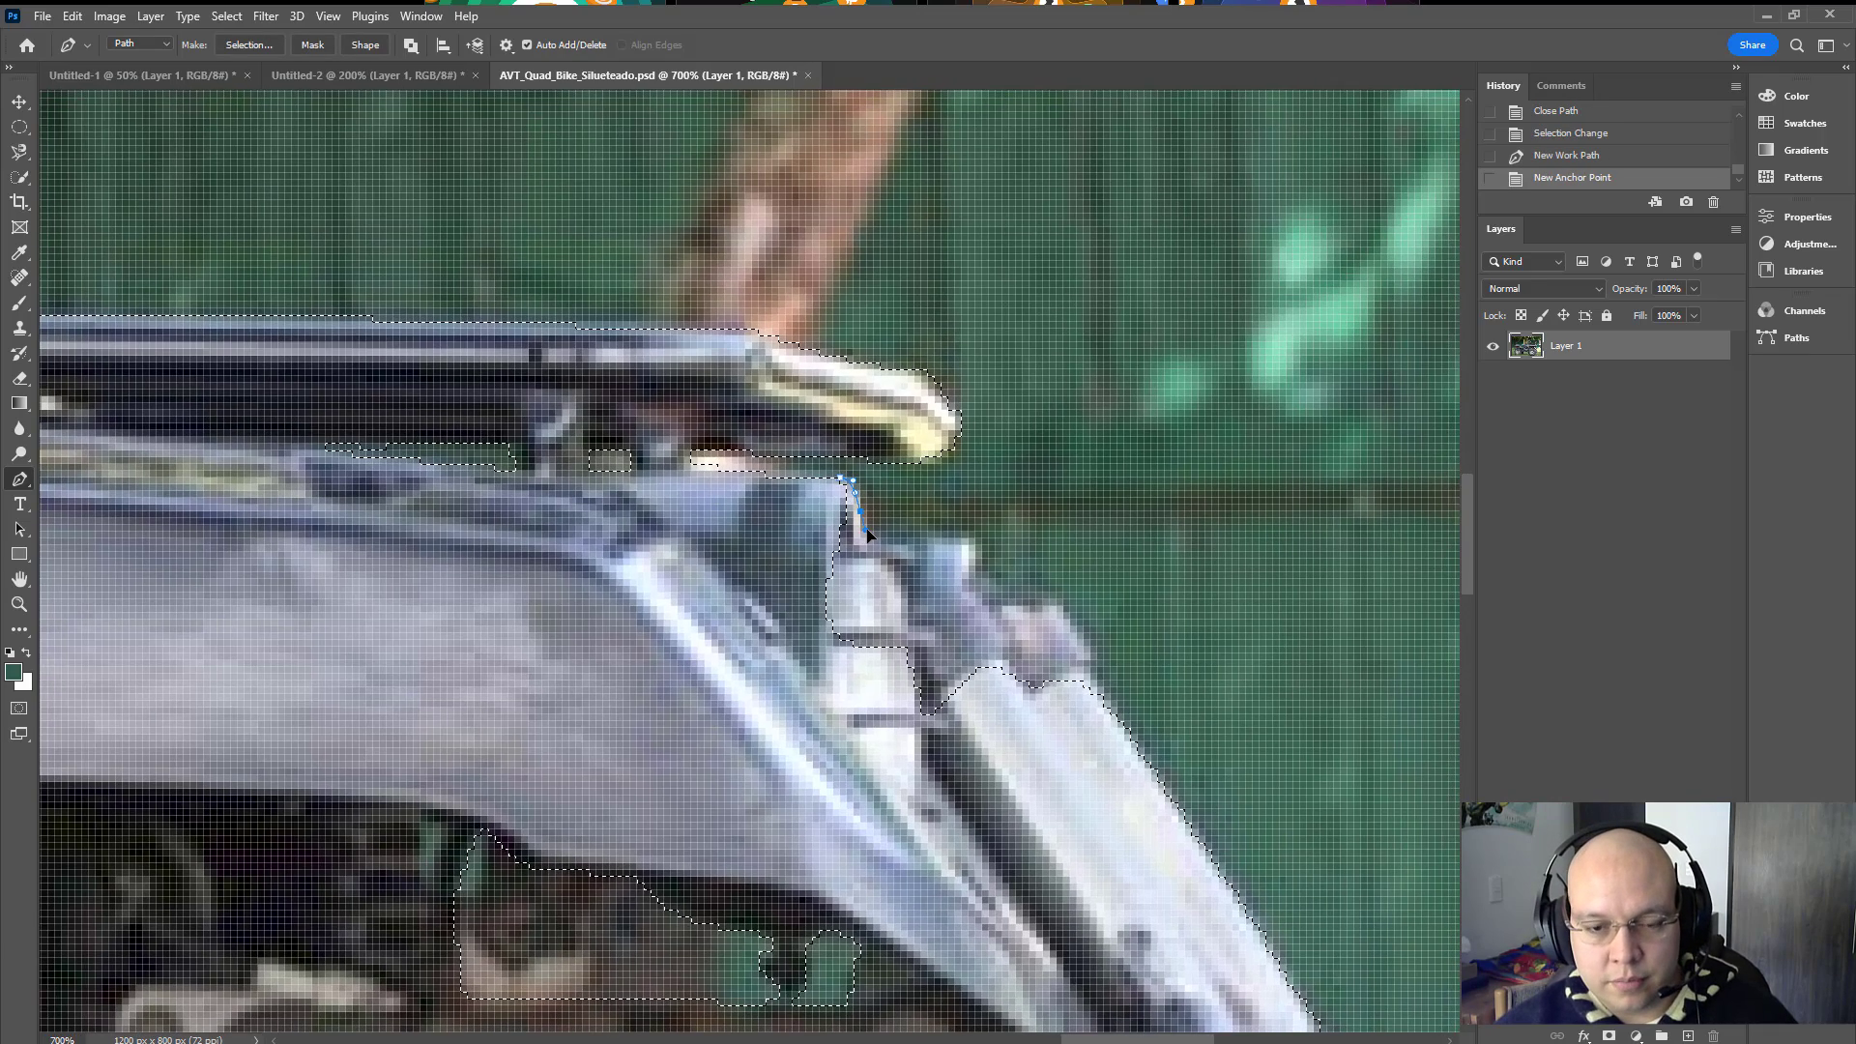
key(ctrl+minus)
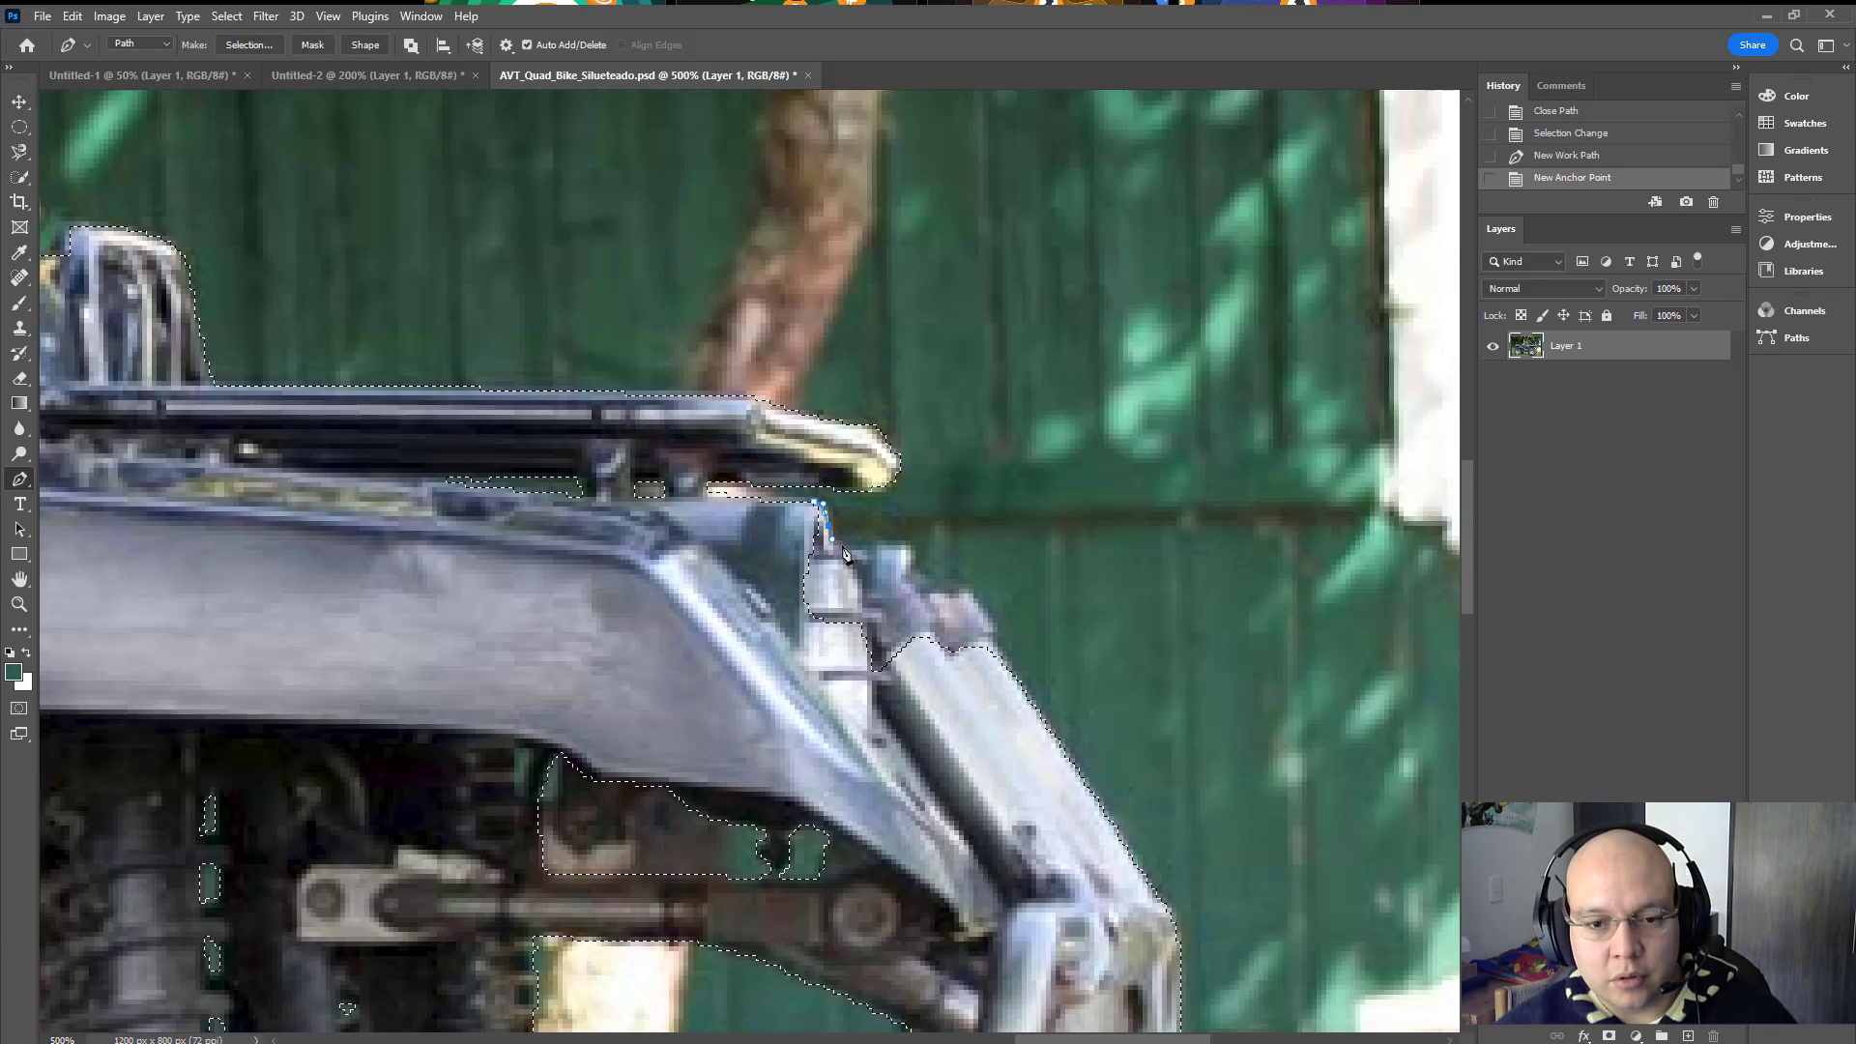
Step: Trace the outer edge of the front bumper brackets, close the path across the fender, and add the area to the selection
click(852, 549)
click(880, 541)
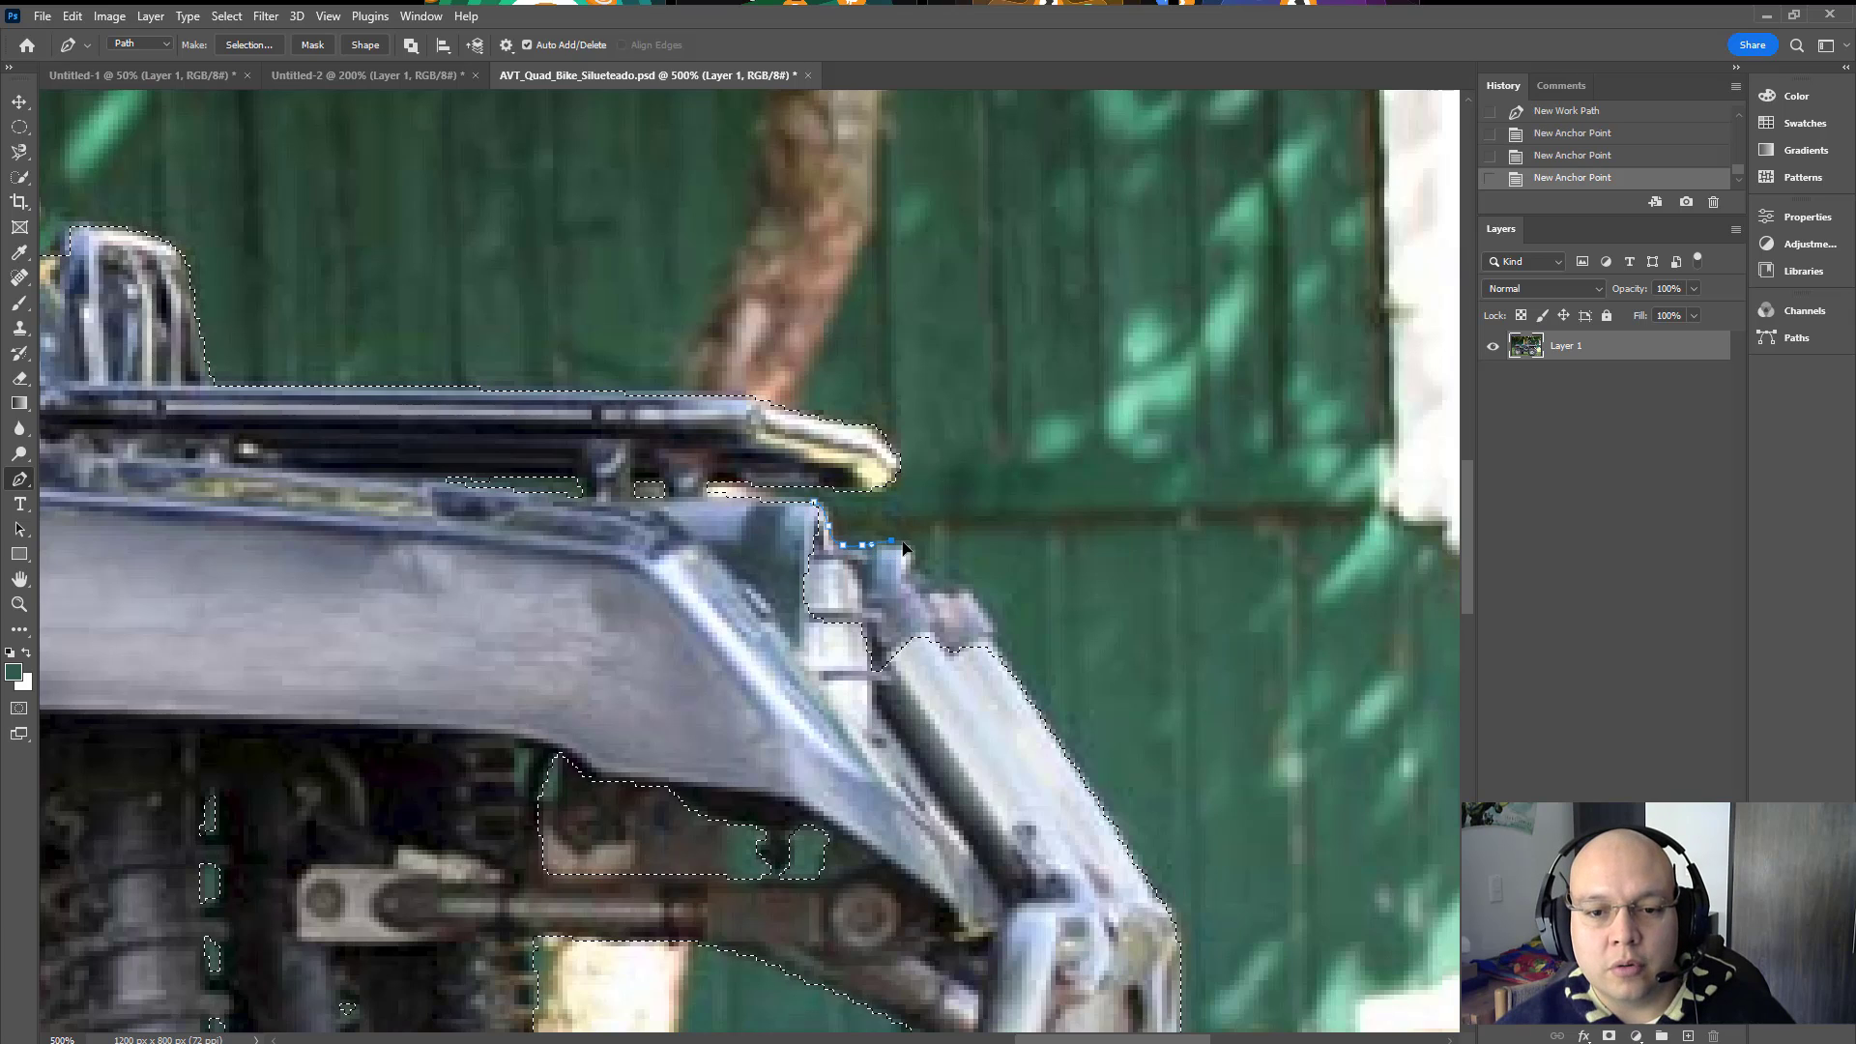
click(905, 543)
drag(920, 589, 925, 591)
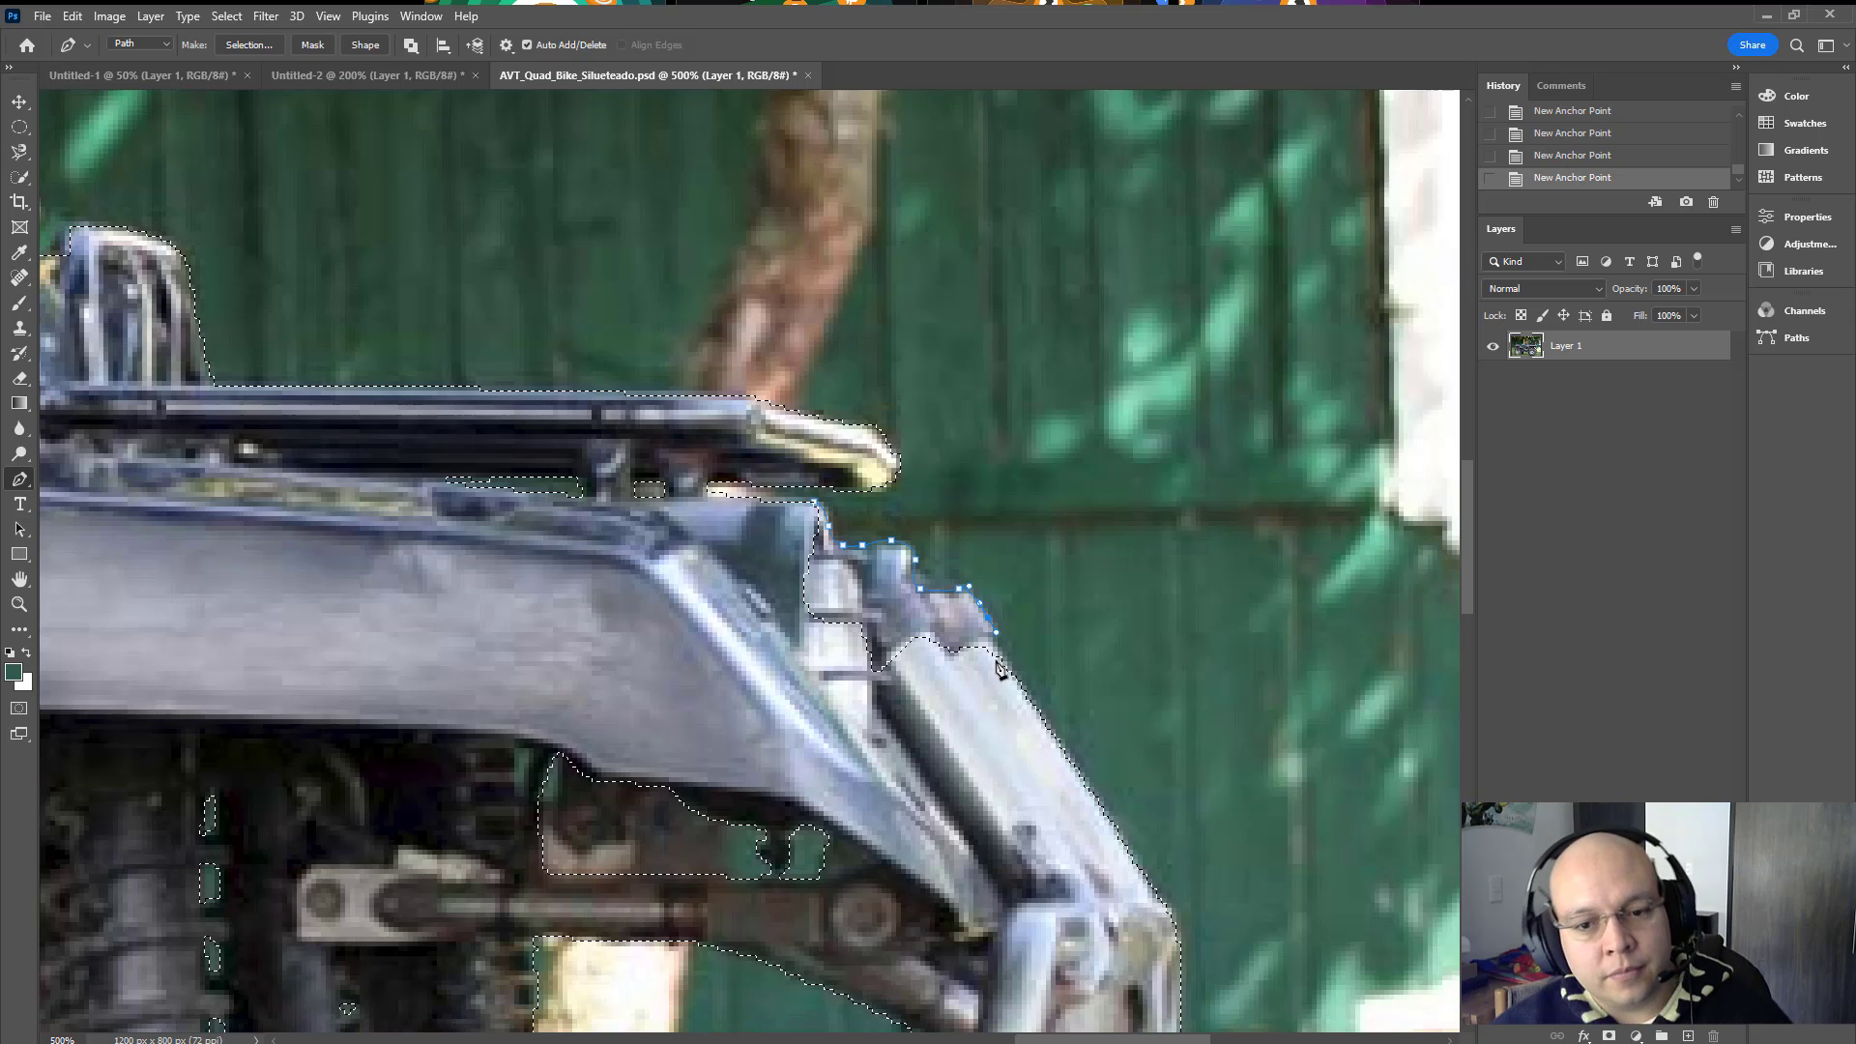
click(896, 715)
click(747, 591)
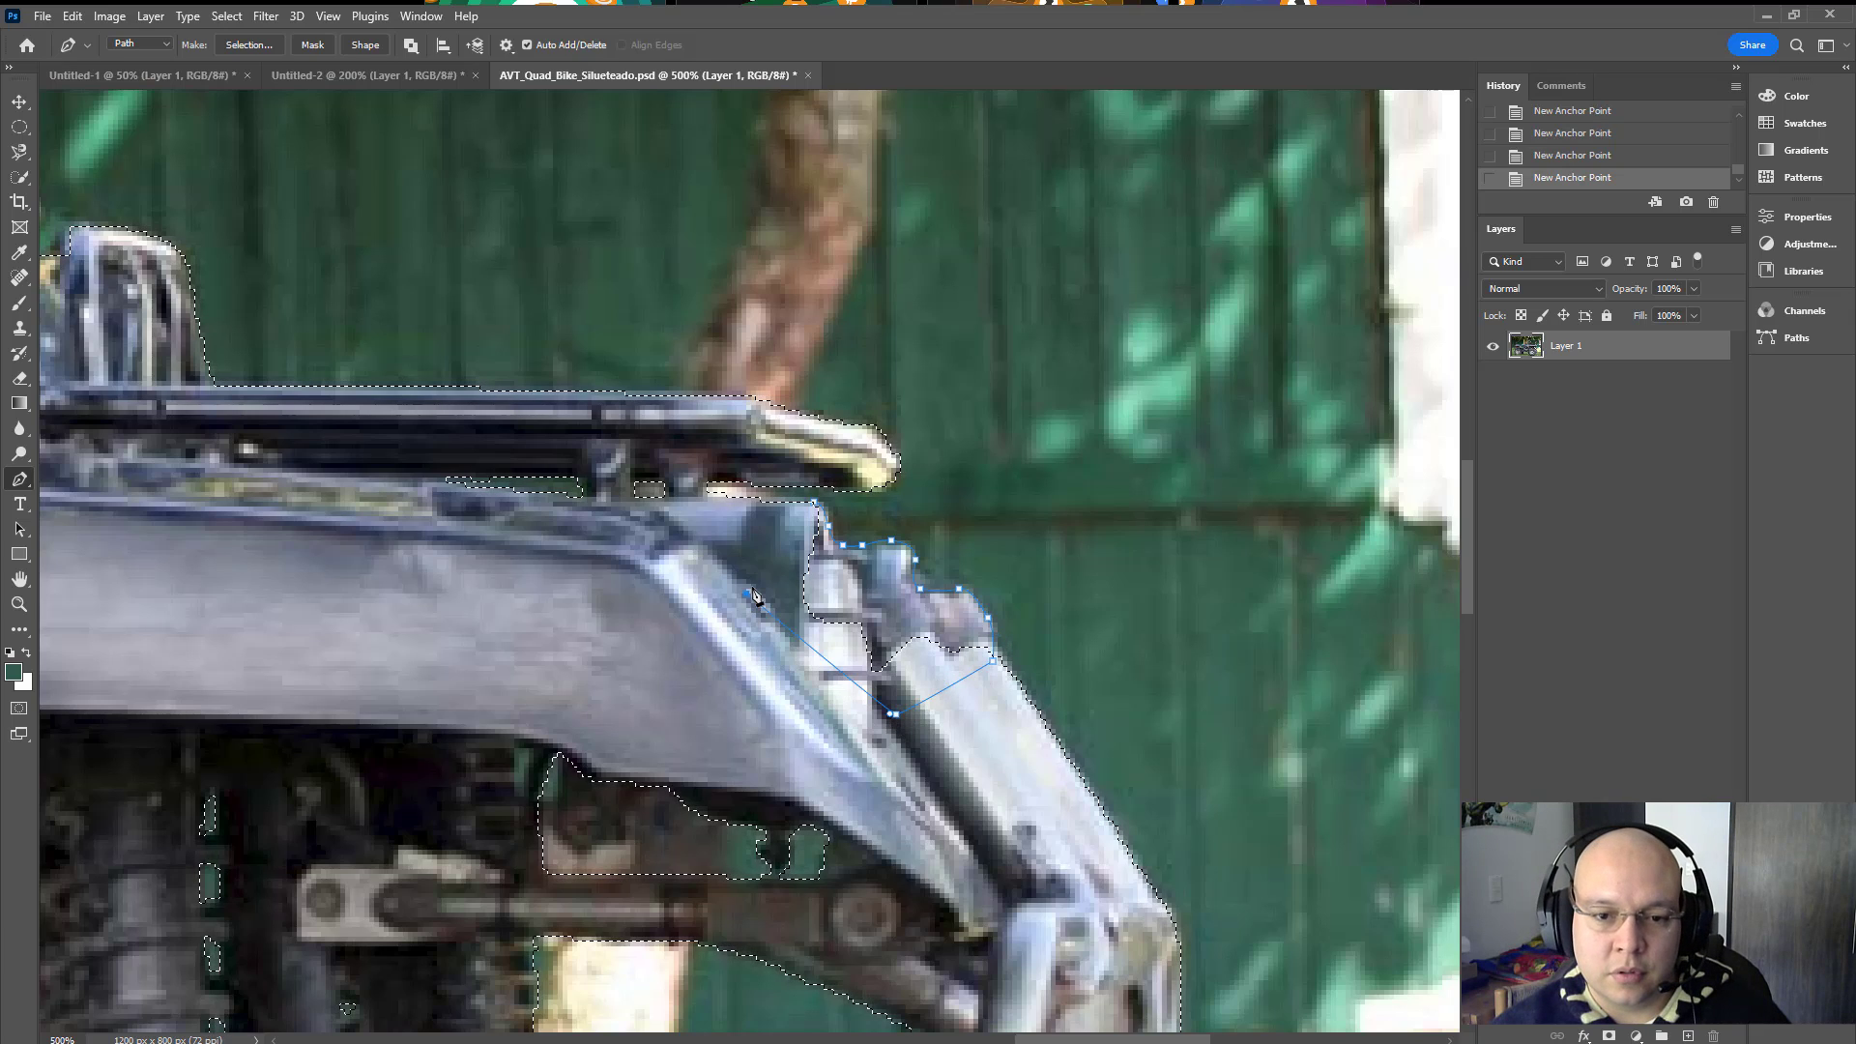
click(815, 503)
key(ctrl+Return)
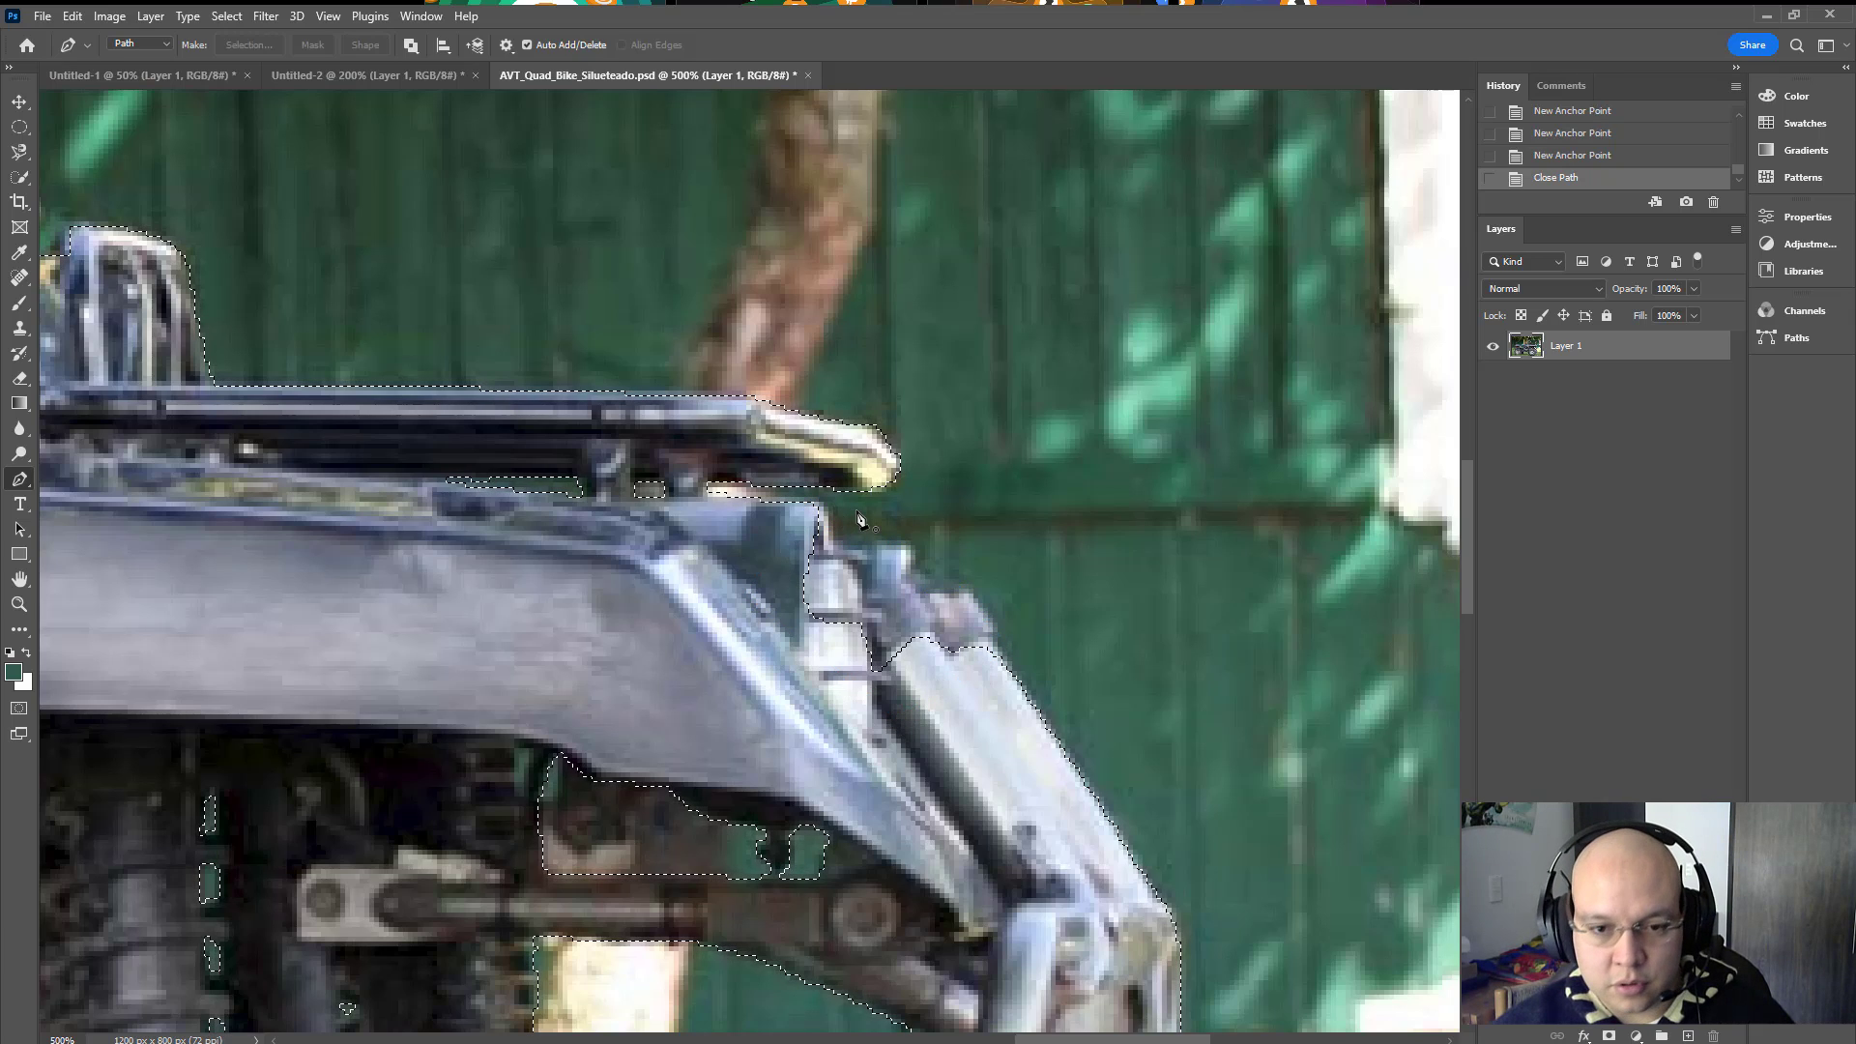
key(ctrl+0)
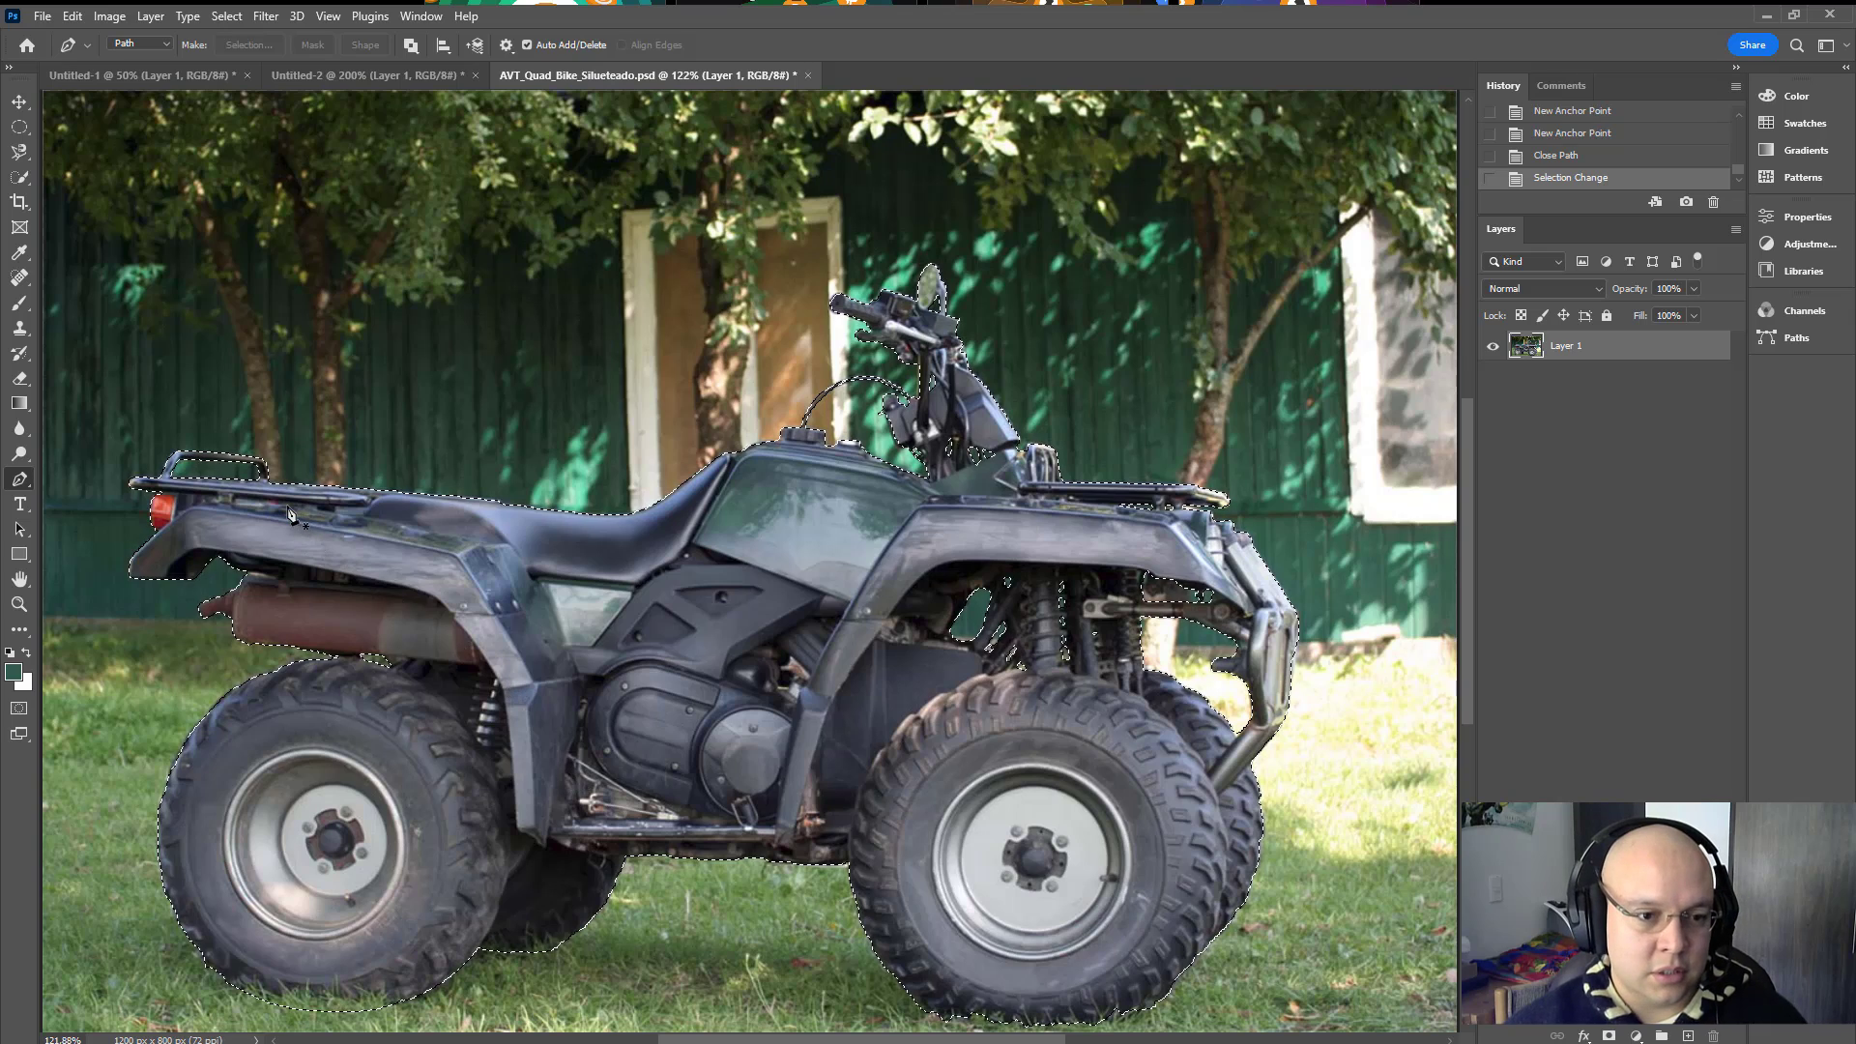
key(ctrl+d)
key(v)
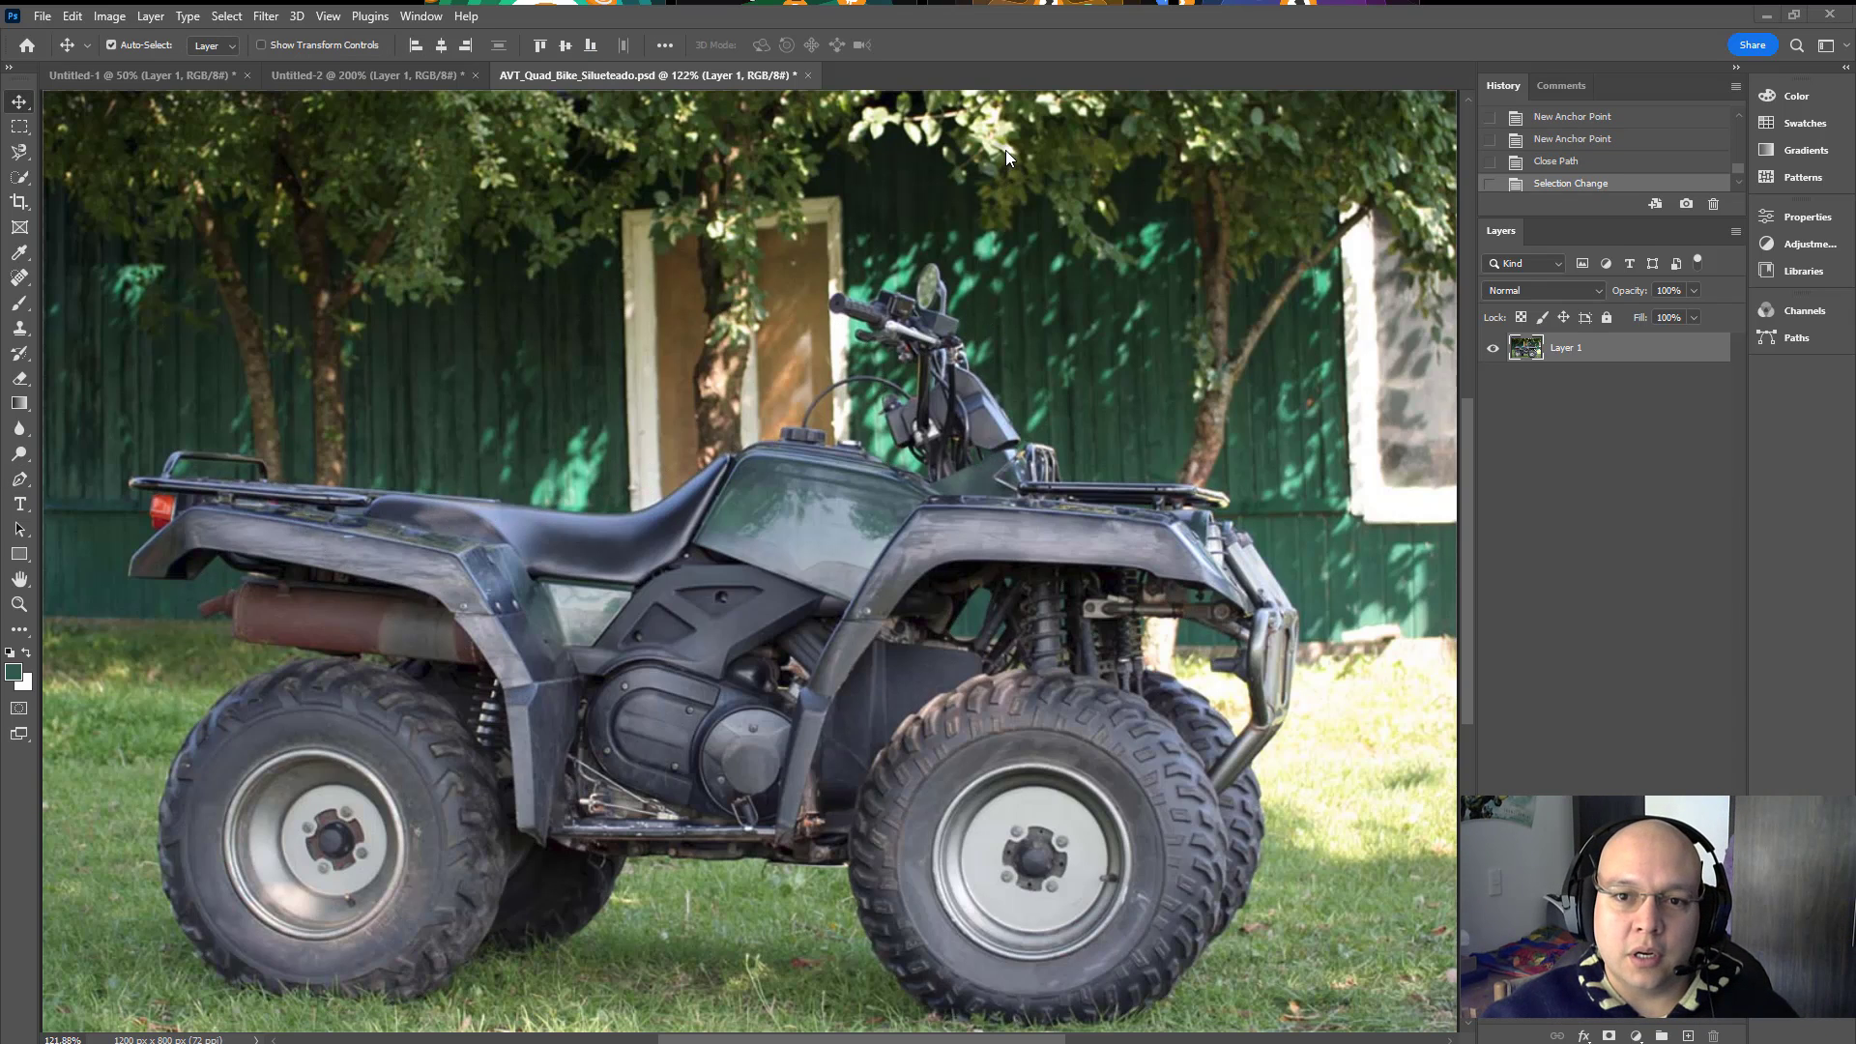
key(ctrl+z)
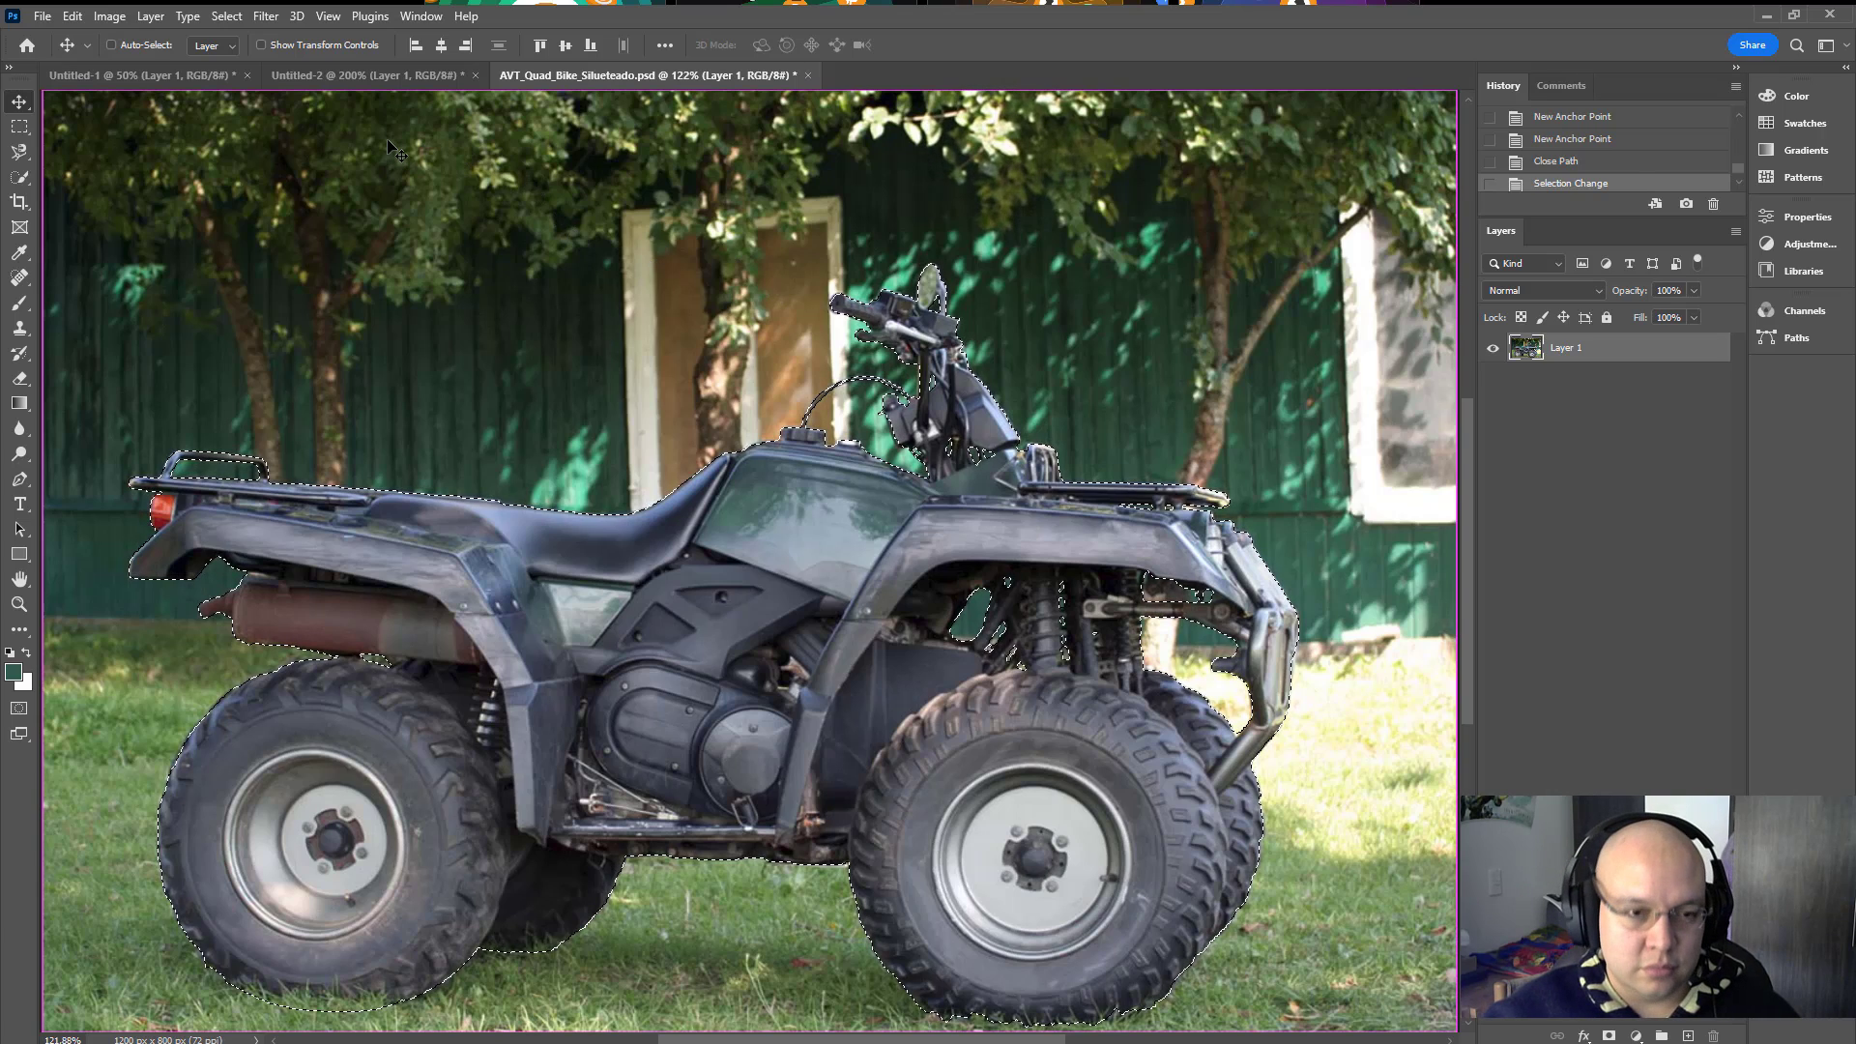
Step: Save the document and store the quad bike selection as a new channel named "Silueteado Detallado Moto Fase 3"
key(ctrl+s)
key(alt+s)
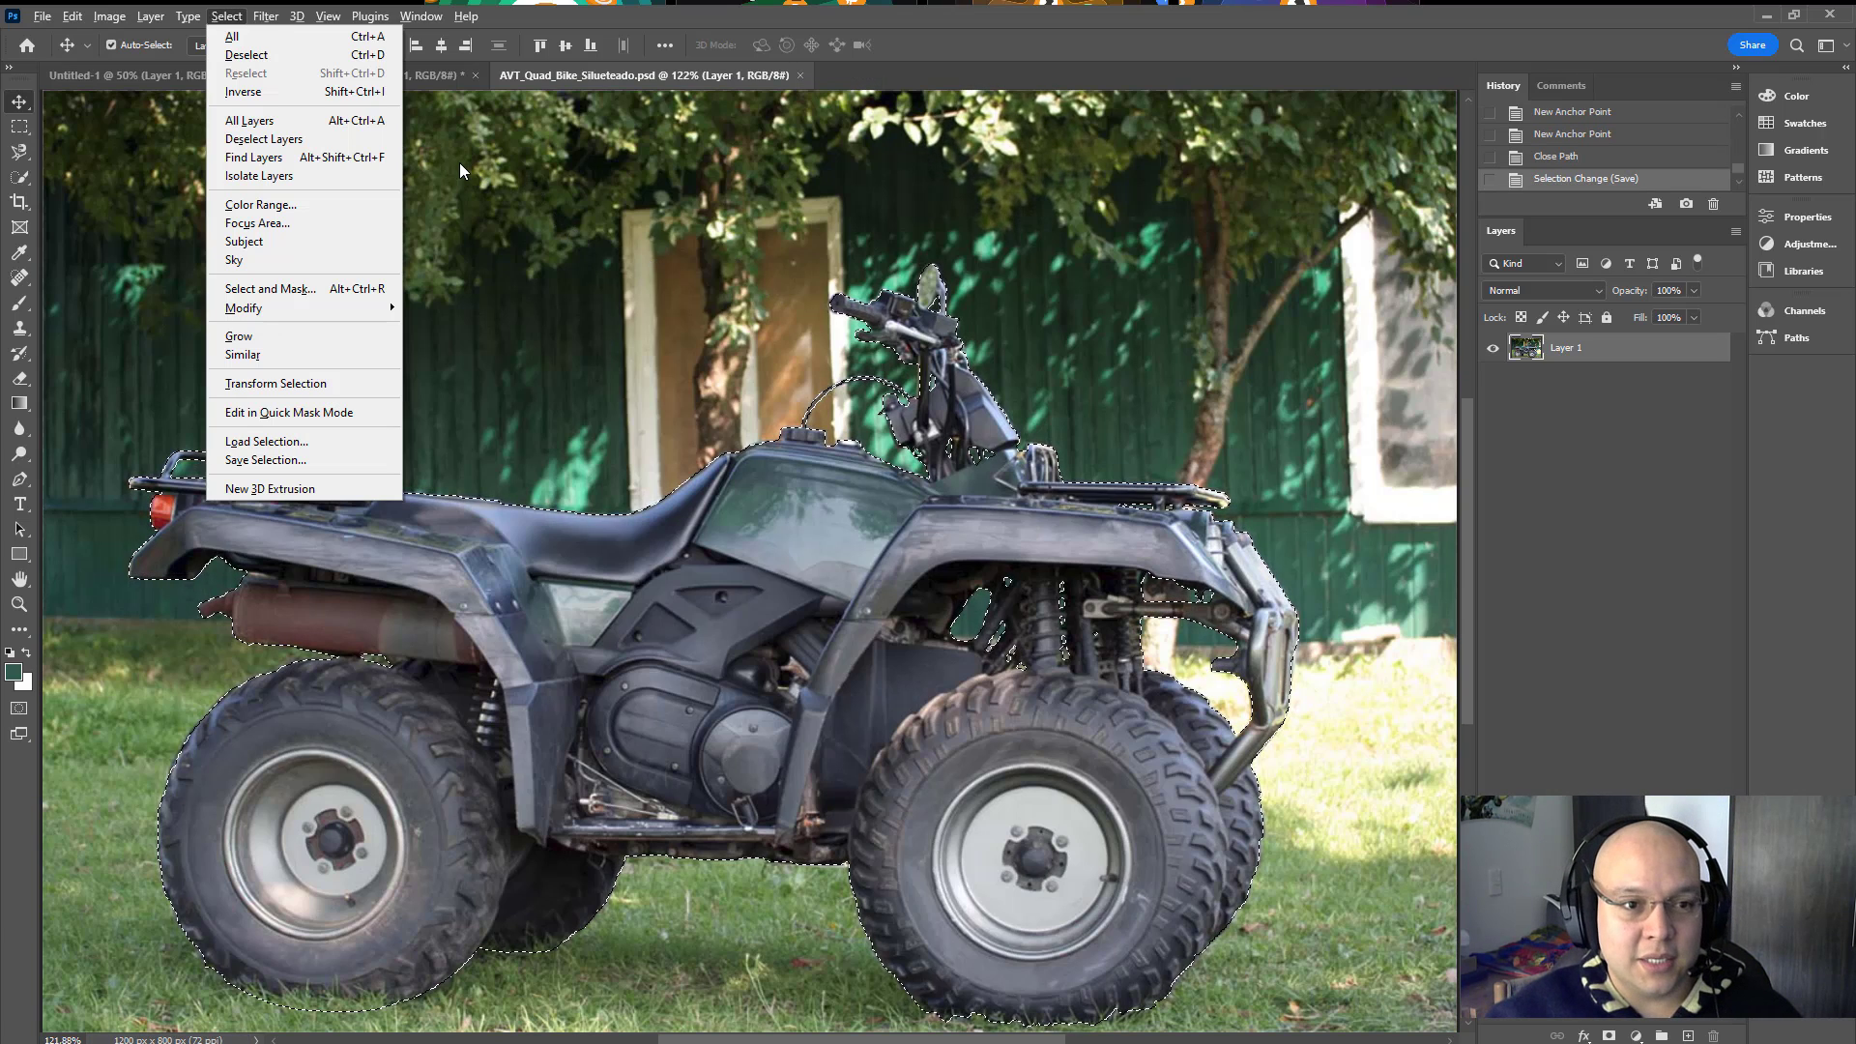
click(287, 465)
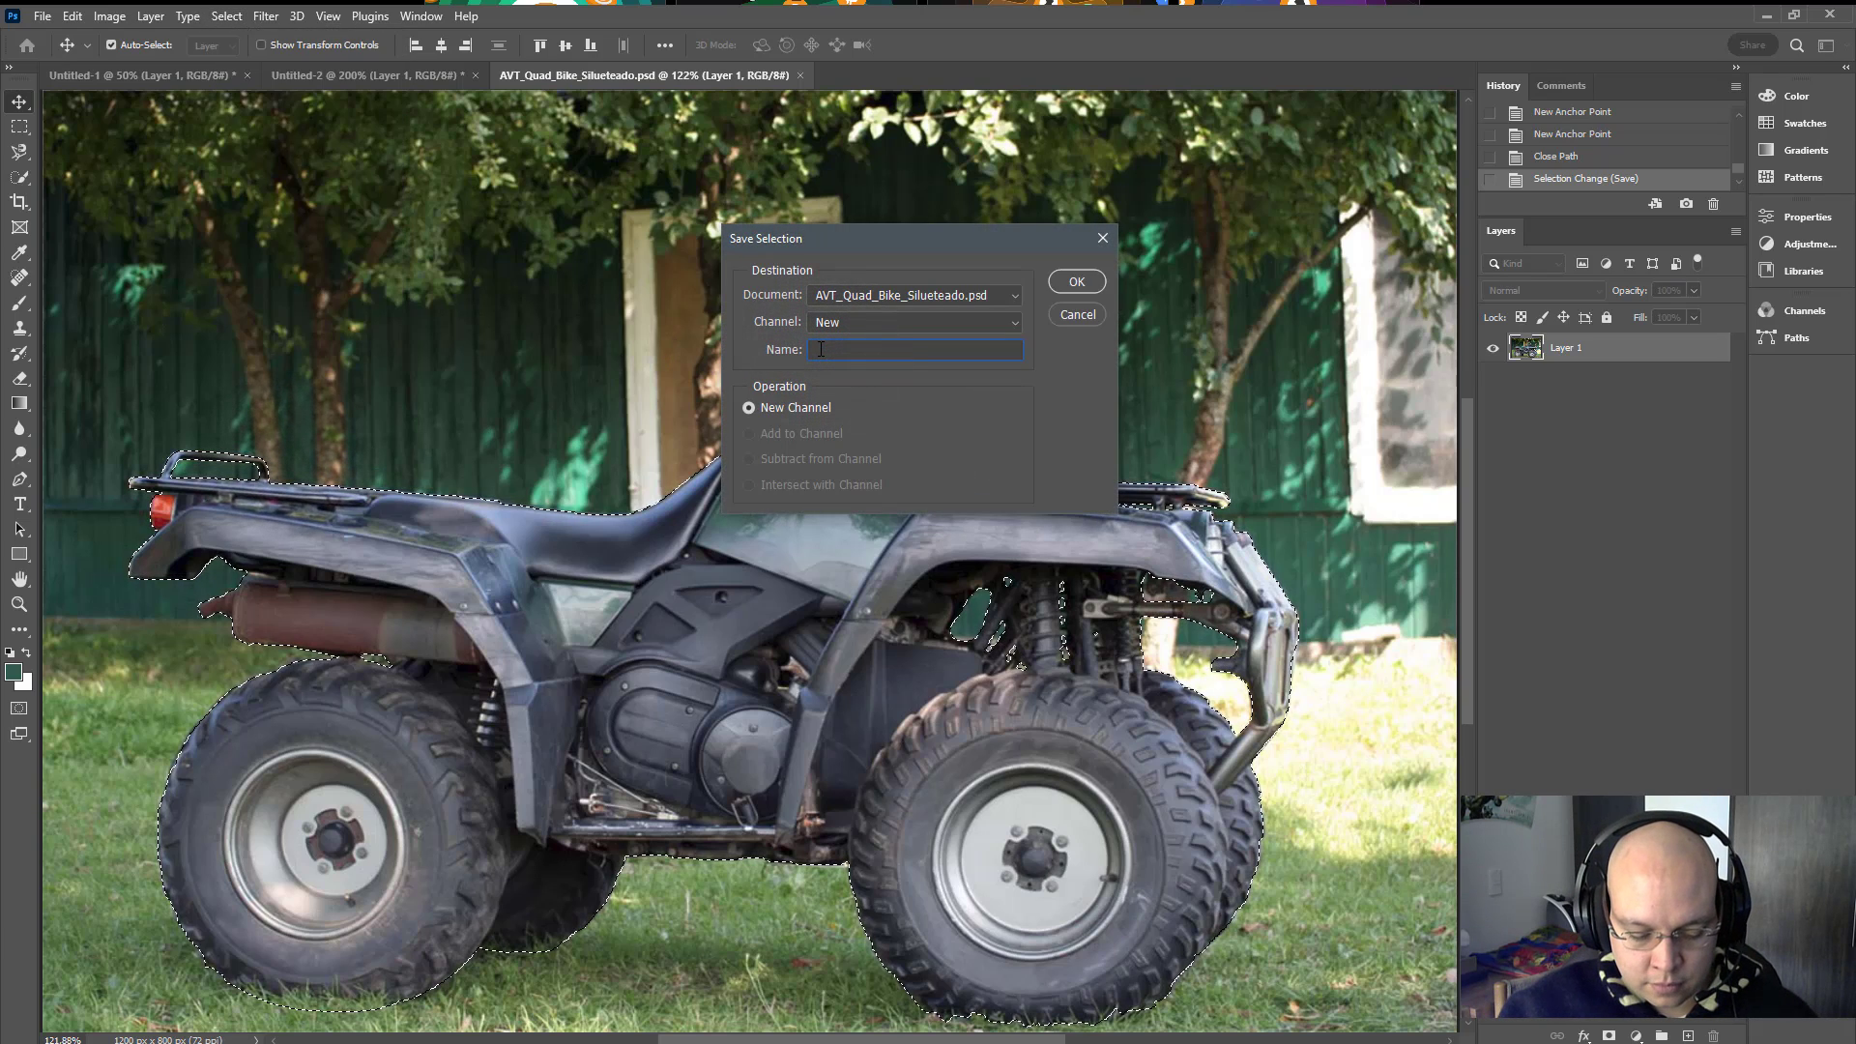
text(Siluete)
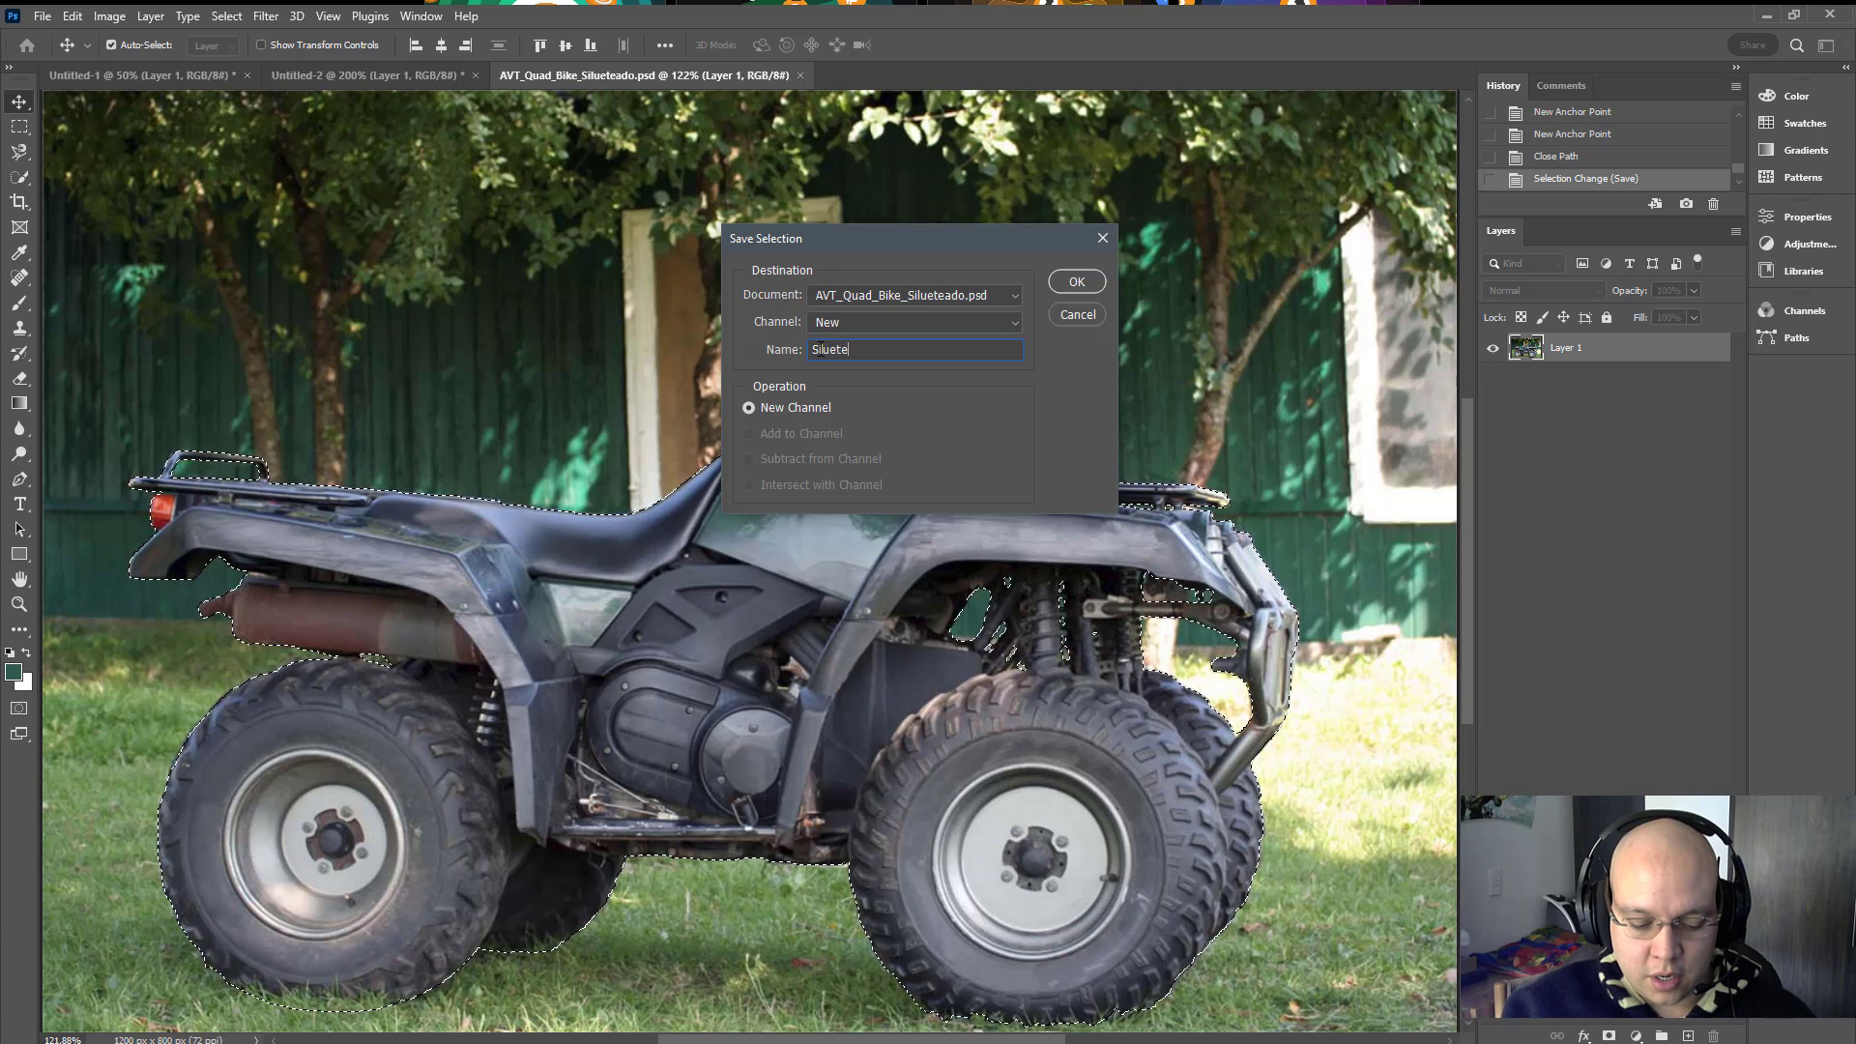
text(ado D)
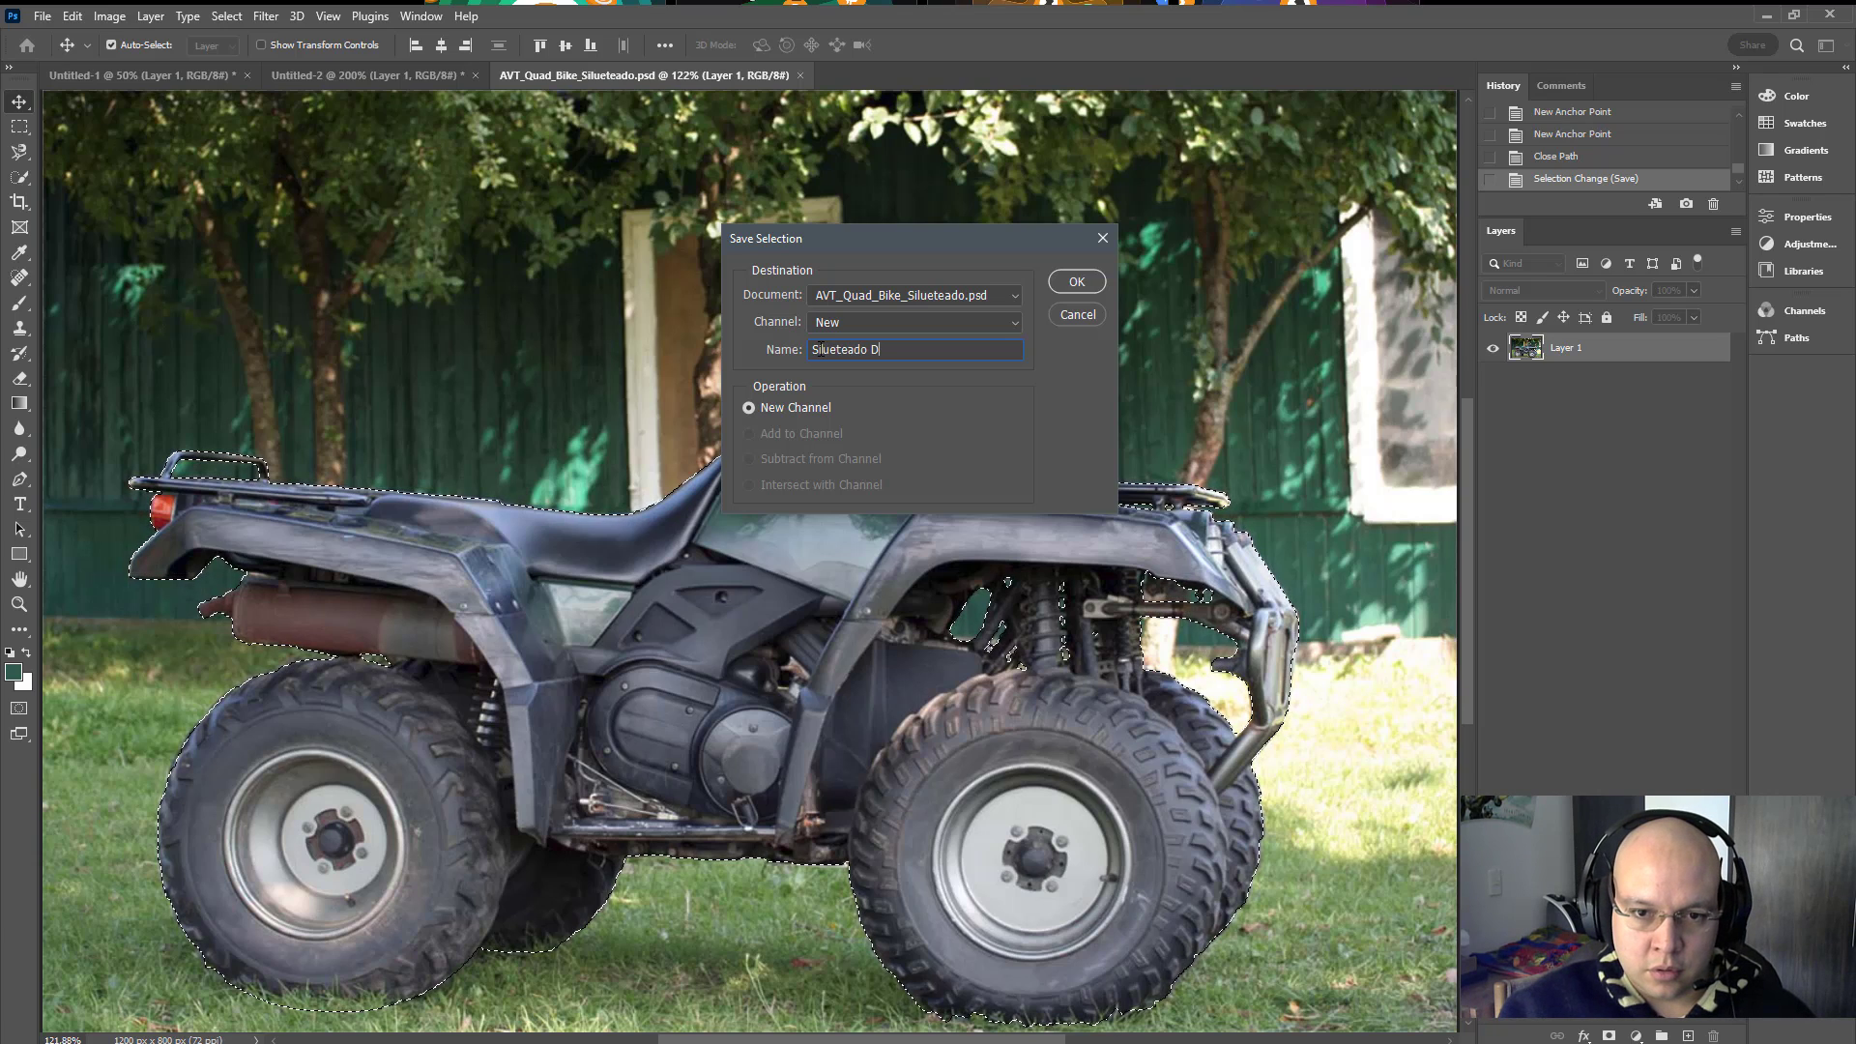
text(etal)
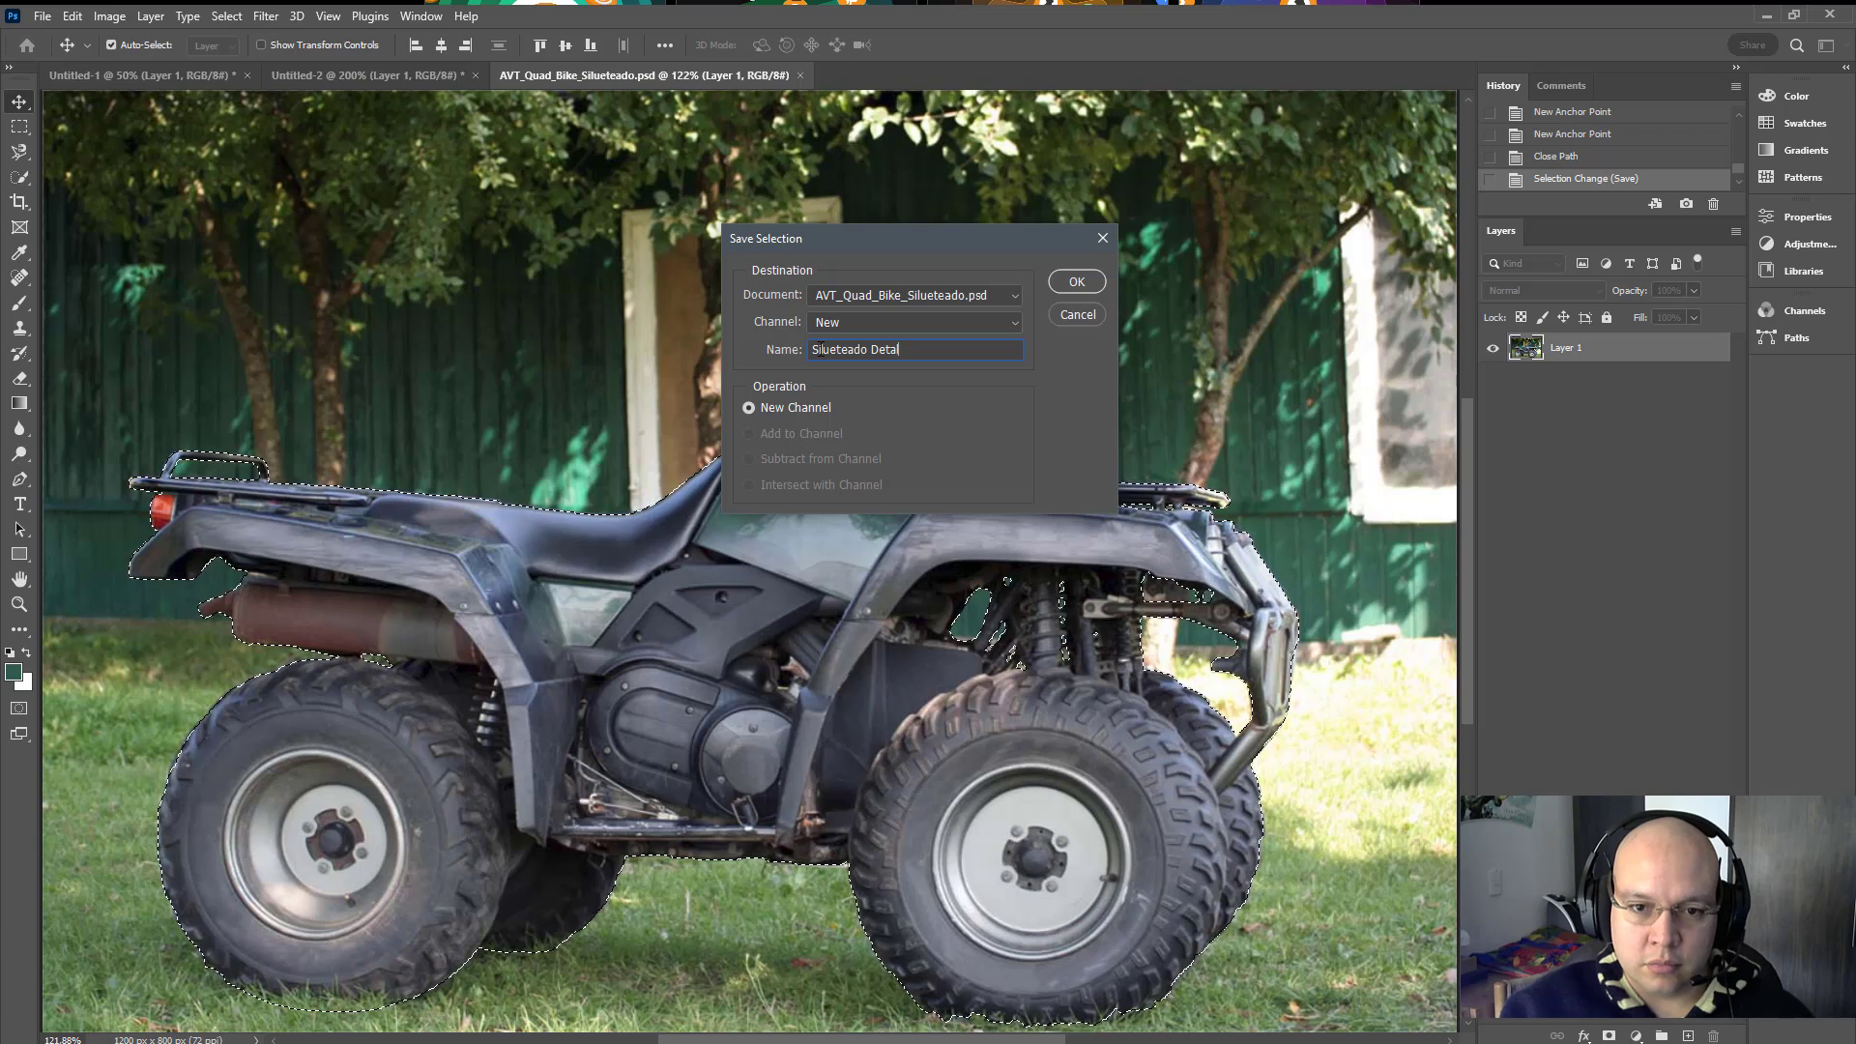
text(lado M)
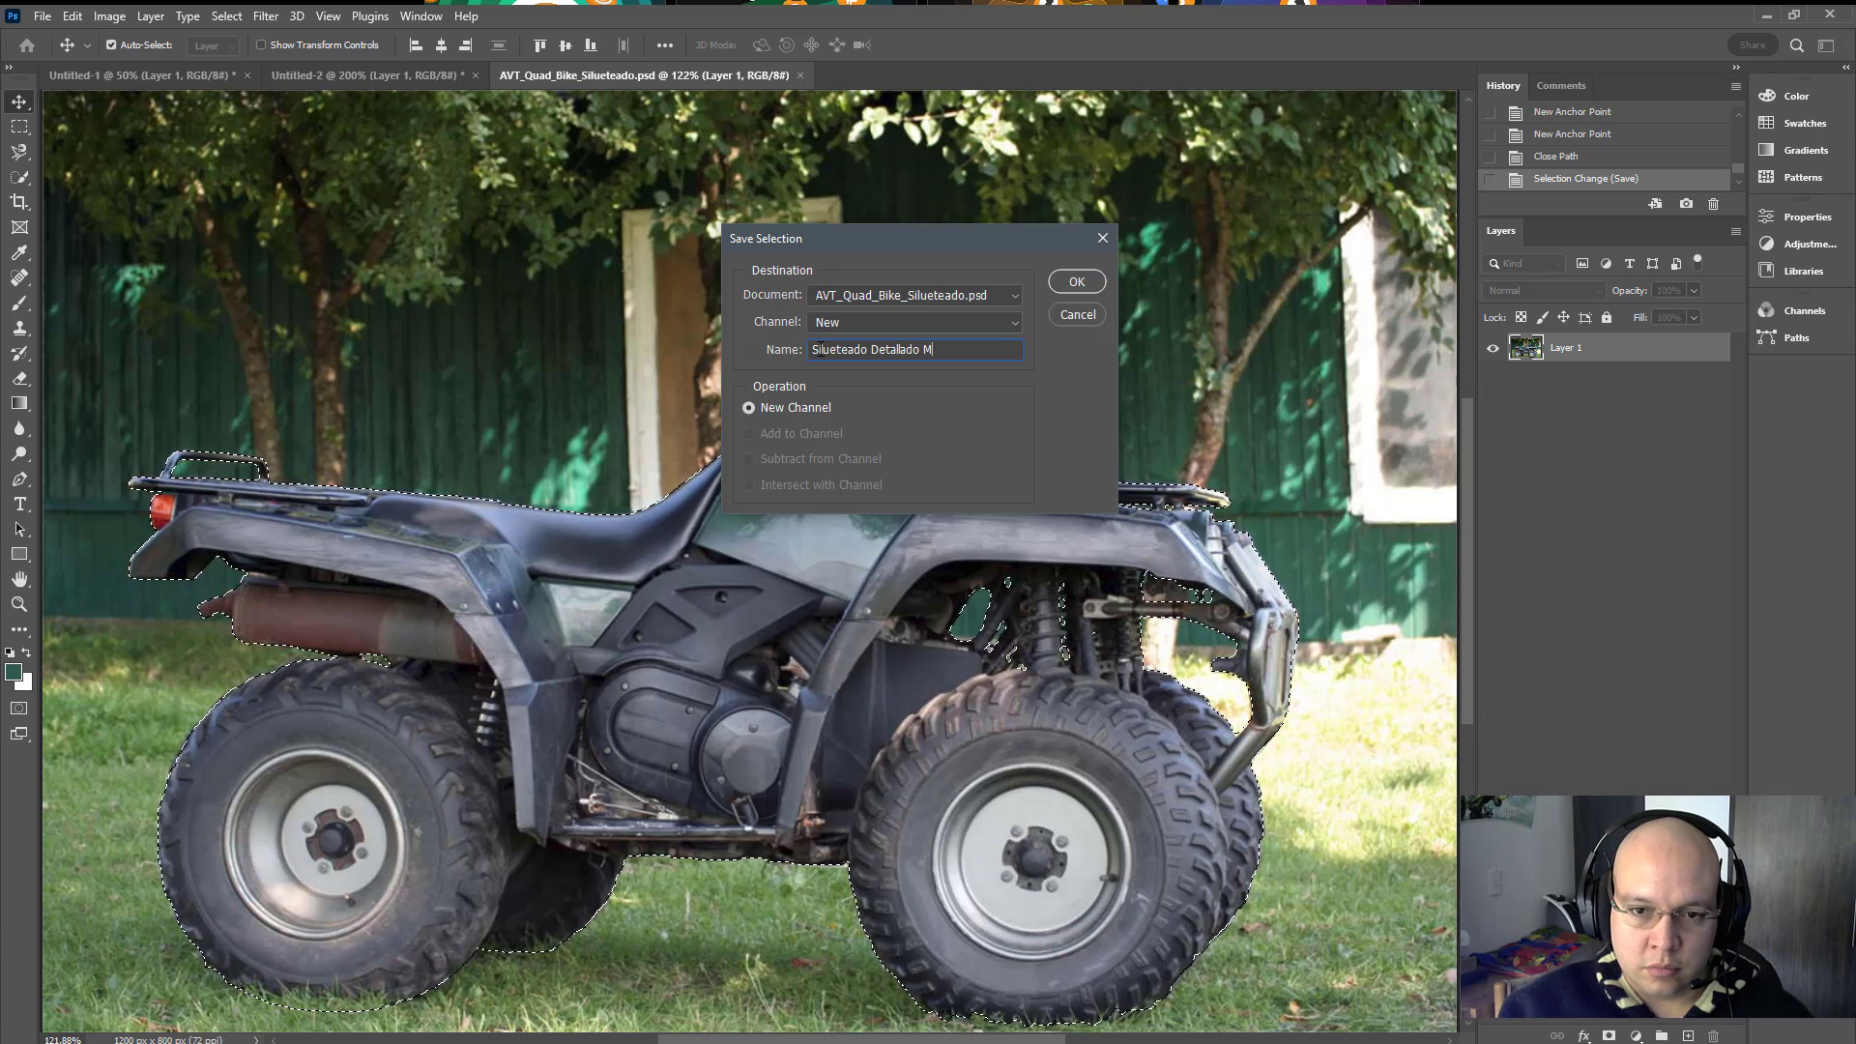
text(oto Fase 3)
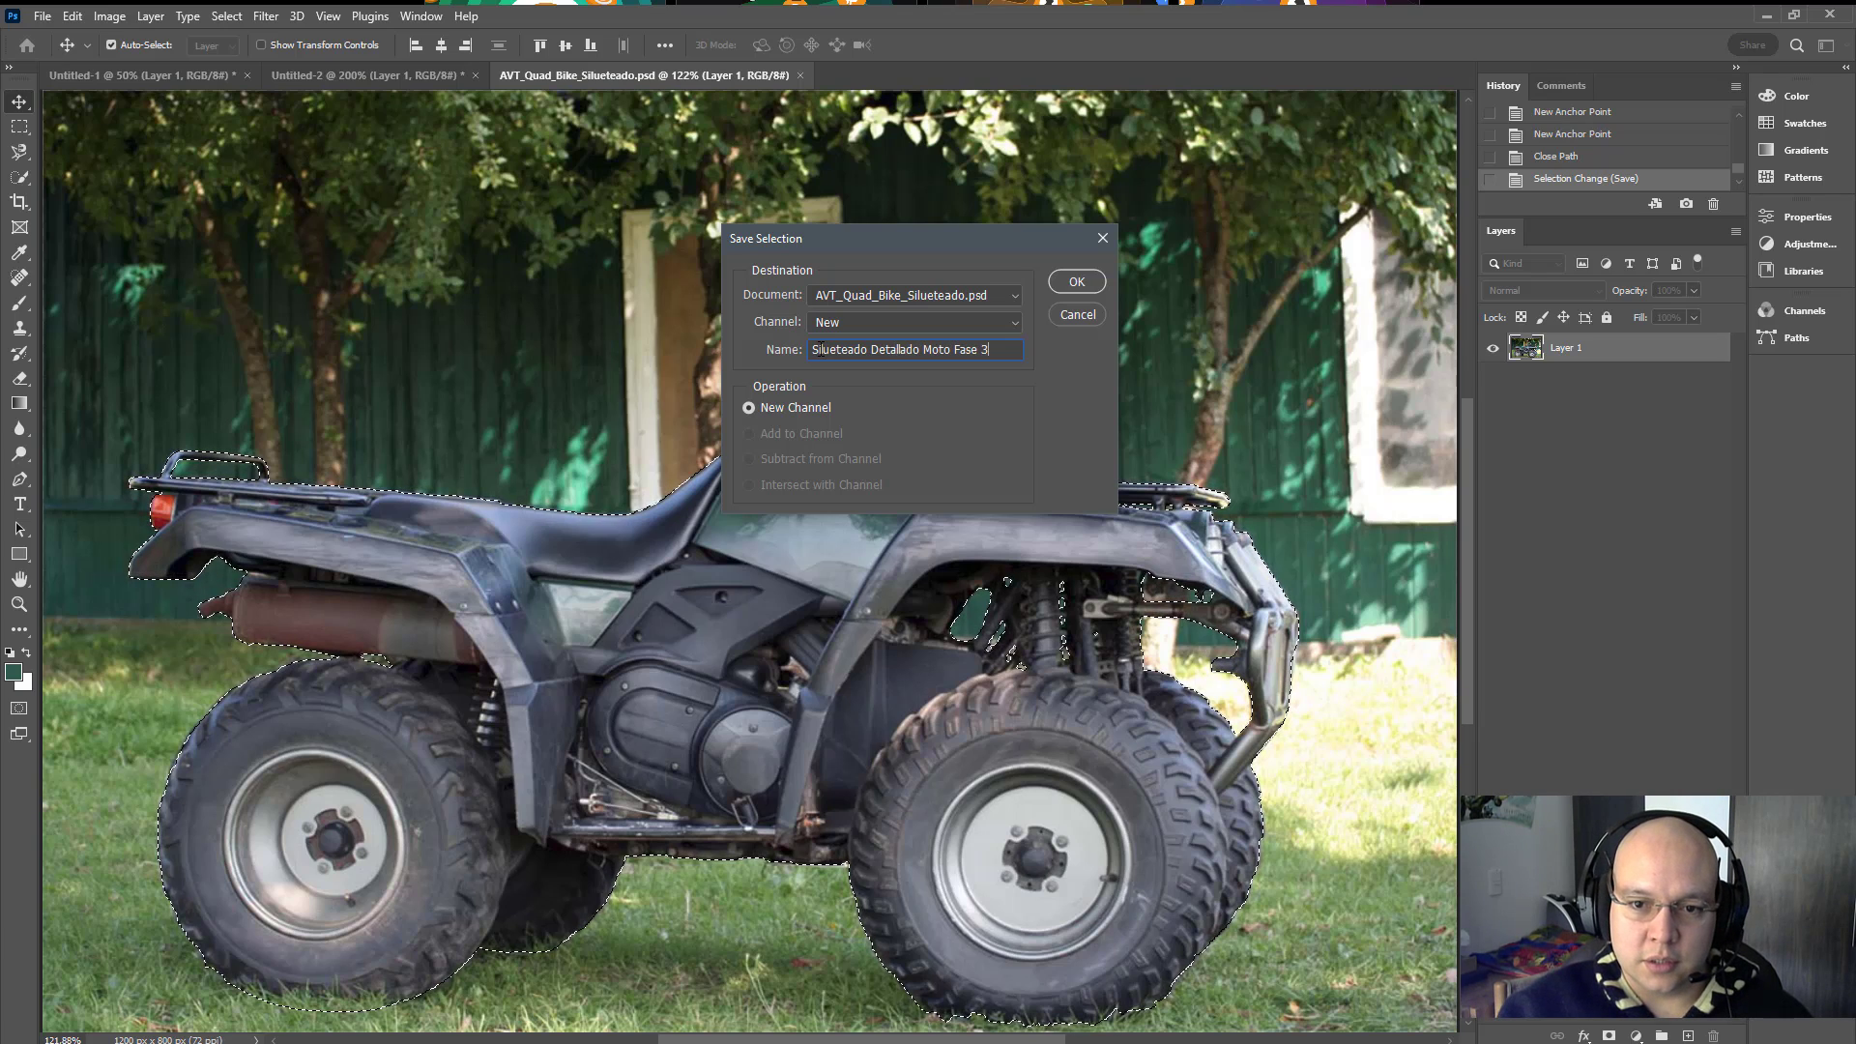
key(Return)
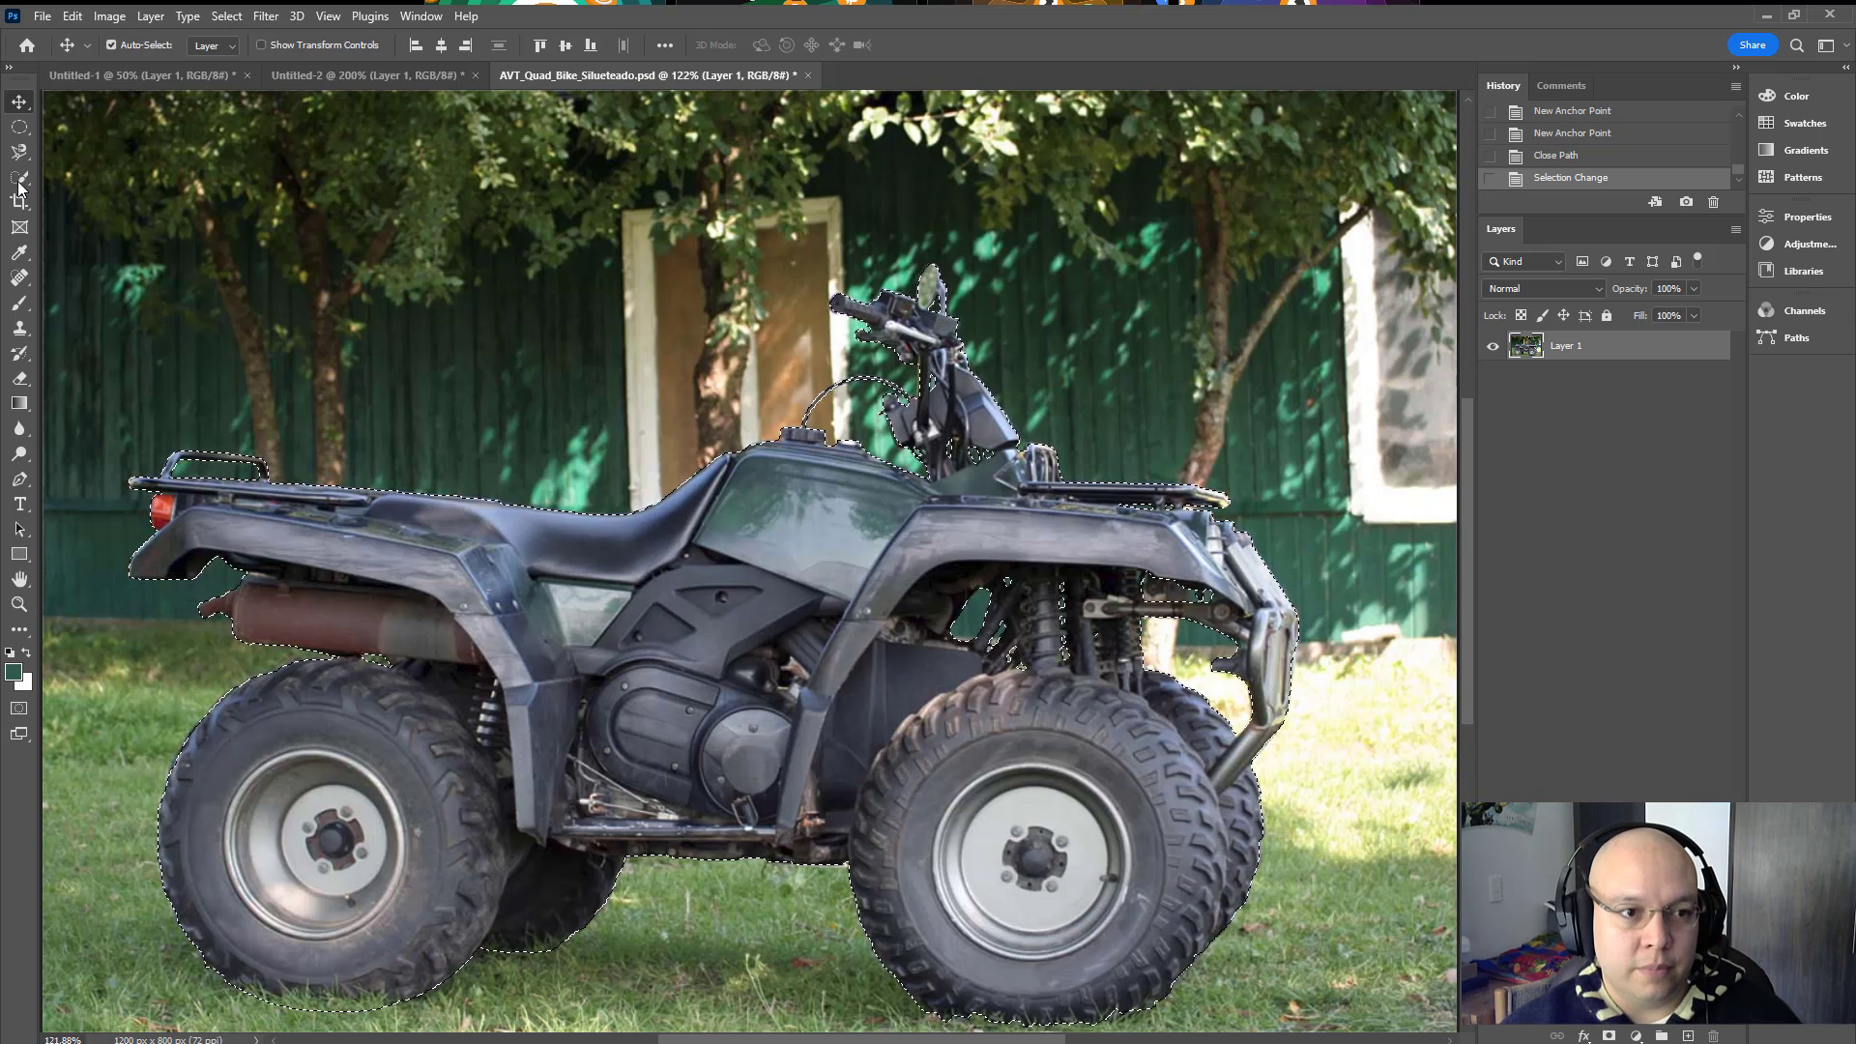
Step: Open the quad bike selection in Select and Mask and preview it On Black at 100% opacity
click(19, 130)
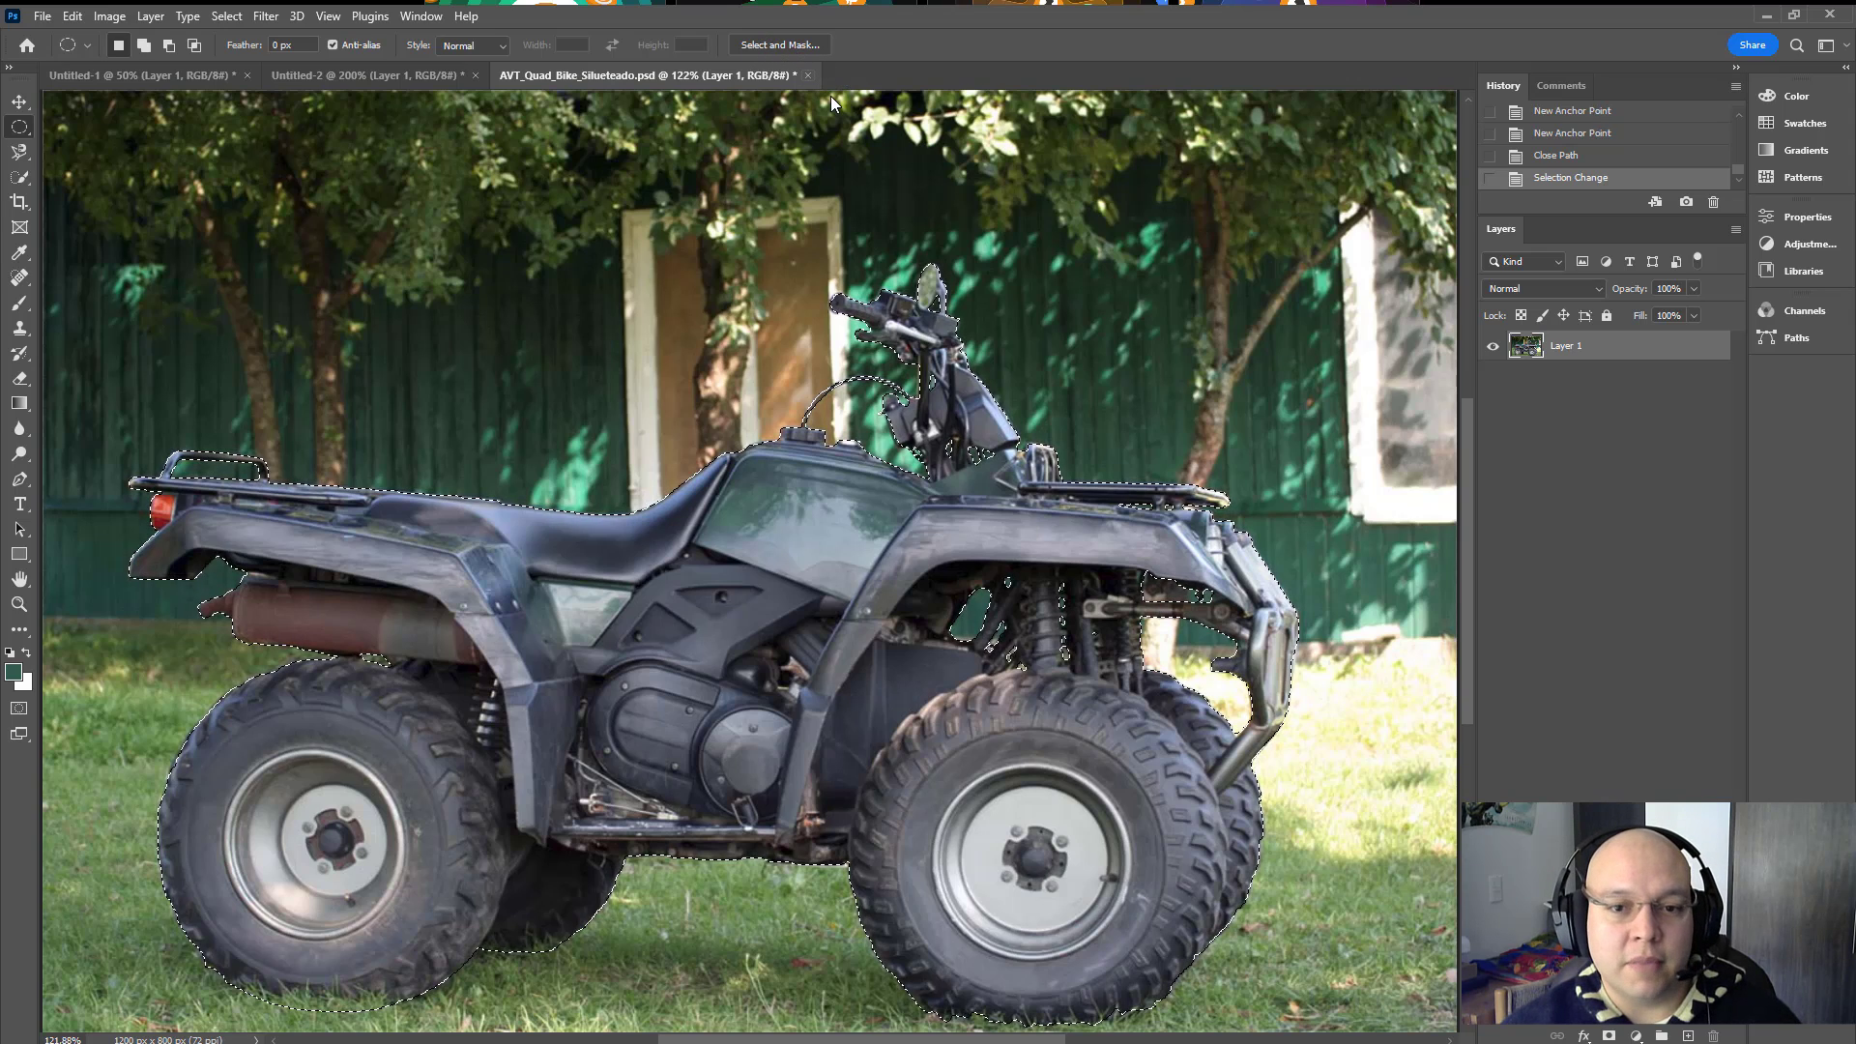
click(19, 177)
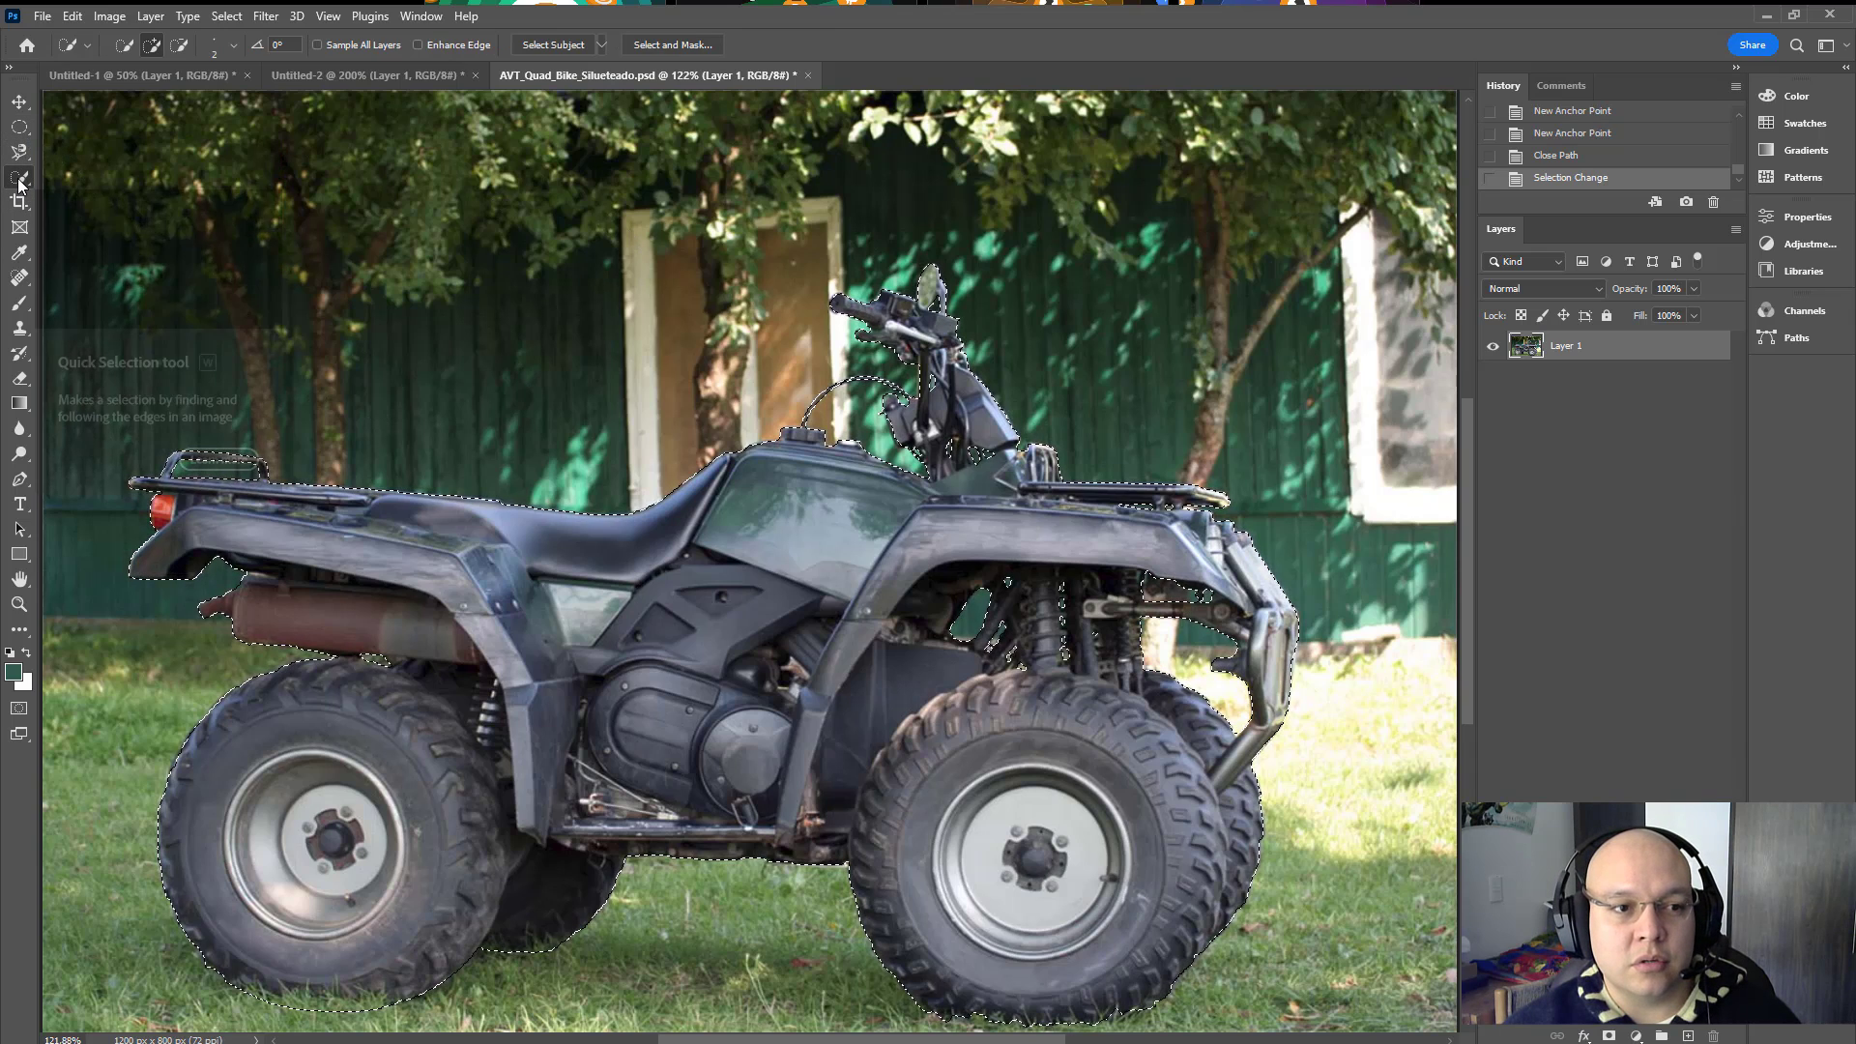
click(20, 129)
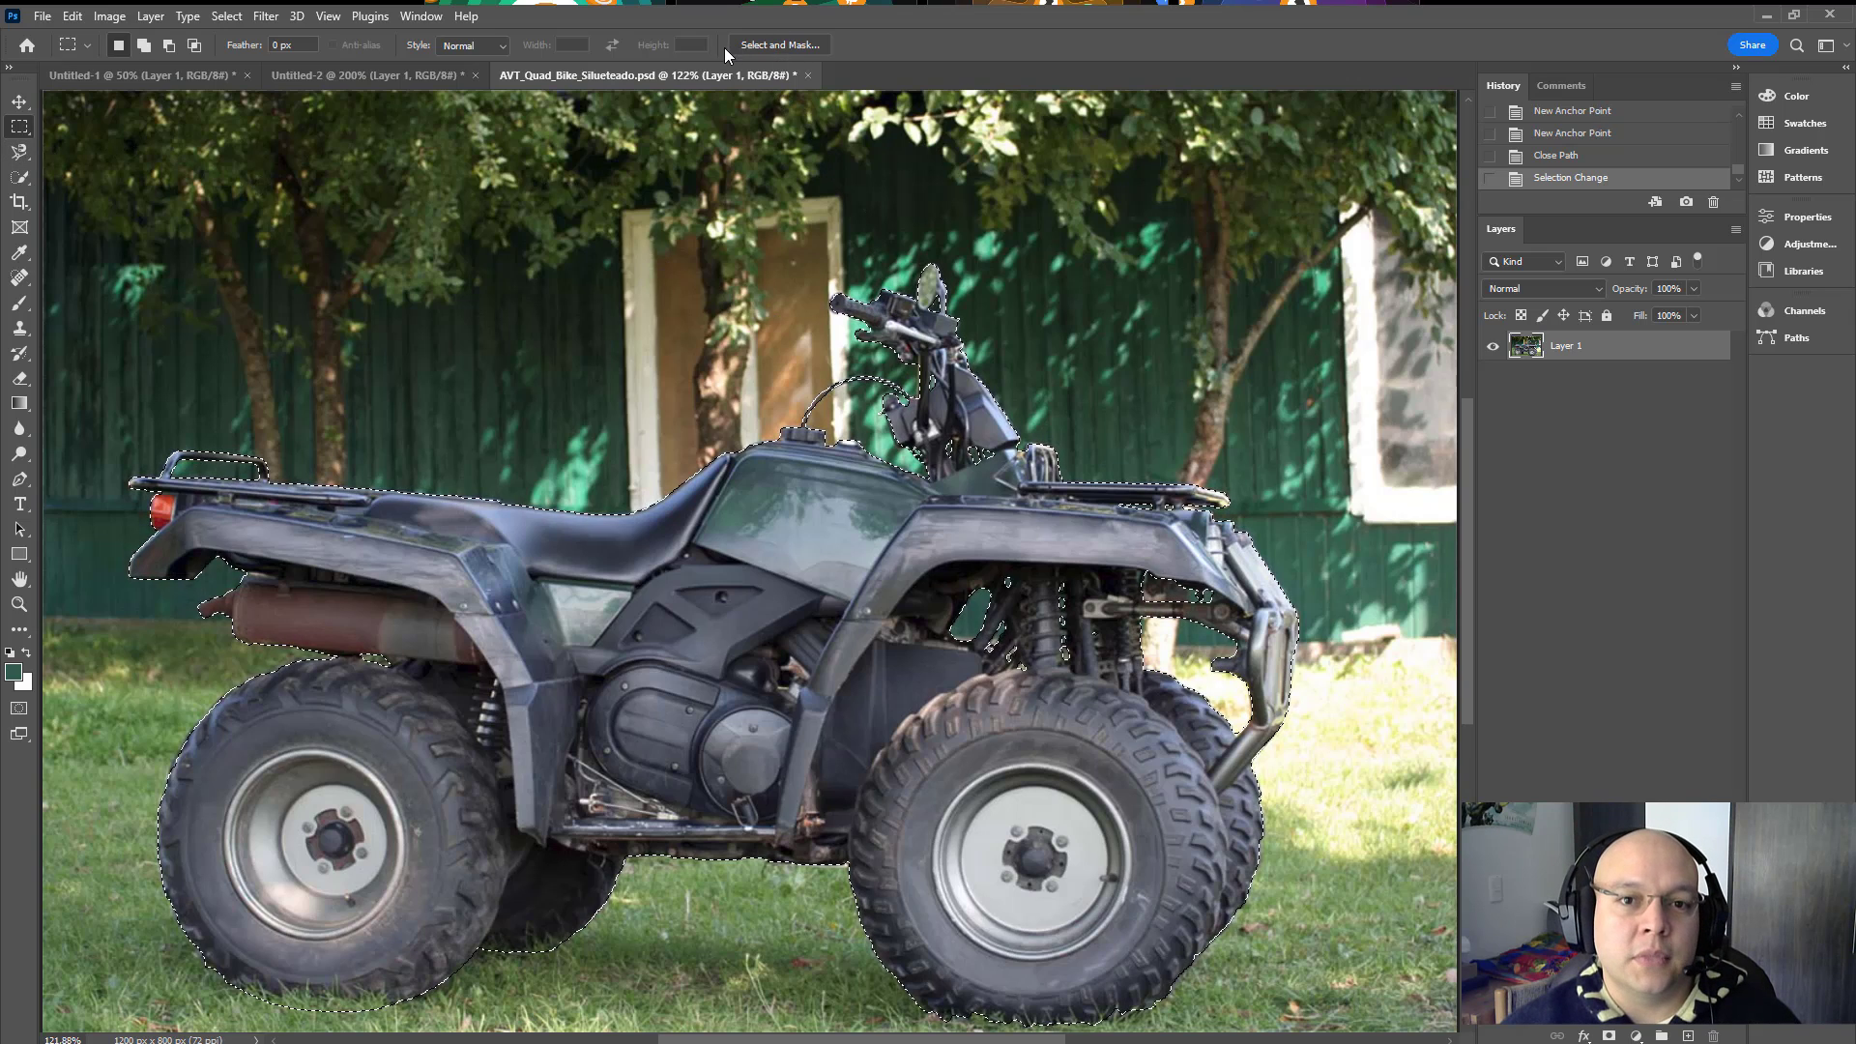
click(782, 45)
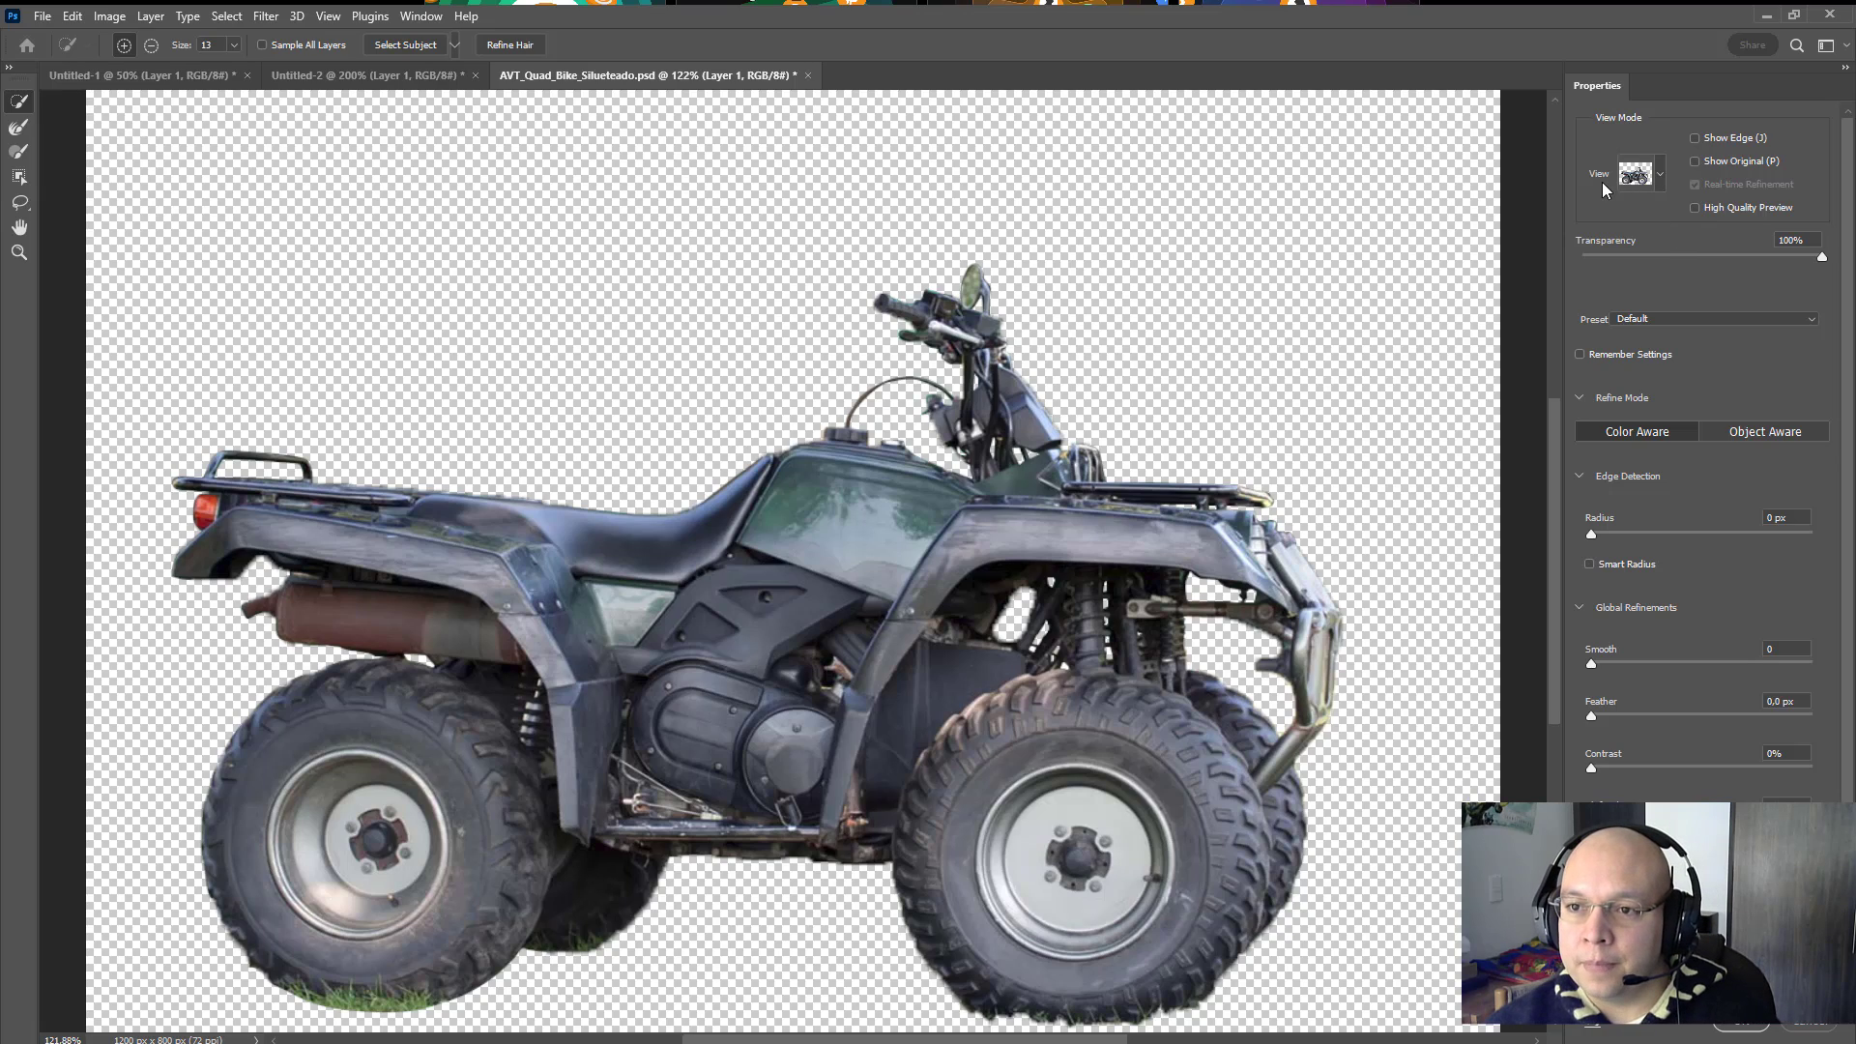
click(1657, 176)
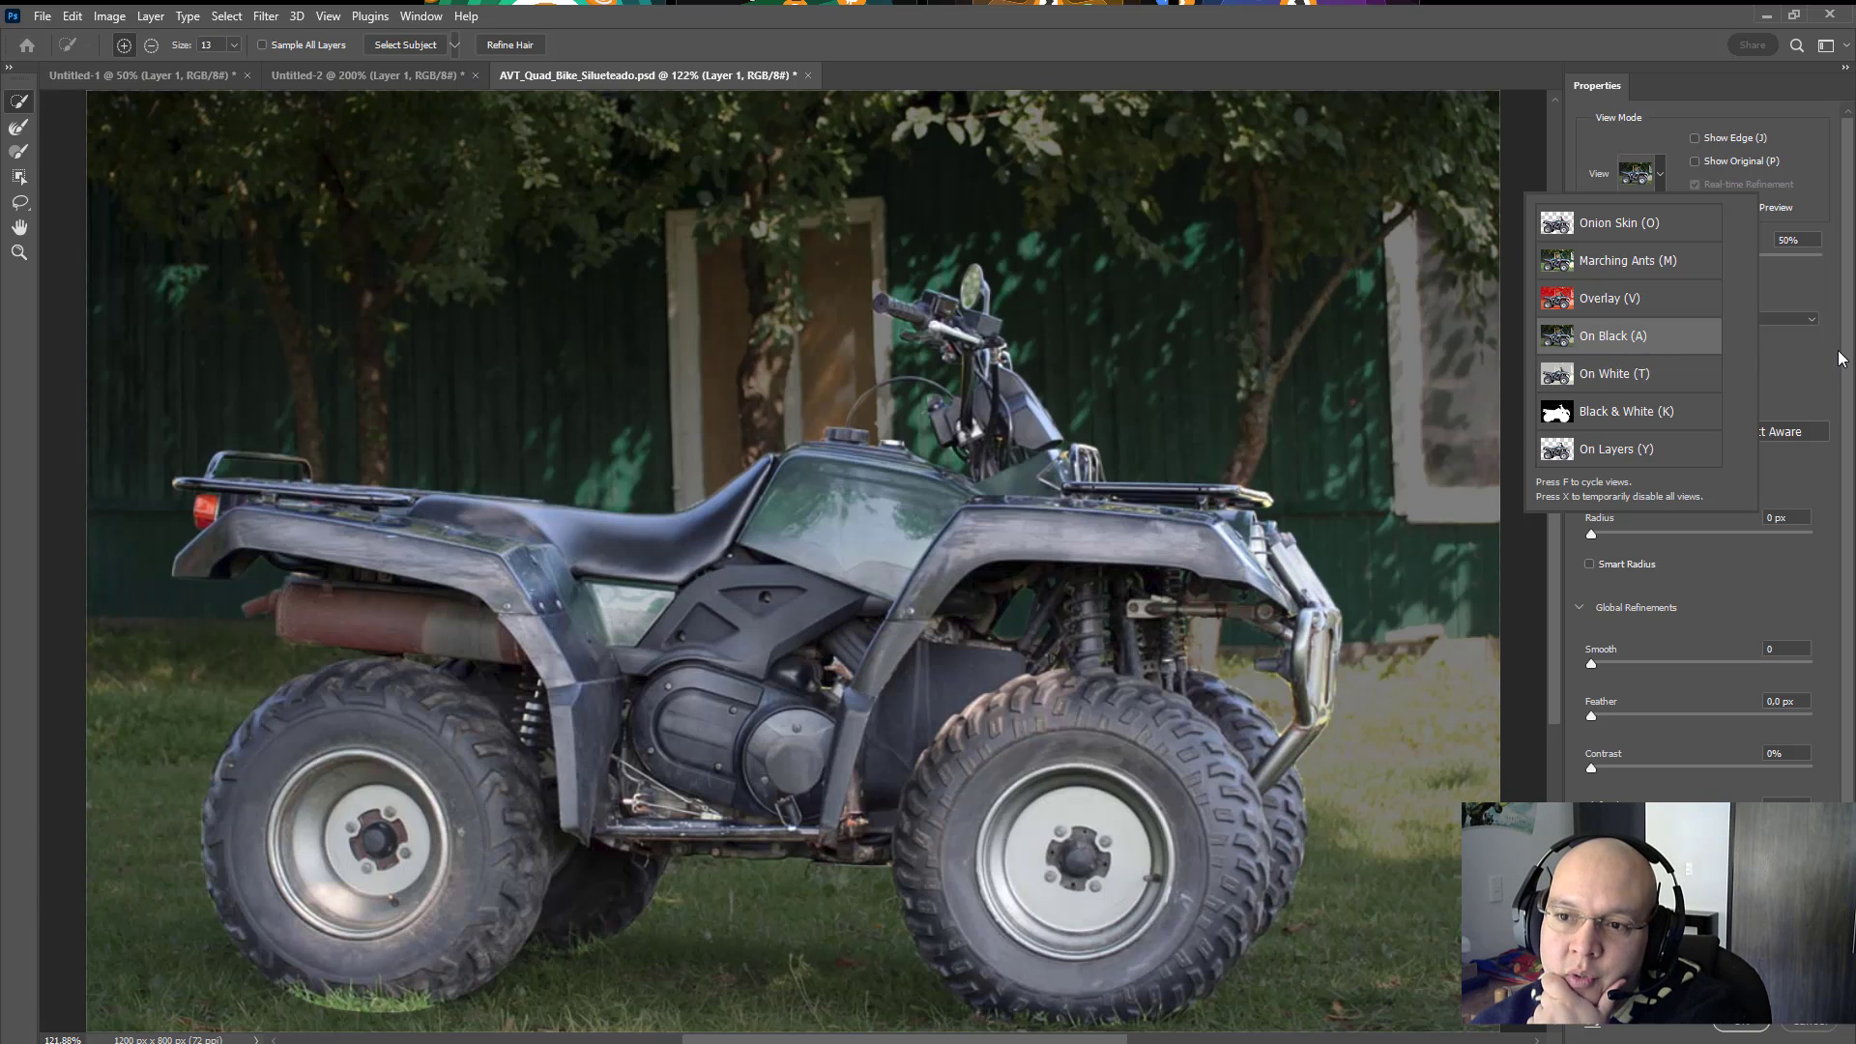
click(1788, 375)
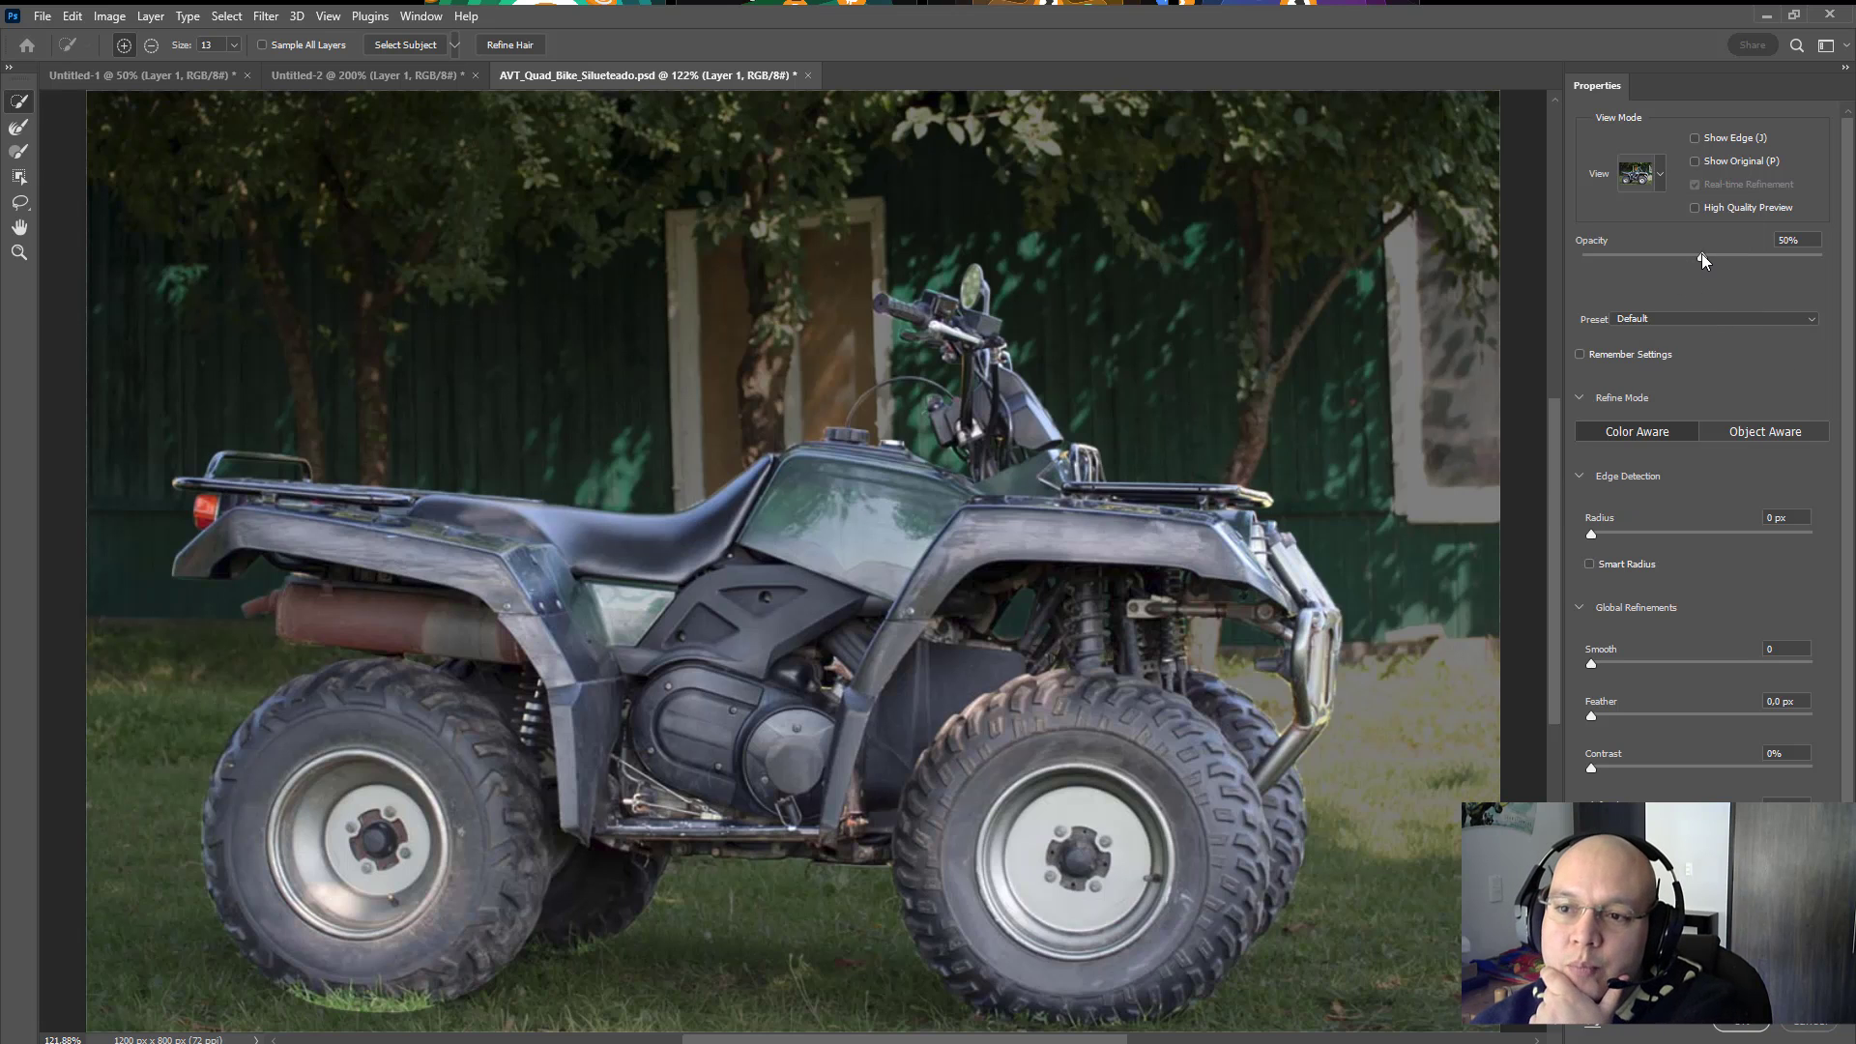
drag(1703, 256, 1839, 274)
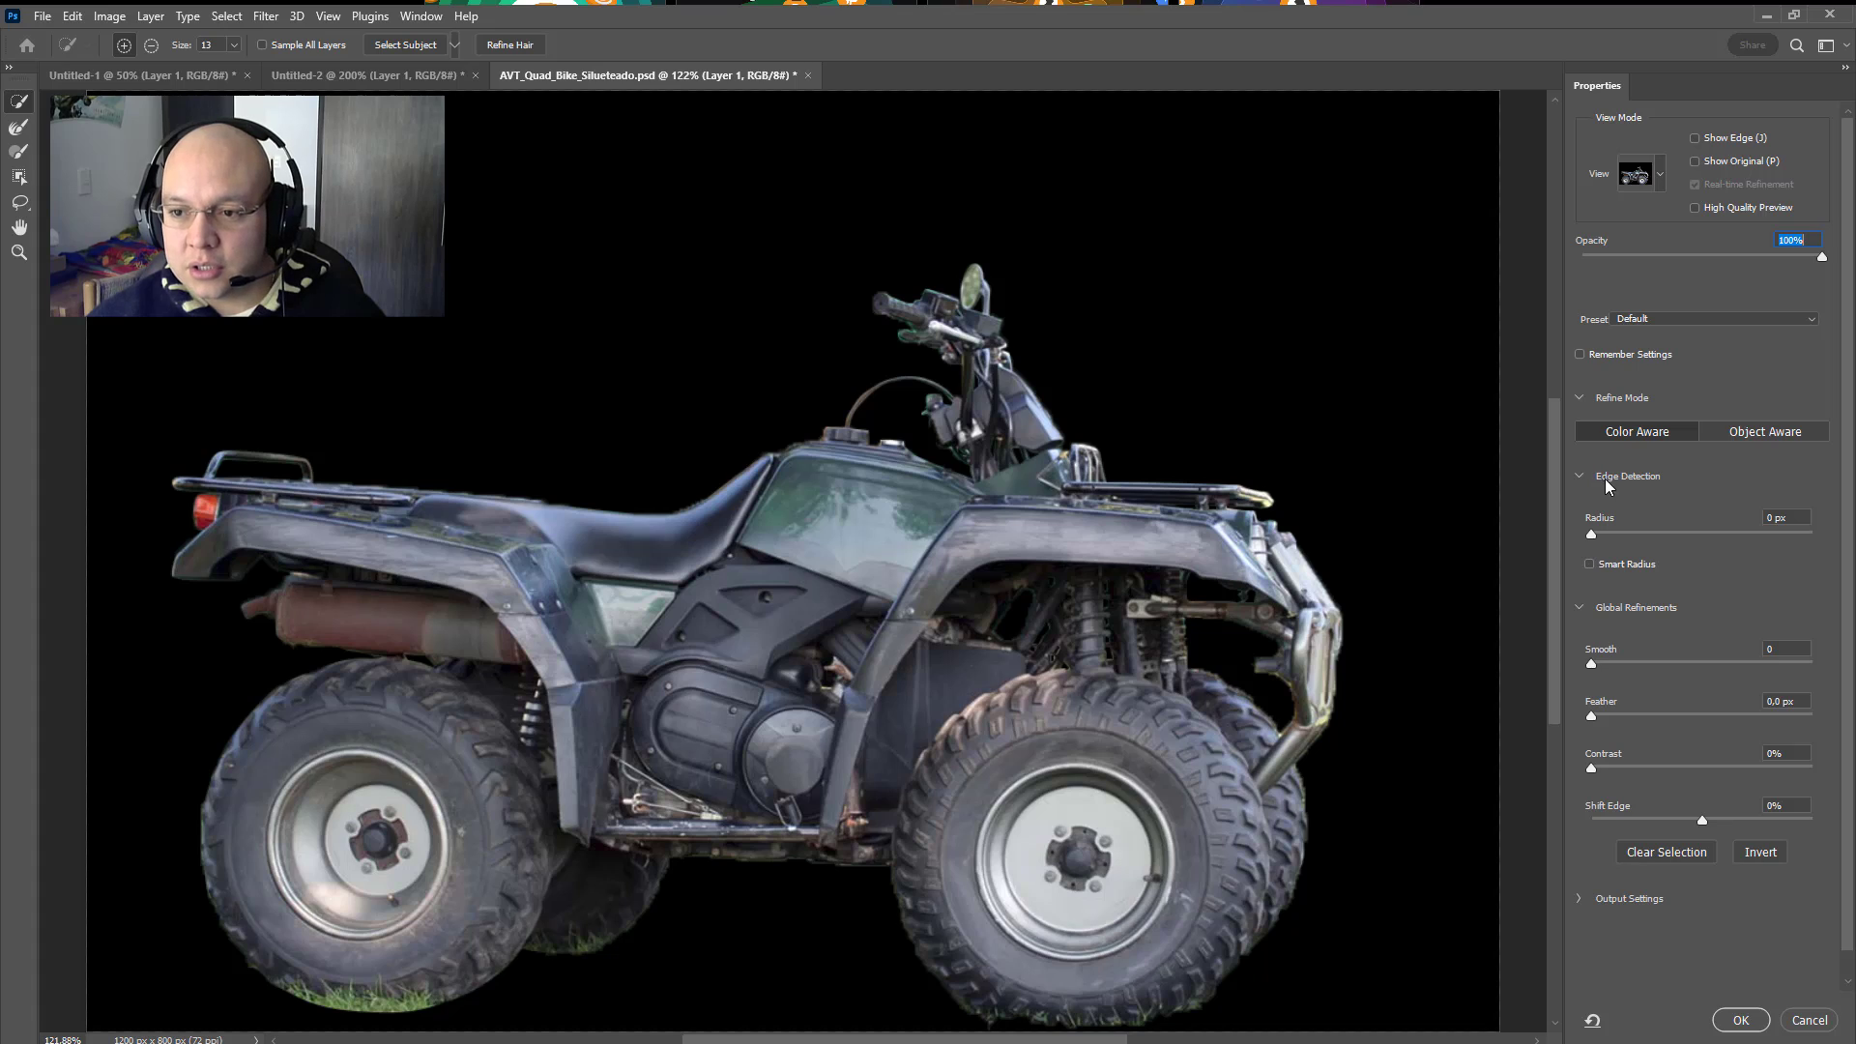
Step: Set the edge detection radius to 1 px and enable Smart Radius
mouse_move(1591, 535)
mouse_down()
mouse_move(1629, 536)
mouse_move(1603, 535)
mouse_up()
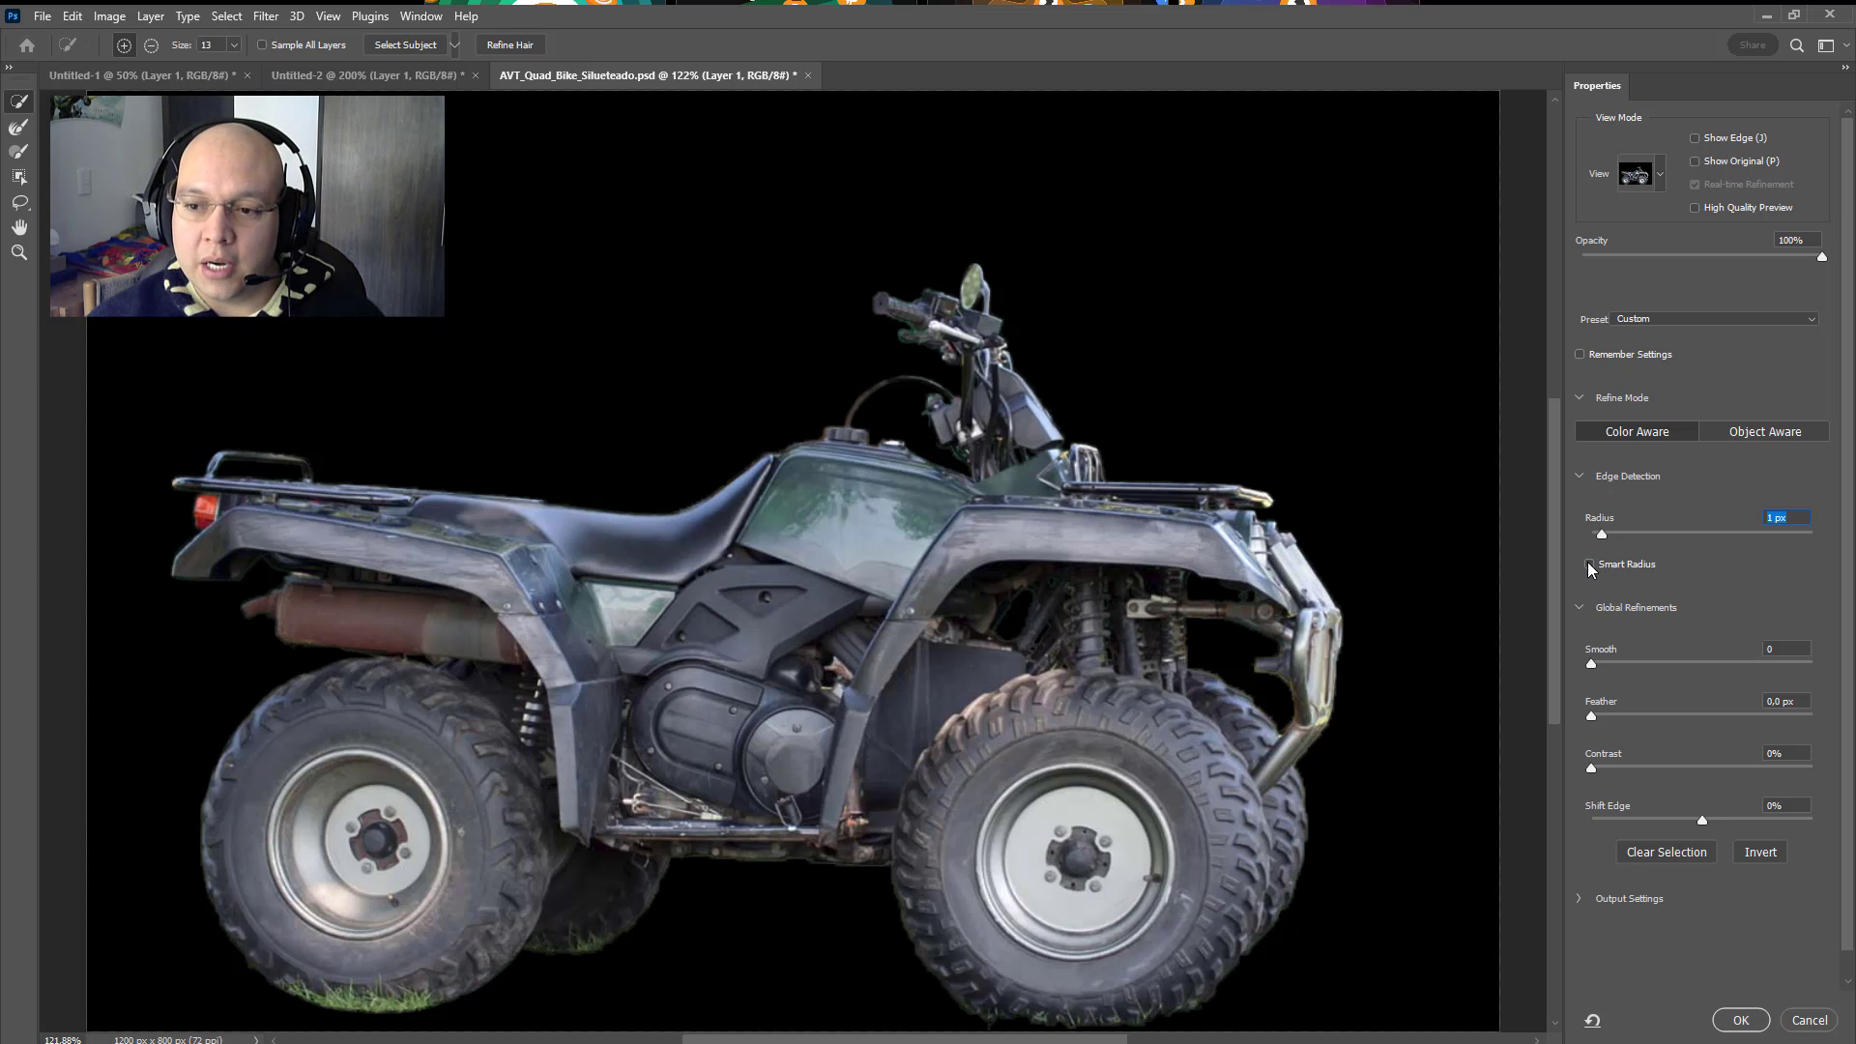
click(1589, 566)
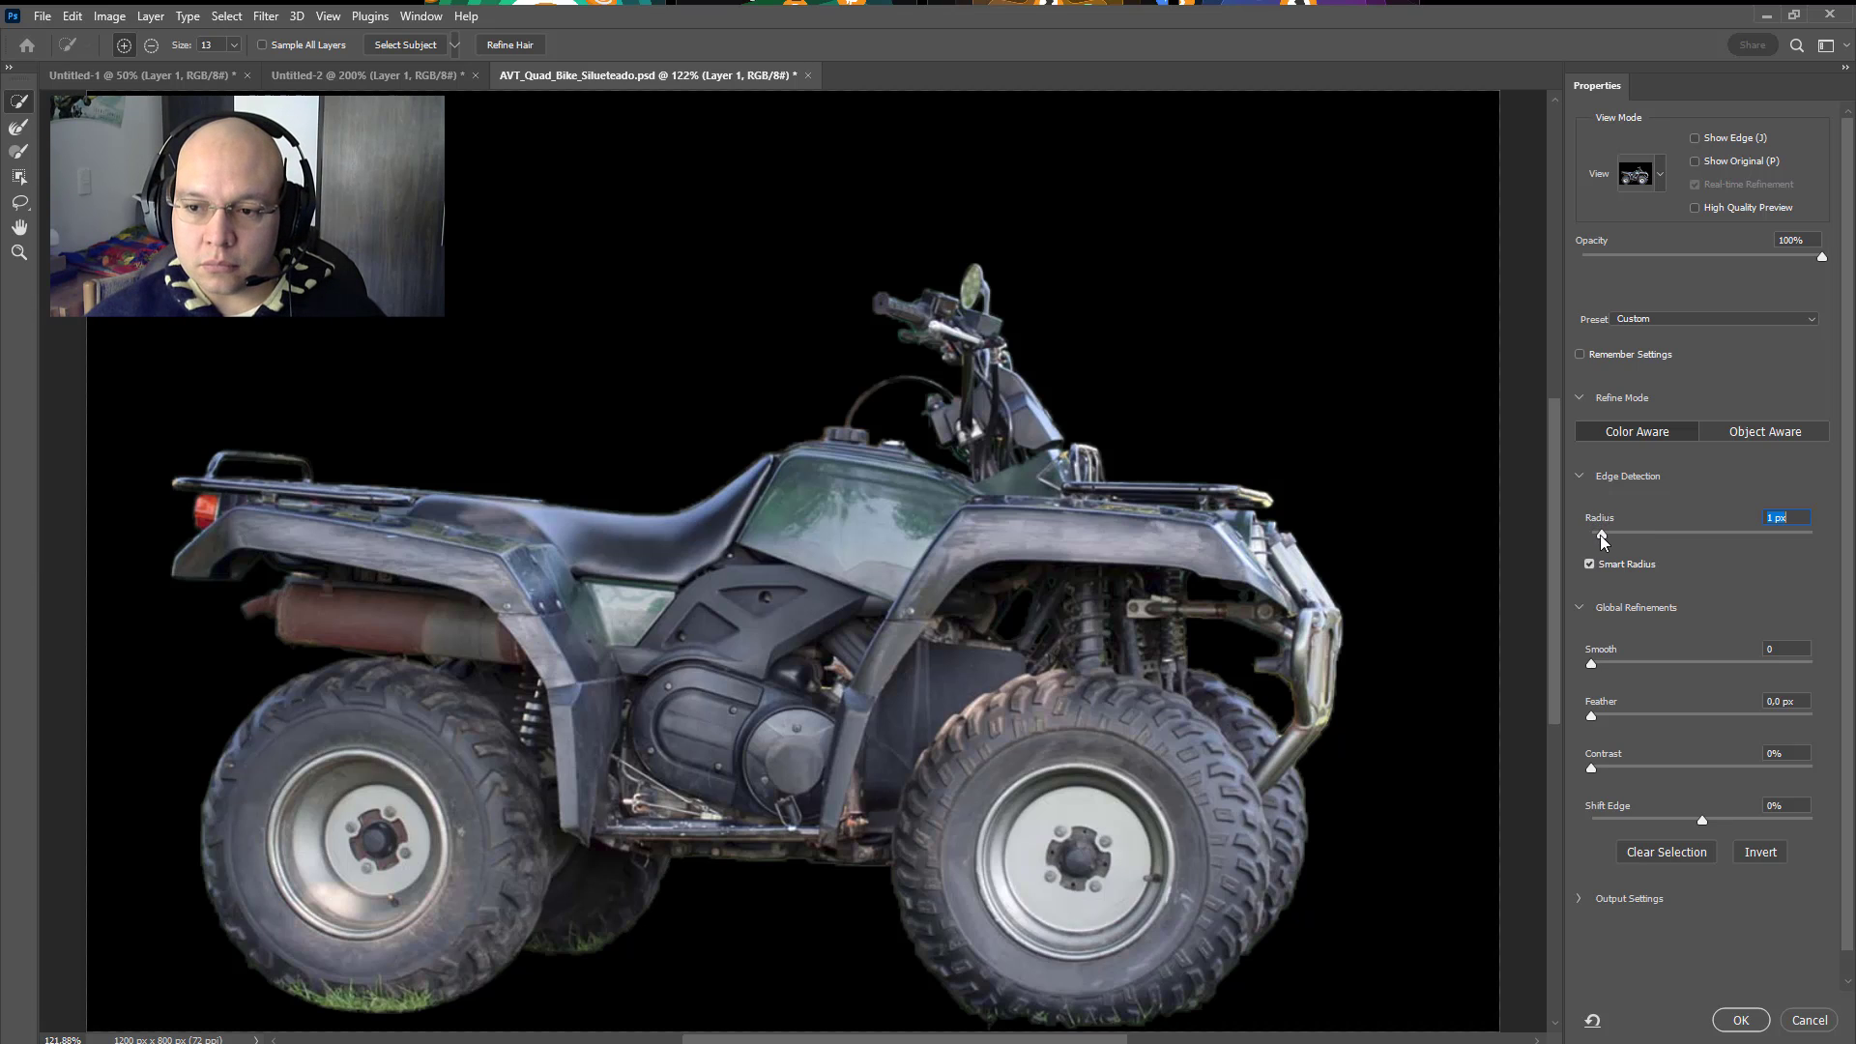
drag(1599, 535, 1597, 535)
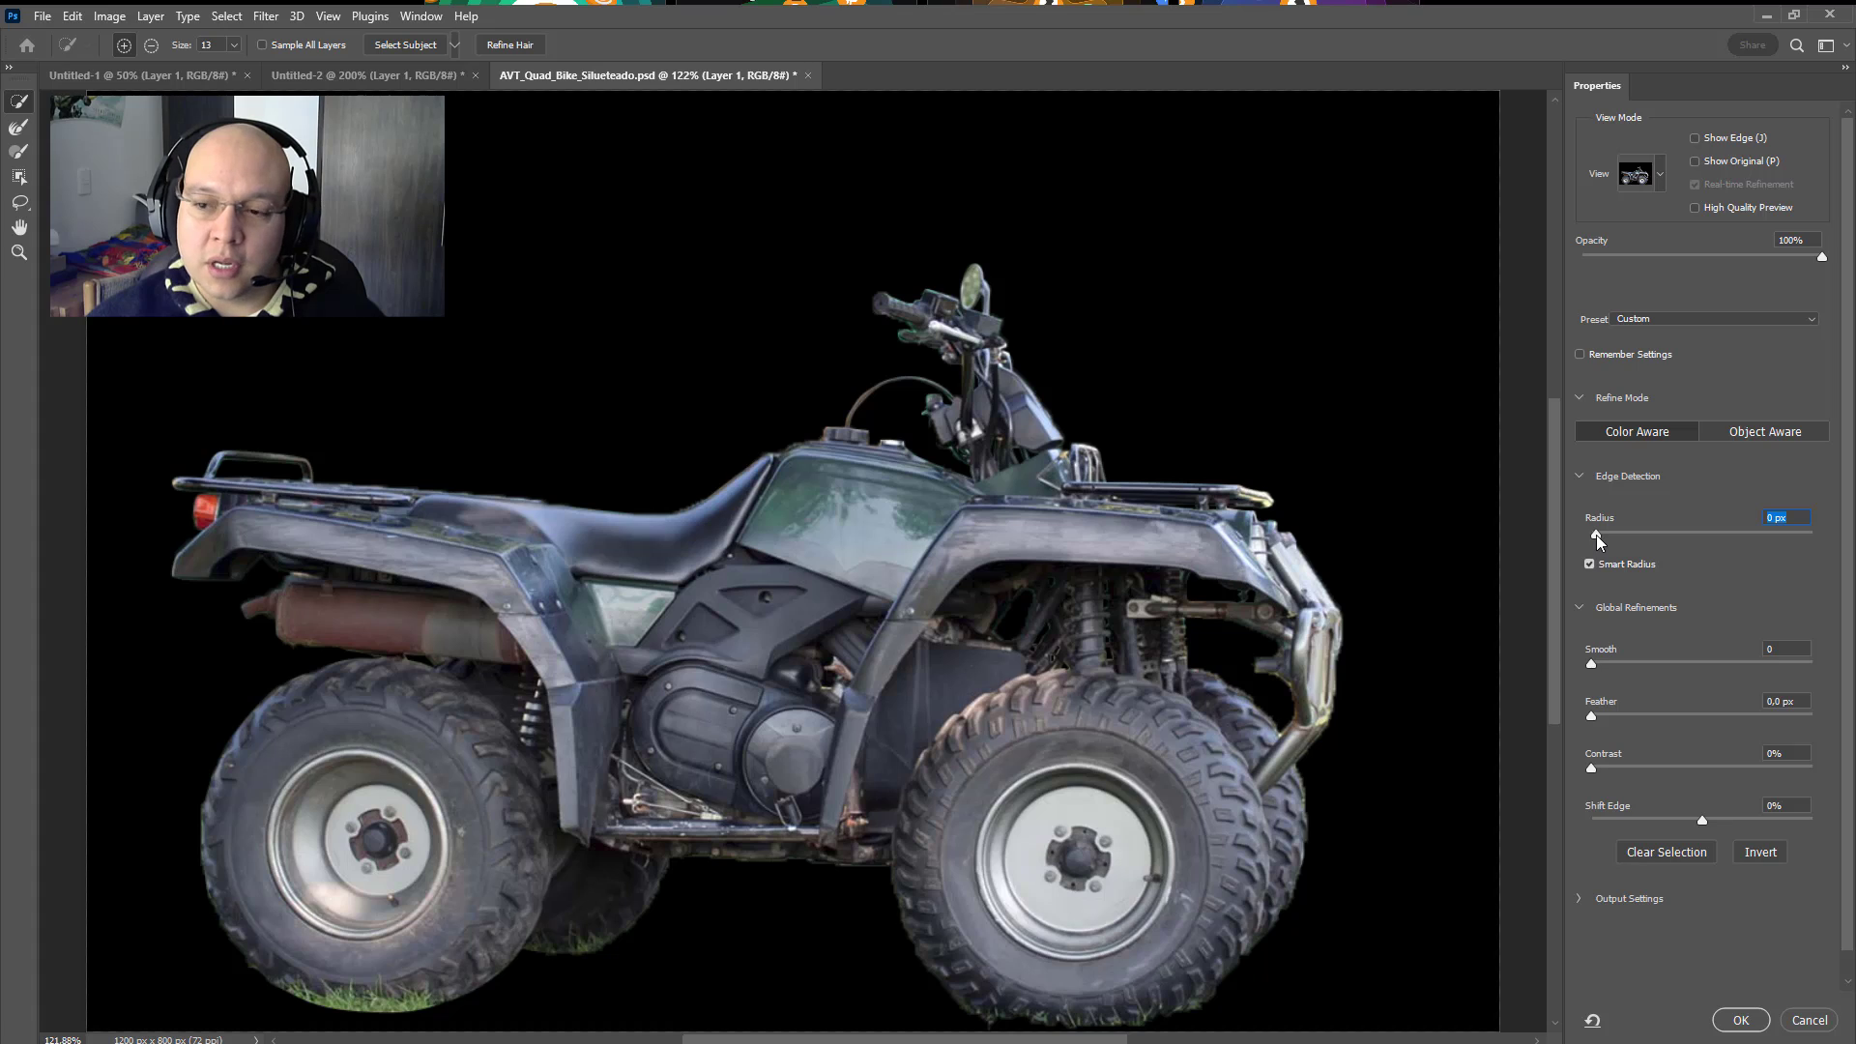
drag(1597, 531, 1599, 532)
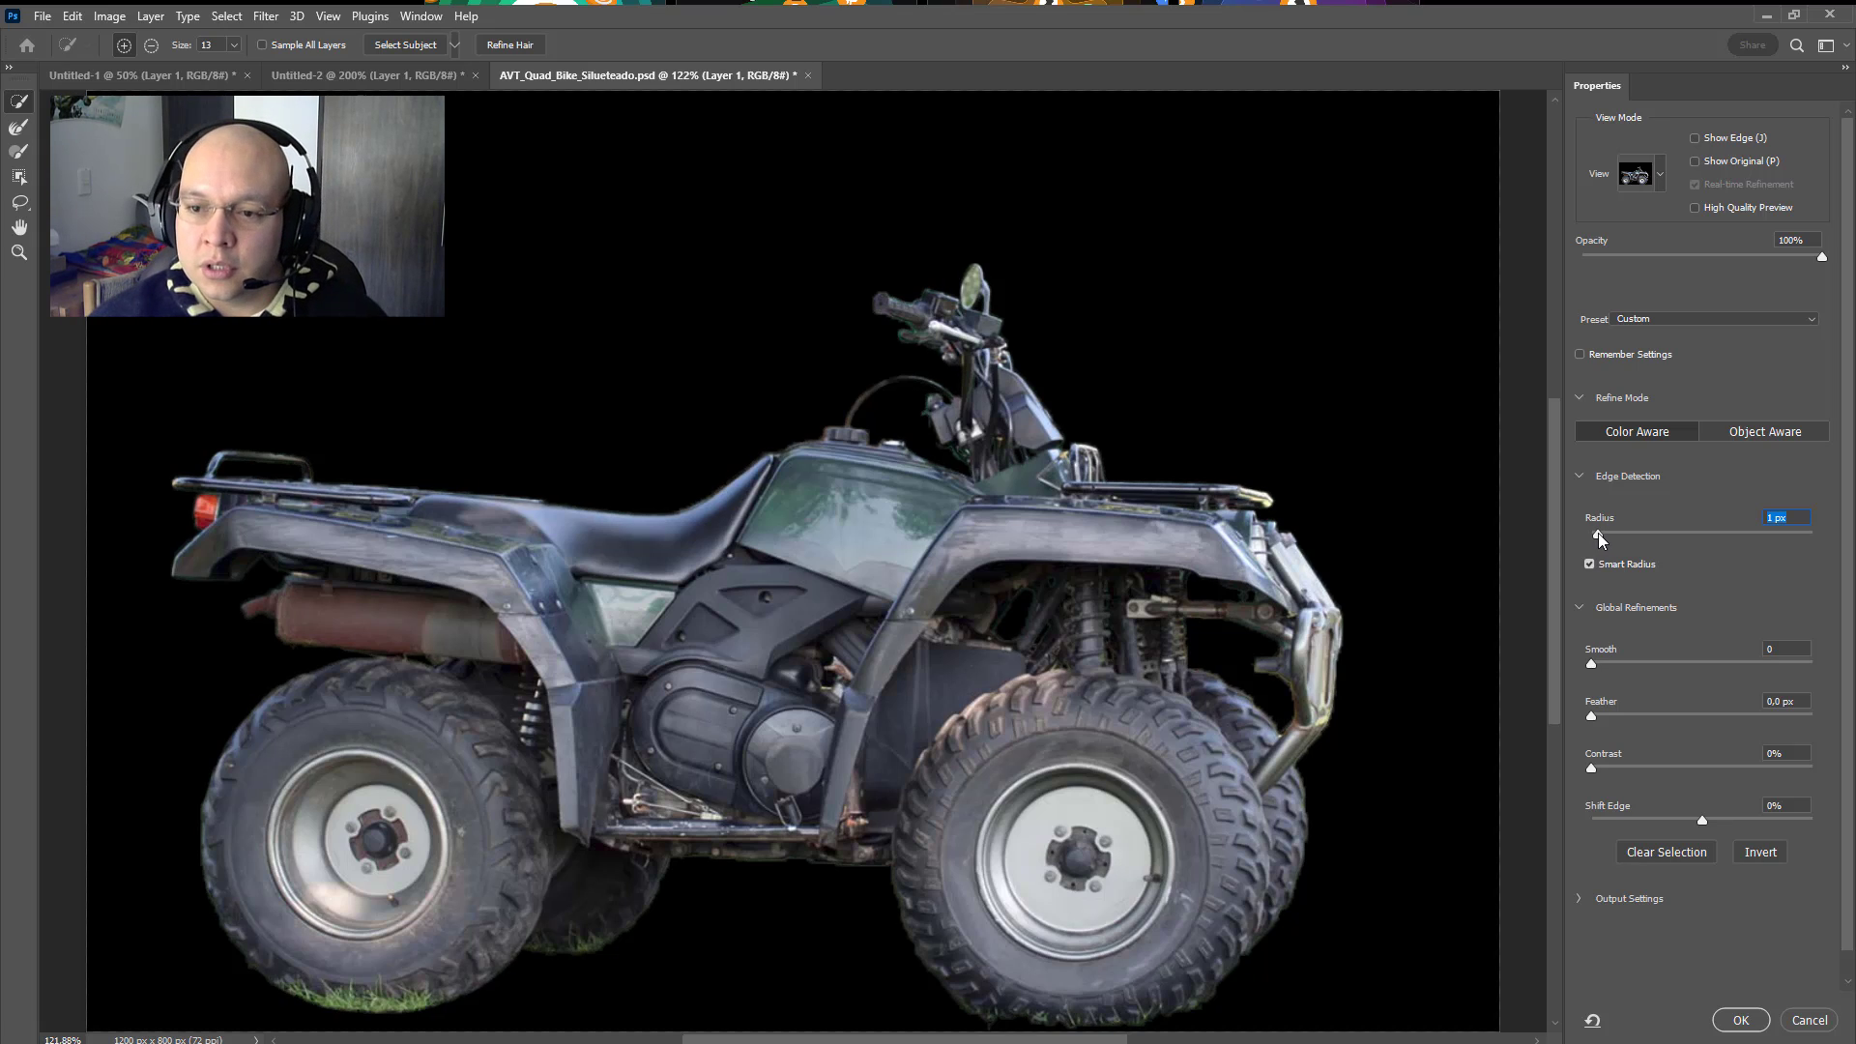
drag(1597, 532, 1604, 535)
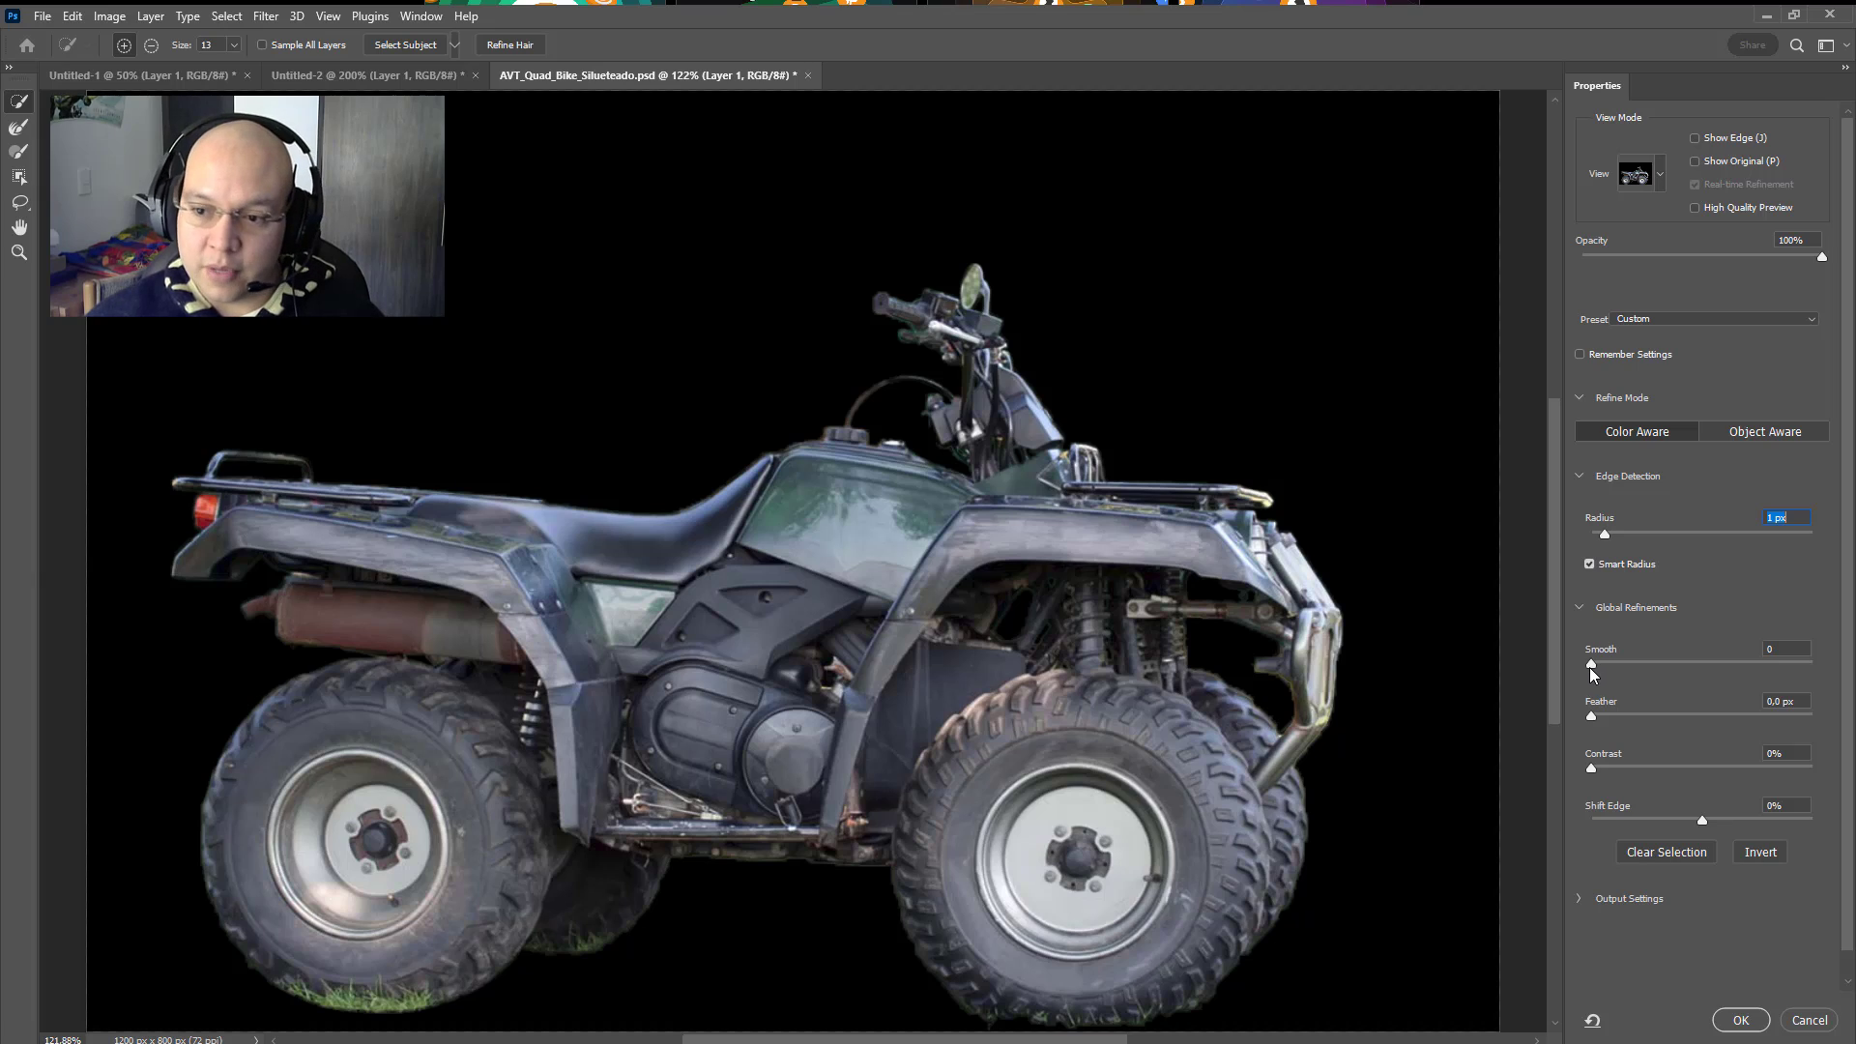
Step: Set the Smooth refinement to 6 and switch the preview to On White
mouse_move(1590, 666)
mouse_down()
mouse_move(1651, 663)
mouse_move(1604, 659)
mouse_up()
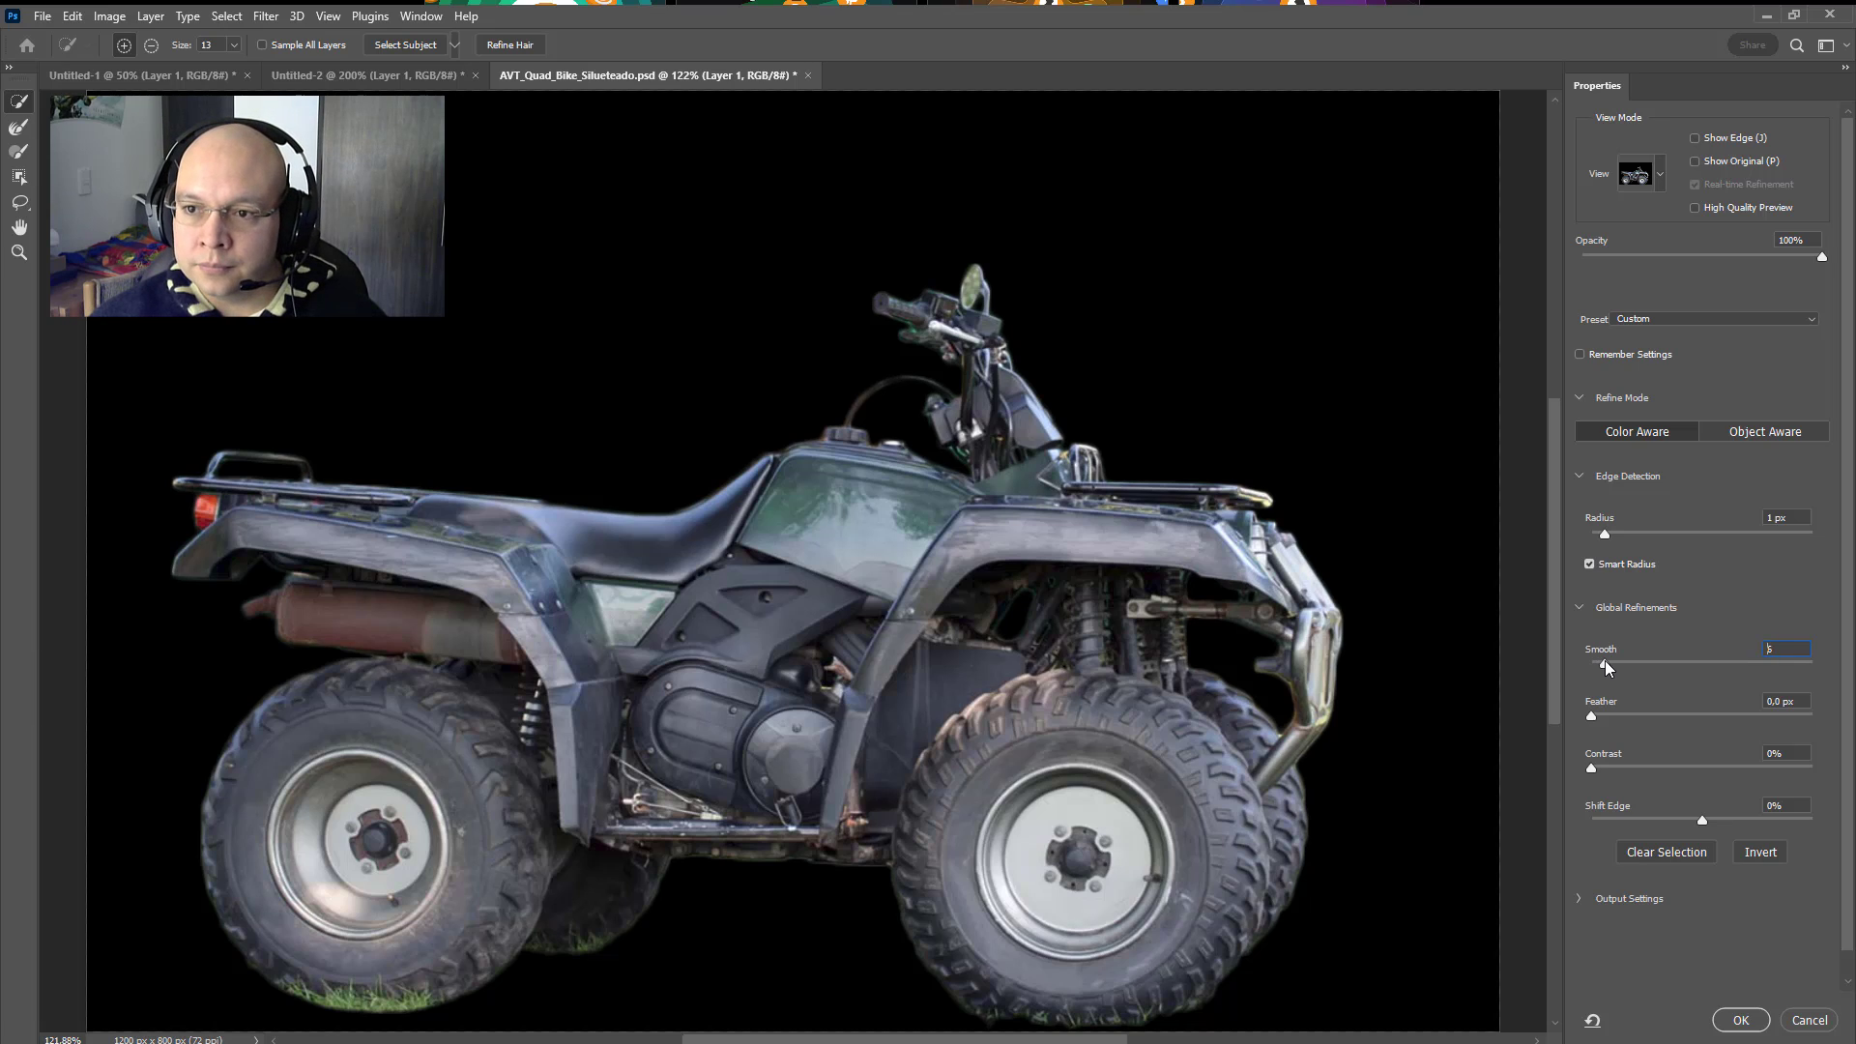
click(1661, 178)
click(1627, 375)
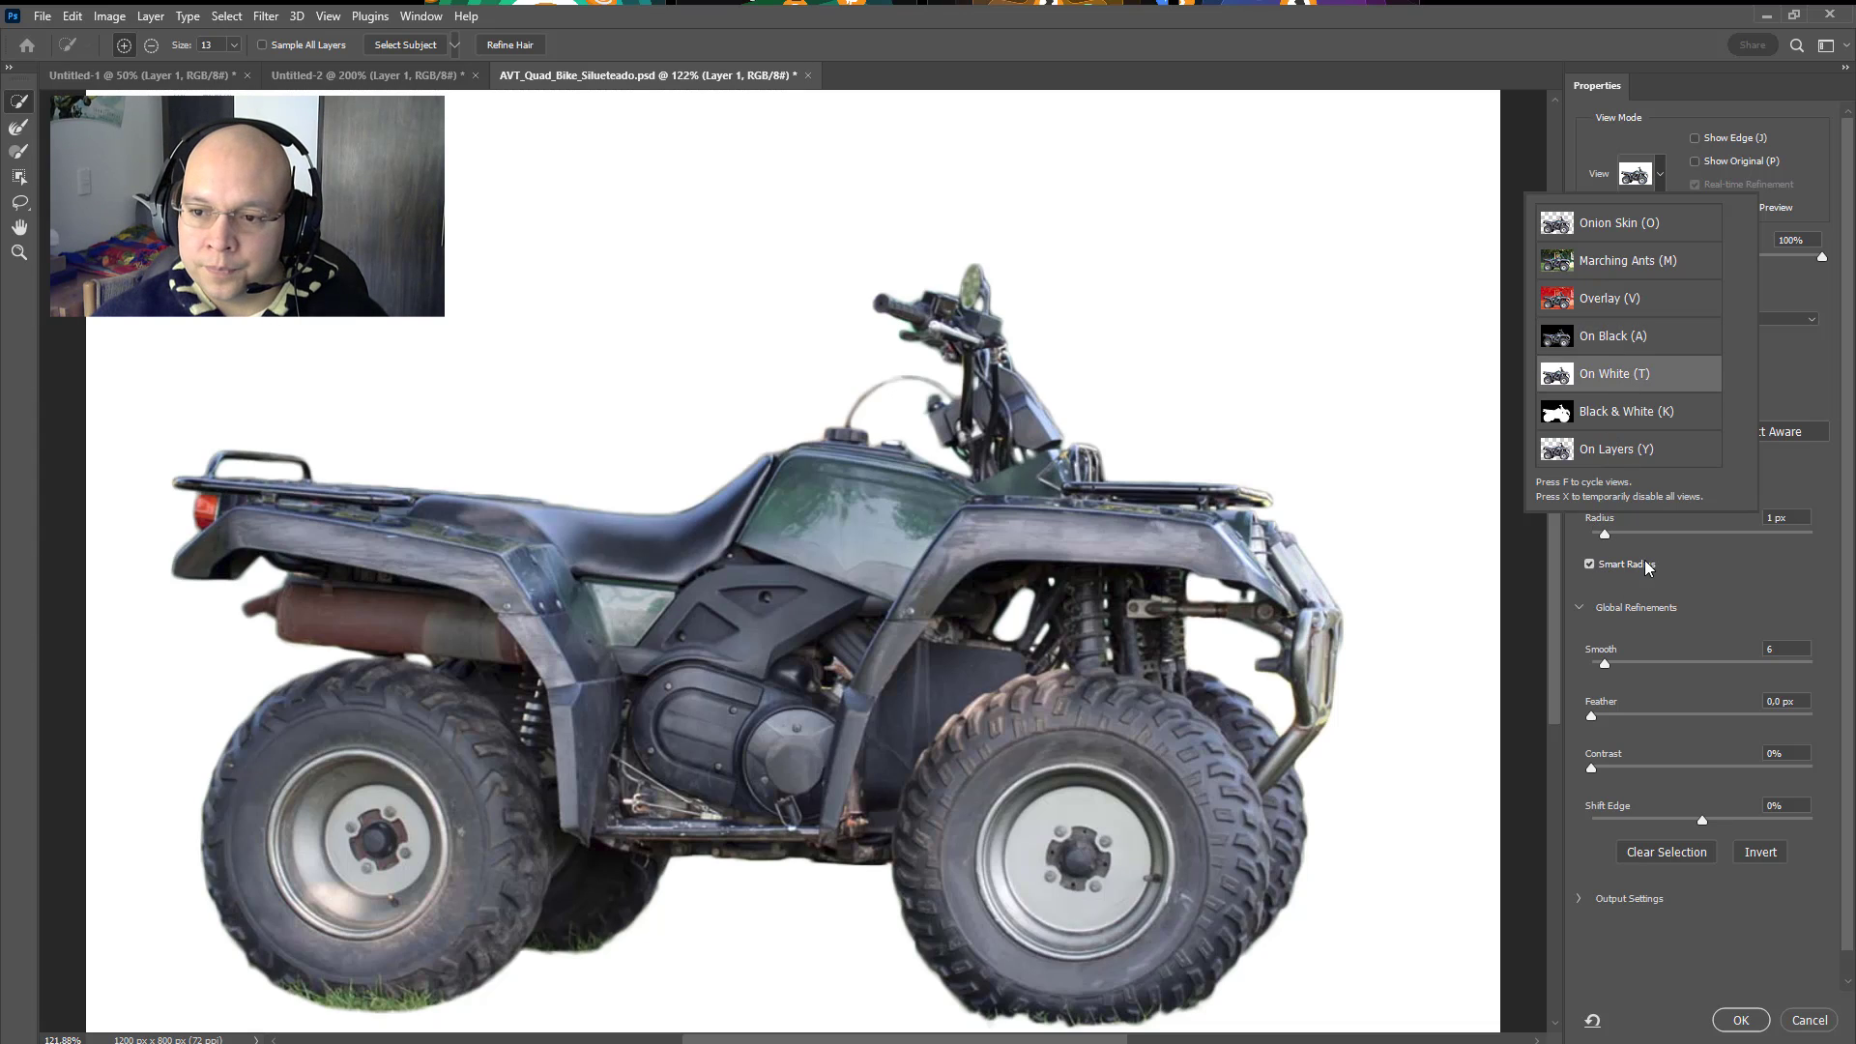
click(1609, 539)
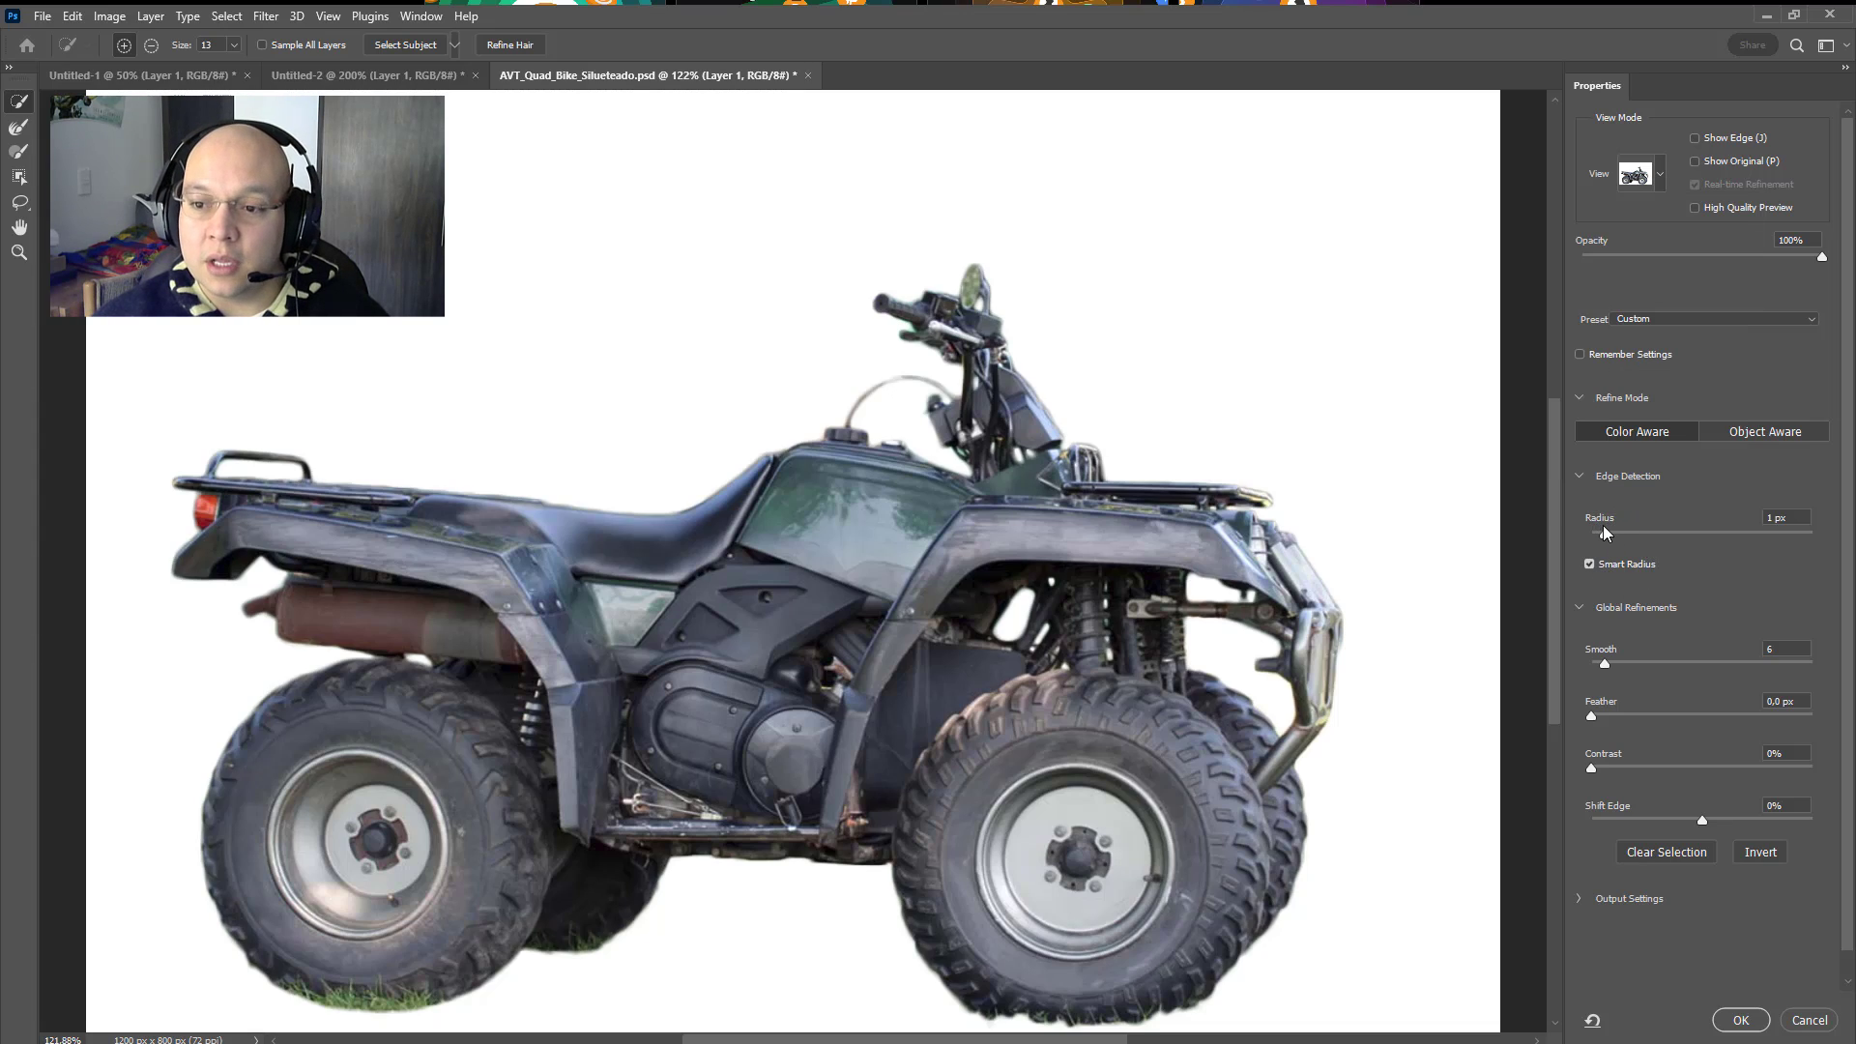
Step: Refine the selection edge with Smooth 2, Contrast 14% and Shift Edge +1%
drag(1603, 665, 1595, 664)
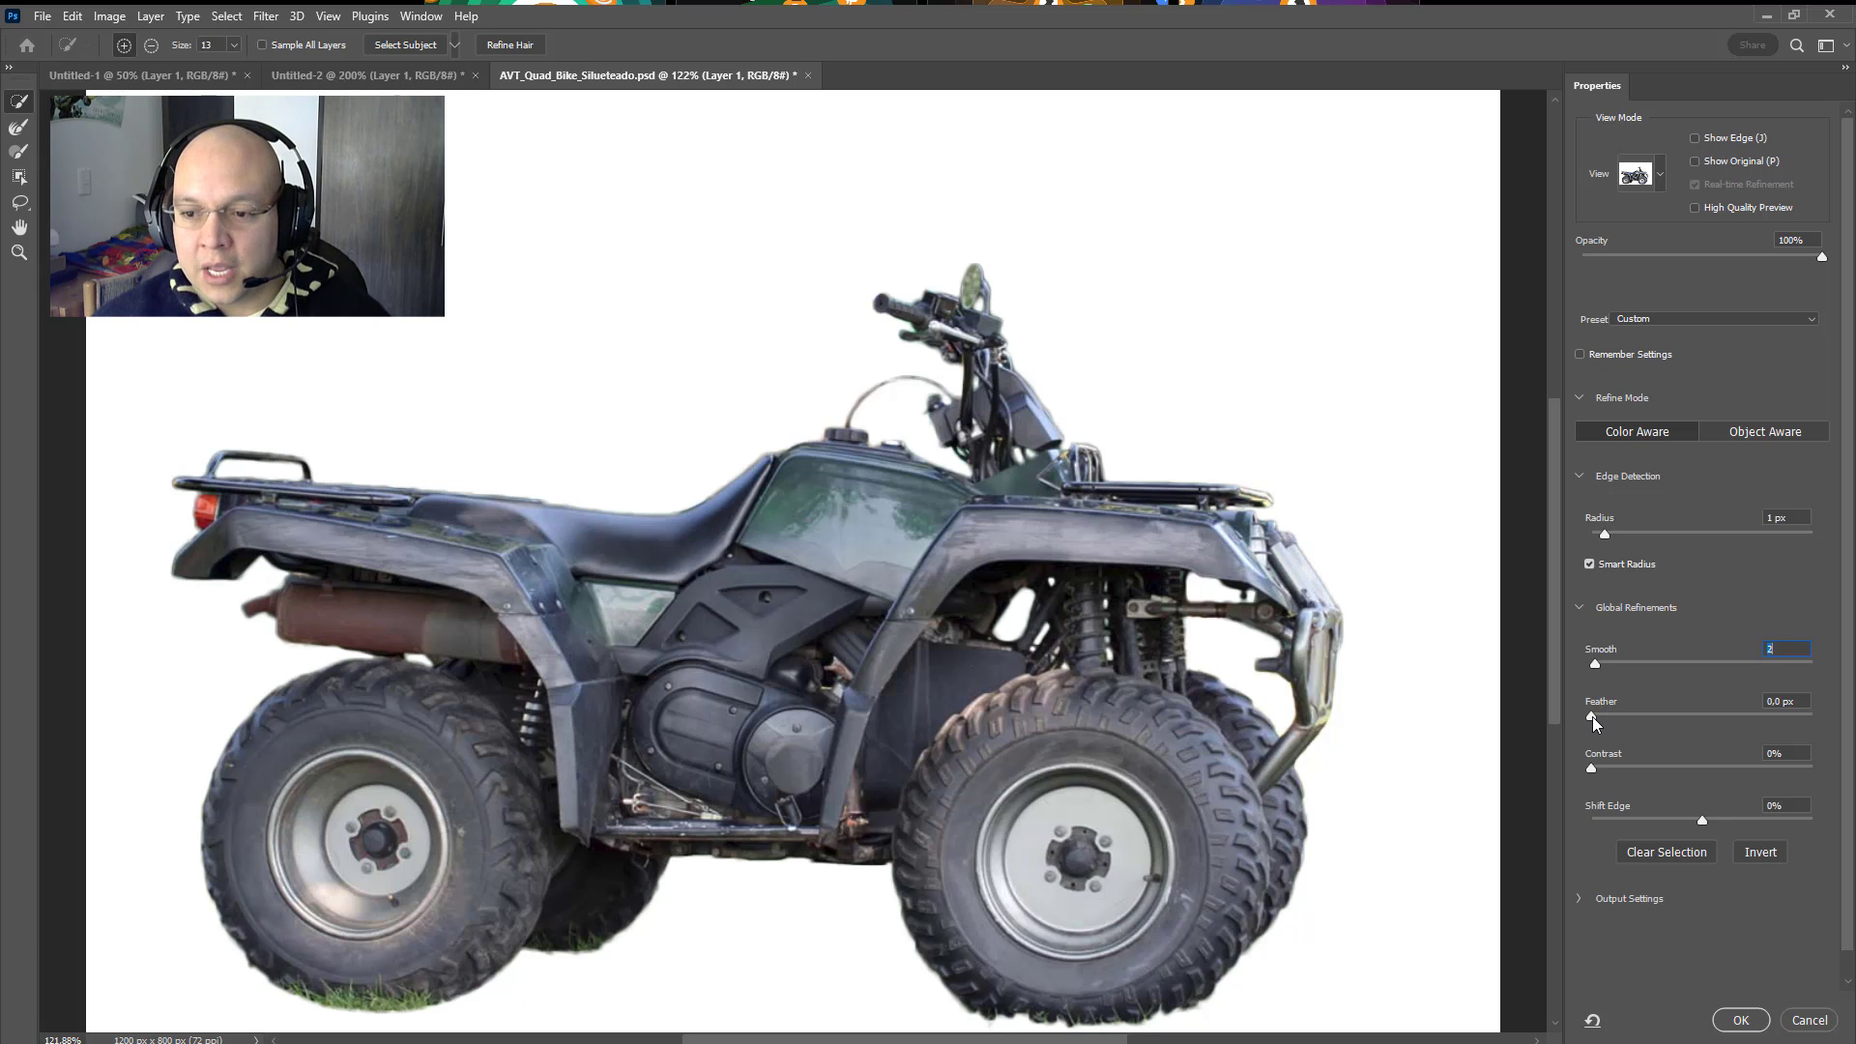
drag(1591, 716, 1622, 773)
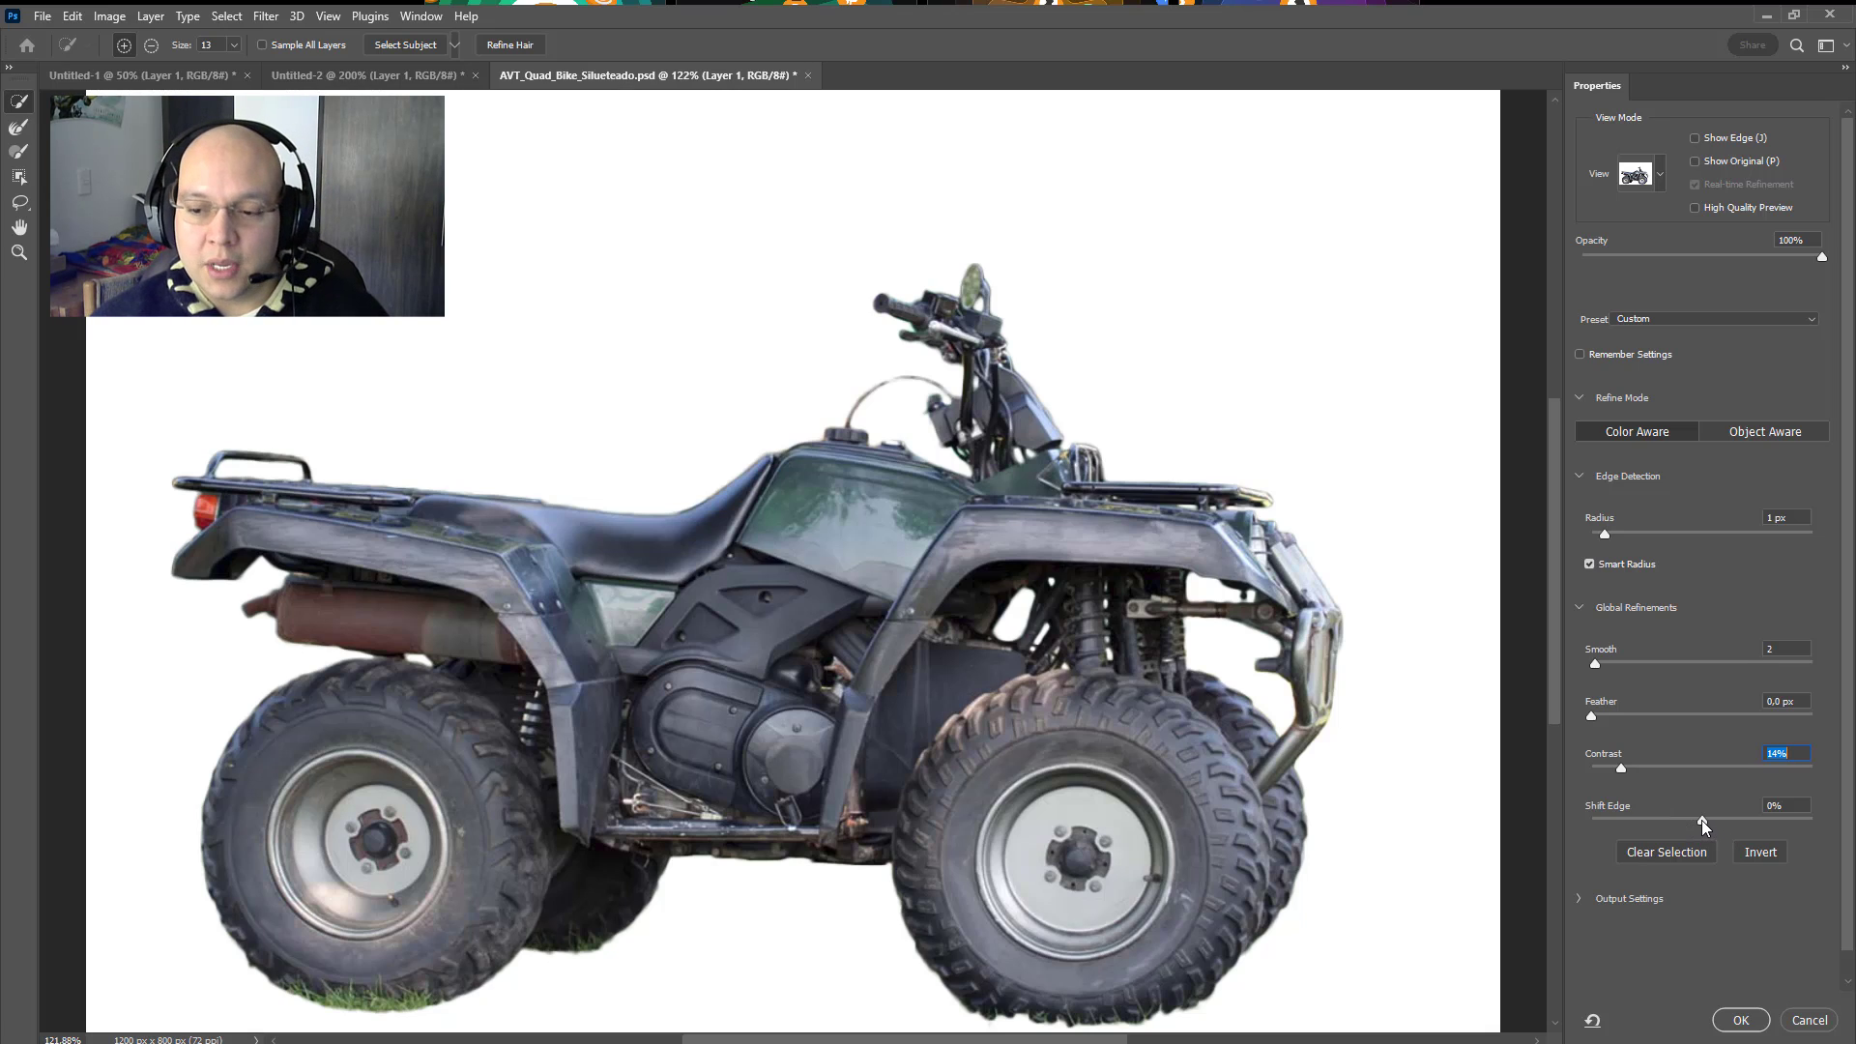
mouse_move(1701, 820)
mouse_down()
mouse_move(1817, 817)
mouse_move(1581, 824)
mouse_move(1744, 812)
mouse_move(1680, 812)
mouse_move(1704, 820)
mouse_up()
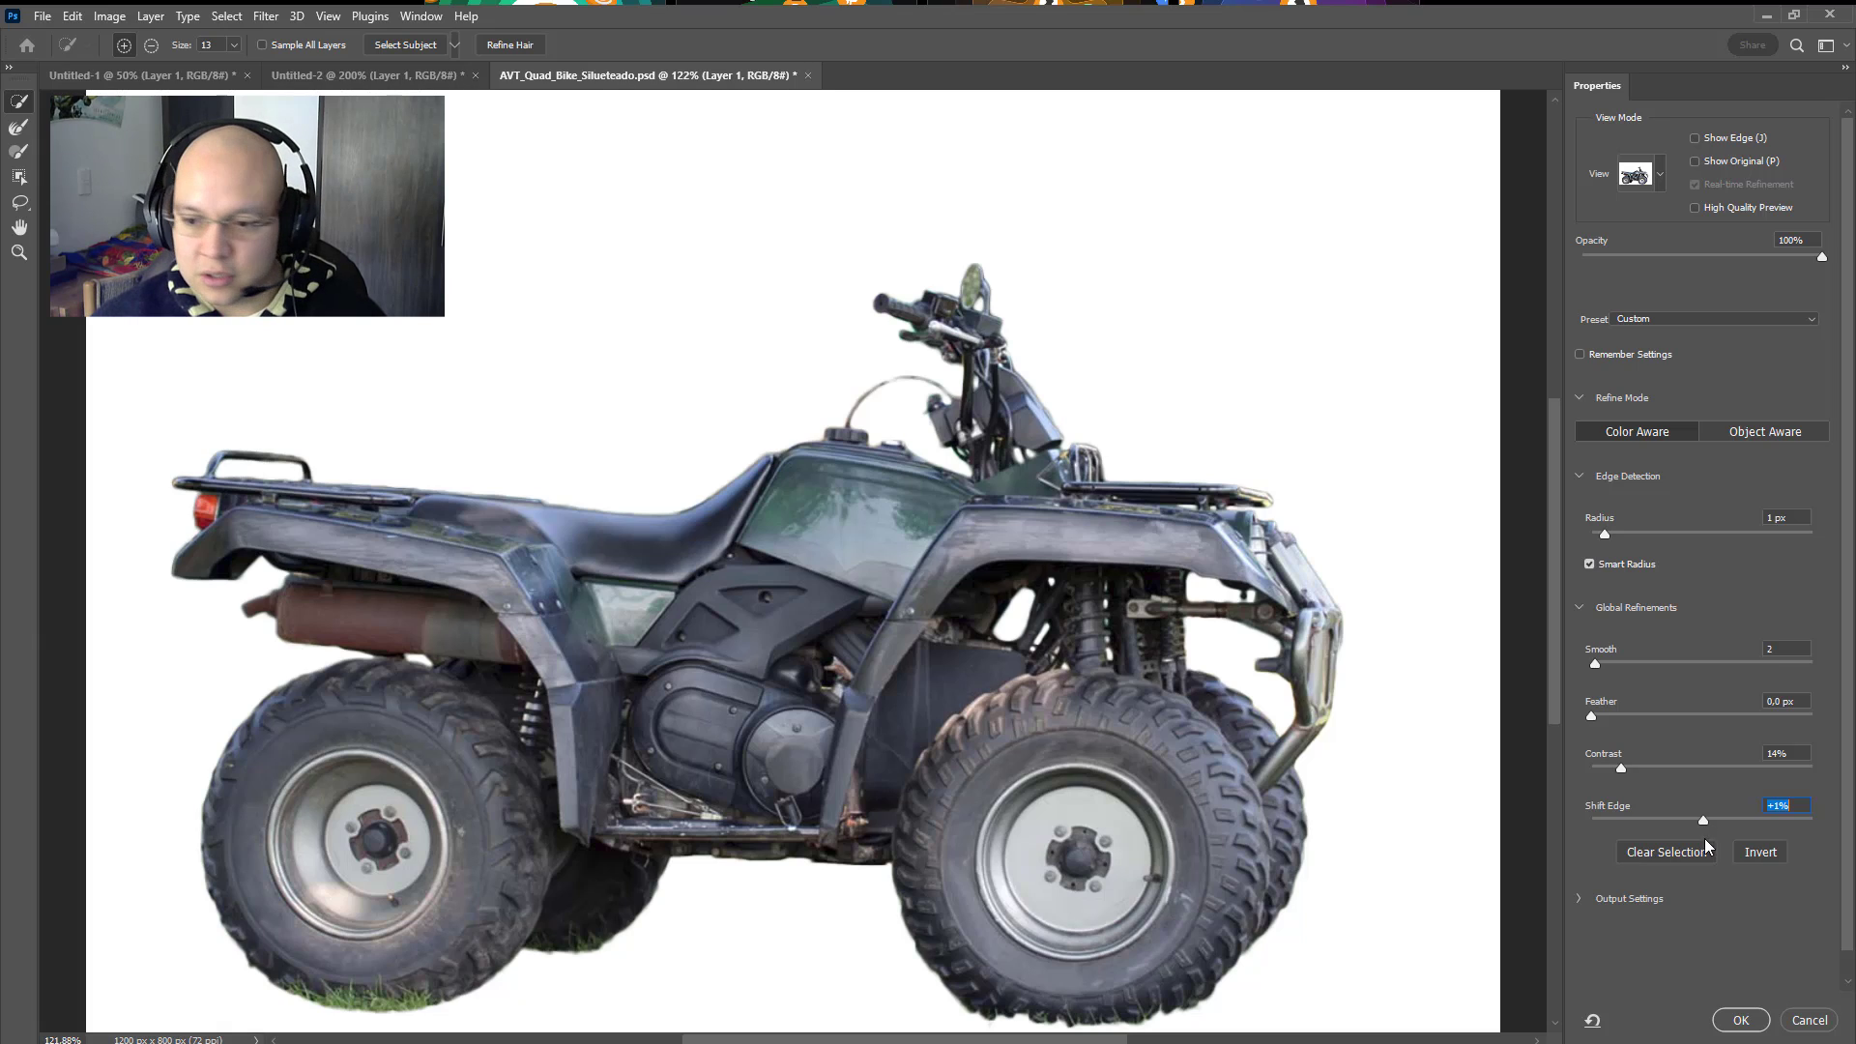
Step: Enable Decontaminate Colors at 100% and set the output to New Layer with Layer Mask
scroll(1846, 870, down, 1)
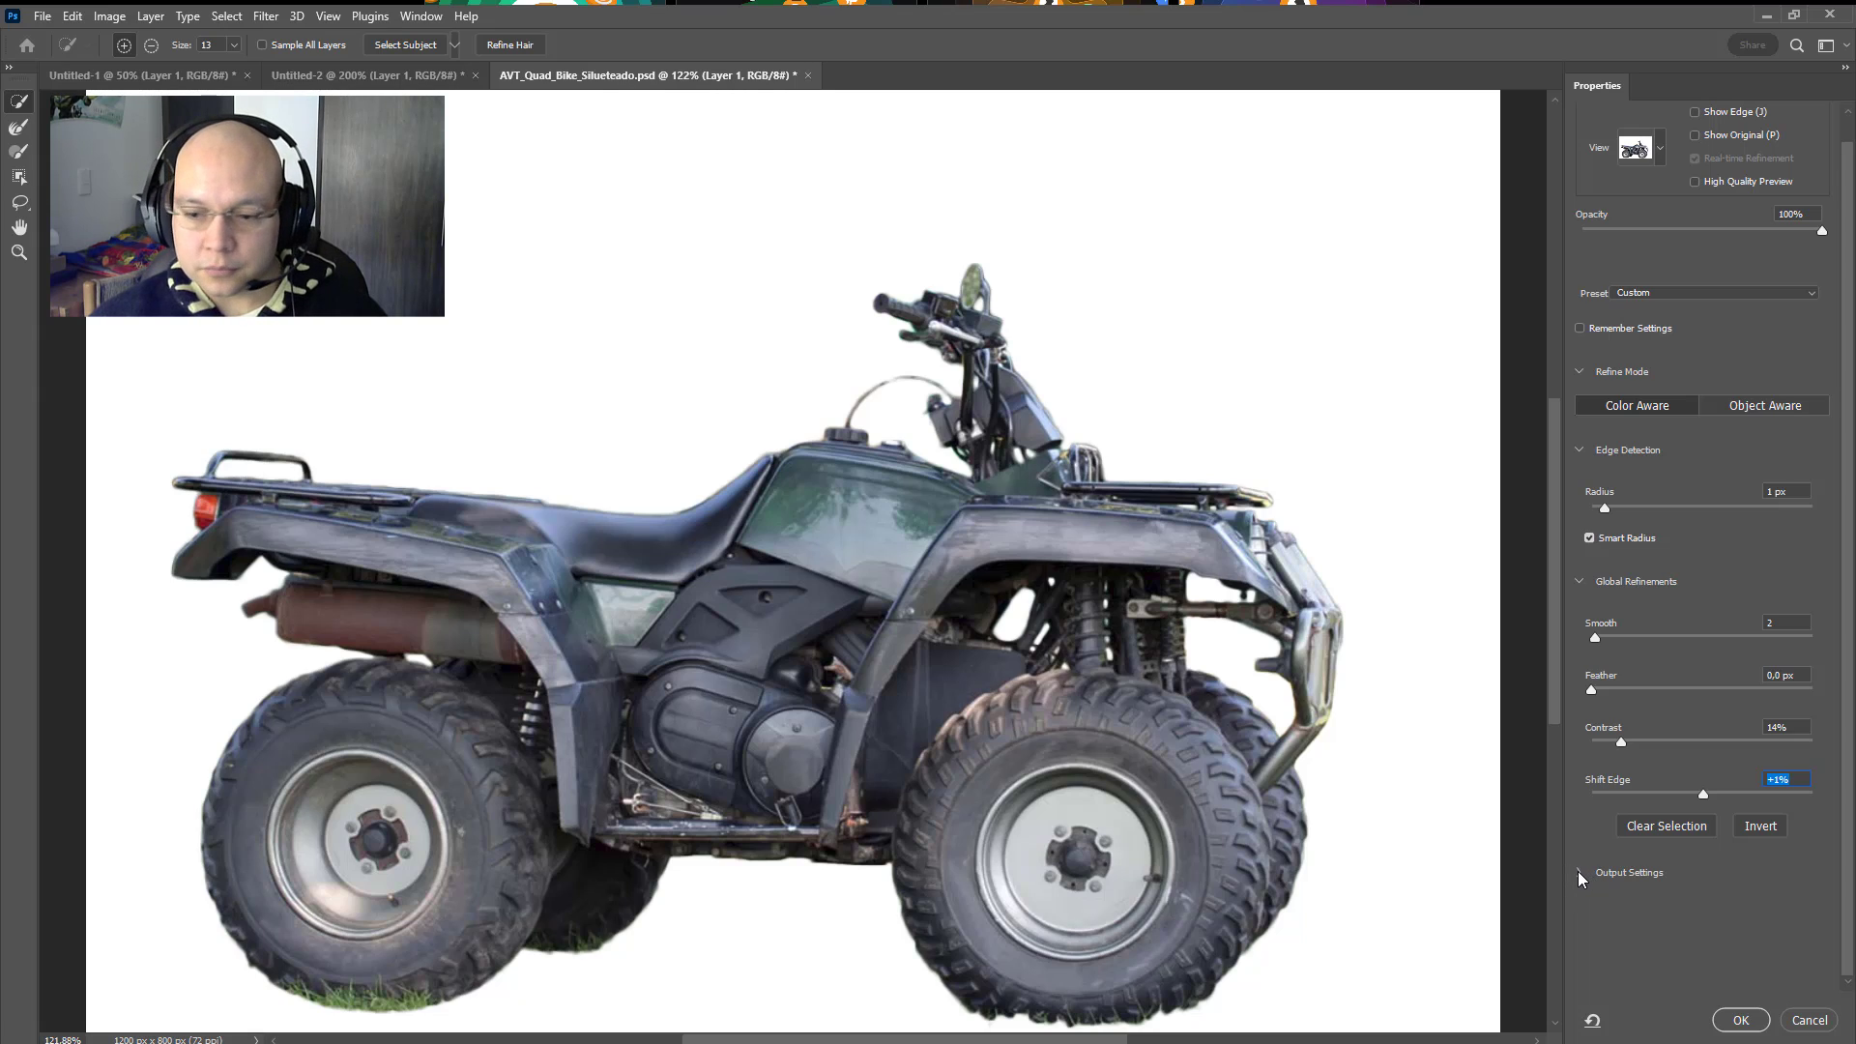
click(1578, 873)
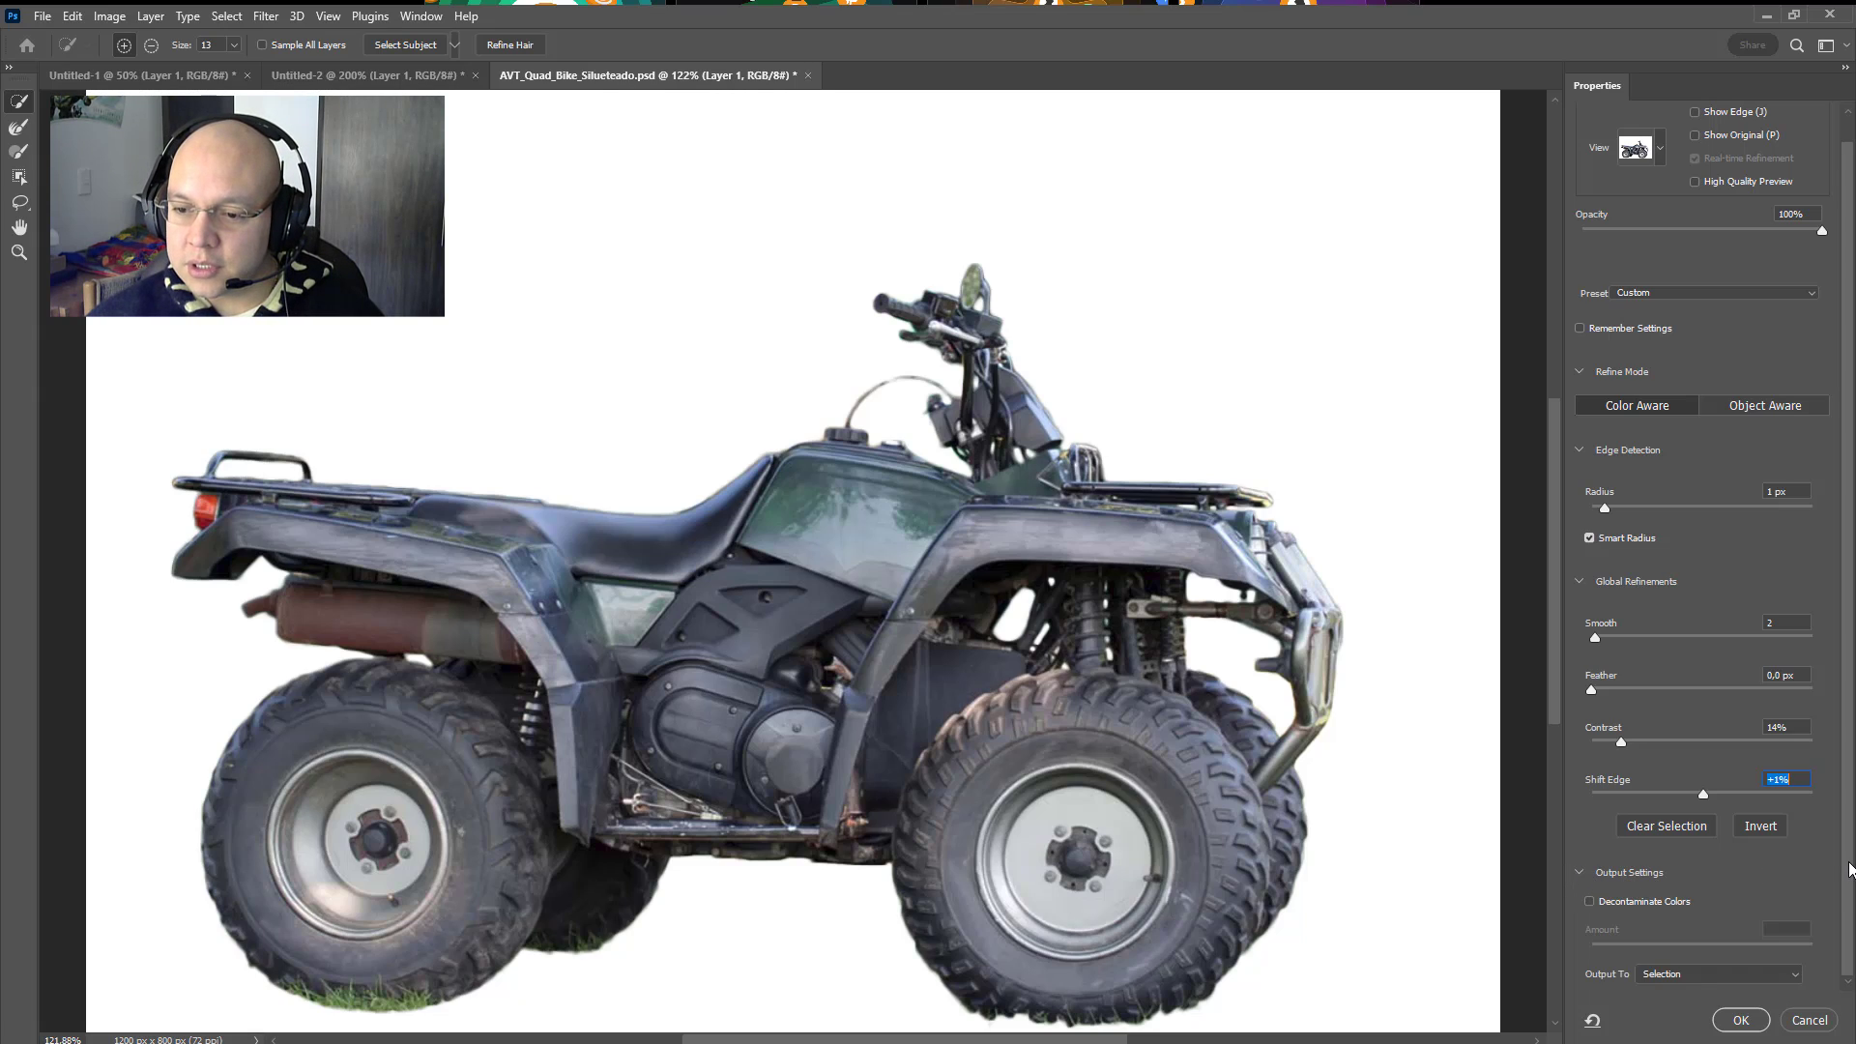
click(1590, 901)
click(1591, 902)
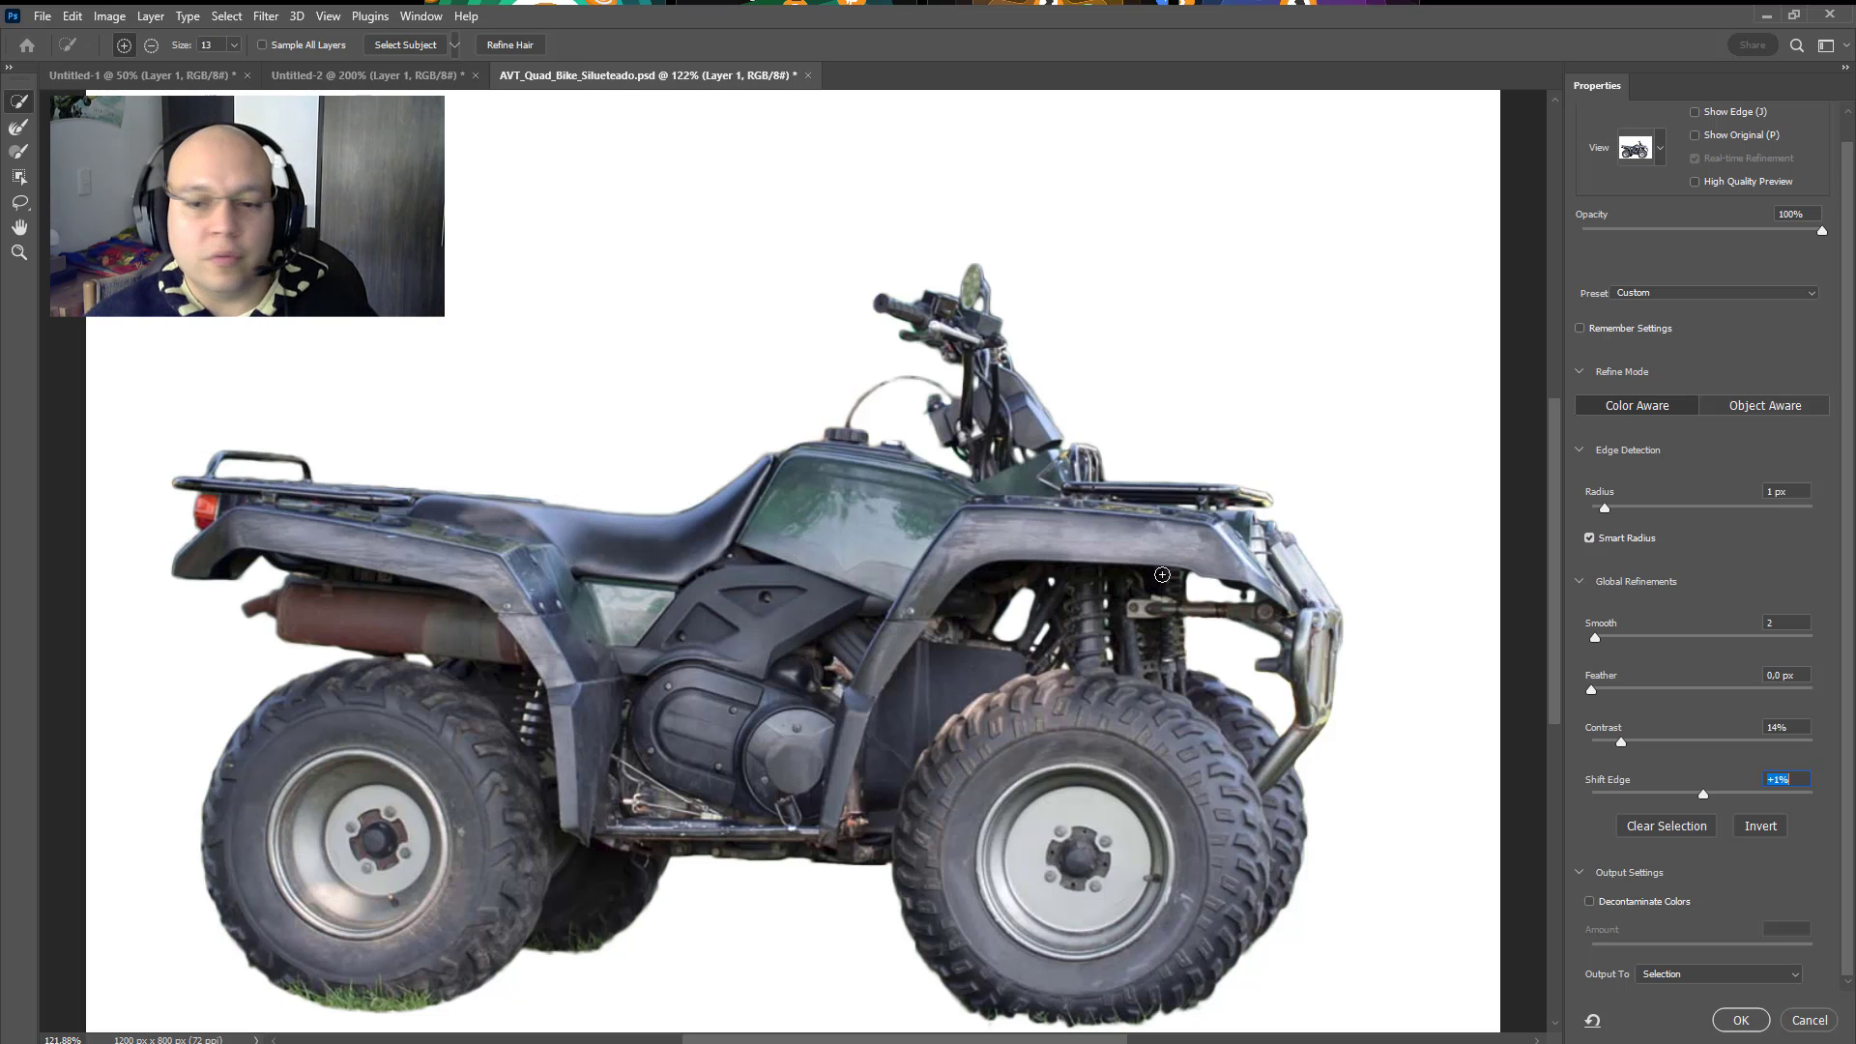
click(1590, 903)
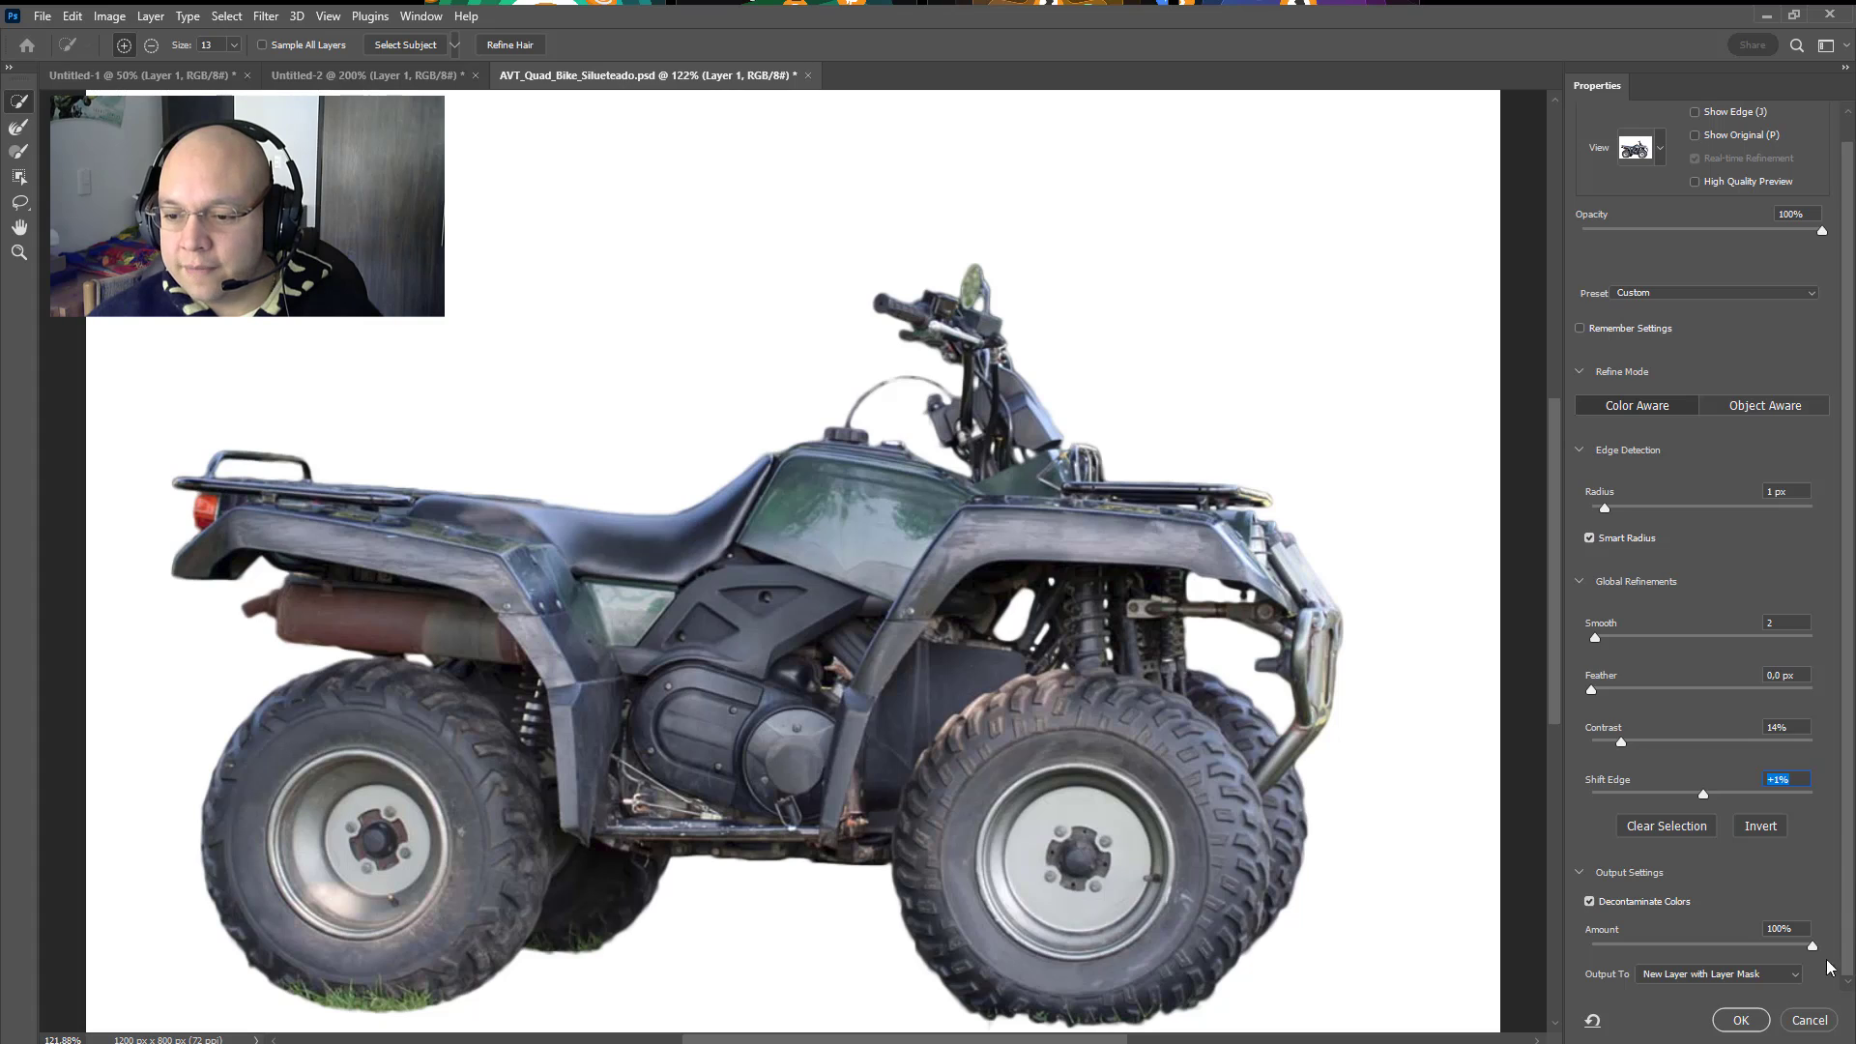
click(1778, 974)
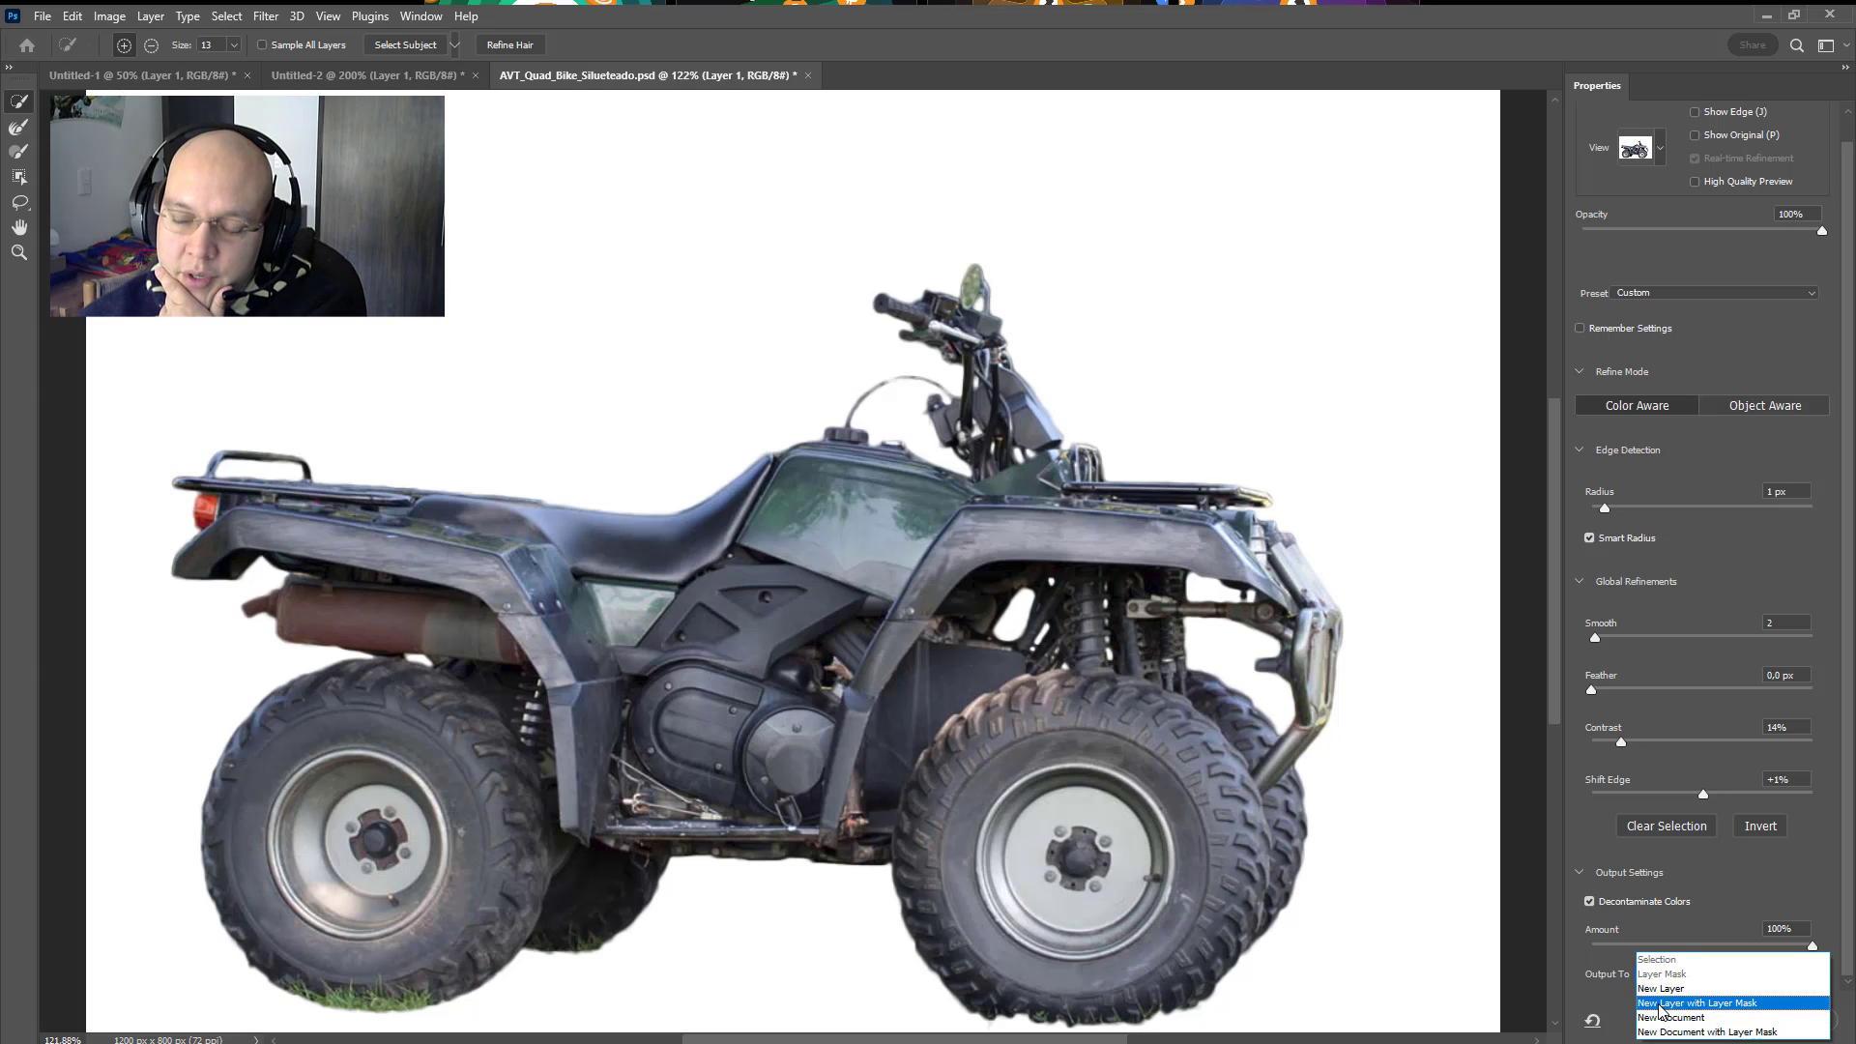
click(1737, 1004)
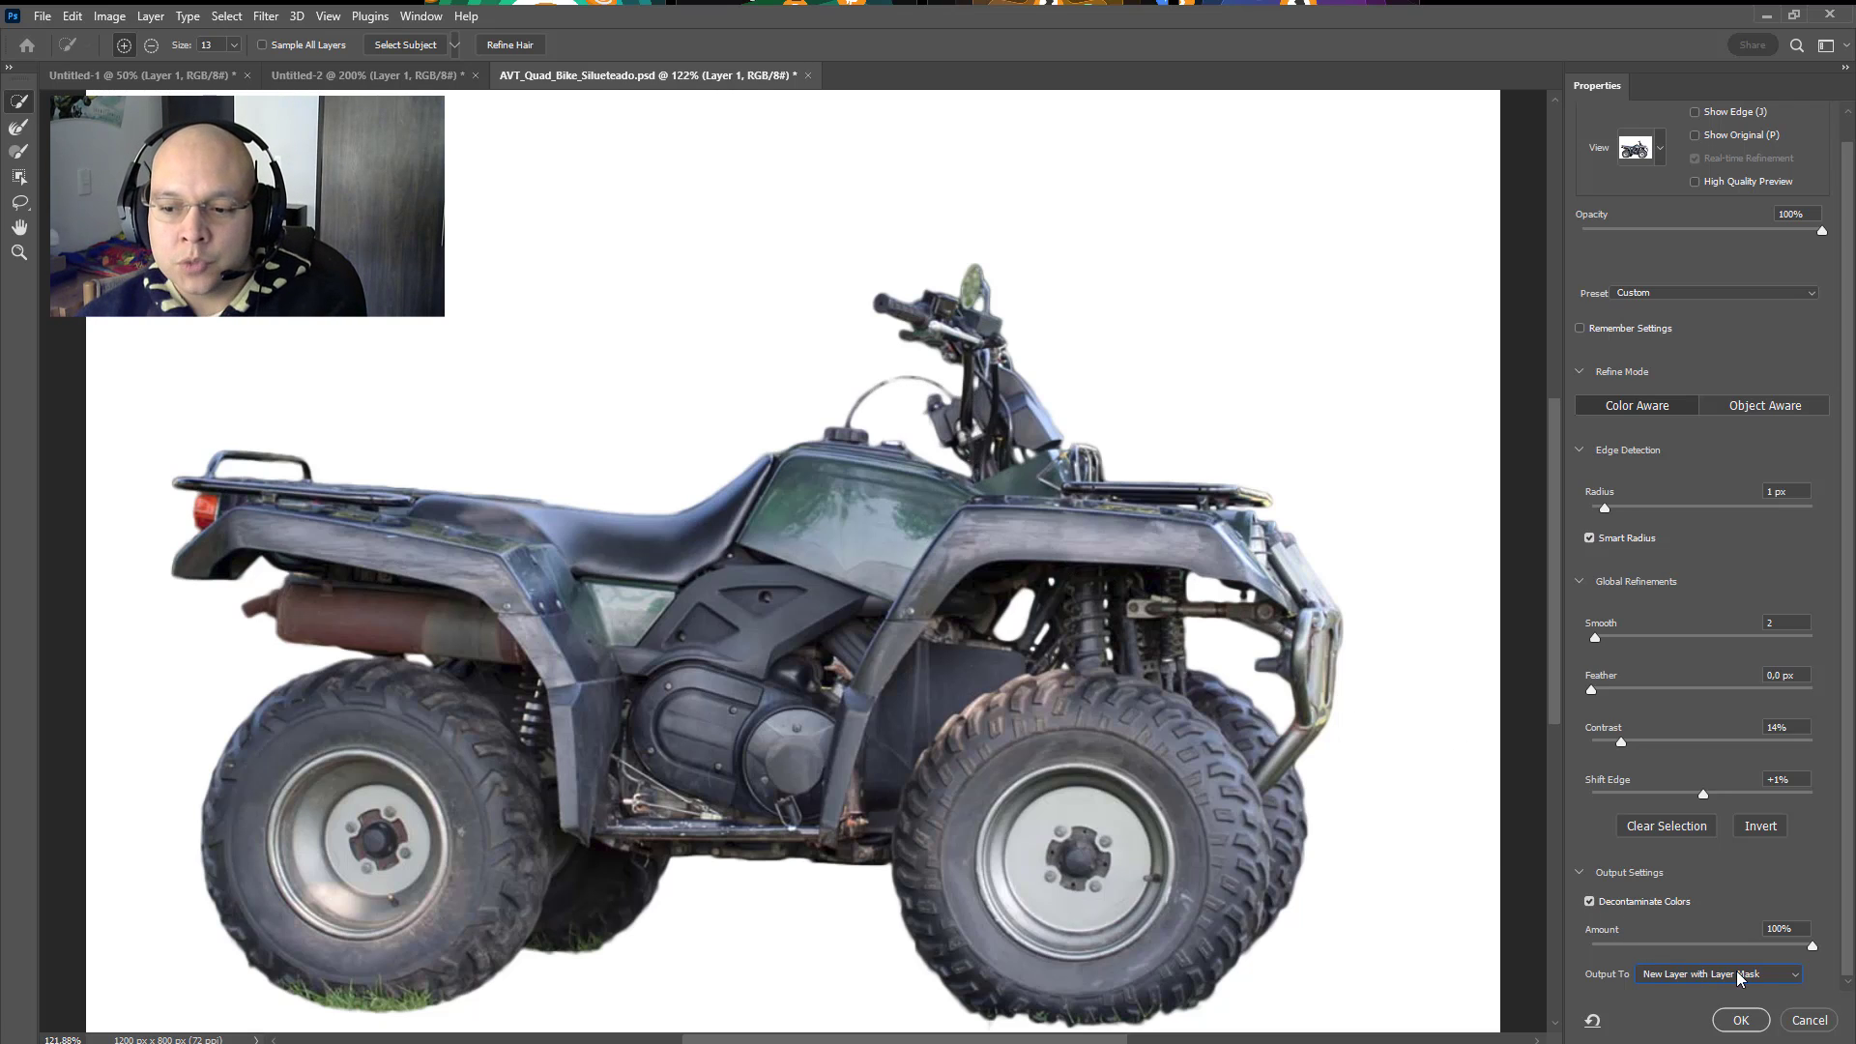
Step: Apply the Select and Mask refinement and rename the resulting masked layer "Moto Silueta"
click(1742, 1020)
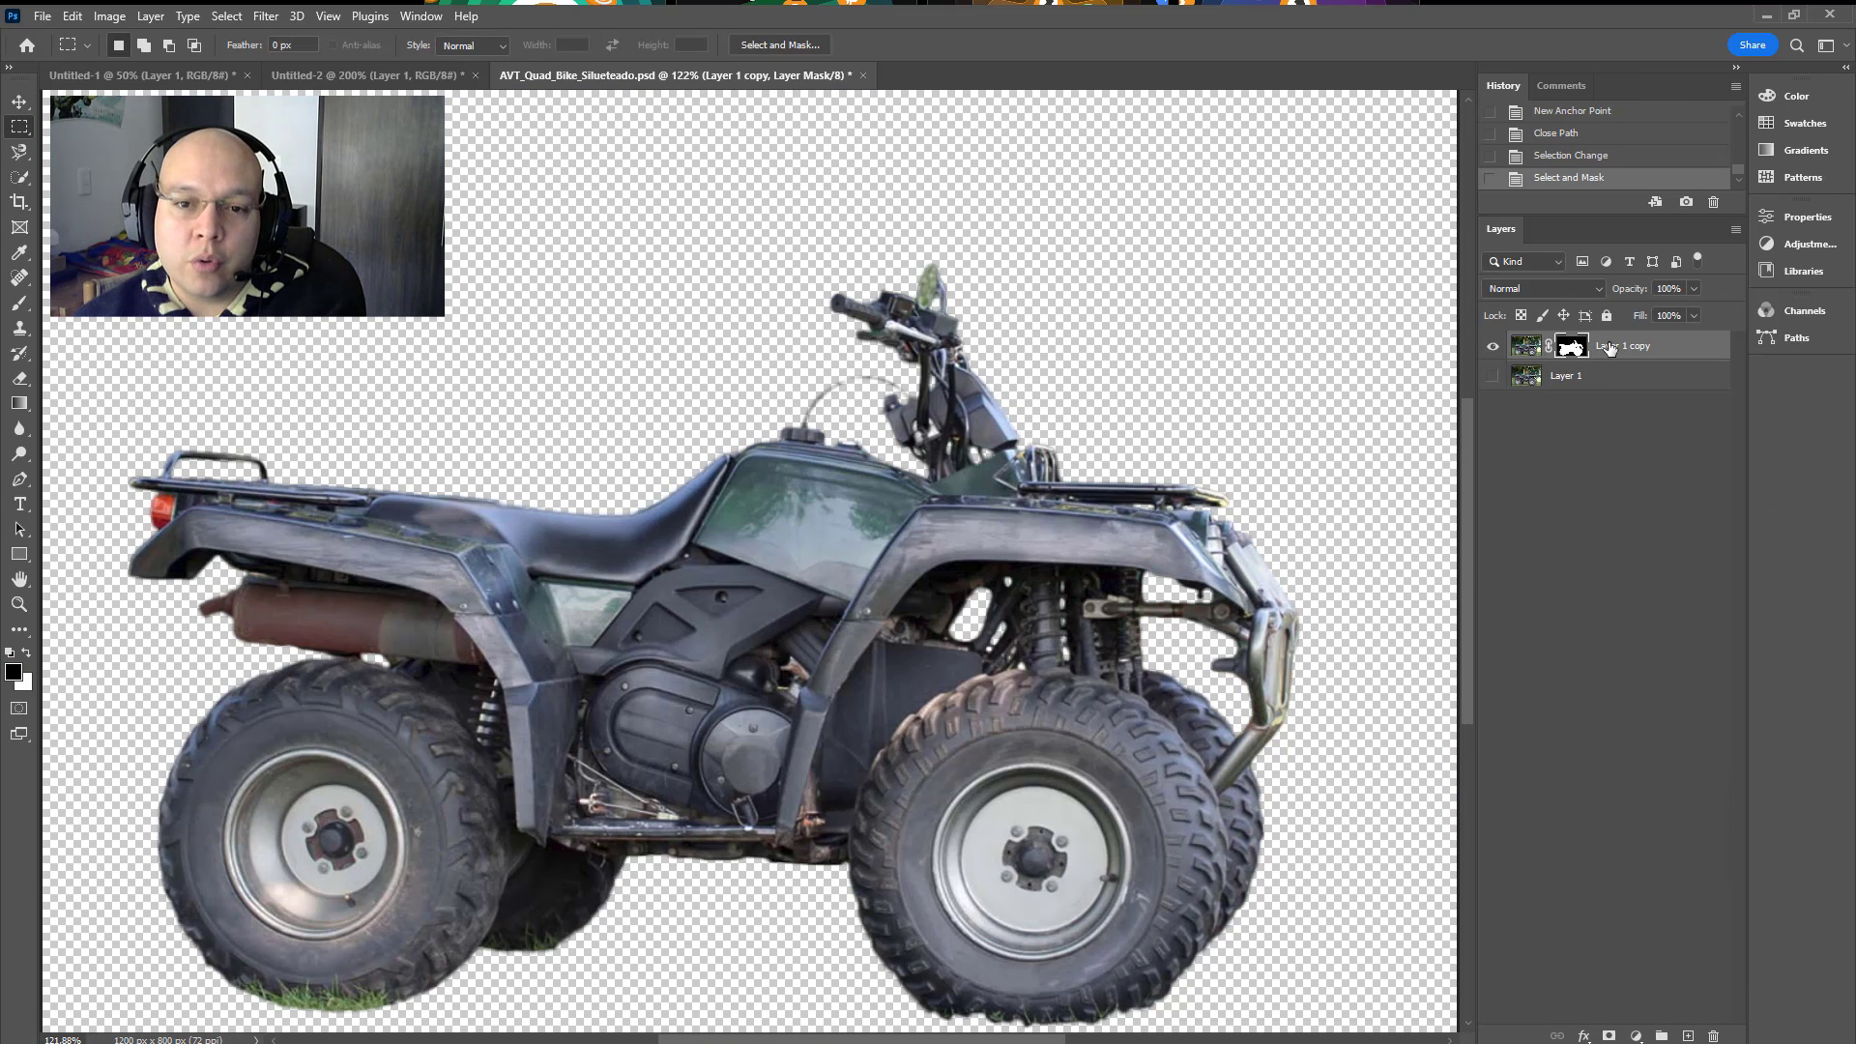
click(1557, 383)
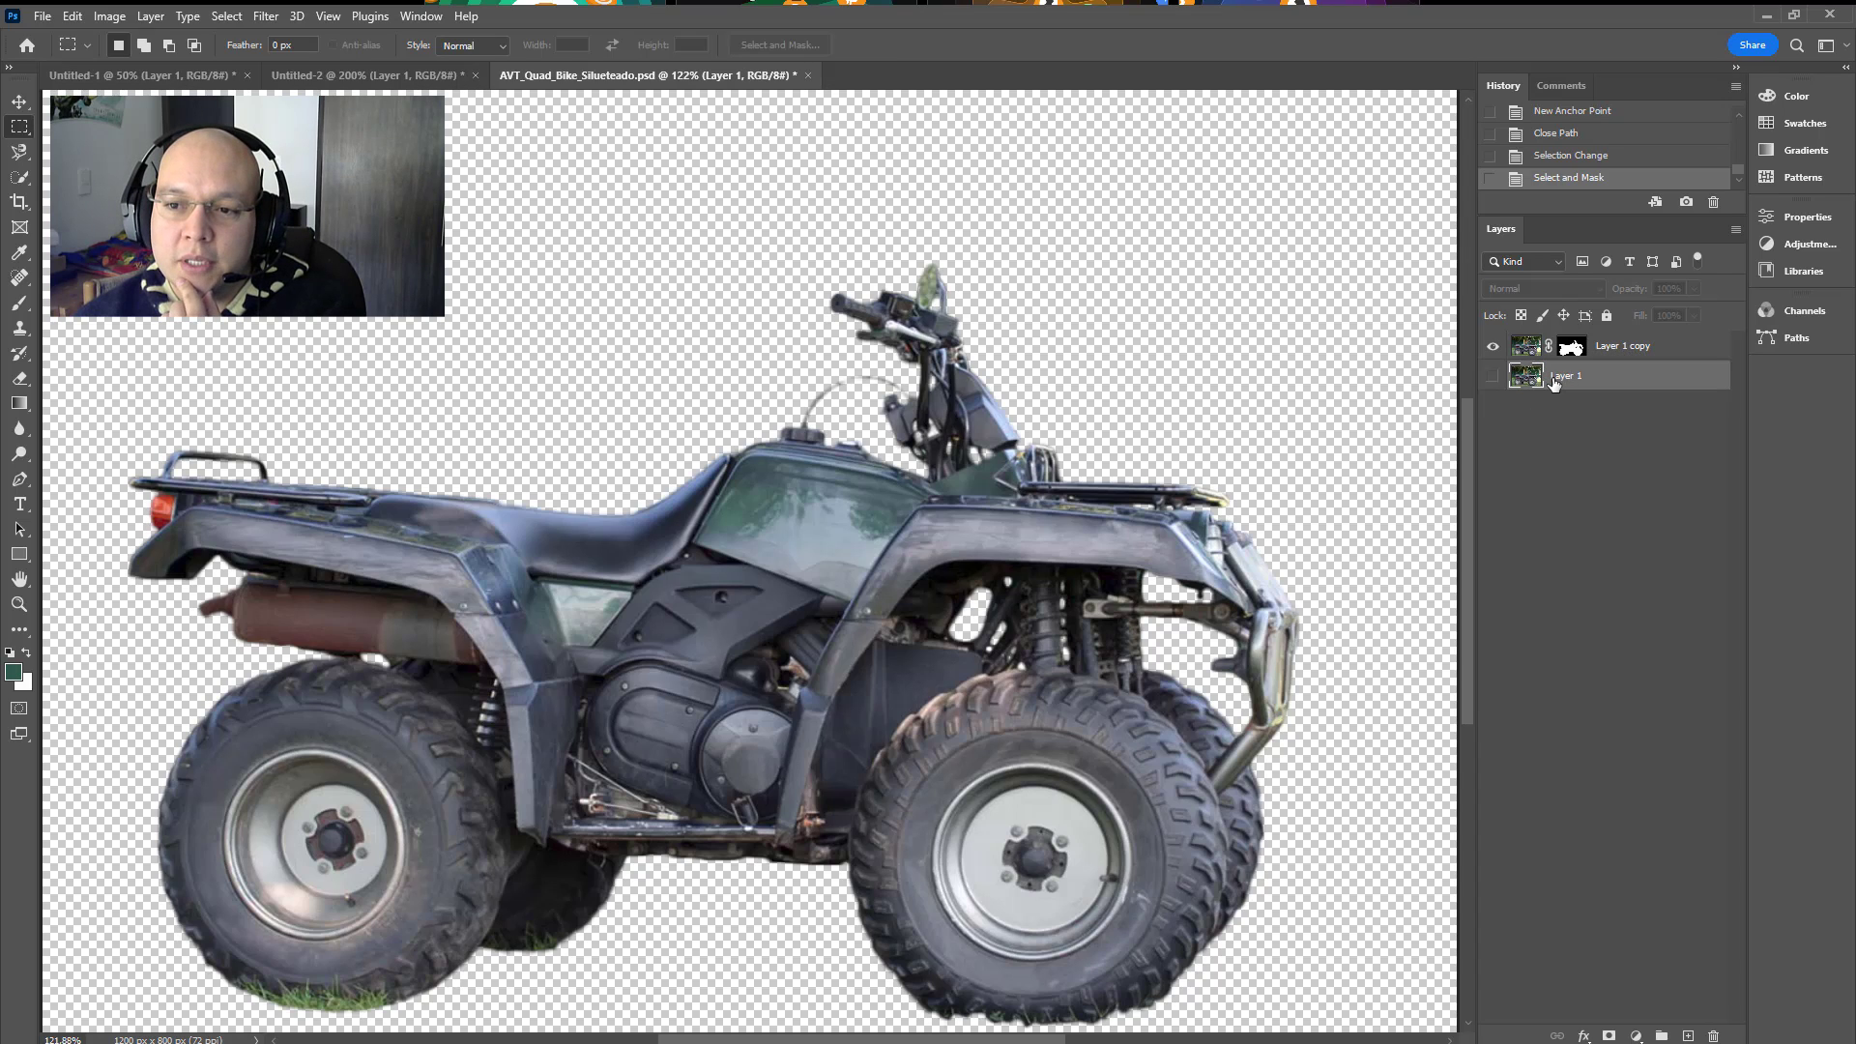
click(1631, 350)
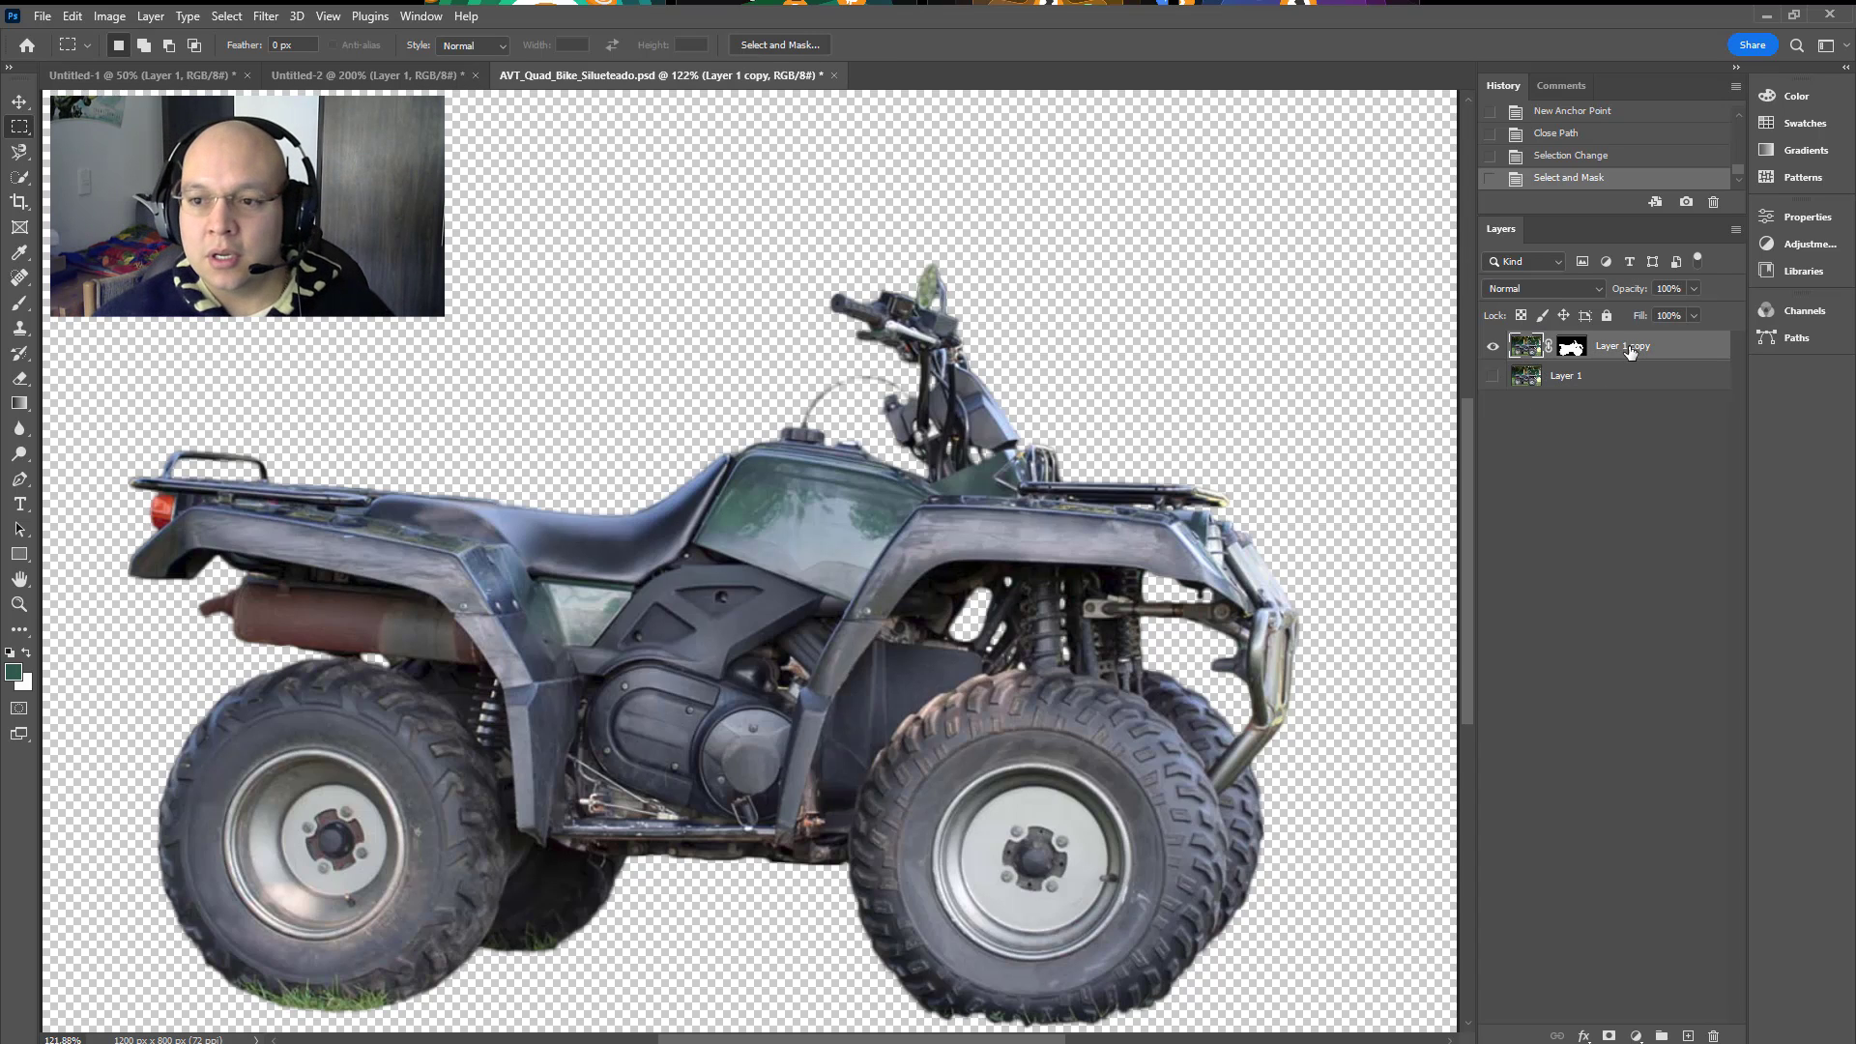
double_click(1627, 348)
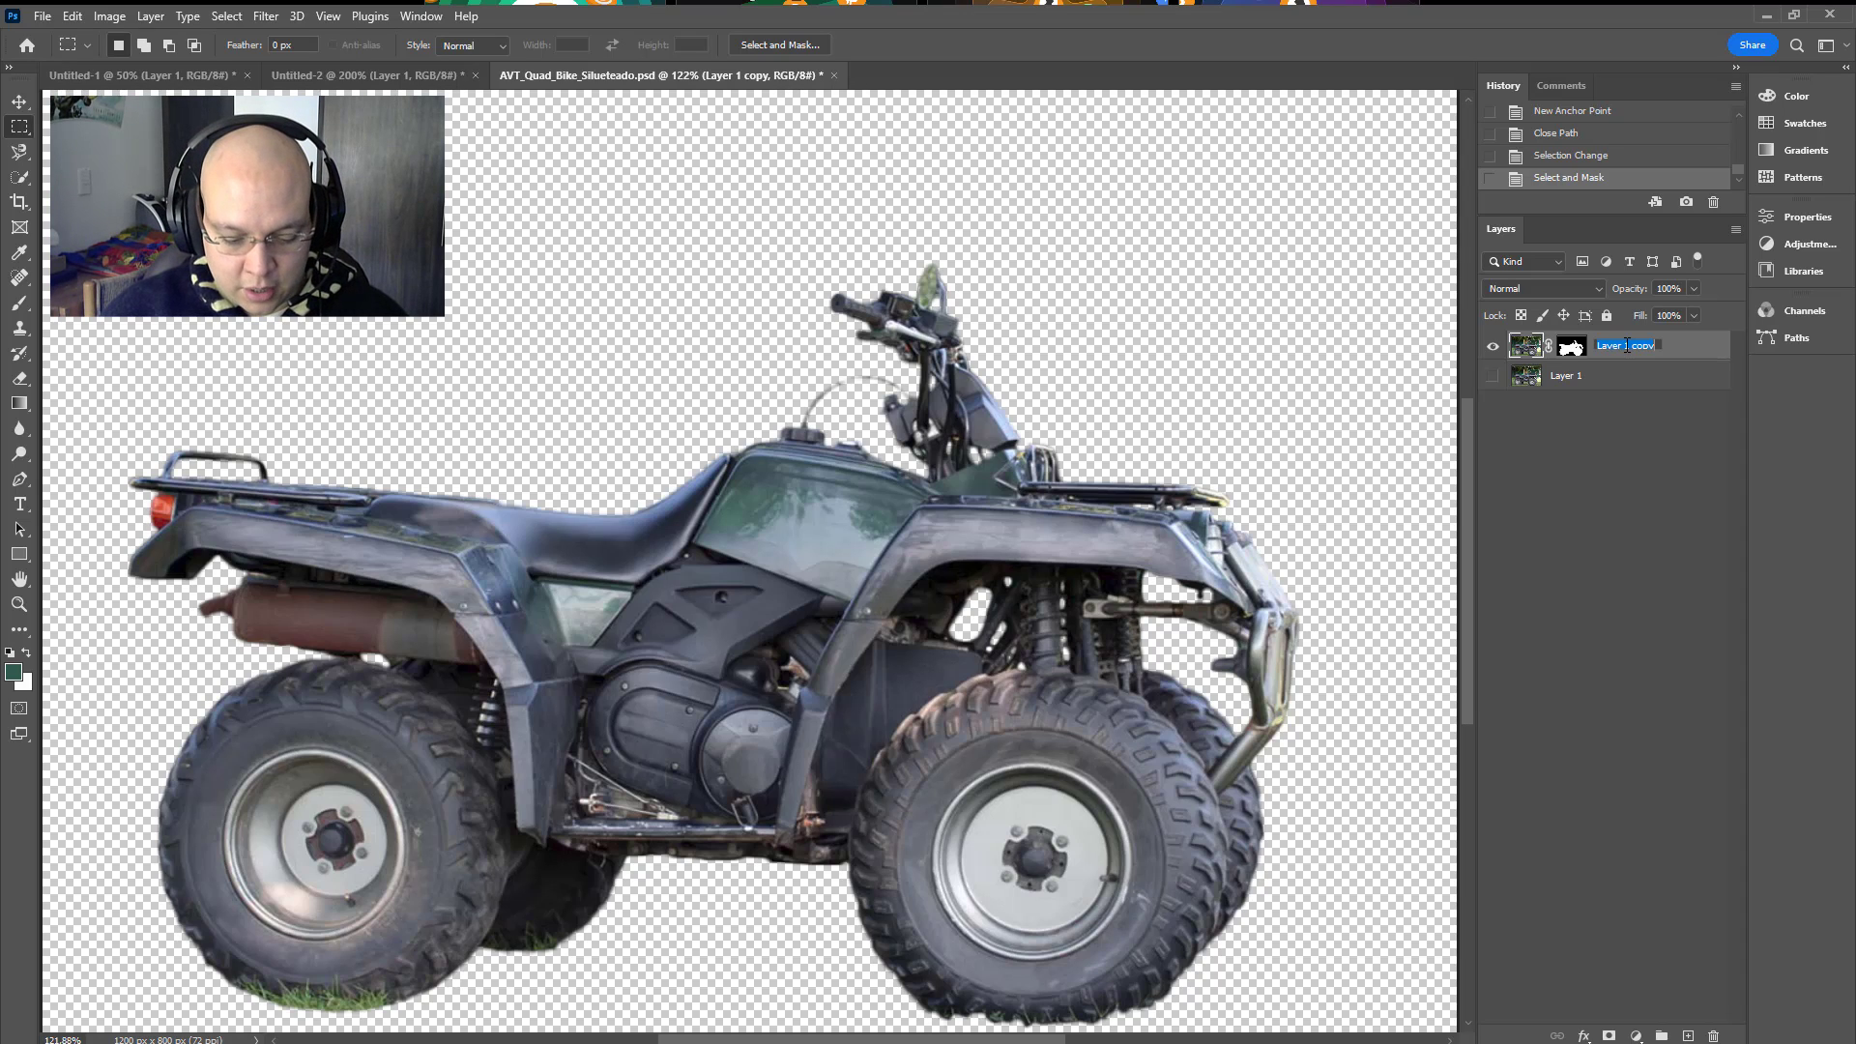
text(Moto Silueta)
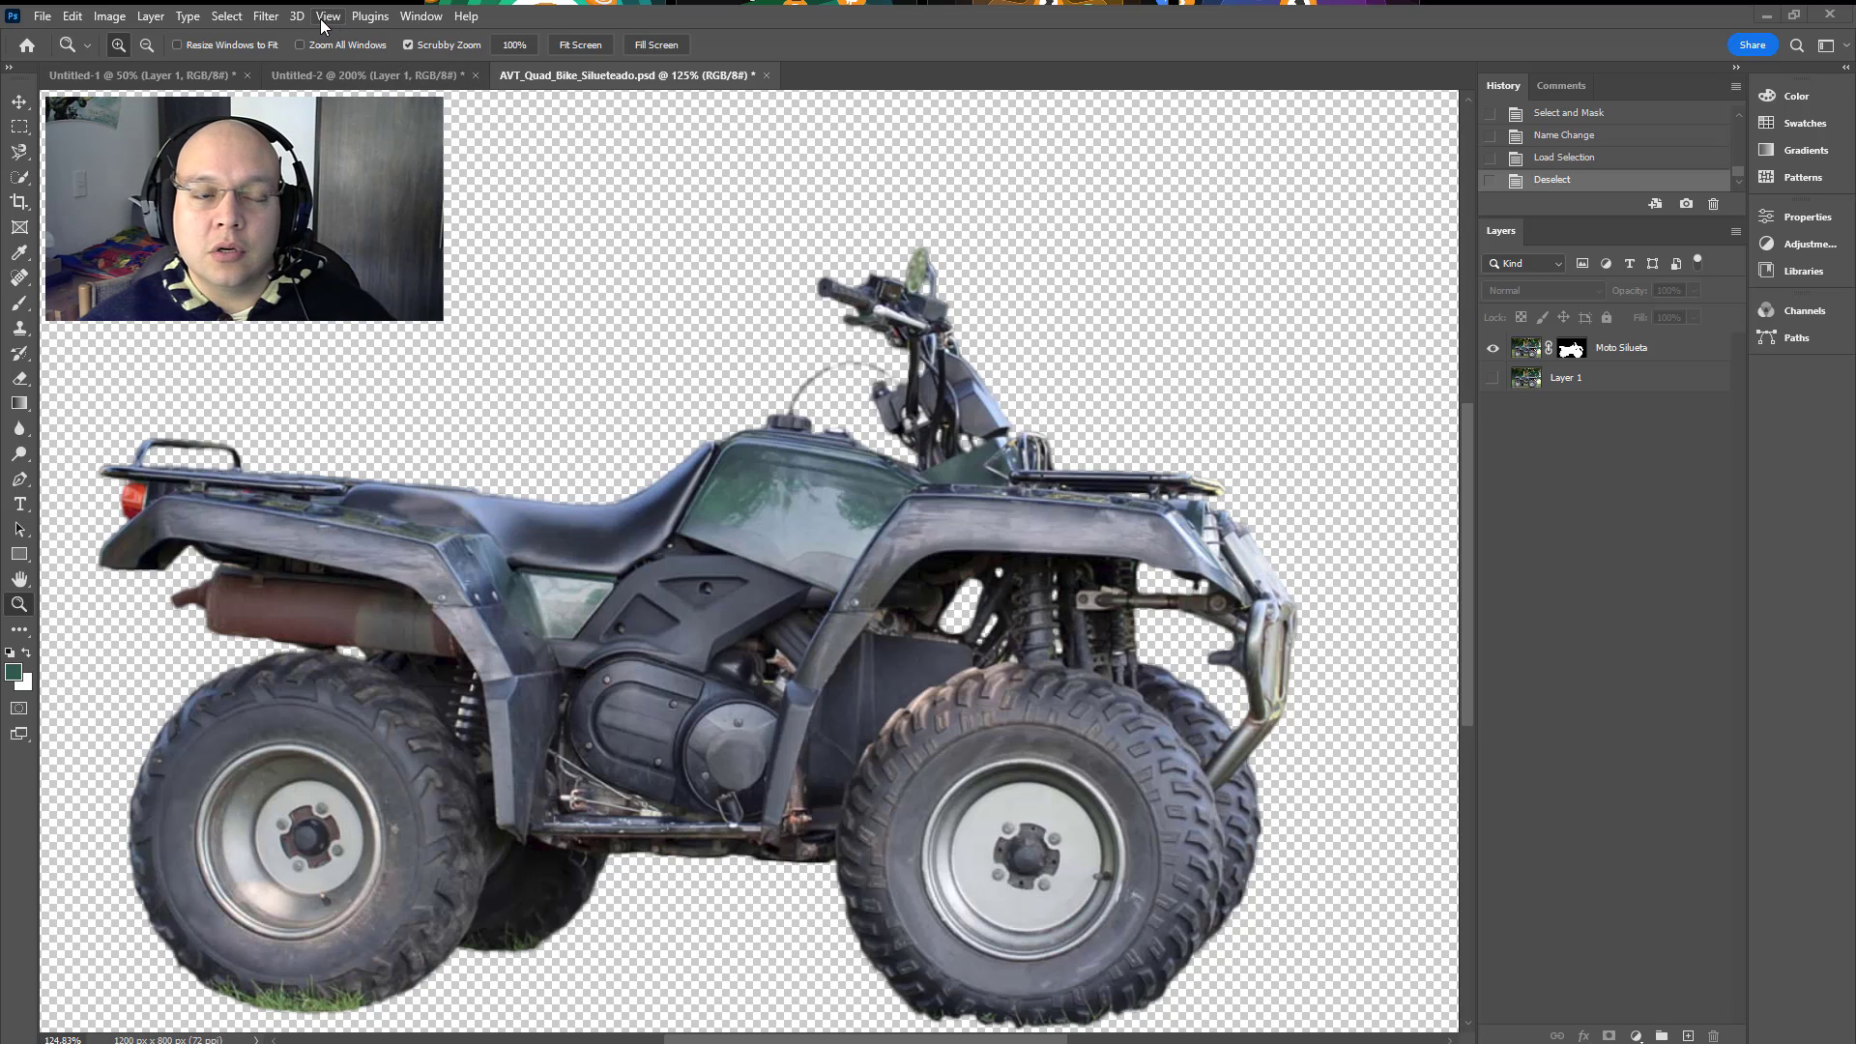
Step: Load the saved selection "Silueteado Detallado Moto Fase 3" as a new selection
click(229, 17)
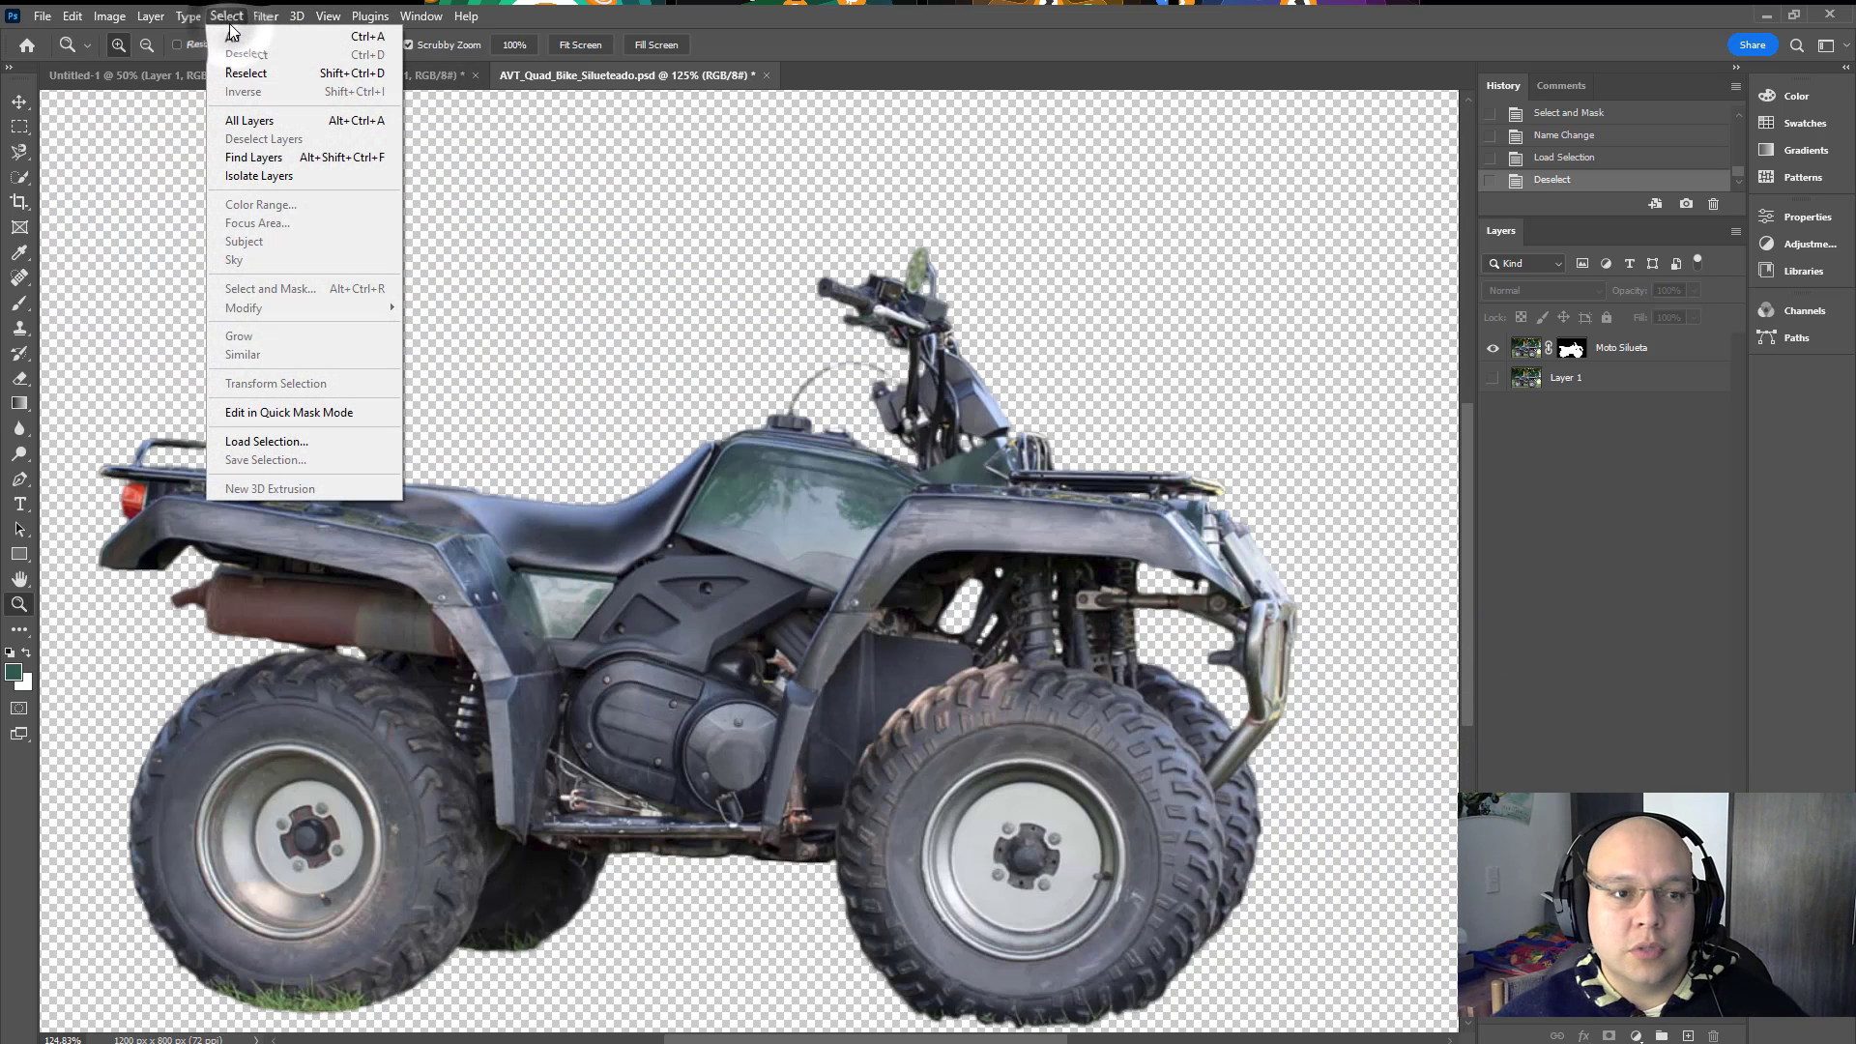
click(283, 443)
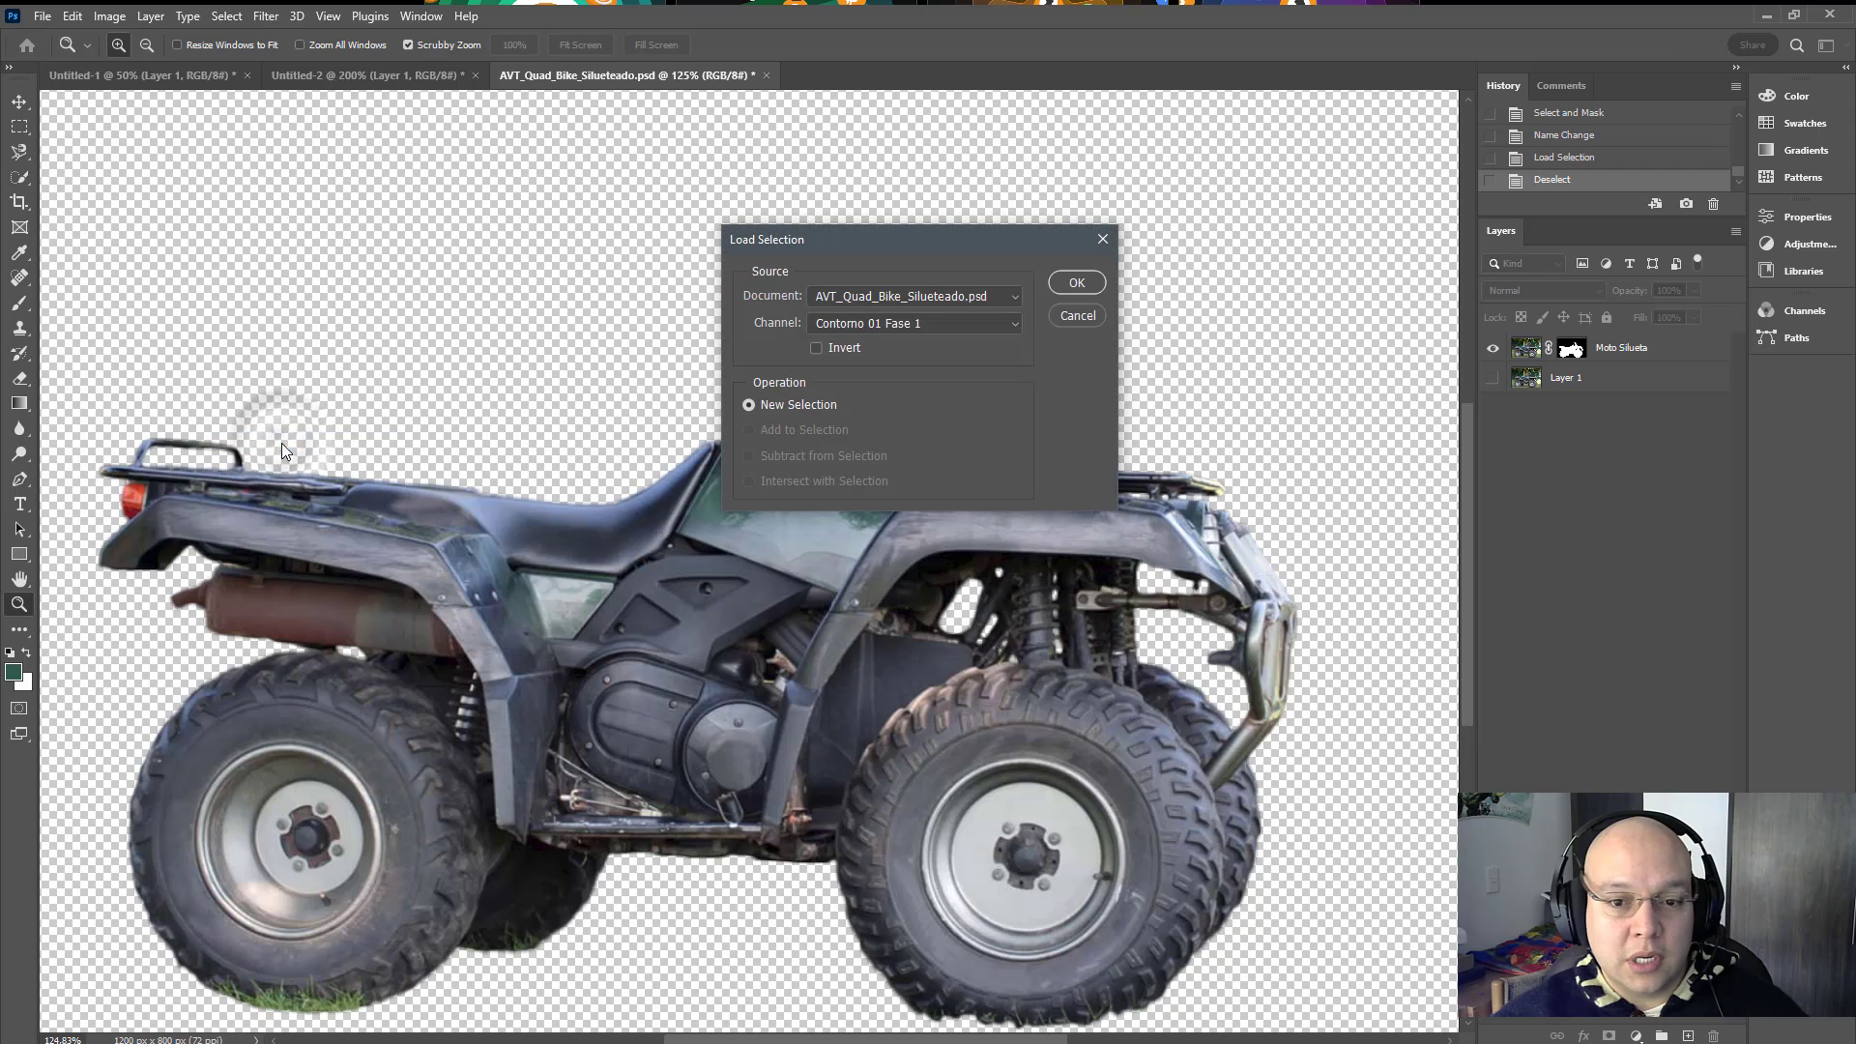
click(921, 325)
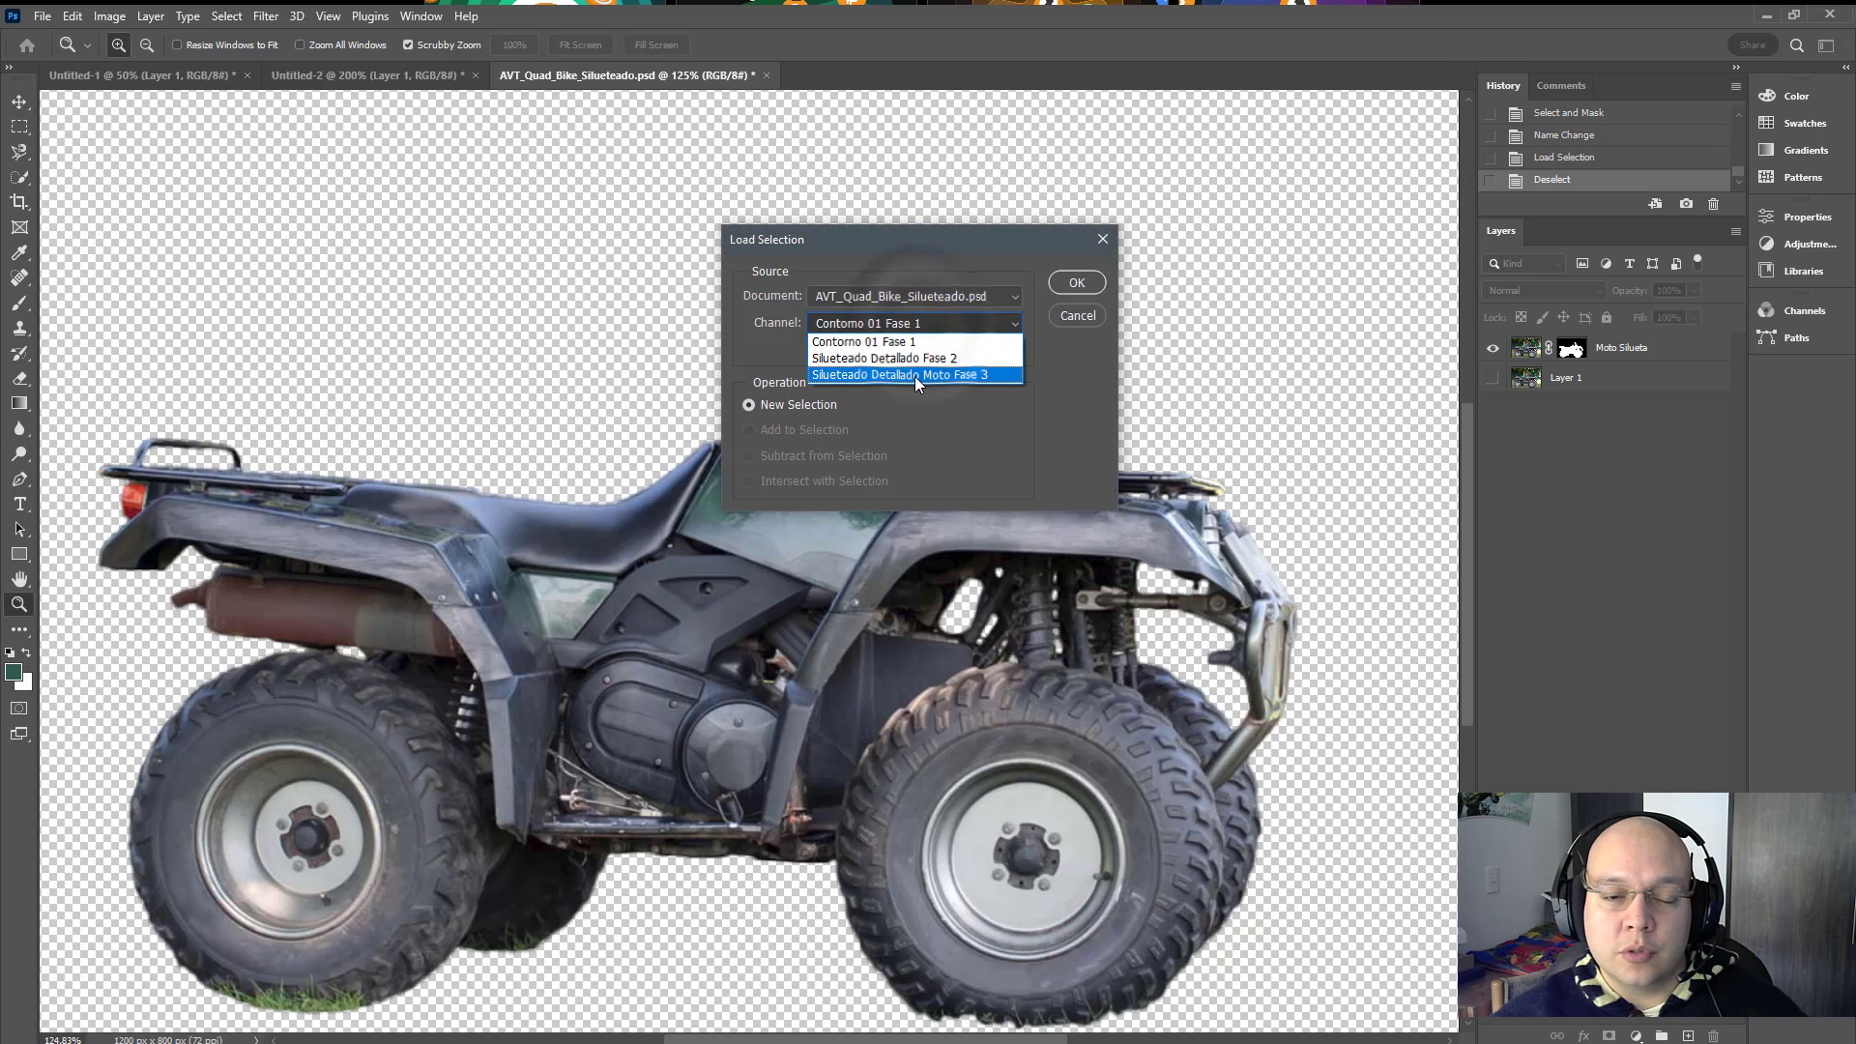
click(905, 375)
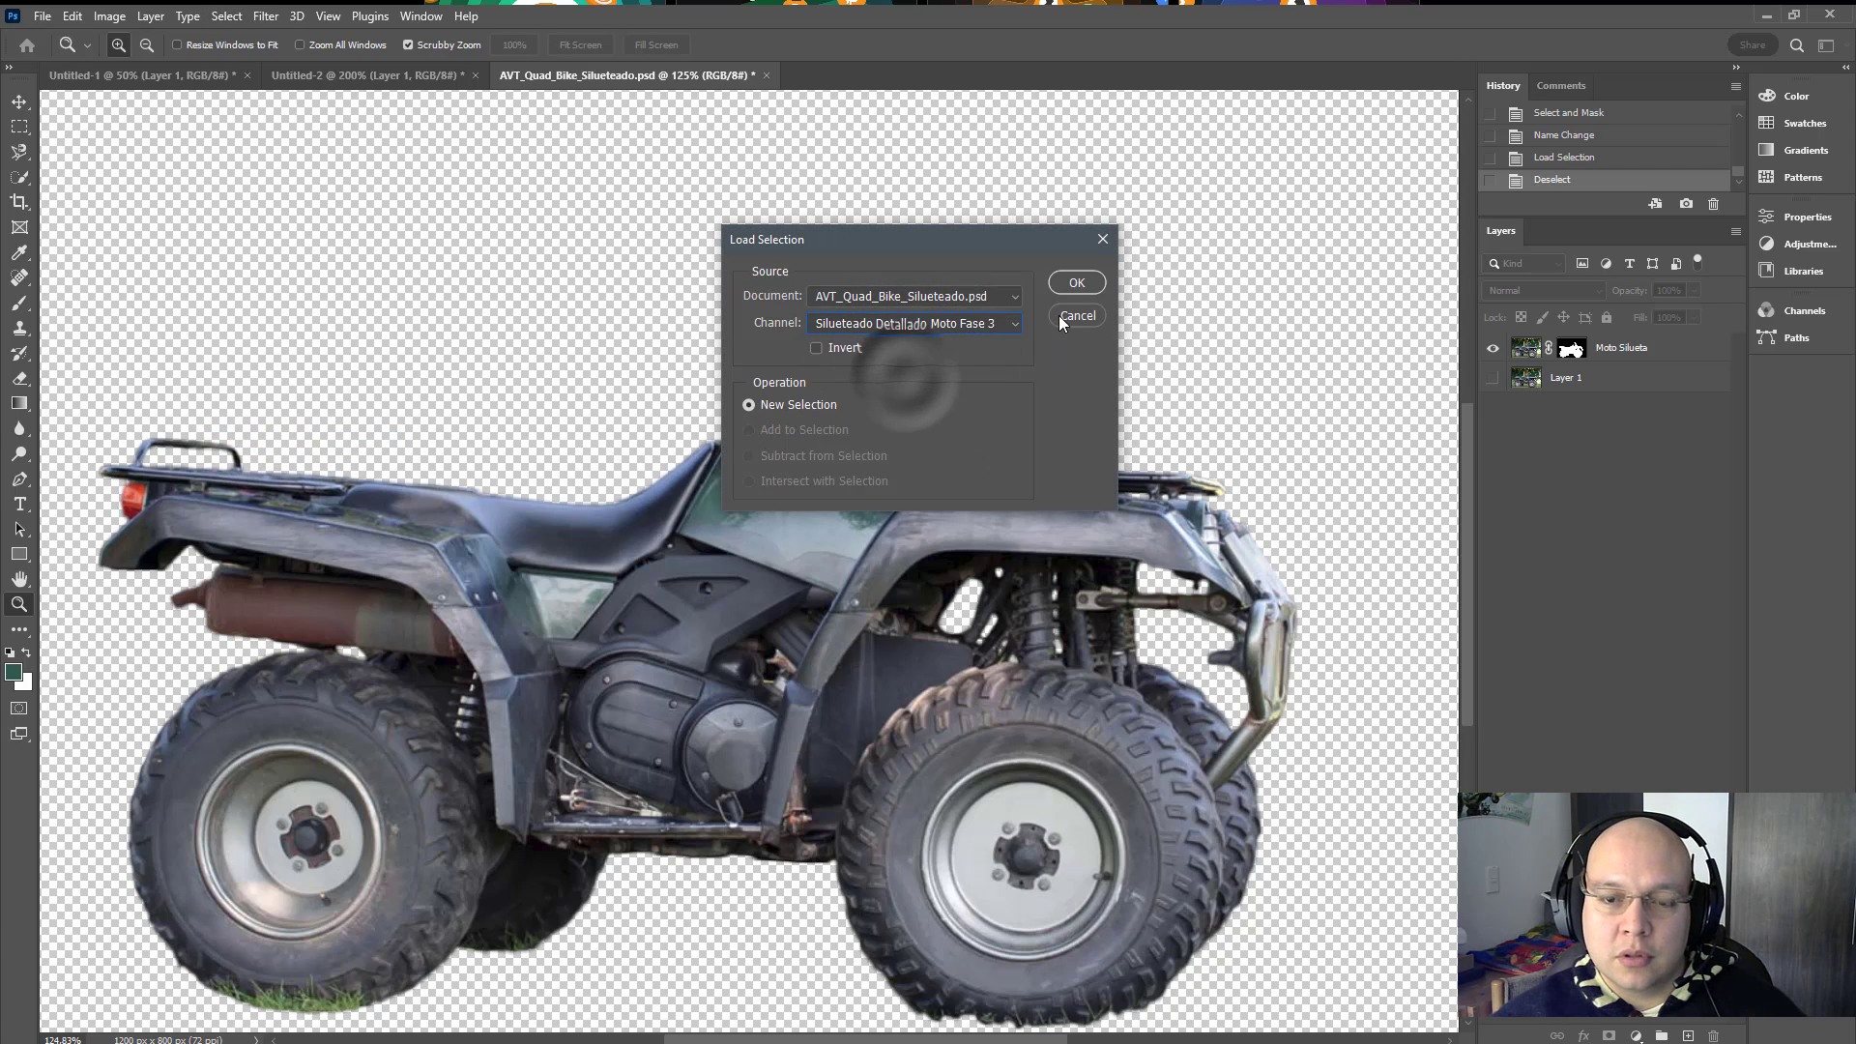
click(1076, 284)
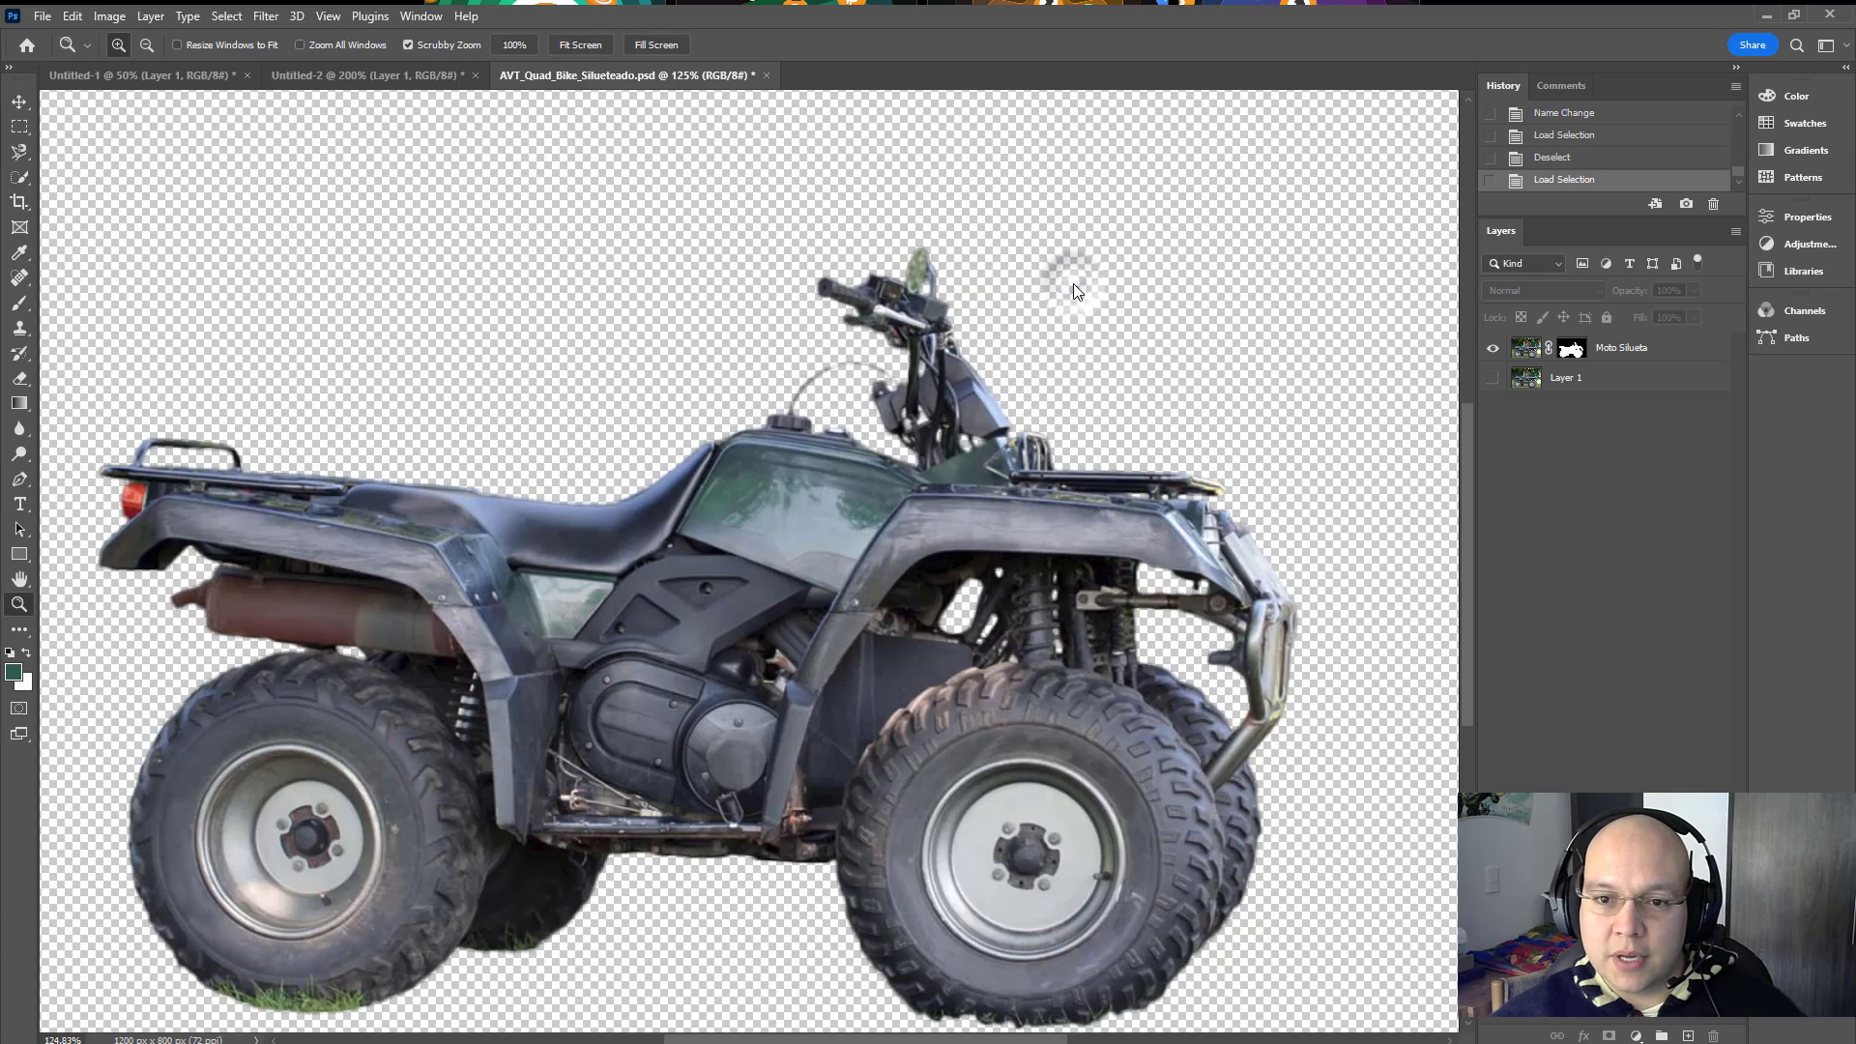
Step: Brush white on the Moto Silueta layer mask along the thin curved cable above the tank to restore it, and deselect
drag(833, 373, 948, 390)
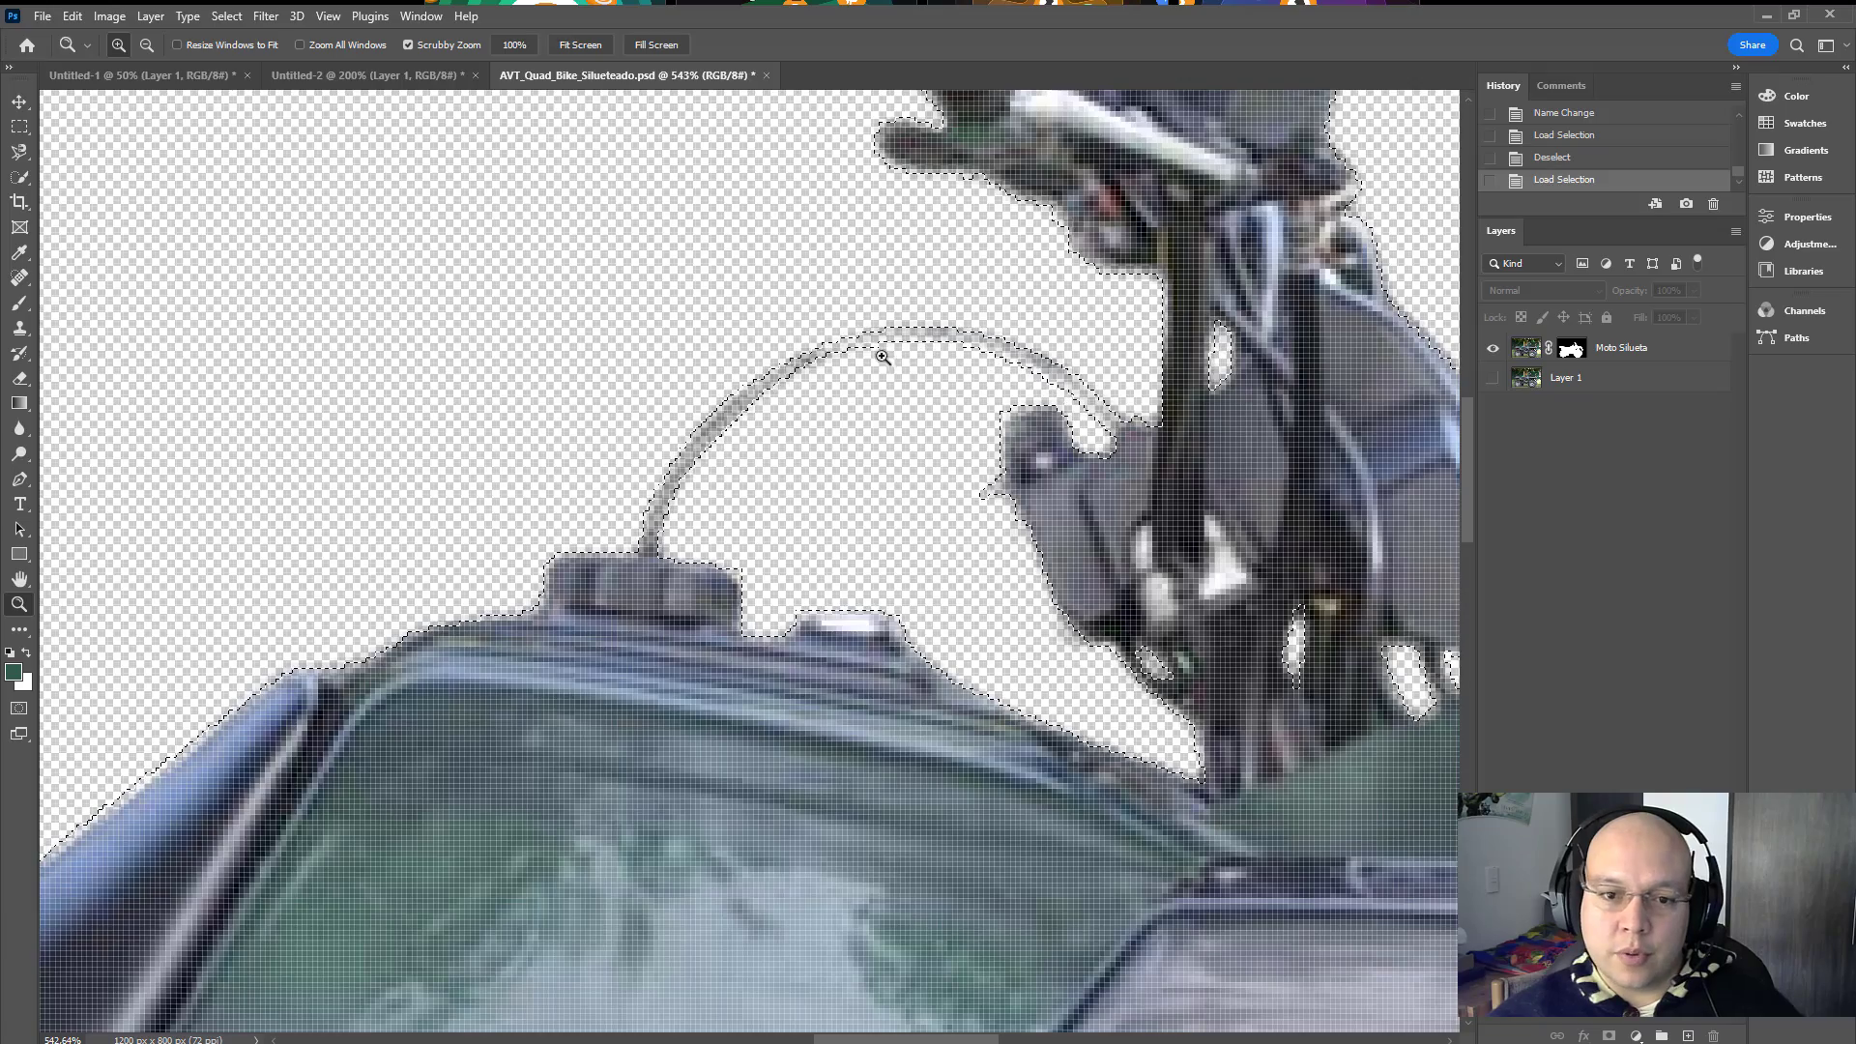
mouse_move(878, 380)
mouse_down()
mouse_move(861, 376)
mouse_move(878, 381)
mouse_up()
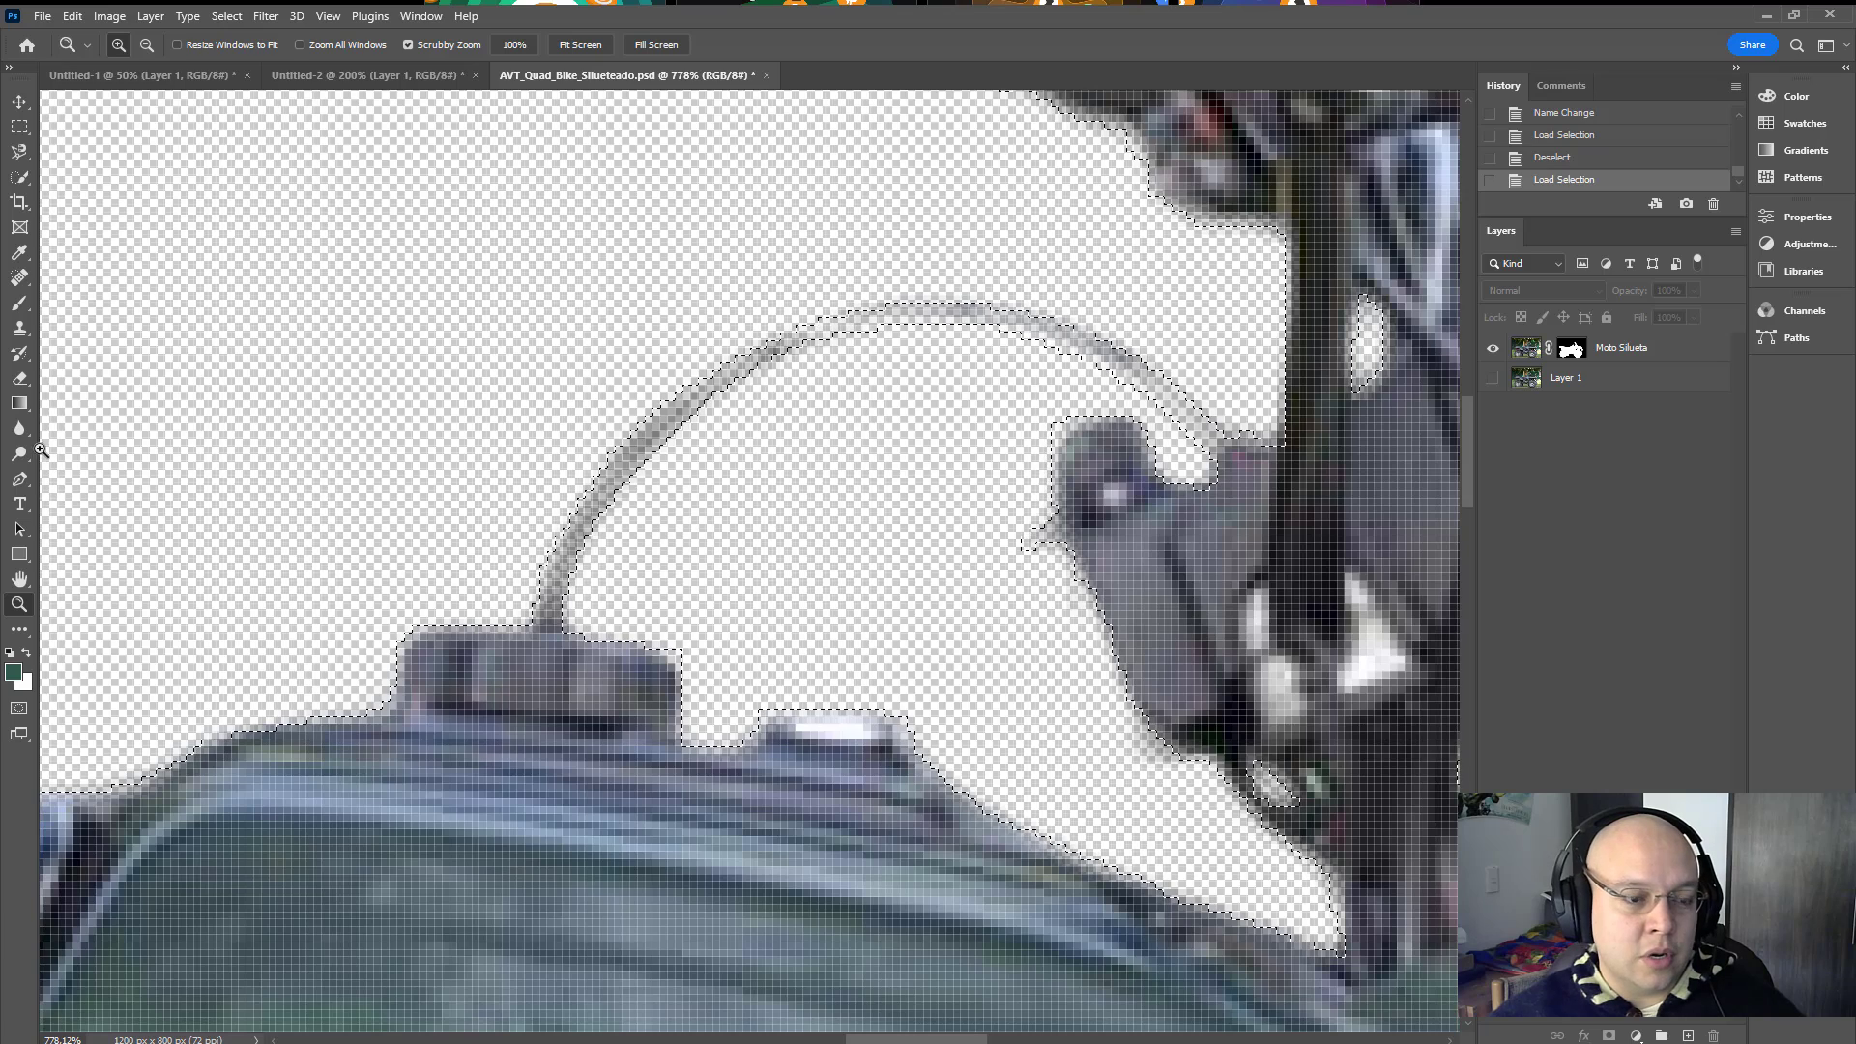
key(b)
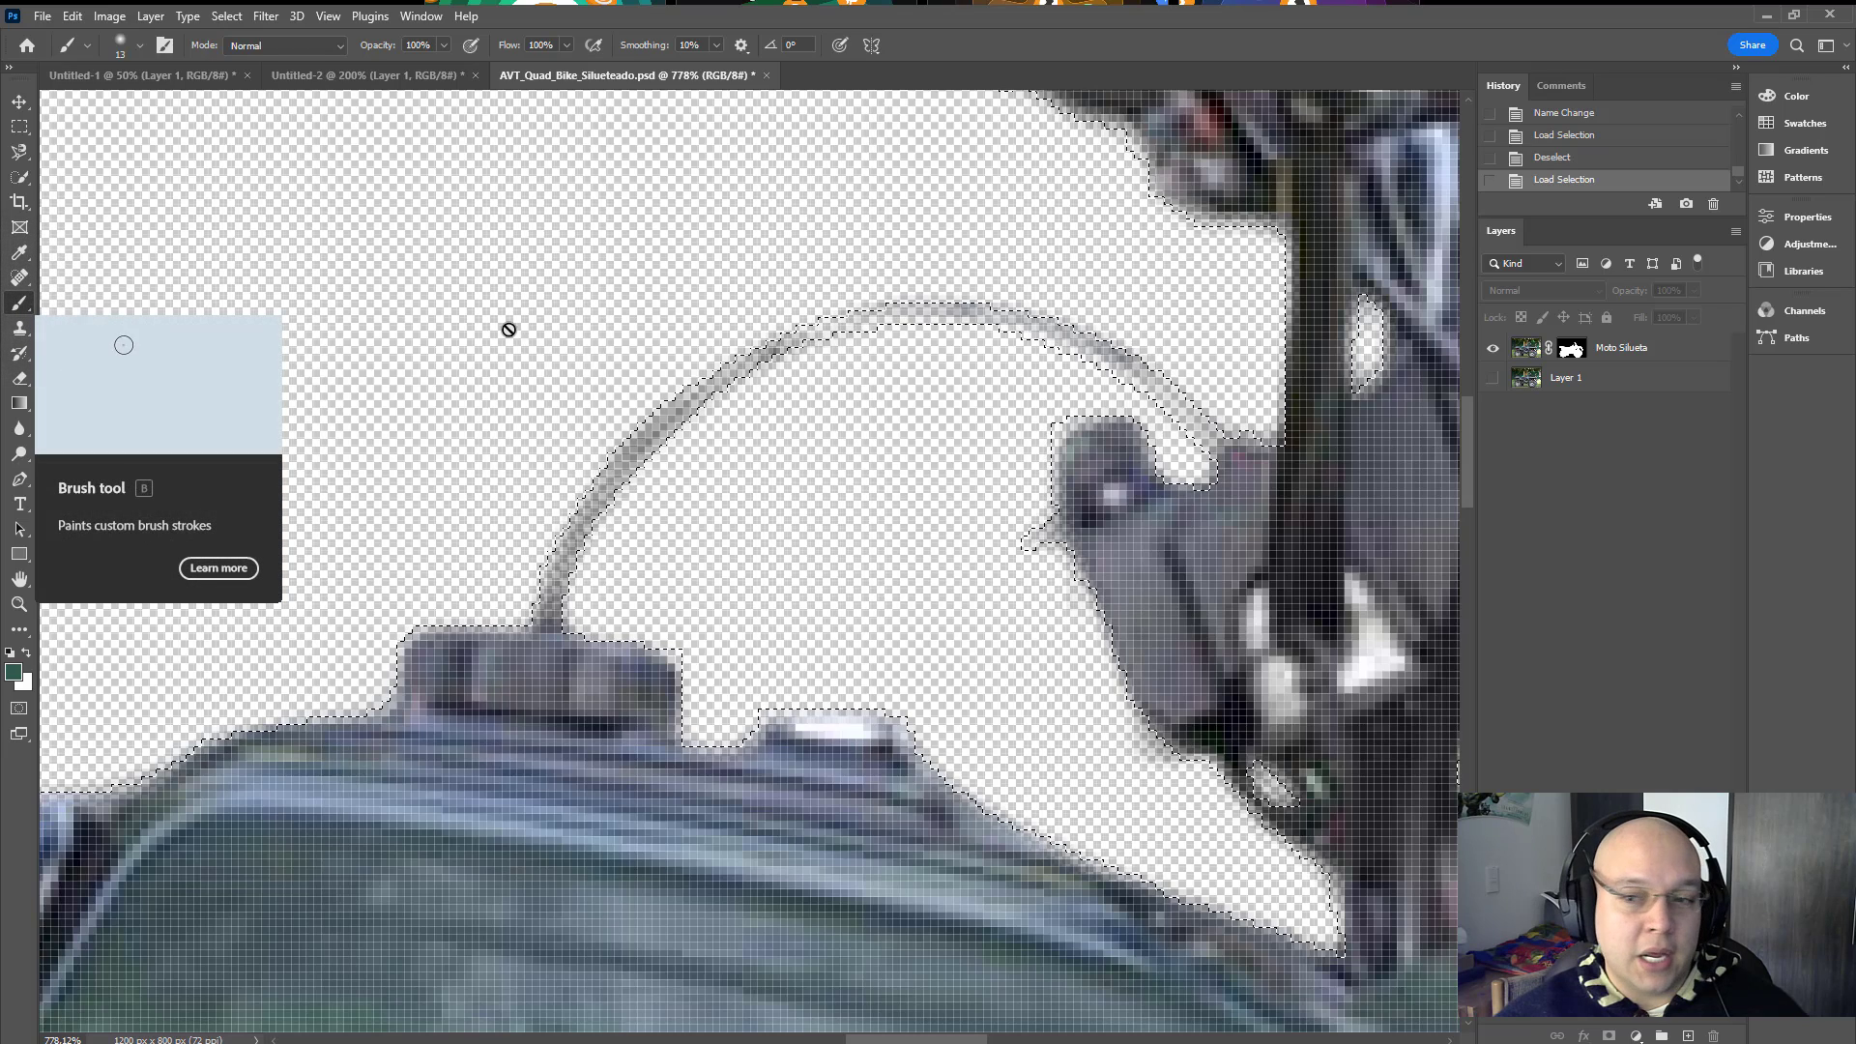
click(1571, 351)
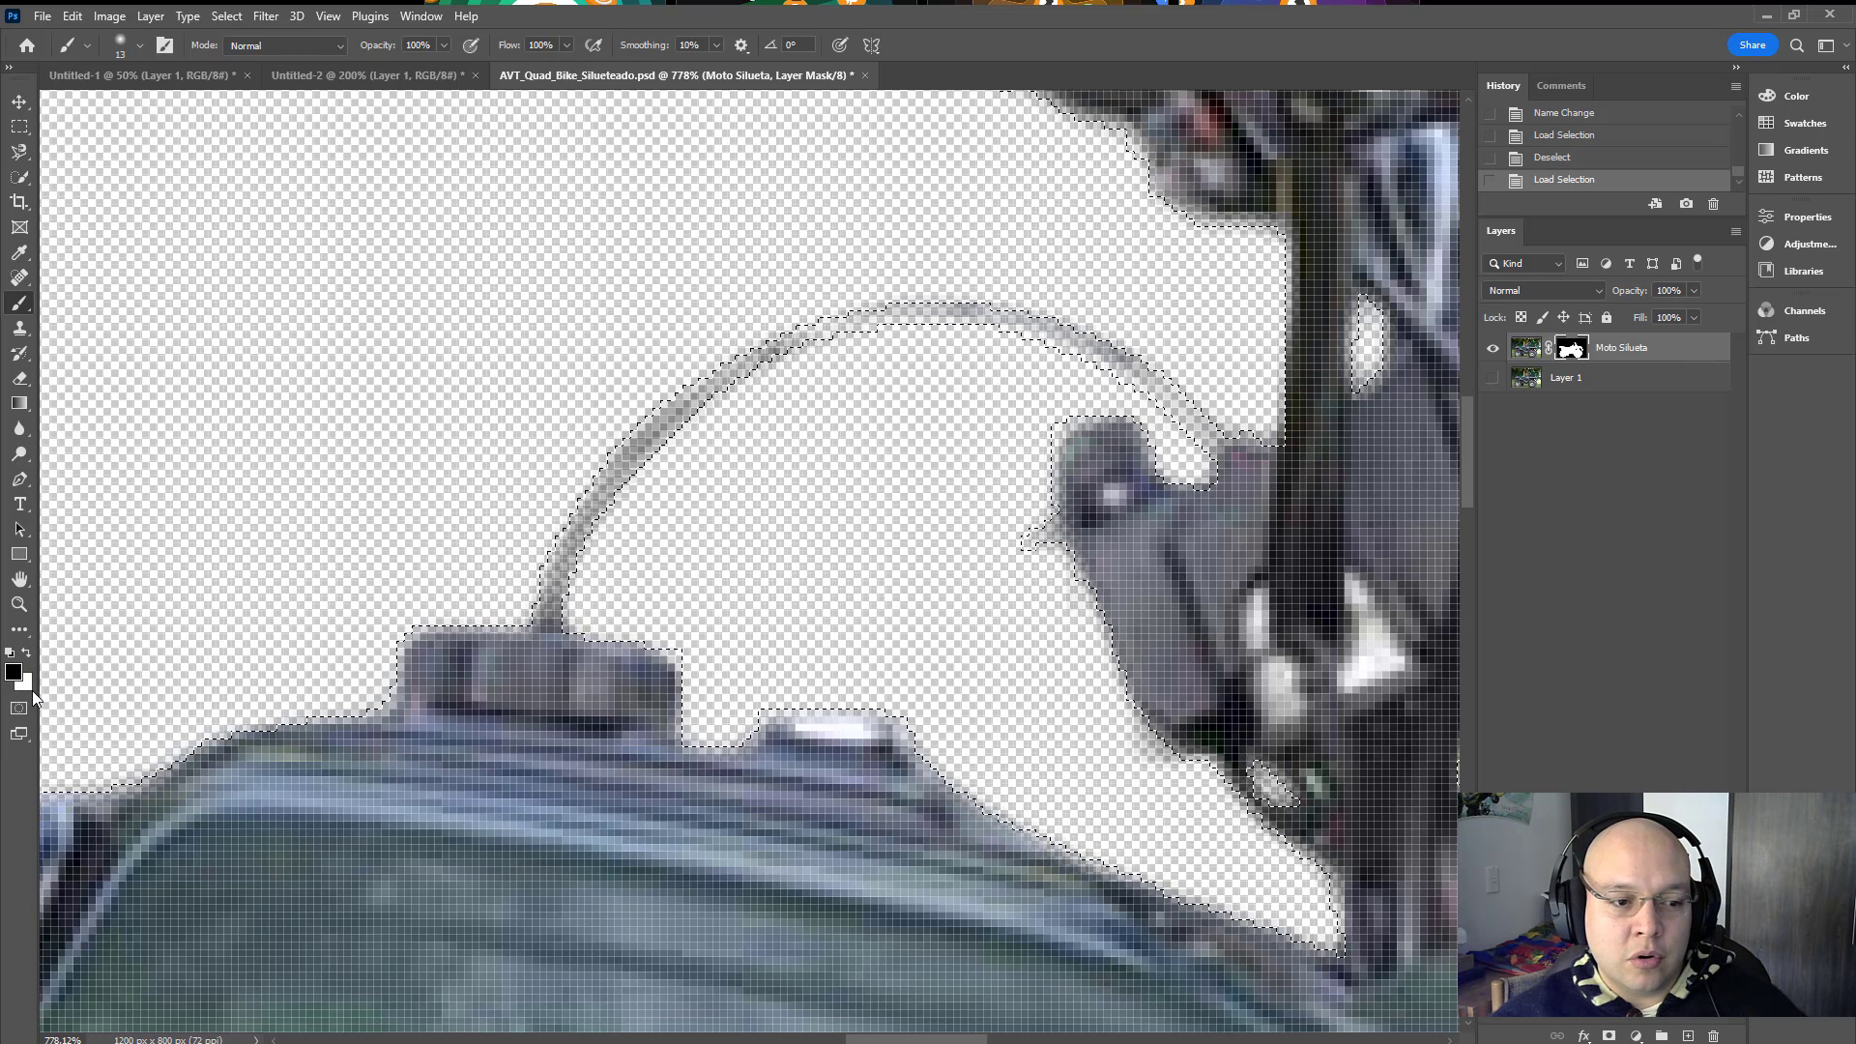
click(21, 682)
drag(1096, 438, 1019, 332)
click(1467, 332)
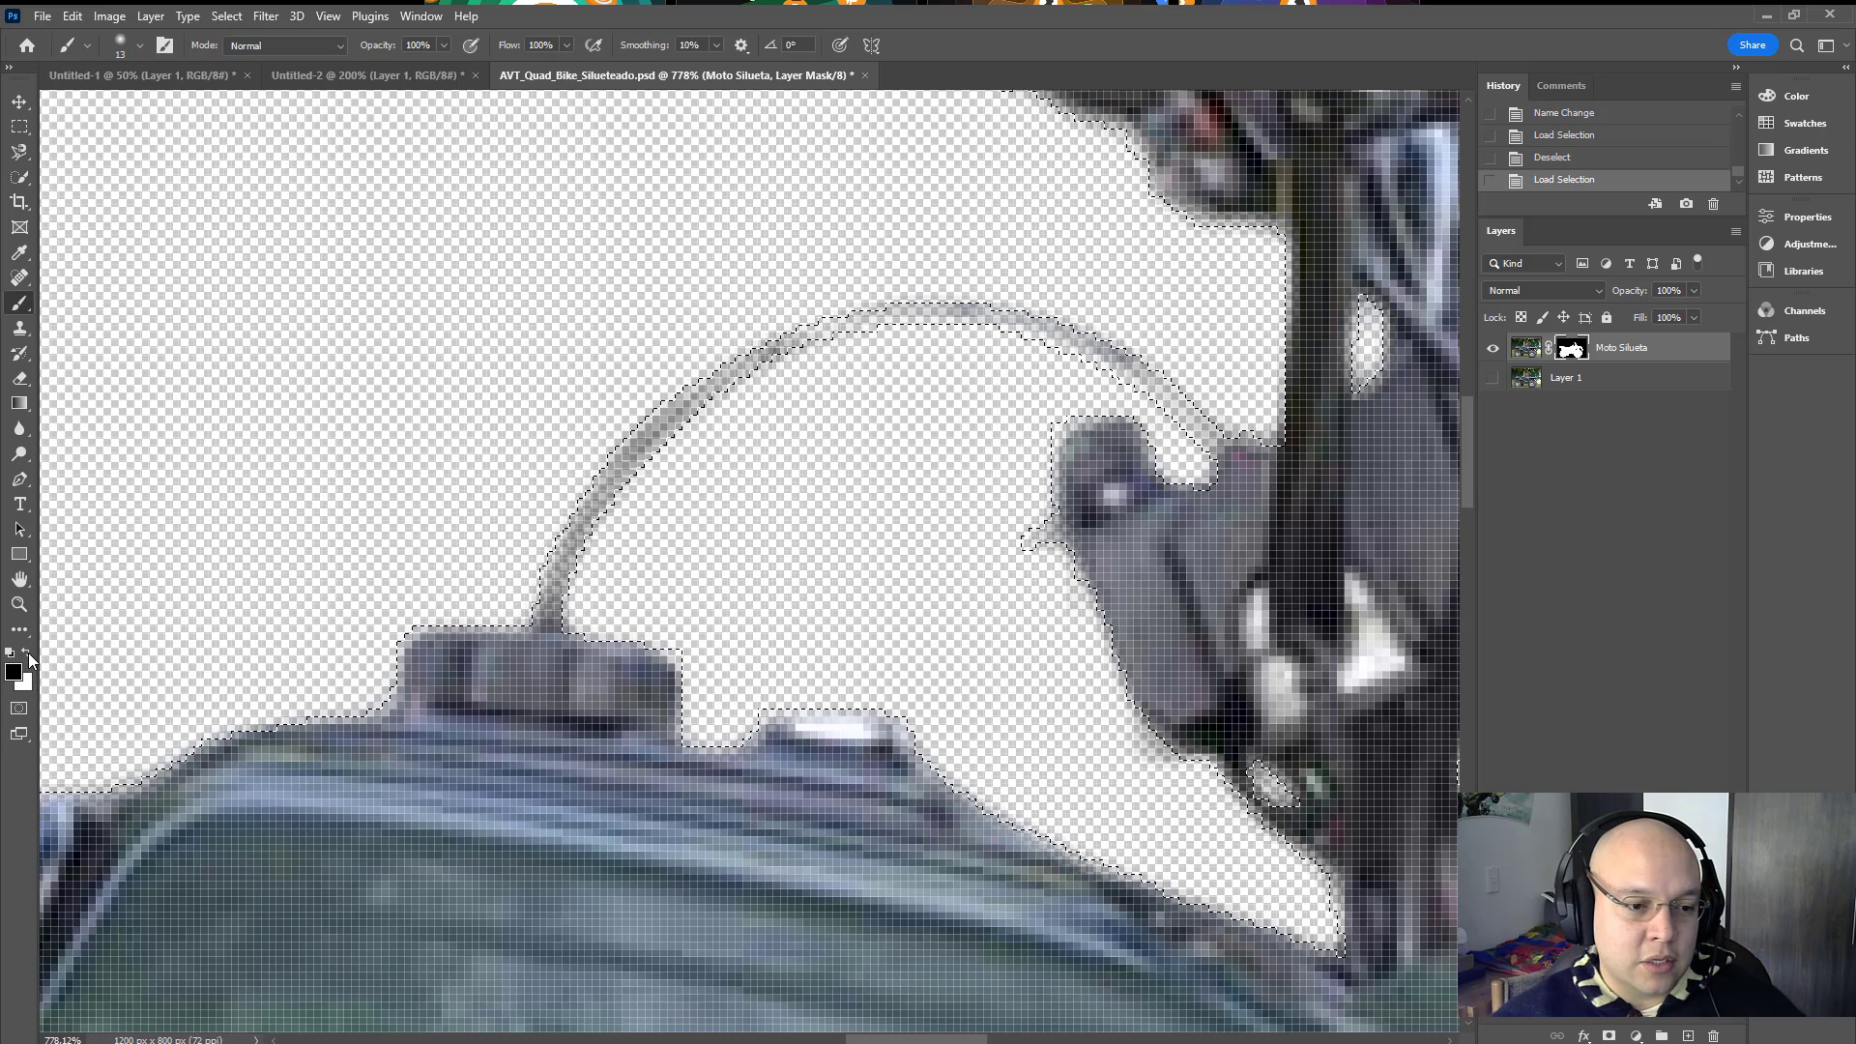
click(27, 653)
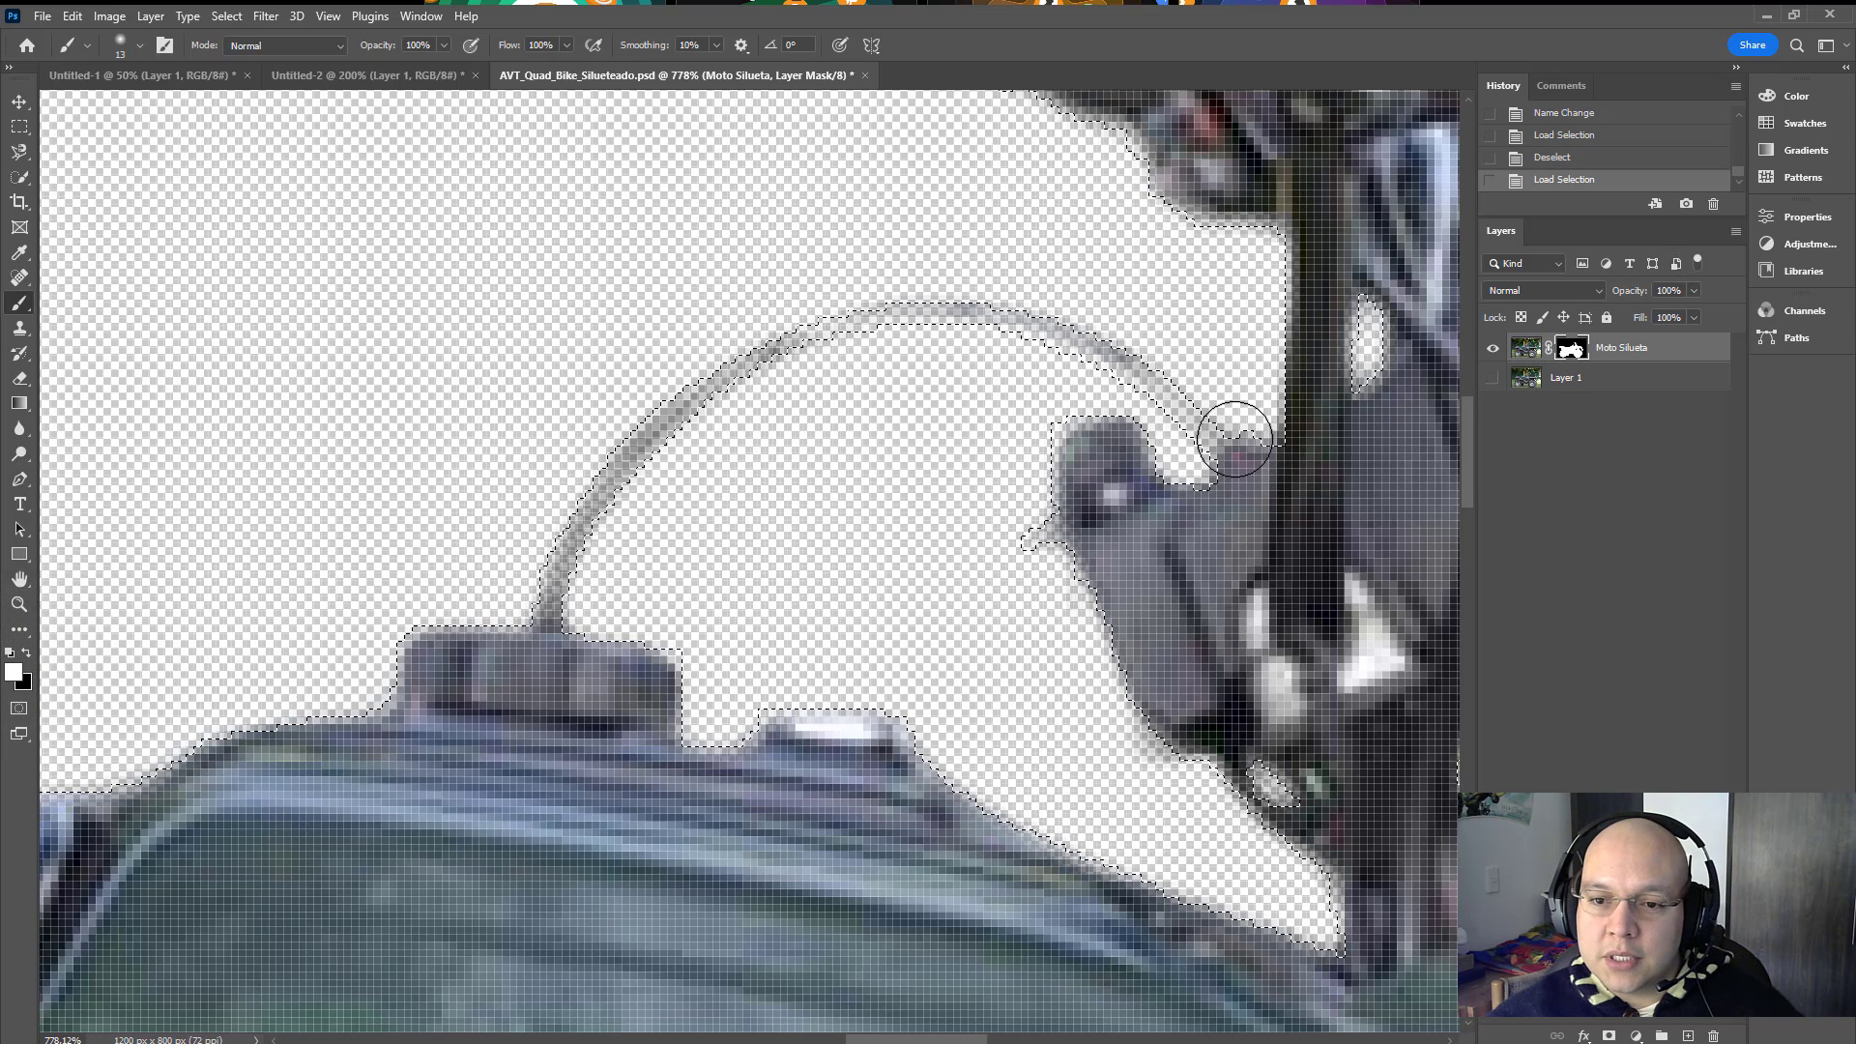
mouse_move(1203, 423)
mouse_down()
mouse_move(1122, 349)
mouse_move(947, 320)
mouse_up()
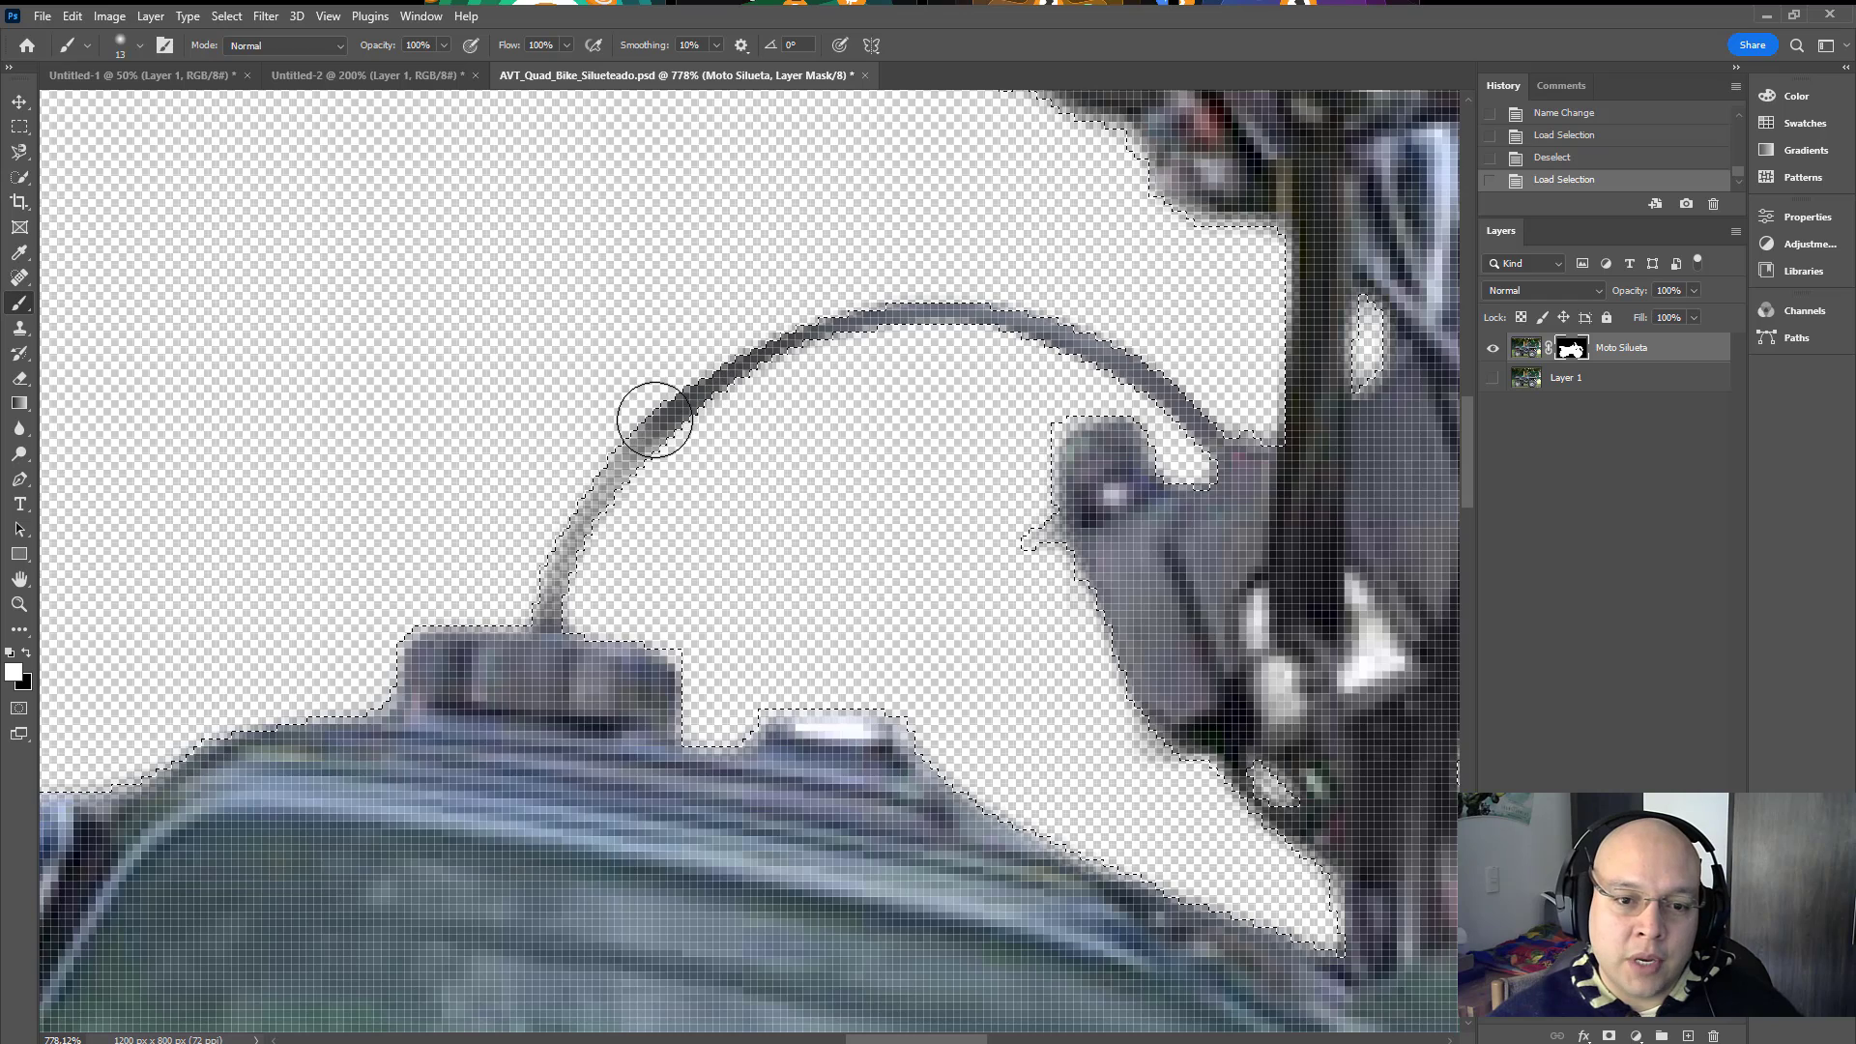
mouse_move(654, 420)
mouse_down()
mouse_move(573, 531)
mouse_move(553, 627)
mouse_move(576, 551)
mouse_up()
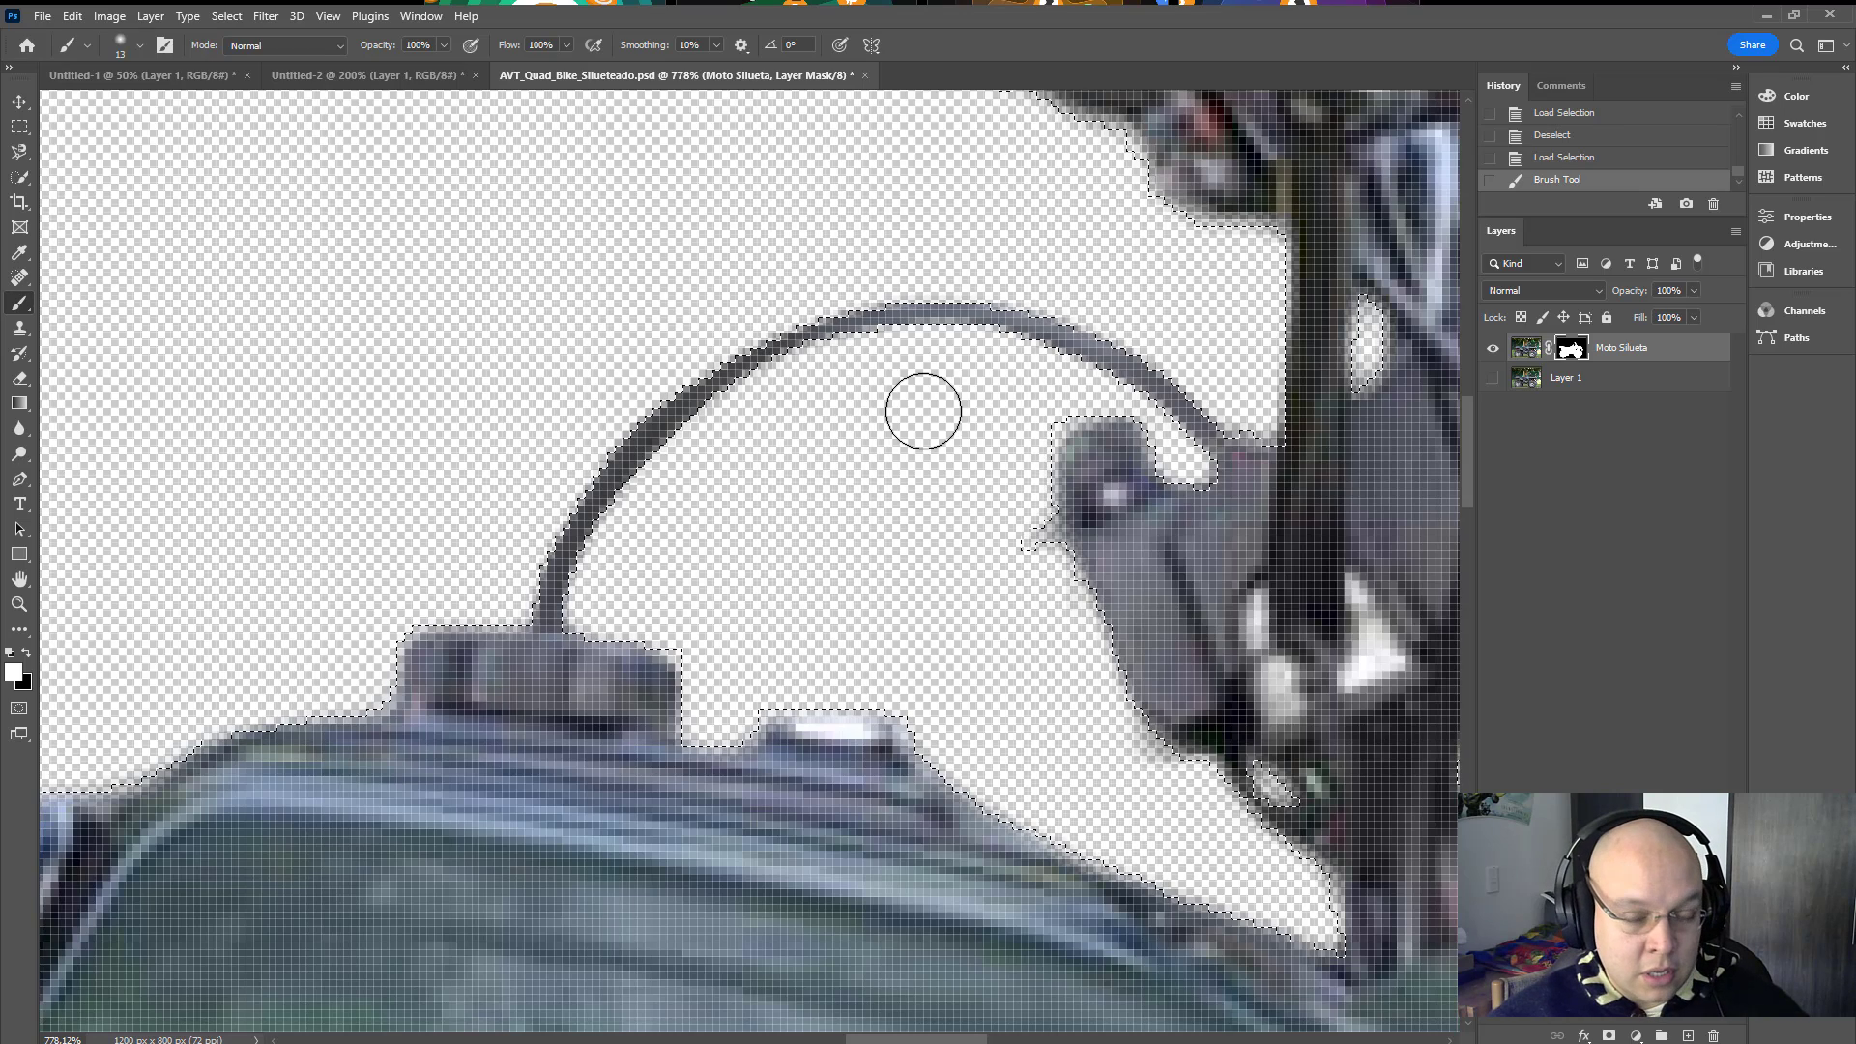
key(ctrl+d)
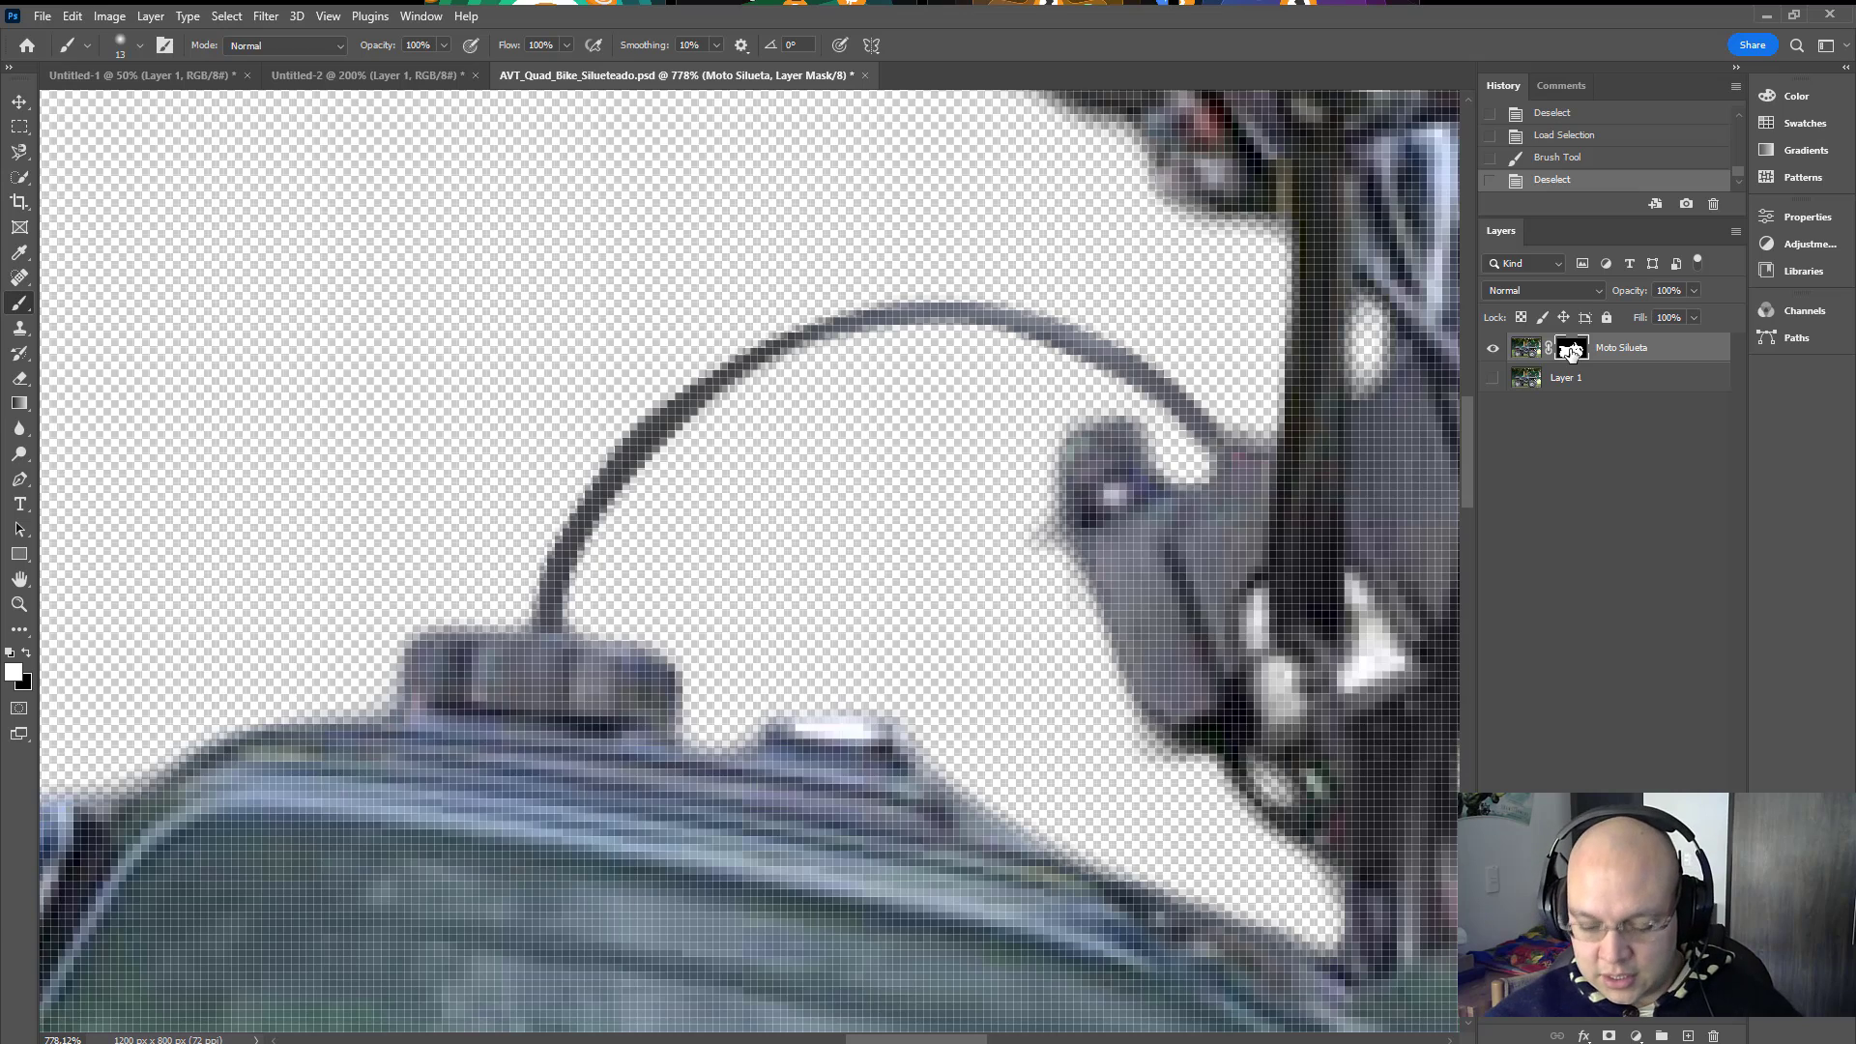
Step: Display the Moto Silueta layer mask on its own, examine its edge pixels up close, and return to the layer image
key(ctrl+0)
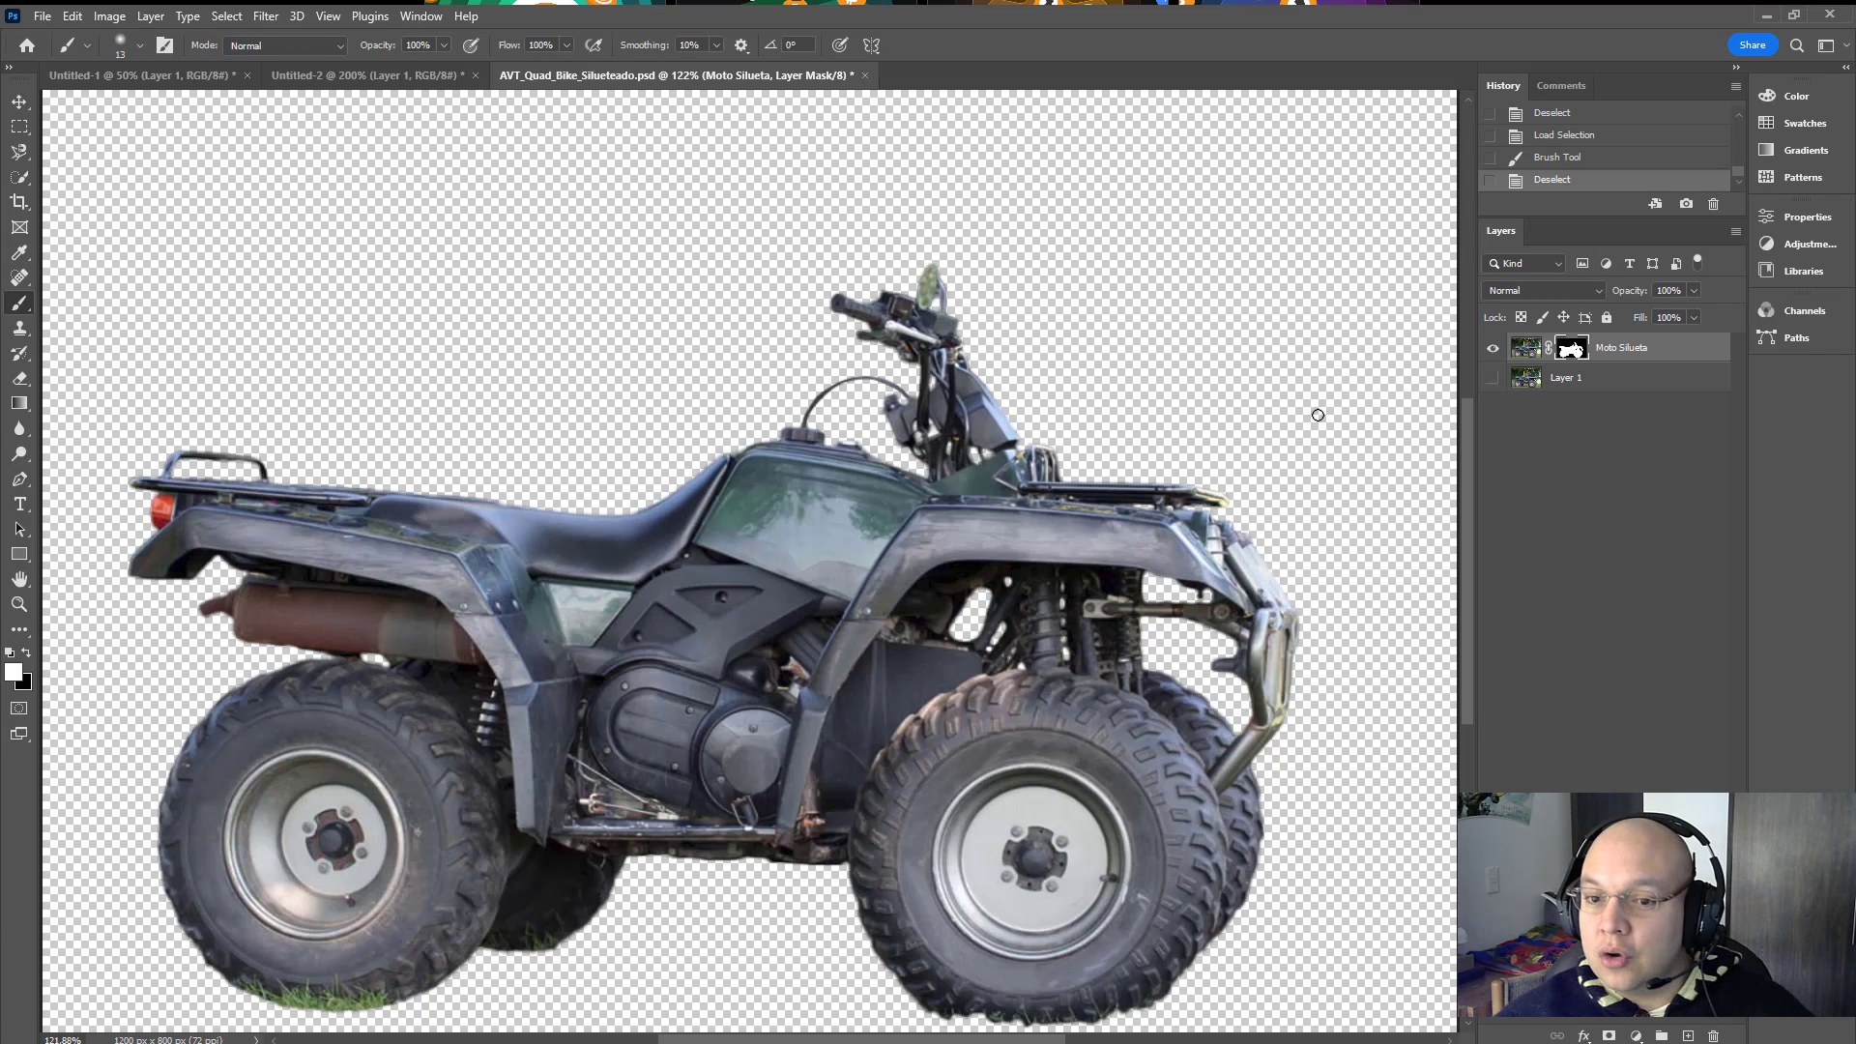
alt+click(1577, 355)
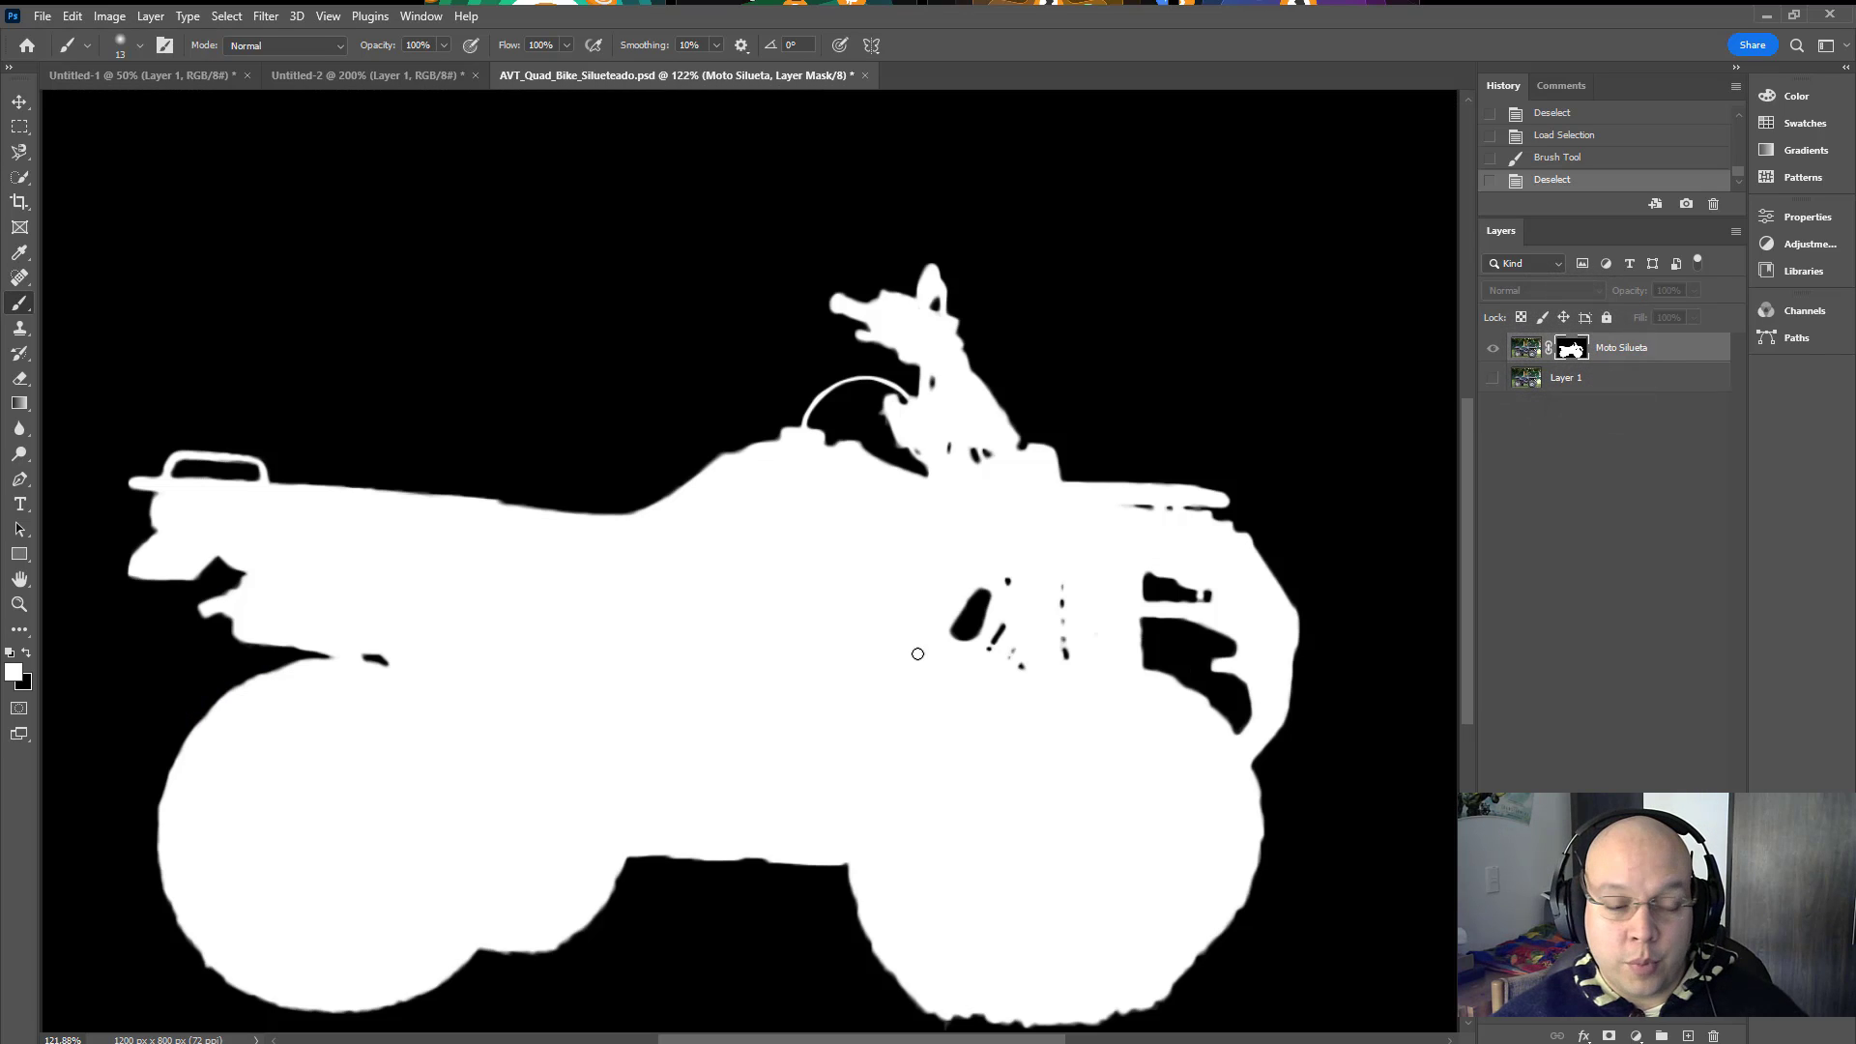
drag(702, 575, 730, 472)
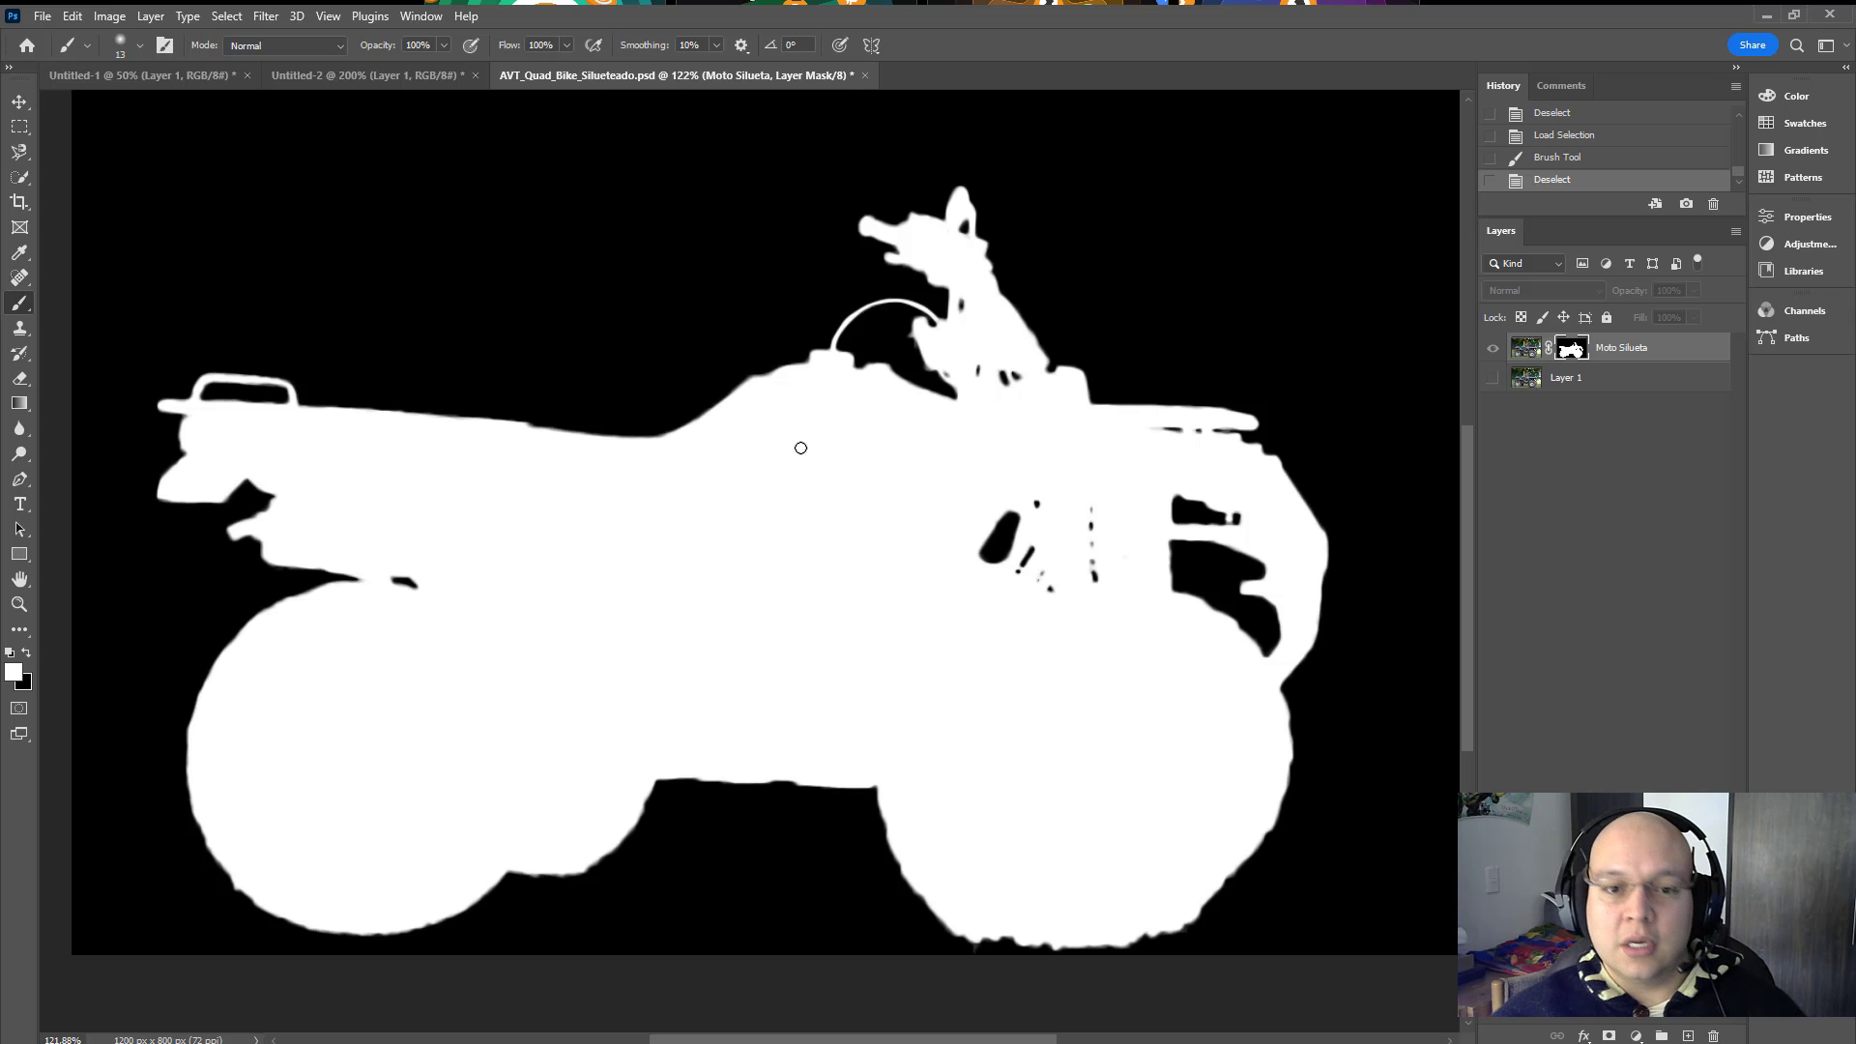
key(z)
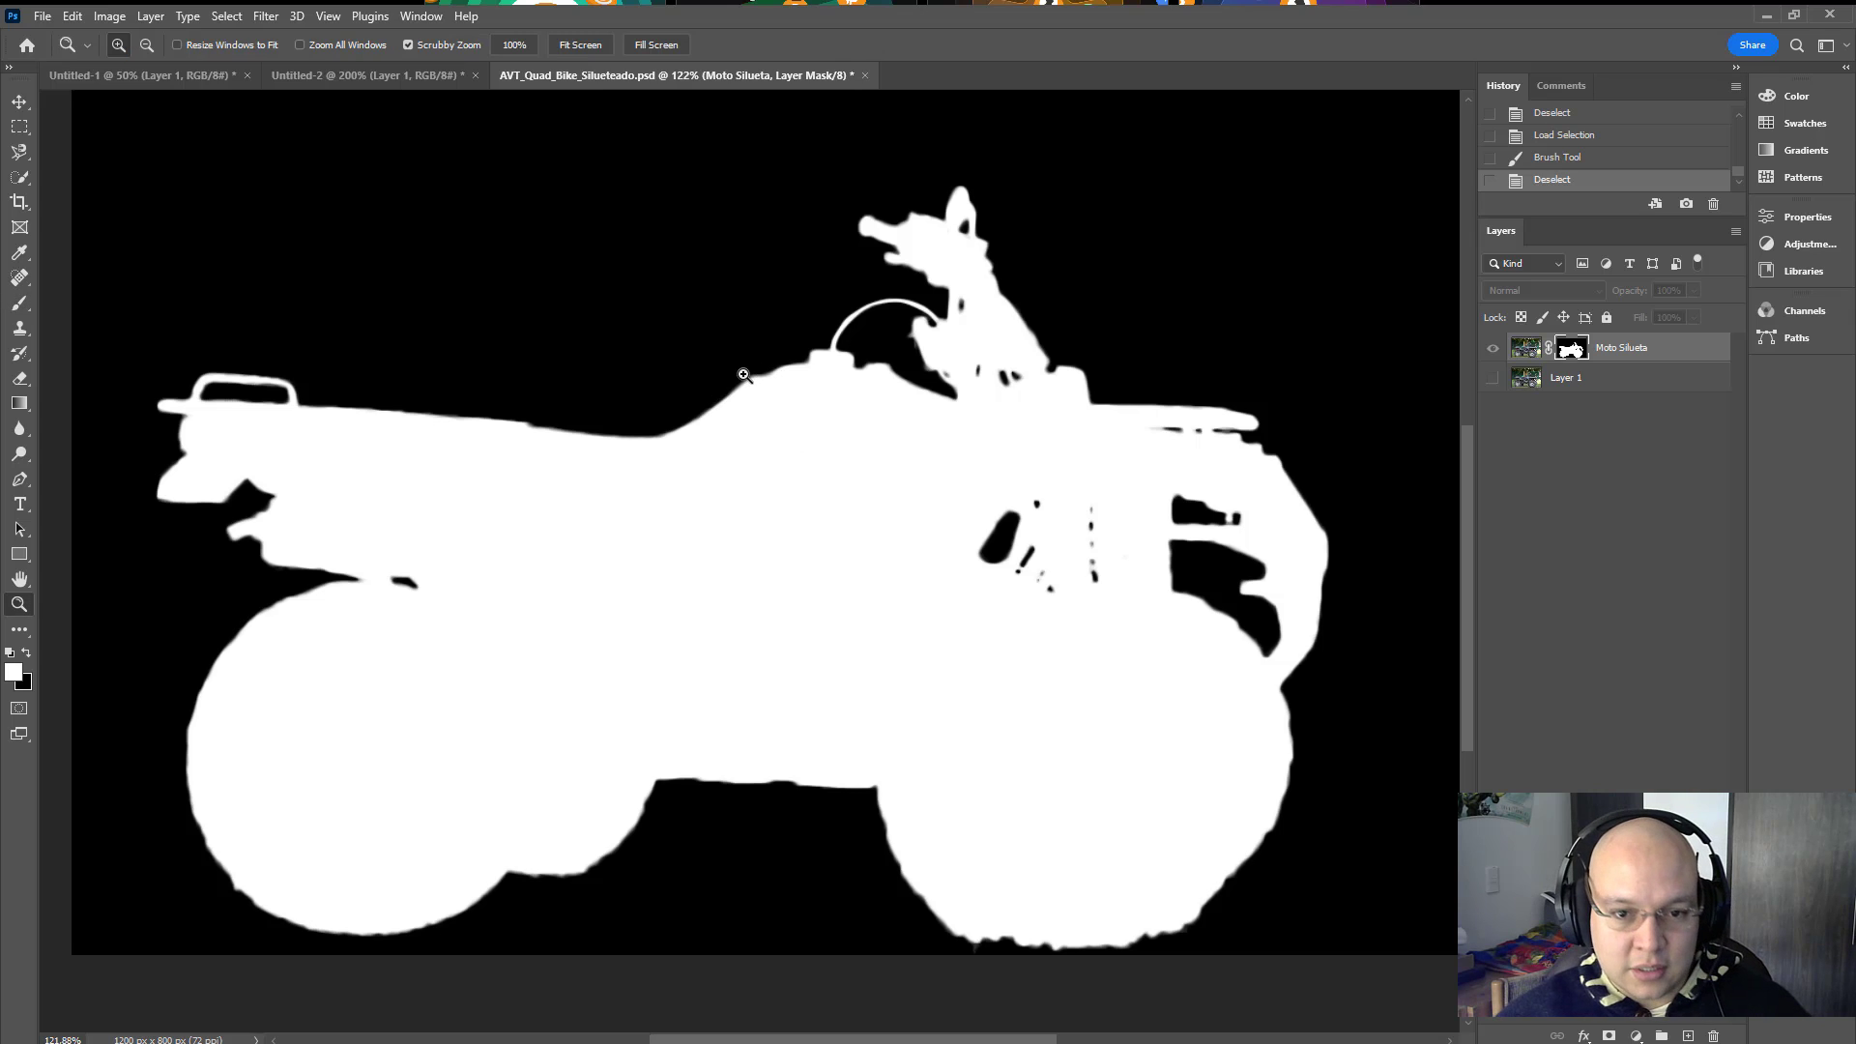
drag(754, 378, 1035, 391)
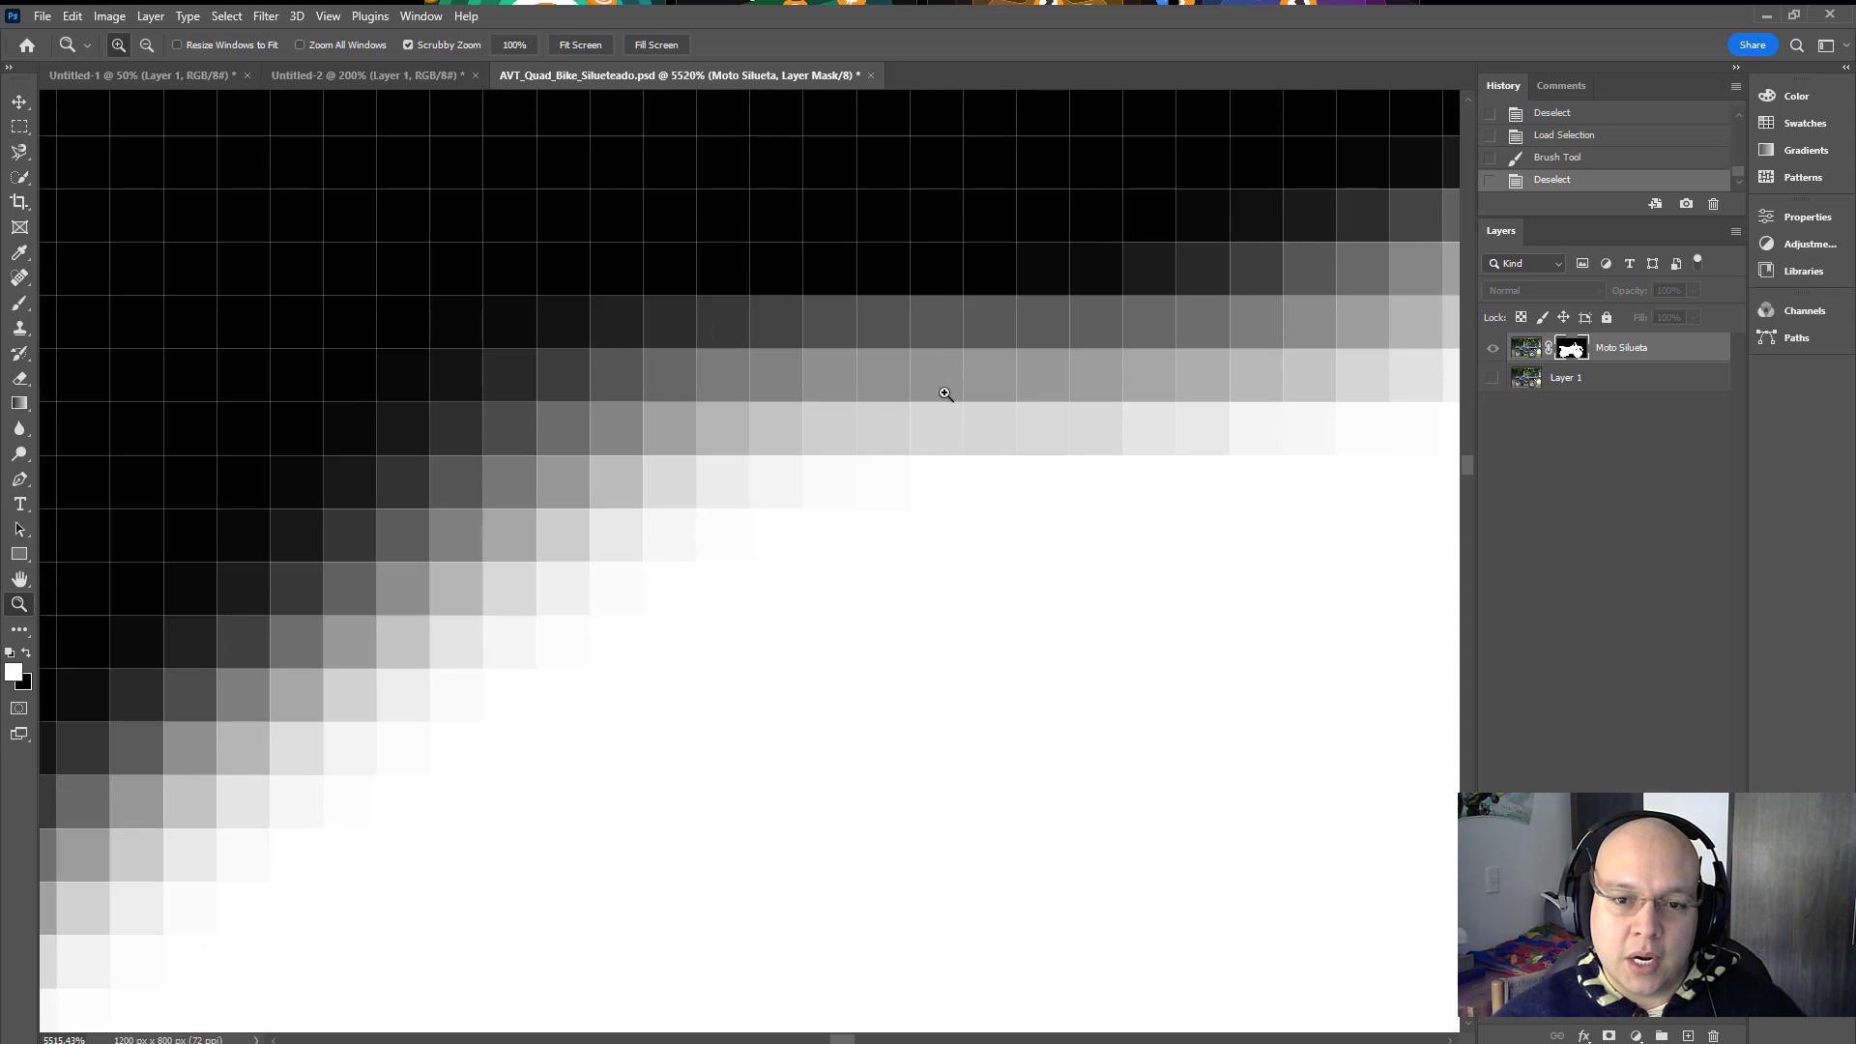
key(ctrl+0)
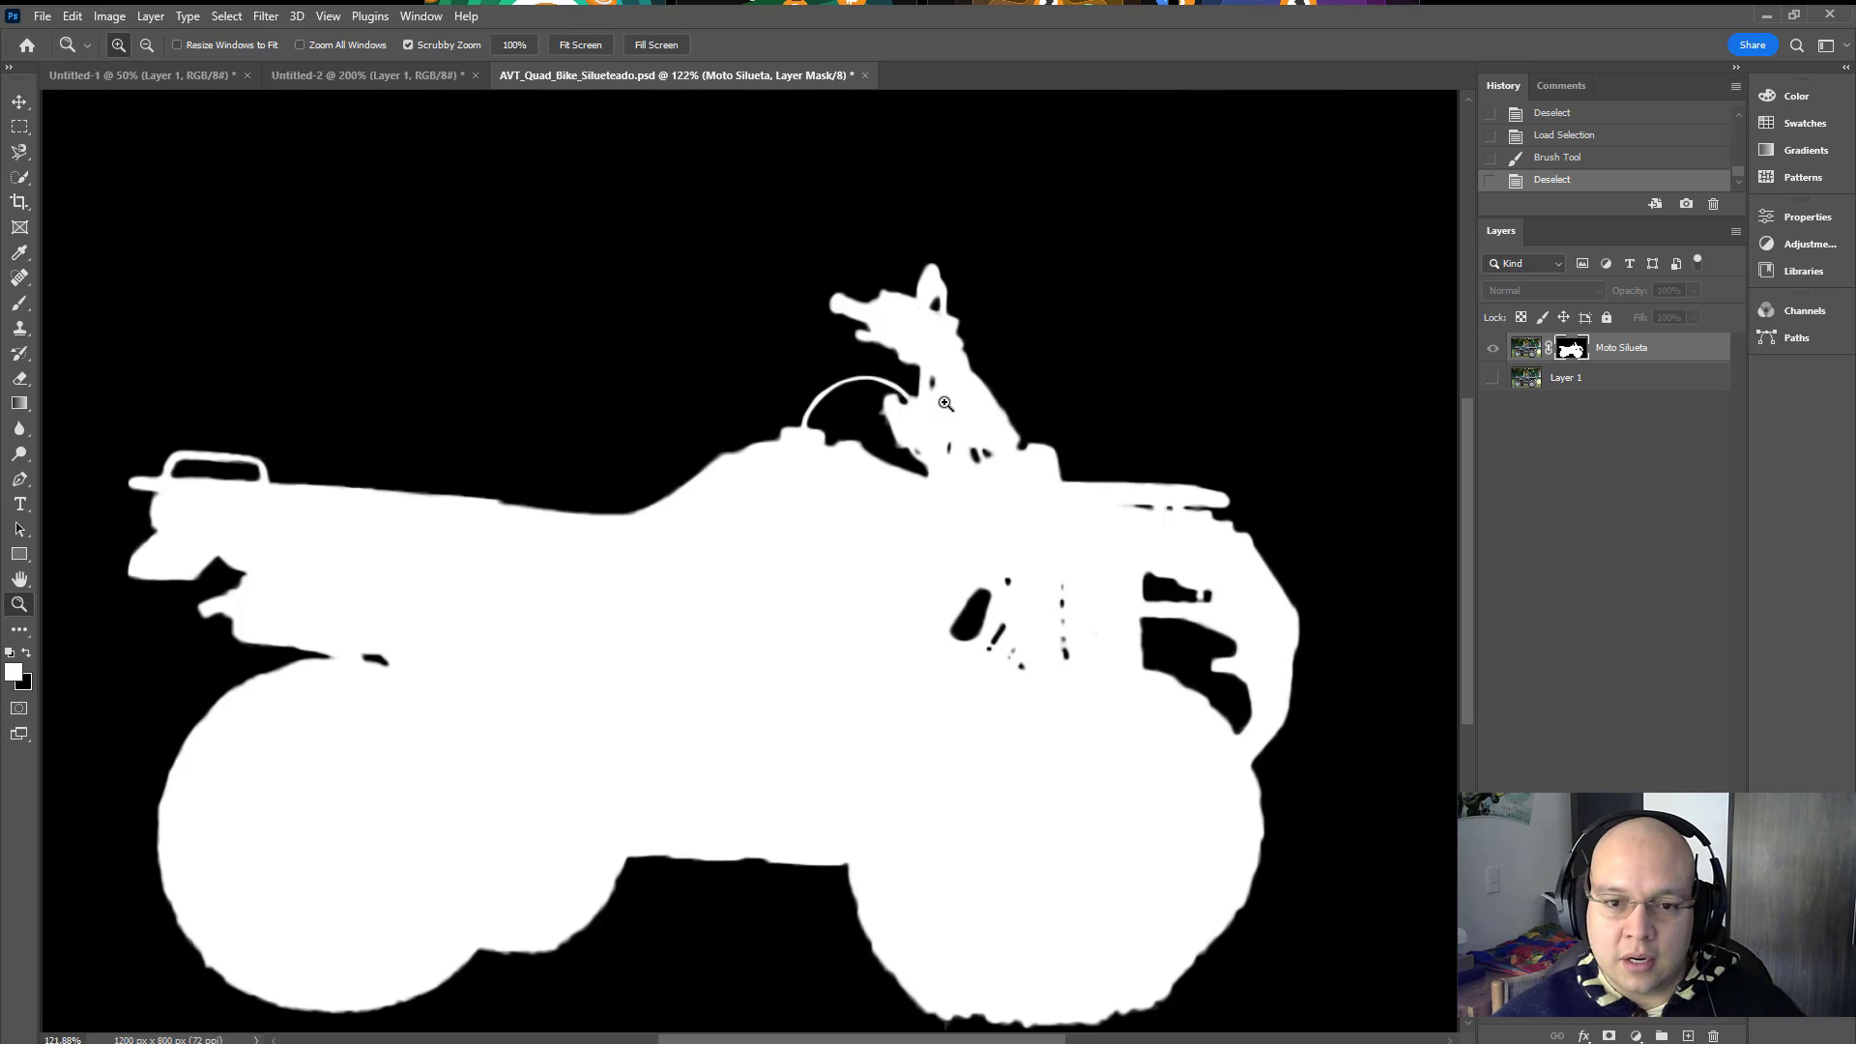
click(1525, 348)
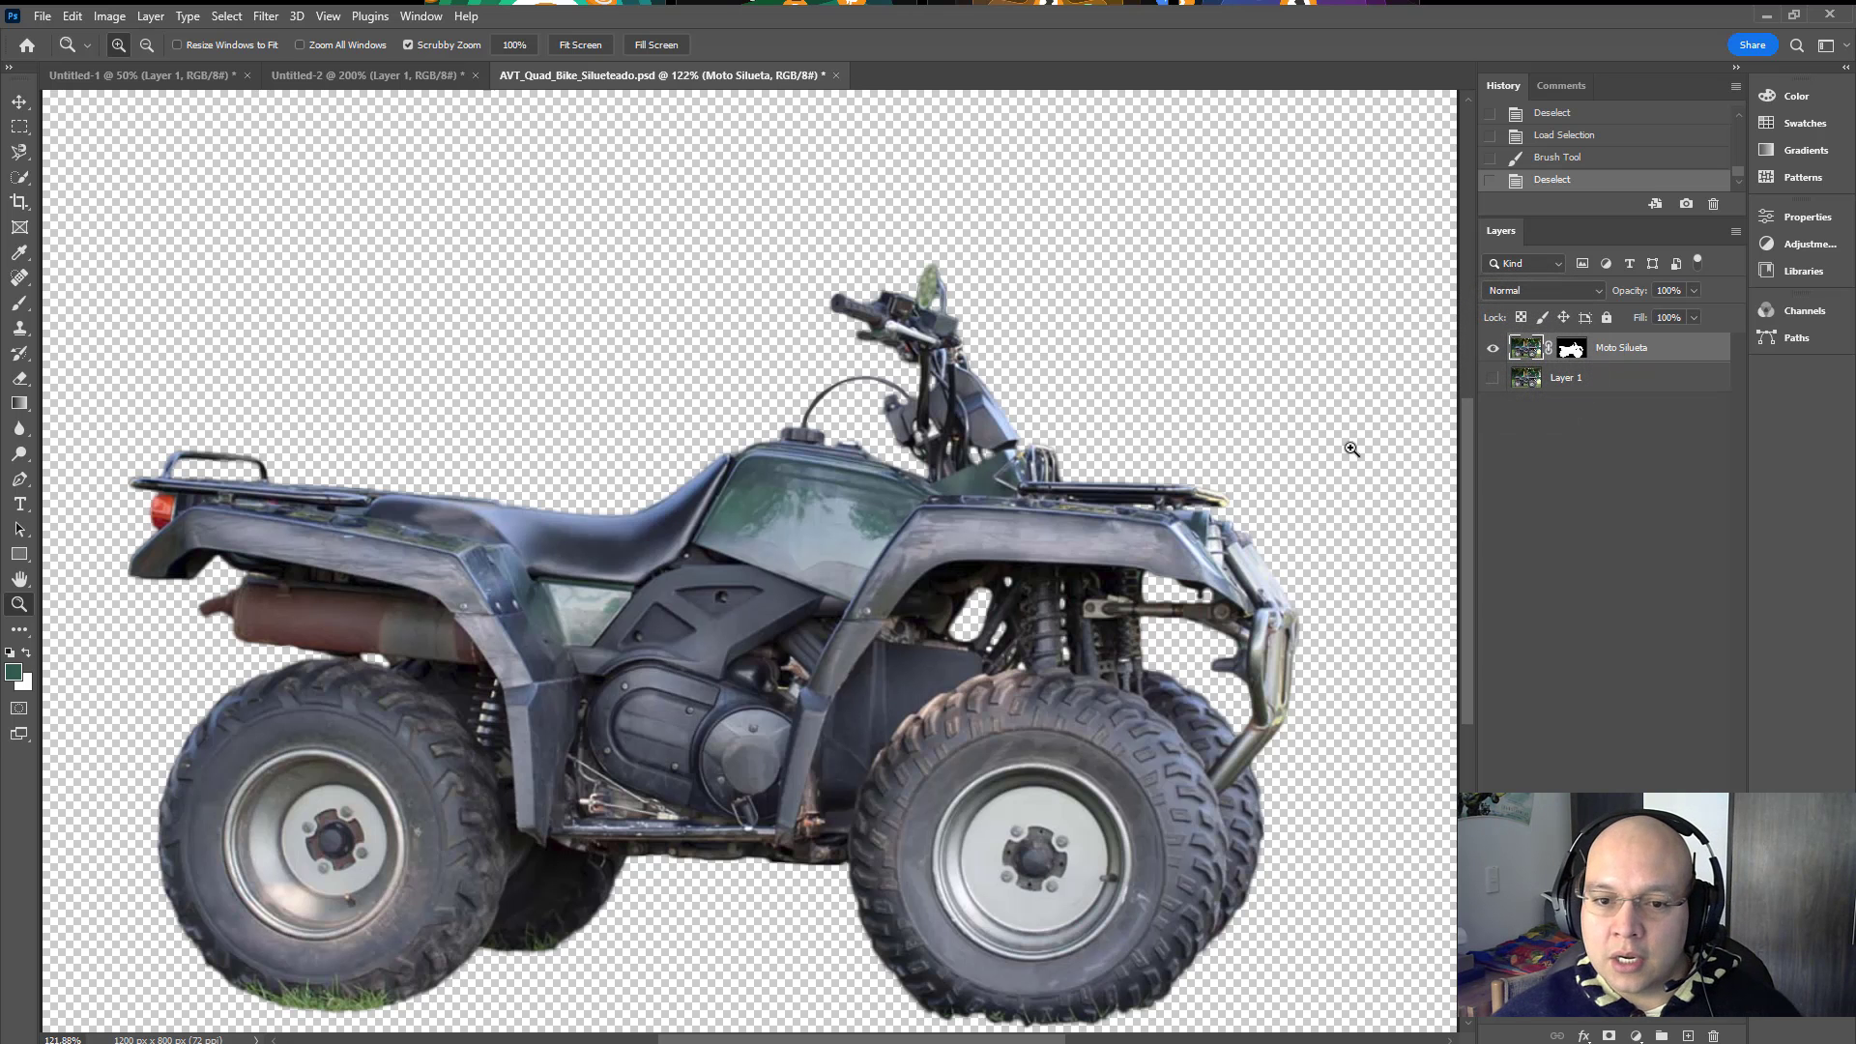
Step: Move the quad bike cutout upward and slightly to the right on the canvas
key(ctrl+1)
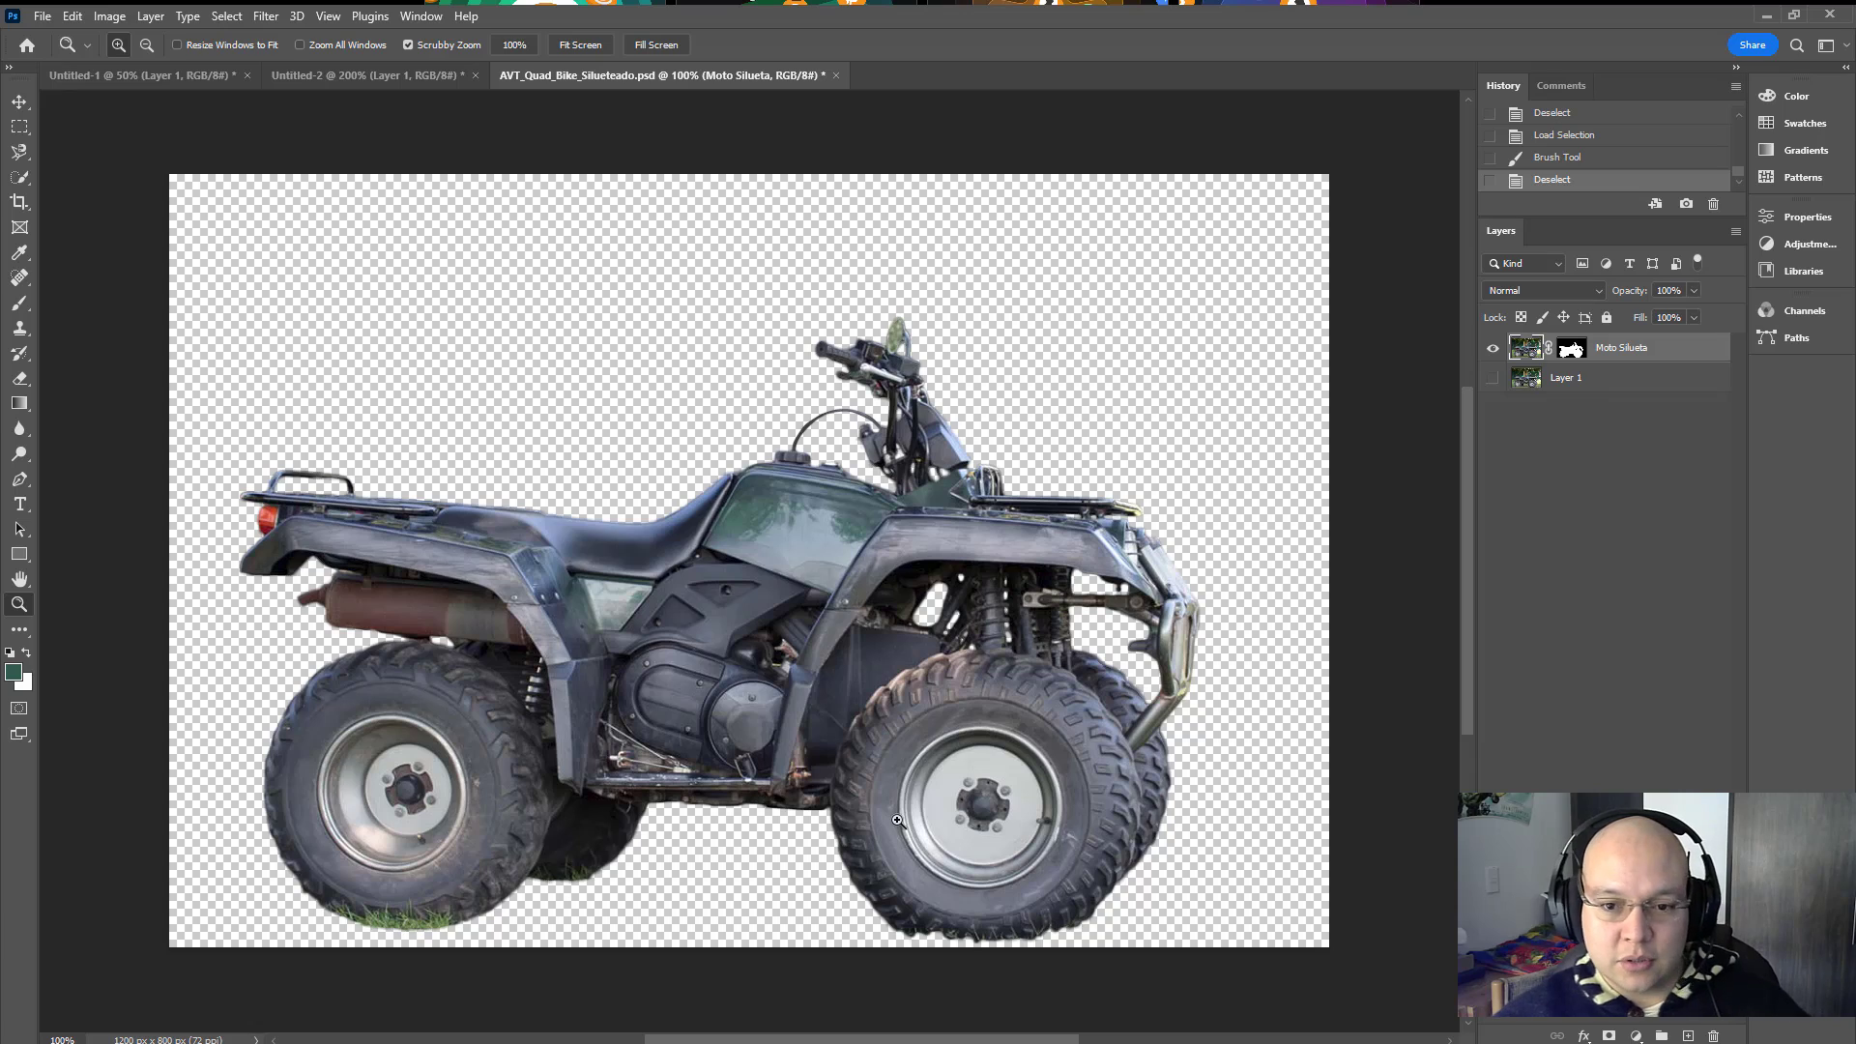
key(v)
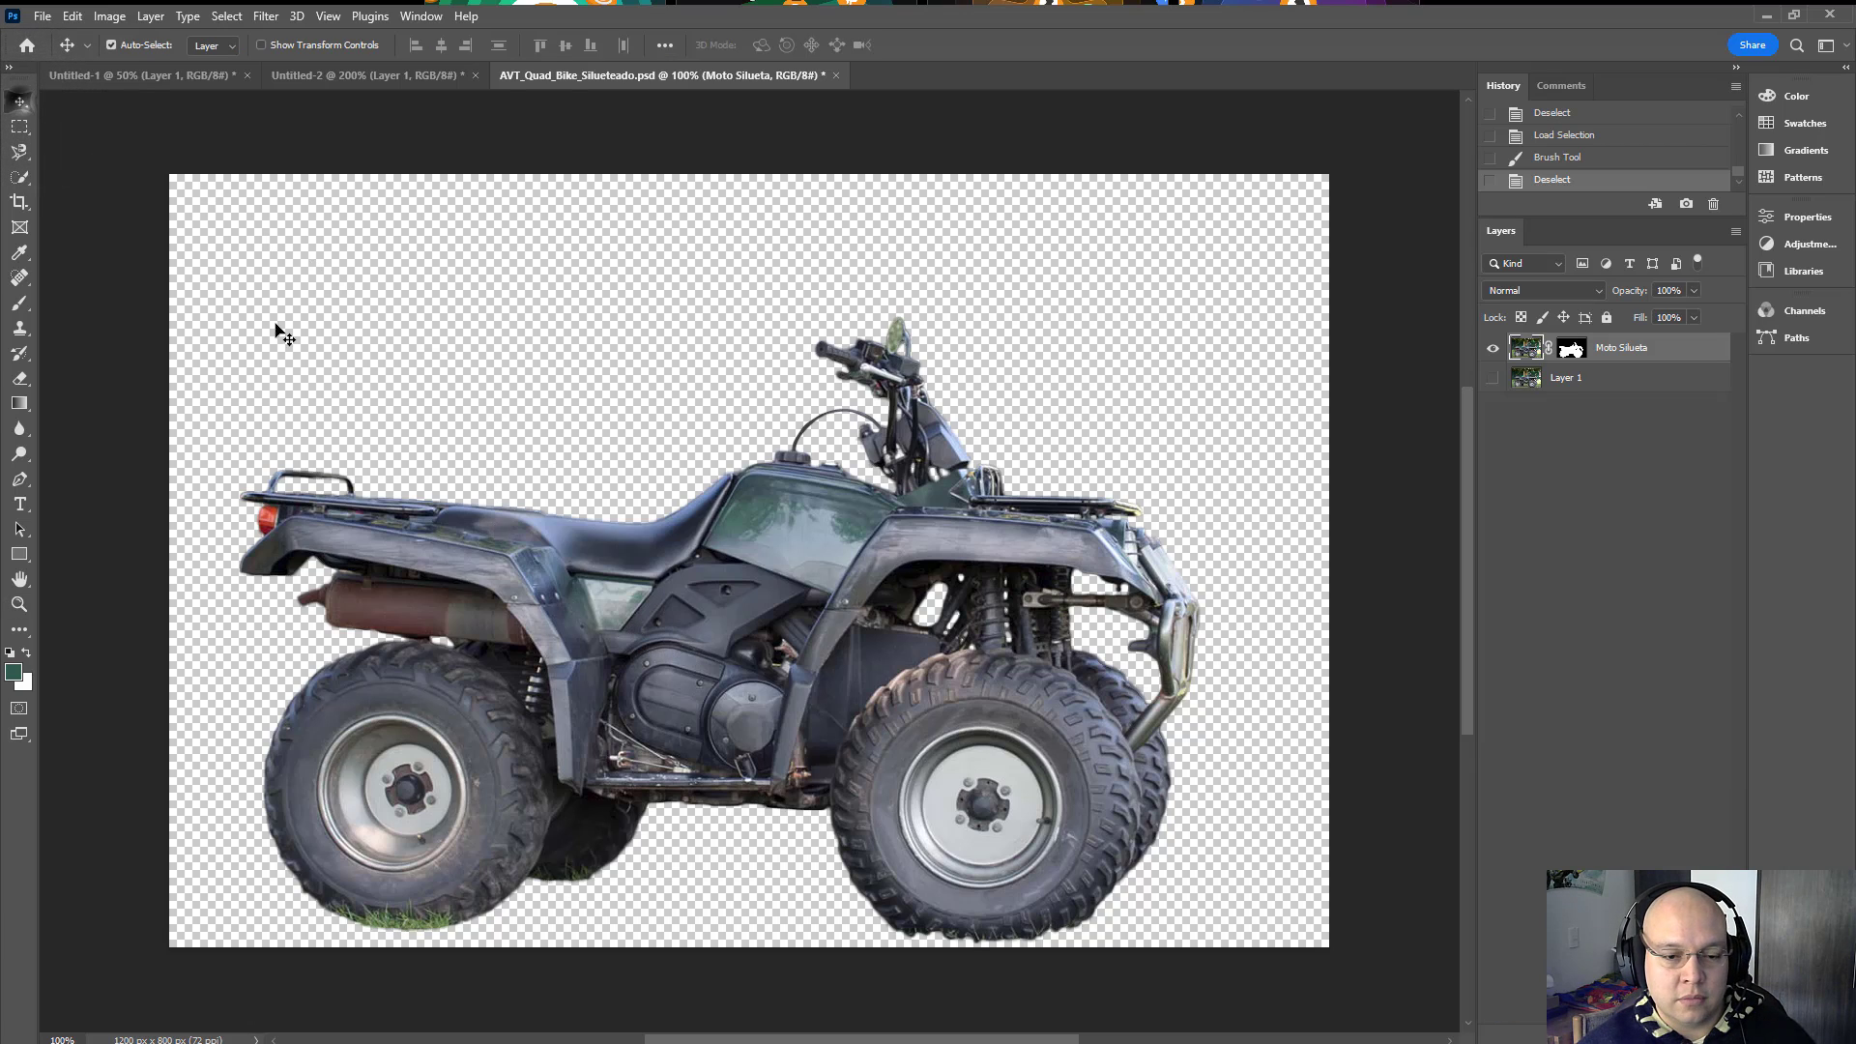
drag(667, 601, 709, 583)
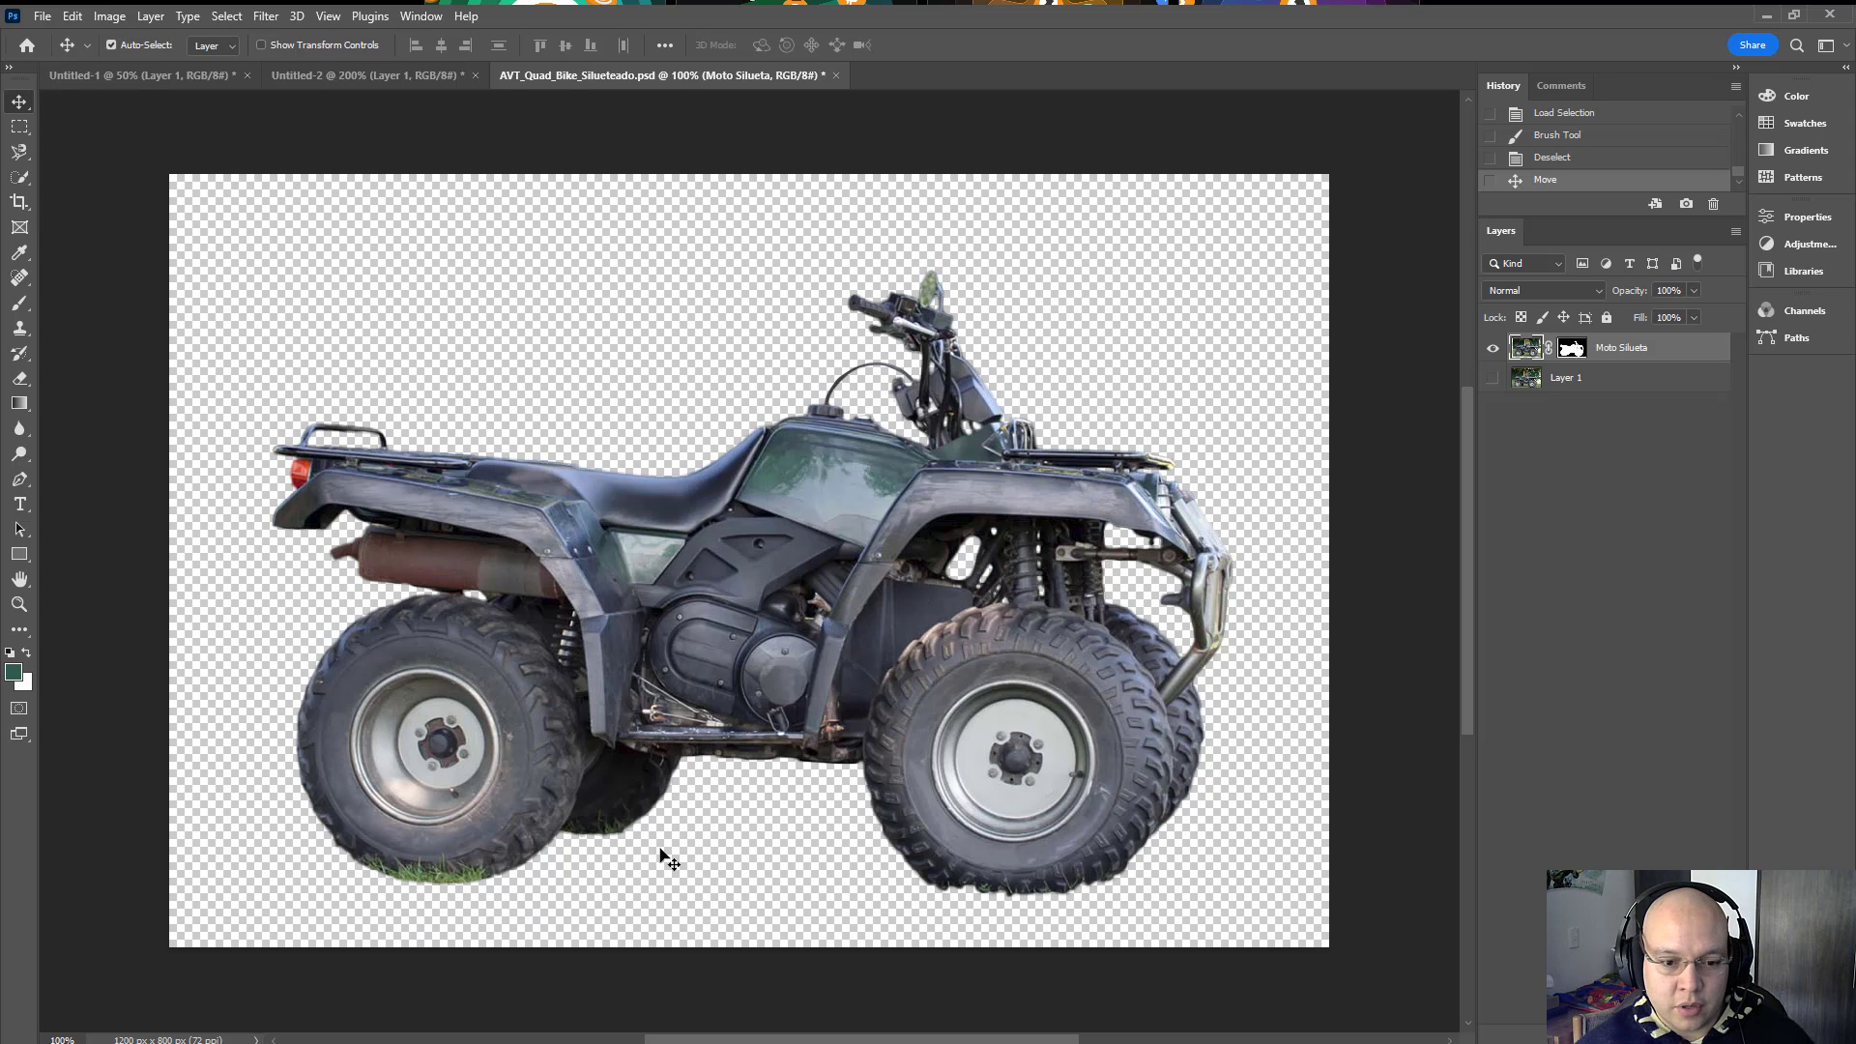
Step: Draw a closed Pen path around the clean lower-left tread section of the front tire and convert it to a selection
key(z)
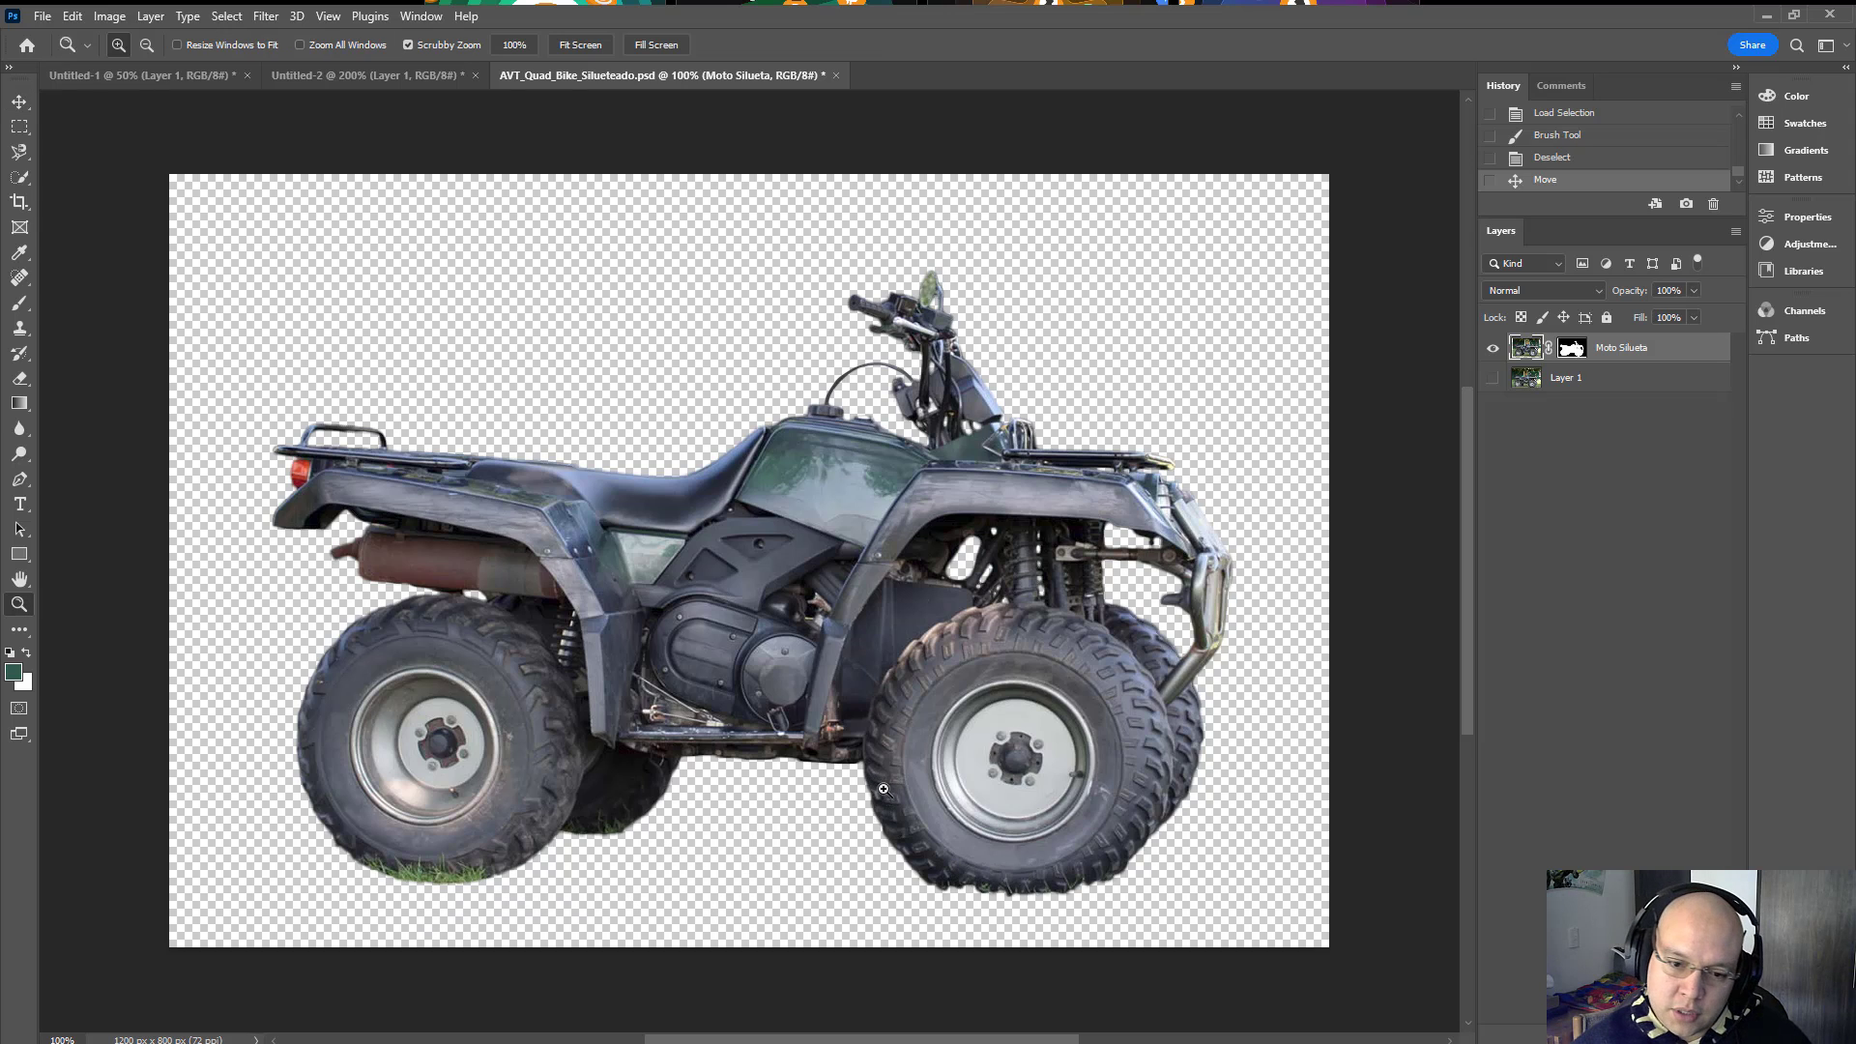
drag(883, 788, 807, 451)
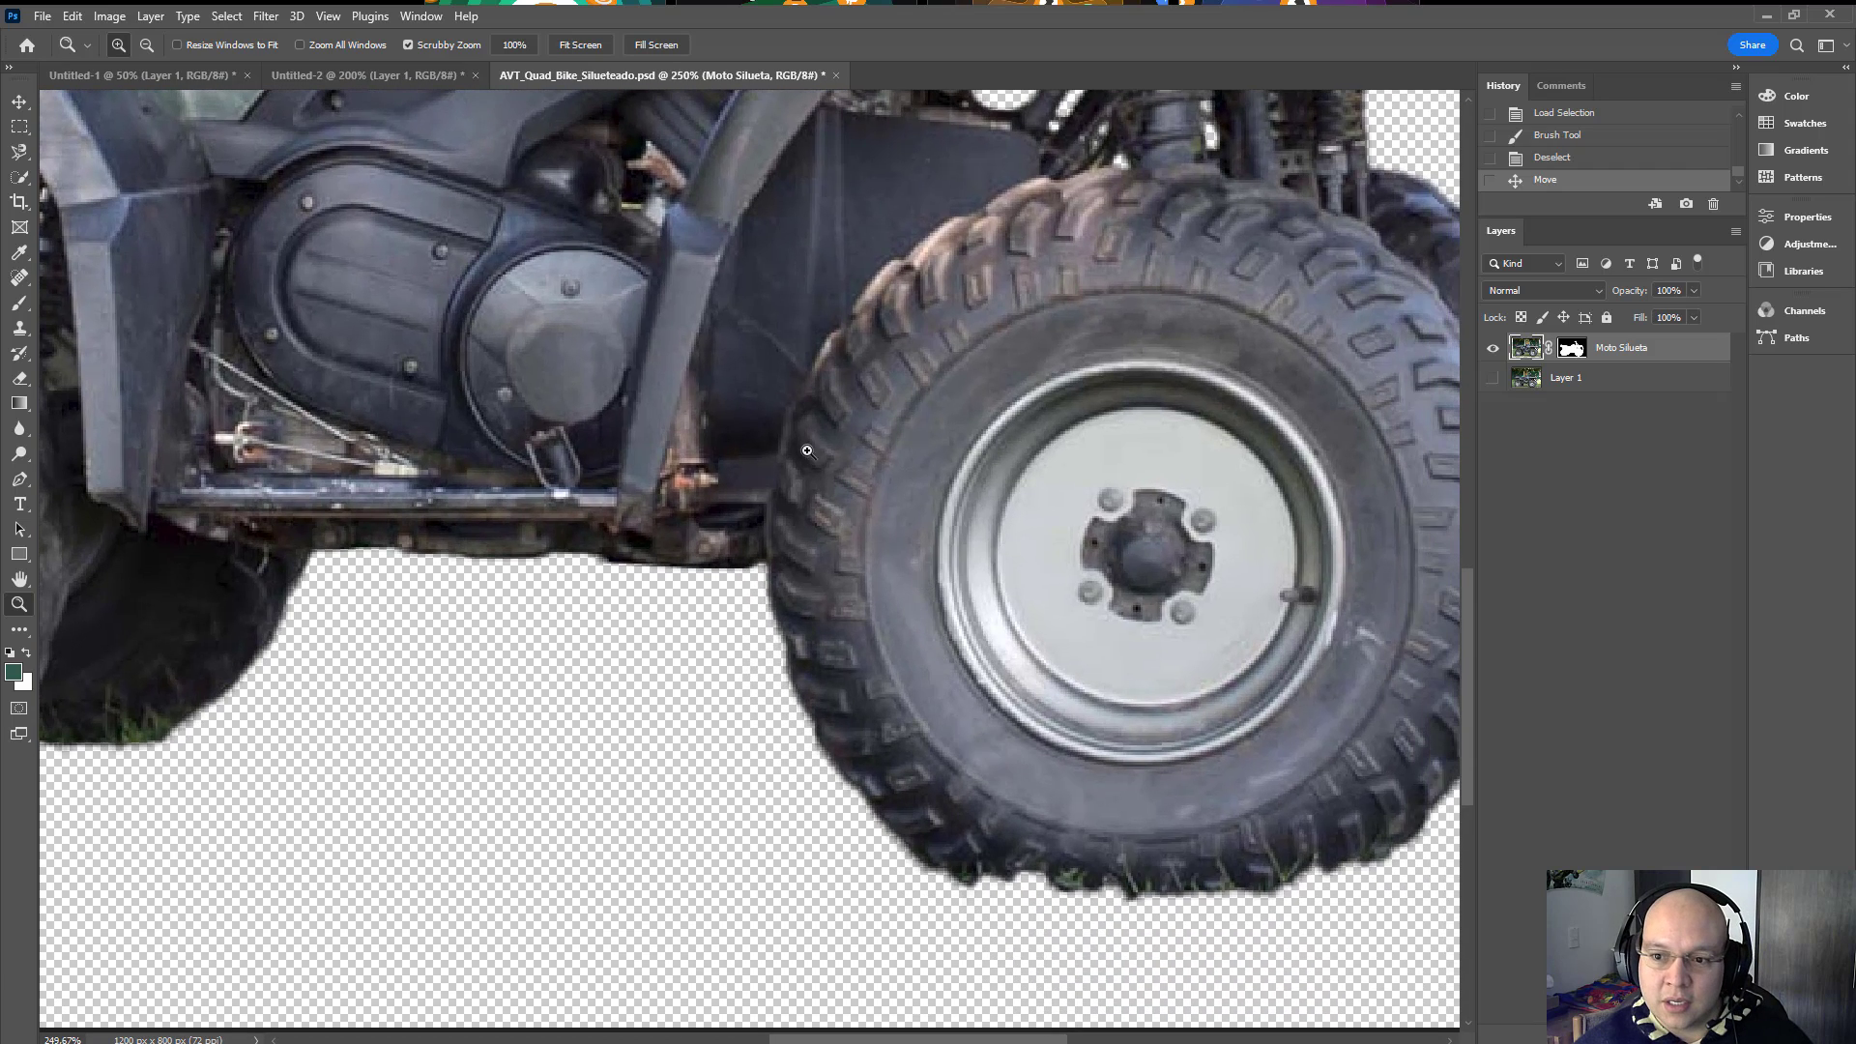
key(p)
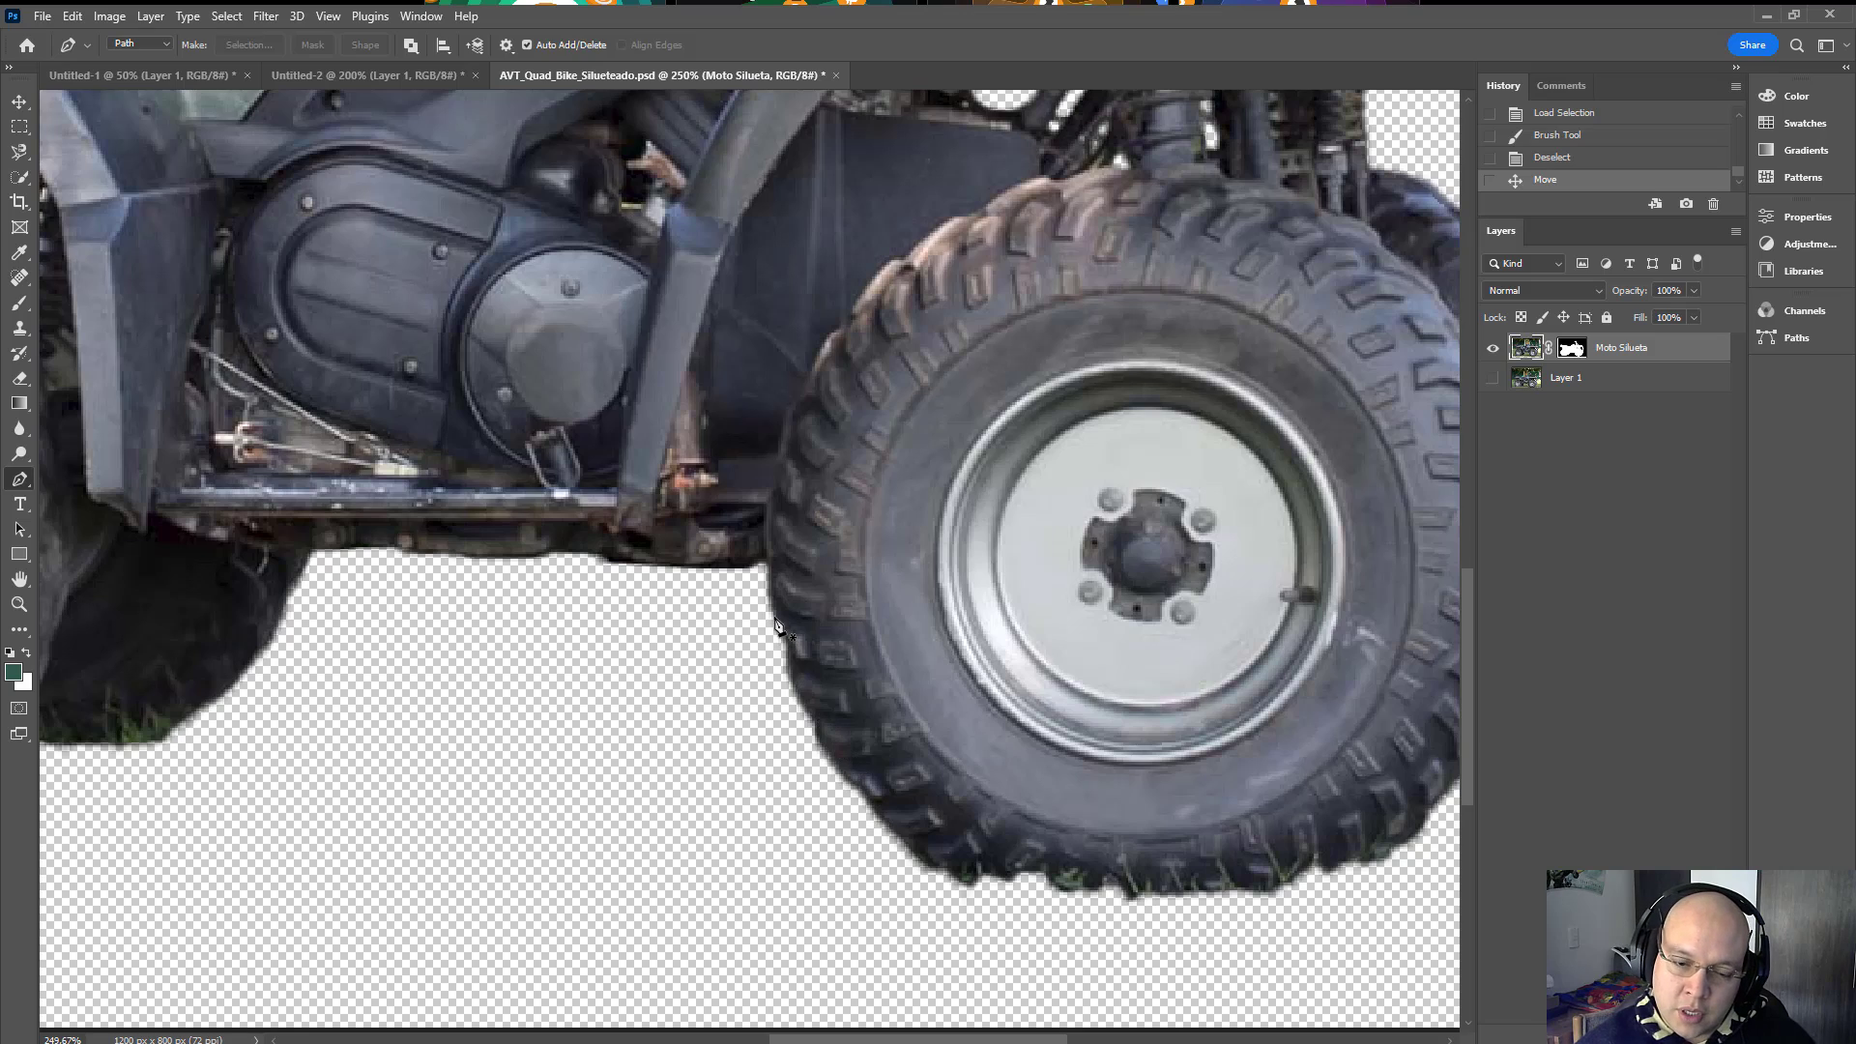
click(739, 581)
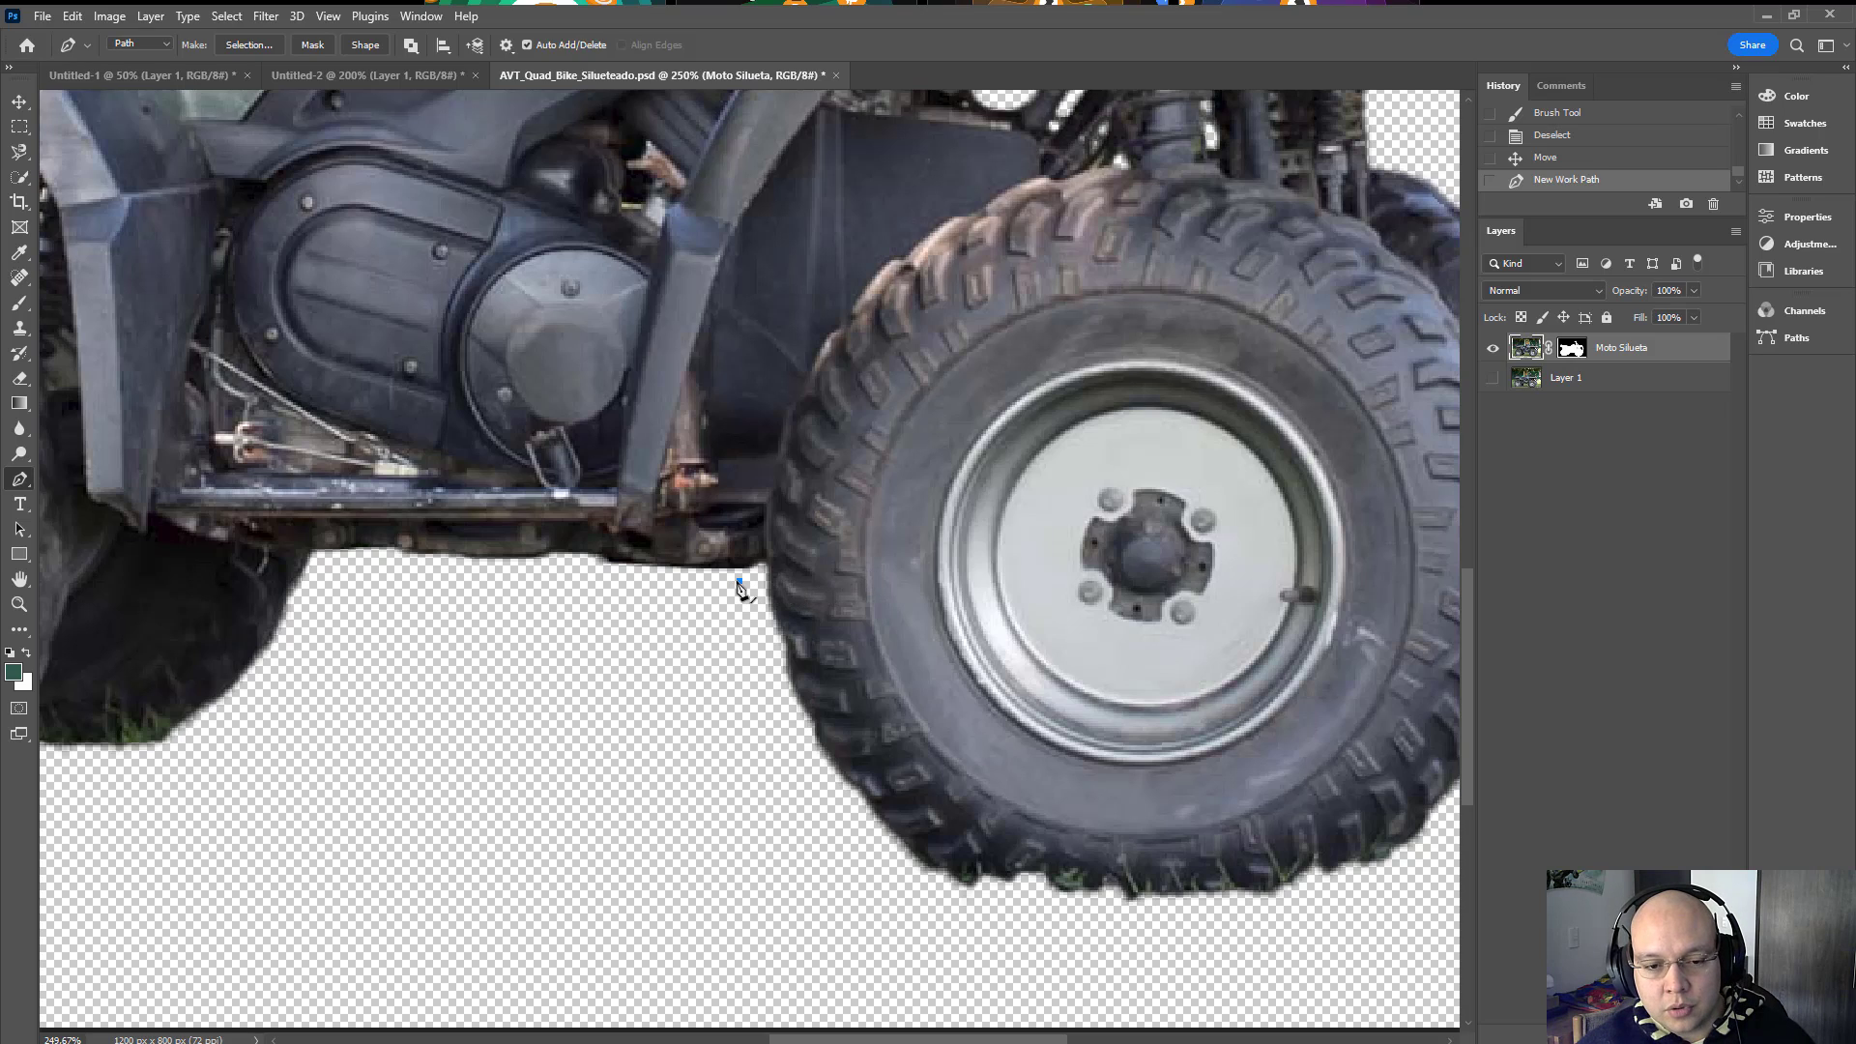
click(871, 574)
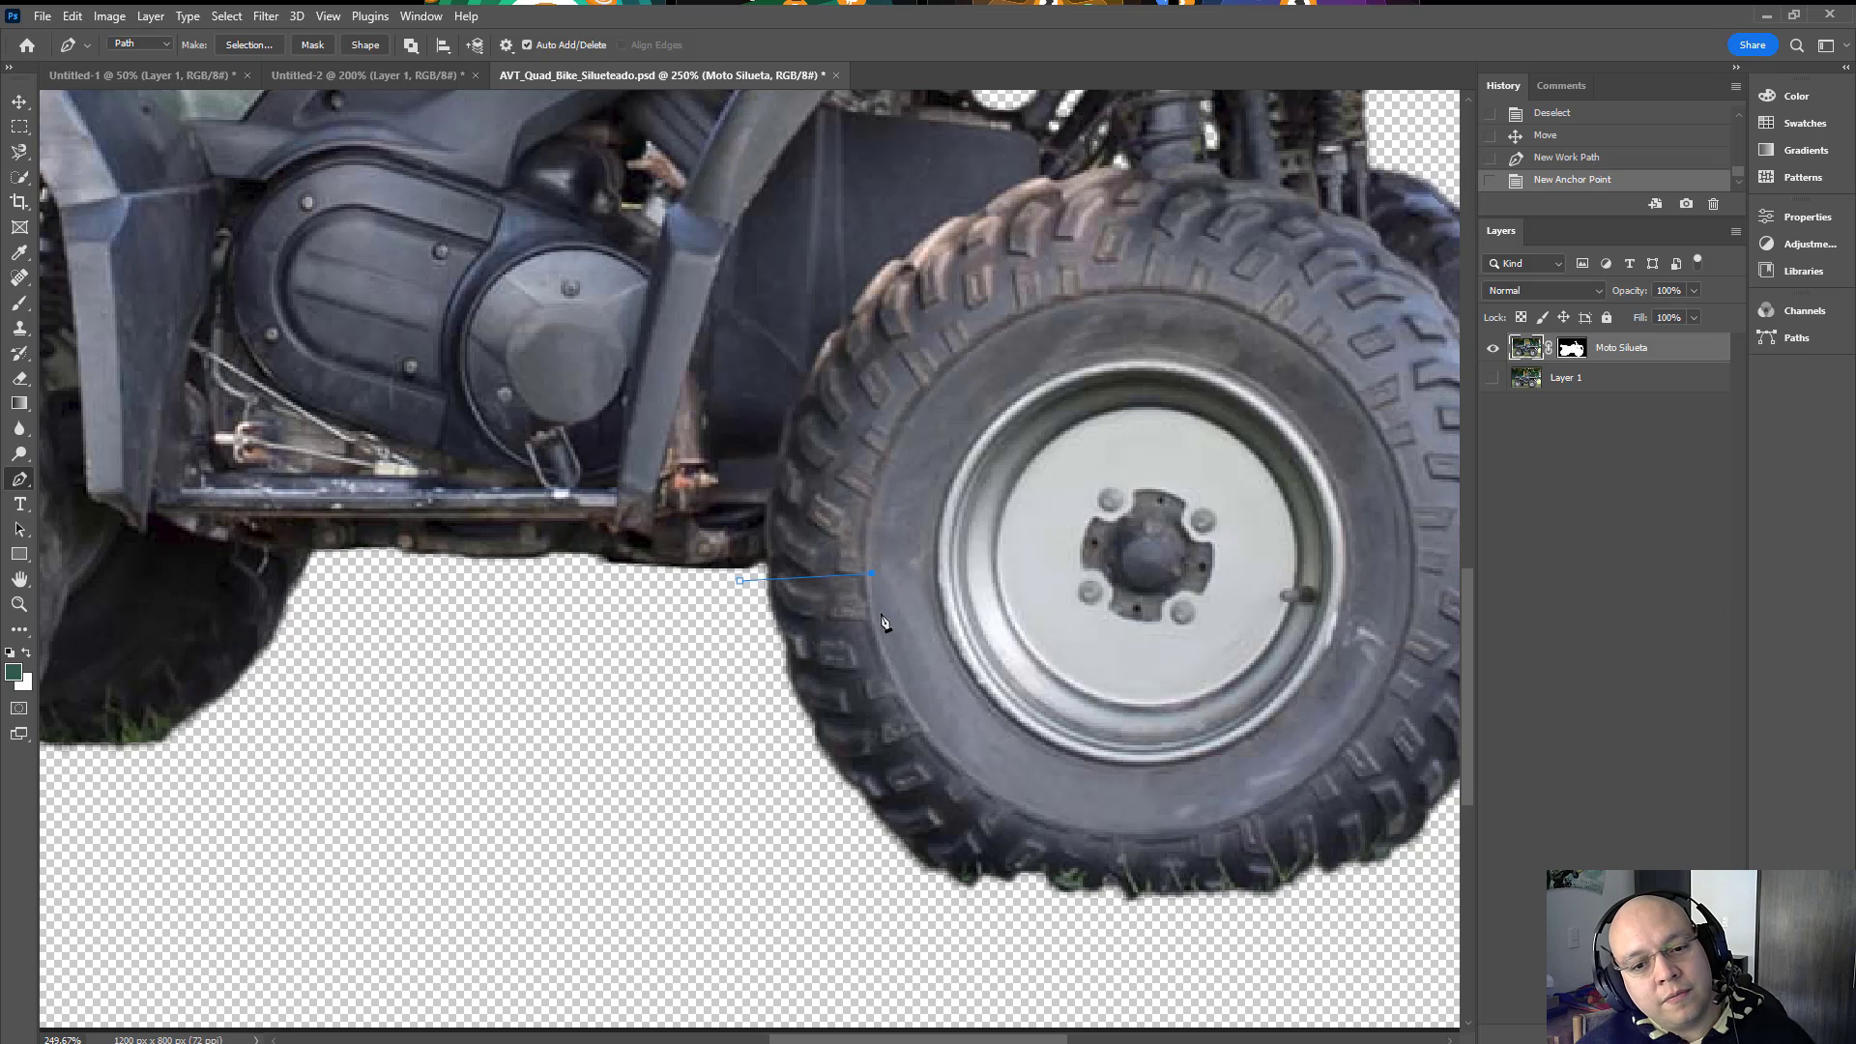
drag(888, 653, 988, 783)
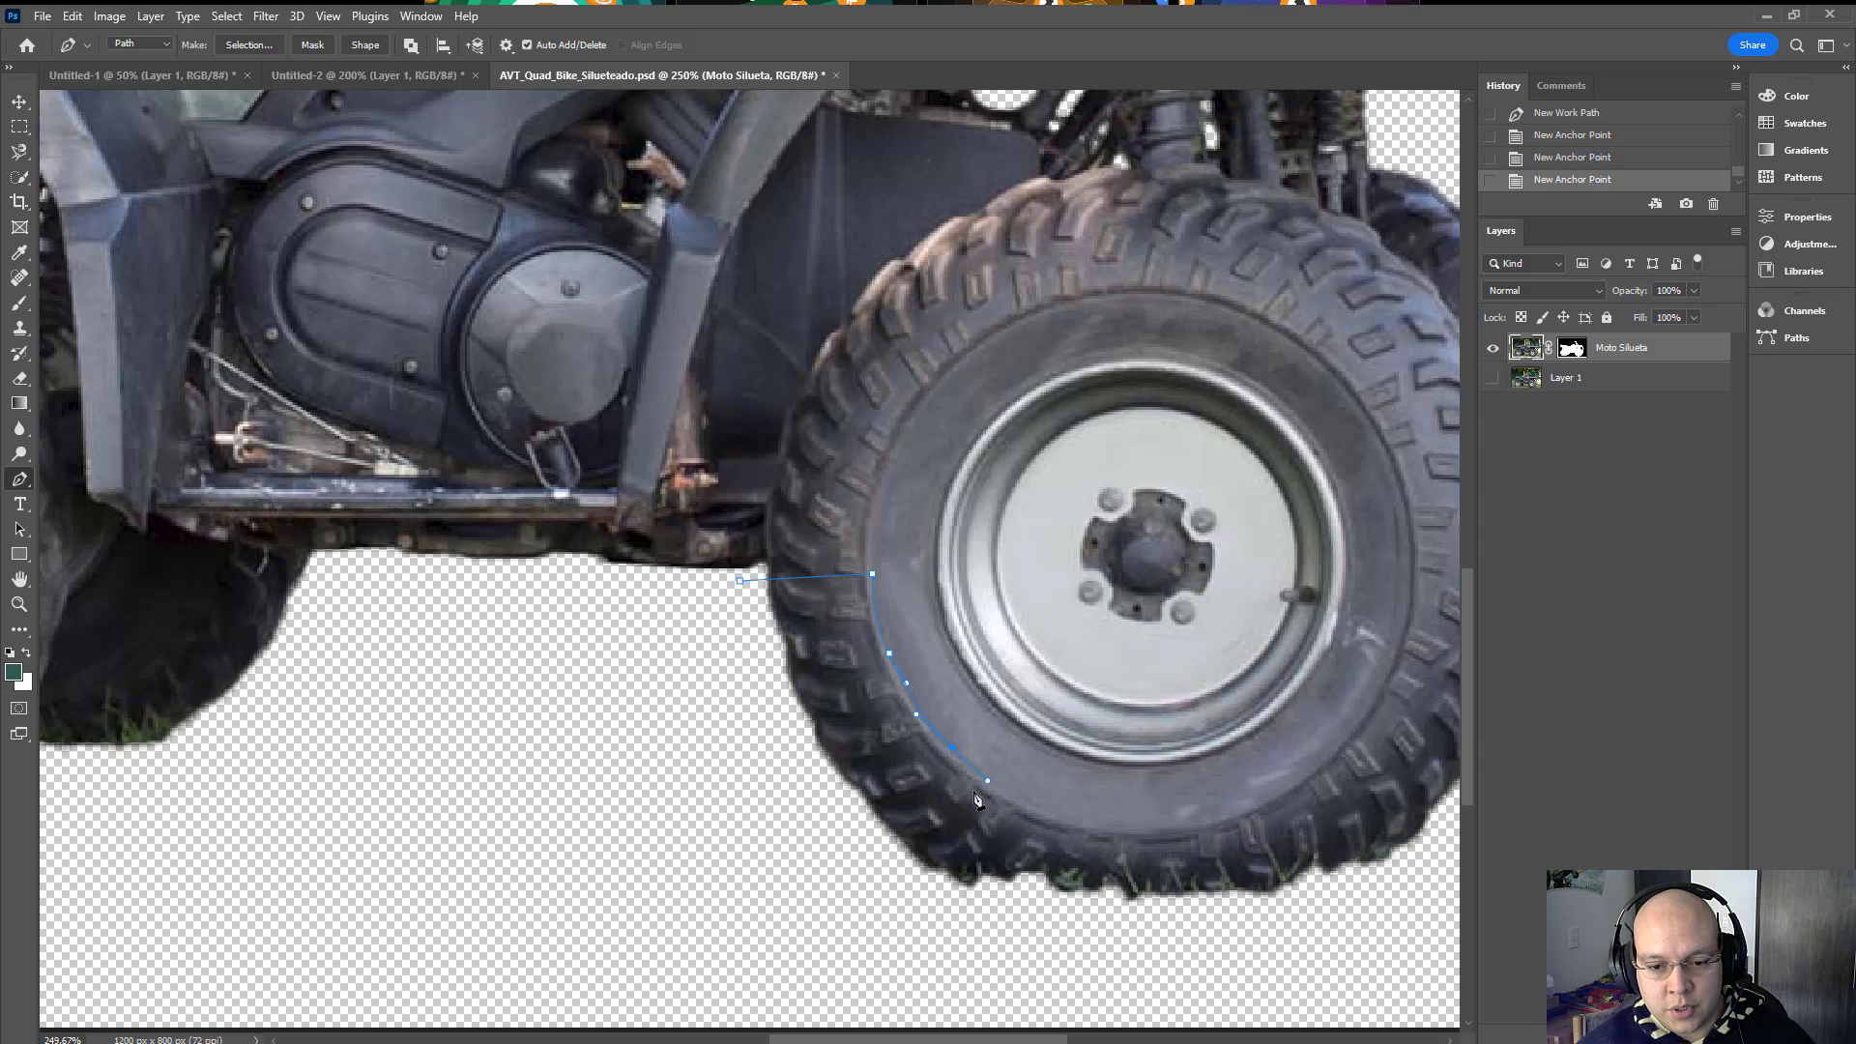
click(997, 782)
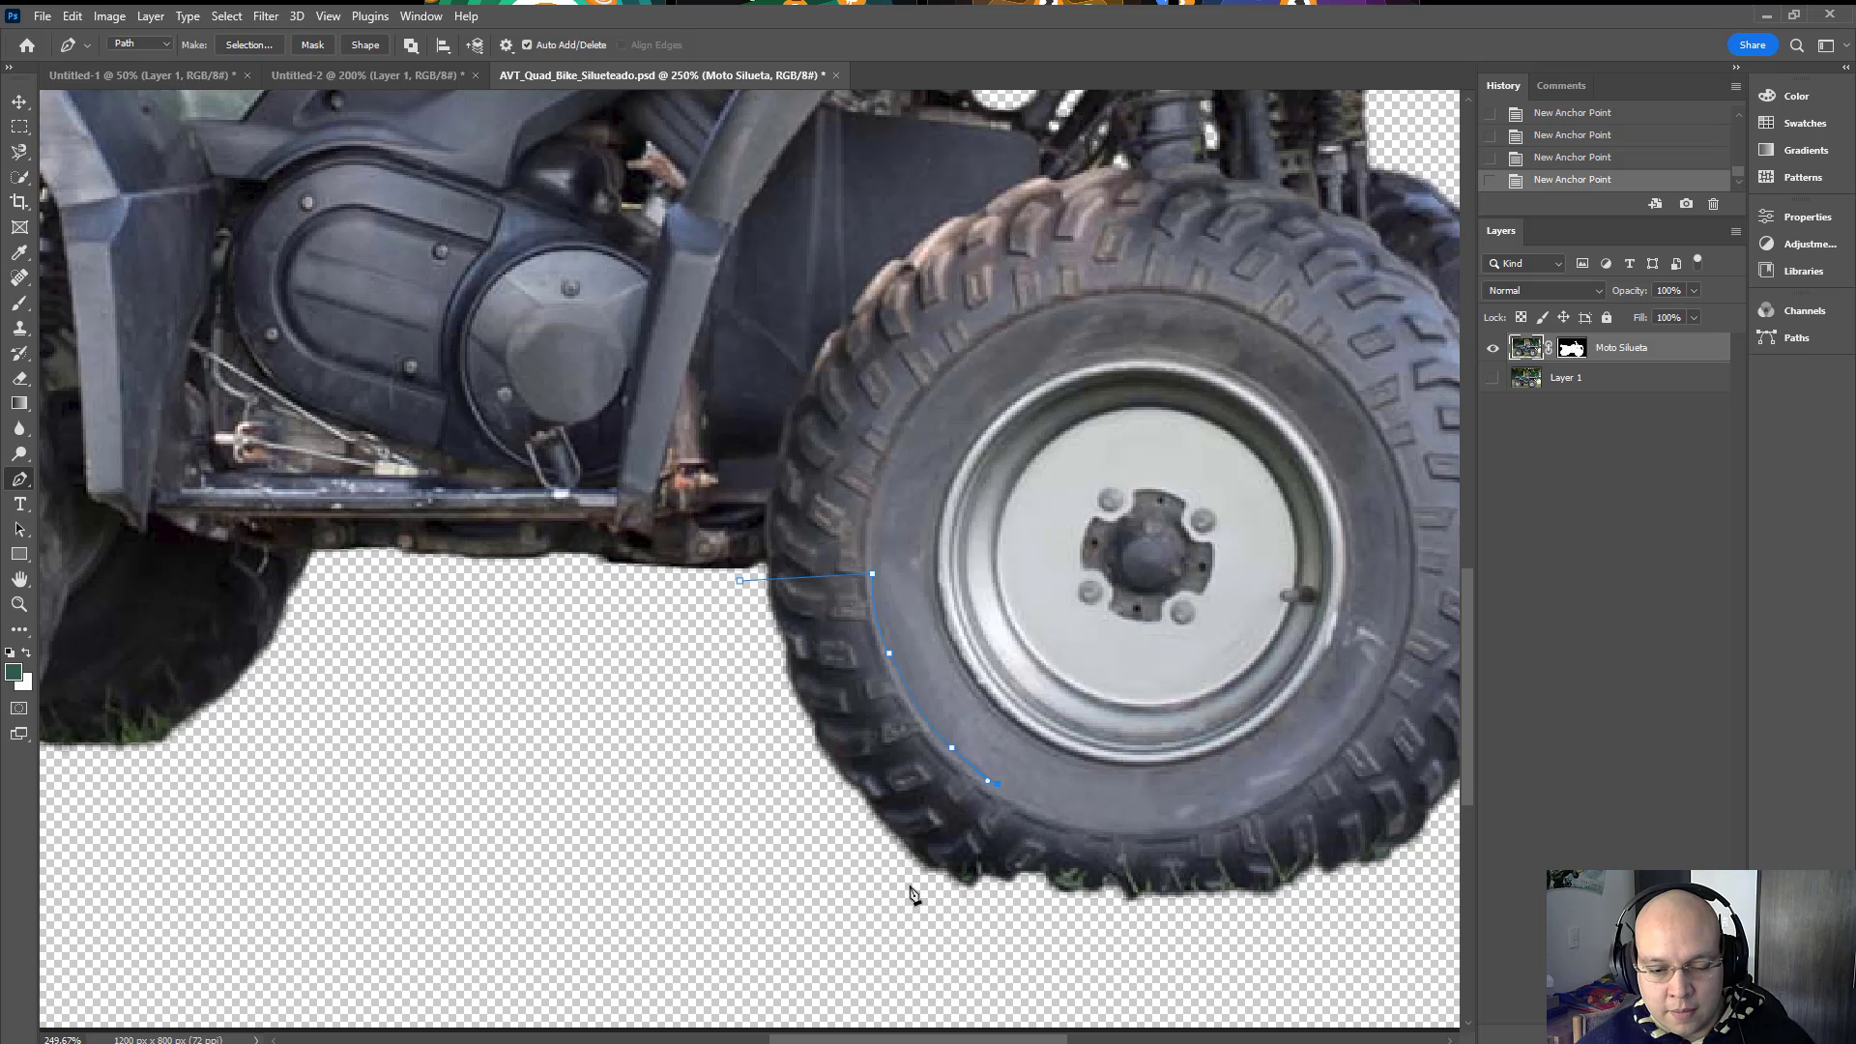
key(ctrl+z)
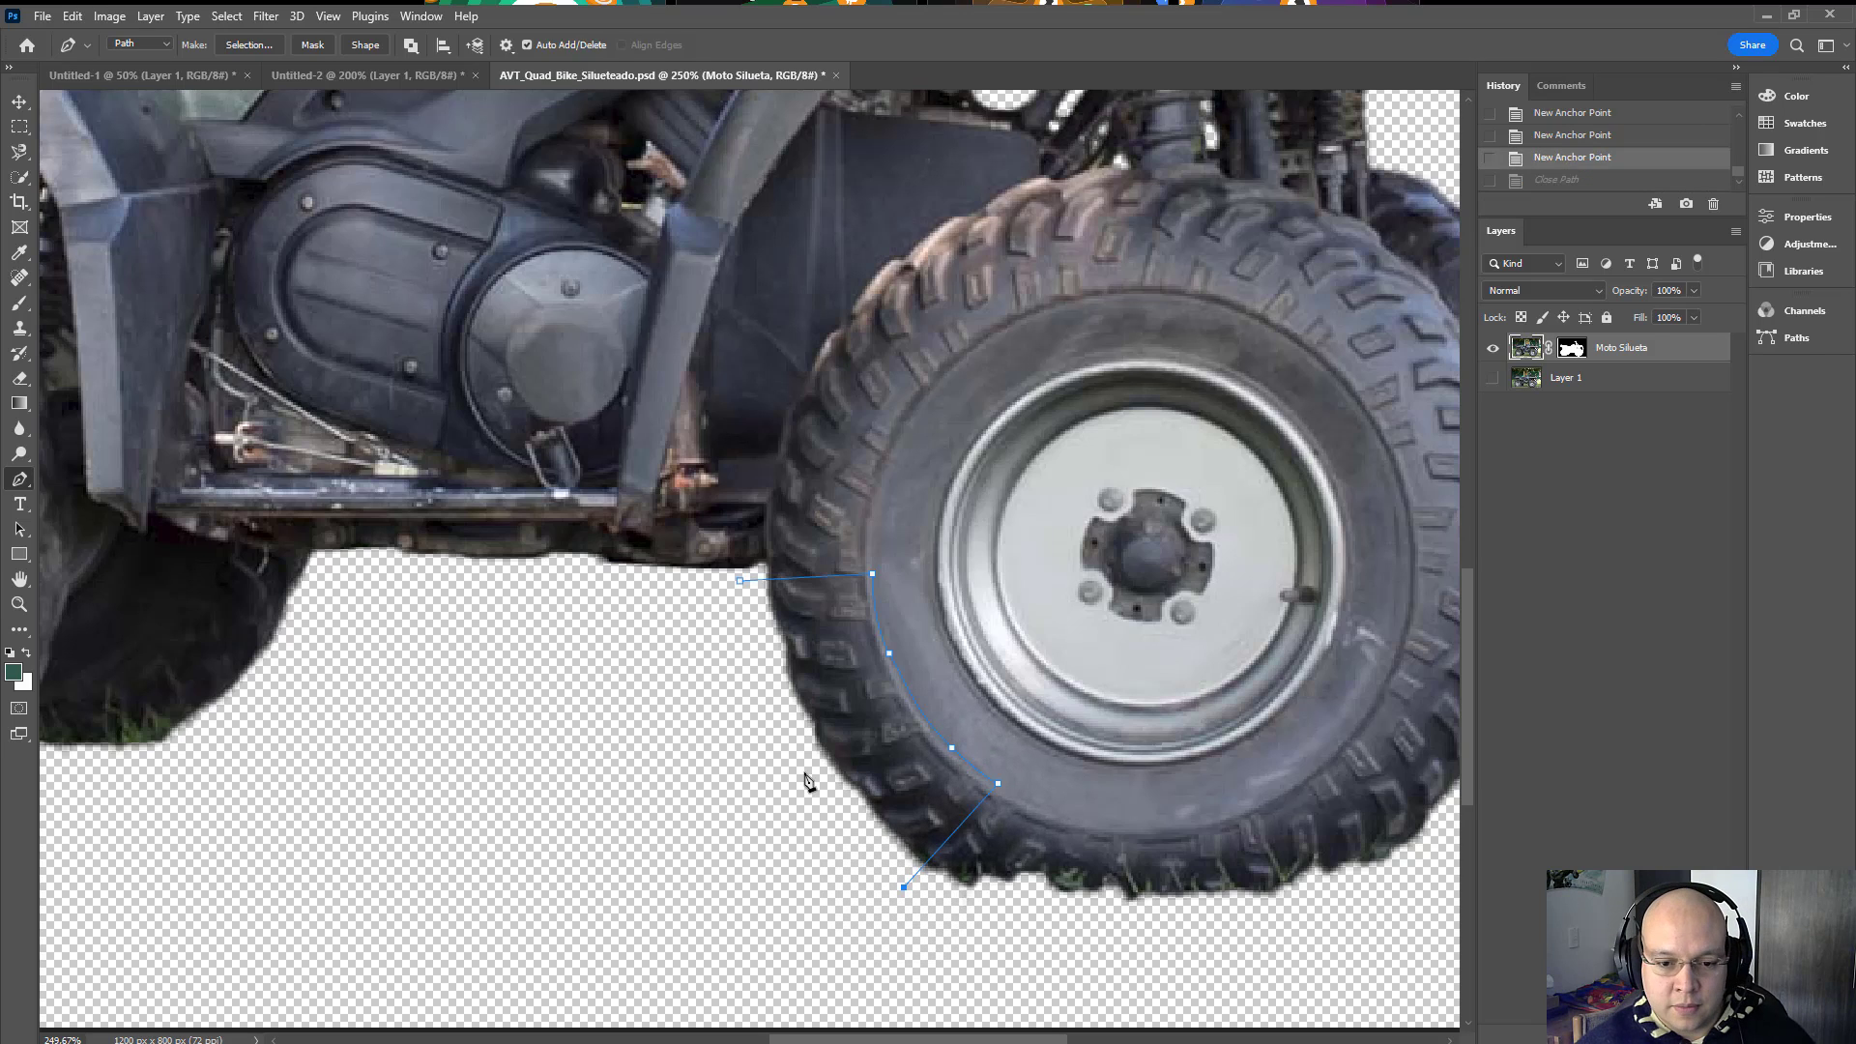
drag(773, 751, 739, 664)
click(739, 581)
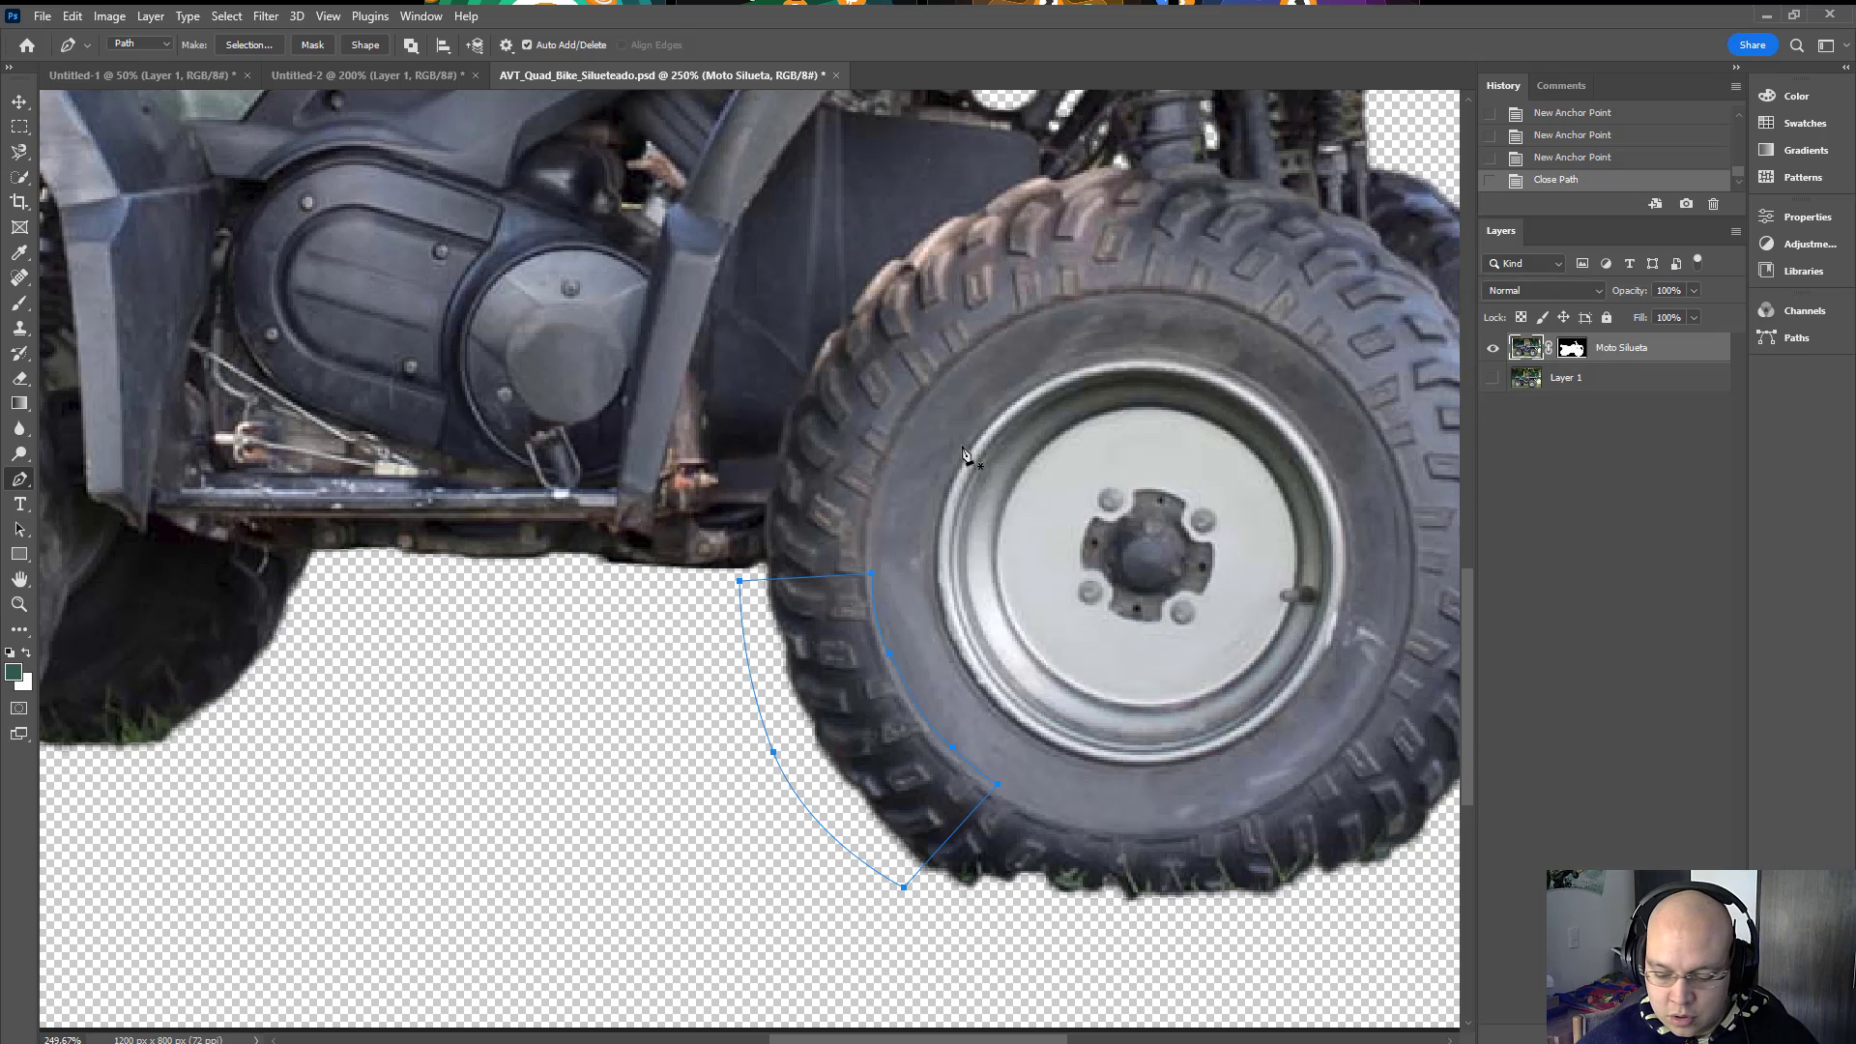
key(ctrl+Return)
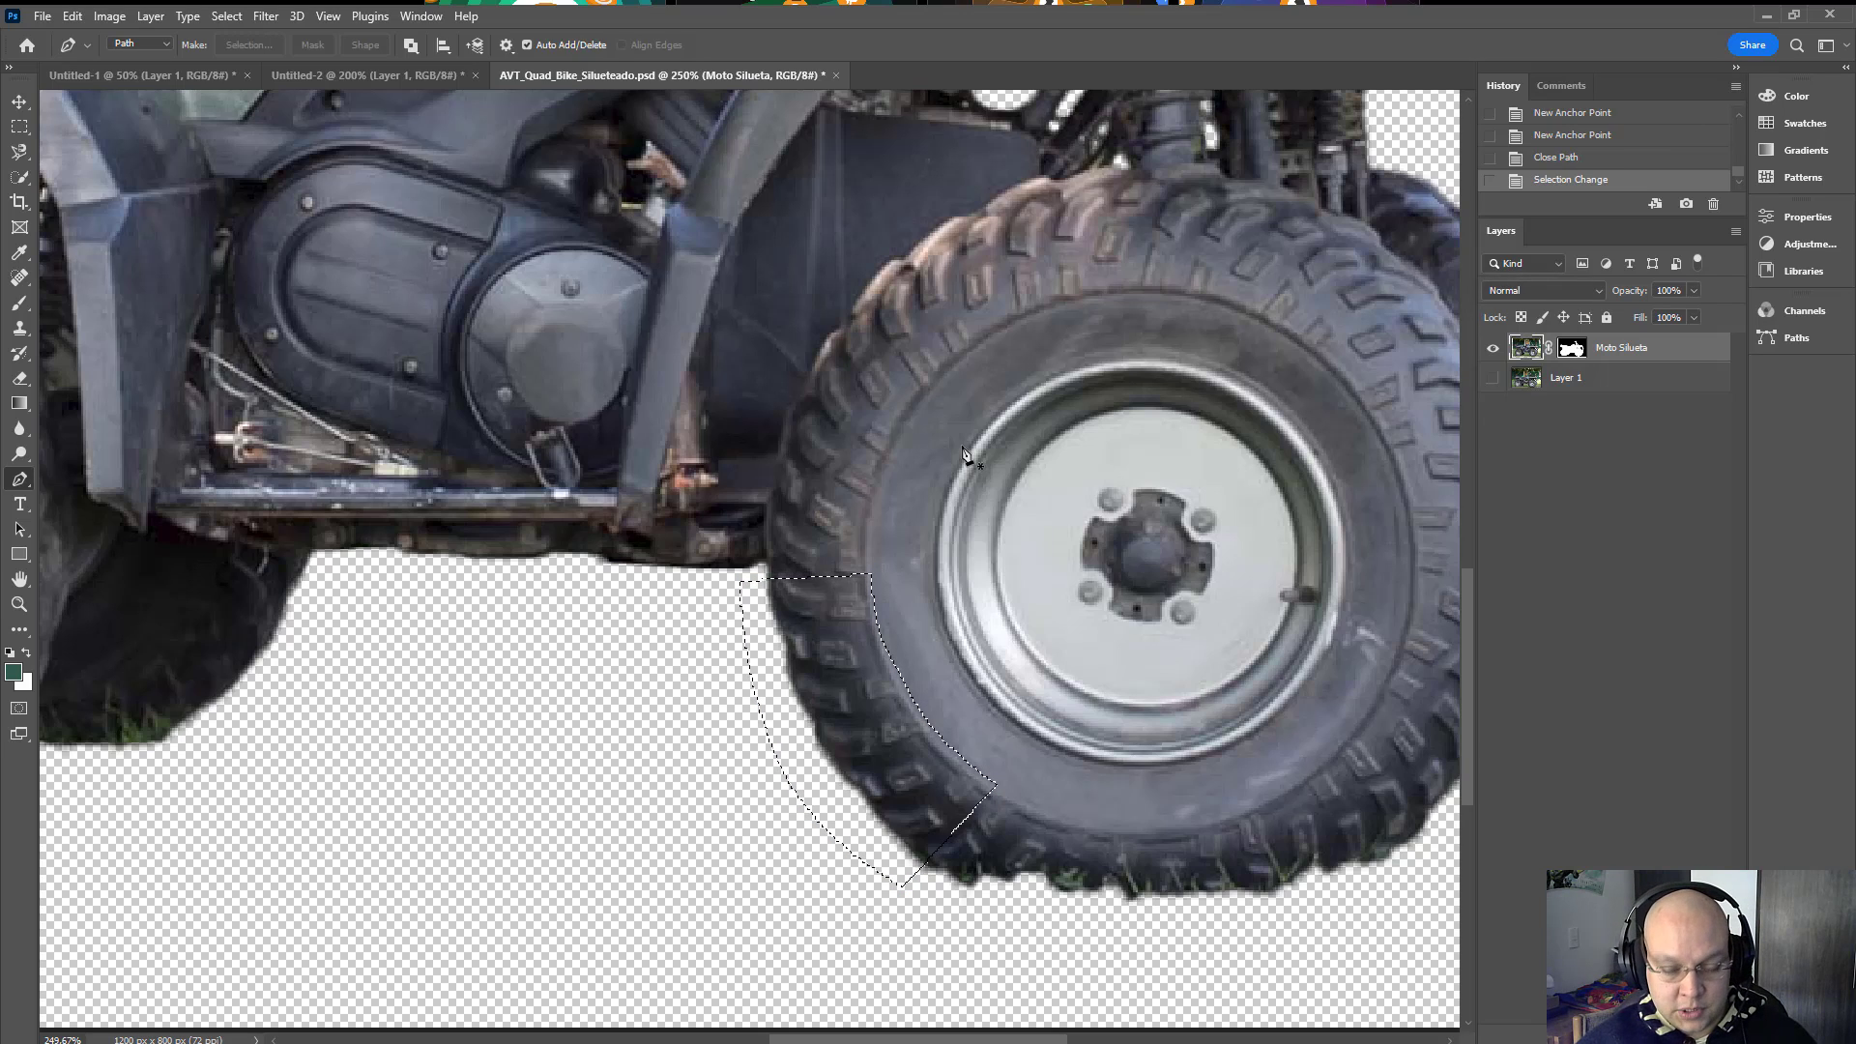
Step: Copy the selected tread section merged, paste it in place on a new layer, and name that layer "Porcion llanta"
key(v)
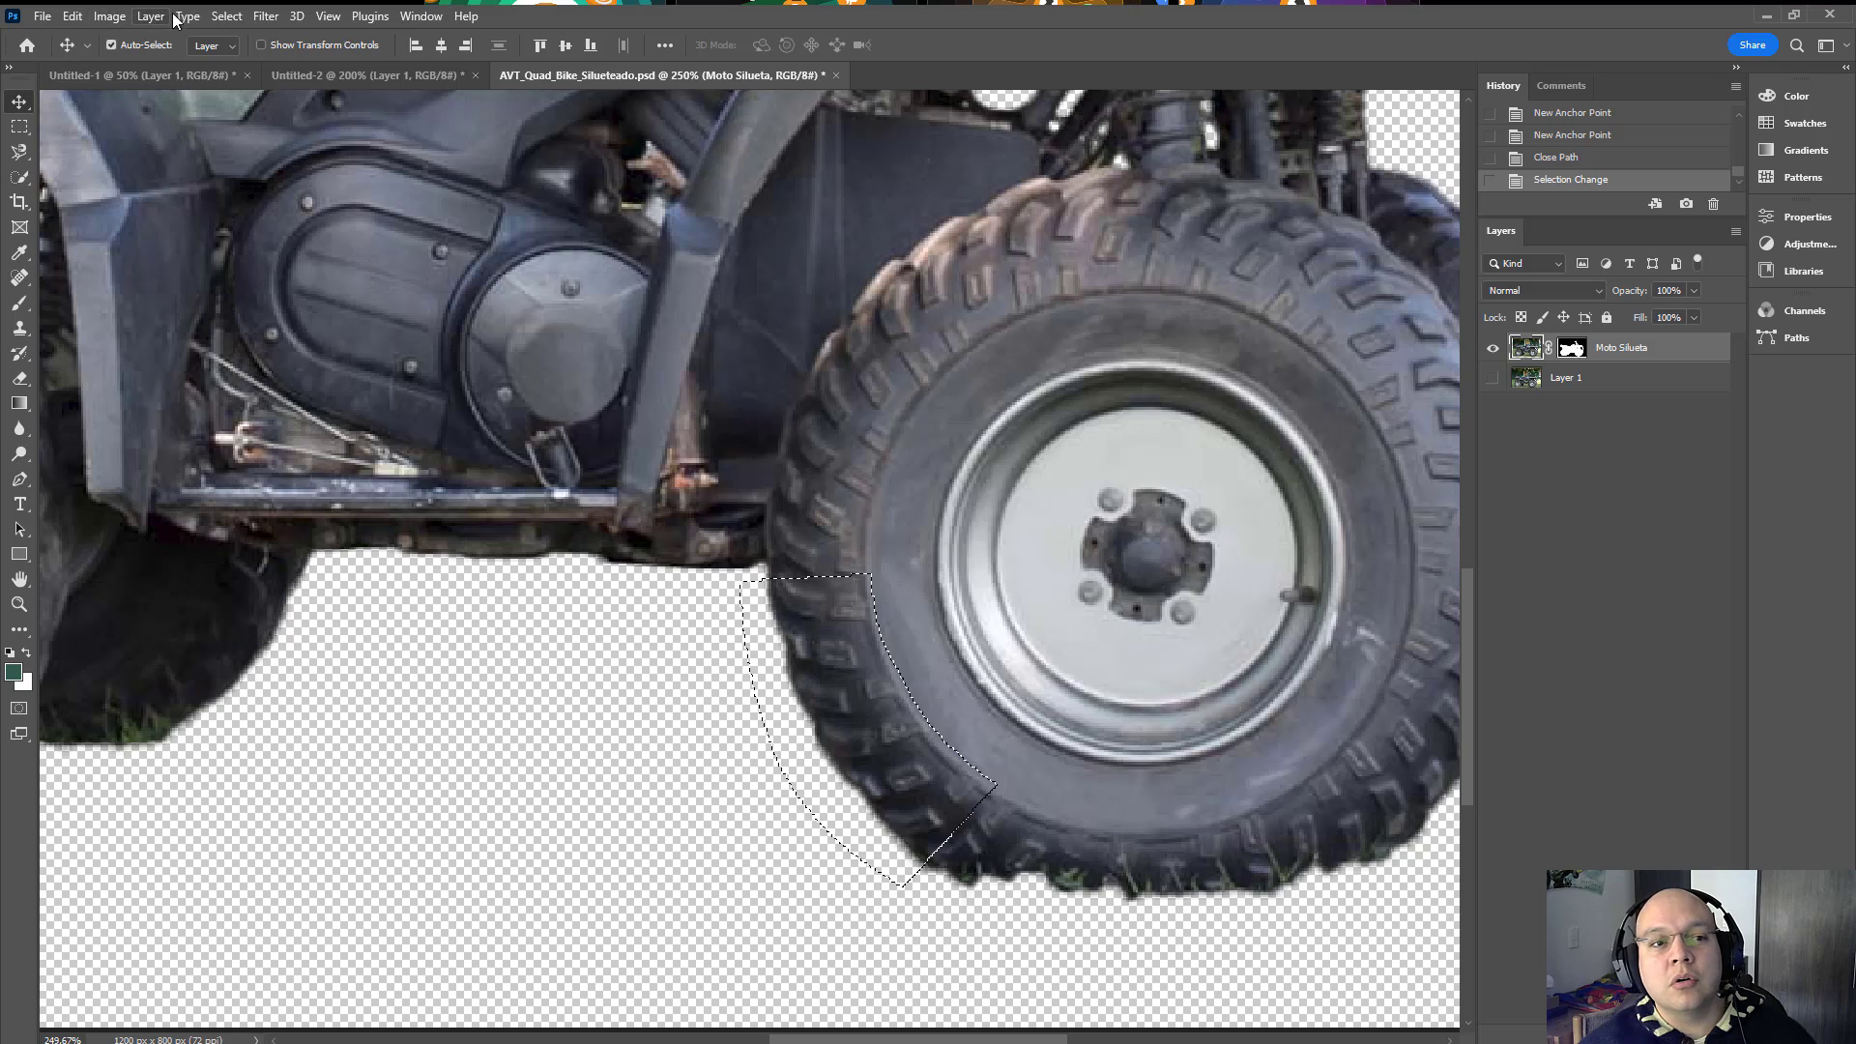
click(73, 17)
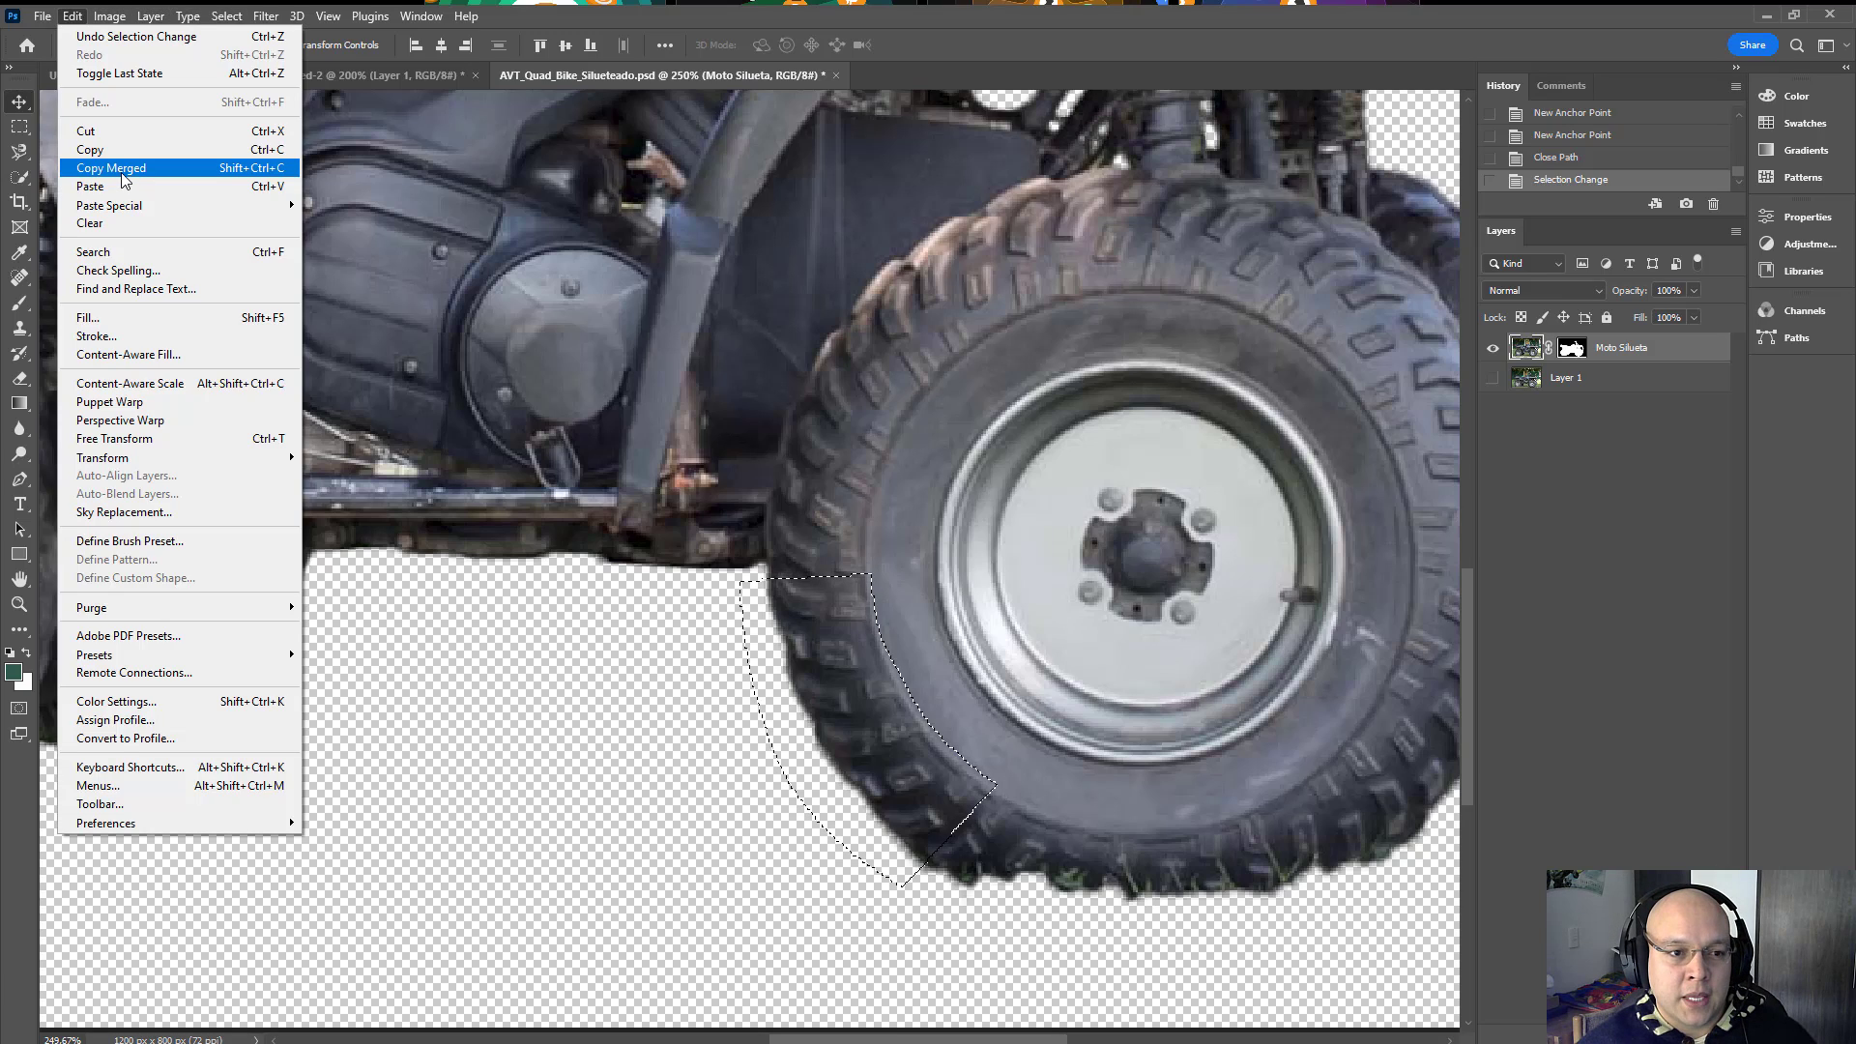
click(122, 170)
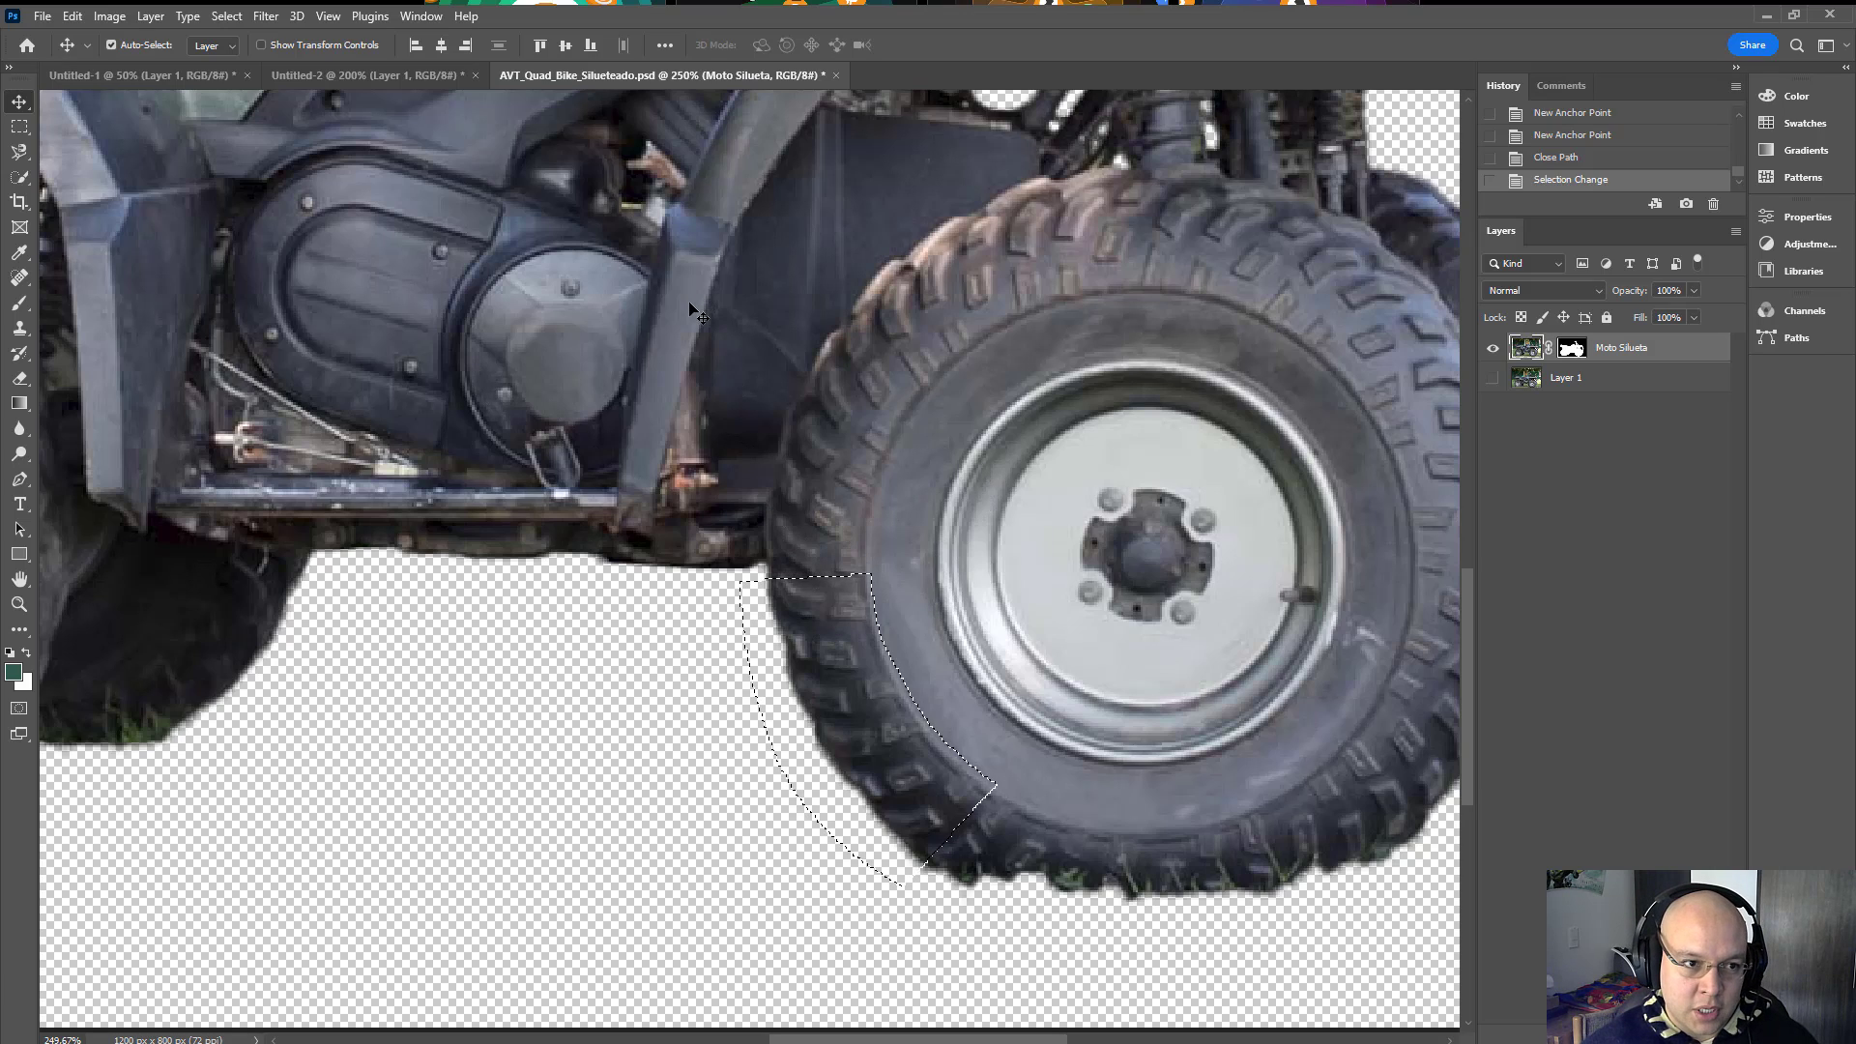
key(ctrl+shift+v)
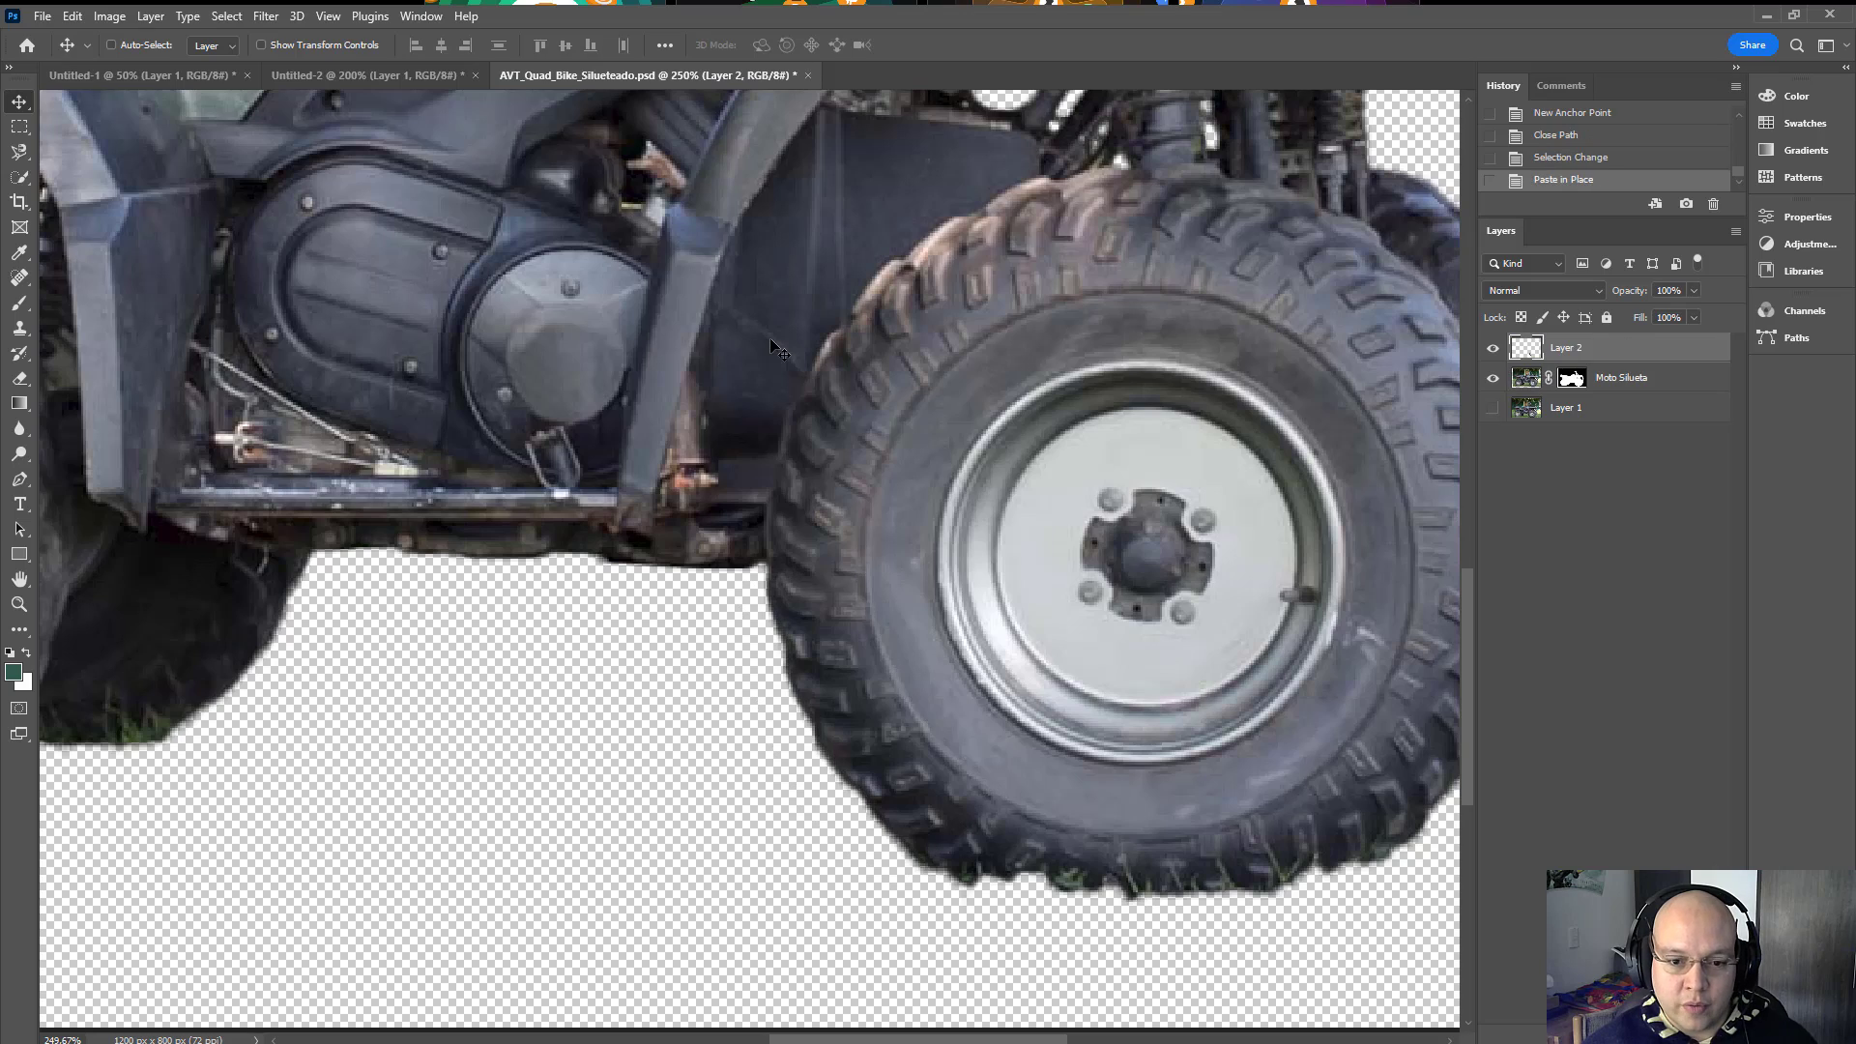
double_click(1567, 349)
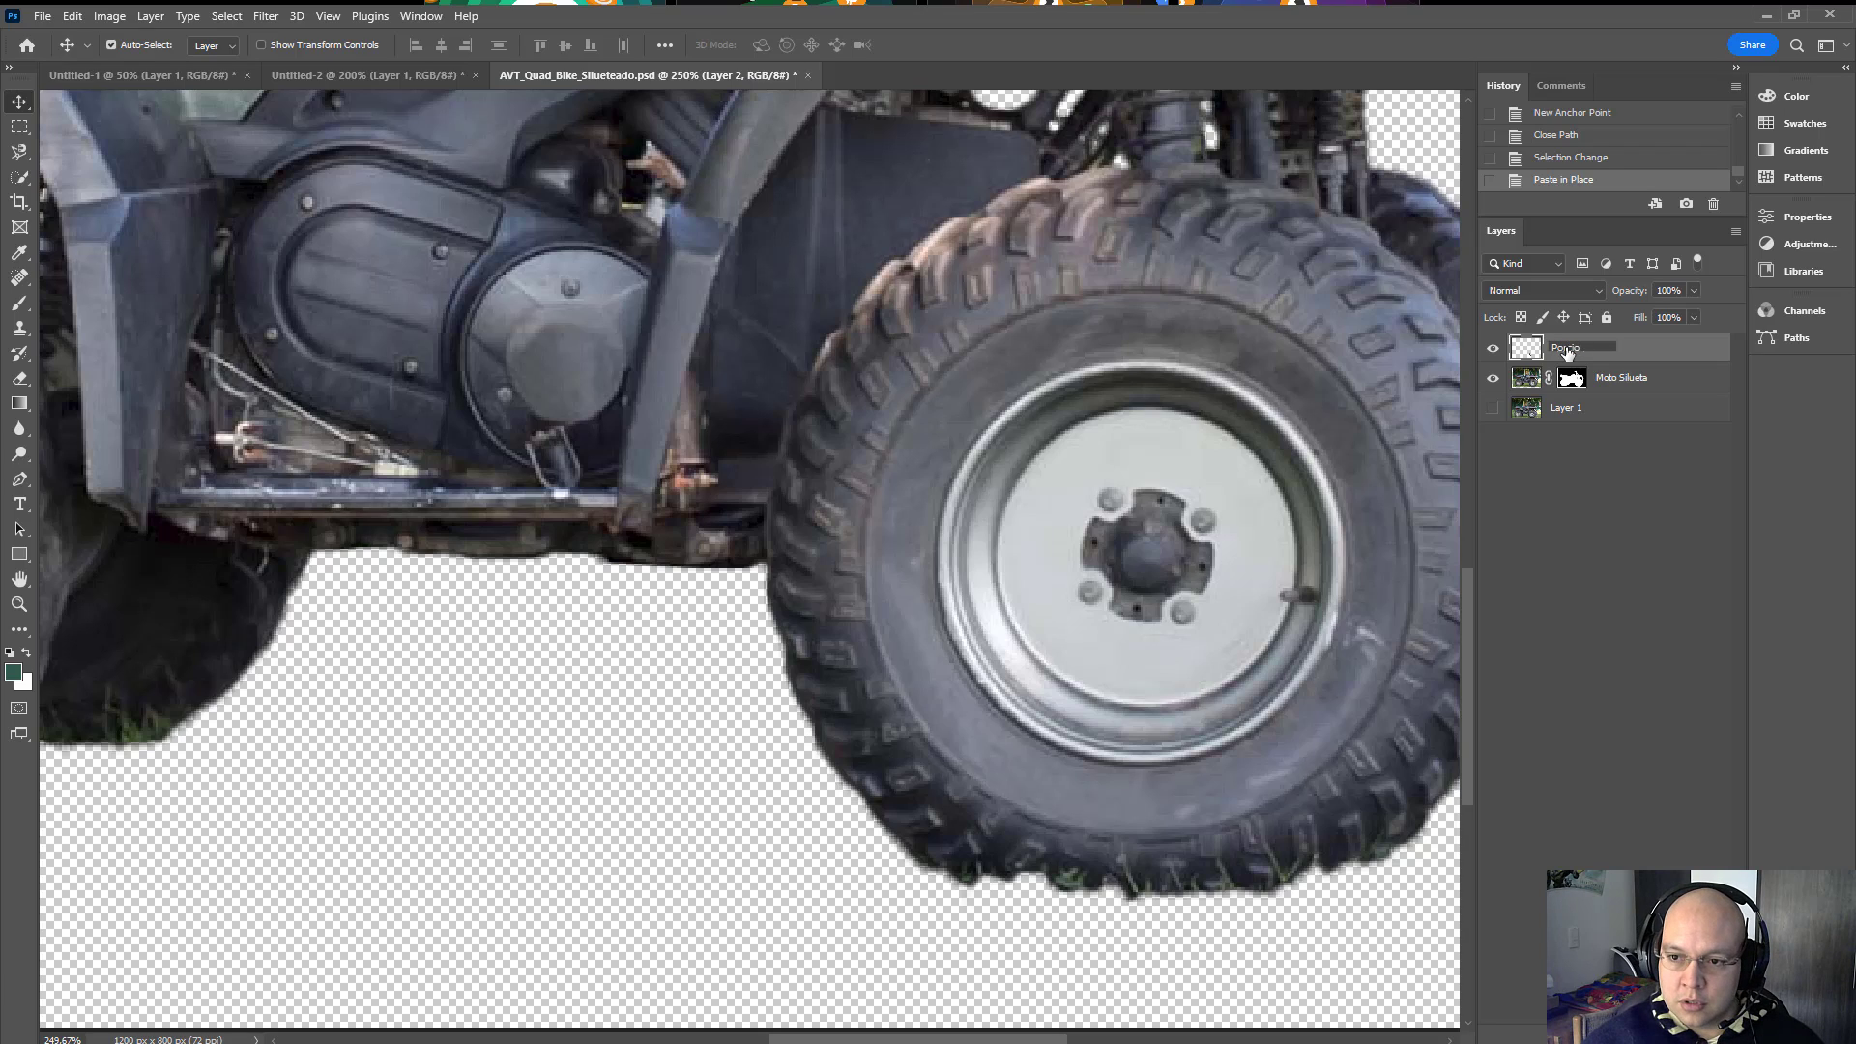
text(Porcion llanta)
key(Return)
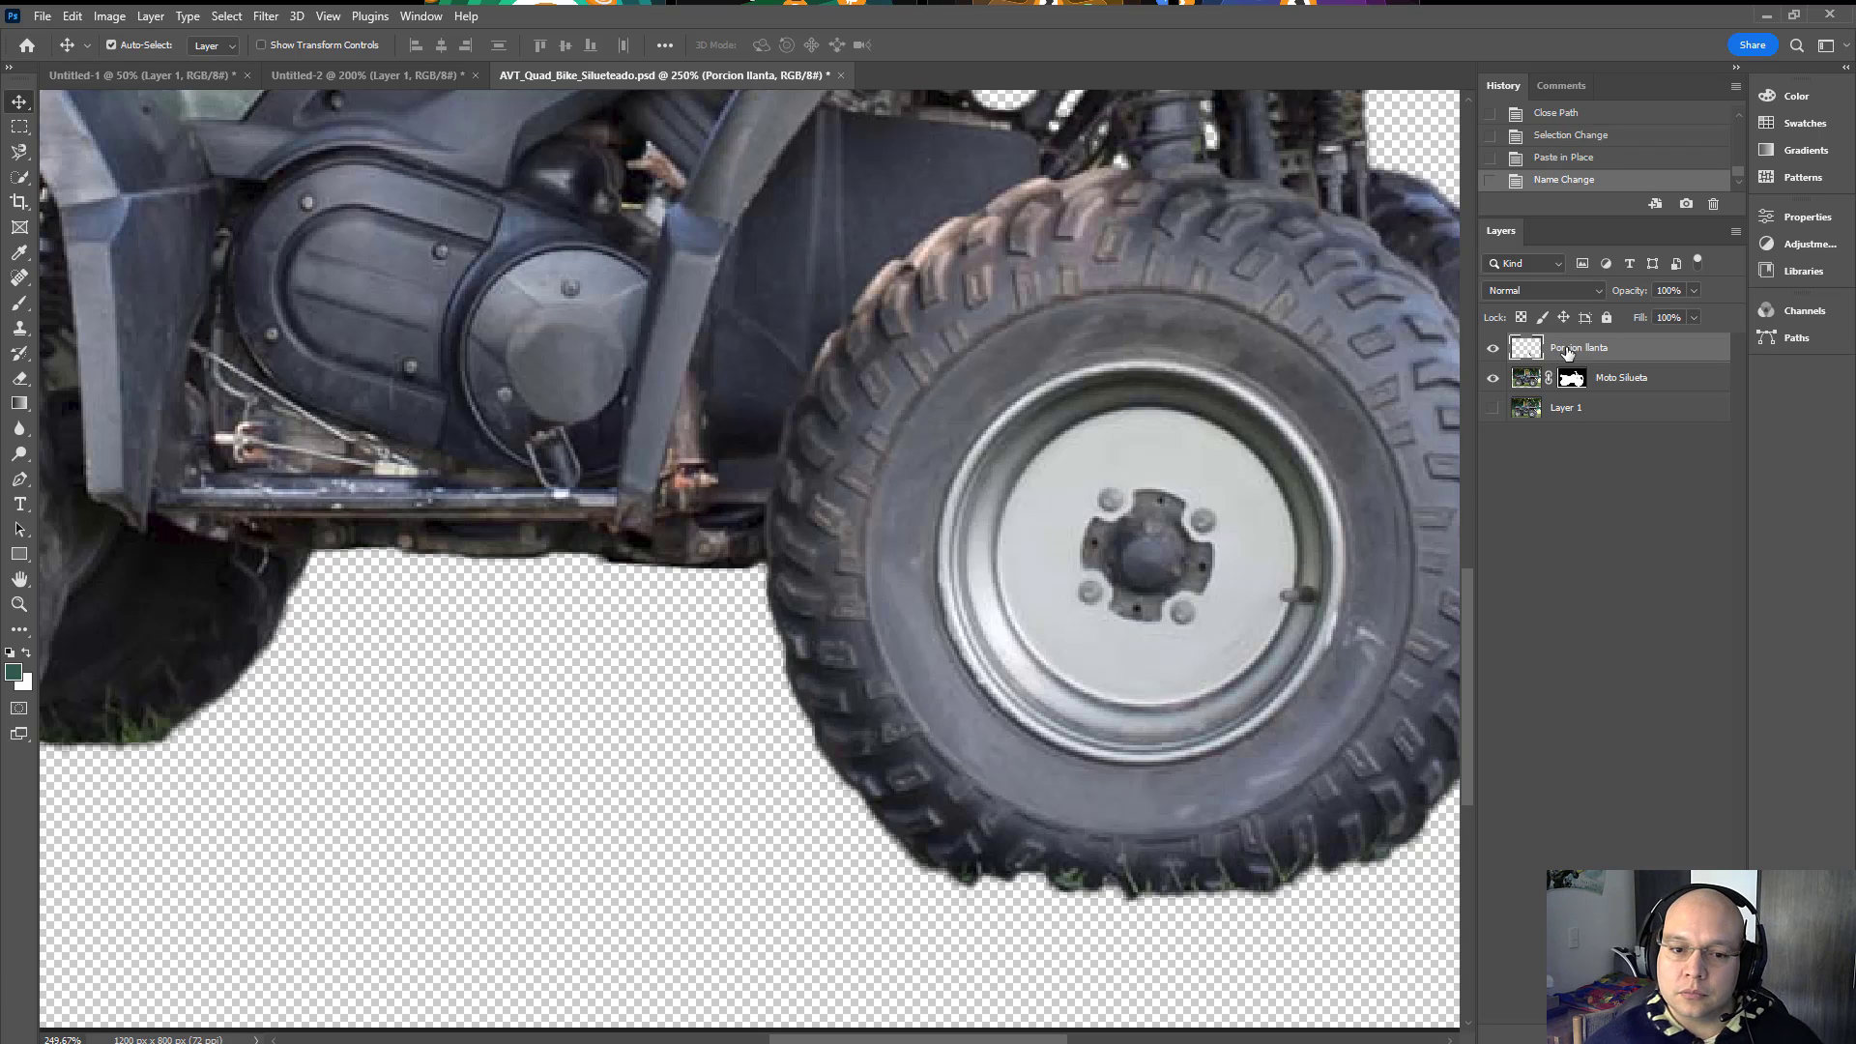
Step: Move the Porcion llanta tread piece over the lower part of the front tire
drag(802, 743, 688, 739)
drag(541, 662, 406, 612)
drag(503, 670, 980, 760)
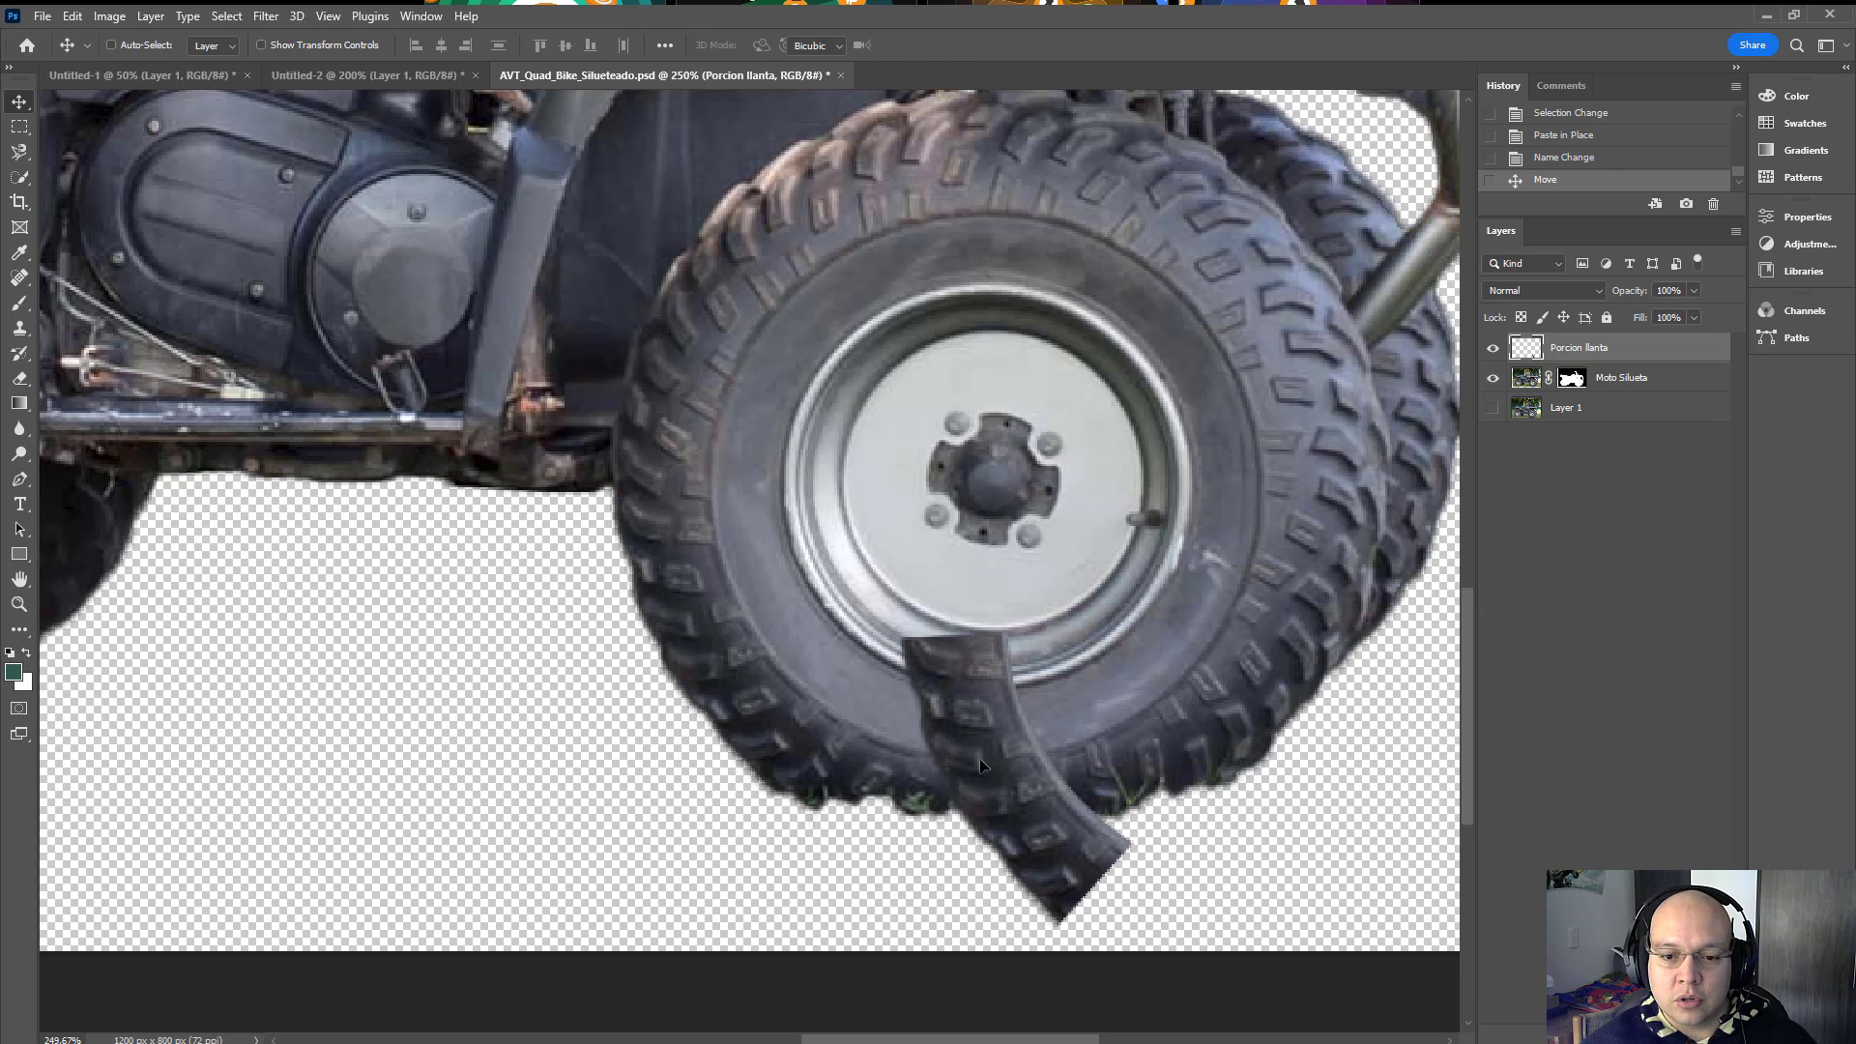
Step: Free Transform the Porcion llanta piece, rotating it about -49° and fitting it over the grassy bottom tread of the front tire
key(ctrl+t)
drag(1145, 614, 963, 674)
drag(1008, 759, 870, 747)
key(Right)
key(Right)
key(Right)
key(Right)
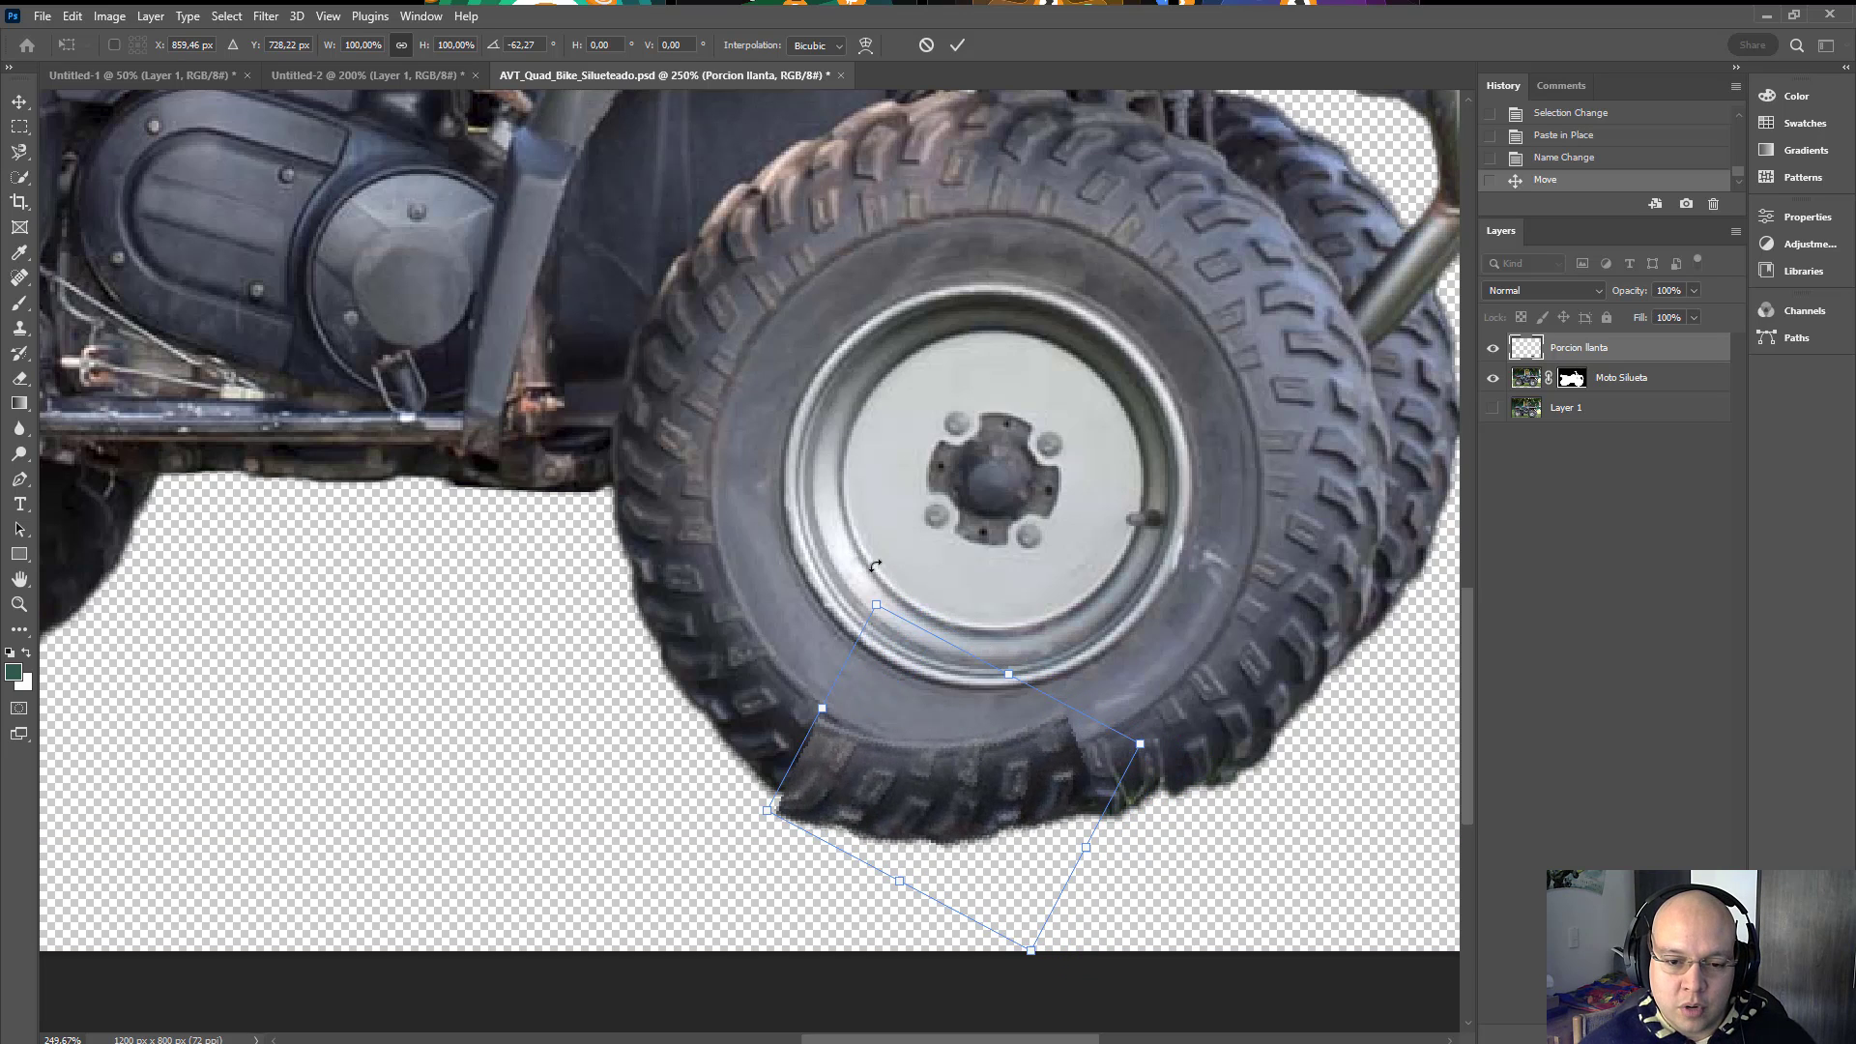
drag(875, 565, 944, 552)
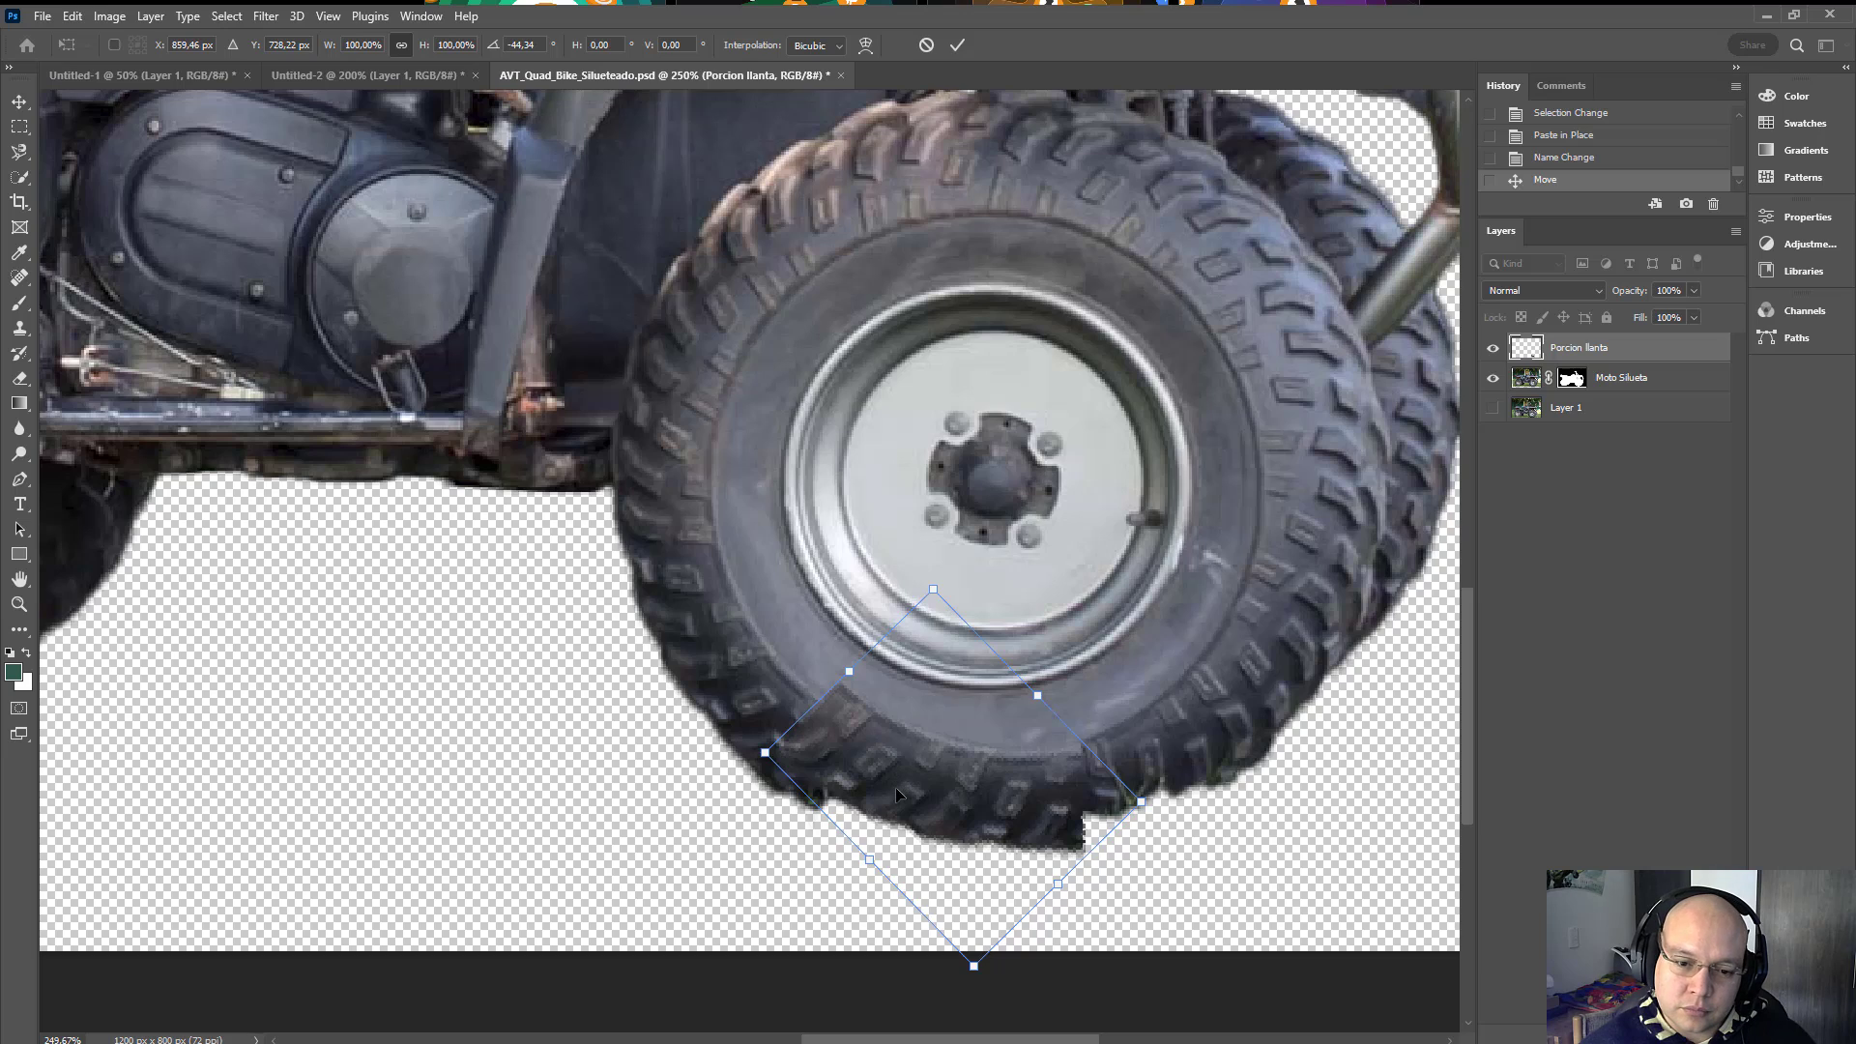
drag(896, 788, 885, 811)
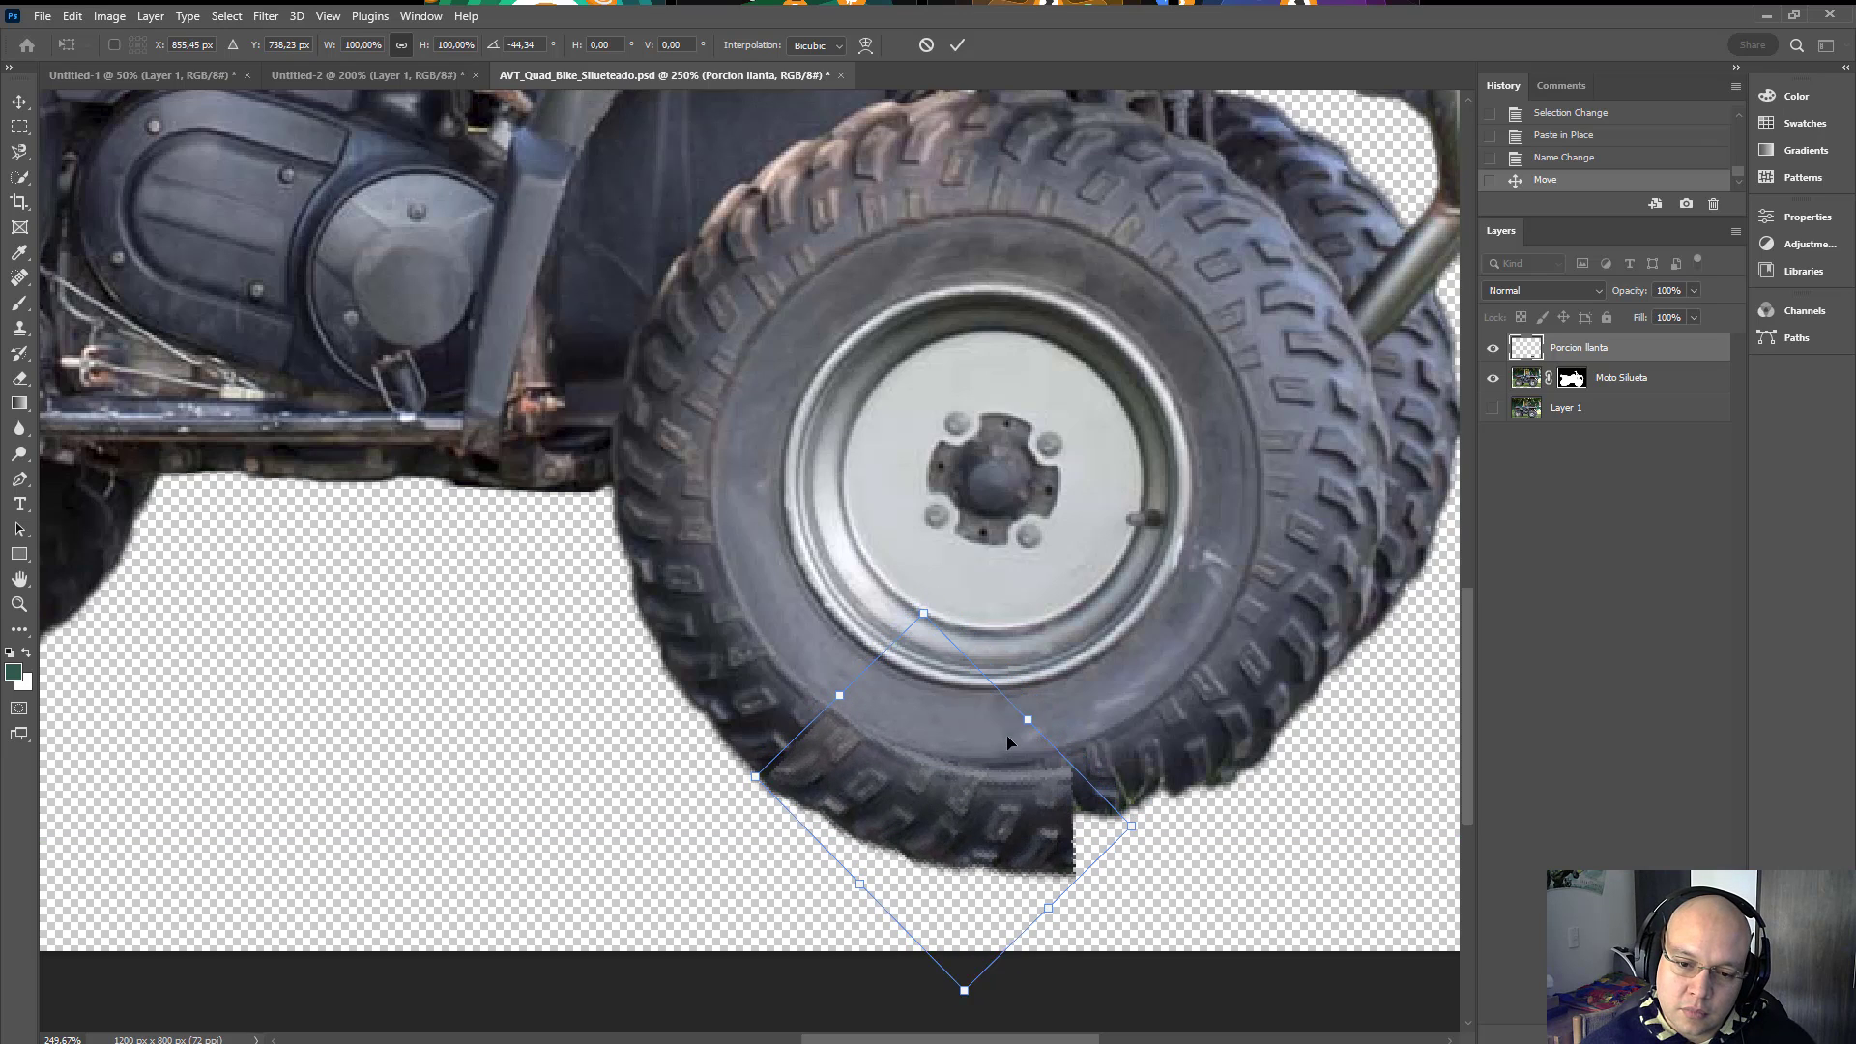
drag(1013, 667, 1005, 656)
mouse_move(919, 768)
mouse_down()
mouse_move(899, 756)
mouse_move(924, 758)
mouse_up()
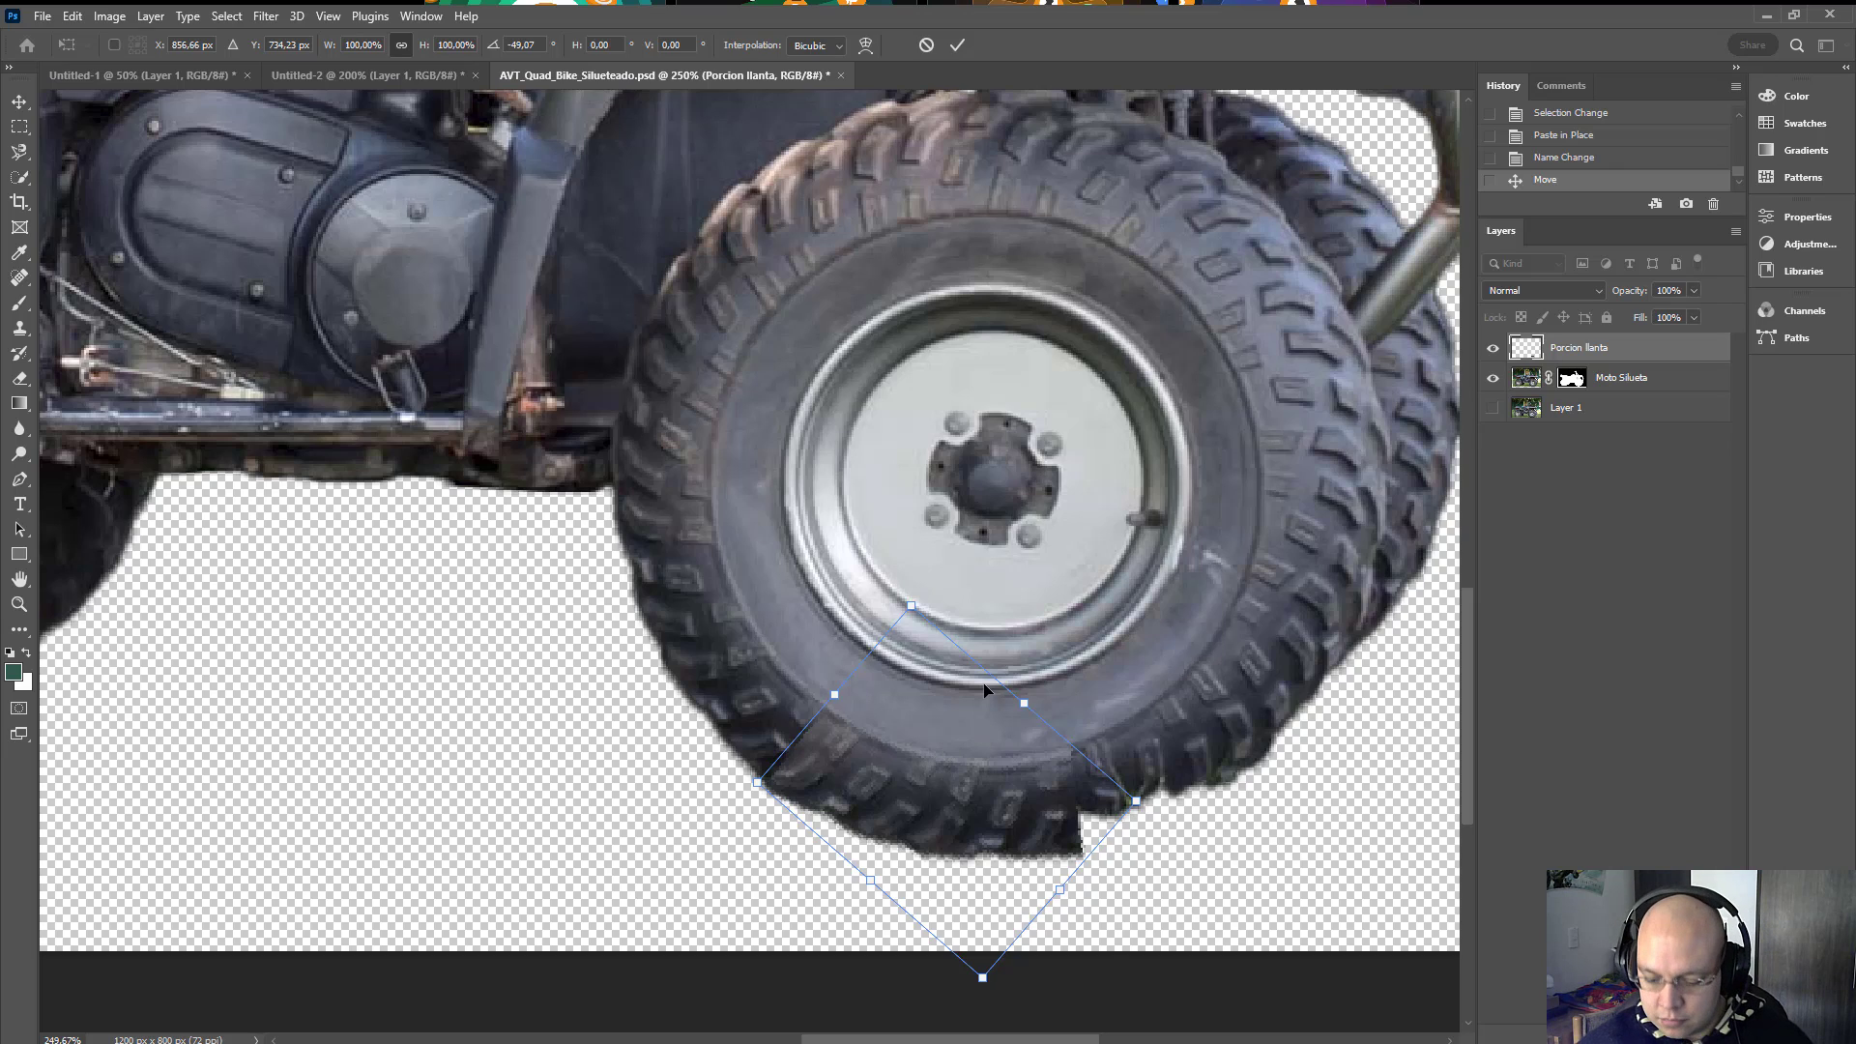
key(Return)
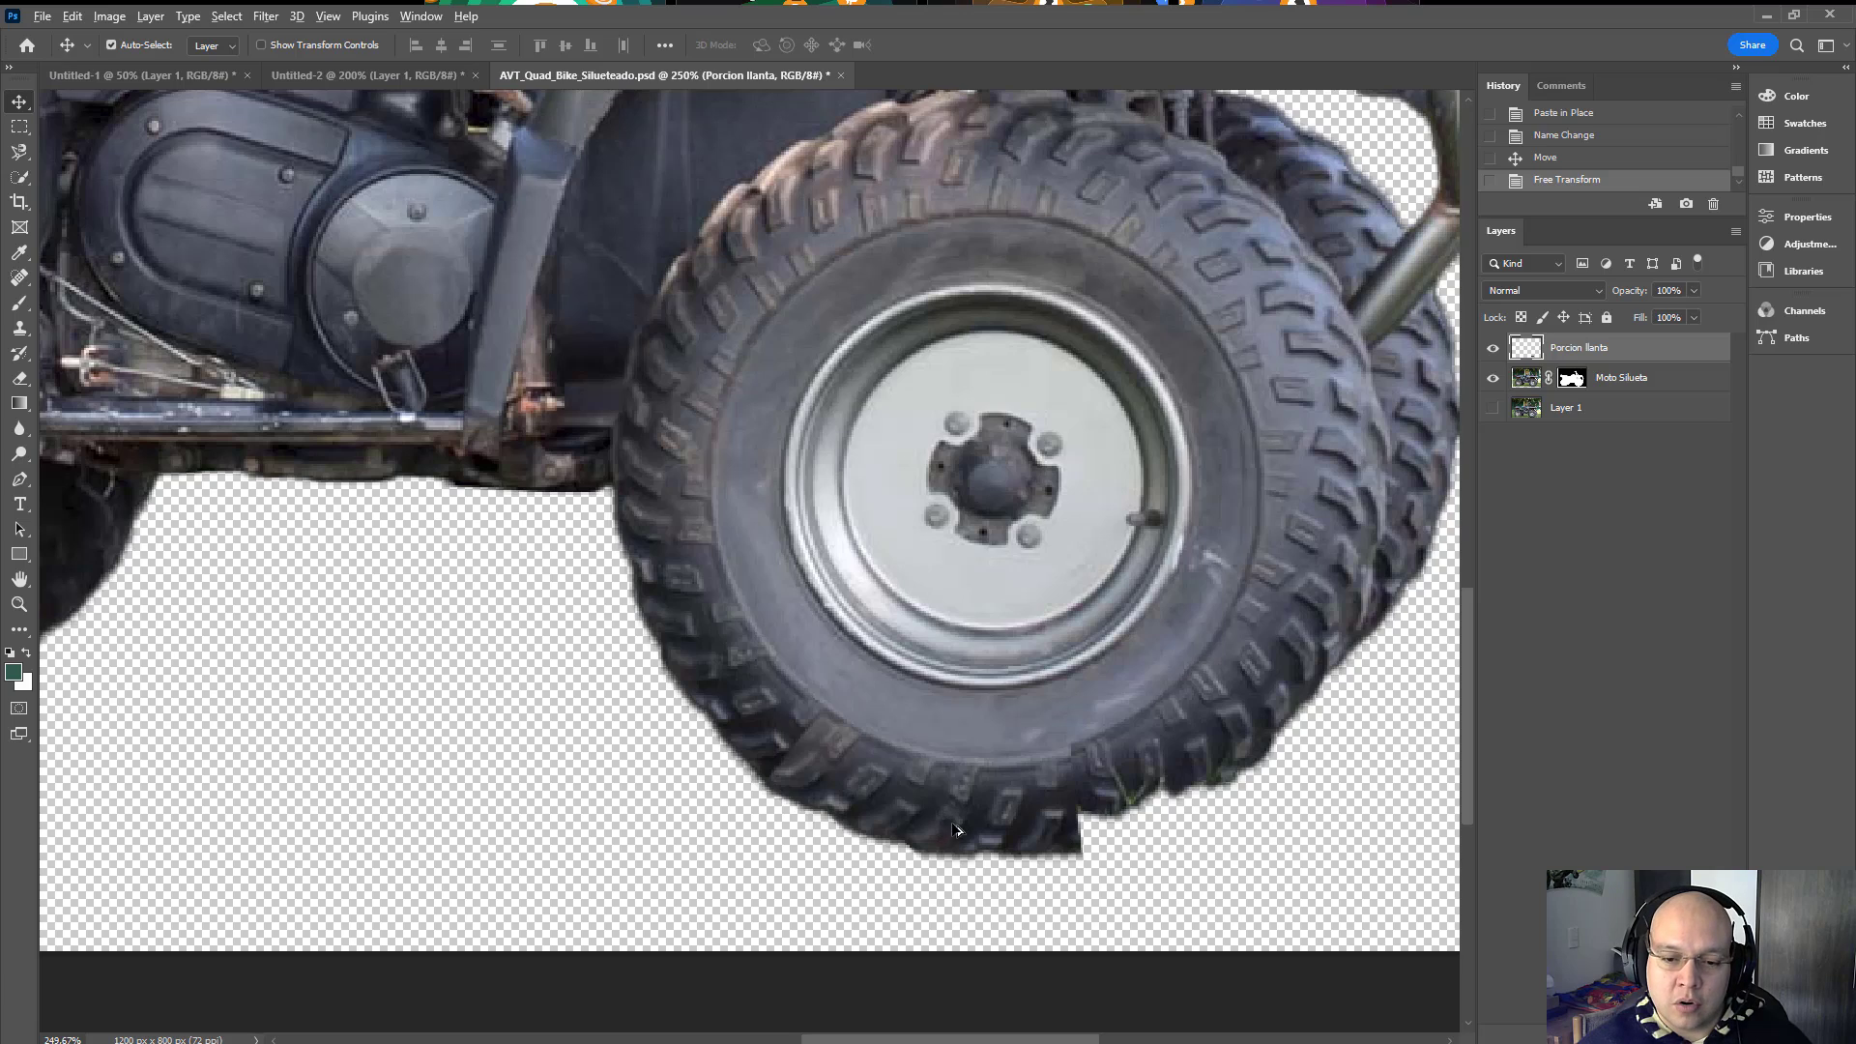
Step: Duplicate the tread piece, rotate the copy about -56°, and fit it along the lower-right tread of the front tire
drag(955, 830, 1198, 674)
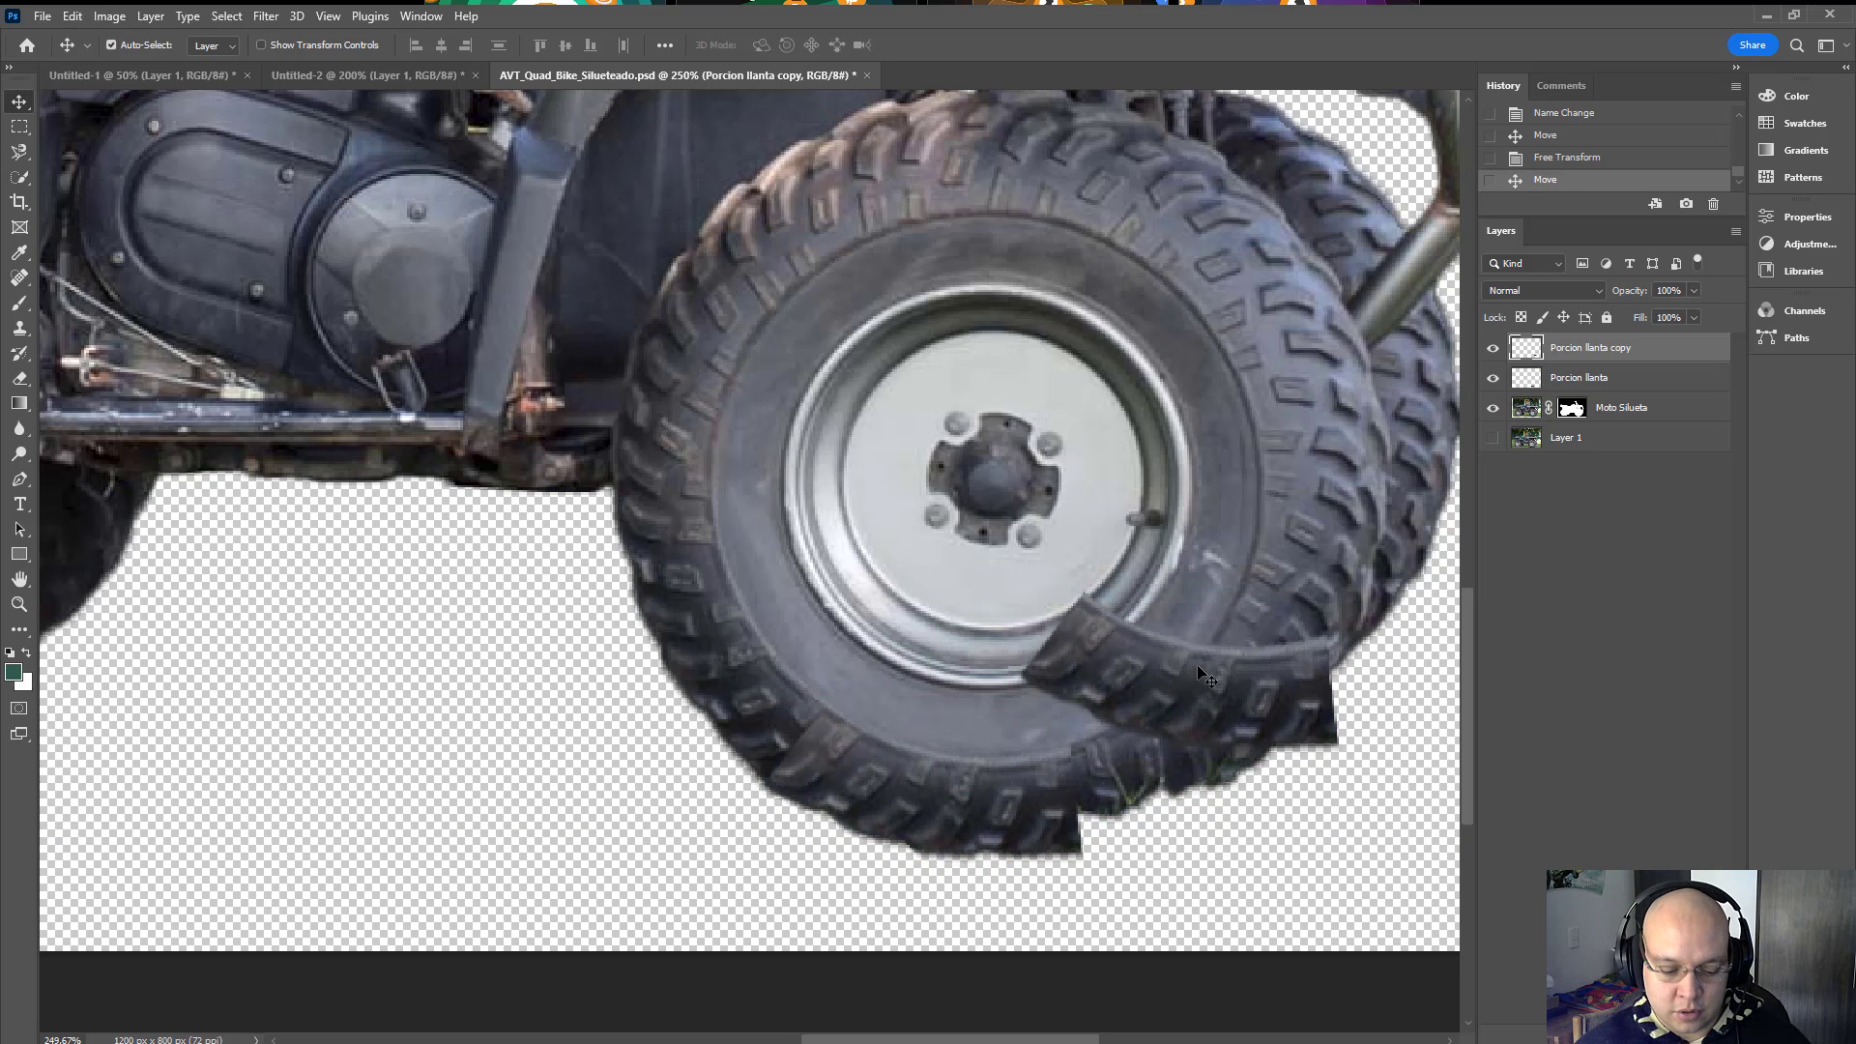
key(ctrl+t)
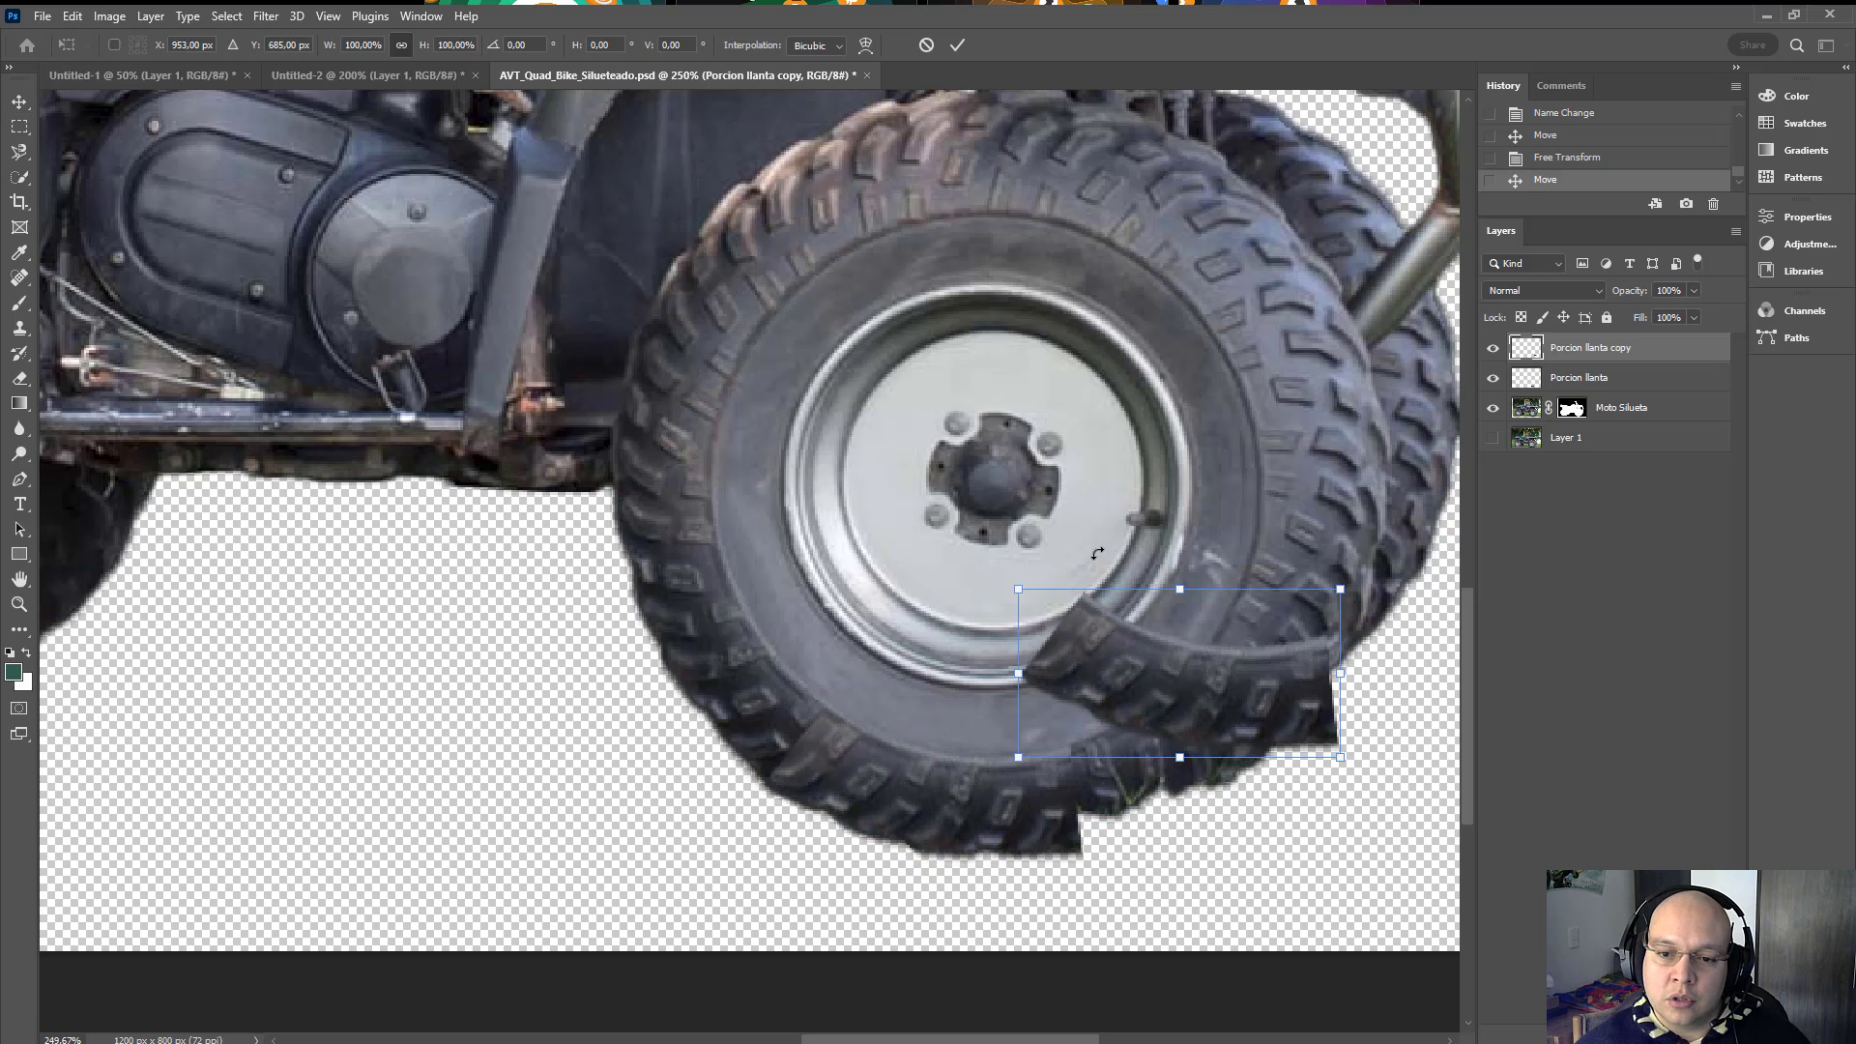
drag(1075, 544, 1142, 781)
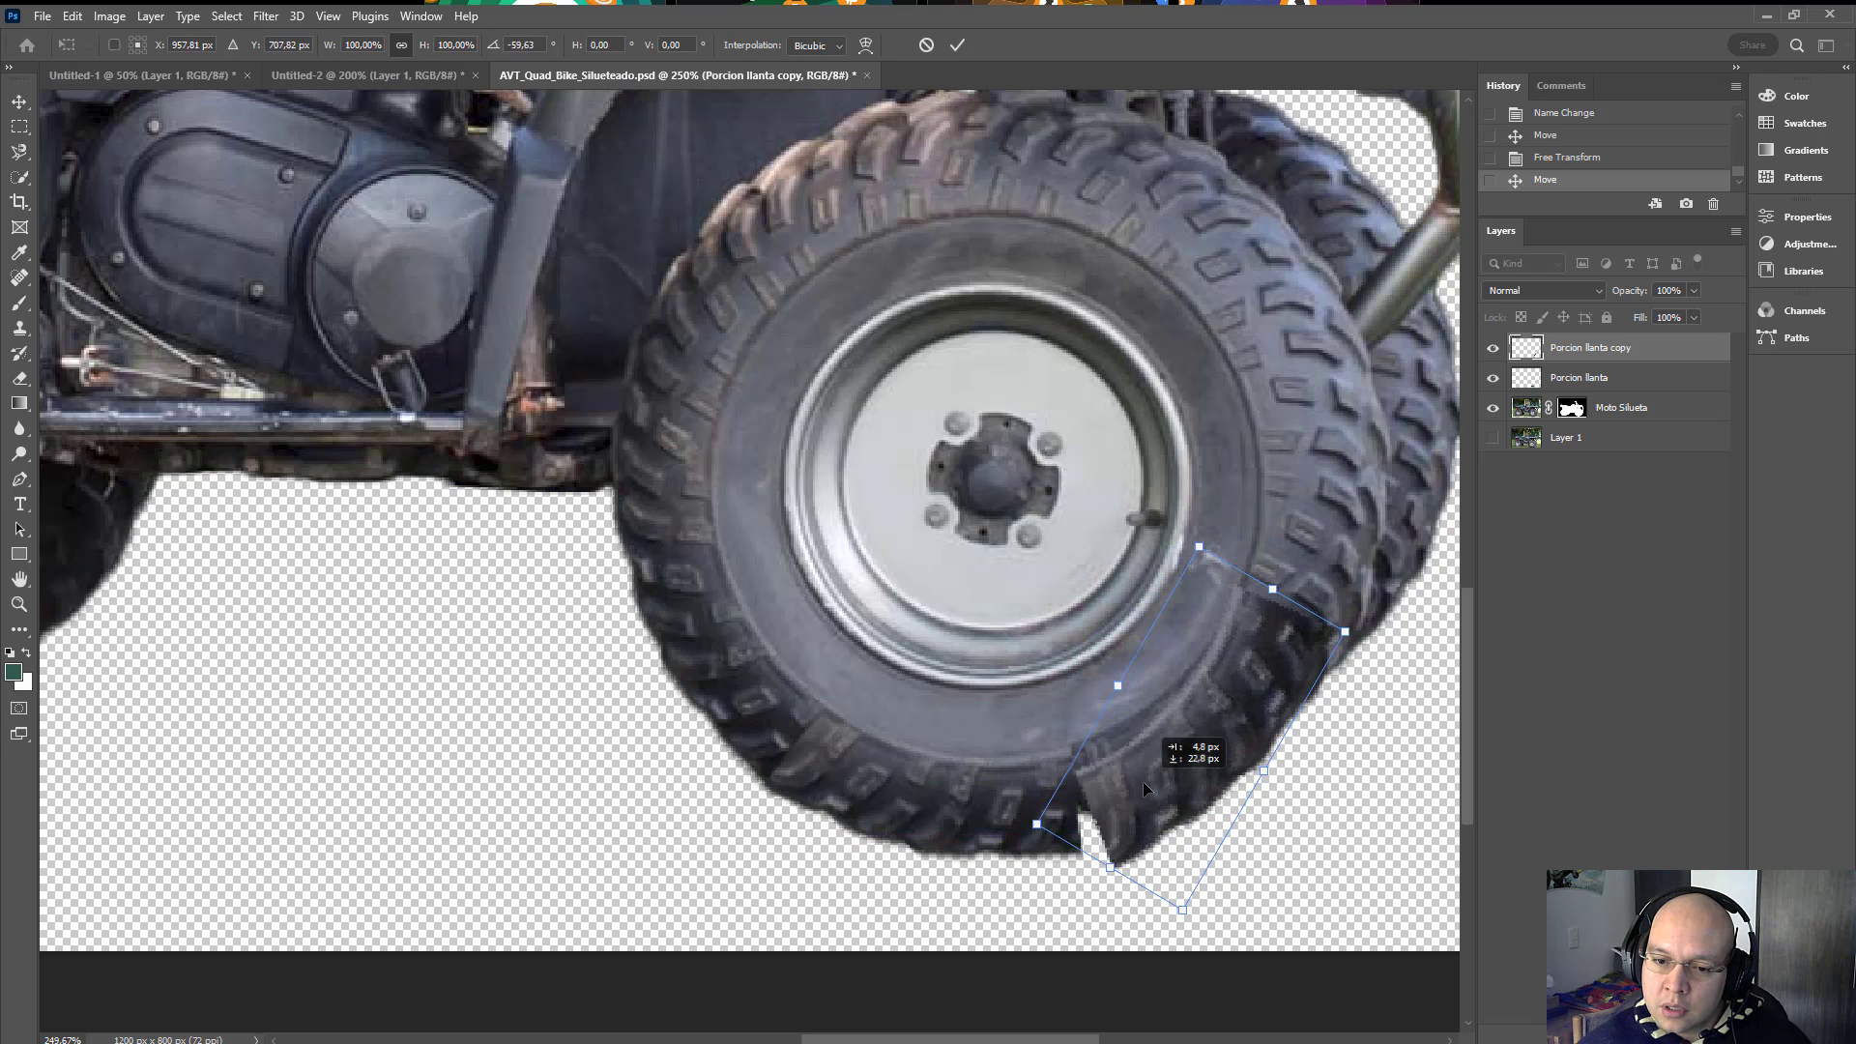
drag(1375, 633, 1306, 556)
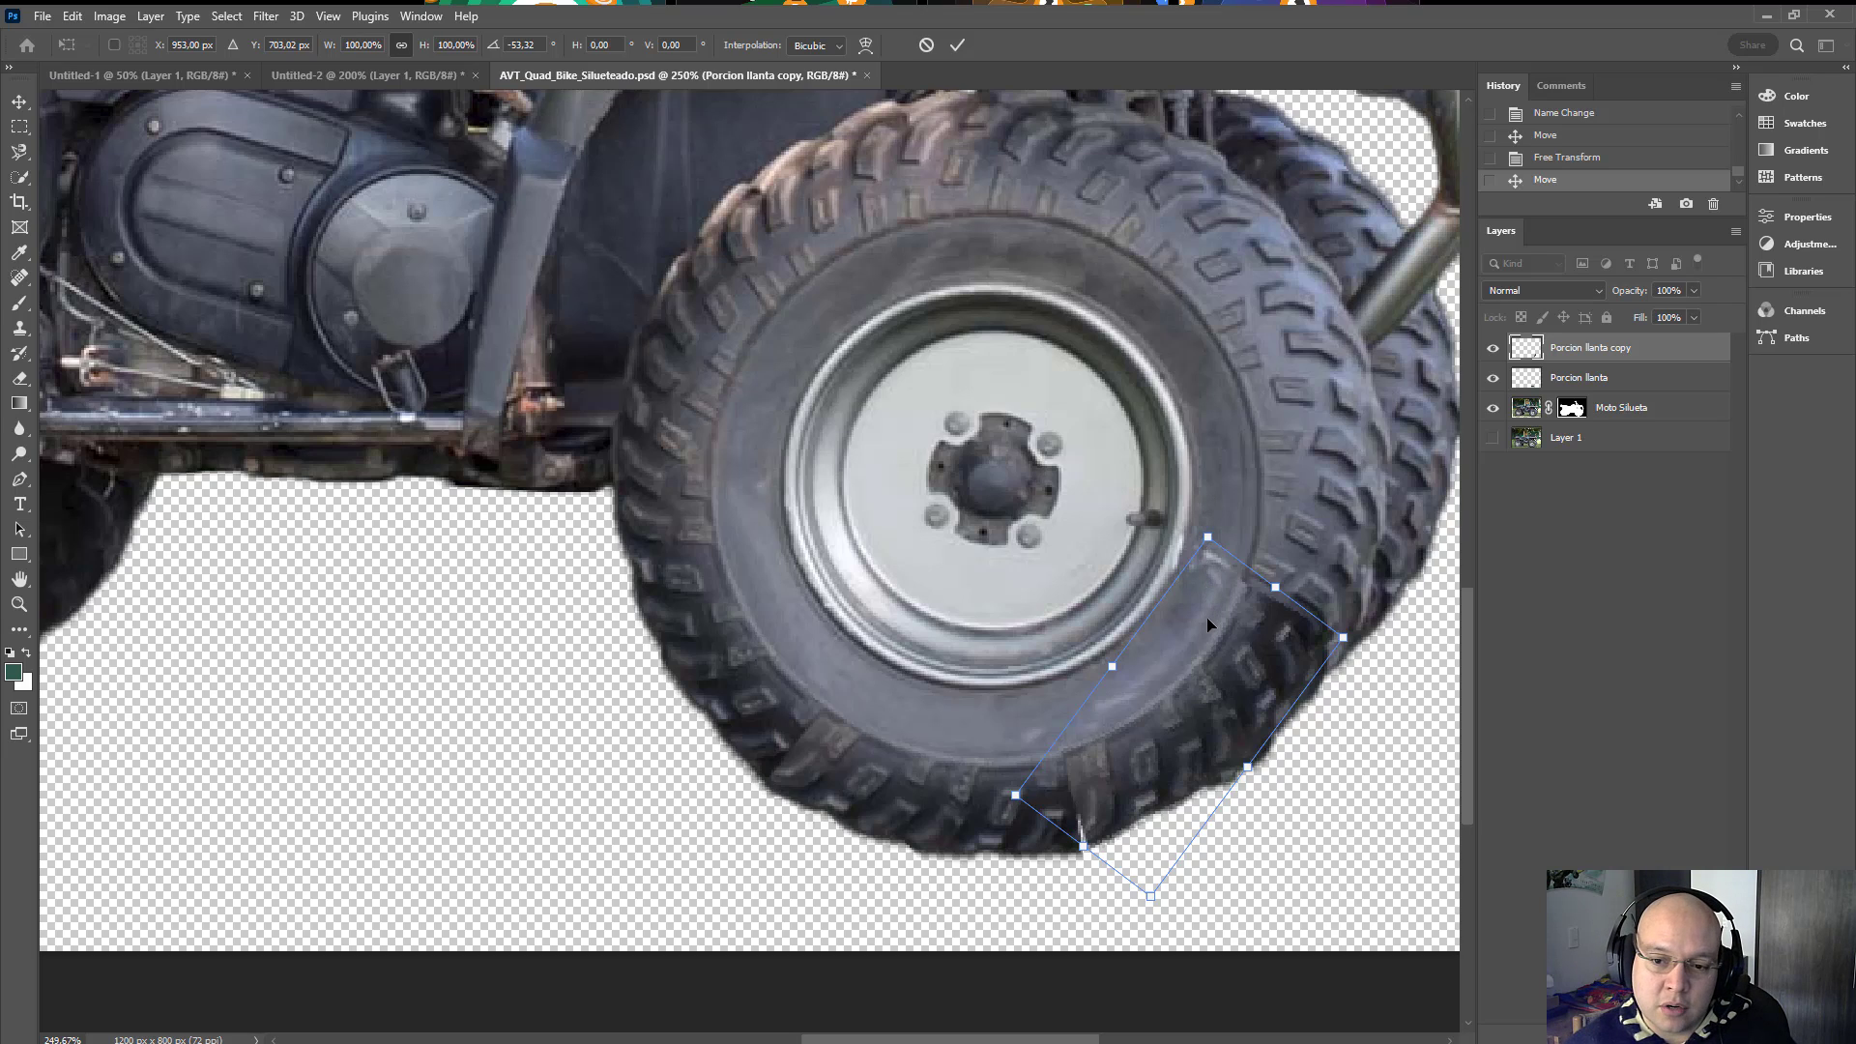
drag(1194, 666, 1200, 669)
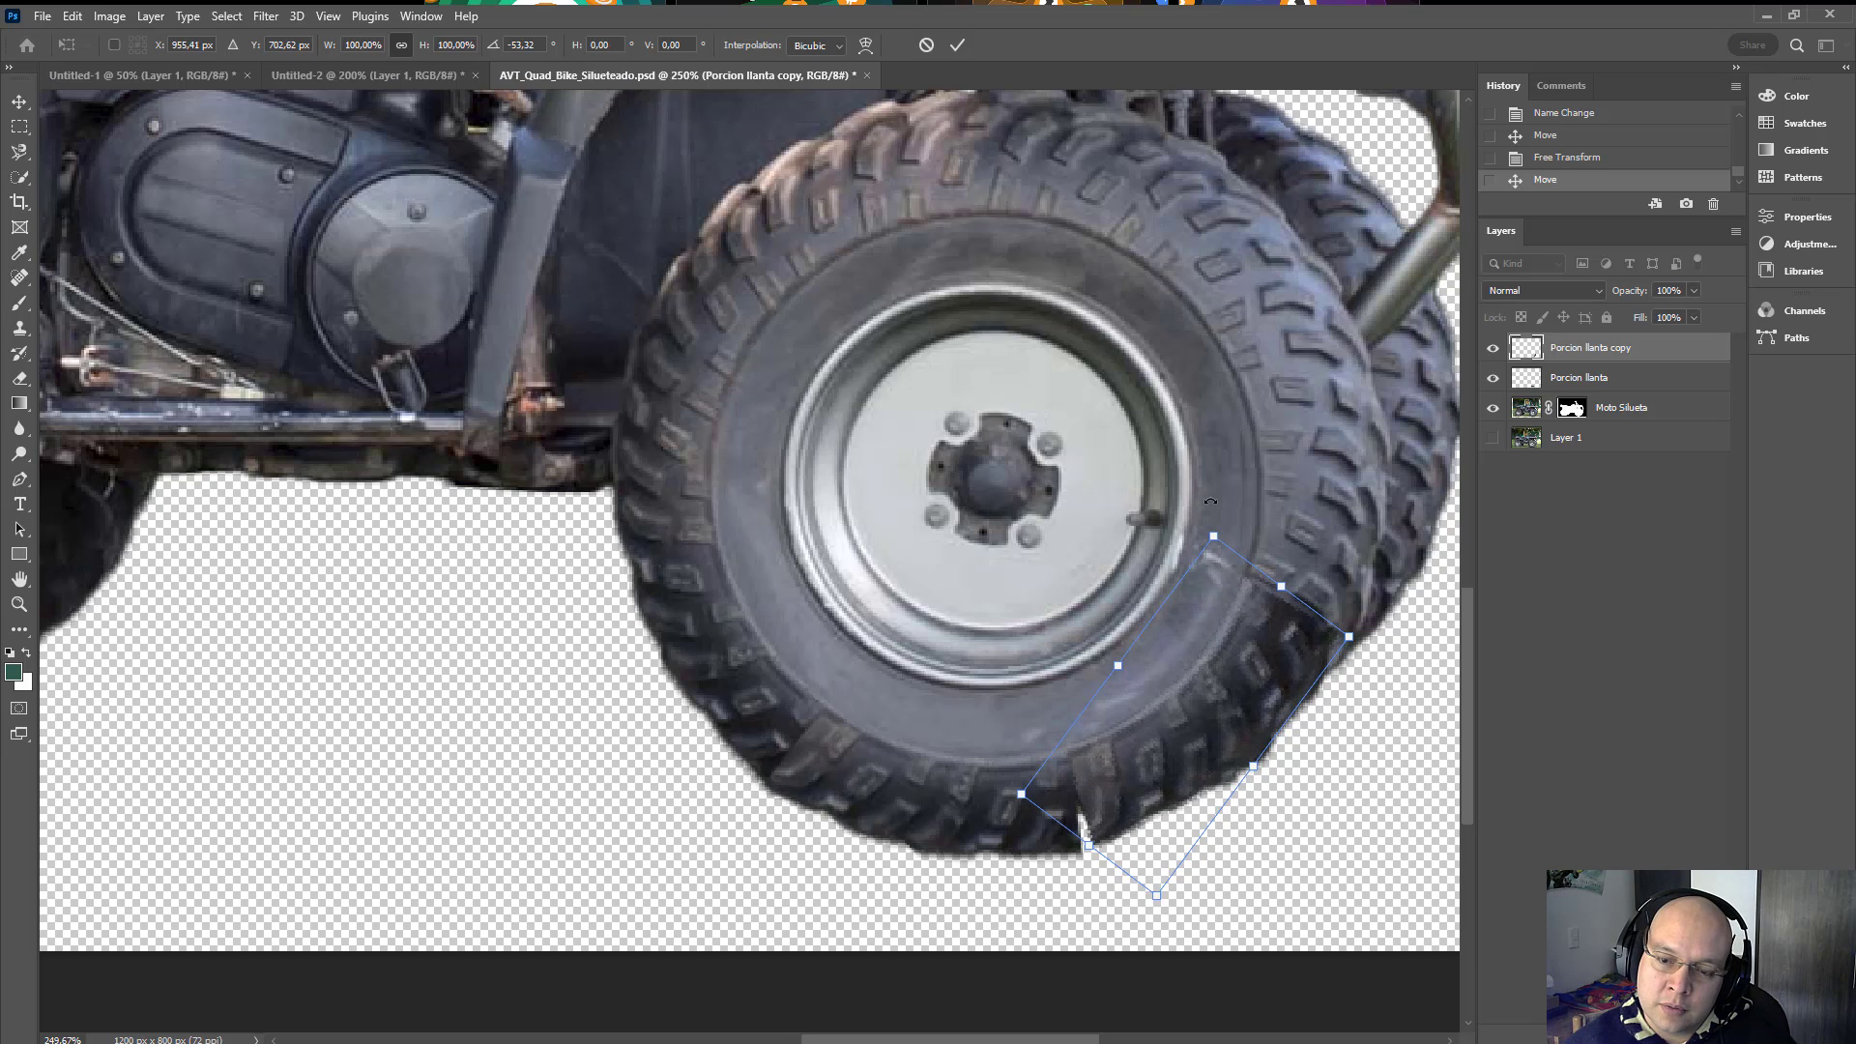
drag(1210, 500, 1207, 494)
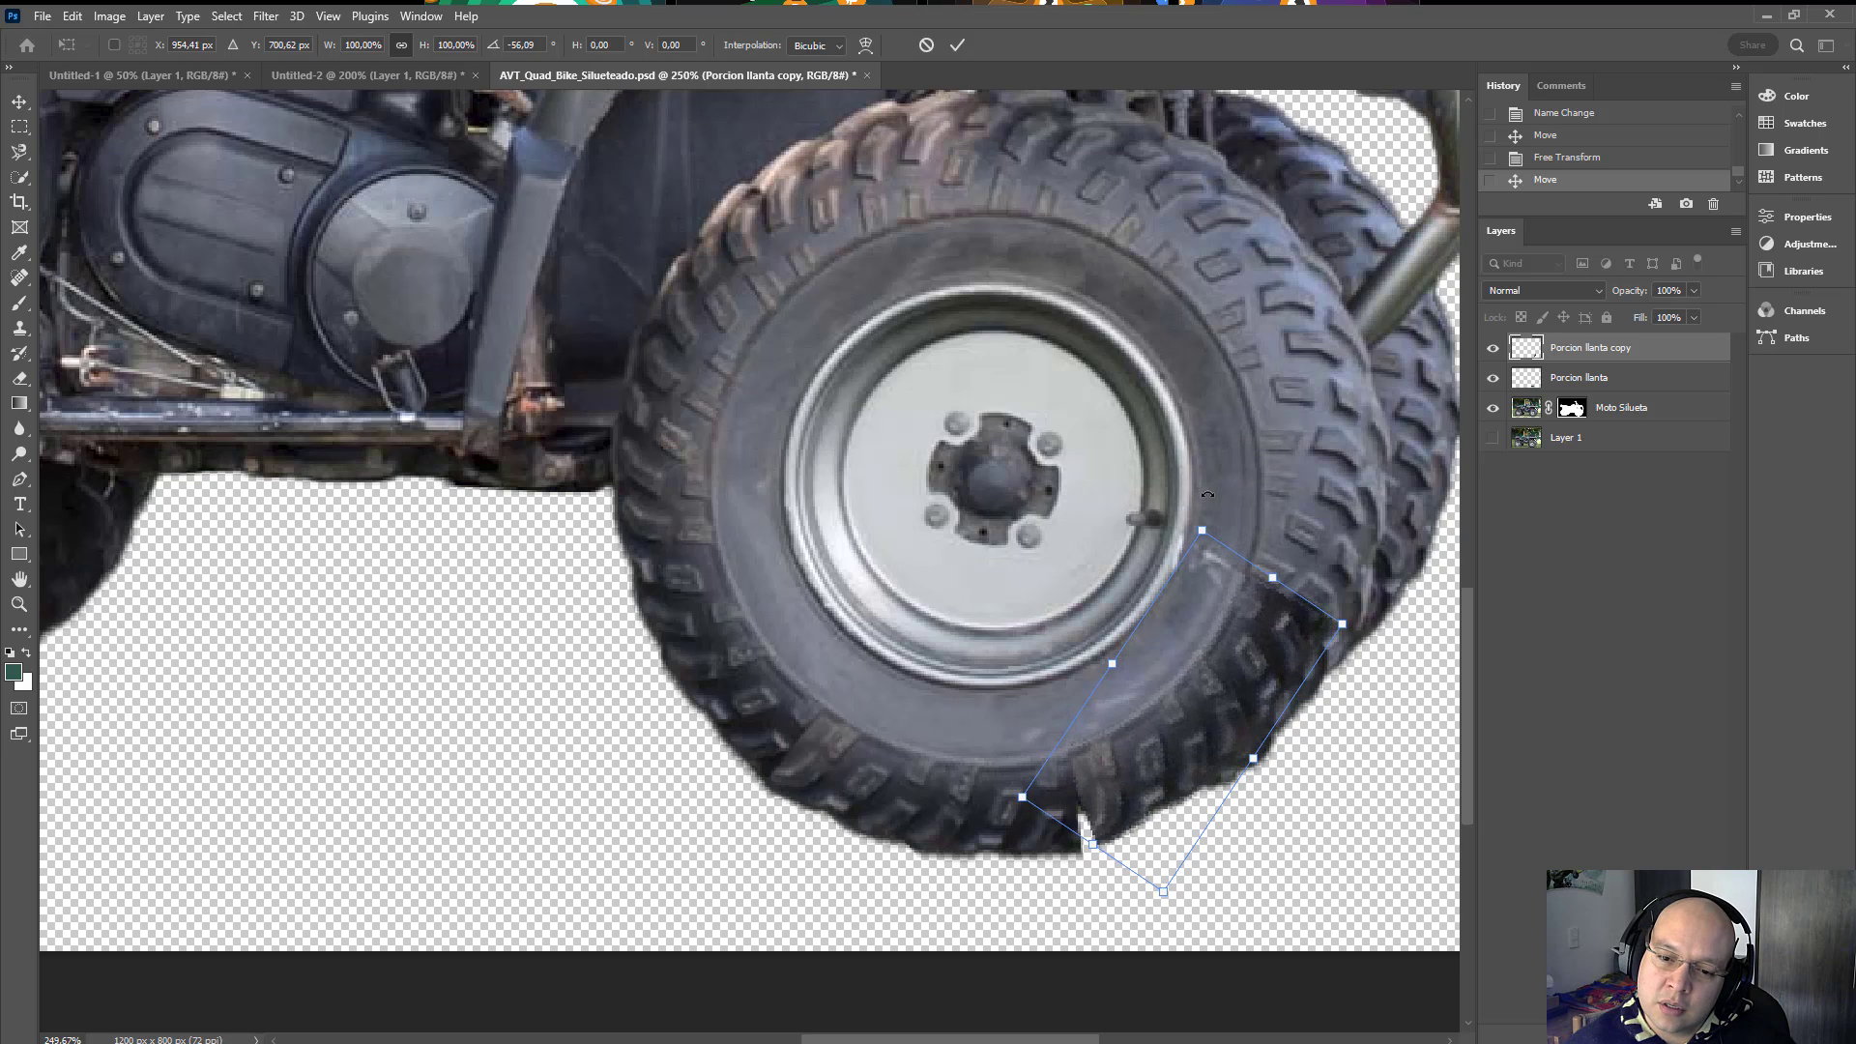
key(Left)
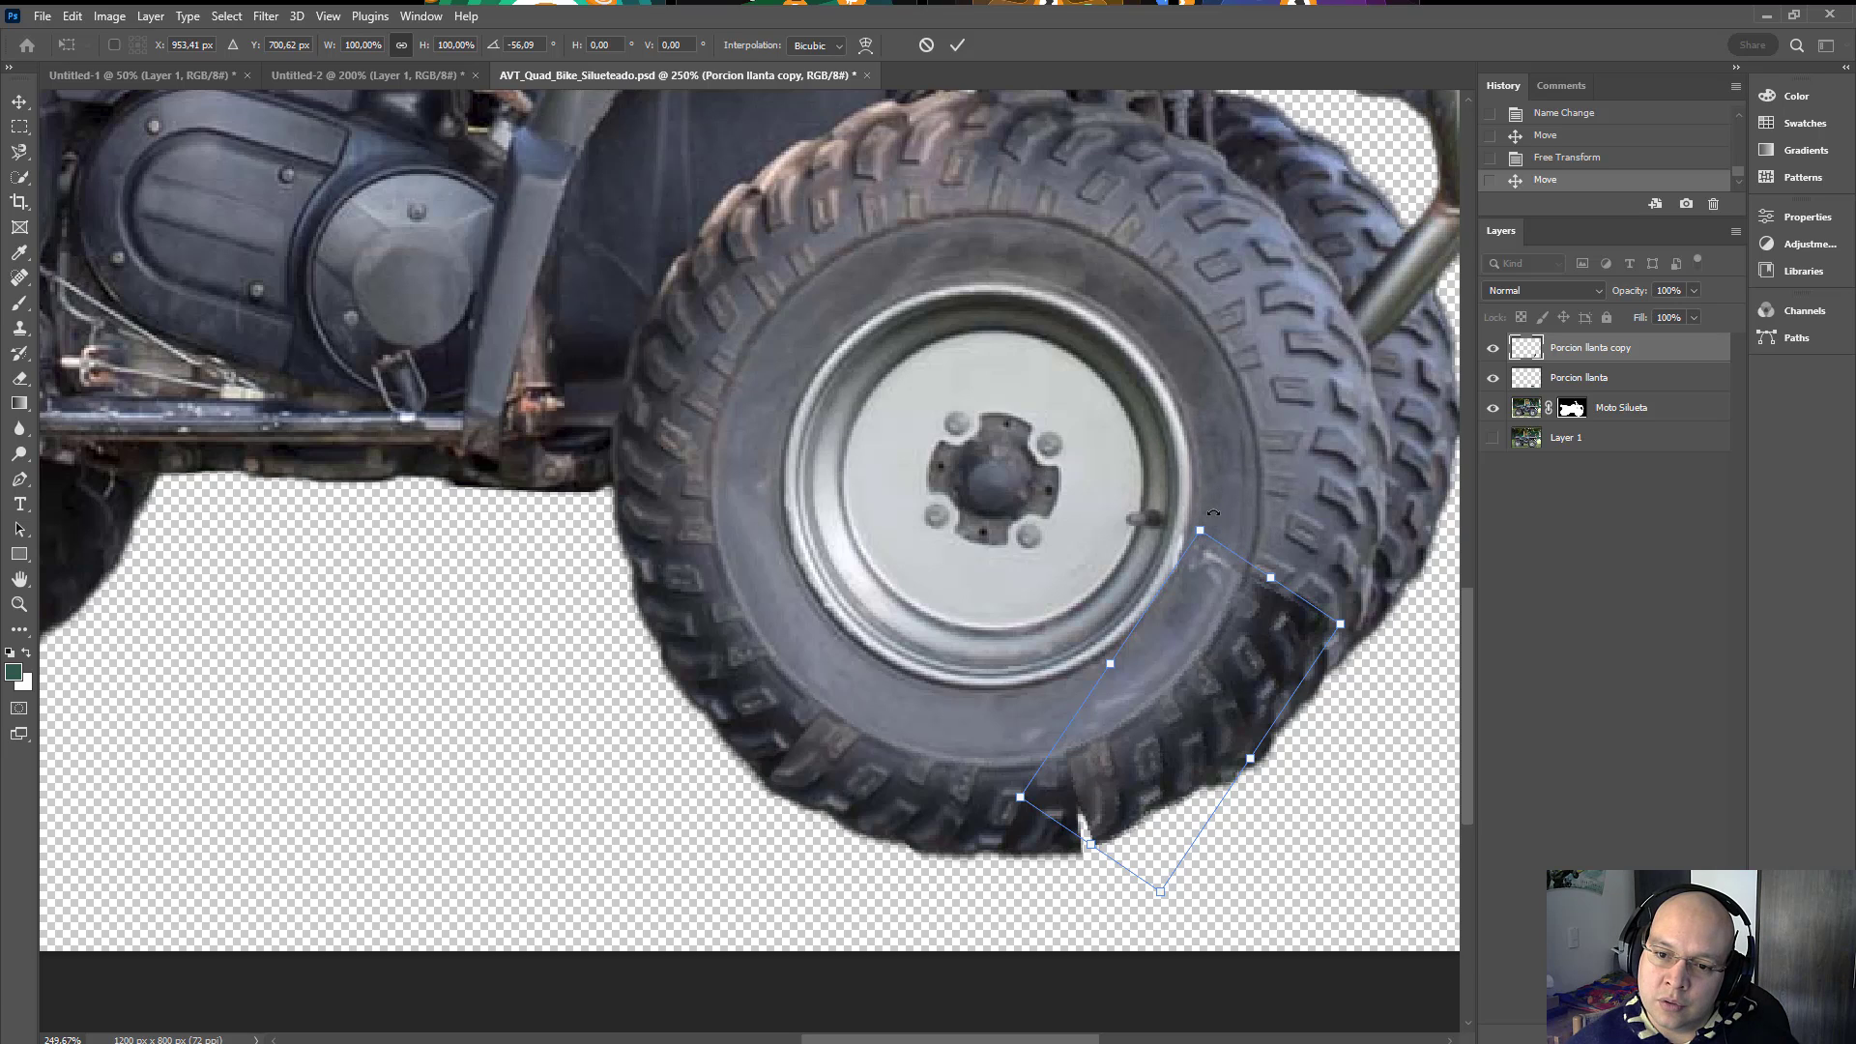
key(Return)
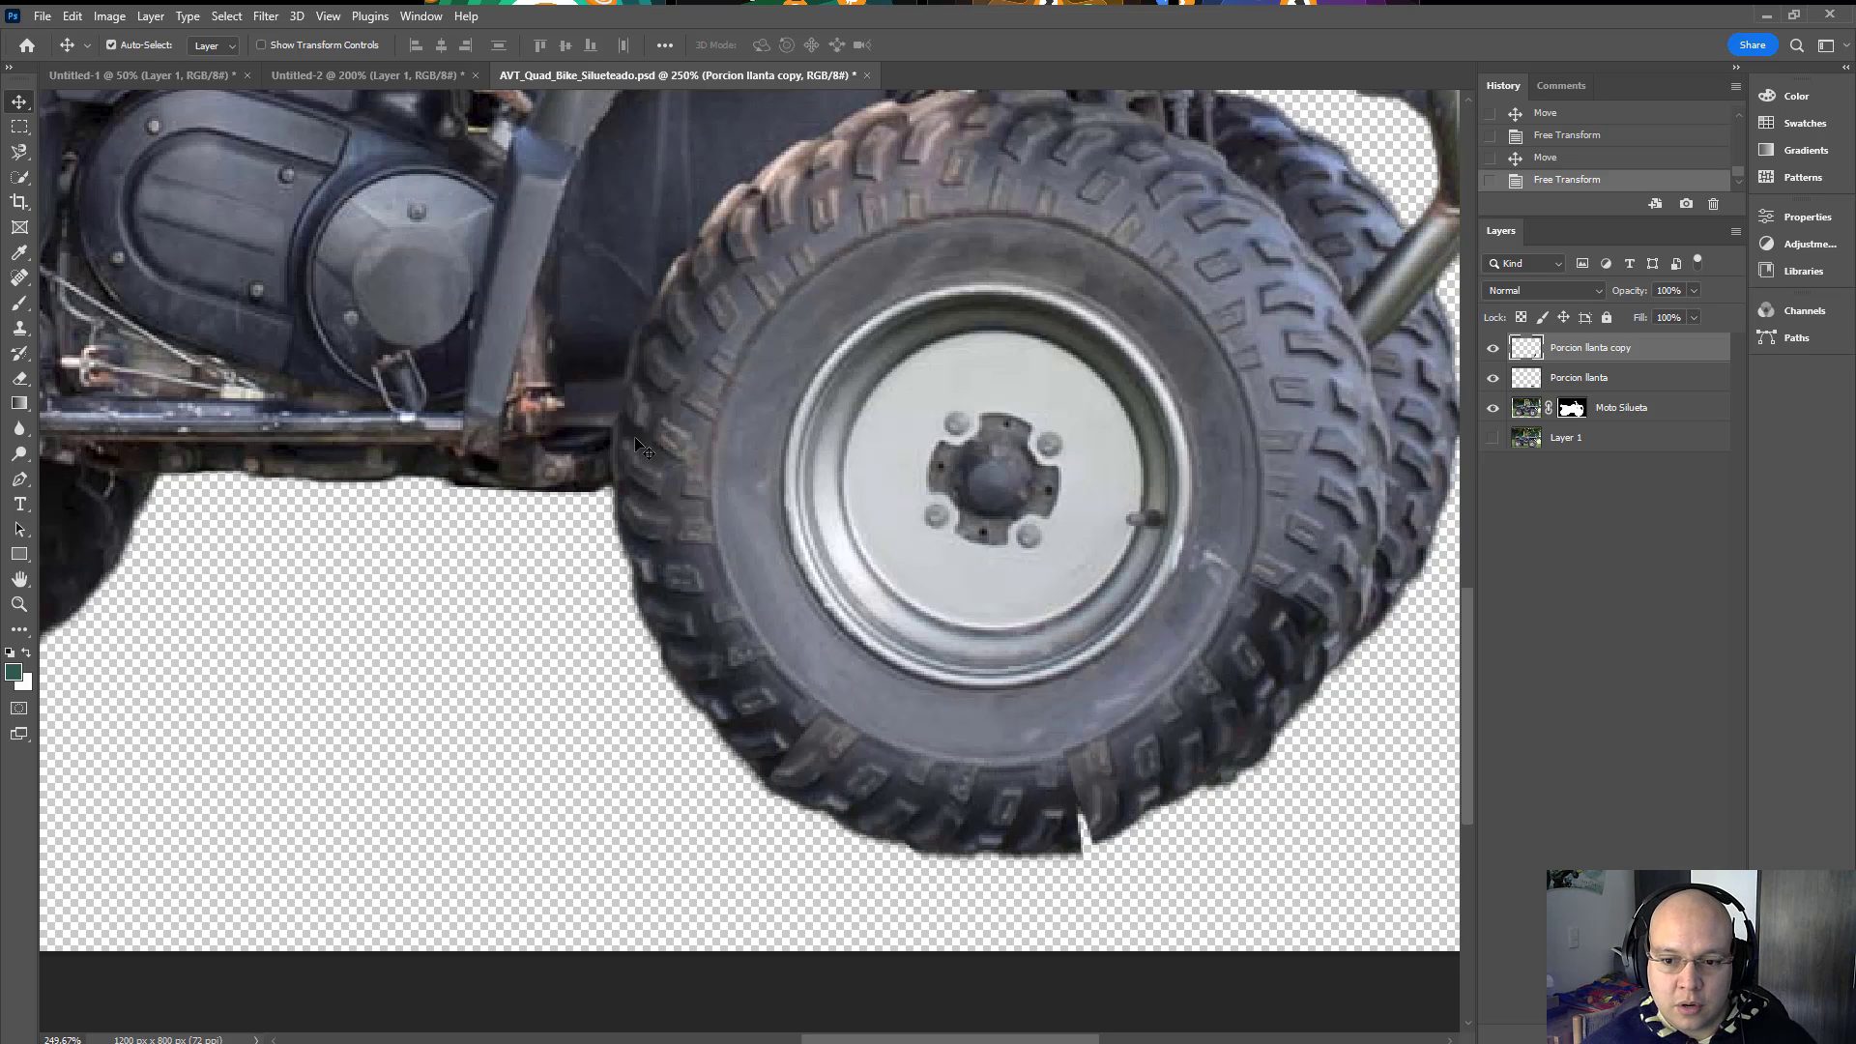
Step: Warp the Porcion llanta copy outward at the tire's right edge and downward at its lower end to close the gap between tread pieces
click(72, 16)
mouse_move(236, 465)
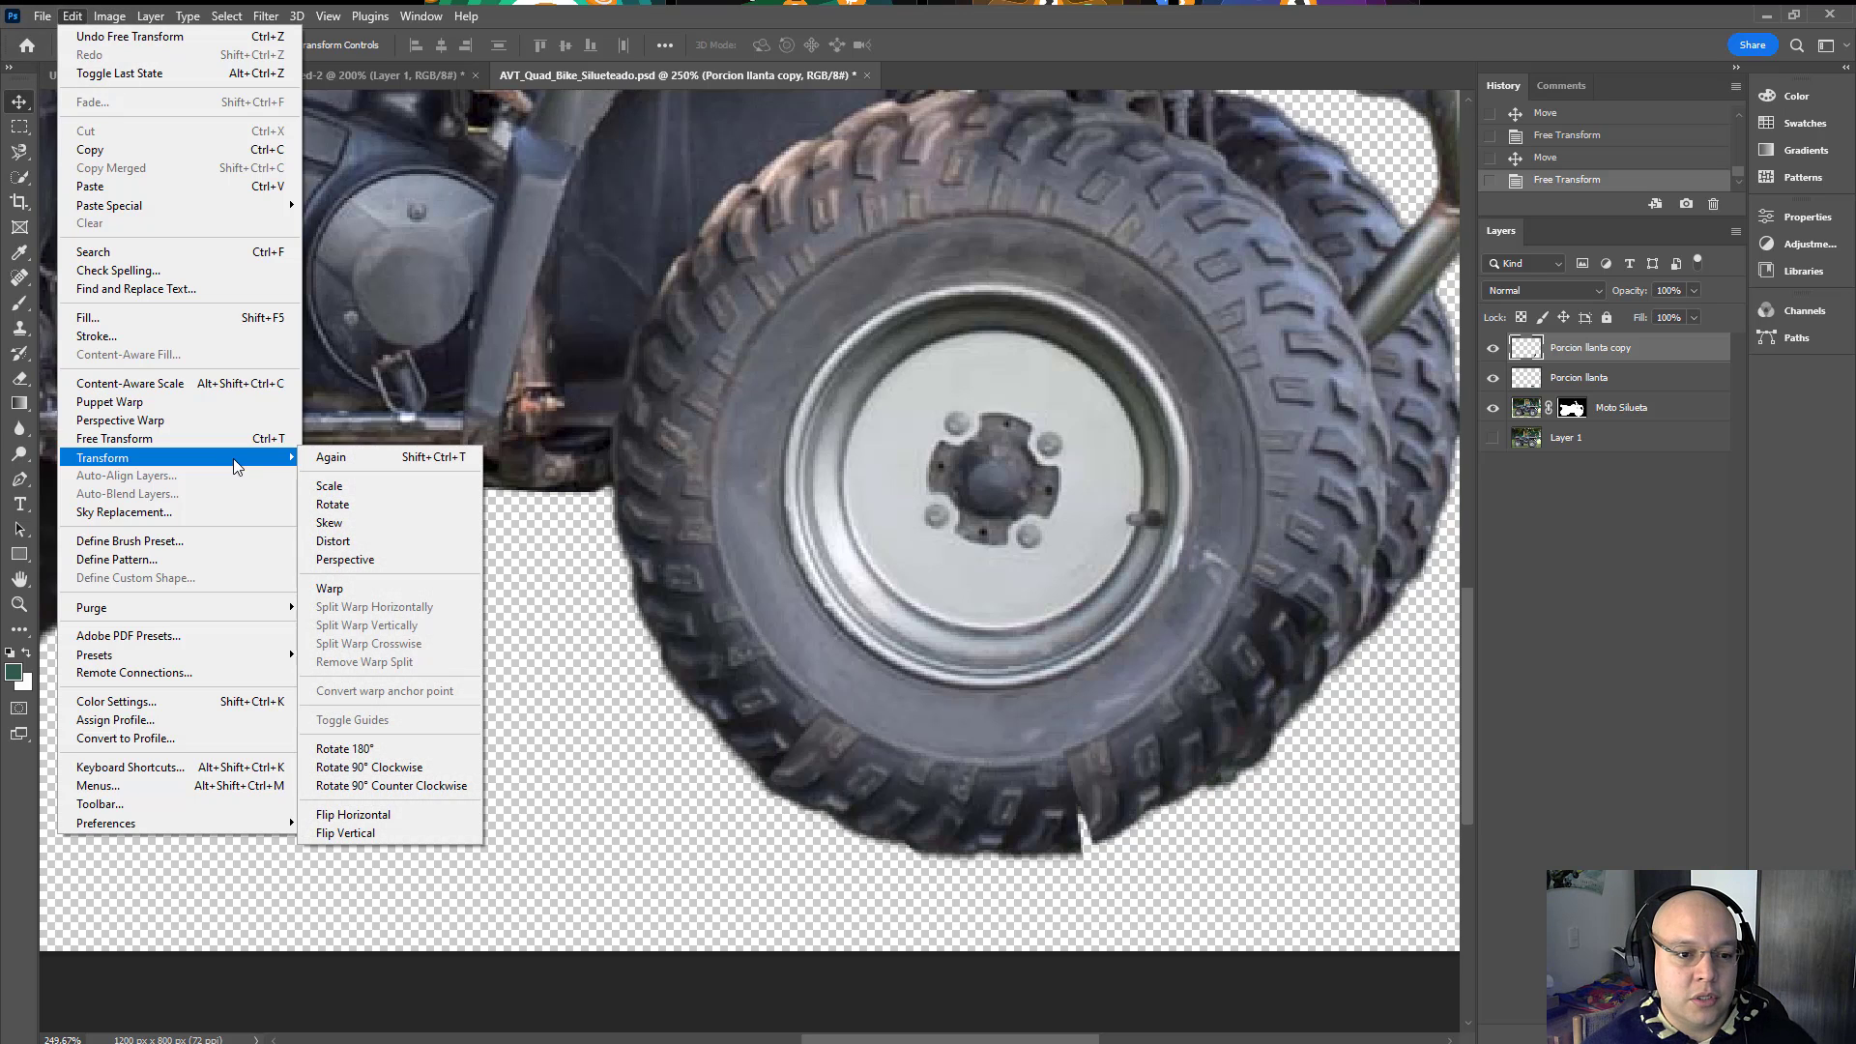
click(329, 588)
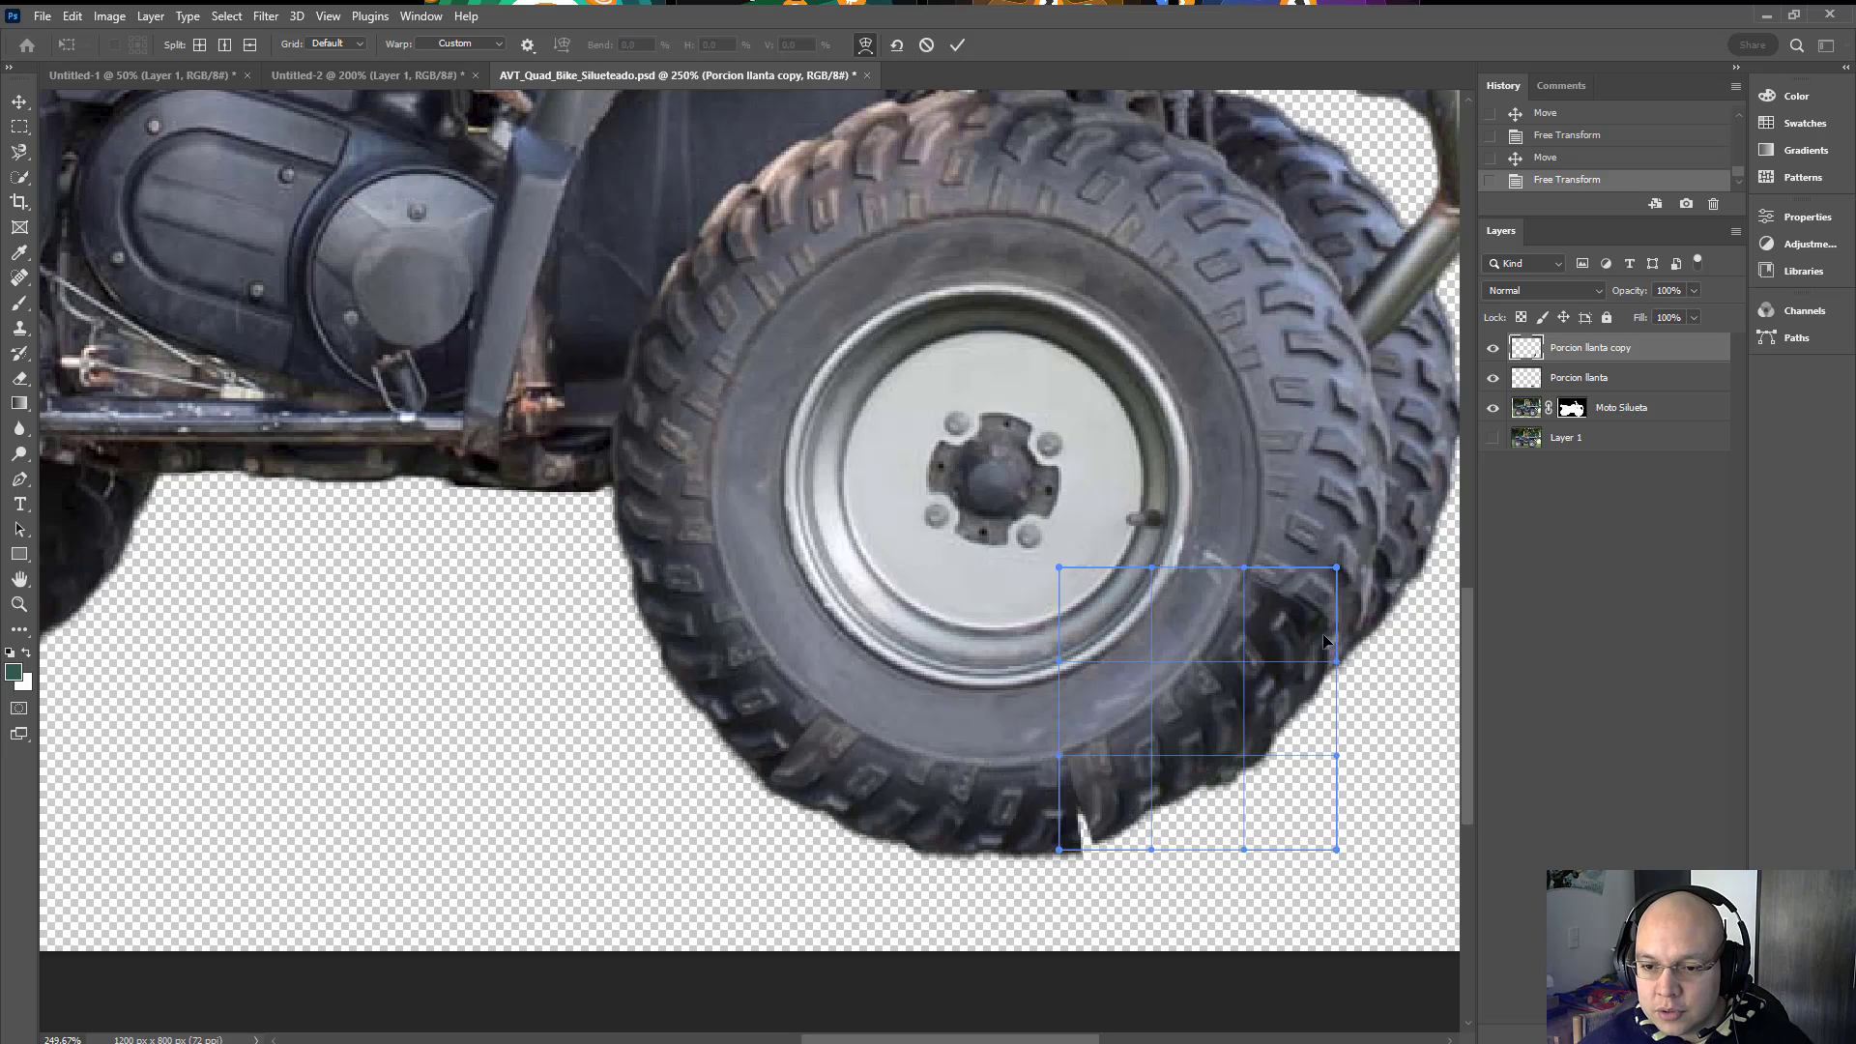
mouse_move(1333, 644)
mouse_down()
mouse_move(1354, 688)
mouse_move(1351, 667)
mouse_up()
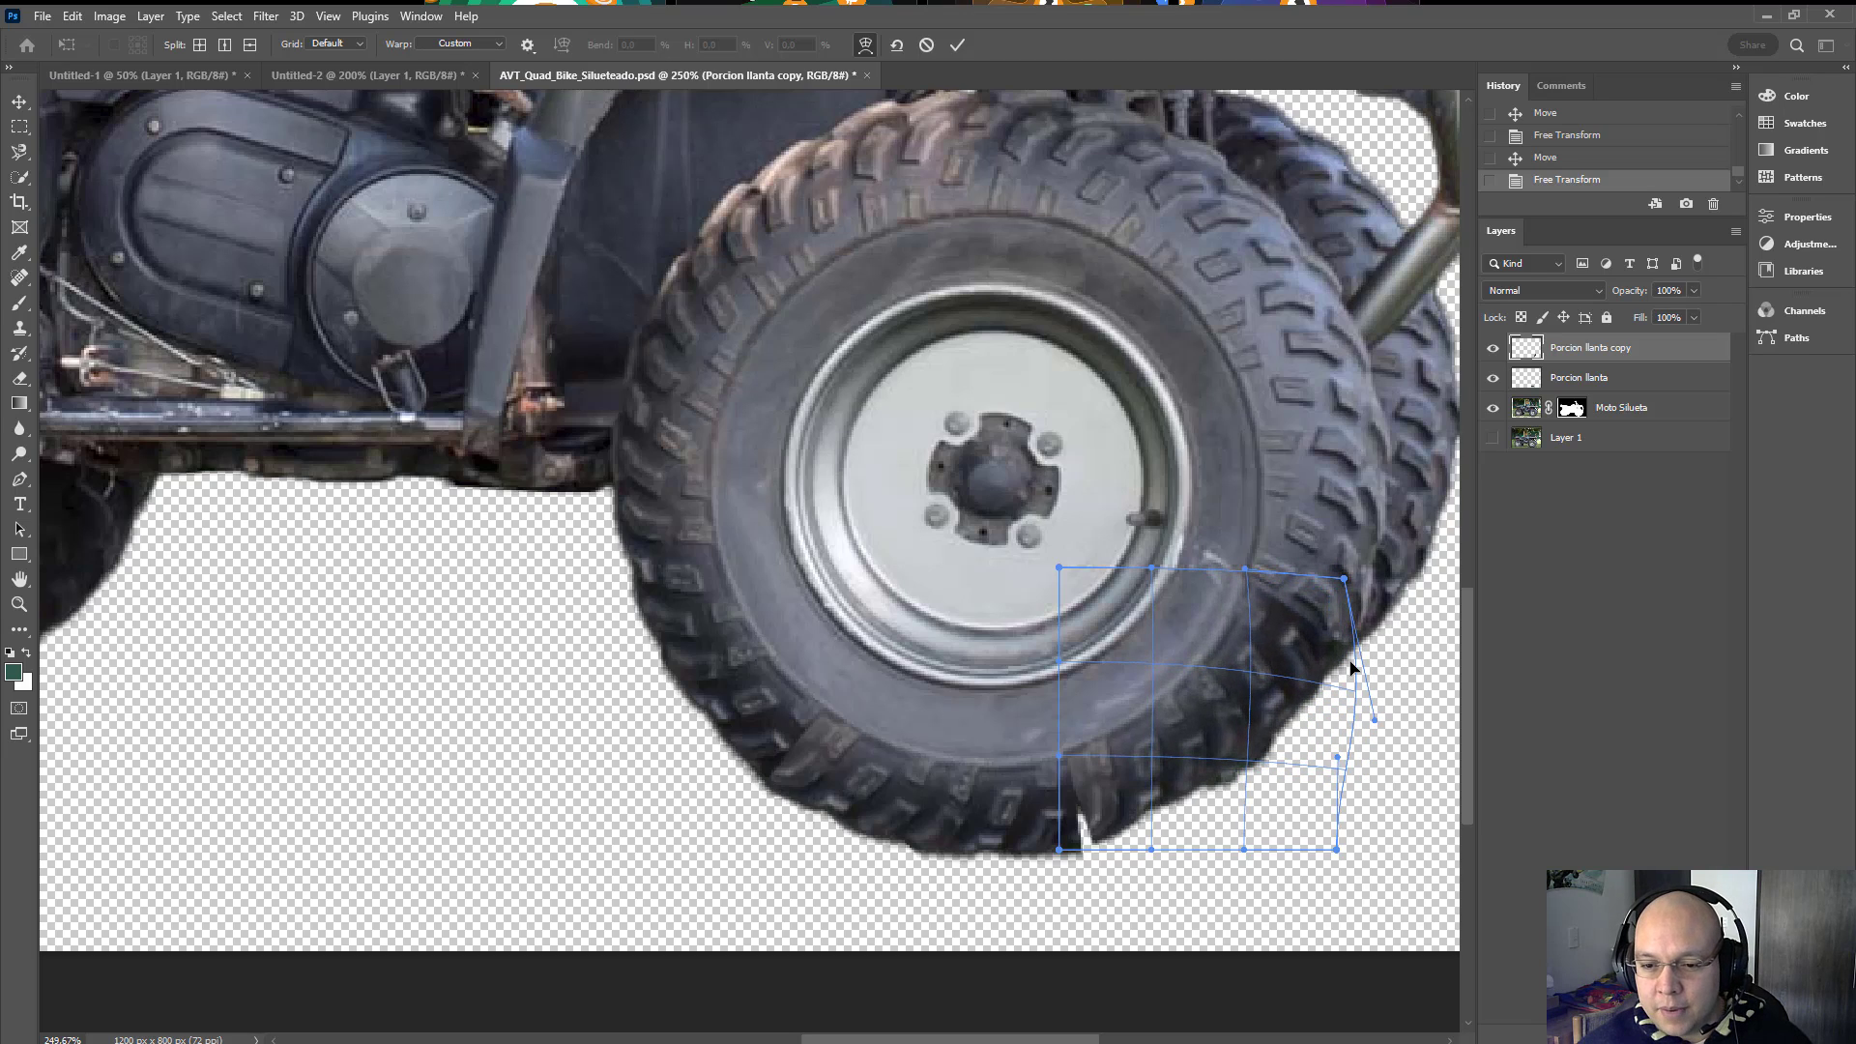
mouse_move(1093, 848)
mouse_down()
mouse_move(1079, 858)
mouse_move(1177, 837)
mouse_move(1099, 855)
mouse_up()
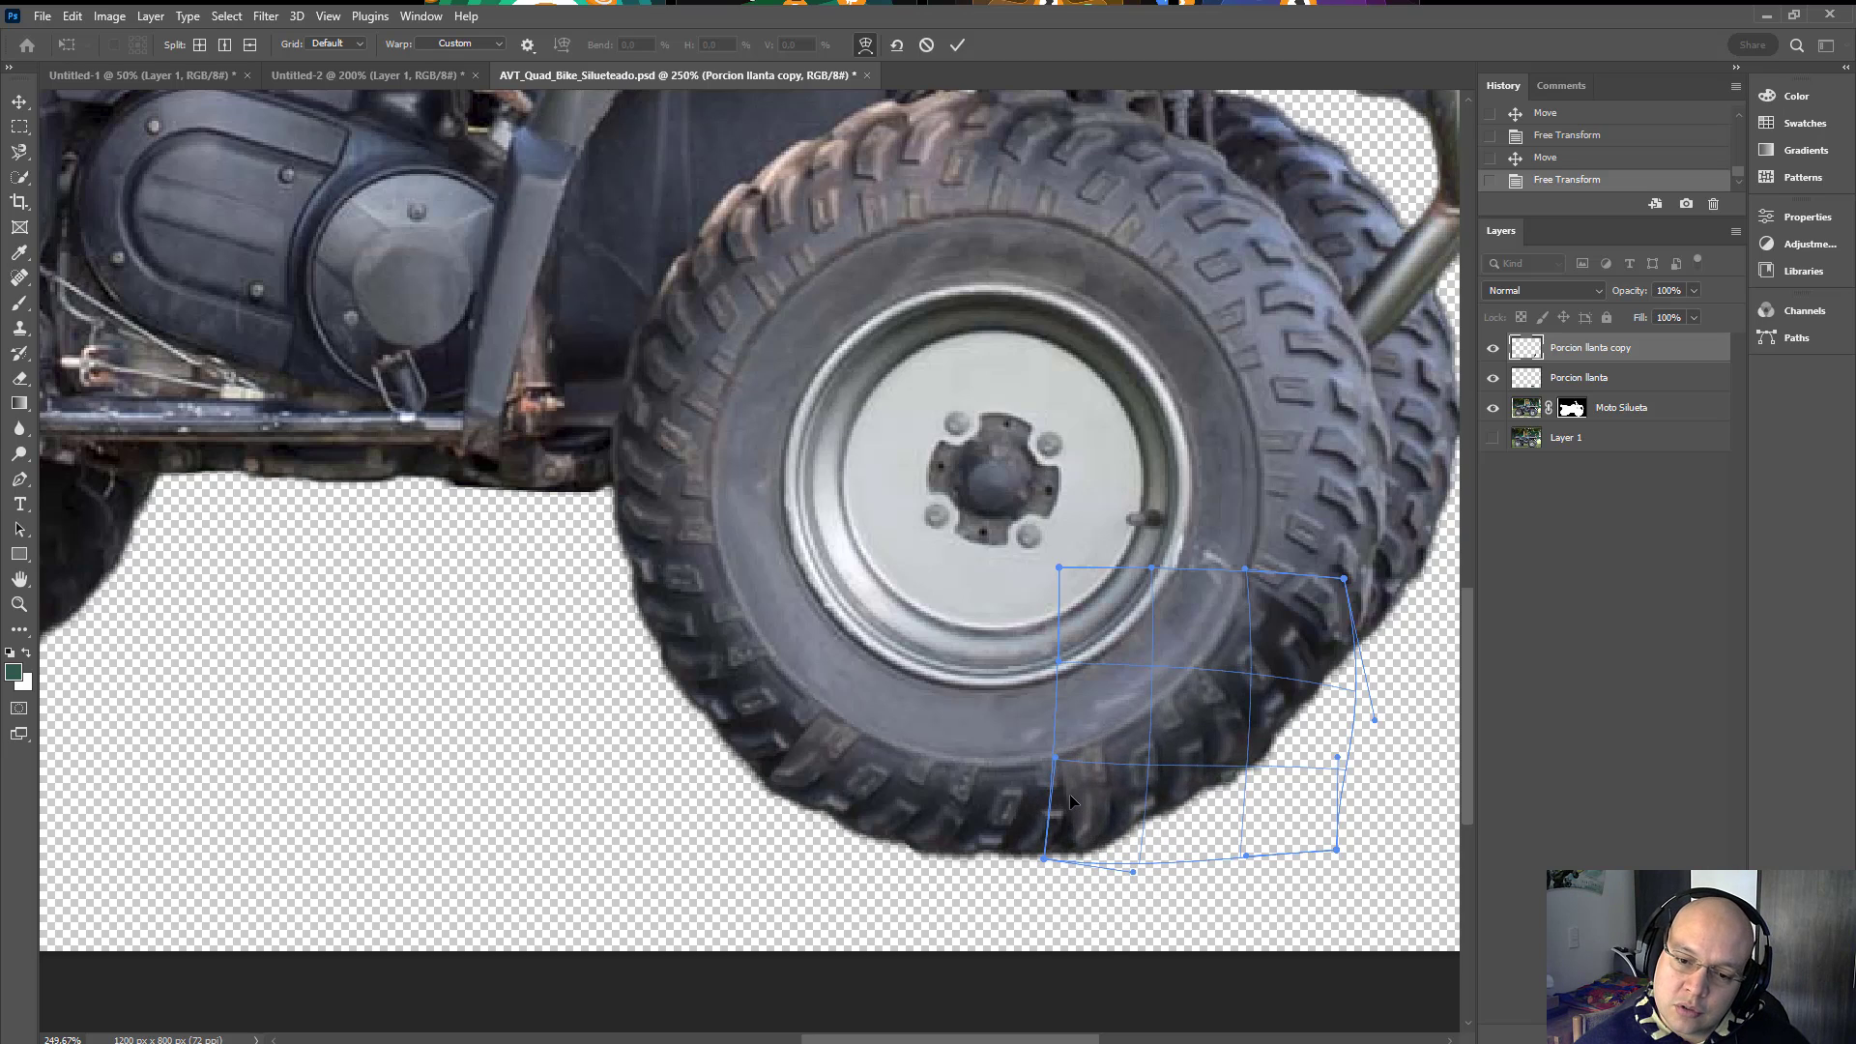
key(Return)
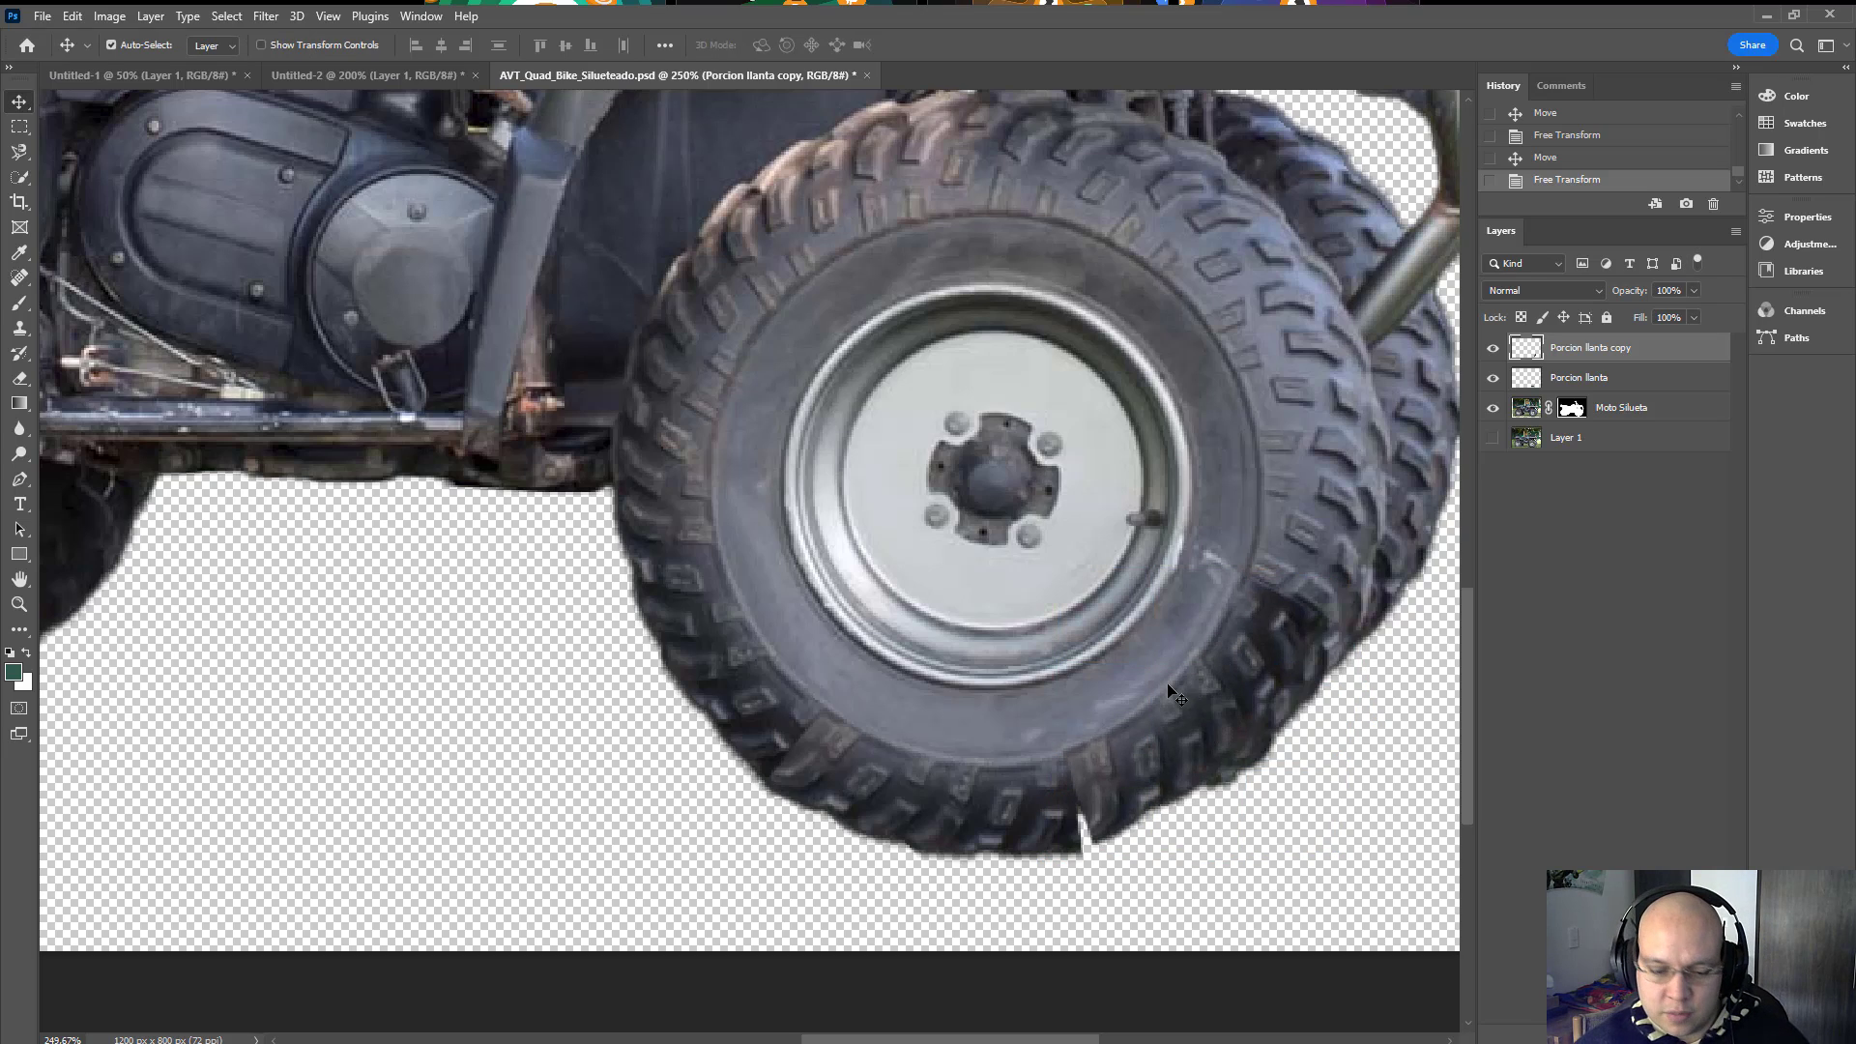
Step: Free Transform the Porcion llanta copy, flipping it horizontally and rotating it back along the front tire's lower-right tread
key(ctrl+t)
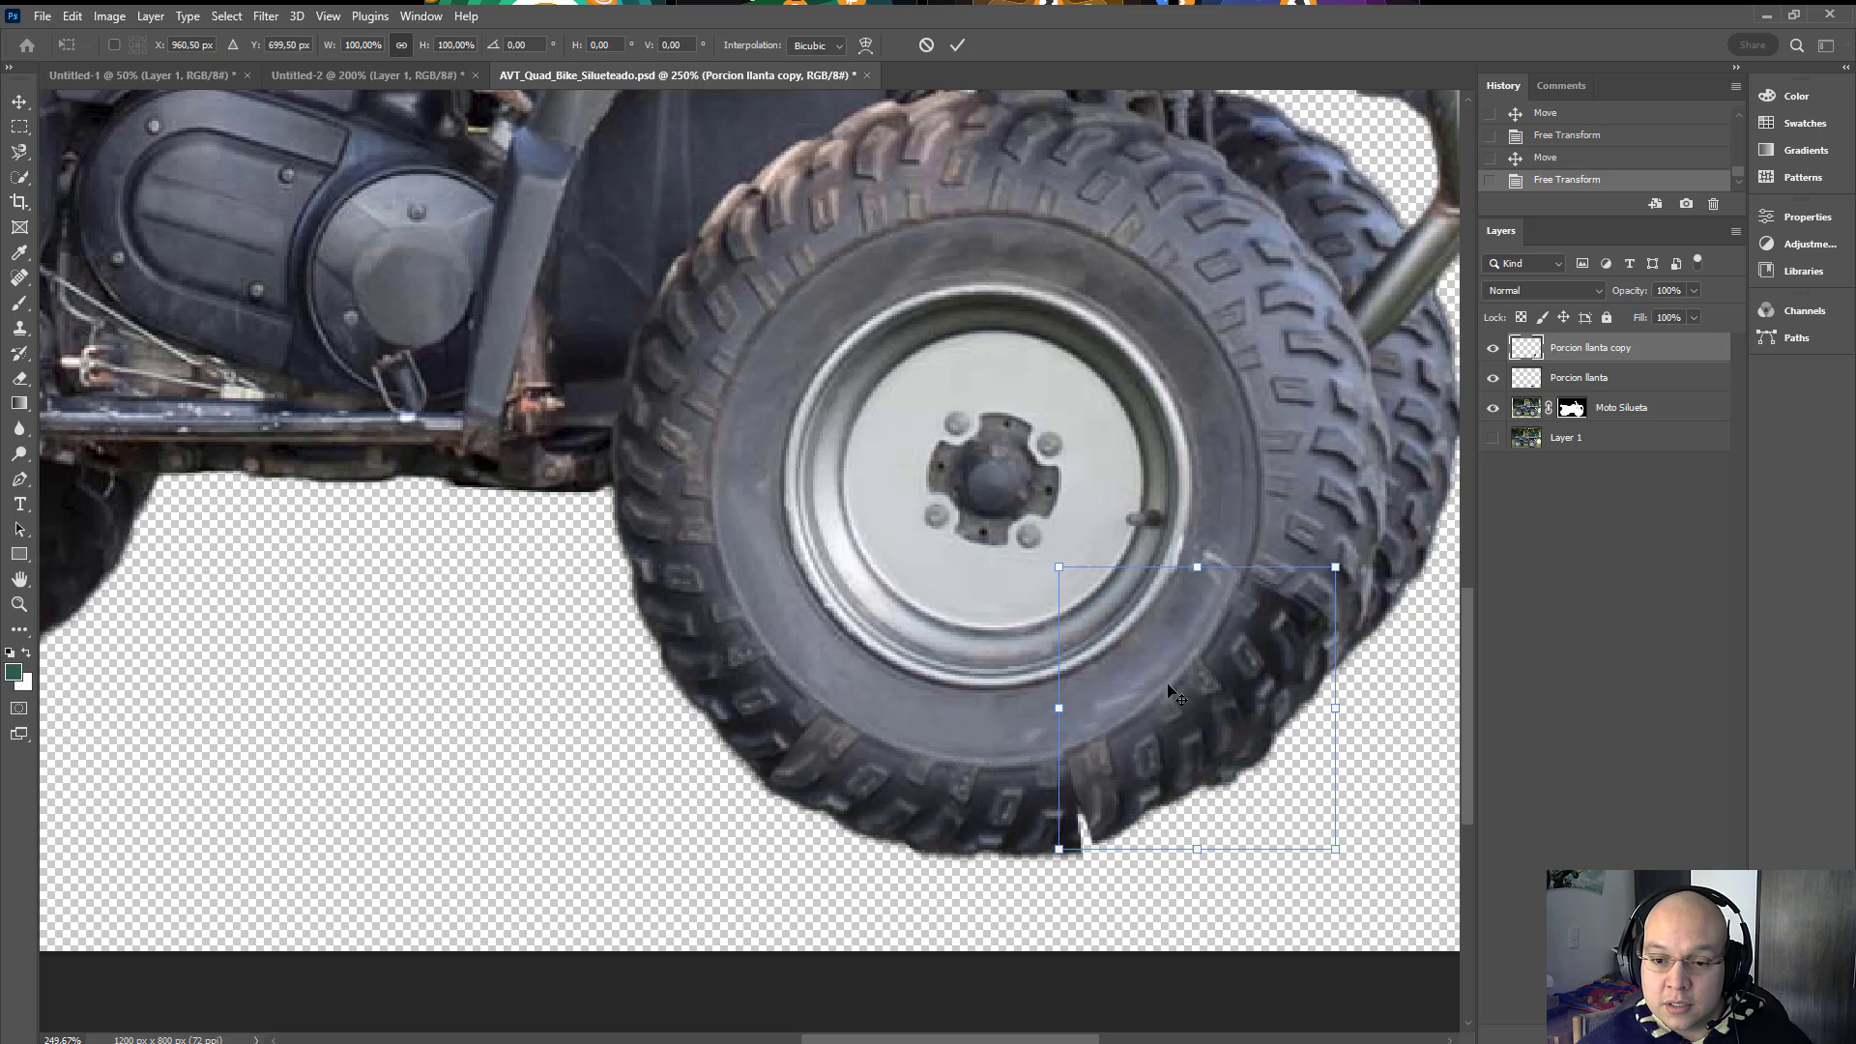
right_click(1215, 669)
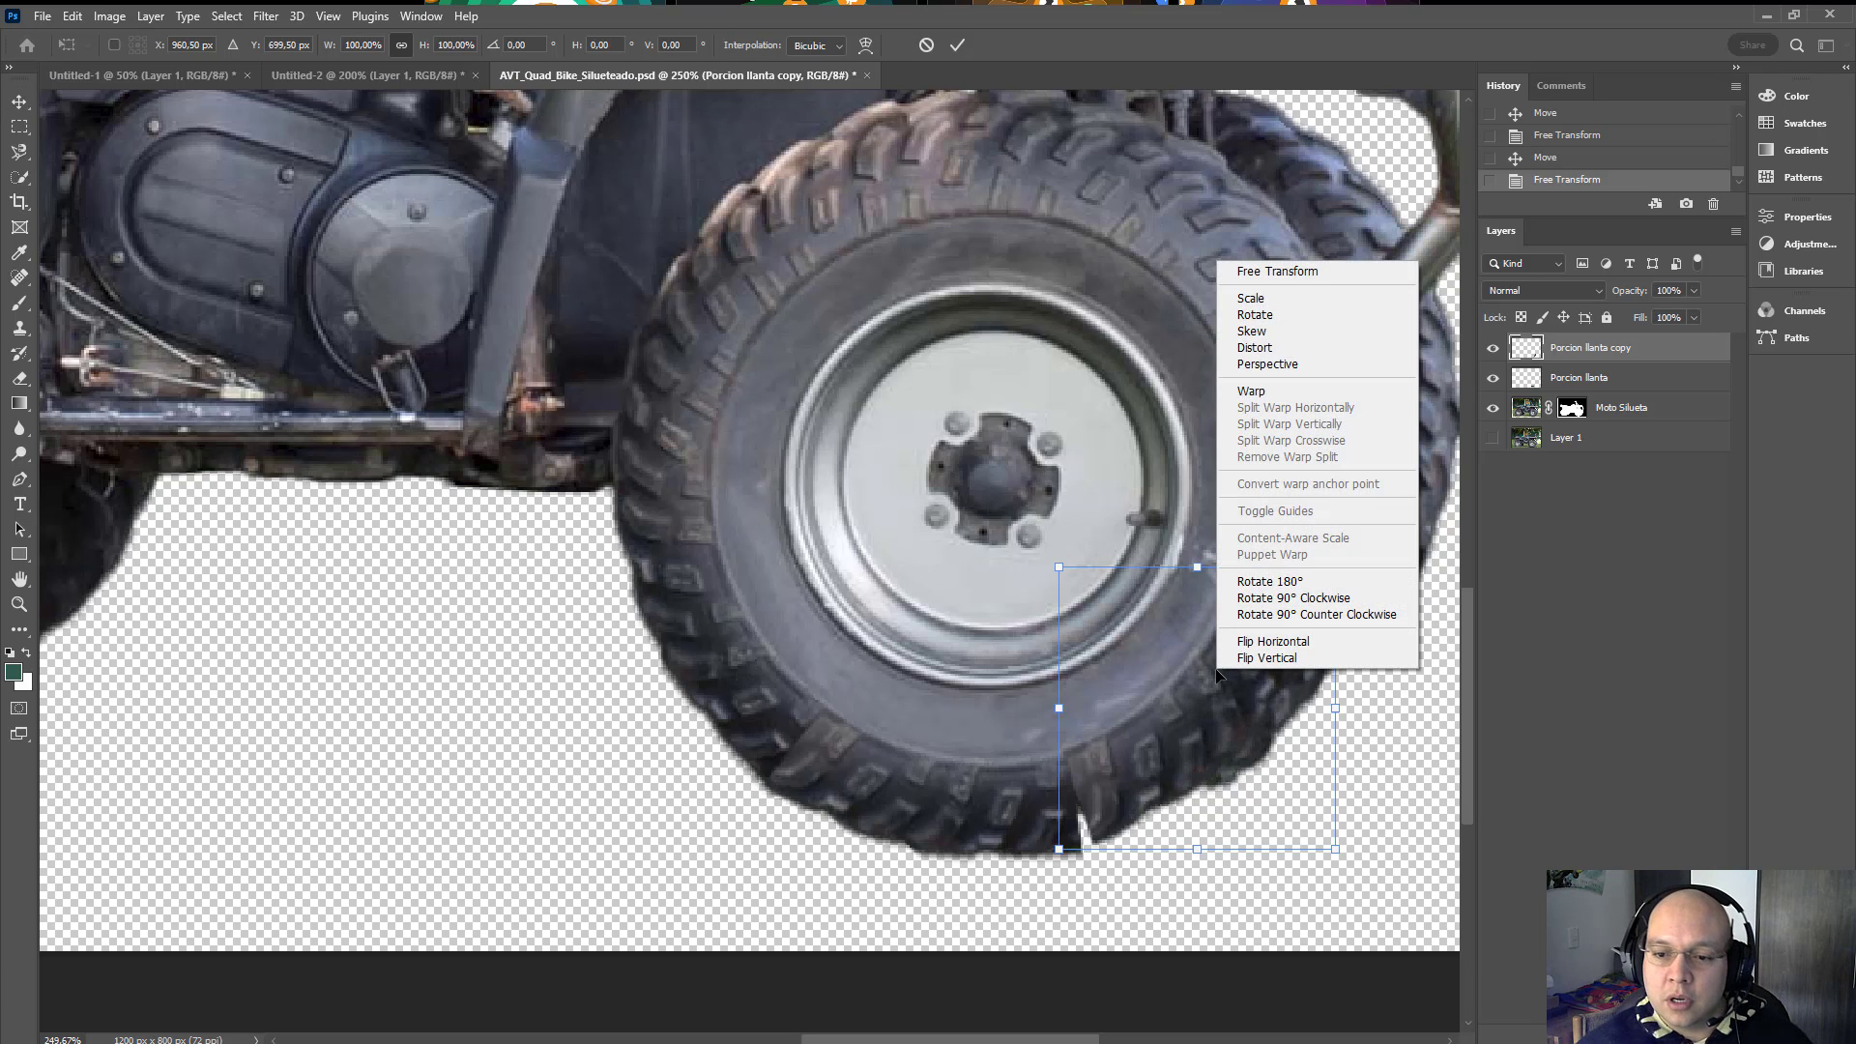
click(1266, 640)
drag(1336, 522, 1123, 537)
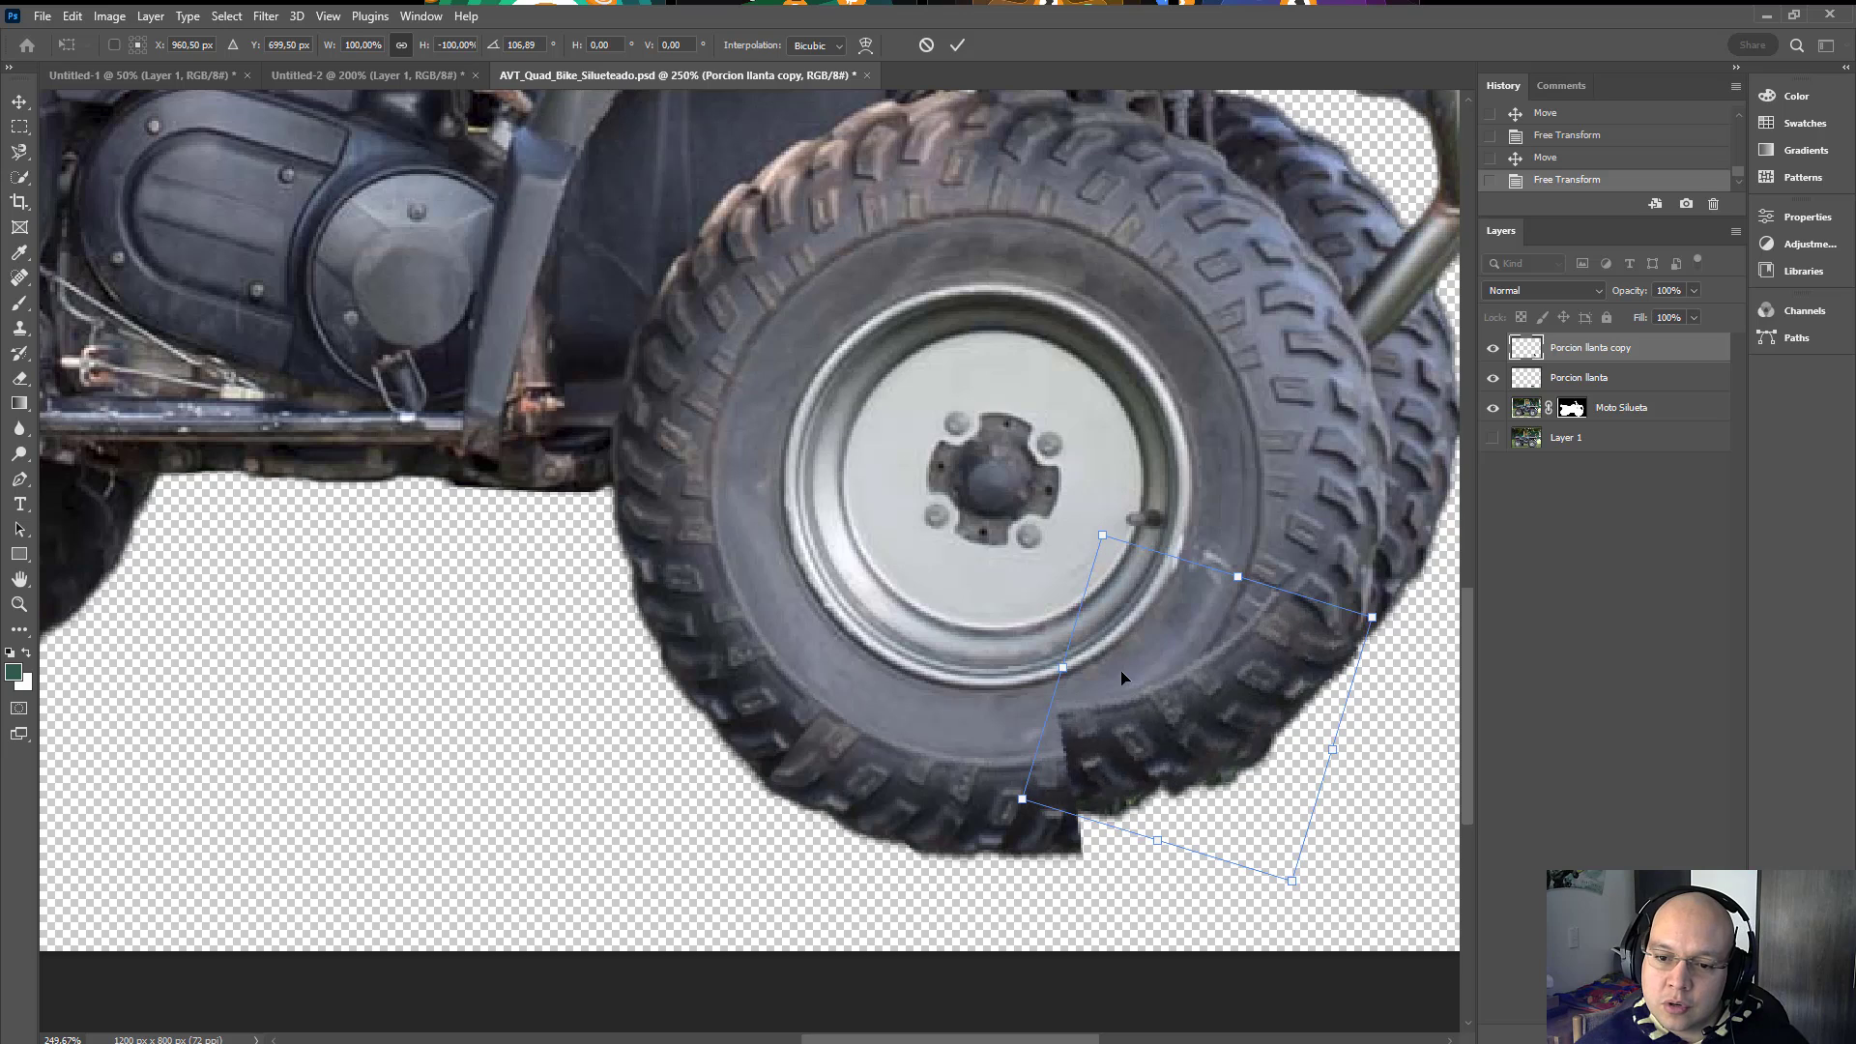
drag(1195, 752, 1202, 810)
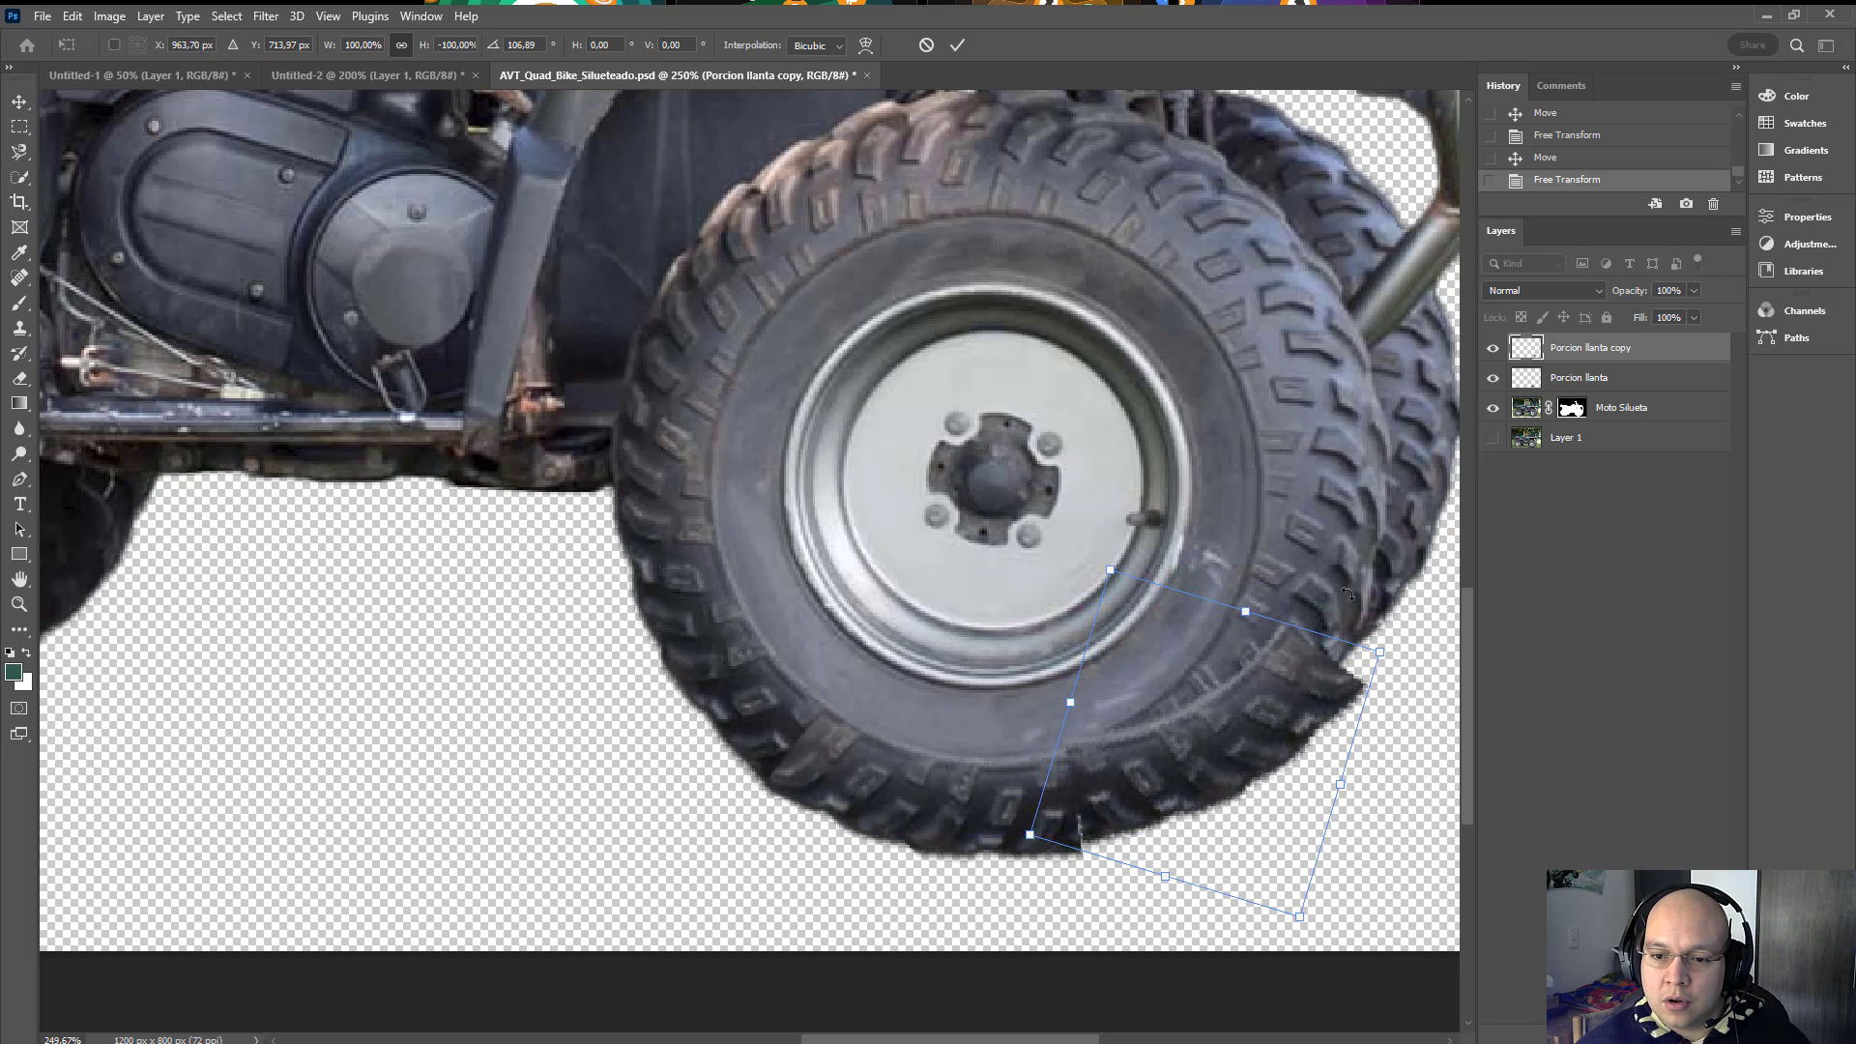
Step: Refine the flipped tread copy's rotation to about 90° and nudge it into line with the tire's lower-right outline
drag(1346, 593, 1367, 571)
drag(1199, 730, 1194, 720)
drag(1339, 541, 1334, 540)
key(Up)
key(Up)
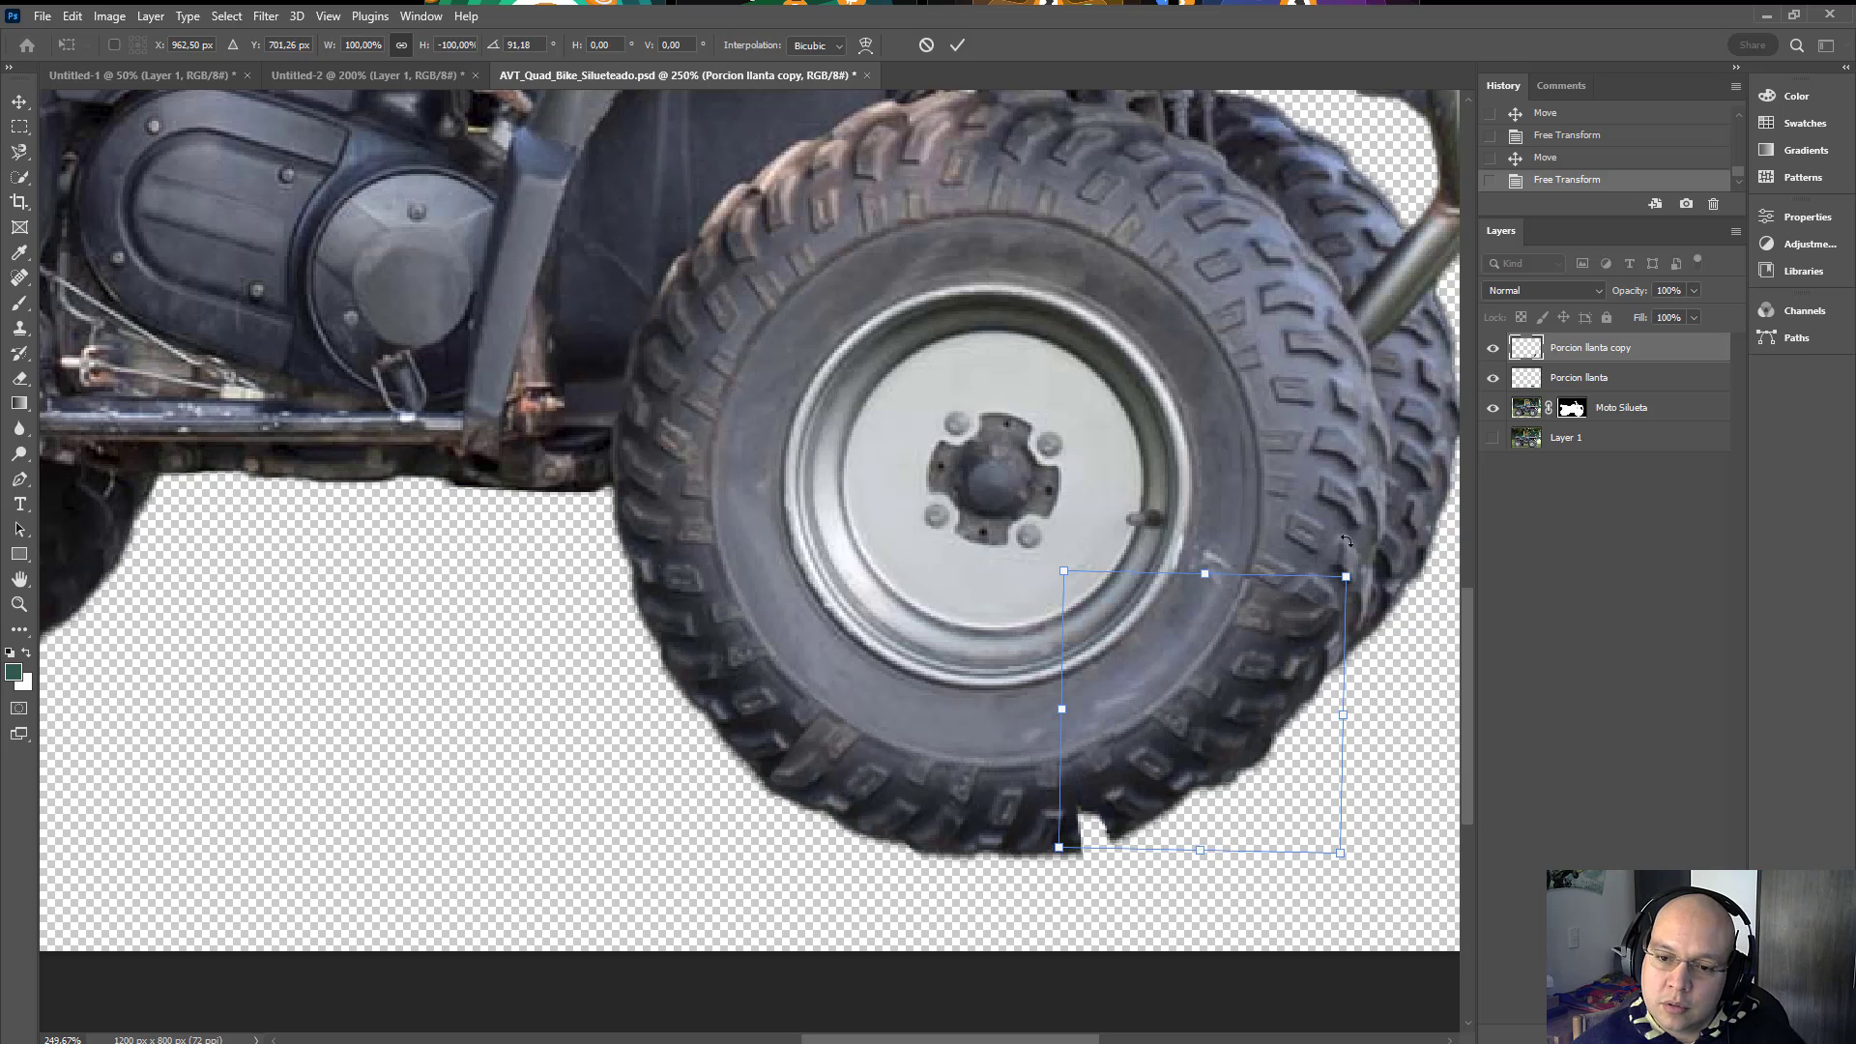
key(Up)
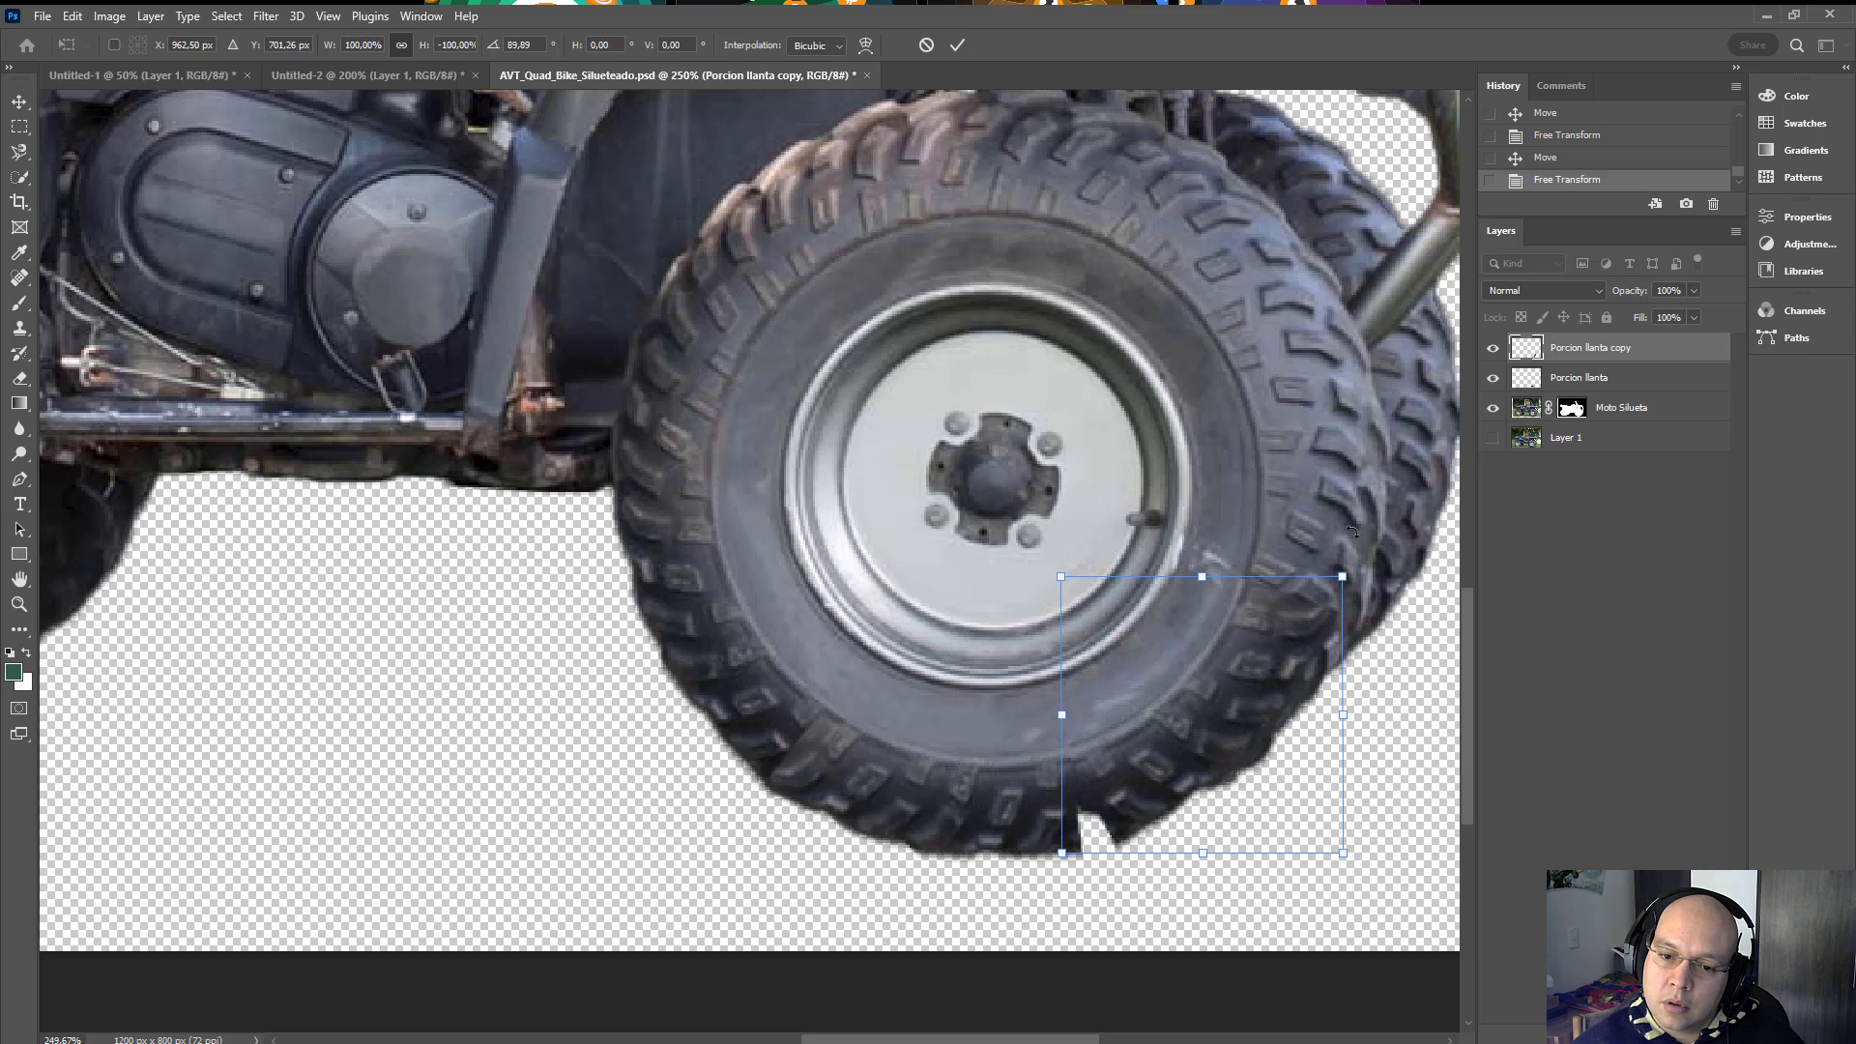
drag(1356, 536, 1352, 531)
key(Down)
key(Left)
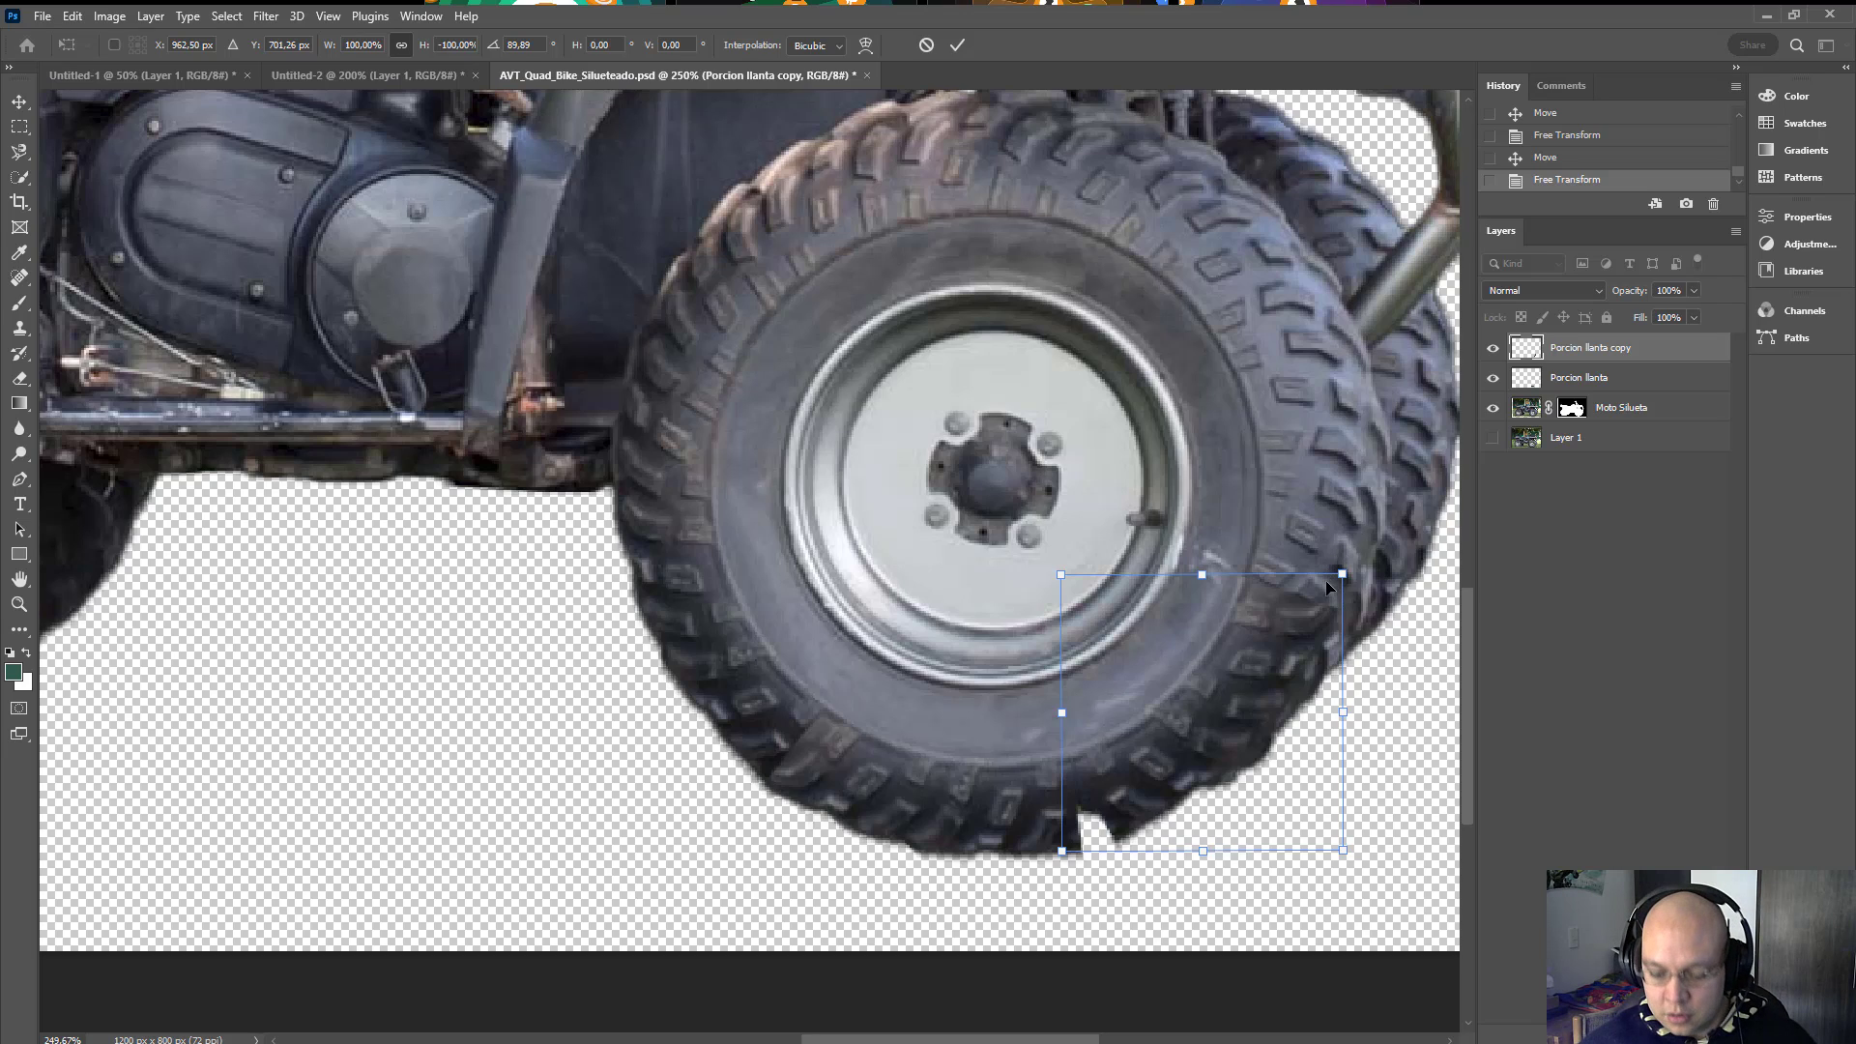
key(Return)
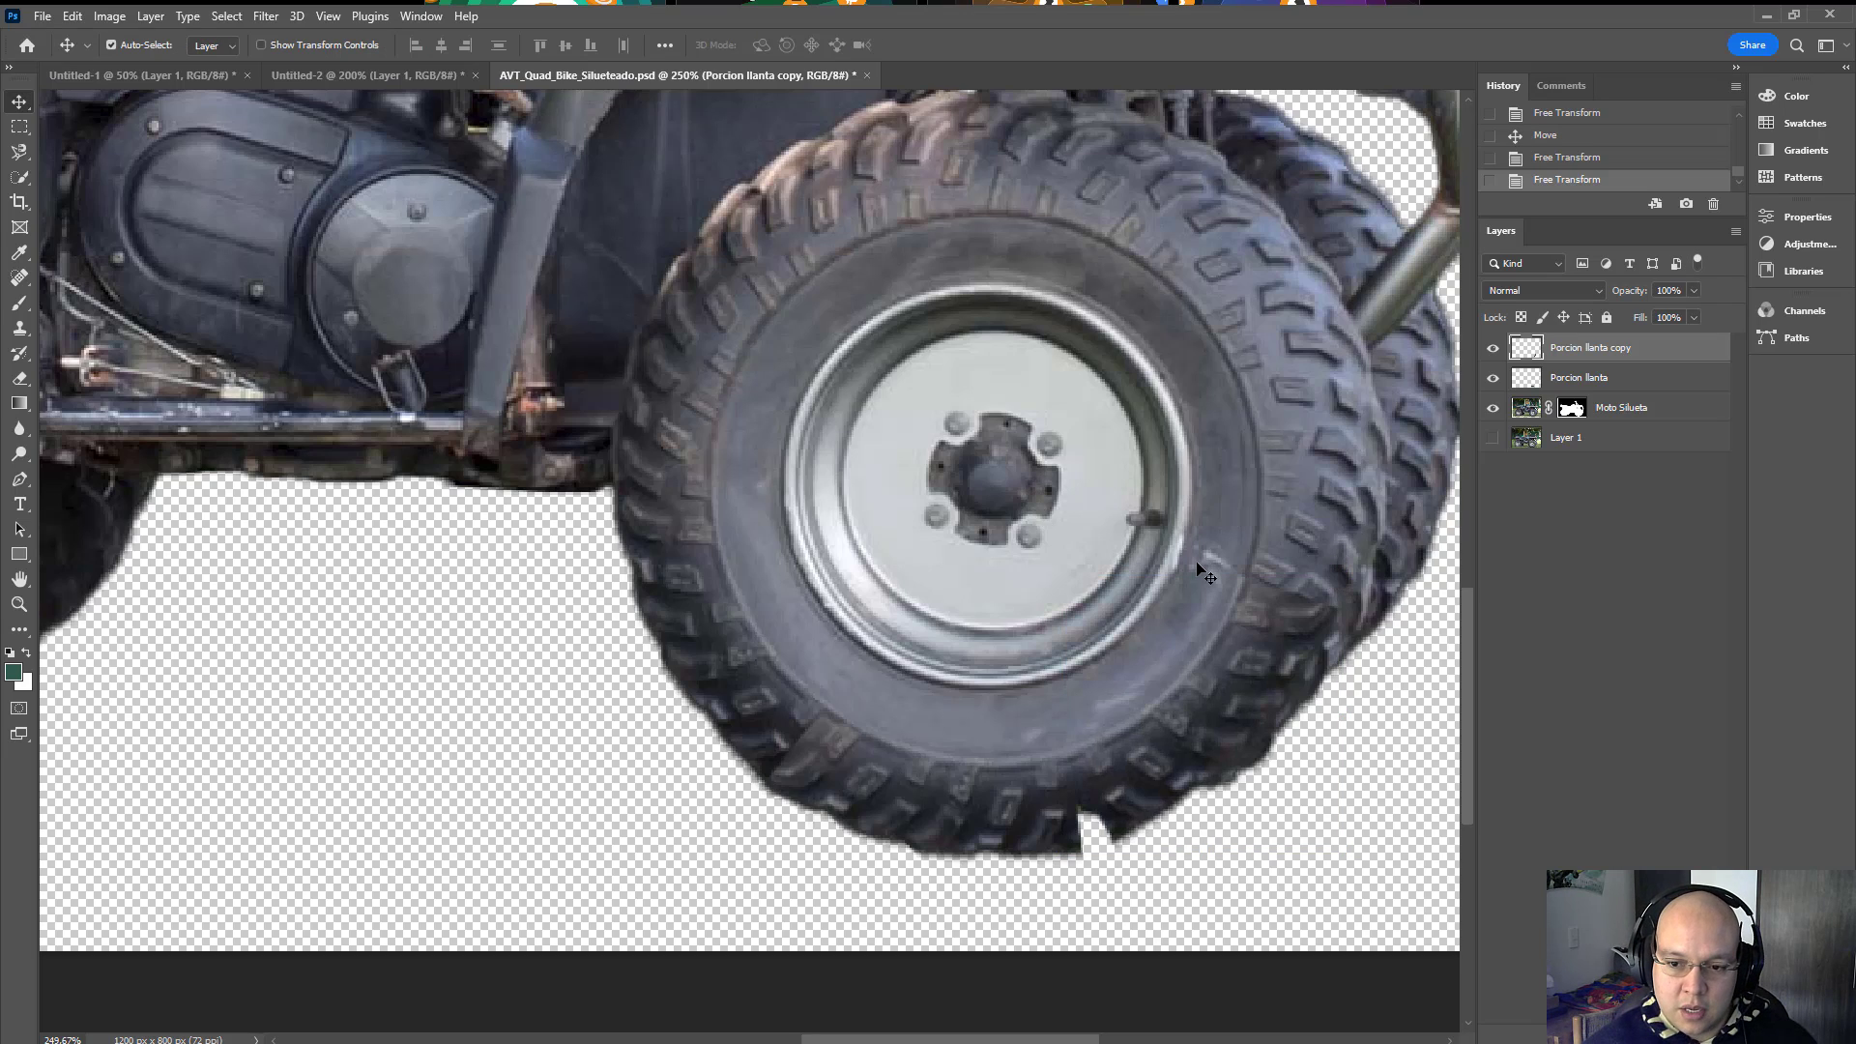
Step: Warp the Porcion llanta copy, pulling its lower end over the tread gap and its upper end onto the tire's right edge
key(alt+e)
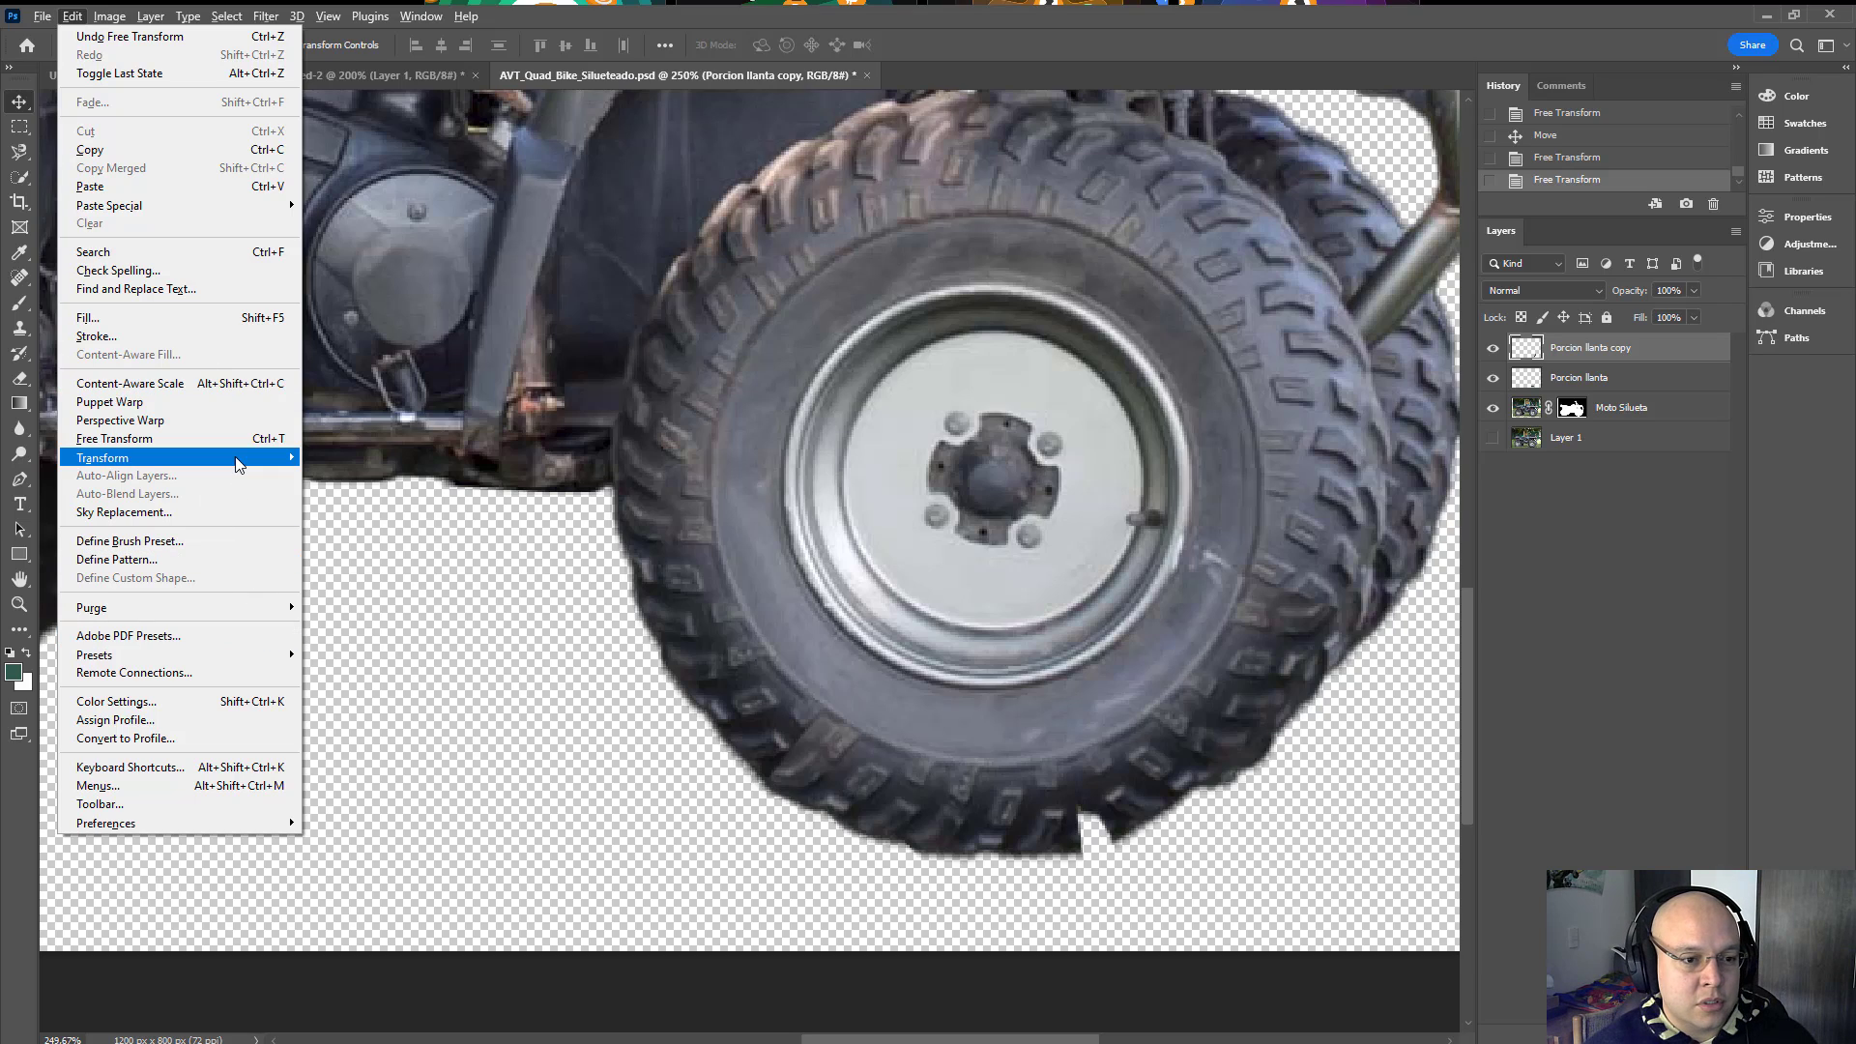
mouse_move(241, 460)
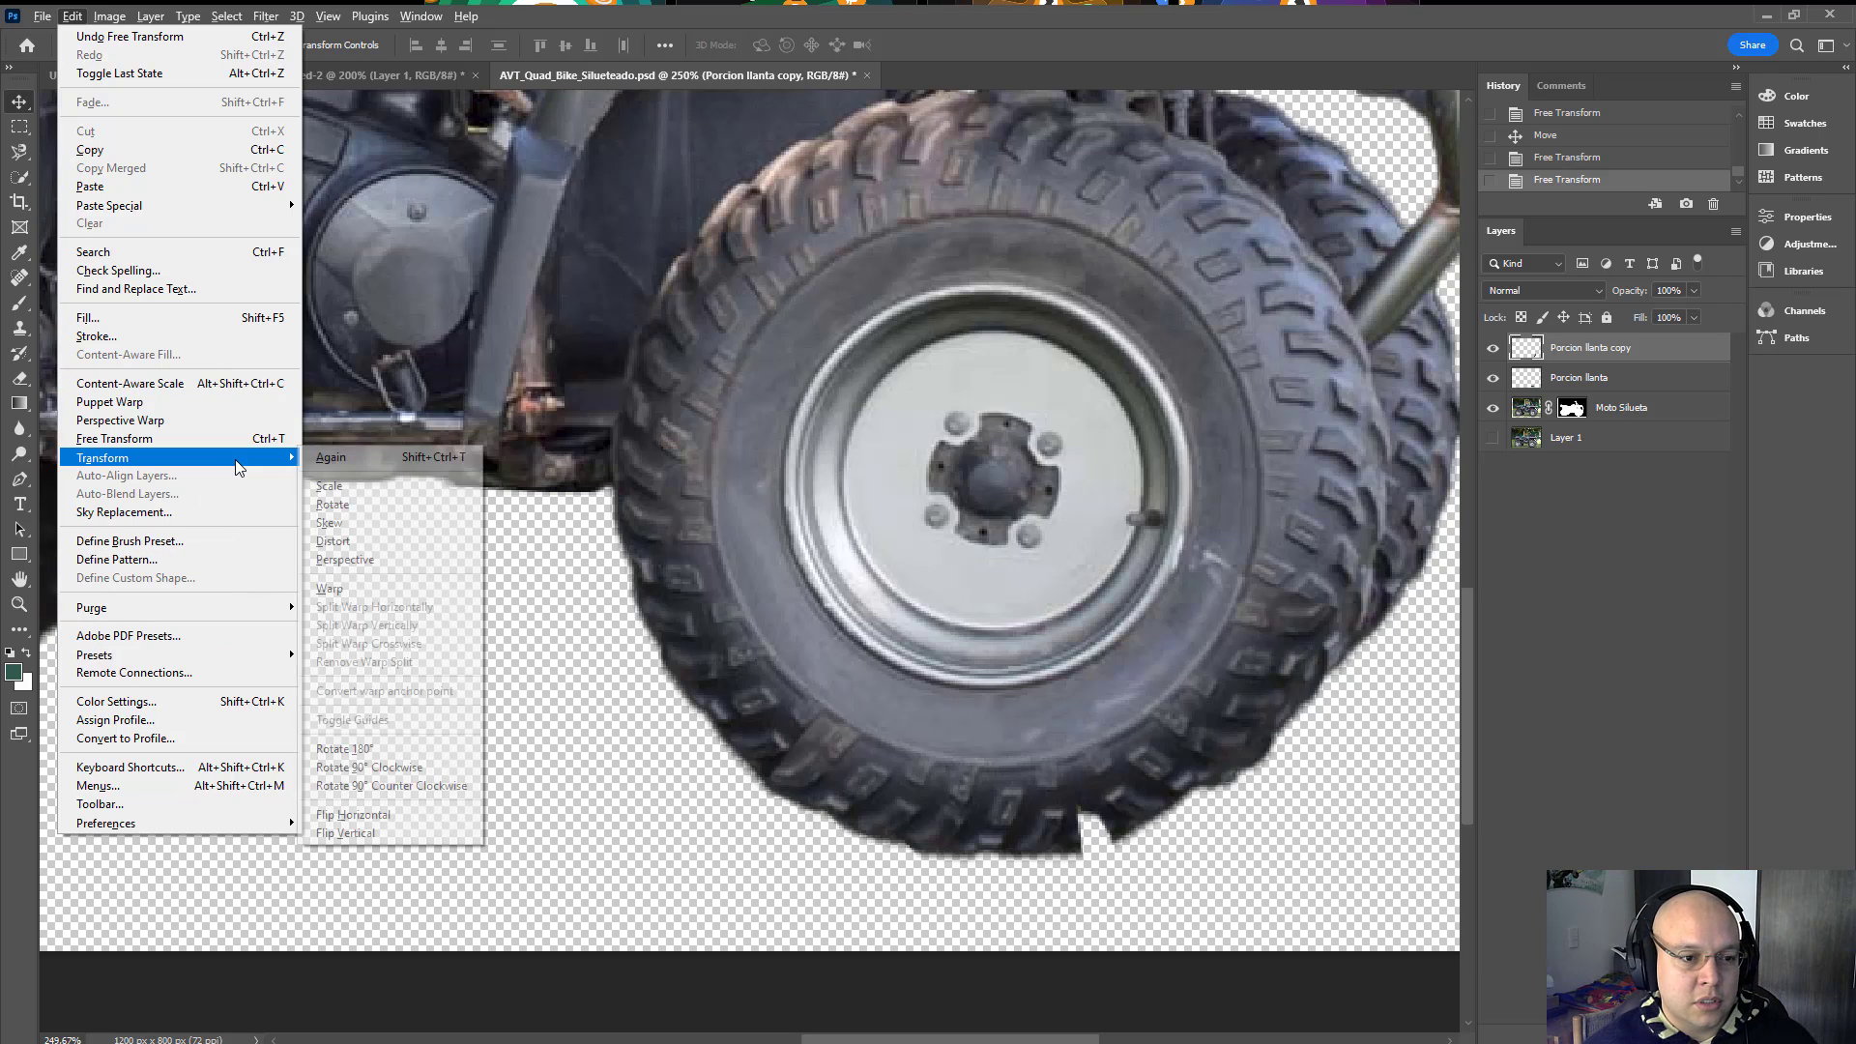
click(355, 599)
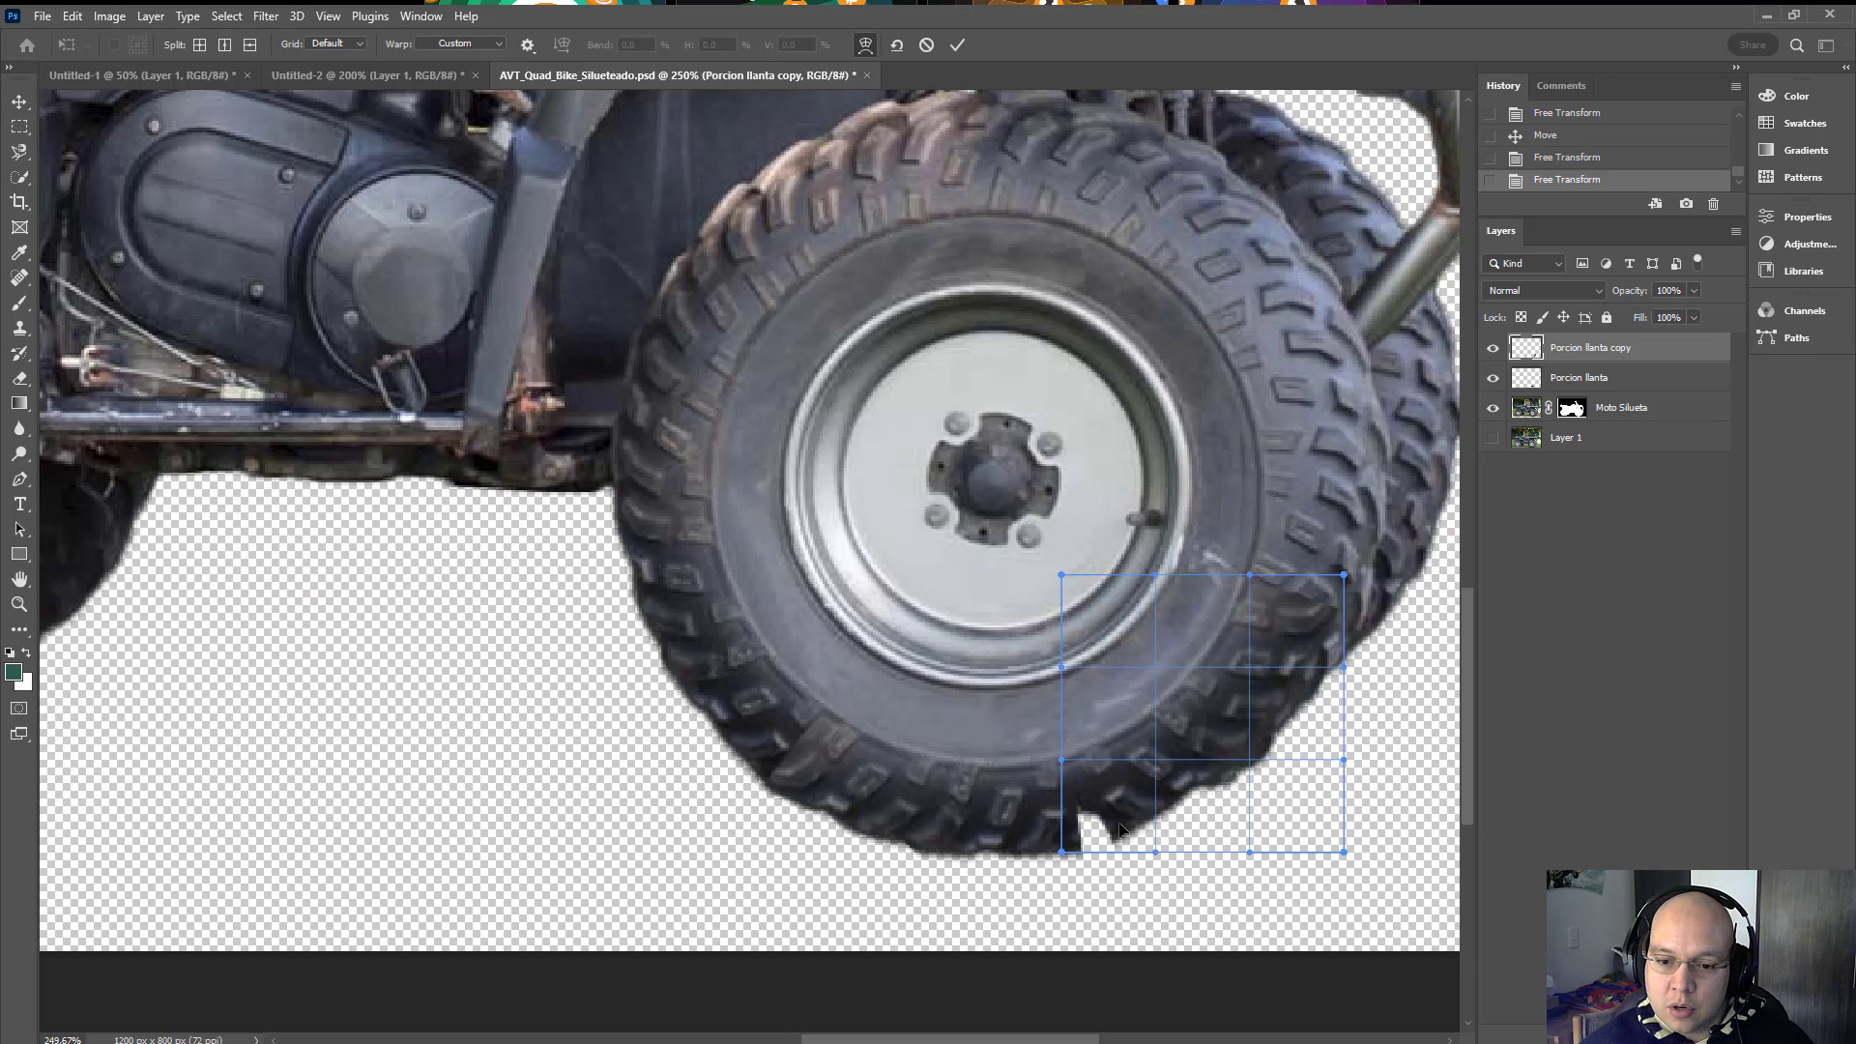
mouse_move(1089, 828)
mouse_down()
mouse_move(1102, 854)
mouse_move(1077, 850)
mouse_up()
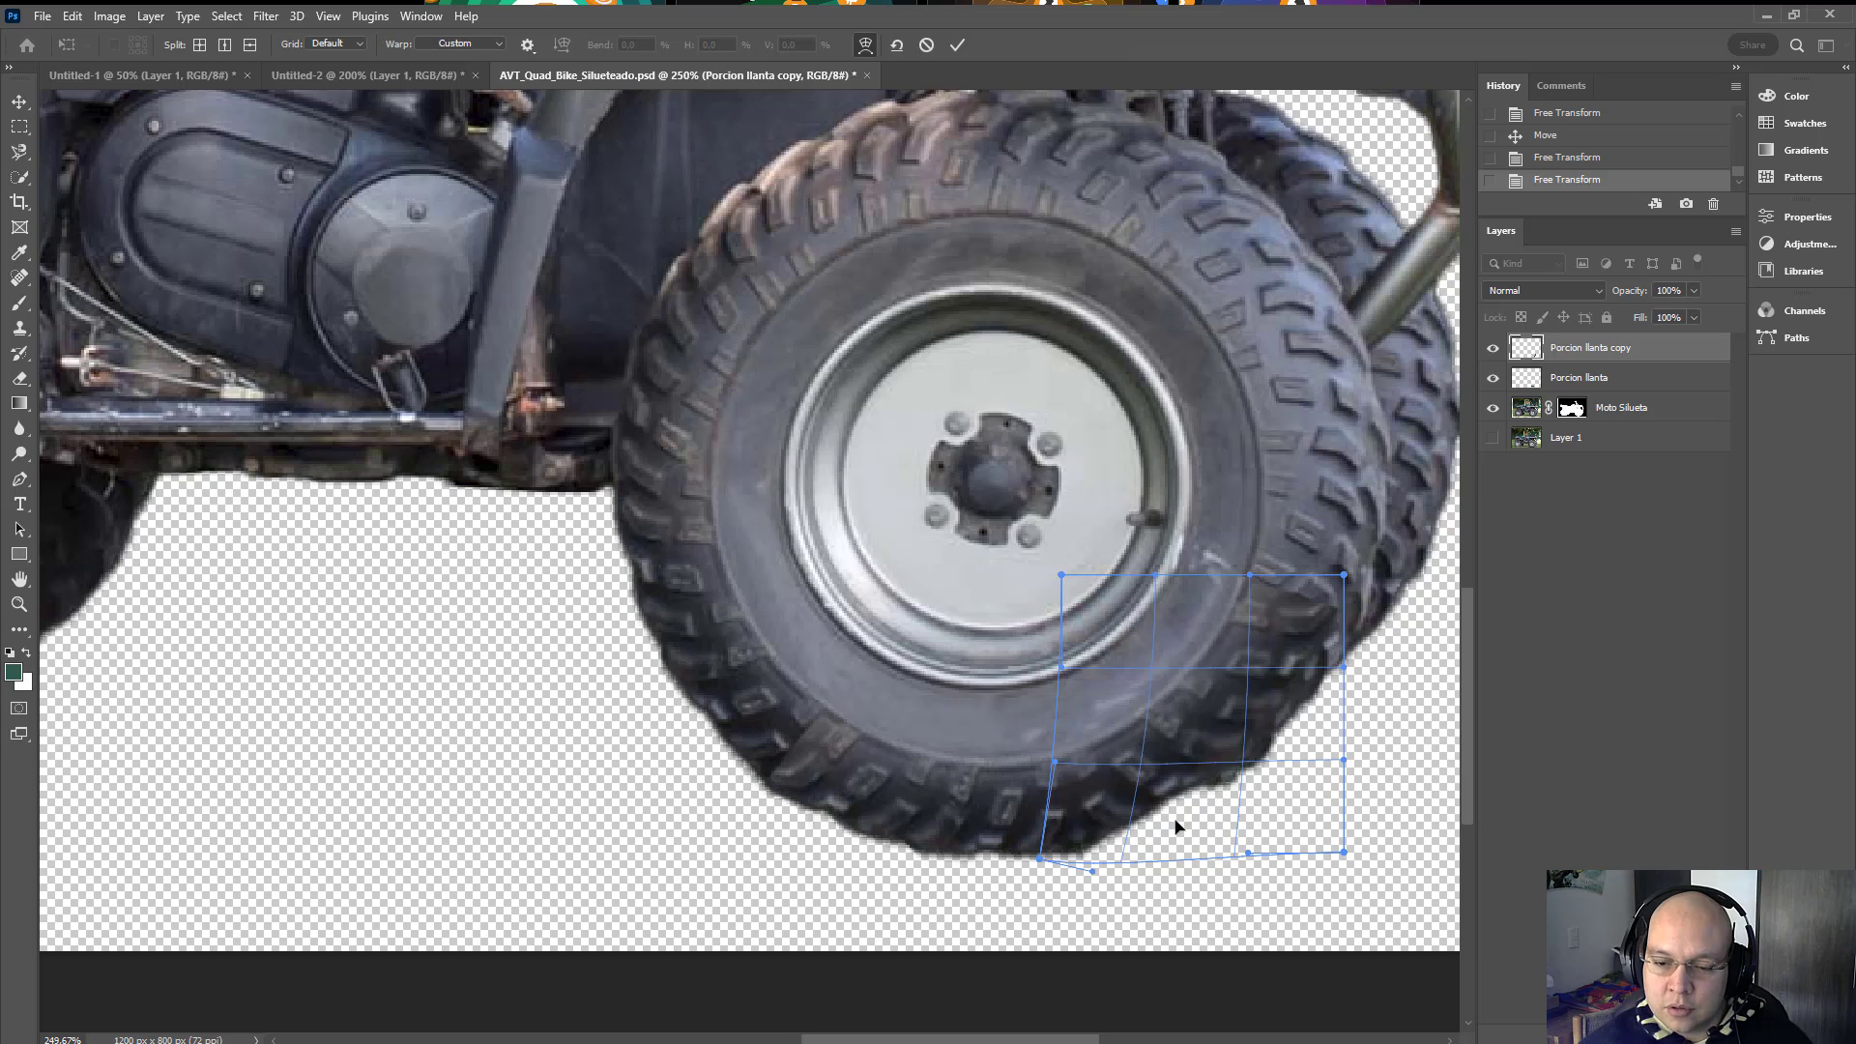
drag(1336, 612, 1342, 660)
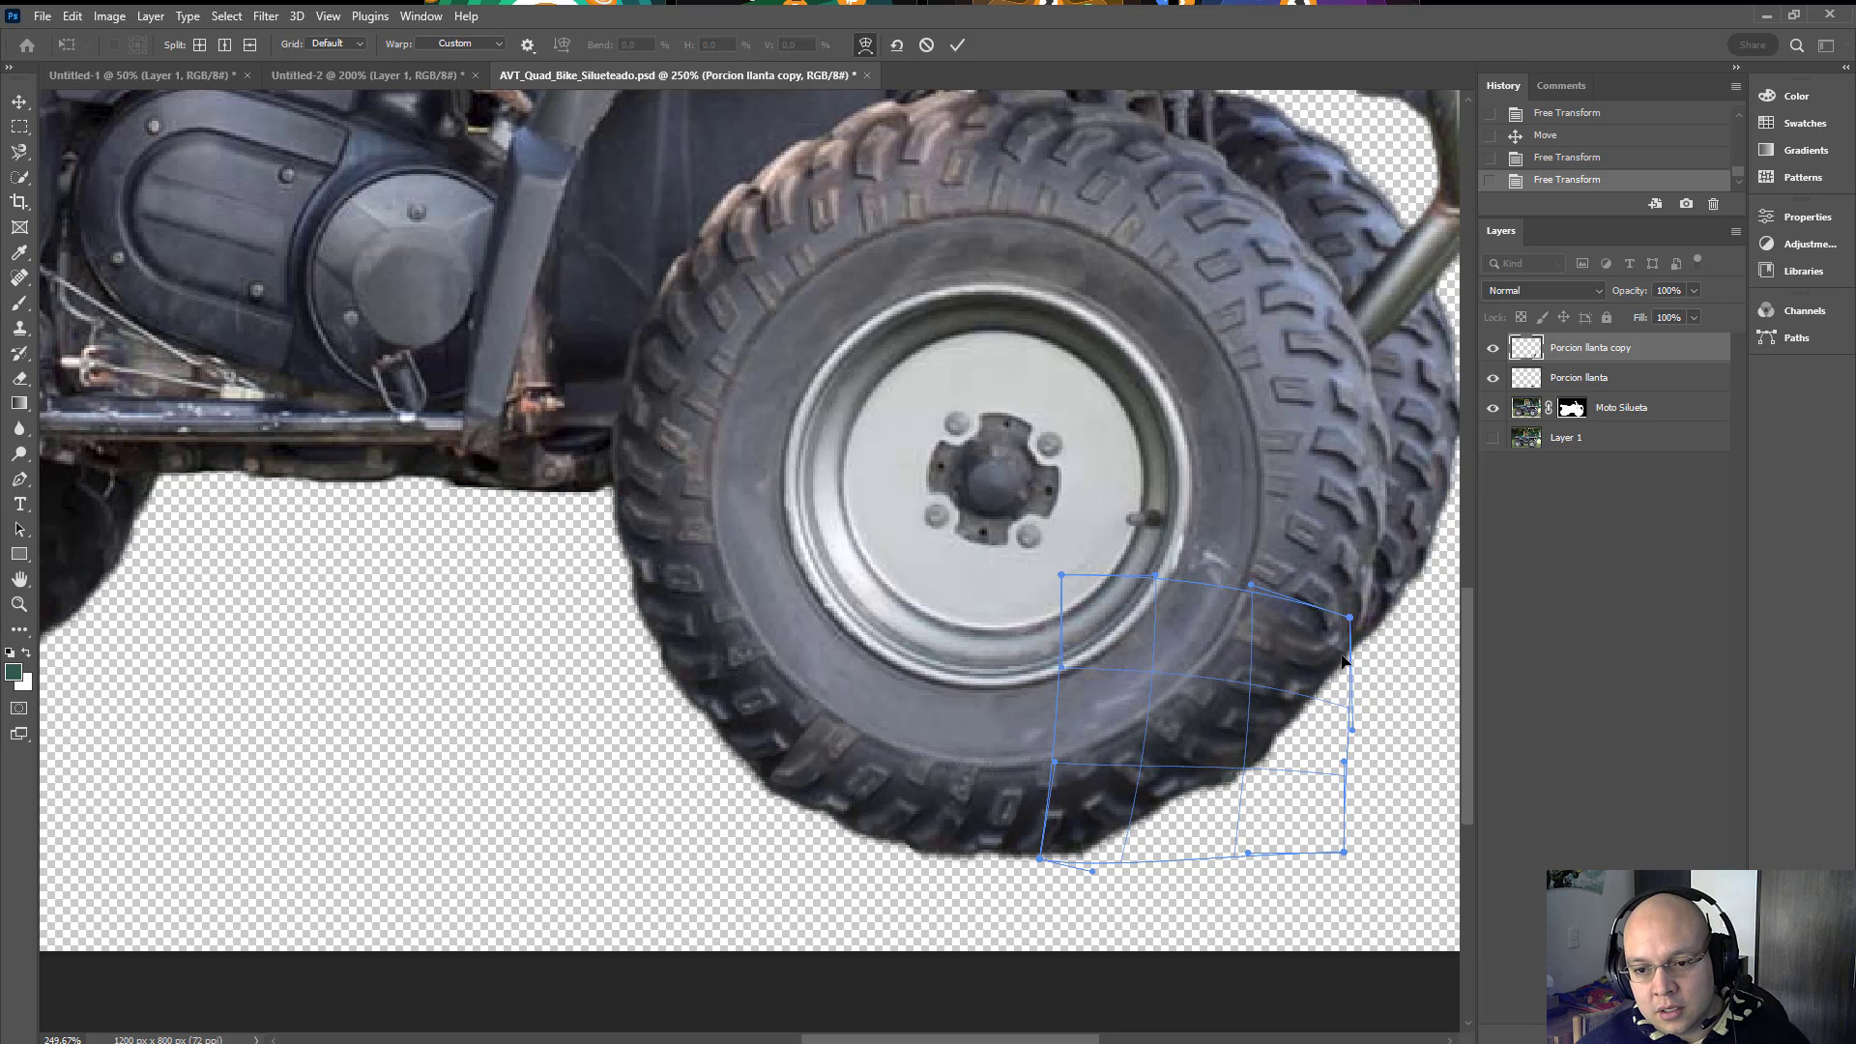
drag(1251, 589, 1233, 595)
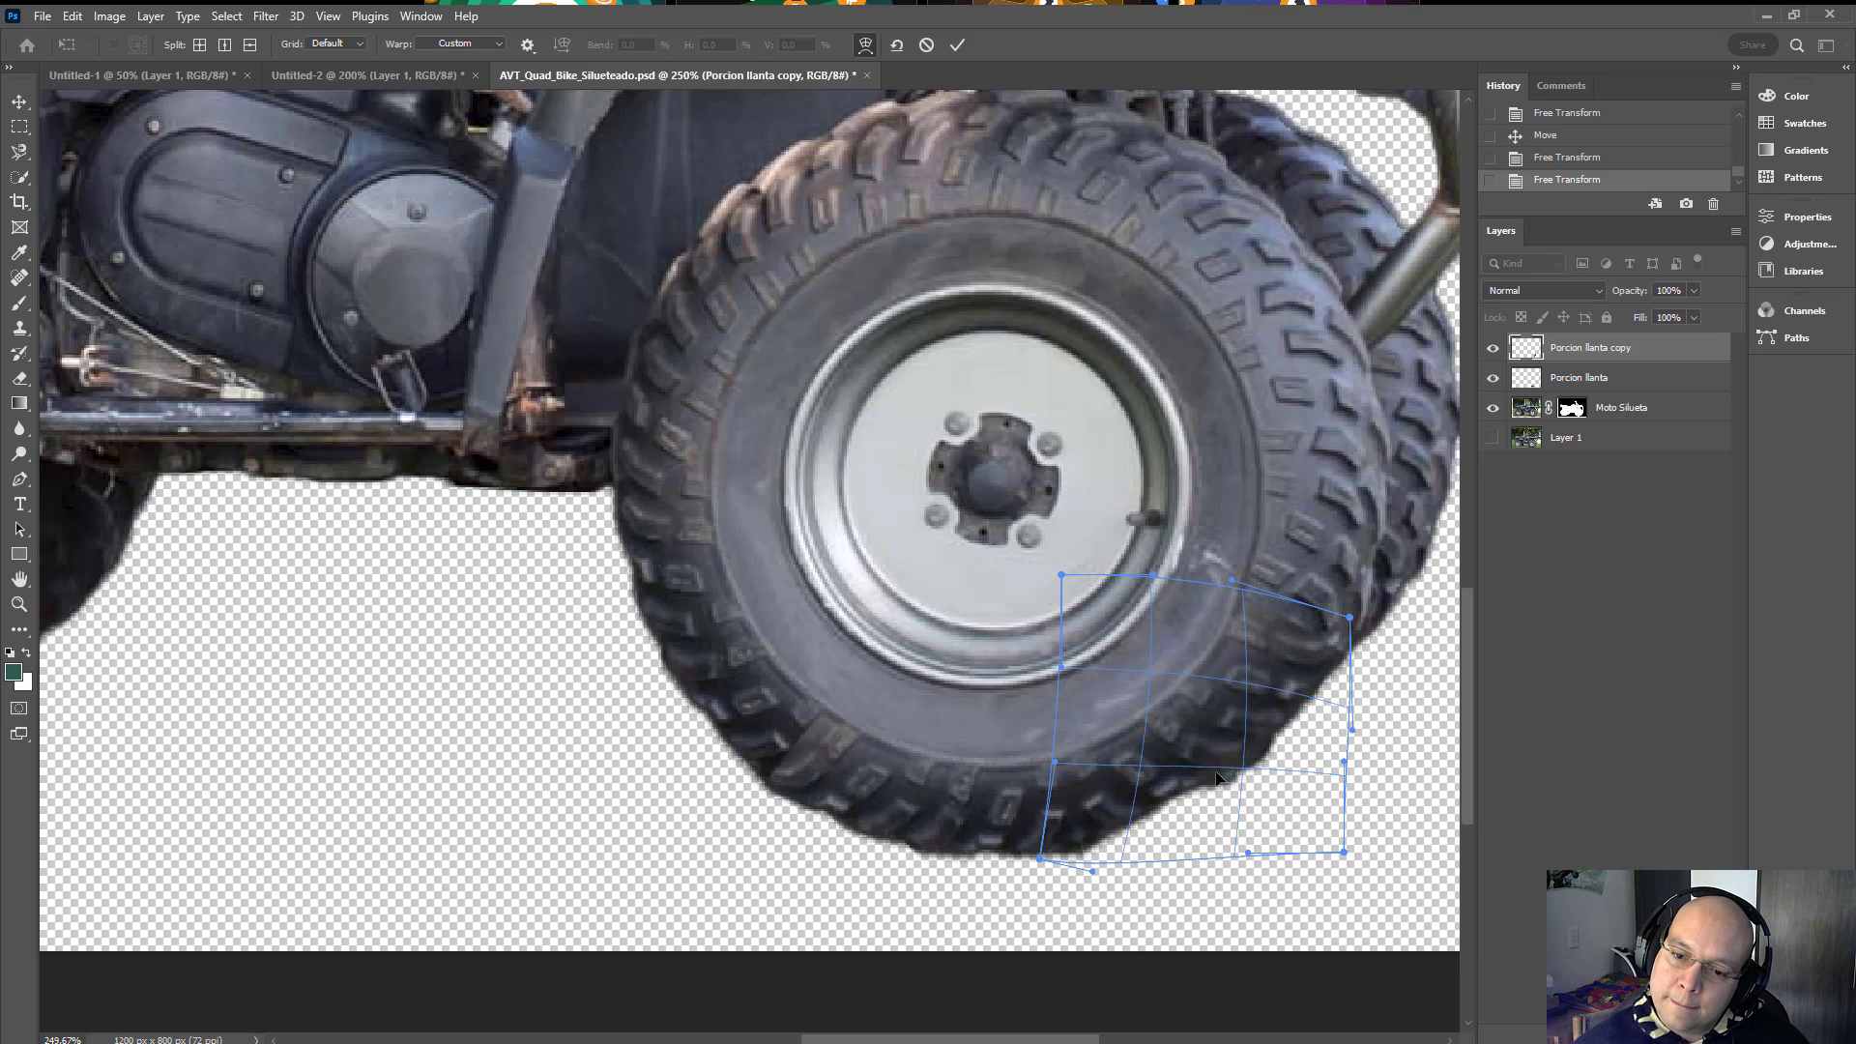
mouse_move(1222, 806)
mouse_down()
mouse_move(1235, 816)
mouse_move(1208, 782)
mouse_up()
drag(1139, 658, 1139, 652)
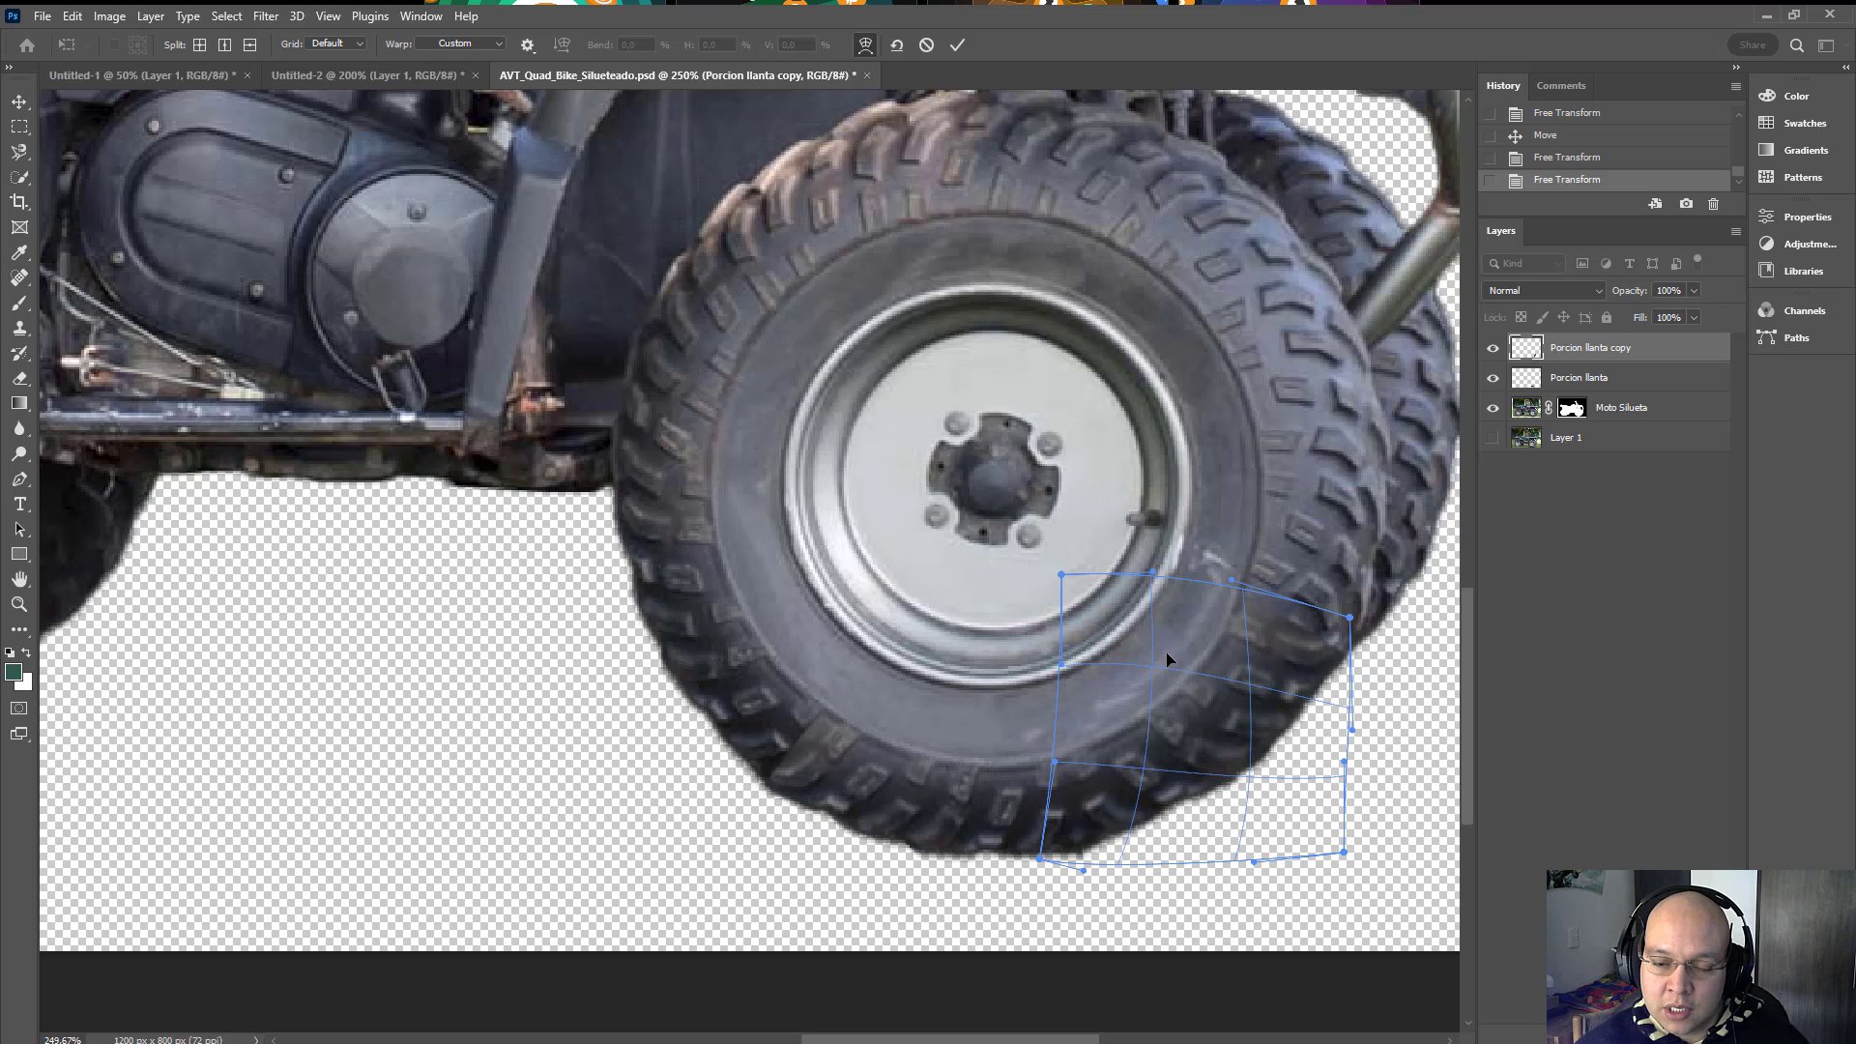
Step: Add a layer mask to the Porcion llanta layer and brush it with black to blend the piece's edge into the tire
click(809, 774)
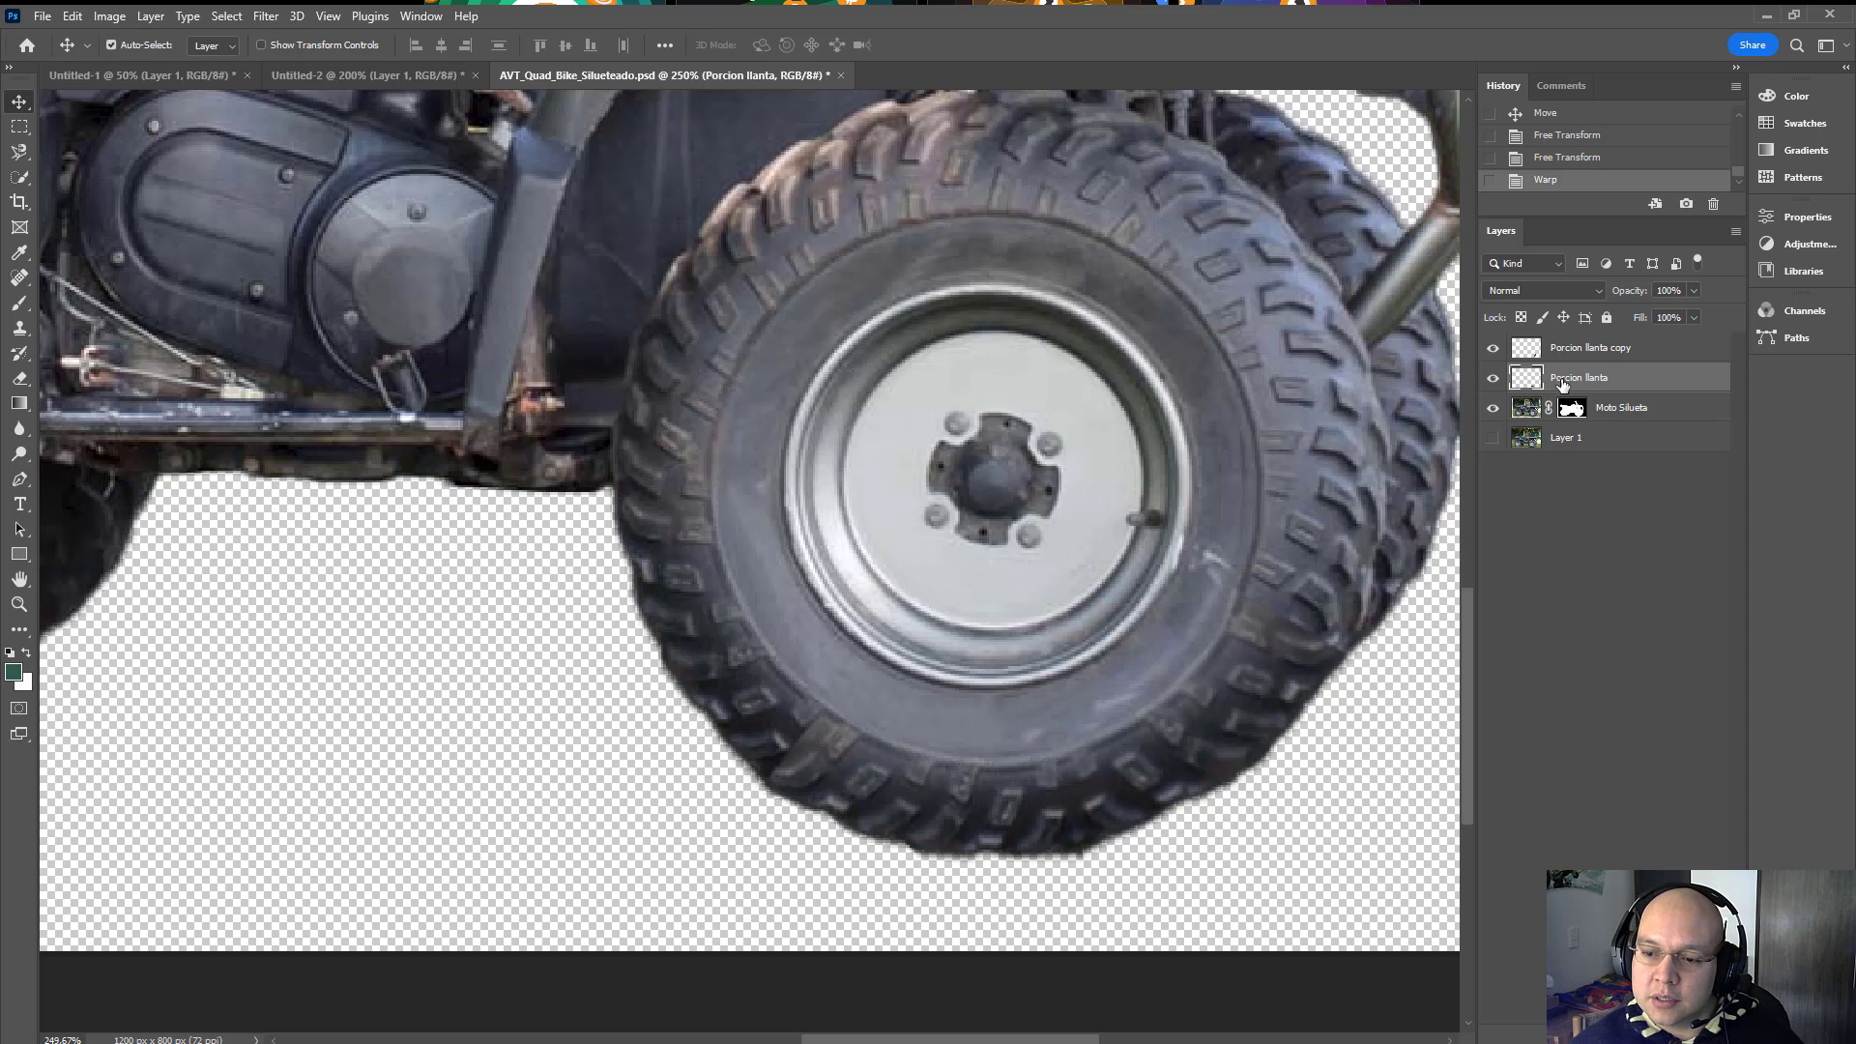
click(1603, 1034)
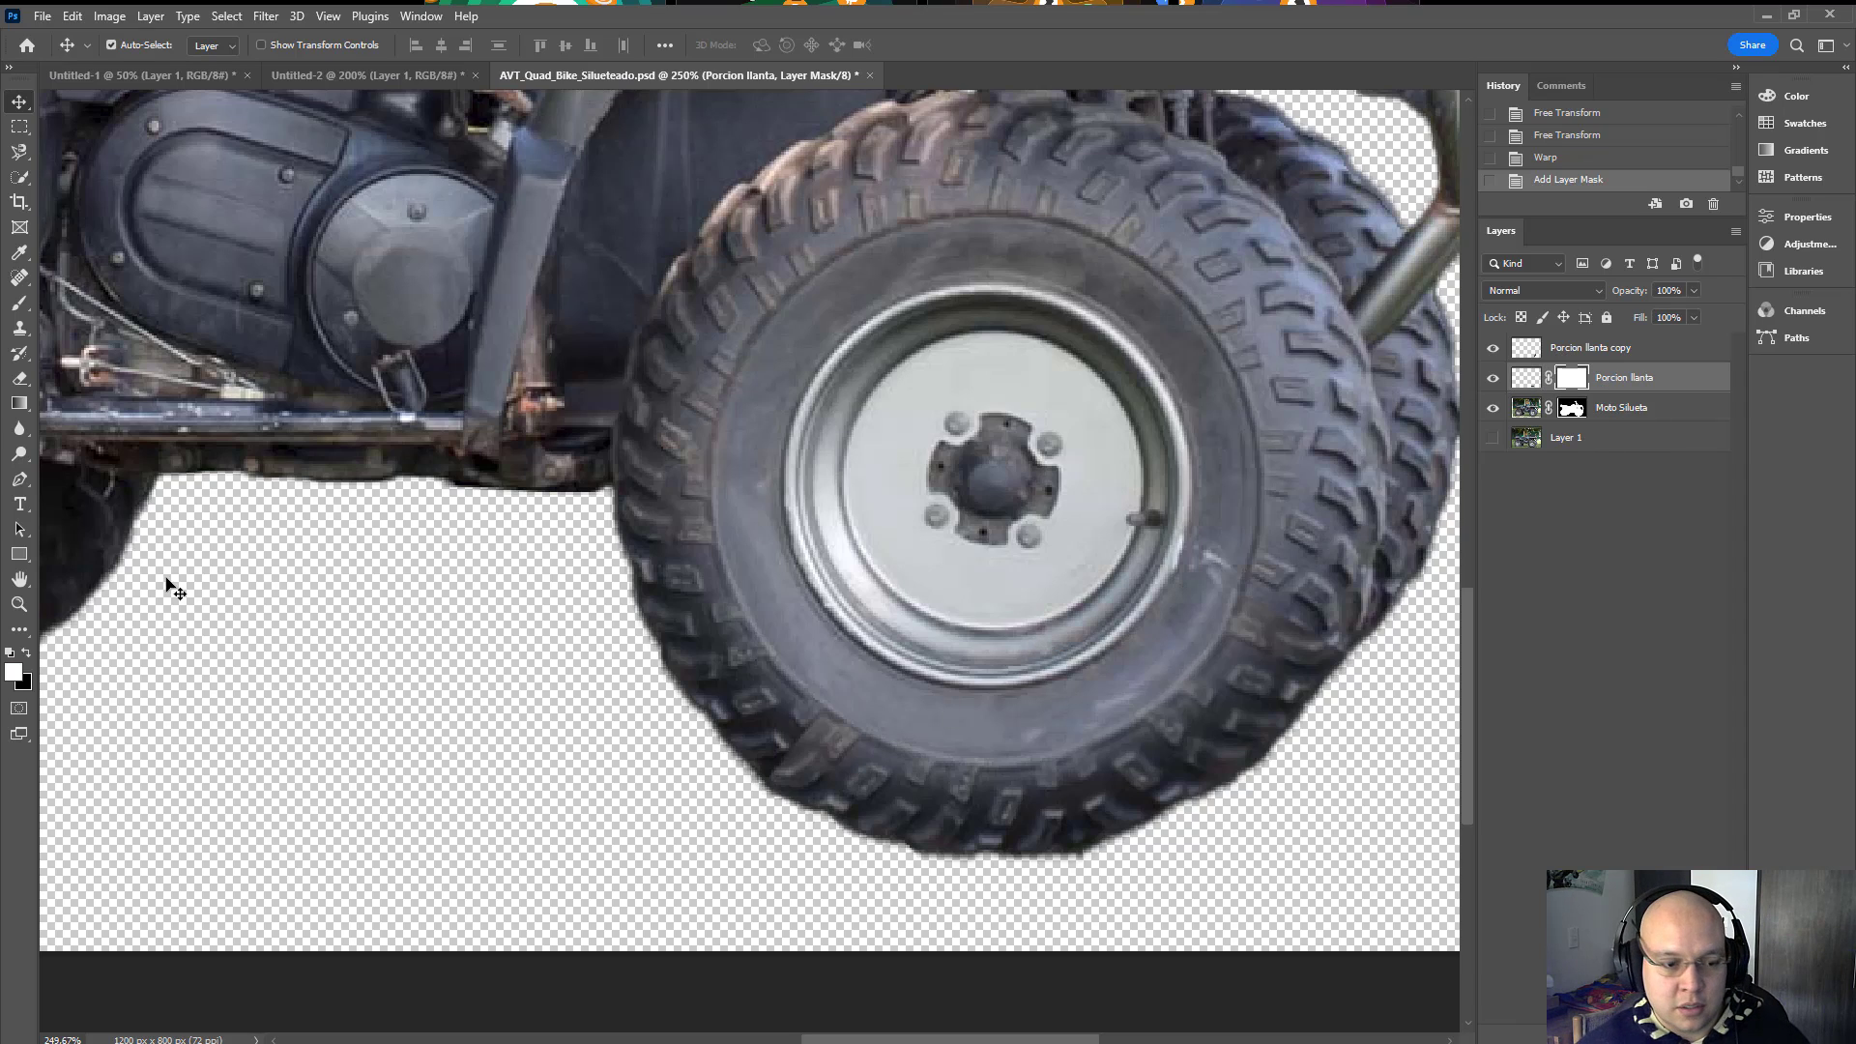
key(b)
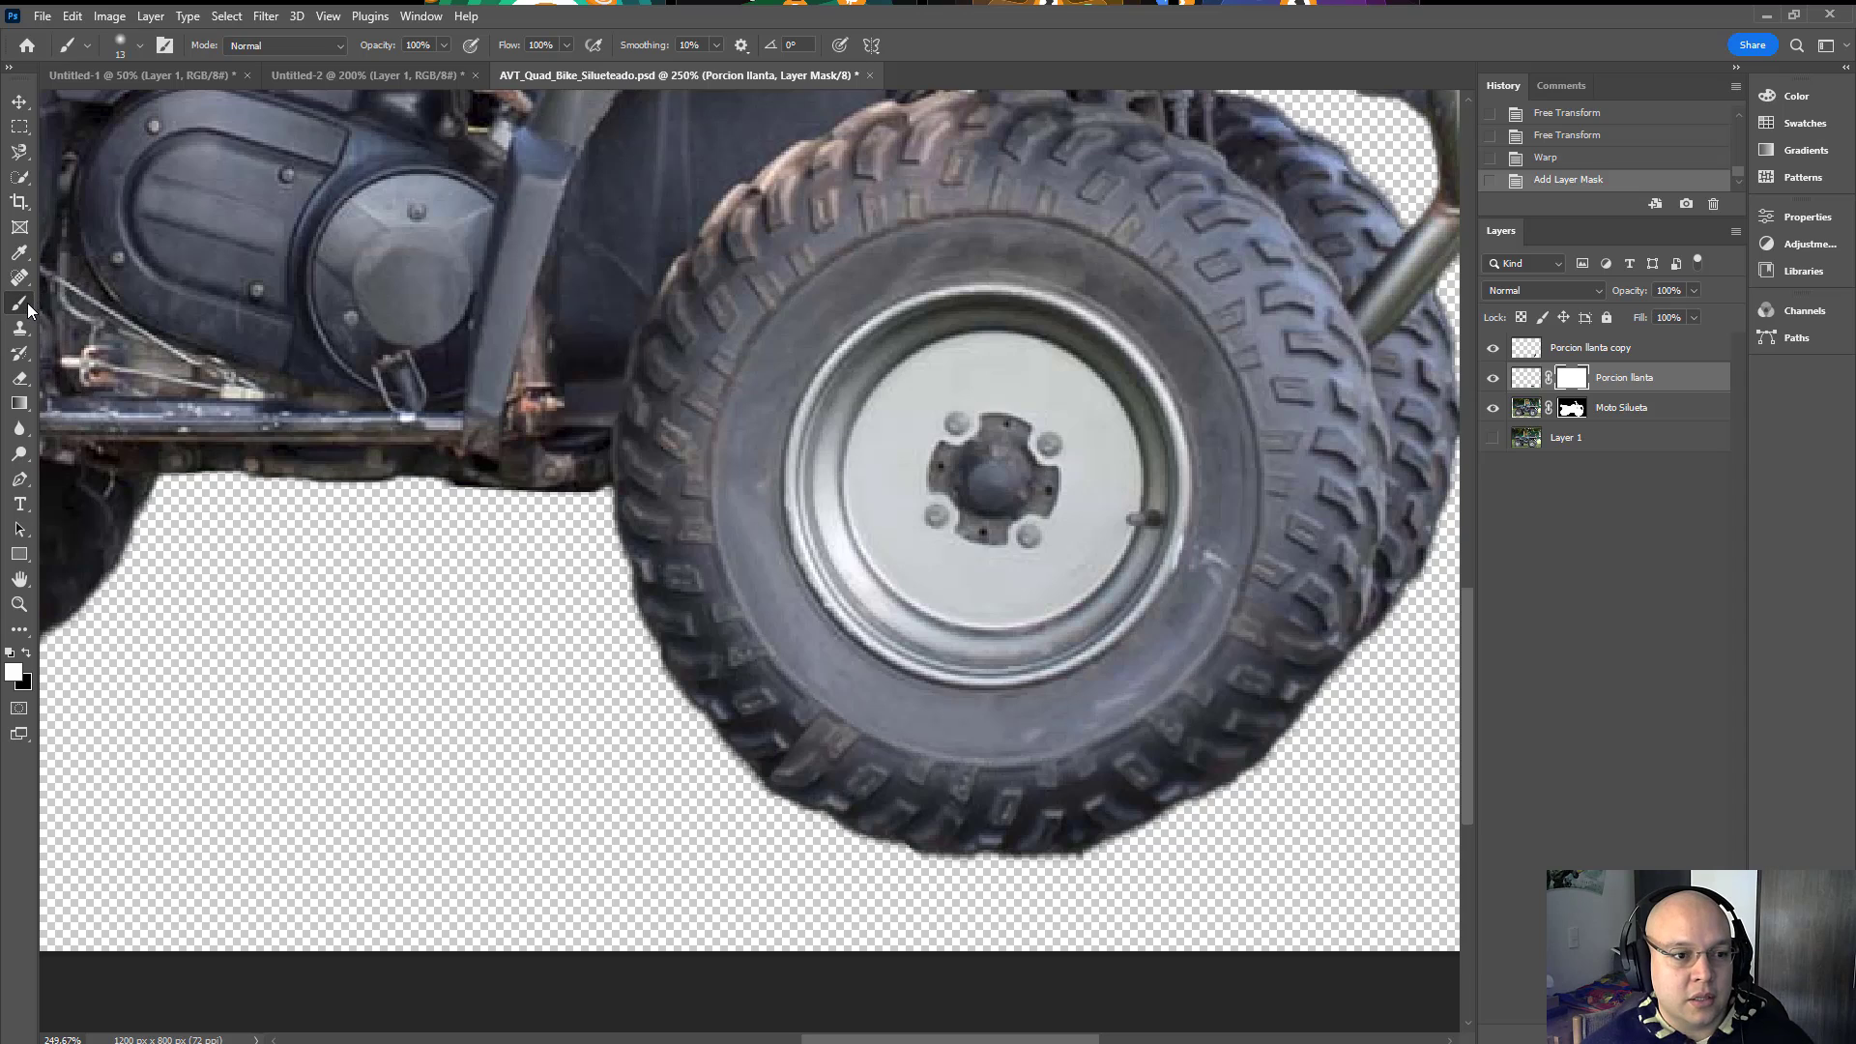
click(28, 653)
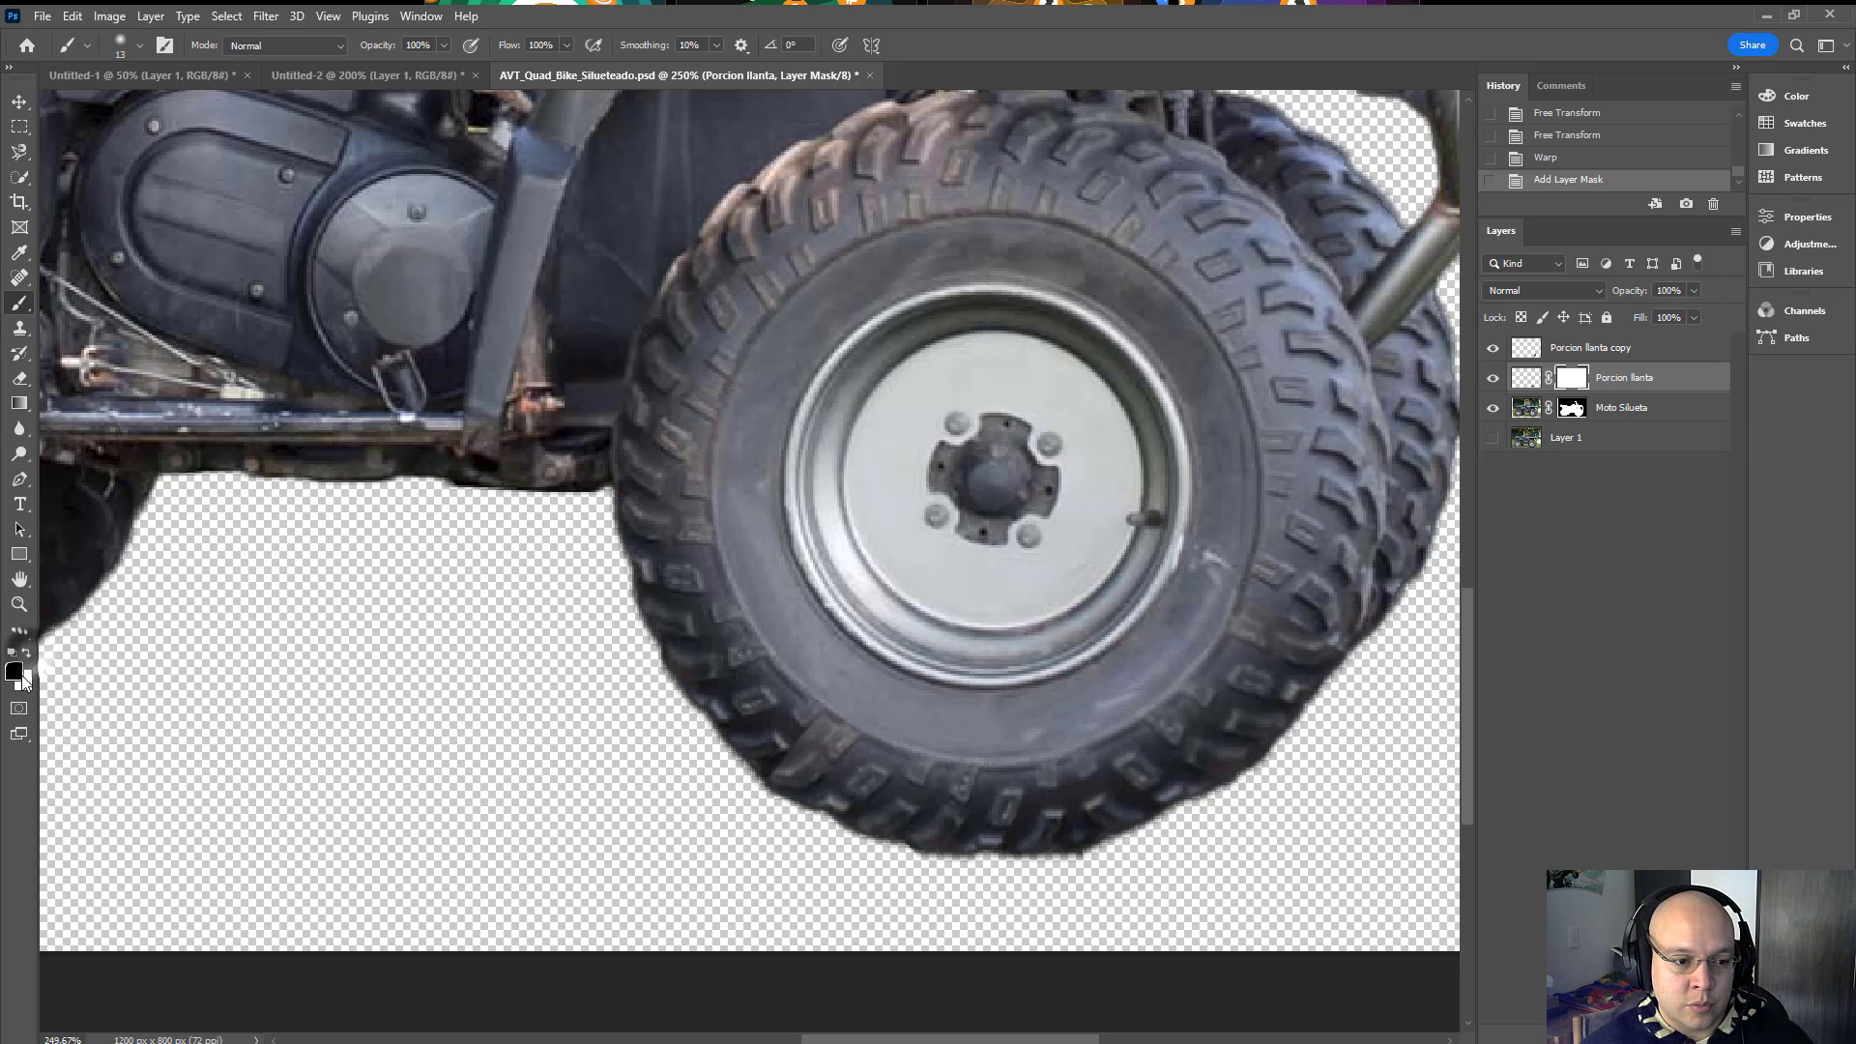
mouse_move(809, 733)
mouse_down()
mouse_move(778, 706)
mouse_move(821, 763)
mouse_move(786, 757)
mouse_move(783, 720)
mouse_move(736, 807)
mouse_move(753, 763)
mouse_move(826, 732)
mouse_move(802, 710)
mouse_up()
key(ctrl+0)
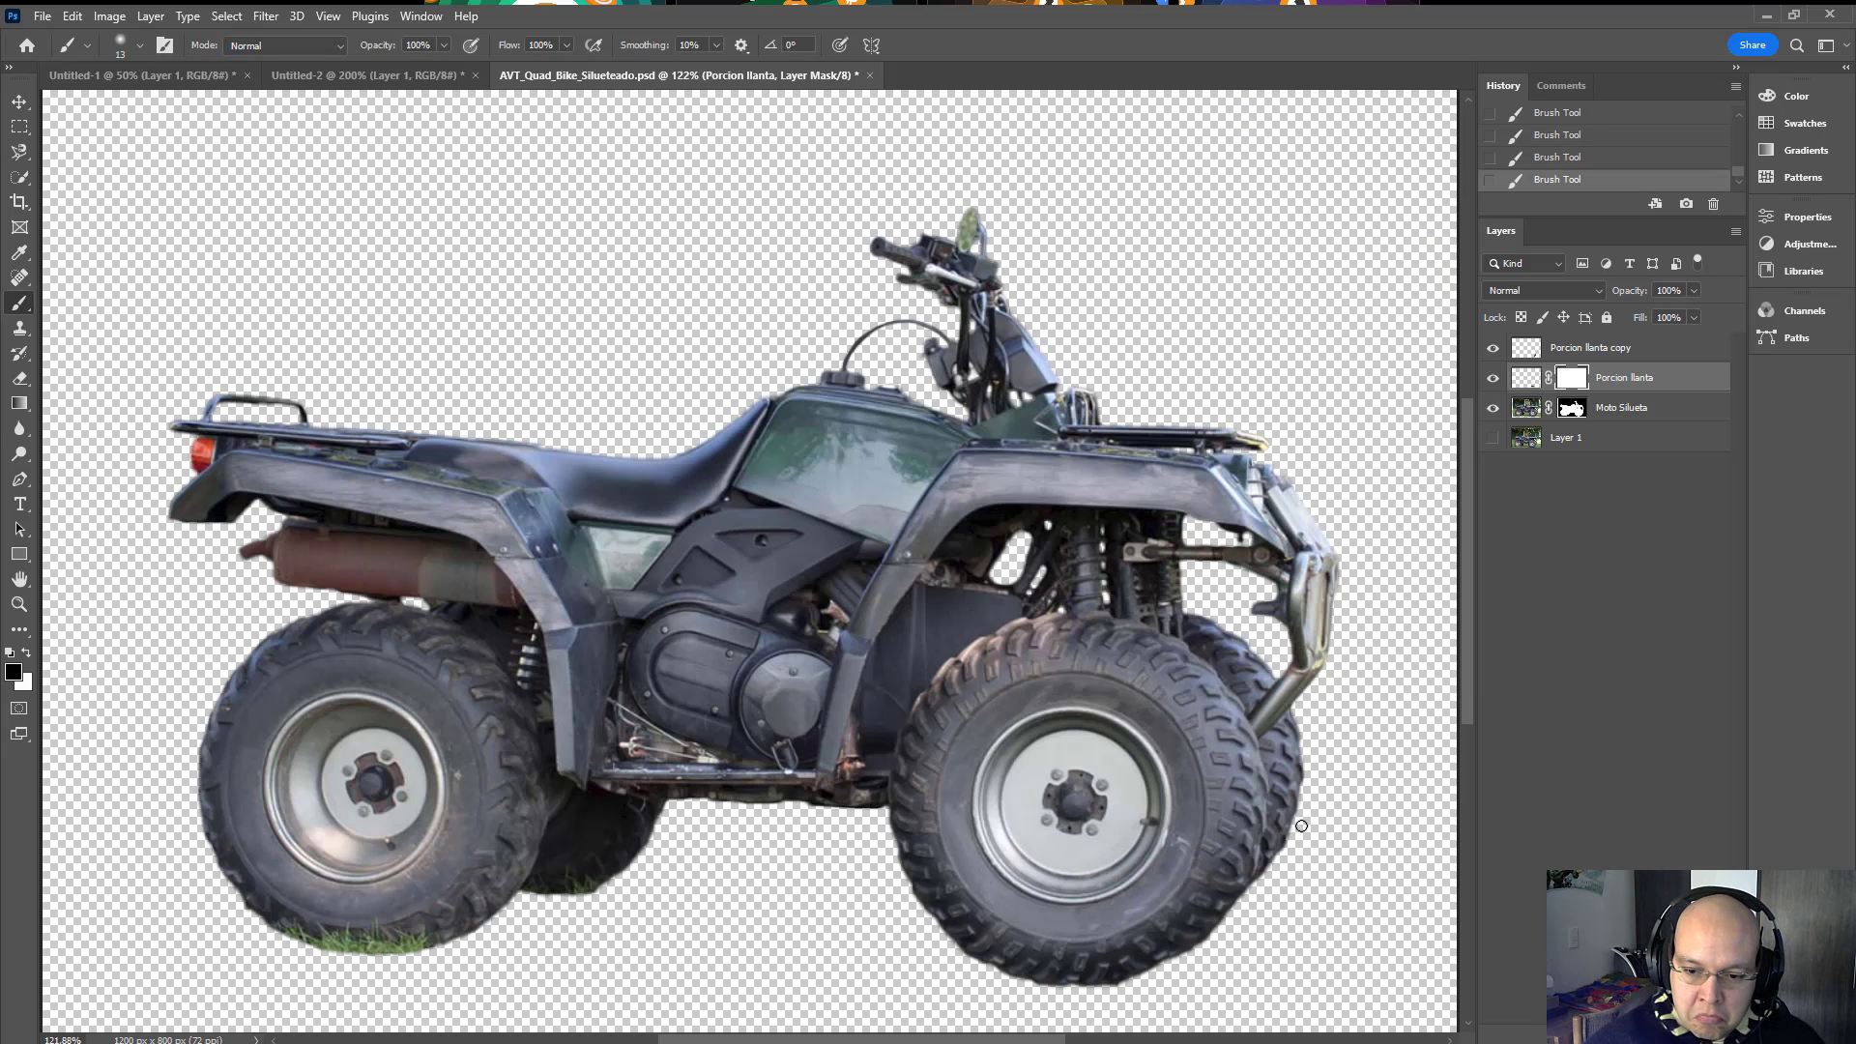
Step: Duplicate the Moto Silueta layer and hide the original
key(v)
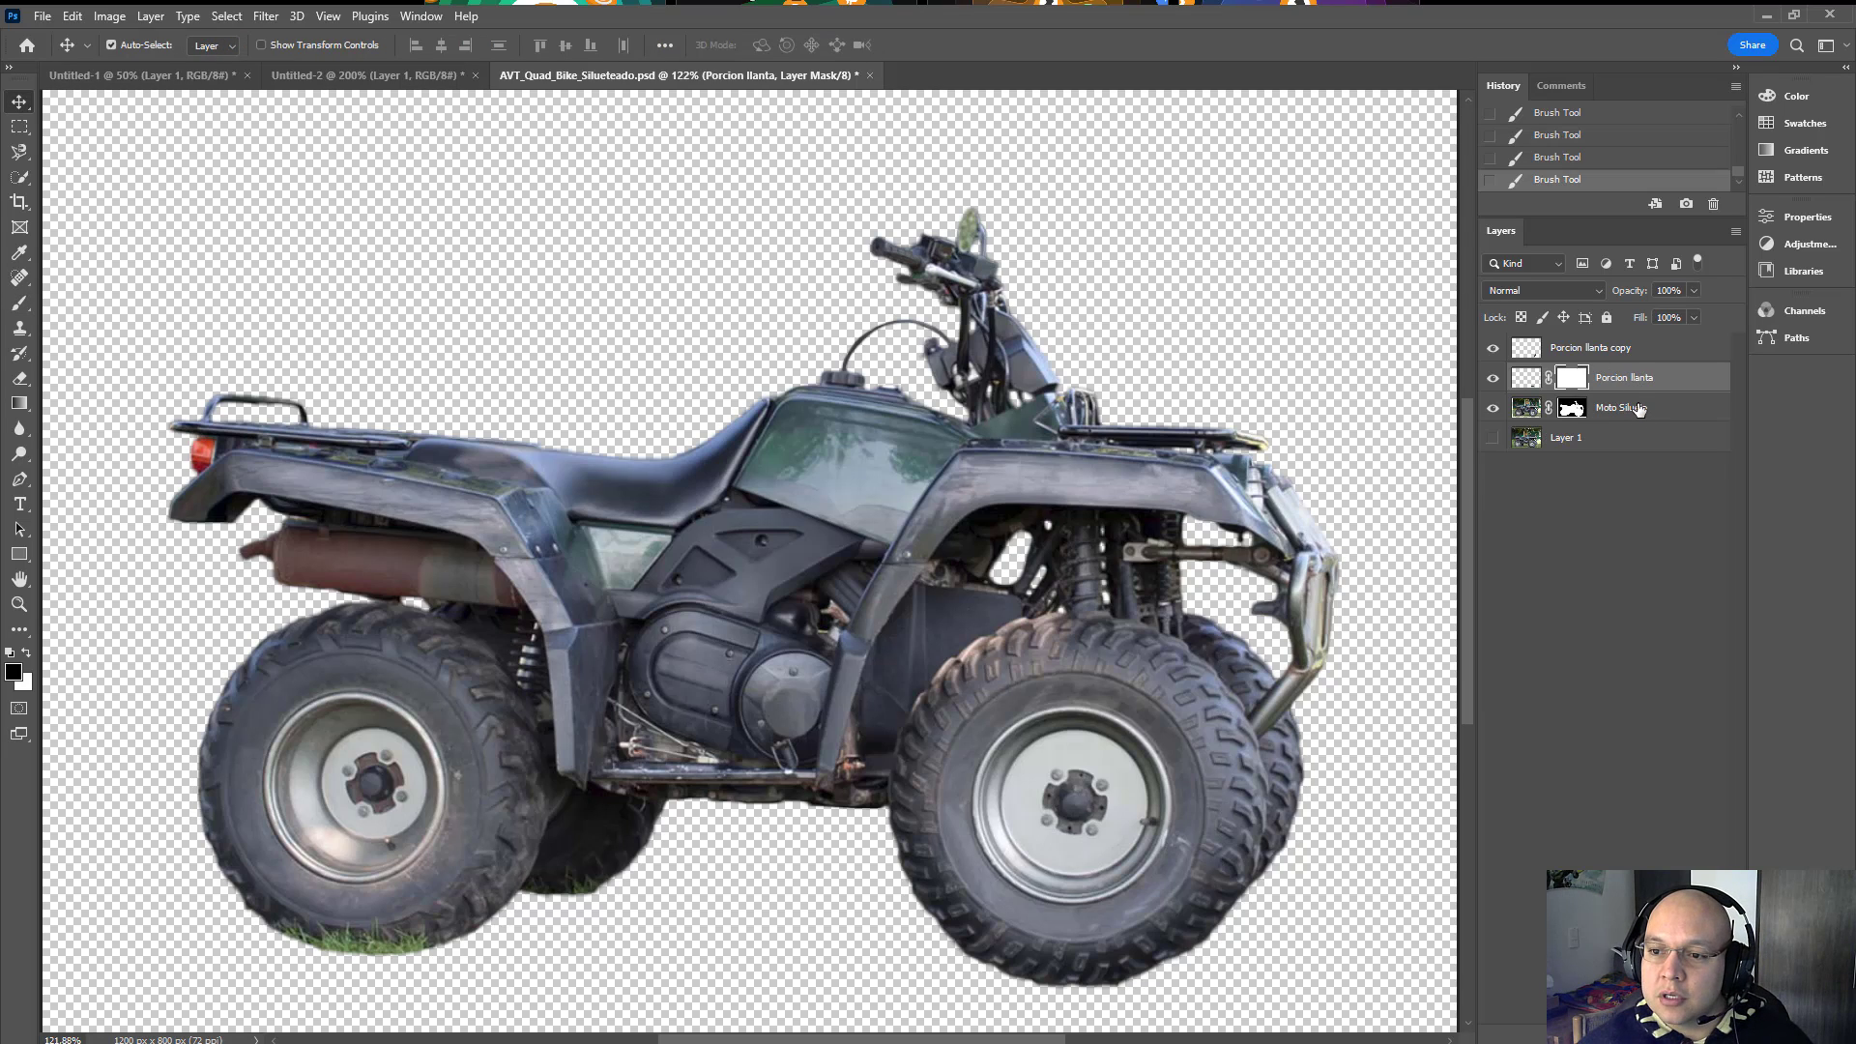
click(1637, 409)
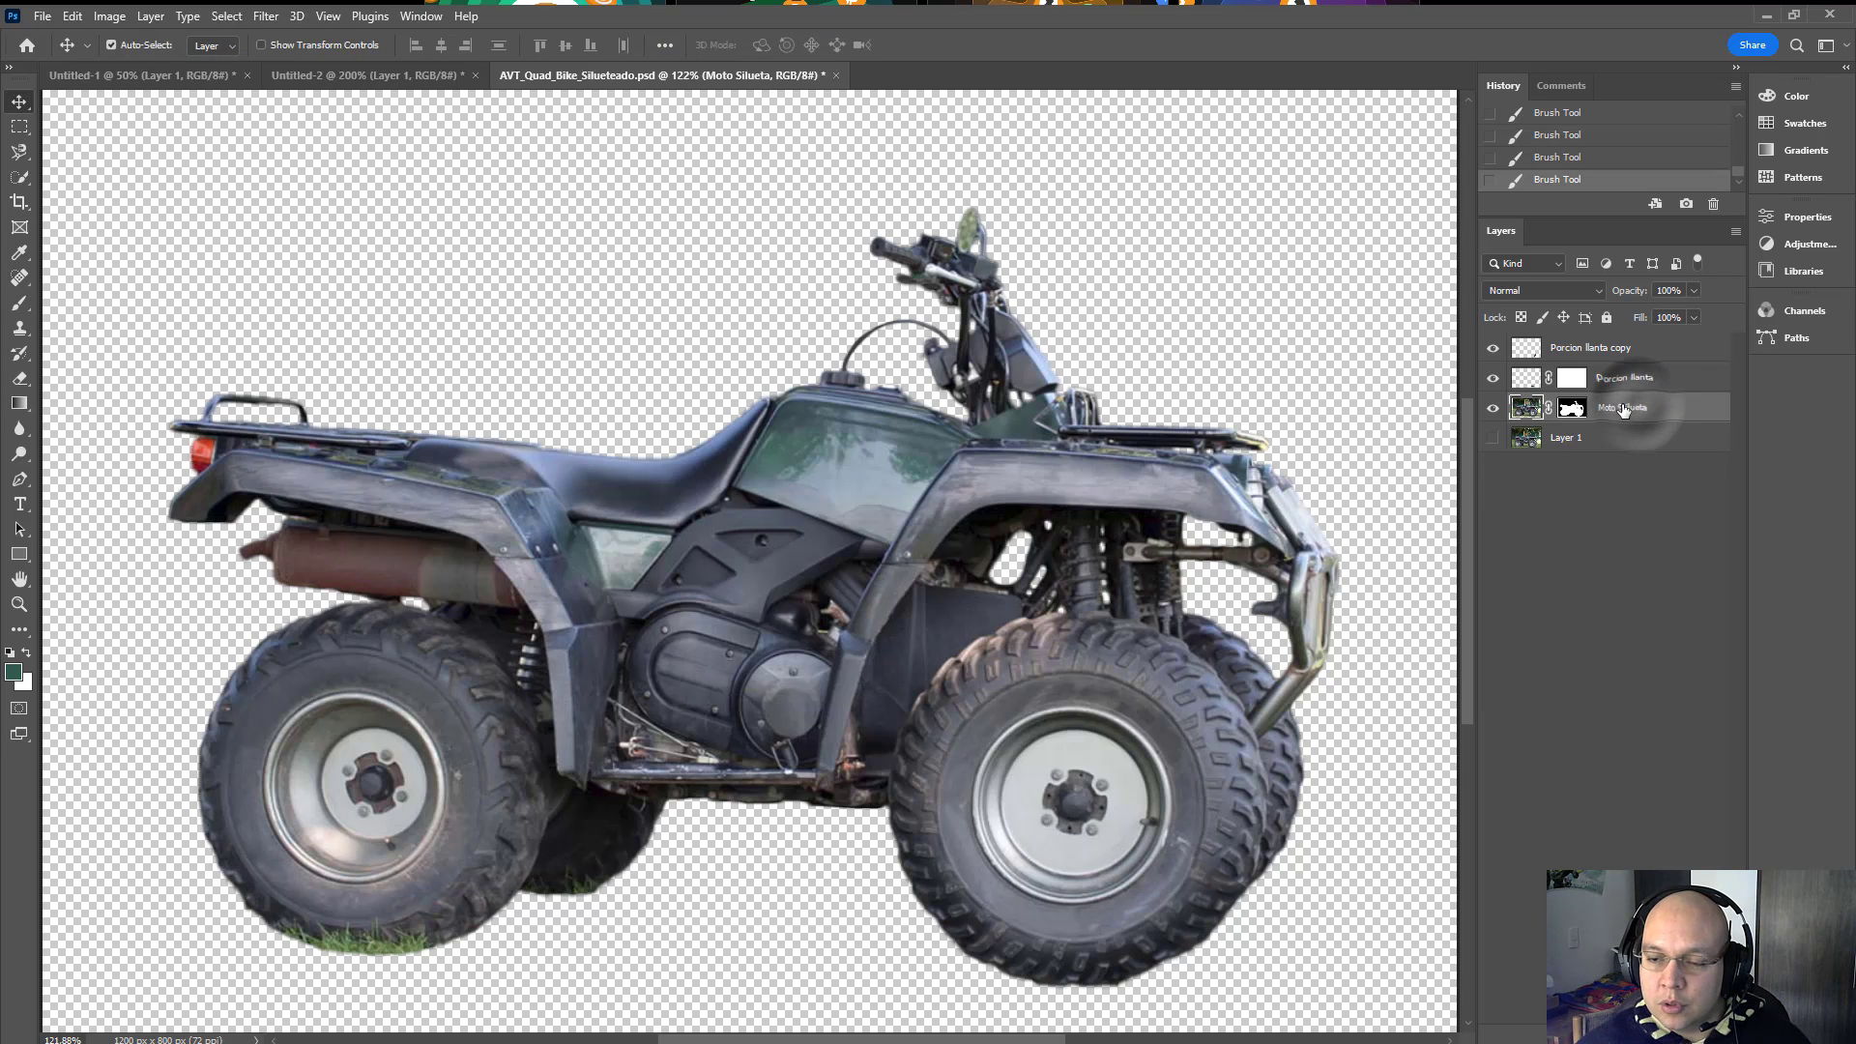
drag(1621, 417, 1689, 1035)
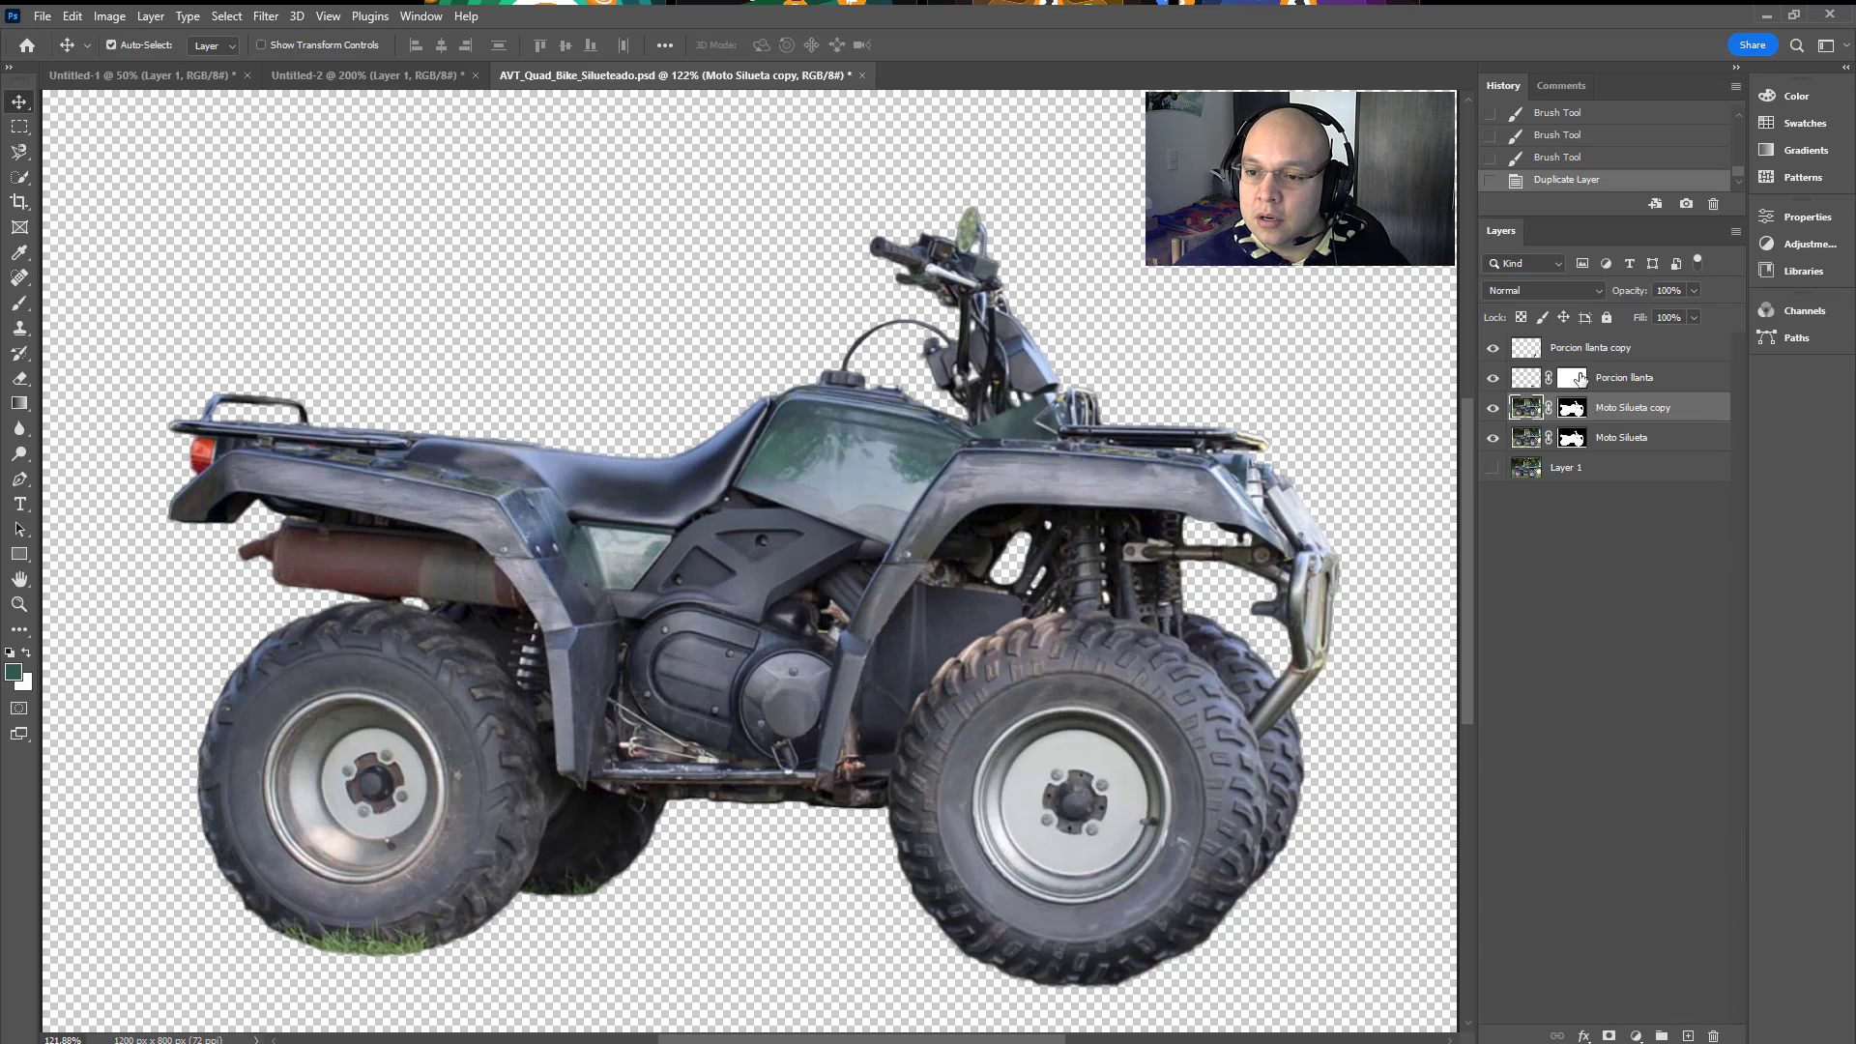
key(ctrl+z)
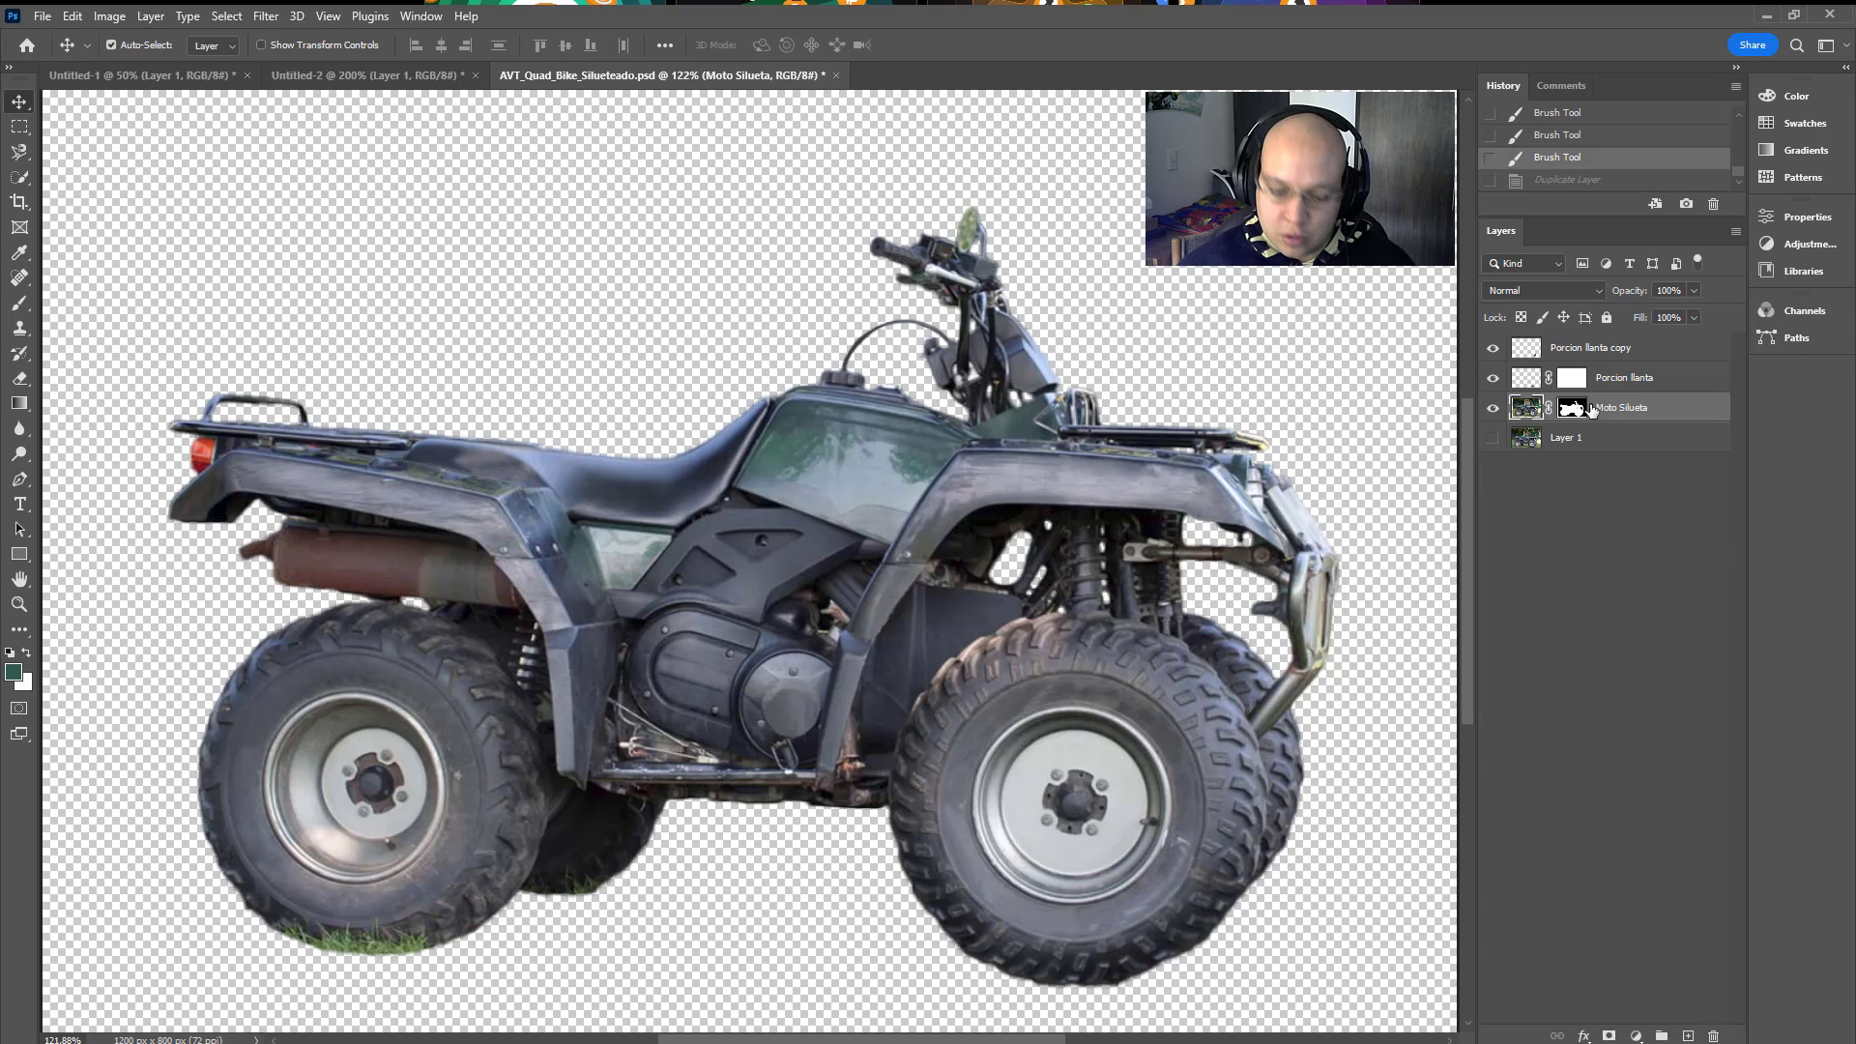
key(ctrl+j)
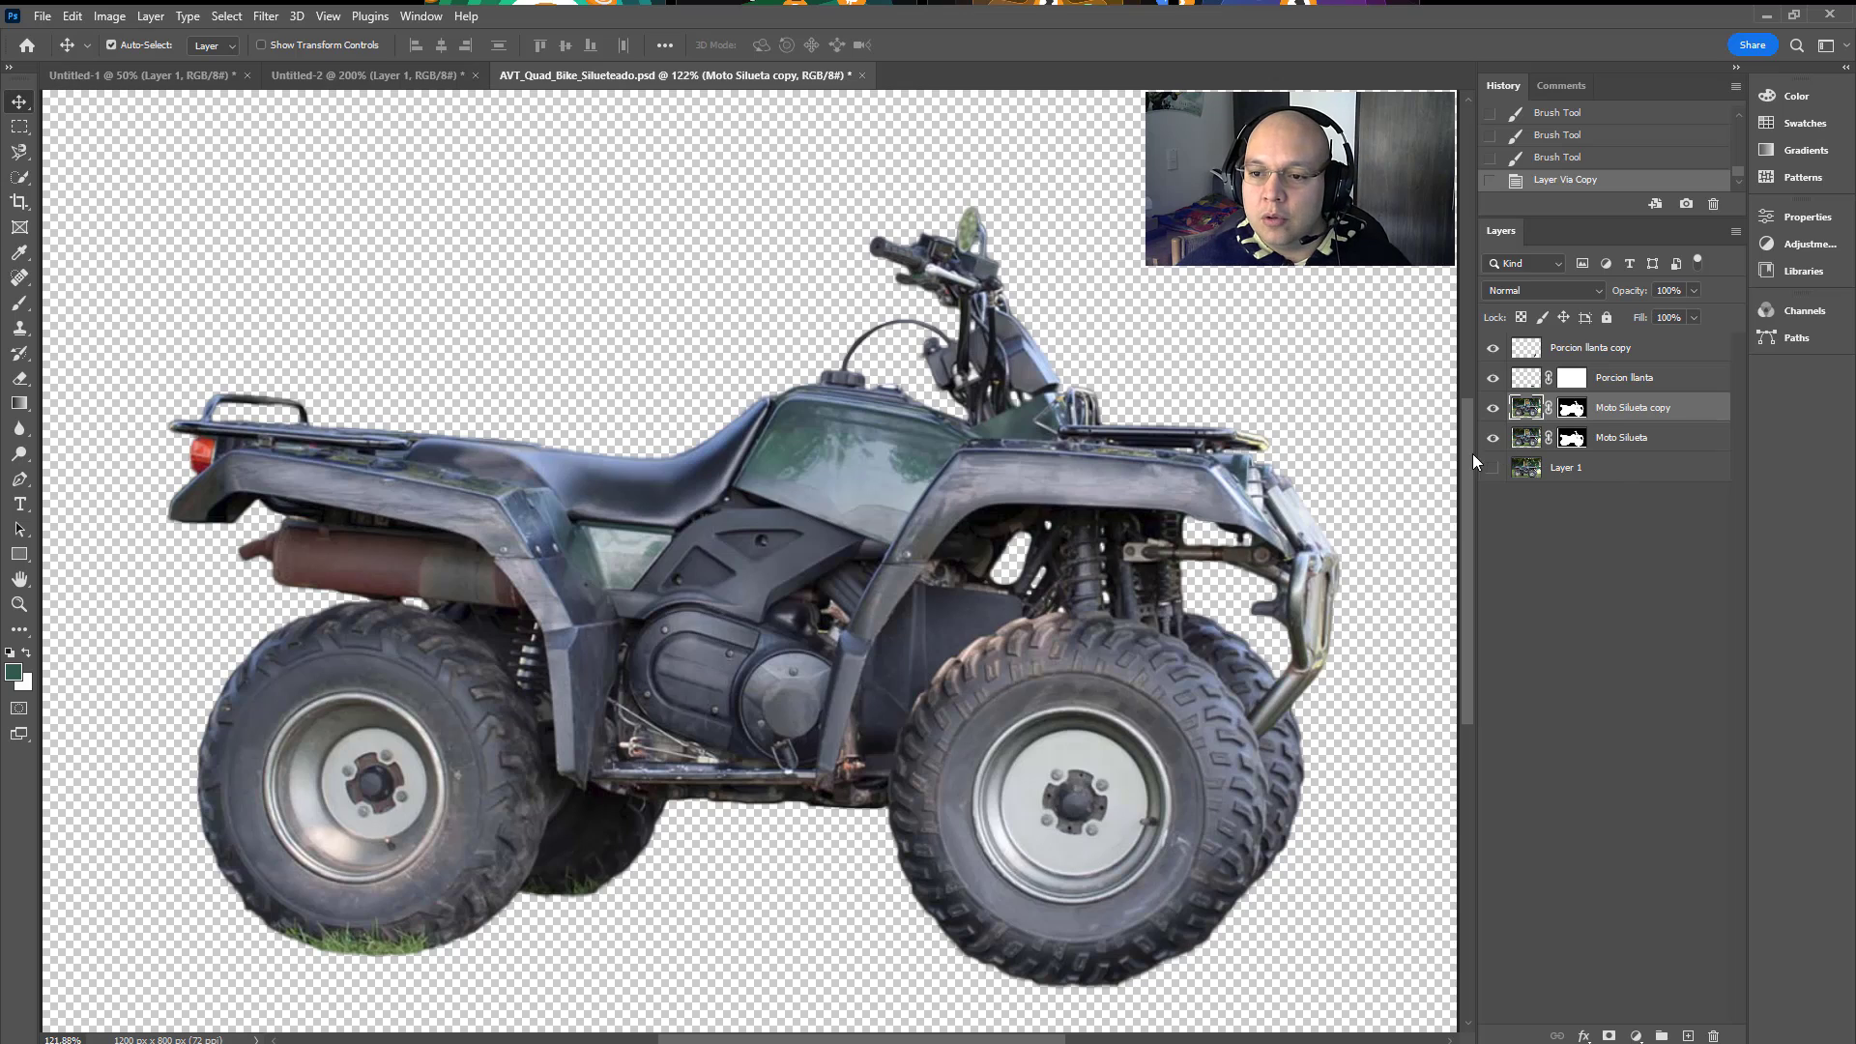
click(1493, 439)
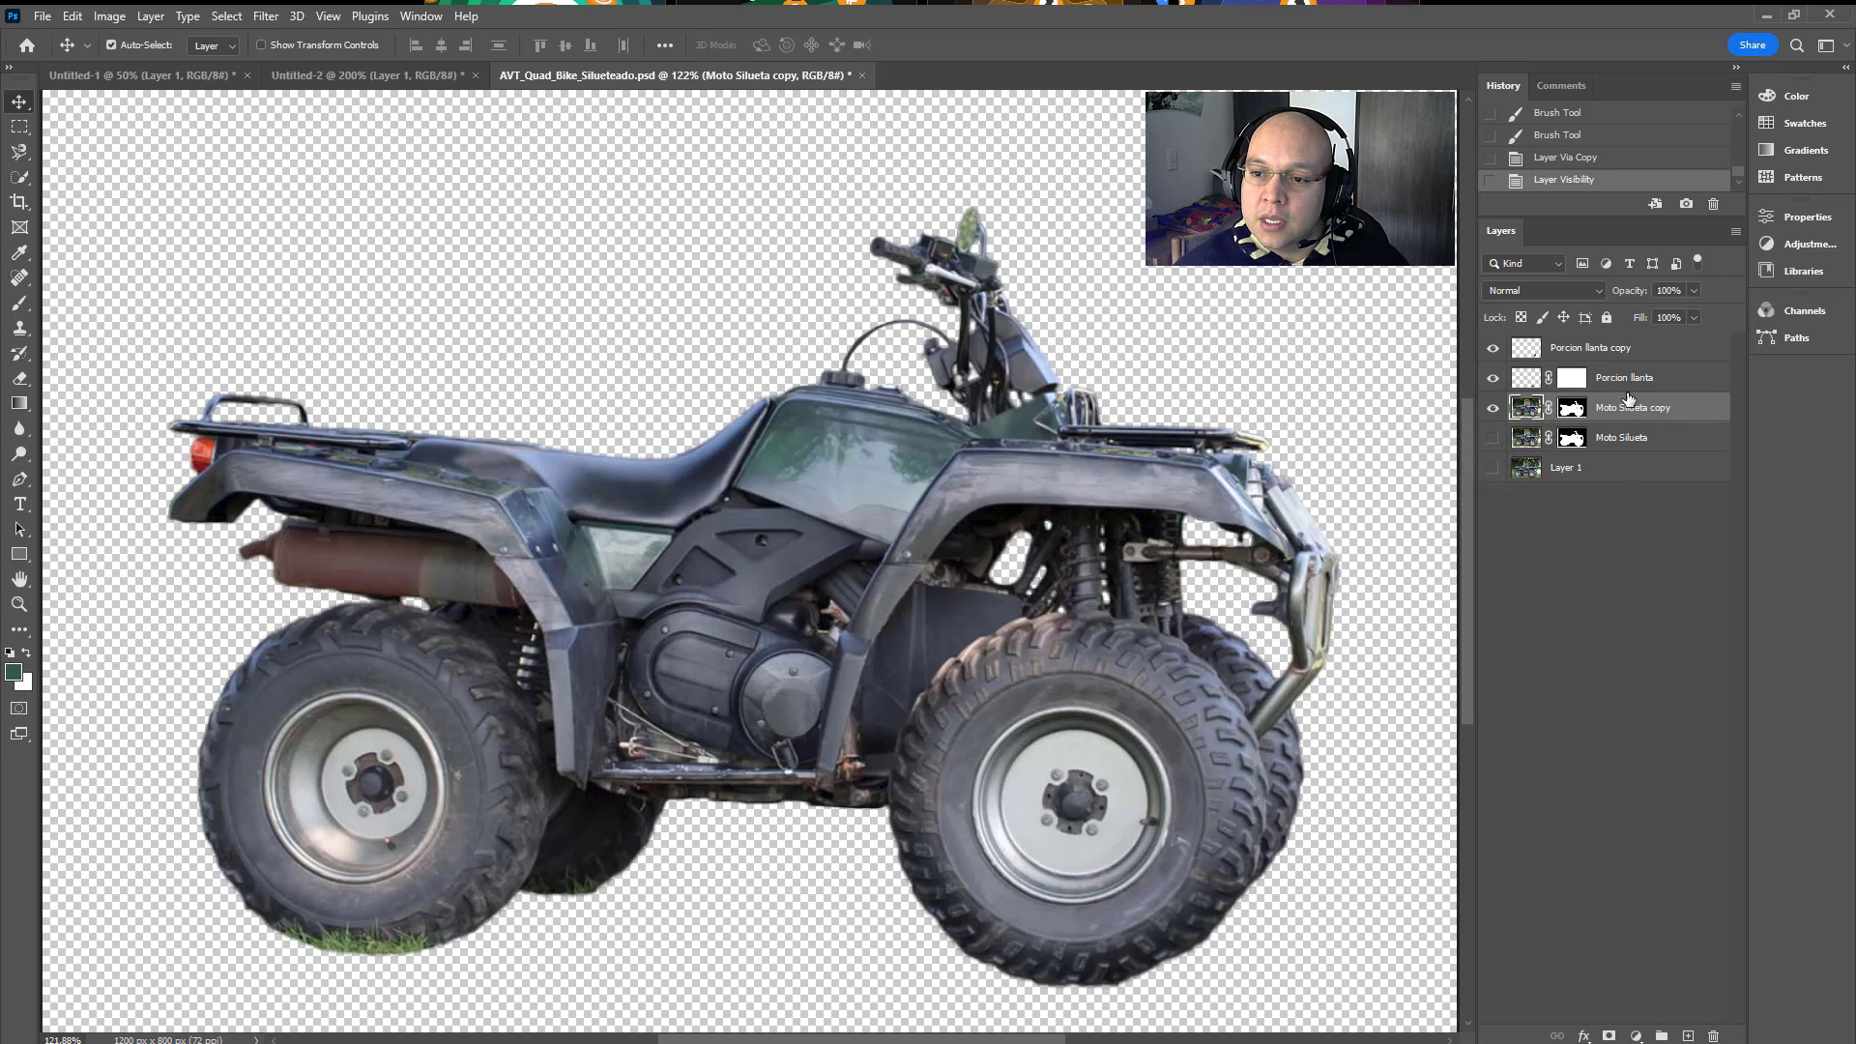
Step: Select the Porcion llanta layer and isolate it by hiding all the other layers
click(1493, 379)
click(1494, 379)
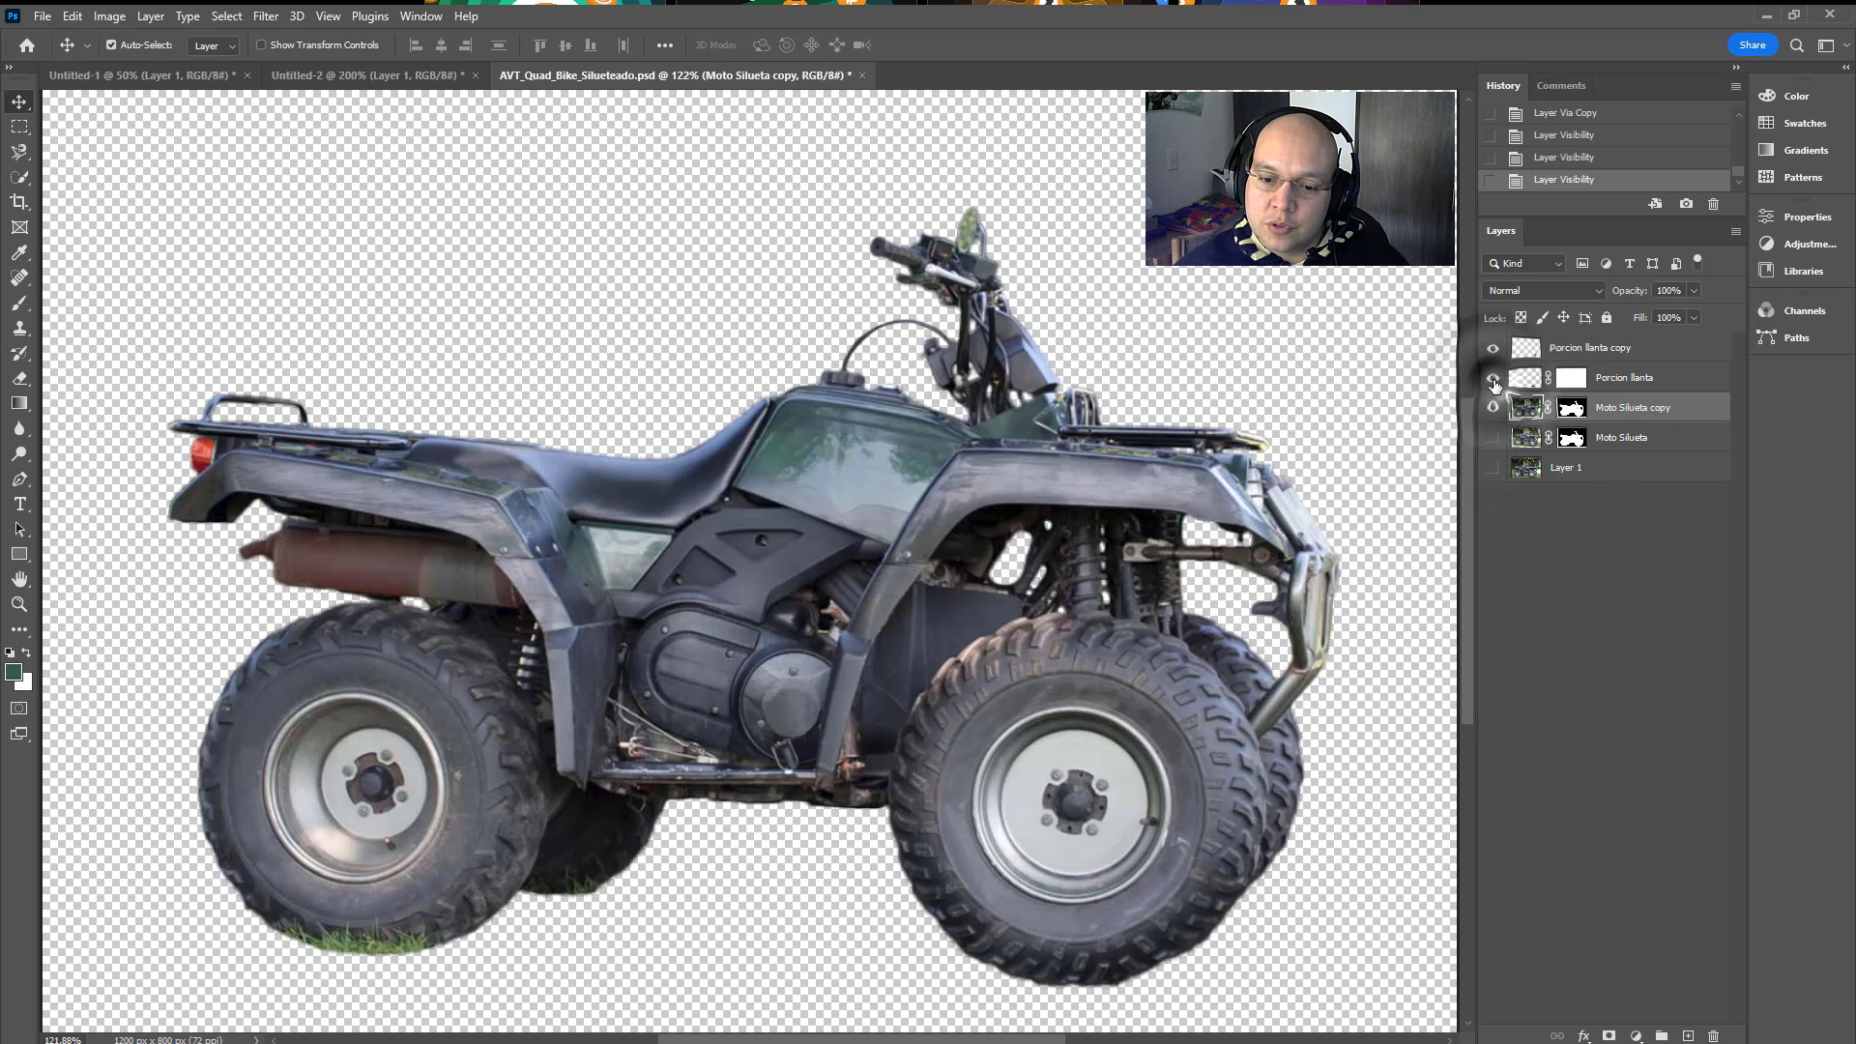
click(1592, 350)
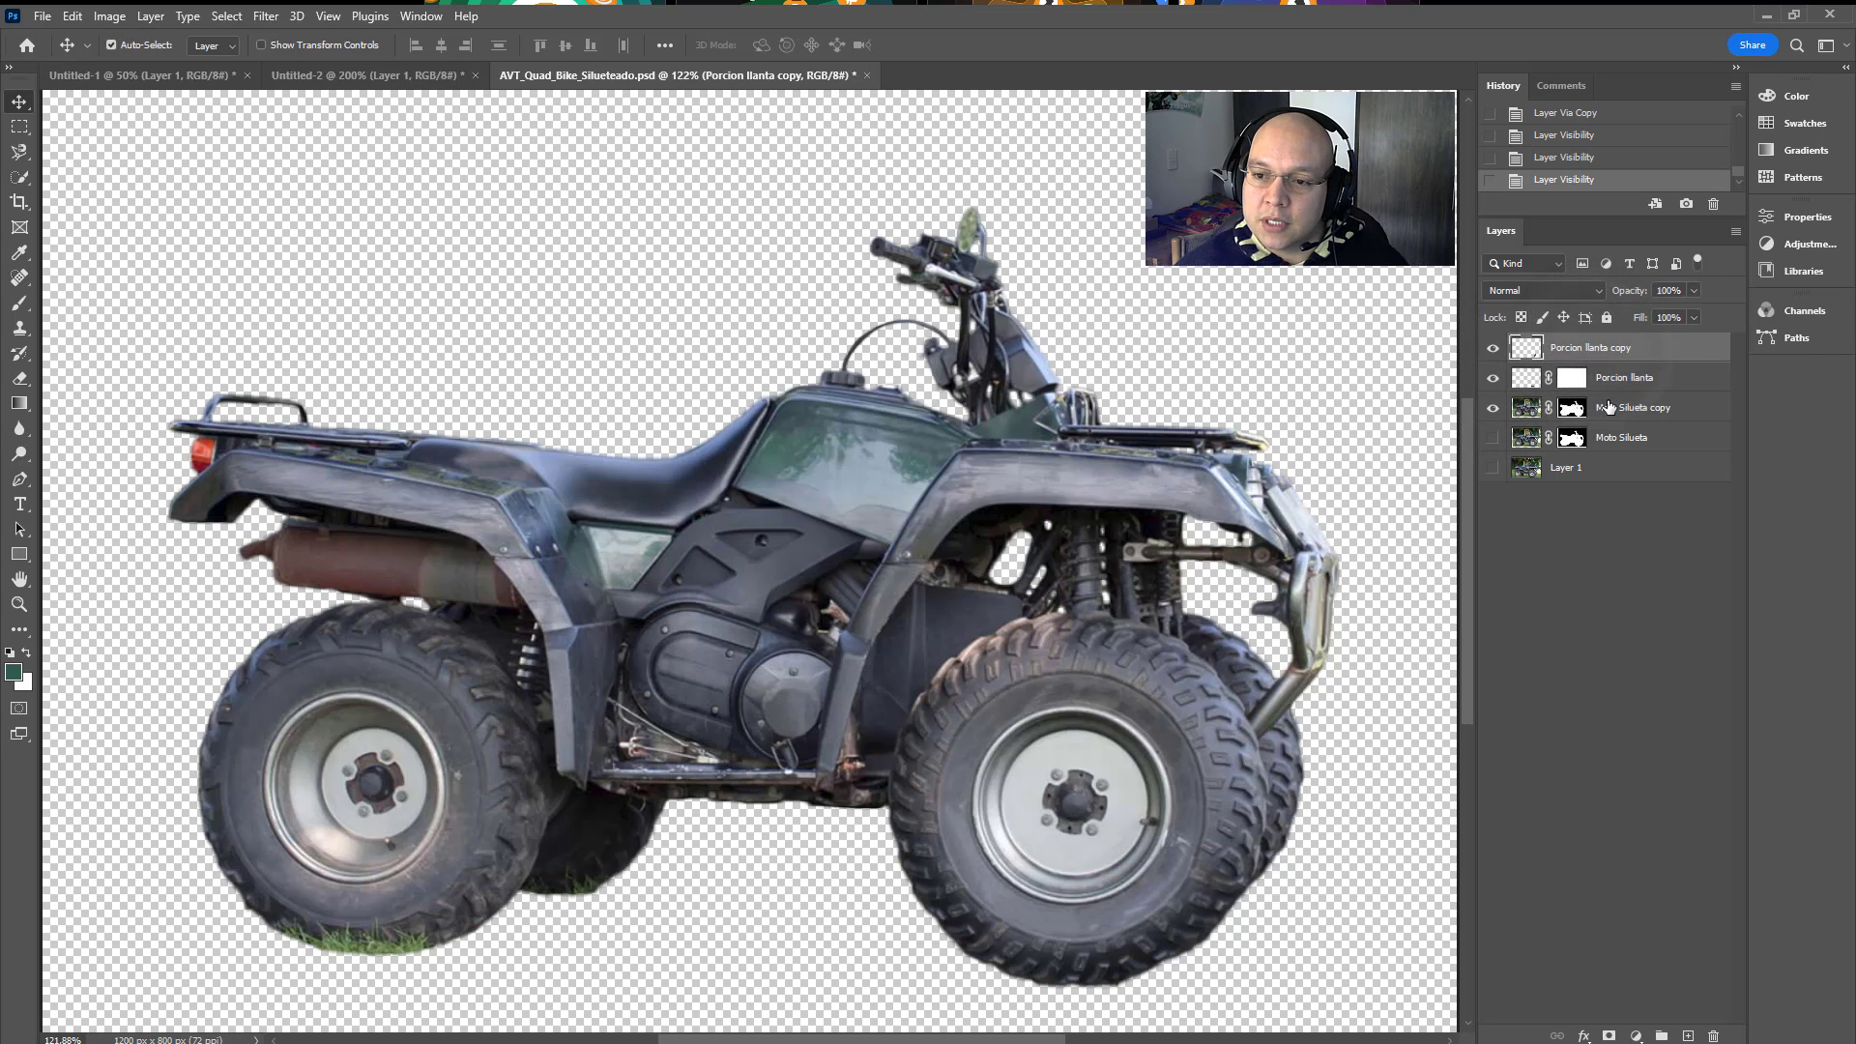
click(1608, 407)
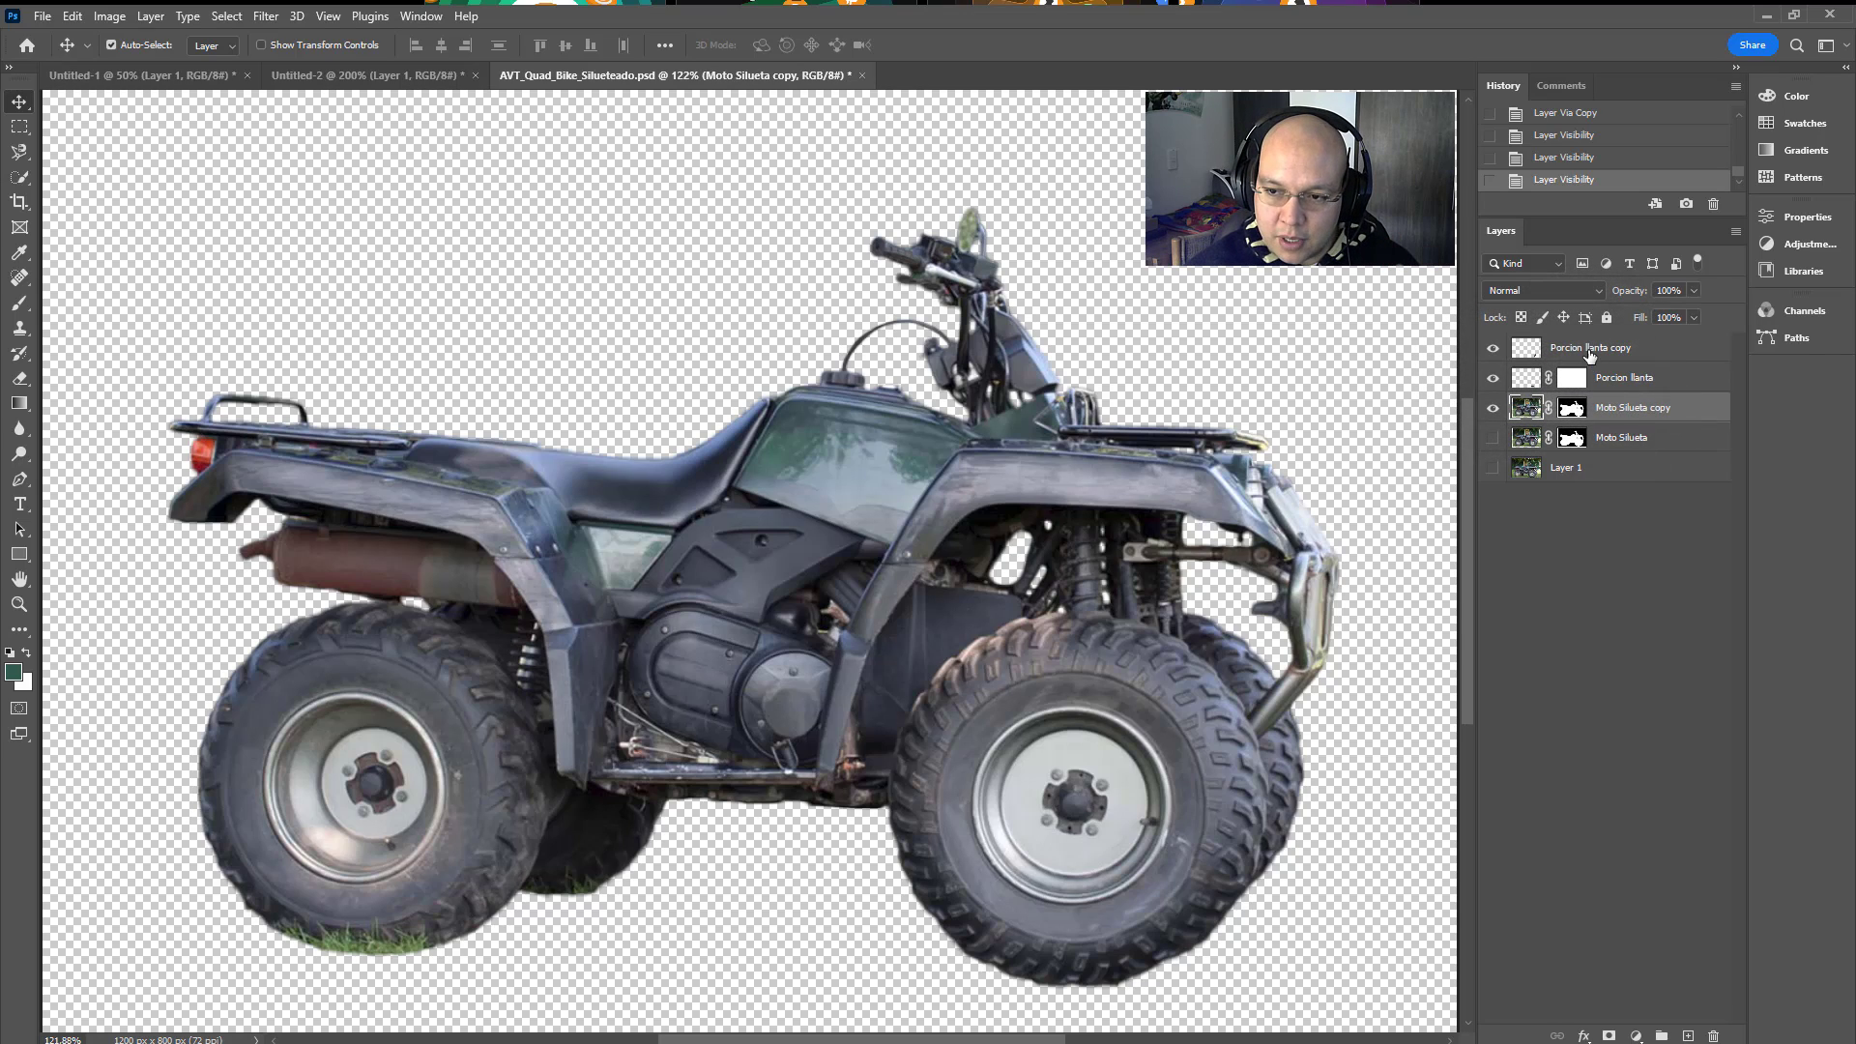
click(1609, 373)
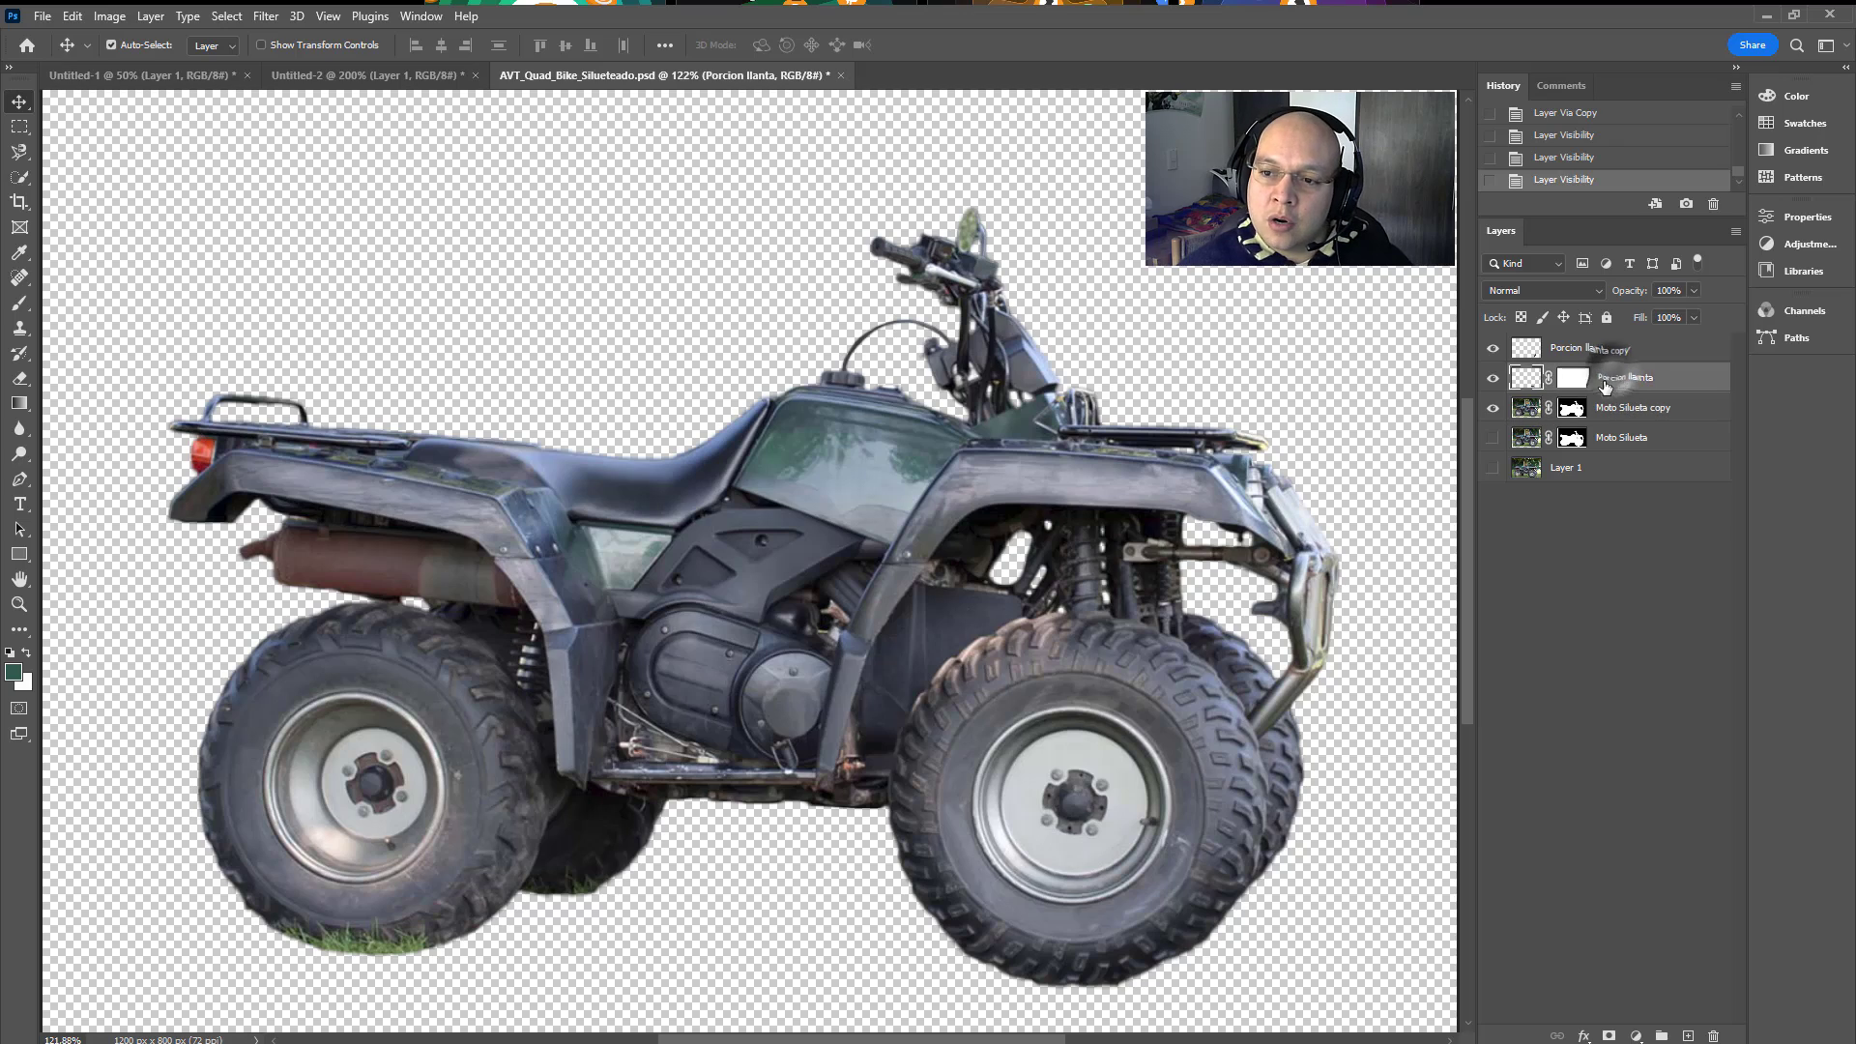
click(1493, 408)
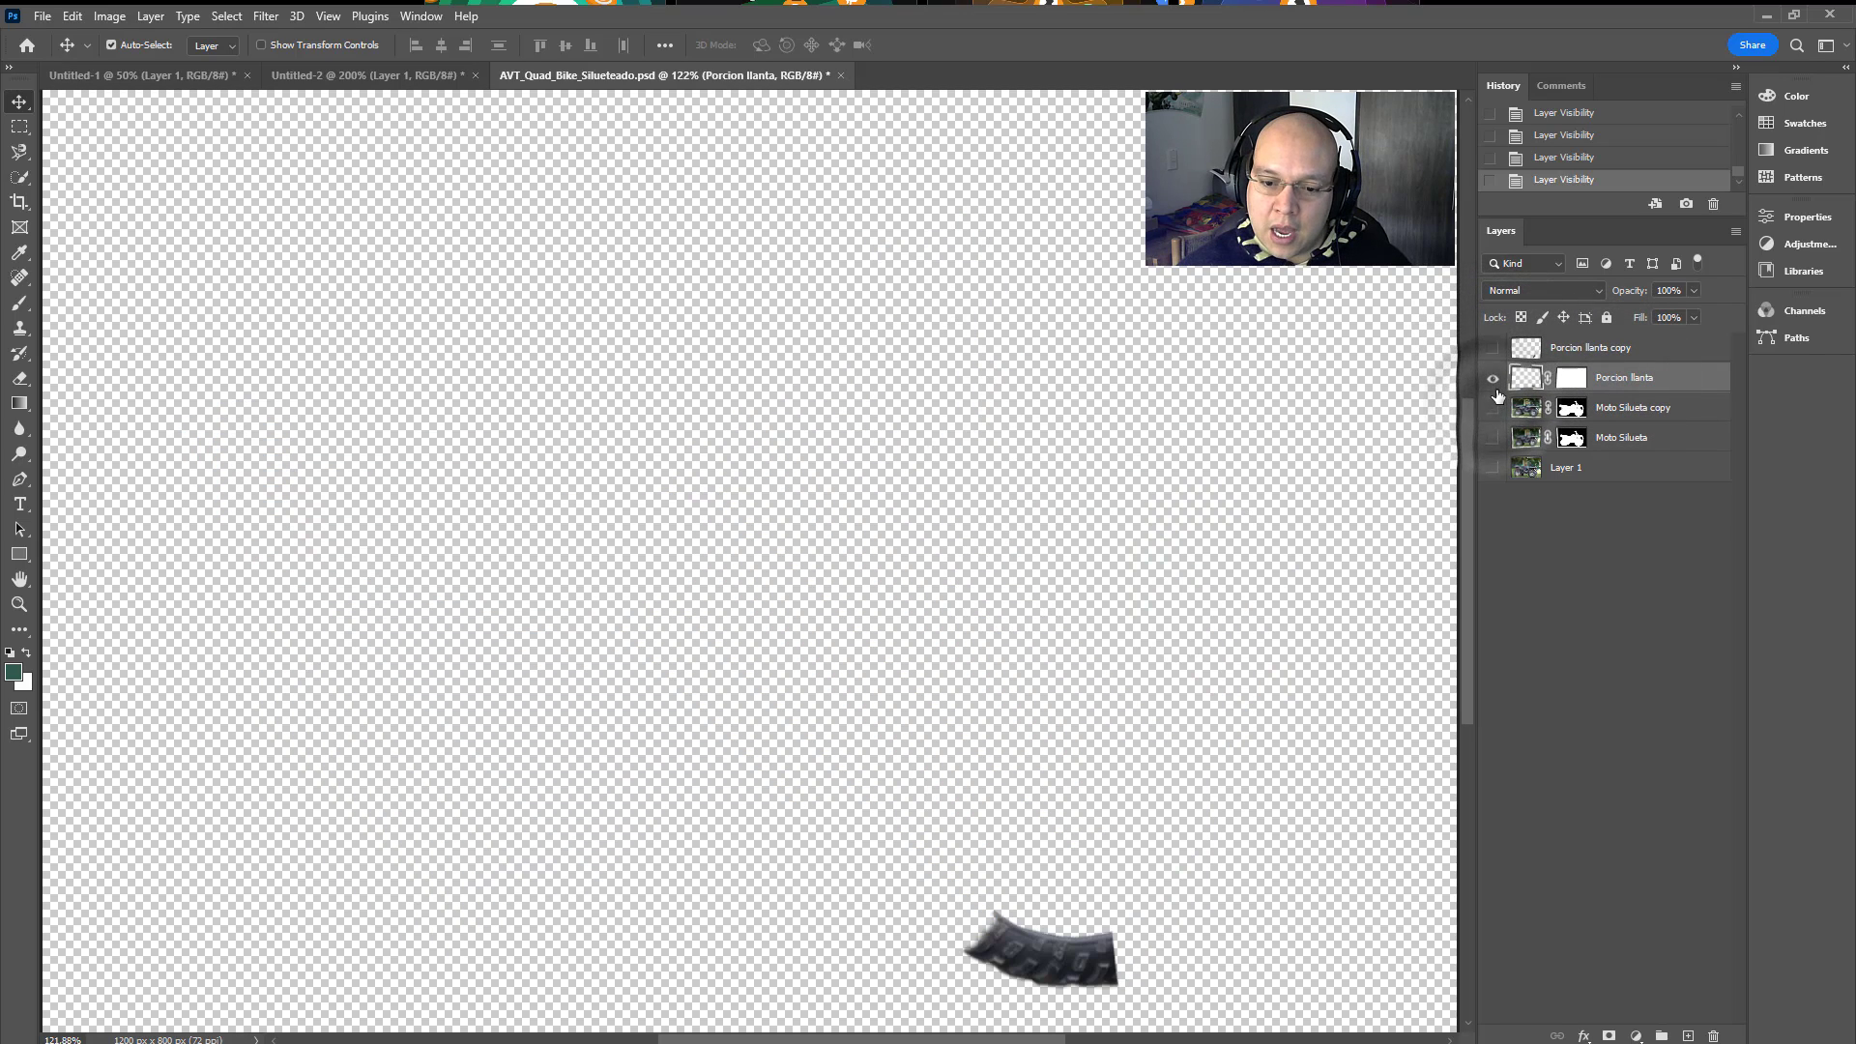
Step: Duplicate the Porcion llanta layer, move the copy to the top of the layer stack and rename it Porcion llanta trasera
key(ctrl+j)
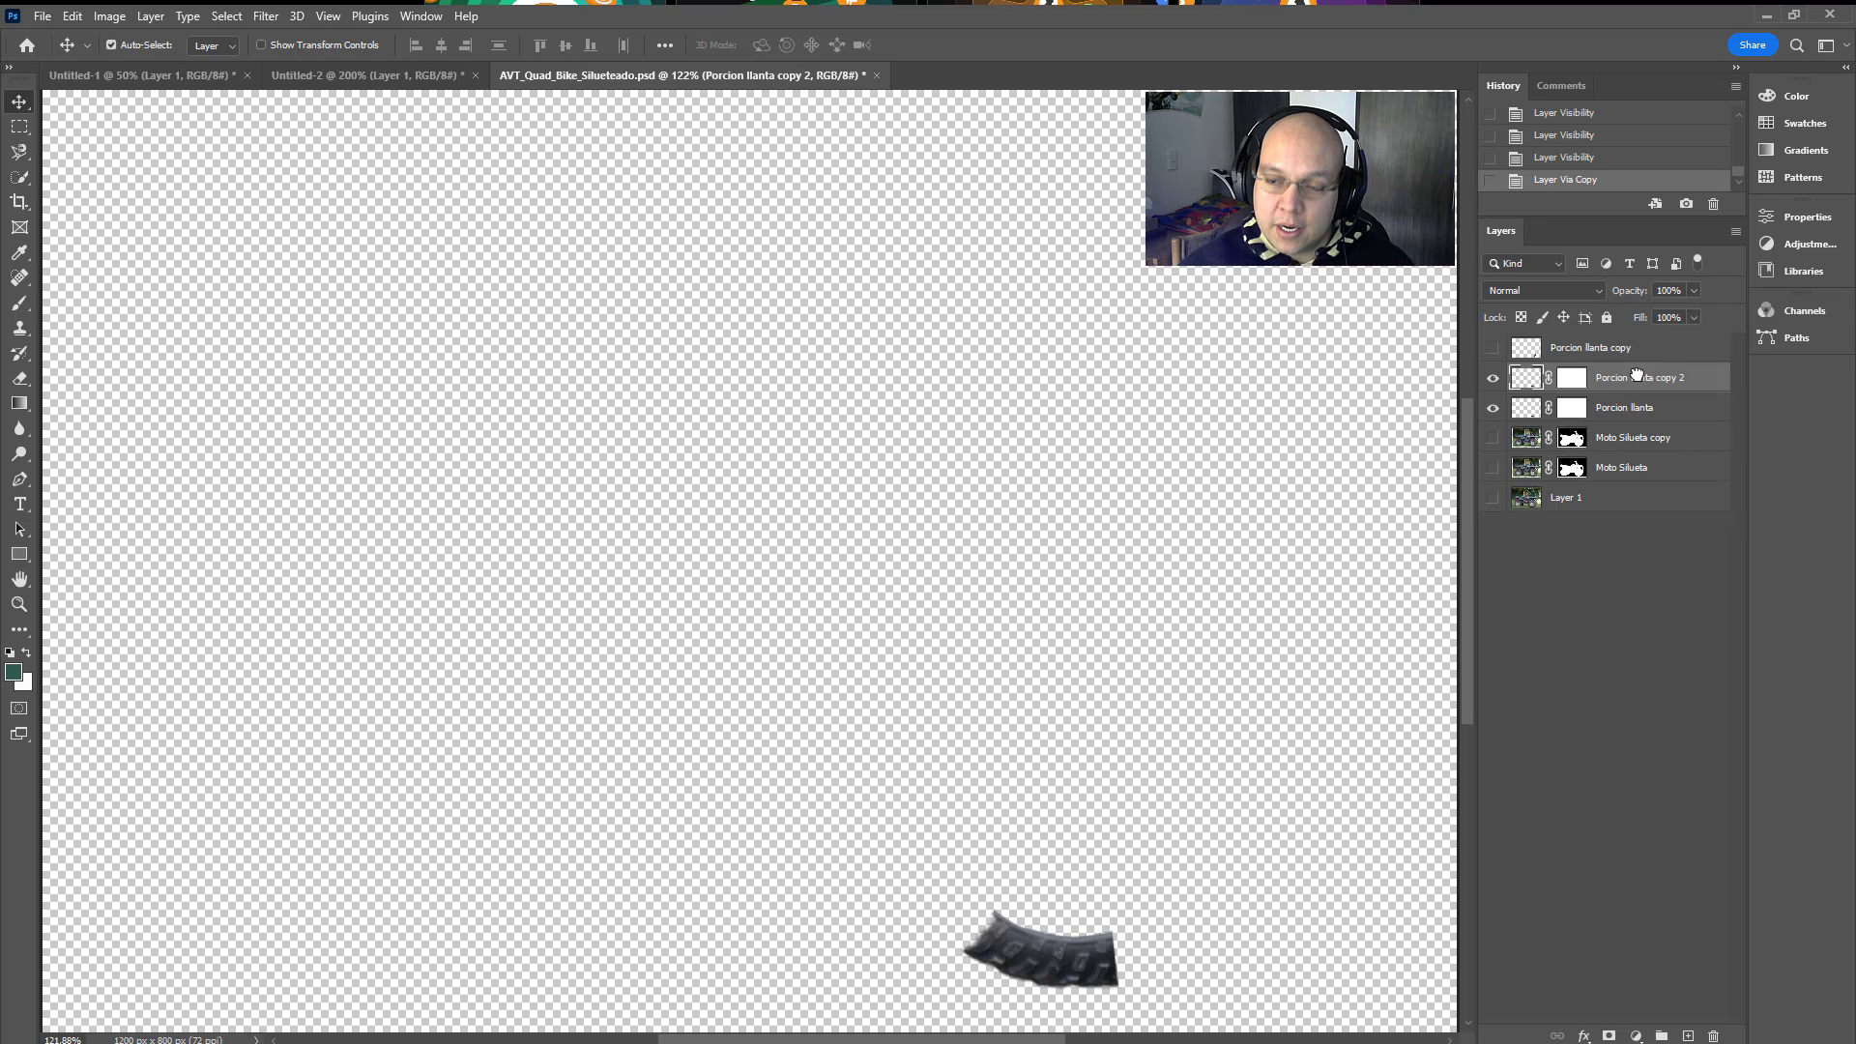
drag(1636, 375, 1635, 343)
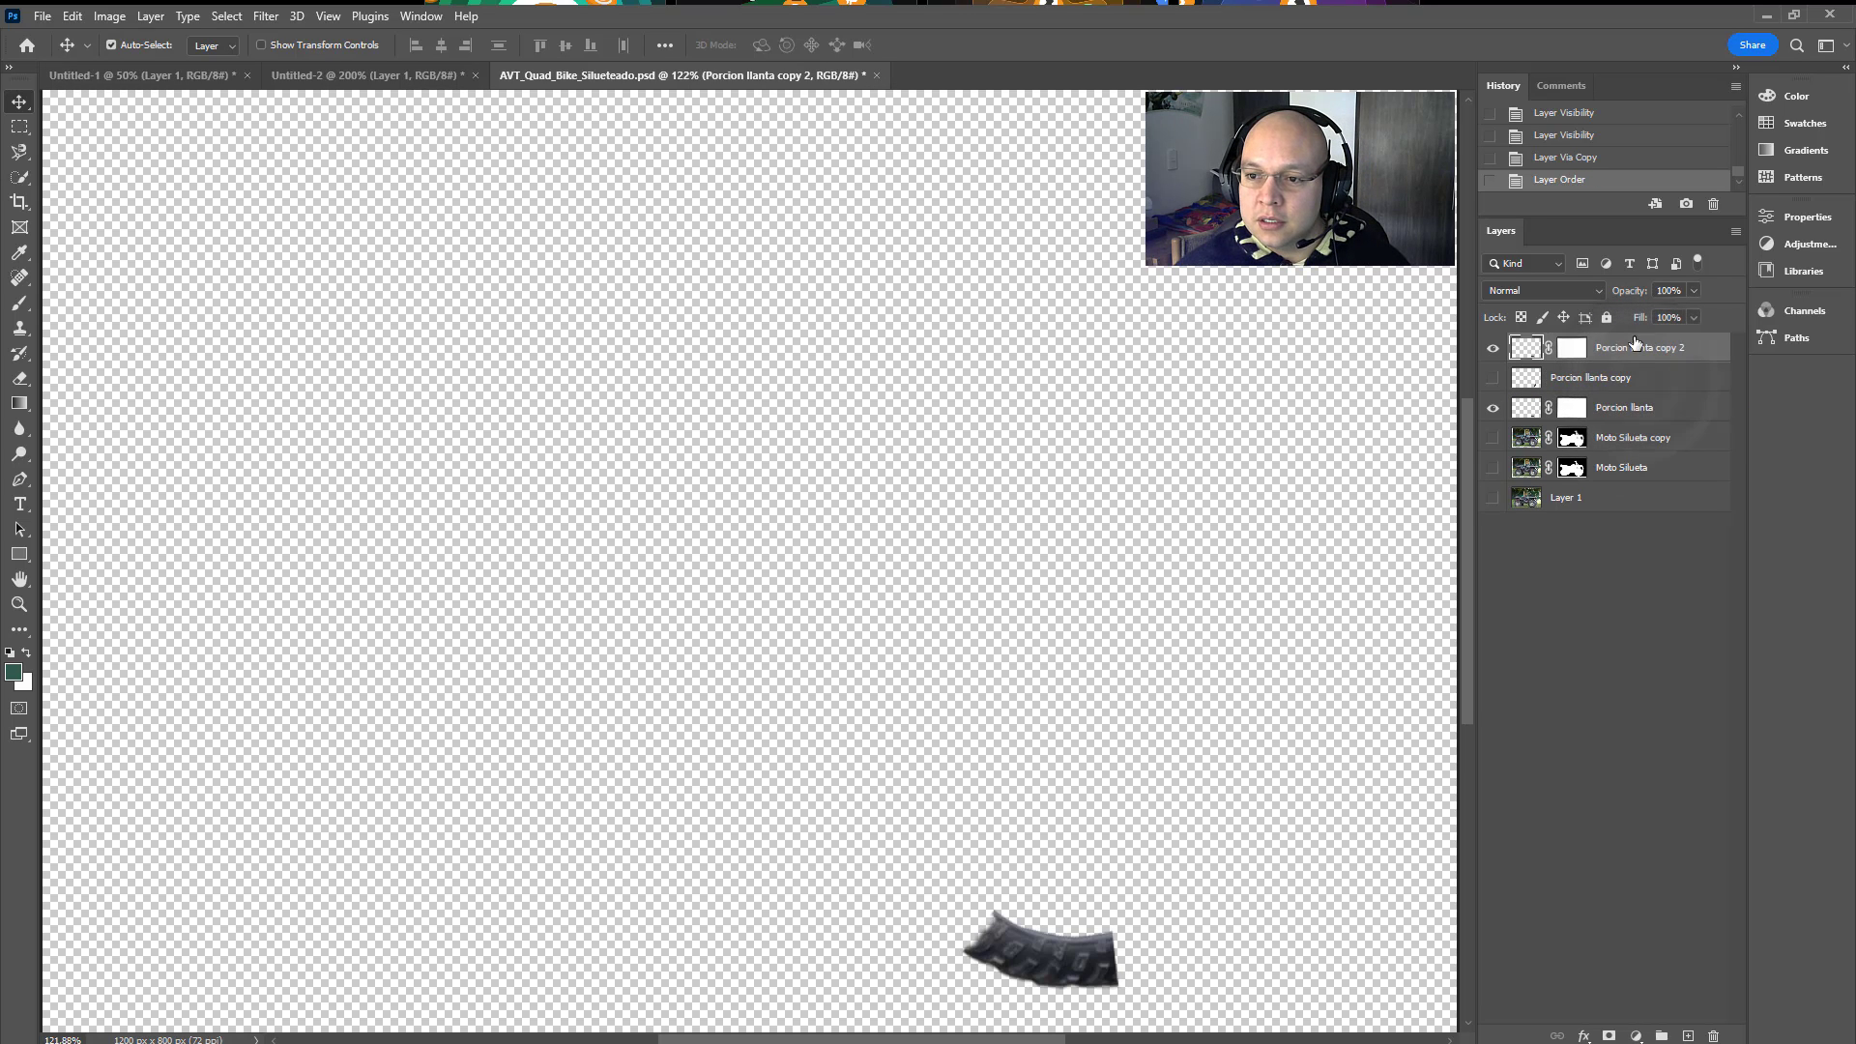
double_click(1615, 348)
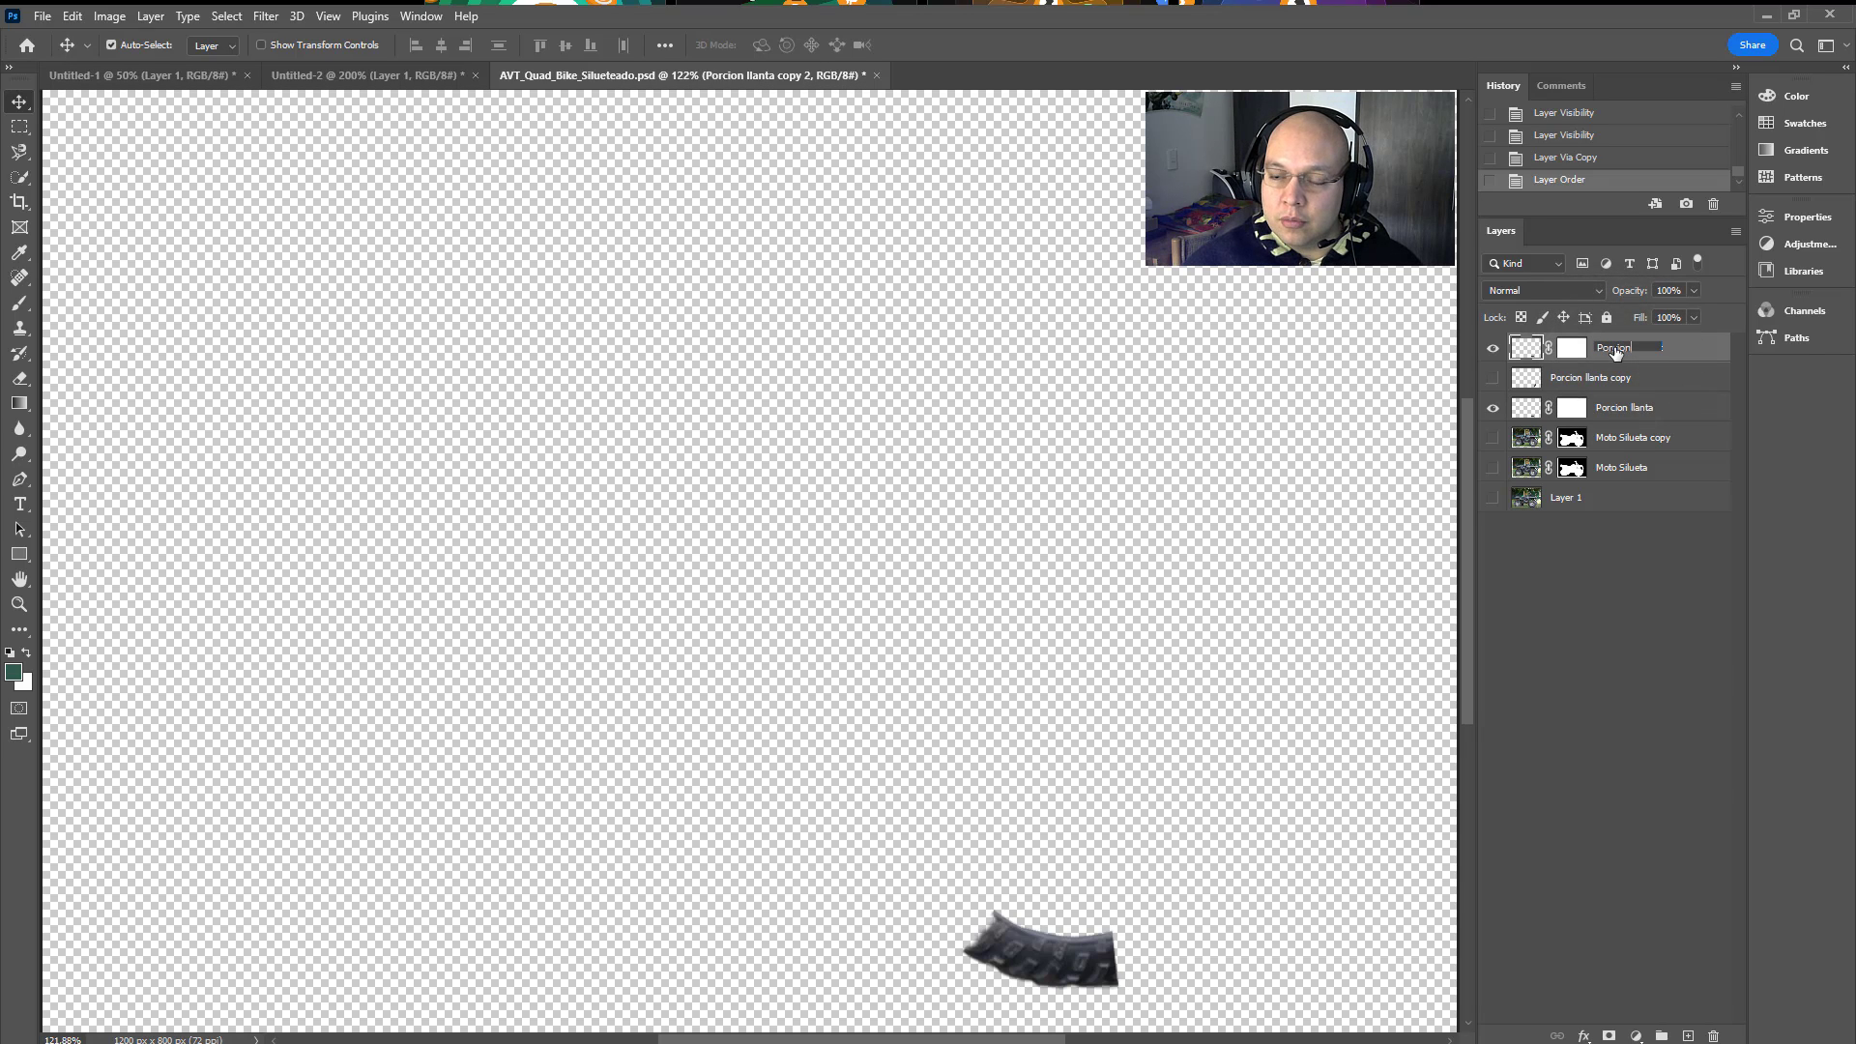
text(tras)
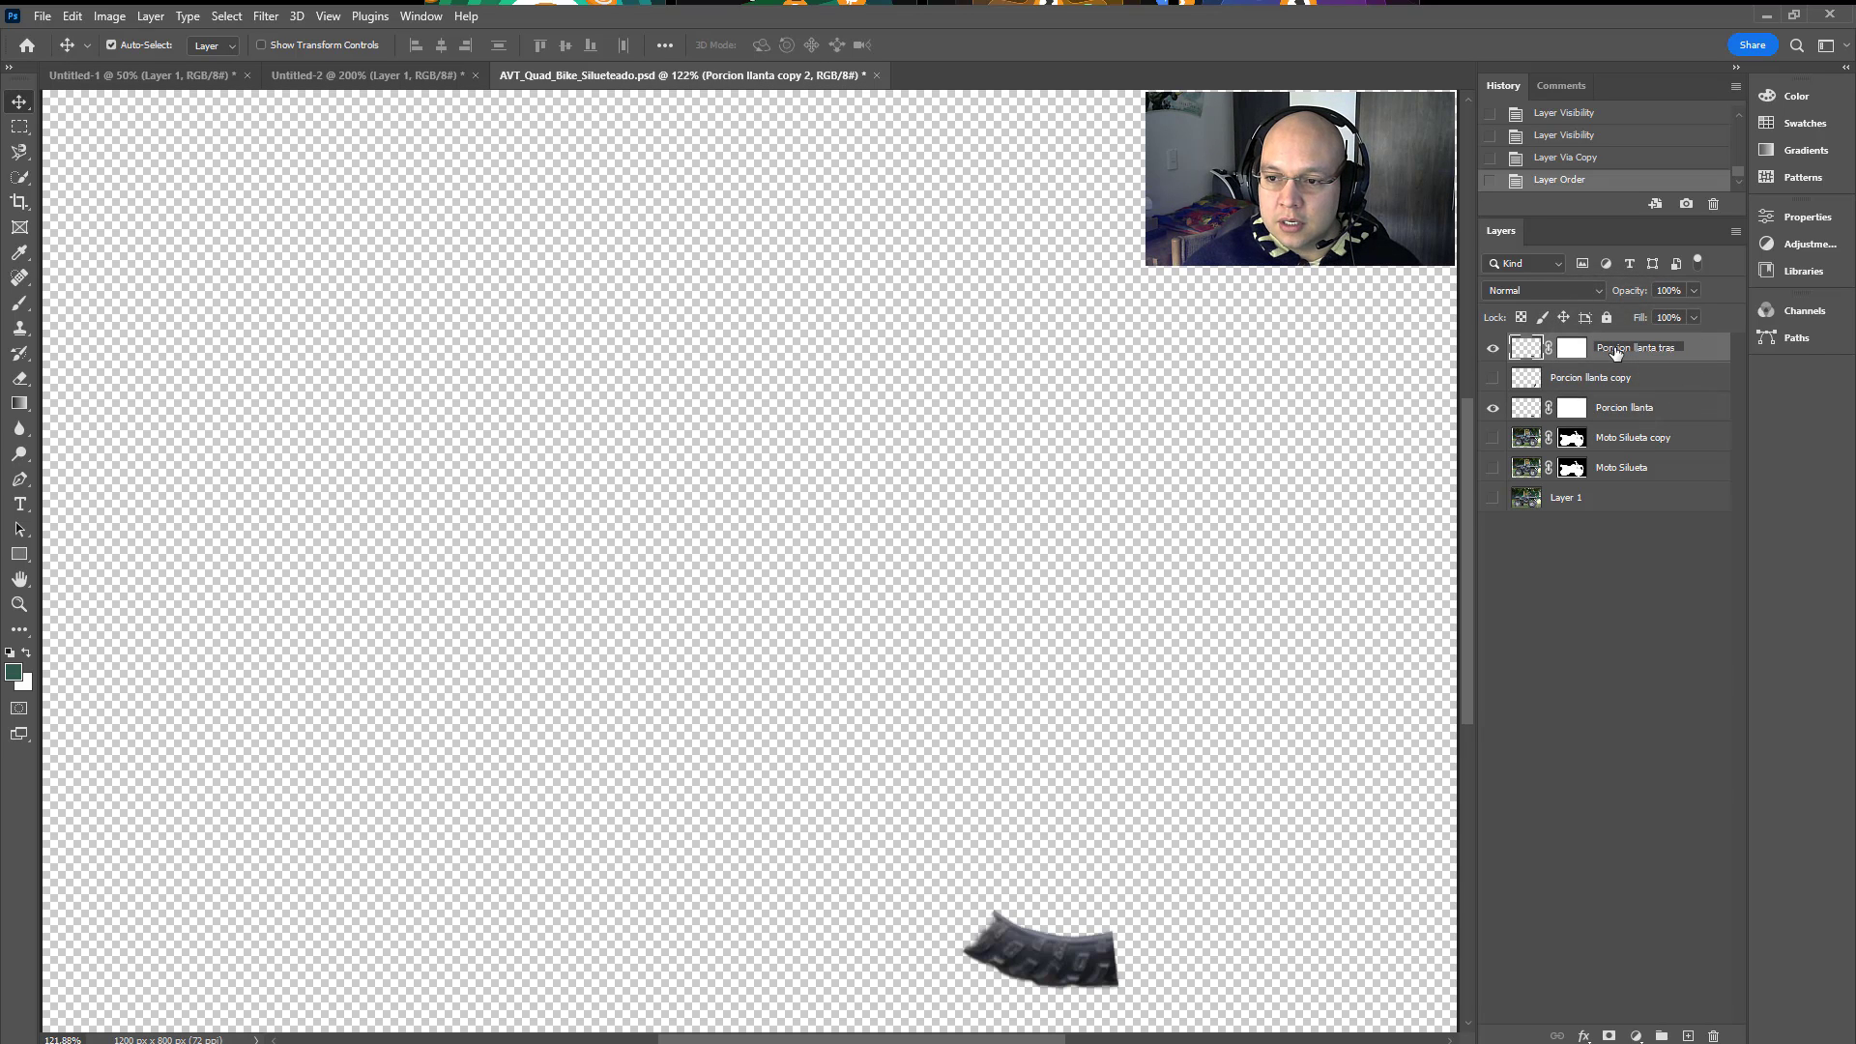
text(era)
key(Return)
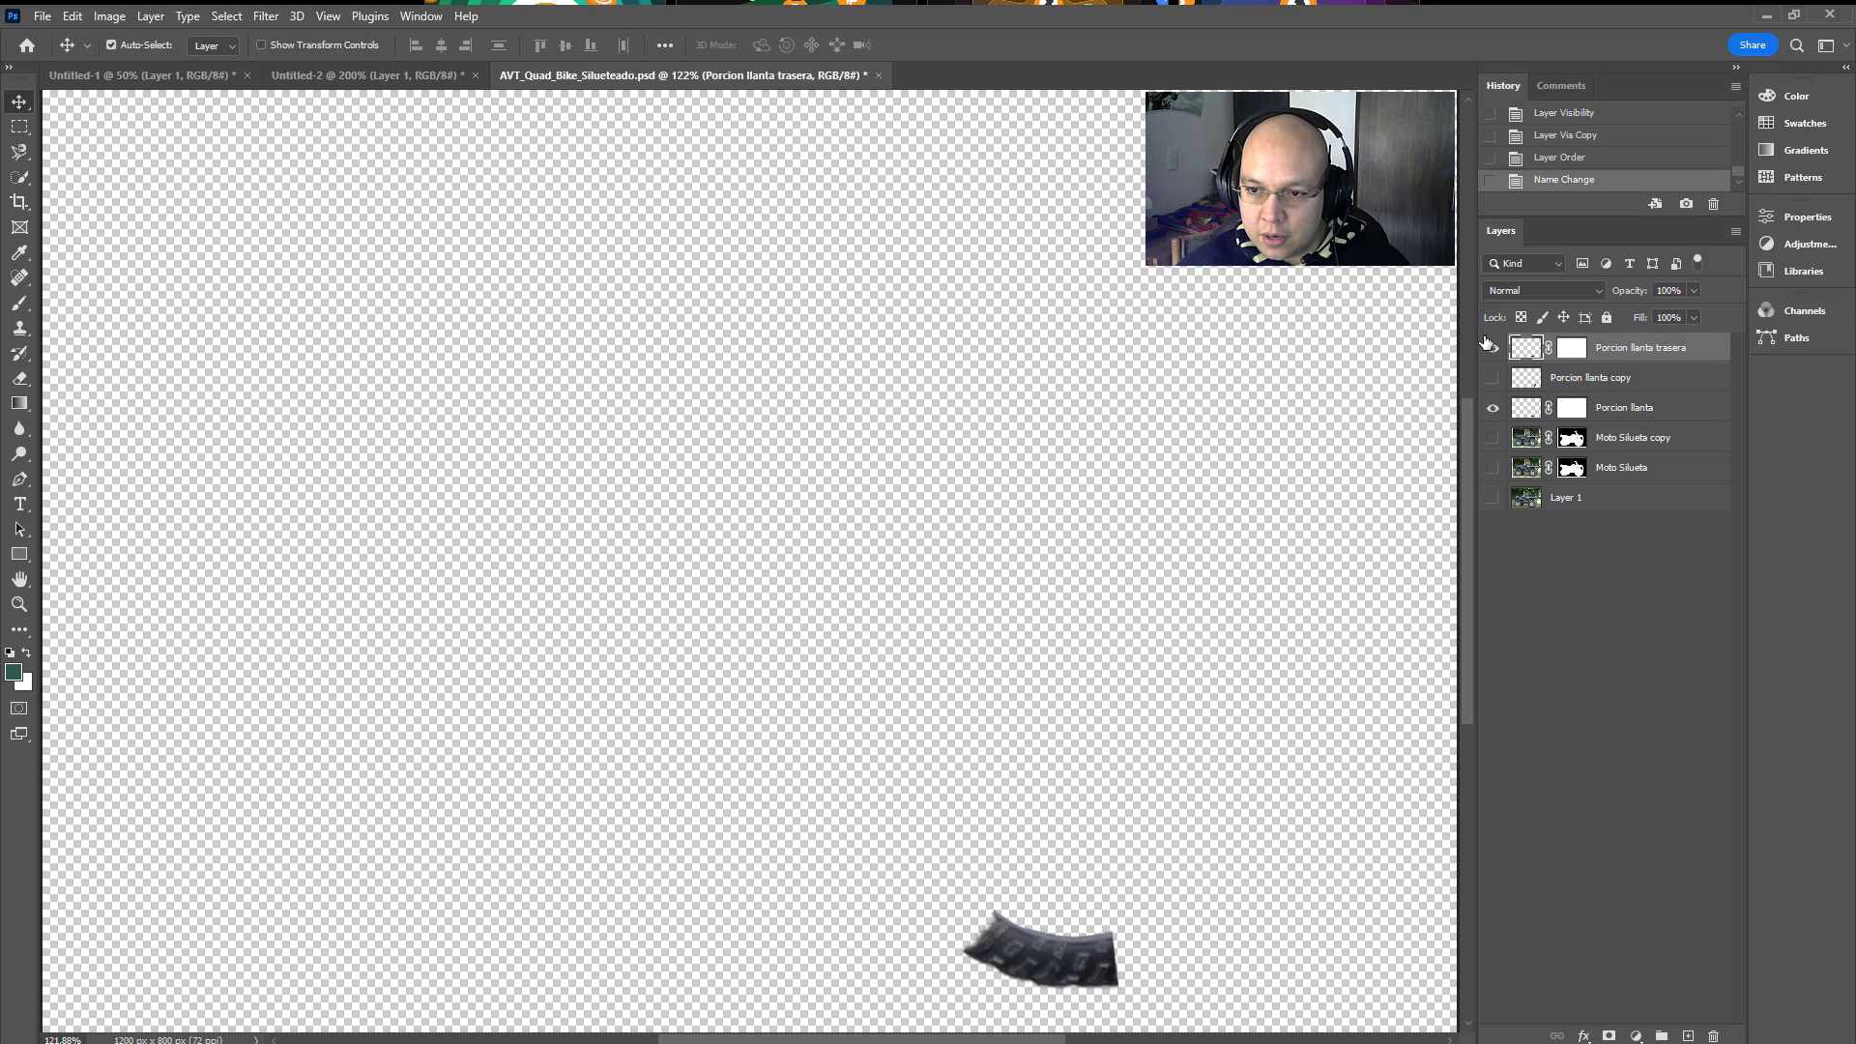
Step: Hide the Porcion llanta trasera layer and show the Moto Silueta copy and Porcion llanta copy layers
drag(1492, 350, 1489, 411)
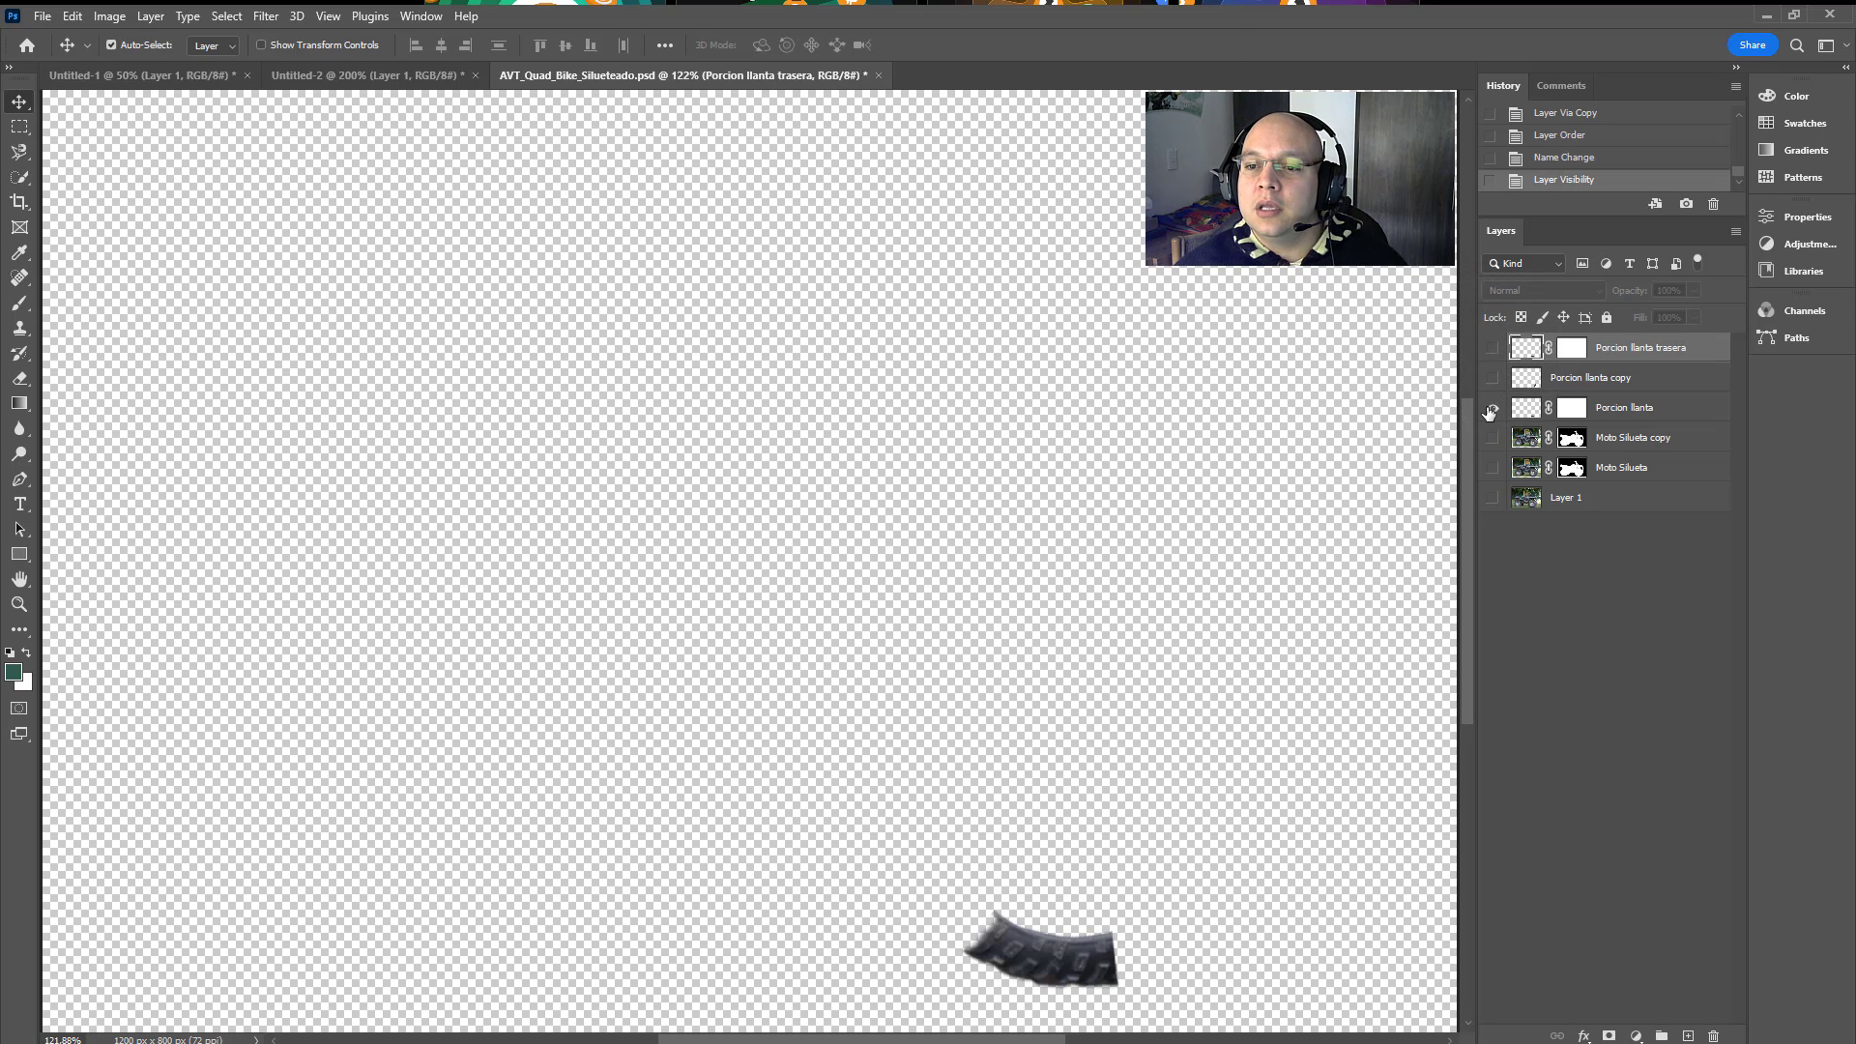
click(1492, 437)
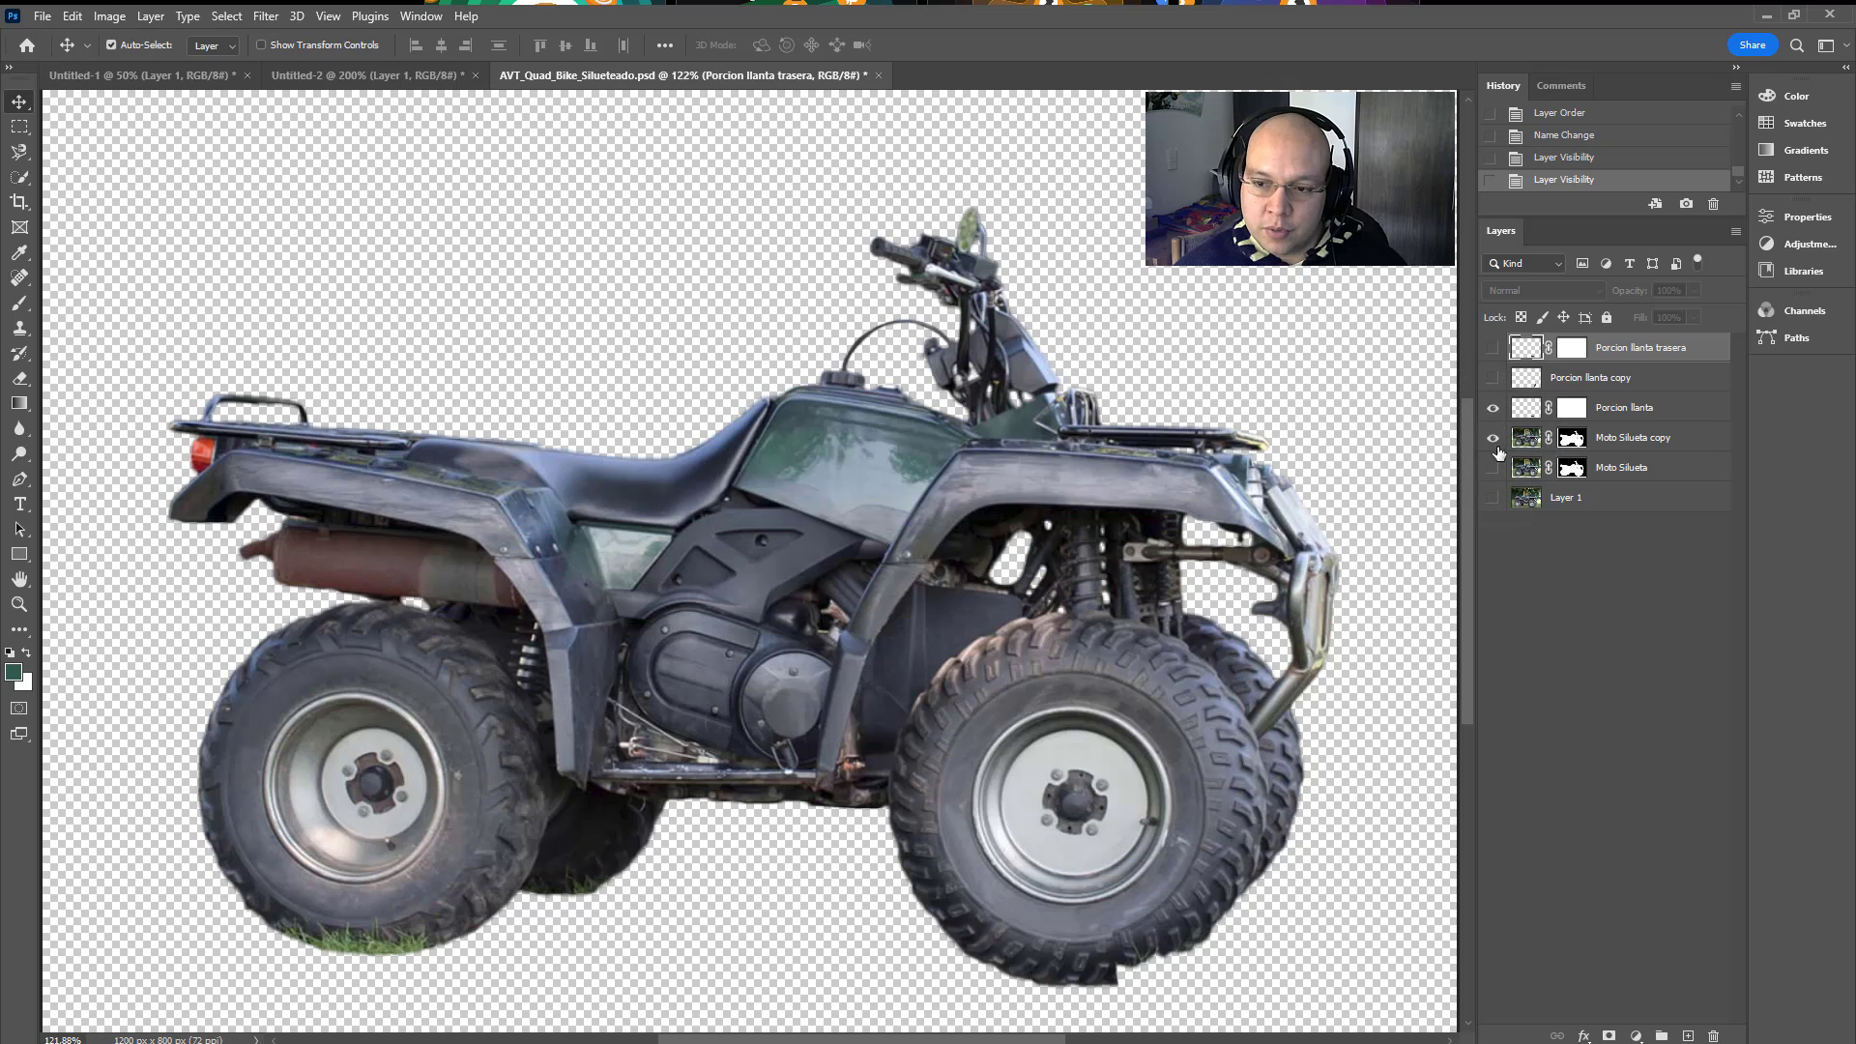
click(1491, 378)
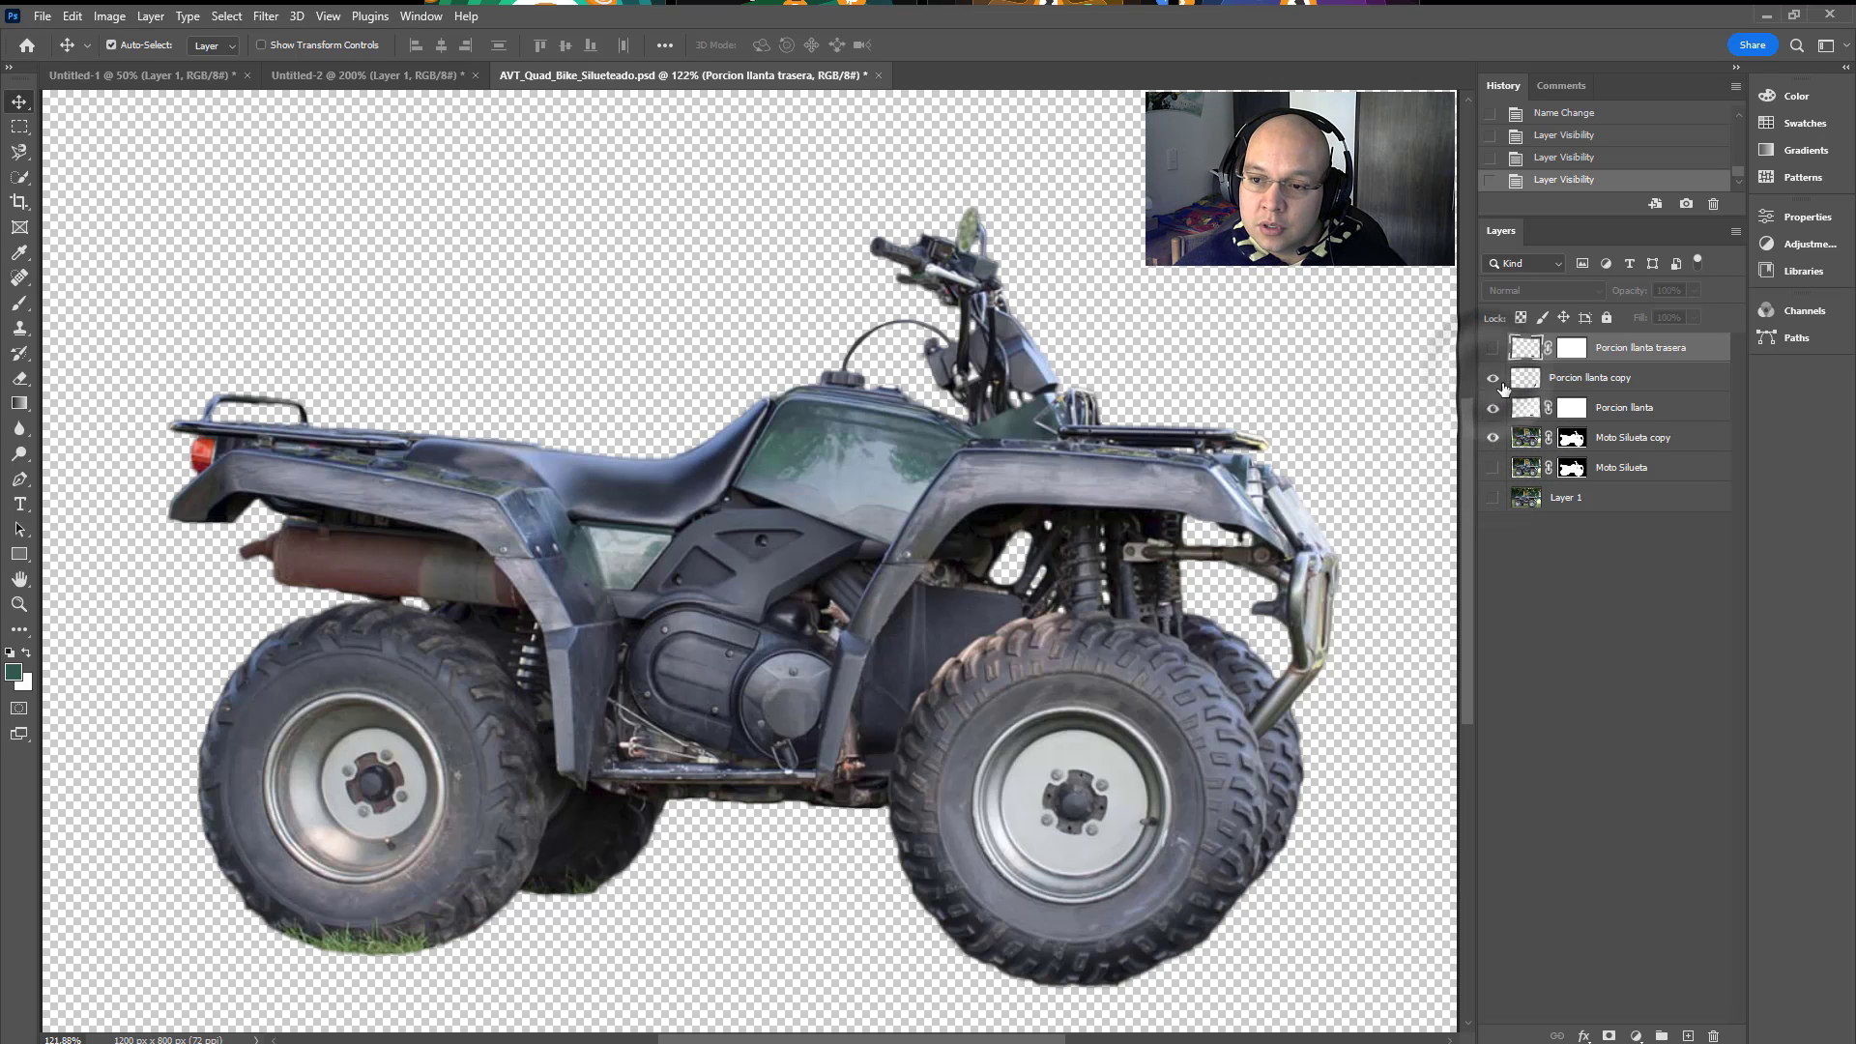
Step: Merge the Porcion llanta copy, Porcion llanta and Moto Silueta copy layers into one layer, undoing any test move of the result
click(1592, 384)
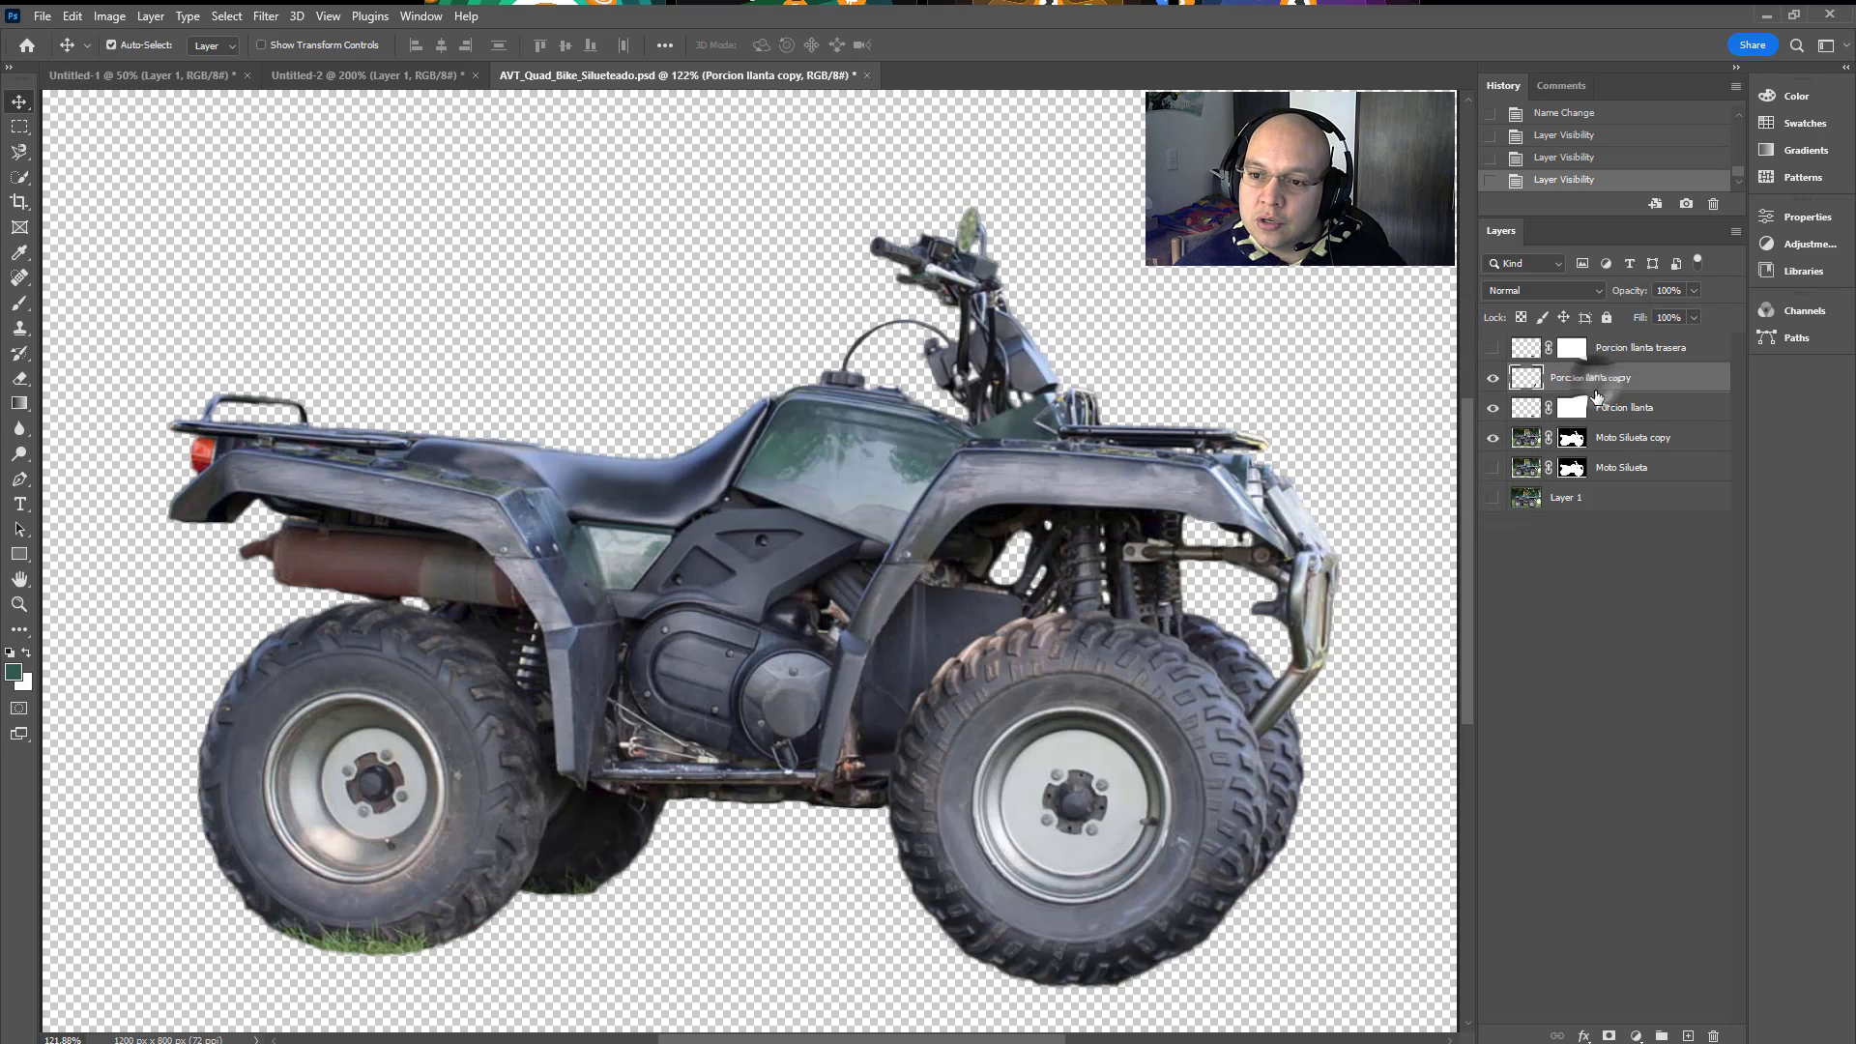
shift+click(1624, 407)
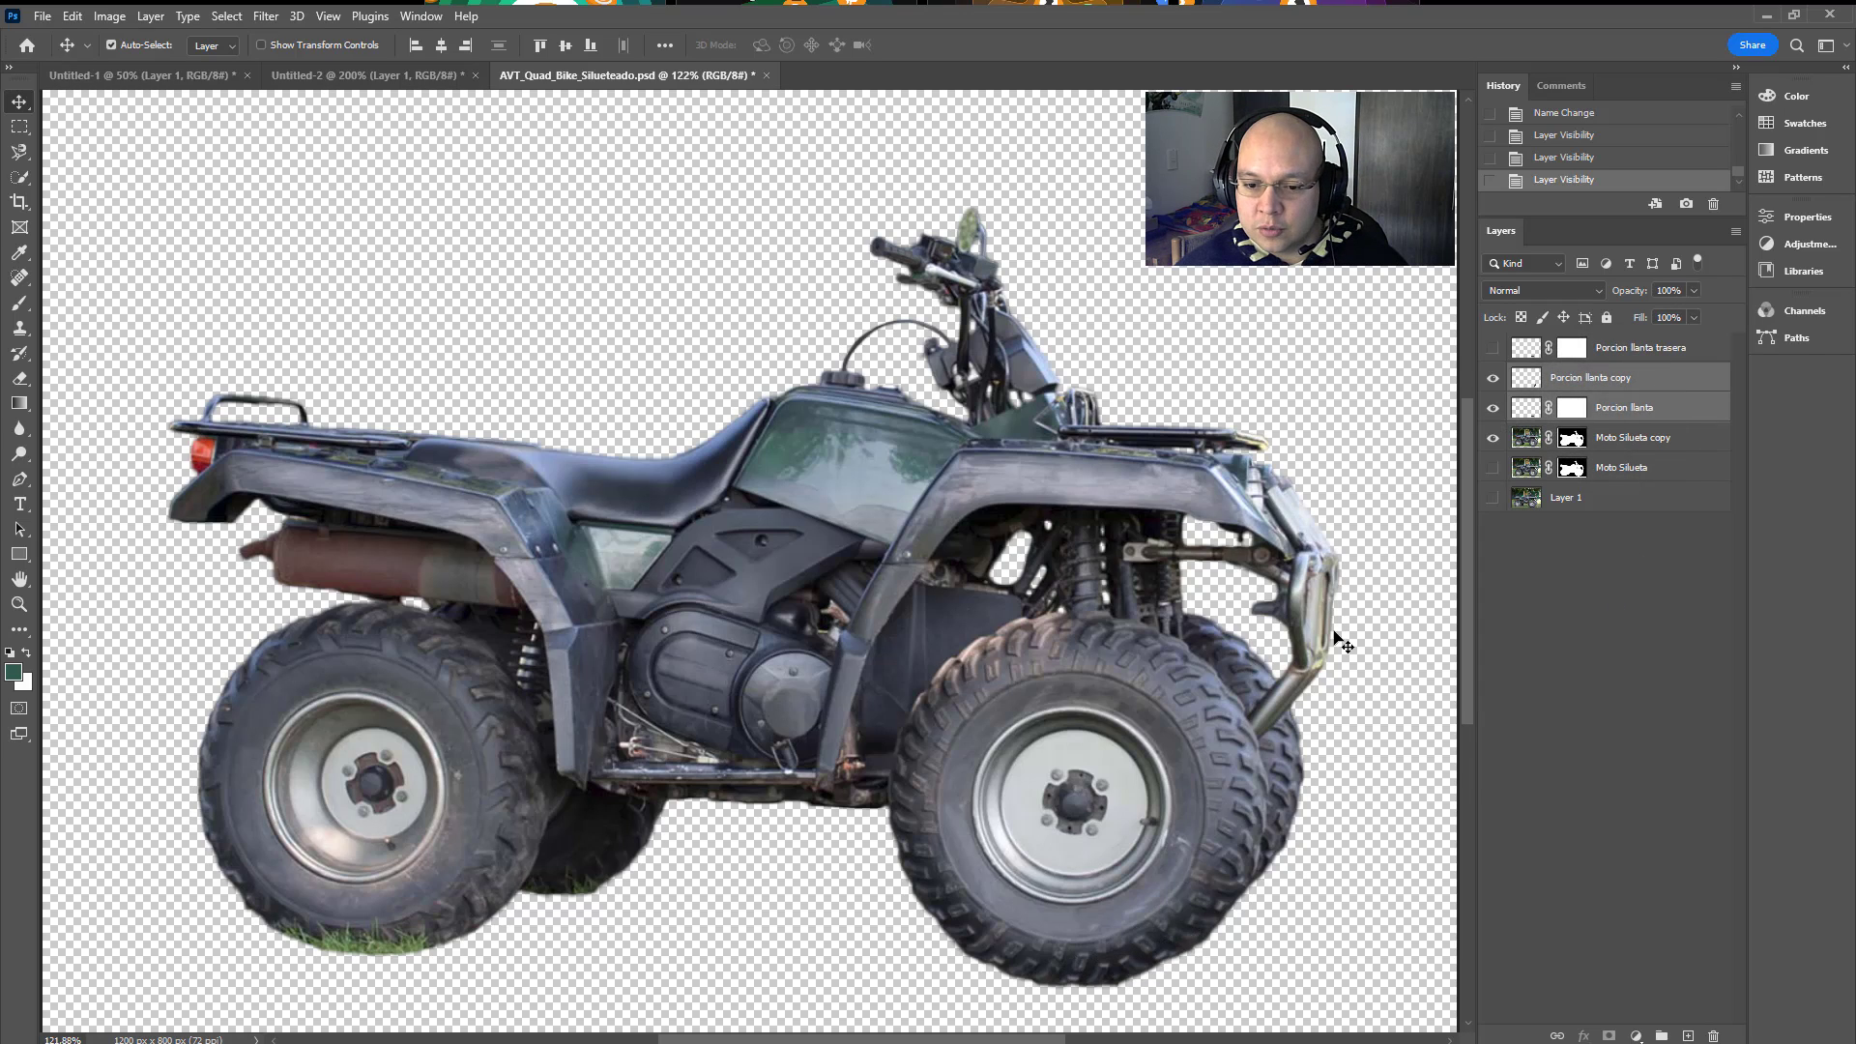
ctrl+click(1624, 440)
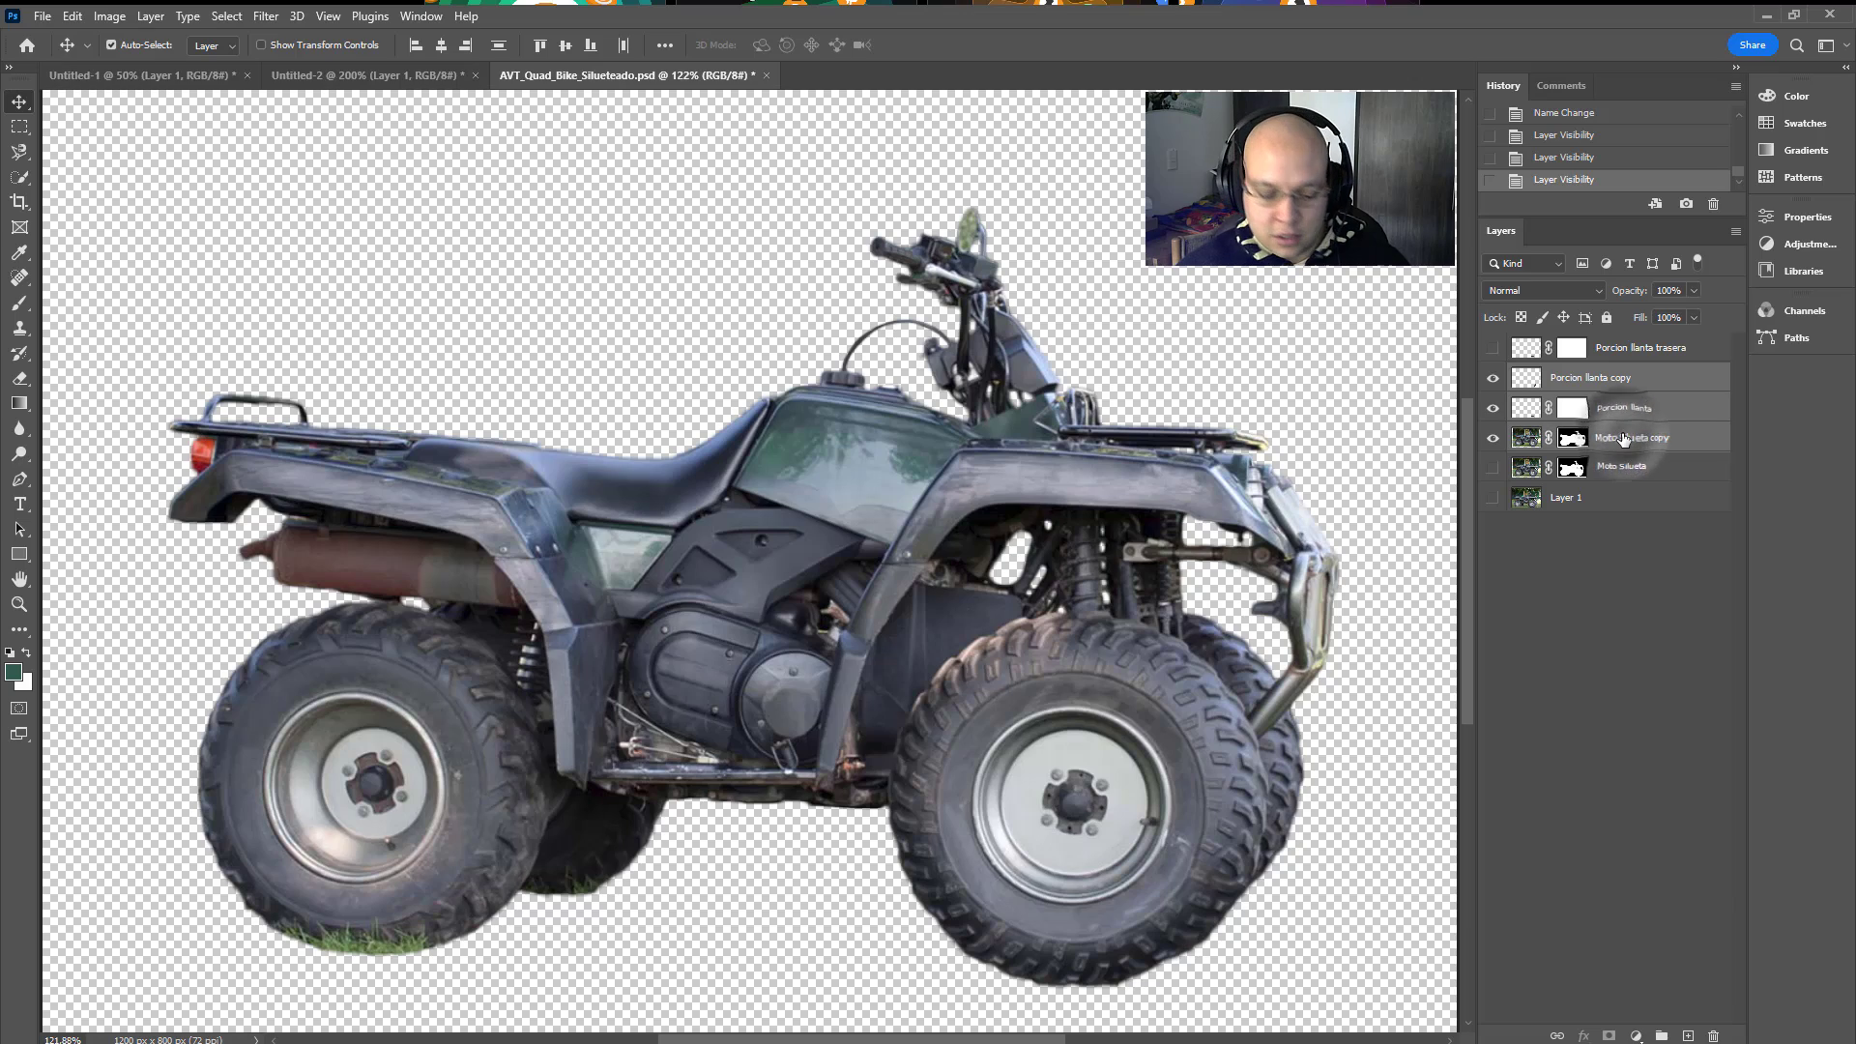
key(ctrl+e)
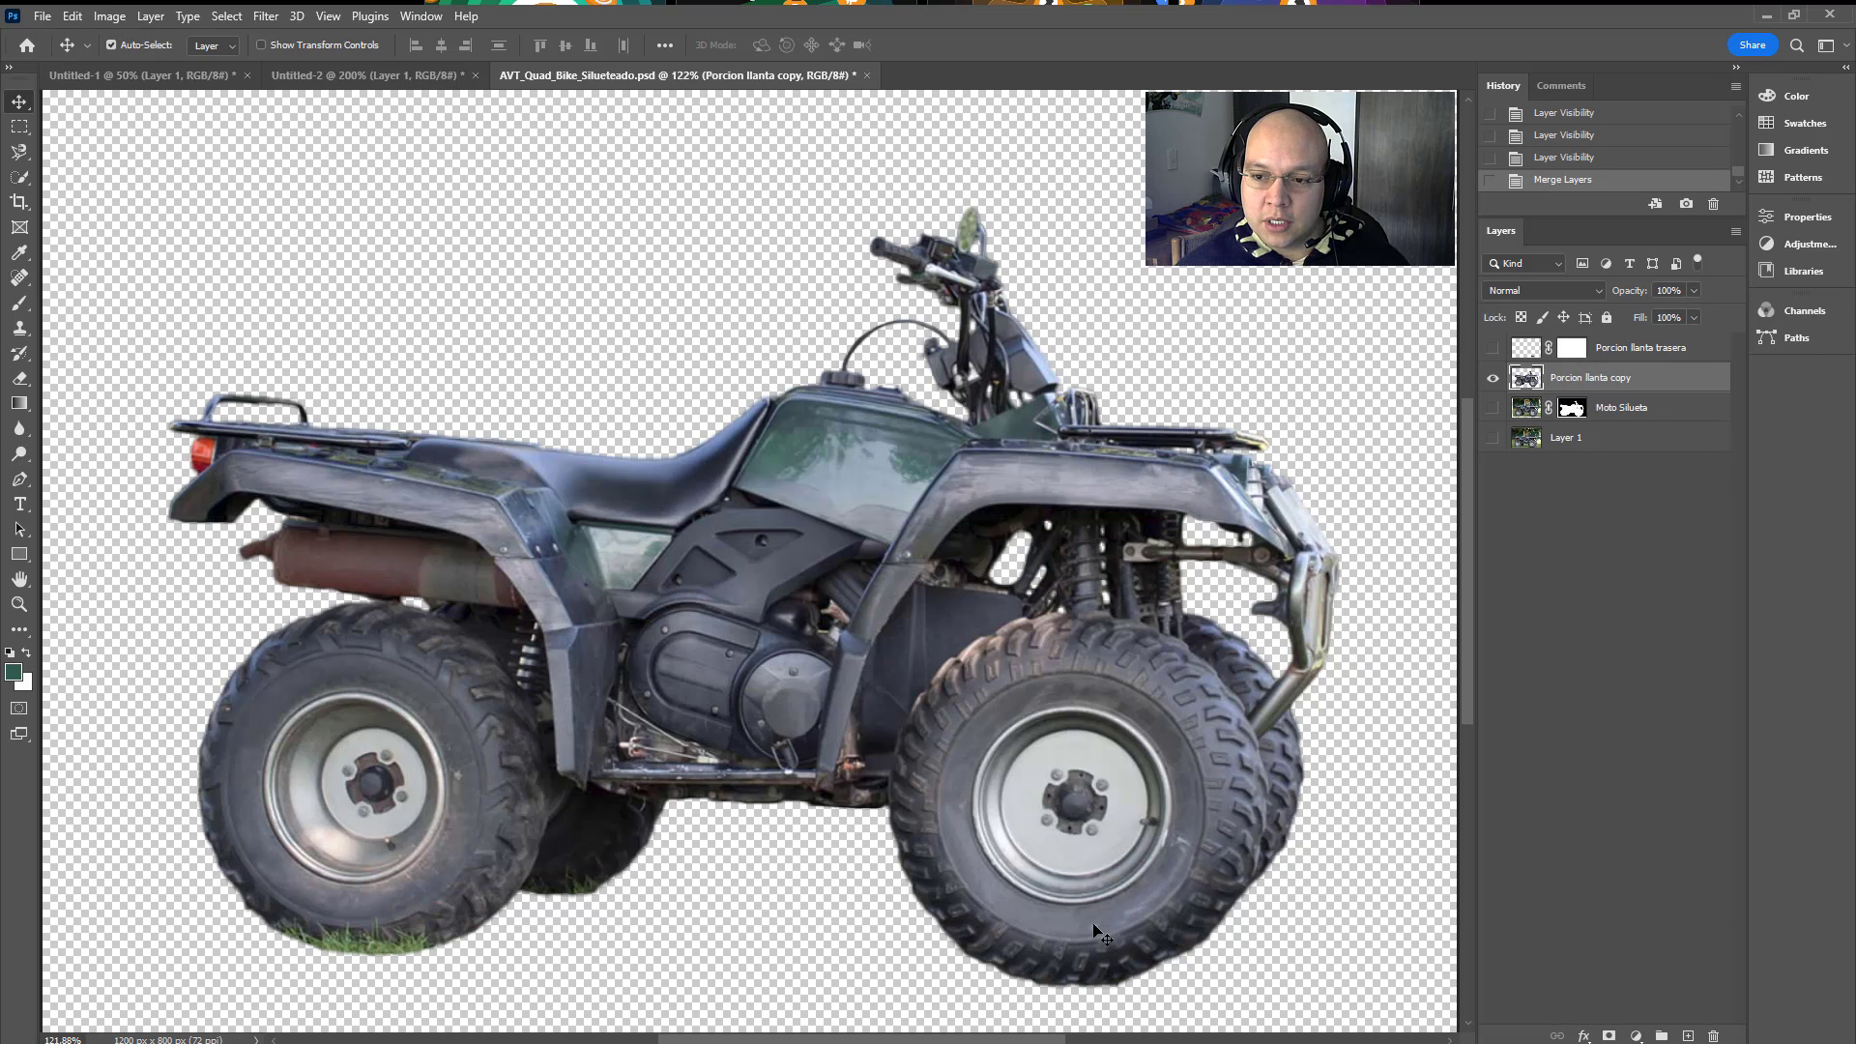
drag(1095, 925, 1220, 872)
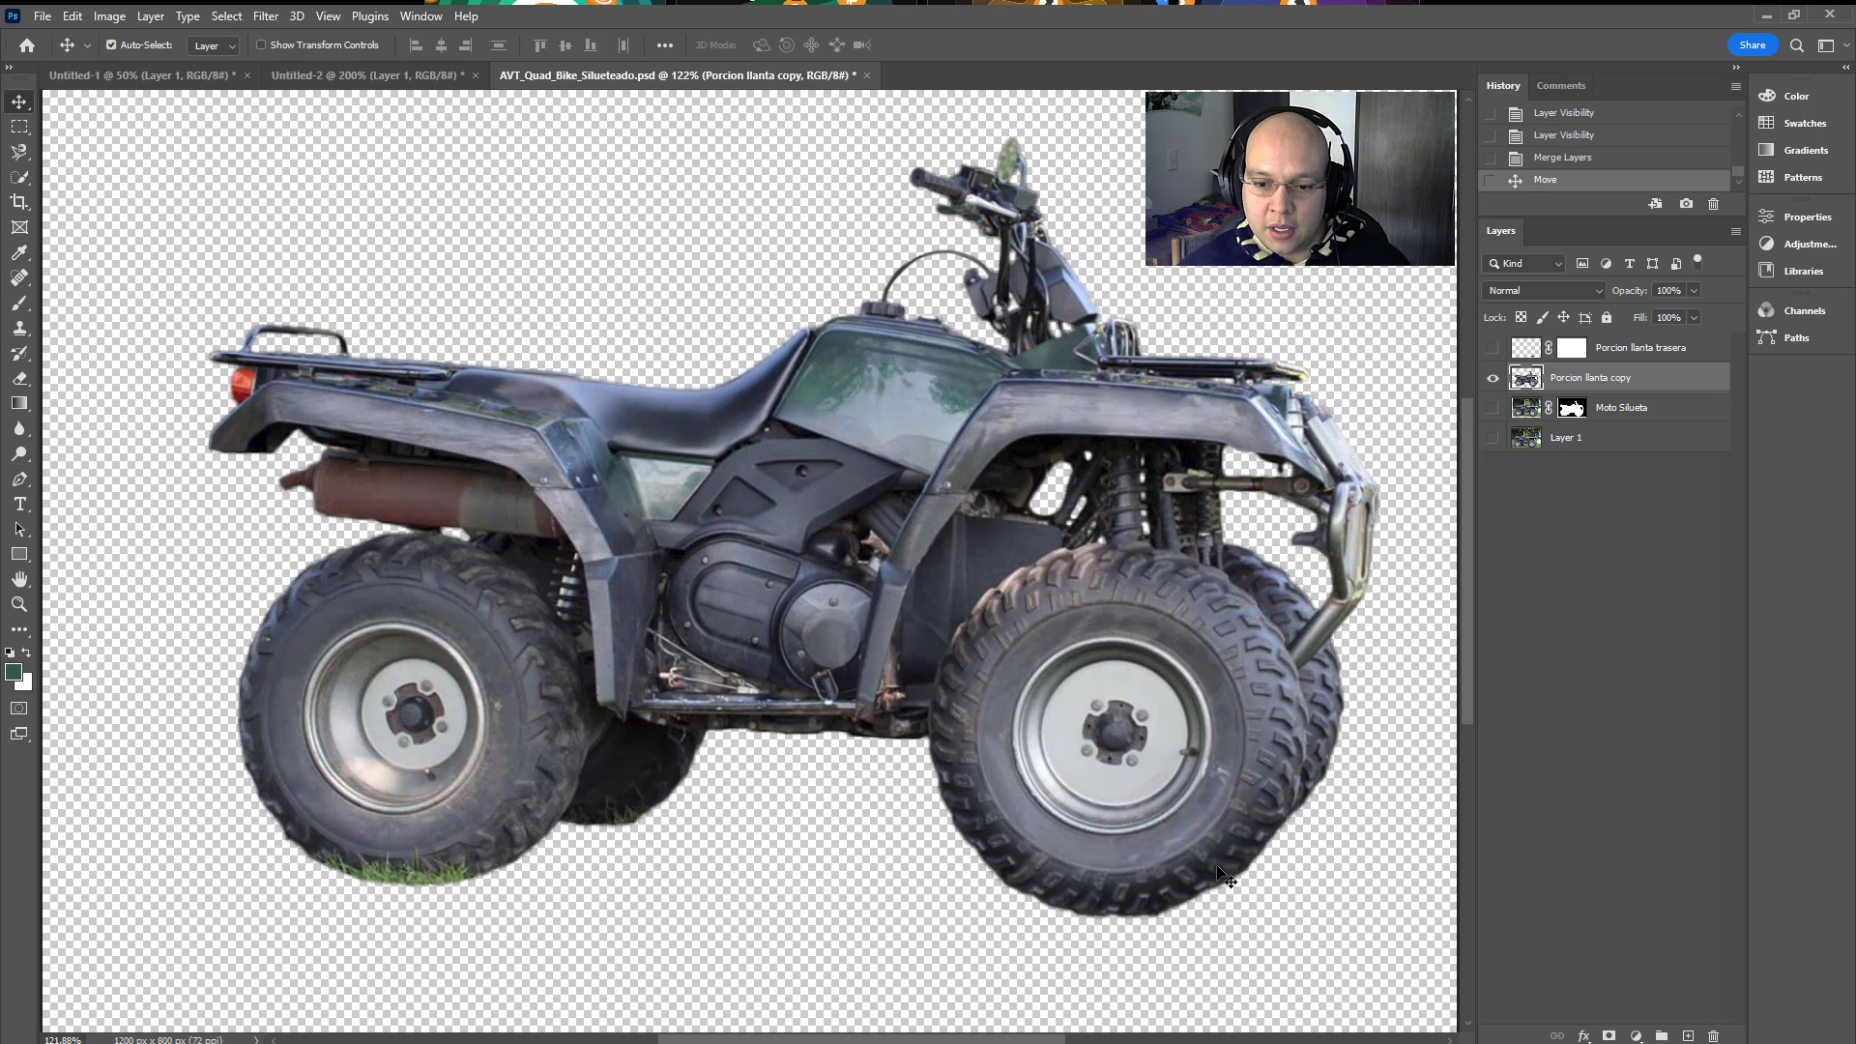
key(ctrl+z)
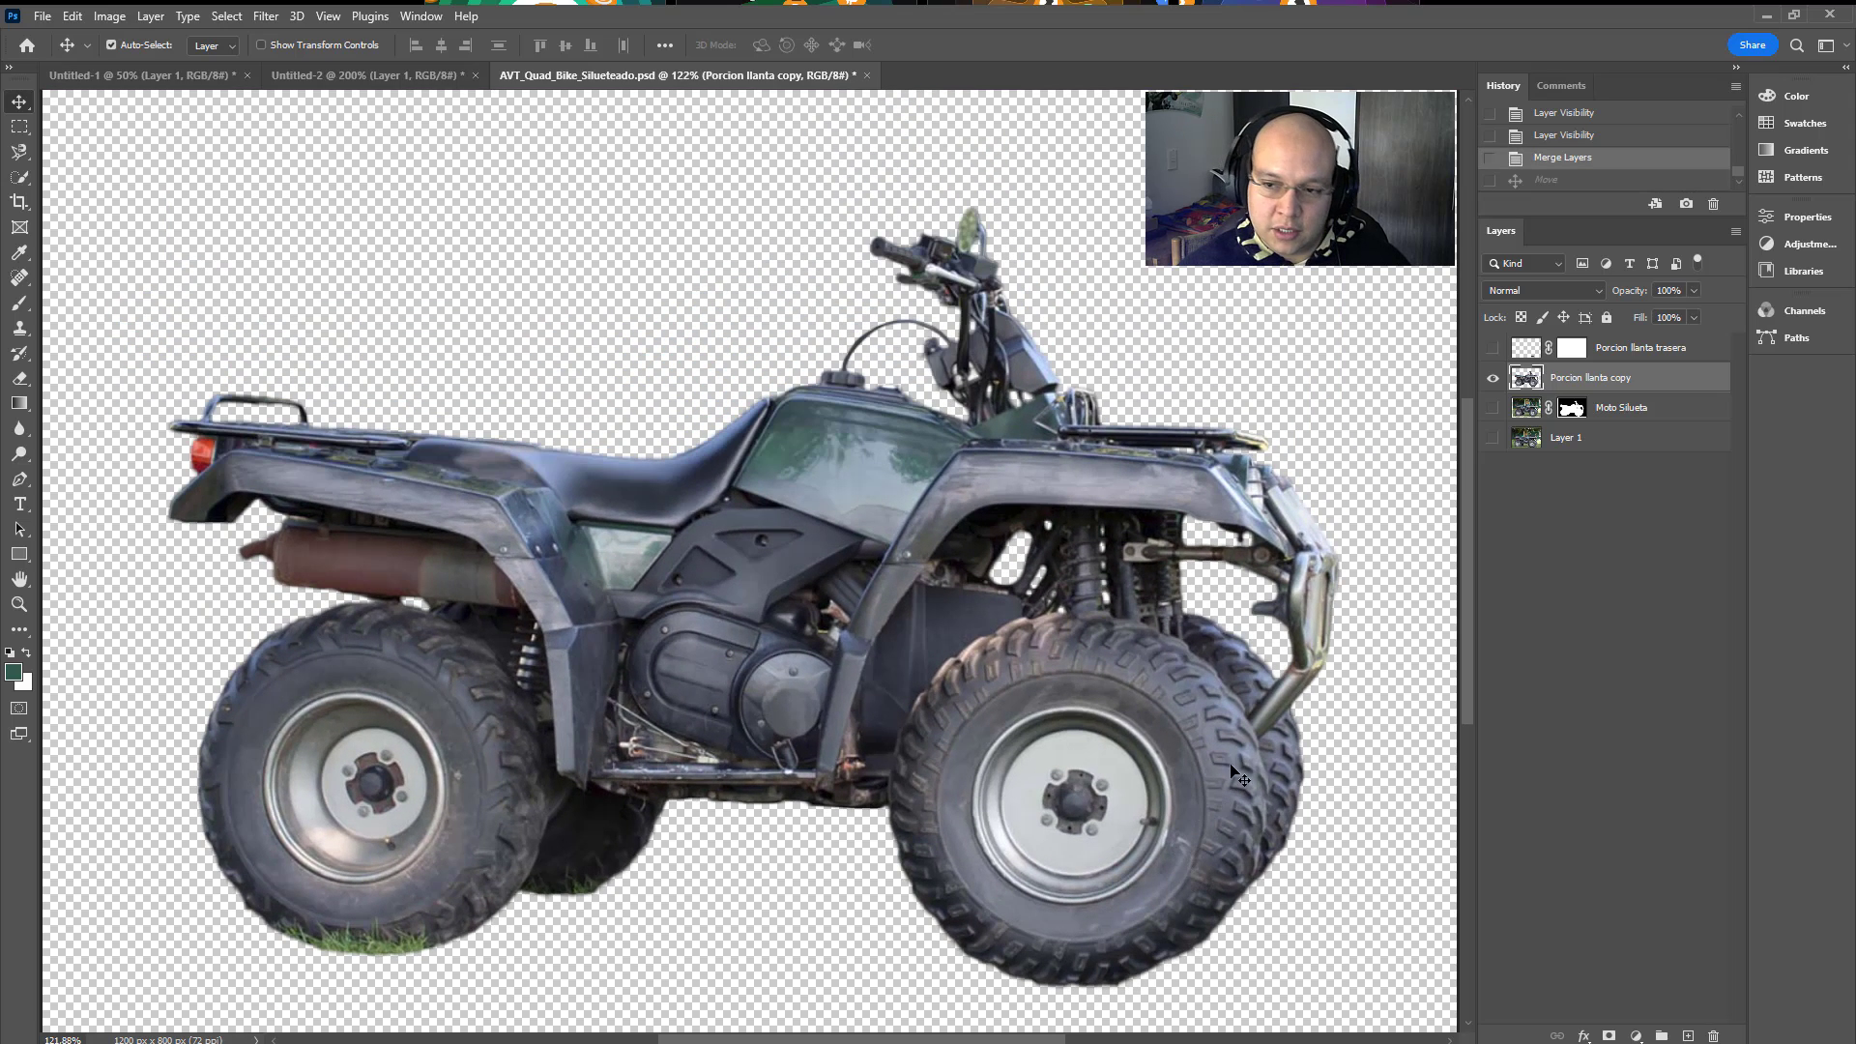
Step: Show the Porcion llanta trasera layer and move its tread piece onto the grassy lower-left edge of the rear tire
click(1494, 350)
click(1527, 350)
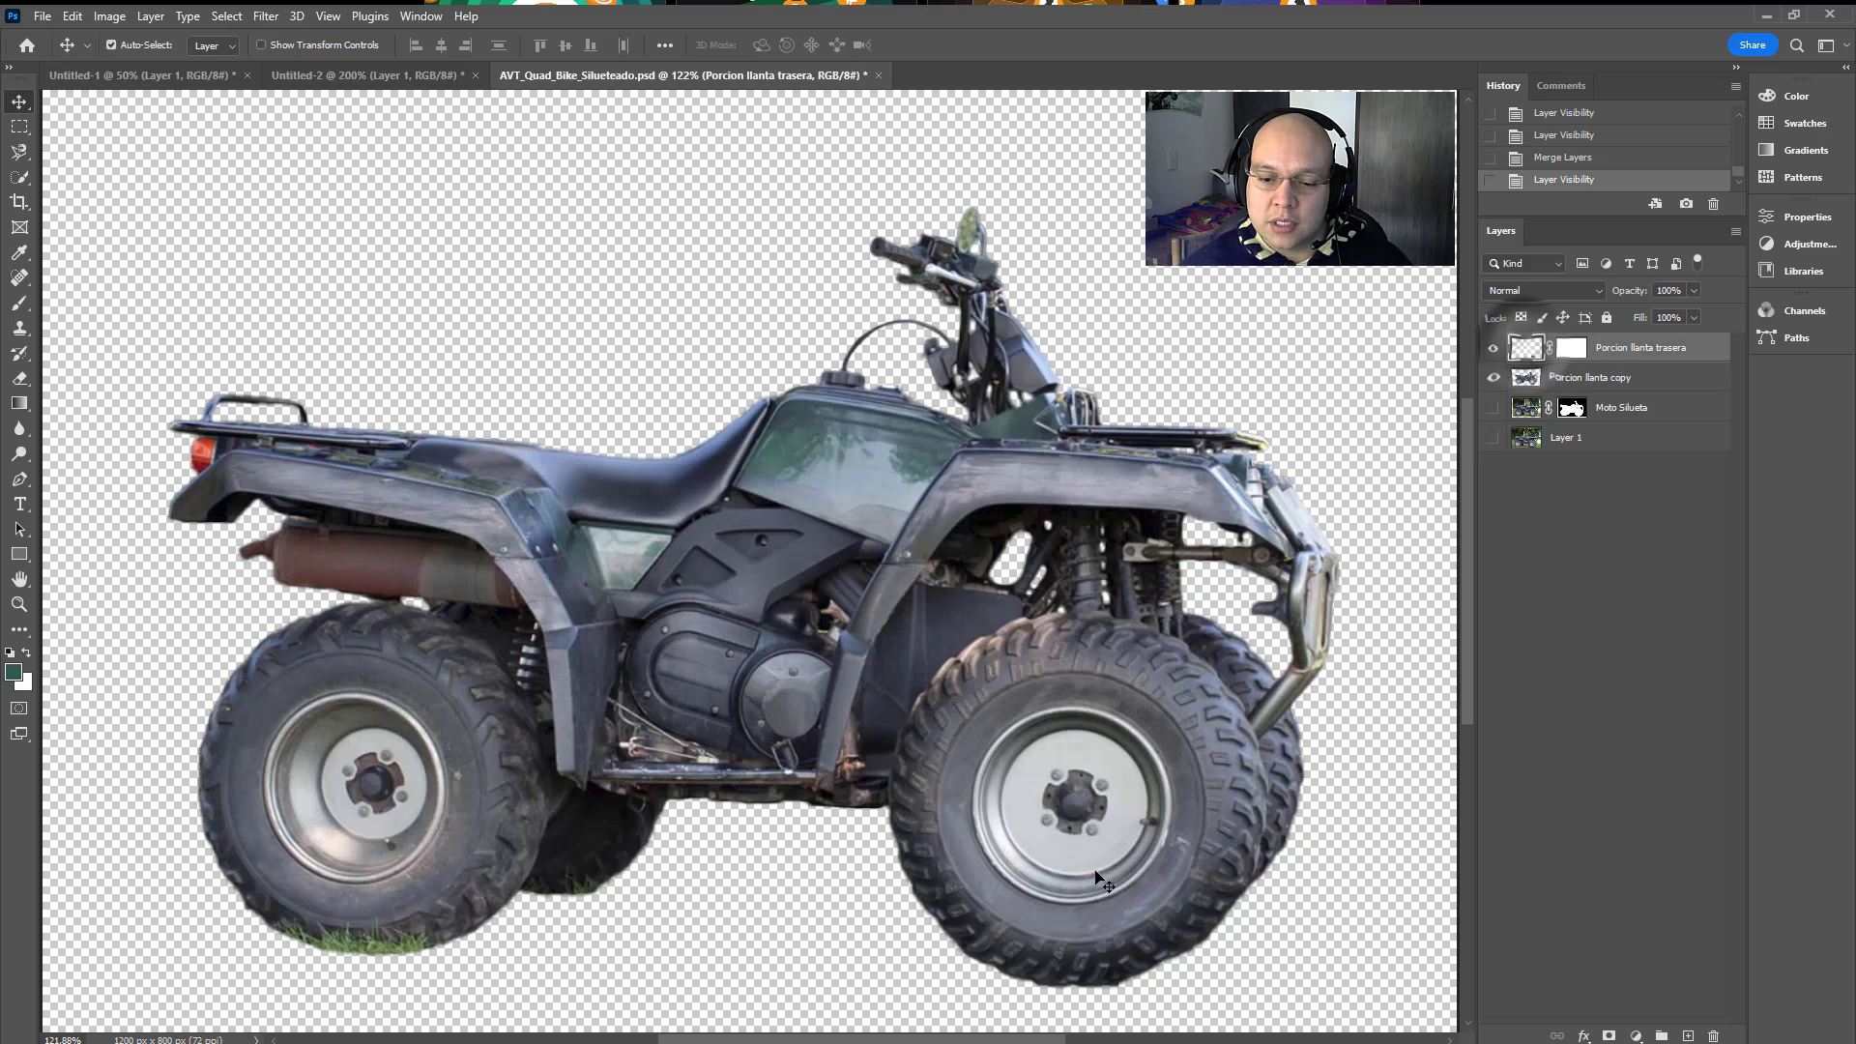
drag(1011, 937, 747, 851)
scroll(328, 922, up, 5)
drag(542, 695, 415, 713)
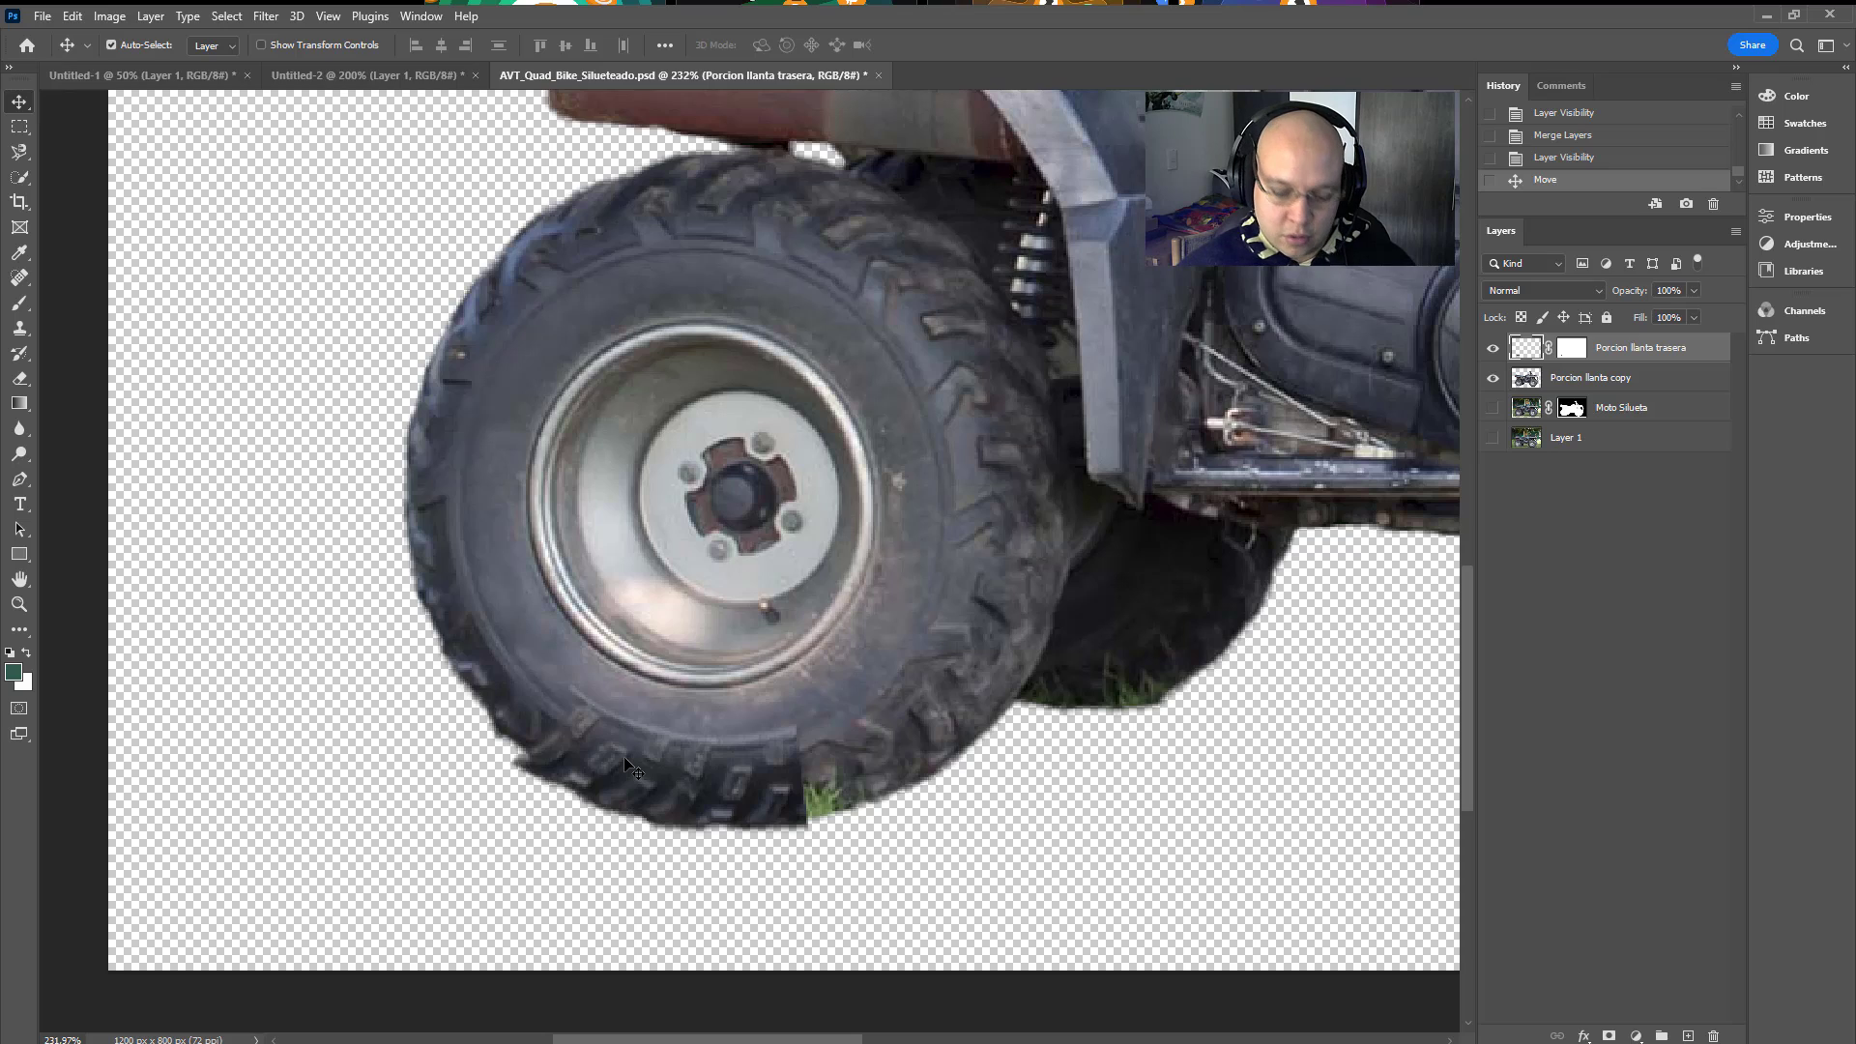
Step: Duplicate the Porcion llanta trasera layer, hide the original and shift the copy slightly down and left along the tire
key(ctrl+j)
click(1493, 379)
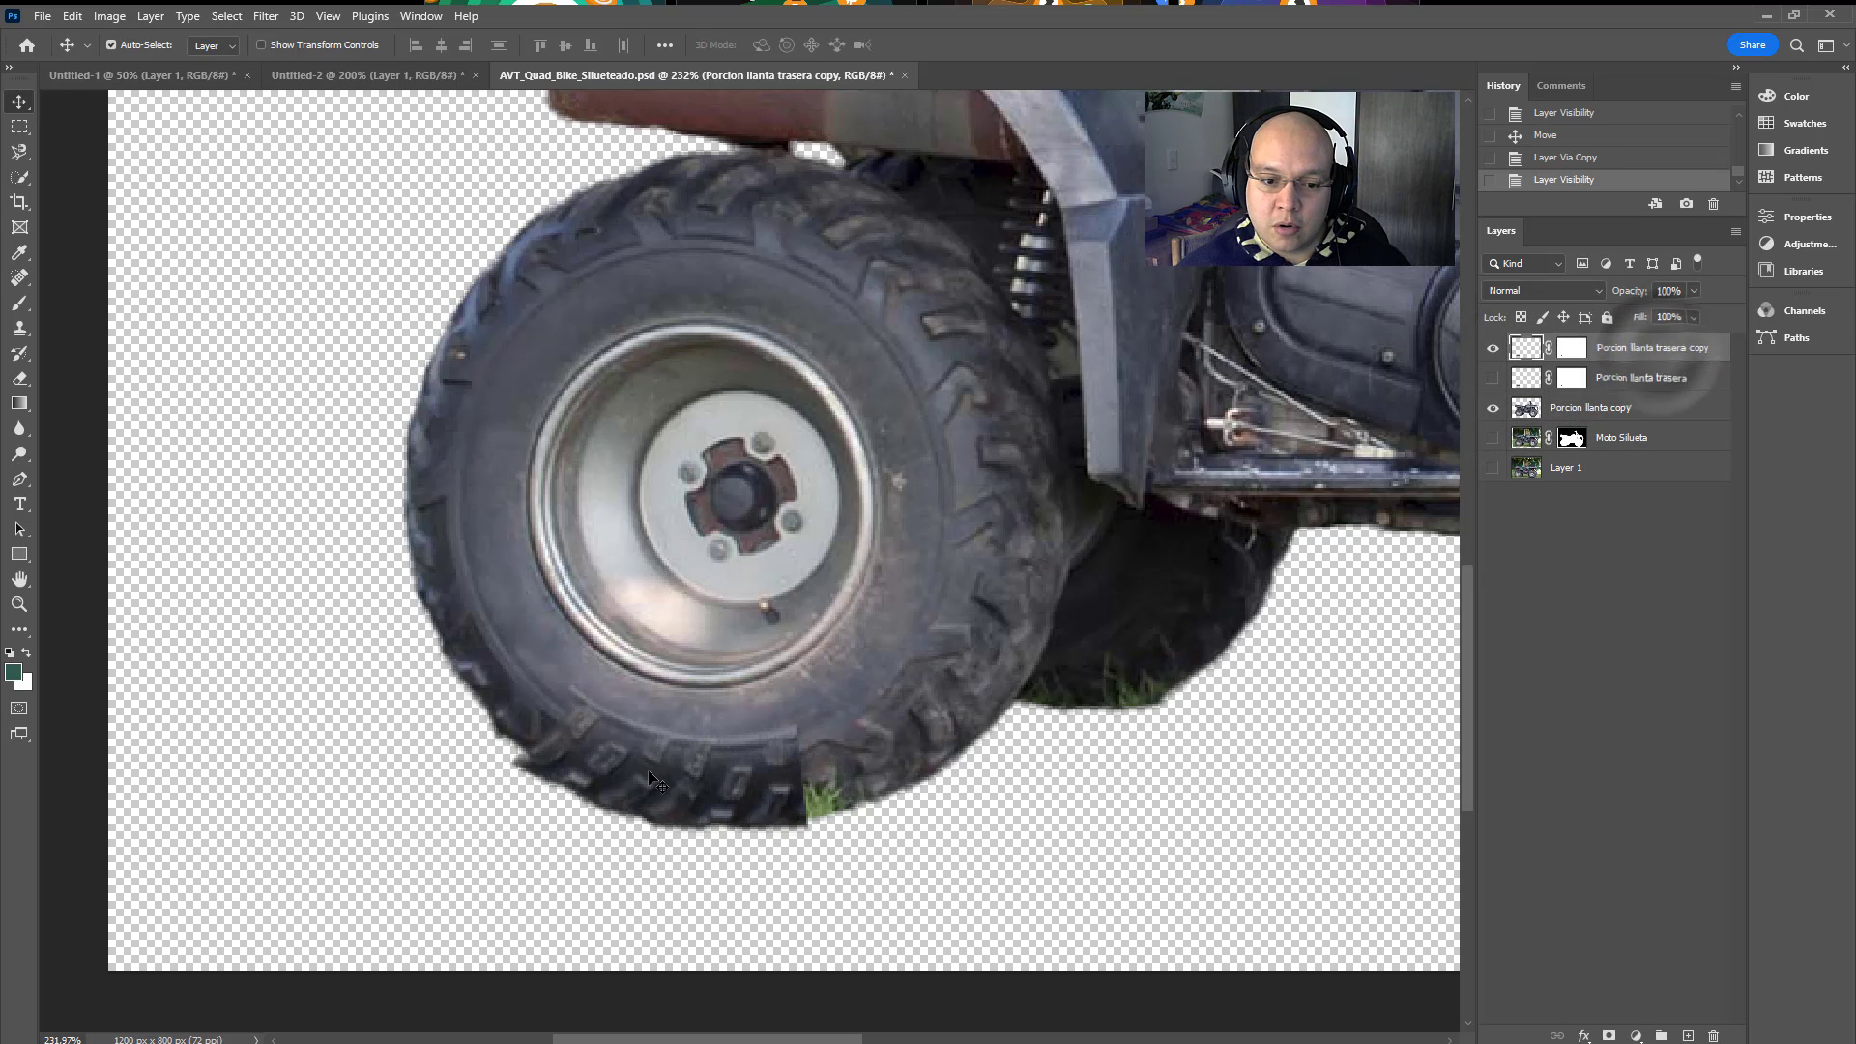
key(ctrl+t)
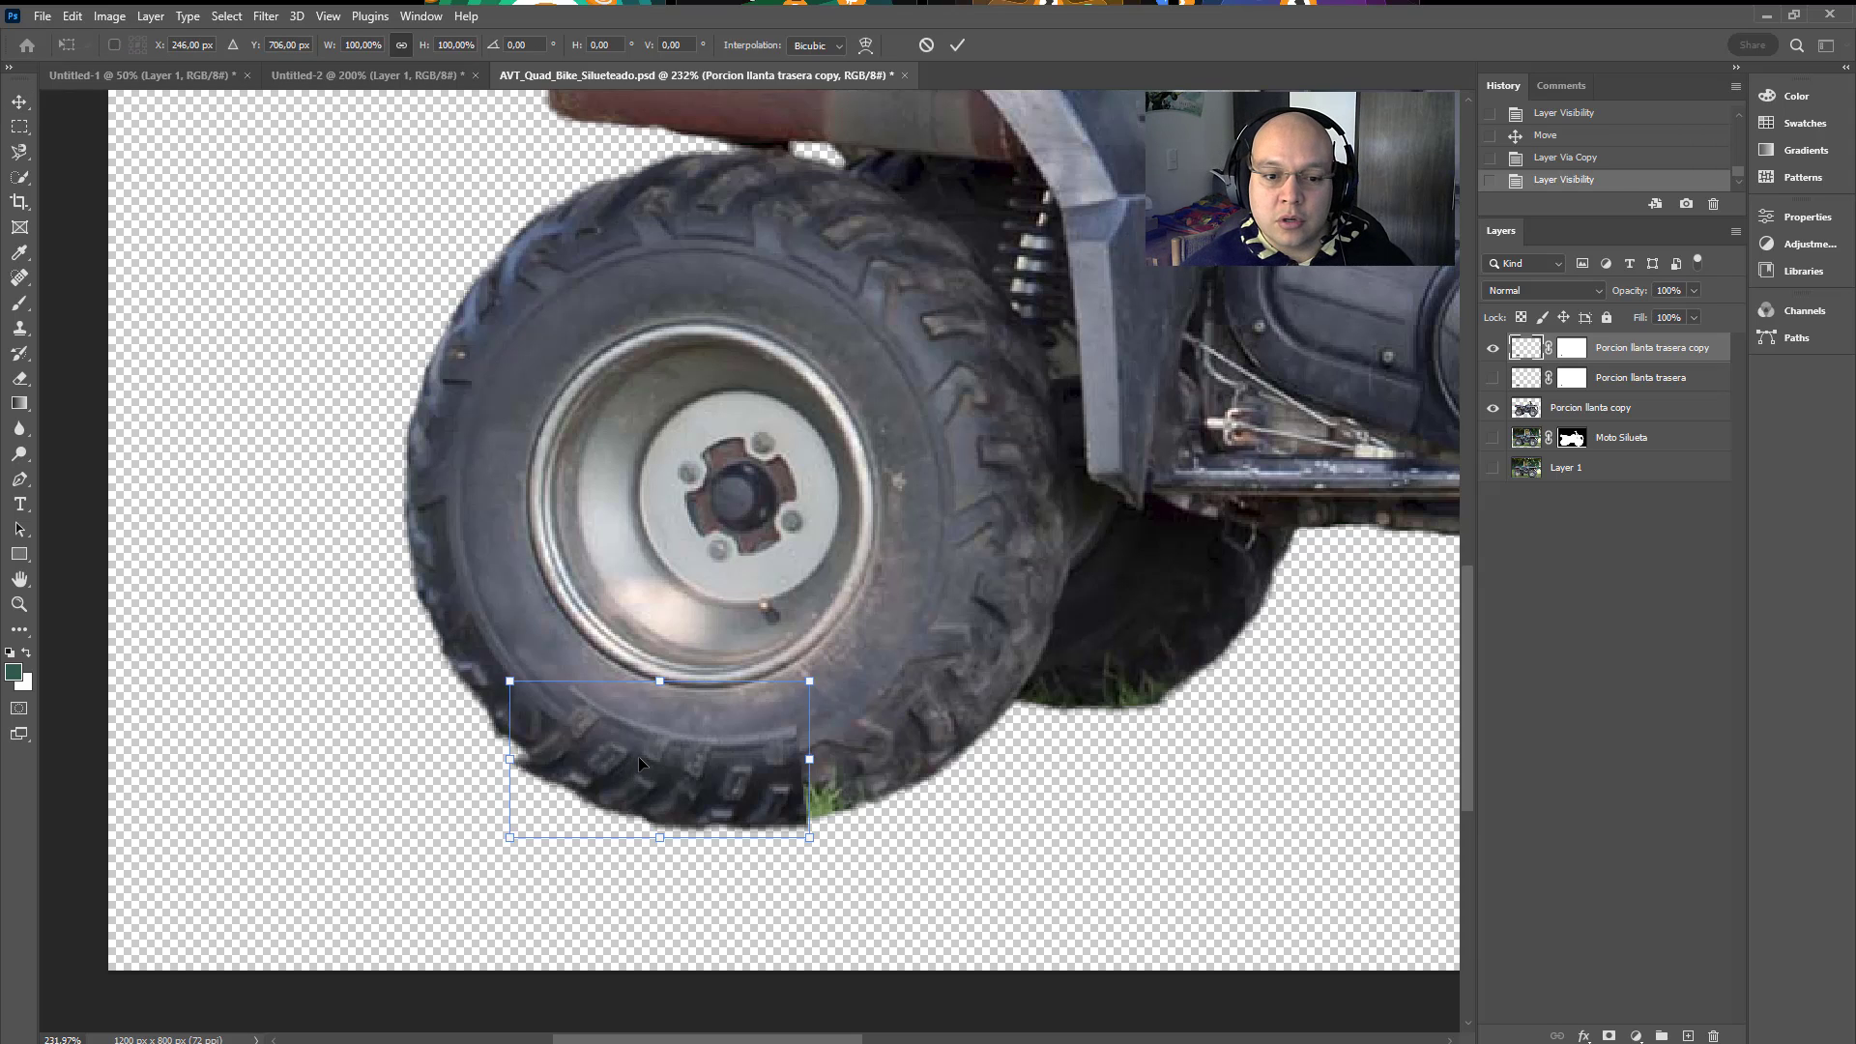
mouse_move(625, 770)
mouse_down()
mouse_move(634, 806)
mouse_move(607, 783)
mouse_up()
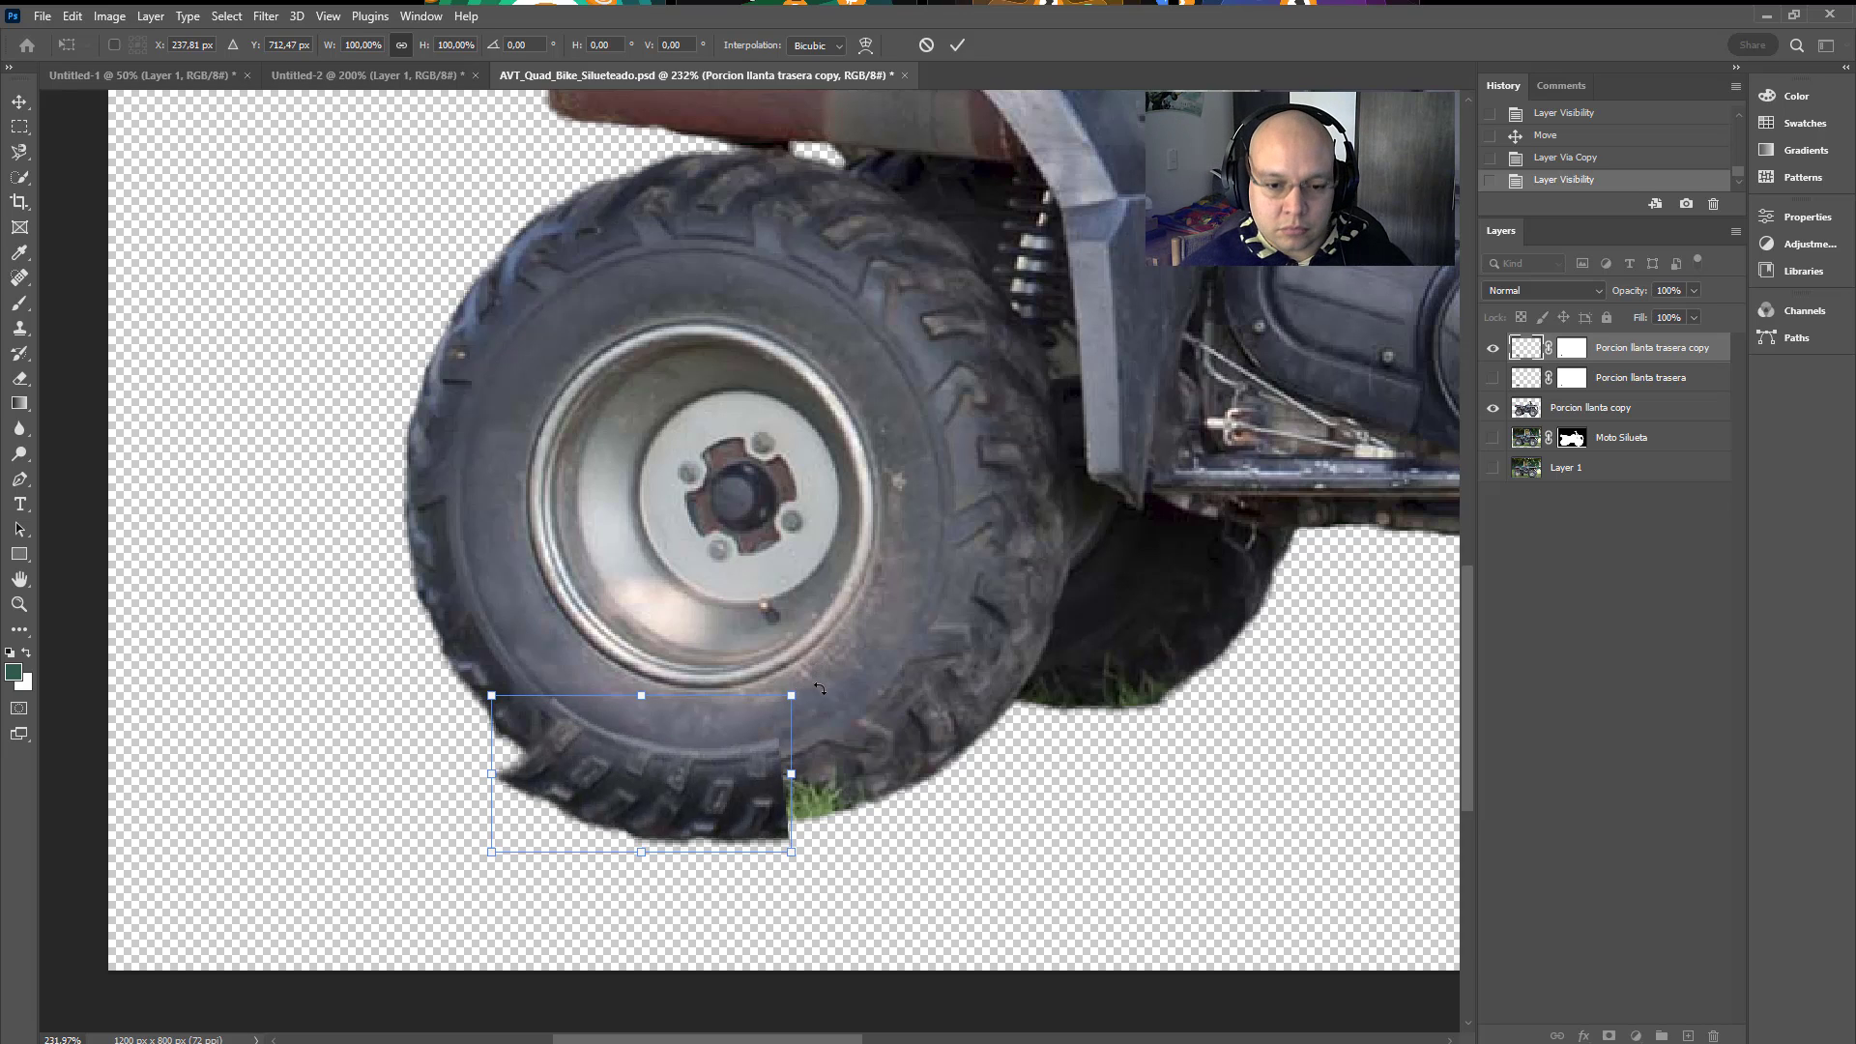
key(Return)
Step: Warp the Porcion llanta trasera copy, pulling its left tip and lower edge inward to follow the rear tire's curve
key(alt+e)
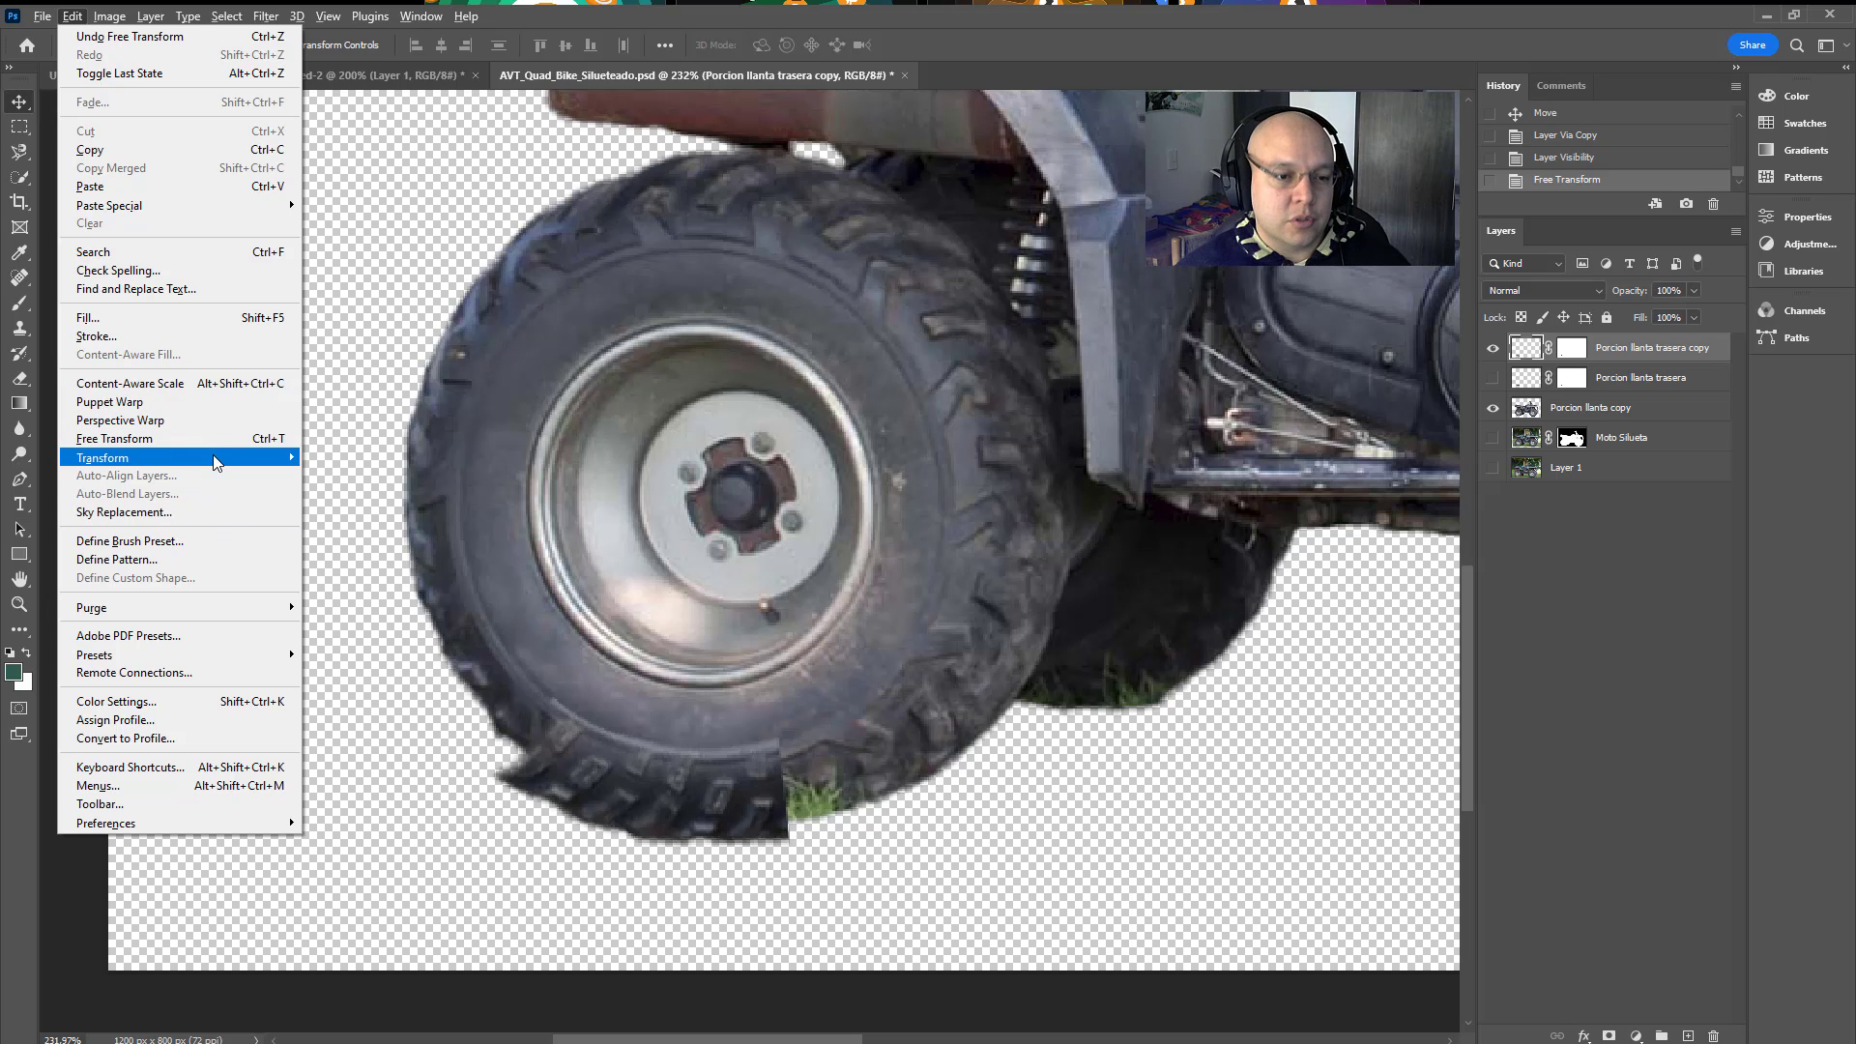
mouse_move(216, 459)
click(352, 588)
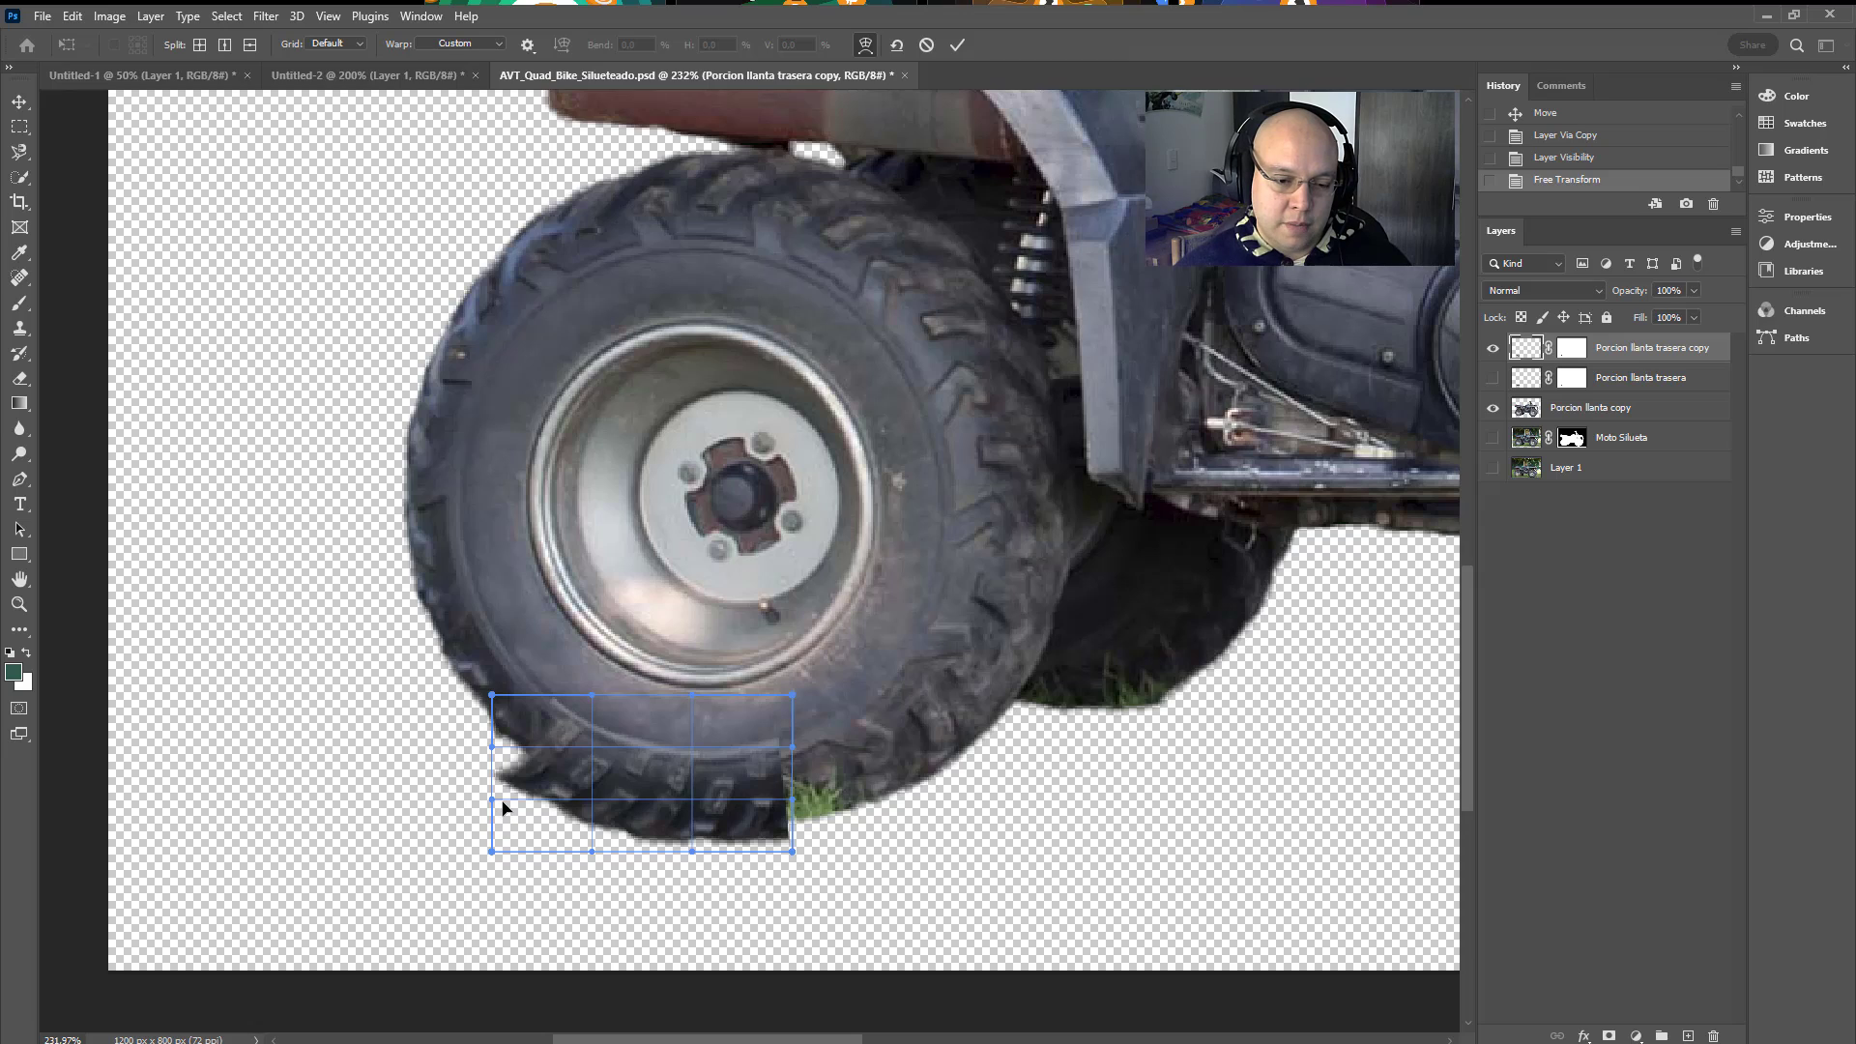
drag(502, 783, 538, 768)
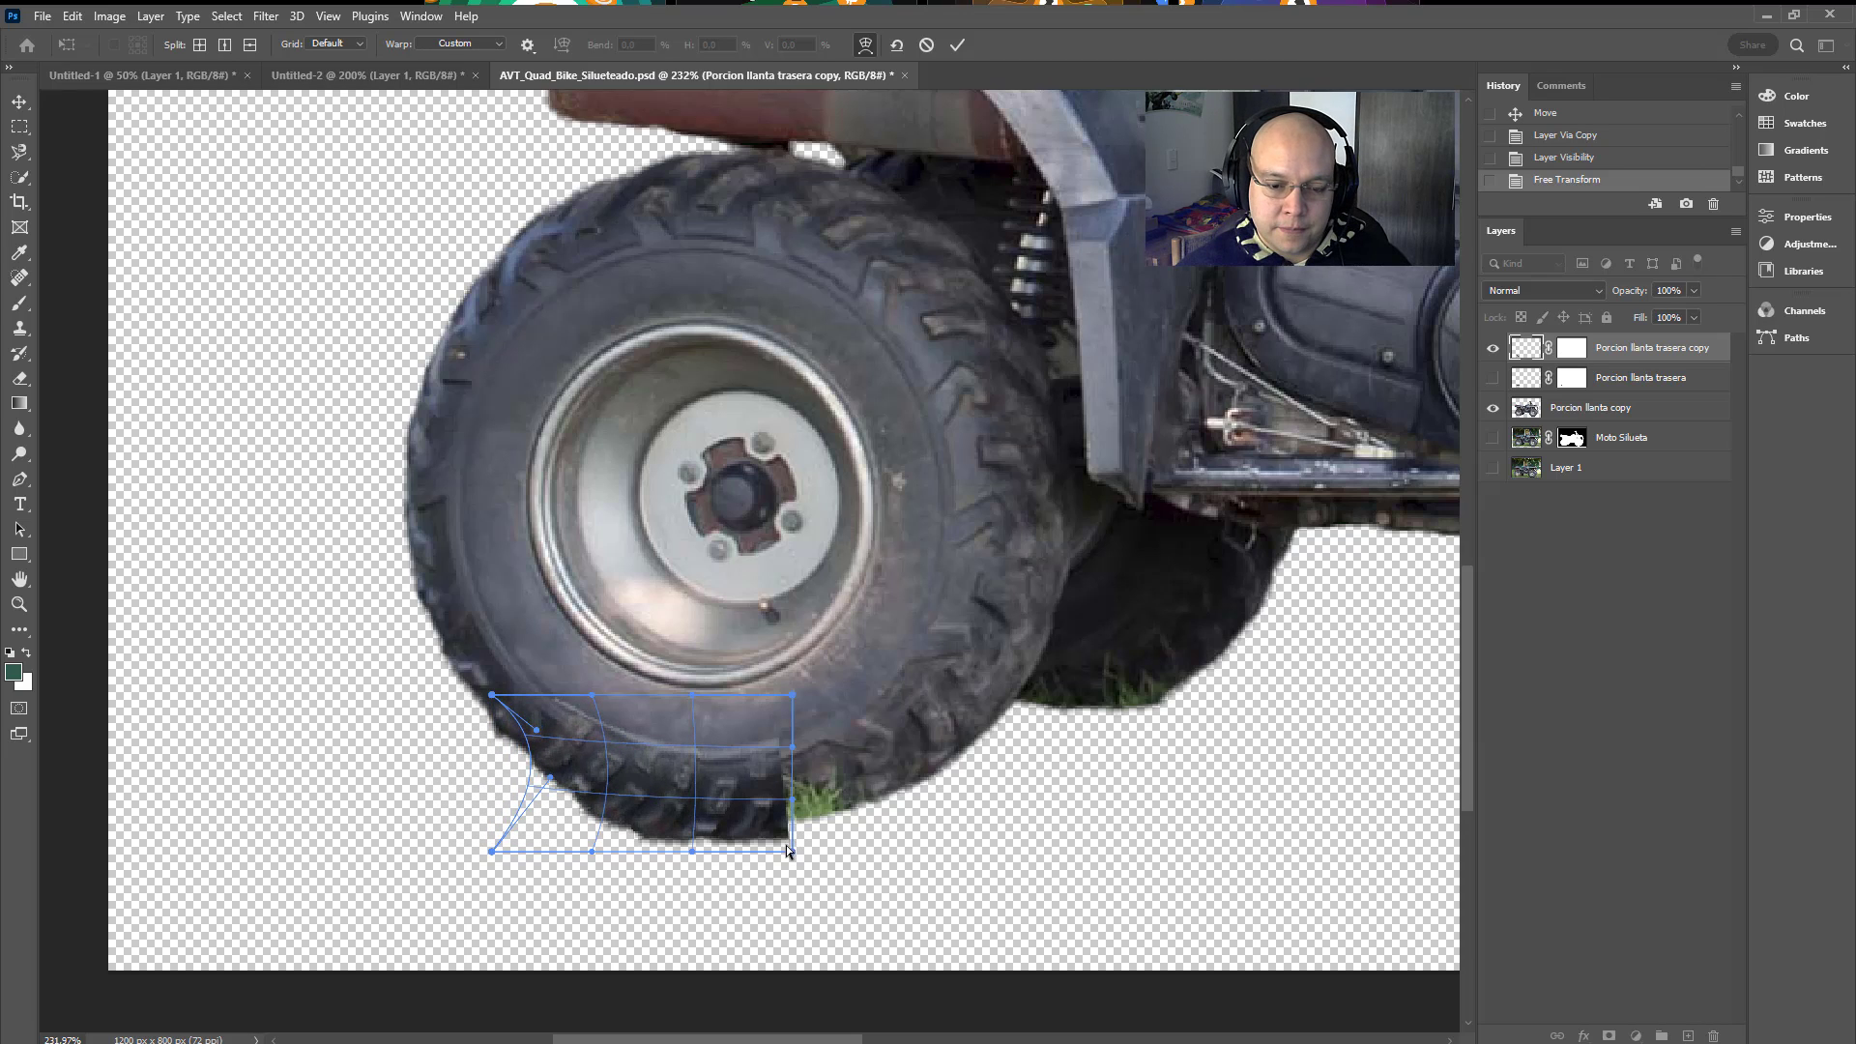
mouse_move(788, 849)
mouse_down()
mouse_move(789, 817)
mouse_move(788, 836)
mouse_up()
drag(781, 736, 781, 750)
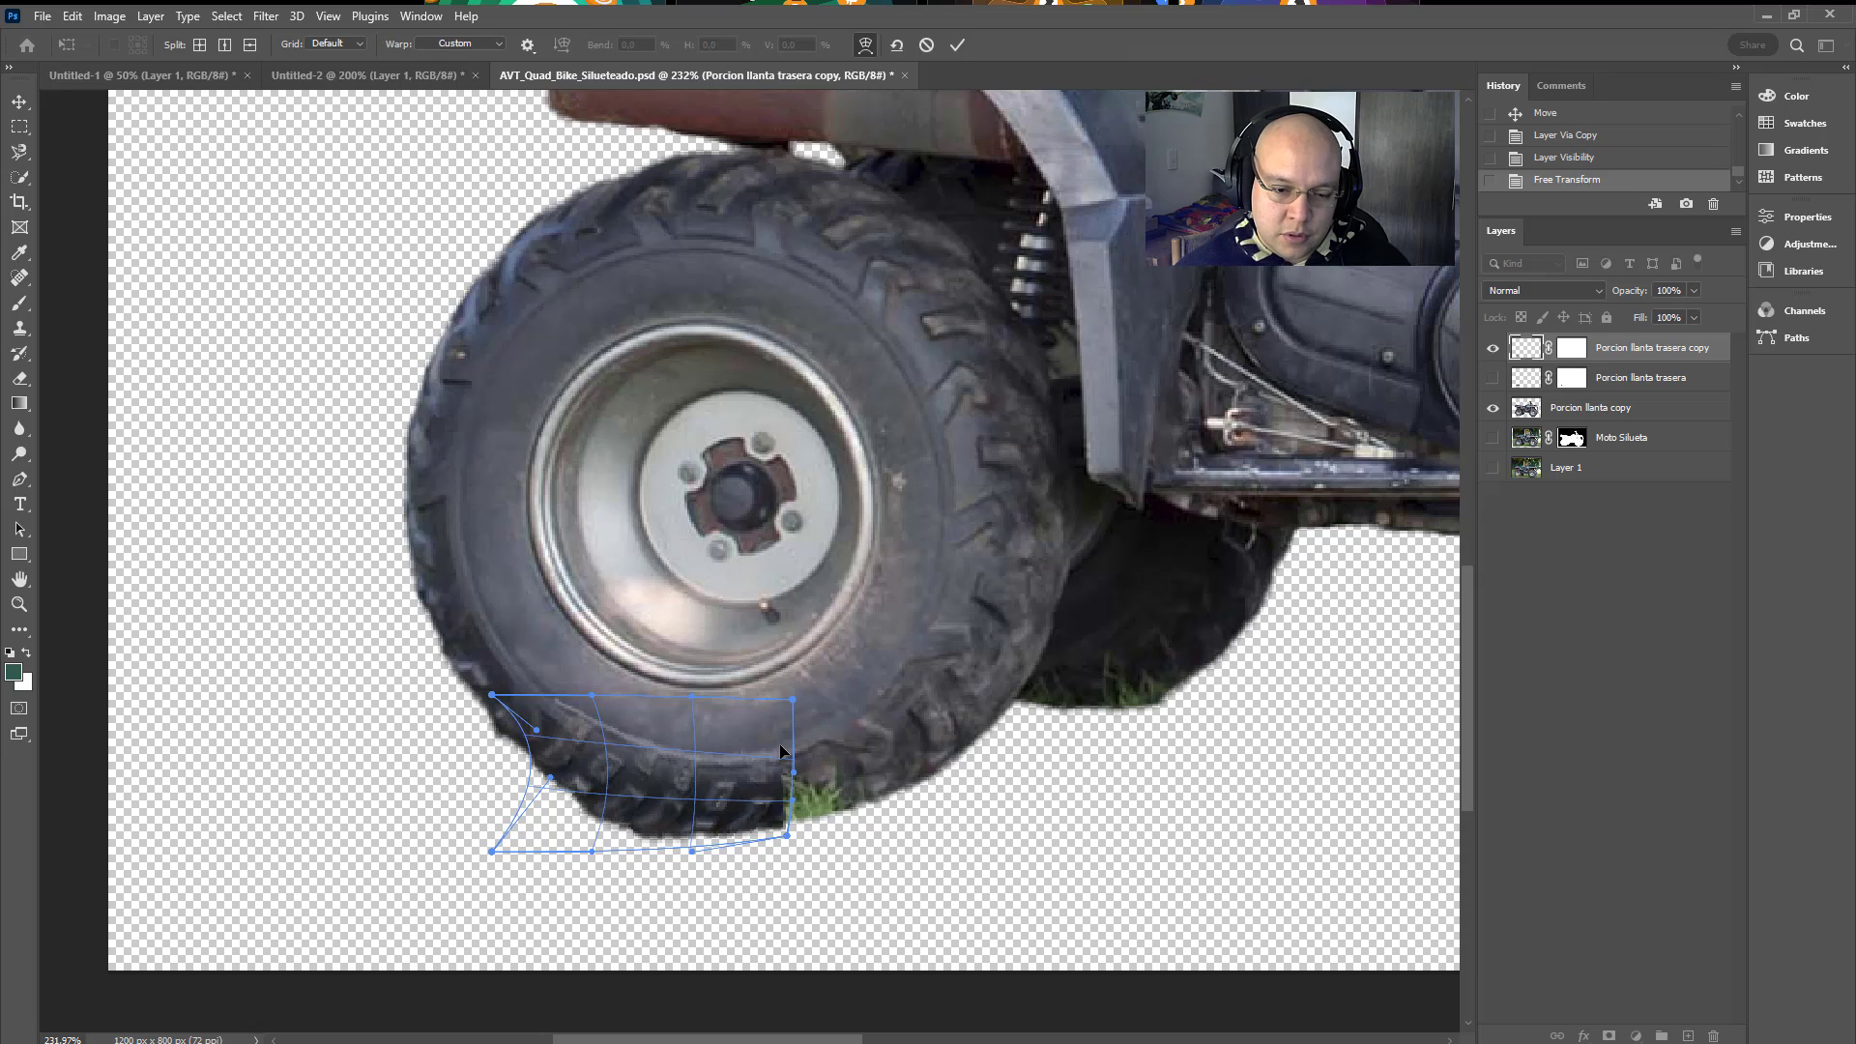
mouse_move(629, 750)
mouse_down()
mouse_move(613, 758)
mouse_move(628, 750)
mouse_up()
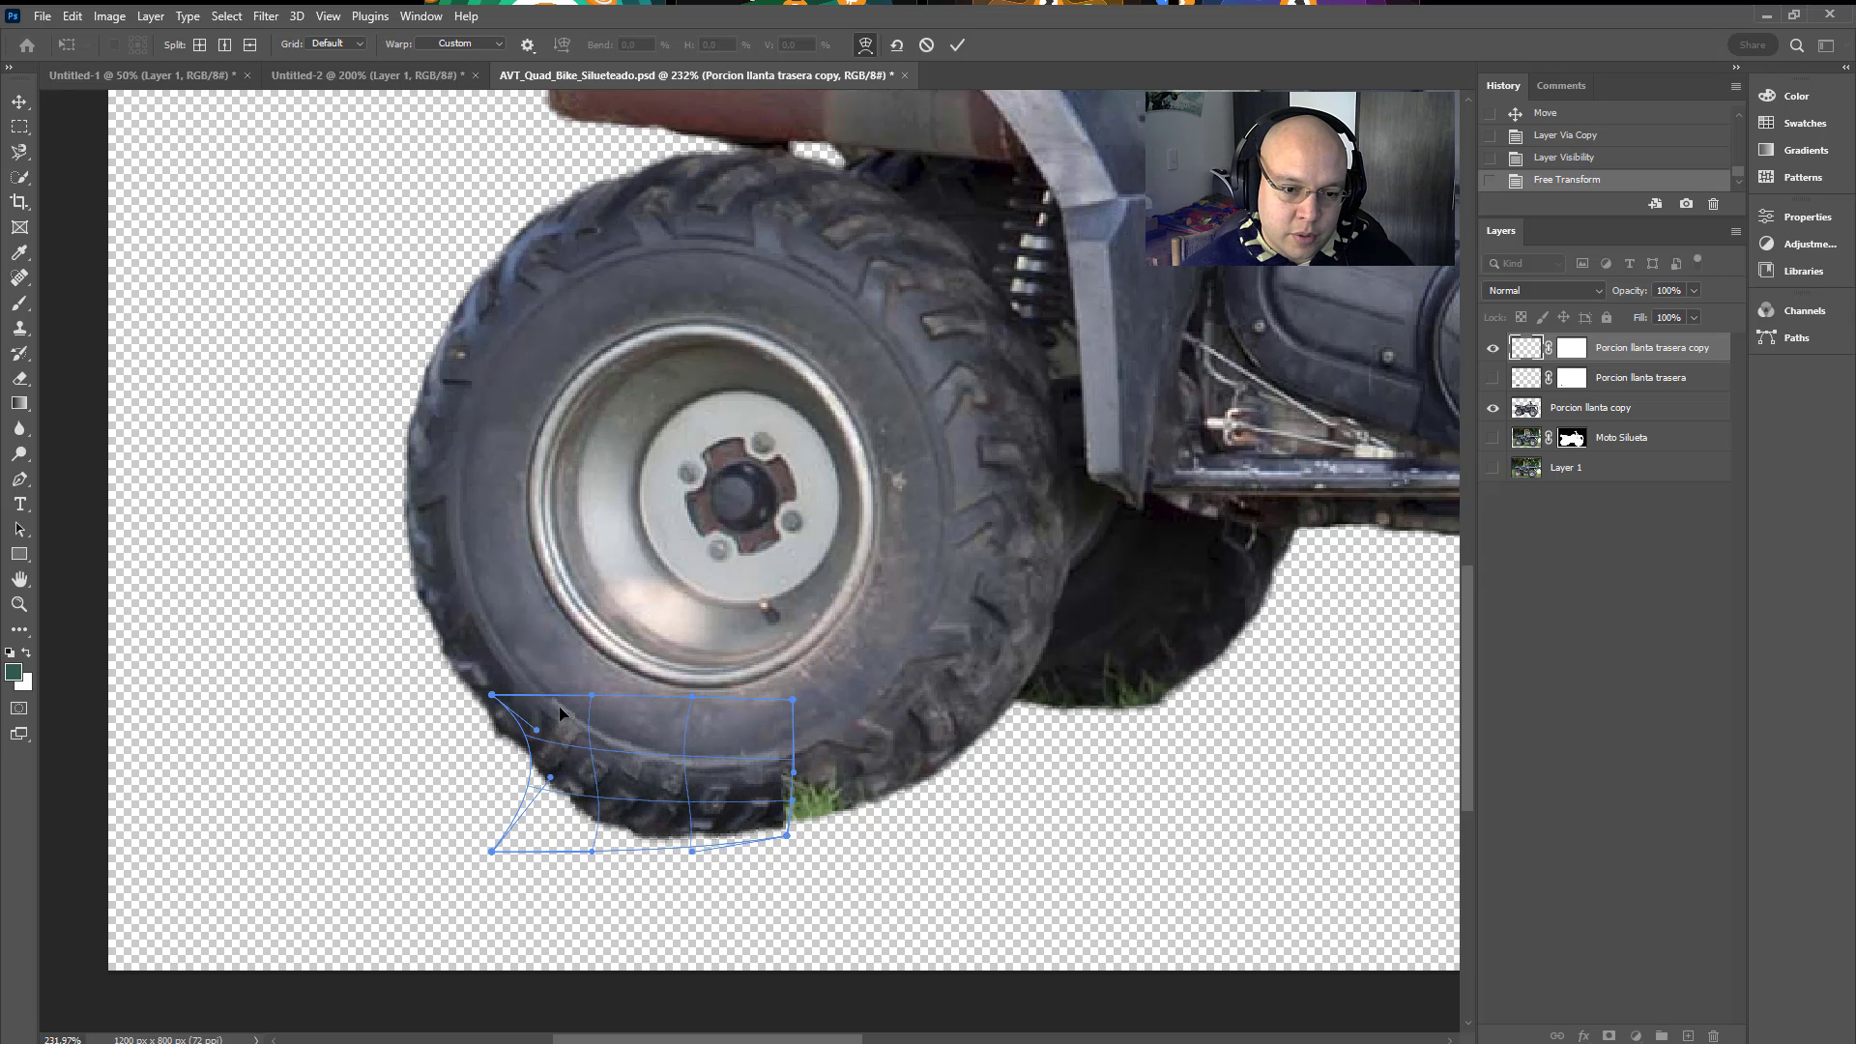
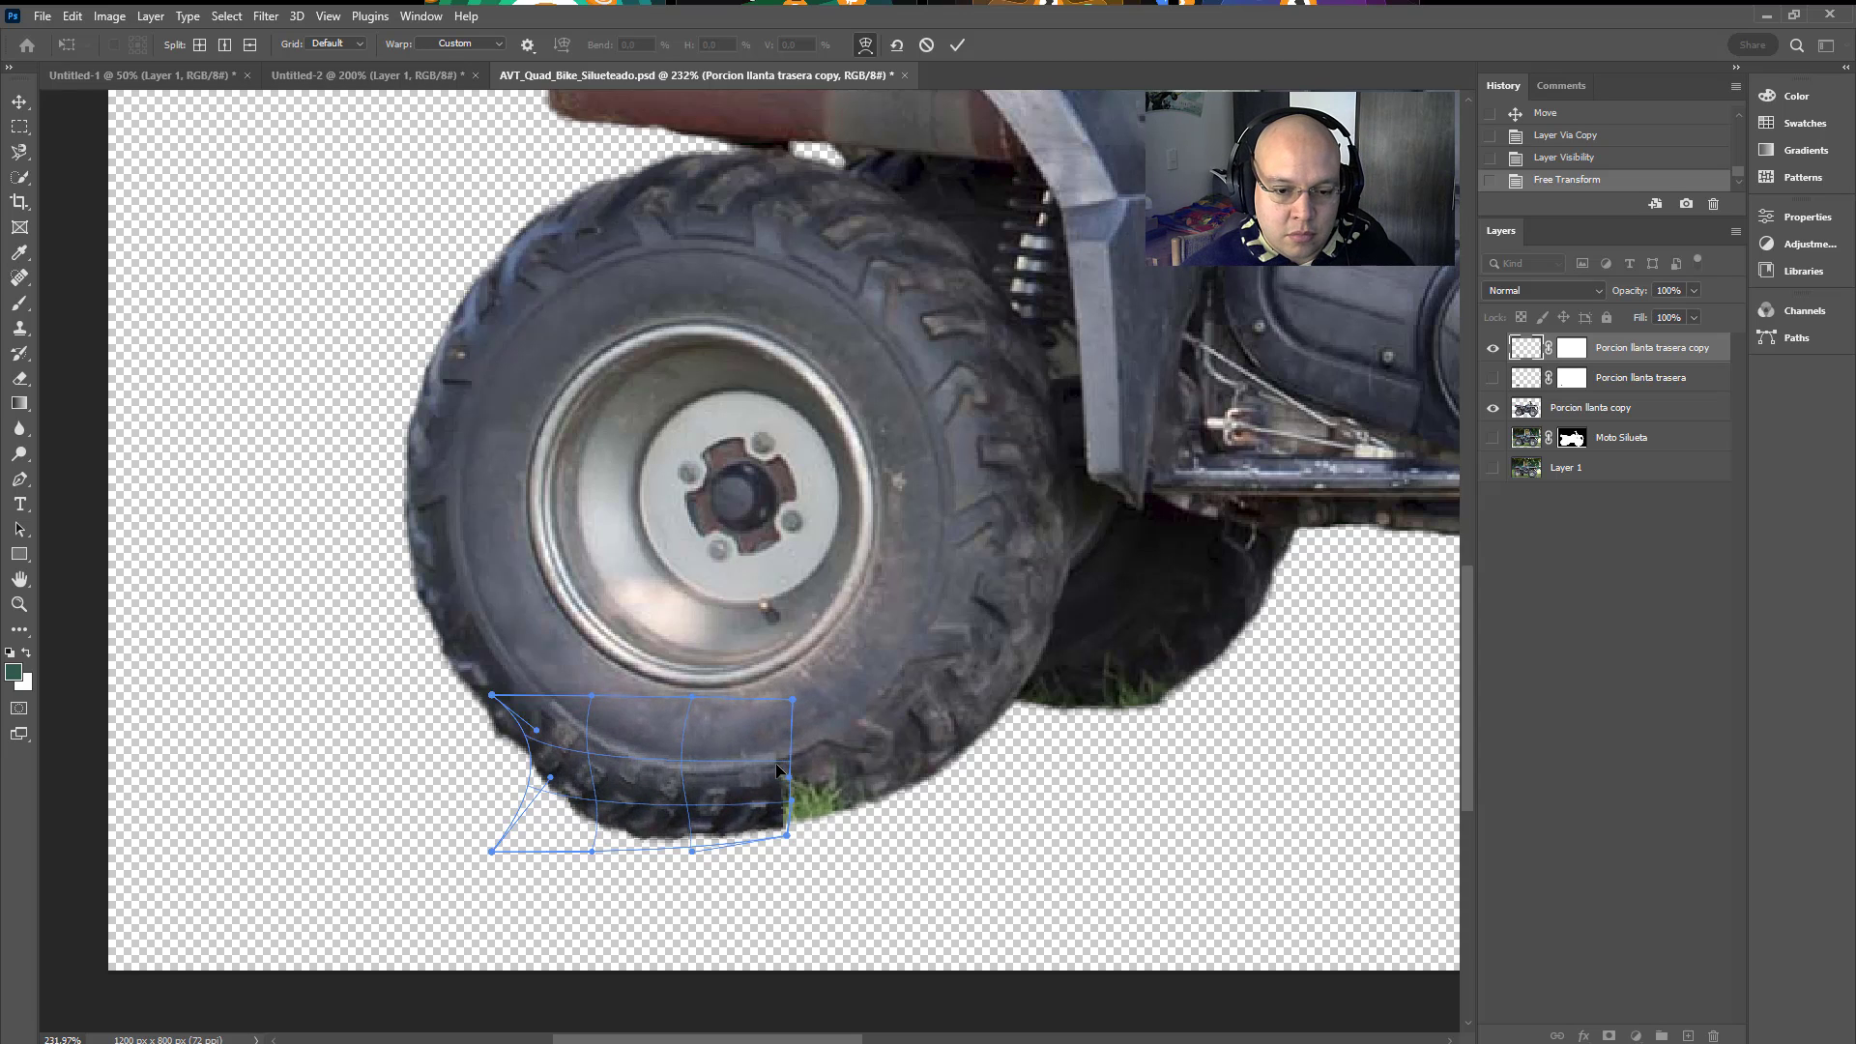
drag(644, 846, 573, 813)
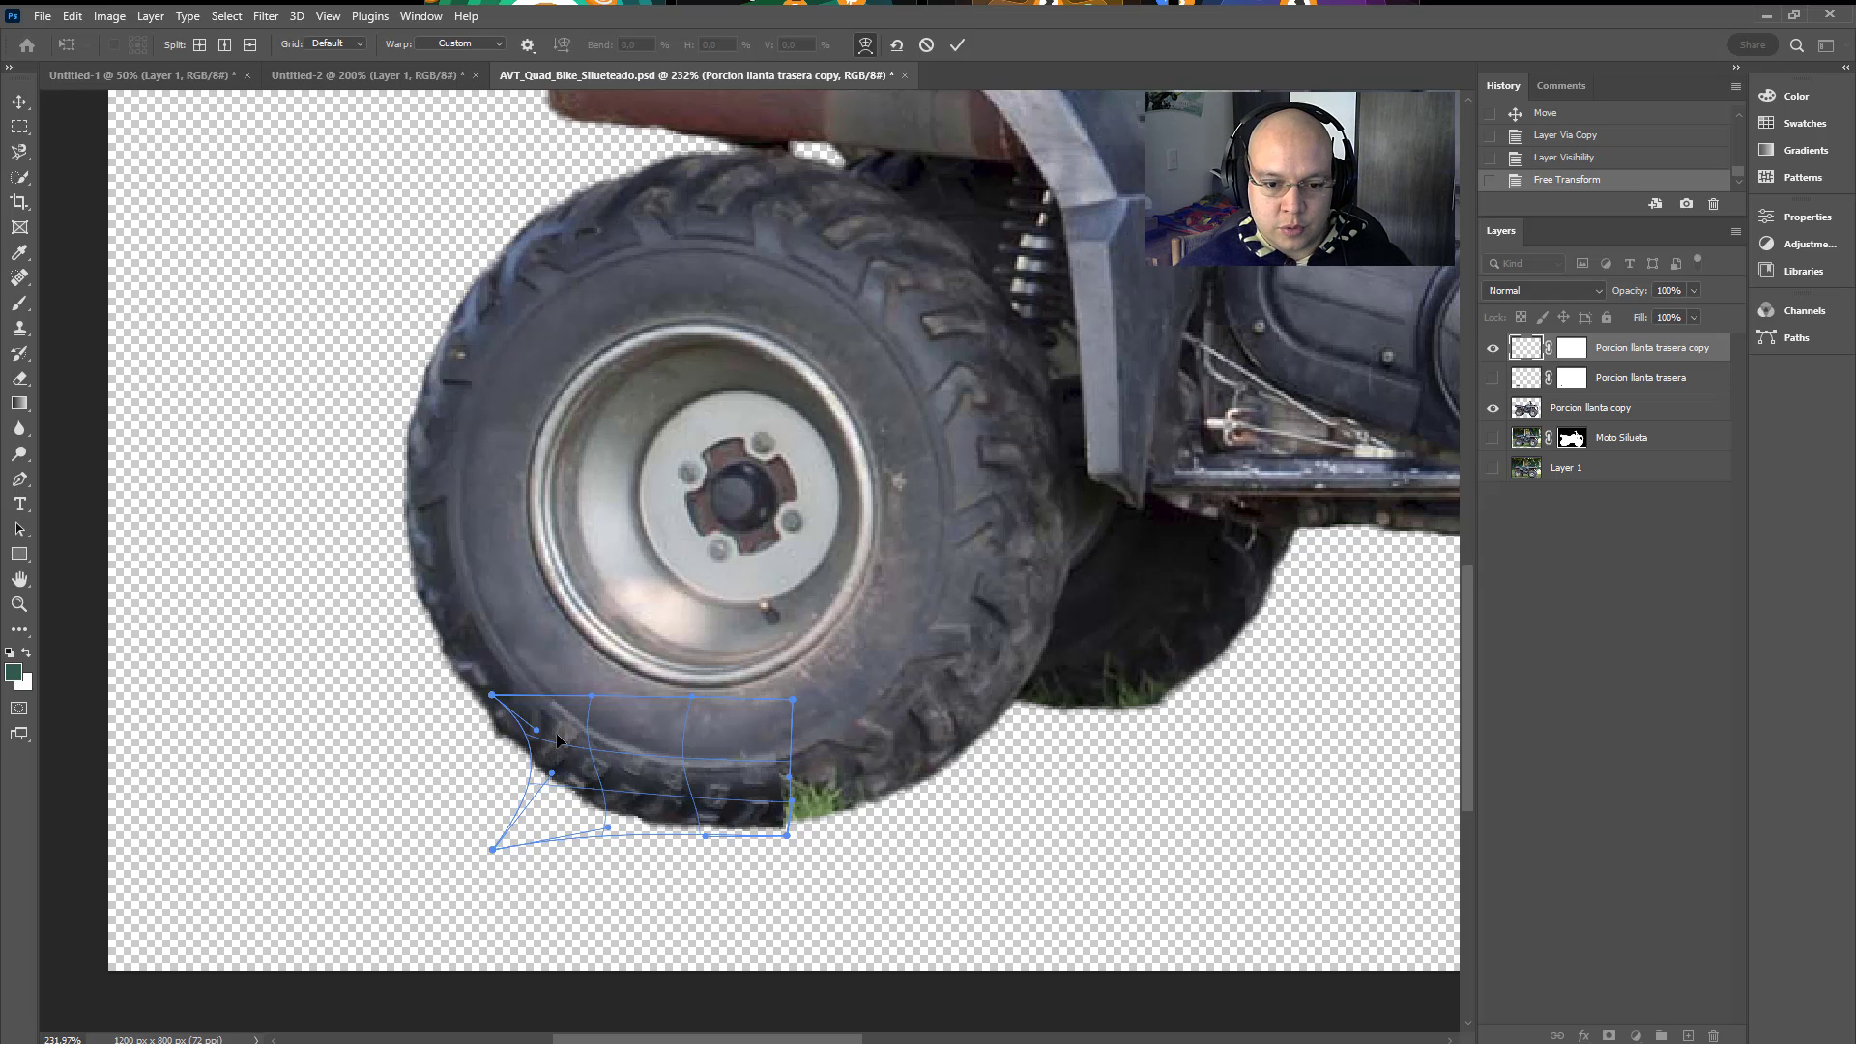
key(Return)
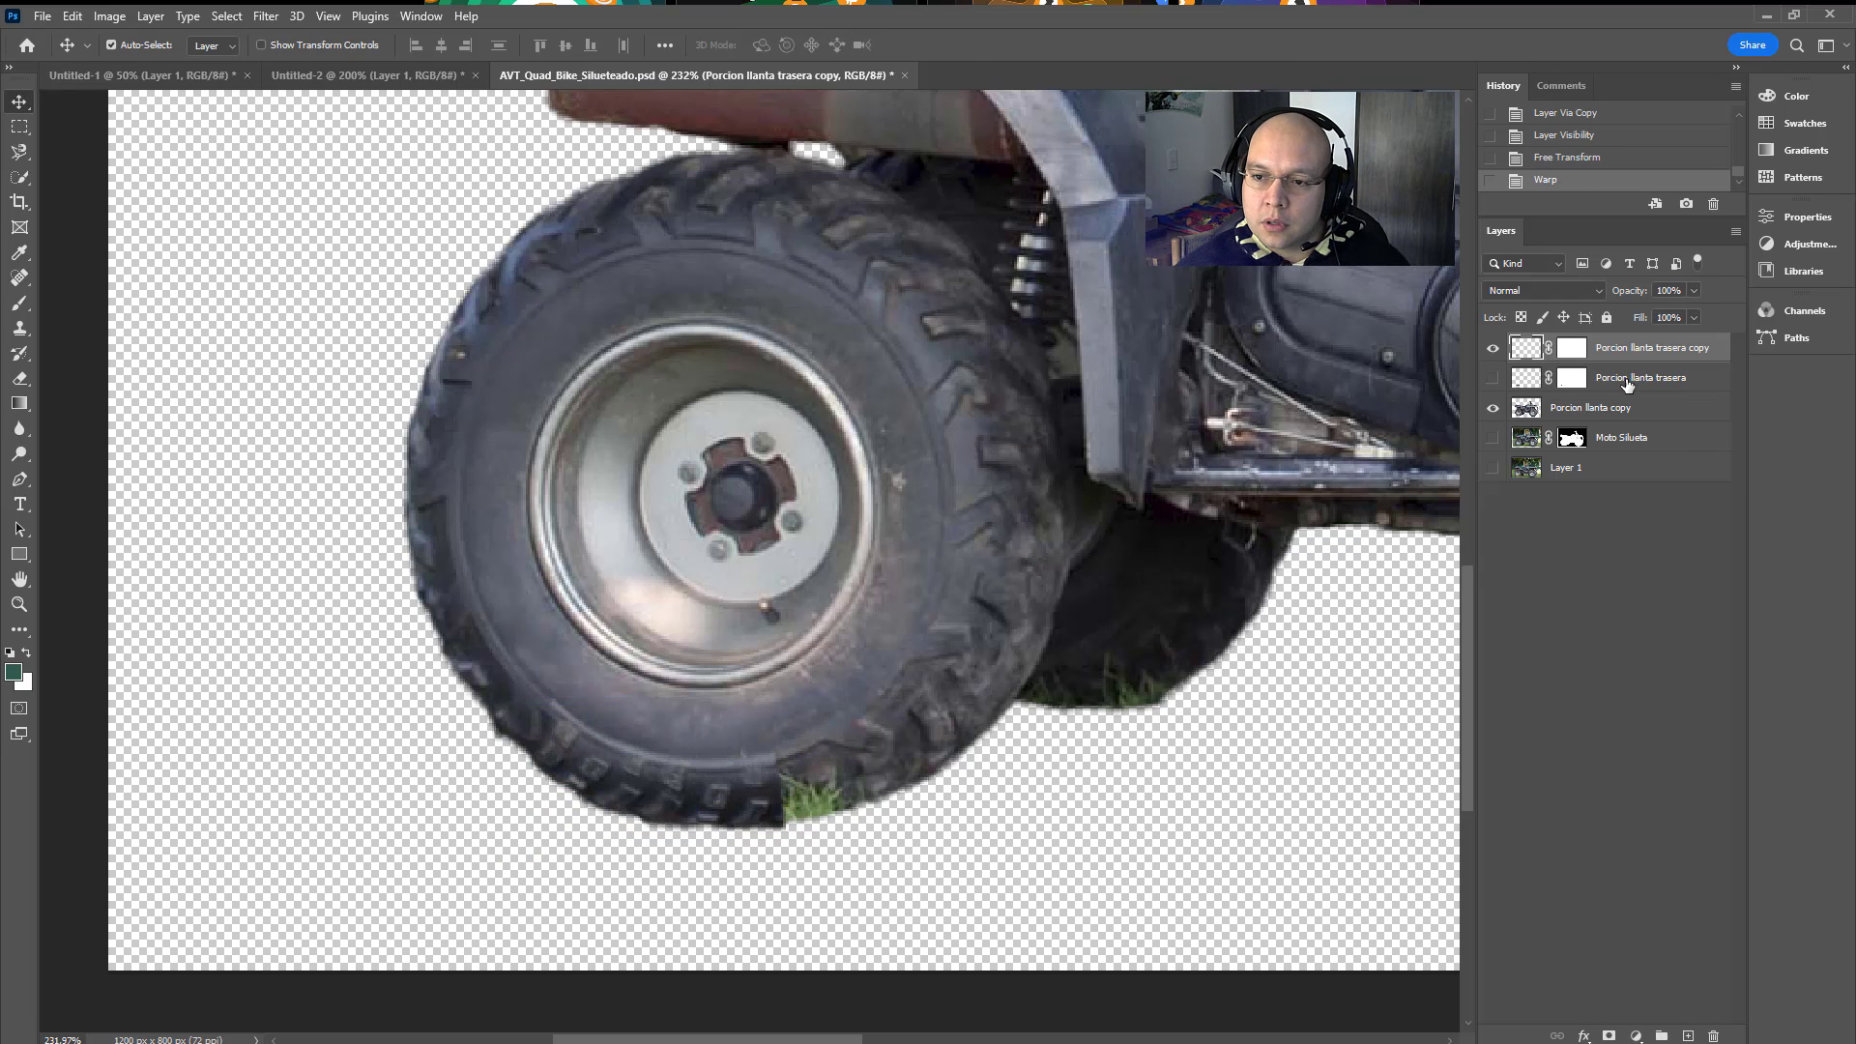
Step: Duplicate the Porcion llanta trasera layer again, leaving the original and the first warped copy hidden
click(1494, 378)
click(1645, 381)
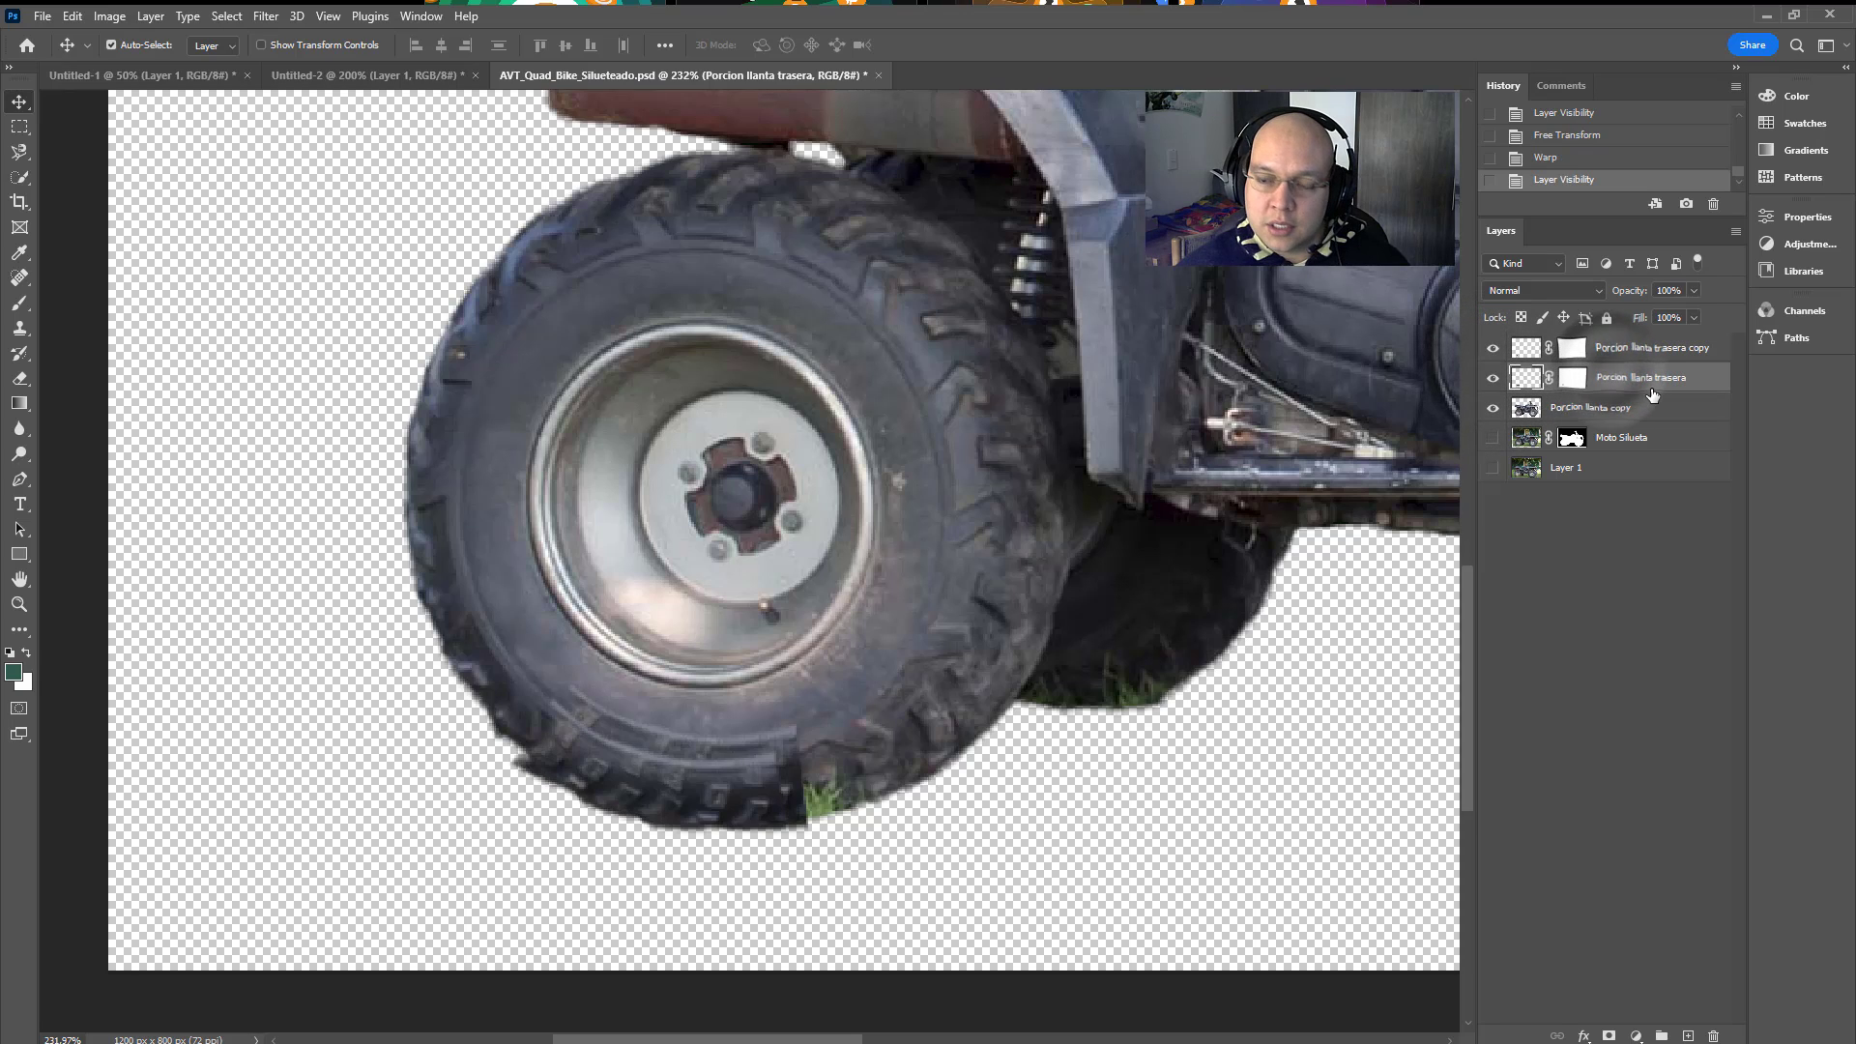
key(ctrl+j)
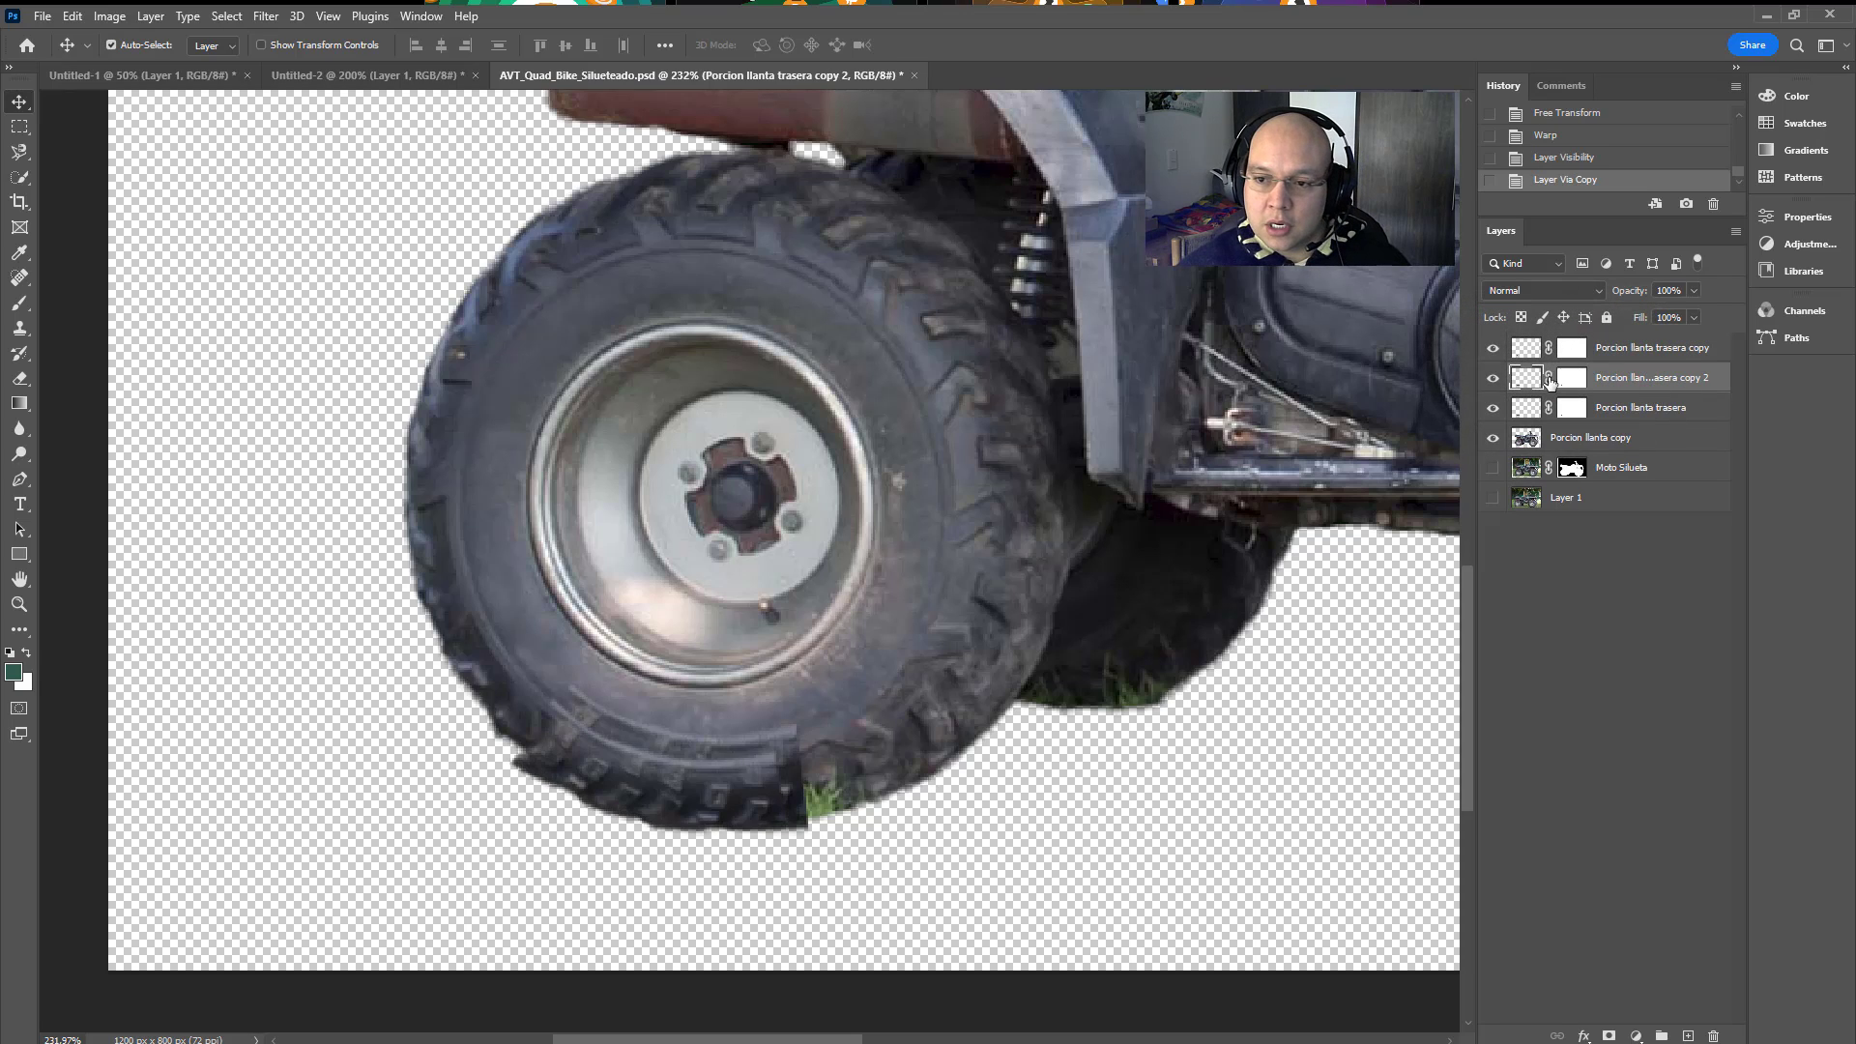
click(1494, 408)
click(1493, 348)
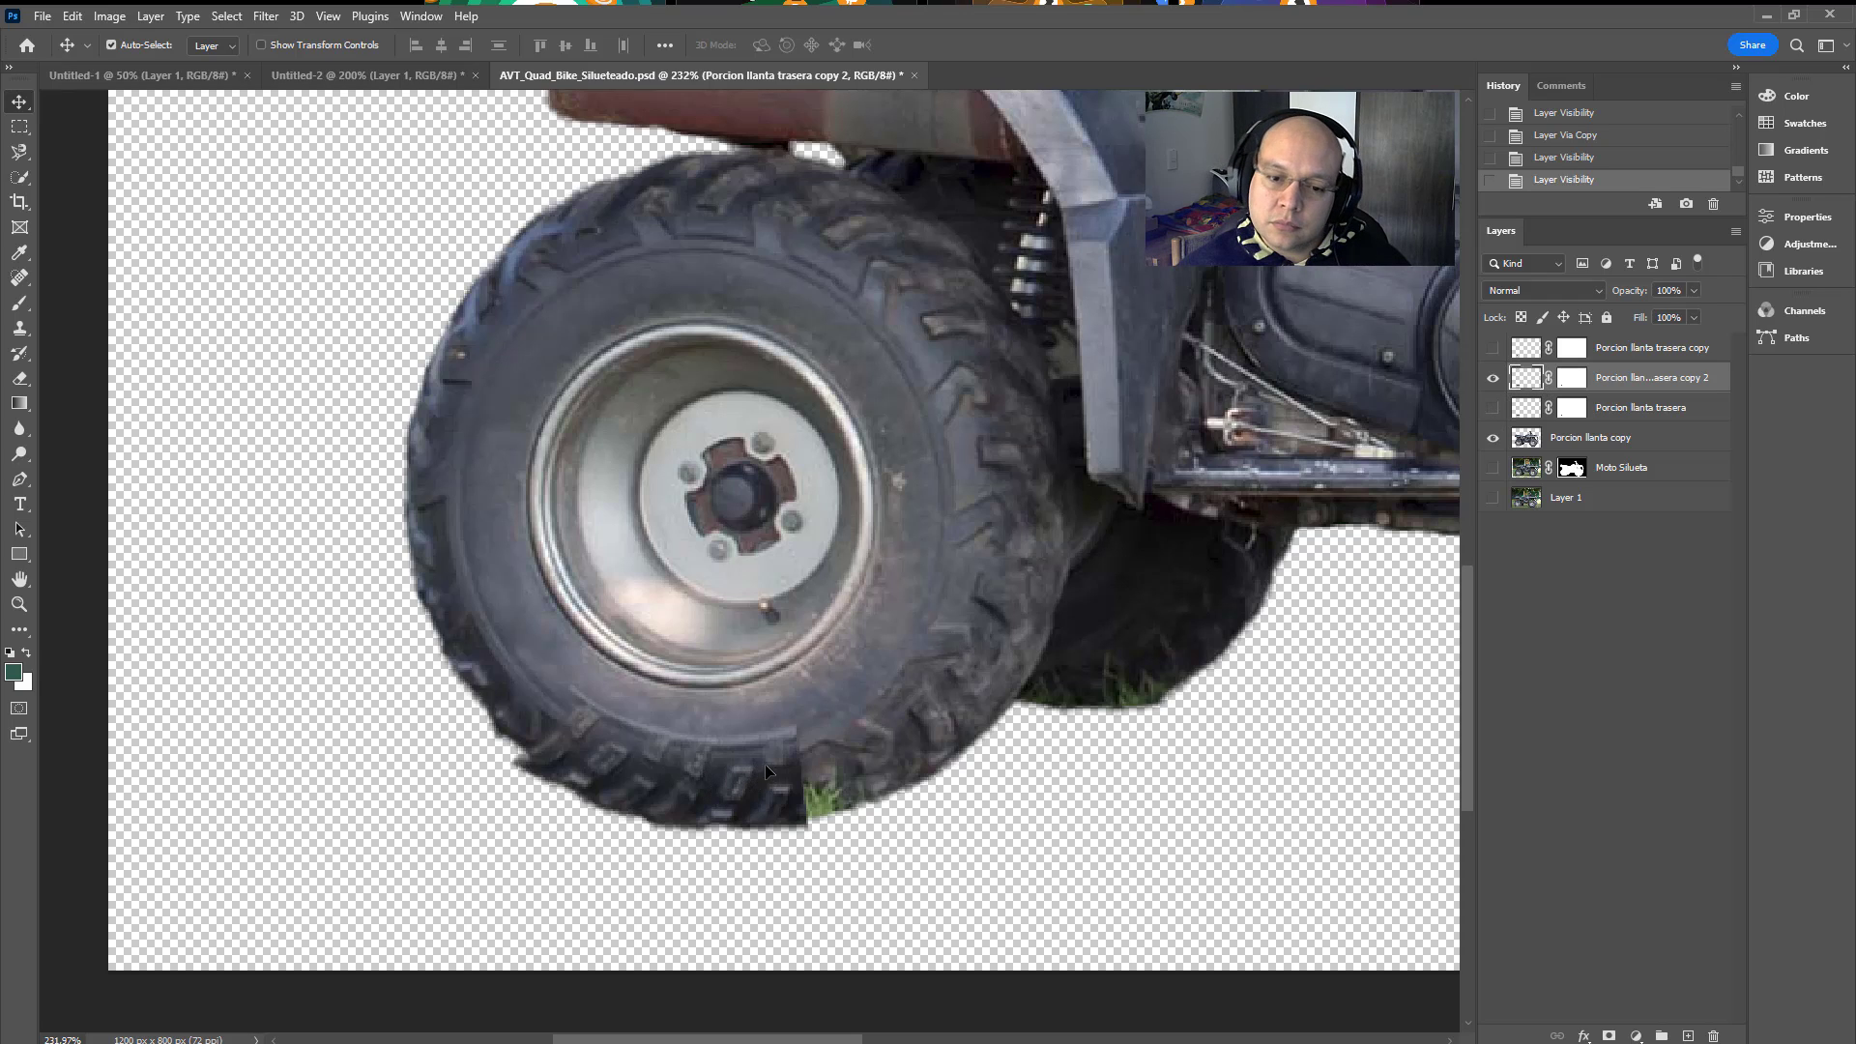
Step: Move the new tread copy to the rear tire's lower-right edge and rotate it about 36° counterclockwise to follow the curve
drag(764, 764, 872, 738)
key(ctrl+t)
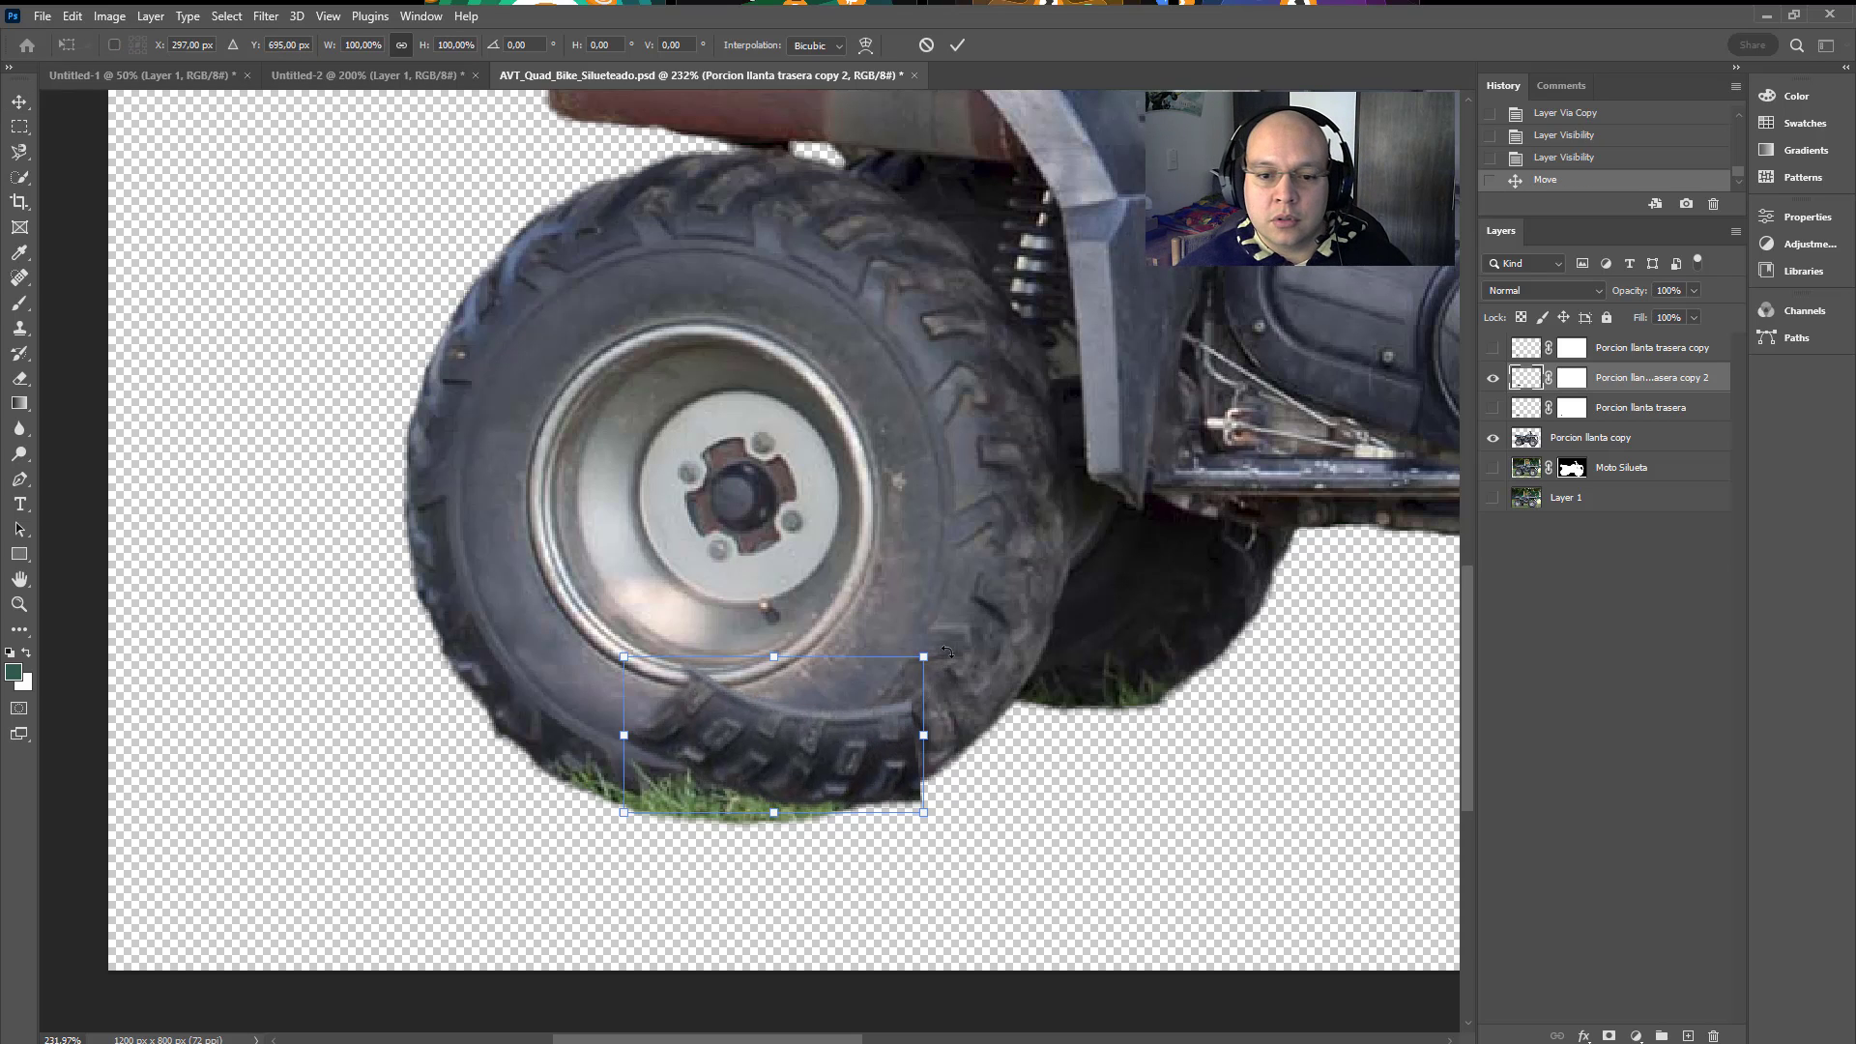
drag(947, 652, 830, 667)
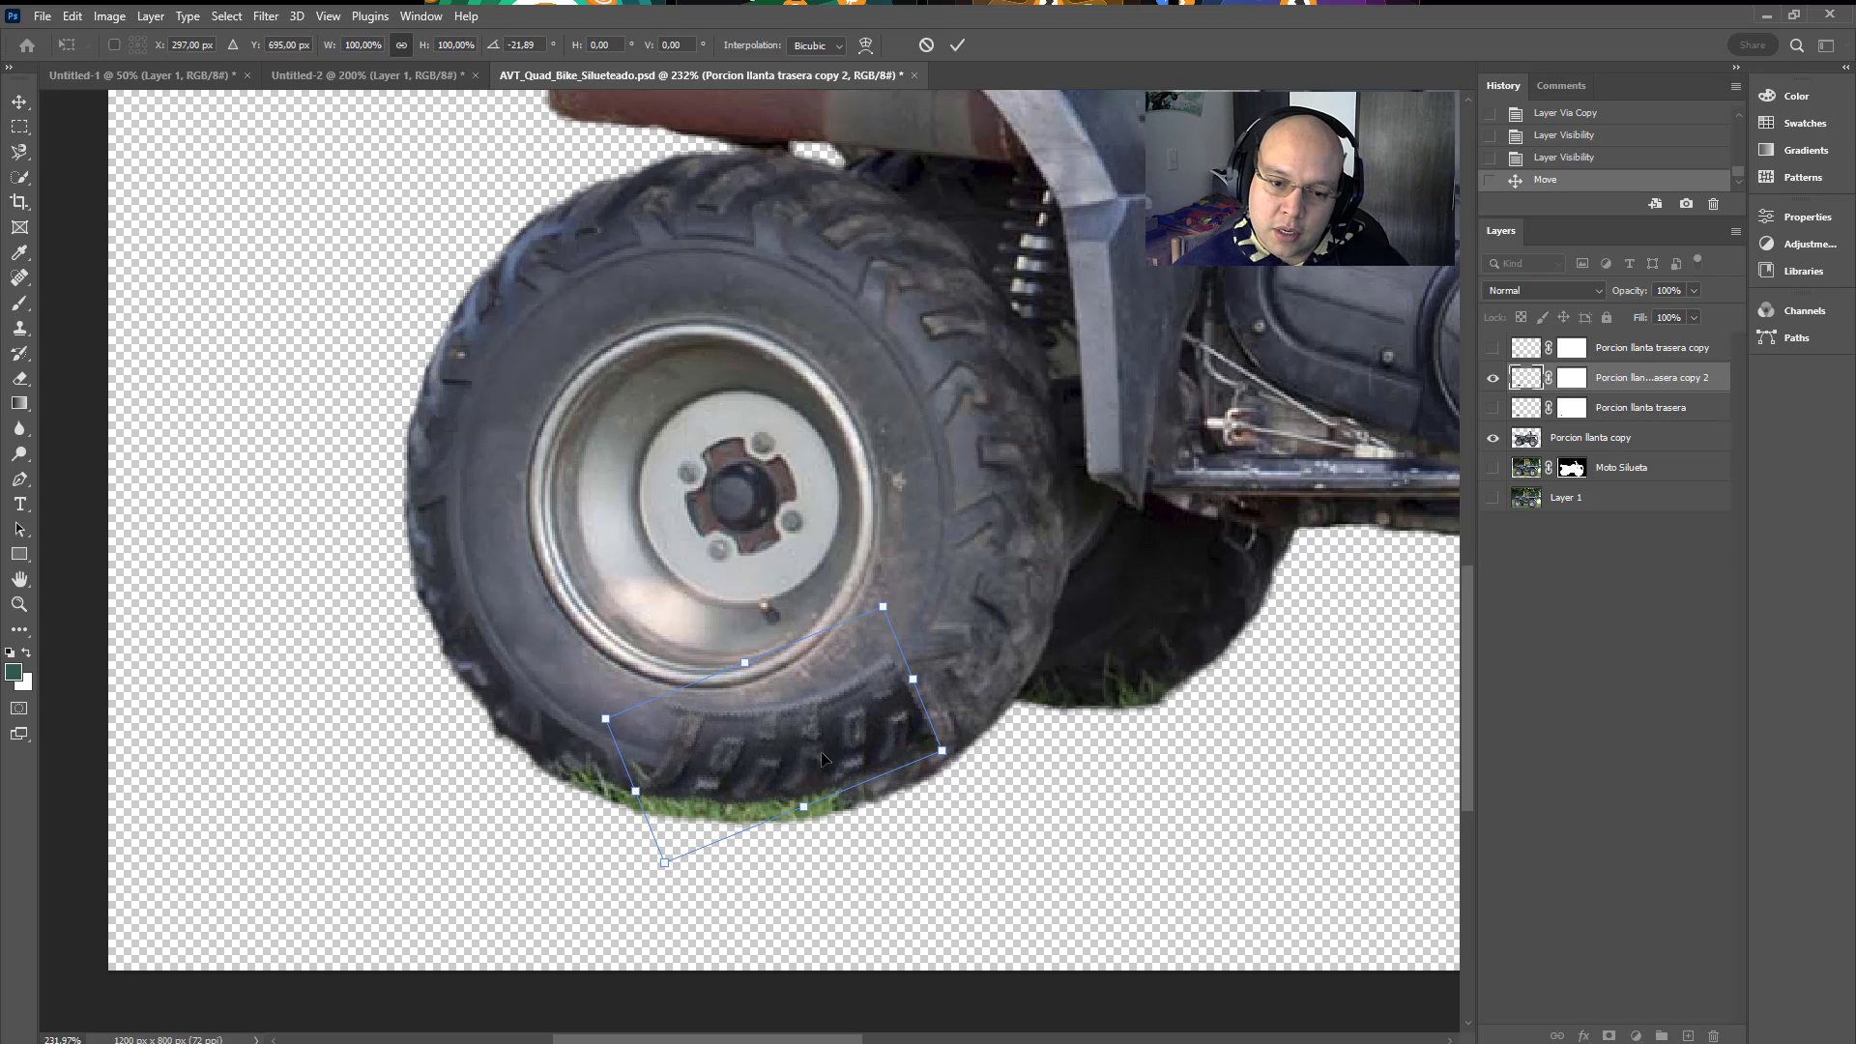
drag(823, 759, 869, 766)
drag(884, 612, 837, 577)
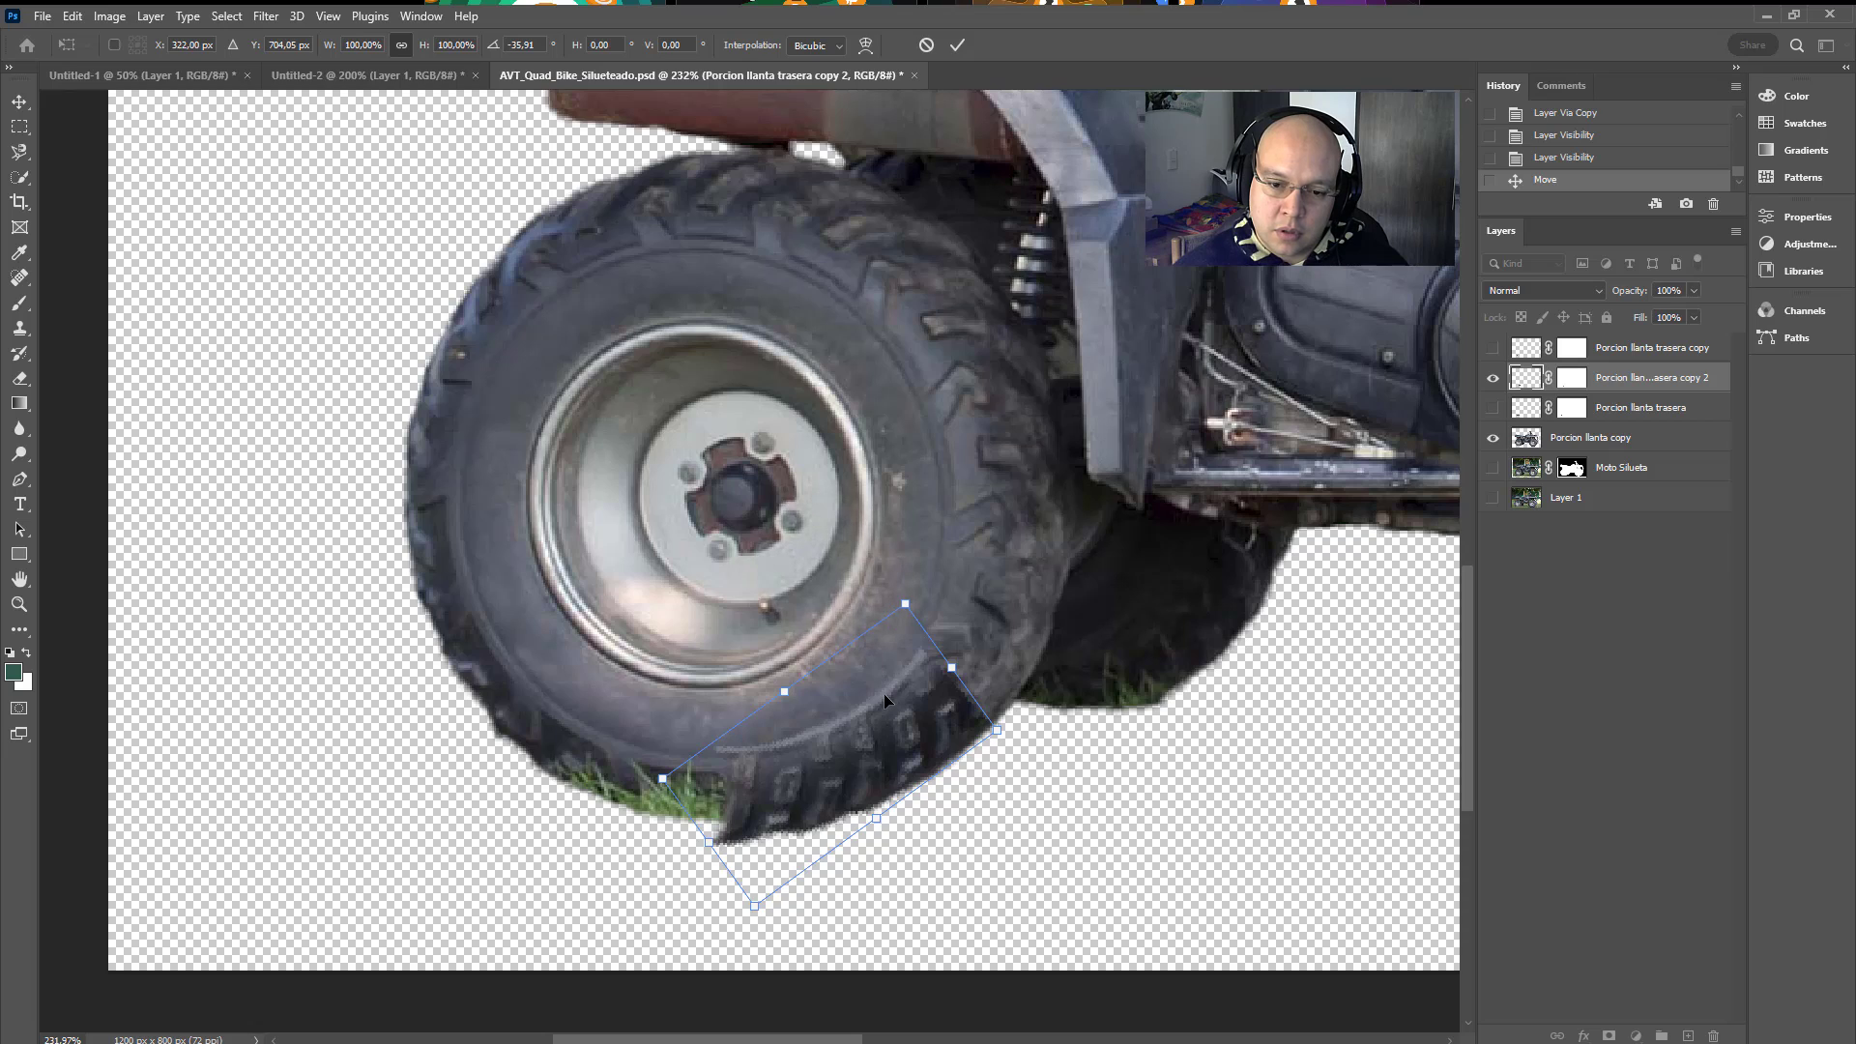
key(Return)
Step: Warp the Porcion llanta trasera copy 2 tread, pulling its left side inward to follow the rear tire's lower curve
click(72, 16)
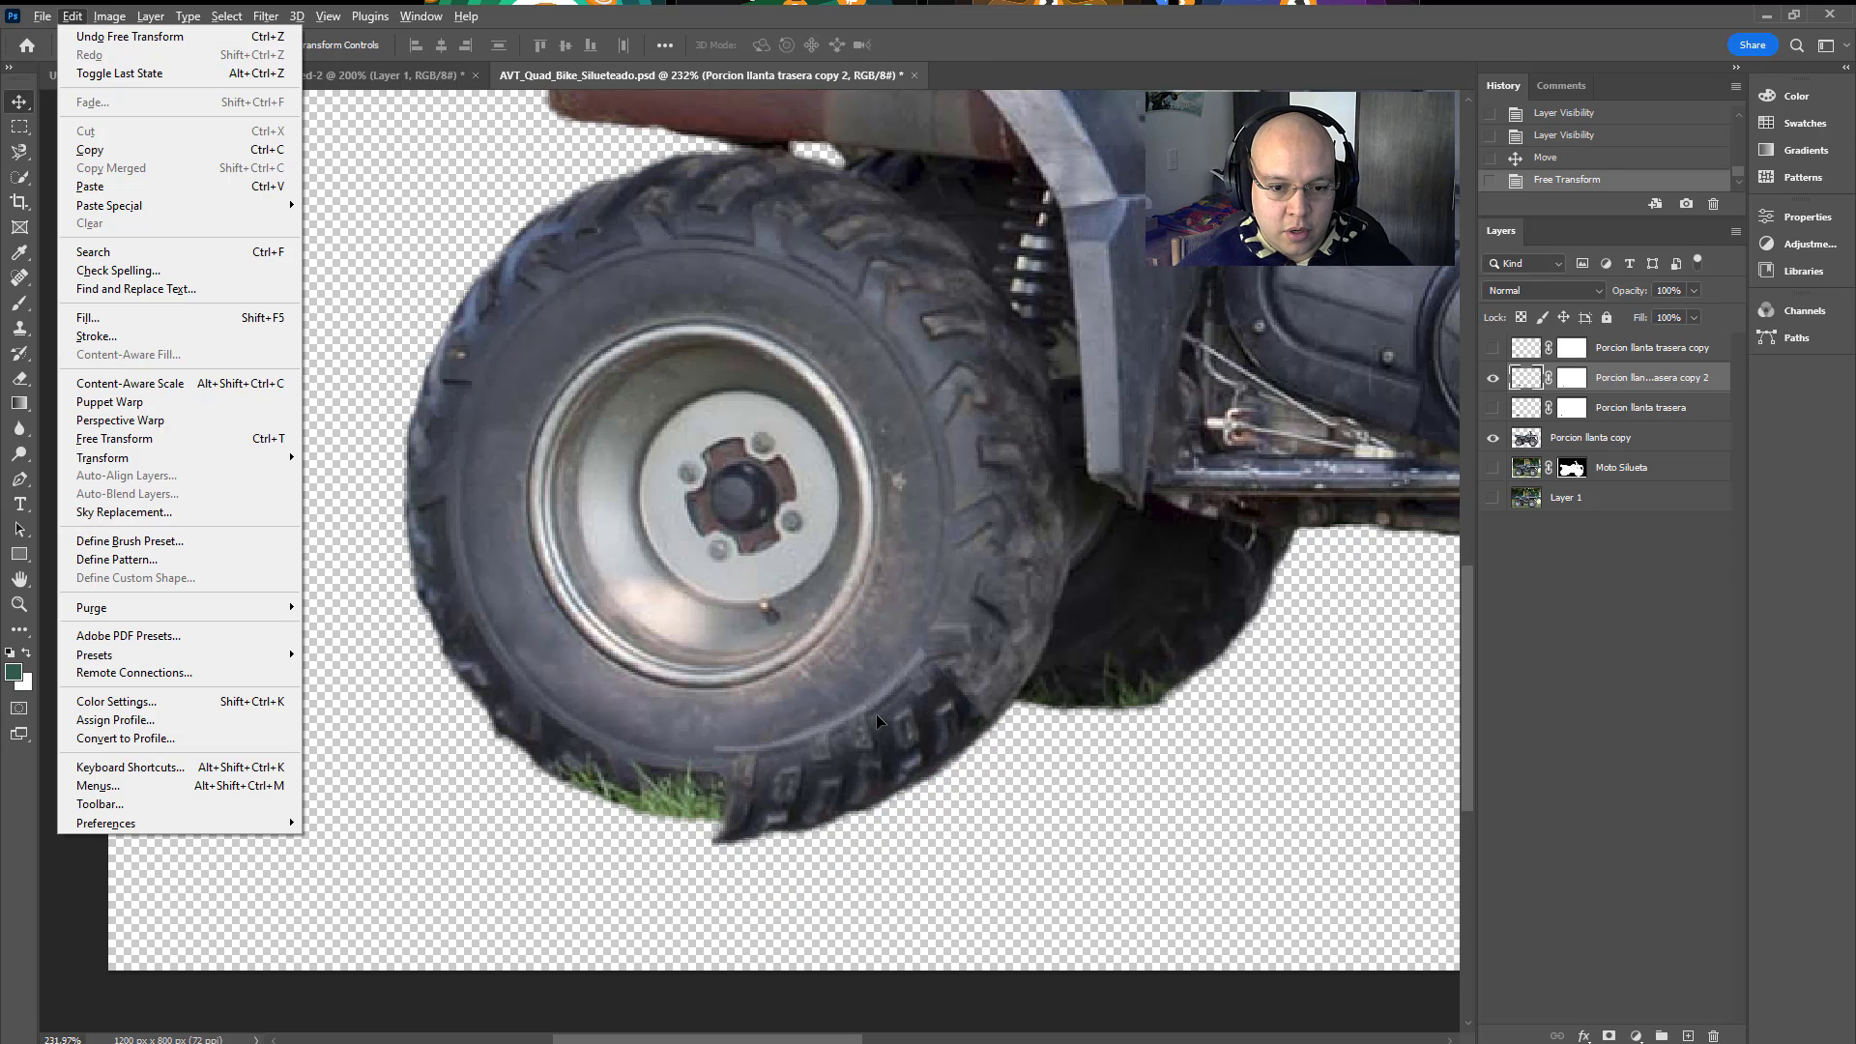
mouse_move(241, 457)
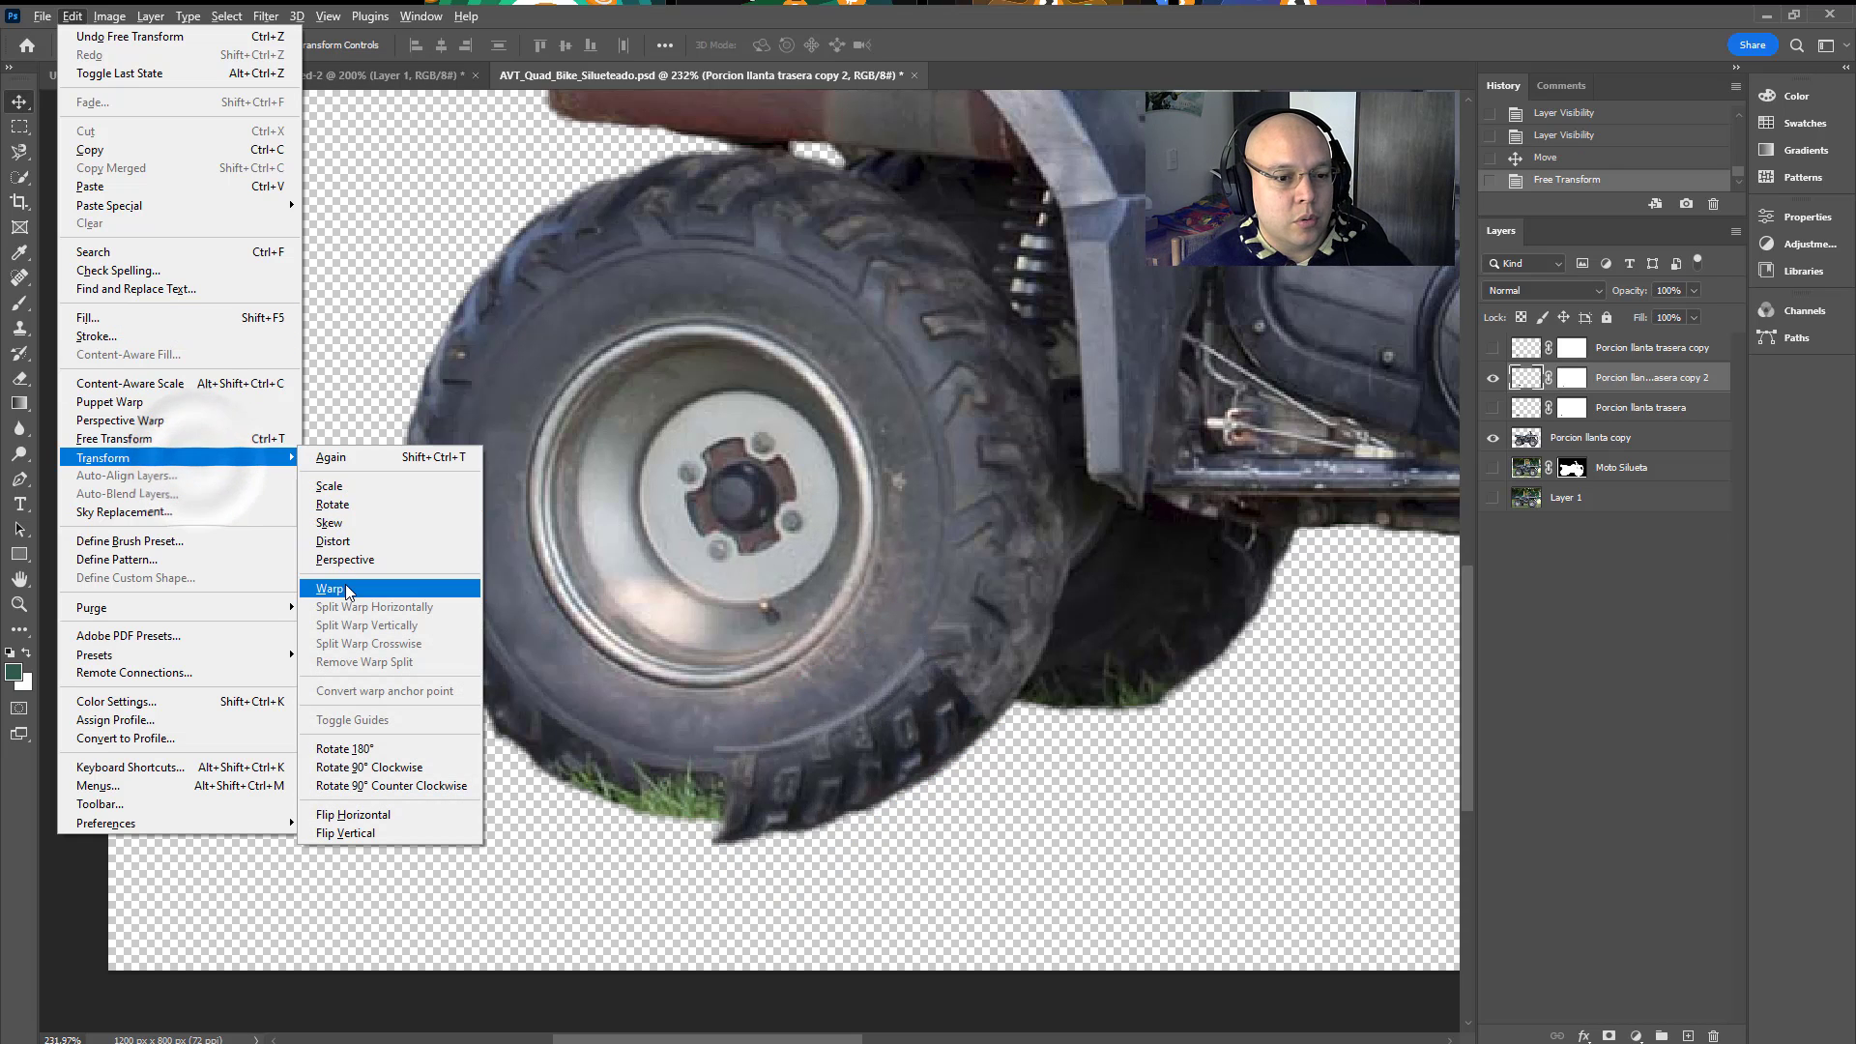
click(416, 586)
drag(720, 752, 737, 767)
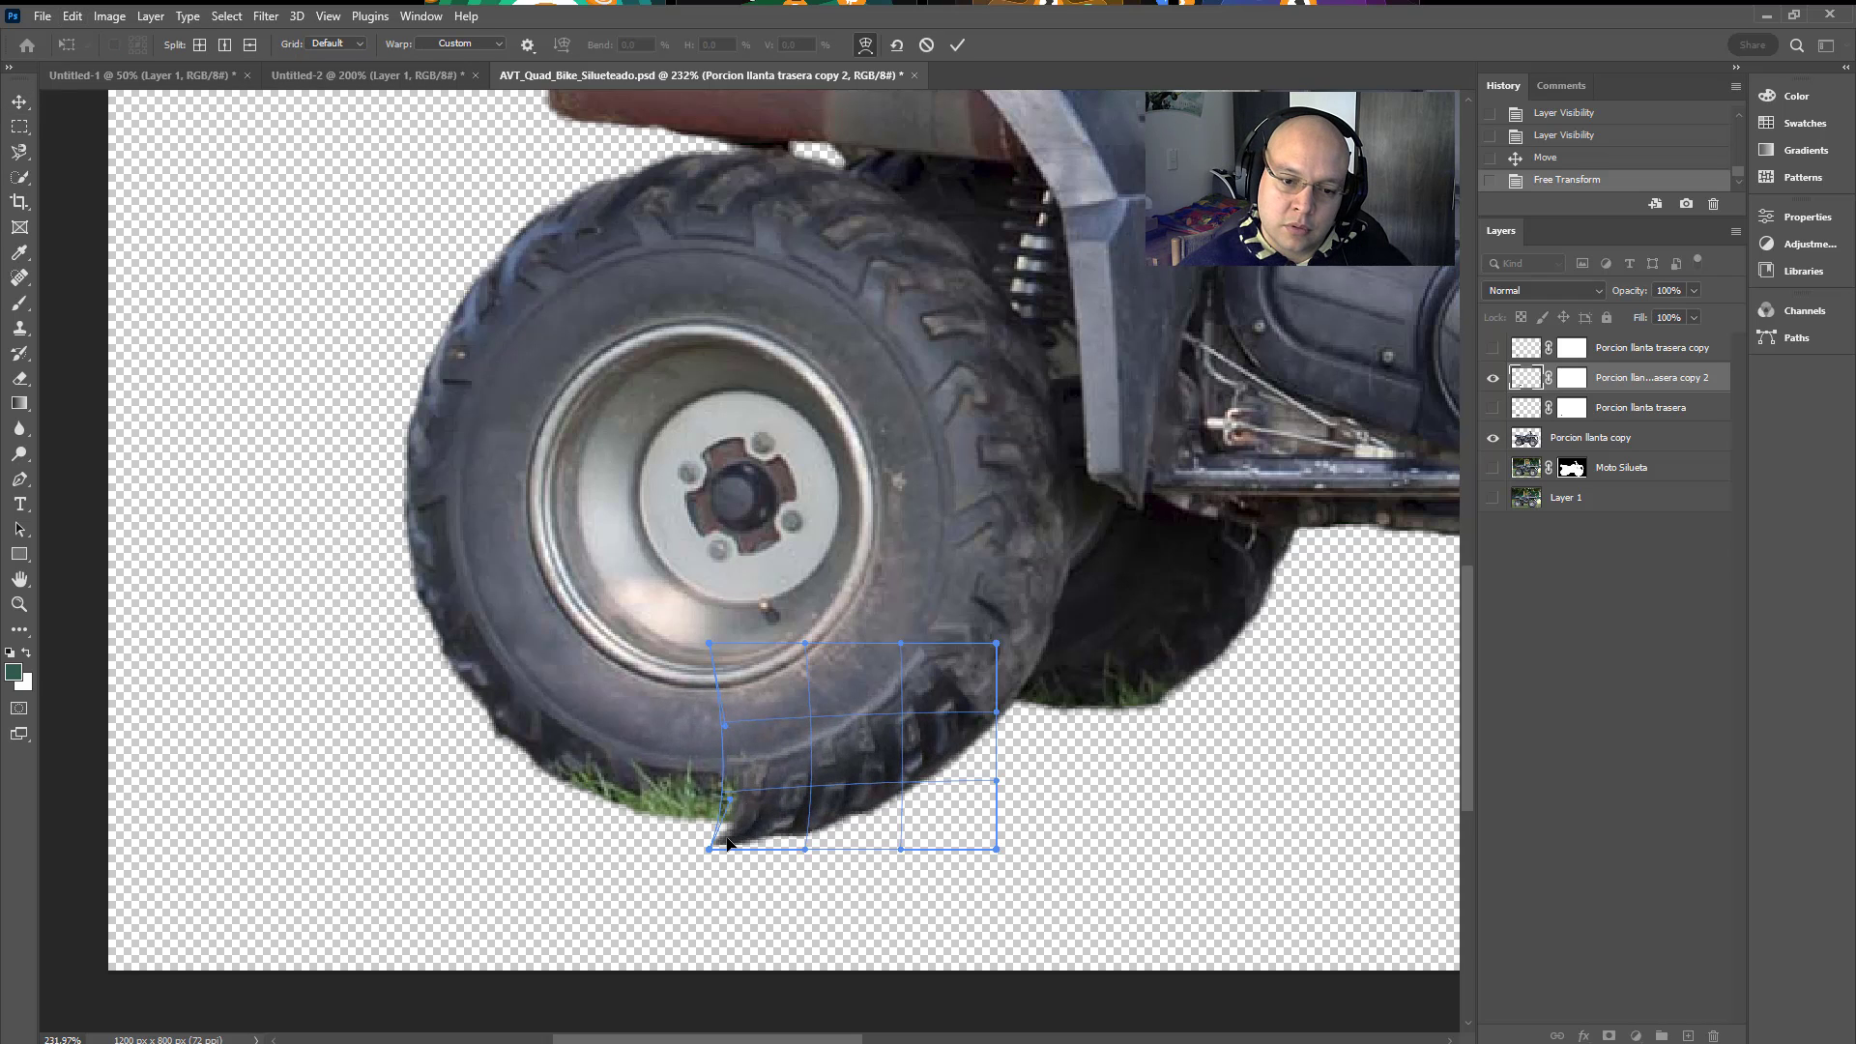
drag(717, 845, 714, 848)
drag(985, 730, 983, 732)
key(Return)
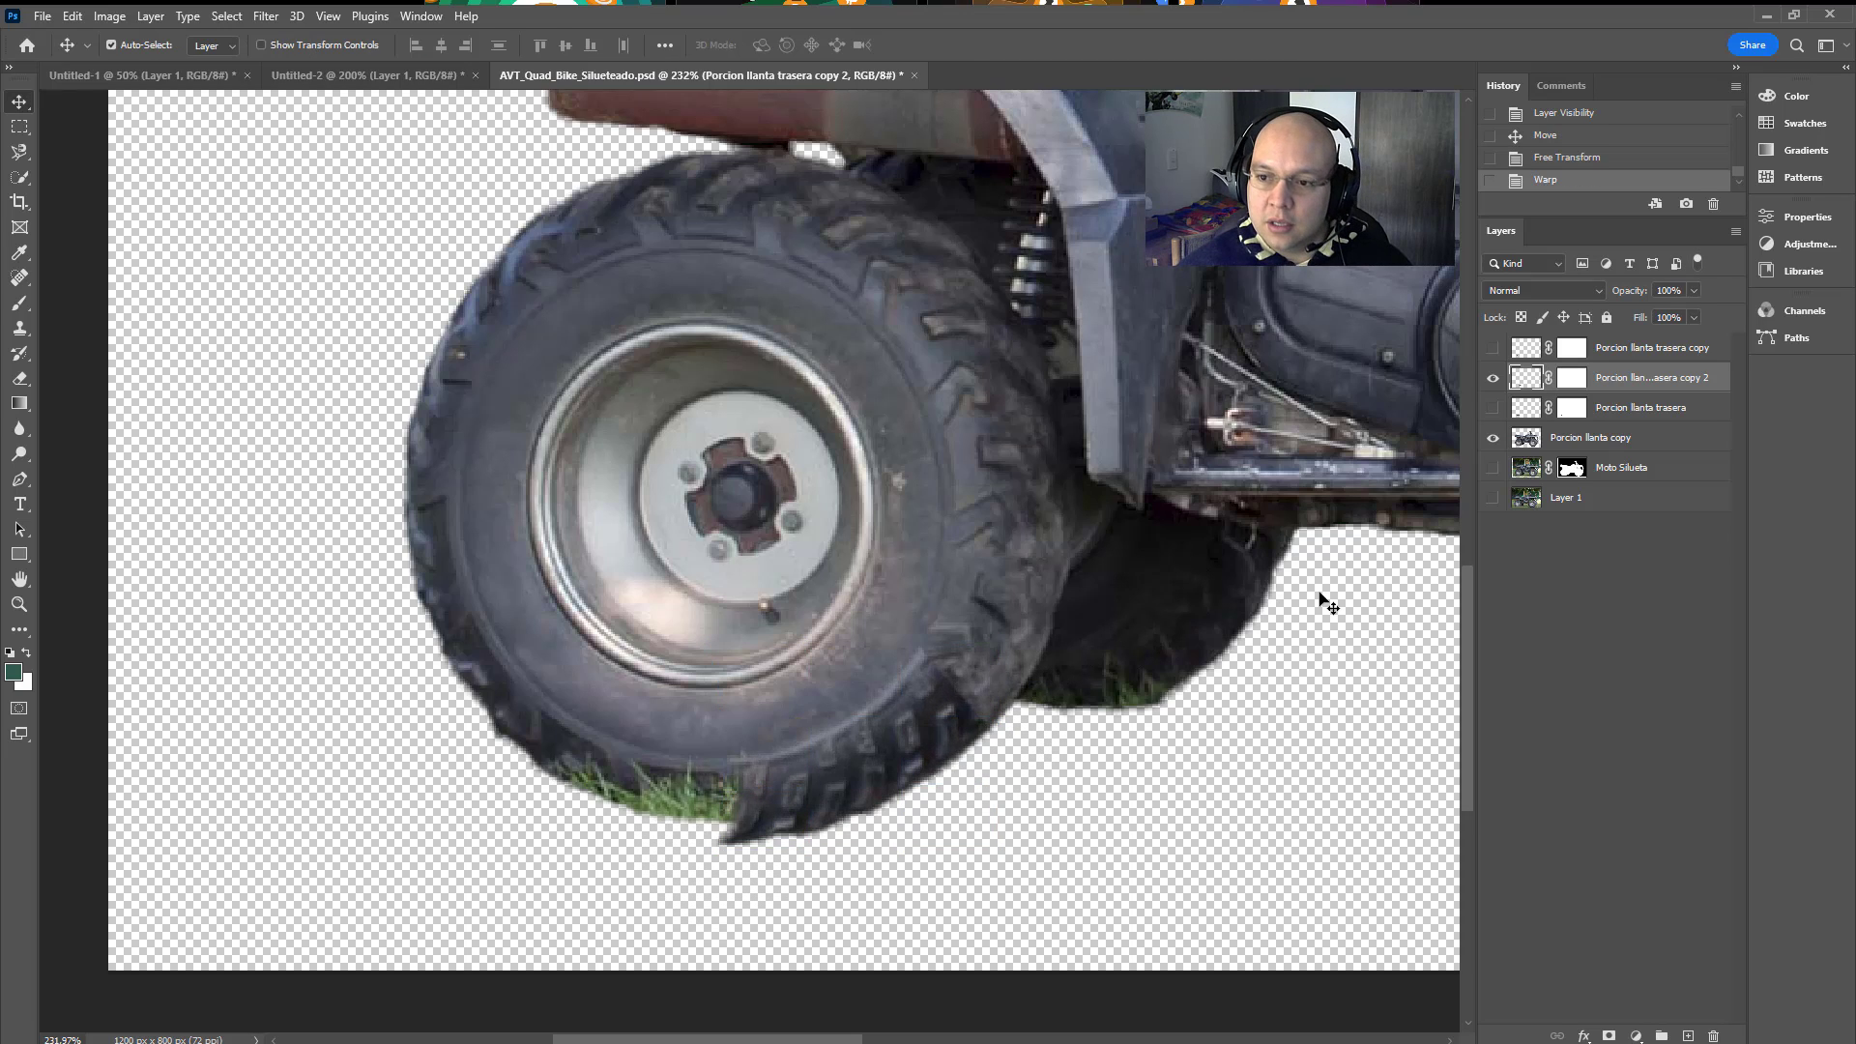
Step: Show the first warped tread copy and warp copy 2 again, lifting its lower-left tip so both treads join along the tire's edge
click(1493, 349)
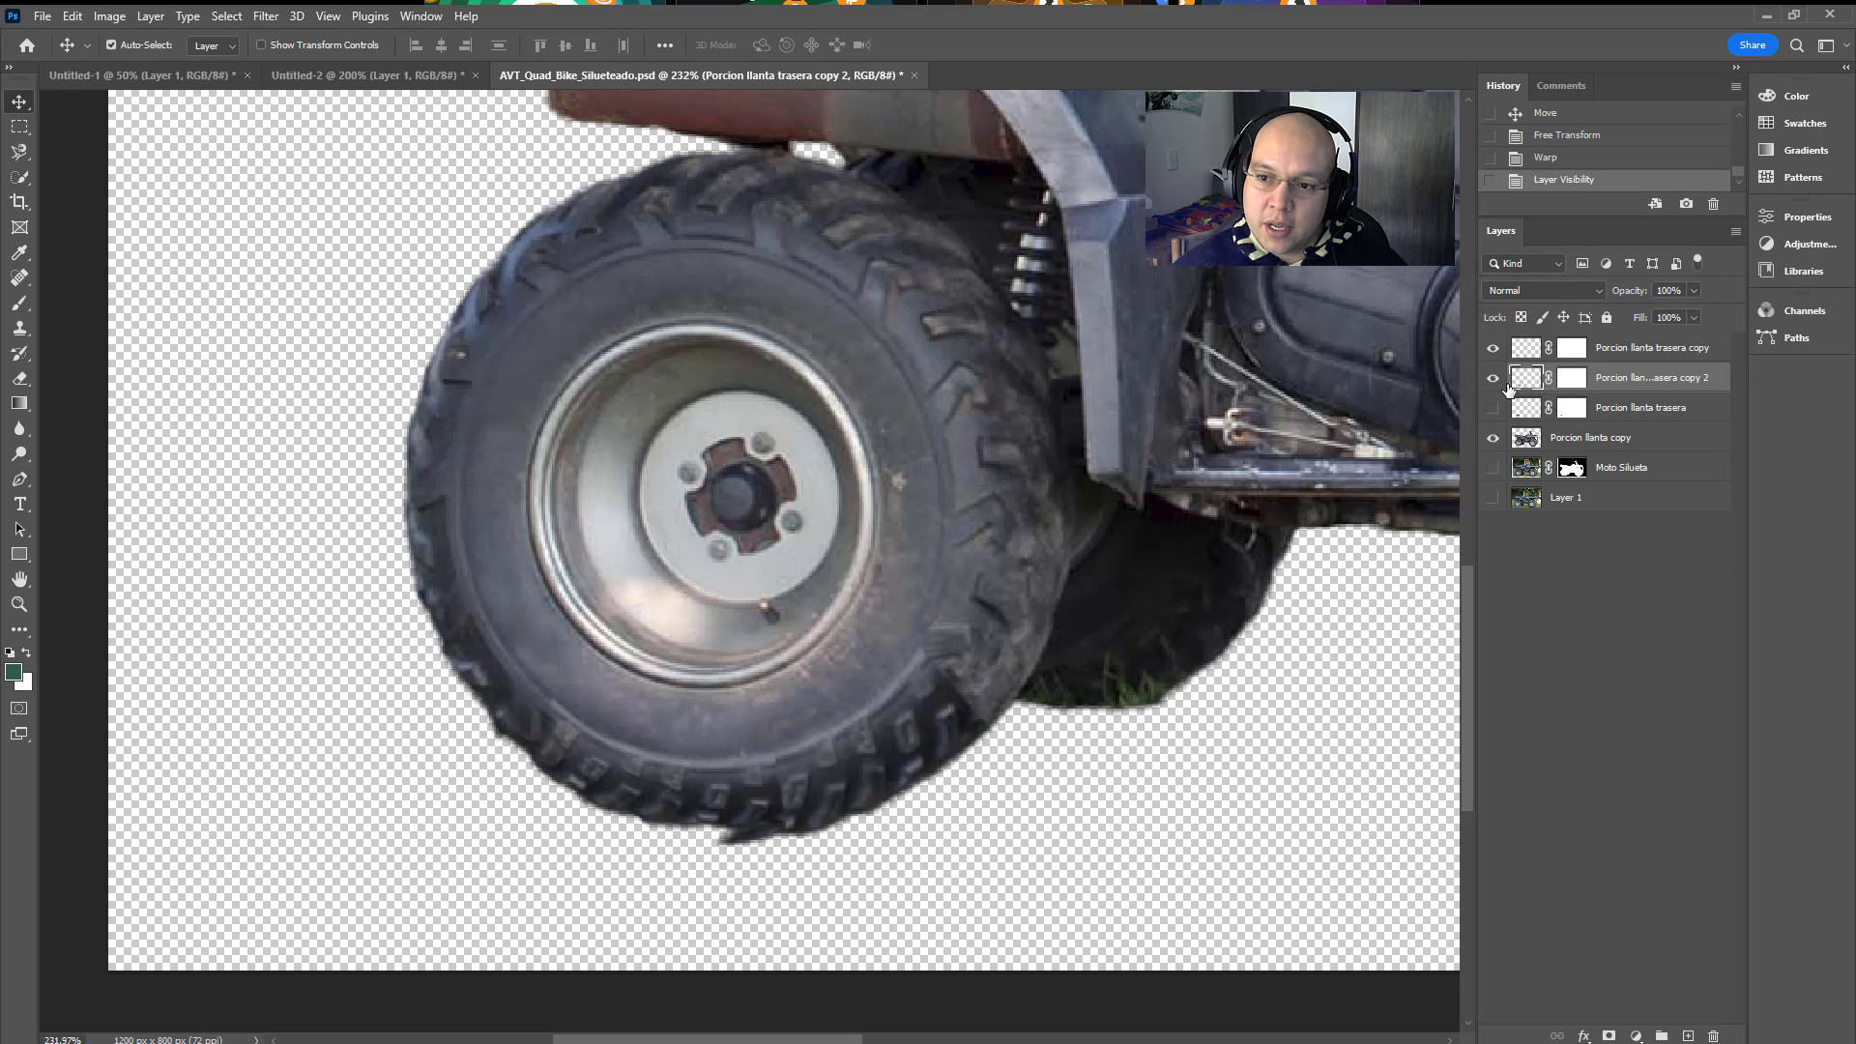
click(1525, 382)
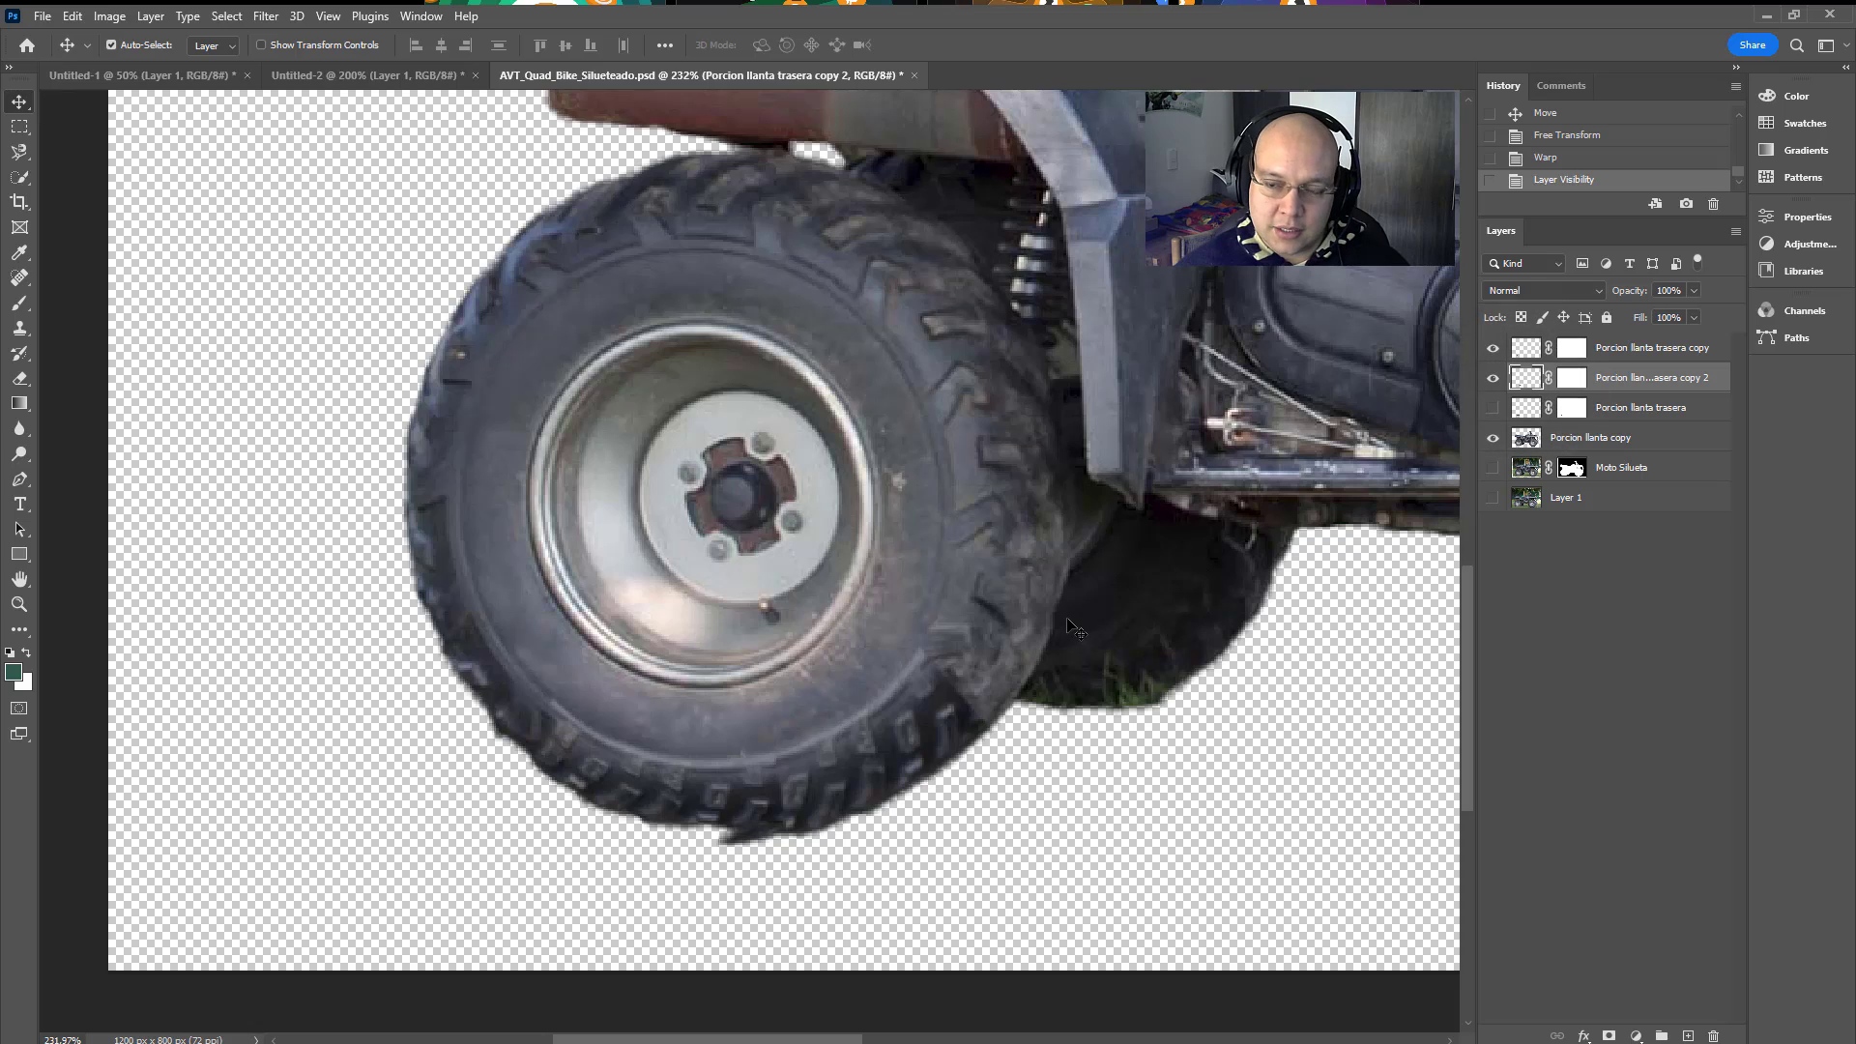
click(72, 16)
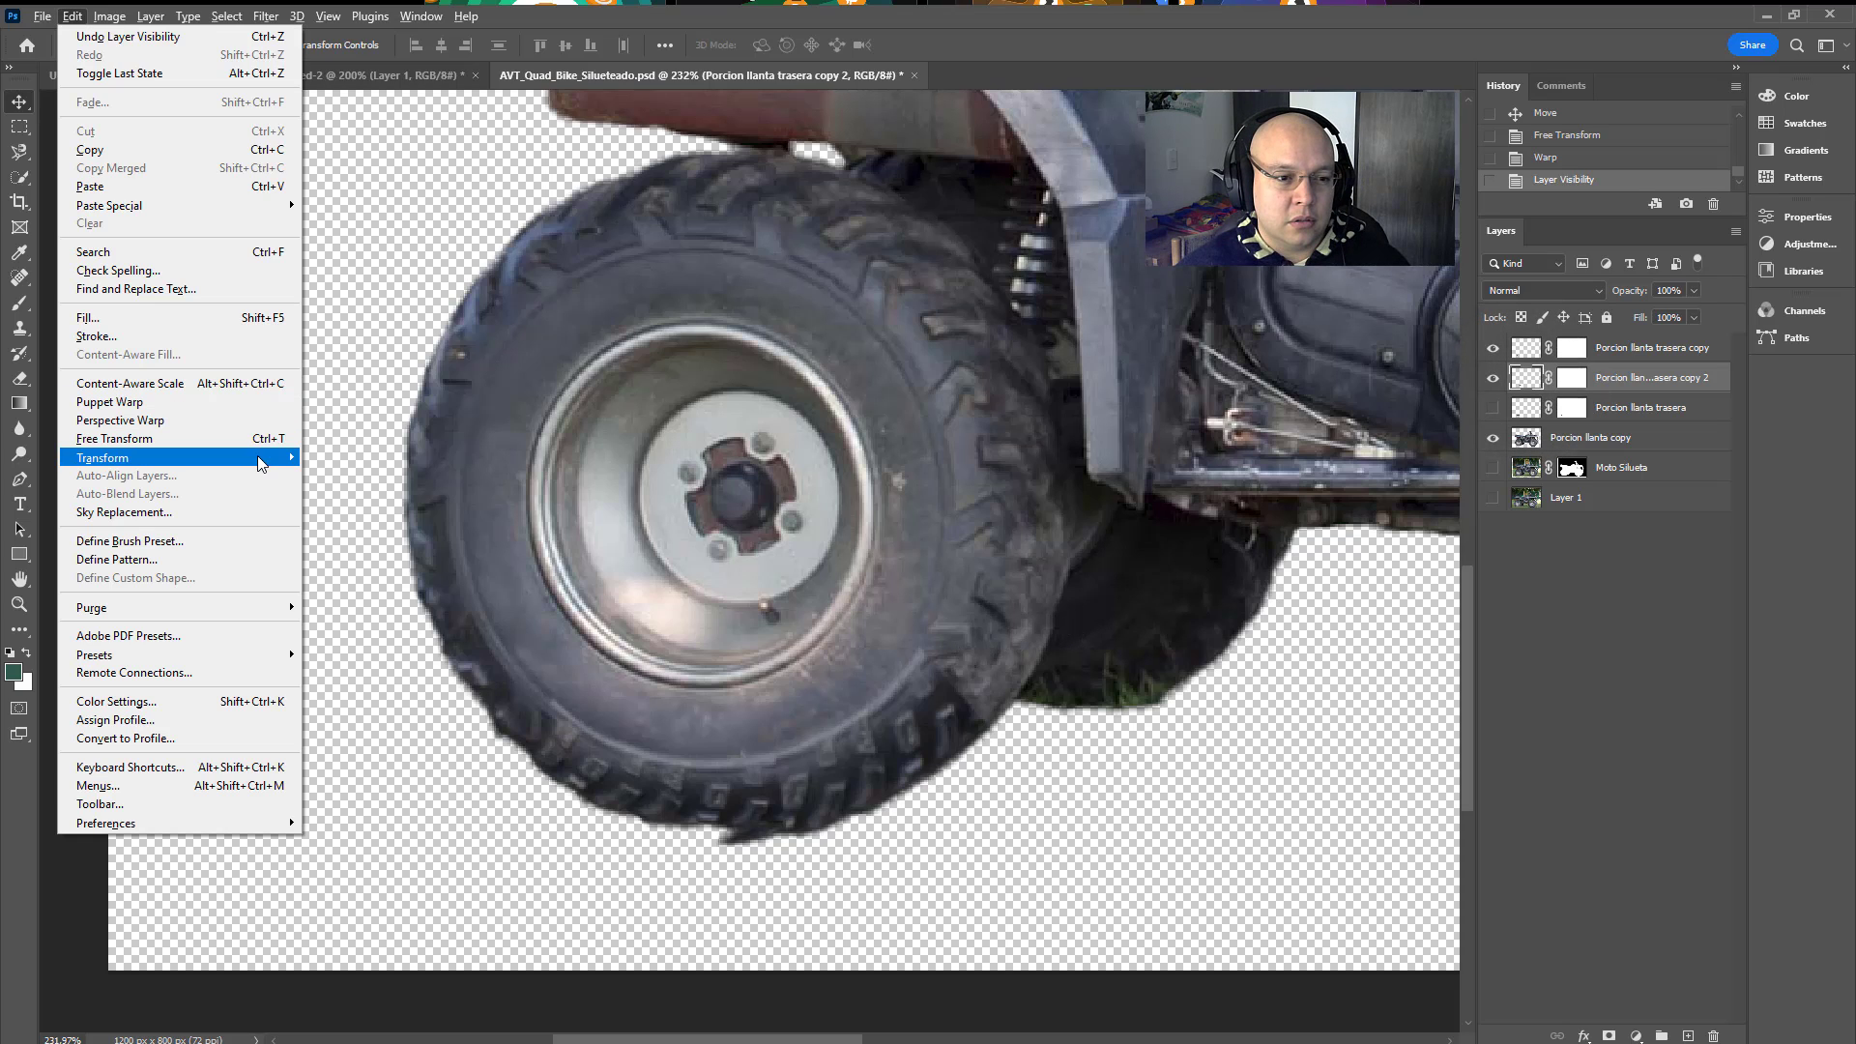
mouse_move(257, 457)
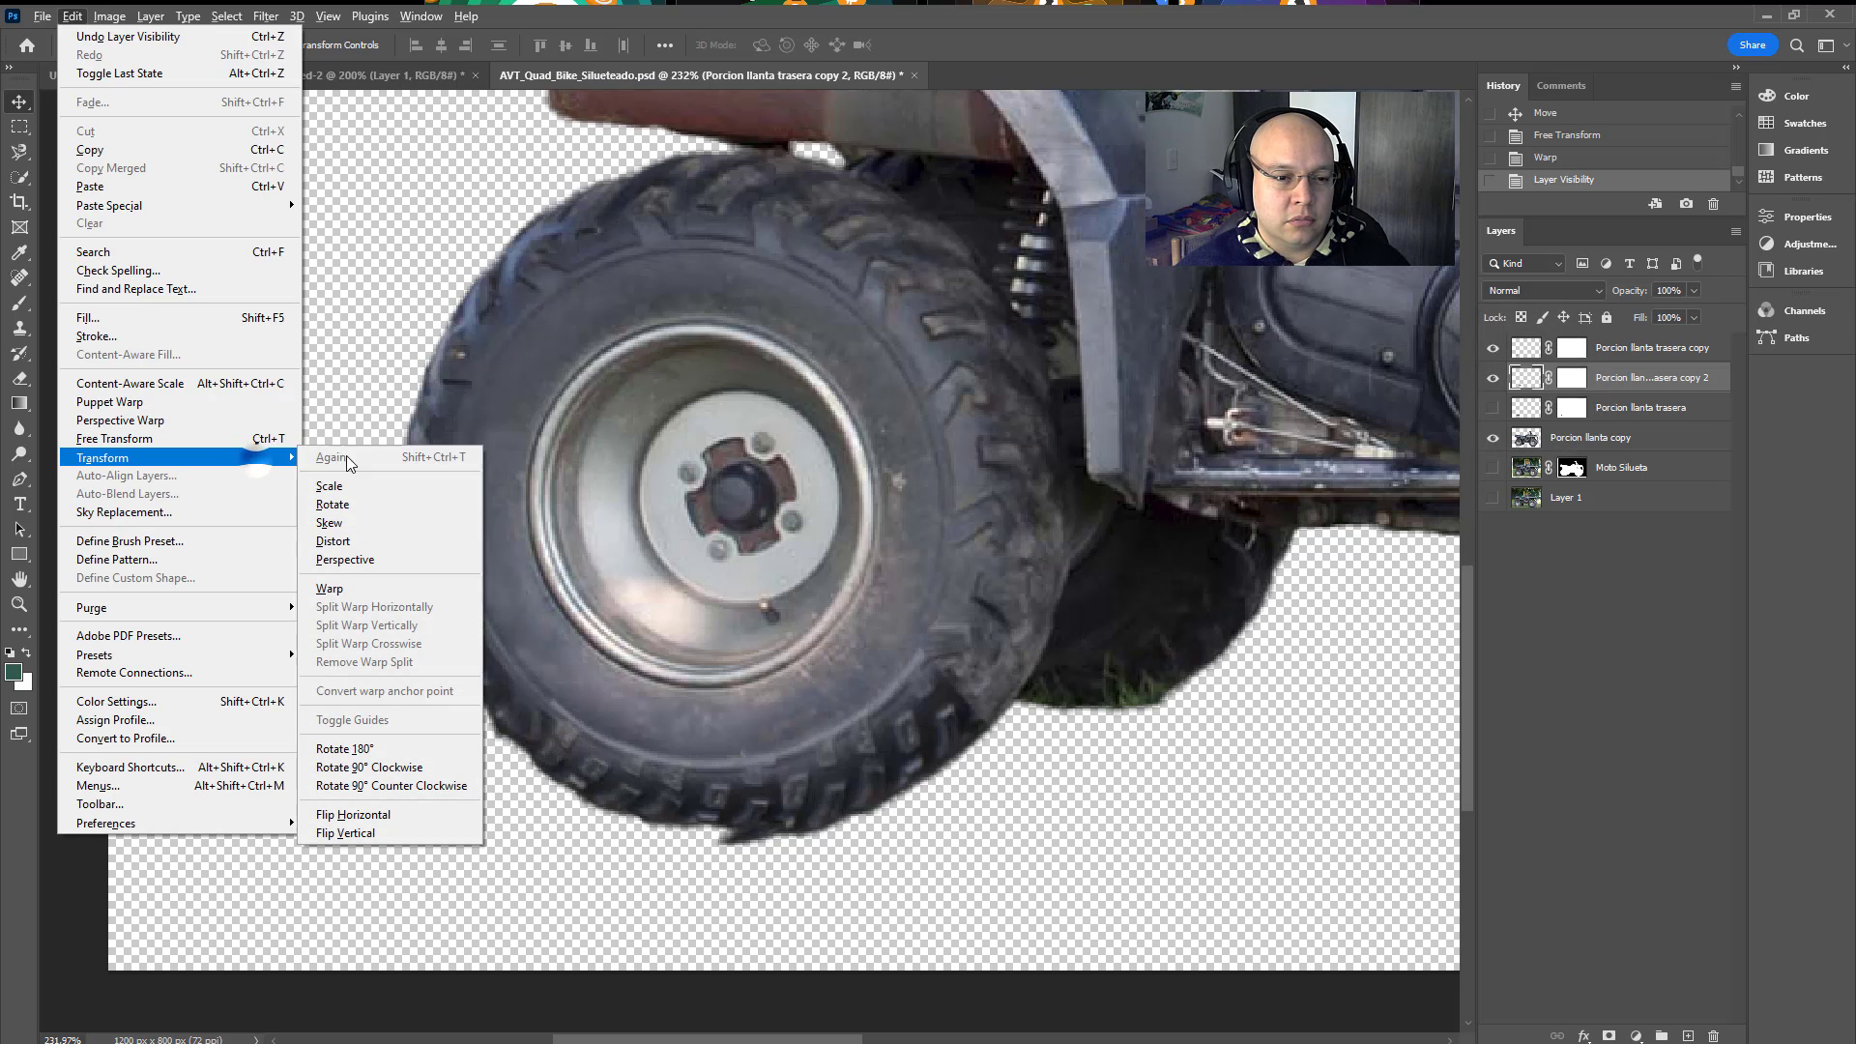
click(353, 587)
drag(737, 839, 748, 824)
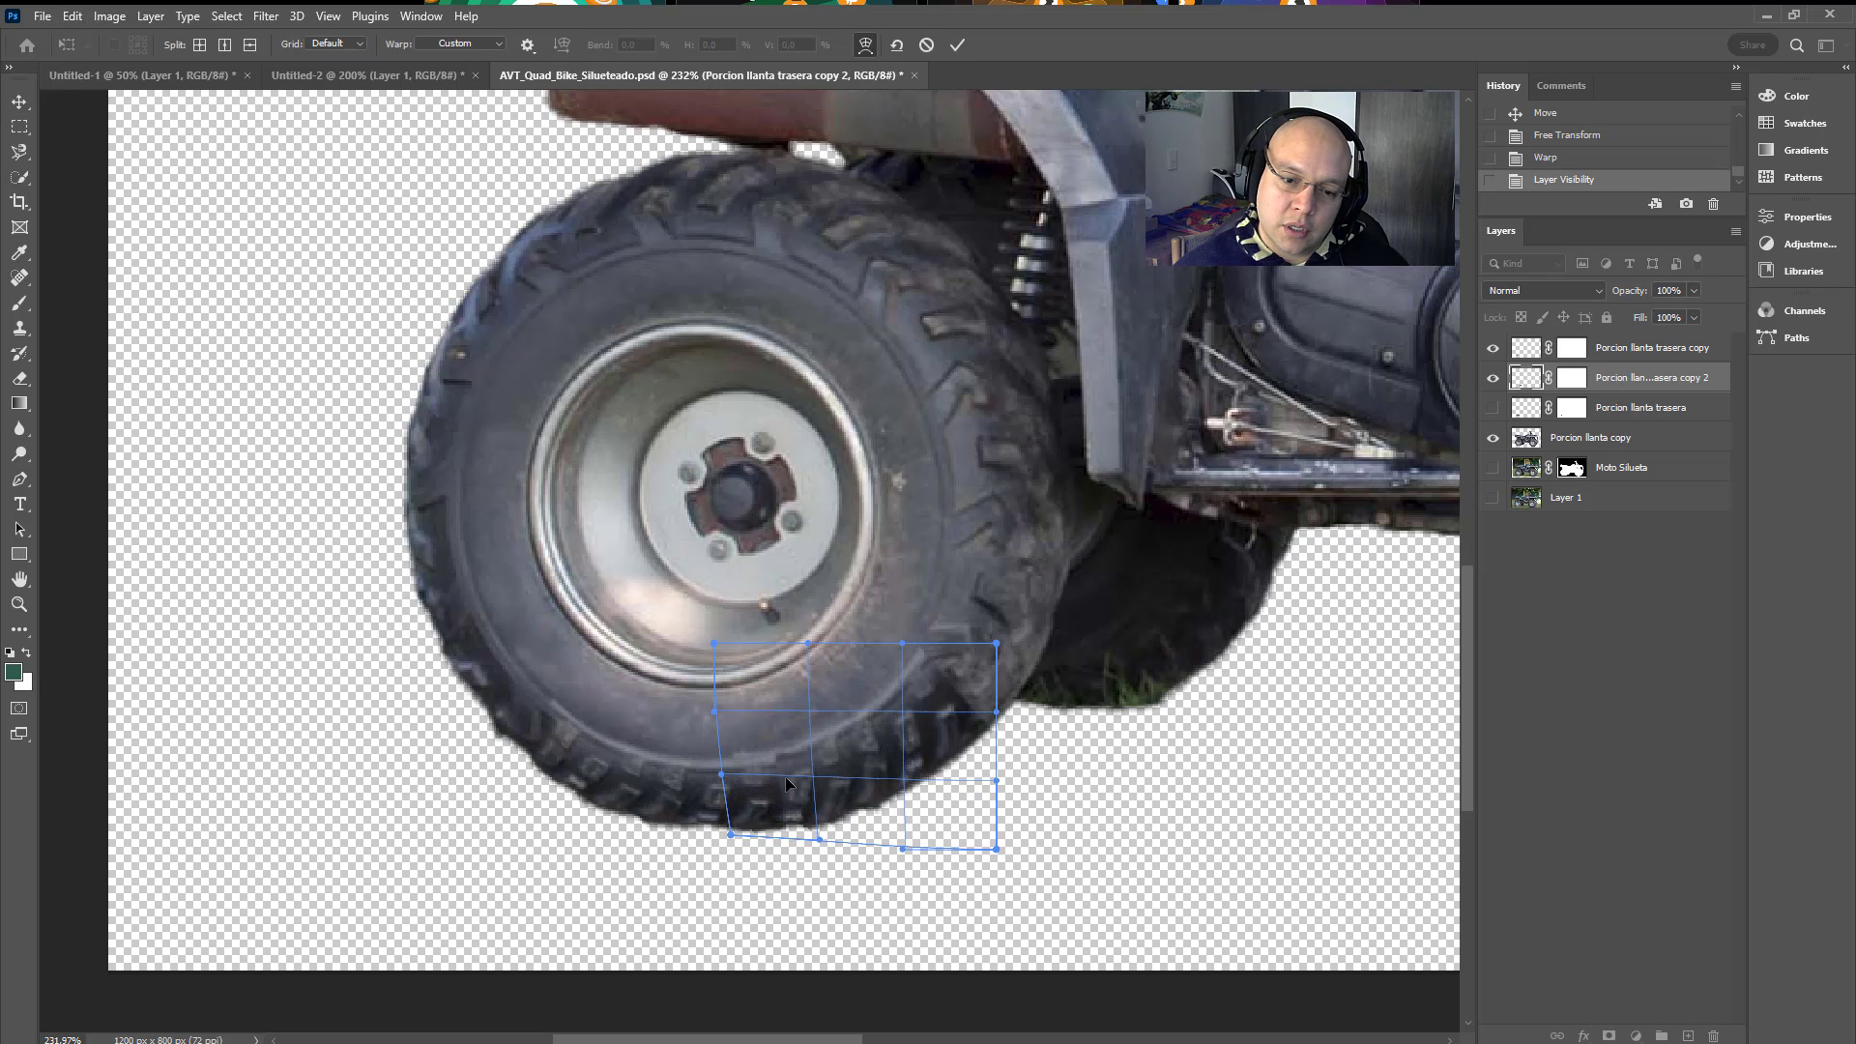
drag(779, 757, 777, 756)
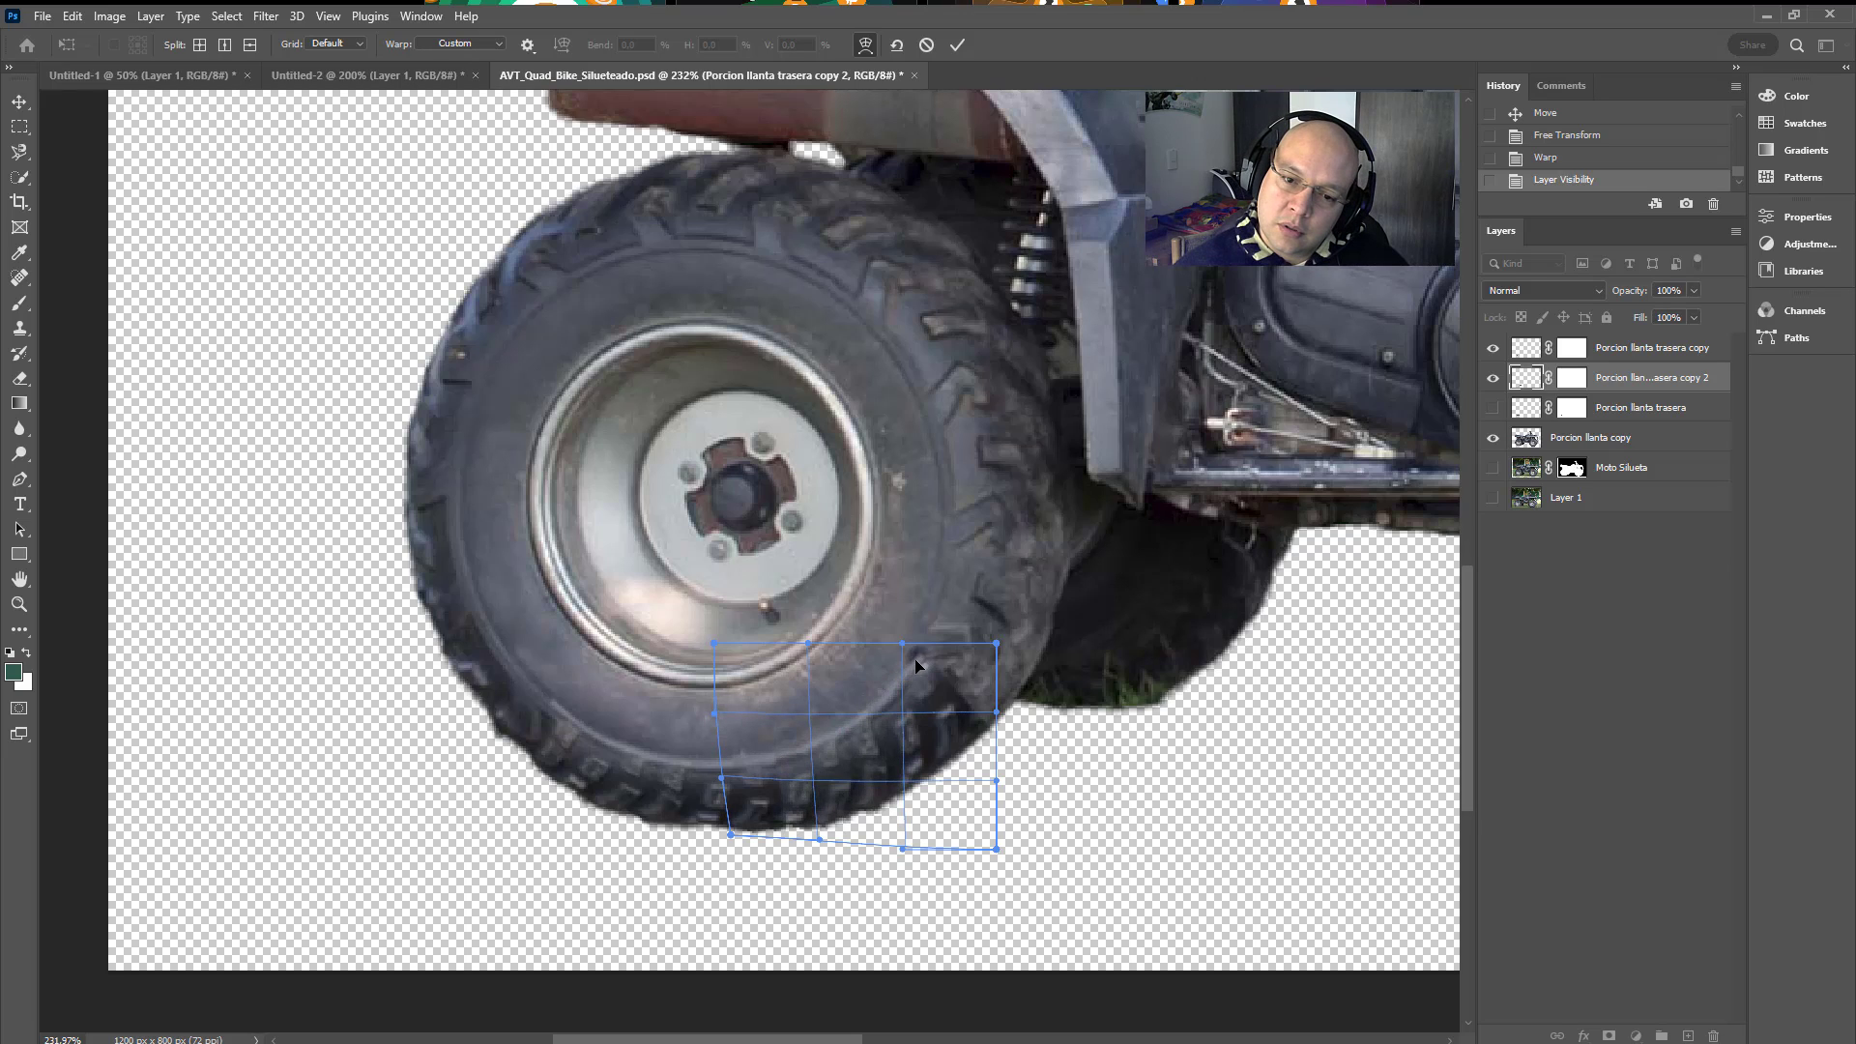
drag(916, 665, 909, 659)
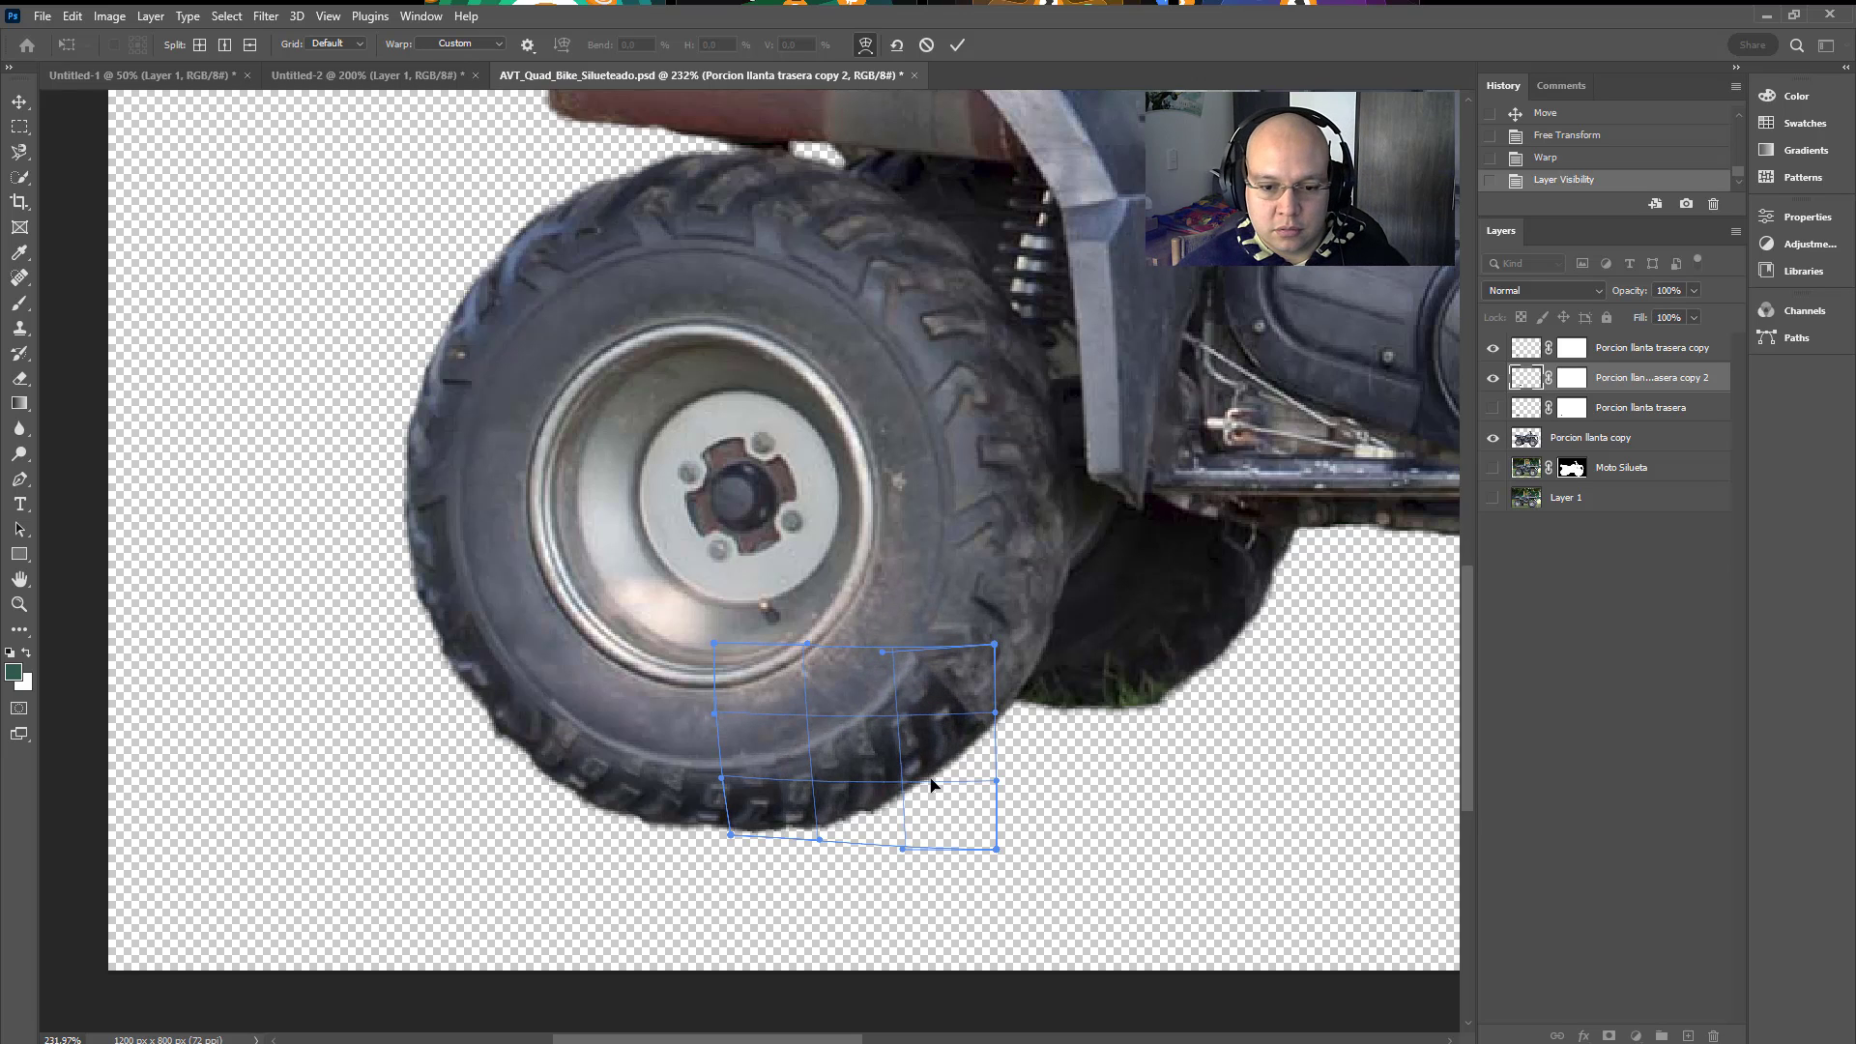
key(Return)
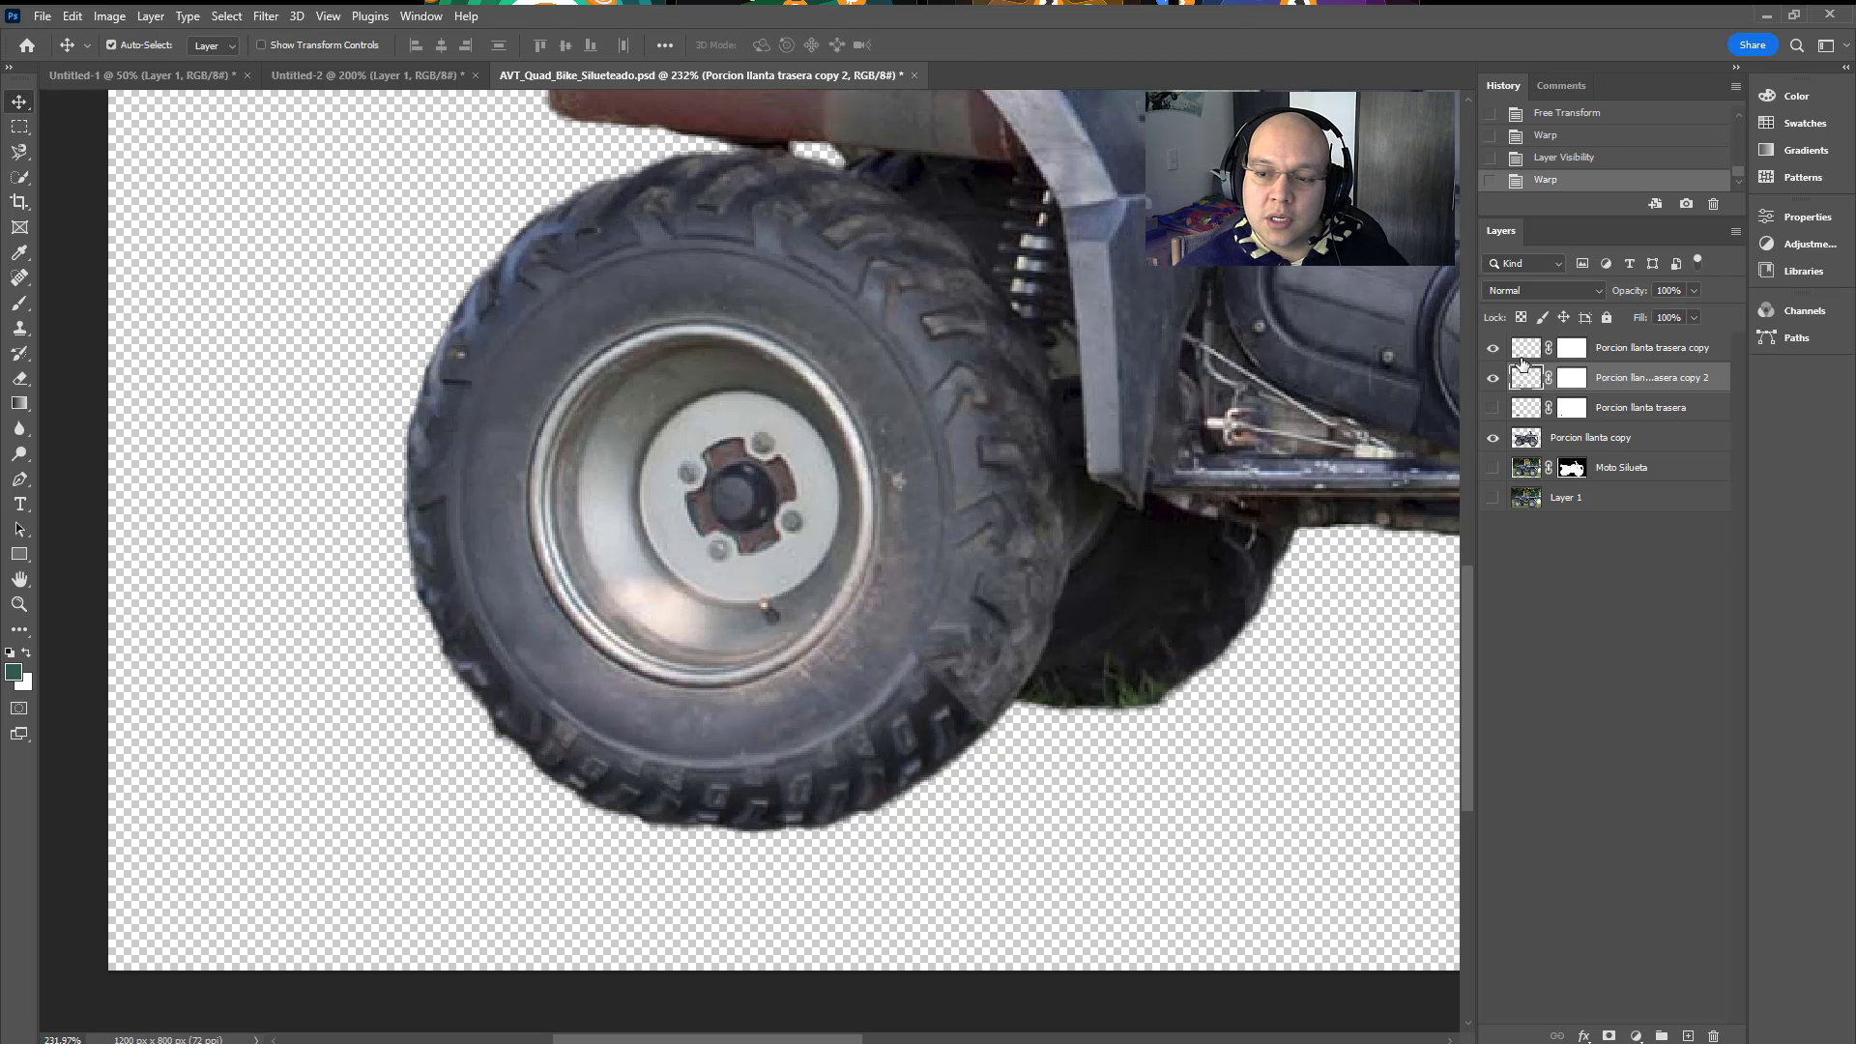
Step: Move the hidden Porcion llanta trasera layer above both copies and brush black on copy 2's mask at its upper-right end
key(ctrl+shift+z)
click(1573, 408)
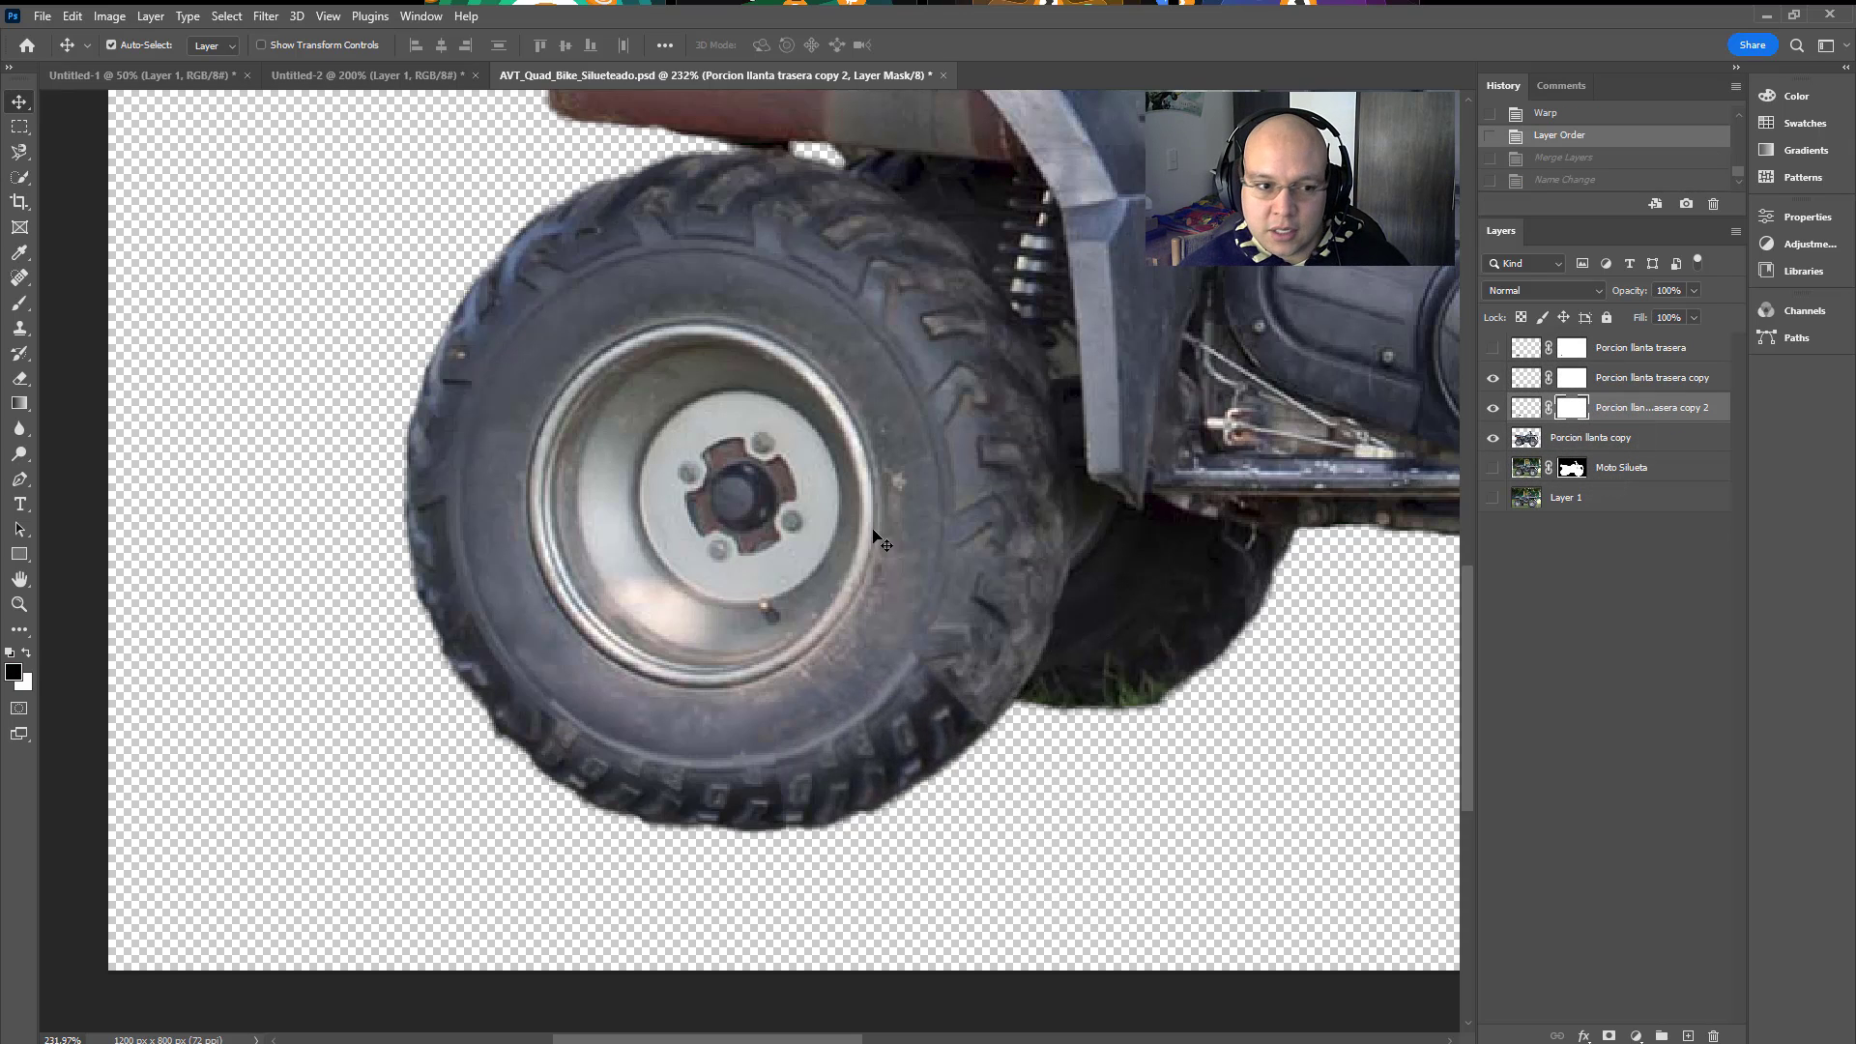
key(b)
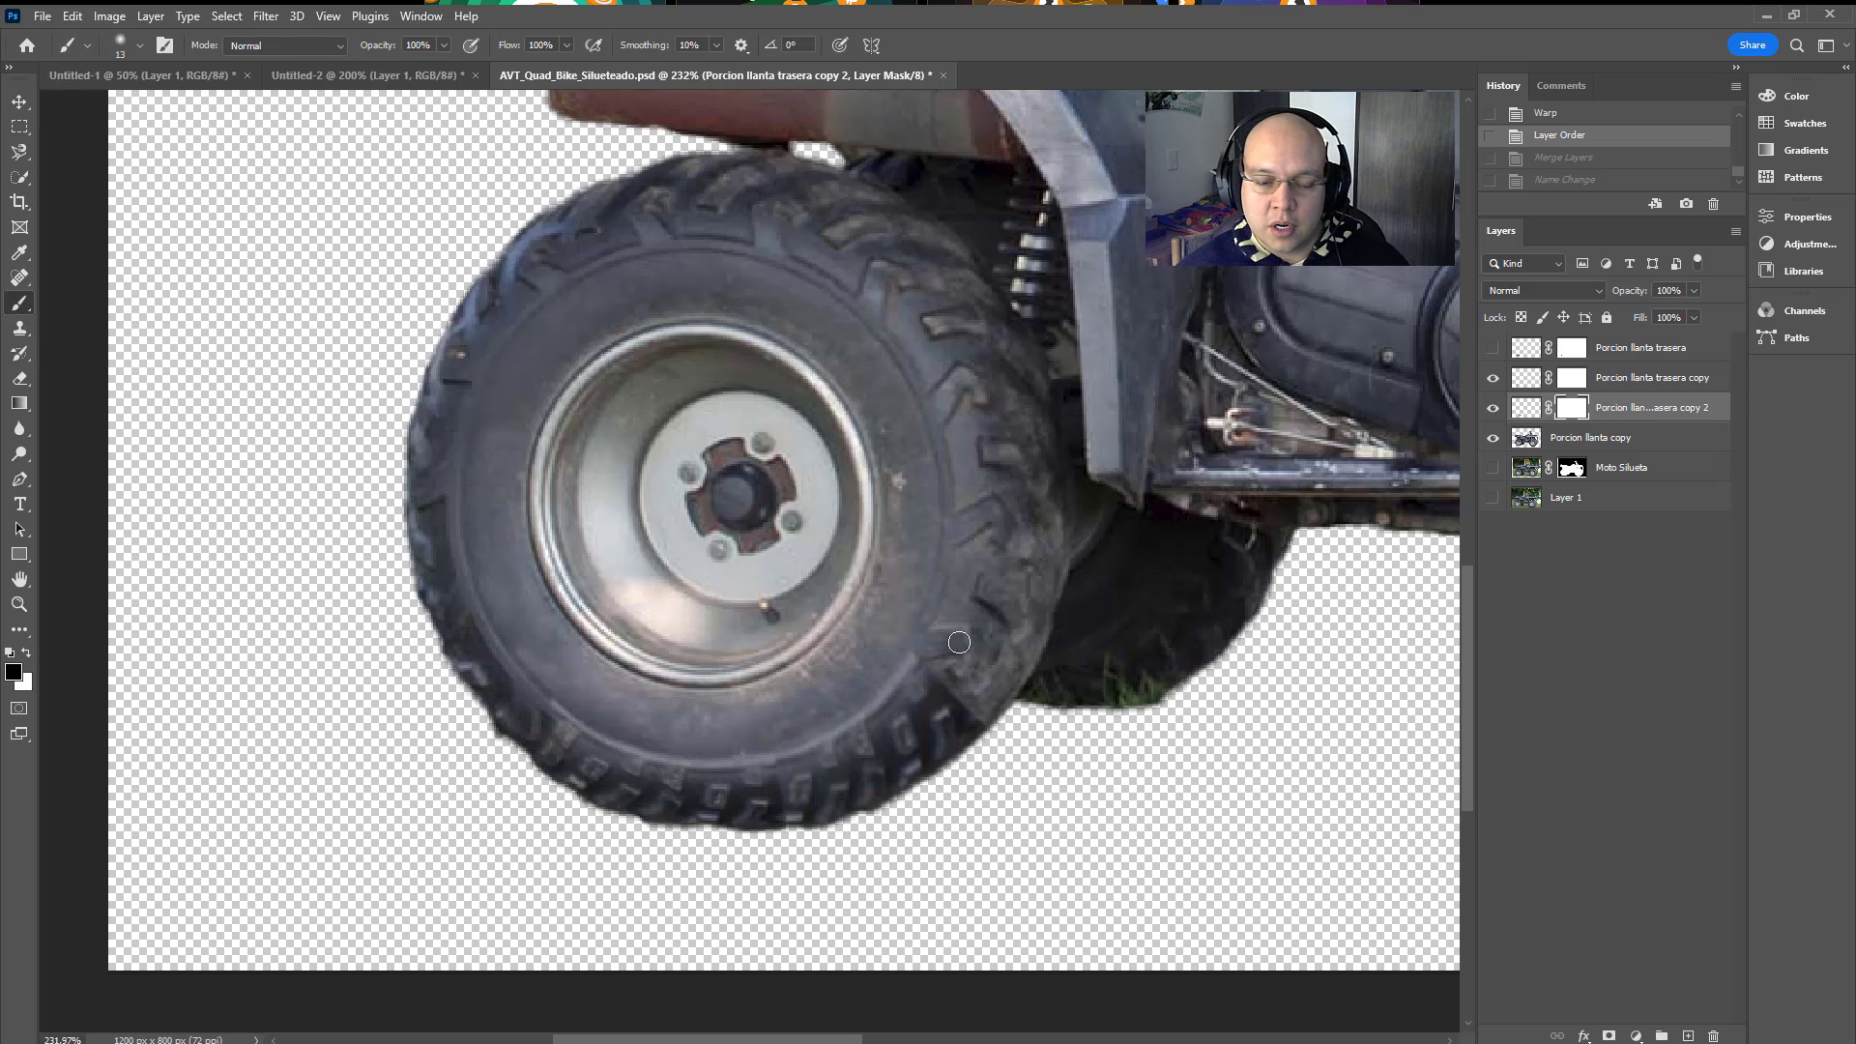
mouse_move(899, 657)
mouse_down()
mouse_move(934, 673)
mouse_move(881, 645)
mouse_move(929, 657)
mouse_move(913, 650)
mouse_up()
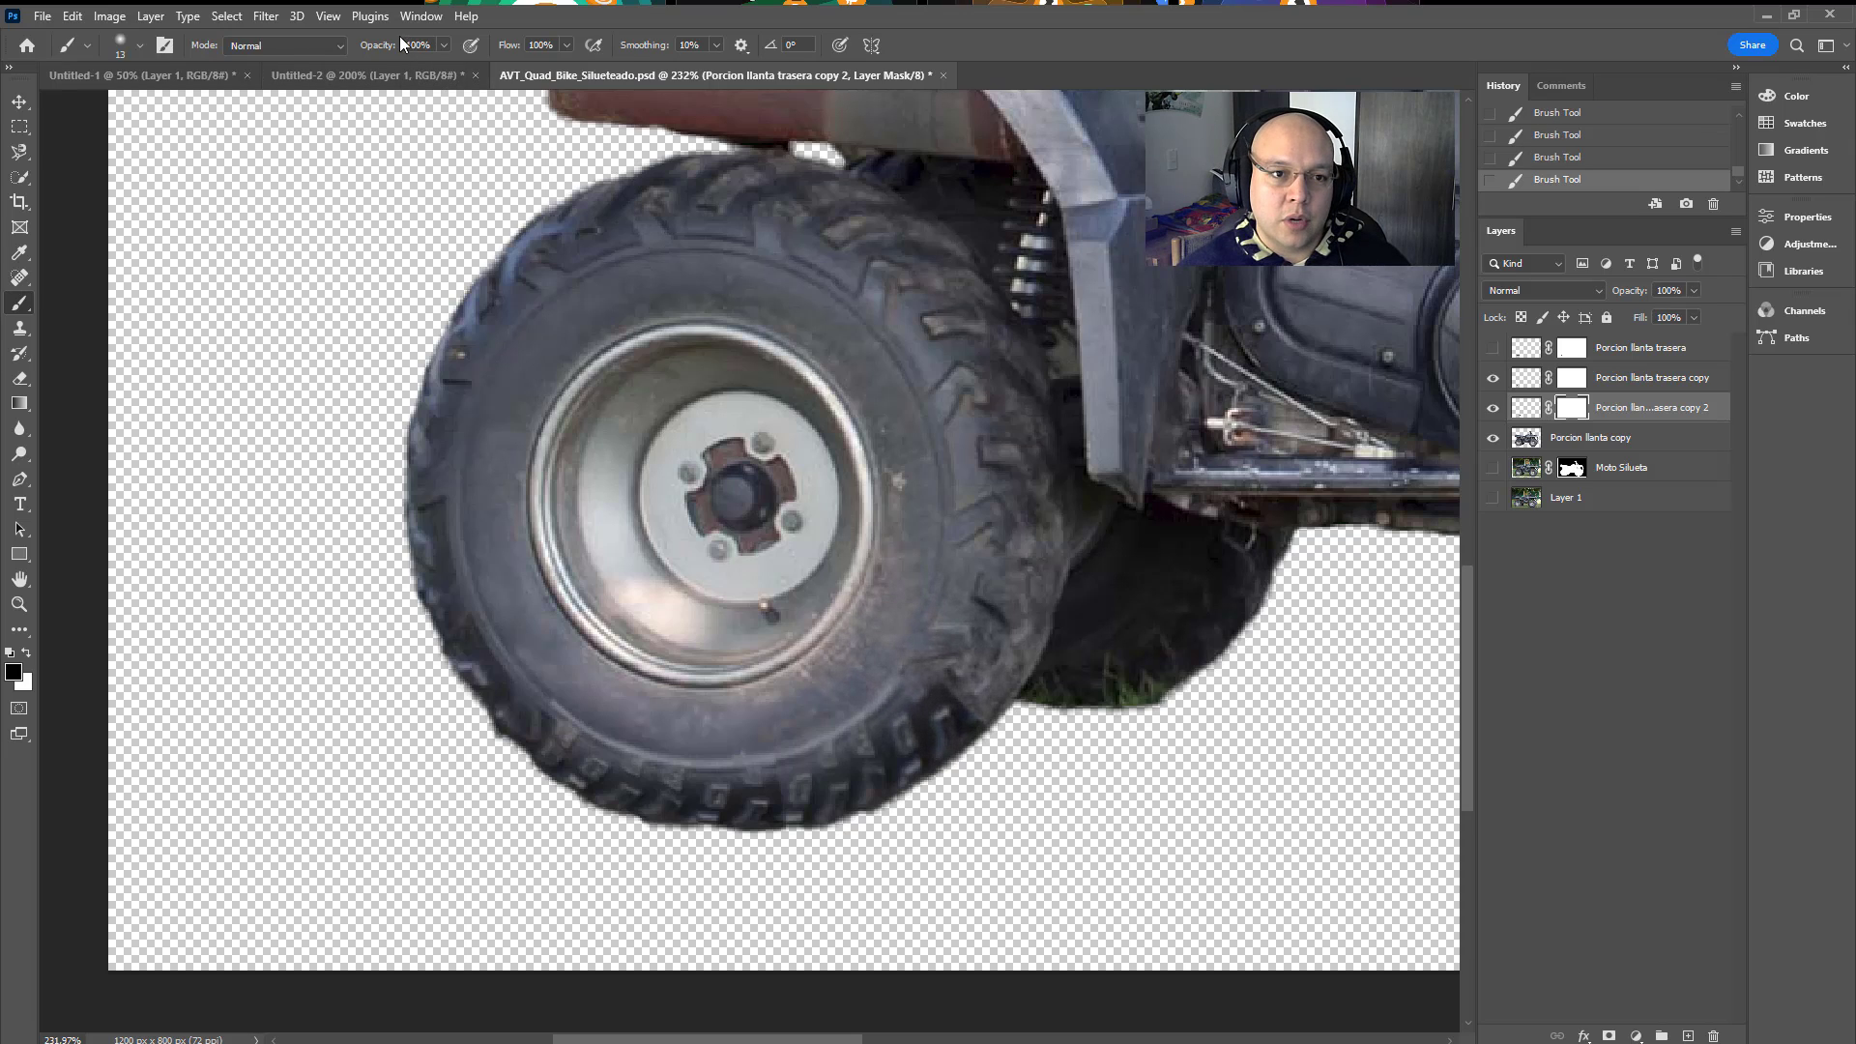
Step: Set the Brush opacity to 50% and enlarge the brush to 25 px
click(420, 45)
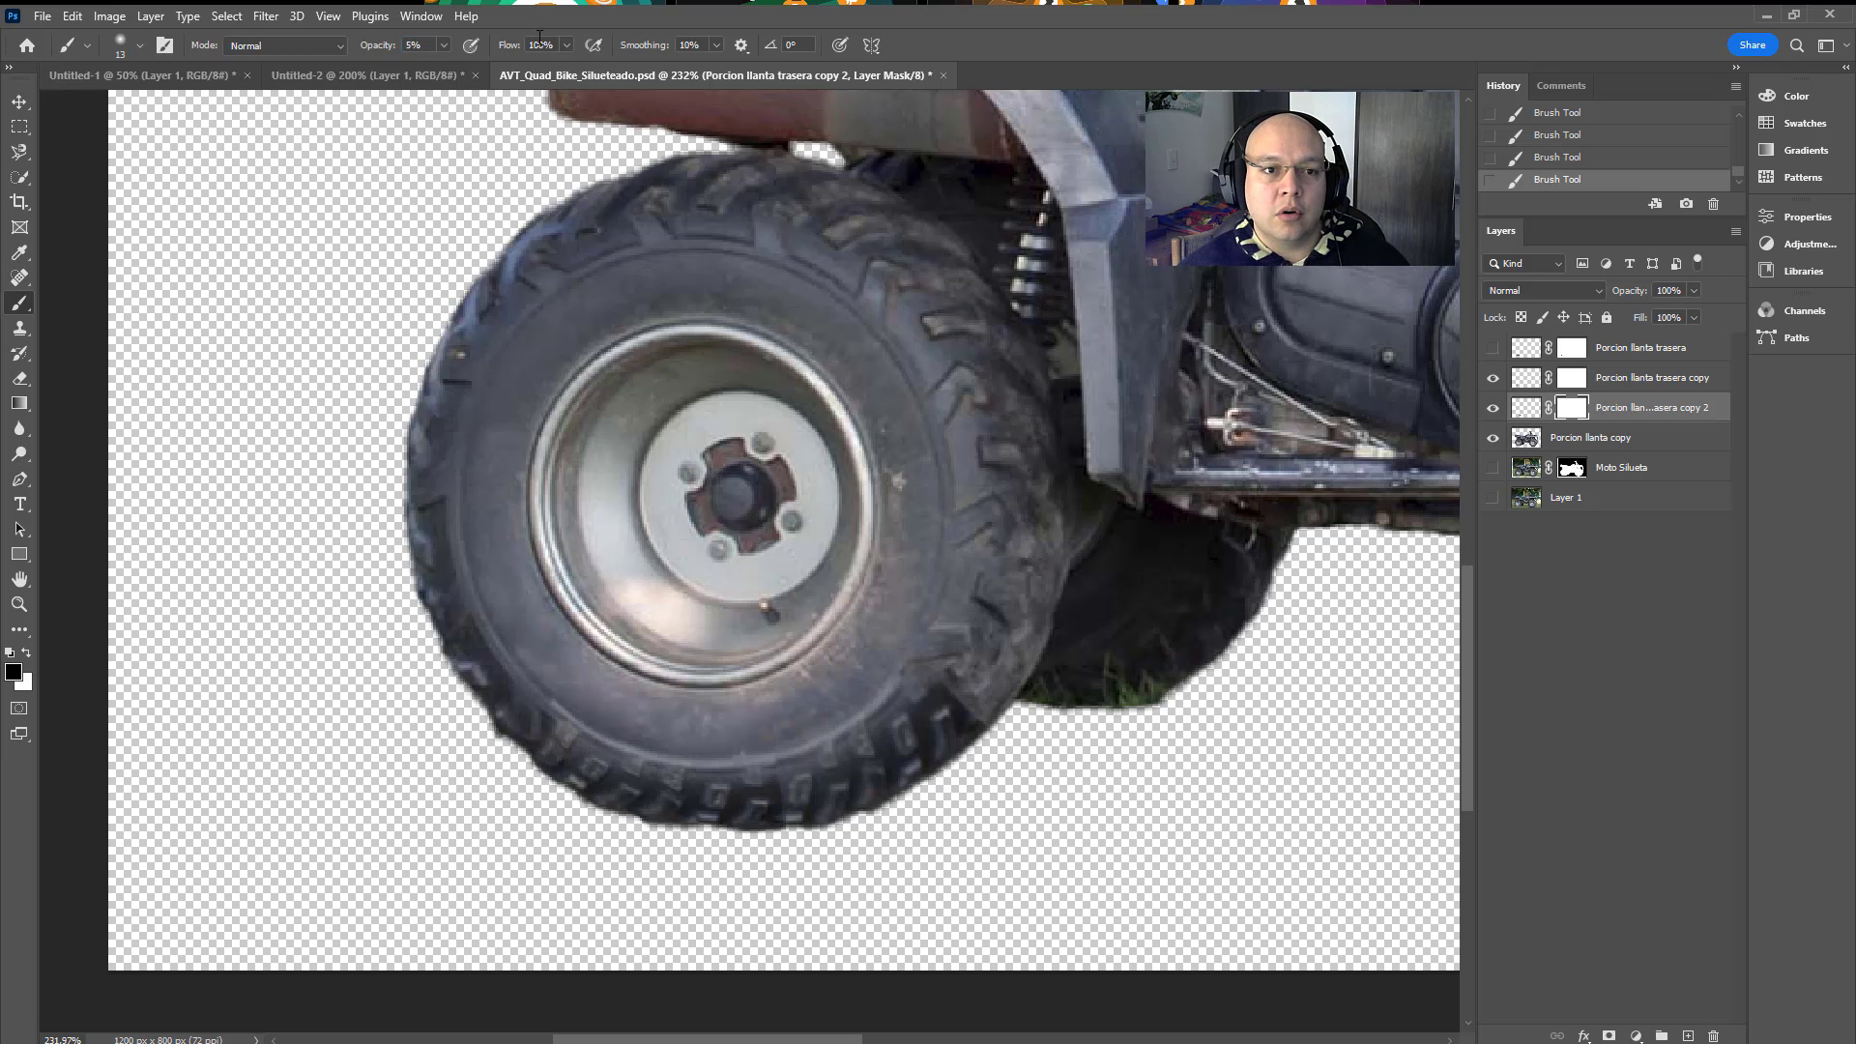
text(5)
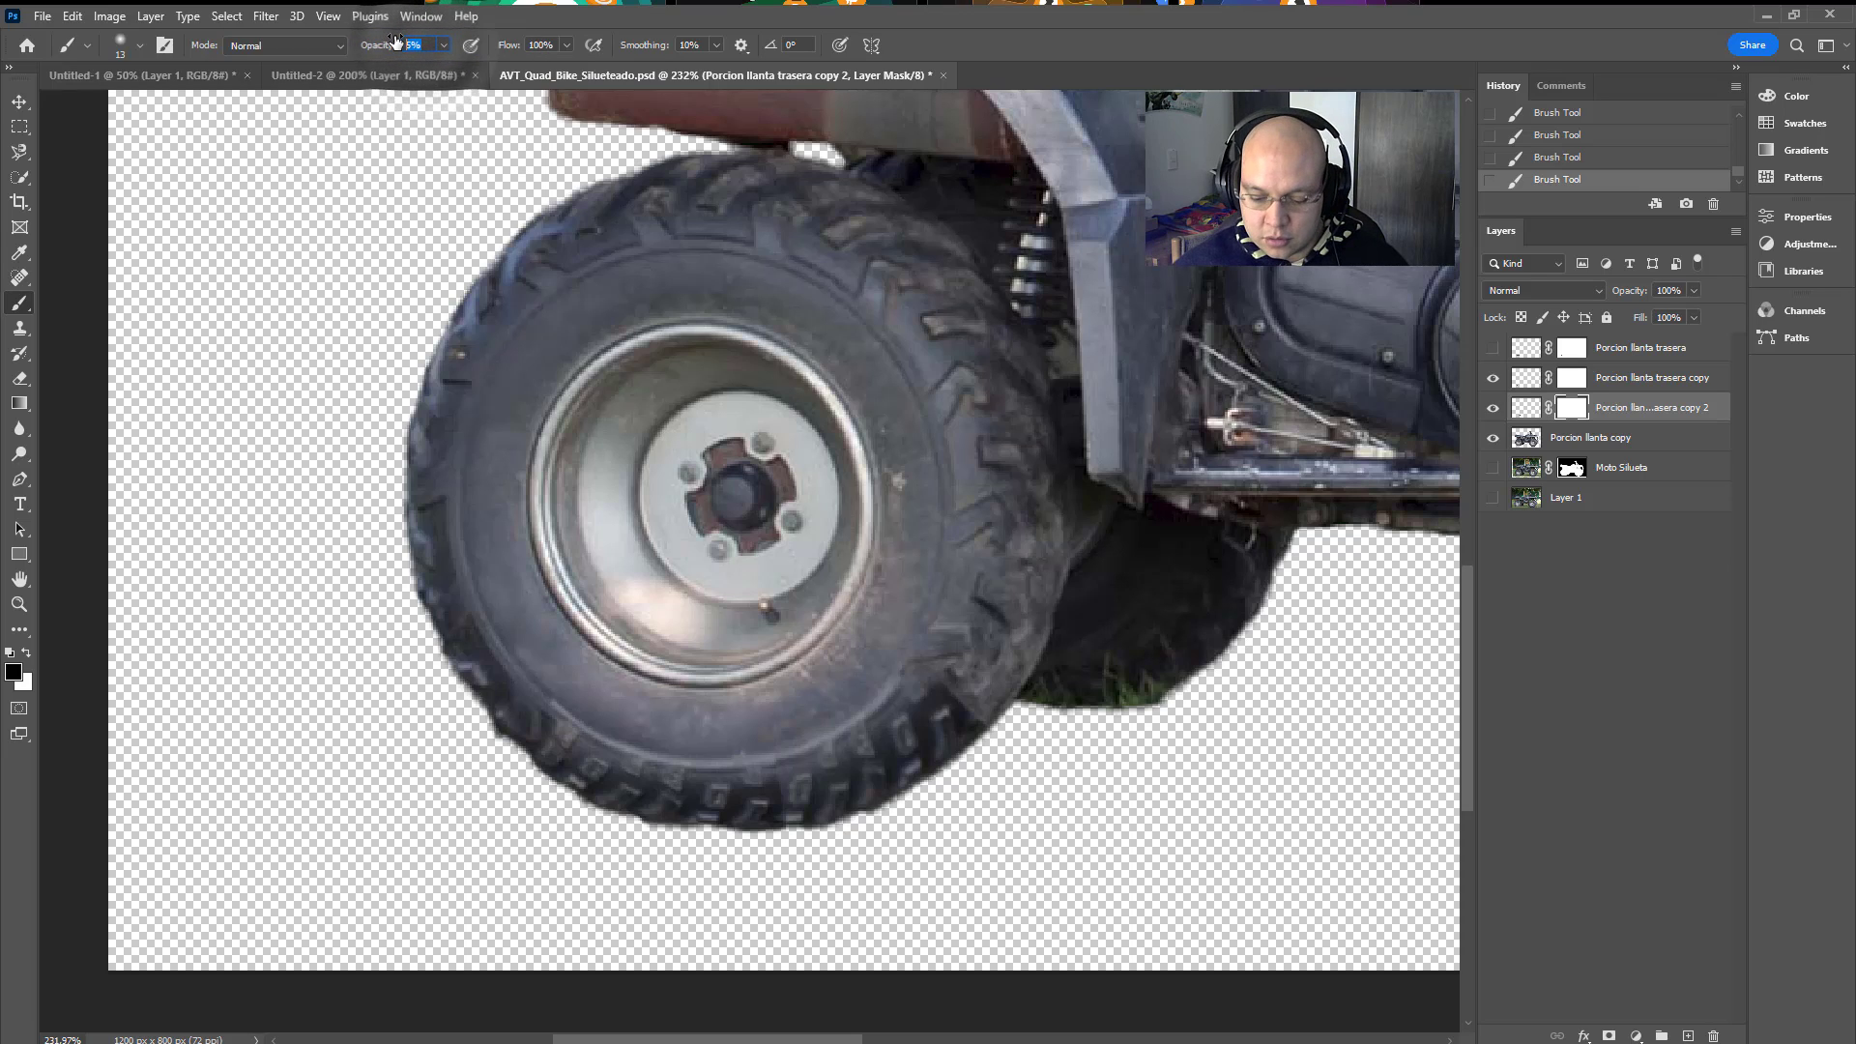
text(0)
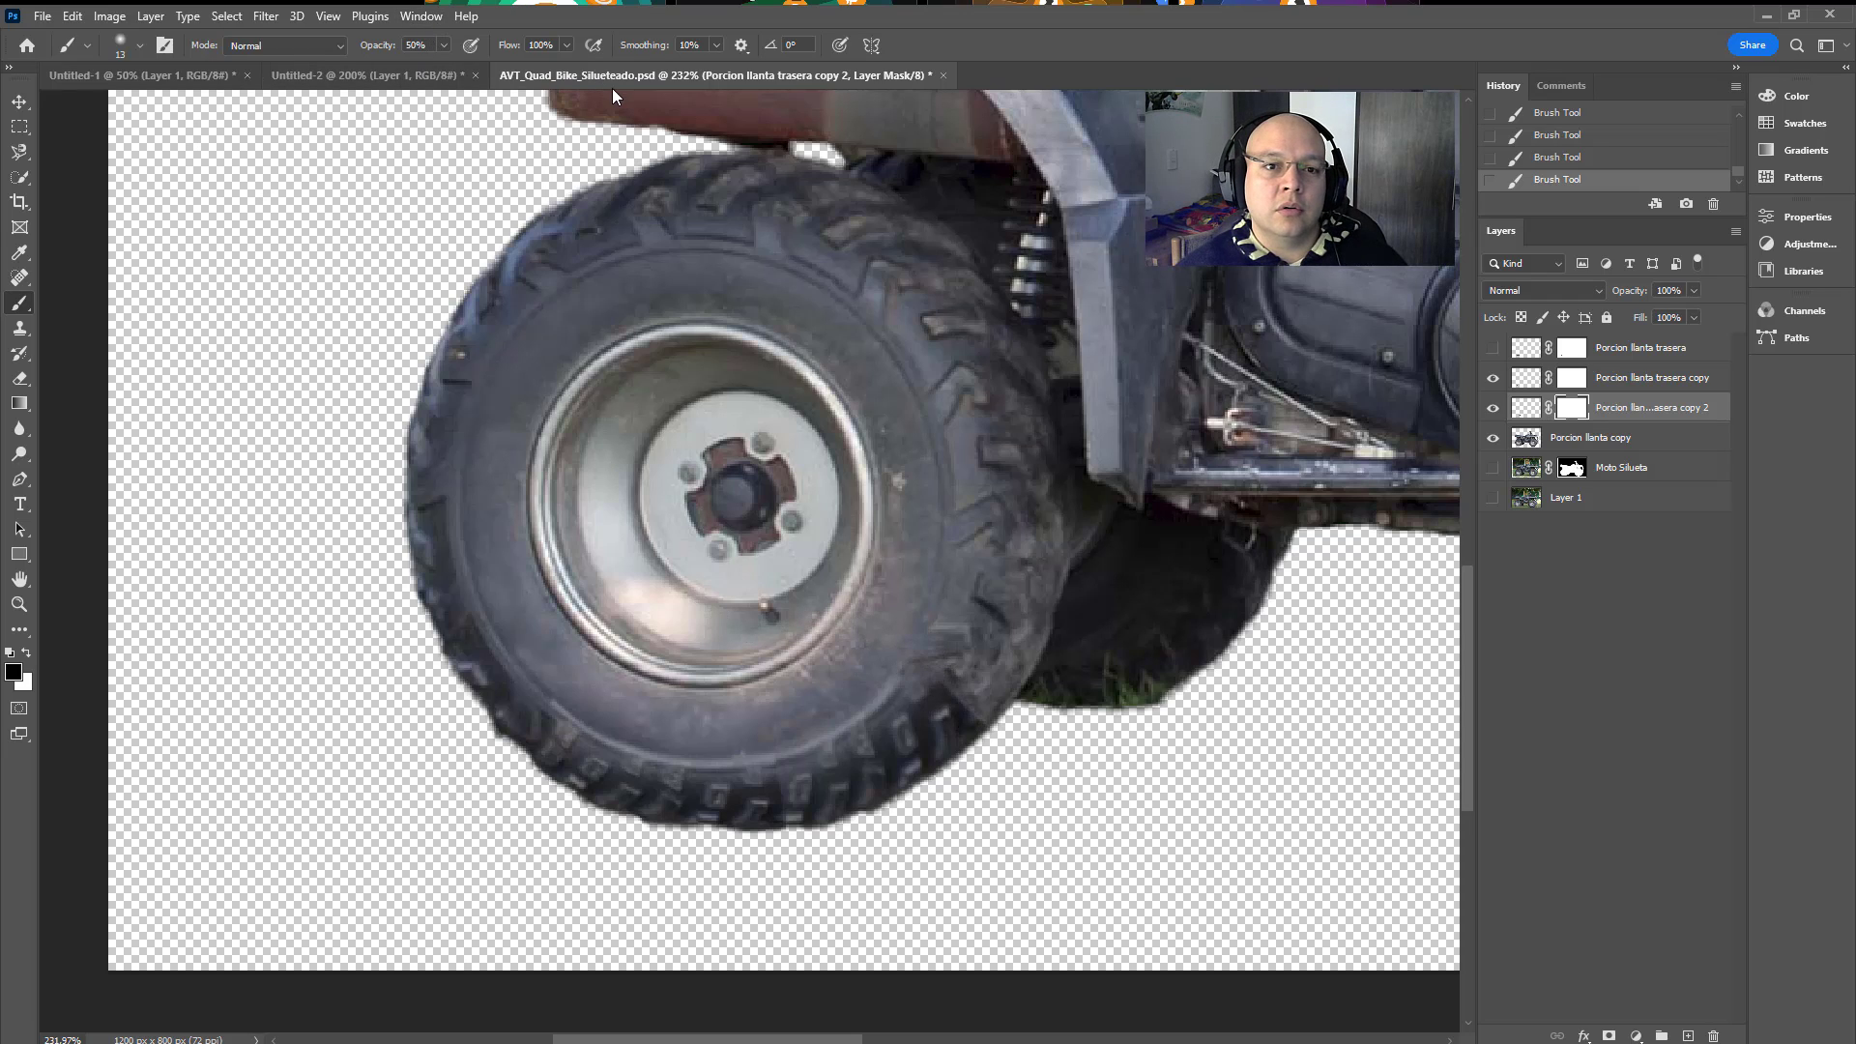
key(bracketright)
key(bracketright)
key(bracketright)
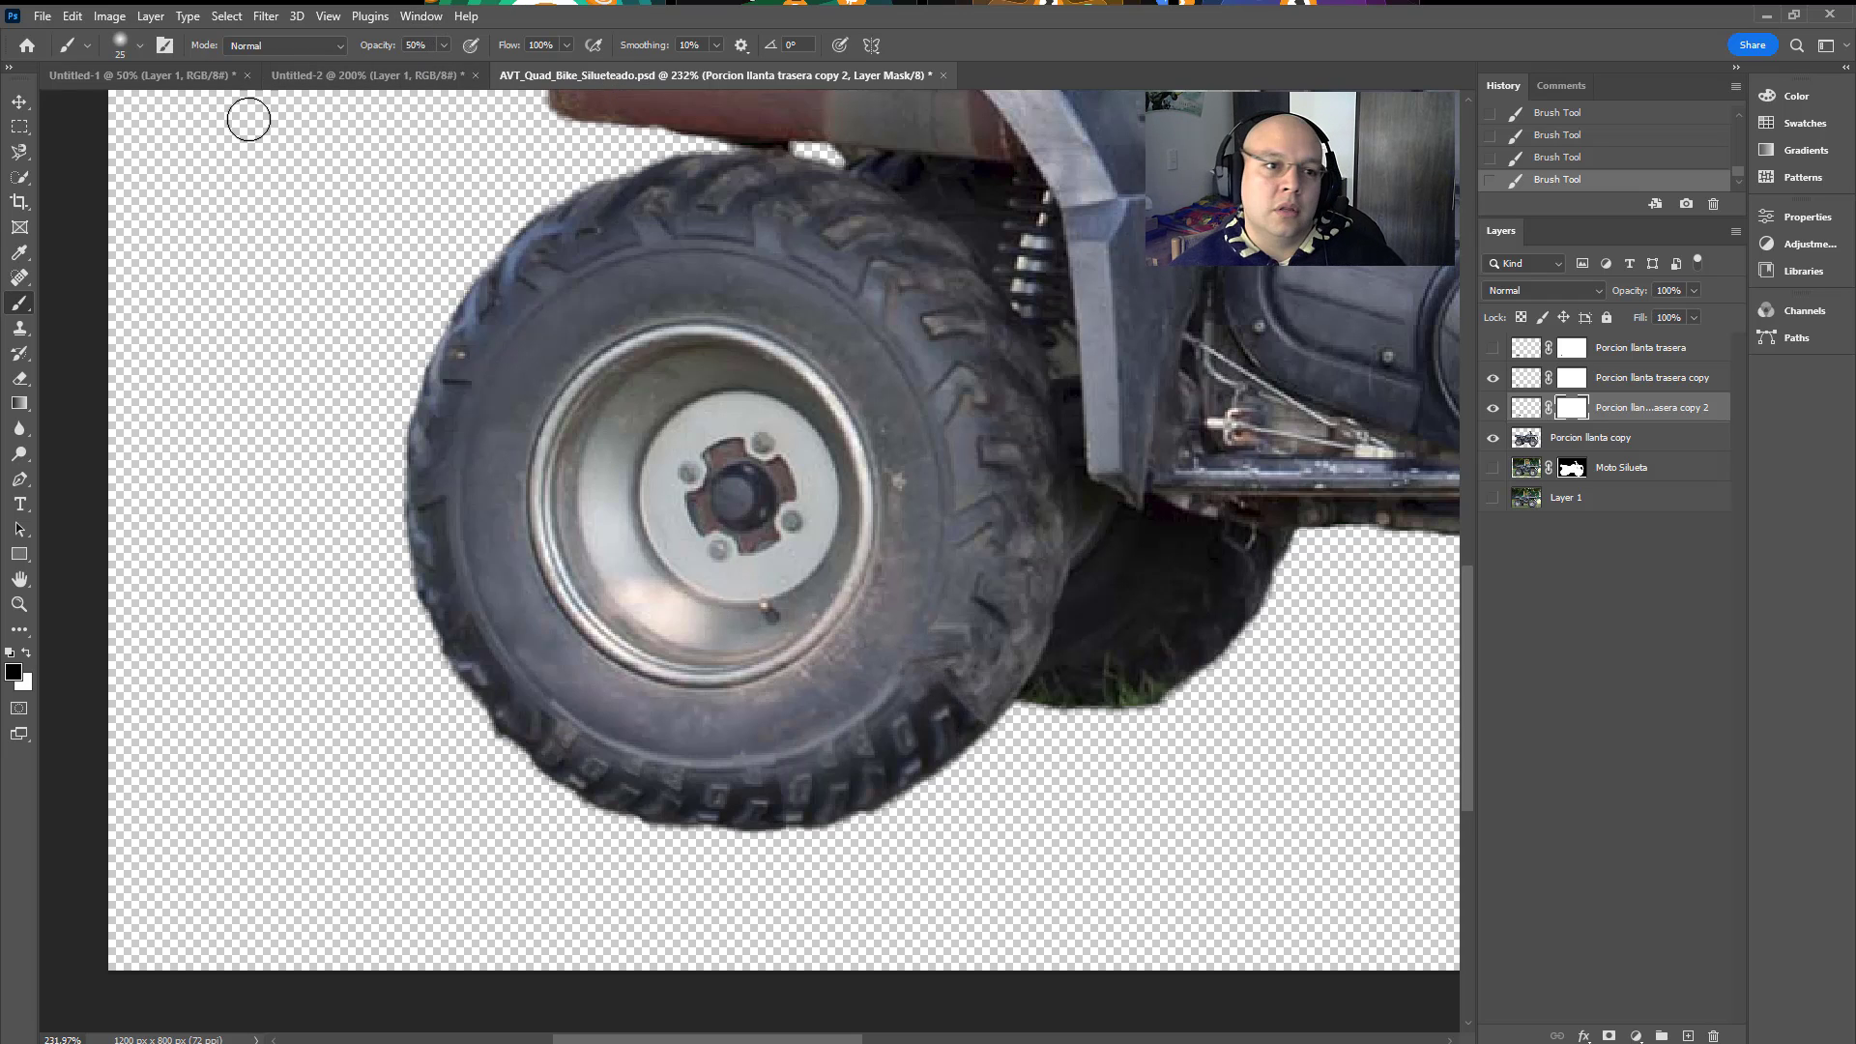
click(140, 45)
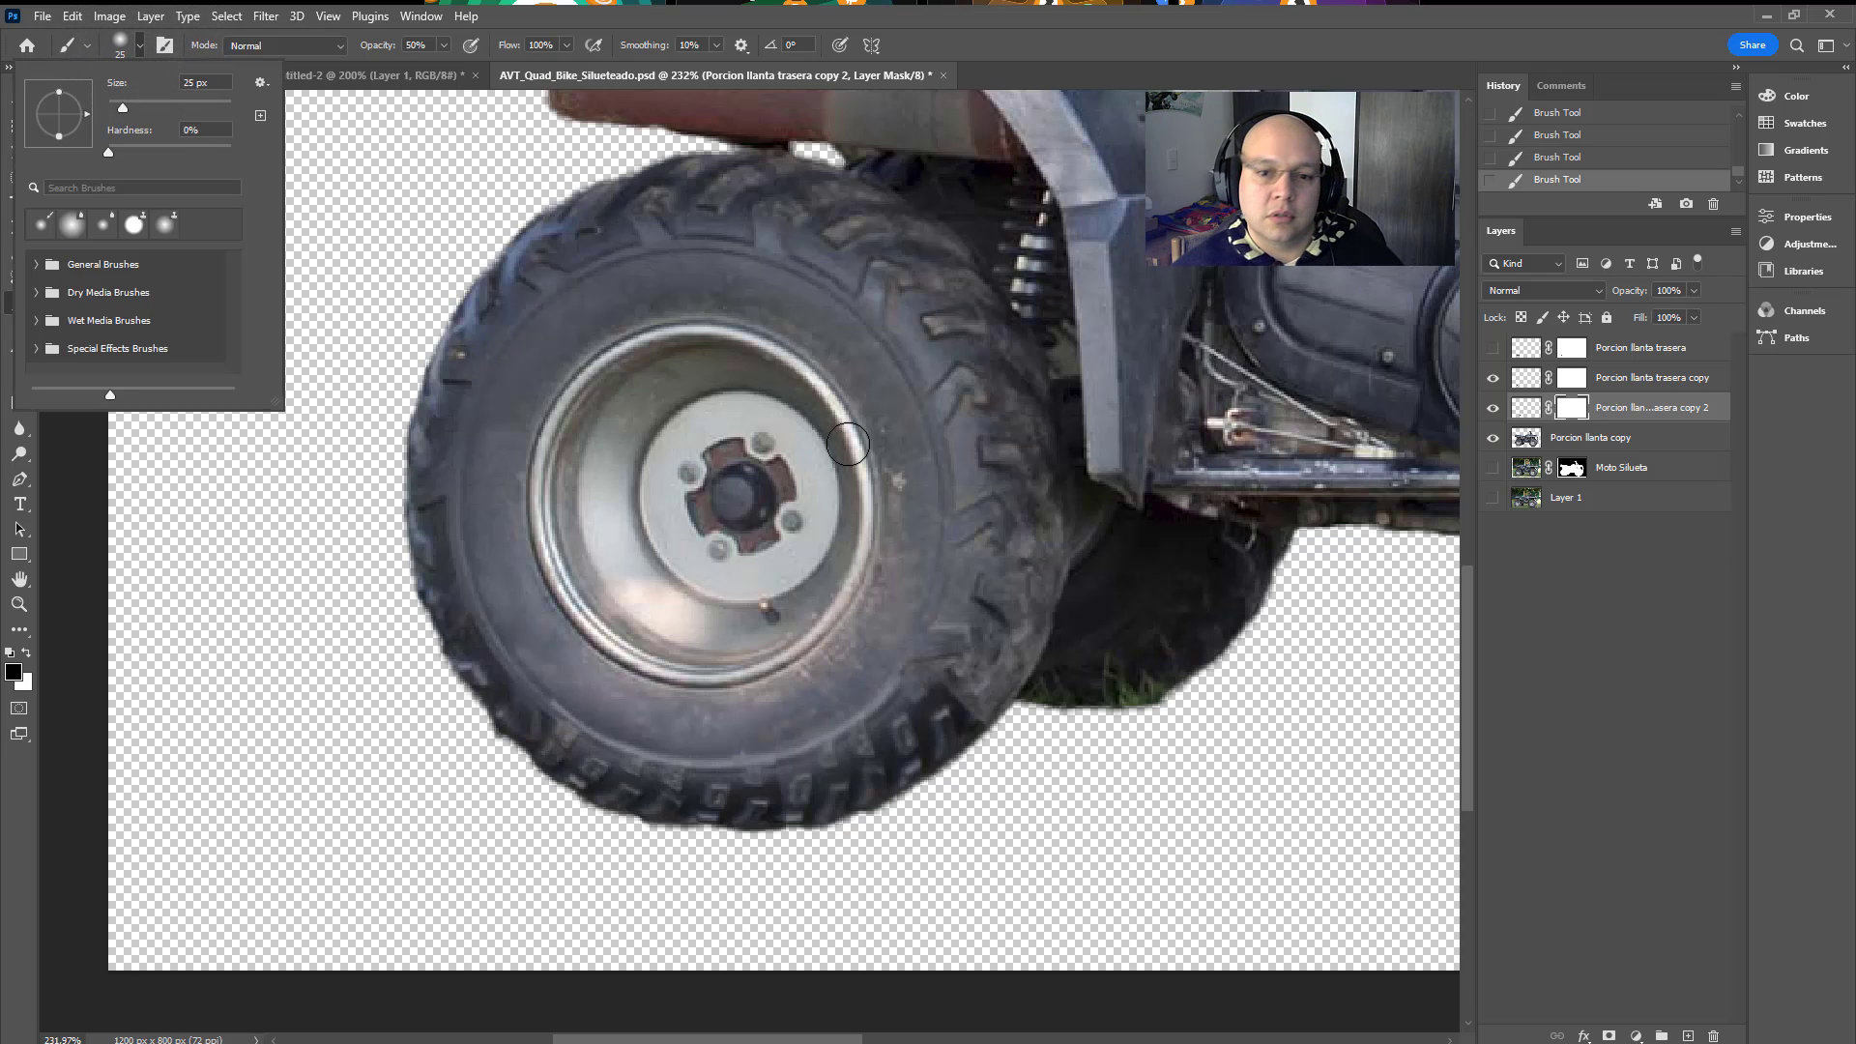
Step: Brush black on copy 2's layer mask to blend its seams into the rear tire, undoing the last three strokes
click(952, 686)
mouse_move(957, 690)
mouse_down()
mouse_move(945, 676)
mouse_move(995, 744)
mouse_move(914, 681)
mouse_move(851, 703)
mouse_move(899, 676)
mouse_move(932, 710)
mouse_move(919, 686)
mouse_move(972, 827)
mouse_up()
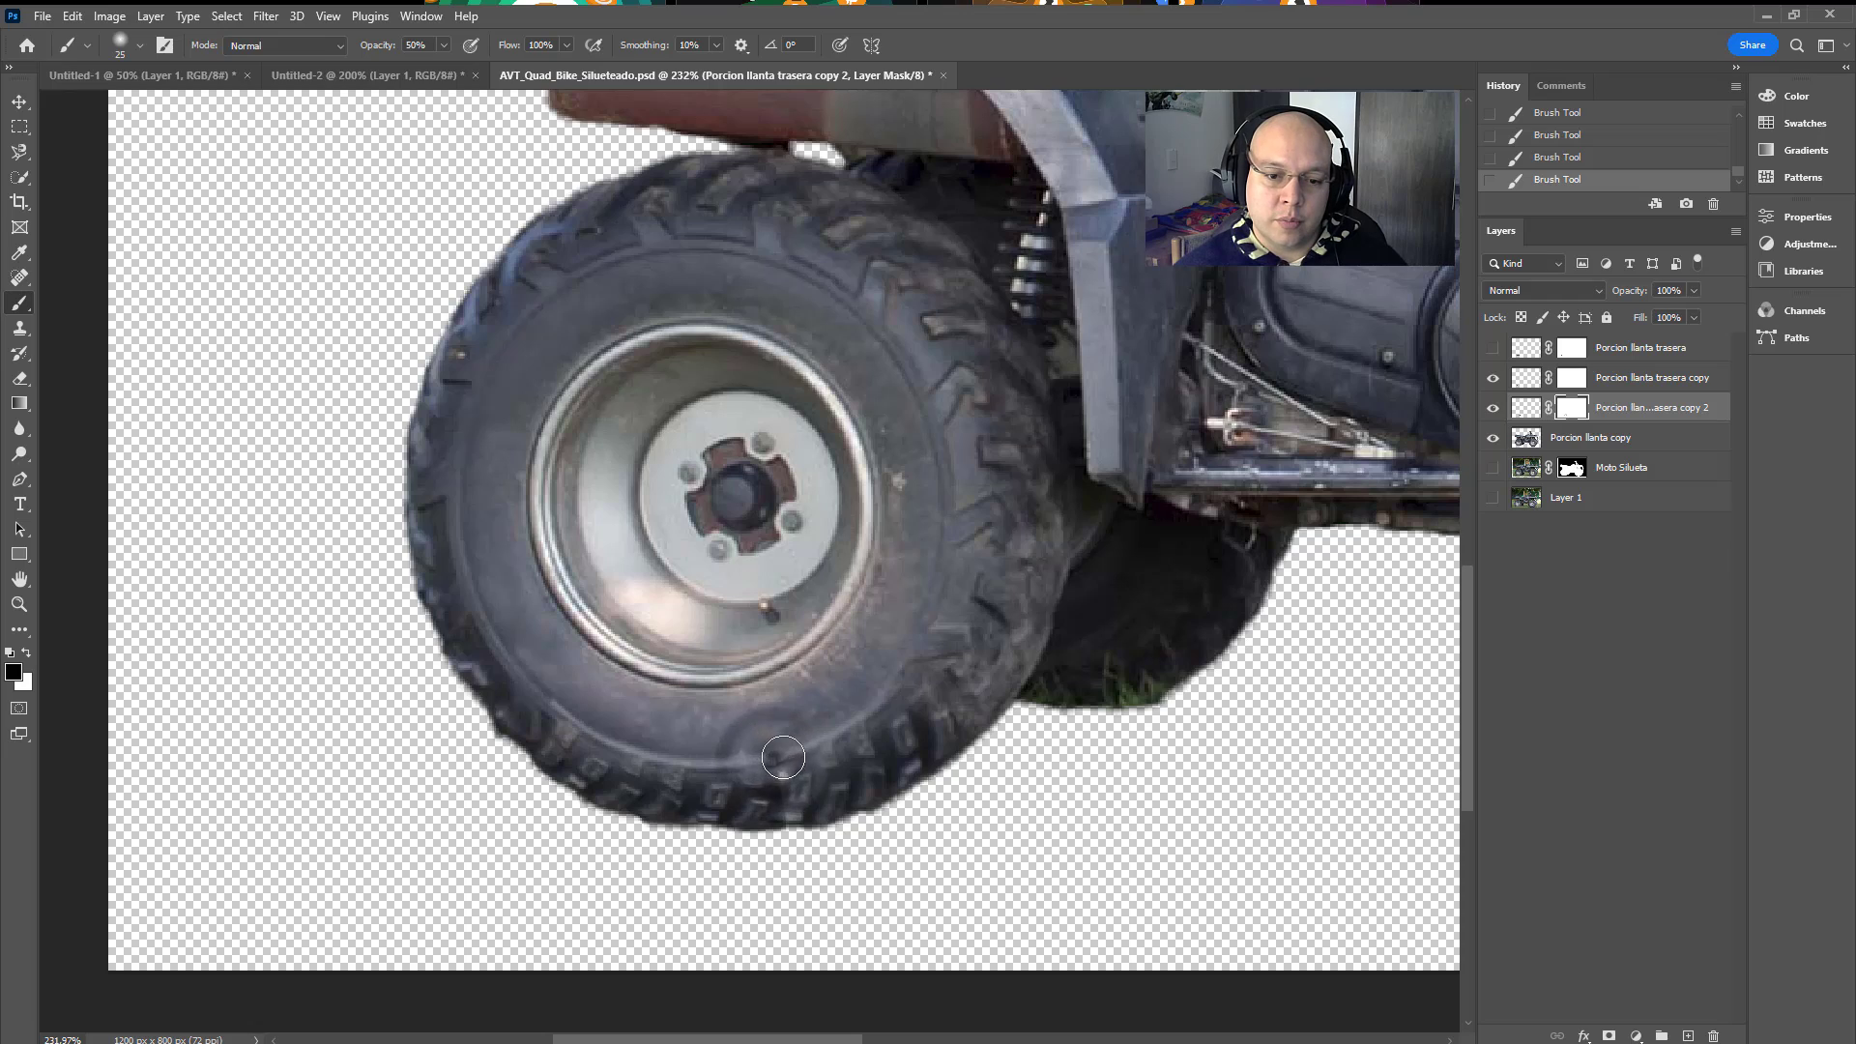
key(ctrl+z)
key(ctrl+z)
key(ctrl+z)
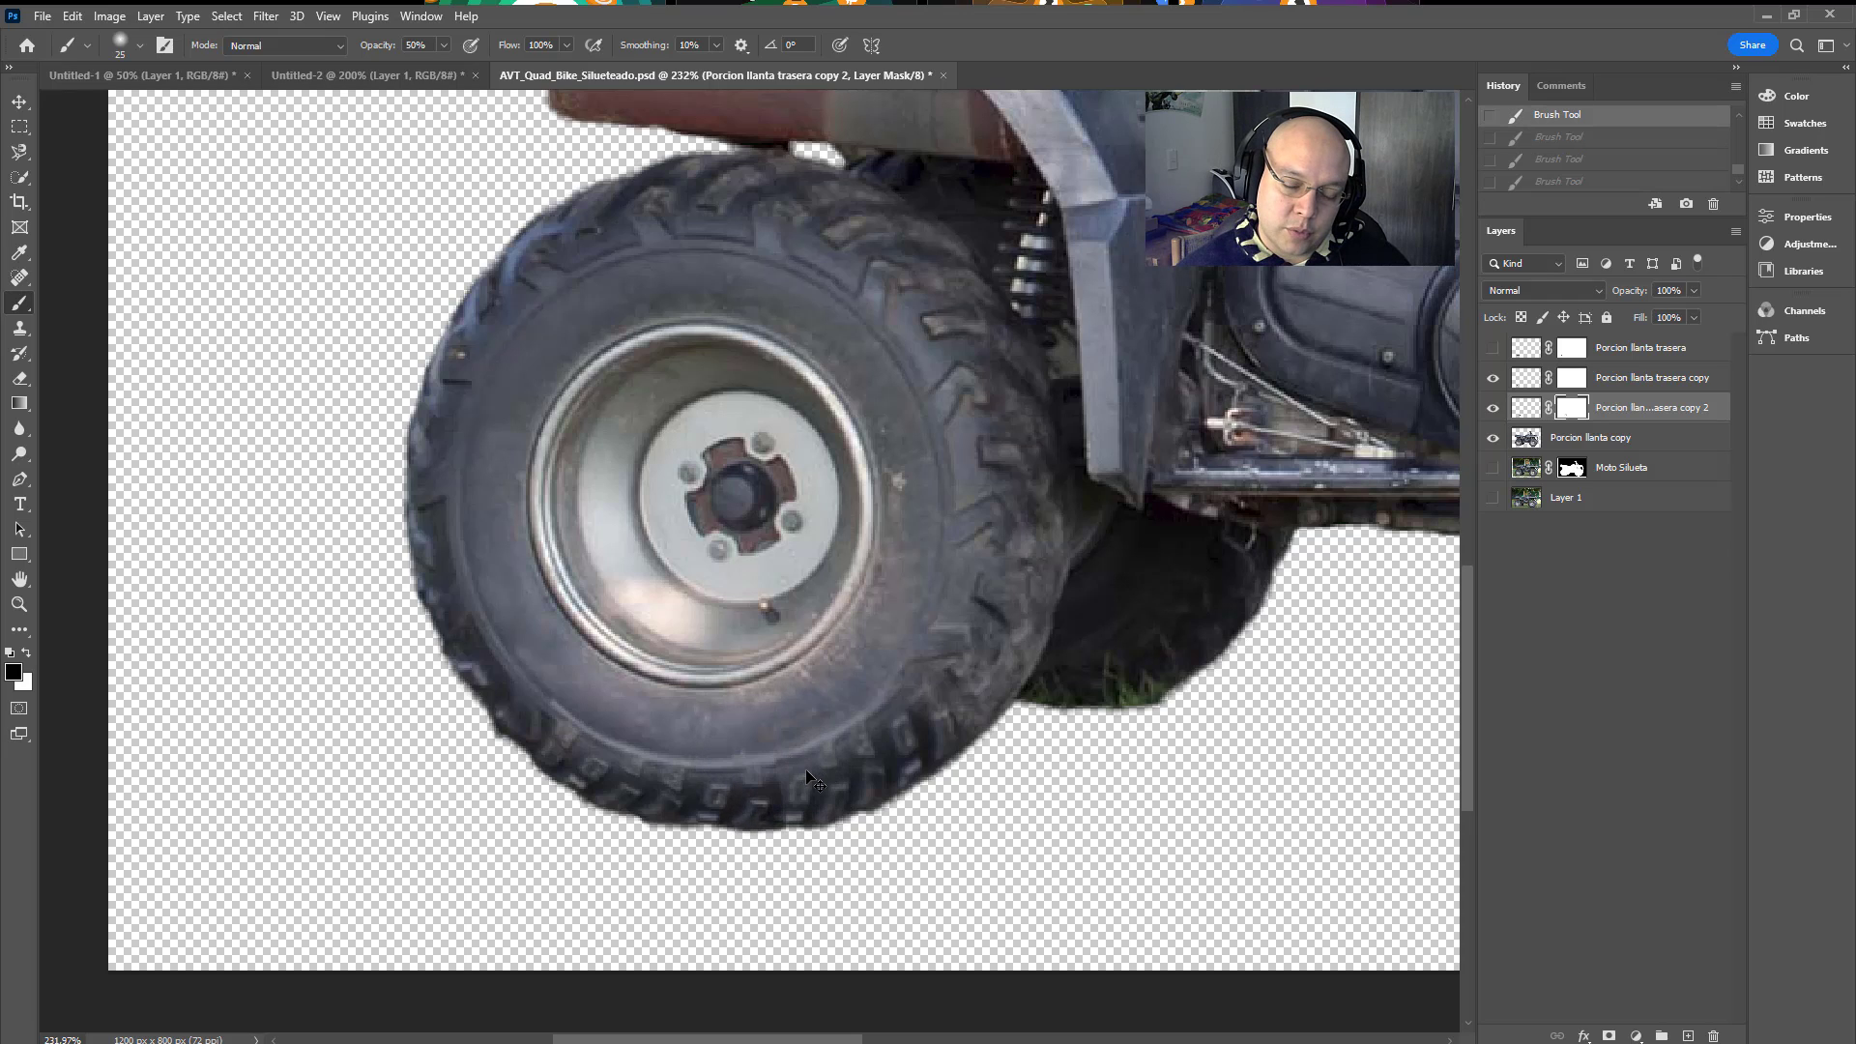
Step: Brush black on the Porcion llanta trasera copy's layer mask to soften its right and left seams on the rear tire
key(v)
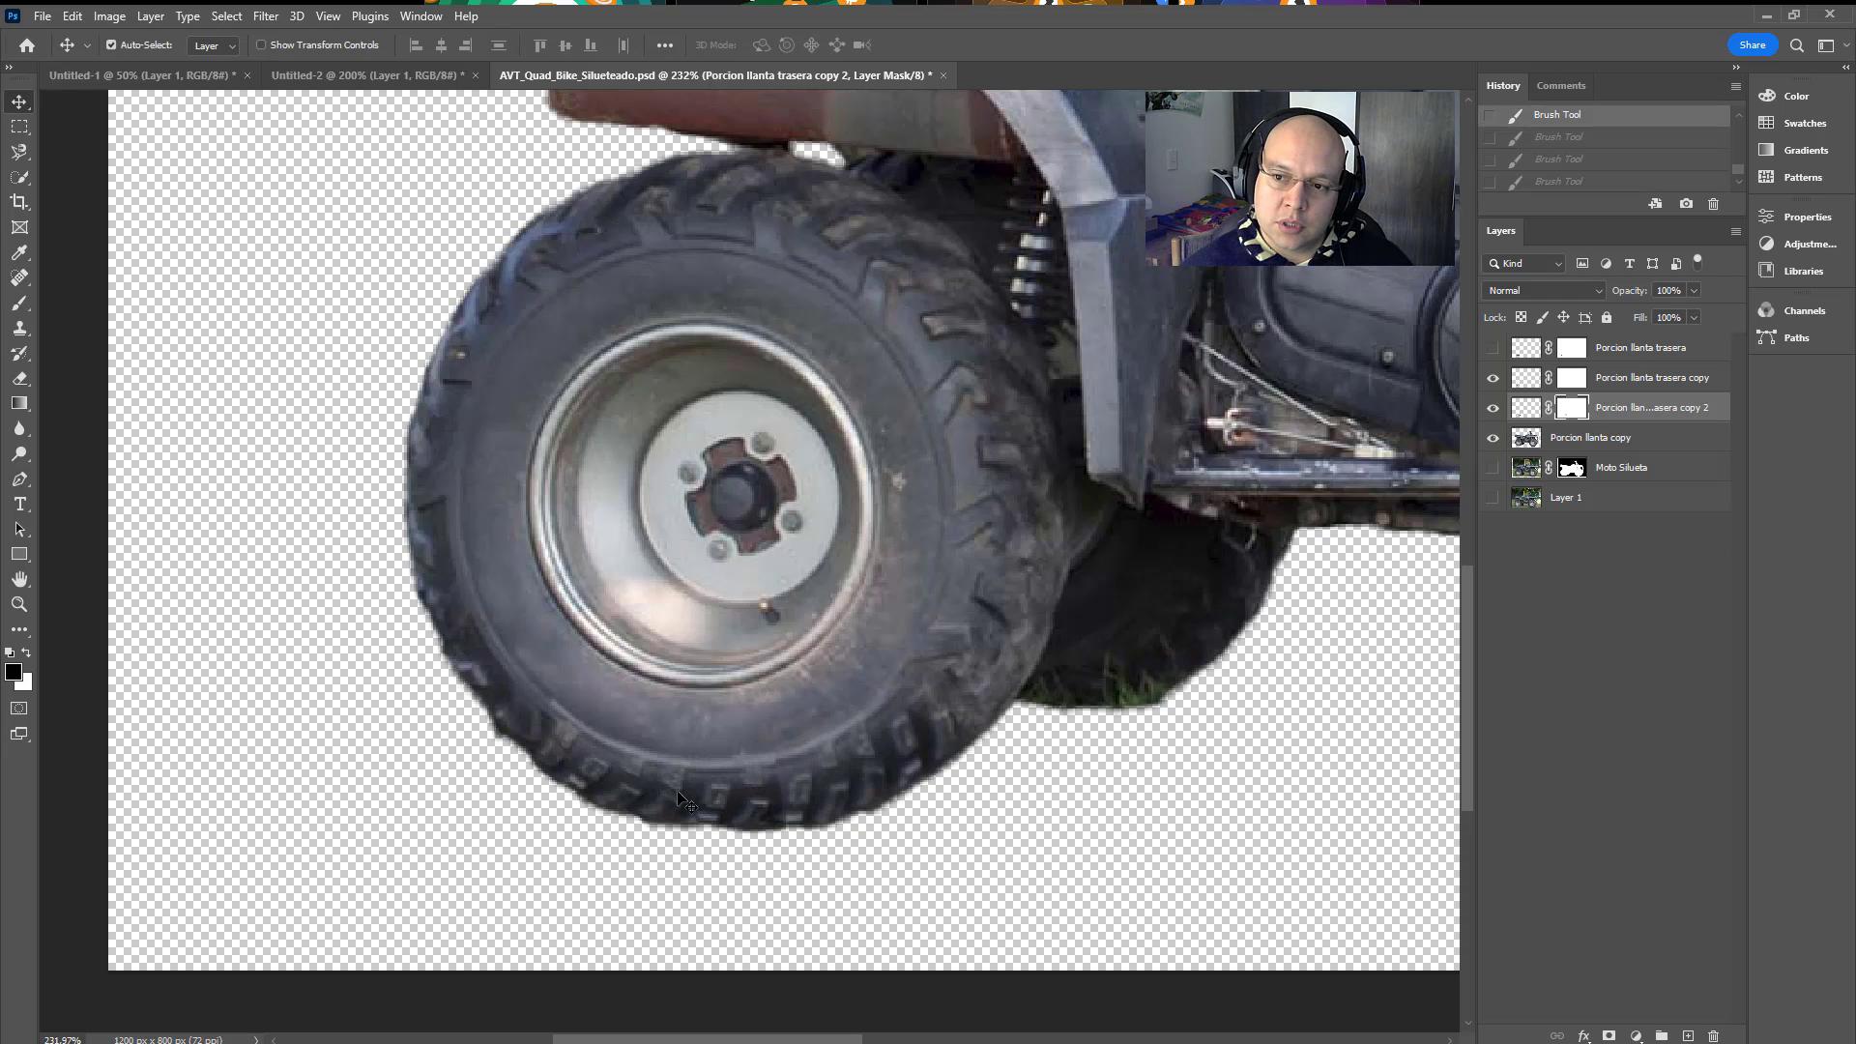
click(679, 799)
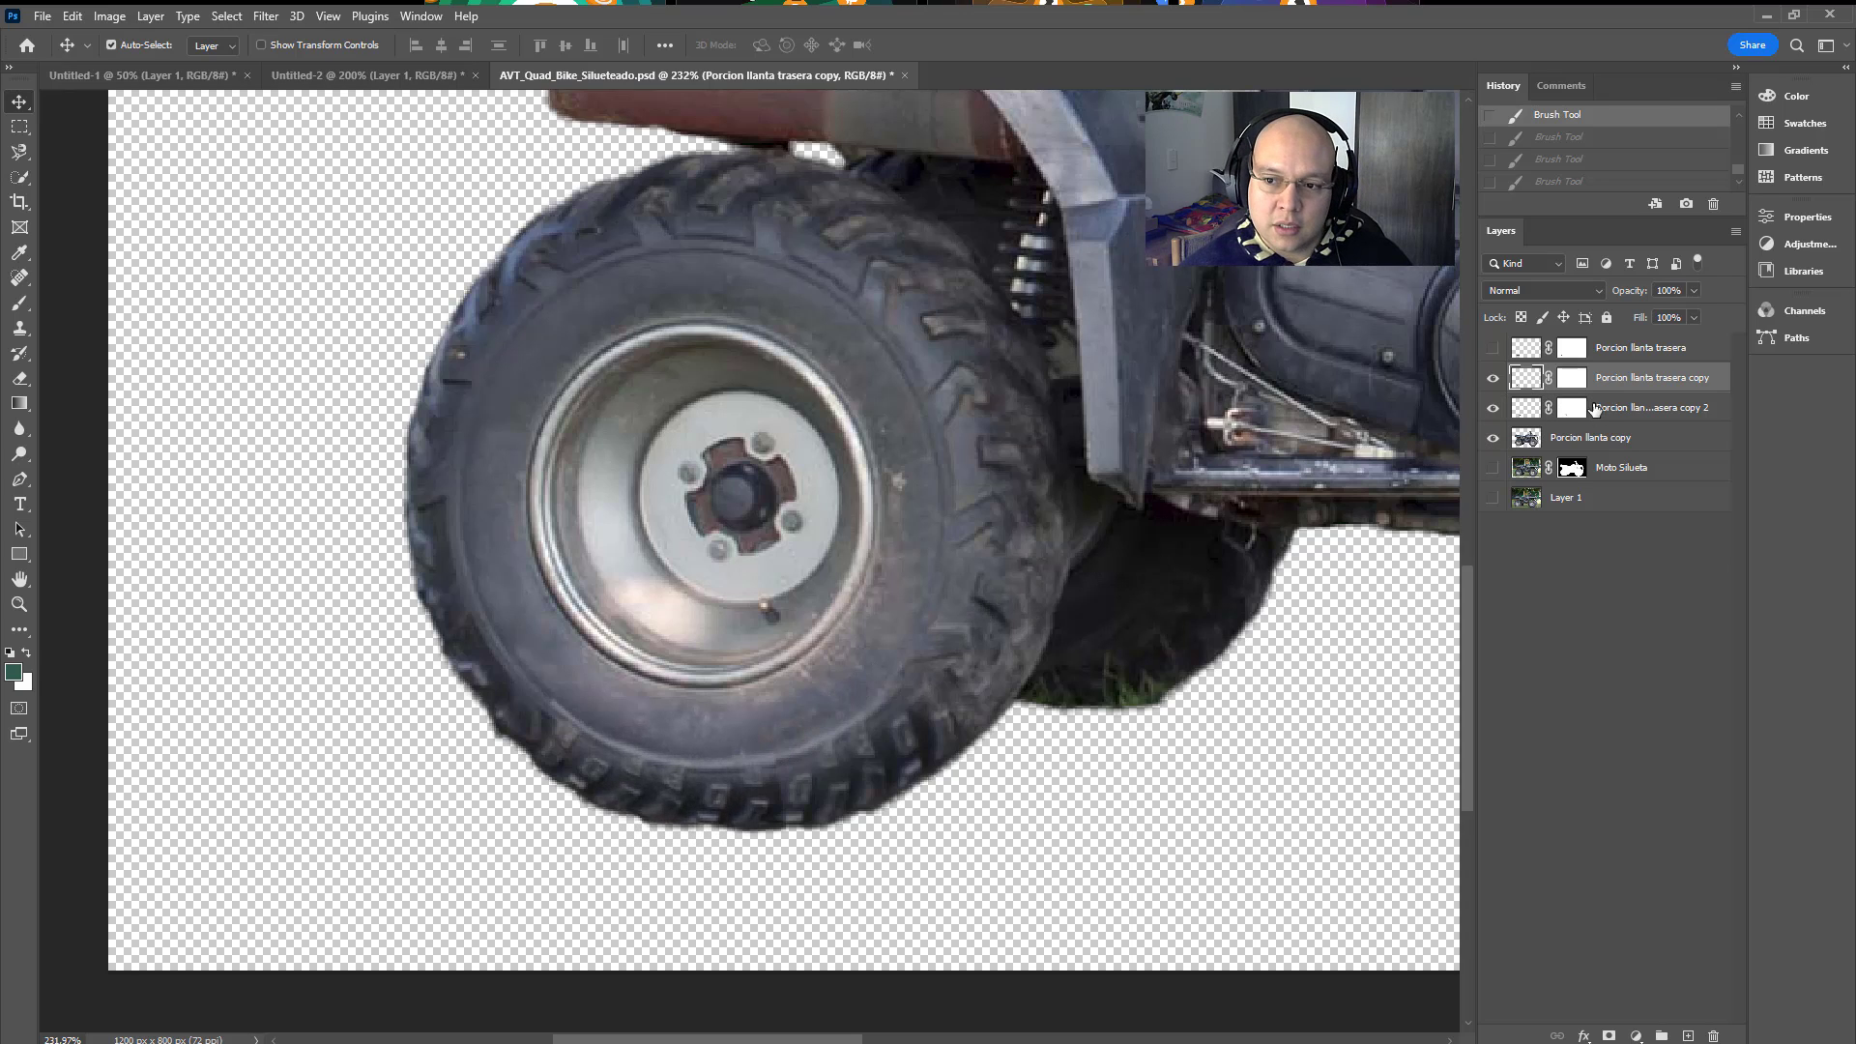
click(1571, 378)
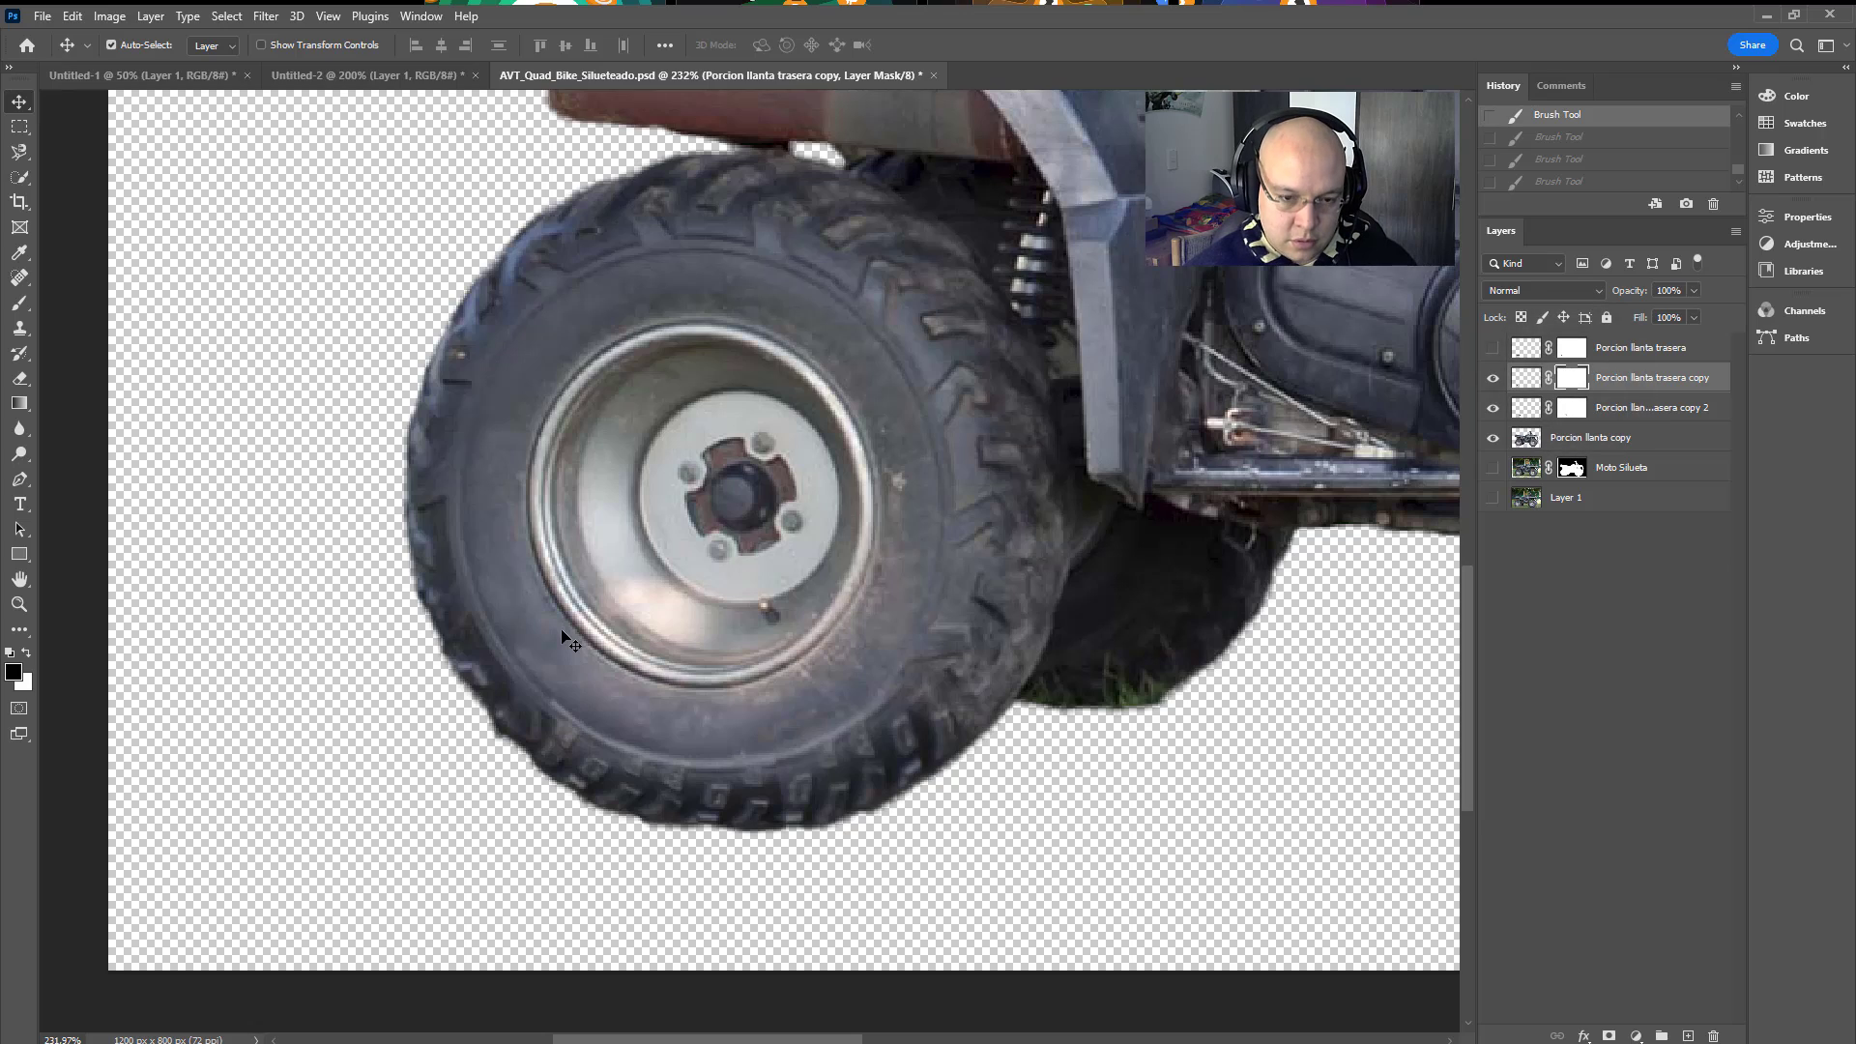
key(b)
click(781, 752)
mouse_move(781, 753)
mouse_down()
mouse_move(788, 815)
mouse_move(771, 760)
mouse_move(810, 775)
mouse_move(763, 773)
mouse_up()
mouse_move(565, 711)
mouse_down()
mouse_move(517, 667)
mouse_move(574, 718)
mouse_move(551, 735)
mouse_move(522, 720)
mouse_move(529, 788)
mouse_move(561, 803)
mouse_up()
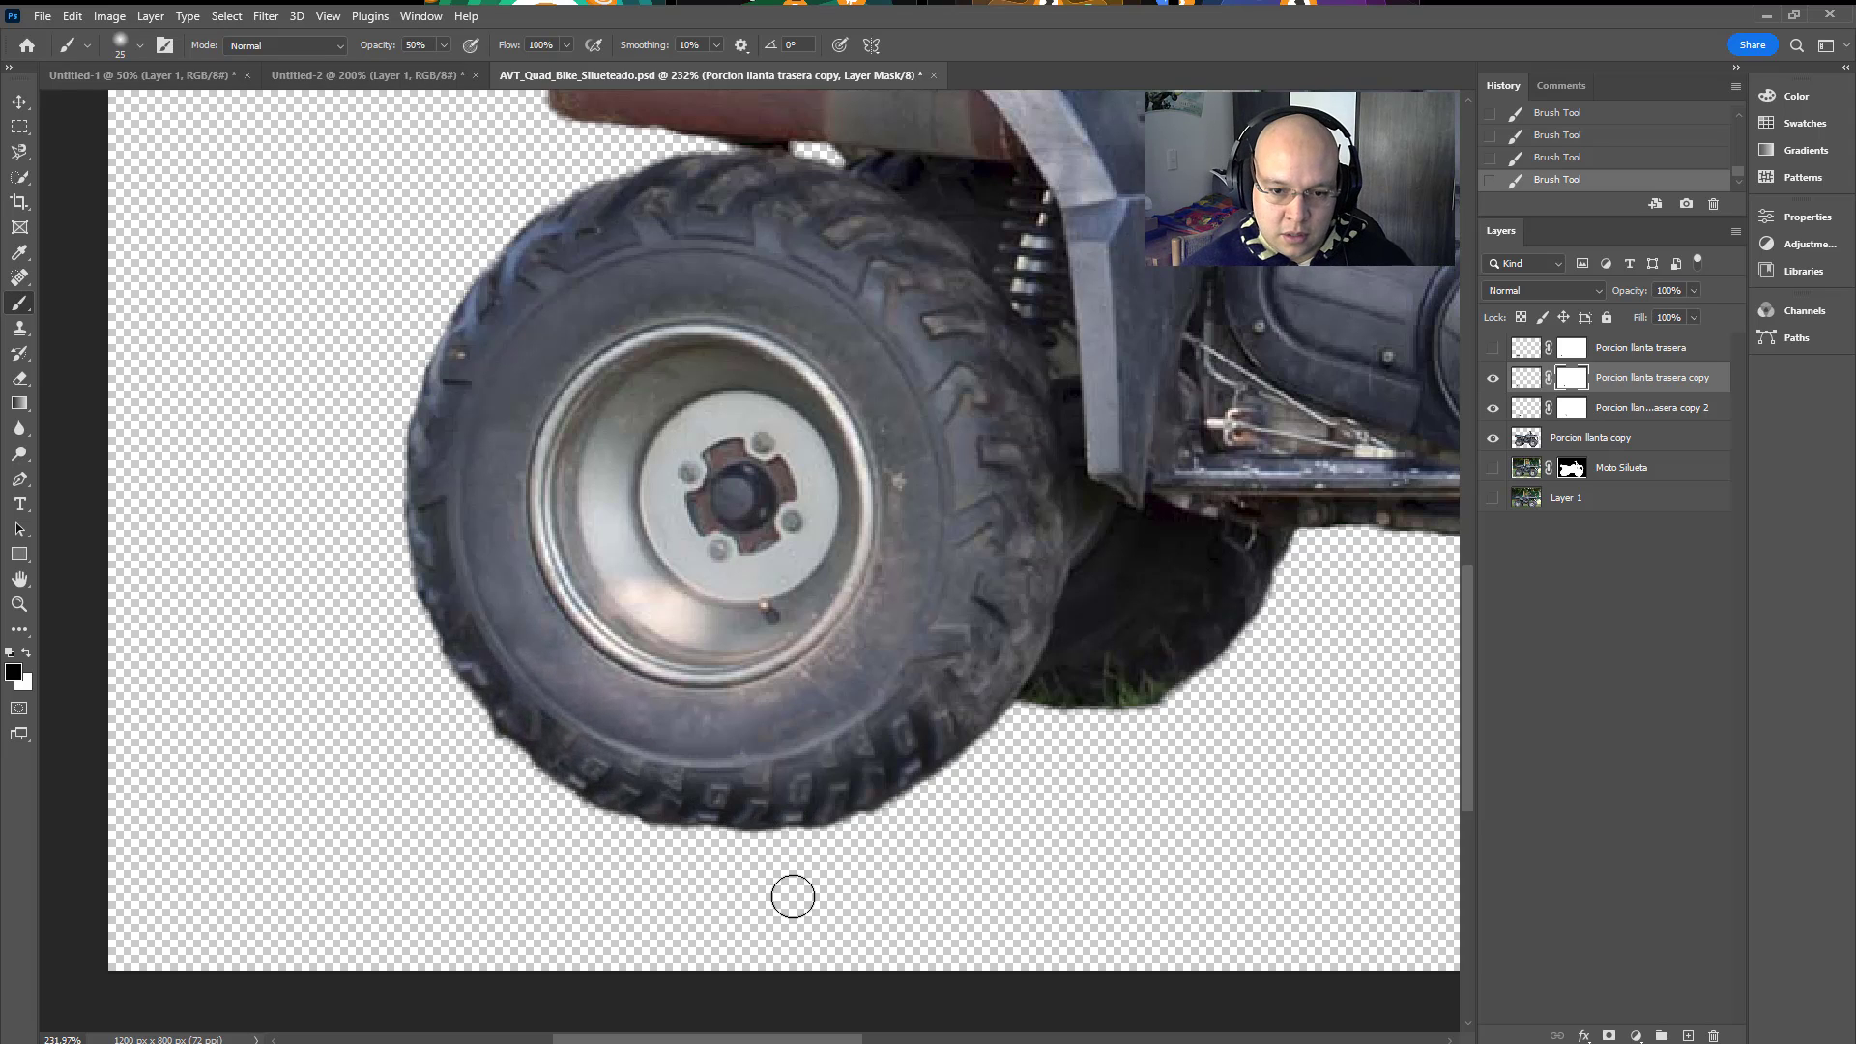
Step: Merge the two rear tread copies with the Porcion llanta copy layer into one quad bike layer
key(ctrl+0)
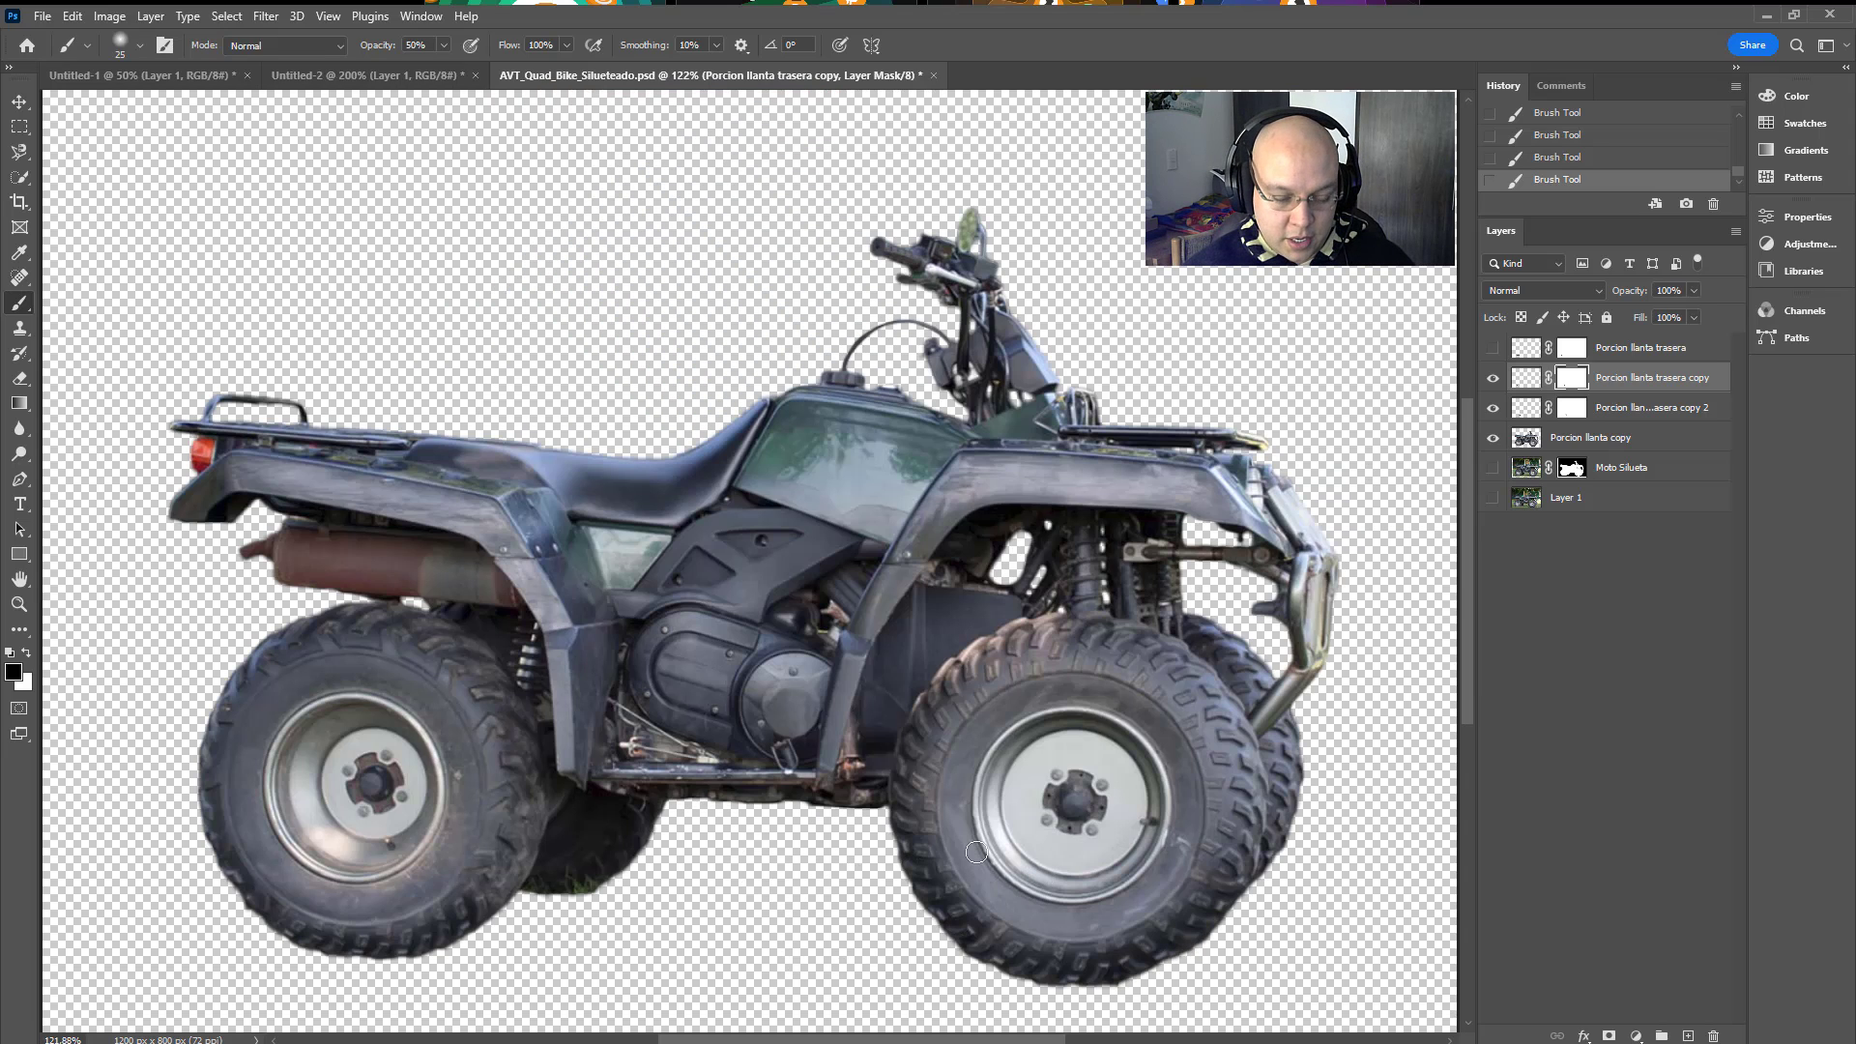
key(v)
shift+click(1593, 441)
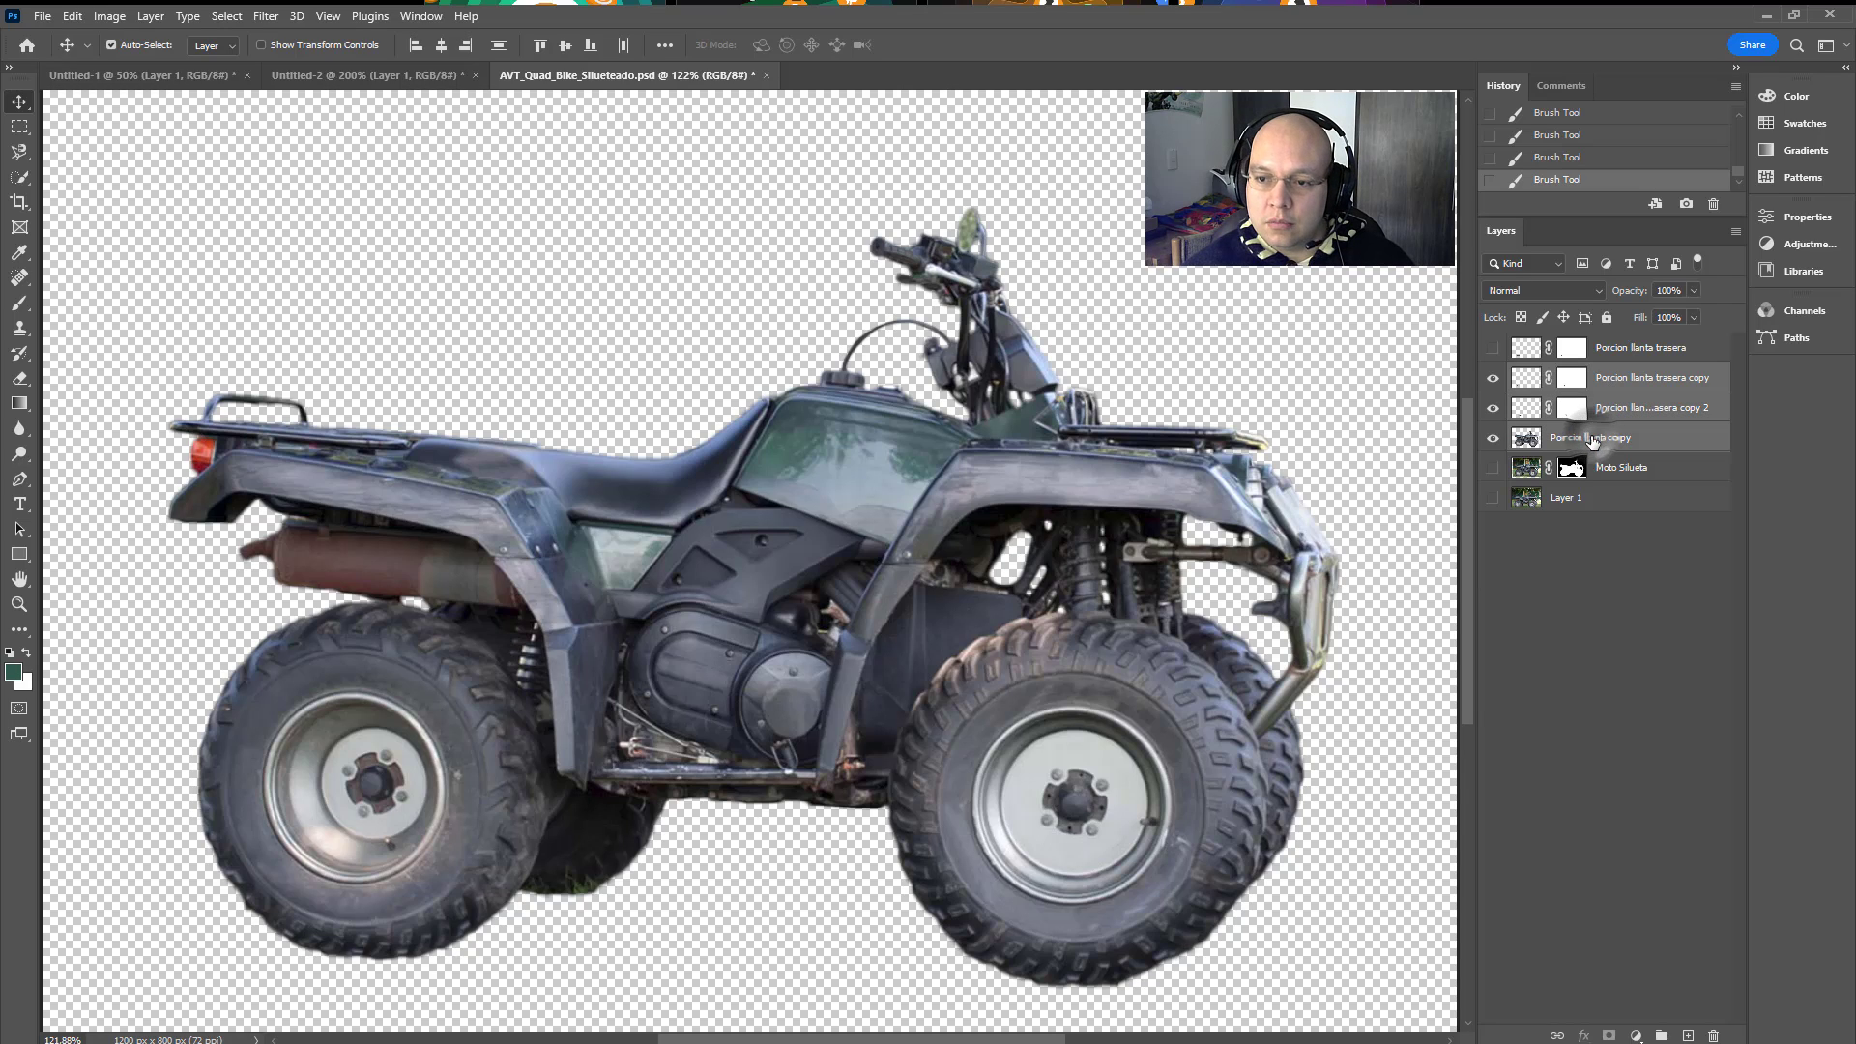
key(ctrl+e)
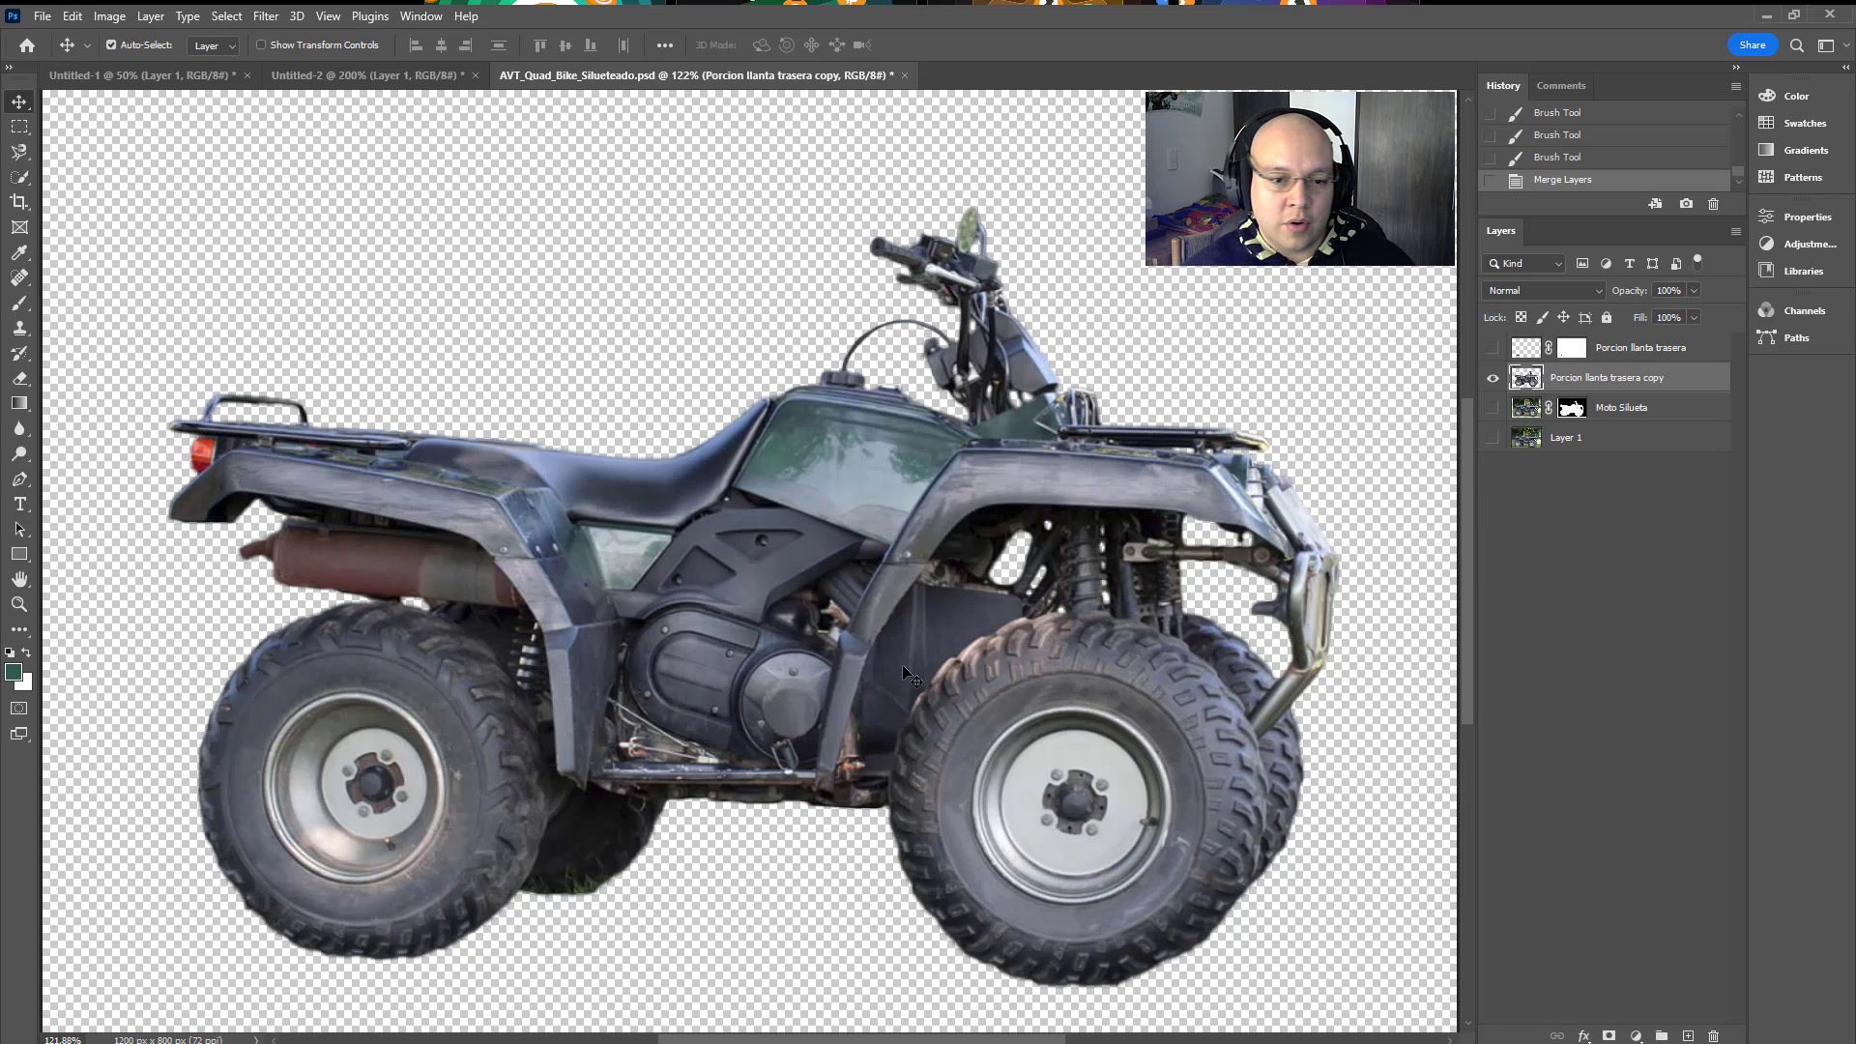
Step: Duplicate the merged quad bike layer, viewing the image at 100%
key(z)
right_click(798, 630)
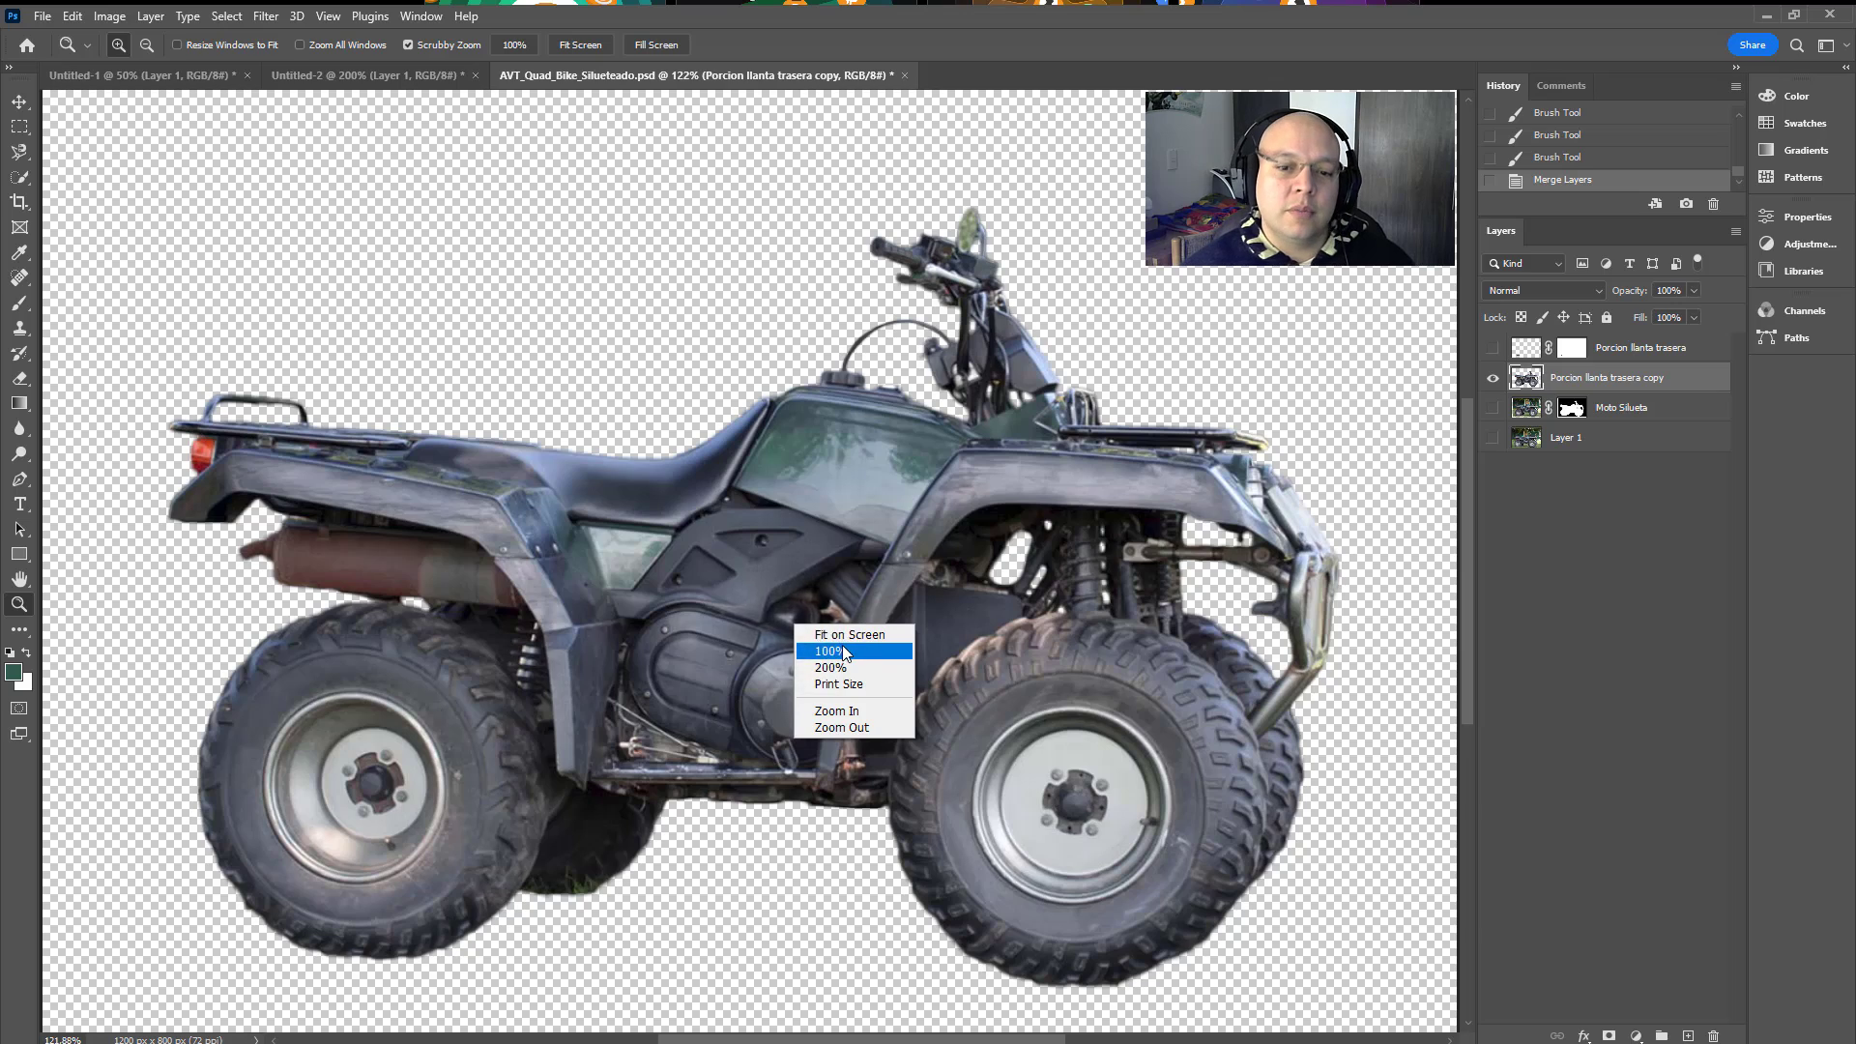
click(815, 649)
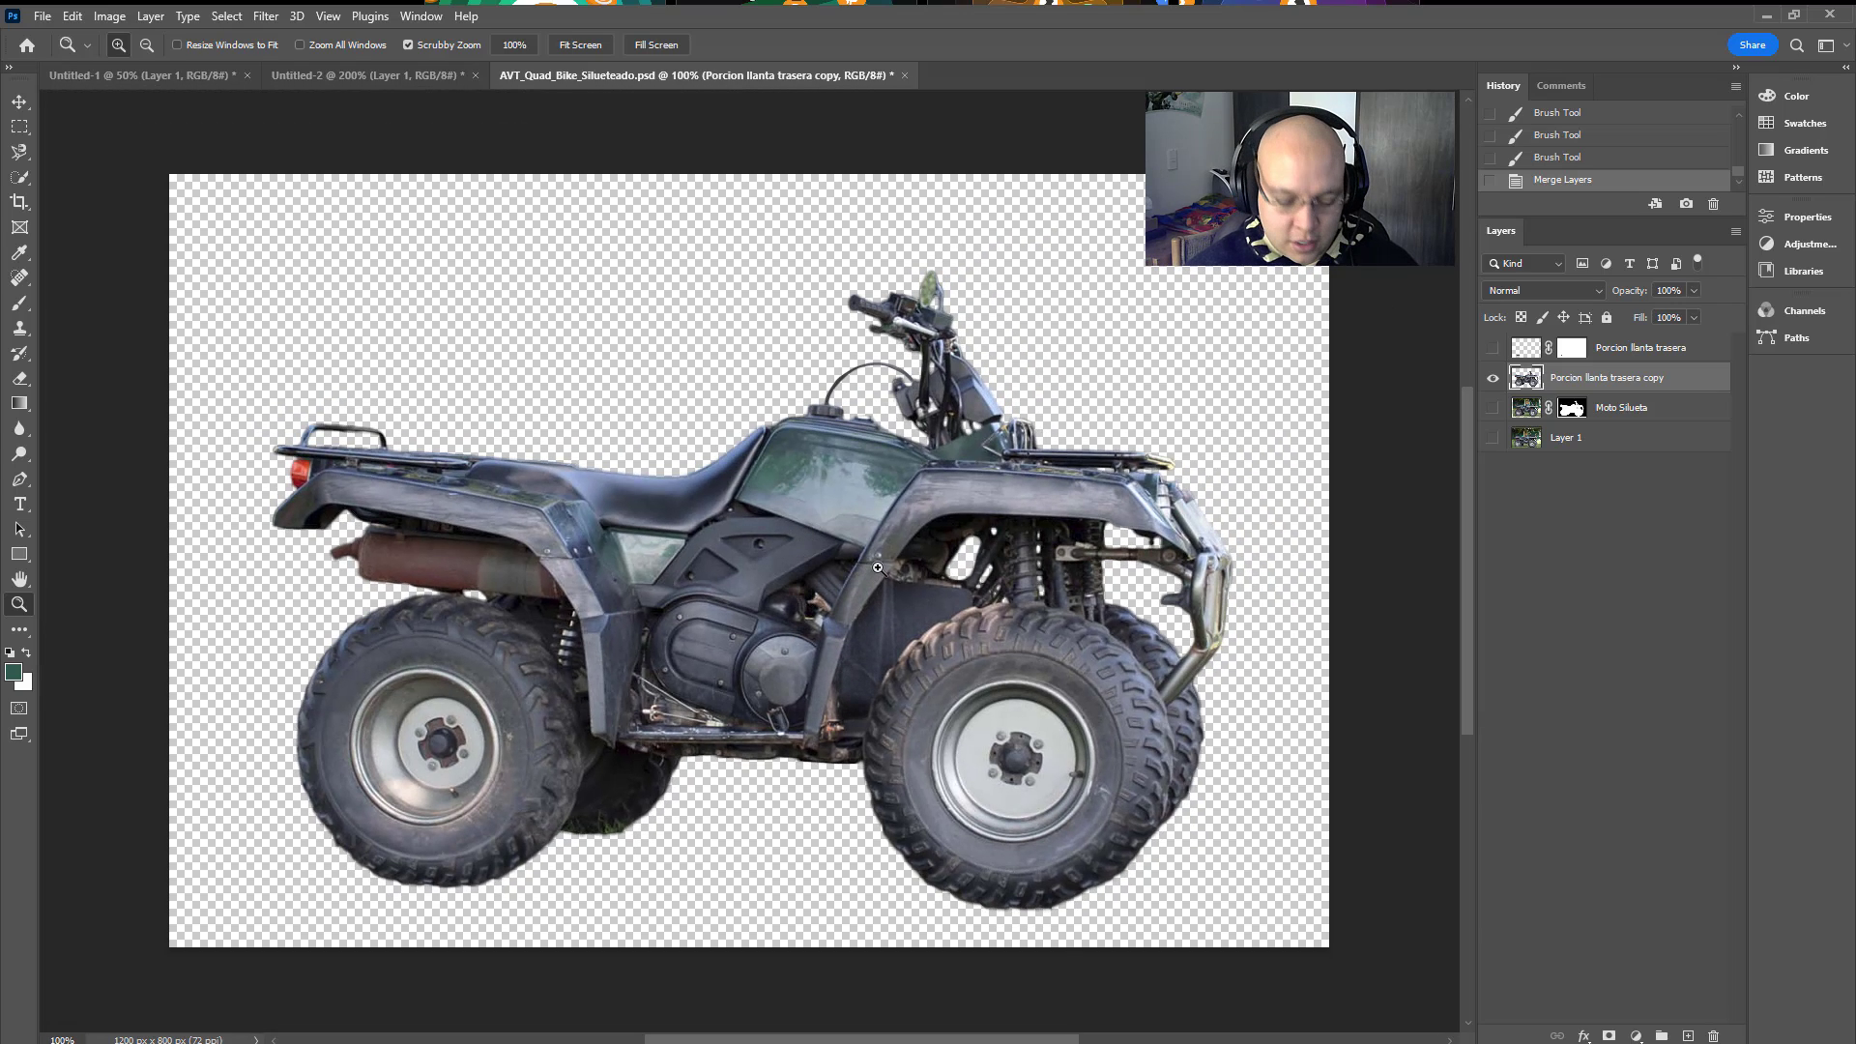
key(ctrl+j)
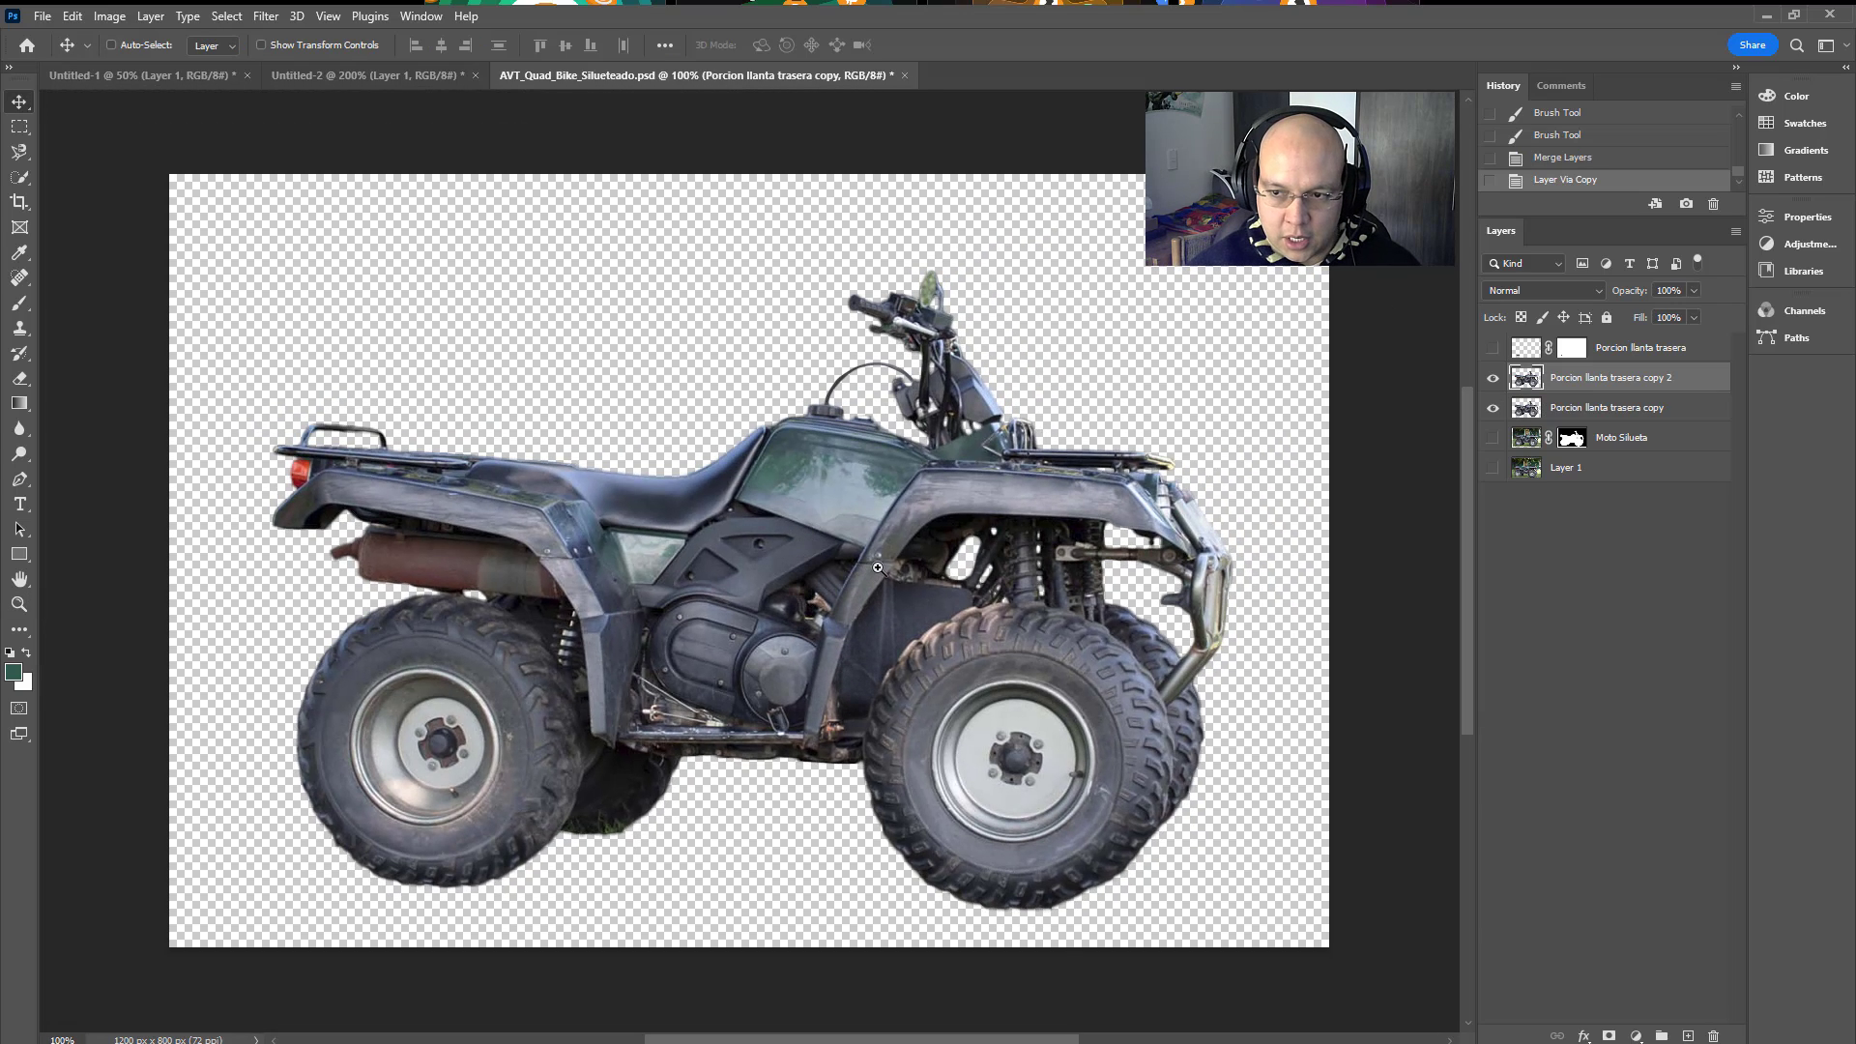
Step: Set up Smart Sharpen on the duplicated quad bike layer with a 414% amount, 0.7 px radius and 100% noise reduction
click(265, 15)
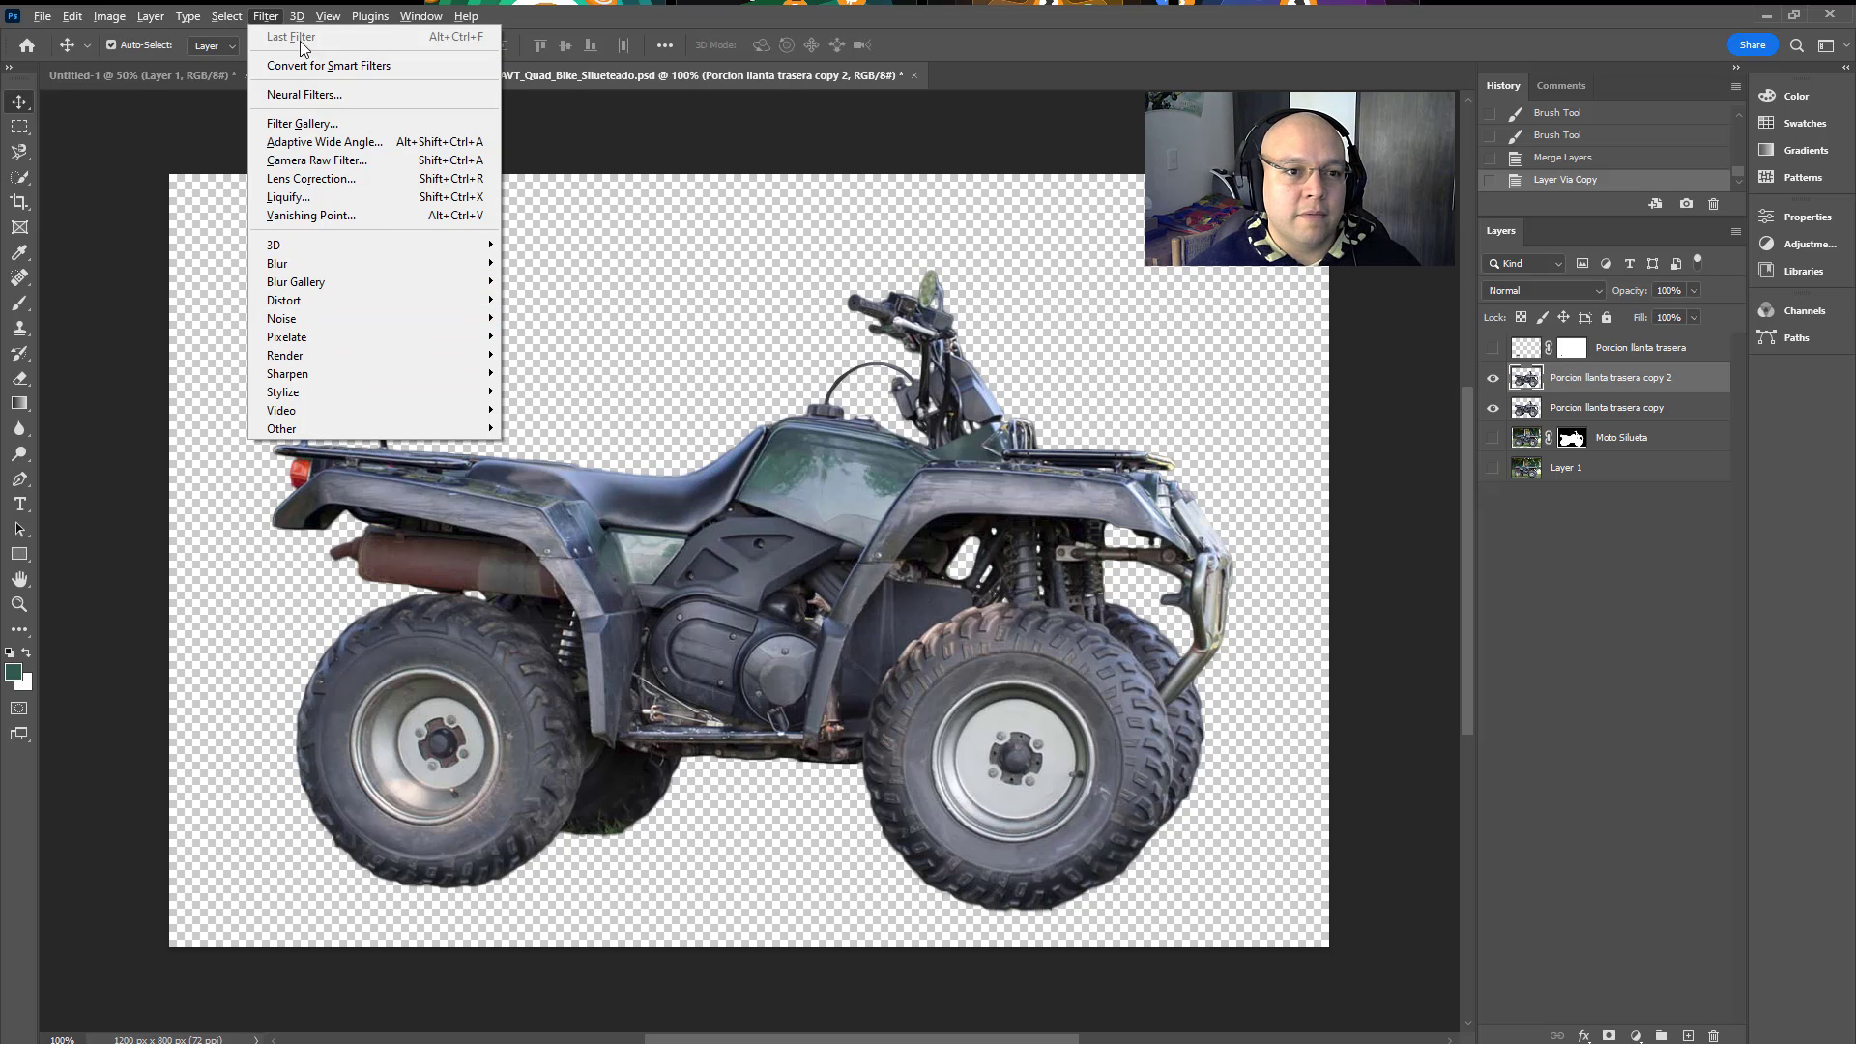
click(329, 375)
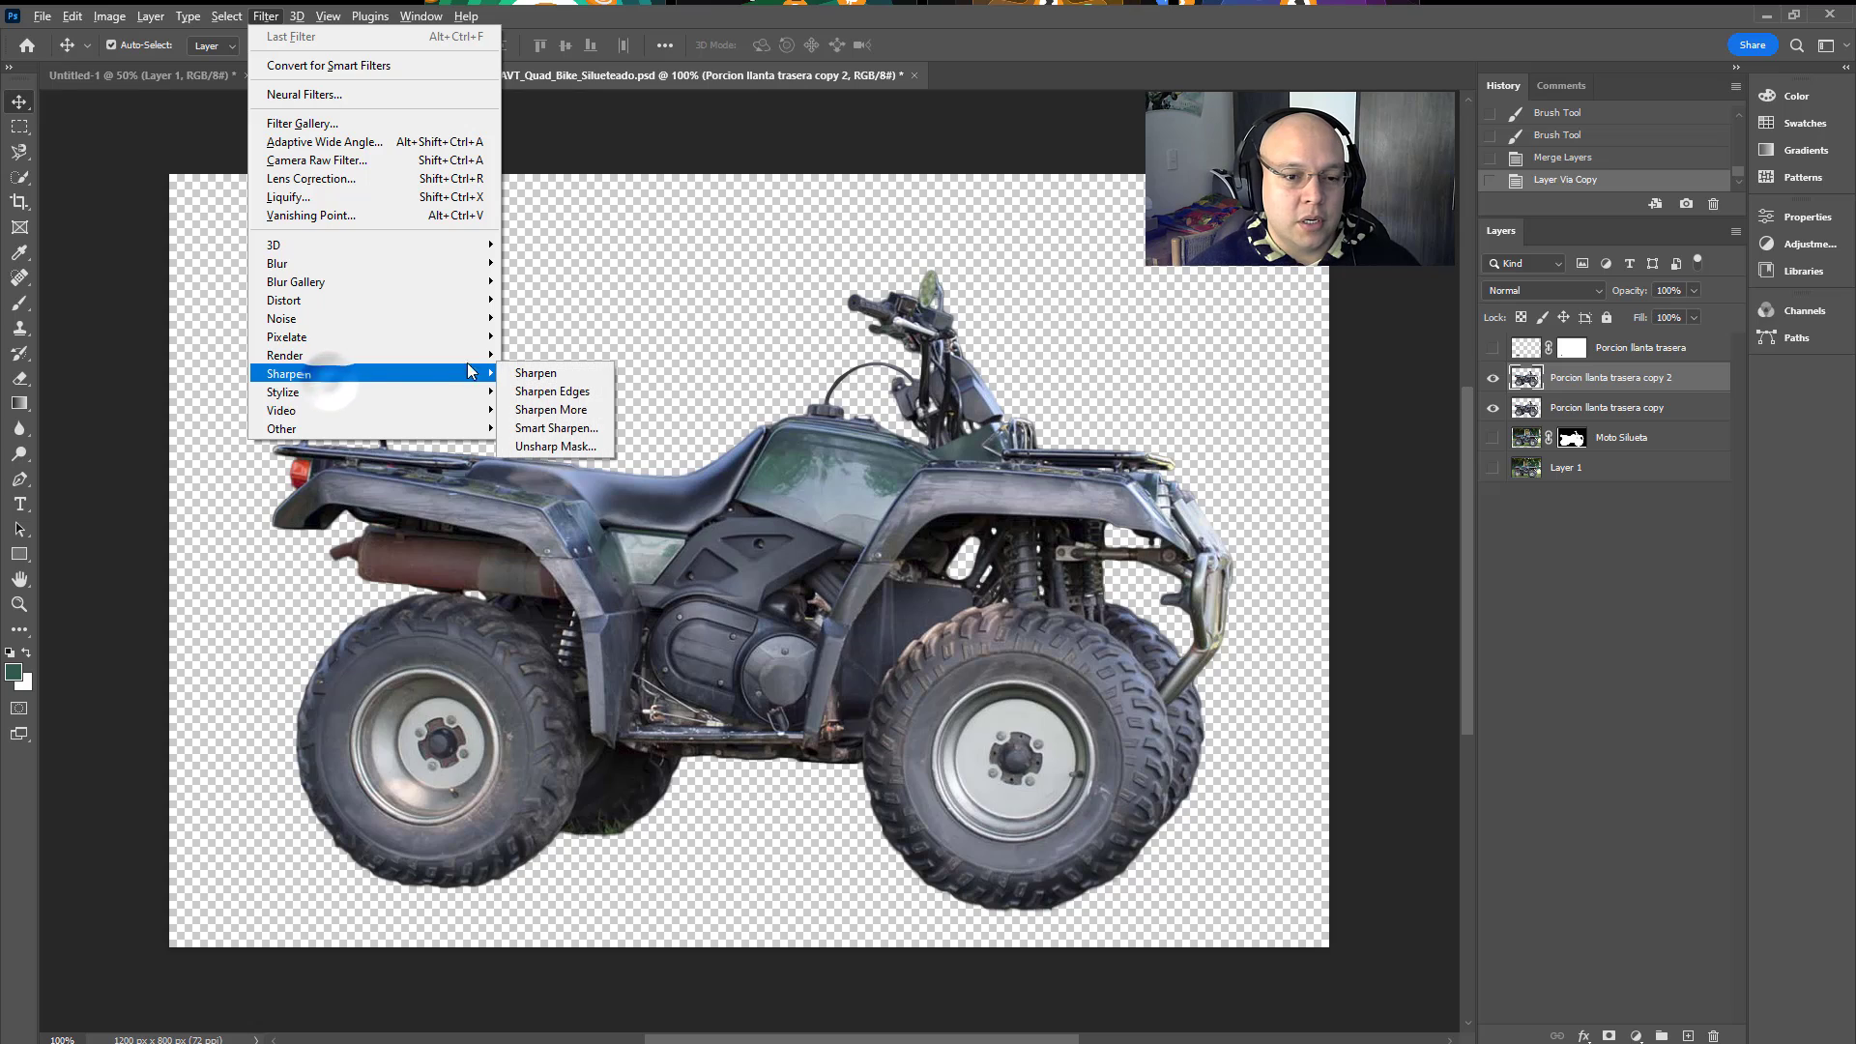
click(562, 430)
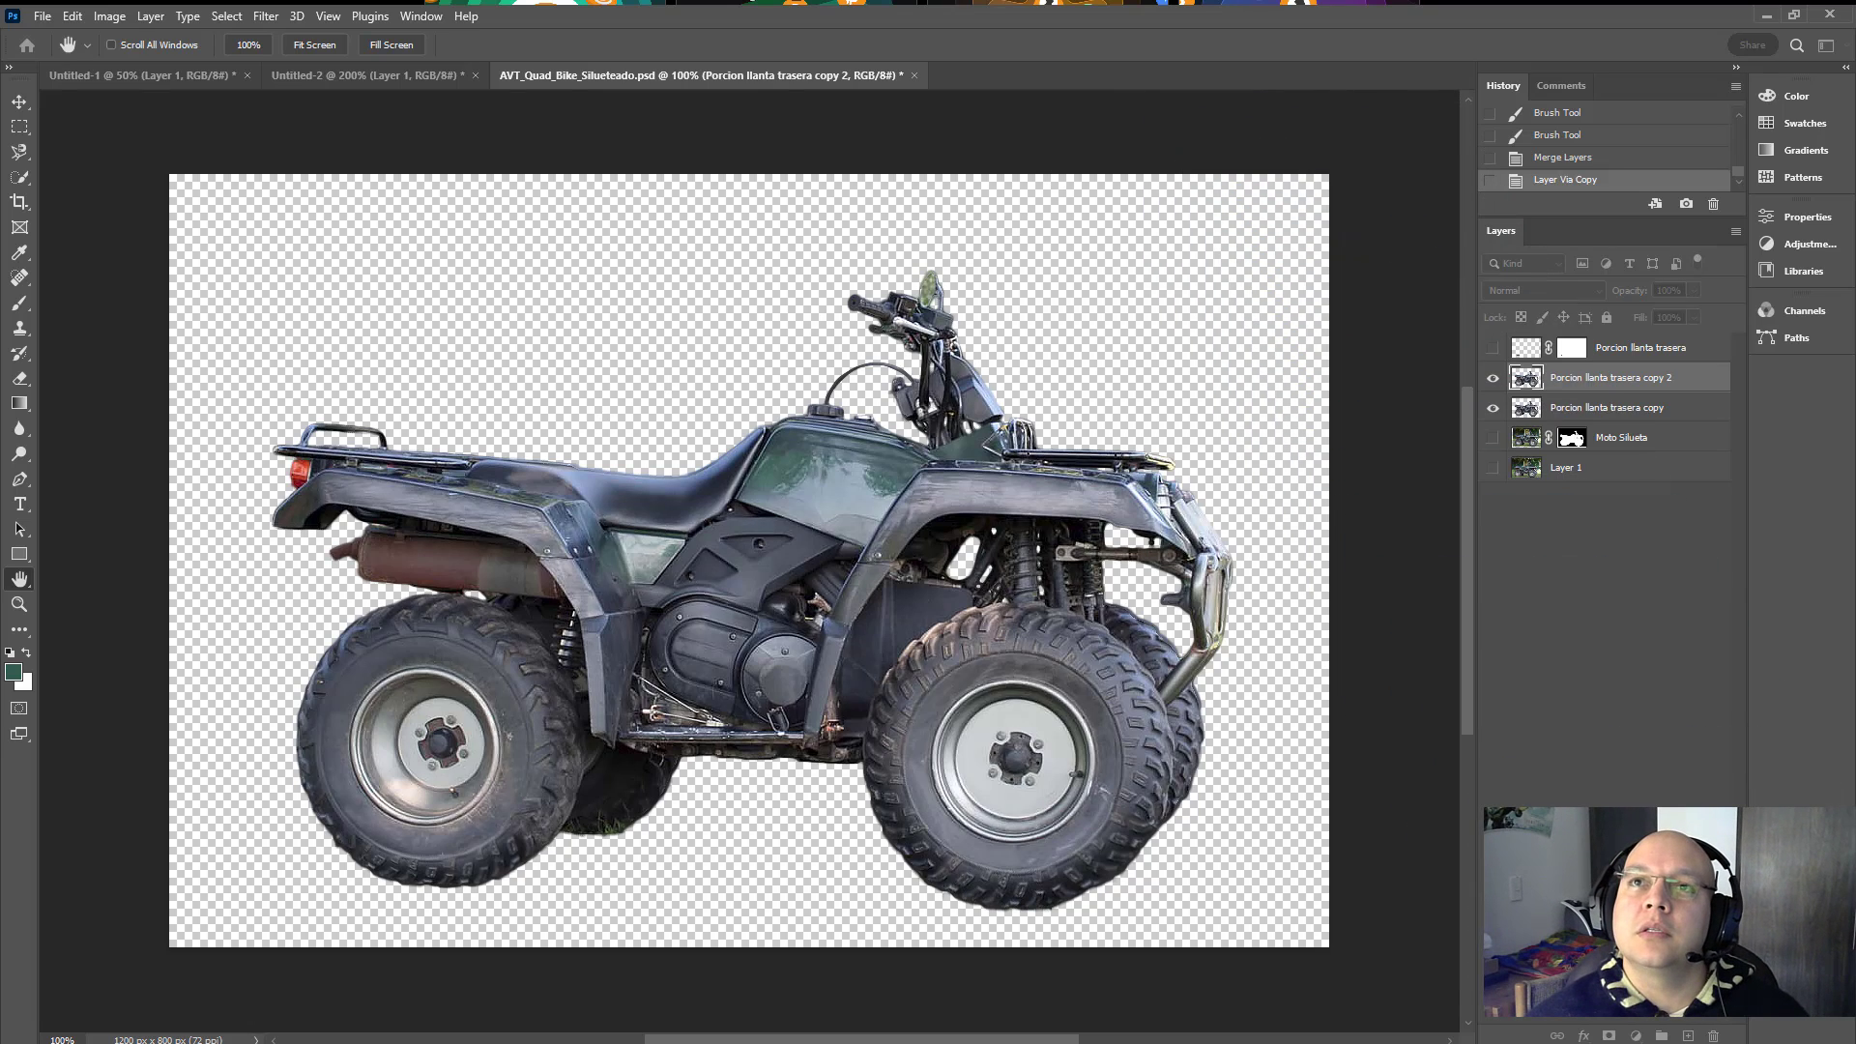
drag(978, 420, 1369, 230)
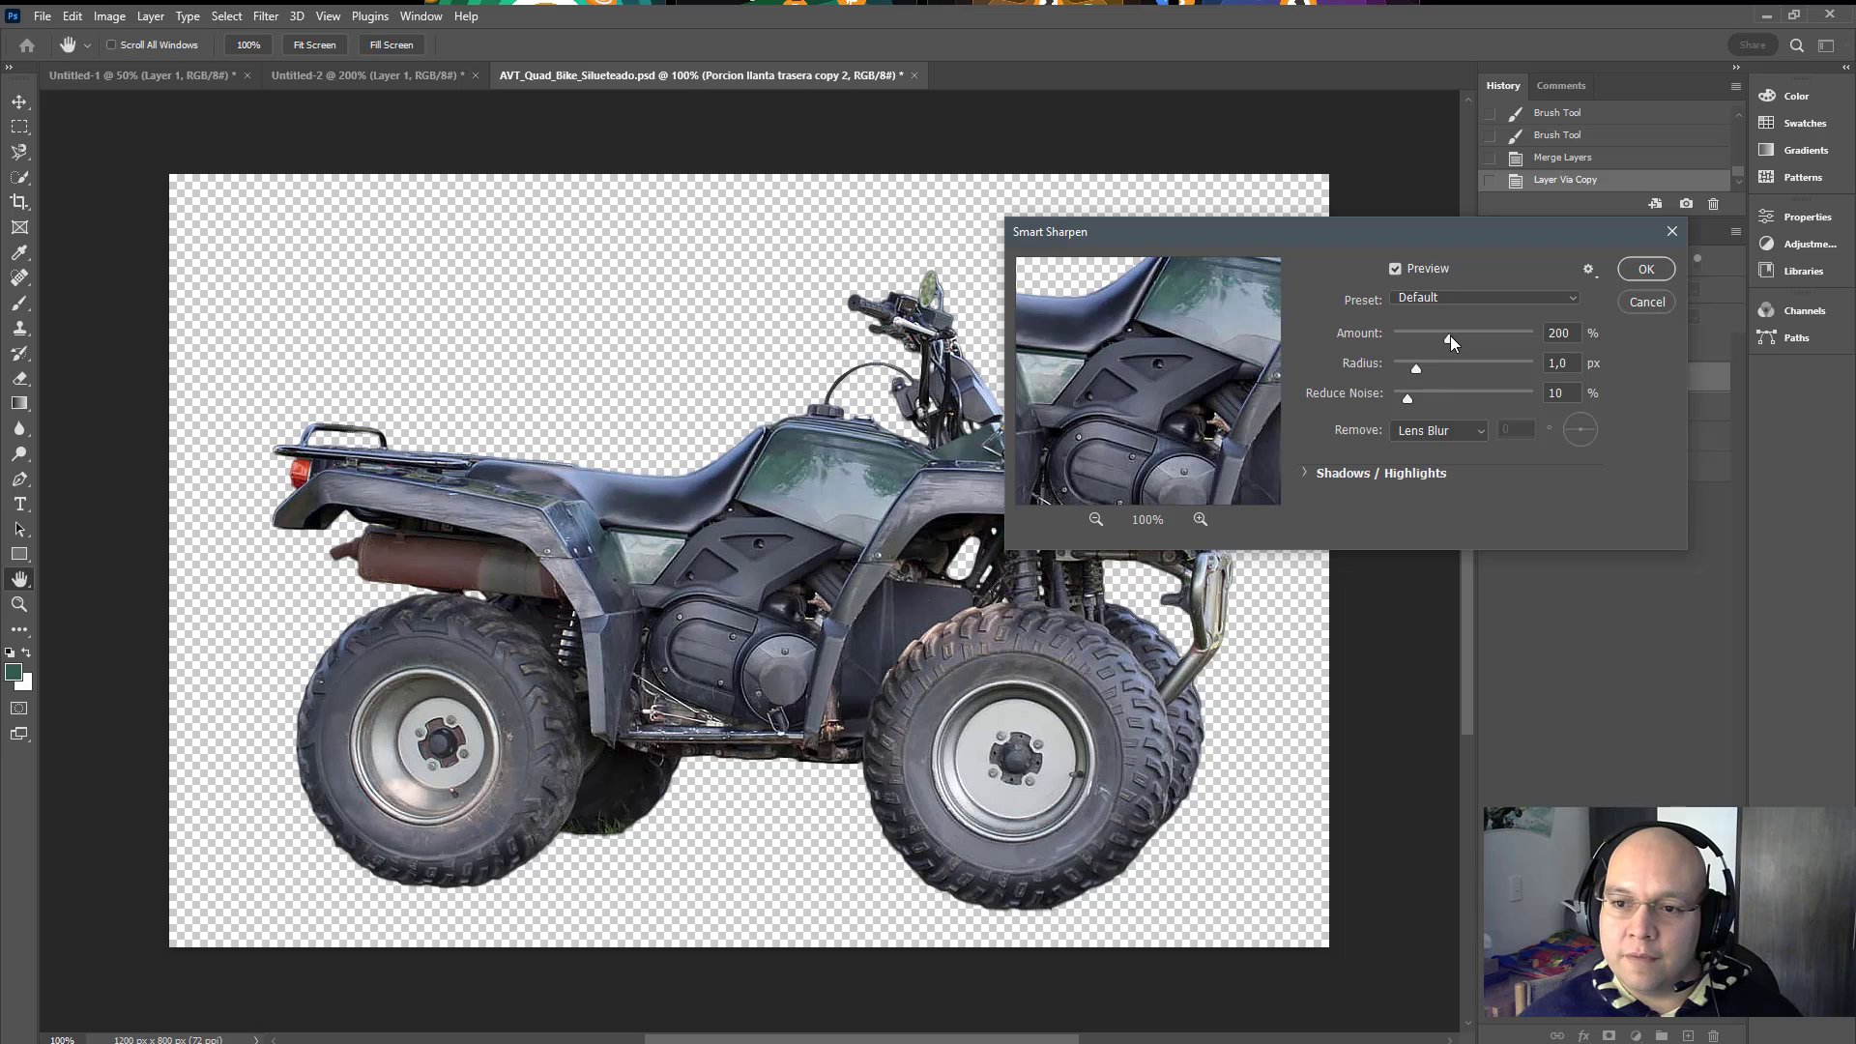
drag(1450, 335, 1399, 368)
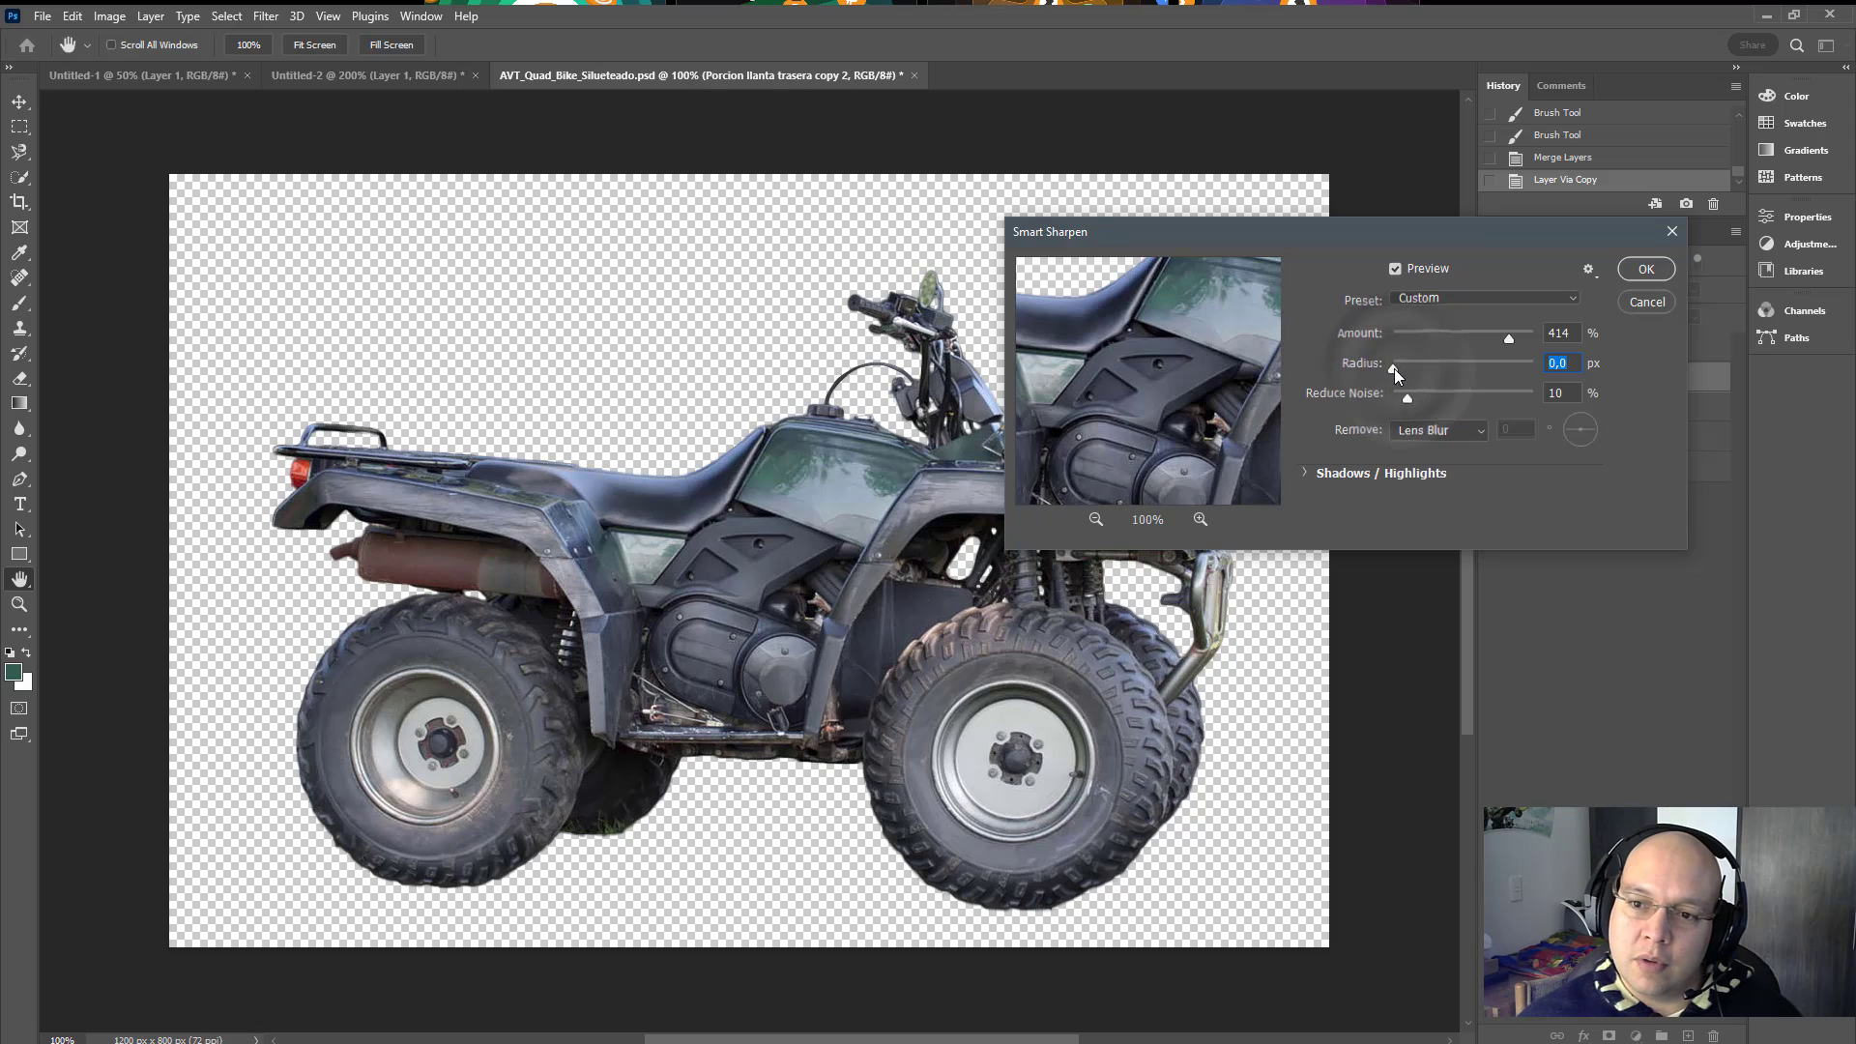
mouse_move(1400, 372)
mouse_down()
mouse_move(1434, 369)
mouse_move(1411, 371)
mouse_up()
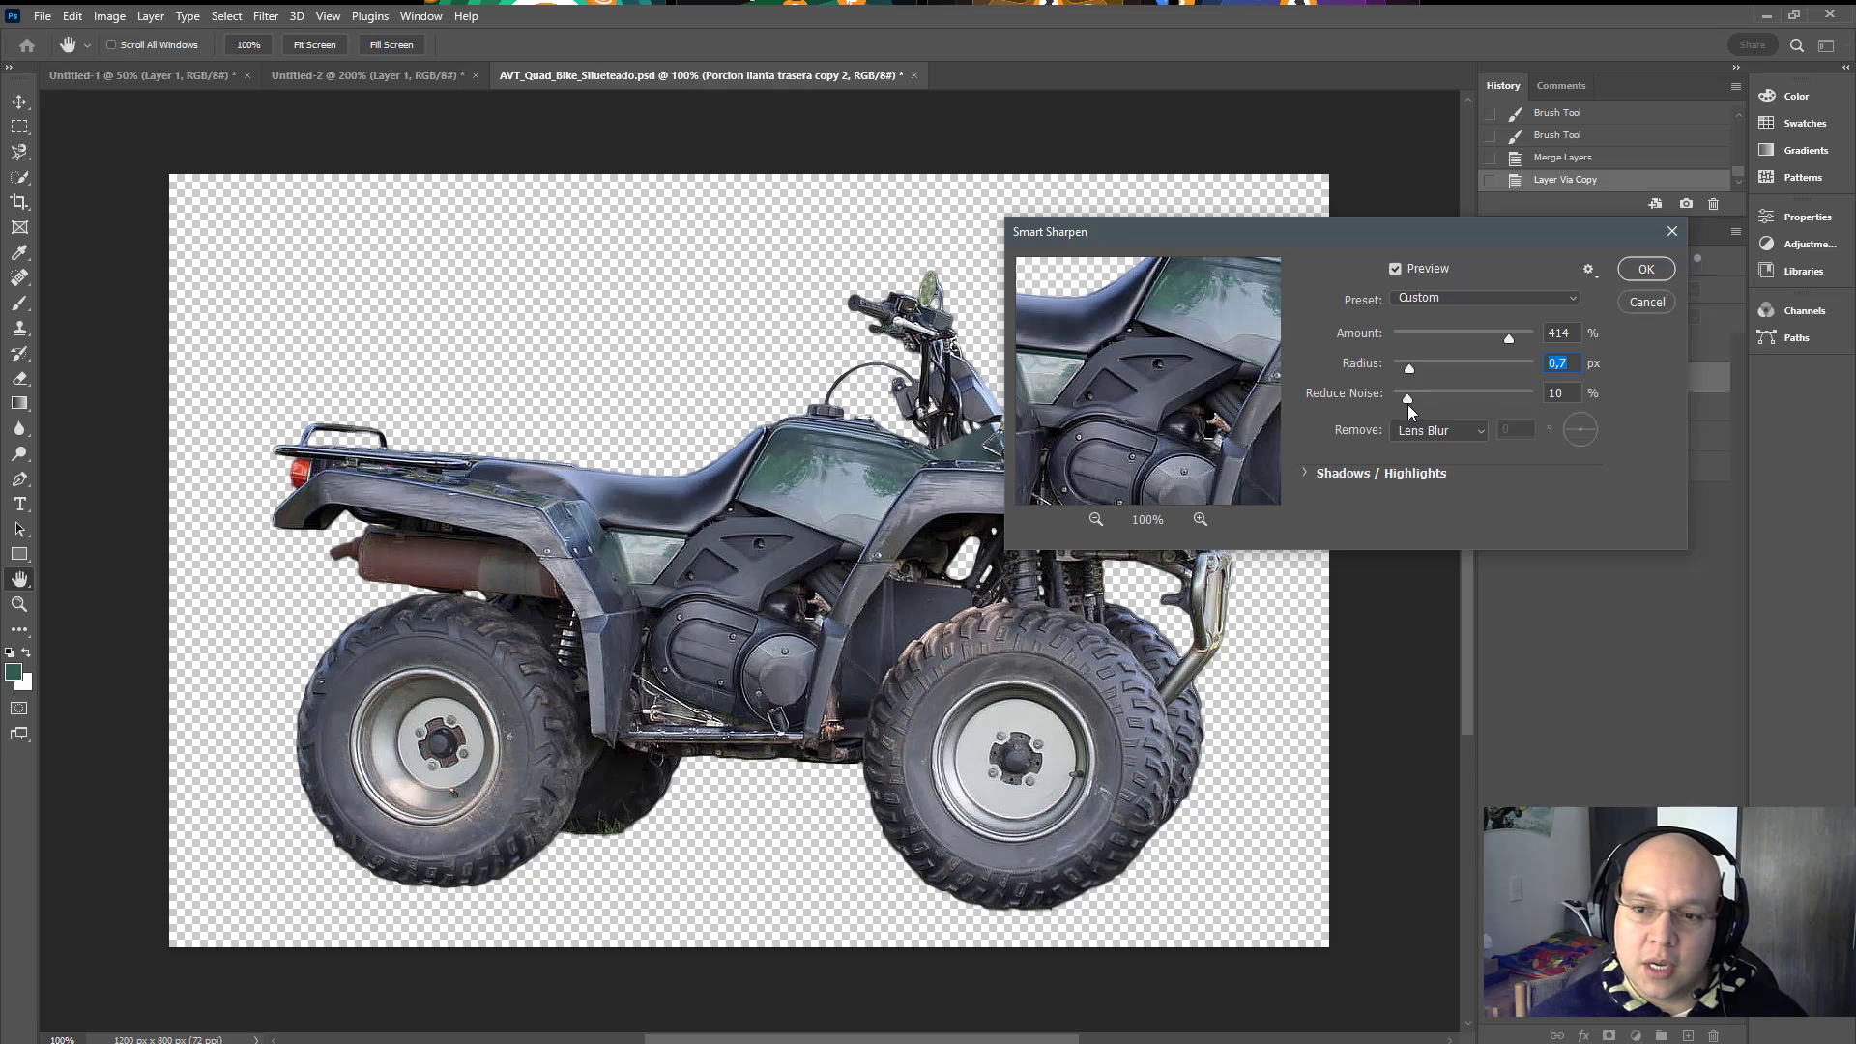
drag(1408, 399, 1533, 399)
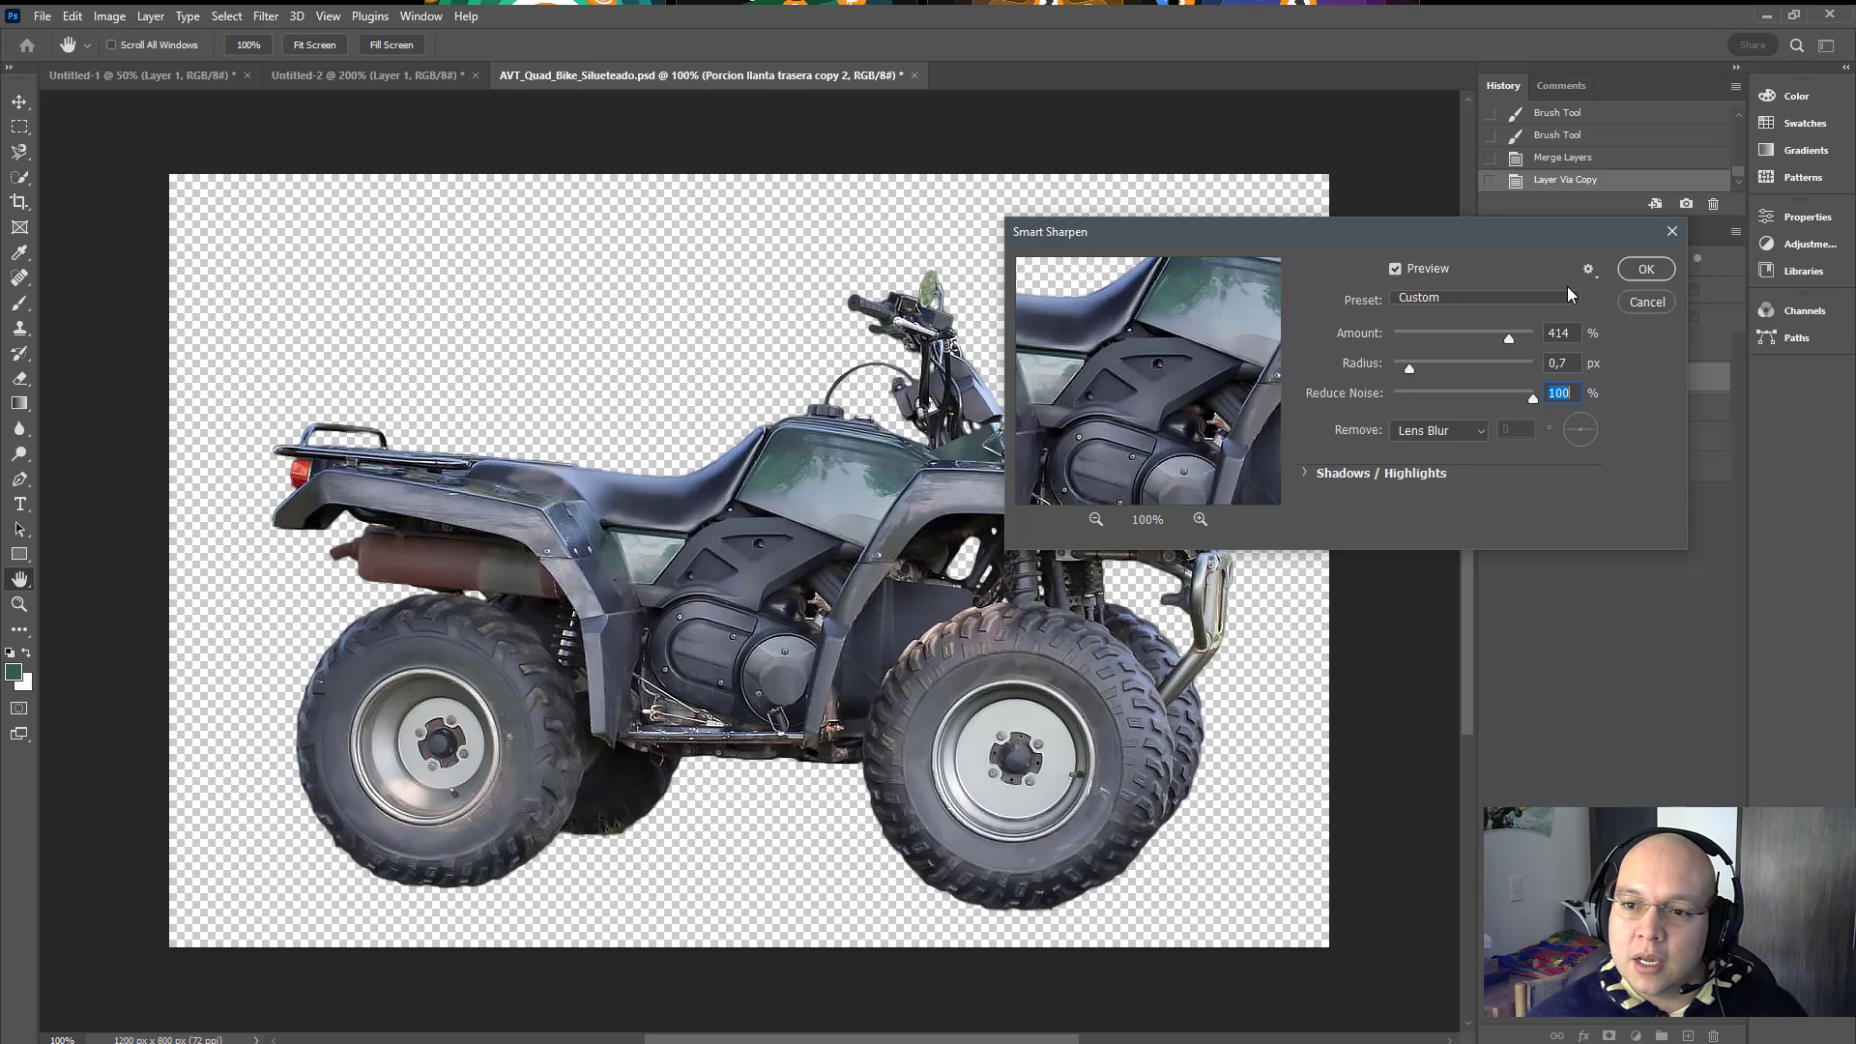
drag(1420, 243, 1471, 101)
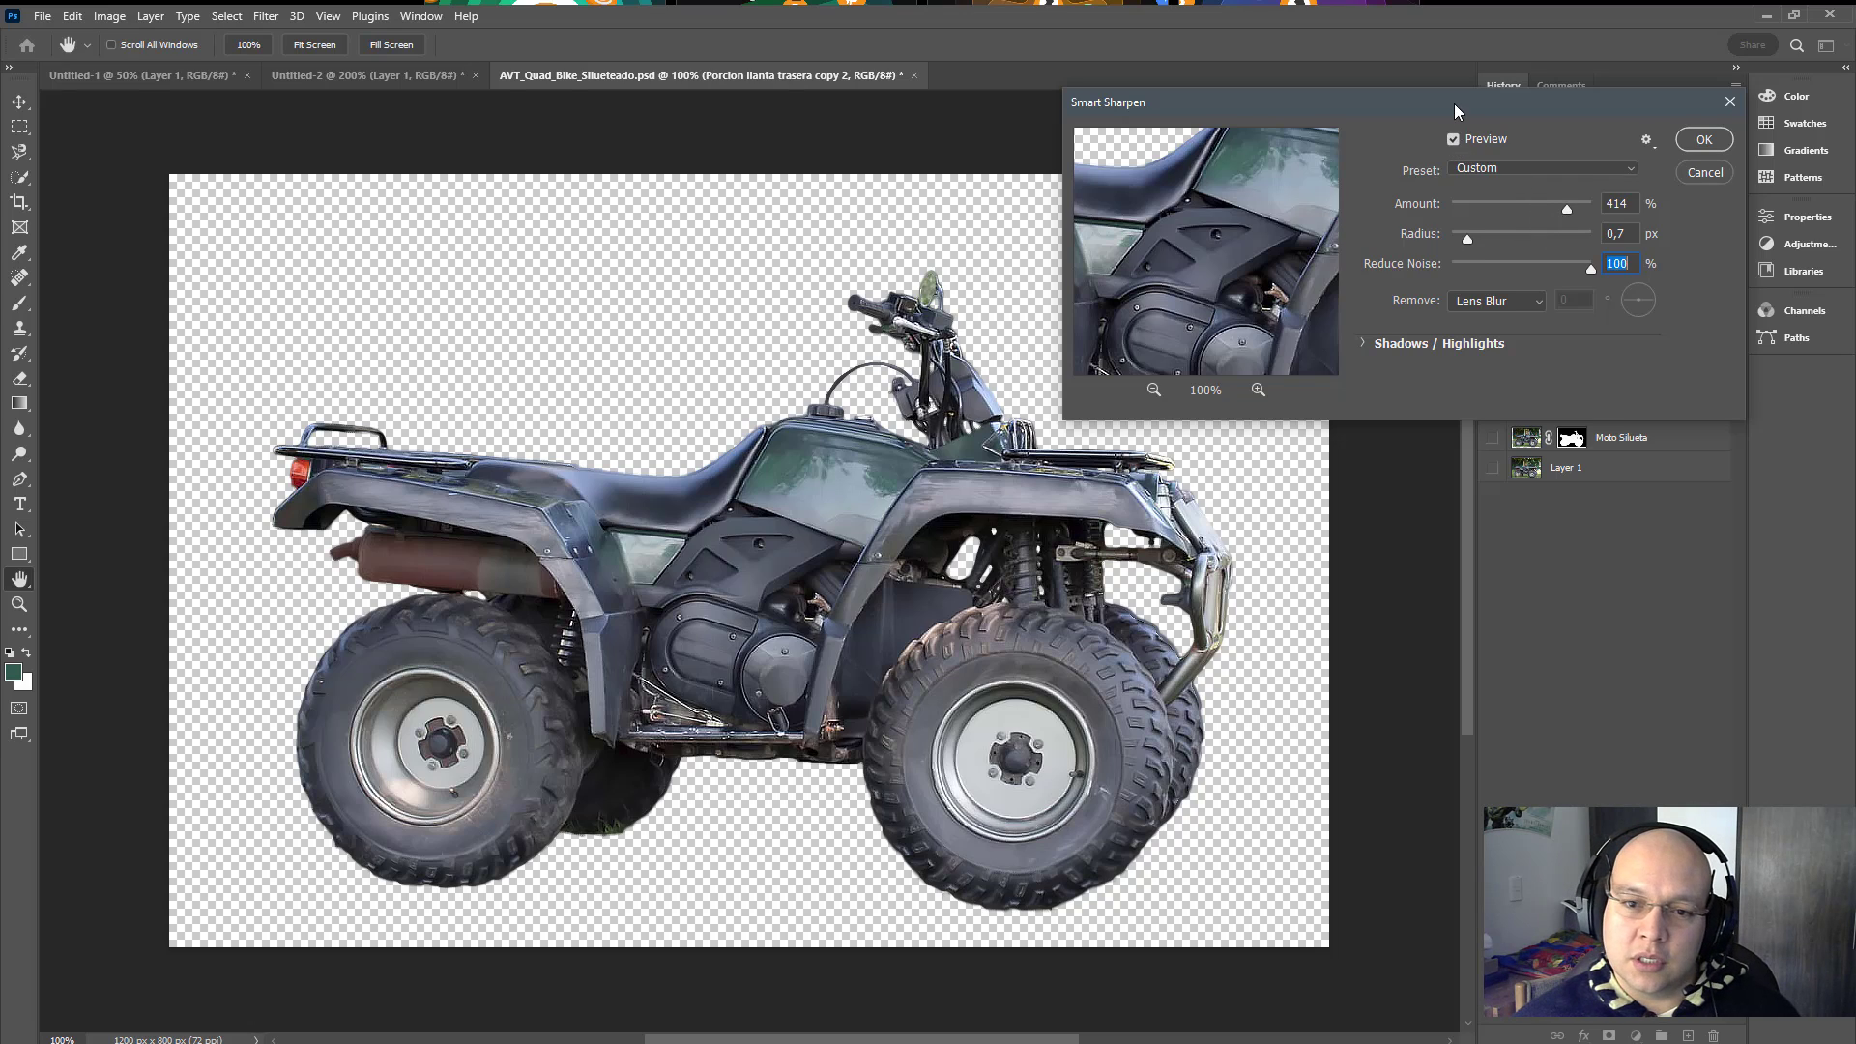
drag(1453, 102, 1437, 120)
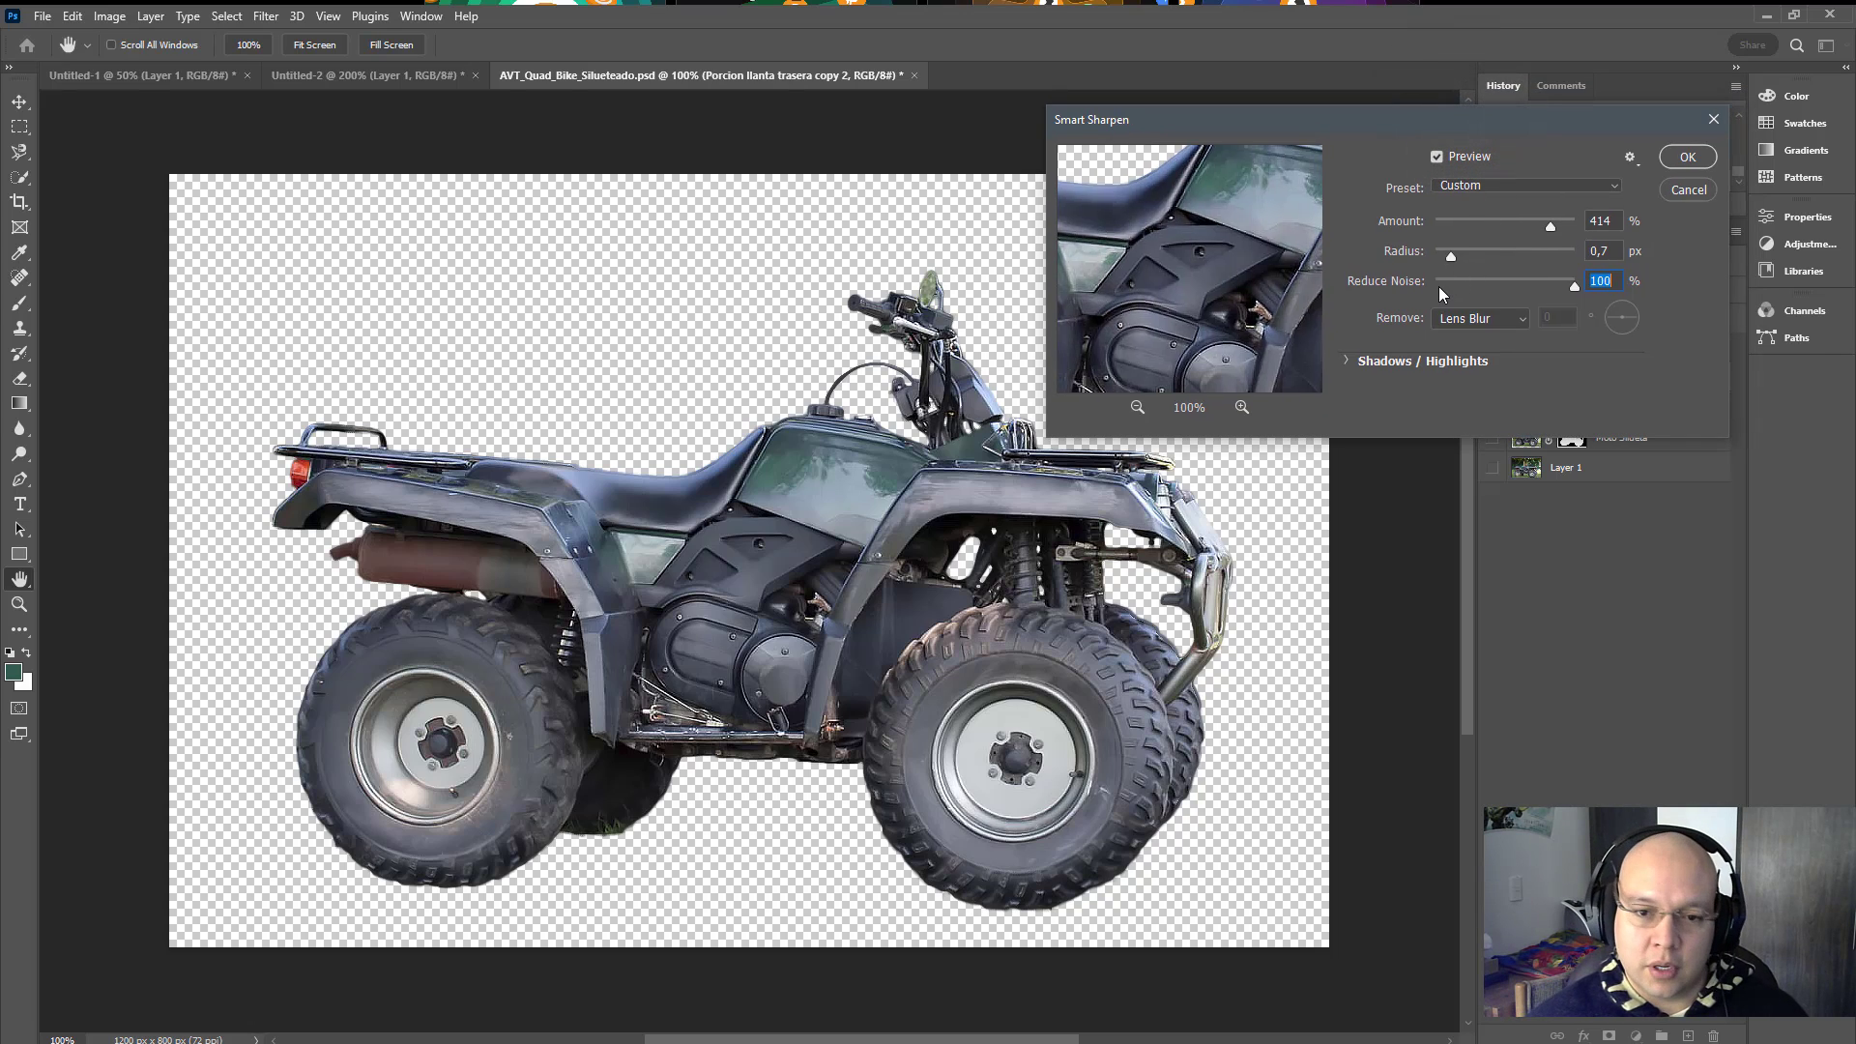
Step: Compare the sharpening with the original image, lower the Smart Sharpen amount to 272% and apply the filter
click(1437, 157)
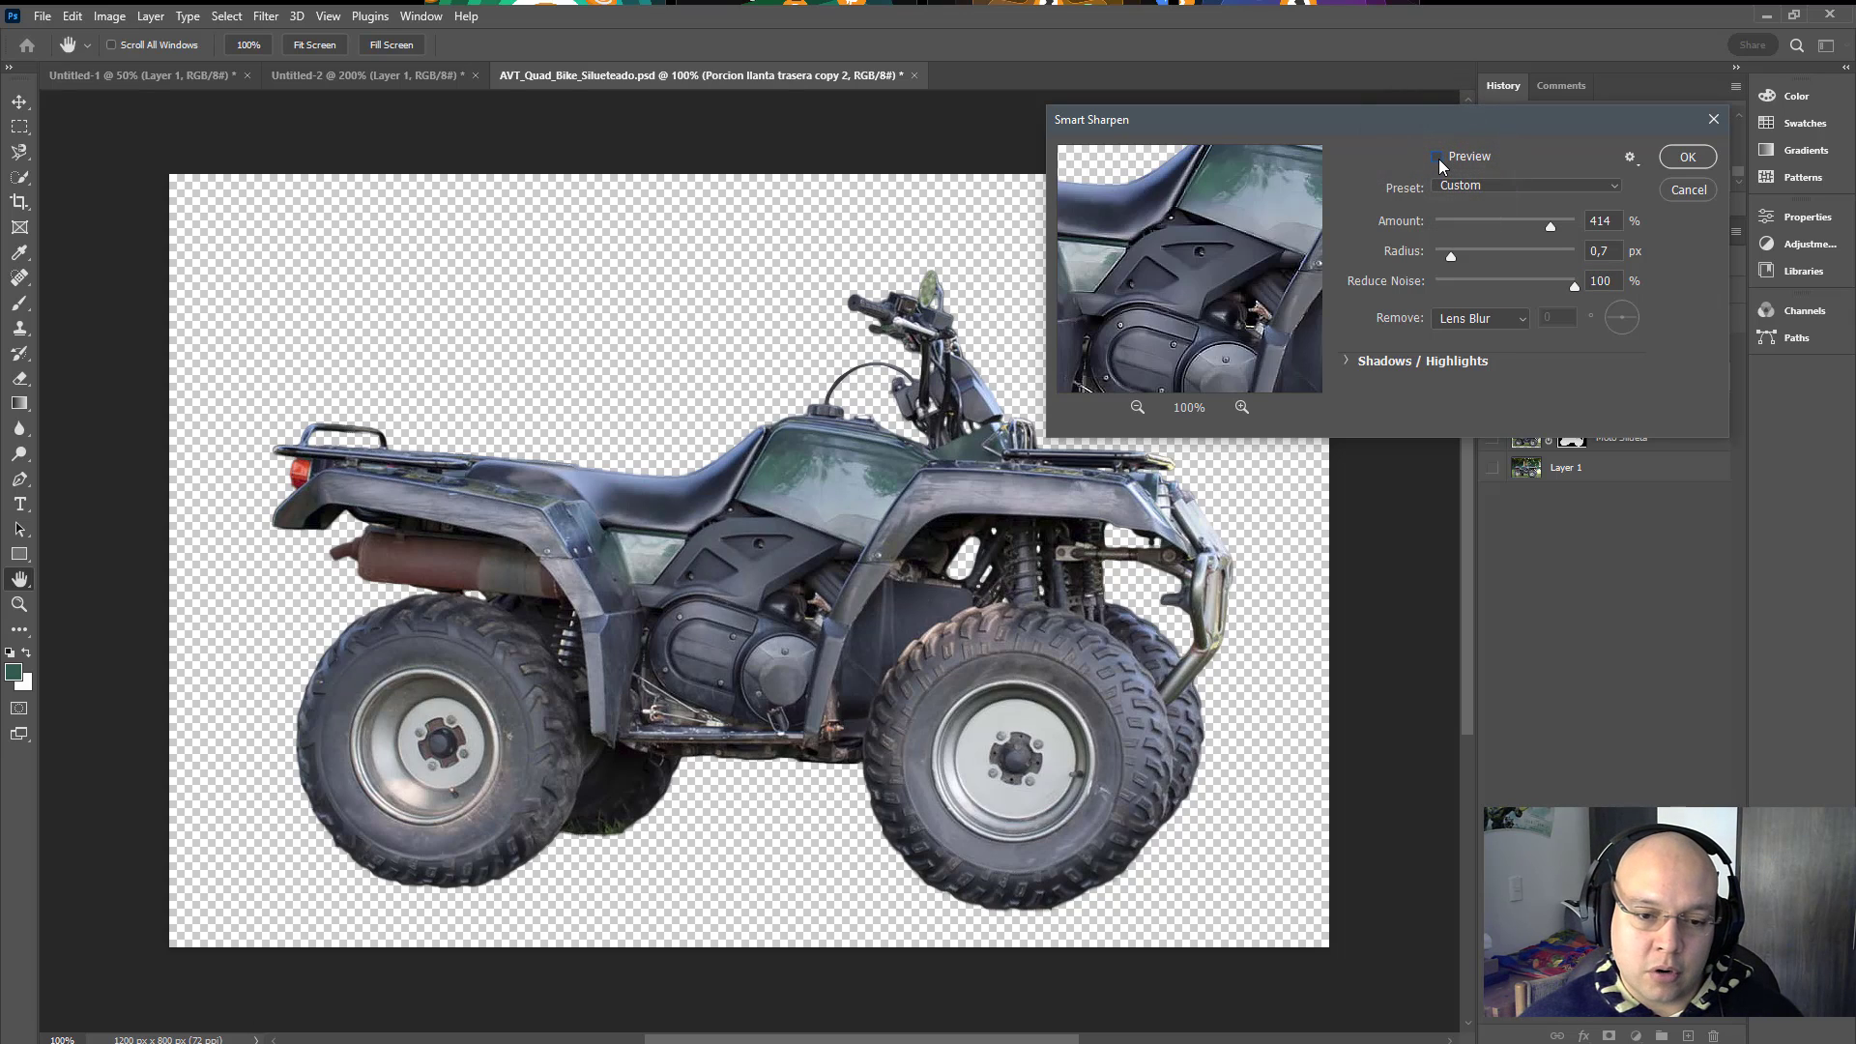
click(1437, 157)
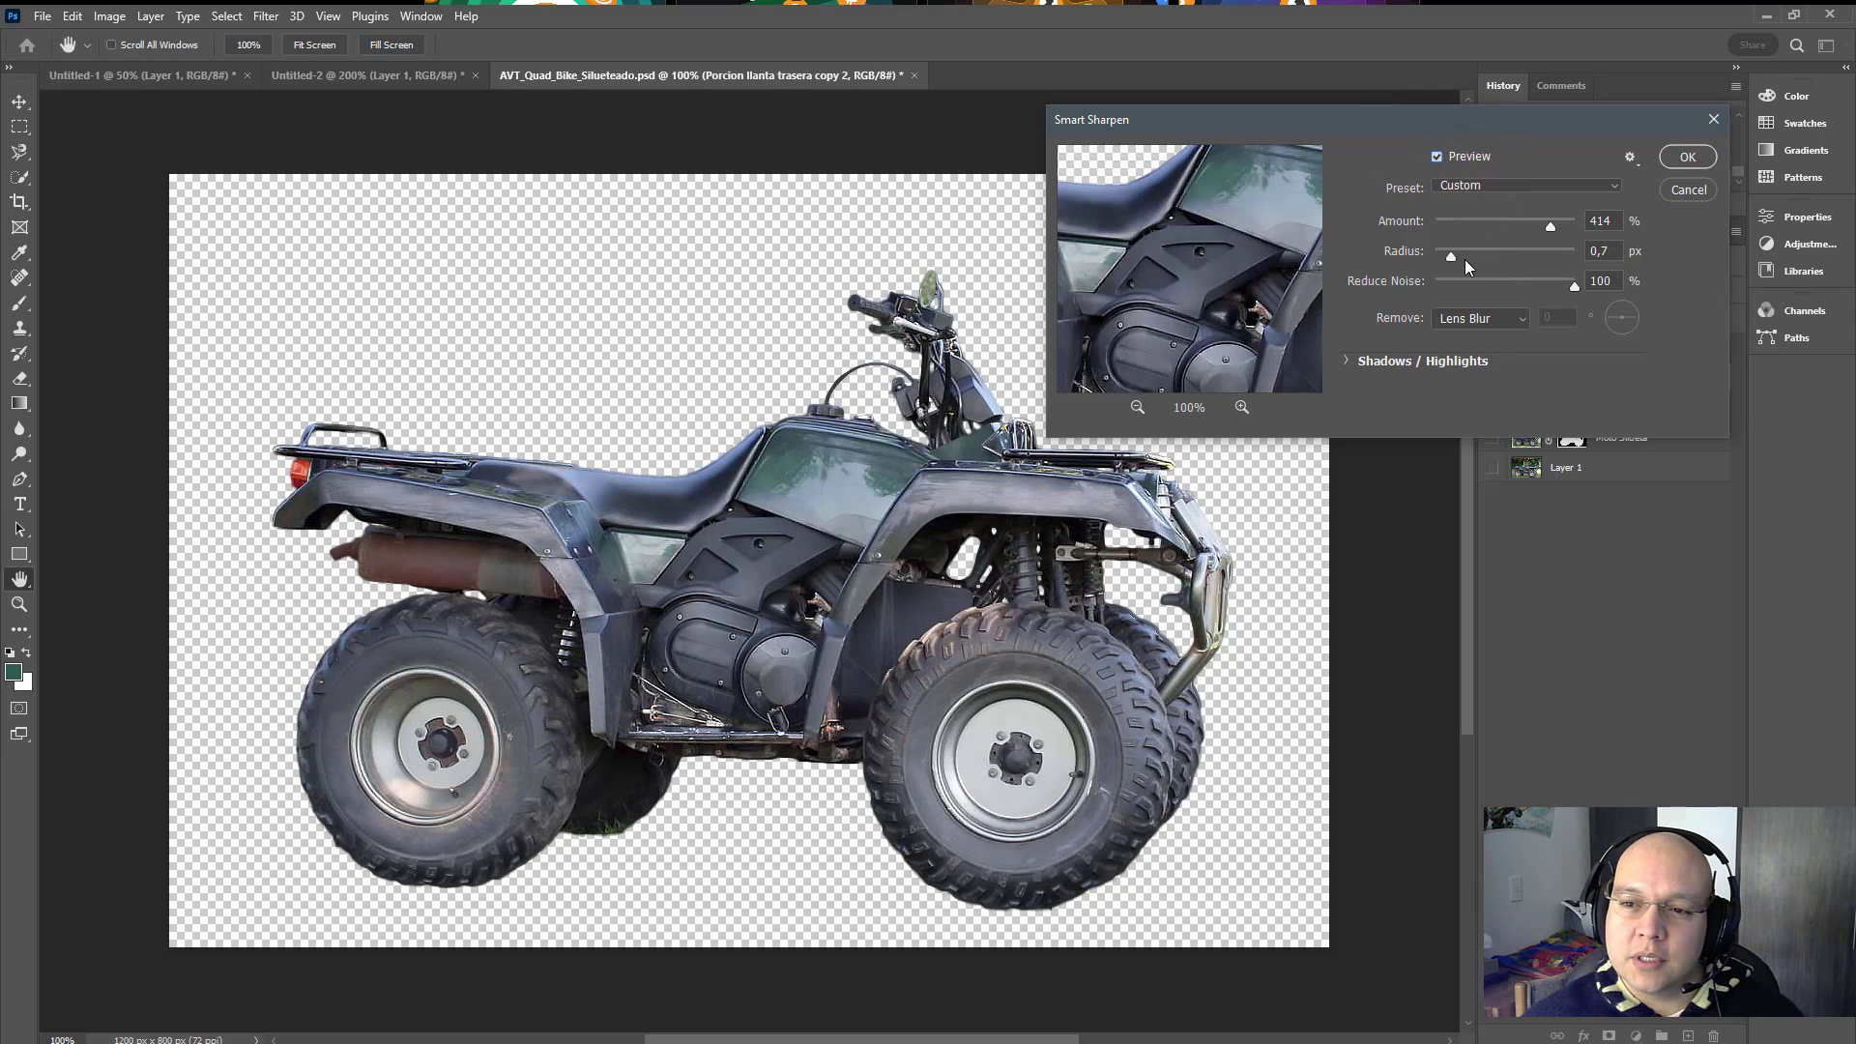
drag(1549, 227, 1511, 228)
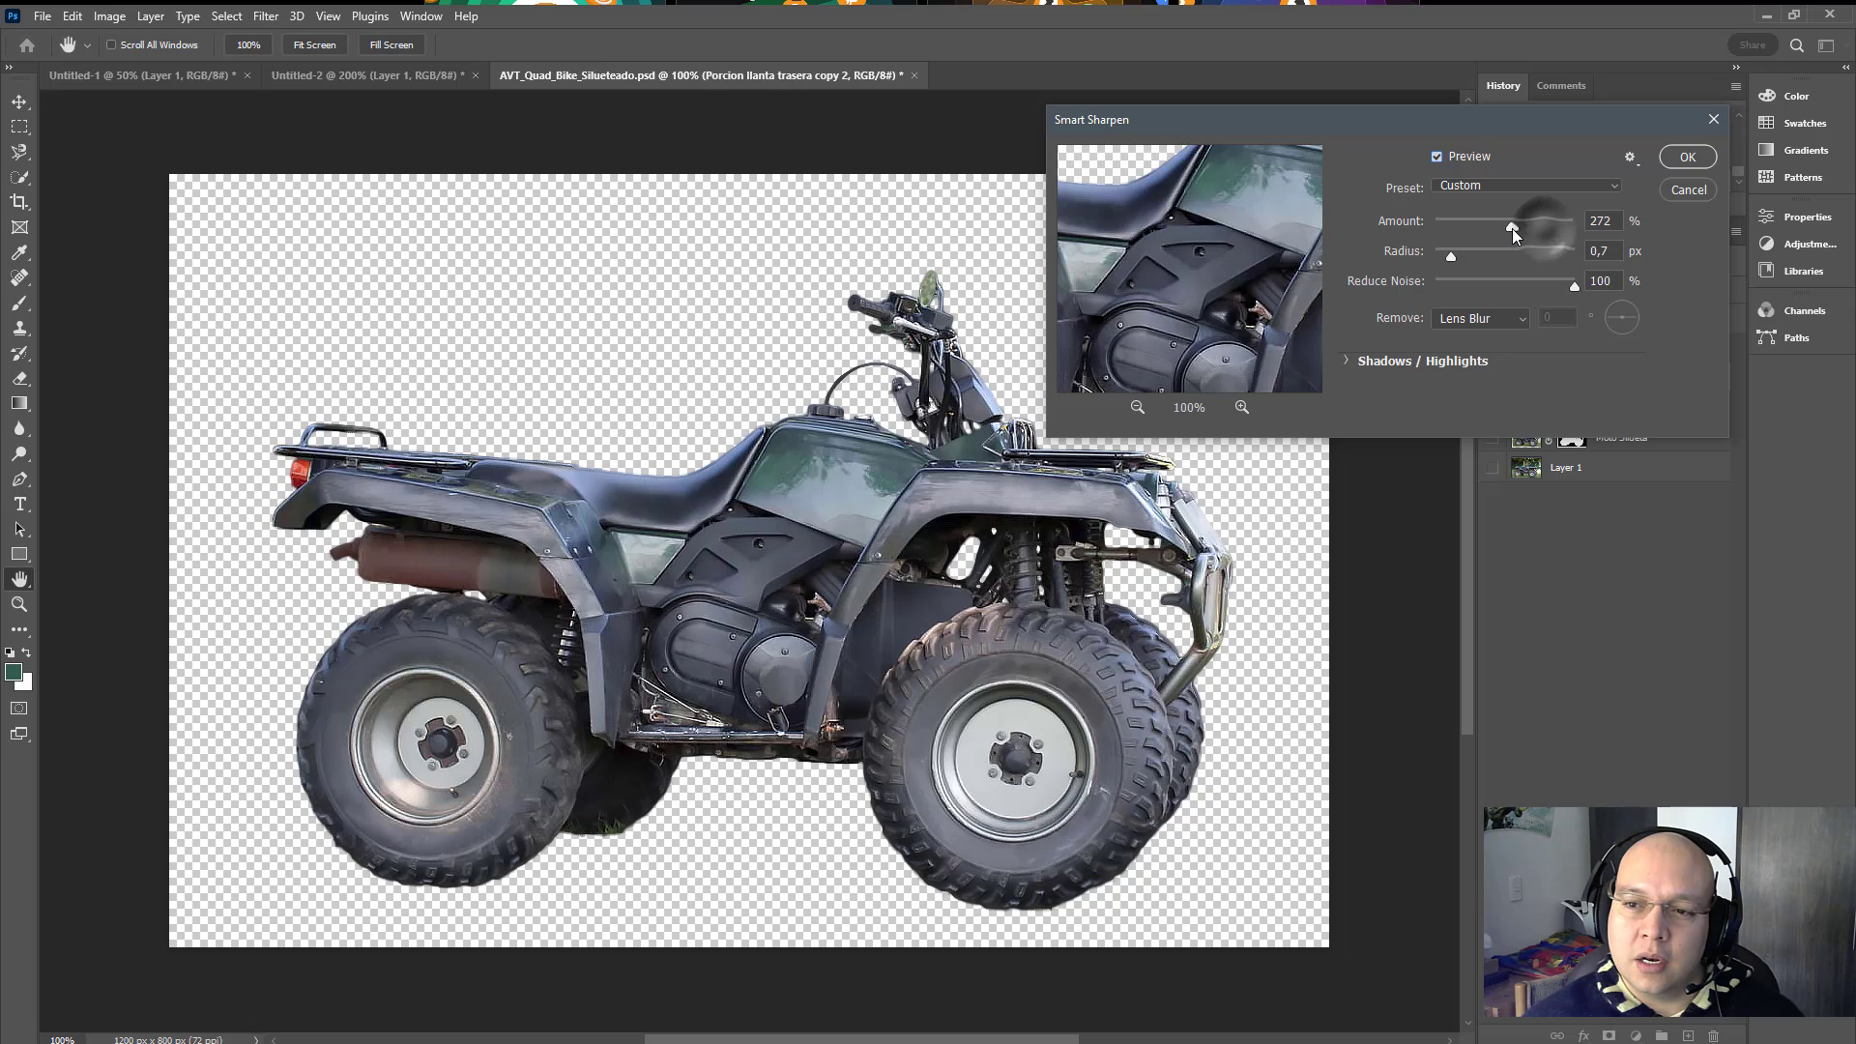
click(1436, 156)
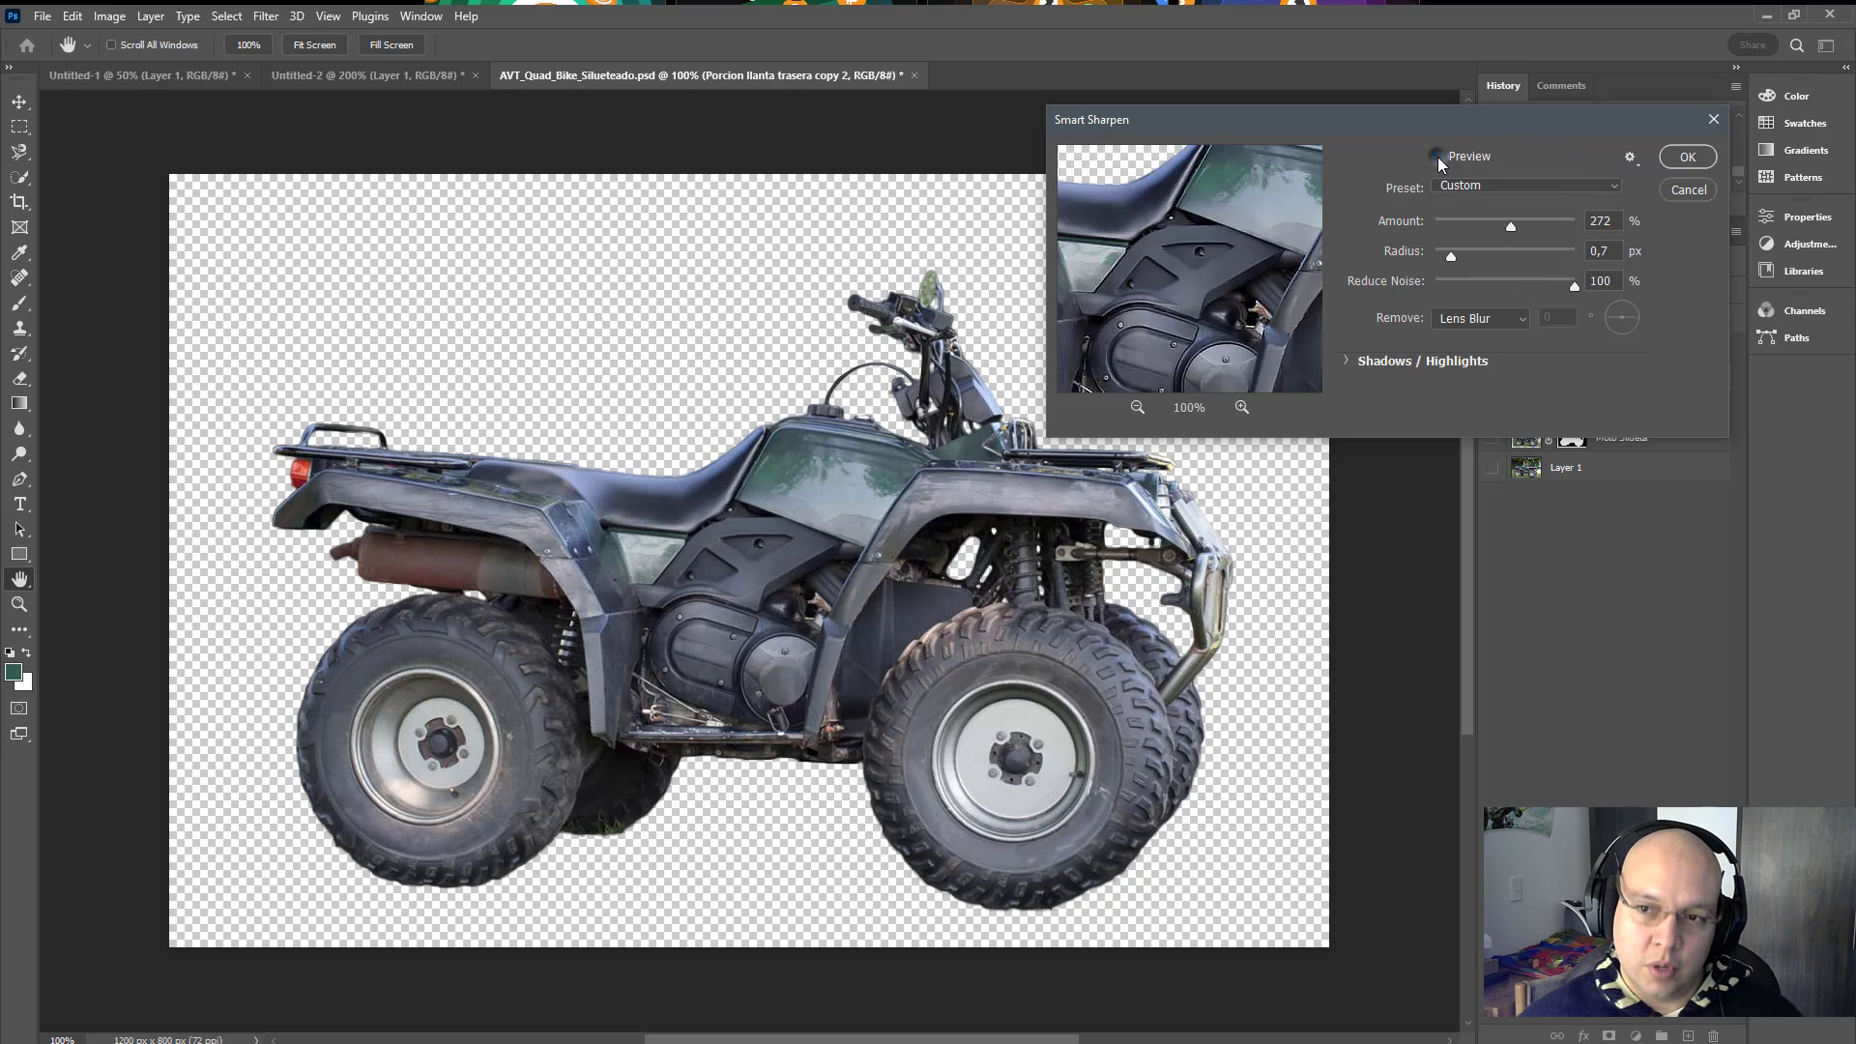
click(1436, 157)
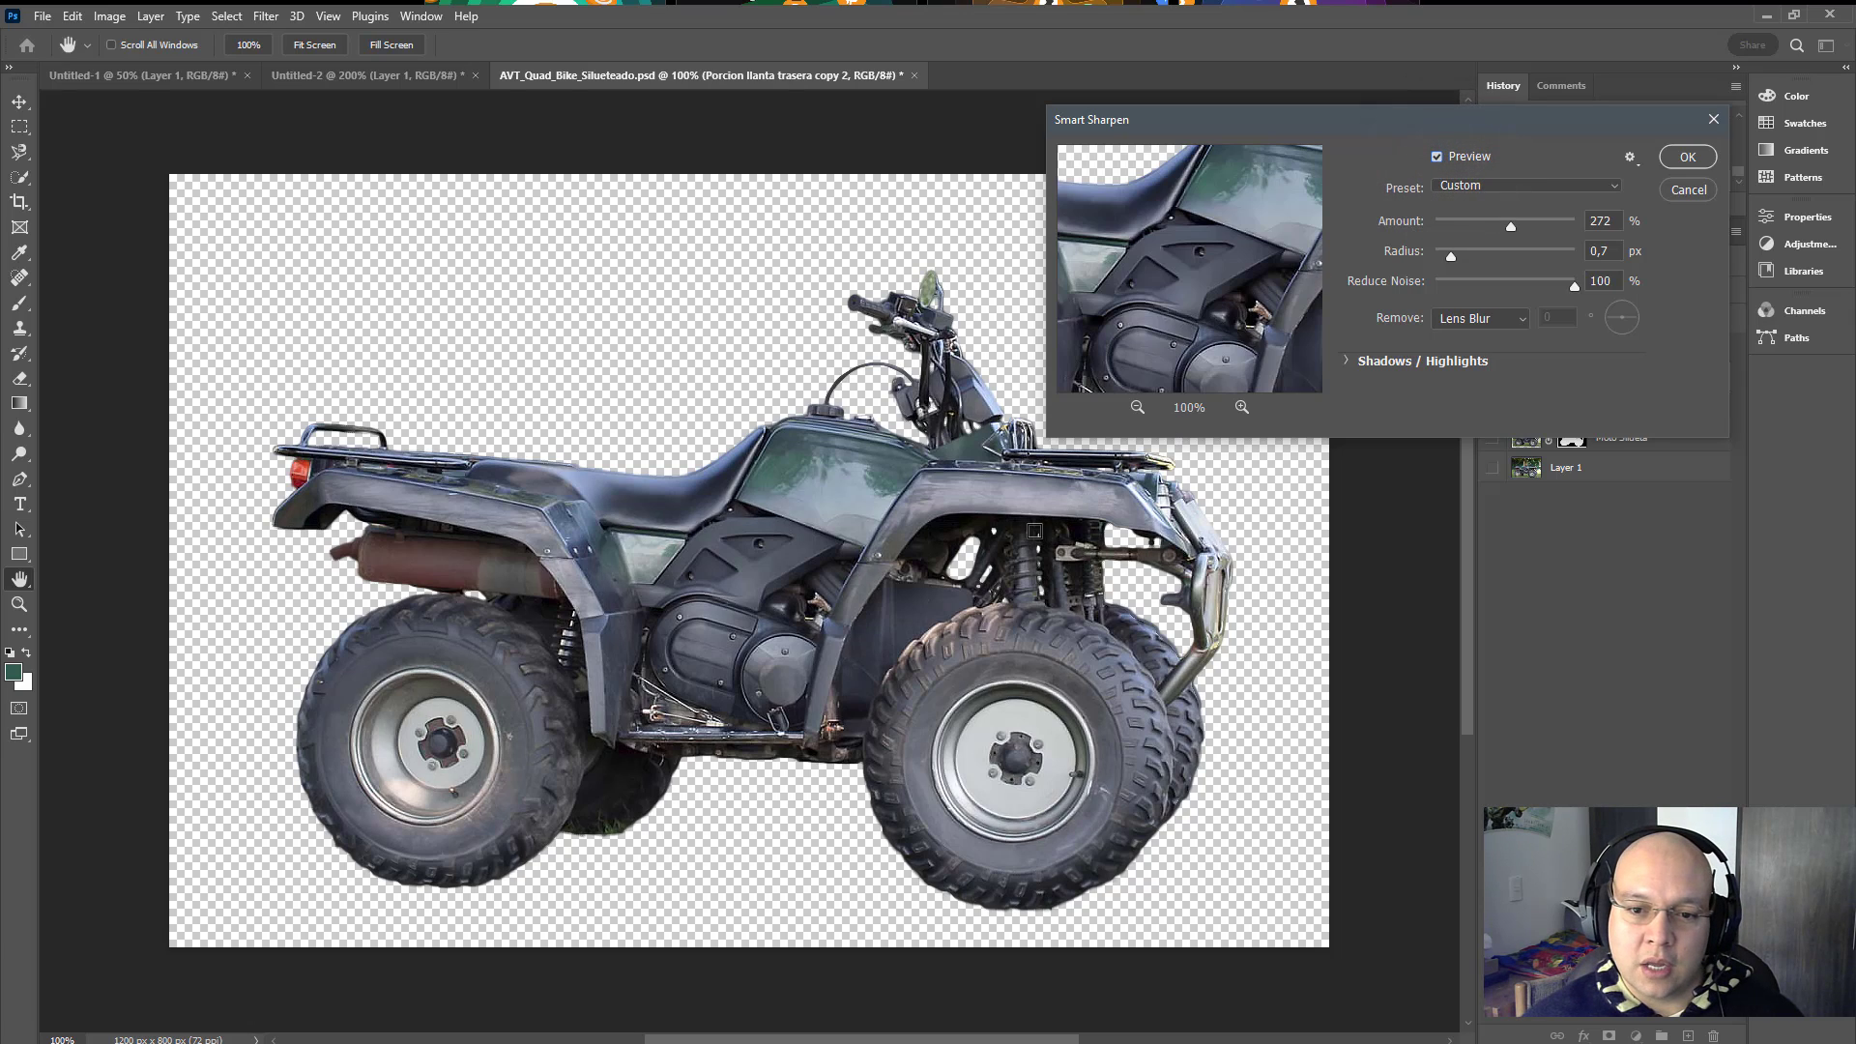
click(1686, 155)
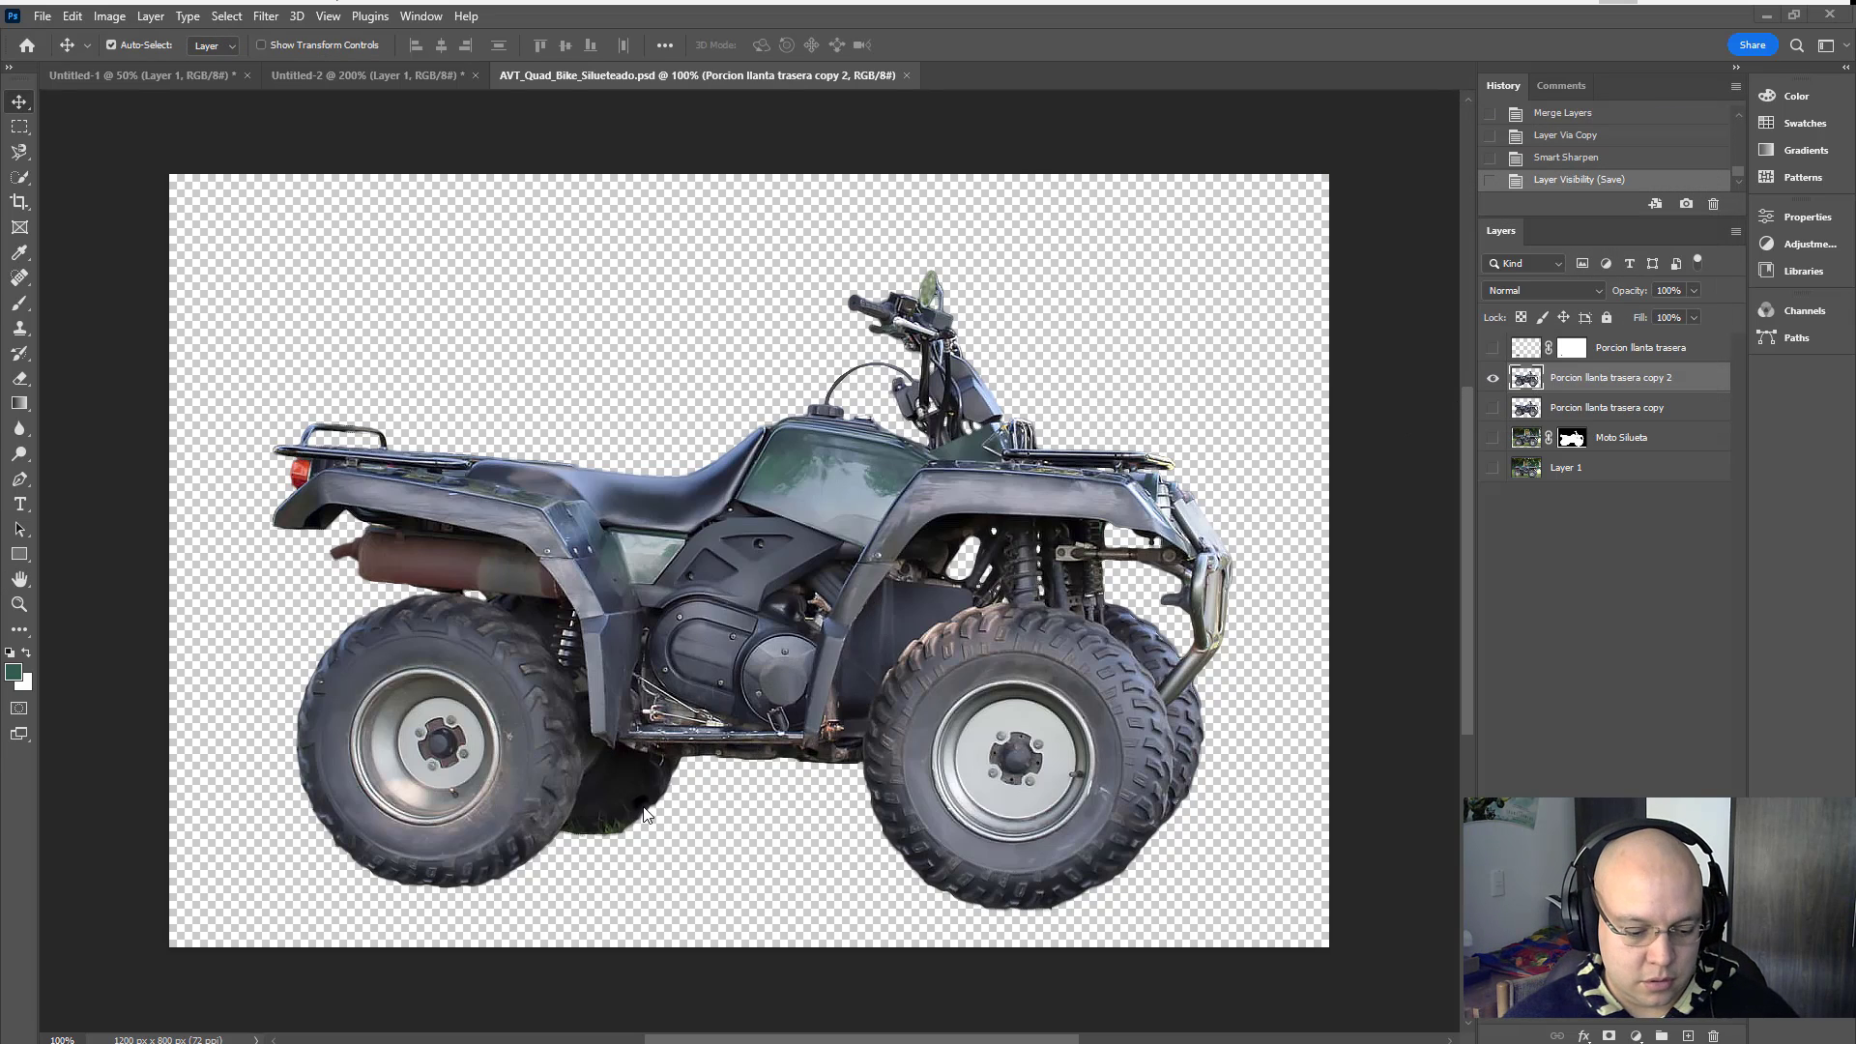
Step: Load the outline of the Porcion llanta trasera copy 2 layer as a selection to confine retouching of the far rear tire
key(z)
drag(646, 814, 718, 833)
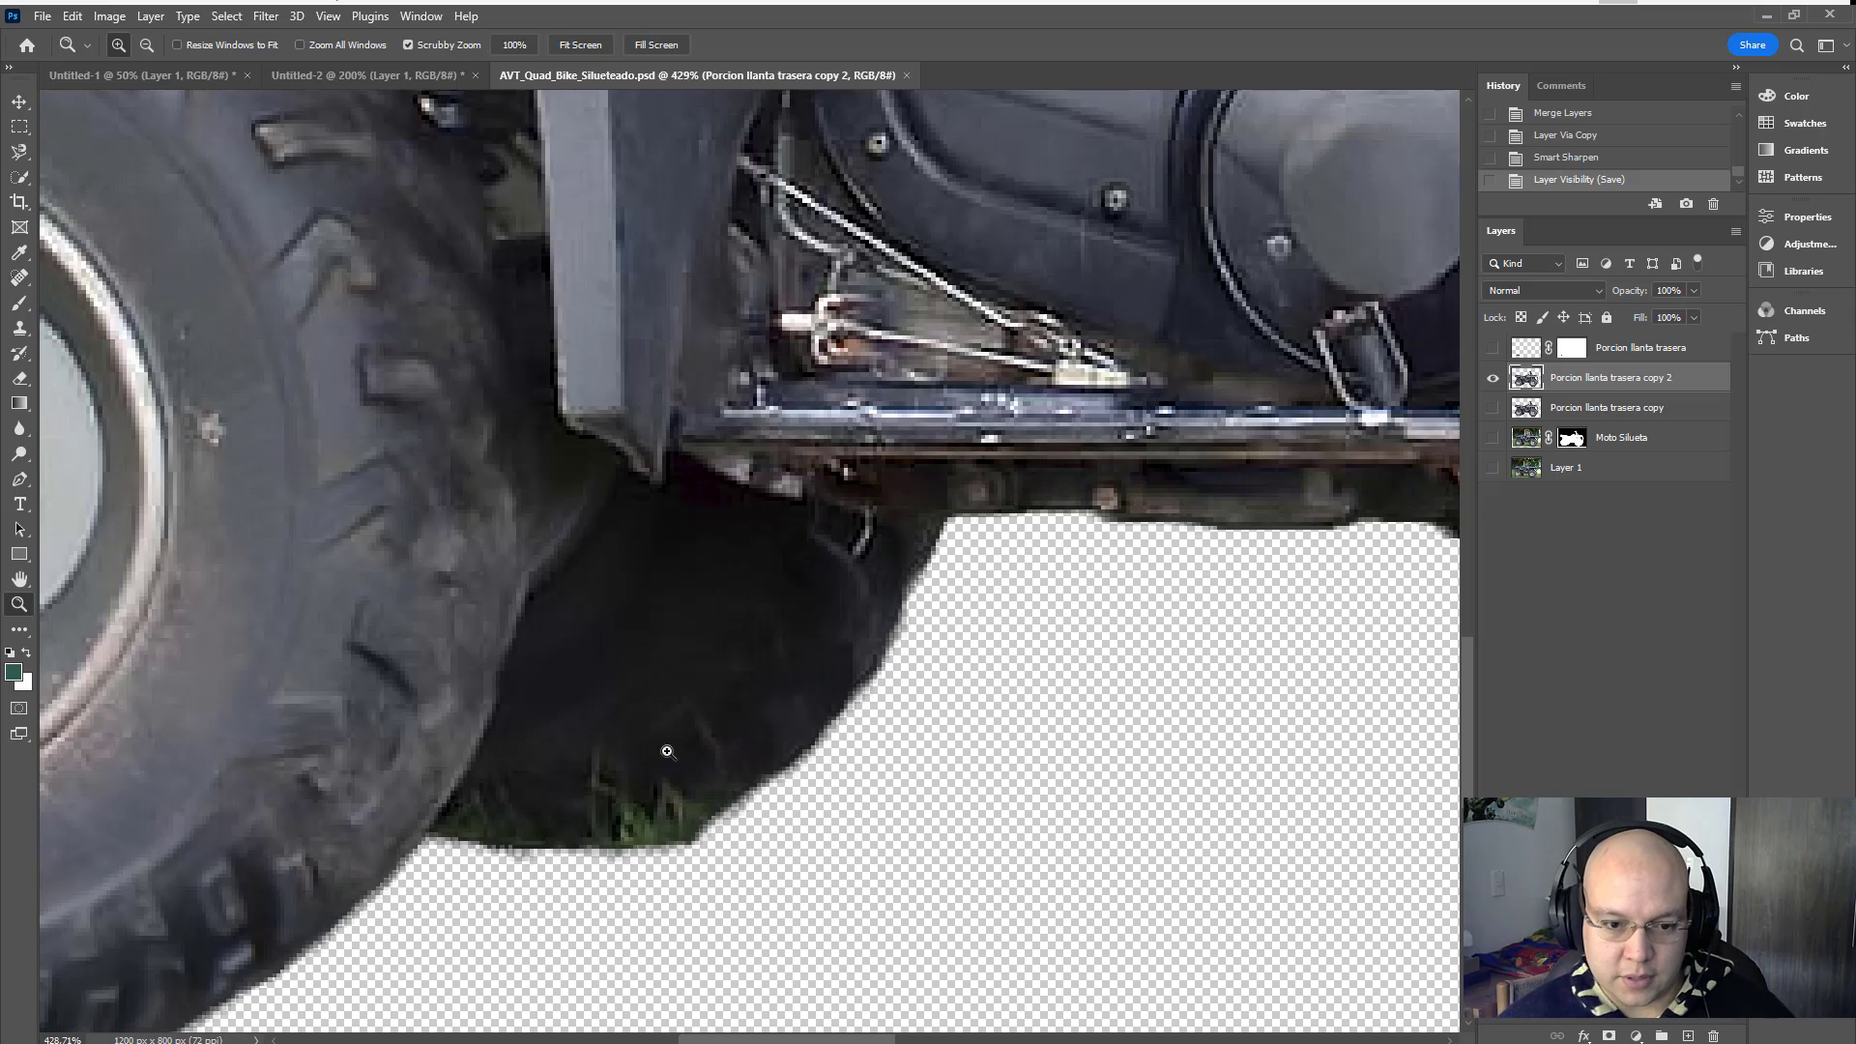
key(j)
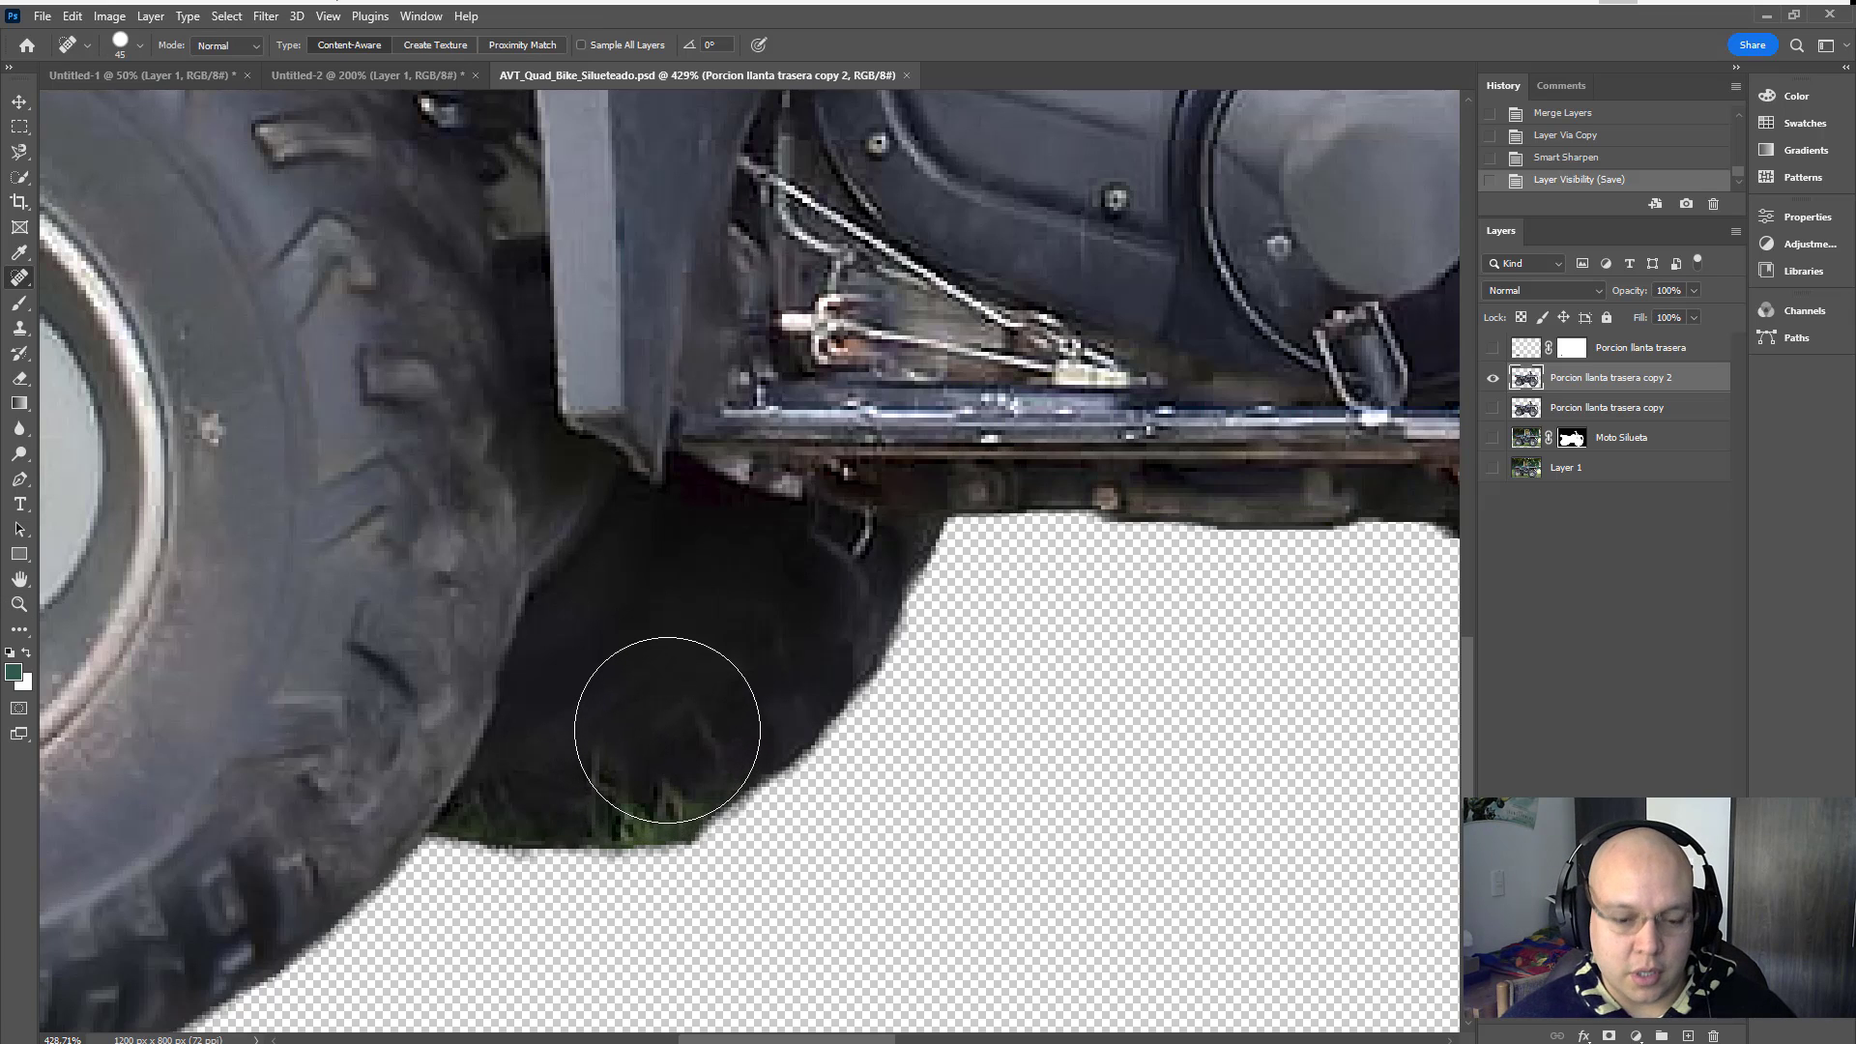
right_click(20, 280)
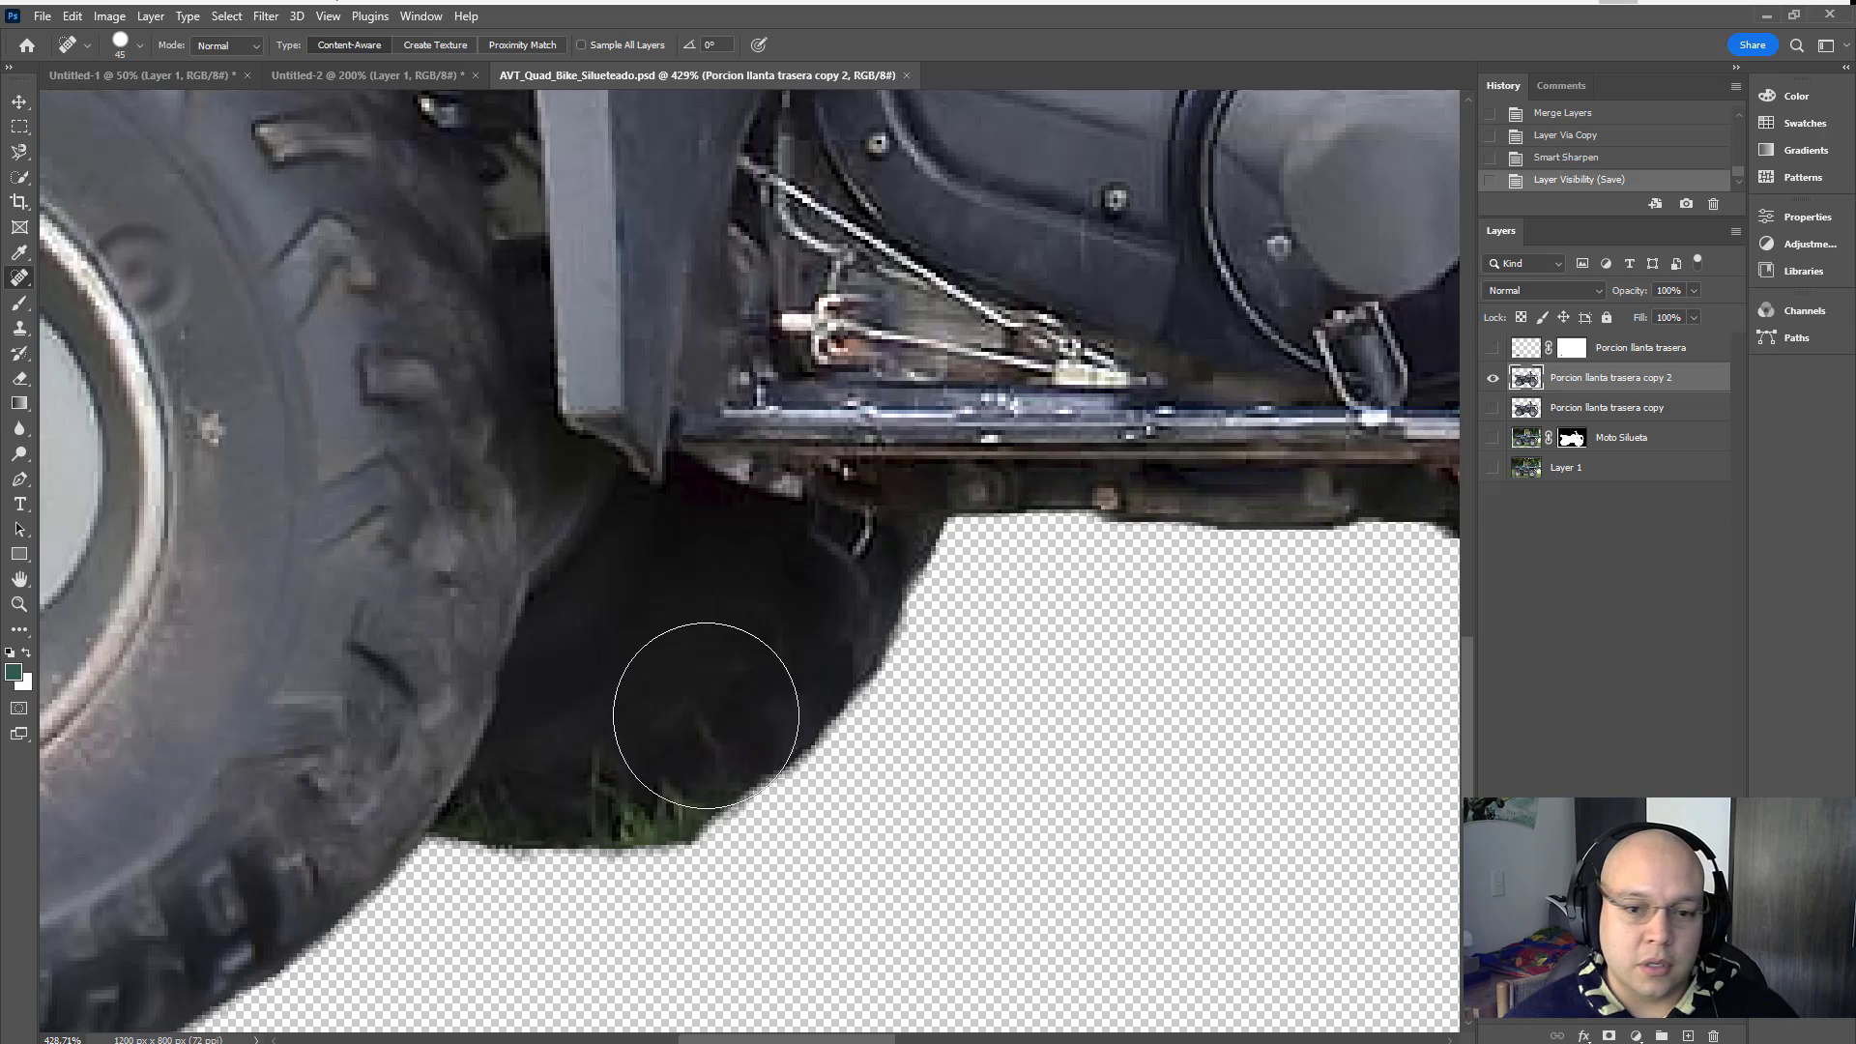
ctrl+click(1525, 378)
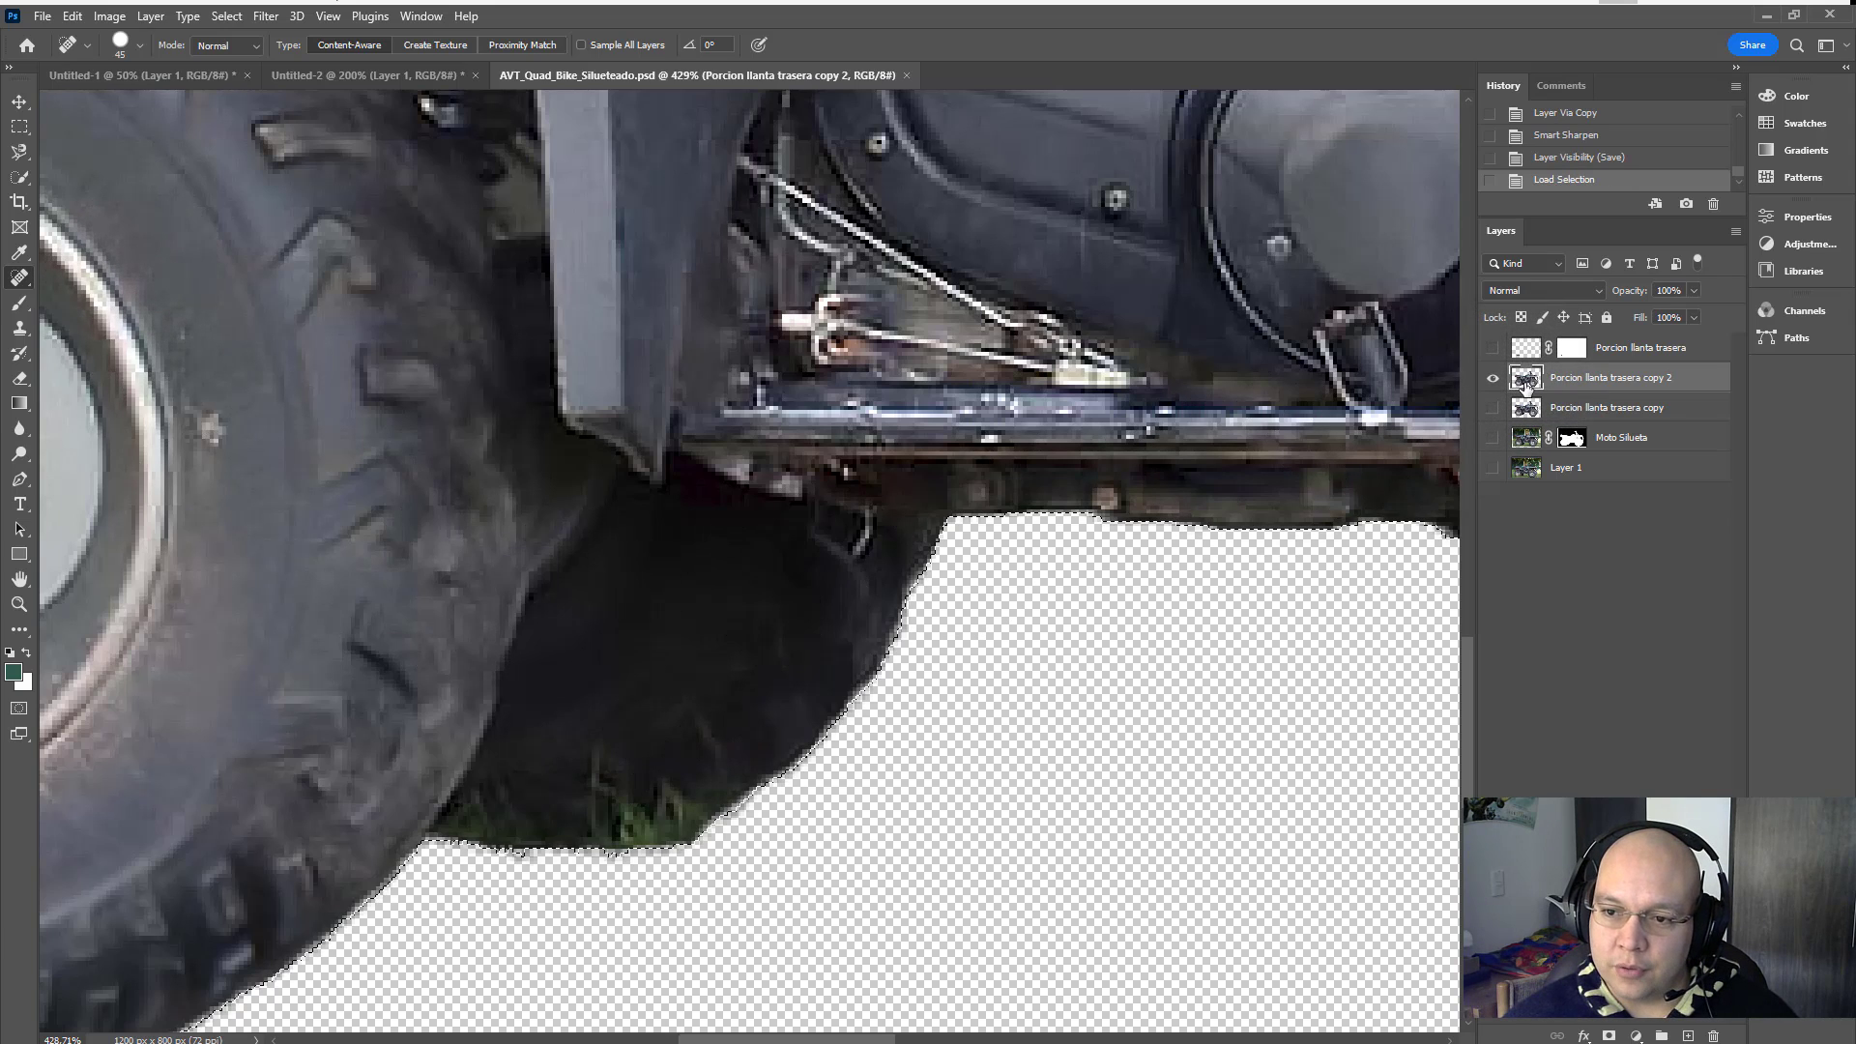
Step: Heal the grass blades at the bottom of the far rear tire with a 12 px Spot Healing Brush, undoing the last stroke
click(139, 45)
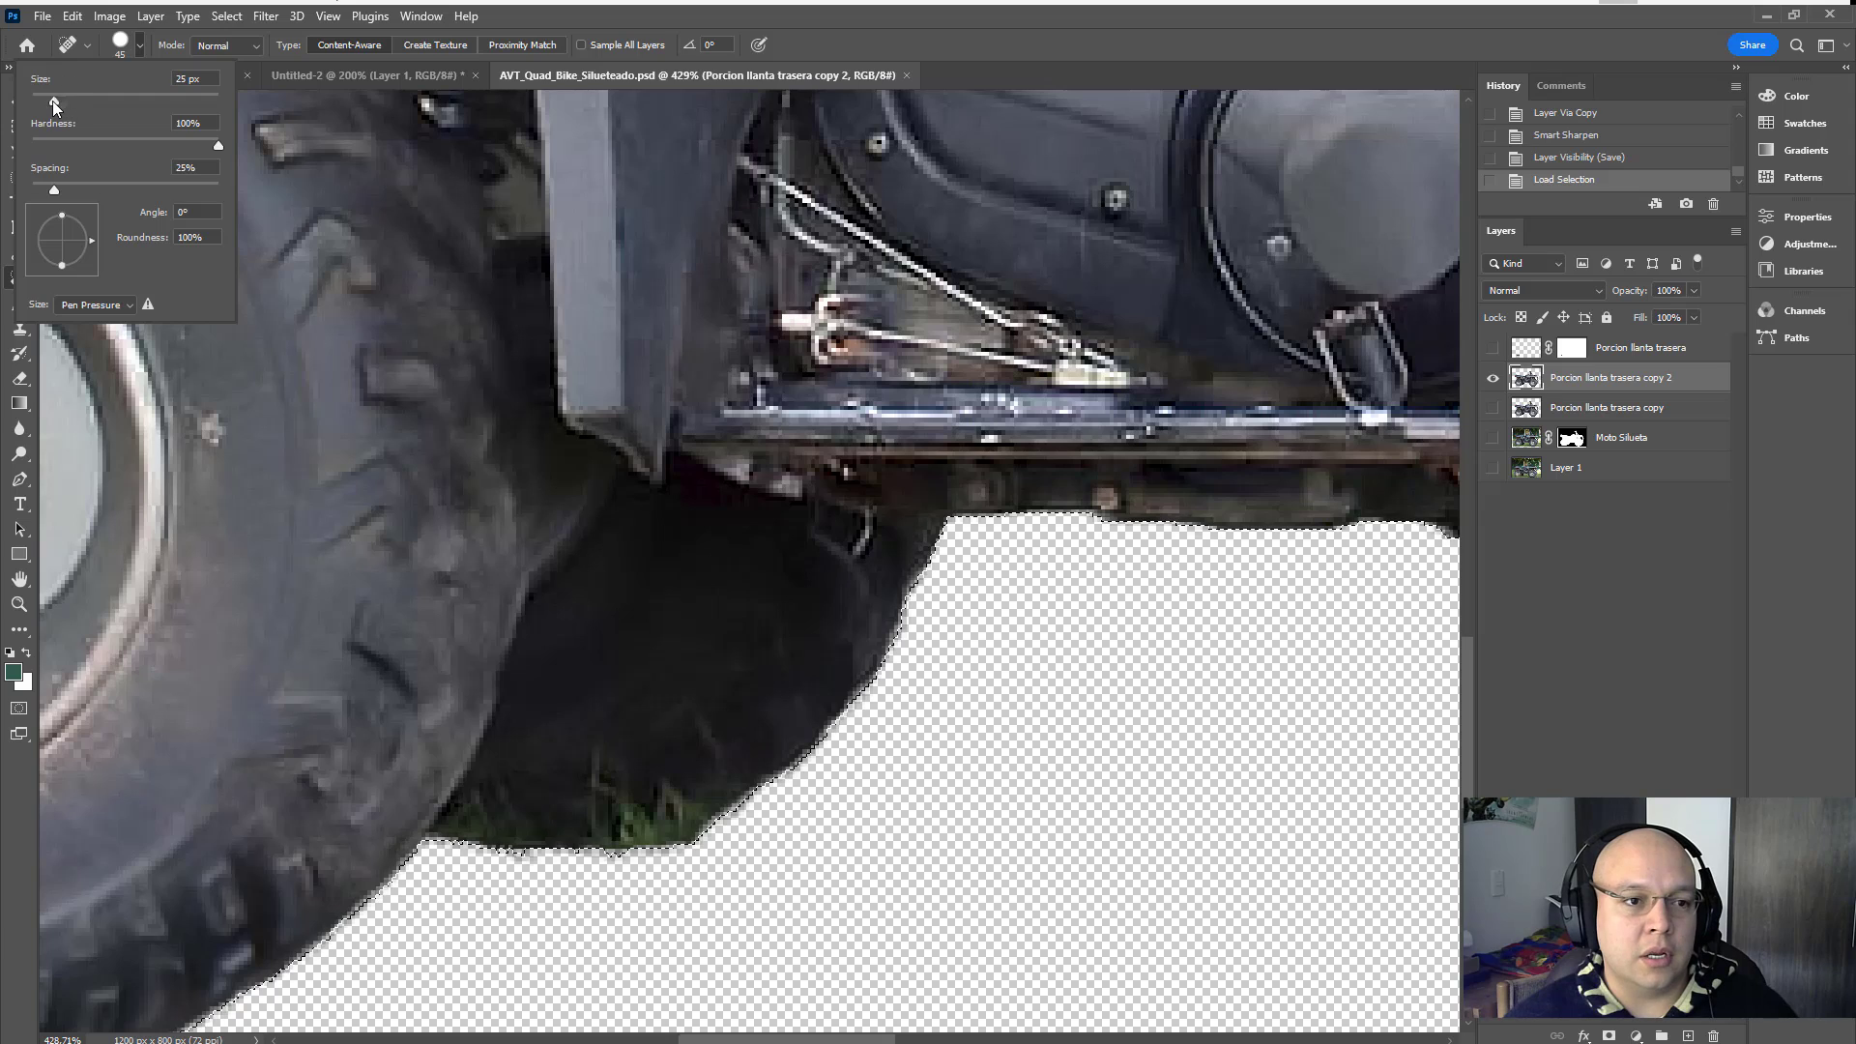
drag(52, 100, 50, 101)
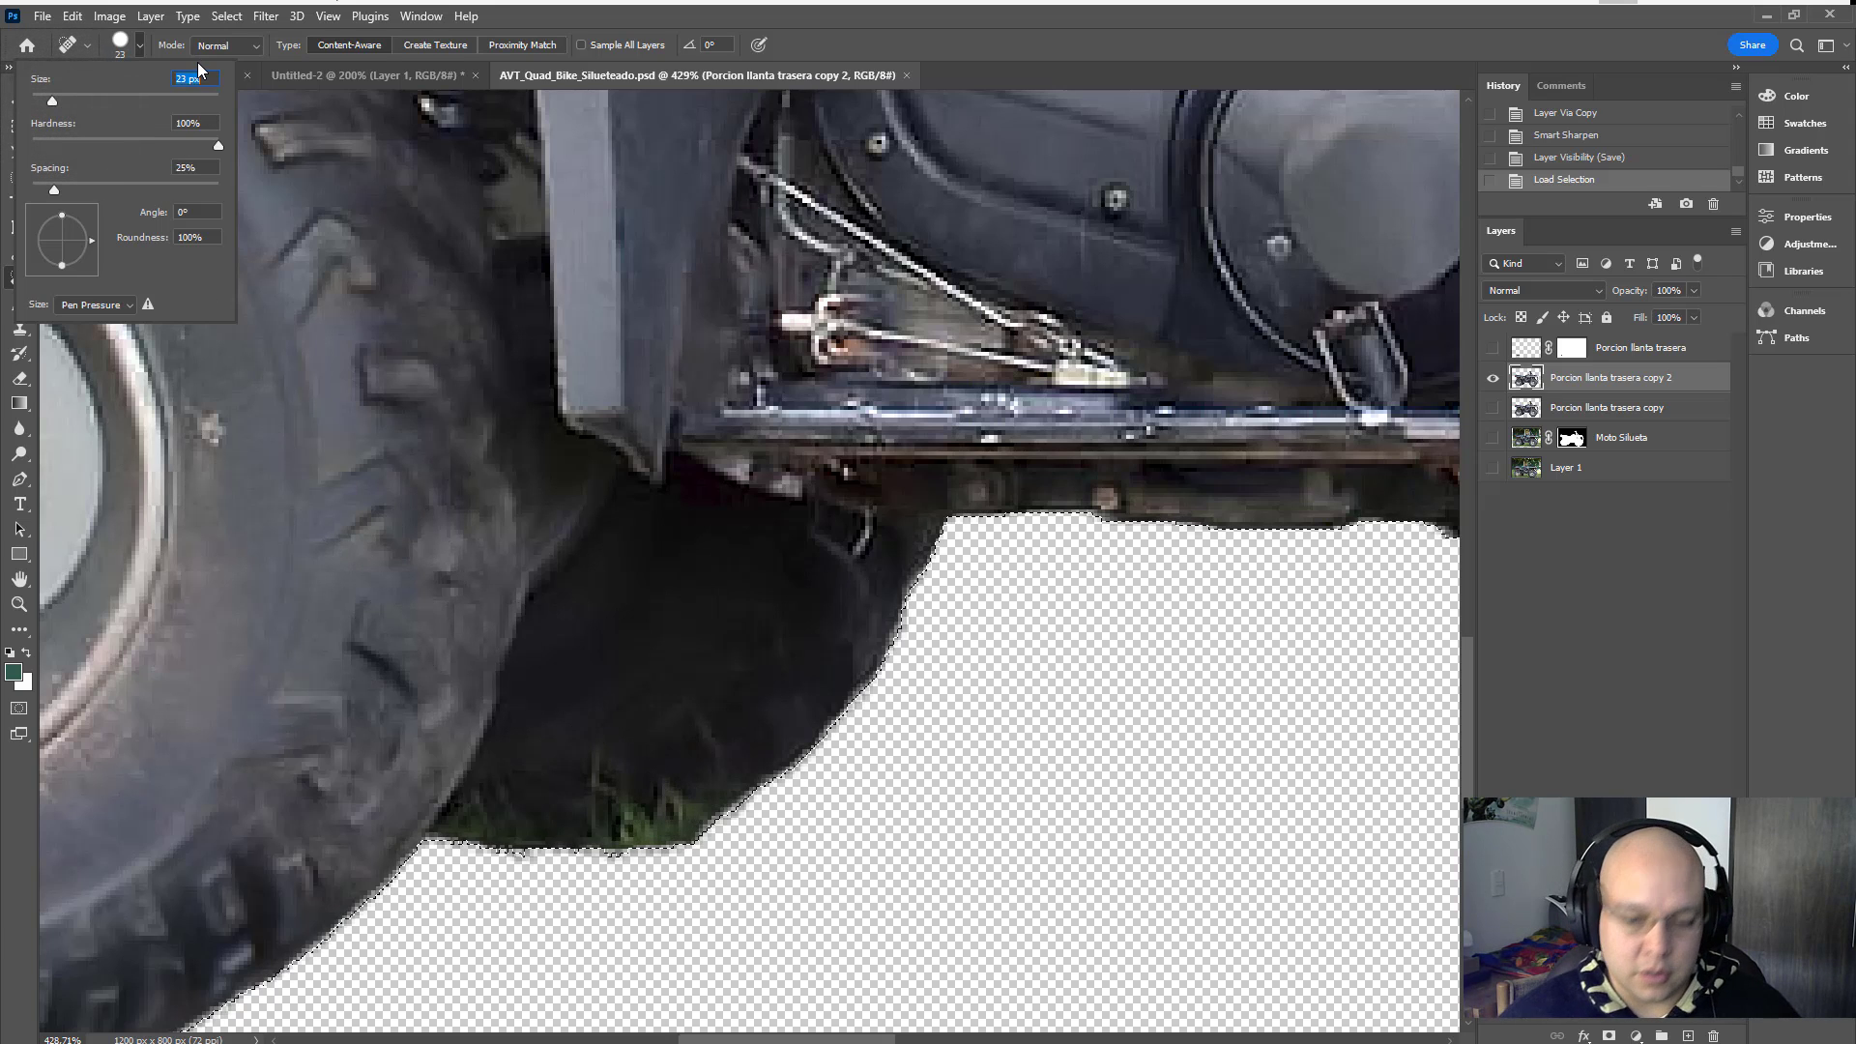
text(12)
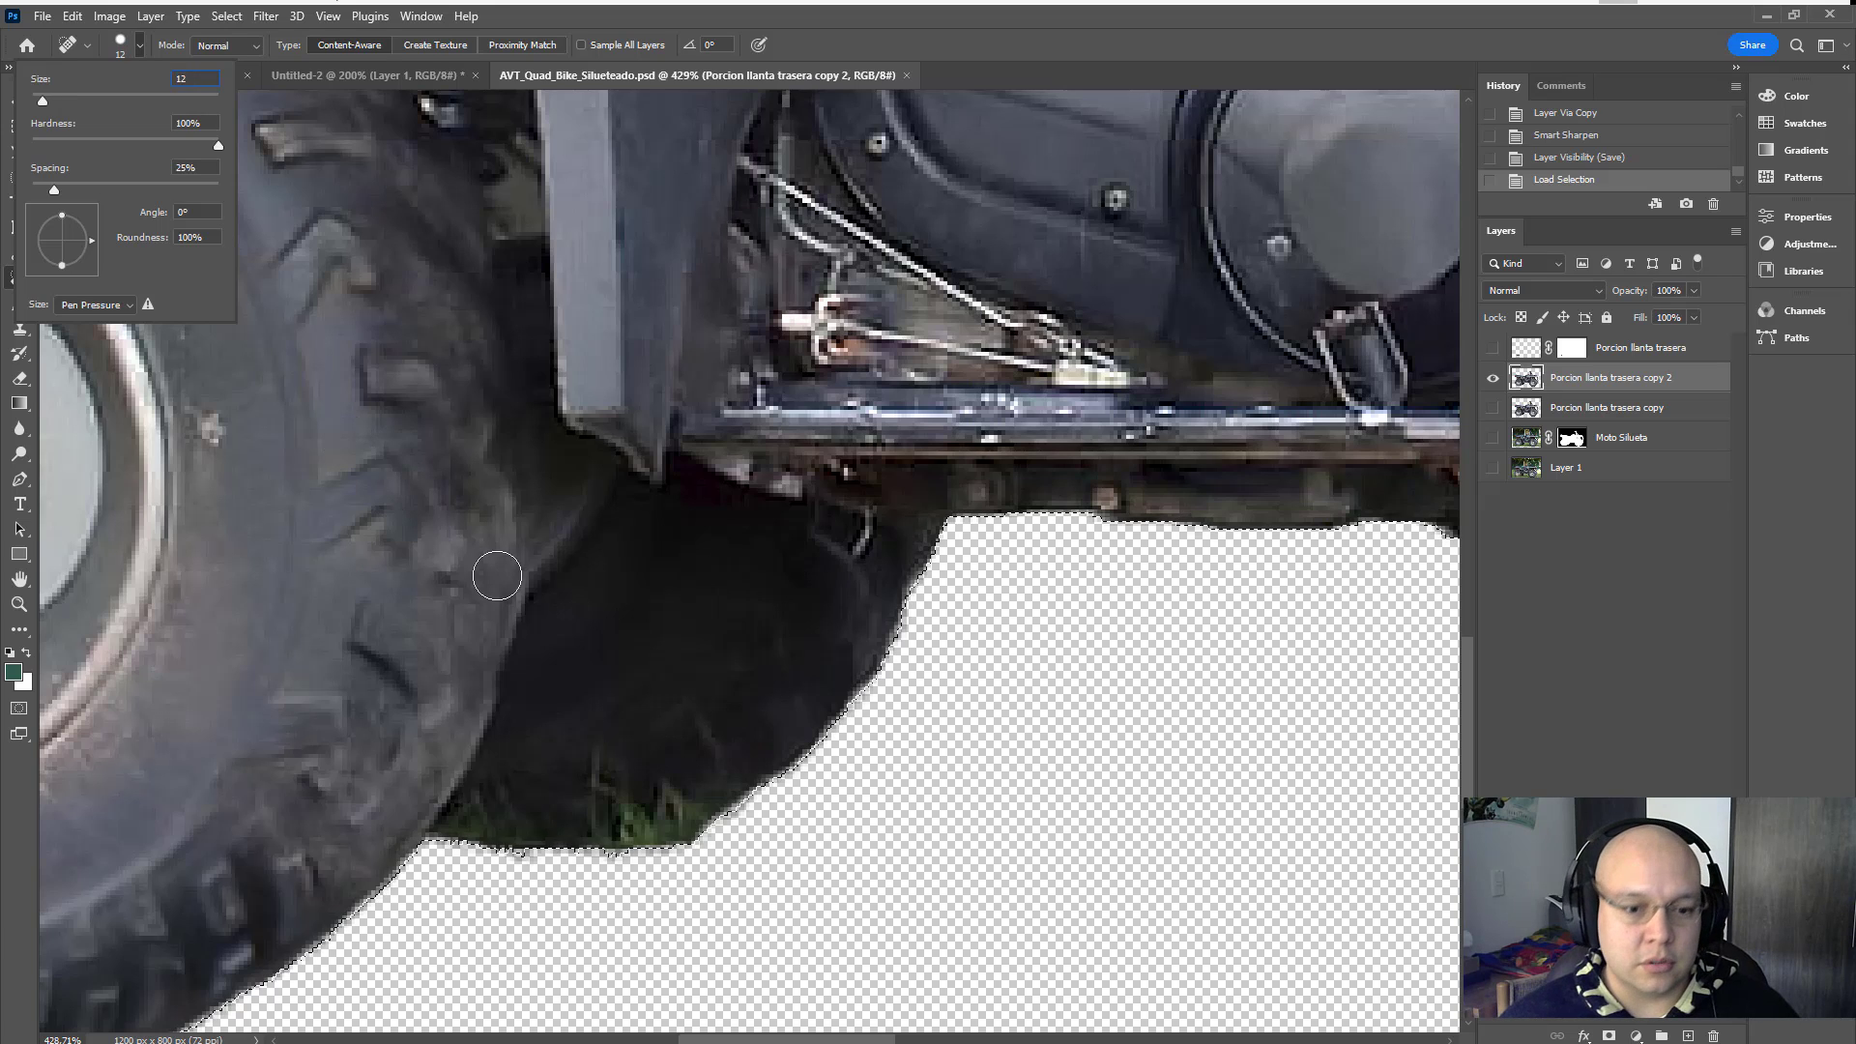
click(592, 758)
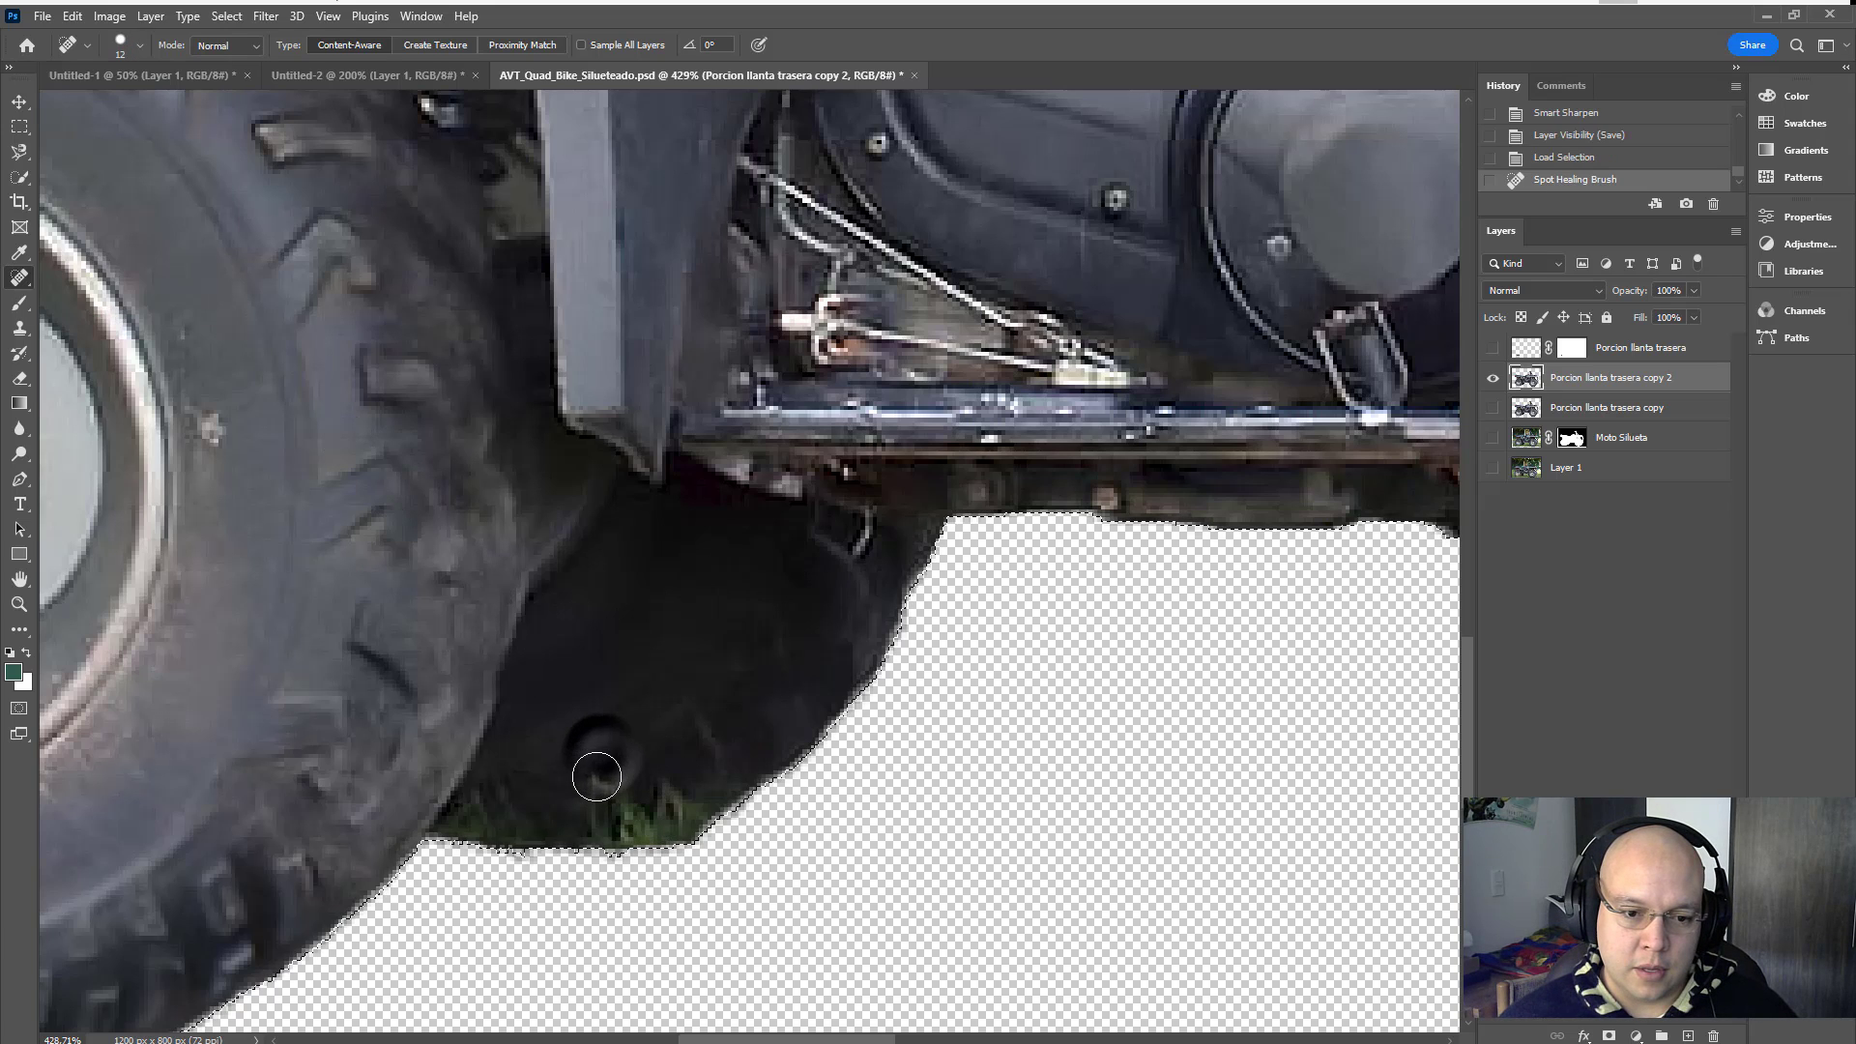
drag(597, 778, 618, 805)
click(612, 779)
click(663, 798)
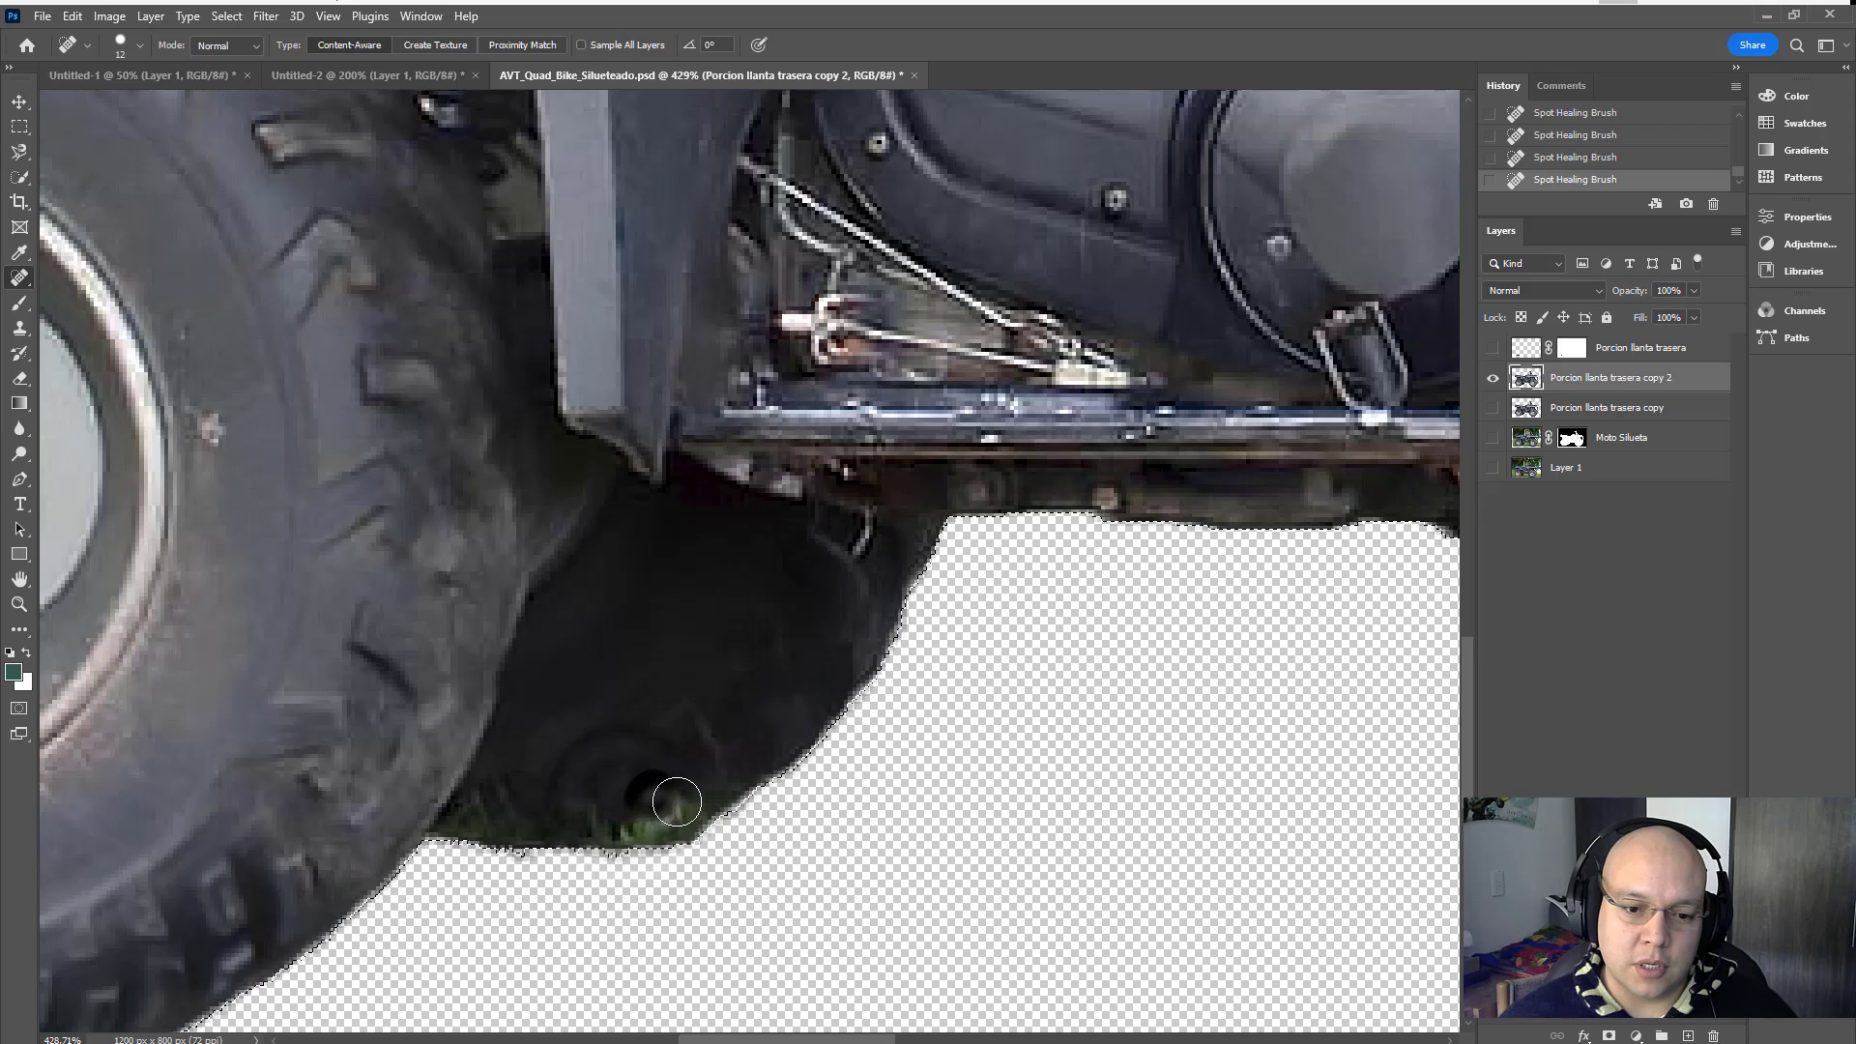
click(623, 812)
click(600, 819)
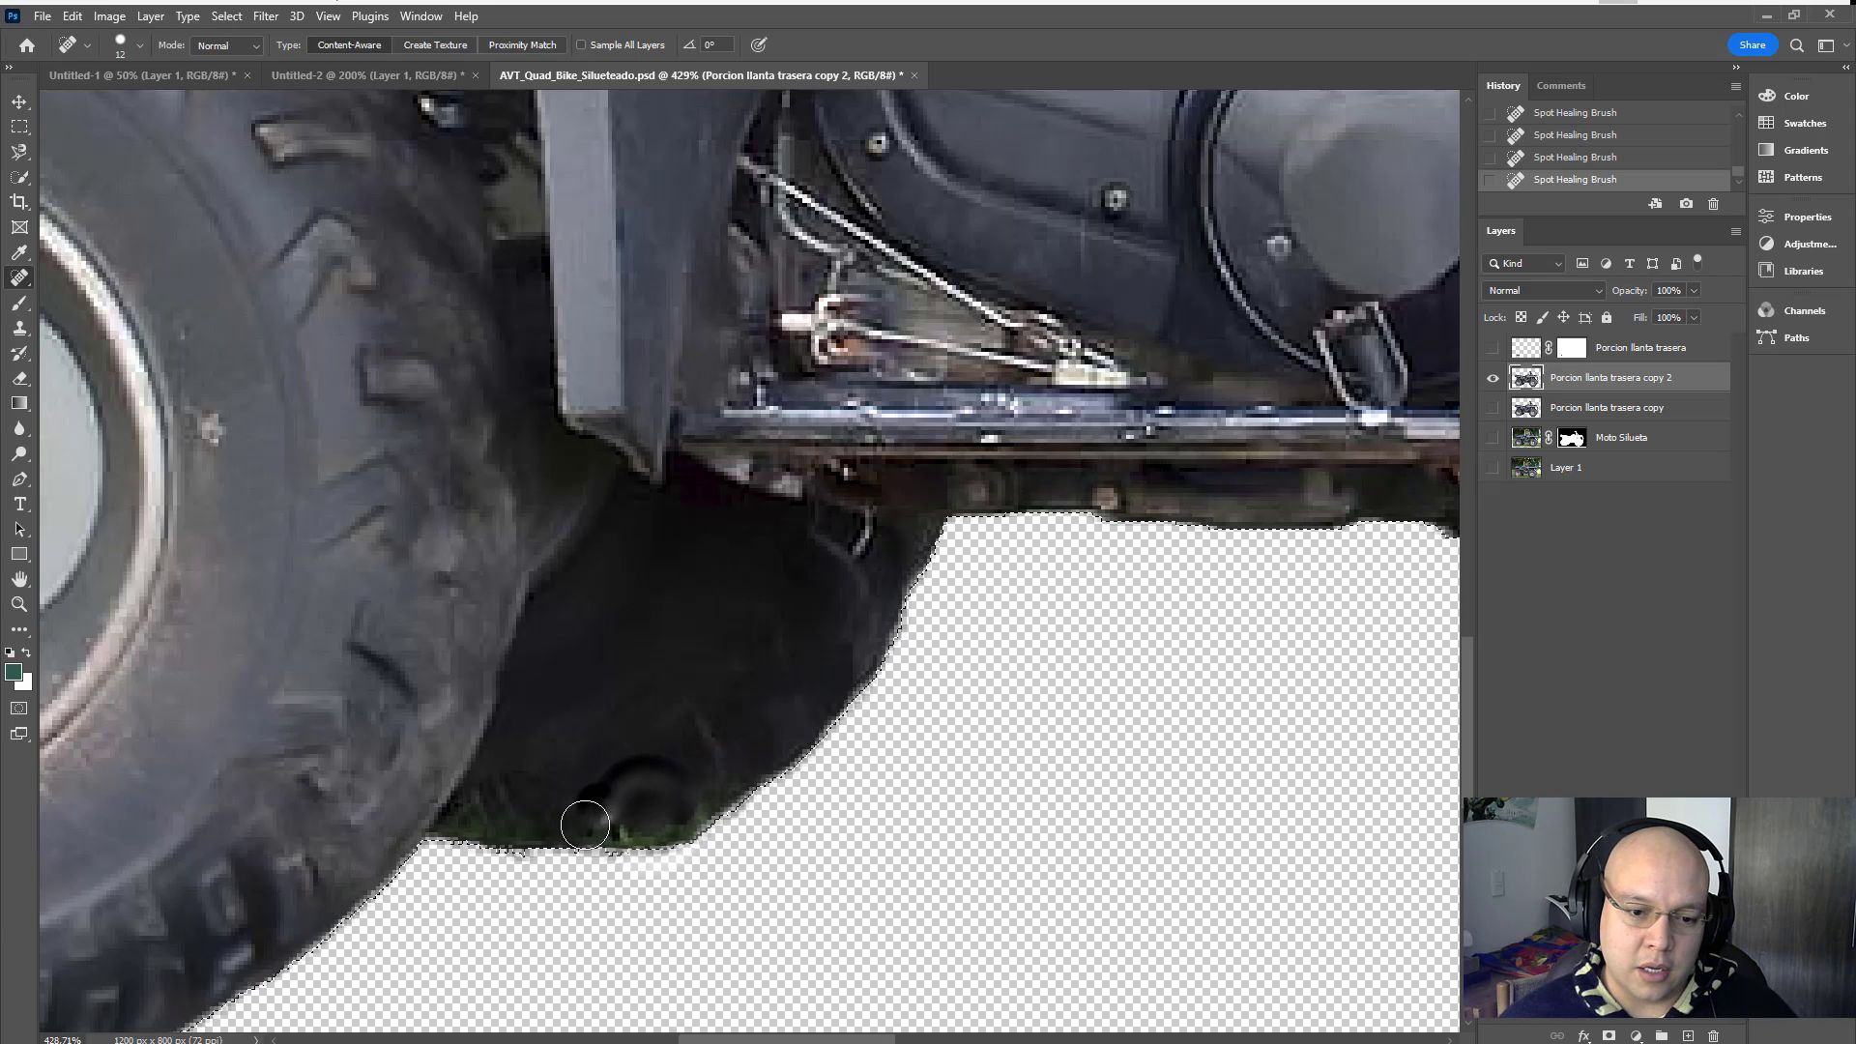
click(562, 818)
click(516, 809)
click(492, 800)
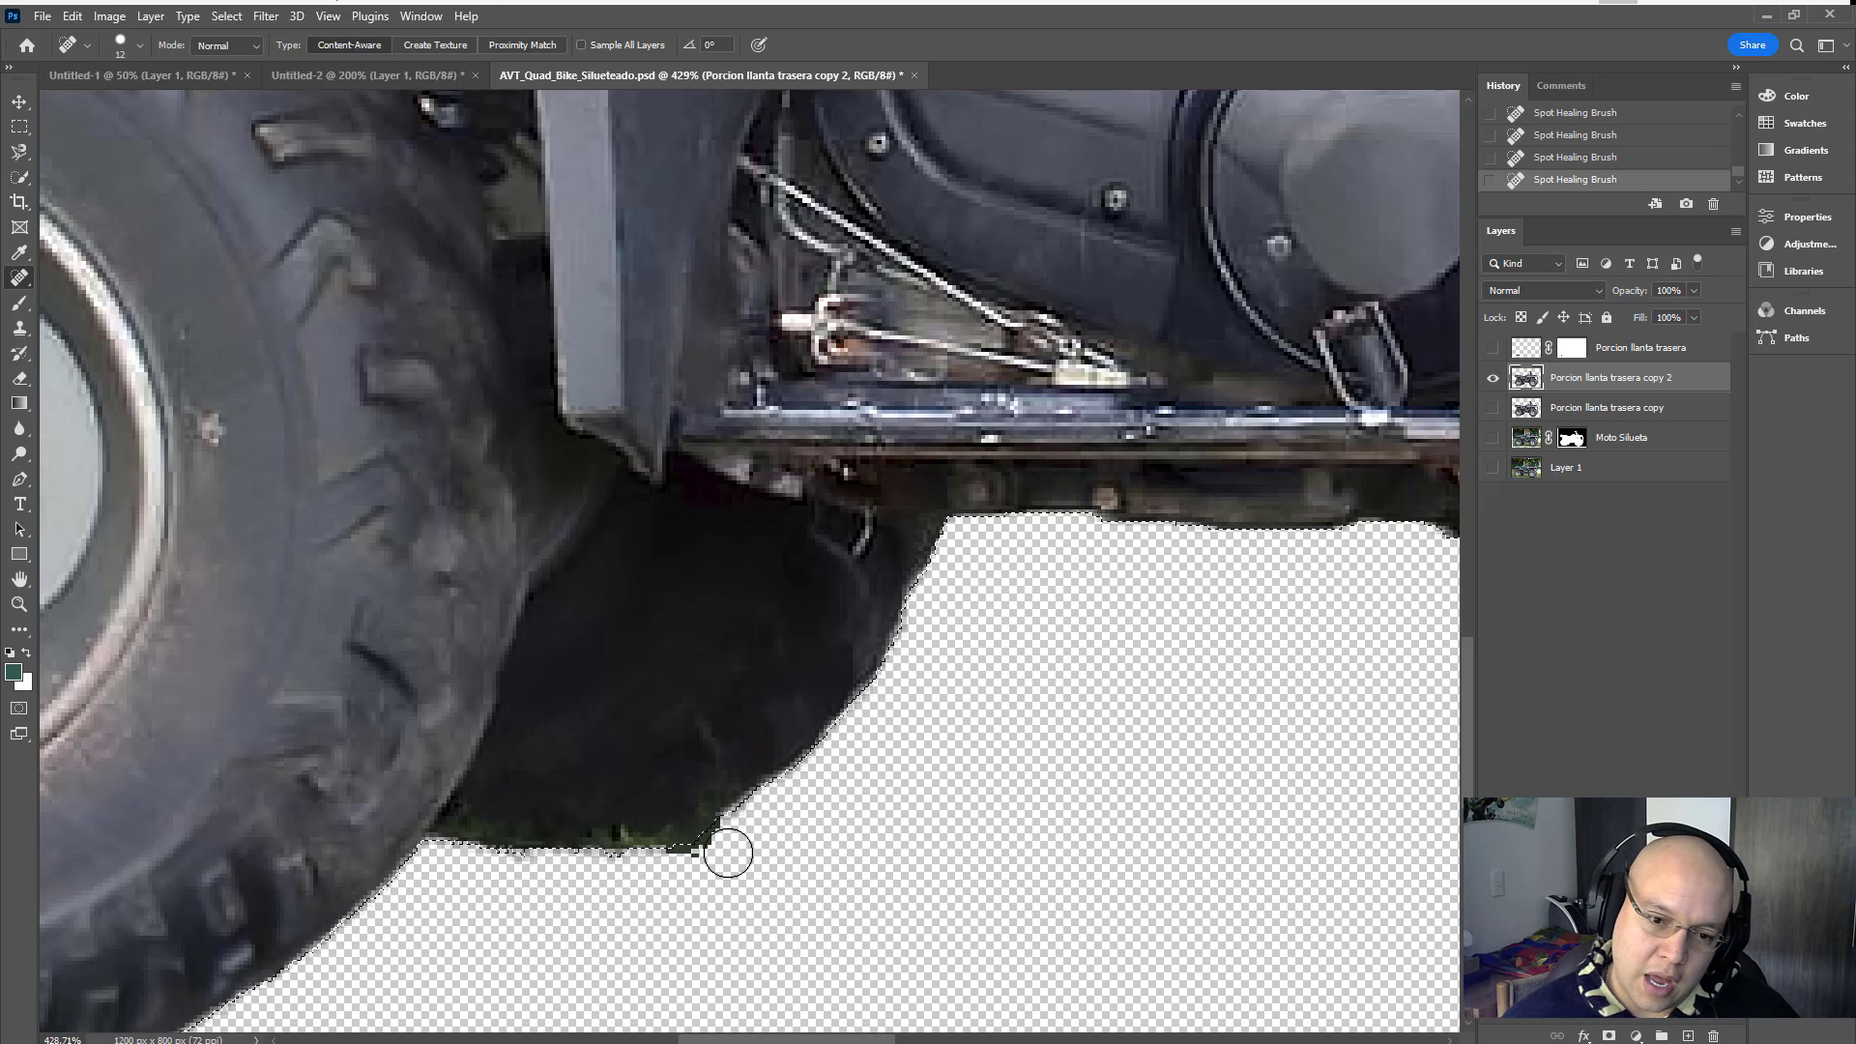
key(ctrl+z)
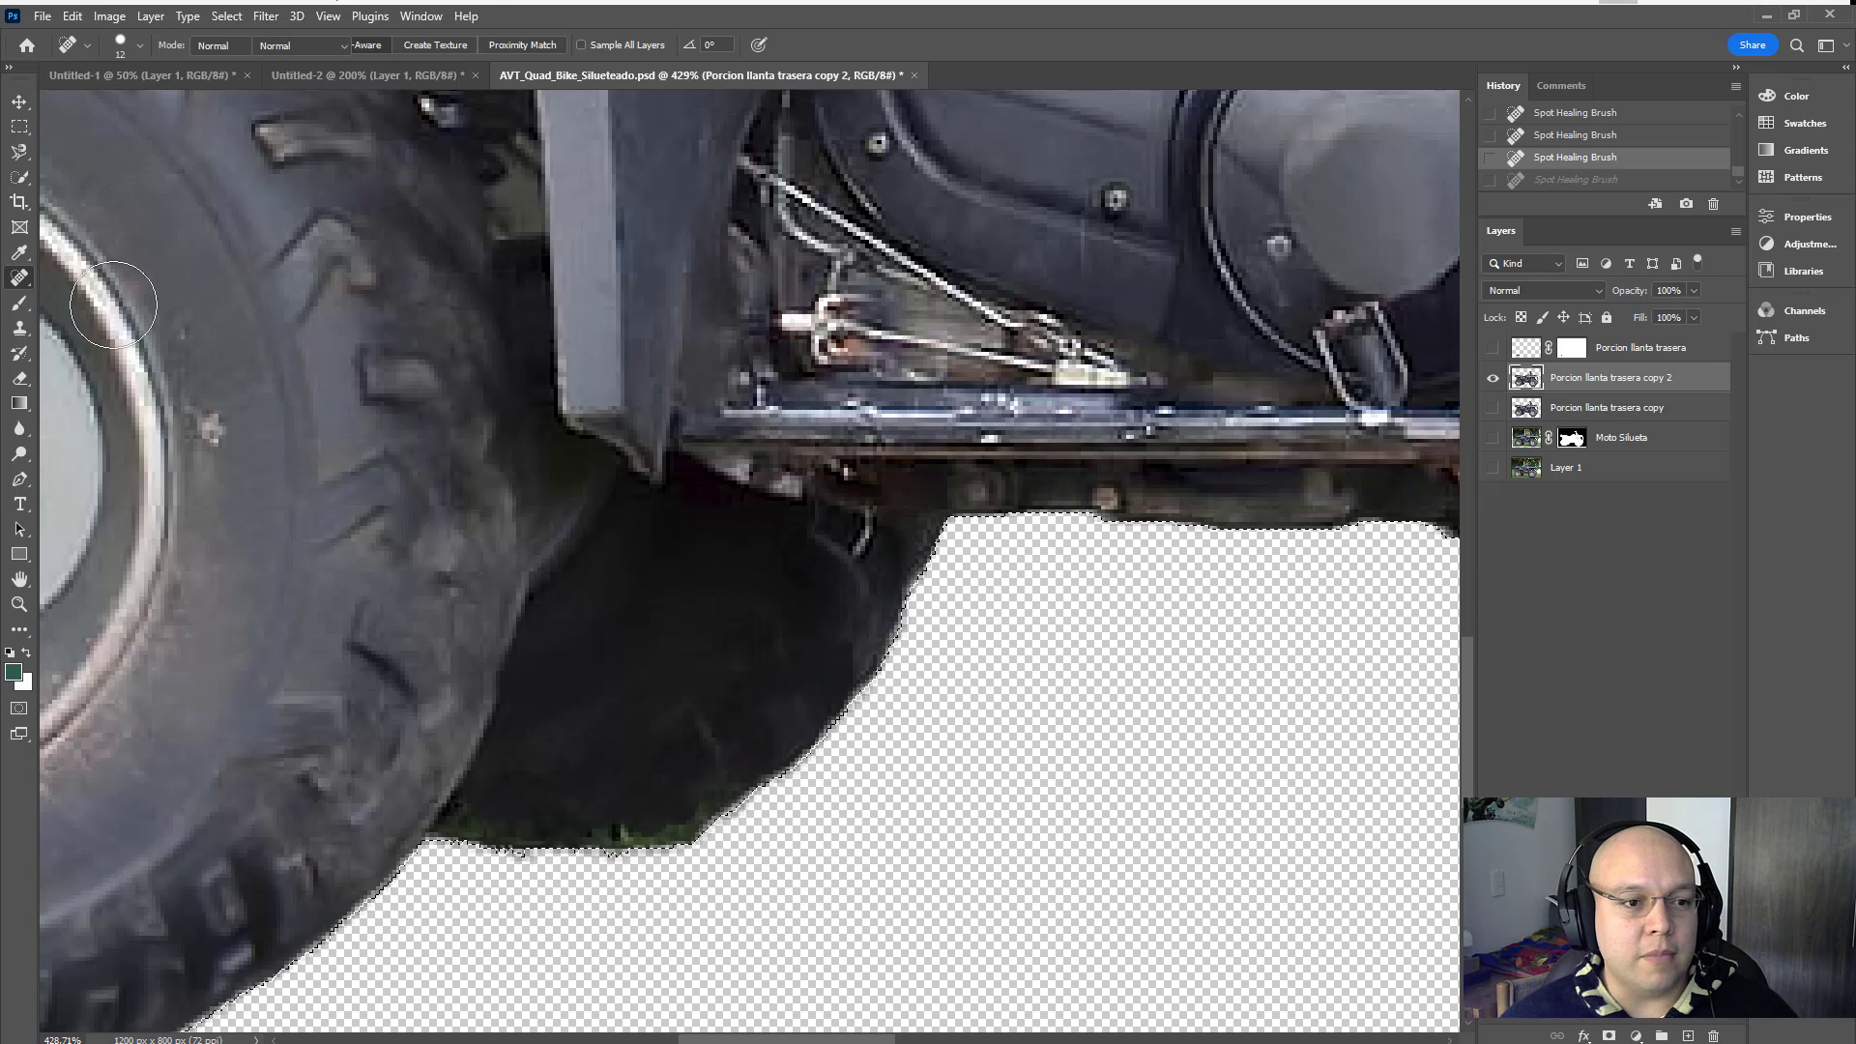
Step: Set up the Clone Stamp with an 8 px brush and sample clean dark rubber on the far rear tire
click(26, 330)
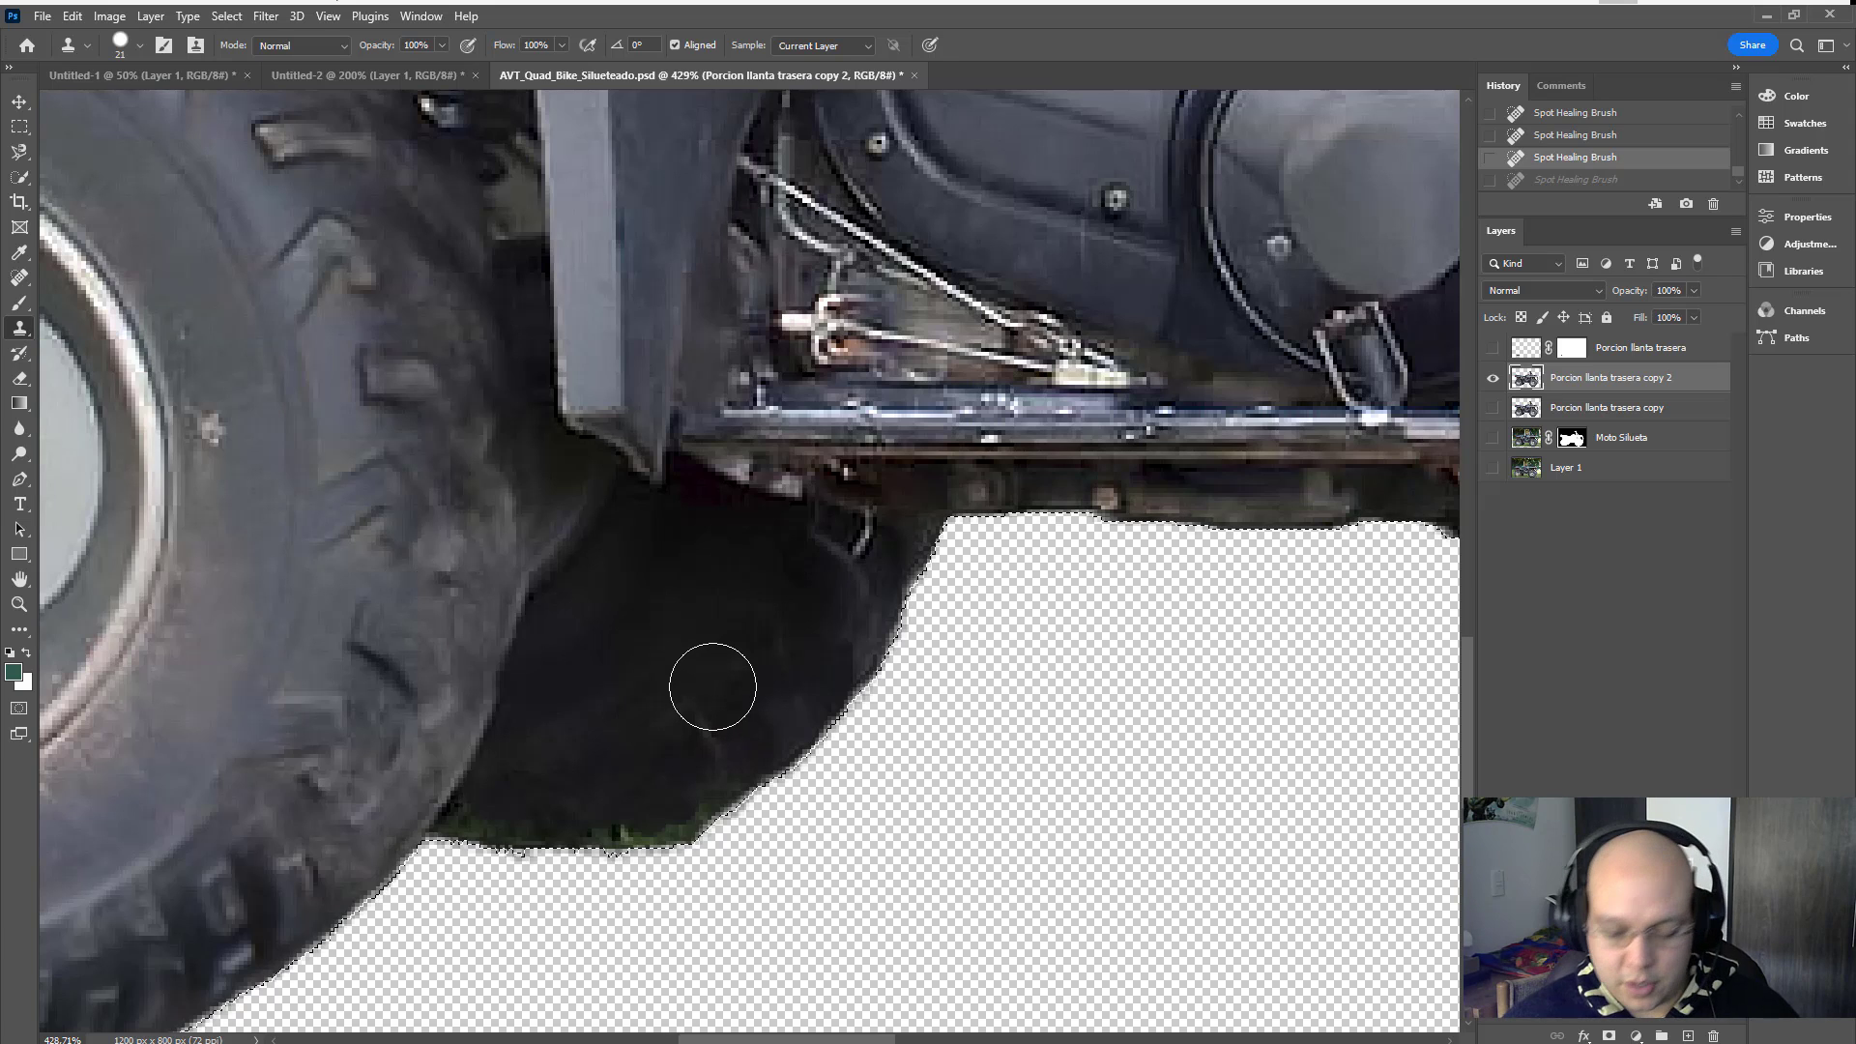
key(bracketleft)
key(bracketleft)
key(bracketleft)
key(bracketleft)
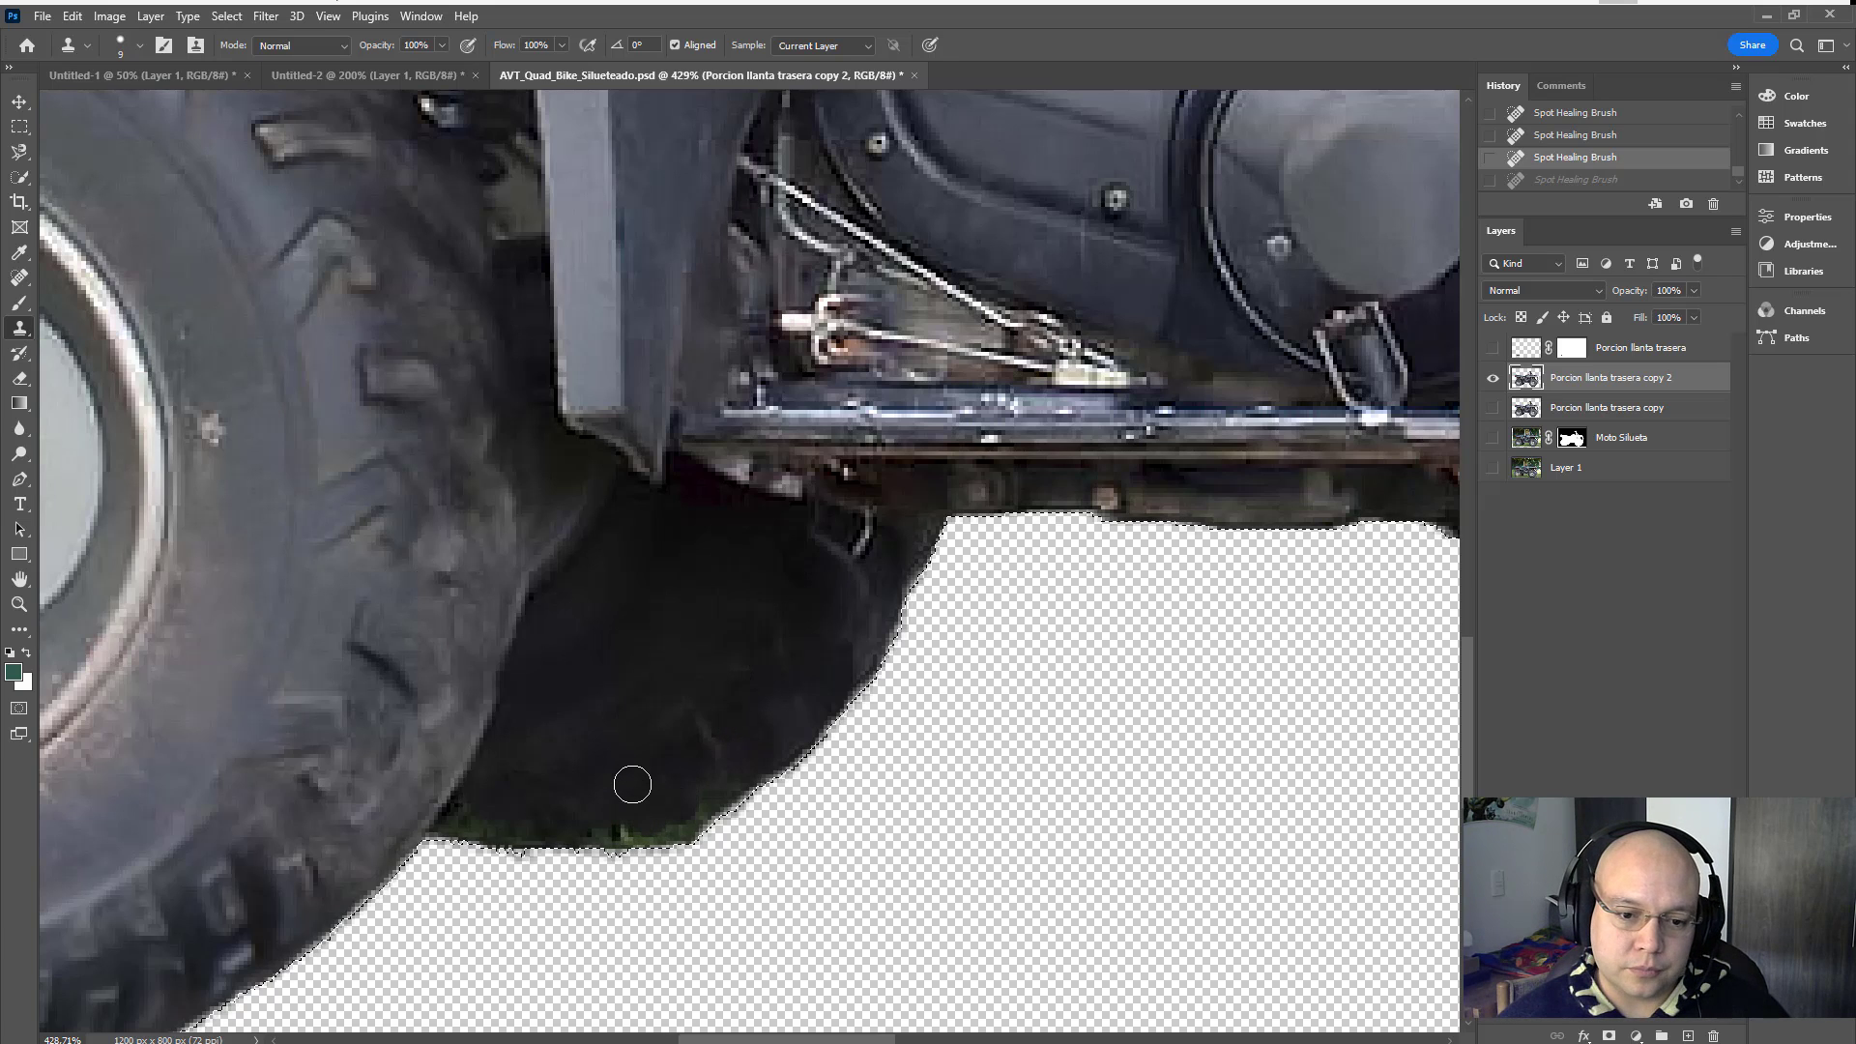
click(141, 47)
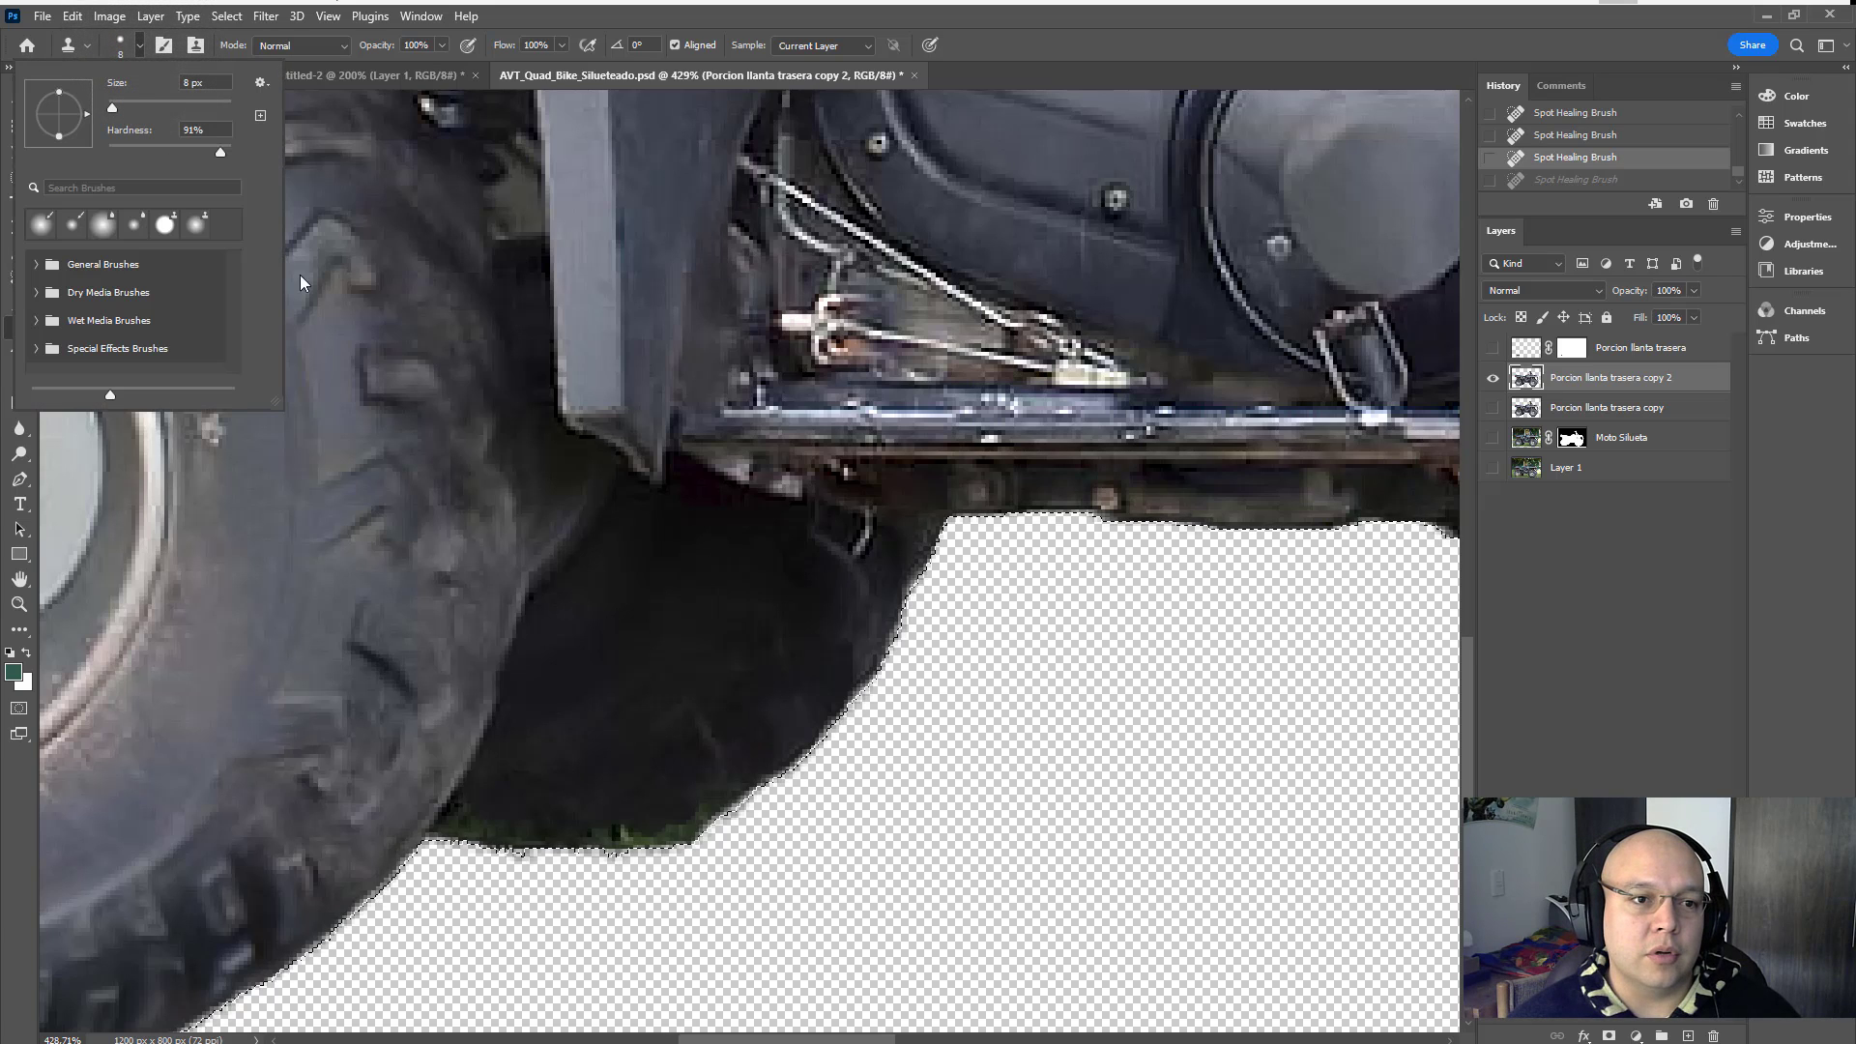
click(629, 799)
click(653, 802)
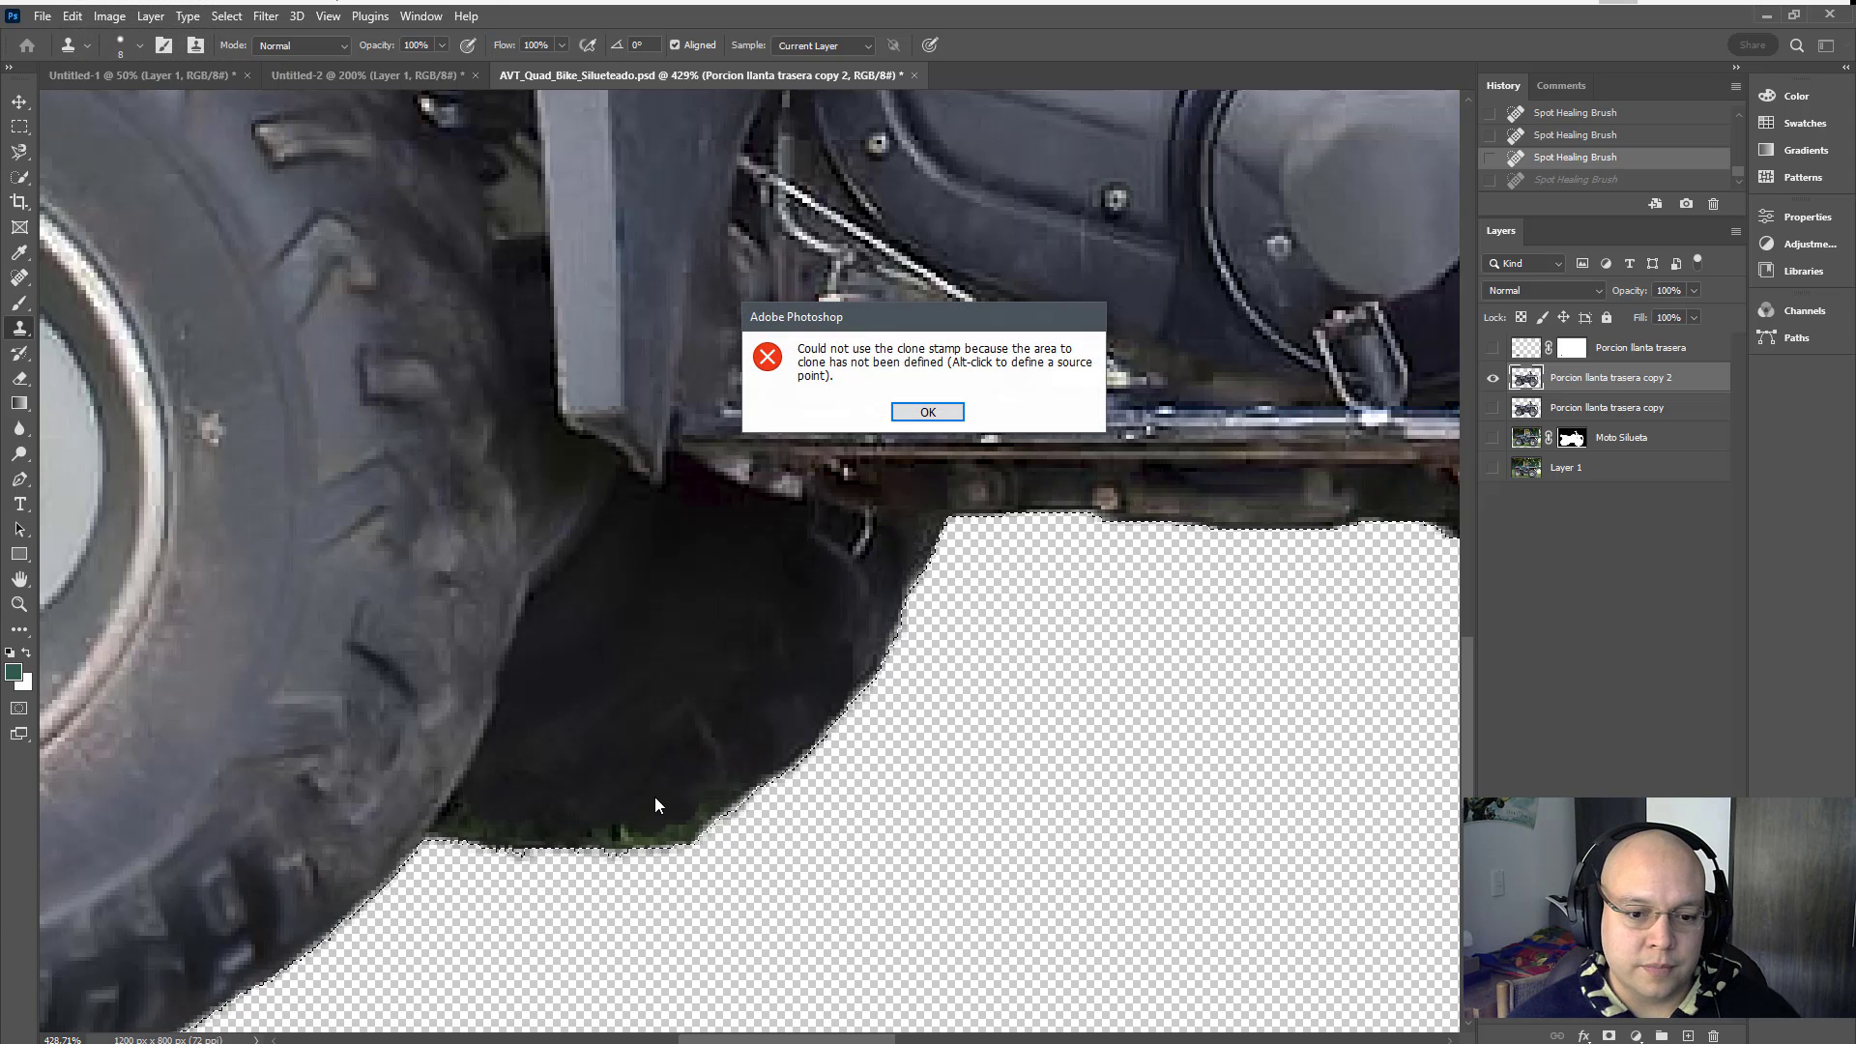
click(926, 411)
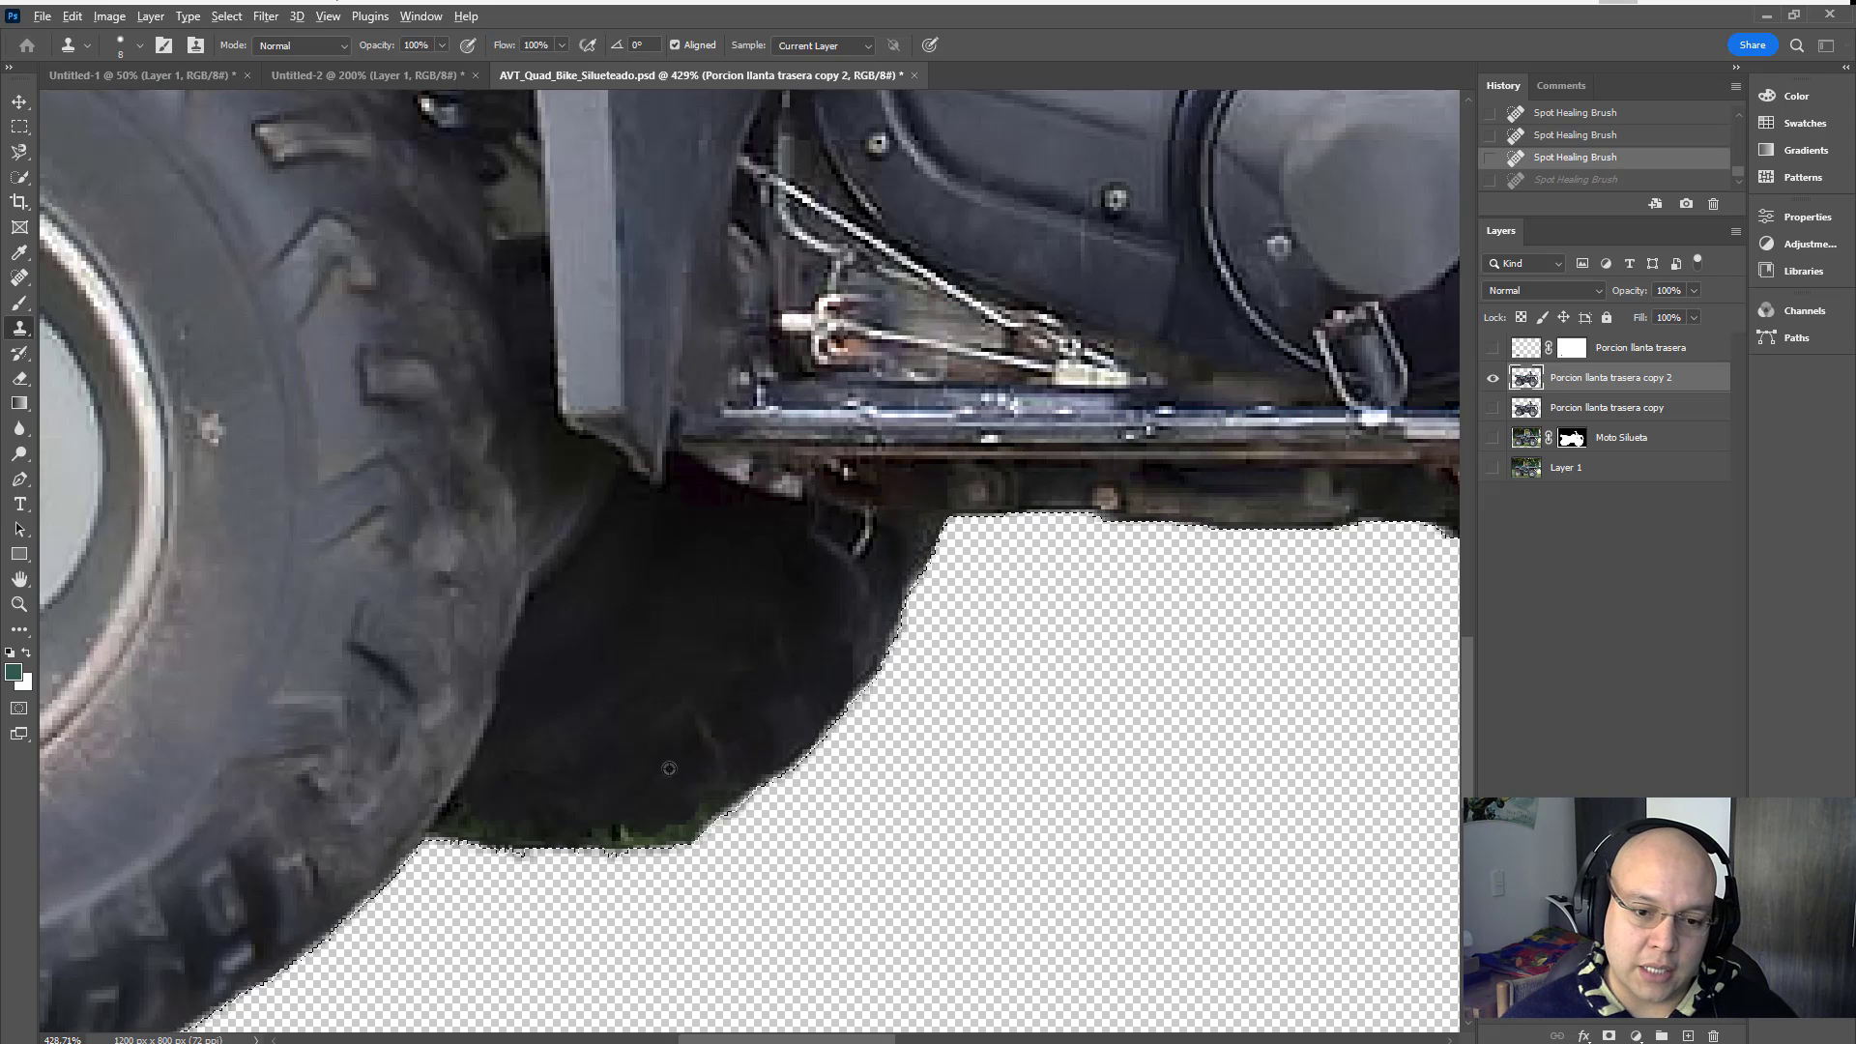
alt+click(749, 725)
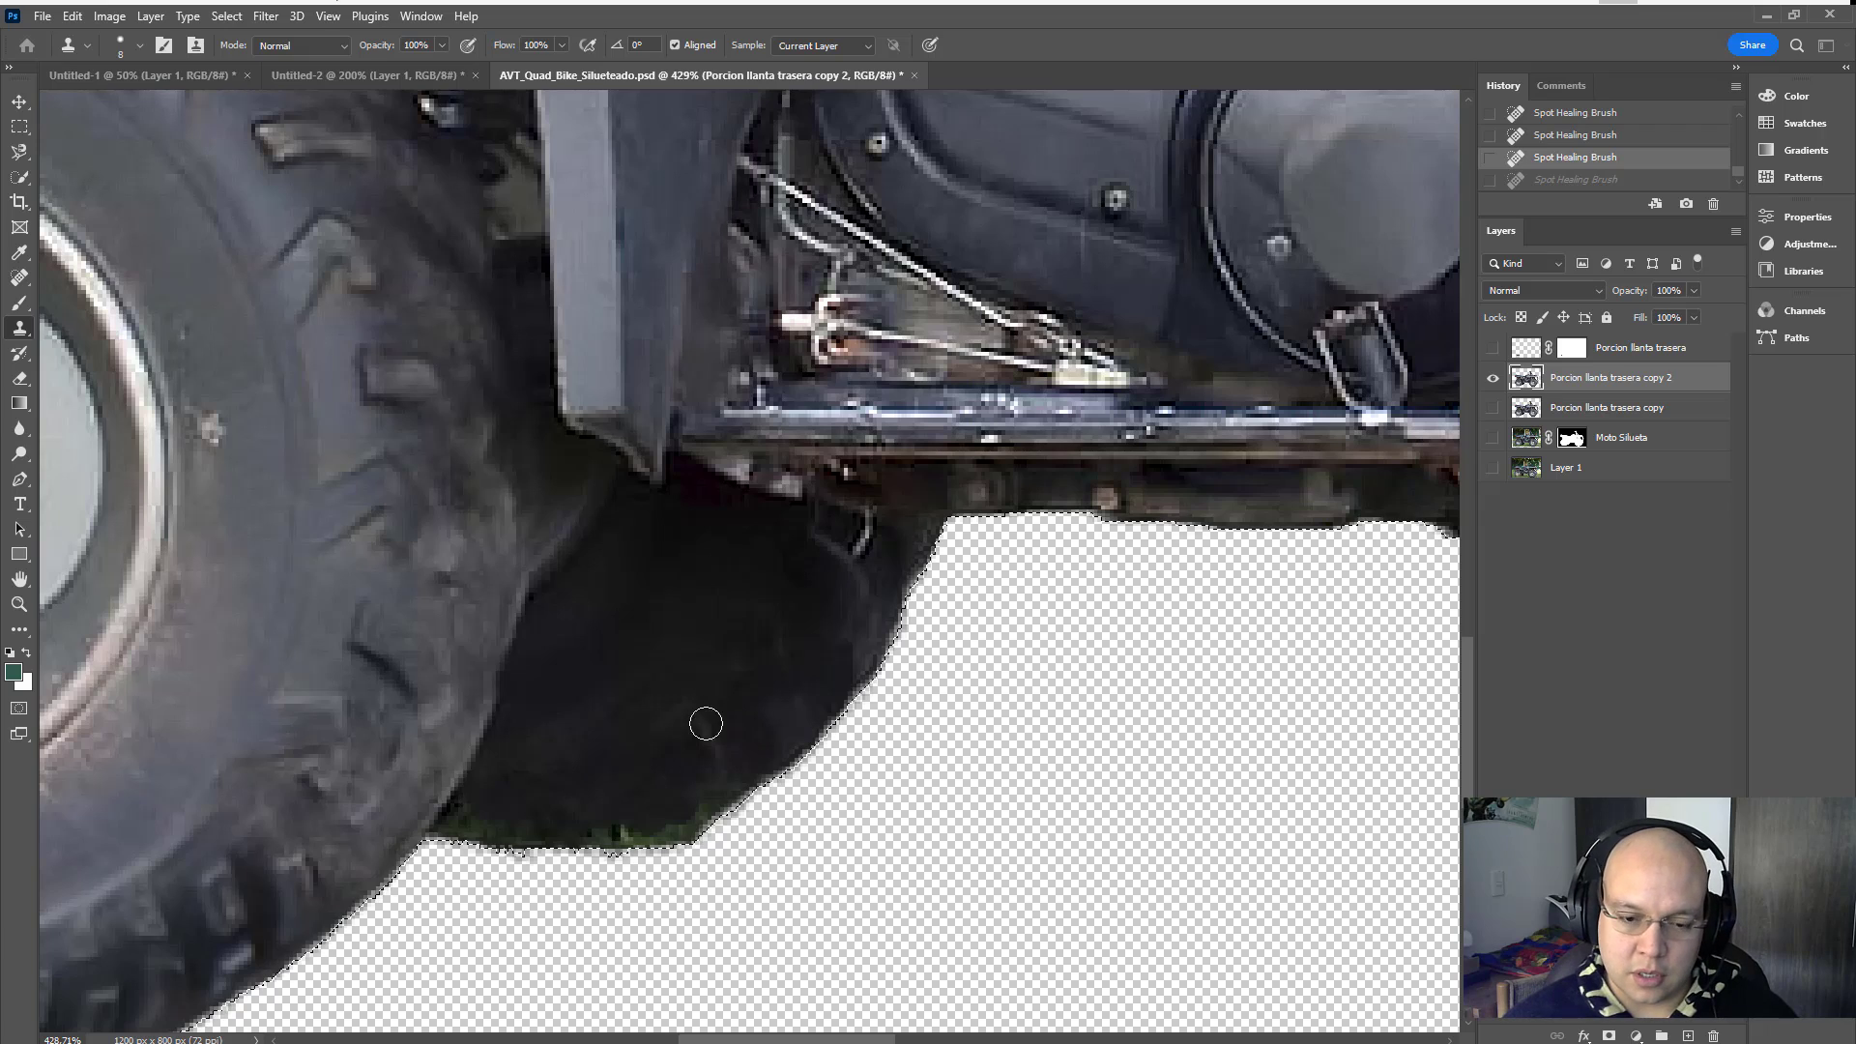
alt+click(748, 729)
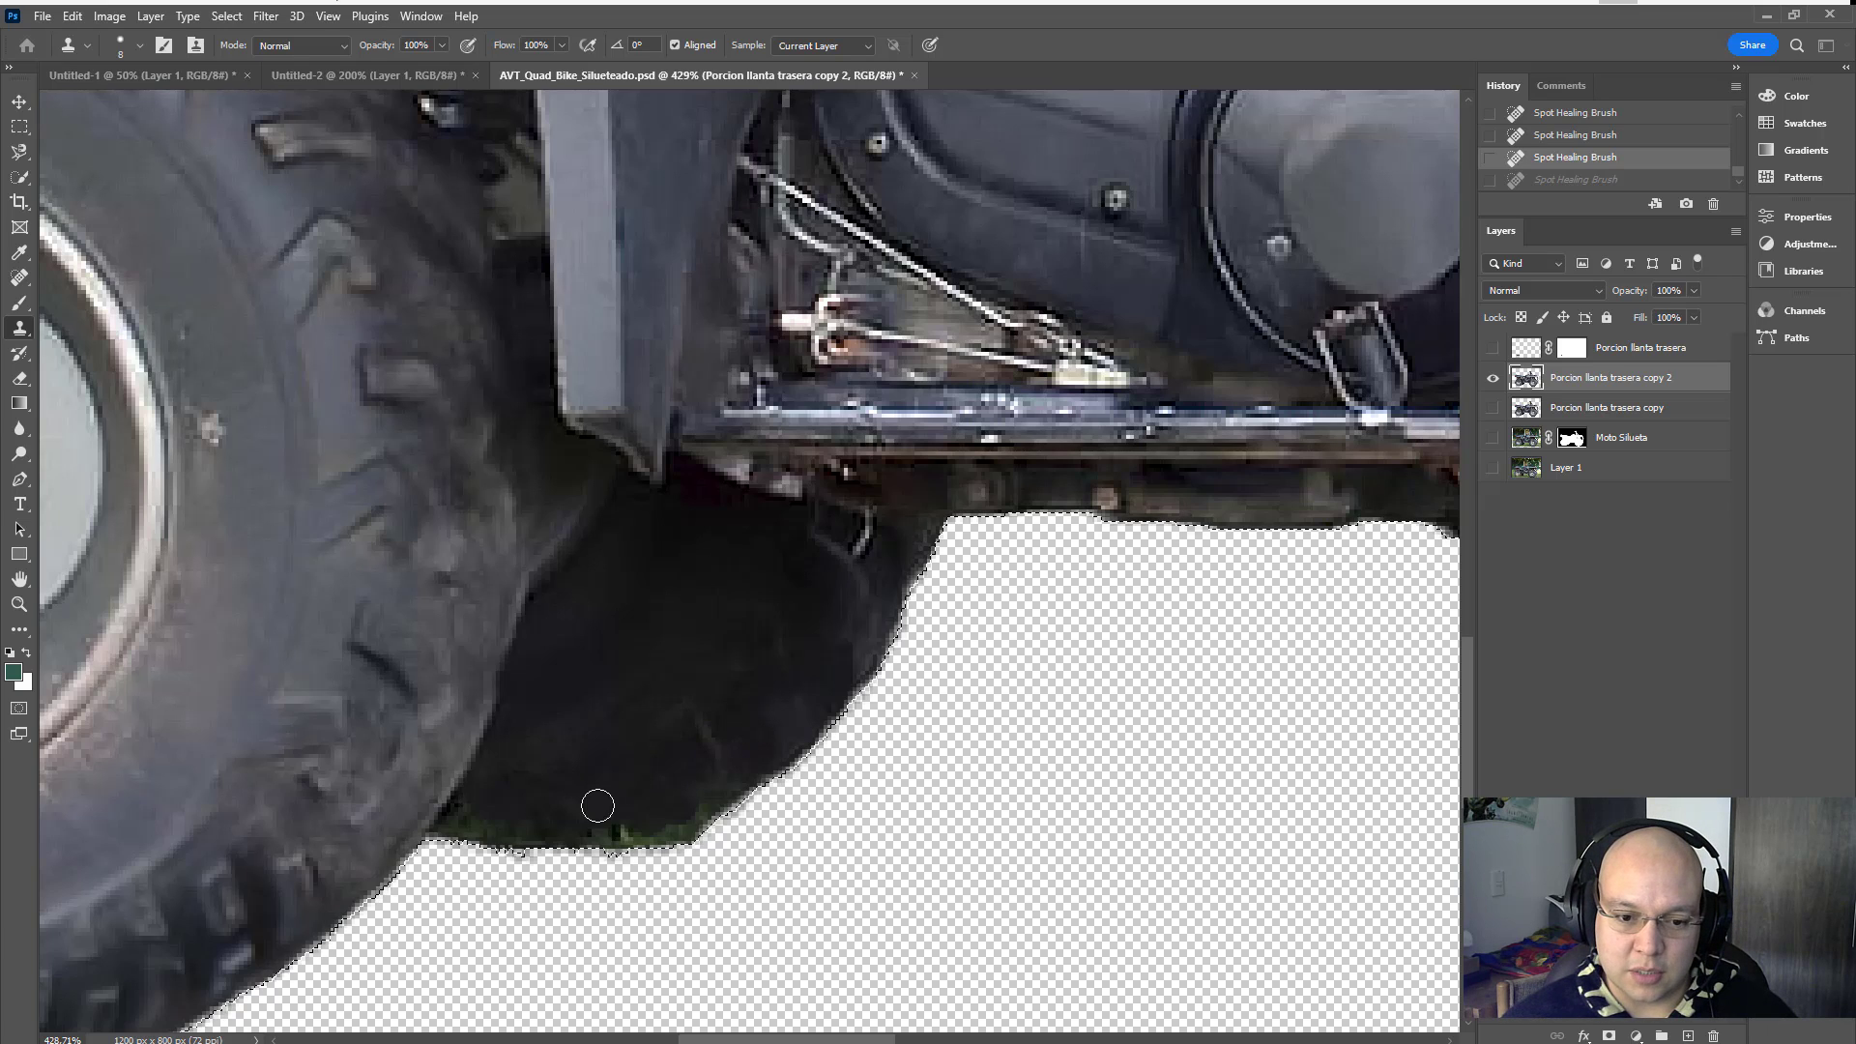
Step: Clone the dark rubber over the grass at the far rear tire's bottom at 38% opacity, undoing the initial 100% opacity stroke
mouse_move(615, 835)
mouse_down()
mouse_move(592, 829)
mouse_move(638, 829)
mouse_up()
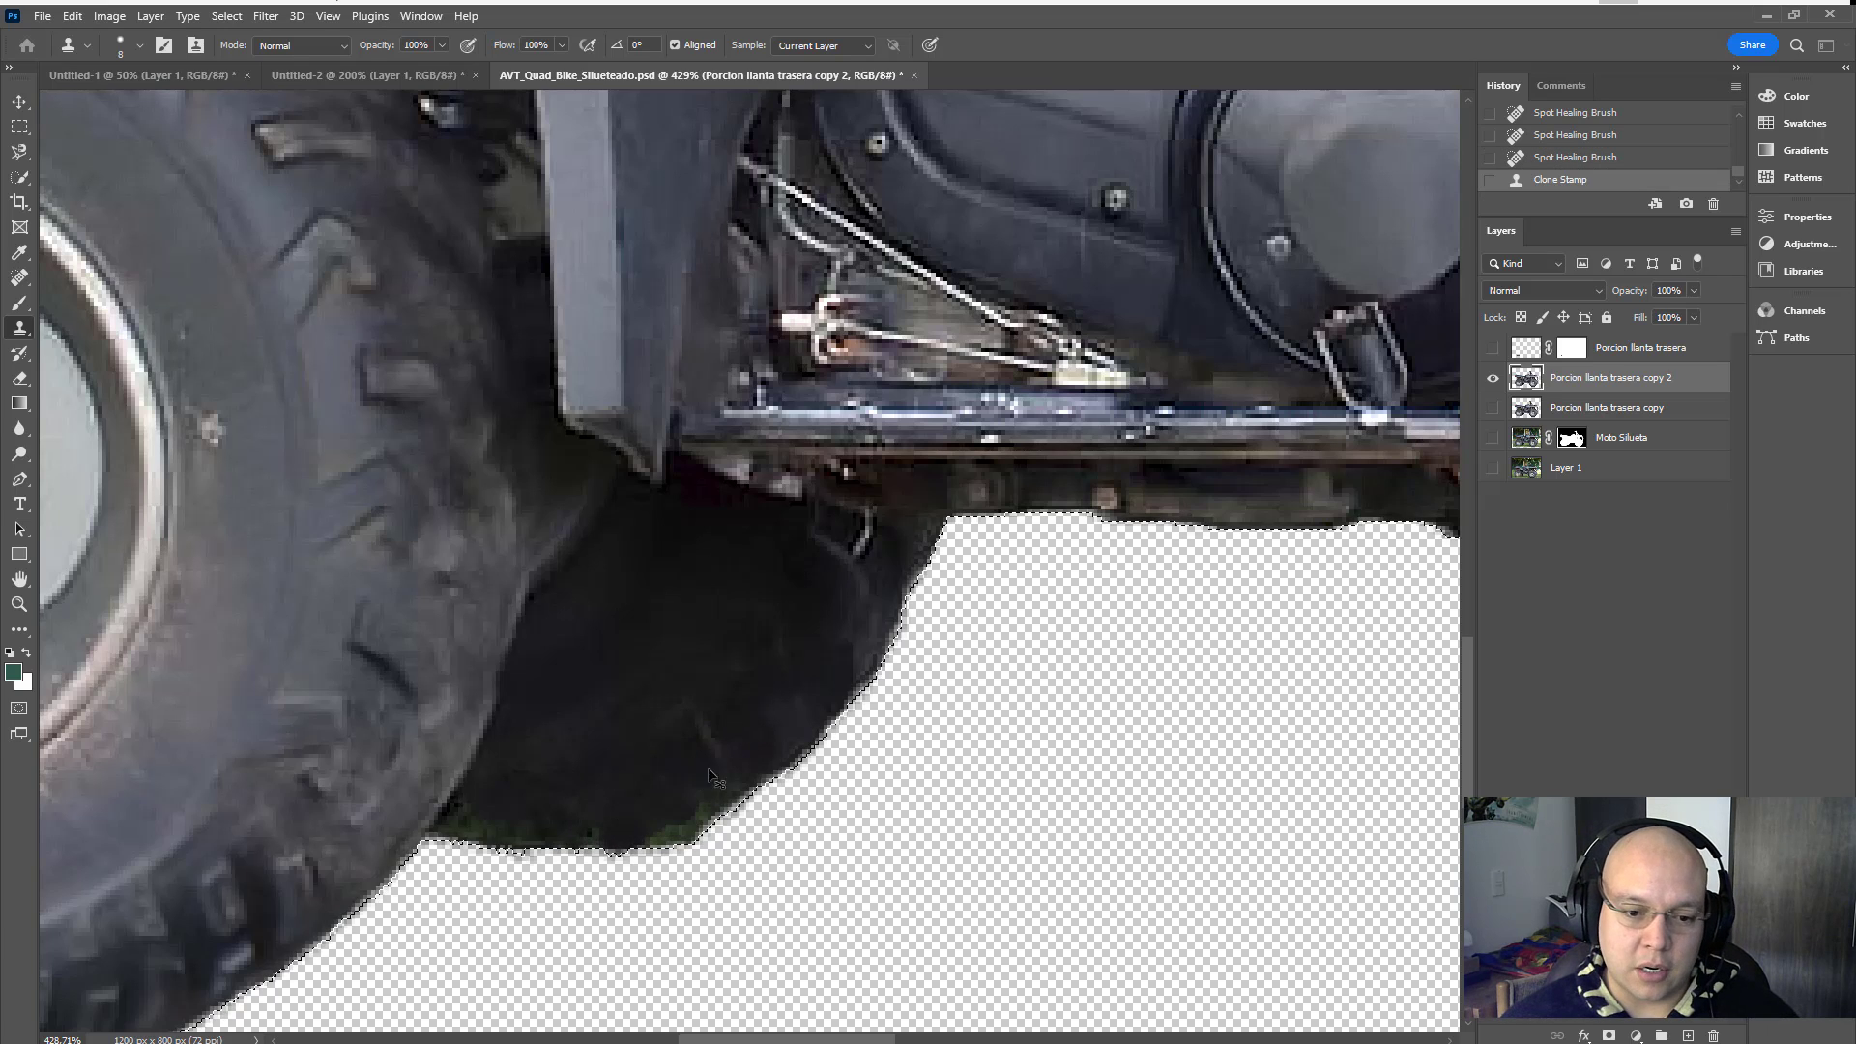
key(ctrl+z)
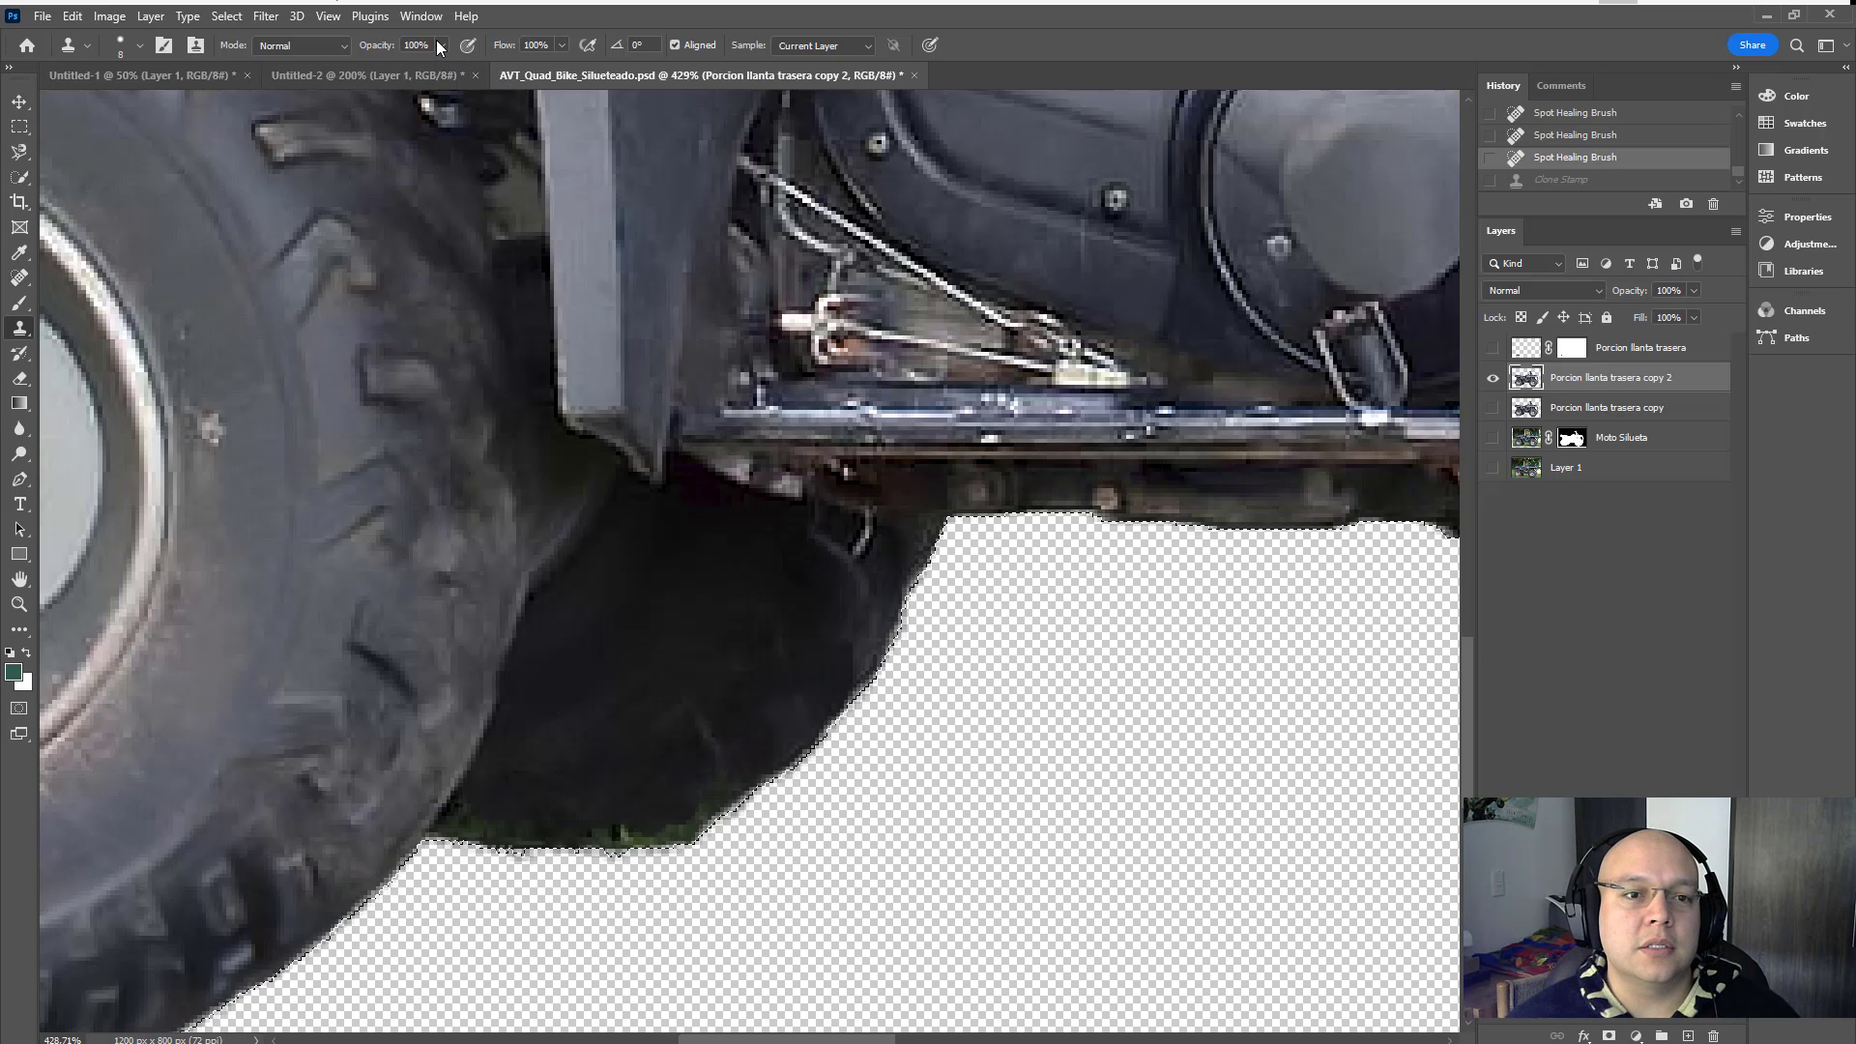
click(441, 45)
click(371, 65)
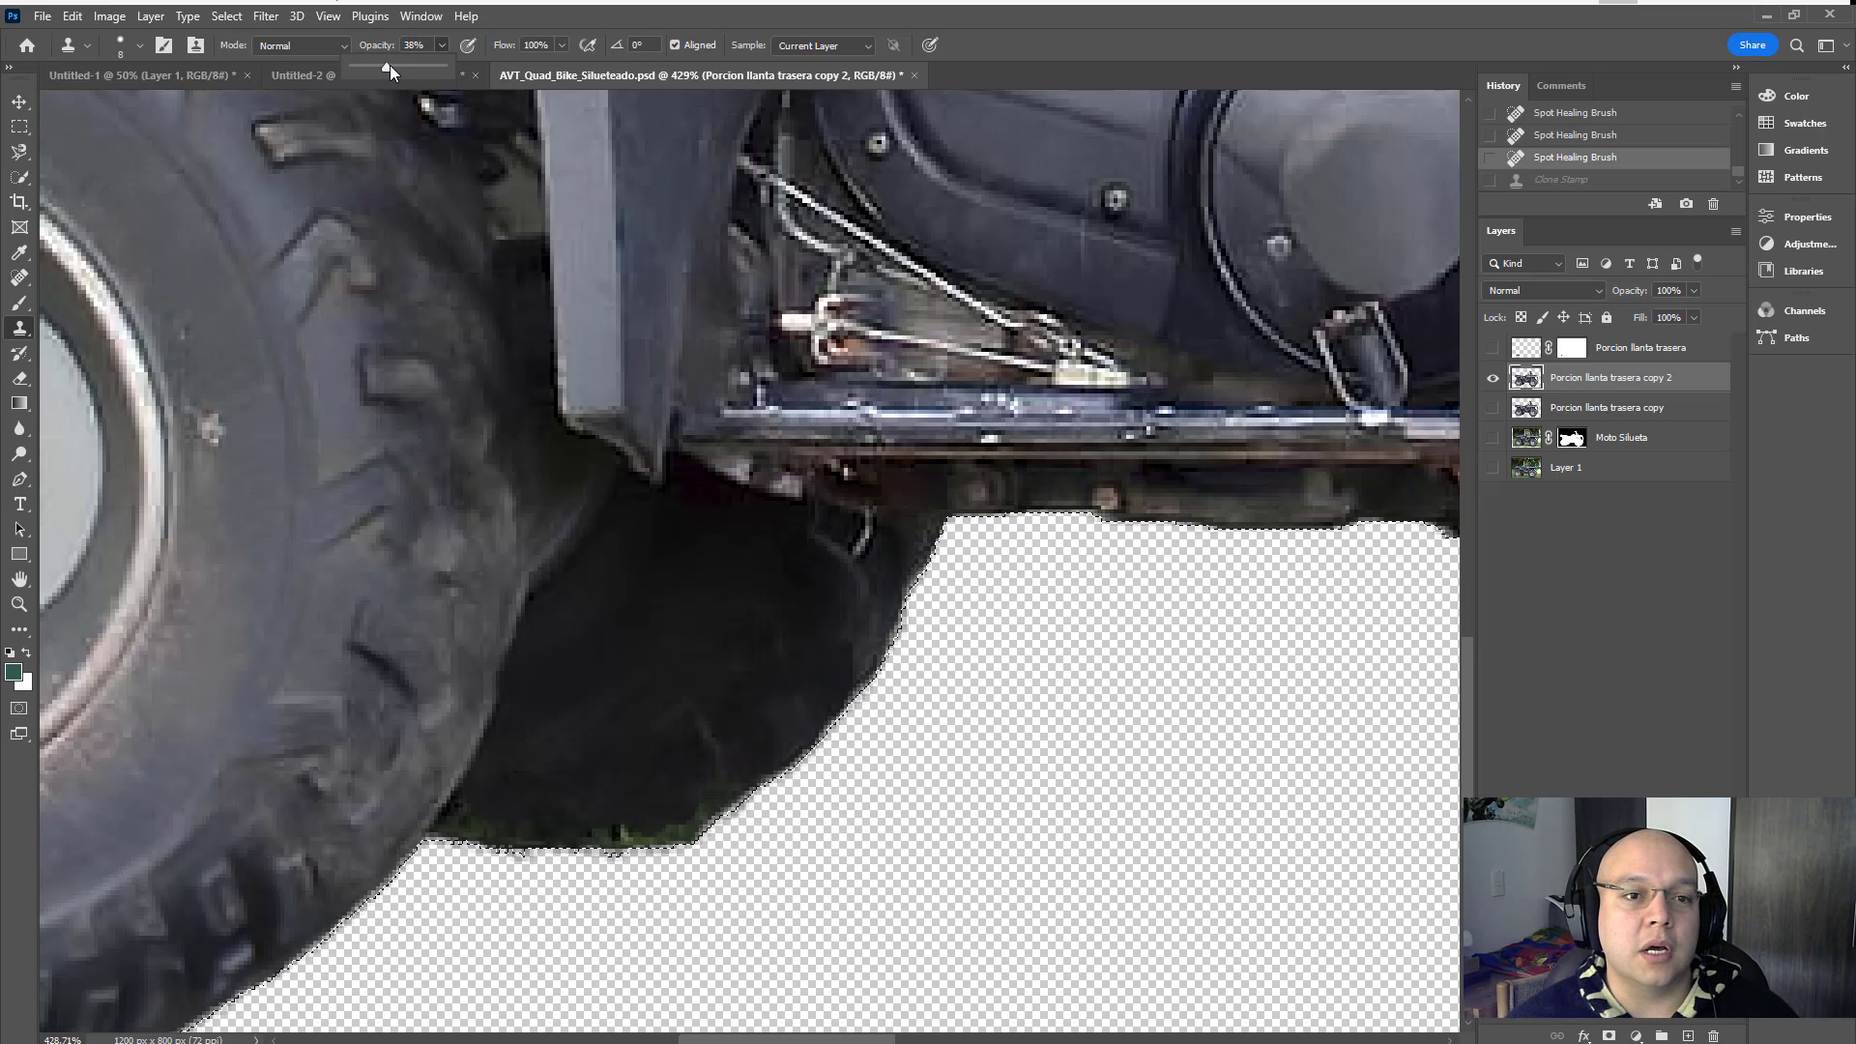
click(616, 835)
click(605, 836)
click(592, 837)
click(583, 837)
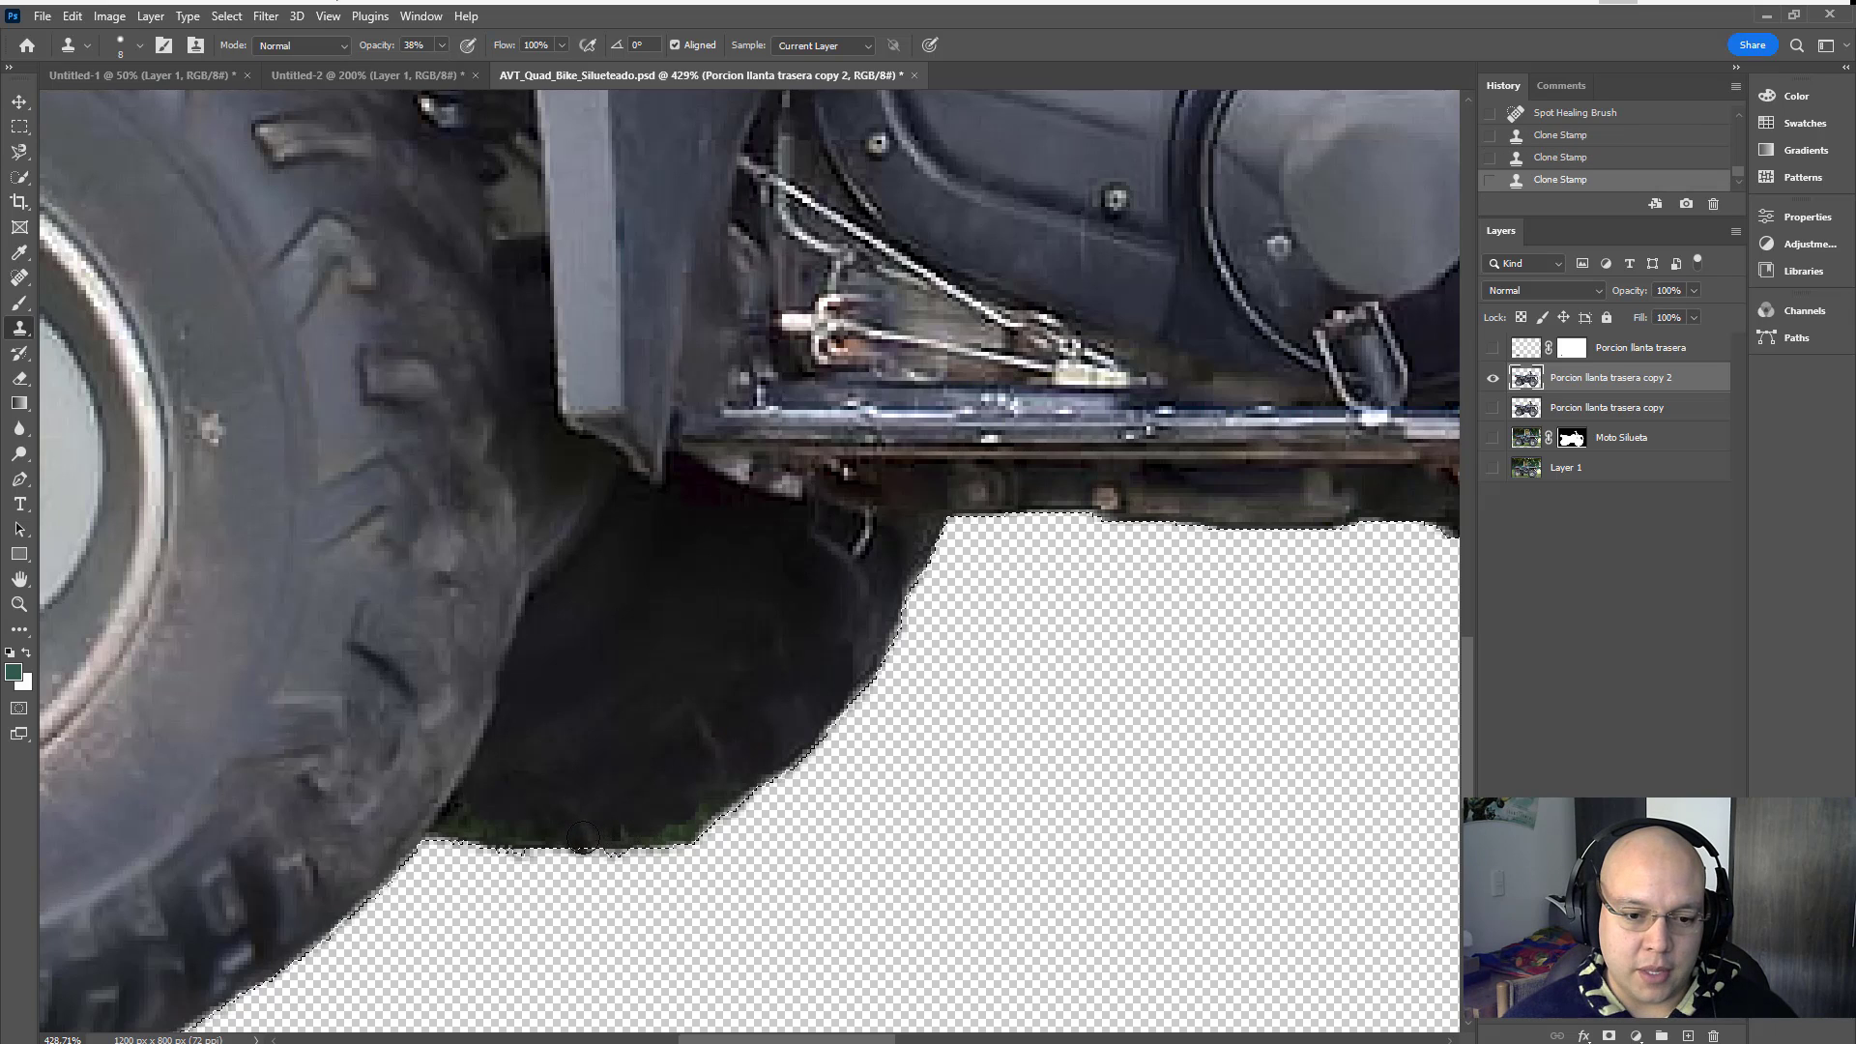
click(625, 829)
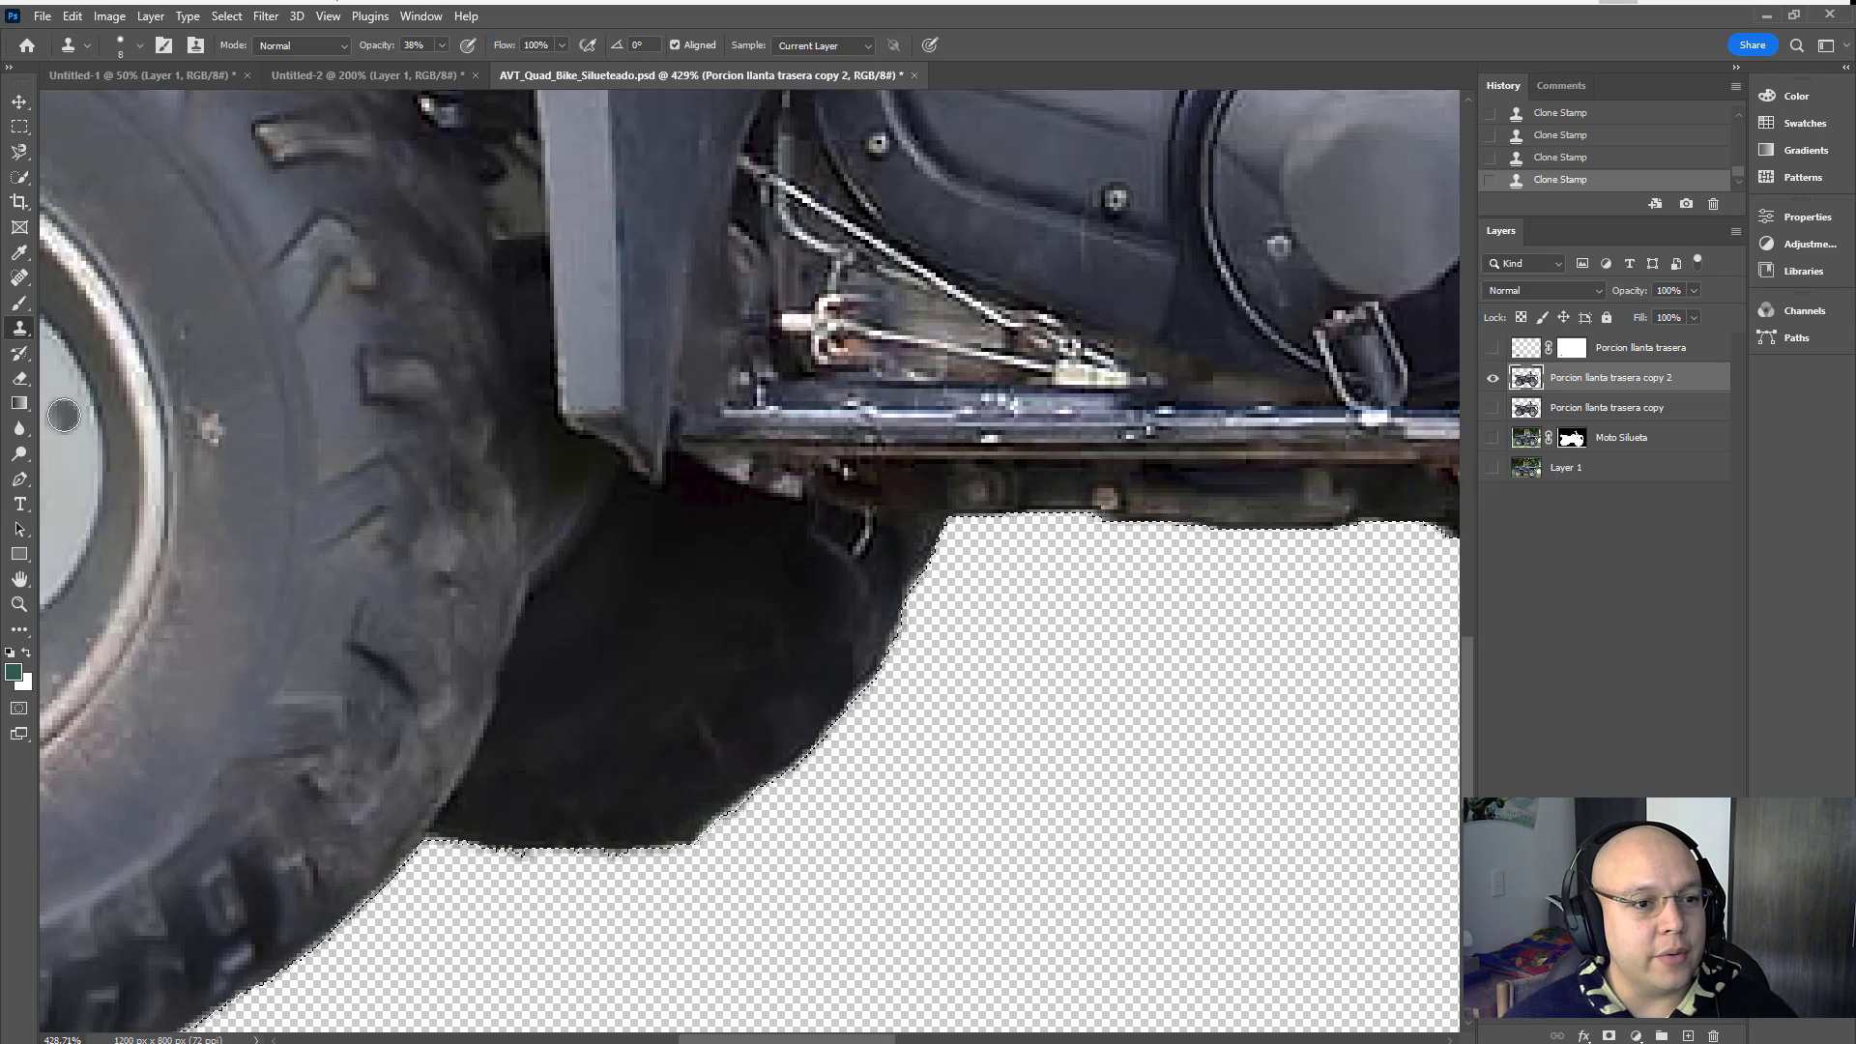
Step: Desaturate the green tint at the bottom of the far rear tire with the Sponge tool at 100% flow and clear the selection
click(20, 453)
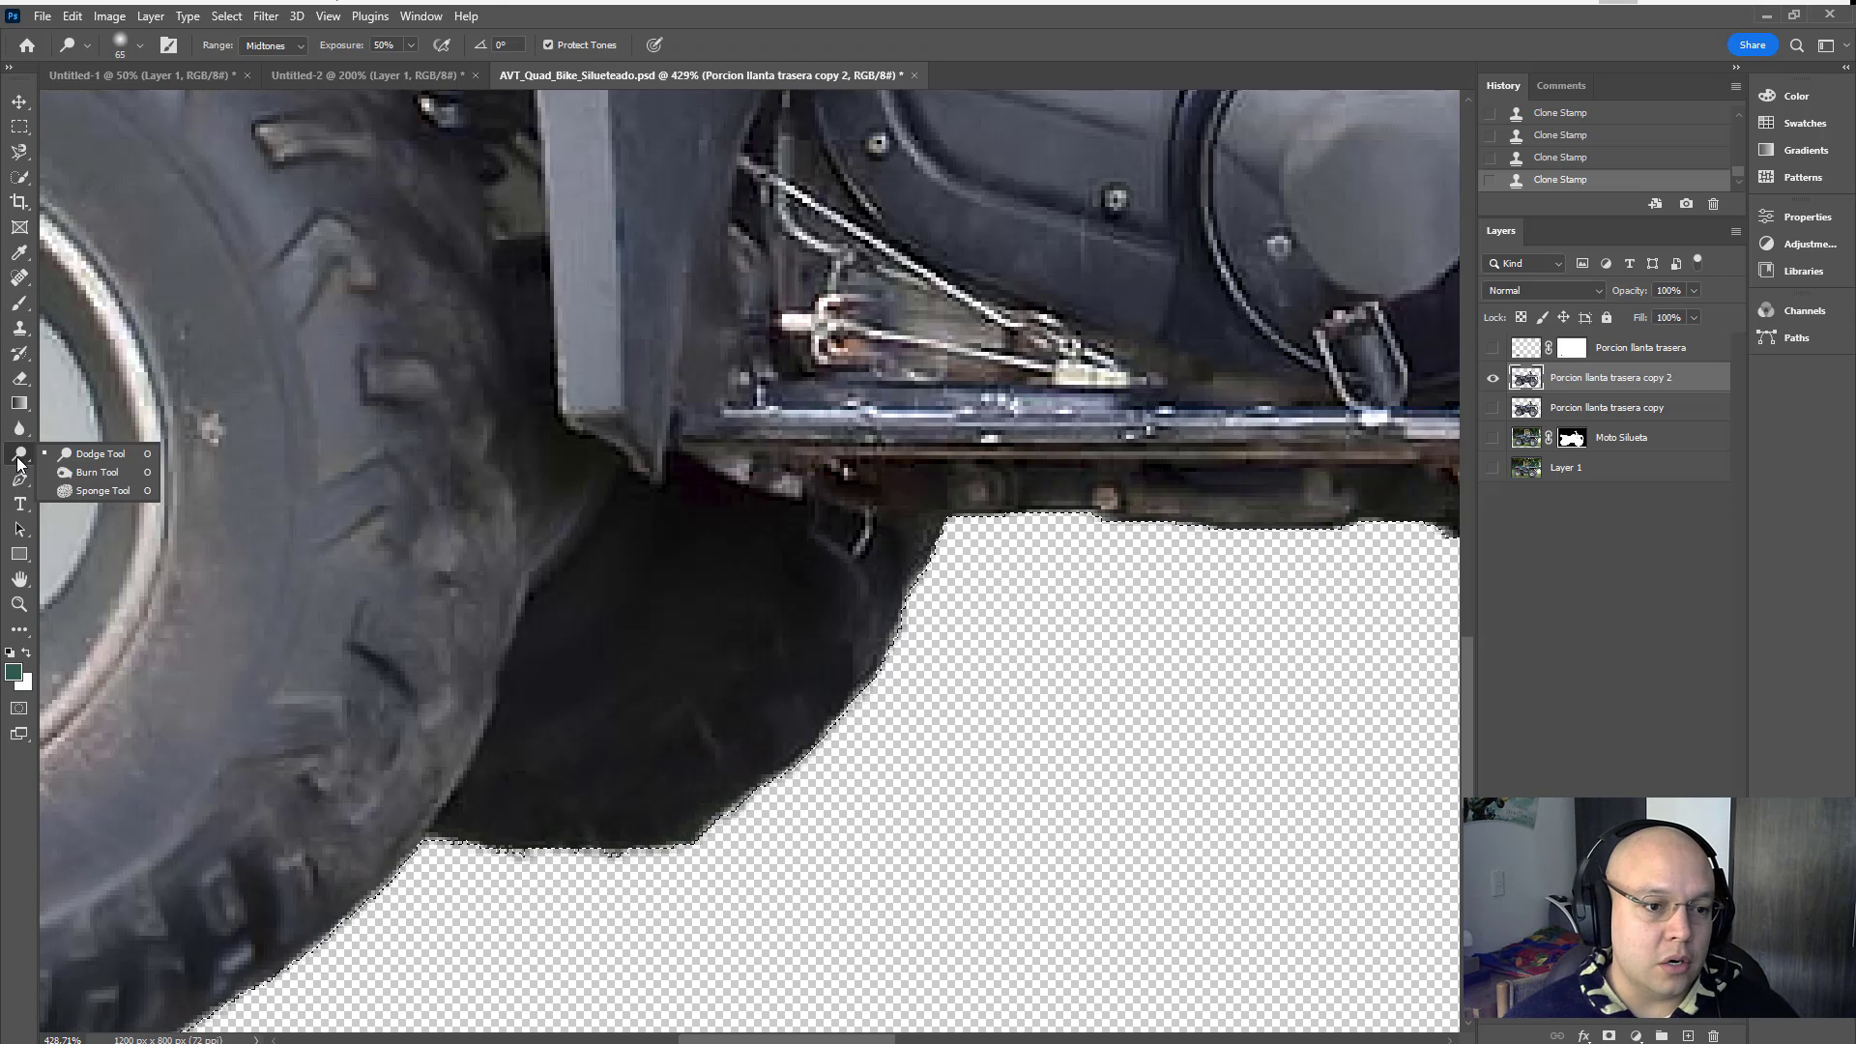
click(89, 491)
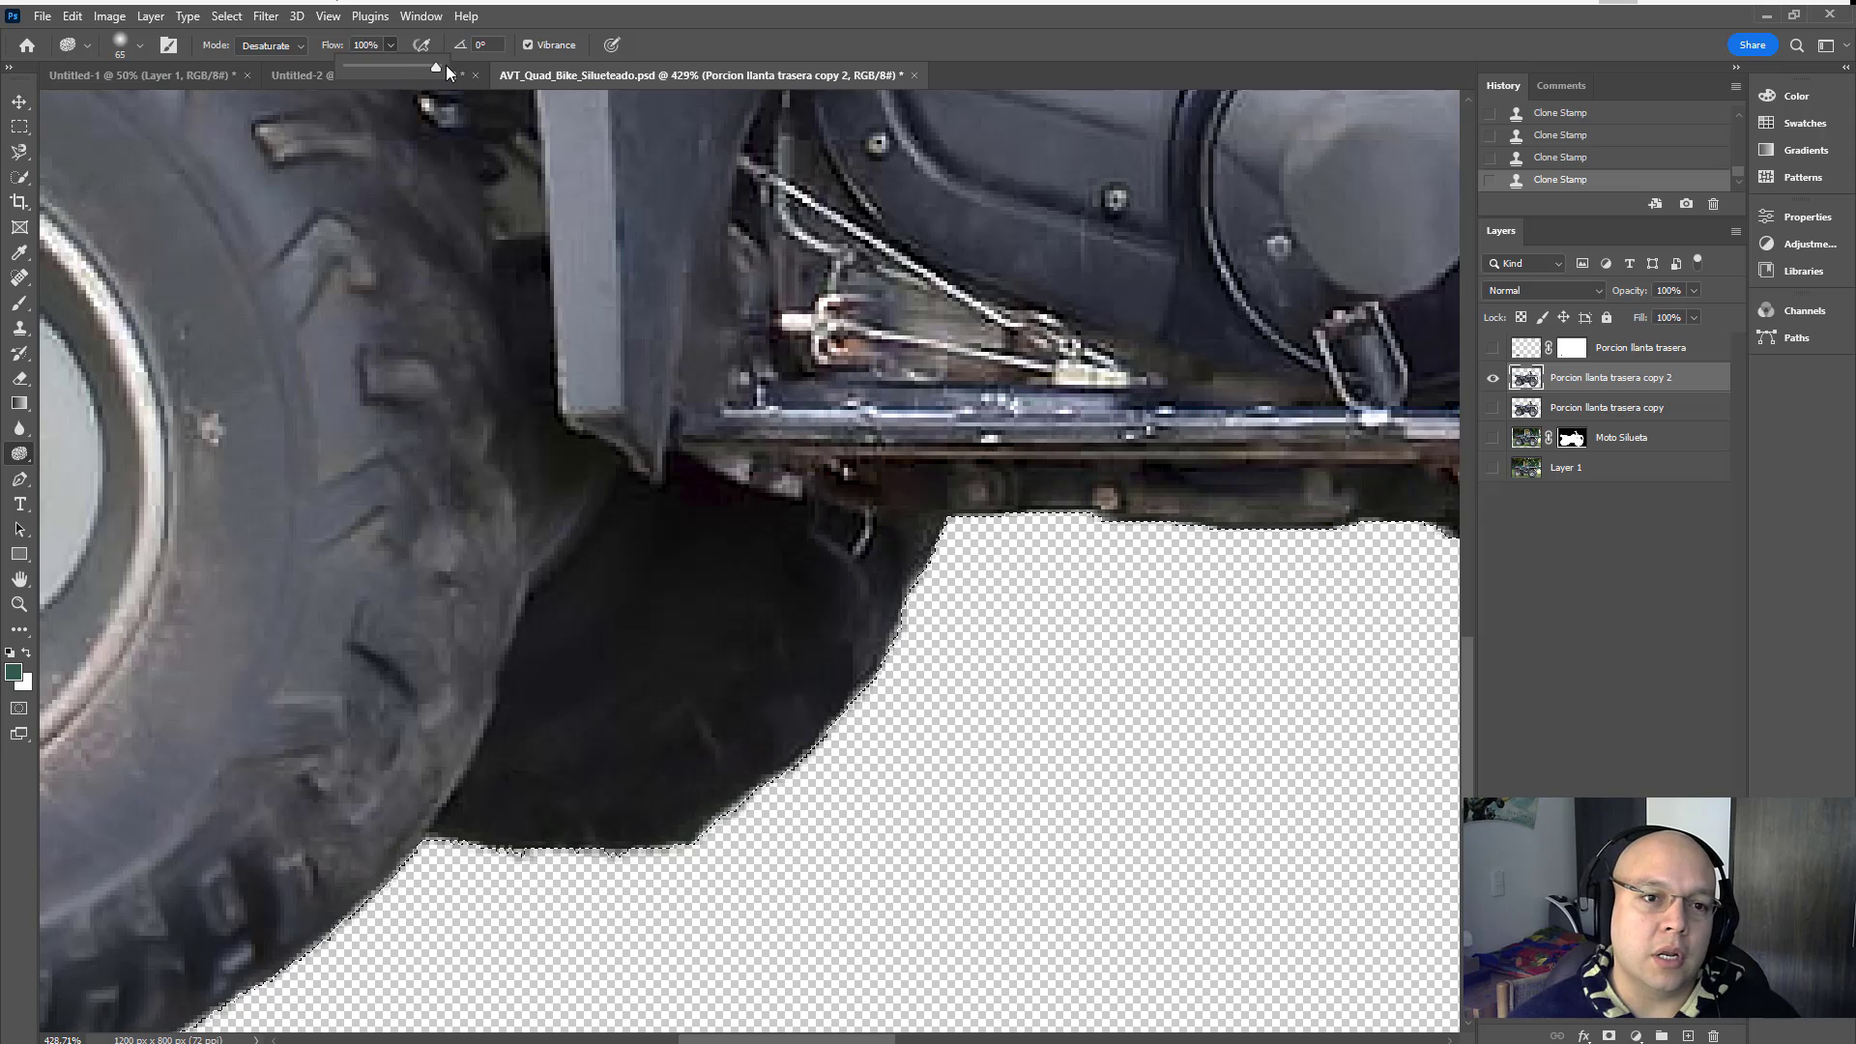
click(678, 822)
click(679, 822)
click(678, 821)
click(677, 821)
click(678, 821)
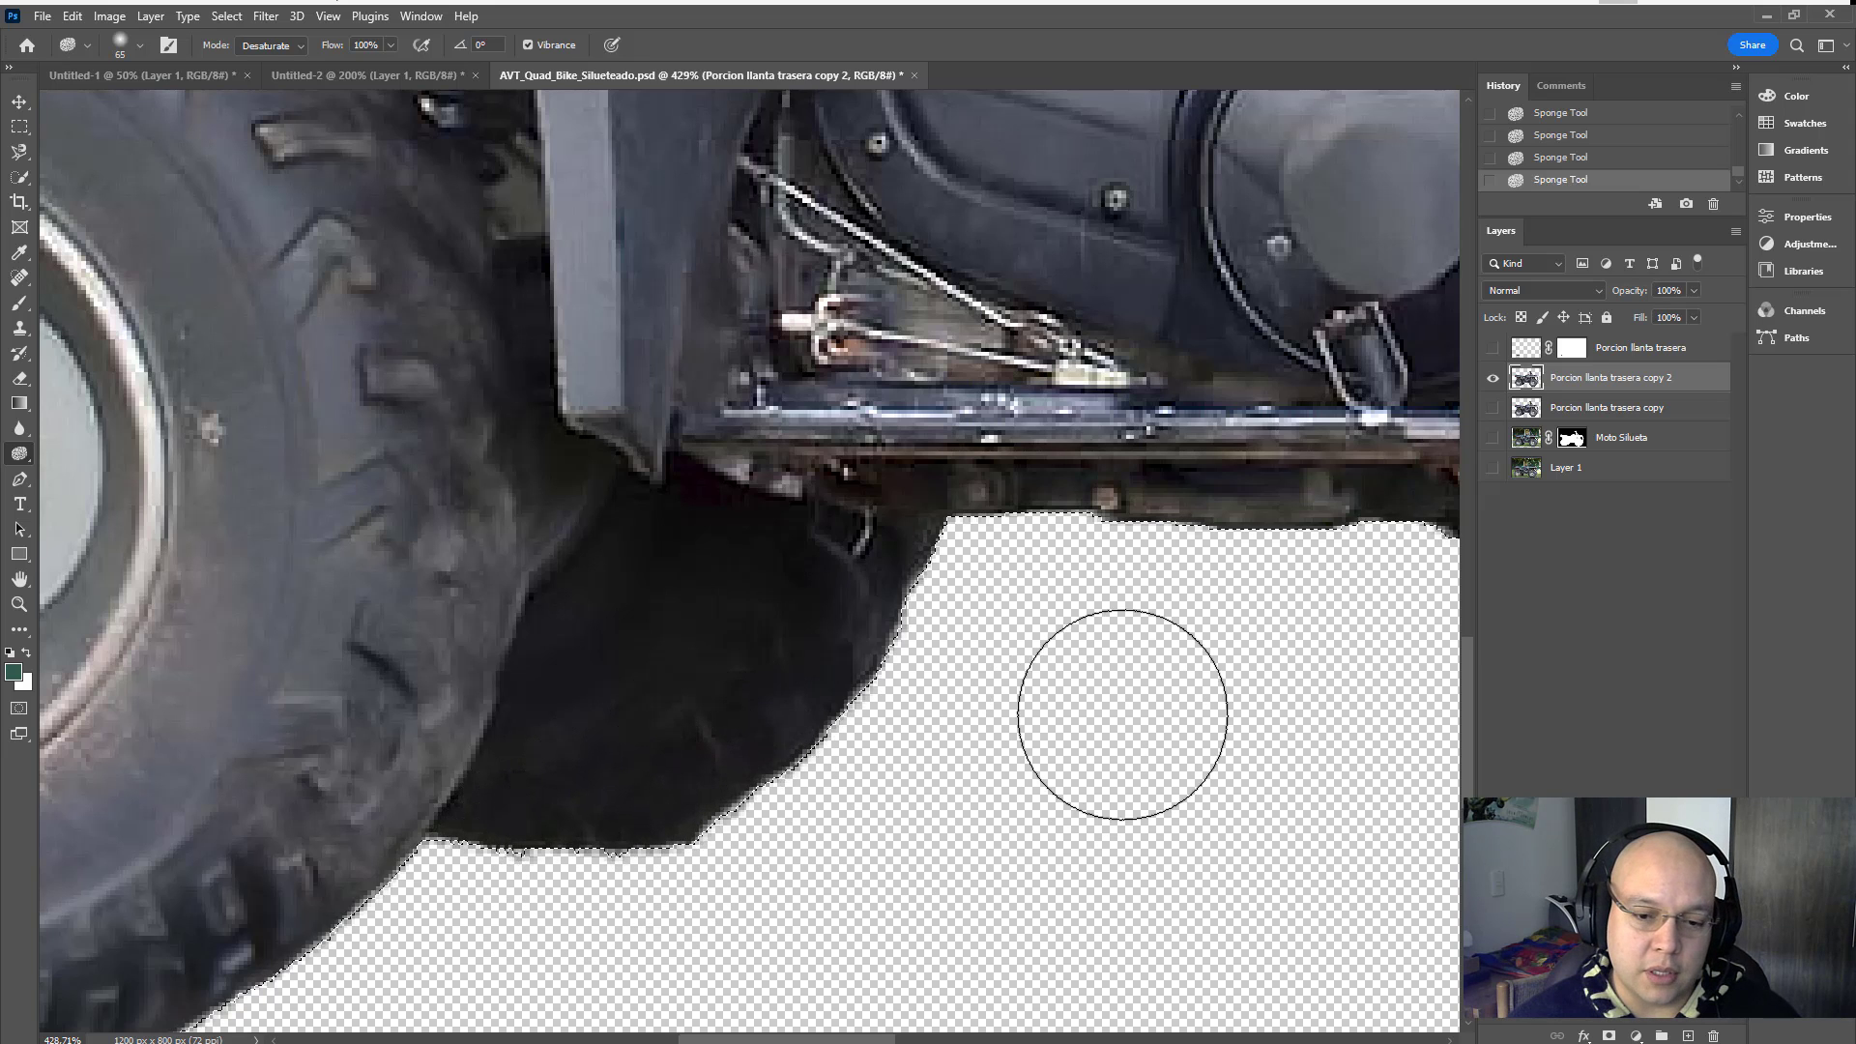
key(ctrl+d)
key(ctrl+0)
key(v)
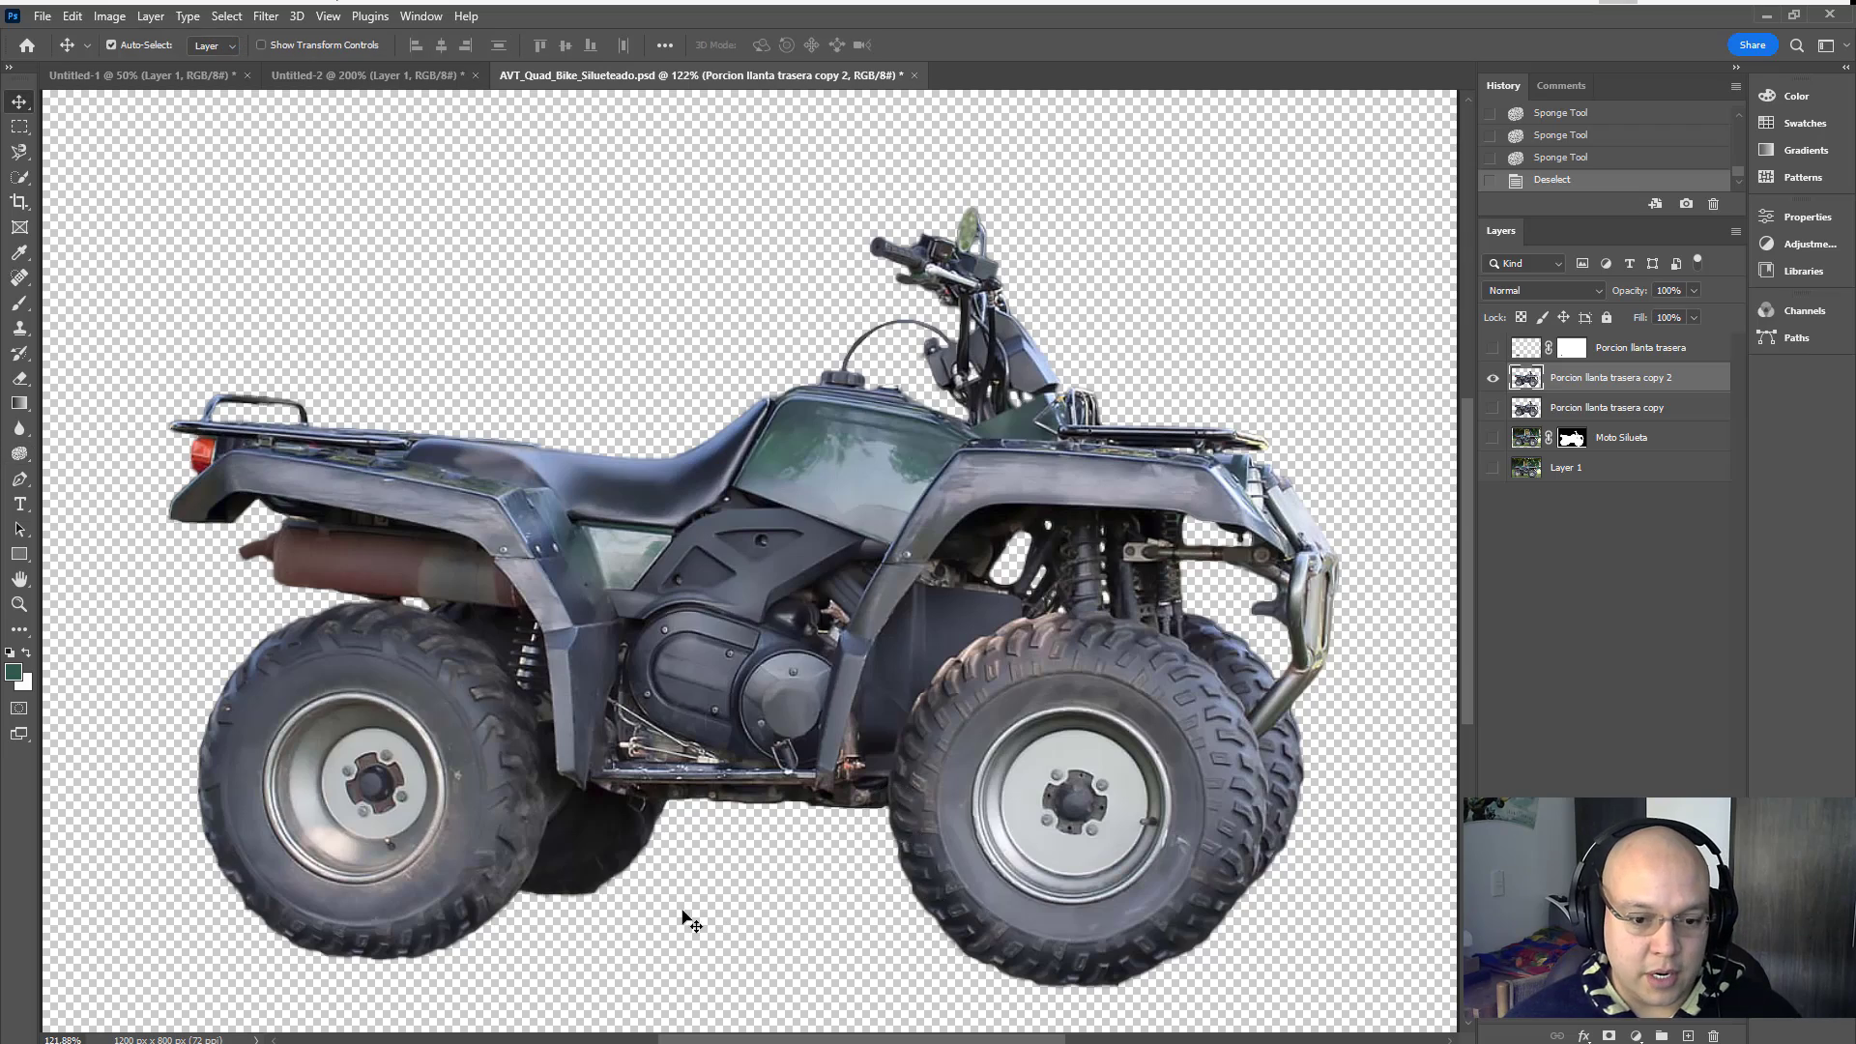
Step: Draw a Pen path that curves smoothly along the lower edge of the far rear tire, cutting off its pointed corner
key(z)
drag(598, 904, 671, 895)
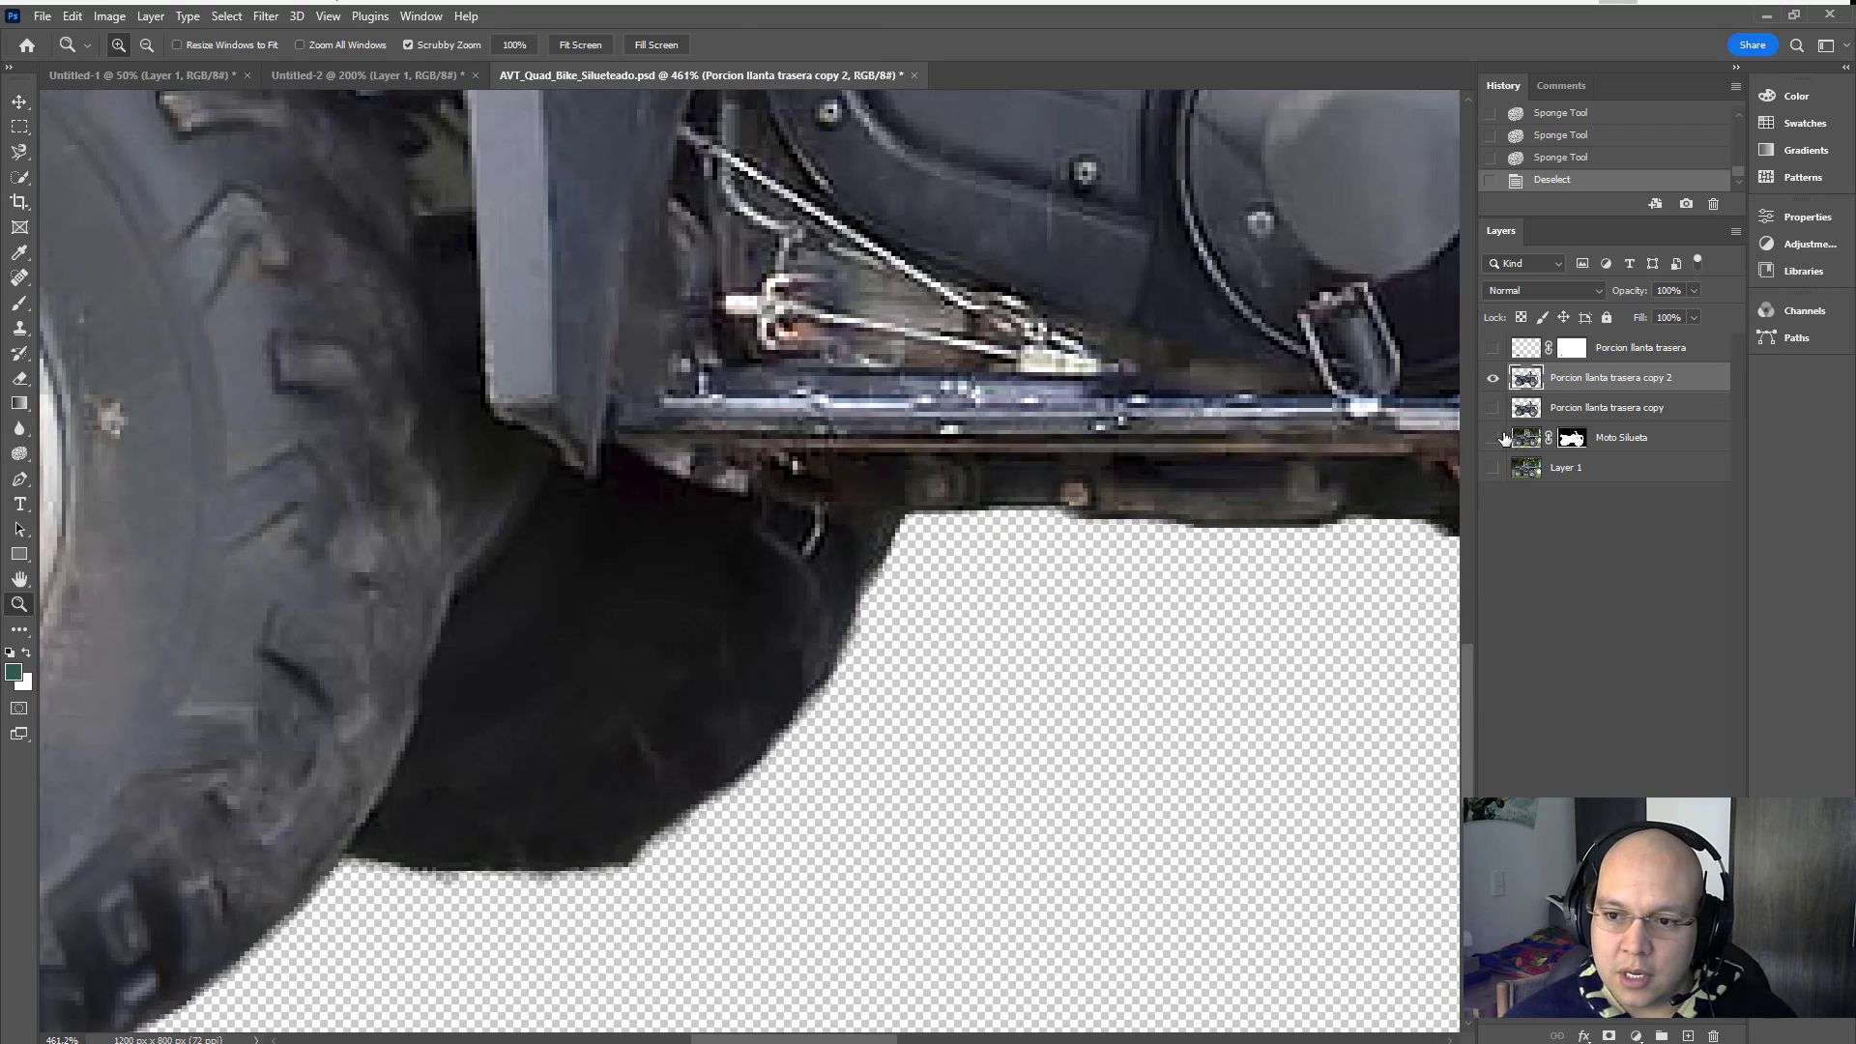
key(p)
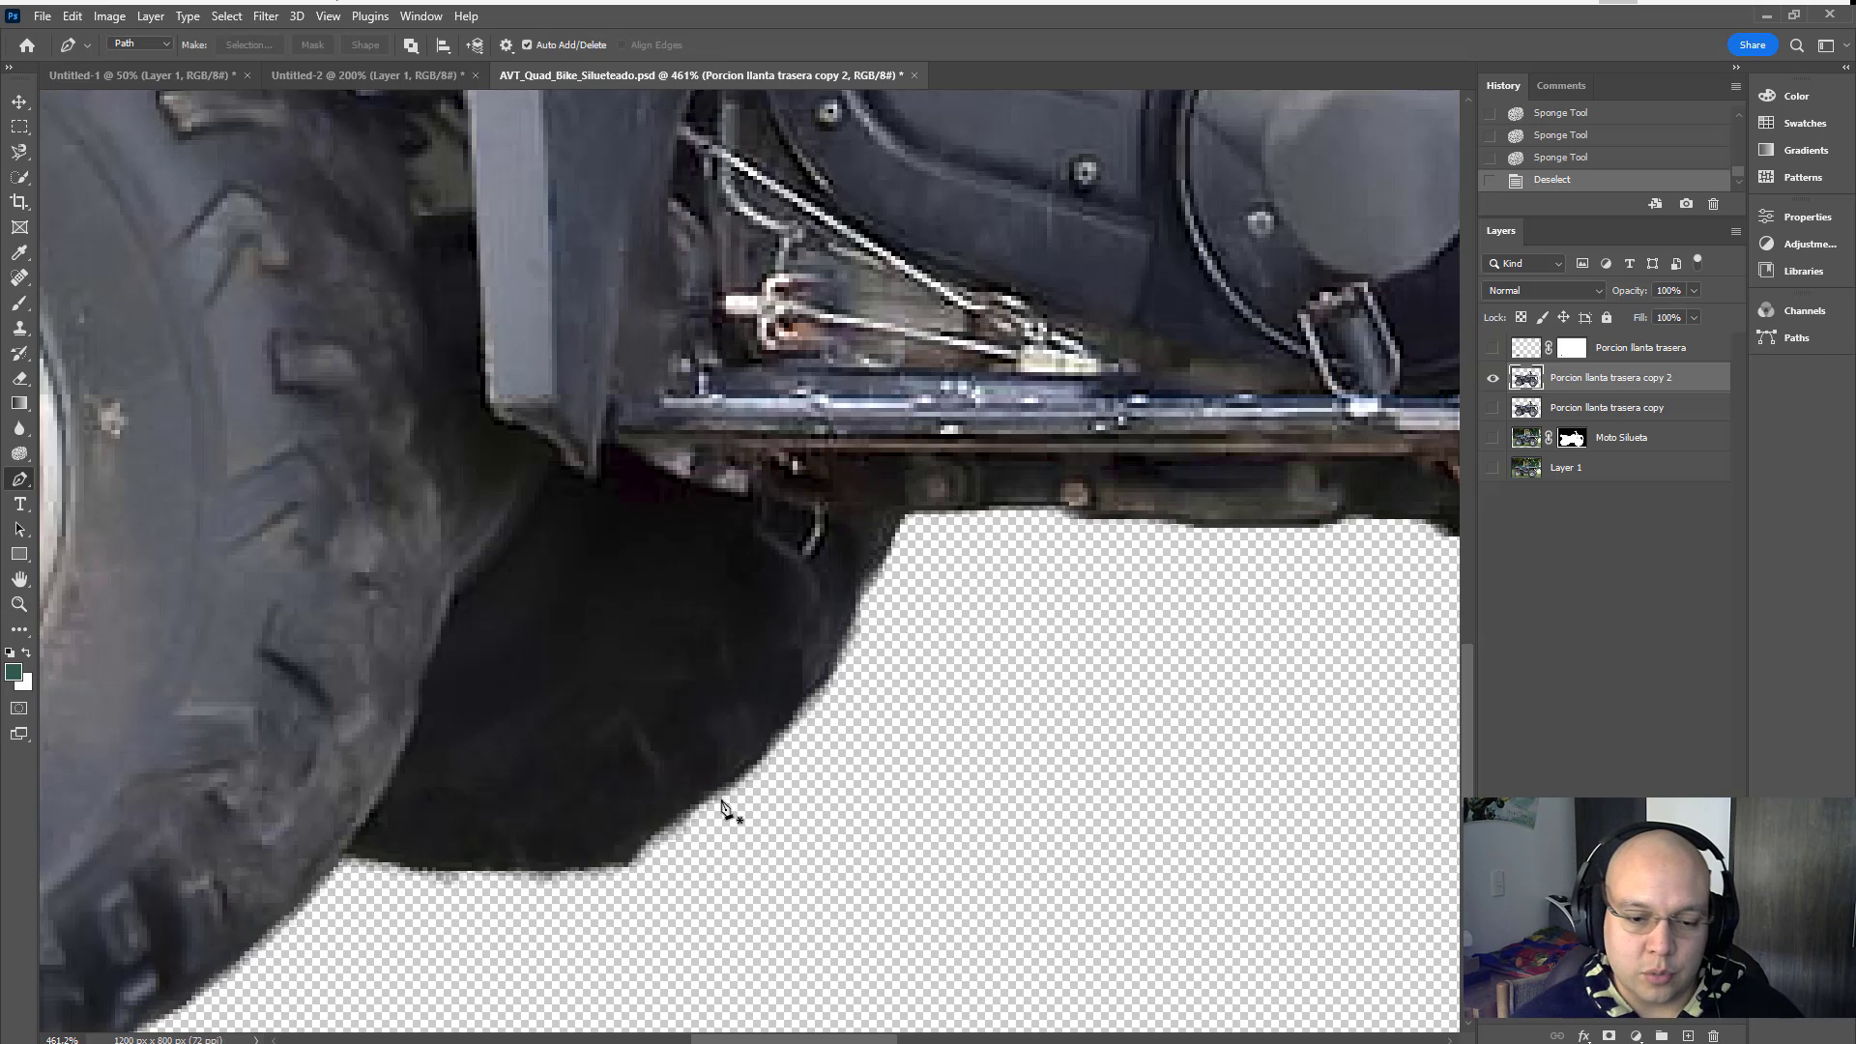
drag(749, 774, 703, 807)
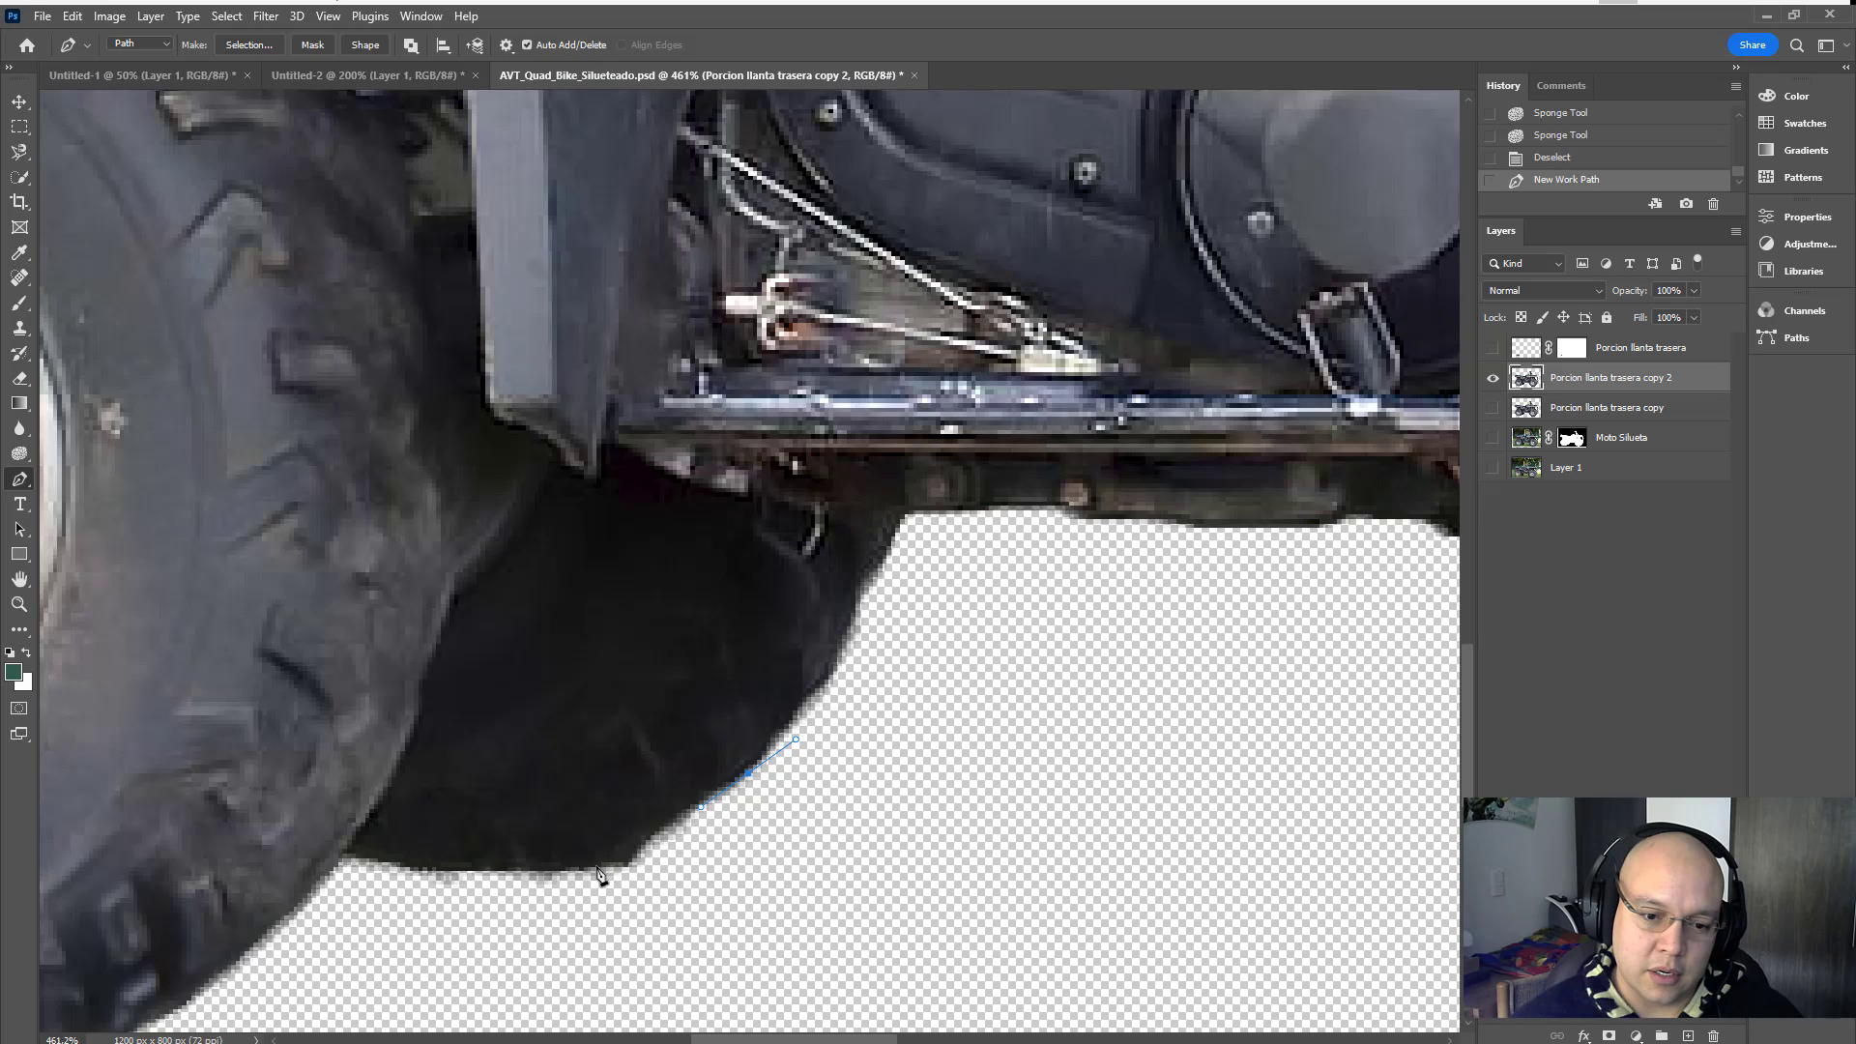
drag(477, 872, 354, 864)
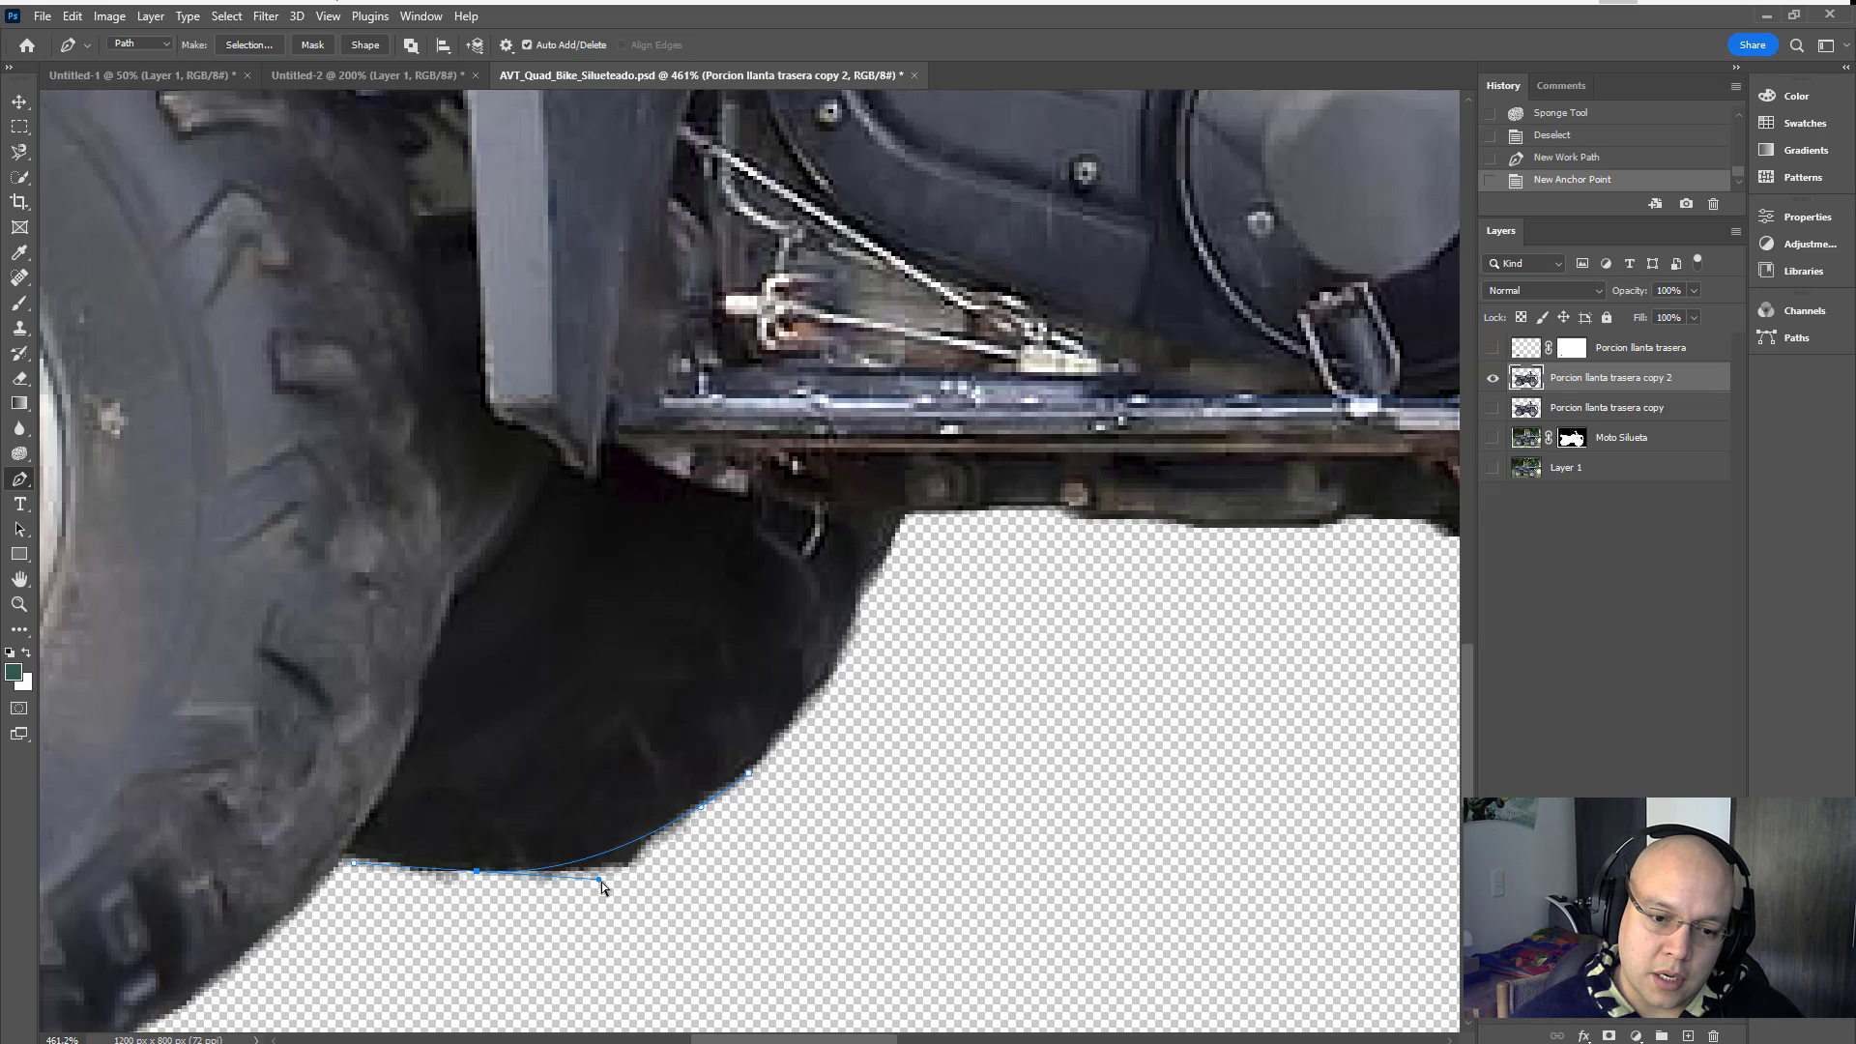
mouse_move(602, 885)
mouse_down()
mouse_move(625, 883)
mouse_move(623, 846)
mouse_move(595, 873)
mouse_up()
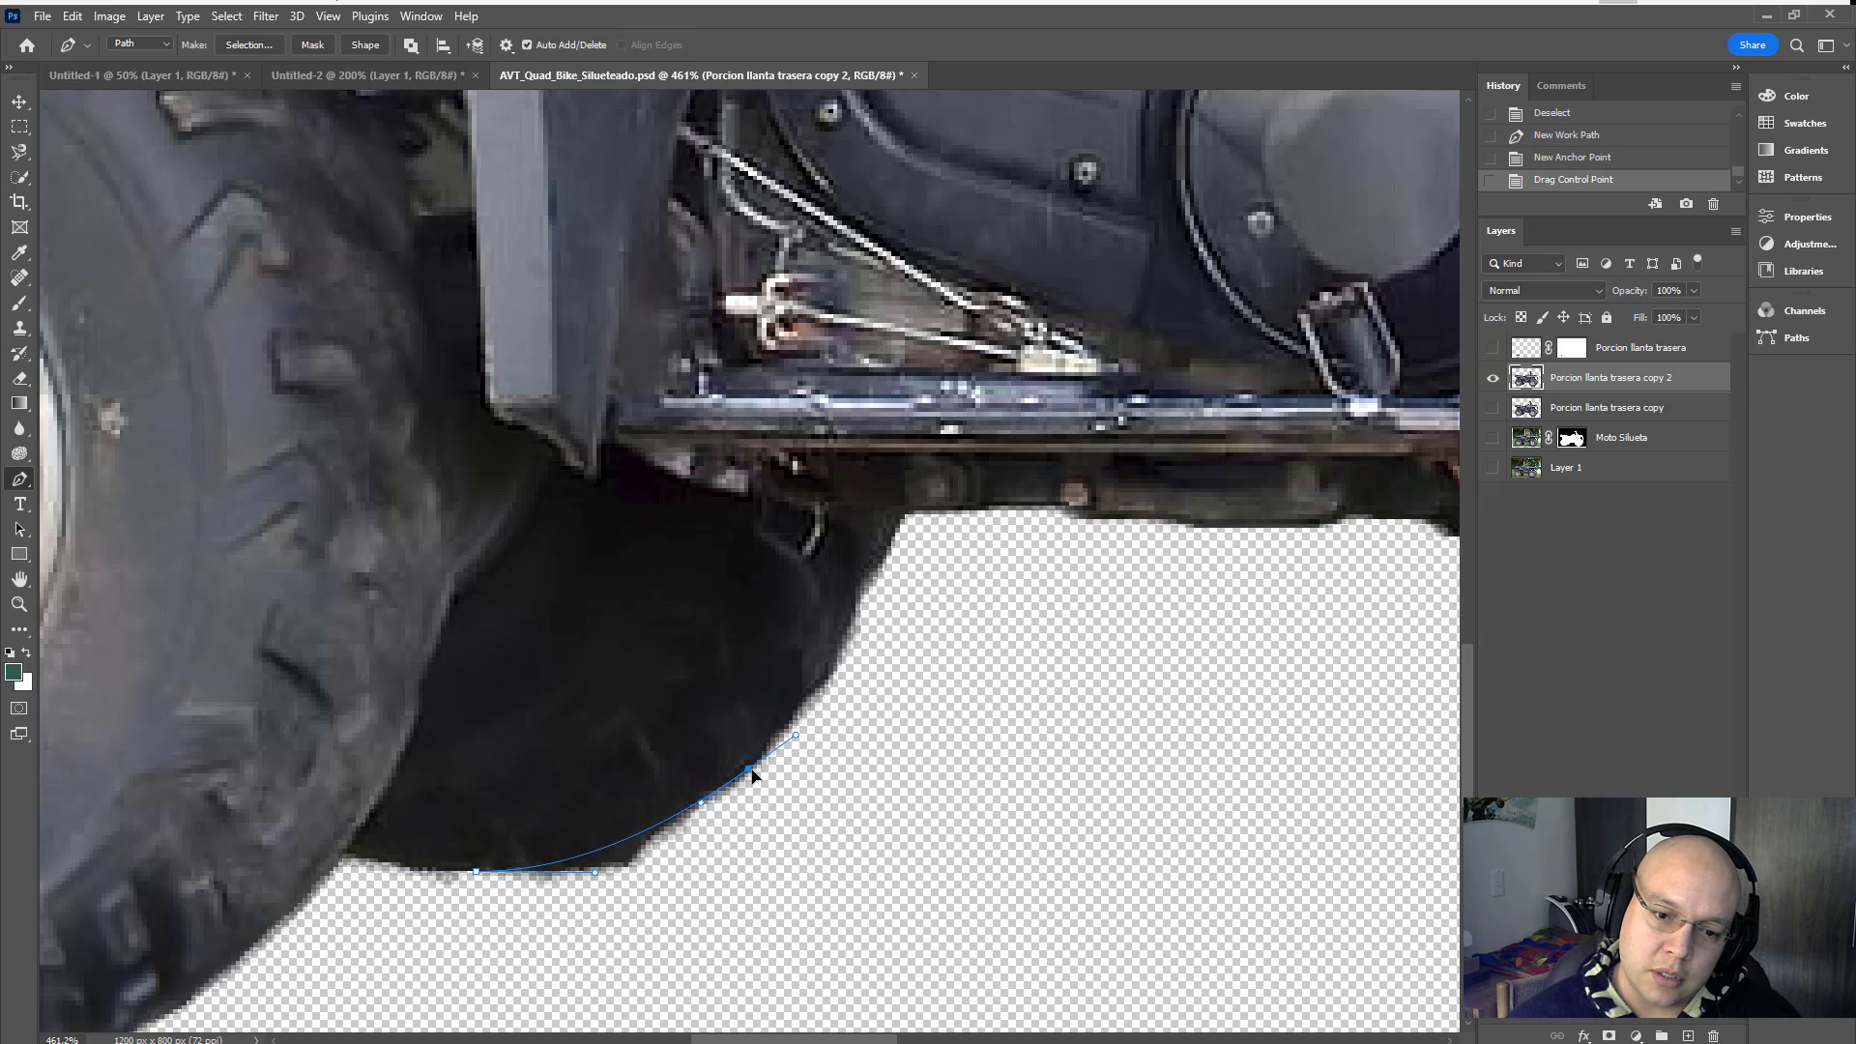
drag(752, 774, 665, 833)
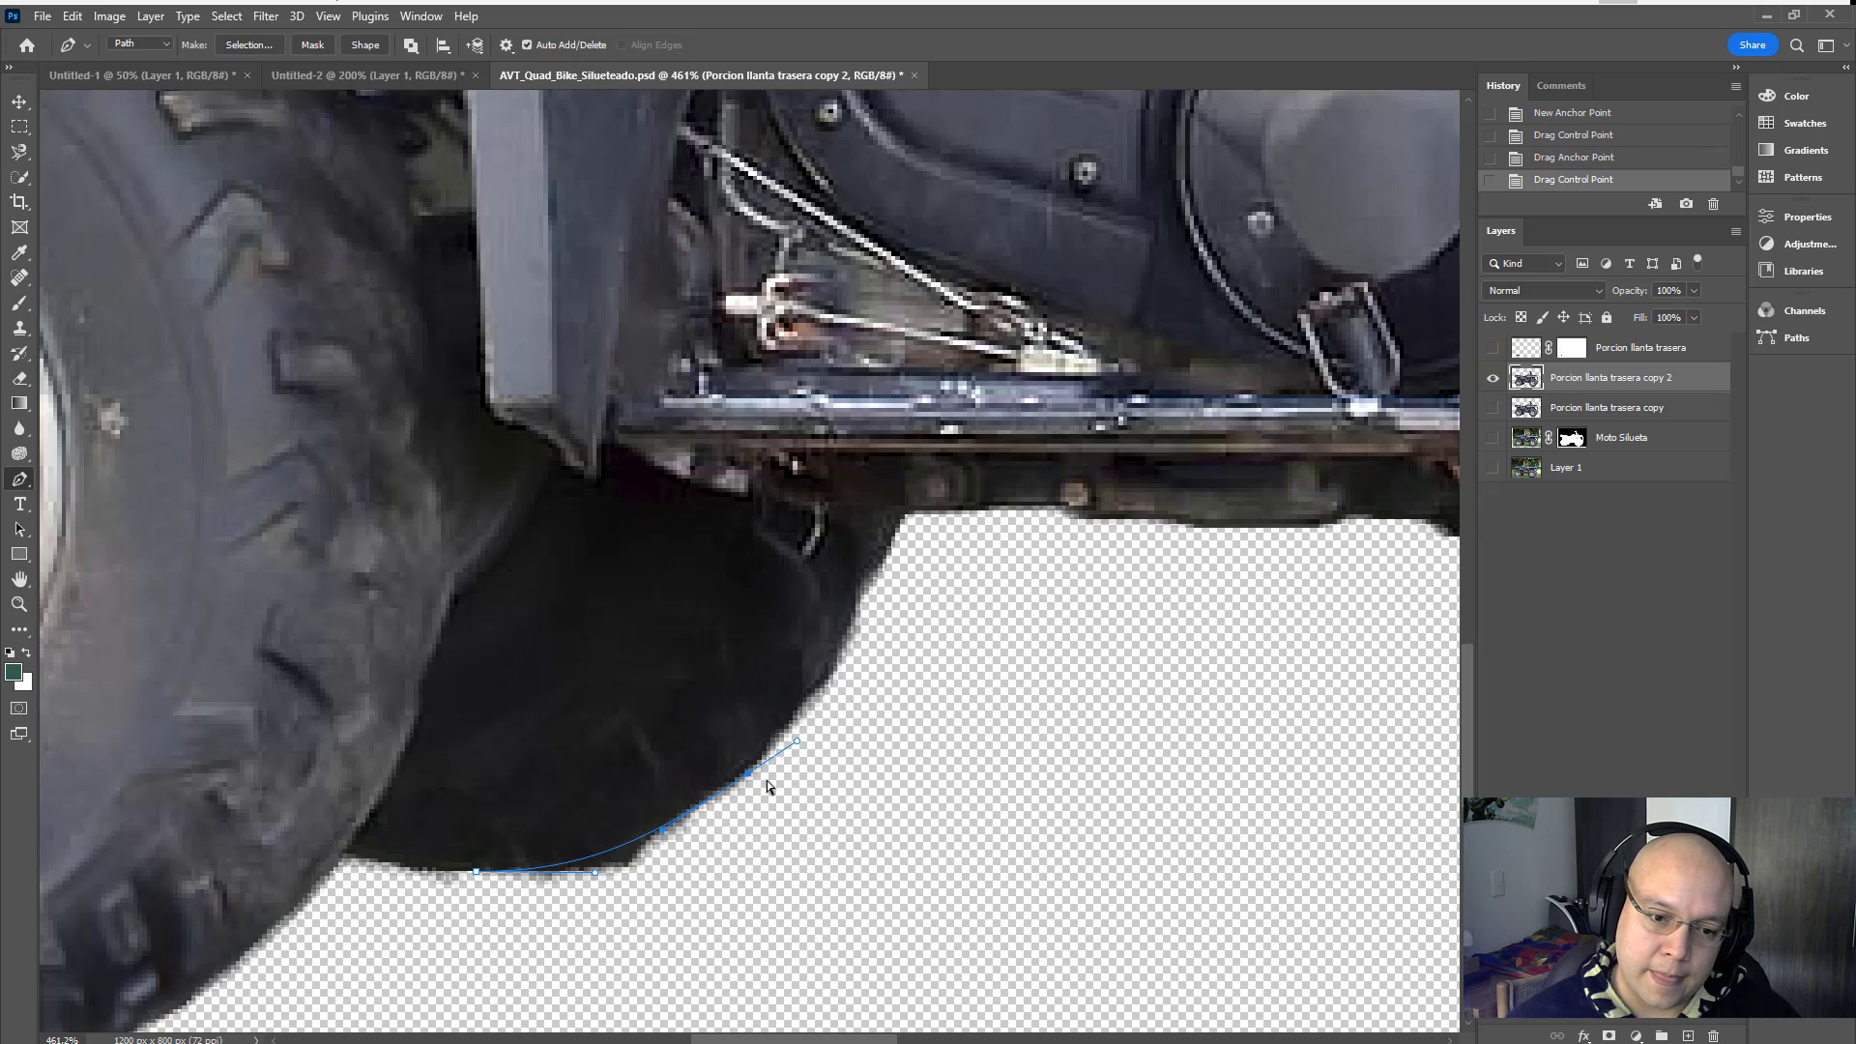
Step: Close the path through the empty area below the far rear tire and convert it into a selection
click(477, 871)
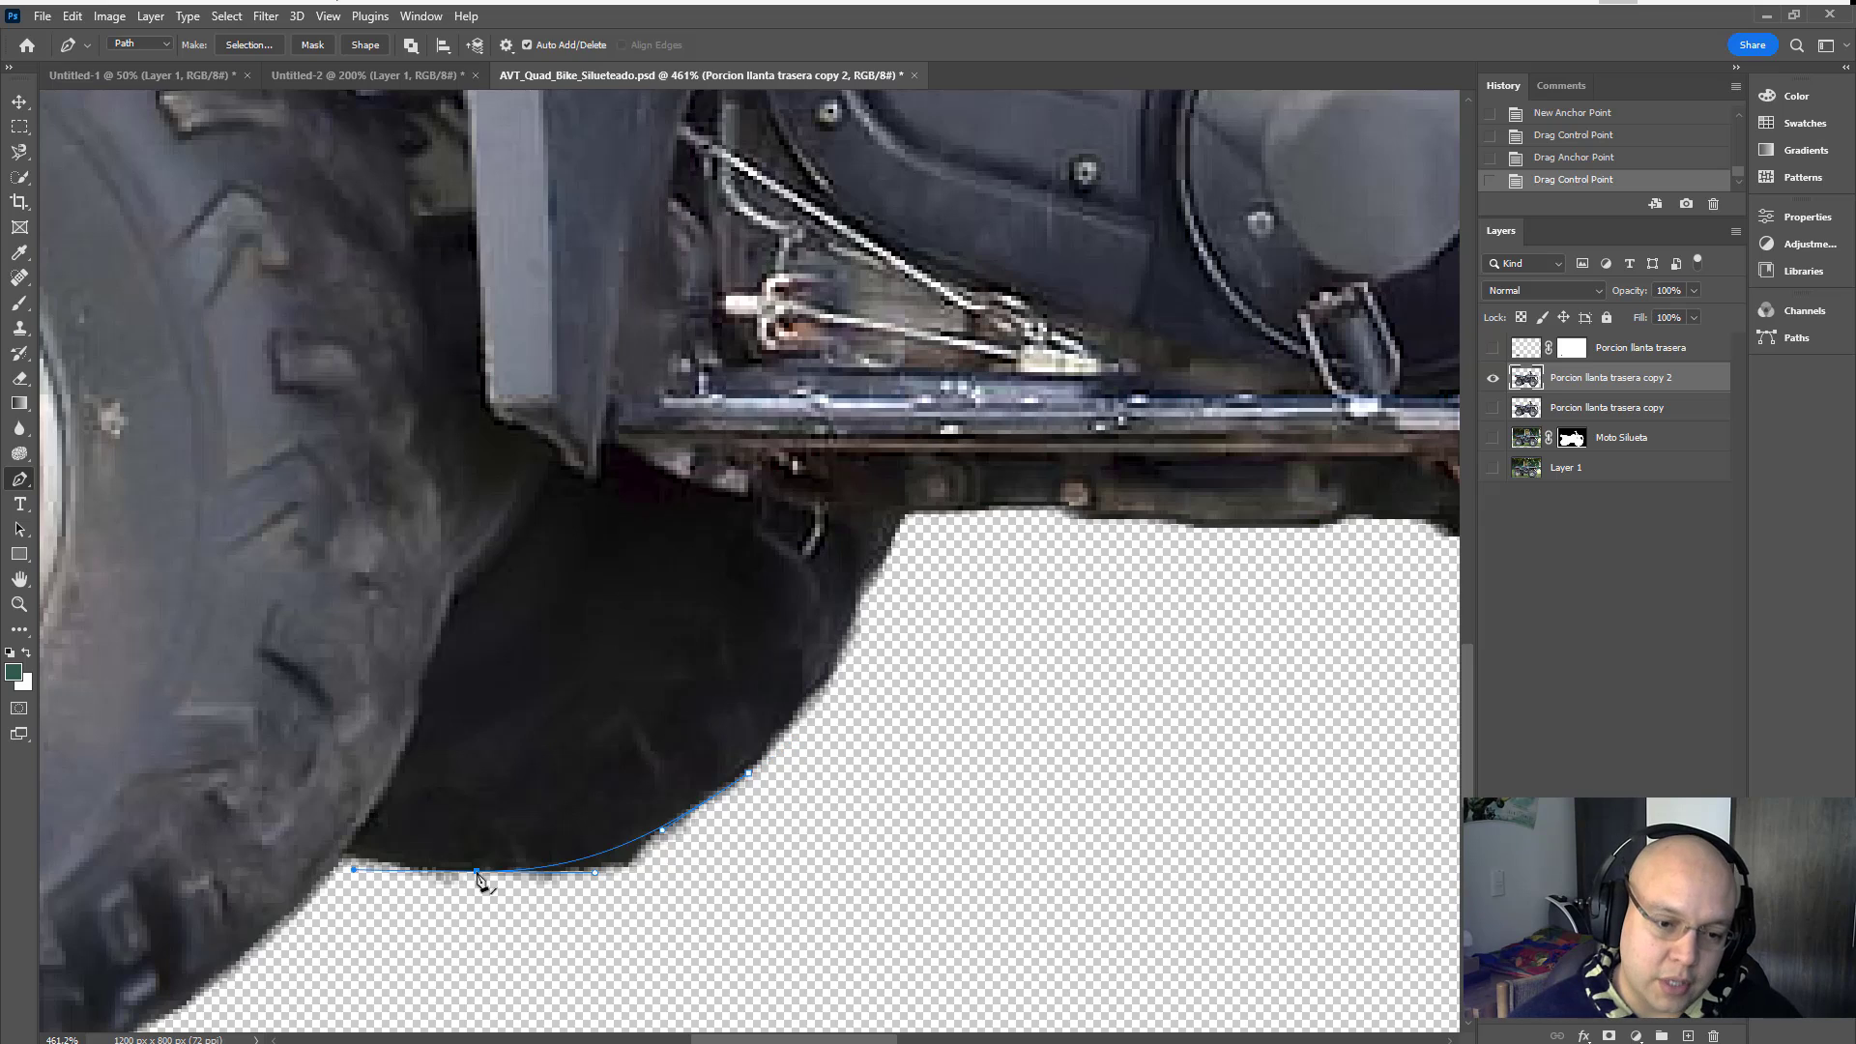
drag(436, 983, 466, 990)
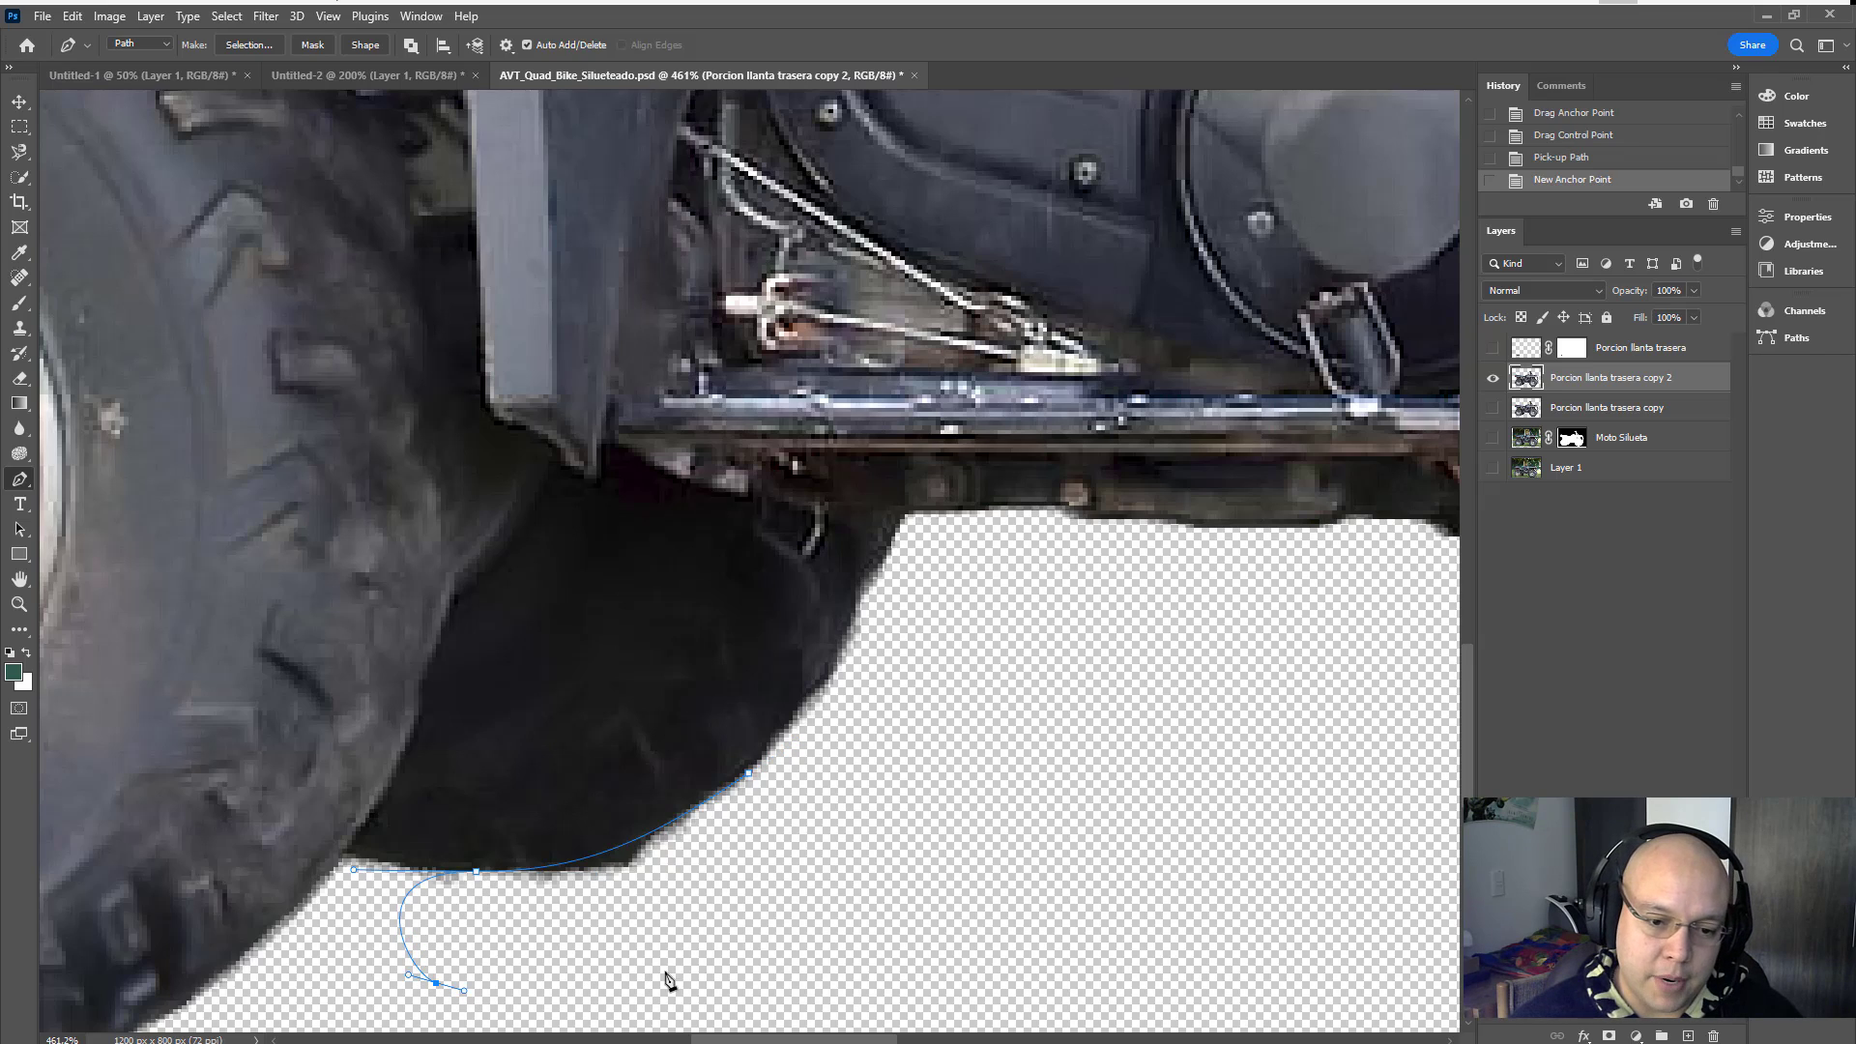
drag(794, 955, 842, 901)
click(842, 765)
drag(813, 772, 803, 770)
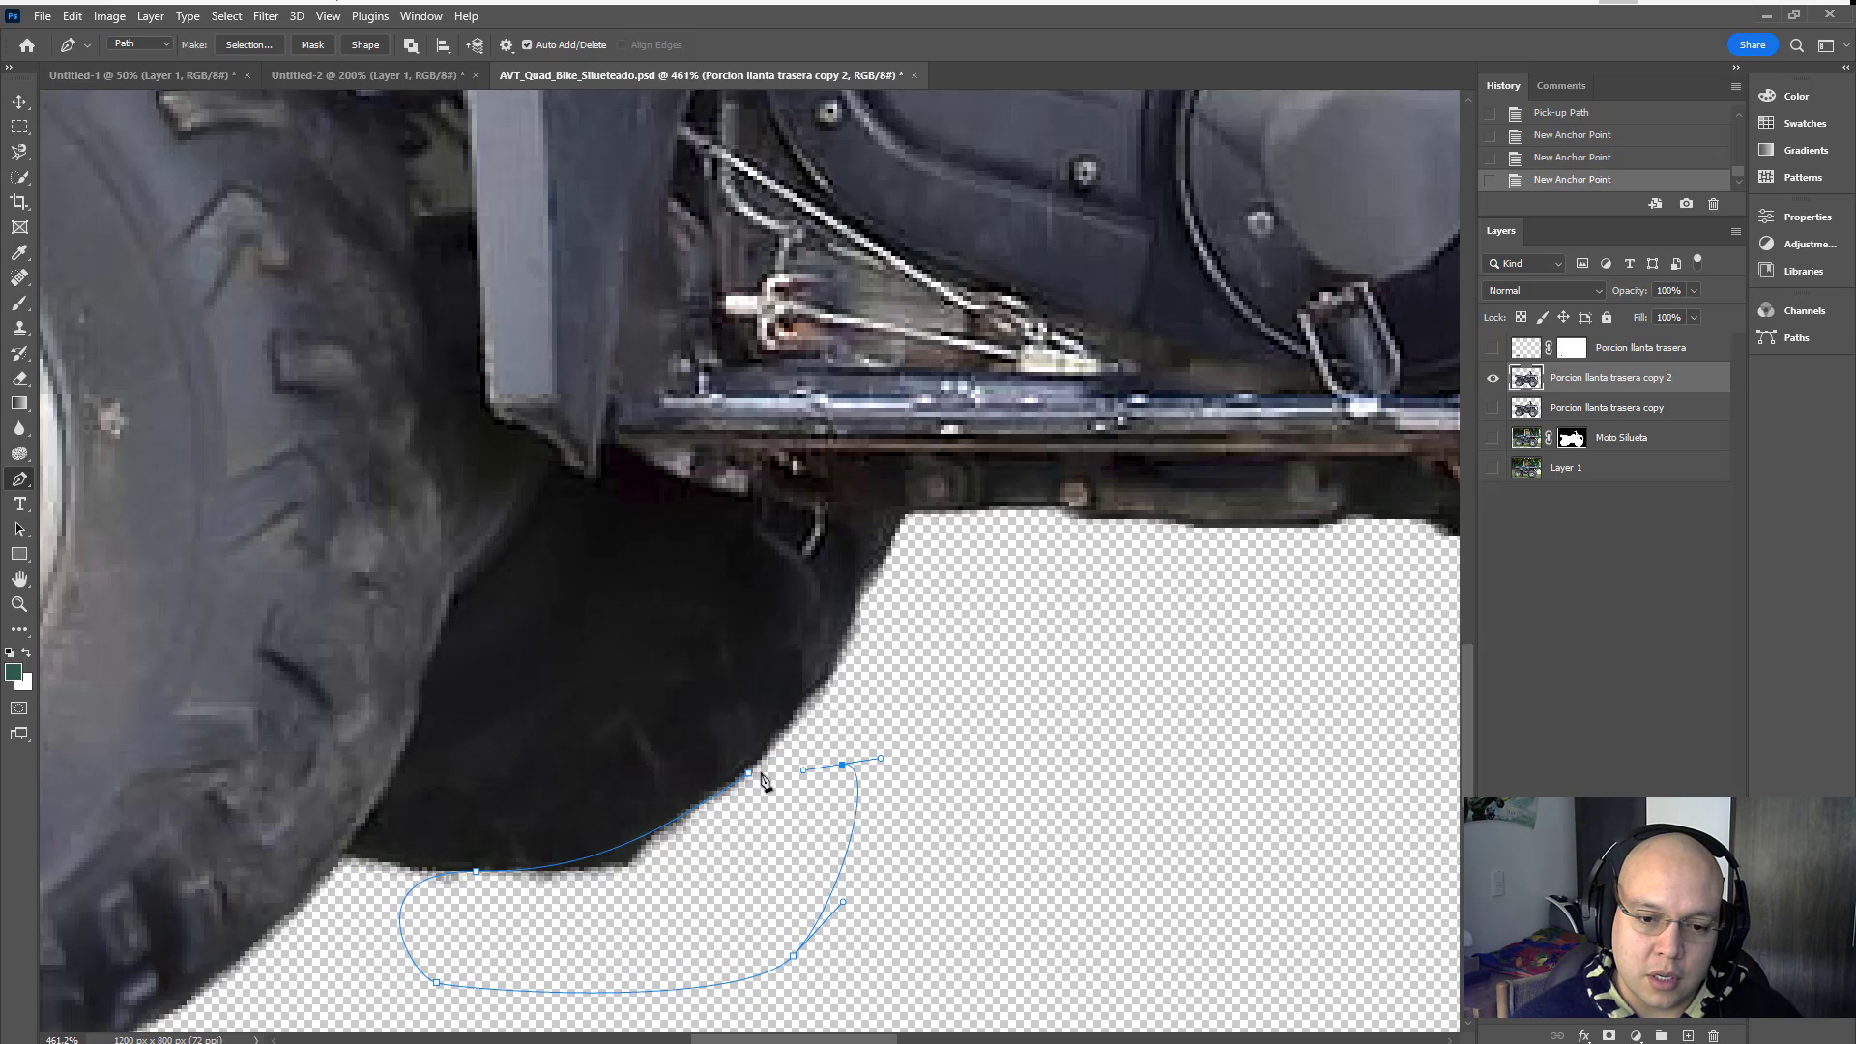
click(750, 776)
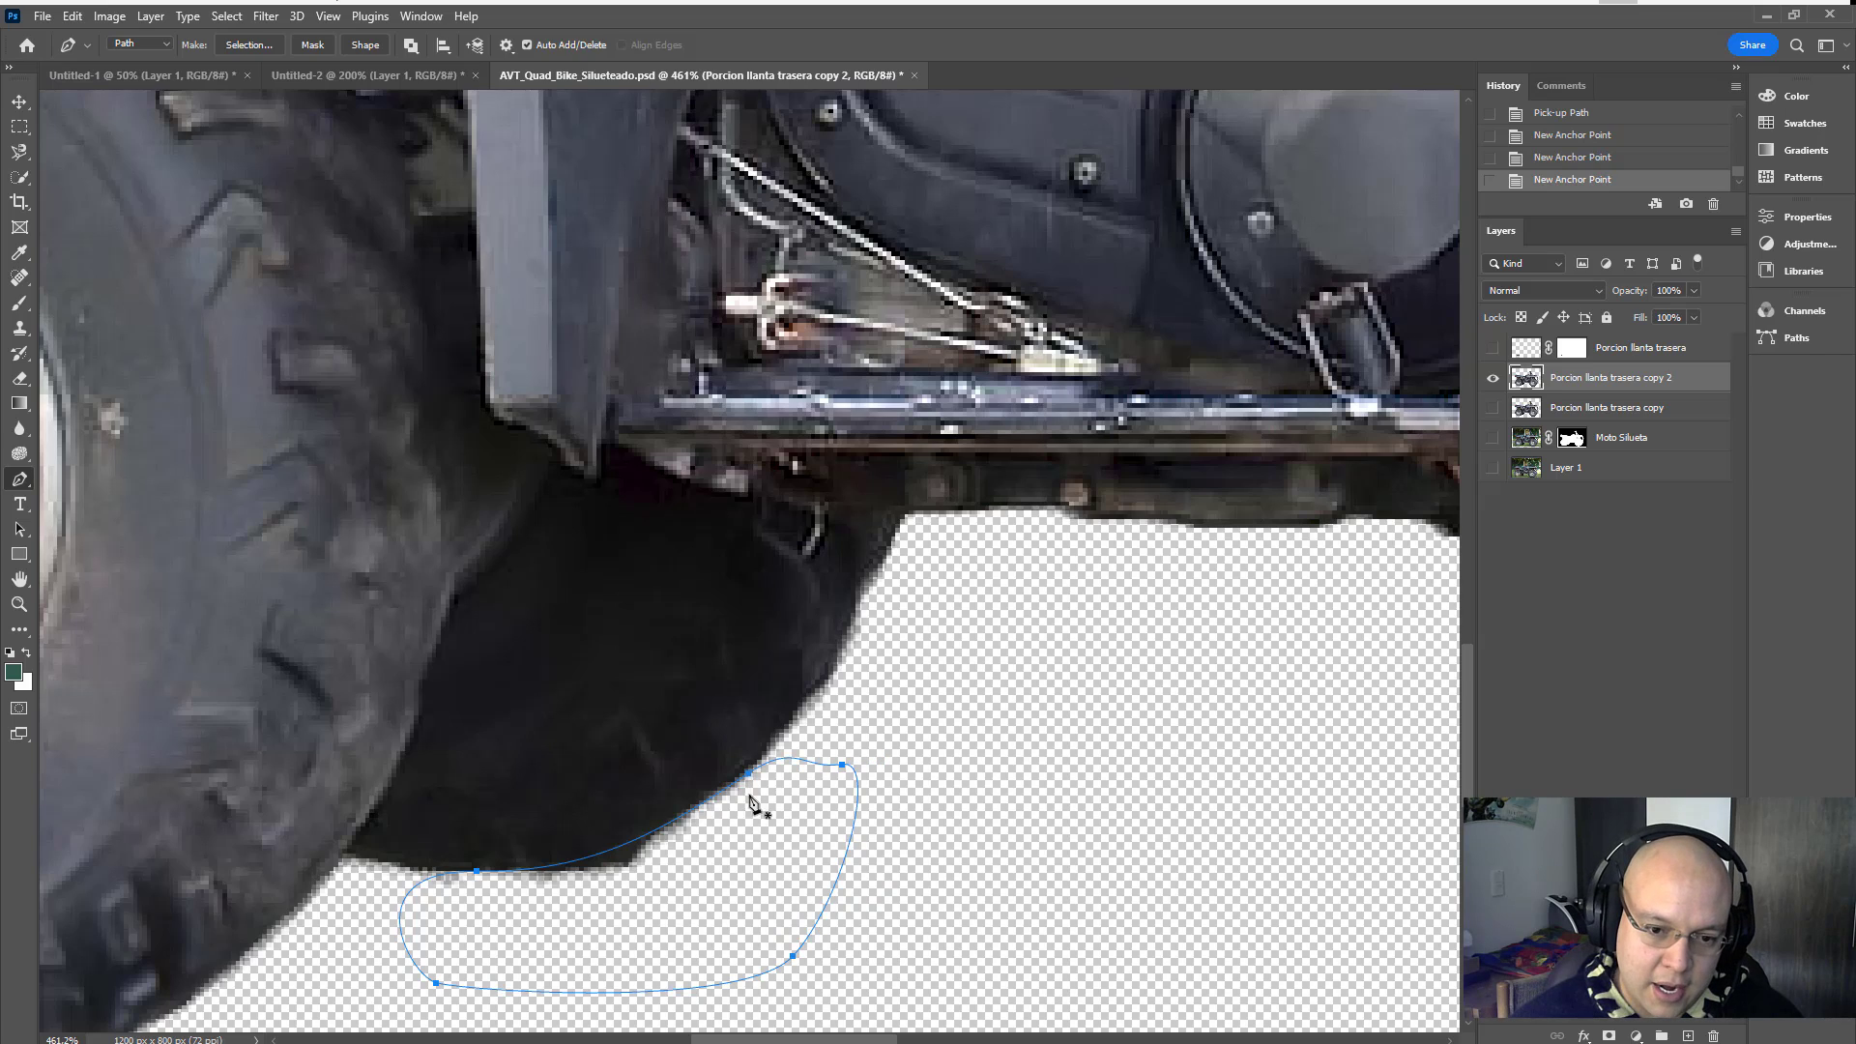
key(ctrl+Return)
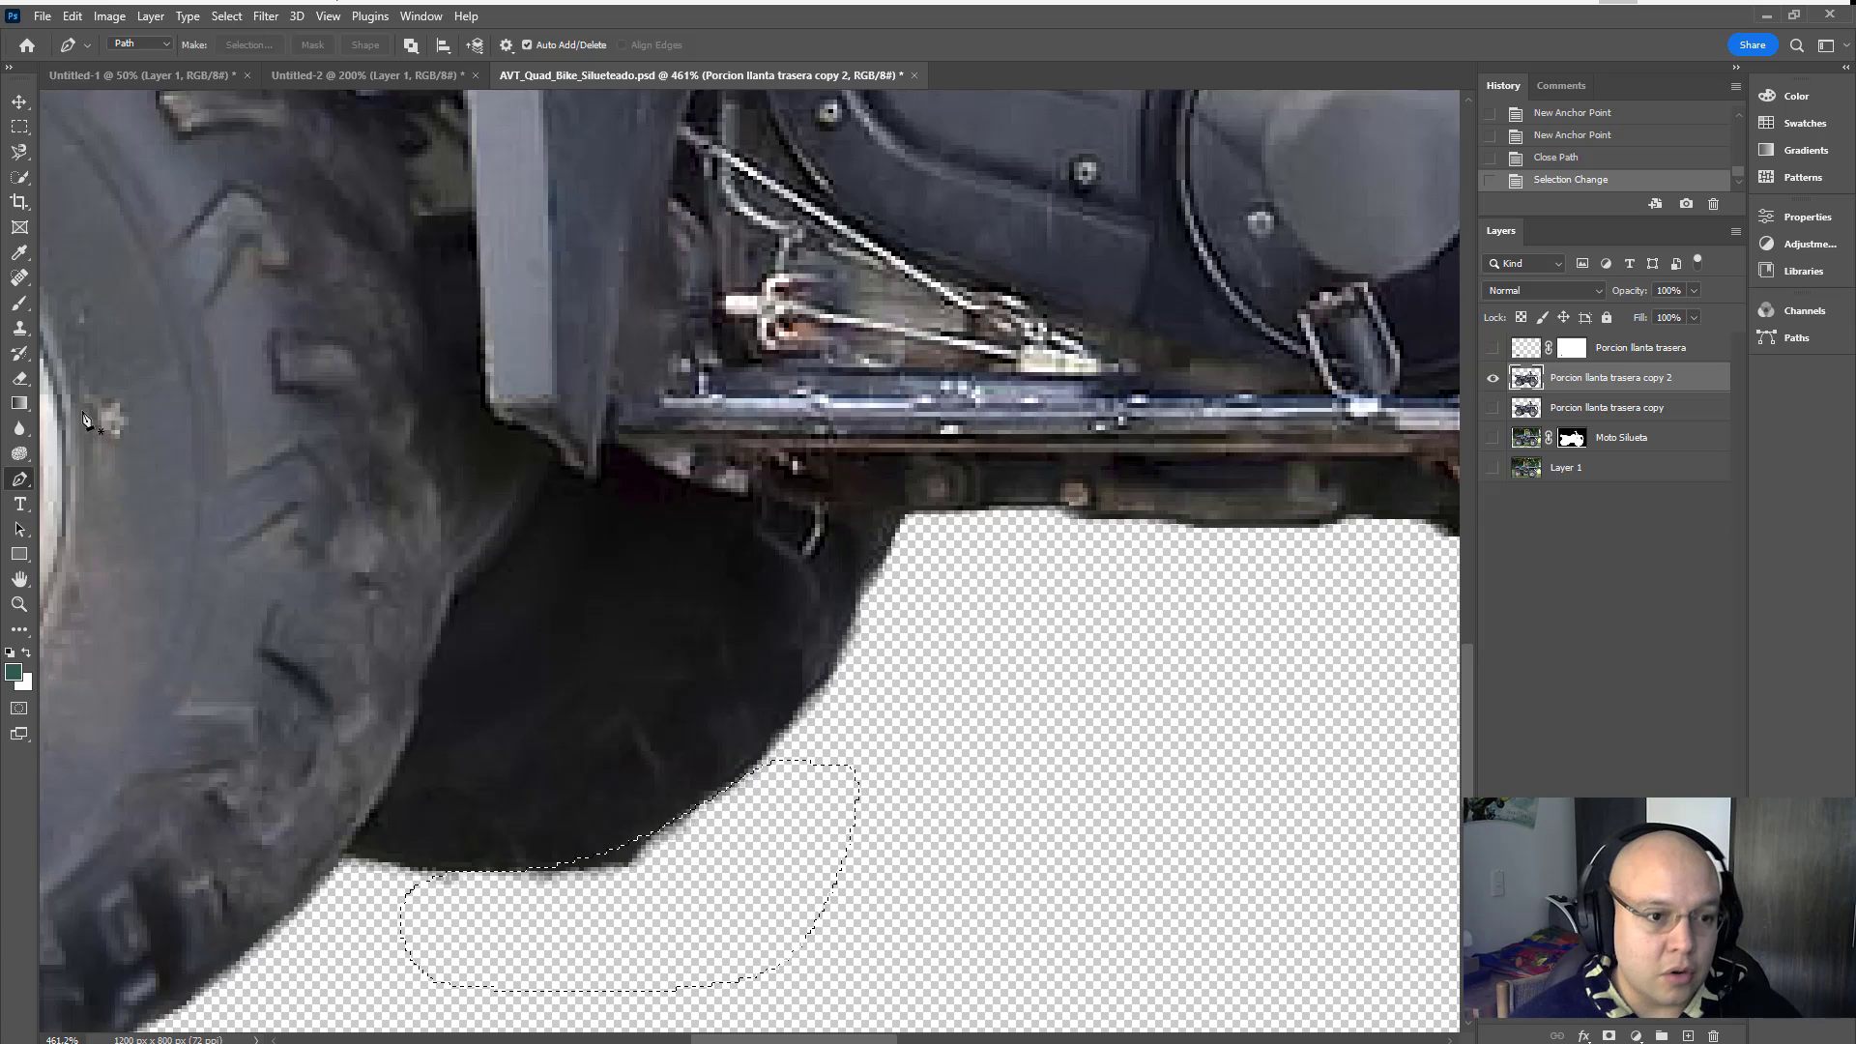
Step: Erase the protruding tire corner inside the selection with a 13 px Eraser at 38% opacity and clear the selection
click(19, 378)
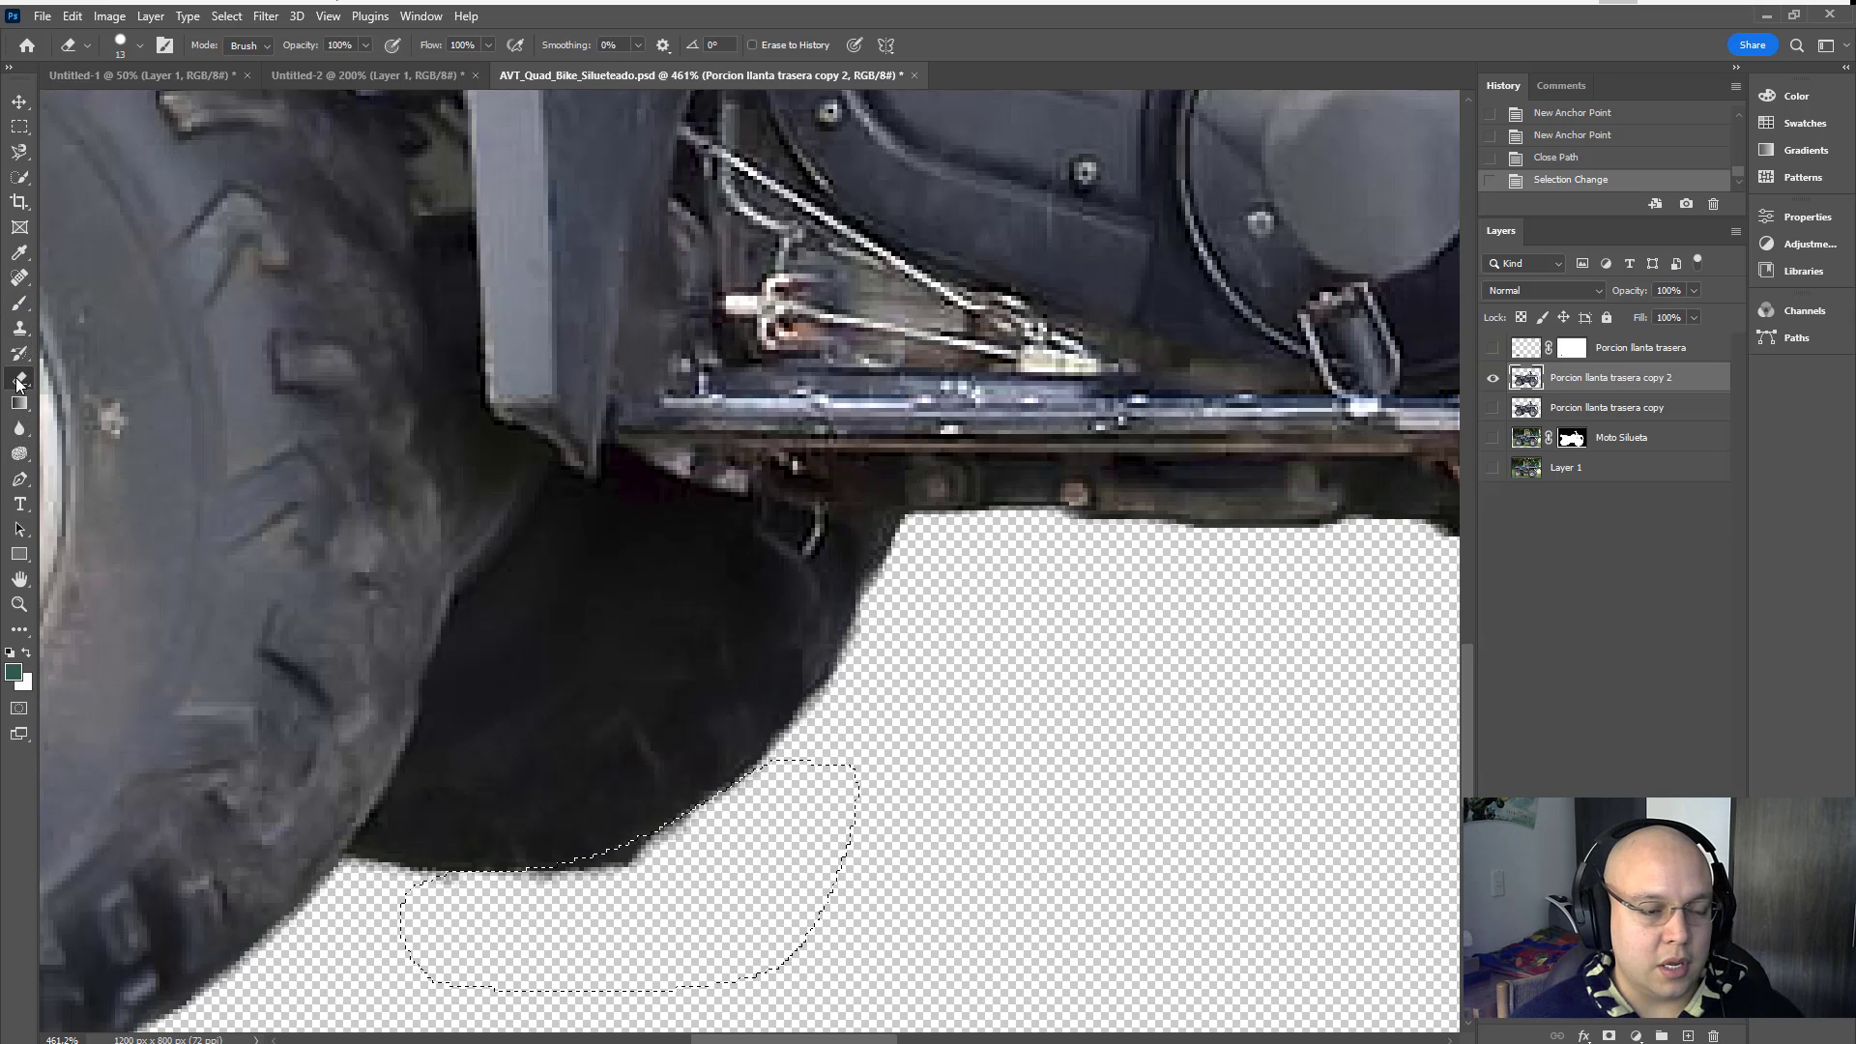
click(89, 378)
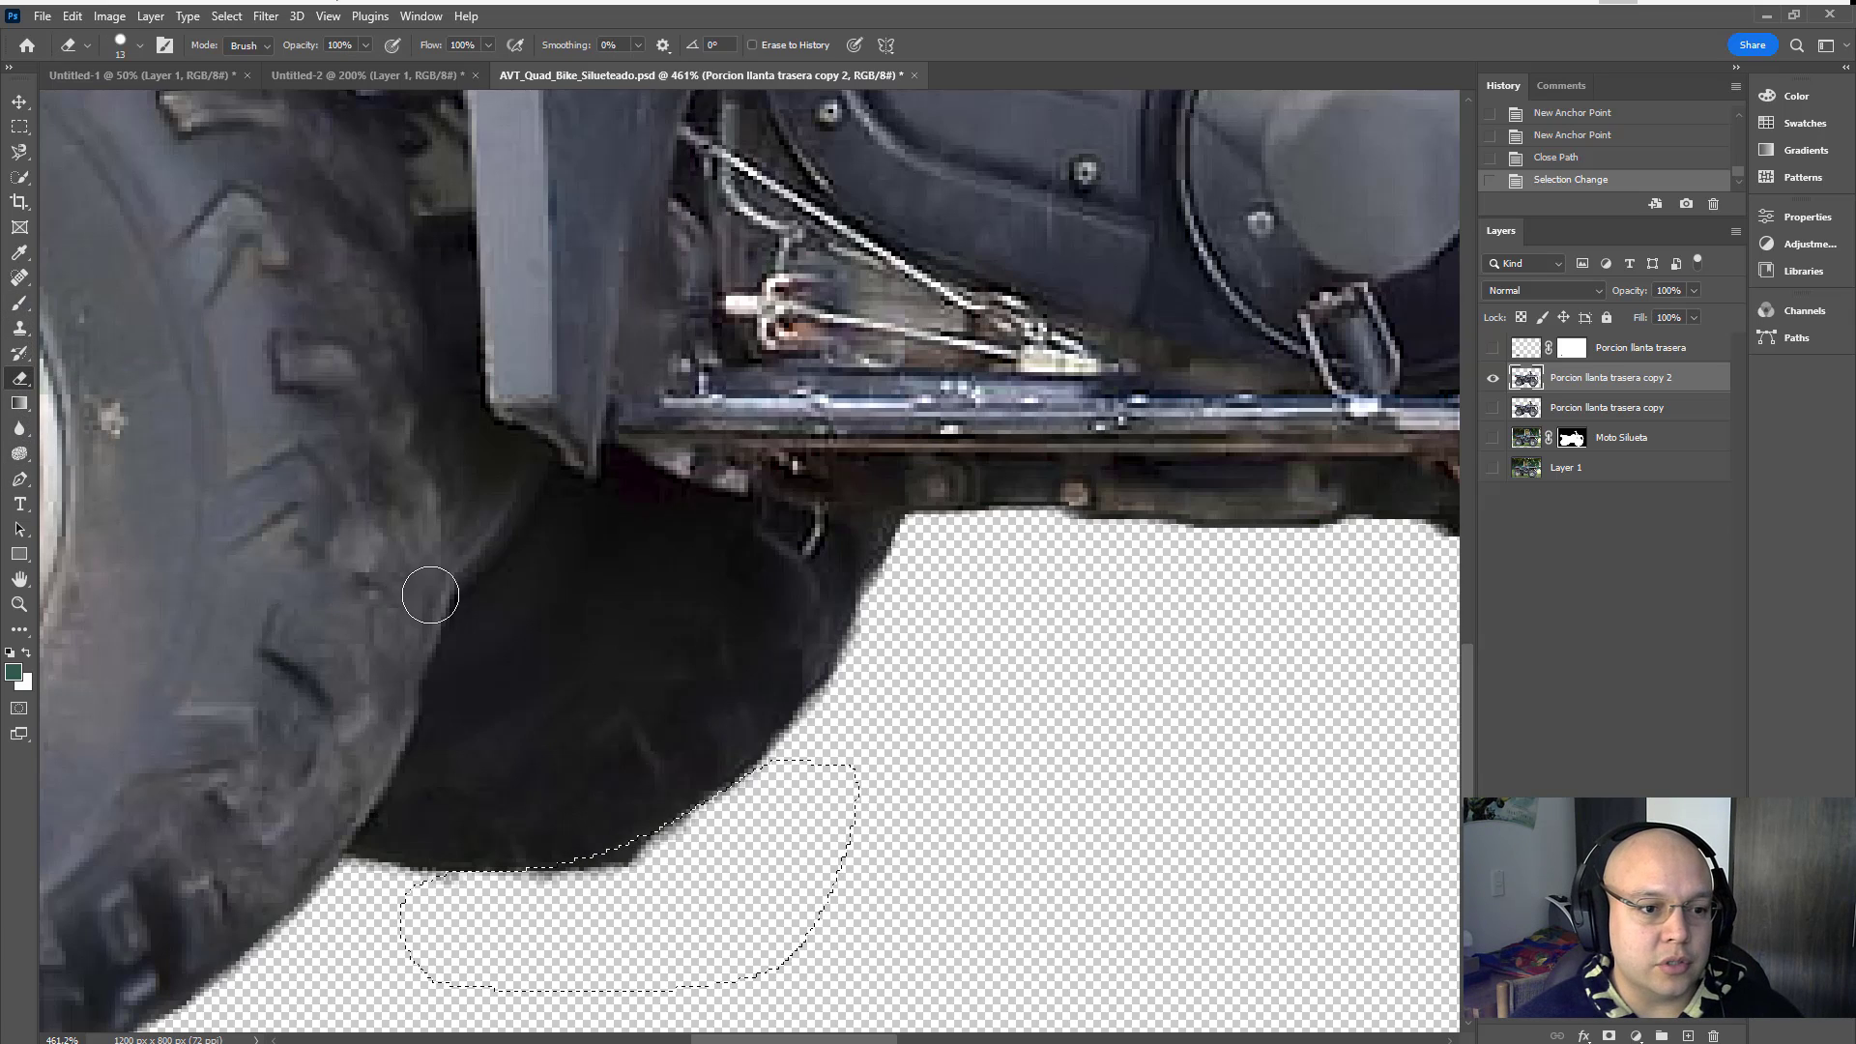
click(367, 46)
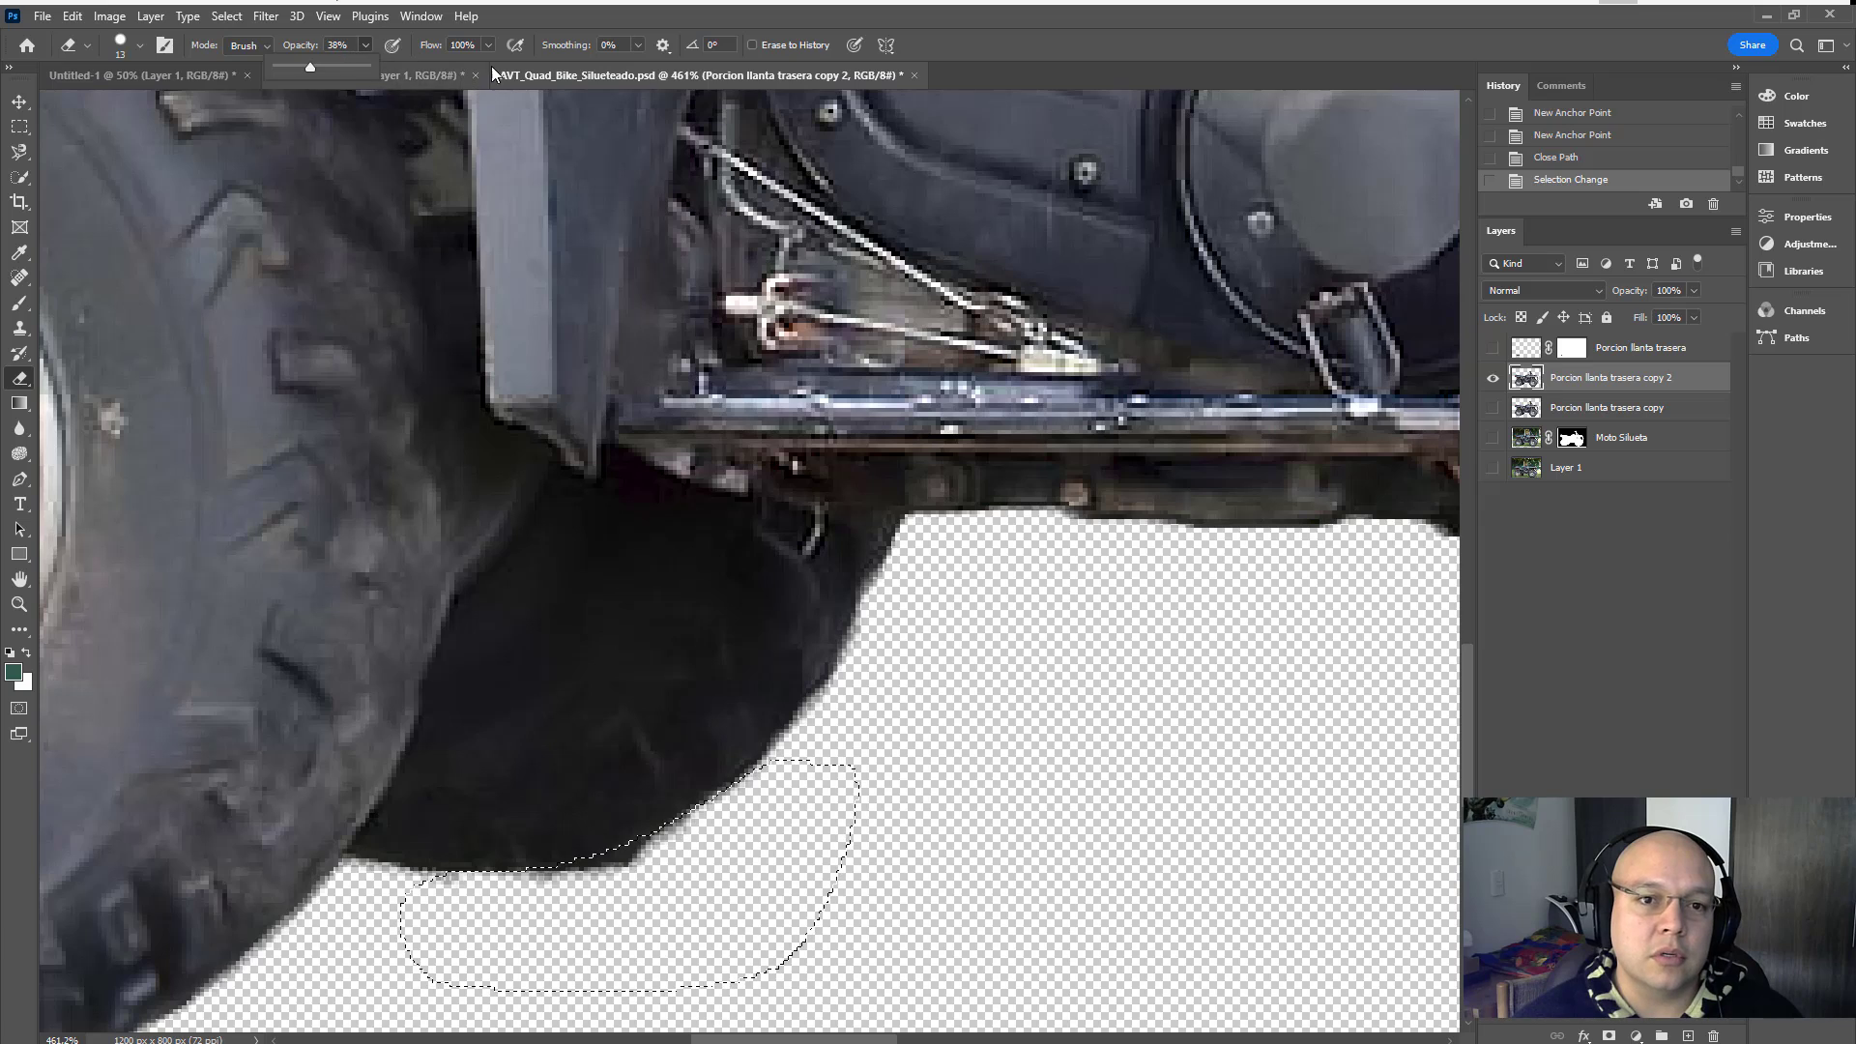
drag(605, 894, 652, 872)
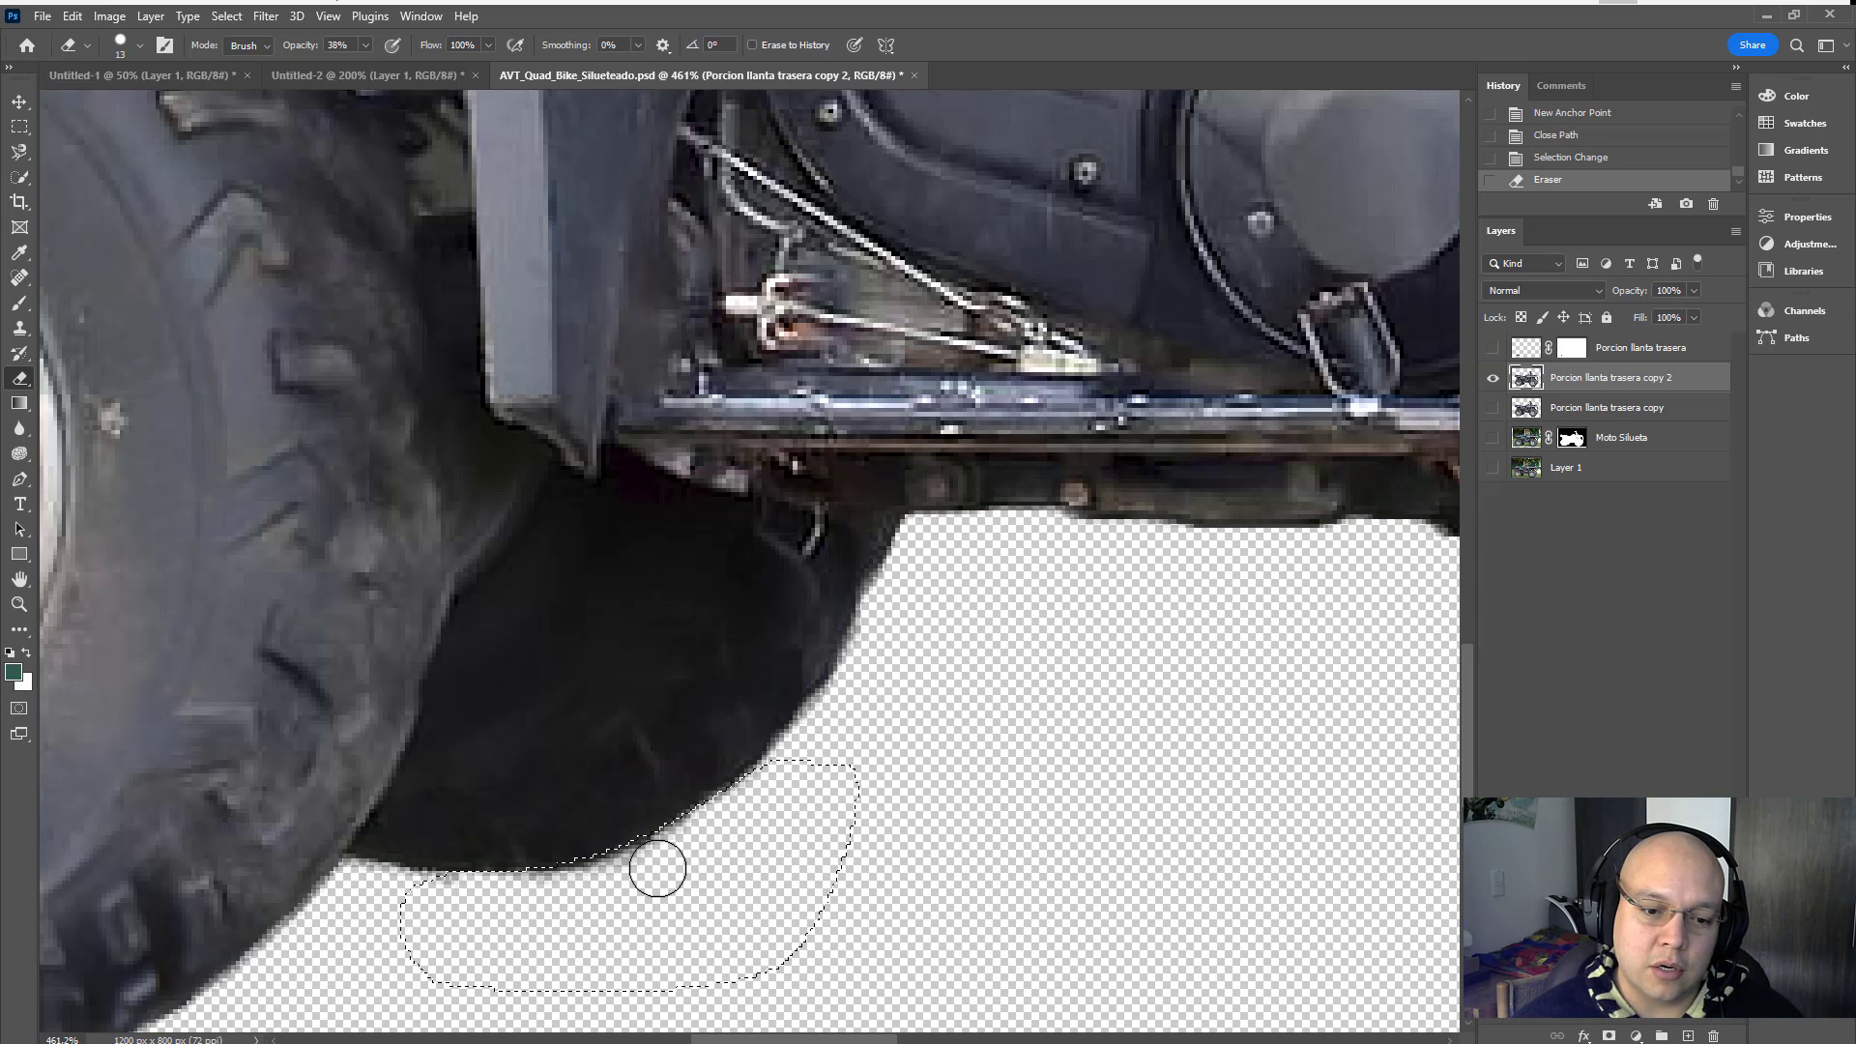
mouse_move(505, 911)
mouse_down()
mouse_move(573, 911)
mouse_move(702, 855)
mouse_up()
mouse_move(605, 900)
mouse_down()
mouse_move(689, 866)
mouse_move(580, 902)
mouse_move(709, 851)
mouse_move(614, 889)
mouse_up()
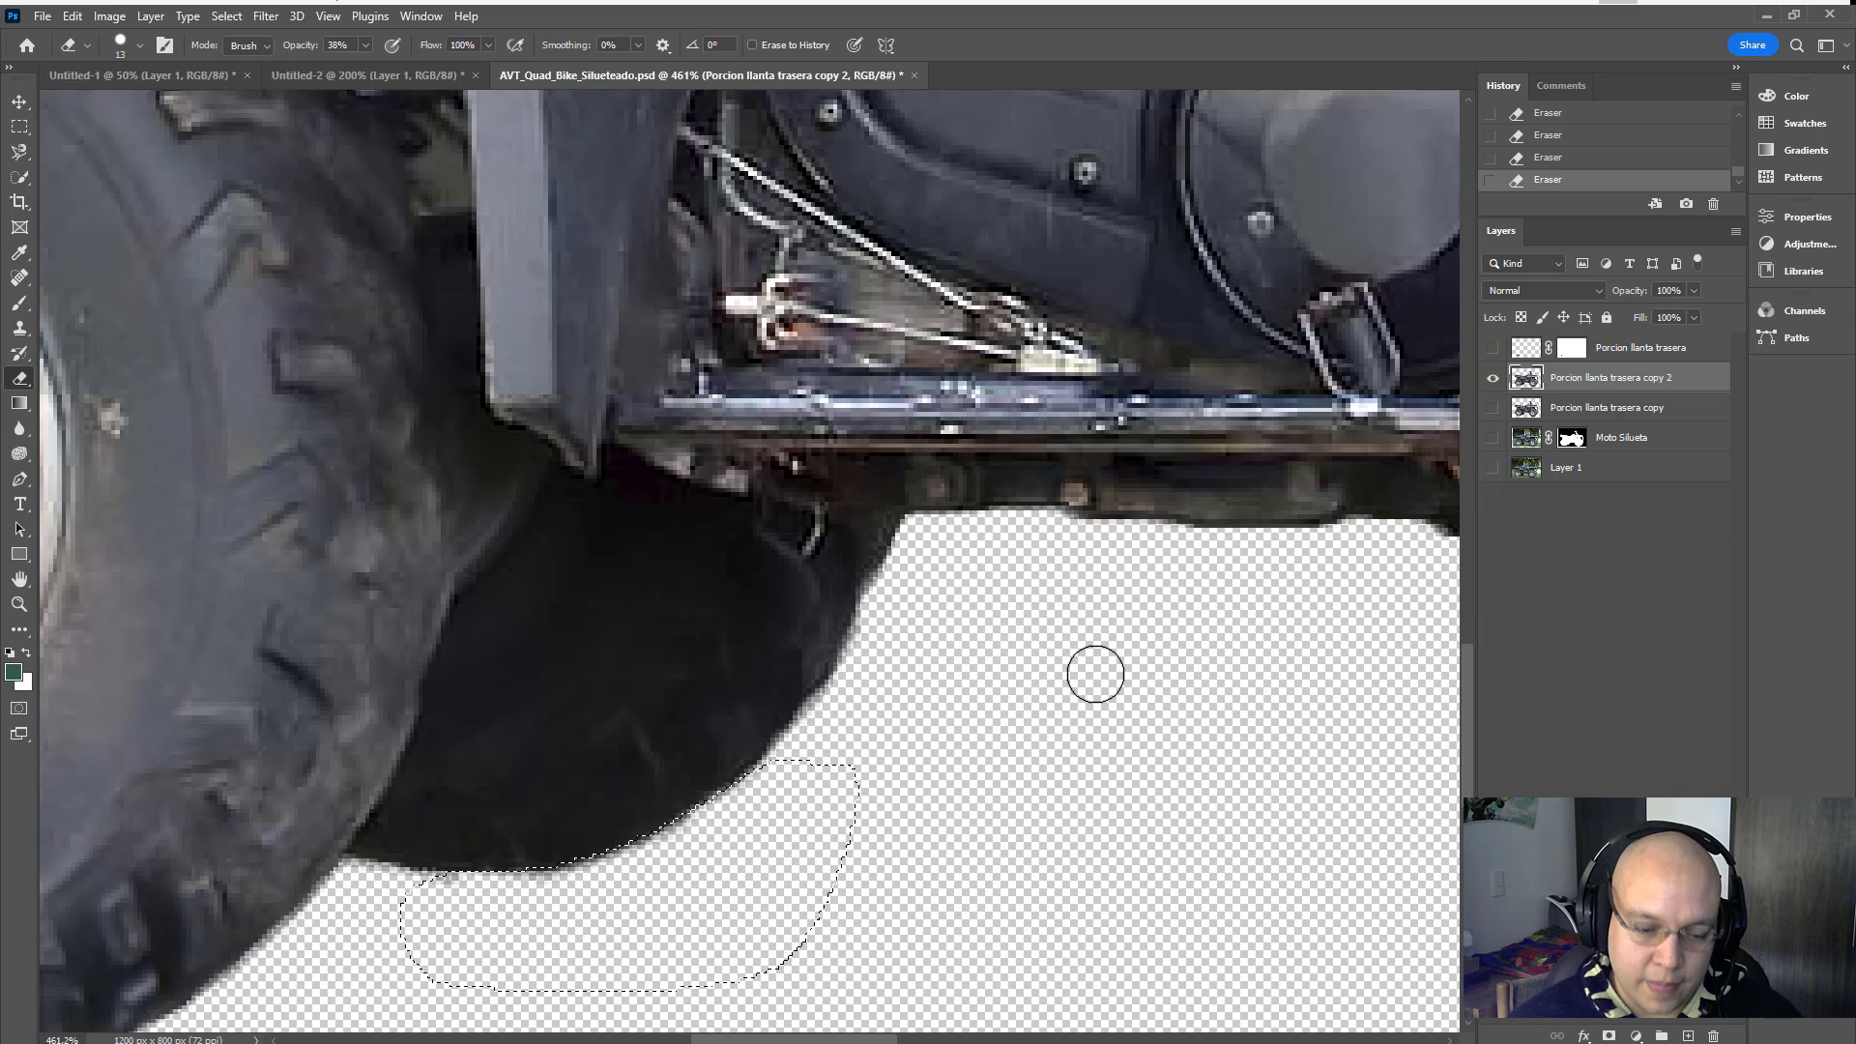
key(ctrl+d)
key(ctrl+0)
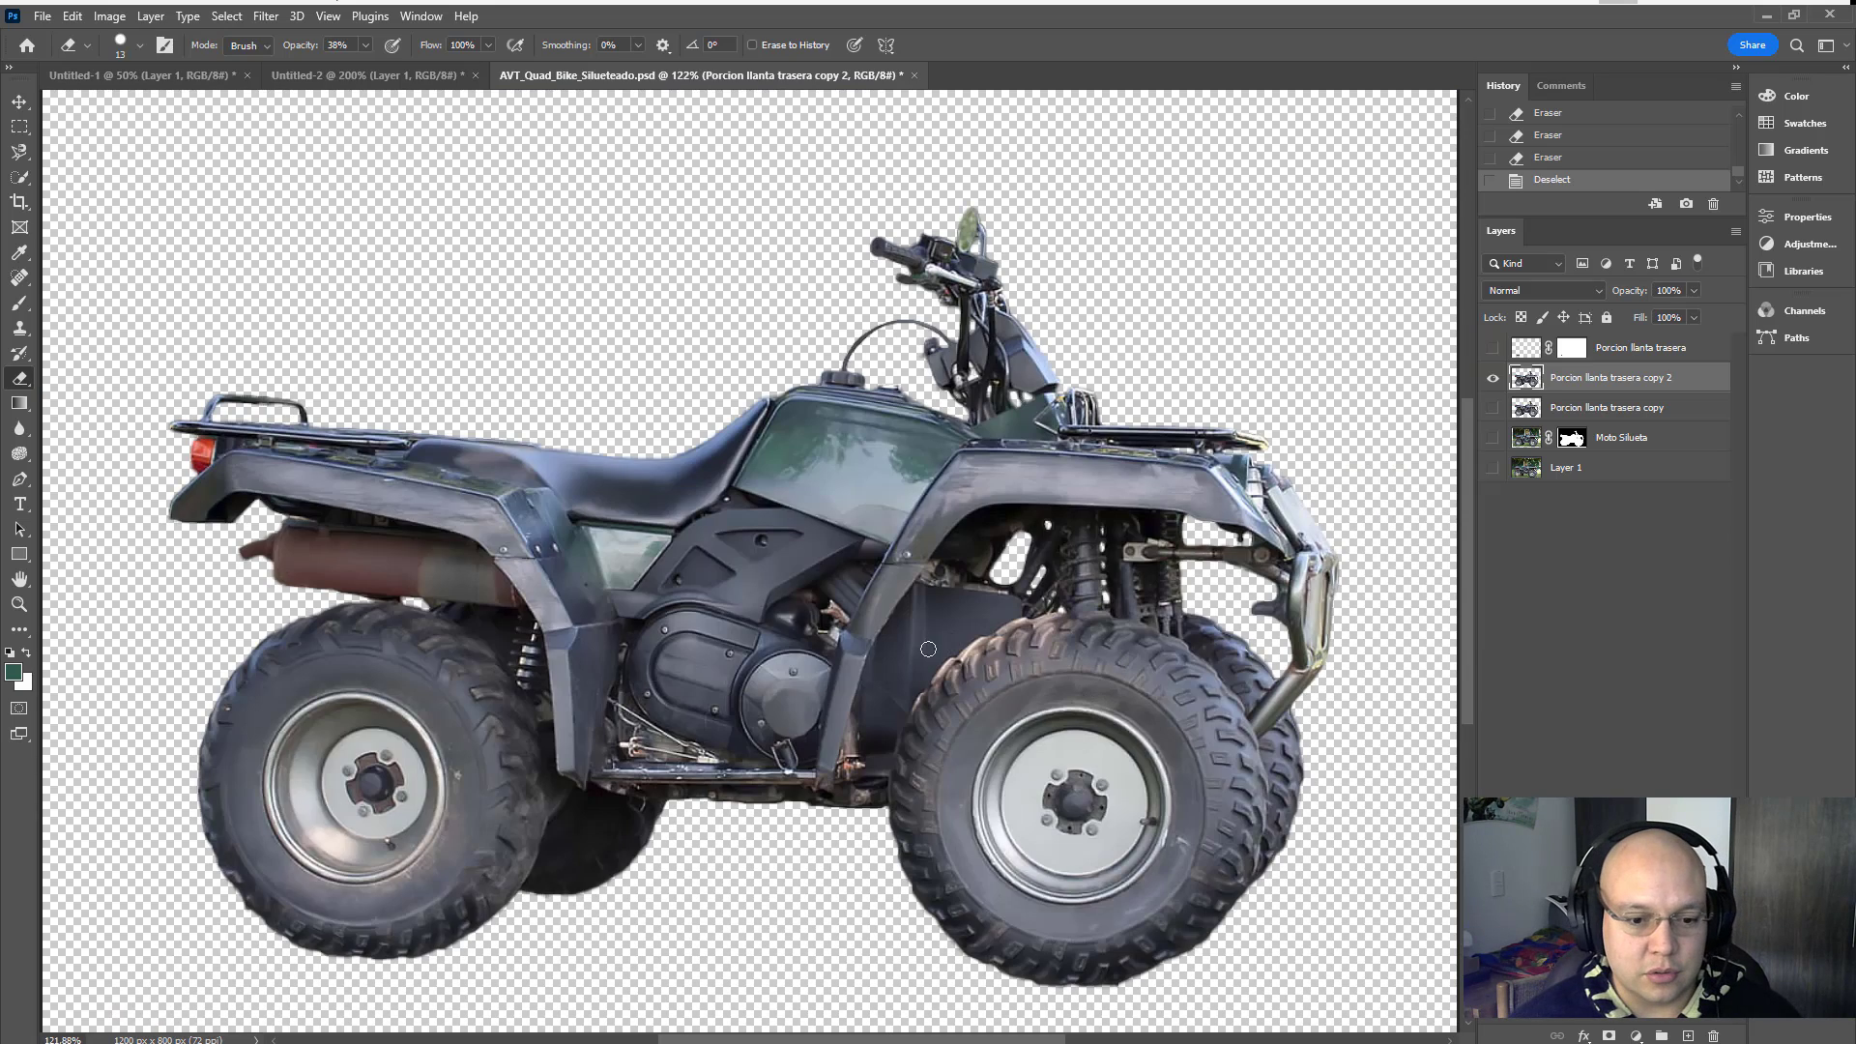
Step: Create a white Solid Color fill layer named Background and place it directly below the Porcion llanta trasera copy 2 layer
key(v)
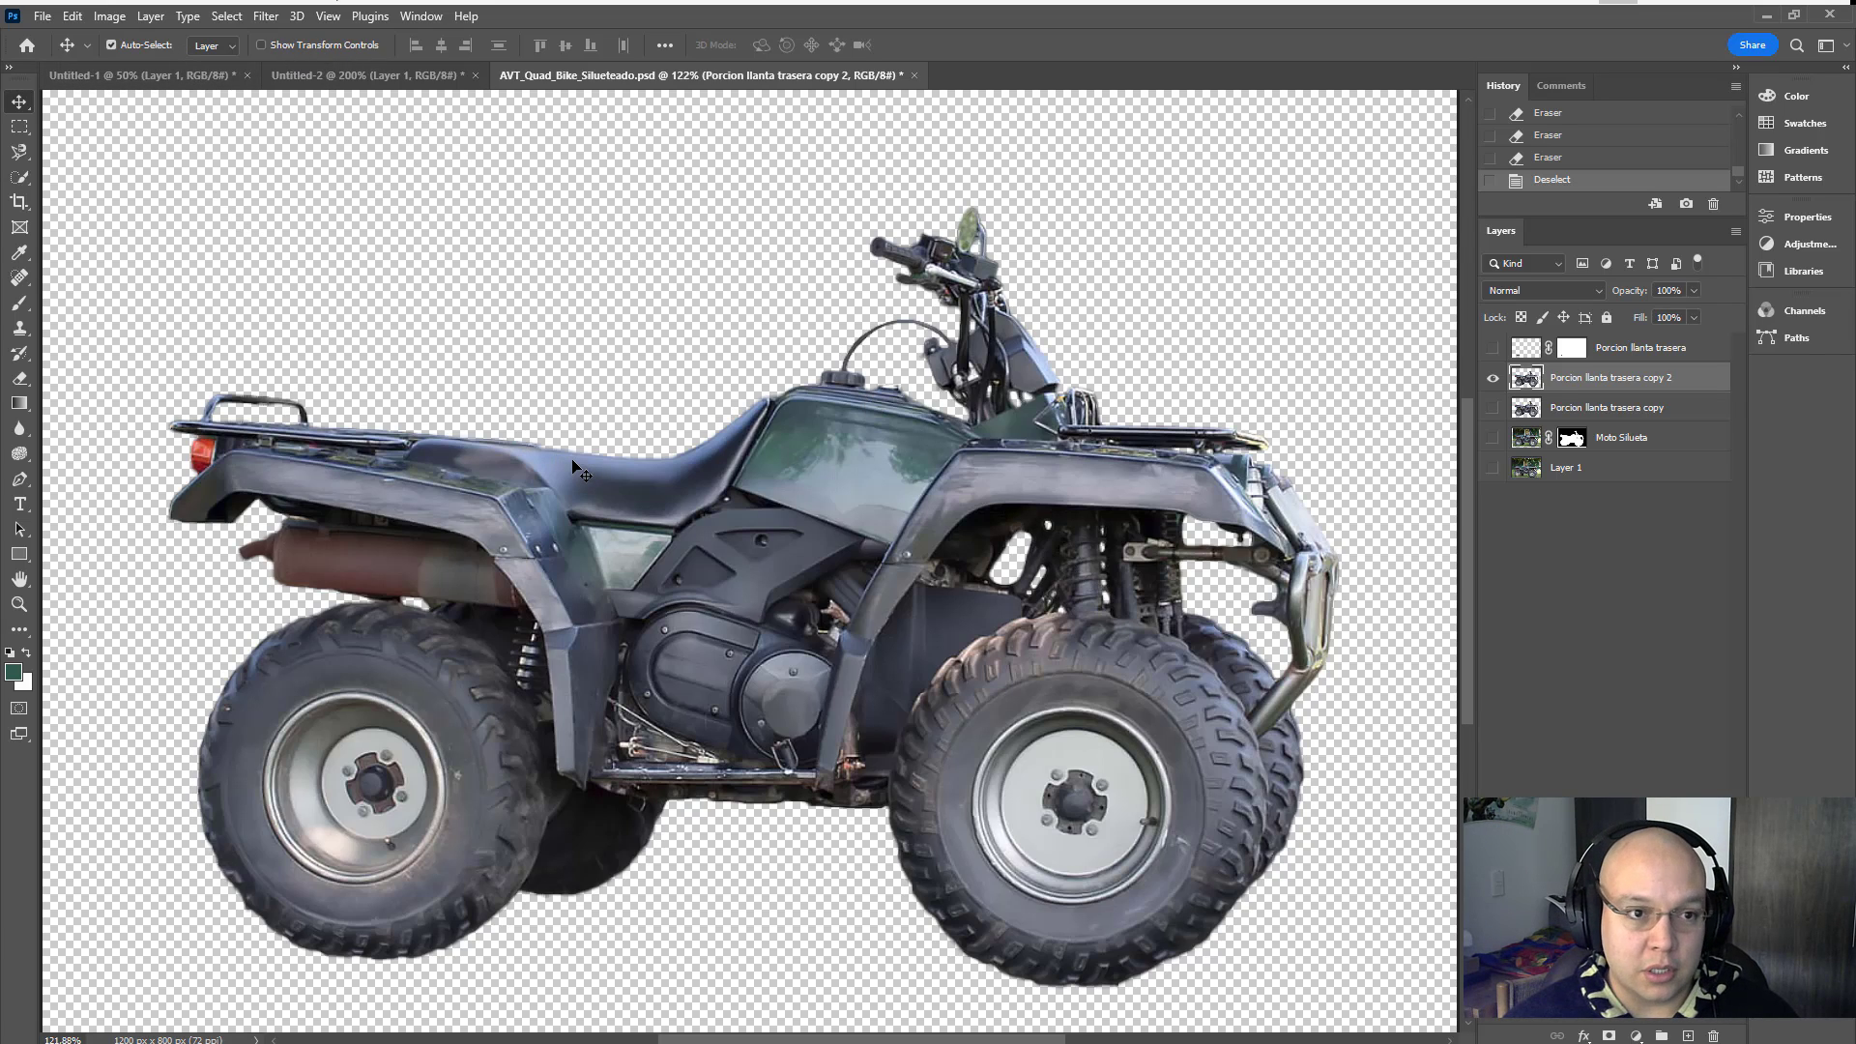
key(alt+l)
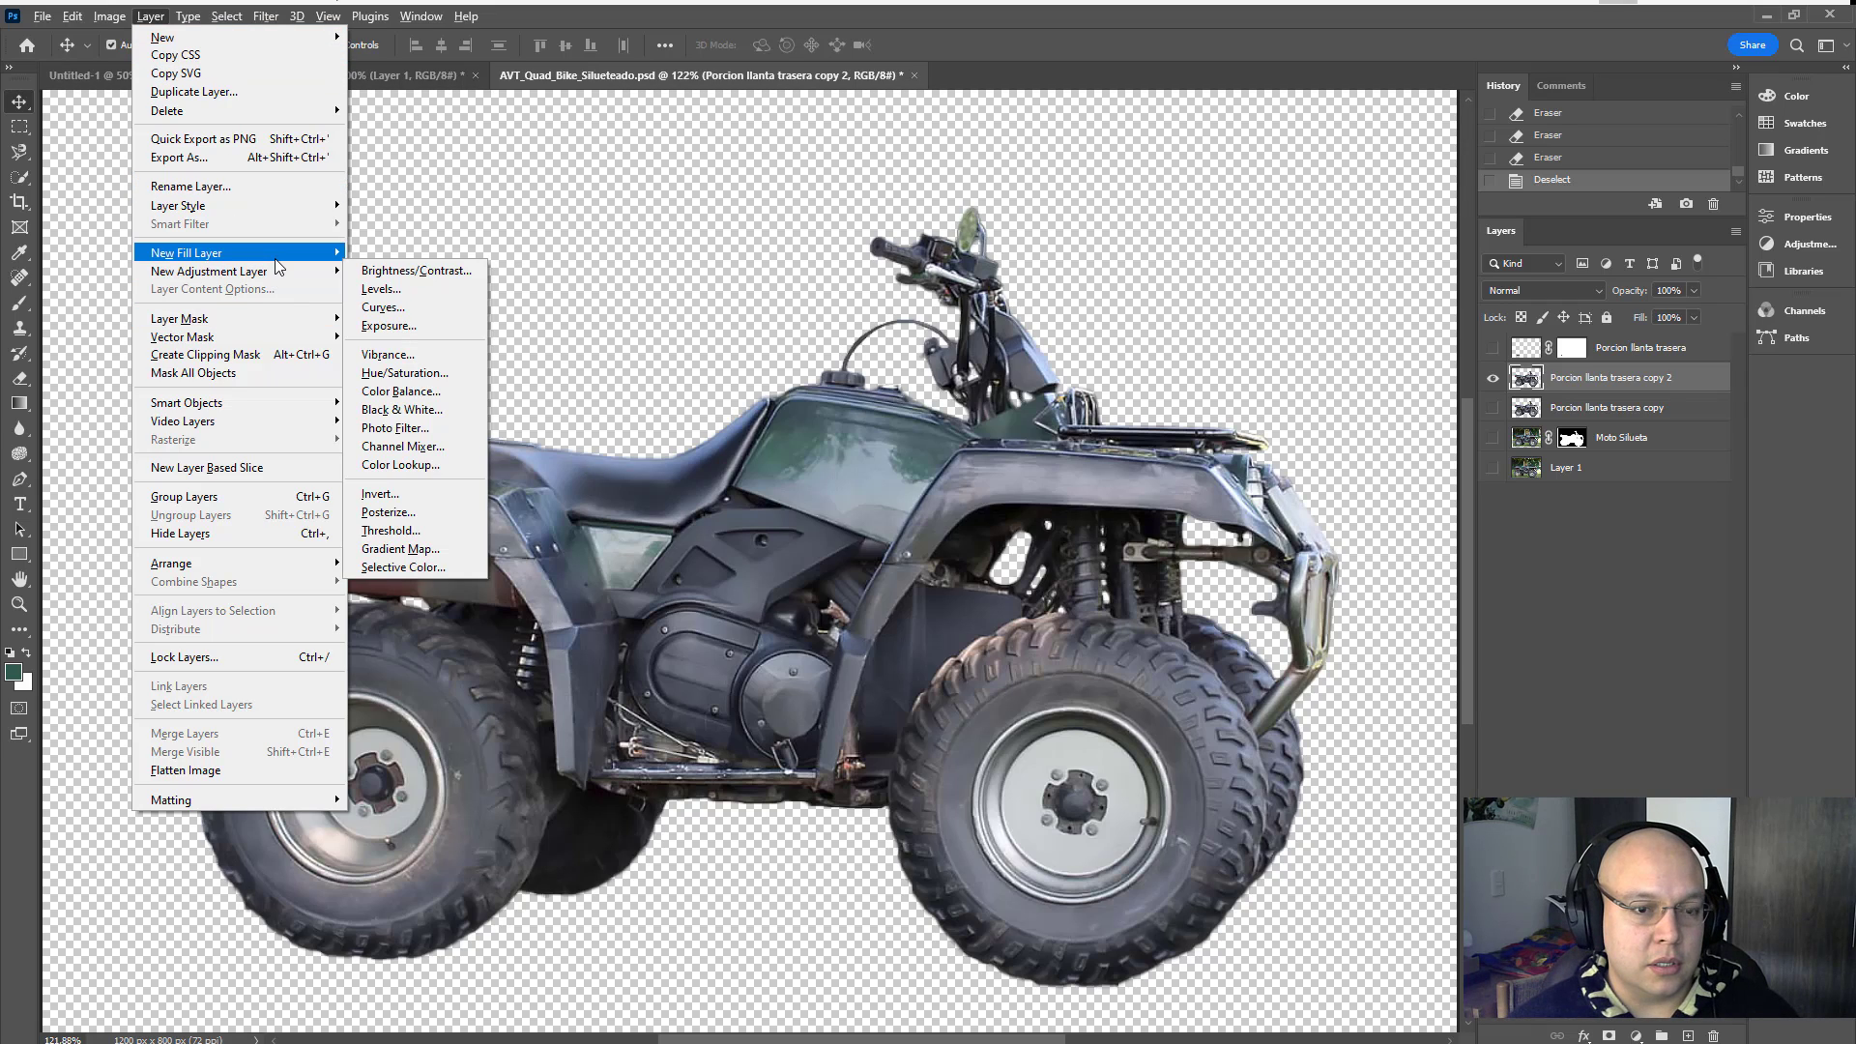
mouse_move(264, 257)
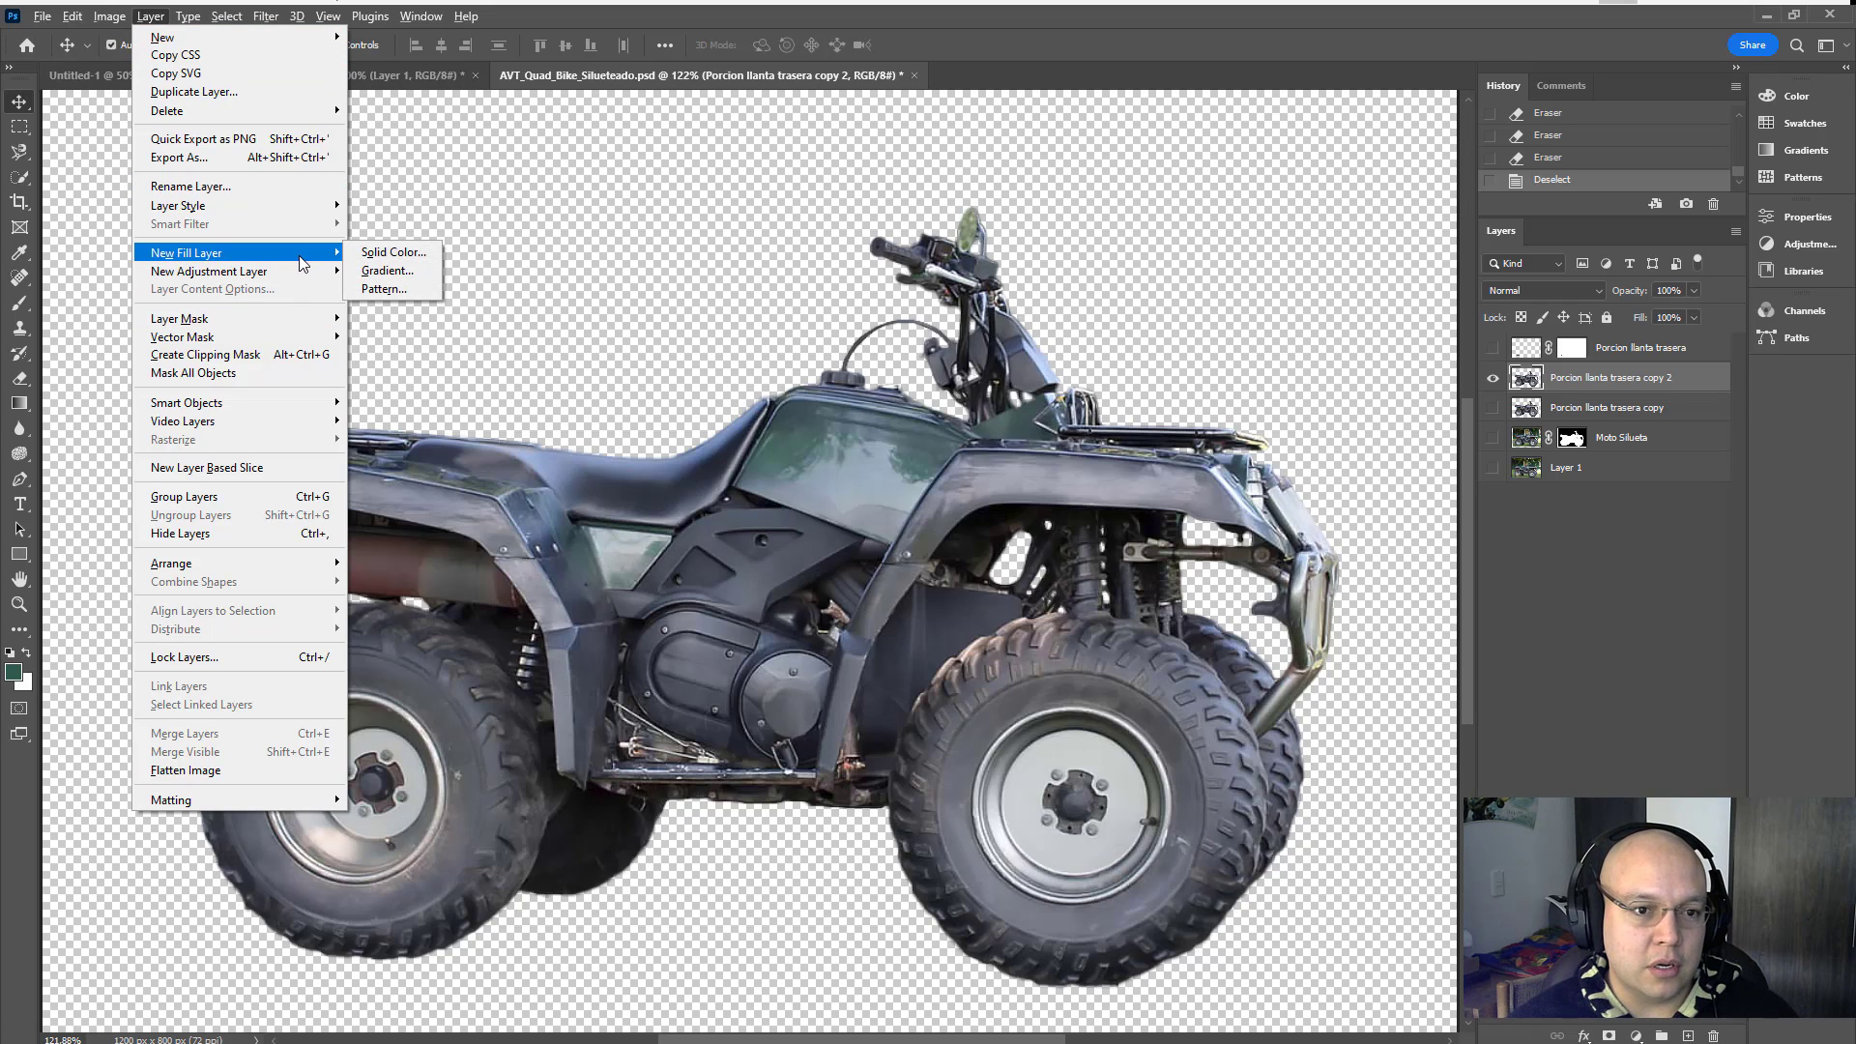
click(391, 253)
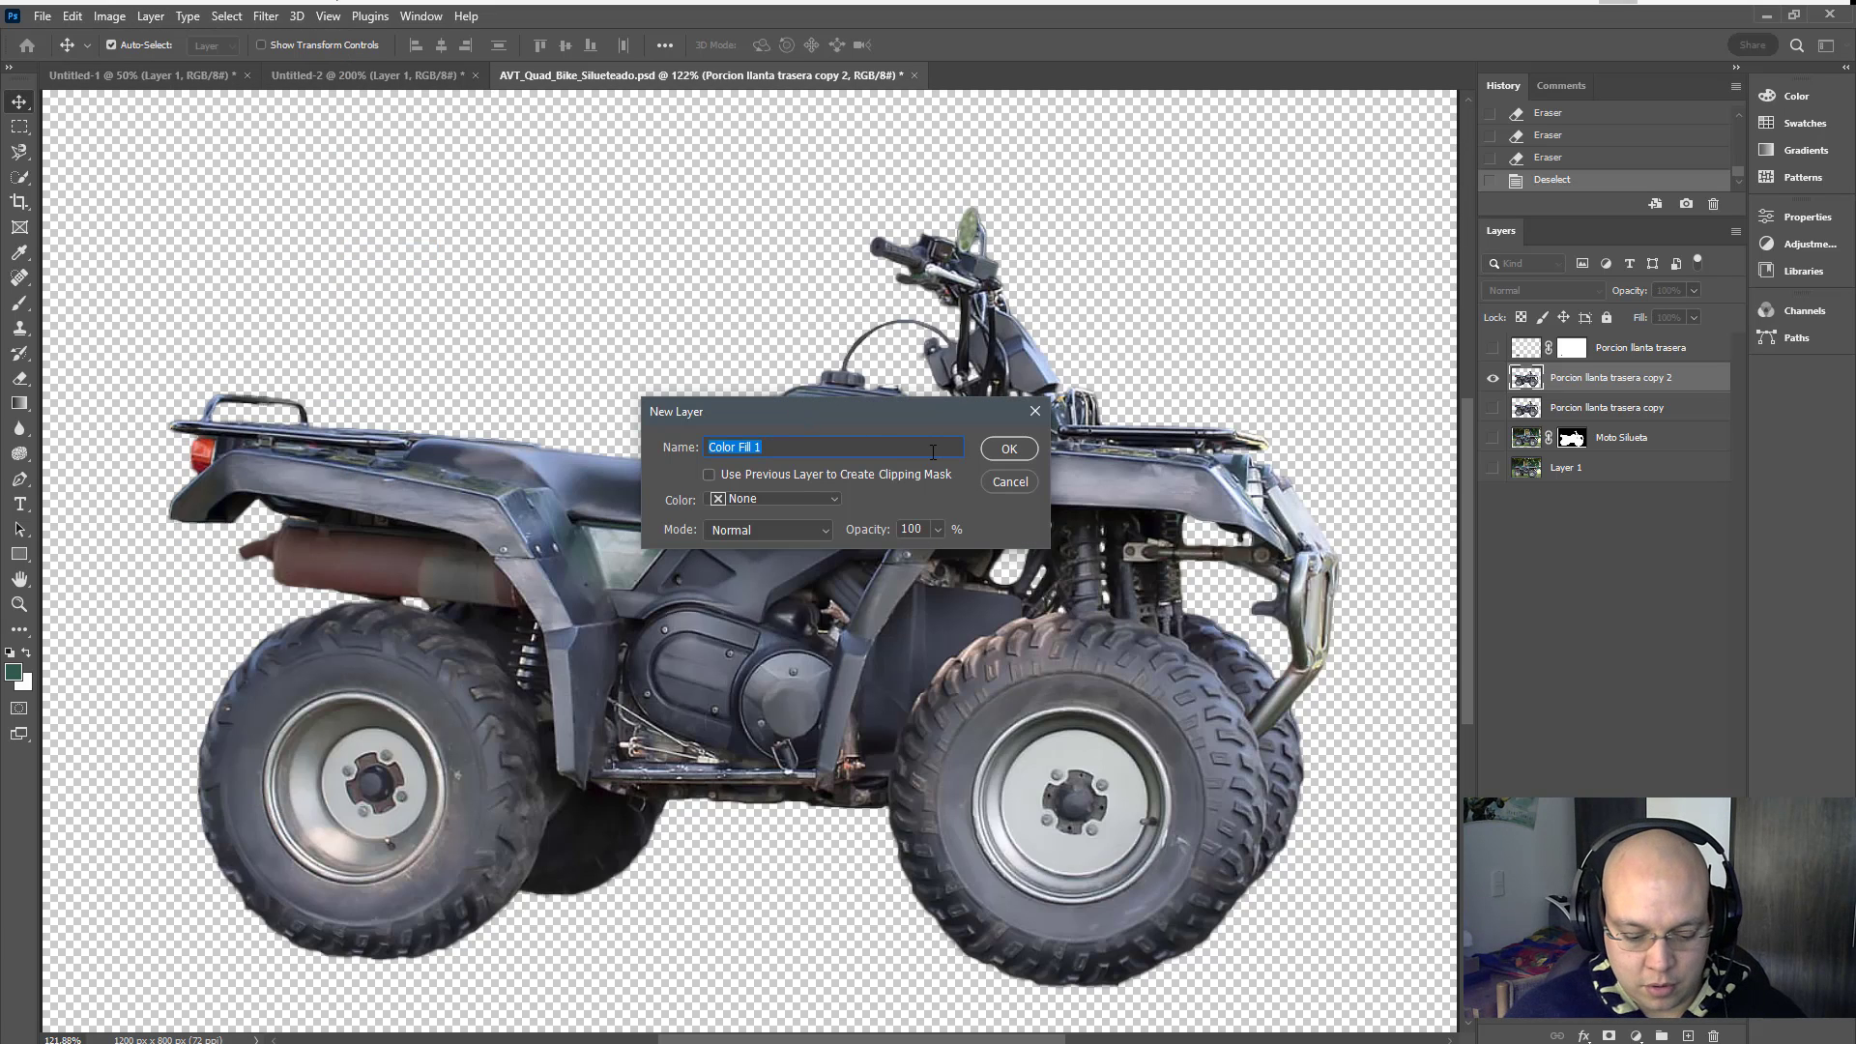
text(Backgrou)
text(nd)
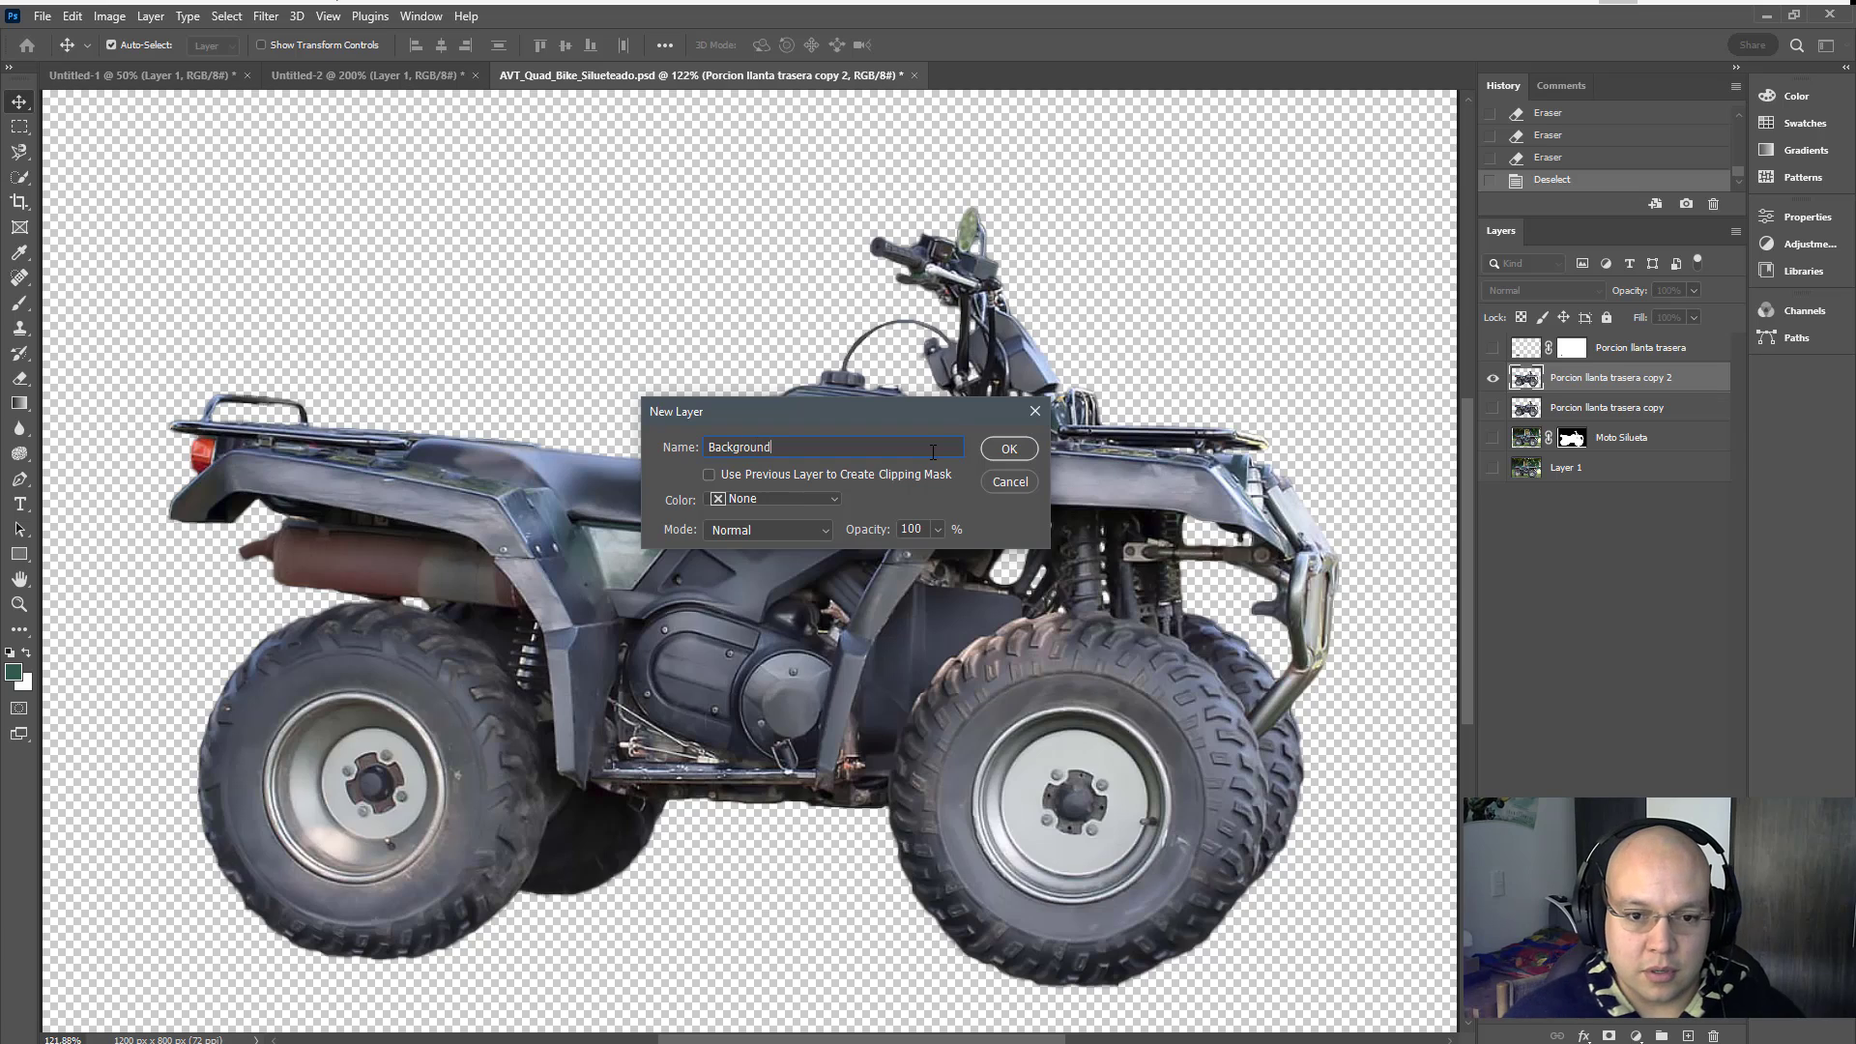
key(Return)
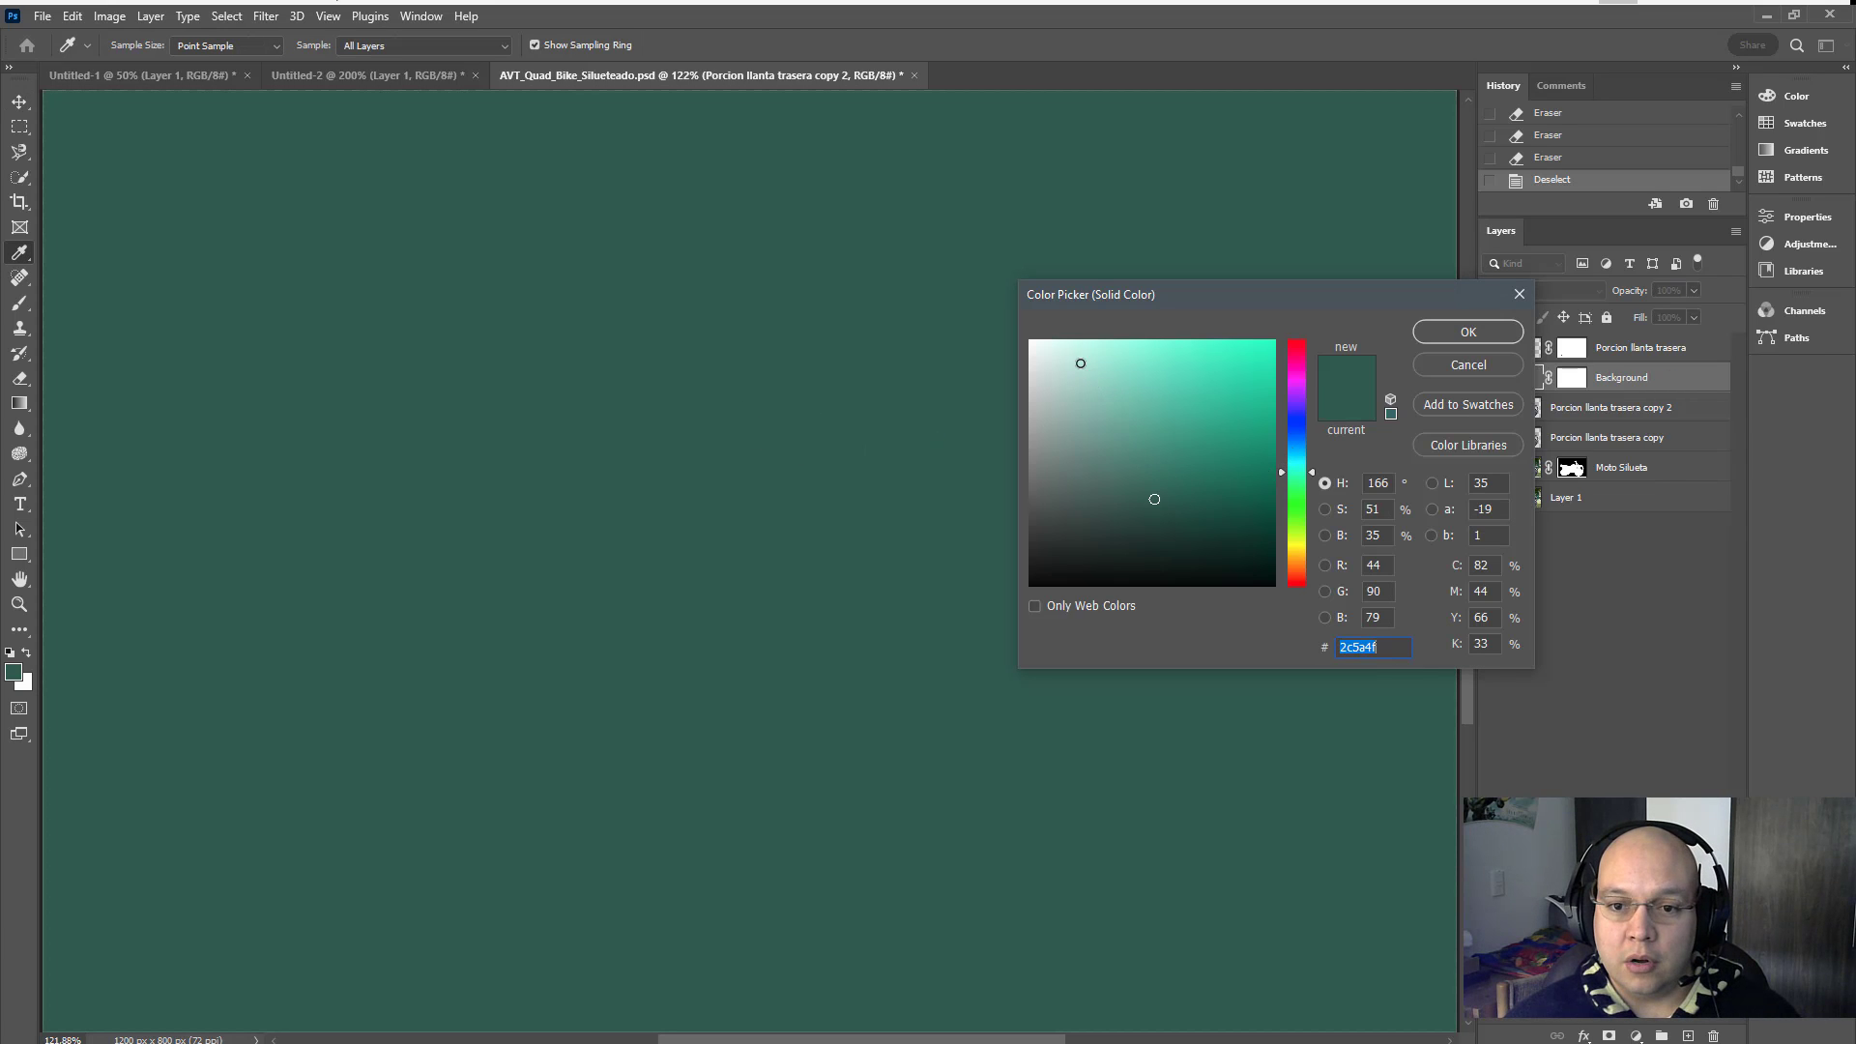
drag(1030, 341, 1006, 311)
click(1450, 341)
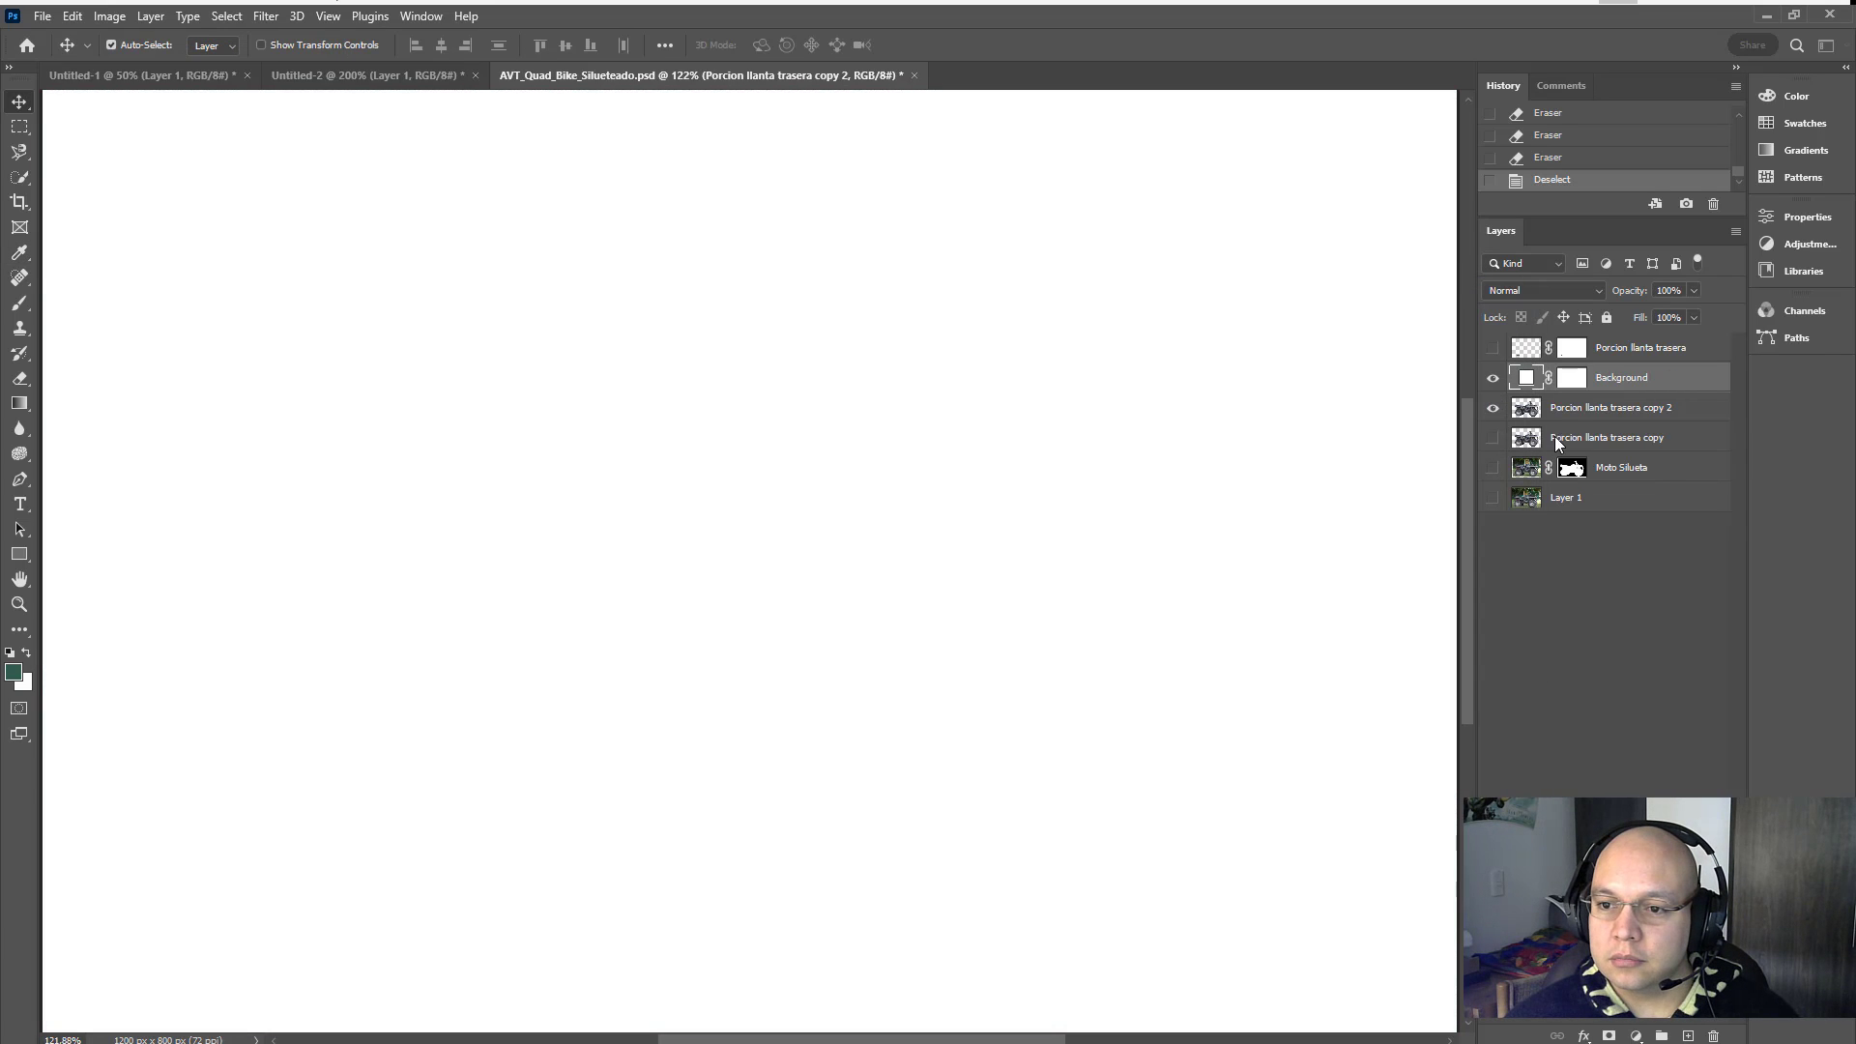
drag(1634, 381, 1636, 415)
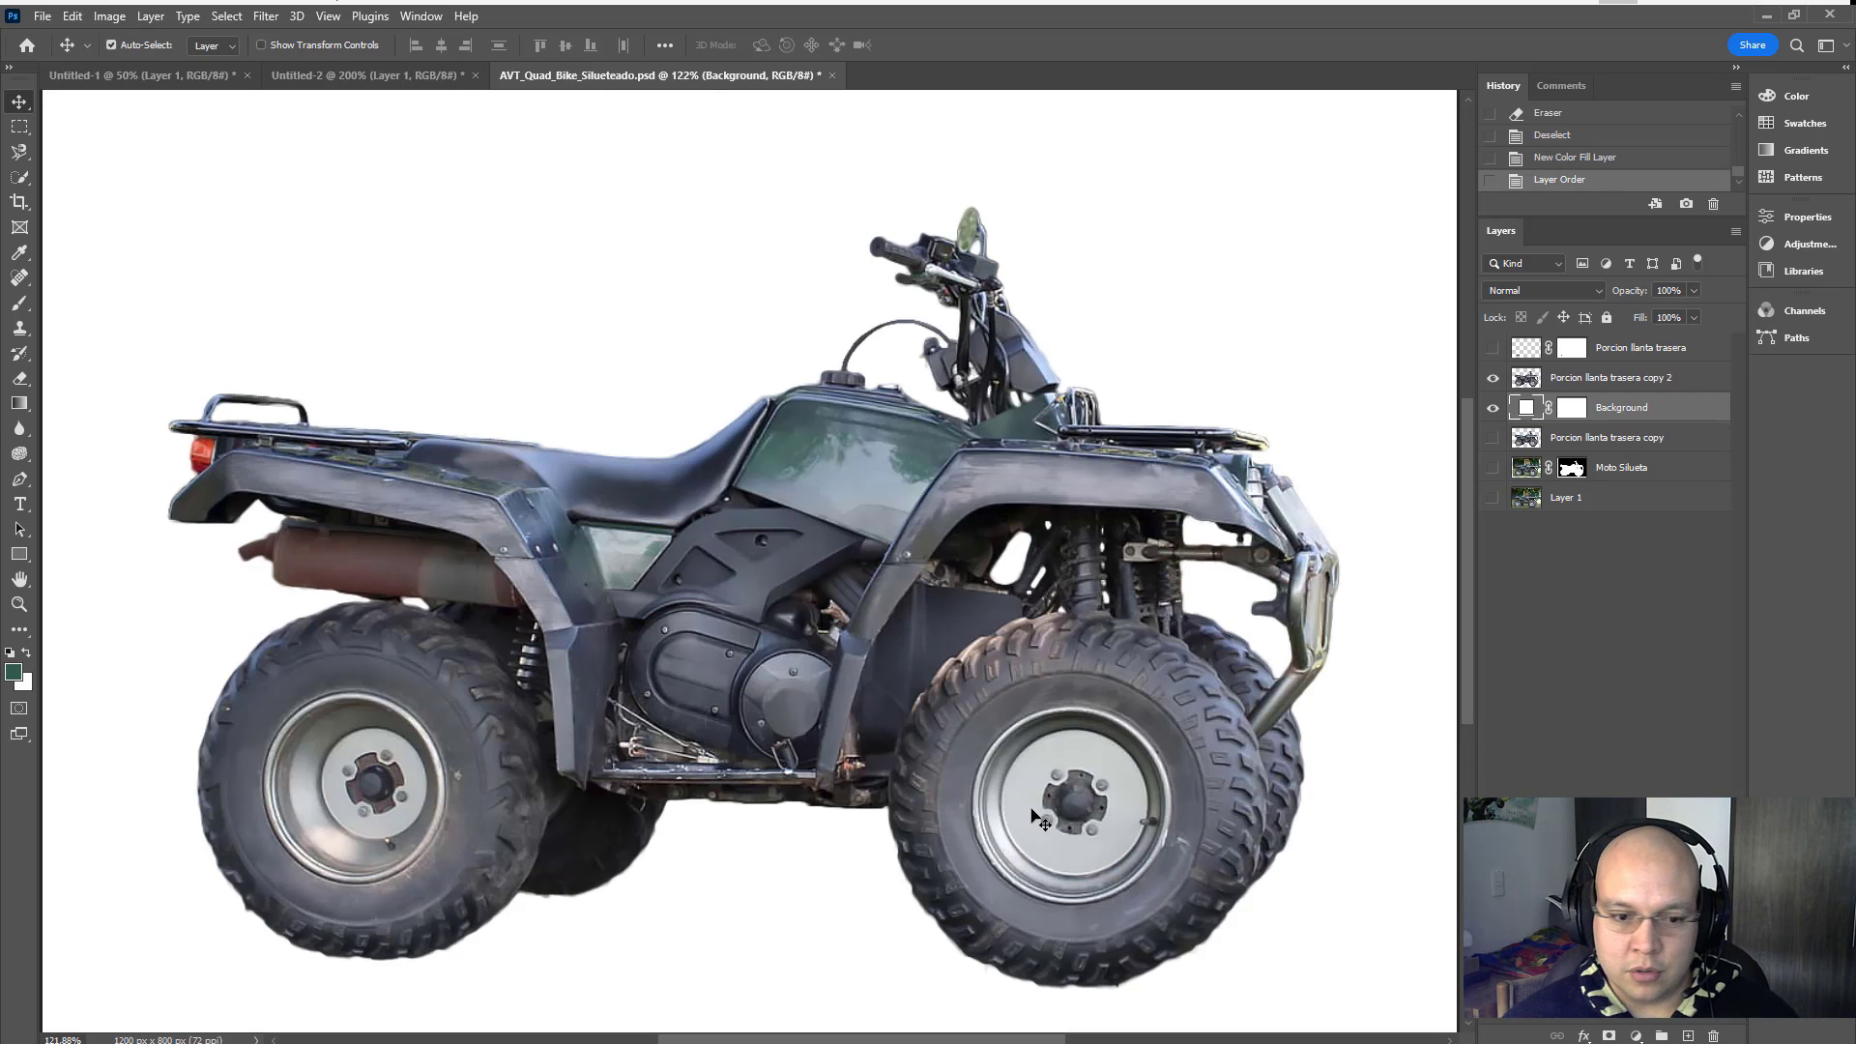
Step: Recolor the Background fill layer, trying gray 787878 before changing it to black 000000, with the color picker moved off the quad bike
double_click(1526, 413)
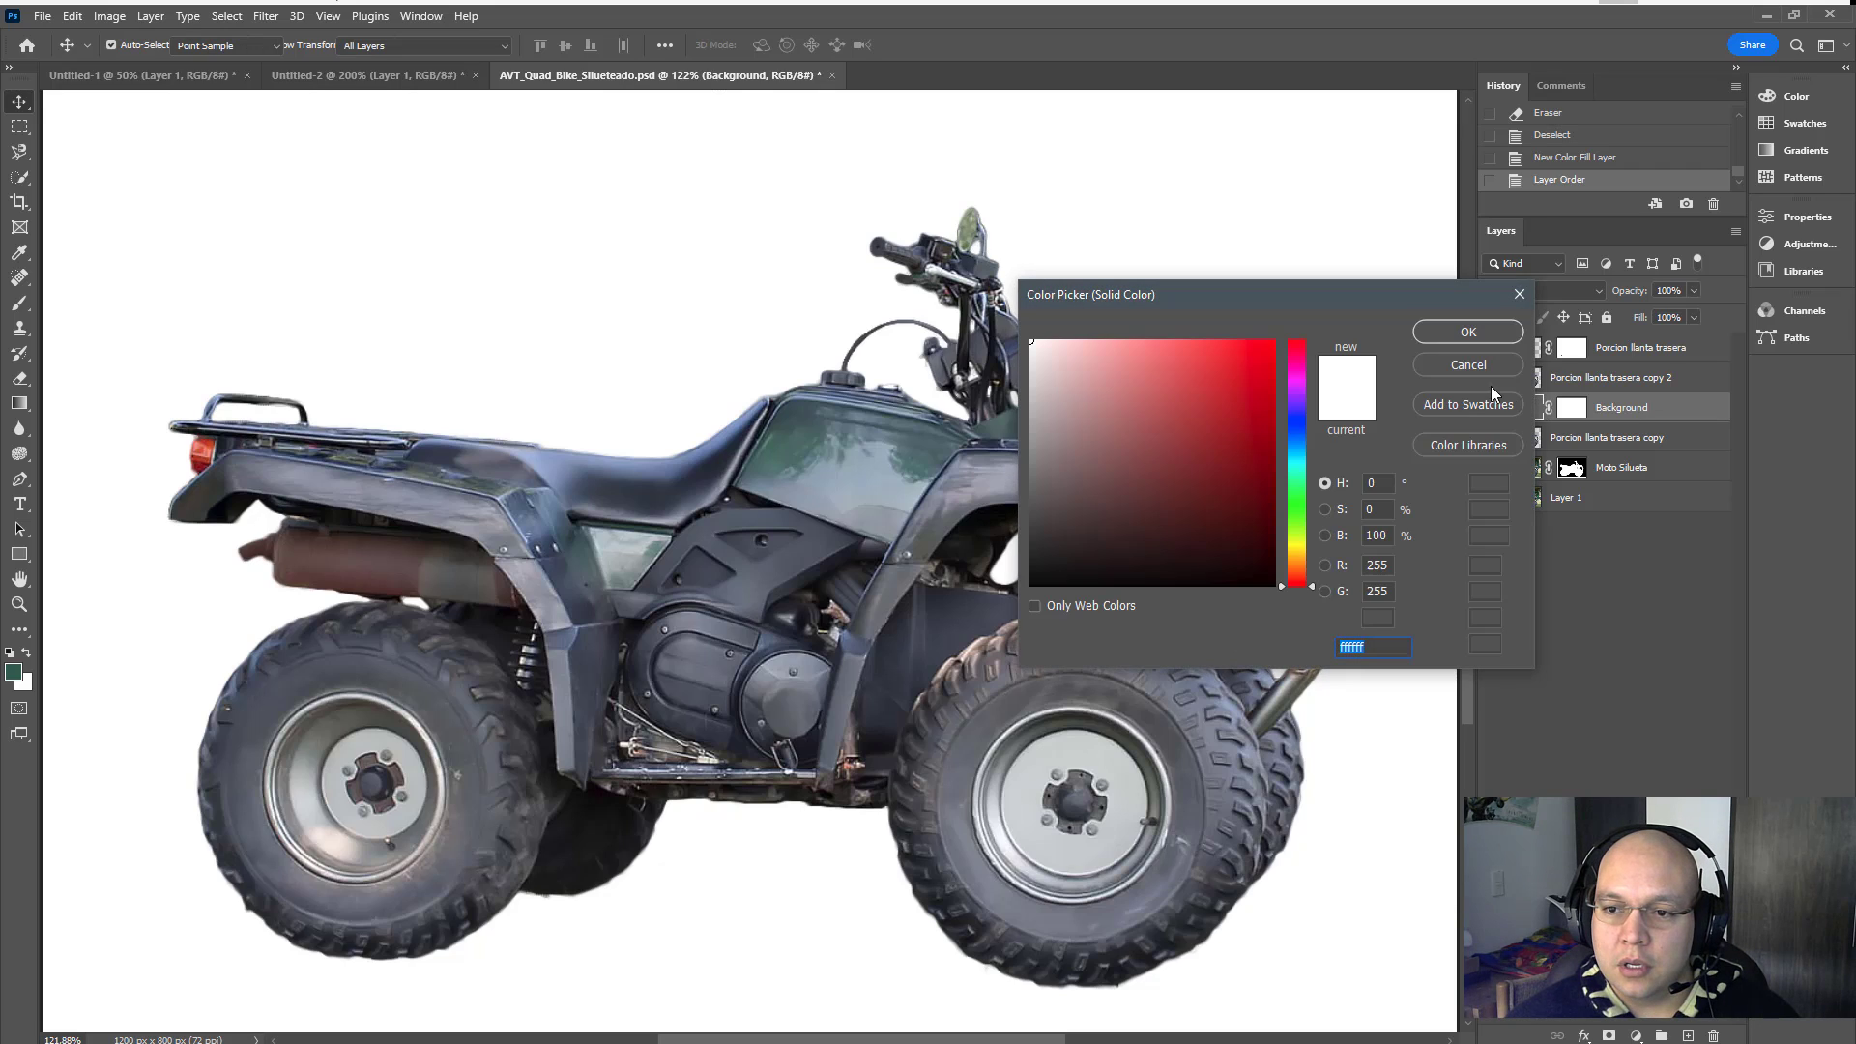
click(1529, 292)
double_click(1530, 402)
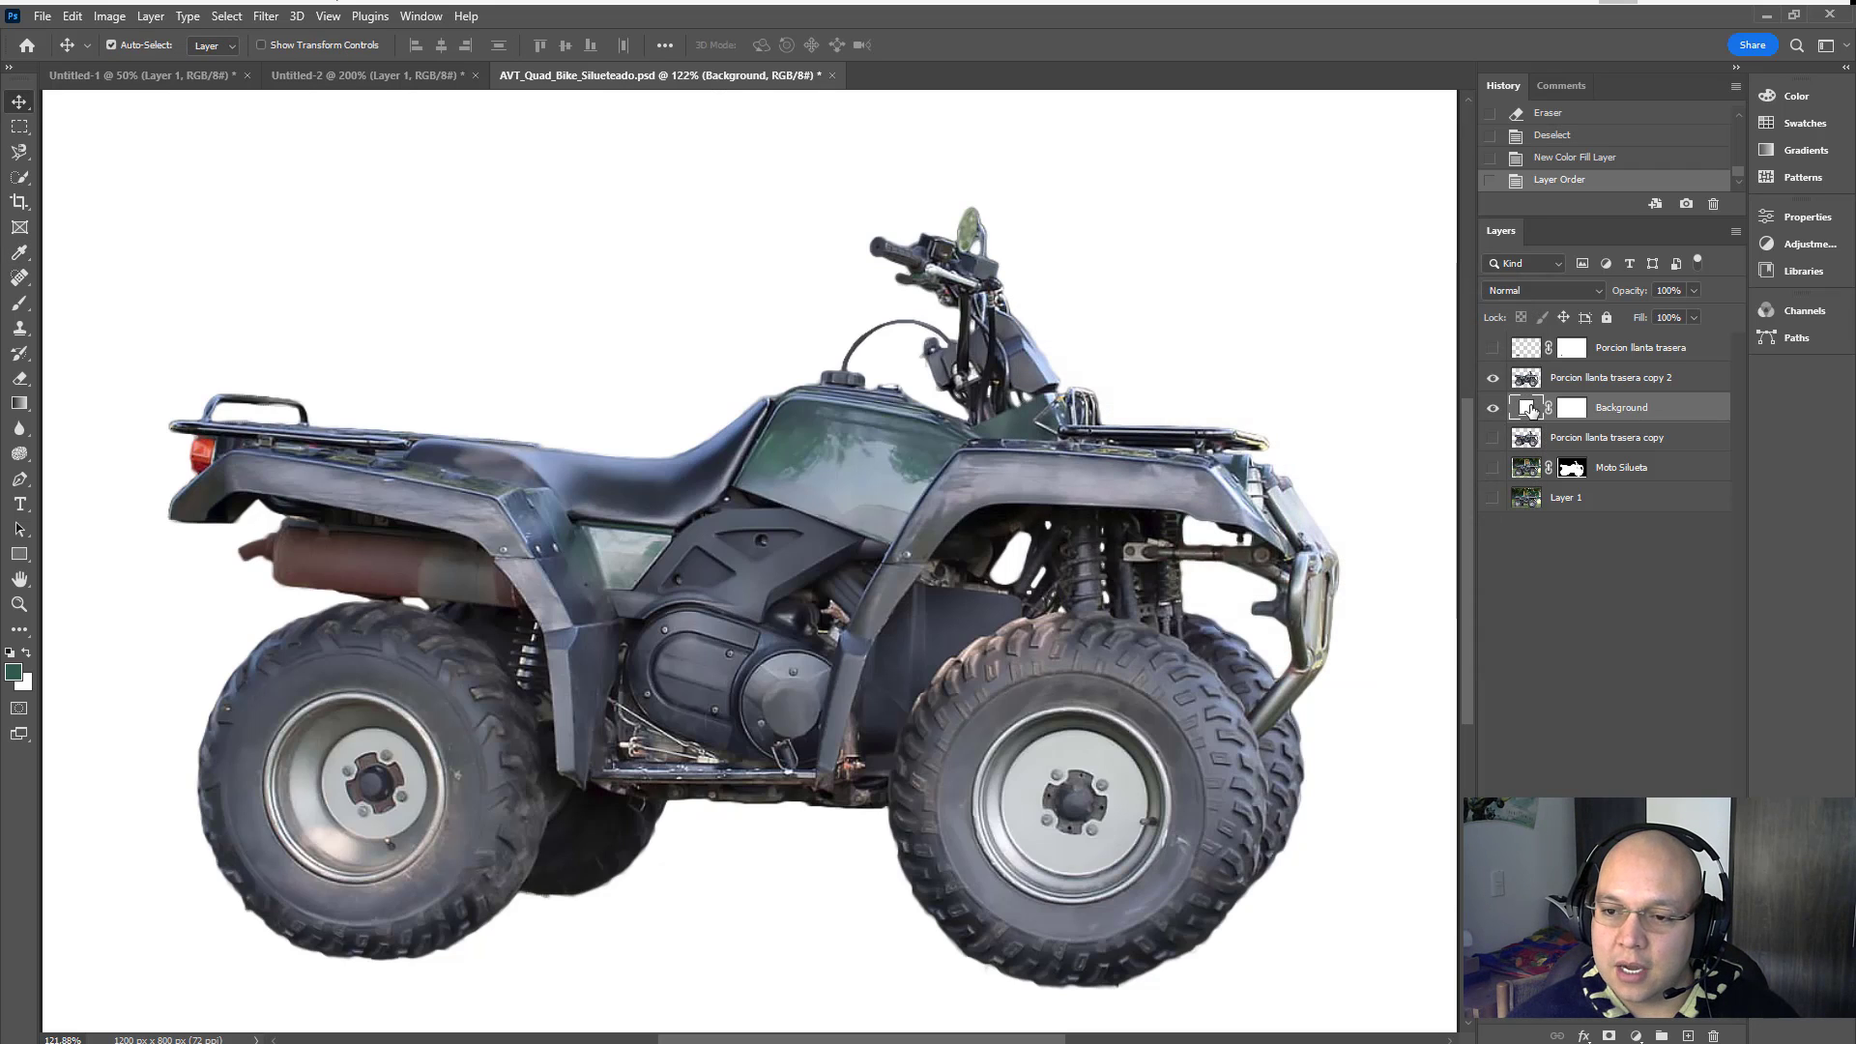
text(787878)
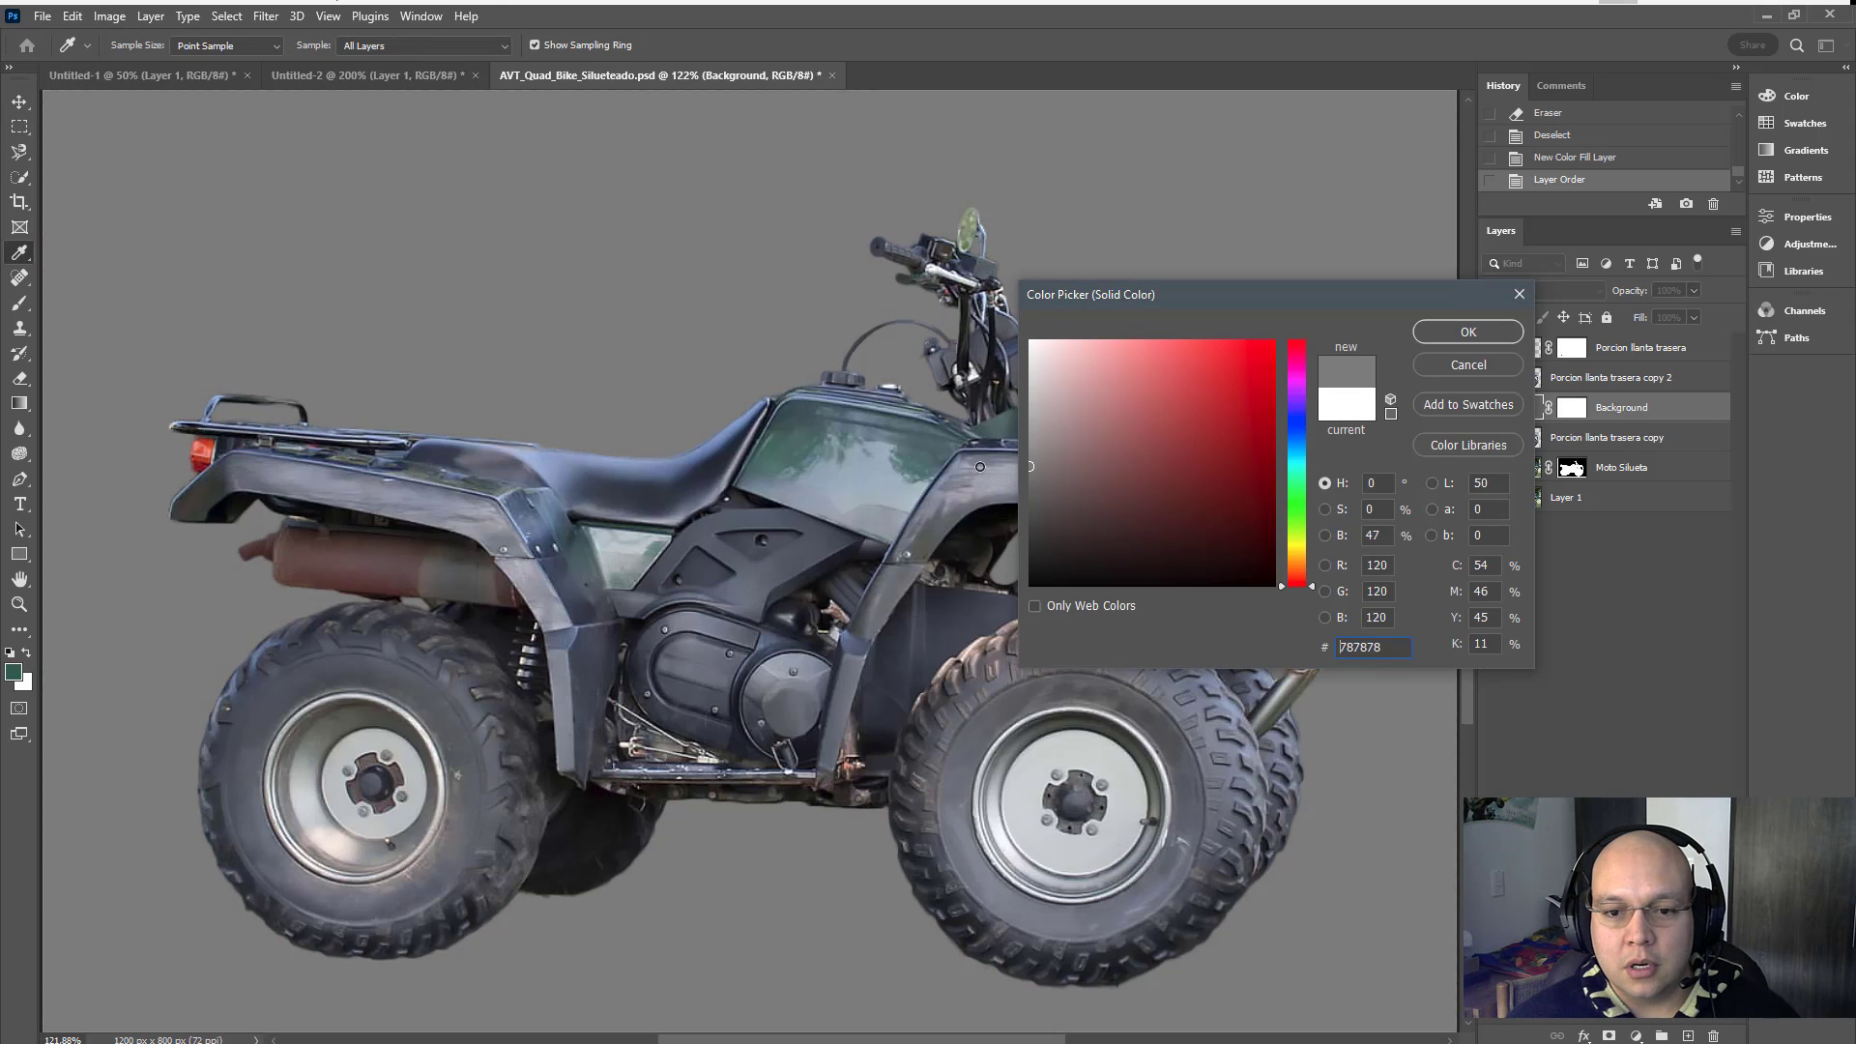
drag(1115, 305, 1544, 155)
drag(1479, 377, 1448, 454)
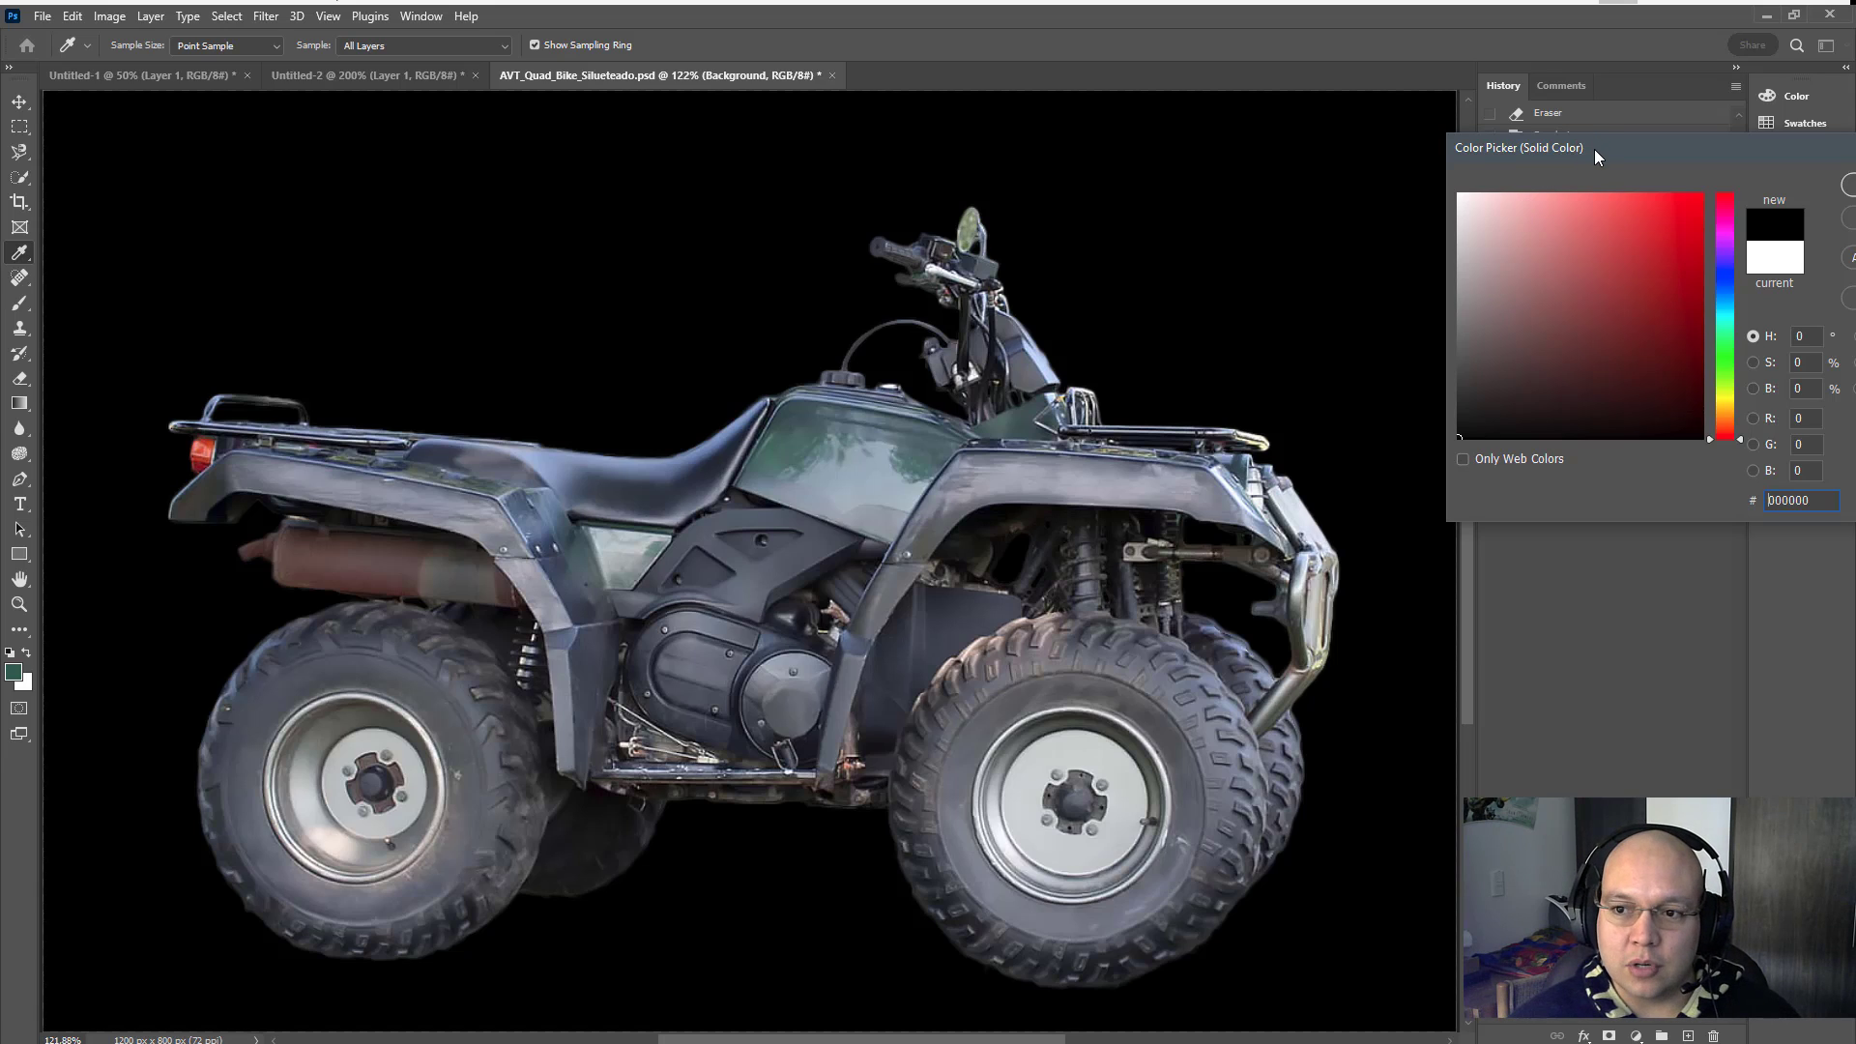
drag(1592, 149, 1504, 145)
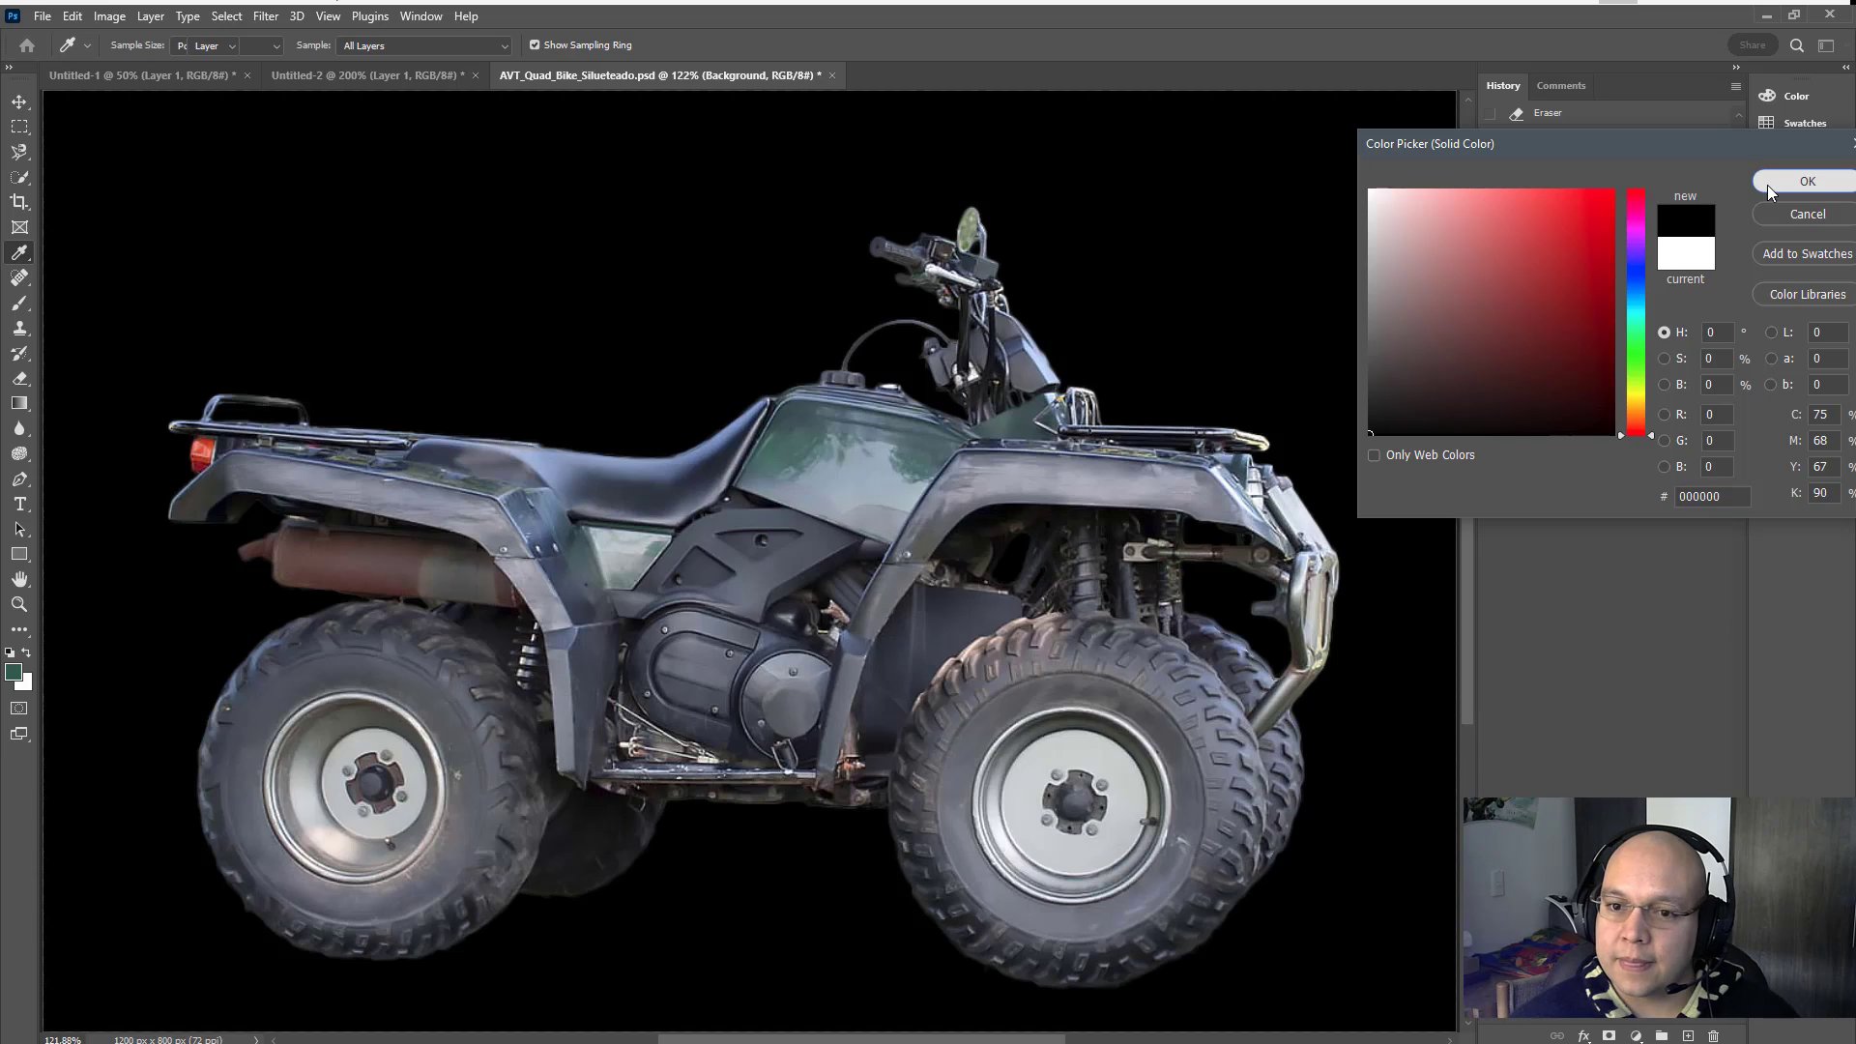